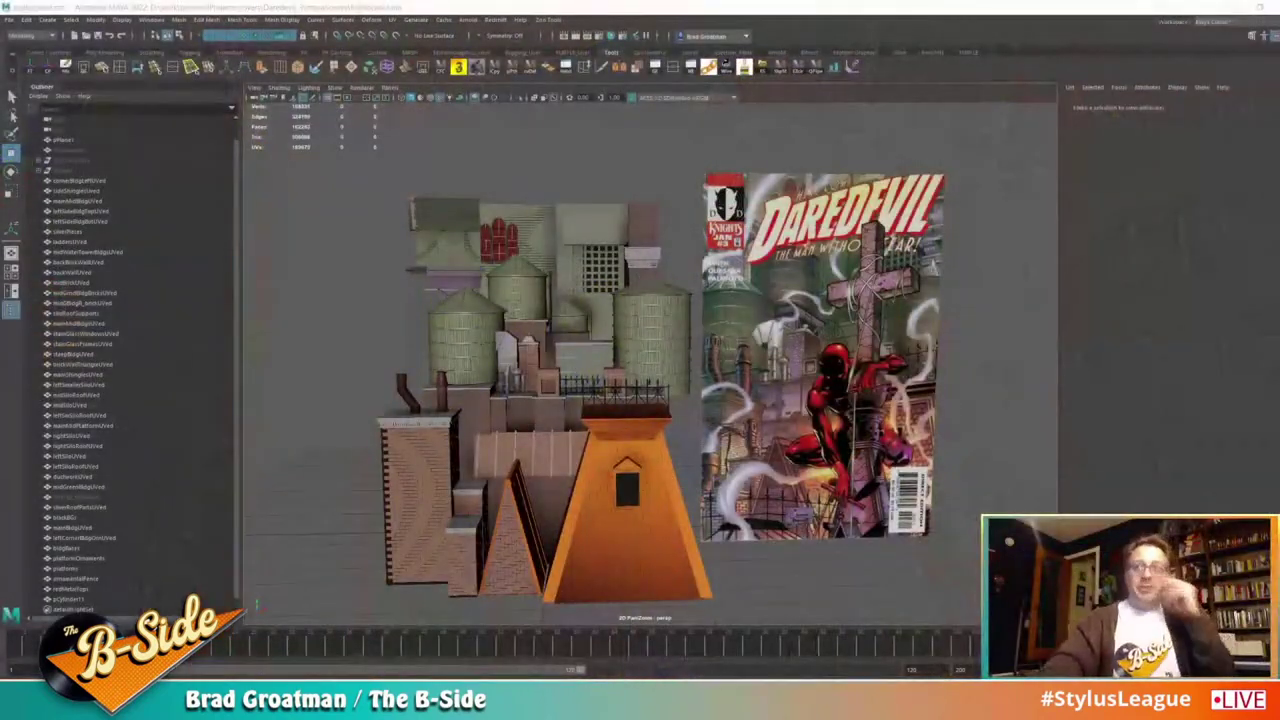
Step: Examine the Daredevil cover reference beside the modelled buildings, up close and at full height
{"action": "left_click_drag", "start_coordinate": [985, 398], "coordinate": [893, 408], "text": "alt"}
{"action": "middle_click_drag", "start_coordinate": [893, 408], "coordinate": [770, 368], "text": "alt"}
{"action": "right_click_drag", "start_coordinate": [770, 368], "coordinate": [940, 345], "text": "alt"}
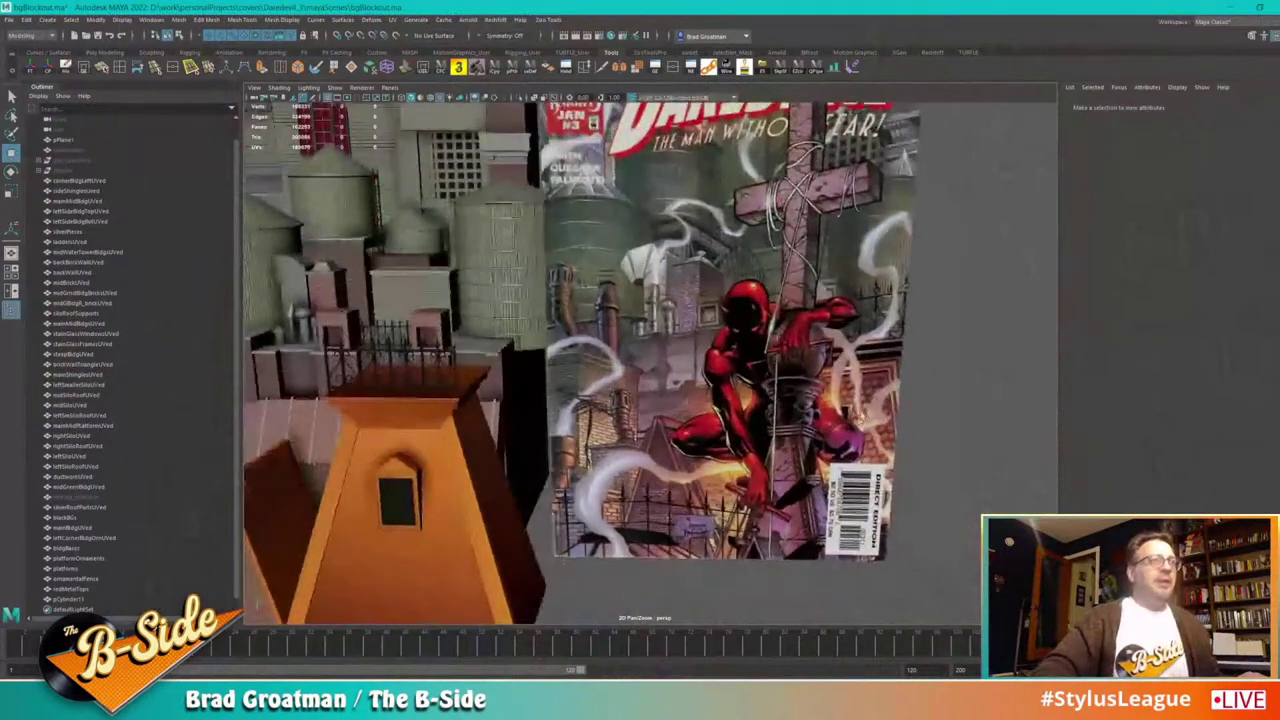
{"action": "middle_click_drag", "start_coordinate": [940, 345], "coordinate": [864, 402], "text": "alt"}
{"action": "left_click_drag", "start_coordinate": [864, 402], "coordinate": [904, 383], "text": "alt"}
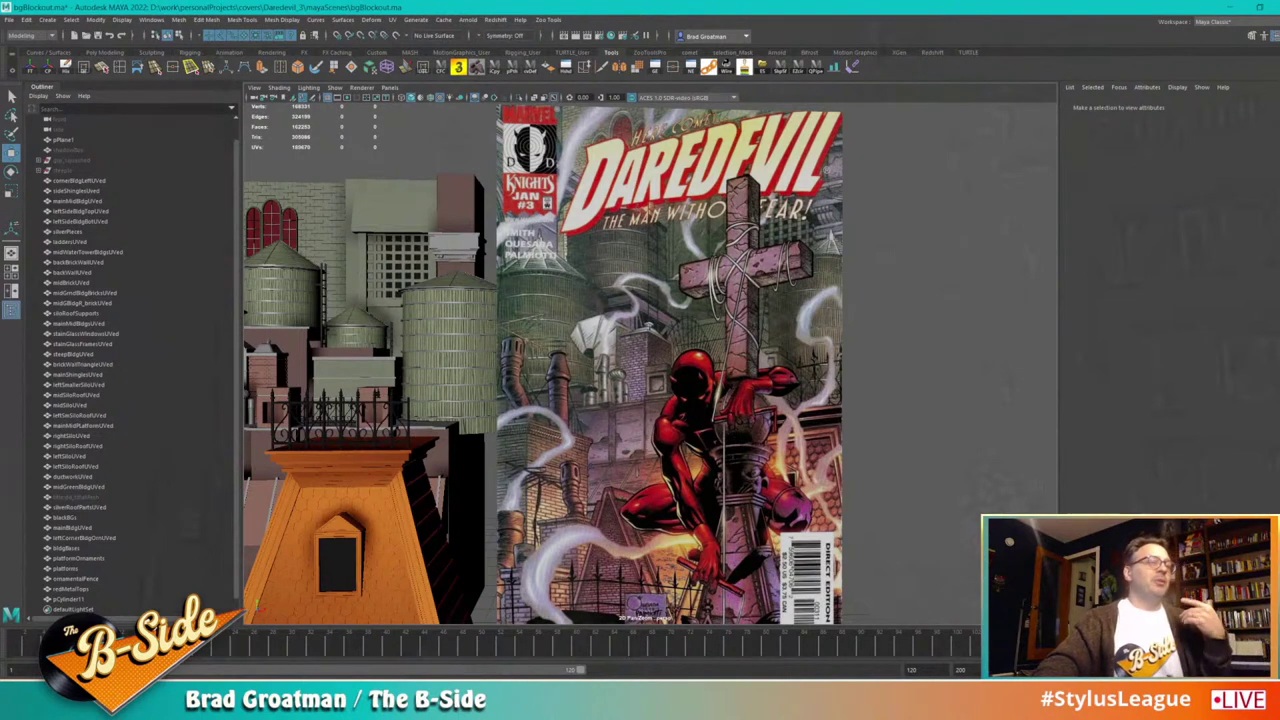
Step: Switch to ZBrush and inspect the Daredevil figure crouching around the cross pedestal
{"action": "left_click", "coordinate": [675, 704]}
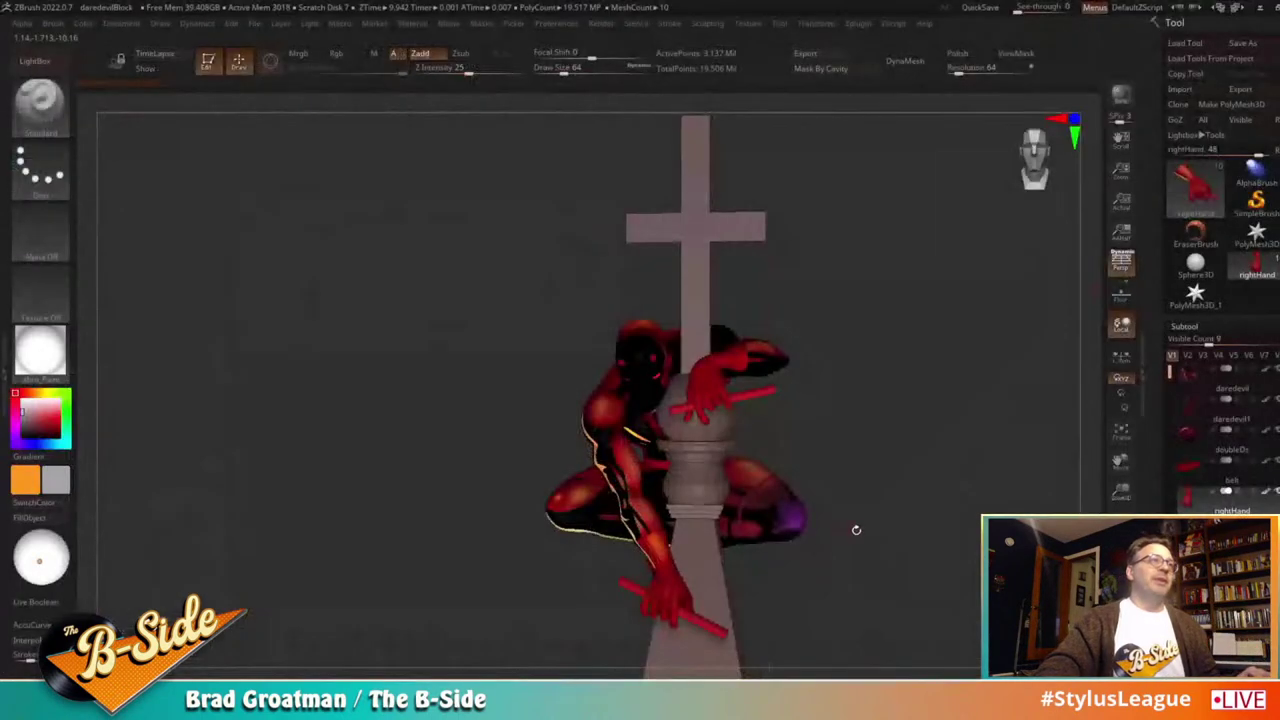
{"action": "mouse_move", "coordinate": [884, 538]}
{"action": "left_mouse_down", "text": "alt"}
{"action": "mouse_move", "coordinate": [855, 494]}
{"action": "mouse_move", "coordinate": [857, 531]}
{"action": "mouse_move", "coordinate": [780, 531]}
{"action": "mouse_move", "coordinate": [901, 534]}
{"action": "left_mouse_up", "text": "alt"}
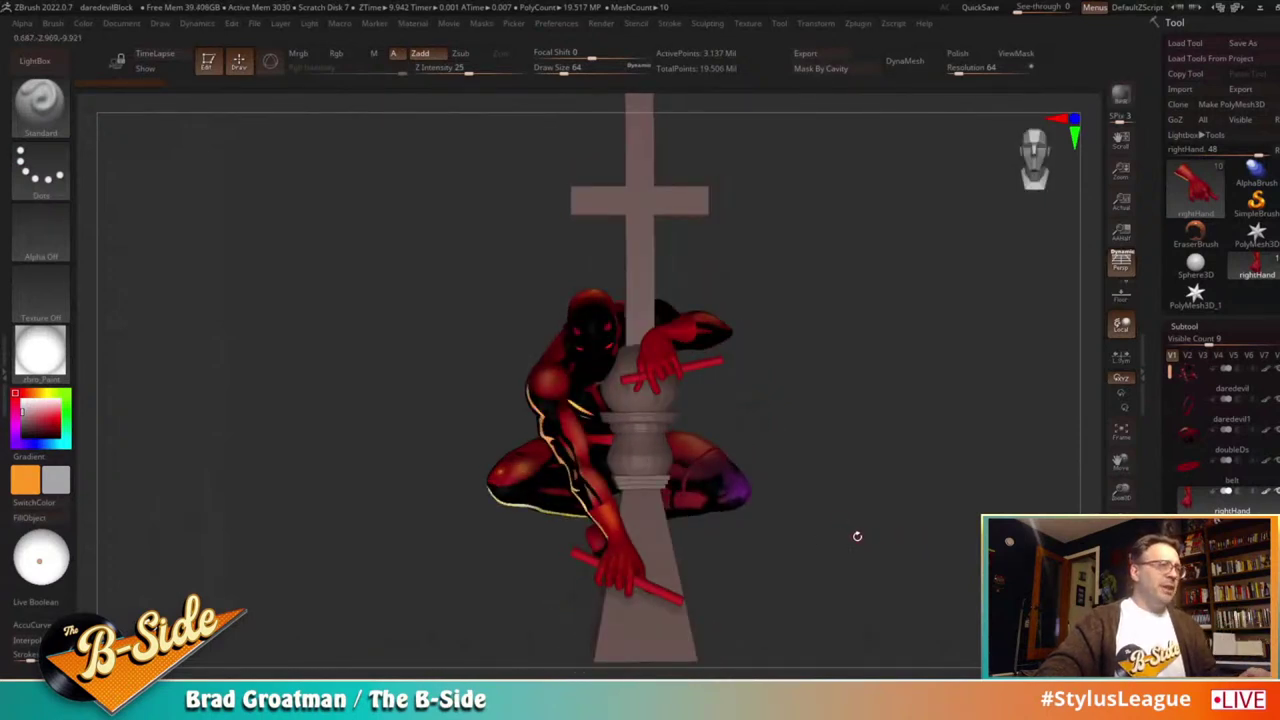
{"action": "left_click_drag", "start_coordinate": [857, 536], "coordinate": [830, 535]}
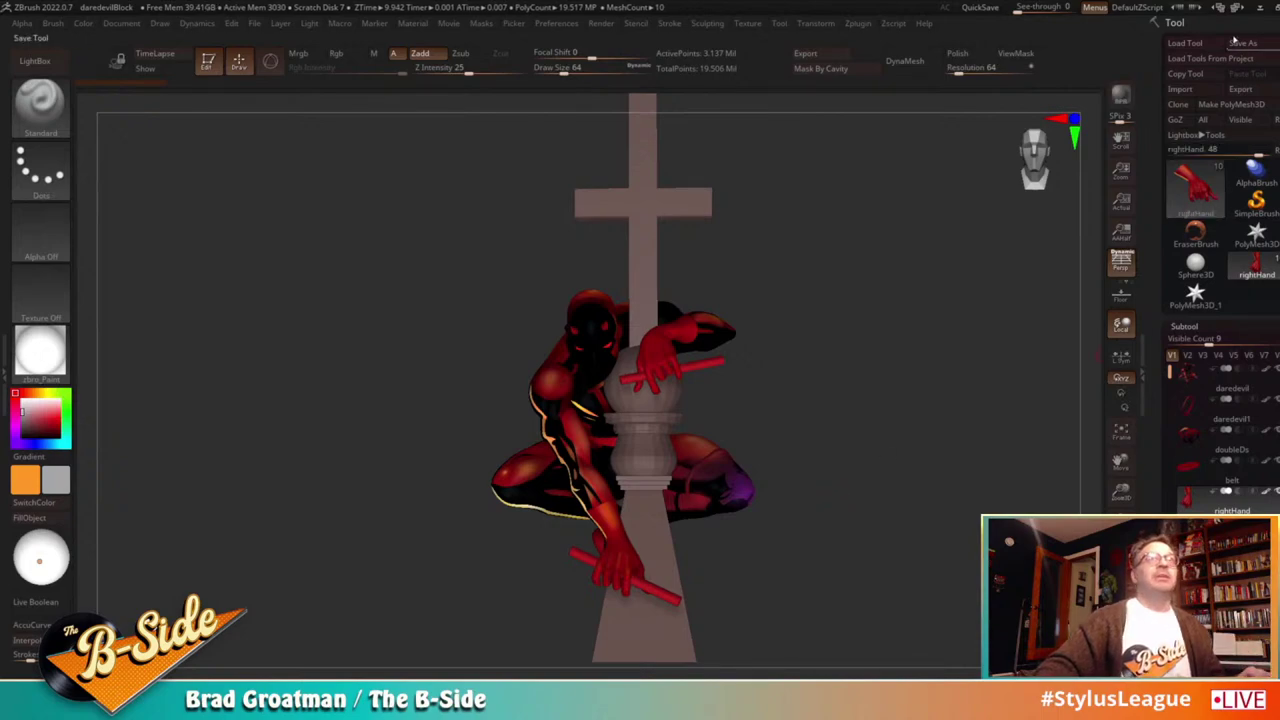
Step: Return to Maya and inspect the layered building set from the front and the side
{"action": "left_click", "coordinate": [1260, 8]}
{"action": "scroll", "coordinate": [602, 378], "scroll_direction": "down", "scroll_amount": 4}
{"action": "middle_click_drag", "start_coordinate": [602, 378], "coordinate": [795, 345], "text": "alt"}
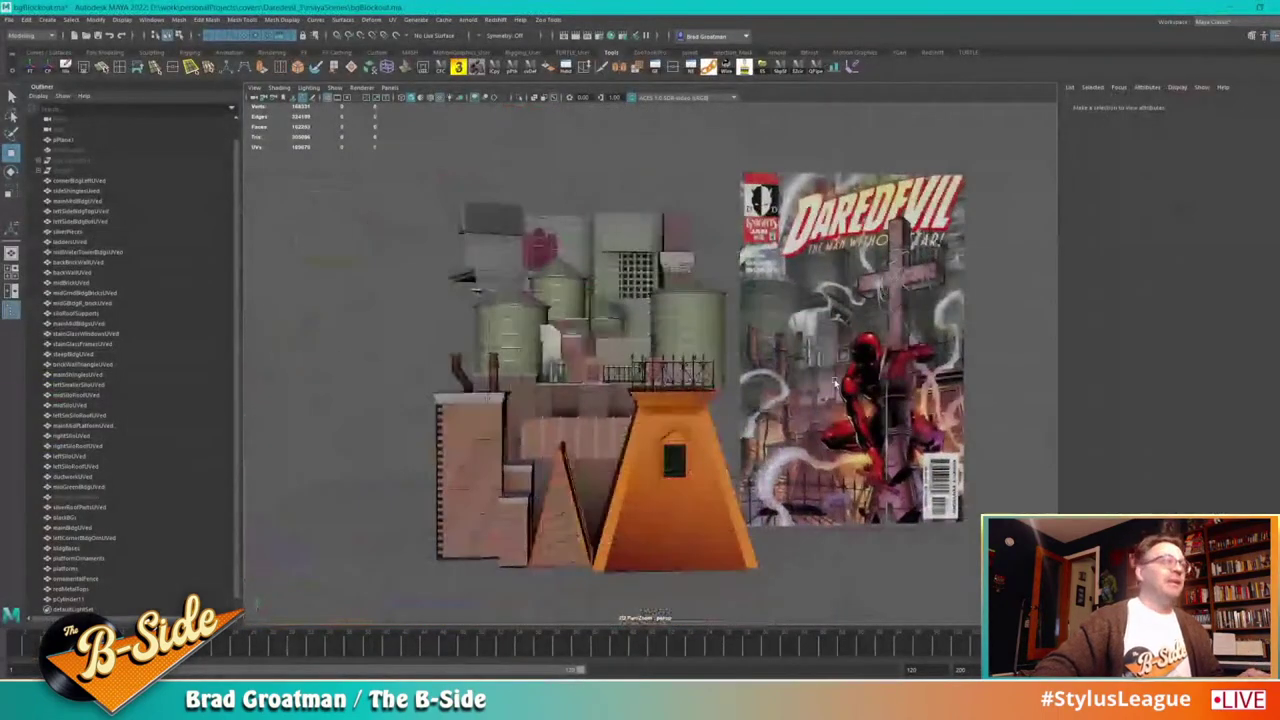
{"action": "left_click_drag", "start_coordinate": [795, 345], "coordinate": [722, 428], "text": "alt"}
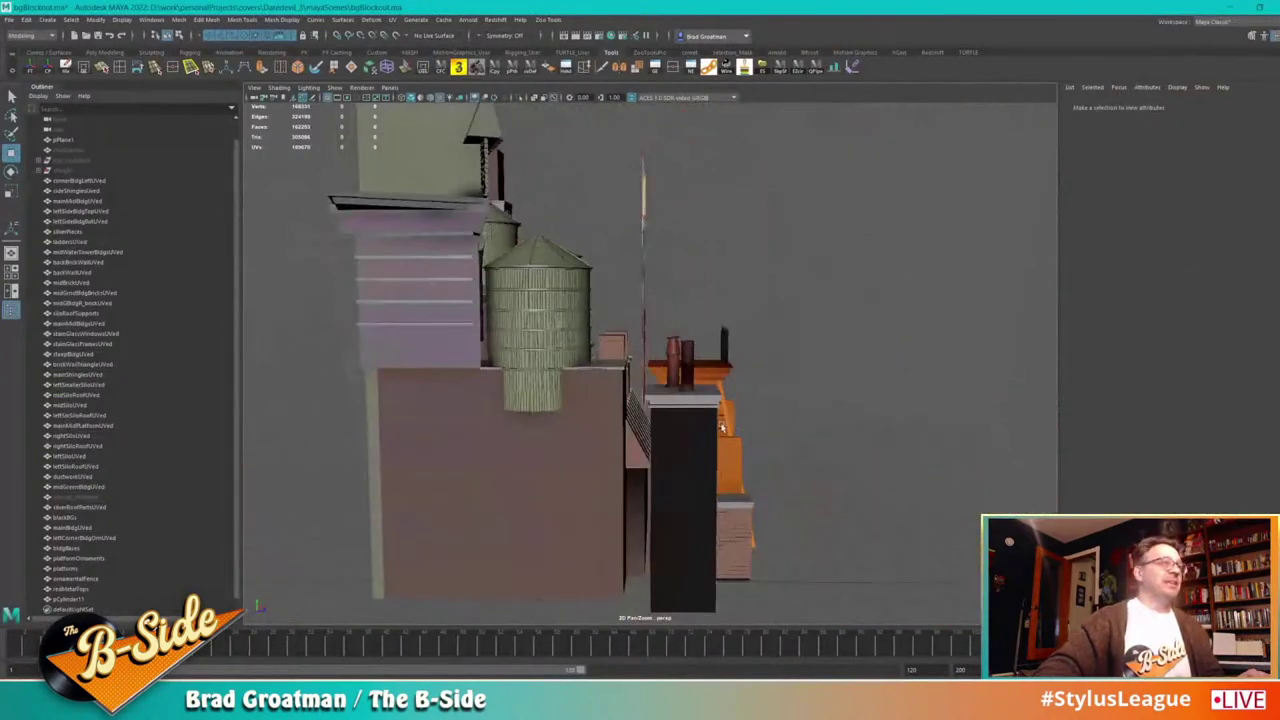
Step: Unhide the shadowBox object, view it around the buildings from above and in front, and hide it again
{"action": "left_click", "coordinate": [75, 152]}
{"action": "left_click_drag", "start_coordinate": [250, 262], "coordinate": [835, 457], "text": "alt"}
{"action": "left_click", "coordinate": [893, 463]}
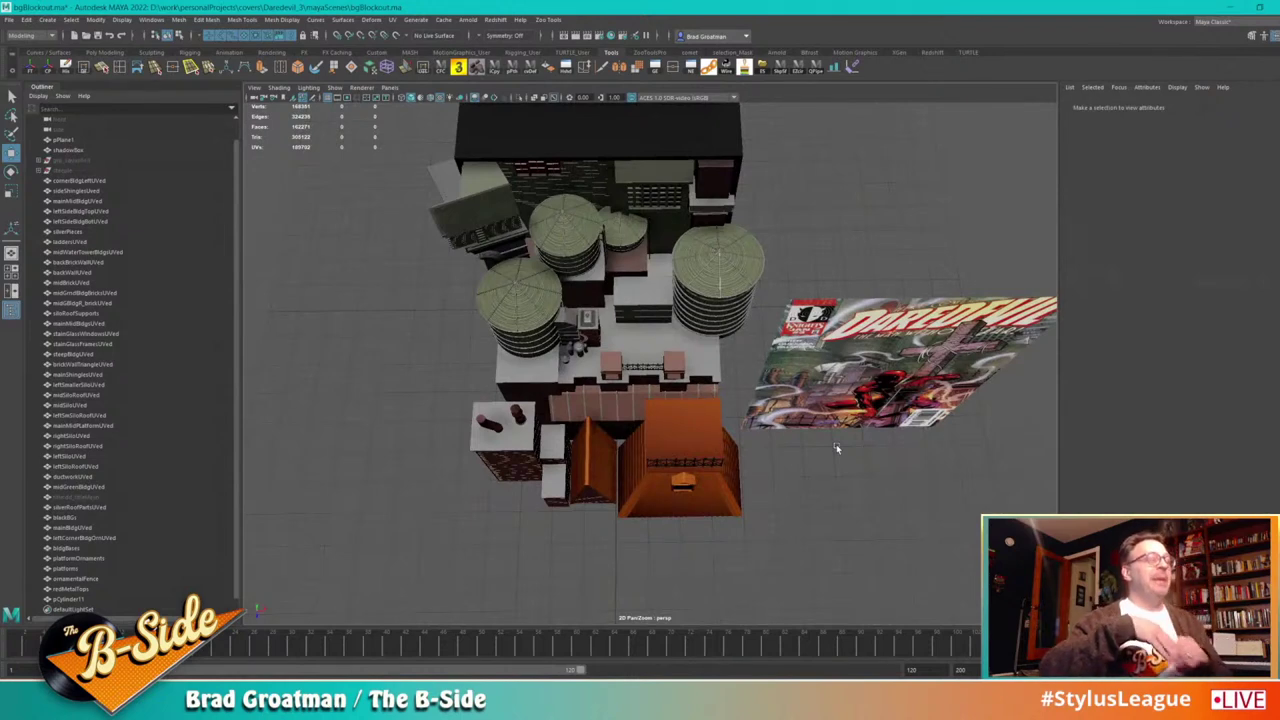
{"action": "left_click_drag", "start_coordinate": [775, 405], "coordinate": [796, 340], "text": "alt"}
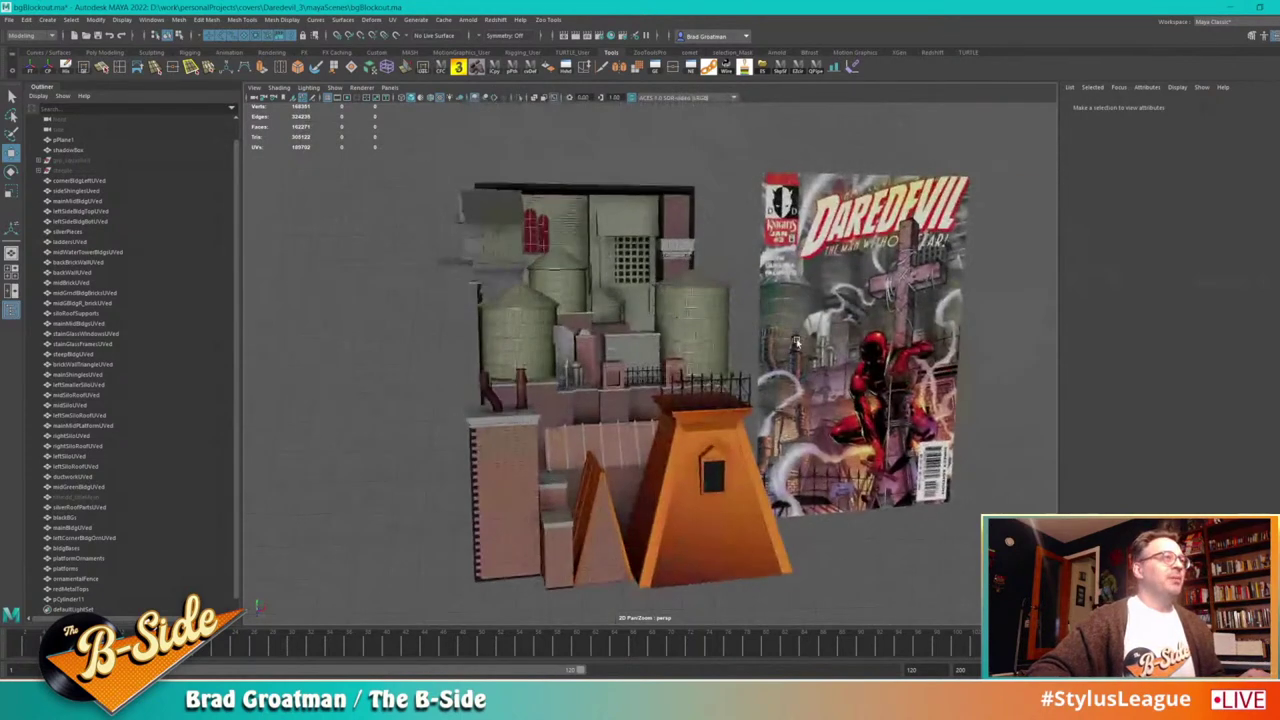
{"action": "left_click", "coordinate": [79, 151]}
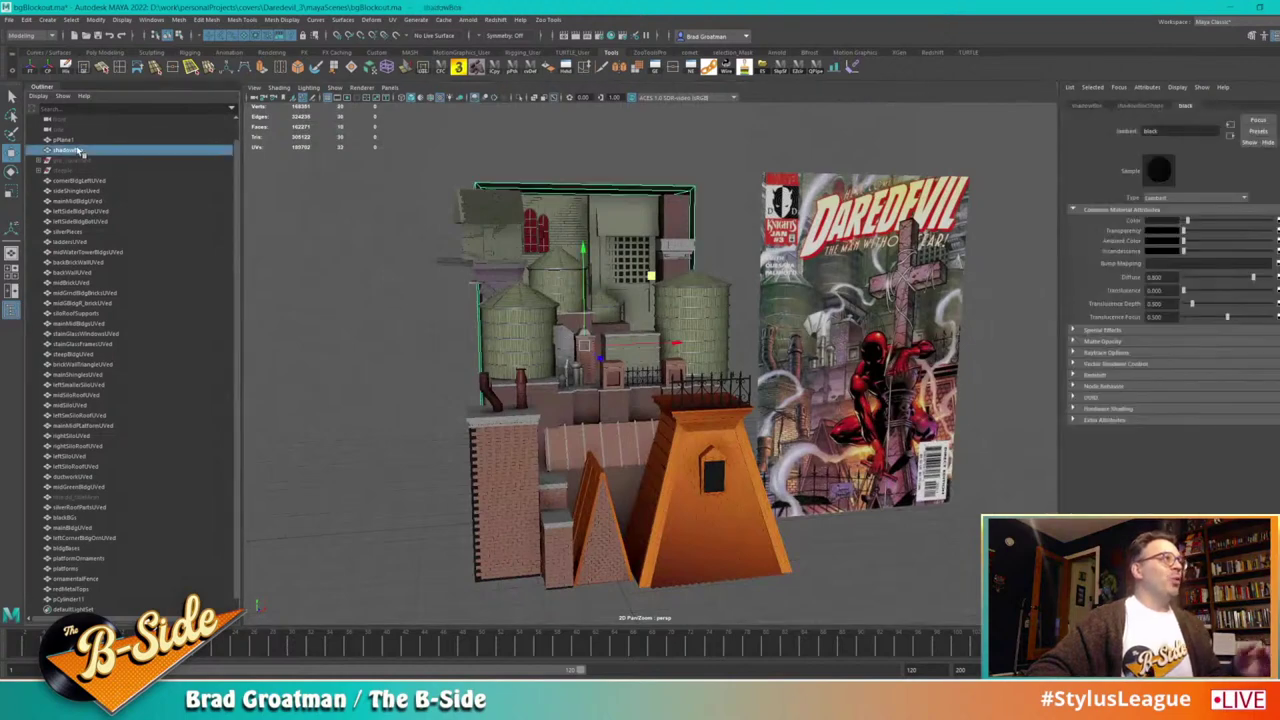
{"action": "key", "text": "h"}
Step: Select the back brick wall around the red arched windows and inspect it at close range
{"action": "left_click_drag", "start_coordinate": [648, 397], "coordinate": [634, 394], "text": "alt"}
{"action": "middle_click_drag", "start_coordinate": [545, 250], "coordinate": [555, 315], "text": "alt"}
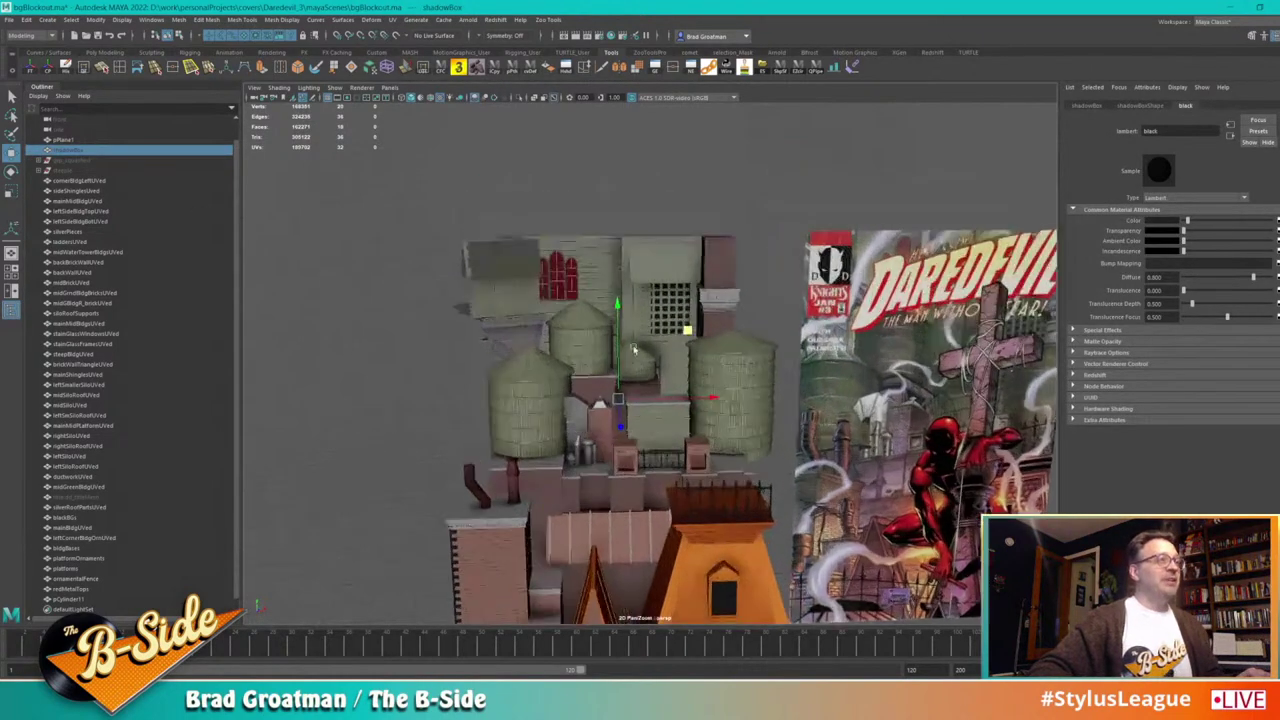
{"action": "right_click_drag", "start_coordinate": [490, 305], "coordinate": [723, 388], "text": "alt"}
{"action": "middle_click_drag", "start_coordinate": [723, 388], "coordinate": [777, 491], "text": "alt"}
{"action": "left_click_drag", "start_coordinate": [777, 491], "coordinate": [763, 483], "text": "alt"}
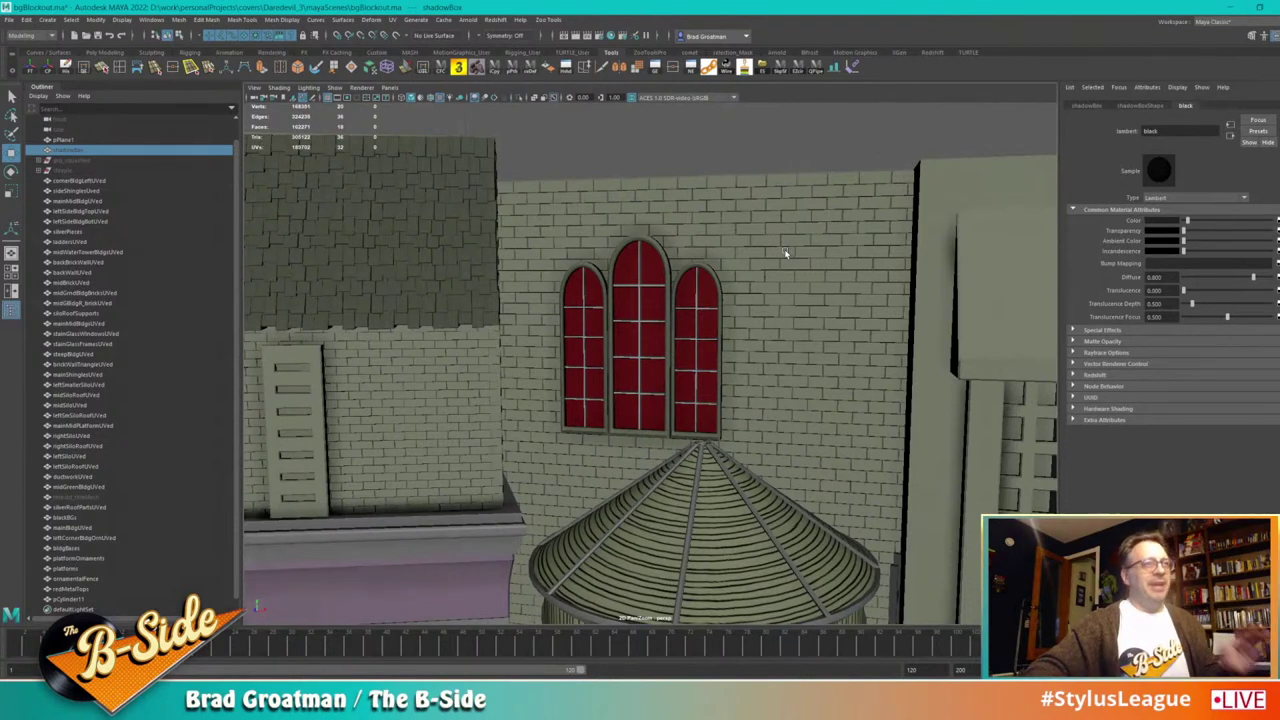
{"action": "left_click", "coordinate": [786, 253]}
{"action": "key", "text": "f"}
{"action": "left_click_drag", "start_coordinate": [853, 460], "coordinate": [714, 357], "text": "alt"}
{"action": "right_click_drag", "start_coordinate": [714, 357], "coordinate": [777, 386], "text": "alt"}
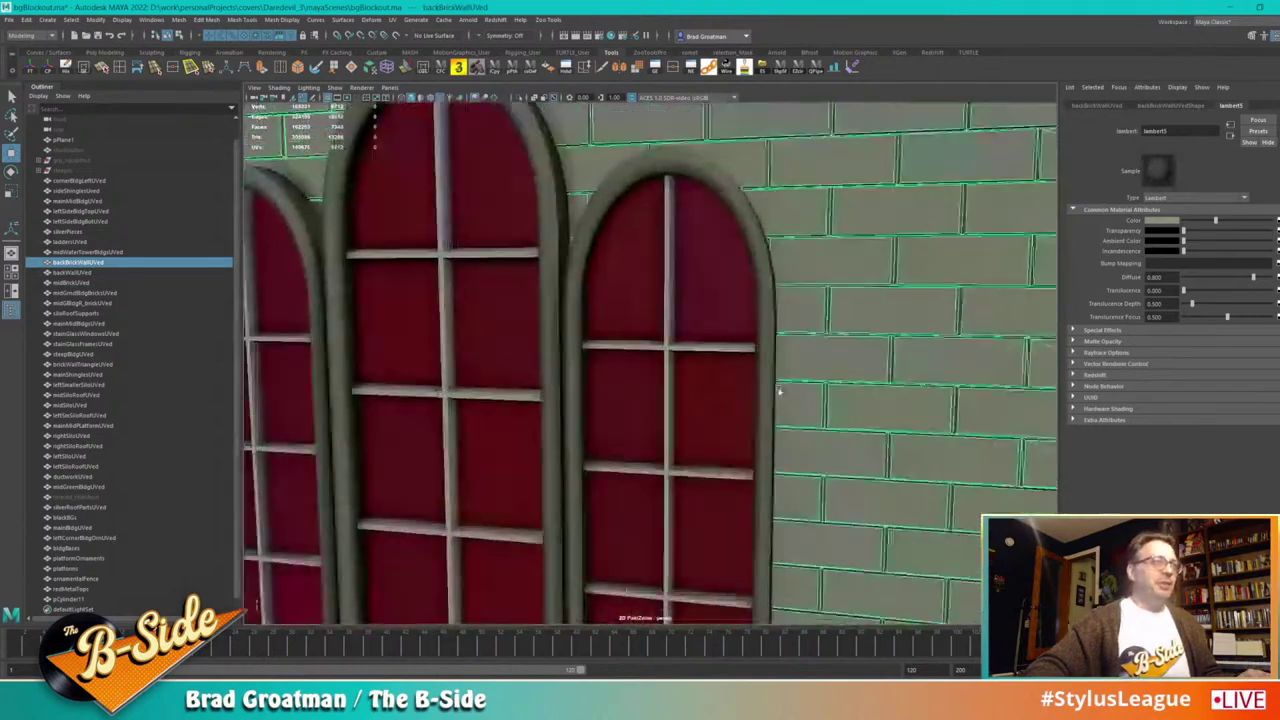
Step: Examine the individual bricks and mortar gaps along the back wall's upper edge
{"action": "middle_click_drag", "start_coordinate": [777, 386], "coordinate": [740, 417], "text": "alt"}
{"action": "right_click_drag", "start_coordinate": [740, 417], "coordinate": [731, 413], "text": "alt"}
{"action": "left_click_drag", "start_coordinate": [731, 413], "coordinate": [690, 450], "text": "alt"}
{"action": "right_click_drag", "start_coordinate": [691, 450], "coordinate": [804, 461], "text": "alt"}
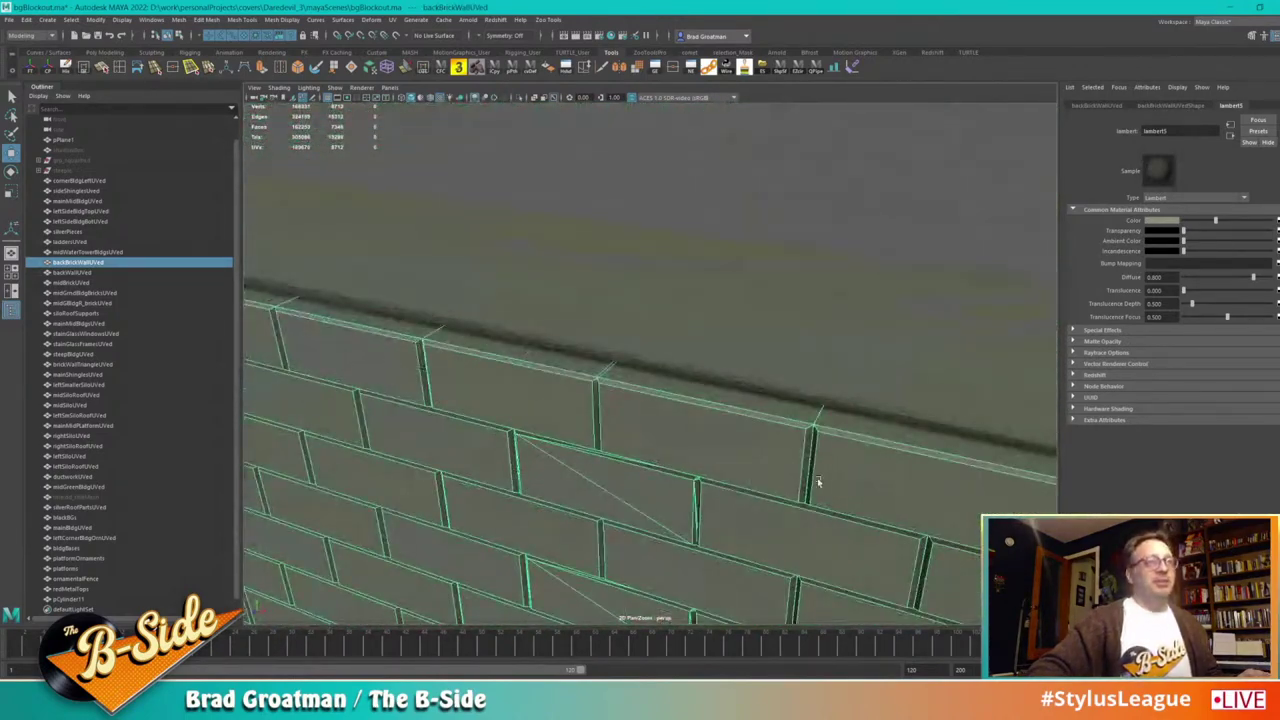
{"action": "right_click_drag", "start_coordinate": [894, 484], "coordinate": [786, 474], "text": "alt"}
{"action": "left_click_drag", "start_coordinate": [786, 474], "coordinate": [731, 497], "text": "alt"}
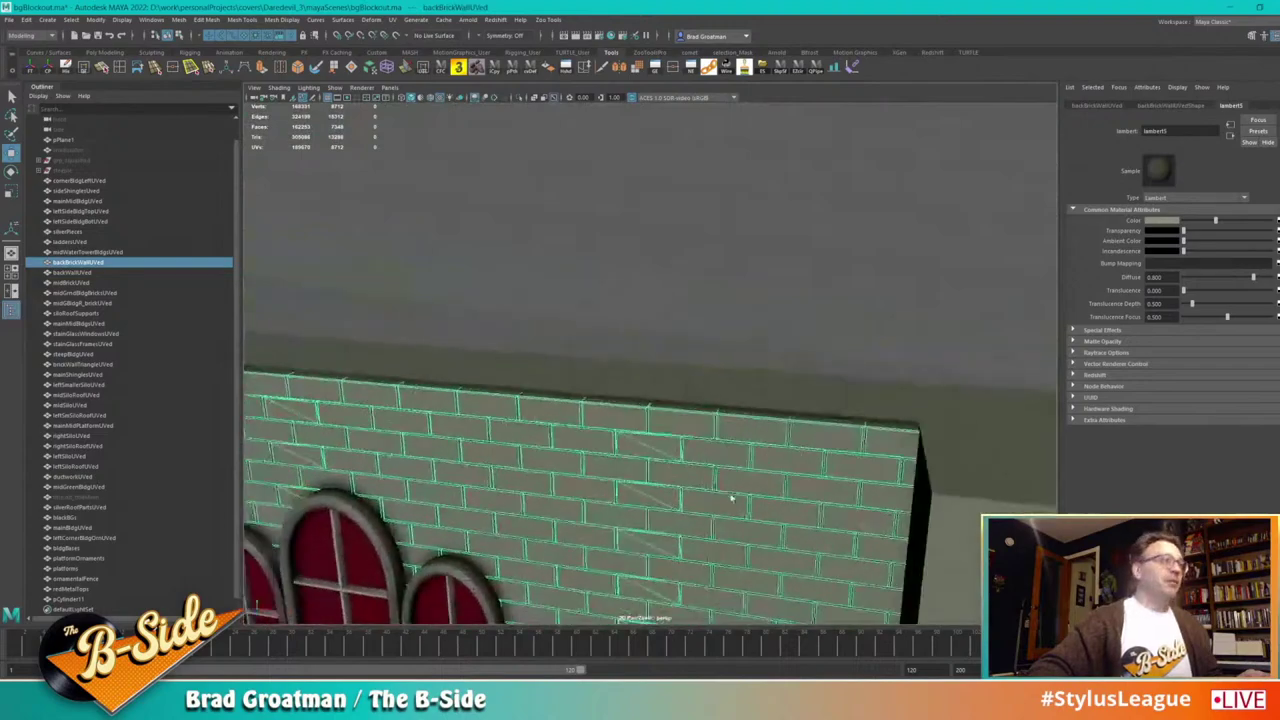
Step: Select the shingled upper building beside the arched windows and inspect its corner bricks, ladder and roof
{"action": "right_click_drag", "start_coordinate": [731, 497], "coordinate": [604, 485], "text": "alt"}
{"action": "left_click_drag", "start_coordinate": [604, 485], "coordinate": [797, 446], "text": "alt"}
{"action": "left_click", "coordinate": [628, 395]}
{"action": "left_click_drag", "start_coordinate": [683, 394], "coordinate": [580, 436], "text": "alt"}
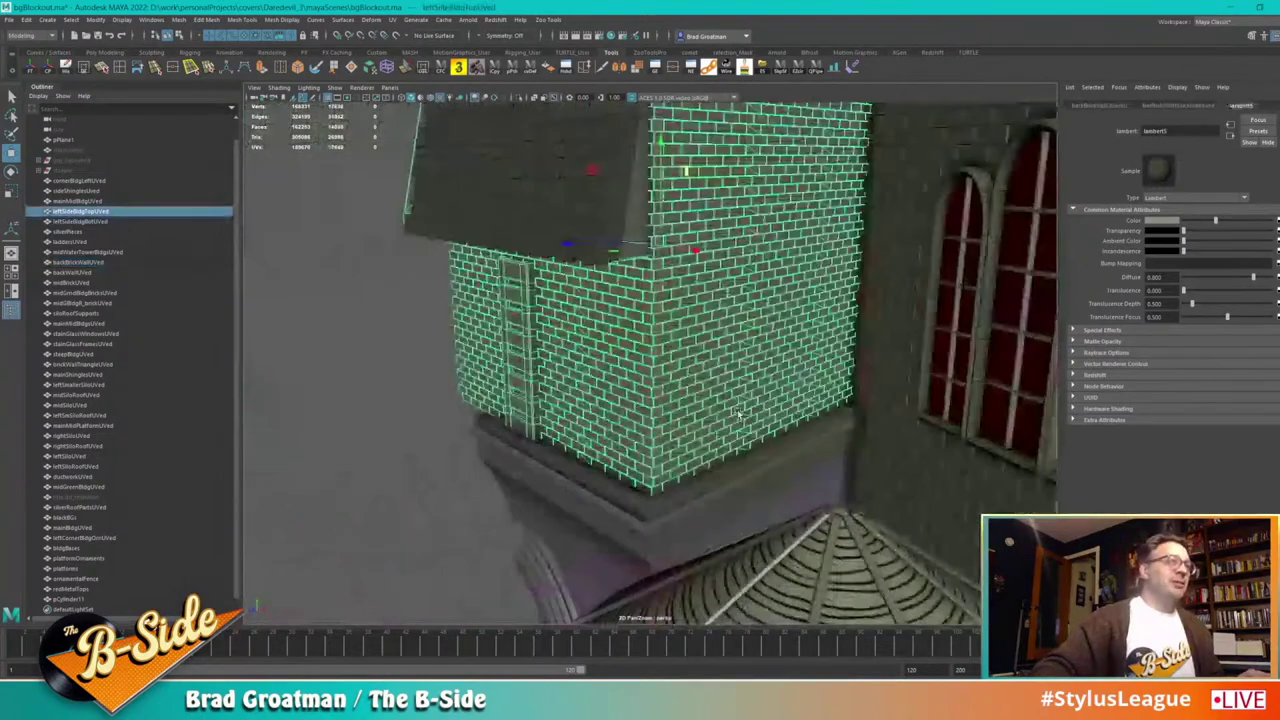
{"action": "right_click_drag", "start_coordinate": [580, 436], "coordinate": [752, 432], "text": "alt"}
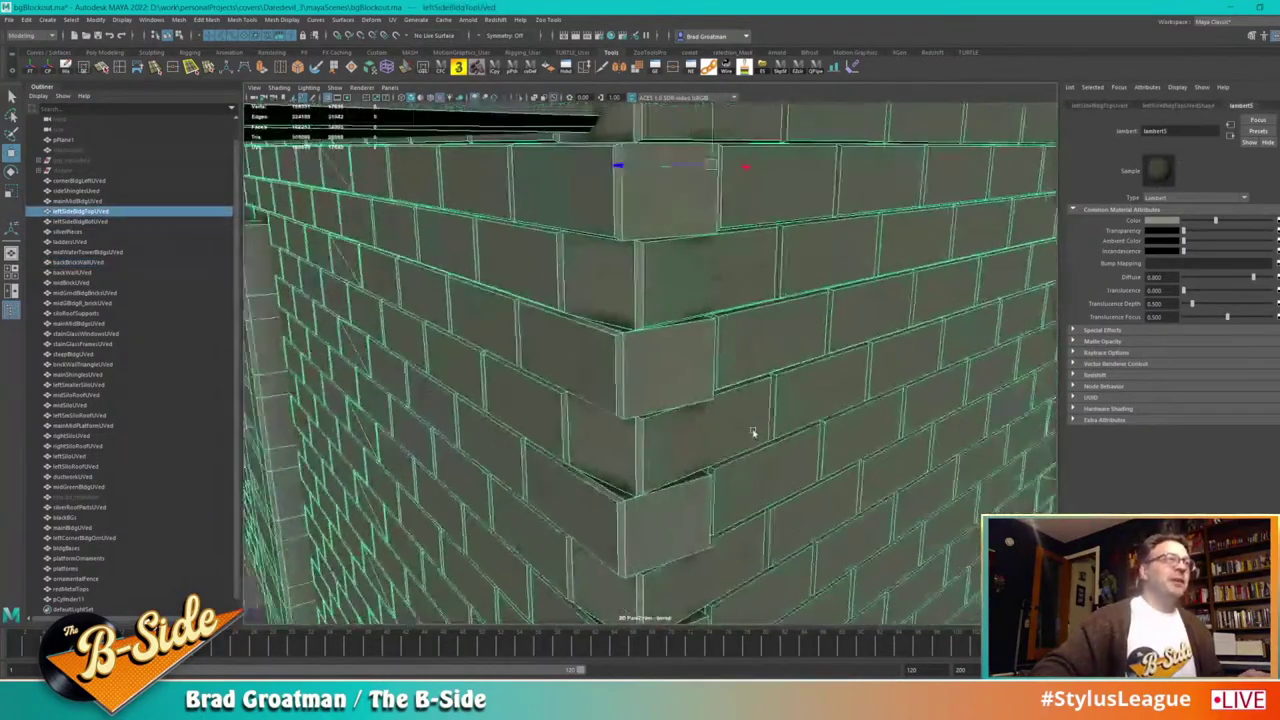
{"action": "left_click_drag", "start_coordinate": [752, 432], "coordinate": [757, 400], "text": "alt"}
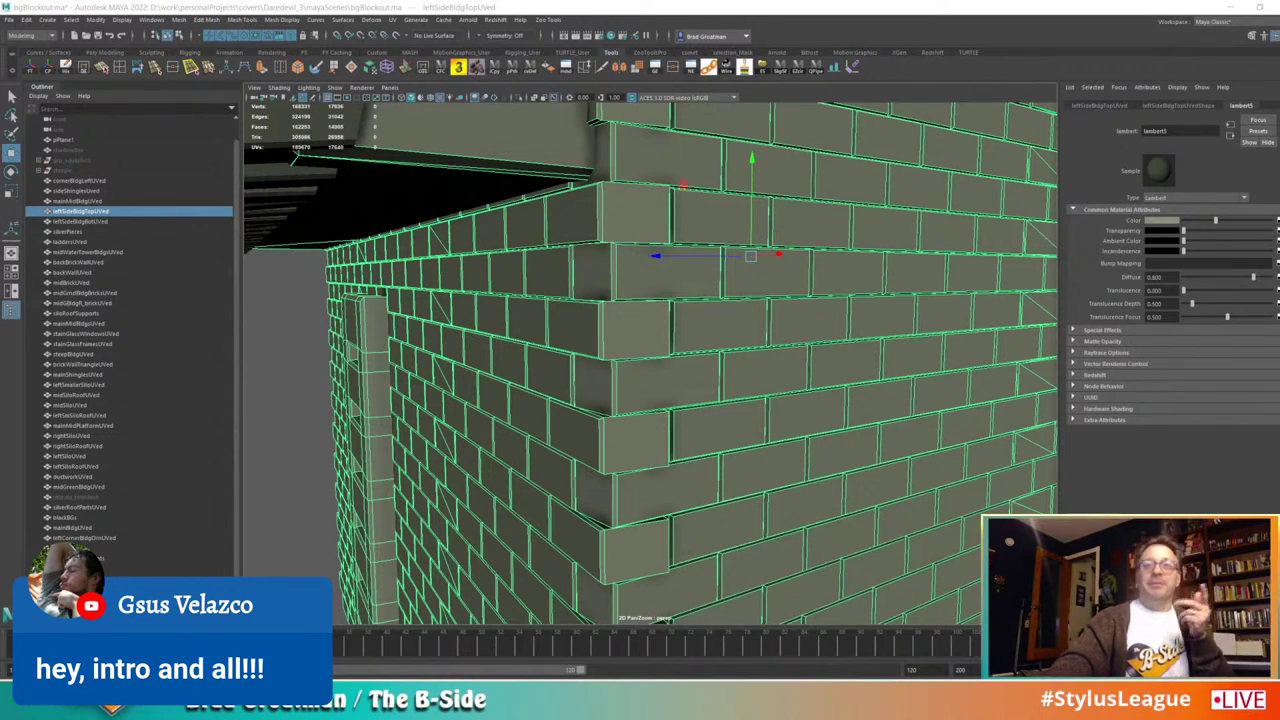
{"action": "right_click_drag", "start_coordinate": [900, 420], "coordinate": [770, 410], "text": "alt"}
{"action": "left_click_drag", "start_coordinate": [770, 410], "coordinate": [580, 416], "text": "alt"}
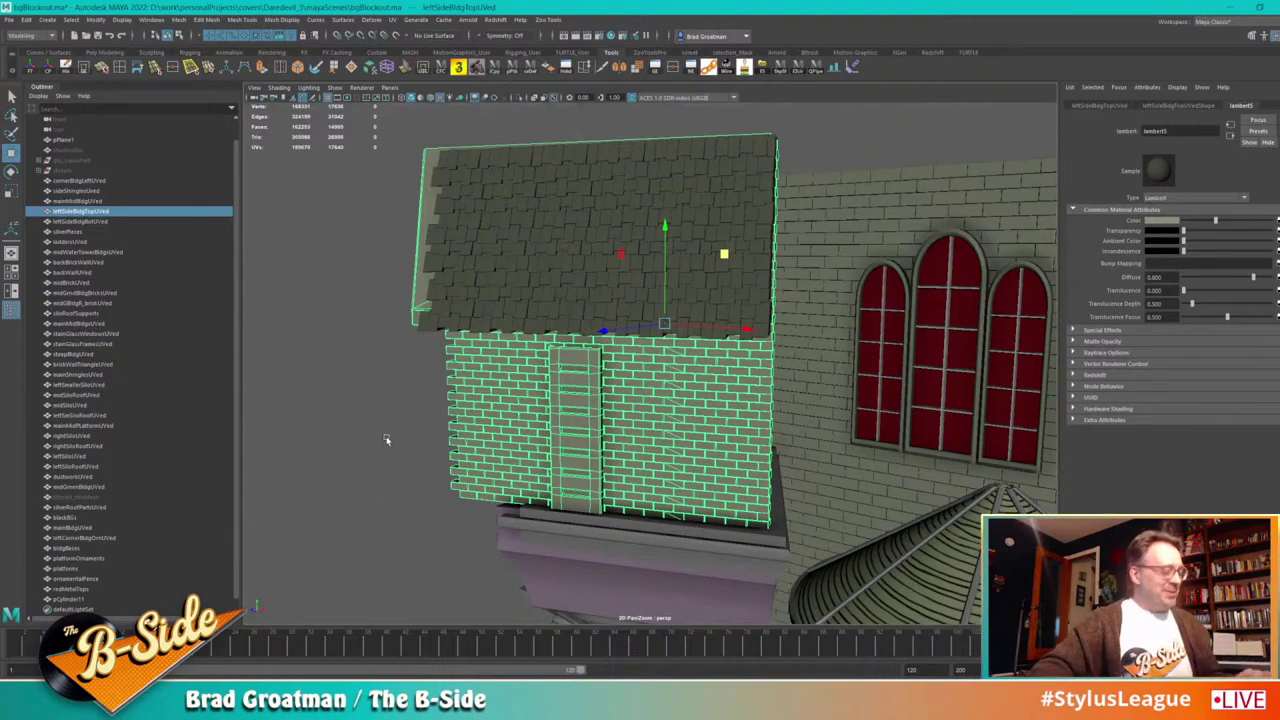
Step: Select the slatted body of the water tower below the arched windows and compare it with the neighbouring tower
{"action": "middle_click_drag", "start_coordinate": [752, 558], "coordinate": [708, 294], "text": "alt"}
{"action": "left_click_drag", "start_coordinate": [707, 293], "coordinate": [840, 396], "text": "alt"}
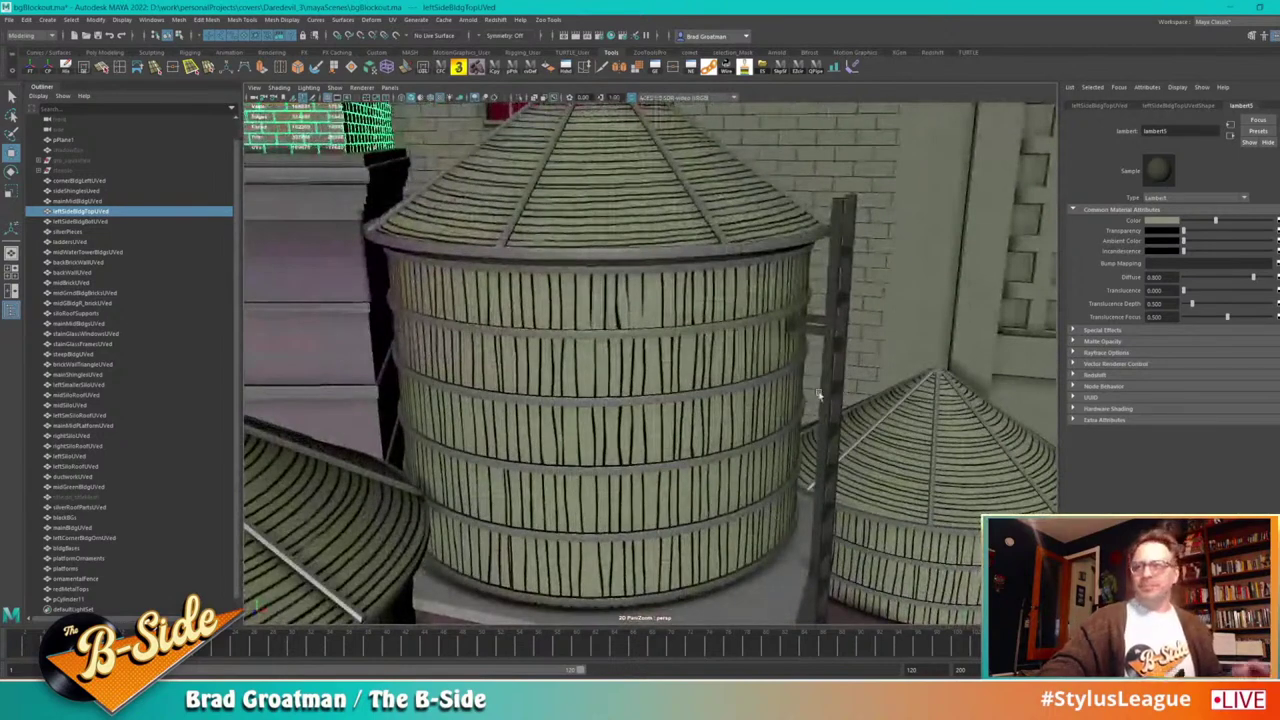
{"action": "left_click", "coordinate": [629, 420]}
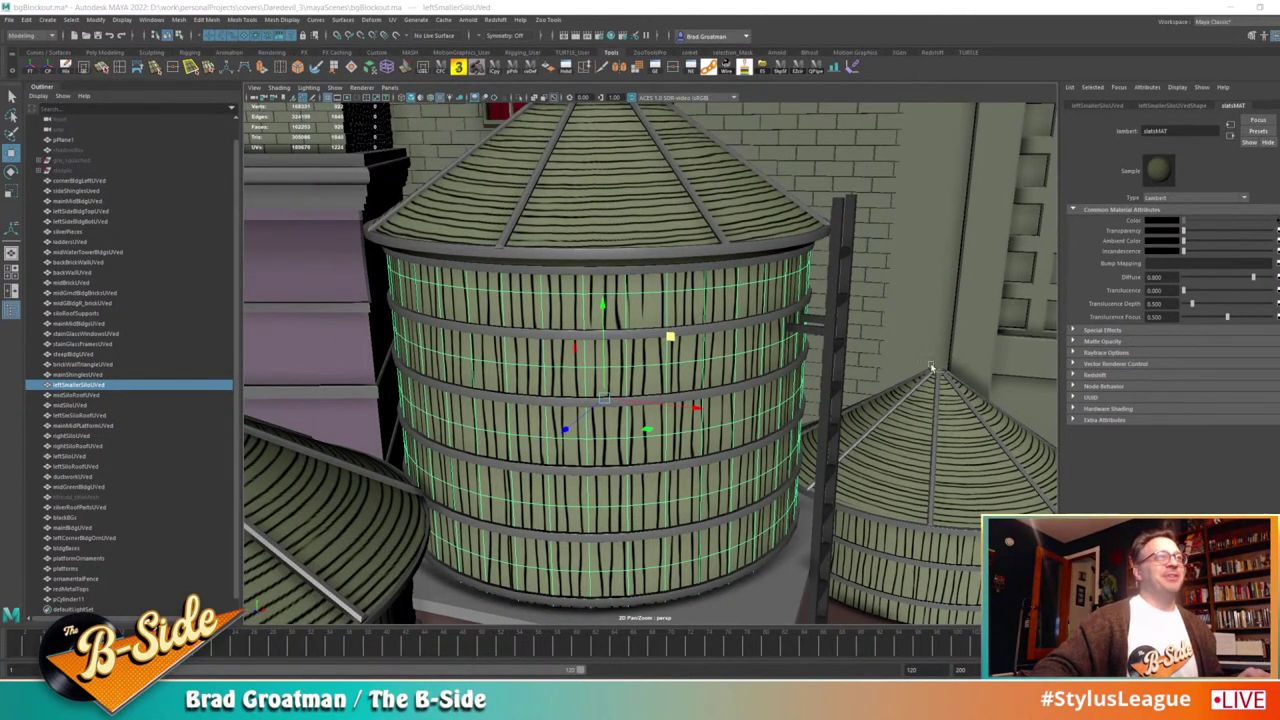
{"action": "right_click_drag", "start_coordinate": [803, 343], "coordinate": [728, 329], "text": "alt"}
{"action": "left_click_drag", "start_coordinate": [728, 329], "coordinate": [800, 318], "text": "alt"}
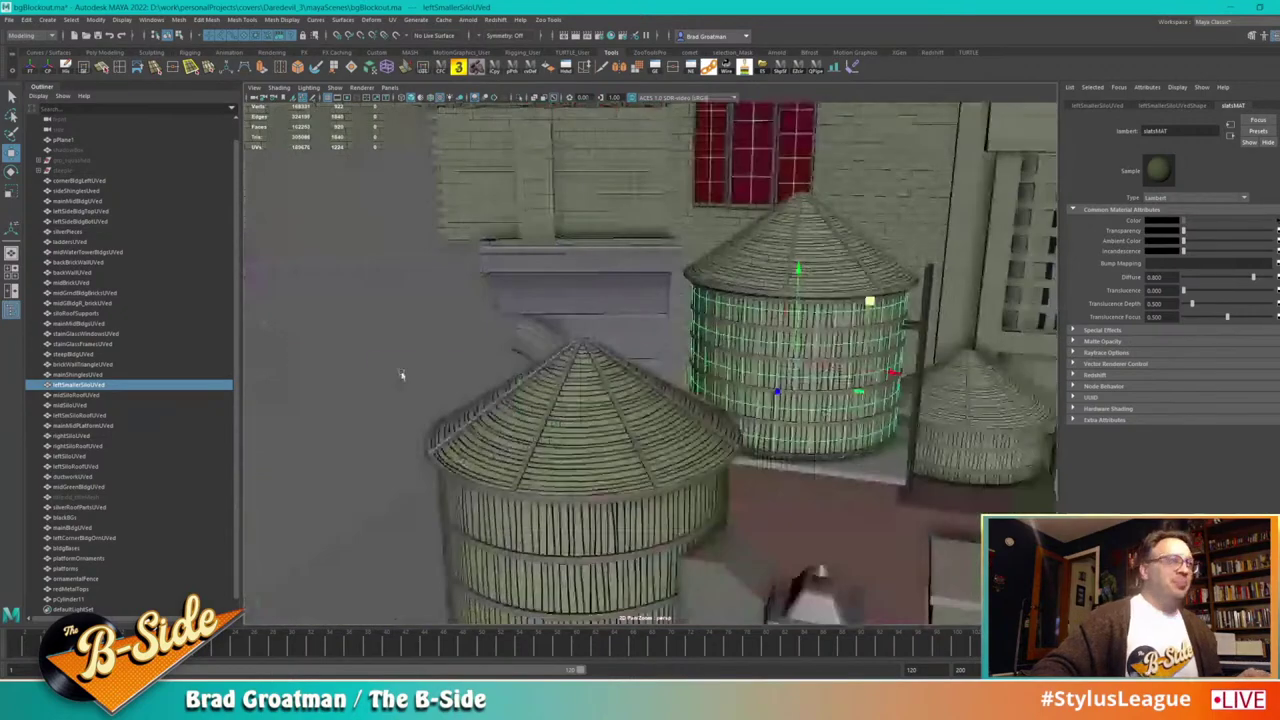
Step: Clear the selection, survey the water towers and the wall behind them, and reselect the smaller slatted tower body
{"action": "left_click", "coordinate": [403, 374]}
{"action": "right_click_drag", "start_coordinate": [680, 386], "coordinate": [674, 336], "text": "alt"}
{"action": "middle_click_drag", "start_coordinate": [762, 346], "coordinate": [649, 383], "text": "alt"}
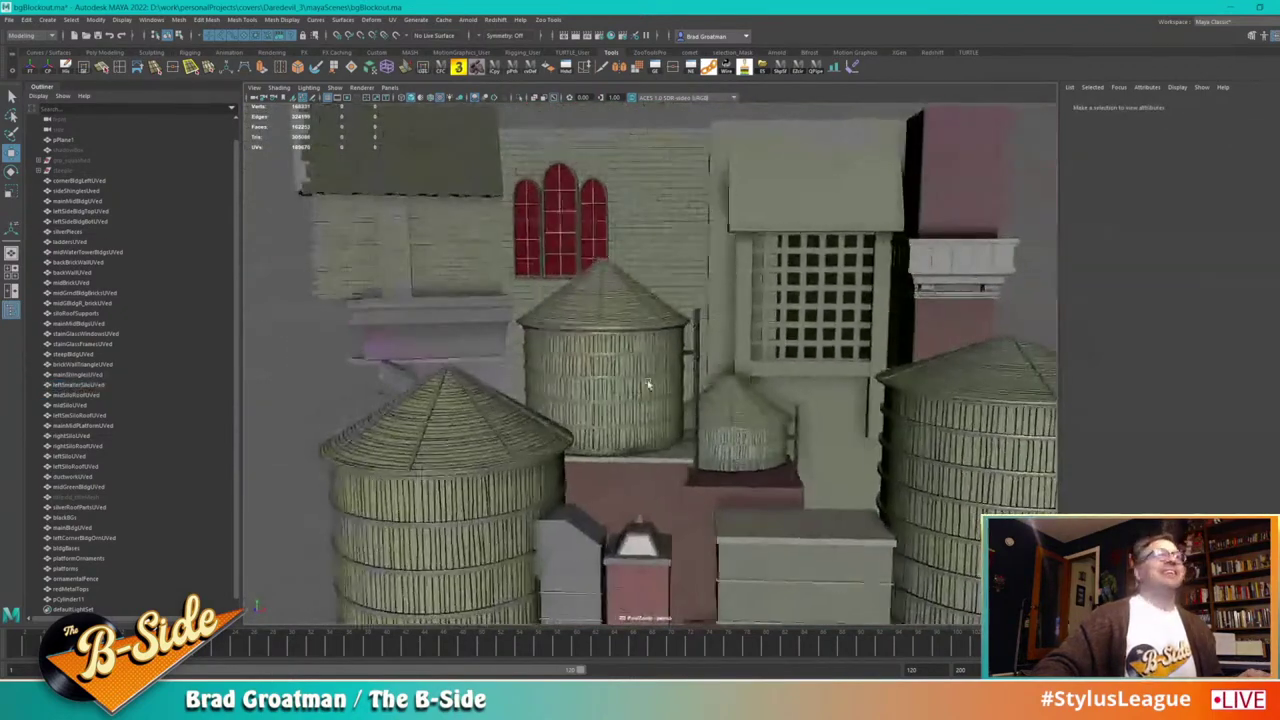
{"action": "left_click_drag", "start_coordinate": [649, 383], "coordinate": [657, 406], "text": "alt"}
{"action": "right_click_drag", "start_coordinate": [657, 406], "coordinate": [714, 423], "text": "alt"}
{"action": "left_click_drag", "start_coordinate": [714, 424], "coordinate": [770, 460], "text": "alt"}
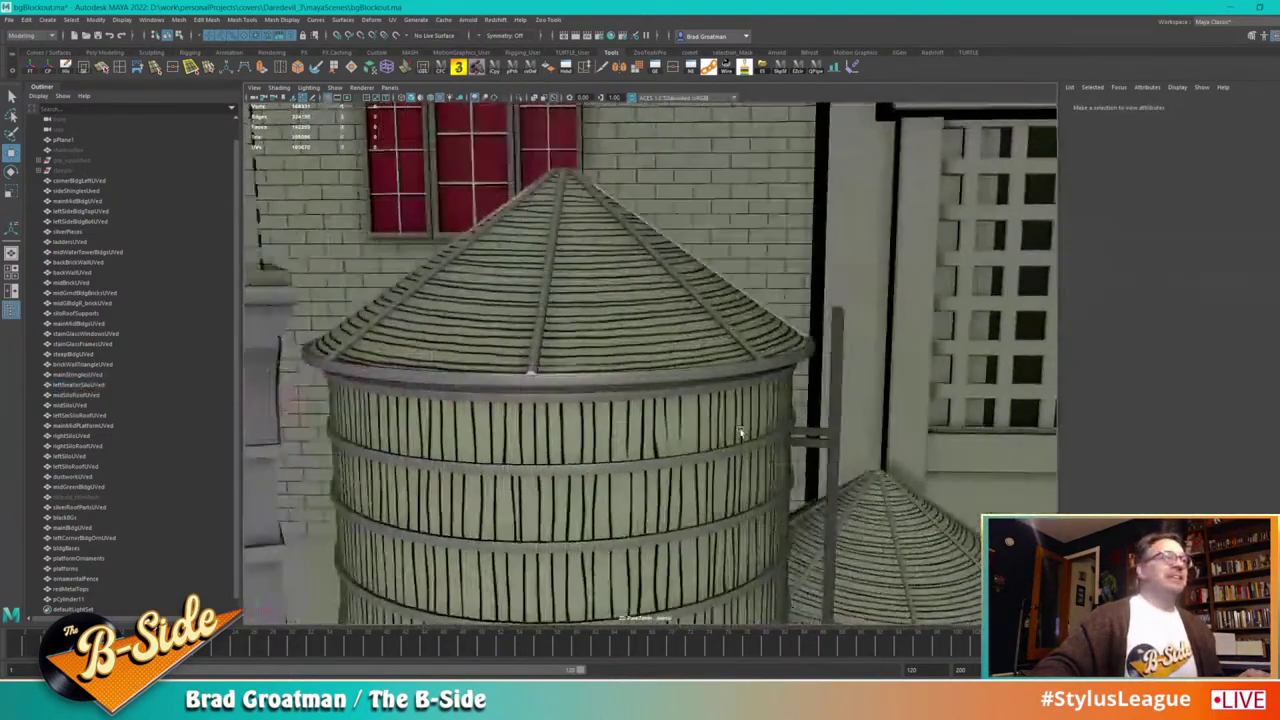
{"action": "left_click", "coordinate": [629, 442]}
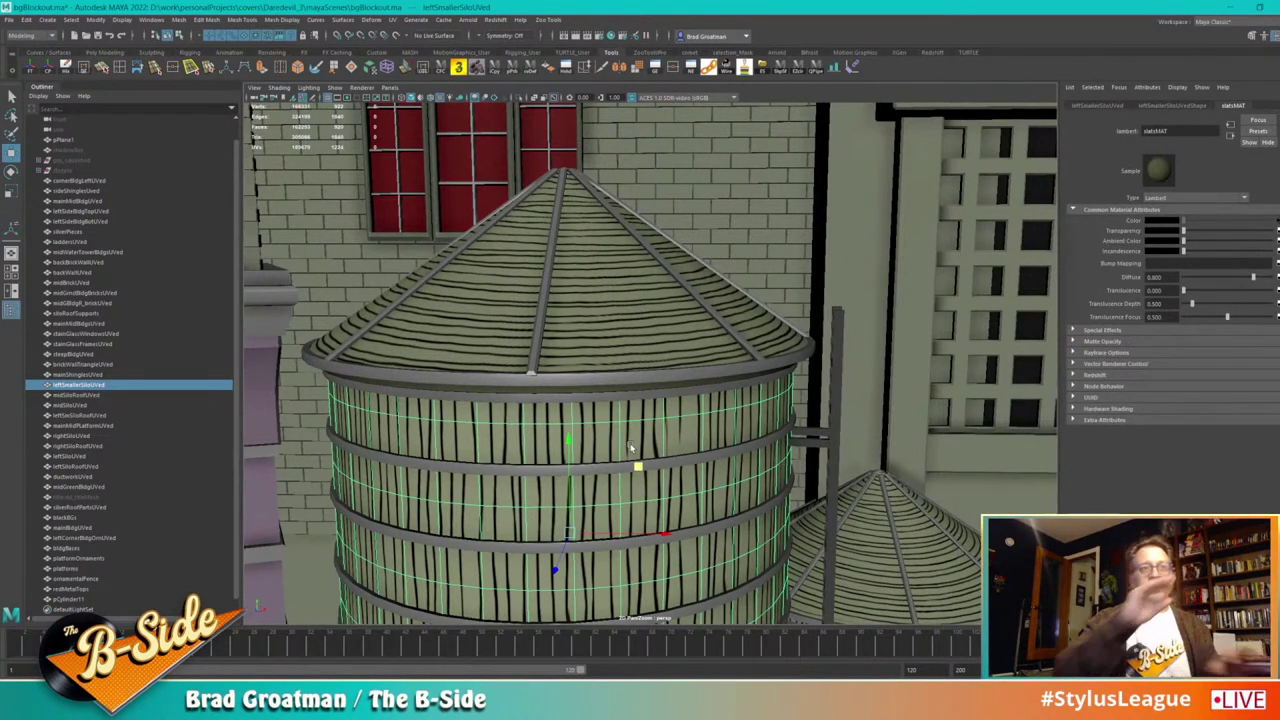
Step: Select the hexagonal shingles on the orange front tower and inspect them around its window
{"action": "scroll", "coordinate": [703, 429], "scroll_direction": "down", "scroll_amount": 5}
{"action": "middle_click_drag", "start_coordinate": [728, 434], "coordinate": [707, 272], "text": "alt"}
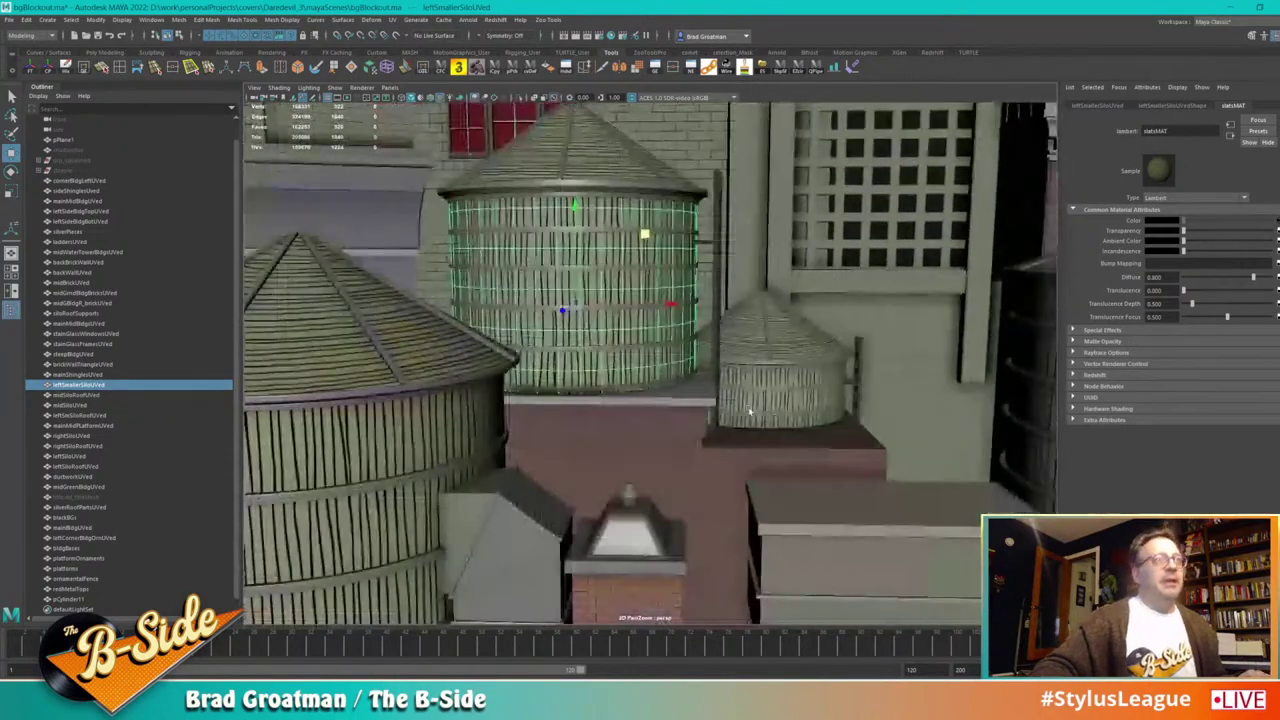
{"action": "middle_click_drag", "start_coordinate": [750, 411], "coordinate": [757, 275], "text": "alt"}
{"action": "scroll", "coordinate": [737, 414], "scroll_direction": "down", "scroll_amount": 5}
{"action": "scroll", "coordinate": [677, 366], "scroll_direction": "up", "scroll_amount": 5}
{"action": "middle_click_drag", "start_coordinate": [691, 434], "coordinate": [647, 349], "text": "alt"}
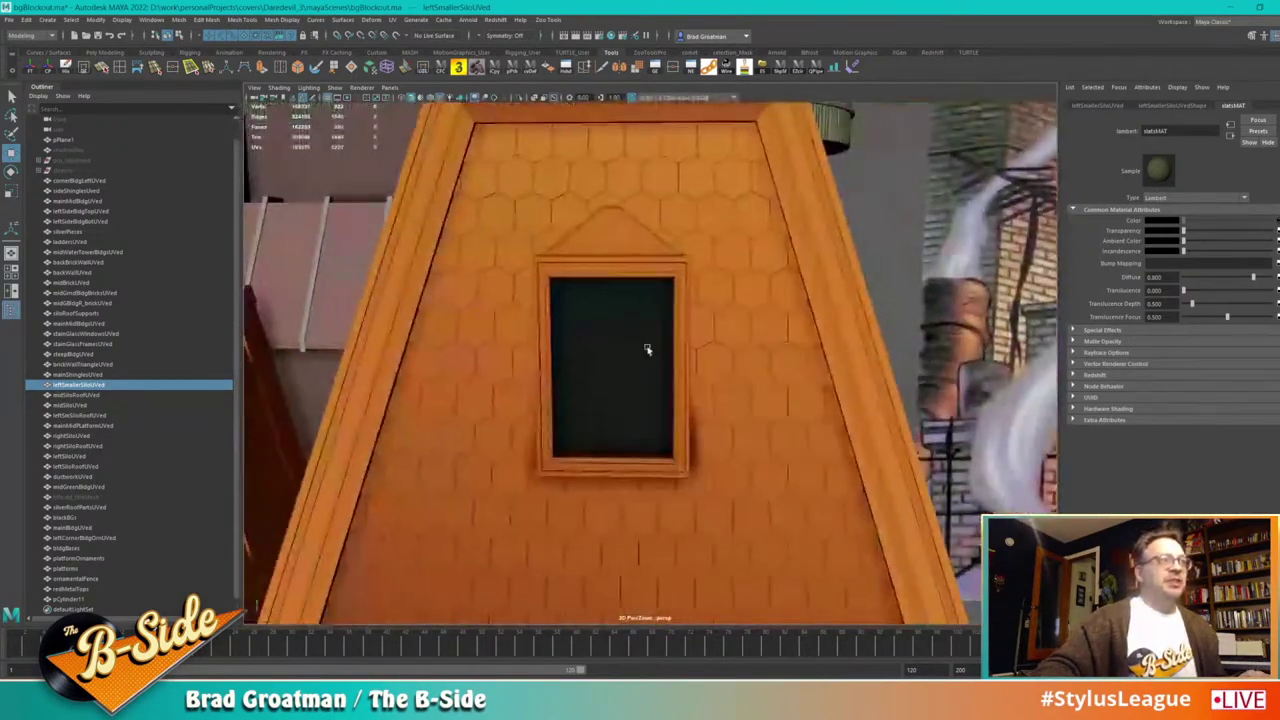
{"action": "left_click_drag", "start_coordinate": [647, 349], "coordinate": [762, 517], "text": "alt"}
{"action": "left_click", "coordinate": [681, 408]}
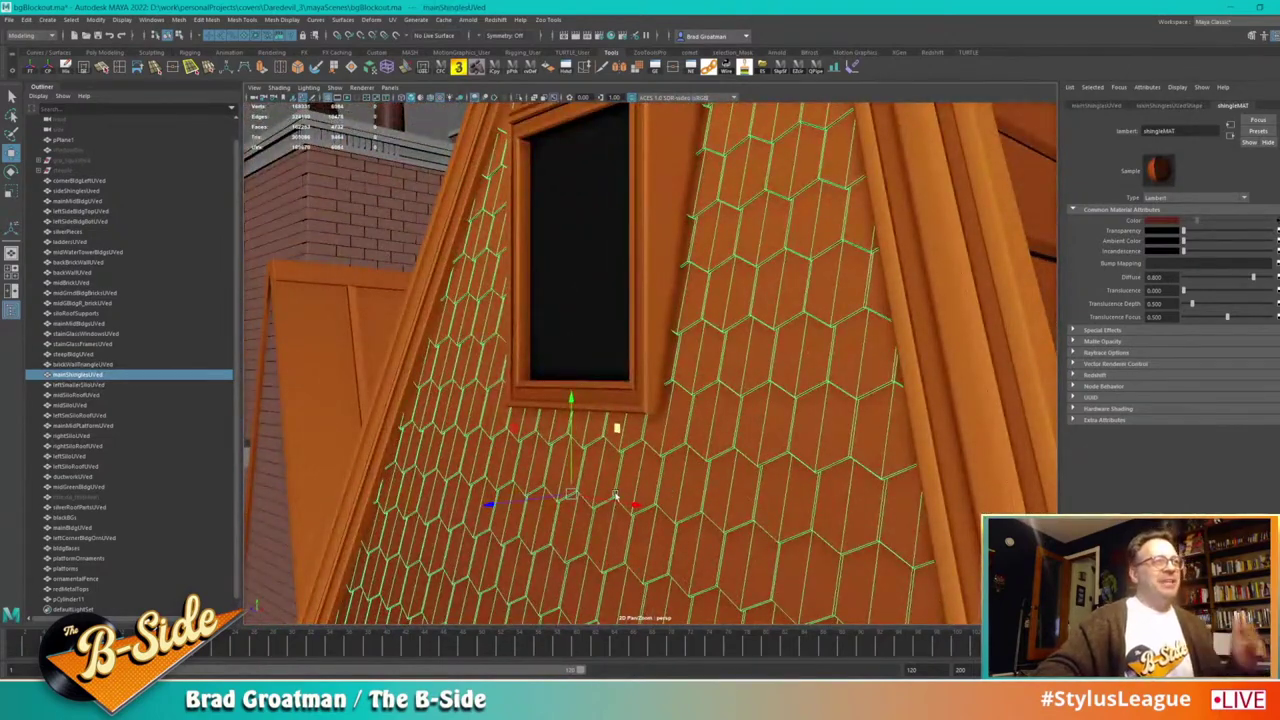
{"action": "right_click_drag", "start_coordinate": [737, 517], "coordinate": [580, 490], "text": "alt"}
{"action": "left_click_drag", "start_coordinate": [580, 490], "coordinate": [645, 467], "text": "alt"}
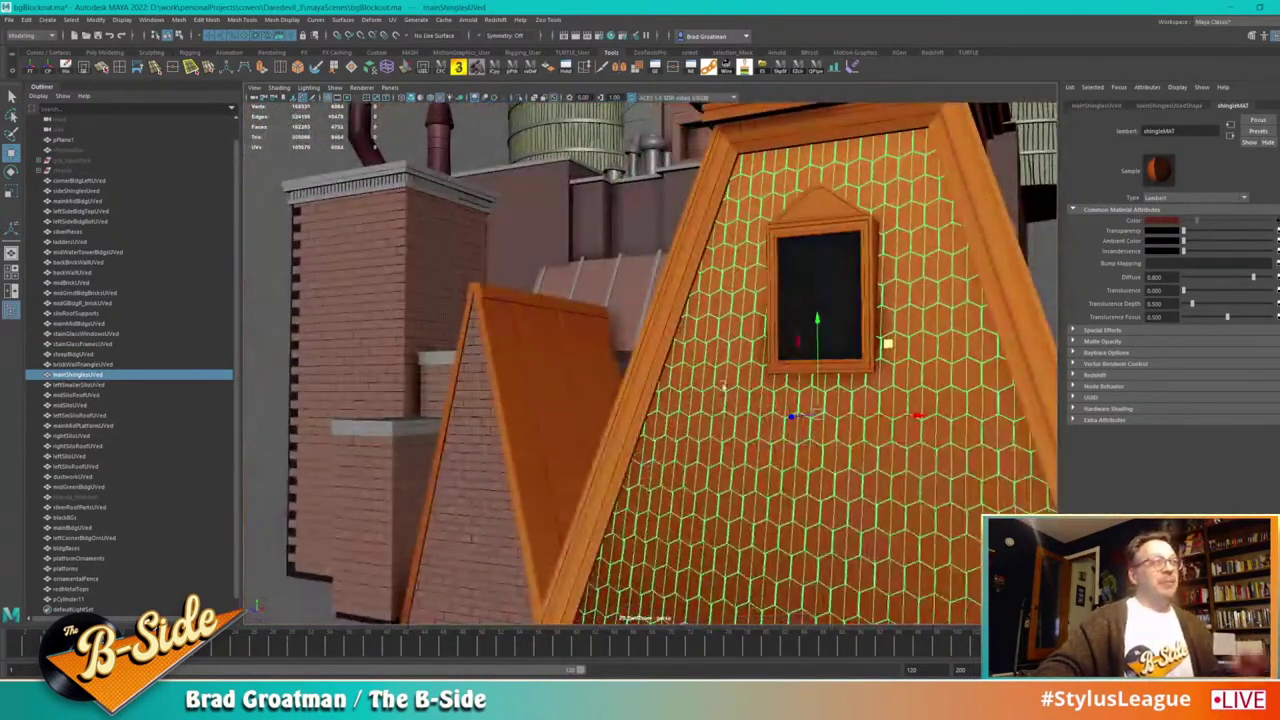
Step: Survey the rooftops, chimneys, wrought-iron fences and water towers above the orange front building
{"action": "left_click_drag", "start_coordinate": [742, 358], "coordinate": [767, 457], "text": "alt"}
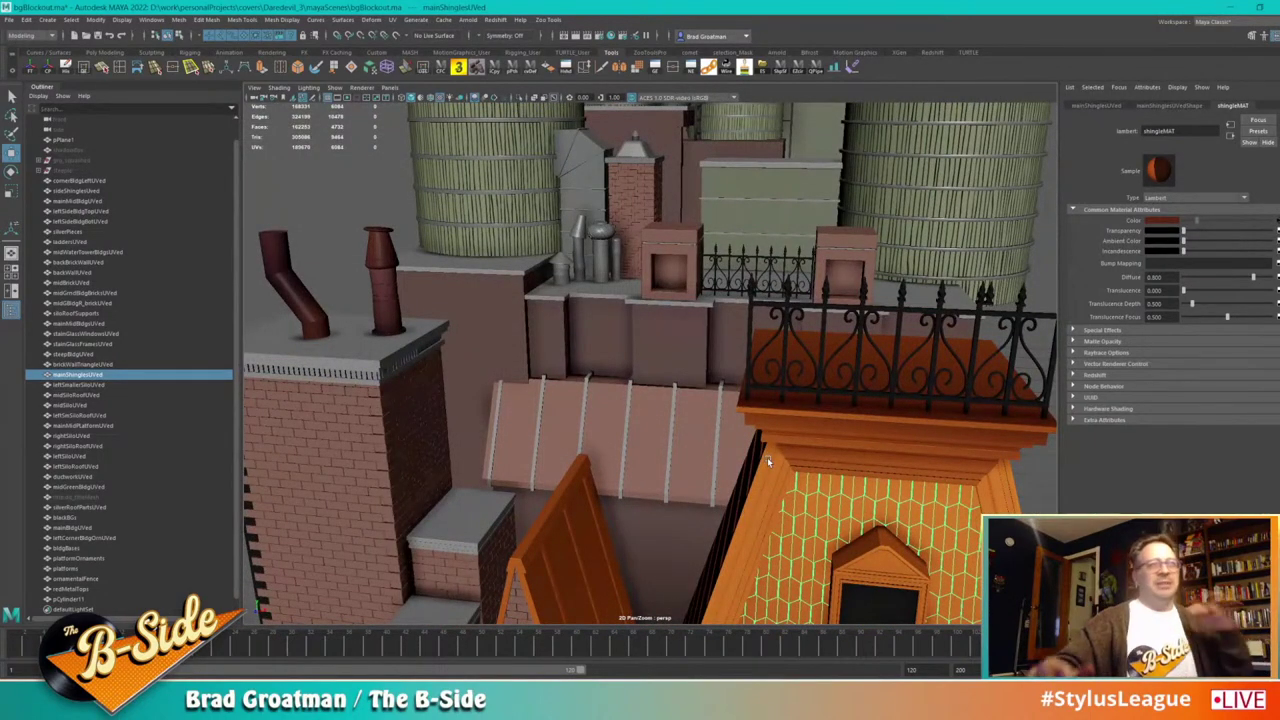
{"action": "left_click_drag", "start_coordinate": [767, 457], "coordinate": [771, 493], "text": "alt"}
{"action": "middle_click_drag", "start_coordinate": [772, 494], "coordinate": [786, 528], "text": "alt"}
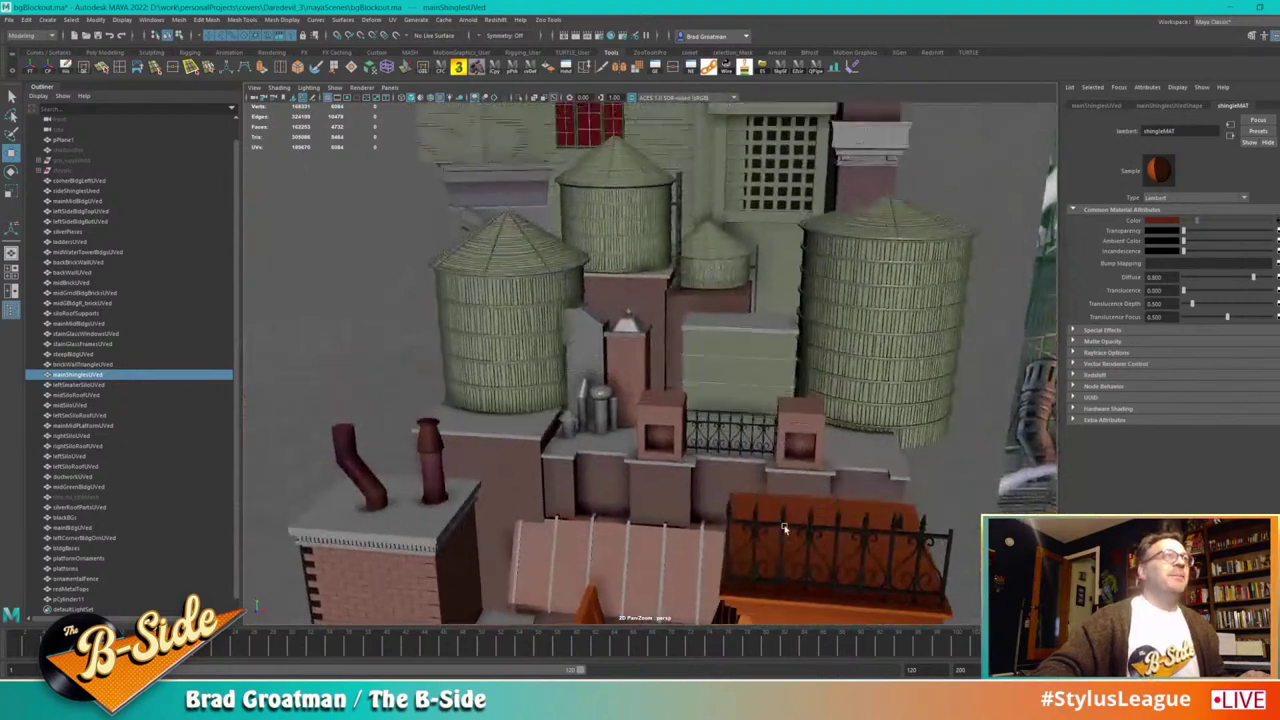
{"action": "right_click_drag", "start_coordinate": [786, 528], "coordinate": [754, 449], "text": "alt"}
{"action": "left_click_drag", "start_coordinate": [754, 449], "coordinate": [825, 454], "text": "alt"}
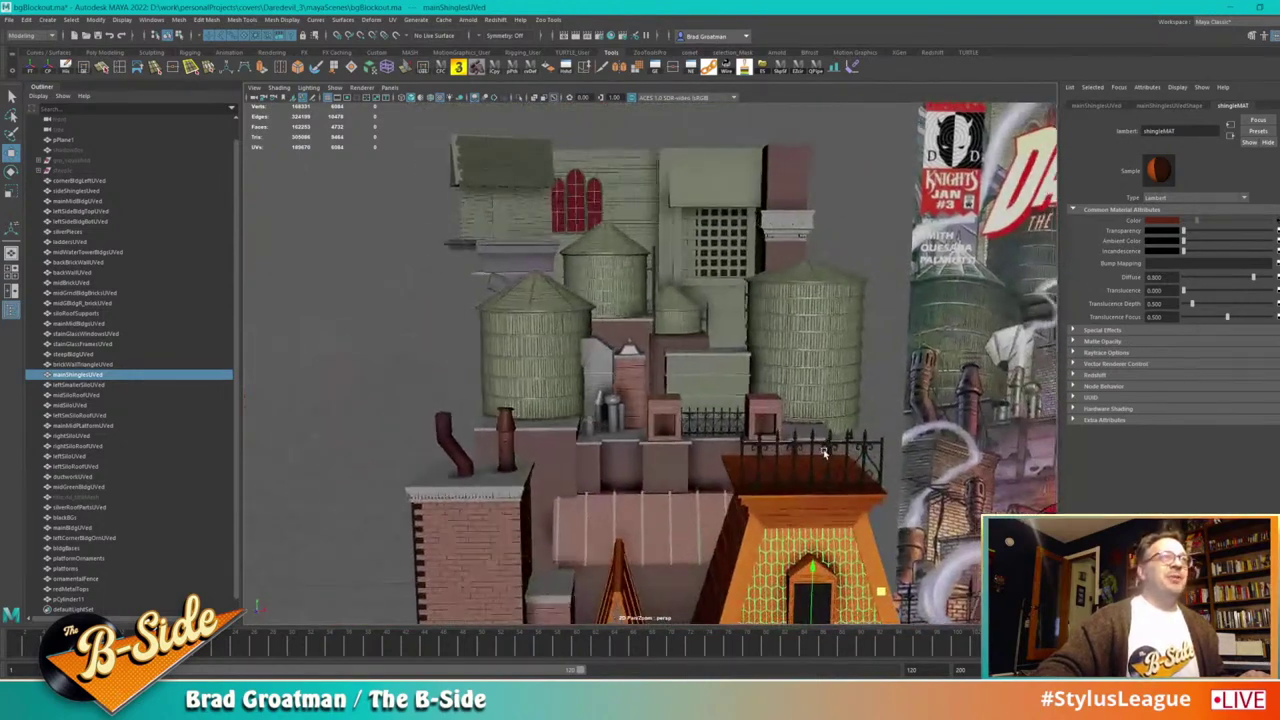
{"action": "middle_click_drag", "start_coordinate": [825, 454], "coordinate": [775, 550], "text": "alt"}
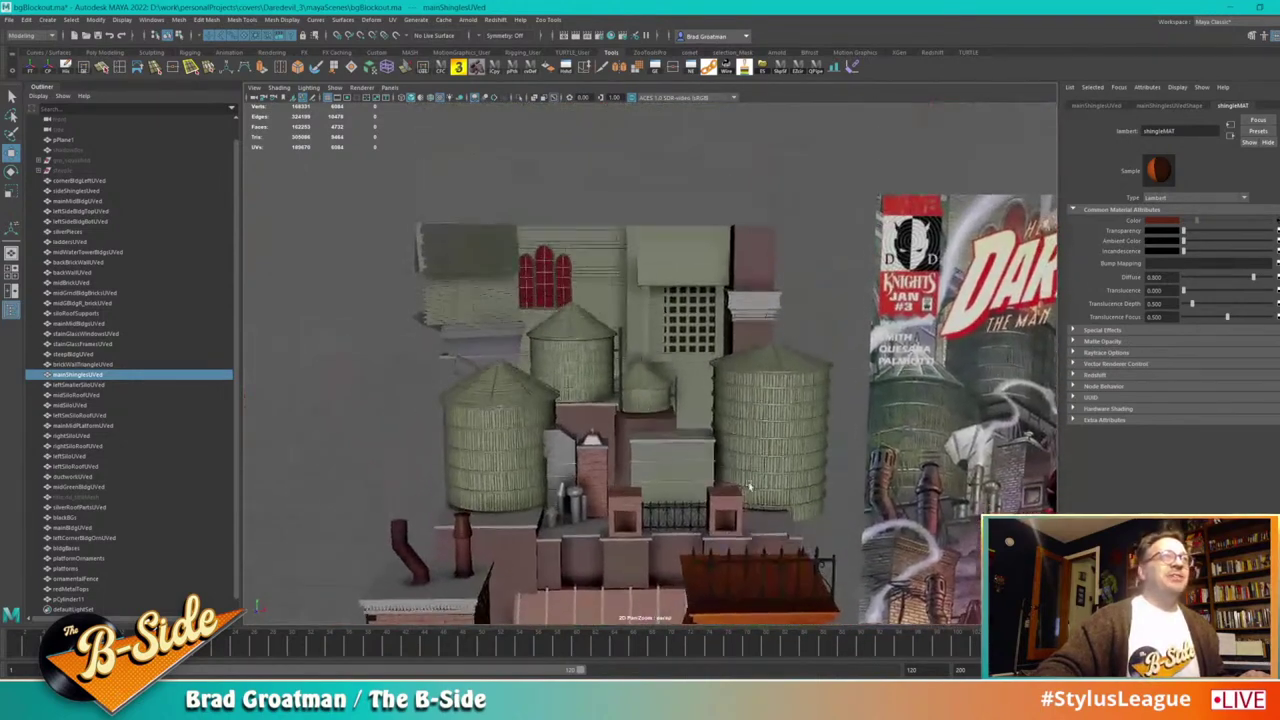
Step: Inspect the lattice window on the rear green building and select the blackBGs backing geometry behind it
{"action": "right_click_drag", "start_coordinate": [672, 372], "coordinate": [743, 394], "text": "alt"}
{"action": "middle_click_drag", "start_coordinate": [743, 394], "coordinate": [705, 490], "text": "alt"}
{"action": "right_click_drag", "start_coordinate": [680, 380], "coordinate": [704, 370], "text": "alt"}
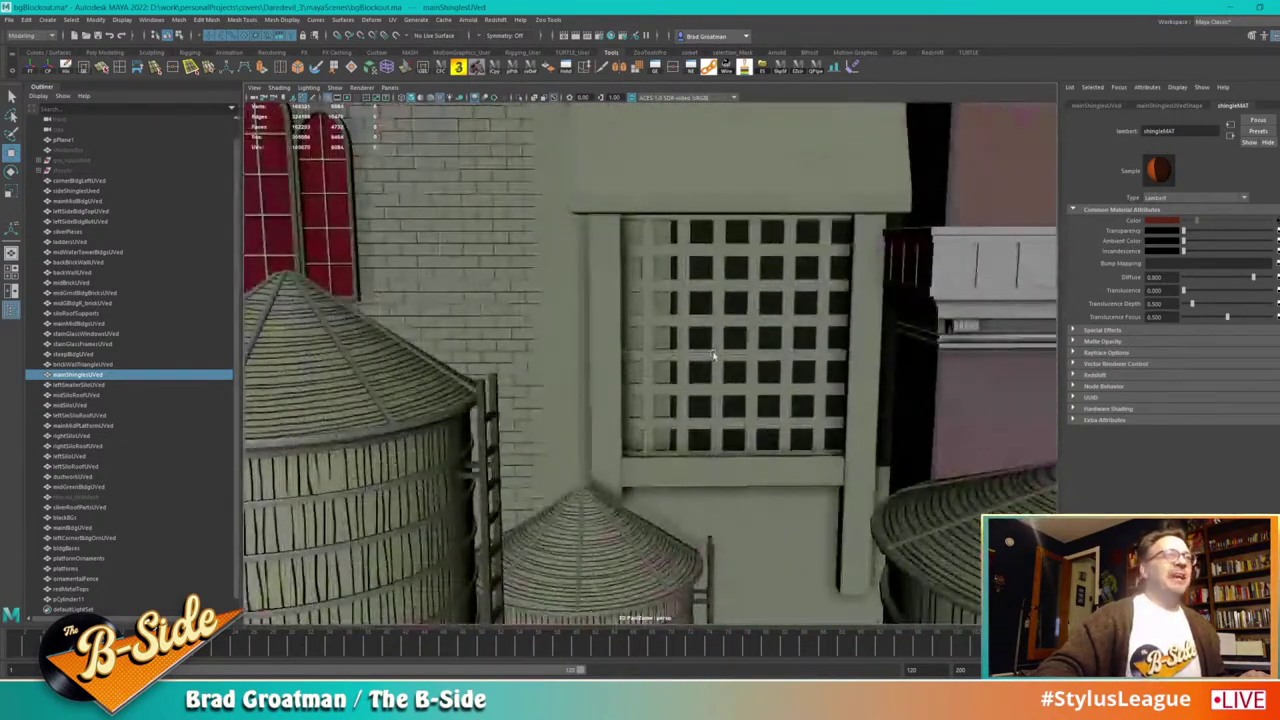
{"action": "left_click", "coordinate": [704, 344]}
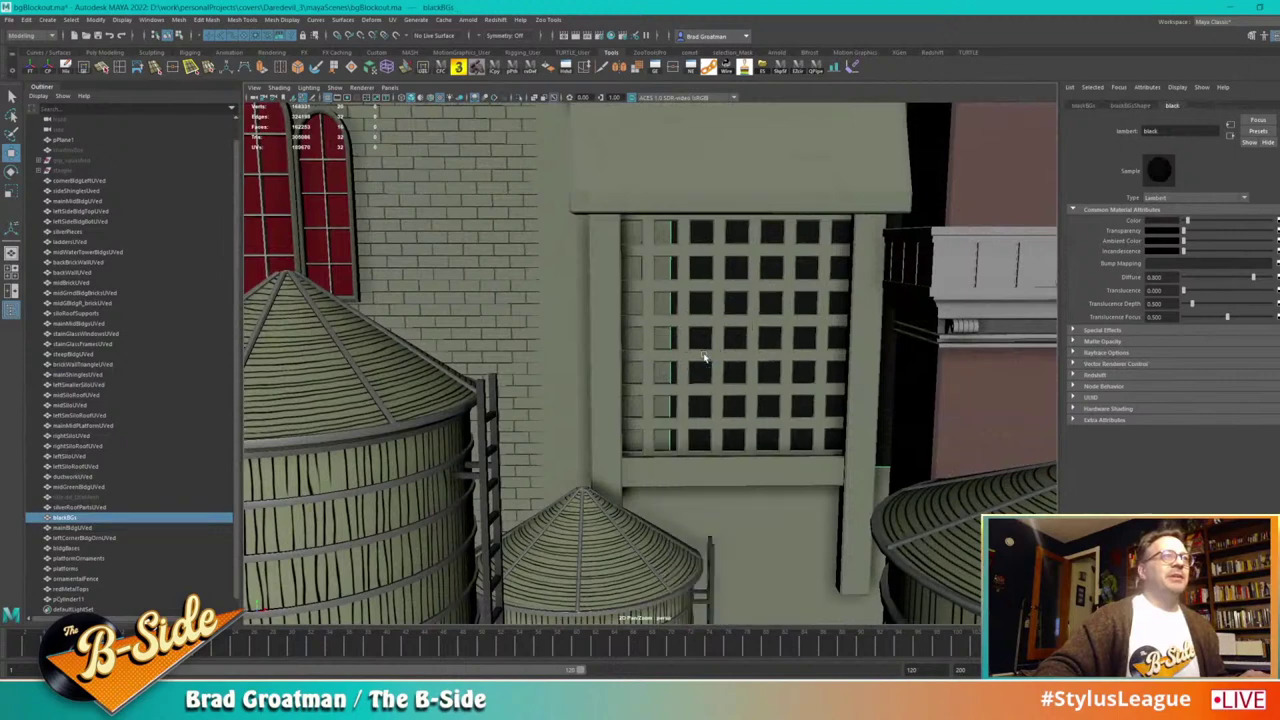
Step: Clear the selection on the green building's lattice window and examine its overhang and the neighbouring grey cornice
{"action": "double_click", "coordinate": [704, 338]}
{"action": "left_click_drag", "start_coordinate": [872, 328], "coordinate": [806, 328]}
{"action": "right_click_drag", "start_coordinate": [742, 313], "coordinate": [797, 284]}
{"action": "left_click", "coordinate": [811, 257]}
{"action": "scroll", "coordinate": [825, 315], "scroll_direction": "down", "scroll_amount": 5}
{"action": "left_click", "coordinate": [926, 334]}
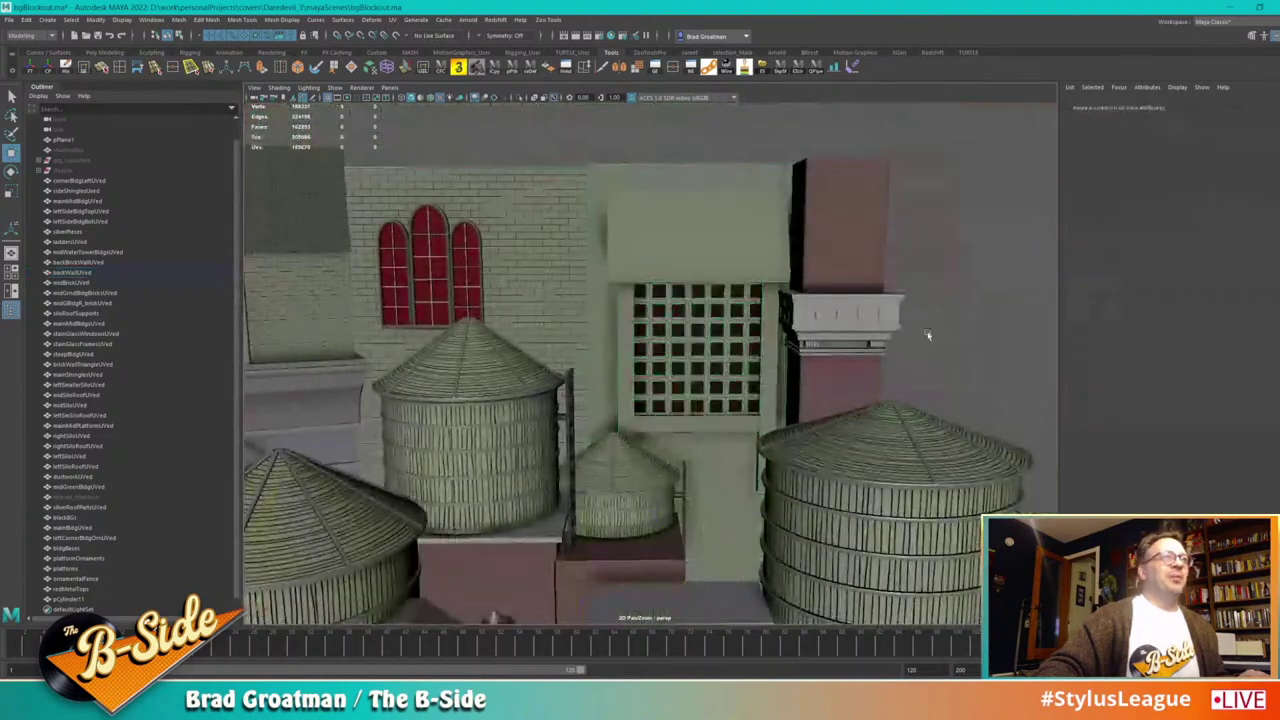
{"action": "middle_click_drag", "start_coordinate": [820, 329], "coordinate": [685, 411], "text": "alt"}
{"action": "right_click_drag", "start_coordinate": [685, 411], "coordinate": [760, 358], "text": "alt"}
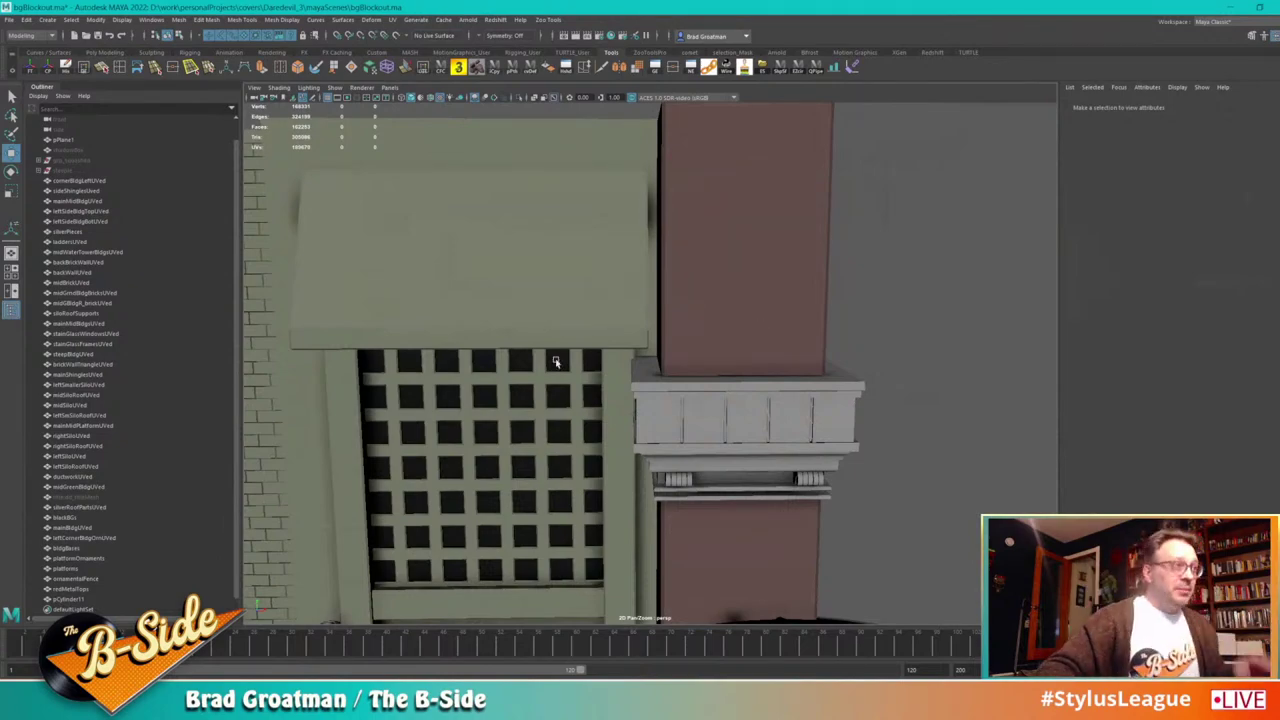
Step: Inspect the rooftop platforms by selecting them, and select the red-grey building beneath the small water tower instead
{"action": "right_click_drag", "start_coordinate": [740, 436], "coordinate": [703, 395], "text": "alt"}
{"action": "middle_click_drag", "start_coordinate": [703, 395], "coordinate": [746, 309], "text": "alt"}
{"action": "right_click_drag", "start_coordinate": [746, 309], "coordinate": [641, 480], "text": "alt"}
{"action": "middle_click_drag", "start_coordinate": [641, 480], "coordinate": [831, 331], "text": "alt"}
{"action": "right_click_drag", "start_coordinate": [831, 331], "coordinate": [737, 423], "text": "alt"}
{"action": "left_click", "coordinate": [671, 419]}
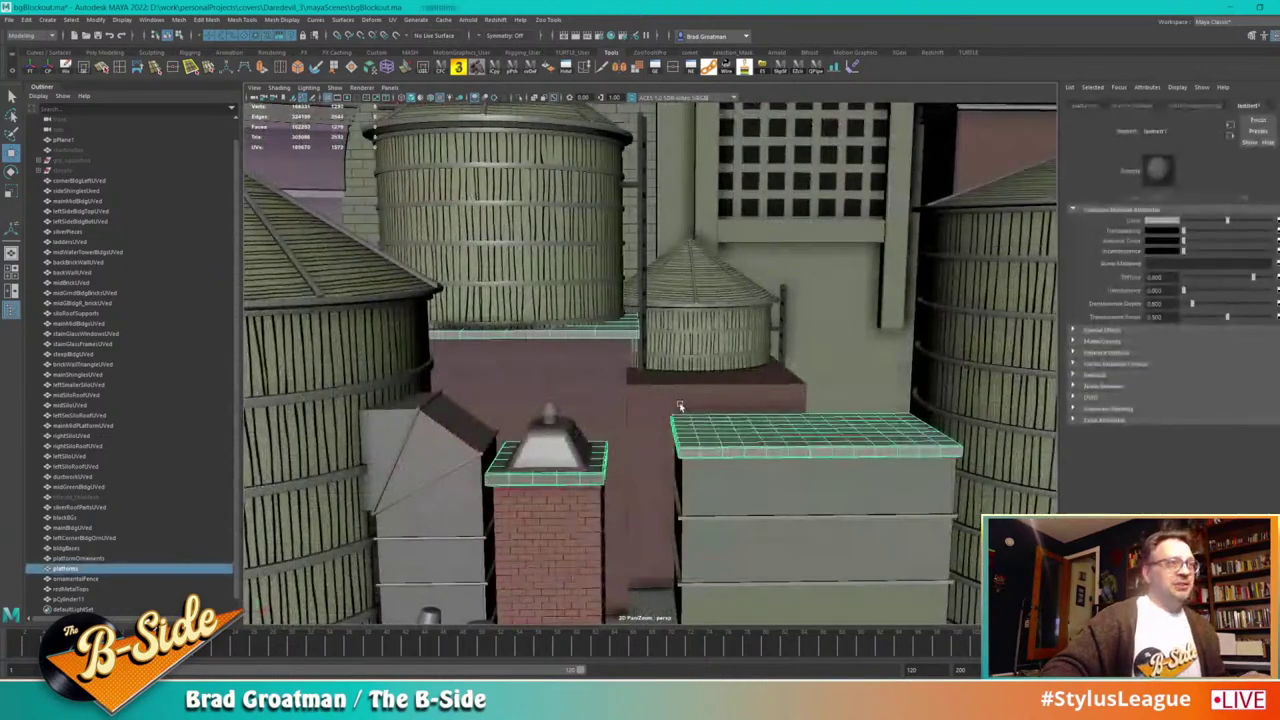
{"action": "left_click", "coordinate": [680, 404]}
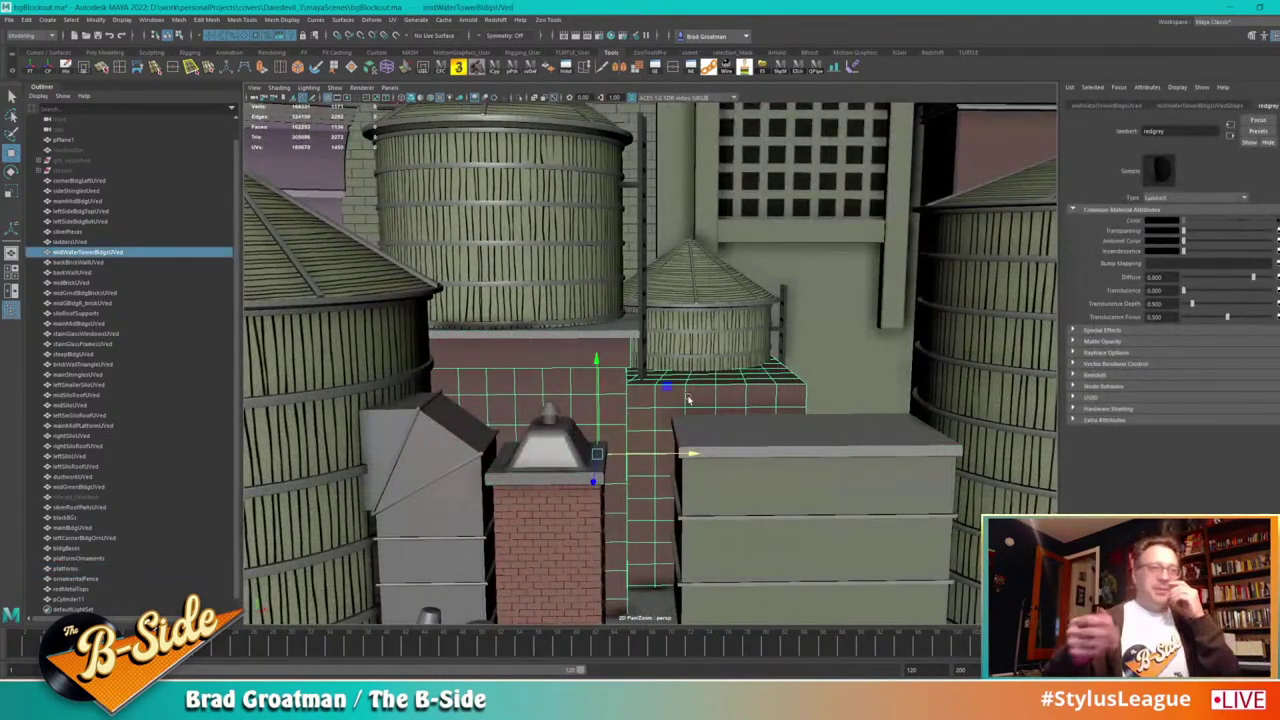
Step: Survey the brick chimney, rooftops and orange front tower, ending on the whole building set beside the comic cover
{"action": "right_click_drag", "start_coordinate": [754, 522], "coordinate": [697, 462], "text": "alt"}
{"action": "middle_click_drag", "start_coordinate": [697, 462], "coordinate": [657, 306], "text": "alt"}
{"action": "right_click_drag", "start_coordinate": [657, 306], "coordinate": [680, 366], "text": "alt"}
{"action": "left_click_drag", "start_coordinate": [680, 366], "coordinate": [700, 365], "text": "alt"}
{"action": "middle_click_drag", "start_coordinate": [700, 365], "coordinate": [748, 458], "text": "alt"}
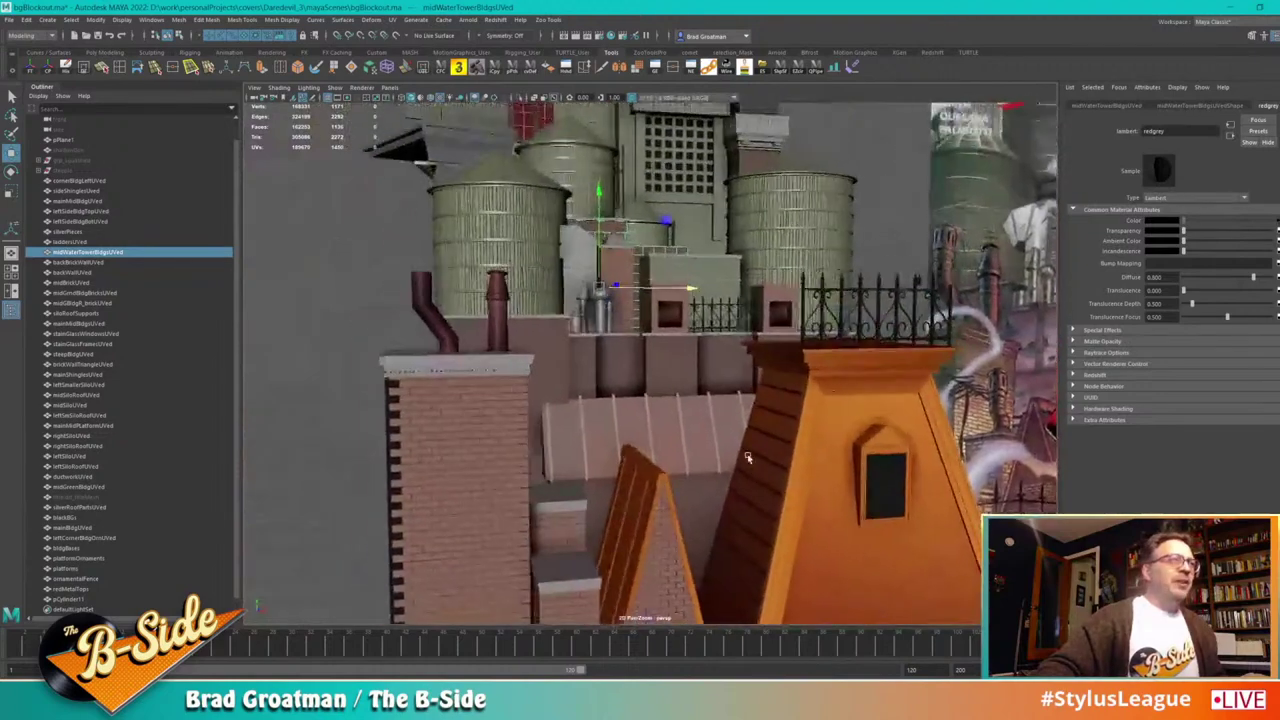
{"action": "left_click_drag", "start_coordinate": [747, 457], "coordinate": [498, 368], "text": "alt"}
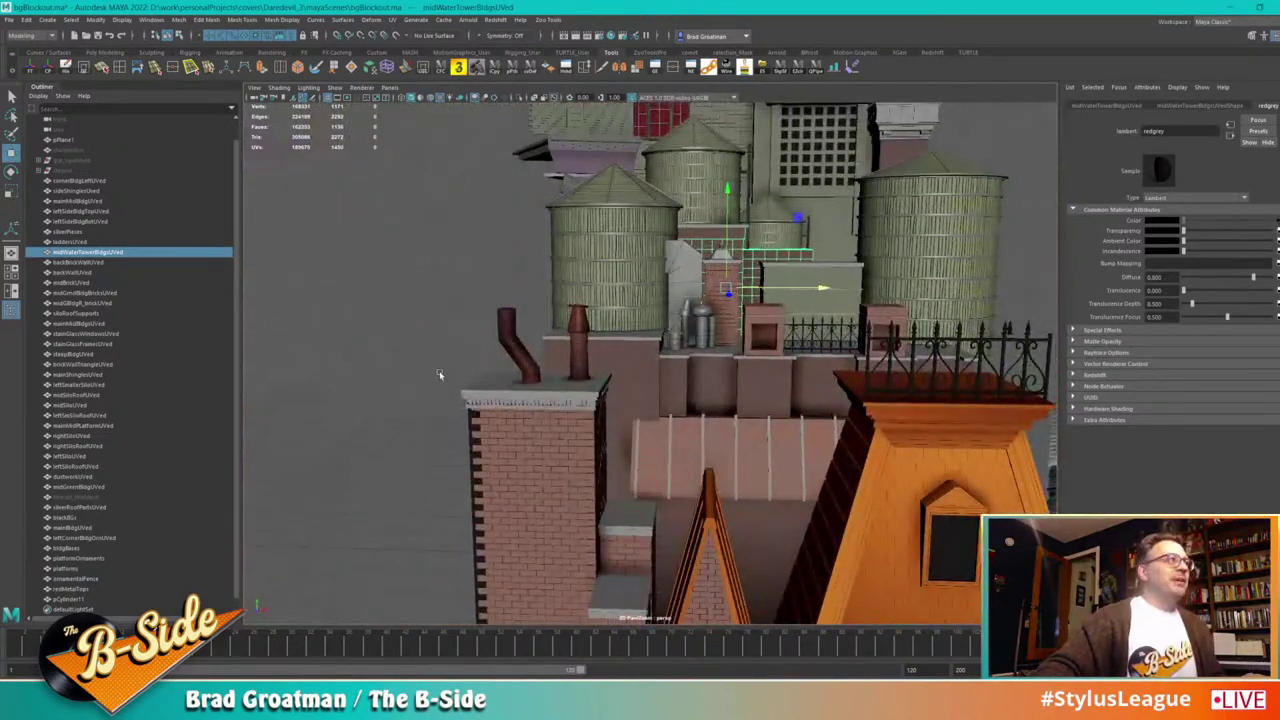
{"action": "scroll", "coordinate": [450, 367], "scroll_direction": "down", "scroll_amount": 5}
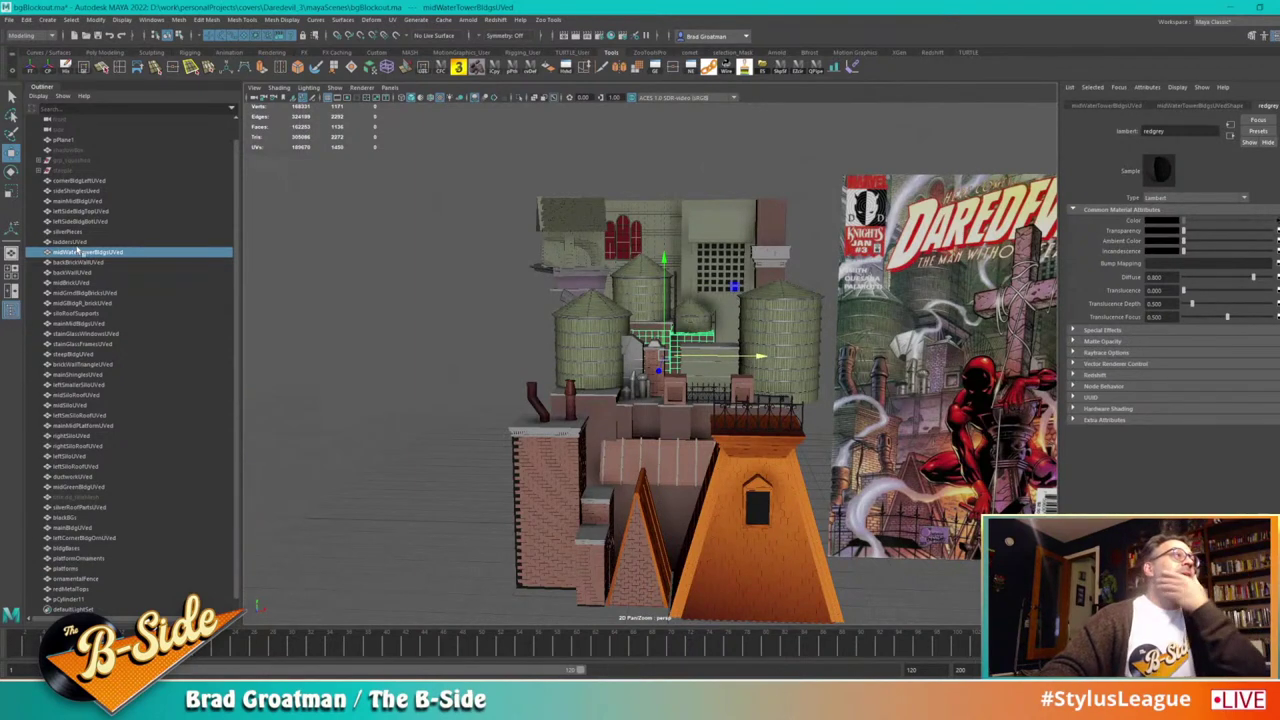
Step: Select the Daredevil cover reference plane, slide it across in front of the buildings, and compare the artwork with the chimneys
{"action": "left_click", "coordinate": [82, 142]}
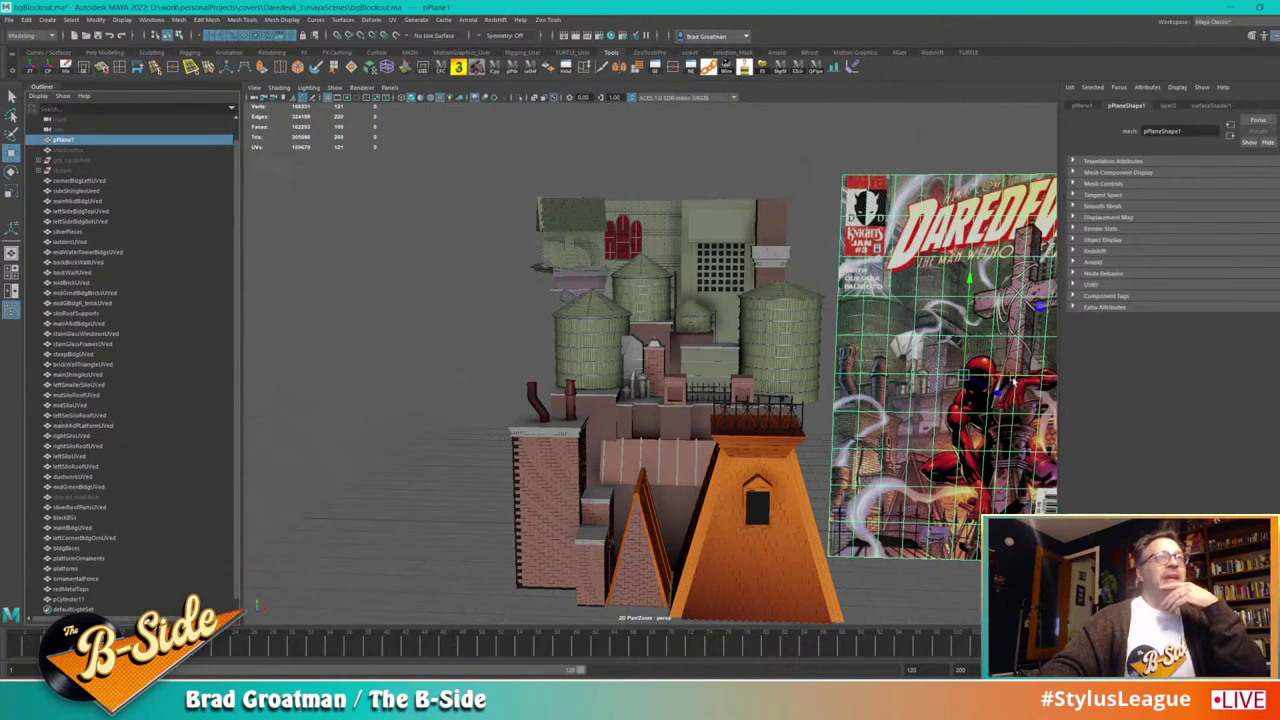
{"action": "left_click_drag", "start_coordinate": [1015, 380], "coordinate": [736, 362]}
{"action": "scroll", "coordinate": [736, 362], "scroll_direction": "up", "scroll_amount": 3}
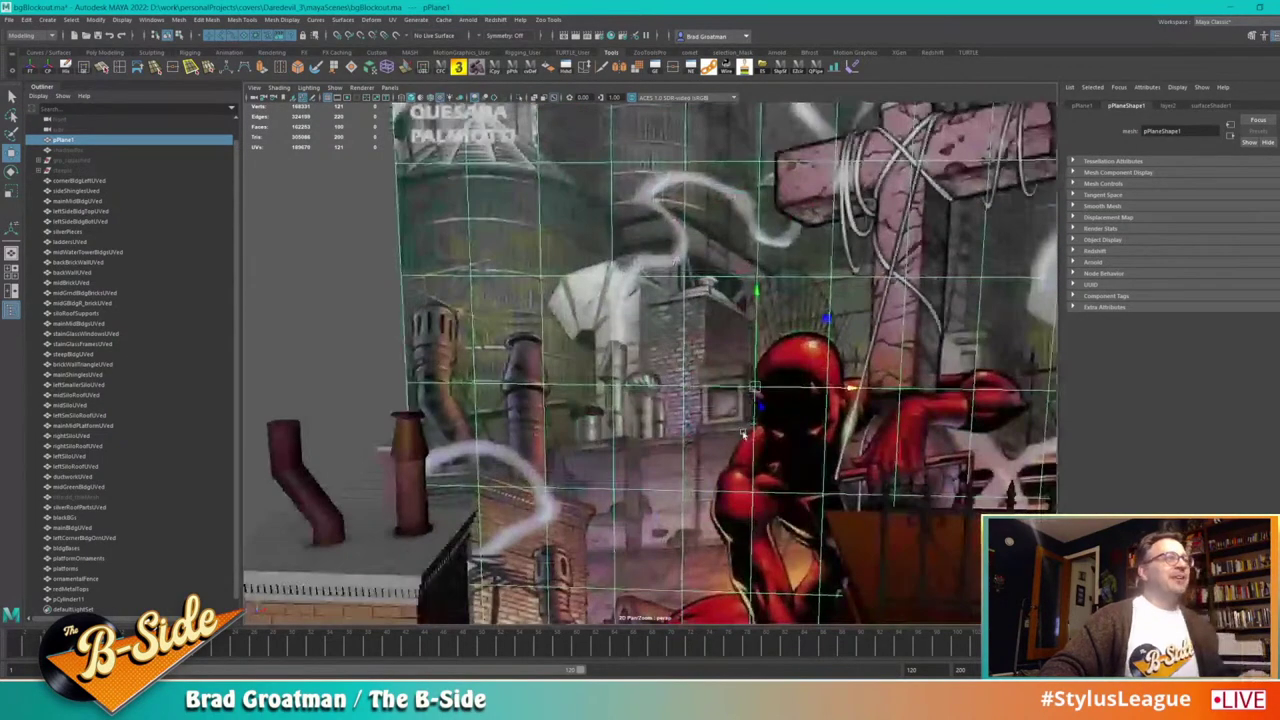
{"action": "left_click_drag", "start_coordinate": [615, 428], "coordinate": [677, 368], "text": "alt"}
{"action": "middle_click_drag", "start_coordinate": [656, 368], "coordinate": [709, 365]}
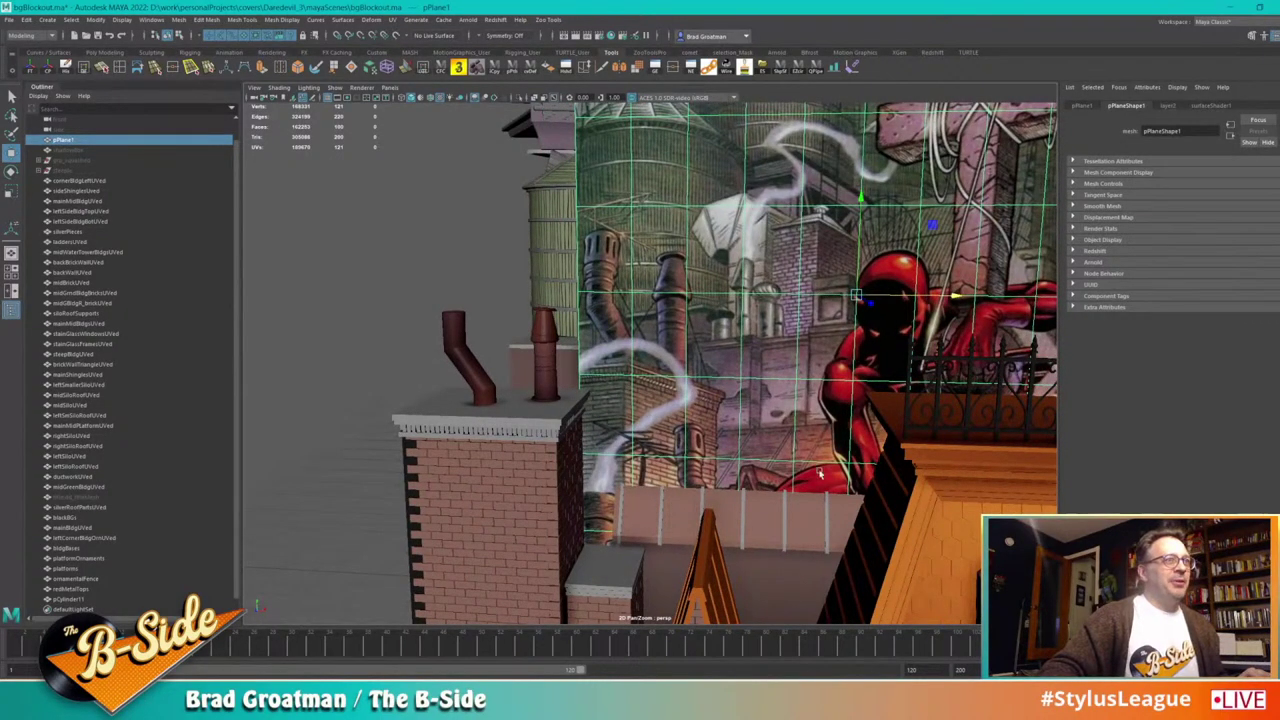
{"action": "right_click_drag", "start_coordinate": [820, 473], "coordinate": [679, 391], "text": "alt"}
{"action": "left_click_drag", "start_coordinate": [690, 403], "coordinate": [723, 420], "text": "alt"}
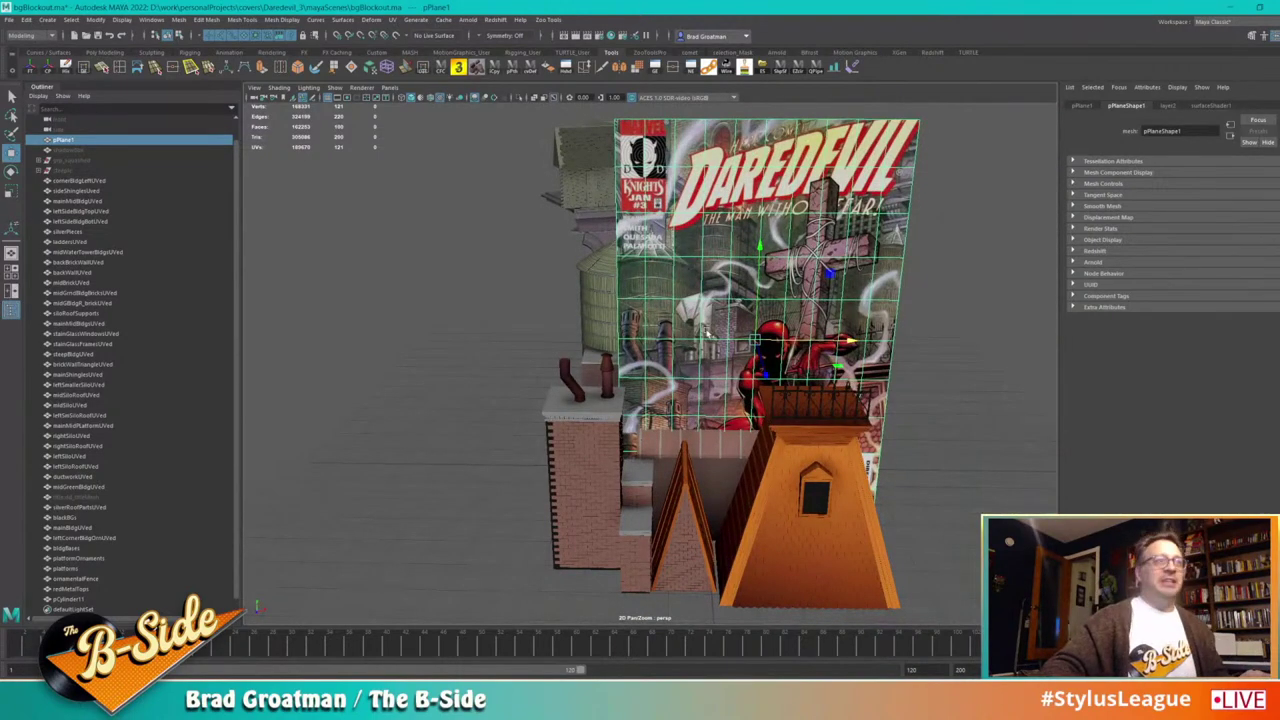
Step: Slide the cover reference plane back beside the building set and compare its rooftops and fences with the orange tower
{"action": "middle_click_drag", "start_coordinate": [707, 333], "coordinate": [1052, 335]}
{"action": "middle_click_drag", "start_coordinate": [883, 322], "coordinate": [726, 320], "text": "alt"}
{"action": "right_click_drag", "start_coordinate": [640, 330], "coordinate": [712, 358], "text": "alt"}
{"action": "middle_click_drag", "start_coordinate": [708, 362], "coordinate": [640, 347], "text": "alt"}
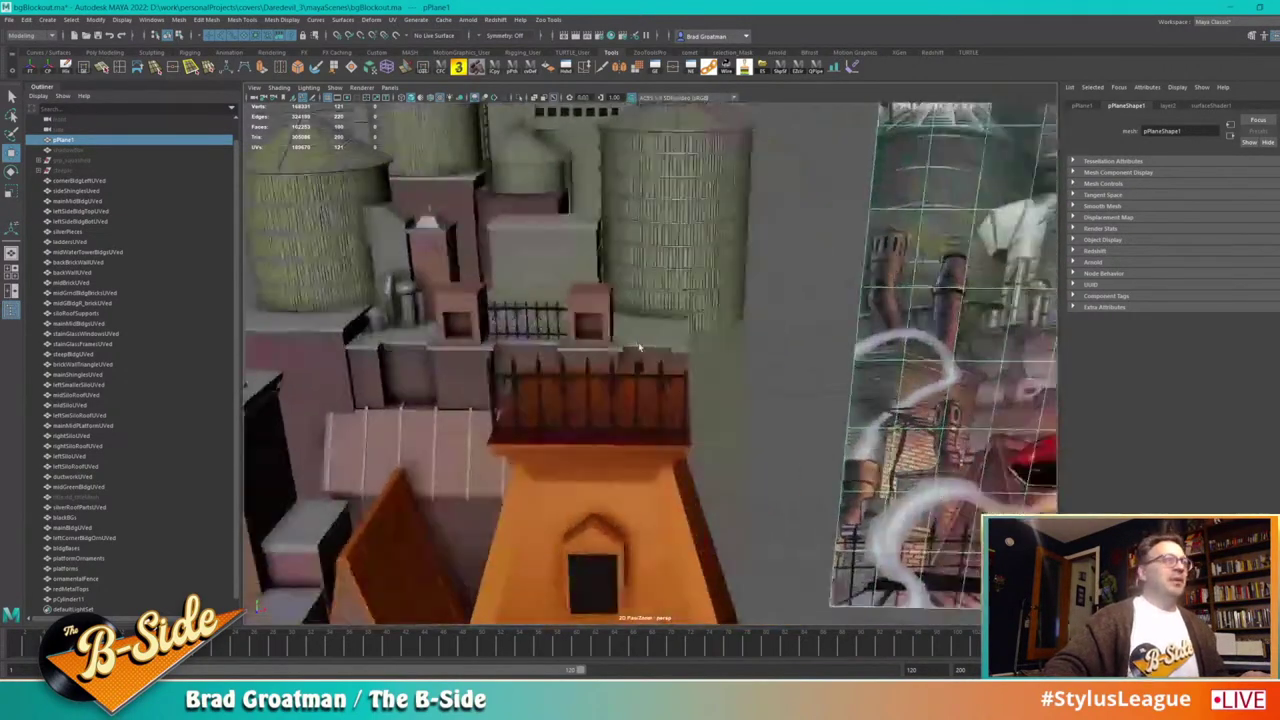
{"action": "left_click_drag", "start_coordinate": [640, 347], "coordinate": [985, 335], "text": "alt"}
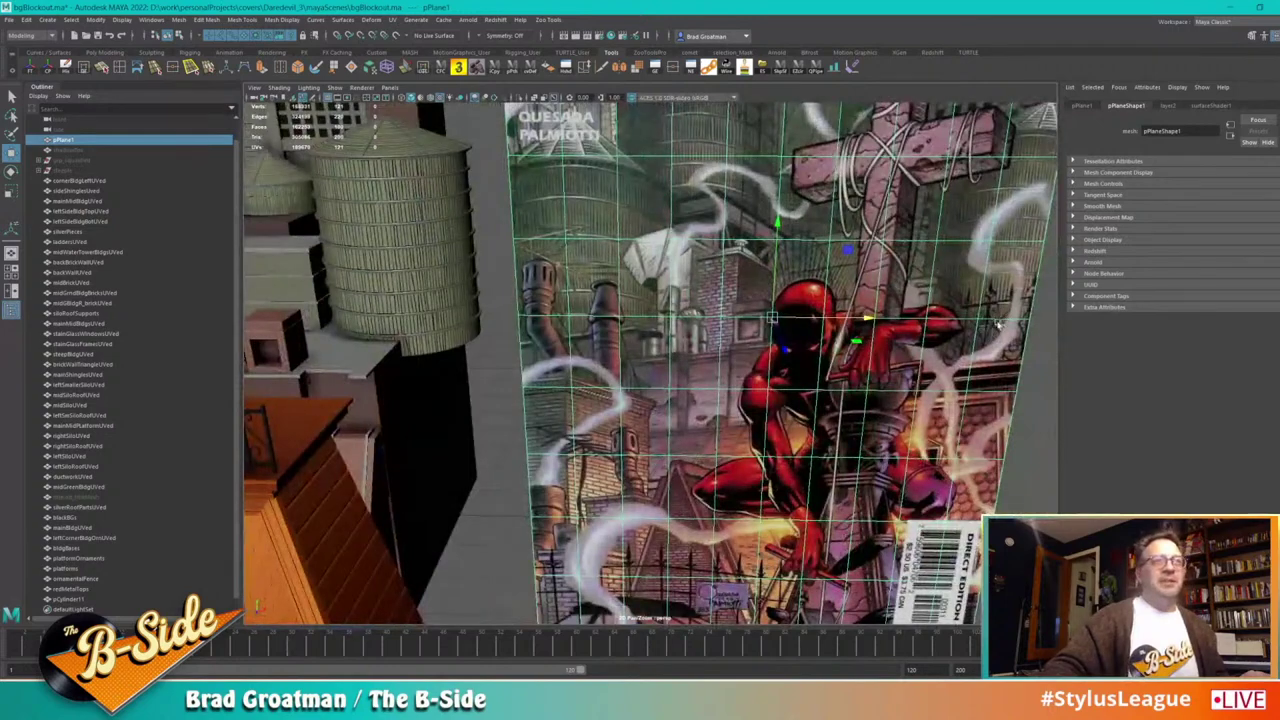
{"action": "left_click_drag", "start_coordinate": [622, 403], "coordinate": [614, 380], "text": "alt"}
{"action": "middle_click_drag", "start_coordinate": [614, 380], "coordinate": [689, 329], "text": "alt"}
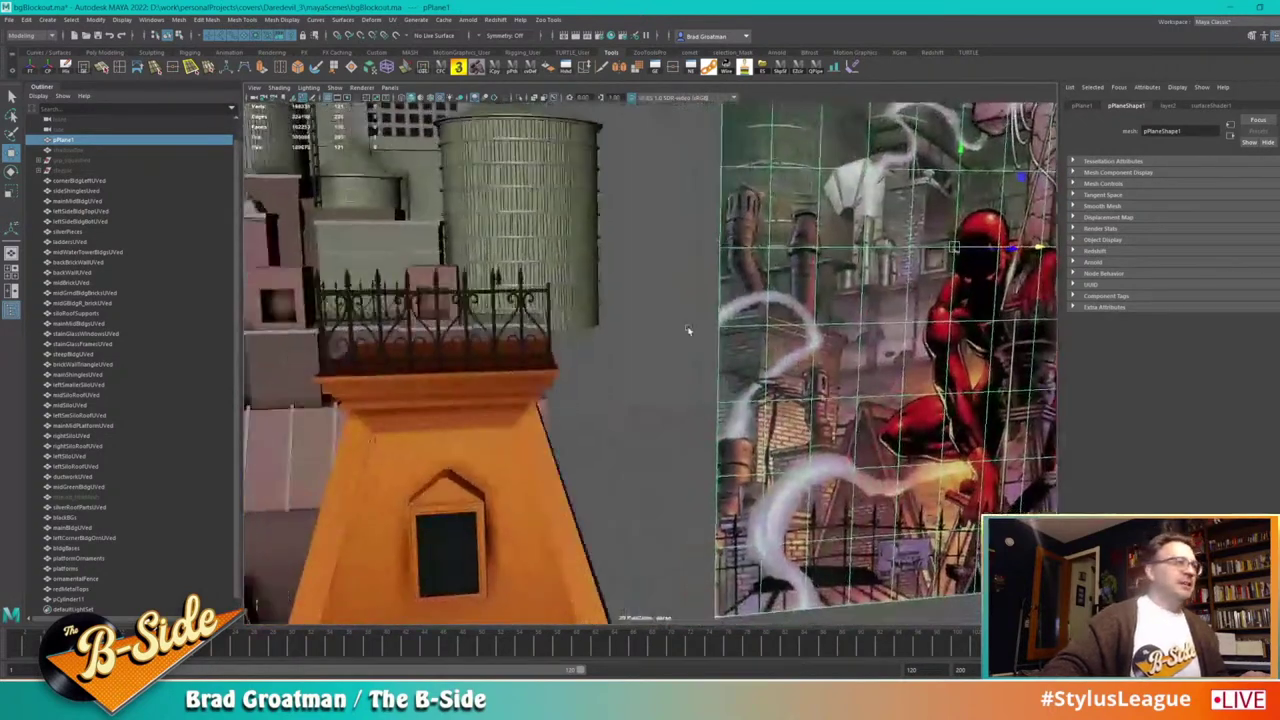
{"action": "right_click_drag", "start_coordinate": [689, 329], "coordinate": [673, 340], "text": "alt"}
{"action": "middle_click_drag", "start_coordinate": [673, 340], "coordinate": [720, 376], "text": "alt"}
{"action": "scroll", "coordinate": [719, 376], "scroll_direction": "down", "scroll_amount": 2}
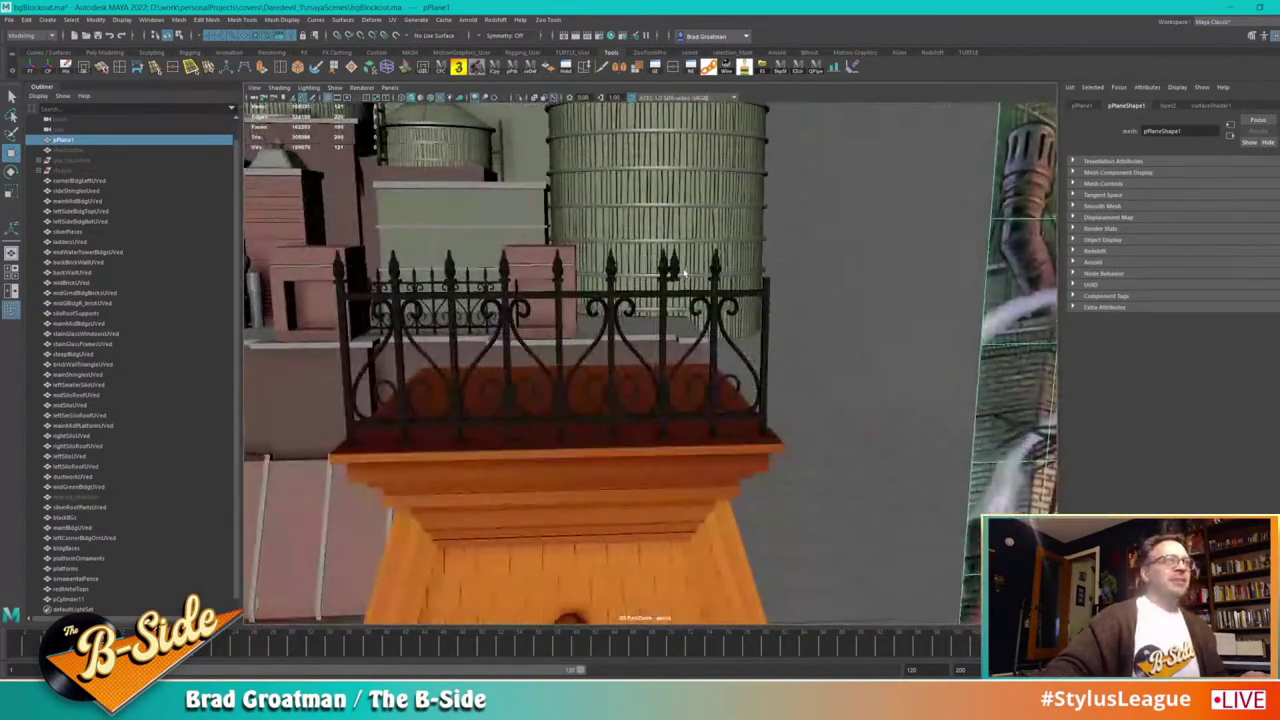
Step: Select the faces of one twisted finial and its base block on the orange tower's ornamental fence and frame them
{"action": "left_click", "coordinate": [677, 272]}
{"action": "mouse_move", "coordinate": [677, 272]}
{"action": "right_mouse_down"}
{"action": "mouse_move", "coordinate": [682, 285]}
{"action": "mouse_move", "coordinate": [677, 268]}
{"action": "right_mouse_up"}
{"action": "double_click", "coordinate": [677, 268]}
{"action": "middle_click_drag", "start_coordinate": [677, 268], "coordinate": [665, 305], "text": "alt"}
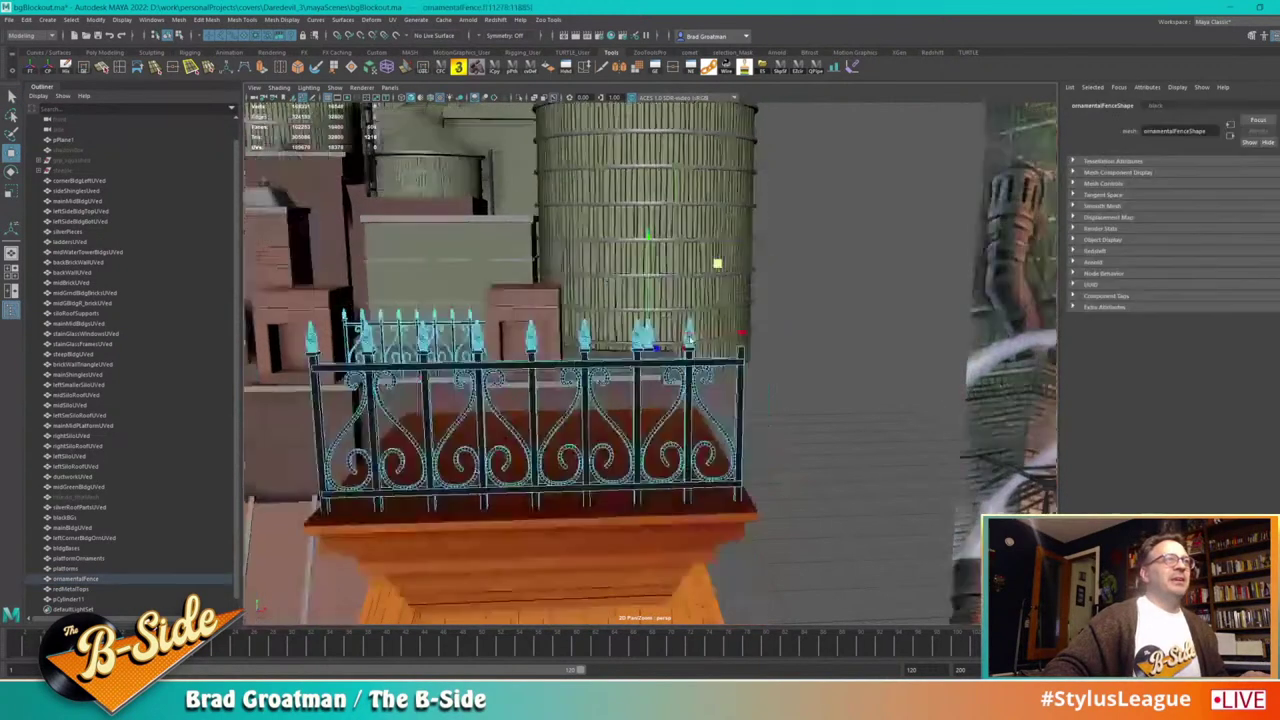
{"action": "right_click_drag", "start_coordinate": [665, 305], "coordinate": [766, 394], "text": "alt"}
{"action": "middle_click_drag", "start_coordinate": [766, 394], "coordinate": [754, 320], "text": "alt"}
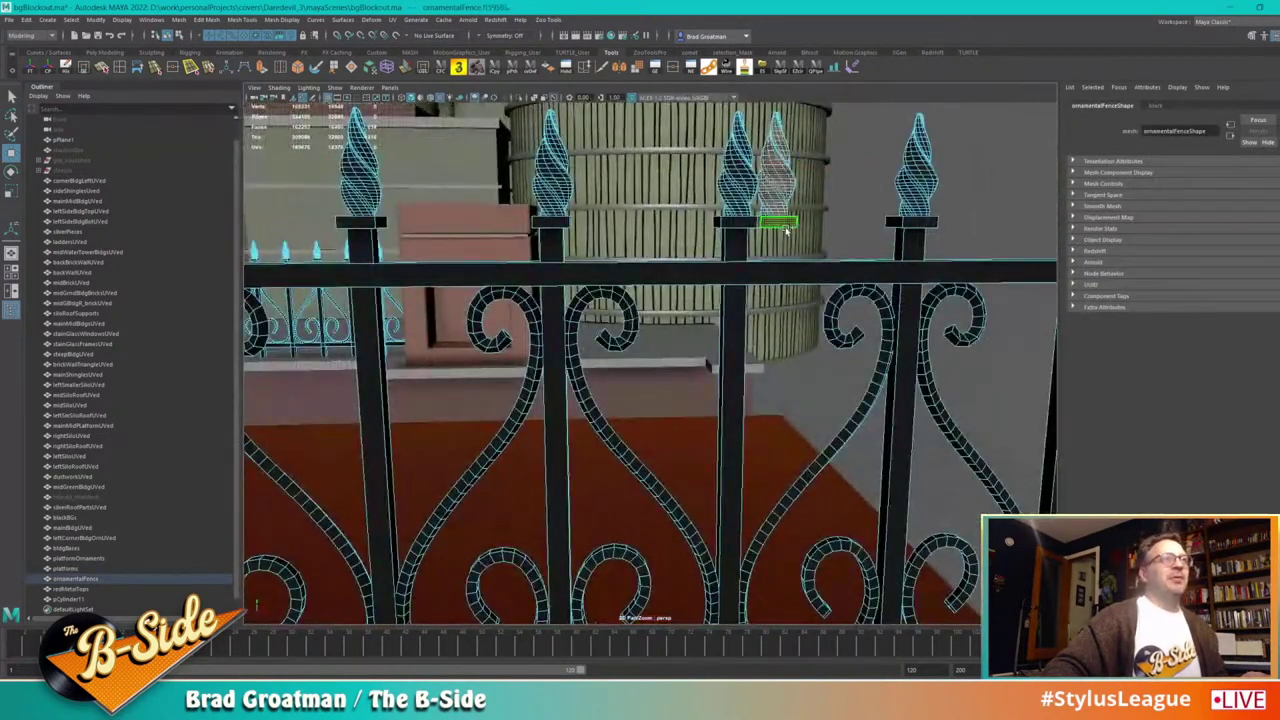
{"action": "scroll", "coordinate": [790, 240], "scroll_direction": "down", "scroll_amount": 6}
{"action": "mouse_move", "coordinate": [814, 286]}
{"action": "left_mouse_down"}
{"action": "mouse_move", "coordinate": [918, 281]}
{"action": "mouse_move", "coordinate": [818, 304]}
{"action": "left_mouse_up"}
{"action": "key", "text": "f"}
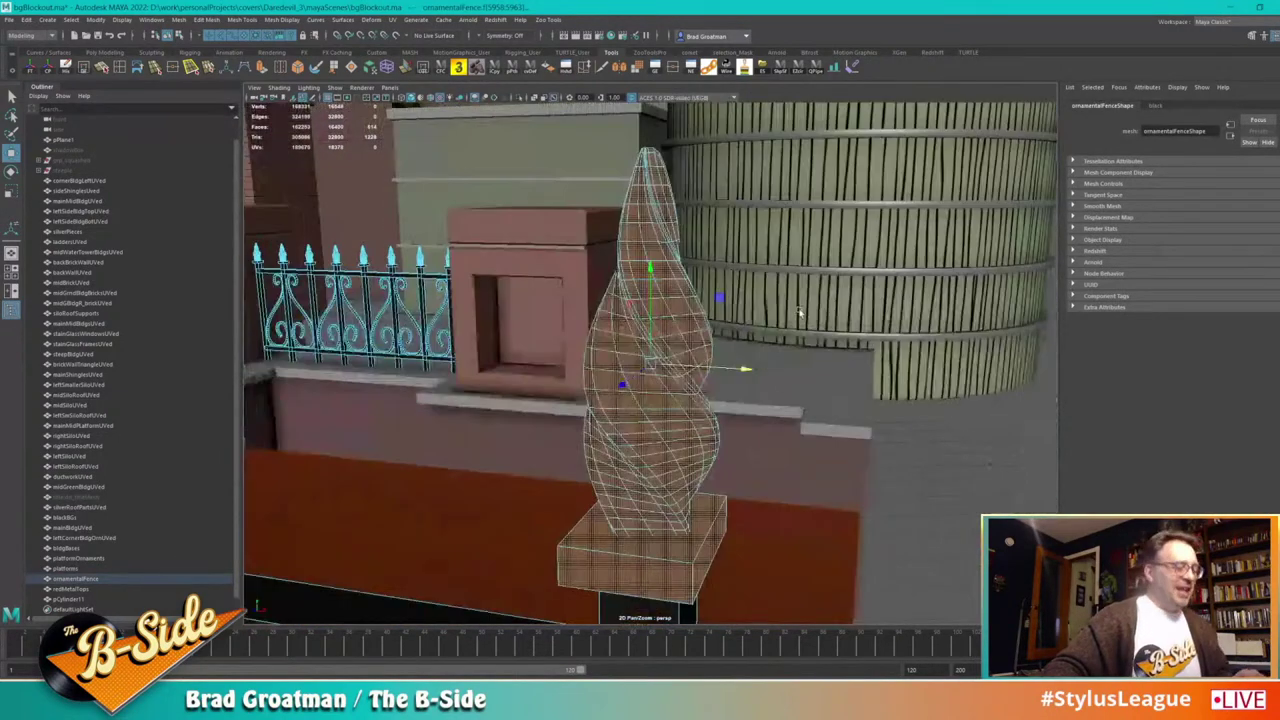
Step: Examine the fence finials from several angles, return to whole-object selection, and clear the selection
{"action": "left_click_drag", "start_coordinate": [749, 391], "coordinate": [781, 388], "text": "alt"}
{"action": "scroll", "coordinate": [696, 390], "scroll_direction": "down", "scroll_amount": 8}
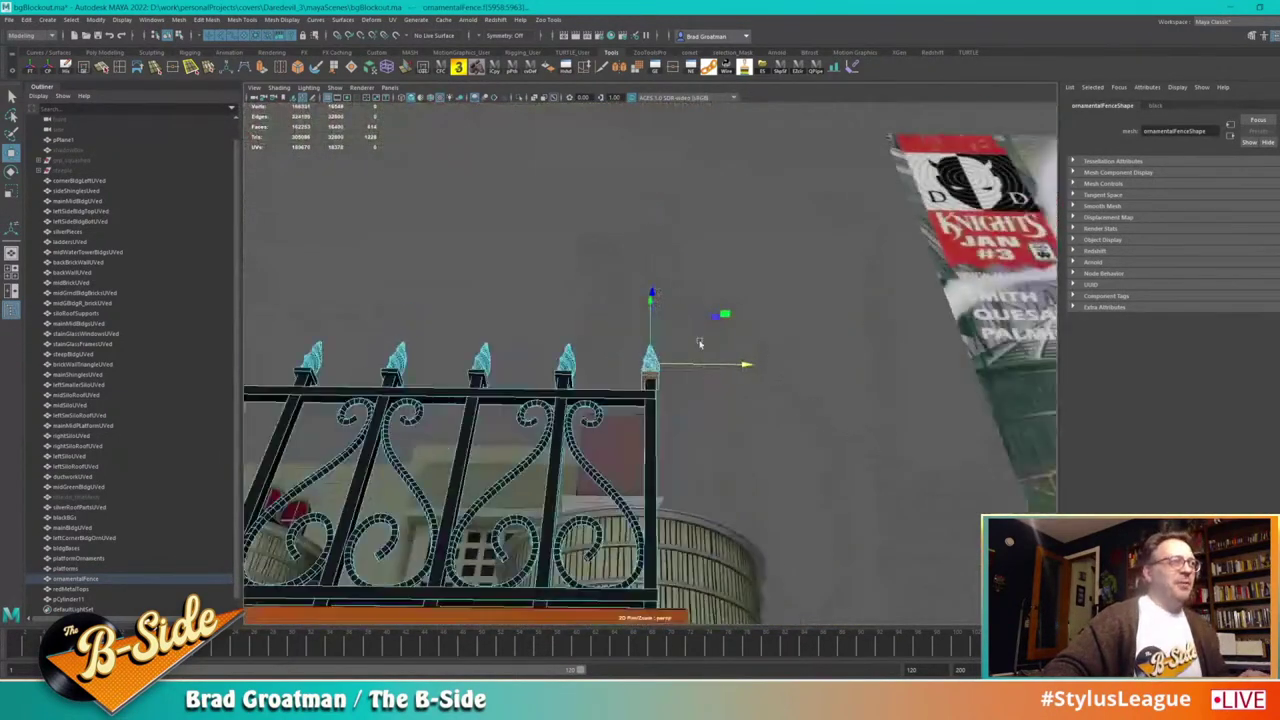
{"action": "left_click_drag", "start_coordinate": [700, 343], "coordinate": [740, 434], "text": "alt"}
{"action": "right_click_drag", "start_coordinate": [655, 379], "coordinate": [726, 346]}
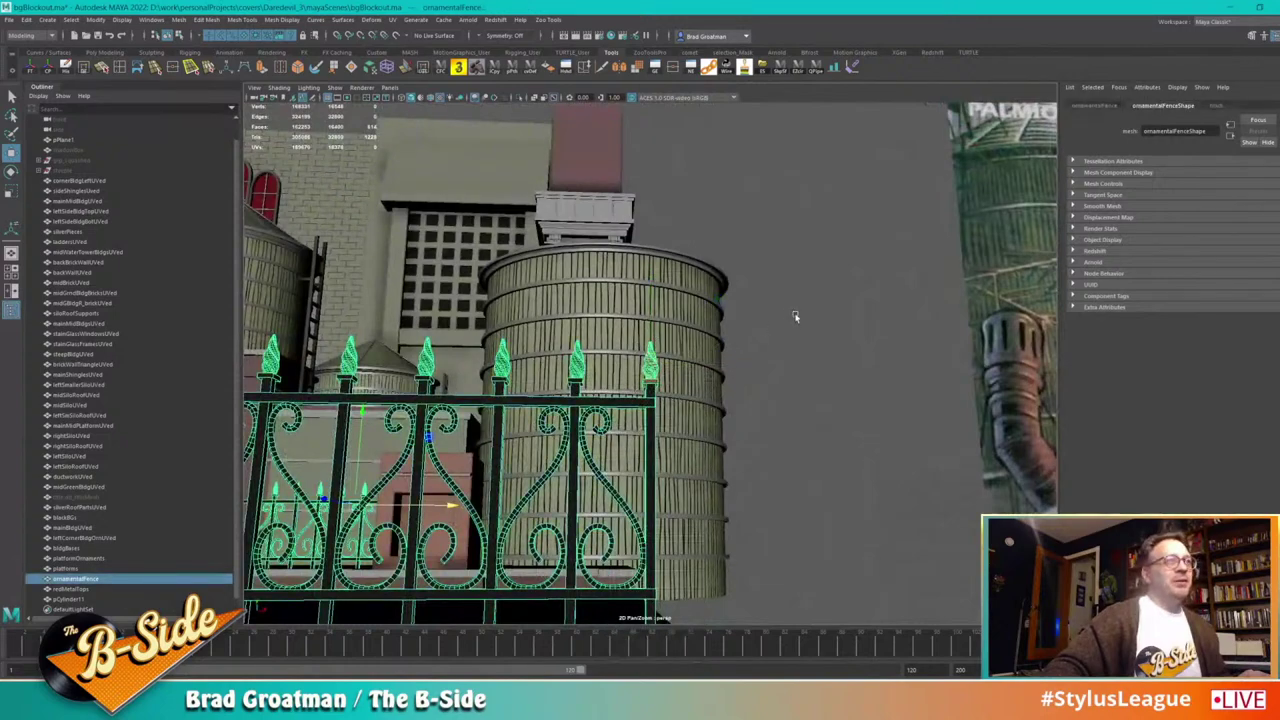
{"action": "left_click", "coordinate": [794, 315]}
{"action": "right_click_drag", "start_coordinate": [794, 315], "coordinate": [737, 337], "text": "alt"}
{"action": "left_click_drag", "start_coordinate": [737, 337], "coordinate": [748, 402], "text": "alt"}
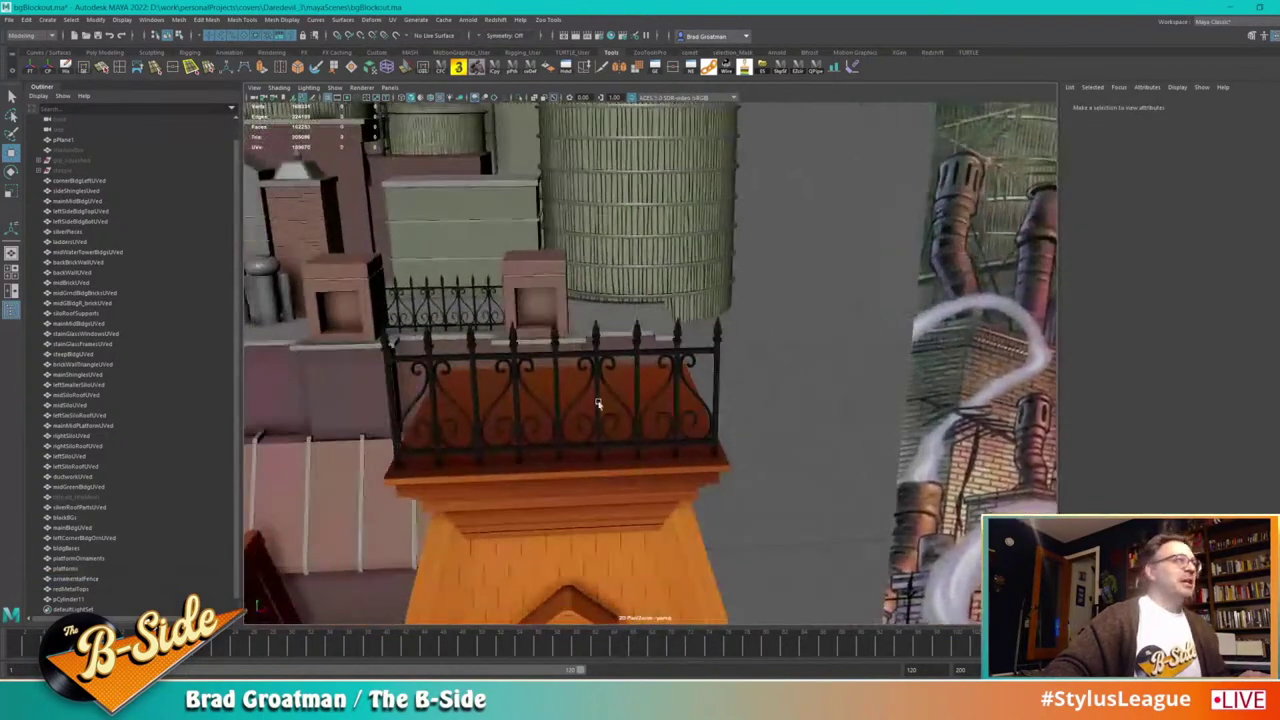
Step: Review the named meshes by selecting the main shingles, the steep building and the mid-ground building bricks in turn
{"action": "left_click", "coordinate": [105, 376]}
{"action": "right_click_drag", "start_coordinate": [640, 386], "coordinate": [548, 386], "text": "alt"}
{"action": "middle_click_drag", "start_coordinate": [548, 386], "coordinate": [740, 406], "text": "alt"}
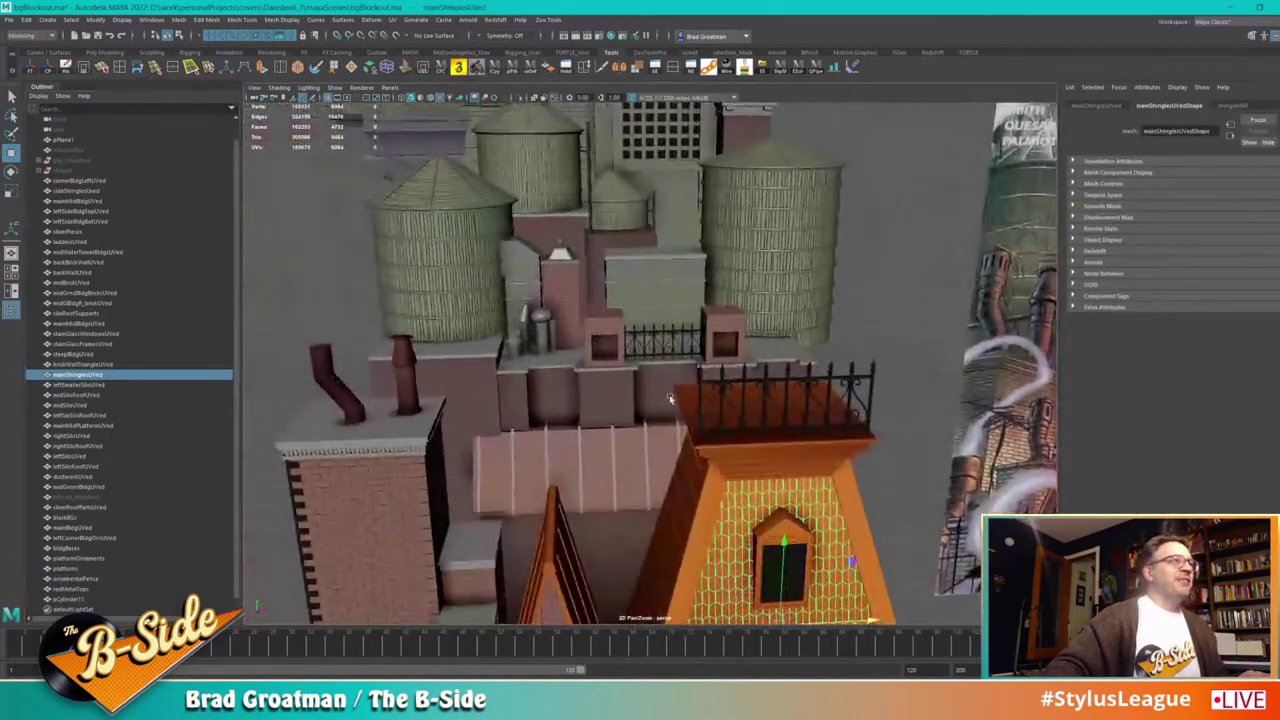
{"action": "left_click", "coordinate": [80, 353]}
{"action": "left_click", "coordinate": [105, 293]}
{"action": "left_click_drag", "start_coordinate": [472, 378], "coordinate": [556, 283], "text": "alt"}
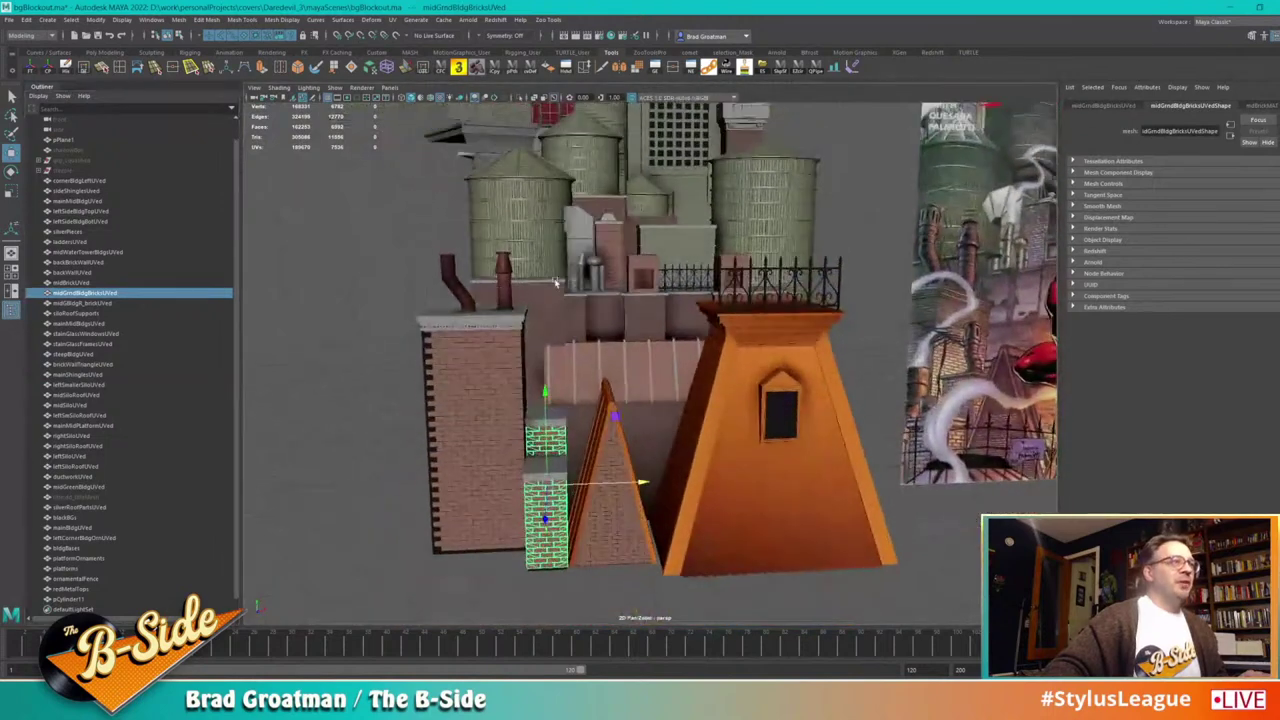
Step: Select the right silo and the silo roof supports by name to identify them, and clear the selection
{"action": "left_click", "coordinate": [93, 436]}
{"action": "middle_click_drag", "start_coordinate": [457, 348], "coordinate": [438, 473], "text": "alt"}
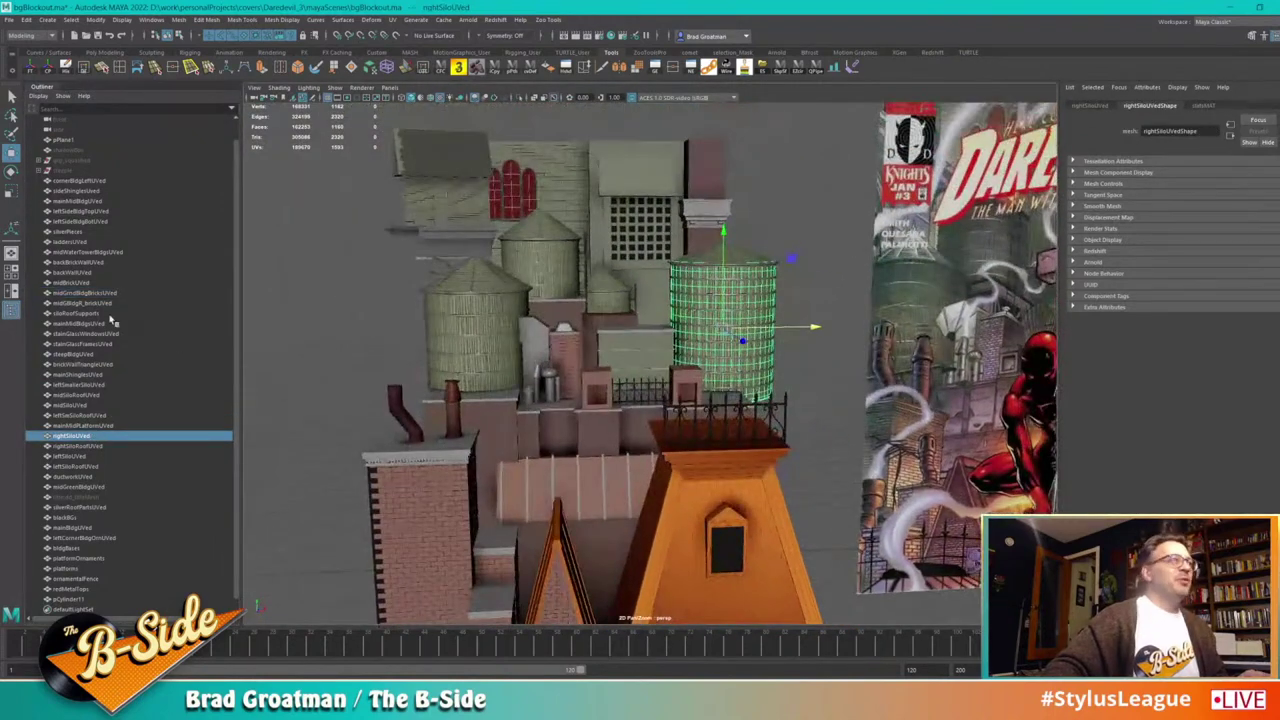
{"action": "left_click", "coordinate": [86, 314]}
{"action": "left_click", "coordinate": [795, 367]}
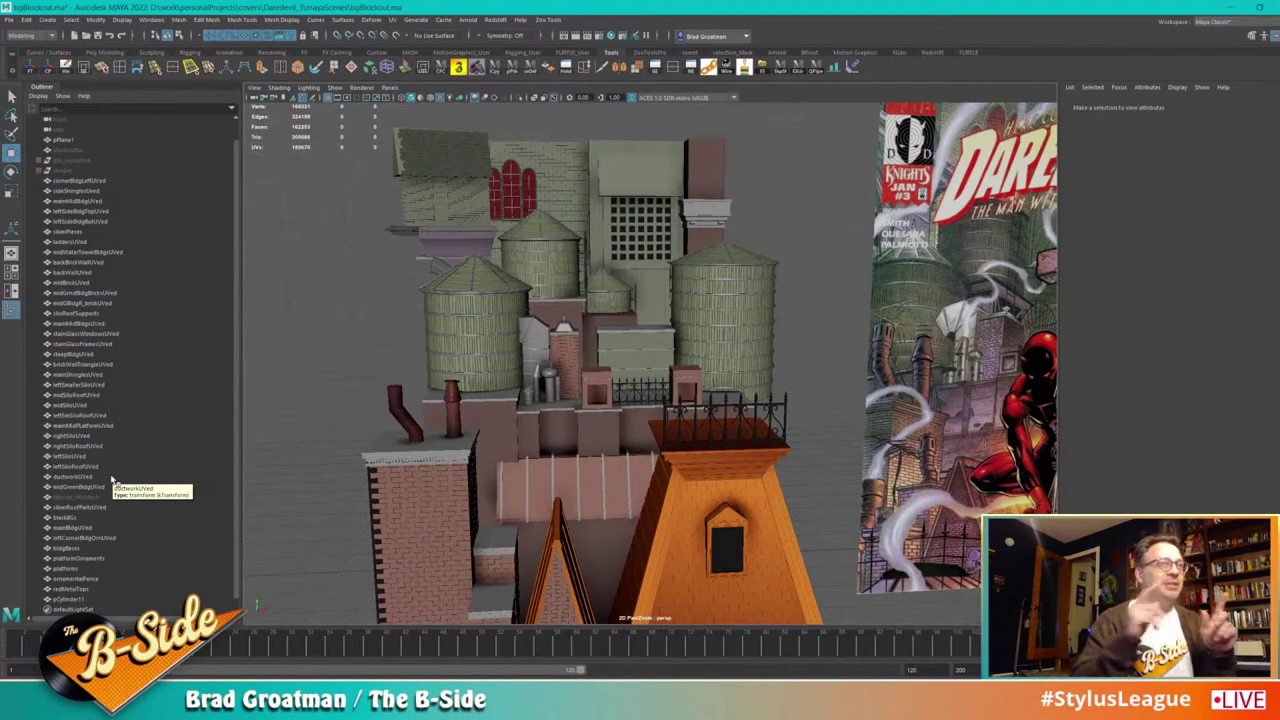
{"action": "middle_click_drag", "start_coordinate": [582, 405], "coordinate": [296, 456], "text": "alt"}
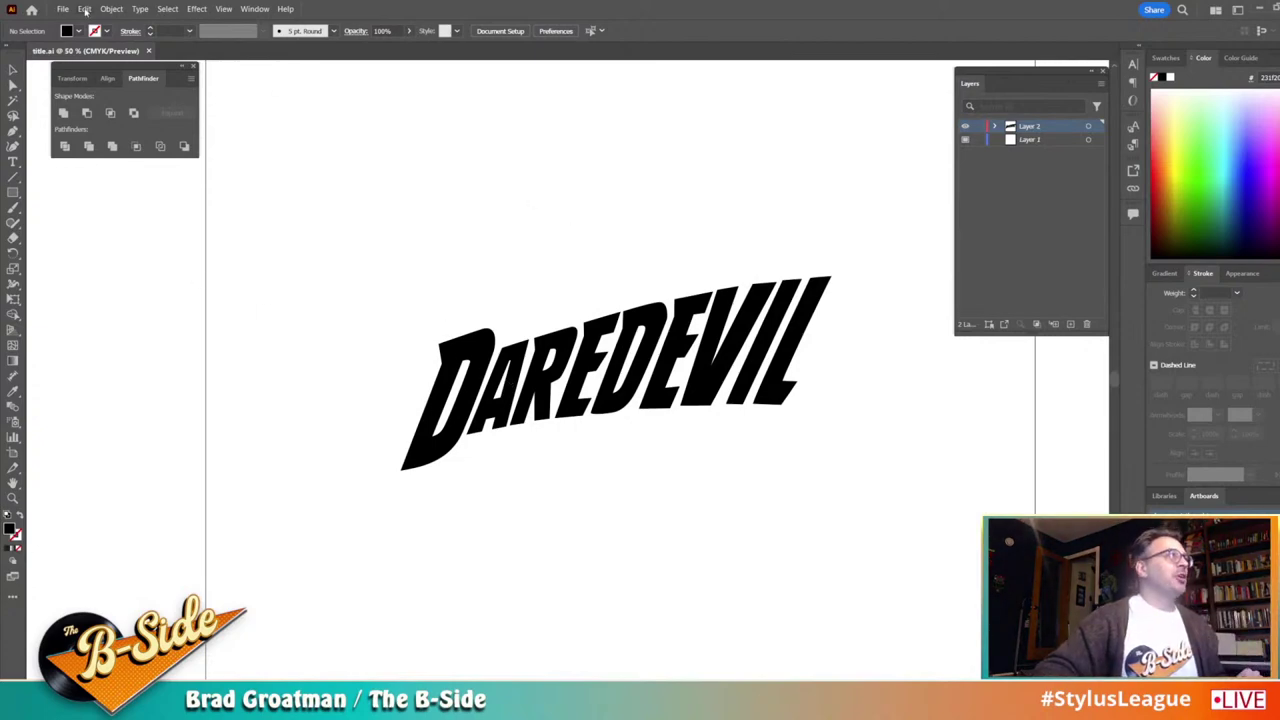
Step: In Illustrator, save the Daredevil title as a separate AI file in the ref folder, using the Illustrator 8 version
{"action": "left_click", "coordinate": [61, 9]}
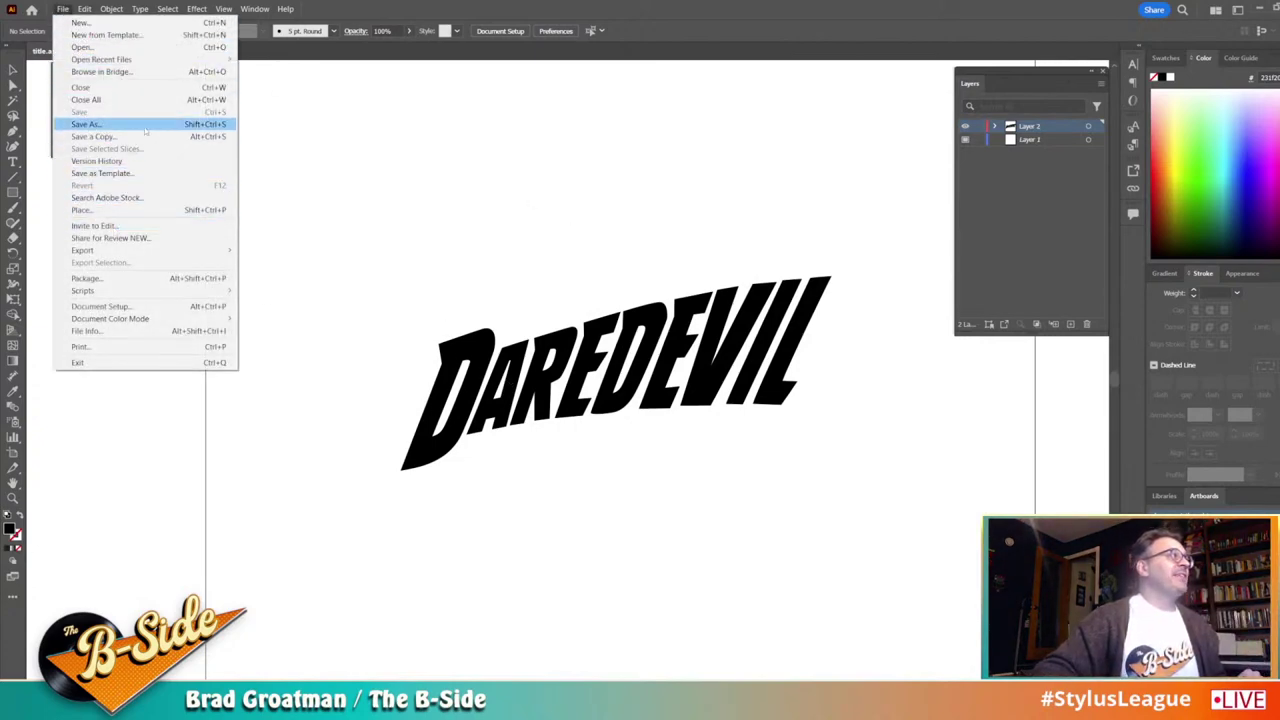
{"action": "left_click", "coordinate": [110, 124]}
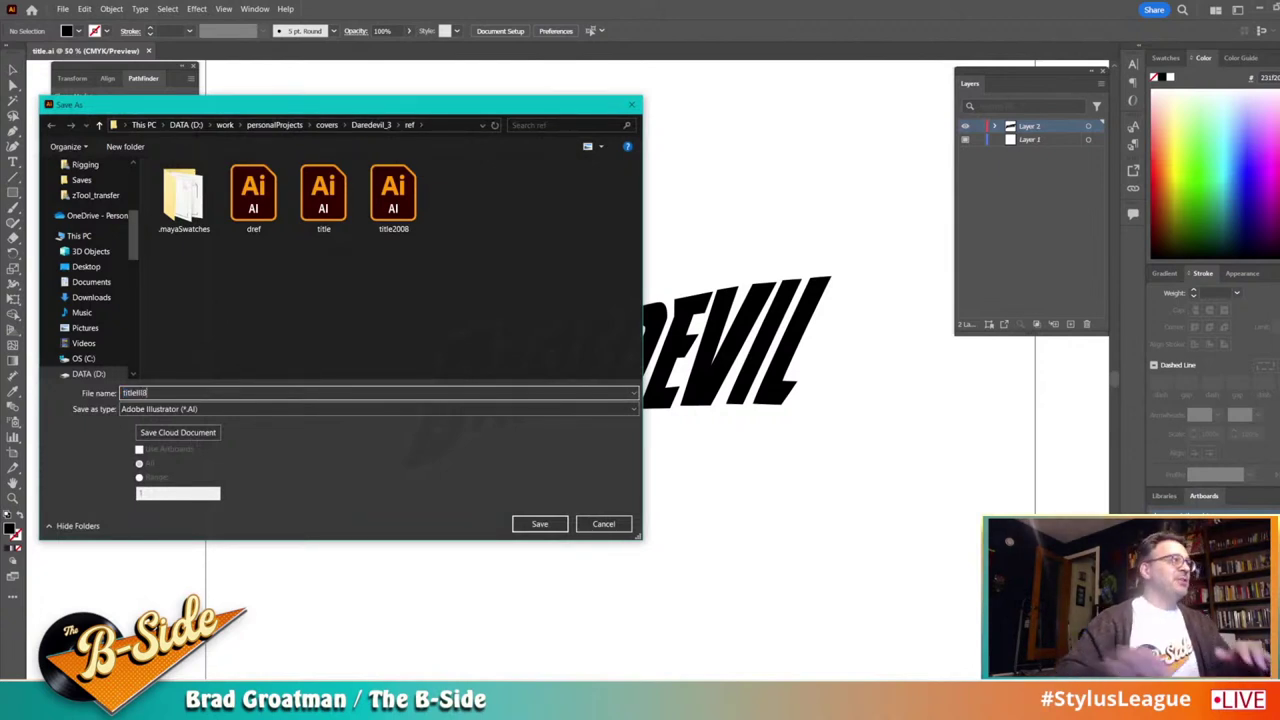
{"action": "left_click", "coordinate": [535, 524]}
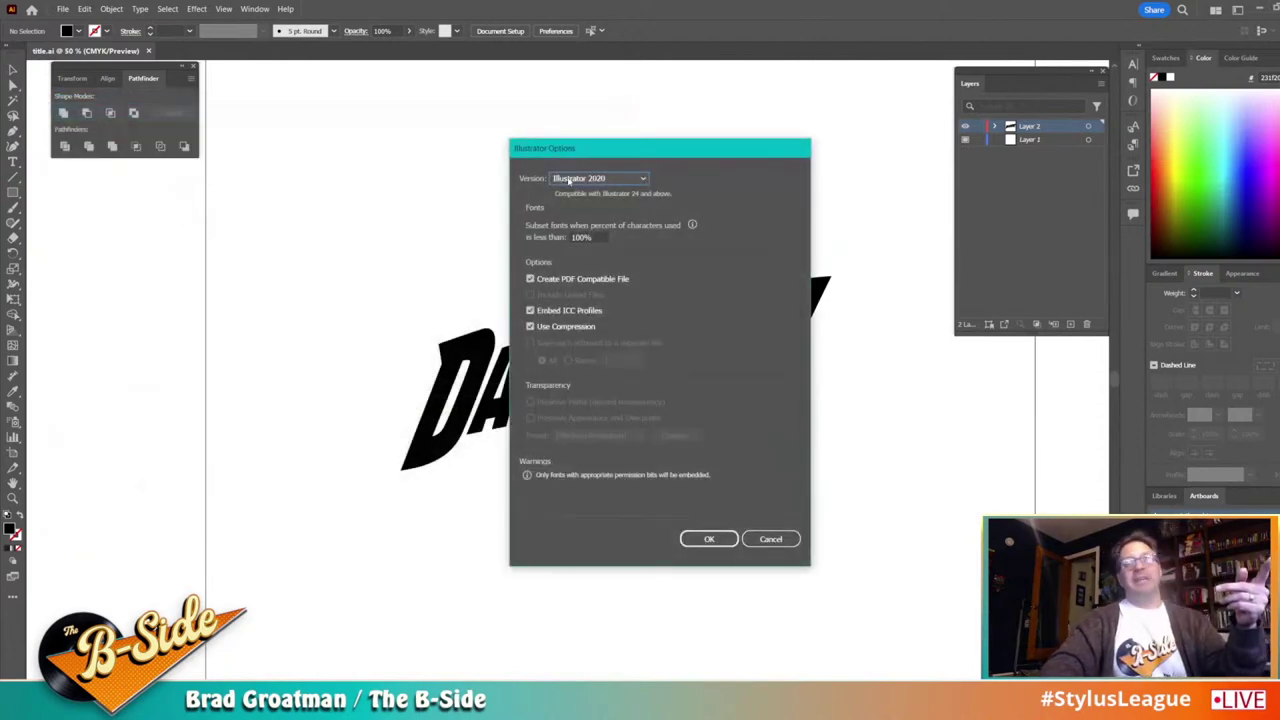
{"action": "left_click", "coordinate": [590, 178]}
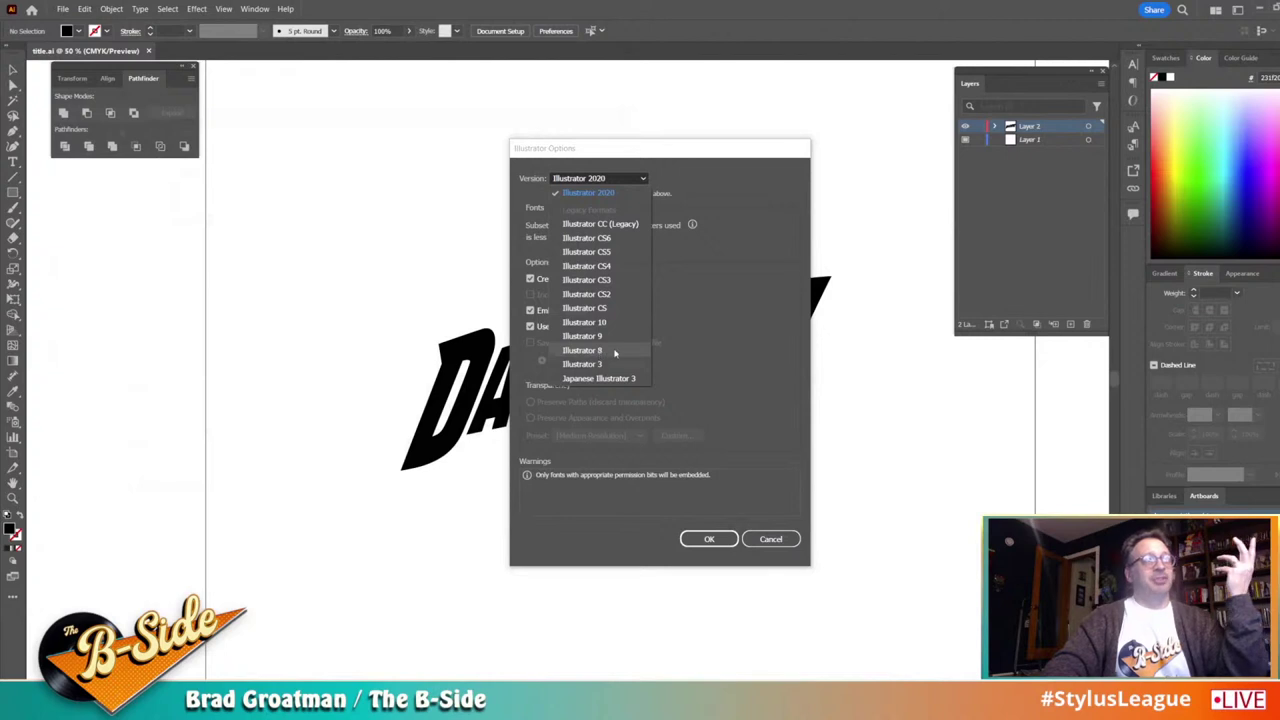
{"action": "left_click", "coordinate": [615, 352]}
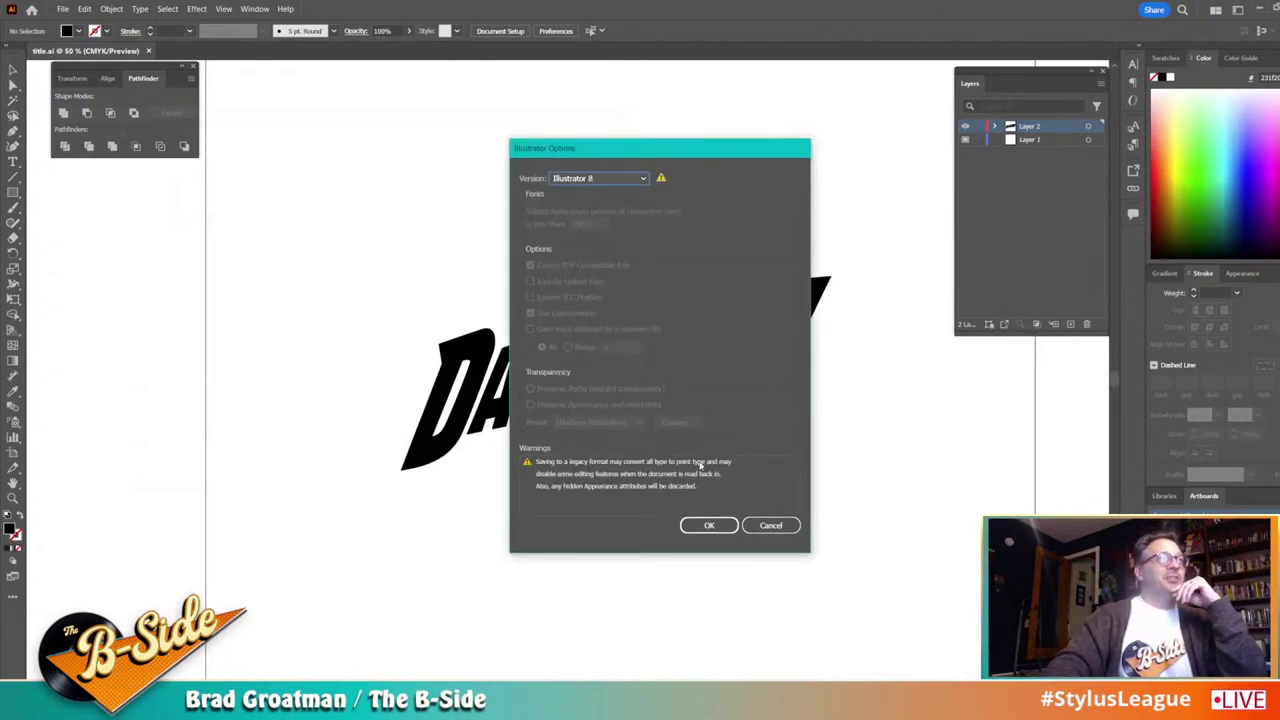
{"action": "left_click", "coordinate": [709, 525]}
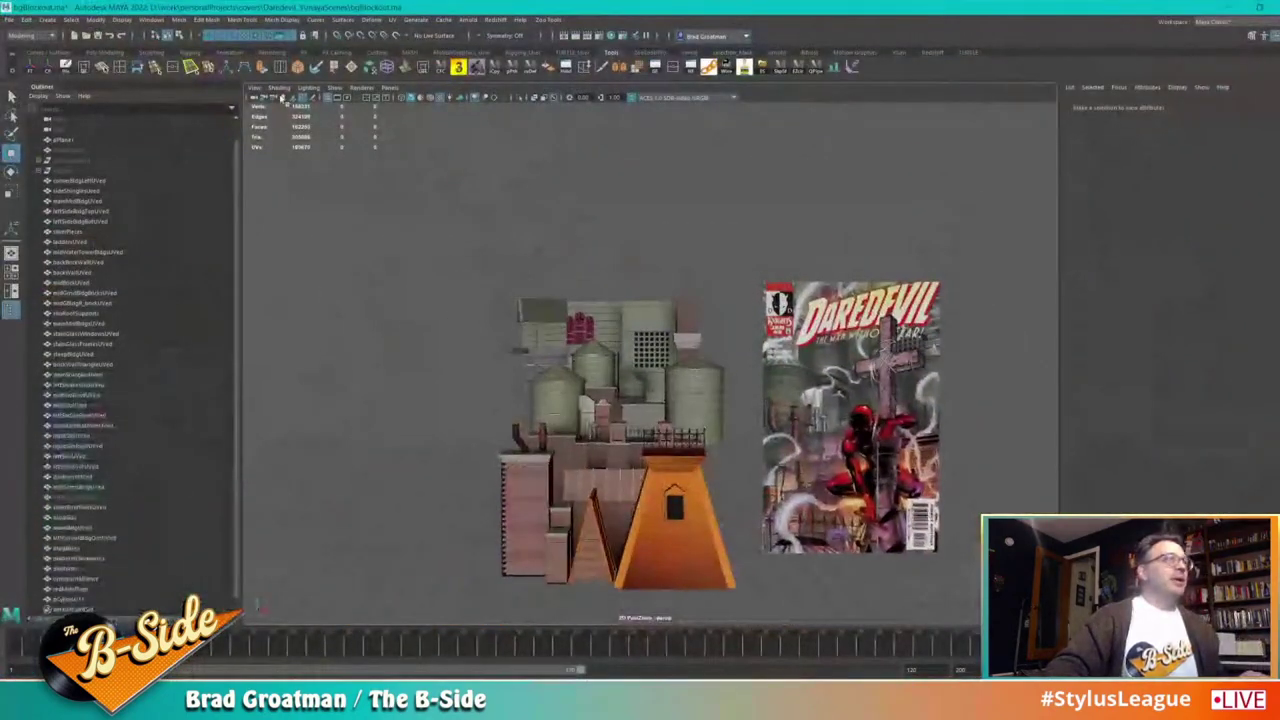
Step: Switch to Maya and import the Illustrator 8 title file from the ref folder as an Adobe Illustrator object of type Bevel
{"action": "left_click", "coordinate": [48, 20]}
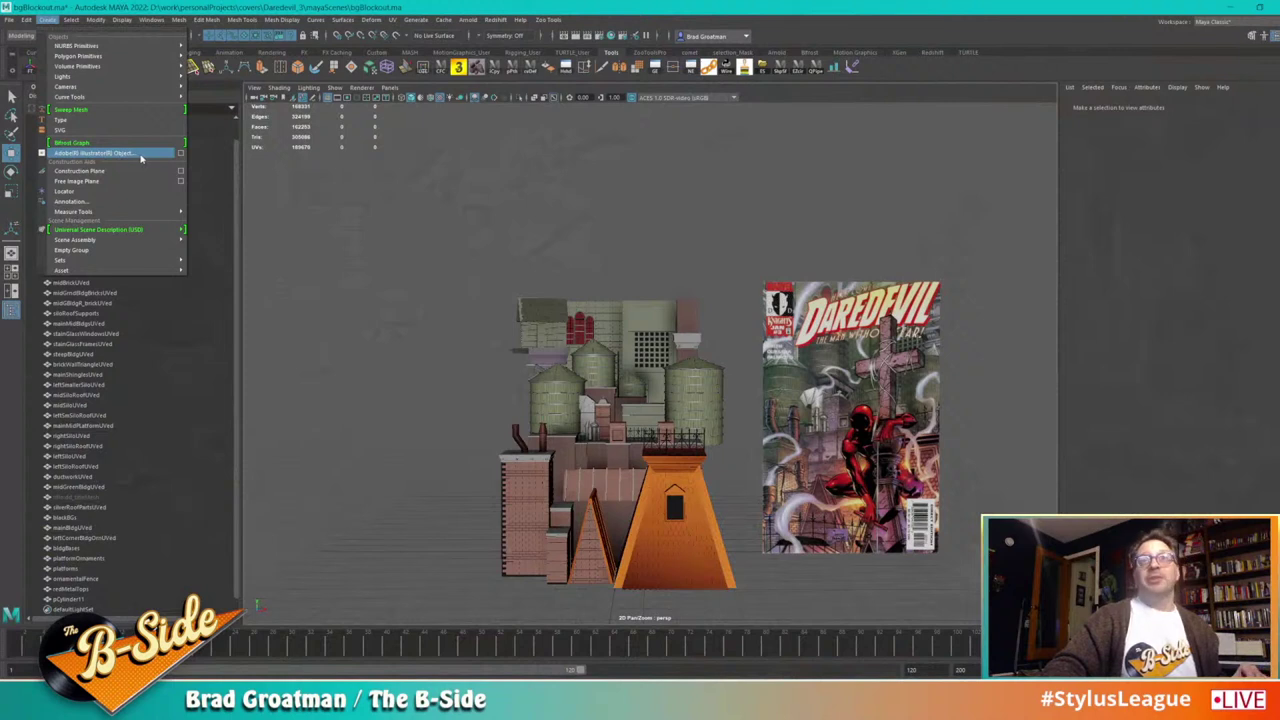
{"action": "left_click", "coordinate": [181, 155]}
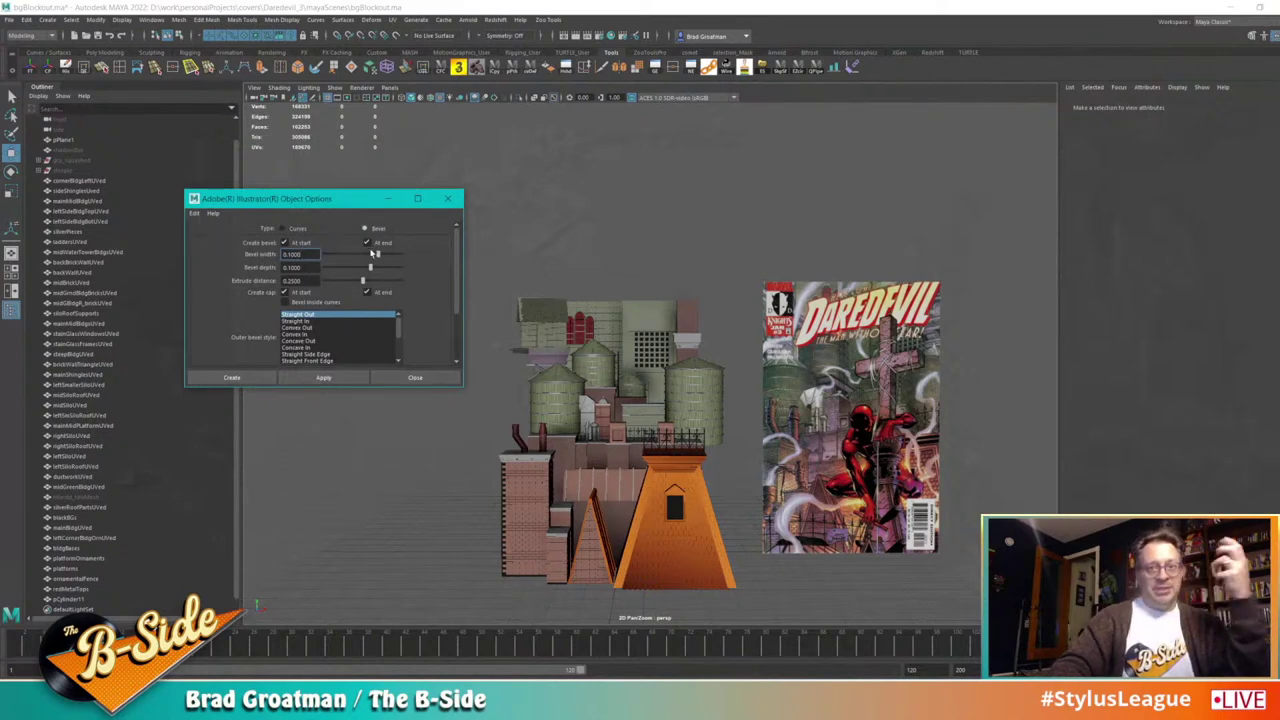
{"action": "left_click", "coordinate": [233, 378]}
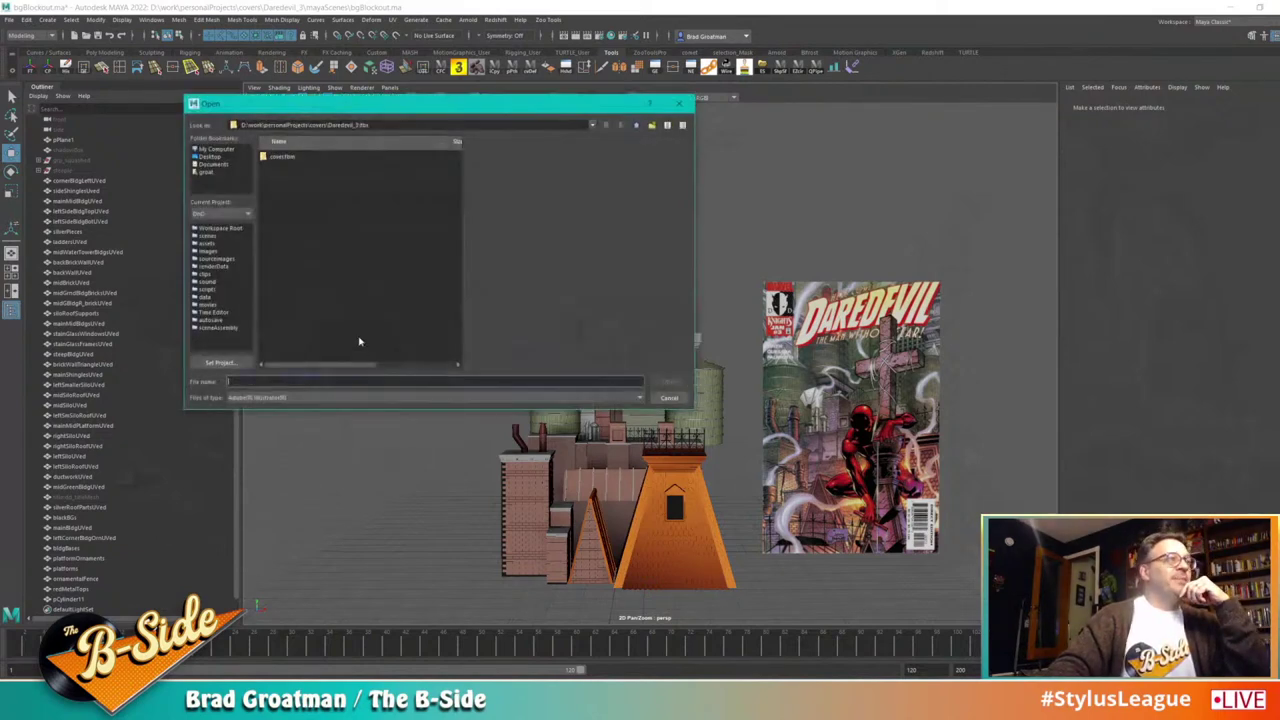
{"action": "left_click", "coordinate": [638, 126]}
{"action": "double_click", "coordinate": [270, 191]}
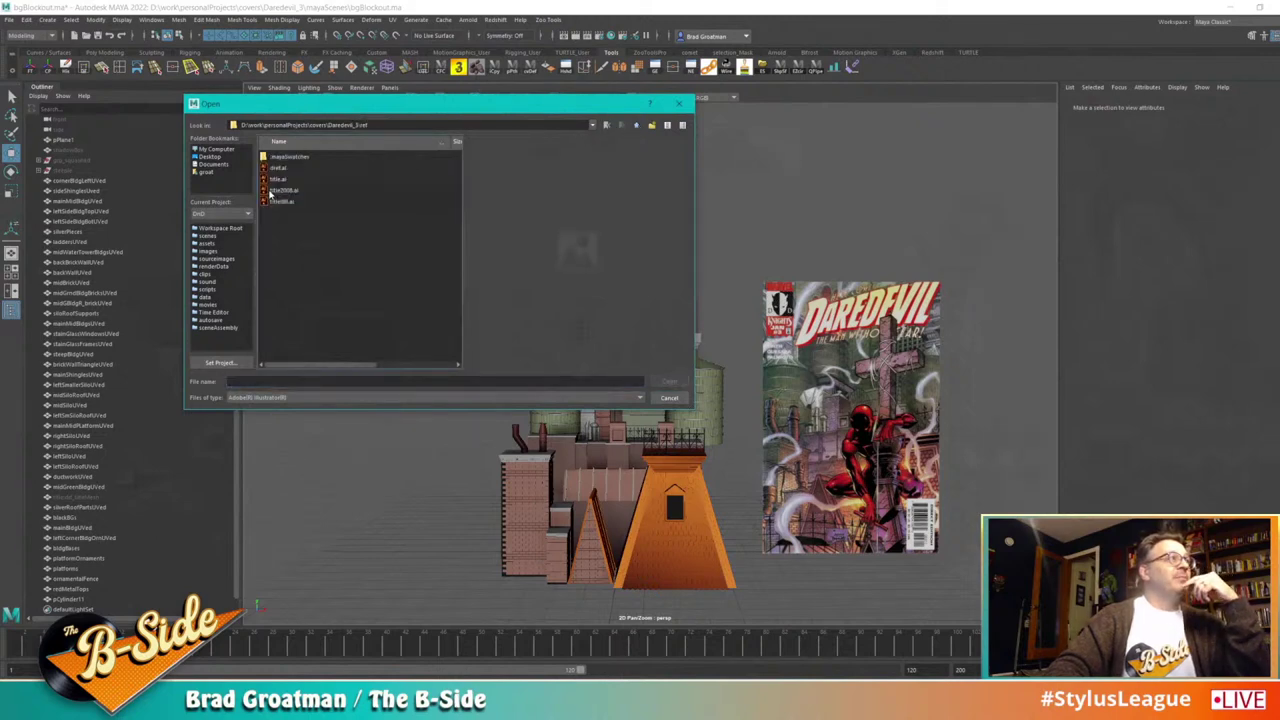
{"action": "double_click", "coordinate": [282, 203]}
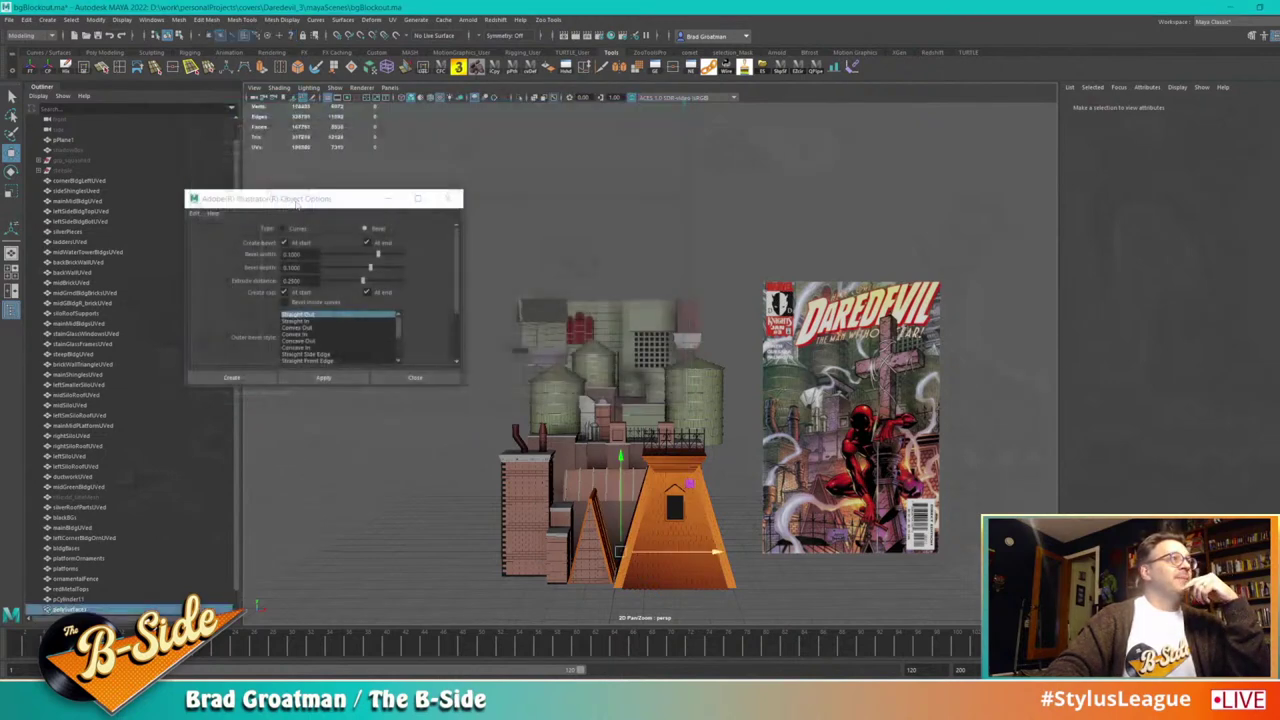
Step: Frame the imported Daredevil logo and center its pivot
{"action": "right_click_drag", "start_coordinate": [700, 475], "coordinate": [705, 387], "text": "alt"}
{"action": "key", "text": "f"}
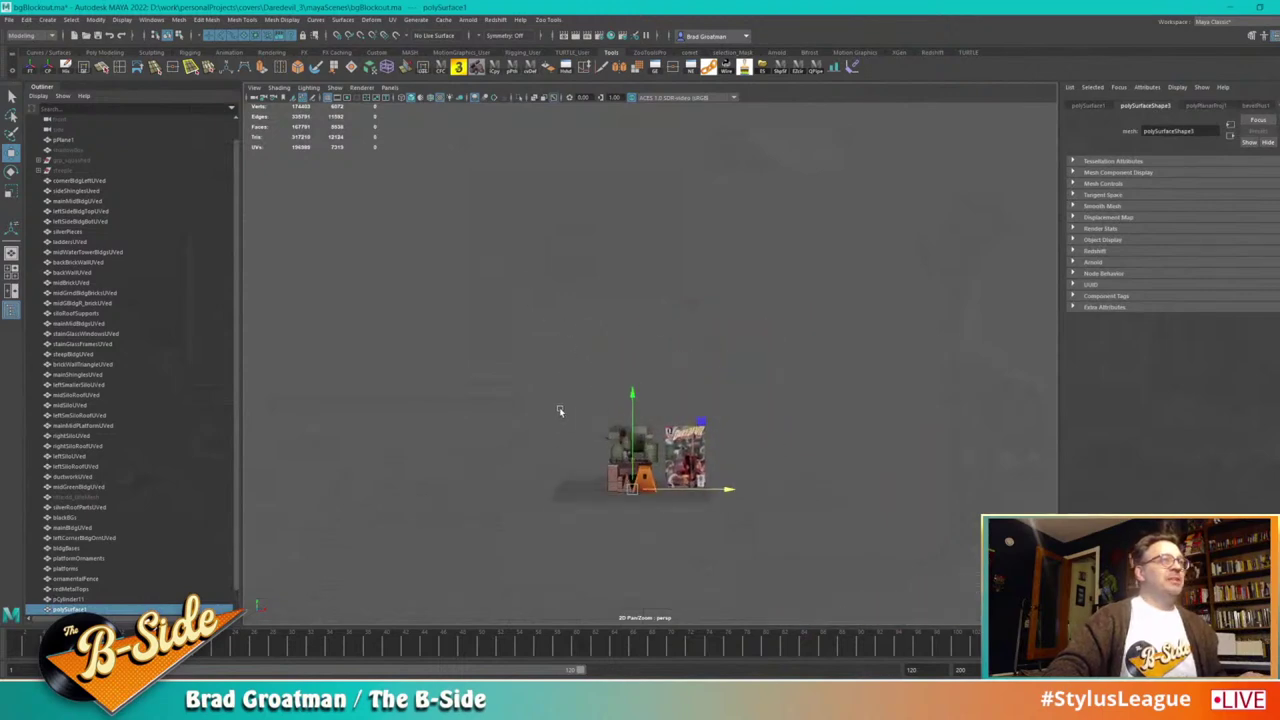
{"action": "left_click_drag", "start_coordinate": [723, 376], "coordinate": [741, 379], "text": "alt"}
{"action": "middle_click_drag", "start_coordinate": [741, 379], "coordinate": [709, 407], "text": "alt"}
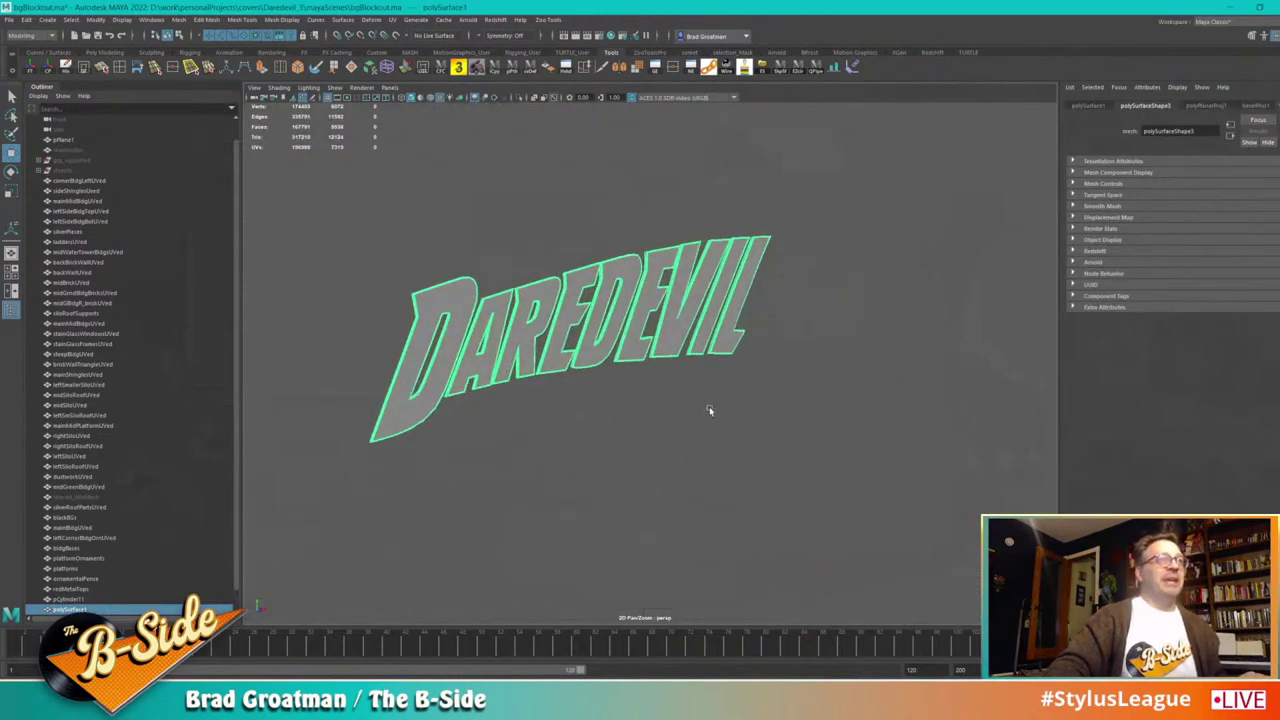
{"action": "left_click", "coordinate": [459, 71]}
Step: Scale the Daredevil logo along its depth axis to make the extruded letters thicker
{"action": "left_click_drag", "start_coordinate": [515, 180], "coordinate": [537, 246], "text": "alt"}
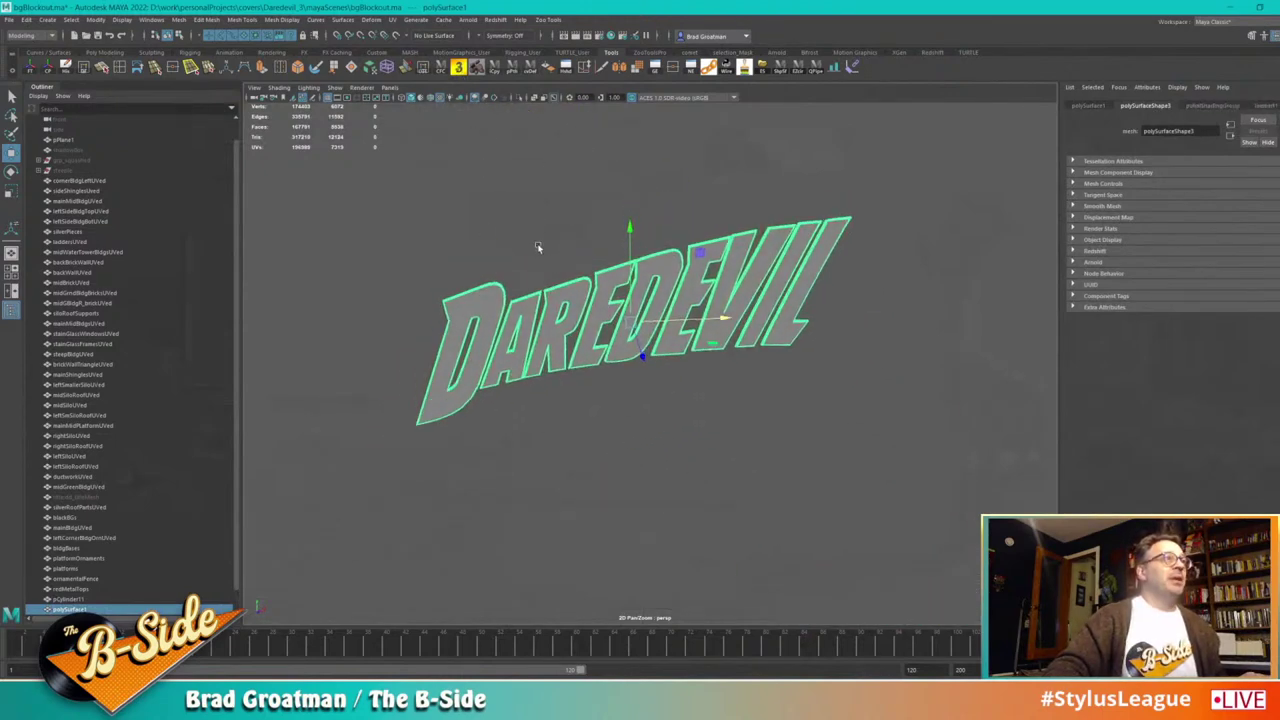
{"action": "right_click_drag", "start_coordinate": [537, 246], "coordinate": [594, 437], "text": "alt"}
{"action": "left_click_drag", "start_coordinate": [594, 437], "coordinate": [530, 251], "text": "alt"}
{"action": "right_click_drag", "start_coordinate": [530, 251], "coordinate": [657, 349], "text": "alt"}
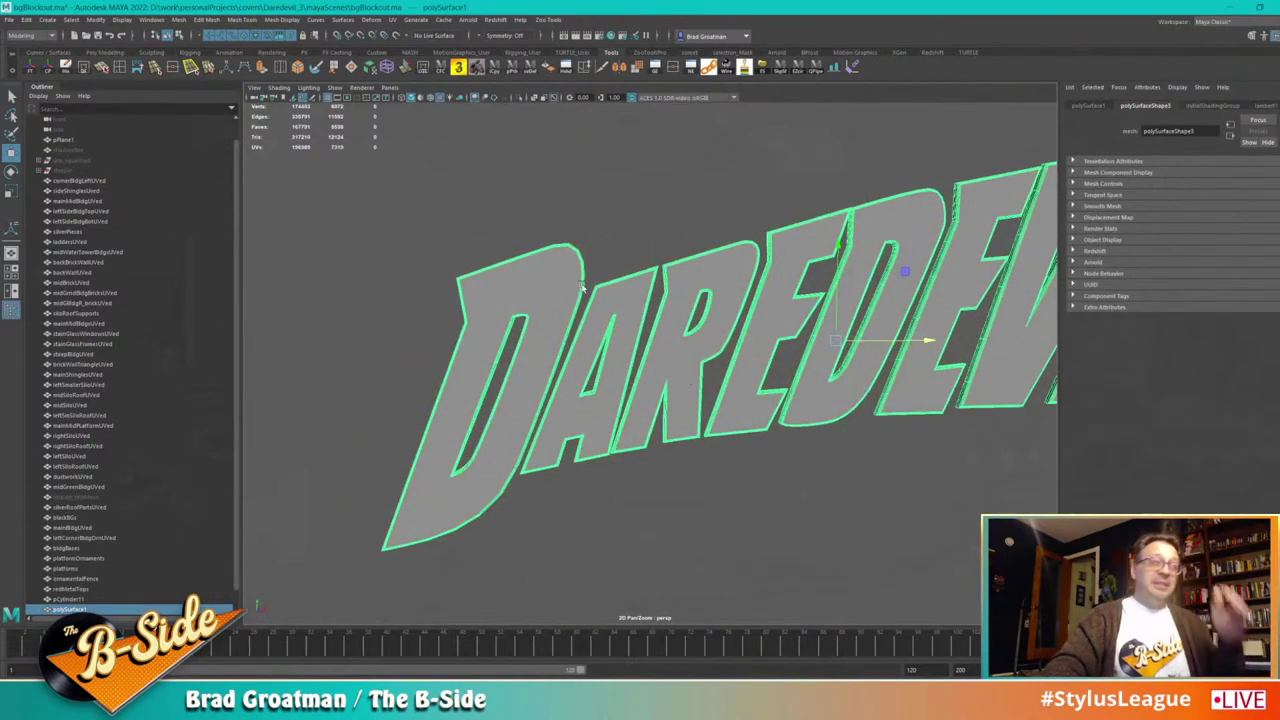
{"action": "left_click_drag", "start_coordinate": [536, 384], "coordinate": [538, 307], "text": "alt"}
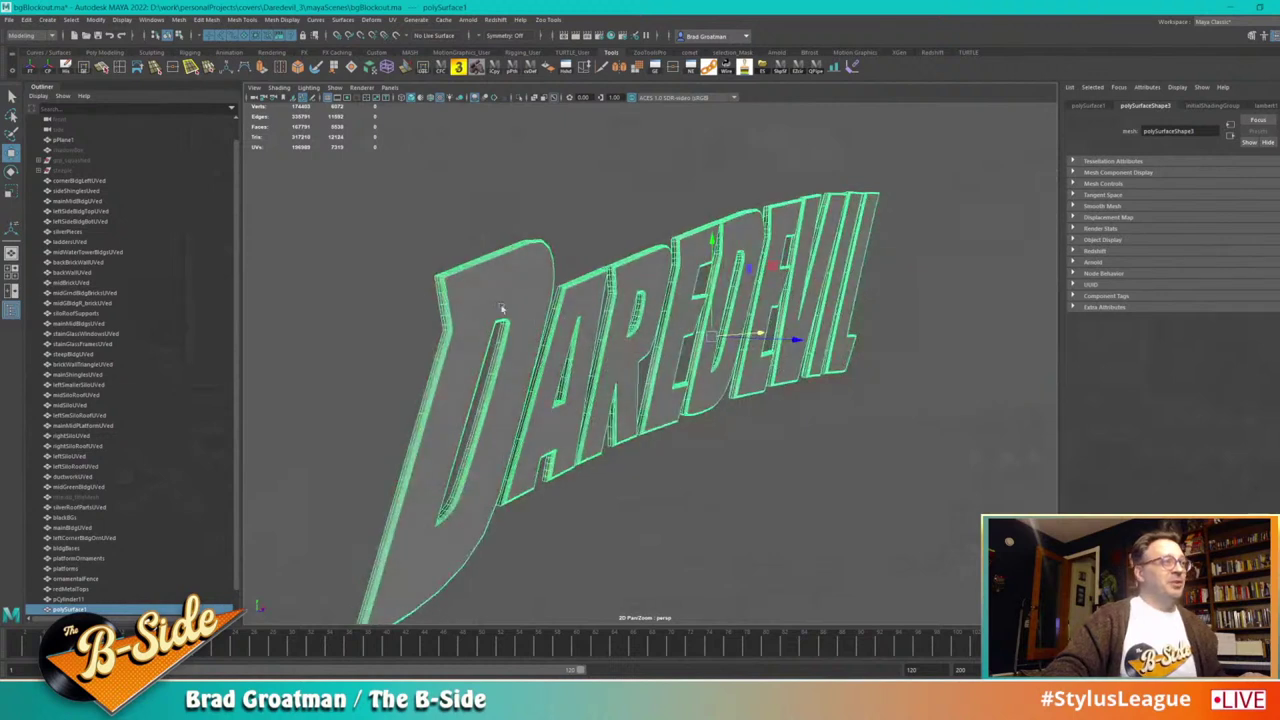
{"action": "right_click_drag", "start_coordinate": [674, 389], "coordinate": [612, 352], "text": "alt"}
{"action": "left_click_drag", "start_coordinate": [612, 352], "coordinate": [647, 380], "text": "alt"}
{"action": "key", "text": "r"}
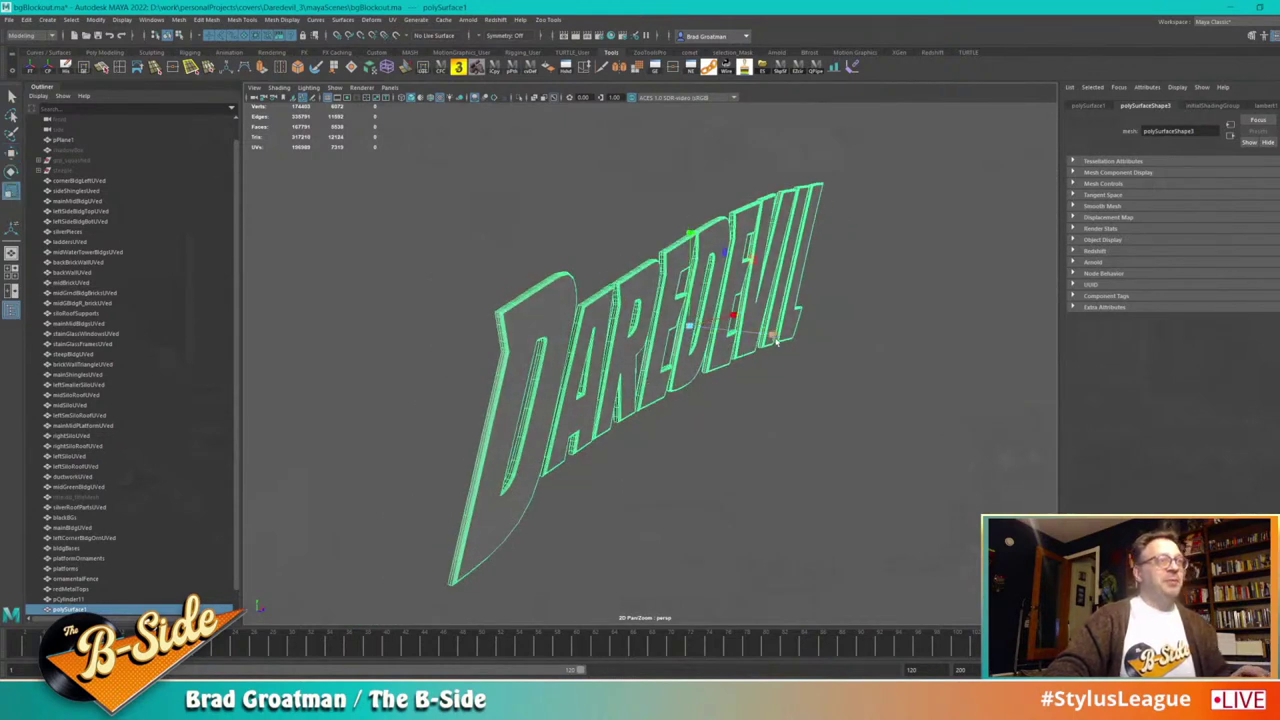
{"action": "left_click_drag", "start_coordinate": [777, 338], "coordinate": [969, 419]}
Step: Compare the 3D logo with the building set and the title on the comic cover reference
{"action": "right_click_drag", "start_coordinate": [969, 419], "coordinate": [723, 377], "text": "alt"}
{"action": "left_click_drag", "start_coordinate": [723, 377], "coordinate": [650, 378], "text": "alt"}
{"action": "middle_click_drag", "start_coordinate": [650, 378], "coordinate": [685, 478], "text": "alt"}
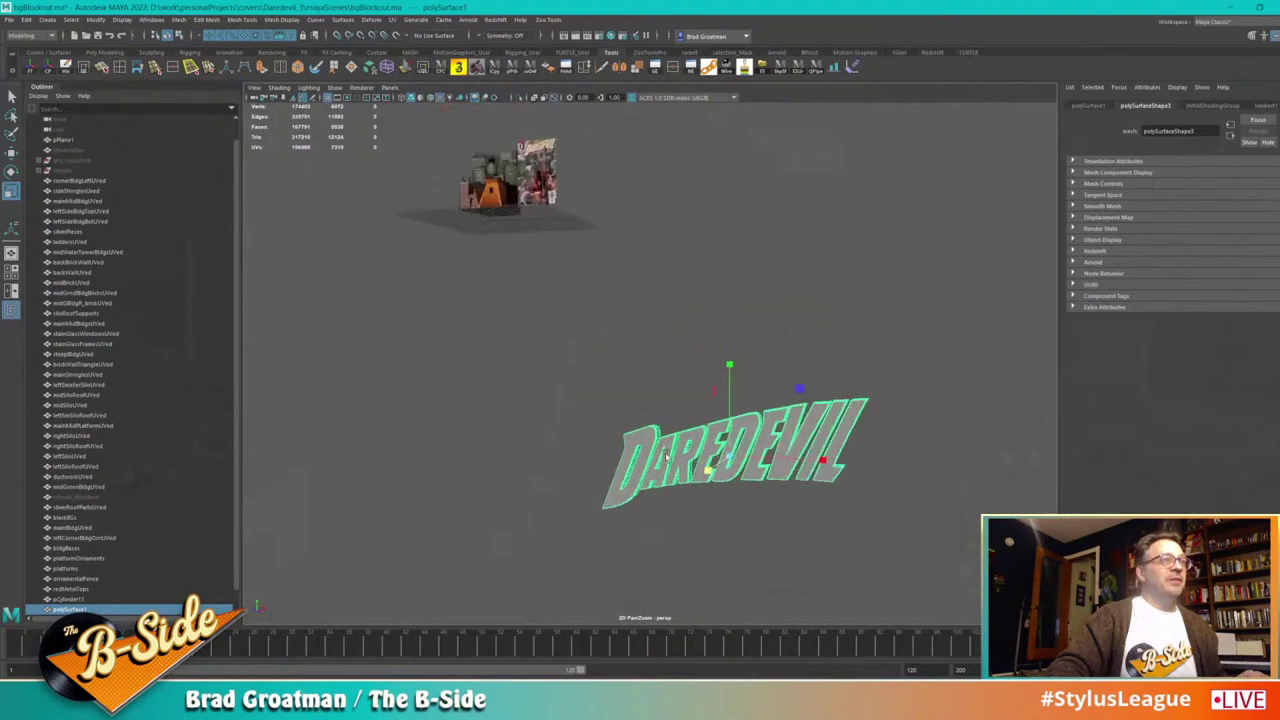
{"action": "right_click_drag", "start_coordinate": [685, 478], "coordinate": [632, 384], "text": "alt"}
{"action": "middle_click_drag", "start_coordinate": [632, 384], "coordinate": [677, 466], "text": "alt"}
{"action": "right_click_drag", "start_coordinate": [677, 466], "coordinate": [705, 472], "text": "alt"}
{"action": "middle_click_drag", "start_coordinate": [705, 472], "coordinate": [731, 488], "text": "alt"}
{"action": "right_click_drag", "start_coordinate": [731, 488], "coordinate": [916, 302], "text": "alt"}
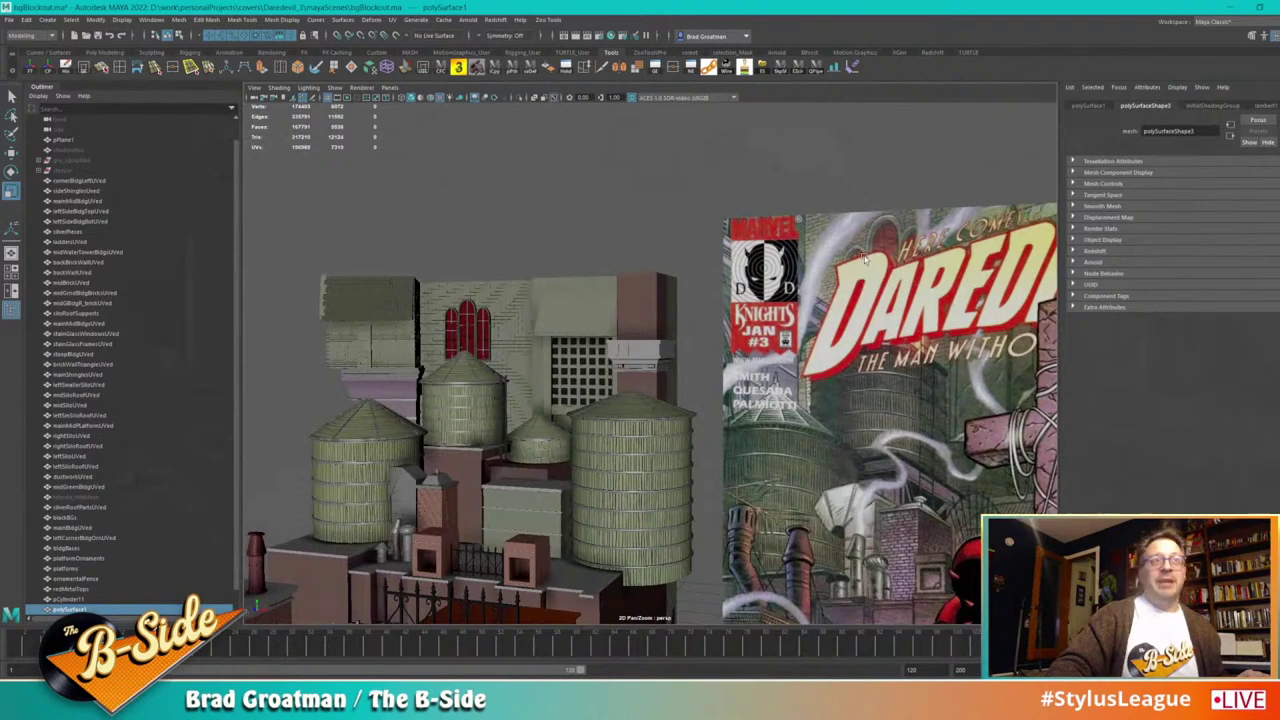
{"action": "right_click_drag", "start_coordinate": [845, 376], "coordinate": [643, 423], "text": "alt"}
{"action": "middle_click_drag", "start_coordinate": [643, 423], "coordinate": [633, 424], "text": "alt"}
{"action": "right_click_drag", "start_coordinate": [633, 424], "coordinate": [568, 406], "text": "alt"}
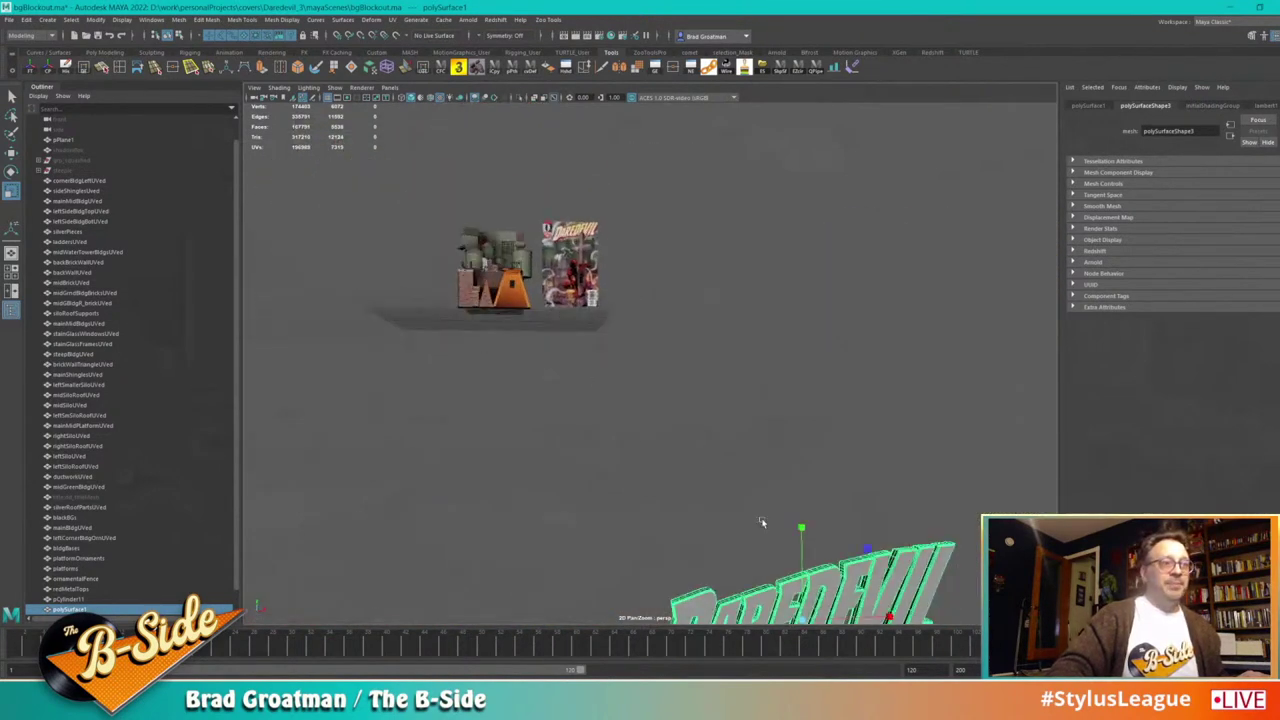
Step: Move the 3D logo up and to the left, closer to the building set and cover reference
{"action": "key", "text": "w"}
{"action": "left_click_drag", "start_coordinate": [867, 549], "coordinate": [734, 328]}
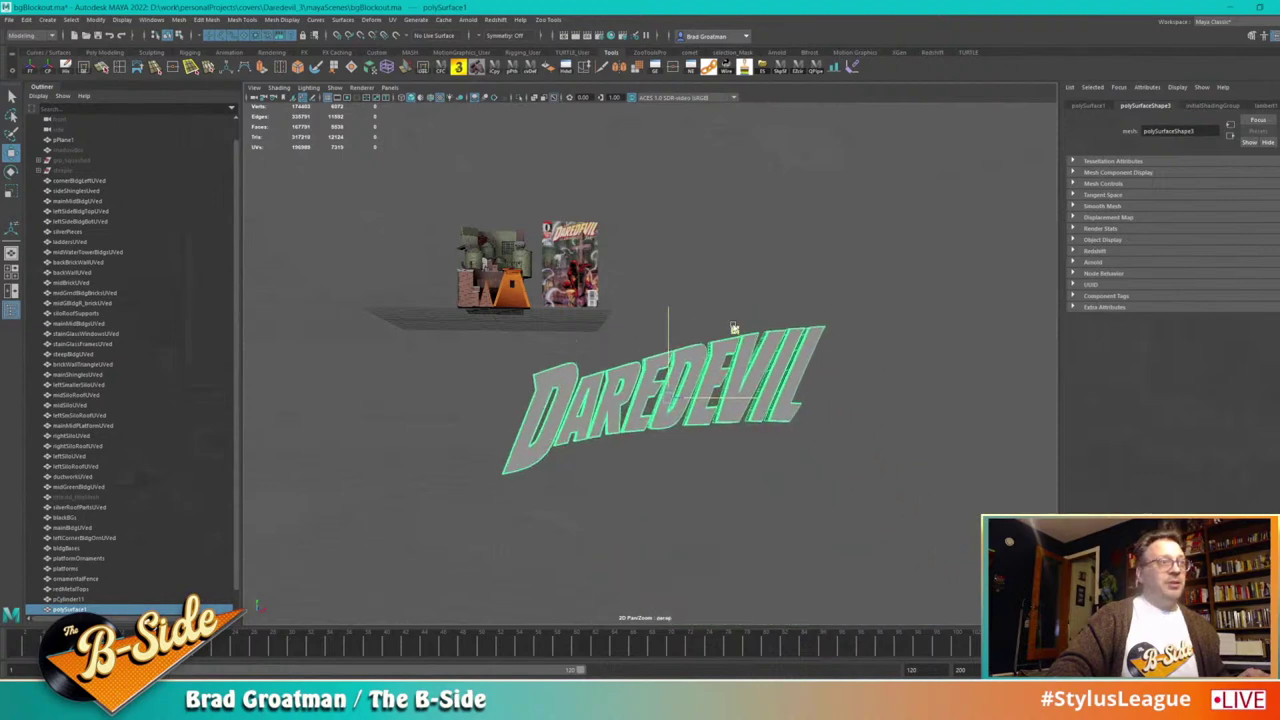
{"action": "right_click_drag", "start_coordinate": [640, 405], "coordinate": [702, 421], "text": "alt"}
{"action": "middle_click_drag", "start_coordinate": [702, 421], "coordinate": [693, 366], "text": "alt"}
{"action": "right_click_drag", "start_coordinate": [693, 366], "coordinate": [733, 367], "text": "alt"}
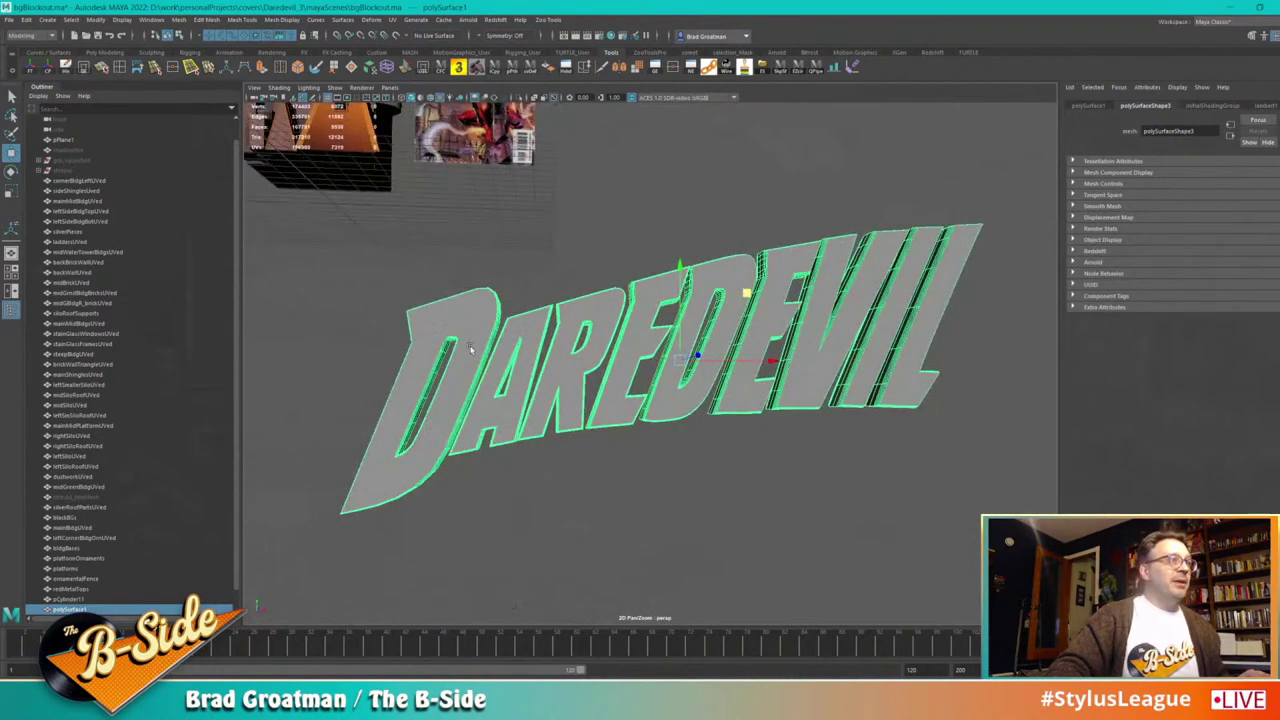
Step: Select the front cap faces of every letter in the Daredevil logo
{"action": "key", "text": "F11"}
{"action": "left_click", "coordinate": [534, 338], "text": "shift"}
{"action": "left_click", "coordinate": [590, 317], "text": "shift"}
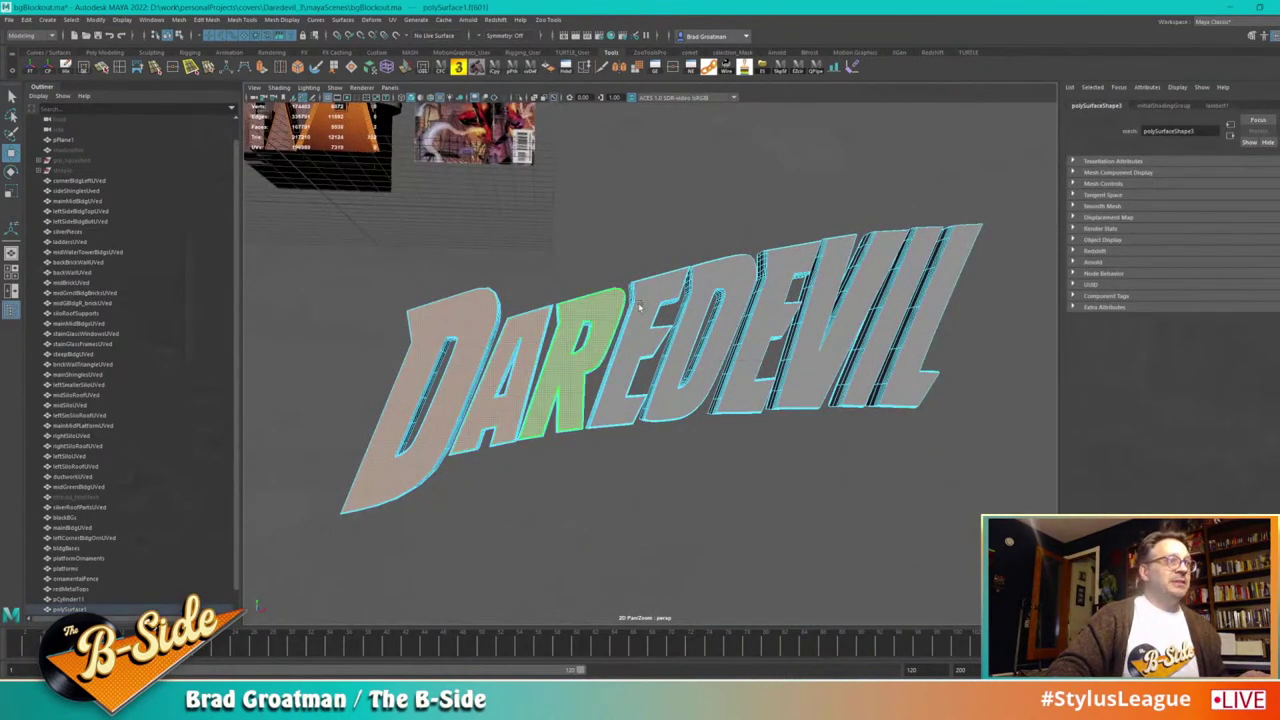
{"action": "left_click", "coordinate": [664, 289], "text": "shift"}
{"action": "left_click", "coordinate": [751, 276], "text": "shift"}
{"action": "left_click", "coordinate": [752, 278], "text": "shift"}
{"action": "left_click", "coordinate": [836, 253], "text": "shift"}
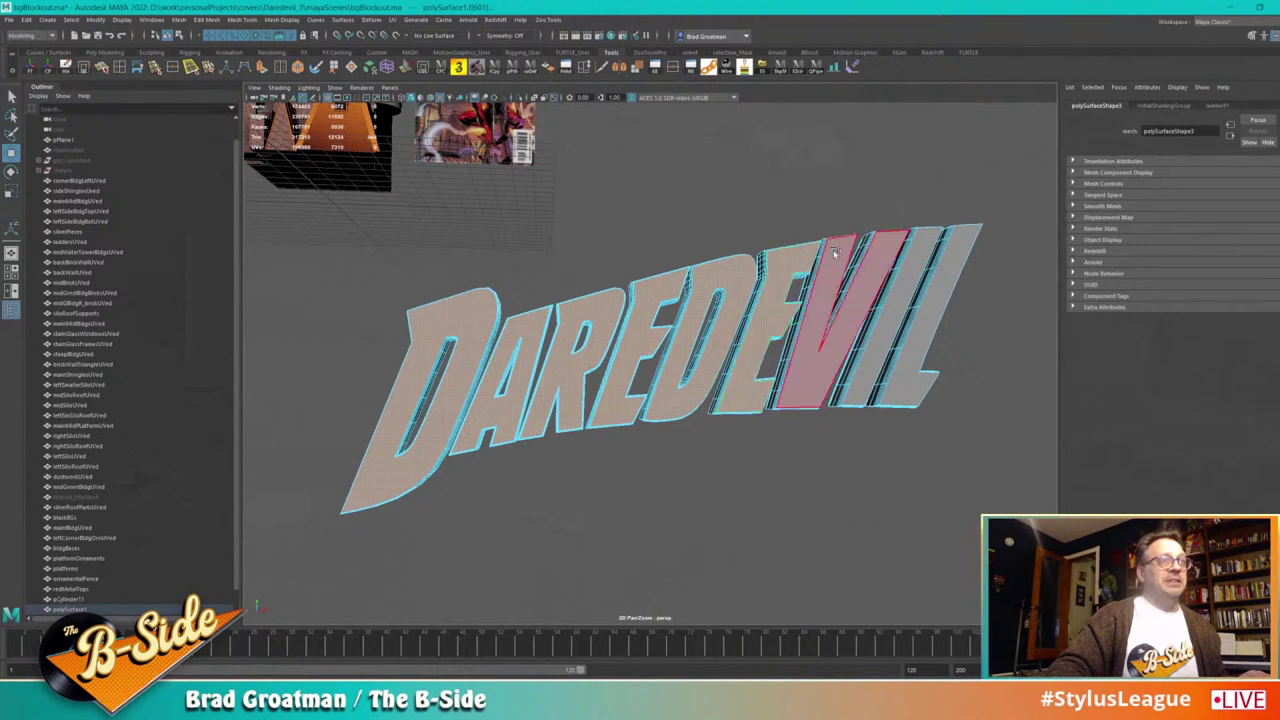
{"action": "left_click", "coordinate": [876, 262], "text": "shift"}
{"action": "left_click", "coordinate": [928, 334], "text": "shift"}
Step: Apply a camera-based UV projection to the selected front faces of the letters
{"action": "right_click_drag", "start_coordinate": [905, 358], "coordinate": [823, 406], "text": "alt"}
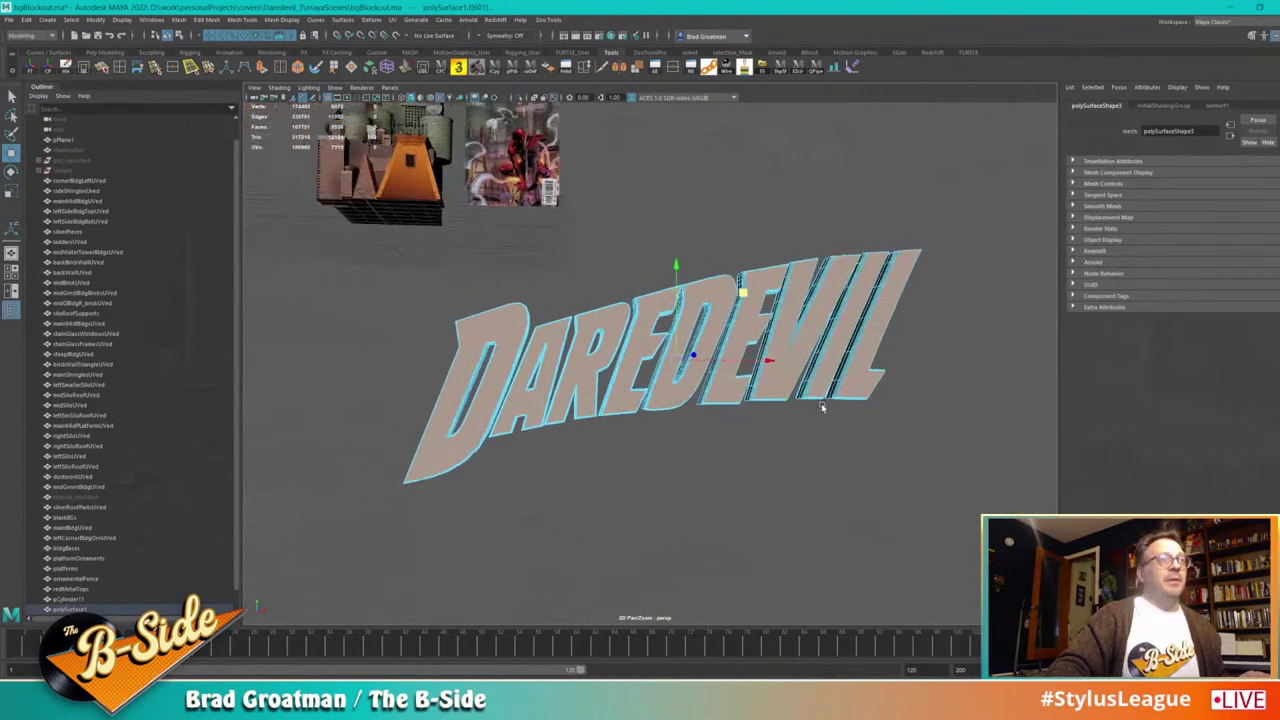
{"action": "left_click_drag", "start_coordinate": [823, 406], "coordinate": [797, 410], "text": "alt"}
{"action": "middle_click_drag", "start_coordinate": [797, 410], "coordinate": [793, 421], "text": "alt"}
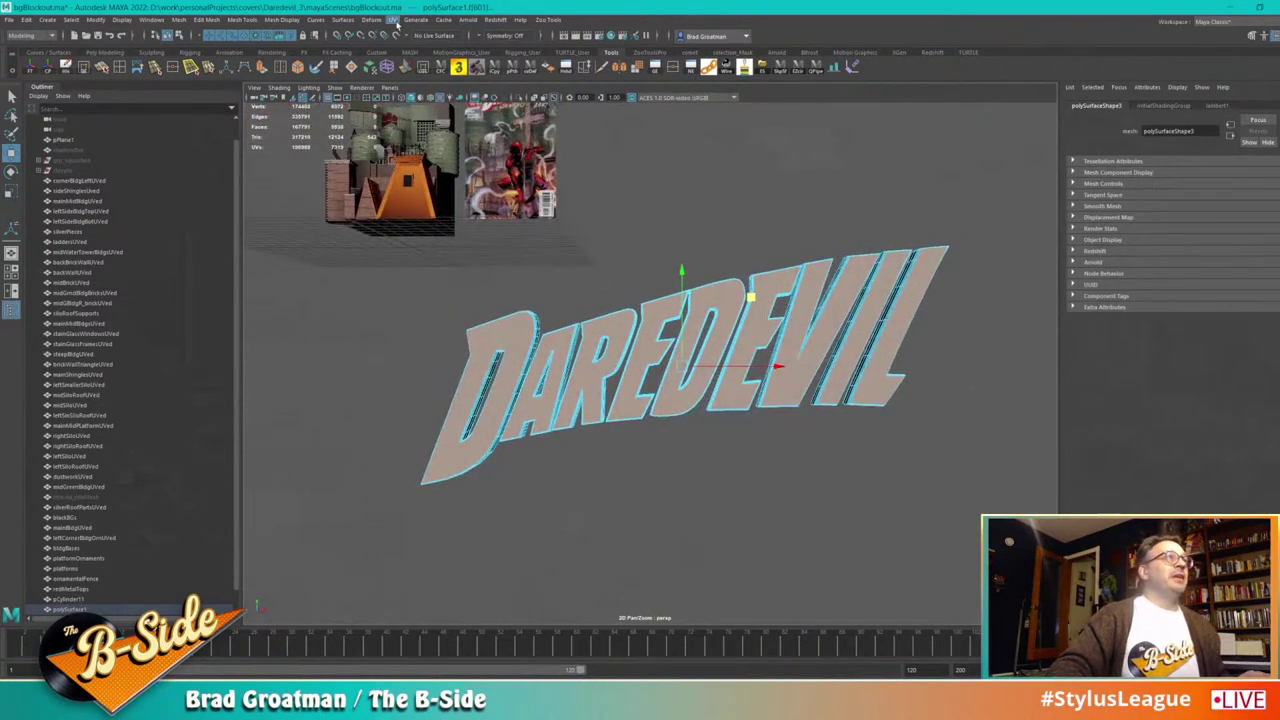
{"action": "left_click", "coordinate": [392, 20]}
{"action": "left_click", "coordinate": [438, 90]}
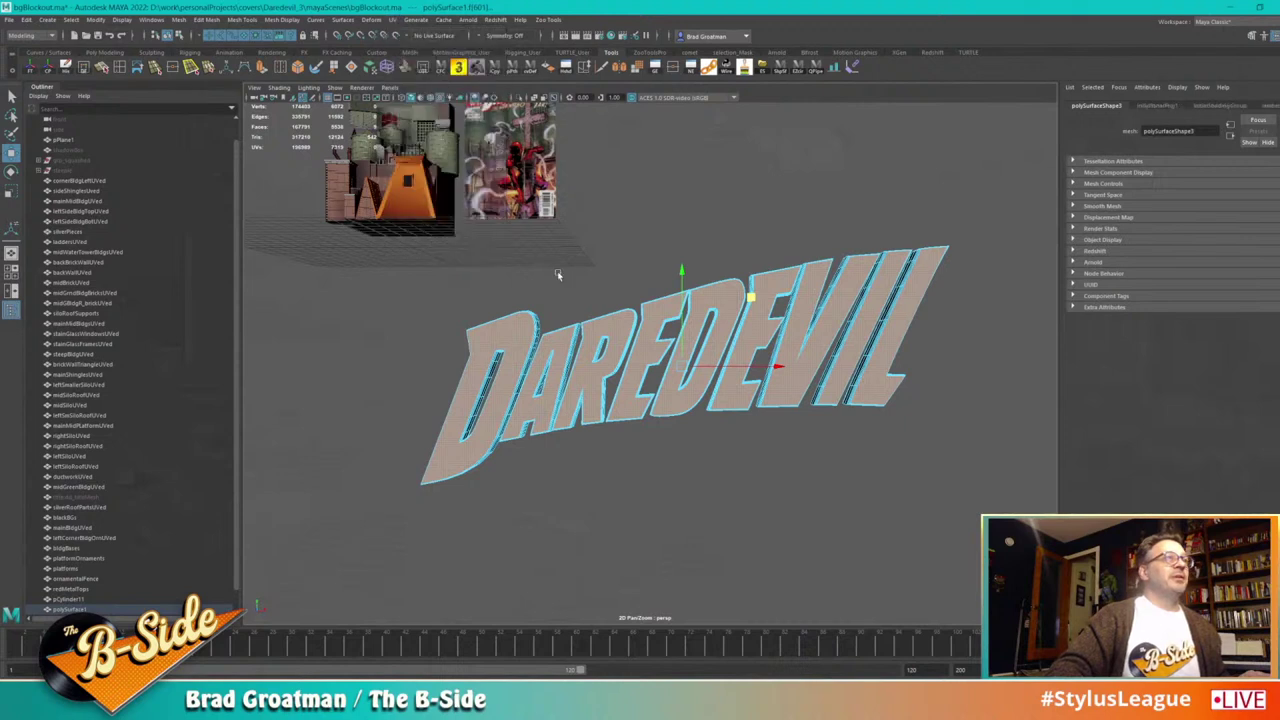
Step: Invert the face selection to the logo's sides and back and apply a camera-based UV projection from behind
{"action": "left_click_drag", "start_coordinate": [783, 494], "coordinate": [749, 434], "text": "alt"}
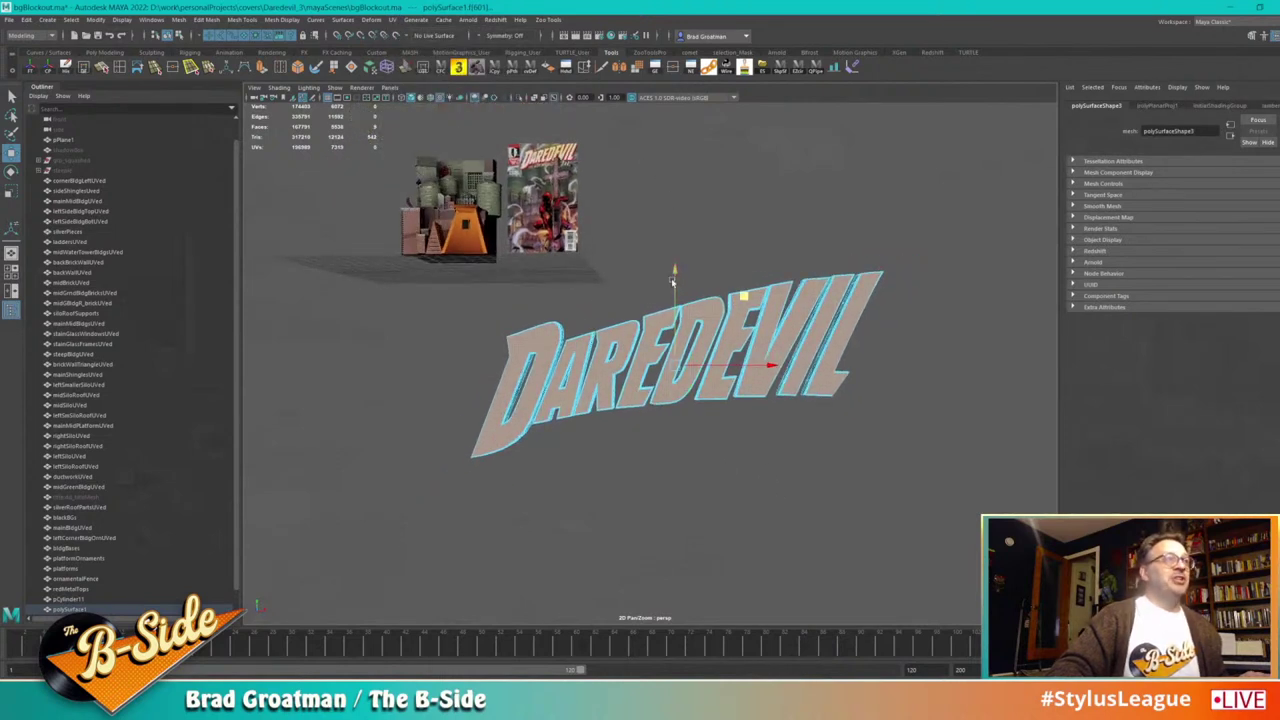
{"action": "left_click_drag", "start_coordinate": [986, 206], "coordinate": [354, 552]}
{"action": "left_click_drag", "start_coordinate": [531, 472], "coordinate": [497, 474], "text": "alt"}
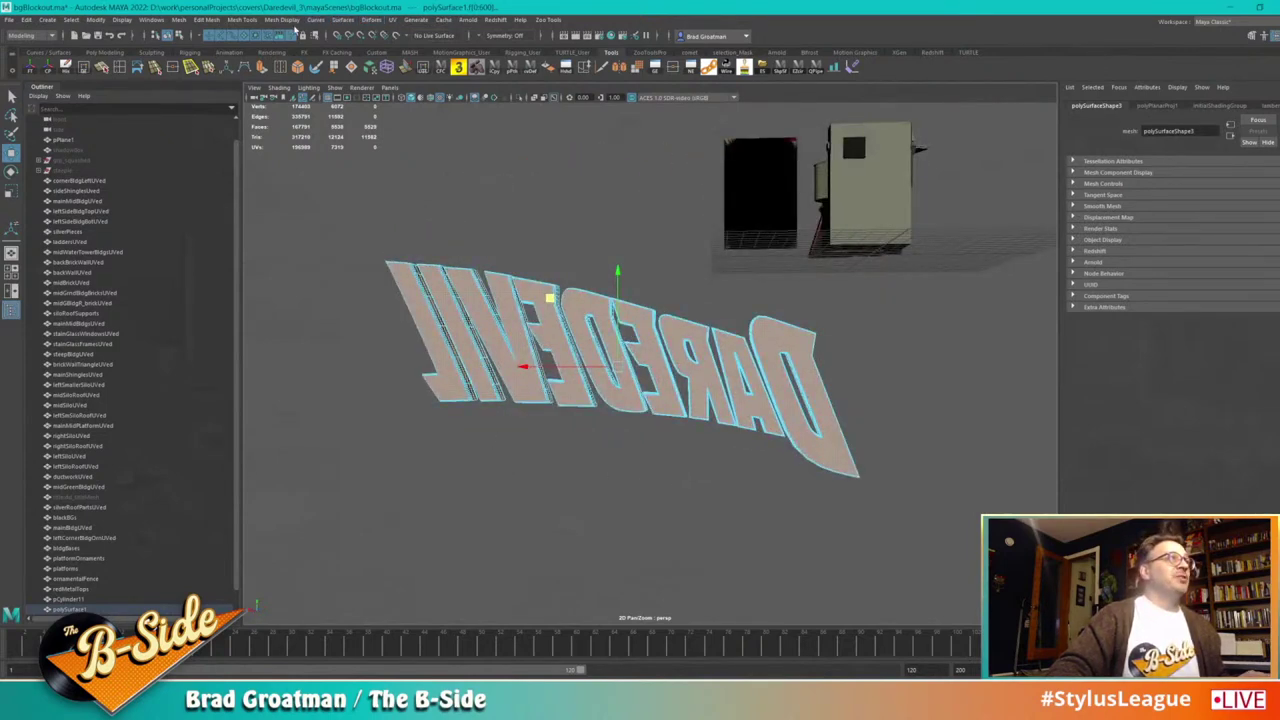
{"action": "left_click", "coordinate": [408, 20]}
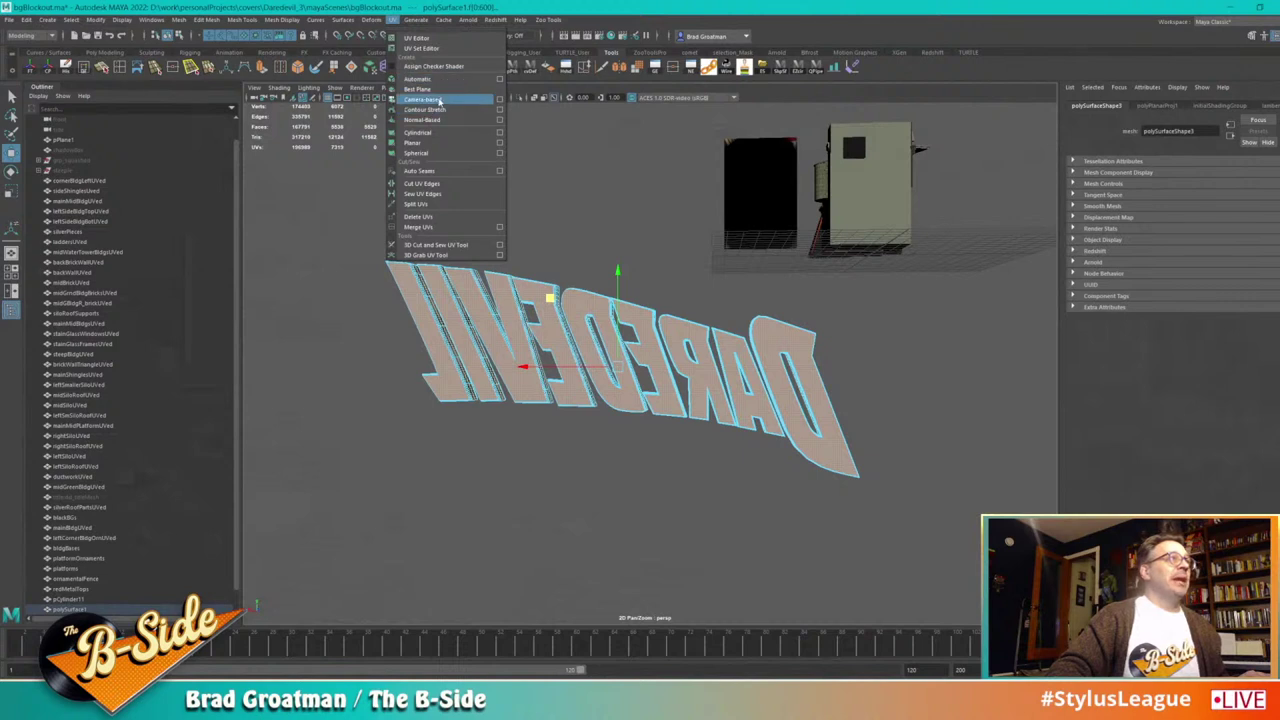
{"action": "left_click", "coordinate": [490, 110]}
Step: Open the UV Editor and move the side and back UVs above the front letter UVs
{"action": "left_click", "coordinate": [424, 70]}
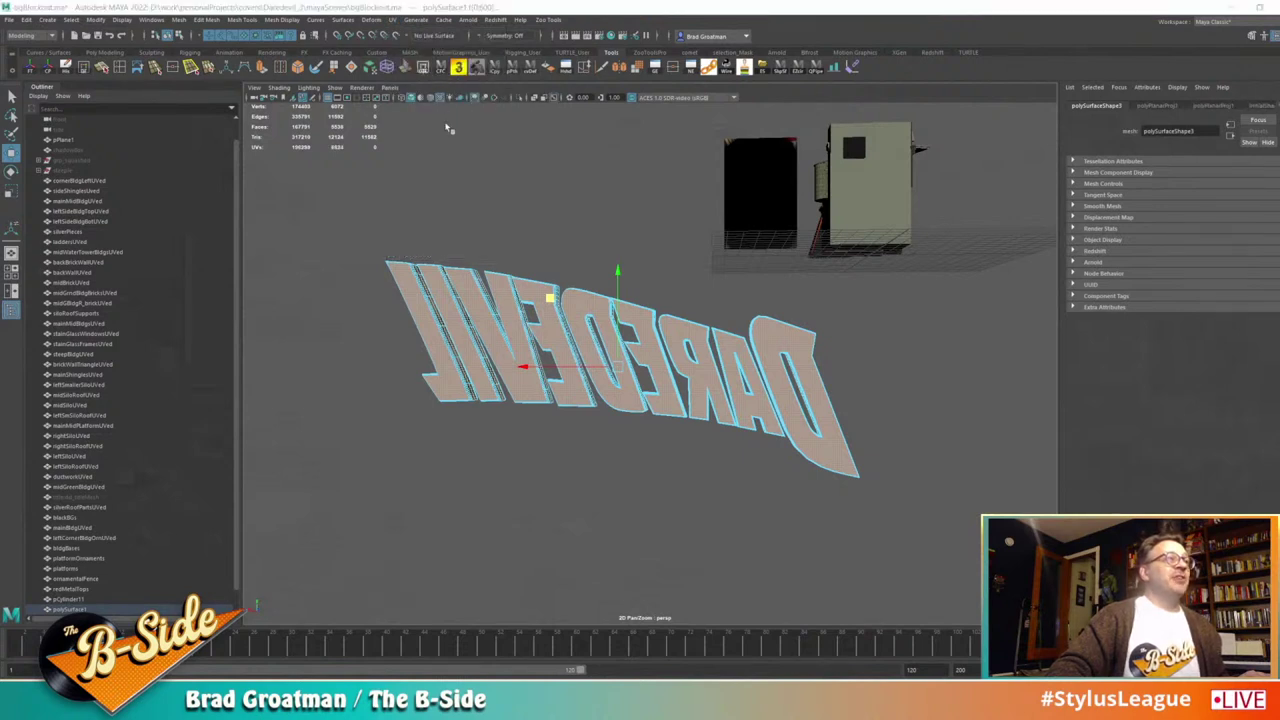
{"action": "left_click_drag", "start_coordinate": [657, 199], "coordinate": [363, 164]}
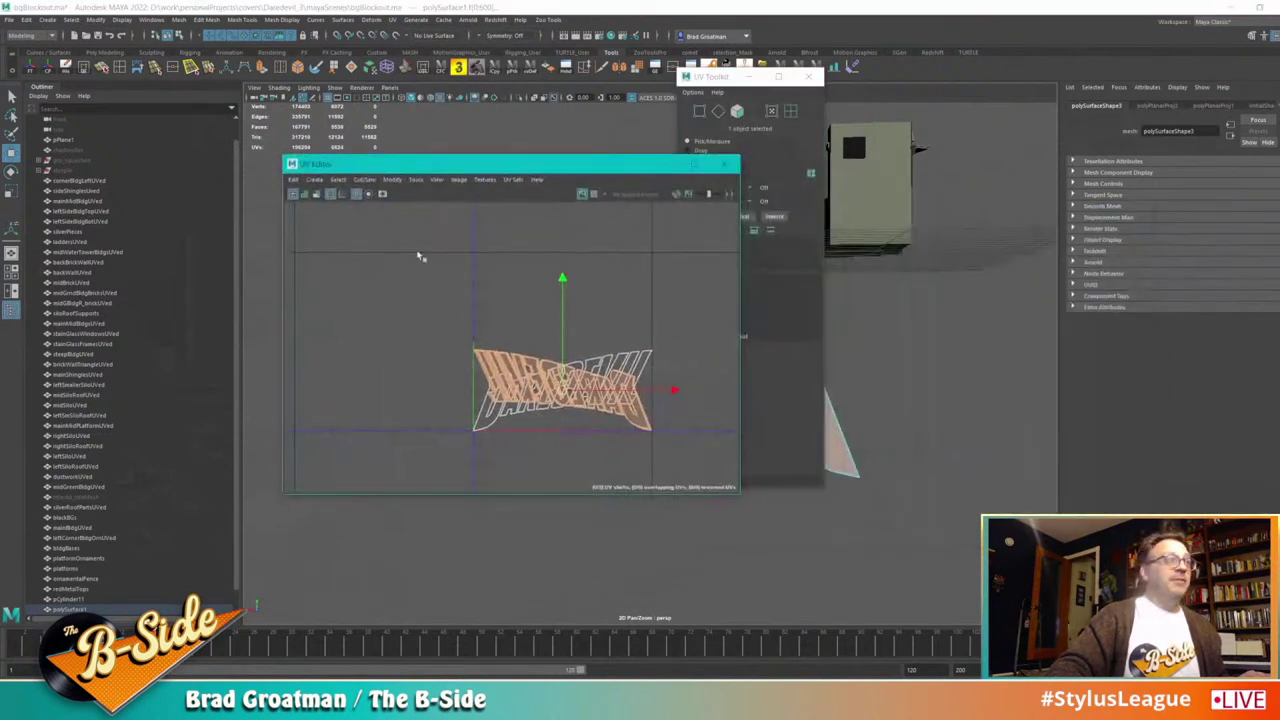
{"action": "right_click_drag", "start_coordinate": [510, 348], "coordinate": [558, 350], "text": "ctrl"}
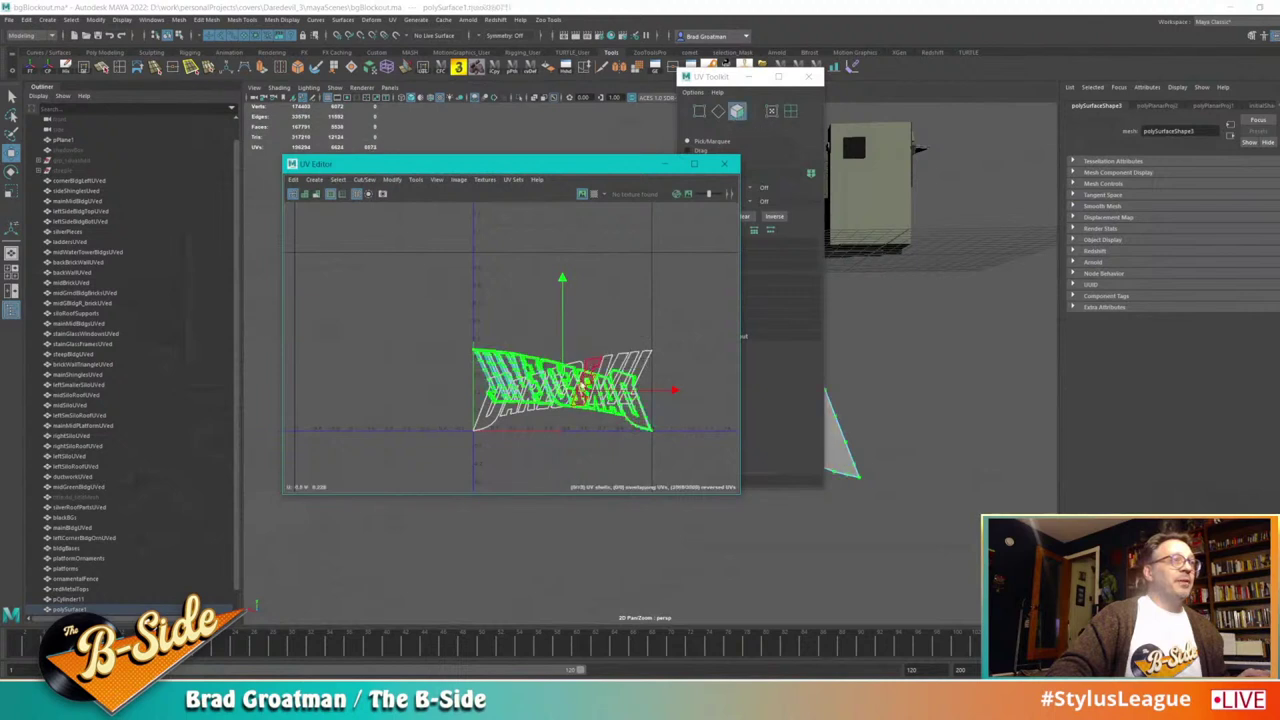
{"action": "left_click_drag", "start_coordinate": [565, 392], "coordinate": [560, 297]}
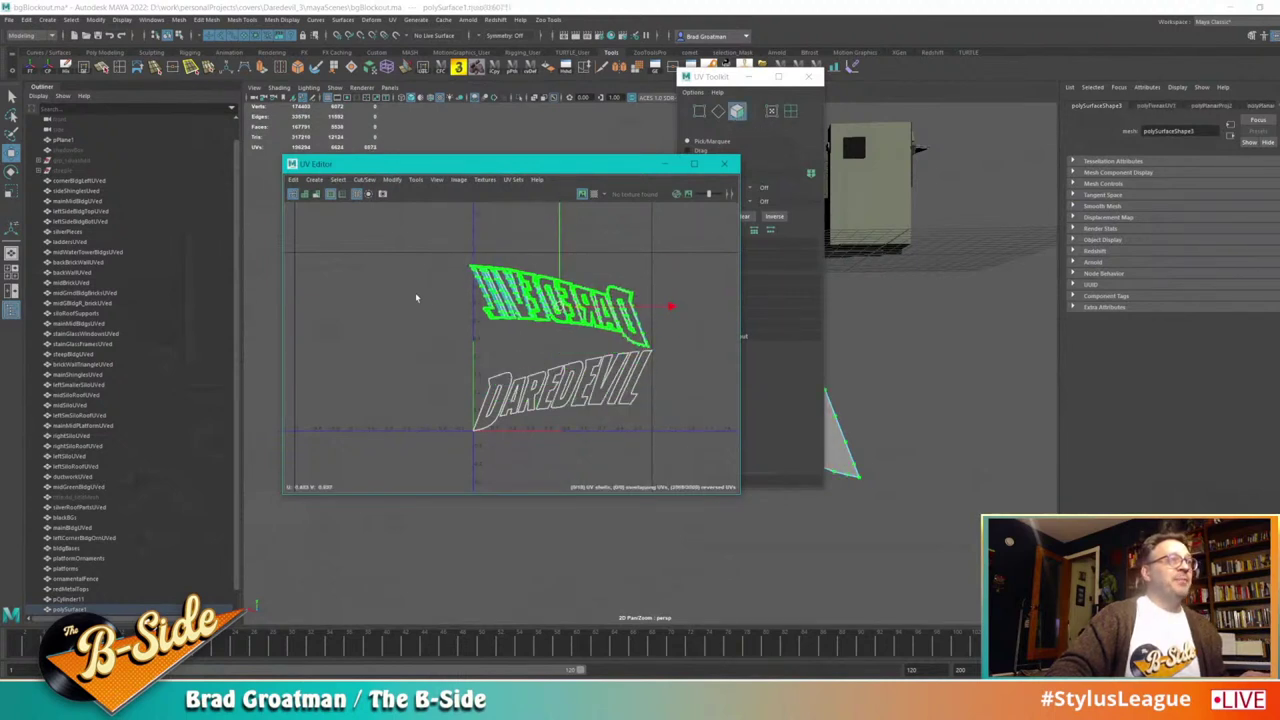
Step: Flip the side and back UVs so the word reads correctly, and nudge them into line above the front UVs
{"action": "right_click", "coordinate": [413, 295], "text": "shift"}
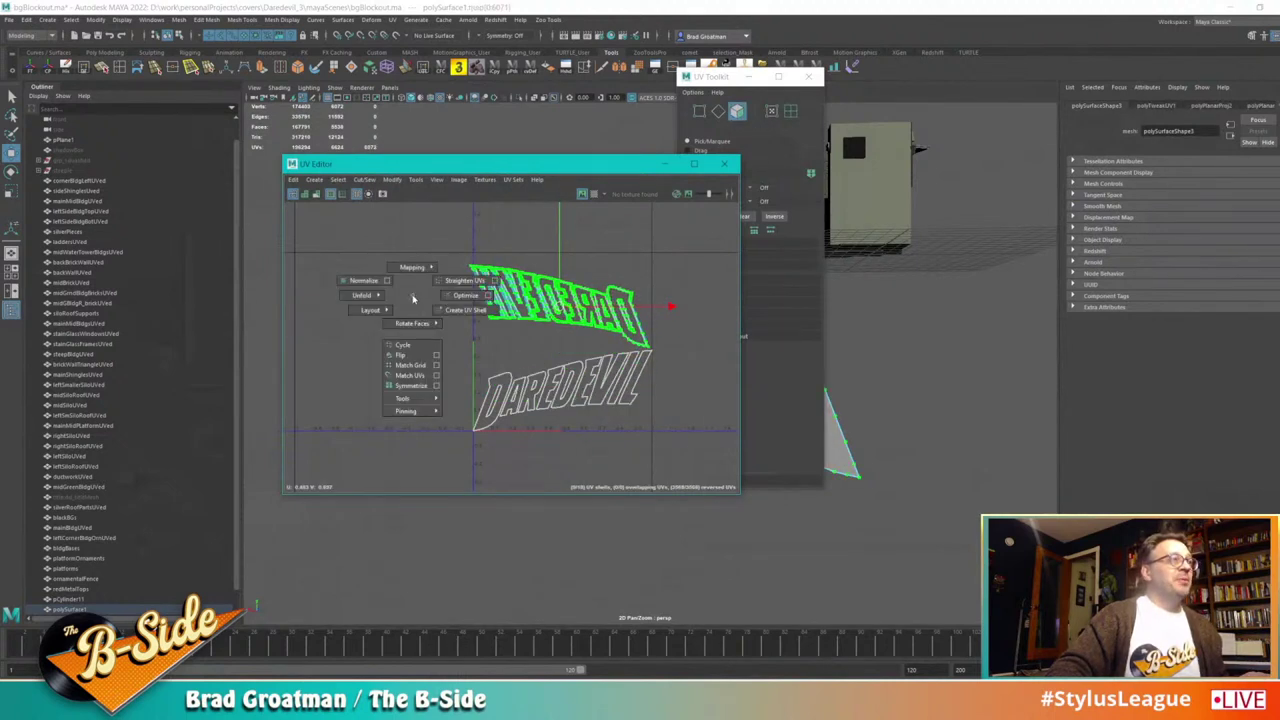
{"action": "left_click", "coordinate": [400, 355]}
{"action": "left_click_drag", "start_coordinate": [556, 310], "coordinate": [563, 304]}
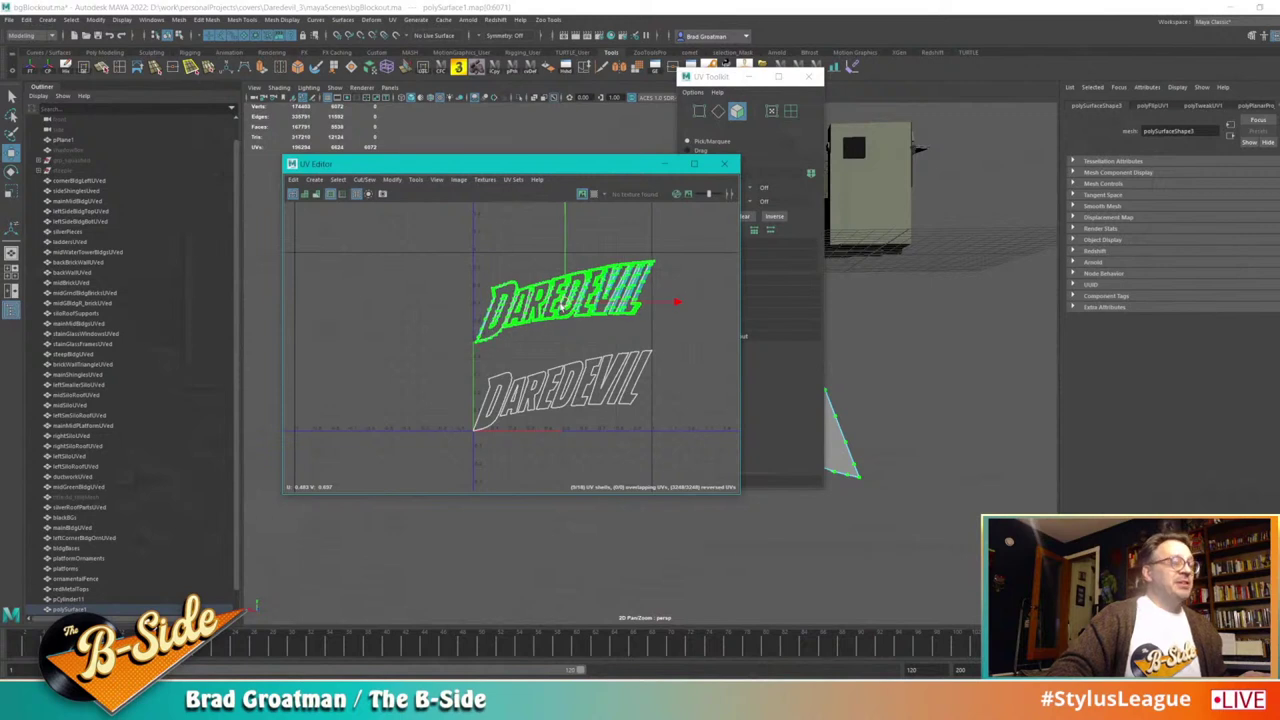
Step: Scale the side and back UVs down uniformly and move them slightly higher in the UV tile
{"action": "key", "text": "r"}
{"action": "middle_click_drag", "start_coordinate": [549, 352], "coordinate": [521, 314]}
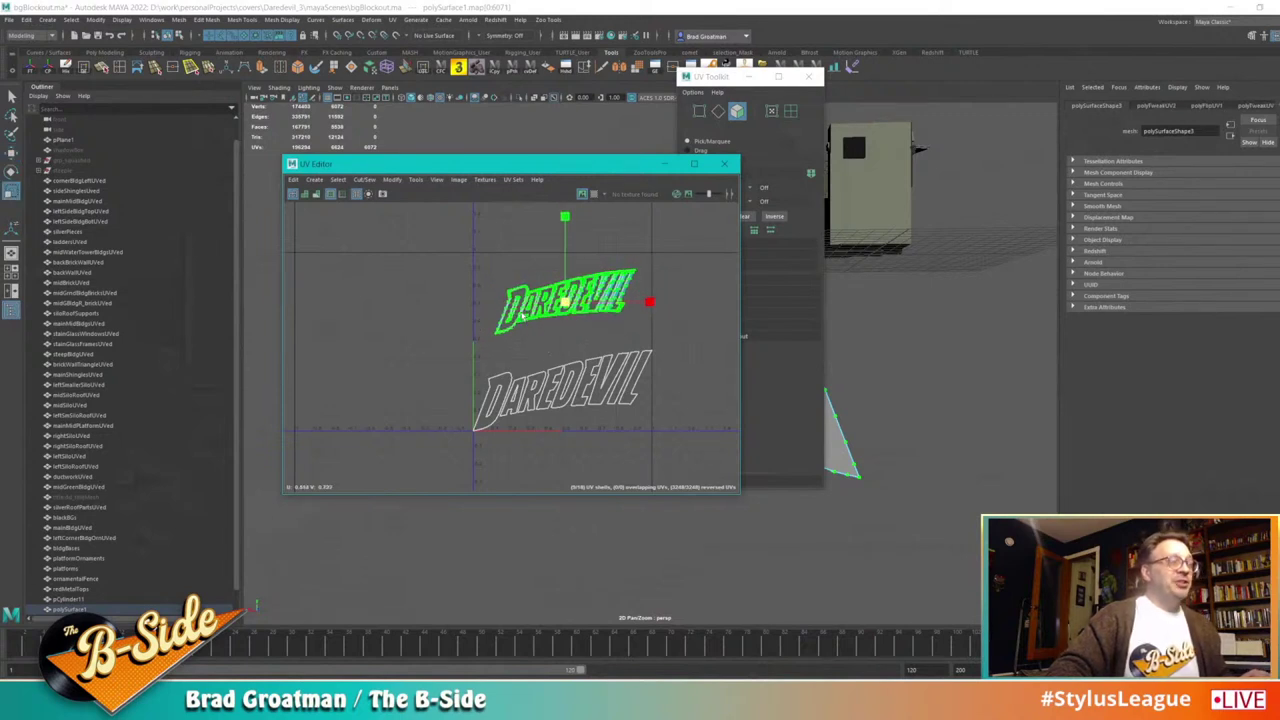
{"action": "key", "text": "w"}
{"action": "left_click_drag", "start_coordinate": [567, 303], "coordinate": [568, 297]}
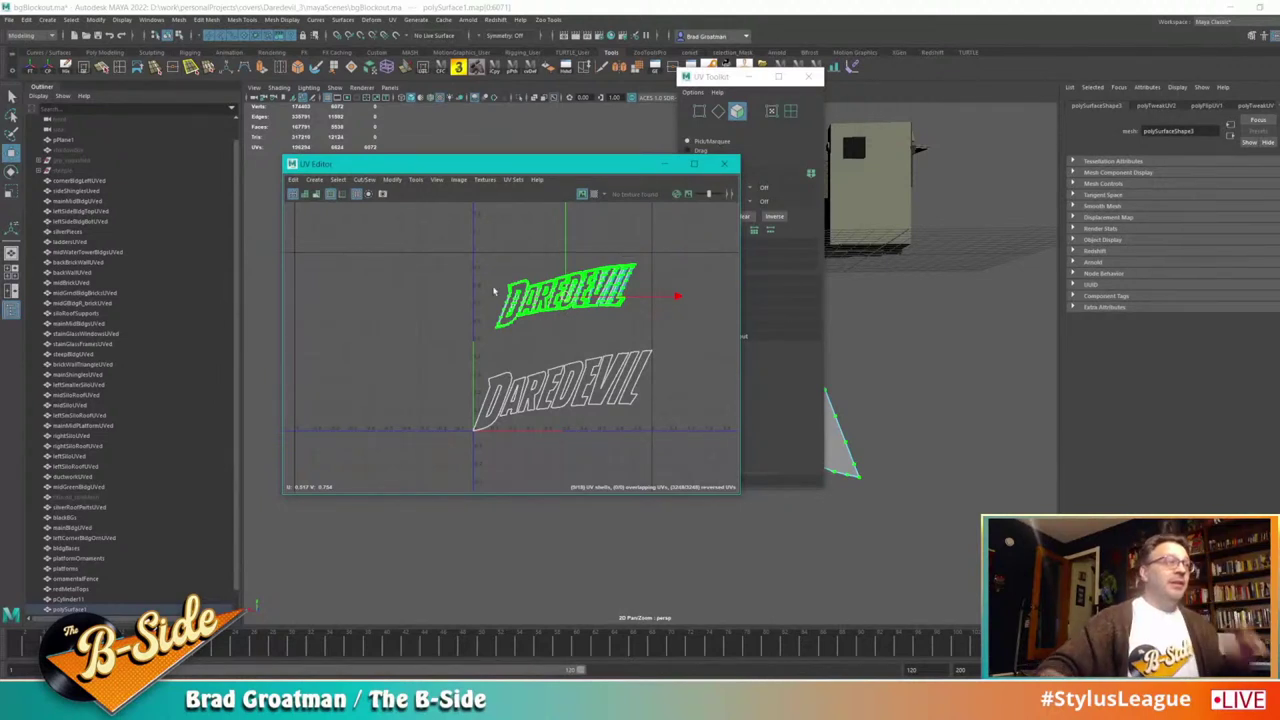
Step: Select all UVs of the front letter faces and scale them down slightly and uniformly within the UV tile
{"action": "left_click_drag", "start_coordinate": [671, 341], "coordinate": [469, 471]}
{"action": "right_click_drag", "start_coordinate": [495, 442], "coordinate": [632, 455], "text": "alt"}
{"action": "middle_click_drag", "start_coordinate": [632, 455], "coordinate": [556, 489], "text": "alt"}
{"action": "right_click_drag", "start_coordinate": [538, 427], "coordinate": [590, 424]}
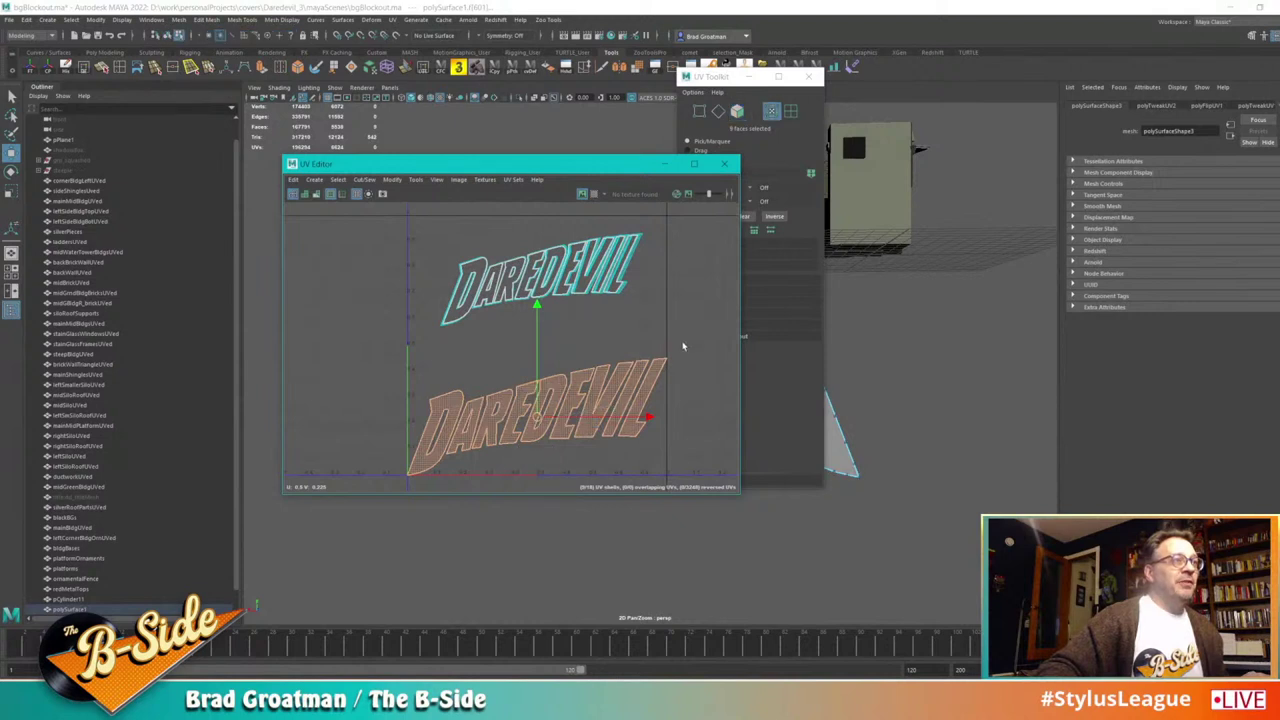
{"action": "left_click_drag", "start_coordinate": [686, 341], "coordinate": [357, 503]}
{"action": "middle_click_drag", "start_coordinate": [502, 471], "coordinate": [513, 437], "text": "alt"}
{"action": "key", "text": "r"}
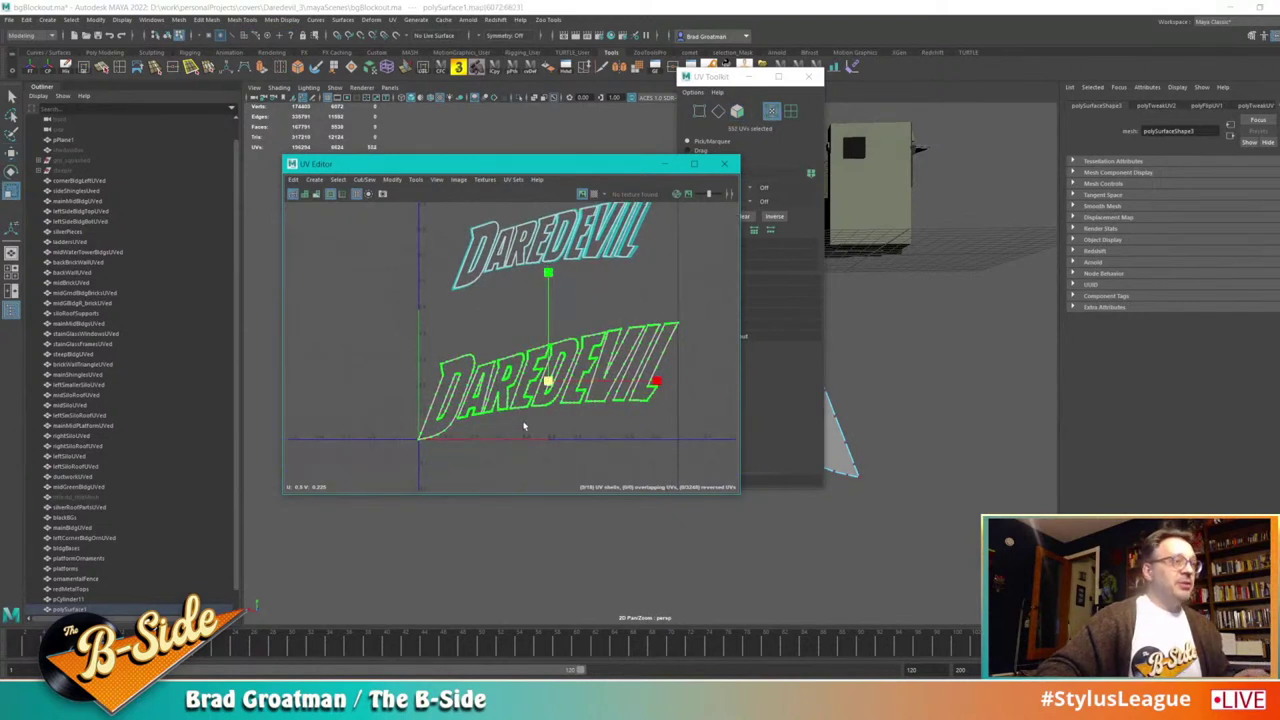
{"action": "left_click_drag", "start_coordinate": [548, 385], "coordinate": [530, 388]}
Step: Rotate the front letter UVs slightly clockwise so the word sits a little flatter
{"action": "key", "text": "e"}
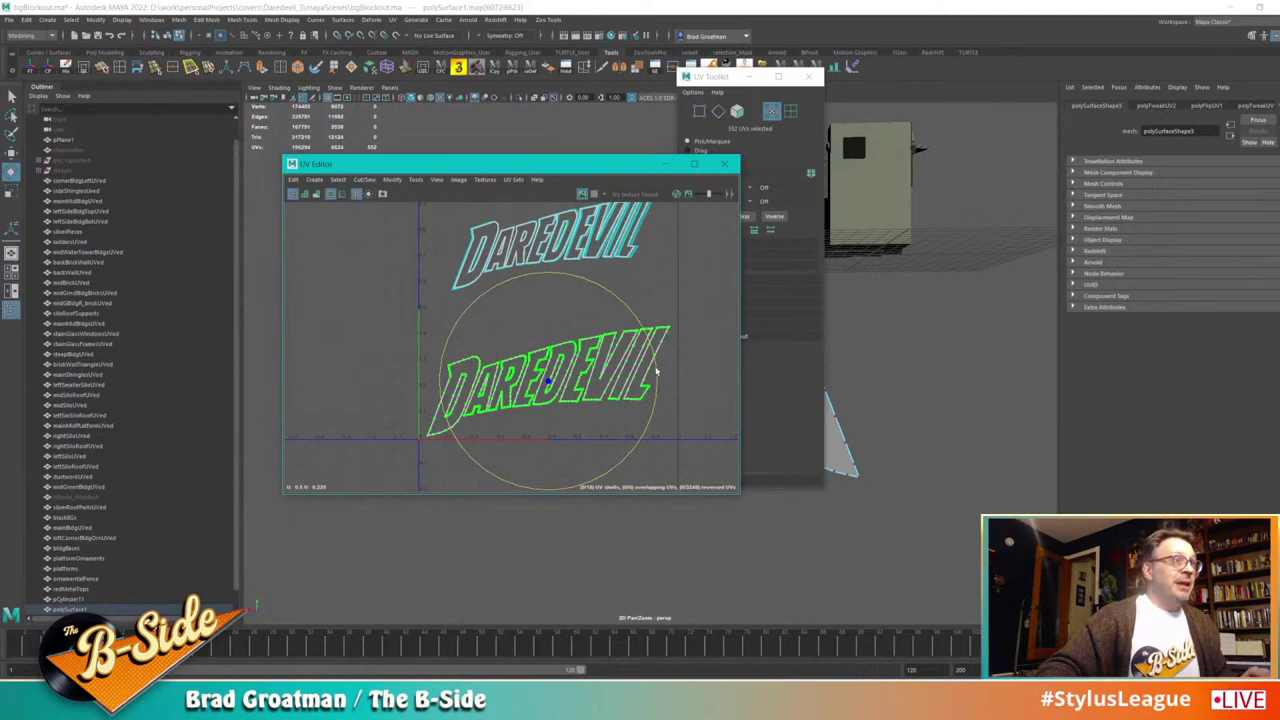
{"action": "mouse_move", "coordinate": [658, 368]}
{"action": "left_mouse_down"}
{"action": "mouse_move", "coordinate": [660, 348]}
{"action": "mouse_move", "coordinate": [651, 374]}
{"action": "left_mouse_up"}
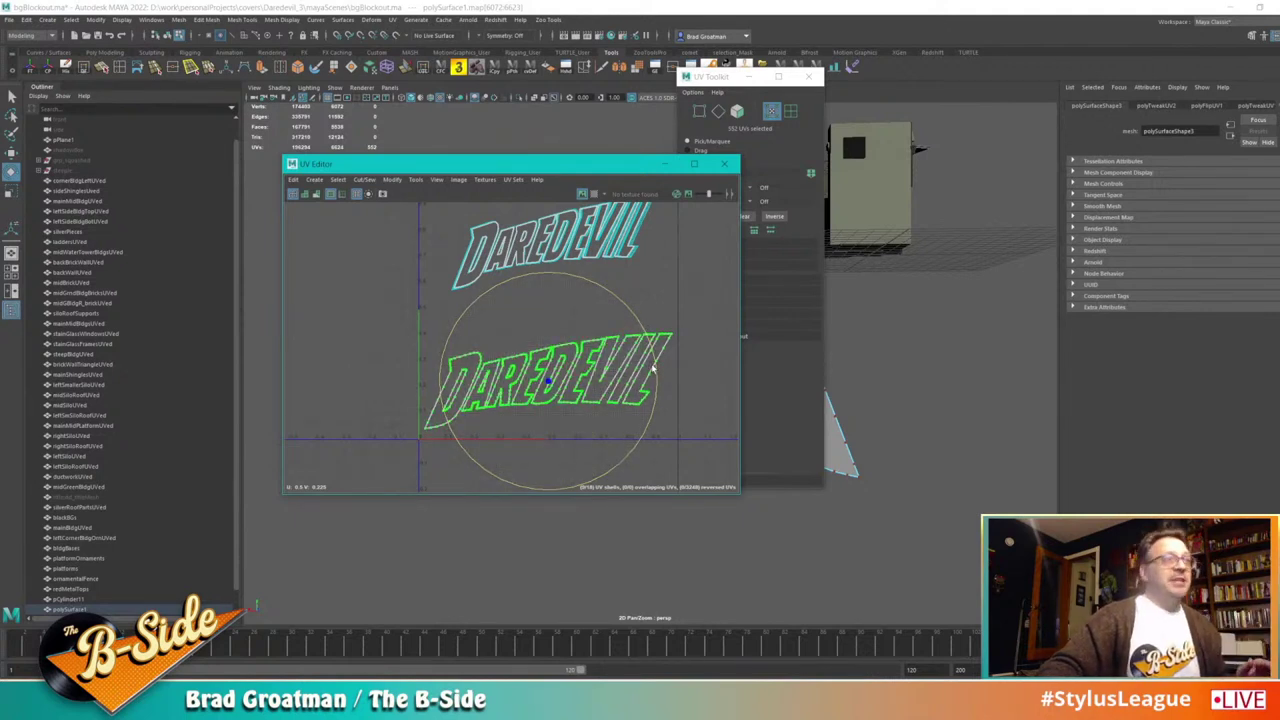
{"action": "left_click_drag", "start_coordinate": [653, 365], "coordinate": [653, 359]}
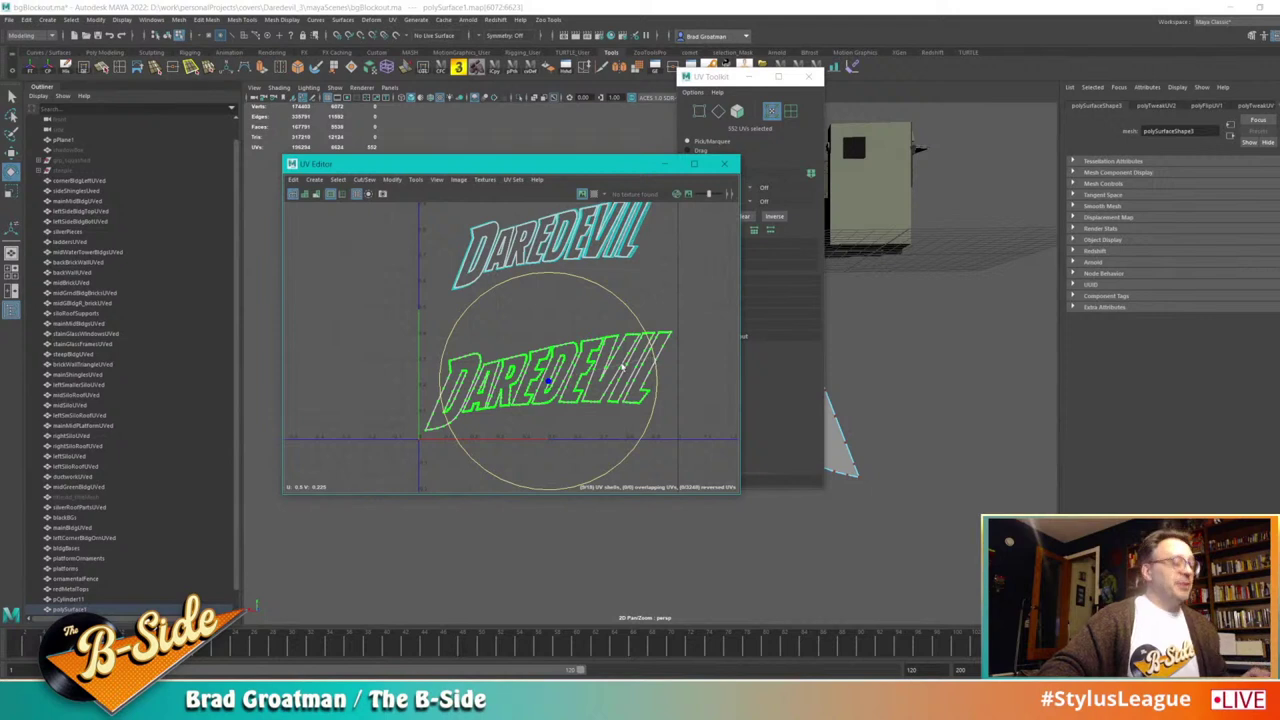
{"action": "key", "text": "q"}
Step: Switch to object selection, pick the whole logo mesh and triangulate it
{"action": "right_click", "coordinate": [571, 334]}
{"action": "right_click", "coordinate": [829, 439]}
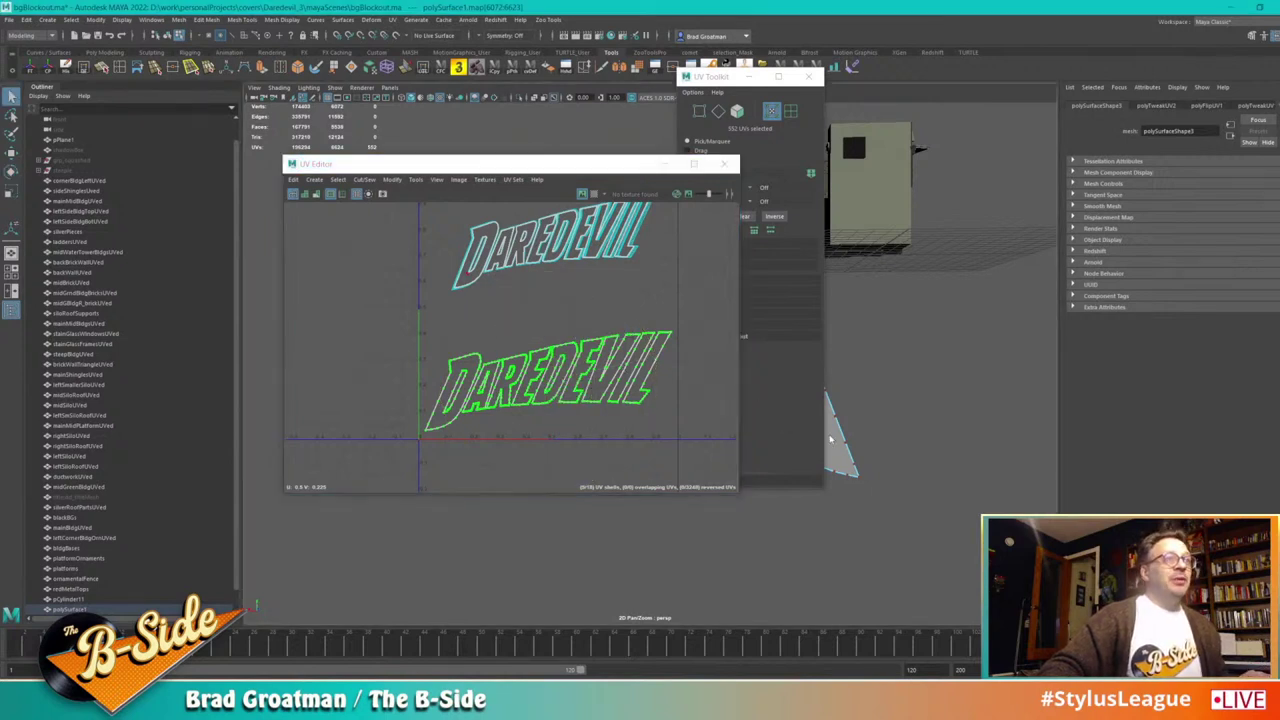
{"action": "right_click_drag", "start_coordinate": [829, 439], "coordinate": [891, 403]}
{"action": "left_click", "coordinate": [858, 473]}
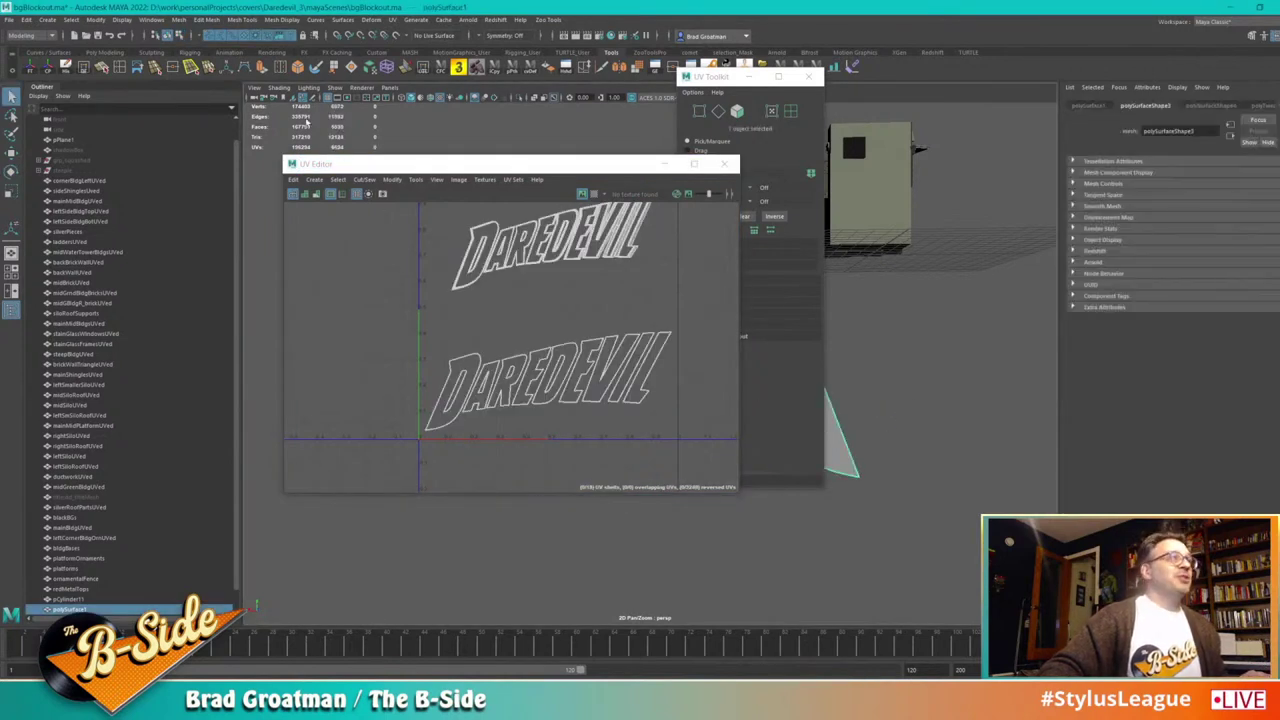
{"action": "left_click", "coordinate": [178, 19]}
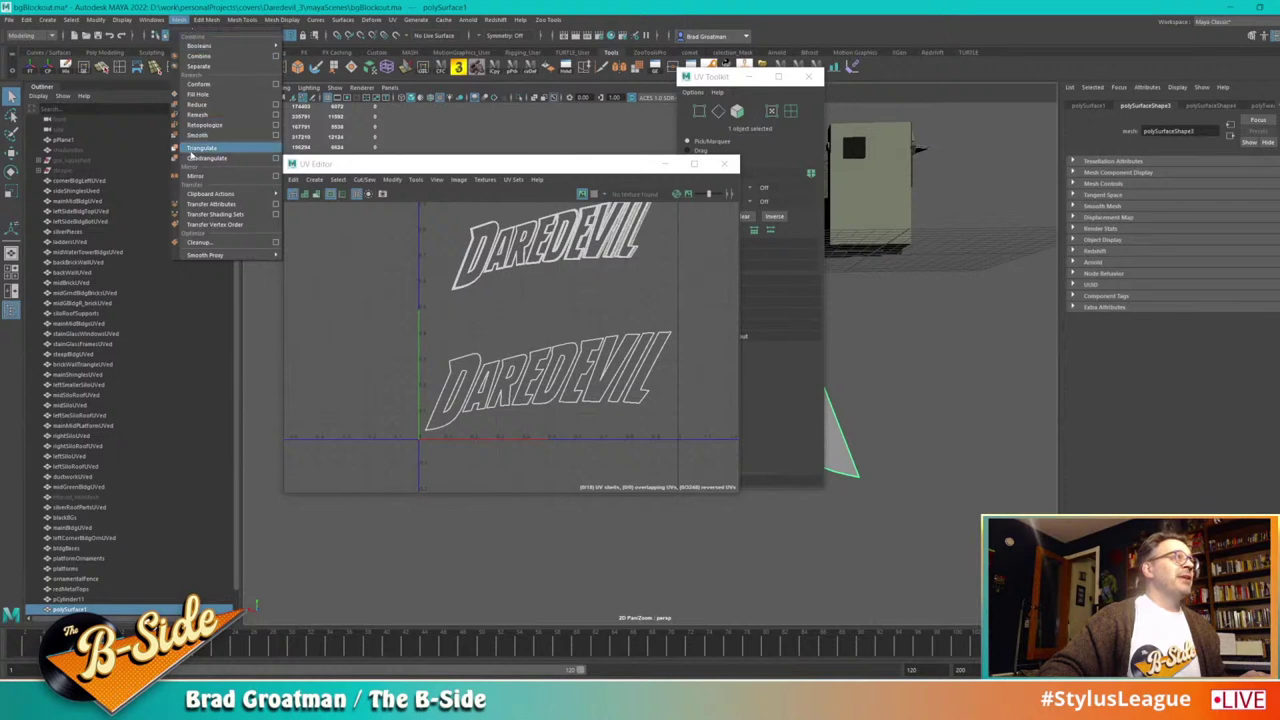
{"action": "left_click", "coordinate": [200, 147]}
{"action": "left_click", "coordinate": [639, 307]}
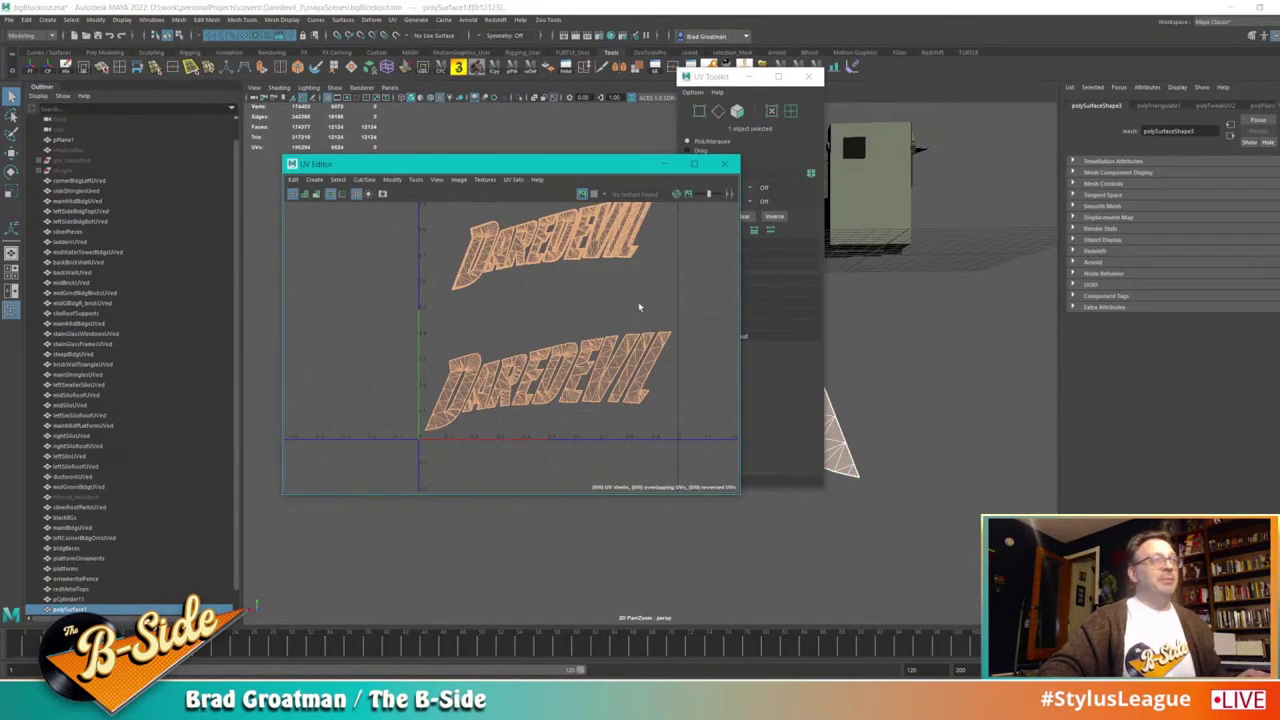
Step: Return the triangulated logo to object mode and reselect it
{"action": "left_click", "coordinate": [856, 453]}
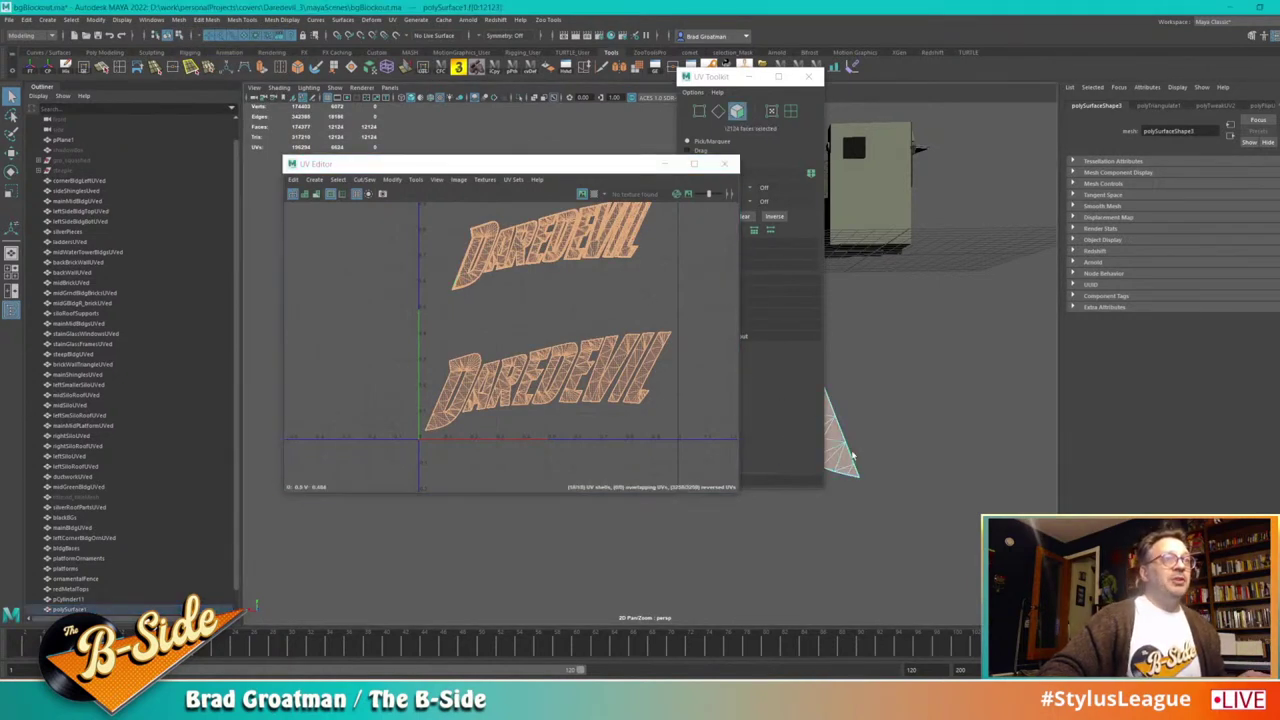
{"action": "right_click_drag", "start_coordinate": [852, 456], "coordinate": [898, 420]}
{"action": "left_click", "coordinate": [900, 407]}
{"action": "left_click", "coordinate": [852, 458]}
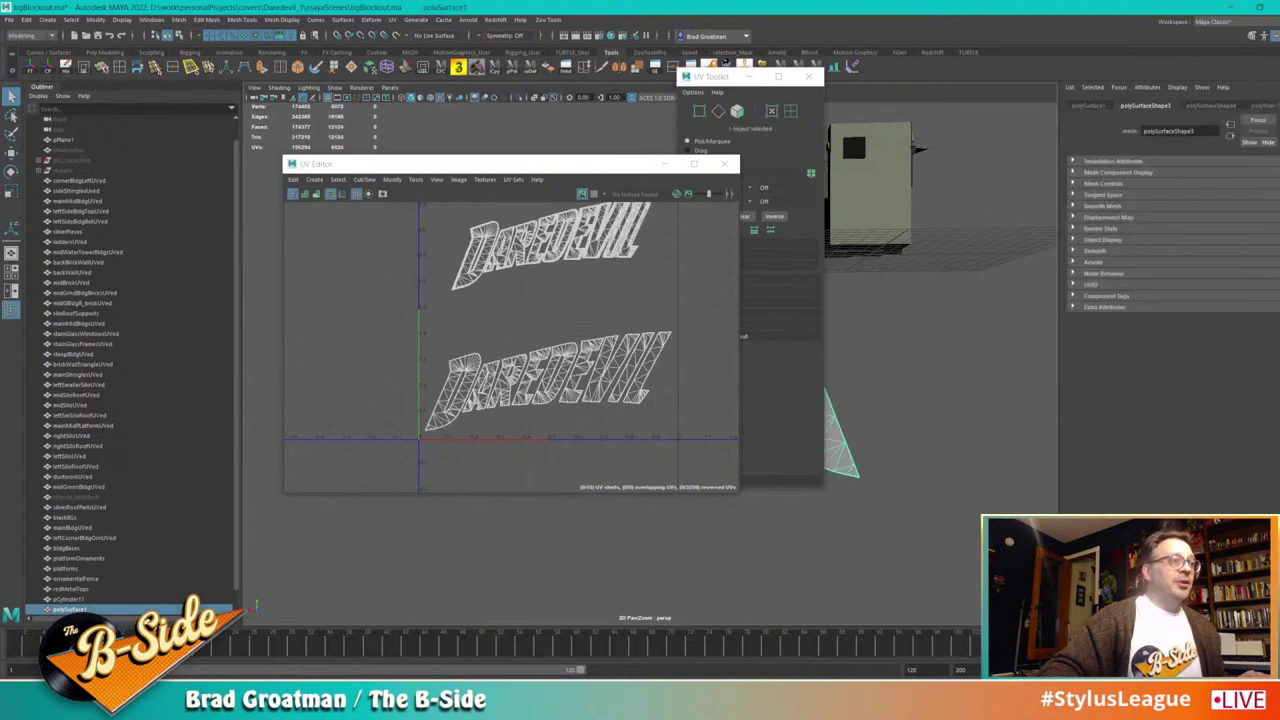
Step: Switch to Photoshop, create a new 2000 x 2000 pixel document and hide its guides
{"action": "left_click", "coordinate": [558, 694]}
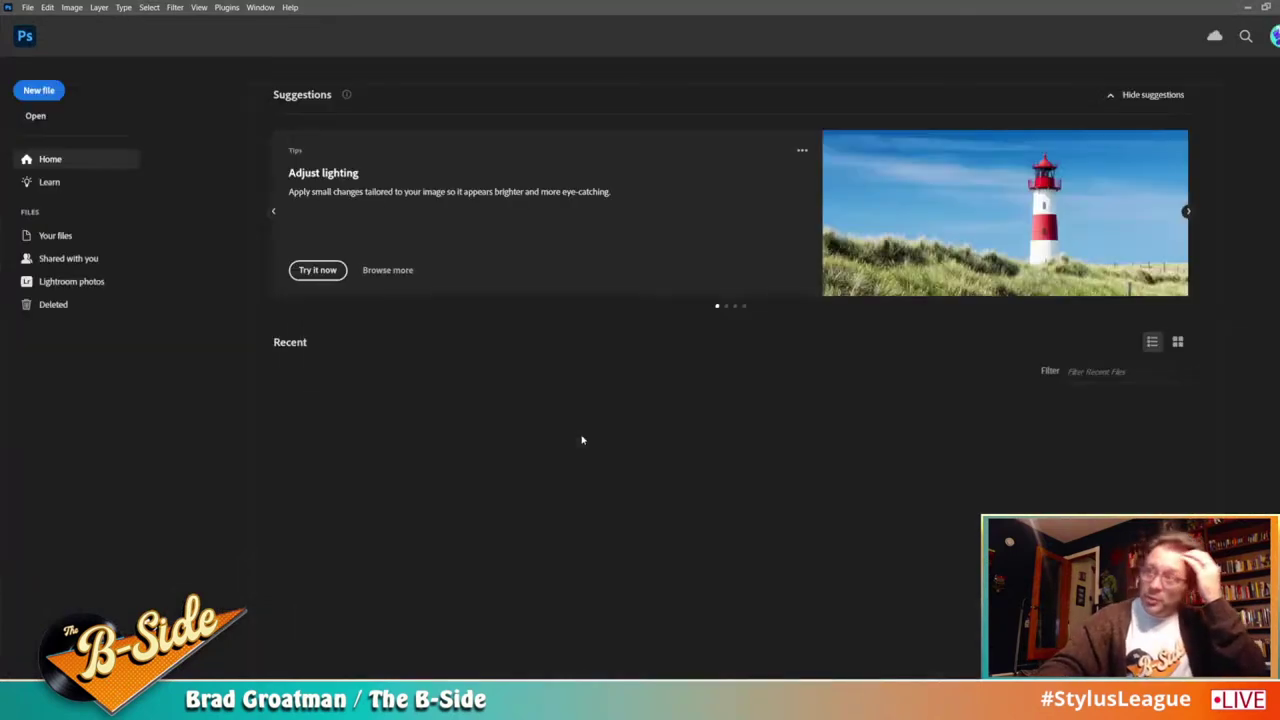
{"action": "left_click", "coordinate": [45, 91]}
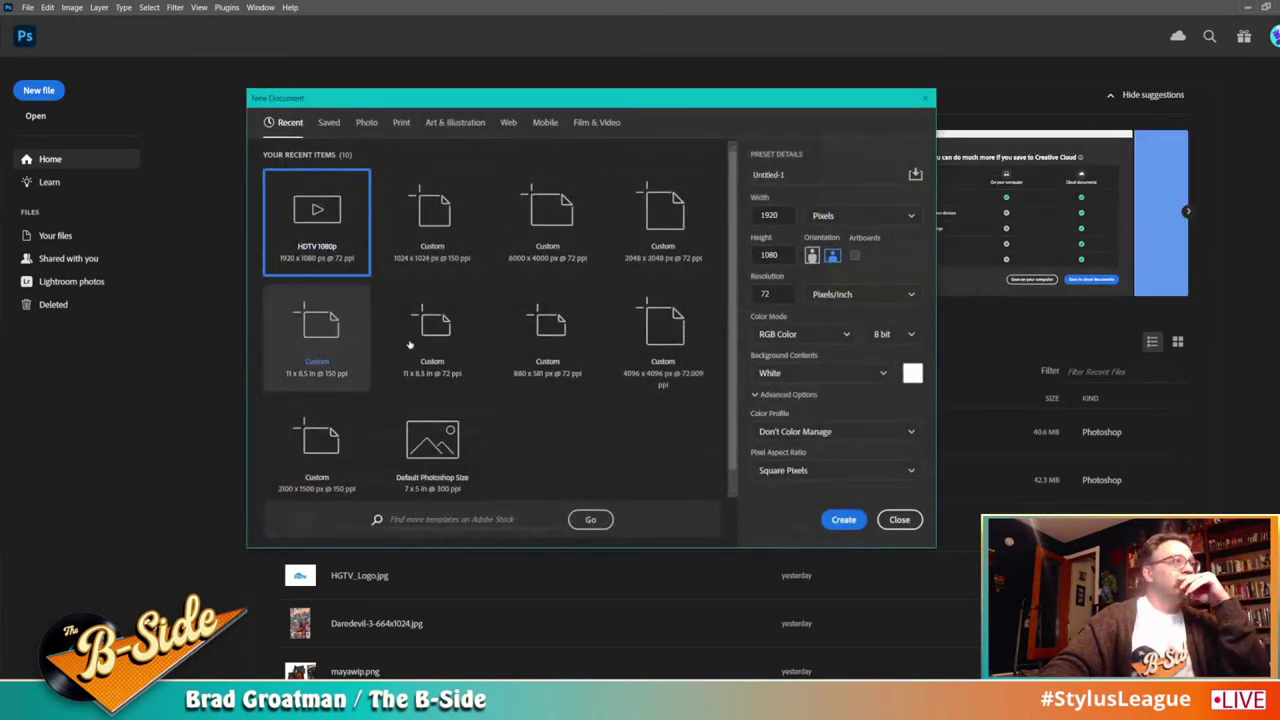
{"action": "left_click", "coordinate": [753, 219]}
{"action": "type", "text": "20"}
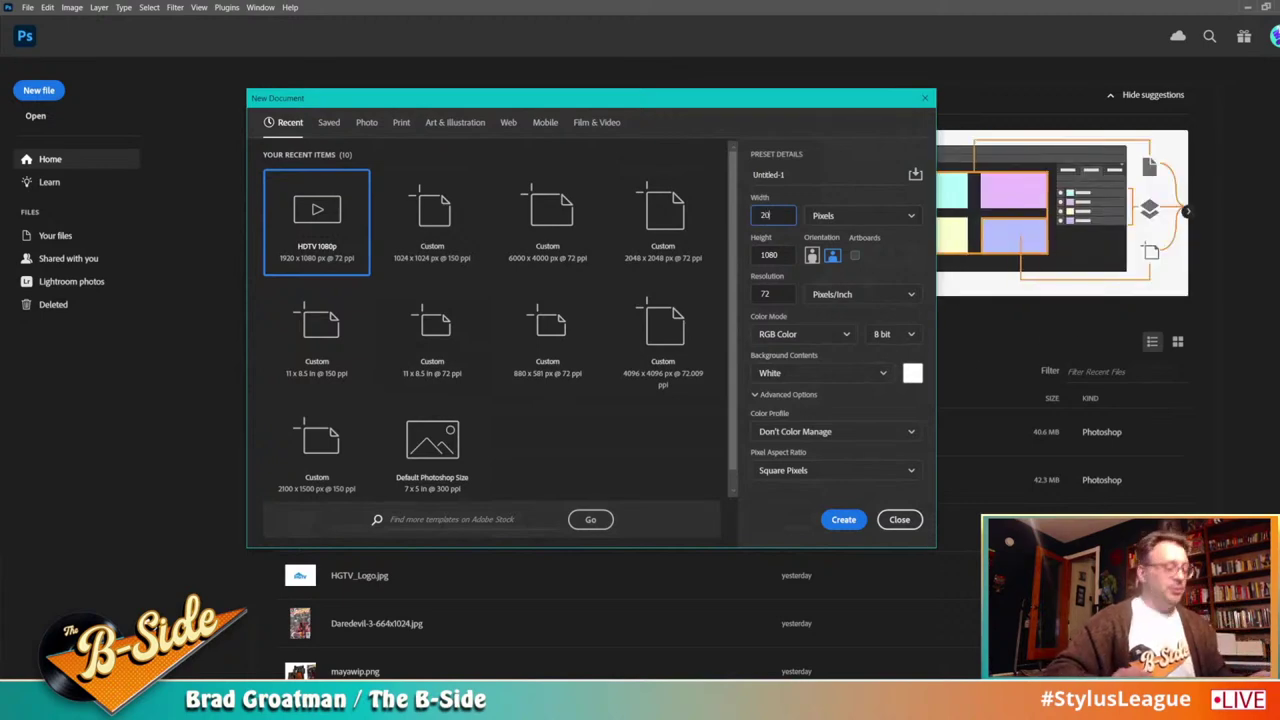
{"action": "type", "text": "00"}
{"action": "key", "text": "Tab"}
{"action": "type", "text": "20"}
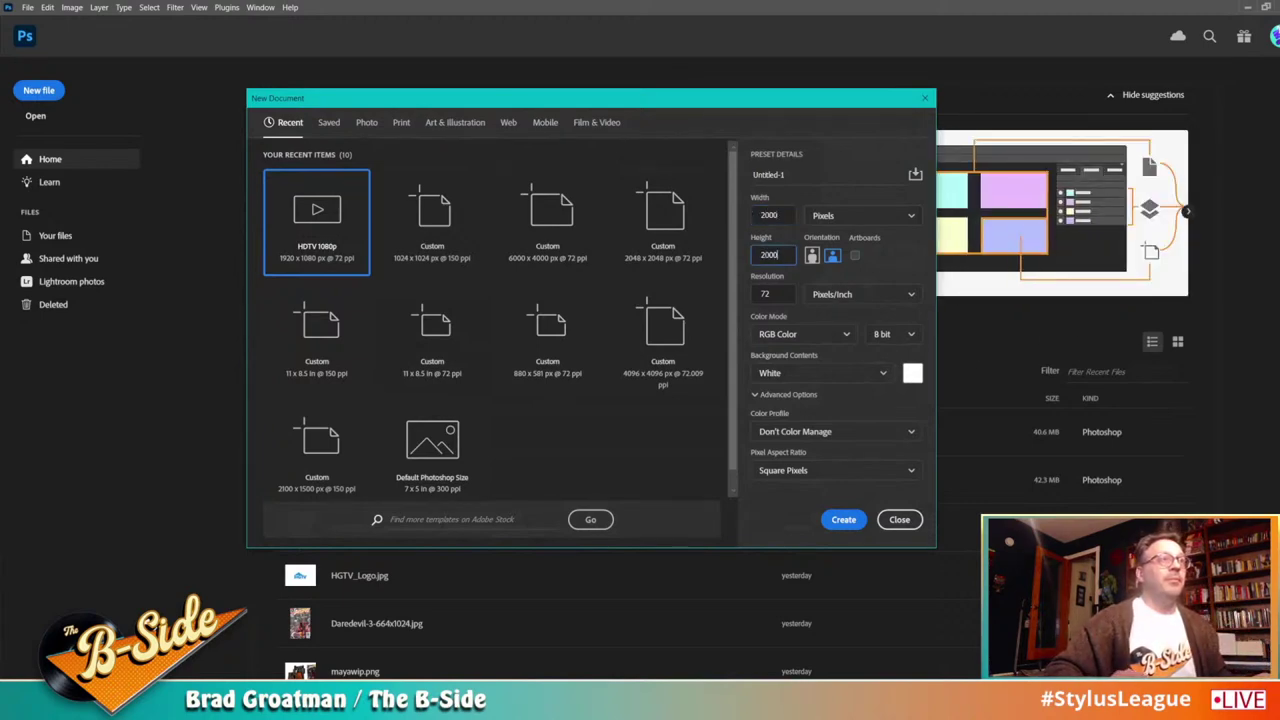
{"action": "key", "text": "Return"}
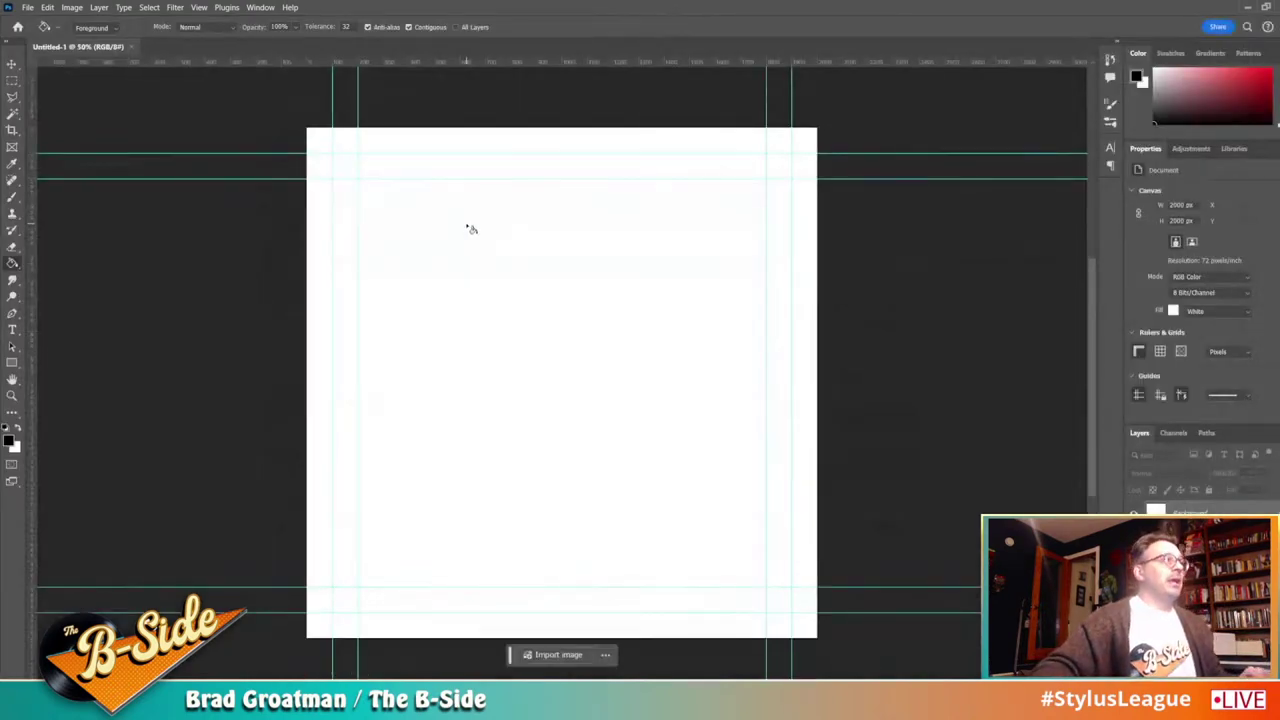
{"action": "key", "text": "ctrl+h"}
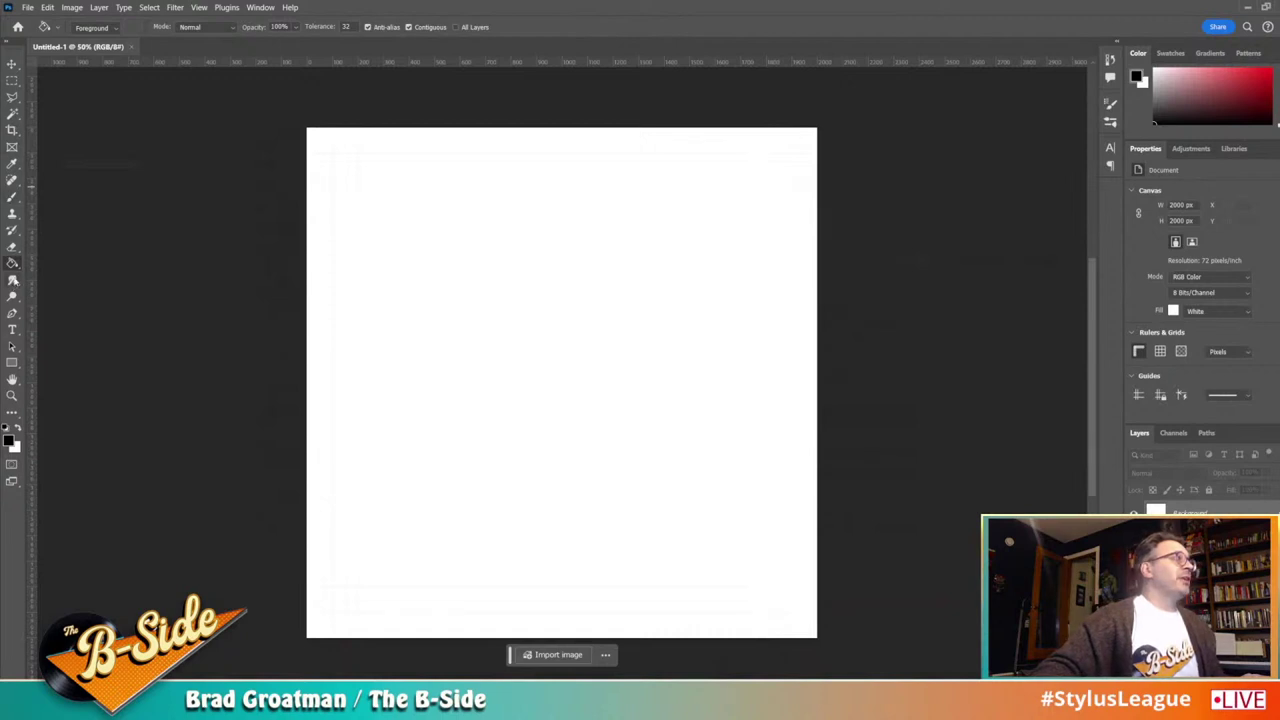
Step: Activate the Gradient tool and choose the black-to-white gradient preset
{"action": "right_click", "coordinate": [16, 268]}
{"action": "left_click", "coordinate": [55, 262]}
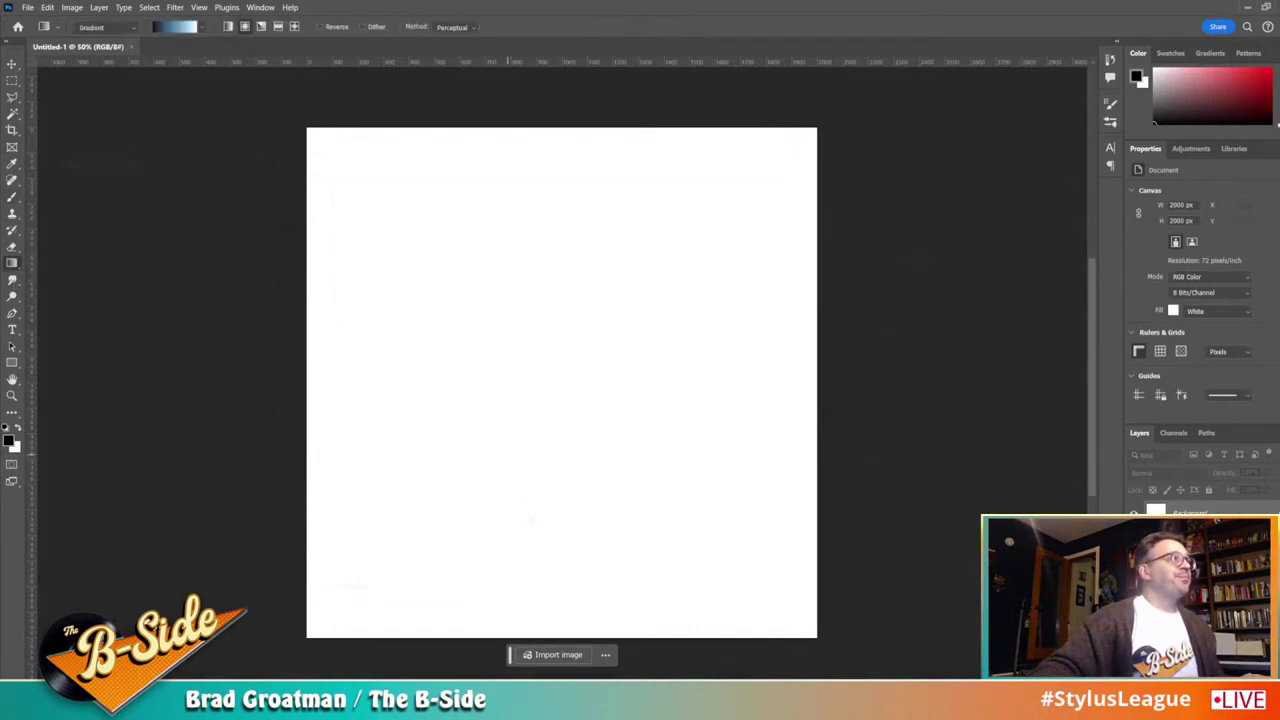
{"action": "left_click", "coordinate": [203, 27]}
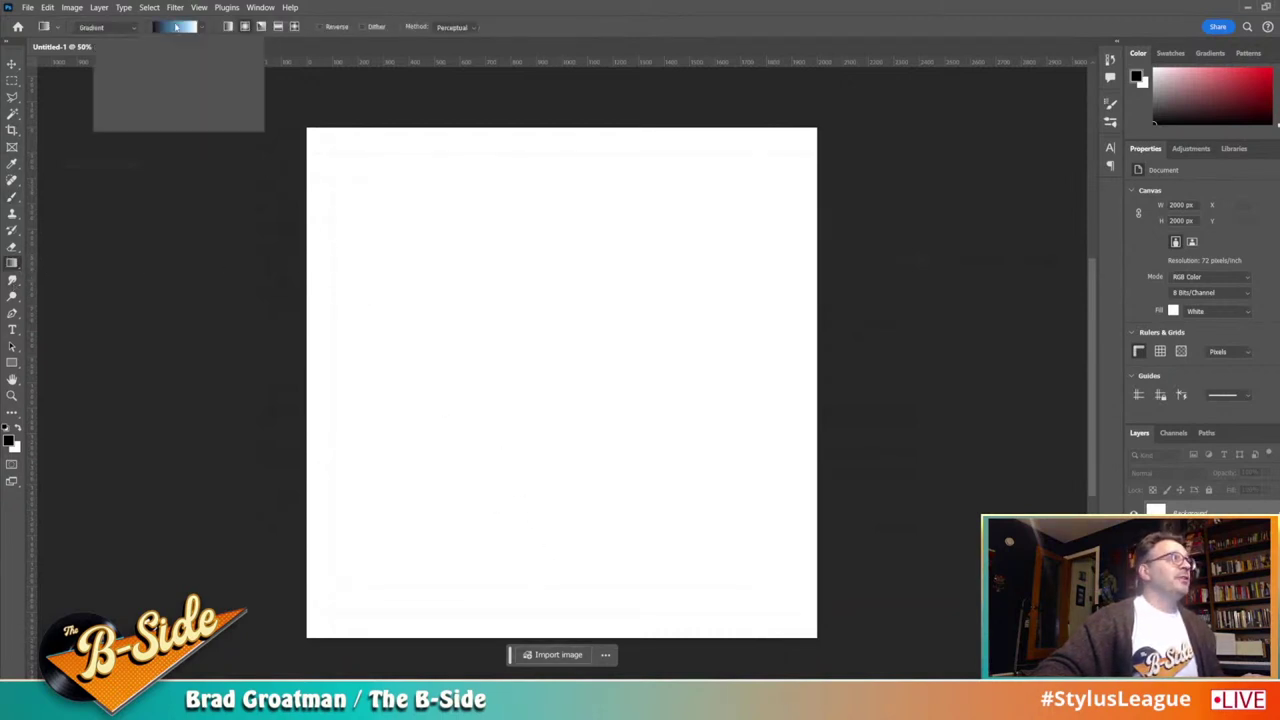
{"action": "left_click", "coordinate": [111, 51]}
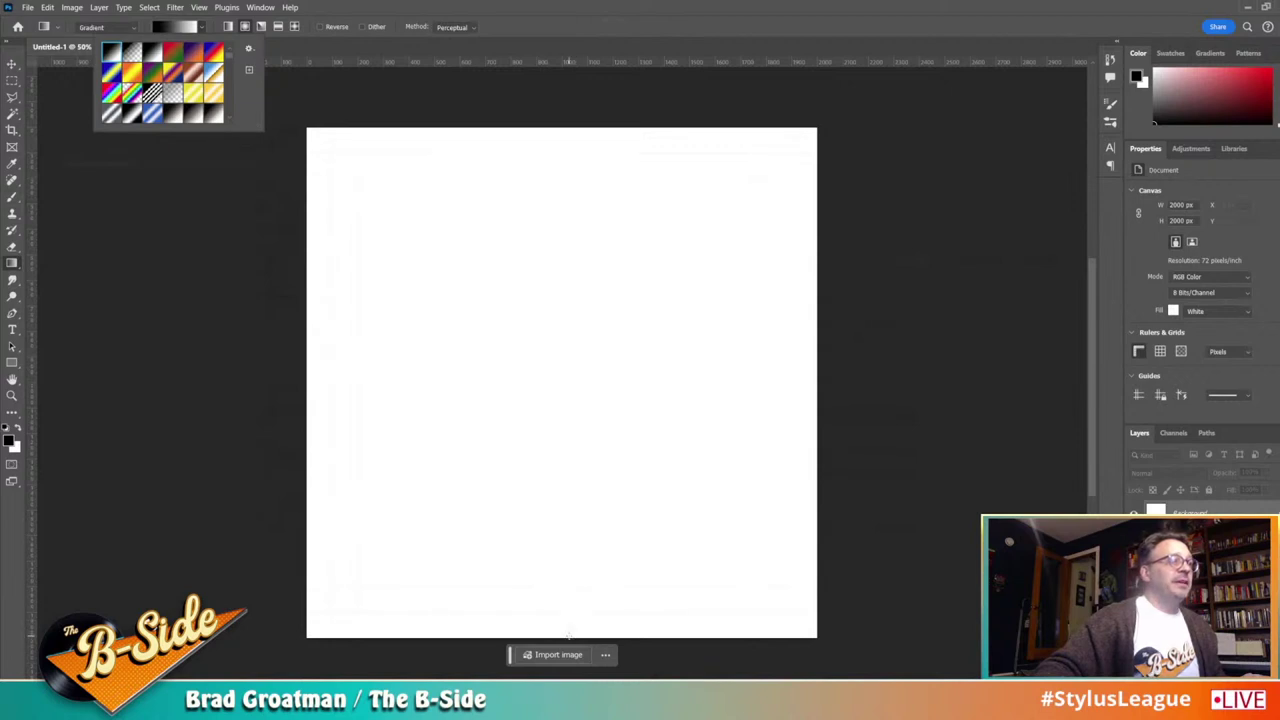
{"action": "left_click", "coordinate": [568, 637]}
{"action": "left_click_drag", "start_coordinate": [568, 637], "coordinate": [563, 166]}
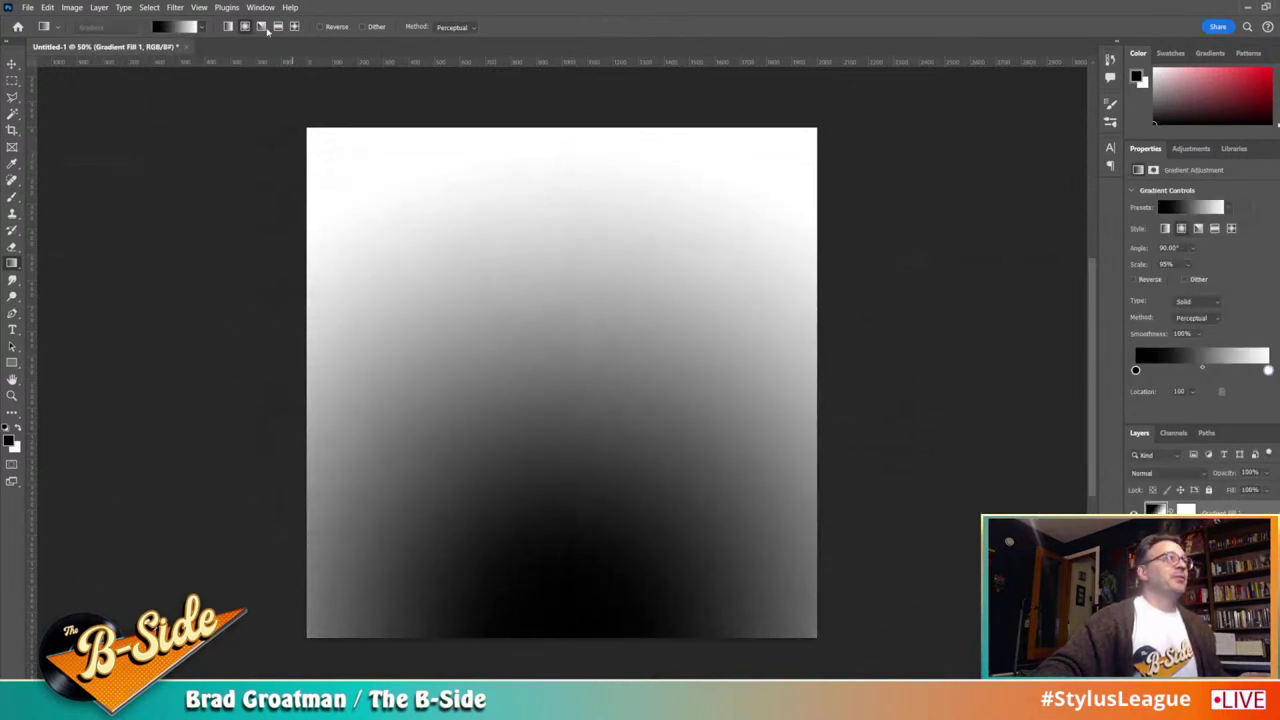
{"action": "key", "text": "ctrl+z"}
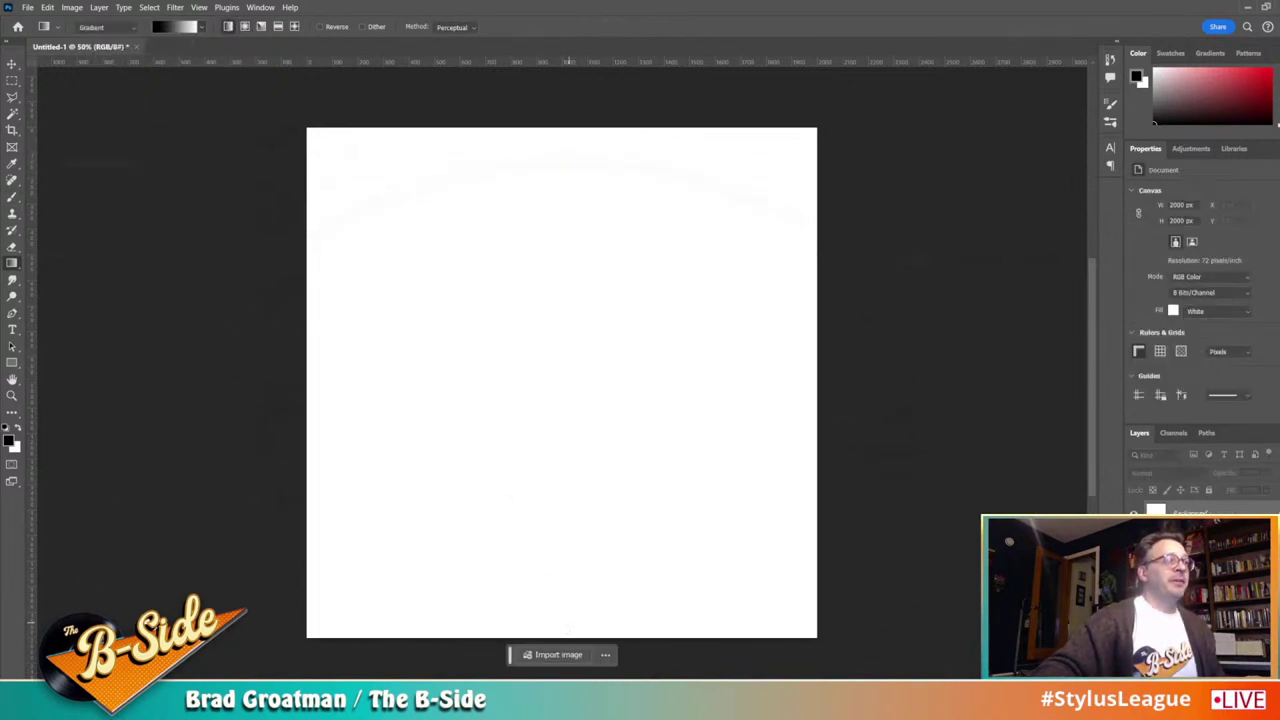
Step: Draw a linear black-to-white gradient from the canvas's bottom edge to its top and add a black stop at location 47
{"action": "left_click_drag", "start_coordinate": [573, 637], "coordinate": [572, 130]}
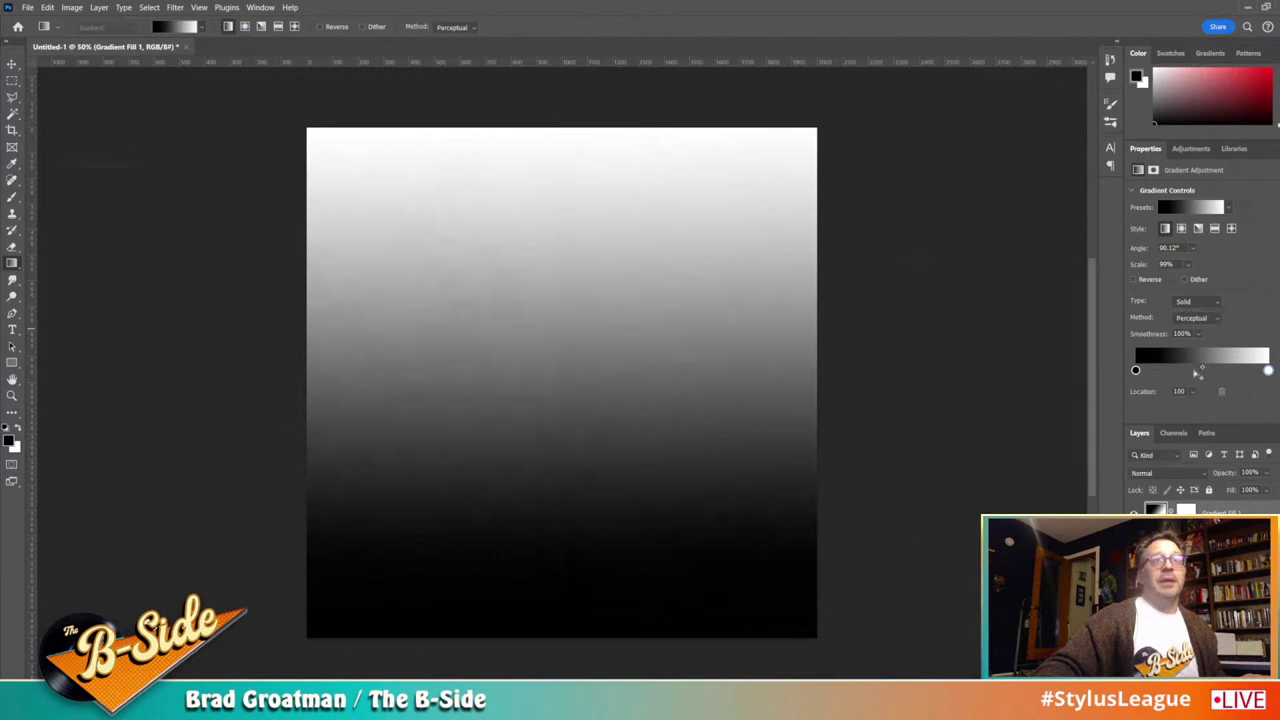
{"action": "left_click_drag", "start_coordinate": [1183, 371], "coordinate": [1198, 371]}
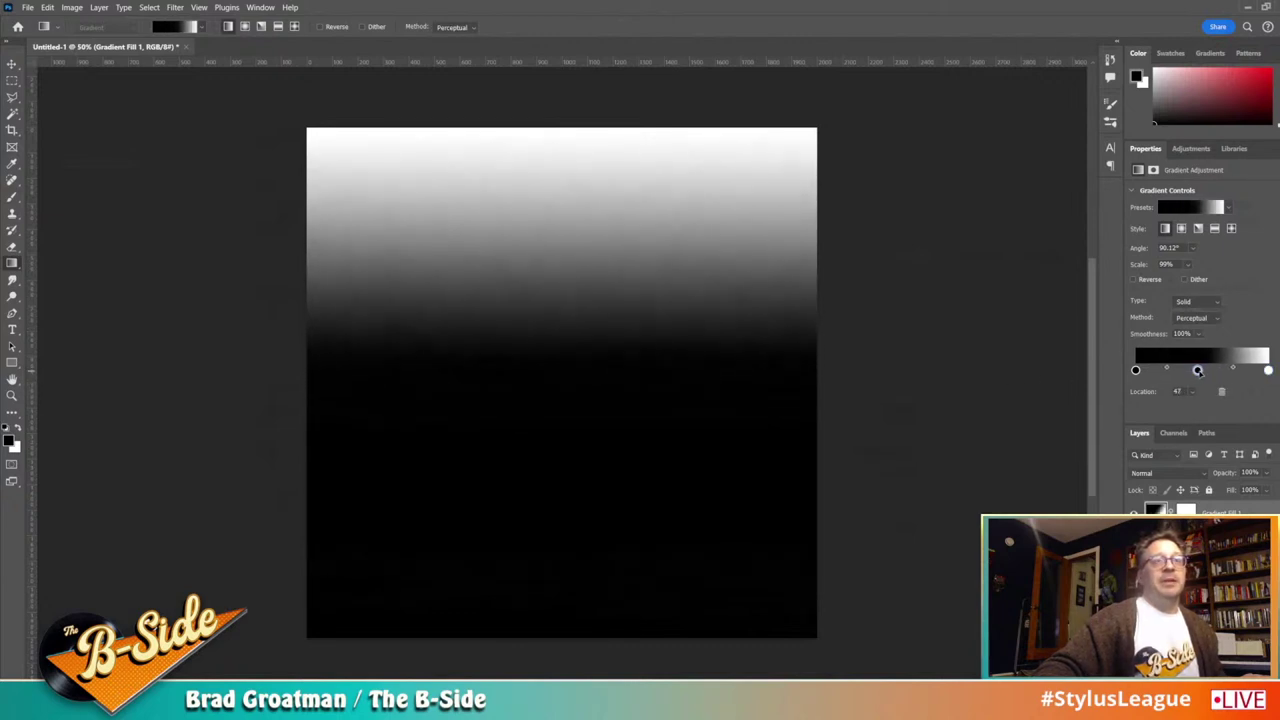
{"action": "left_click", "coordinate": [1136, 371]}
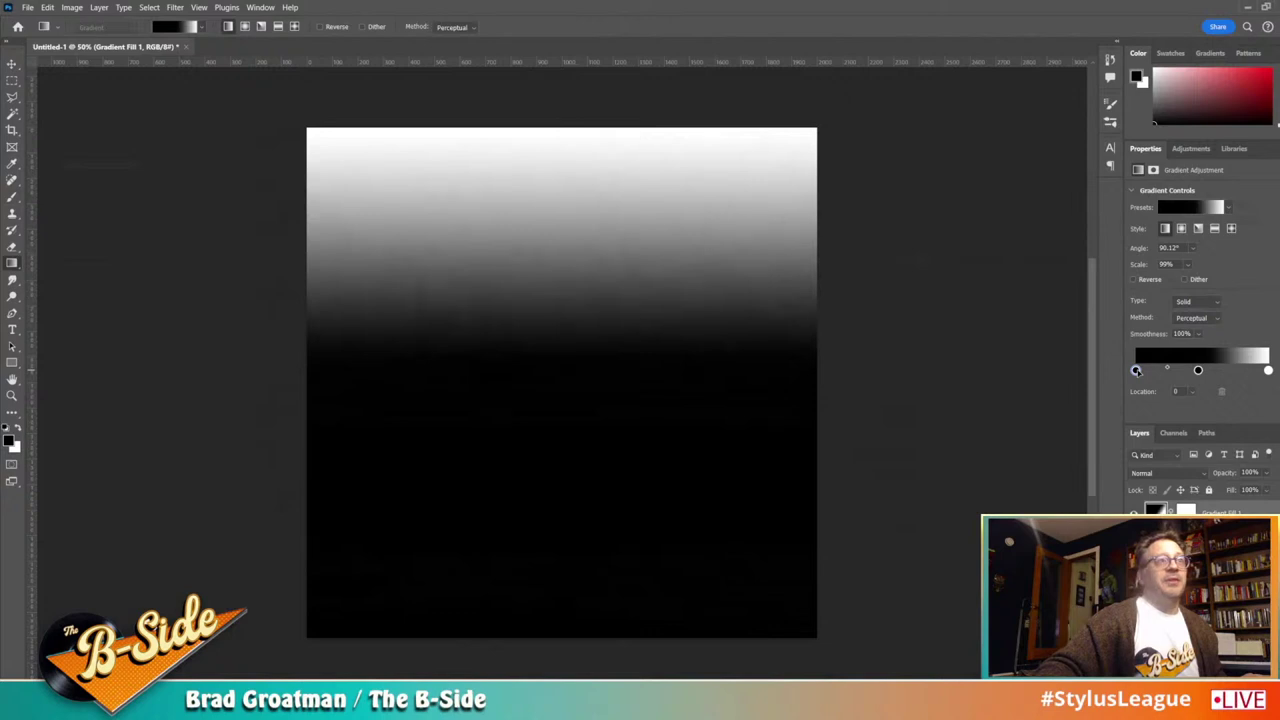
Step: Place a bright red stop just above the gradient's middle and remove the white end stop
{"action": "left_click_drag", "start_coordinate": [1268, 371], "coordinate": [1218, 371]}
{"action": "double_click", "coordinate": [1218, 370]}
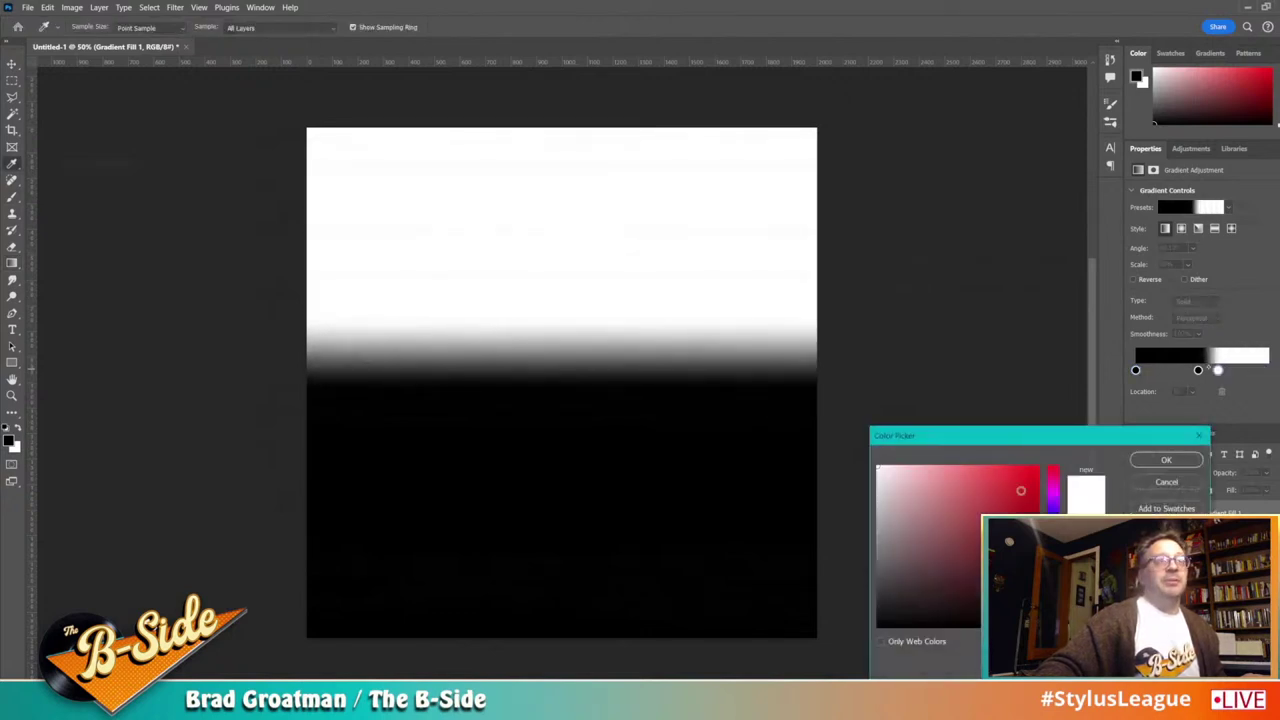
{"action": "left_click", "coordinate": [1037, 468]}
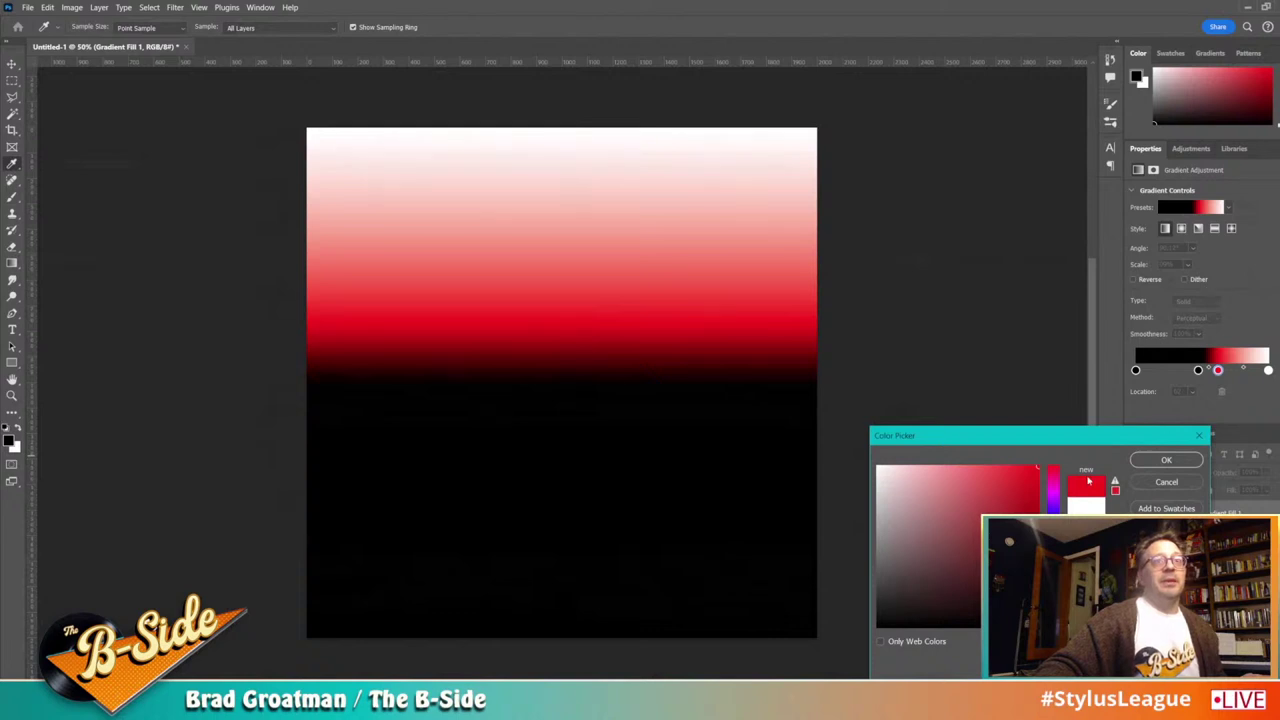
{"action": "left_click", "coordinate": [1166, 460]}
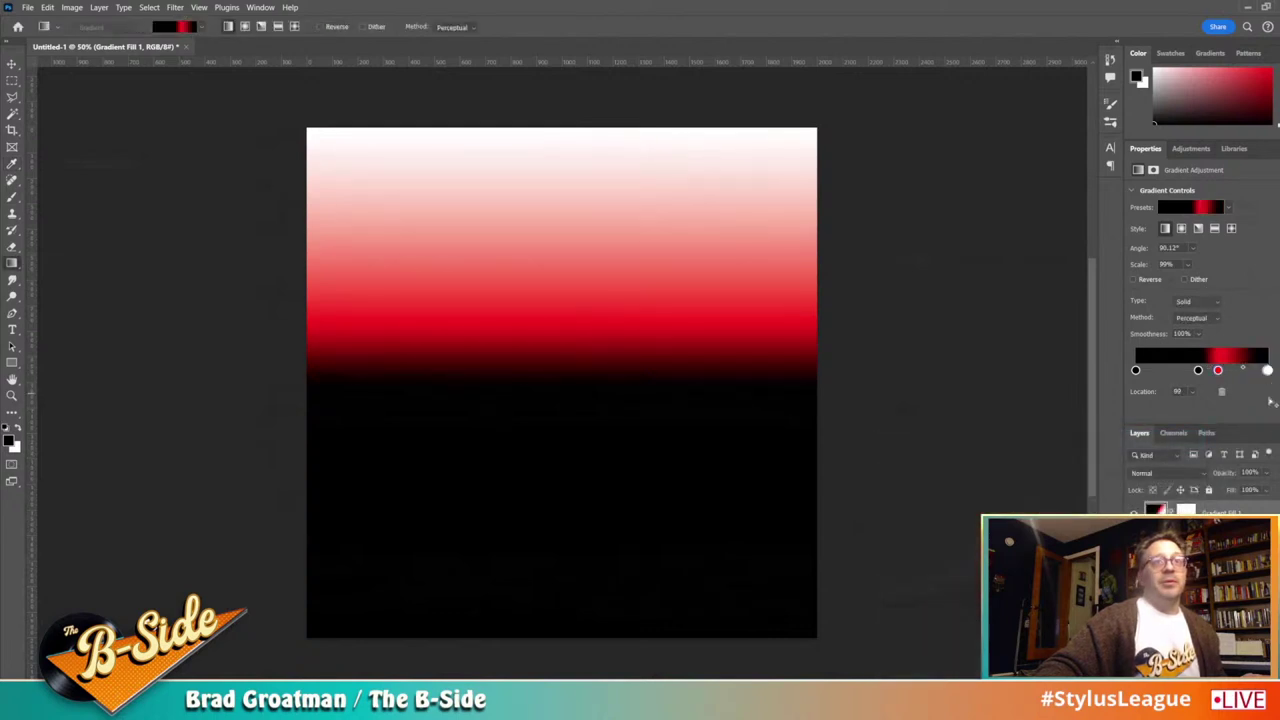
{"action": "left_click_drag", "start_coordinate": [1268, 370], "coordinate": [1277, 427]}
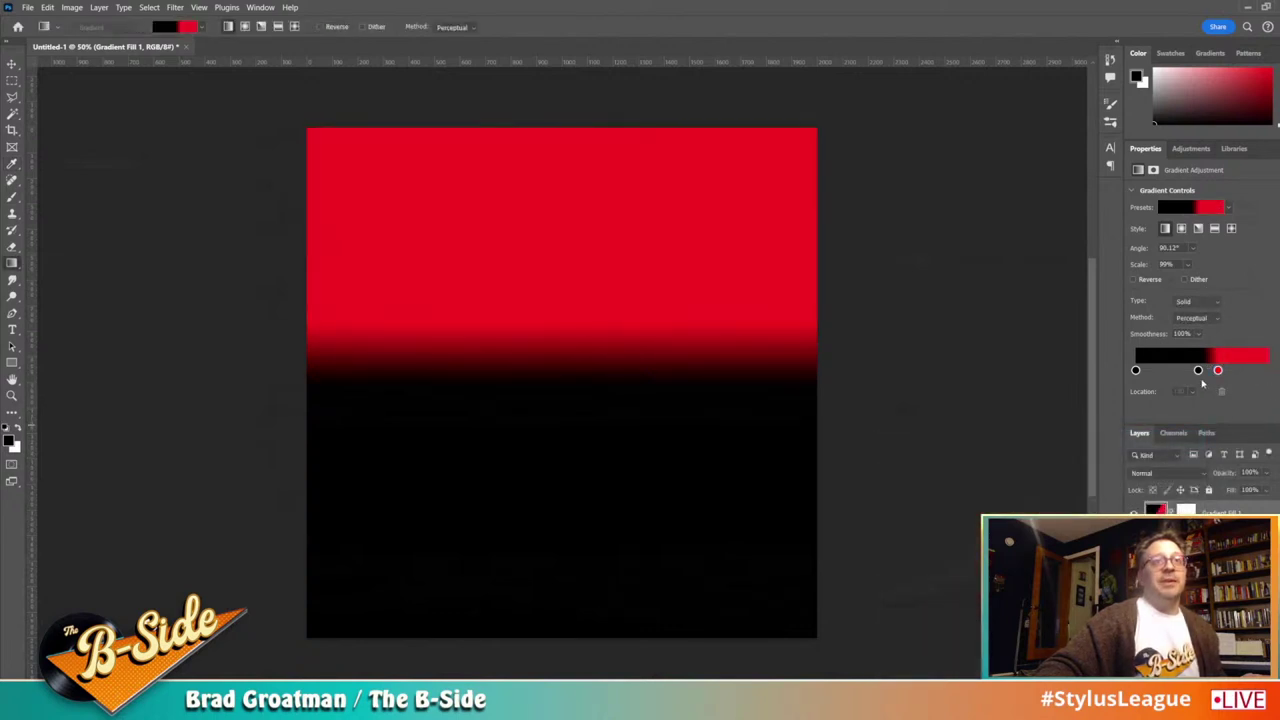
Step: Bring the black and red stops together near the gradient's middle, black at location 52, and remove the extra black stop
{"action": "left_click_drag", "start_coordinate": [1198, 370], "coordinate": [1205, 373]}
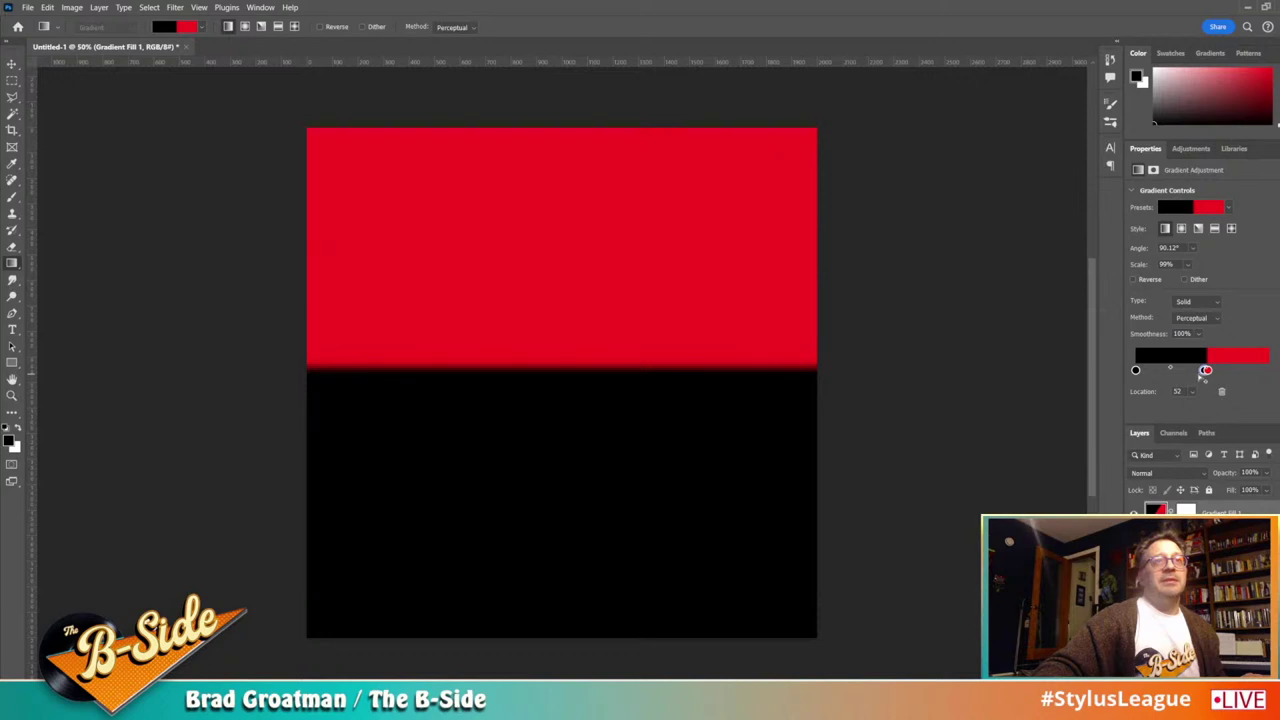
{"action": "double_click", "coordinate": [1203, 372]}
{"action": "left_click", "coordinate": [1177, 461]}
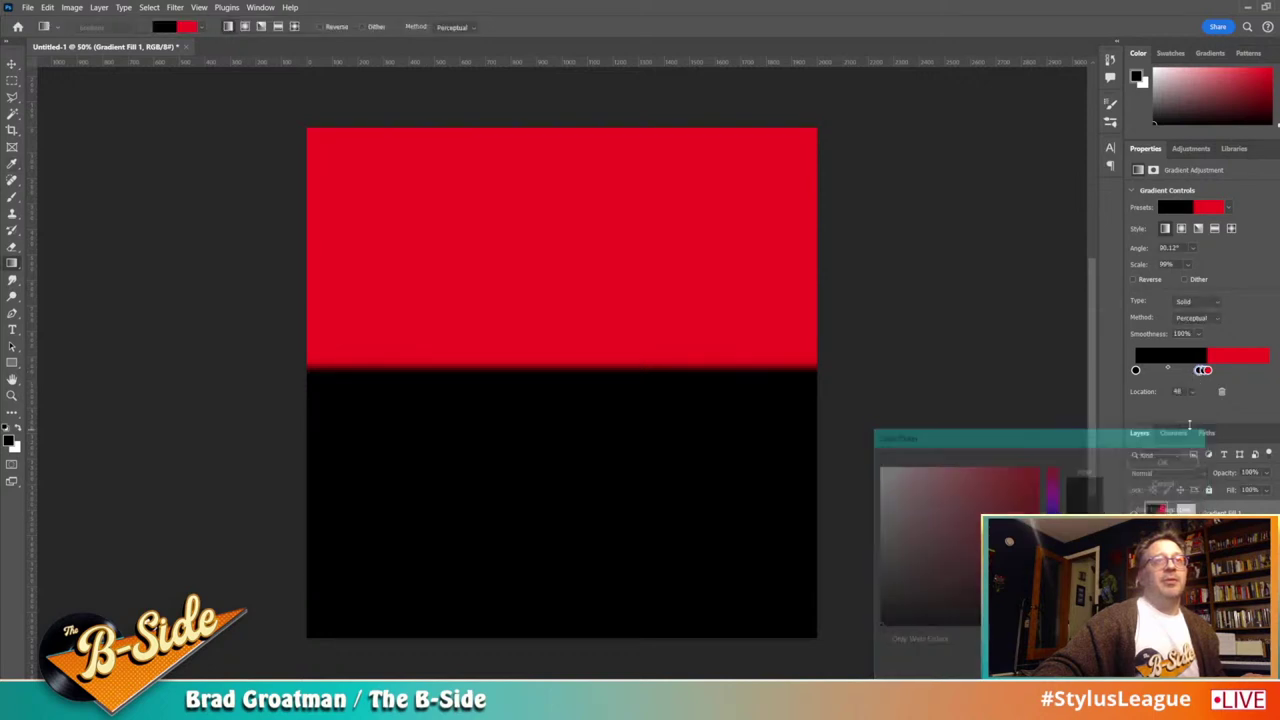
{"action": "left_click_drag", "start_coordinate": [1201, 372], "coordinate": [1200, 395]}
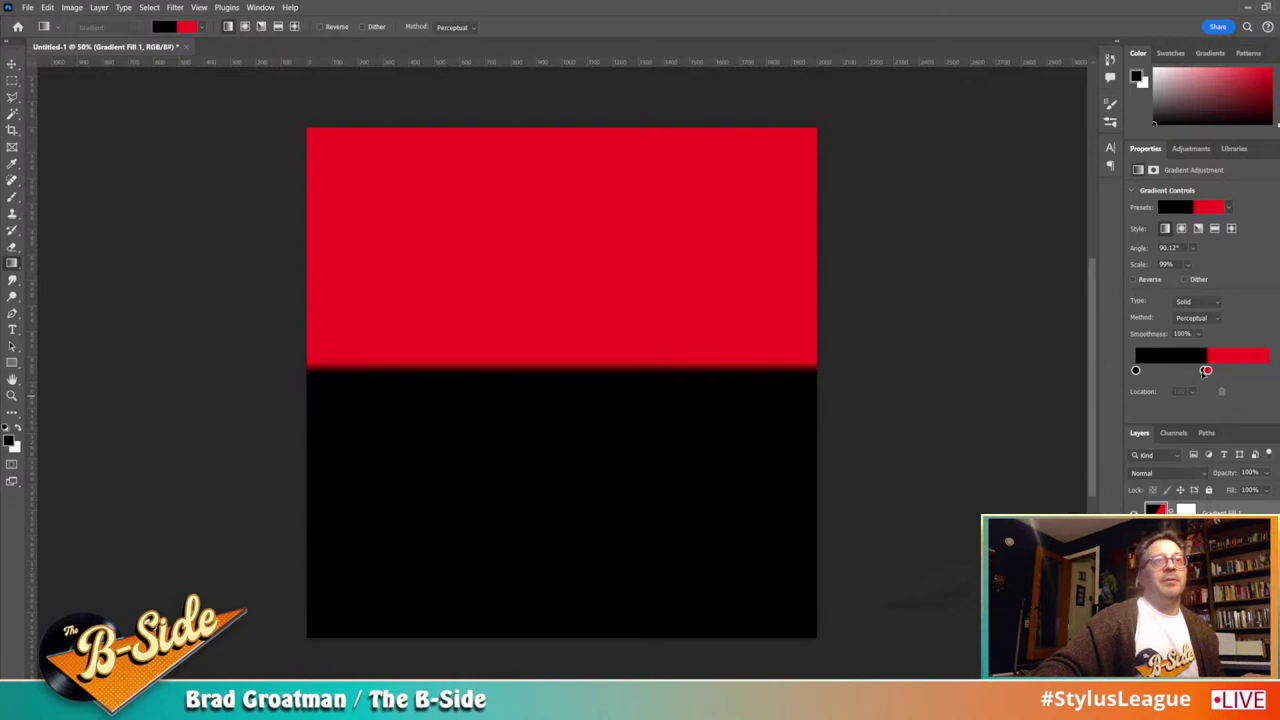
Step: Change the middle black stop's color to pale yellow
{"action": "double_click", "coordinate": [1206, 371]}
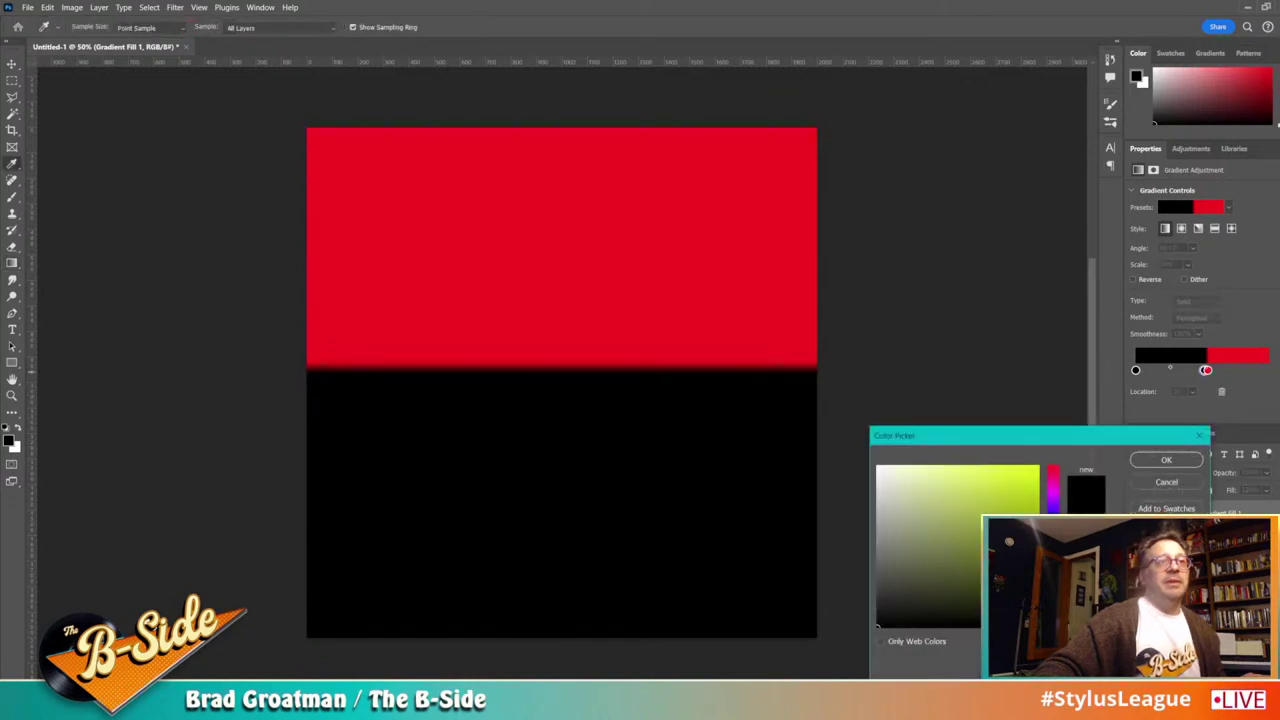
{"action": "left_click", "coordinate": [1053, 603]}
{"action": "mouse_move", "coordinate": [988, 532]}
{"action": "left_mouse_down"}
{"action": "mouse_move", "coordinate": [974, 449]}
{"action": "mouse_move", "coordinate": [941, 446]}
{"action": "left_mouse_up"}
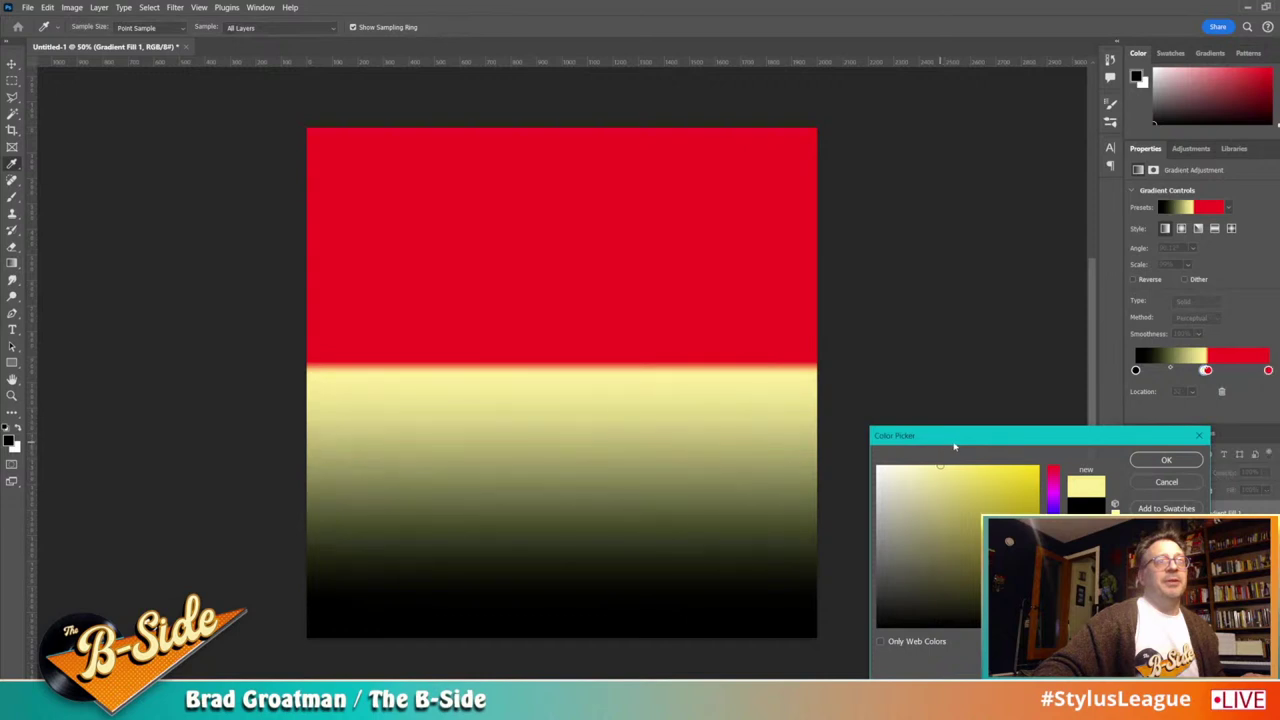
{"action": "left_click", "coordinate": [1141, 458]}
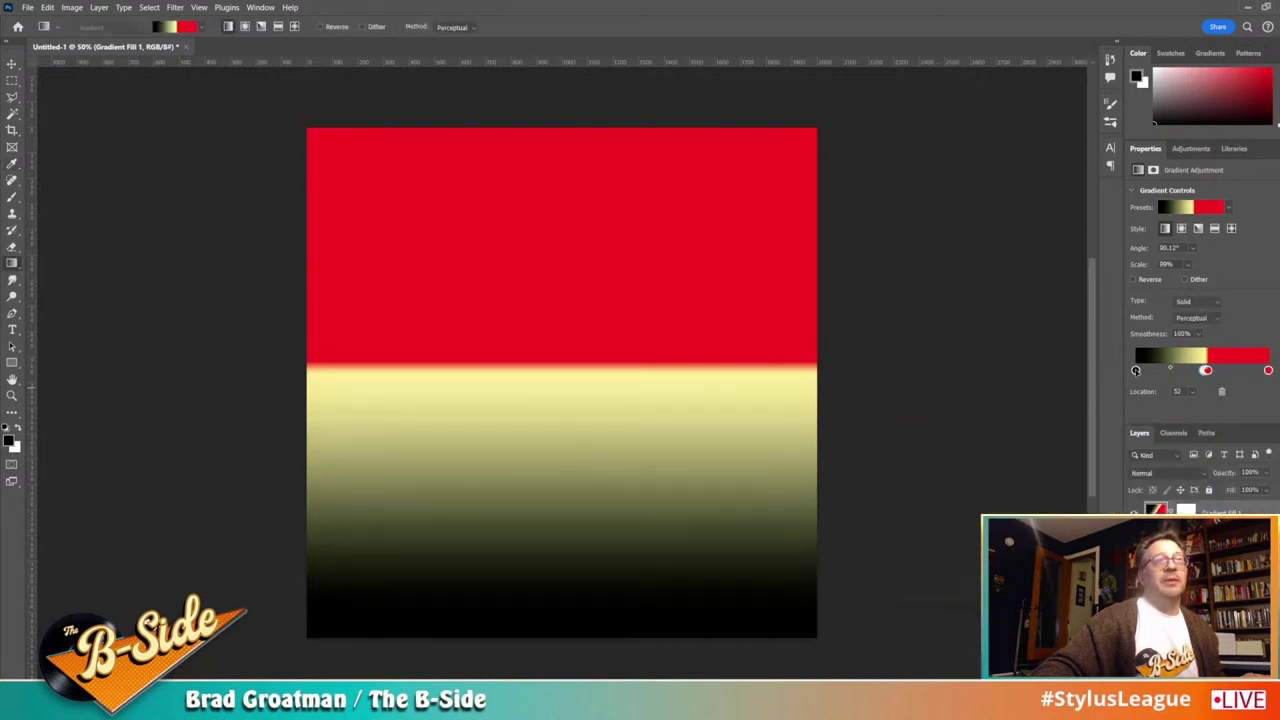
Step: Change the gradient's bottom black stop to pale cream and shift the cream-to-yellow midpoint to location 71
{"action": "double_click", "coordinate": [1135, 370]}
{"action": "left_click_drag", "start_coordinate": [960, 490], "coordinate": [896, 450]}
{"action": "left_click", "coordinate": [1053, 602]}
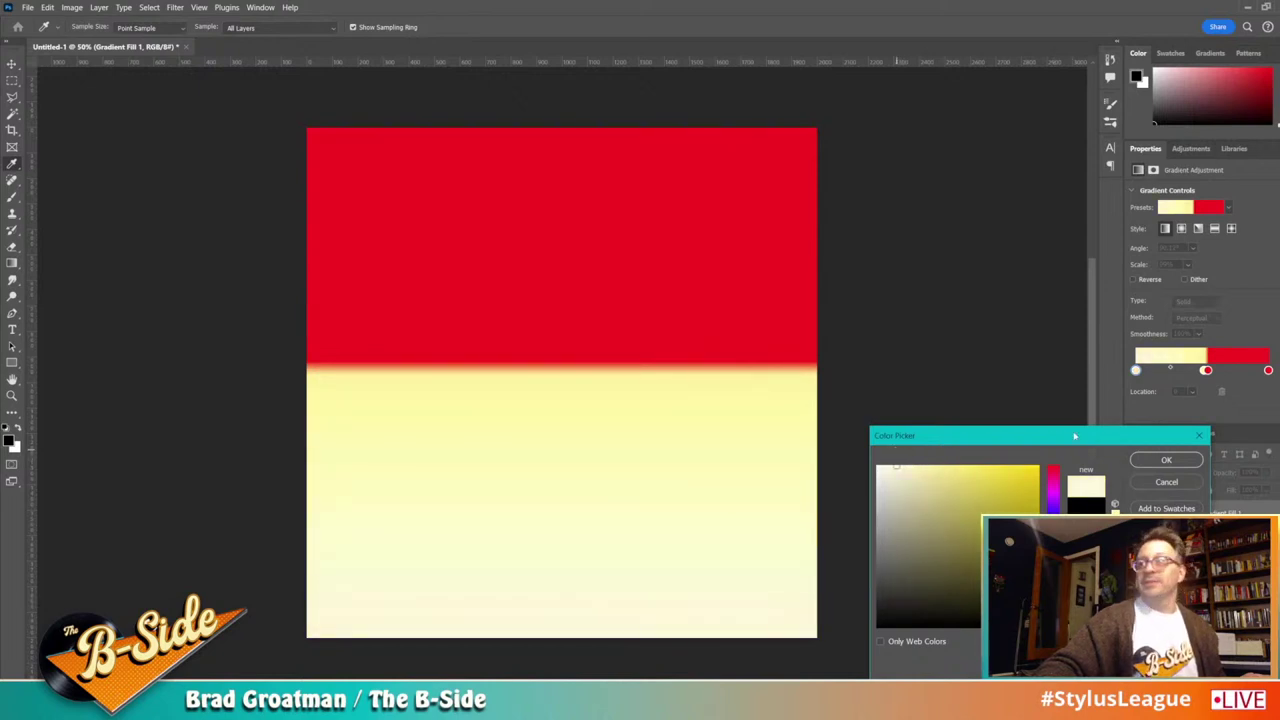
{"action": "left_click", "coordinate": [1140, 459]}
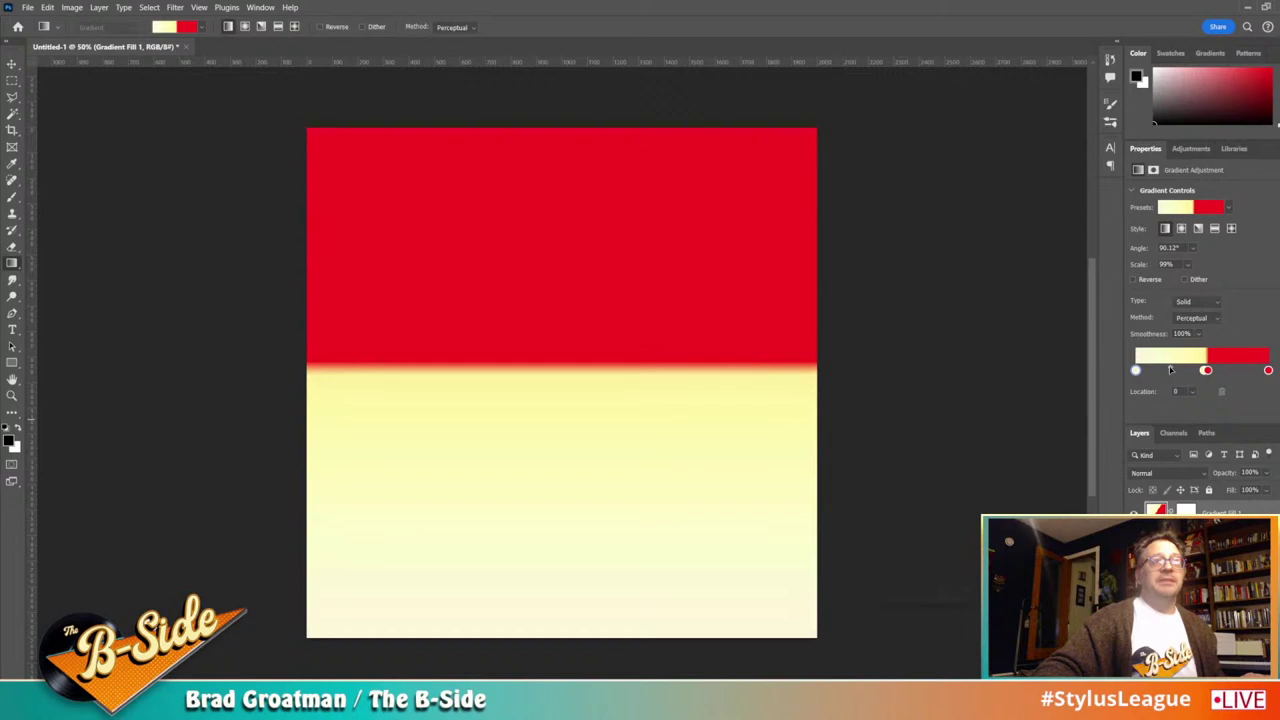
{"action": "left_click", "coordinate": [1171, 370]}
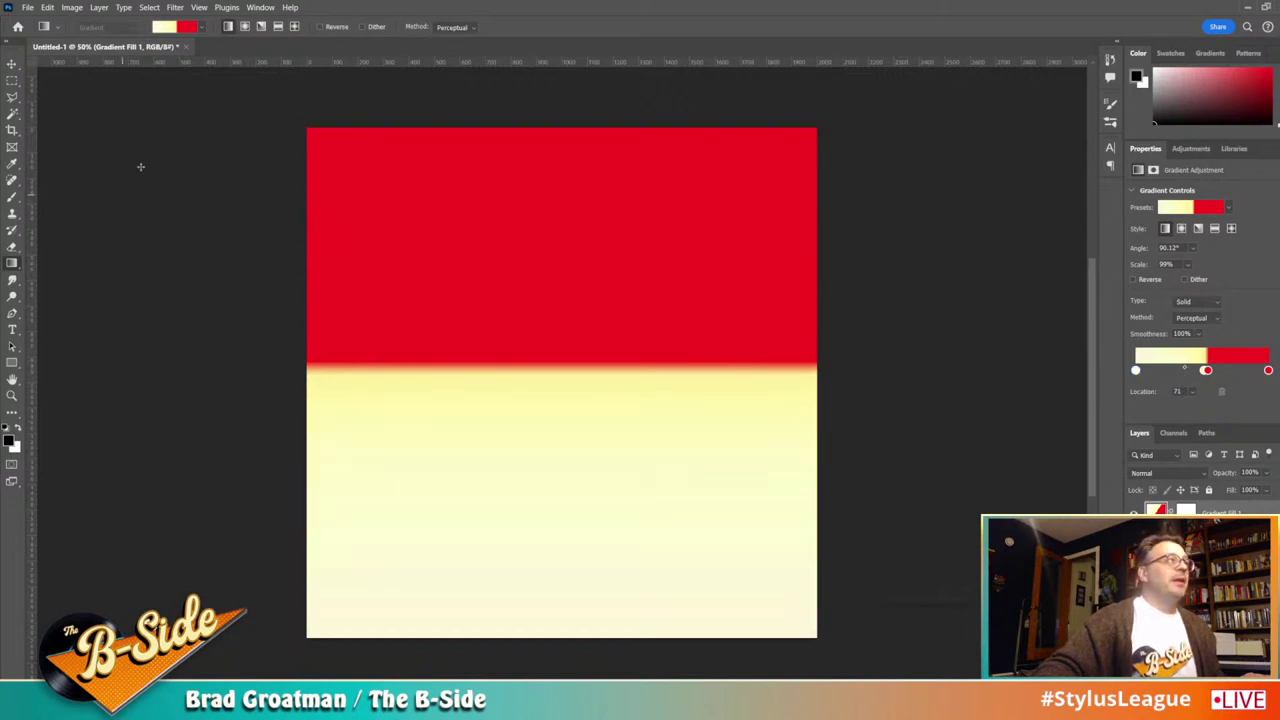
{"action": "left_click", "coordinate": [12, 63]}
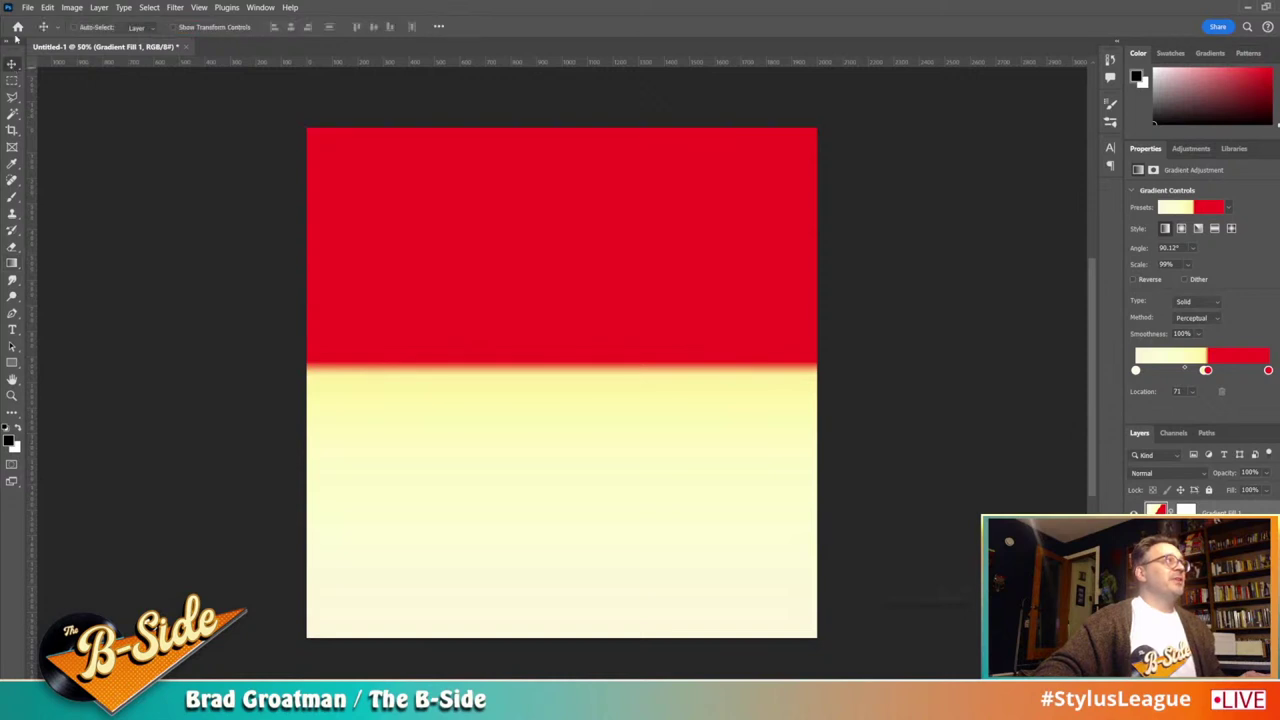
{"action": "left_click", "coordinate": [22, 7]}
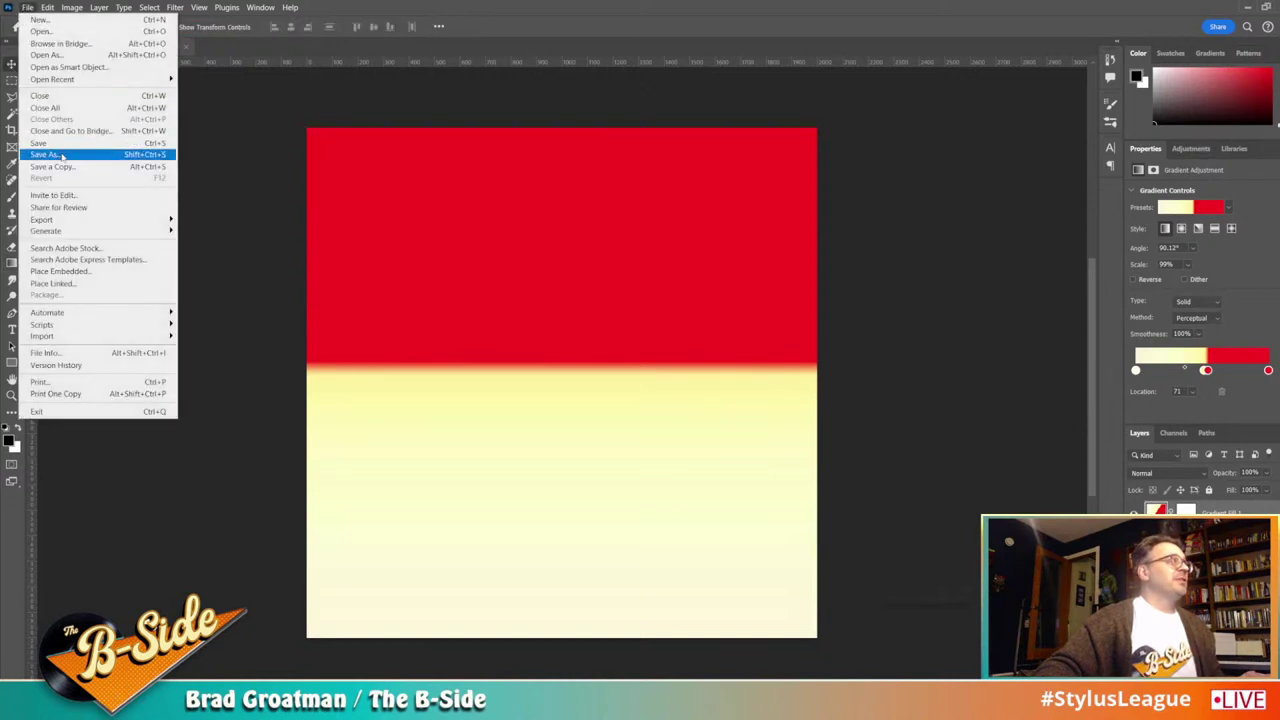
{"action": "mouse_move", "coordinate": [134, 222]}
{"action": "left_click", "coordinate": [246, 231]}
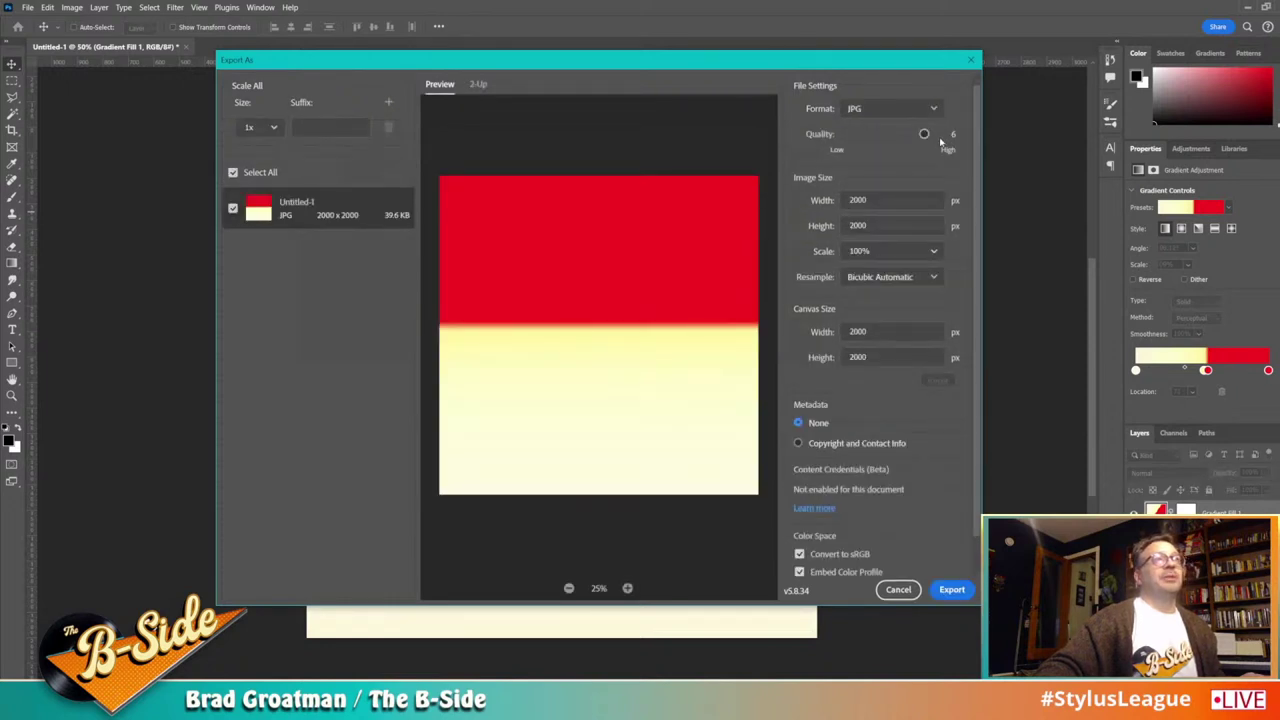
{"action": "left_click_drag", "start_coordinate": [940, 140], "coordinate": [940, 134]}
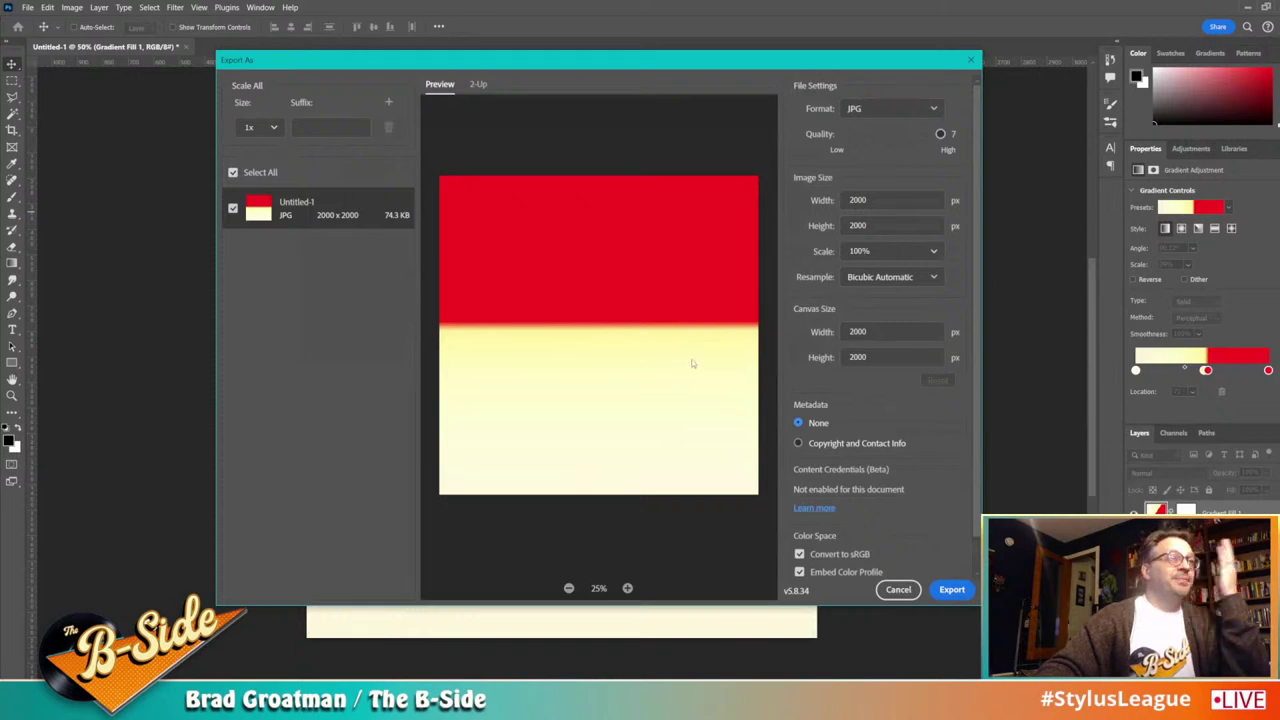
{"action": "left_click", "coordinate": [898, 590]}
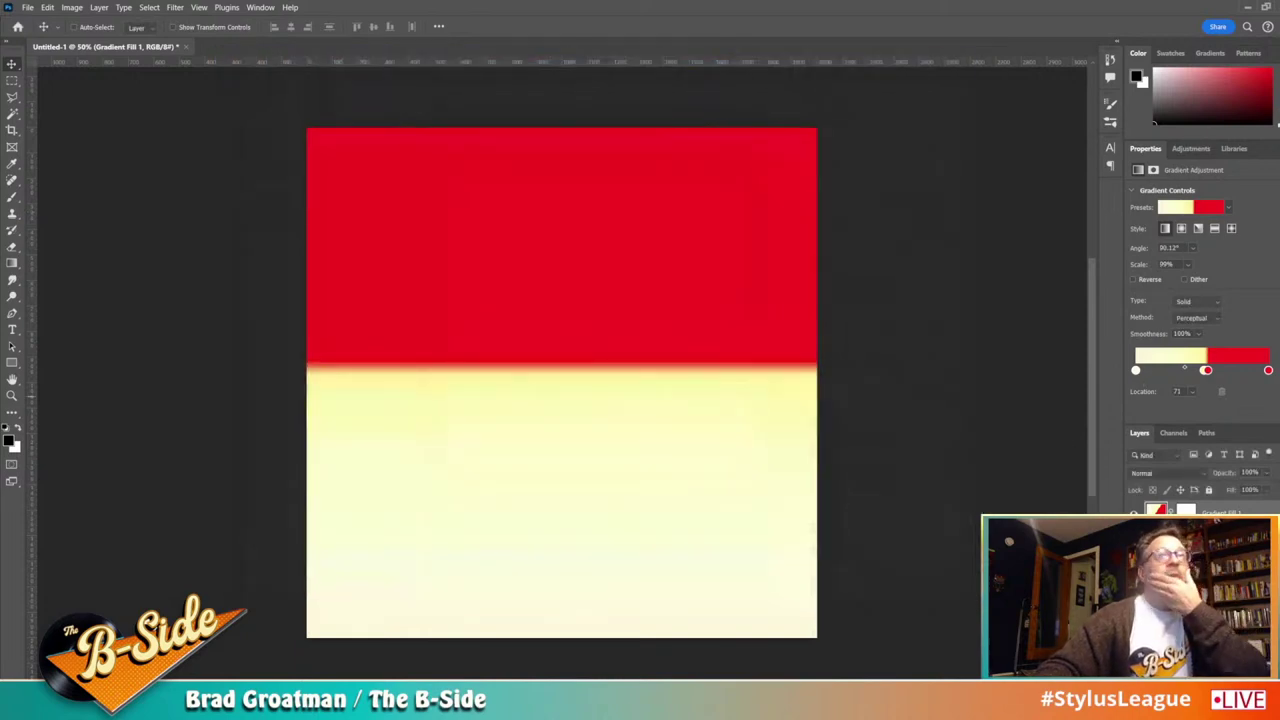
Step: Quit Photoshop, return to Maya and close the UV Toolkit and UV Editor windows
{"action": "key", "text": "ctrl+q"}
{"action": "left_click", "coordinate": [694, 270]}
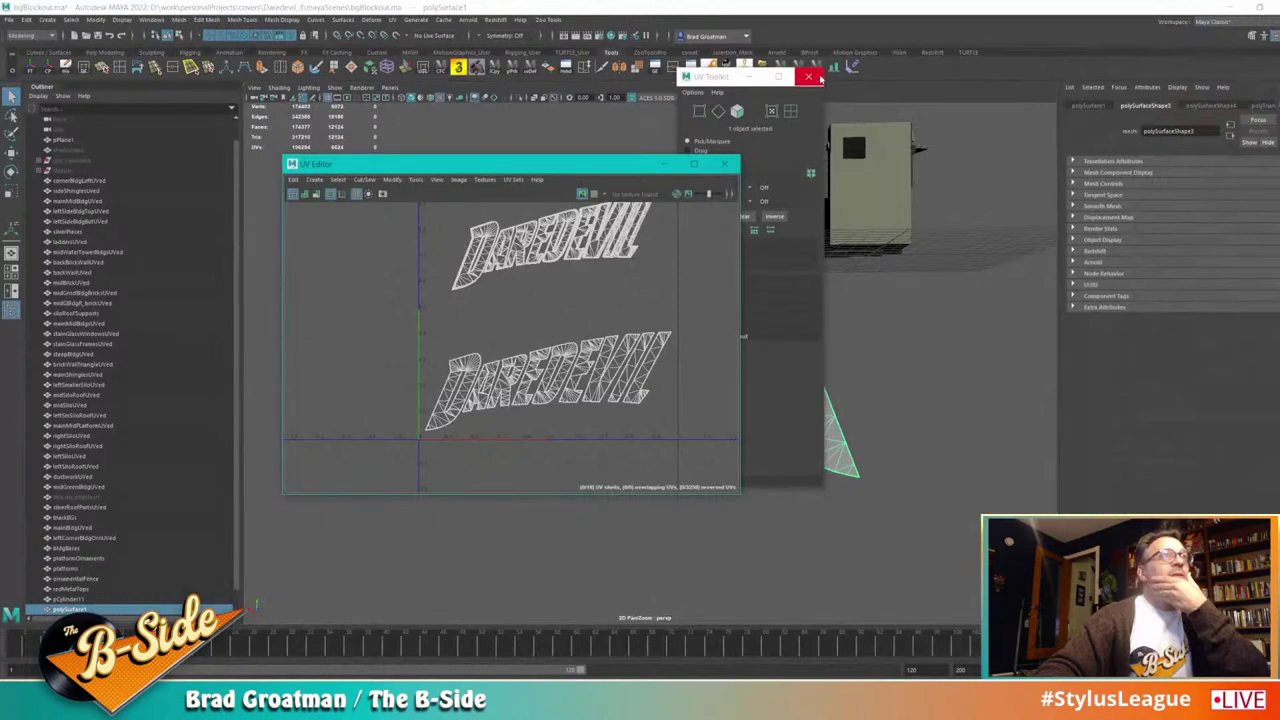
{"action": "left_click", "coordinate": [808, 76]}
{"action": "left_click", "coordinate": [725, 164]}
Step: Assign a new Lambert material to the Daredevil title and connect a file texture to its color
{"action": "right_click_drag", "start_coordinate": [752, 358], "coordinate": [846, 324]}
{"action": "left_click", "coordinate": [866, 334]}
{"action": "left_click", "coordinate": [789, 343]}
{"action": "left_click", "coordinate": [789, 341]}
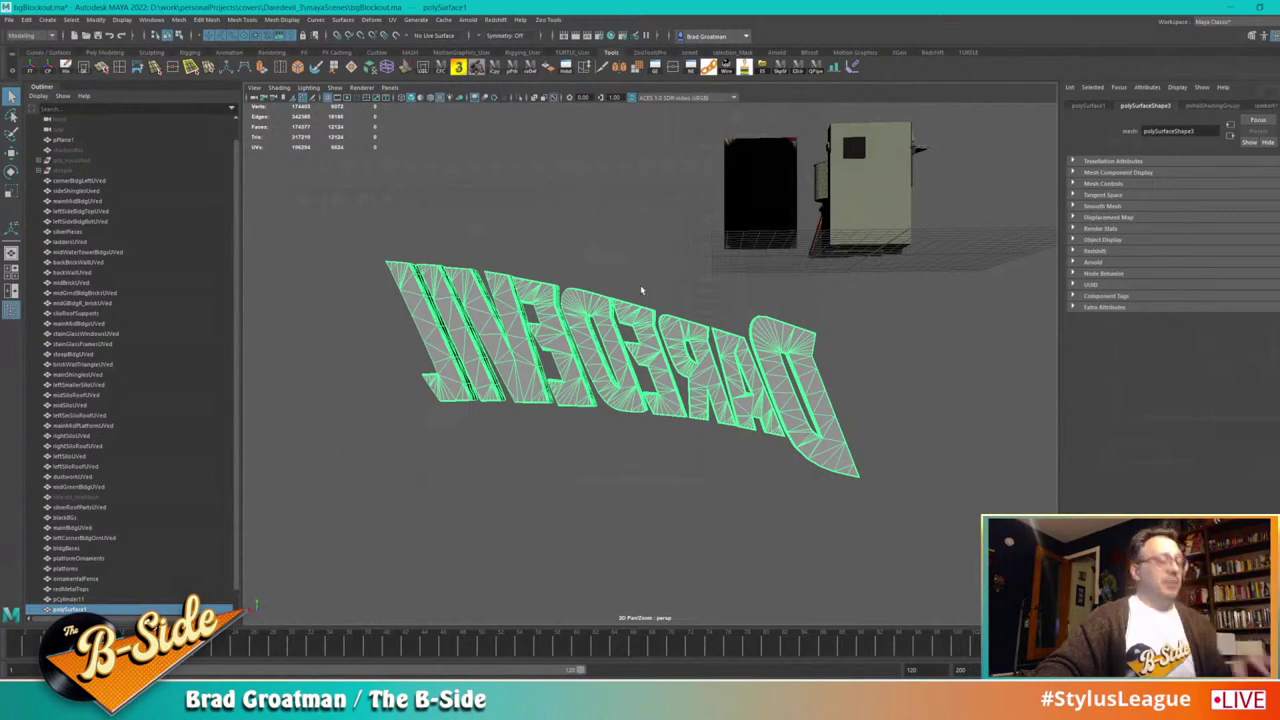
{"action": "left_click_drag", "start_coordinate": [846, 378], "coordinate": [631, 368], "text": "alt"}
{"action": "right_click_drag", "start_coordinate": [643, 355], "coordinate": [640, 614]}
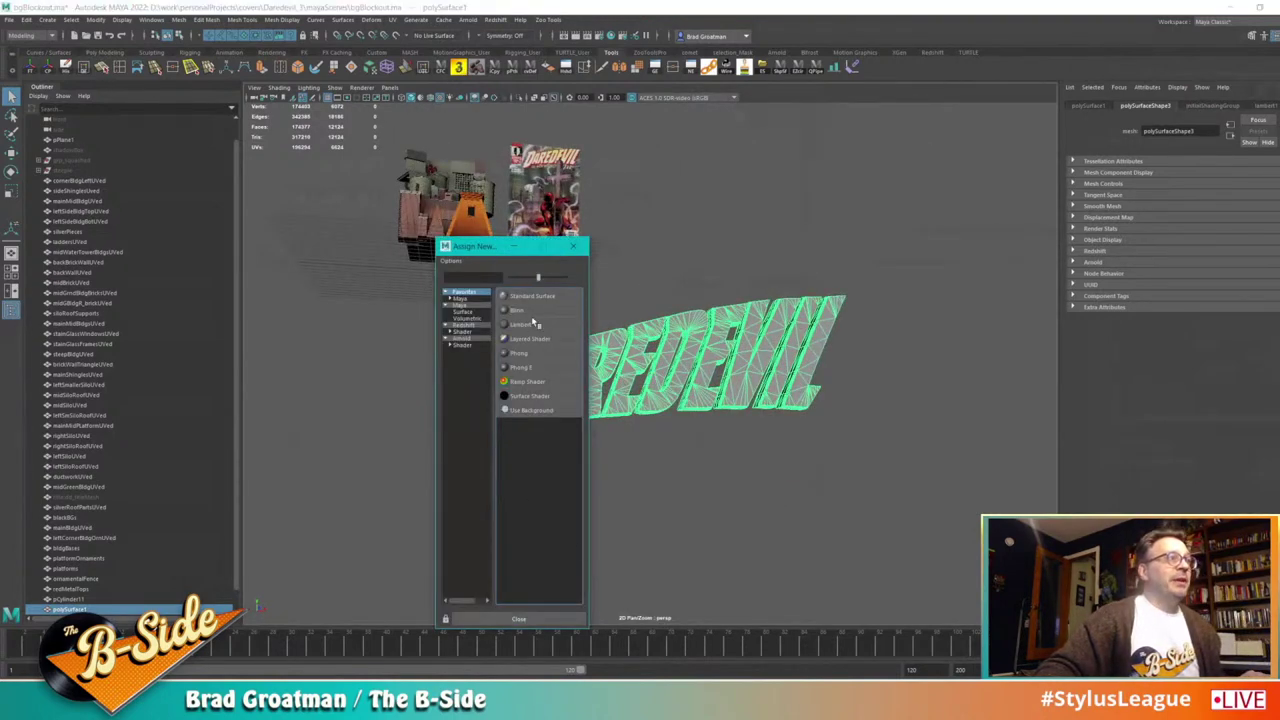
{"action": "left_click", "coordinate": [534, 326]}
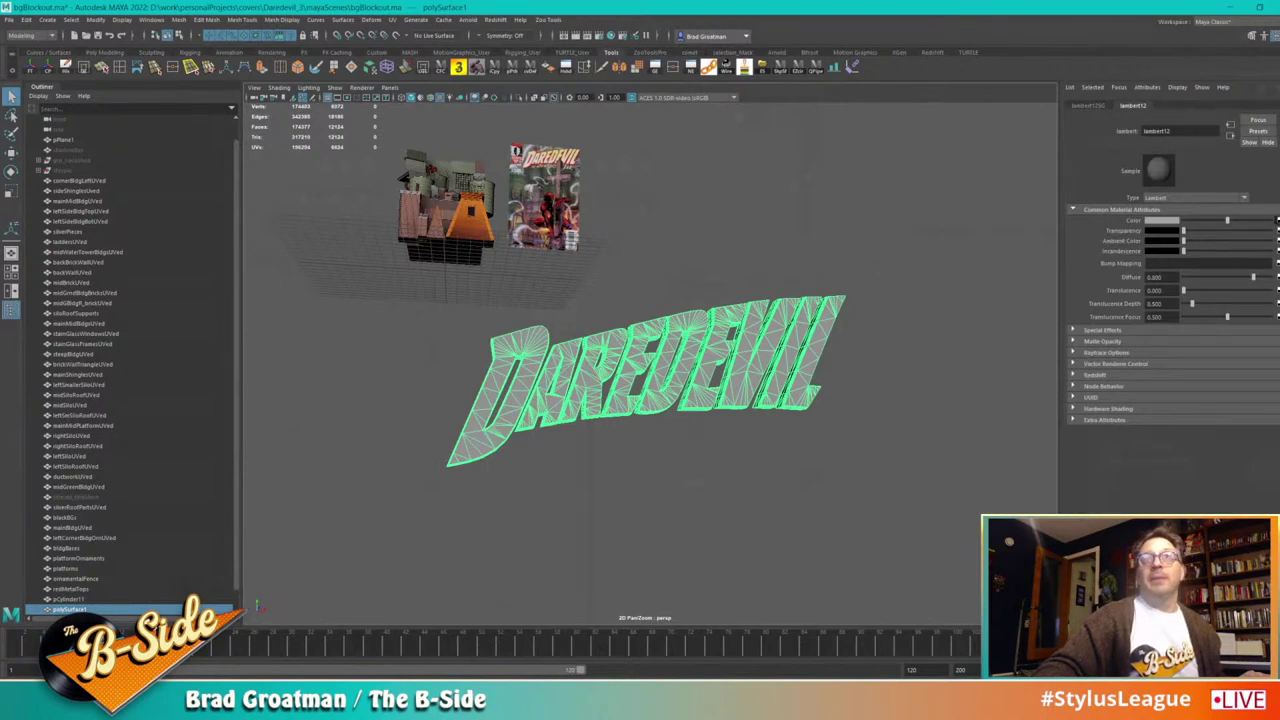
{"action": "left_click", "coordinate": [1277, 220]}
{"action": "left_click", "coordinate": [552, 343]}
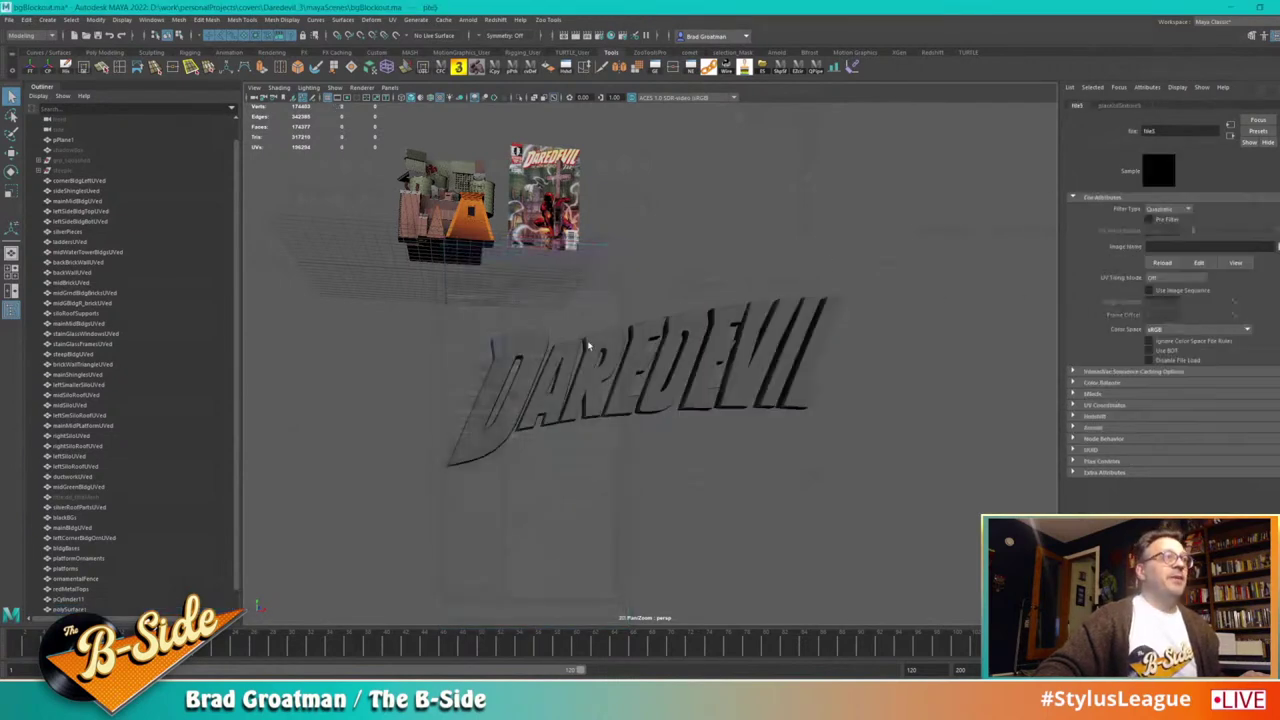
Step: Load the red and yellow title gradient JPG from the Daredevil_3 project's ref folder into the file texture
{"action": "left_click", "coordinate": [1277, 246]}
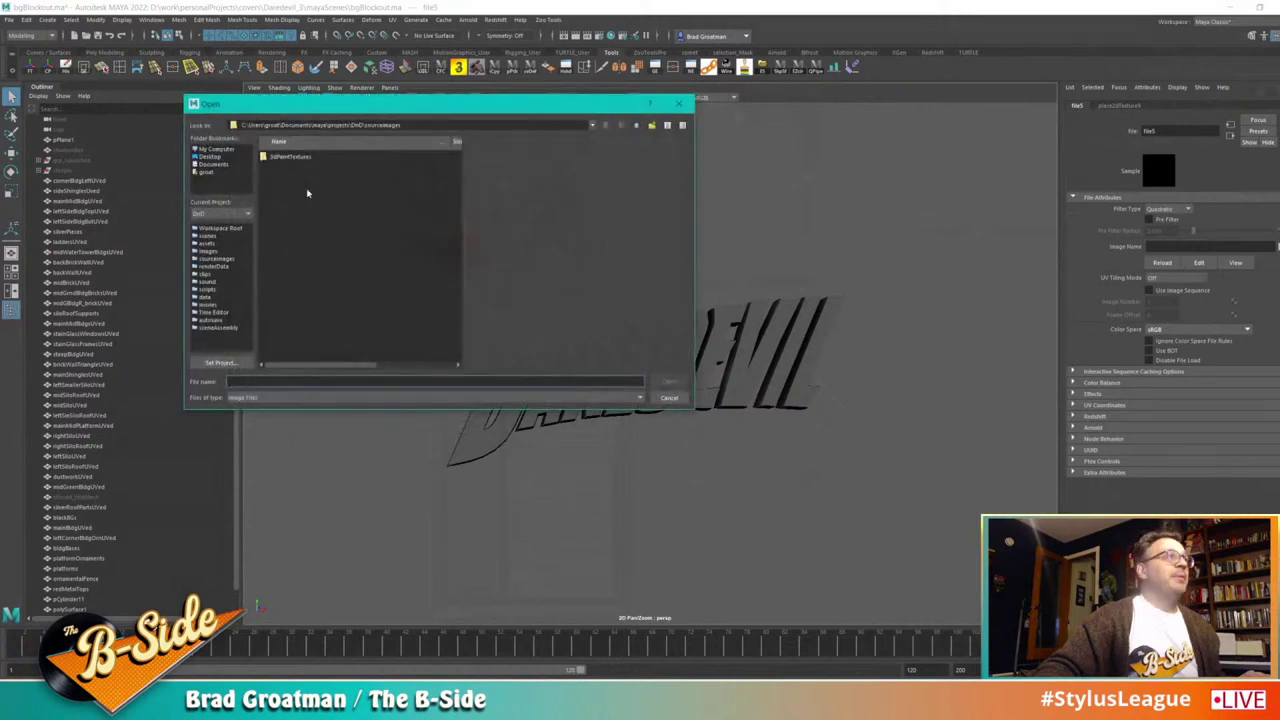
{"action": "left_click", "coordinate": [228, 152]}
{"action": "double_click", "coordinate": [290, 166]}
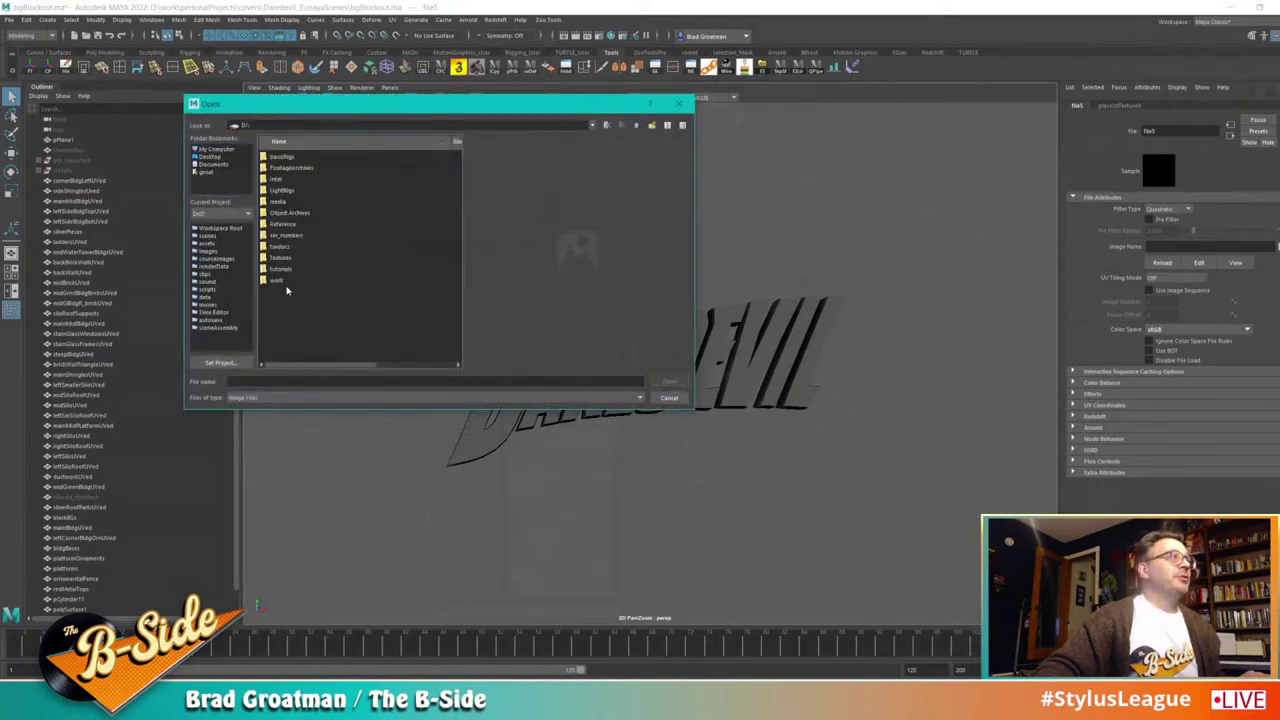
{"action": "double_click", "coordinate": [280, 280]}
{"action": "double_click", "coordinate": [294, 206]}
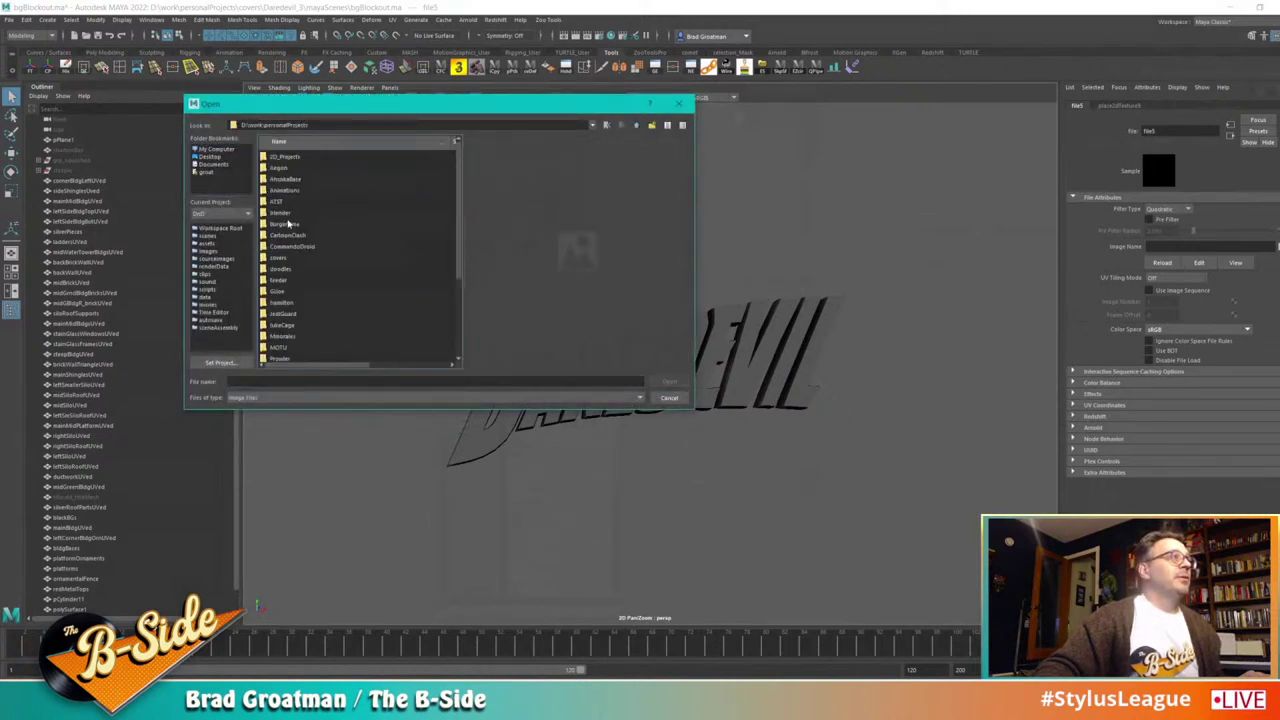
{"action": "left_click", "coordinate": [284, 259]}
{"action": "double_click", "coordinate": [284, 259]}
{"action": "double_click", "coordinate": [295, 182]}
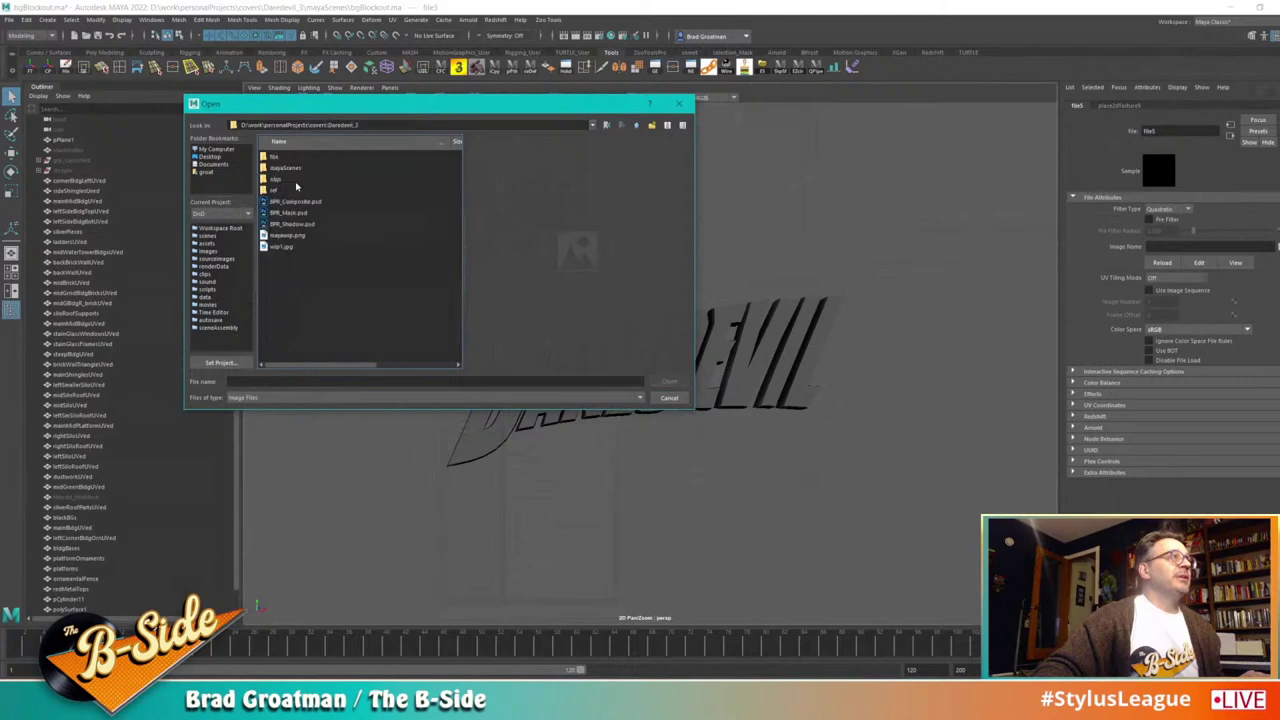
{"action": "double_click", "coordinate": [285, 190]}
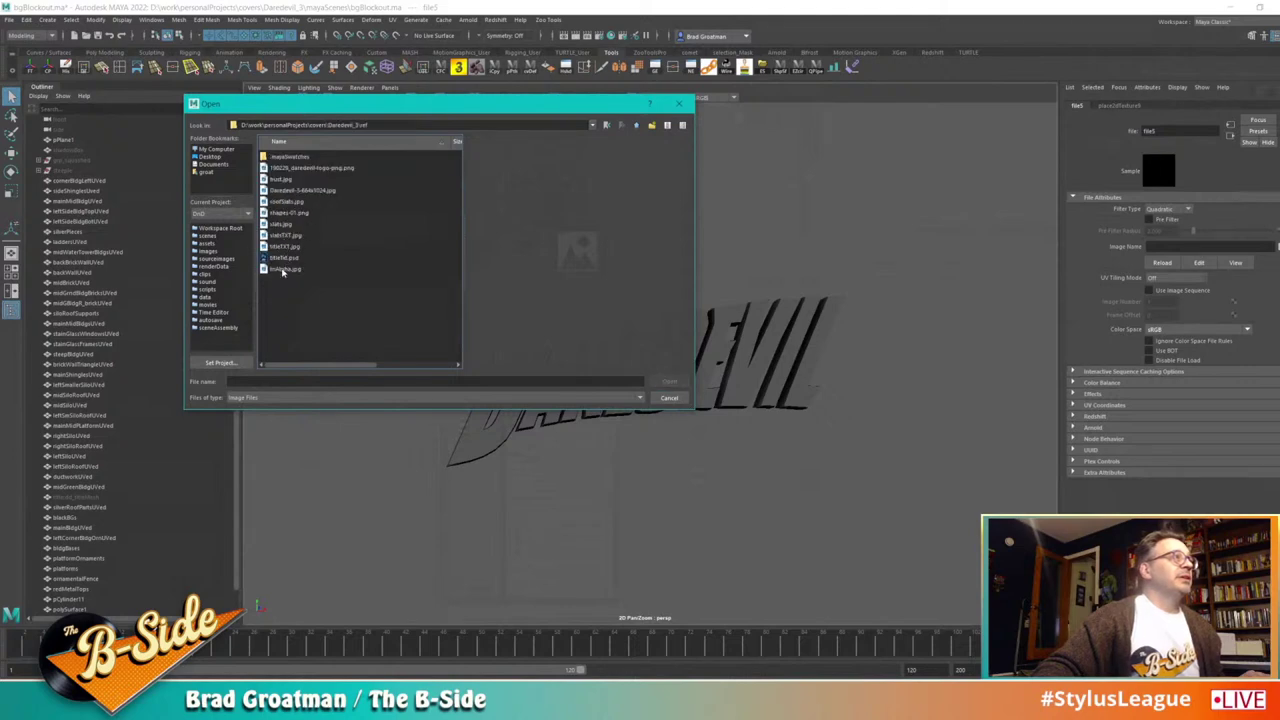
{"action": "left_click", "coordinate": [287, 246]}
{"action": "double_click", "coordinate": [287, 246]}
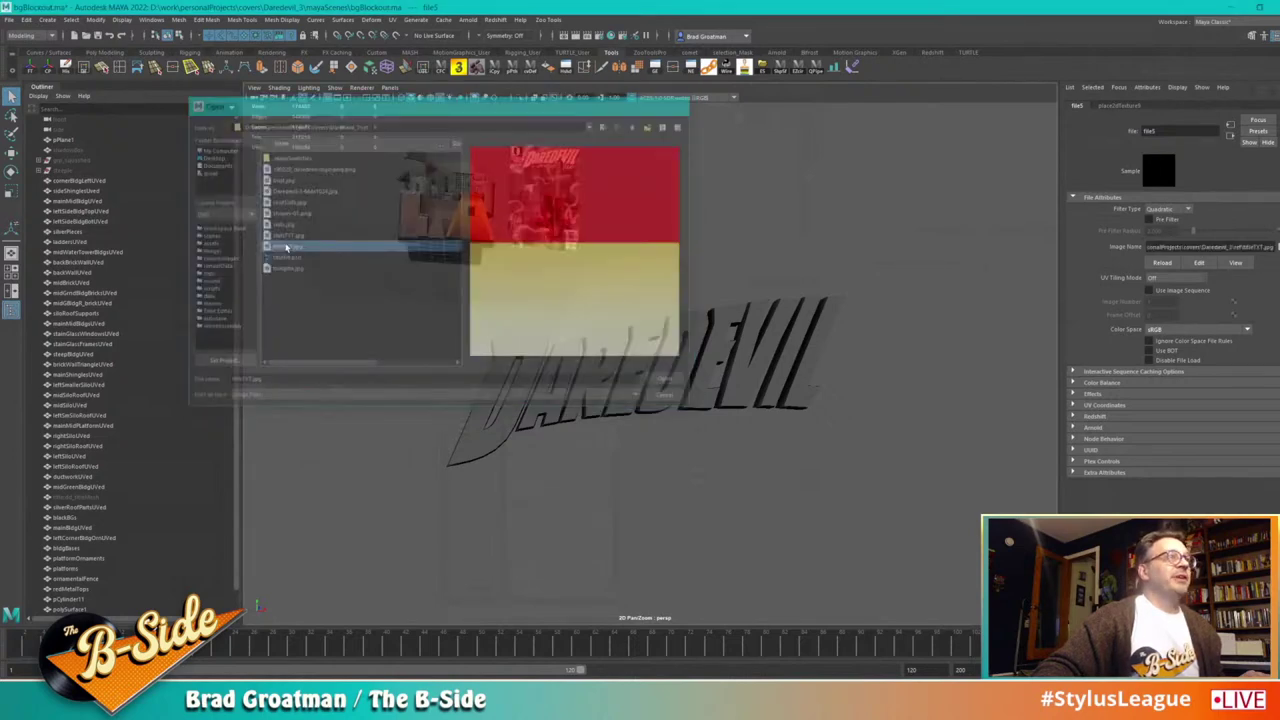
Step: Examine how the red and yellow texture falls on the title's faces and sides from several angles
{"action": "scroll", "coordinate": [668, 300], "scroll_direction": "up", "scroll_amount": 3}
{"action": "scroll", "coordinate": [662, 285], "scroll_direction": "down", "scroll_amount": 3}
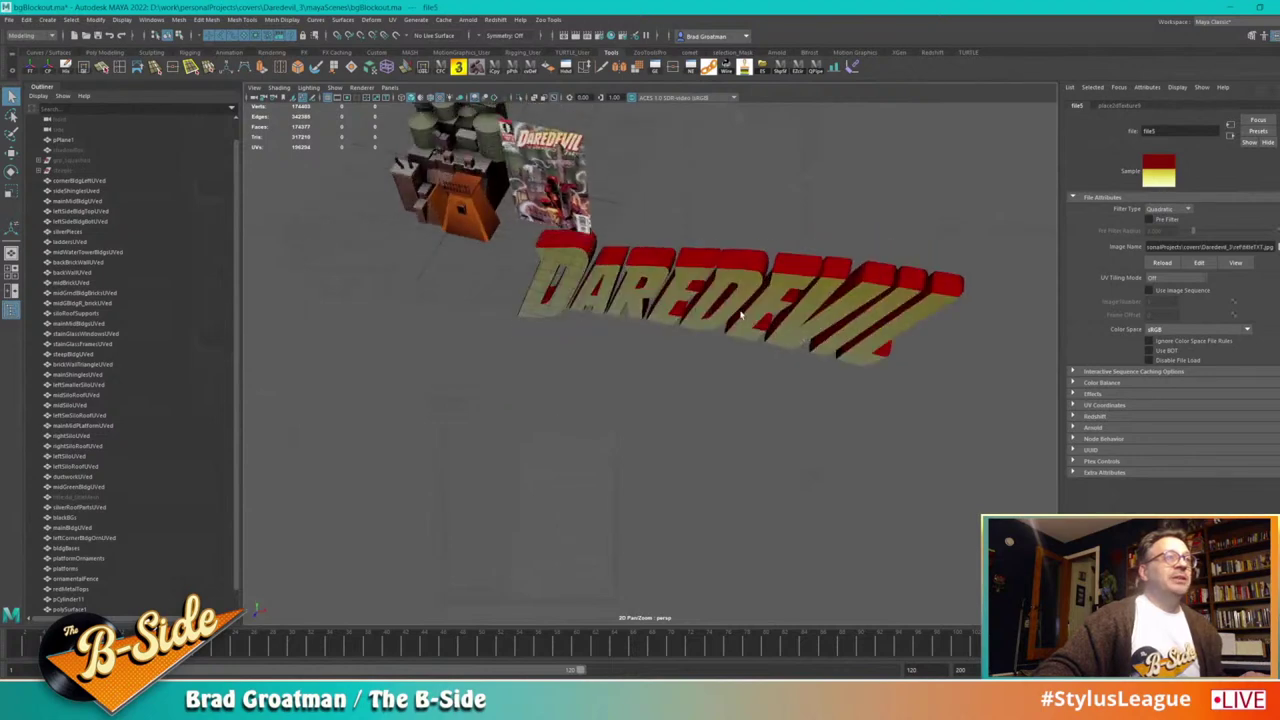
{"action": "left_click", "coordinate": [744, 314]}
{"action": "key", "text": "w"}
{"action": "left_click_drag", "start_coordinate": [756, 348], "coordinate": [723, 440], "text": "alt"}
{"action": "left_click", "coordinate": [751, 419]}
{"action": "scroll", "coordinate": [723, 440], "scroll_direction": "up", "scroll_amount": 3}
{"action": "left_click_drag", "start_coordinate": [630, 383], "coordinate": [585, 422], "text": "alt"}
{"action": "scroll", "coordinate": [585, 422], "scroll_direction": "down", "scroll_amount": 4}
{"action": "middle_click_drag", "start_coordinate": [585, 422], "coordinate": [630, 445], "text": "alt"}
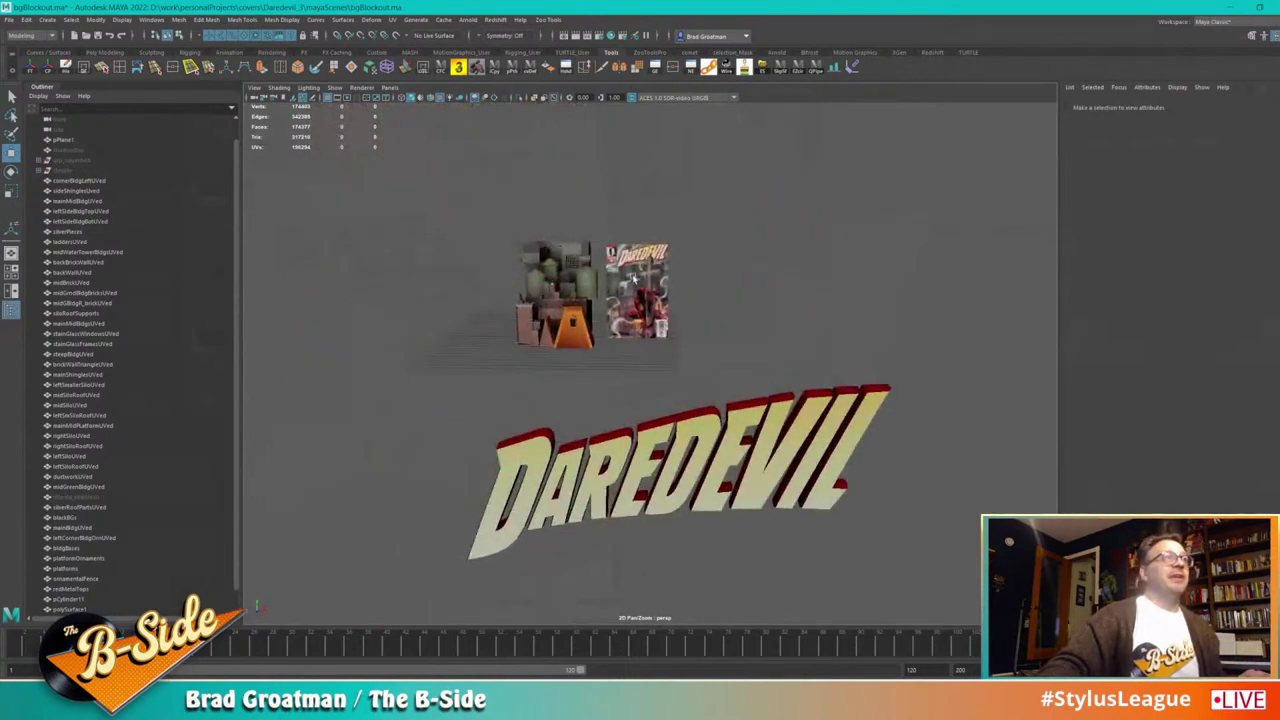
Step: Move the title up beside the reference cover and scale it down uniformly to about 0.234
{"action": "left_click", "coordinate": [733, 467]}
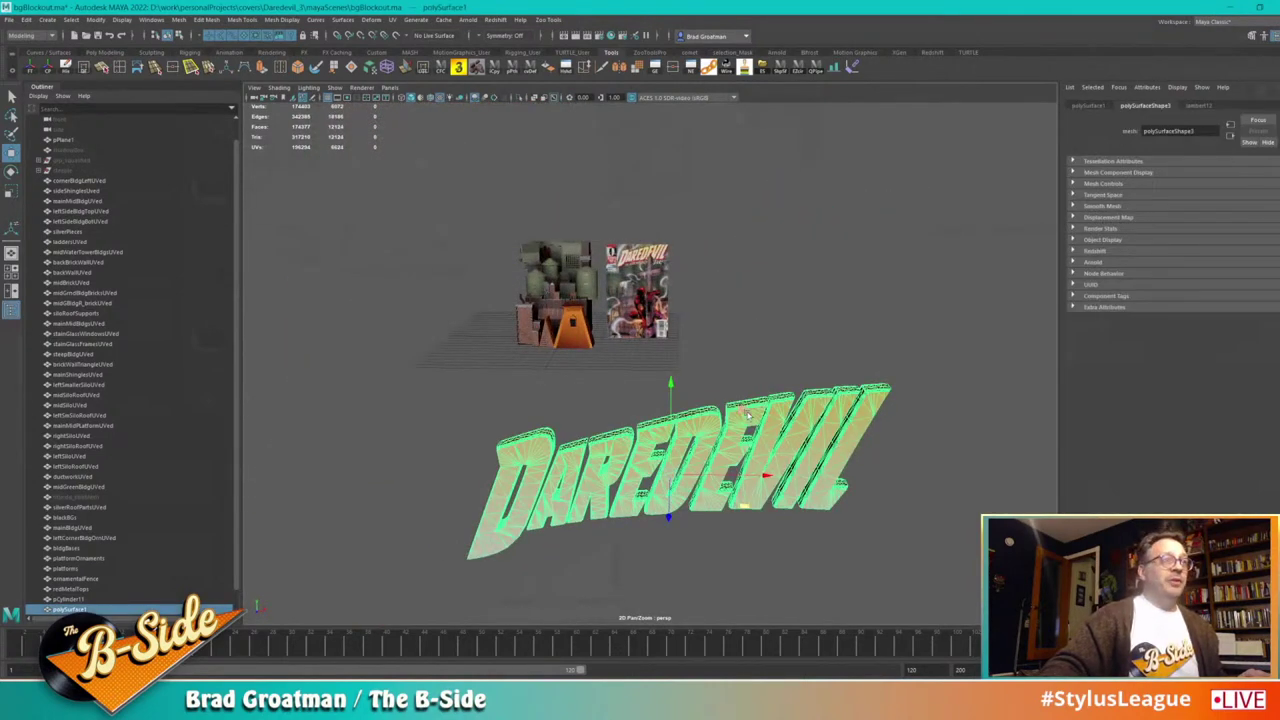
{"action": "middle_click_drag", "start_coordinate": [749, 415], "coordinate": [800, 240]}
{"action": "key", "text": "r"}
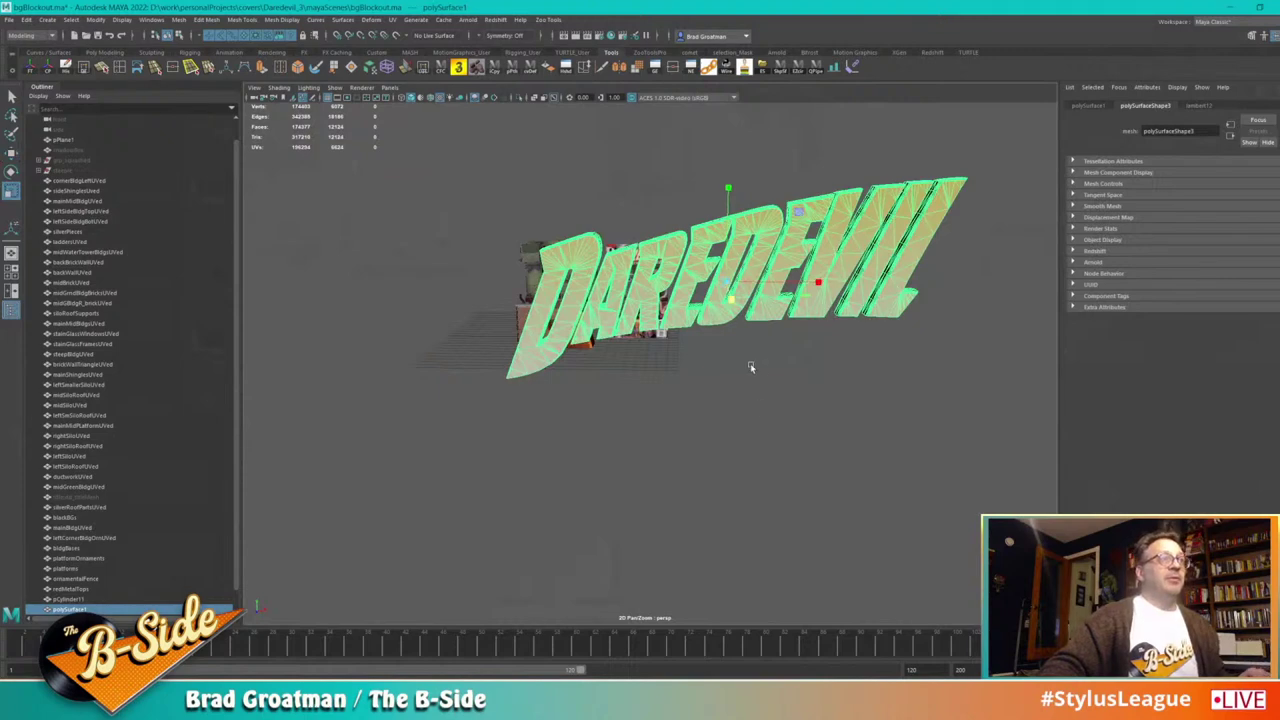
{"action": "left_click_drag", "start_coordinate": [729, 281], "coordinate": [618, 280]}
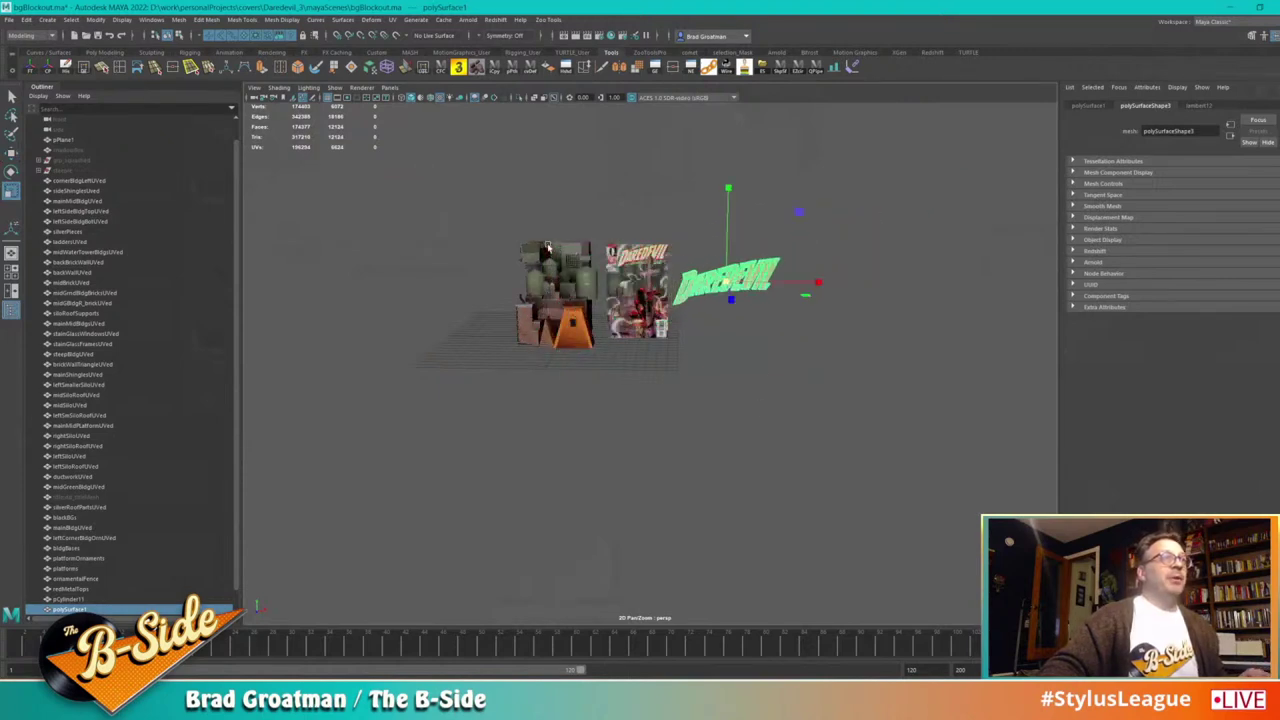
Step: Move the reduced title up and toward the comic cover so it overlaps the cover's right side
{"action": "middle_click_drag", "start_coordinate": [628, 224], "coordinate": [656, 314], "text": "alt"}
{"action": "right_click_drag", "start_coordinate": [655, 315], "coordinate": [790, 408], "text": "alt"}
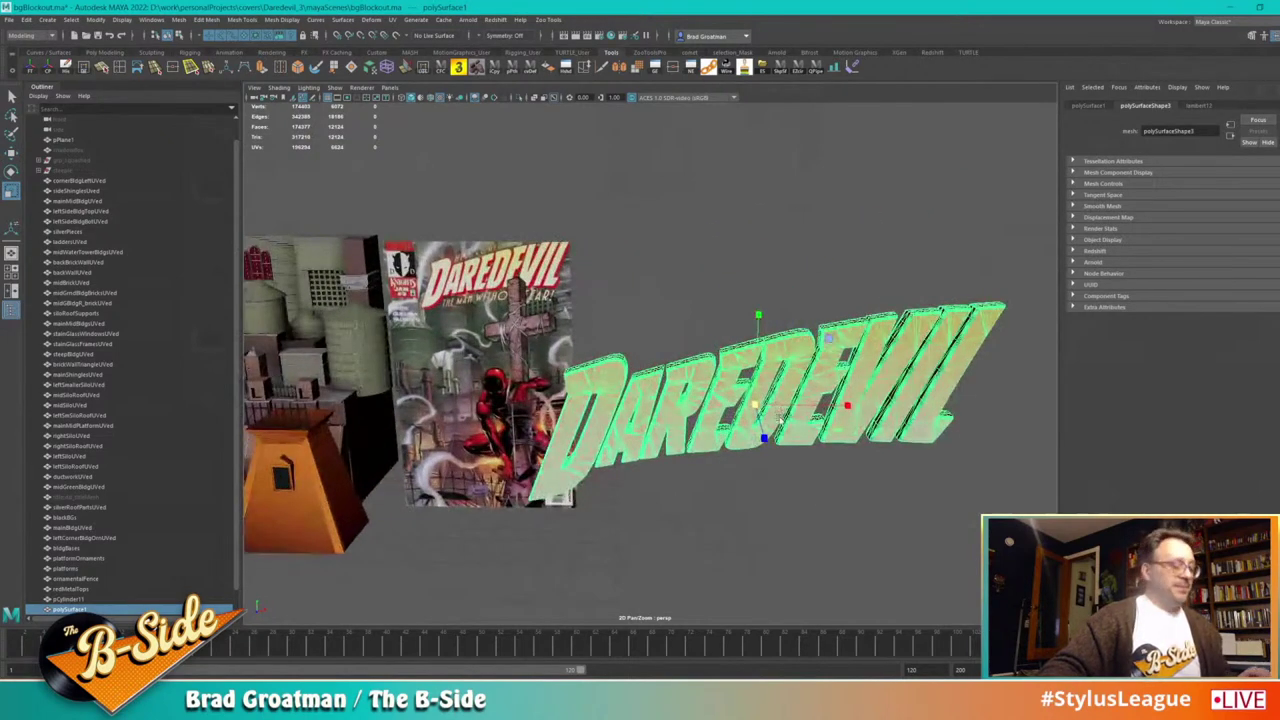
{"action": "key", "text": "w"}
{"action": "left_click_drag", "start_coordinate": [763, 405], "coordinate": [682, 313]}
{"action": "right_click_drag", "start_coordinate": [398, 281], "coordinate": [474, 281], "text": "alt"}
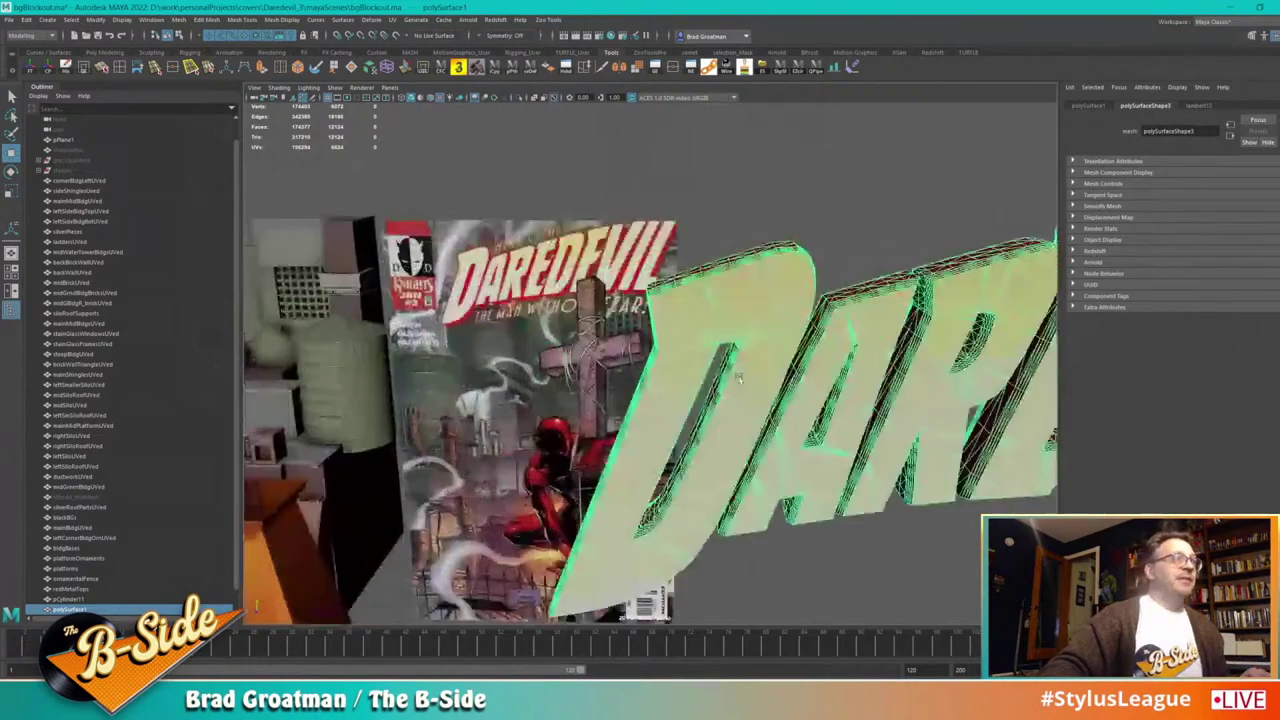
{"action": "right_click_drag", "start_coordinate": [710, 386], "coordinate": [699, 378], "text": "alt"}
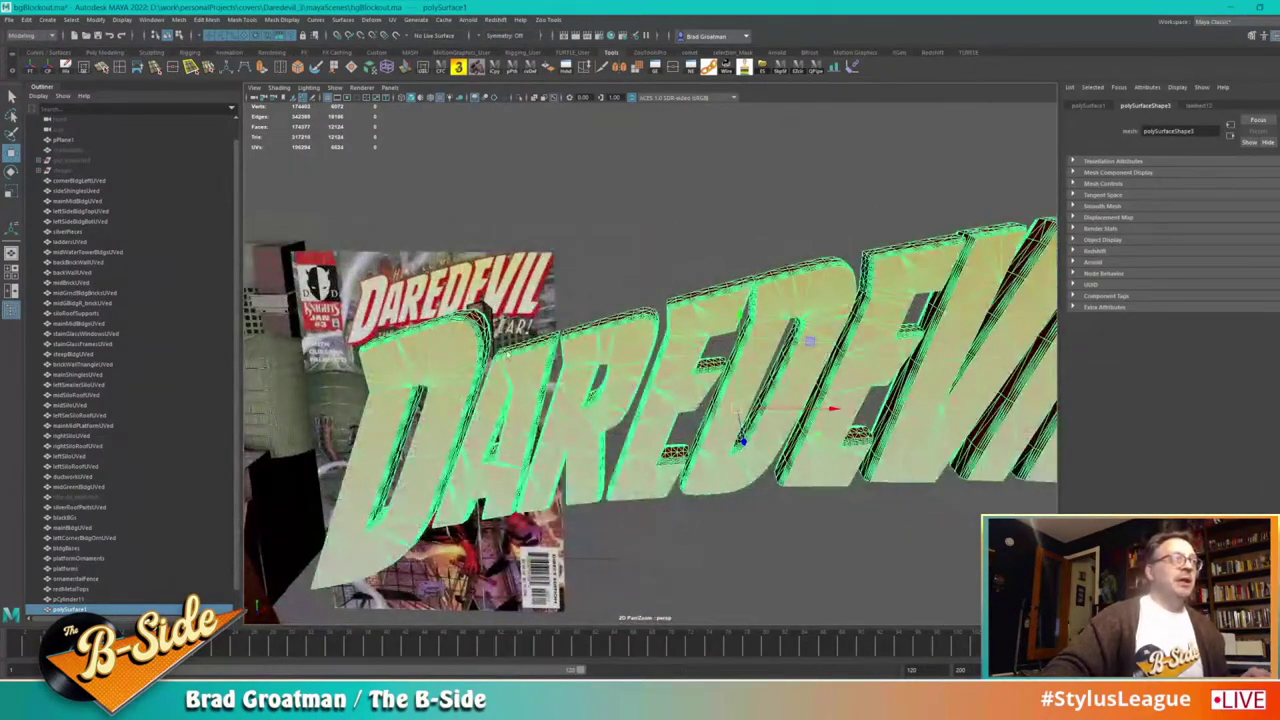
{"action": "scroll", "coordinate": [506, 354], "scroll_direction": "down", "scroll_amount": 3}
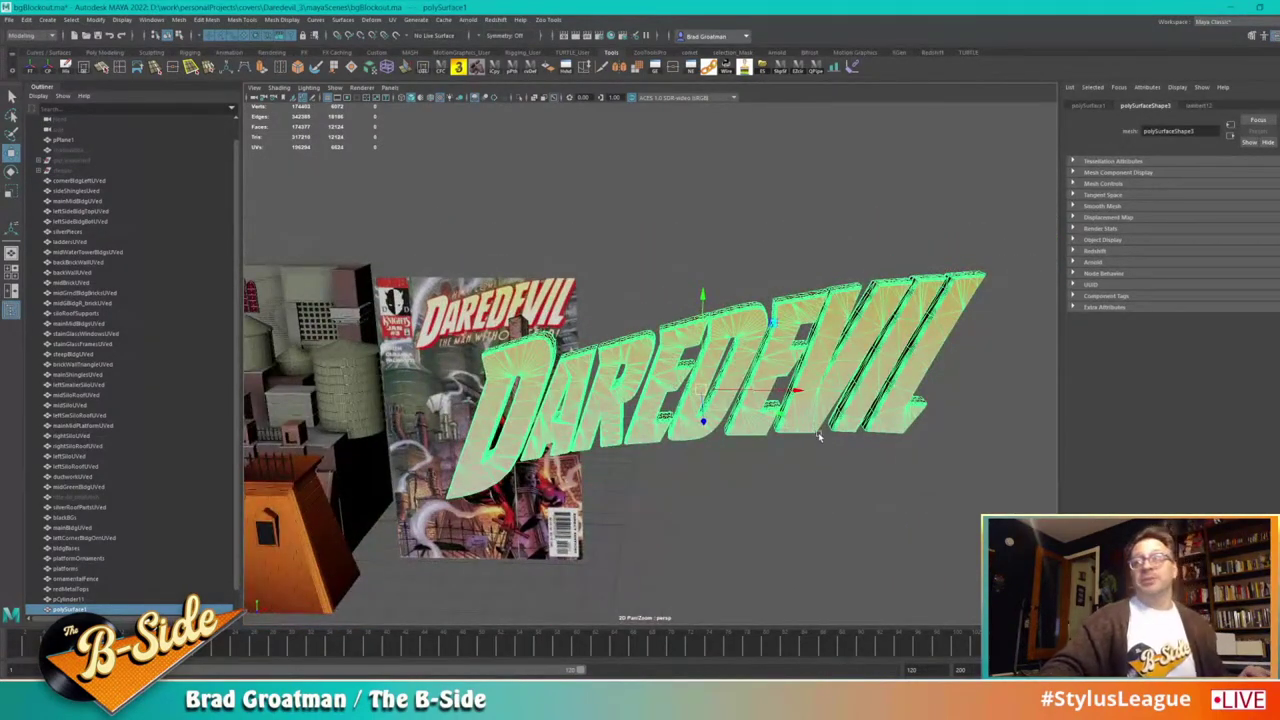
{"action": "scroll", "coordinate": [790, 470], "scroll_direction": "down", "scroll_amount": 3}
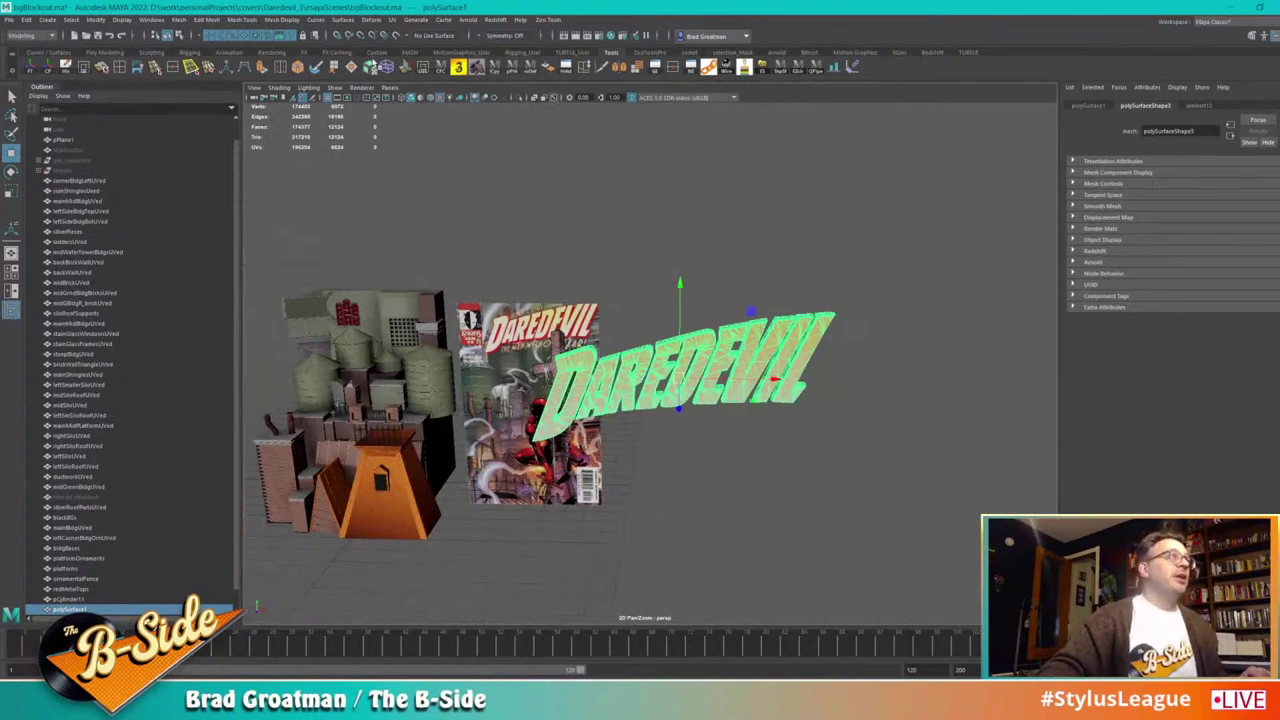
Step: Add a 2 x 2 x 2 lattice to the title and shift its rear points slightly right and down
{"action": "double_click", "coordinate": [388, 75]}
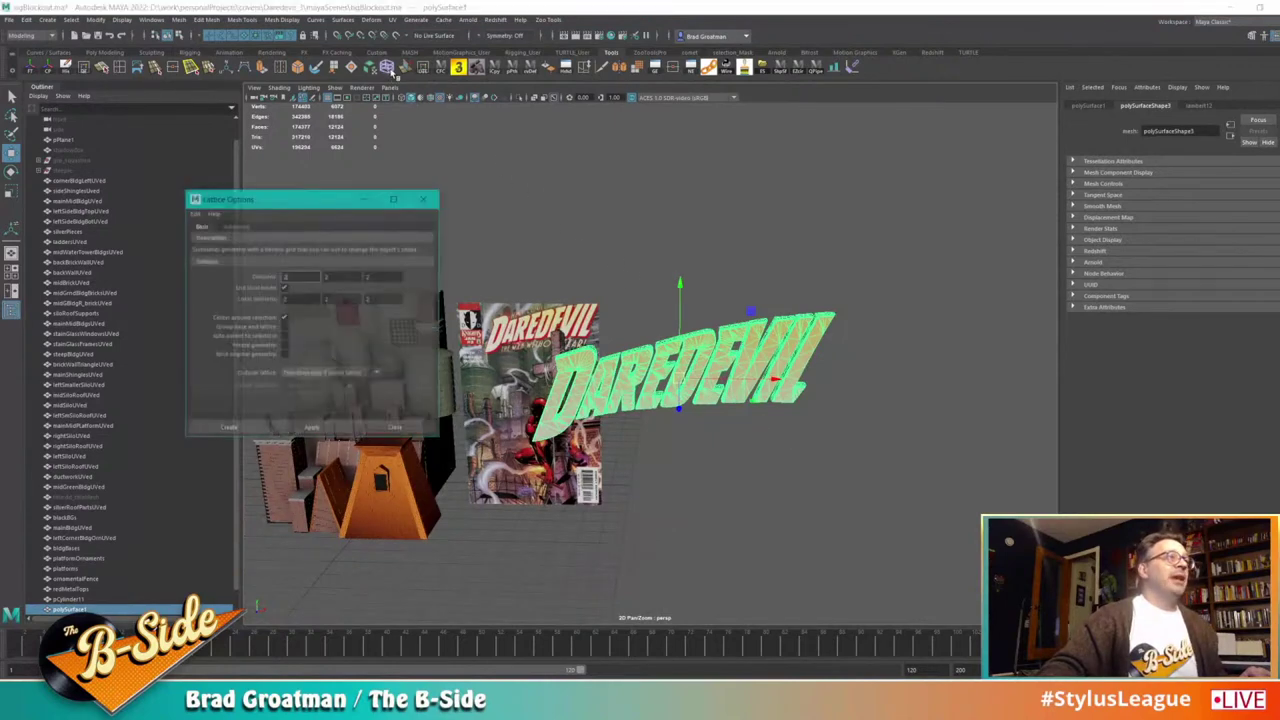
{"action": "left_click", "coordinate": [228, 428]}
{"action": "left_click_drag", "start_coordinate": [400, 440], "coordinate": [613, 394], "text": "alt"}
{"action": "right_click_drag", "start_coordinate": [552, 244], "coordinate": [548, 212]}
{"action": "left_click_drag", "start_coordinate": [570, 186], "coordinate": [689, 431]}
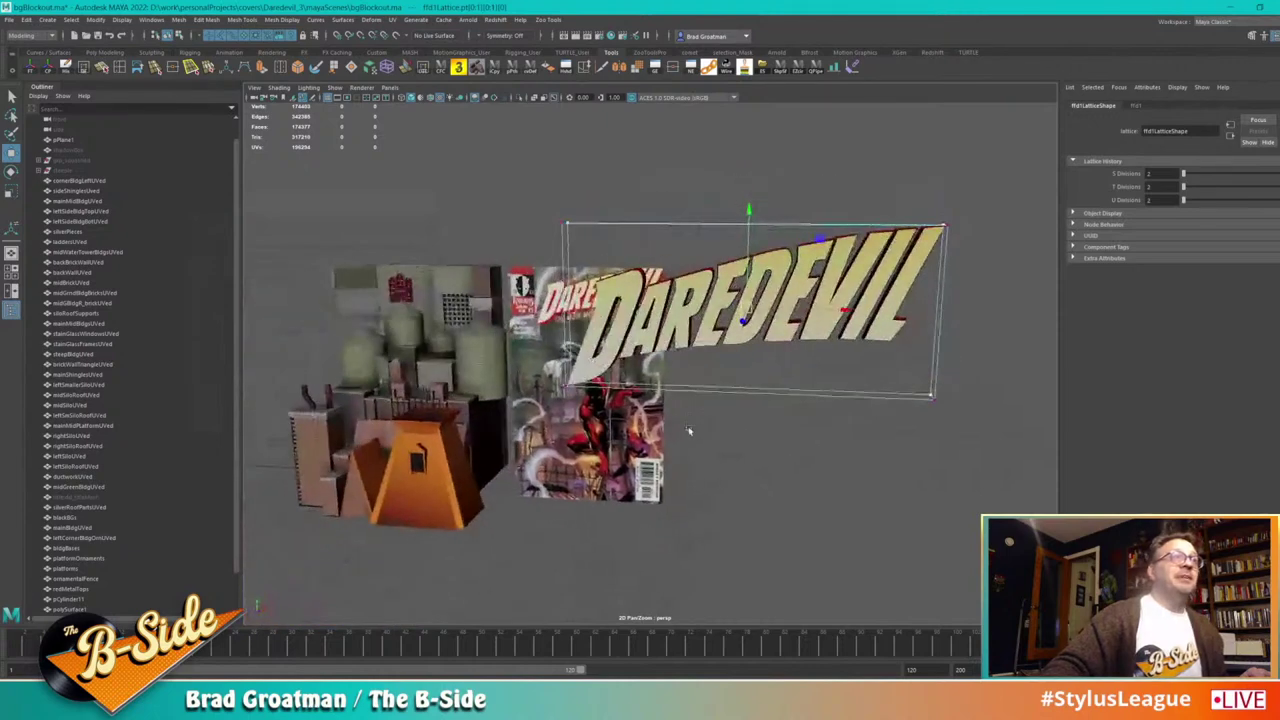
{"action": "left_click_drag", "start_coordinate": [852, 322], "coordinate": [861, 316]}
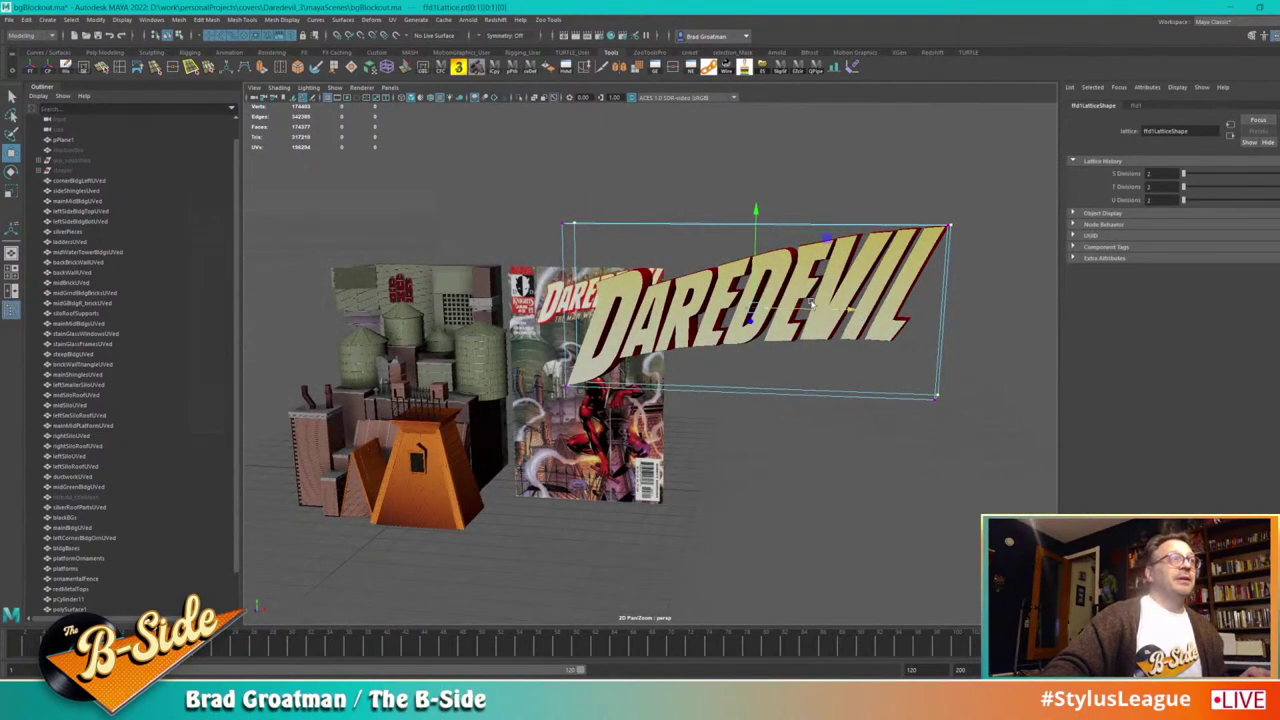
{"action": "left_click_drag", "start_coordinate": [754, 210], "coordinate": [759, 225]}
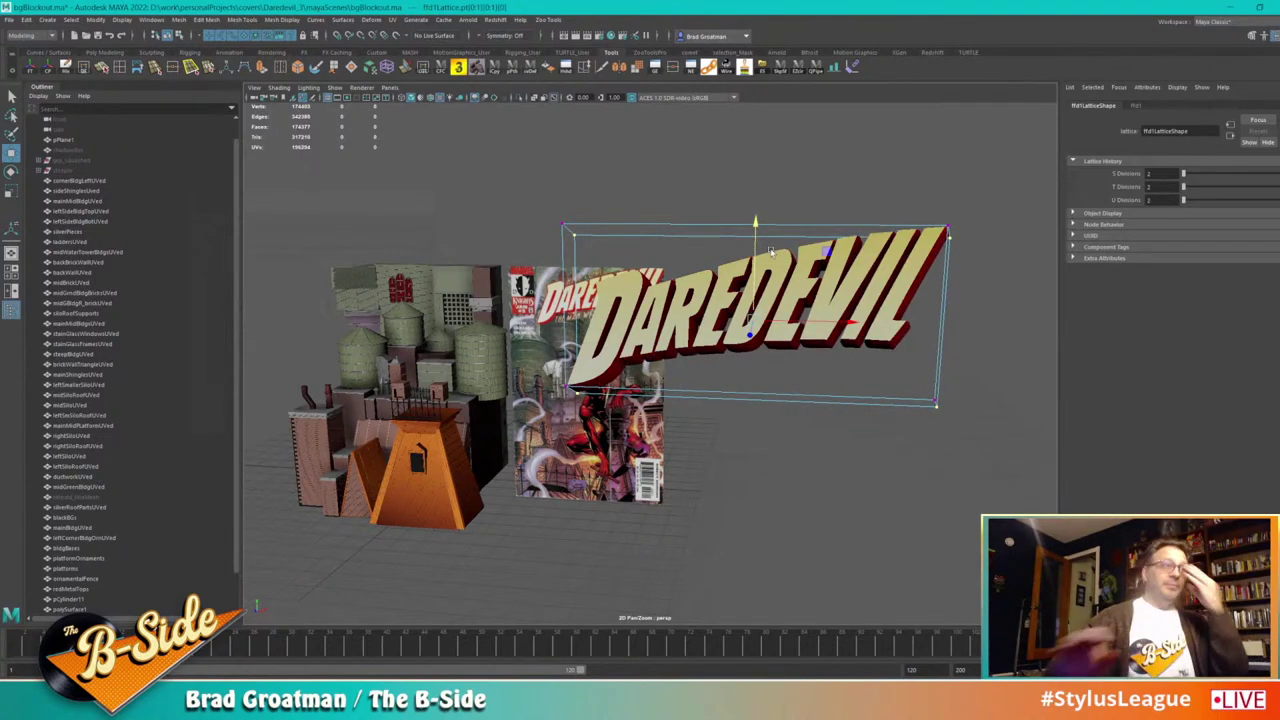
Step: Delete the title's construction history to bake in the lattice deformation and remove the lattice
{"action": "left_click", "coordinate": [789, 297]}
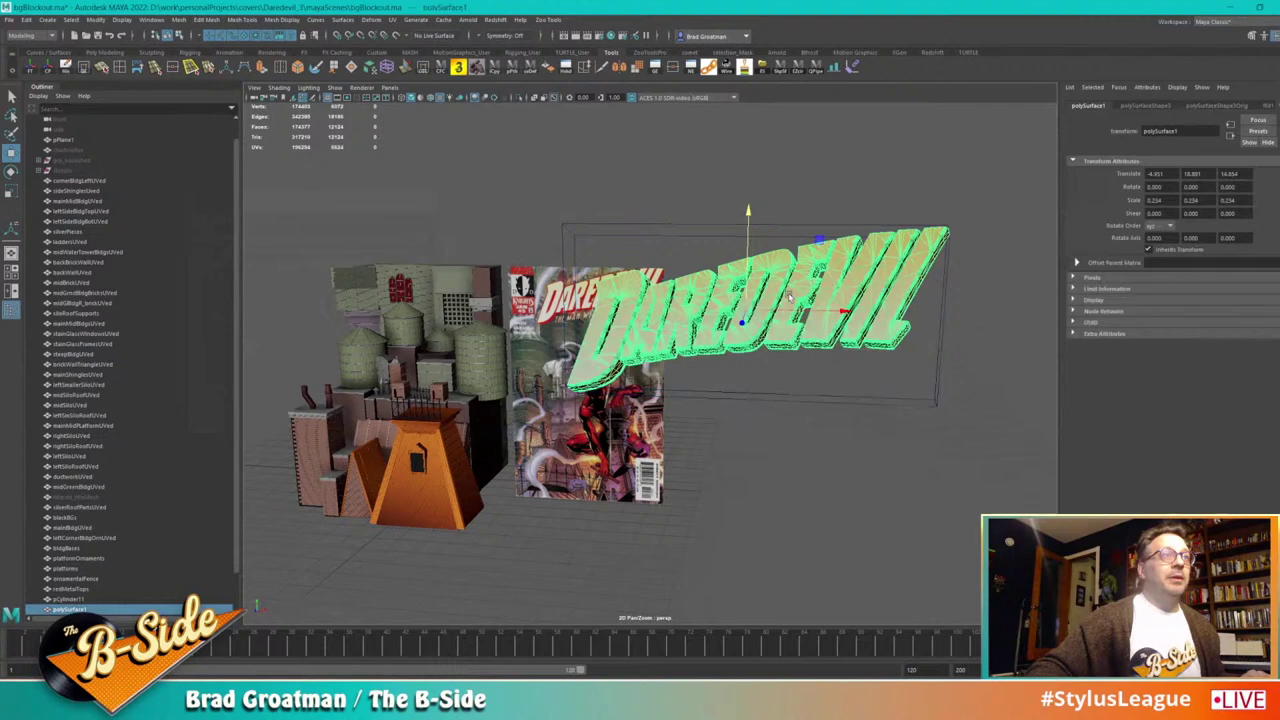
{"action": "left_click", "coordinate": [465, 73]}
{"action": "left_click", "coordinate": [932, 196]}
{"action": "left_click_drag", "start_coordinate": [897, 217], "coordinate": [770, 375], "text": "alt"}
{"action": "right_click_drag", "start_coordinate": [770, 375], "coordinate": [815, 402], "text": "alt"}
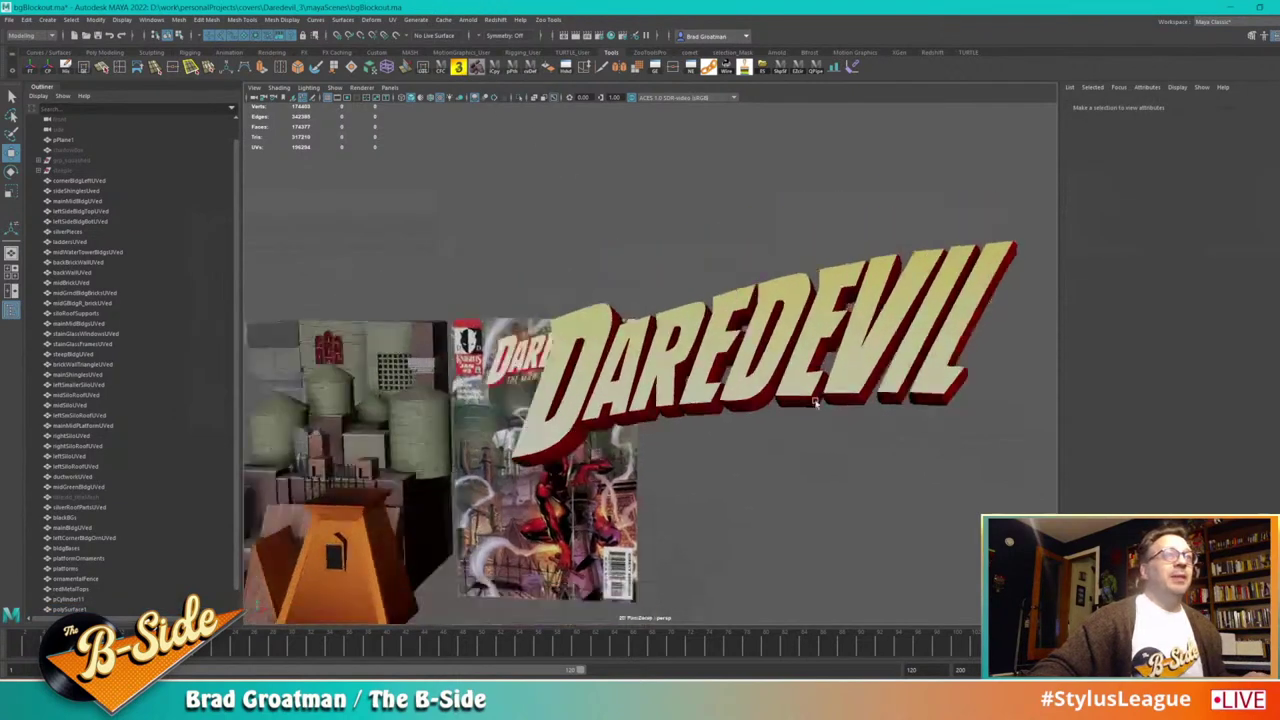
Step: Connect a file texture to the incandescence of the lambert12 material on the reworked title mesh
{"action": "left_click_drag", "start_coordinate": [815, 402], "coordinate": [835, 453], "text": "alt"}
{"action": "left_click", "coordinate": [756, 347]}
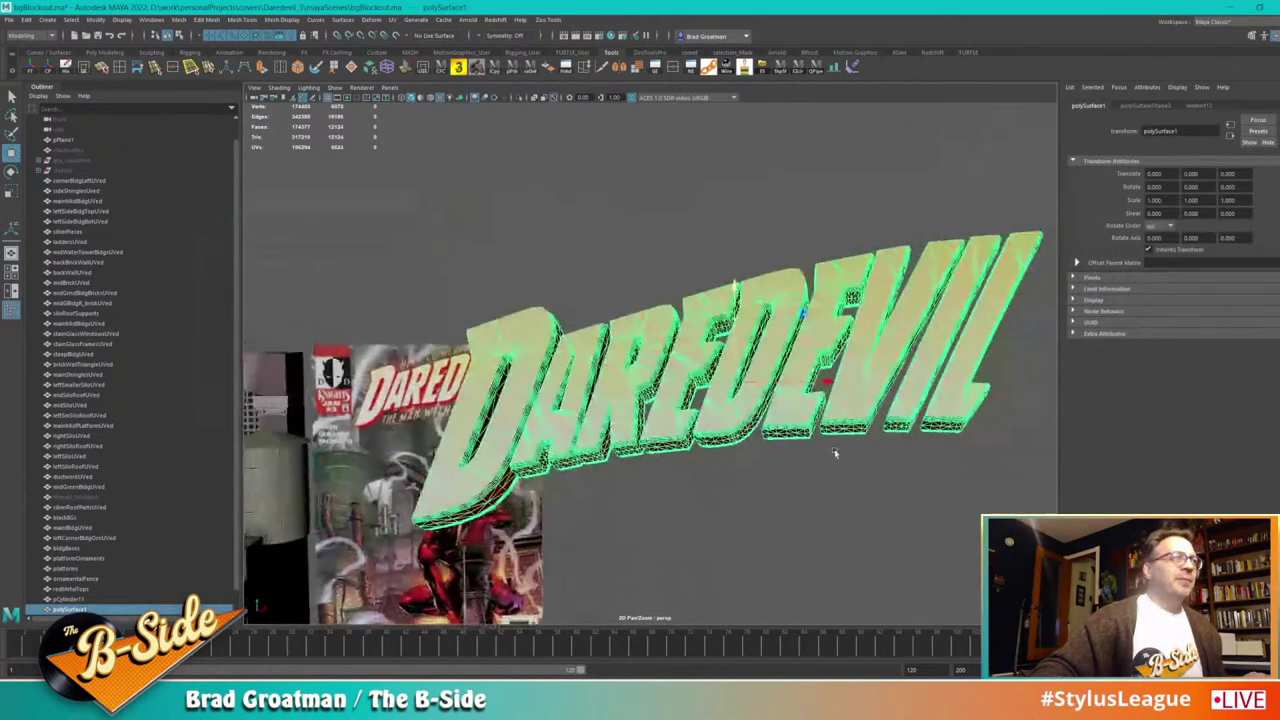
{"action": "left_click", "coordinate": [1204, 106]}
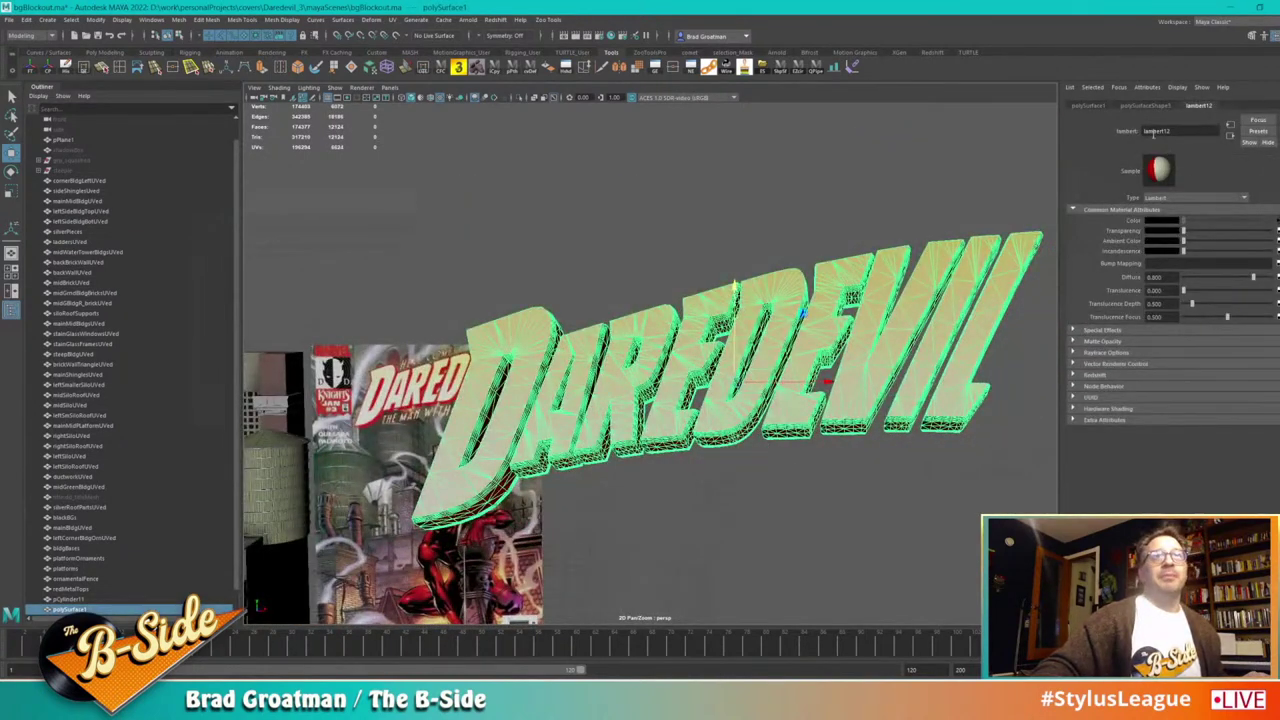
{"action": "left_click", "coordinate": [1277, 251]}
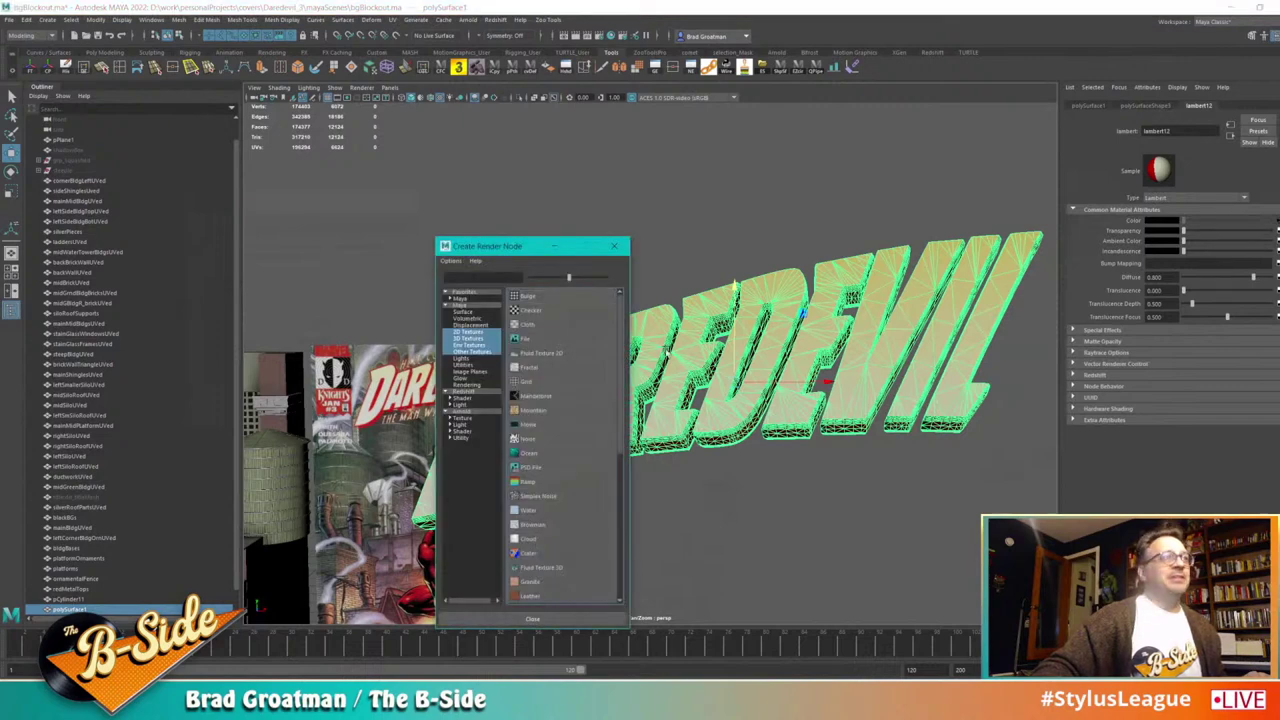
{"action": "left_click", "coordinate": [526, 338]}
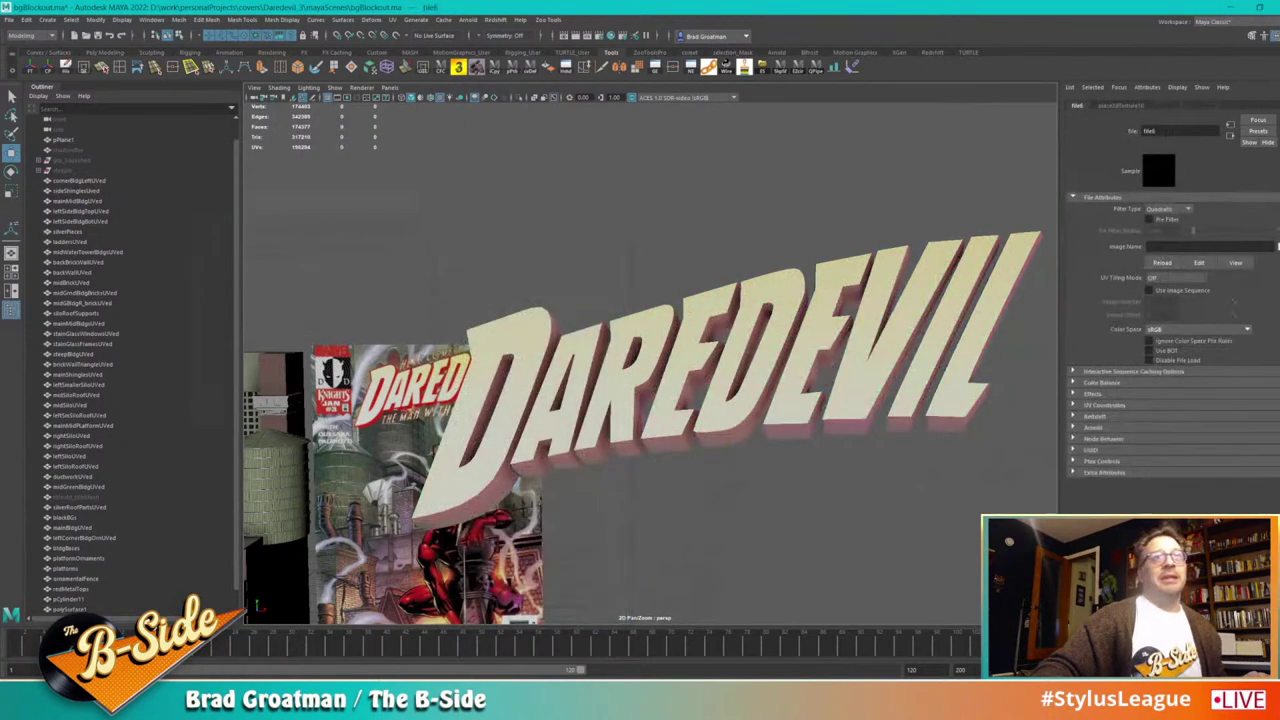
Step: Load titleTXT.jpg from the ref folder of the Daredevil_3 project as the file texture's image
{"action": "left_click", "coordinate": [1277, 245]}
{"action": "left_click", "coordinate": [228, 152]}
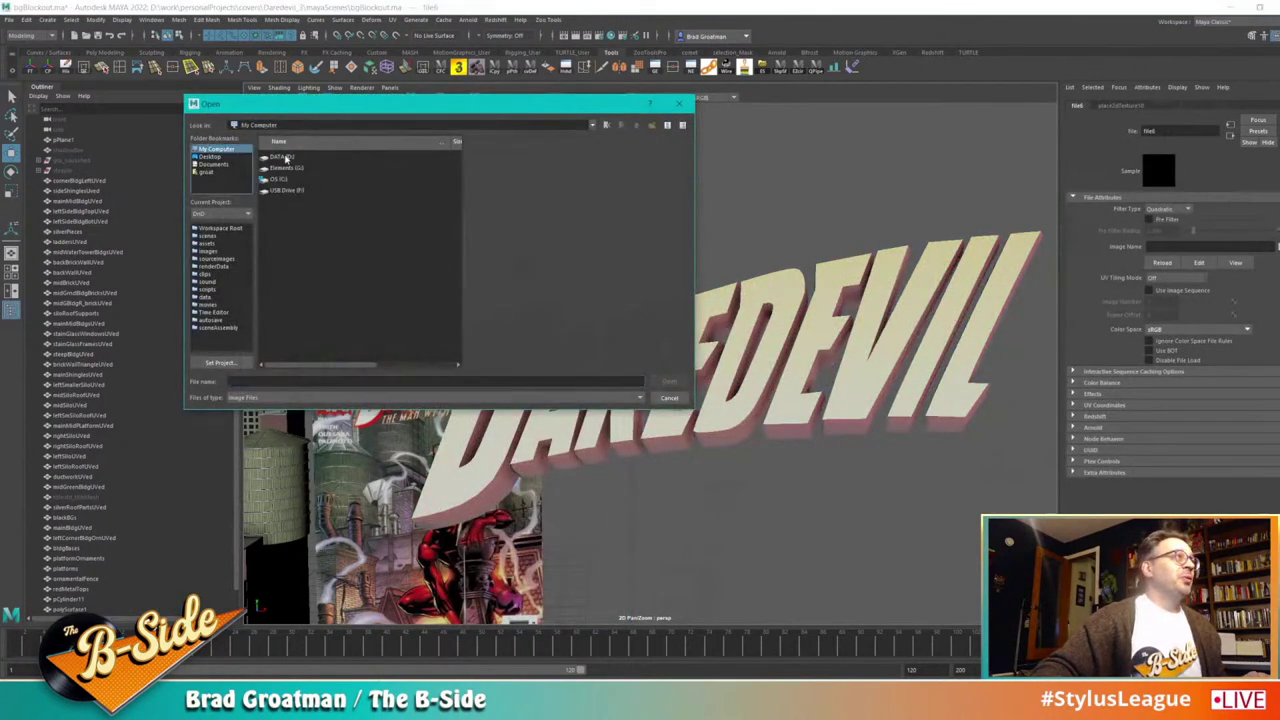
{"action": "double_click", "coordinate": [287, 158]}
{"action": "double_click", "coordinate": [278, 281]}
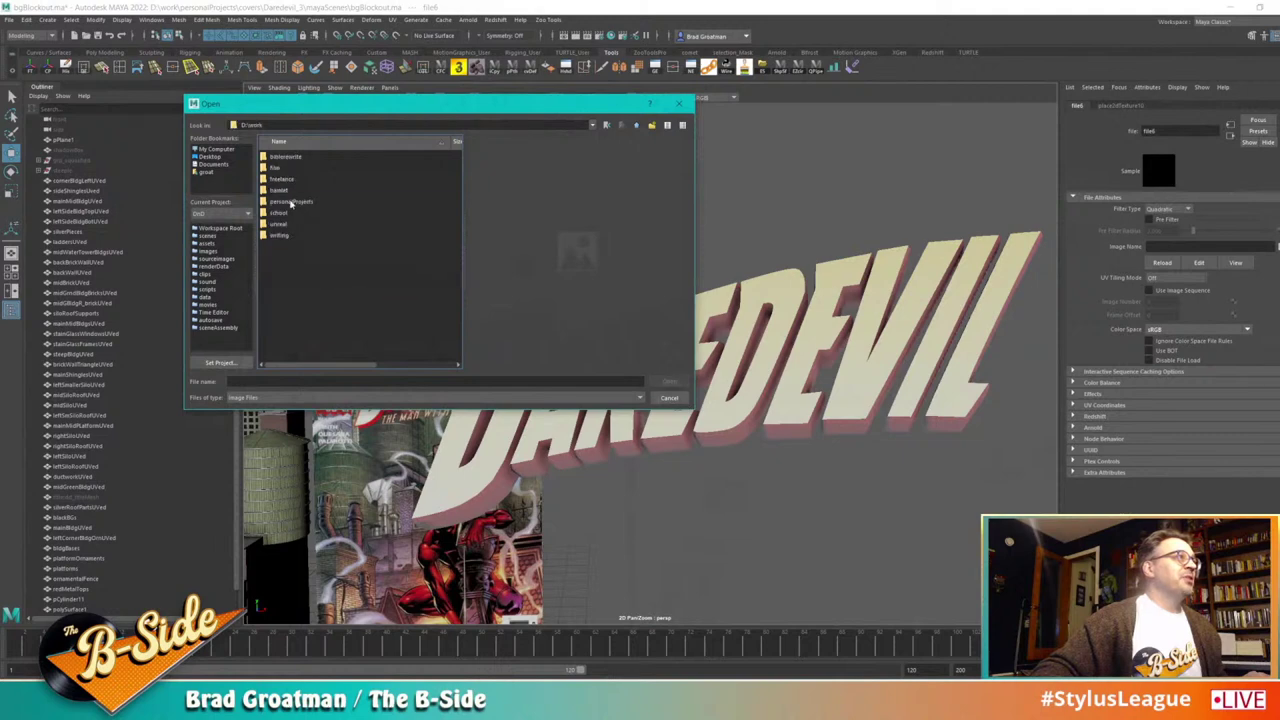
{"action": "double_click", "coordinate": [287, 202]}
{"action": "double_click", "coordinate": [281, 258]}
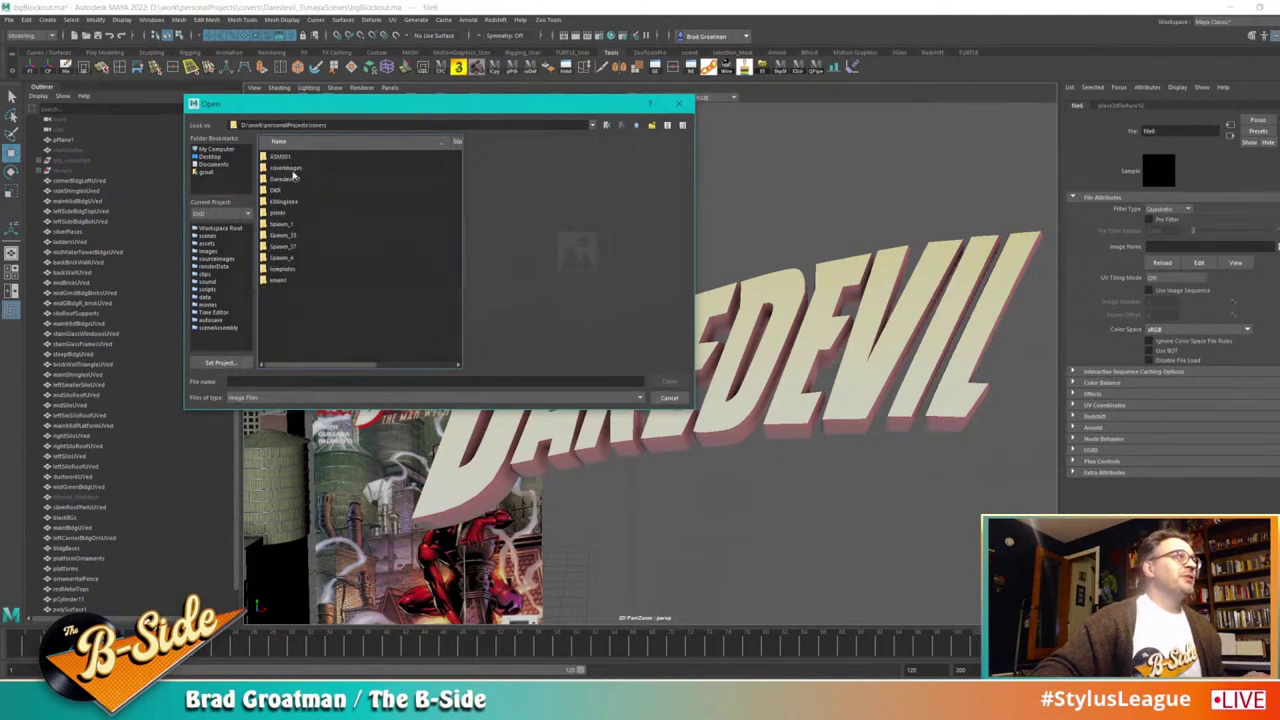
{"action": "double_click", "coordinate": [285, 179]}
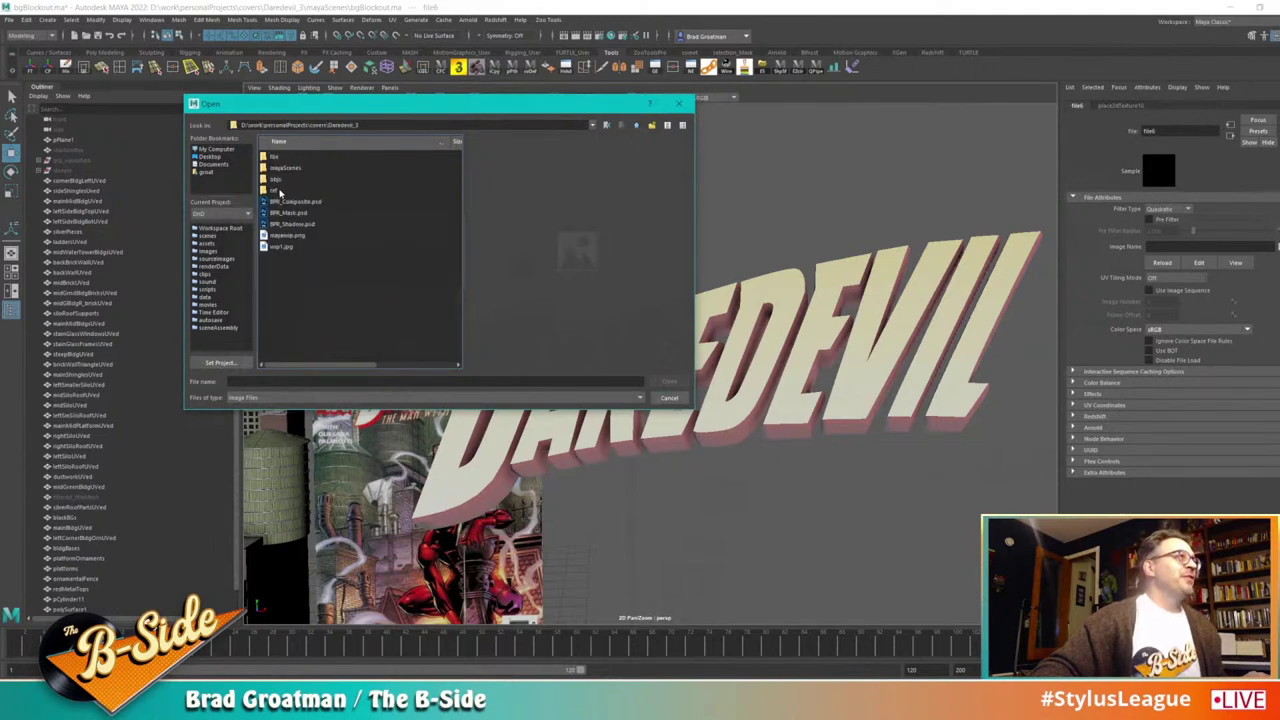
{"action": "double_click", "coordinate": [280, 190]}
{"action": "double_click", "coordinate": [285, 246]}
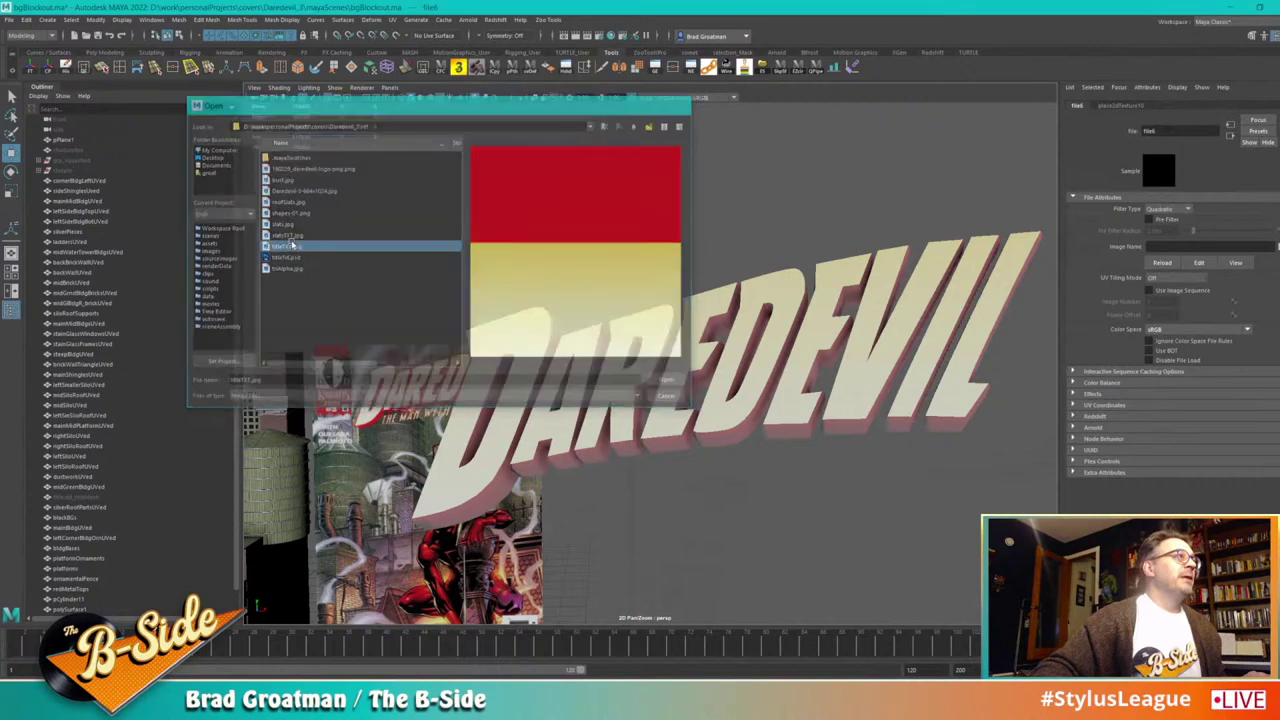
Step: Unhide the original title:dd_titleMesh so it sits in front of the rooftop buildings
{"action": "left_click_drag", "start_coordinate": [837, 416], "coordinate": [801, 432], "text": "alt"}
{"action": "scroll", "coordinate": [822, 421], "scroll_direction": "down", "scroll_amount": 5}
{"action": "middle_click_drag", "start_coordinate": [680, 350], "coordinate": [843, 374], "text": "alt"}
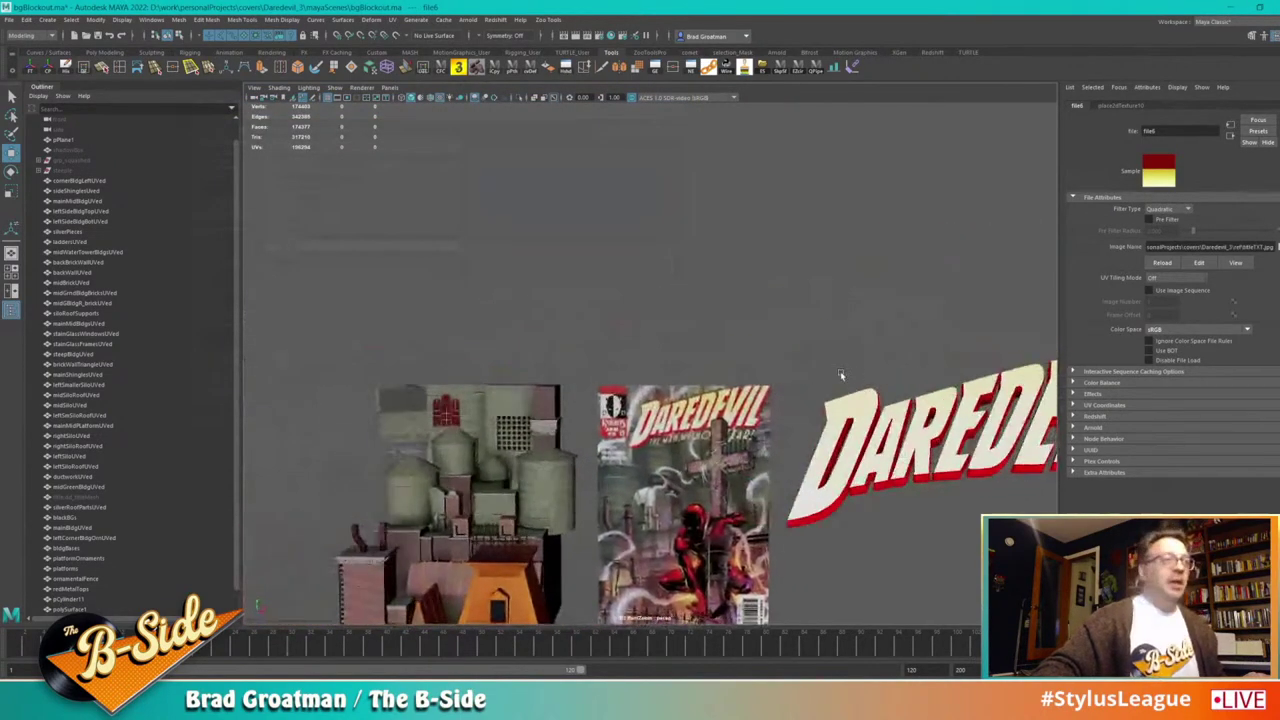
{"action": "scroll", "coordinate": [843, 372], "scroll_direction": "up", "scroll_amount": 5}
{"action": "middle_click_drag", "start_coordinate": [670, 304], "coordinate": [745, 307], "text": "alt"}
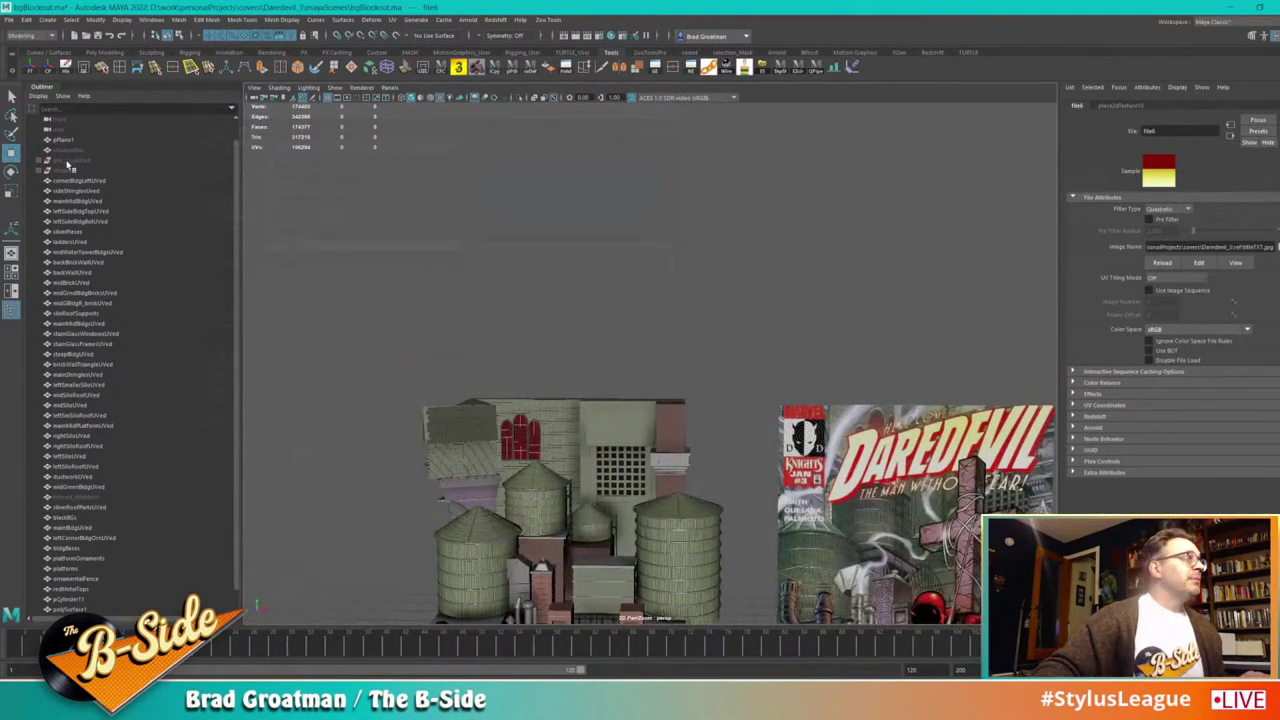
{"action": "left_click", "coordinate": [77, 496]}
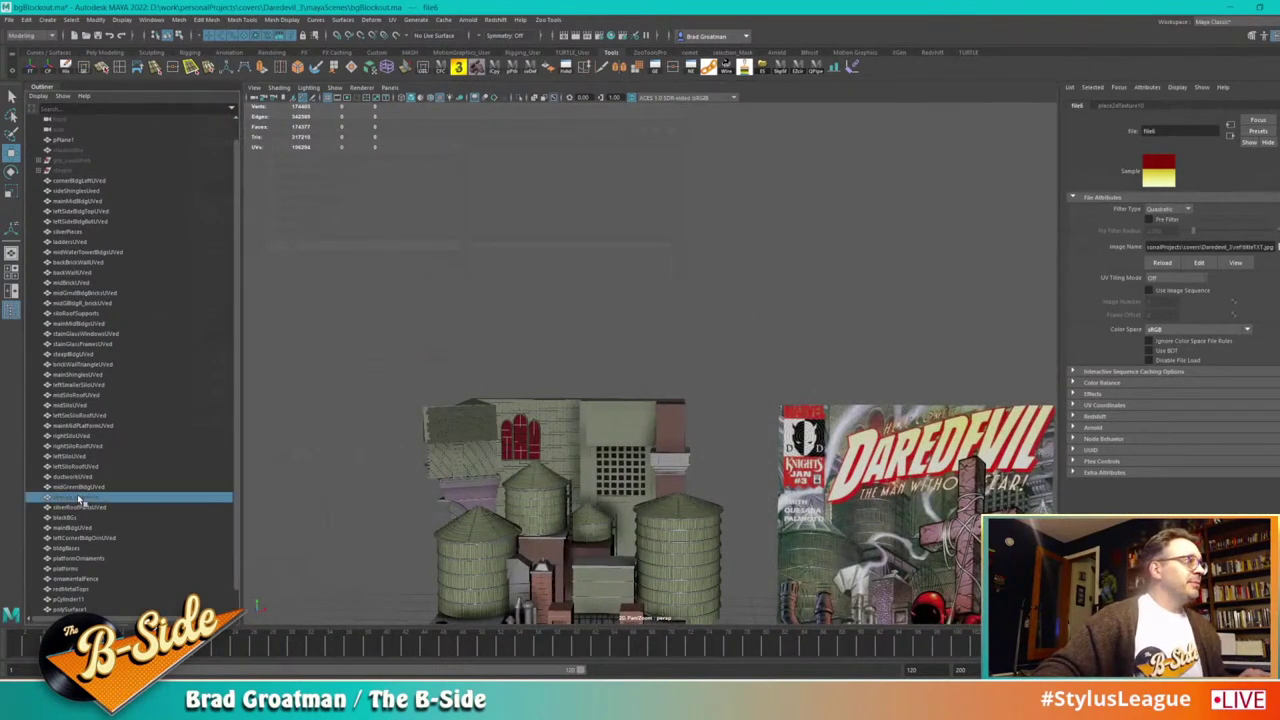
{"action": "key", "text": "shift+h"}
{"action": "left_click", "coordinate": [734, 340]}
{"action": "left_click_drag", "start_coordinate": [734, 340], "coordinate": [763, 434], "text": "alt"}
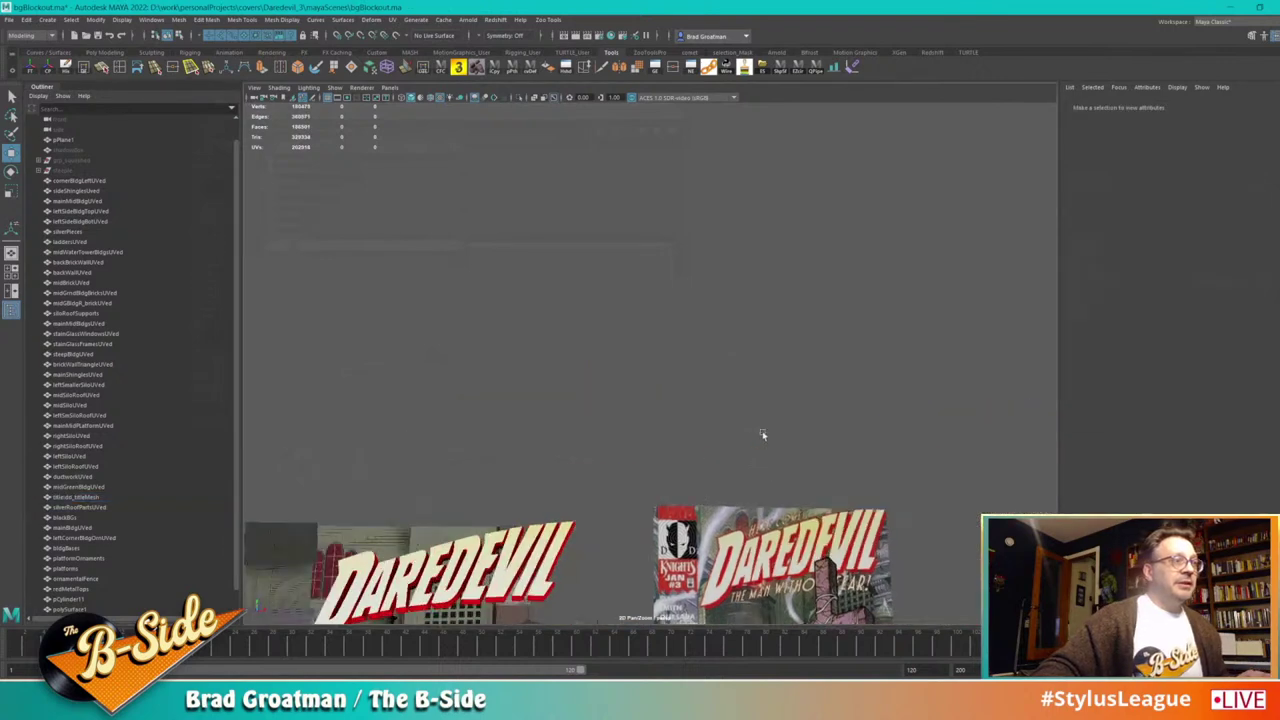
Step: Delete the duplicate title mesh polySurface1 beside the comic cover
{"action": "middle_click_drag", "start_coordinate": [711, 500], "coordinate": [788, 371], "text": "alt"}
{"action": "right_click_drag", "start_coordinate": [788, 371], "coordinate": [322, 484], "text": "alt"}
{"action": "scroll", "coordinate": [120, 544], "scroll_direction": "down", "scroll_amount": 1}
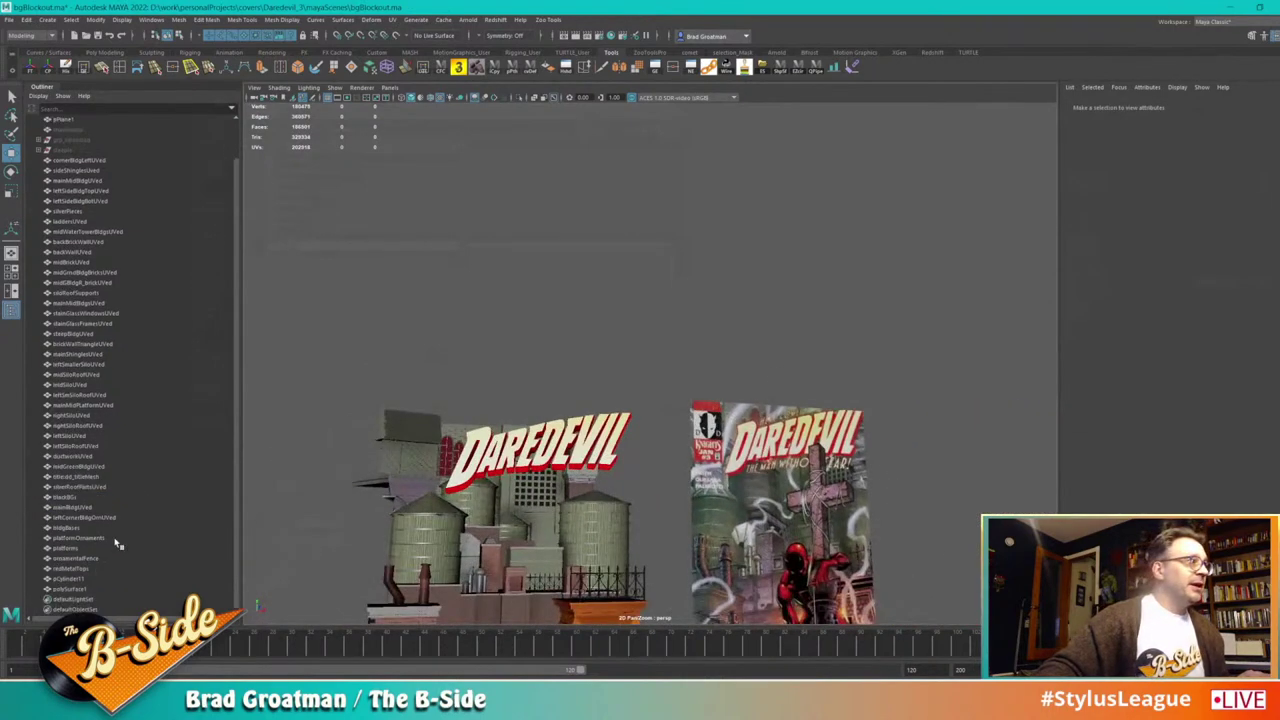
{"action": "left_click", "coordinate": [92, 590]}
{"action": "key", "text": "Delete"}
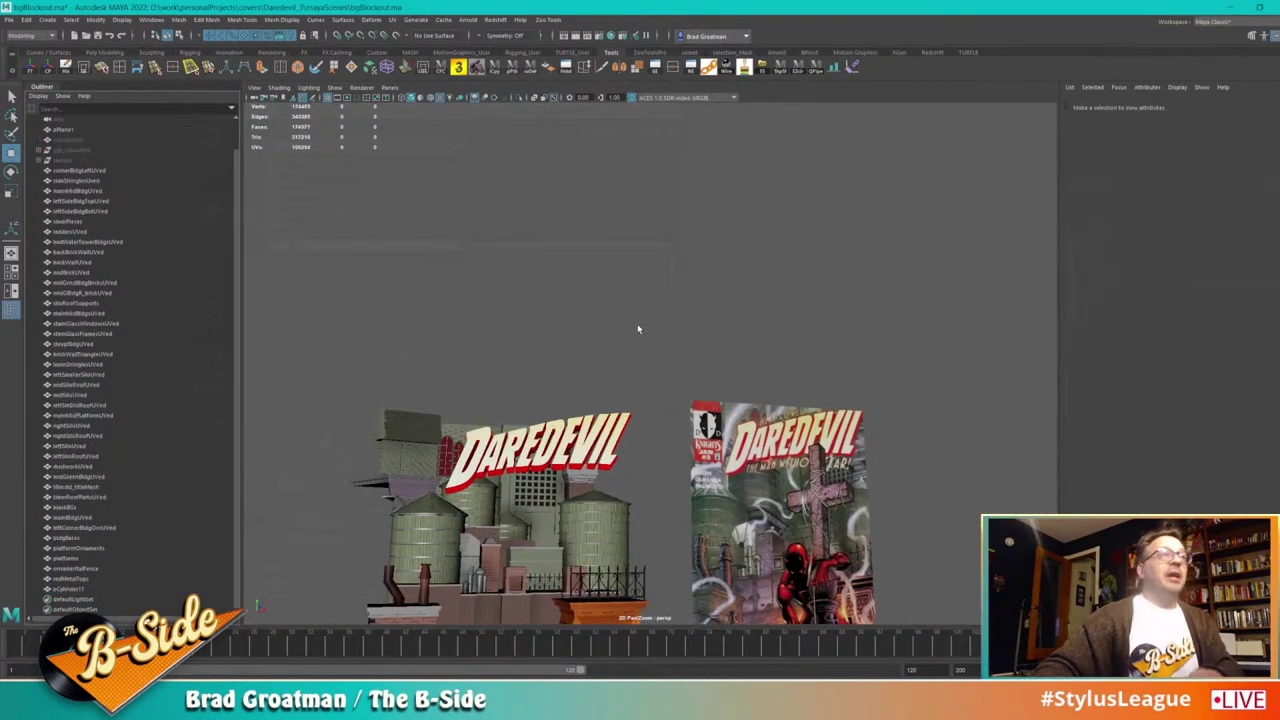
Step: Examine the title's placement and the depth of the rooftop buildings from the side, the front and above
{"action": "left_click", "coordinate": [608, 435]}
{"action": "middle_click_drag", "start_coordinate": [608, 435], "coordinate": [684, 341], "text": "alt"}
{"action": "right_click_drag", "start_coordinate": [684, 341], "coordinate": [716, 388], "text": "alt"}
{"action": "left_click_drag", "start_coordinate": [715, 386], "coordinate": [701, 288], "text": "alt"}
{"action": "left_click", "coordinate": [700, 292]}
{"action": "key", "text": "ctrl+z"}
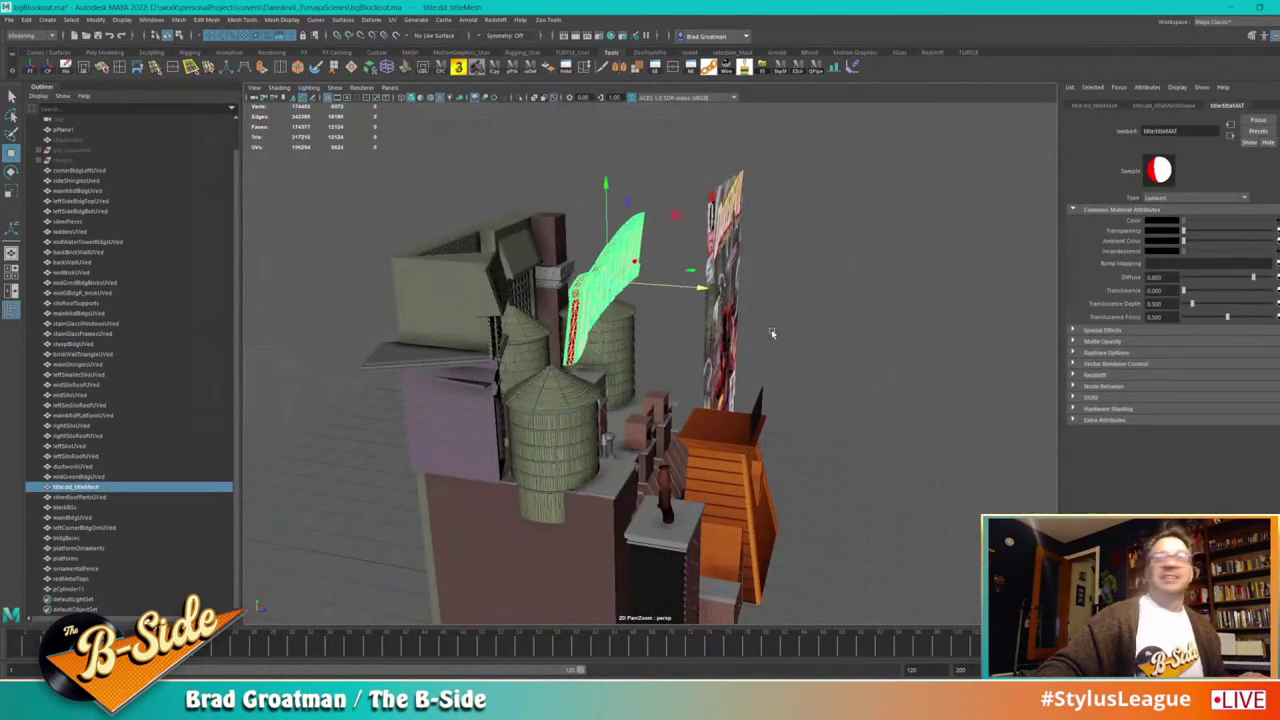
{"action": "left_click_drag", "start_coordinate": [840, 356], "coordinate": [711, 408], "text": "alt"}
{"action": "middle_click_drag", "start_coordinate": [711, 408], "coordinate": [706, 318], "text": "alt"}
{"action": "right_click_drag", "start_coordinate": [706, 318], "coordinate": [680, 394], "text": "alt"}
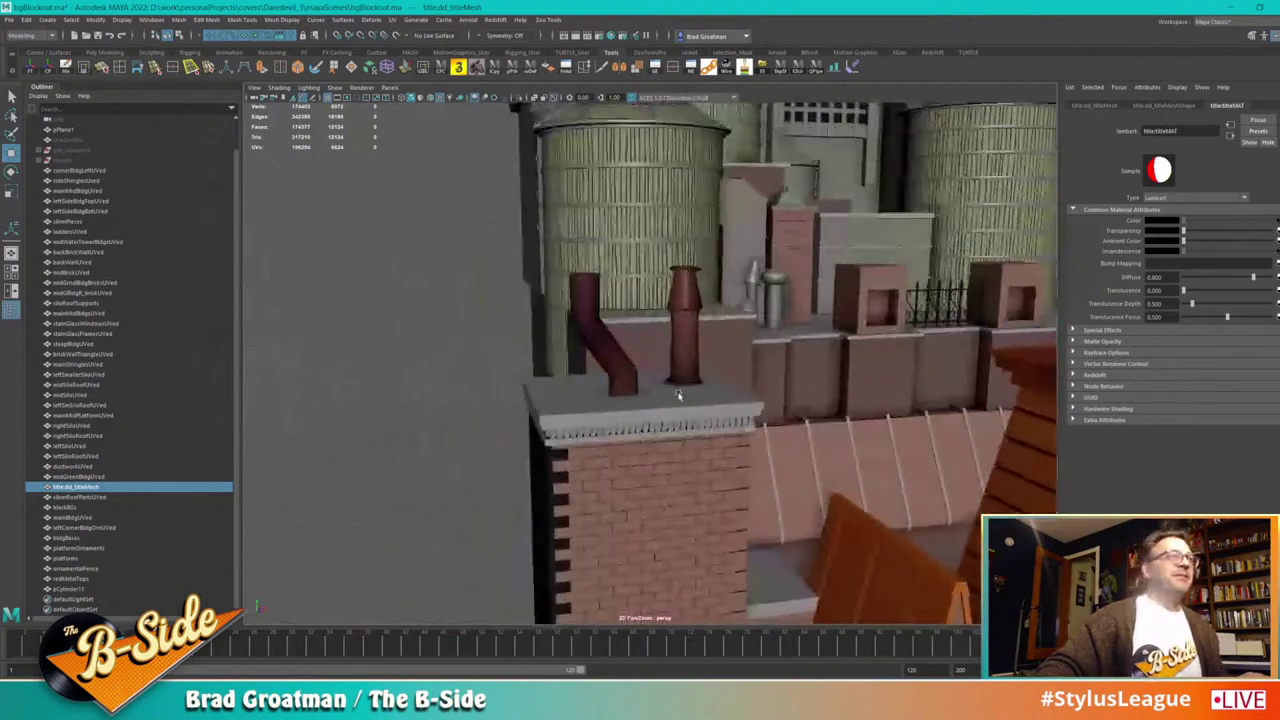
{"action": "scroll", "coordinate": [645, 413], "scroll_direction": "down", "scroll_amount": 10}
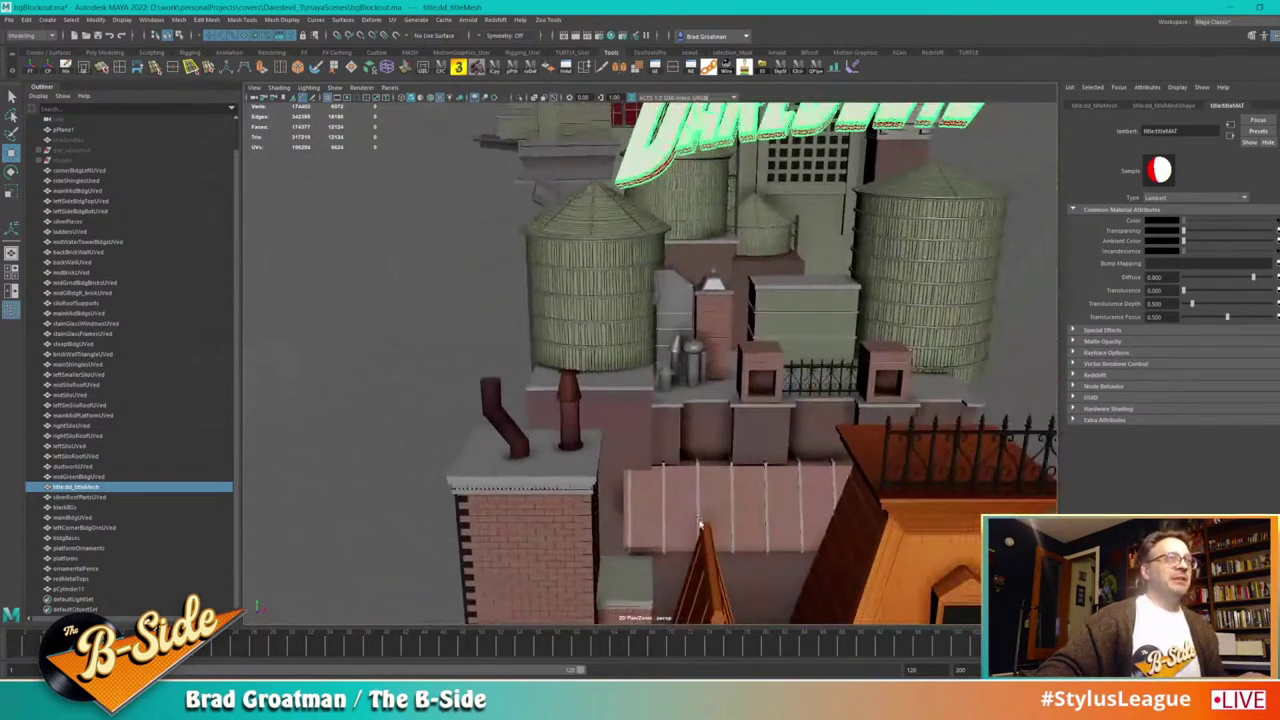
{"action": "left_click_drag", "start_coordinate": [663, 415], "coordinate": [670, 449], "text": "alt"}
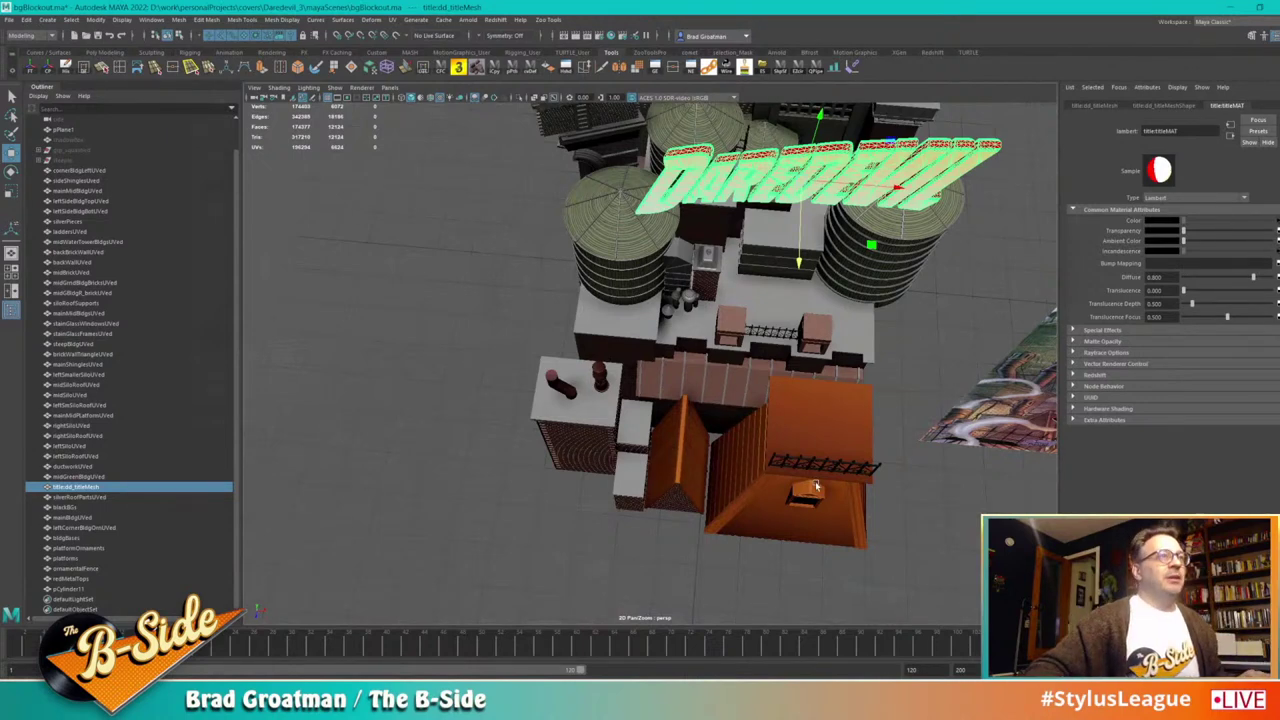
{"action": "left_click_drag", "start_coordinate": [815, 481], "coordinate": [708, 362], "text": "alt"}
{"action": "right_click_drag", "start_coordinate": [708, 362], "coordinate": [740, 354], "text": "alt"}
{"action": "middle_click_drag", "start_coordinate": [740, 354], "coordinate": [732, 452], "text": "alt"}
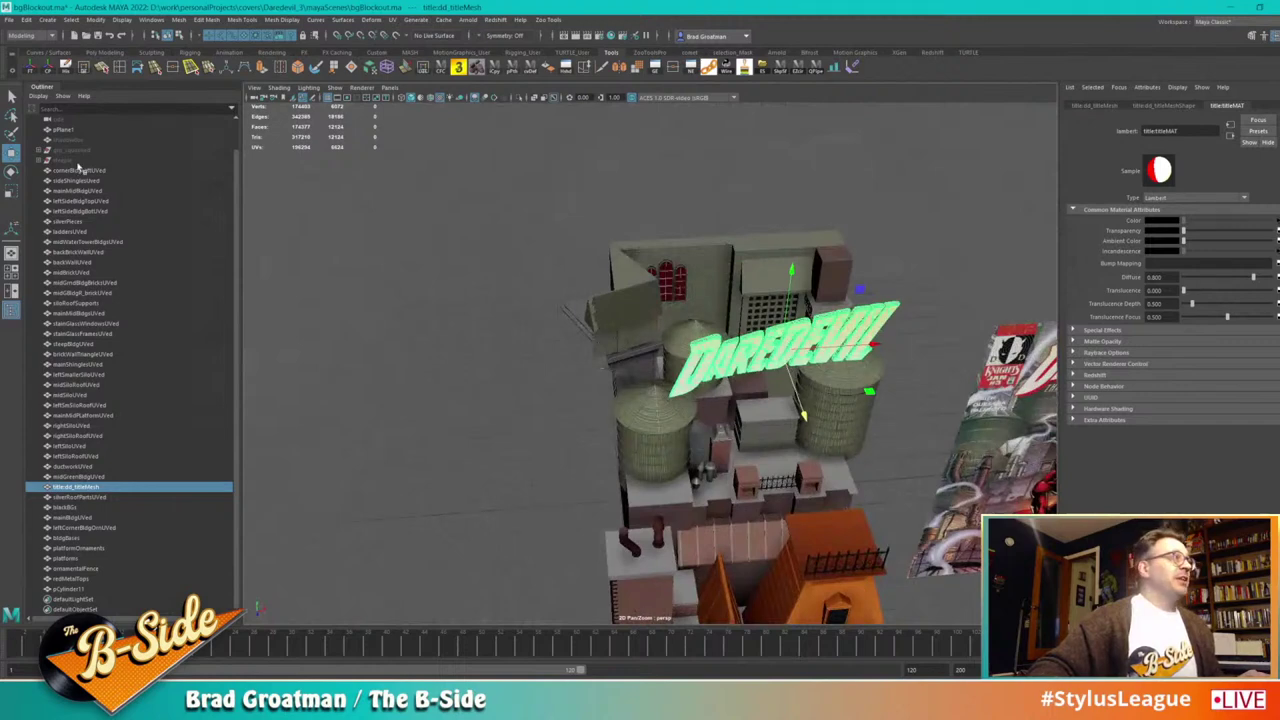
Step: Show the black shadowBox temporarily and examine how it encloses the back of the buildings from above and the front
{"action": "left_click", "coordinate": [86, 140]}
{"action": "key", "text": "shift+h"}
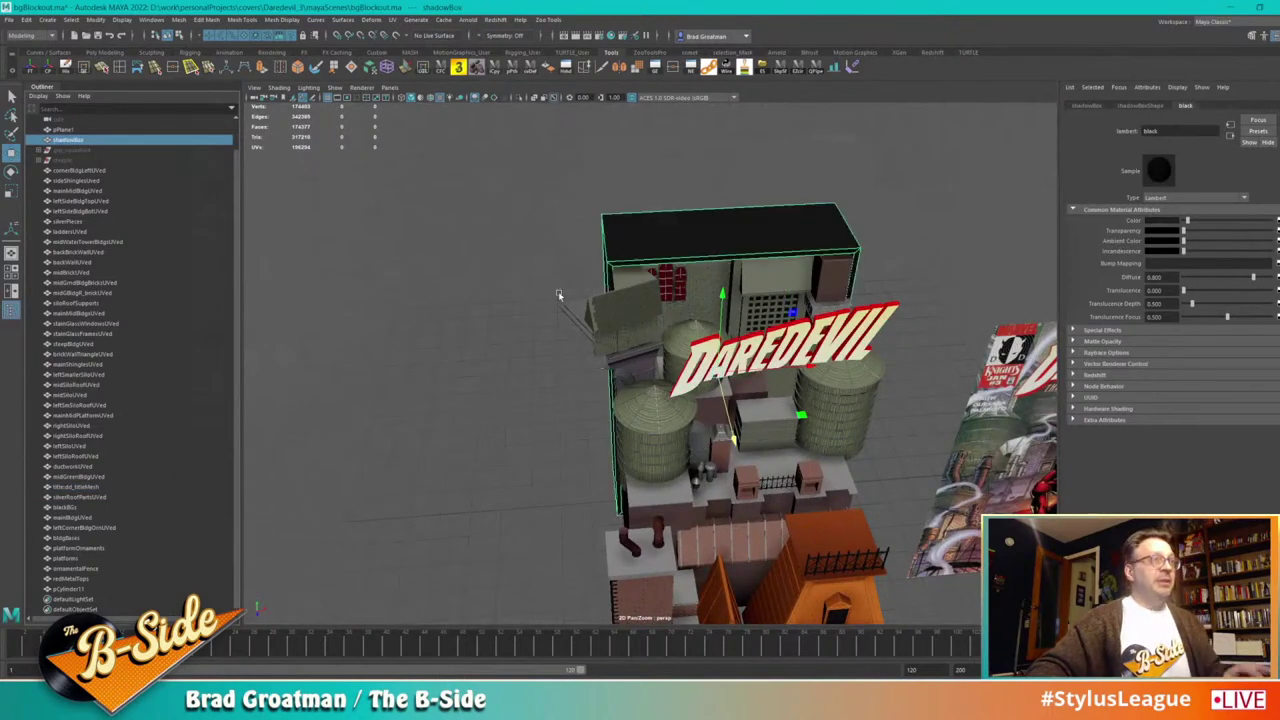
{"action": "left_click_drag", "start_coordinate": [652, 325], "coordinate": [695, 445], "text": "alt"}
{"action": "right_click_drag", "start_coordinate": [695, 445], "coordinate": [746, 486], "text": "alt"}
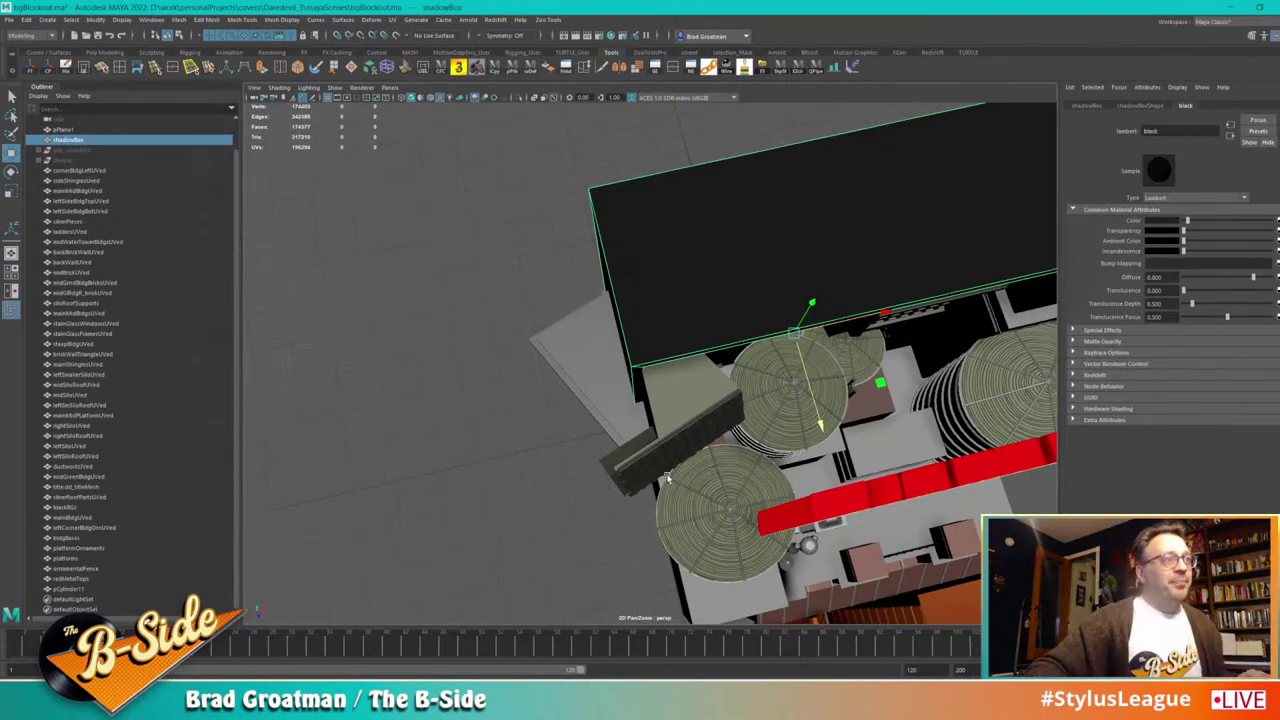
{"action": "left_click_drag", "start_coordinate": [667, 480], "coordinate": [634, 420], "text": "alt"}
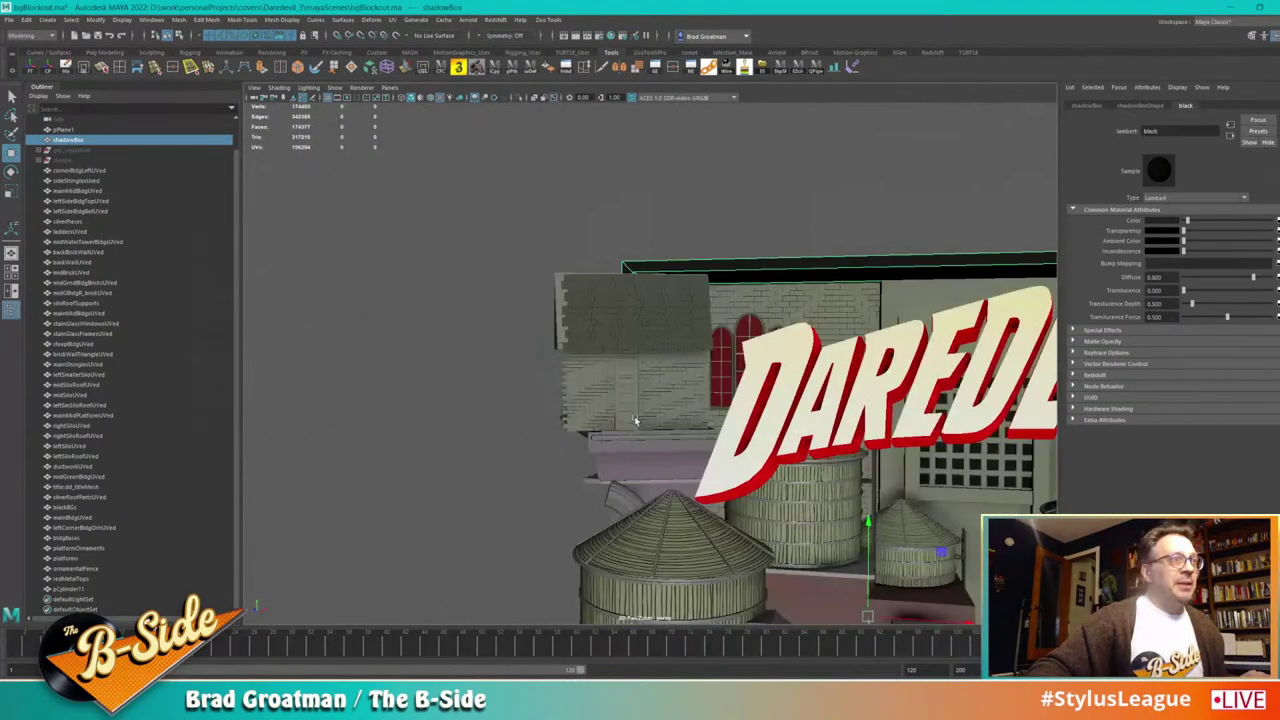
{"action": "right_click_drag", "start_coordinate": [634, 420], "coordinate": [583, 345], "text": "alt"}
{"action": "mouse_move", "coordinate": [583, 345]}
{"action": "left_mouse_down", "text": "alt"}
{"action": "mouse_move", "coordinate": [583, 377]}
{"action": "mouse_move", "coordinate": [589, 329]}
{"action": "left_mouse_up", "text": "alt"}
{"action": "middle_click_drag", "start_coordinate": [589, 329], "coordinate": [700, 330], "text": "alt"}
{"action": "right_click_drag", "start_coordinate": [700, 330], "coordinate": [642, 311], "text": "alt"}
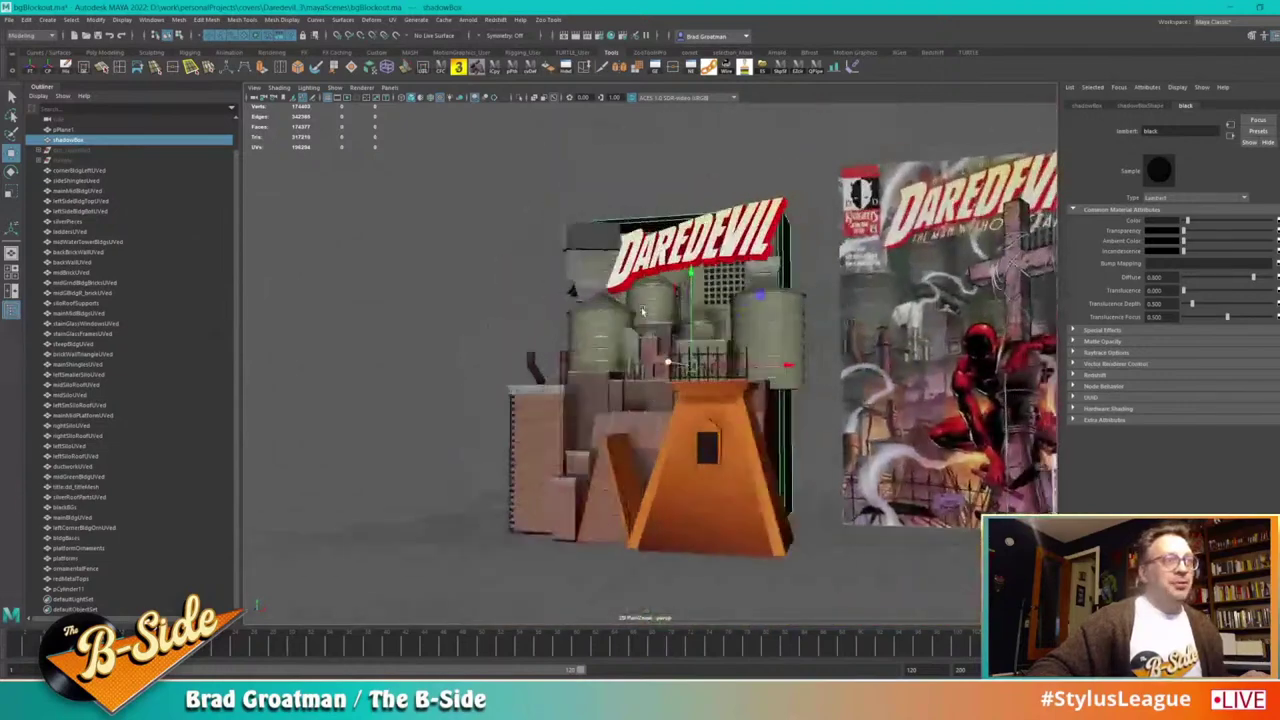
{"action": "left_click_drag", "start_coordinate": [642, 312], "coordinate": [686, 304], "text": "alt"}
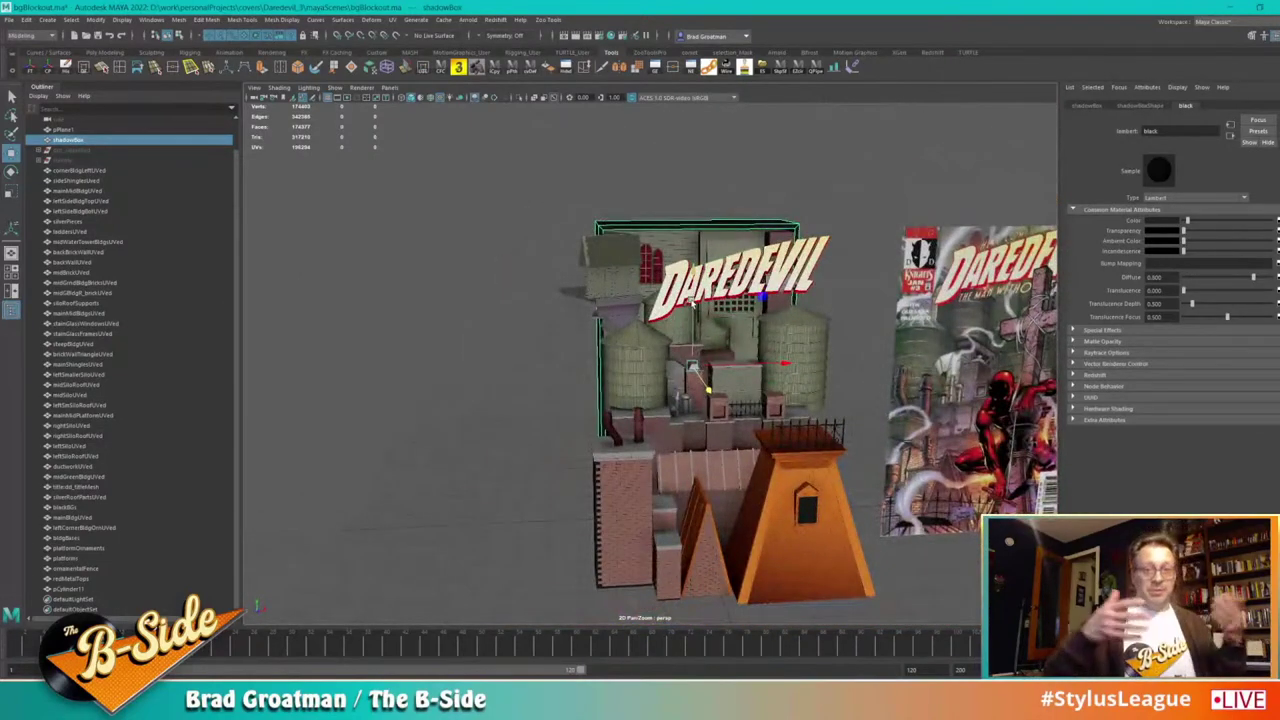
{"action": "left_click", "coordinate": [405, 285]}
{"action": "left_click_drag", "start_coordinate": [435, 302], "coordinate": [657, 385], "text": "alt"}
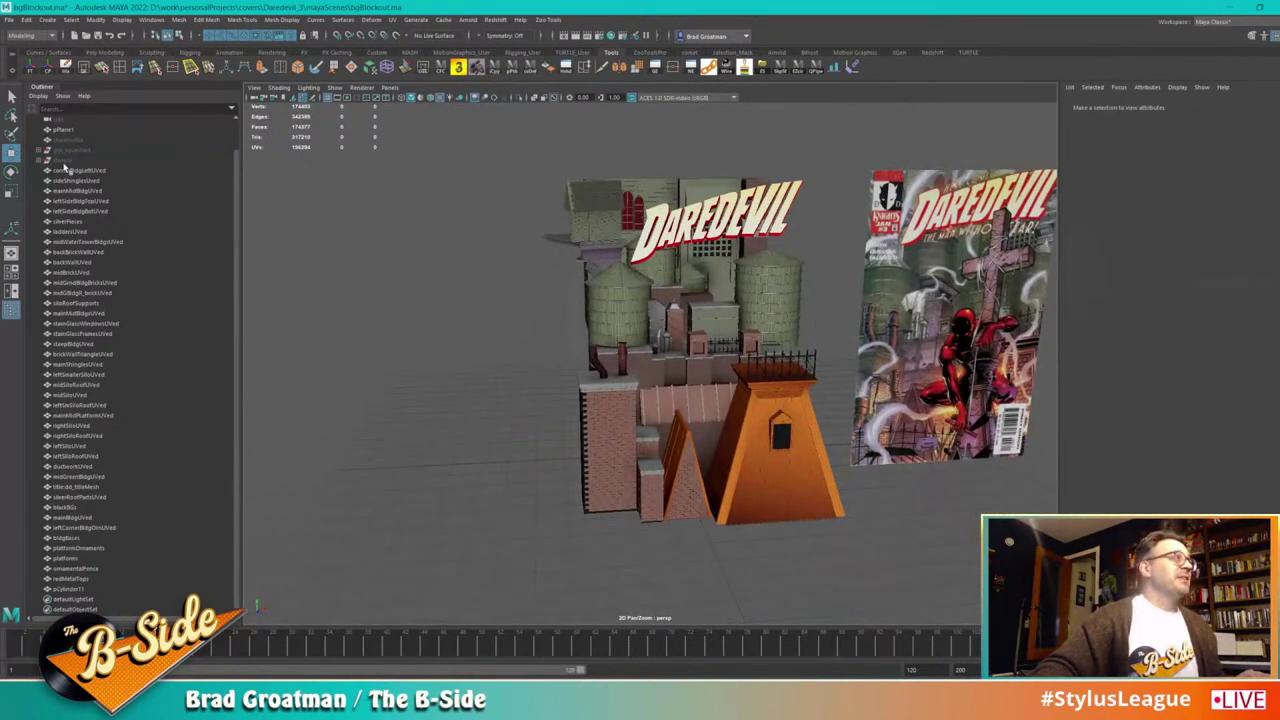
Step: Move the reference cover plane pPlane1 sideways so it stands directly behind the chimney pipes on the front brick building
{"action": "left_click", "coordinate": [90, 130]}
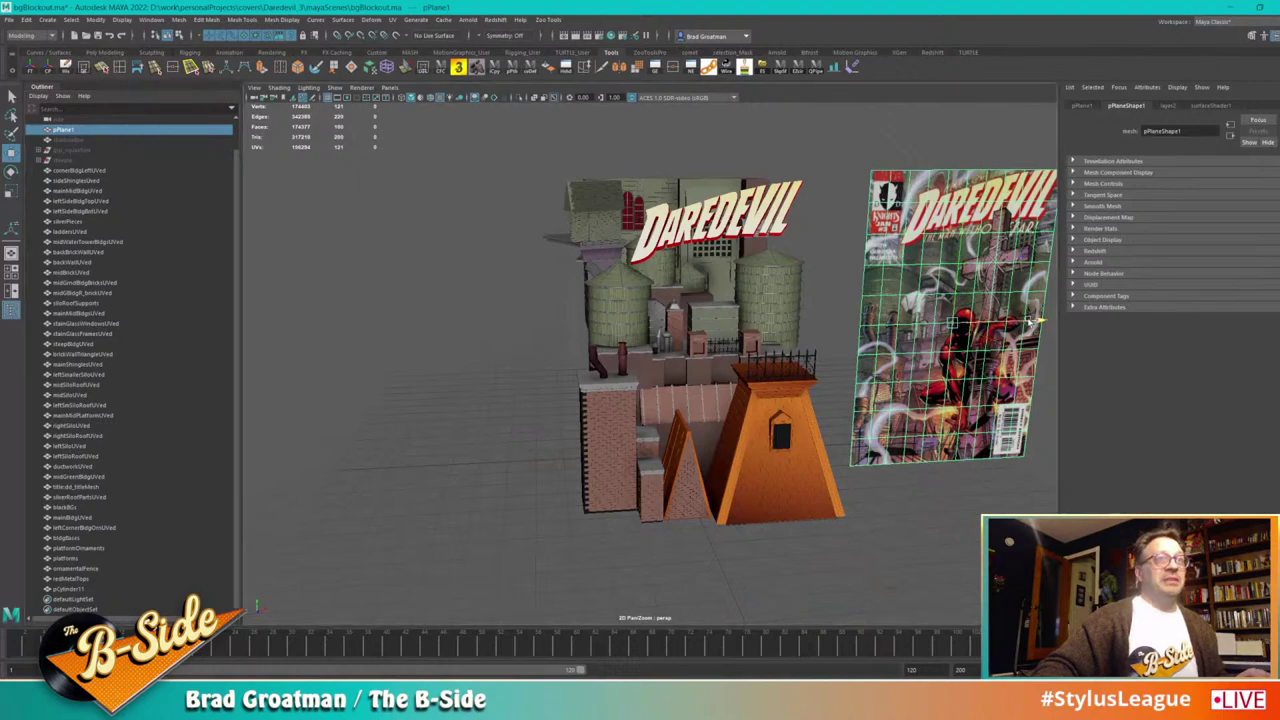
{"action": "left_click_drag", "start_coordinate": [1007, 306], "coordinate": [735, 330]}
{"action": "right_click_drag", "start_coordinate": [400, 350], "coordinate": [477, 368], "text": "alt"}
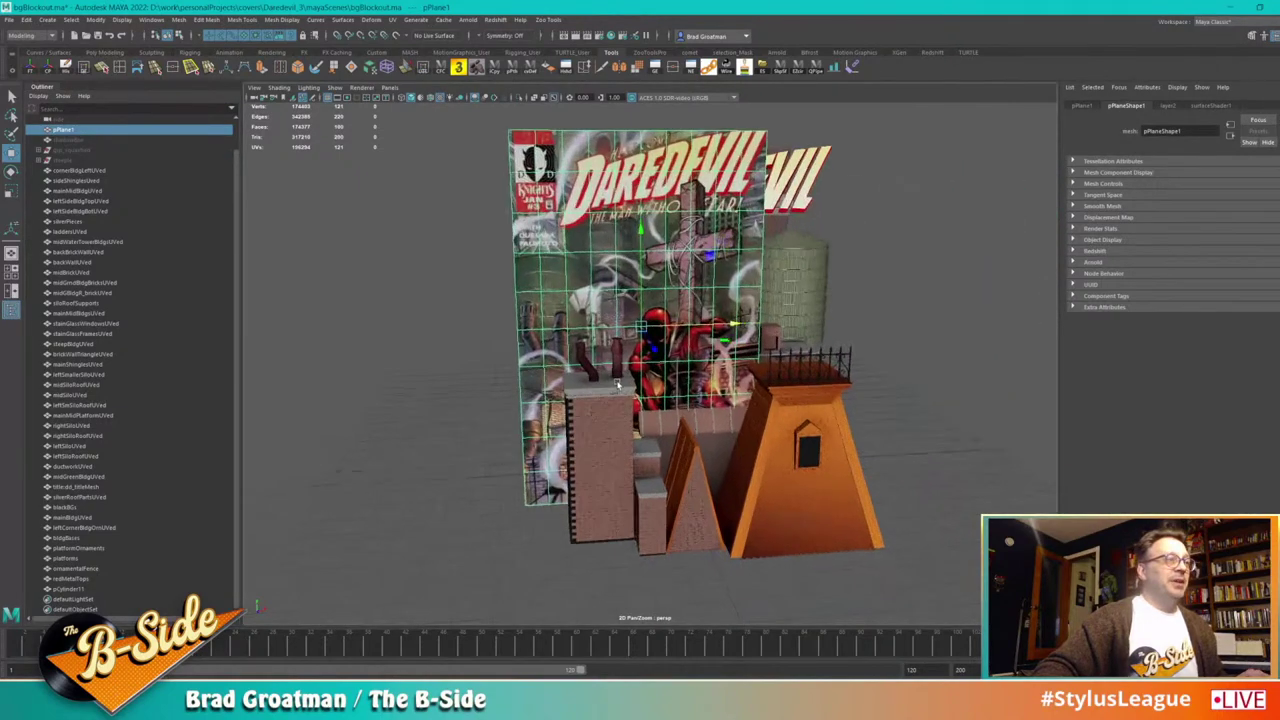
{"action": "middle_click_drag", "start_coordinate": [477, 368], "coordinate": [550, 428], "text": "alt"}
{"action": "right_click_drag", "start_coordinate": [320, 370], "coordinate": [427, 400], "text": "alt"}
{"action": "middle_click_drag", "start_coordinate": [427, 400], "coordinate": [427, 323], "text": "alt"}
{"action": "right_click_drag", "start_coordinate": [426, 322], "coordinate": [659, 413], "text": "alt"}
Step: Compare the bent chimney pipe with the reference cover and insert two edge loops around its slanted middle section
{"action": "left_click", "coordinate": [659, 413]}
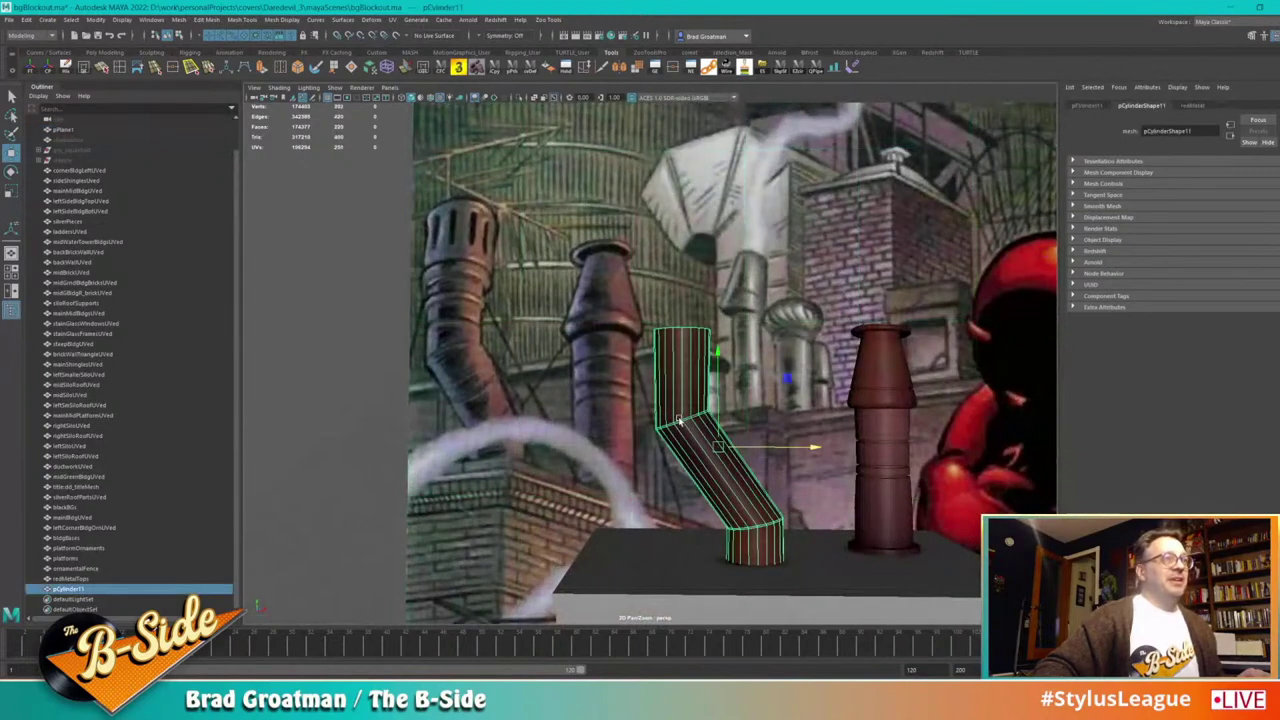
{"action": "left_click_drag", "start_coordinate": [659, 413], "coordinate": [605, 440], "text": "alt"}
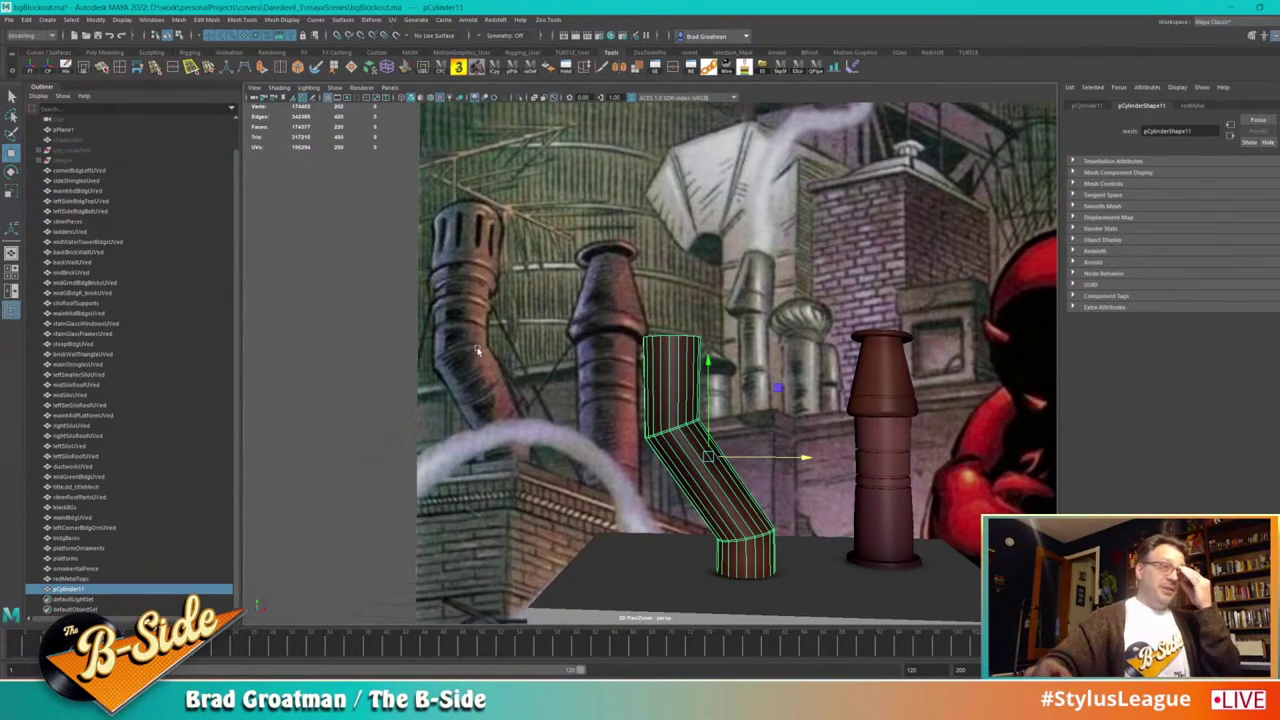
{"action": "mouse_move", "coordinate": [668, 383]}
{"action": "left_mouse_down", "text": "alt"}
{"action": "mouse_move", "coordinate": [689, 363]}
{"action": "mouse_move", "coordinate": [678, 398]}
{"action": "left_mouse_up", "text": "alt"}
{"action": "middle_click_drag", "start_coordinate": [678, 398], "coordinate": [666, 343], "text": "alt"}
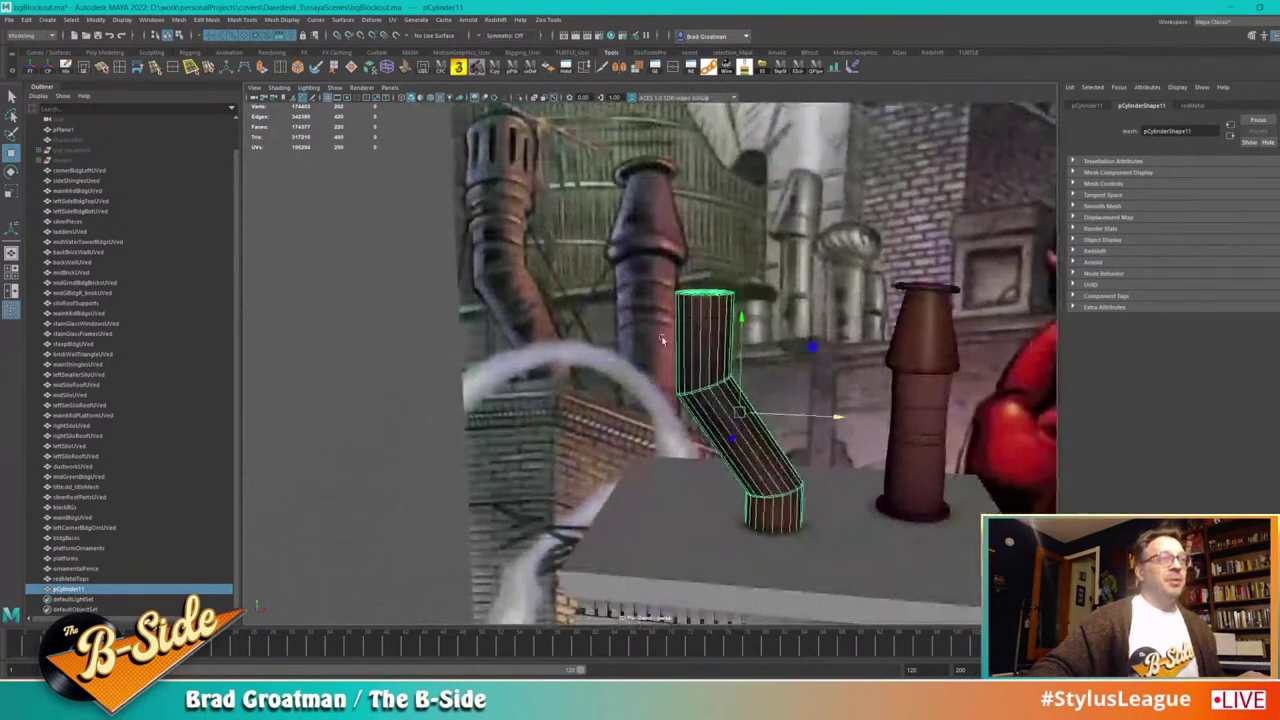
{"action": "right_click_drag", "start_coordinate": [666, 343], "coordinate": [717, 438], "text": "alt"}
{"action": "middle_click_drag", "start_coordinate": [717, 438], "coordinate": [761, 449], "text": "alt"}
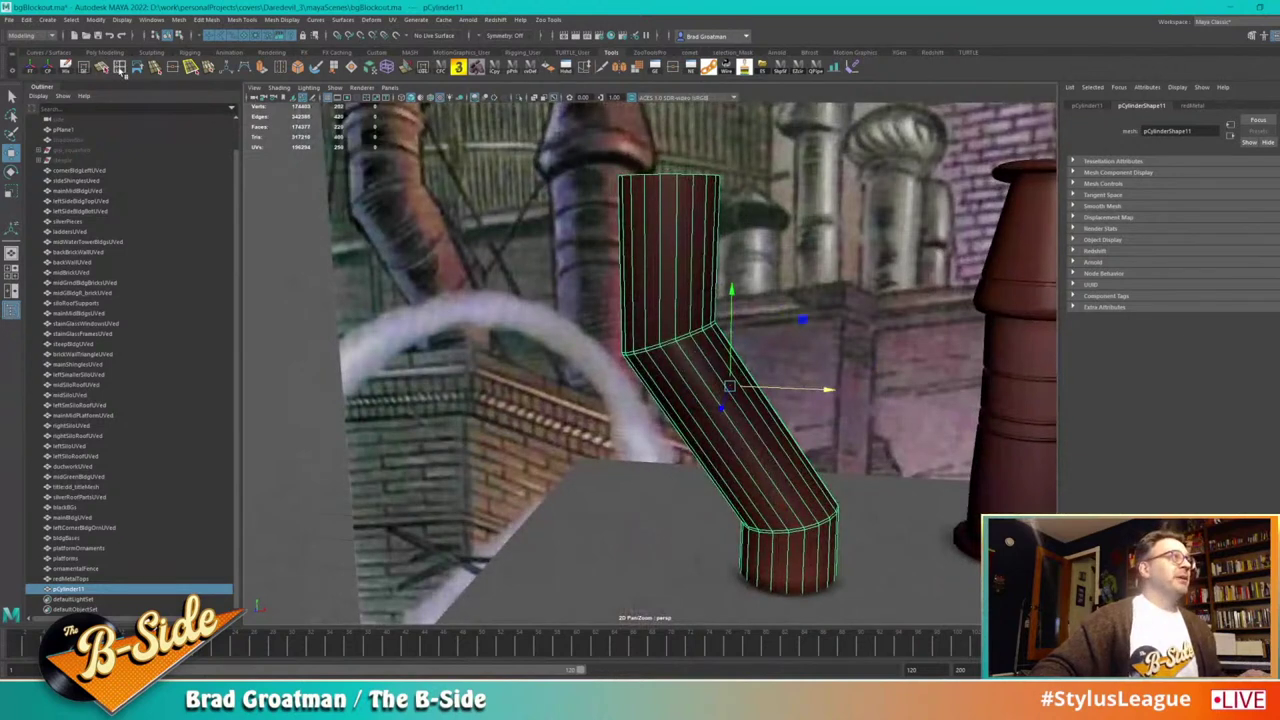
{"action": "left_click", "coordinate": [121, 68]}
{"action": "left_click_drag", "start_coordinate": [721, 407], "coordinate": [763, 475]}
{"action": "left_click_drag", "start_coordinate": [865, 477], "coordinate": [893, 437], "text": "alt"}
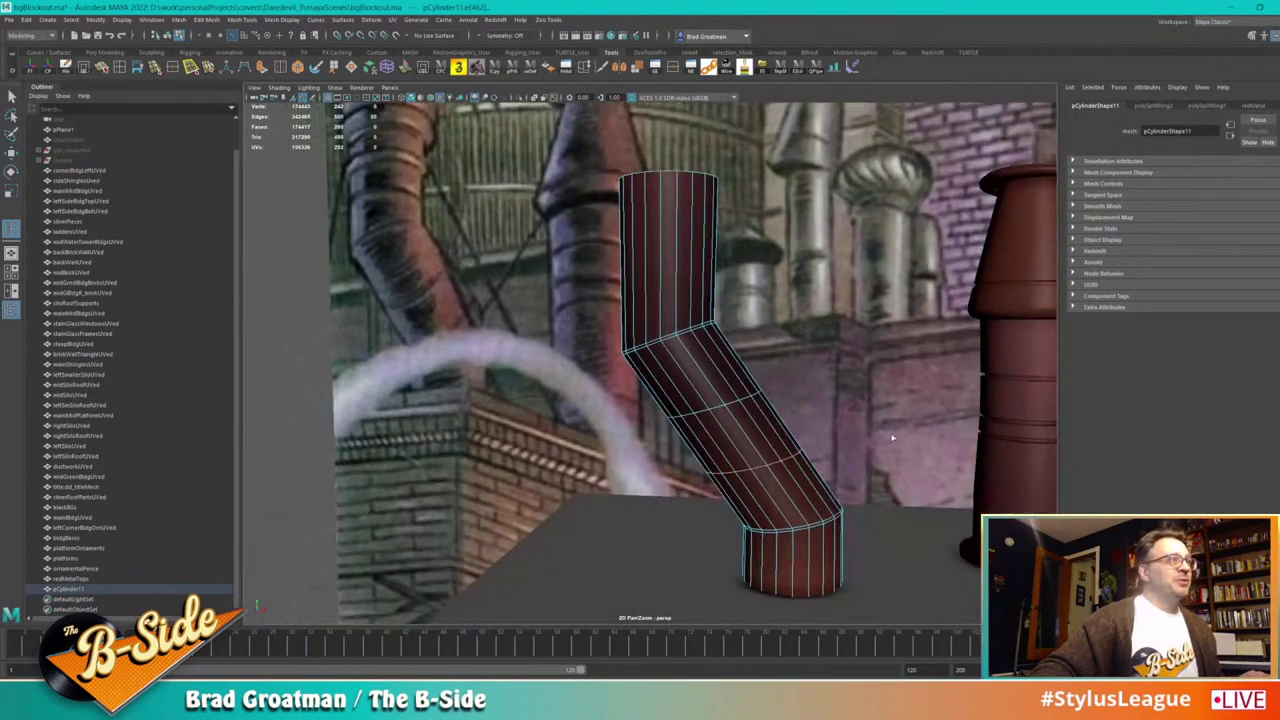
Step: Add offset edge loops on both sides of the two edge loops around the bent pipe's slanted middle section
{"action": "middle_click_drag", "start_coordinate": [893, 437], "coordinate": [886, 406], "text": "alt"}
{"action": "right_click_drag", "start_coordinate": [886, 406], "coordinate": [848, 423], "text": "alt"}
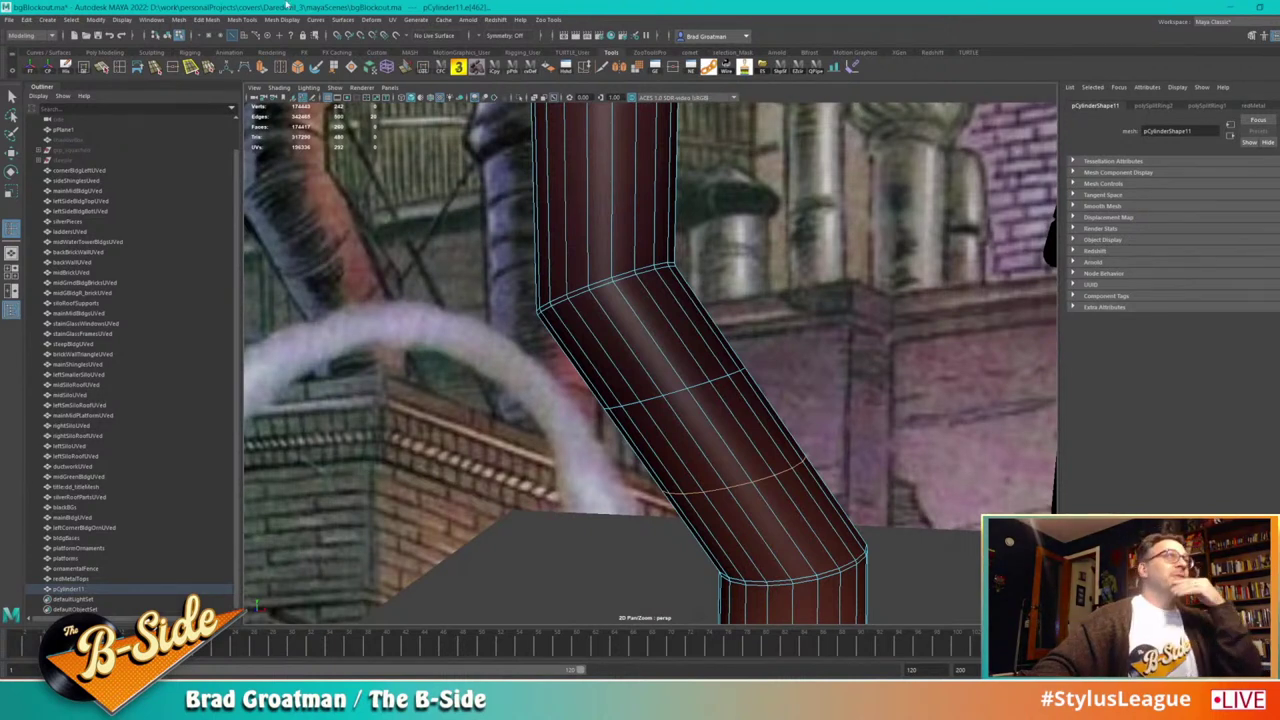
{"action": "left_click", "coordinate": [282, 72]}
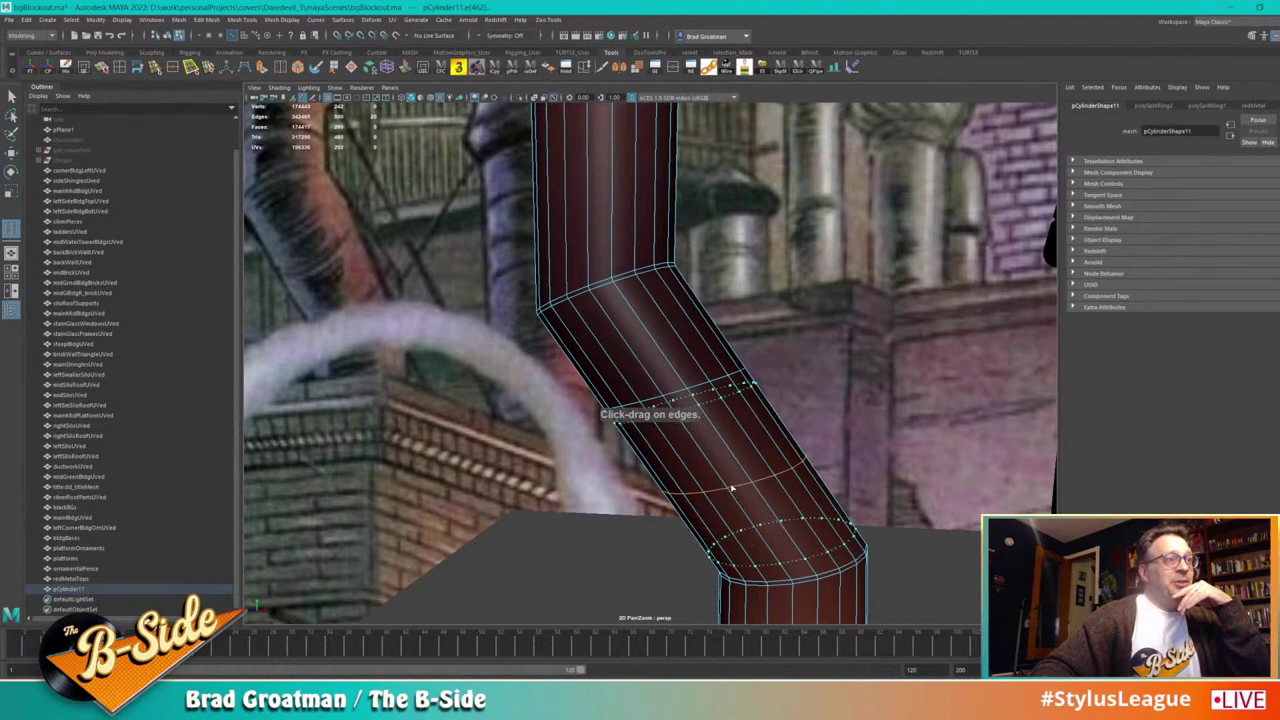
{"action": "left_click_drag", "start_coordinate": [740, 488], "coordinate": [756, 489]}
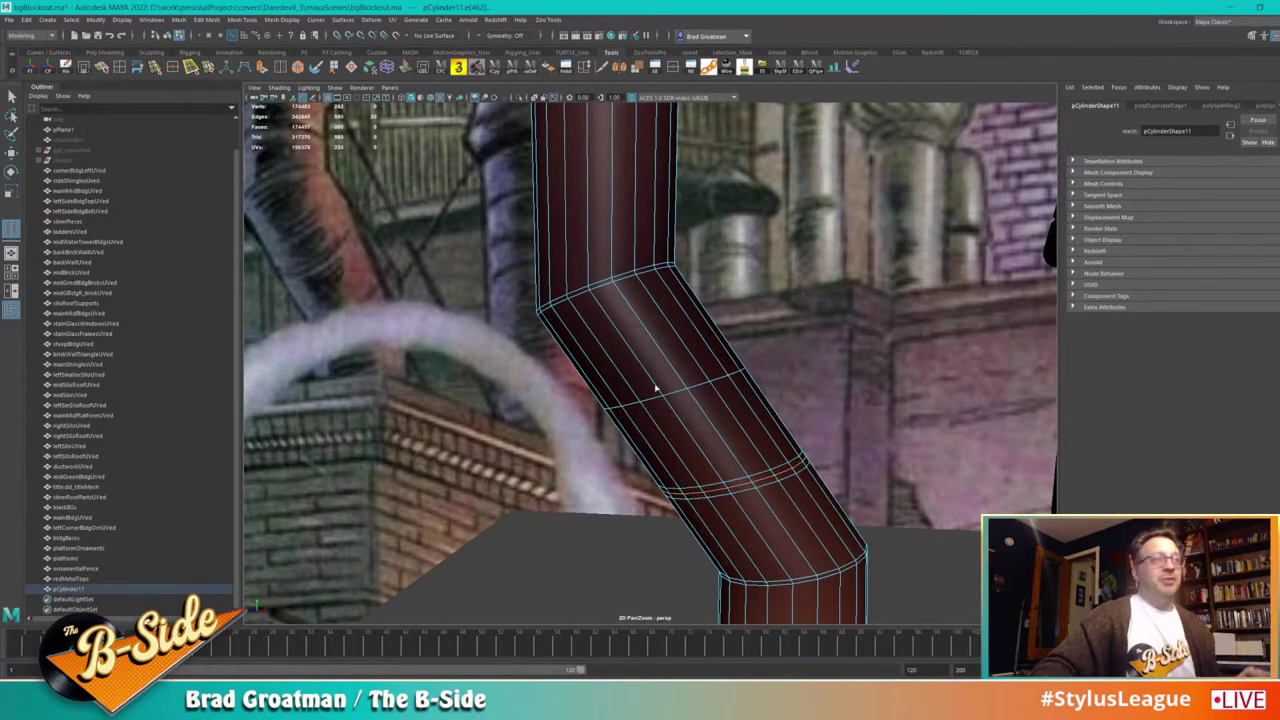
{"action": "left_click_drag", "start_coordinate": [680, 396], "coordinate": [686, 398]}
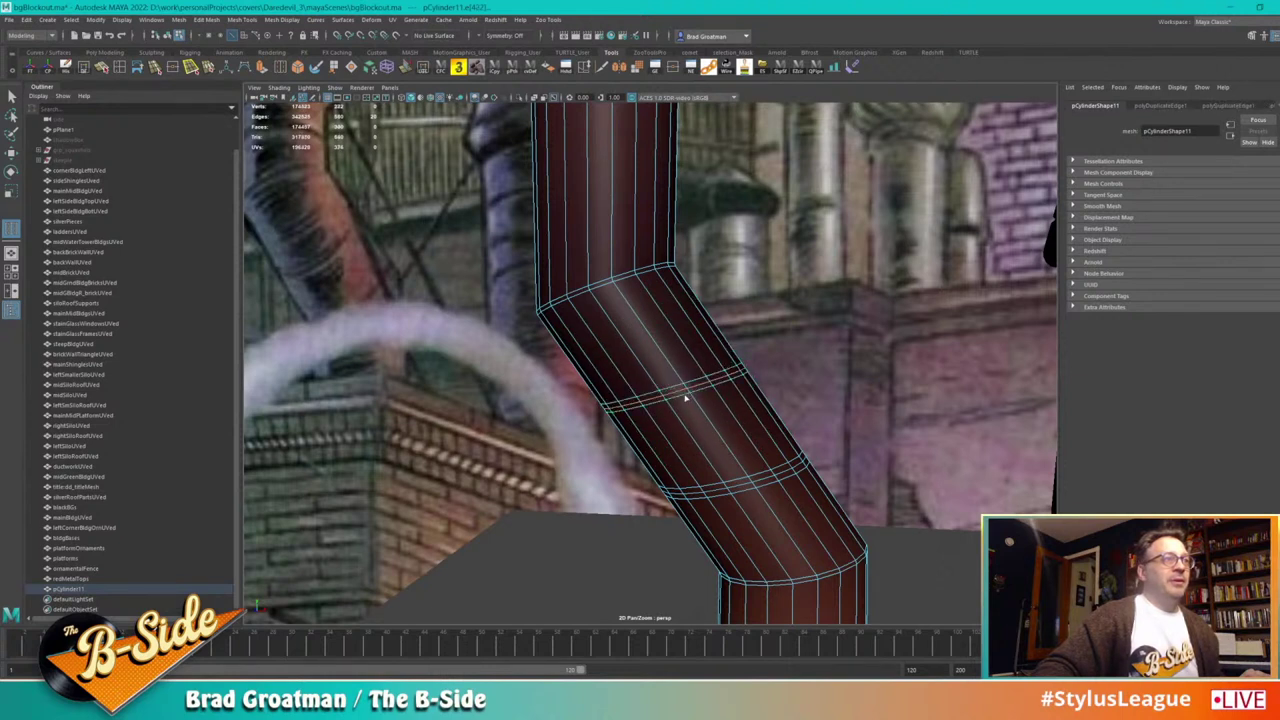
Step: Scale each centre edge loop on the slanted section slightly outward to form two raised rings around the pipe
{"action": "key", "text": "w"}
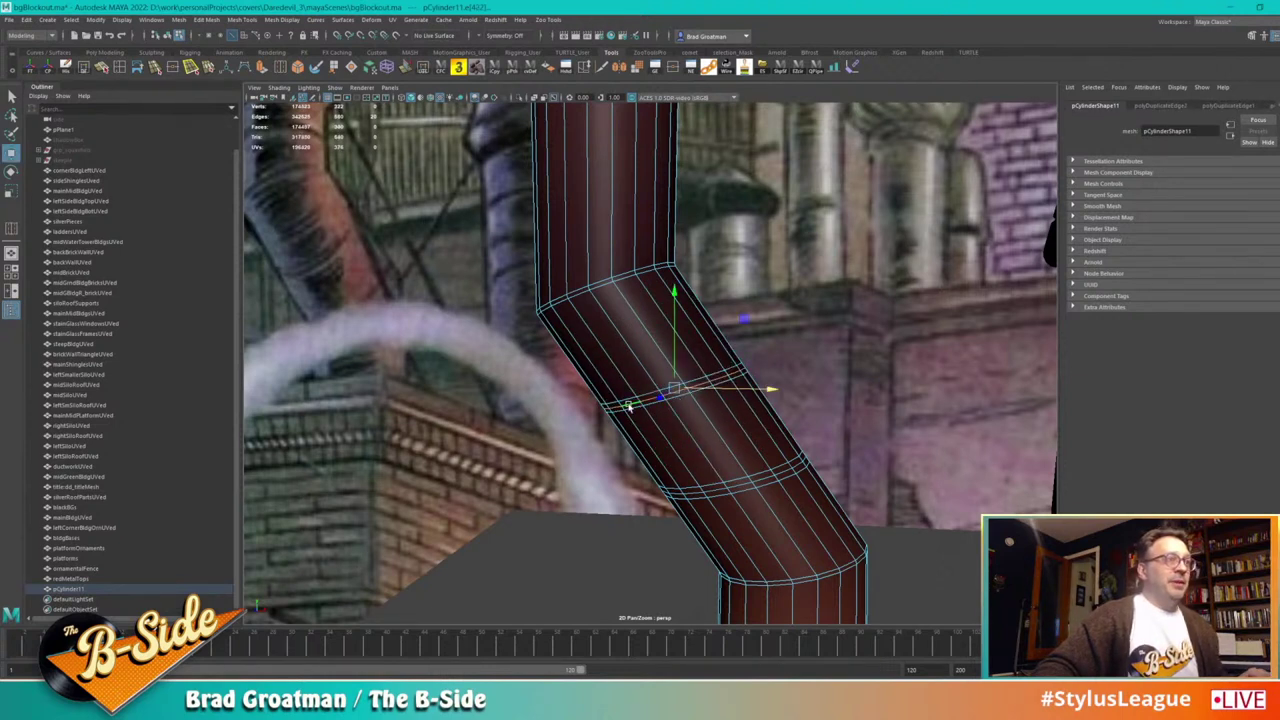
{"action": "key", "text": "r"}
{"action": "middle_click_drag", "start_coordinate": [620, 466], "coordinate": [638, 471]}
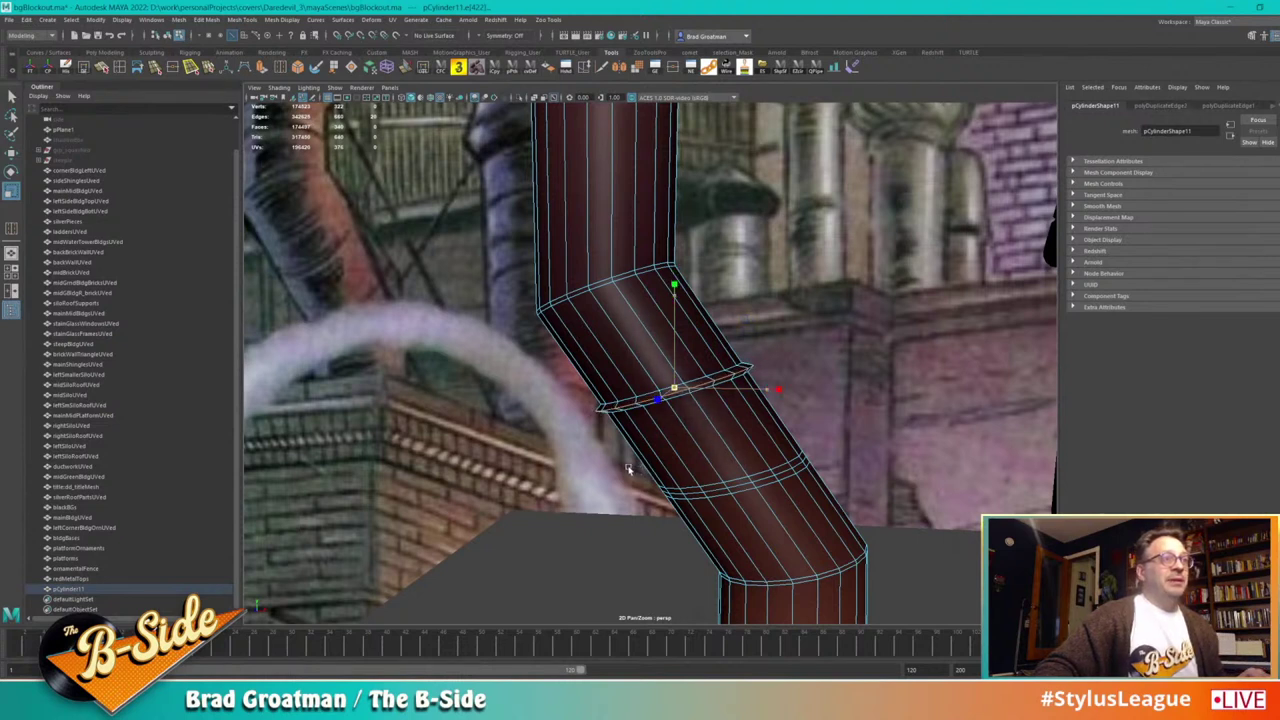
{"action": "middle_click_drag", "start_coordinate": [625, 466], "coordinate": [626, 465]}
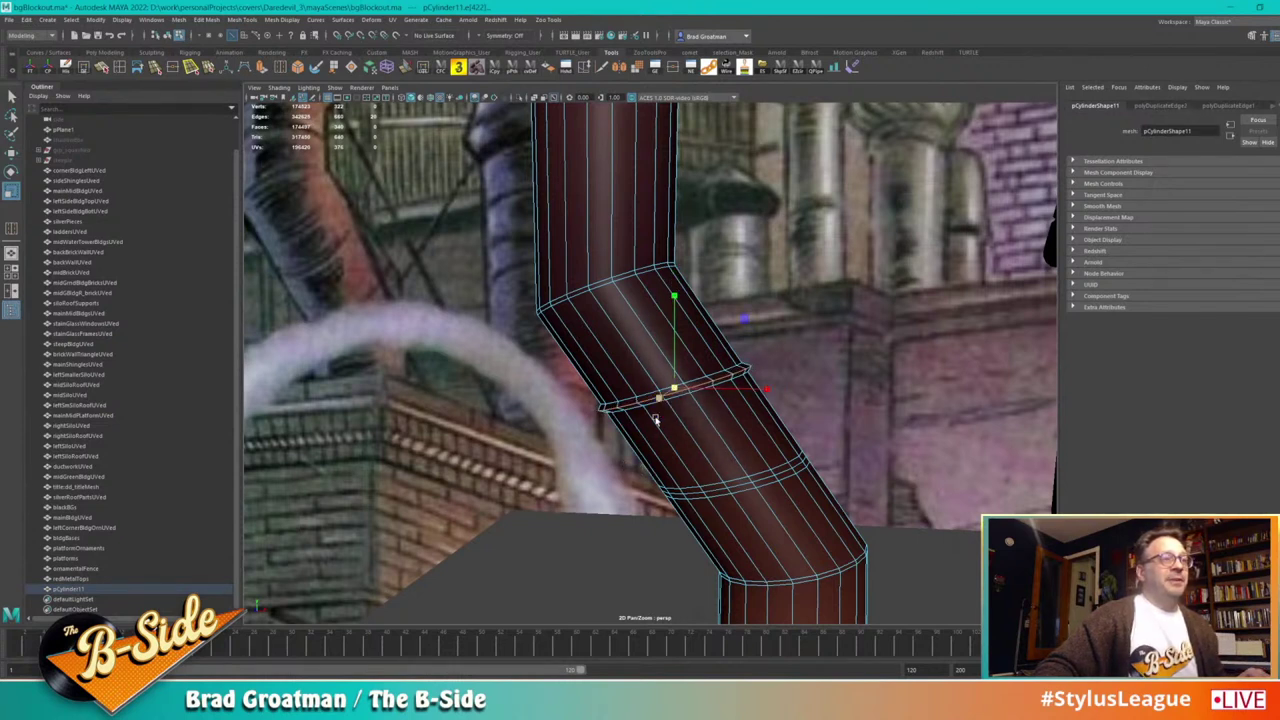
{"action": "left_click", "coordinate": [738, 486]}
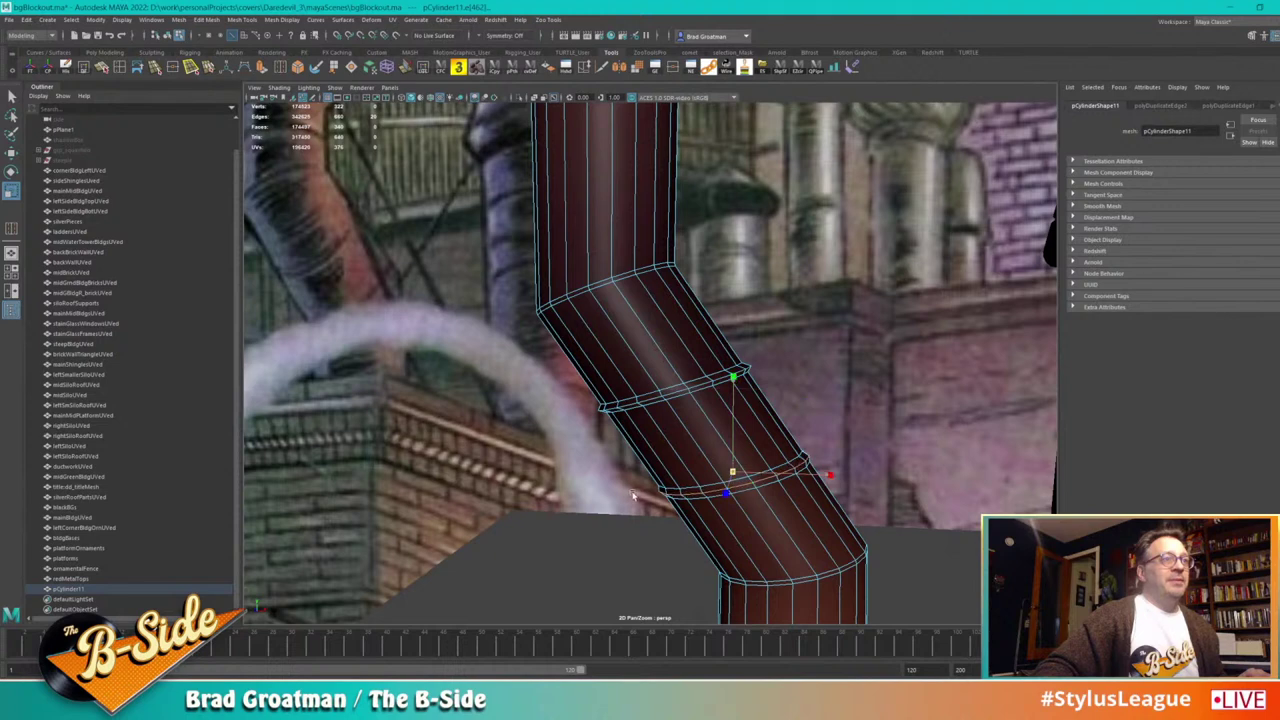
{"action": "middle_click_drag", "start_coordinate": [638, 501], "coordinate": [637, 499]}
Step: Bevel the outer edge loops of both raised rings with a fraction of 0.4
{"action": "middle_click_drag", "start_coordinate": [620, 449], "coordinate": [597, 488], "text": "alt"}
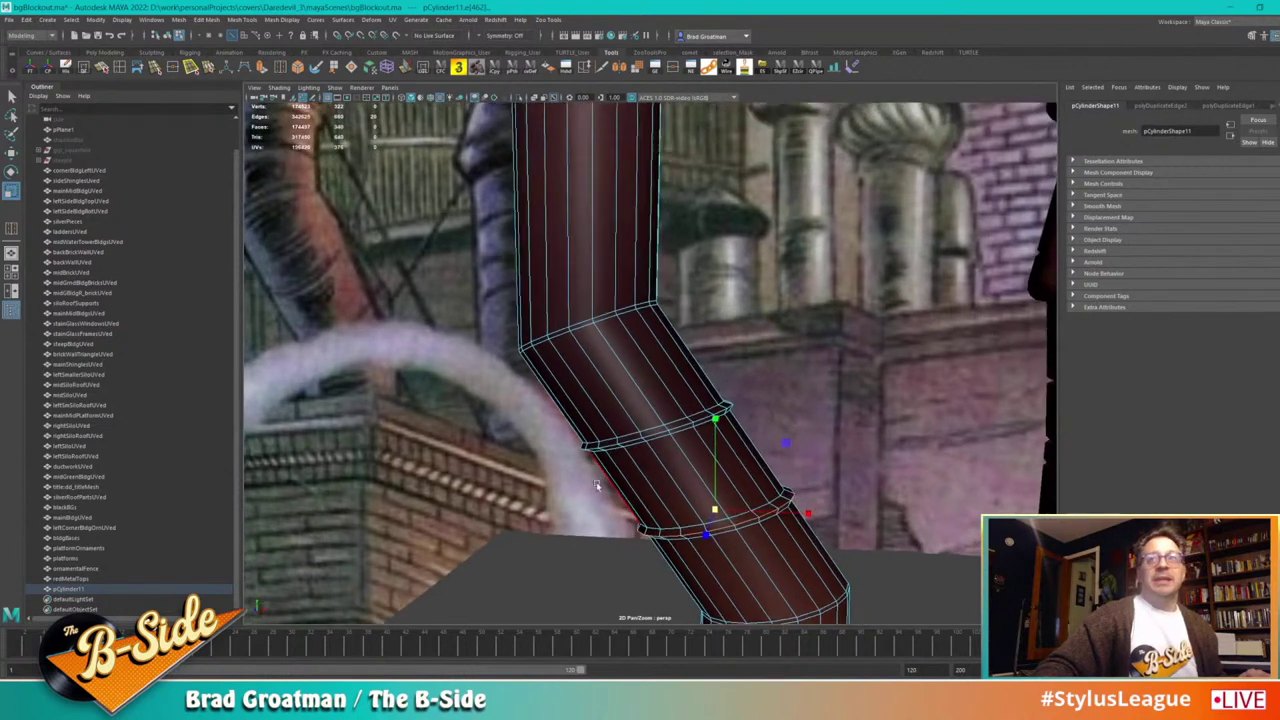
{"action": "right_click_drag", "start_coordinate": [597, 488], "coordinate": [620, 486], "text": "alt"}
{"action": "middle_click_drag", "start_coordinate": [600, 448], "coordinate": [601, 457], "text": "alt"}
{"action": "scroll", "coordinate": [628, 472], "scroll_direction": "up", "scroll_amount": 2}
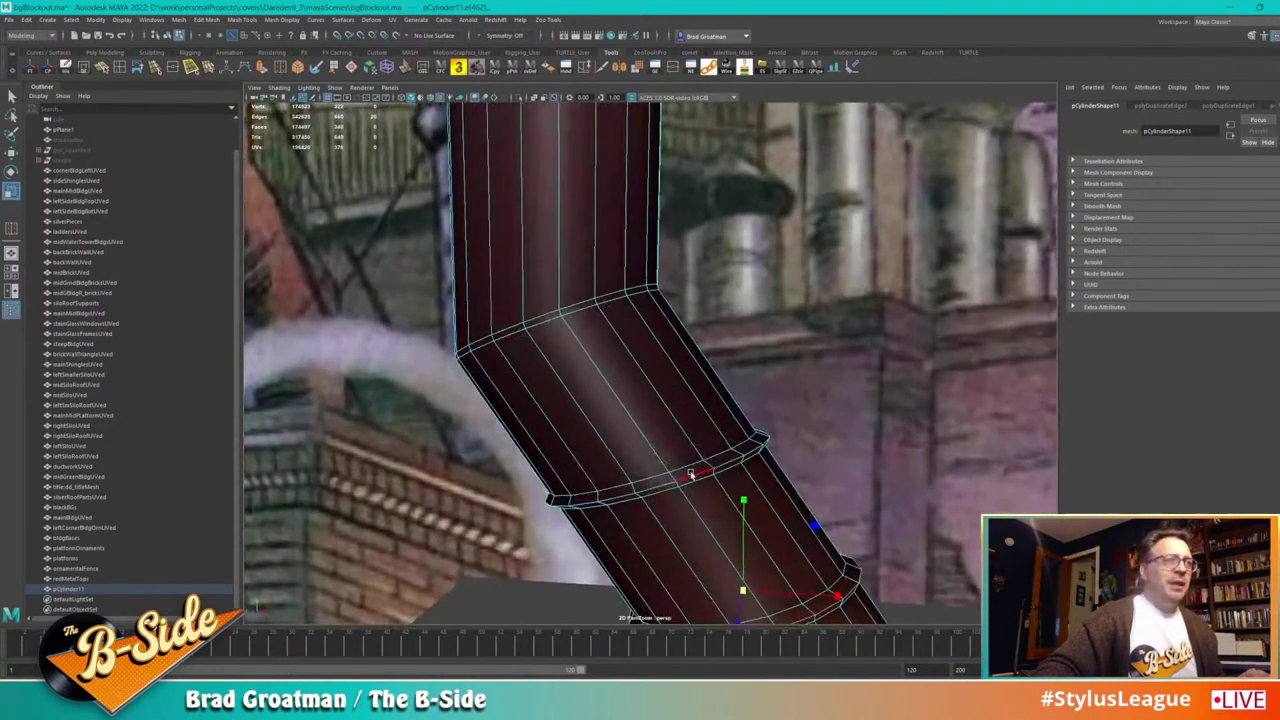
{"action": "double_click", "coordinate": [690, 474]}
{"action": "middle_click_drag", "start_coordinate": [714, 506], "coordinate": [716, 452], "text": "alt"}
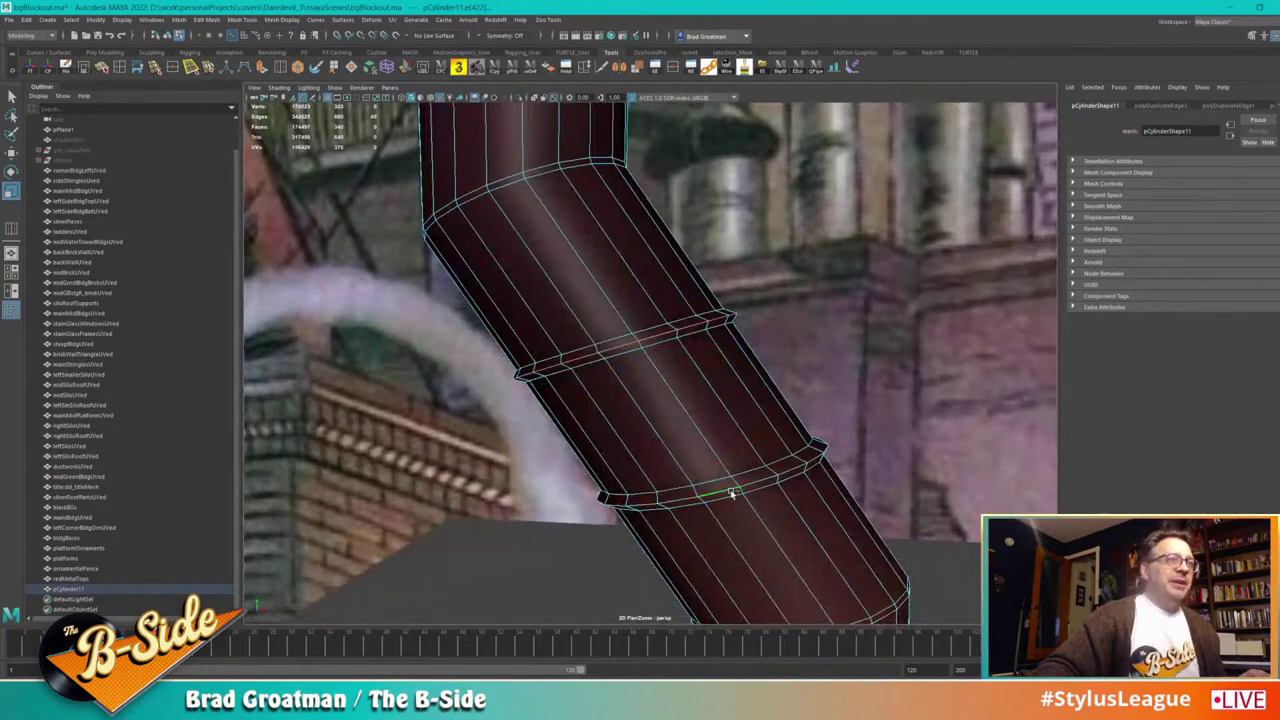
{"action": "right_click_drag", "start_coordinate": [643, 398], "coordinate": [726, 385], "text": "shift"}
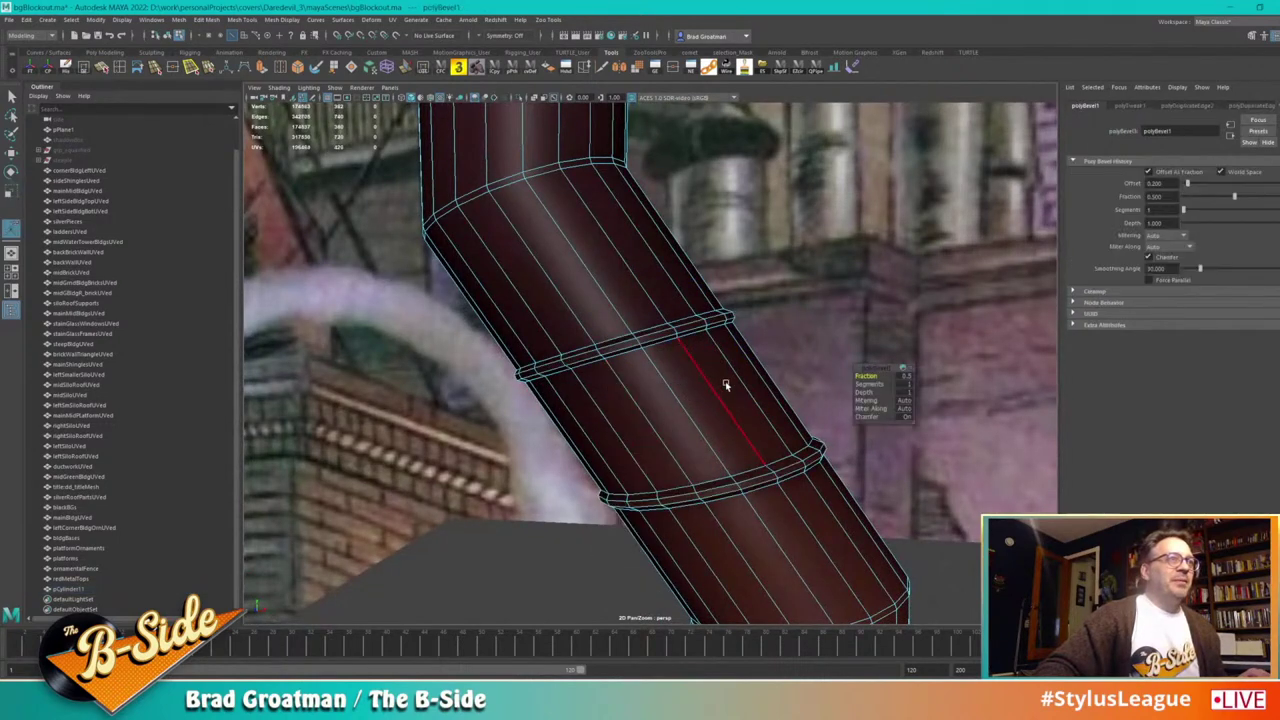
{"action": "left_click_drag", "start_coordinate": [864, 376], "coordinate": [861, 376]}
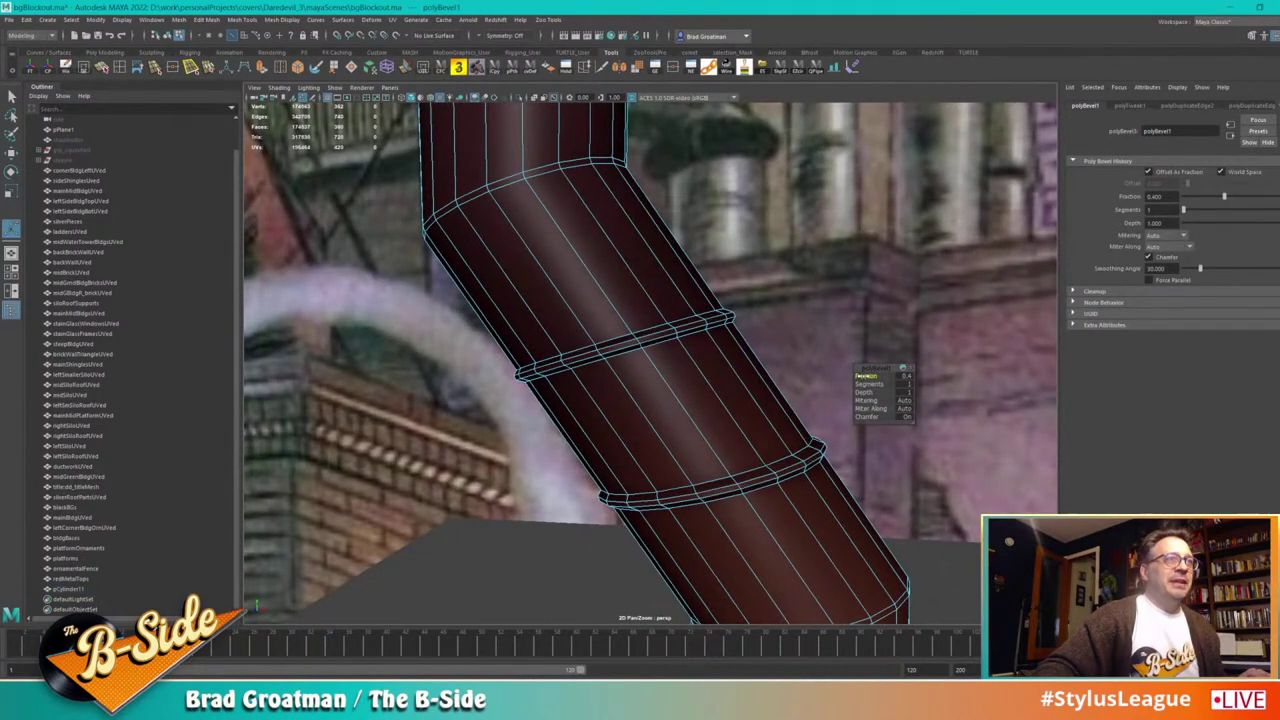
Step: Try to insert an edge loop around the pipe's upper vertical section
{"action": "right_click_drag", "start_coordinate": [712, 378], "coordinate": [542, 296], "text": "alt"}
{"action": "middle_click_drag", "start_coordinate": [542, 296], "coordinate": [567, 377], "text": "alt"}
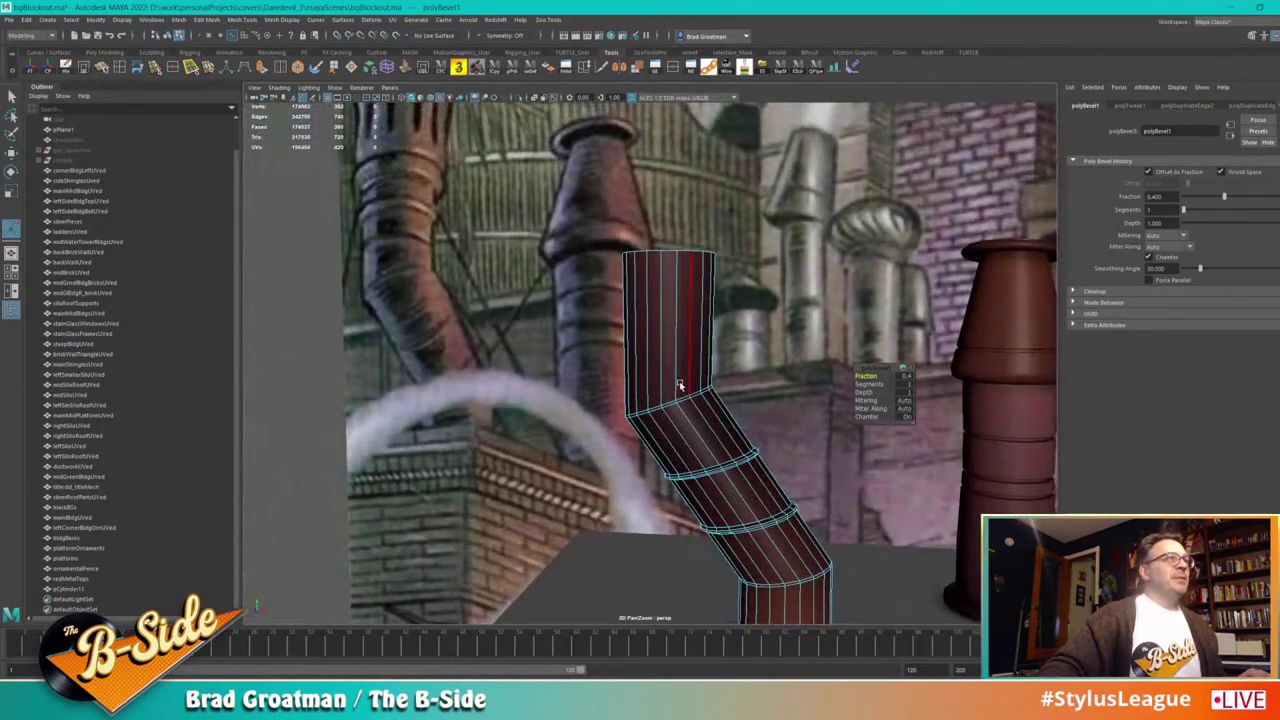
{"action": "mouse_move", "coordinate": [674, 396]}
{"action": "middle_mouse_down", "text": "alt"}
{"action": "mouse_move", "coordinate": [673, 382]}
{"action": "mouse_move", "coordinate": [680, 398]}
{"action": "middle_mouse_up", "text": "alt"}
{"action": "right_click_drag", "start_coordinate": [680, 397], "coordinate": [682, 375], "text": "alt"}
{"action": "middle_click_drag", "start_coordinate": [672, 368], "coordinate": [672, 378], "text": "alt"}
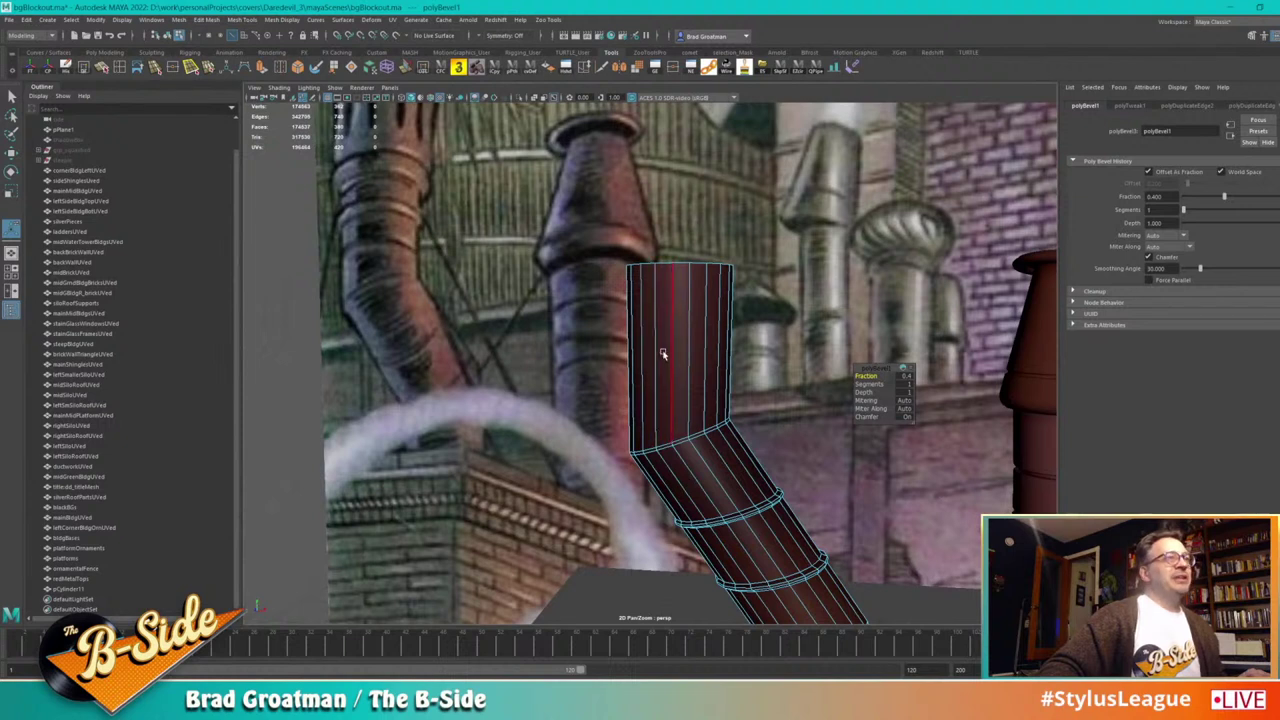
{"action": "right_click_drag", "start_coordinate": [665, 355], "coordinate": [697, 350]}
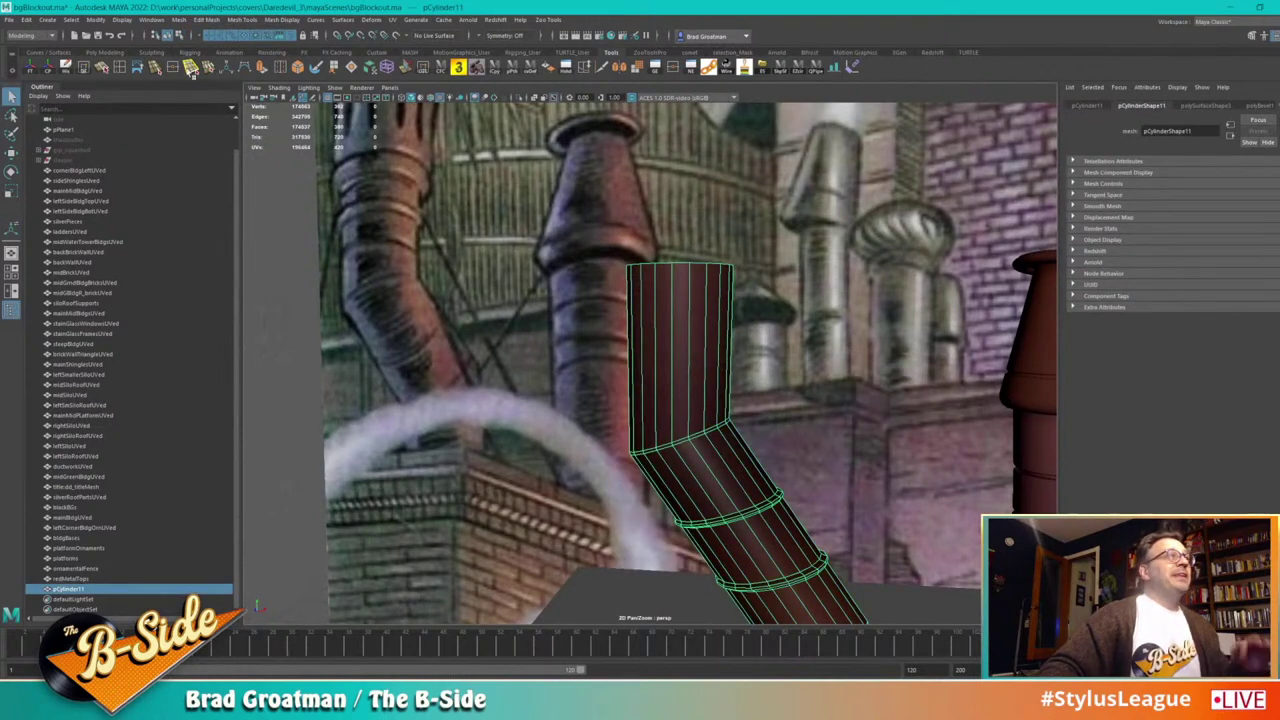
{"action": "left_click", "coordinate": [119, 67]}
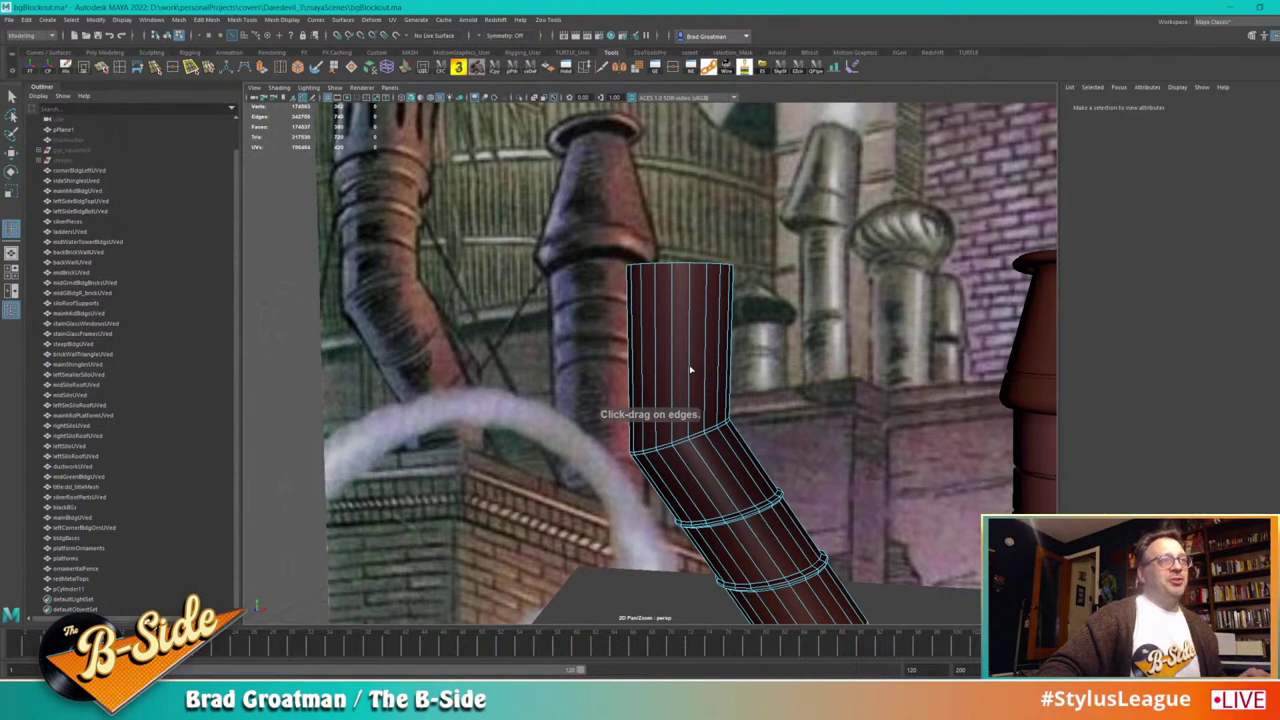
{"action": "left_click", "coordinate": [722, 348]}
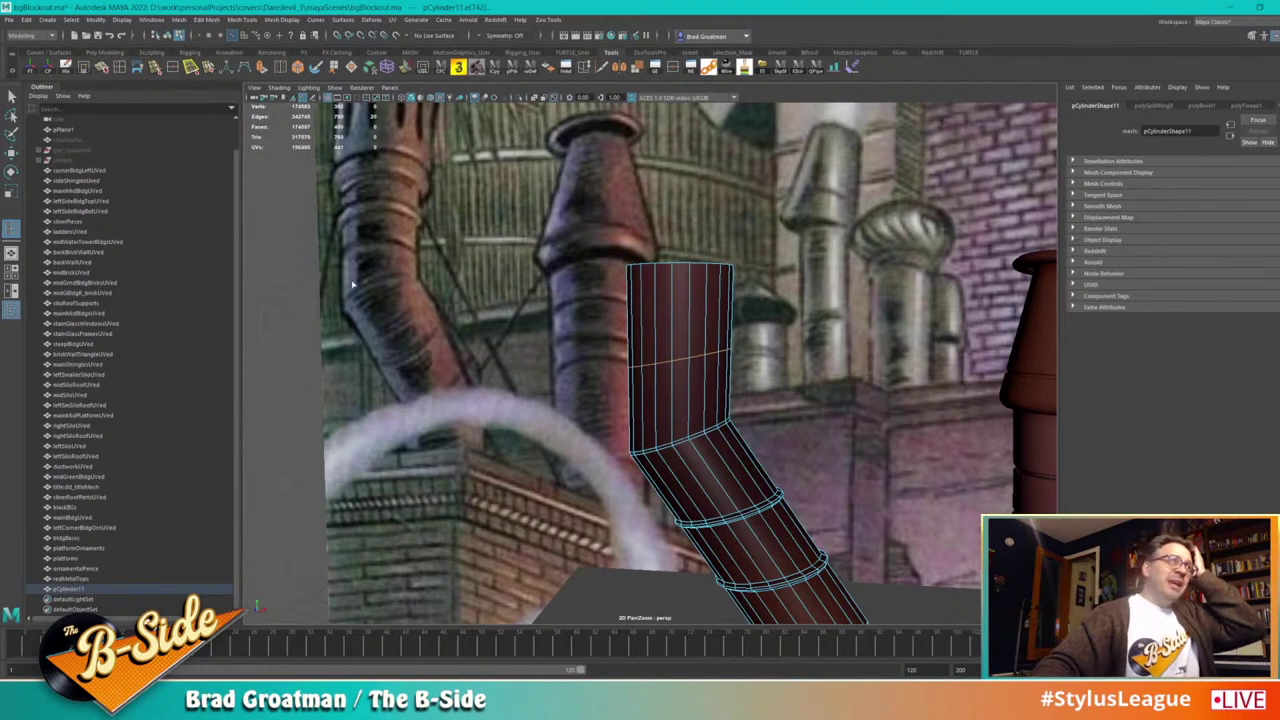
{"action": "key", "text": "ctrl+z"}
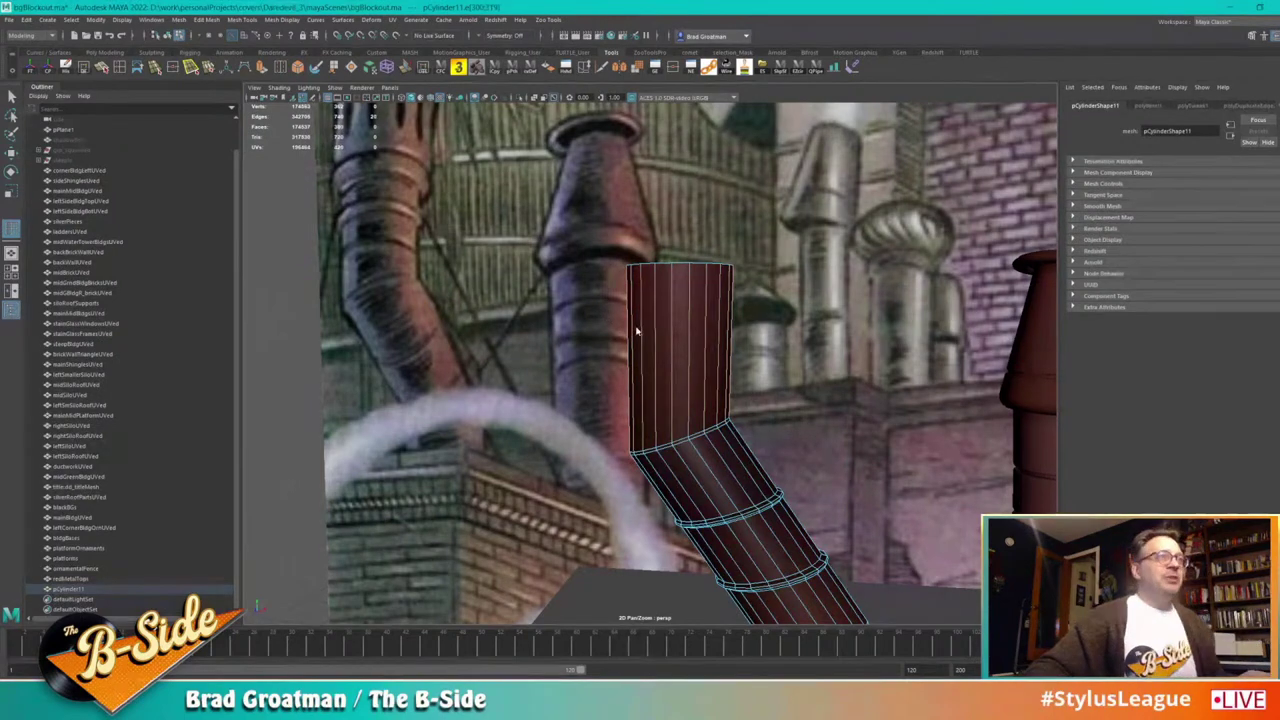
Step: In the front view, cut a straight horizontal edge loop through the middle of the pipe's upper section, then return to the perspective view
{"action": "right_click_drag", "start_coordinate": [636, 331], "coordinate": [680, 308]}
{"action": "key", "text": "q"}
{"action": "right_click", "coordinate": [689, 312]}
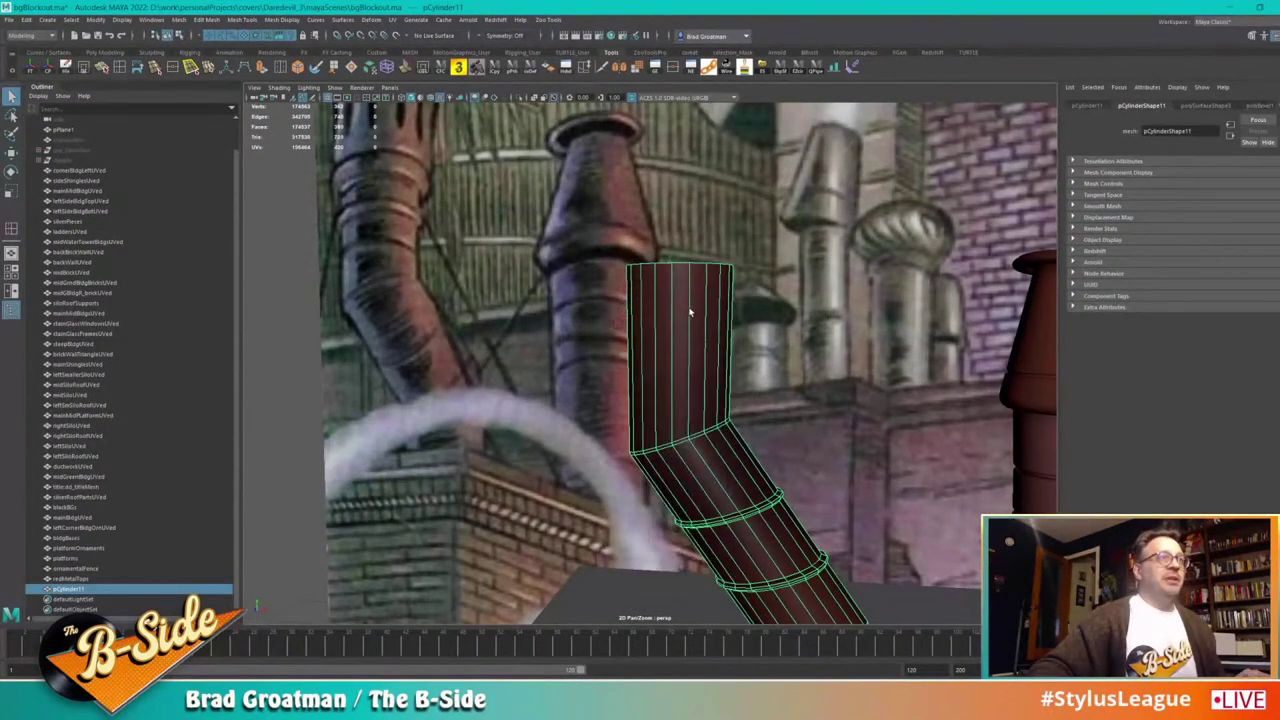
{"action": "key", "text": "space"}
{"action": "left_click_drag", "start_coordinate": [689, 312], "coordinate": [692, 405]}
{"action": "key", "text": "ctrl+1"}
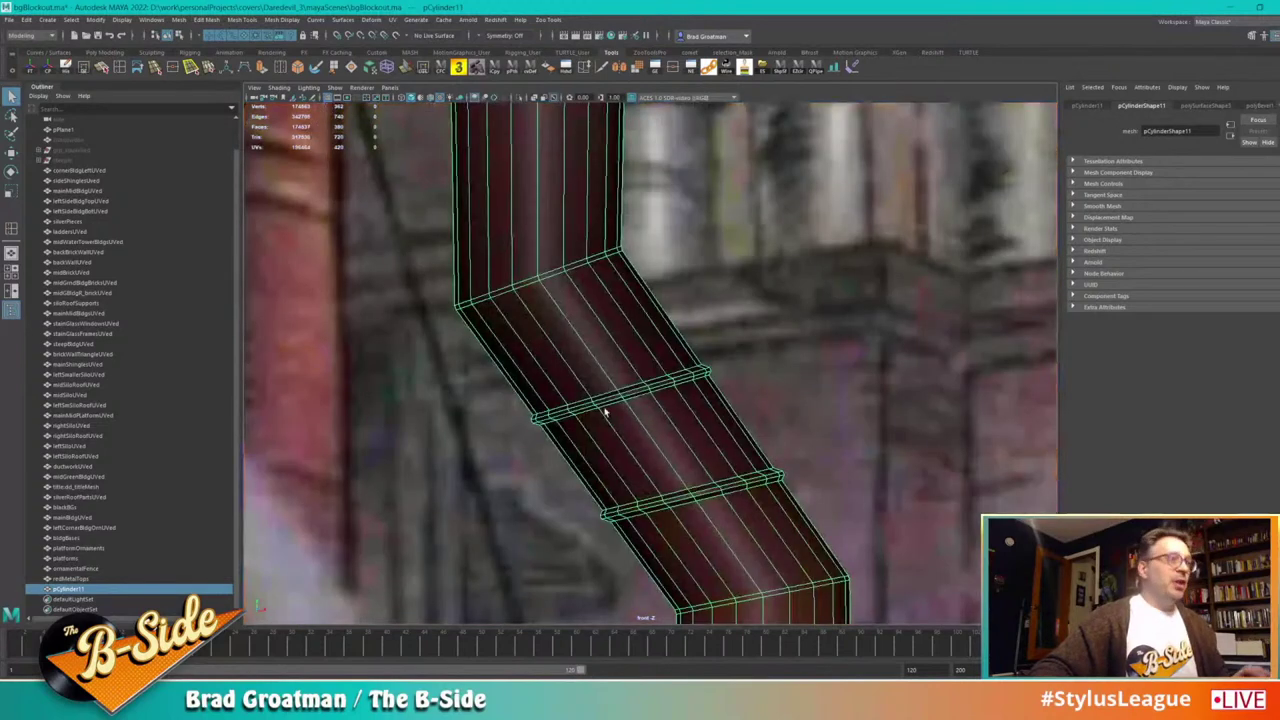
{"action": "middle_click_drag", "start_coordinate": [630, 404], "coordinate": [722, 580], "text": "alt"}
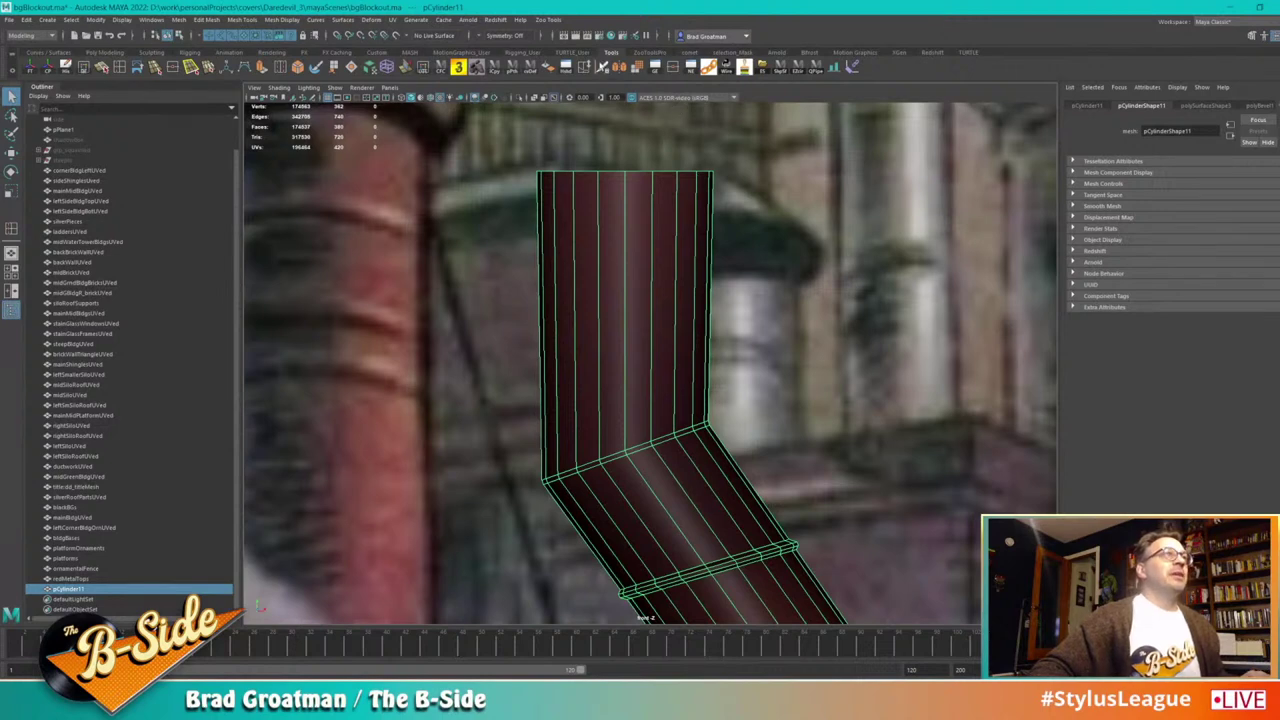
{"action": "key", "text": "ctrl+shift+x"}
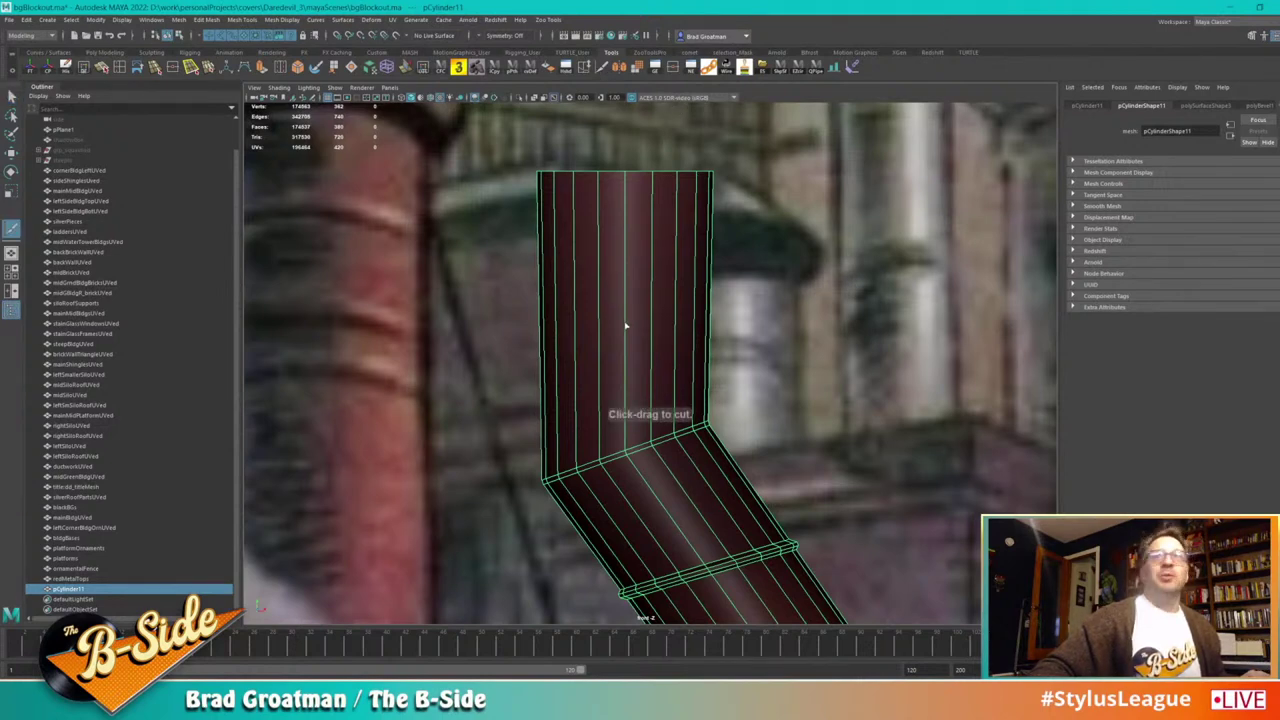
{"action": "left_click_drag", "start_coordinate": [625, 323], "coordinate": [780, 323], "text": "shift"}
{"action": "right_click_drag", "start_coordinate": [800, 350], "coordinate": [735, 393], "text": "alt"}
{"action": "scroll", "coordinate": [733, 393], "scroll_direction": "up", "scroll_amount": 3}
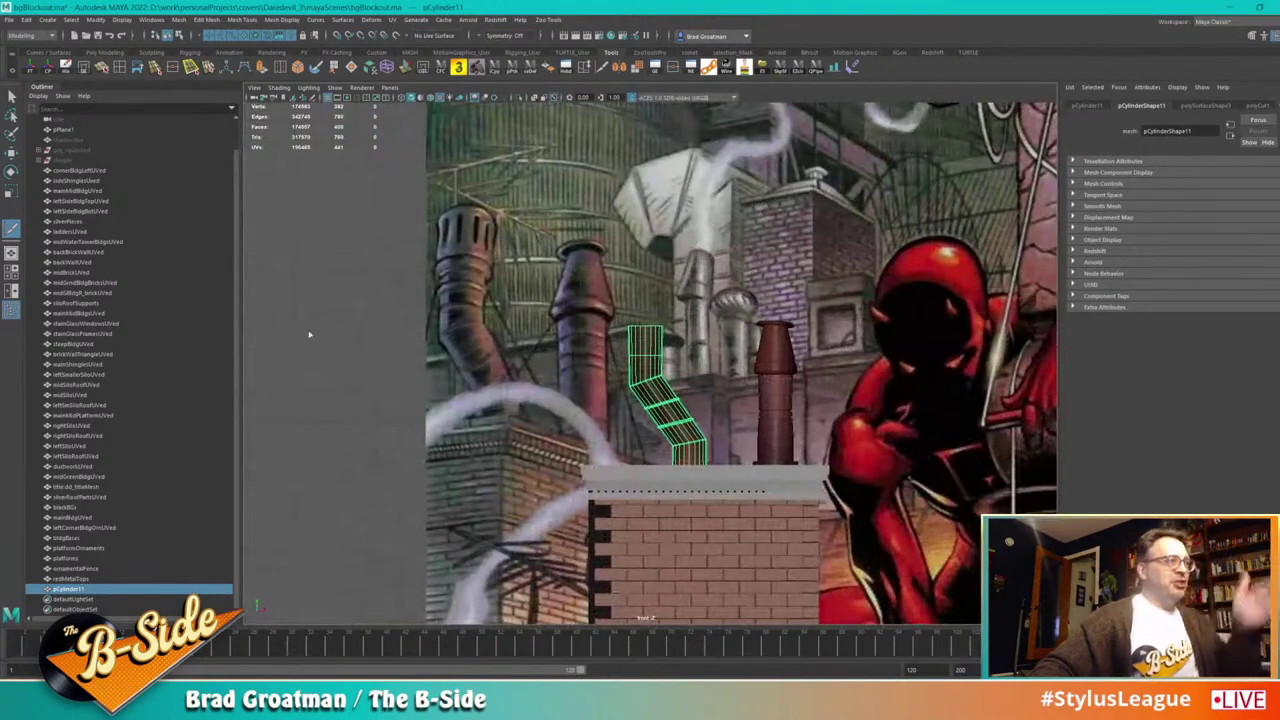
{"action": "left_click", "coordinate": [15, 255]}
{"action": "key", "text": "q"}
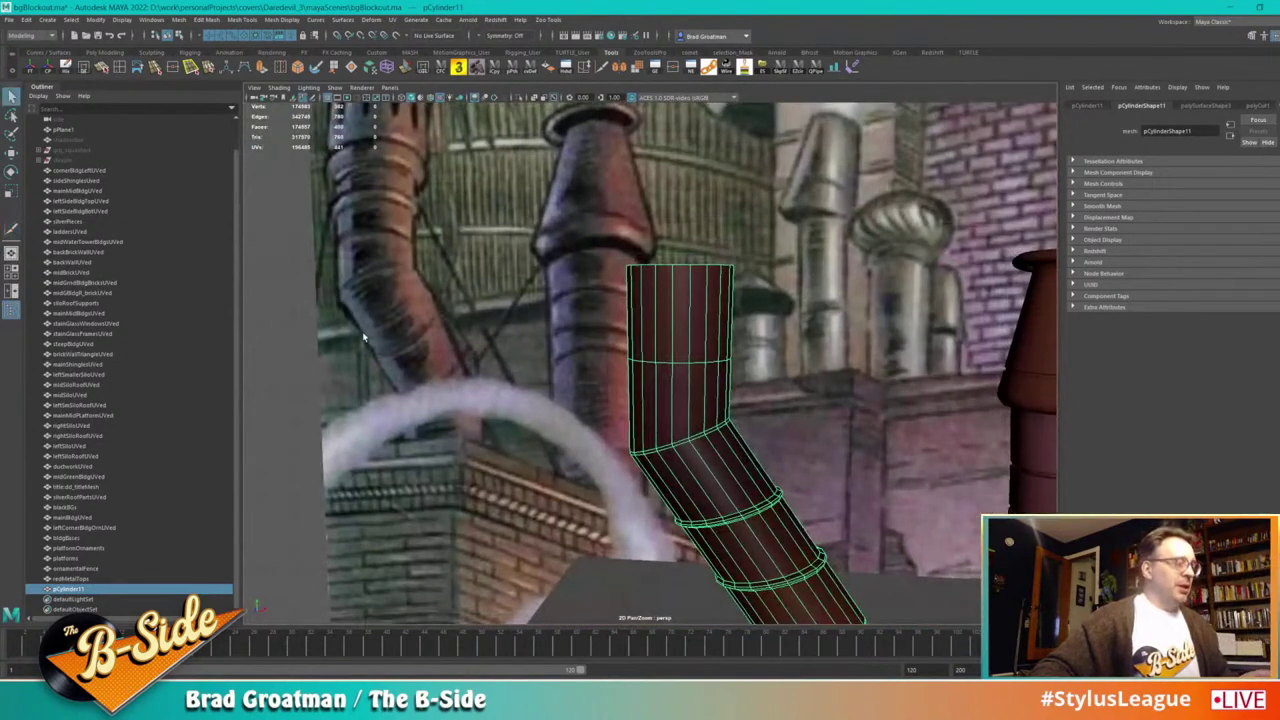
Step: Select the new horizontal edge loop on the upper section and move it slightly down toward the bend
{"action": "left_click_drag", "start_coordinate": [497, 350], "coordinate": [602, 374], "text": "alt"}
{"action": "middle_click_drag", "start_coordinate": [602, 374], "coordinate": [560, 380], "text": "alt"}
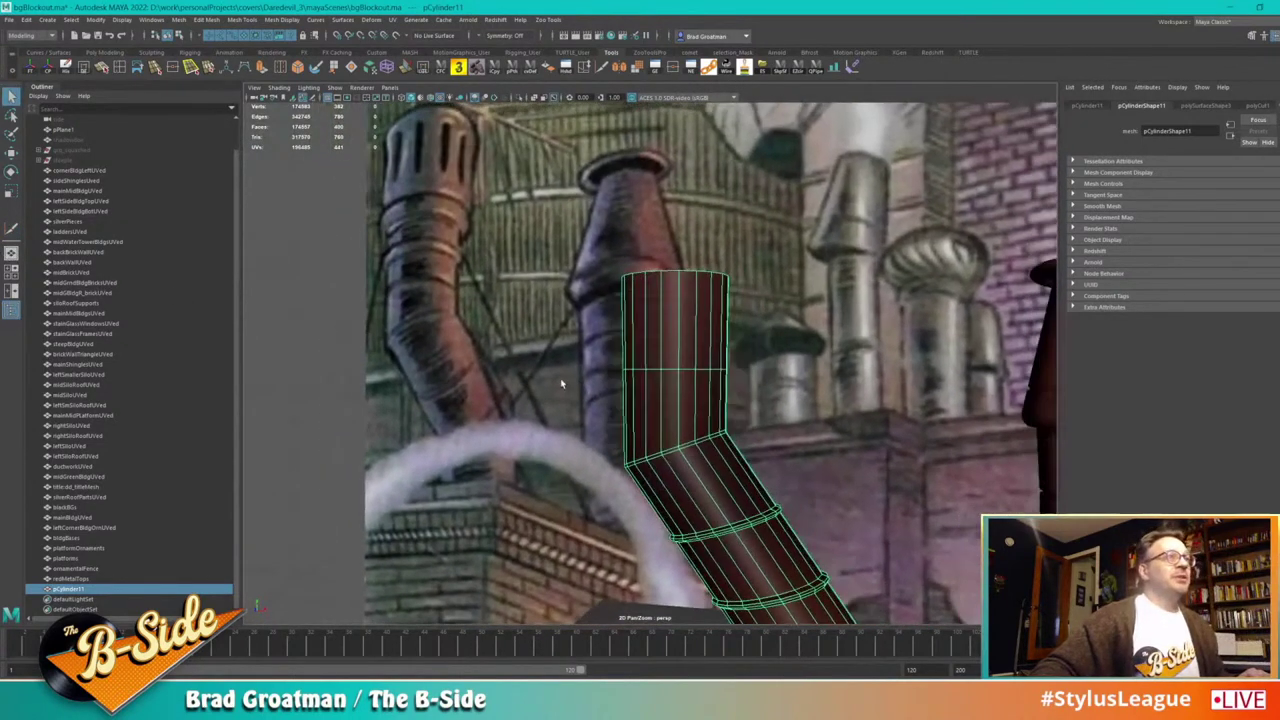
{"action": "right_click_drag", "start_coordinate": [560, 380], "coordinate": [707, 209], "text": "alt"}
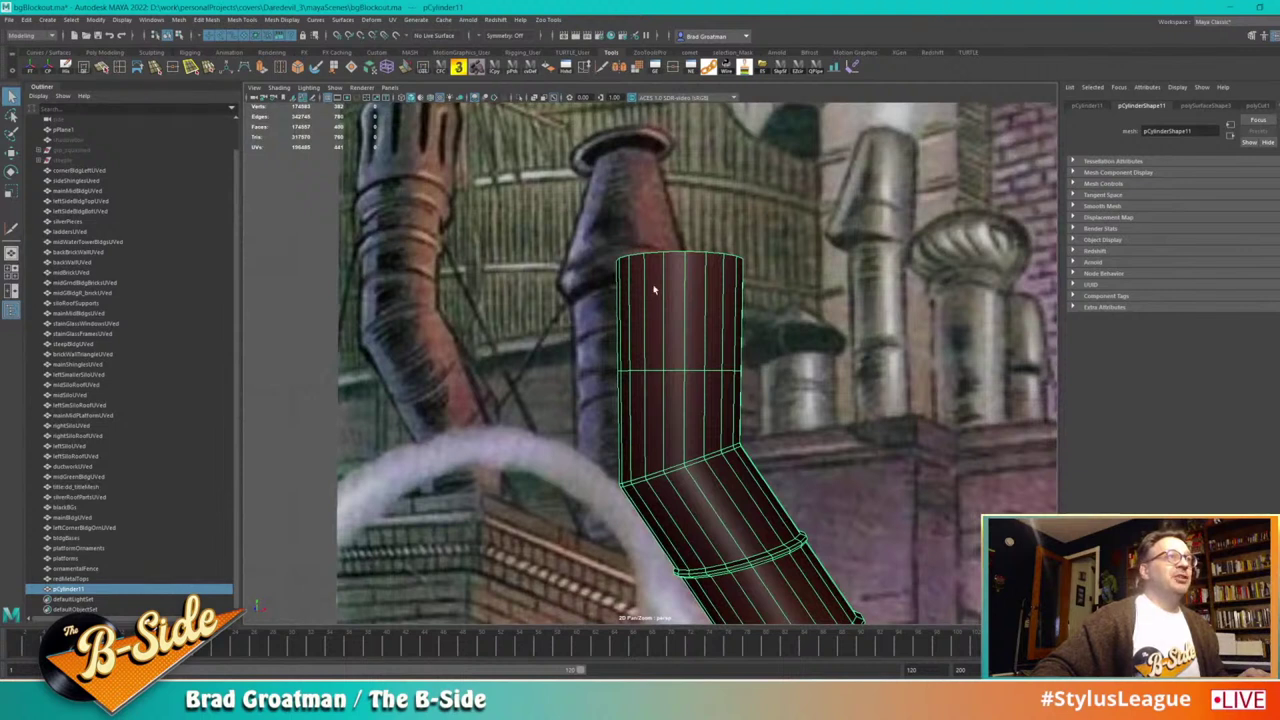
{"action": "key", "text": "y"}
{"action": "key", "text": "q"}
{"action": "key", "text": "y"}
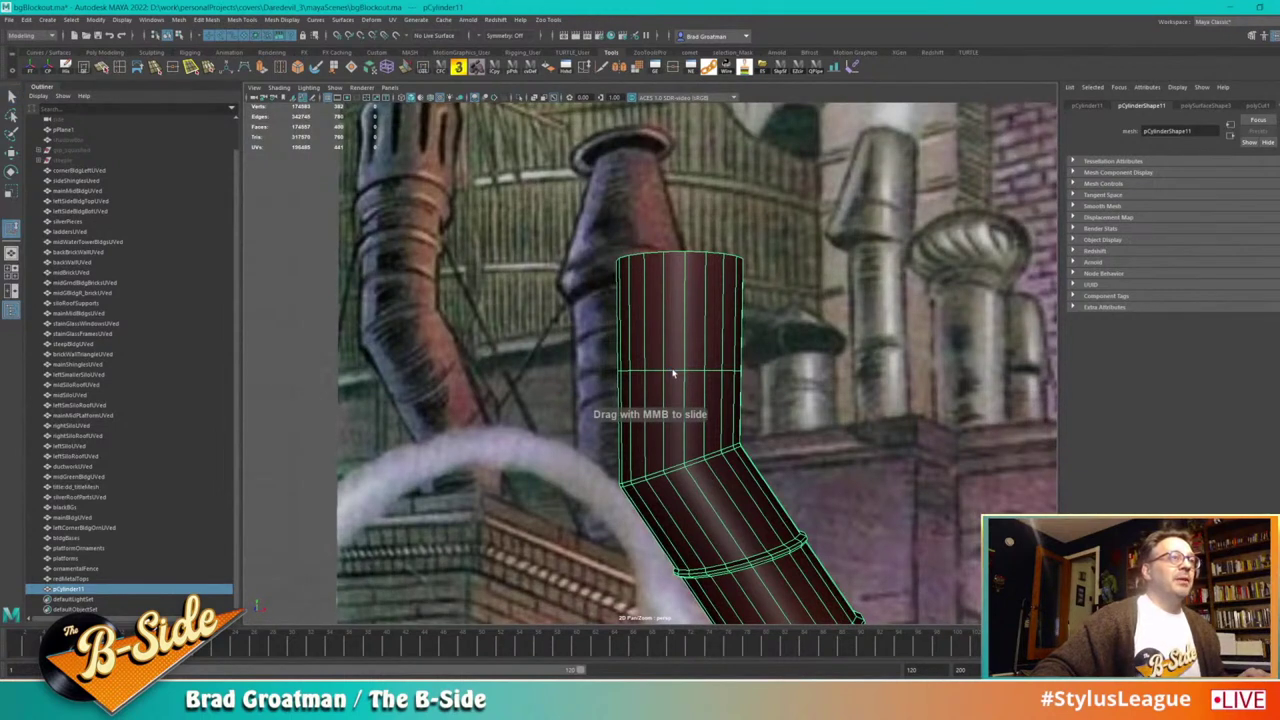
{"action": "right_click_drag", "start_coordinate": [675, 377], "coordinate": [675, 344]}
{"action": "double_click", "coordinate": [674, 371]}
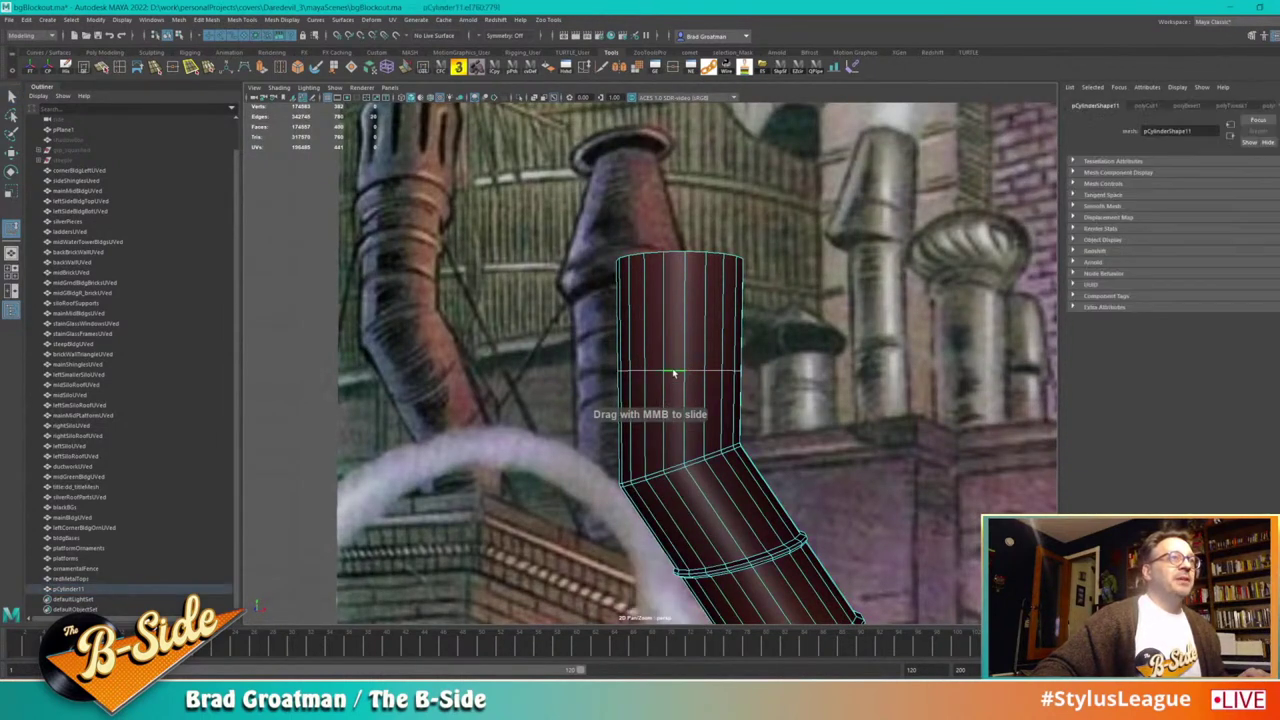
{"action": "middle_click_drag", "start_coordinate": [694, 349], "coordinate": [678, 295]}
{"action": "key", "text": "ctrl+z"}
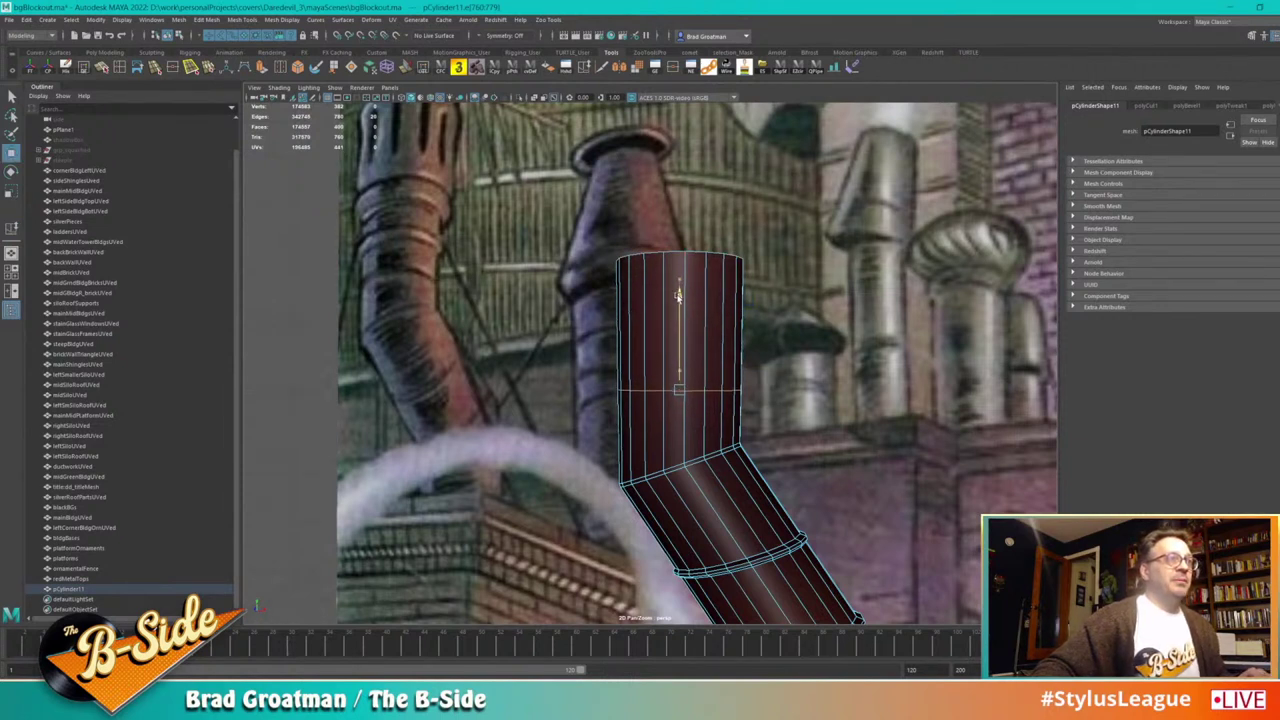
{"action": "key", "text": "w"}
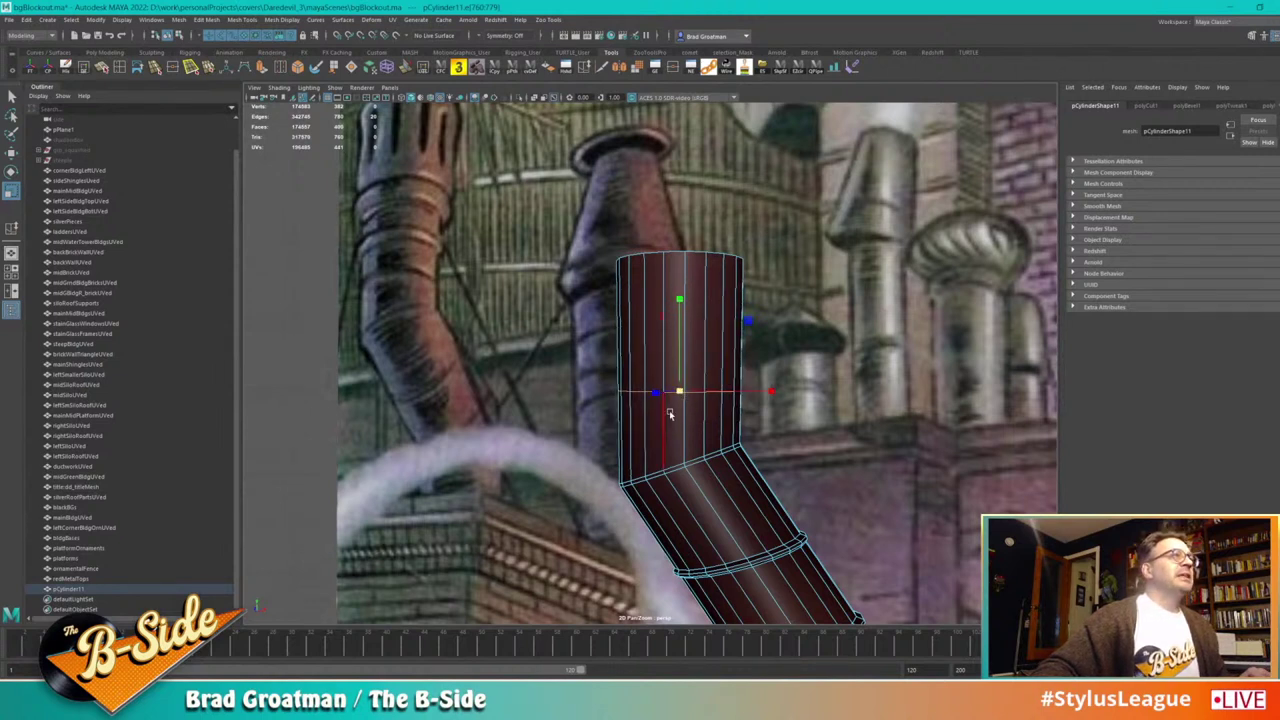
Step: Bevel the horizontal loop on the upper section and reduce the bevel fraction to leave a thin band
{"action": "right_click_drag", "start_coordinate": [670, 414], "coordinate": [720, 380], "text": "shift"}
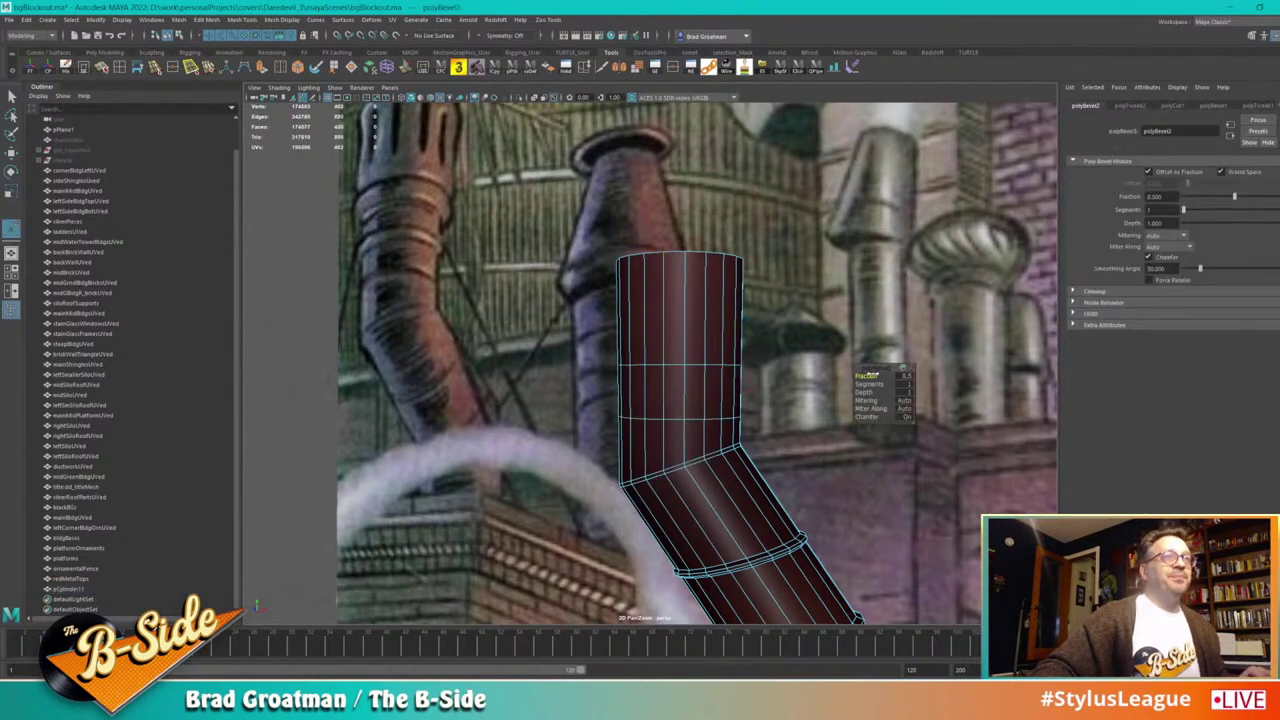
{"action": "left_click_drag", "start_coordinate": [873, 374], "coordinate": [870, 376]}
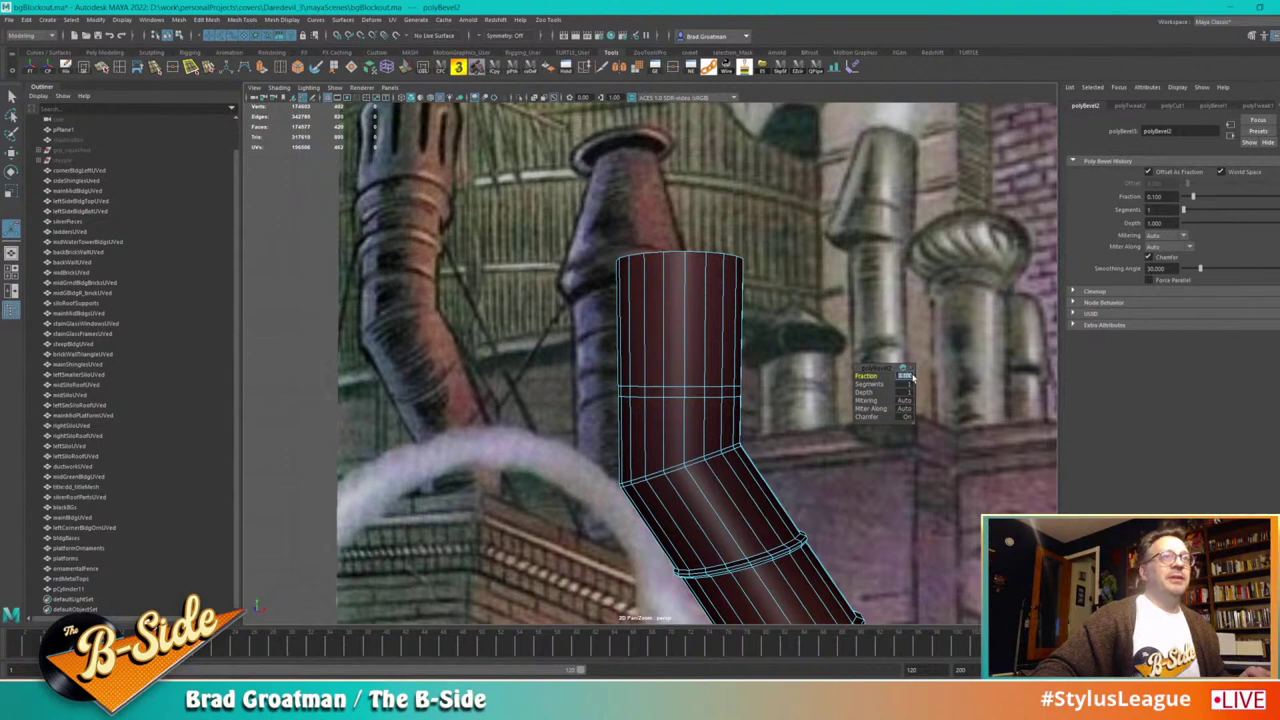
{"action": "type", "text": "2"}
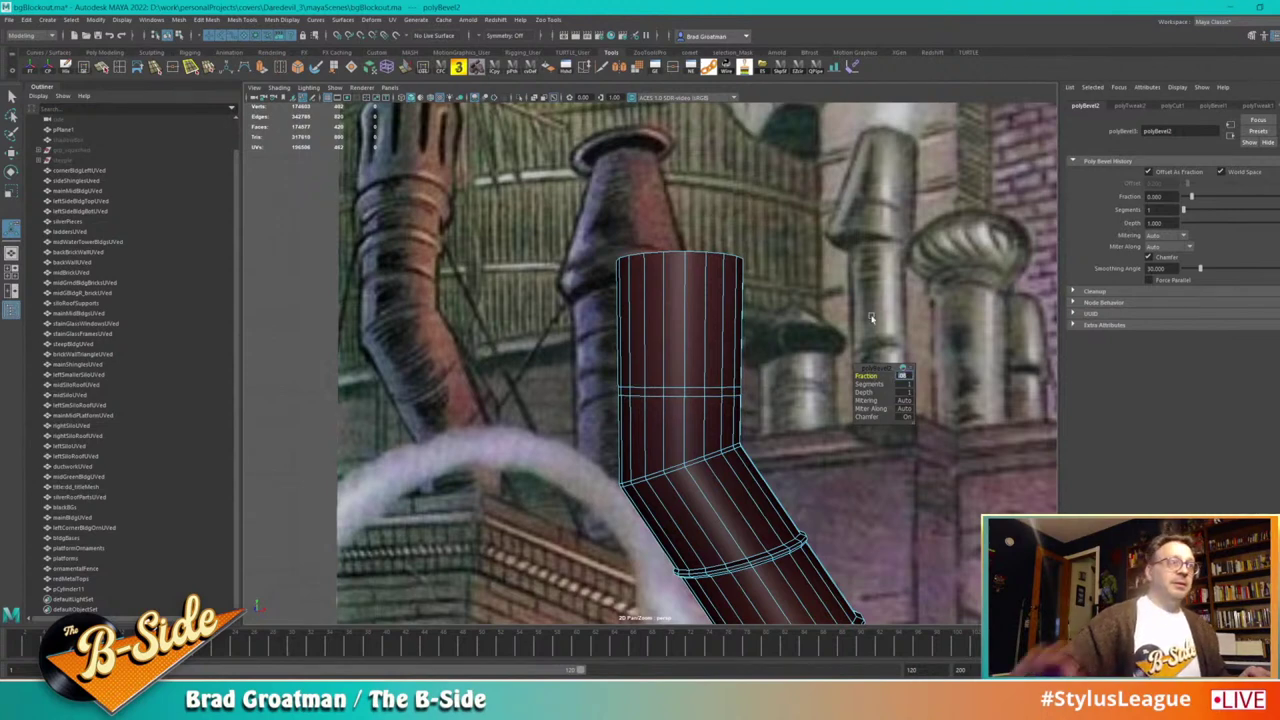
{"action": "key", "text": "Return"}
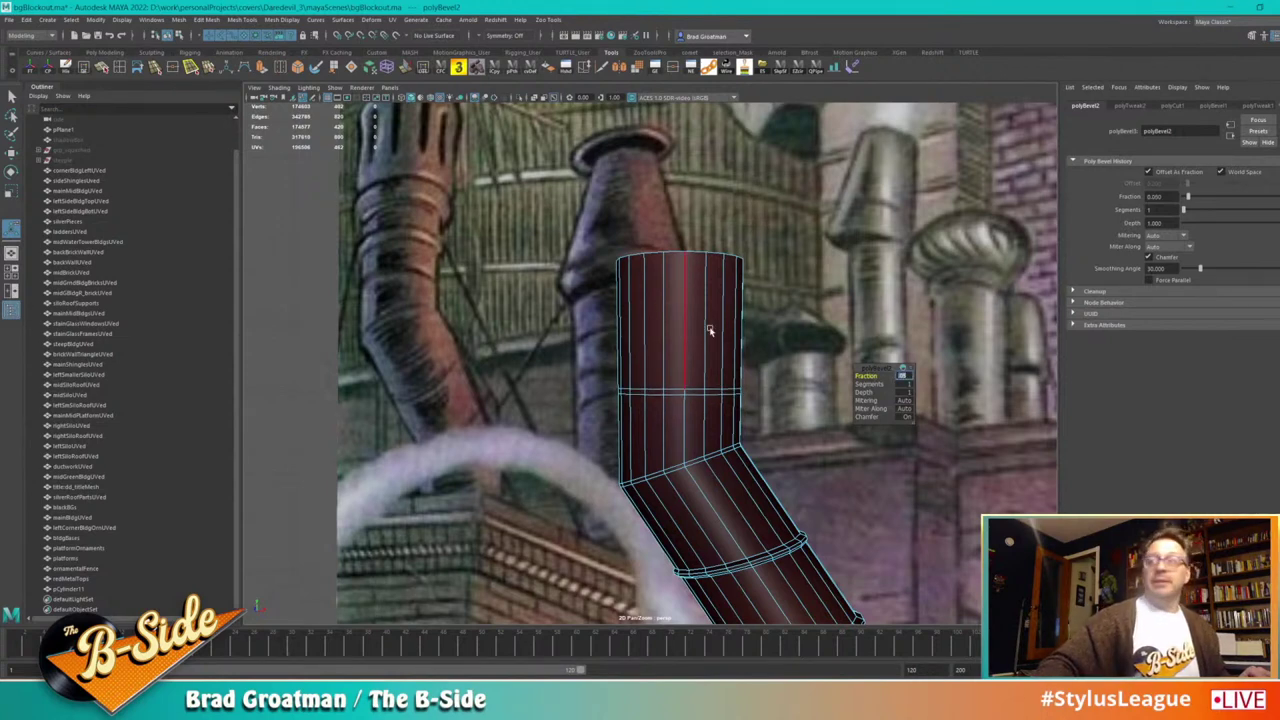
Step: Extrude the thin band's full face loop on the pipe's upper section inward by about 0.01 to form a groove
{"action": "middle_click_drag", "start_coordinate": [672, 399], "coordinate": [617, 409], "text": "alt"}
{"action": "right_click_drag", "start_coordinate": [617, 409], "coordinate": [666, 438], "text": "alt"}
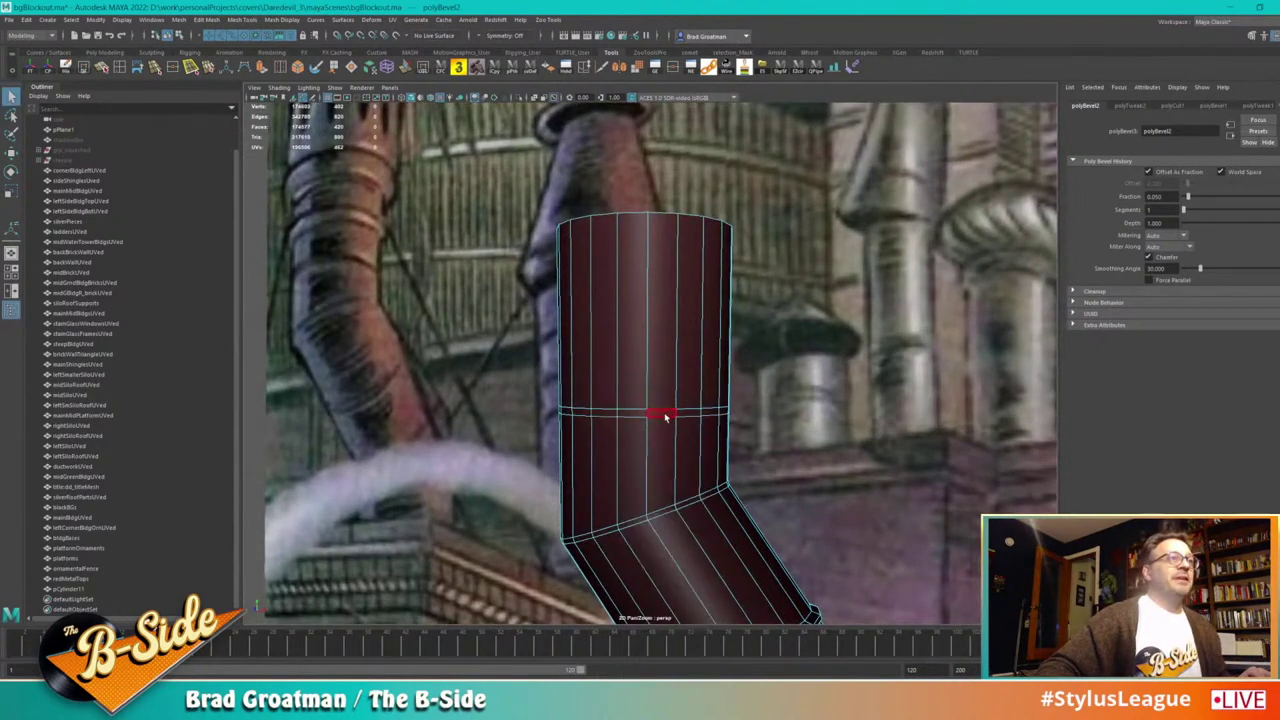
{"action": "left_click", "coordinate": [662, 415]}
{"action": "double_click", "coordinate": [634, 415], "text": "shift"}
{"action": "key", "text": "ctrl+e"}
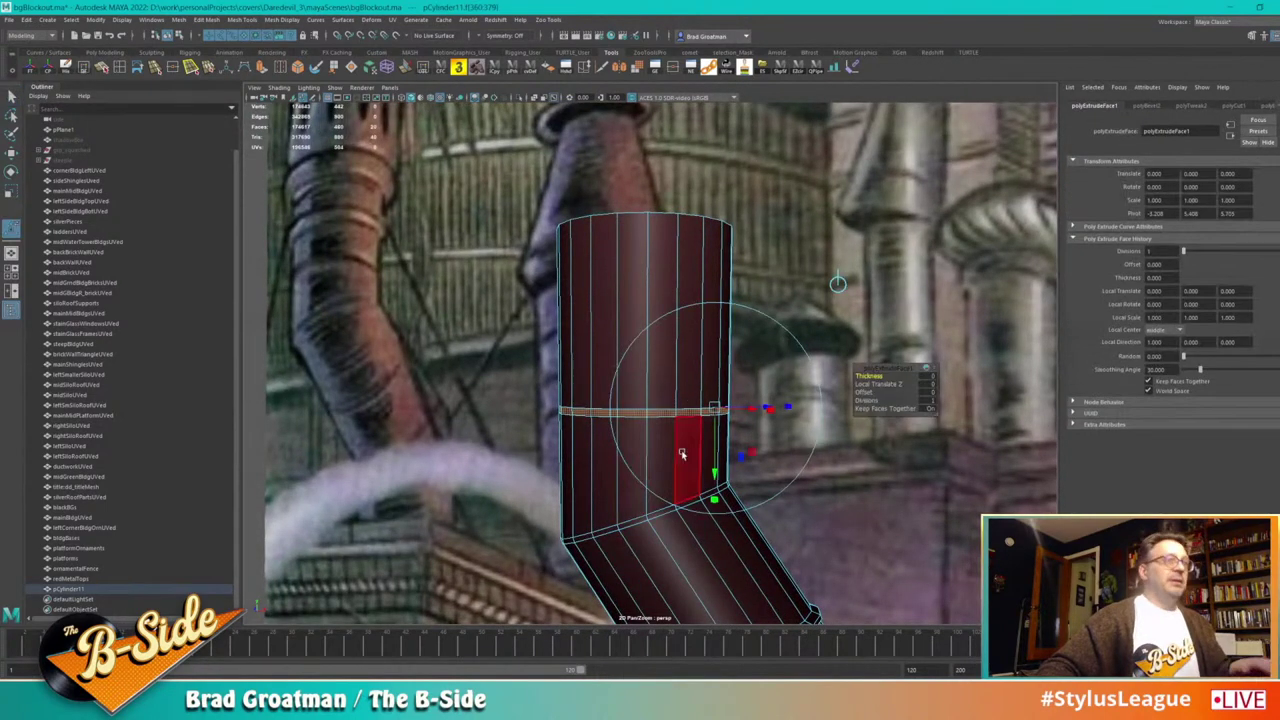
{"action": "left_click_drag", "start_coordinate": [754, 433], "coordinate": [761, 402], "text": "alt"}
{"action": "left_click_drag", "start_coordinate": [688, 442], "coordinate": [716, 416], "text": "alt"}
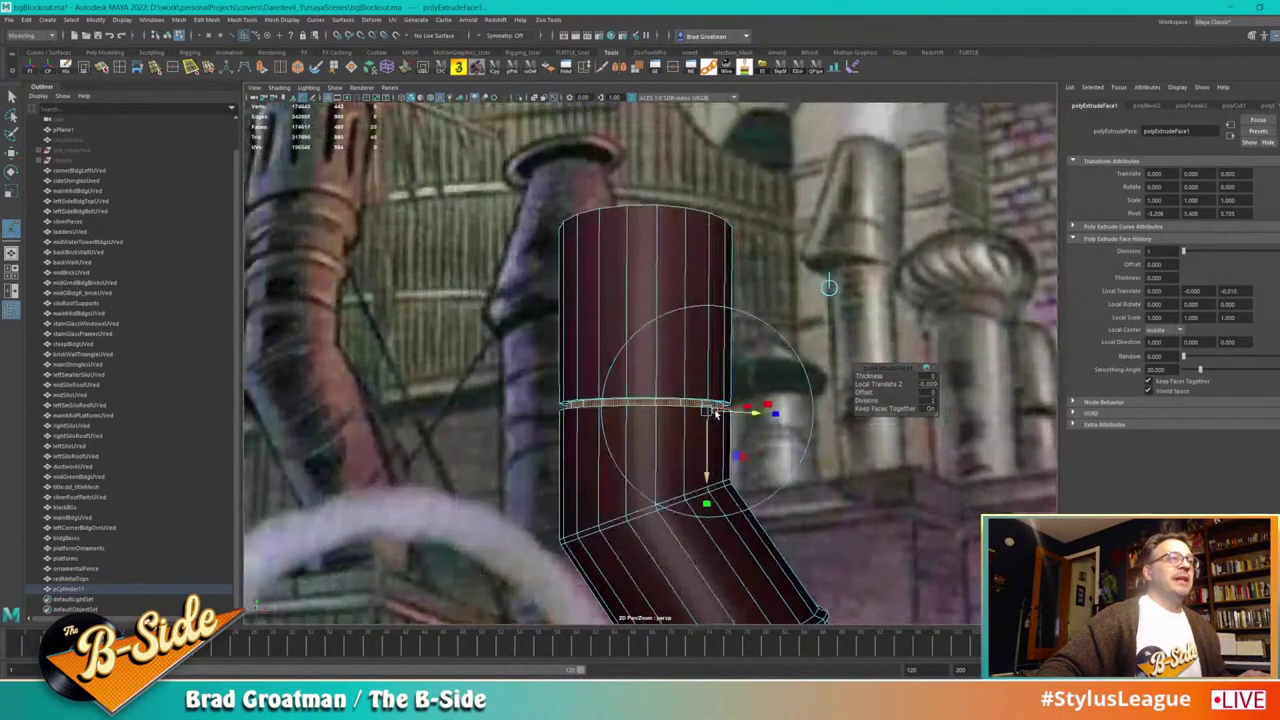
{"action": "right_click_drag", "start_coordinate": [716, 420], "coordinate": [789, 509], "text": "alt"}
{"action": "left_click_drag", "start_coordinate": [777, 493], "coordinate": [737, 512], "text": "alt"}
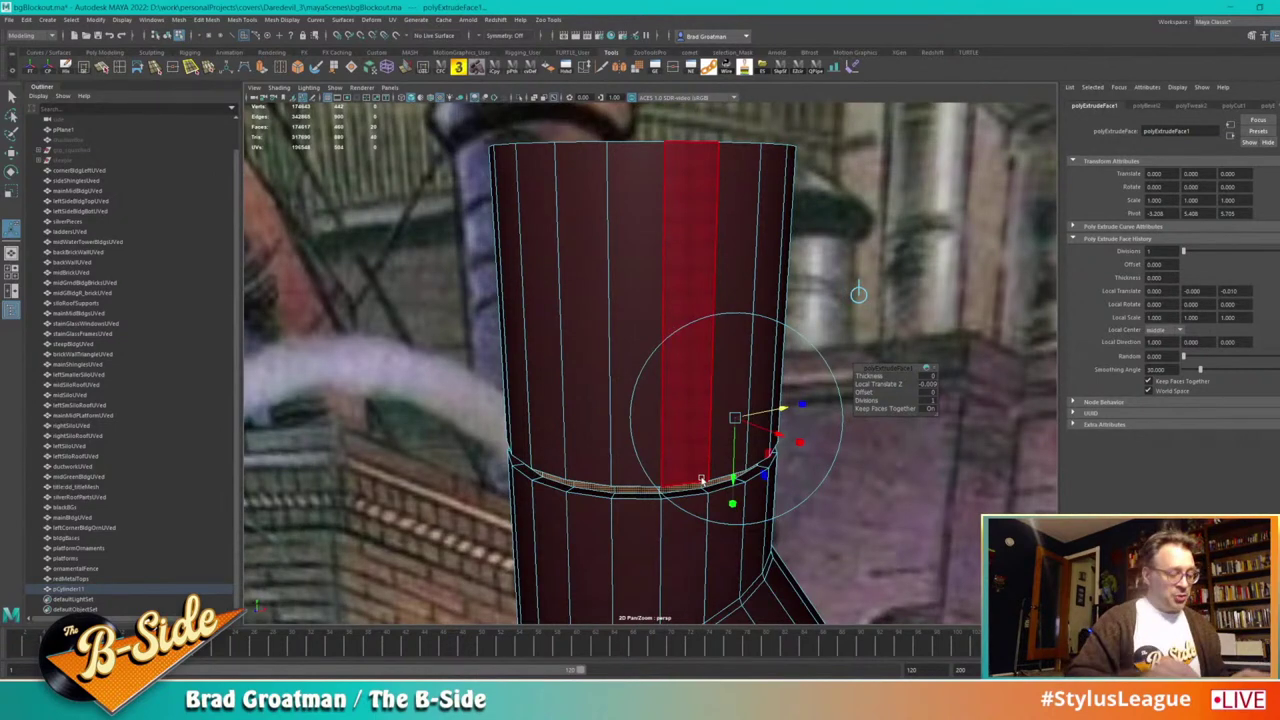
Step: Bevel the two outer rim edge loops of the new groove with a fraction of 0.1, then return to object mode and deselect the pipe
{"action": "key", "text": "shift+period"}
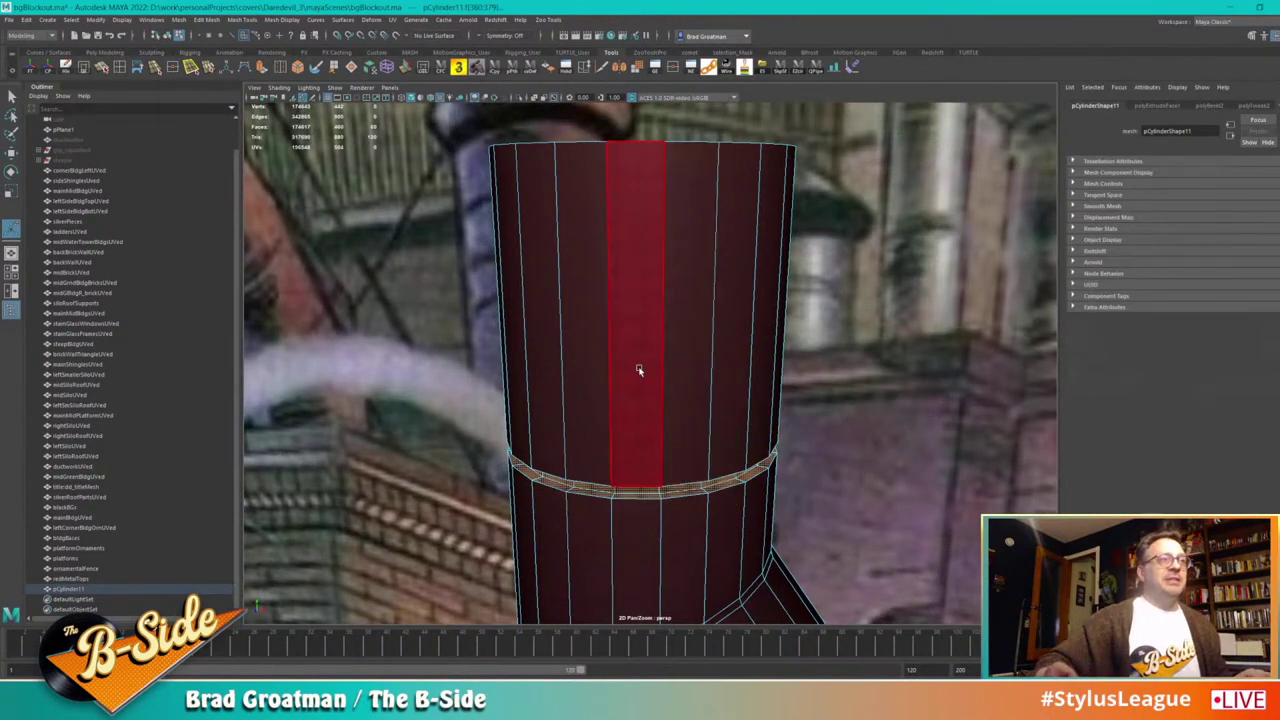
{"action": "left_click_drag", "start_coordinate": [766, 448], "coordinate": [714, 400], "text": "alt"}
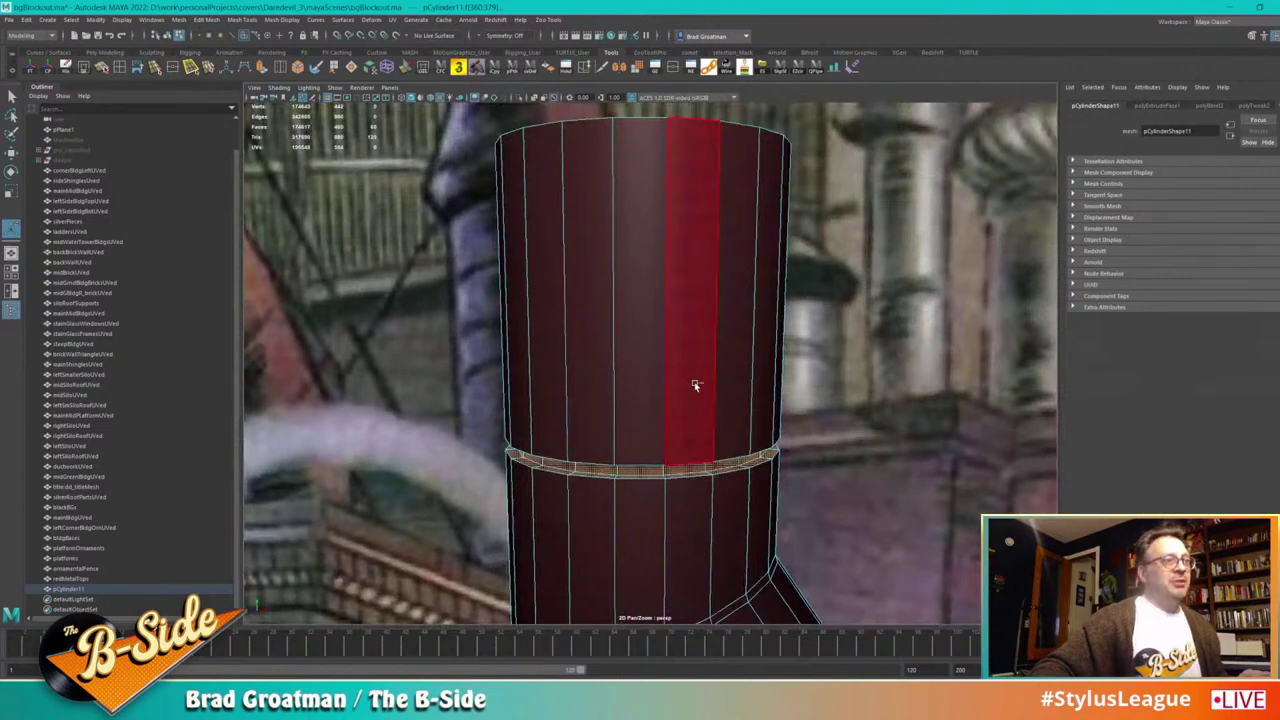
{"action": "right_click_drag", "start_coordinate": [695, 382], "coordinate": [733, 341], "text": "ctrl"}
{"action": "left_click_drag", "start_coordinate": [746, 420], "coordinate": [743, 383], "text": "alt"}
{"action": "right_click_drag", "start_coordinate": [743, 383], "coordinate": [785, 463], "text": "alt"}
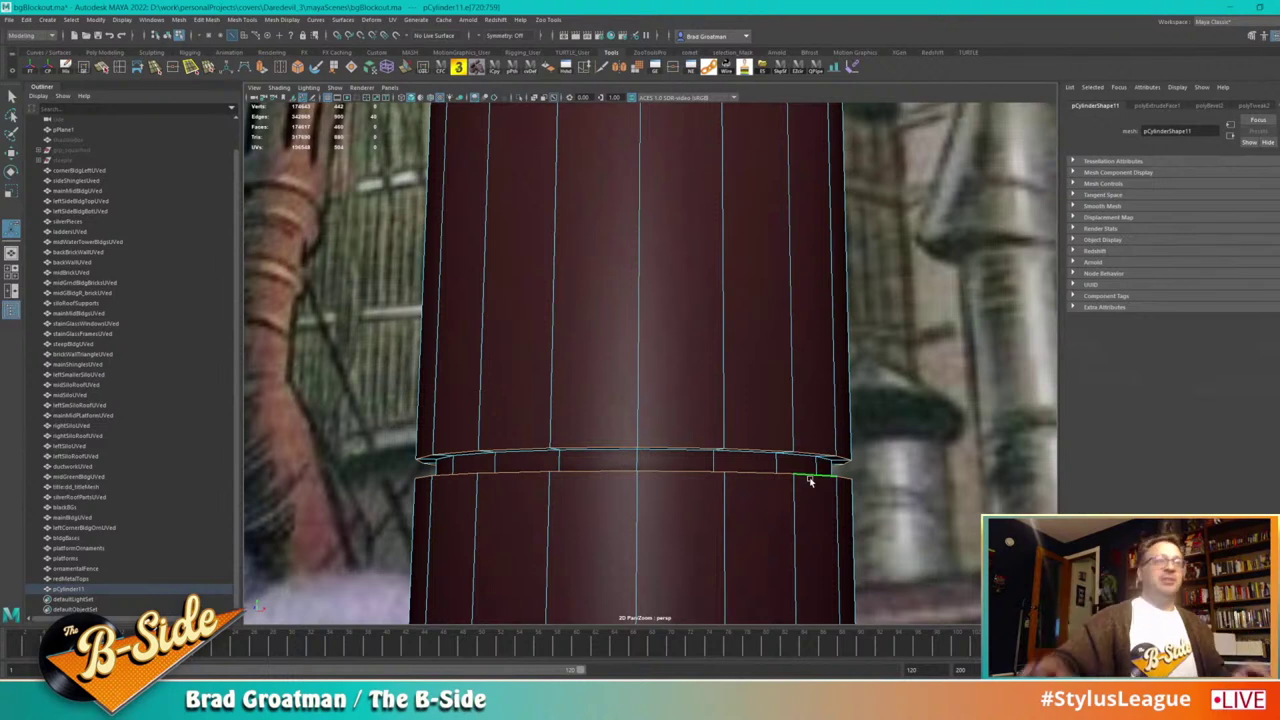
{"action": "right_click_drag", "start_coordinate": [748, 440], "coordinate": [789, 438], "text": "shift"}
{"action": "left_click_drag", "start_coordinate": [874, 376], "coordinate": [872, 376]}
{"action": "right_click_drag", "start_coordinate": [687, 376], "coordinate": [743, 345]}
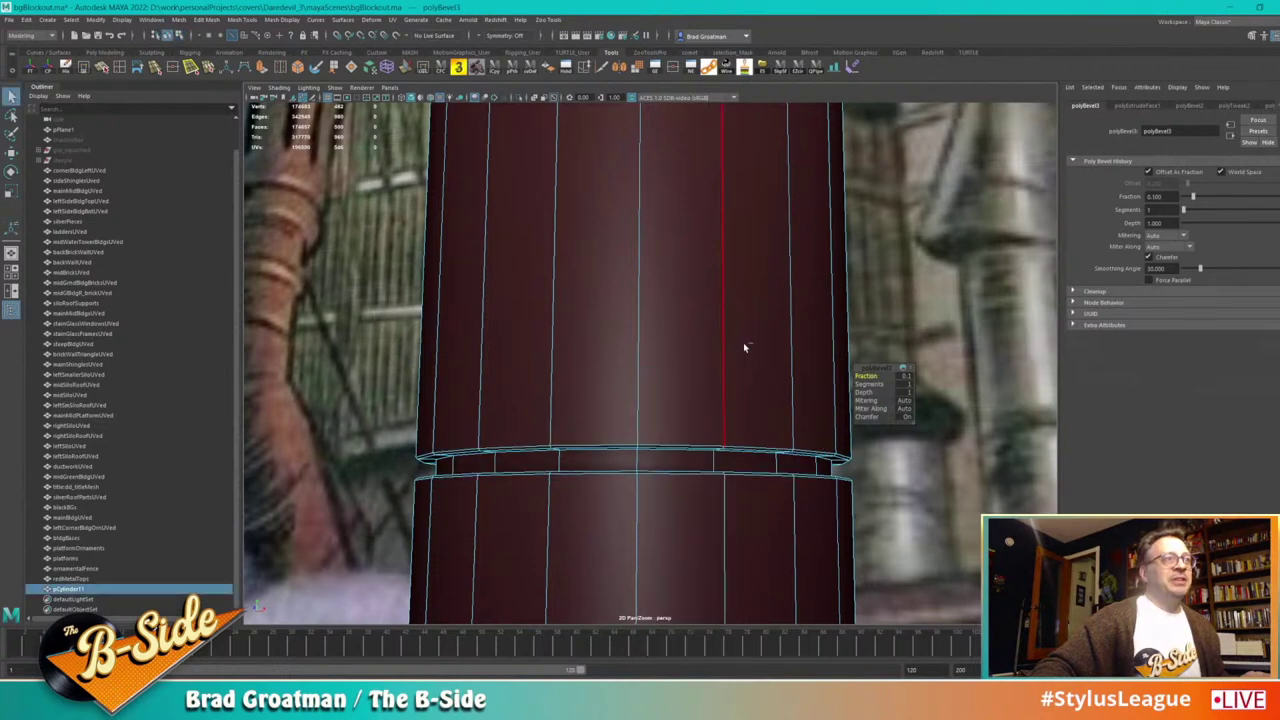
{"action": "scroll", "coordinate": [738, 403], "scroll_direction": "down", "scroll_amount": 5}
{"action": "left_click", "coordinate": [552, 435]}
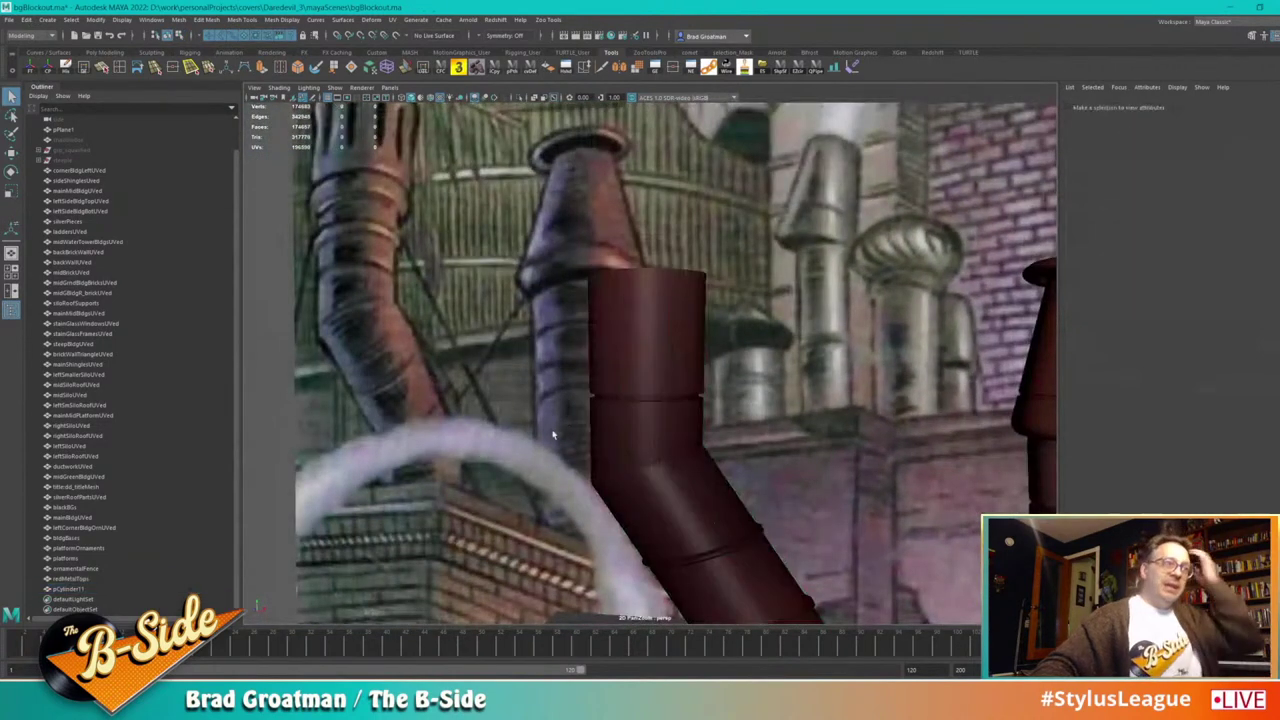
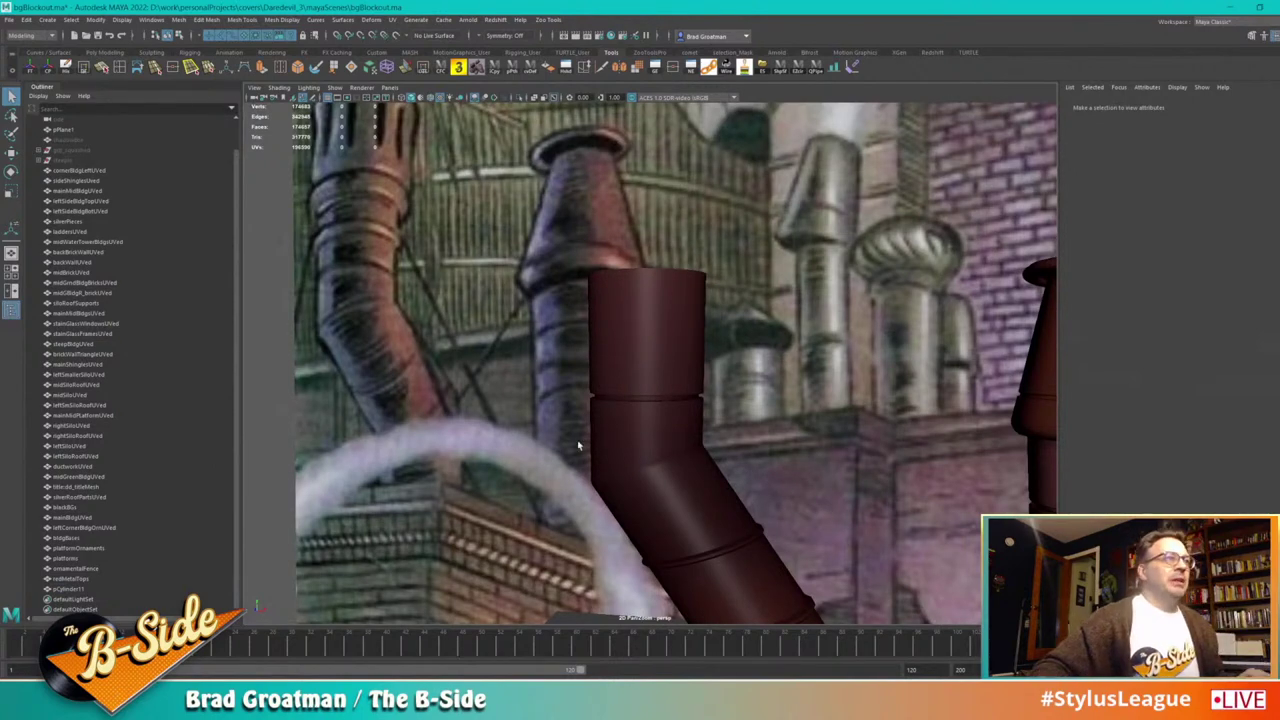
Step: Select the thin face loop at the pipe's upper bend and extrude it outward by about 0.007 to form a raised ring
{"action": "scroll", "coordinate": [631, 457], "scroll_direction": "up", "scroll_amount": 3}
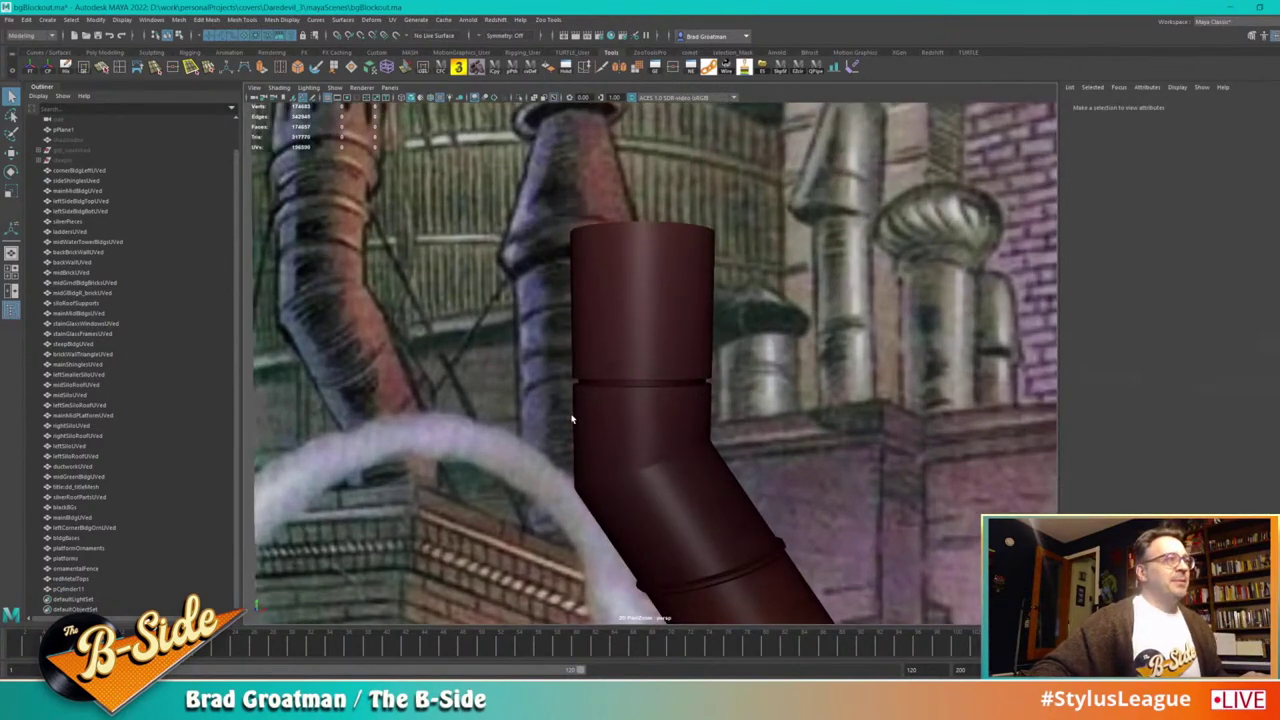
{"action": "middle_click_drag", "start_coordinate": [572, 420], "coordinate": [657, 500], "text": "alt"}
{"action": "left_click", "coordinate": [705, 455]}
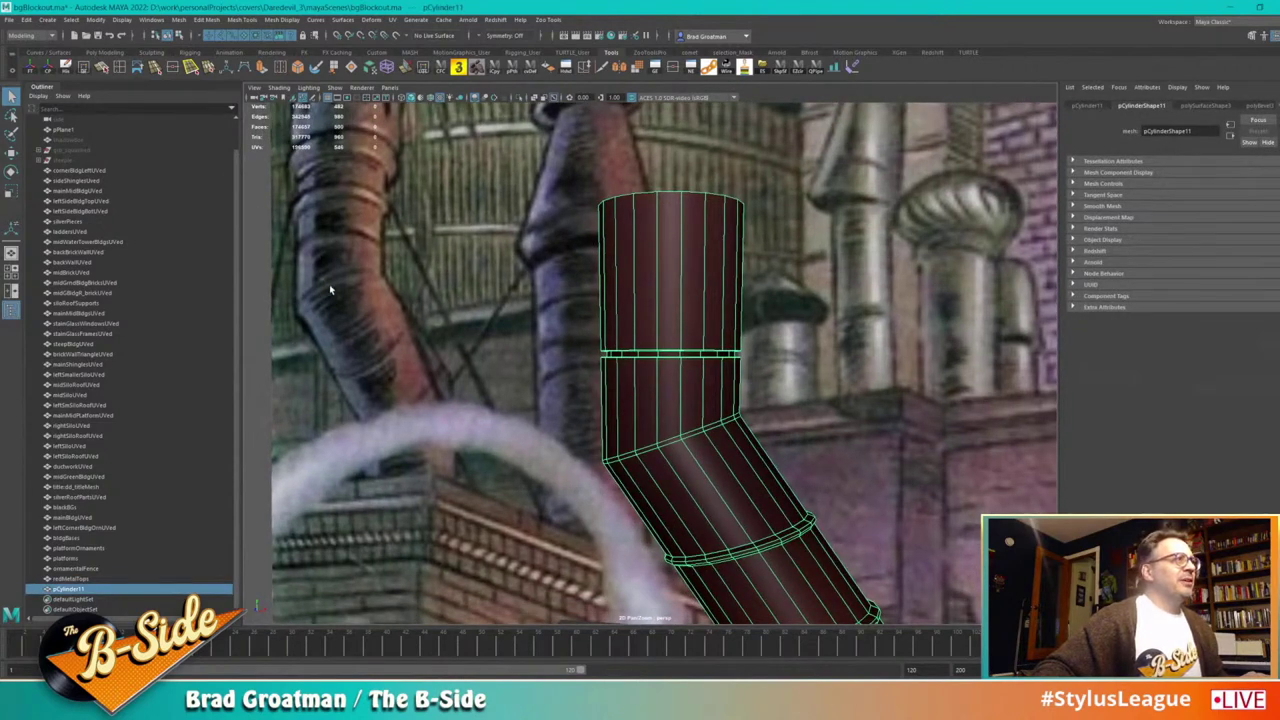
{"action": "right_click_drag", "start_coordinate": [569, 349], "coordinate": [677, 369], "text": "alt"}
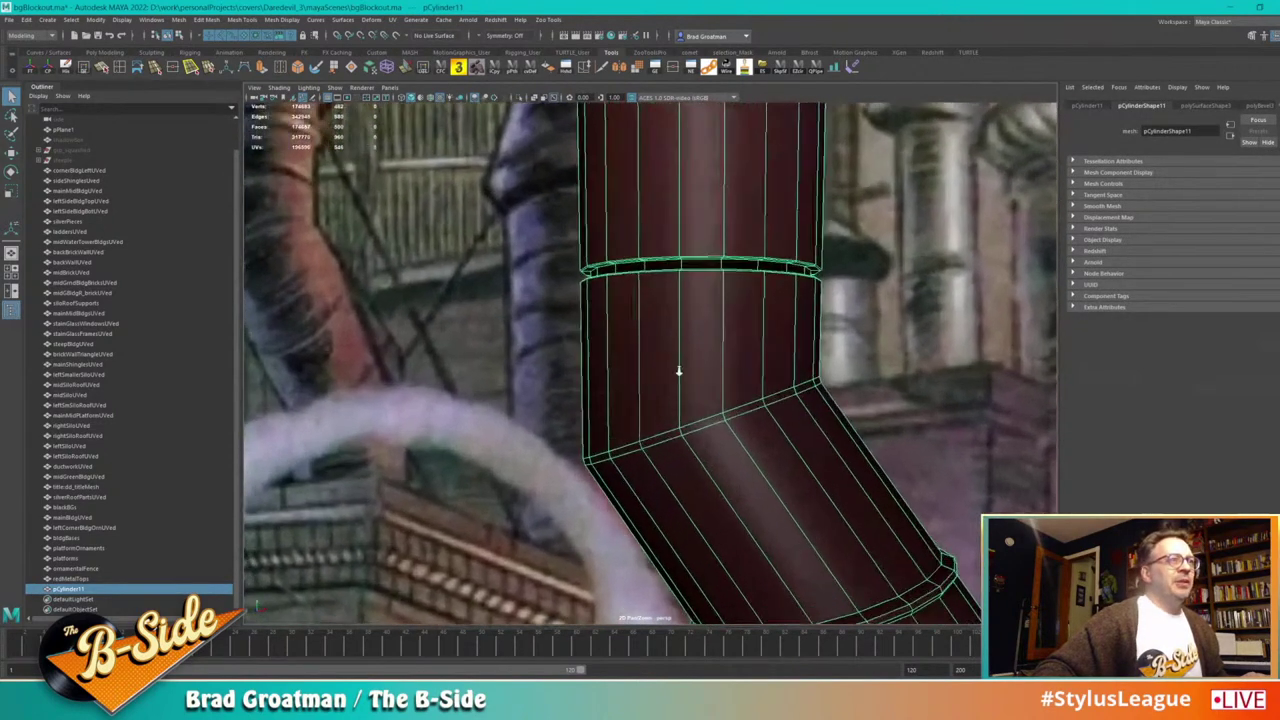
{"action": "right_click", "coordinate": [726, 440]}
{"action": "left_click", "coordinate": [724, 409]}
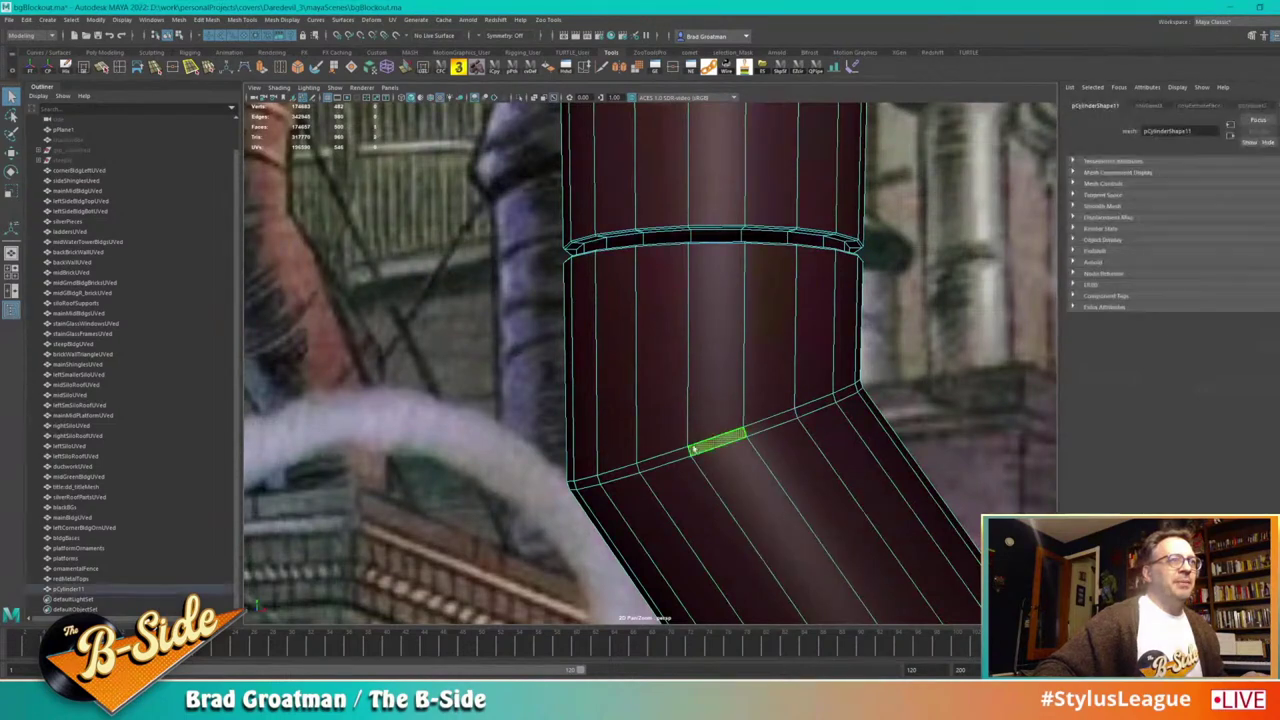
{"action": "double_click", "coordinate": [662, 462]}
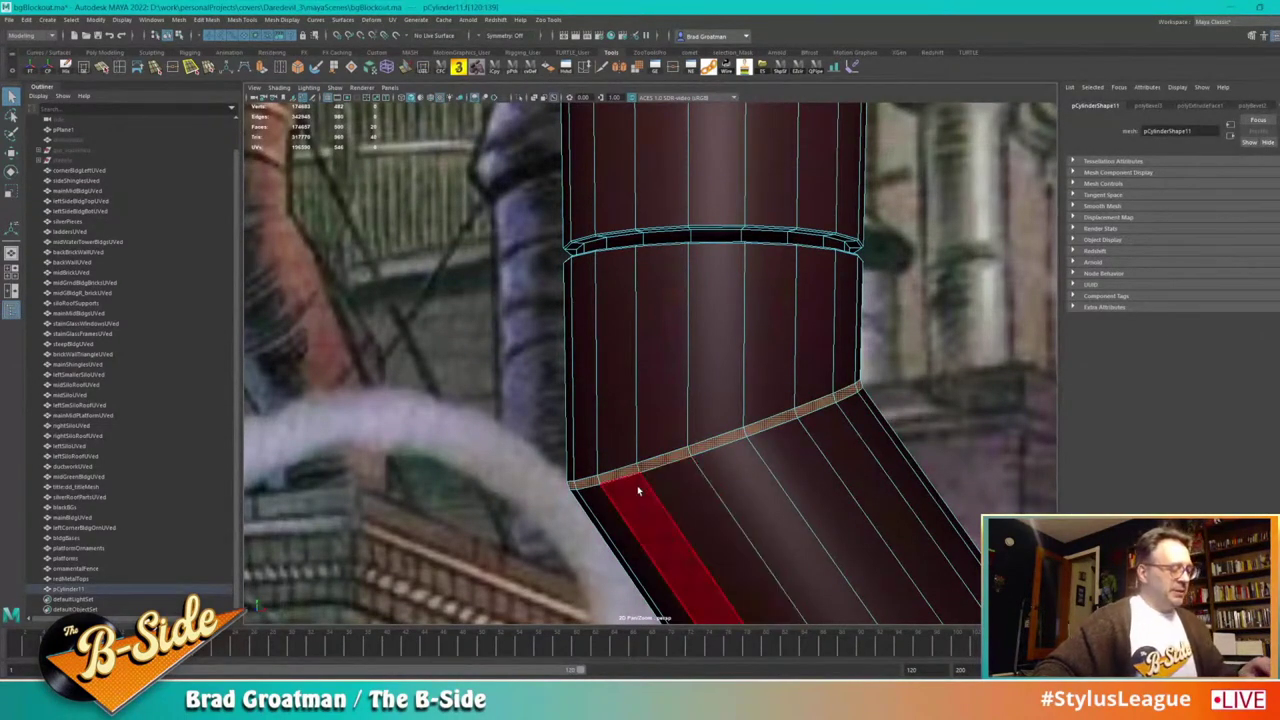
{"action": "key", "text": "ctrl+e"}
{"action": "middle_click_drag", "start_coordinate": [840, 415], "coordinate": [686, 418], "text": "alt"}
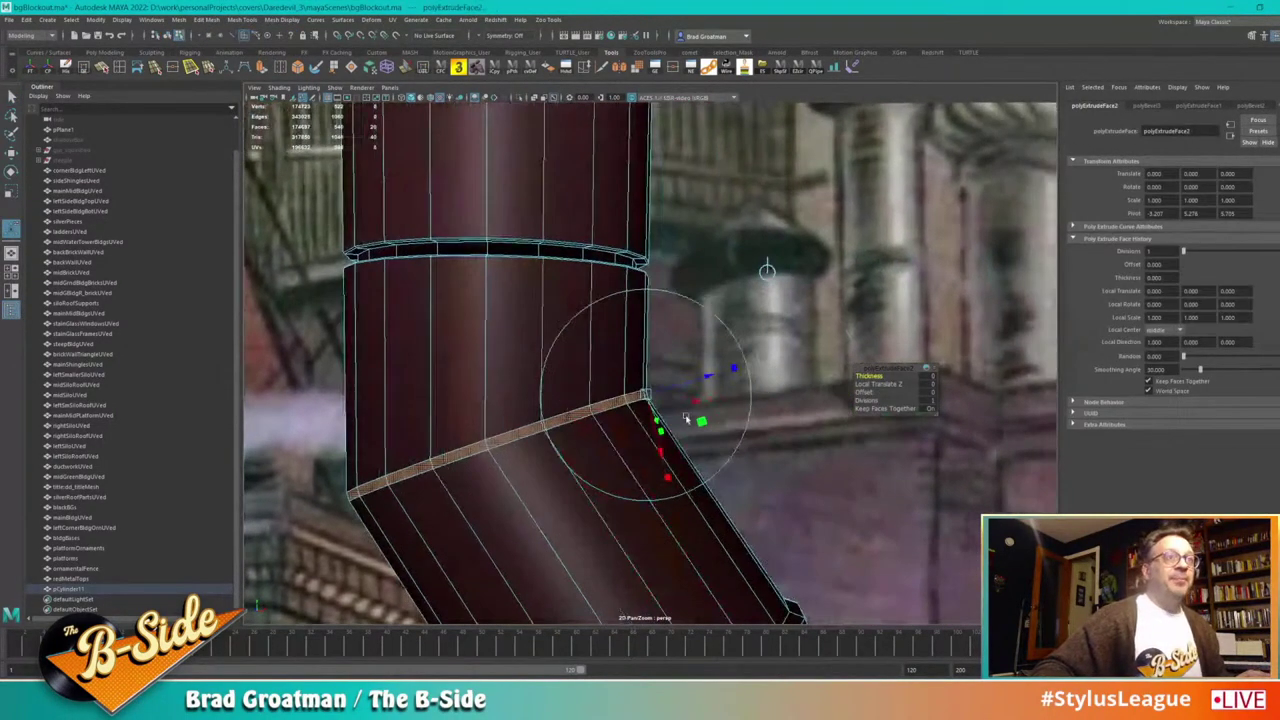
{"action": "left_click_drag", "start_coordinate": [707, 383], "coordinate": [716, 372]}
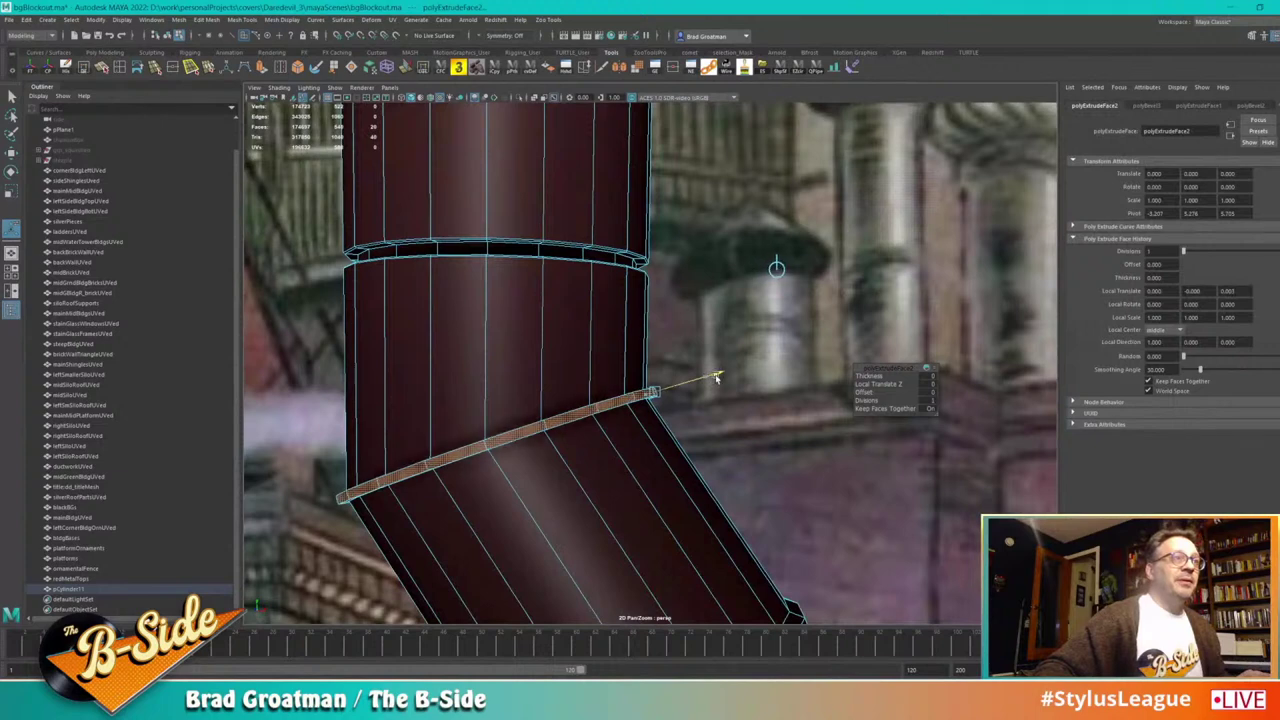
{"action": "left_click_drag", "start_coordinate": [678, 475], "coordinate": [664, 446]}
{"action": "key", "text": "ctrl+z"}
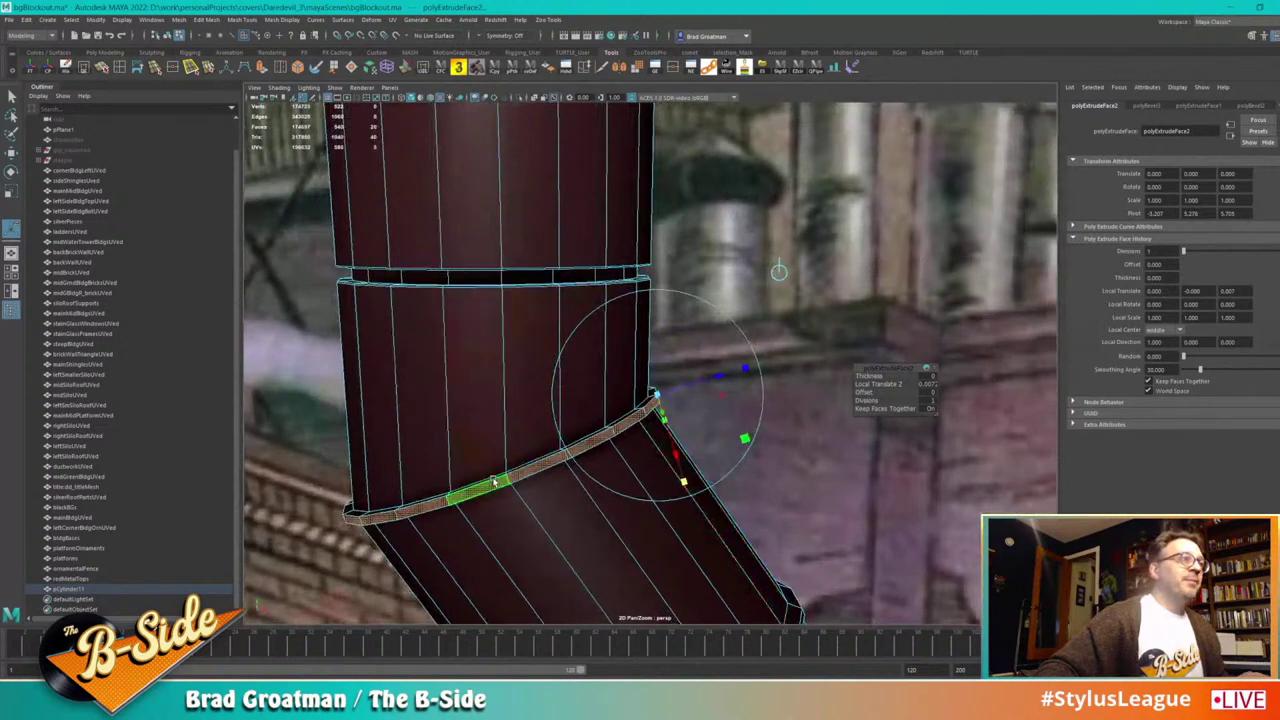
{"action": "right_click_drag", "start_coordinate": [547, 467], "coordinate": [539, 444]}
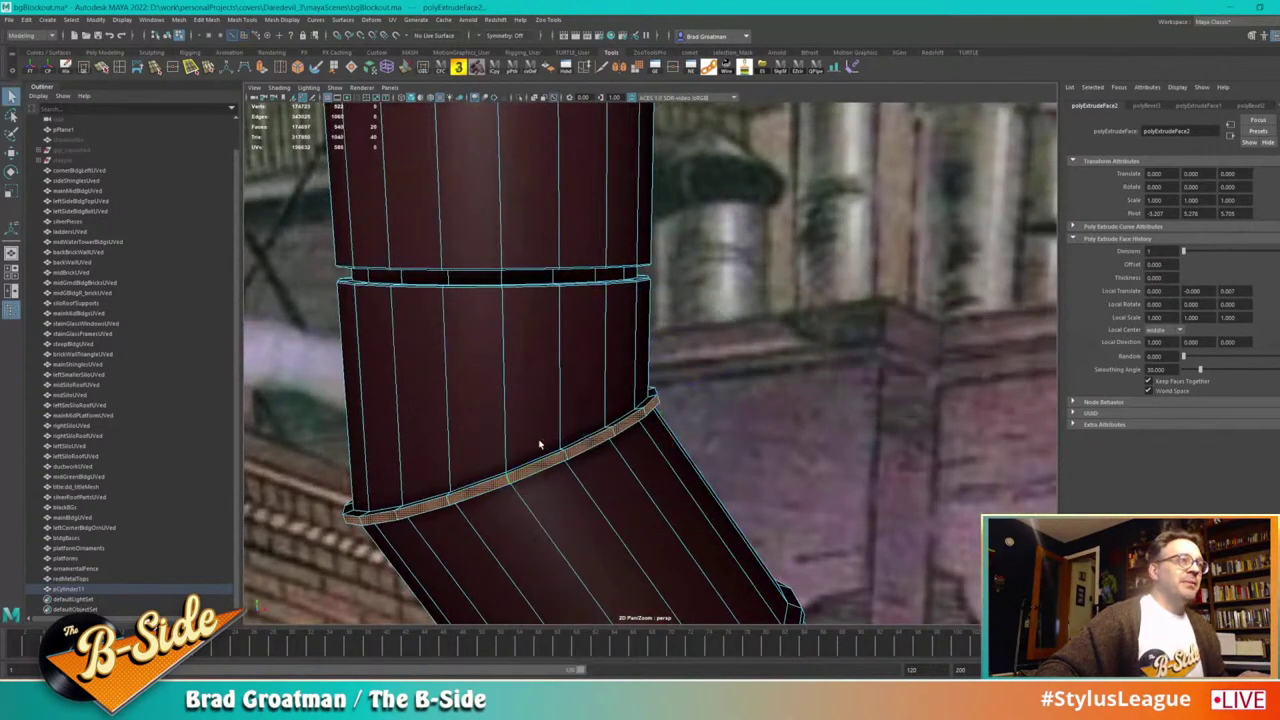
{"action": "left_click", "coordinate": [540, 462]}
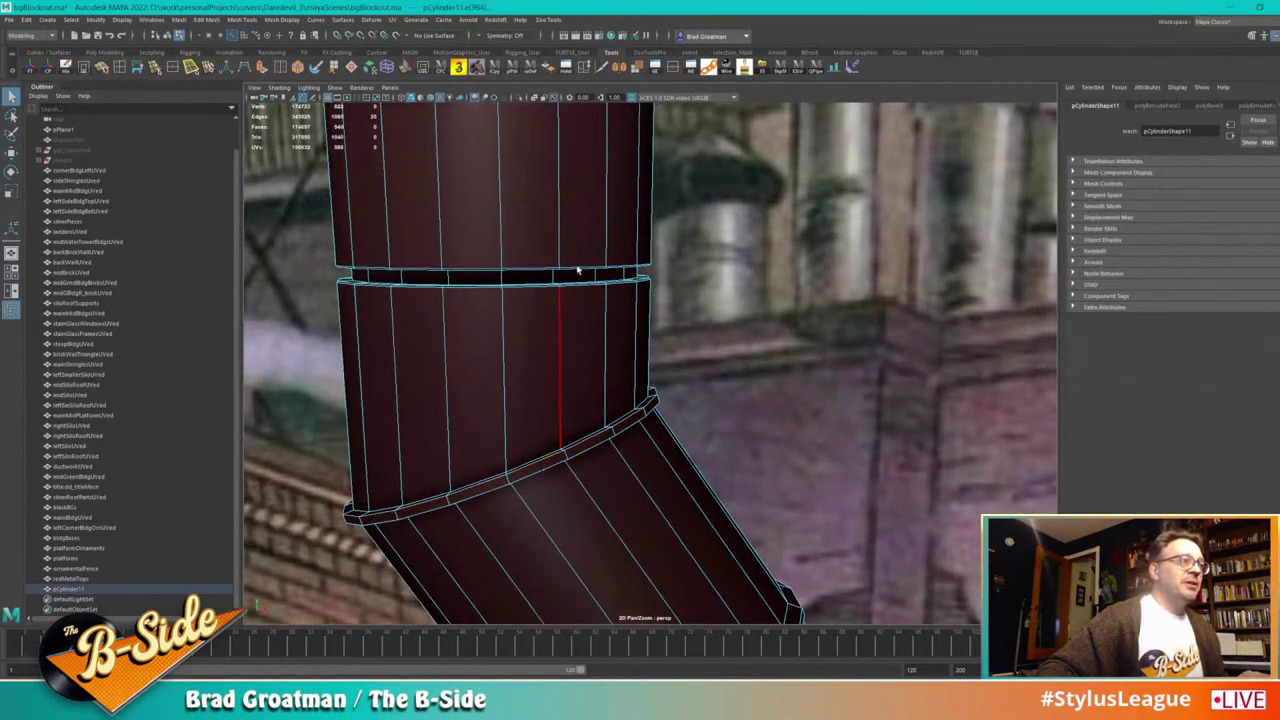
{"action": "key", "text": "w"}
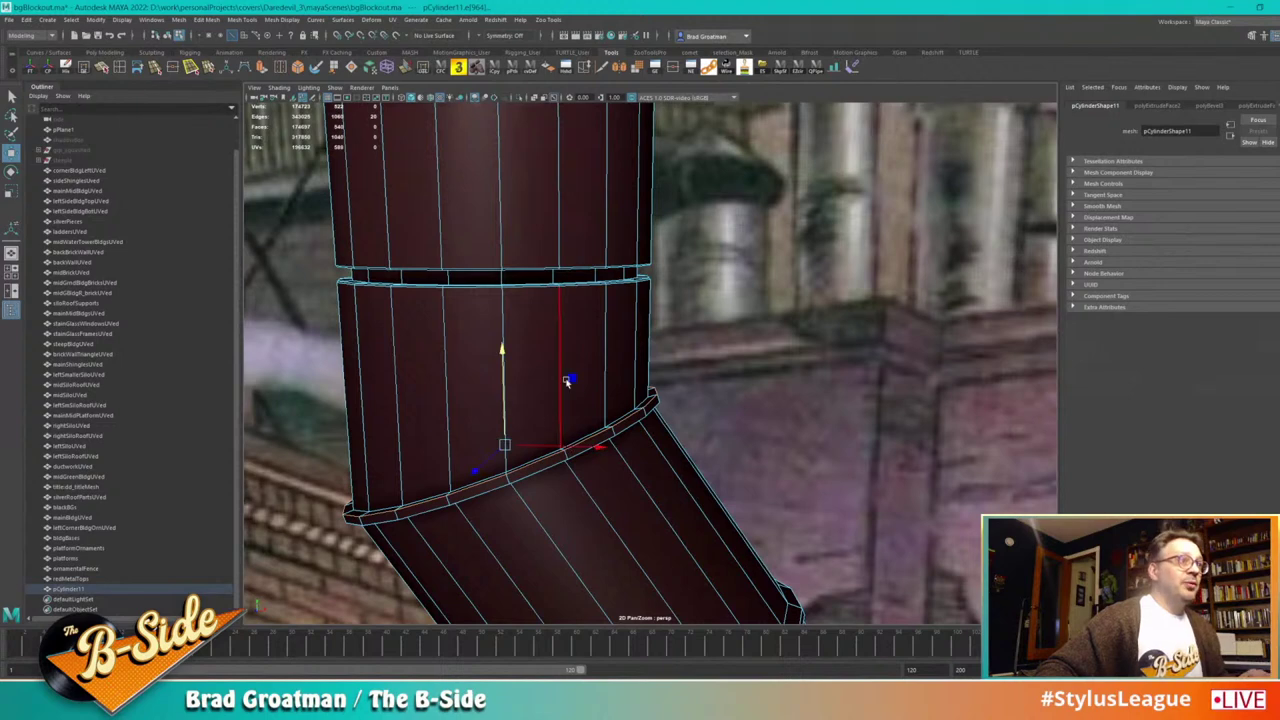
{"action": "left_click", "coordinate": [570, 377]}
{"action": "right_click_drag", "start_coordinate": [605, 407], "coordinate": [662, 382]}
{"action": "right_click_drag", "start_coordinate": [790, 440], "coordinate": [345, 487], "text": "alt"}
{"action": "left_click", "coordinate": [345, 487]}
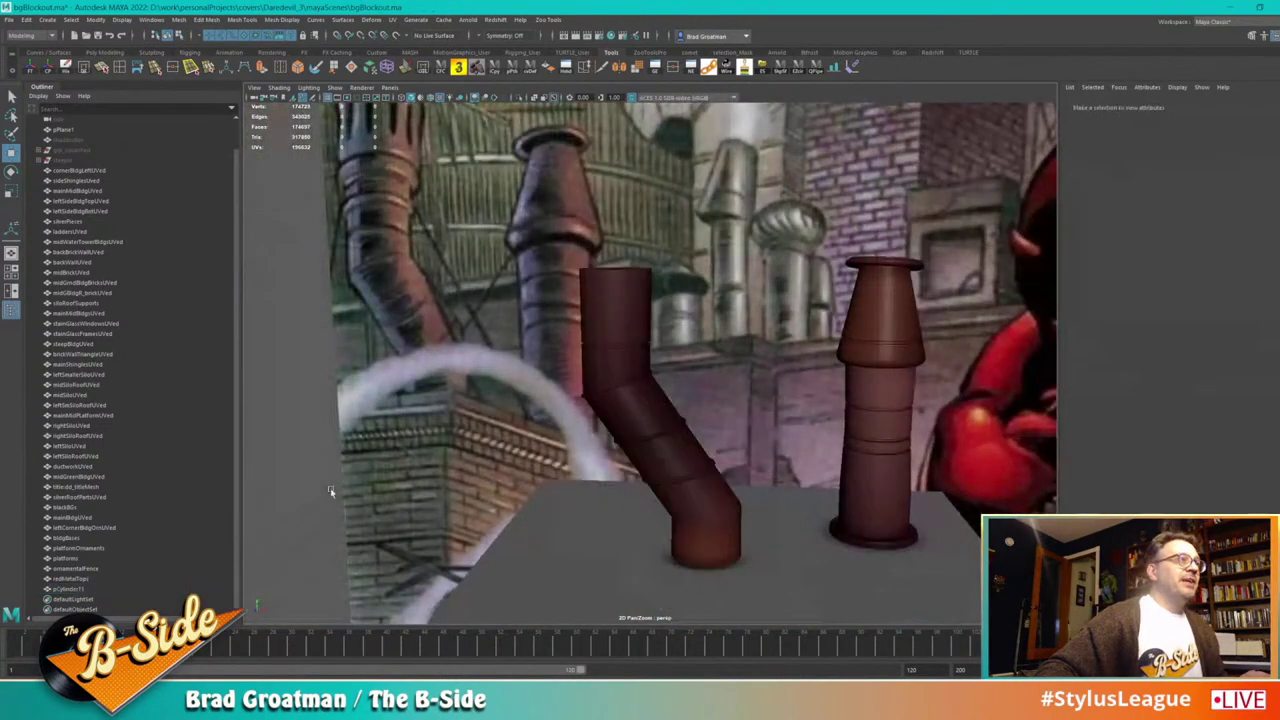
Step: Insert a horizontal edge loop around the middle of the pipe's top section, above the groove
{"action": "left_click_drag", "start_coordinate": [343, 488], "coordinate": [530, 505], "text": "alt"}
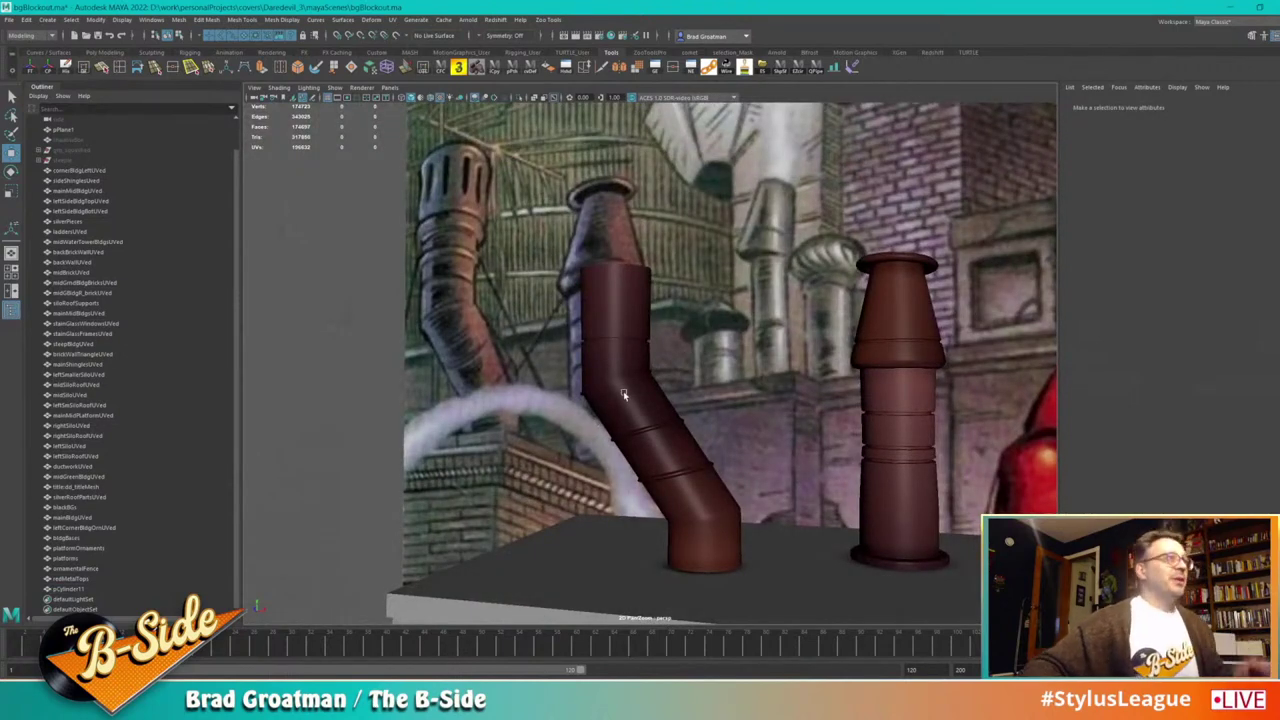
{"action": "middle_click_drag", "start_coordinate": [625, 374], "coordinate": [643, 394], "text": "alt"}
{"action": "right_click_drag", "start_coordinate": [480, 350], "coordinate": [554, 342], "text": "alt"}
{"action": "scroll", "coordinate": [641, 373], "scroll_direction": "up", "scroll_amount": 2}
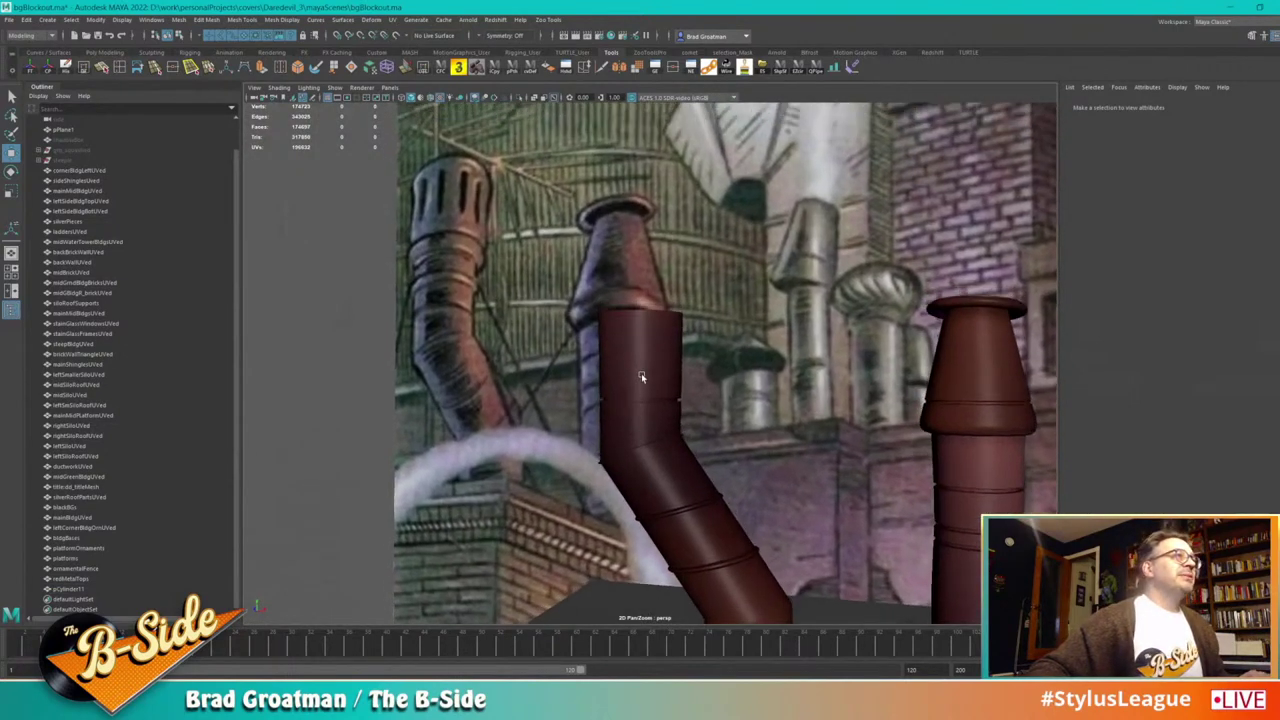
{"action": "left_click", "coordinate": [633, 350]}
{"action": "left_click_drag", "start_coordinate": [633, 350], "coordinate": [673, 316], "text": "alt"}
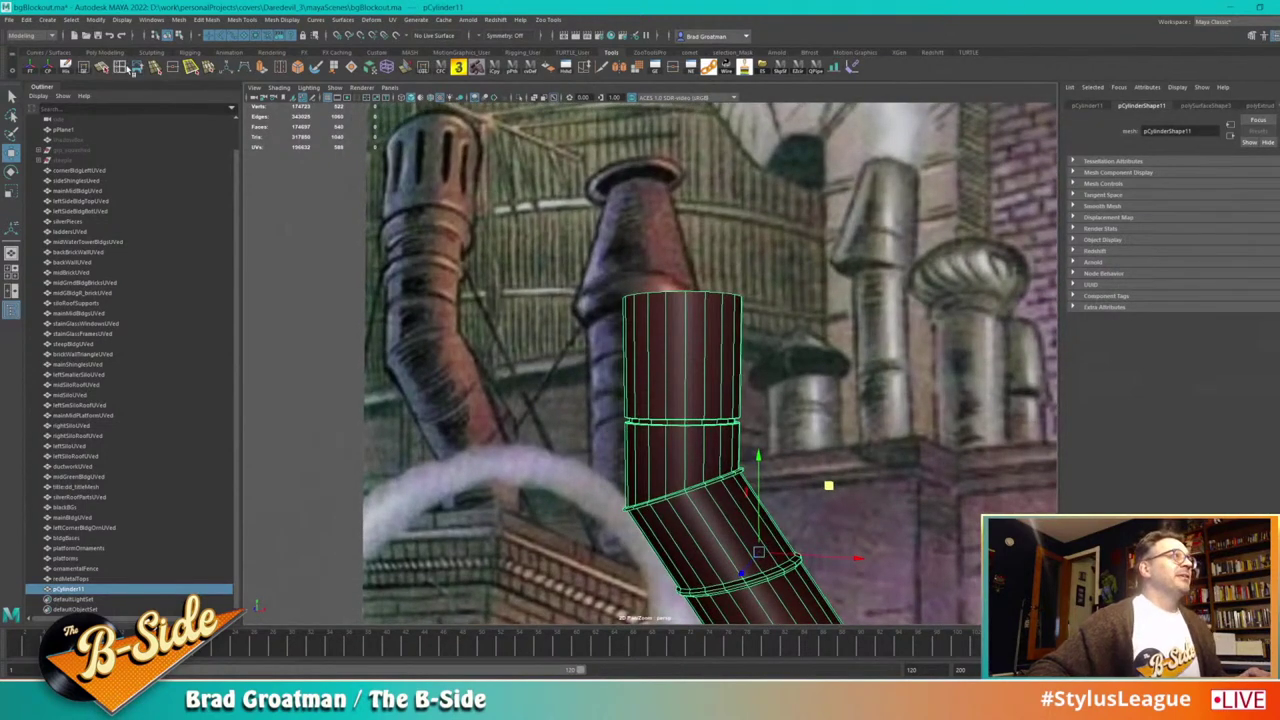
{"action": "left_click", "coordinate": [126, 70]}
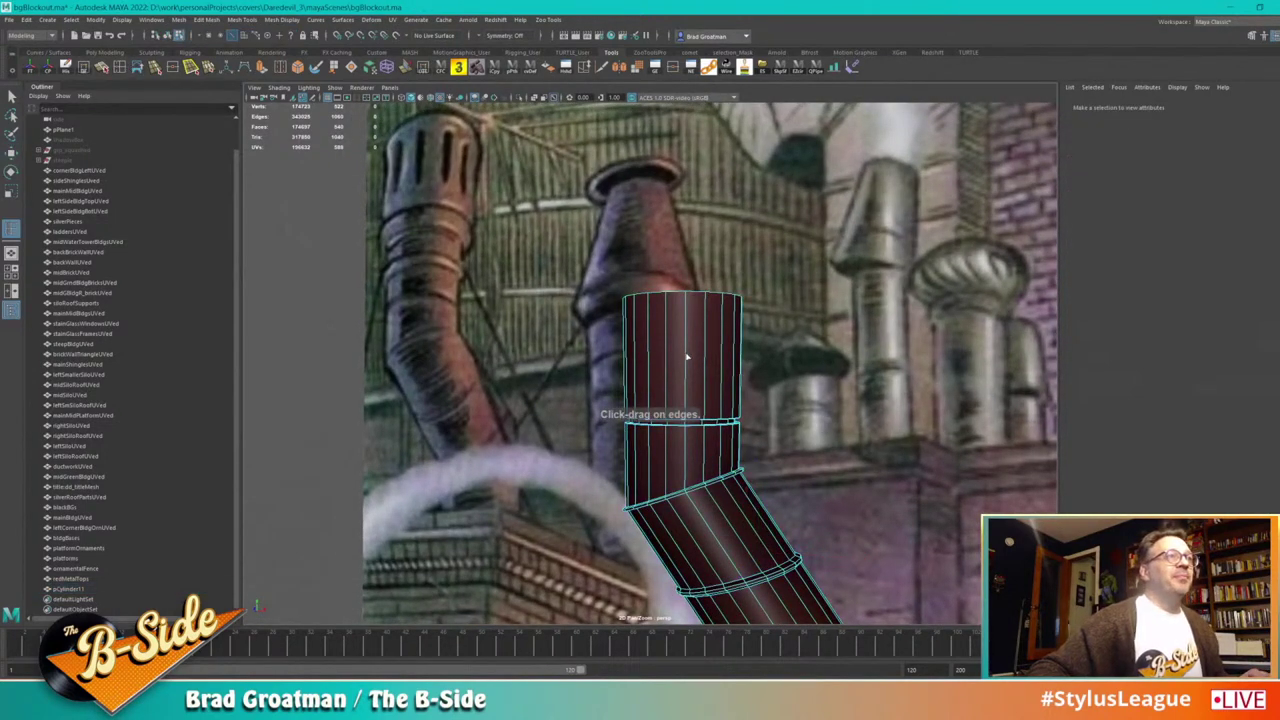
{"action": "left_click_drag", "start_coordinate": [687, 357], "coordinate": [679, 356]}
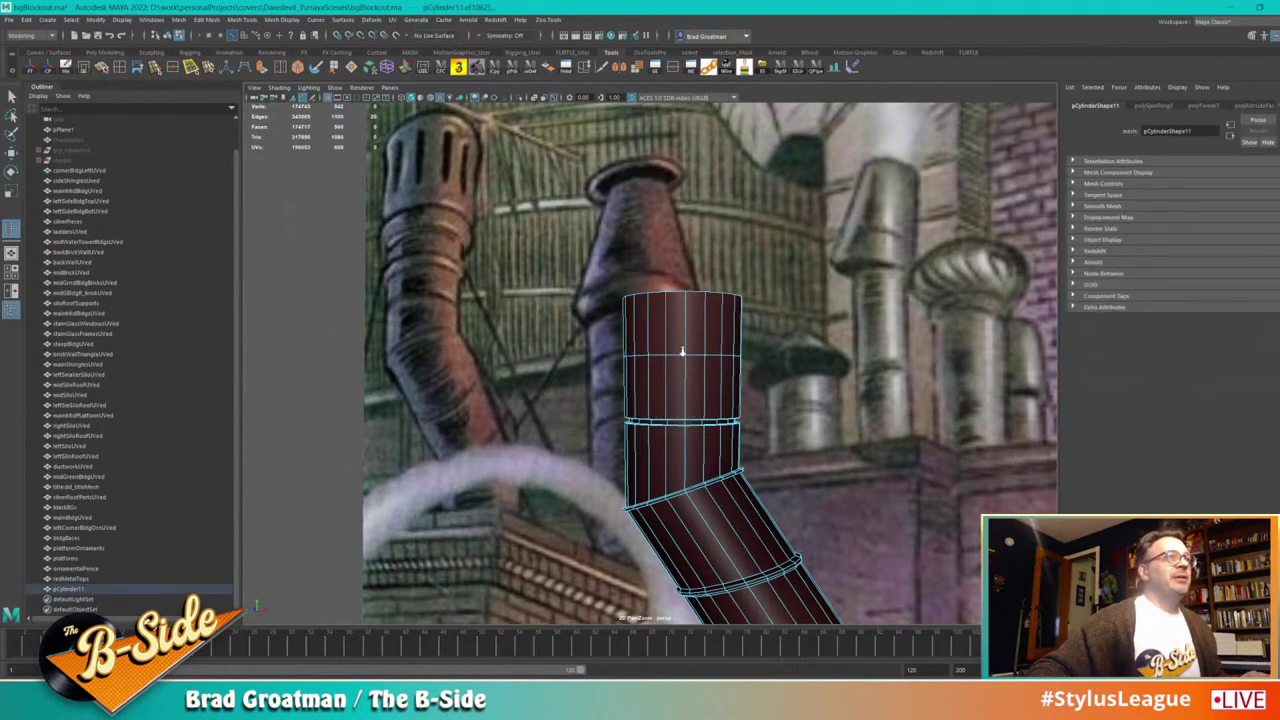
Step: Bevel the new edge loop on the top section and set the bevel fraction to 0.1
{"action": "right_click_drag", "start_coordinate": [682, 352], "coordinate": [740, 431], "text": "alt"}
{"action": "key", "text": "q"}
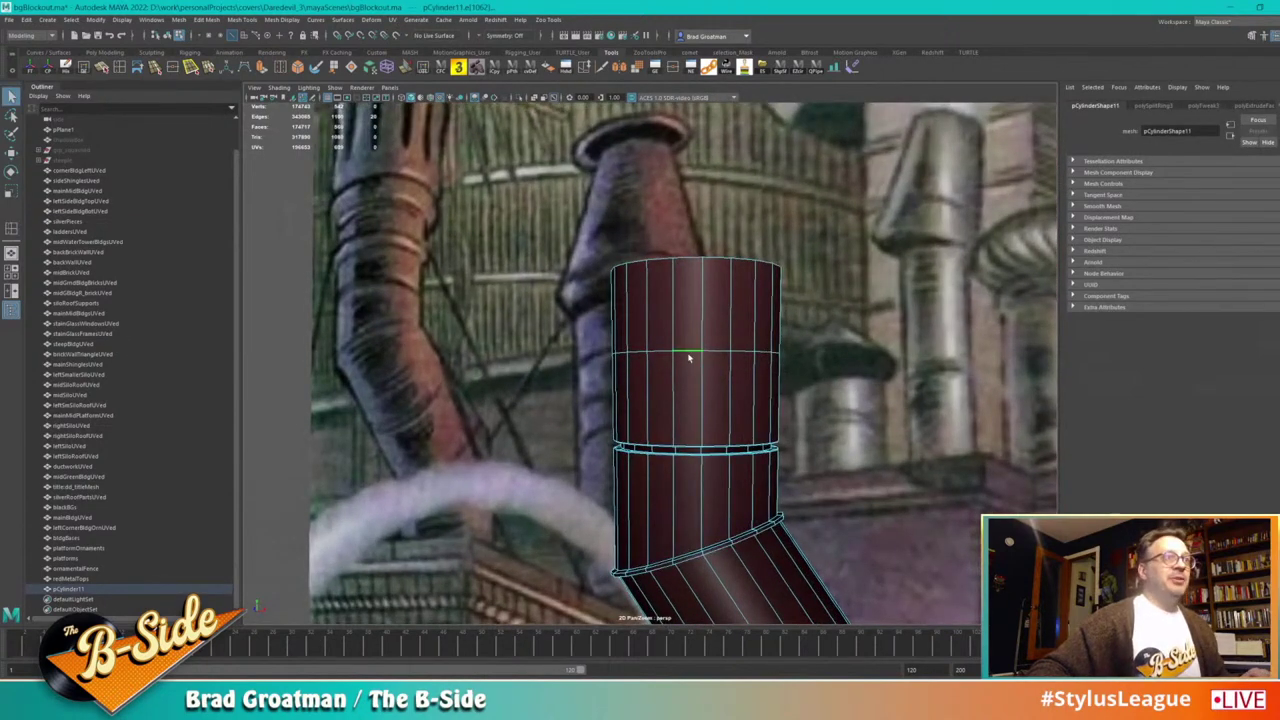
{"action": "right_click_drag", "start_coordinate": [703, 363], "coordinate": [756, 368], "text": "shift"}
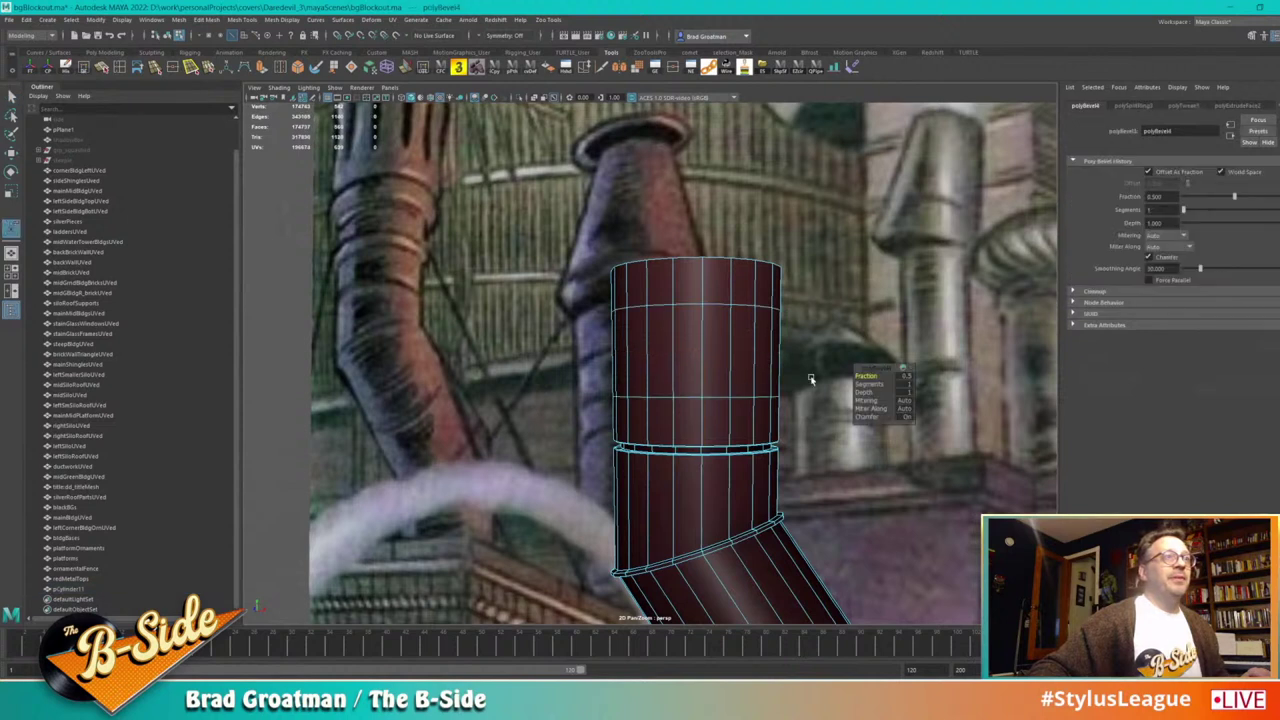
{"action": "left_click_drag", "start_coordinate": [871, 377], "coordinate": [866, 377]}
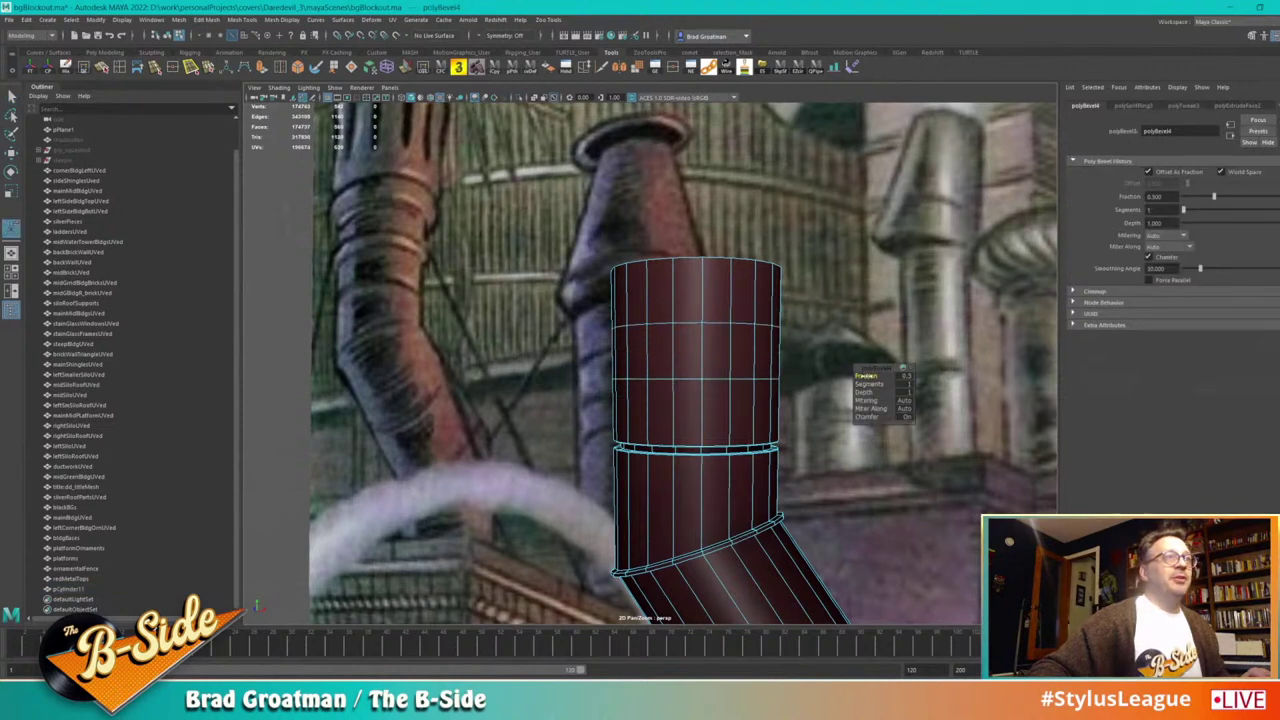
{"action": "middle_click_drag", "start_coordinate": [736, 368], "coordinate": [716, 368]}
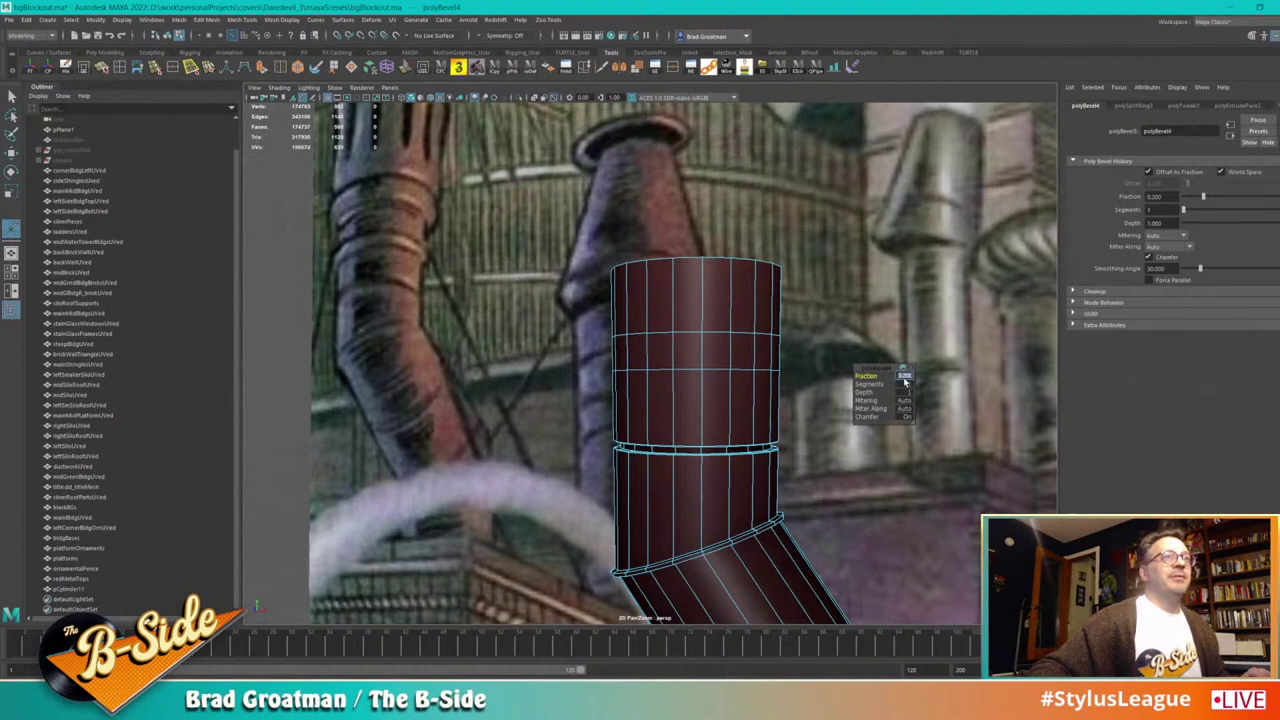
{"action": "middle_click_drag", "start_coordinate": [776, 316], "coordinate": [766, 316]}
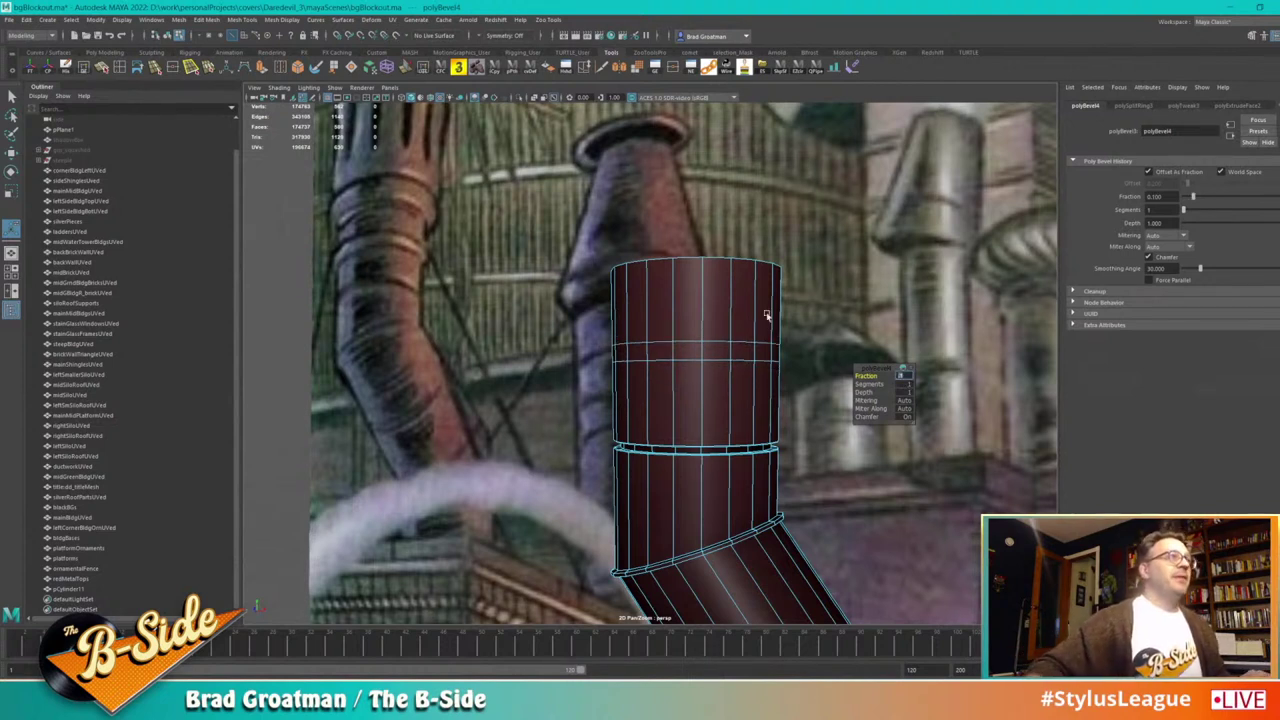
Step: Select the narrow face loop around the pipe's top section, extrude it outward by about 0.014, and slightly narrow its outer face vertically
{"action": "right_click_drag", "start_coordinate": [706, 368], "coordinate": [706, 394]}
{"action": "left_click", "coordinate": [679, 350]}
{"action": "left_click", "coordinate": [660, 351], "text": "shift"}
{"action": "left_click", "coordinate": [643, 352], "text": "shift"}
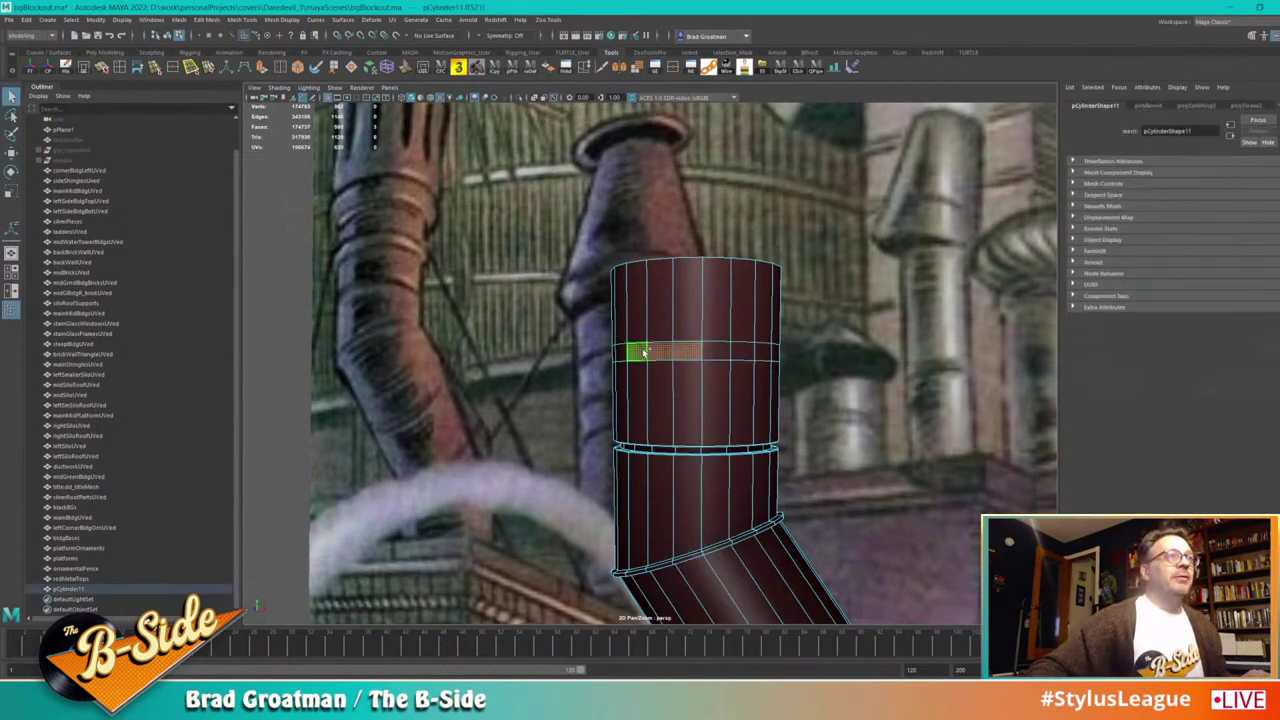
{"action": "left_click", "coordinate": [707, 355]}
{"action": "double_click", "coordinate": [681, 353], "text": "shift"}
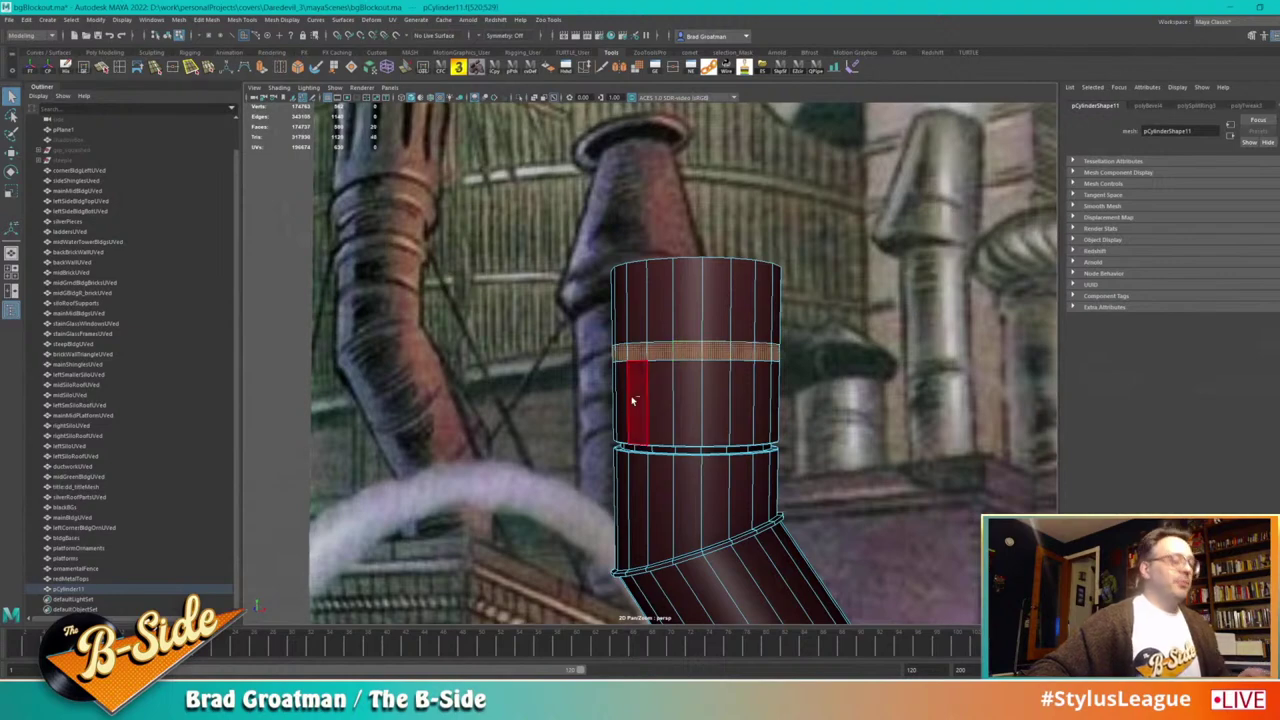
{"action": "key", "text": "ctrl+e"}
{"action": "left_click_drag", "start_coordinate": [677, 409], "coordinate": [802, 468], "text": "alt"}
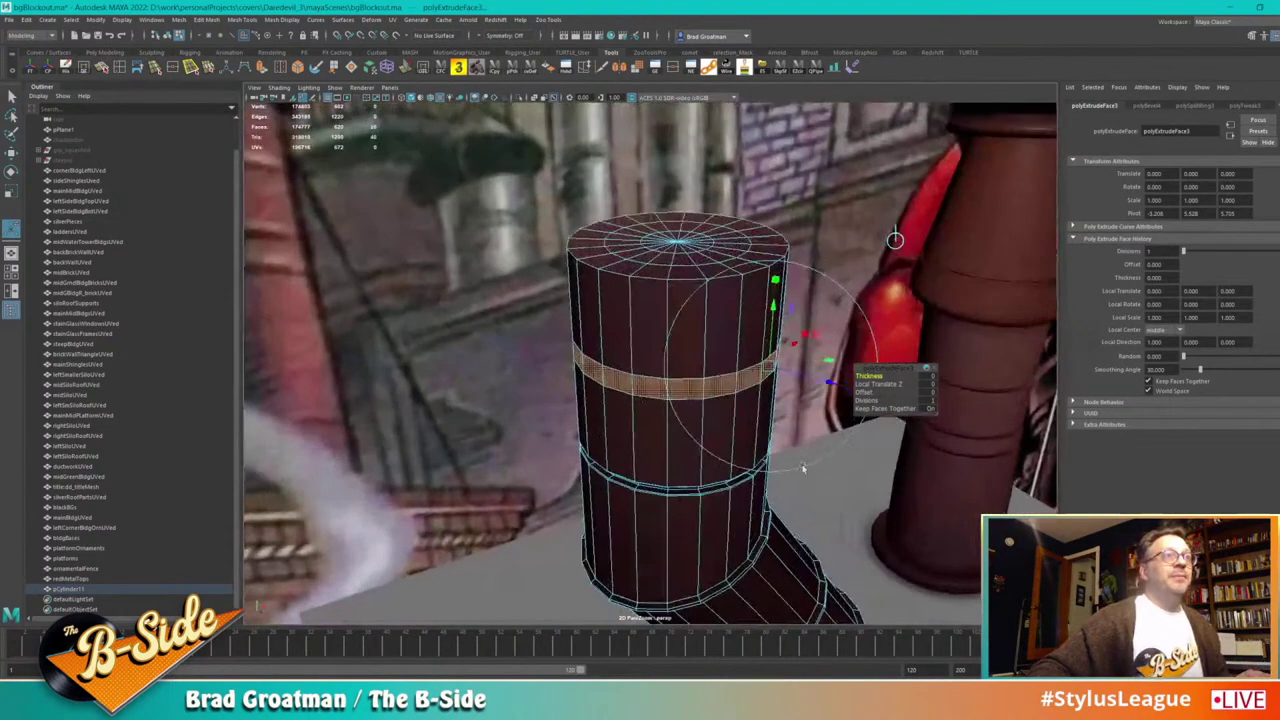
{"action": "left_click_drag", "start_coordinate": [831, 387], "coordinate": [845, 391]}
{"action": "left_click_drag", "start_coordinate": [824, 417], "coordinate": [752, 330], "text": "alt"}
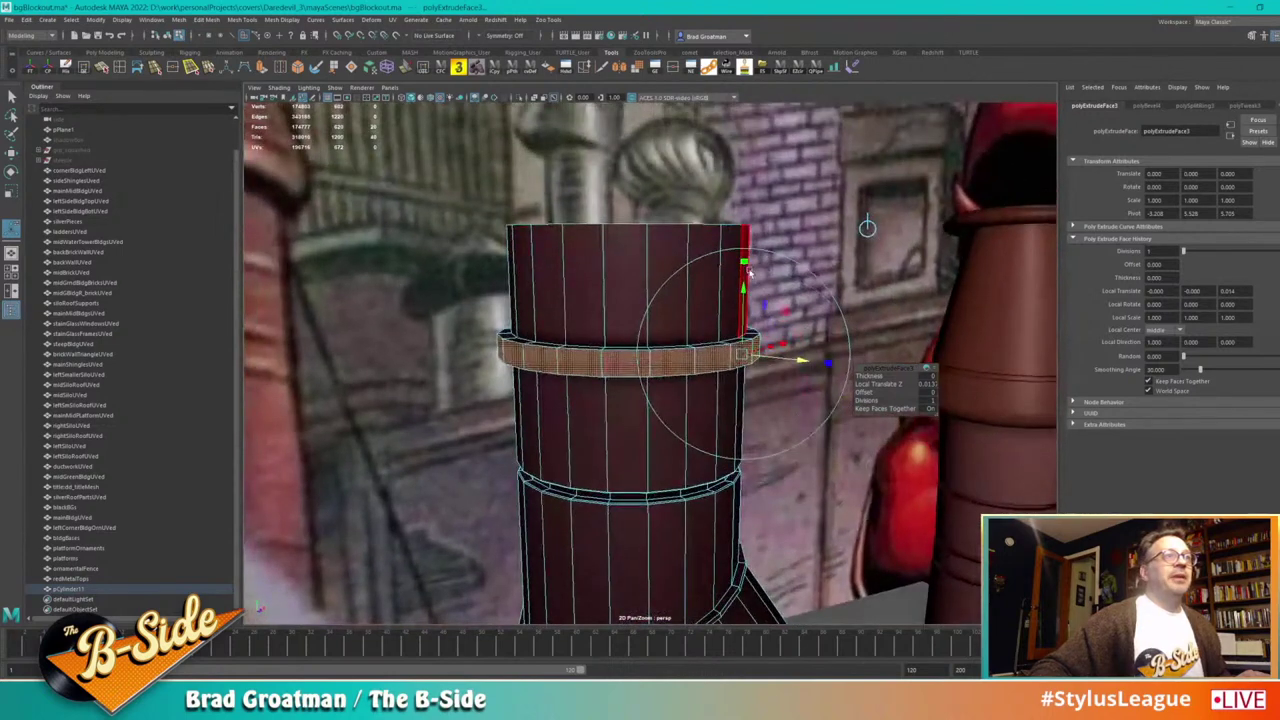
{"action": "left_click_drag", "start_coordinate": [743, 262], "coordinate": [744, 274]}
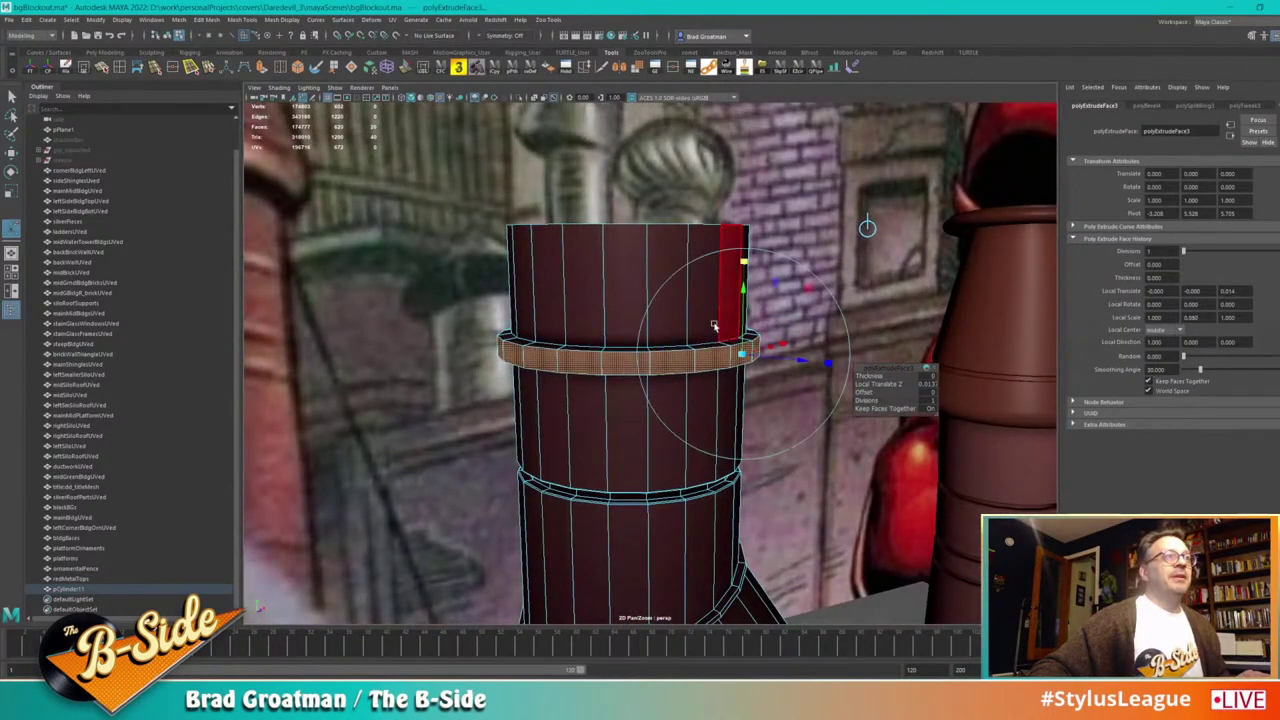
Step: Bevel the outer edges of the new raised ring with a fraction of 0.5 and add segments to round it, finishing in object mode
{"action": "right_click_drag", "start_coordinate": [633, 366], "coordinate": [687, 324], "text": "ctrl"}
{"action": "right_click_drag", "start_coordinate": [621, 372], "coordinate": [680, 370], "text": "shift"}
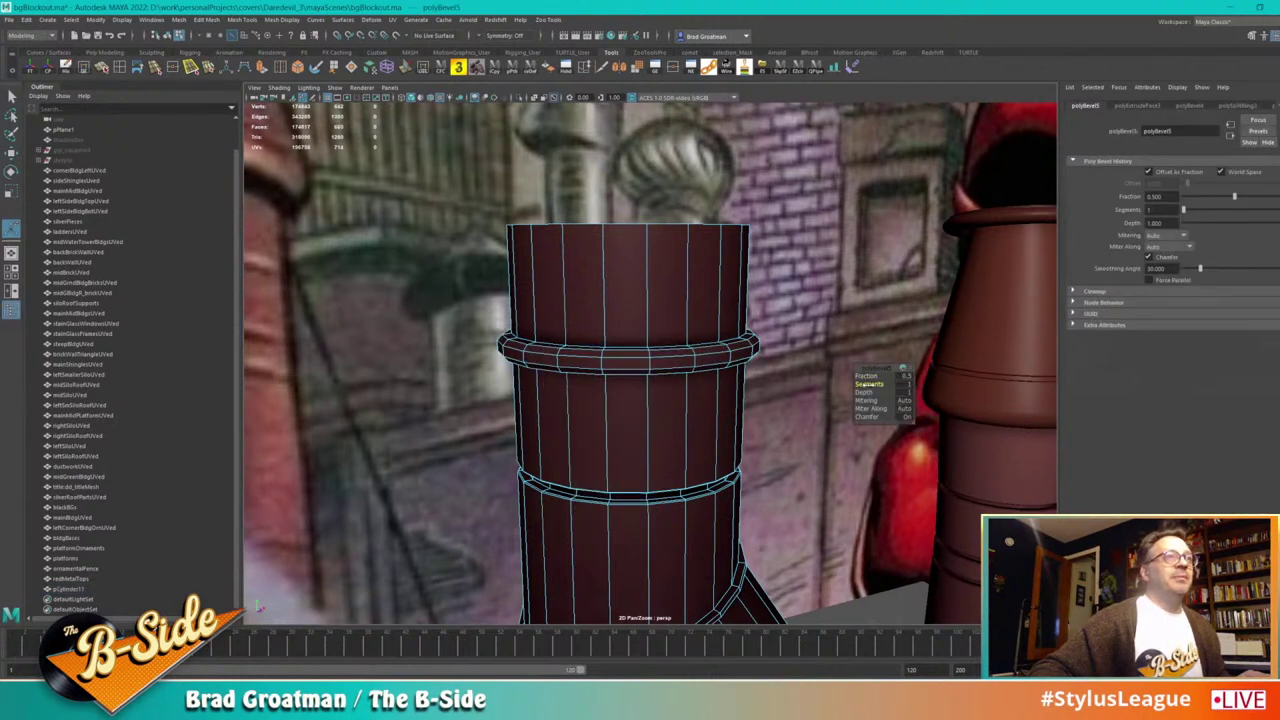
{"action": "left_click_drag", "start_coordinate": [867, 386], "coordinate": [872, 386]}
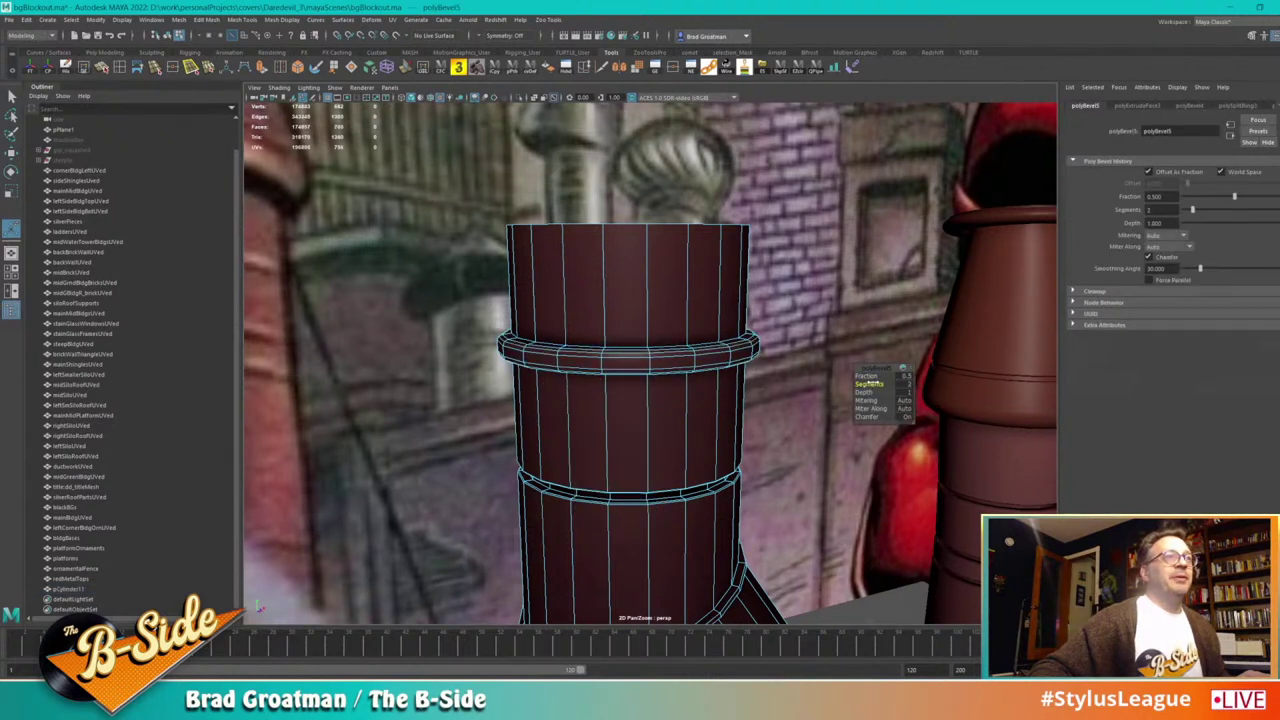
{"action": "middle_click_drag", "start_coordinate": [258, 605], "coordinate": [259, 605]}
{"action": "left_click_drag", "start_coordinate": [872, 379], "coordinate": [882, 379]}
{"action": "right_click_drag", "start_coordinate": [657, 414], "coordinate": [615, 360], "text": "alt"}
{"action": "left_click_drag", "start_coordinate": [615, 360], "coordinate": [655, 418], "text": "alt"}
{"action": "mouse_move", "coordinate": [655, 418]}
{"action": "right_mouse_down"}
{"action": "mouse_move", "coordinate": [757, 388]}
{"action": "mouse_move", "coordinate": [670, 398]}
{"action": "right_mouse_up"}
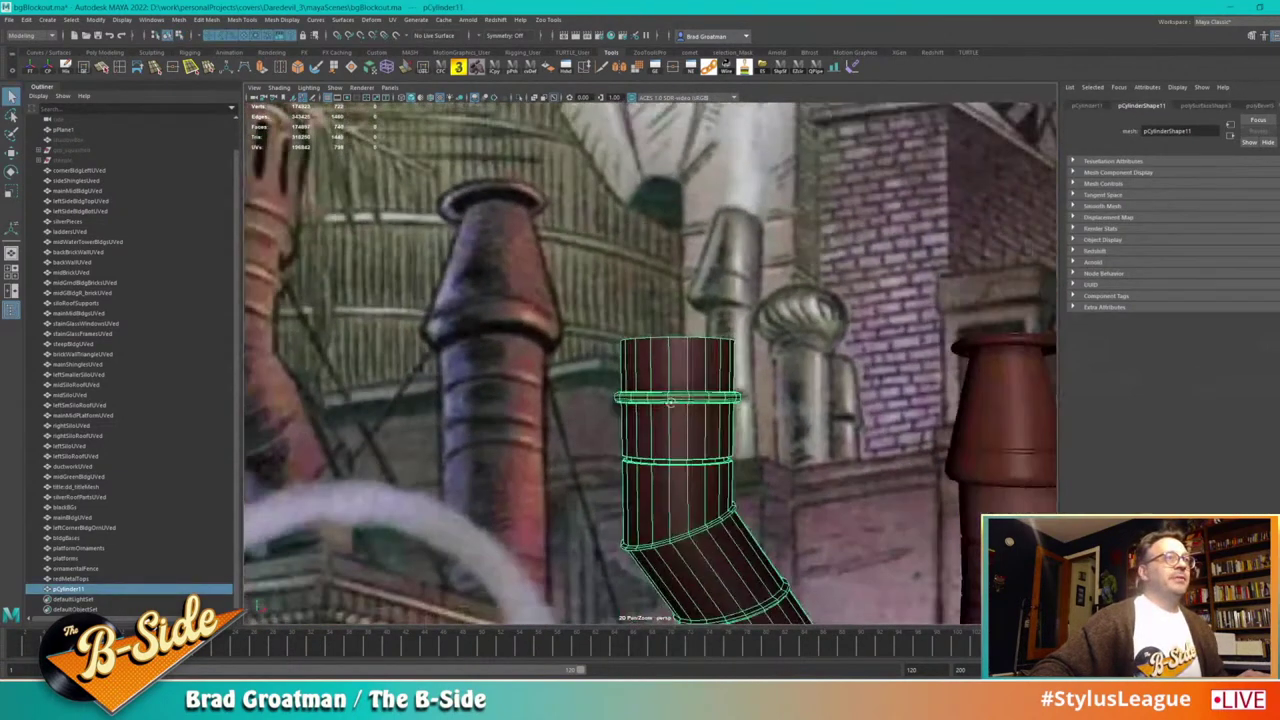
Step: Select the vertices of the pipe's open upper end and raise them slightly to lengthen the top section
{"action": "left_click_drag", "start_coordinate": [670, 398], "coordinate": [631, 413], "text": "alt"}
{"action": "middle_click_drag", "start_coordinate": [559, 391], "coordinate": [543, 448], "text": "alt"}
{"action": "left_click_drag", "start_coordinate": [542, 450], "coordinate": [655, 450], "text": "alt"}
{"action": "right_click_drag", "start_coordinate": [657, 433], "coordinate": [763, 345]}
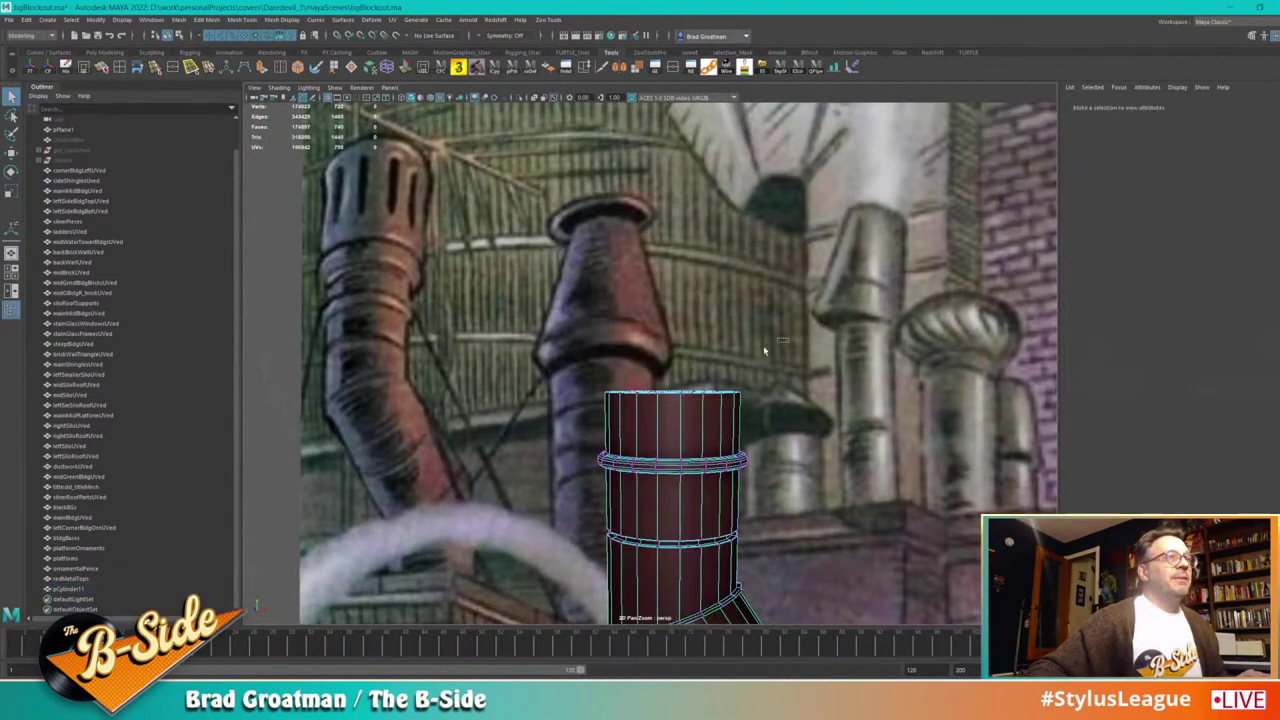
{"action": "key", "text": "w"}
{"action": "left_click_drag", "start_coordinate": [672, 302], "coordinate": [672, 277]}
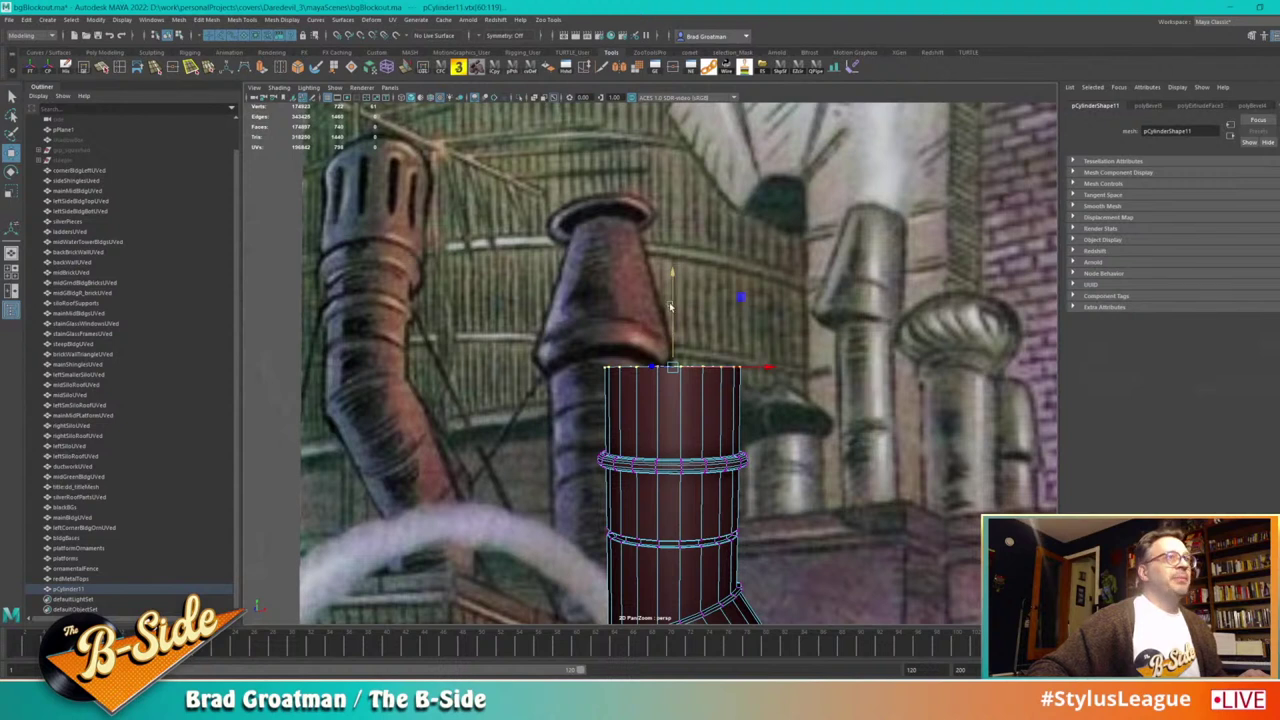
Step: Insert two closely spaced horizontal edge loops around the pipe between the raised ring and the upper end
{"action": "right_click_drag", "start_coordinate": [663, 422], "coordinate": [712, 401]}
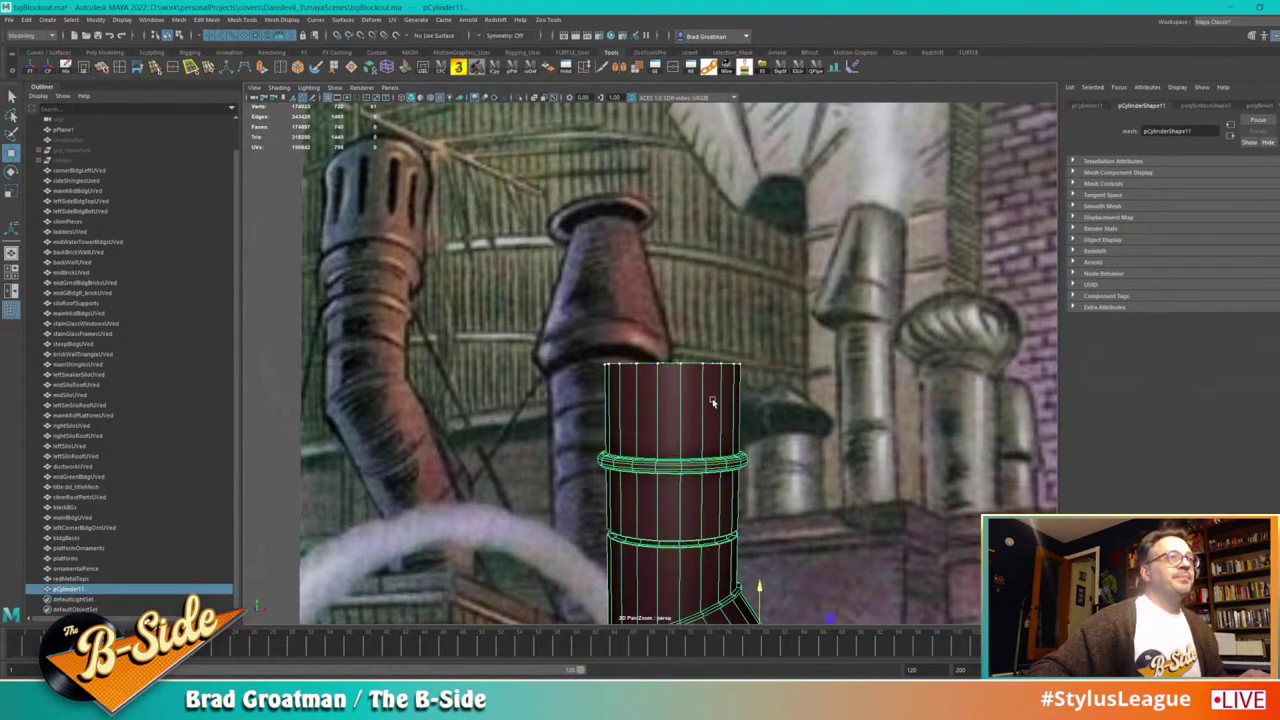
{"action": "left_click", "coordinate": [120, 69]}
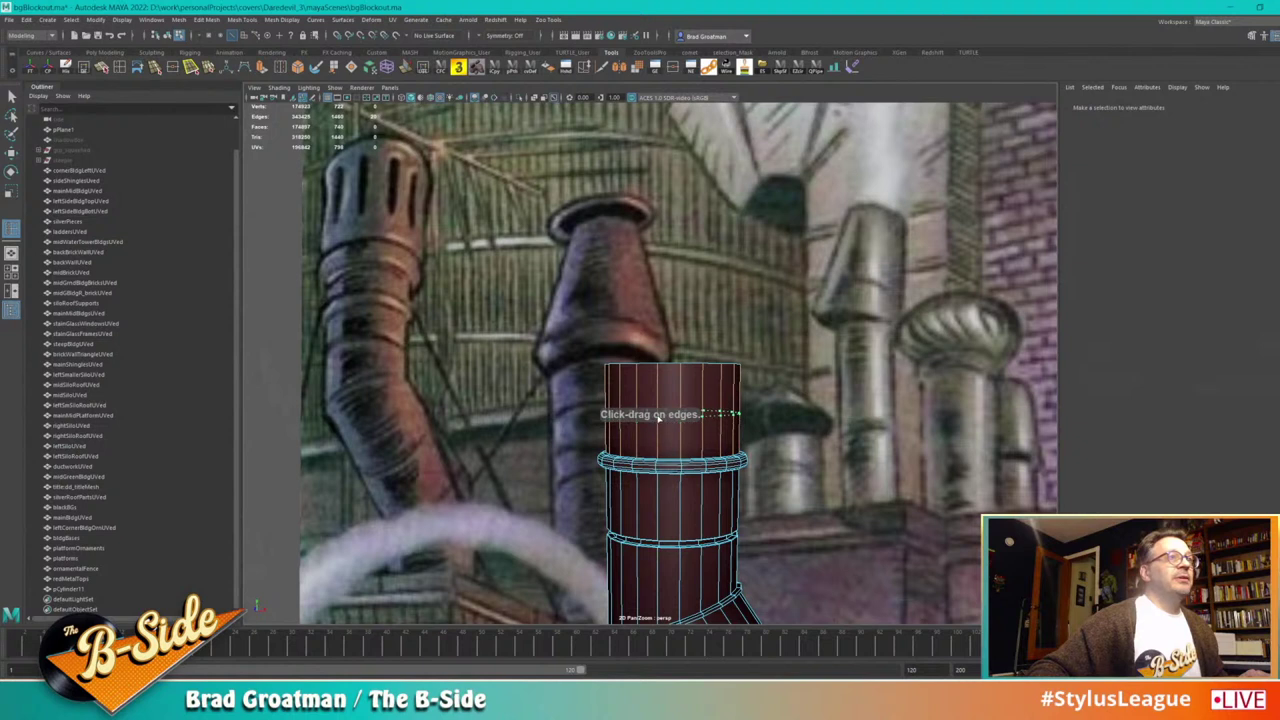
{"action": "mouse_move", "coordinate": [655, 414]}
{"action": "left_mouse_down"}
{"action": "mouse_move", "coordinate": [658, 390]}
{"action": "mouse_move", "coordinate": [664, 408]}
{"action": "left_mouse_up"}
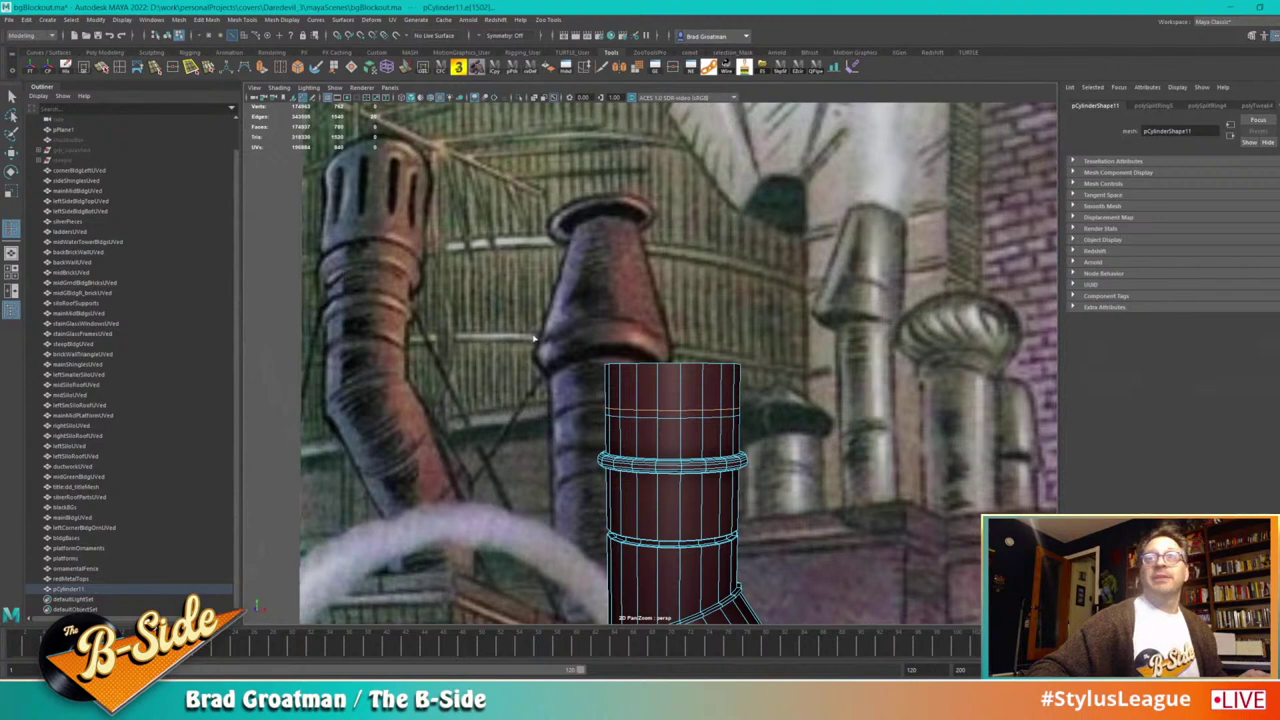
Step: Select the uppermost face loop and the thin loop beneath it, and extrude them outward to form a wider collar
{"action": "scroll", "coordinate": [535, 340], "scroll_direction": "up", "scroll_amount": 2}
{"action": "right_click_drag", "start_coordinate": [693, 405], "coordinate": [697, 428]}
{"action": "double_click", "coordinate": [672, 400]}
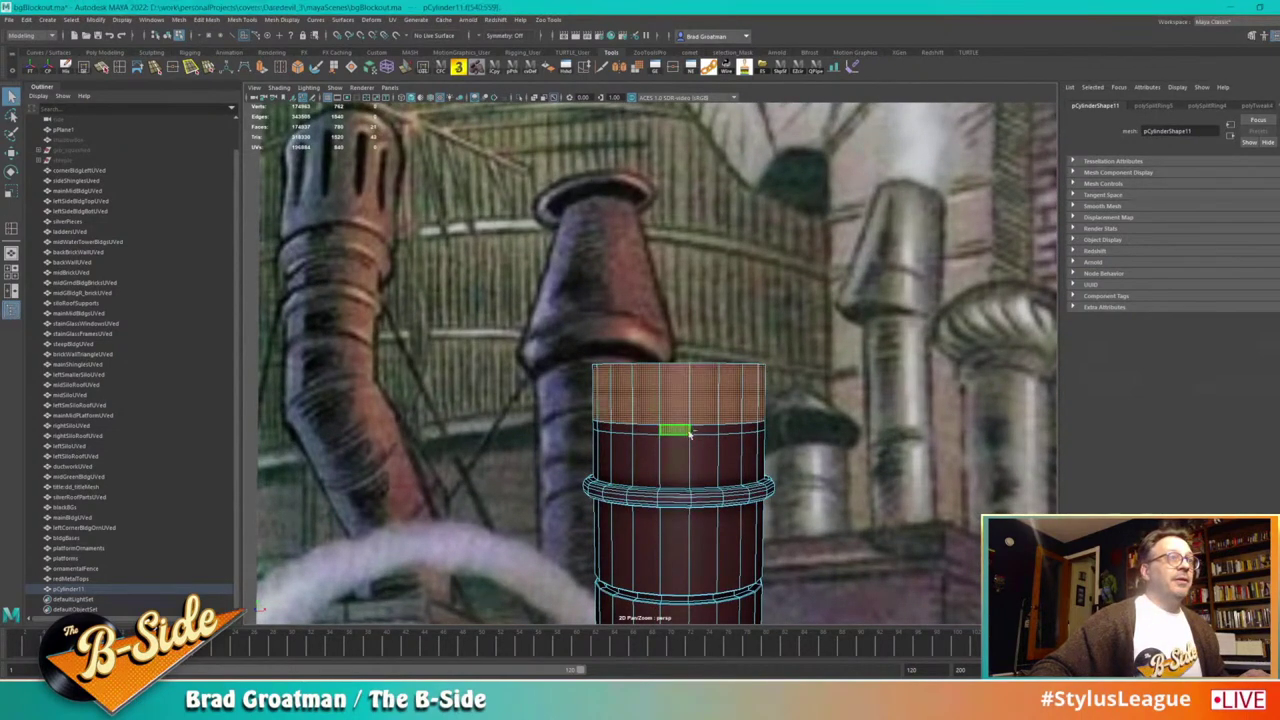
{"action": "left_click_drag", "start_coordinate": [655, 481], "coordinate": [637, 437], "text": "alt"}
{"action": "key", "text": "q"}
Step: Select only the collar's tall upper face loop and extrude it outward to form a second, wider tier
{"action": "left_click", "coordinate": [680, 401]}
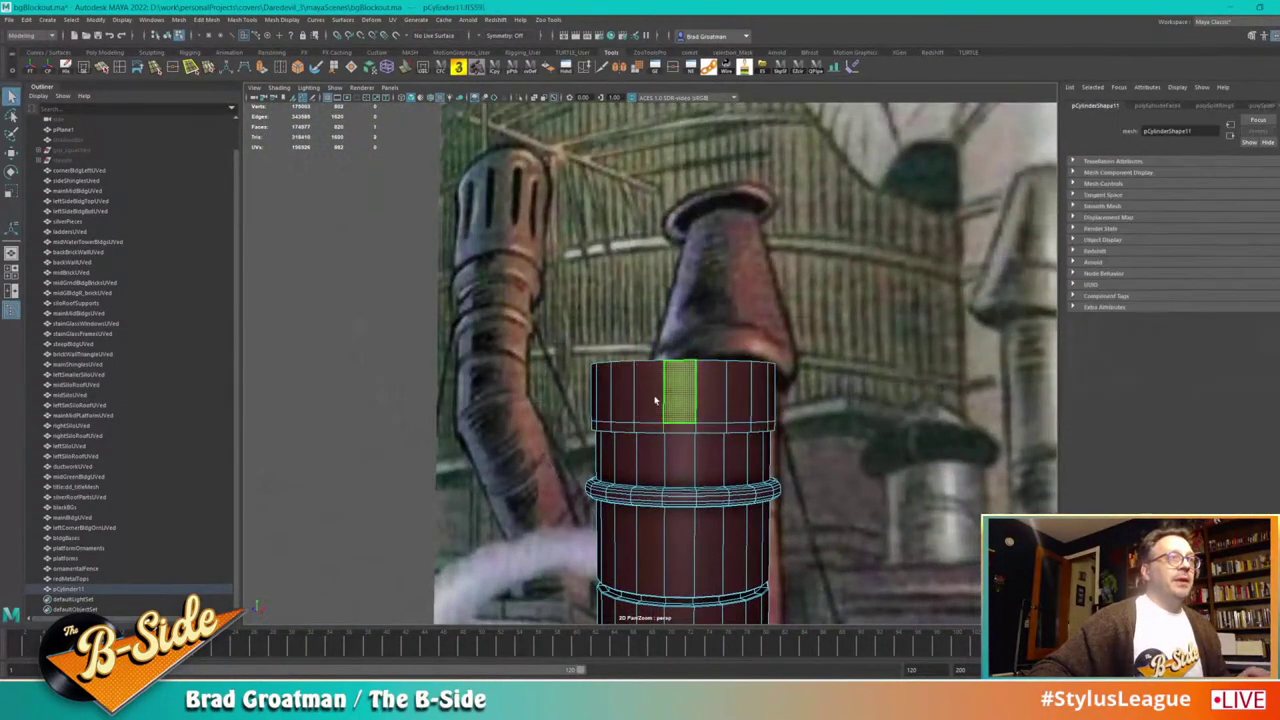
{"action": "double_click", "coordinate": [652, 401], "text": "shift"}
{"action": "key", "text": "ctrl+e"}
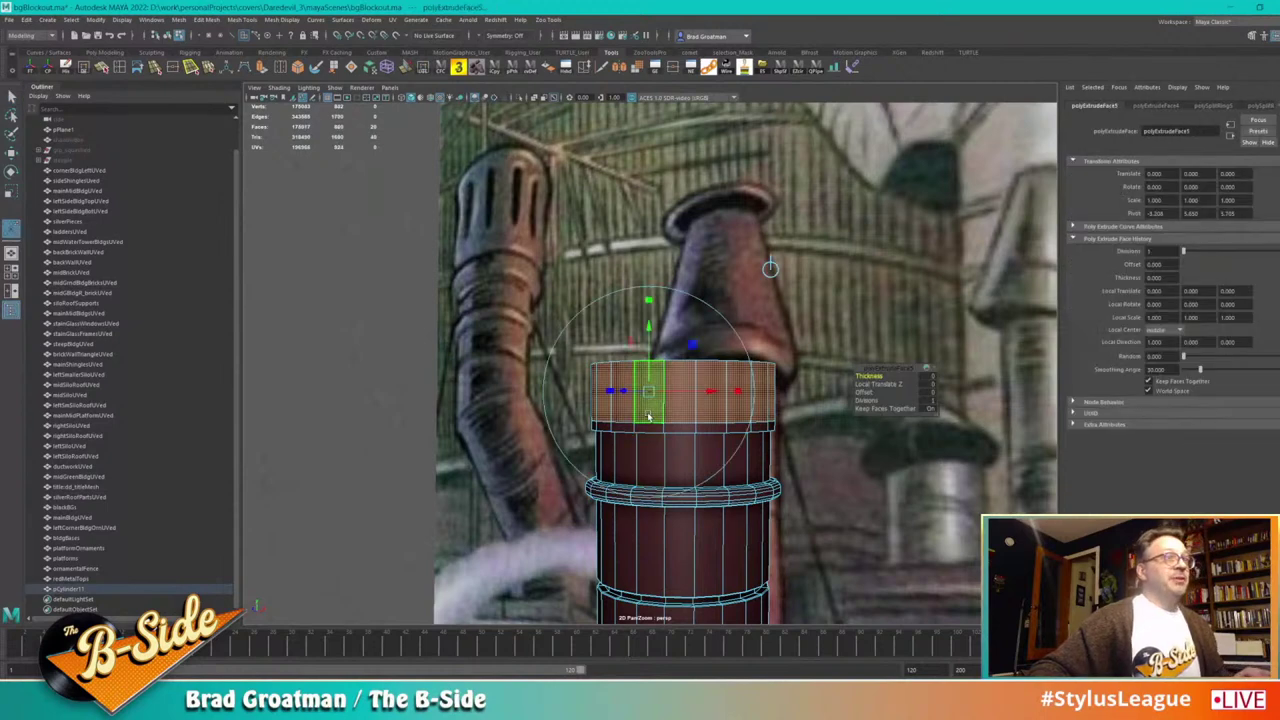
{"action": "mouse_move", "coordinate": [651, 418]}
{"action": "left_mouse_down", "text": "alt"}
{"action": "mouse_move", "coordinate": [599, 407]}
{"action": "mouse_move", "coordinate": [665, 408]}
{"action": "left_mouse_up", "text": "alt"}
{"action": "left_click_drag", "start_coordinate": [602, 406], "coordinate": [719, 402], "text": "alt"}
Step: Bevel the edges of the collar's widest tier, then return to object mode and delete the pipe's construction history
{"action": "right_click_drag", "start_coordinate": [738, 382], "coordinate": [808, 388], "text": "ctrl"}
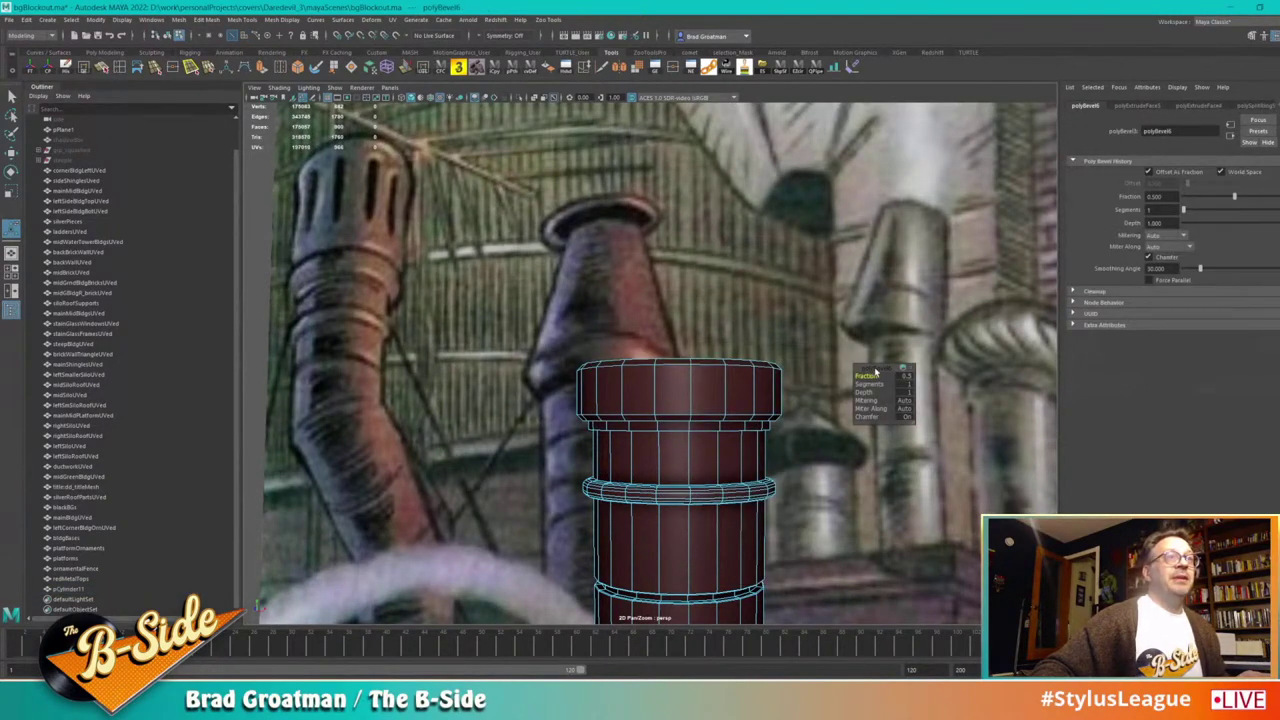
{"action": "left_click_drag", "start_coordinate": [872, 373], "coordinate": [885, 385]}
{"action": "right_click_drag", "start_coordinate": [743, 395], "coordinate": [803, 363]}
{"action": "left_click_drag", "start_coordinate": [754, 381], "coordinate": [711, 399], "text": "alt"}
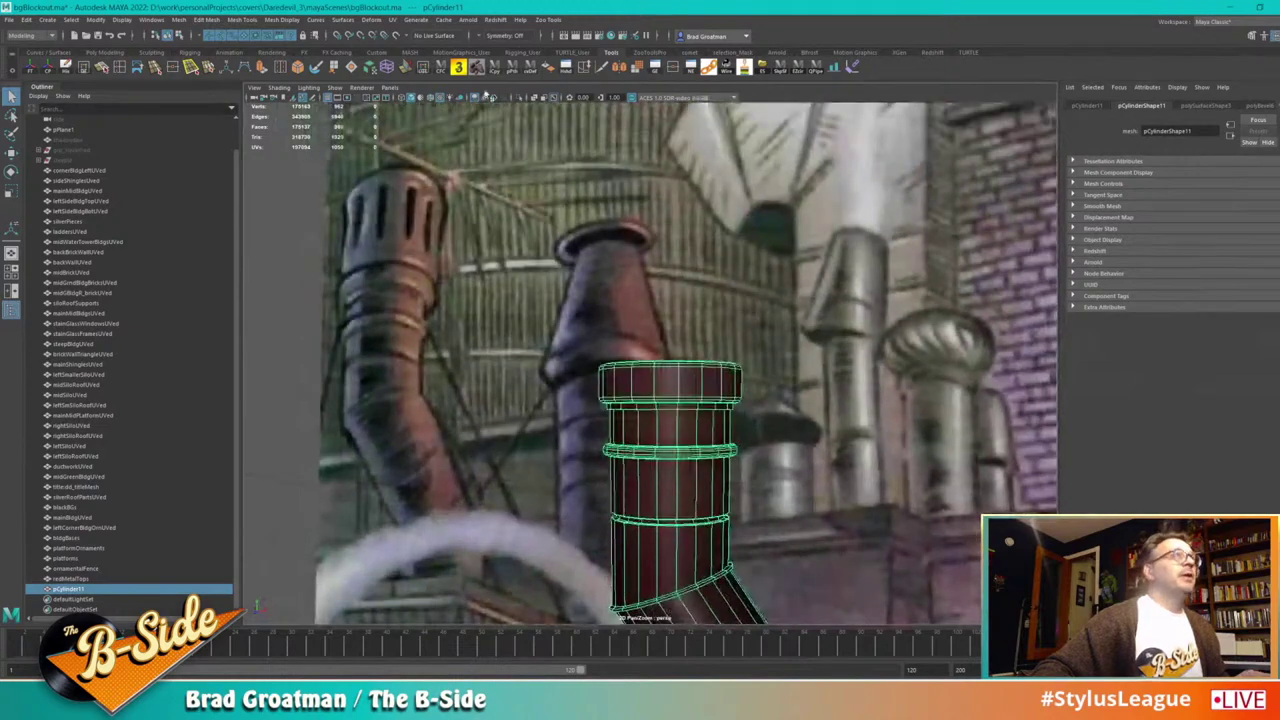
{"action": "left_click", "coordinate": [459, 69]}
Step: Examine the foot of the bent pipe against the flange at the base of the neighbouring straight chimney
{"action": "right_click_drag", "start_coordinate": [652, 290], "coordinate": [746, 570], "text": "alt"}
{"action": "middle_click_drag", "start_coordinate": [748, 572], "coordinate": [746, 528], "text": "alt"}
{"action": "left_click_drag", "start_coordinate": [746, 528], "coordinate": [703, 465], "text": "alt"}
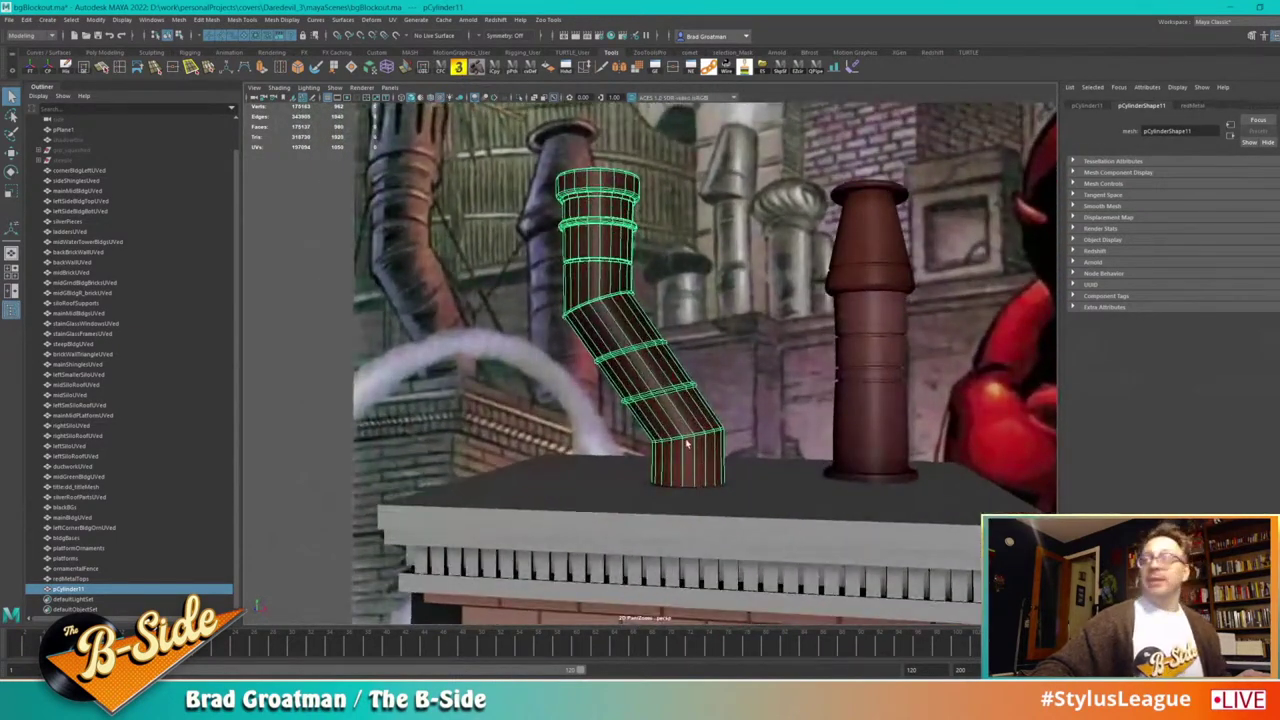
{"action": "middle_click_drag", "start_coordinate": [738, 485], "coordinate": [726, 451], "text": "alt"}
{"action": "right_click_drag", "start_coordinate": [726, 451], "coordinate": [694, 526], "text": "alt"}
{"action": "middle_click_drag", "start_coordinate": [694, 526], "coordinate": [663, 440], "text": "alt"}
{"action": "right_click_drag", "start_coordinate": [663, 440], "coordinate": [857, 447], "text": "alt"}
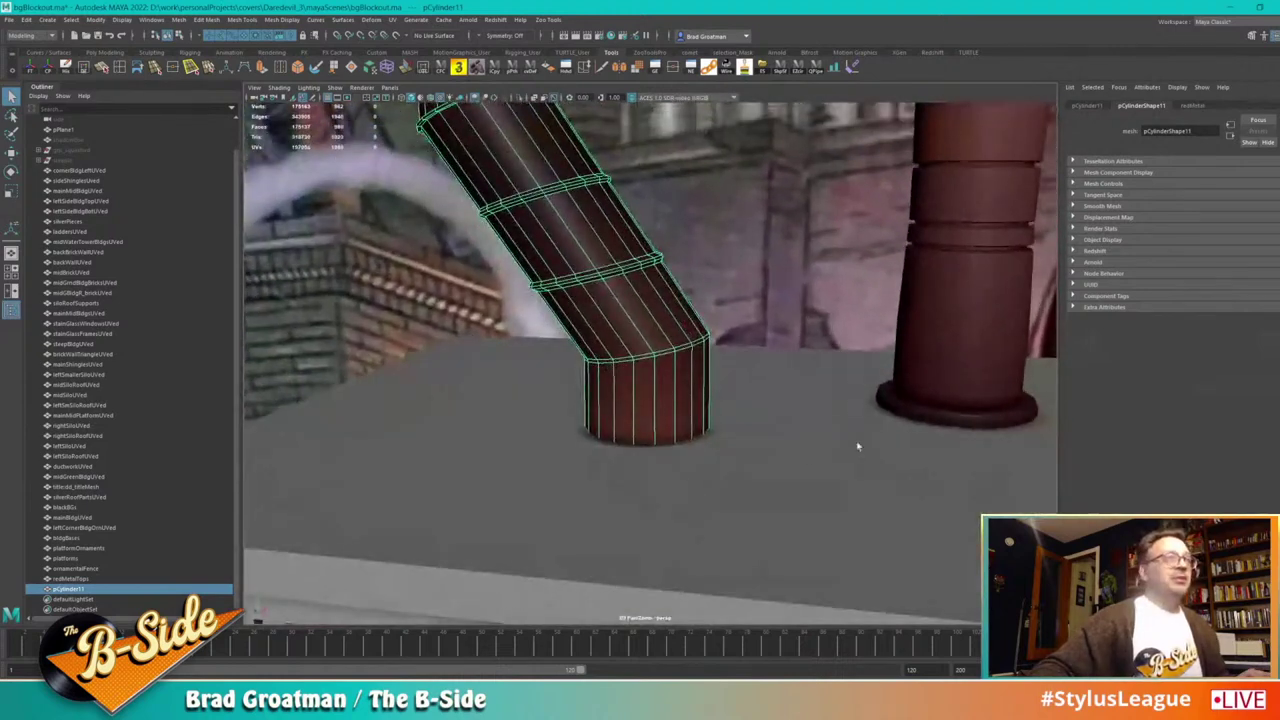
{"action": "left_click", "coordinate": [939, 414]}
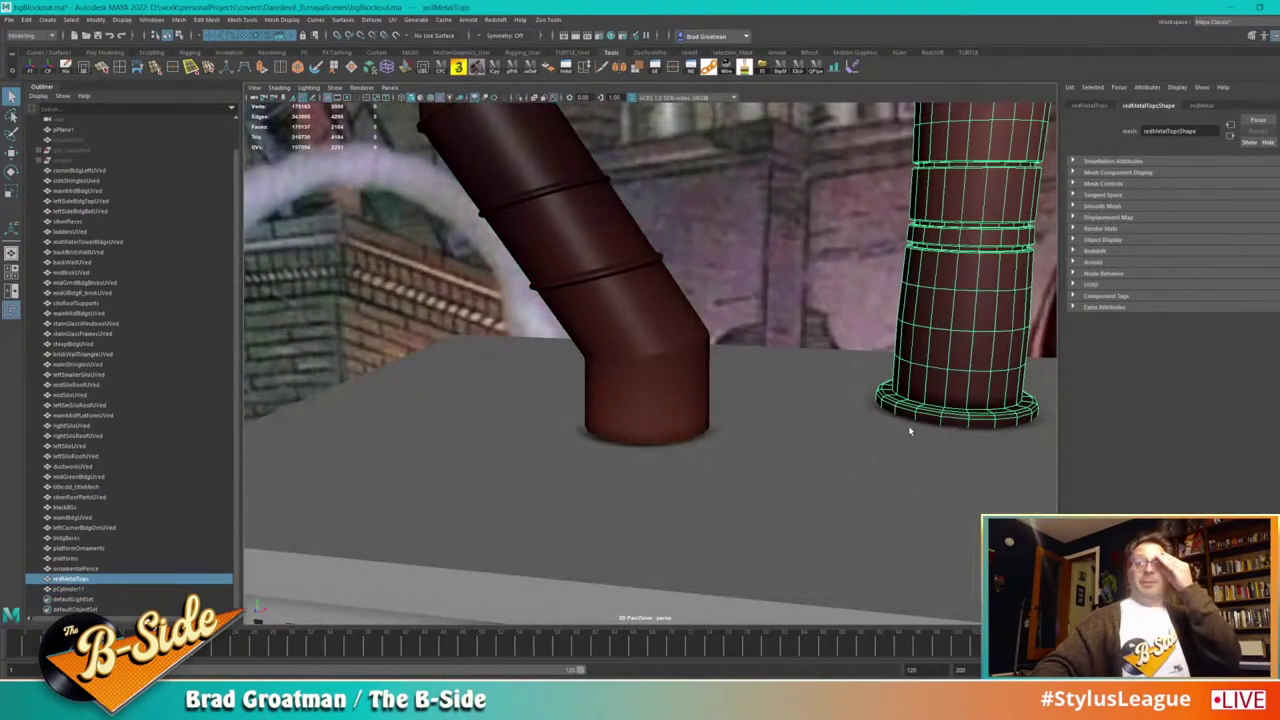
{"action": "left_click", "coordinate": [687, 415]}
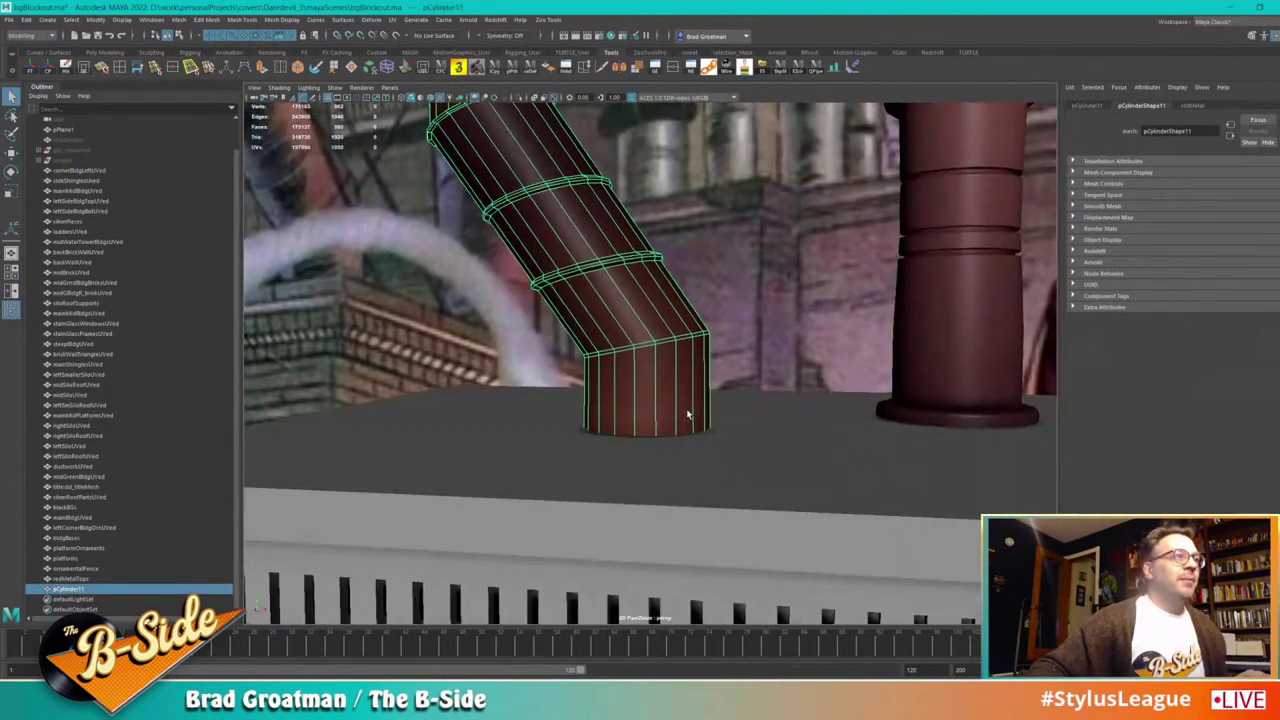
{"action": "right_click_drag", "start_coordinate": [687, 415], "coordinate": [710, 435], "text": "alt"}
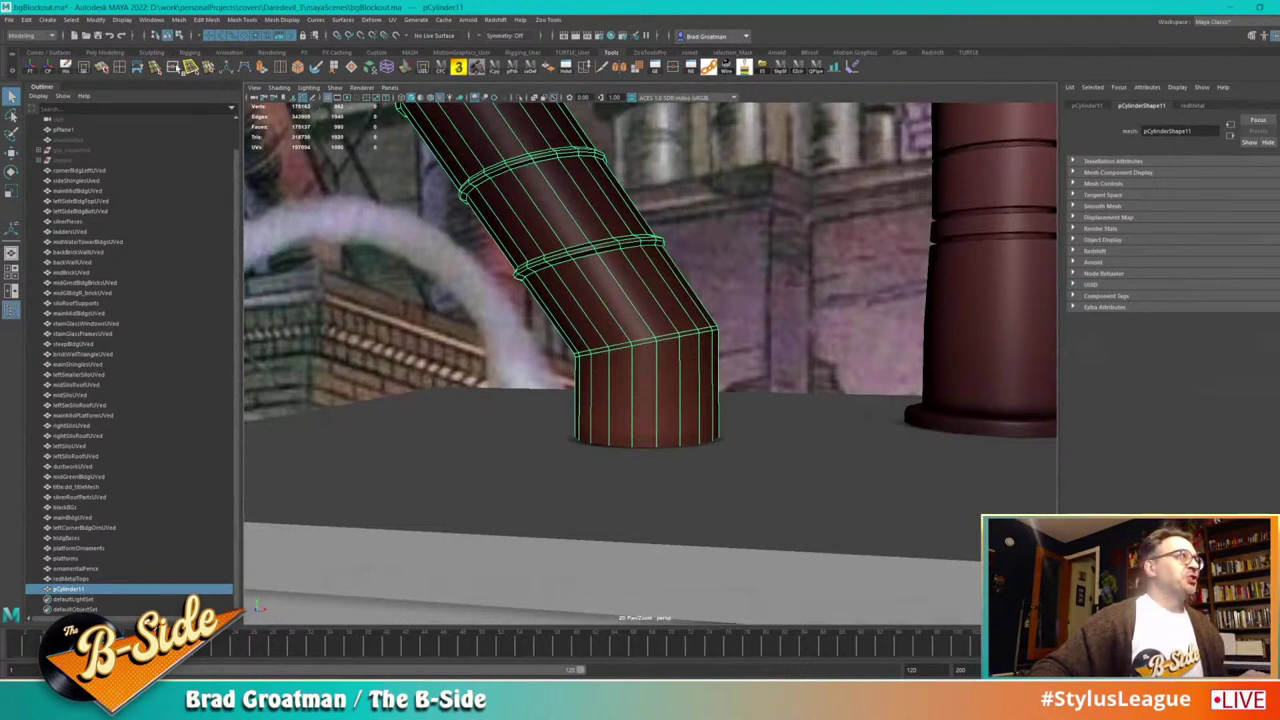
{"action": "left_click", "coordinate": [119, 67]}
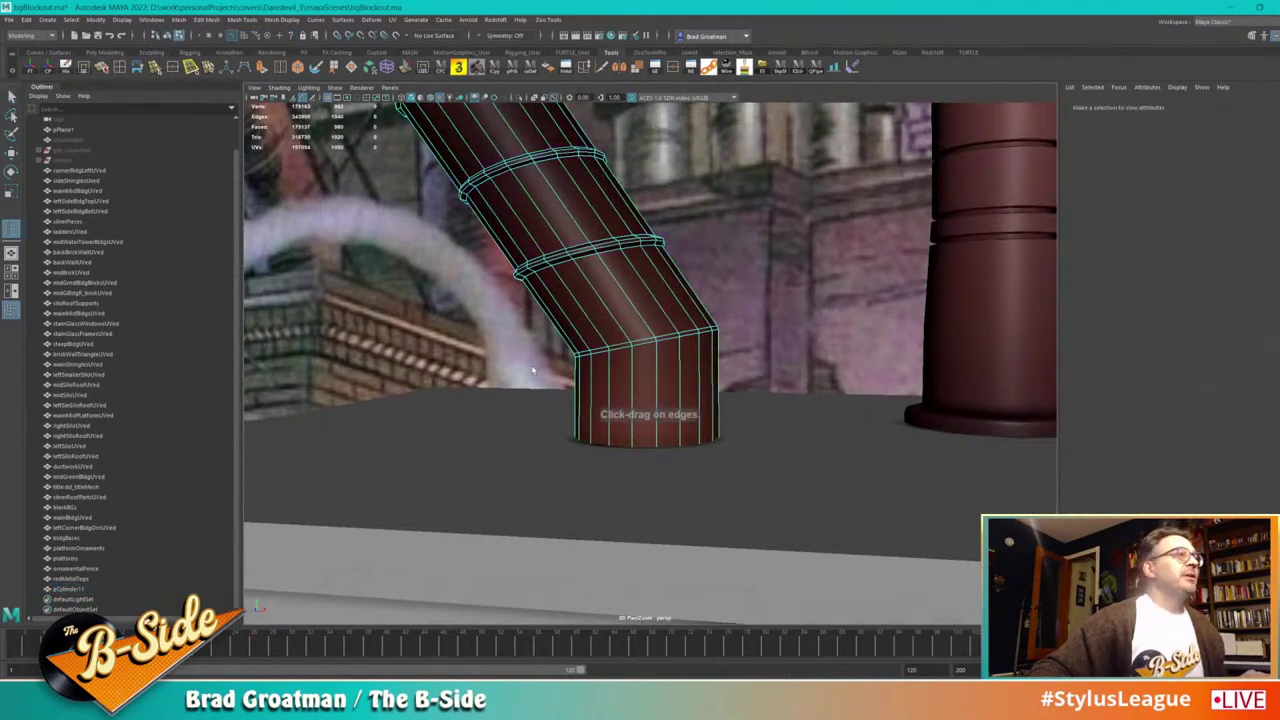
{"action": "left_click", "coordinate": [633, 440]}
{"action": "right_click_drag", "start_coordinate": [654, 376], "coordinate": [656, 350]}
Step: In the front view, cut a straight horizontal edge line across the pipe just above the roof, then return to the perspective view
{"action": "key", "text": "space"}
{"action": "left_click_drag", "start_coordinate": [702, 348], "coordinate": [708, 430]}
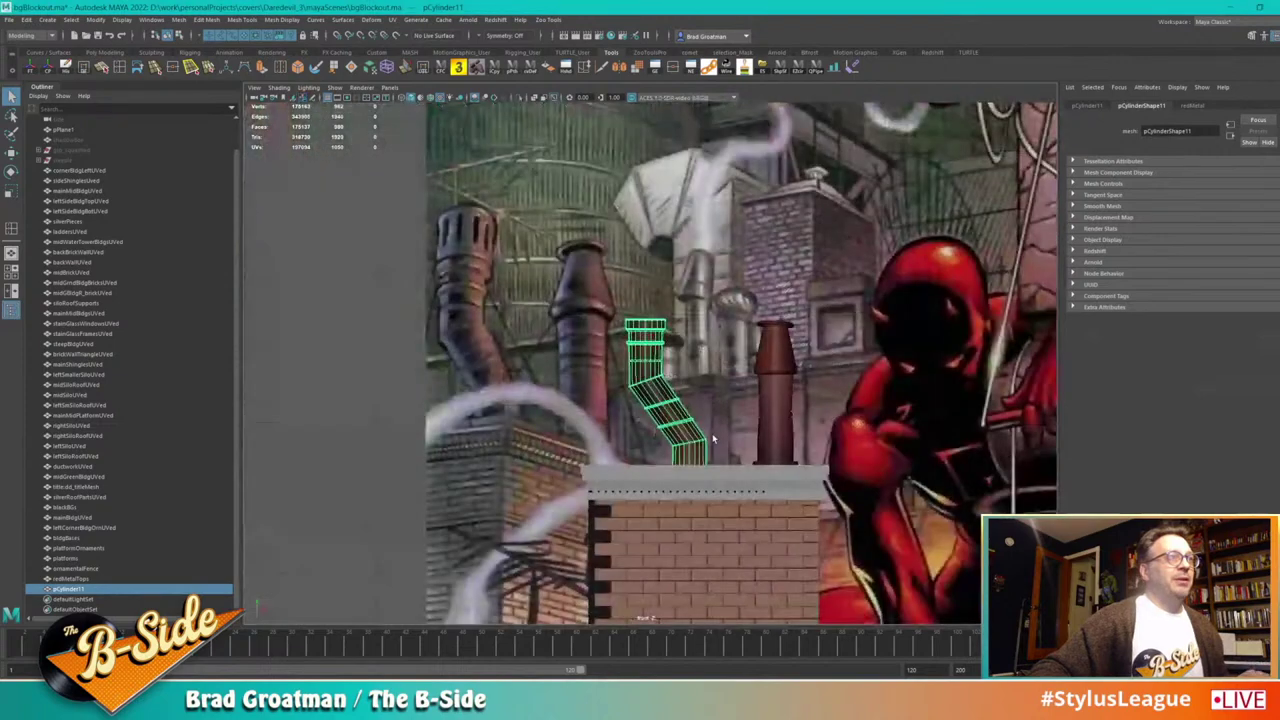
{"action": "middle_click_drag", "start_coordinate": [714, 530], "coordinate": [740, 431], "text": "alt"}
{"action": "right_click_drag", "start_coordinate": [740, 431], "coordinate": [717, 457], "text": "alt"}
{"action": "middle_click_drag", "start_coordinate": [717, 457], "coordinate": [654, 400], "text": "alt"}
{"action": "right_click_drag", "start_coordinate": [654, 400], "coordinate": [656, 418], "text": "alt"}
{"action": "scroll", "coordinate": [645, 316], "scroll_direction": "up", "scroll_amount": 3}
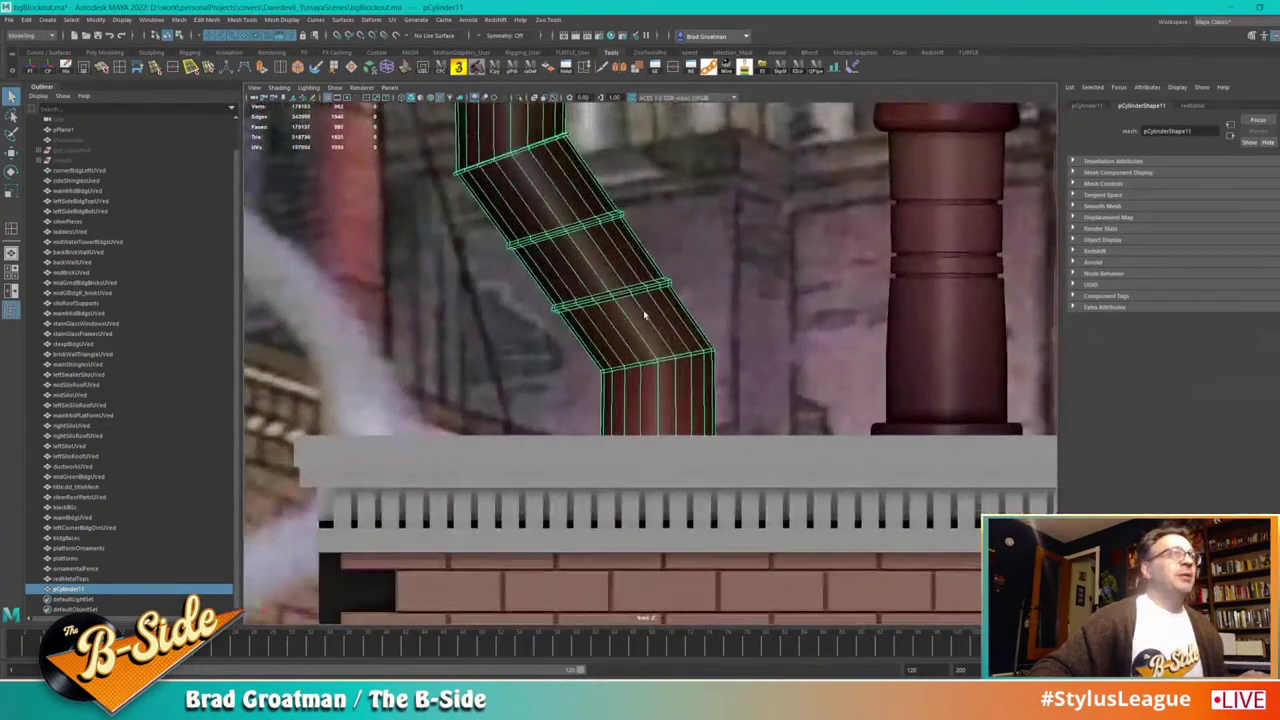
{"action": "left_click", "coordinate": [601, 68]}
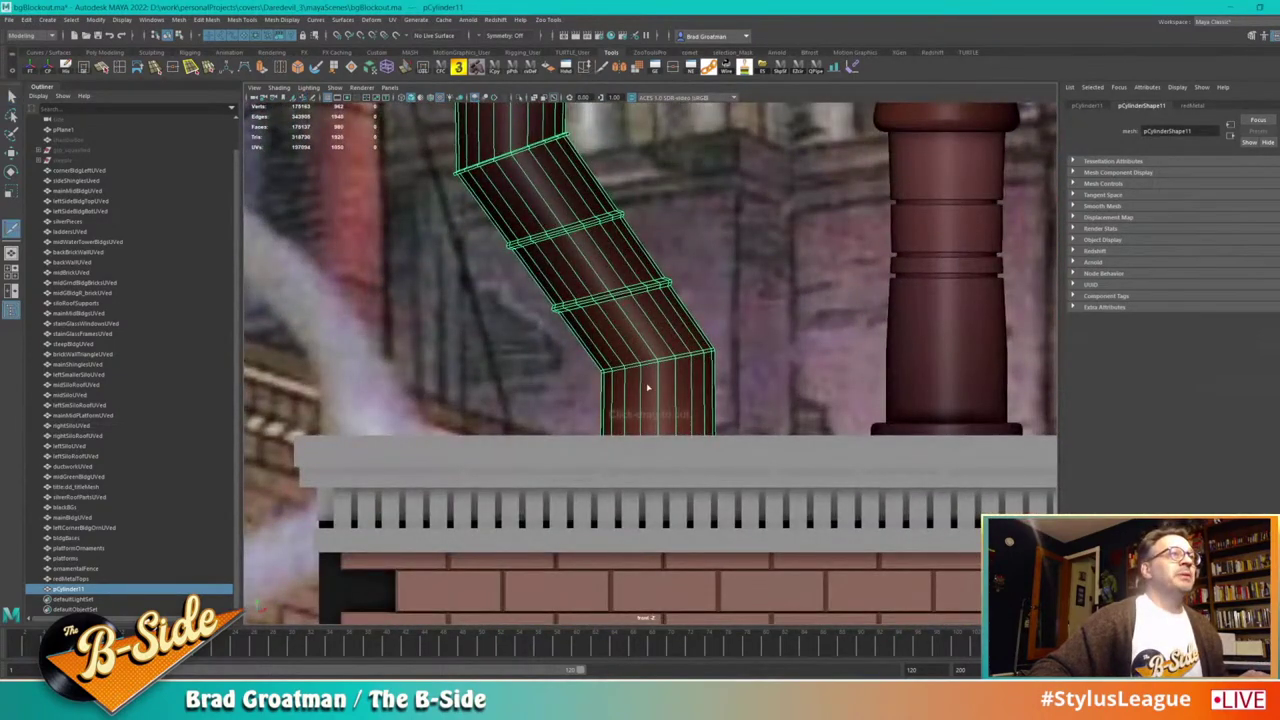
{"action": "left_click_drag", "start_coordinate": [658, 427], "coordinate": [711, 428], "text": "shift"}
{"action": "key", "text": "q"}
{"action": "left_click", "coordinate": [12, 254]}
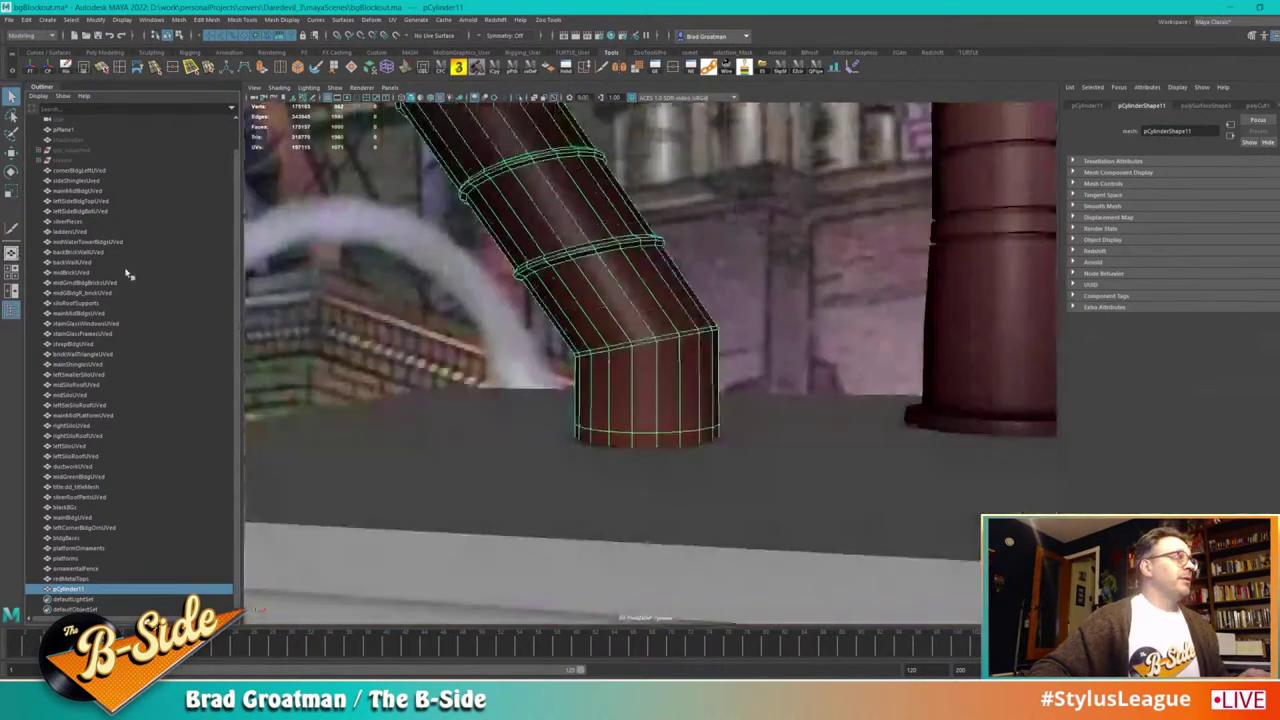
Step: Select the thin face loop at the pipe's foot and extrude it outward to form a base flange
{"action": "left_click_drag", "start_coordinate": [620, 368], "coordinate": [580, 371], "text": "alt"}
{"action": "scroll", "coordinate": [578, 372], "scroll_direction": "up", "scroll_amount": 3}
{"action": "right_click_drag", "start_coordinate": [583, 397], "coordinate": [584, 434]}
{"action": "left_click", "coordinate": [590, 435]}
{"action": "double_click", "coordinate": [551, 431], "text": "shift"}
{"action": "key", "text": "ctrl+e"}
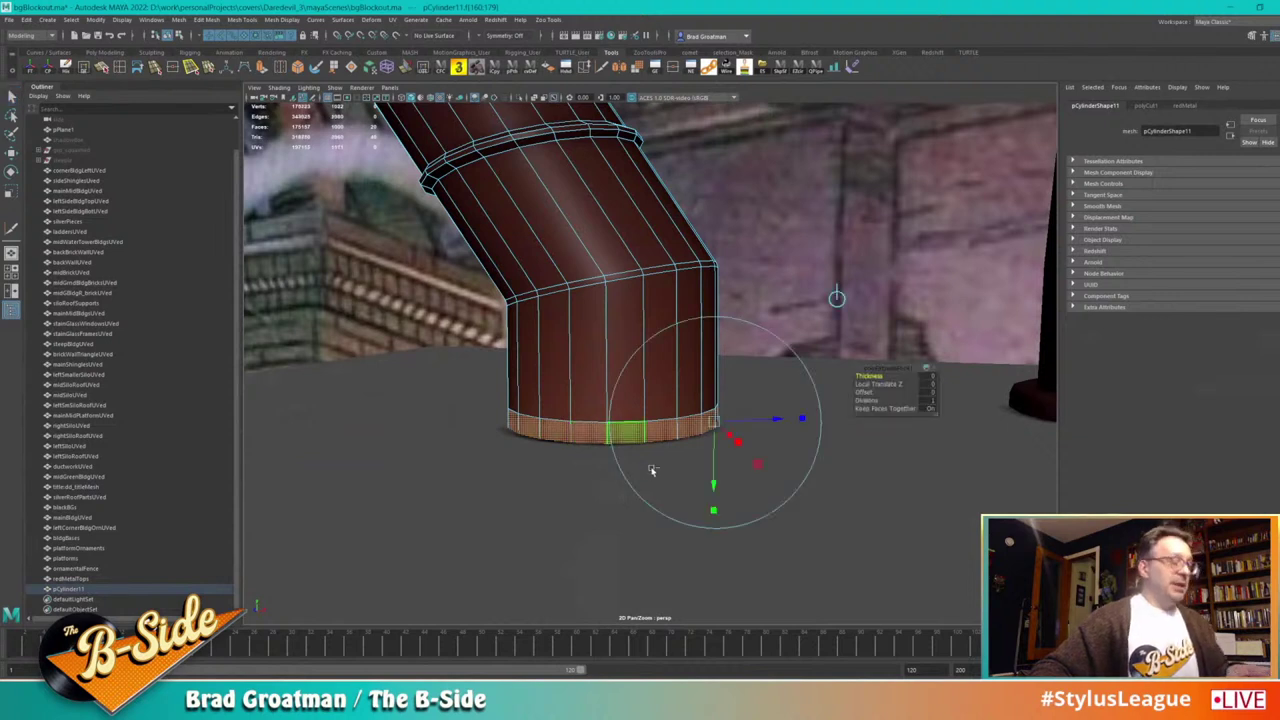
{"action": "left_click_drag", "start_coordinate": [773, 428], "coordinate": [794, 423]}
Step: Bevel the base flange's outer edges with a fraction of 0.5 and 4 segments, then return to object mode
{"action": "key", "text": "q"}
{"action": "mouse_move", "coordinate": [592, 447]}
{"action": "right_mouse_down"}
{"action": "mouse_move", "coordinate": [605, 410]}
{"action": "mouse_move", "coordinate": [598, 427]}
{"action": "right_mouse_up"}
{"action": "right_click_drag", "start_coordinate": [705, 424], "coordinate": [748, 424], "text": "shift"}
{"action": "left_click_drag", "start_coordinate": [865, 384], "coordinate": [882, 384]}
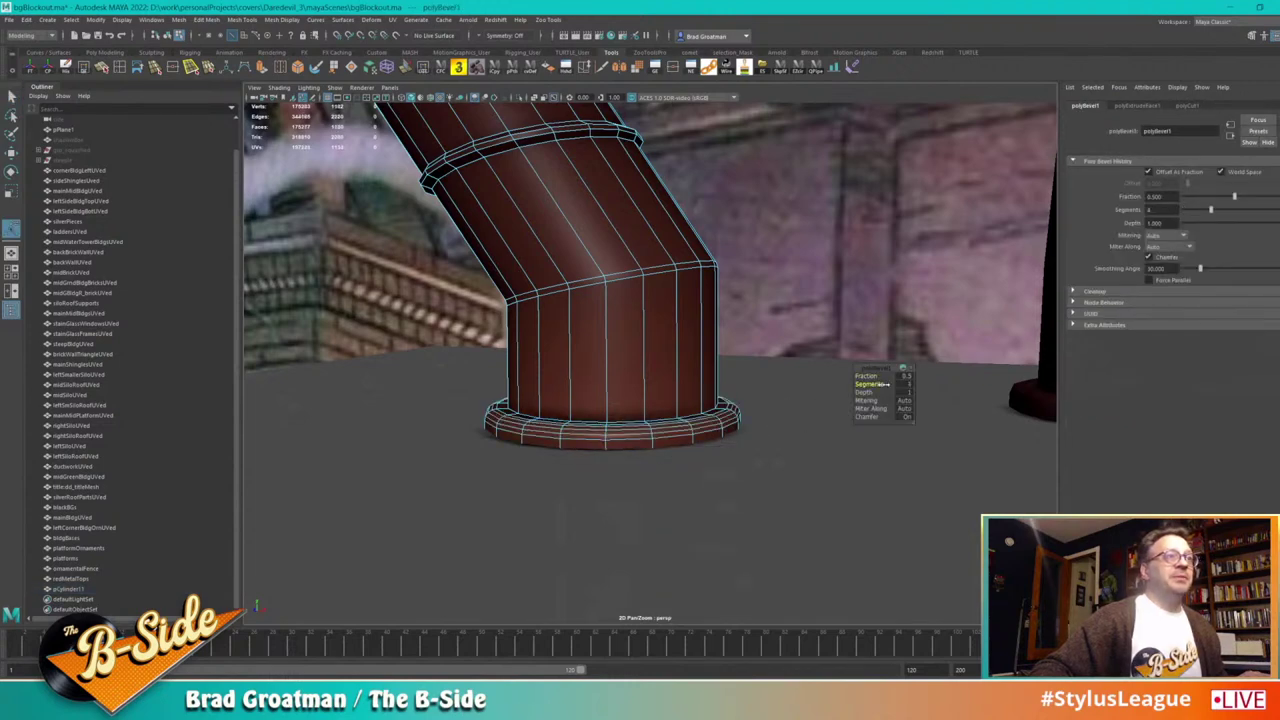
{"action": "right_click_drag", "start_coordinate": [640, 346], "coordinate": [683, 331]}
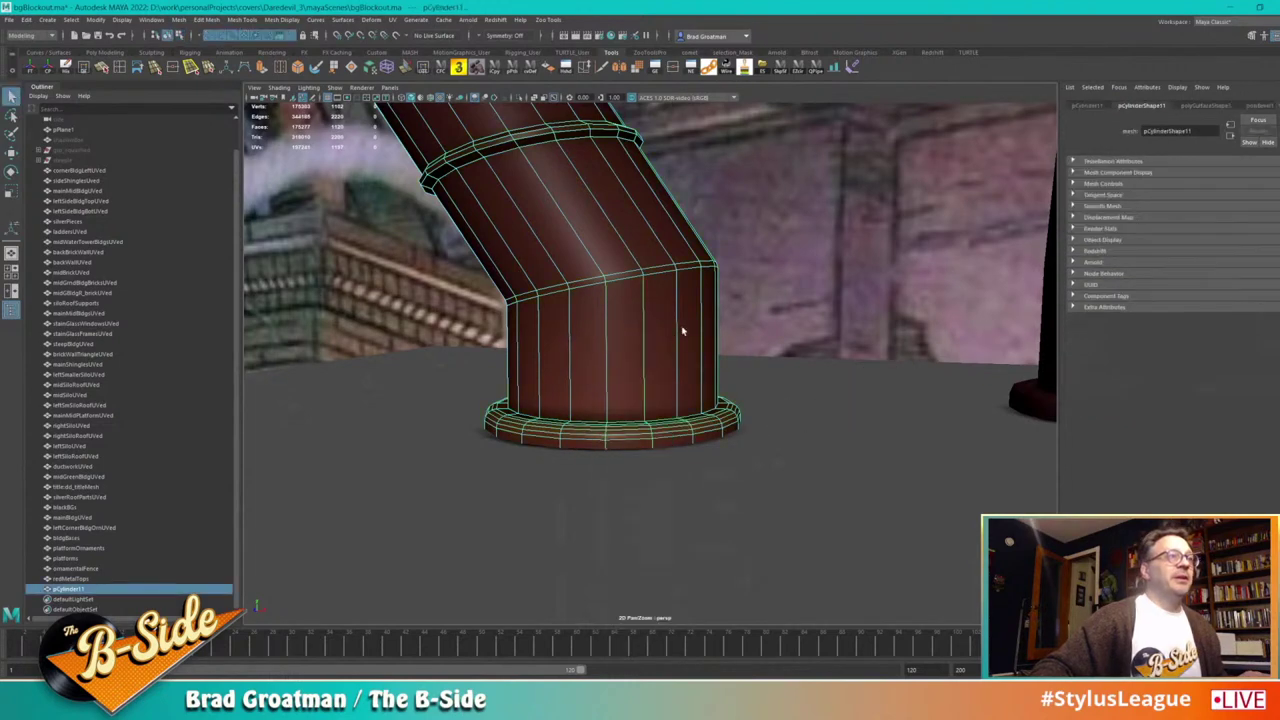
Step: Delete the bent pipe's construction history and deselect it
{"action": "left_click", "coordinate": [461, 68]}
{"action": "right_click_drag", "start_coordinate": [591, 249], "coordinate": [411, 197], "text": "alt"}
{"action": "middle_click_drag", "start_coordinate": [411, 197], "coordinate": [430, 355], "text": "alt"}
{"action": "left_click", "coordinate": [326, 420]}
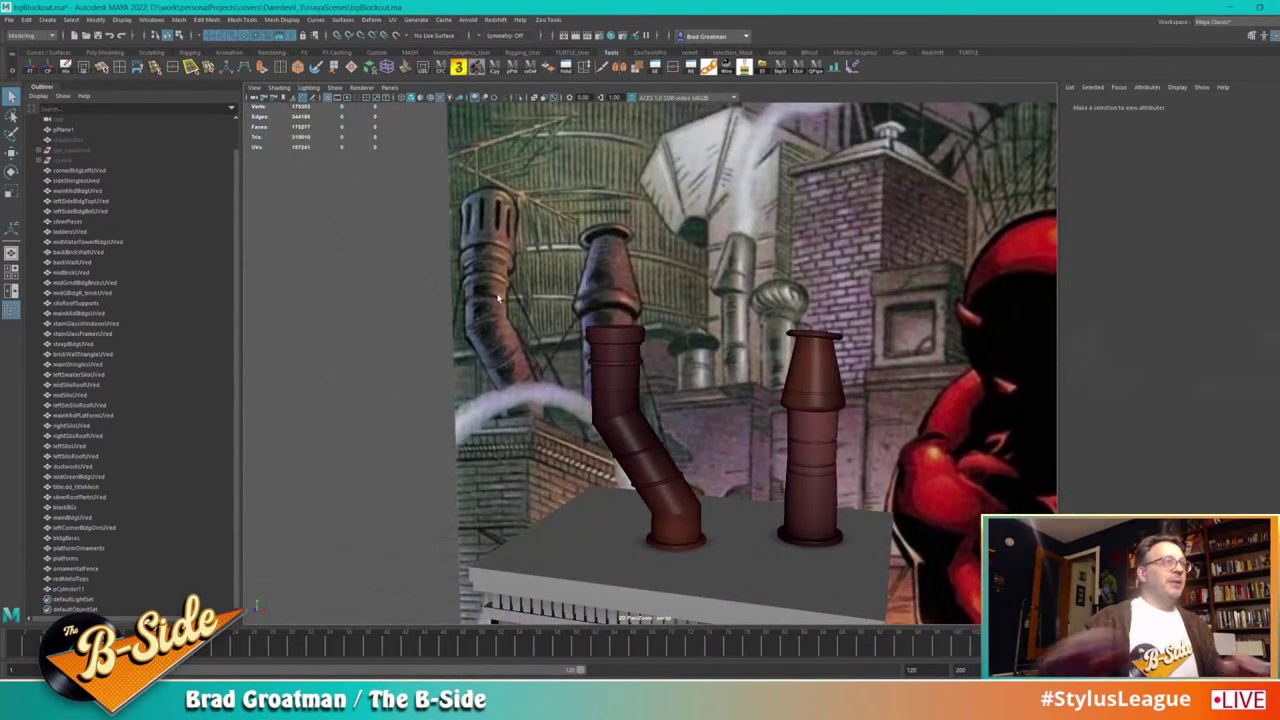
Step: Create a new polygon cylinder and snap it onto the upper end of the bent pipe
{"action": "left_click_drag", "start_coordinate": [497, 297], "coordinate": [432, 403], "text": "alt"}
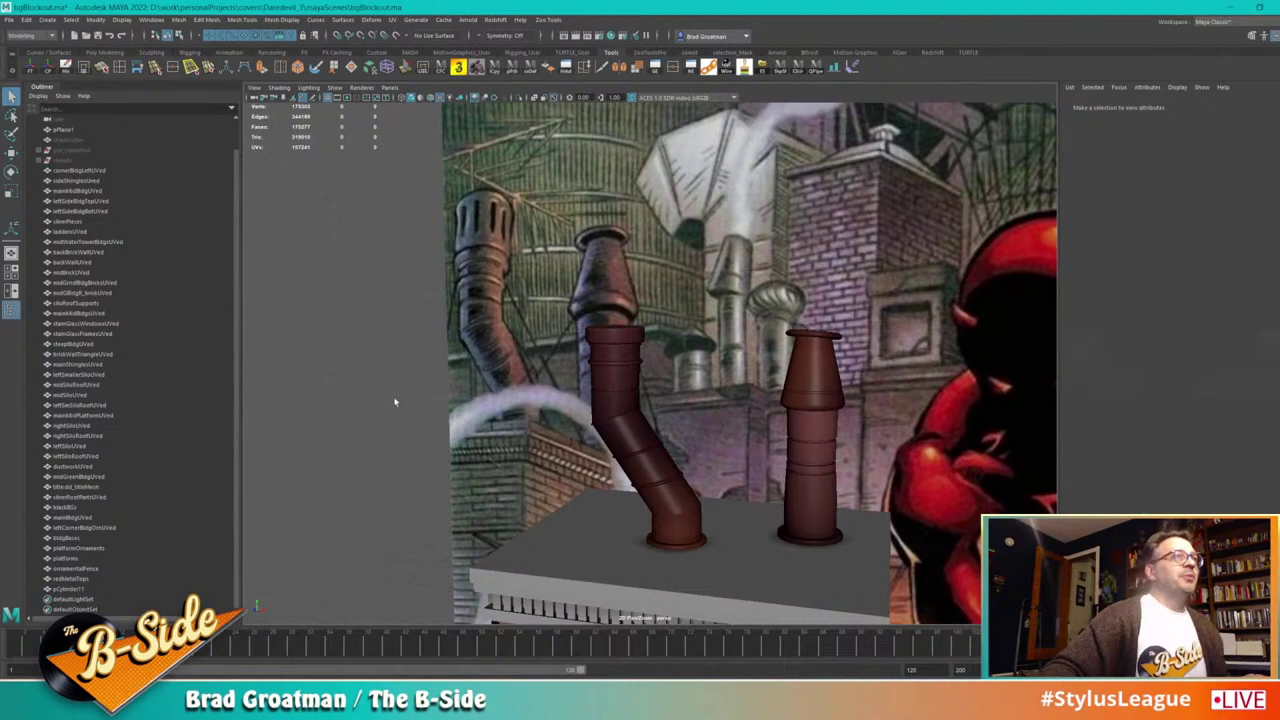
{"action": "right_click_drag", "start_coordinate": [341, 305], "coordinate": [288, 302], "text": "shift"}
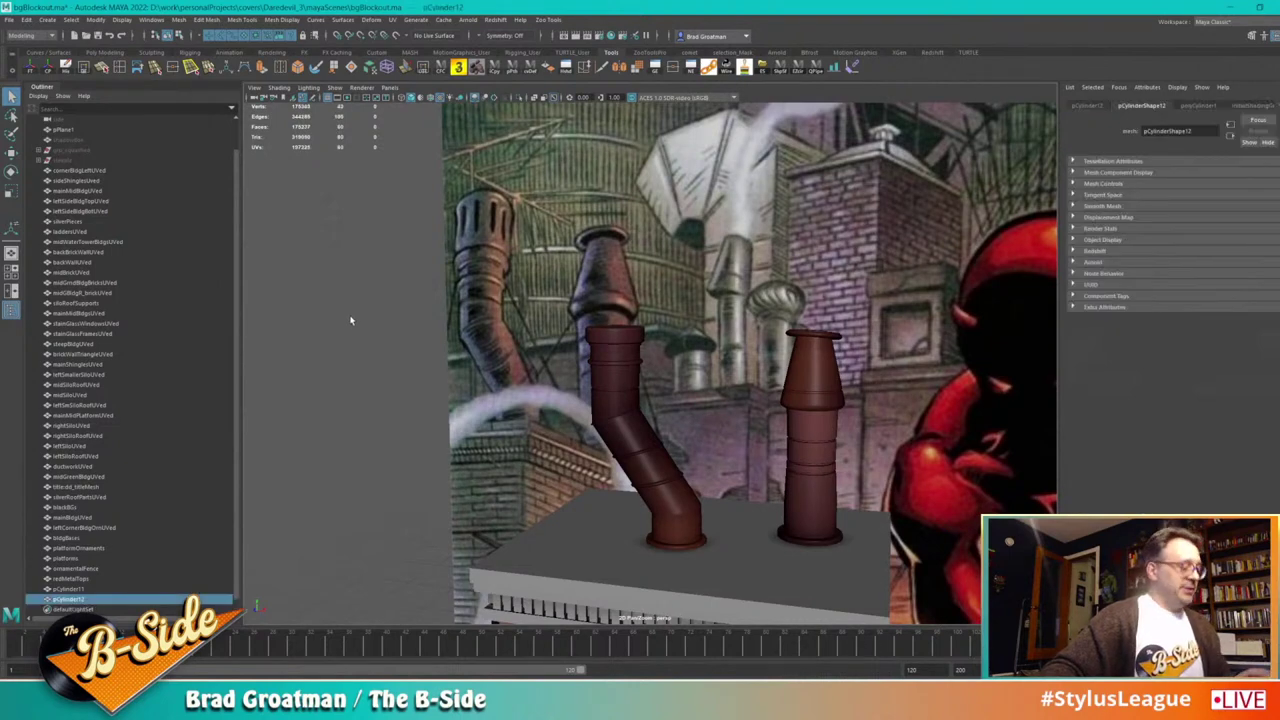
{"action": "key", "text": "w"}
{"action": "left_click_drag", "start_coordinate": [595, 407], "coordinate": [535, 453], "text": "alt"}
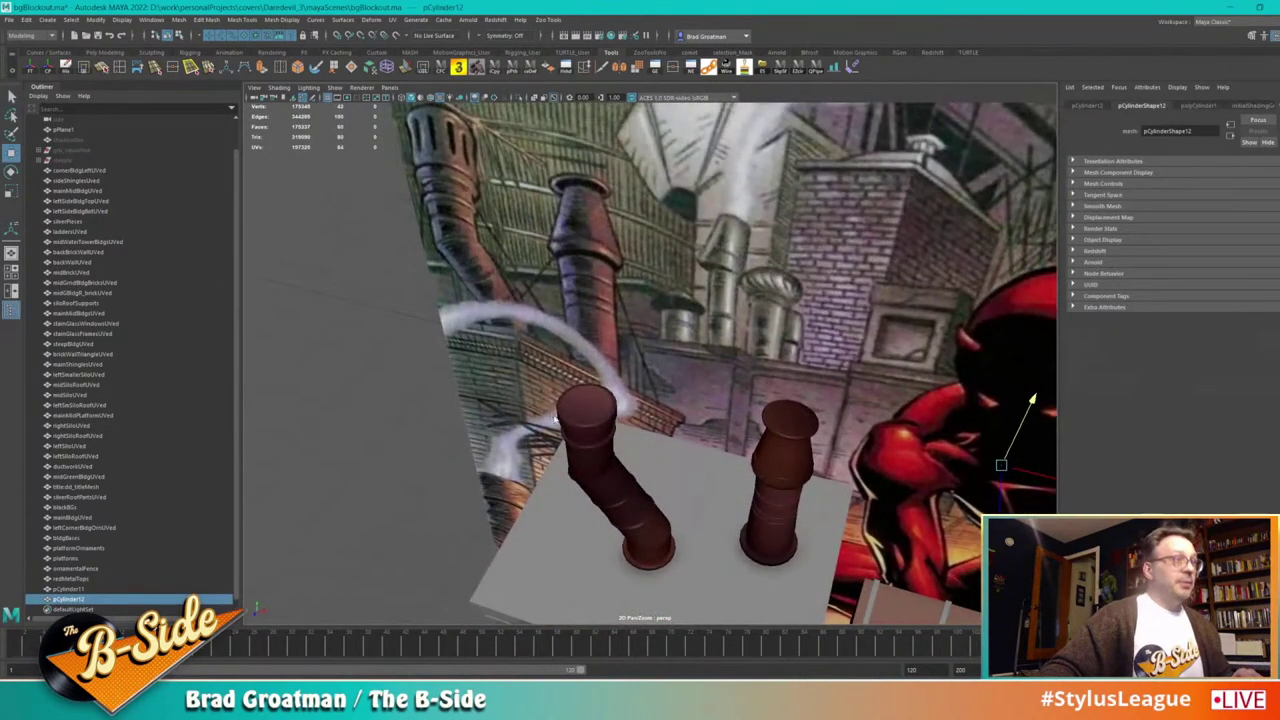
{"action": "left_click_drag", "start_coordinate": [920, 452], "coordinate": [867, 426], "text": "alt"}
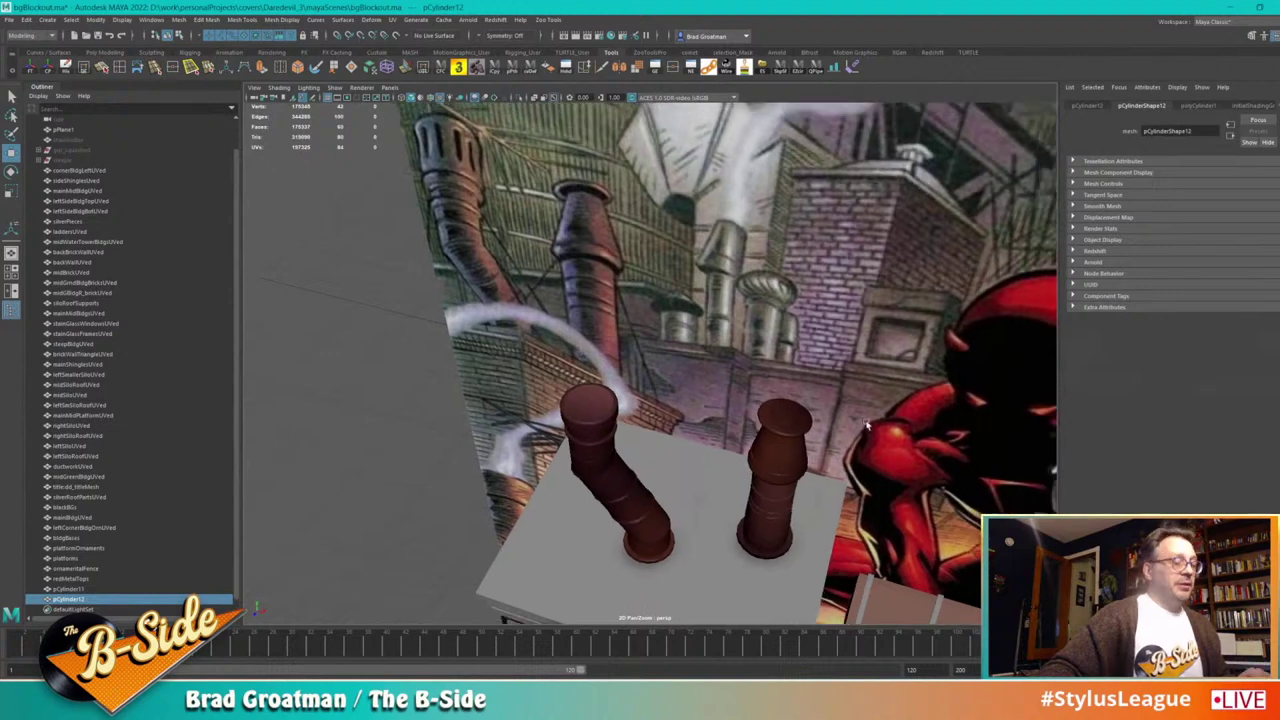
{"action": "right_click_drag", "start_coordinate": [867, 426], "coordinate": [883, 476], "text": "alt"}
{"action": "left_click", "coordinate": [847, 240]}
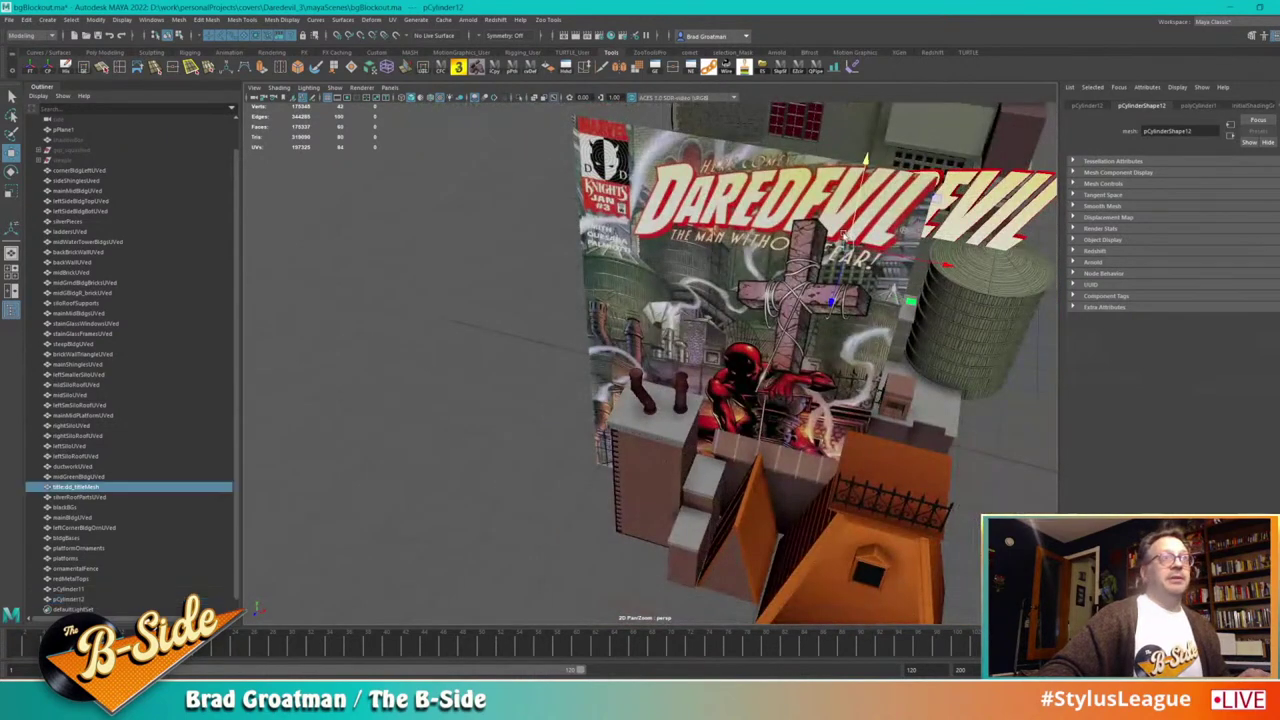
{"action": "key", "text": "ctrl+z"}
{"action": "key", "text": "d"}
{"action": "left_click_drag", "start_coordinate": [848, 247], "coordinate": [494, 288]}
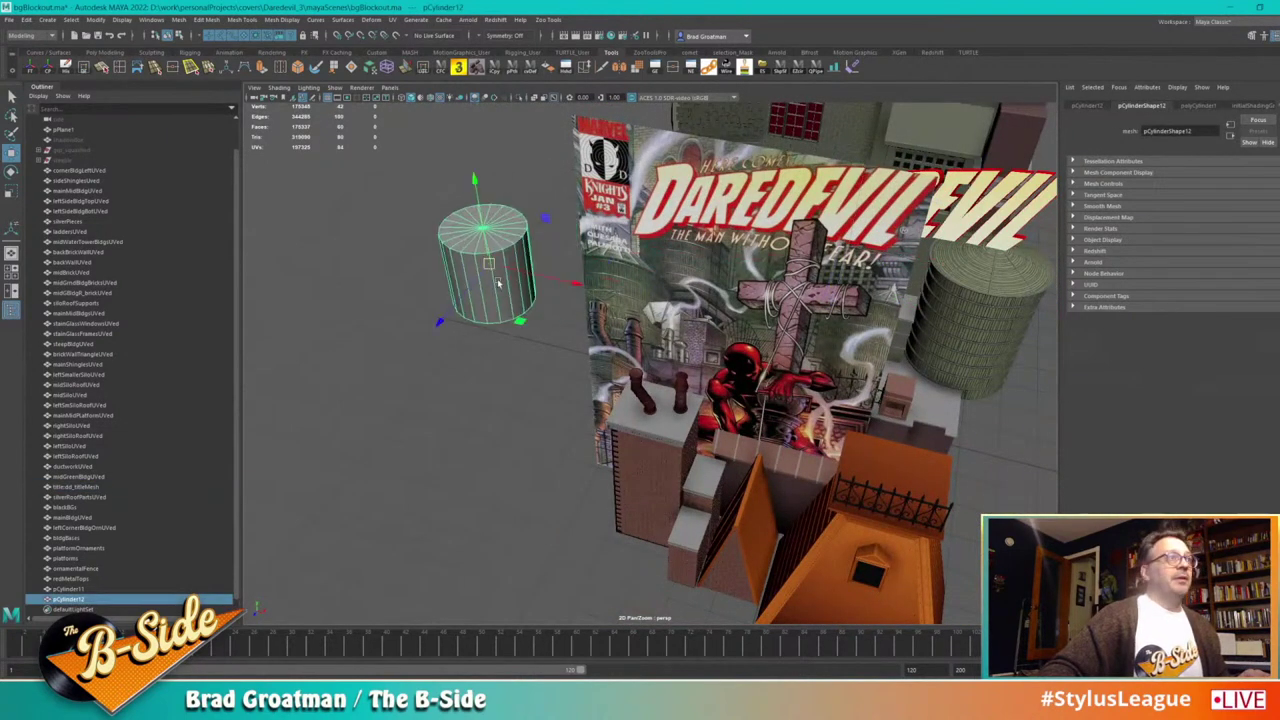
{"action": "right_click_drag", "start_coordinate": [494, 288], "coordinate": [651, 399], "text": "alt"}
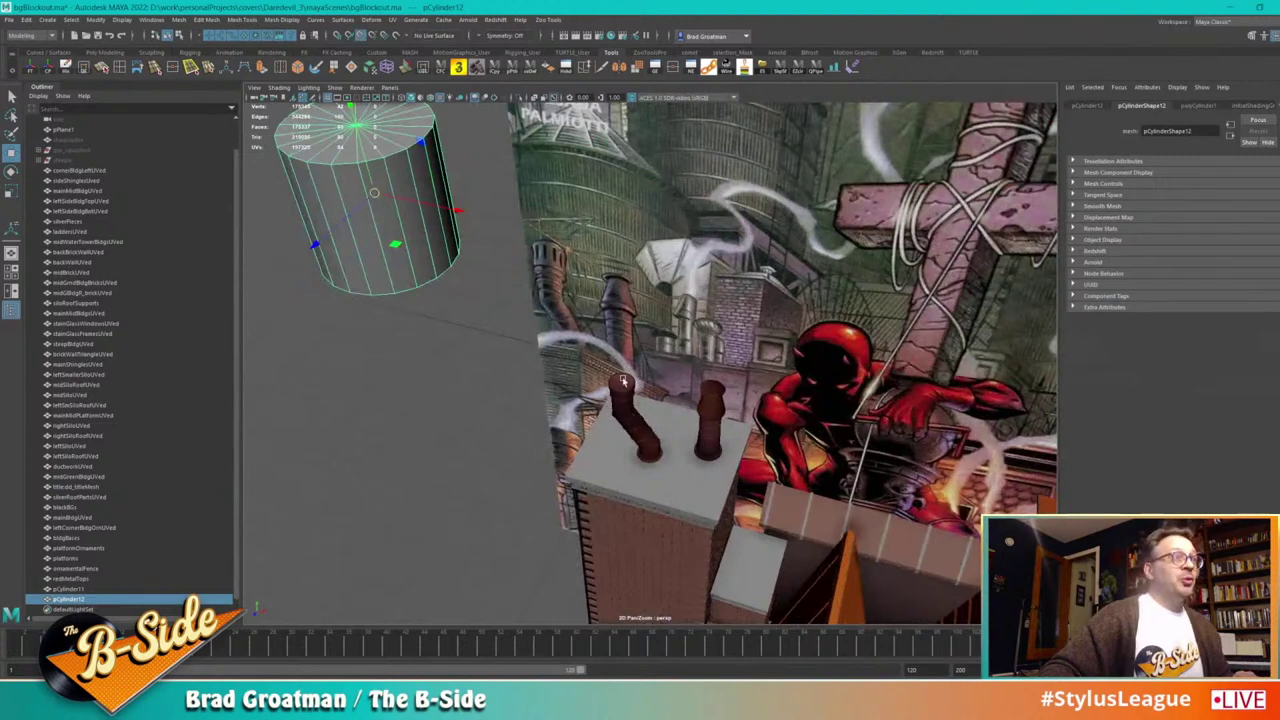
{"action": "middle_click", "coordinate": [624, 382]}
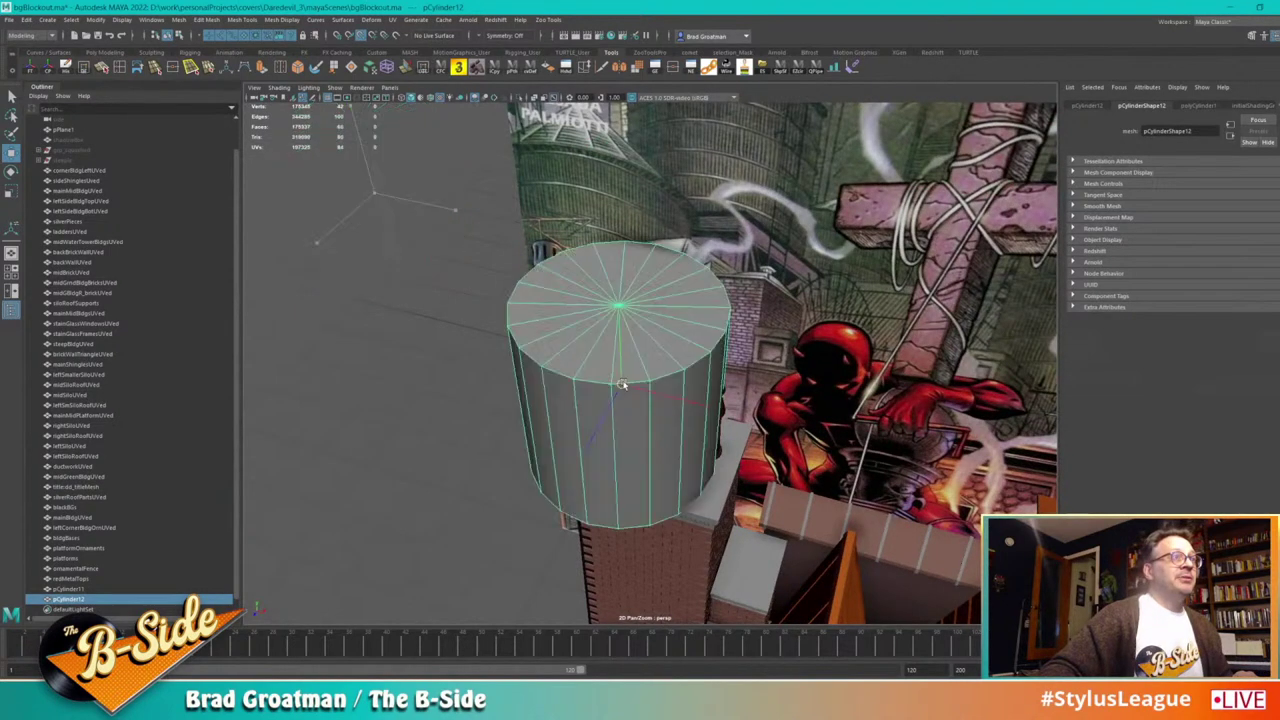
Step: Scale the cylinder down uniformly to roughly the pipe's width and snap it in depth to the centre of the pipe's top
{"action": "key", "text": "r"}
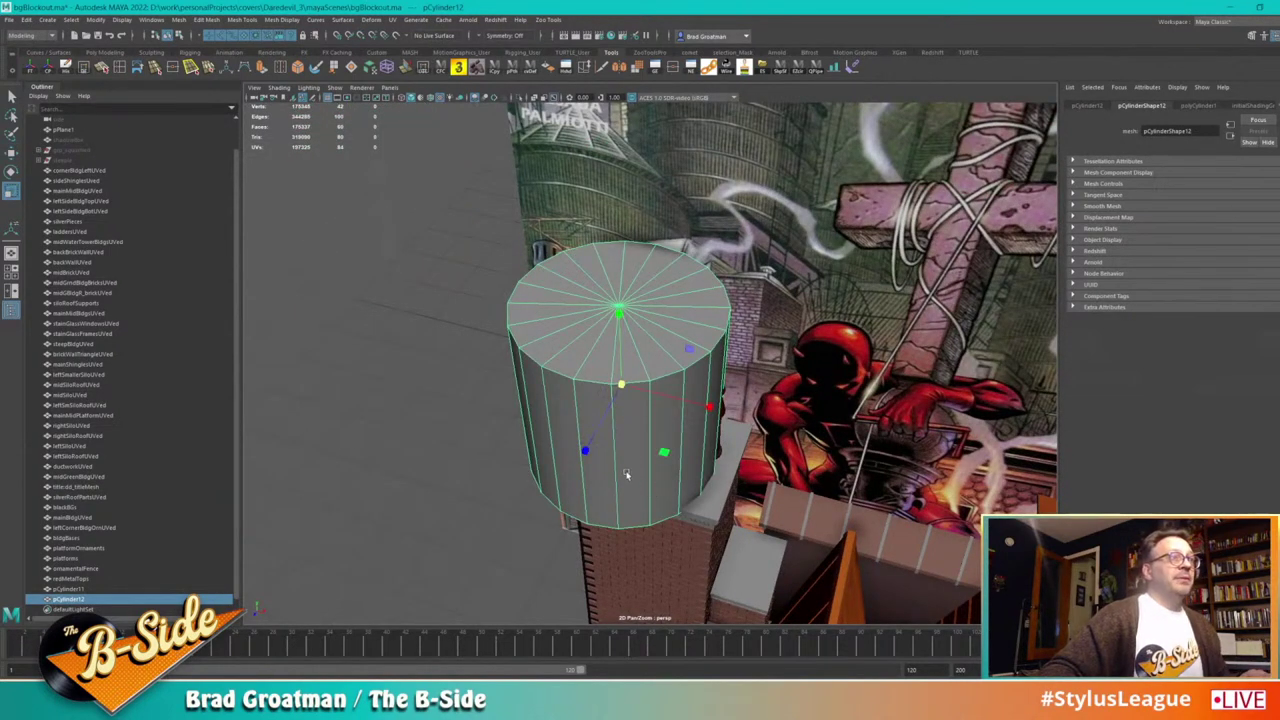
{"action": "middle_click_drag", "start_coordinate": [626, 464], "coordinate": [473, 380]}
{"action": "left_click_drag", "start_coordinate": [560, 425], "coordinate": [618, 364], "text": "alt"}
{"action": "right_click_drag", "start_coordinate": [618, 364], "coordinate": [639, 382], "text": "alt"}
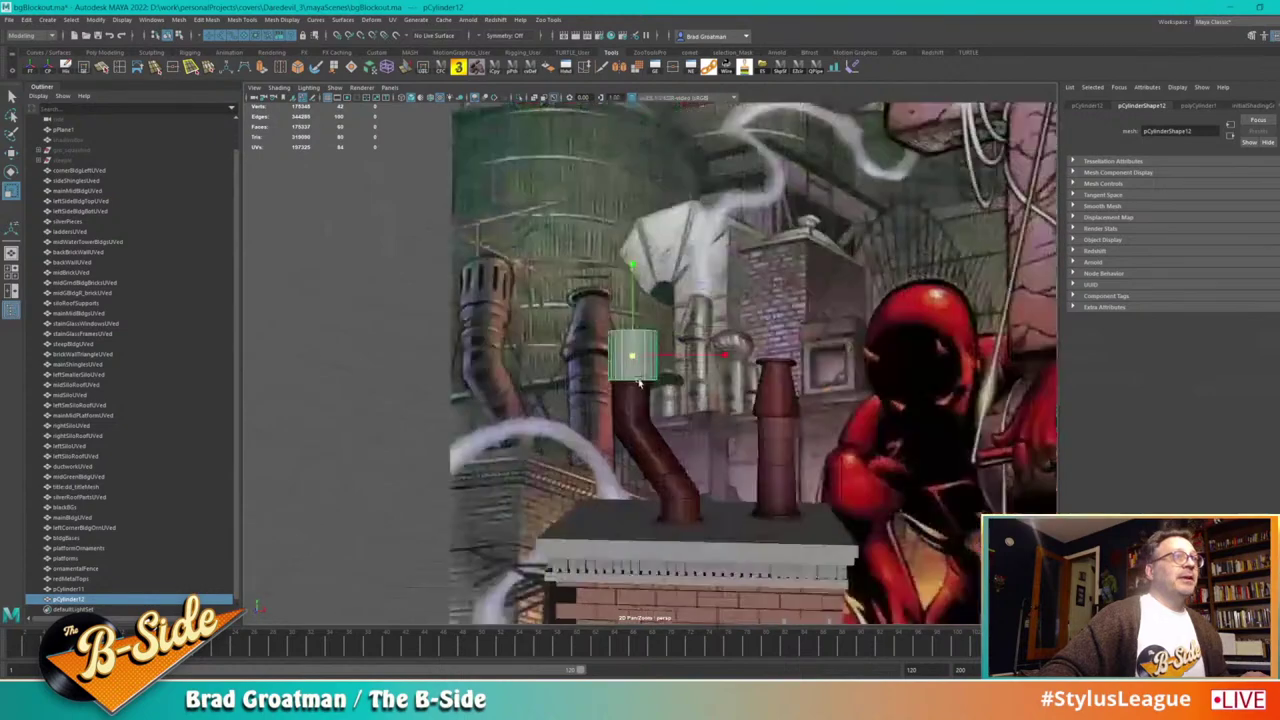
{"action": "left_click_drag", "start_coordinate": [640, 383], "coordinate": [764, 380], "text": "alt"}
{"action": "key", "text": "w"}
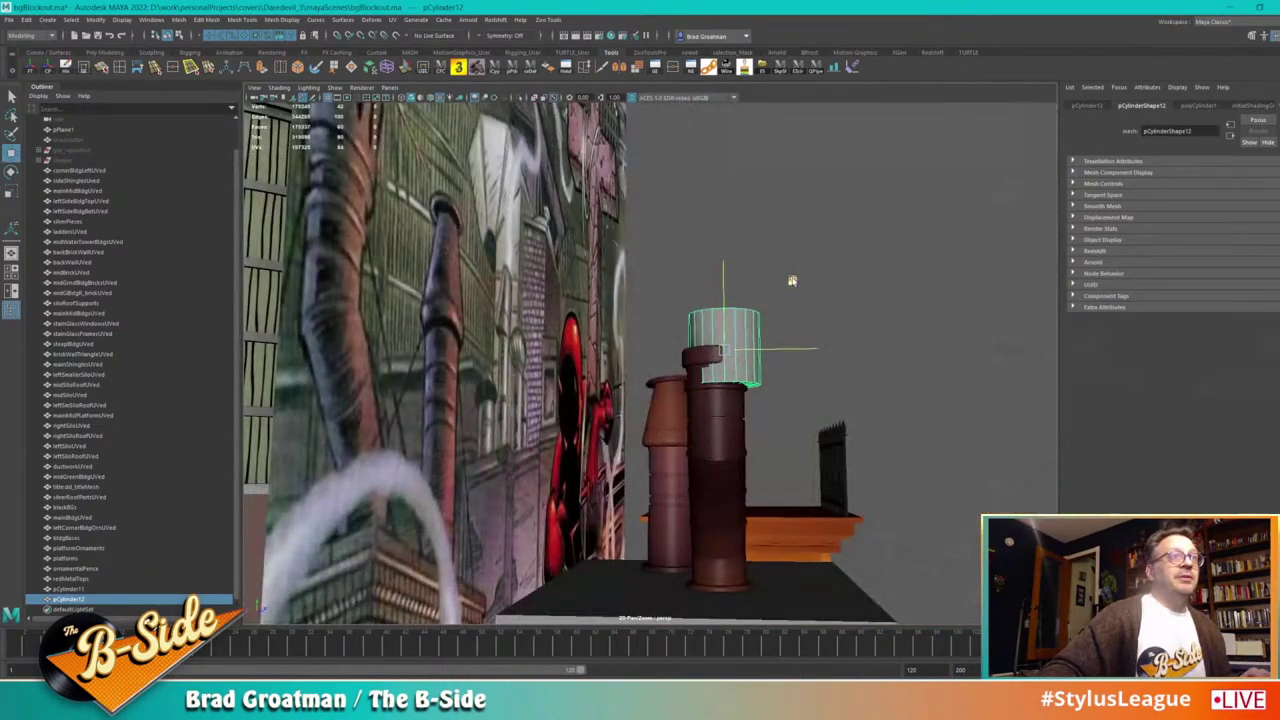
{"action": "left_click_drag", "start_coordinate": [780, 264], "coordinate": [824, 348], "text": "alt"}
{"action": "key", "text": "v"}
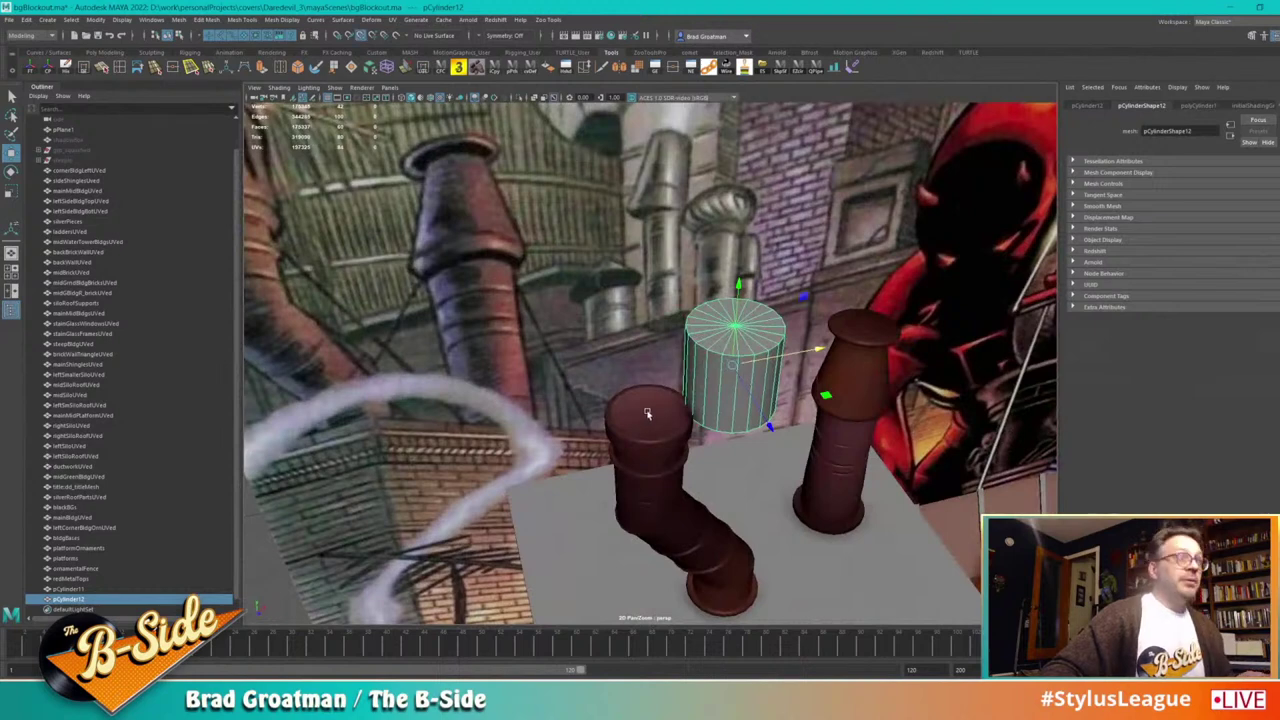
{"action": "middle_click", "coordinate": [648, 413]}
Step: Raise the cylinder above the pipe's rim and slightly enlarge it to suit the chimney cap on the cover
{"action": "left_click_drag", "start_coordinate": [718, 444], "coordinate": [668, 413], "text": "alt"}
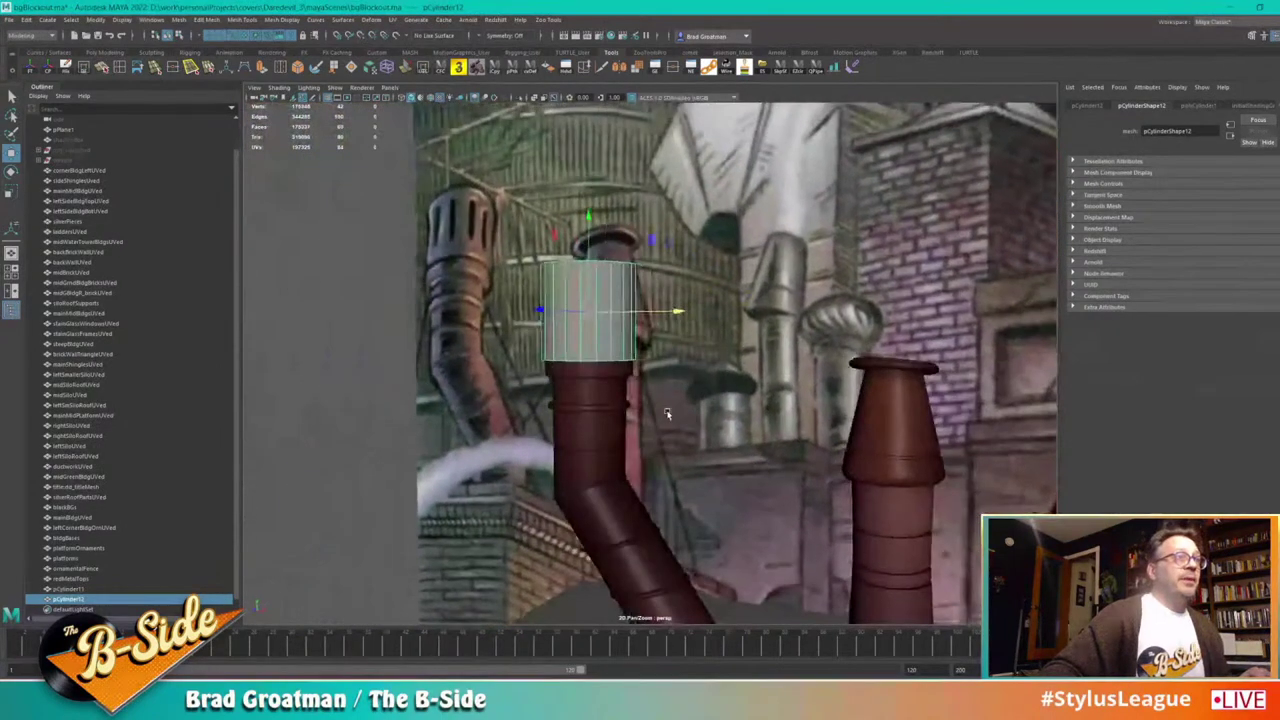
{"action": "middle_click_drag", "start_coordinate": [667, 413], "coordinate": [745, 413], "text": "alt"}
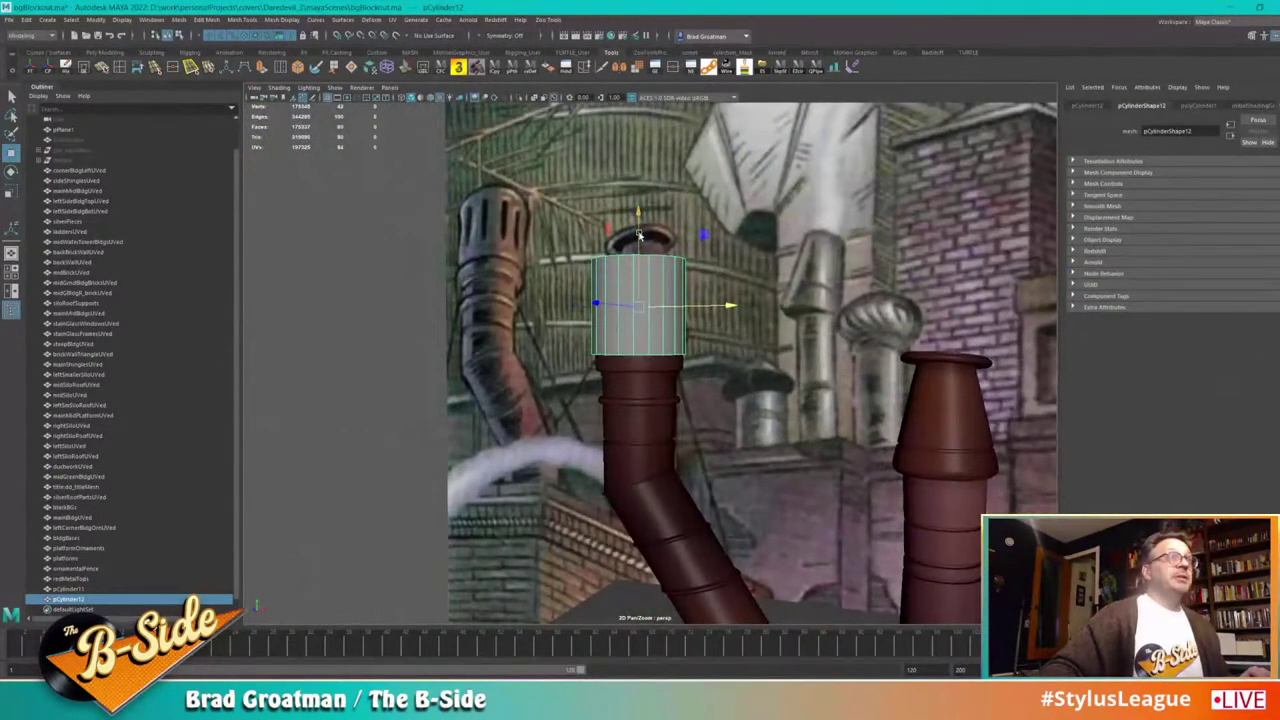
{"action": "left_click_drag", "start_coordinate": [640, 235], "coordinate": [643, 173]}
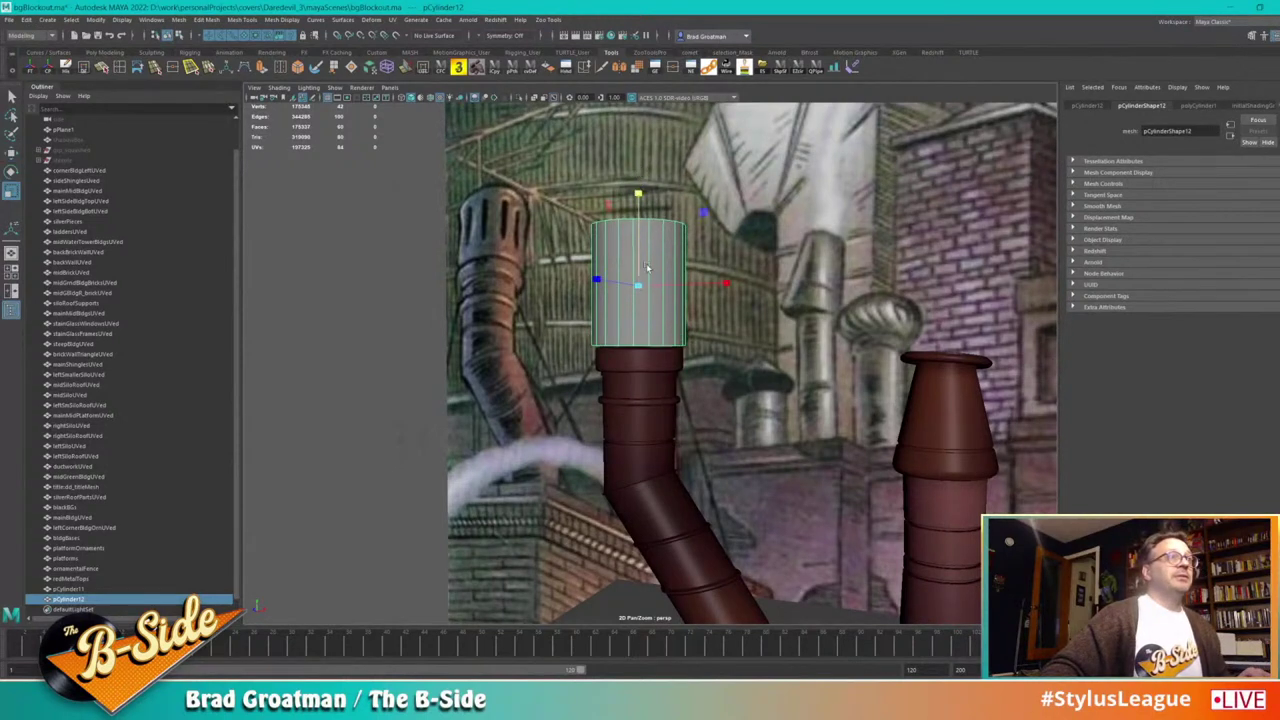
{"action": "left_click_drag", "start_coordinate": [641, 291], "coordinate": [655, 296]}
{"action": "middle_click_drag", "start_coordinate": [797, 285], "coordinate": [789, 317], "text": "alt"}
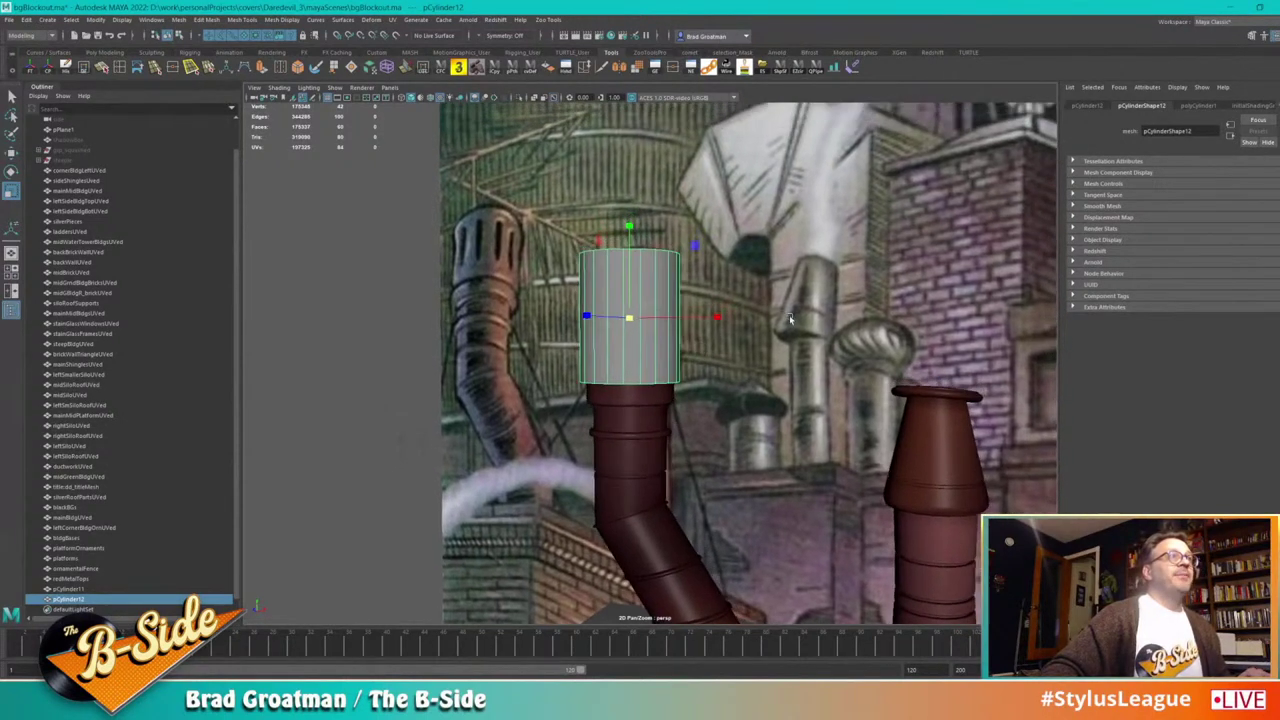
Step: Set the cylinder's cap subdivisions to 3 and its height subdivisions to 7
{"action": "key", "text": "ctrl+a"}
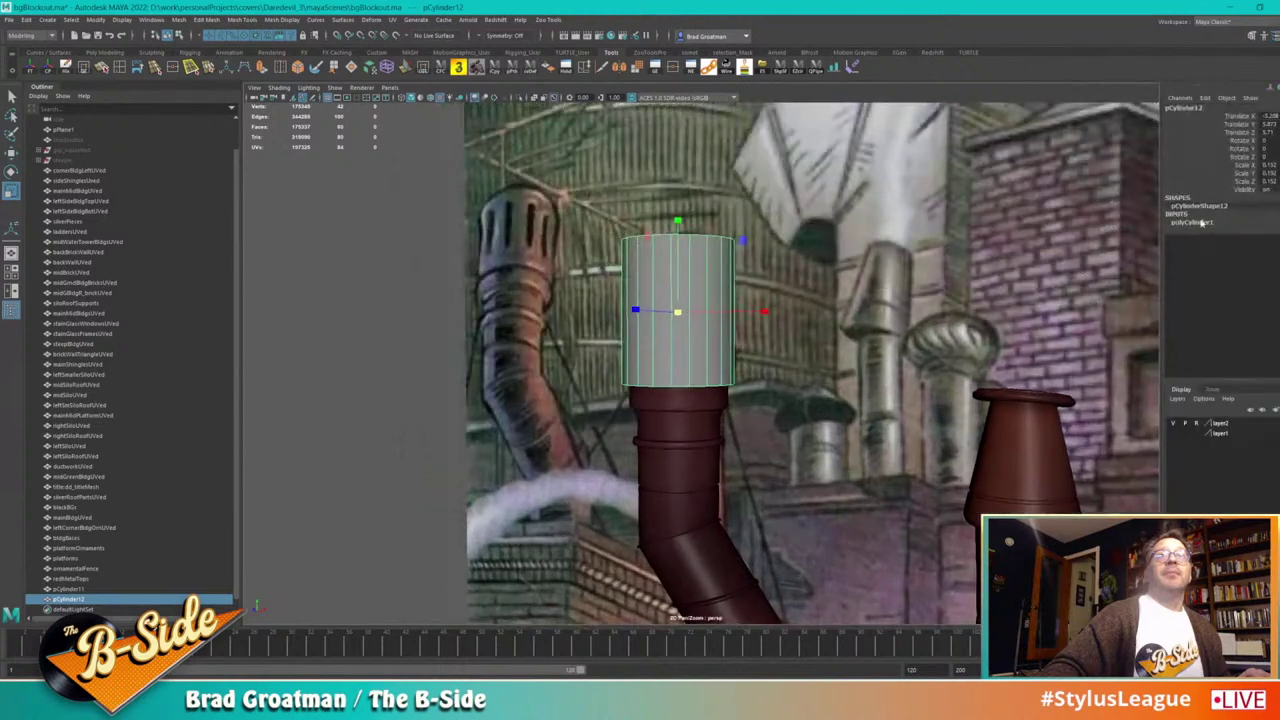
{"action": "left_click", "coordinate": [1240, 263]}
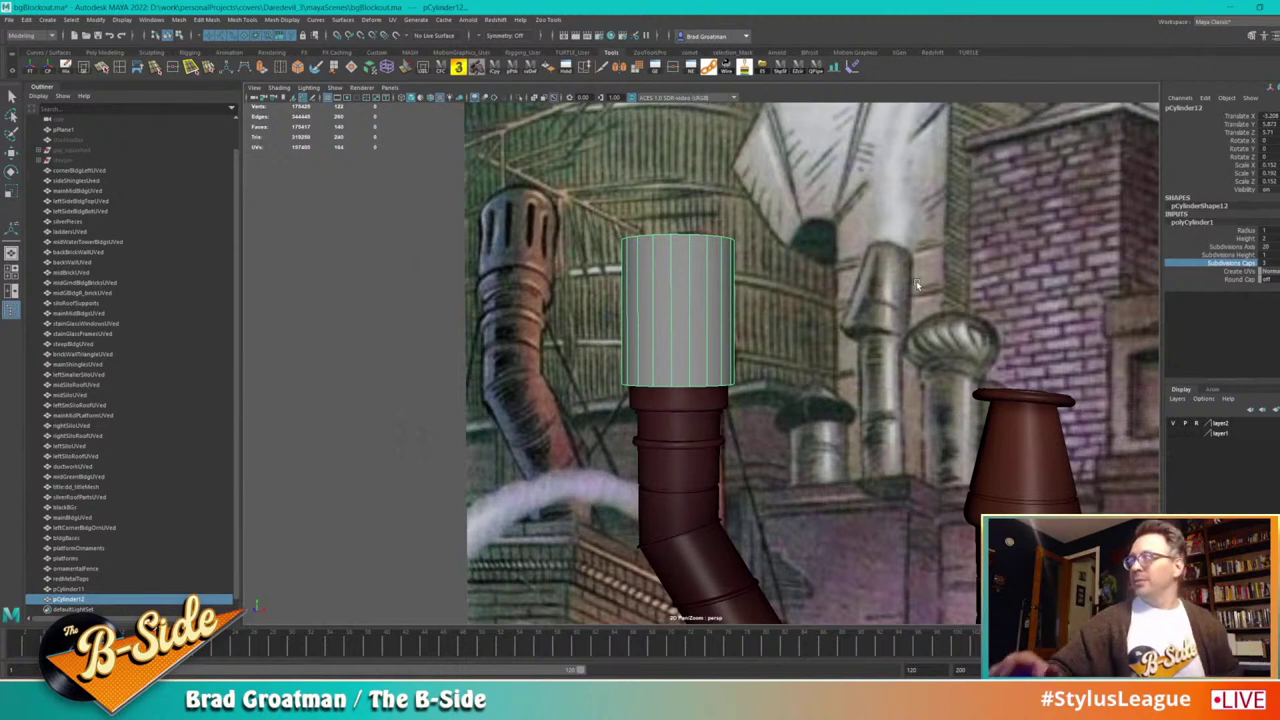
{"action": "left_click_drag", "start_coordinate": [788, 248], "coordinate": [794, 308], "text": "alt"}
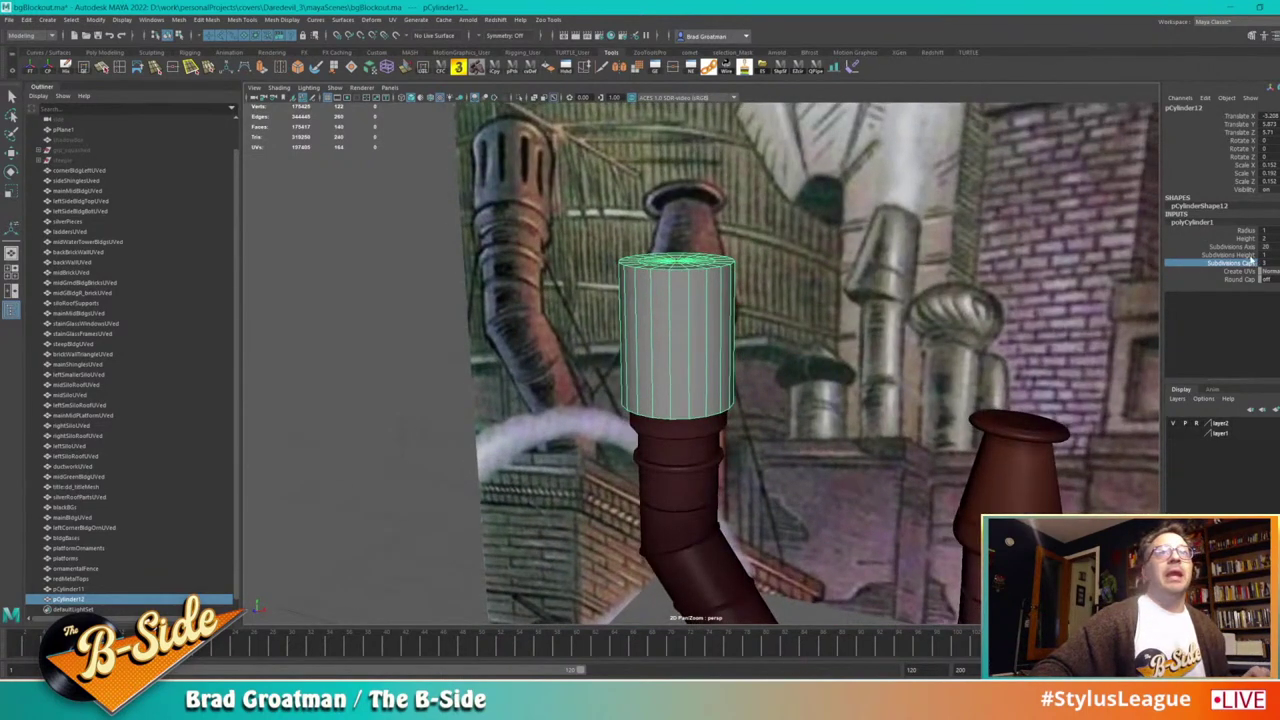
{"action": "left_click", "coordinate": [1228, 255]}
{"action": "mouse_move", "coordinate": [915, 305]}
{"action": "middle_mouse_down"}
{"action": "mouse_move", "coordinate": [895, 306]}
{"action": "mouse_move", "coordinate": [920, 299]}
{"action": "middle_mouse_up"}
{"action": "left_click_drag", "start_coordinate": [912, 330], "coordinate": [921, 325], "text": "alt"}
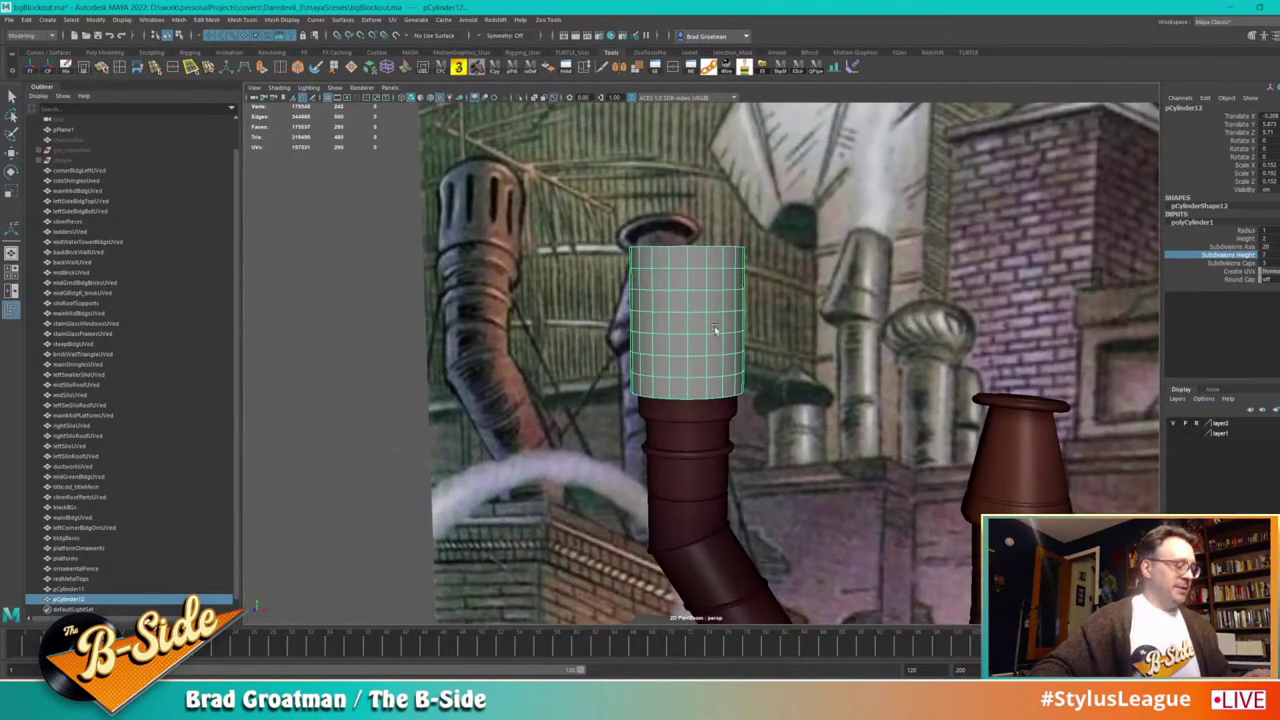
Step: Move the subdivided cylinder up slightly and stretch it vertically so its base sits just above the pipe's rim
{"action": "key", "text": "w"}
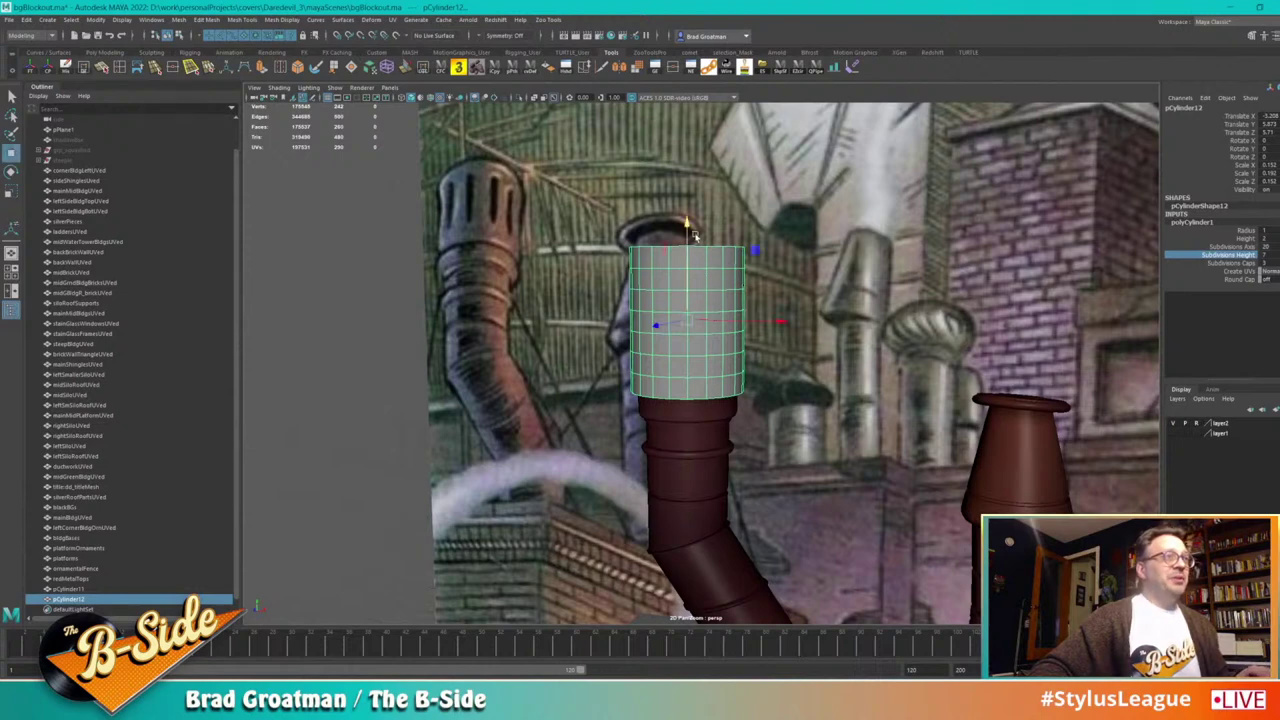
{"action": "left_click_drag", "start_coordinate": [690, 230], "coordinate": [687, 207]}
{"action": "key", "text": "r"}
{"action": "left_click_drag", "start_coordinate": [720, 284], "coordinate": [738, 262], "text": "alt"}
{"action": "right_click_drag", "start_coordinate": [738, 262], "coordinate": [747, 385], "text": "alt"}
{"action": "middle_click_drag", "start_coordinate": [747, 385], "coordinate": [719, 424], "text": "alt"}
{"action": "right_click_drag", "start_coordinate": [718, 424], "coordinate": [726, 441], "text": "alt"}
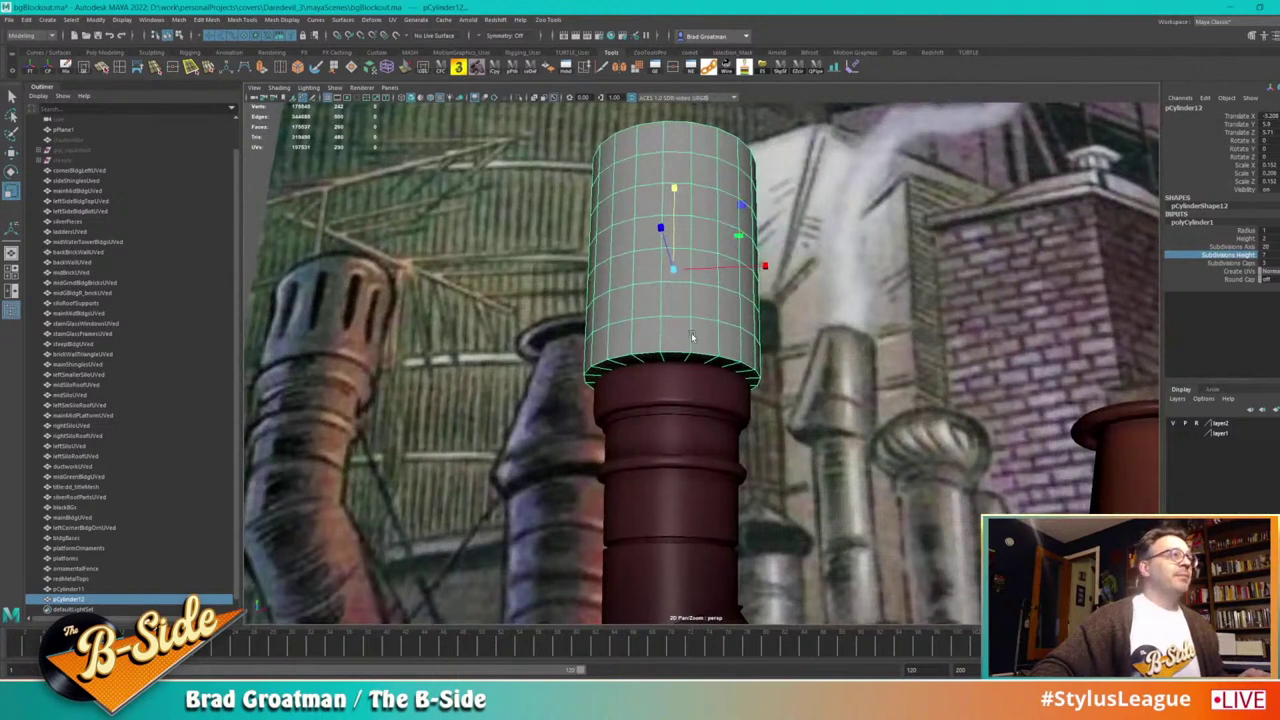
Step: Select the cylinder's top and bottom rim edge loops and bevel them with a fraction of 0.8 and 3 segments
{"action": "right_click_drag", "start_coordinate": [712, 337], "coordinate": [709, 305]}
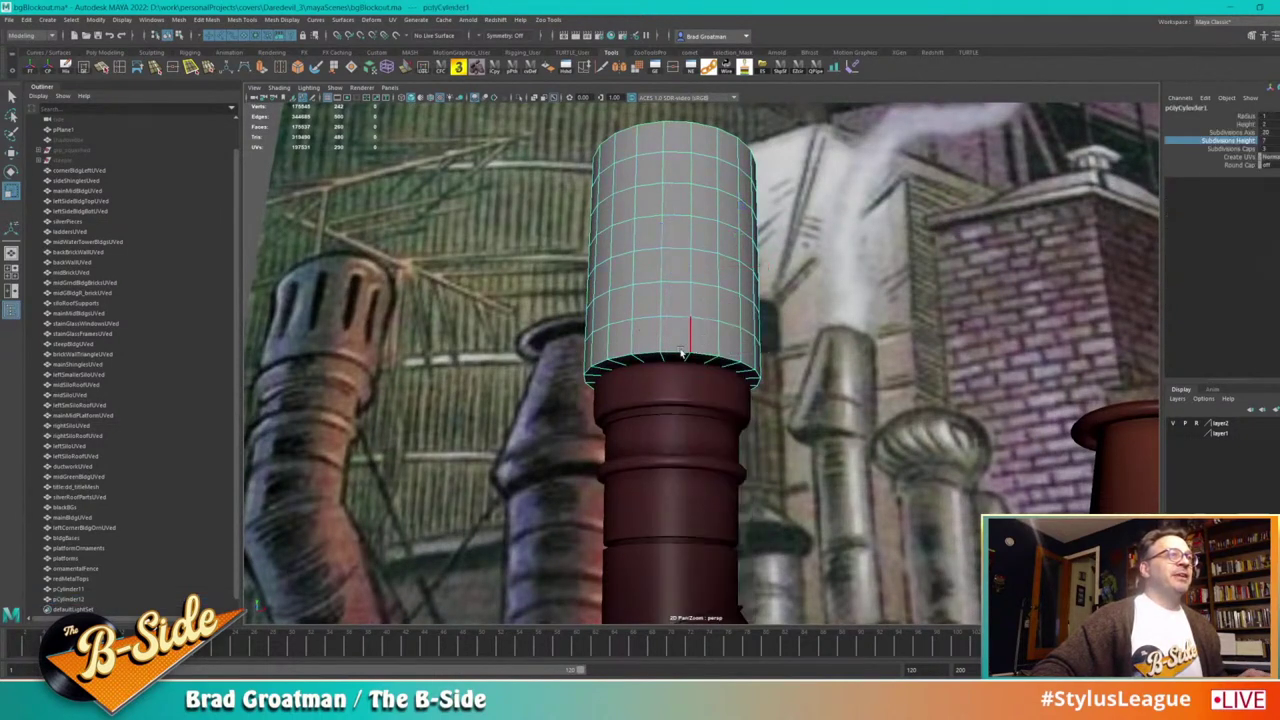
{"action": "left_click", "coordinate": [683, 352]}
{"action": "middle_click_drag", "start_coordinate": [785, 371], "coordinate": [802, 386], "text": "alt"}
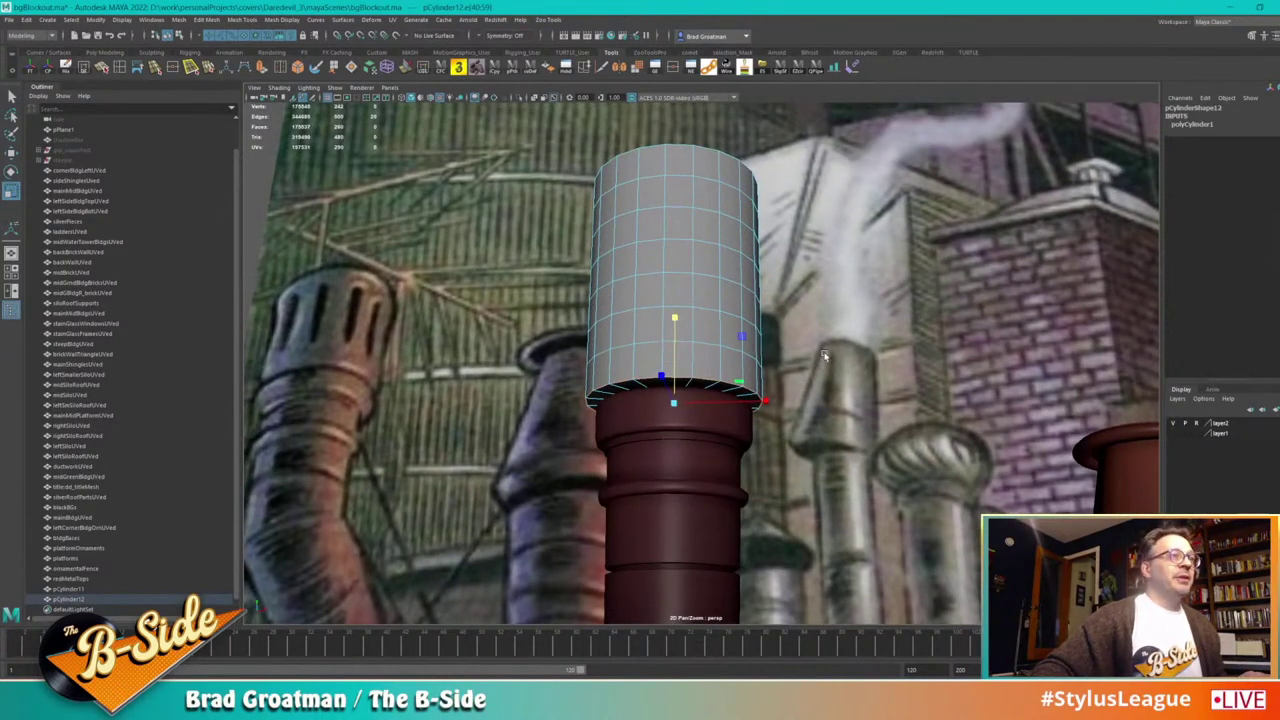
{"action": "left_click_drag", "start_coordinate": [695, 253], "coordinate": [717, 283], "text": "alt"}
{"action": "right_click_drag", "start_coordinate": [717, 283], "coordinate": [745, 285], "text": "shift"}
{"action": "left_click_drag", "start_coordinate": [946, 384], "coordinate": [957, 376]}
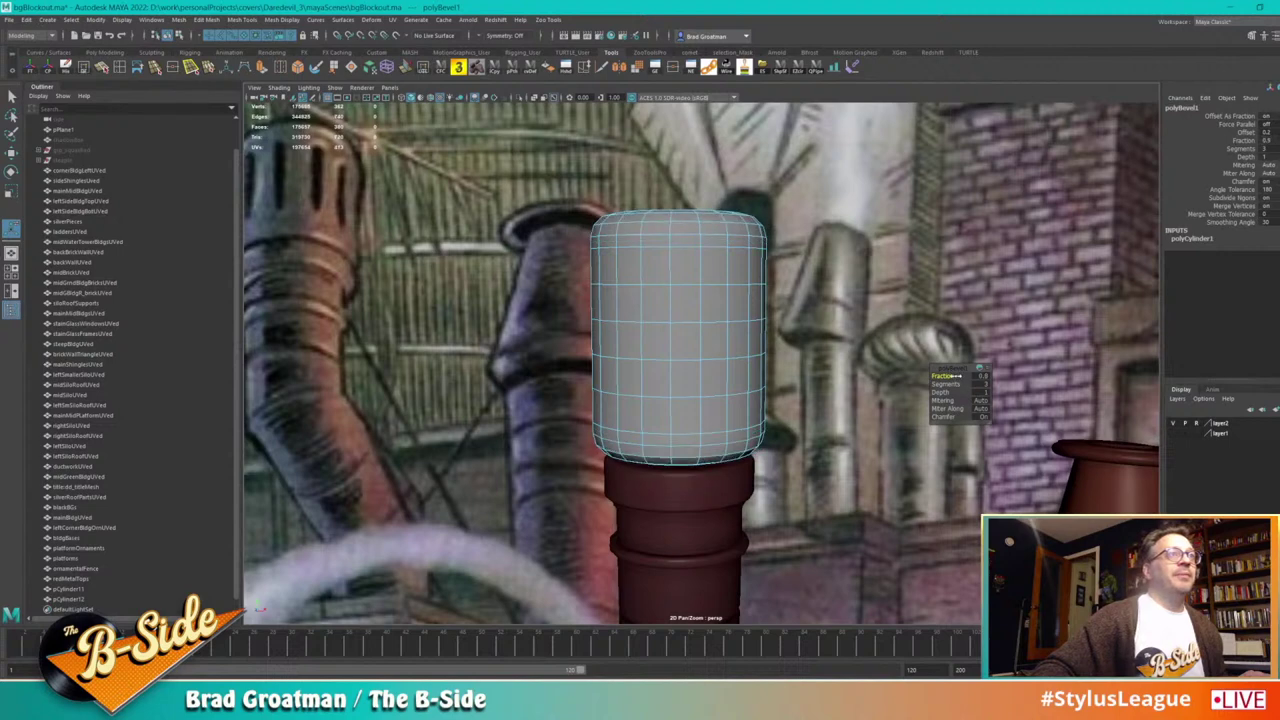
{"action": "right_click_drag", "start_coordinate": [811, 348], "coordinate": [717, 316], "text": "alt"}
{"action": "middle_click_drag", "start_coordinate": [717, 316], "coordinate": [735, 318], "text": "alt"}
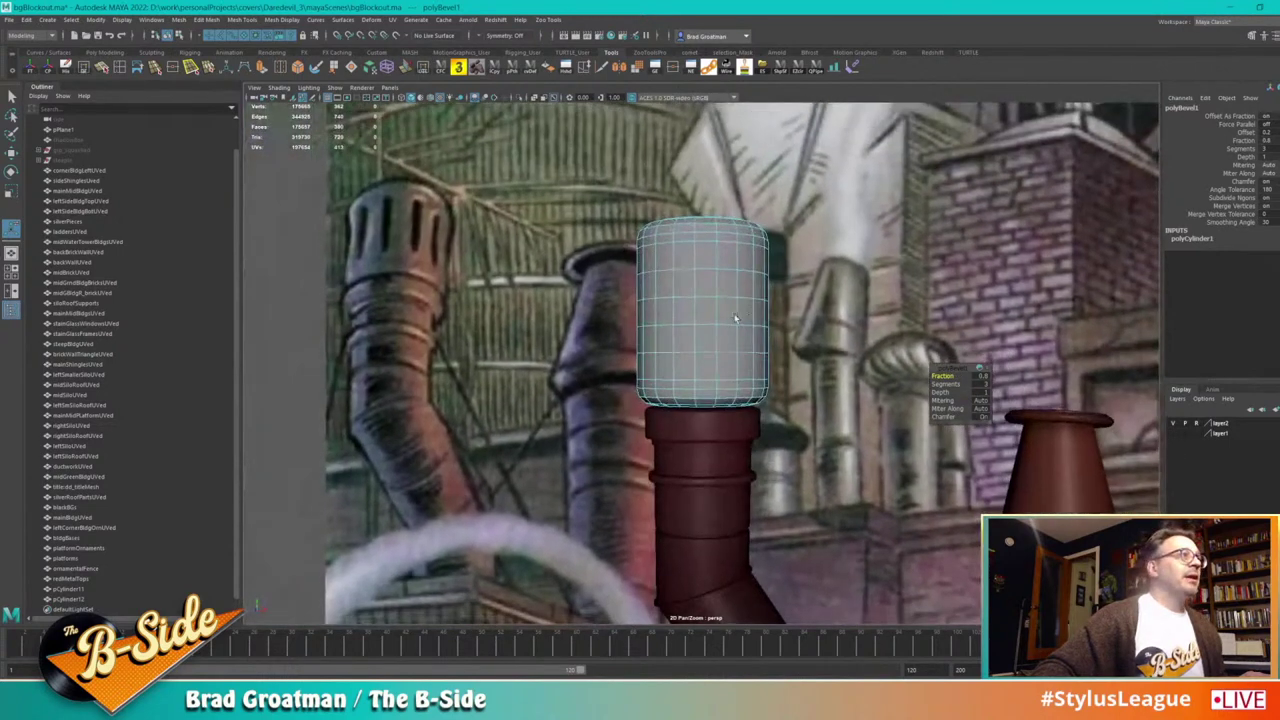
Step: Select spaced vertical strips of faces around the cylinder between its bevelled ends for the cap's vent slots
{"action": "right_click_drag", "start_coordinate": [685, 285], "coordinate": [706, 270]}
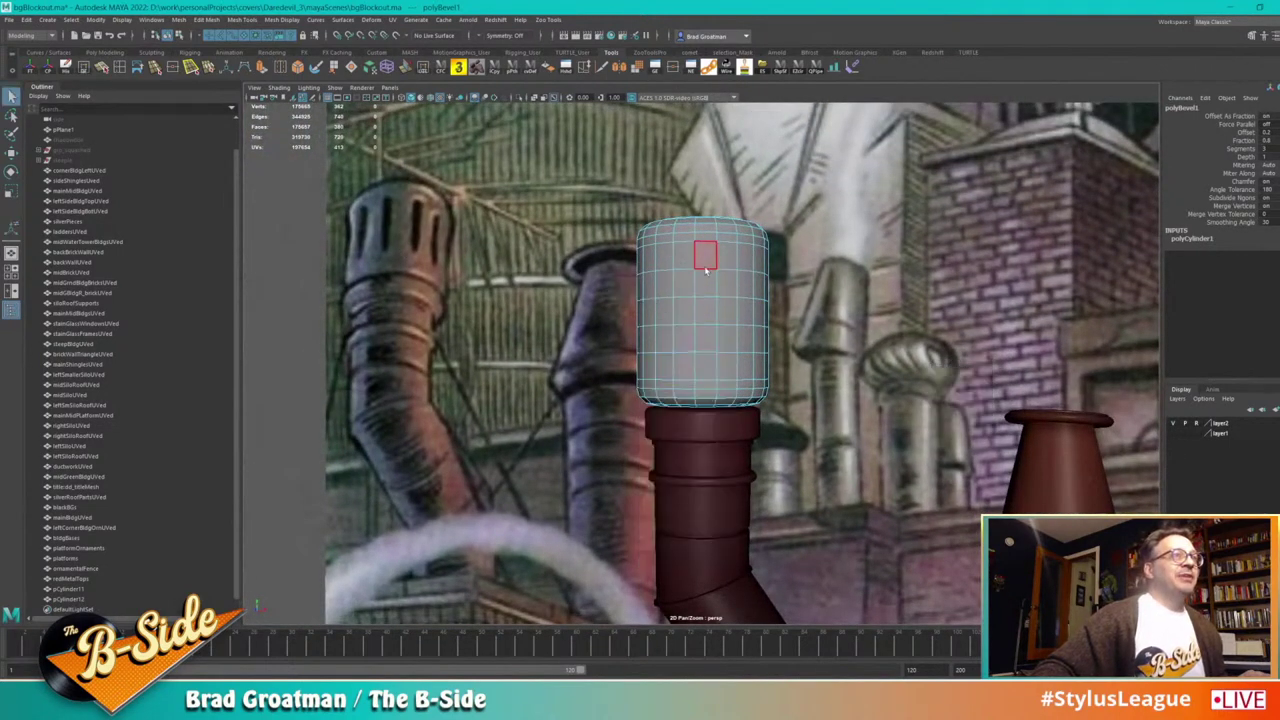
{"action": "left_click", "coordinate": [706, 262]}
{"action": "double_click", "coordinate": [709, 362], "text": "shift"}
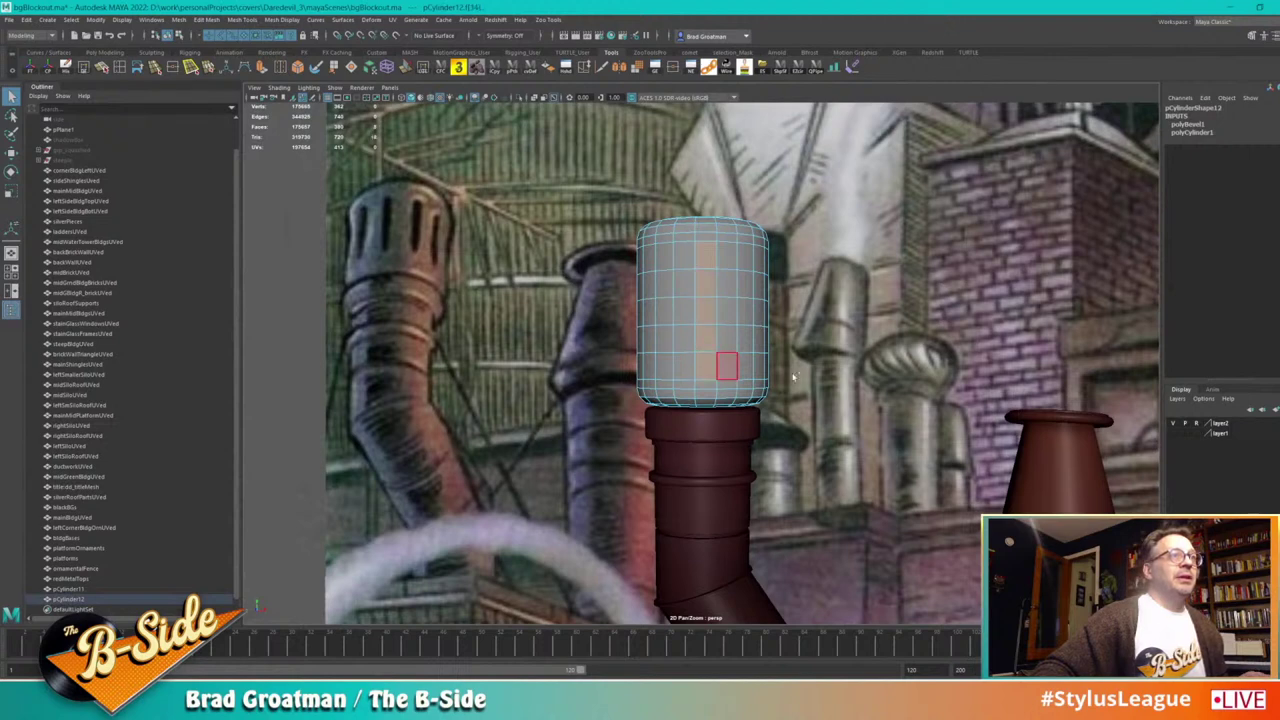
{"action": "left_click_drag", "start_coordinate": [731, 366], "coordinate": [678, 296], "text": "alt"}
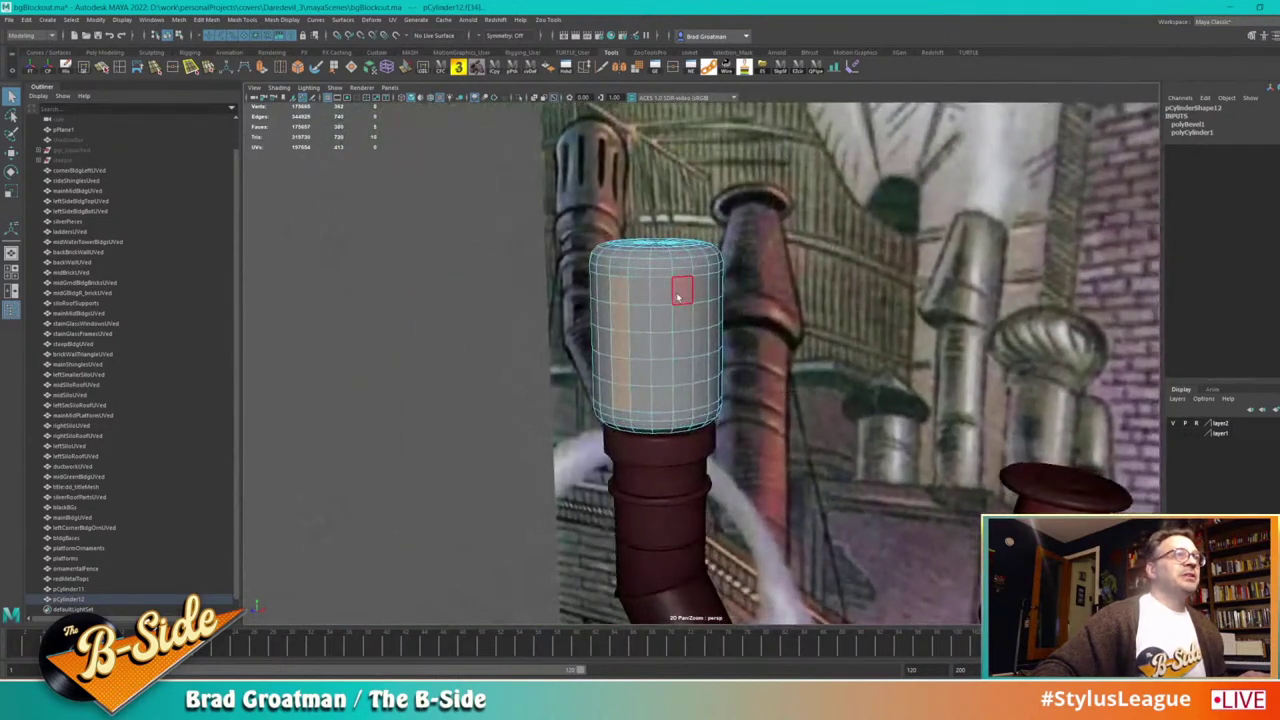
{"action": "left_click", "coordinate": [680, 292], "text": "shift"}
{"action": "double_click", "coordinate": [683, 396], "text": "shift"}
{"action": "left_click_drag", "start_coordinate": [780, 392], "coordinate": [720, 345], "text": "alt"}
{"action": "left_click", "coordinate": [677, 323], "text": "shift"}
{"action": "double_click", "coordinate": [677, 354], "text": "shift"}
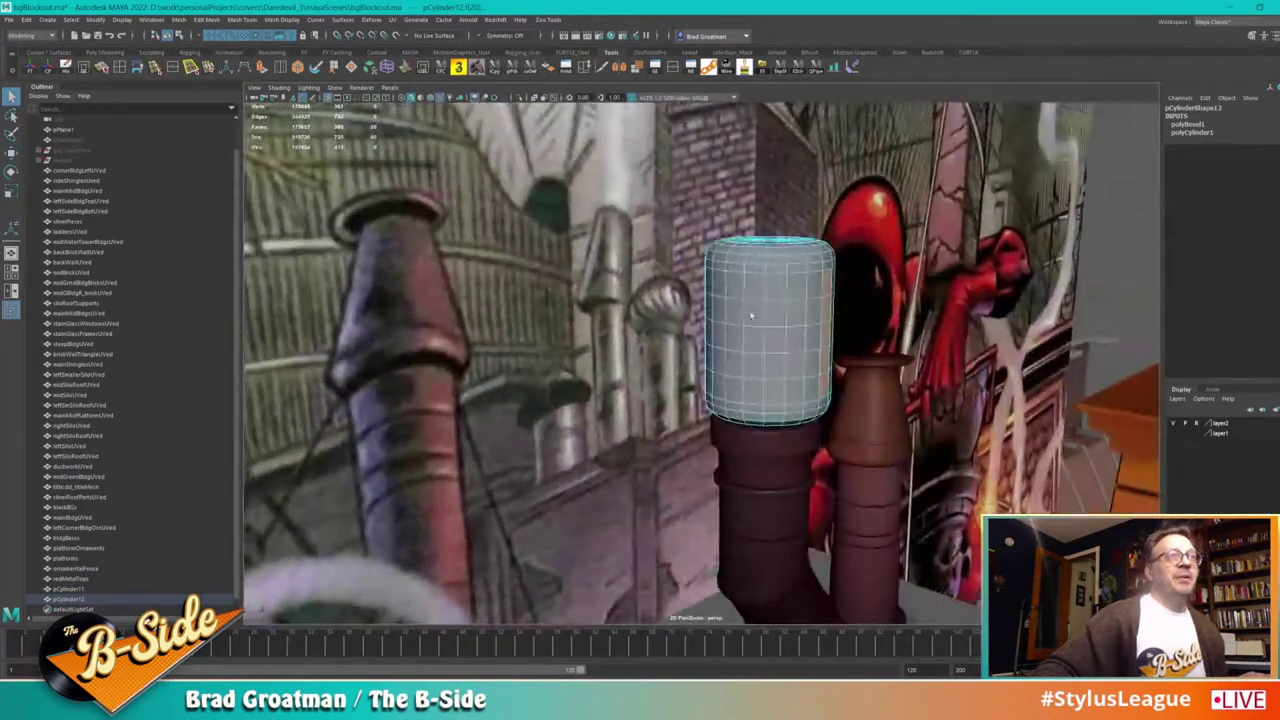
{"action": "double_click", "coordinate": [778, 390], "text": "shift"}
{"action": "left_click_drag", "start_coordinate": [785, 385], "coordinate": [884, 378], "text": "alt"}
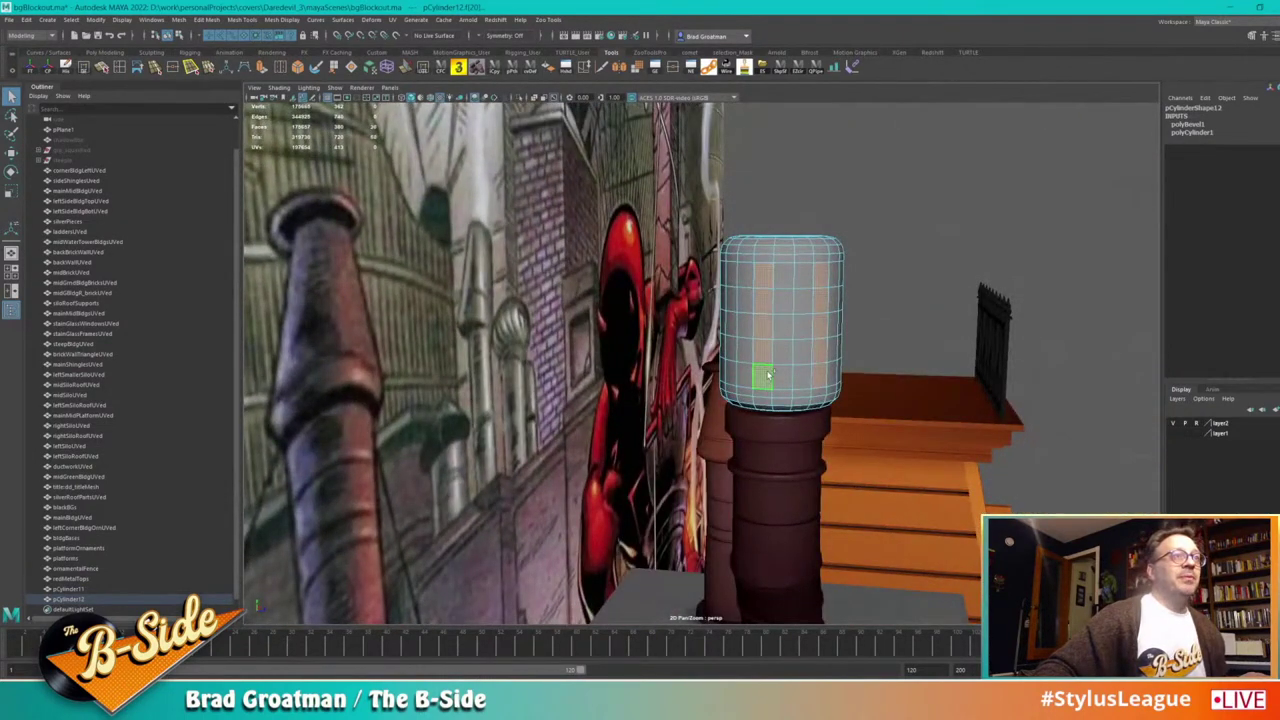
{"action": "left_click_drag", "start_coordinate": [766, 374], "coordinate": [901, 368], "text": "alt"}
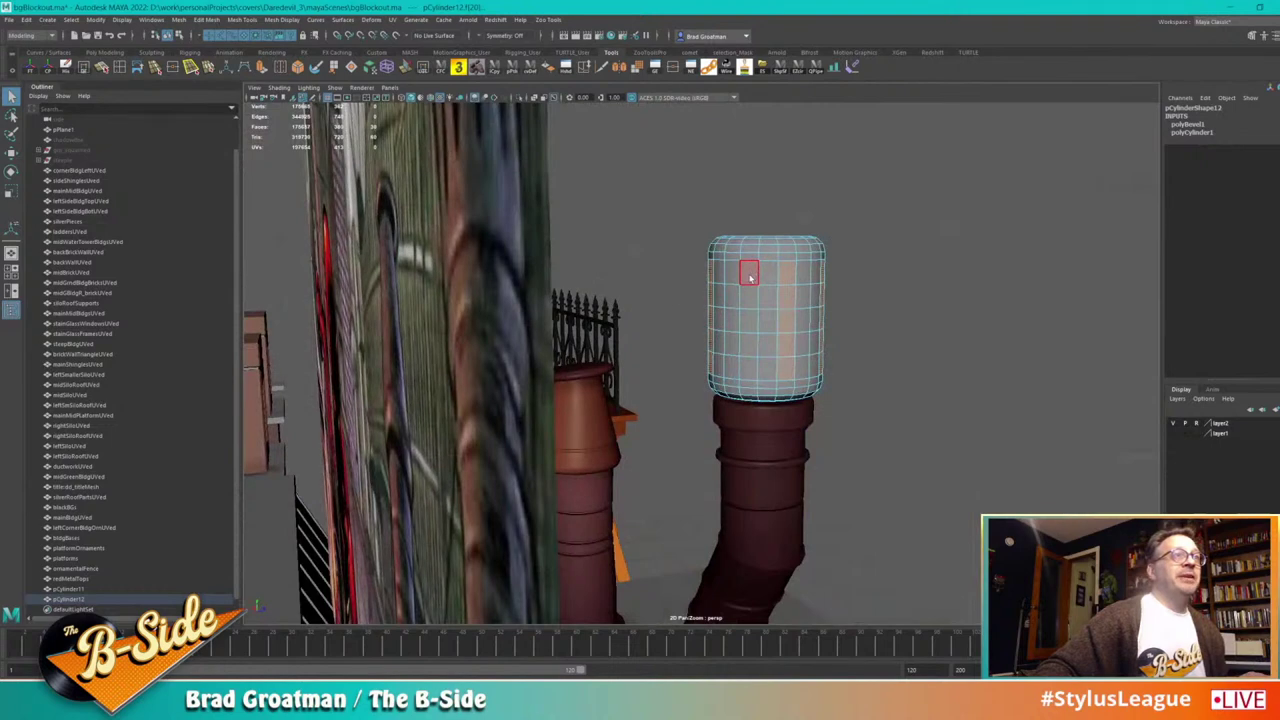
{"action": "left_click_drag", "start_coordinate": [749, 277], "coordinate": [722, 343], "text": "alt"}
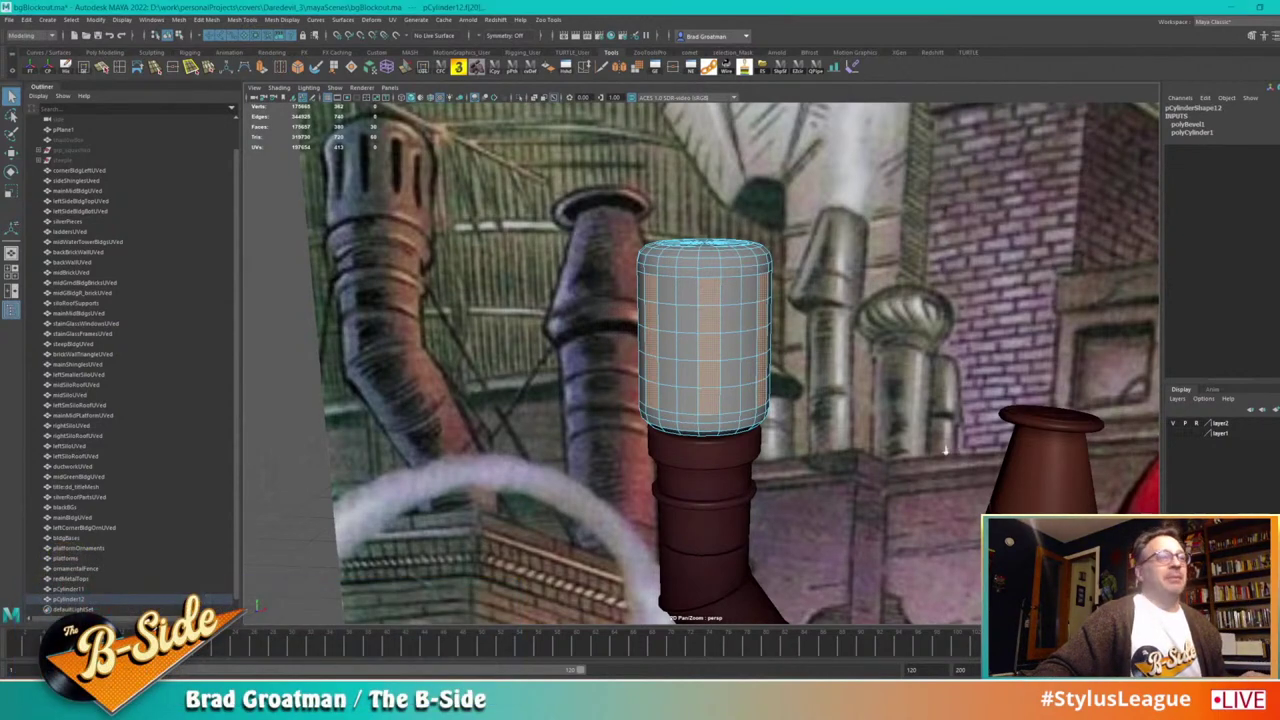
{"action": "right_click_drag", "start_coordinate": [780, 300], "coordinate": [632, 284], "text": "alt"}
{"action": "left_click_drag", "start_coordinate": [632, 284], "coordinate": [830, 380], "text": "alt"}
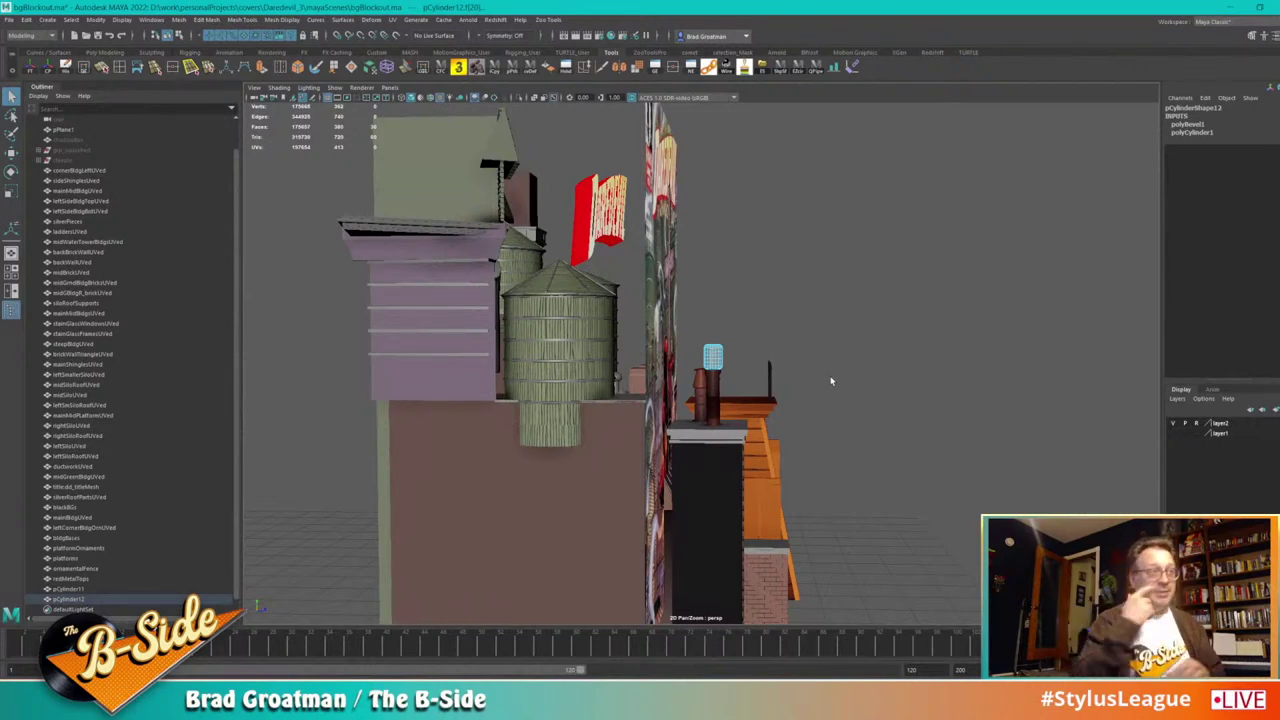
{"action": "left_click_drag", "start_coordinate": [734, 374], "coordinate": [569, 406], "text": "alt"}
{"action": "right_click_drag", "start_coordinate": [569, 406], "coordinate": [728, 373], "text": "alt"}
{"action": "scroll", "coordinate": [728, 373], "scroll_direction": "up", "scroll_amount": 5}
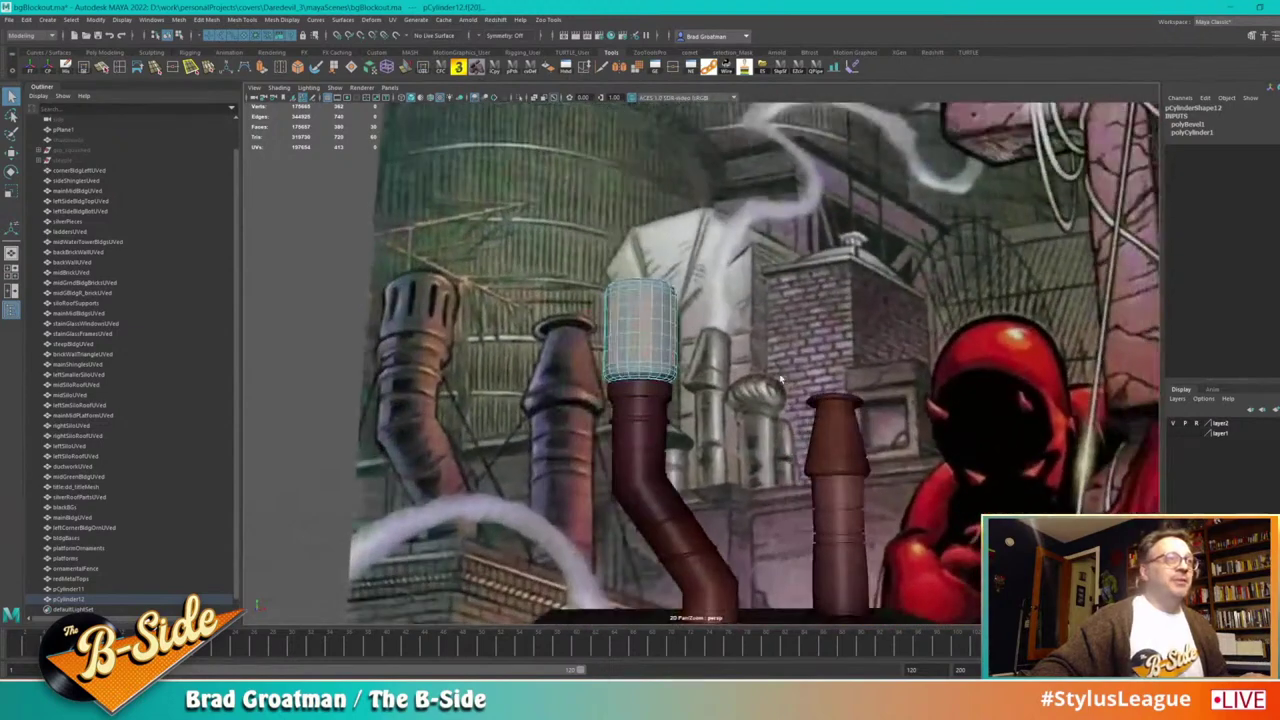
Step: Extrude the selected vertical face strips in successive passes, pushing them into the cylinder to form recessed vent slots around the cap
{"action": "scroll", "coordinate": [768, 388], "scroll_direction": "up", "scroll_amount": 5}
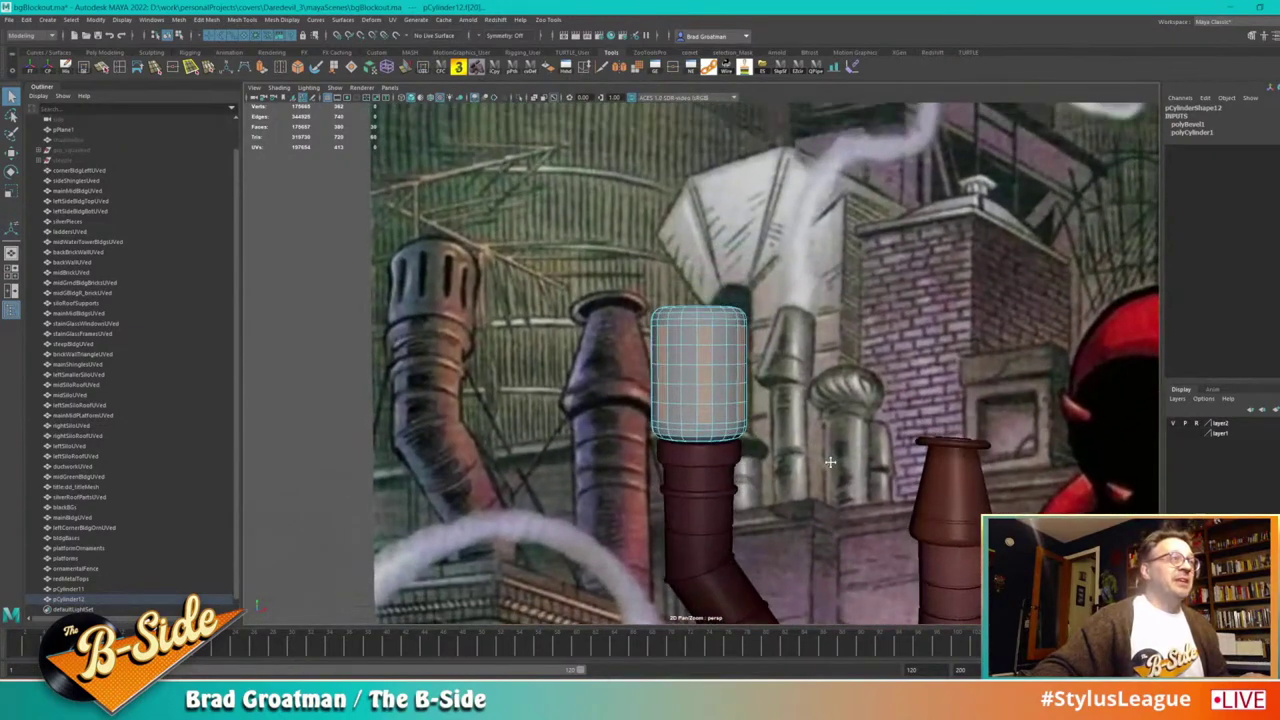
{"action": "scroll", "coordinate": [871, 459], "scroll_direction": "up", "scroll_amount": 5}
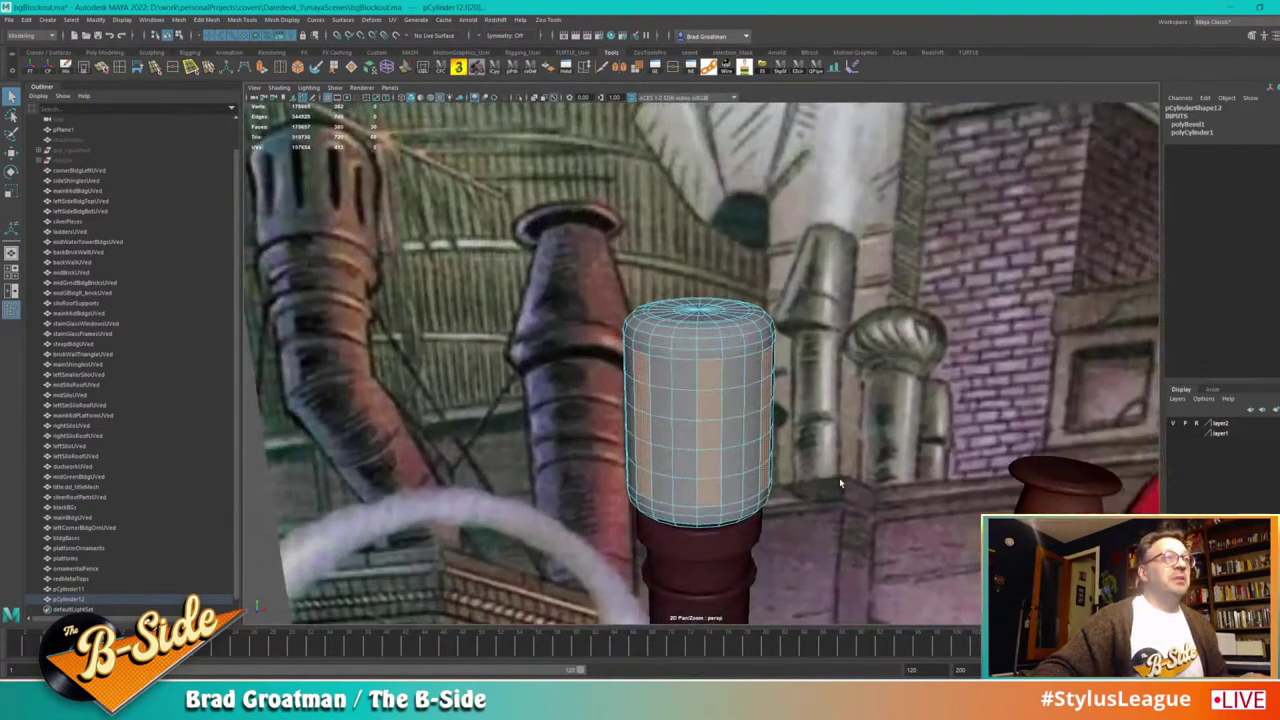
{"action": "scroll", "coordinate": [861, 449], "scroll_direction": "up", "scroll_amount": 4}
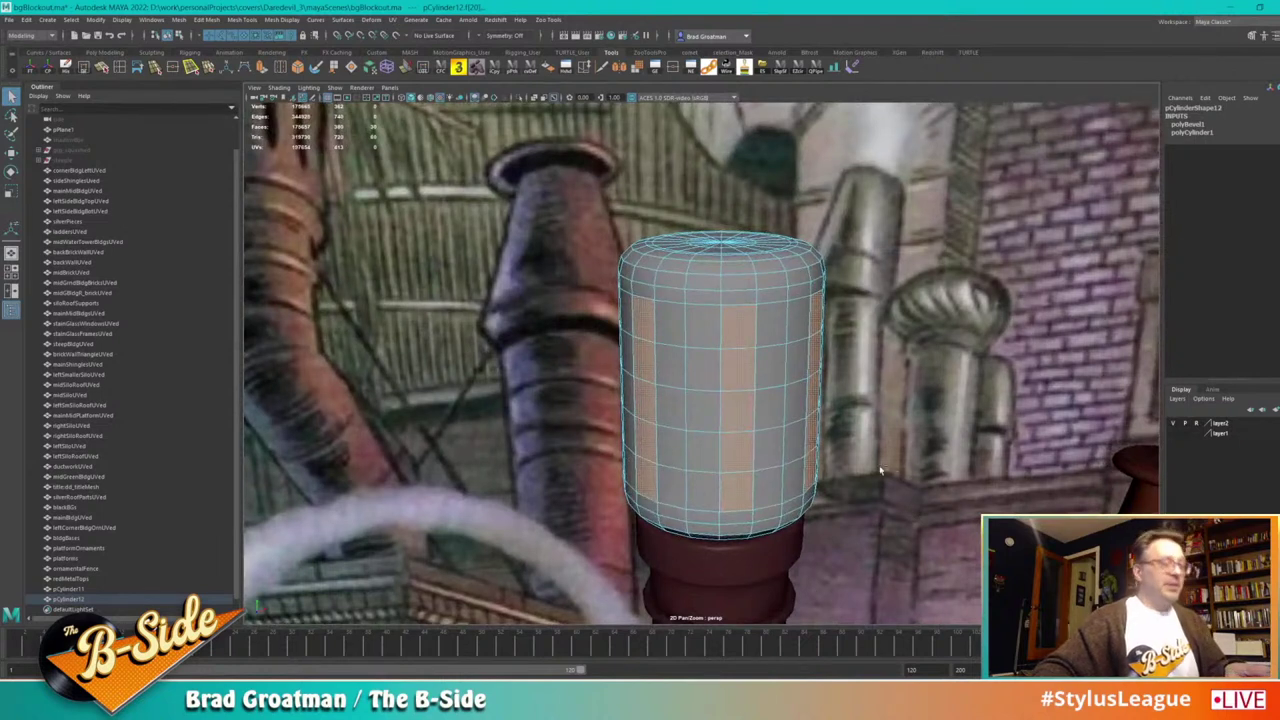
{"action": "key", "text": "ctrl+e"}
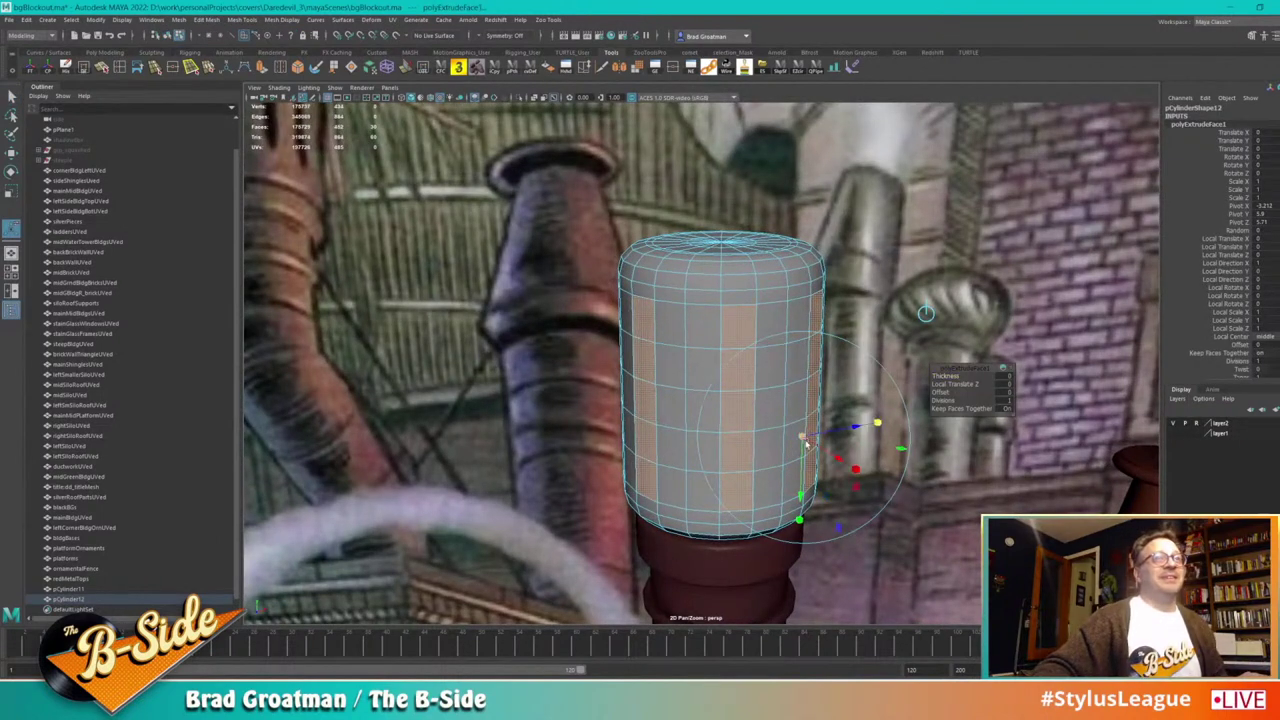
{"action": "left_click_drag", "start_coordinate": [803, 440], "coordinate": [796, 441]}
{"action": "left_click_drag", "start_coordinate": [675, 499], "coordinate": [694, 524], "text": "alt"}
{"action": "key", "text": "ctrl+e"}
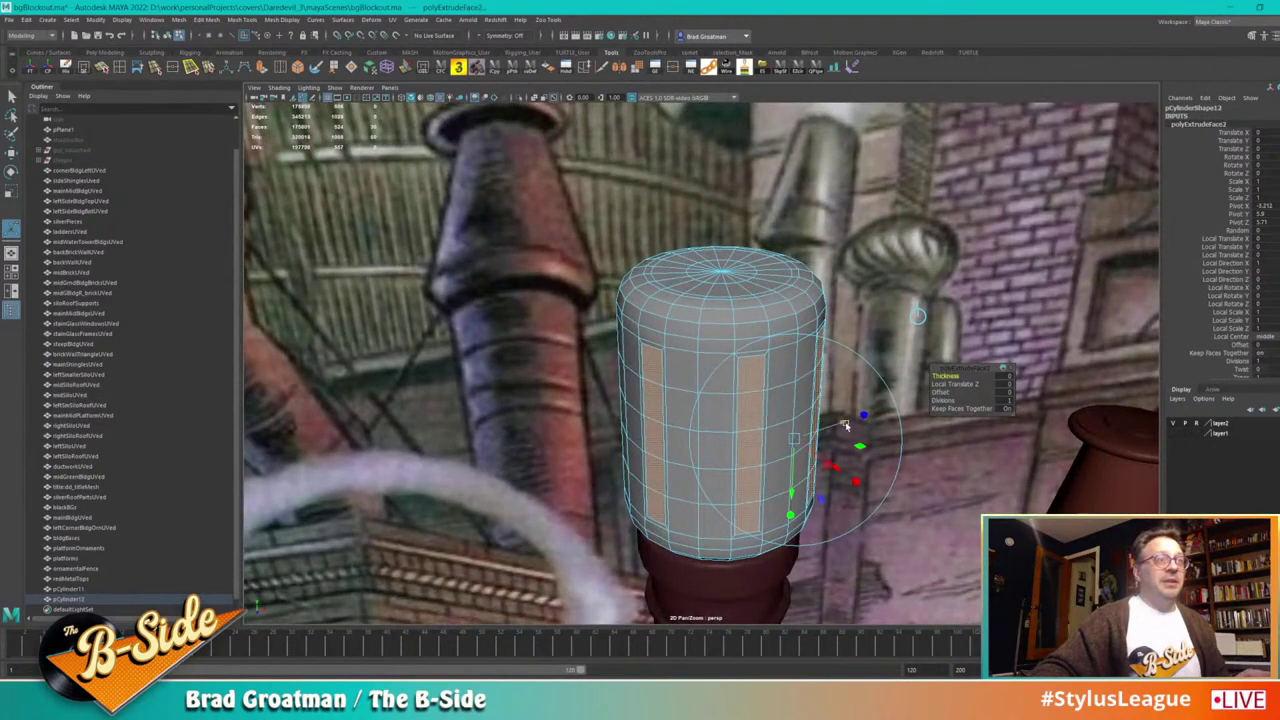
{"action": "left_click_drag", "start_coordinate": [845, 426], "coordinate": [779, 455]}
{"action": "key", "text": "ctrl+e"}
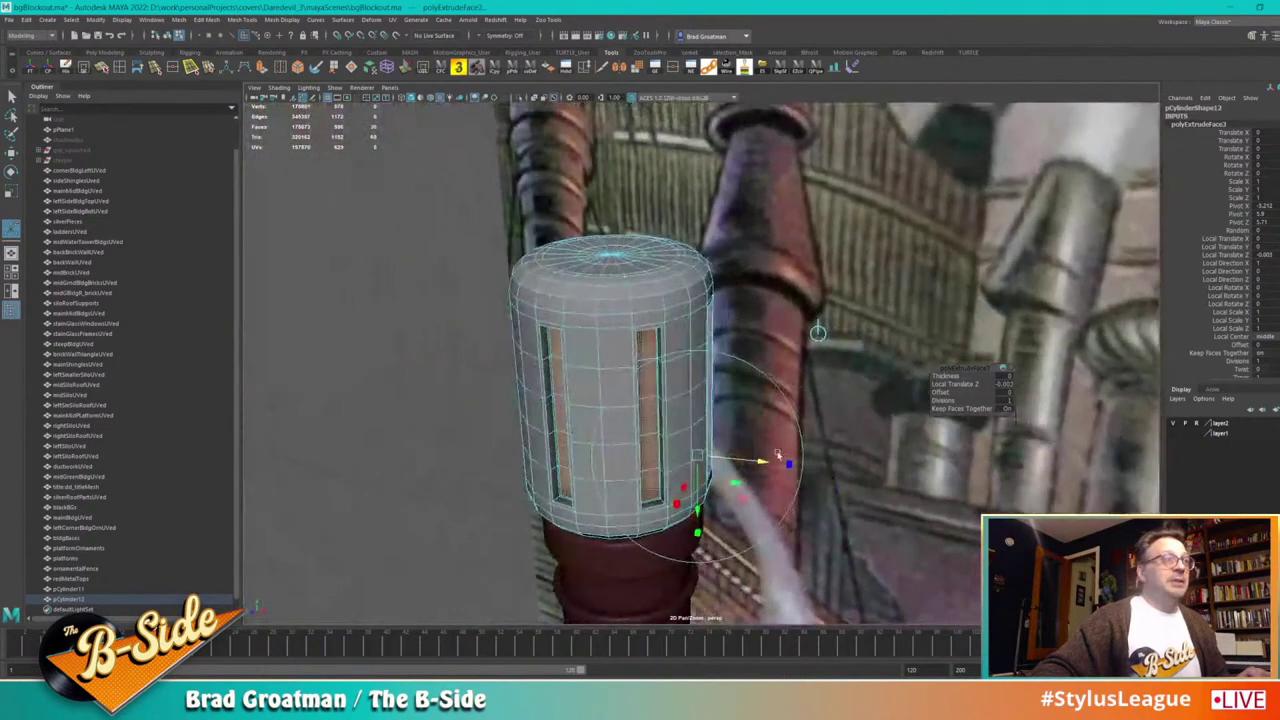
Step: Return the cap to object mode and preview it smoothed, comparing its slots with those of the chimney on the comic cover
{"action": "right_click_drag", "start_coordinate": [606, 336], "coordinate": [661, 304]}
{"action": "left_click_drag", "start_coordinate": [662, 304], "coordinate": [704, 332], "text": "alt"}
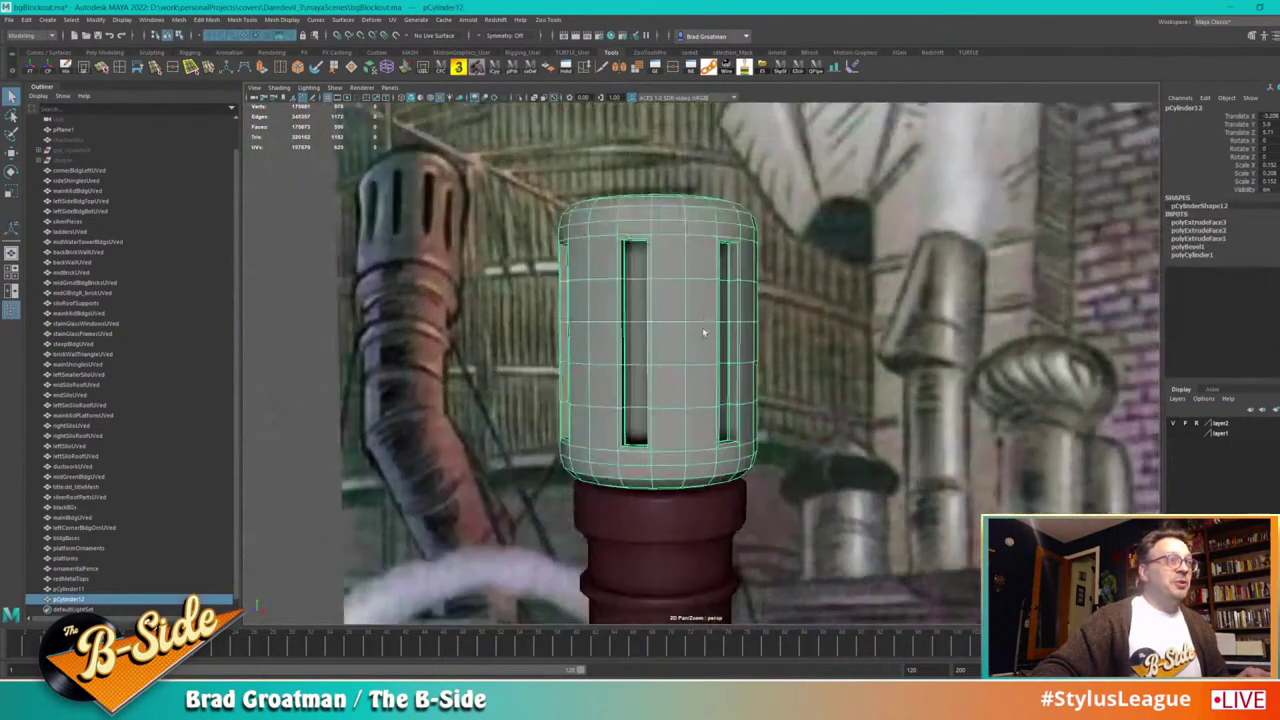
{"action": "key", "text": "3"}
{"action": "right_click_drag", "start_coordinate": [603, 426], "coordinate": [375, 371], "text": "alt"}
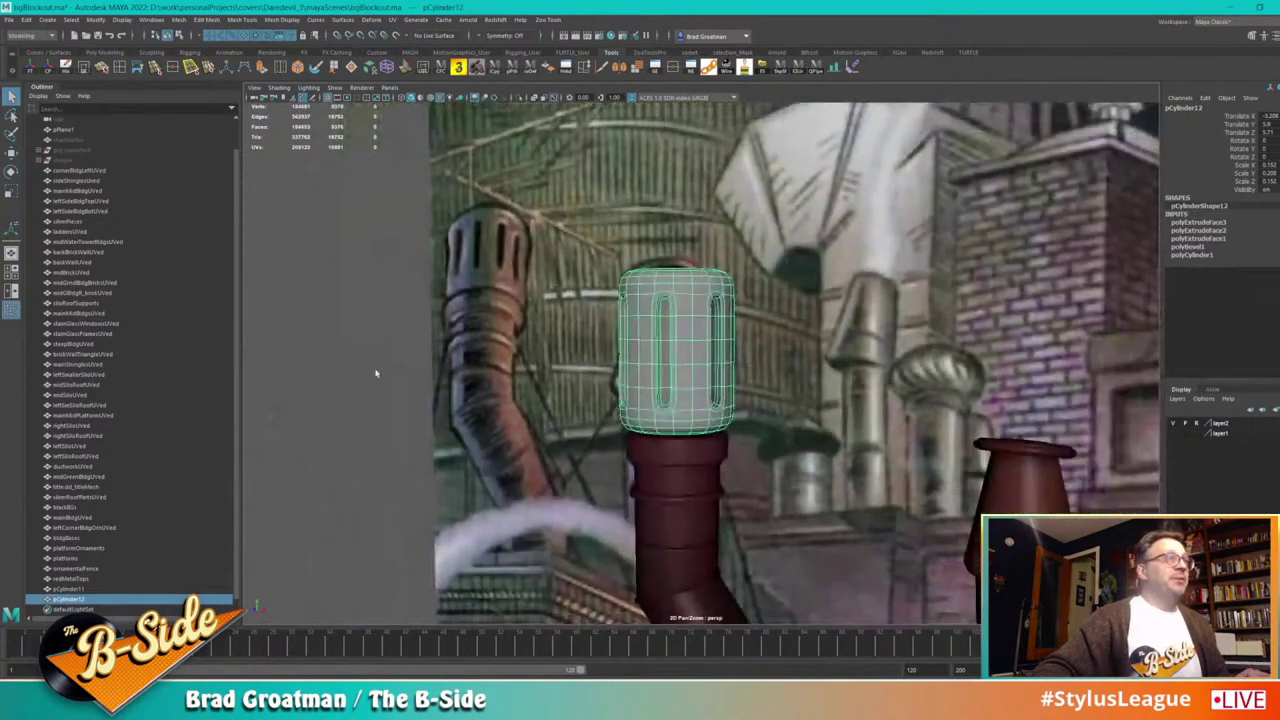
{"action": "left_click", "coordinate": [601, 370]}
{"action": "left_click_drag", "start_coordinate": [680, 357], "coordinate": [729, 366], "text": "alt"}
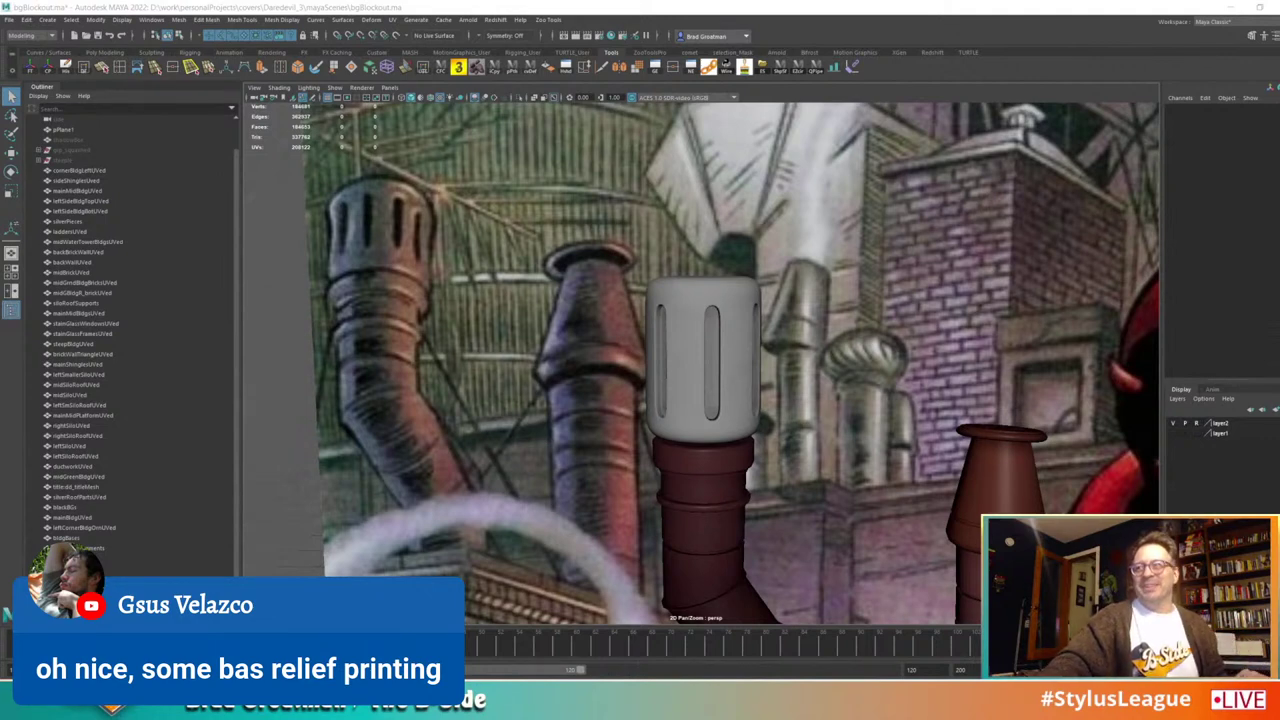
Step: Turn off the cap's smooth preview and scale it up uniformly to 0.161 in X and Z and 0.221 in Y
{"action": "left_click_drag", "start_coordinate": [788, 410], "coordinate": [720, 421], "text": "alt"}
{"action": "left_click", "coordinate": [682, 358]}
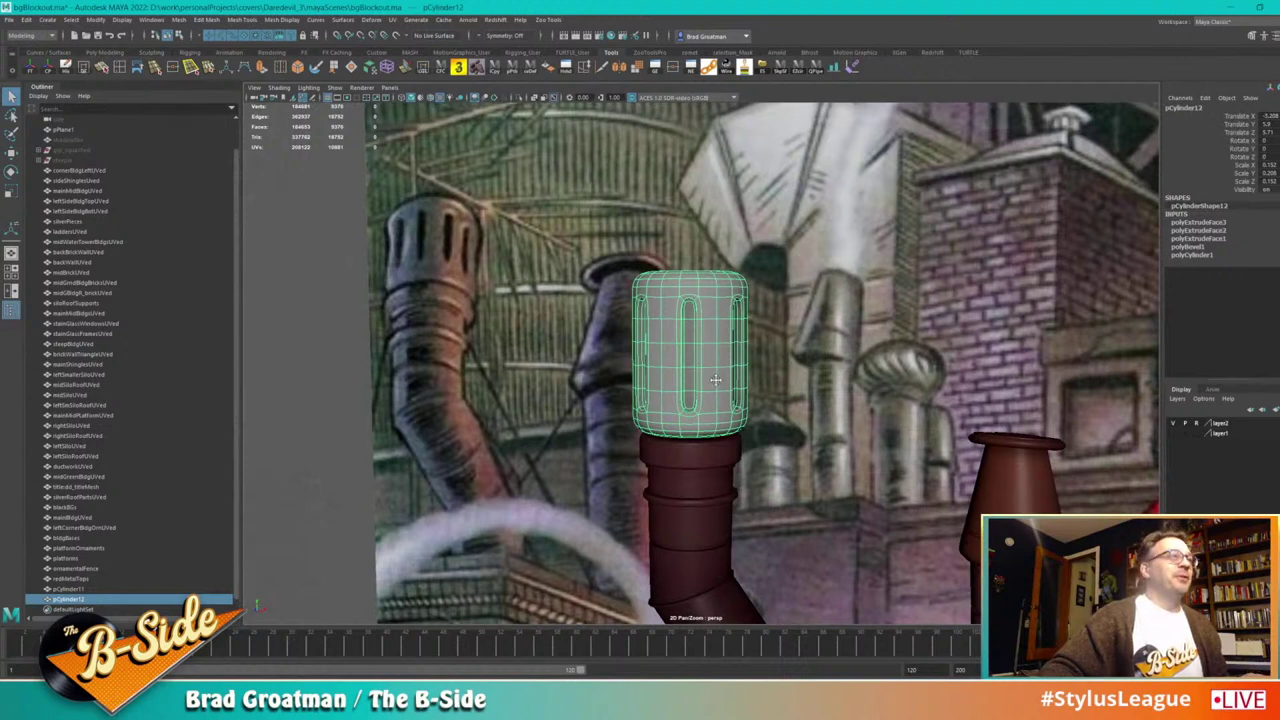
{"action": "middle_click_drag", "start_coordinate": [715, 380], "coordinate": [715, 388], "text": "alt"}
{"action": "key", "text": "1"}
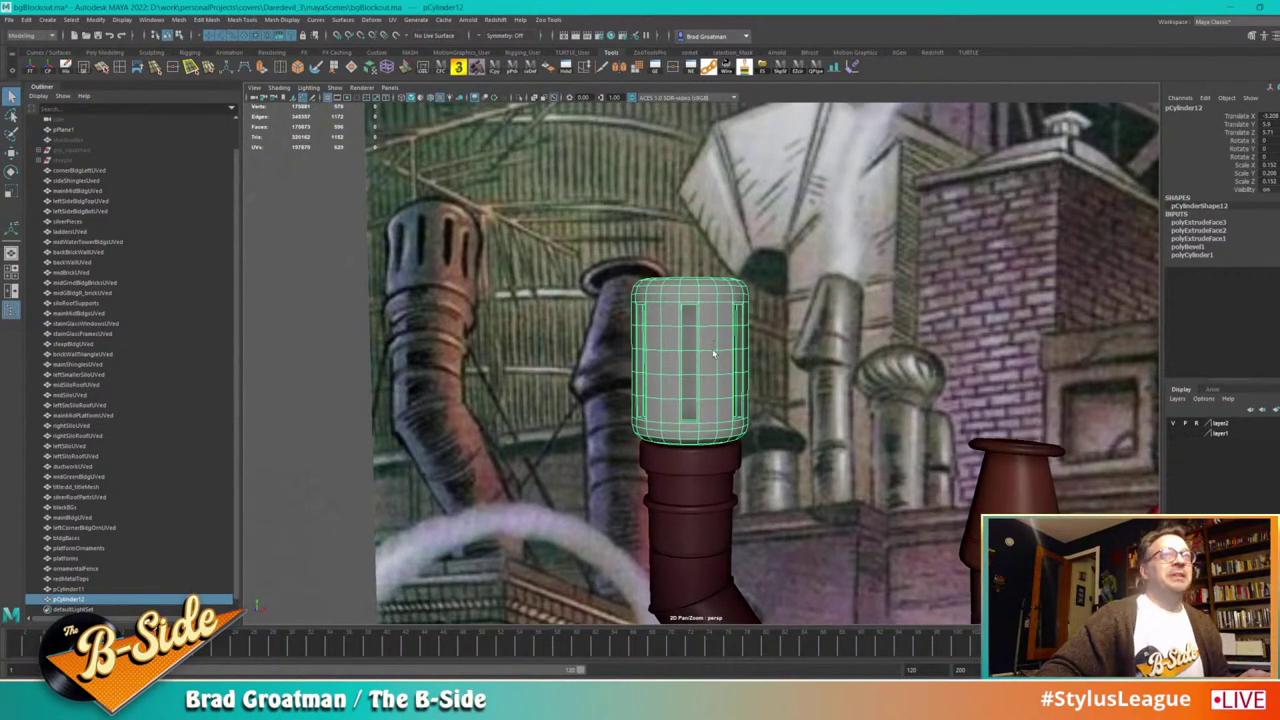
{"action": "left_click_drag", "start_coordinate": [713, 352], "coordinate": [698, 368], "text": "alt"}
{"action": "key", "text": "r"}
{"action": "key", "text": "r"}
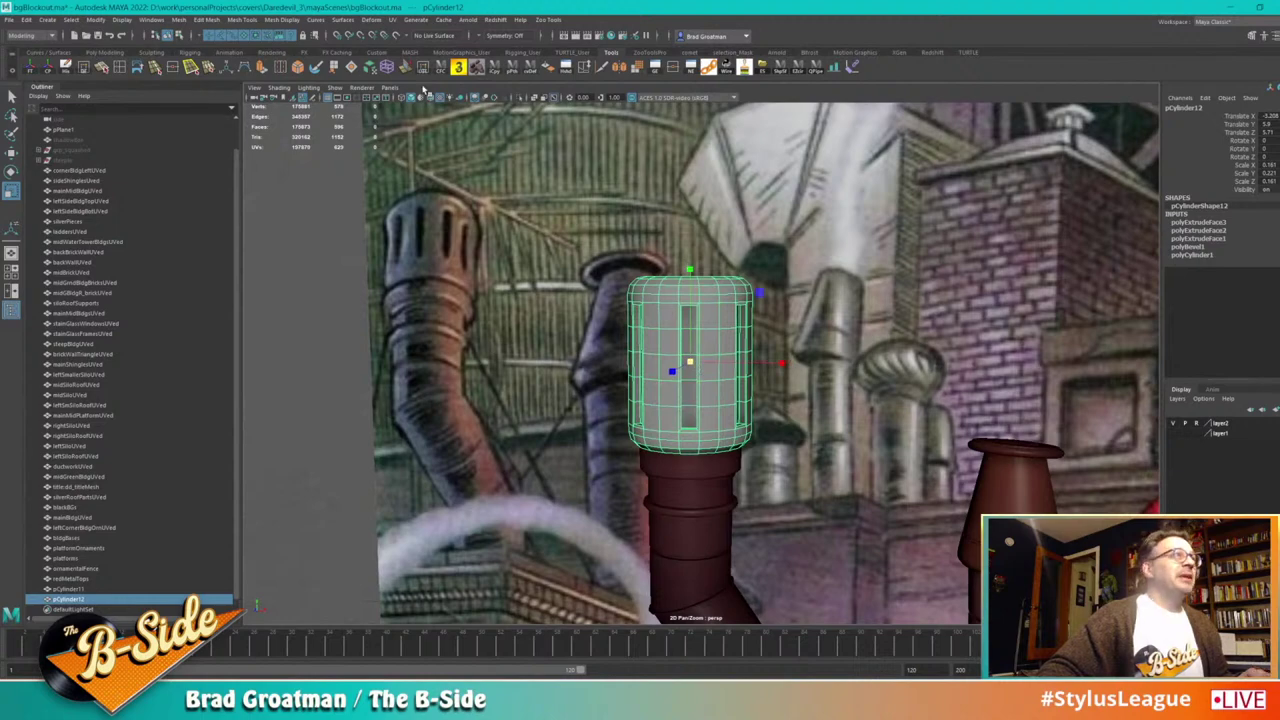
Step: Select the ring of faces around the cap's middle and scale it inward with a soft-selection falloff so the waist narrows gently
{"action": "left_click_drag", "start_coordinate": [686, 313], "coordinate": [697, 360], "text": "alt"}
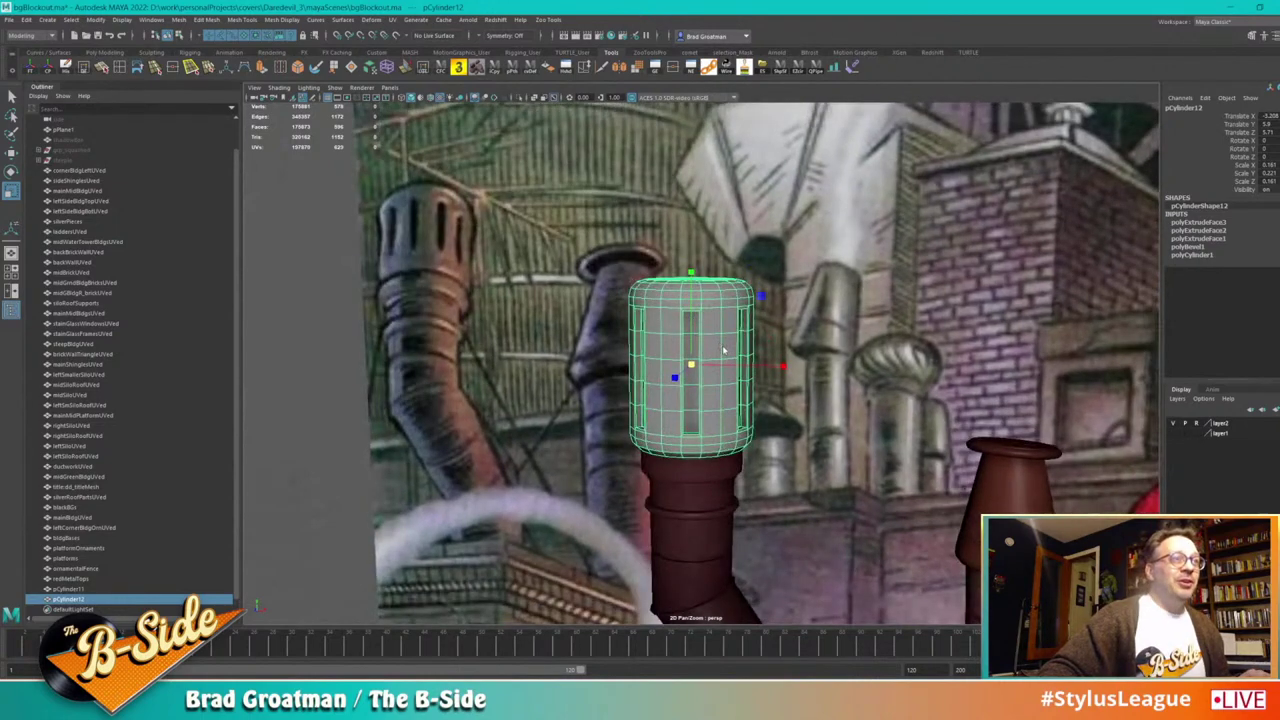
{"action": "right_click_drag", "start_coordinate": [724, 350], "coordinate": [722, 373]}
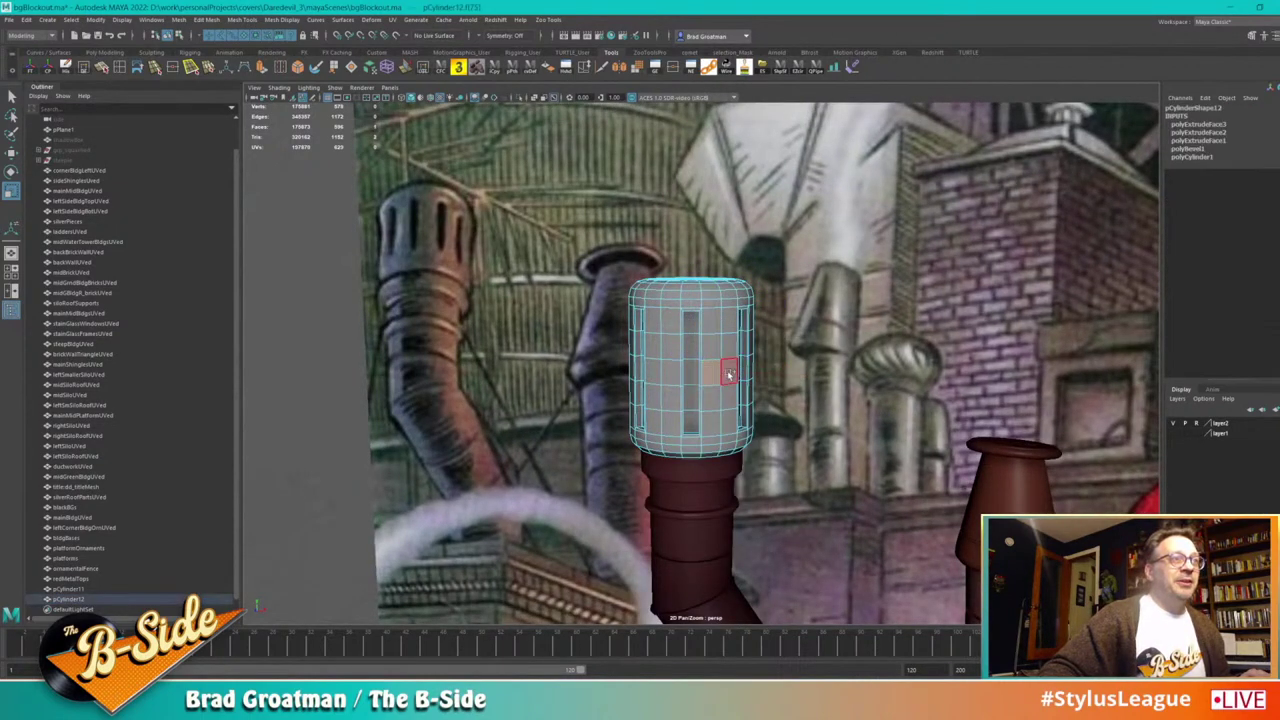
{"action": "double_click", "coordinate": [729, 374], "text": "shift"}
{"action": "mouse_move", "coordinate": [713, 396]}
{"action": "left_mouse_down", "text": "alt"}
{"action": "mouse_move", "coordinate": [843, 391]}
{"action": "mouse_move", "coordinate": [711, 402]}
{"action": "left_mouse_up", "text": "alt"}
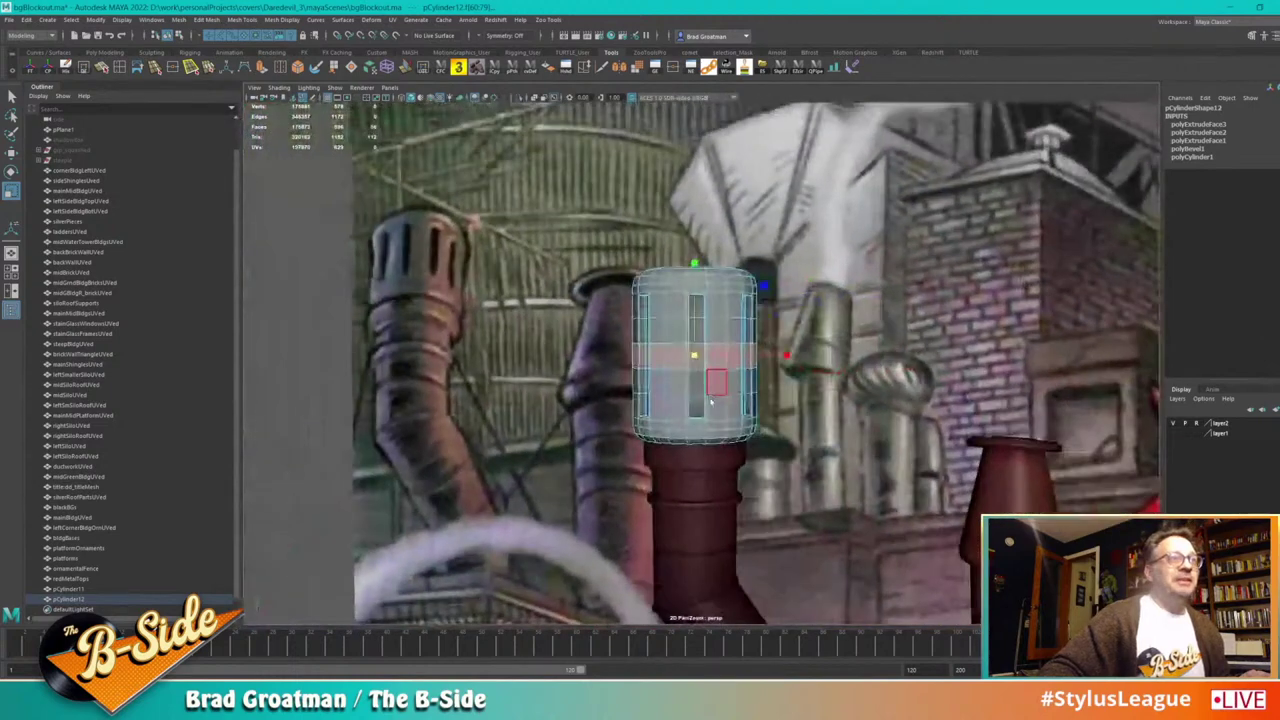
{"action": "key", "text": "b"}
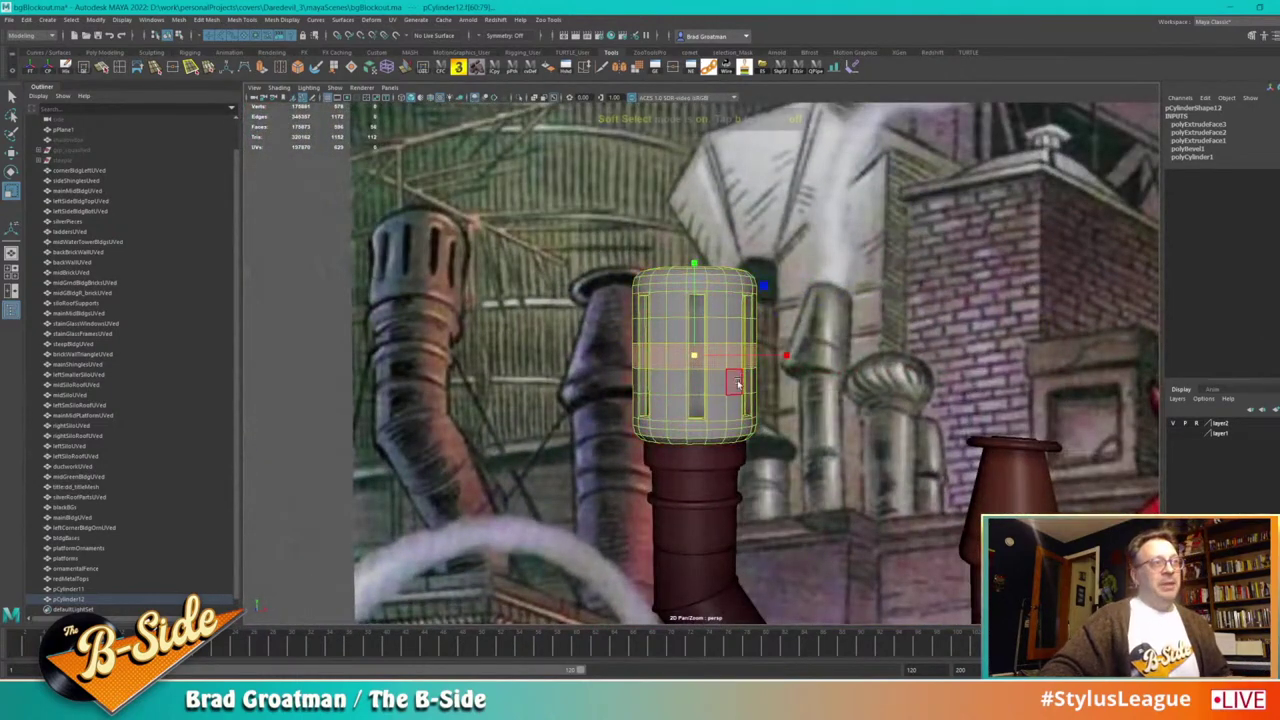
{"action": "left_click_drag", "start_coordinate": [754, 391], "coordinate": [769, 422]}
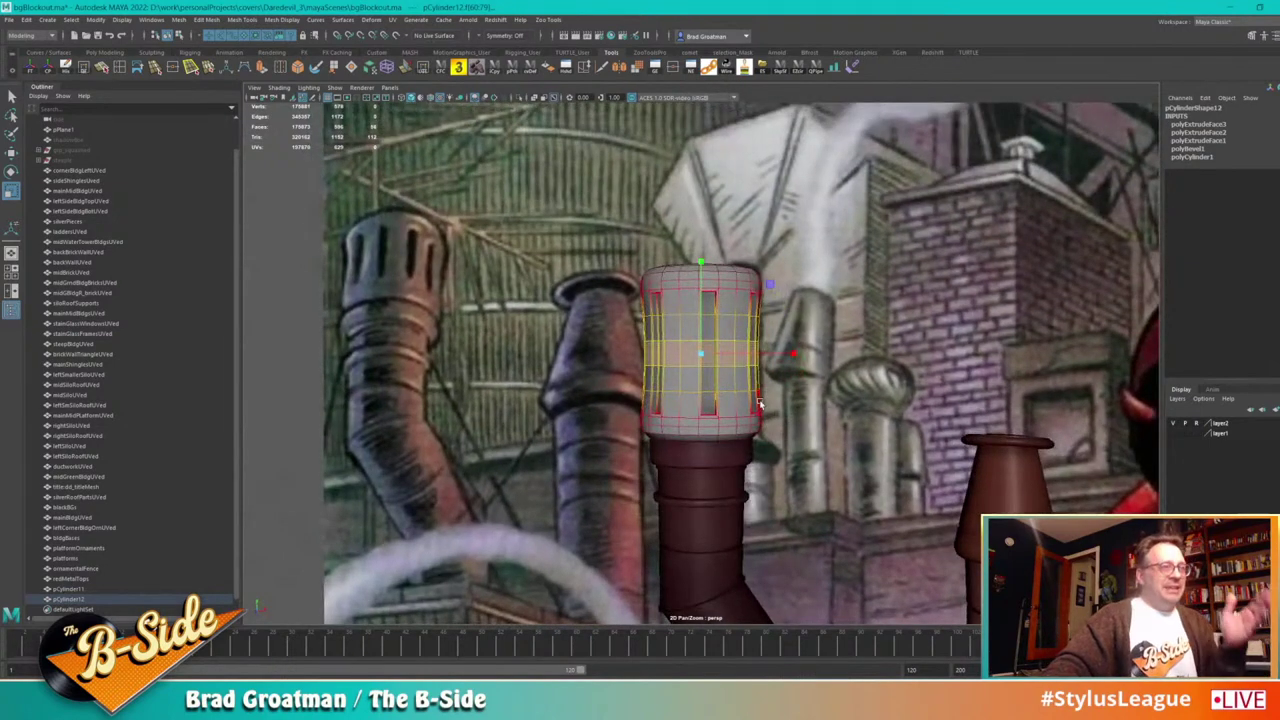
{"action": "key", "text": "b"}
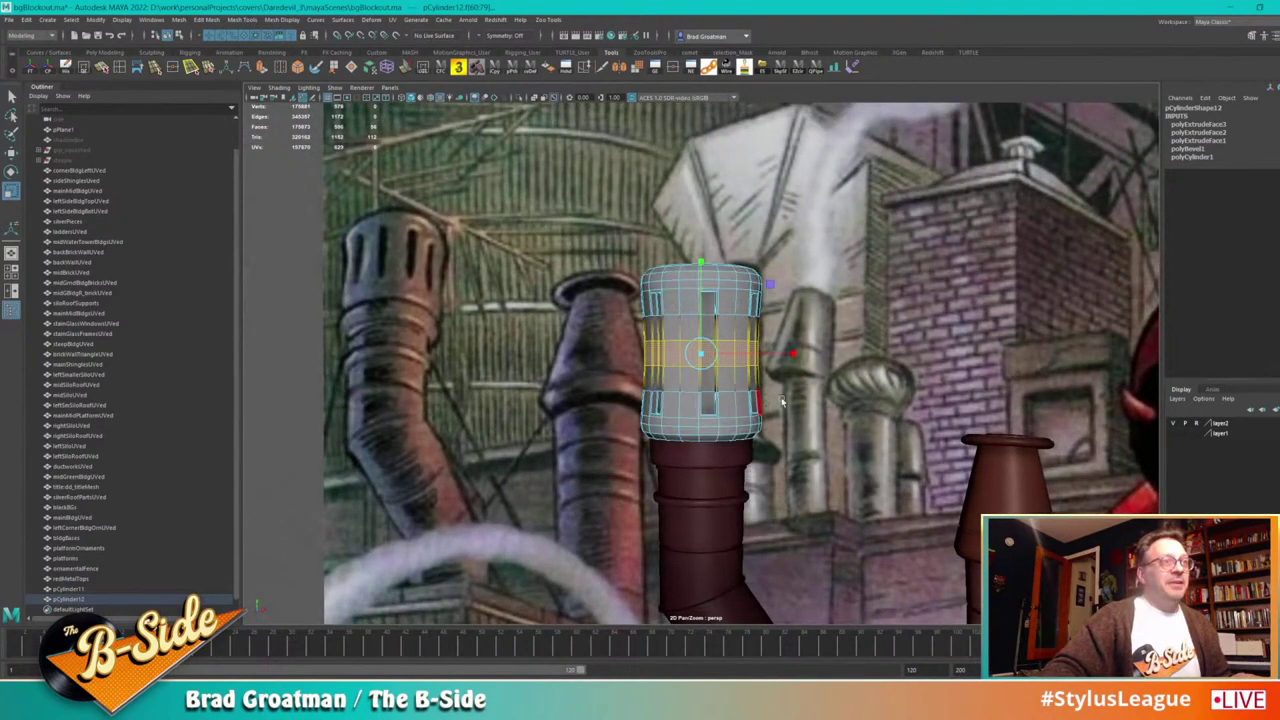
{"action": "key", "text": "b"}
{"action": "mouse_move", "coordinate": [790, 395]}
{"action": "left_mouse_down", "text": "alt"}
{"action": "mouse_move", "coordinate": [772, 437]}
{"action": "mouse_move", "coordinate": [795, 418]}
{"action": "left_mouse_up", "text": "alt"}
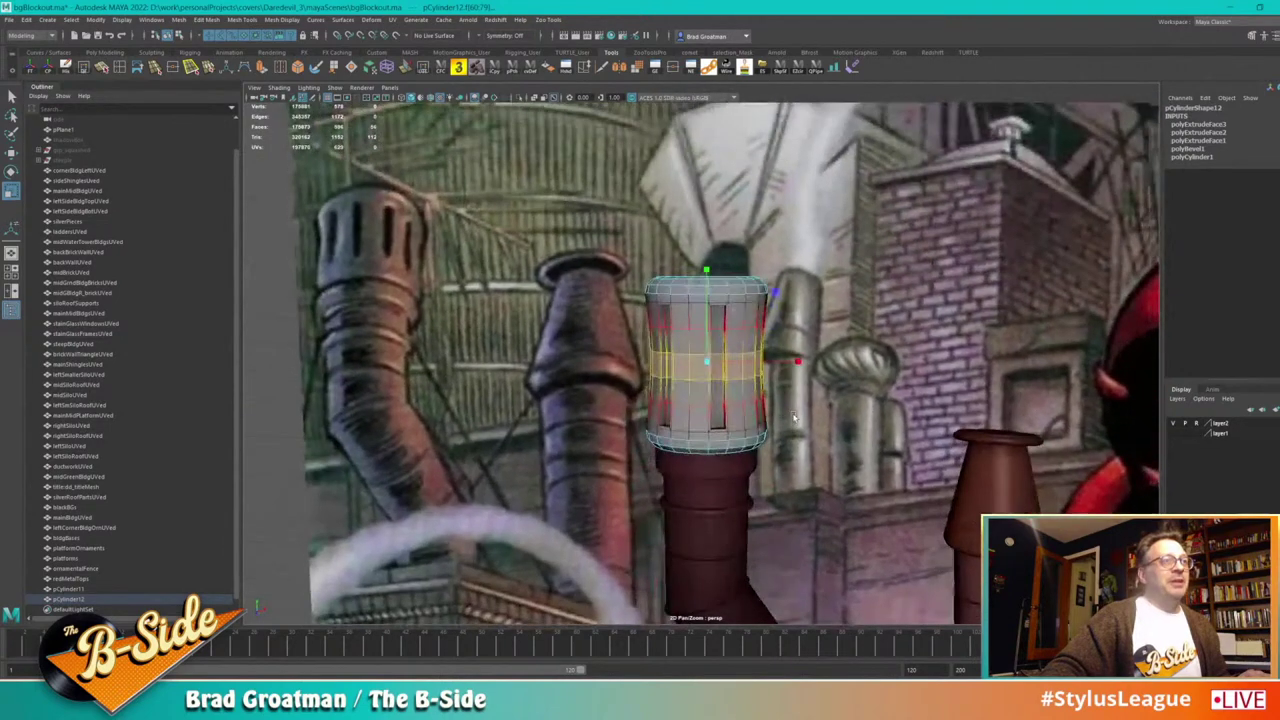
{"action": "key", "text": "b"}
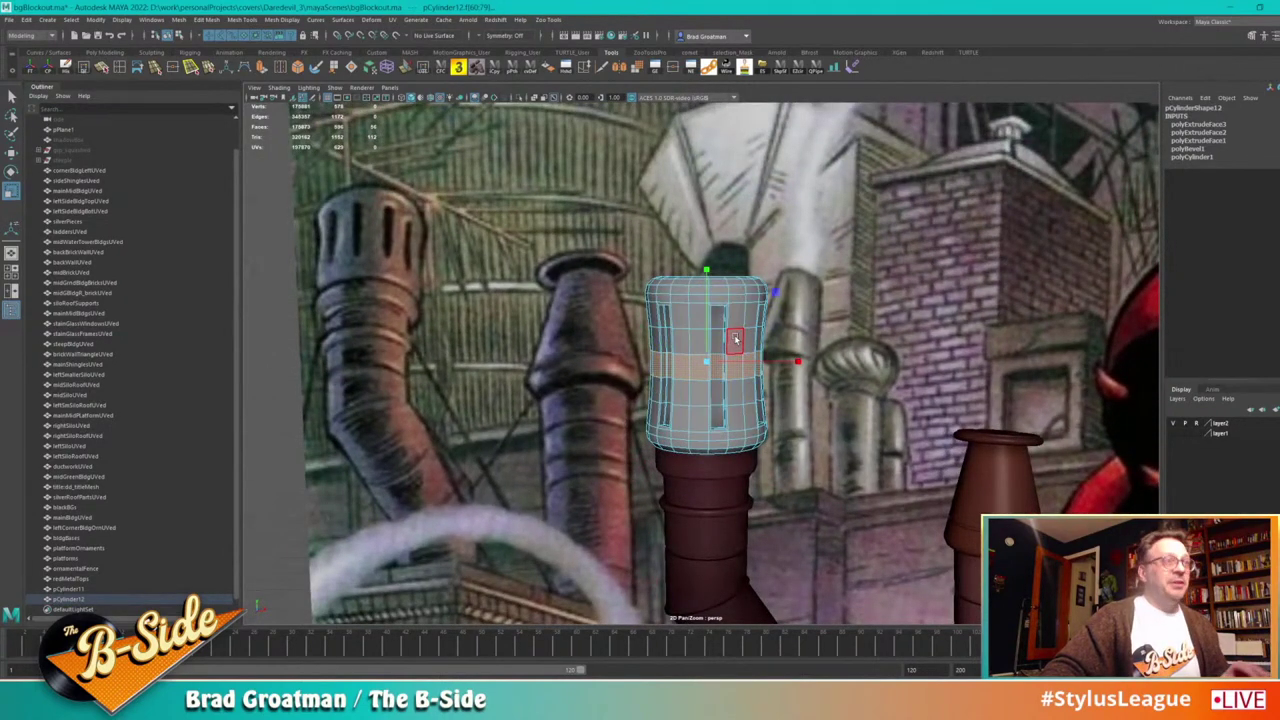
Step: Return to object mode and widen the whole cap to a scale of 0.172 in X and Z
{"action": "right_click_drag", "start_coordinate": [735, 343], "coordinate": [768, 314]}
{"action": "left_click_drag", "start_coordinate": [714, 437], "coordinate": [769, 432], "text": "alt"}
{"action": "left_click_drag", "start_coordinate": [769, 432], "coordinate": [748, 396], "text": "alt"}
{"action": "right_click_drag", "start_coordinate": [770, 341], "coordinate": [750, 336], "text": "alt"}
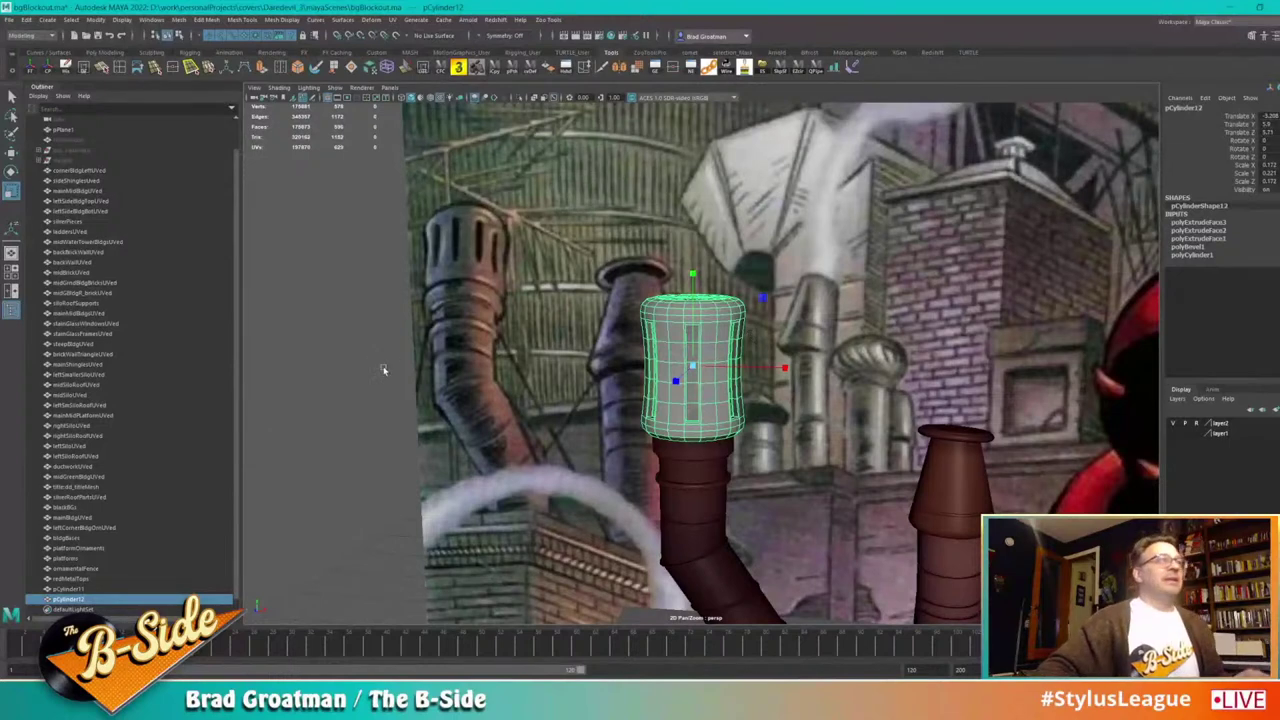
{"action": "left_click_drag", "start_coordinate": [484, 379], "coordinate": [480, 371], "text": "alt"}
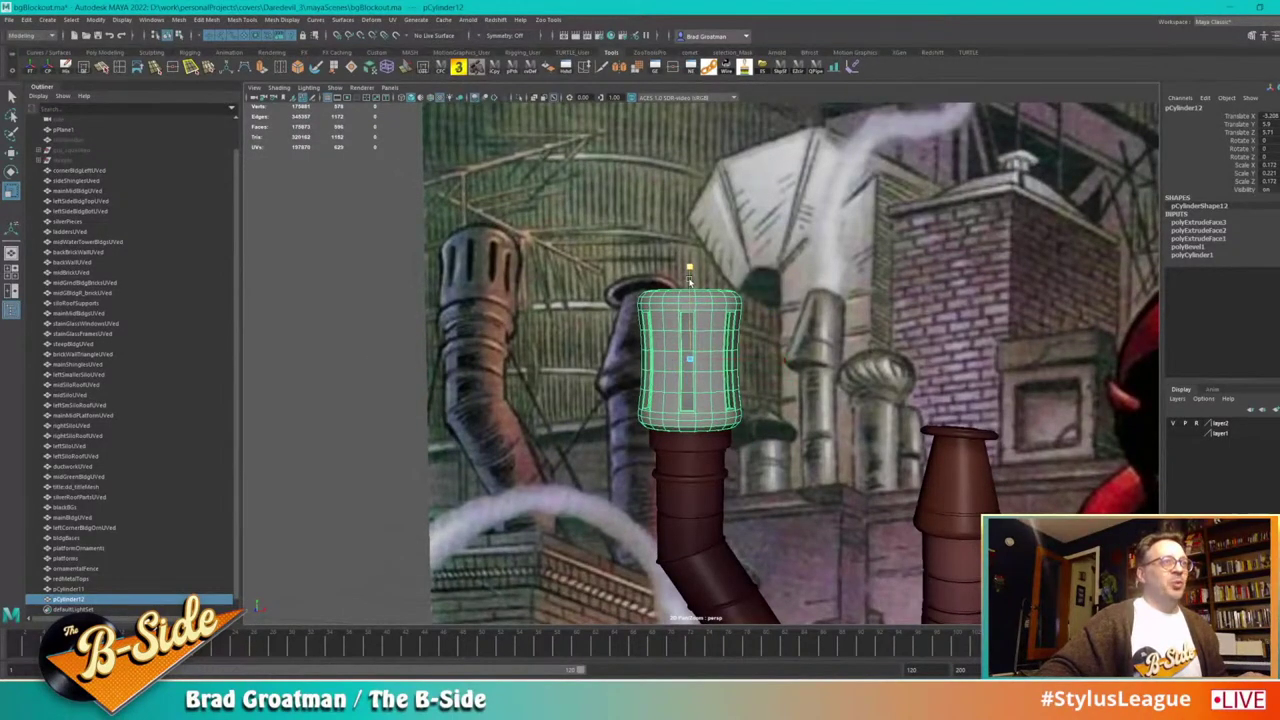
Step: Scale the cap down to 0.158 in X and Z, shorten it to 0.196 in Y, and reposition it vertically on the pipe's rim
{"action": "left_click_drag", "start_coordinate": [689, 282], "coordinate": [666, 456], "text": "alt"}
{"action": "left_click_drag", "start_coordinate": [479, 199], "coordinate": [751, 415], "text": "alt"}
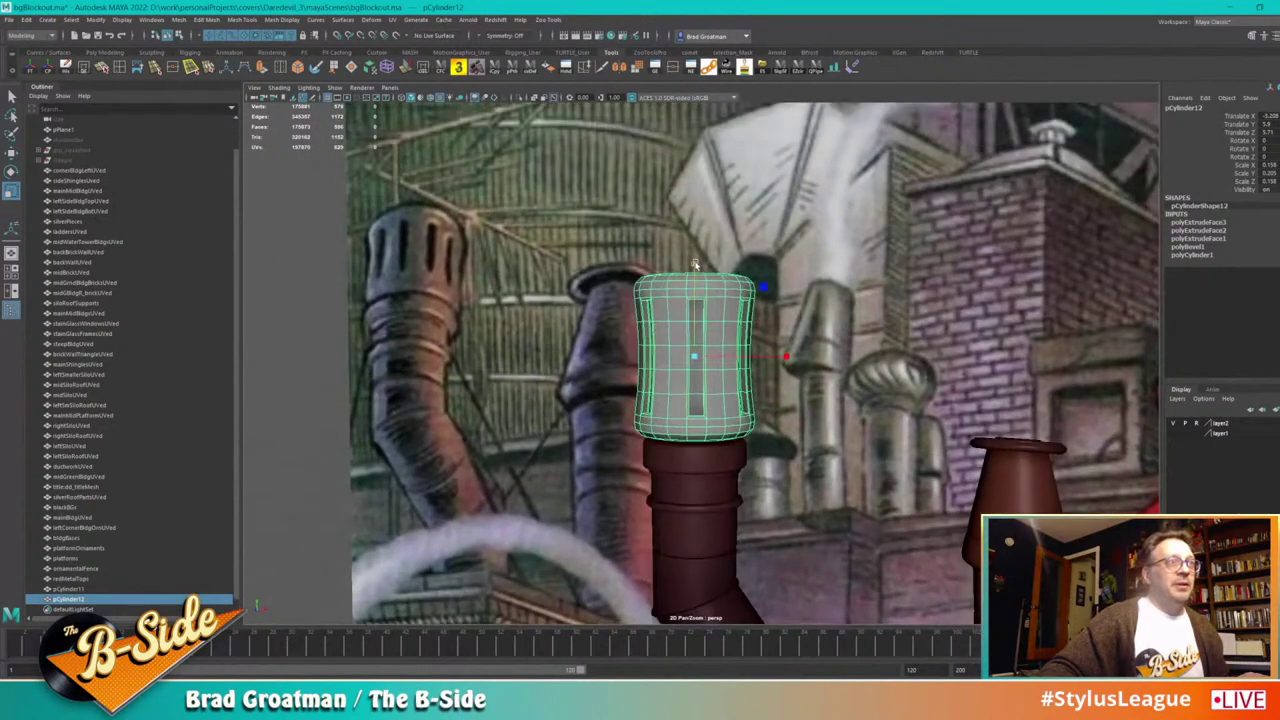
{"action": "left_click_drag", "start_coordinate": [695, 264], "coordinate": [697, 286]}
{"action": "key", "text": "w"}
{"action": "right_click_drag", "start_coordinate": [776, 398], "coordinate": [744, 420], "text": "alt"}
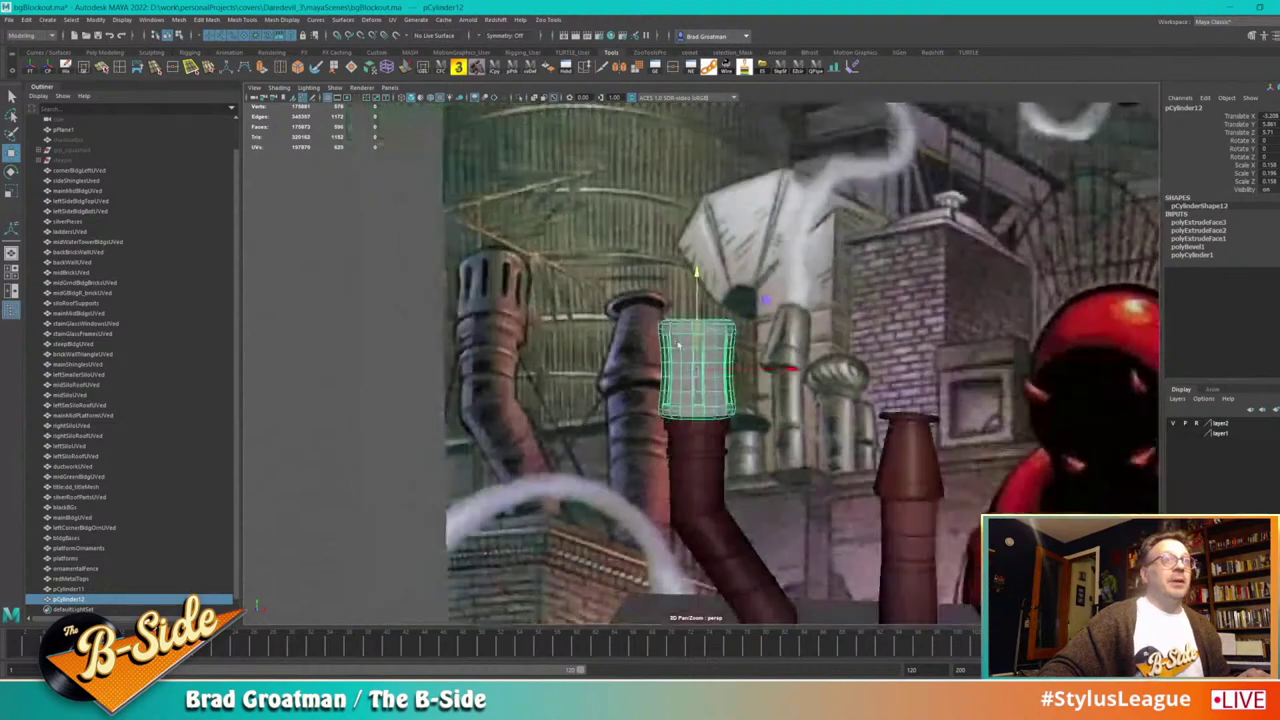
{"action": "middle_click_drag", "start_coordinate": [744, 420], "coordinate": [697, 335], "text": "alt"}
Step: Select the bent chimney pipe and isolate it in the viewport
{"action": "left_click_drag", "start_coordinate": [697, 337], "coordinate": [664, 437], "text": "alt"}
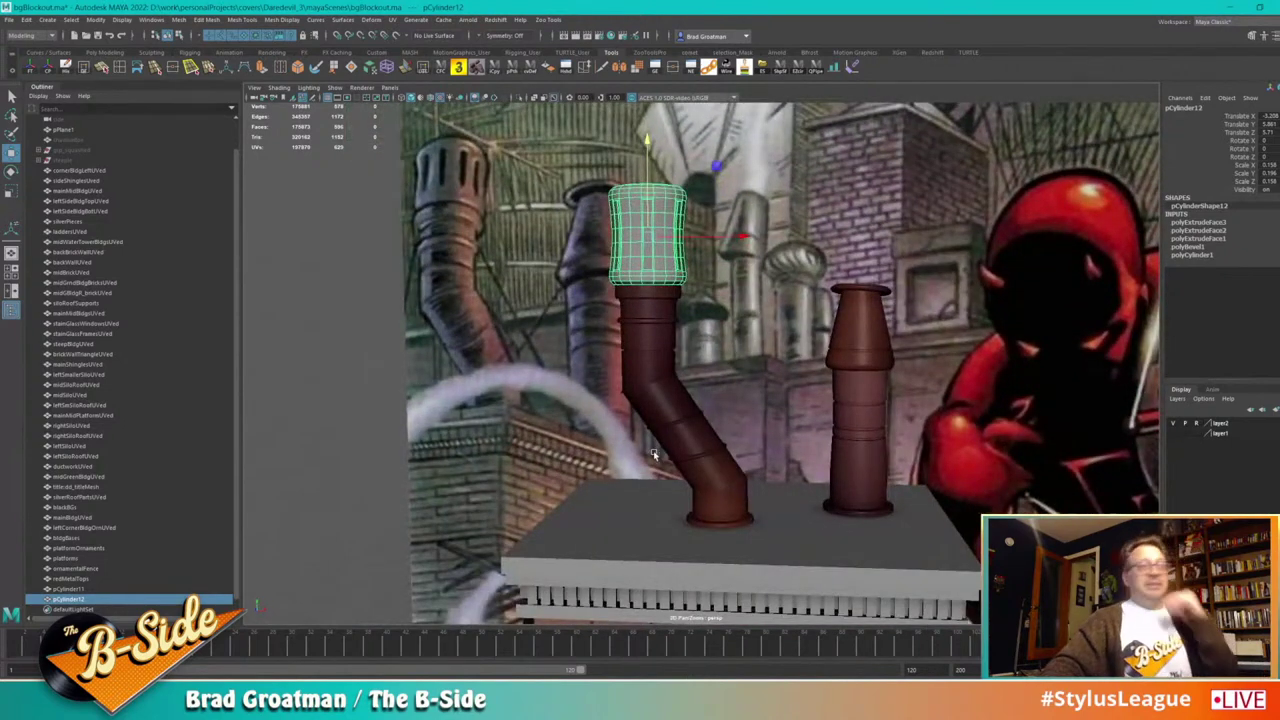
{"action": "left_click", "coordinate": [690, 444]}
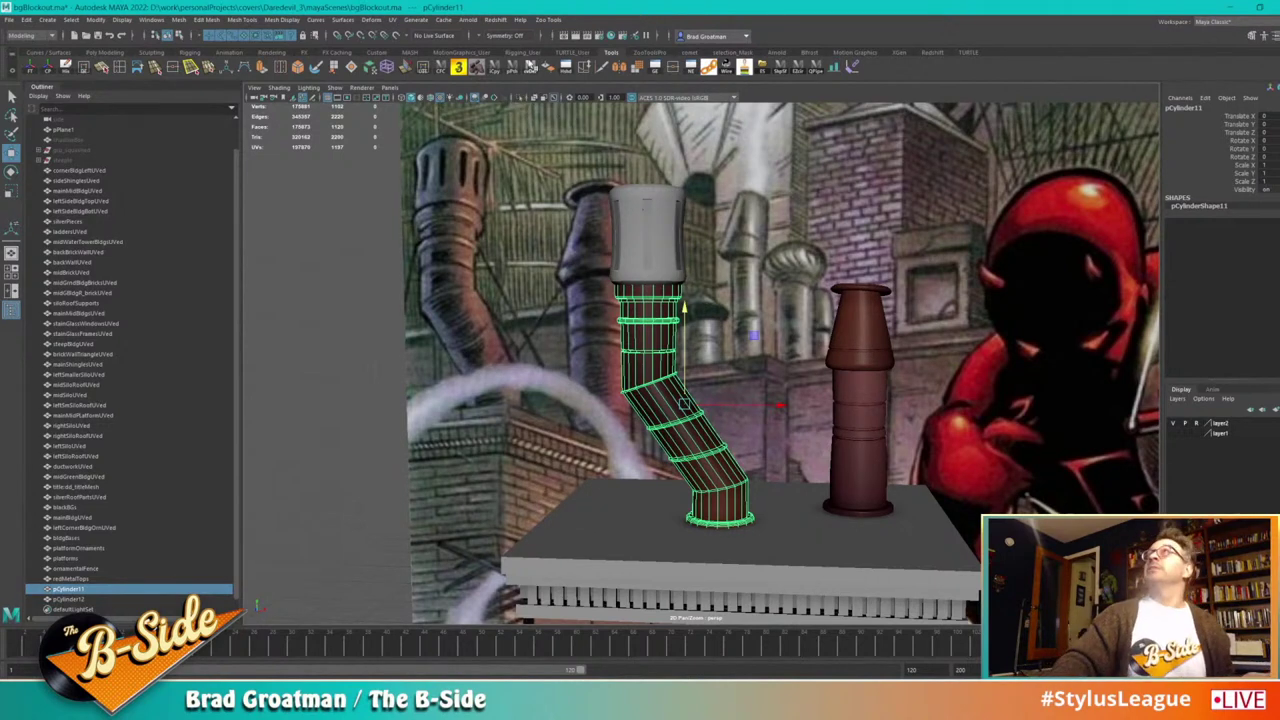
{"action": "left_click", "coordinate": [519, 98]}
{"action": "left_click_drag", "start_coordinate": [583, 230], "coordinate": [602, 271], "text": "alt"}
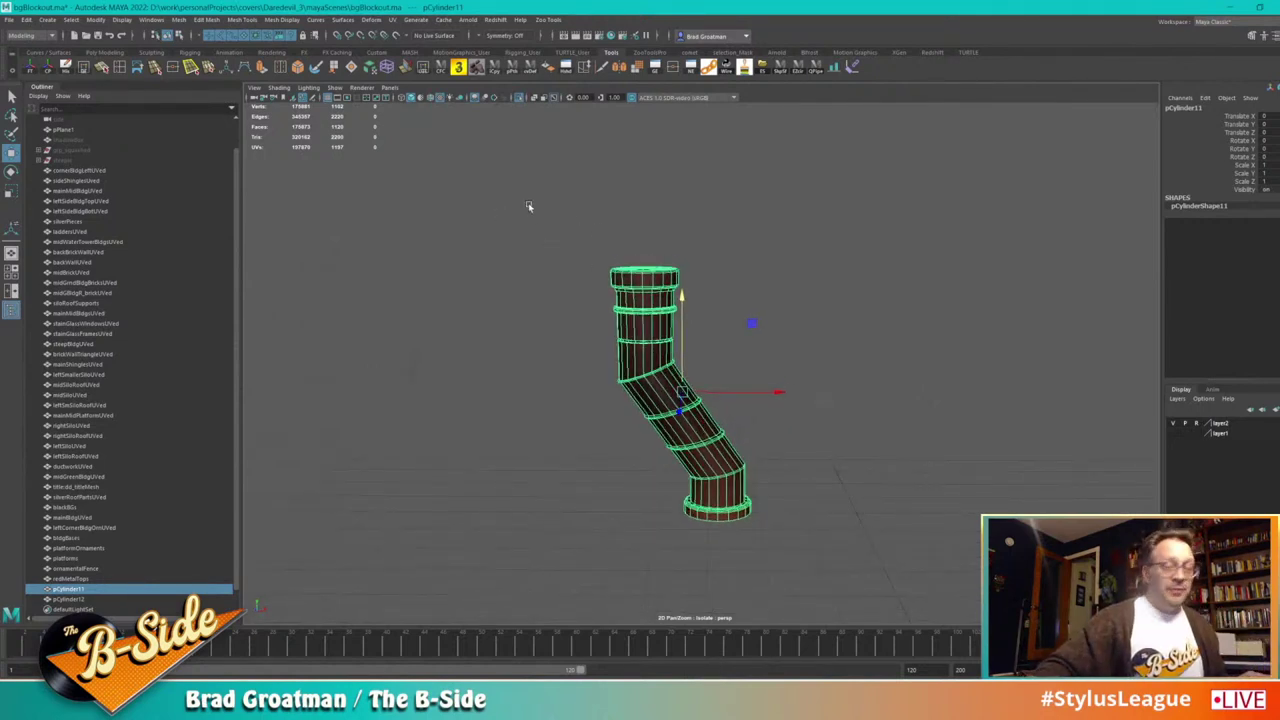
Step: Apply a planar UV projection to the bent pipe and show its layout in the UV Editor, with the UV Toolkit closed
{"action": "left_click_drag", "start_coordinate": [687, 348], "coordinate": [689, 334], "text": "alt"}
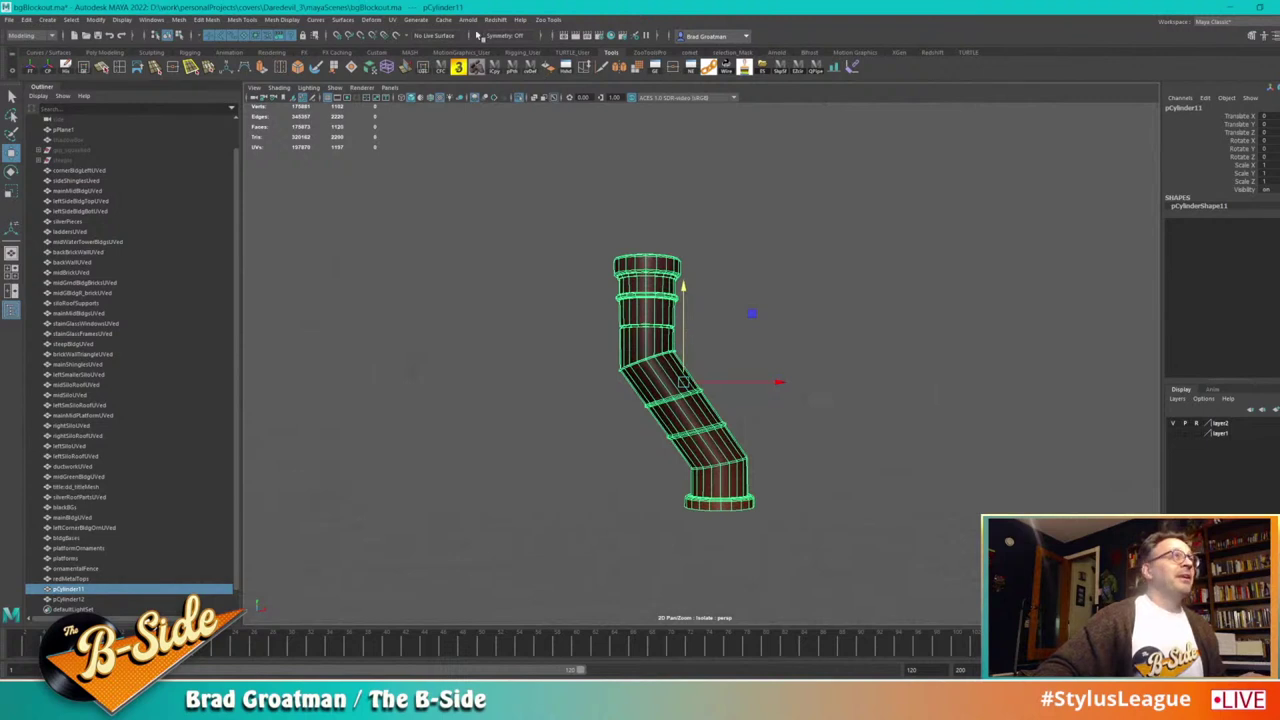
{"action": "left_click", "coordinate": [397, 17]}
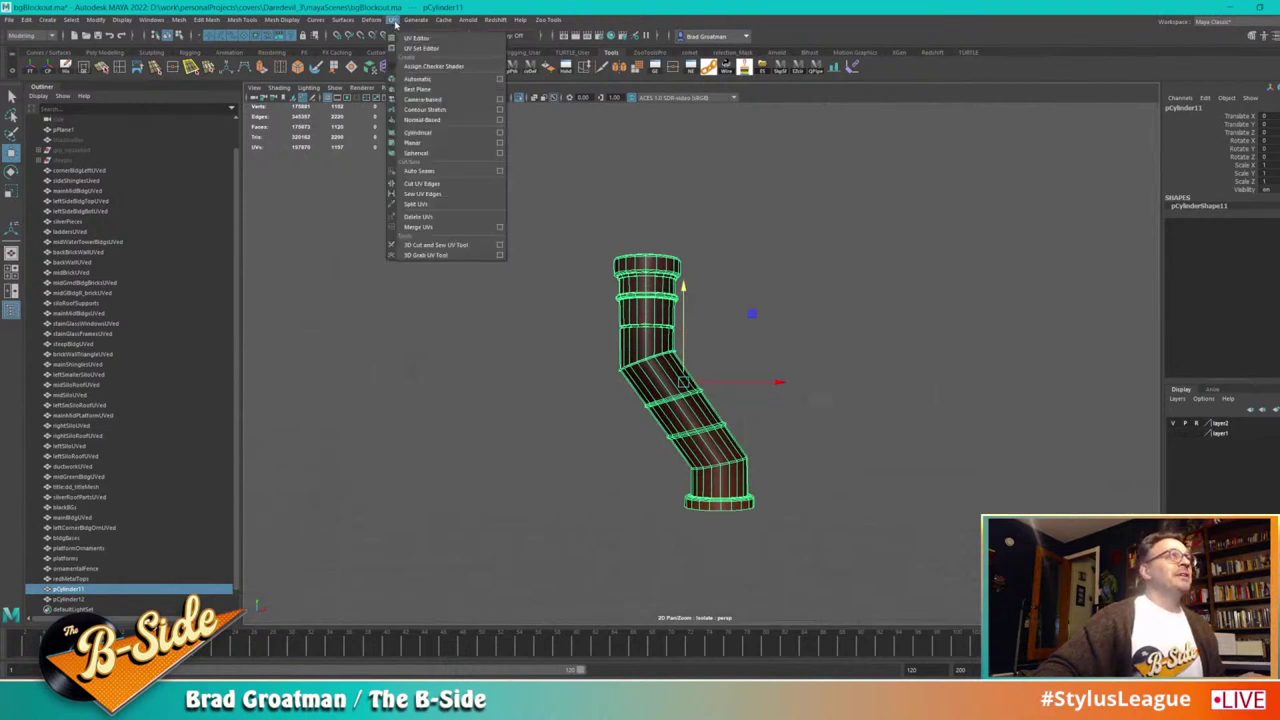
{"action": "left_click", "coordinate": [447, 108]}
{"action": "left_click_drag", "start_coordinate": [568, 214], "coordinate": [601, 296], "text": "alt"}
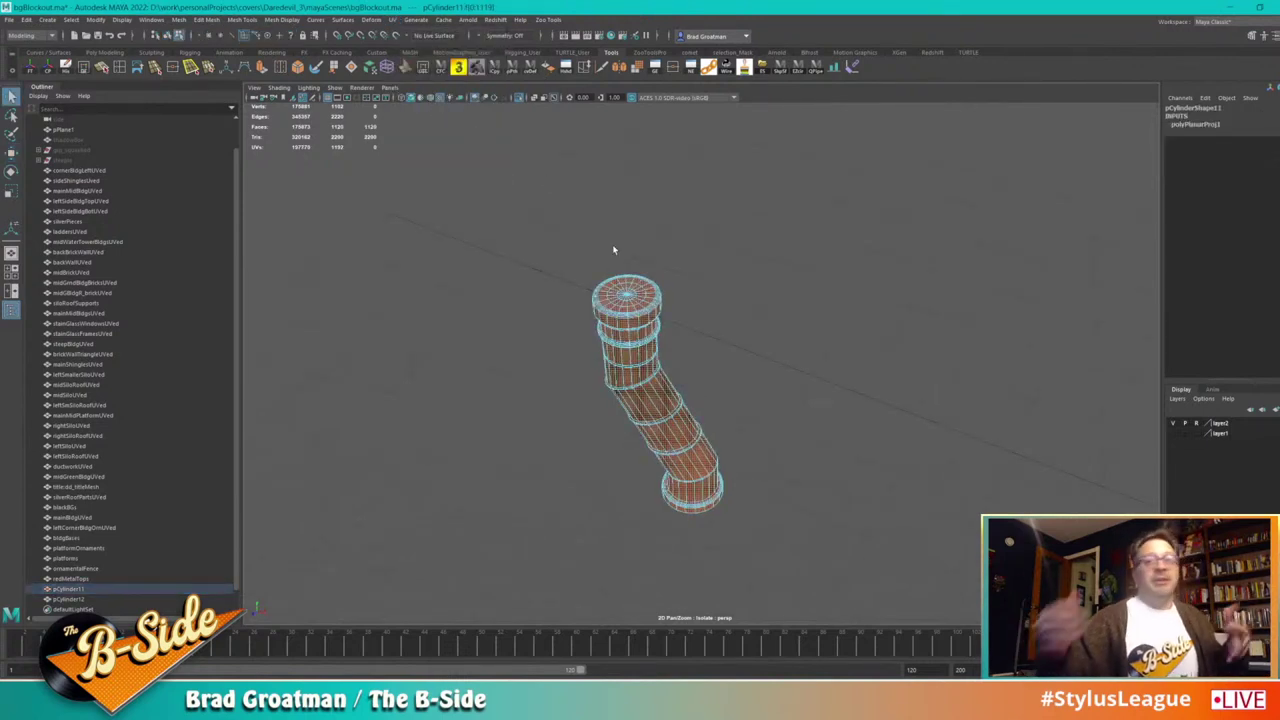
{"action": "left_click", "coordinate": [440, 67]}
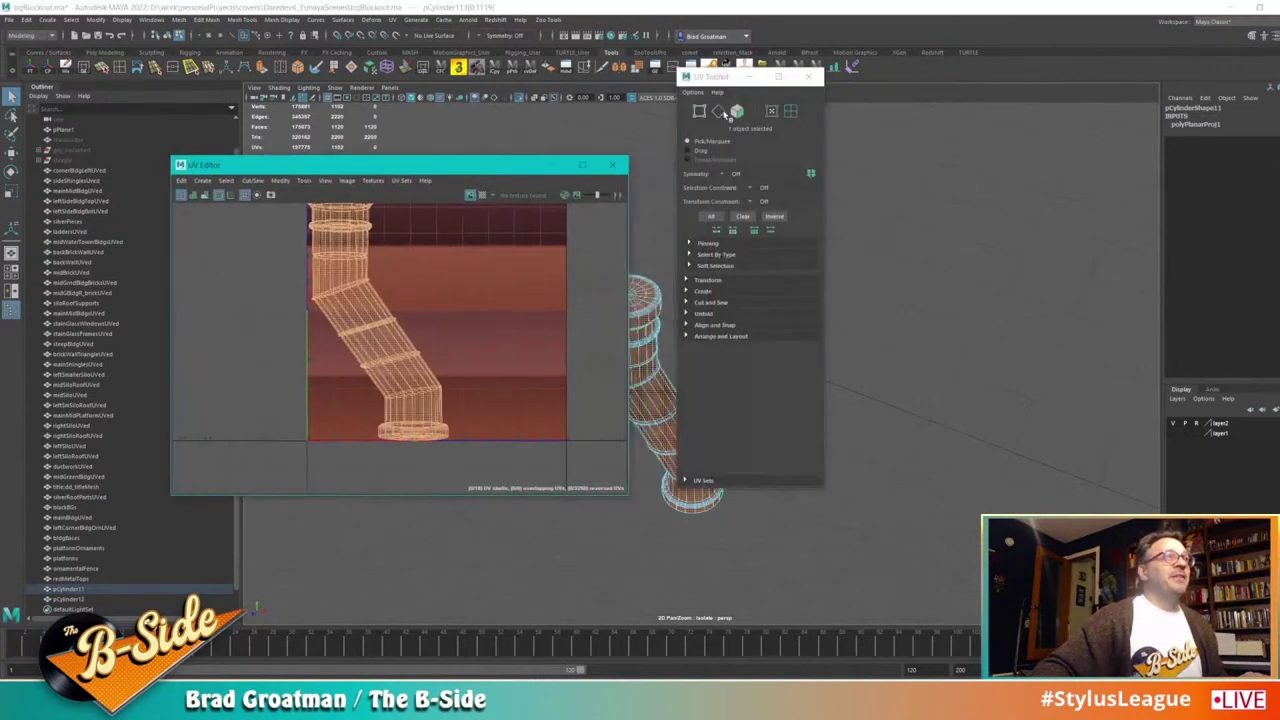
{"action": "left_click", "coordinate": [809, 76]}
Step: Cut the UVs along the pipe's top and bottom cap edges and move the body shell out of the texture tile
{"action": "left_click_drag", "start_coordinate": [843, 223], "coordinate": [951, 346], "text": "alt"}
{"action": "scroll", "coordinate": [854, 347], "scroll_direction": "up", "scroll_amount": 5}
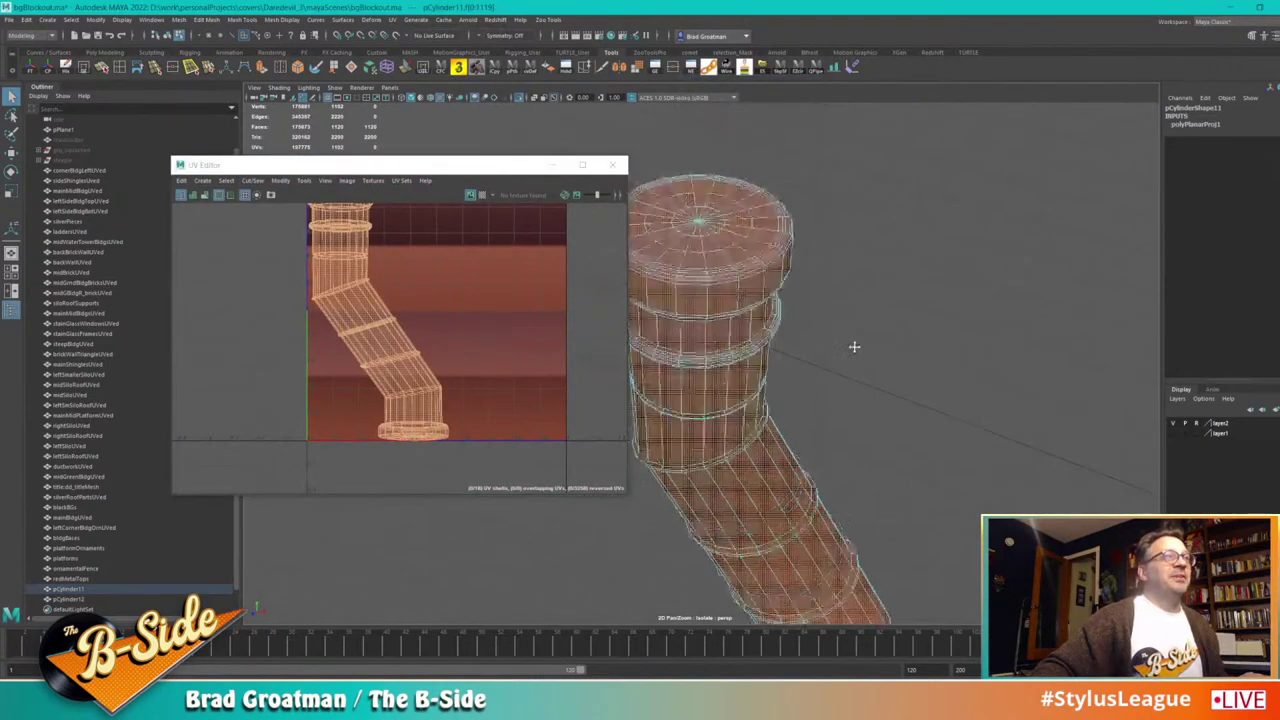
{"action": "left_click_drag", "start_coordinate": [854, 347], "coordinate": [820, 393], "text": "alt"}
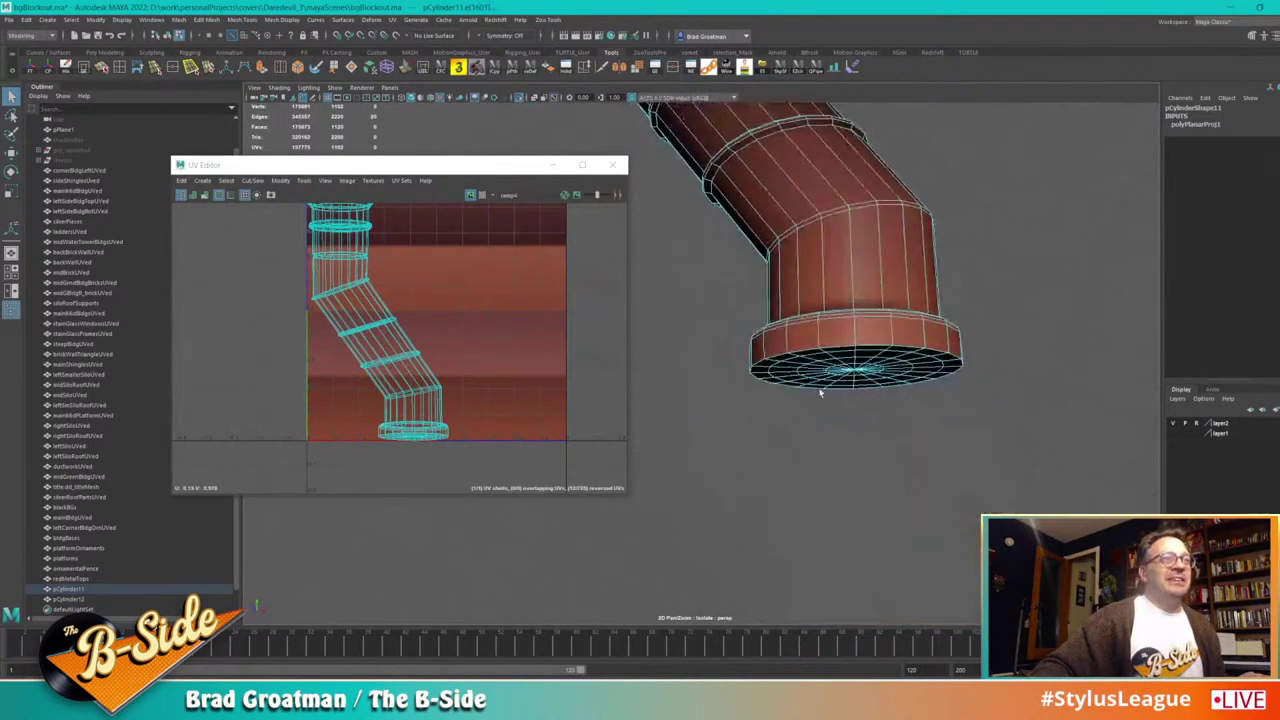
{"action": "double_click", "coordinate": [842, 348], "text": "shift"}
{"action": "scroll", "coordinate": [344, 277], "scroll_direction": "down", "scroll_amount": 3}
{"action": "middle_click_drag", "start_coordinate": [344, 277], "coordinate": [394, 317], "text": "alt"}
{"action": "right_click", "coordinate": [477, 329], "text": "shift"}
{"action": "key", "text": "w"}
{"action": "mouse_move", "coordinate": [477, 329]}
{"action": "right_mouse_down", "text": "shift"}
{"action": "mouse_move", "coordinate": [437, 340]}
{"action": "mouse_move", "coordinate": [476, 336]}
{"action": "right_mouse_up", "text": "shift"}
{"action": "left_click", "coordinate": [421, 366]}
{"action": "left_click_drag", "start_coordinate": [436, 361], "coordinate": [278, 357]}
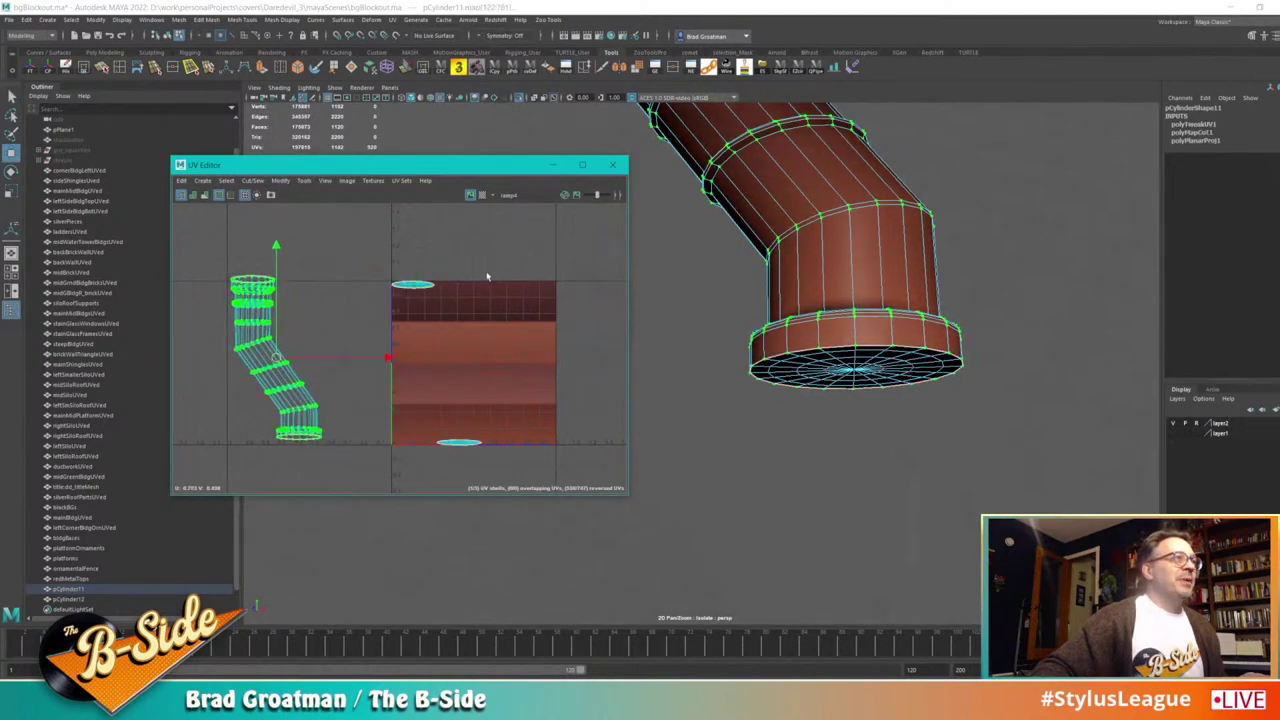
Step: Cut a lengthwise UV seam along the pipe body and unfold the body shell
{"action": "left_click_drag", "start_coordinate": [721, 301], "coordinate": [763, 307], "text": "alt"}
{"action": "right_click_drag", "start_coordinate": [763, 307], "coordinate": [770, 258]}
{"action": "right_click_drag", "start_coordinate": [341, 278], "coordinate": [342, 248]}
{"action": "left_click_drag", "start_coordinate": [391, 238], "coordinate": [553, 492], "text": "ctrl"}
{"action": "right_click_drag", "start_coordinate": [348, 321], "coordinate": [278, 308], "text": "shift"}
{"action": "double_click", "coordinate": [257, 336]}
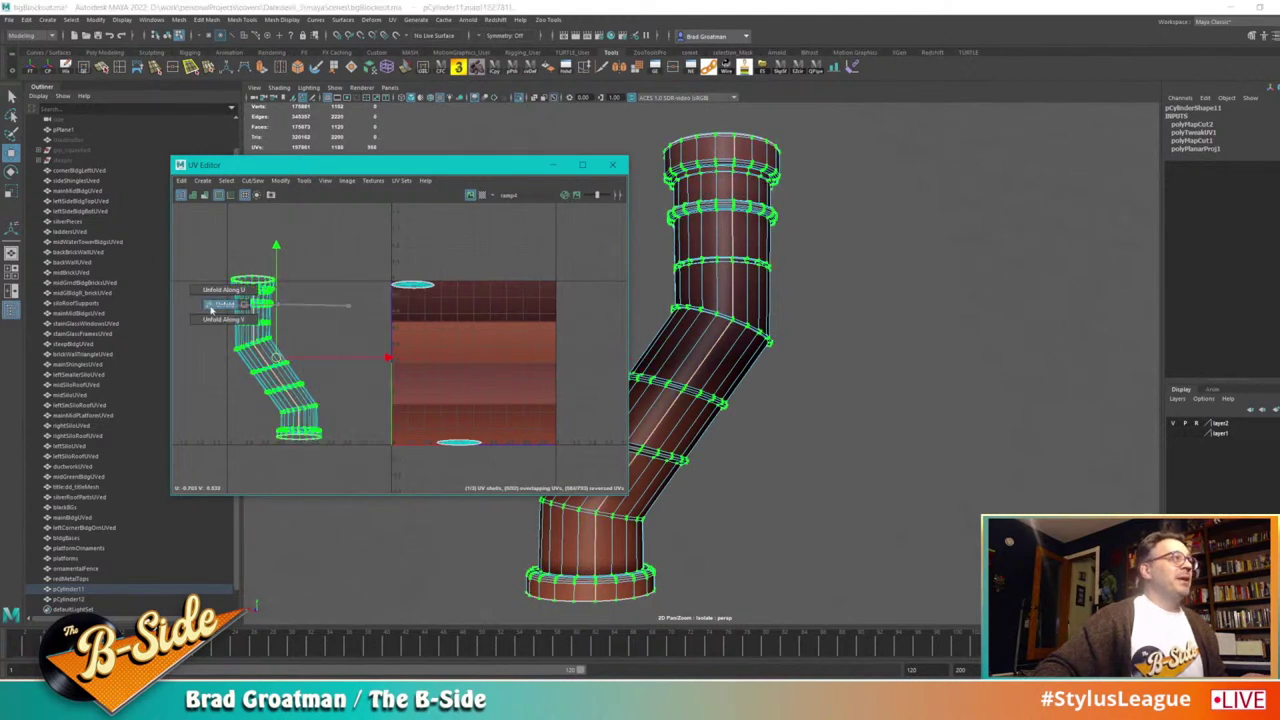
Step: Unfold the UV shells of the pipe's top and bottom caps
{"action": "left_click_drag", "start_coordinate": [383, 327], "coordinate": [383, 328]}
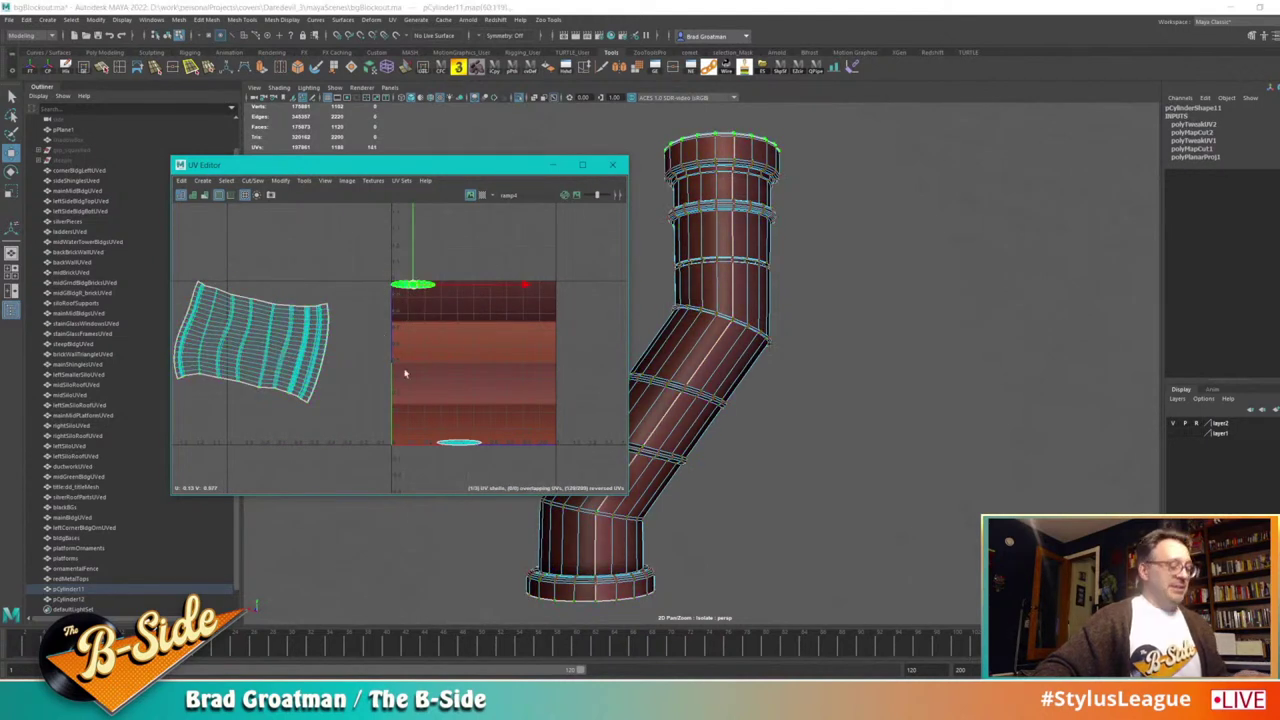
{"action": "key", "text": "g"}
{"action": "left_click_drag", "start_coordinate": [514, 403], "coordinate": [391, 485]}
{"action": "key", "text": "g"}
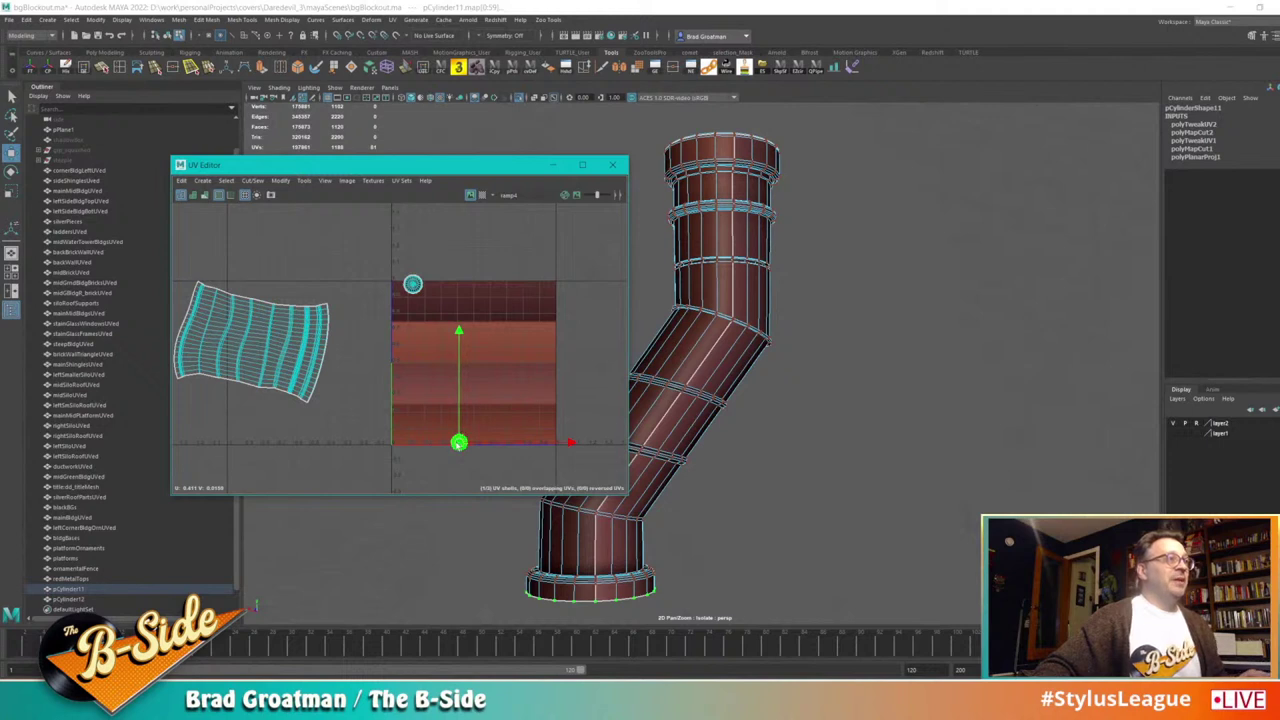
Step: Stack the two cap shells close together, scale them down and place them in the texture tile's lower-left corner
{"action": "left_click_drag", "start_coordinate": [458, 443], "coordinate": [406, 432]}
{"action": "left_click_drag", "start_coordinate": [467, 243], "coordinate": [390, 466]}
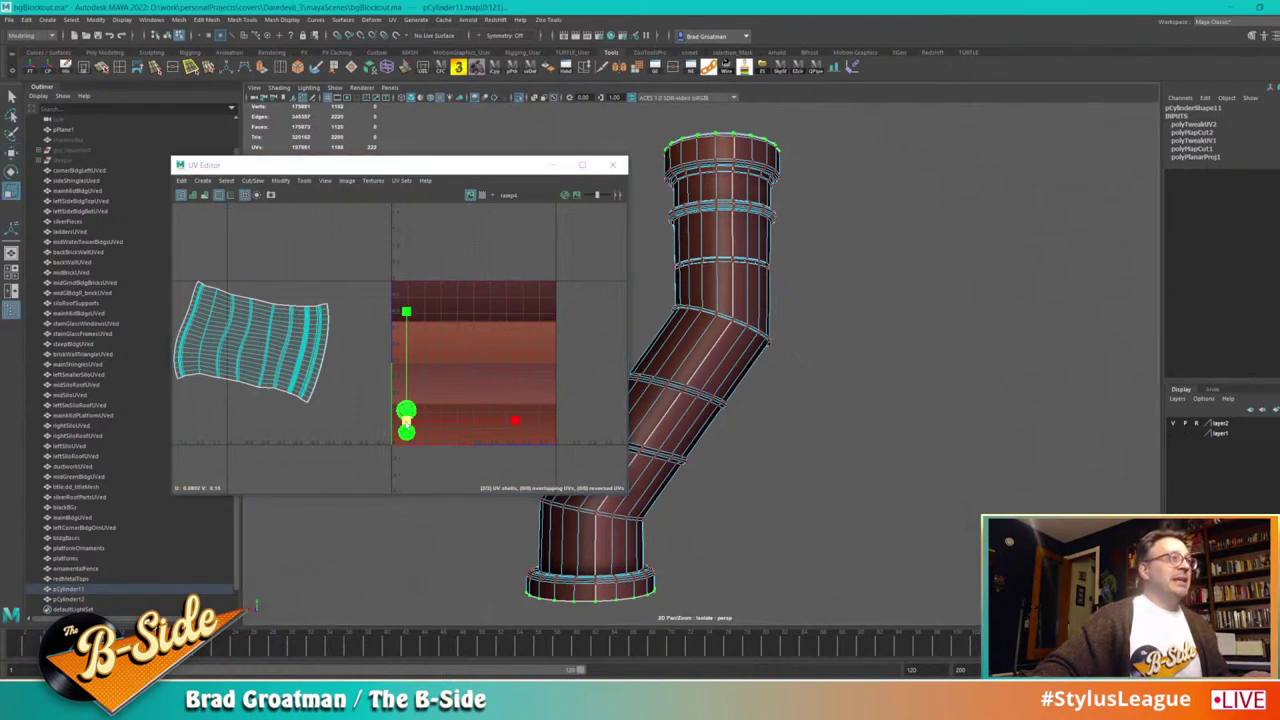
{"action": "left_click_drag", "start_coordinate": [406, 423], "coordinate": [364, 431]}
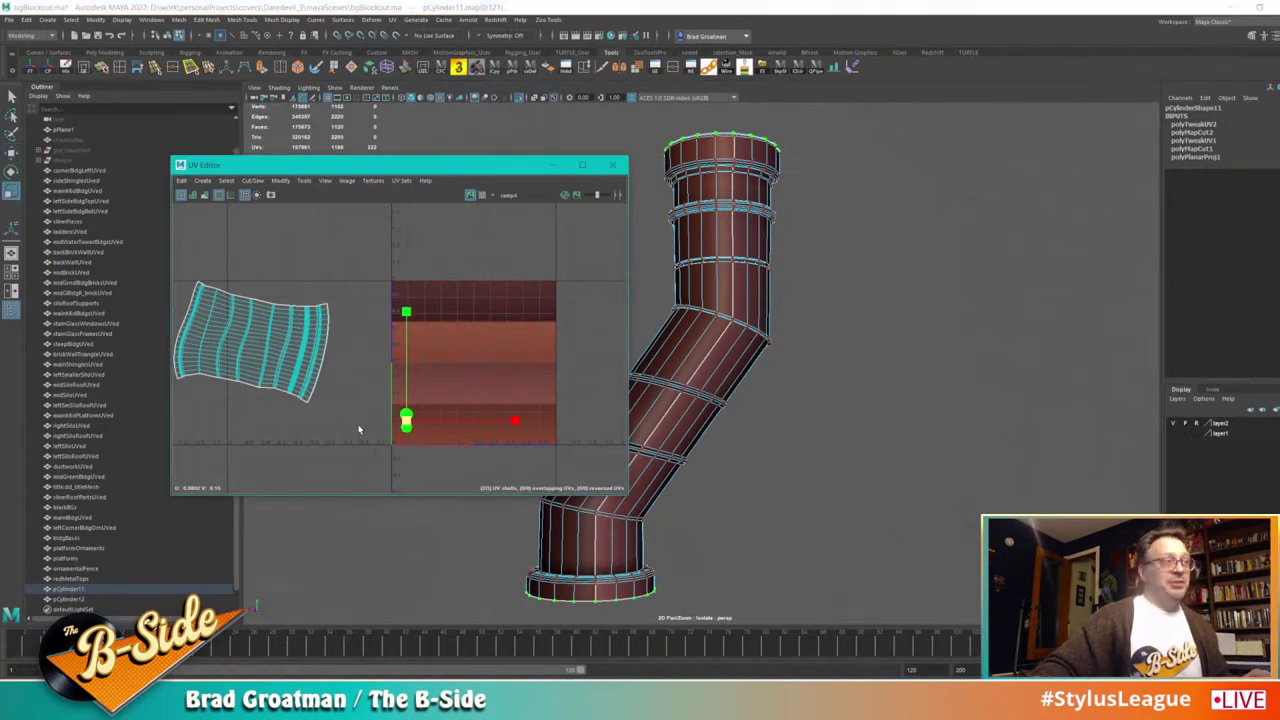
{"action": "key", "text": "w"}
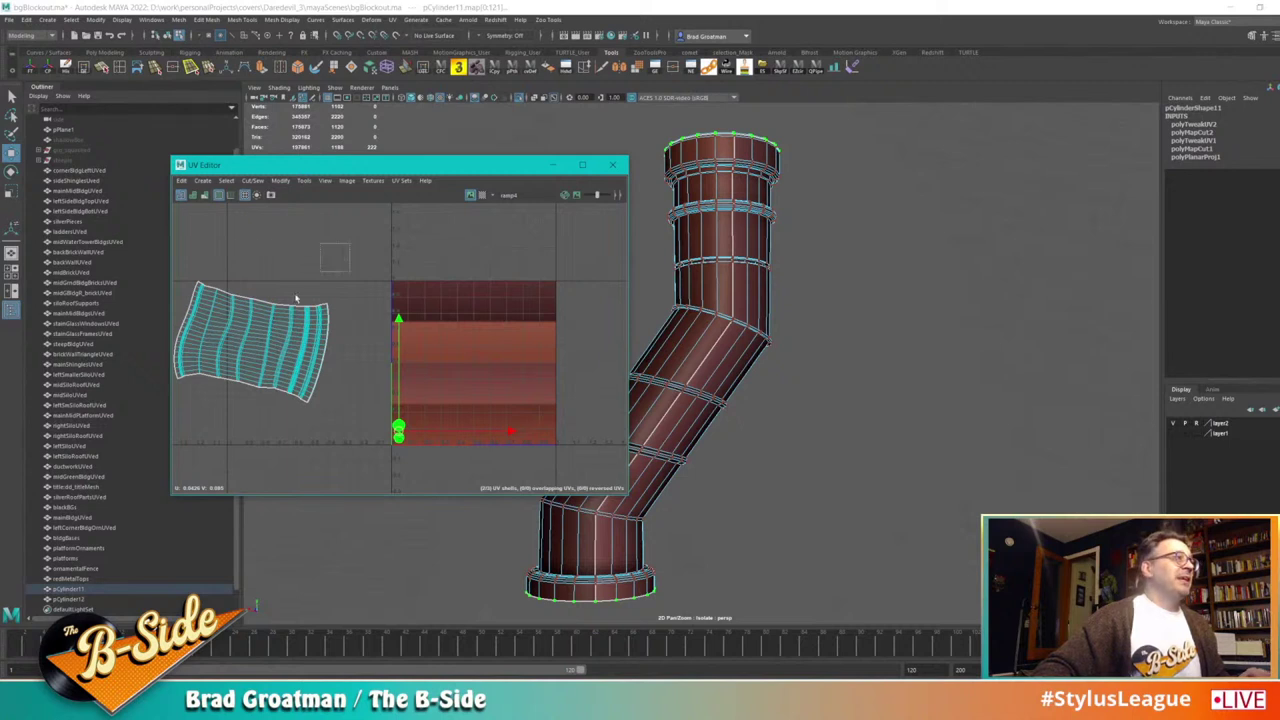
Step: Rotate the unfolded pipe-body UV shell so that it stands upright
{"action": "left_click", "coordinate": [296, 298]}
{"action": "key", "text": "e"}
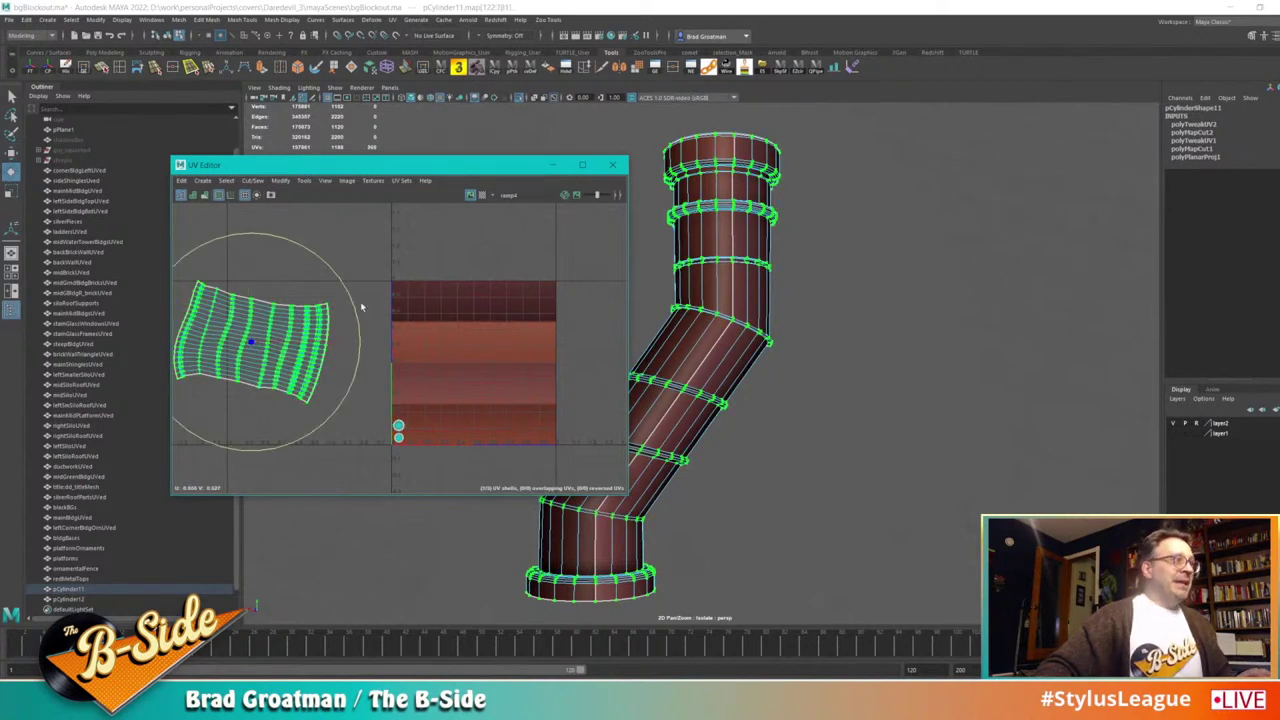
{"action": "left_click_drag", "start_coordinate": [356, 326], "coordinate": [281, 440]}
{"action": "key", "text": "w"}
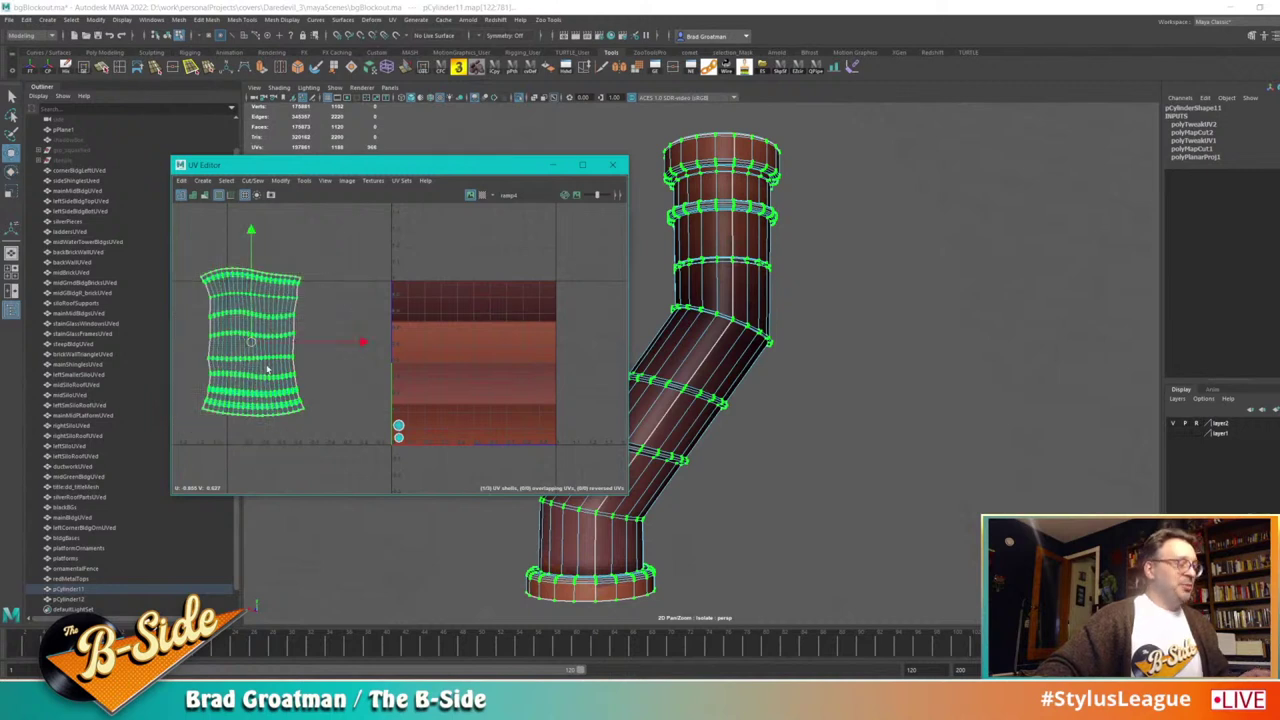
Step: Scale down the pipe-body shell and place it in the lower part of the texture tile beside the cap shells
{"action": "left_click_drag", "start_coordinate": [251, 343], "coordinate": [430, 449]}
{"action": "key", "text": "r"}
{"action": "key", "text": "w"}
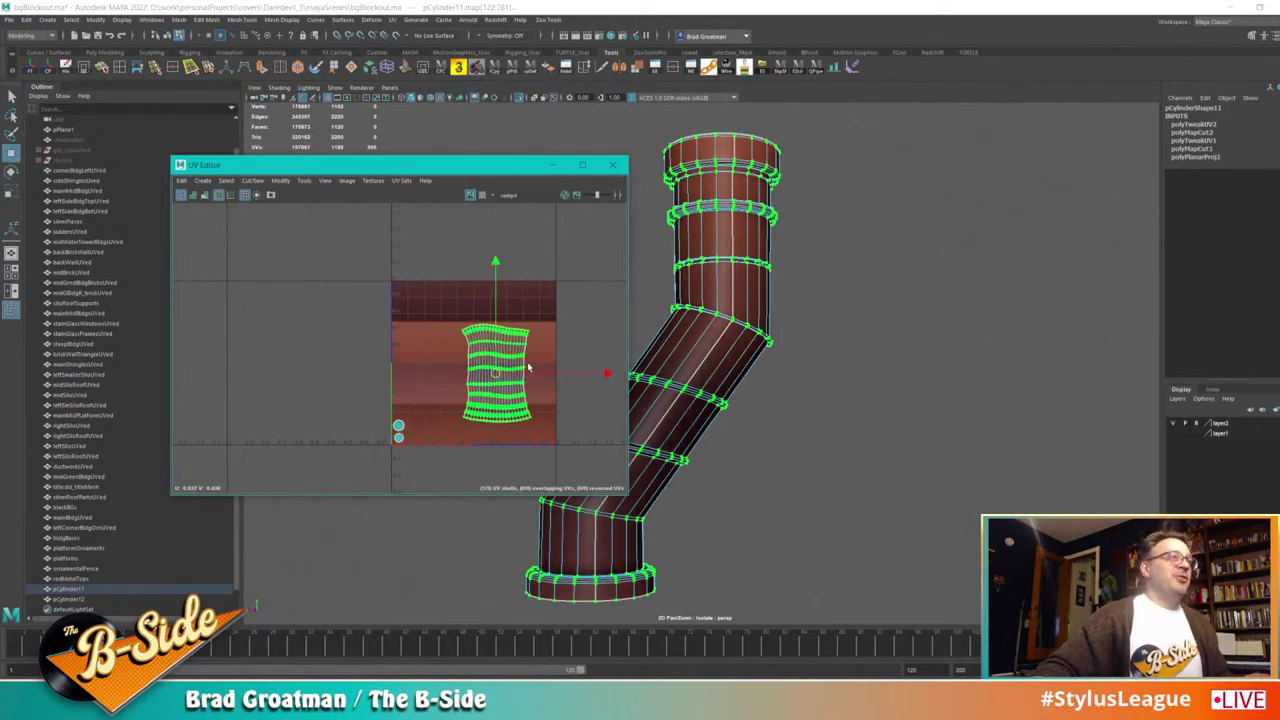
{"action": "left_click_drag", "start_coordinate": [509, 373], "coordinate": [447, 405]}
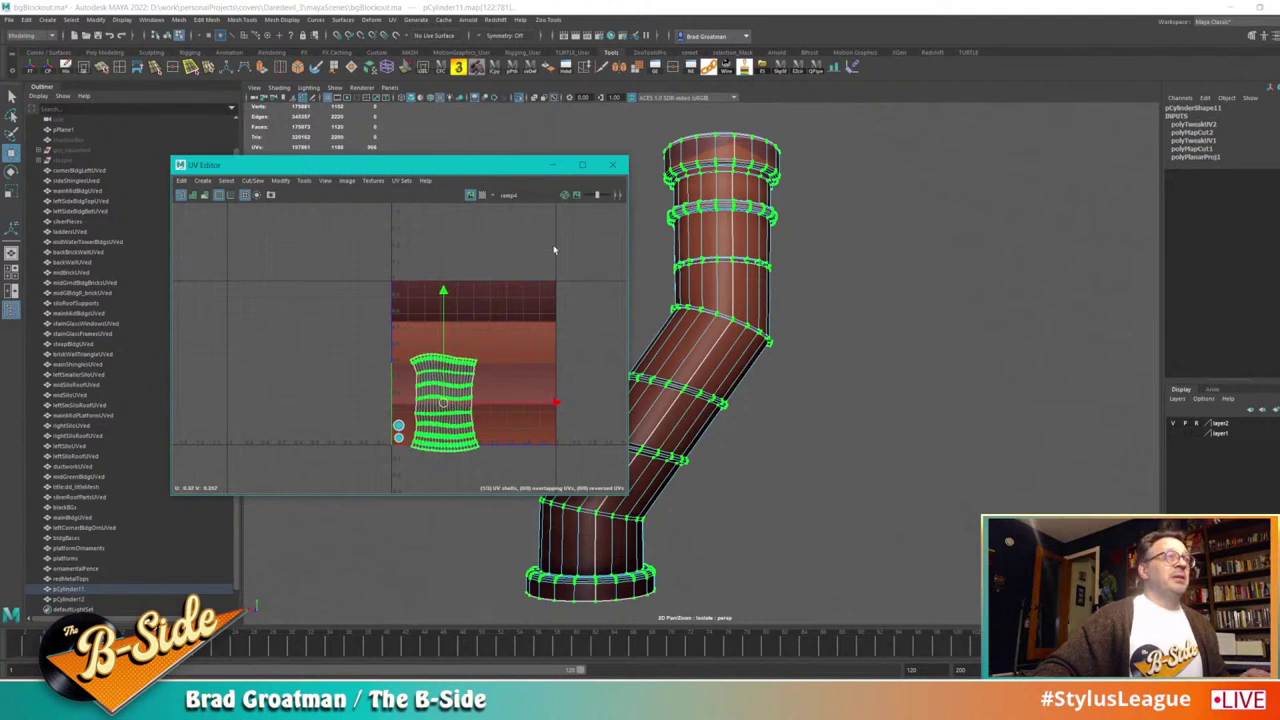
Step: Close the UV Editor and examine the texture on the pipe in object mode
{"action": "left_click", "coordinate": [612, 164]}
{"action": "right_click_drag", "start_coordinate": [700, 215], "coordinate": [825, 170]}
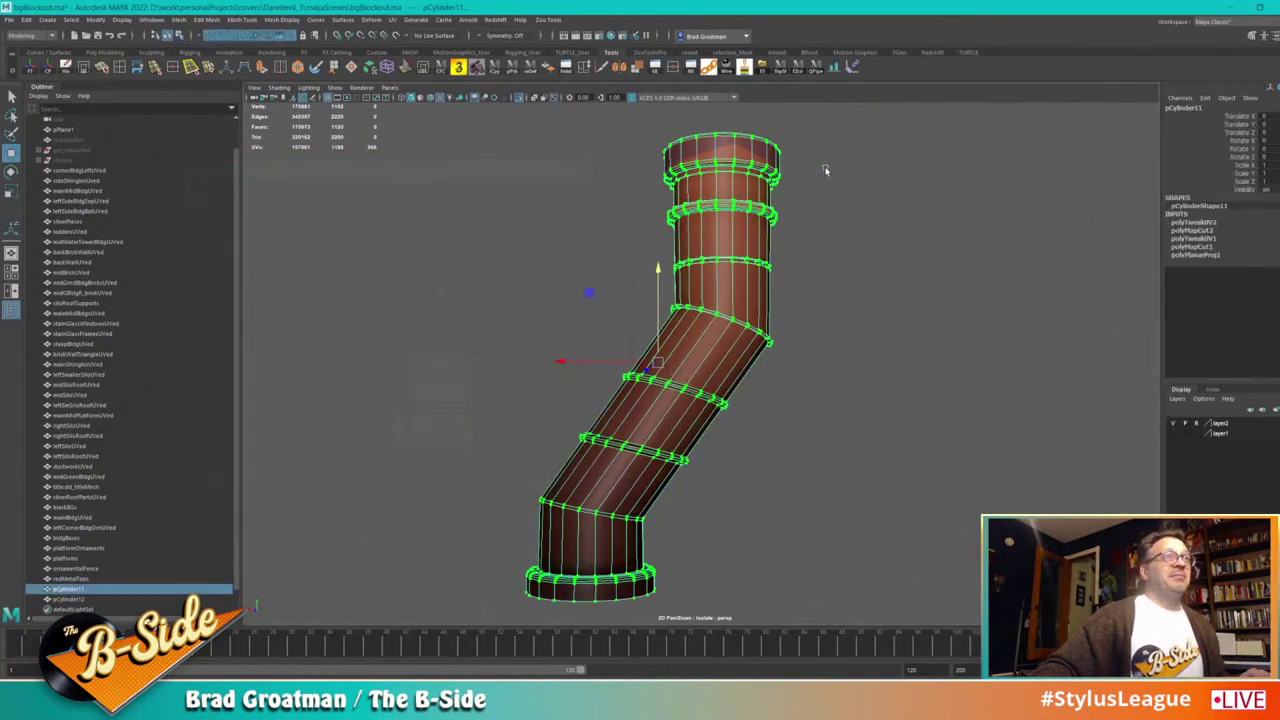
{"action": "left_click", "coordinate": [825, 170]}
{"action": "left_click_drag", "start_coordinate": [785, 229], "coordinate": [752, 273], "text": "alt"}
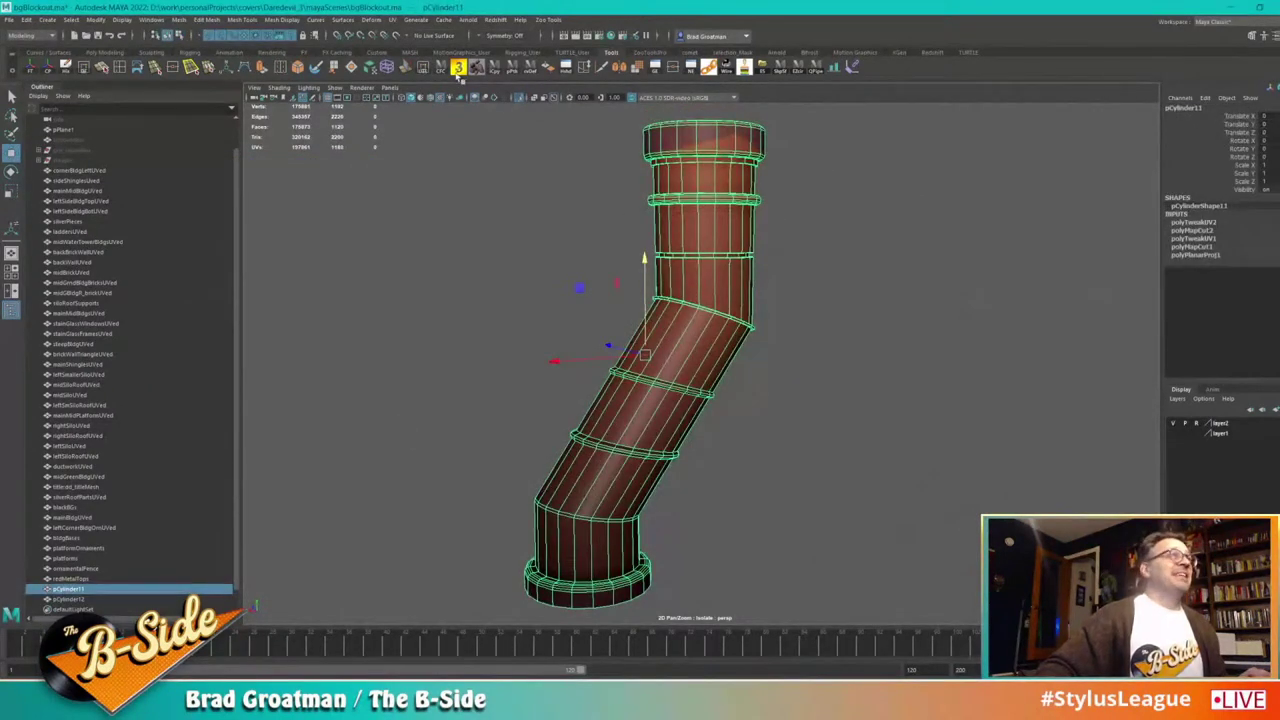
Step: Raise the pipe-body UV shell slightly so it sits inside the texture tile, and return to the deselected pipe in object mode
{"action": "left_click", "coordinate": [430, 72]}
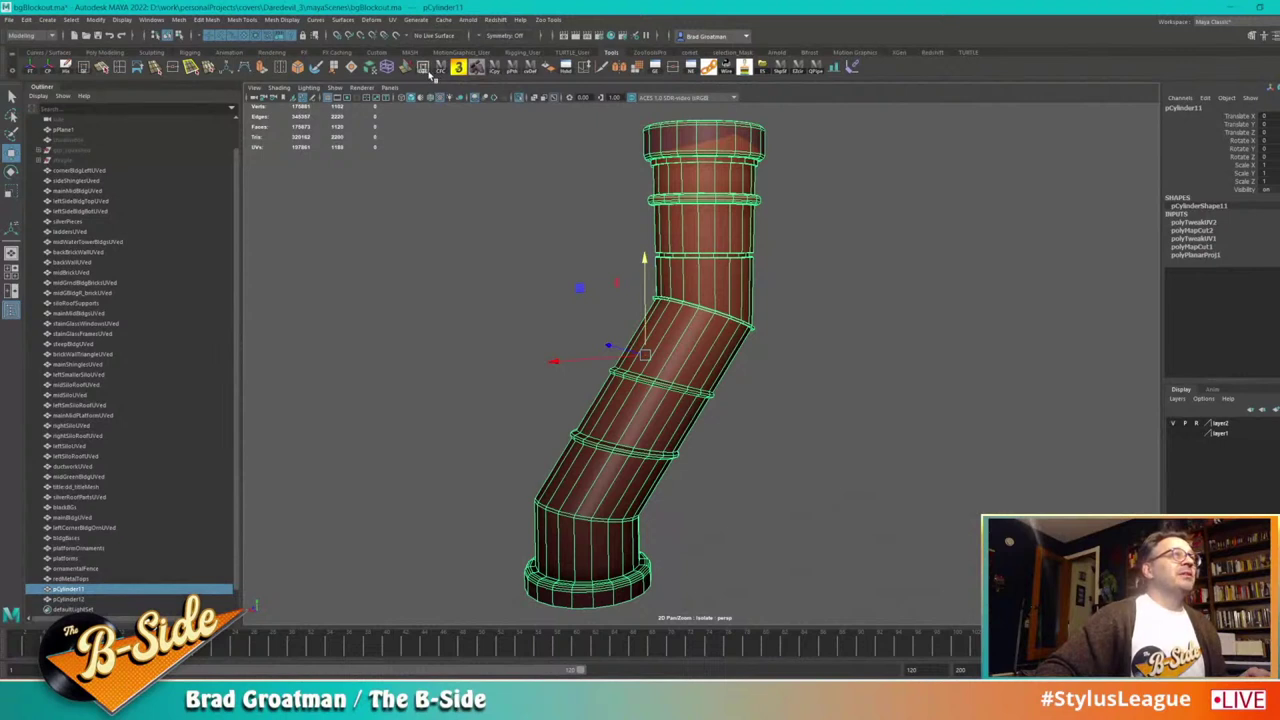
{"action": "left_click", "coordinate": [455, 414]}
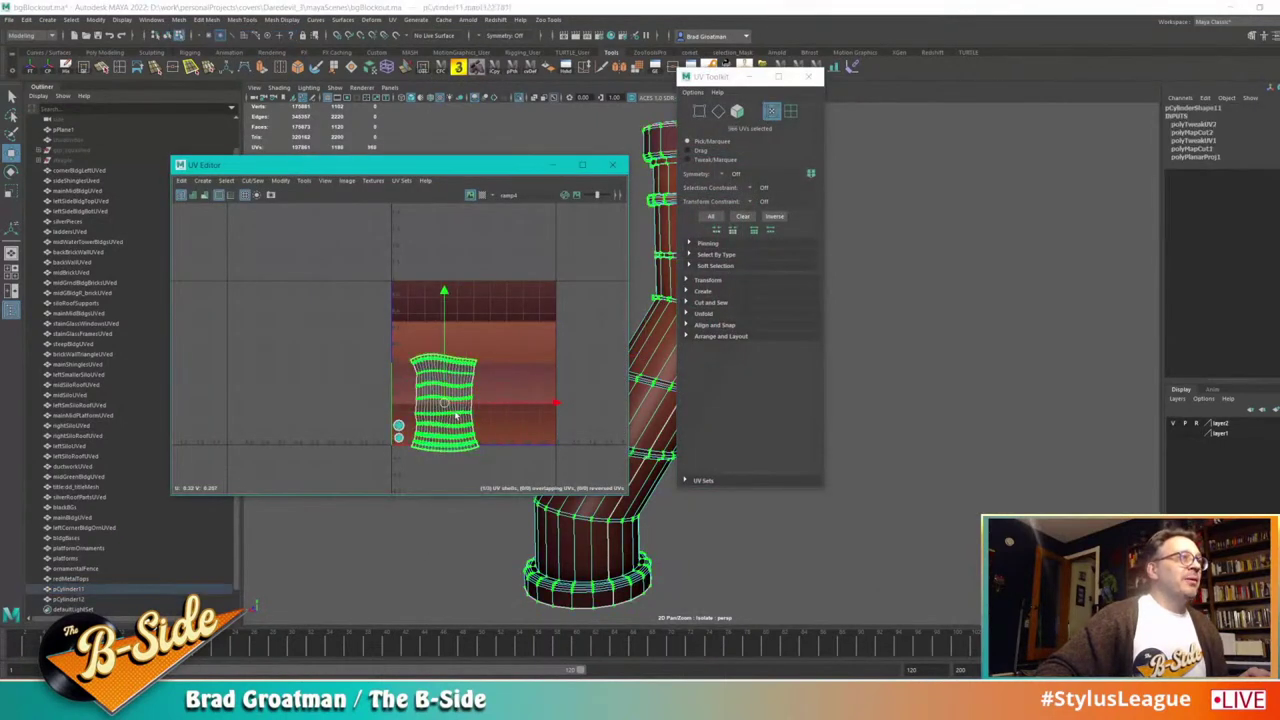
{"action": "left_click_drag", "start_coordinate": [443, 404], "coordinate": [441, 394]}
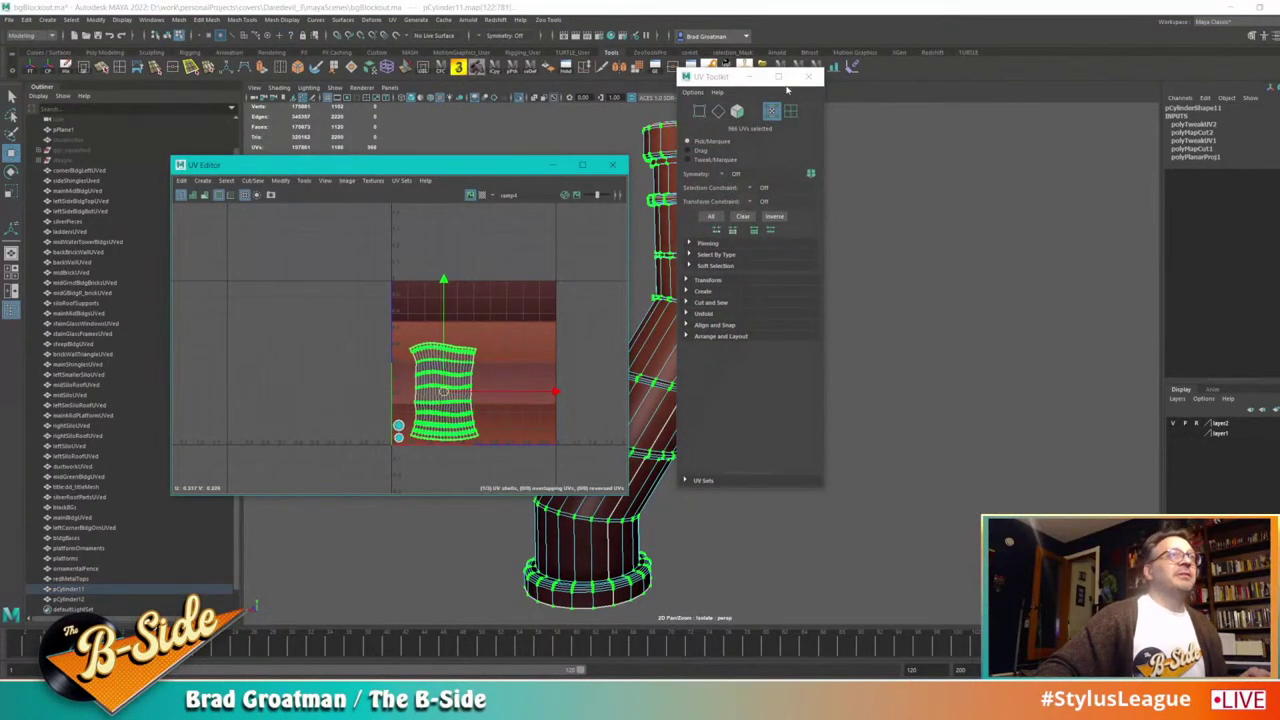
{"action": "left_click", "coordinate": [808, 77]}
{"action": "left_click", "coordinate": [612, 164]}
{"action": "right_click_drag", "start_coordinate": [728, 148], "coordinate": [770, 140]}
{"action": "left_click", "coordinate": [871, 188]}
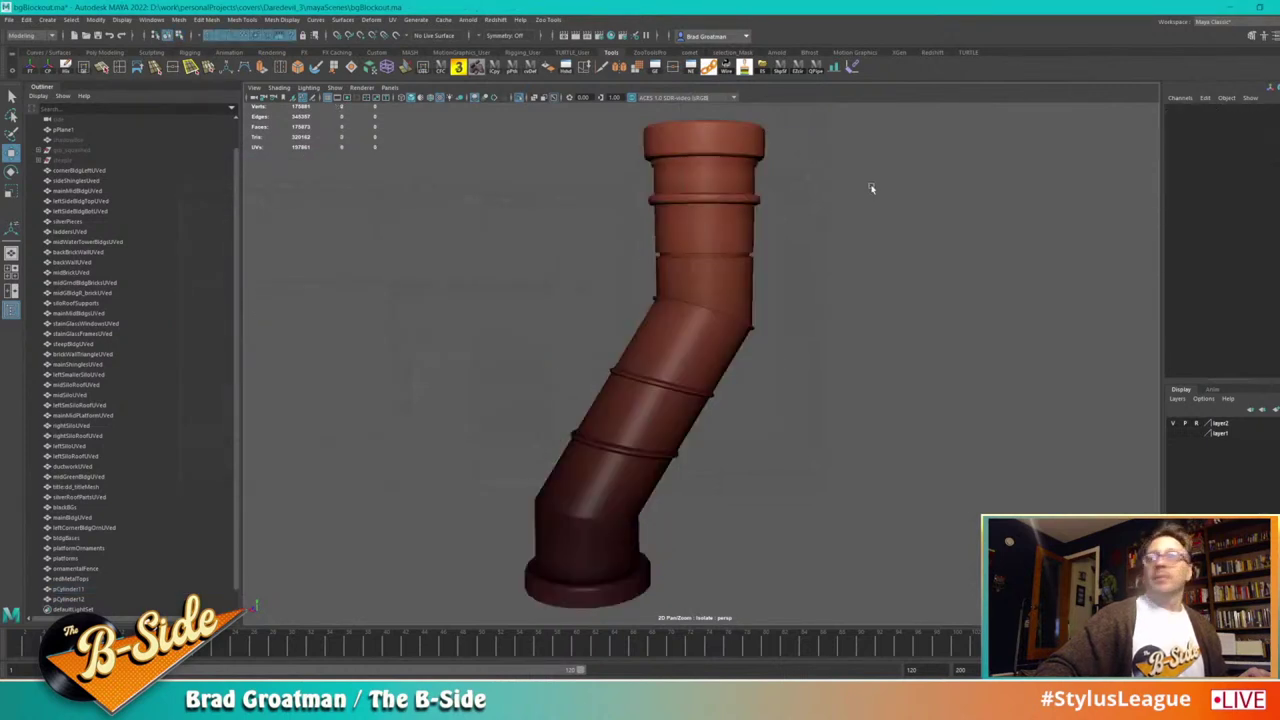
Step: Delete the bent pipe's construction history and turn off its isolated view
{"action": "left_click", "coordinate": [712, 327]}
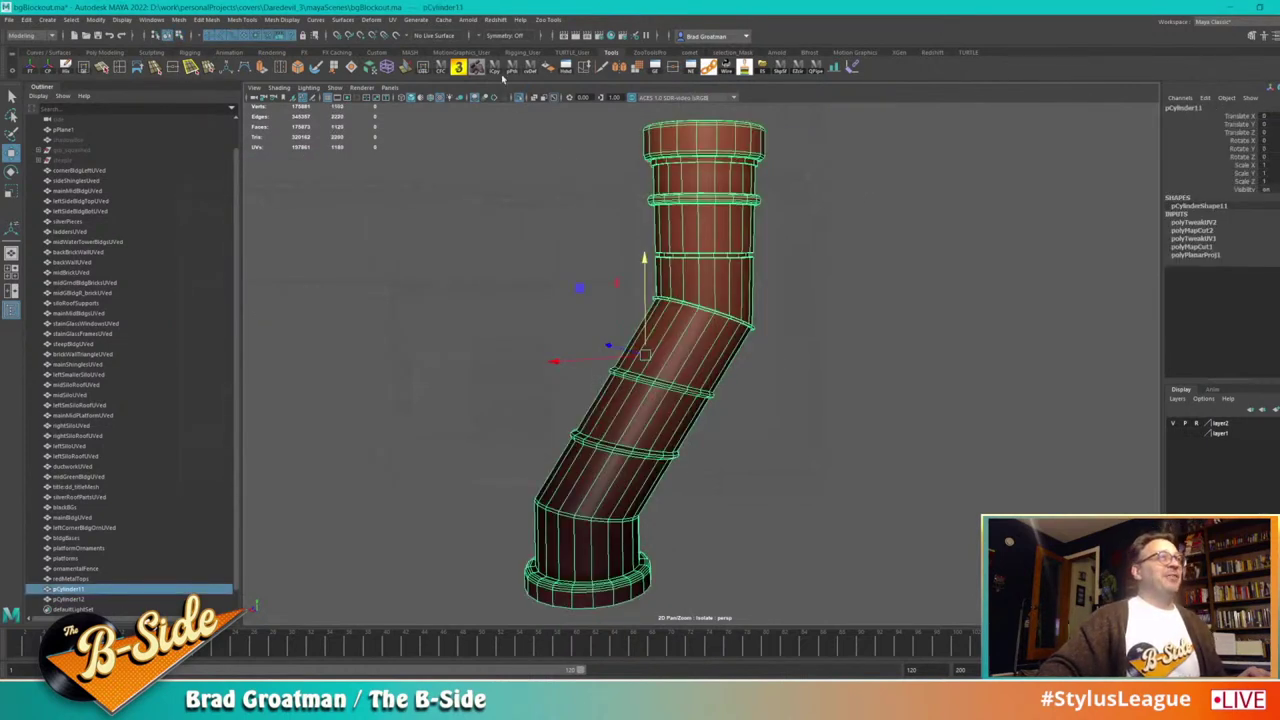
{"action": "left_click", "coordinate": [463, 68]}
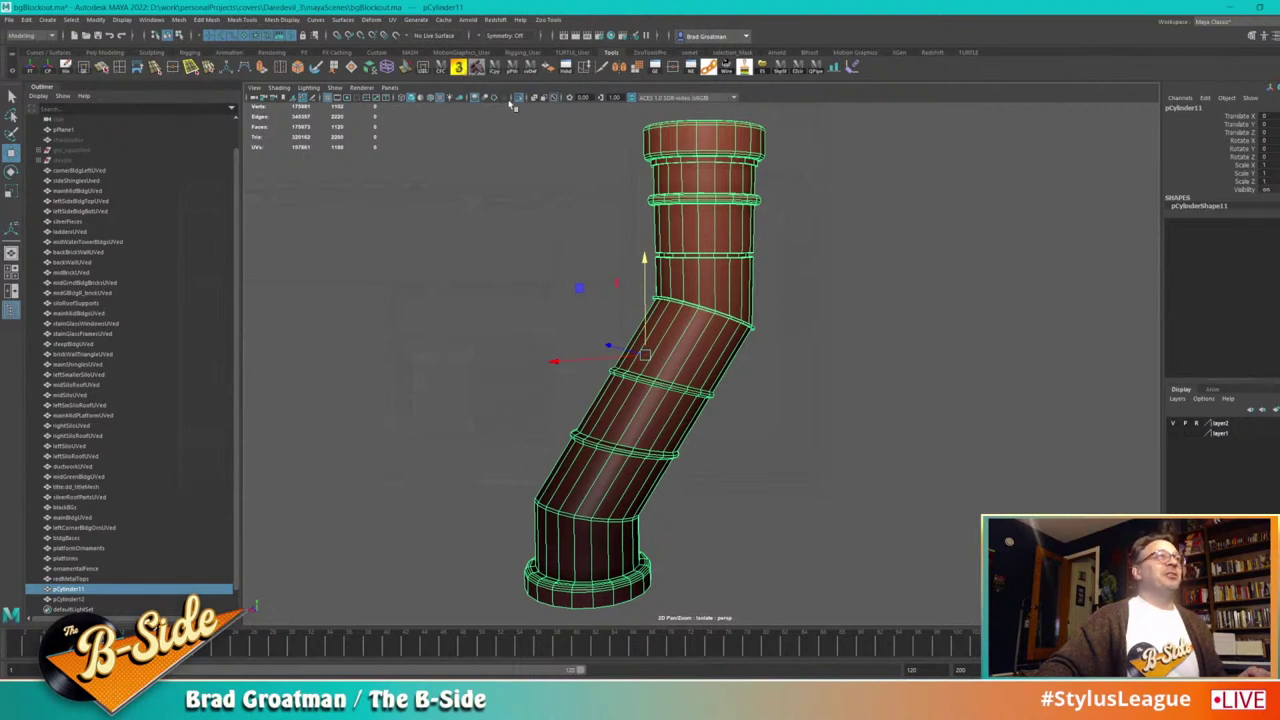
{"action": "left_click", "coordinate": [520, 98]}
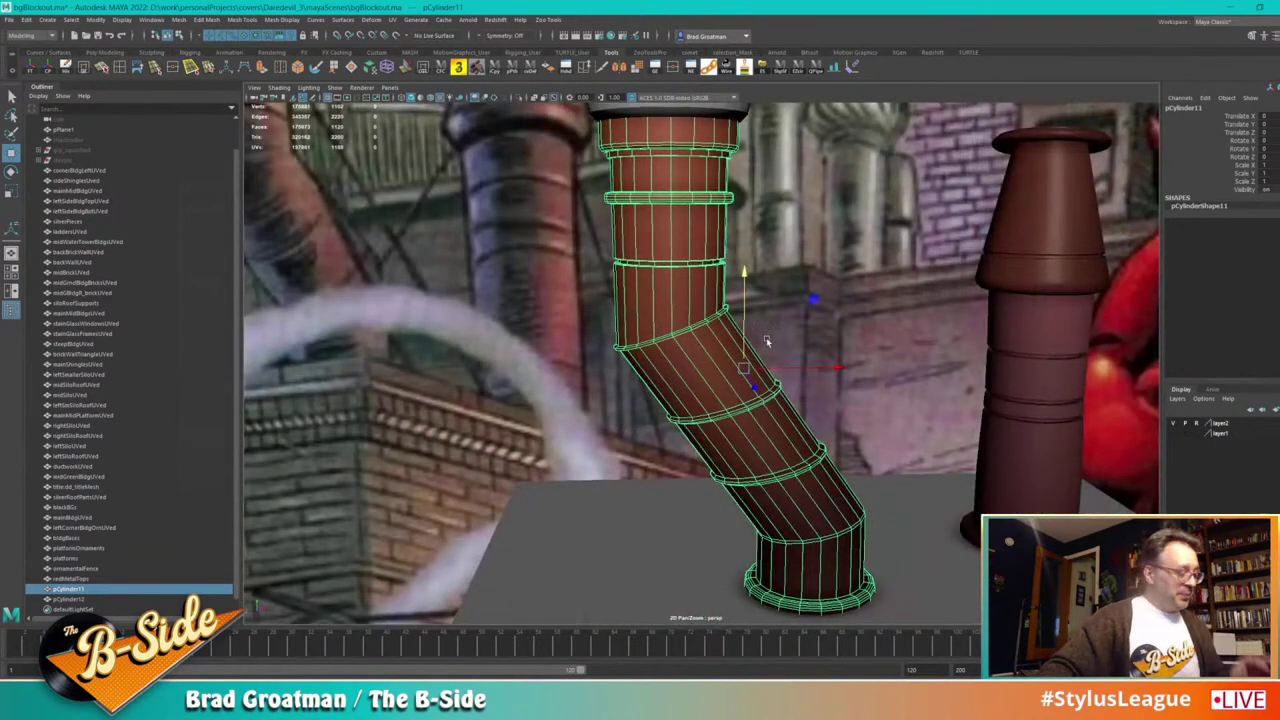
Step: Delete the construction history and freeze the transformations of the grey slotted cap on top of the bent pipe
{"action": "right_click_drag", "start_coordinate": [766, 340], "coordinate": [712, 140], "text": "alt"}
{"action": "middle_click_drag", "start_coordinate": [712, 140], "coordinate": [728, 300], "text": "alt"}
{"action": "left_click_drag", "start_coordinate": [728, 300], "coordinate": [696, 283], "text": "alt"}
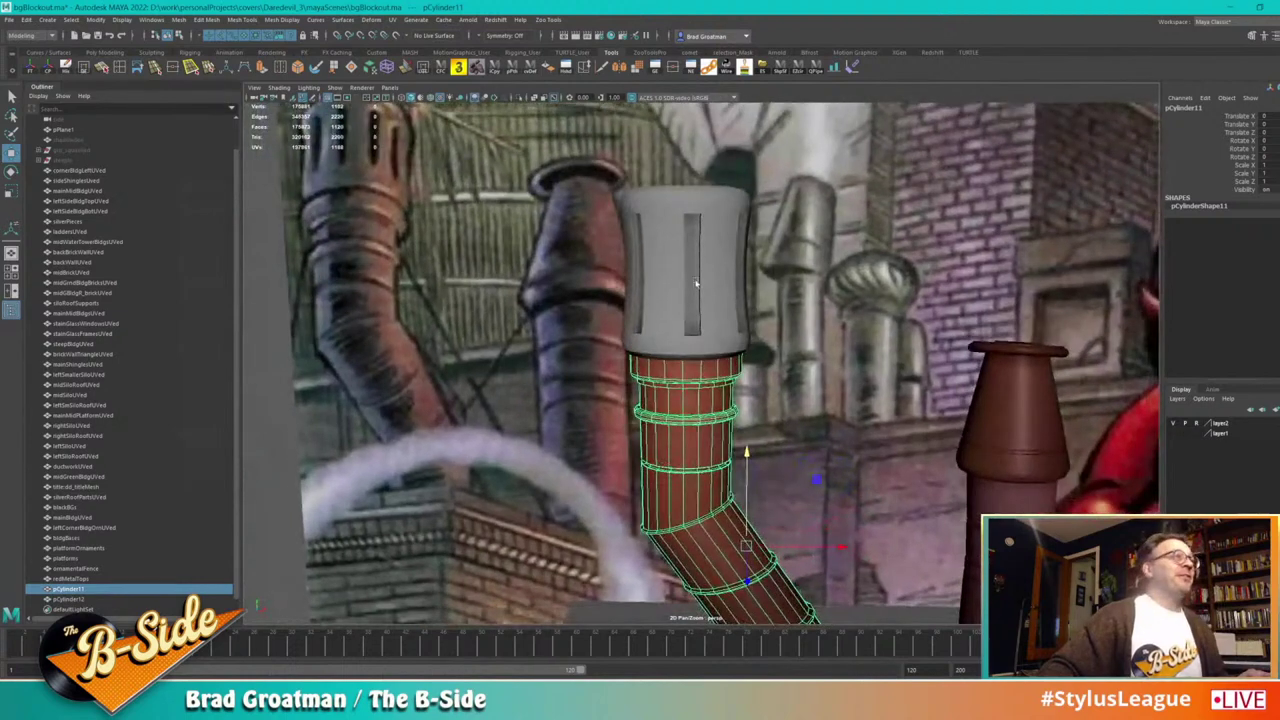
{"action": "left_click", "coordinate": [696, 284]}
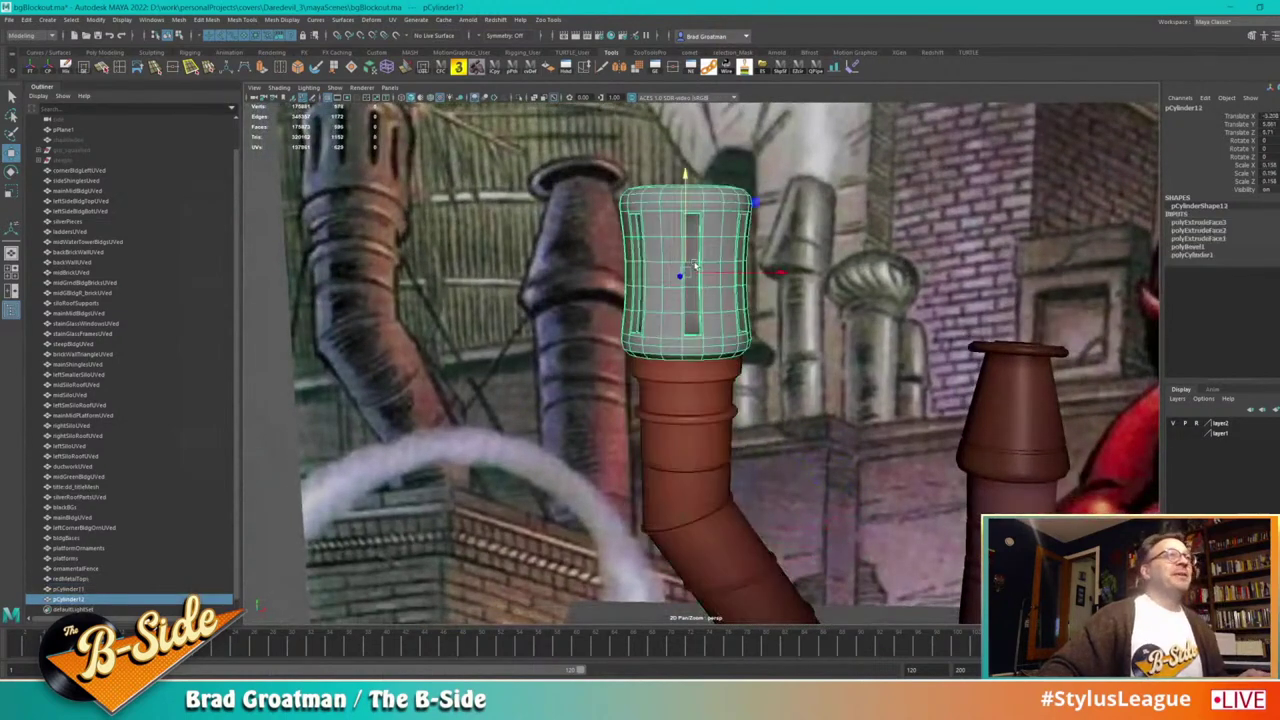
{"action": "left_click", "coordinate": [459, 67]}
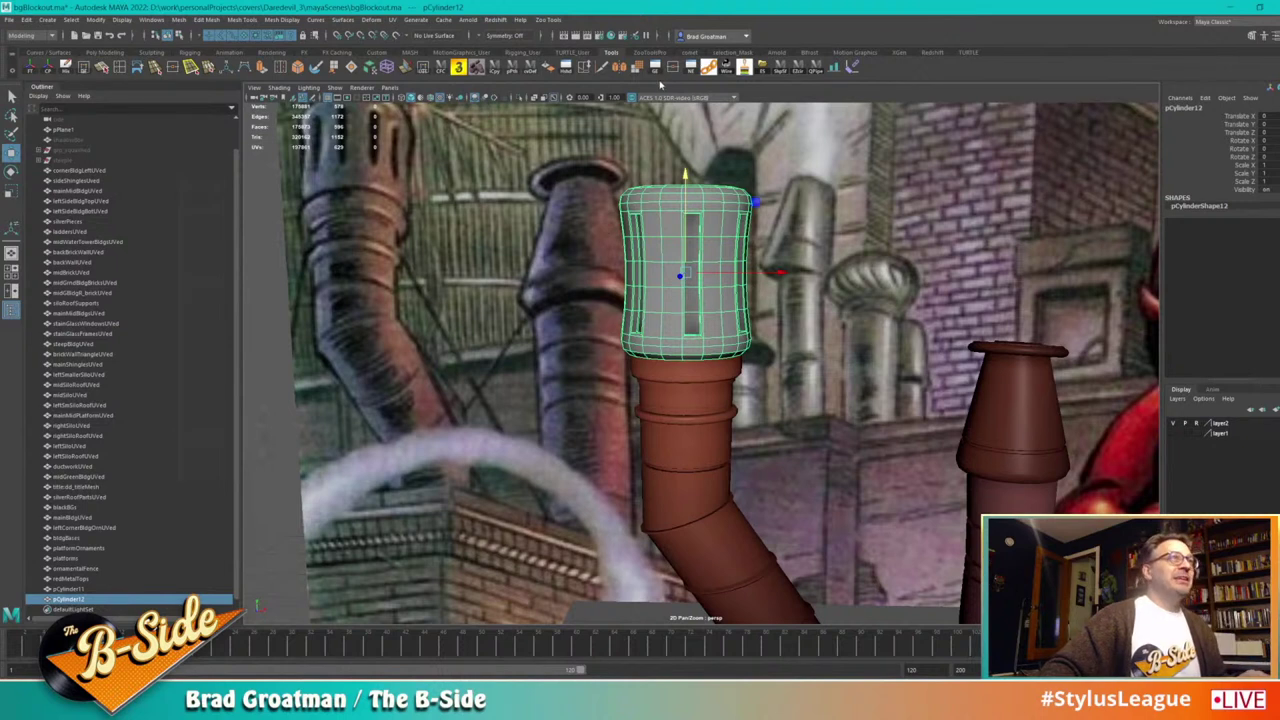
Step: Flood the slotted cap with the Sculpt Geometry Tool's Smooth operation and check its shape in smooth preview
{"action": "double_click", "coordinate": [317, 67]}
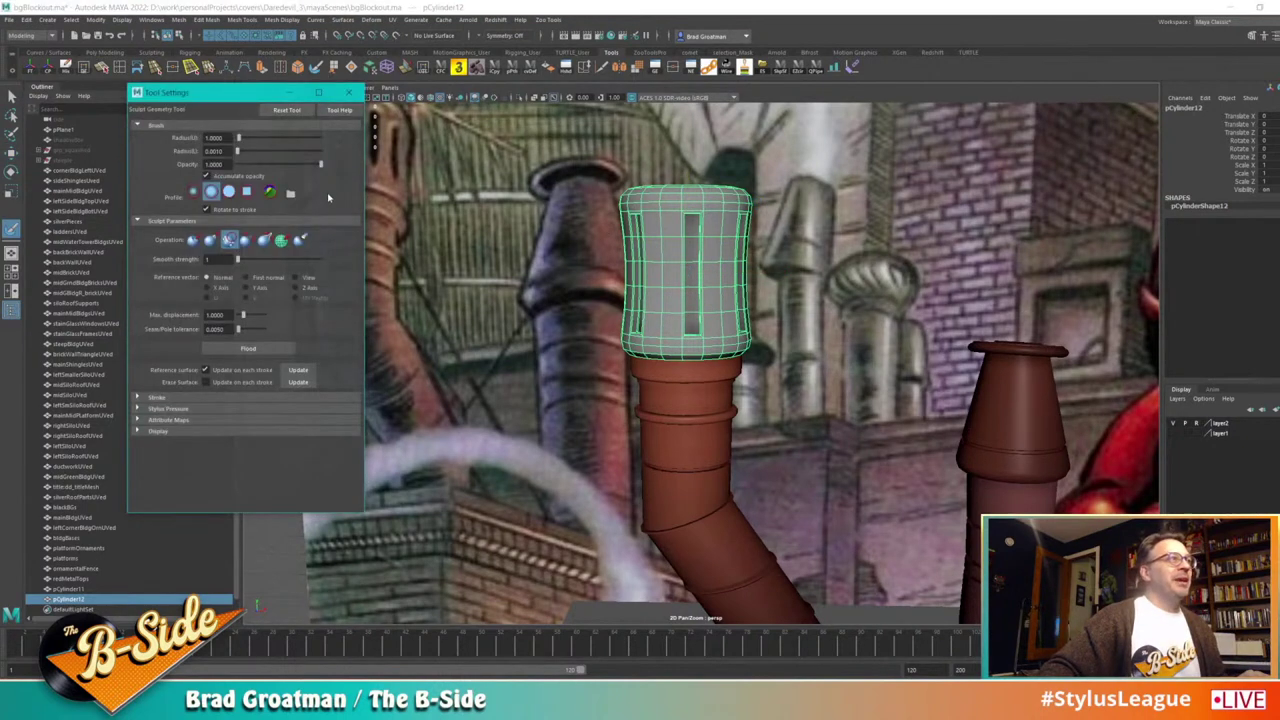
{"action": "left_click", "coordinate": [228, 240]}
{"action": "left_click", "coordinate": [248, 349]}
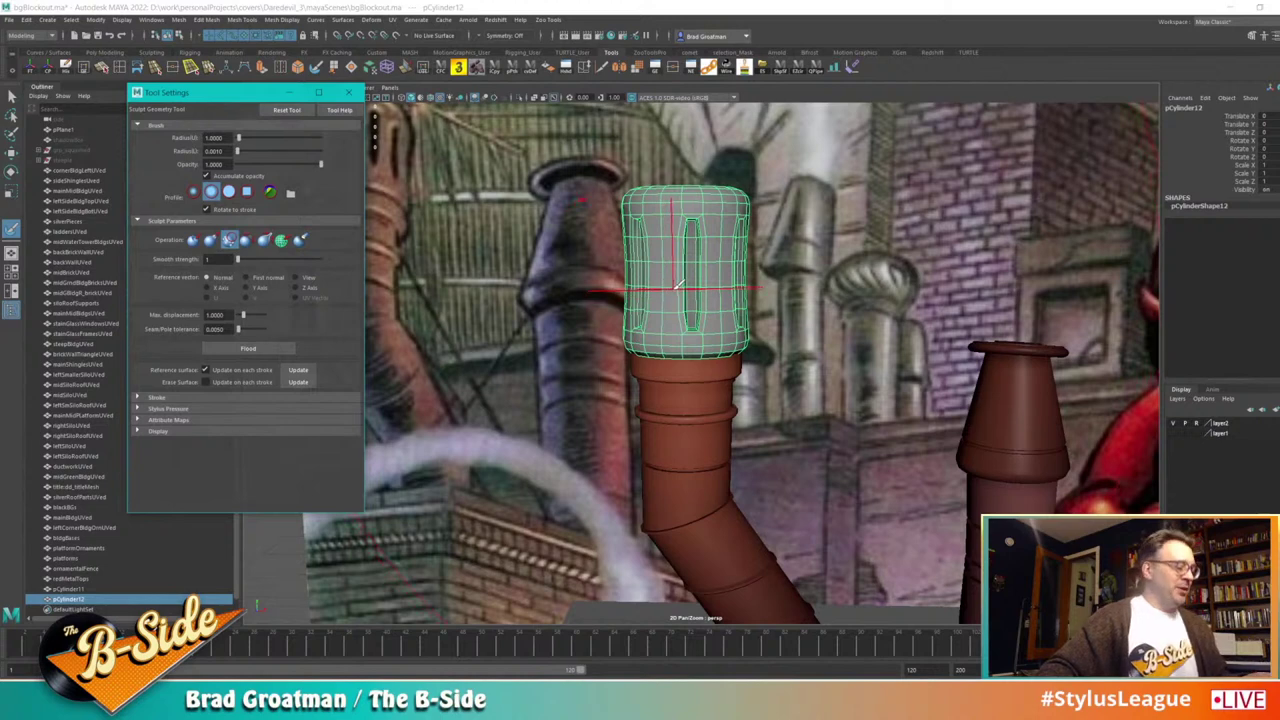
{"action": "key", "text": "q"}
{"action": "key", "text": "3"}
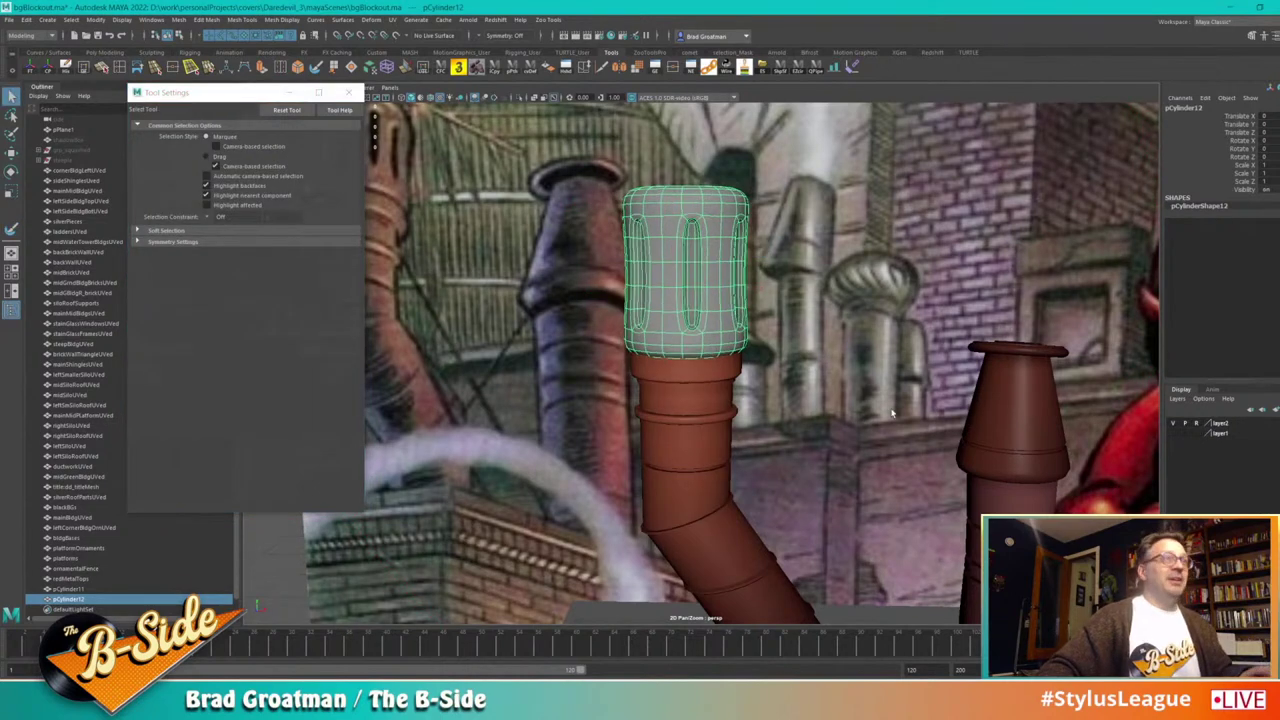
{"action": "left_click", "coordinate": [885, 415]}
{"action": "mouse_move", "coordinate": [846, 417]}
{"action": "left_mouse_down", "text": "alt"}
{"action": "mouse_move", "coordinate": [858, 396]}
{"action": "mouse_move", "coordinate": [861, 437]}
{"action": "left_mouse_up", "text": "alt"}
Step: Narrow the slotted cap's waist by scaling its middle face loop inward with soft selection, and return to object mode
{"action": "left_click", "coordinate": [689, 318]}
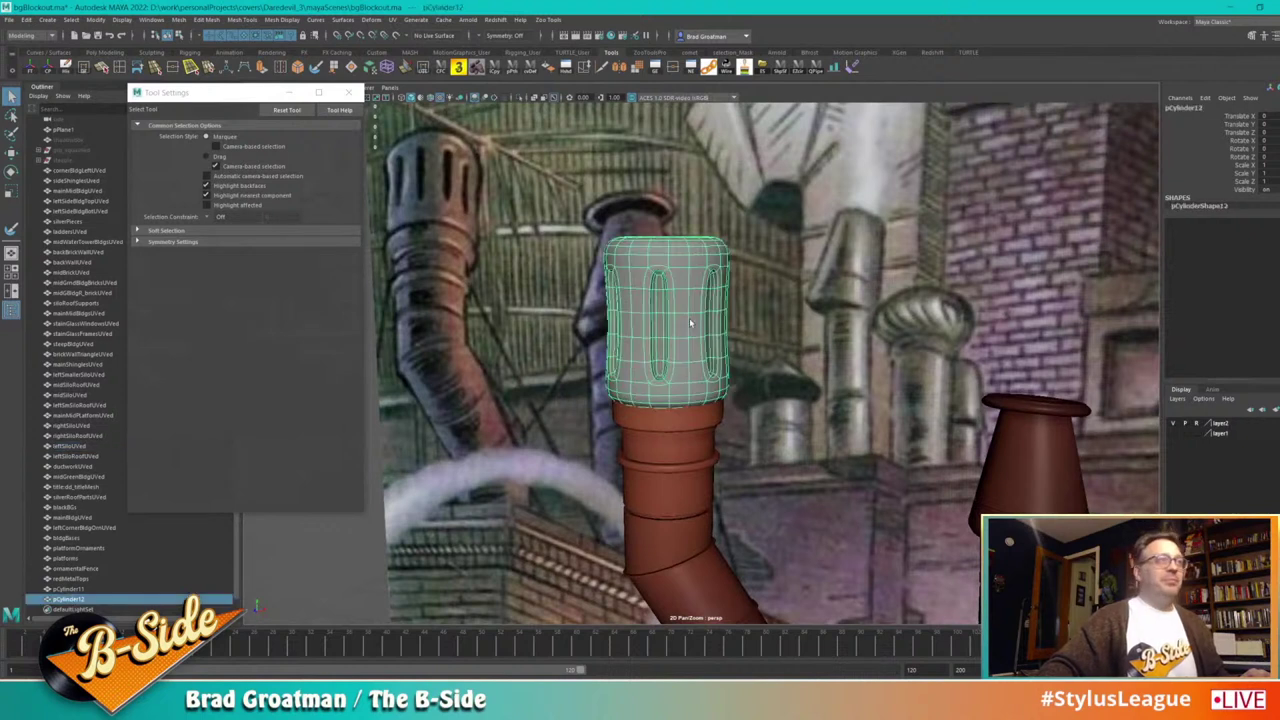
{"action": "right_click_drag", "start_coordinate": [689, 318], "coordinate": [687, 328]}
{"action": "double_click", "coordinate": [686, 328]}
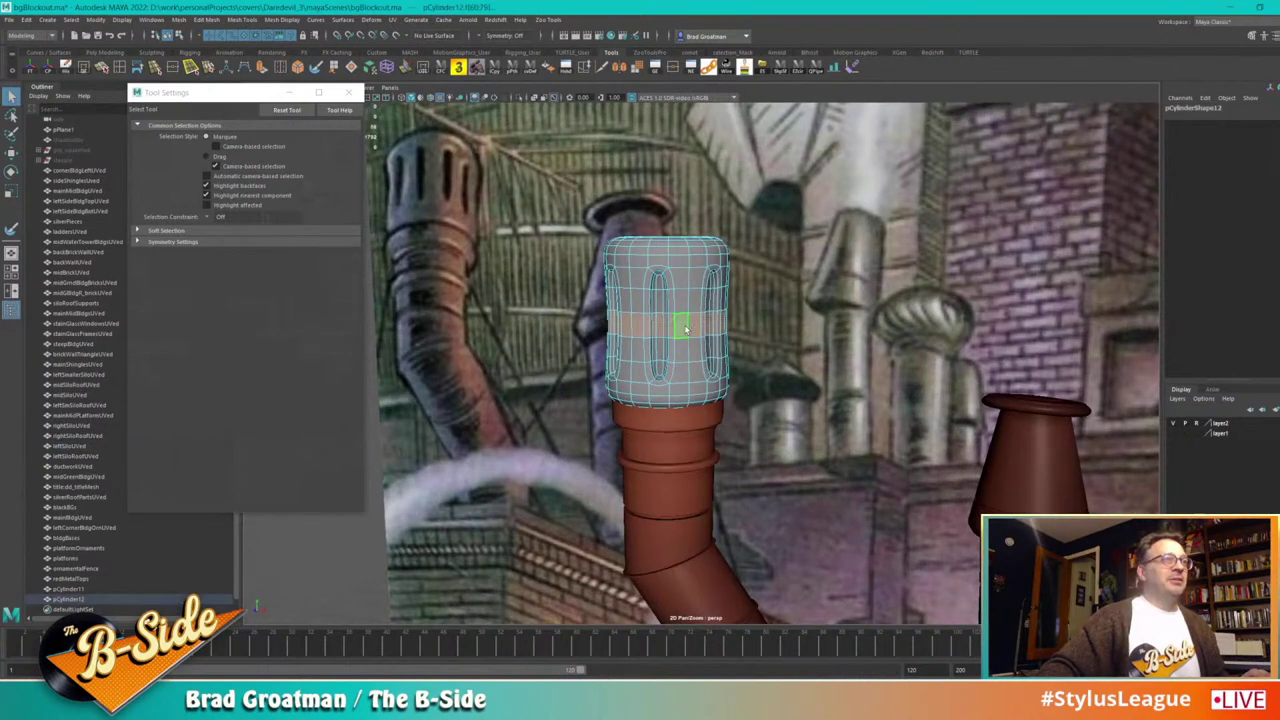
{"action": "key", "text": "b"}
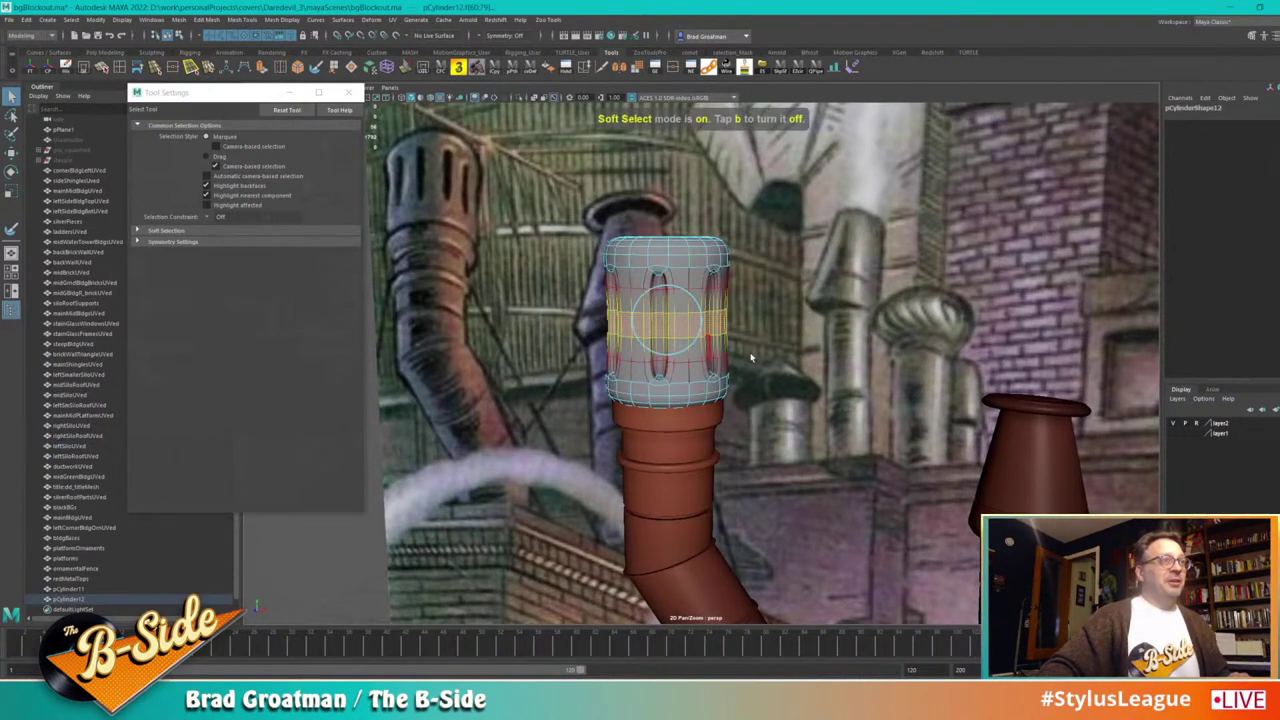
{"action": "key", "text": "r"}
{"action": "left_click_drag", "start_coordinate": [708, 346], "coordinate": [720, 373], "text": "alt"}
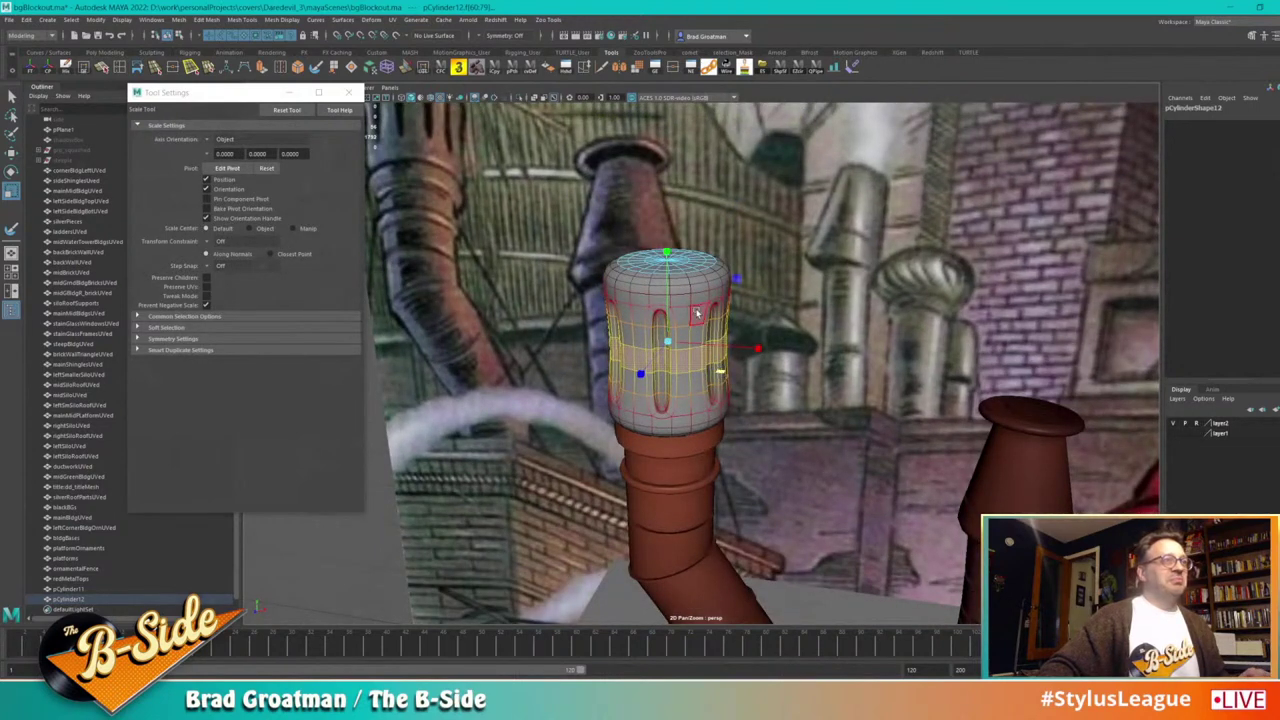
{"action": "right_click_drag", "start_coordinate": [697, 314], "coordinate": [712, 283]}
{"action": "left_click_drag", "start_coordinate": [712, 283], "coordinate": [861, 358], "text": "alt"}
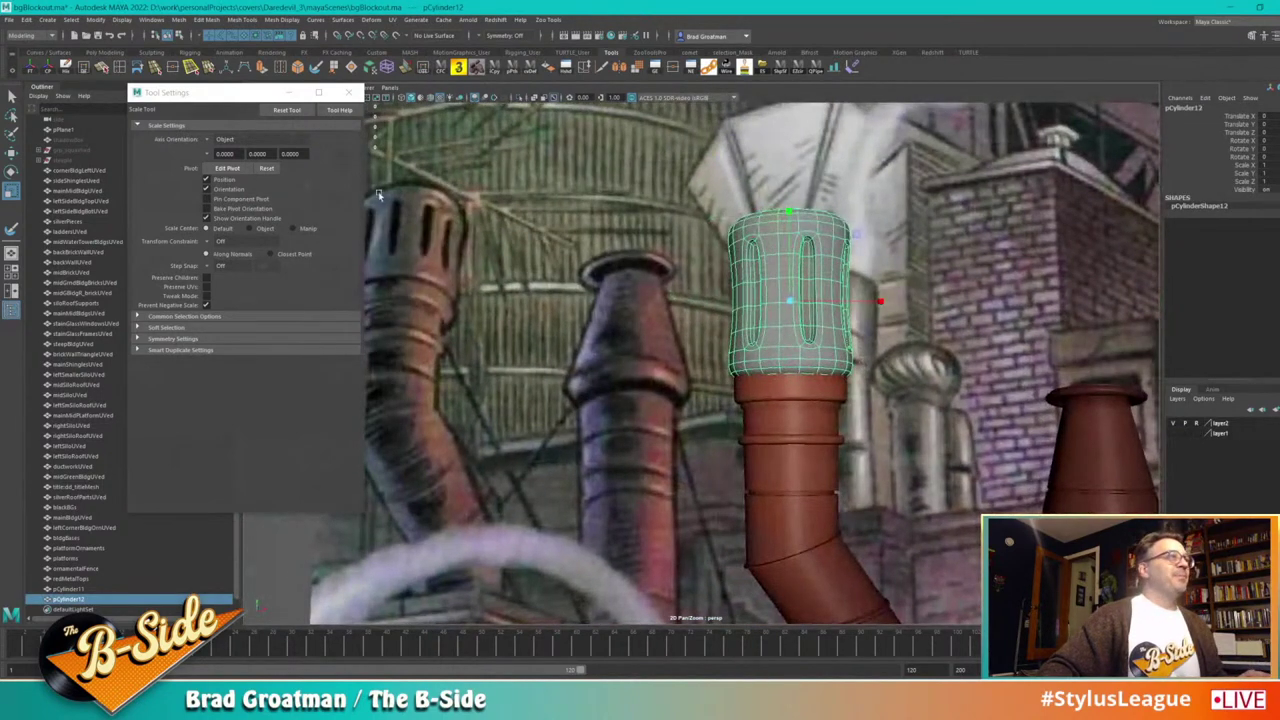
Step: Put away the Tool Settings window, turn off smooth preview, and select all the faces of the cap's flat top
{"action": "left_click", "coordinate": [290, 93]}
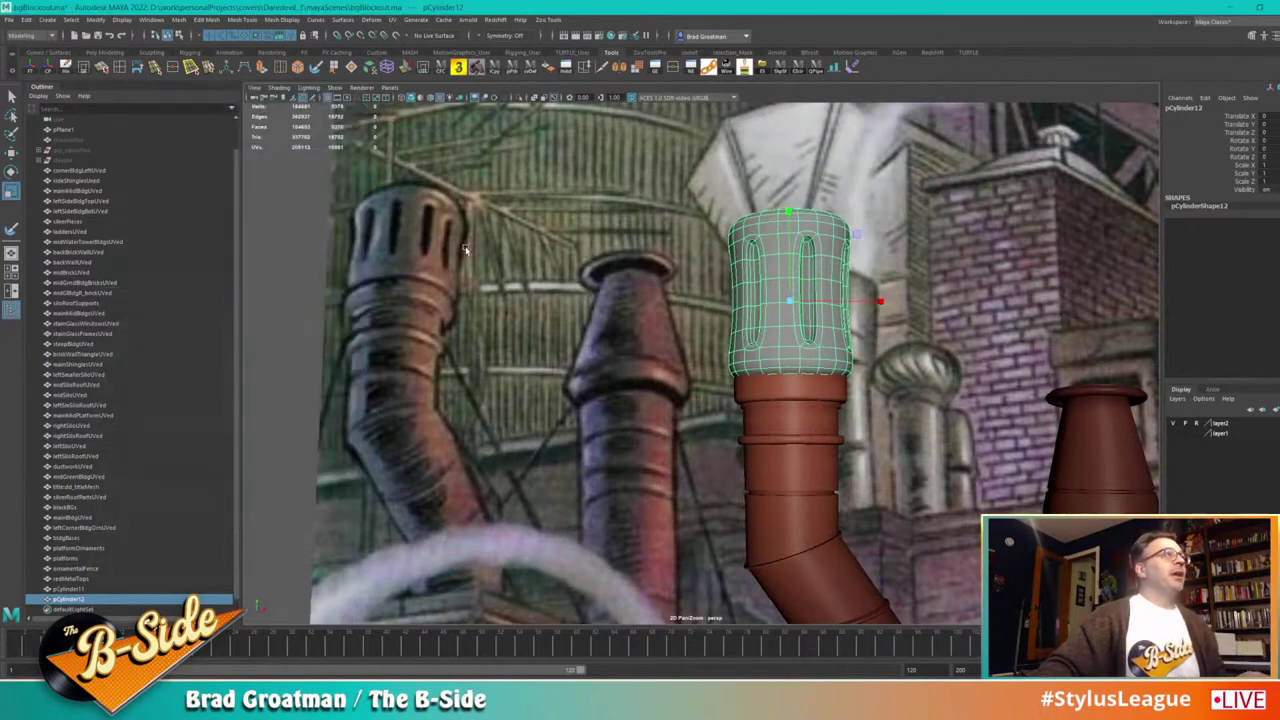
{"action": "left_click_drag", "start_coordinate": [465, 249], "coordinate": [664, 343], "text": "alt"}
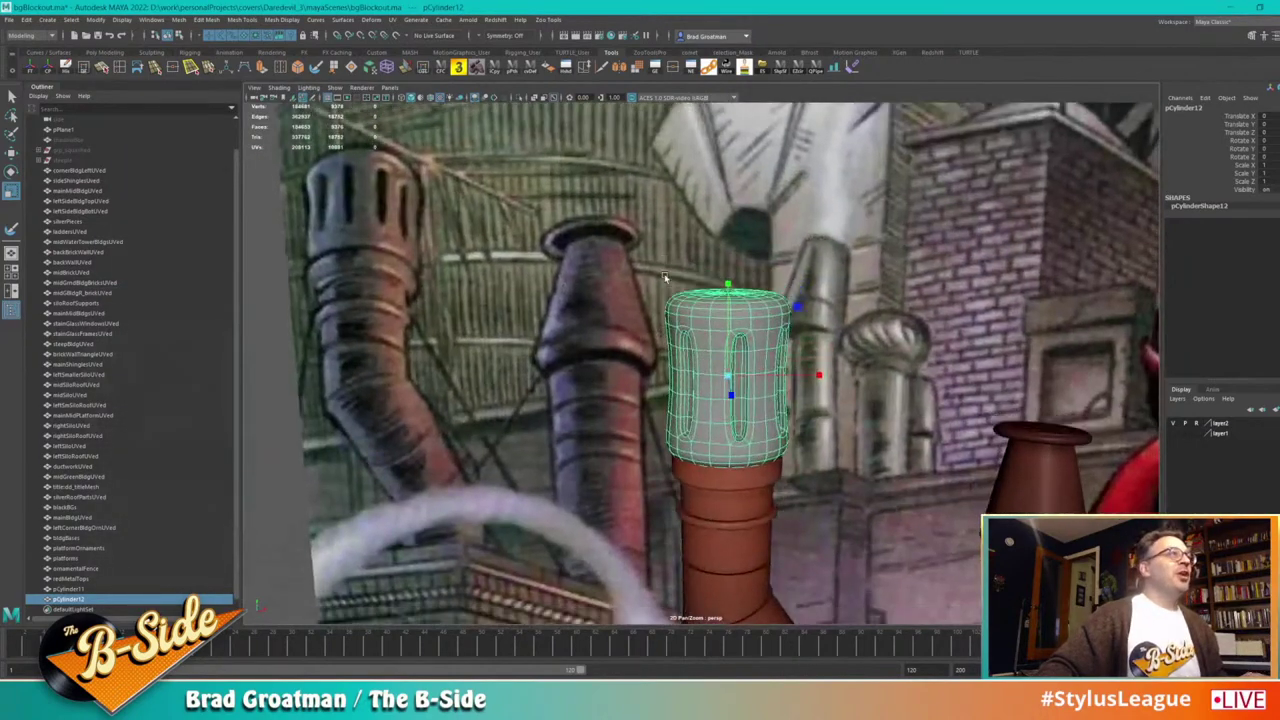
{"action": "left_click_drag", "start_coordinate": [664, 277], "coordinate": [473, 203], "text": "alt"}
{"action": "middle_click_drag", "start_coordinate": [593, 255], "coordinate": [589, 267], "text": "alt"}
{"action": "right_click_drag", "start_coordinate": [600, 266], "coordinate": [695, 288], "text": "alt"}
{"action": "middle_click_drag", "start_coordinate": [603, 232], "coordinate": [605, 256], "text": "alt"}
{"action": "right_click_drag", "start_coordinate": [626, 260], "coordinate": [741, 334], "text": "alt"}
{"action": "left_click", "coordinate": [733, 331]}
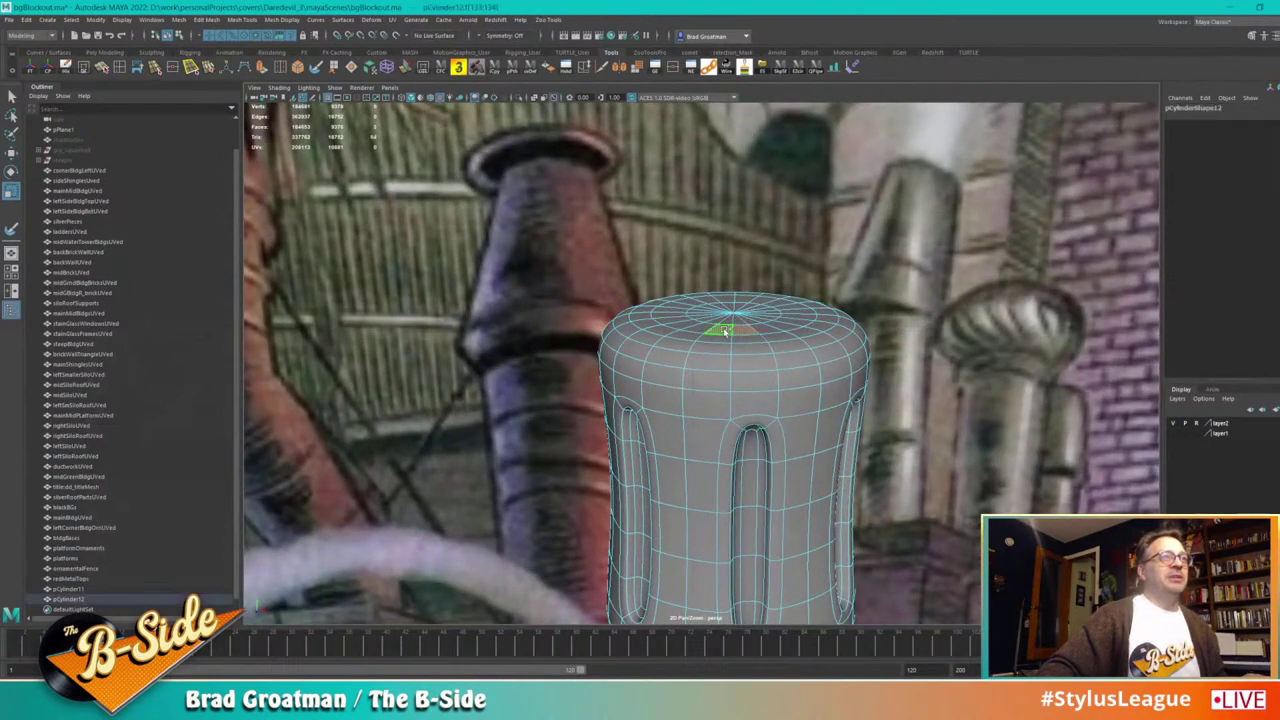
{"action": "double_click", "coordinate": [723, 329], "text": "shift"}
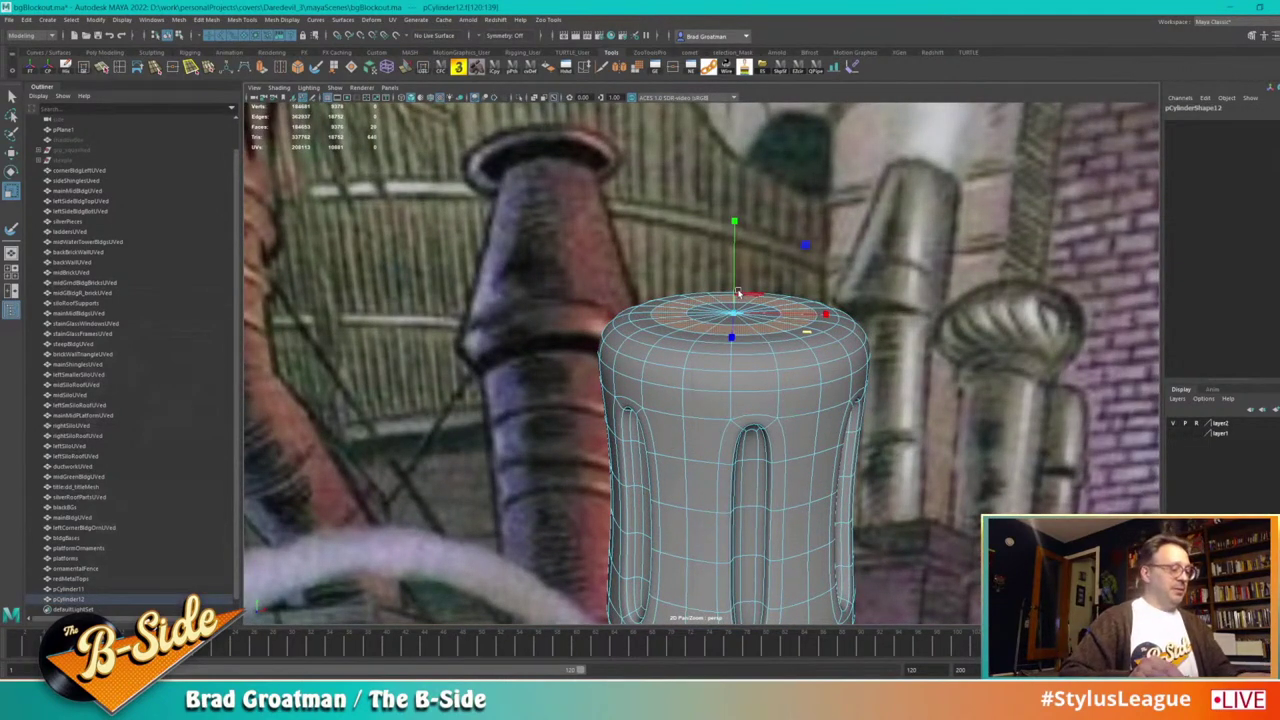
{"action": "key", "text": "1"}
{"action": "key", "text": "shift+period"}
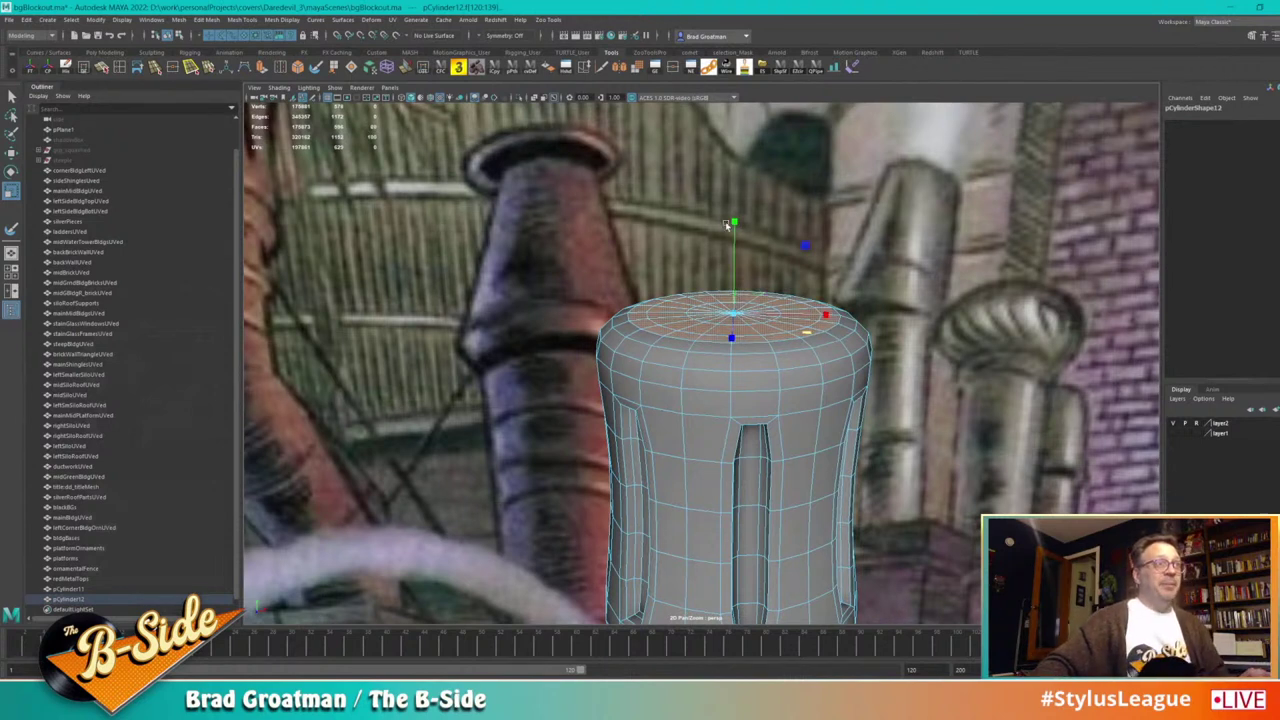
Step: Extrude the cap's top faces upward in small increments to form a short raised lid, and return to object mode
{"action": "left_click_drag", "start_coordinate": [724, 385], "coordinate": [723, 386]}
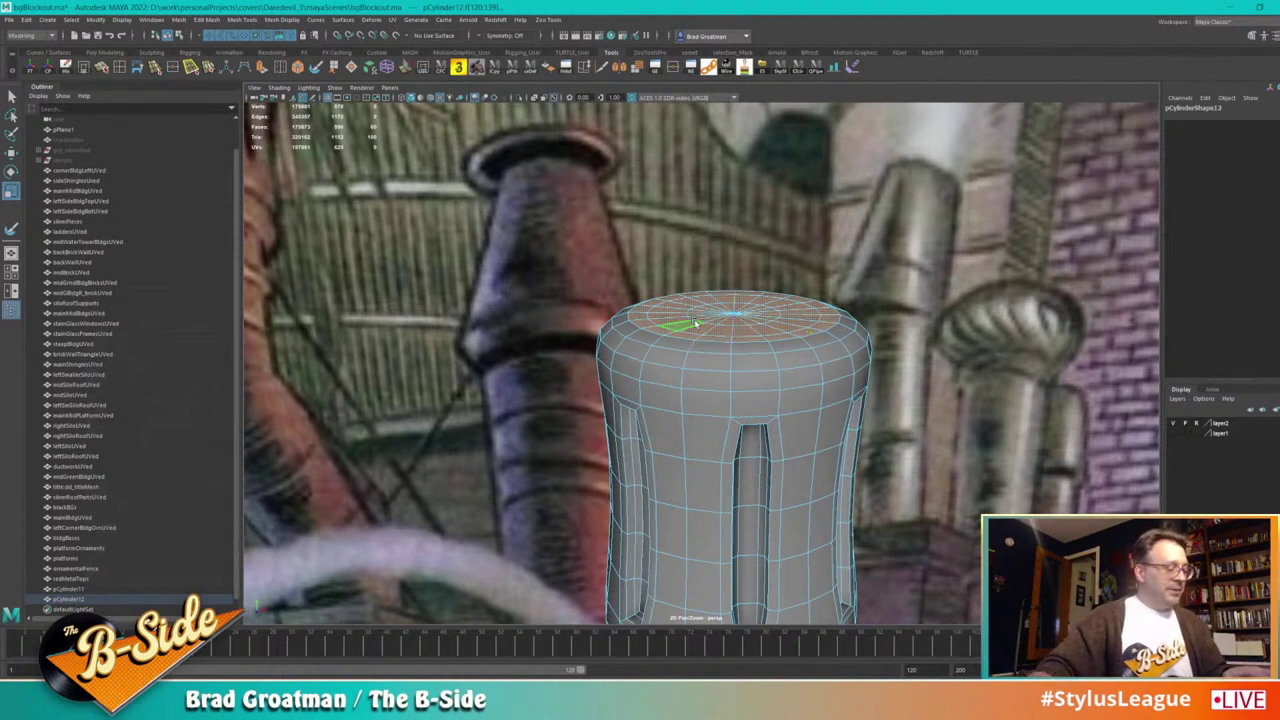
{"action": "key", "text": "ctrl+e"}
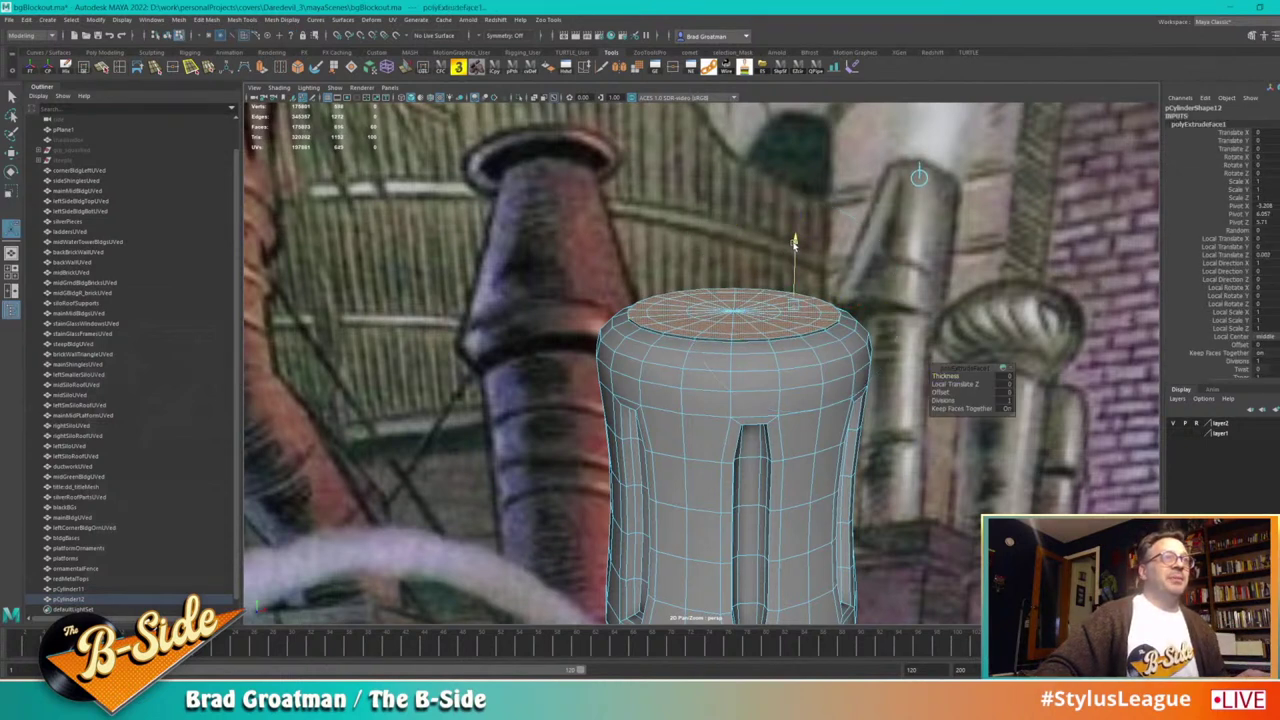
{"action": "mouse_move", "coordinate": [791, 240]}
{"action": "left_mouse_down"}
{"action": "mouse_move", "coordinate": [794, 223]}
{"action": "mouse_move", "coordinate": [780, 242]}
{"action": "left_mouse_up"}
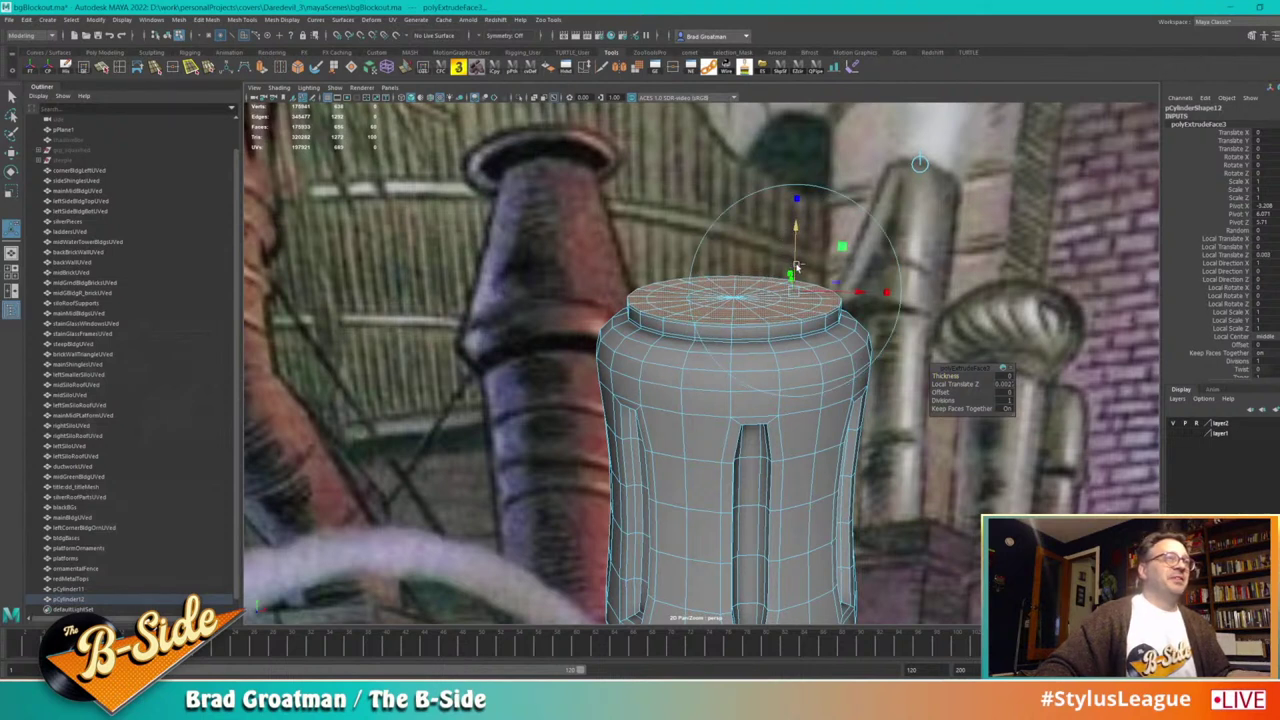
{"action": "key", "text": "ctrl+e"}
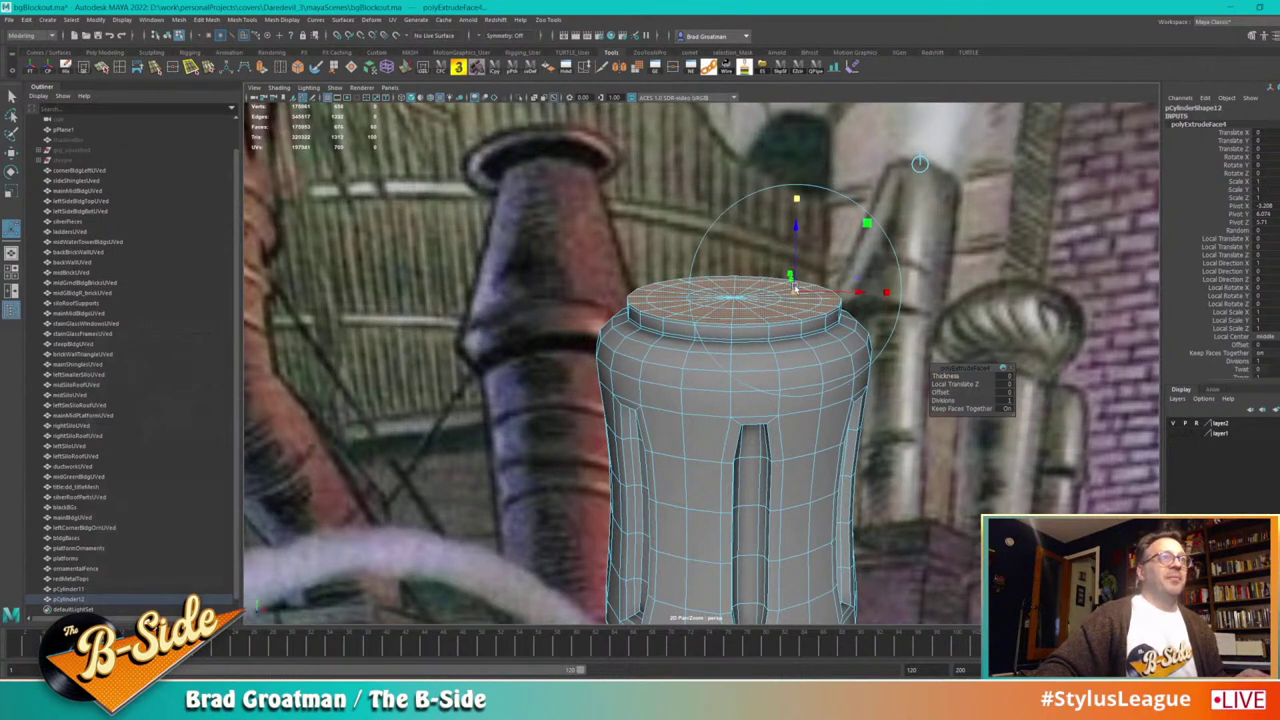
{"action": "right_click_drag", "start_coordinate": [698, 320], "coordinate": [665, 296]}
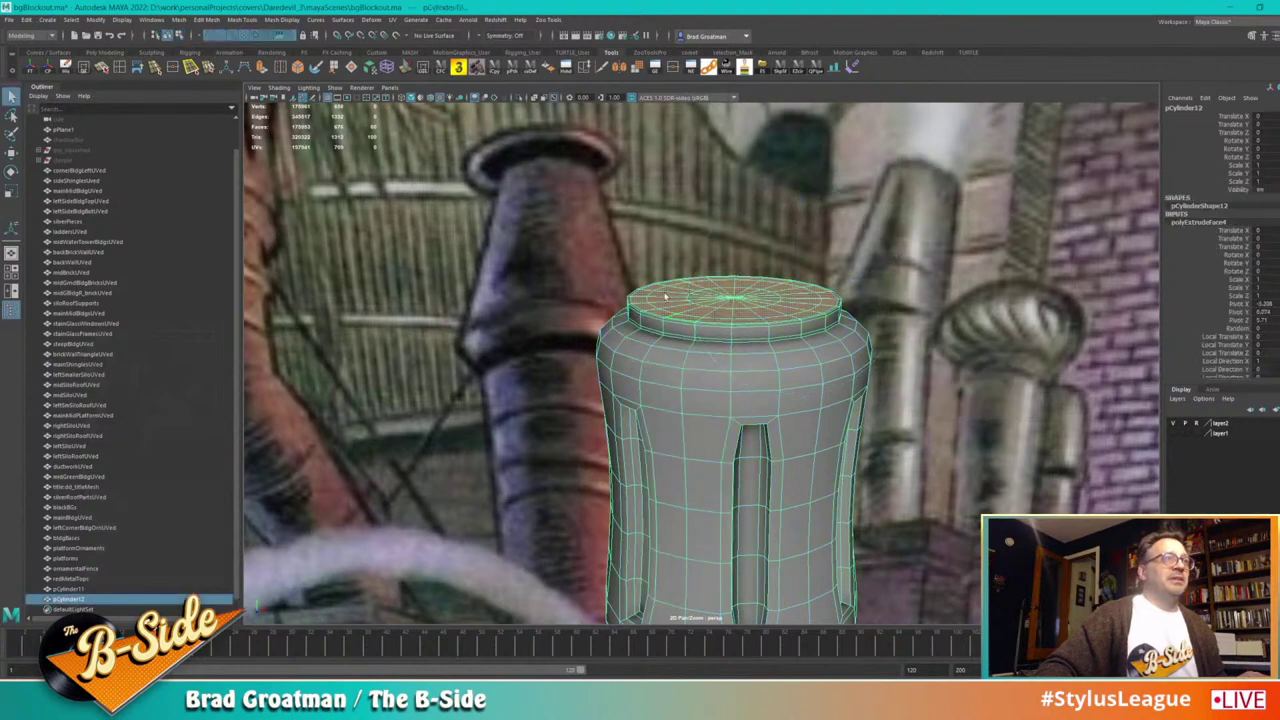
{"action": "right_click_drag", "start_coordinate": [771, 394], "coordinate": [722, 384], "text": "alt"}
{"action": "left_click_drag", "start_coordinate": [745, 376], "coordinate": [755, 329], "text": "alt"}
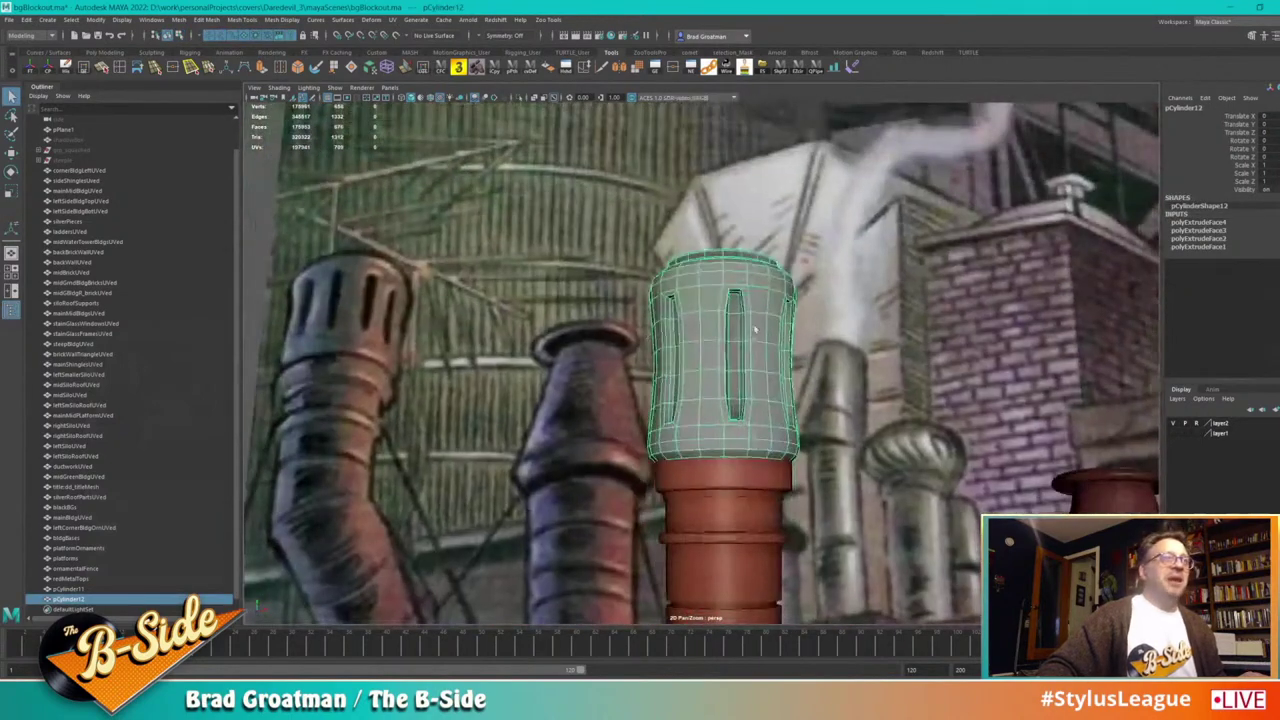
Step: Delete the slotted cap's construction history and isolate the cap in the viewport
{"action": "left_click", "coordinate": [470, 67]}
{"action": "left_click_drag", "start_coordinate": [650, 120], "coordinate": [678, 262], "text": "alt"}
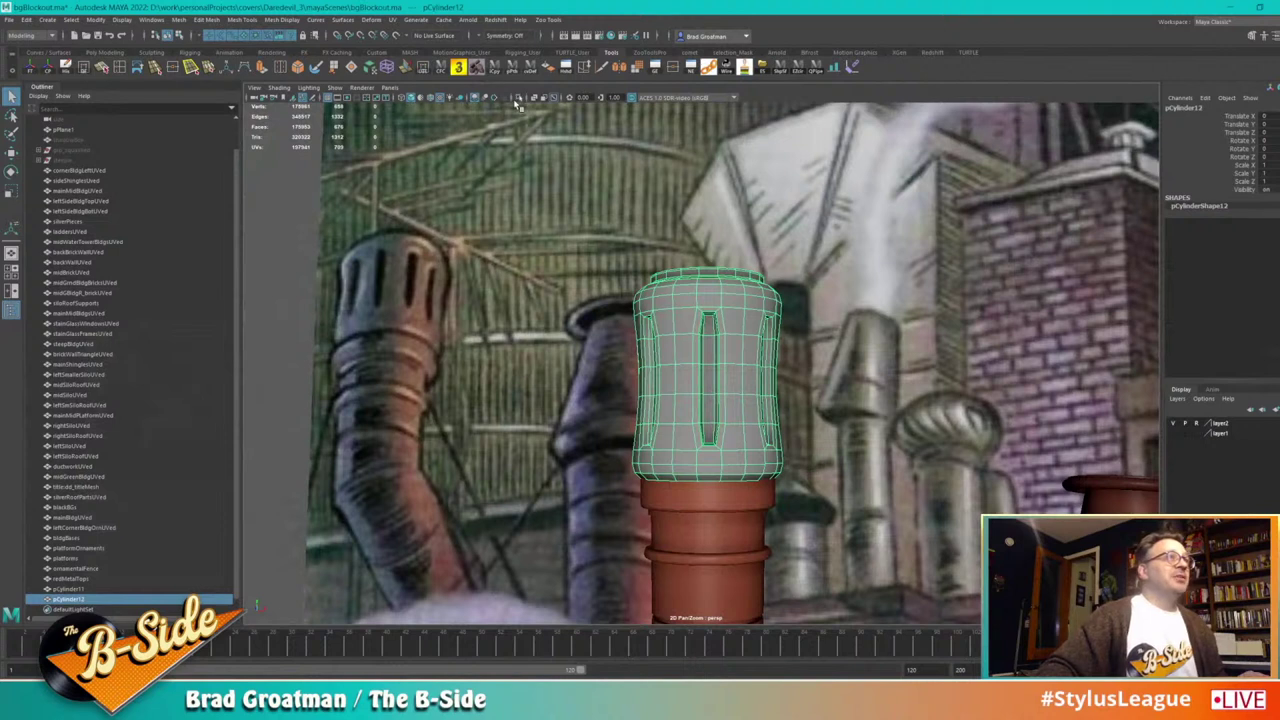
{"action": "left_click", "coordinate": [518, 98]}
{"action": "middle_click_drag", "start_coordinate": [696, 279], "coordinate": [703, 287], "text": "alt"}
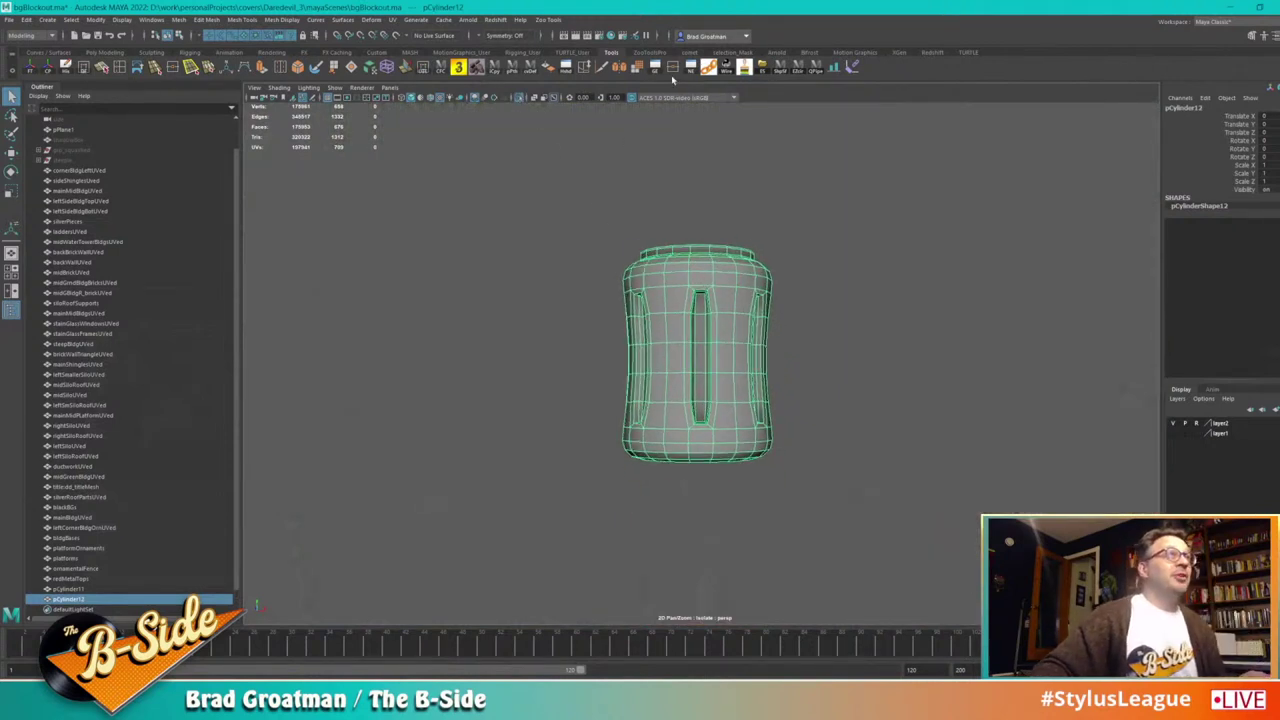
Step: Create a camera-based UV projection on the slotted cap and open the UV Editor without the UV Toolkit
{"action": "left_click", "coordinate": [396, 22]}
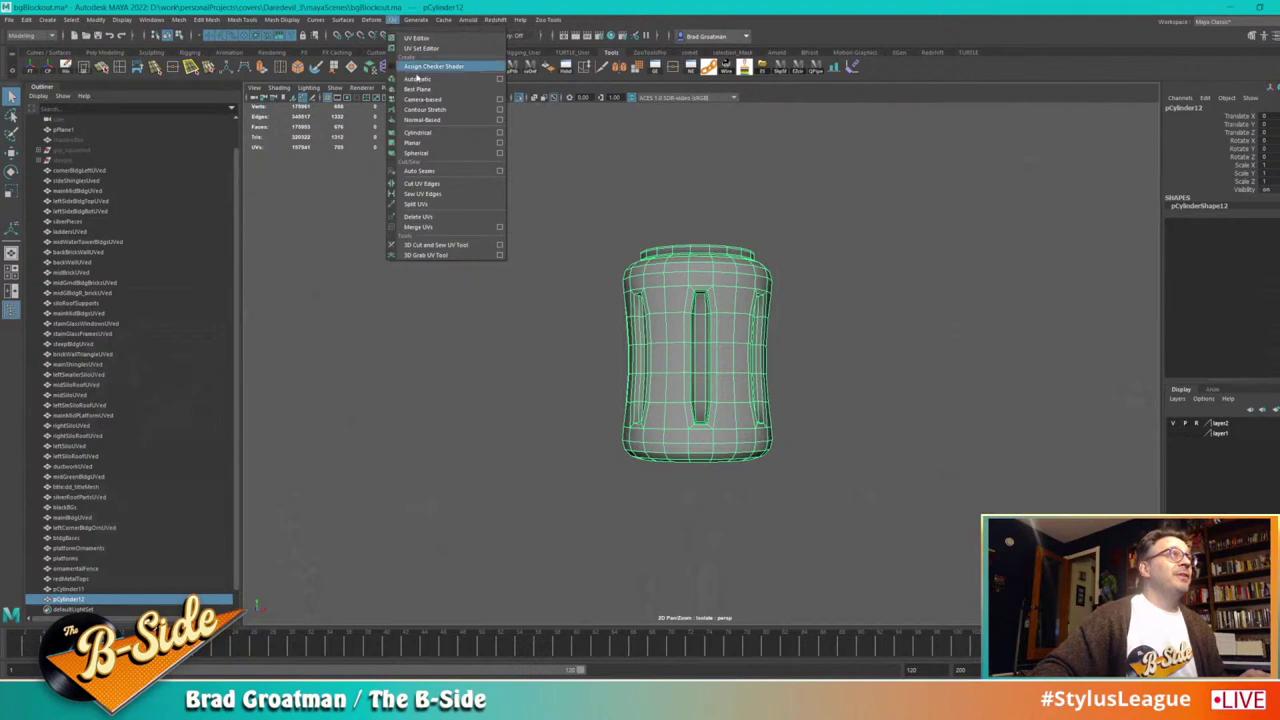
{"action": "left_click", "coordinate": [423, 99]}
{"action": "left_click_drag", "start_coordinate": [567, 182], "coordinate": [568, 222], "text": "alt"}
{"action": "right_click_drag", "start_coordinate": [684, 362], "coordinate": [726, 400], "text": "alt"}
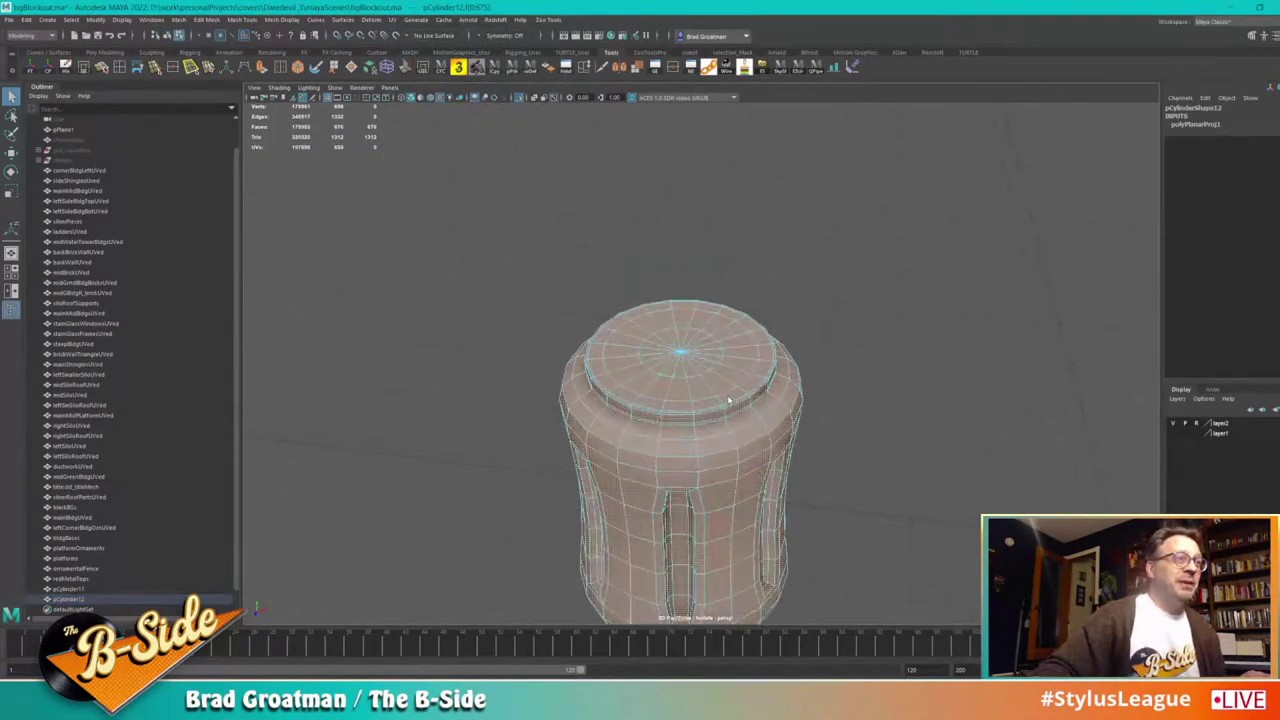
{"action": "middle_click_drag", "start_coordinate": [726, 400], "coordinate": [745, 305], "text": "alt"}
{"action": "left_click", "coordinate": [424, 68]}
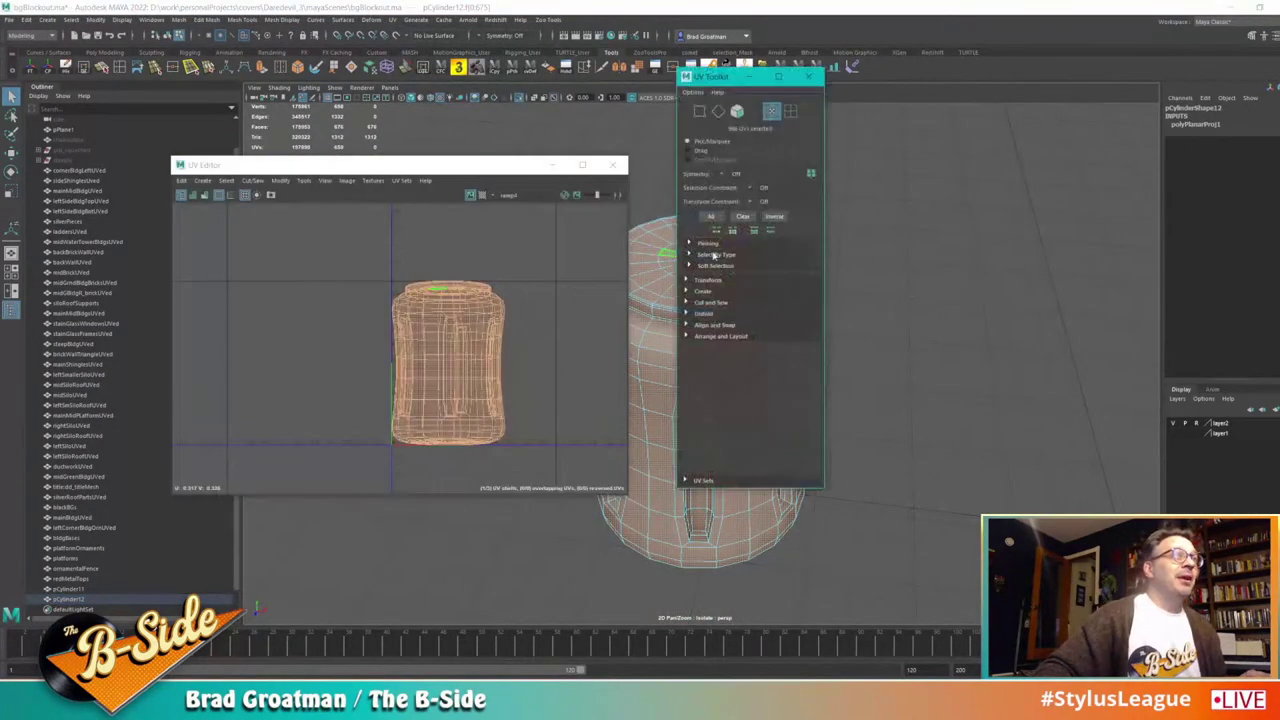
{"action": "left_click", "coordinate": [808, 77]}
Step: Cut the UVs along the edge loops bordering the cap's top disc and its underside disc
{"action": "left_click_drag", "start_coordinate": [814, 194], "coordinate": [814, 271], "text": "alt"}
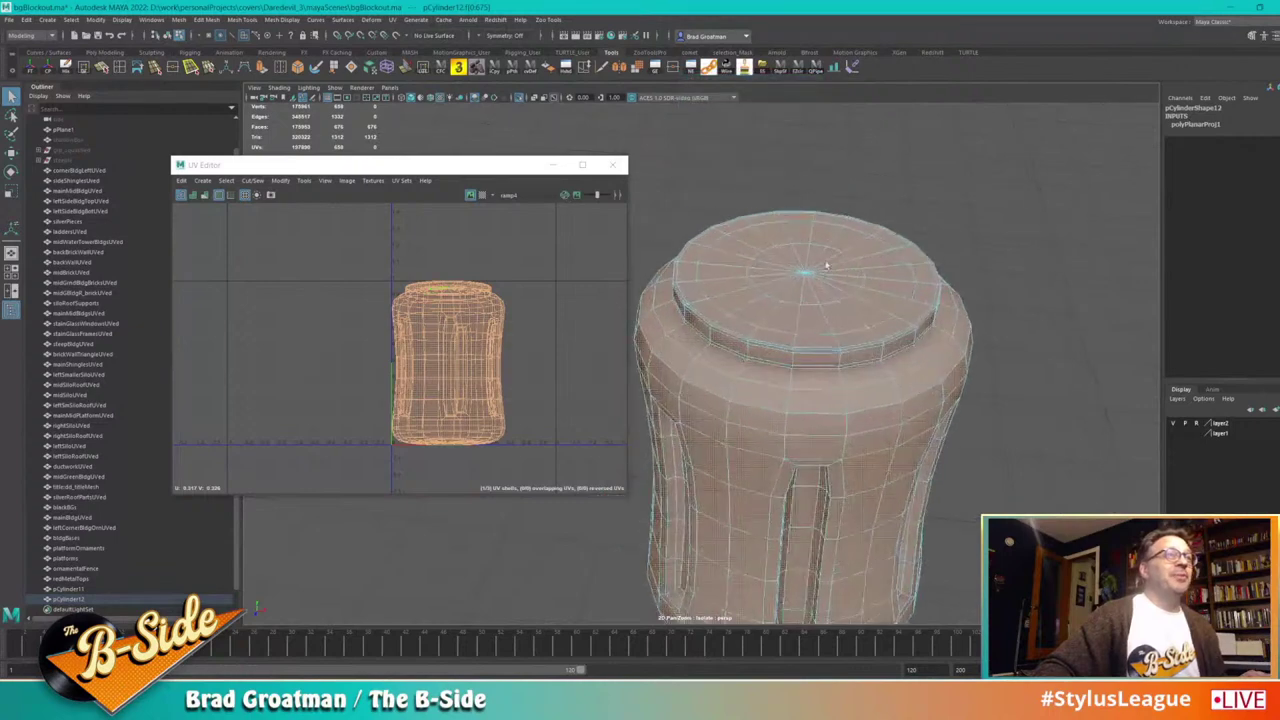
{"action": "right_click", "coordinate": [776, 323]}
{"action": "left_click", "coordinate": [774, 292]}
{"action": "double_click", "coordinate": [809, 352]}
{"action": "left_click_drag", "start_coordinate": [840, 430], "coordinate": [863, 306], "text": "alt"}
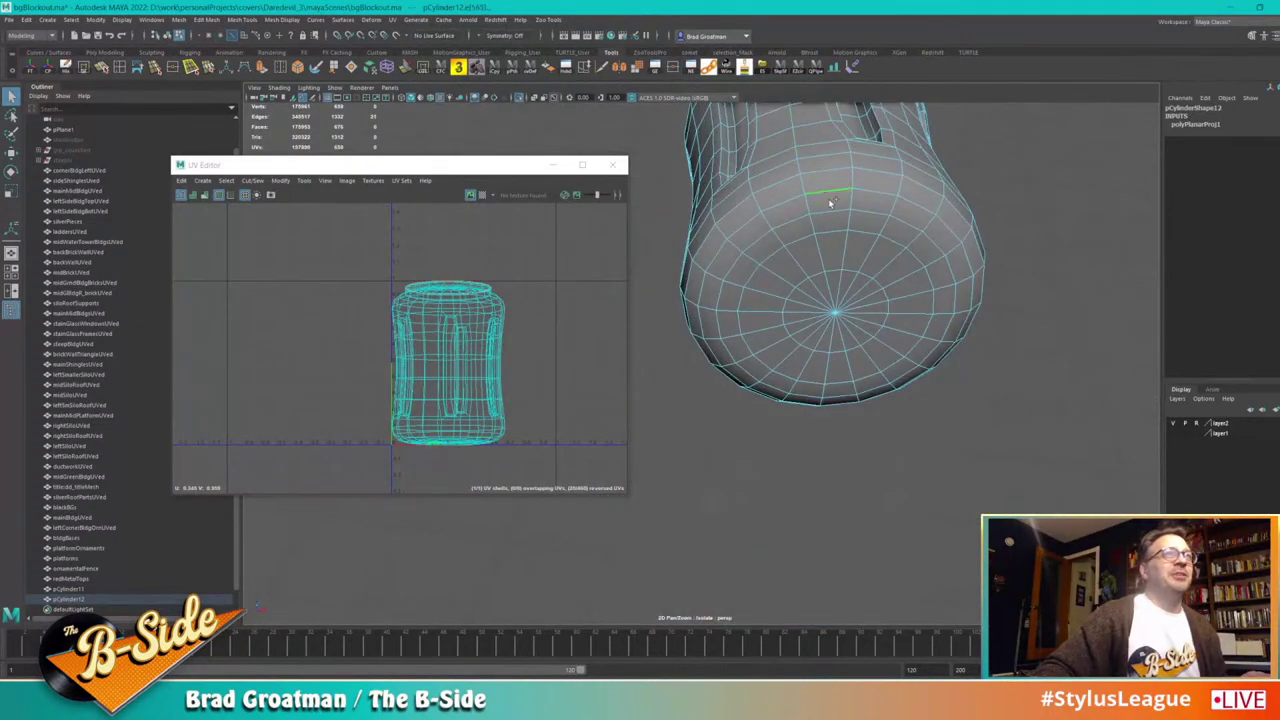
{"action": "double_click", "coordinate": [827, 231], "text": "shift"}
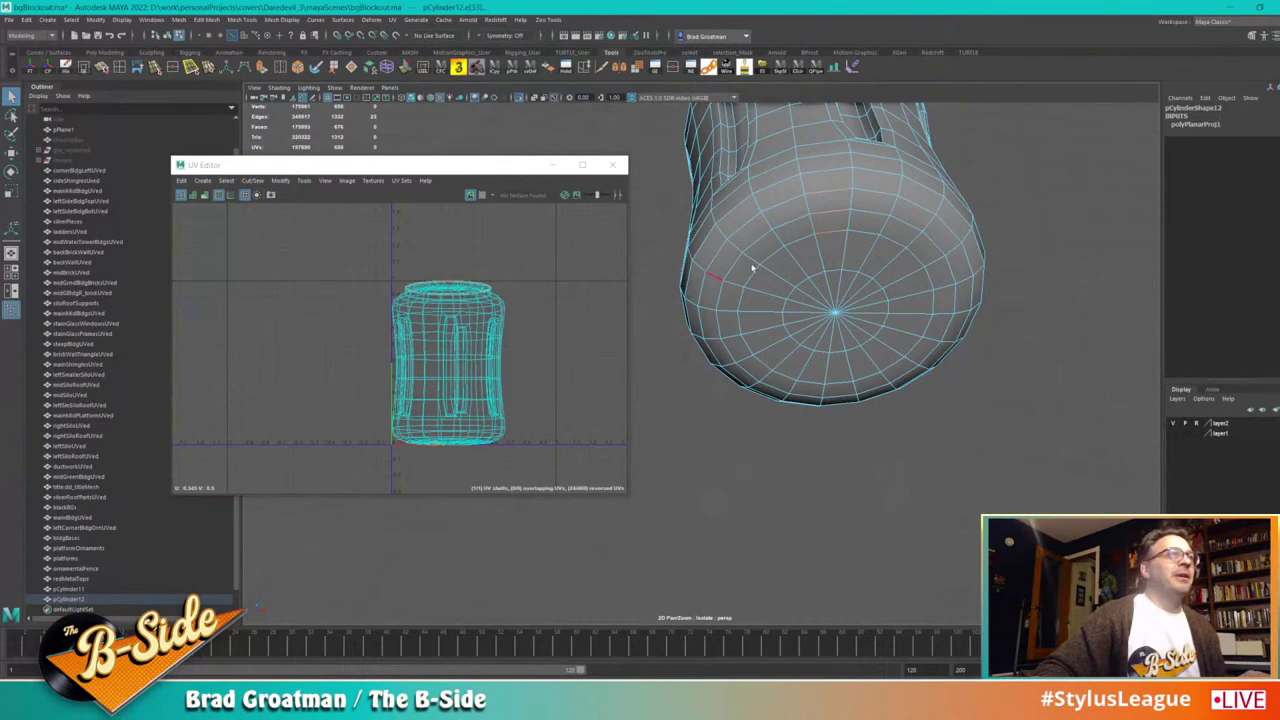
{"action": "left_click_drag", "start_coordinate": [828, 236], "coordinate": [854, 338], "text": "alt"}
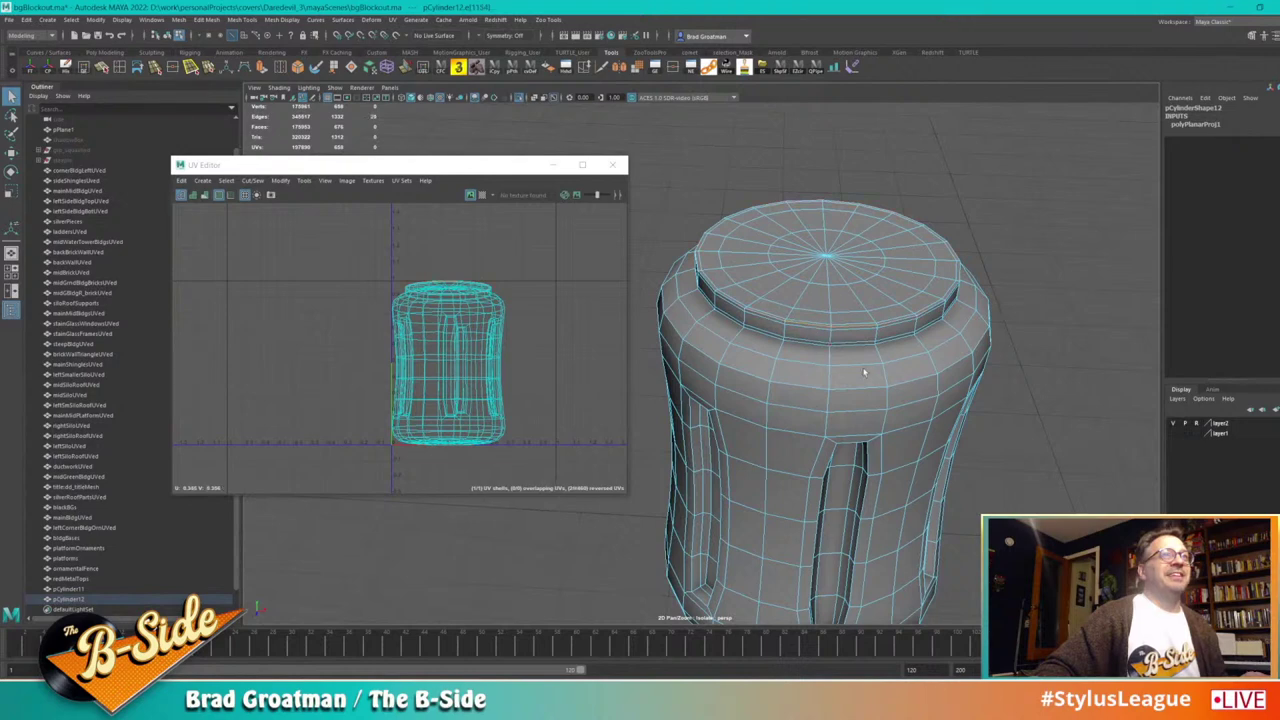
{"action": "left_click_drag", "start_coordinate": [809, 323], "coordinate": [848, 296], "text": "alt"}
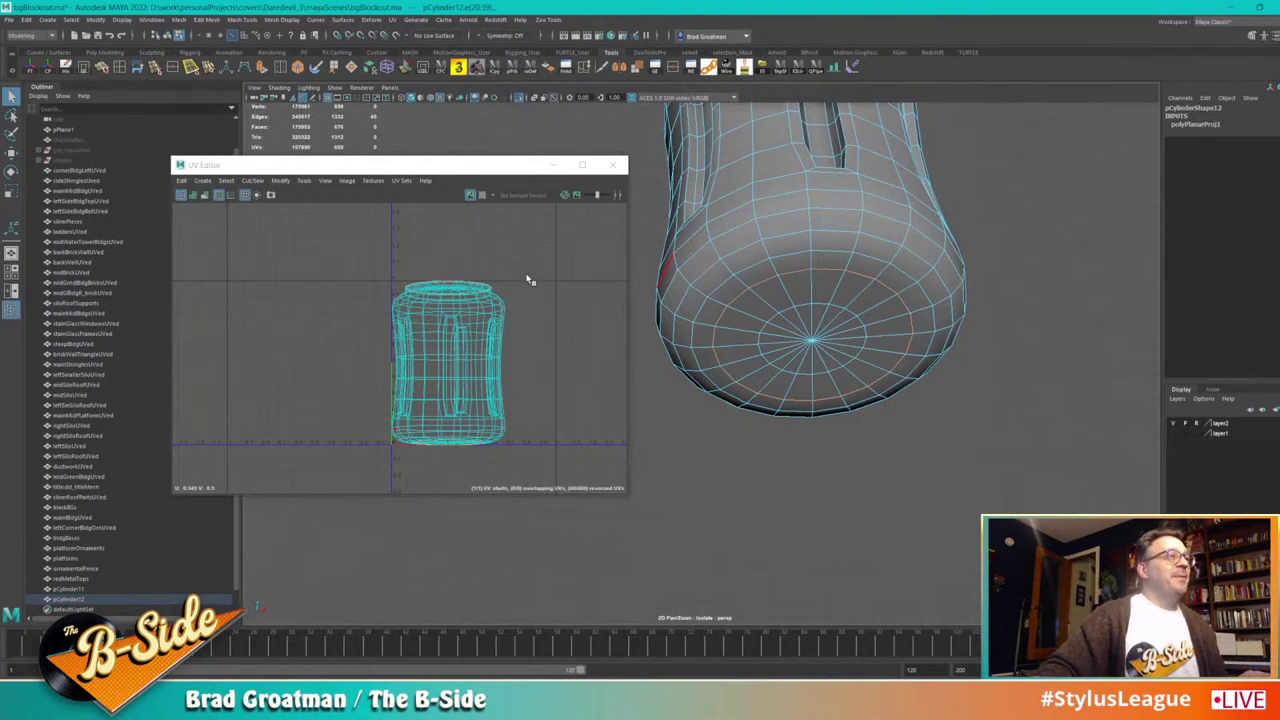
{"action": "right_click_drag", "start_coordinate": [527, 276], "coordinate": [500, 292], "text": "shift"}
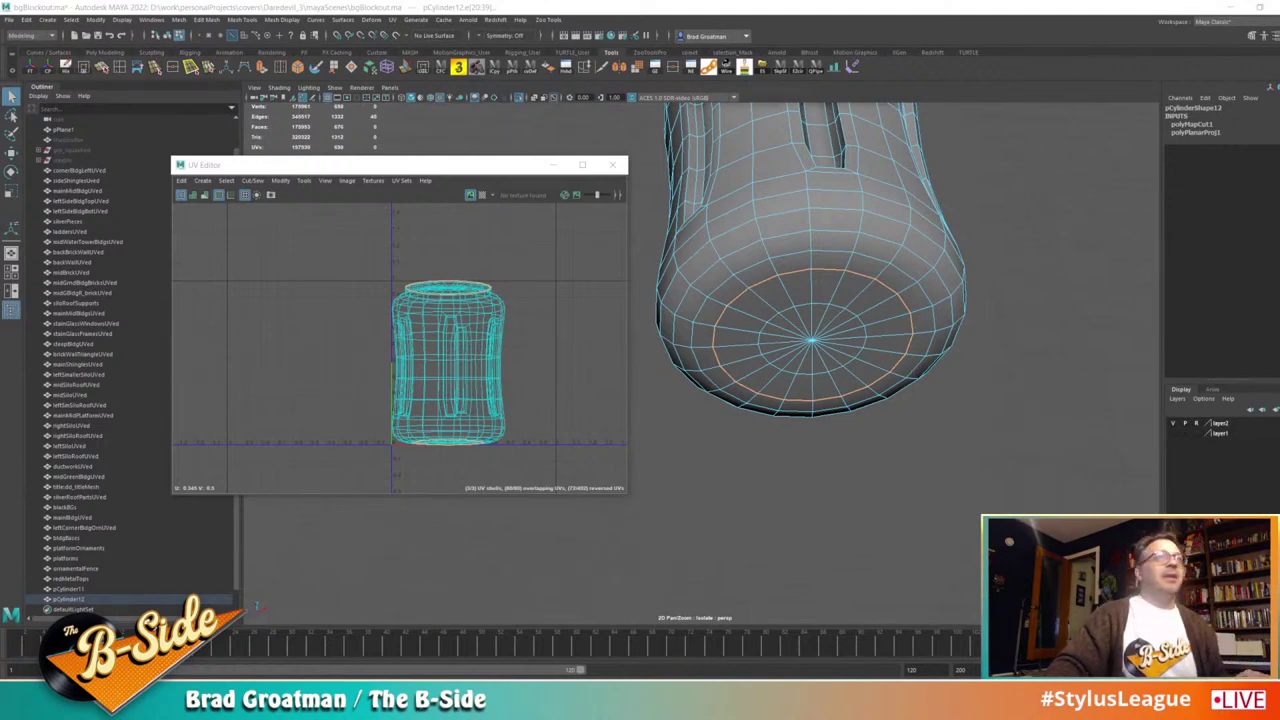
Step: Move the cap's side-wall UV shell out of the texture tile, away from the two discs, and turn off the isolated view
{"action": "left_click_drag", "start_coordinate": [659, 307], "coordinate": [658, 332], "text": "alt"}
{"action": "right_click_drag", "start_coordinate": [456, 342], "coordinate": [516, 352]}
{"action": "key", "text": "w"}
{"action": "middle_click_drag", "start_coordinate": [503, 405], "coordinate": [367, 406]}
{"action": "left_click_drag", "start_coordinate": [747, 362], "coordinate": [791, 329], "text": "alt"}
{"action": "left_click", "coordinate": [519, 99]}
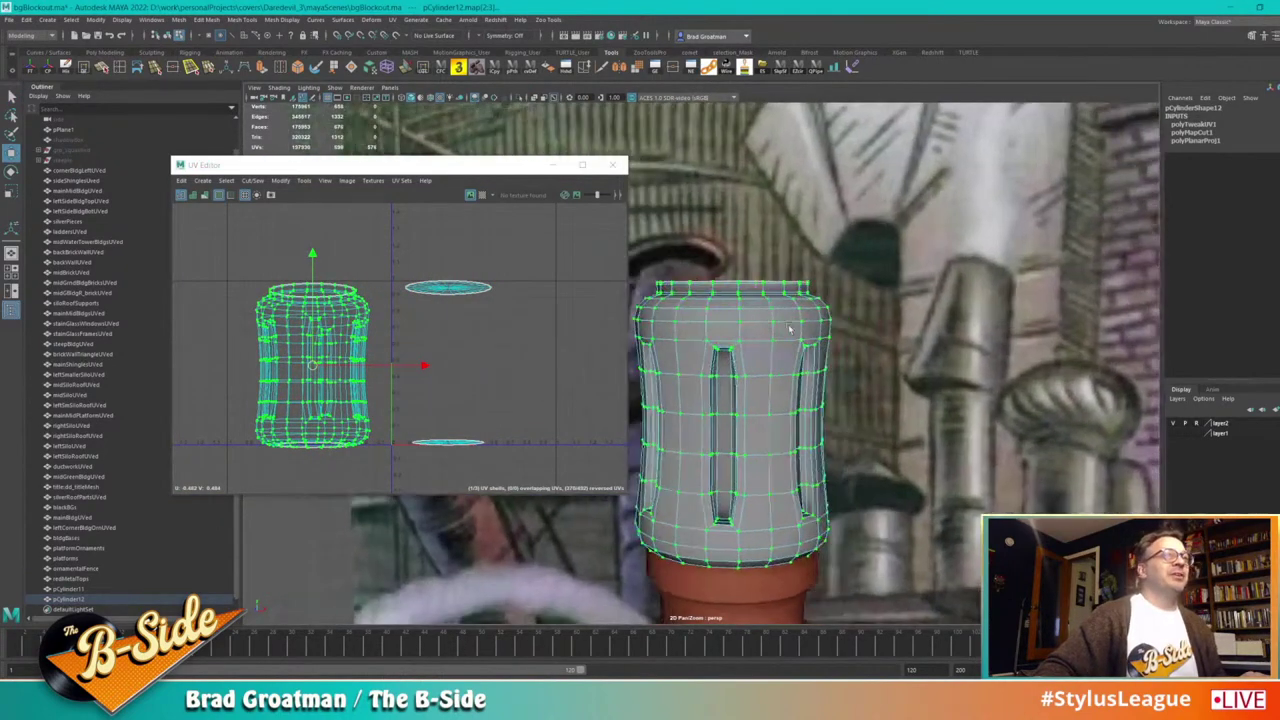
Step: Cut a vertical UV seam down the back of the cap between two slots, and unfold the side-wall shell
{"action": "right_click_drag", "start_coordinate": [791, 329], "coordinate": [745, 335], "text": "alt"}
{"action": "left_click_drag", "start_coordinate": [745, 335], "coordinate": [877, 366], "text": "alt"}
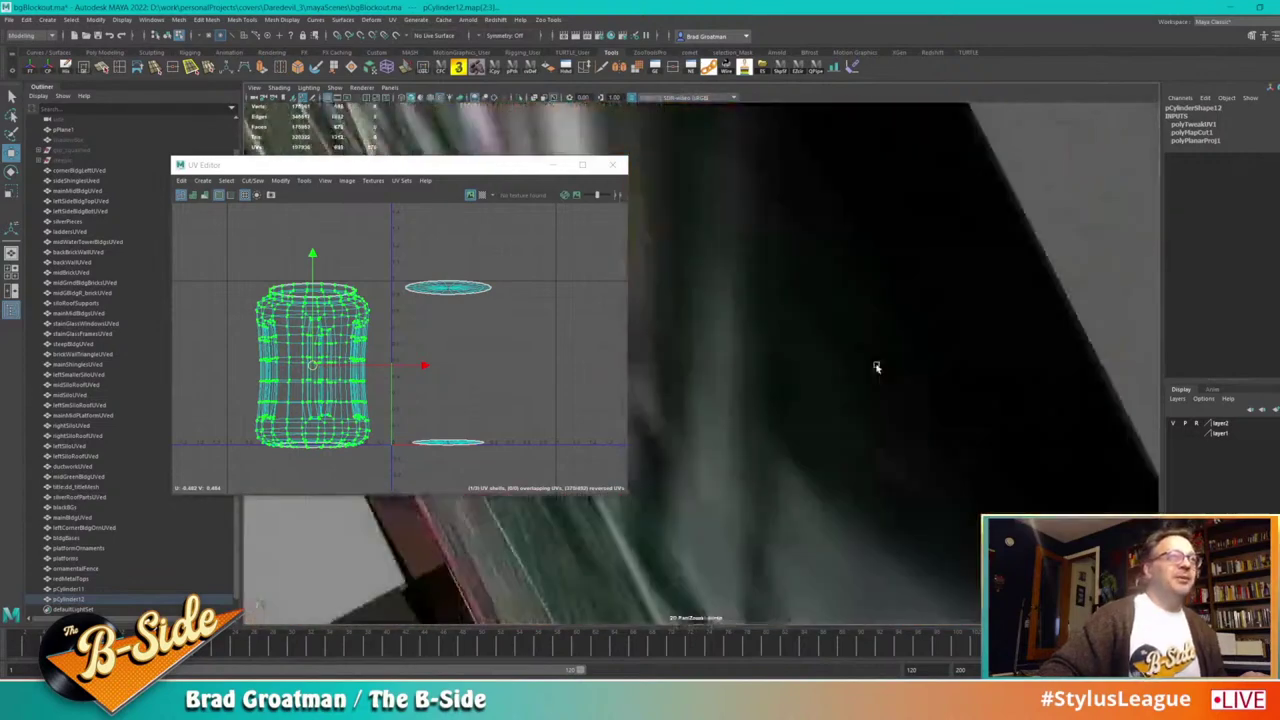
{"action": "right_click_drag", "start_coordinate": [877, 366], "coordinate": [983, 406], "text": "alt"}
{"action": "left_click_drag", "start_coordinate": [983, 406], "coordinate": [754, 368], "text": "alt"}
{"action": "right_click_drag", "start_coordinate": [725, 355], "coordinate": [724, 327]}
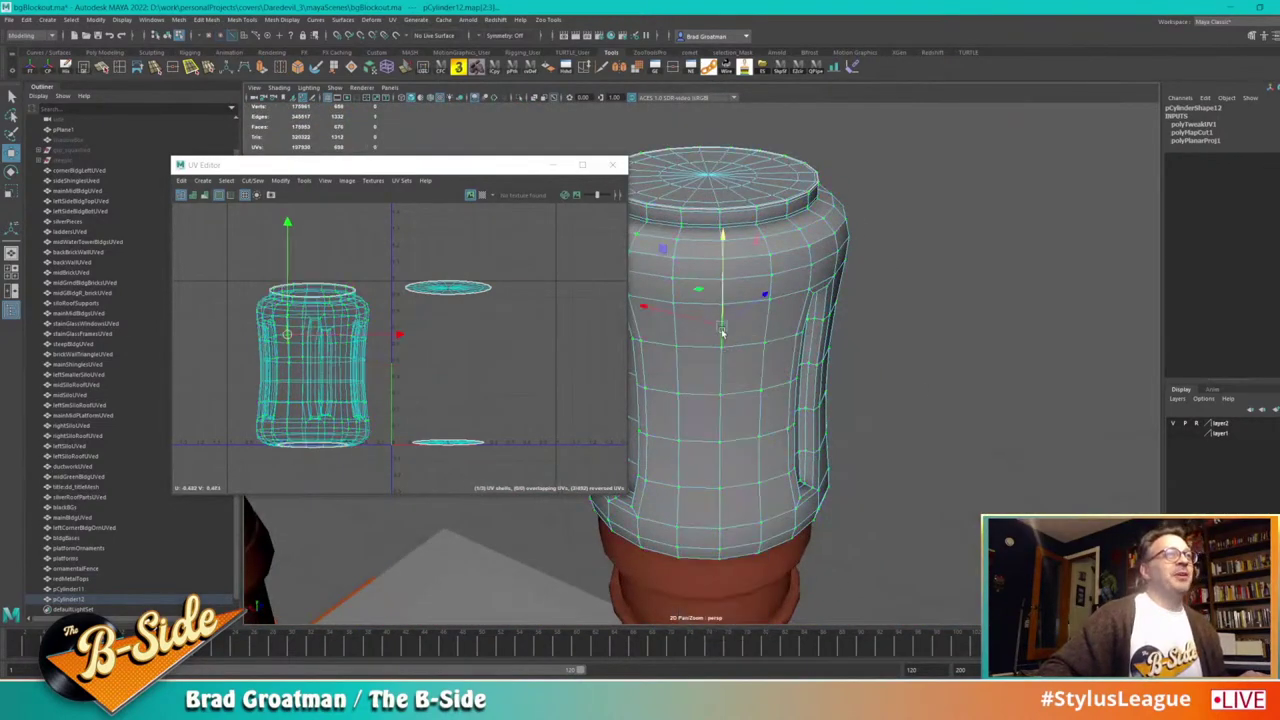
{"action": "right_click", "coordinate": [378, 314]}
{"action": "right_click_drag", "start_coordinate": [380, 316], "coordinate": [379, 286]}
{"action": "left_click_drag", "start_coordinate": [523, 243], "coordinate": [395, 486], "text": "ctrl"}
{"action": "mouse_move", "coordinate": [478, 394]}
{"action": "right_mouse_down"}
{"action": "mouse_move", "coordinate": [465, 392]}
{"action": "mouse_move", "coordinate": [483, 386]}
{"action": "right_mouse_up"}
{"action": "left_click", "coordinate": [340, 338]}
{"action": "right_click_drag", "start_coordinate": [437, 335], "coordinate": [322, 336], "text": "shift"}
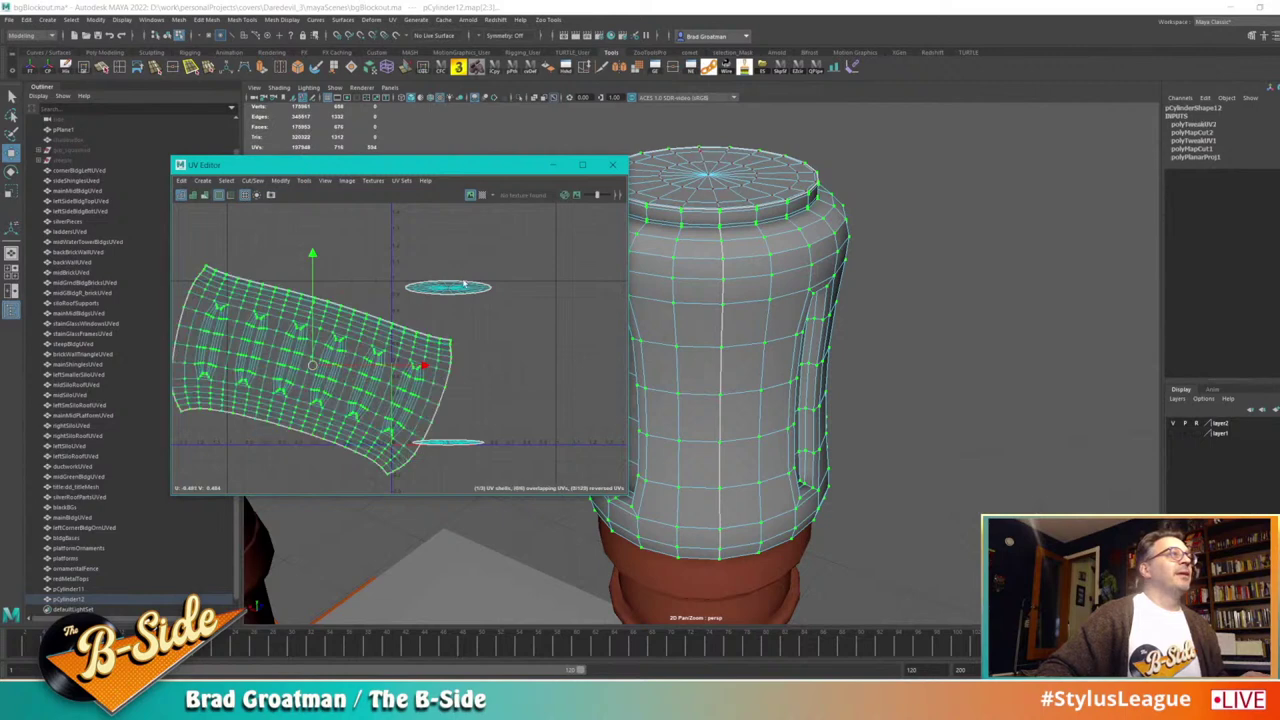
Step: Unfold the UV shells of the cap's top disc and underside disc
{"action": "left_click", "coordinate": [455, 291]}
{"action": "key", "text": "g"}
{"action": "left_click", "coordinate": [467, 442]}
{"action": "key", "text": "g"}
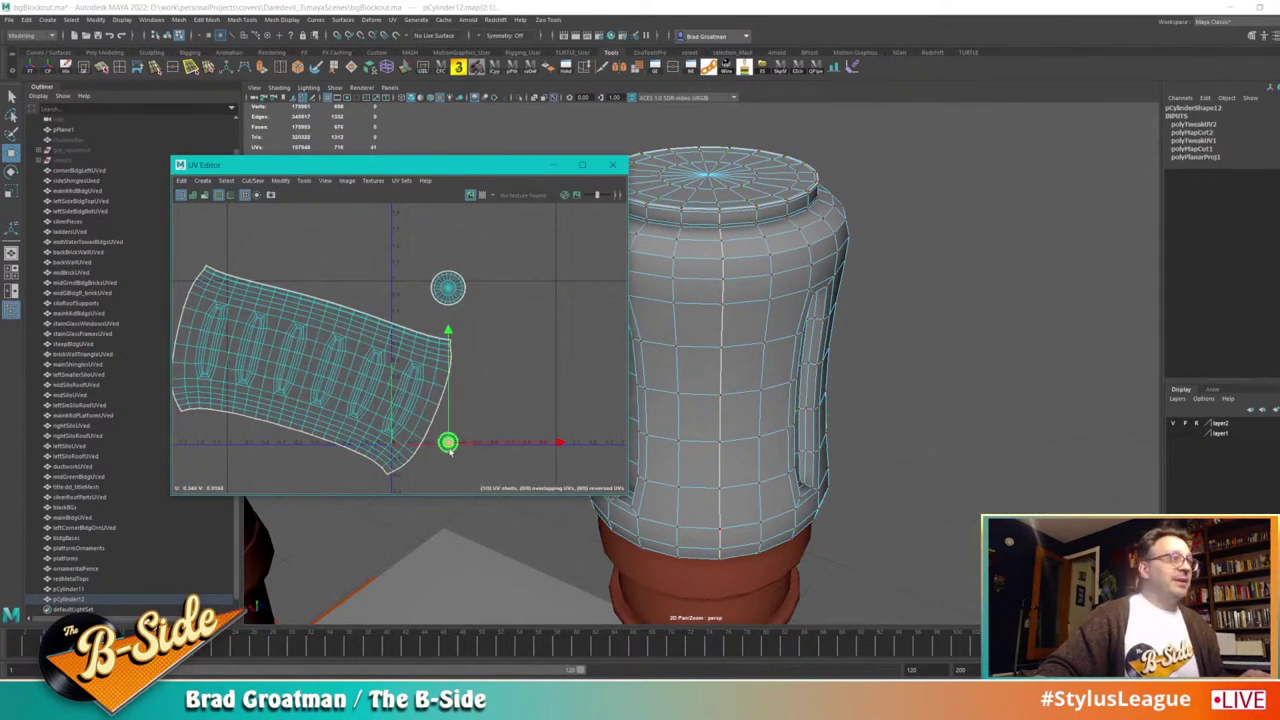
Step: Group the two disc shells near the right edge of the texture tile and scale them down together
{"action": "left_click_drag", "start_coordinate": [449, 447], "coordinate": [545, 433]}
{"action": "left_click", "coordinate": [439, 295]}
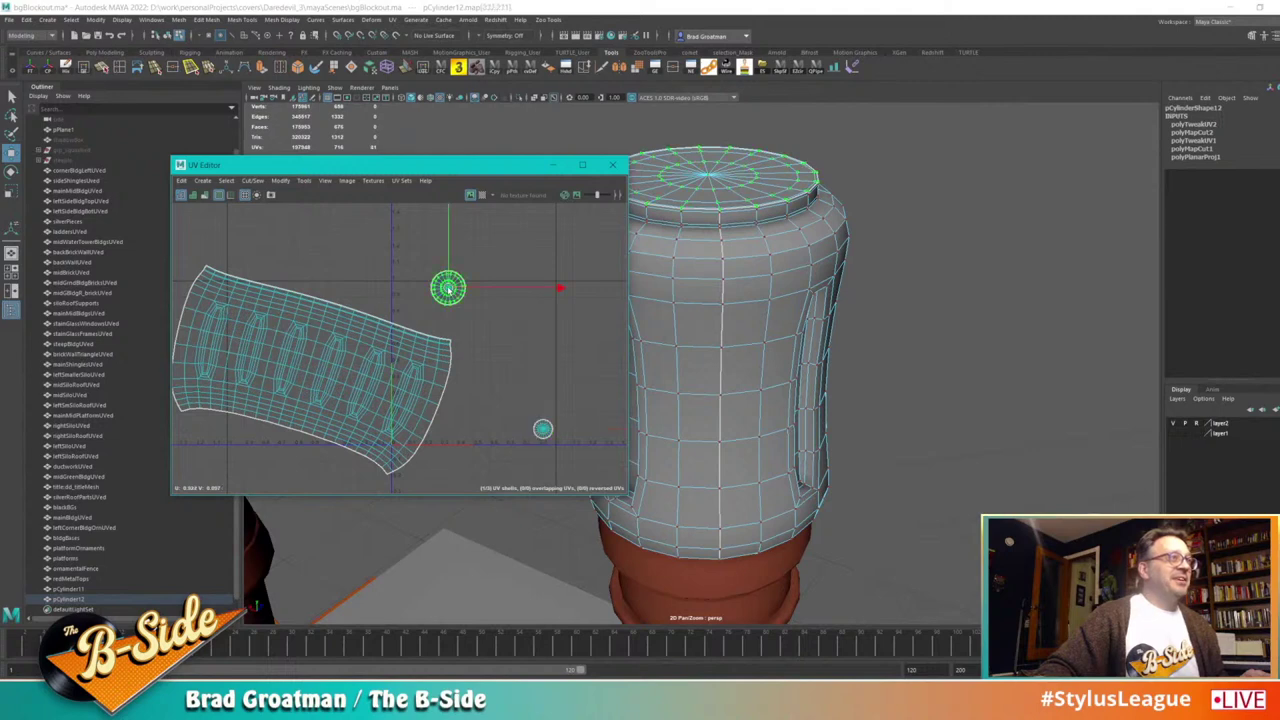
{"action": "left_click_drag", "start_coordinate": [447, 288], "coordinate": [566, 475]}
{"action": "key", "text": "r"}
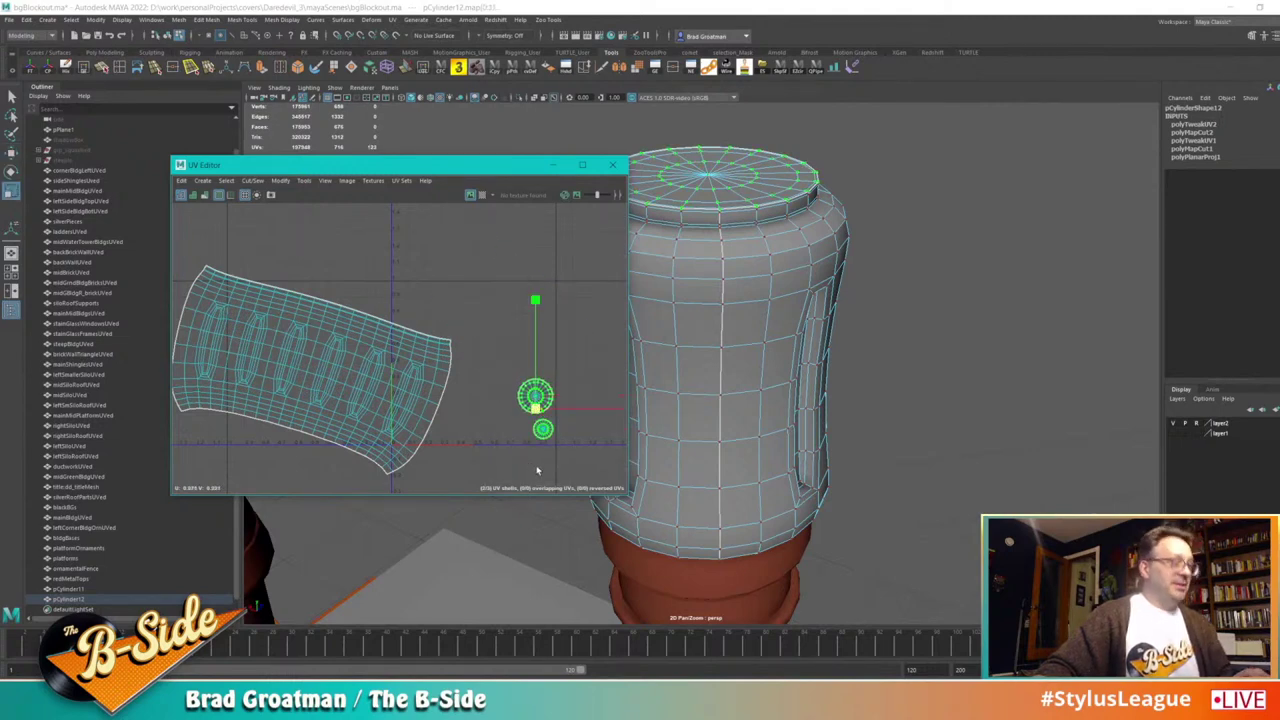
{"action": "middle_click_drag", "start_coordinate": [537, 469], "coordinate": [494, 445]}
{"action": "key", "text": "w"}
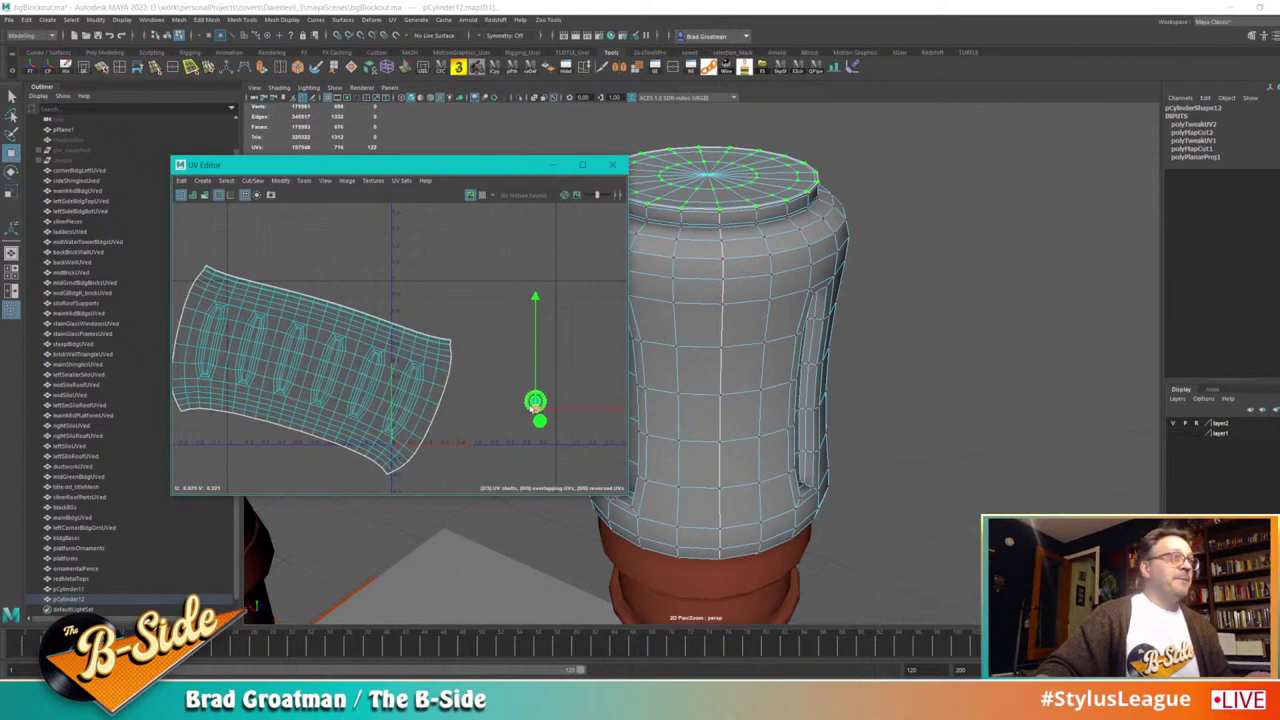
Step: Nudge the disc UV shells, then scale down, straighten and move the cap's side-wall shell into the texture tile beside them
{"action": "left_click_drag", "start_coordinate": [534, 412], "coordinate": [539, 423]}
{"action": "left_click", "coordinate": [403, 388]}
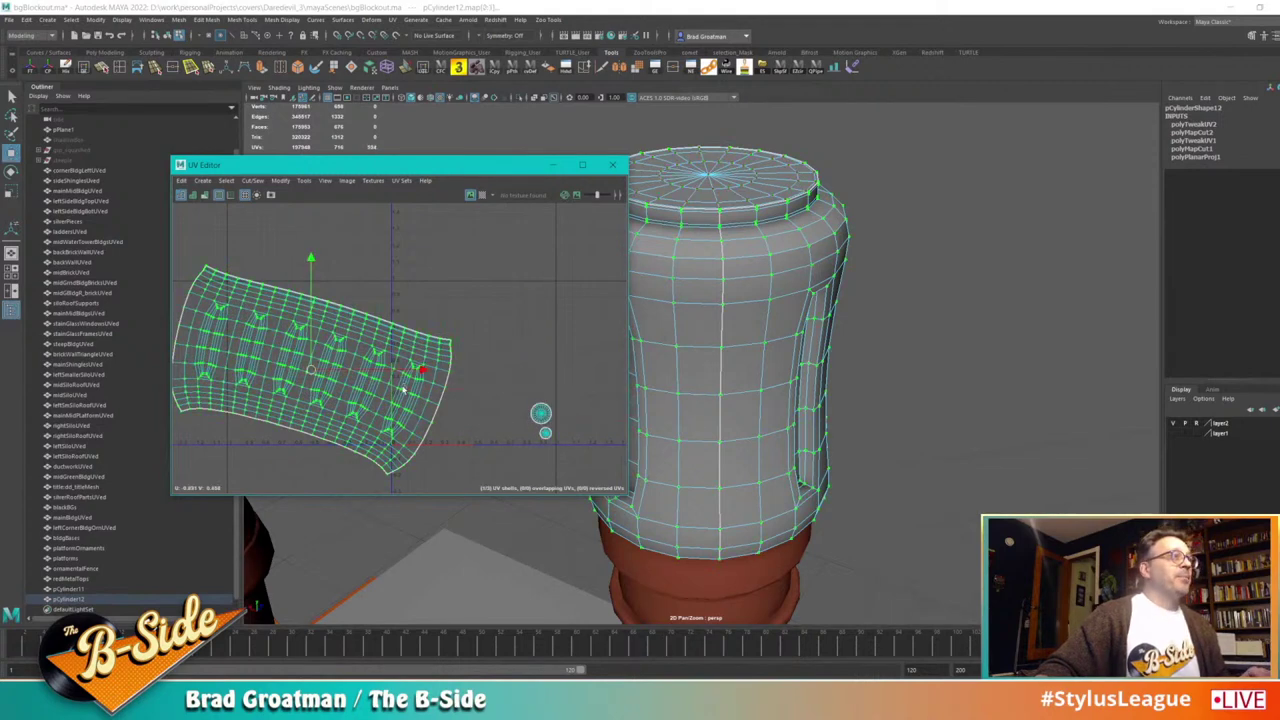
{"action": "key", "text": "r"}
{"action": "middle_click_drag", "start_coordinate": [410, 455], "coordinate": [363, 408]}
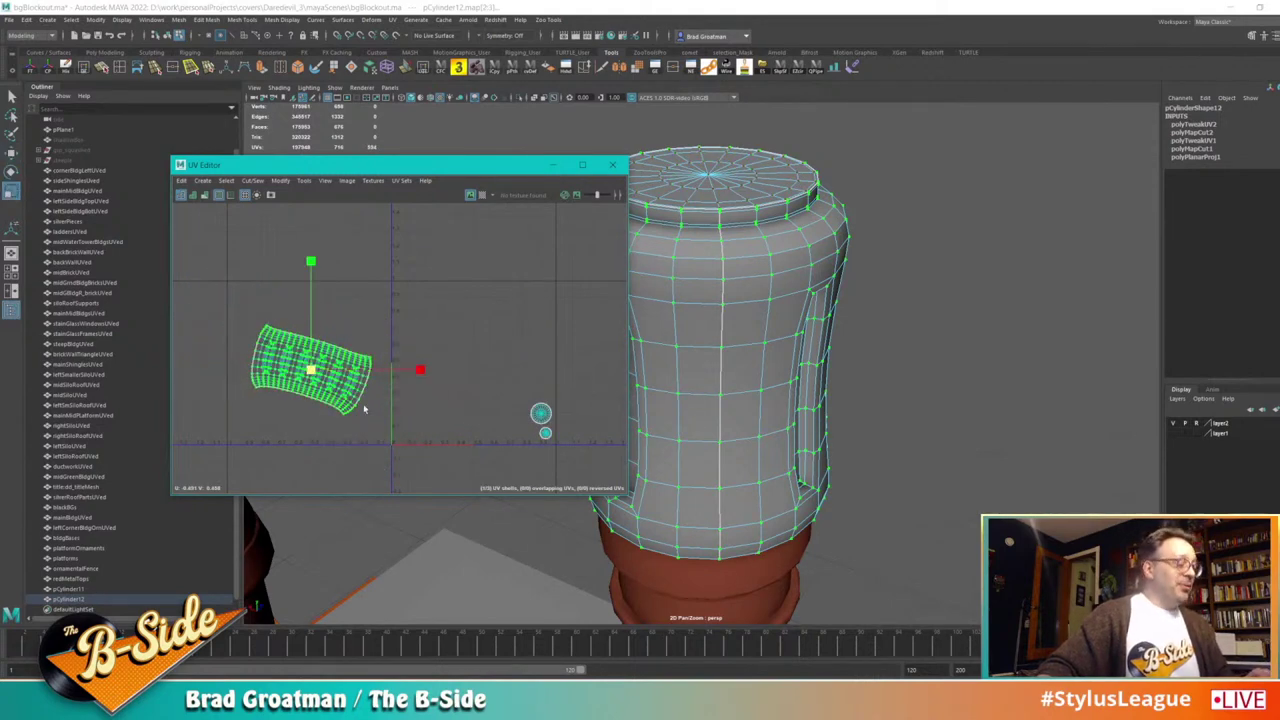
{"action": "key", "text": "e"}
{"action": "middle_click_drag", "start_coordinate": [412, 325], "coordinate": [406, 294]}
{"action": "key", "text": "w"}
{"action": "middle_click_drag", "start_coordinate": [316, 374], "coordinate": [466, 405]}
{"action": "left_click", "coordinate": [612, 164]}
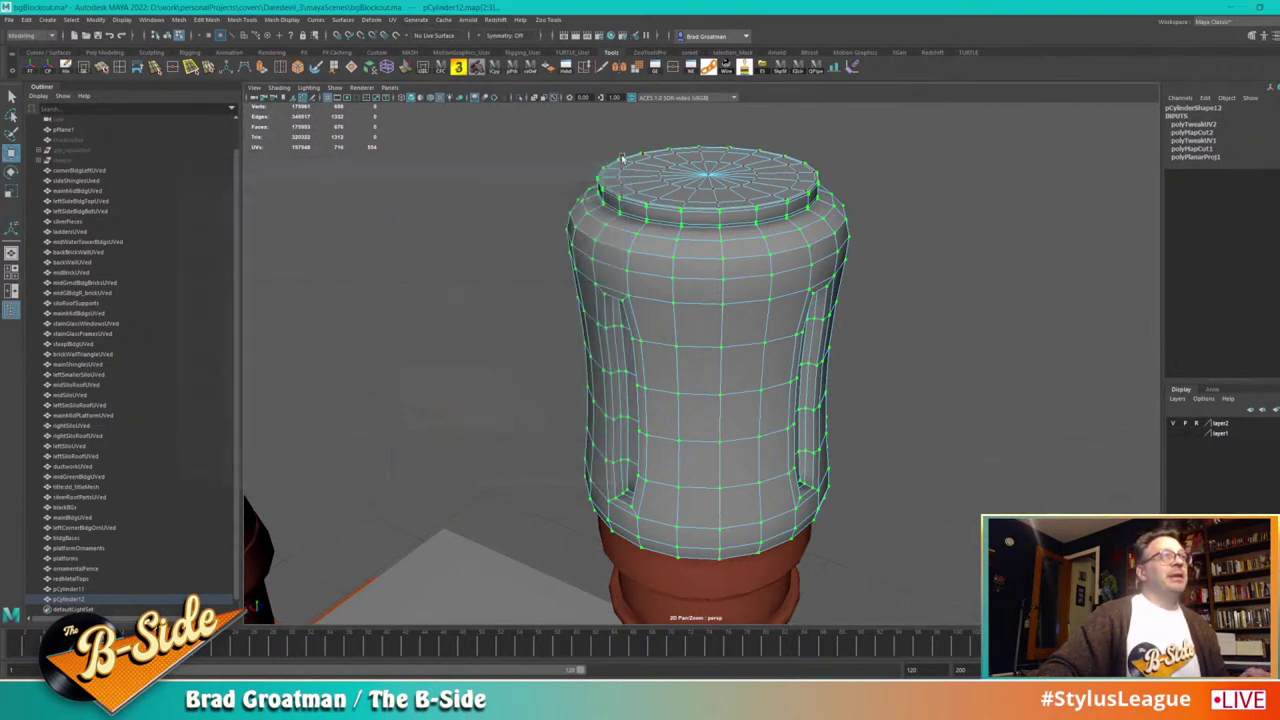
Step: Return to object mode and compare both chimney pipes on the brick building with the comic-cover reference
{"action": "right_click_drag", "start_coordinate": [660, 177], "coordinate": [790, 459]}
{"action": "left_click_drag", "start_coordinate": [925, 432], "coordinate": [1040, 395], "text": "alt"}
{"action": "right_click_drag", "start_coordinate": [1040, 395], "coordinate": [754, 374], "text": "alt"}
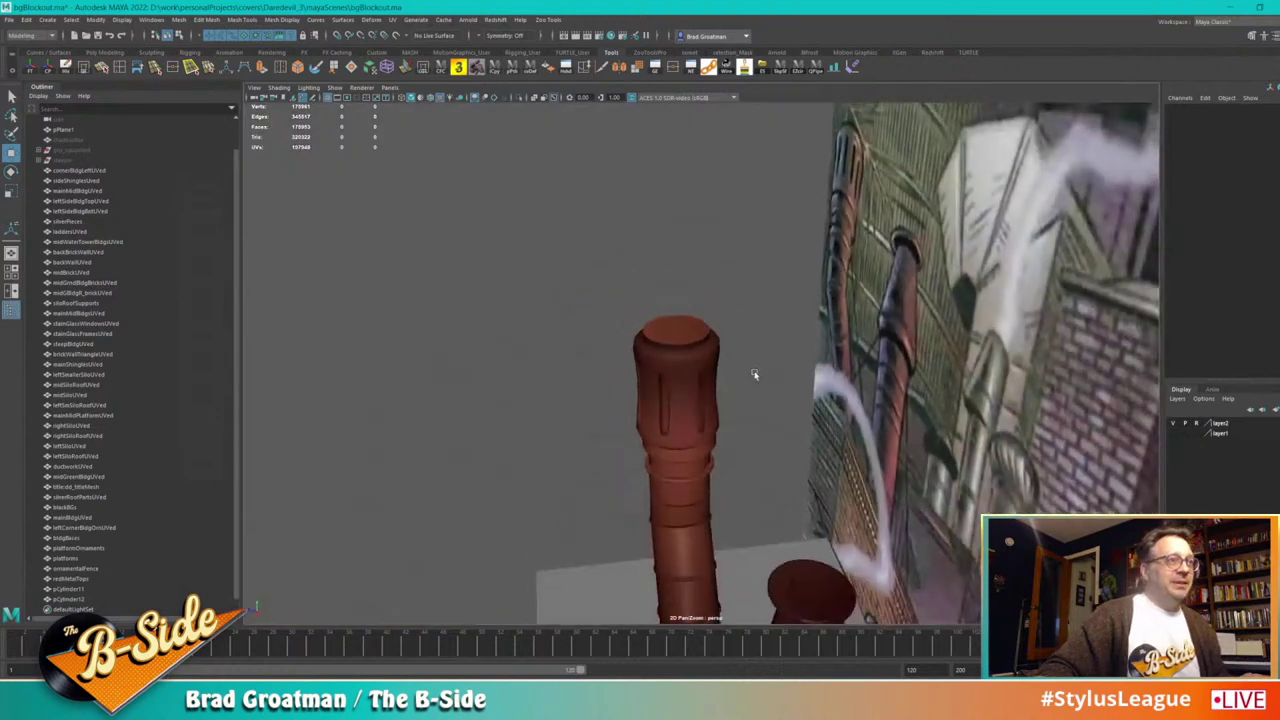
{"action": "left_click_drag", "start_coordinate": [754, 374], "coordinate": [972, 460], "text": "alt"}
{"action": "middle_click_drag", "start_coordinate": [972, 480], "coordinate": [919, 400], "text": "alt"}
{"action": "left_click_drag", "start_coordinate": [918, 401], "coordinate": [876, 430], "text": "alt"}
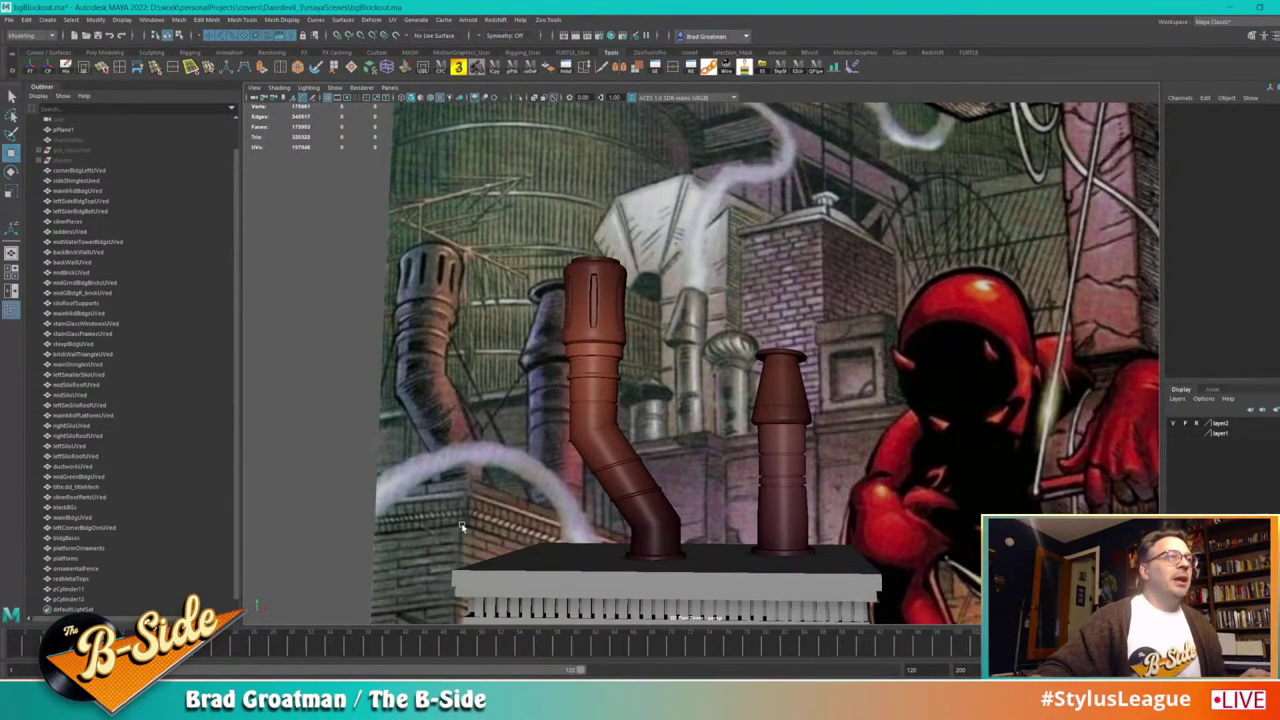
{"action": "scroll", "coordinate": [741, 498], "scroll_direction": "down", "scroll_amount": 2}
Step: Select the bent pipe, its cap and the straight pipe, and lay out all their UV shells together within one texture tile
{"action": "left_click", "coordinate": [650, 462]}
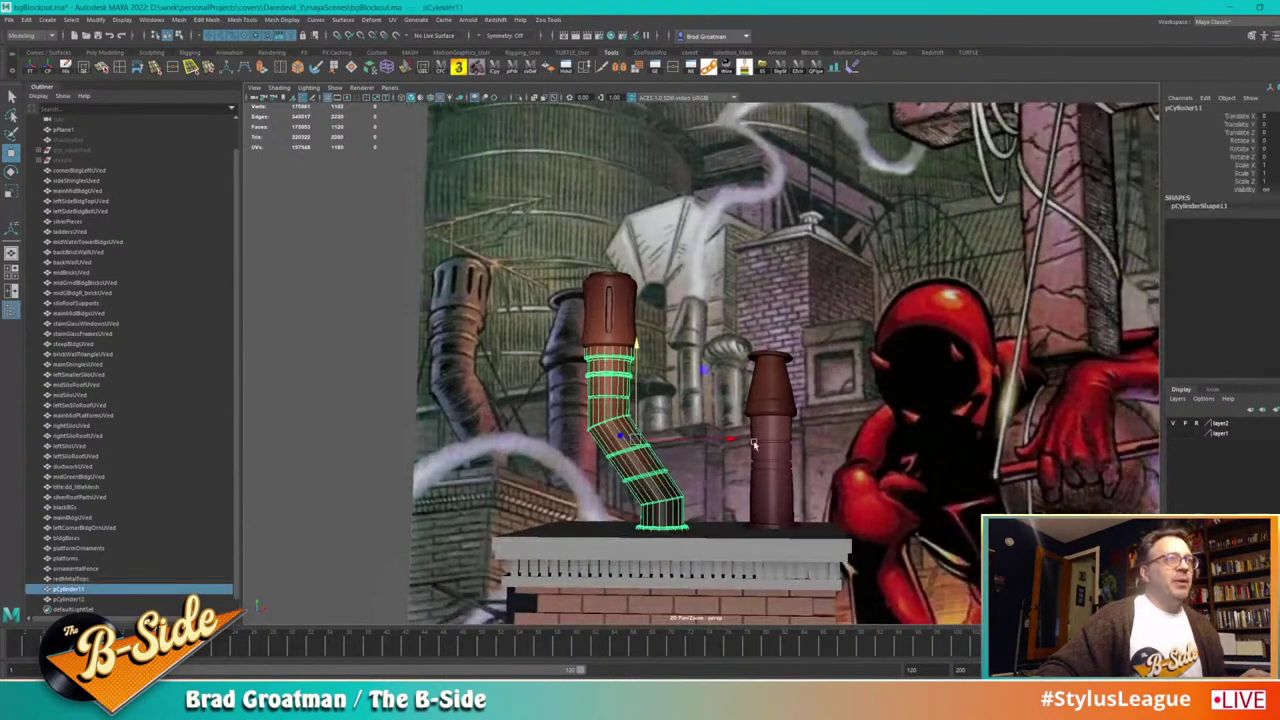
{"action": "left_click", "coordinate": [776, 405], "text": "shift"}
{"action": "left_click", "coordinate": [610, 335], "text": "shift"}
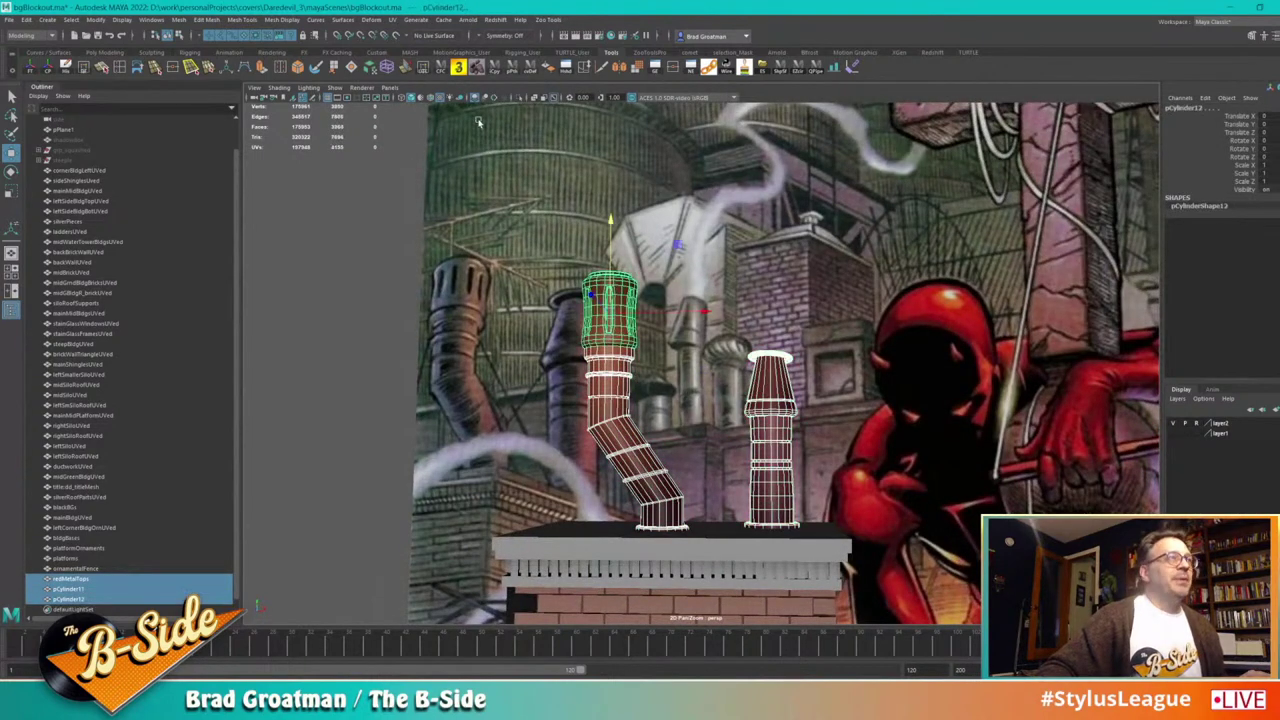
{"action": "left_click", "coordinate": [424, 68]}
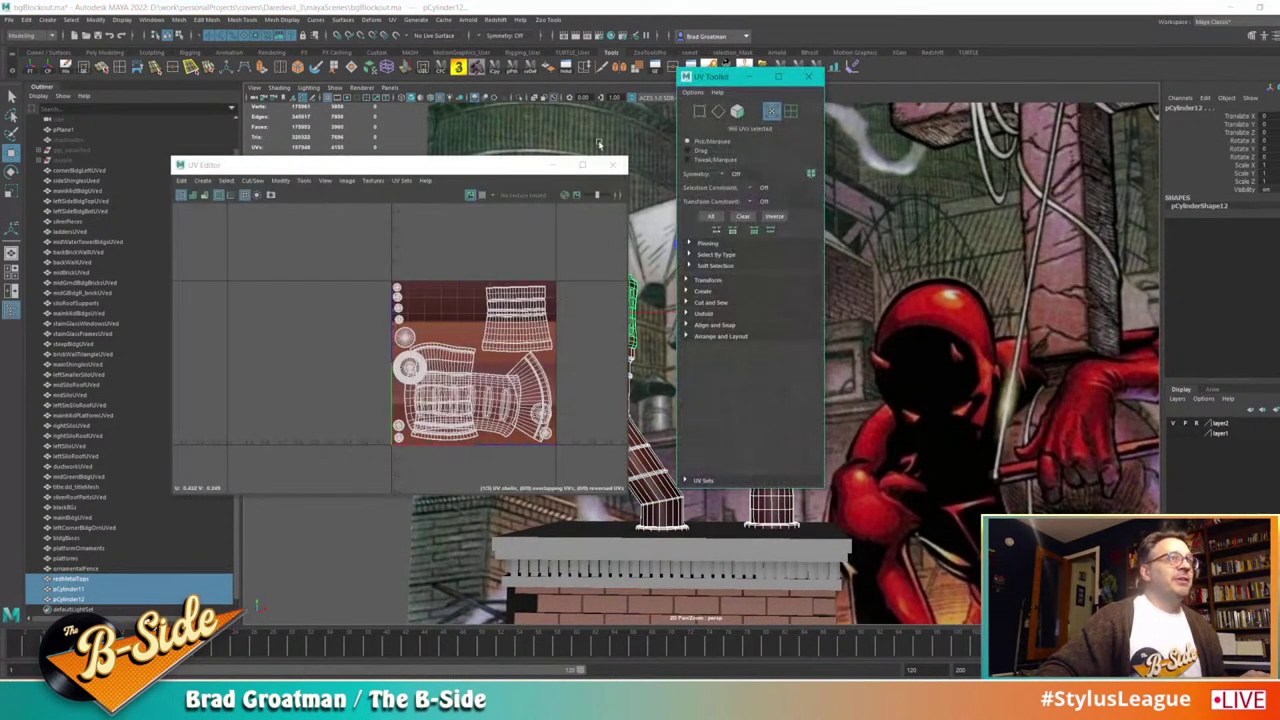
{"action": "right_click_drag", "start_coordinate": [436, 273], "coordinate": [383, 277], "text": "alt"}
{"action": "middle_click_drag", "start_coordinate": [383, 277], "coordinate": [323, 287], "text": "alt"}
{"action": "right_click_drag", "start_coordinate": [418, 312], "coordinate": [465, 309]}
{"action": "left_click_drag", "start_coordinate": [525, 254], "coordinate": [270, 480]}
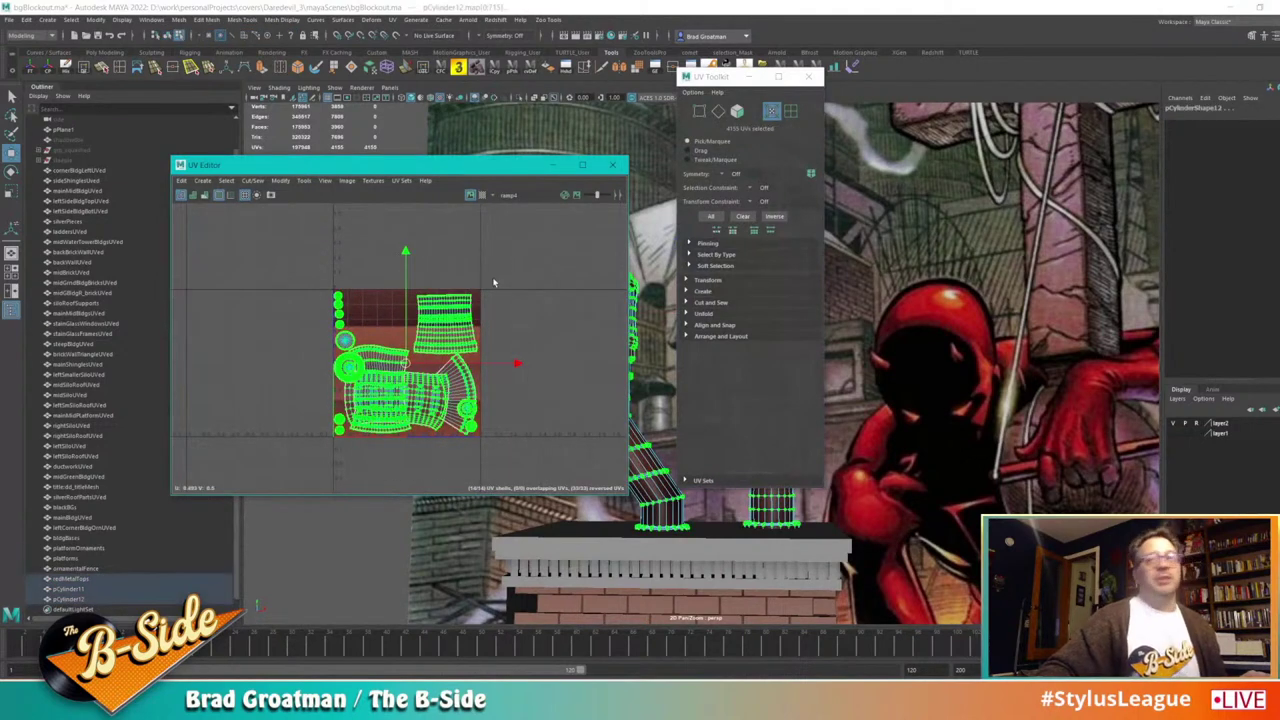
{"action": "right_click_drag", "start_coordinate": [546, 283], "coordinate": [443, 303], "text": "shift"}
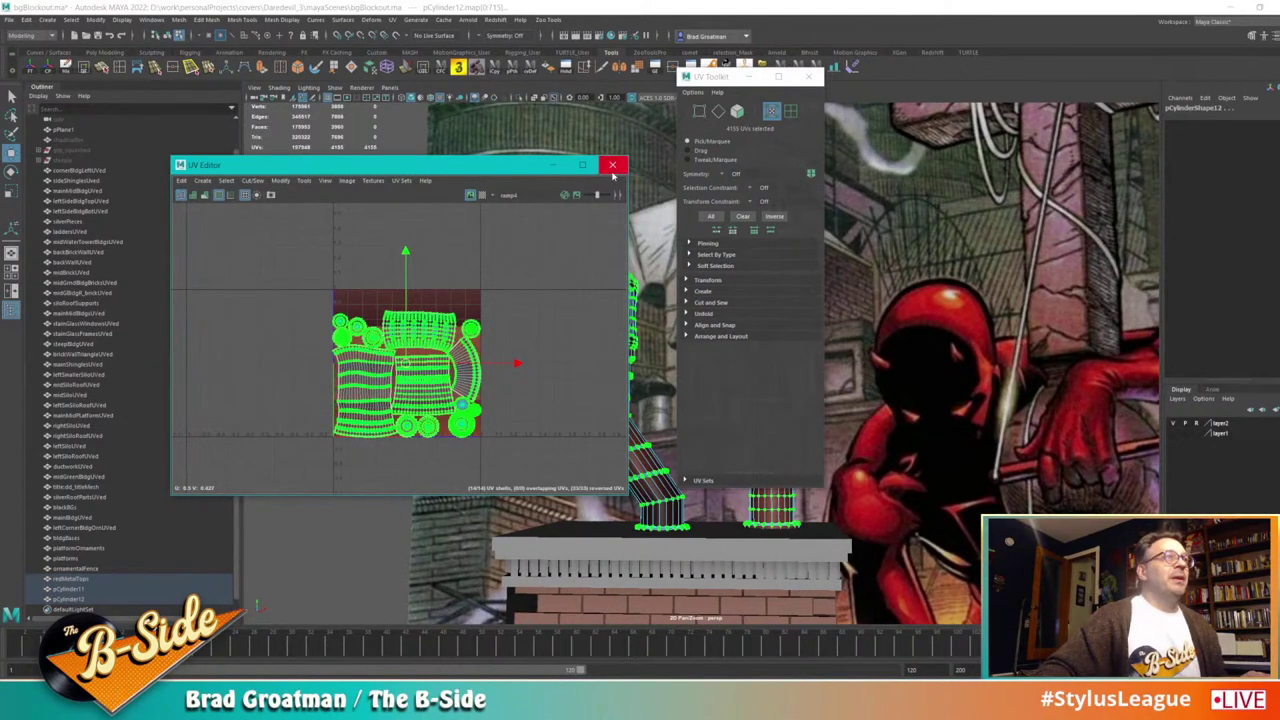
Step: Combine the cap, the bent pipe and the straight pipe into one mesh, and delete its construction history
{"action": "left_click", "coordinate": [613, 164]}
{"action": "right_click_drag", "start_coordinate": [612, 298], "coordinate": [656, 287]}
{"action": "left_click", "coordinate": [623, 297]}
{"action": "left_click", "coordinate": [619, 381], "text": "shift"}
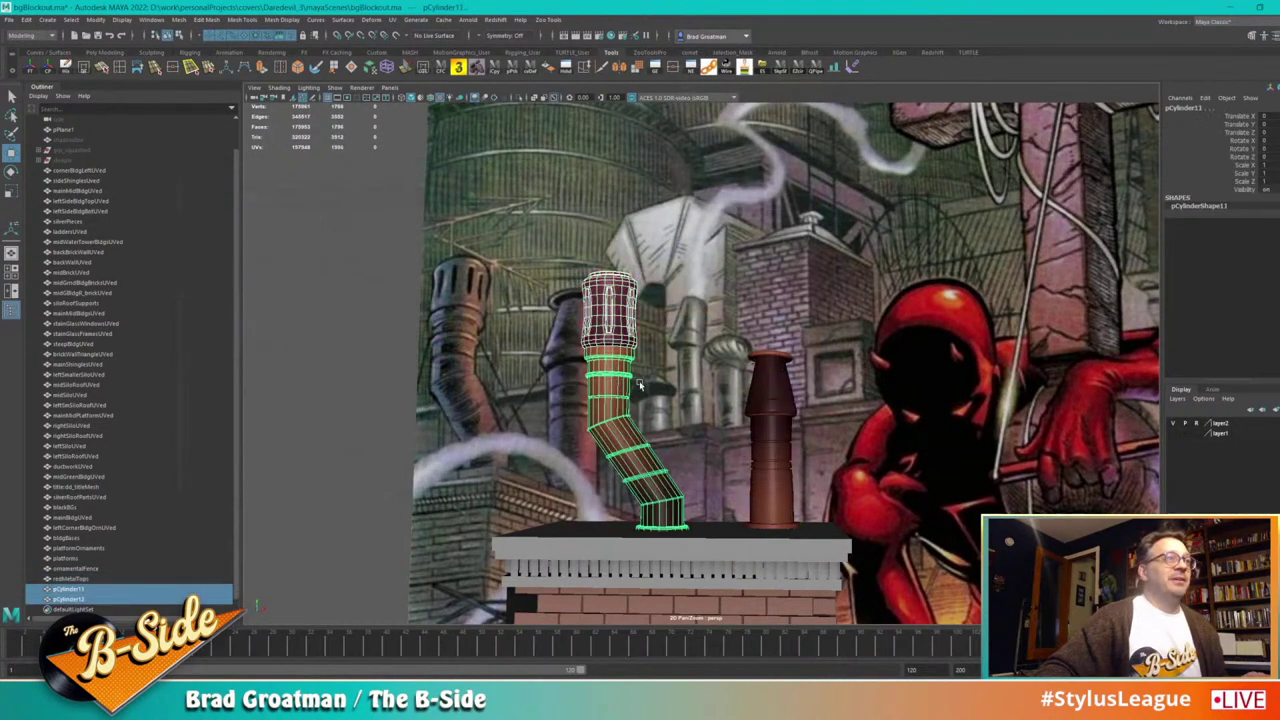
{"action": "left_click", "coordinate": [764, 377], "text": "shift"}
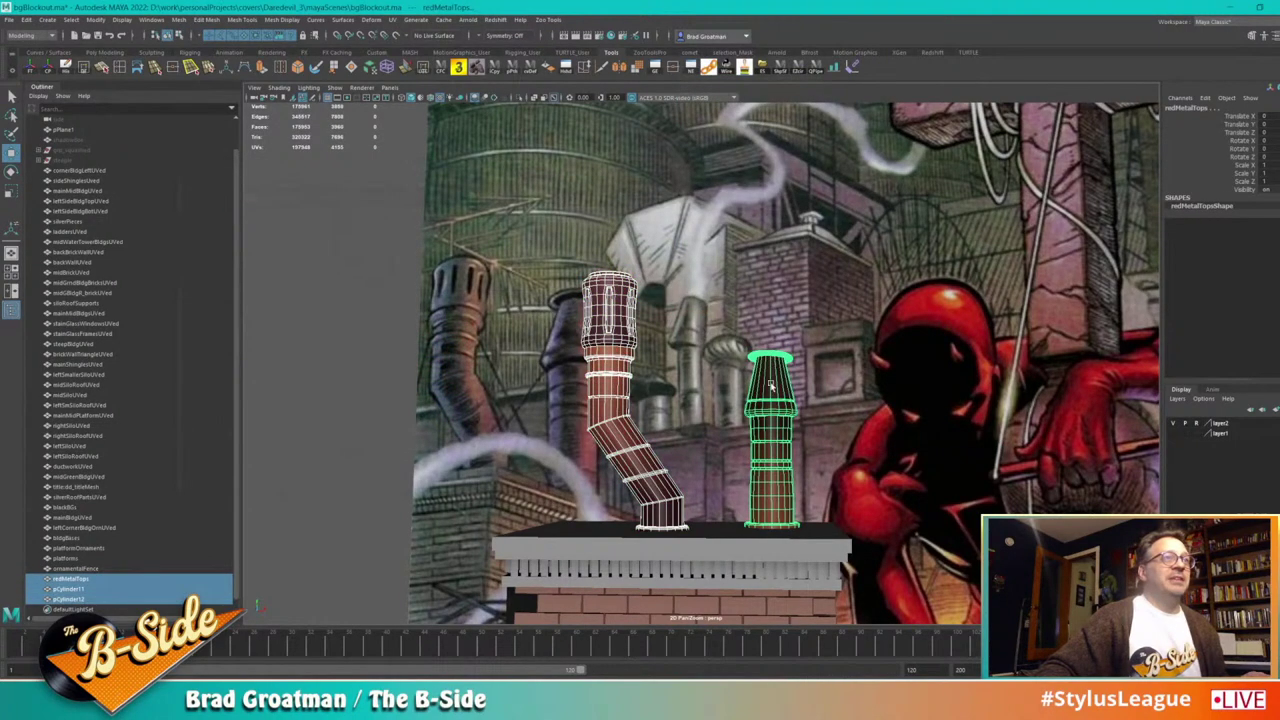
{"action": "left_click", "coordinate": [167, 19]}
{"action": "left_click", "coordinate": [200, 50]}
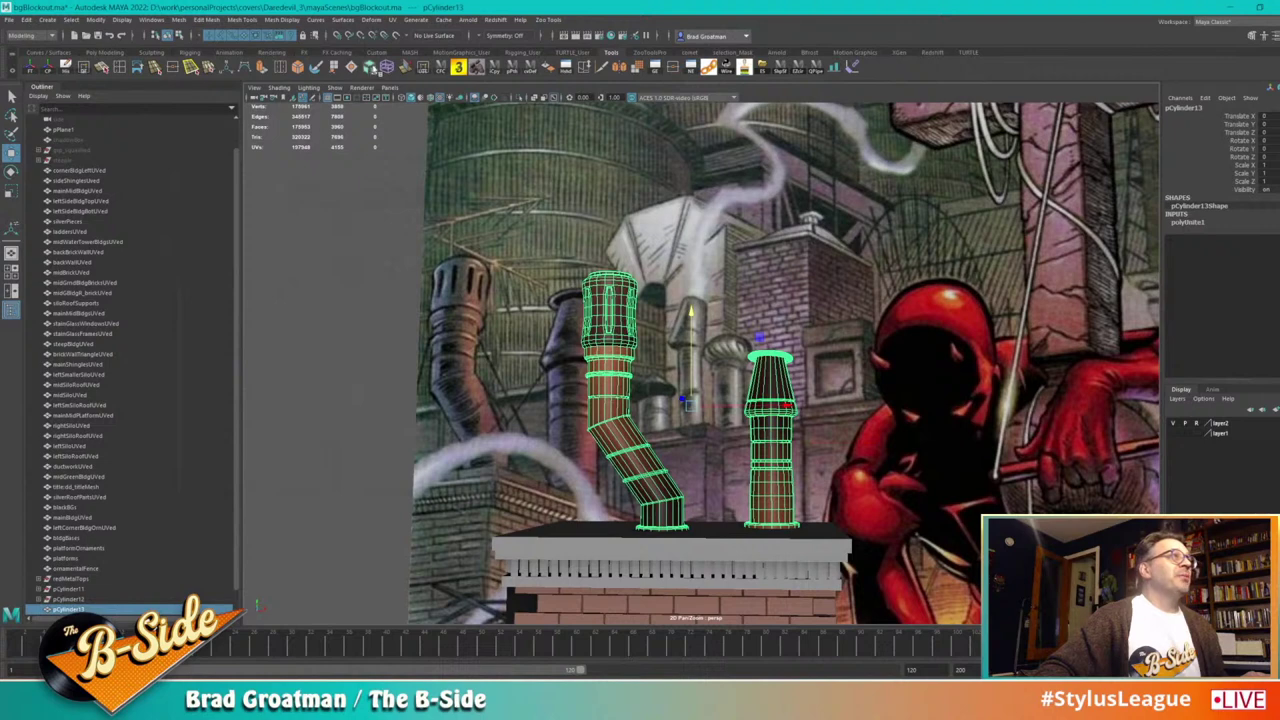
{"action": "left_click", "coordinate": [476, 67]}
Step: Rename the combined mesh redMetalObjects and deselect it
{"action": "double_click", "coordinate": [1221, 107]}
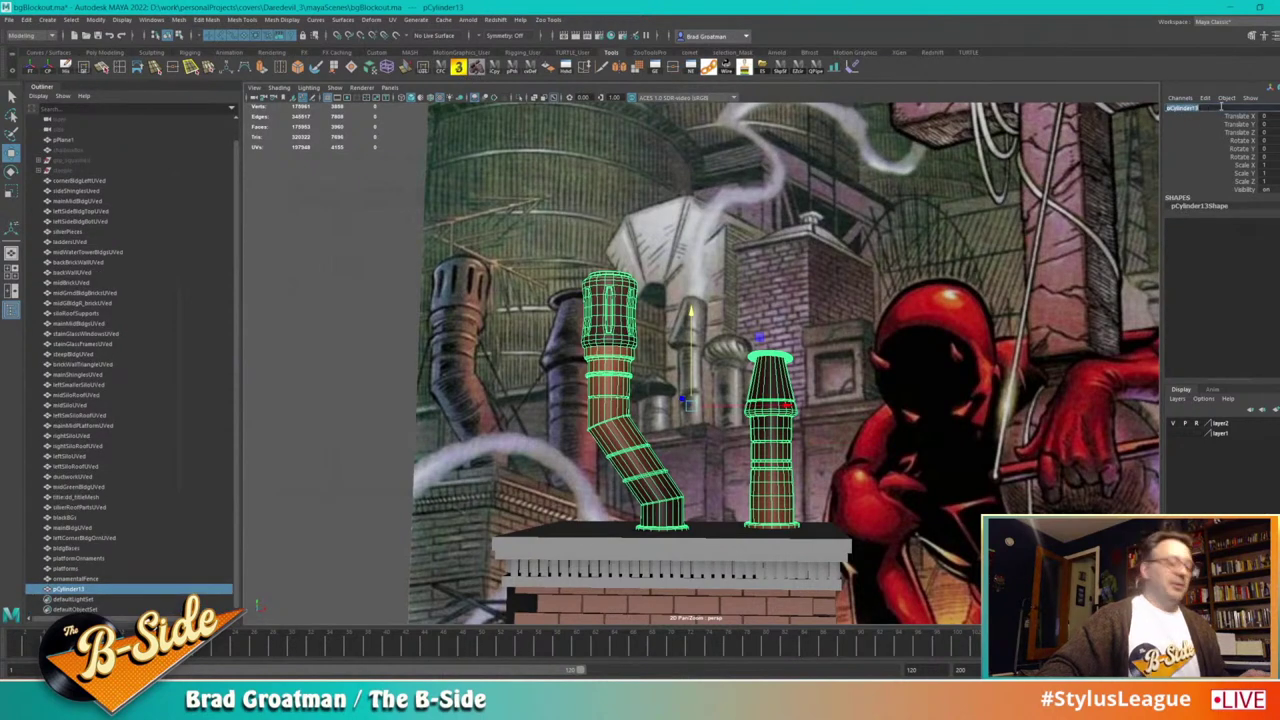
{"action": "type", "text": "redMetalChimn"}
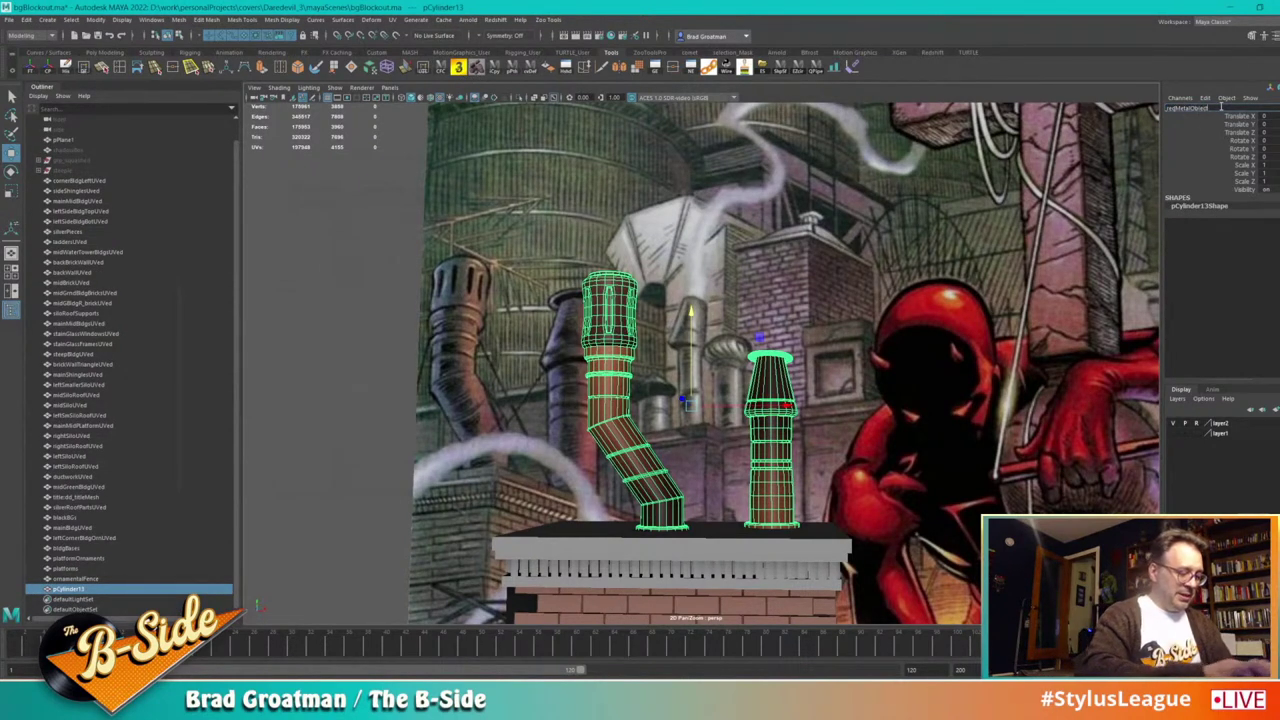
{"action": "key", "text": "Return"}
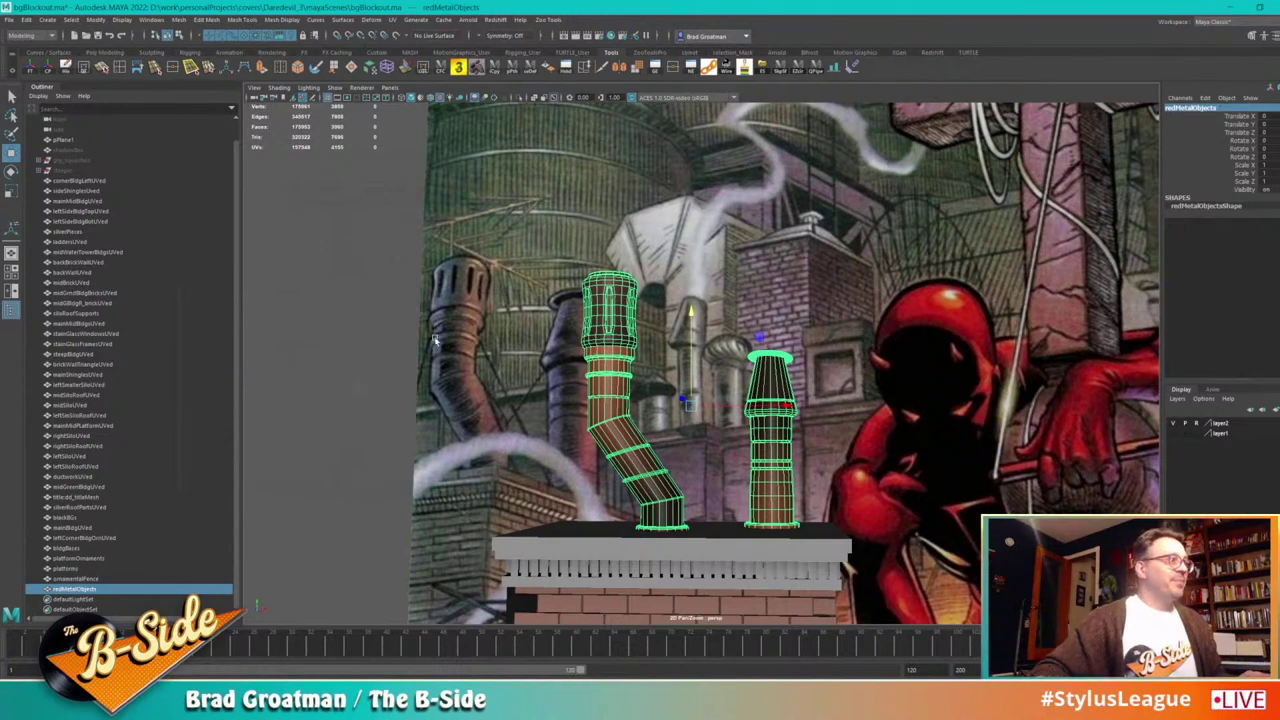
{"action": "left_click", "coordinate": [538, 437]}
Step: Move the comic-cover reference plane along X to about 8.47, clear of the buildings, and examine the lower half of the cover
{"action": "left_click_drag", "start_coordinate": [538, 437], "coordinate": [617, 428], "text": "alt"}
{"action": "scroll", "coordinate": [617, 428], "scroll_direction": "down", "scroll_amount": 10}
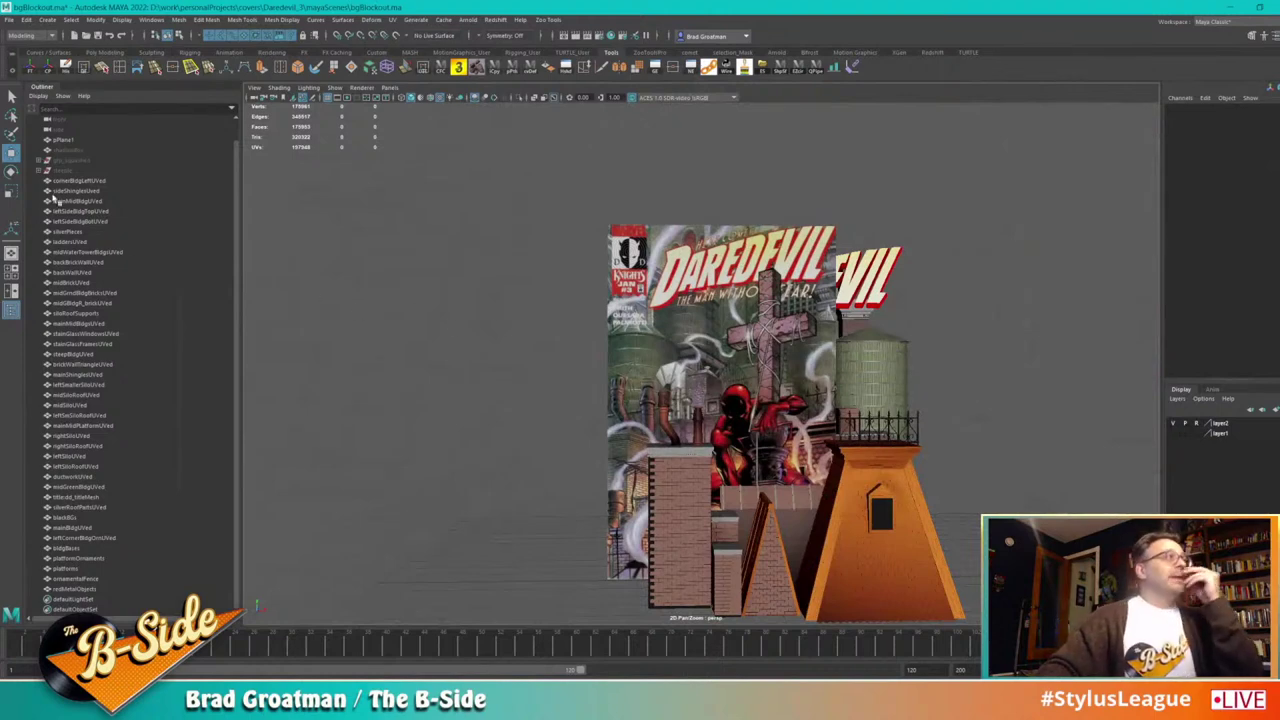
{"action": "left_click", "coordinate": [79, 141]}
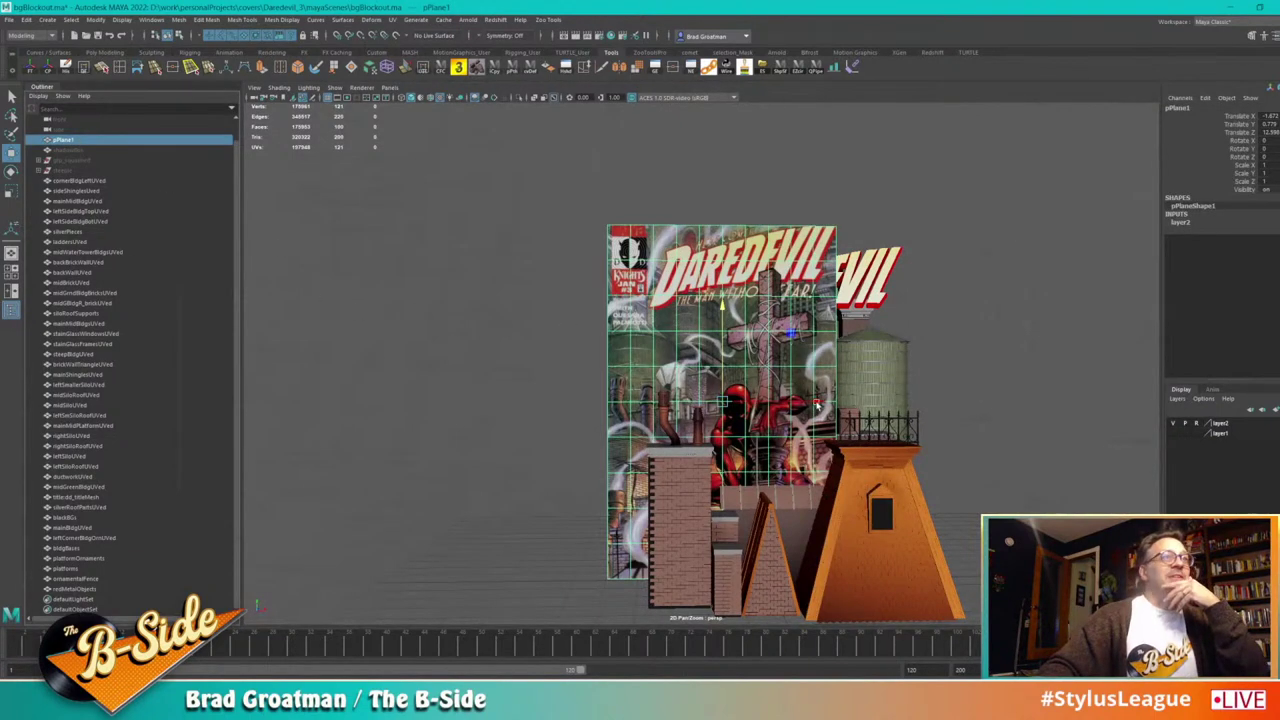
{"action": "middle_click_drag", "start_coordinate": [817, 404], "coordinate": [1101, 403]}
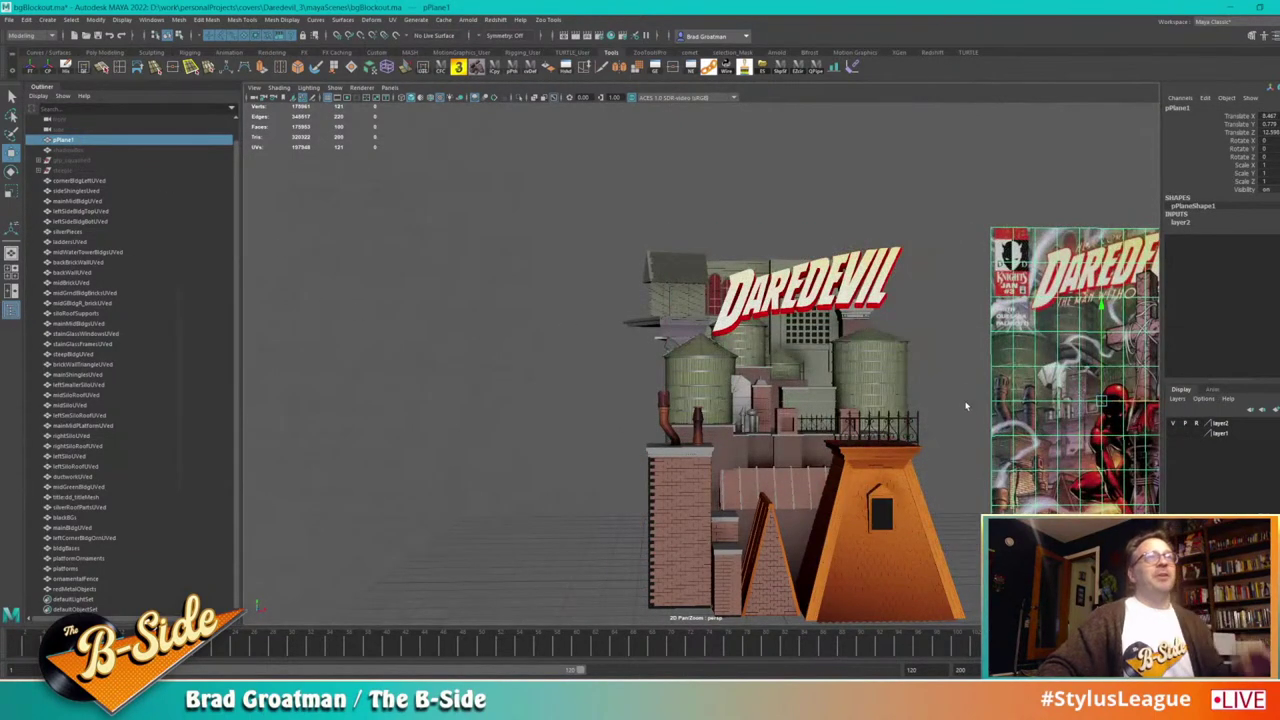
{"action": "middle_click_drag", "start_coordinate": [966, 406], "coordinate": [590, 335], "text": "alt"}
{"action": "right_click_drag", "start_coordinate": [590, 335], "coordinate": [951, 320], "text": "alt"}
{"action": "left_click", "coordinate": [951, 320]}
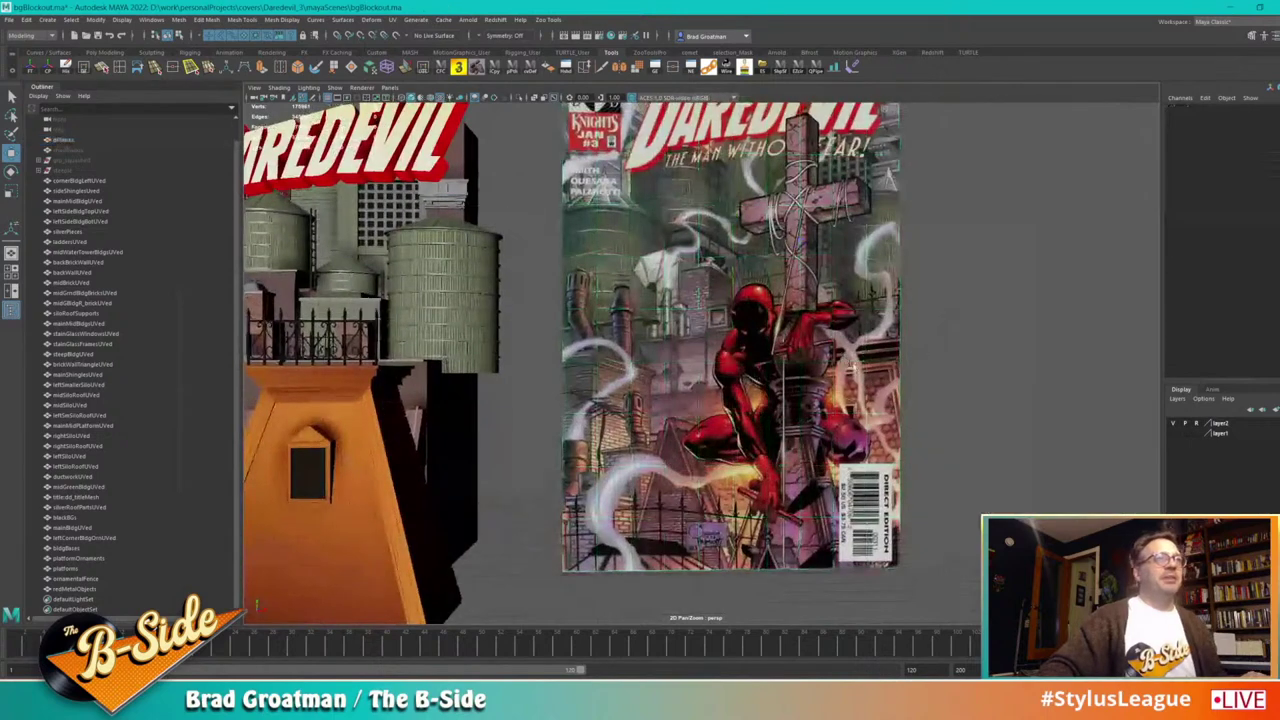
{"action": "scroll", "coordinate": [660, 410], "scroll_direction": "up", "scroll_amount": 3}
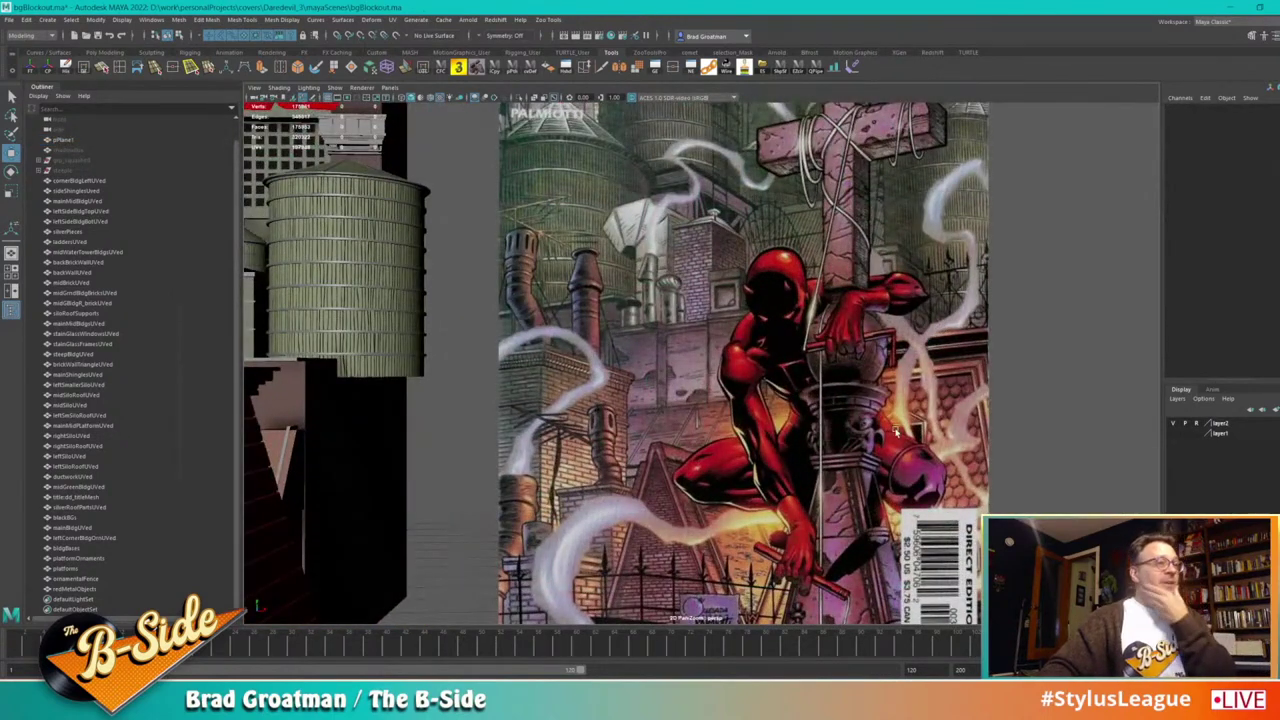
{"action": "middle_click_drag", "start_coordinate": [797, 507], "coordinate": [813, 372], "text": "alt"}
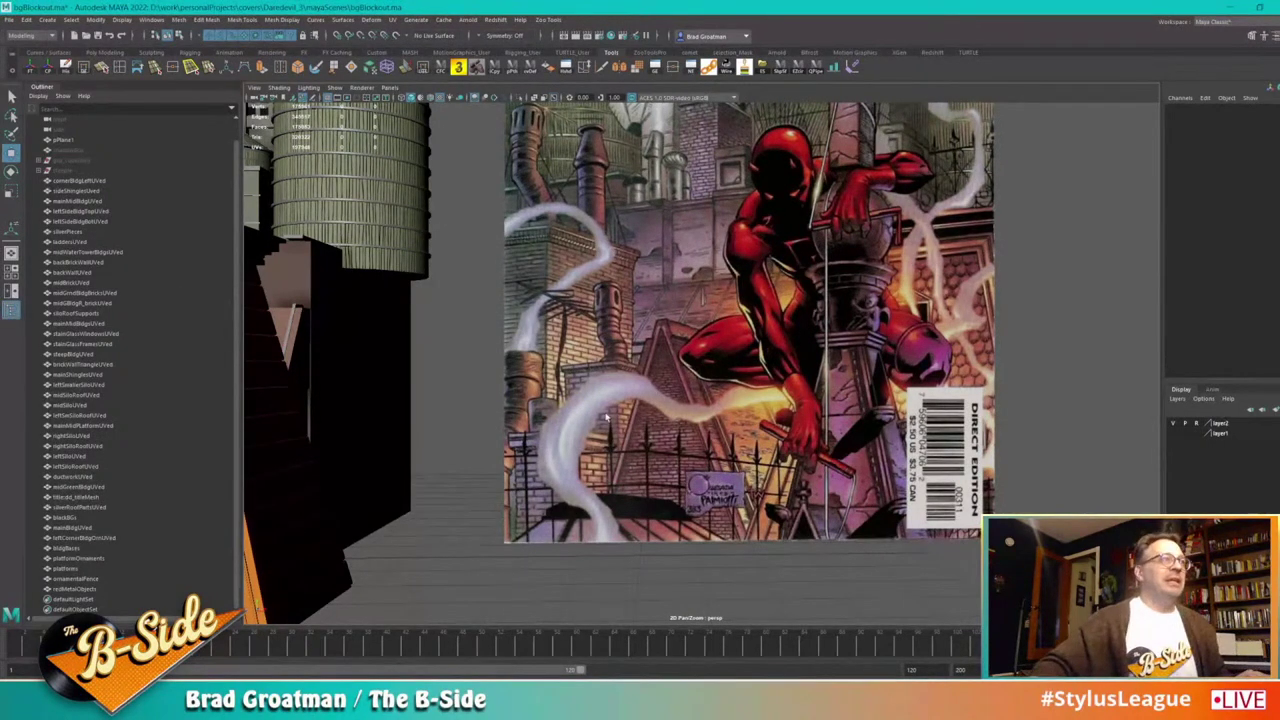
Step: Move the DAREDEVIL title mesh along its depth axis, out of the way of the buildings
{"action": "right_click_drag", "start_coordinate": [606, 417], "coordinate": [601, 346], "text": "alt"}
{"action": "left_click_drag", "start_coordinate": [648, 362], "coordinate": [657, 412], "text": "alt"}
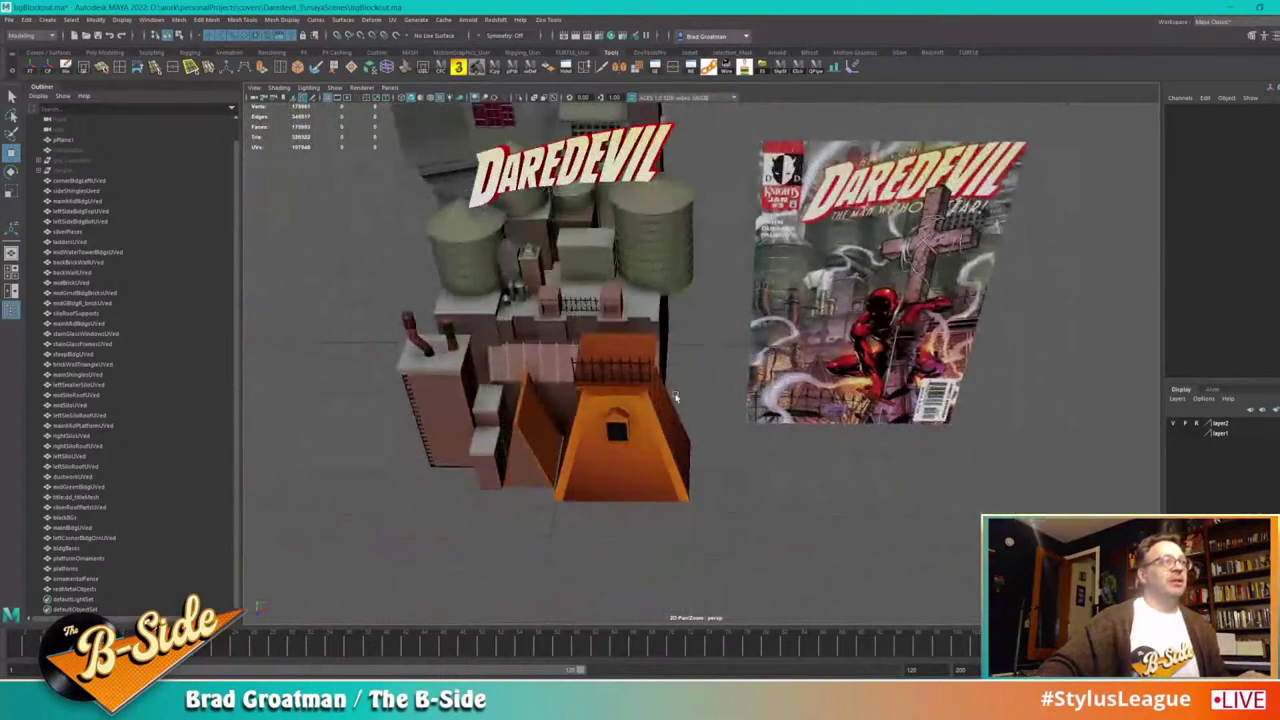
{"action": "left_click_drag", "start_coordinate": [671, 360], "coordinate": [715, 355], "text": "alt"}
{"action": "left_click", "coordinate": [622, 296]}
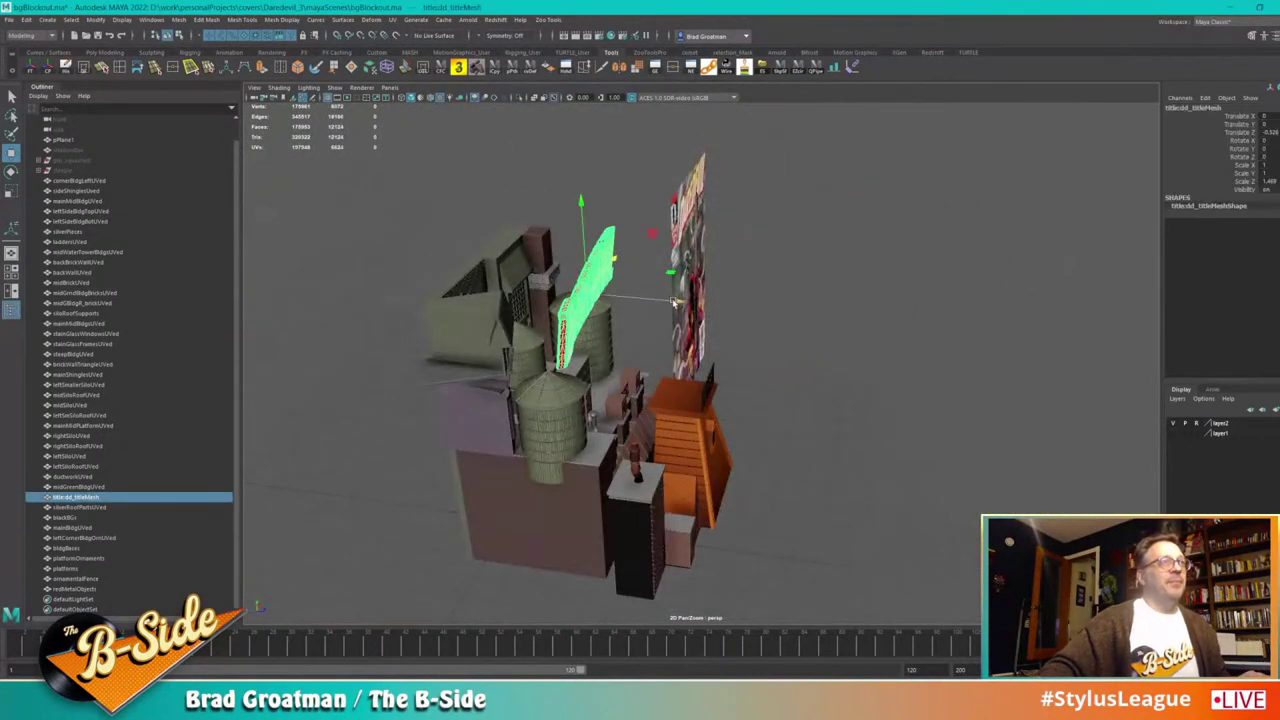
{"action": "left_click_drag", "start_coordinate": [675, 302], "coordinate": [537, 273]}
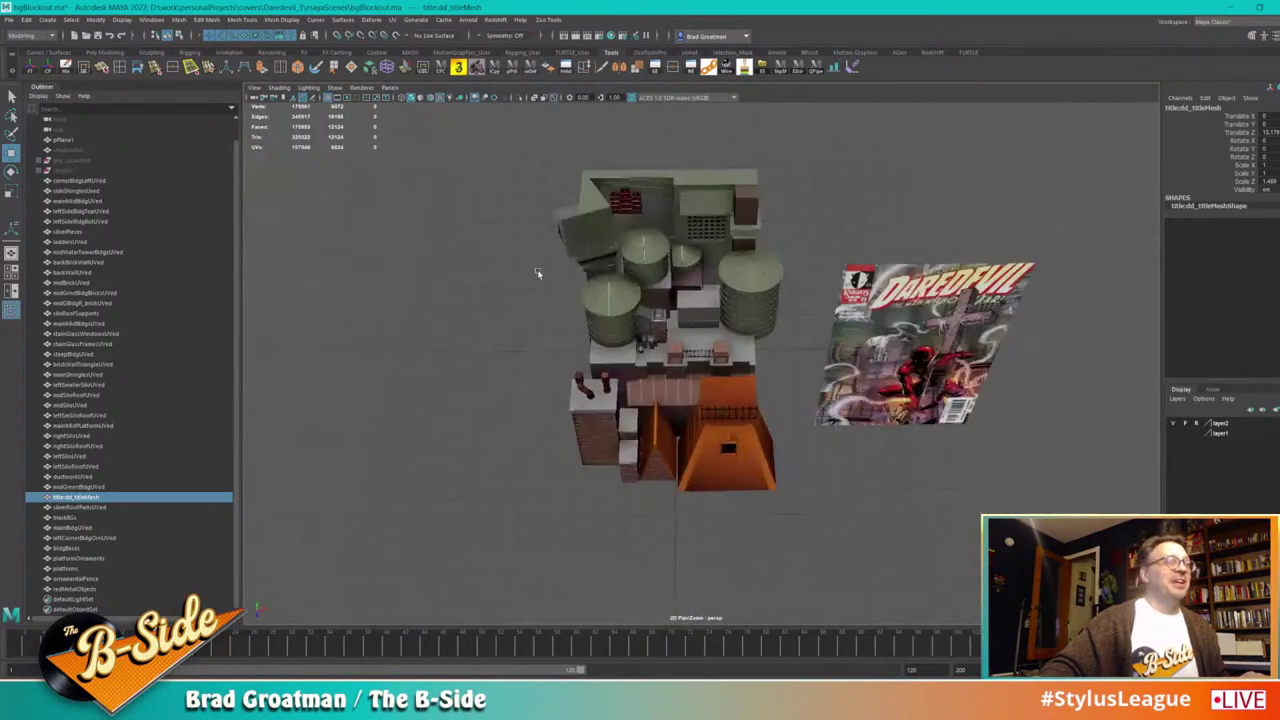
Step: Save the scene, then start saving a separate copy with the file name bgBlockoutSkewed
{"action": "left_click", "coordinate": [98, 36]}
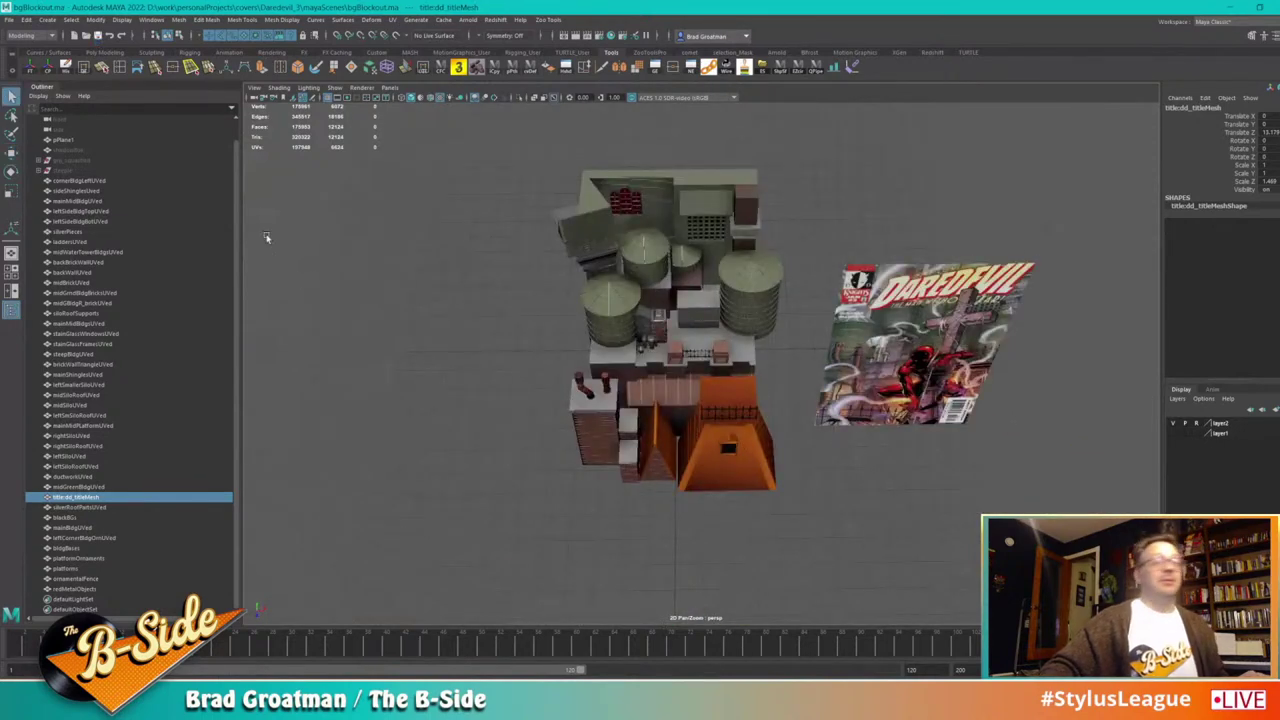
{"action": "left_click", "coordinate": [10, 20]}
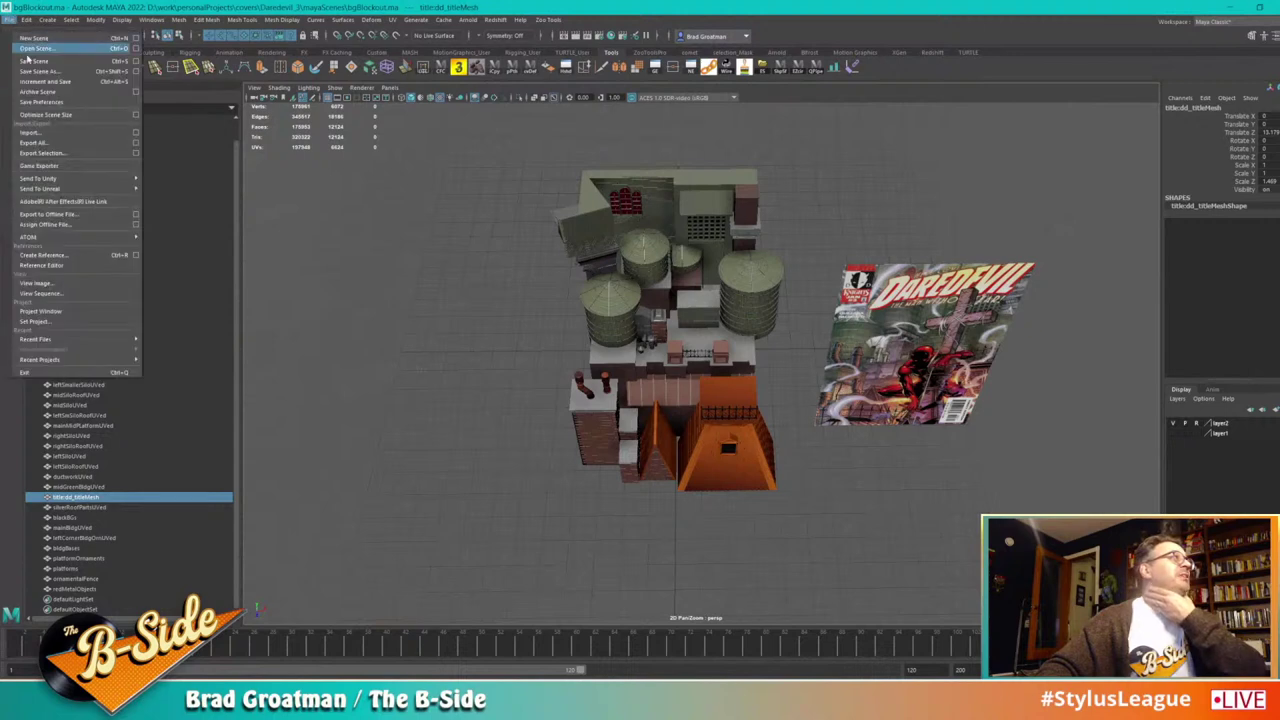
{"action": "left_click", "coordinate": [50, 72]}
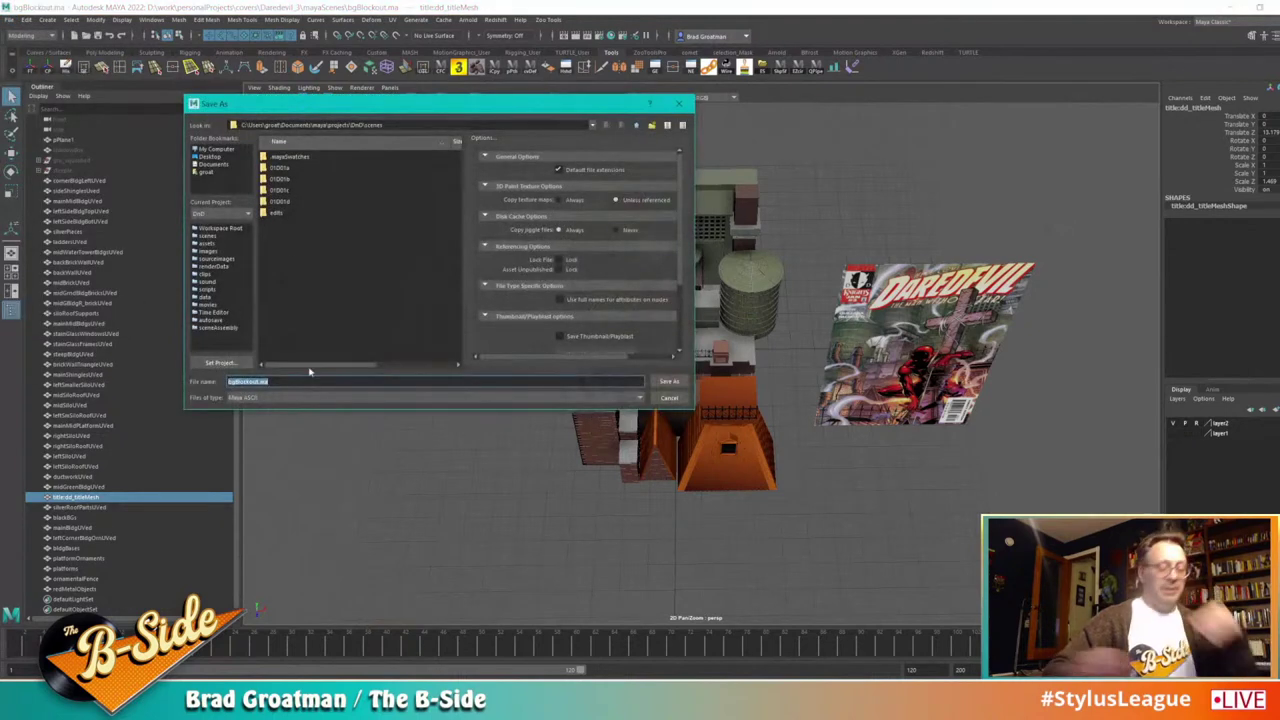
{"action": "key", "text": "Right"}
{"action": "key", "text": "BackSpace"}
{"action": "key", "text": "BackSpace"}
{"action": "key", "text": "BackSpace"}
{"action": "type", "text": "St"}
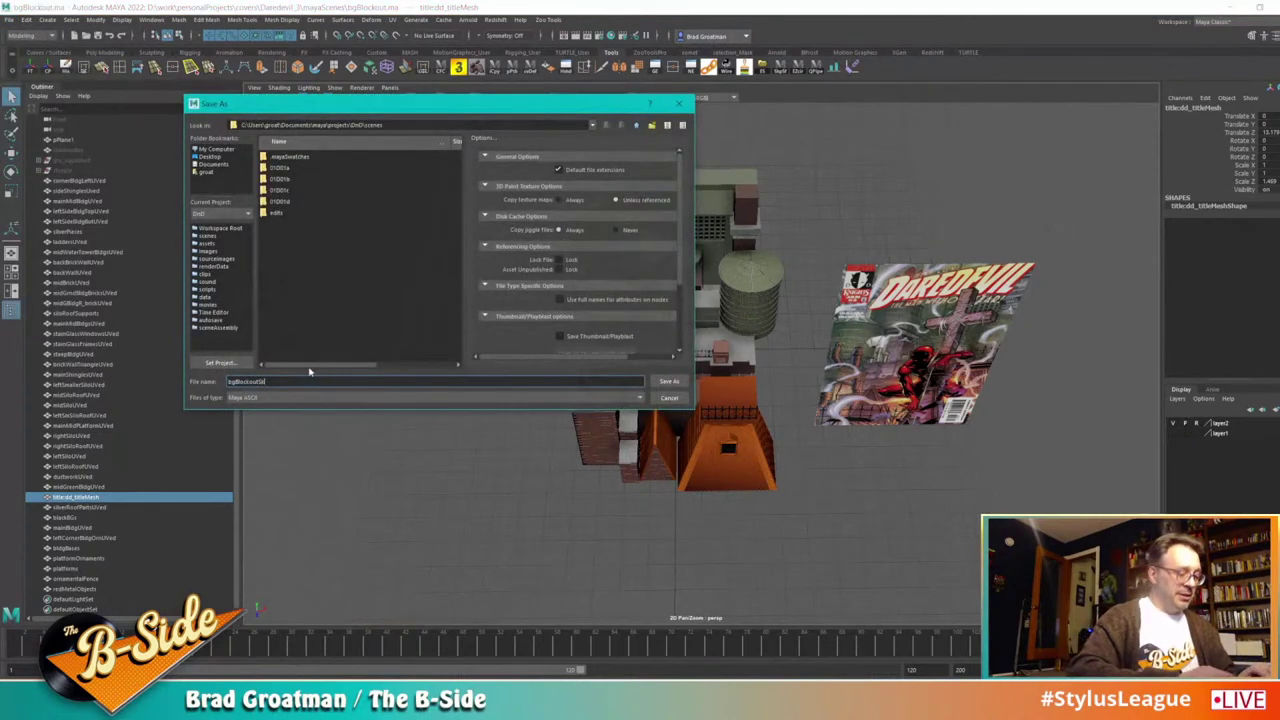
{"action": "type", "text": "ewed"}
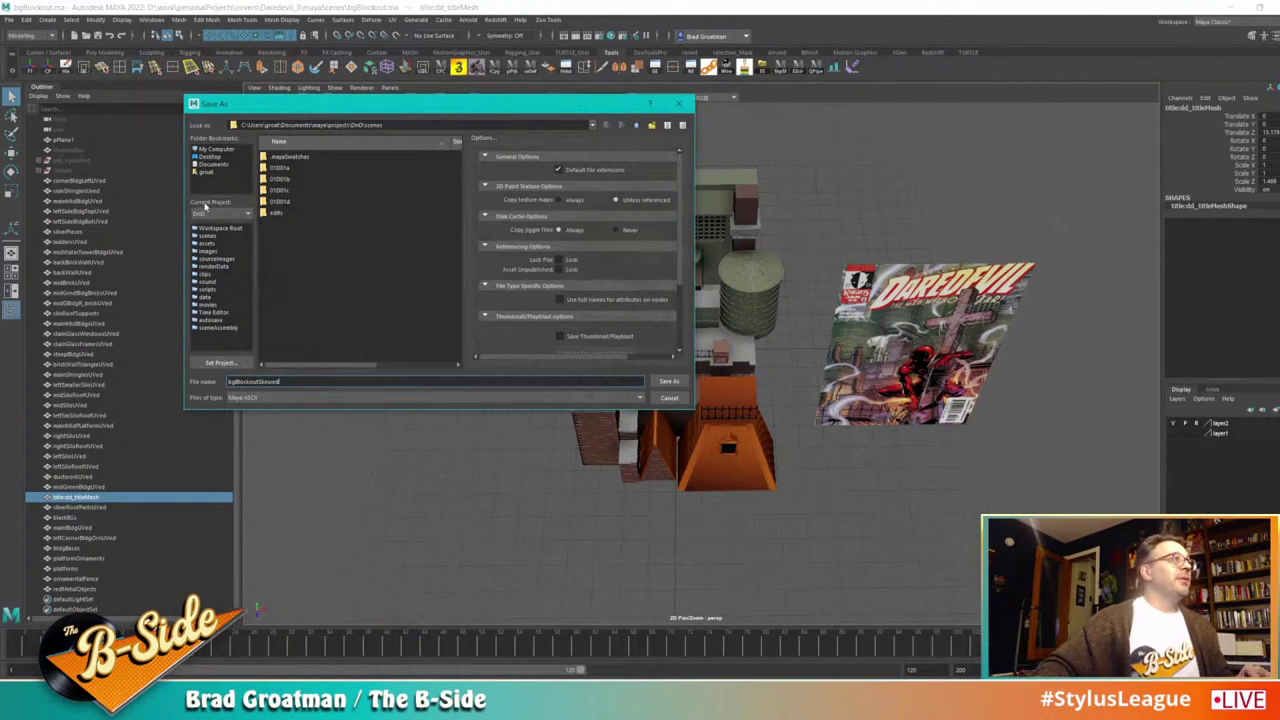
Step: Save the copy into D:\work\personalProjects\covers\Daredevil_3\mayaScenes as a Maya ASCII file
{"action": "left_click", "coordinate": [222, 150]}
{"action": "double_click", "coordinate": [298, 160]}
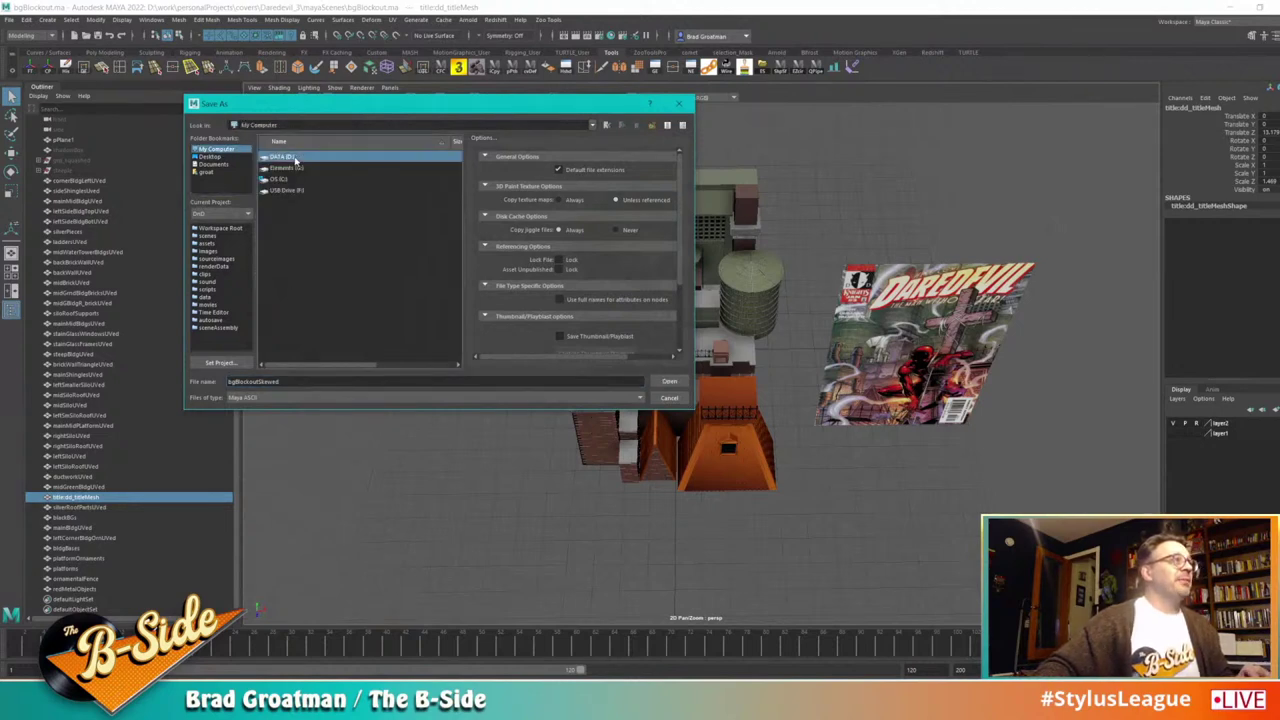
{"action": "double_click", "coordinate": [290, 282]}
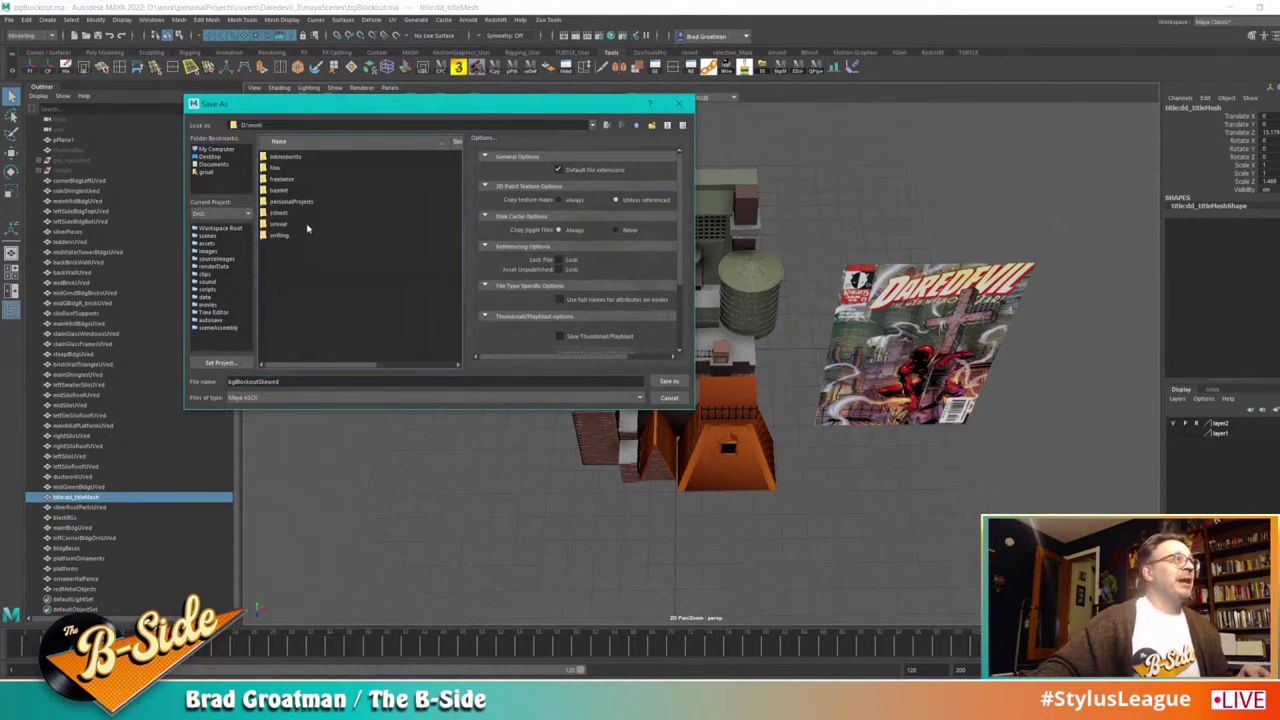
{"action": "double_click", "coordinate": [314, 208]}
{"action": "double_click", "coordinate": [279, 259]}
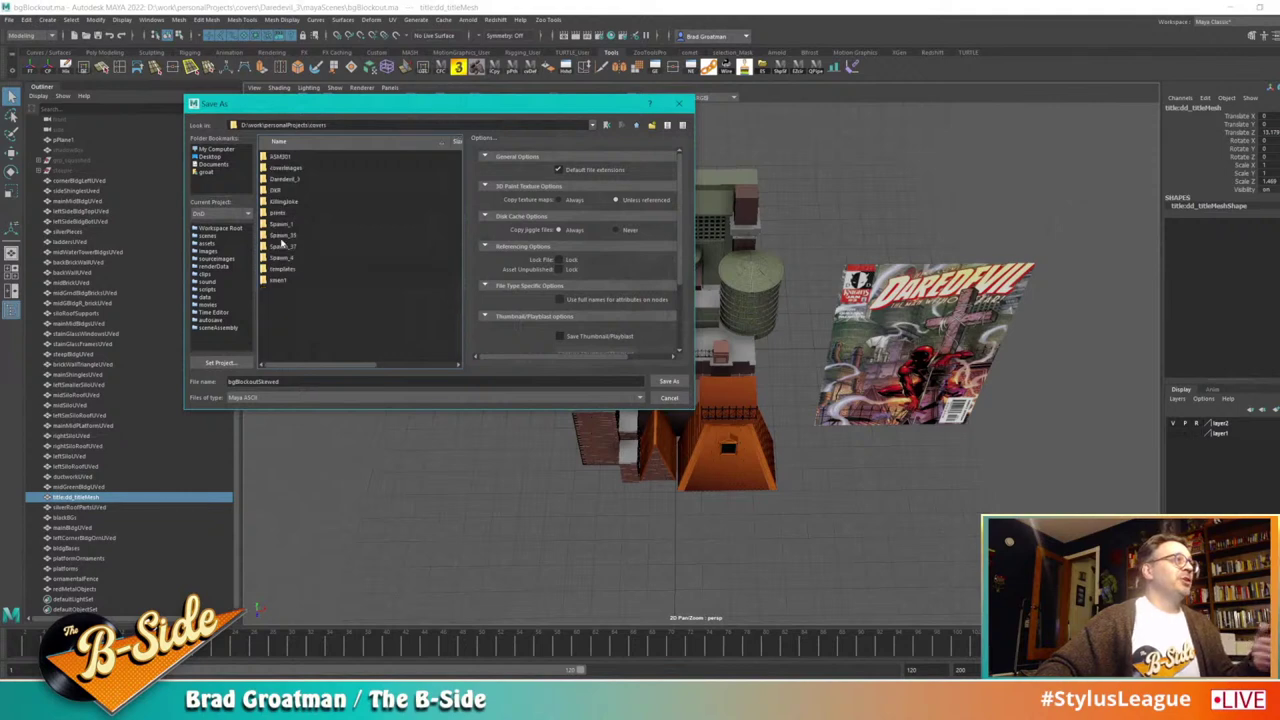
{"action": "double_click", "coordinate": [284, 179]}
{"action": "double_click", "coordinate": [286, 167]}
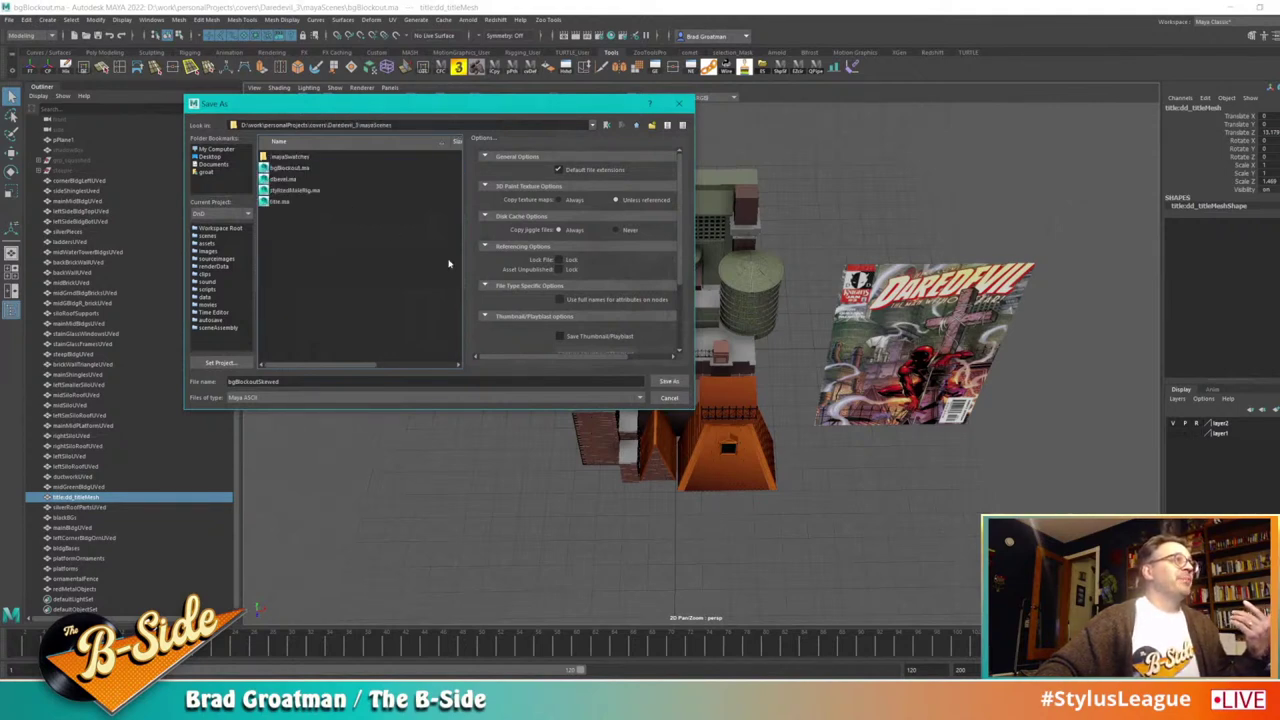
{"action": "left_click", "coordinate": [668, 381]}
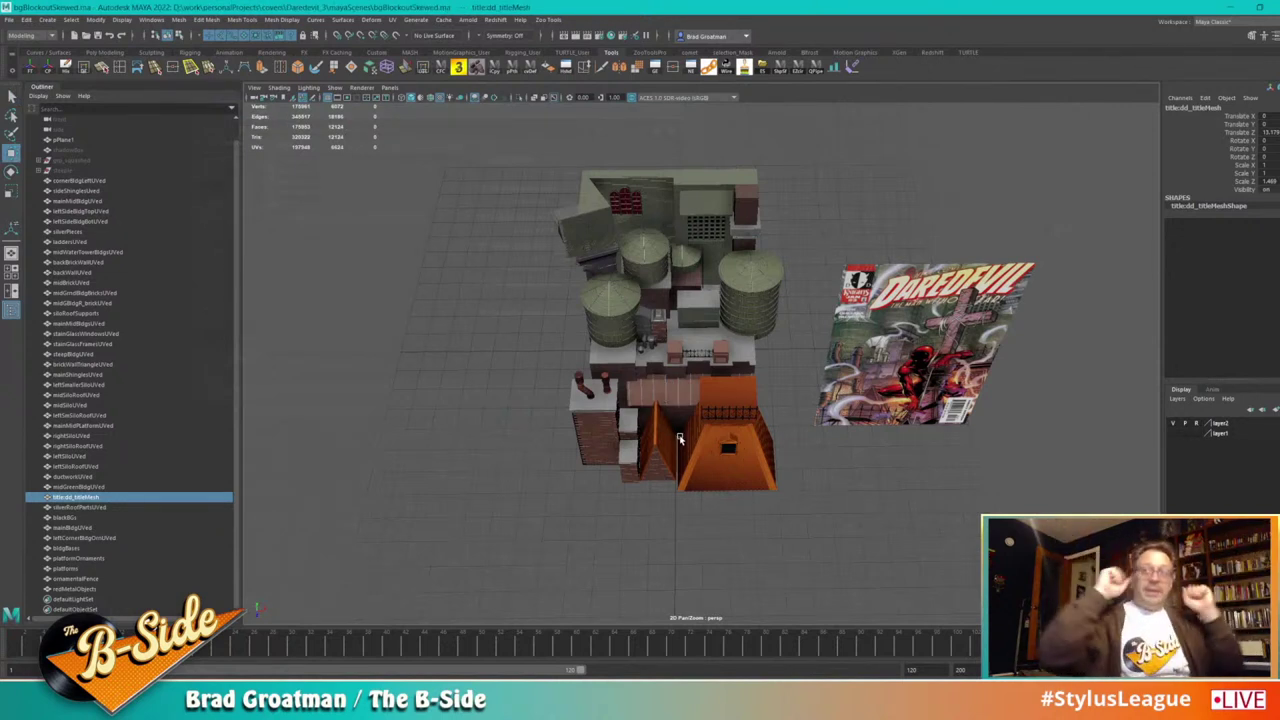
{"action": "left_click", "coordinate": [95, 181]}
{"action": "left_click", "coordinate": [114, 590], "text": "shift"}
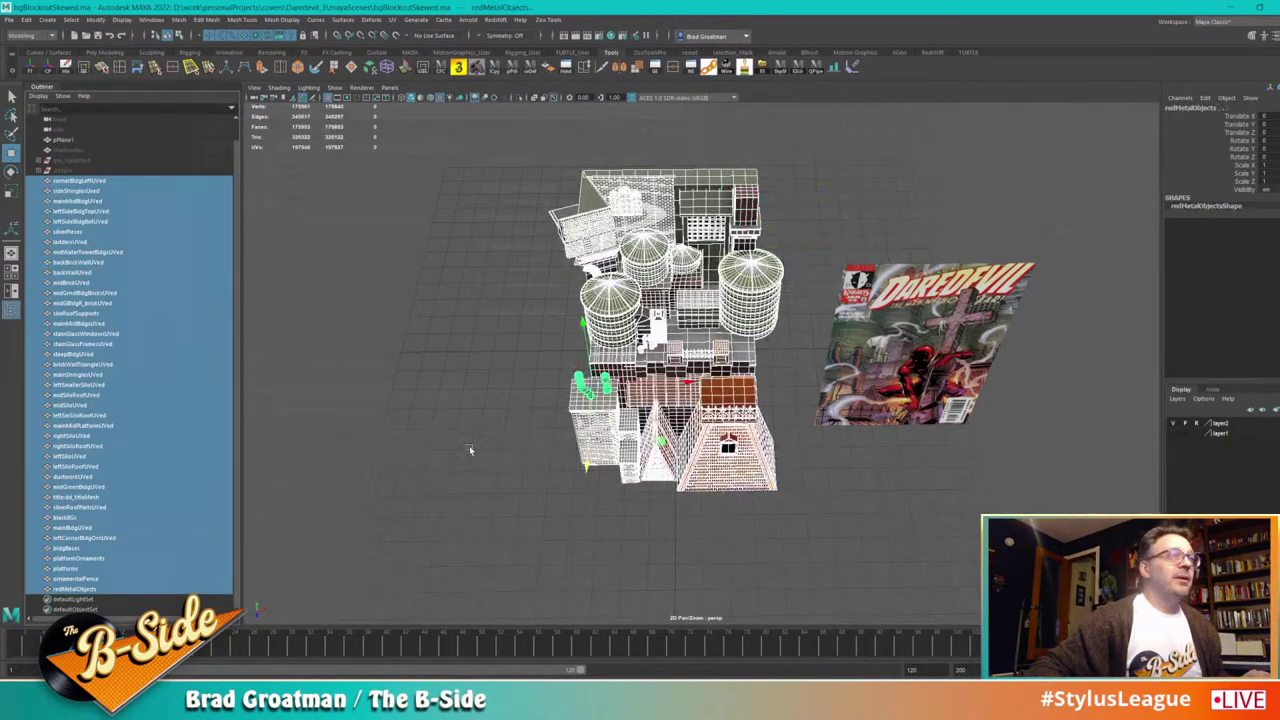
{"action": "left_click_drag", "start_coordinate": [469, 445], "coordinate": [560, 440], "text": "alt"}
{"action": "left_click_drag", "start_coordinate": [957, 214], "coordinate": [1040, 388], "text": "ctrl"}
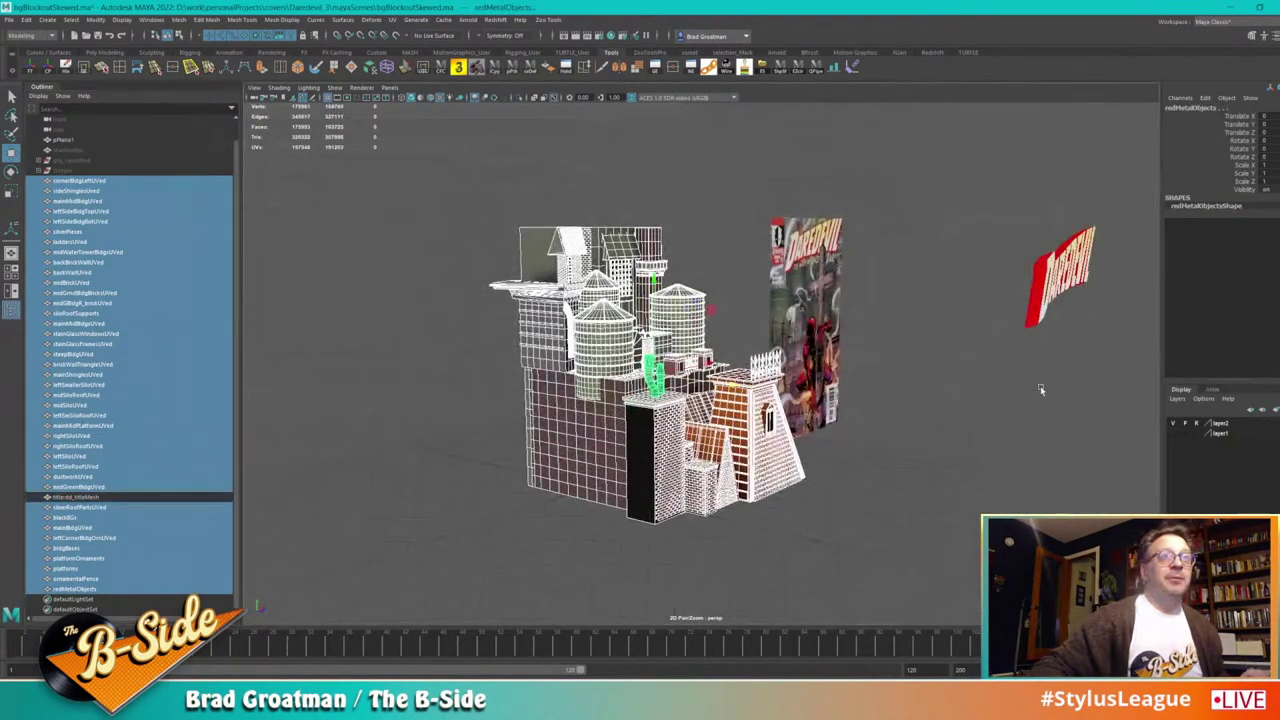
{"action": "left_click_drag", "start_coordinate": [972, 420], "coordinate": [973, 463], "text": "alt"}
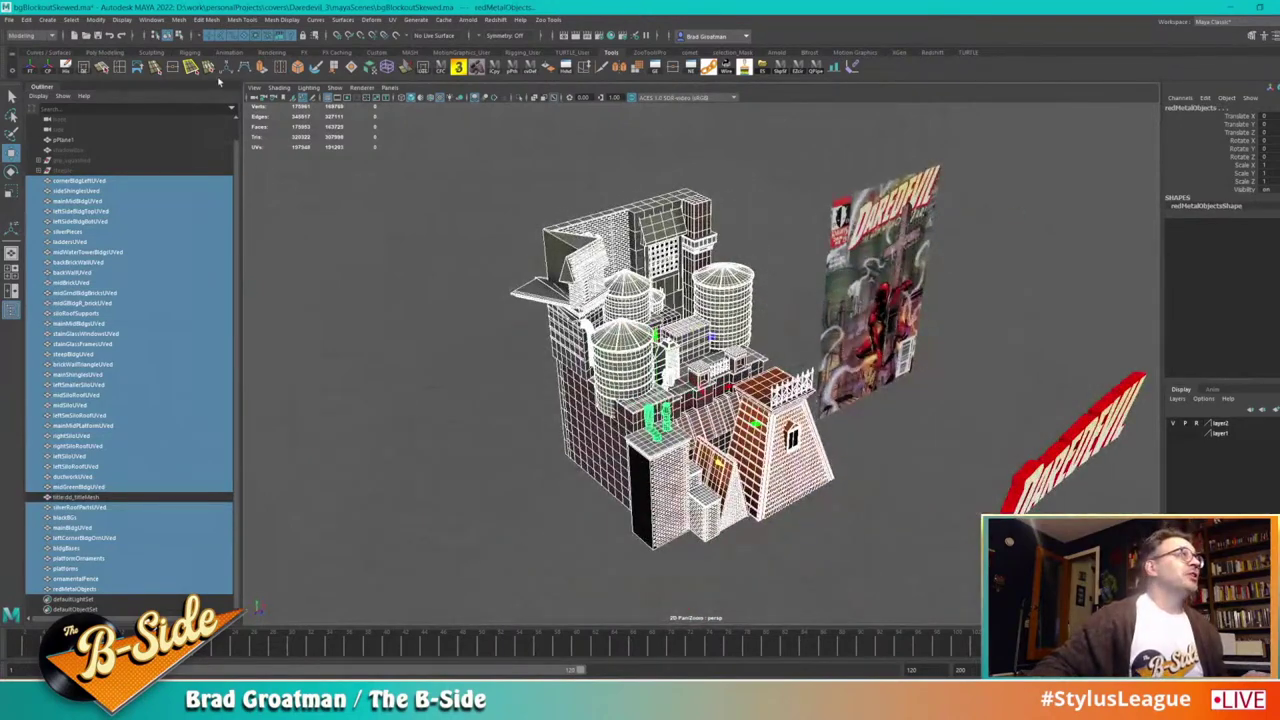
Step: Unhide the shadowBox mesh so the frame surrounds the back of the buildings
{"action": "left_click", "coordinate": [84, 151]}
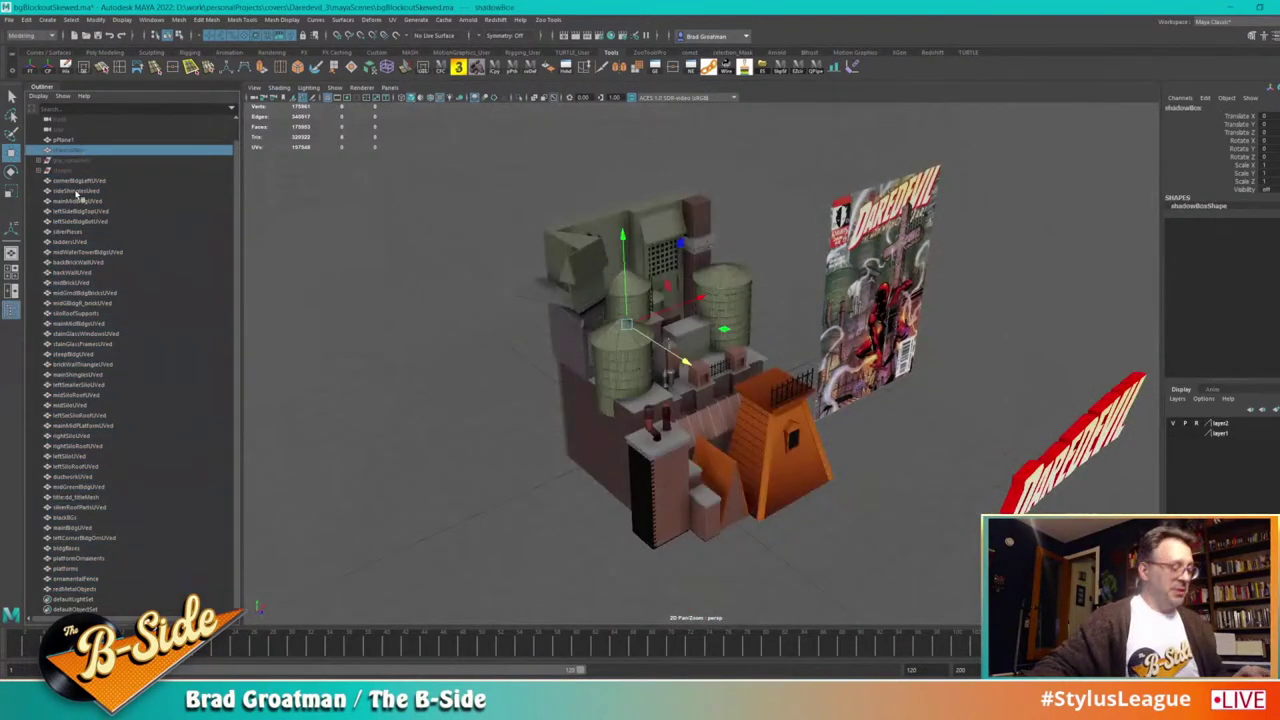
{"action": "key", "text": "shift+h"}
{"action": "left_click_drag", "start_coordinate": [473, 391], "coordinate": [421, 414], "text": "alt"}
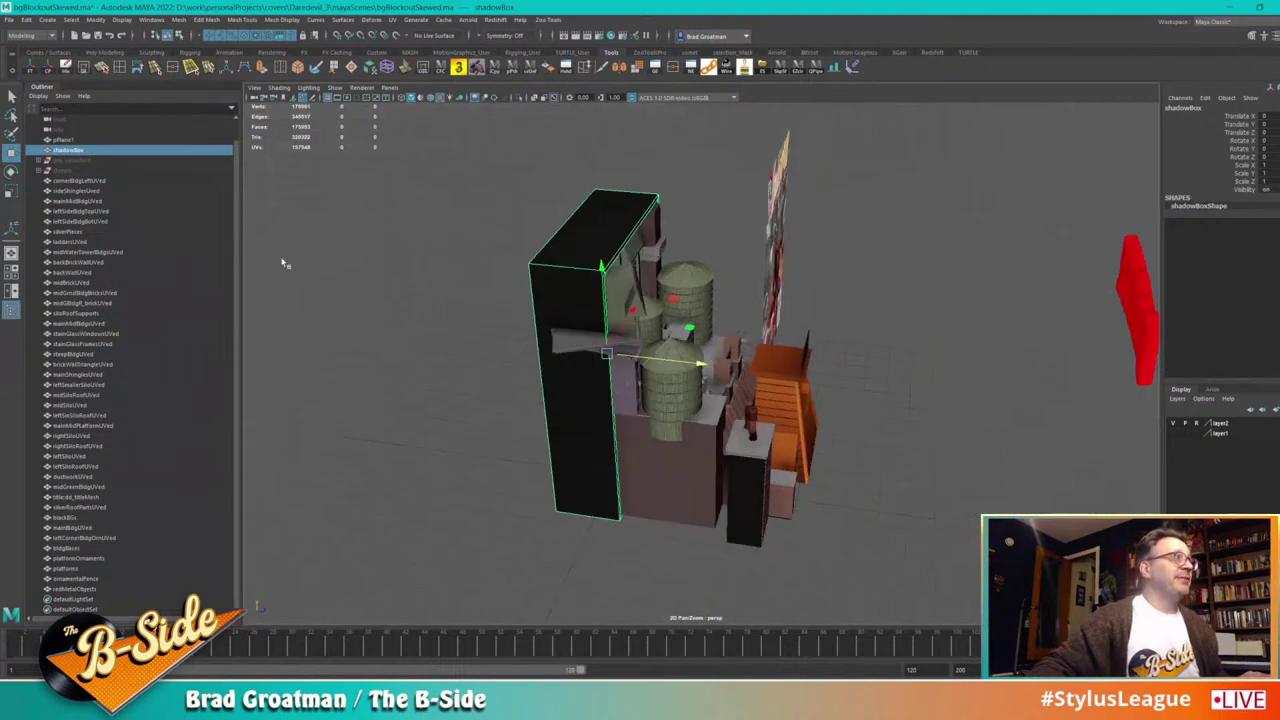
Step: Create a lattice deformer around all building meshes except the DAREDEVIL title, and start editing its points
{"action": "left_click", "coordinate": [98, 181]}
{"action": "left_click", "coordinate": [90, 591], "text": "shift"}
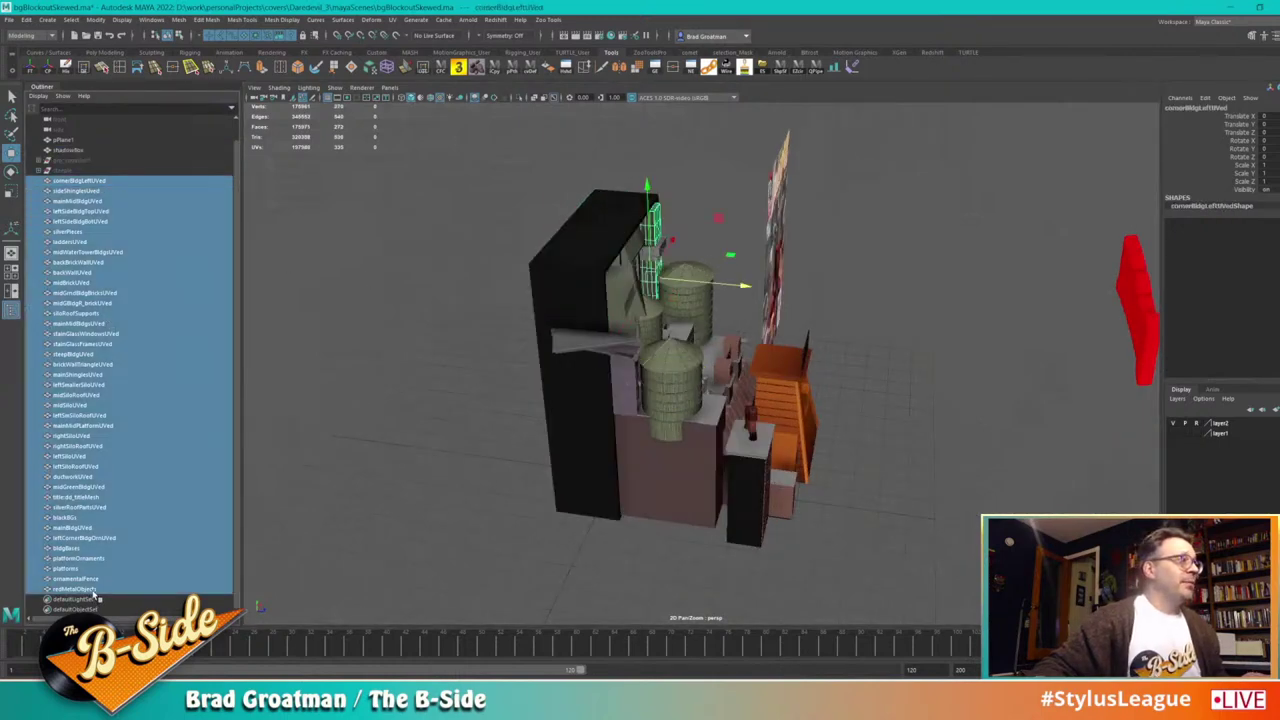
{"action": "left_click_drag", "start_coordinate": [904, 408], "coordinate": [855, 407], "text": "alt"}
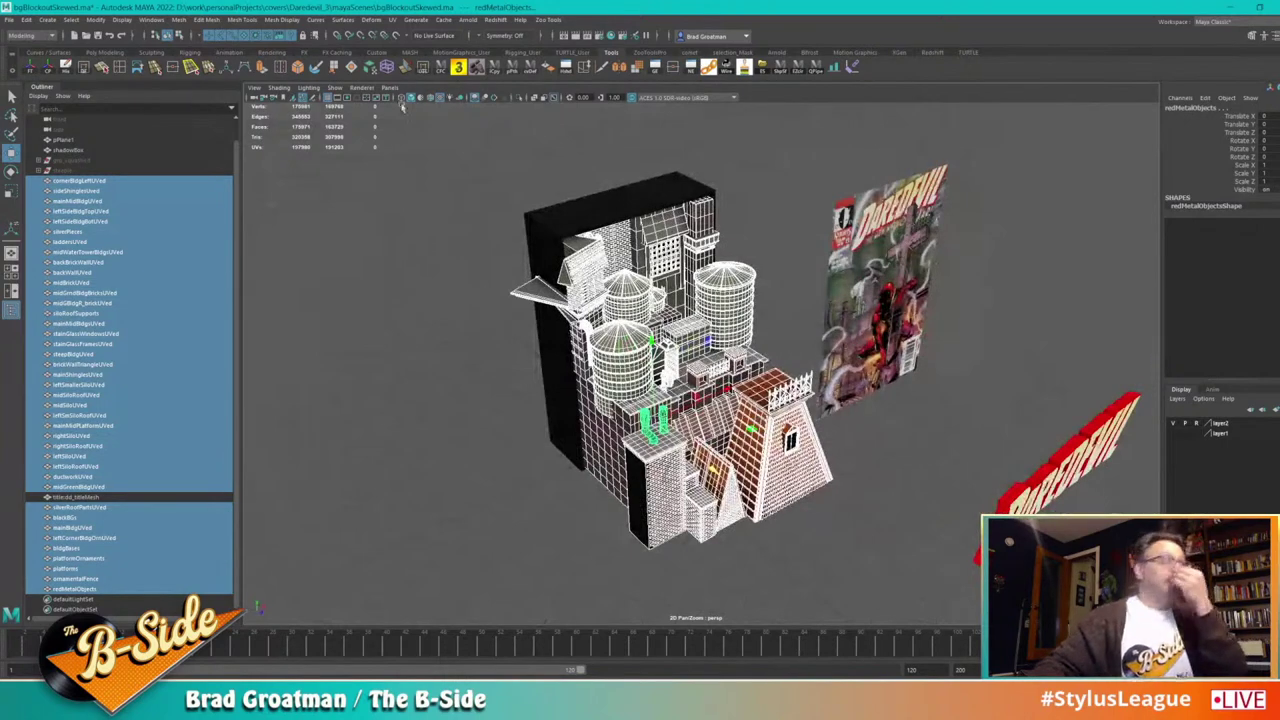
{"action": "left_click", "coordinate": [388, 68]}
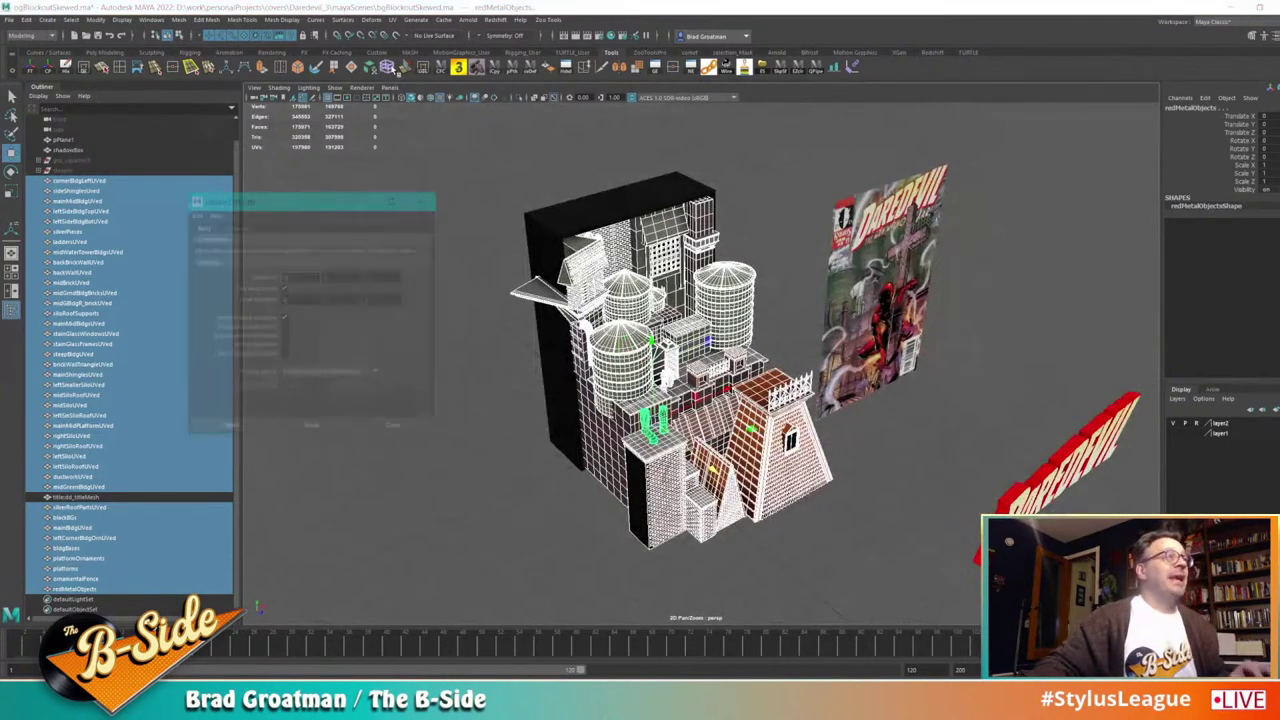
{"action": "left_click", "coordinate": [230, 430]}
{"action": "left_click_drag", "start_coordinate": [429, 443], "coordinate": [714, 566], "text": "alt"}
{"action": "key", "text": "F8"}
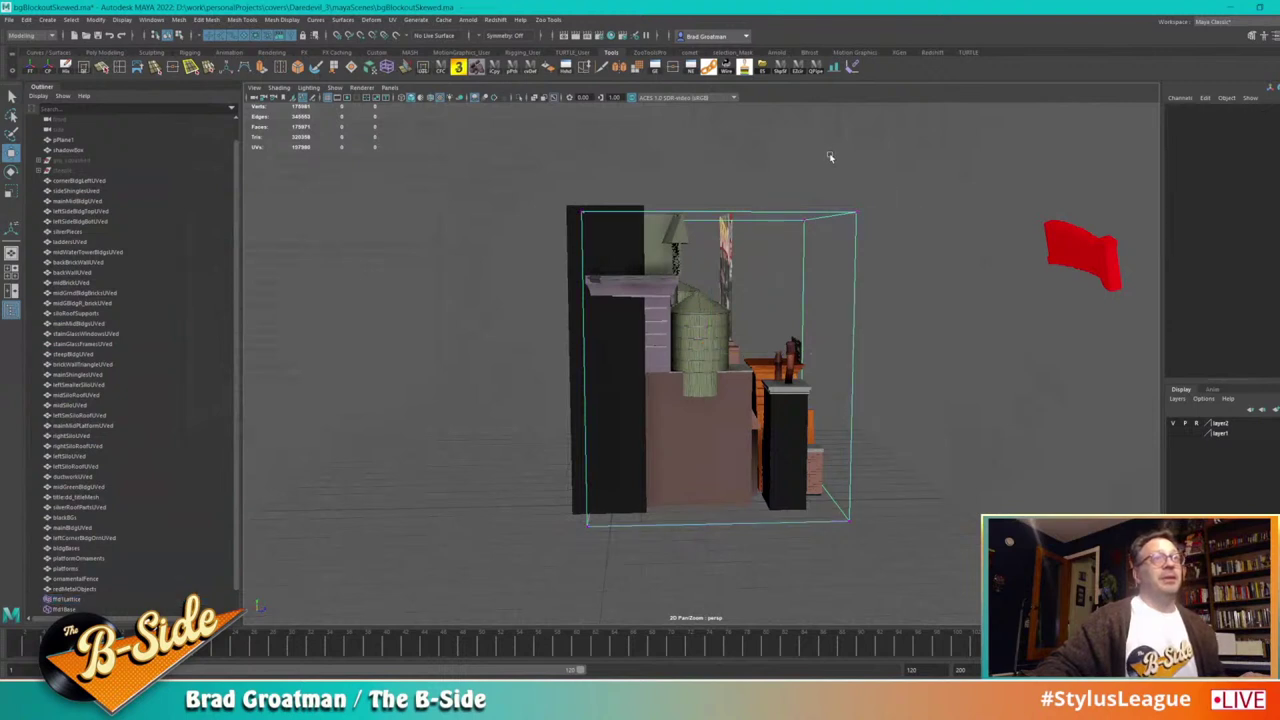
Step: Push the lattice's front points back in depth to squash the buildings toward the shadow box
{"action": "left_click_drag", "start_coordinate": [778, 155], "coordinate": [960, 592]}
{"action": "left_click_drag", "start_coordinate": [922, 364], "coordinate": [698, 458]}
{"action": "right_click_drag", "start_coordinate": [698, 458], "coordinate": [887, 538], "text": "alt"}
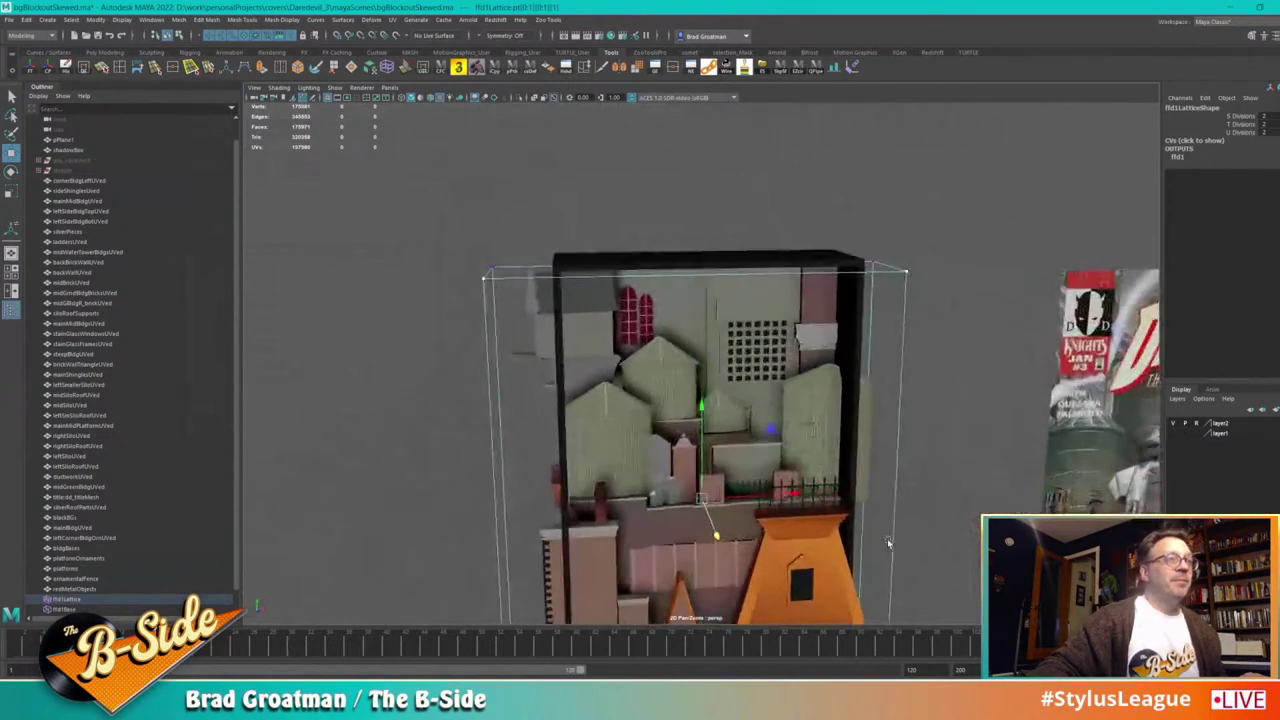
{"action": "middle_click_drag", "start_coordinate": [887, 538], "coordinate": [868, 446], "text": "alt"}
{"action": "left_click_drag", "start_coordinate": [868, 446], "coordinate": [857, 471], "text": "alt"}
{"action": "right_click_drag", "start_coordinate": [857, 471], "coordinate": [881, 483], "text": "alt"}
{"action": "left_click_drag", "start_coordinate": [881, 483], "coordinate": [812, 438], "text": "alt"}
Step: Readjust the depth of the lattice's front points and compare how the building layers look from several angles
{"action": "left_click_drag", "start_coordinate": [688, 516], "coordinate": [519, 499]}
{"action": "left_click_drag", "start_coordinate": [656, 479], "coordinate": [643, 551], "text": "alt"}
{"action": "left_click_drag", "start_coordinate": [656, 487], "coordinate": [649, 486], "text": "alt"}
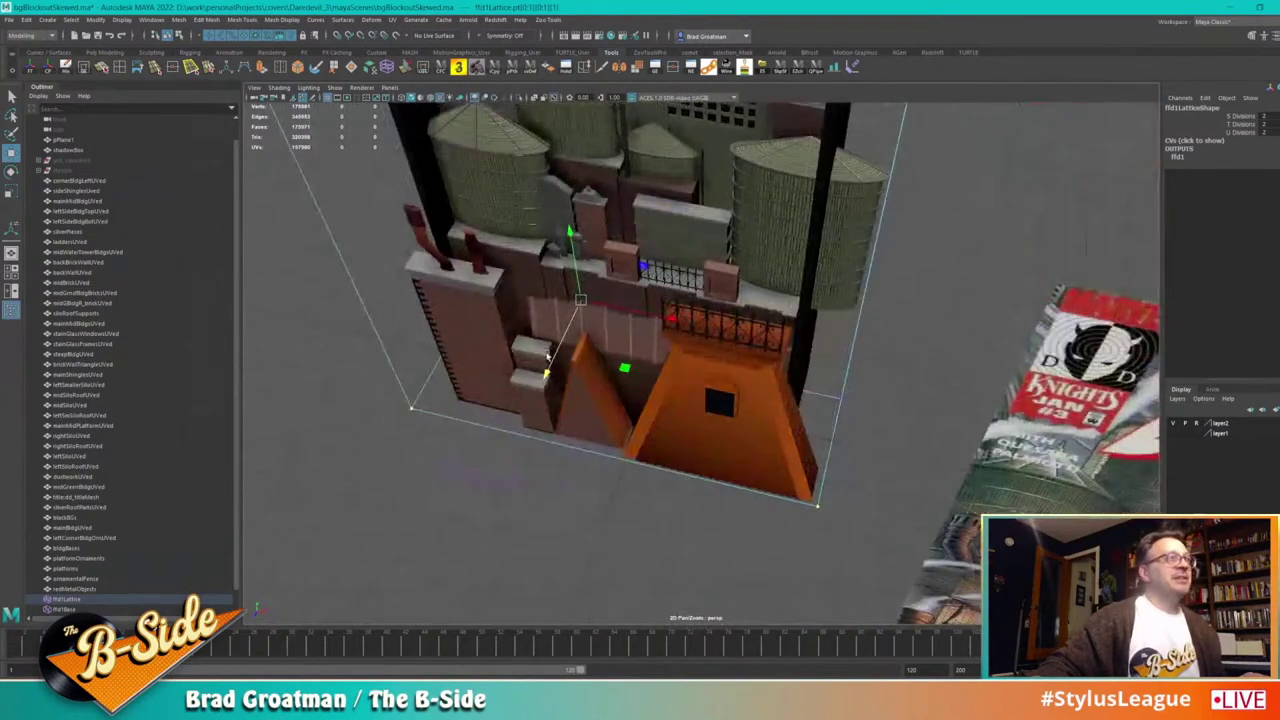
{"action": "left_click_drag", "start_coordinate": [548, 356], "coordinate": [657, 444], "text": "alt"}
{"action": "left_click_drag", "start_coordinate": [674, 433], "coordinate": [716, 436], "text": "alt"}
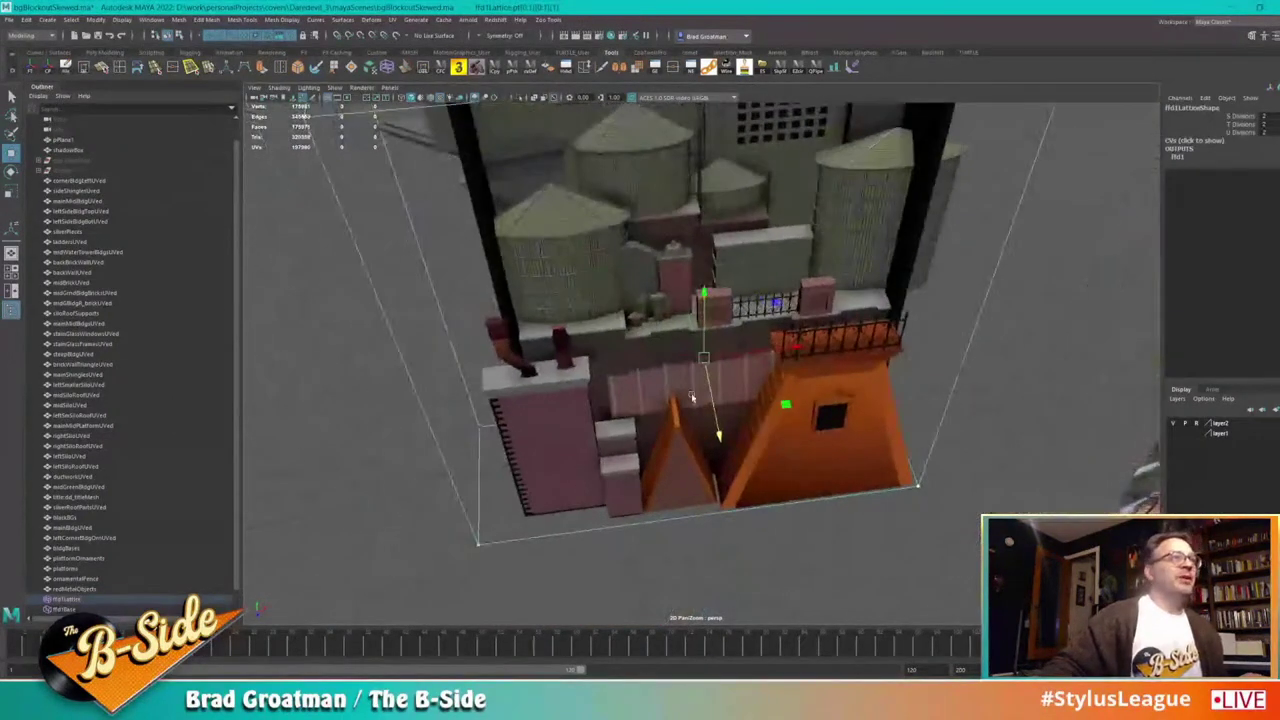
{"action": "right_click_drag", "start_coordinate": [716, 436], "coordinate": [775, 446], "text": "alt"}
{"action": "left_click_drag", "start_coordinate": [775, 446], "coordinate": [786, 446], "text": "alt"}
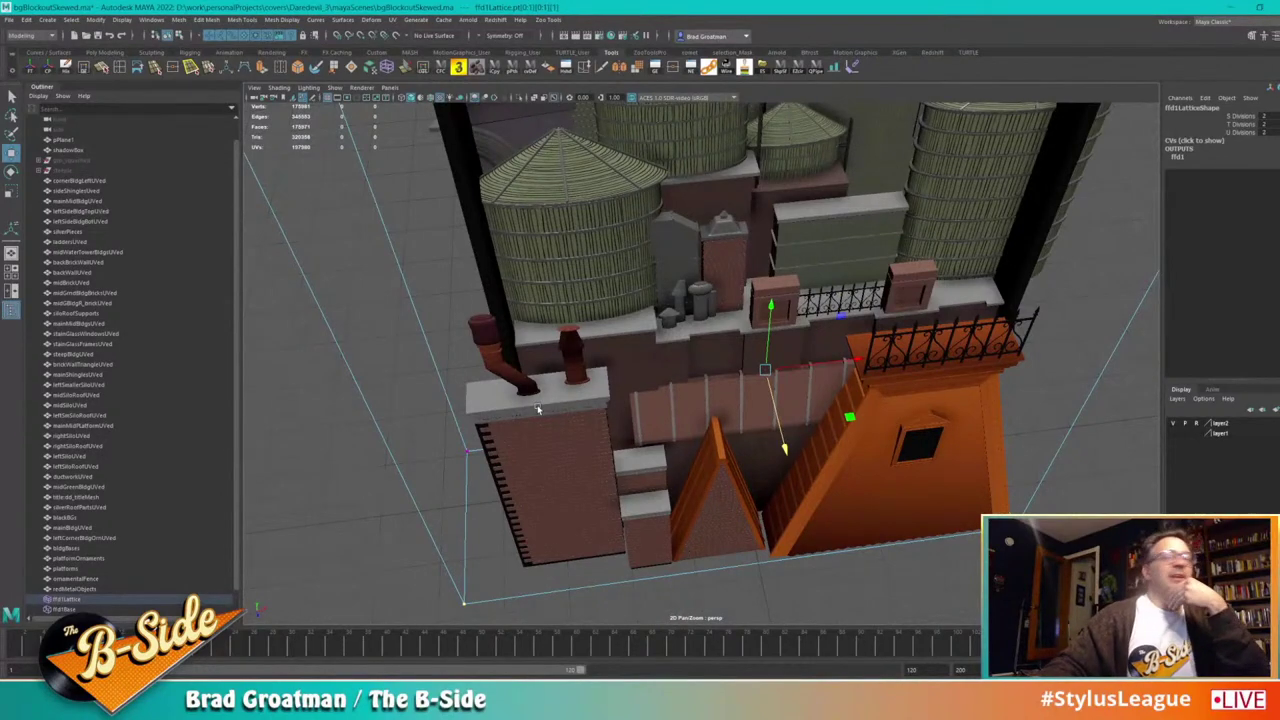
{"action": "left_click_drag", "start_coordinate": [672, 415], "coordinate": [616, 349], "text": "alt"}
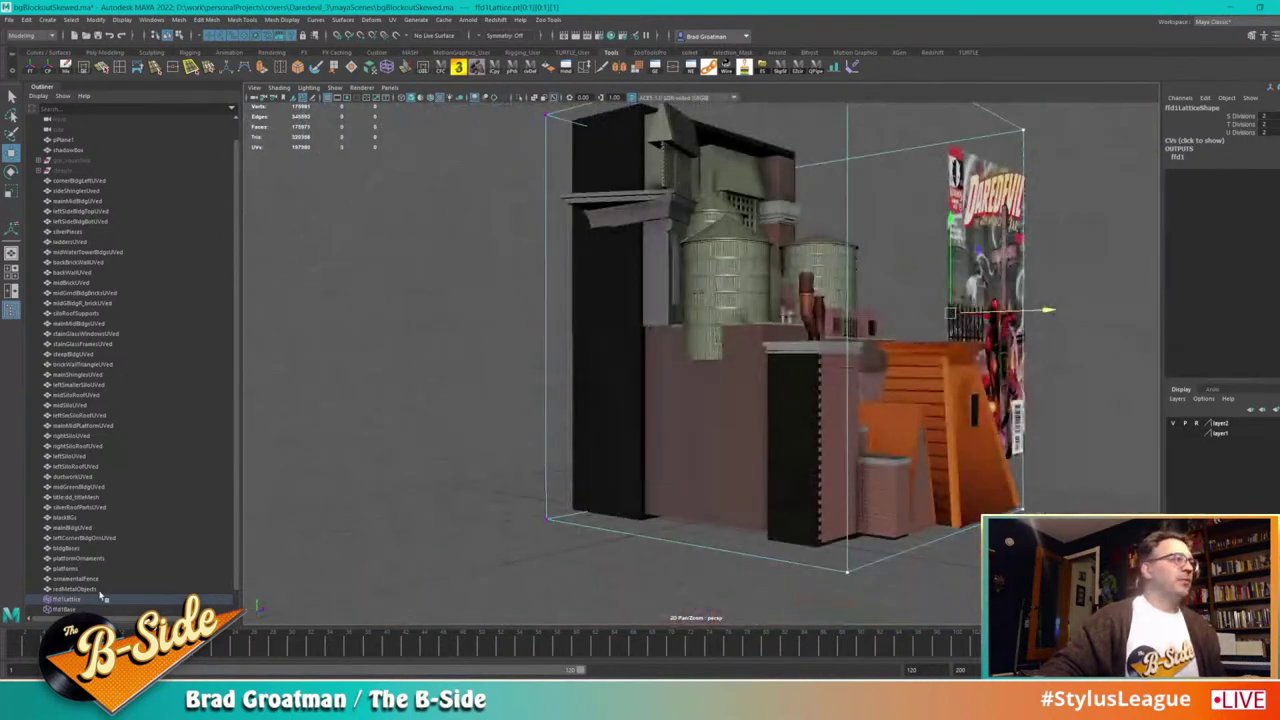
Step: Delete the lattice and its base object
{"action": "left_click_drag", "start_coordinate": [100, 597], "coordinate": [86, 609]}
{"action": "key", "text": "Delete"}
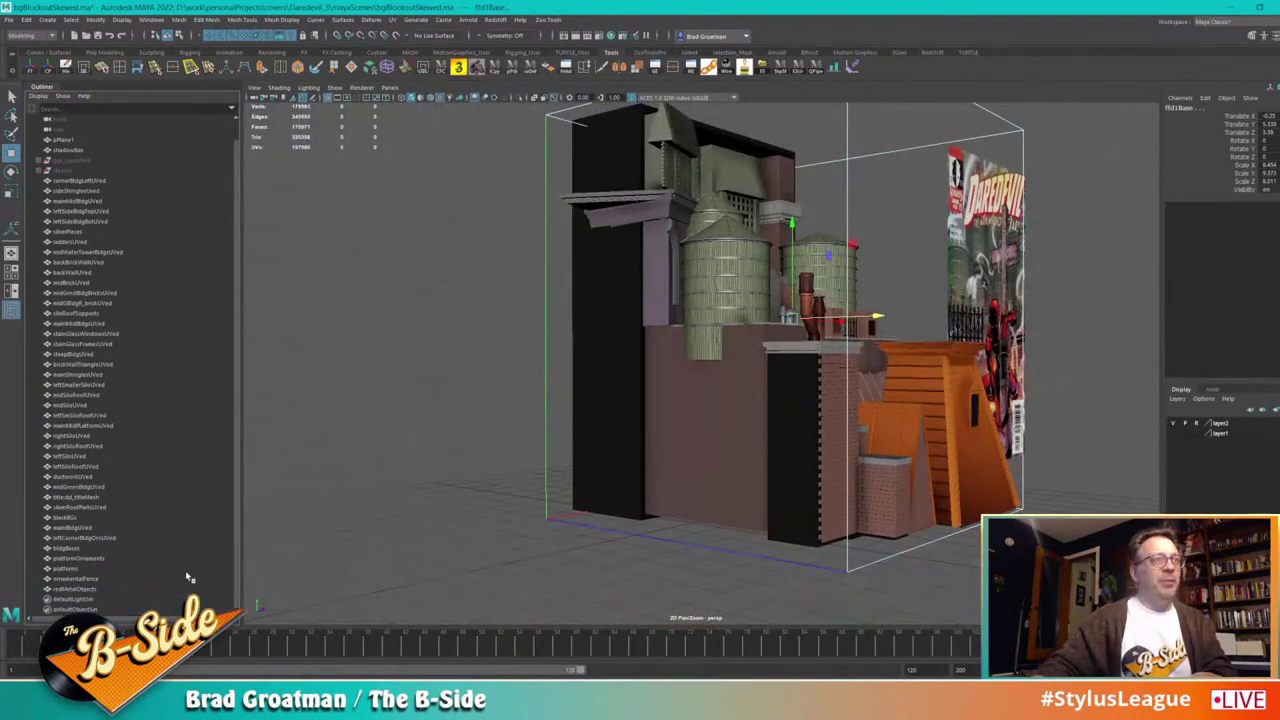
{"action": "left_click", "coordinate": [96, 590]}
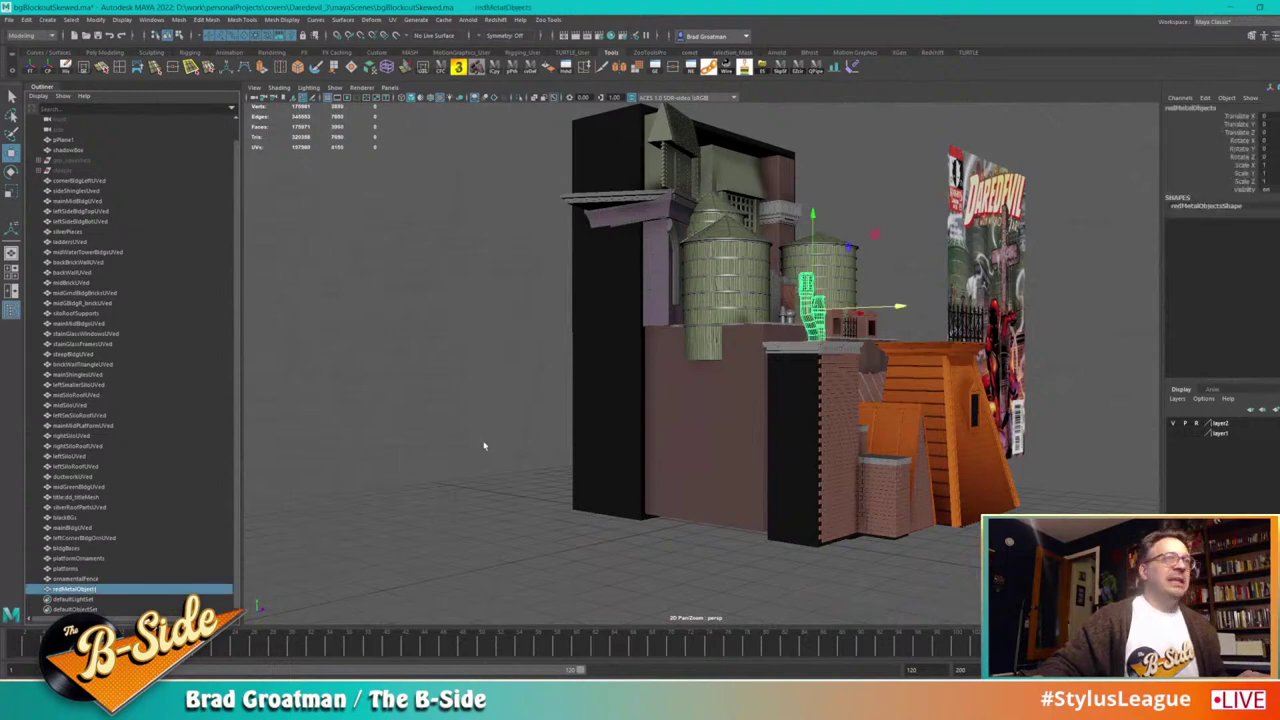
{"action": "left_click_drag", "start_coordinate": [743, 440], "coordinate": [707, 469], "text": "alt"}
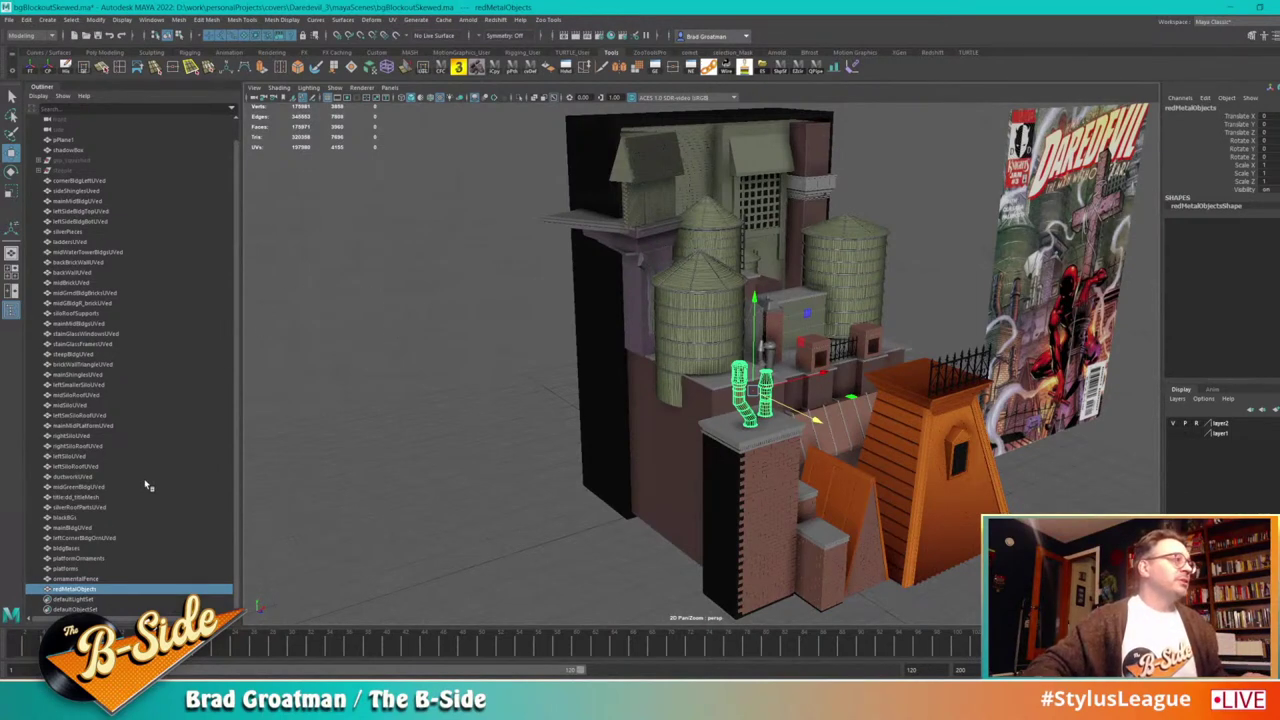
Step: Create a lattice around the building meshes from cornerBldgLeftUVed to ornamentalFence, leaving out the title mesh and redMetalObjects
{"action": "left_click", "coordinate": [86, 579]}
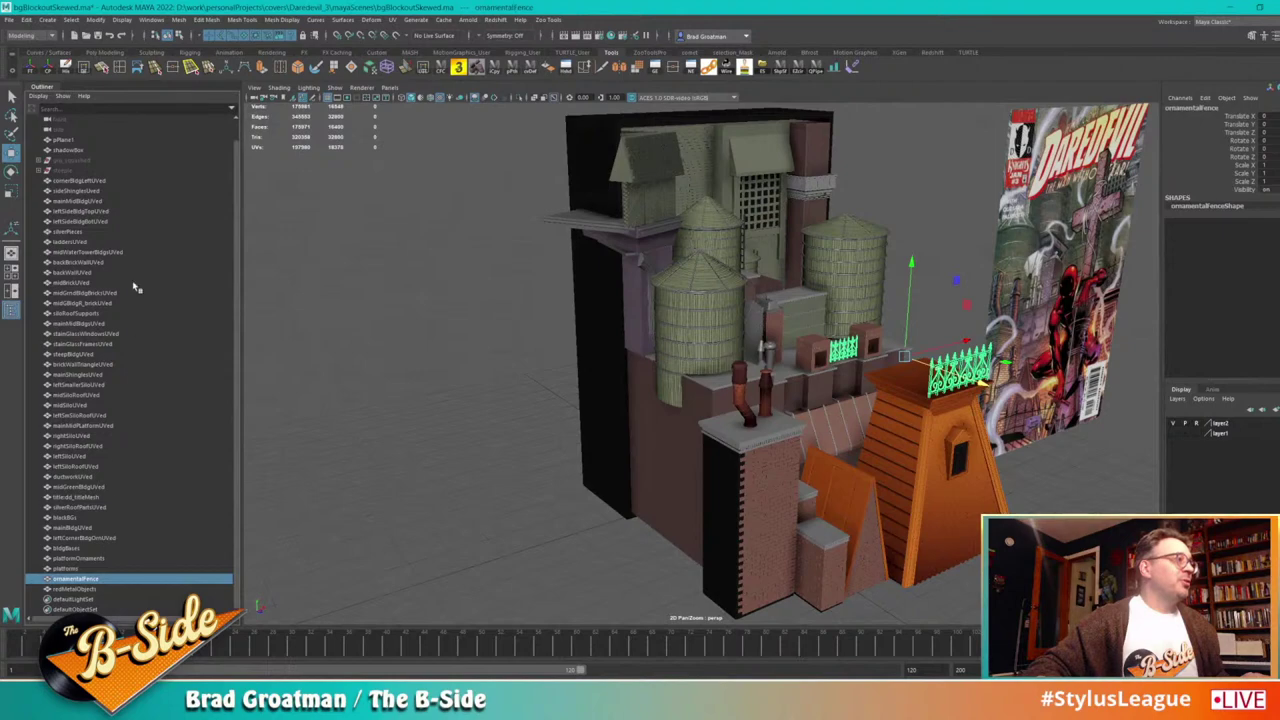
{"action": "left_click", "coordinate": [103, 183], "text": "shift"}
{"action": "key", "text": "f"}
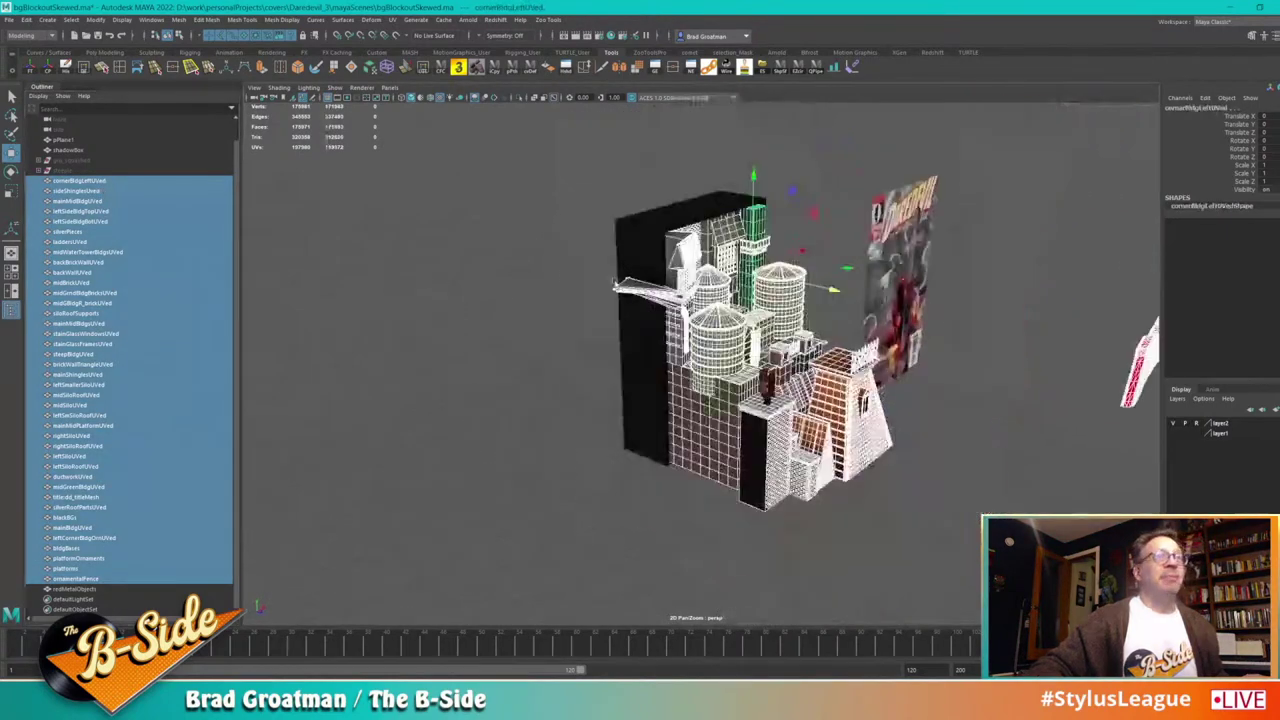
{"action": "left_click_drag", "start_coordinate": [1099, 291], "coordinate": [1197, 420], "text": "ctrl"}
{"action": "left_click_drag", "start_coordinate": [934, 360], "coordinate": [863, 408], "text": "alt"}
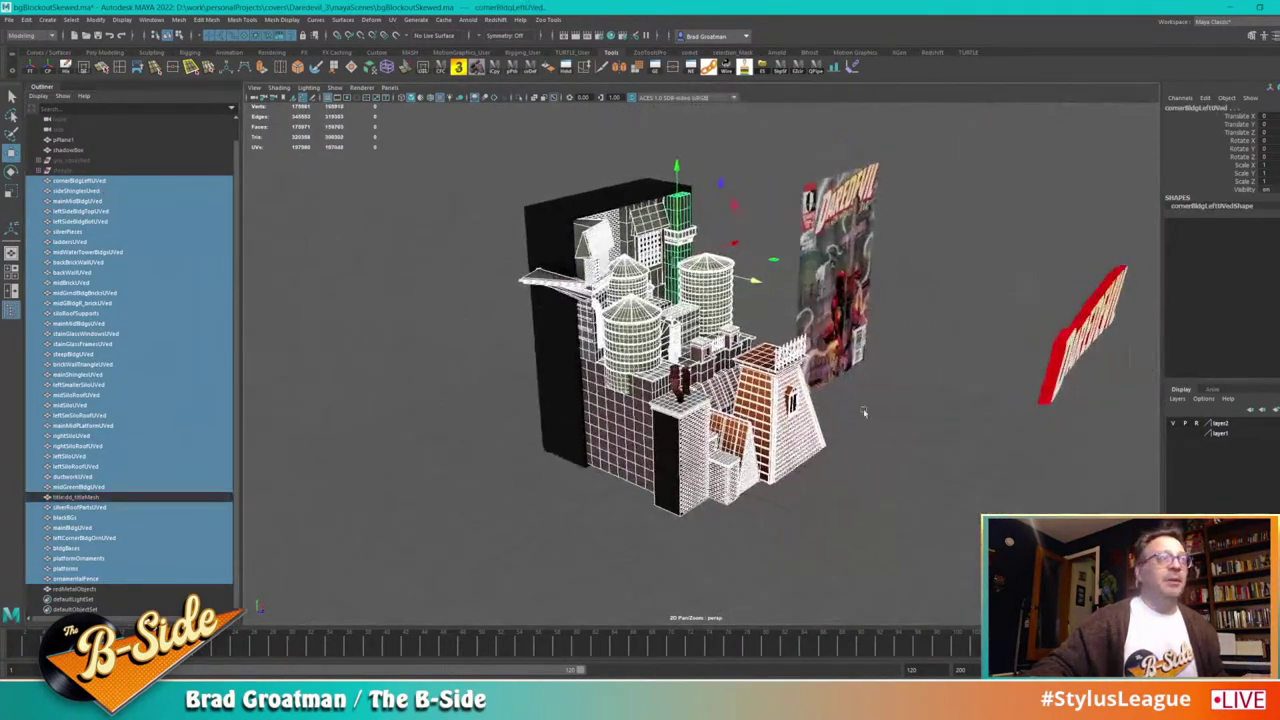
{"action": "right_click_drag", "start_coordinate": [863, 408], "coordinate": [928, 452], "text": "alt"}
{"action": "middle_click_drag", "start_coordinate": [822, 397], "coordinate": [873, 481], "text": "alt"}
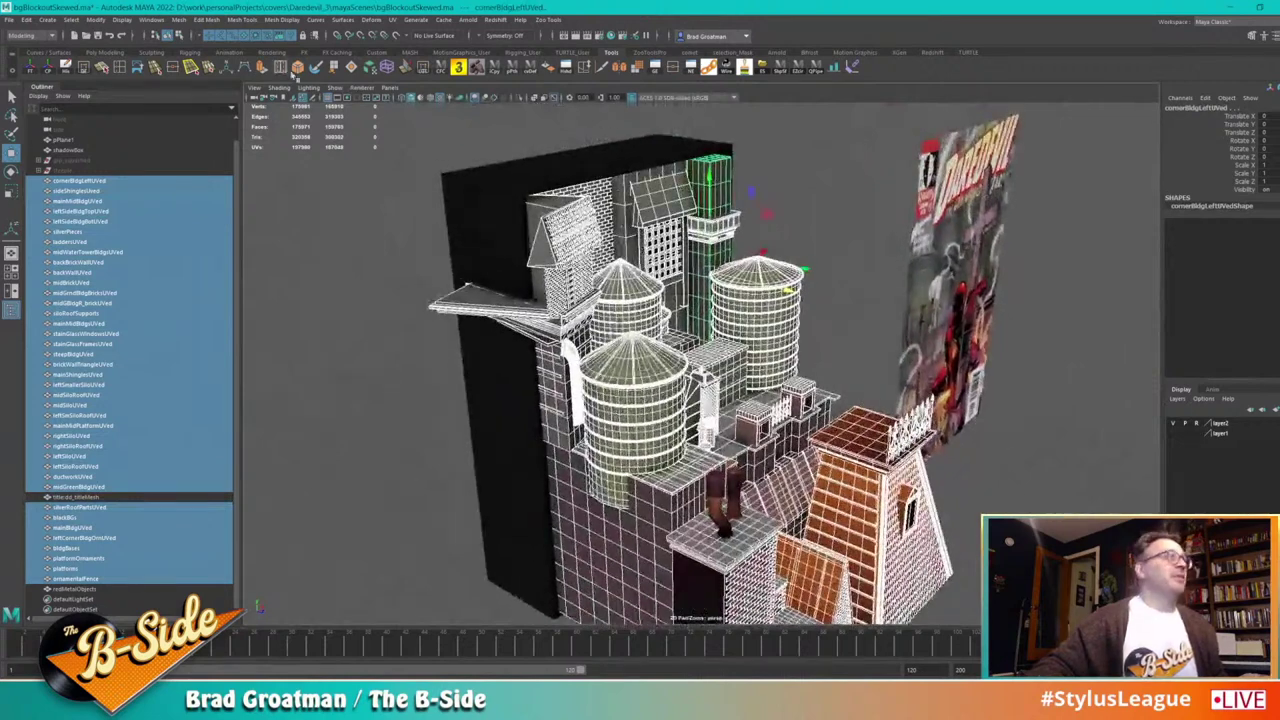
{"action": "left_click", "coordinate": [388, 68]}
{"action": "left_click", "coordinate": [251, 429]}
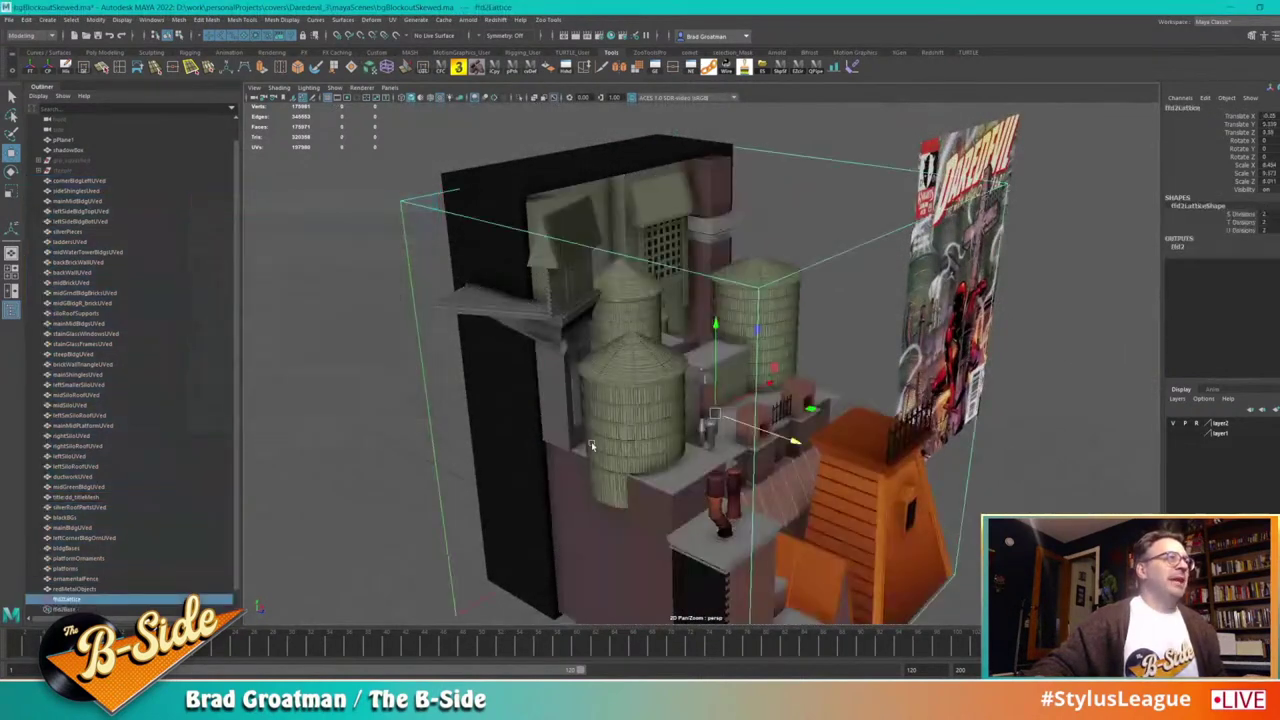
{"action": "right_click_drag", "start_coordinate": [591, 446], "coordinate": [600, 308], "text": "alt"}
Step: Select the front lattice points and push them back in depth to flatten the buildings into the shadow box
{"action": "right_click_drag", "start_coordinate": [844, 200], "coordinate": [844, 172]}
{"action": "left_click_drag", "start_coordinate": [940, 178], "coordinate": [780, 624]}
{"action": "left_click_drag", "start_coordinate": [934, 399], "coordinate": [770, 387]}
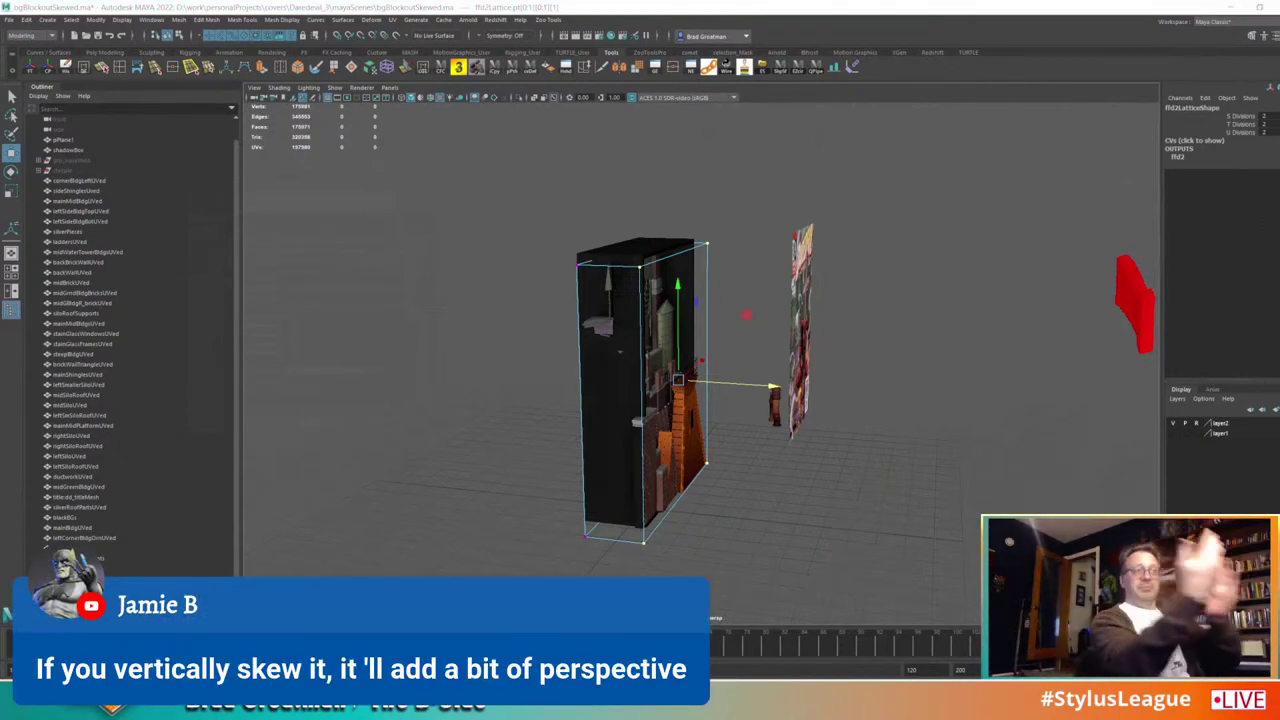
Step: Examine the flattened buildings inside the shadow box from the front, side and above, compared with the comic cover
{"action": "left_click_drag", "start_coordinate": [1097, 408], "coordinate": [917, 406], "text": "alt"}
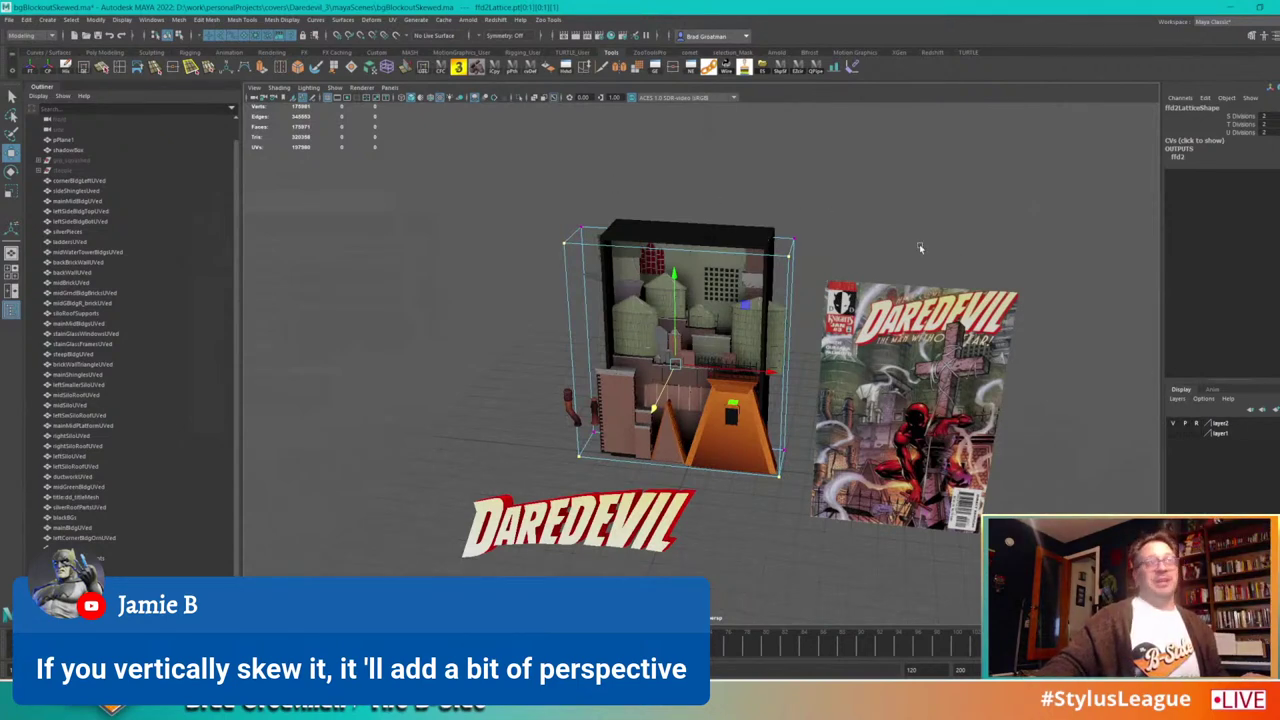
{"action": "right_click_drag", "start_coordinate": [852, 246], "coordinate": [915, 310], "text": "alt"}
{"action": "left_click_drag", "start_coordinate": [910, 375], "coordinate": [948, 384], "text": "alt"}
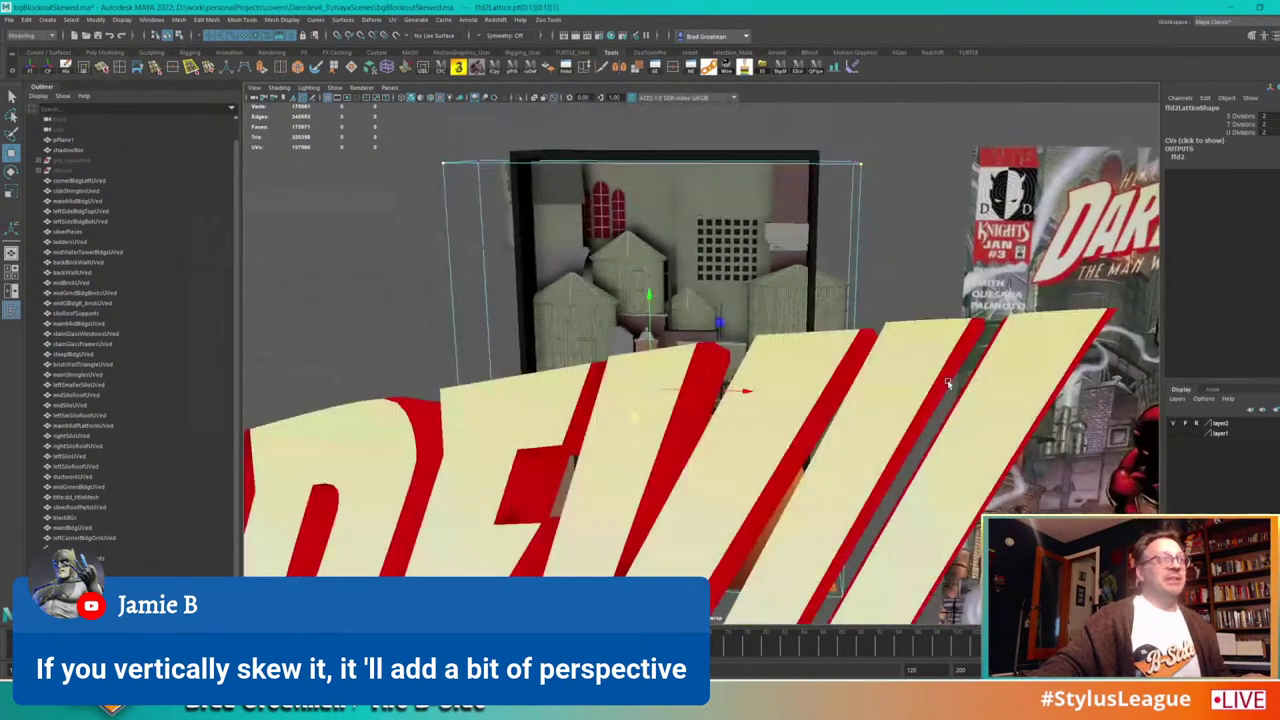
{"action": "left_click_drag", "start_coordinate": [1025, 382], "coordinate": [918, 370], "text": "alt"}
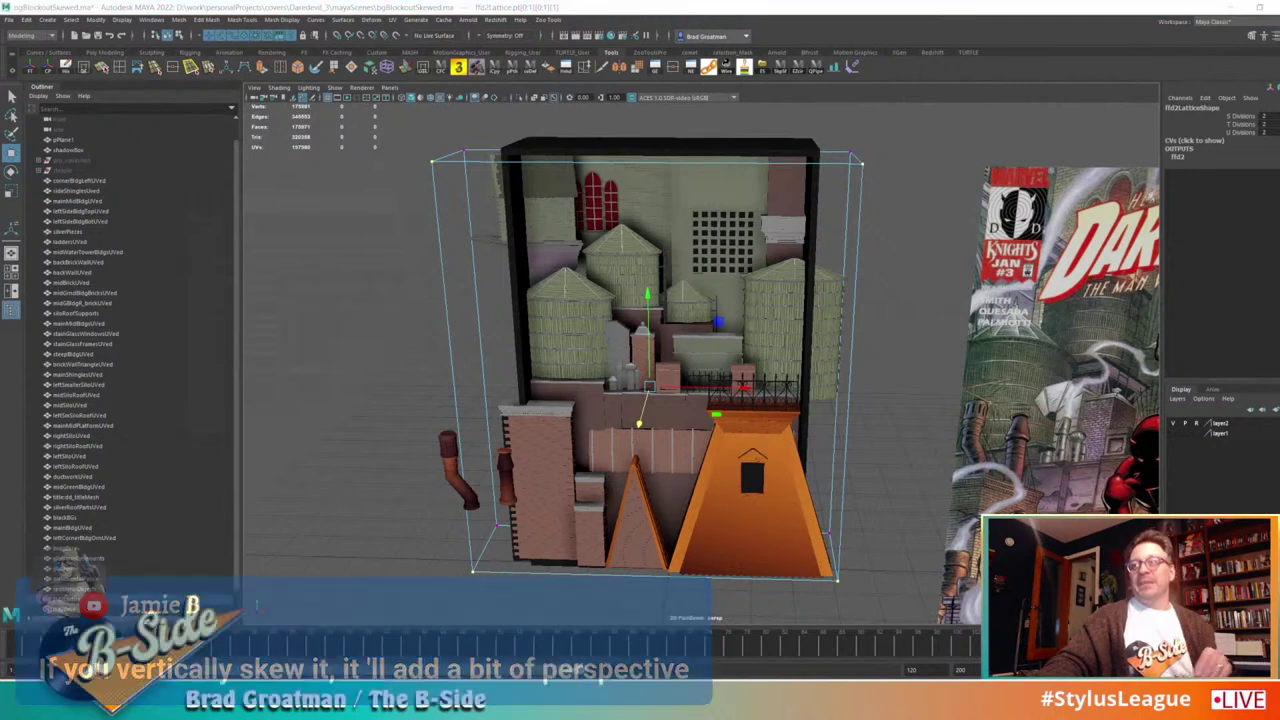
{"action": "left_click_drag", "start_coordinate": [826, 403], "coordinate": [657, 491], "text": "alt"}
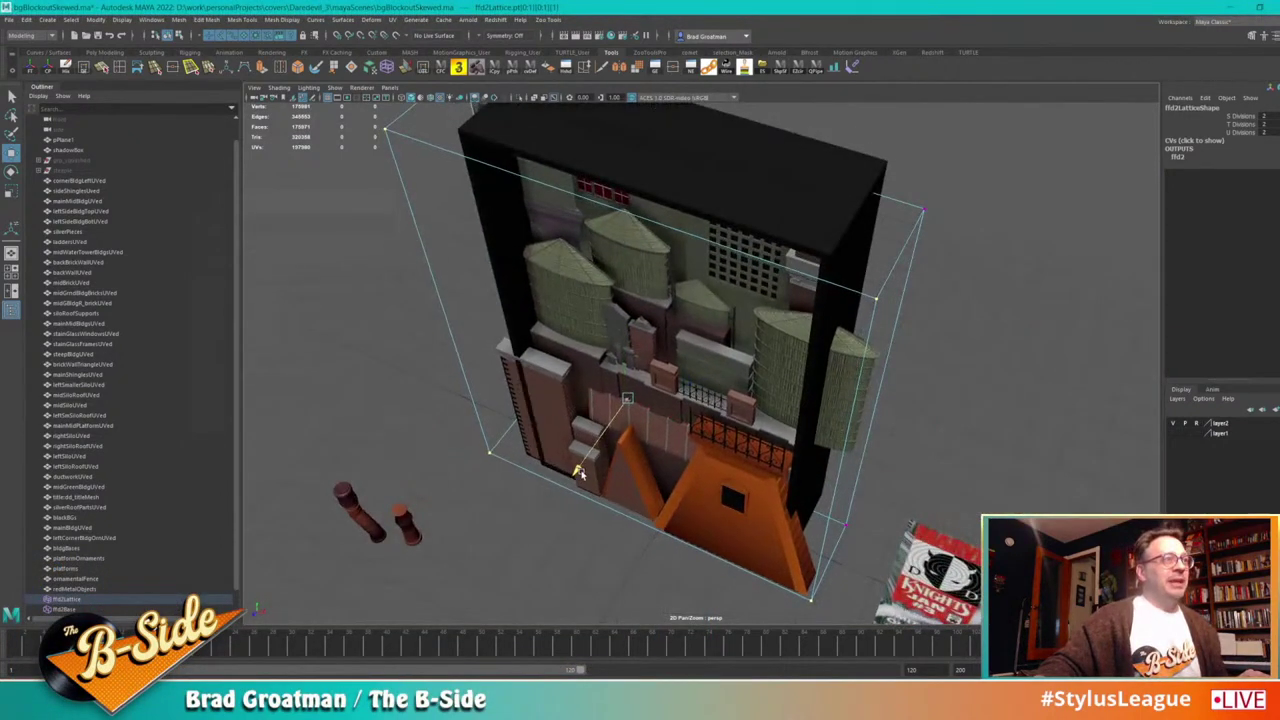
{"action": "left_click_drag", "start_coordinate": [580, 474], "coordinate": [725, 345], "text": "alt"}
{"action": "middle_click_drag", "start_coordinate": [725, 345], "coordinate": [782, 410], "text": "alt"}
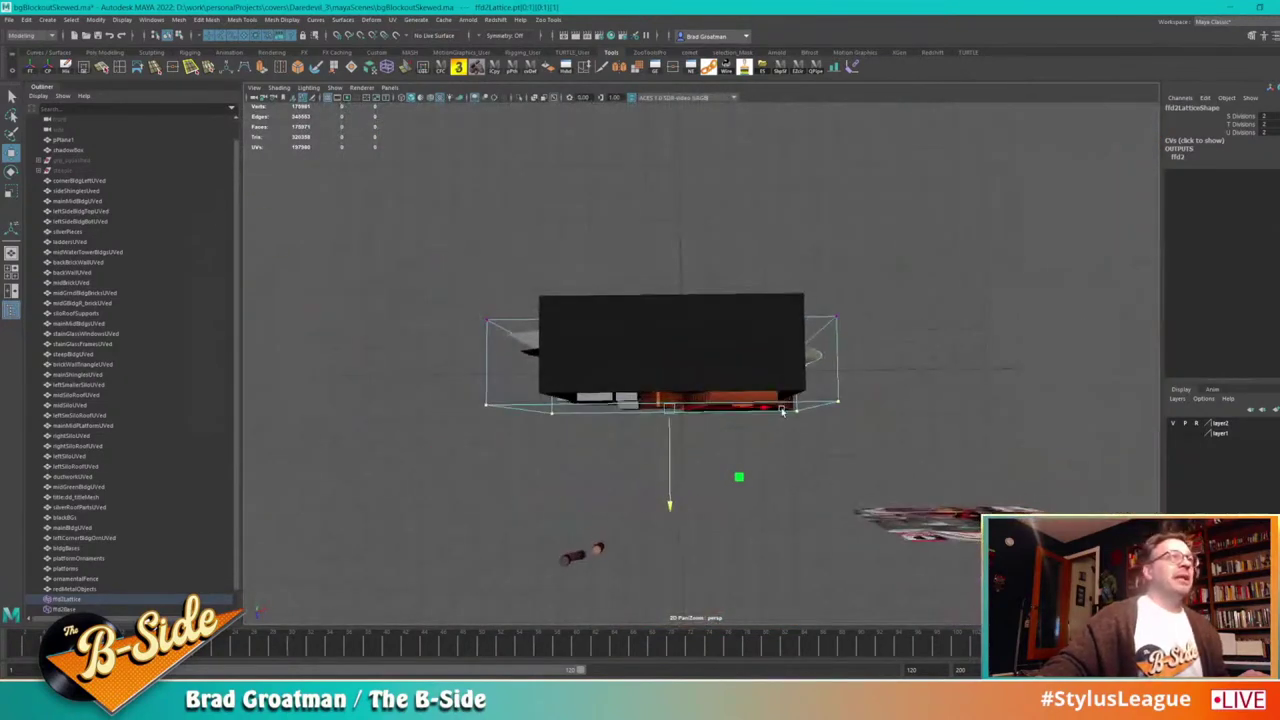
Step: Try skewing the buildings sideways by moving the front lattice points along X, and undo the move
{"action": "left_click_drag", "start_coordinate": [459, 398], "coordinate": [494, 338], "text": "alt"}
{"action": "right_click_drag", "start_coordinate": [494, 338], "coordinate": [610, 355], "text": "alt"}
{"action": "left_click_drag", "start_coordinate": [745, 370], "coordinate": [680, 412], "text": "alt"}
{"action": "left_click_drag", "start_coordinate": [851, 373], "coordinate": [774, 366]}
{"action": "middle_click_drag", "start_coordinate": [774, 366], "coordinate": [808, 362], "text": "alt"}
{"action": "right_click_drag", "start_coordinate": [808, 363], "coordinate": [878, 420], "text": "alt"}
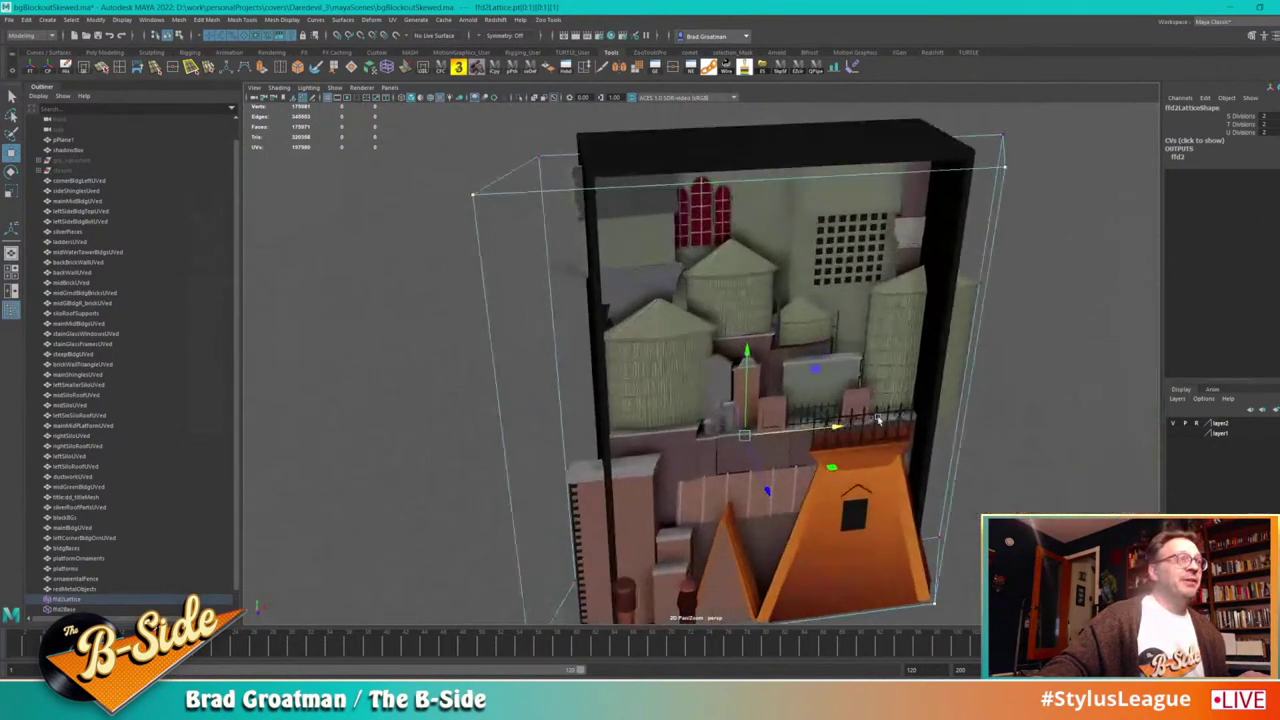
{"action": "scroll", "coordinate": [860, 416], "scroll_direction": "up", "scroll_amount": 3}
{"action": "mouse_move", "coordinate": [919, 448]}
{"action": "left_mouse_down", "text": "alt"}
{"action": "mouse_move", "coordinate": [866, 458]}
{"action": "mouse_move", "coordinate": [913, 469]}
{"action": "left_mouse_up", "text": "alt"}
{"action": "key", "text": "ctrl+z"}
{"action": "key", "text": "ctrl+z"}
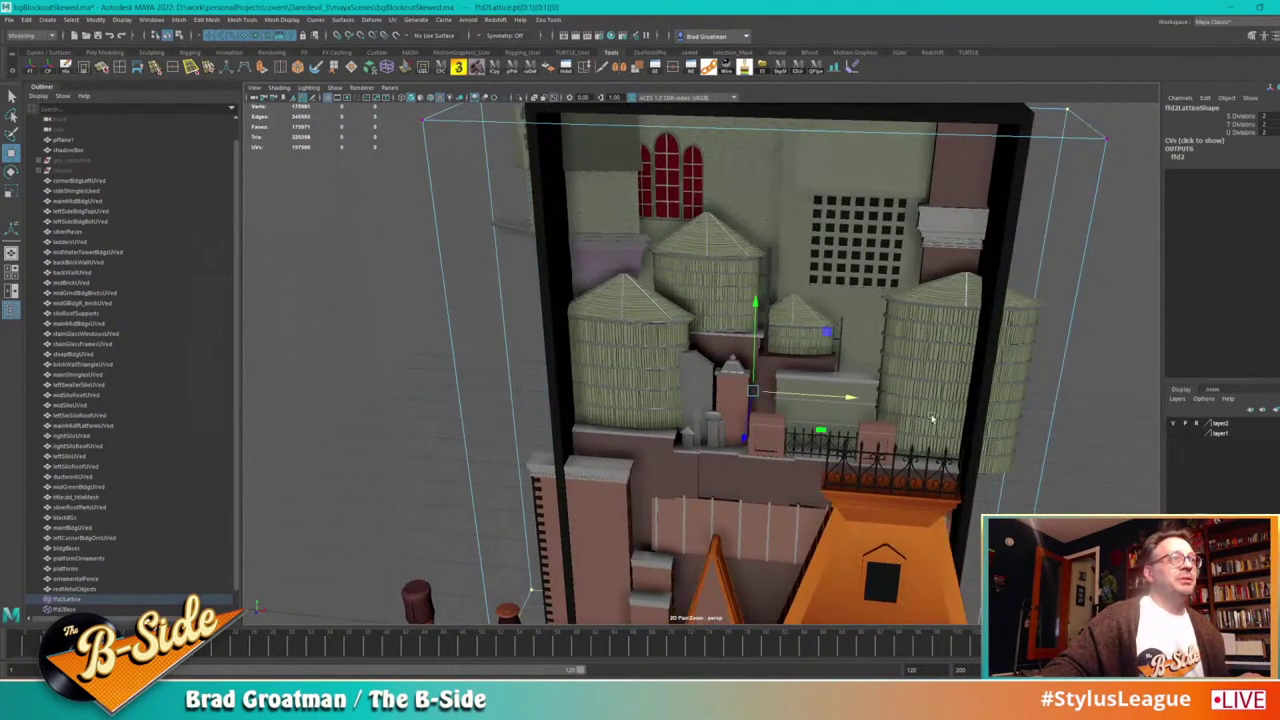
Step: Shift the back lattice points slightly along positive X to skew the rear buildings sideways
{"action": "left_click_drag", "start_coordinate": [848, 400], "coordinate": [866, 400], "text": "alt"}
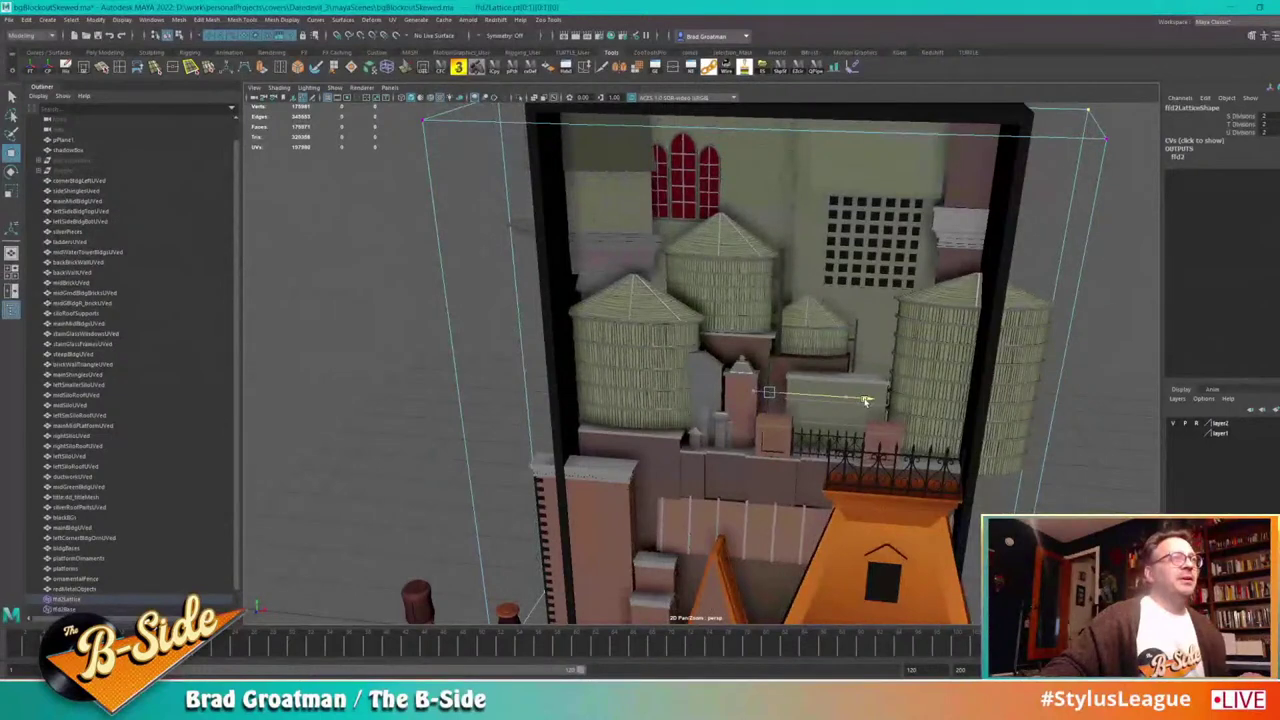
{"action": "left_click_drag", "start_coordinate": [786, 405], "coordinate": [782, 420], "text": "alt"}
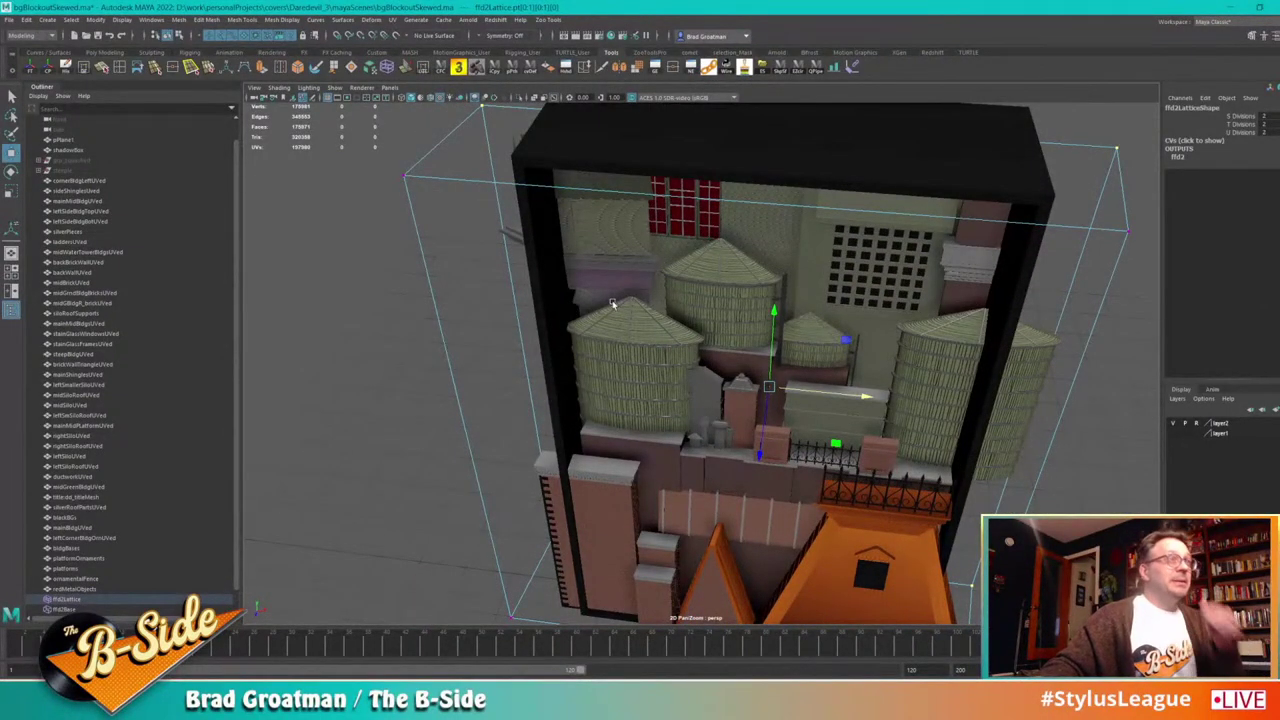
{"action": "right_click_drag", "start_coordinate": [901, 400], "coordinate": [838, 324], "text": "alt"}
{"action": "left_click_drag", "start_coordinate": [838, 324], "coordinate": [852, 374], "text": "alt"}
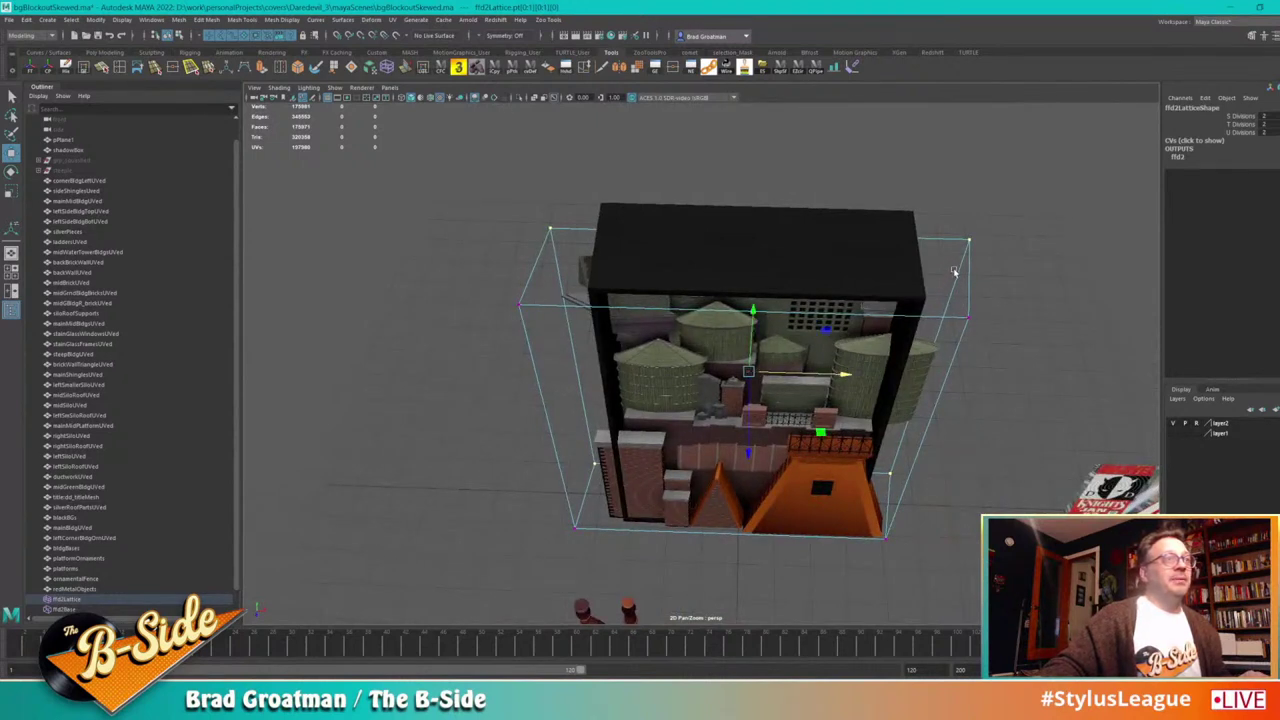
Step: Select all points of the lattice surrounding the background buildings
{"action": "left_click_drag", "start_coordinate": [1072, 177], "coordinate": [644, 462]}
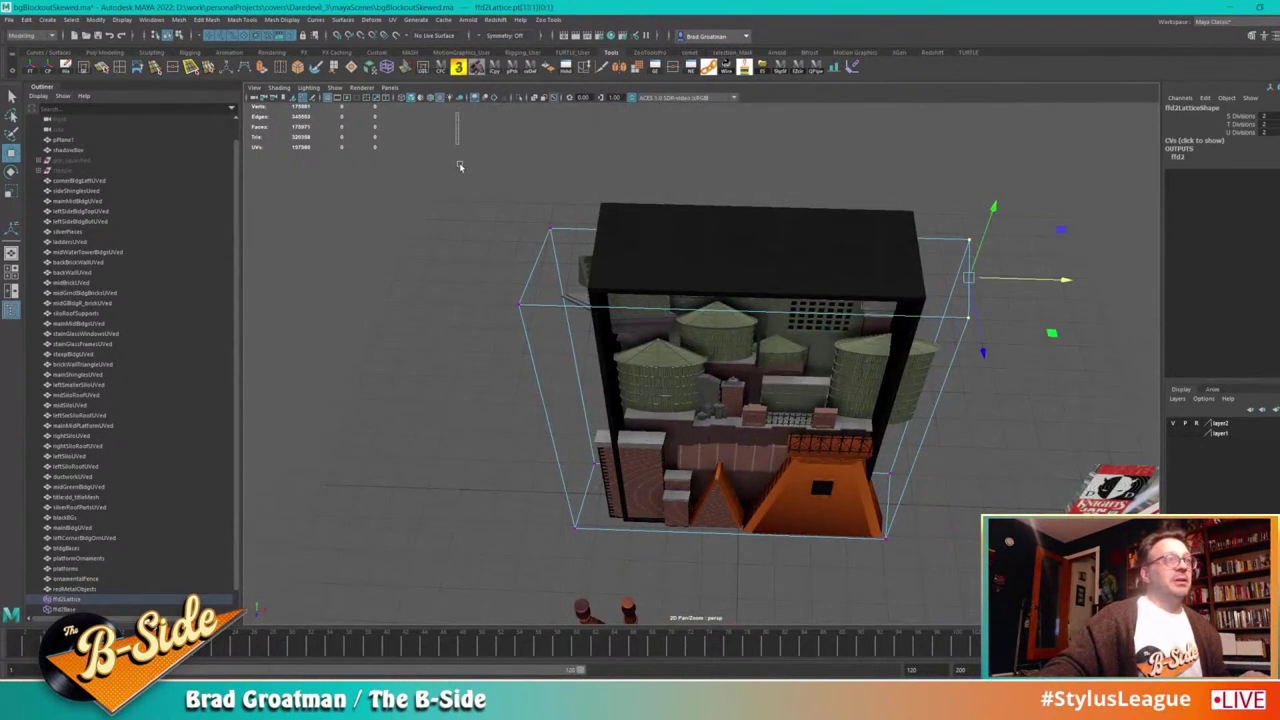
{"action": "left_click_drag", "start_coordinate": [460, 166], "coordinate": [1026, 624]}
{"action": "left_click_drag", "start_coordinate": [832, 411], "coordinate": [803, 396]}
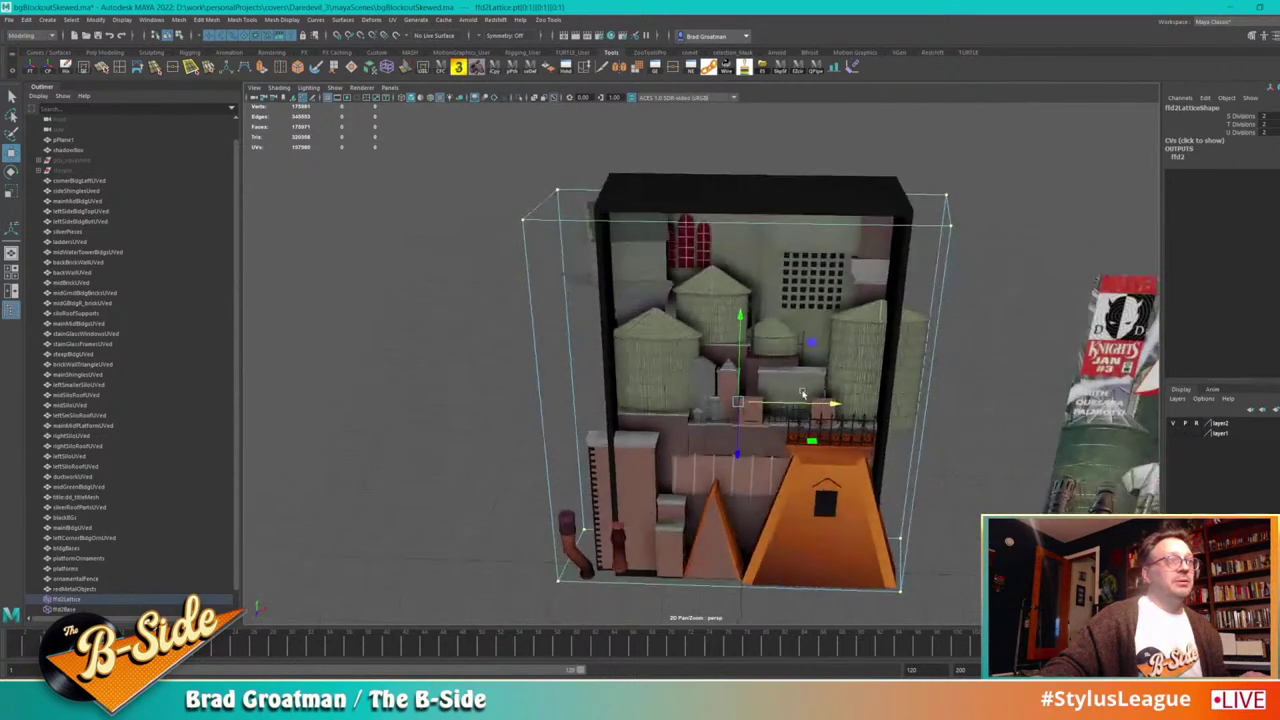
{"action": "right_click_drag", "start_coordinate": [803, 396], "coordinate": [866, 433], "text": "alt"}
{"action": "middle_click_drag", "start_coordinate": [866, 433], "coordinate": [864, 432]}
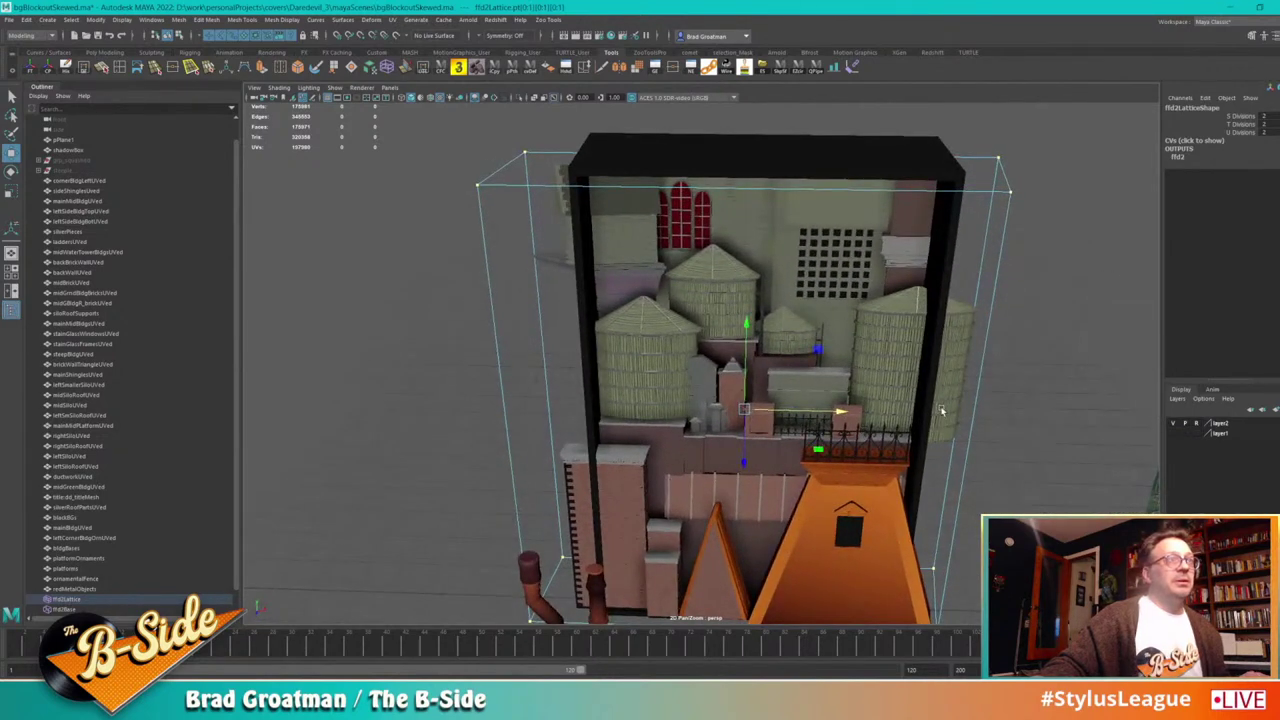
{"action": "scroll", "coordinate": [938, 406], "scroll_direction": "up", "scroll_amount": 4}
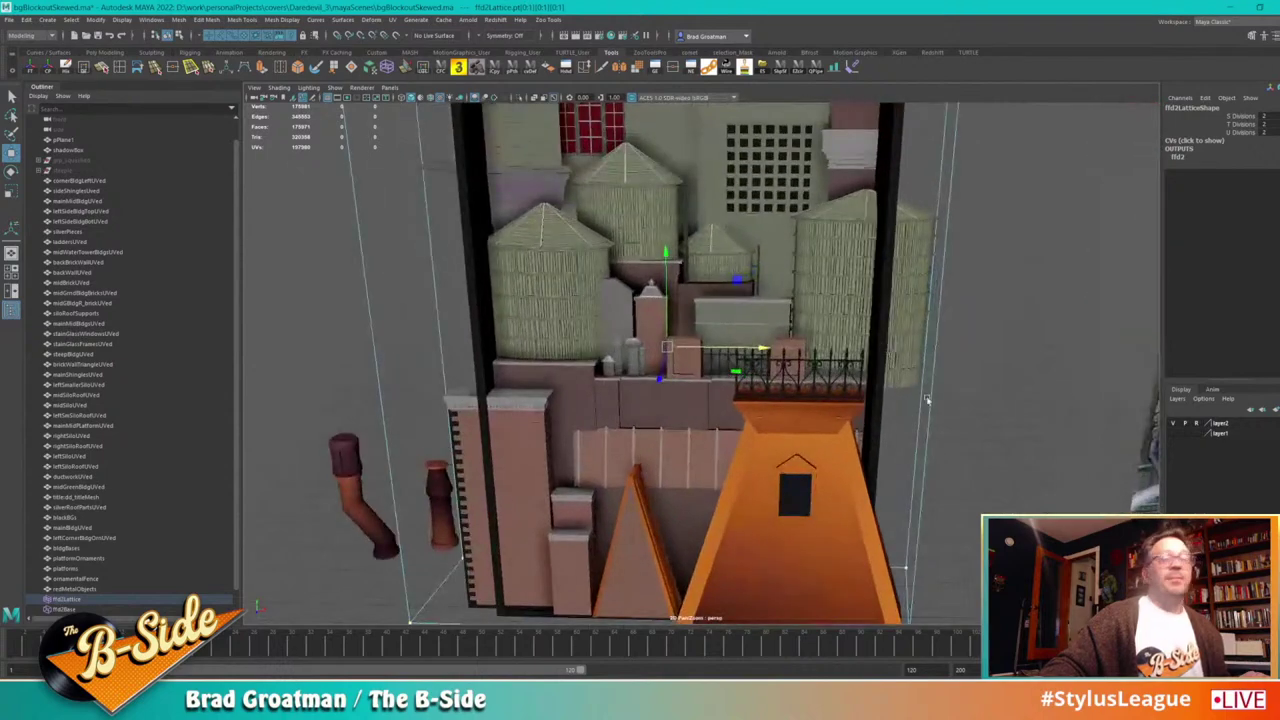
Step: Select the back lattice points and lower them slightly along Y to skew the rear buildings downward
{"action": "scroll", "coordinate": [926, 399], "scroll_direction": "down", "scroll_amount": 3}
{"action": "left_click_drag", "start_coordinate": [926, 399], "coordinate": [680, 345], "text": "alt"}
{"action": "scroll", "coordinate": [775, 362], "scroll_direction": "down", "scroll_amount": 2}
{"action": "left_click_drag", "start_coordinate": [696, 435], "coordinate": [677, 597]}
{"action": "left_click_drag", "start_coordinate": [632, 372], "coordinate": [744, 357], "text": "alt"}
{"action": "scroll", "coordinate": [744, 357], "scroll_direction": "up", "scroll_amount": 3}
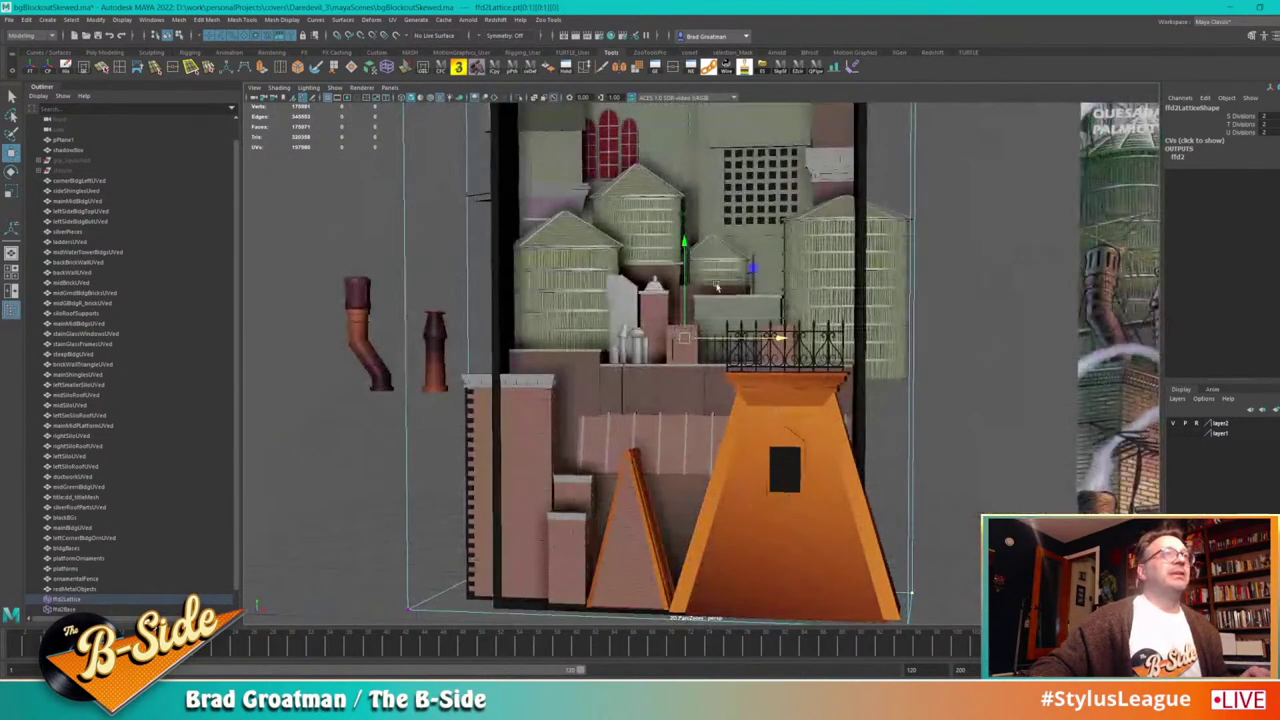
{"action": "middle_click_drag", "start_coordinate": [680, 265], "coordinate": [704, 327], "text": "alt"}
{"action": "left_click_drag", "start_coordinate": [712, 306], "coordinate": [714, 323]}
Step: Select the front lattice points and raise them slightly along Y, comparing the buildings with the comic cover
{"action": "right_click_drag", "start_coordinate": [714, 323], "coordinate": [721, 362], "text": "alt"}
{"action": "middle_click_drag", "start_coordinate": [721, 362], "coordinate": [720, 295], "text": "alt"}
{"action": "mouse_move", "coordinate": [720, 295]}
{"action": "left_mouse_down", "text": "alt"}
{"action": "mouse_move", "coordinate": [725, 283]}
{"action": "mouse_move", "coordinate": [727, 294]}
{"action": "left_mouse_up", "text": "alt"}
{"action": "middle_click_drag", "start_coordinate": [727, 294], "coordinate": [729, 346], "text": "alt"}
{"action": "left_click_drag", "start_coordinate": [729, 346], "coordinate": [684, 352], "text": "alt"}
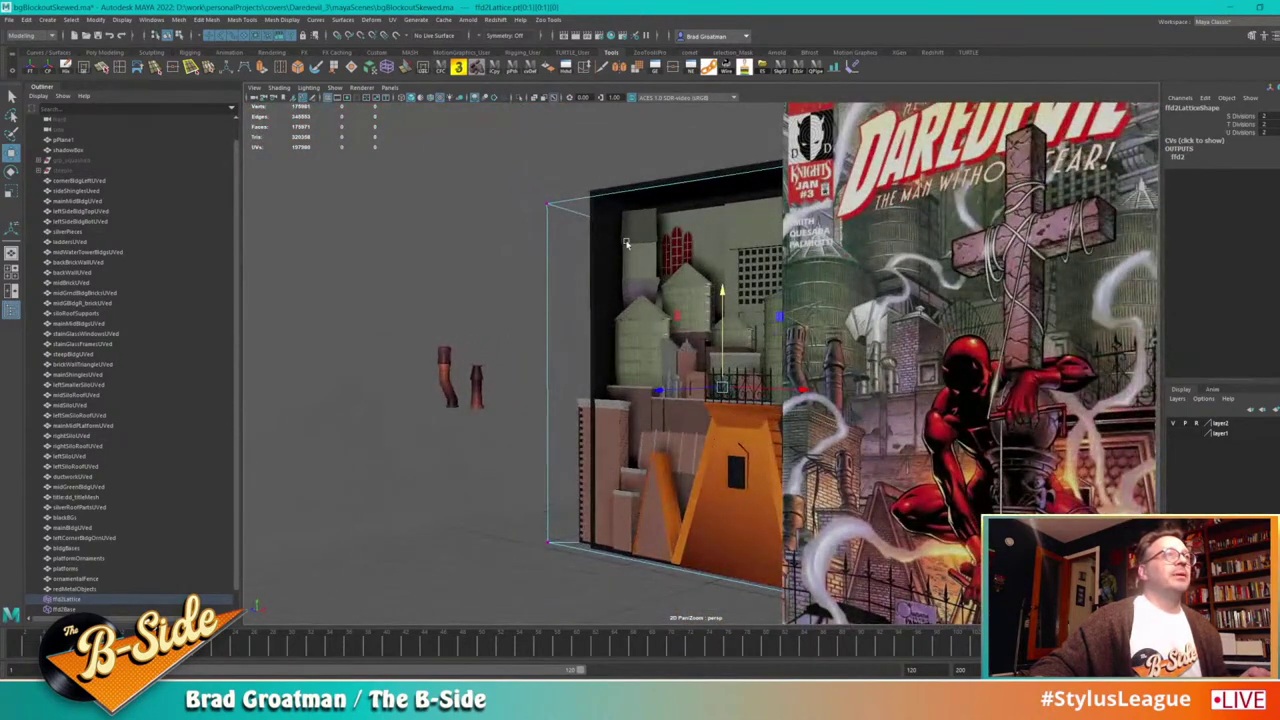
{"action": "left_click_drag", "start_coordinate": [625, 243], "coordinate": [652, 396], "text": "alt"}
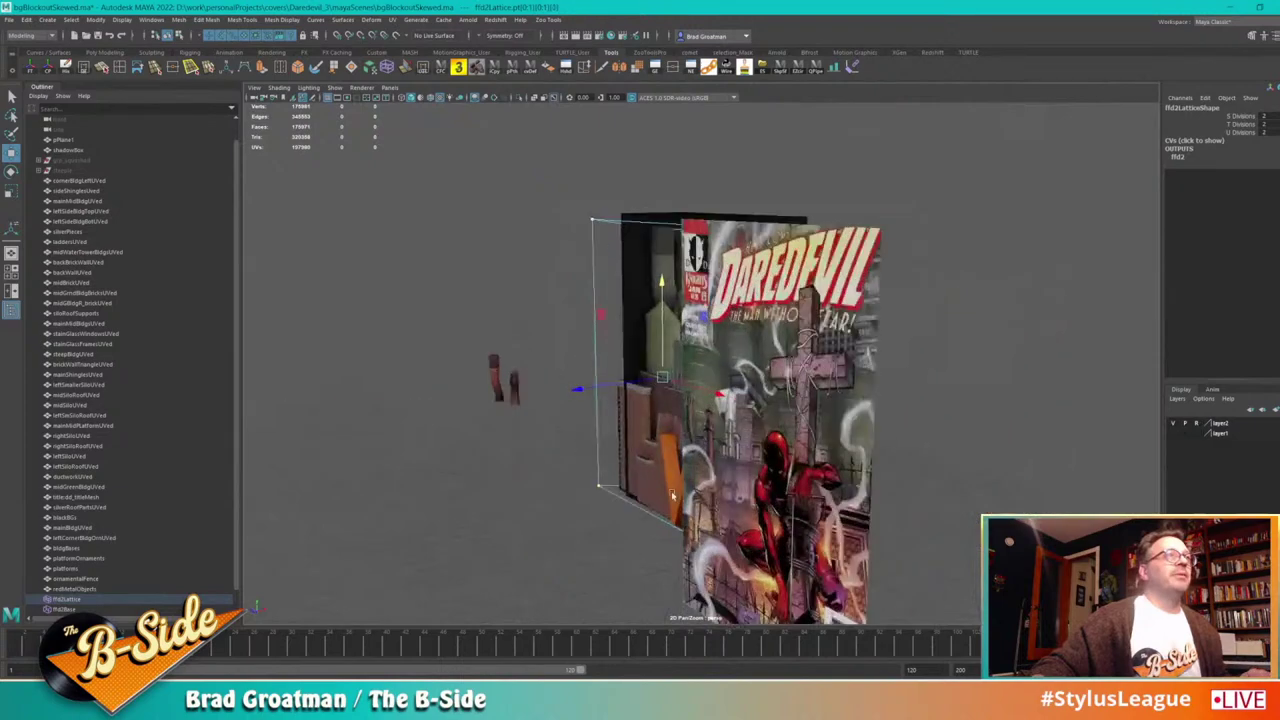
{"action": "left_click_drag", "start_coordinate": [668, 304], "coordinate": [671, 300]}
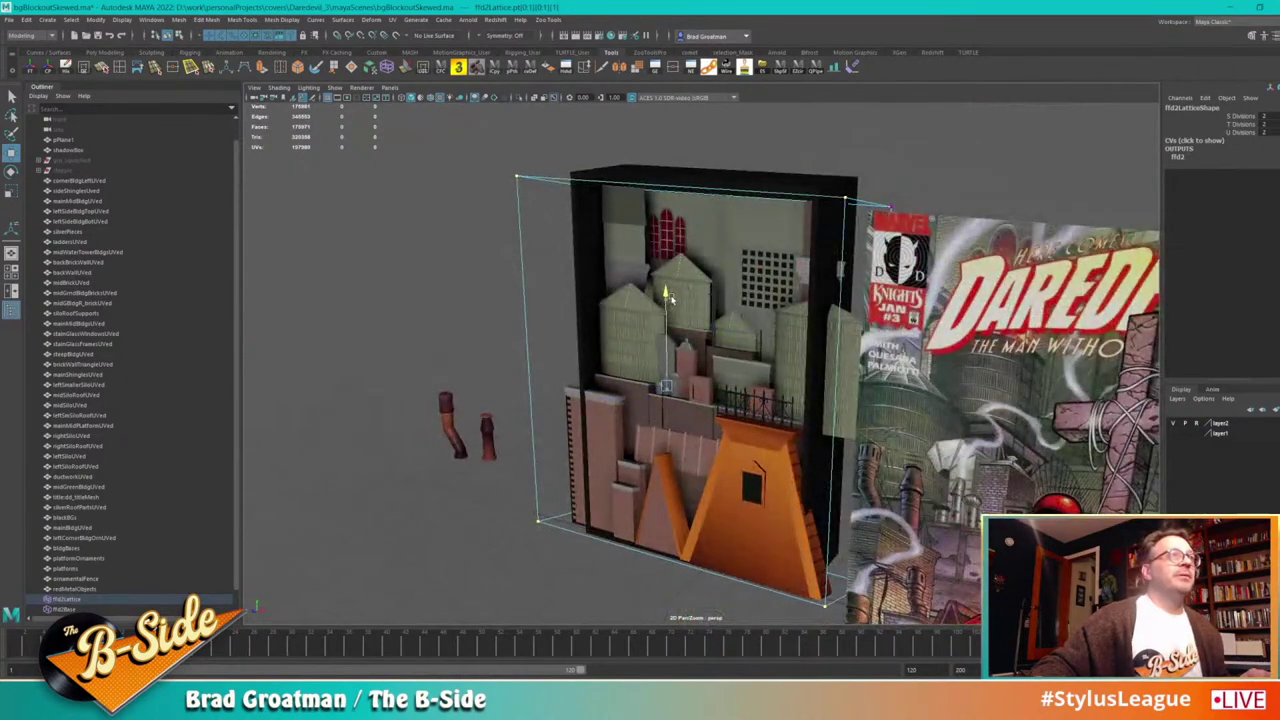
{"action": "left_click_drag", "start_coordinate": [670, 298], "coordinate": [761, 277], "text": "alt"}
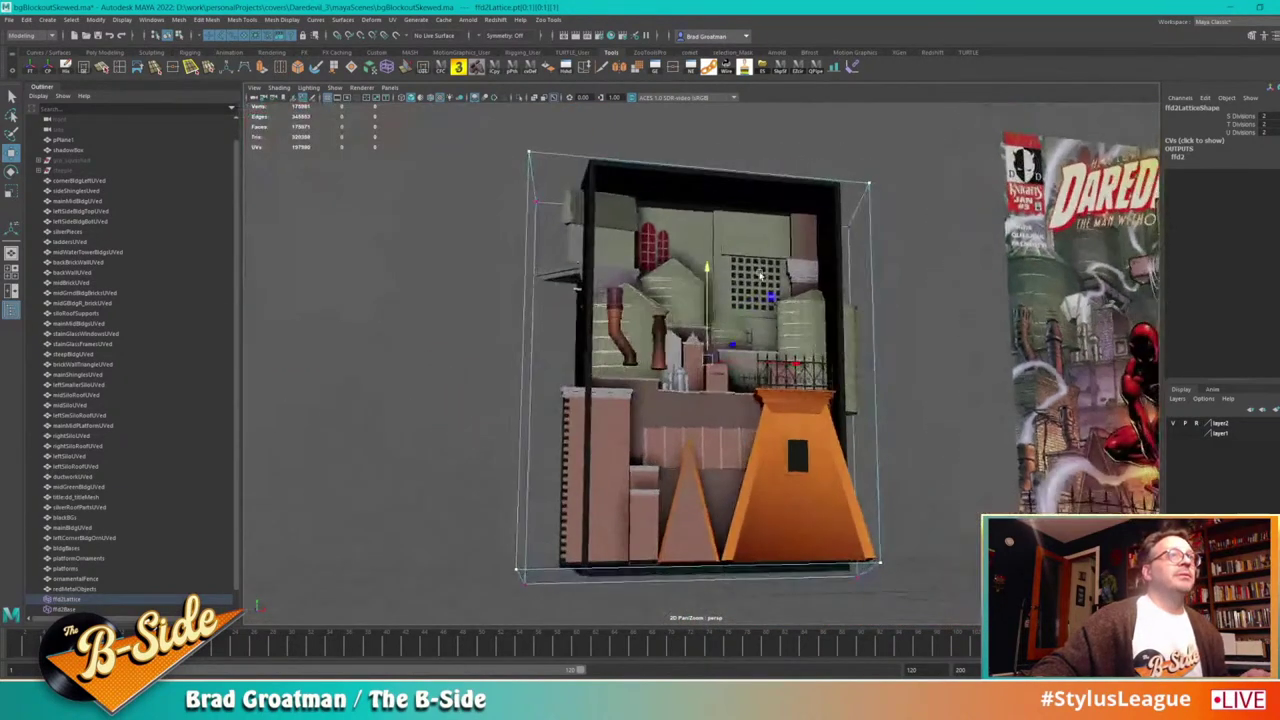
Step: Select the back lattice points from the side and lower them further along Y to strengthen the vertical skew
{"action": "left_click_drag", "start_coordinate": [761, 275], "coordinate": [800, 378], "text": "alt"}
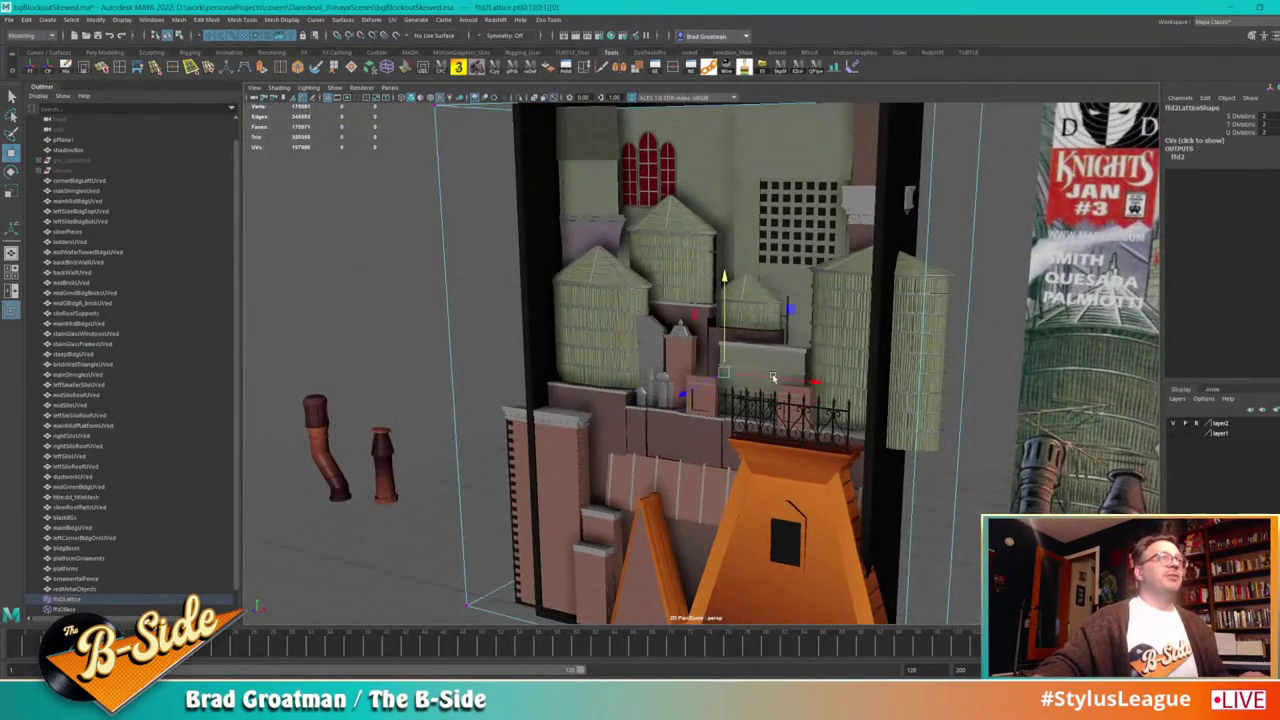
{"action": "left_click_drag", "start_coordinate": [772, 378], "coordinate": [769, 376], "text": "alt"}
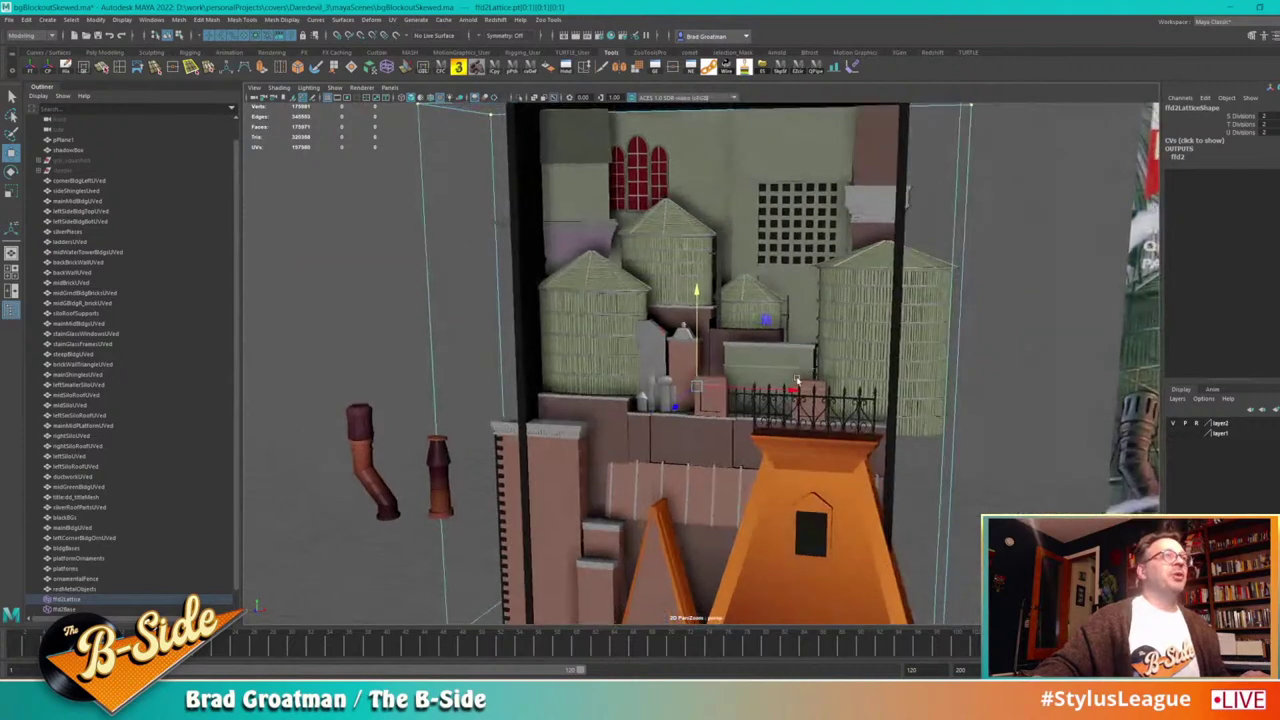
{"action": "left_click_drag", "start_coordinate": [769, 376], "coordinate": [800, 408], "text": "alt"}
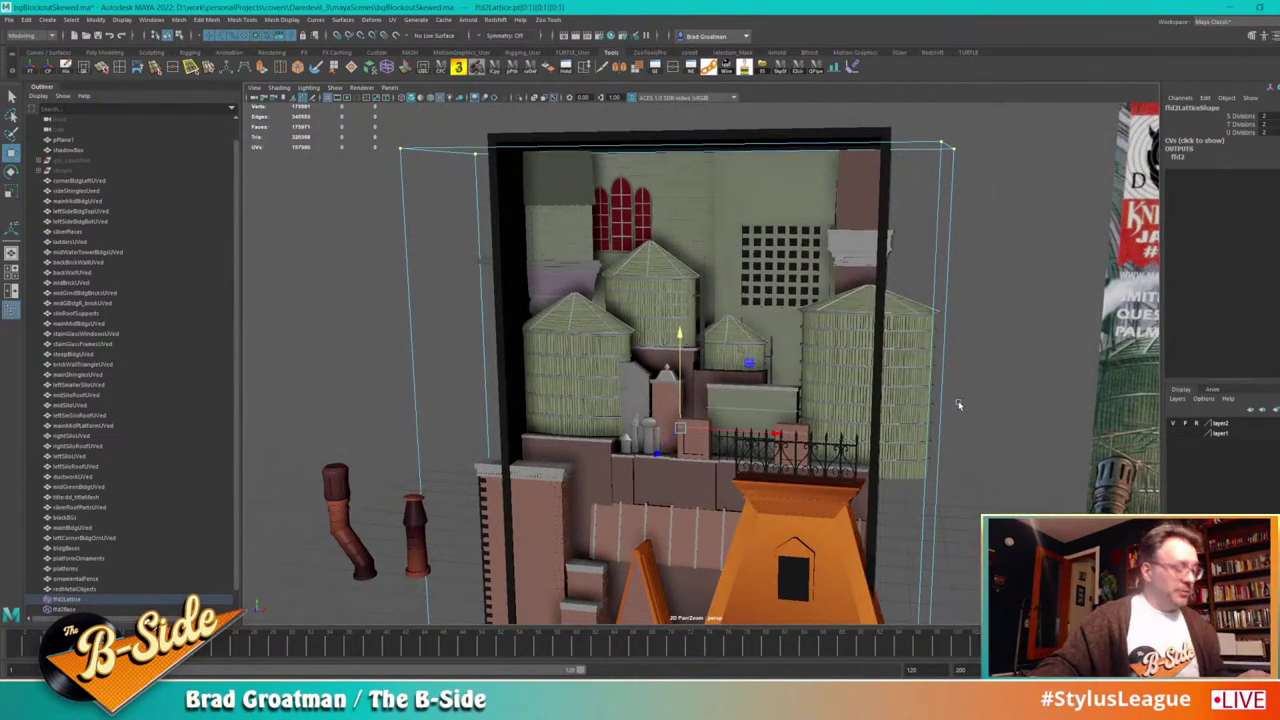
{"action": "left_click_drag", "start_coordinate": [958, 404], "coordinate": [852, 403], "text": "alt"}
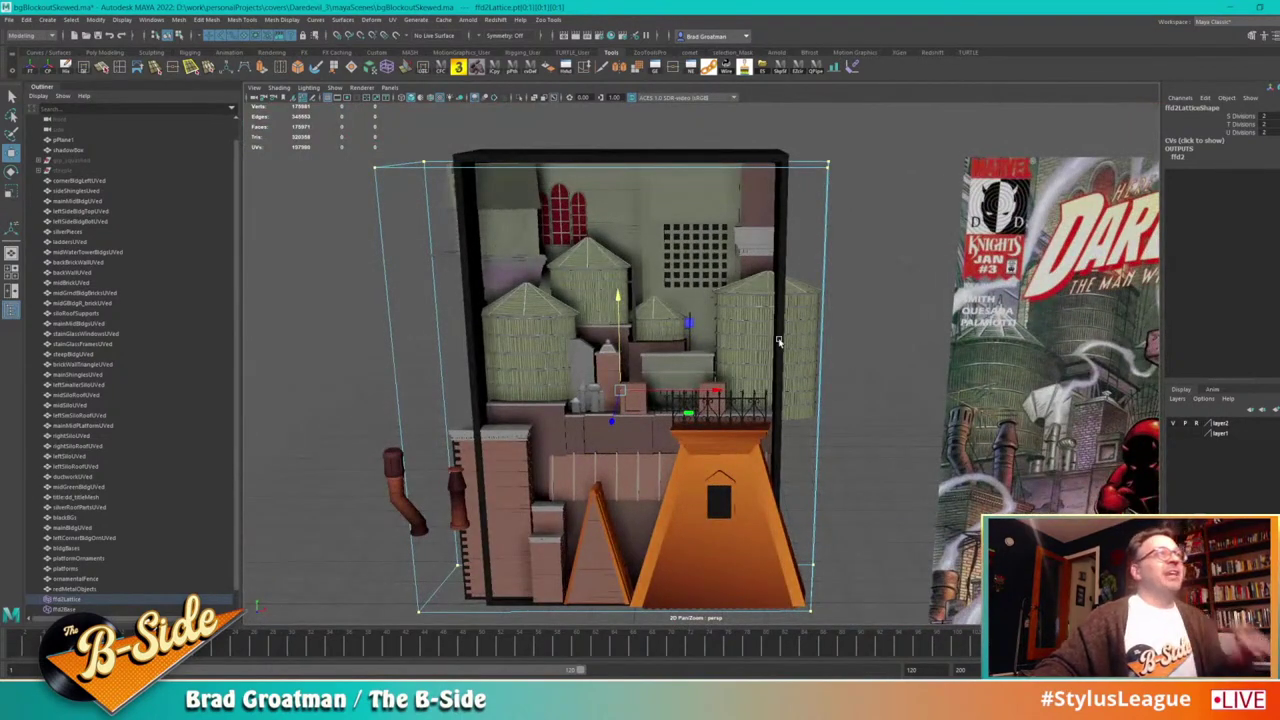
{"action": "left_click_drag", "start_coordinate": [778, 342], "coordinate": [805, 226], "text": "alt"}
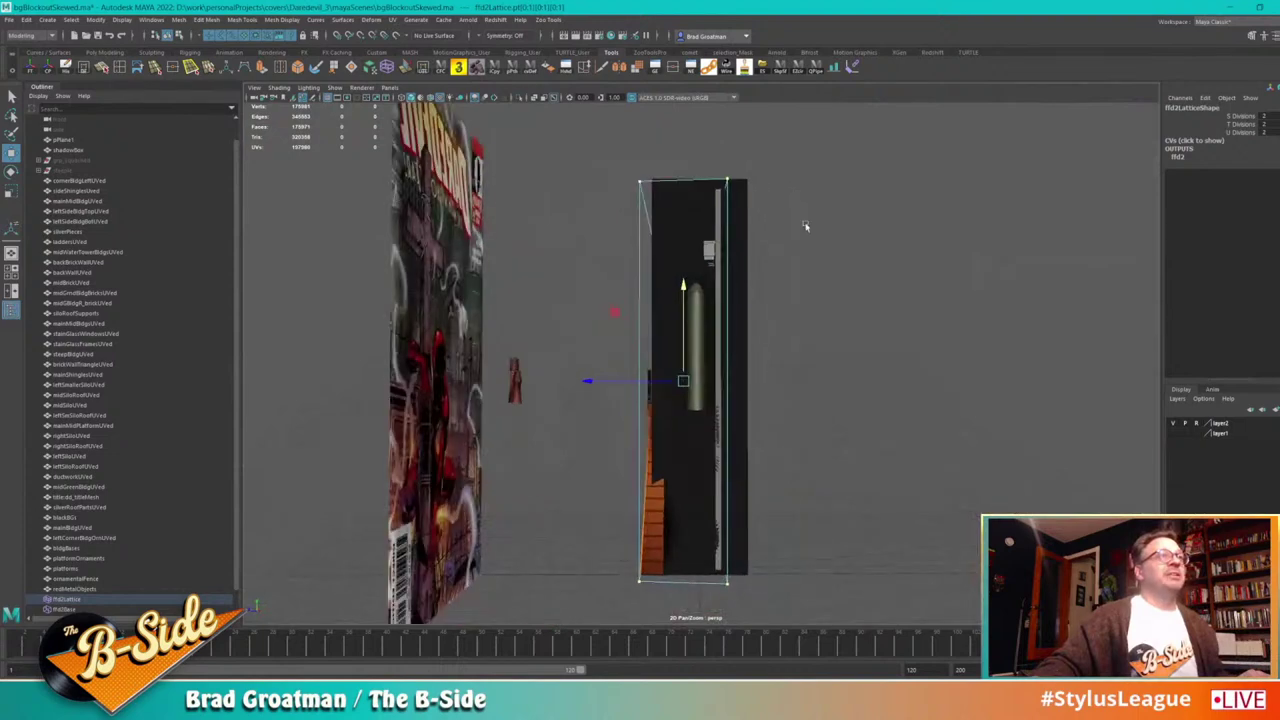
{"action": "left_click_drag", "start_coordinate": [807, 134], "coordinate": [692, 600]}
{"action": "left_click_drag", "start_coordinate": [600, 300], "coordinate": [673, 222], "text": "alt"}
{"action": "left_click_drag", "start_coordinate": [628, 294], "coordinate": [631, 311]}
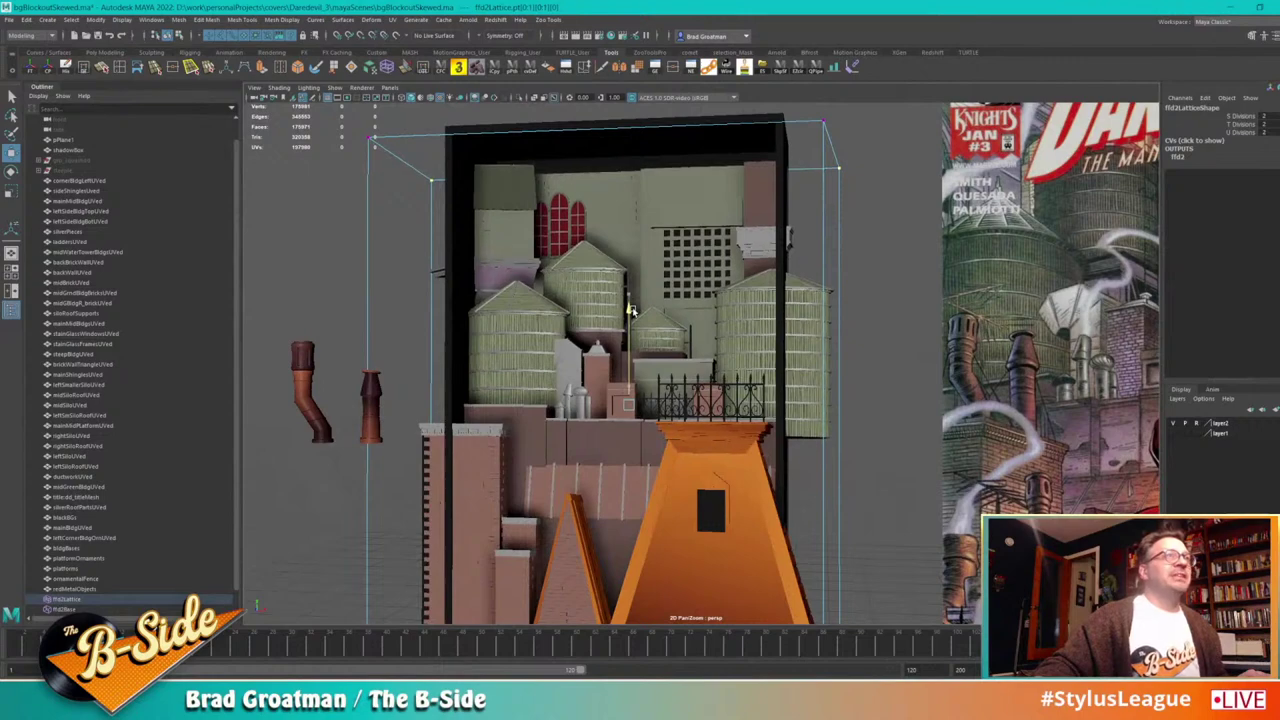
Step: Select the front lattice points from the side and shift them slightly along Y to refine the perspective
{"action": "left_click_drag", "start_coordinate": [736, 347], "coordinate": [611, 277], "text": "alt"}
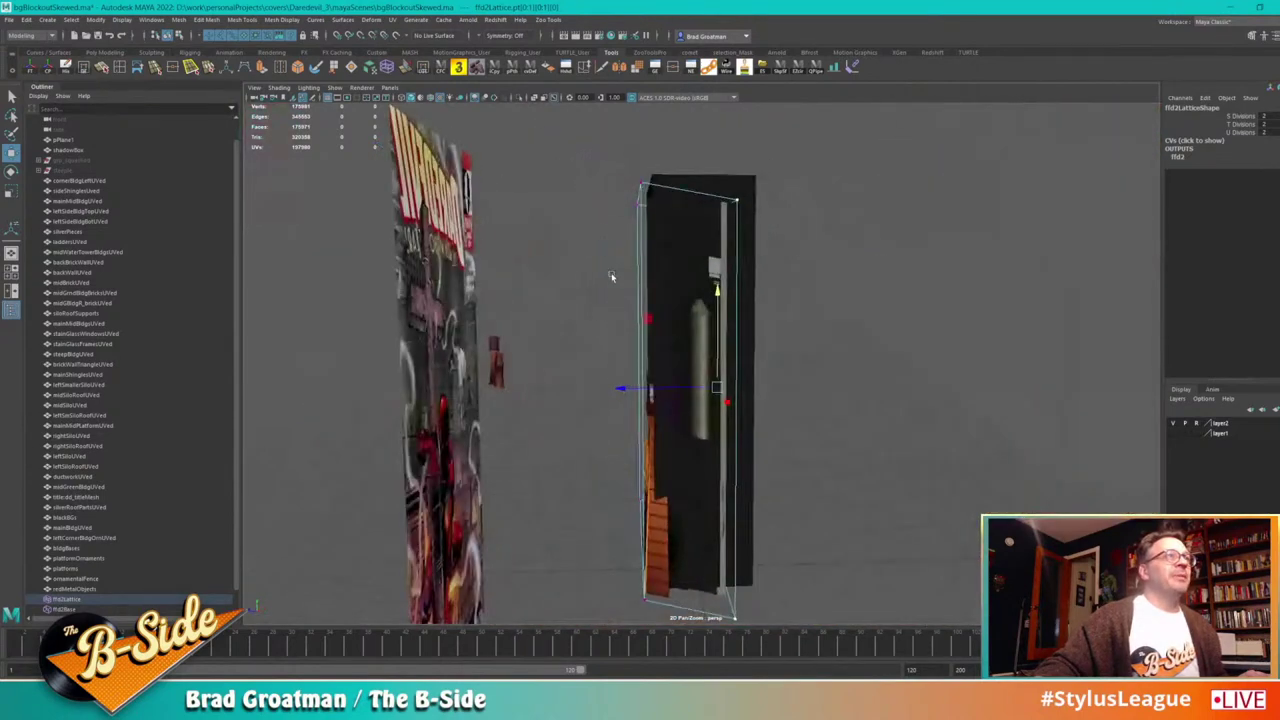
{"action": "left_click_drag", "start_coordinate": [641, 433], "coordinate": [664, 622]}
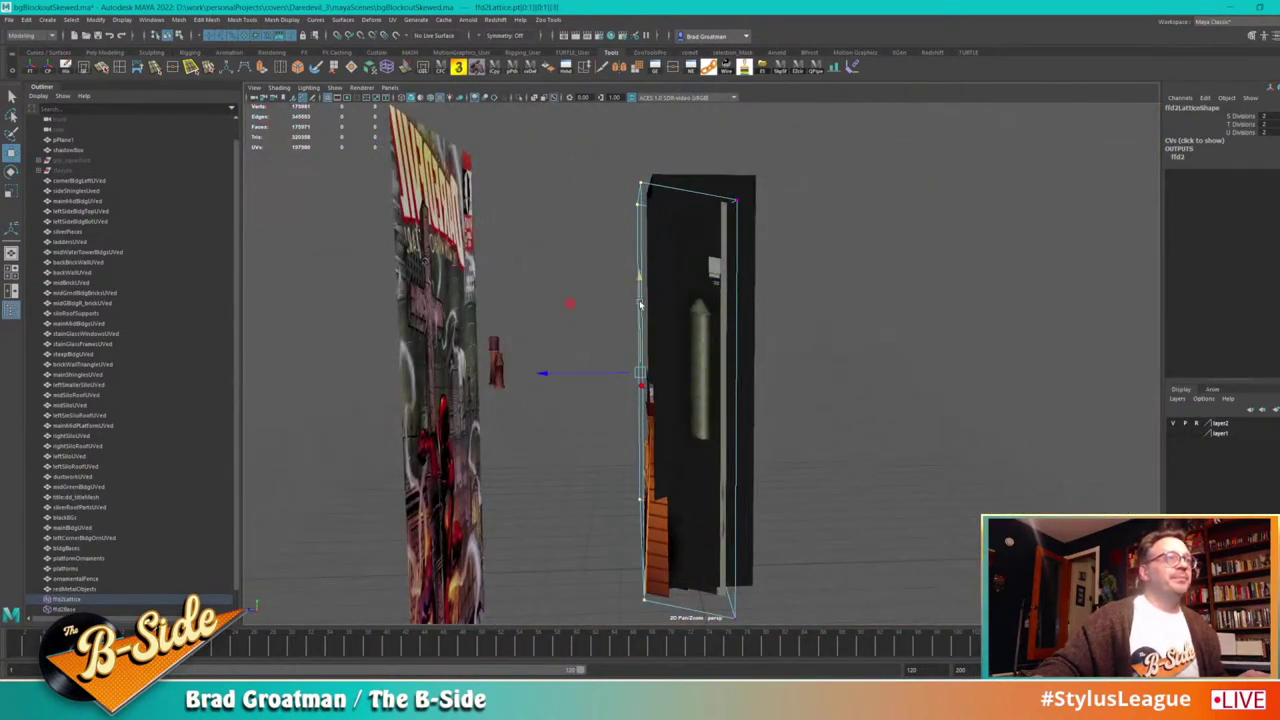
{"action": "left_click_drag", "start_coordinate": [641, 305], "coordinate": [737, 308]}
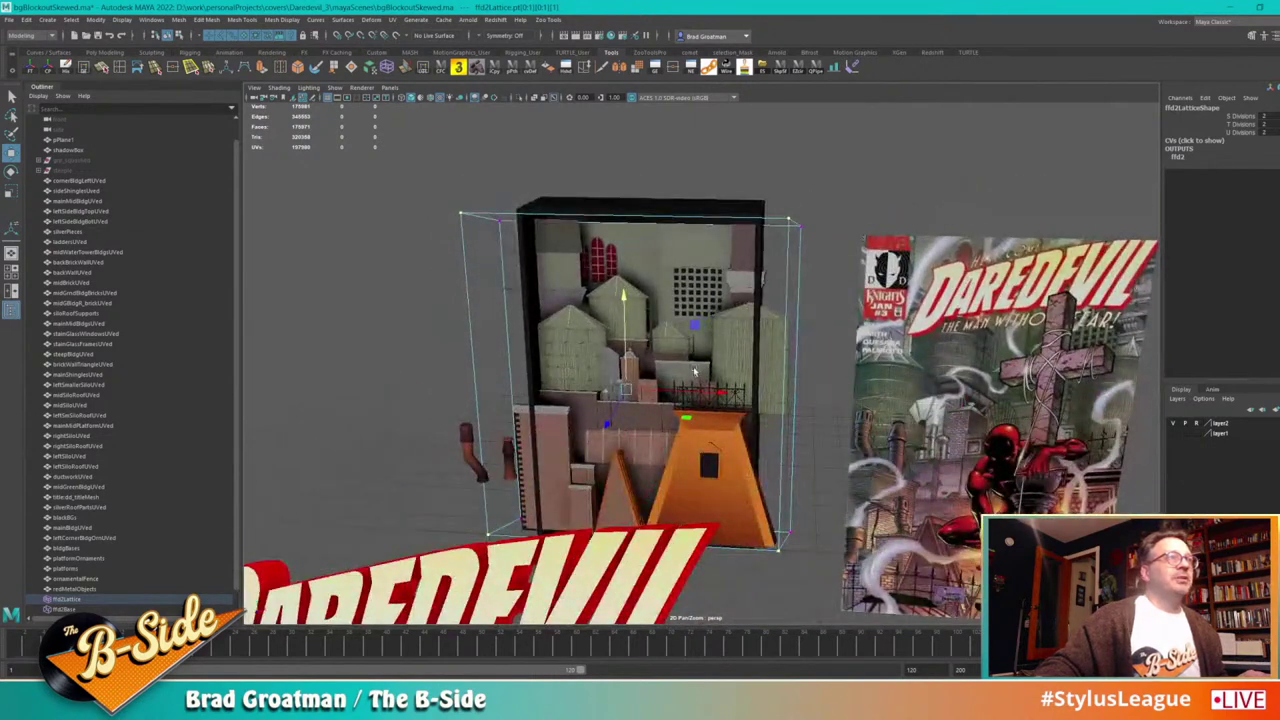
{"action": "left_click_drag", "start_coordinate": [695, 372], "coordinate": [782, 256], "text": "alt"}
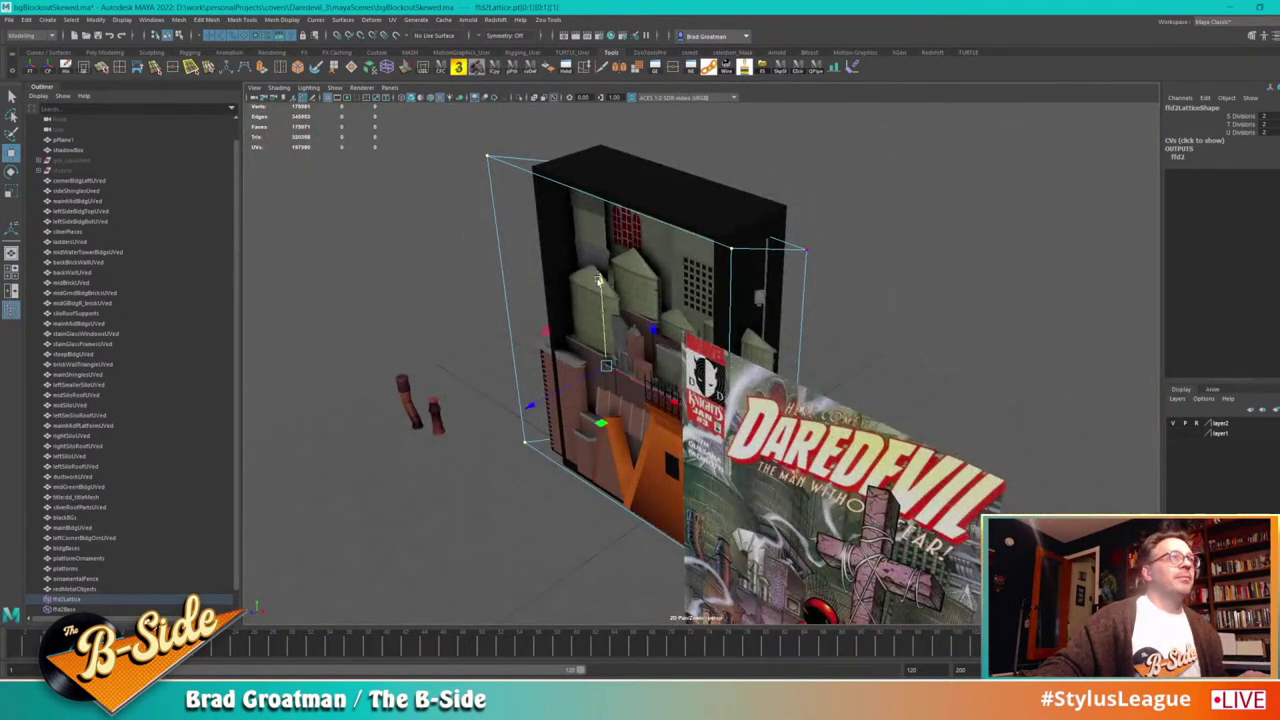
Step: Select all lattice points and scale the whole group of buildings slightly within the shadow box
{"action": "left_click_drag", "start_coordinate": [598, 283], "coordinate": [425, 561], "text": "alt"}
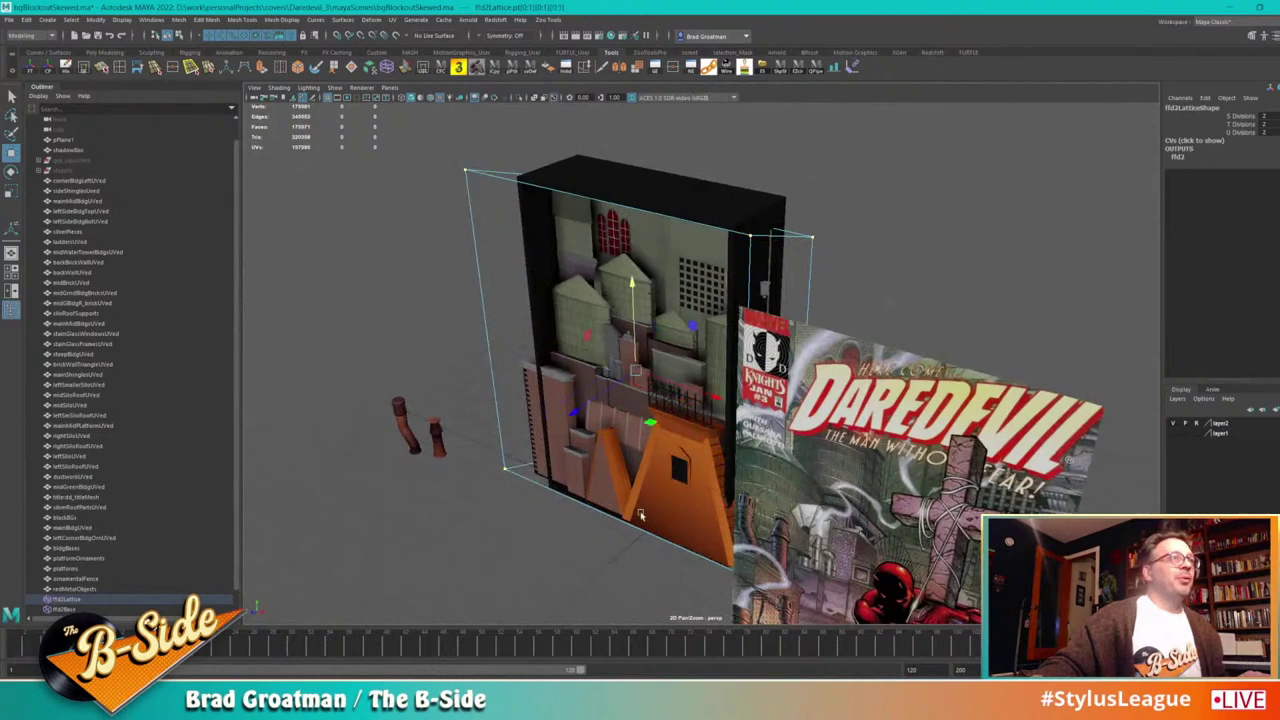
{"action": "left_click_drag", "start_coordinate": [641, 515], "coordinate": [524, 516], "text": "alt"}
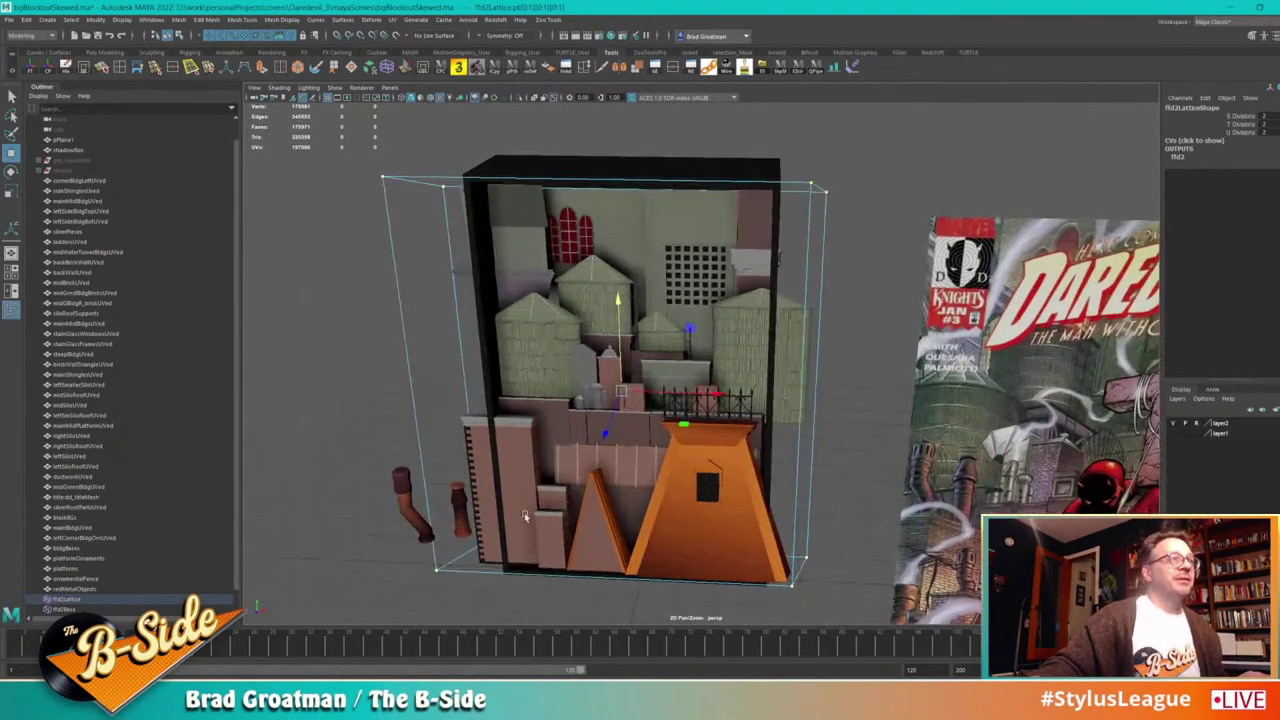
{"action": "left_click_drag", "start_coordinate": [622, 391], "coordinate": [648, 380]}
{"action": "right_click_drag", "start_coordinate": [648, 380], "coordinate": [780, 445], "text": "alt"}
{"action": "middle_click_drag", "start_coordinate": [780, 445], "coordinate": [812, 288], "text": "alt"}
{"action": "left_click_drag", "start_coordinate": [775, 300], "coordinate": [748, 245], "text": "alt"}
Step: Raise all lattice points slightly and scale them up a little so the buildings fill the shadow box
{"action": "key", "text": "w"}
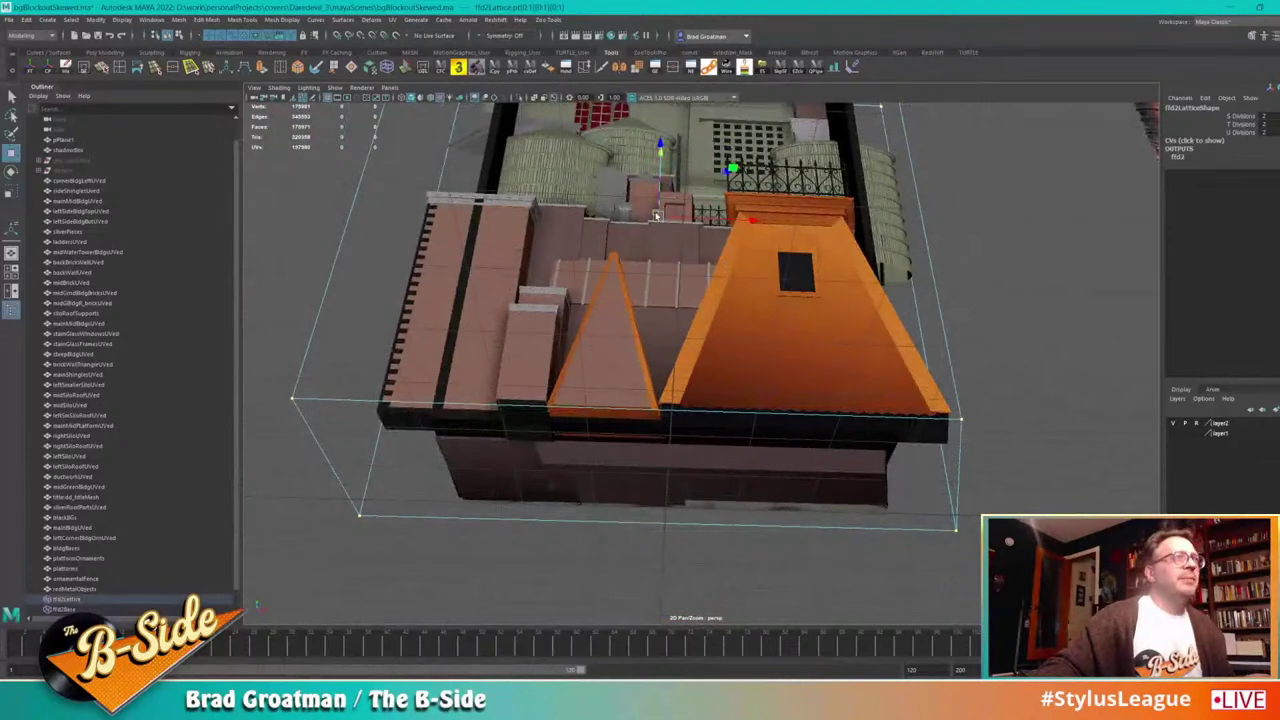
{"action": "left_click_drag", "start_coordinate": [660, 152], "coordinate": [621, 417], "text": "alt"}
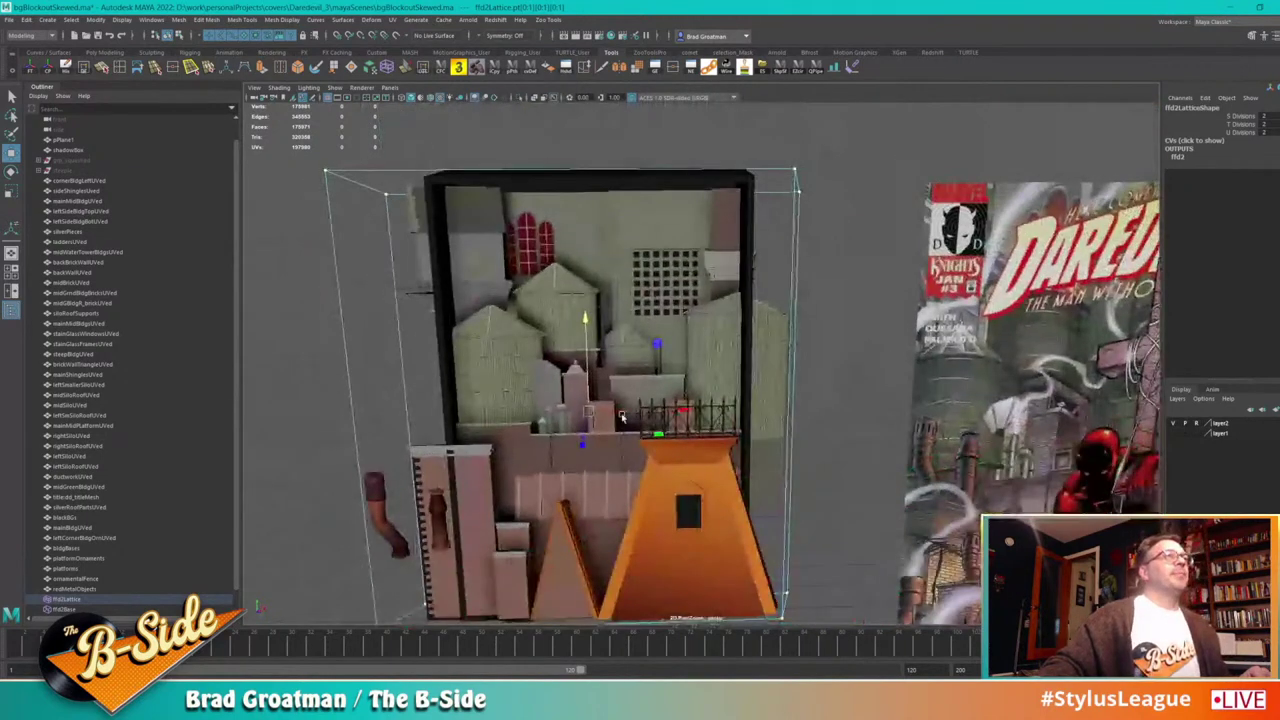
{"action": "left_click_drag", "start_coordinate": [585, 320], "coordinate": [587, 312]}
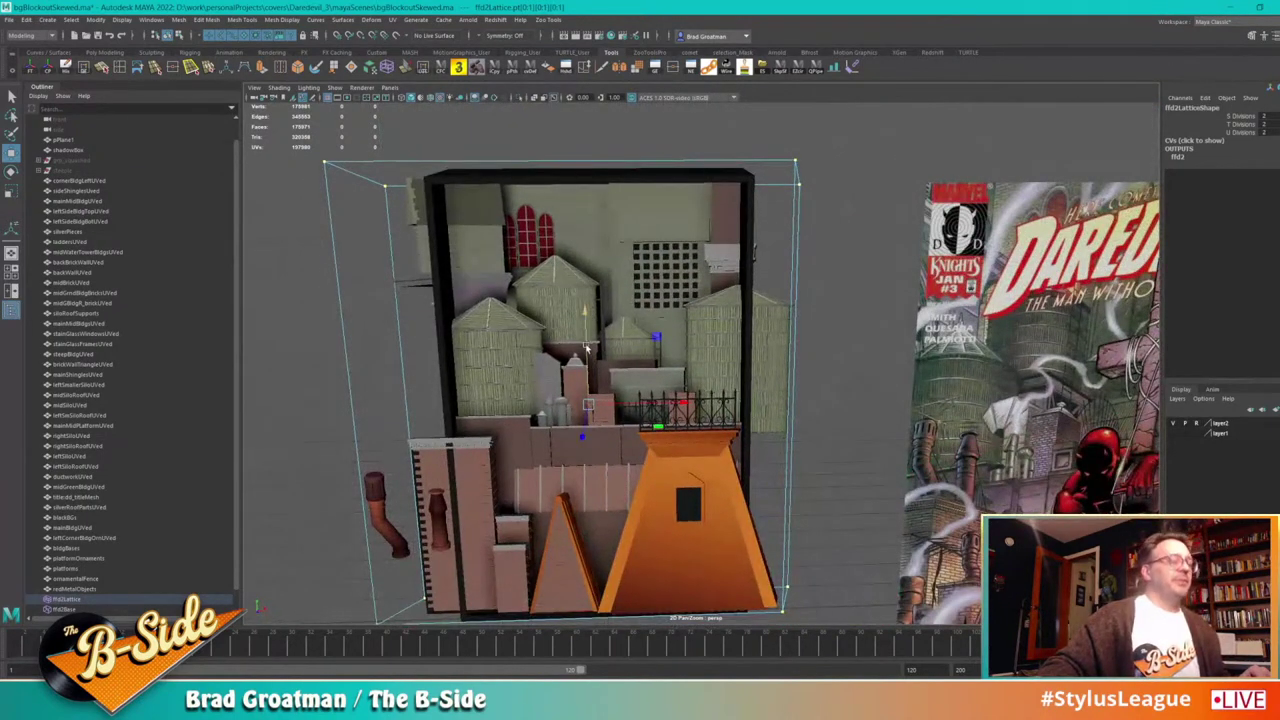
{"action": "key", "text": "r"}
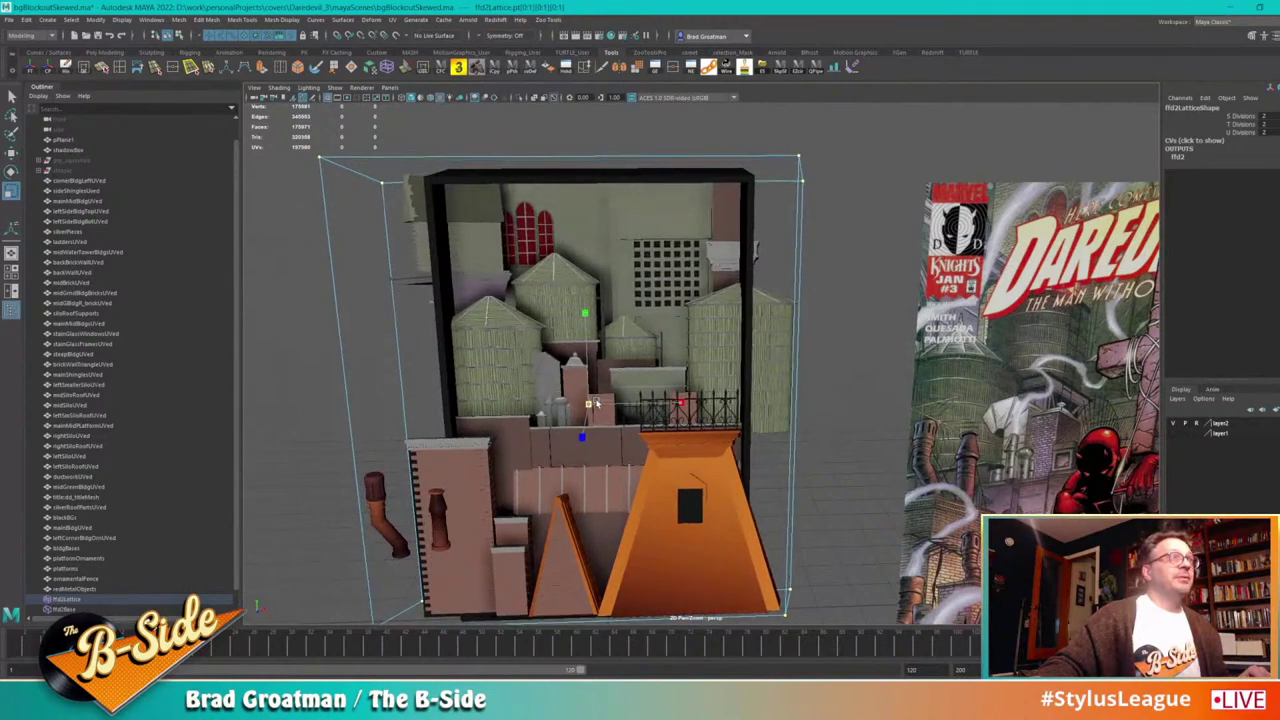
{"action": "left_click_drag", "start_coordinate": [590, 403], "coordinate": [604, 372], "text": "alt"}
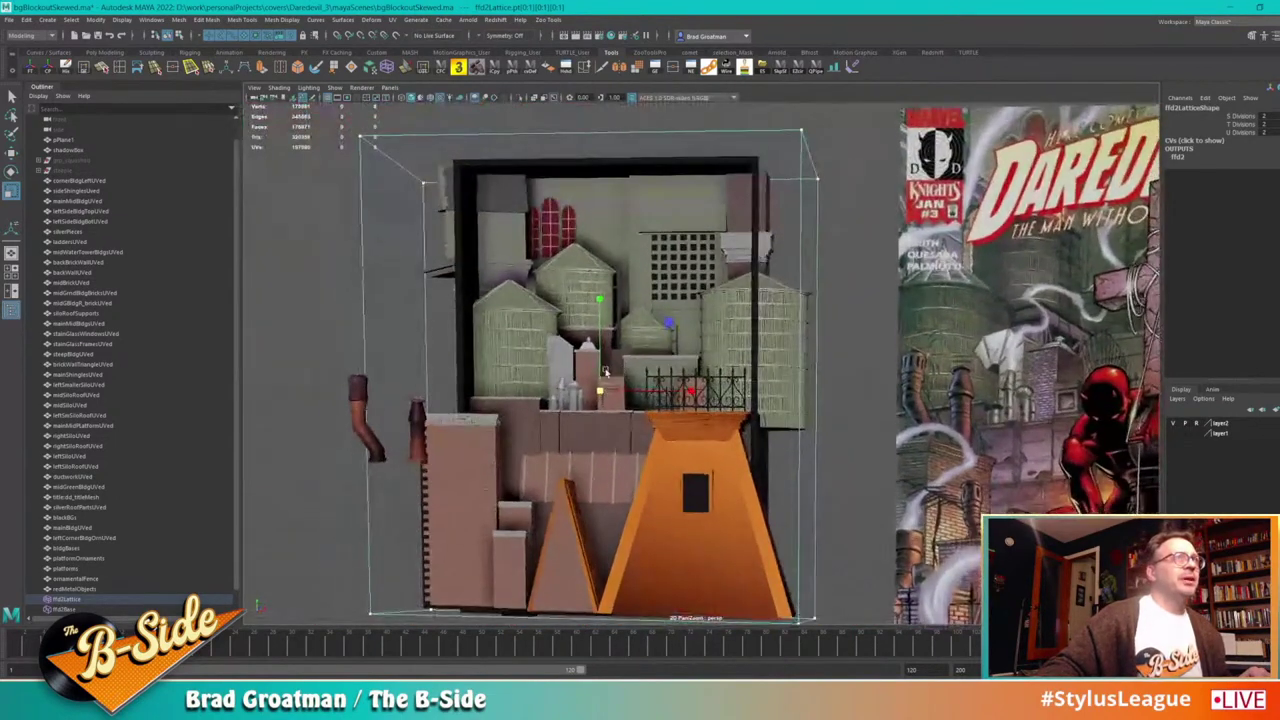
{"action": "key", "text": "w"}
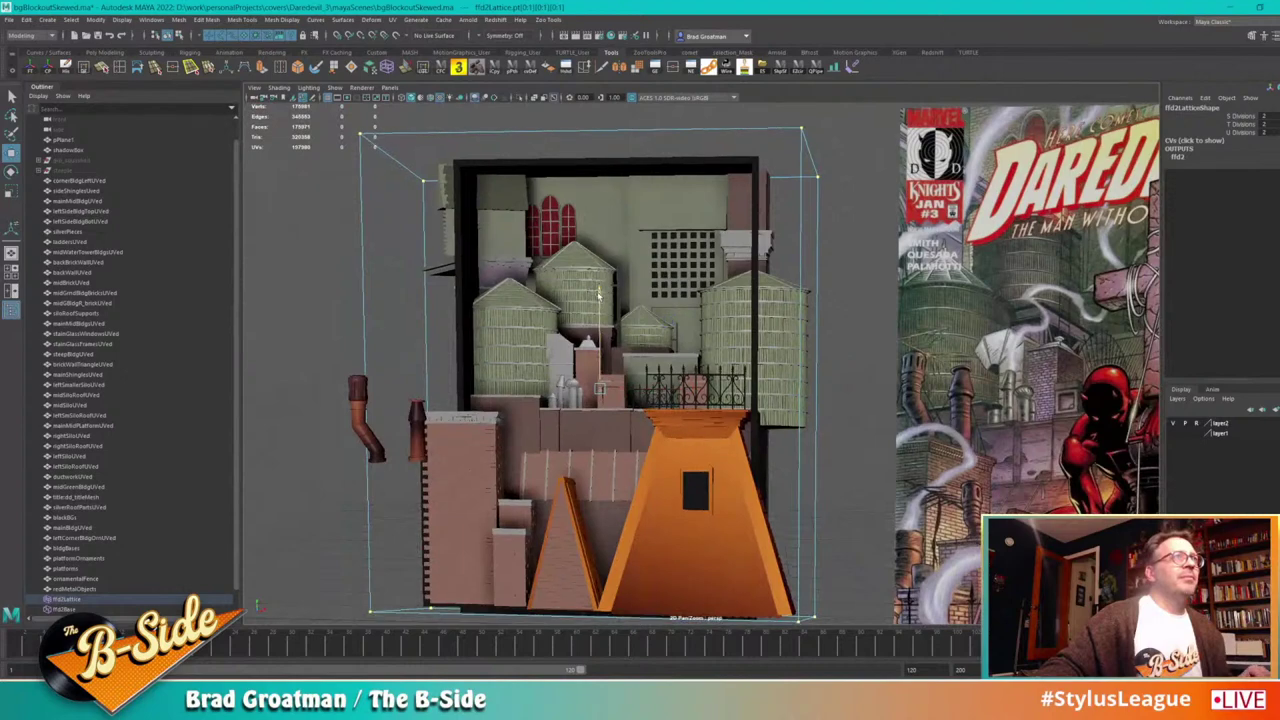
{"action": "left_click_drag", "start_coordinate": [599, 295], "coordinate": [716, 548], "text": "alt"}
Step: Select the lower back lattice points and examine how the building bases sit in the shadow box
{"action": "left_click_drag", "start_coordinate": [751, 410], "coordinate": [833, 466]}
{"action": "middle_click_drag", "start_coordinate": [768, 402], "coordinate": [789, 477], "text": "alt"}
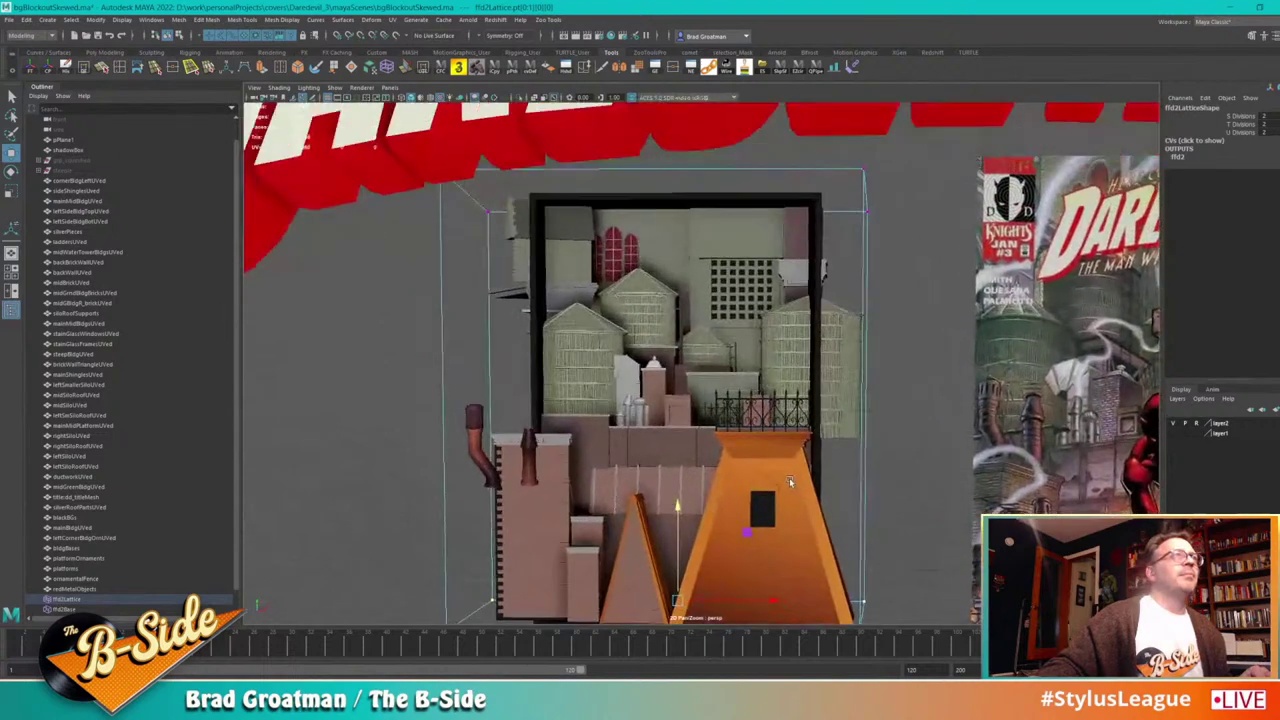
{"action": "left_click_drag", "start_coordinate": [789, 477], "coordinate": [787, 472], "text": "alt"}
{"action": "right_click_drag", "start_coordinate": [787, 472], "coordinate": [769, 502], "text": "alt"}
{"action": "left_click_drag", "start_coordinate": [768, 502], "coordinate": [858, 478], "text": "alt"}
{"action": "right_click_drag", "start_coordinate": [858, 477], "coordinate": [780, 374], "text": "alt"}
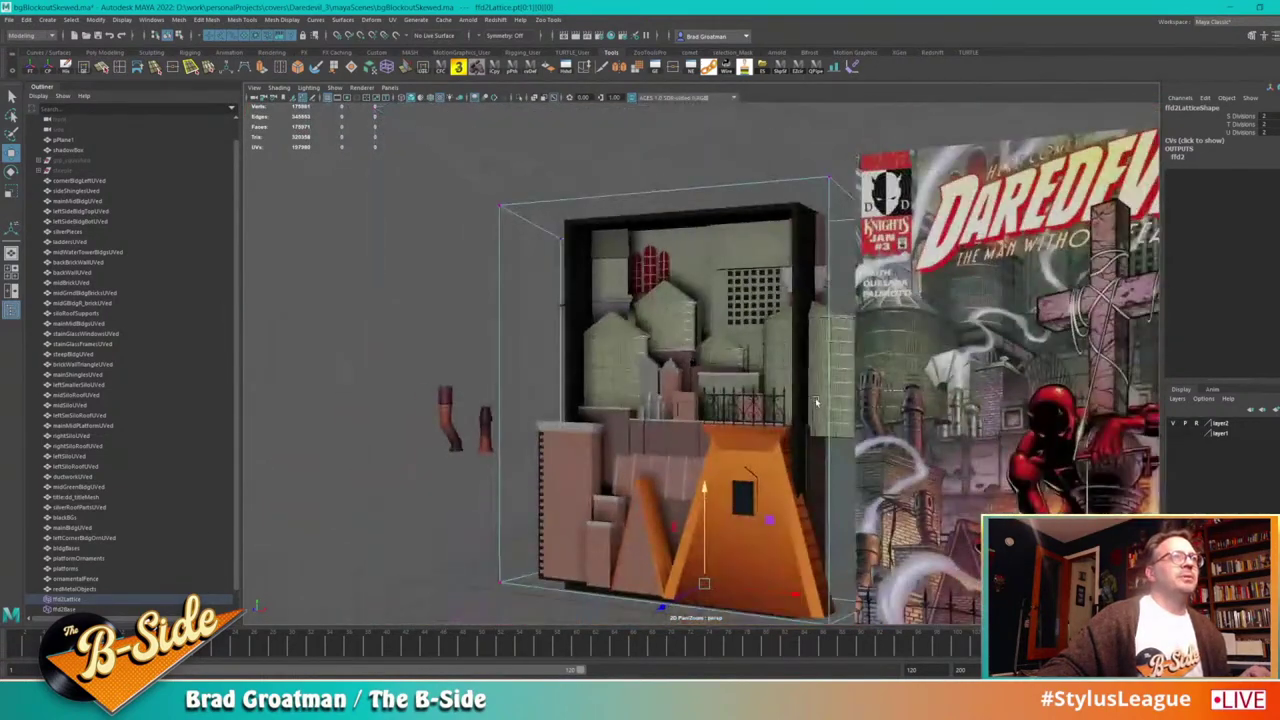
{"action": "left_click_drag", "start_coordinate": [816, 401], "coordinate": [785, 432], "text": "alt"}
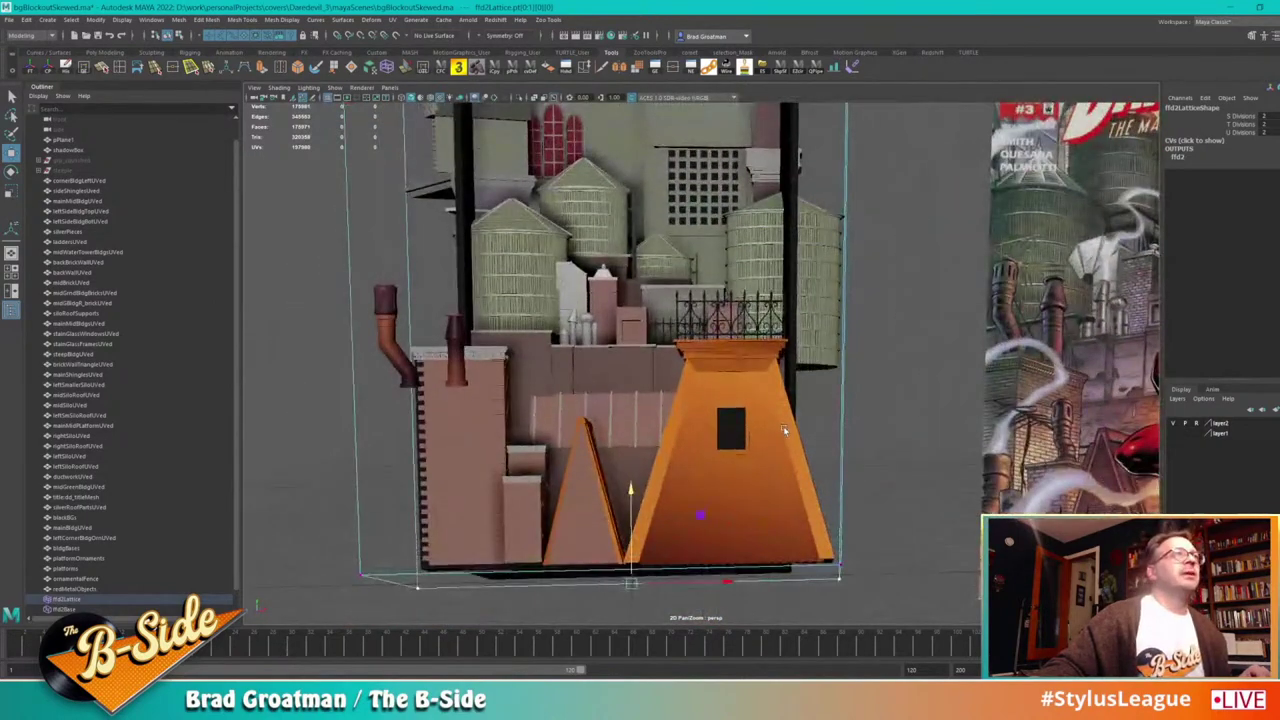
{"action": "right_click_drag", "start_coordinate": [878, 403], "coordinate": [832, 380], "text": "alt"}
{"action": "middle_click_drag", "start_coordinate": [832, 380], "coordinate": [859, 461], "text": "alt"}
{"action": "left_click_drag", "start_coordinate": [859, 460], "coordinate": [700, 370], "text": "alt"}
{"action": "left_click_drag", "start_coordinate": [704, 430], "coordinate": [420, 340], "text": "alt"}
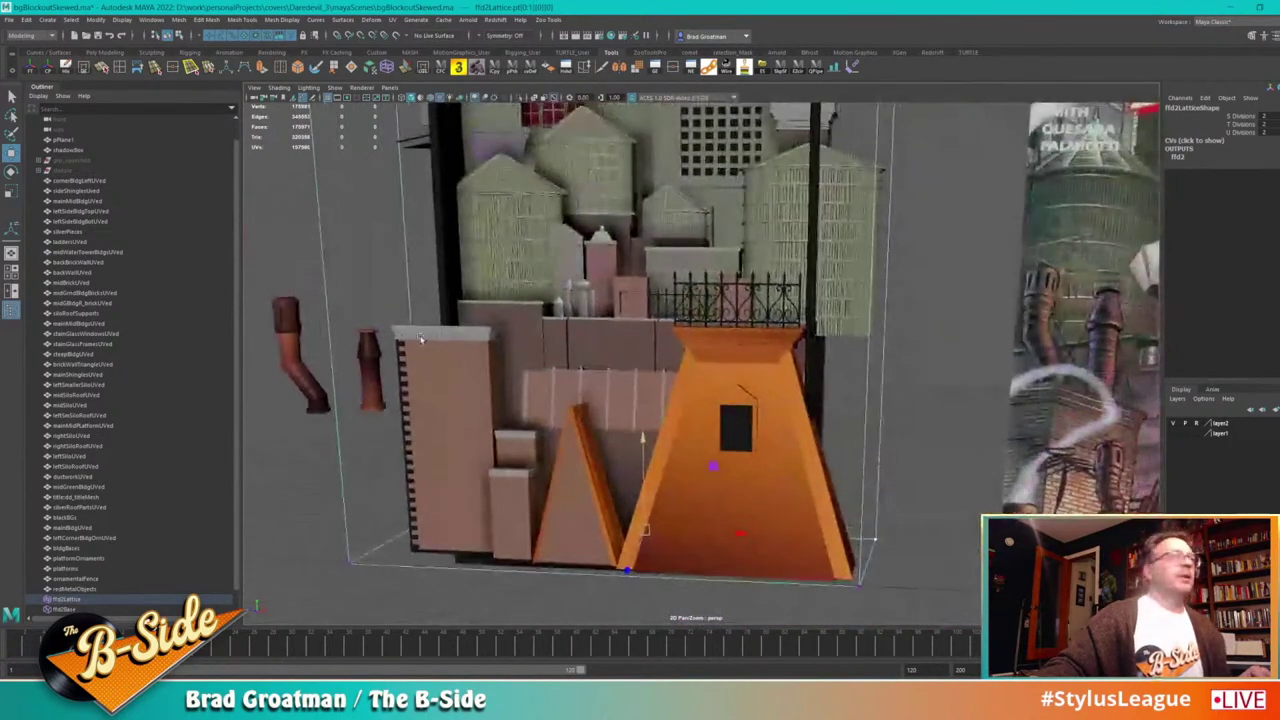
Step: Delete the history of all building meshes from cornerBldgLeftUVed to redMetalObjects to bake the lattice deformation, and clear the selection
{"action": "left_click_drag", "start_coordinate": [85, 181], "coordinate": [95, 590]}
{"action": "left_click", "coordinate": [68, 69]}
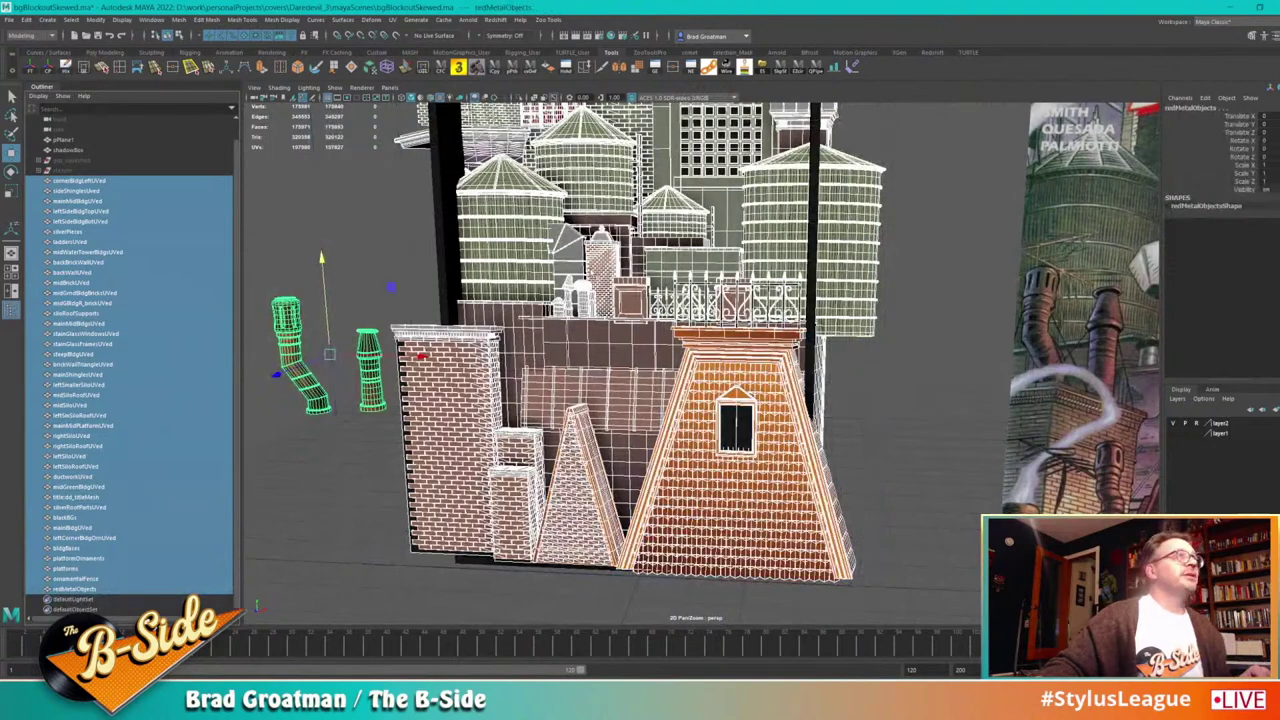
{"action": "left_click", "coordinate": [899, 388]}
Step: Select the shadow box and examine from below and from the front how the building bases and sides sit against it
{"action": "left_click_drag", "start_coordinate": [899, 388], "coordinate": [907, 387], "text": "alt"}
{"action": "right_click_drag", "start_coordinate": [907, 387], "coordinate": [807, 386], "text": "alt"}
{"action": "left_click_drag", "start_coordinate": [807, 386], "coordinate": [880, 338], "text": "alt"}
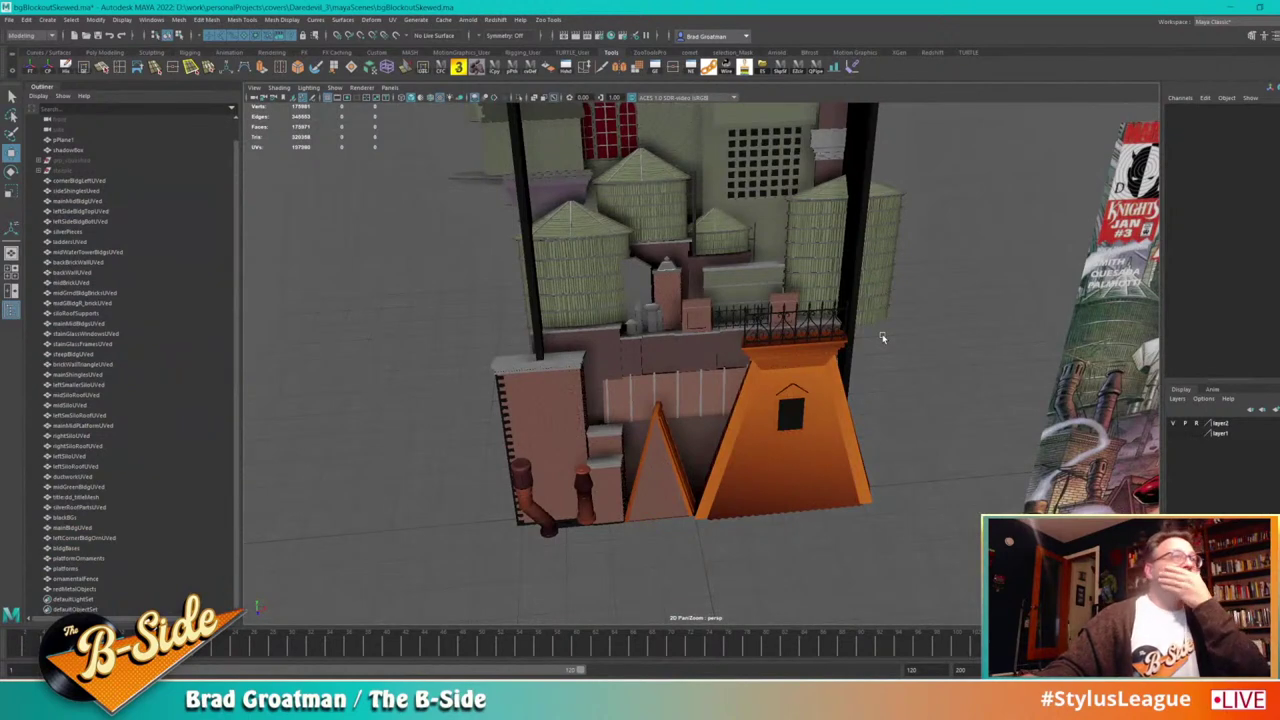
{"action": "left_click_drag", "start_coordinate": [853, 346], "coordinate": [801, 401], "text": "alt"}
{"action": "left_click", "coordinate": [768, 374]}
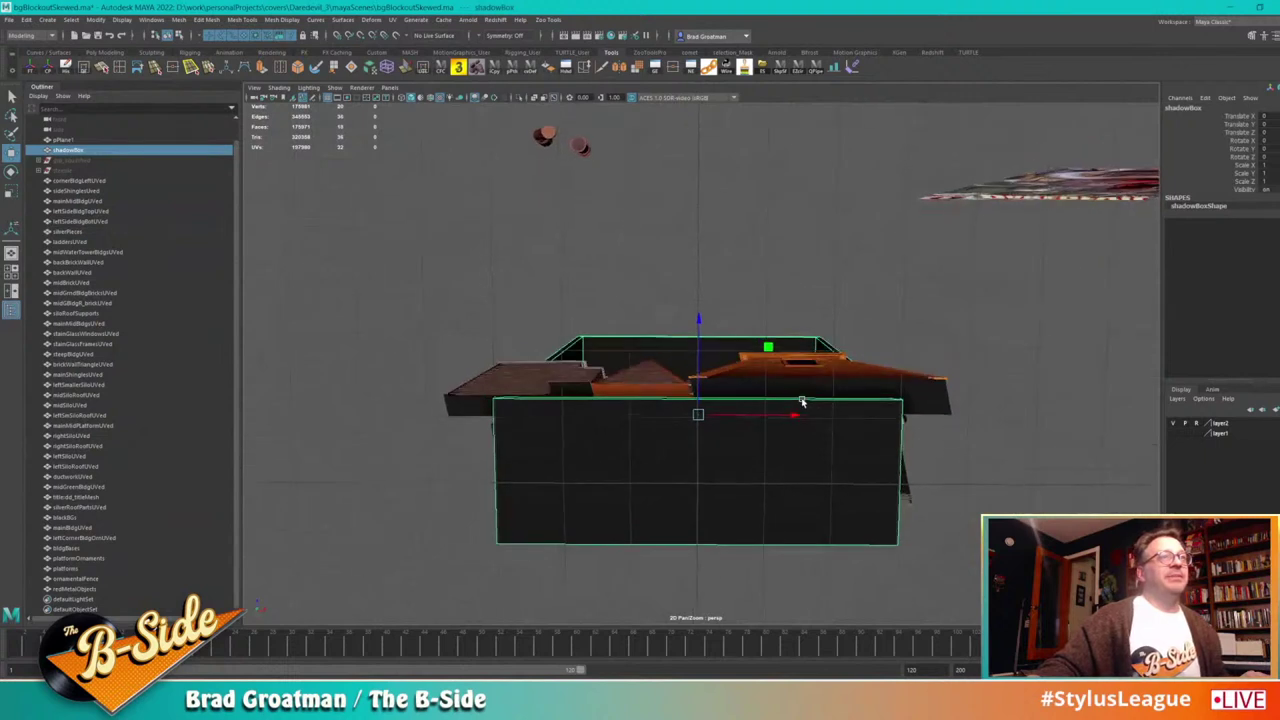
{"action": "right_click_drag", "start_coordinate": [651, 341], "coordinate": [737, 337]}
{"action": "left_click", "coordinate": [730, 346]}
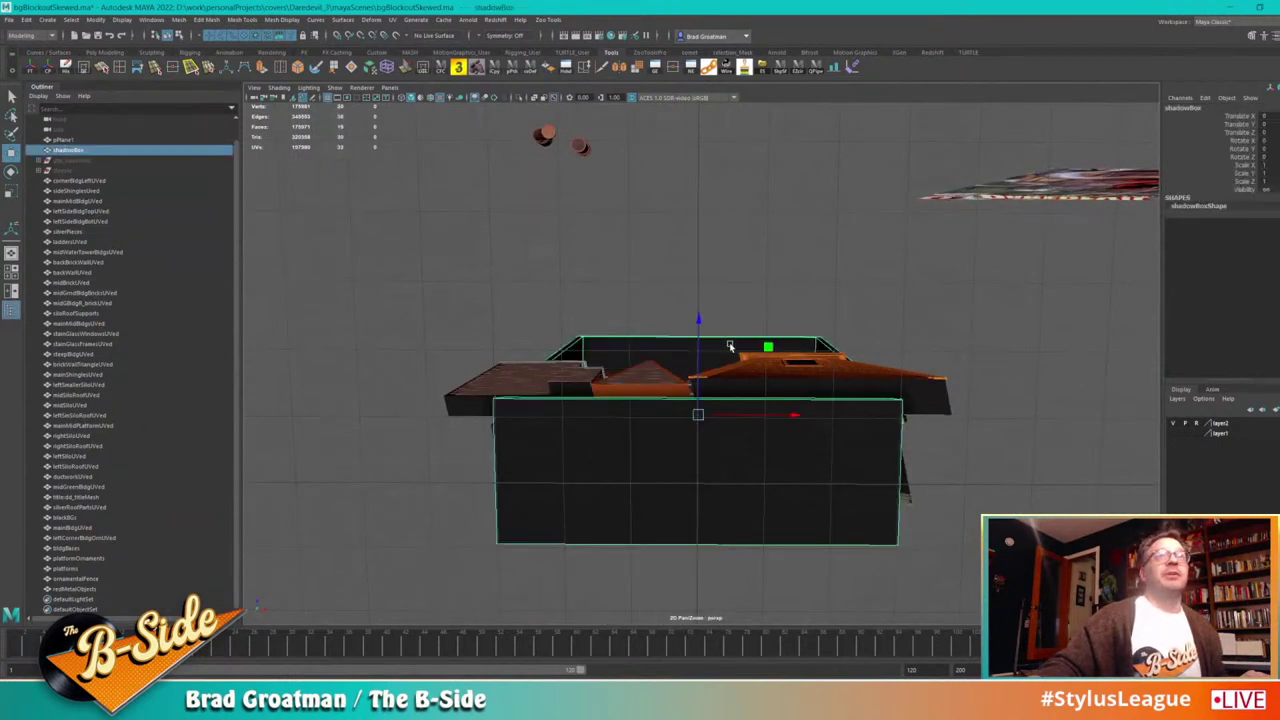
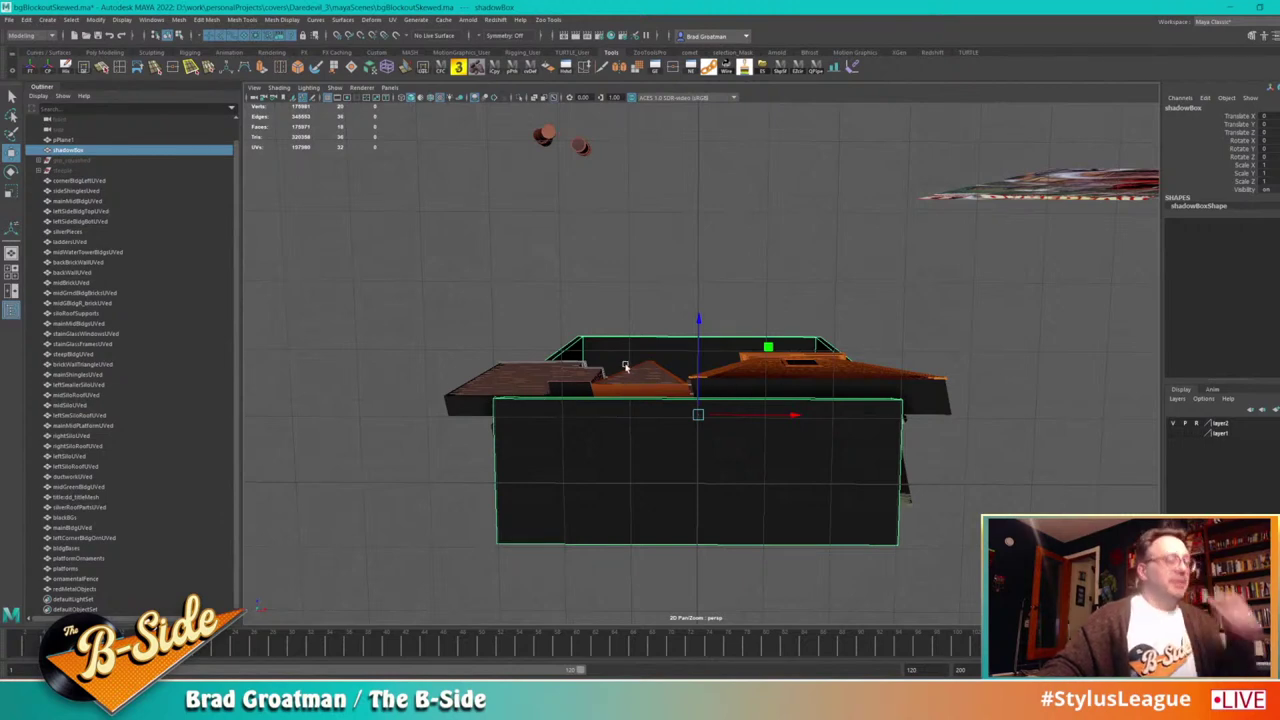
{"action": "left_click_drag", "start_coordinate": [626, 367], "coordinate": [624, 485], "text": "alt"}
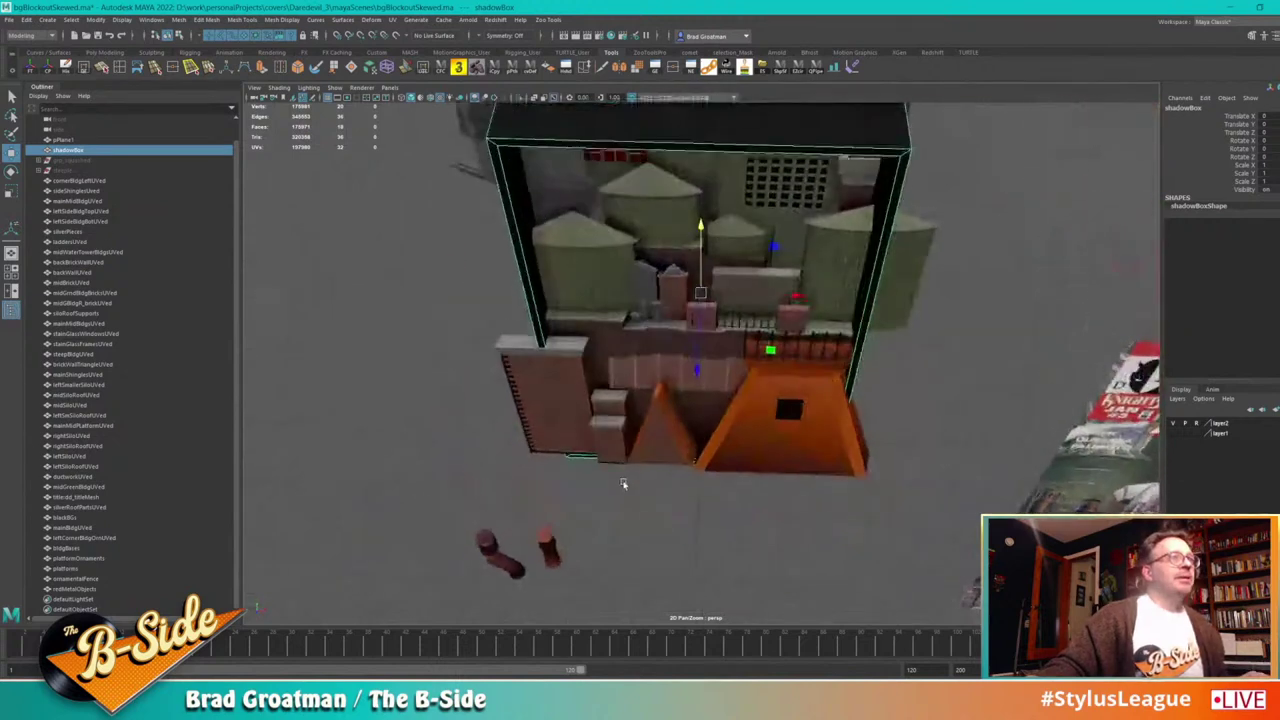
{"action": "middle_click_drag", "start_coordinate": [623, 474], "coordinate": [691, 466], "text": "alt"}
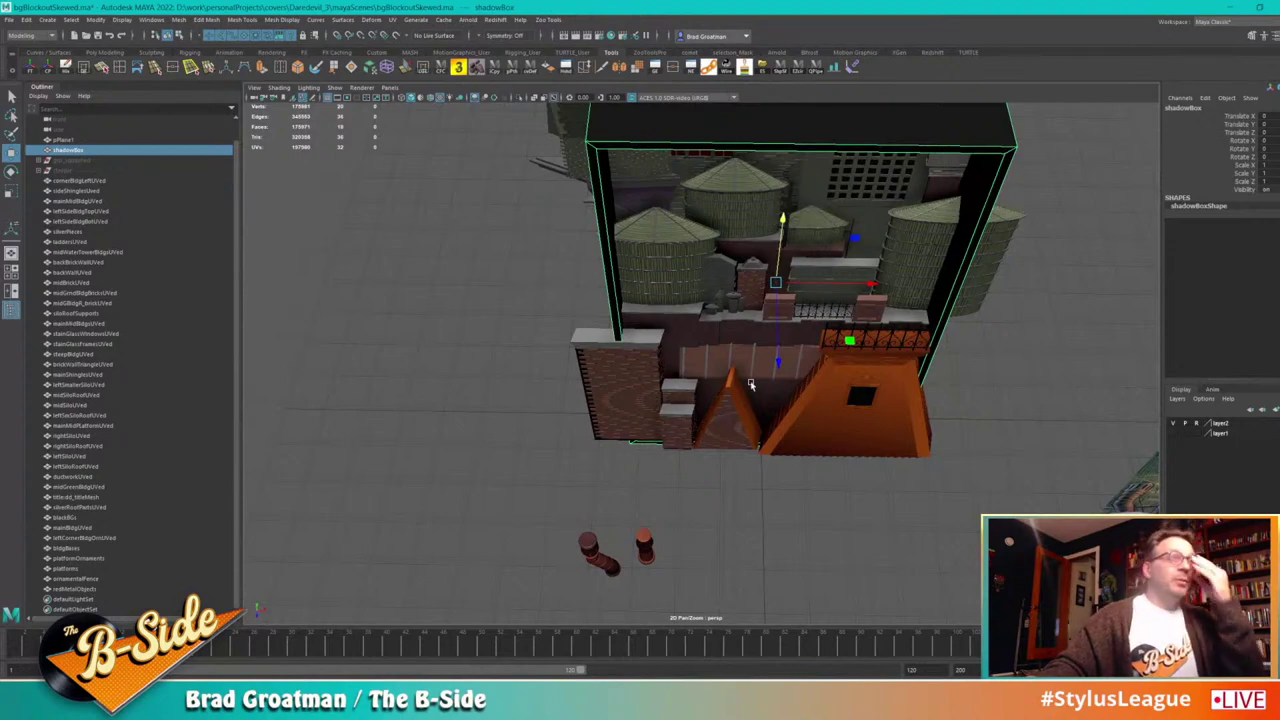
{"action": "left_click_drag", "start_coordinate": [751, 385], "coordinate": [865, 468], "text": "alt"}
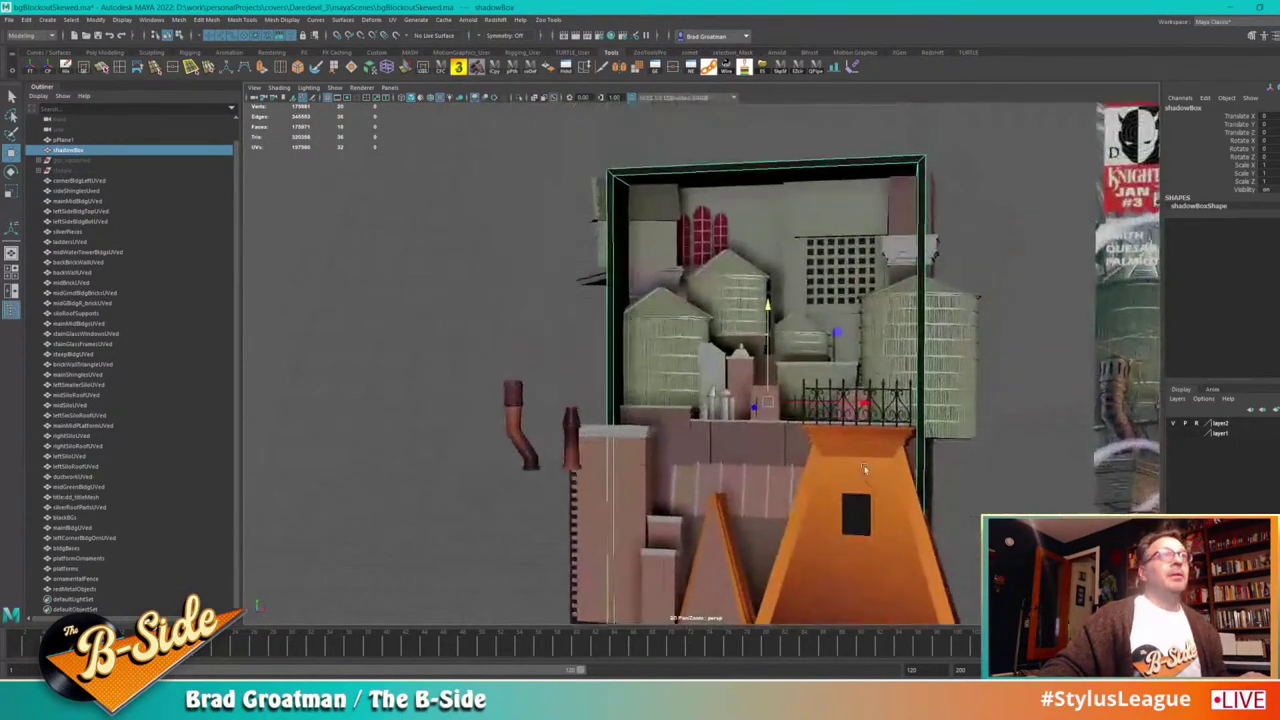
{"action": "right_click_drag", "start_coordinate": [865, 468], "coordinate": [700, 430], "text": "alt"}
{"action": "left_click_drag", "start_coordinate": [700, 430], "coordinate": [885, 418], "text": "alt"}
{"action": "left_click_drag", "start_coordinate": [1011, 416], "coordinate": [857, 401], "text": "alt"}
Step: Move the DAREDEVIL title mesh back toward the shadow box, and shift it slightly right and down in the front view
{"action": "left_click", "coordinate": [1008, 306]}
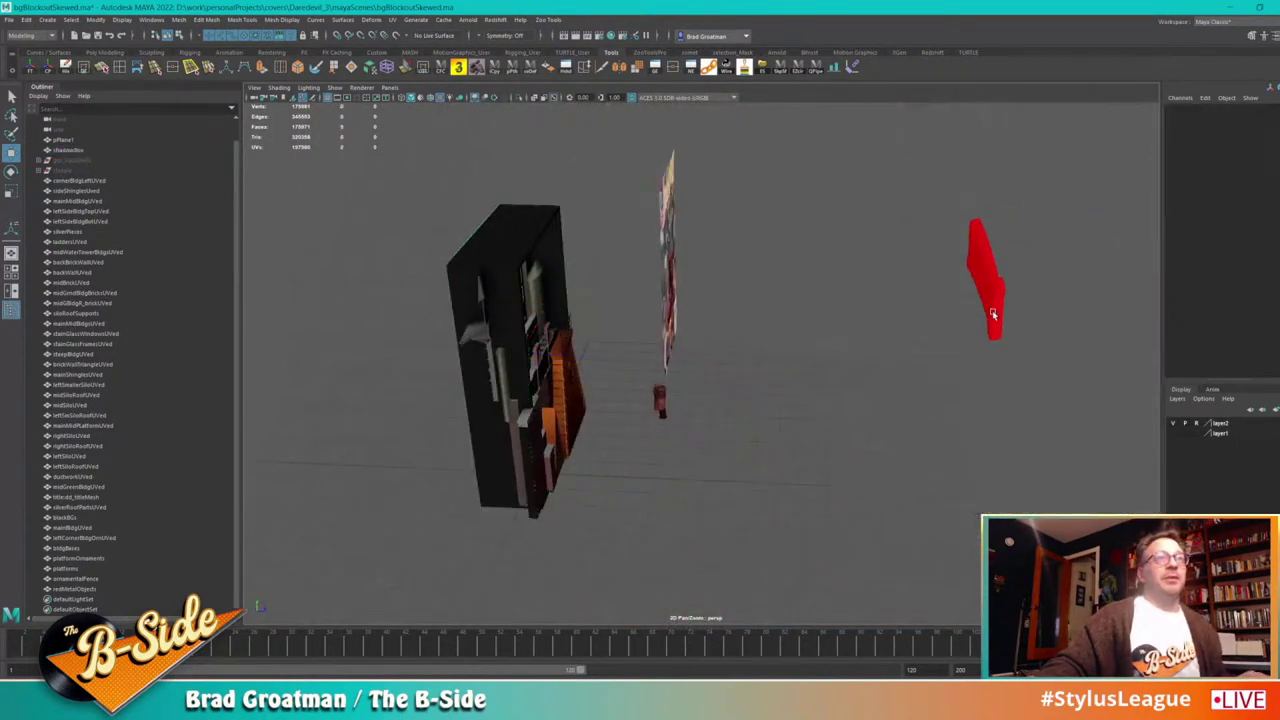
{"action": "left_click", "coordinate": [993, 315]}
{"action": "left_click_drag", "start_coordinate": [1085, 280], "coordinate": [518, 268]}
{"action": "left_click_drag", "start_coordinate": [656, 292], "coordinate": [766, 387], "text": "alt"}
{"action": "key", "text": "space"}
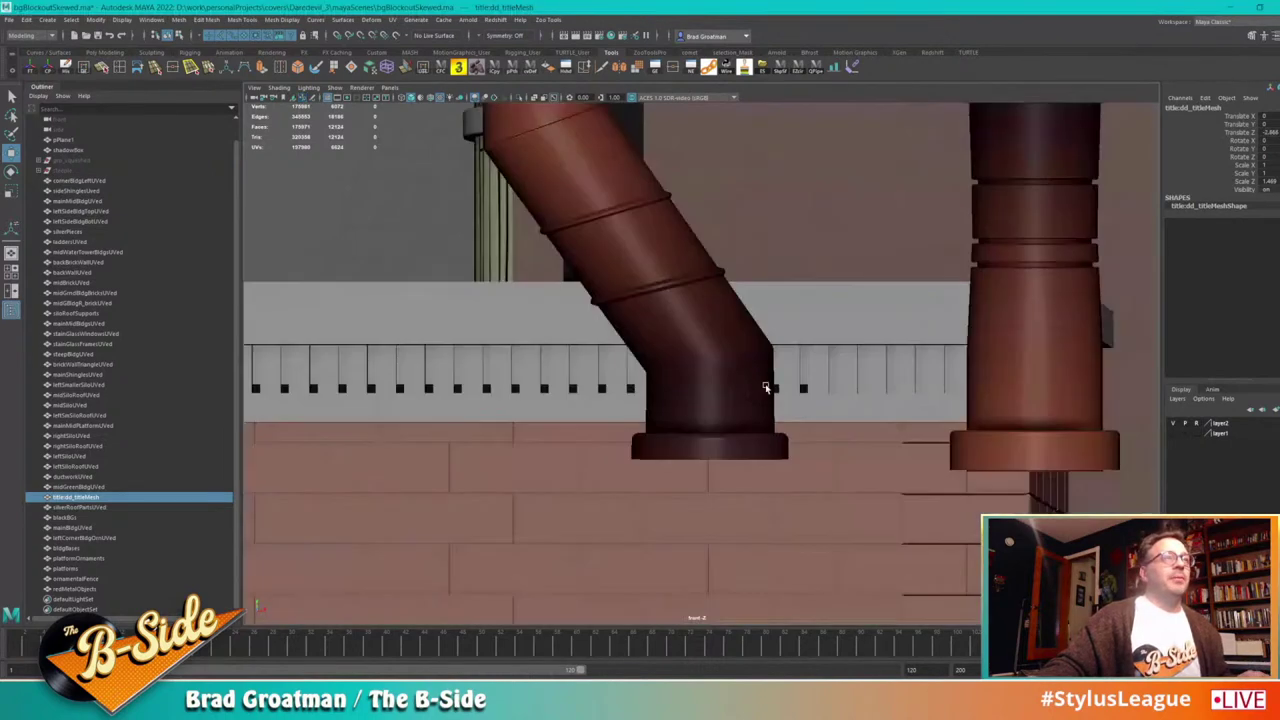
{"action": "scroll", "coordinate": [765, 388], "scroll_direction": "down", "scroll_amount": 10}
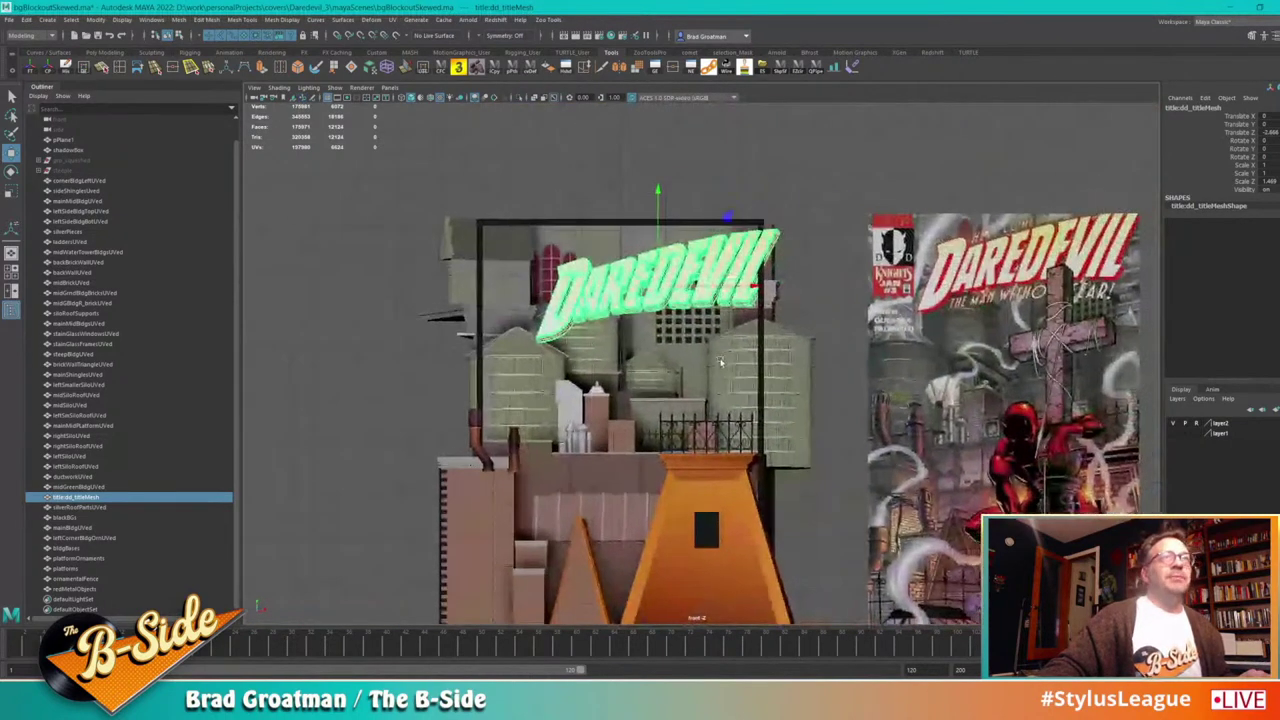
{"action": "middle_click_drag", "start_coordinate": [720, 362], "coordinate": [682, 371], "text": "alt"}
{"action": "right_click_drag", "start_coordinate": [658, 306], "coordinate": [682, 274], "text": "alt"}
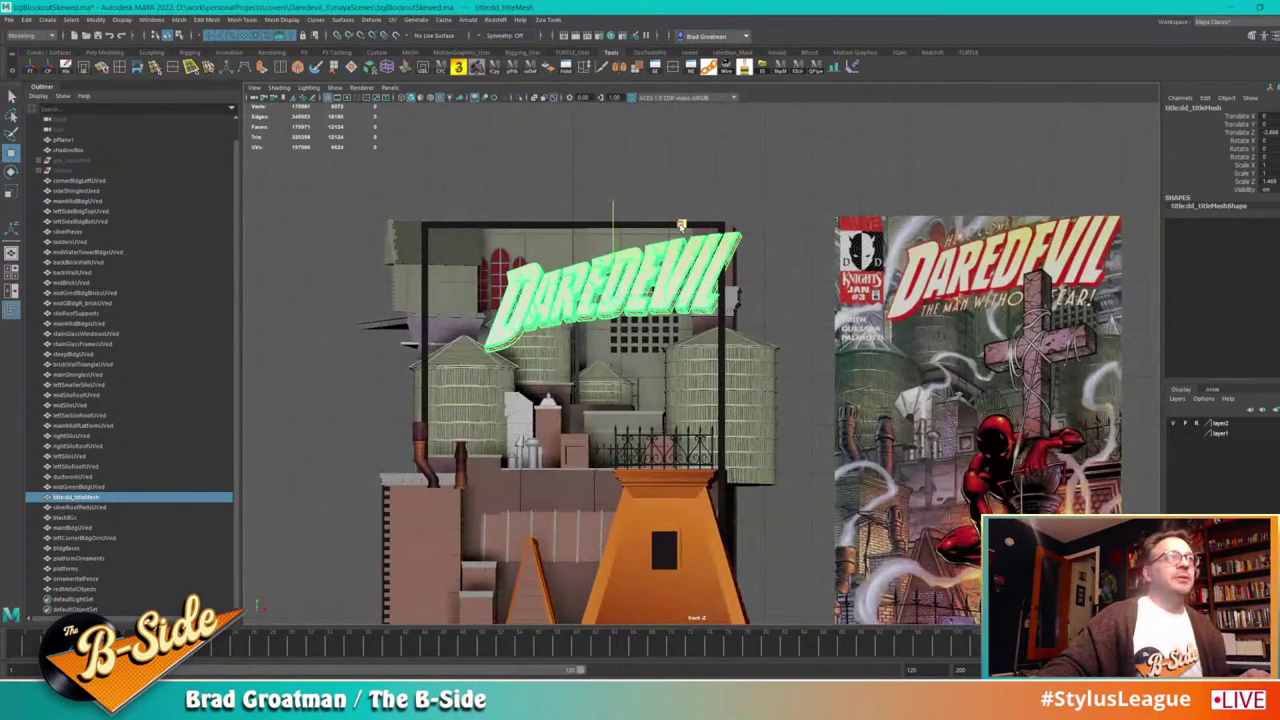
{"action": "left_click_drag", "start_coordinate": [681, 225], "coordinate": [708, 232]}
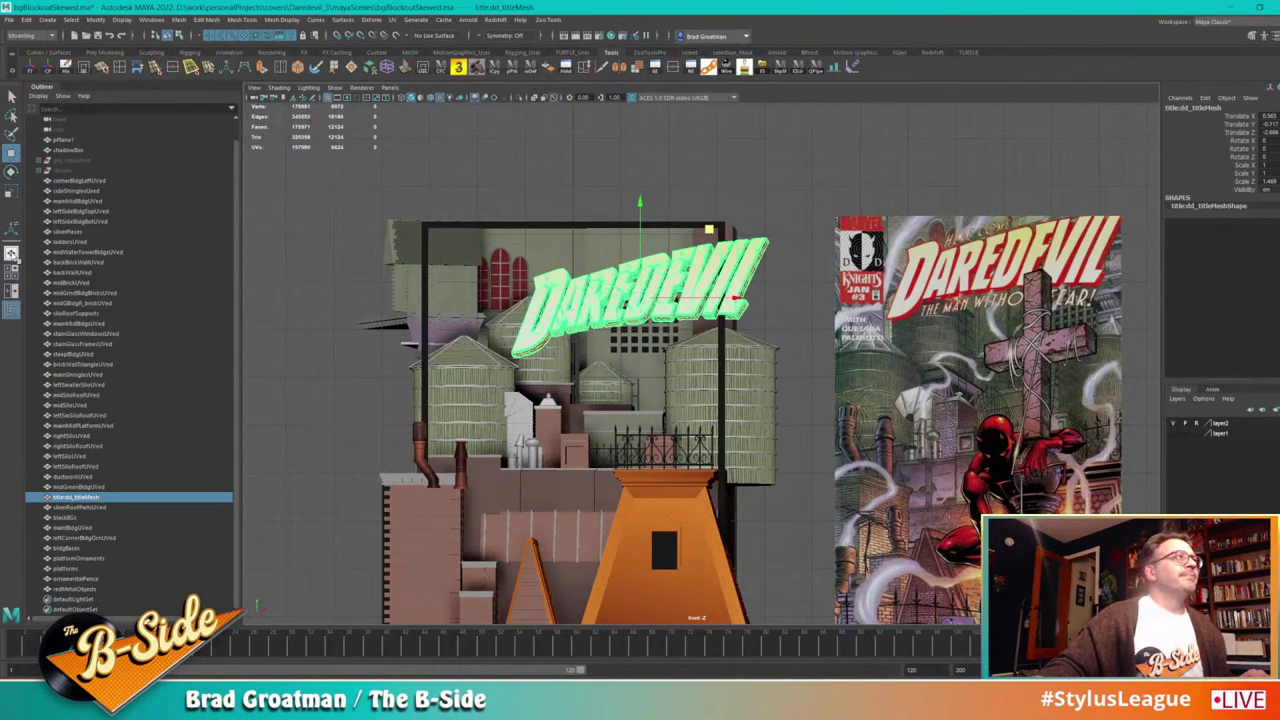
Step: Try shifting the upper-left building's top, bottom and side shingles sideways together, and undo the last move
{"action": "left_click", "coordinate": [14, 256]}
{"action": "left_click_drag", "start_coordinate": [260, 275], "coordinate": [486, 400], "text": "alt"}
{"action": "right_click_drag", "start_coordinate": [486, 400], "coordinate": [574, 382], "text": "alt"}
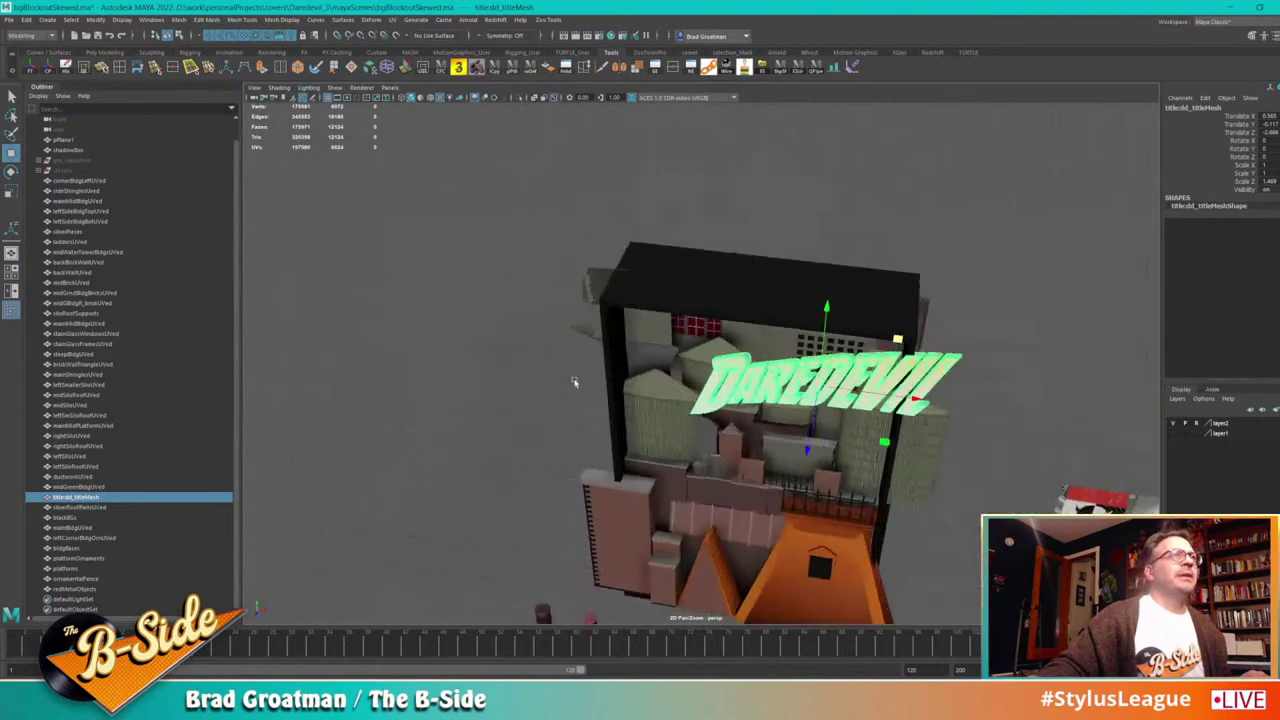
{"action": "left_click_drag", "start_coordinate": [574, 382], "coordinate": [577, 300], "text": "alt"}
{"action": "right_click_drag", "start_coordinate": [577, 300], "coordinate": [769, 366], "text": "alt"}
{"action": "left_click_drag", "start_coordinate": [769, 366], "coordinate": [828, 363], "text": "alt"}
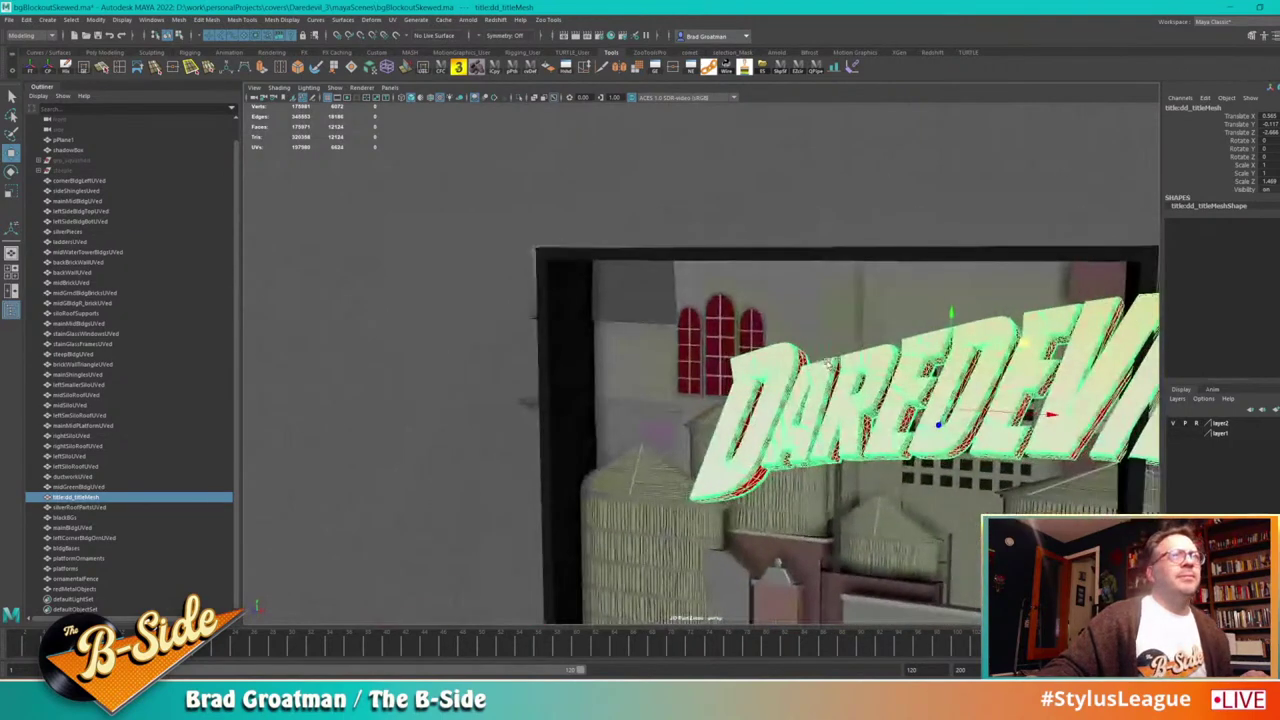
{"action": "left_click", "coordinate": [637, 357]}
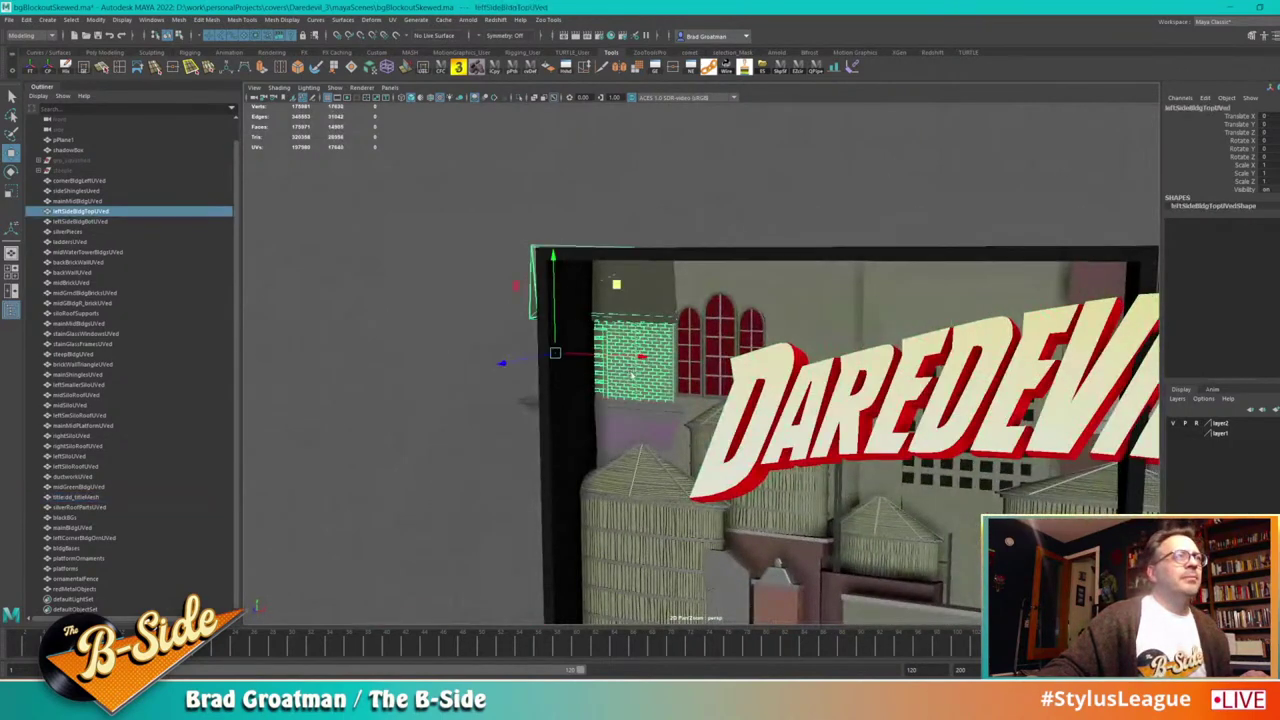
{"action": "left_click", "coordinate": [638, 436], "text": "shift"}
{"action": "left_click_drag", "start_coordinate": [638, 436], "coordinate": [617, 344], "text": "alt"}
{"action": "left_click", "coordinate": [617, 344], "text": "shift"}
{"action": "right_click_drag", "start_coordinate": [672, 446], "coordinate": [732, 500], "text": "alt"}
{"action": "middle_click_drag", "start_coordinate": [732, 500], "coordinate": [774, 373], "text": "alt"}
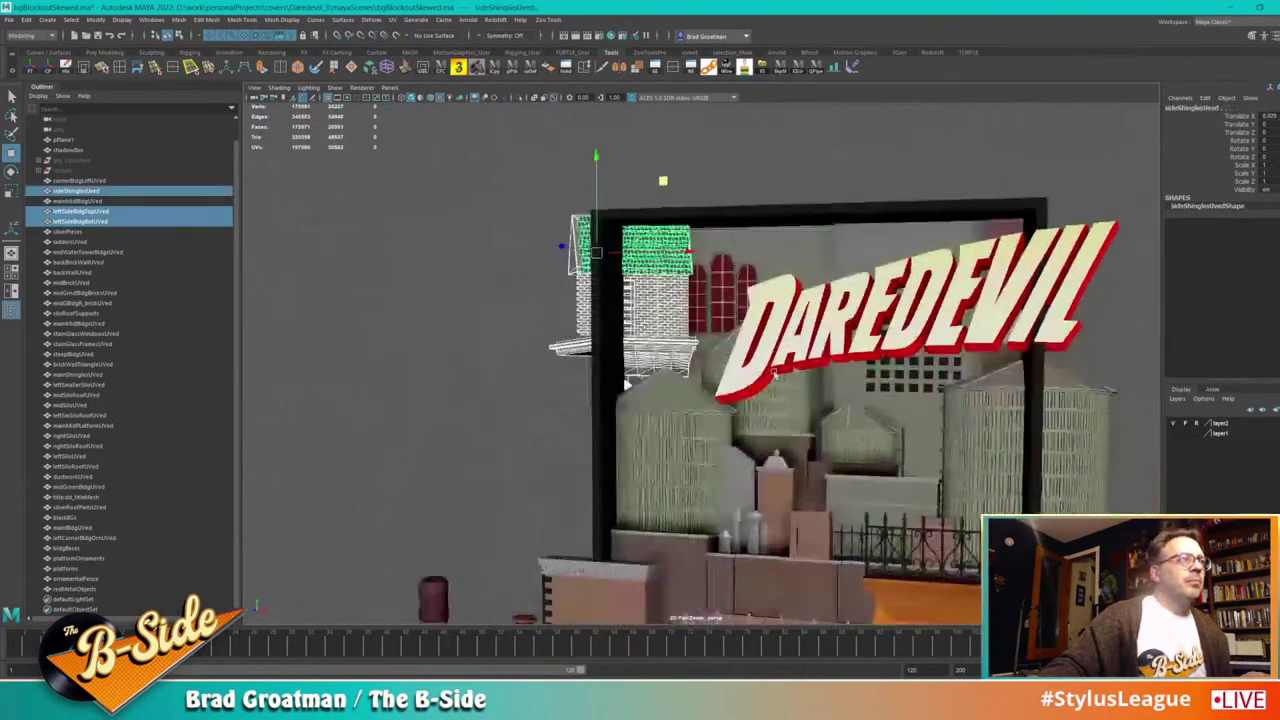
{"action": "left_click_drag", "start_coordinate": [625, 383], "coordinate": [670, 255], "text": "alt"}
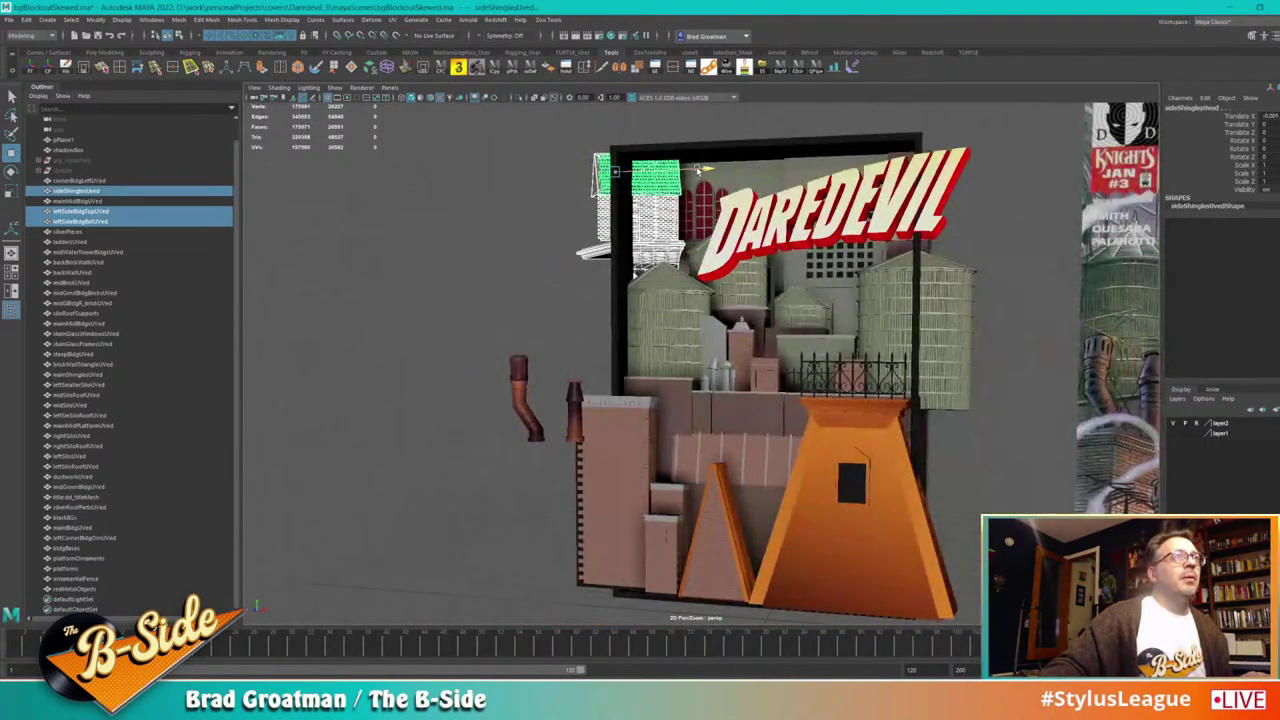
{"action": "left_click_drag", "start_coordinate": [700, 169], "coordinate": [690, 174]}
{"action": "key", "text": "ctrl+z"}
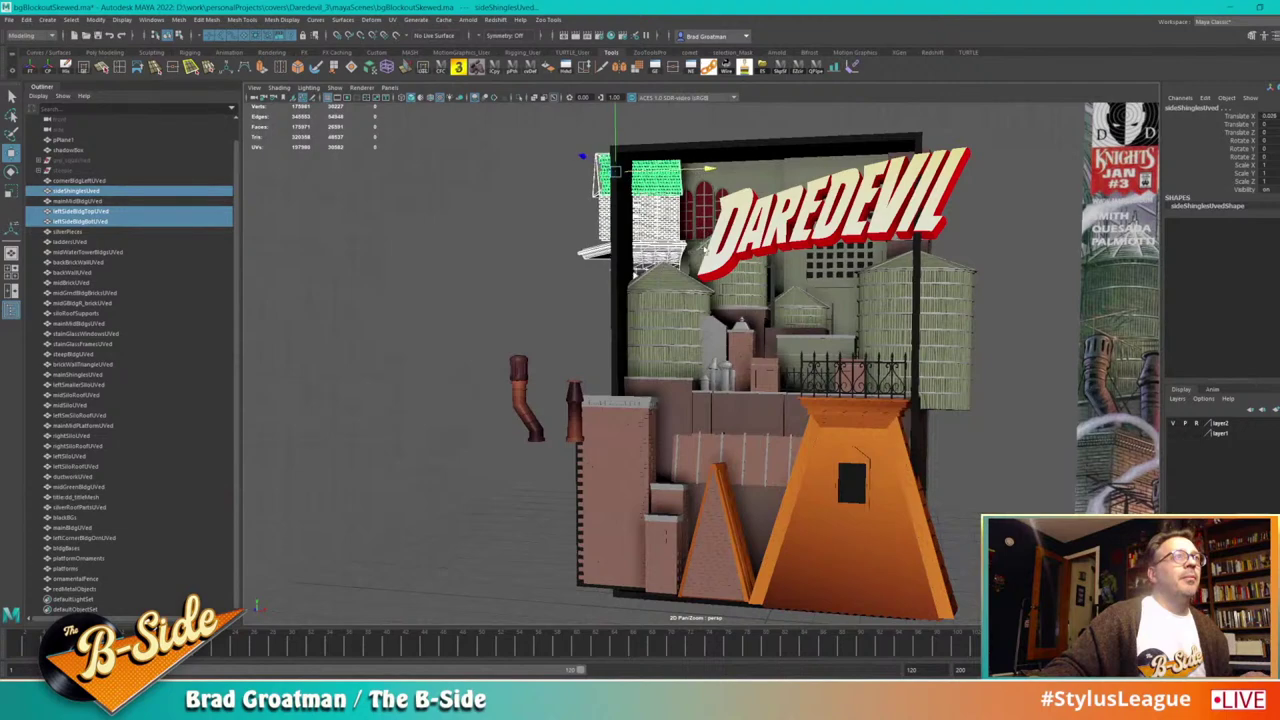
Step: Move the upper-left building's top, bottom and side shingles left behind the shadow box frame
{"action": "middle_click_drag", "start_coordinate": [705, 249], "coordinate": [700, 362], "text": "alt"}
{"action": "right_click_drag", "start_coordinate": [700, 362], "coordinate": [725, 350], "text": "alt"}
{"action": "middle_click_drag", "start_coordinate": [725, 350], "coordinate": [785, 314], "text": "alt"}
{"action": "left_click_drag", "start_coordinate": [785, 314], "coordinate": [774, 405], "text": "alt"}
{"action": "middle_click_drag", "start_coordinate": [774, 405], "coordinate": [757, 403]}
{"action": "left_click_drag", "start_coordinate": [636, 295], "coordinate": [638, 298]}
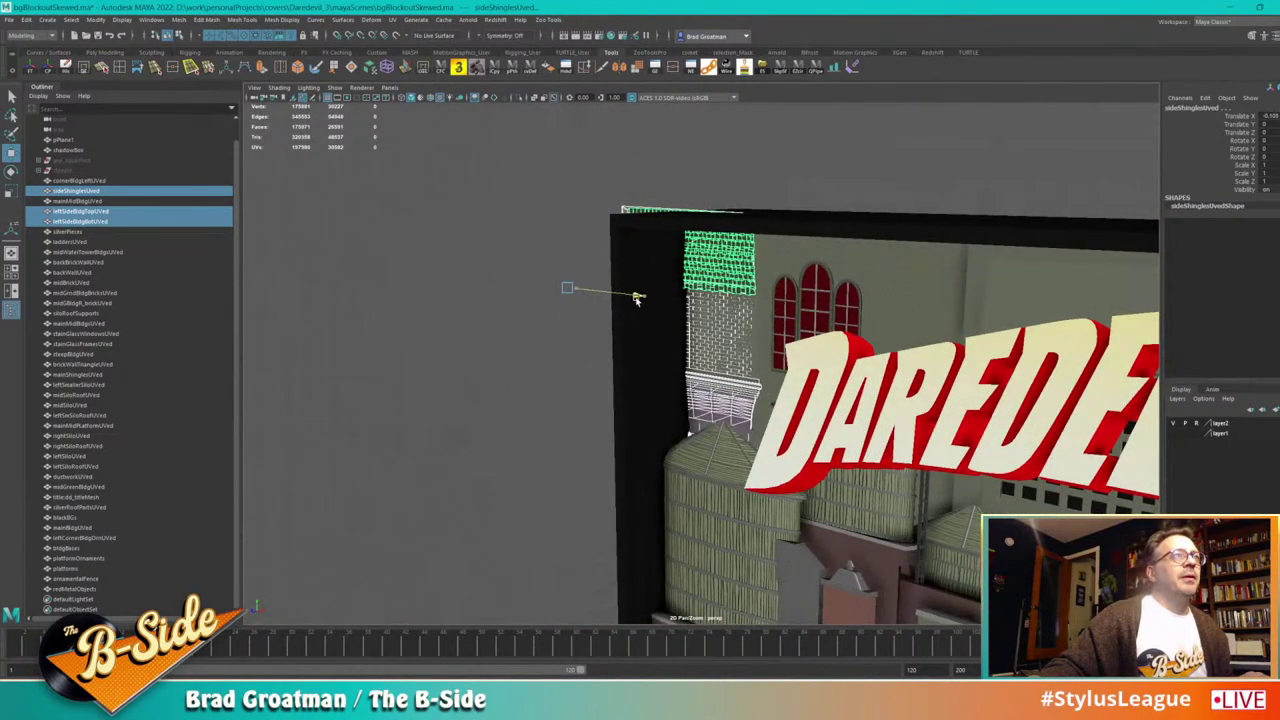
Step: Select the upper-left building's faces in the bldgBases mesh, move them sideways, and check the fit in the shadow box
{"action": "left_click", "coordinate": [758, 333]}
{"action": "right_click_drag", "start_coordinate": [760, 328], "coordinate": [760, 352]}
{"action": "double_click", "coordinate": [750, 340]}
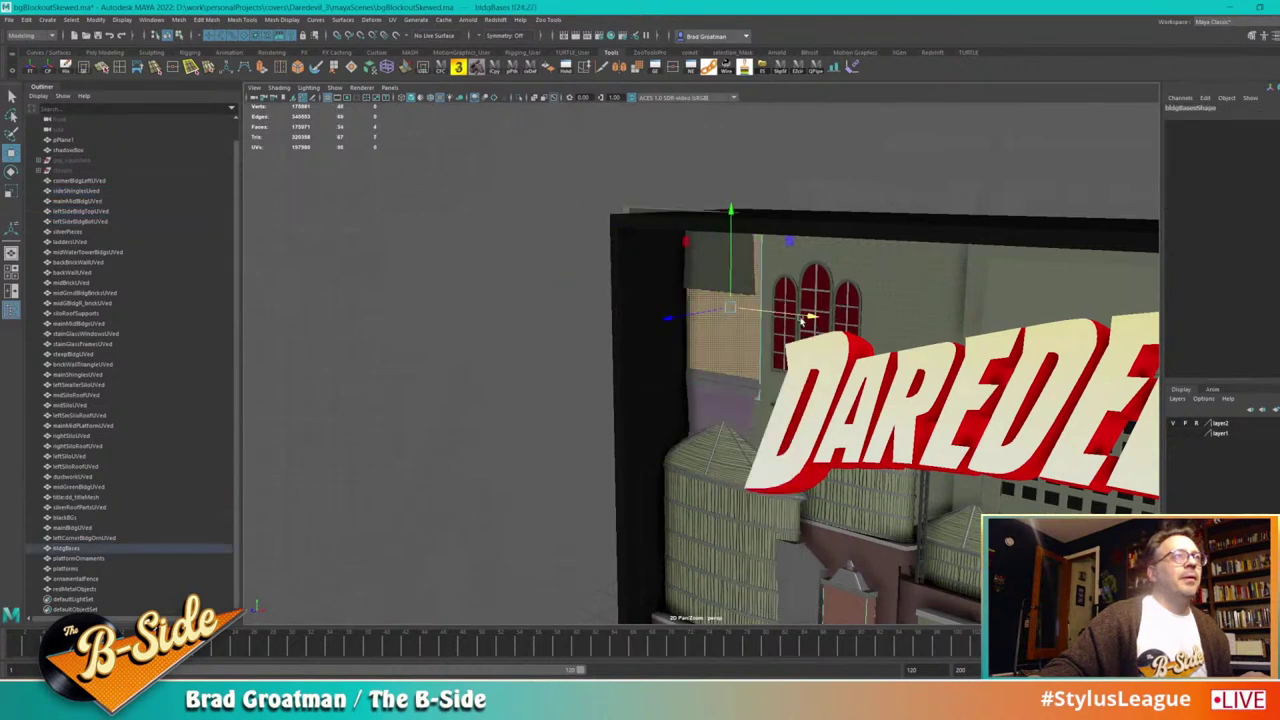
{"action": "left_click_drag", "start_coordinate": [808, 316], "coordinate": [765, 373]}
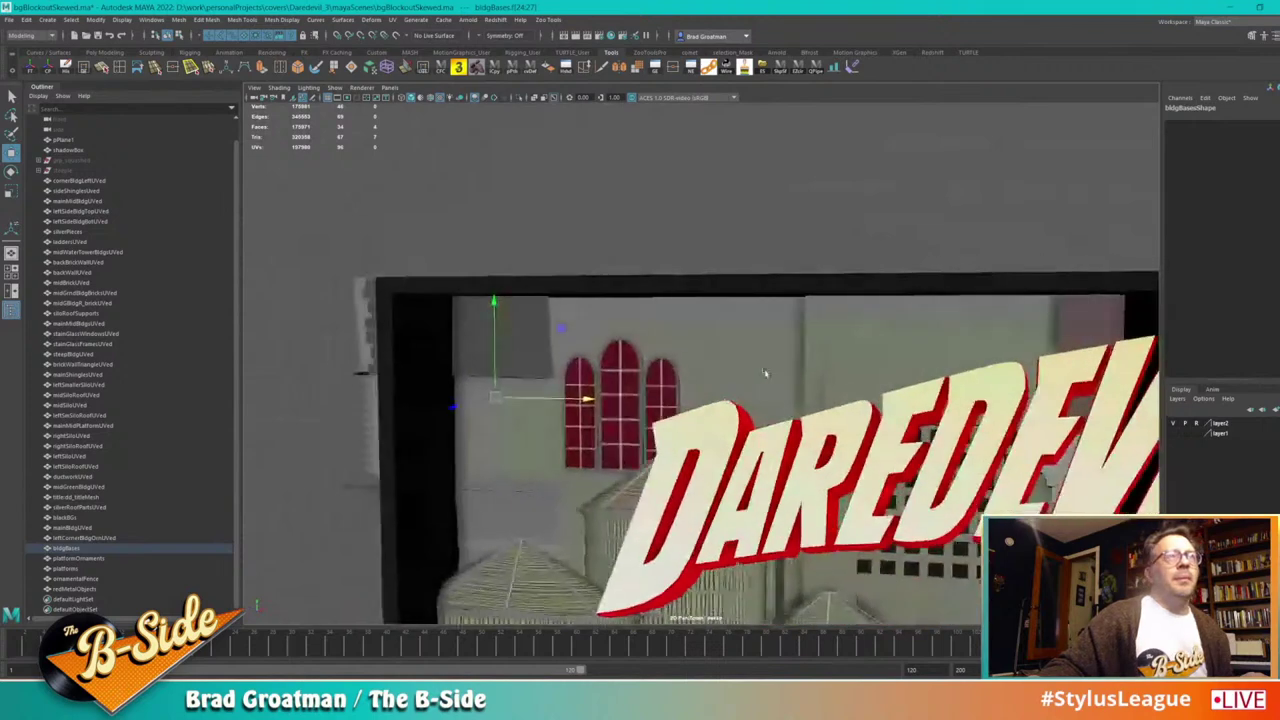
{"action": "right_click_drag", "start_coordinate": [765, 373], "coordinate": [706, 350], "text": "alt"}
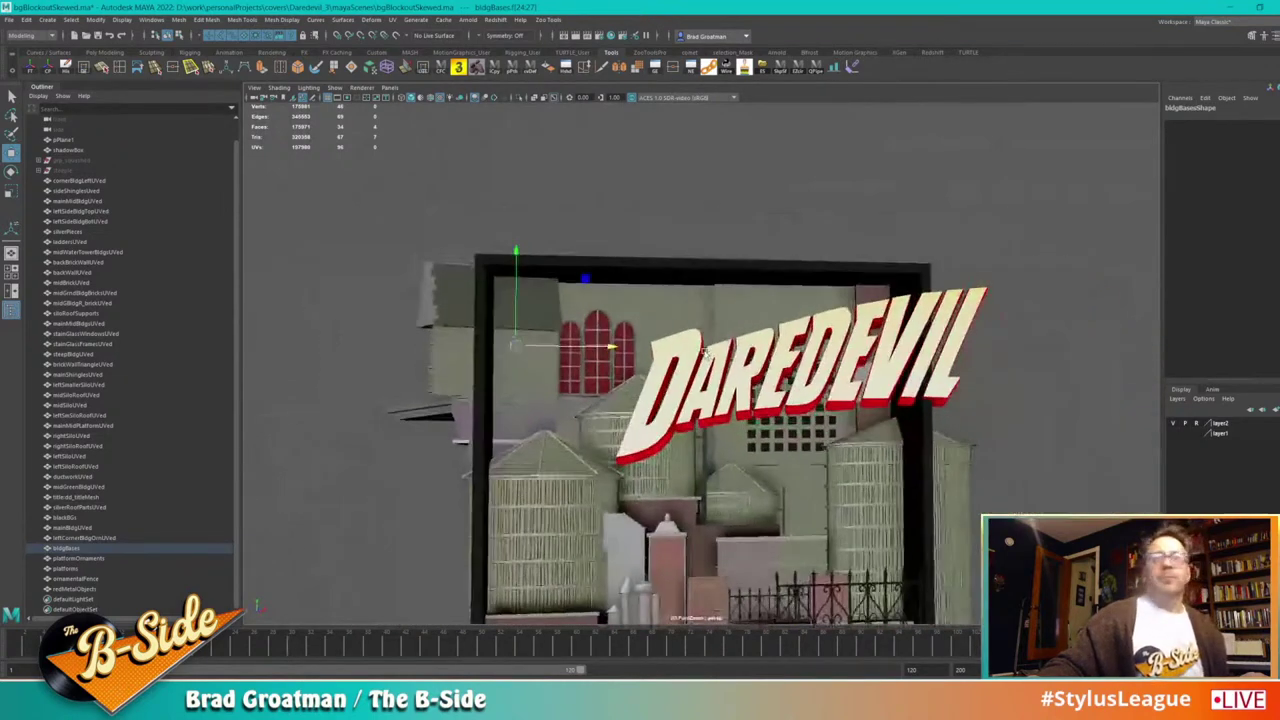
{"action": "left_click_drag", "start_coordinate": [705, 351], "coordinate": [694, 364], "text": "alt"}
{"action": "middle_click_drag", "start_coordinate": [995, 480], "coordinate": [974, 406], "text": "alt"}
{"action": "right_click_drag", "start_coordinate": [927, 445], "coordinate": [721, 340], "text": "alt"}
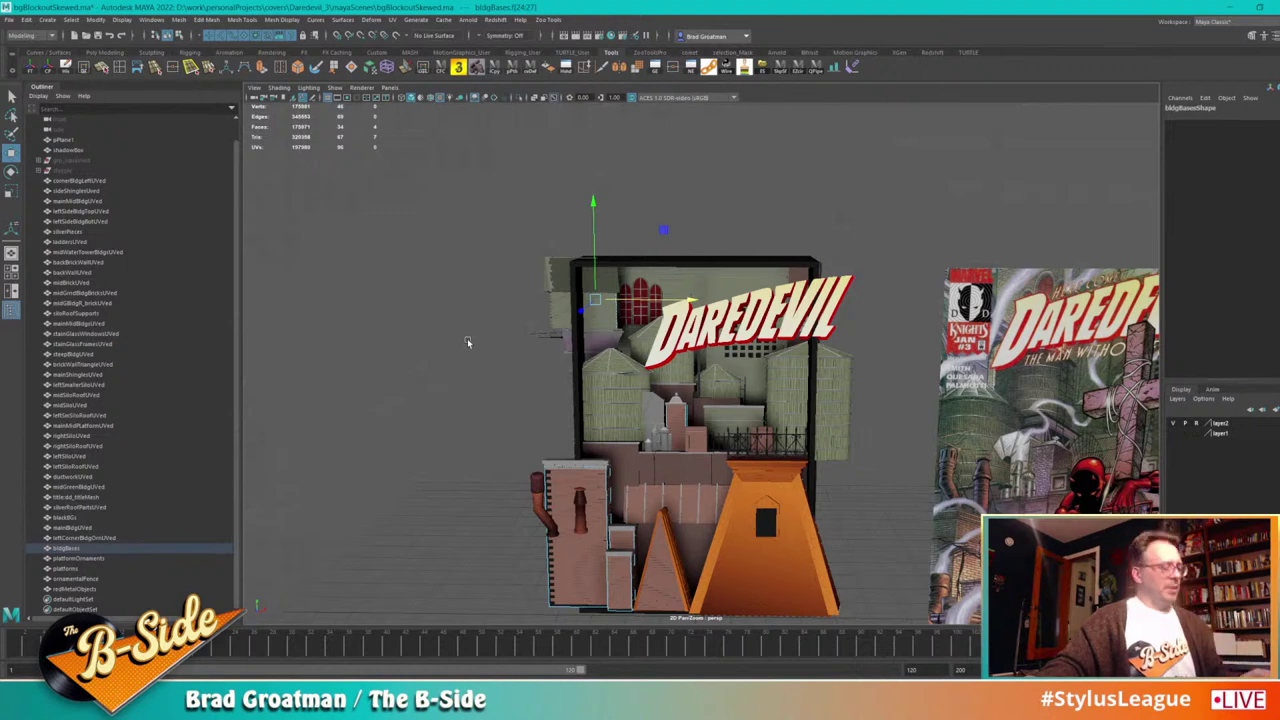
Step: Undo the moves of the bldgBases faces, the upper-left building parts and the DAREDEVIL title
{"action": "key", "text": "ctrl+z"}
{"action": "key", "text": "ctrl+z"}
{"action": "key", "text": "ctrl+z"}
{"action": "key", "text": "ctrl+z"}
{"action": "key", "text": "ctrl+z"}
{"action": "key", "text": "ctrl+z"}
{"action": "key", "text": "ctrl+z"}
{"action": "key", "text": "ctrl+z"}
{"action": "key", "text": "ctrl+z"}
{"action": "key", "text": "ctrl+z"}
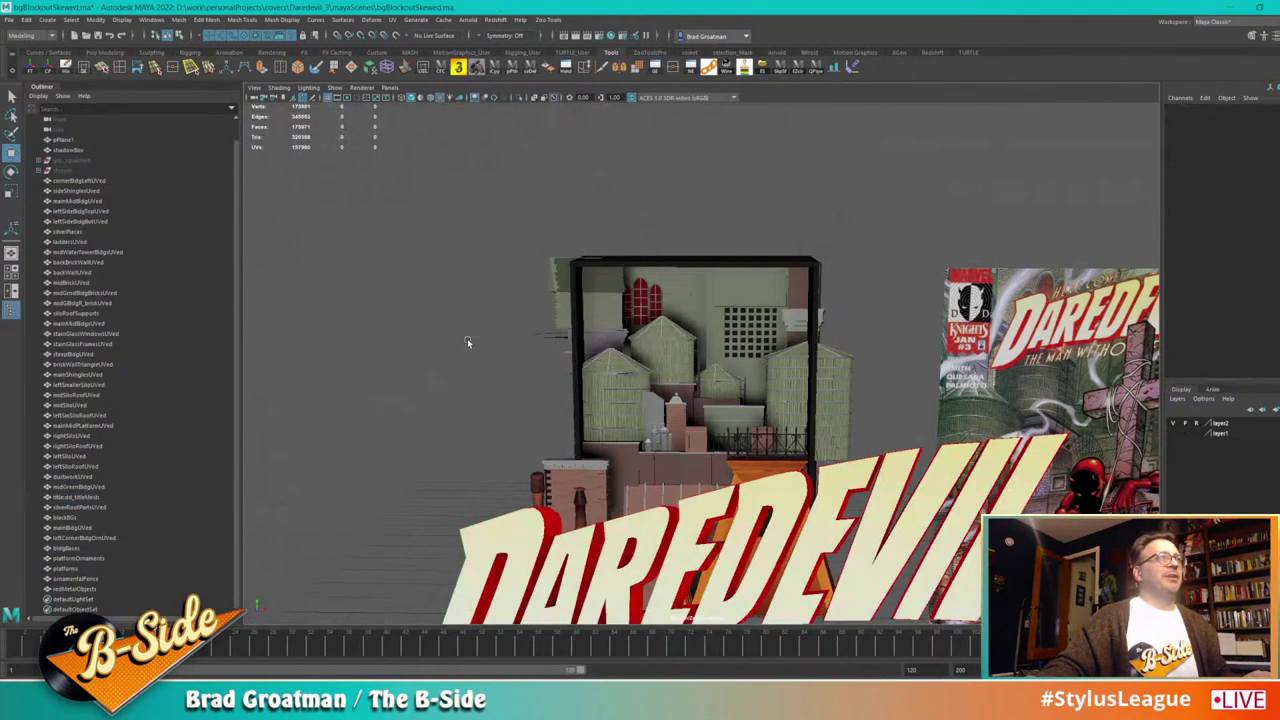
Step: Undo the history deletion to restore the lattice, and step back through the last lattice point adjustments
{"action": "key", "text": "ctrl+z"}
{"action": "key", "text": "ctrl+z"}
{"action": "key", "text": "ctrl+z"}
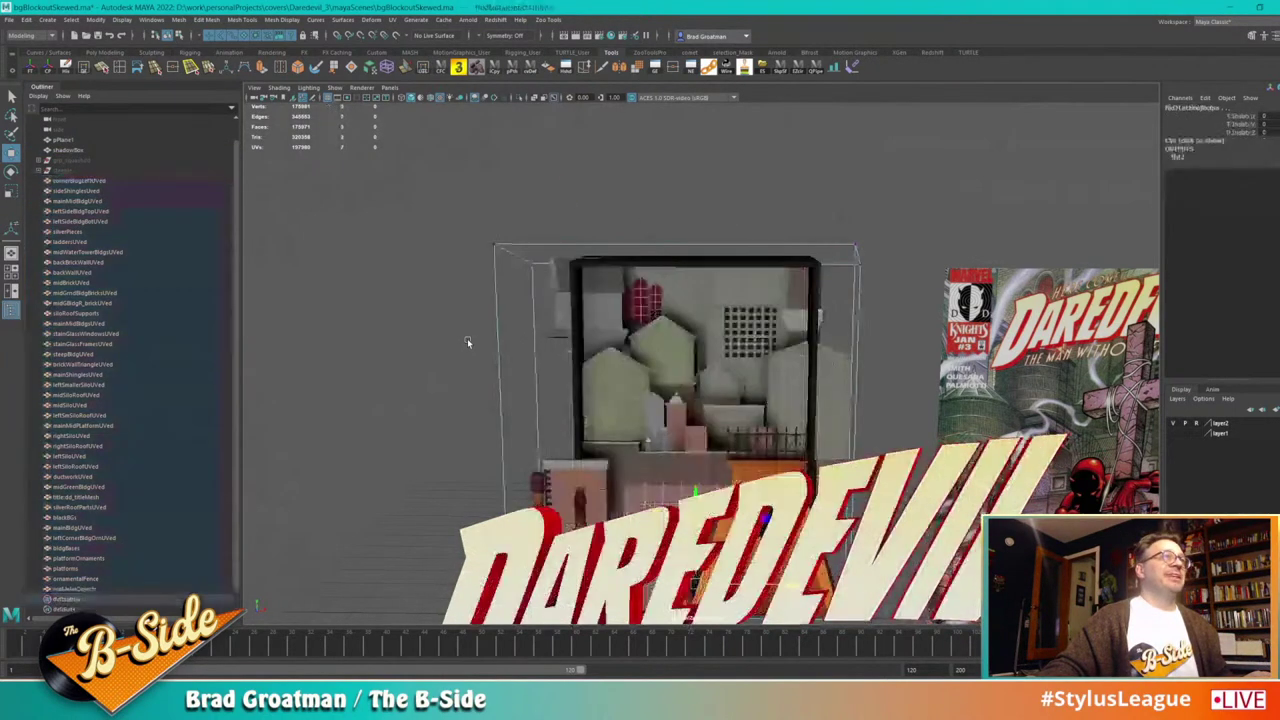
{"action": "key", "text": "ctrl+z"}
{"action": "key", "text": "ctrl+z"}
{"action": "key", "text": "ctrl+z"}
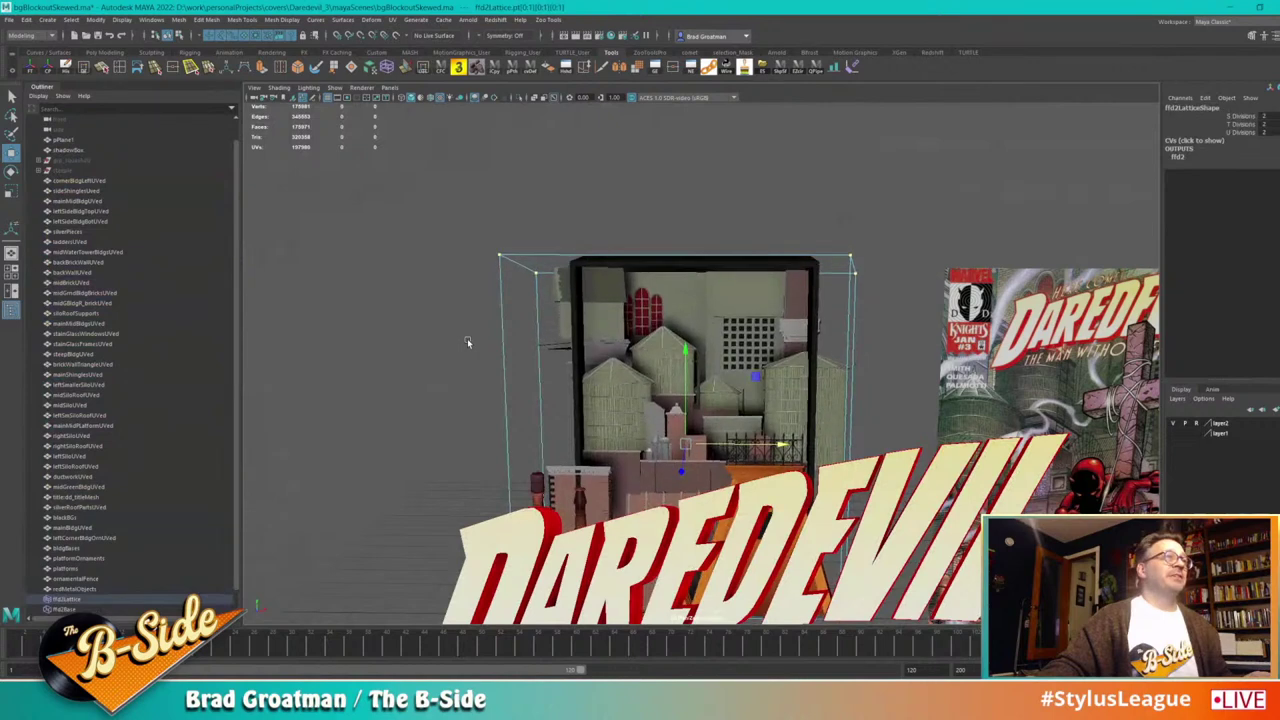
{"action": "key", "text": "ctrl+z"}
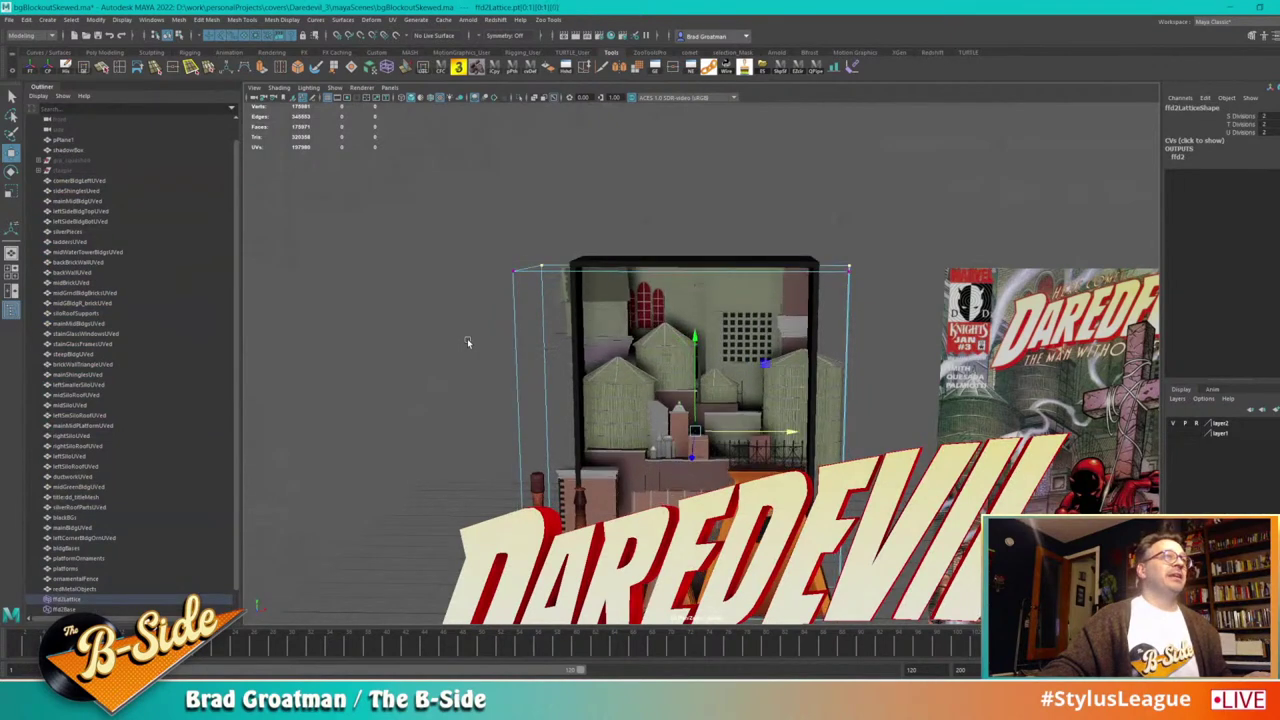
{"action": "key", "text": "ctrl+z"}
{"action": "key", "text": "ctrl+z"}
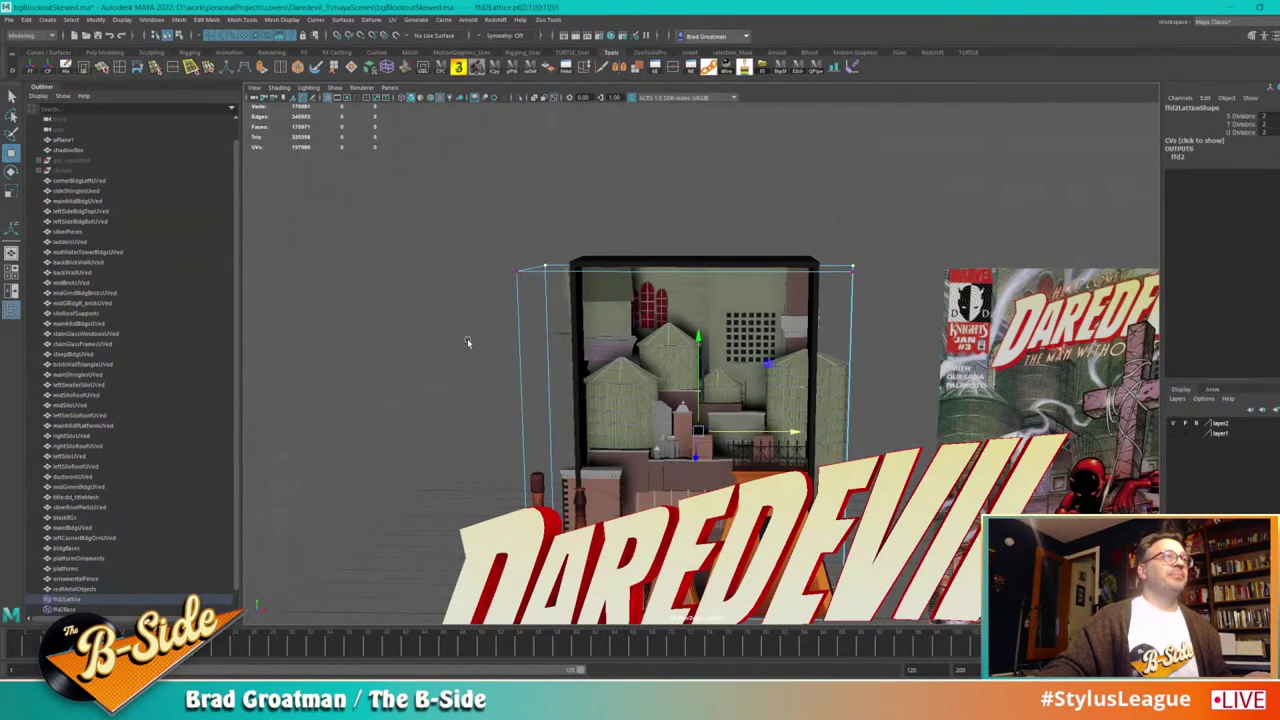
{"action": "key", "text": "ctrl+z"}
{"action": "key", "text": "ctrl+z"}
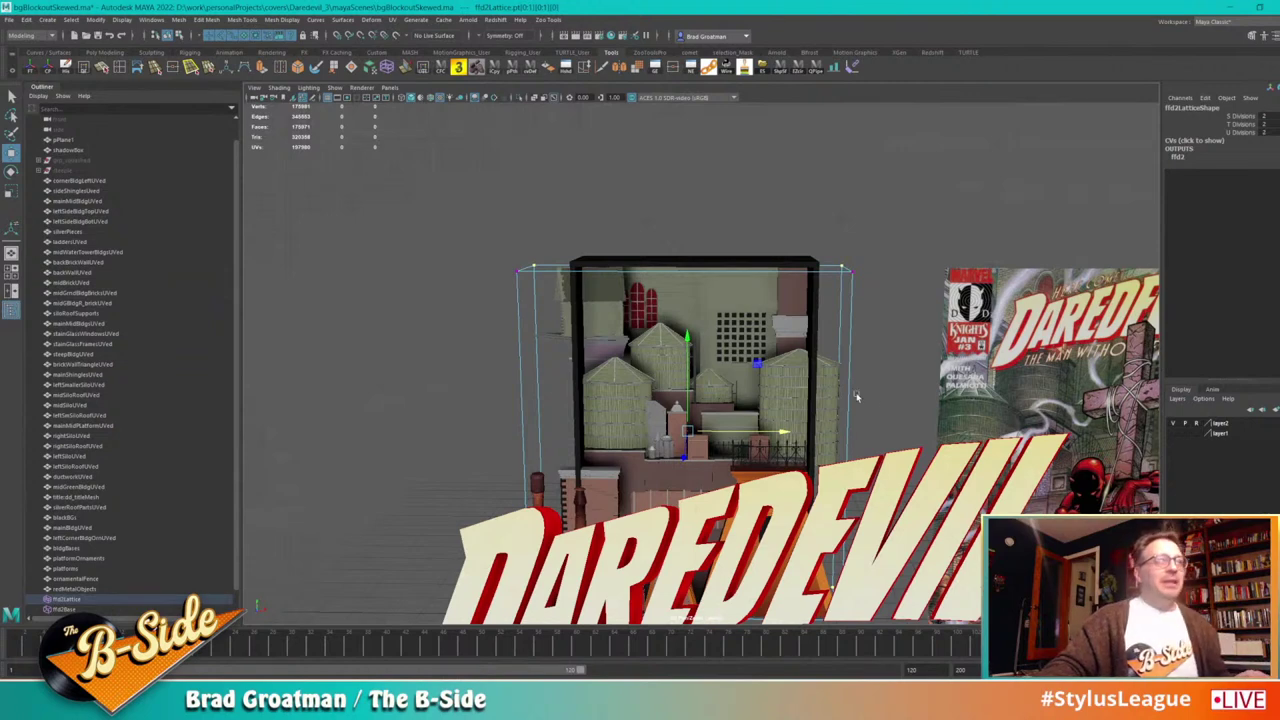
Step: Compare the building layout inside the shadow box with the Daredevil cover reference from several angles
{"action": "middle_click_drag", "start_coordinate": [856, 397], "coordinate": [790, 322], "text": "alt"}
{"action": "left_click_drag", "start_coordinate": [790, 322], "coordinate": [848, 355], "text": "alt"}
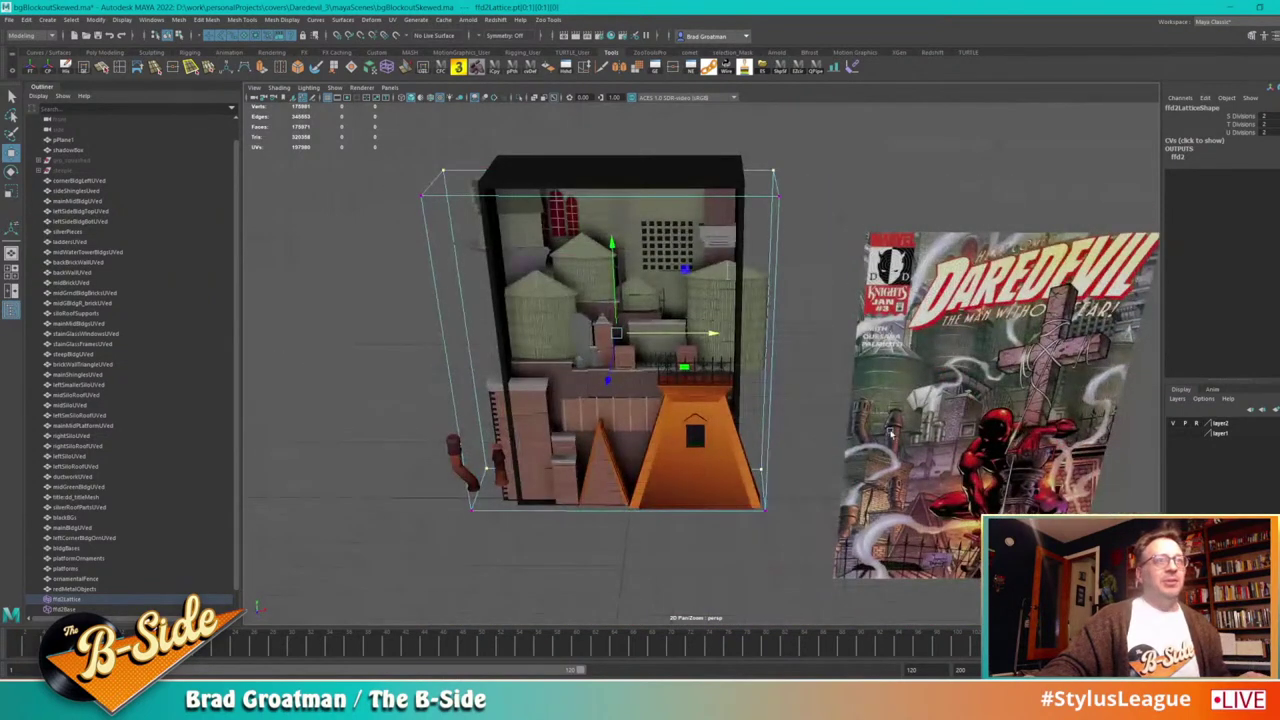
{"action": "left_click_drag", "start_coordinate": [891, 432], "coordinate": [889, 444], "text": "alt"}
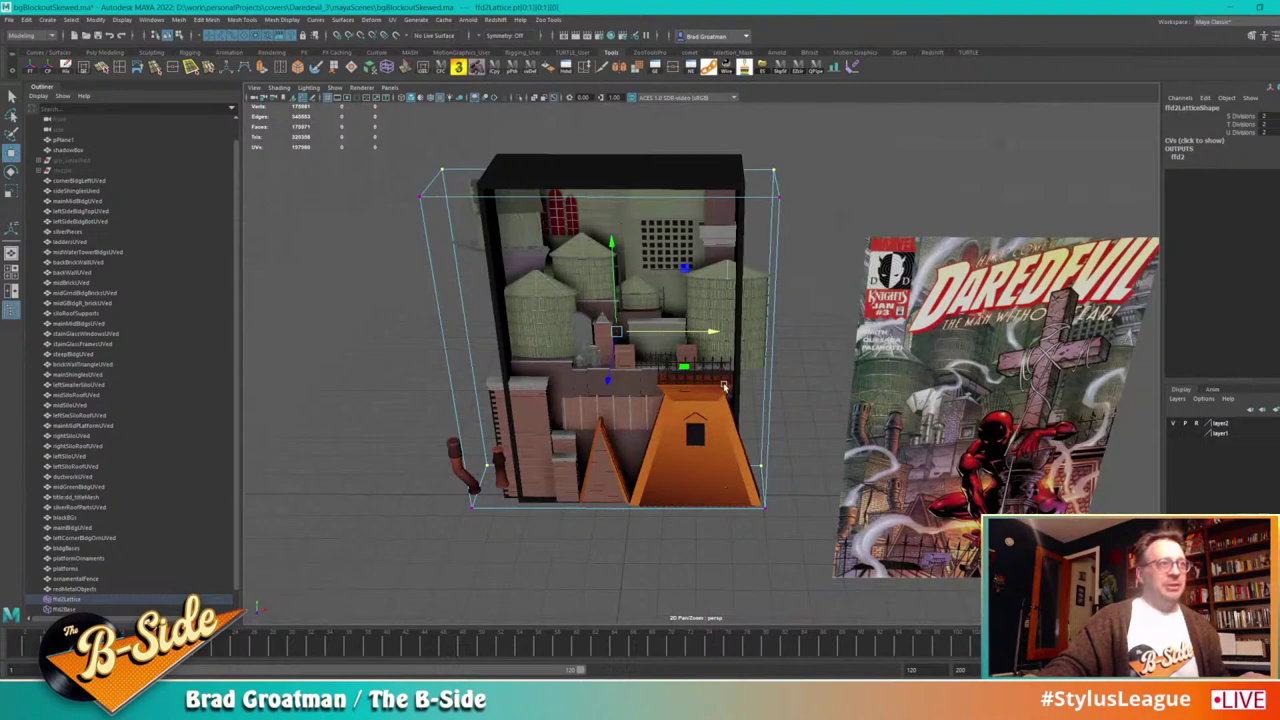
{"action": "left_click_drag", "start_coordinate": [724, 386], "coordinate": [761, 447], "text": "alt"}
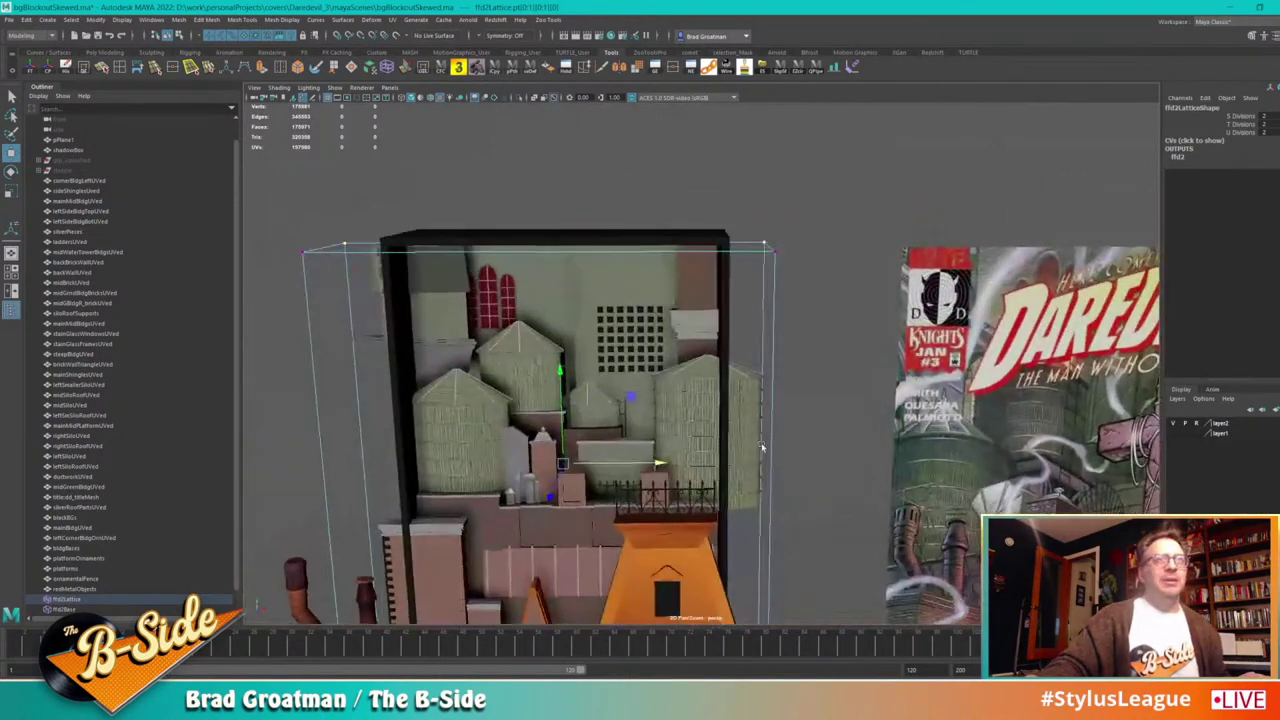
{"action": "left_click_drag", "start_coordinate": [613, 379], "coordinate": [620, 373], "text": "alt"}
{"action": "middle_click_drag", "start_coordinate": [931, 287], "coordinate": [808, 275], "text": "alt"}
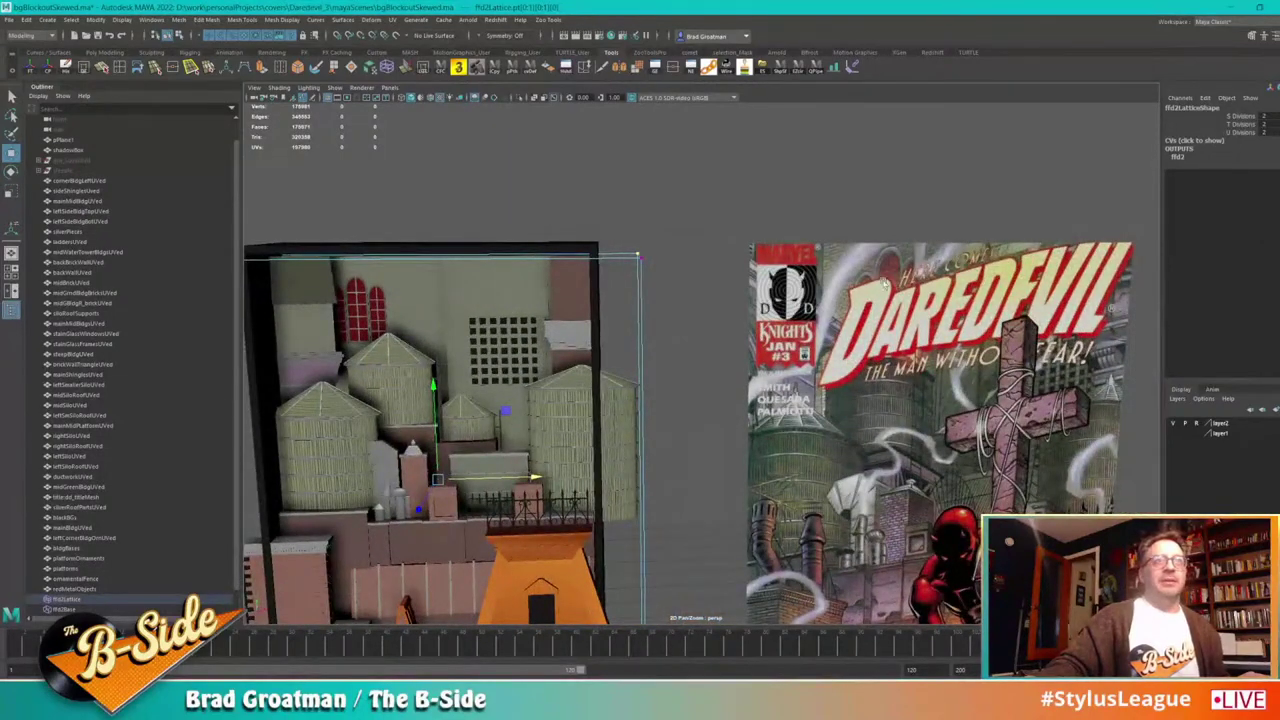
{"action": "middle_click_drag", "start_coordinate": [620, 343], "coordinate": [638, 347], "text": "alt"}
{"action": "right_click_drag", "start_coordinate": [638, 347], "coordinate": [606, 329], "text": "alt"}
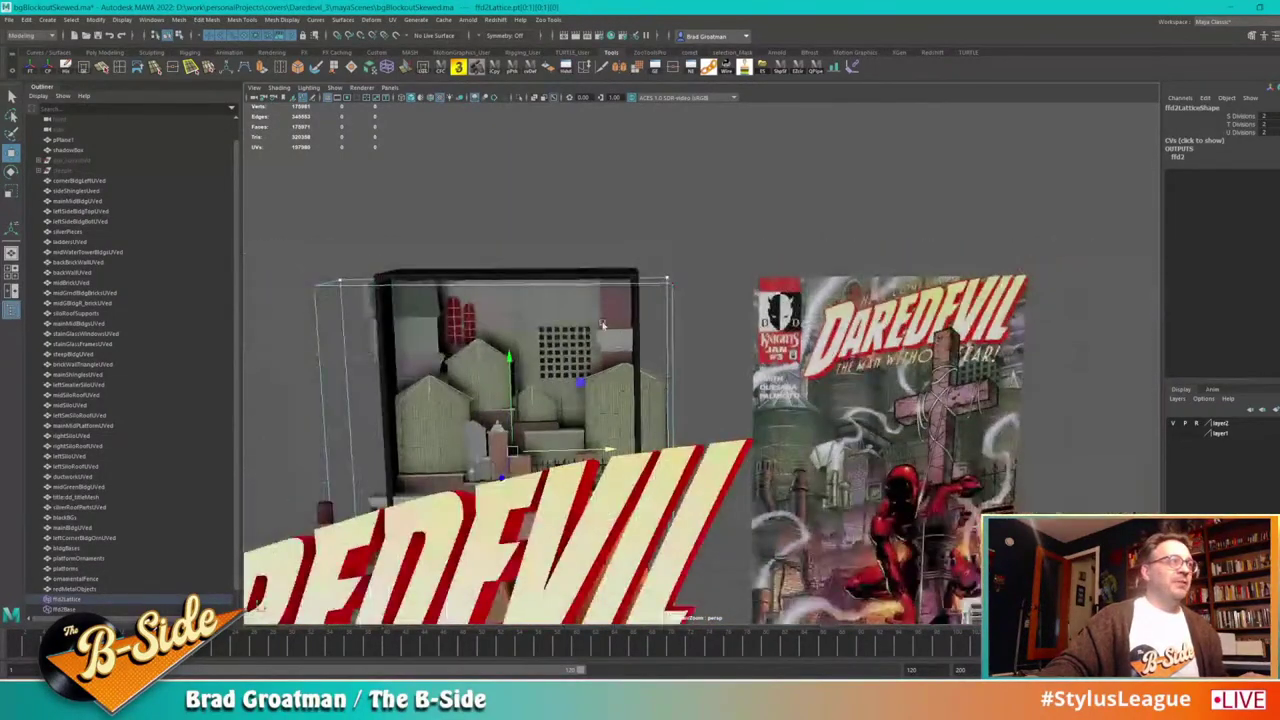
{"action": "left_click_drag", "start_coordinate": [606, 329], "coordinate": [636, 347], "text": "alt"}
Step: Move the lattice points on the right side inward so the buildings sit closer to the shadow box frame
{"action": "left_click_drag", "start_coordinate": [720, 241], "coordinate": [581, 658]}
{"action": "middle_click_drag", "start_coordinate": [694, 460], "coordinate": [696, 413], "text": "alt"}
{"action": "left_click_drag", "start_coordinate": [676, 324], "coordinate": [621, 320]}
{"action": "middle_click_drag", "start_coordinate": [621, 320], "coordinate": [645, 312], "text": "alt"}
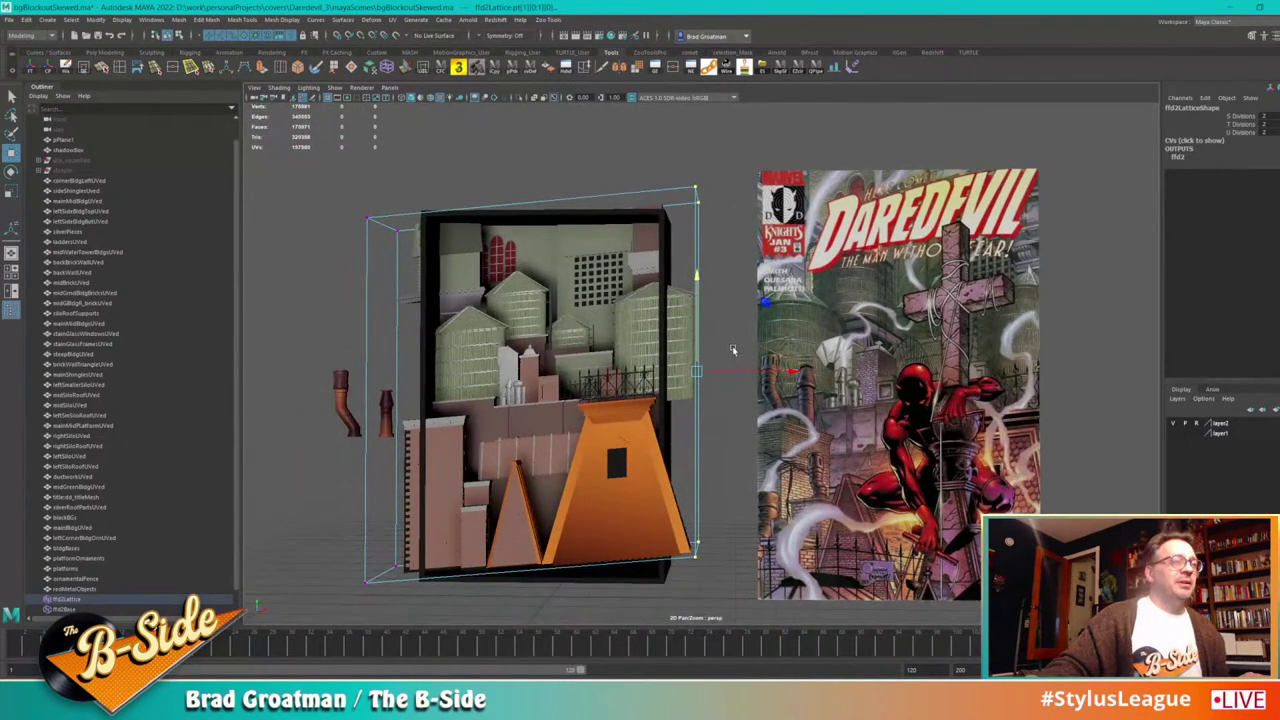
Step: Select the lattice's back points and raise them slightly to lift the rear buildings inside the shadow box
{"action": "left_click_drag", "start_coordinate": [776, 345], "coordinate": [758, 602], "text": "alt"}
{"action": "left_click_drag", "start_coordinate": [800, 259], "coordinate": [882, 338]}
{"action": "middle_click_drag", "start_coordinate": [882, 338], "coordinate": [806, 290], "text": "alt"}
{"action": "left_click_drag", "start_coordinate": [806, 290], "coordinate": [815, 277], "text": "alt"}
{"action": "middle_click_drag", "start_coordinate": [815, 277], "coordinate": [822, 340], "text": "alt"}
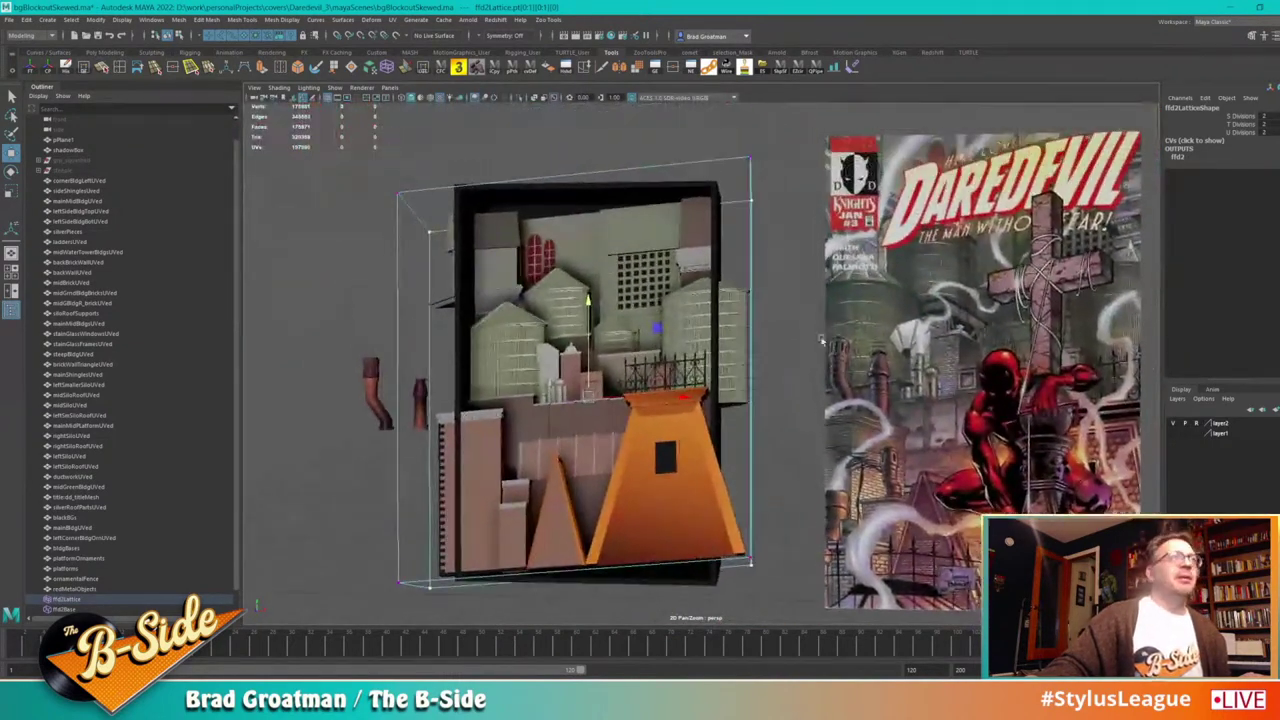
{"action": "left_click_drag", "start_coordinate": [590, 301], "coordinate": [602, 292]}
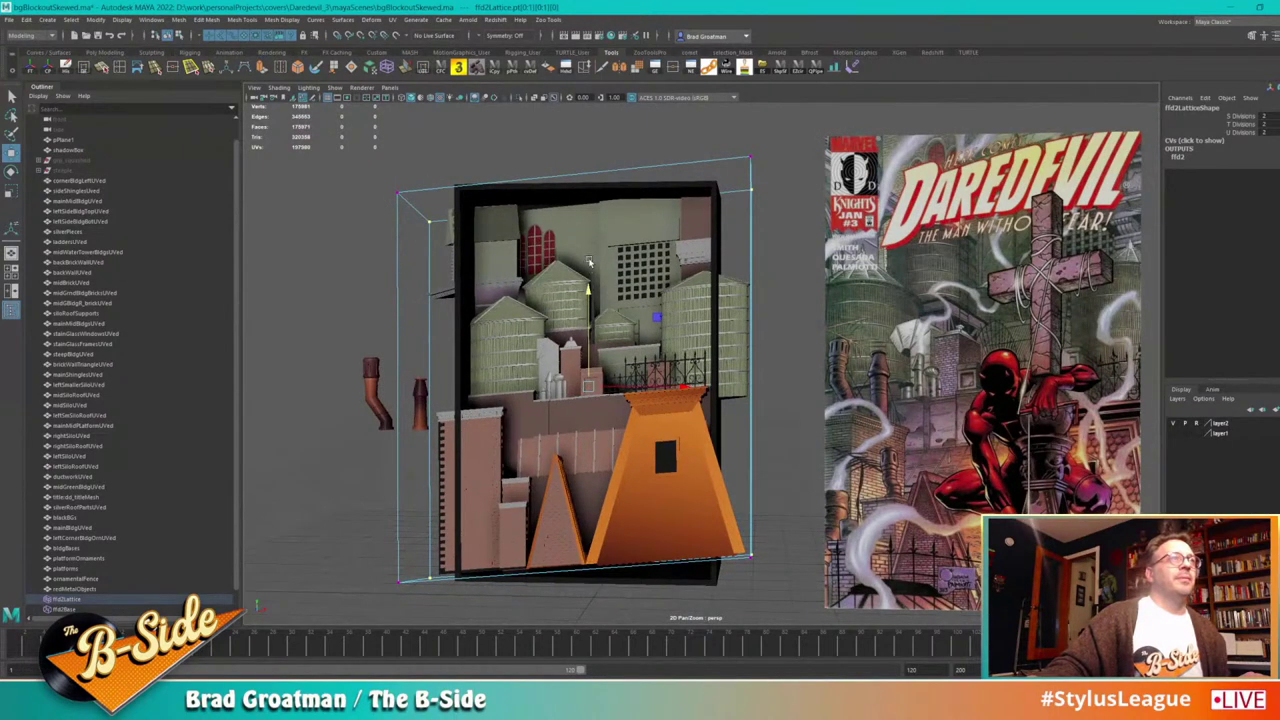
Step: Nudge the lattice's left-side points and lower its bottom-right points slightly
{"action": "left_click_drag", "start_coordinate": [418, 205], "coordinate": [306, 620]}
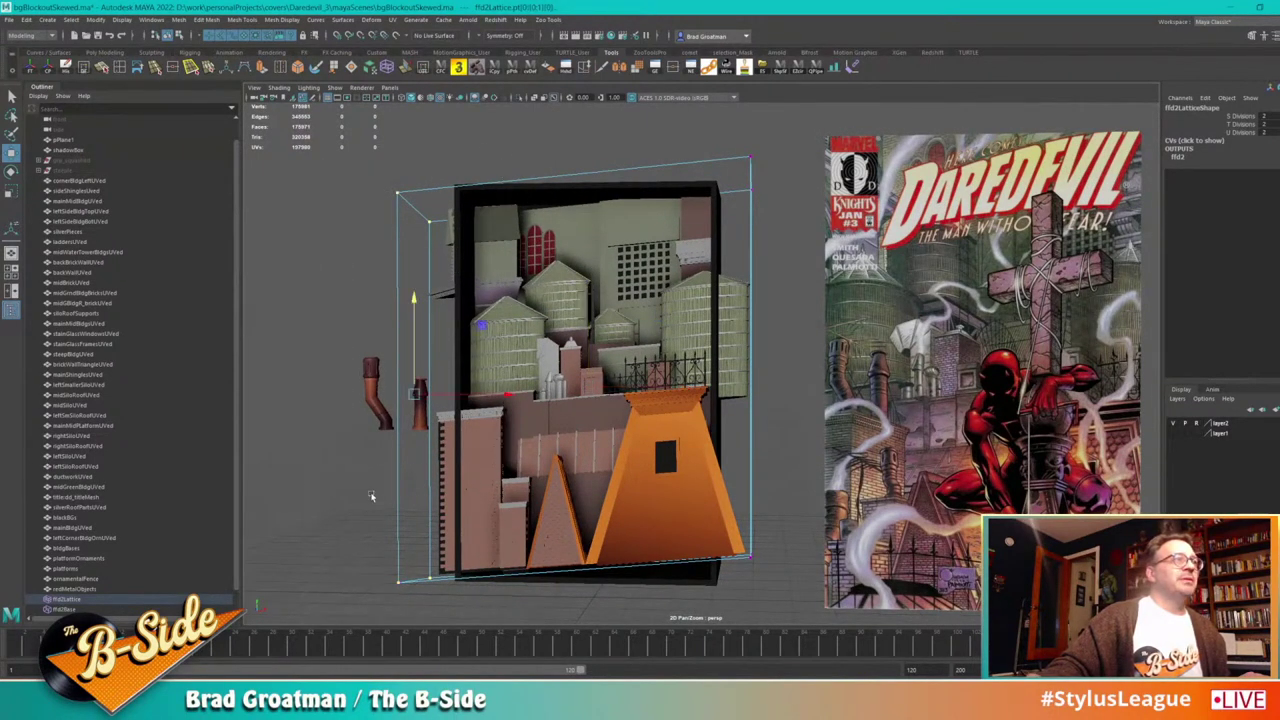
{"action": "left_click_drag", "start_coordinate": [419, 314], "coordinate": [433, 300]}
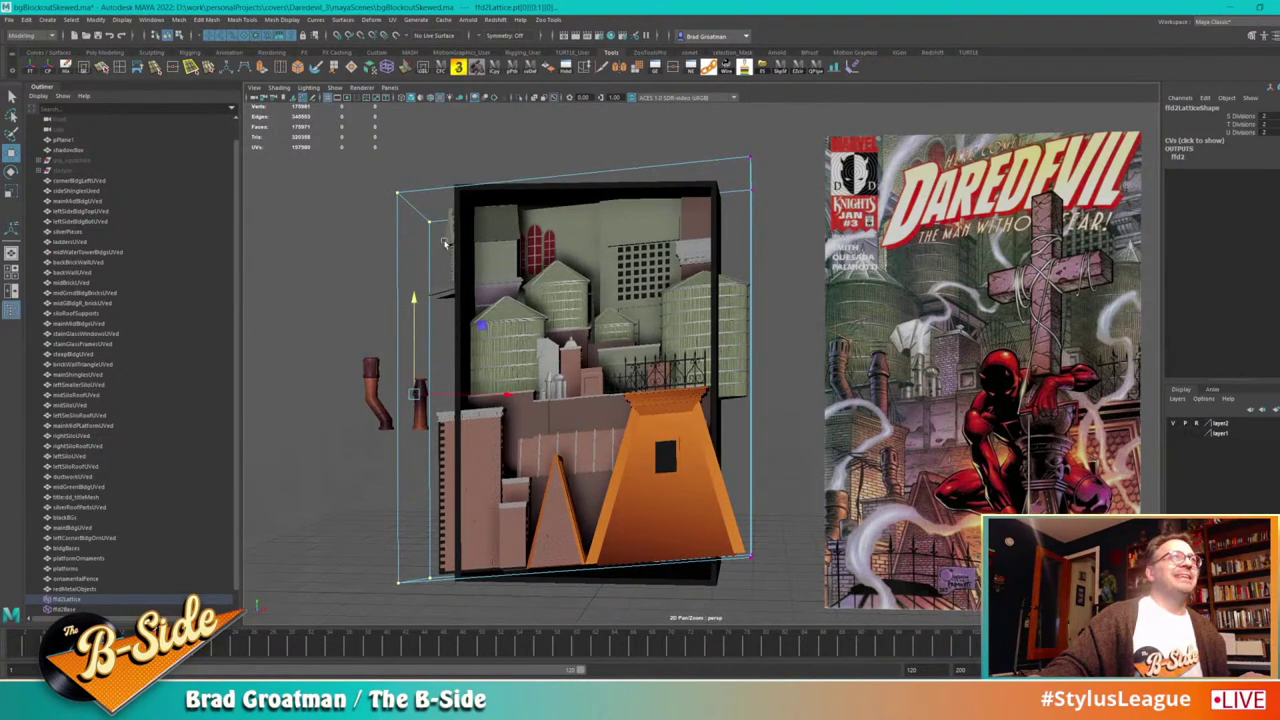
{"action": "left_click_drag", "start_coordinate": [446, 243], "coordinate": [362, 156]}
{"action": "mouse_move", "coordinate": [411, 118]}
{"action": "left_mouse_down"}
{"action": "mouse_move", "coordinate": [418, 106]}
{"action": "mouse_move", "coordinate": [416, 120]}
{"action": "left_mouse_up"}
{"action": "middle_click_drag", "start_coordinate": [603, 294], "coordinate": [585, 262], "text": "alt"}
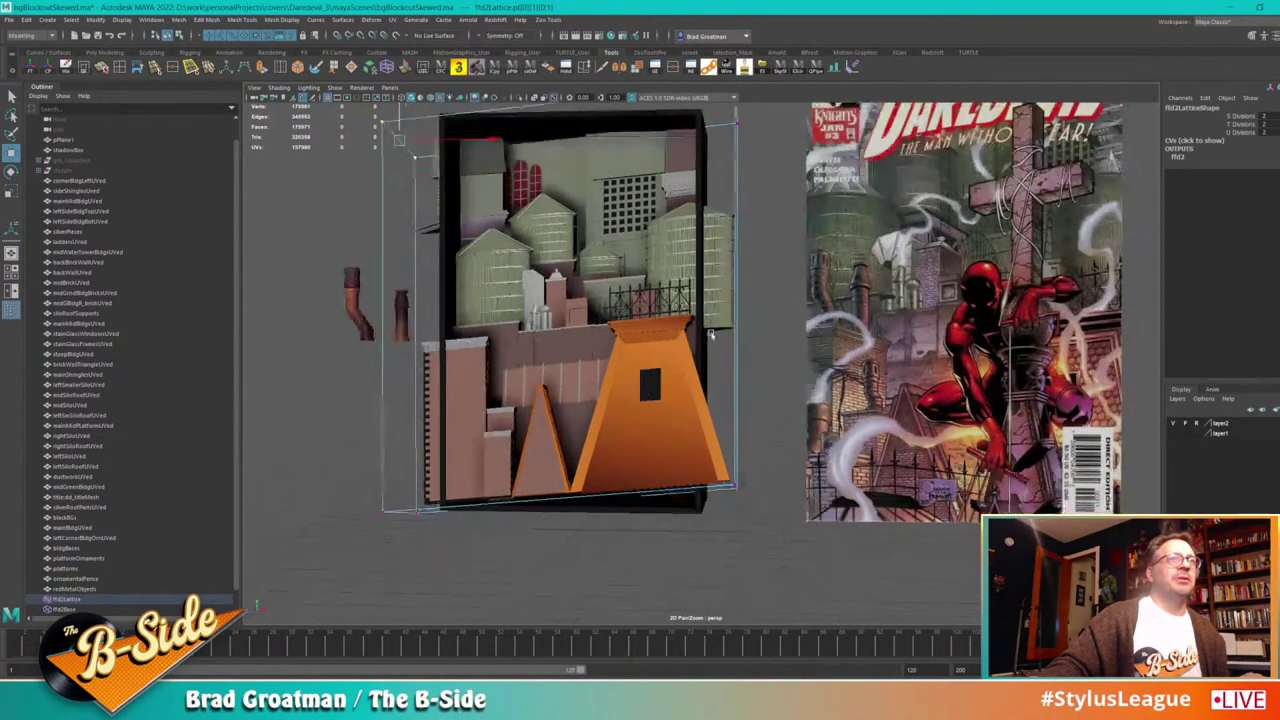
{"action": "left_click_drag", "start_coordinate": [738, 400], "coordinate": [738, 405]}
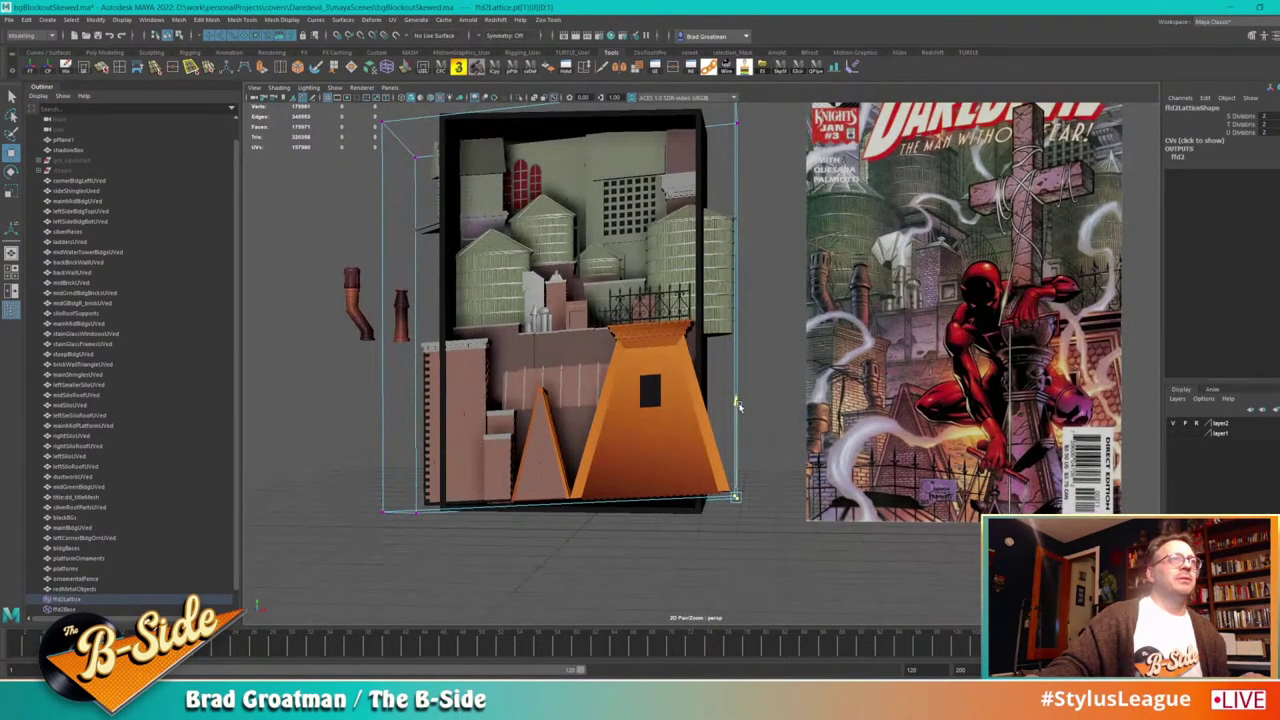
Step: Select the lattice's front points, move them slightly in height, and compare the fit with the cover reference
{"action": "left_click_drag", "start_coordinate": [795, 449], "coordinate": [720, 486], "text": "alt"}
{"action": "left_click_drag", "start_coordinate": [773, 152], "coordinate": [652, 629]}
{"action": "left_click_drag", "start_coordinate": [748, 301], "coordinate": [750, 295]}
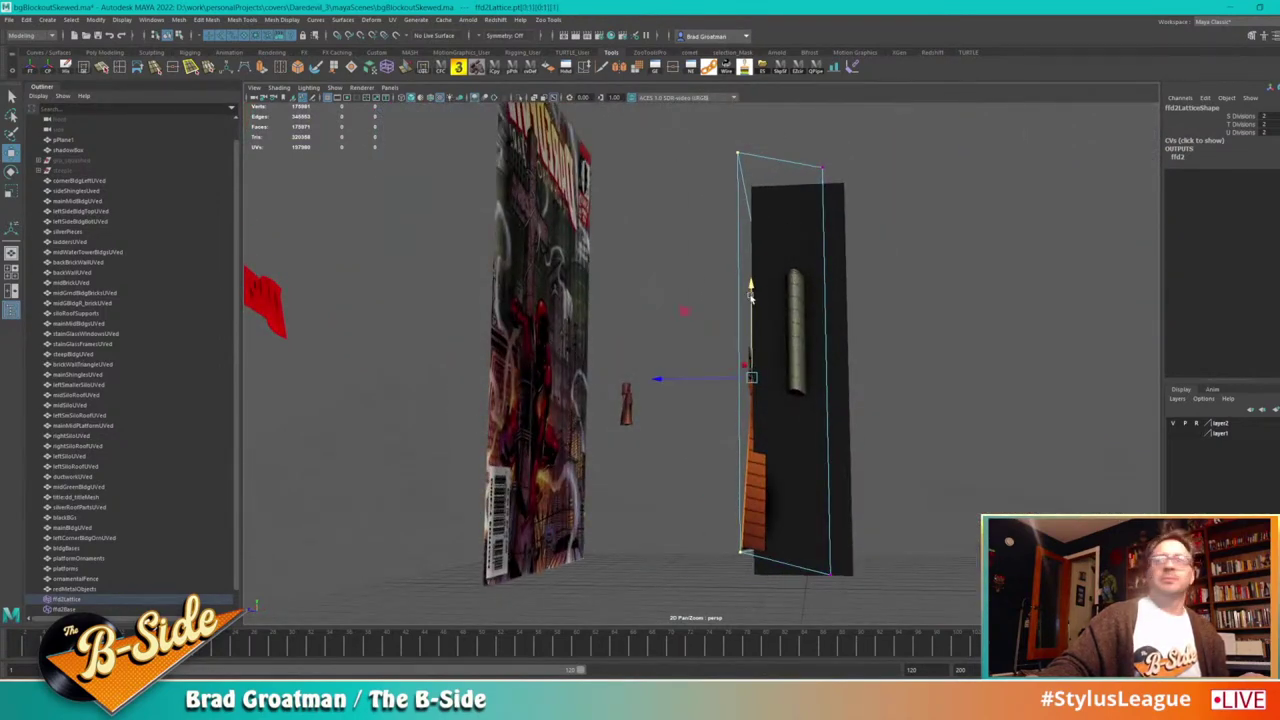
{"action": "left_click_drag", "start_coordinate": [570, 337], "coordinate": [762, 365], "text": "alt"}
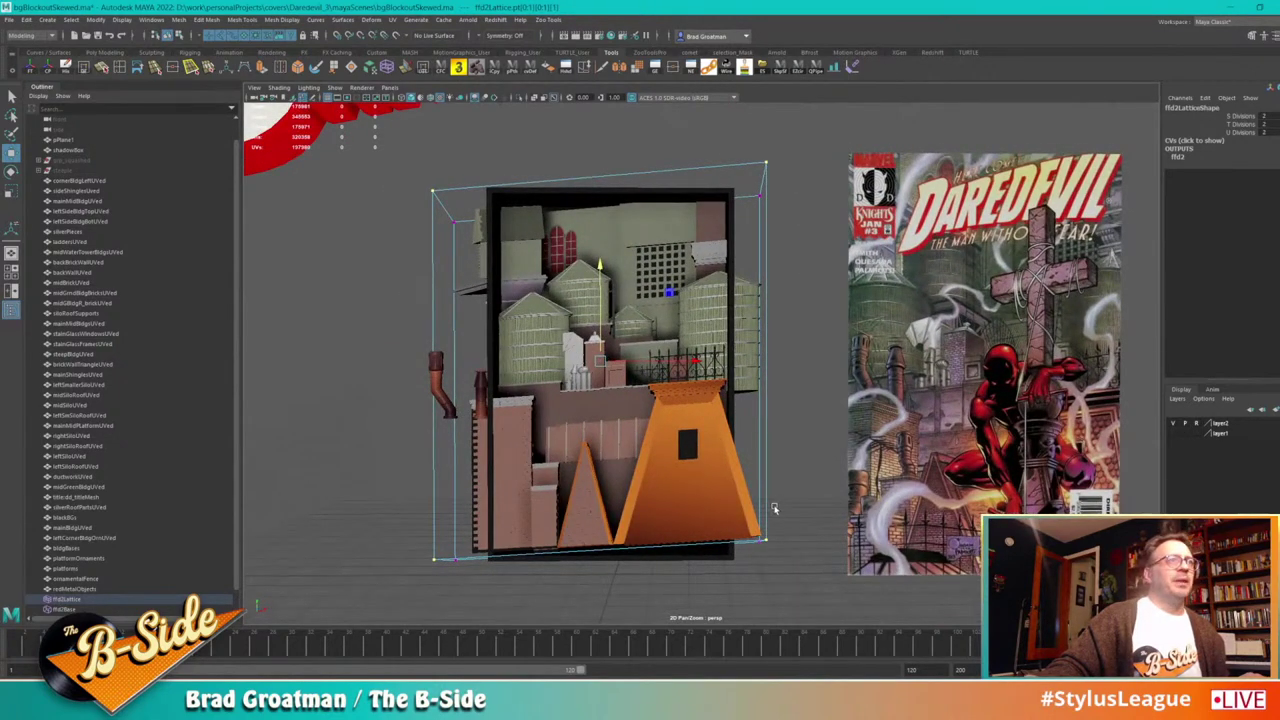
Step: Lower the bottom-right front lattice point and adjust the bottom-left front one to level the building bases with the shadow box floor
{"action": "left_click_drag", "start_coordinate": [789, 503], "coordinate": [735, 536]}
{"action": "left_click", "coordinate": [783, 577]}
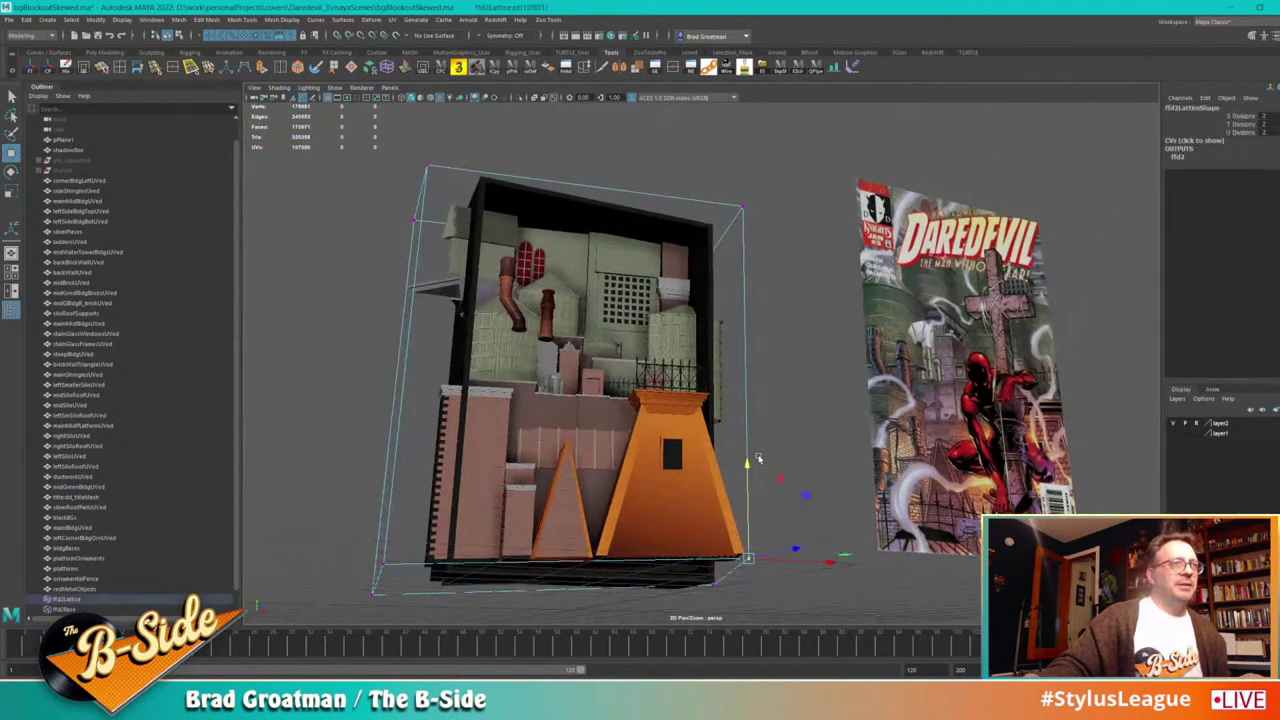
{"action": "mouse_move", "coordinate": [746, 472]}
{"action": "left_mouse_down"}
{"action": "mouse_move", "coordinate": [735, 508]}
{"action": "mouse_move", "coordinate": [734, 469]}
{"action": "left_mouse_up"}
{"action": "middle_click_drag", "start_coordinate": [783, 455], "coordinate": [738, 441], "text": "alt"}
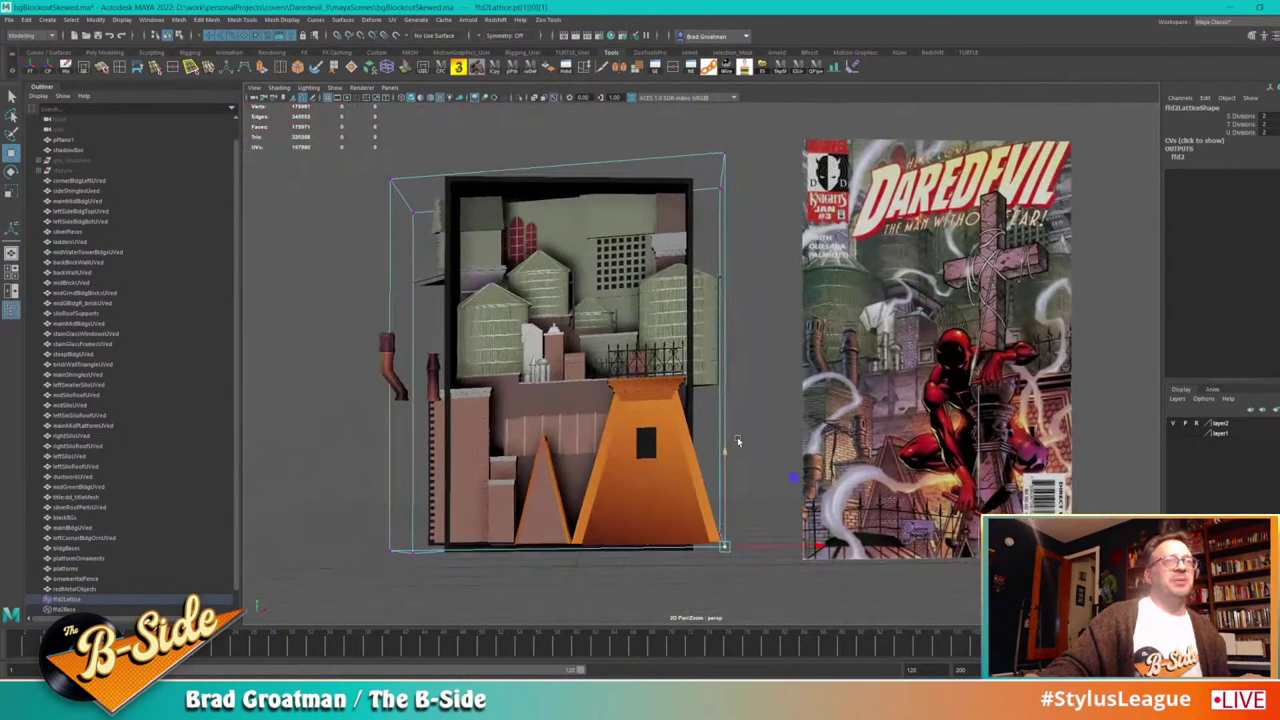
{"action": "scroll", "coordinate": [738, 441], "scroll_direction": "up", "scroll_amount": 2}
{"action": "left_click_drag", "start_coordinate": [733, 486], "coordinate": [735, 487]}
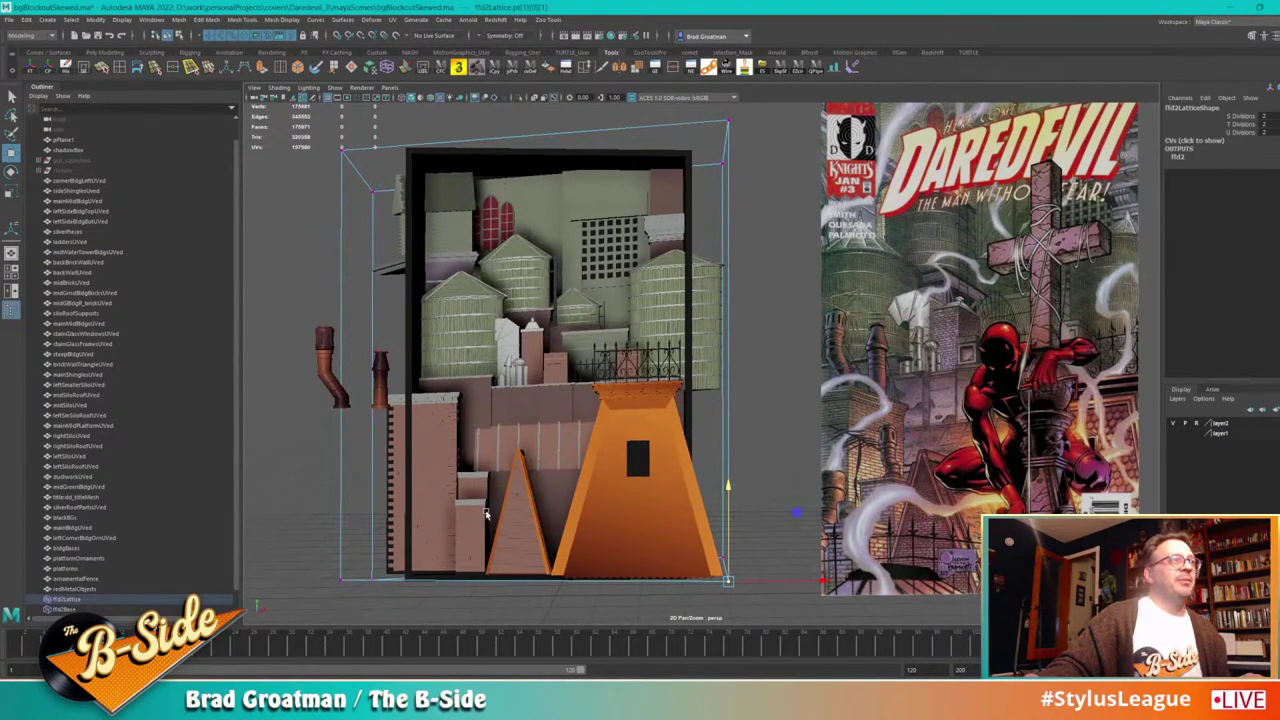
{"action": "left_click_drag", "start_coordinate": [335, 572], "coordinate": [336, 574]}
{"action": "left_click_drag", "start_coordinate": [339, 497], "coordinate": [491, 494]}
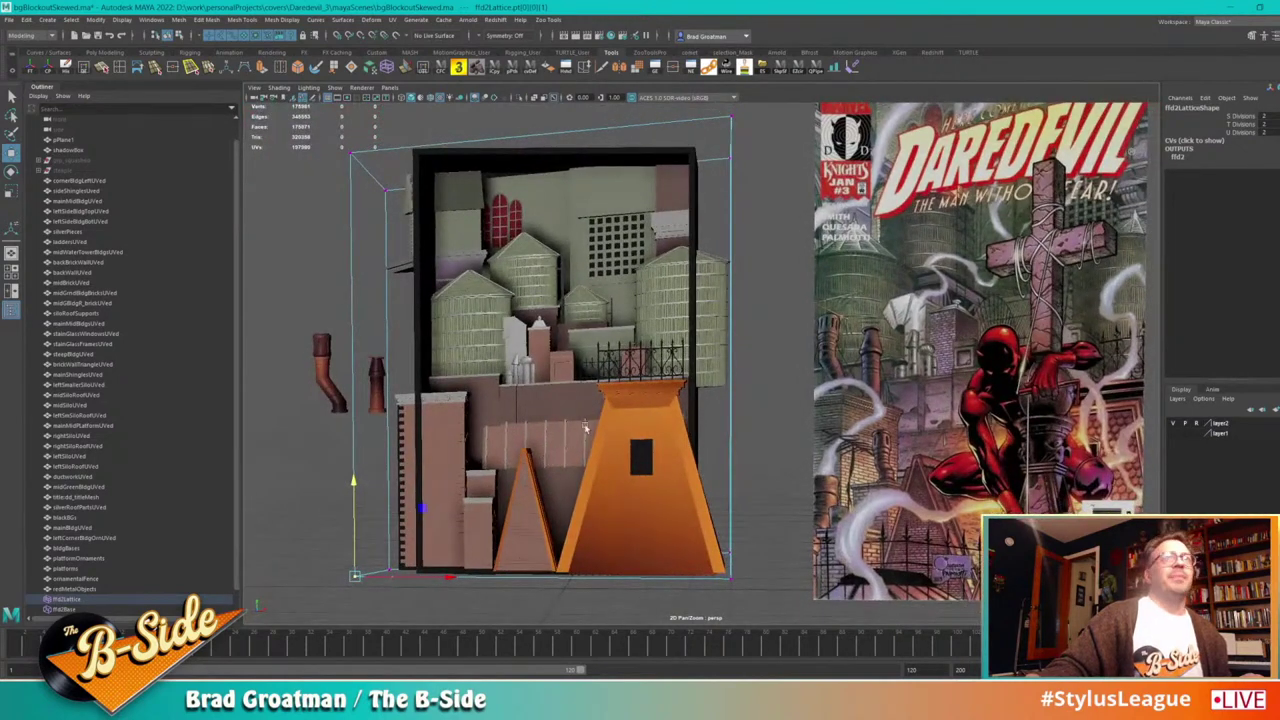
Step: Select all the lattice points, scale them up slightly, and shift them to refit the buildings in the shadow box
{"action": "left_click_drag", "start_coordinate": [658, 212], "coordinate": [315, 575], "text": "alt"}
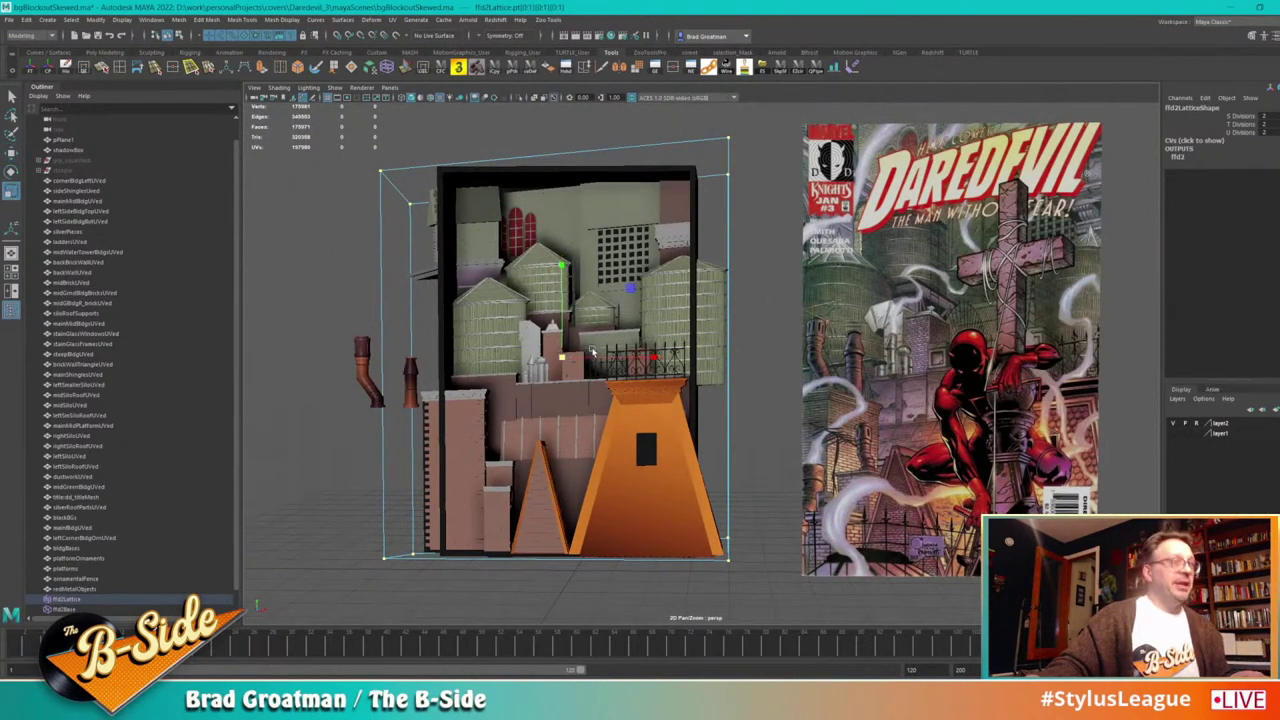
{"action": "left_click_drag", "start_coordinate": [563, 362], "coordinate": [575, 363]}
{"action": "key", "text": "w"}
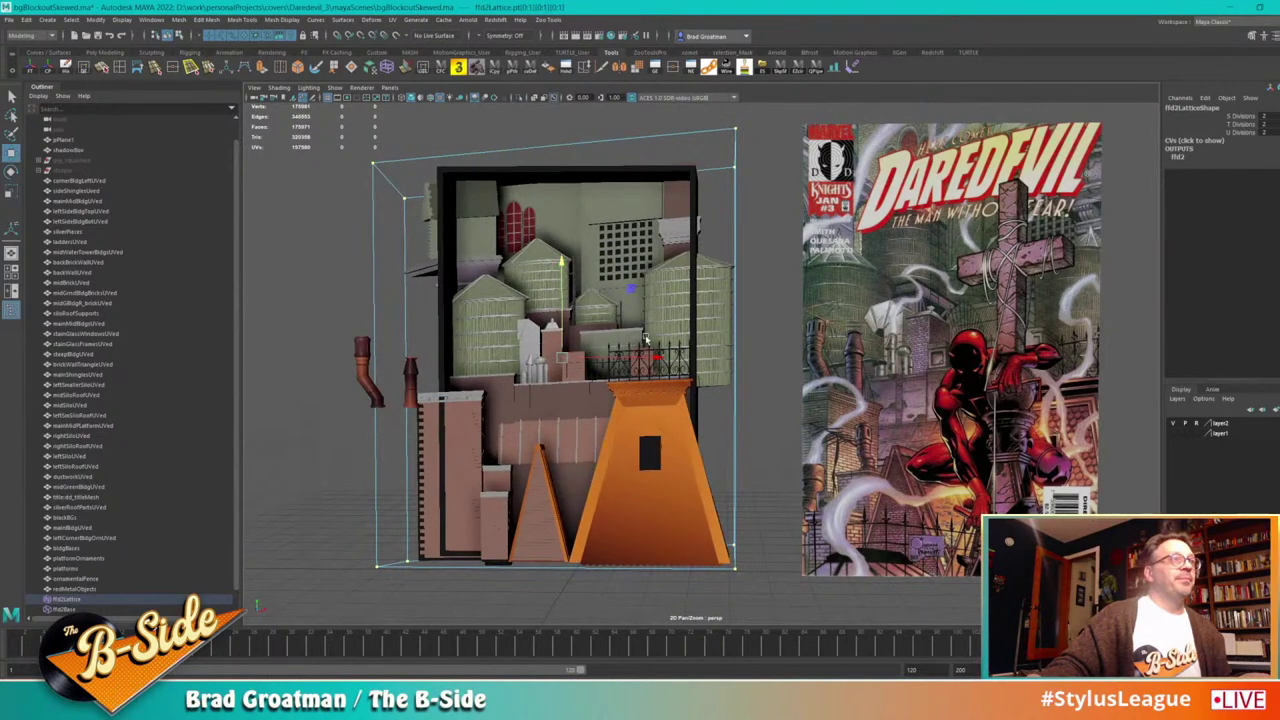
{"action": "left_click_drag", "start_coordinate": [633, 291], "coordinate": [637, 285]}
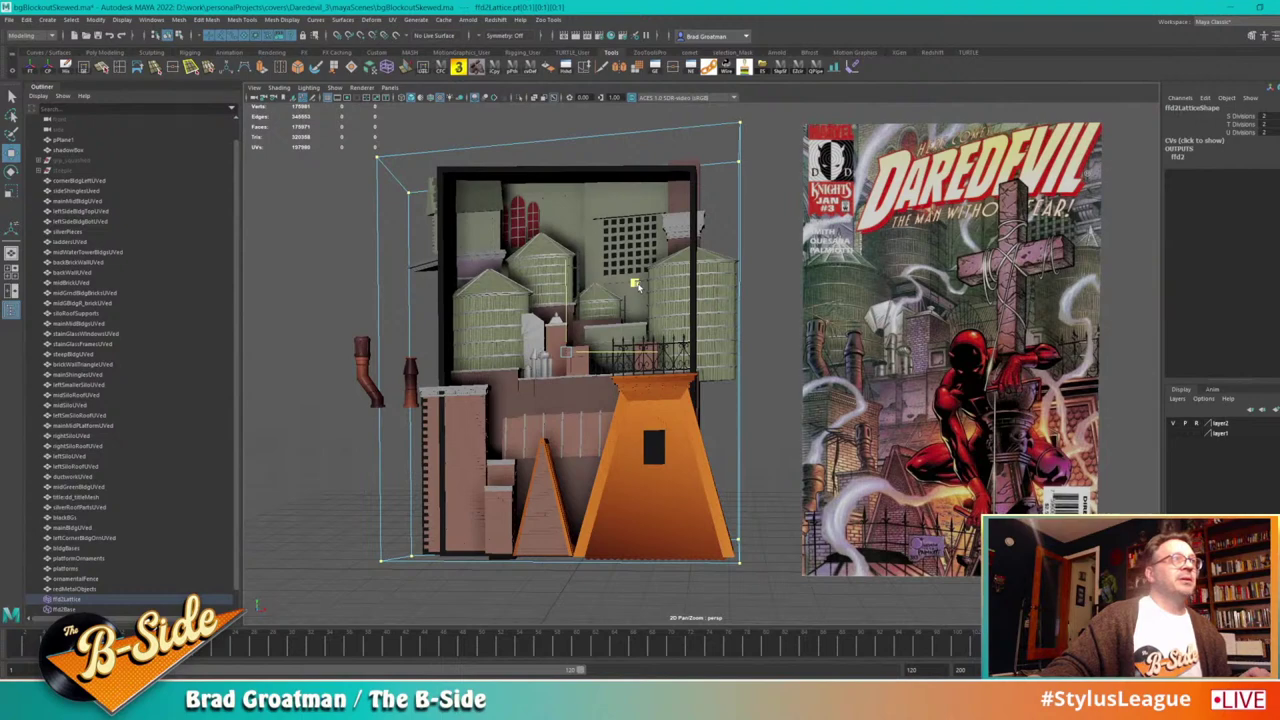
{"action": "left_click_drag", "start_coordinate": [635, 286], "coordinate": [580, 323], "text": "alt"}
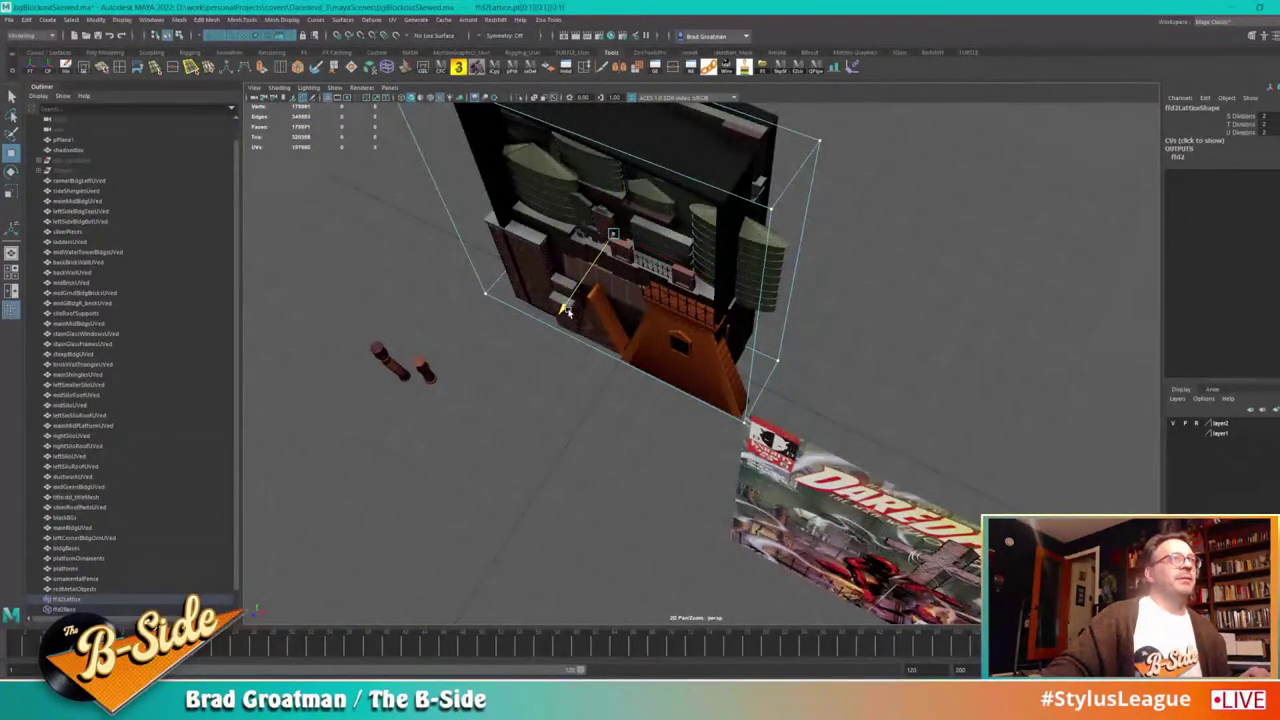
{"action": "left_click_drag", "start_coordinate": [567, 310], "coordinate": [765, 379], "text": "alt"}
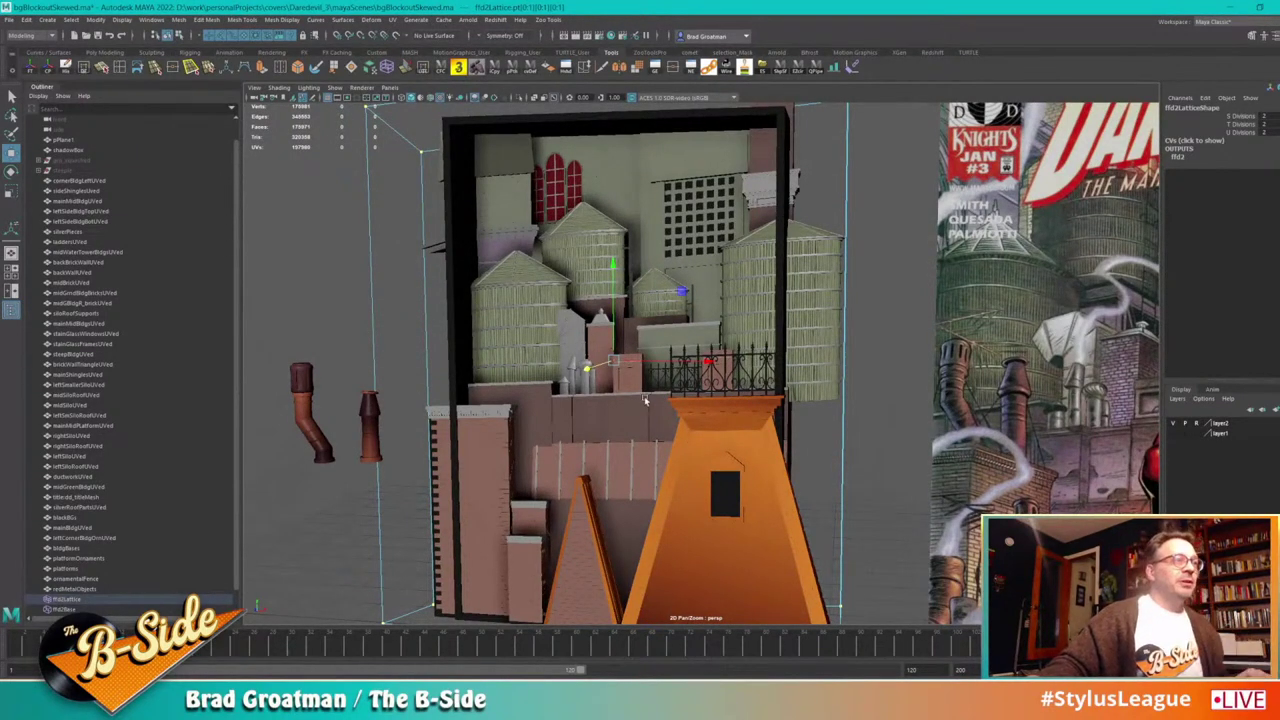
Step: Move the bottom-right and bottom-left front lattice points in depth to align the building bases with the shadow box's front edge
{"action": "left_click_drag", "start_coordinate": [645, 400], "coordinate": [710, 454], "text": "alt"}
{"action": "left_click_drag", "start_coordinate": [736, 410], "coordinate": [813, 437], "text": "alt"}
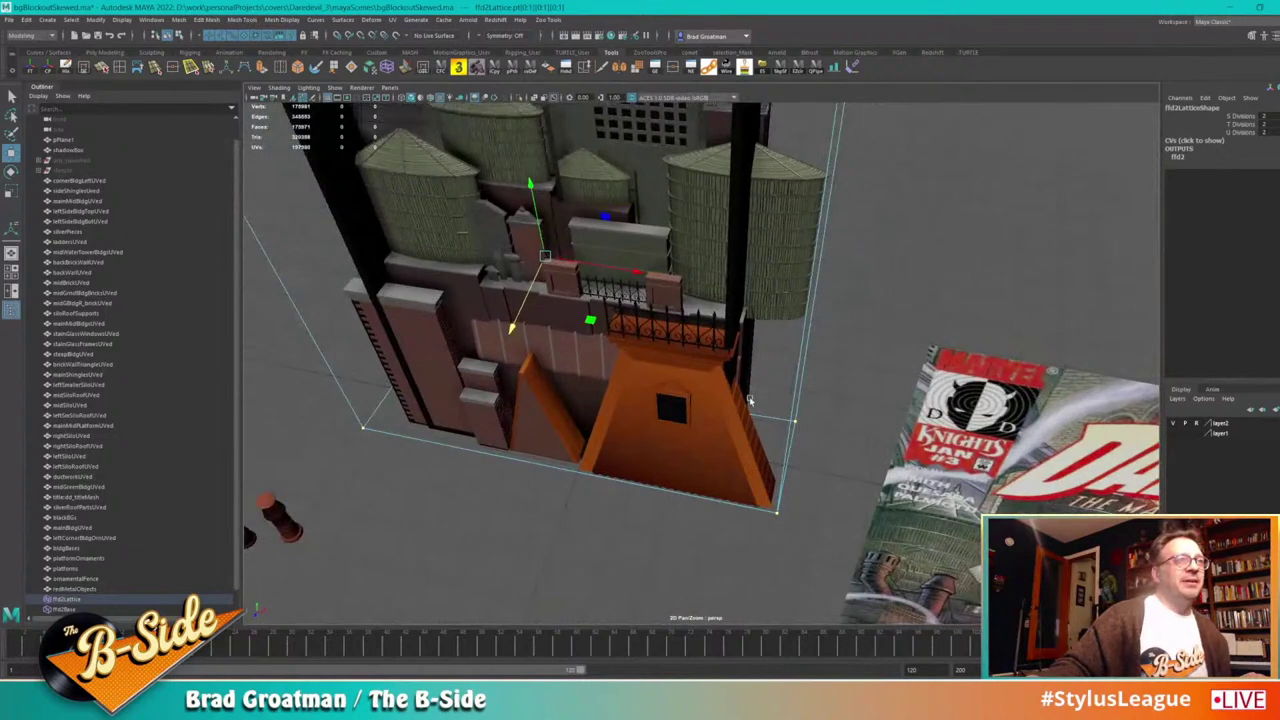
{"action": "left_click_drag", "start_coordinate": [749, 400], "coordinate": [739, 381], "text": "alt"}
{"action": "left_click_drag", "start_coordinate": [857, 399], "coordinate": [783, 432], "text": "alt"}
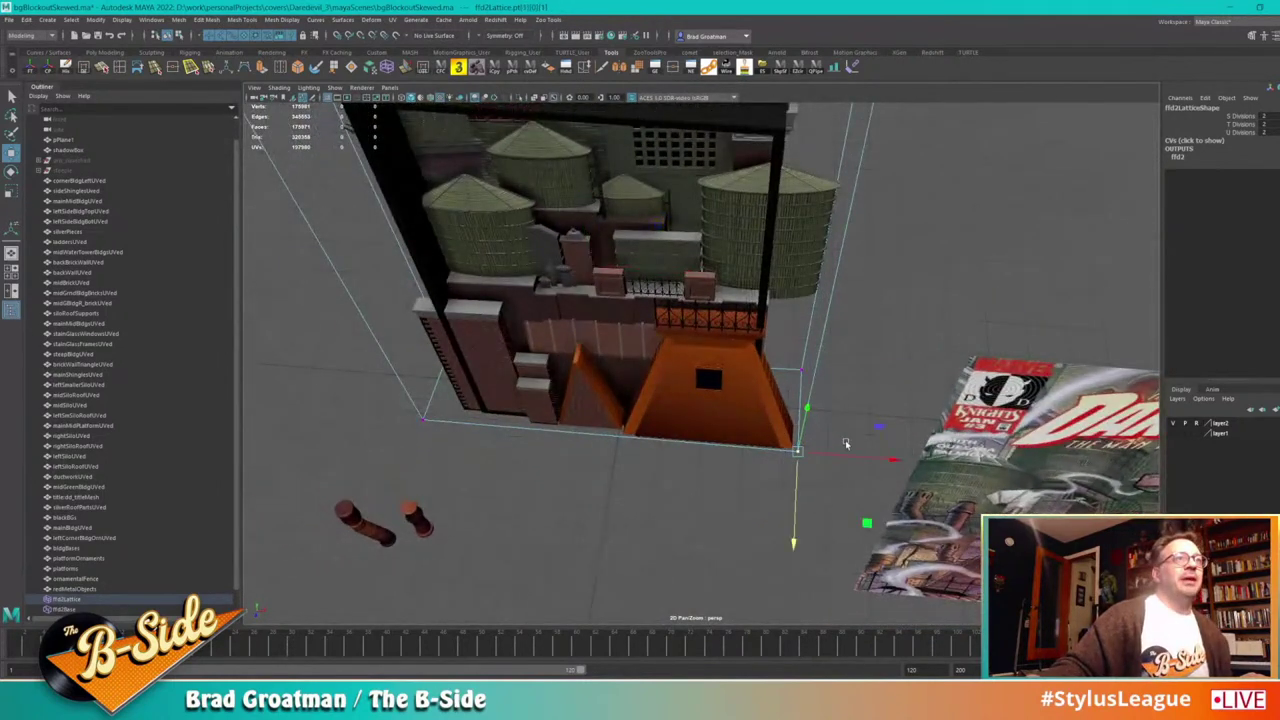
{"action": "left_click_drag", "start_coordinate": [848, 459], "coordinate": [752, 330]}
{"action": "left_click_drag", "start_coordinate": [664, 566], "coordinate": [443, 449]}
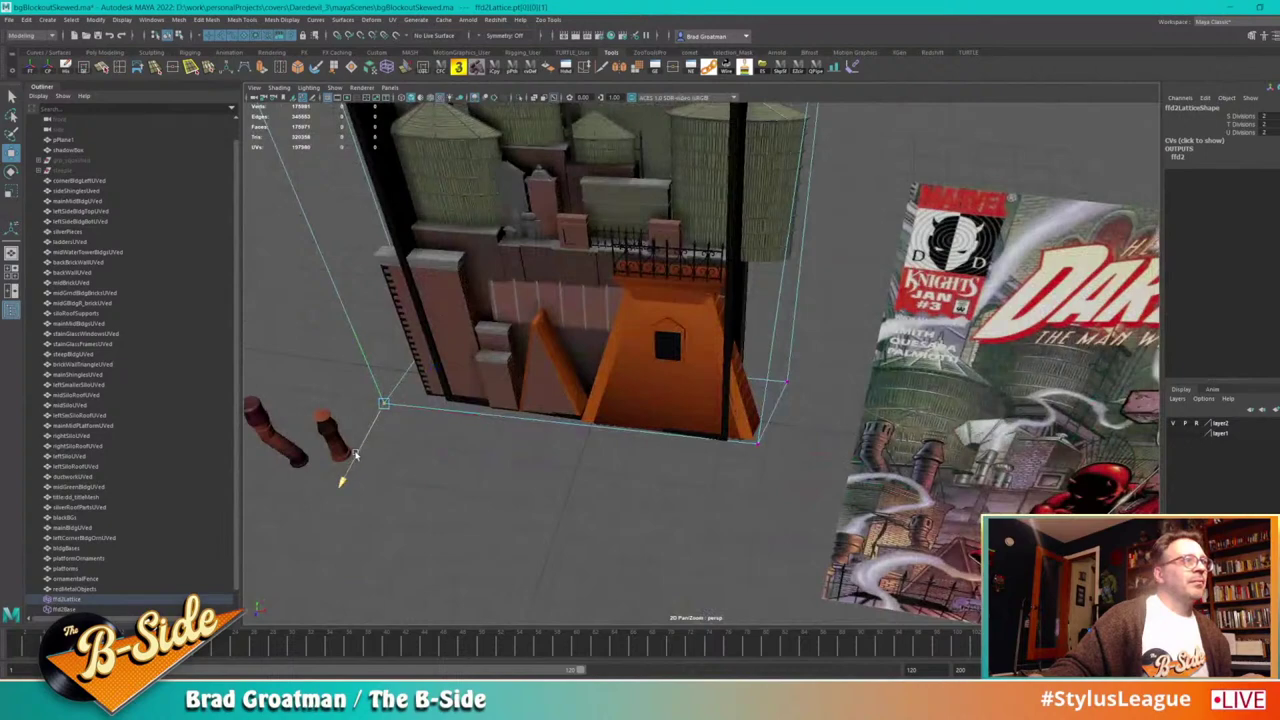
{"action": "left_click_drag", "start_coordinate": [355, 455], "coordinate": [366, 451]}
{"action": "left_click_drag", "start_coordinate": [462, 437], "coordinate": [489, 510], "text": "alt"}
{"action": "left_click_drag", "start_coordinate": [577, 452], "coordinate": [647, 449], "text": "alt"}
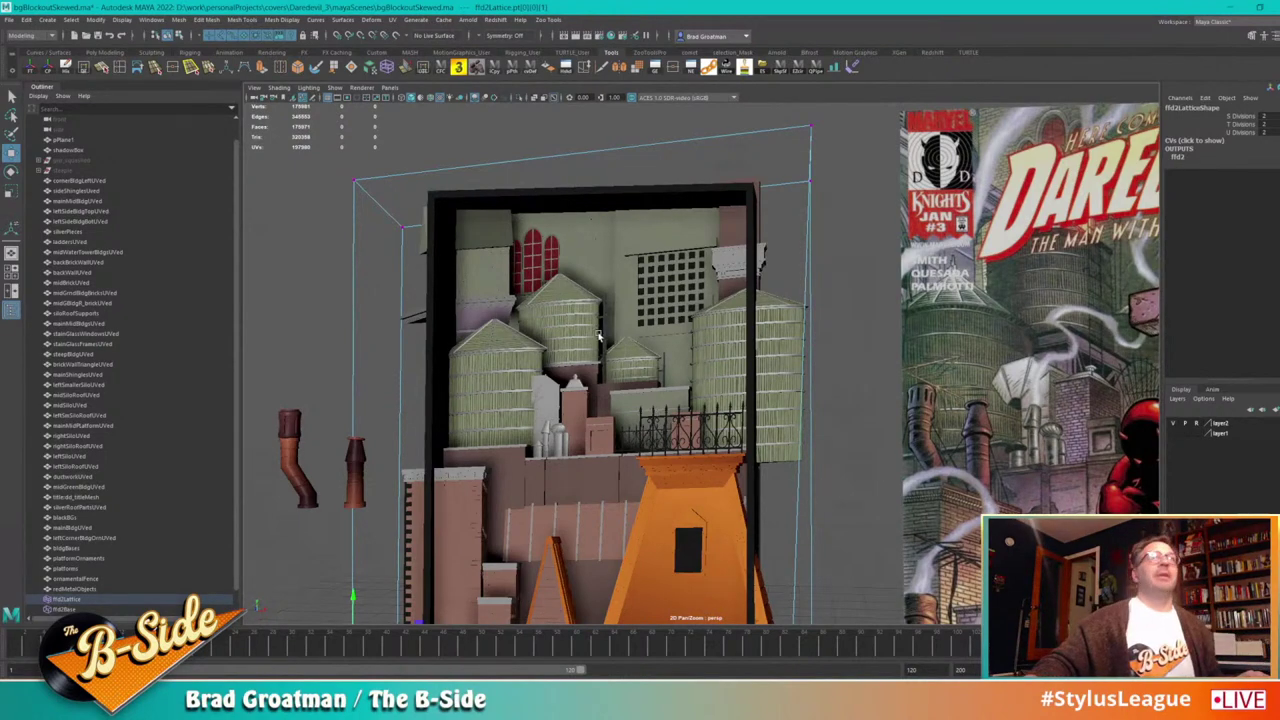
Step: Examine the deformed rooftop vents, chimneys, fence and lower building fronts from close up and from several angles
{"action": "left_click_drag", "start_coordinate": [598, 336], "coordinate": [849, 312], "text": "alt"}
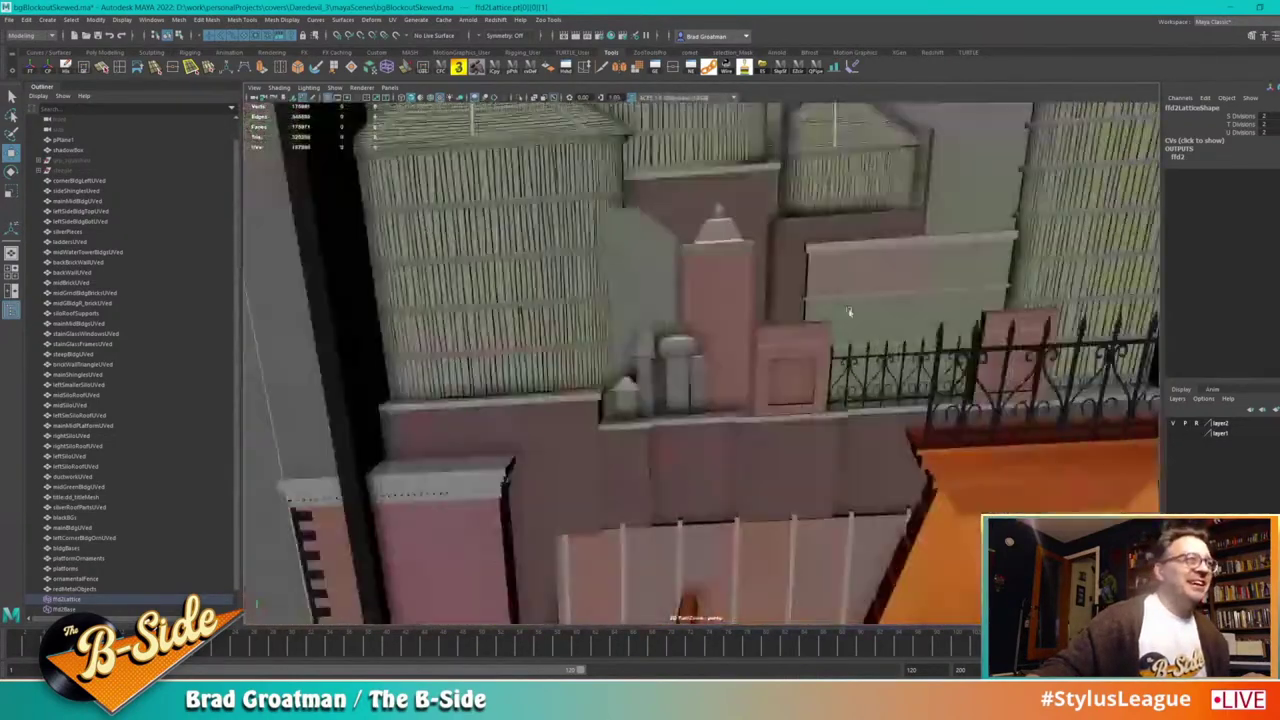
{"action": "right_click_drag", "start_coordinate": [849, 312], "coordinate": [851, 423], "text": "alt"}
{"action": "middle_click_drag", "start_coordinate": [851, 423], "coordinate": [849, 440], "text": "alt"}
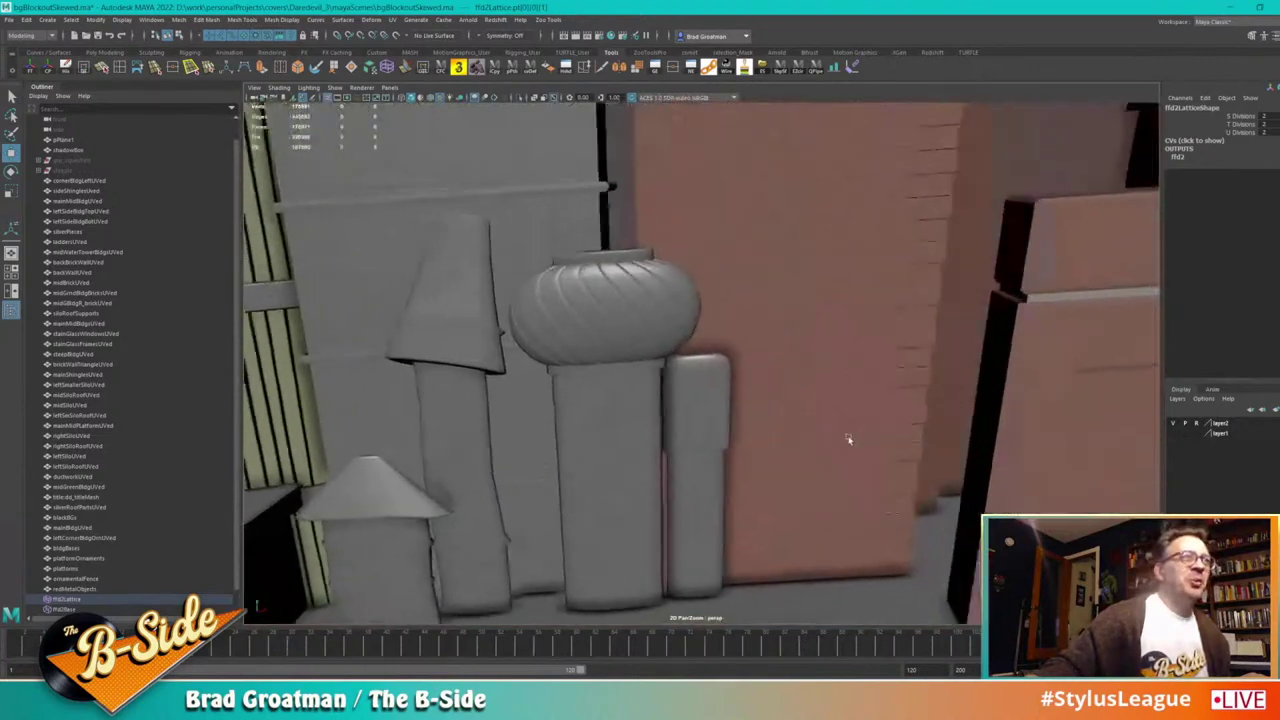
{"action": "left_click_drag", "start_coordinate": [848, 440], "coordinate": [632, 380], "text": "alt"}
{"action": "right_click_drag", "start_coordinate": [632, 380], "coordinate": [799, 386], "text": "alt"}
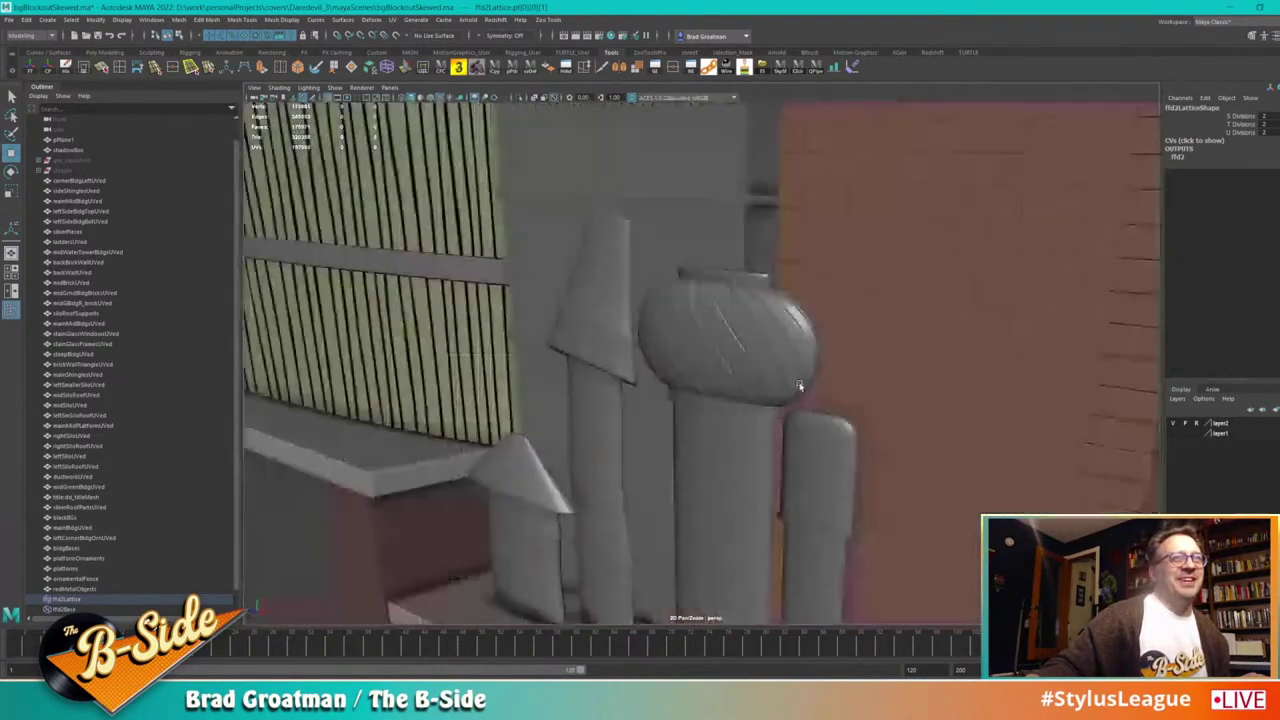
{"action": "left_click_drag", "start_coordinate": [799, 386], "coordinate": [831, 417], "text": "alt"}
{"action": "right_click_drag", "start_coordinate": [831, 417], "coordinate": [721, 382], "text": "alt"}
{"action": "right_click_drag", "start_coordinate": [809, 435], "coordinate": [729, 375], "text": "alt"}
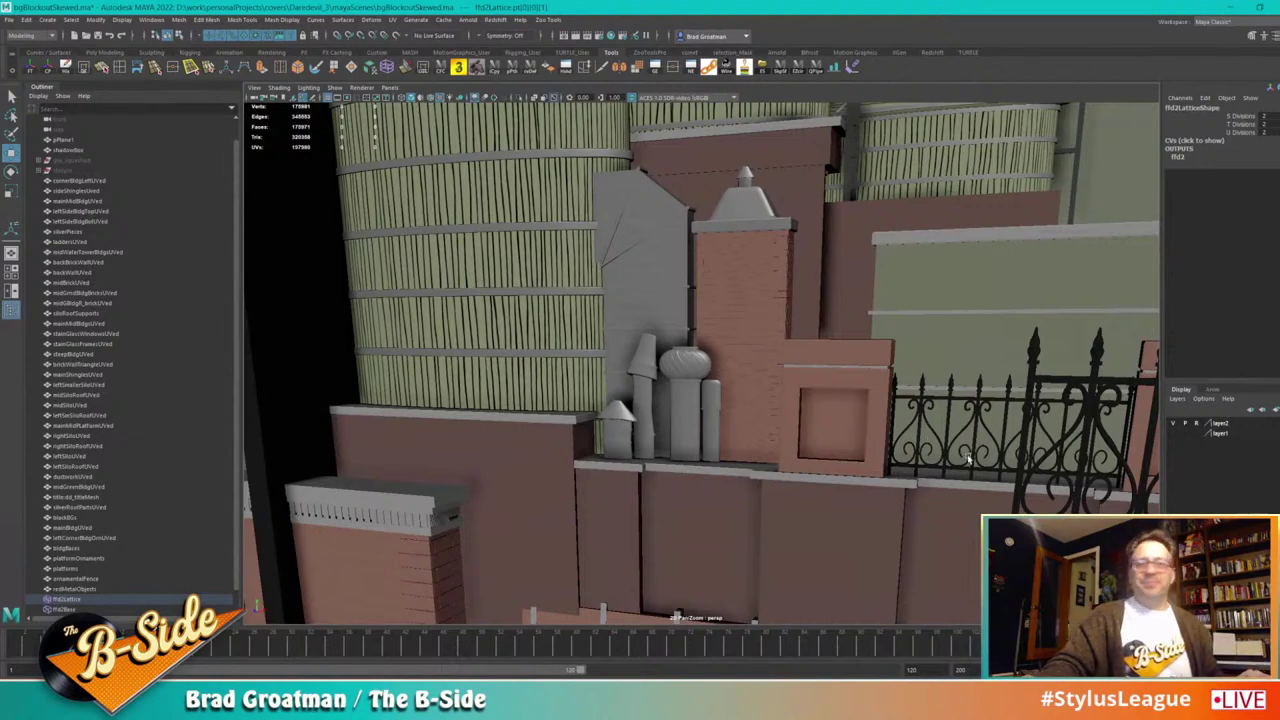
{"action": "right_click_drag", "start_coordinate": [968, 459], "coordinate": [903, 437], "text": "alt"}
{"action": "middle_click_drag", "start_coordinate": [915, 470], "coordinate": [817, 297], "text": "alt"}
{"action": "right_click_drag", "start_coordinate": [868, 440], "coordinate": [759, 390], "text": "alt"}
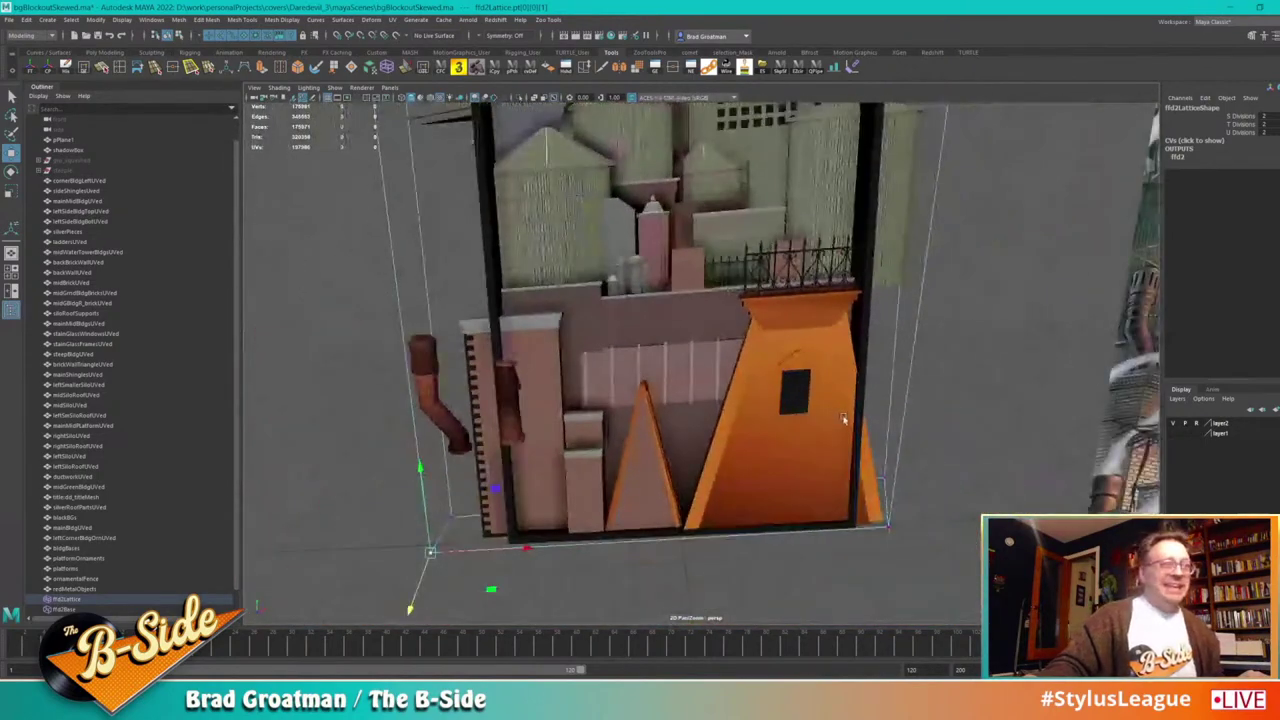
{"action": "left_click_drag", "start_coordinate": [890, 424], "coordinate": [893, 378], "text": "alt"}
{"action": "middle_click_drag", "start_coordinate": [893, 378], "coordinate": [885, 486], "text": "alt"}
{"action": "left_click_drag", "start_coordinate": [885, 486], "coordinate": [794, 489], "text": "alt"}
{"action": "right_click_drag", "start_coordinate": [794, 489], "coordinate": [875, 485], "text": "alt"}
{"action": "left_click_drag", "start_coordinate": [876, 486], "coordinate": [812, 513], "text": "alt"}
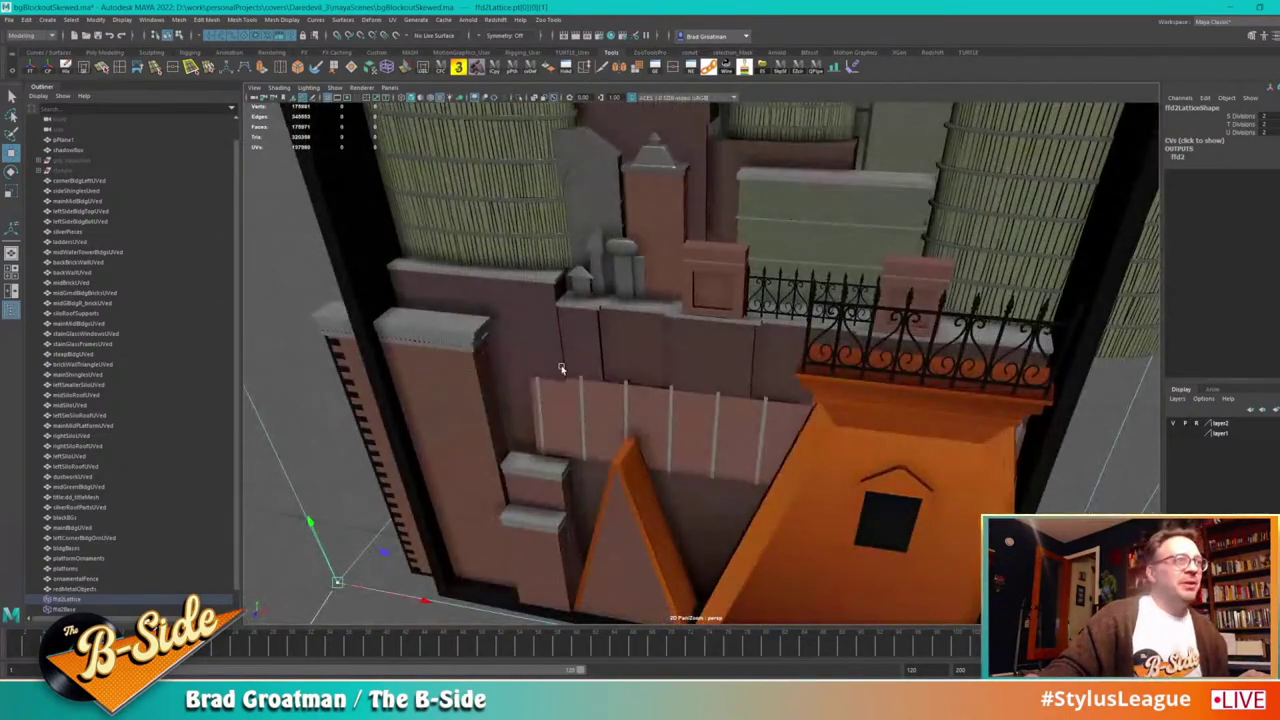
{"action": "right_click_drag", "start_coordinate": [714, 455], "coordinate": [700, 397], "text": "alt"}
{"action": "left_click_drag", "start_coordinate": [700, 397], "coordinate": [777, 433], "text": "alt"}
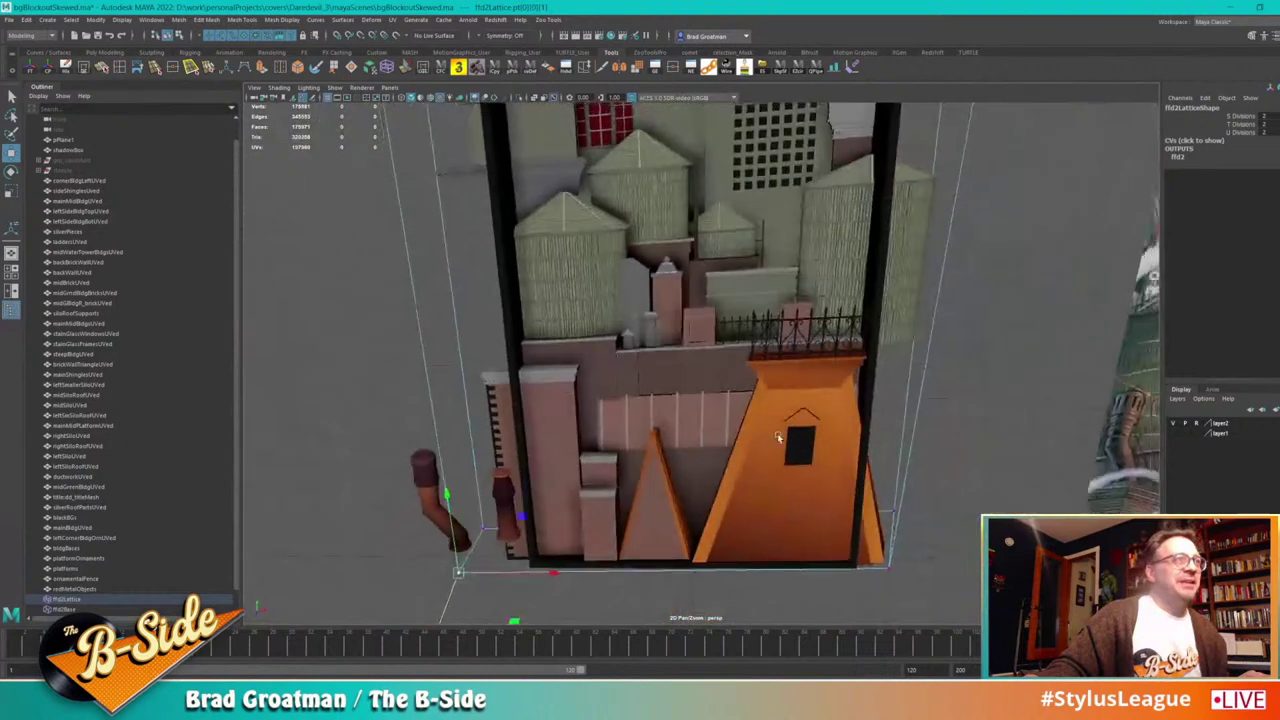
Step: Select all the building meshes from cornerBldgLeftUVed through redMetalObjects and delete their history to bake in the lattice deformation
{"action": "right_click_drag", "start_coordinate": [777, 433], "coordinate": [264, 301], "text": "alt"}
{"action": "scroll", "coordinate": [98, 553], "scroll_direction": "down", "scroll_amount": 1}
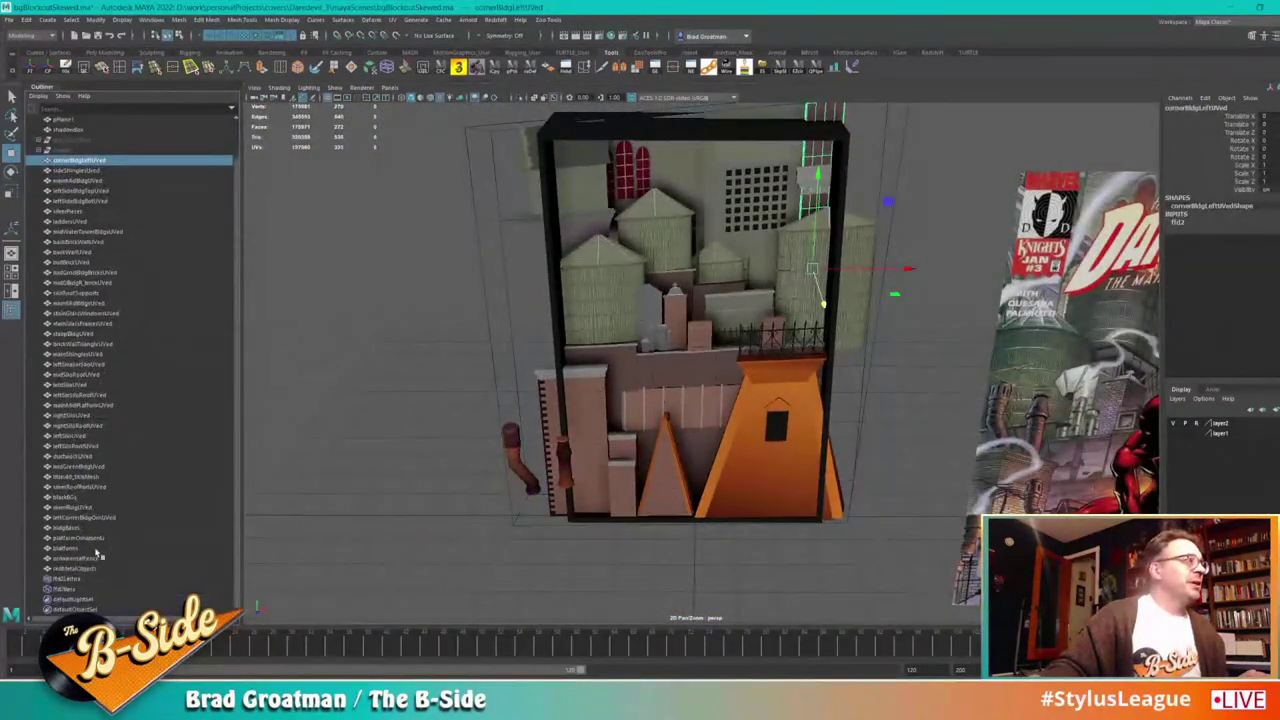
{"action": "left_click", "coordinate": [92, 569], "text": "shift"}
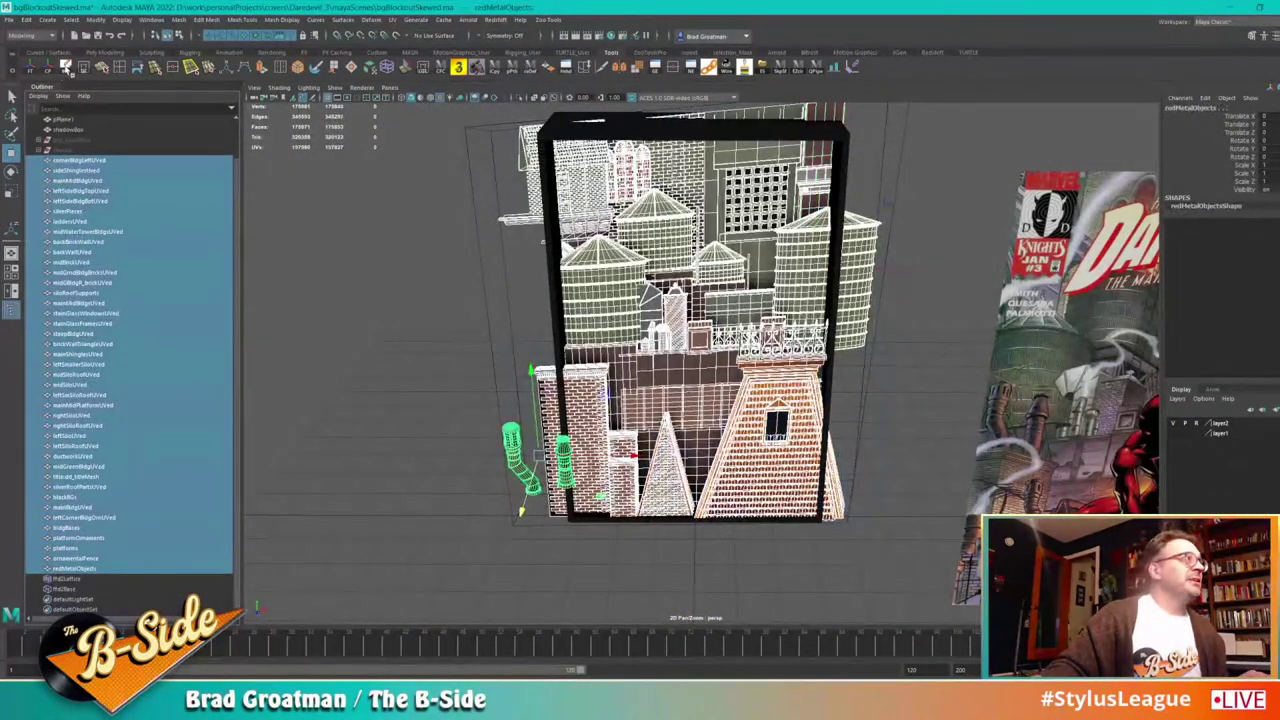
{"action": "scroll", "coordinate": [93, 572], "scroll_direction": "up", "scroll_amount": 1}
{"action": "left_click", "coordinate": [428, 277]}
Step: Select the mainMidBldgUVed mesh and check how its brick wall sits among the surrounding buildings
{"action": "scroll", "coordinate": [600, 420], "scroll_direction": "up", "scroll_amount": 6}
{"action": "left_click", "coordinate": [630, 457]}
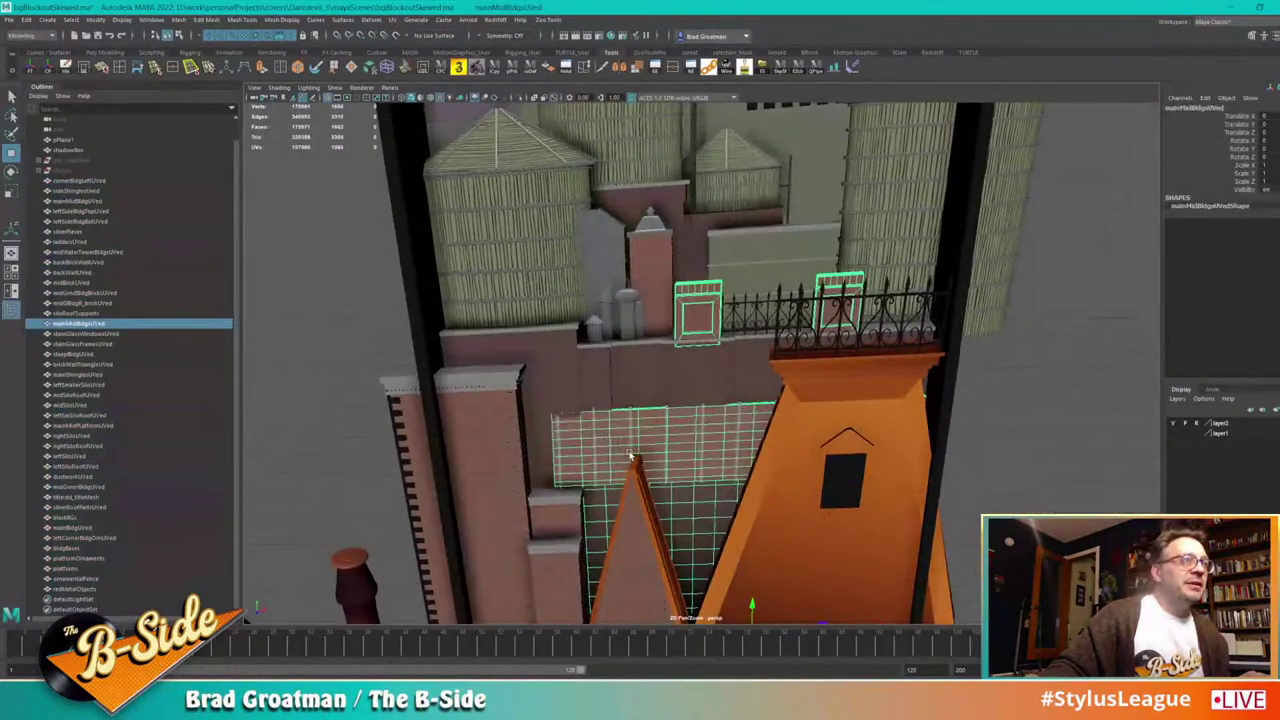
{"action": "middle_click_drag", "start_coordinate": [630, 456], "coordinate": [690, 409], "text": "alt"}
{"action": "right_click_drag", "start_coordinate": [690, 409], "coordinate": [778, 419], "text": "alt"}
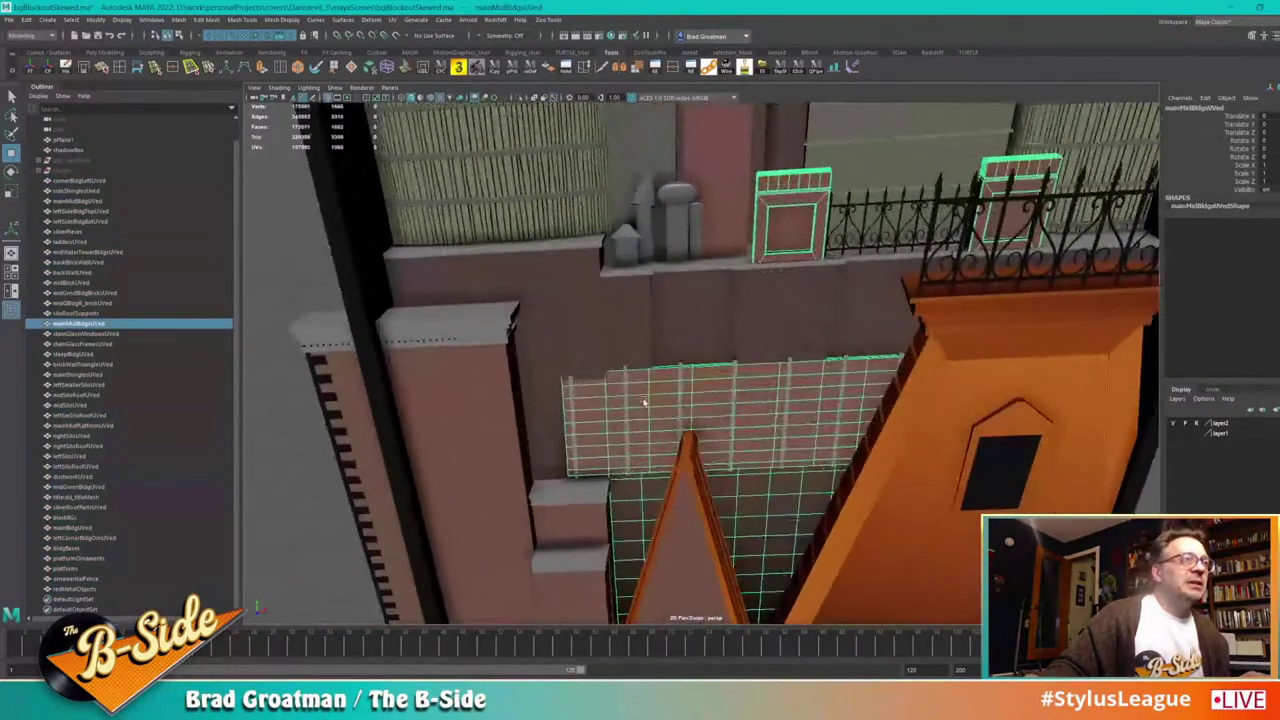
{"action": "left_click", "coordinate": [590, 360]}
{"action": "left_click_drag", "start_coordinate": [589, 357], "coordinate": [679, 394], "text": "alt"}
{"action": "left_click", "coordinate": [662, 384]}
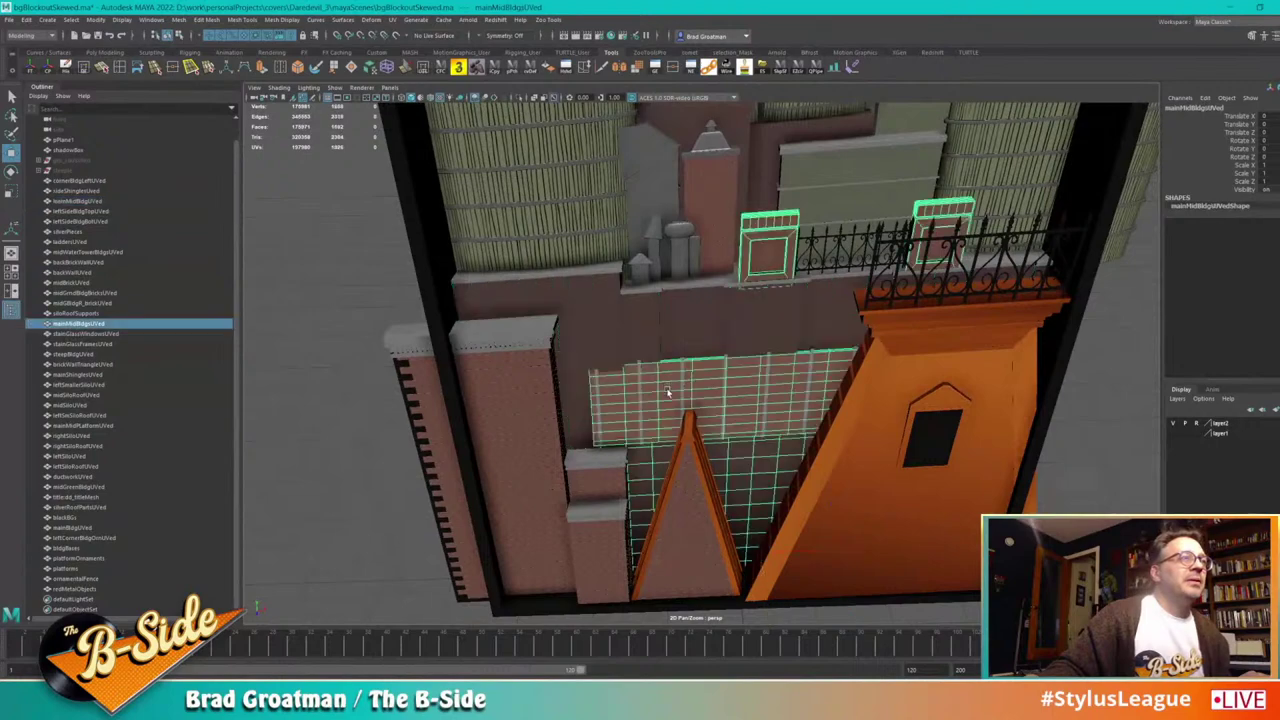
{"action": "right_click_drag", "start_coordinate": [801, 431], "coordinate": [760, 420], "text": "alt"}
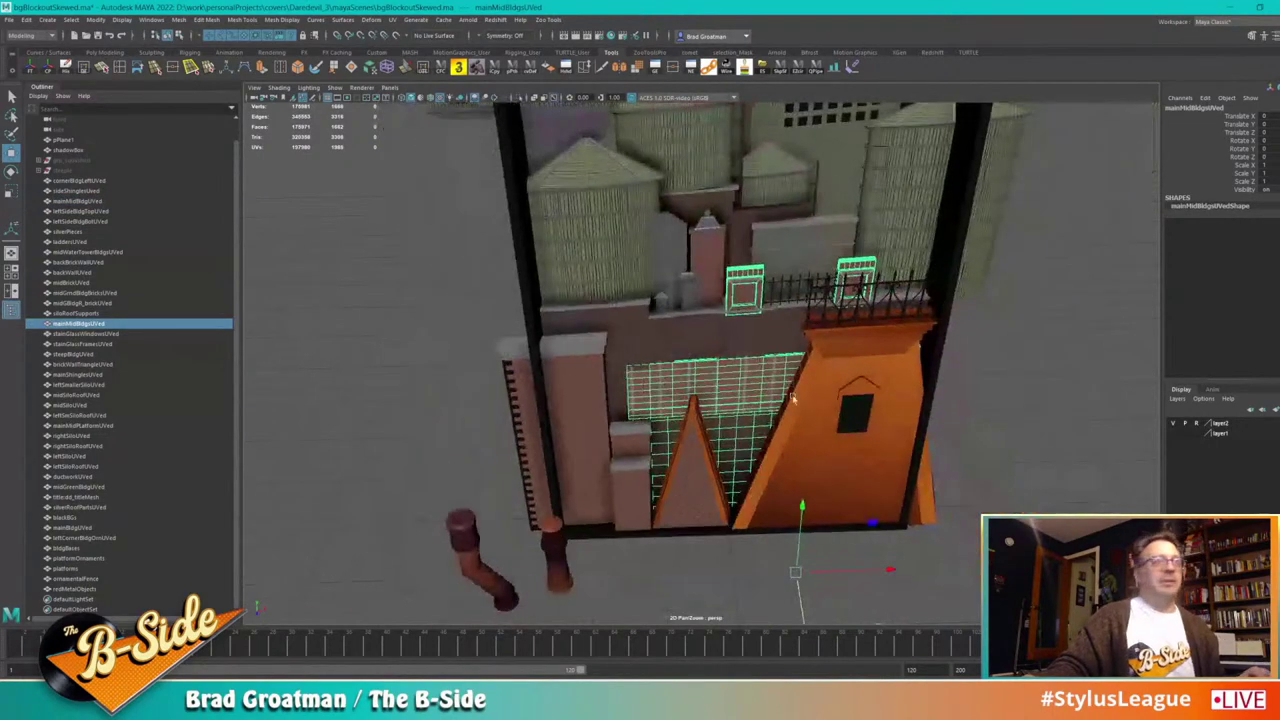
Step: Select the redMetalObjects pipes in front of the shadow box and raise them onto the left brick building's roof
{"action": "left_click_drag", "start_coordinate": [790, 430], "coordinate": [805, 365], "text": "alt"}
{"action": "right_click_drag", "start_coordinate": [880, 390], "coordinate": [850, 375], "text": "alt"}
{"action": "left_click_drag", "start_coordinate": [870, 370], "coordinate": [907, 422], "text": "alt"}
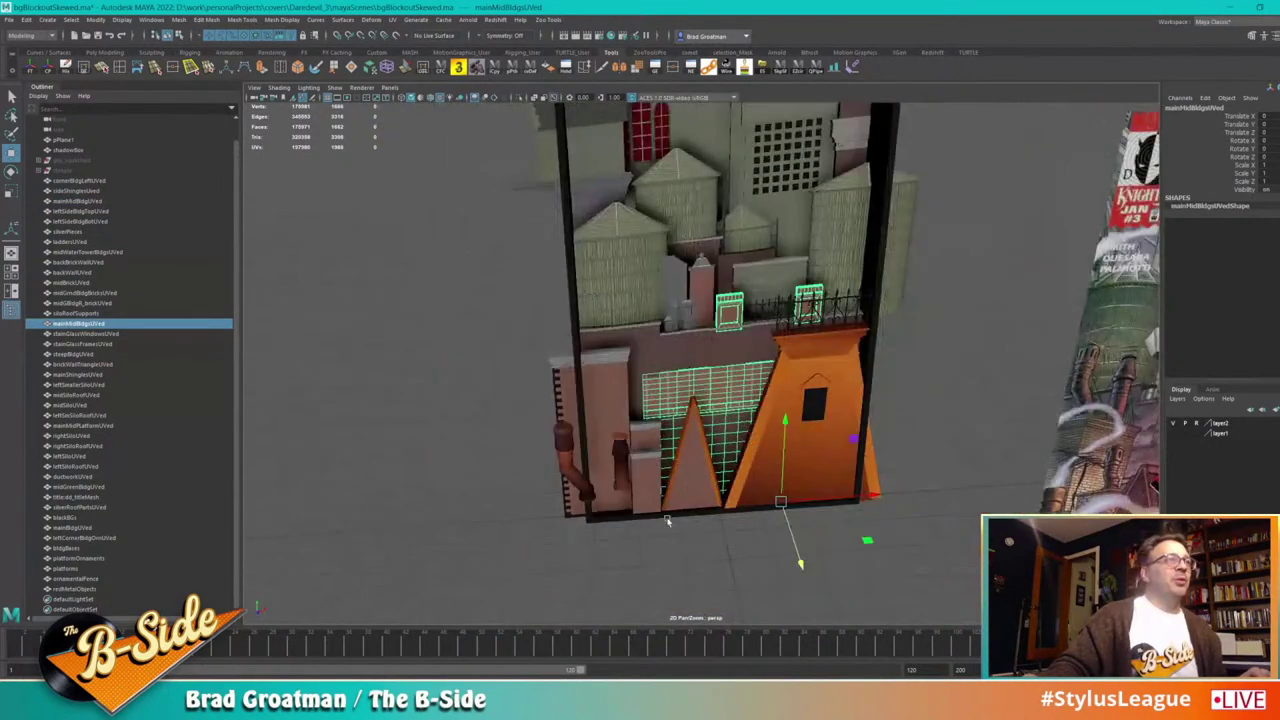
{"action": "left_click_drag", "start_coordinate": [668, 520], "coordinate": [600, 509], "text": "alt"}
{"action": "left_click", "coordinate": [535, 520]}
{"action": "middle_click_drag", "start_coordinate": [580, 553], "coordinate": [663, 378]}
{"action": "left_click_drag", "start_coordinate": [913, 407], "coordinate": [850, 400], "text": "alt"}
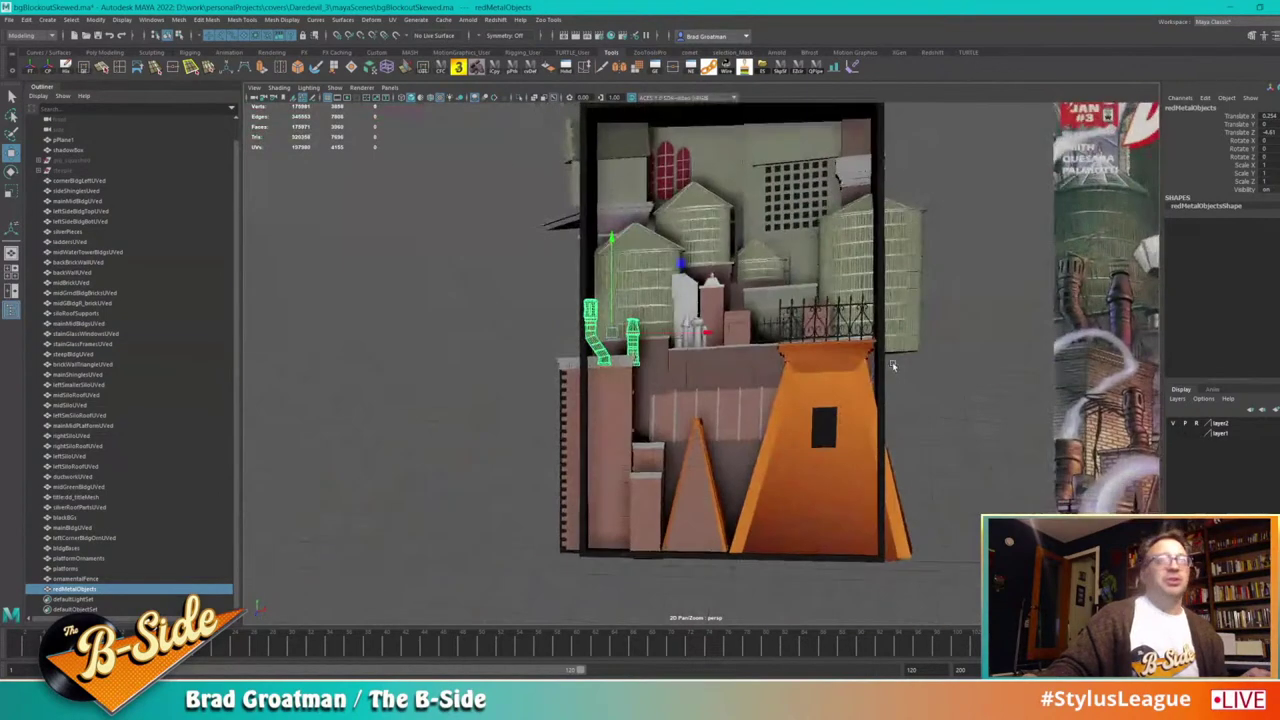
Step: Lower the redMetalObjects pivot to the base of the pipes and scale the mesh uniformly to about 0.697
{"action": "scroll", "coordinate": [800, 390], "scroll_direction": "up", "scroll_amount": 6}
{"action": "key", "text": "f"}
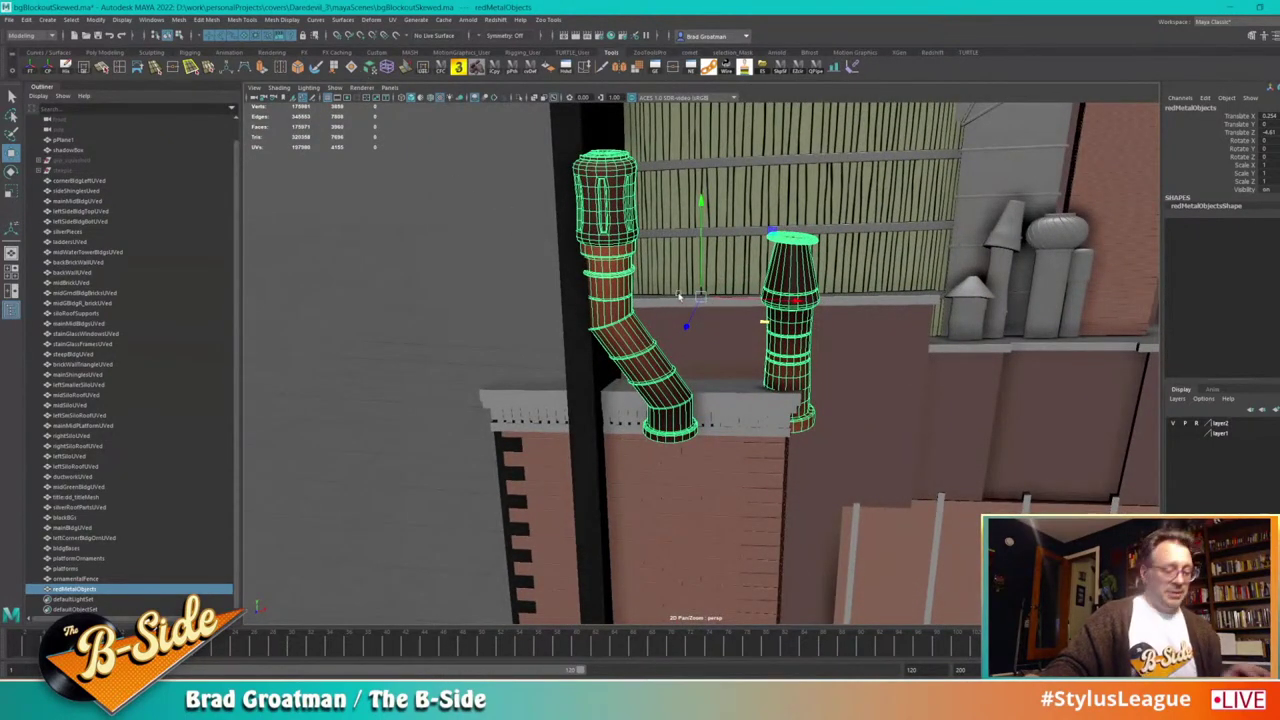
{"action": "key", "text": "d"}
{"action": "left_click_drag", "start_coordinate": [697, 219], "coordinate": [689, 334]}
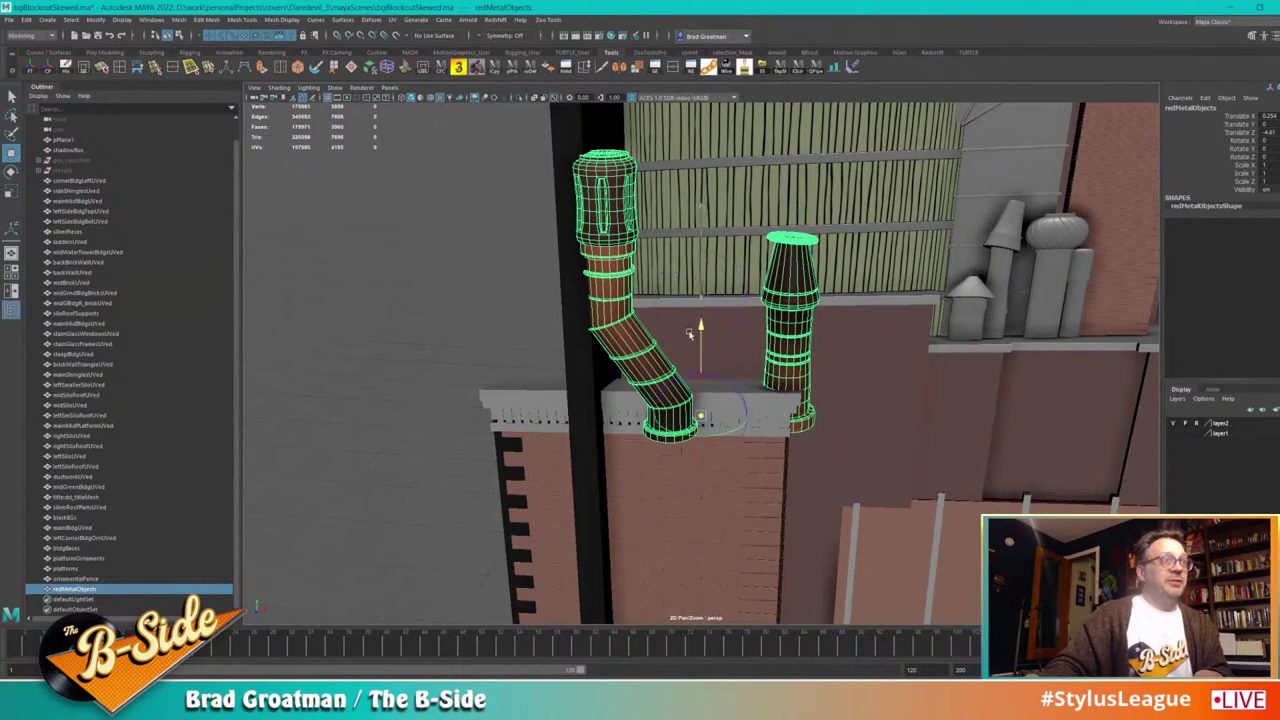
{"action": "key", "text": "r"}
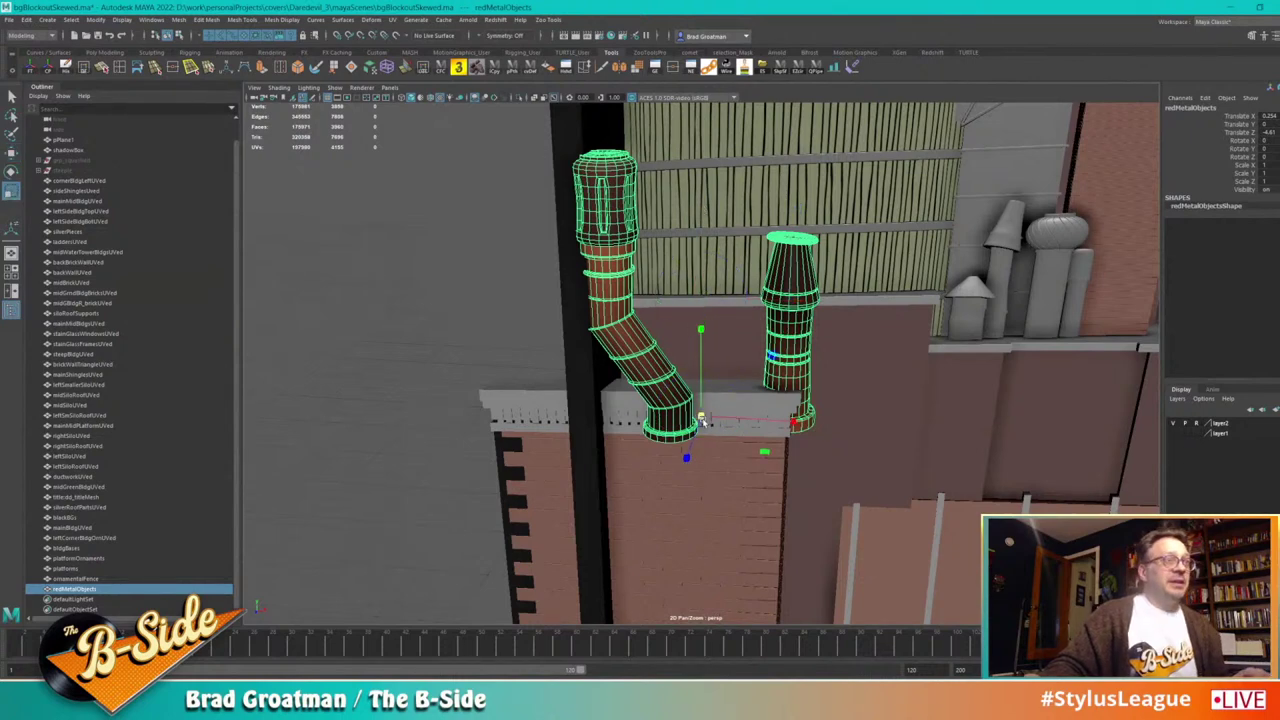
{"action": "left_click_drag", "start_coordinate": [703, 423], "coordinate": [614, 369]}
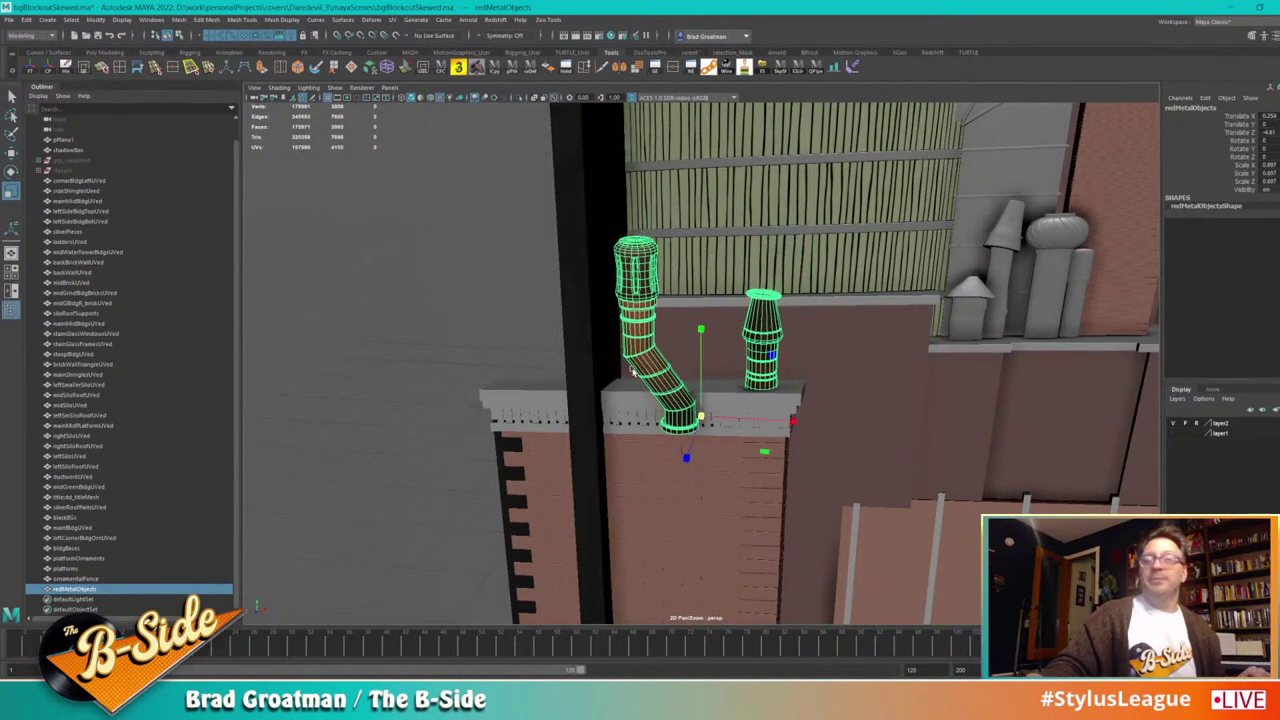
Step: Scale the pipes down to 0.568, rotate them about -6.25 degrees in Y, and seat them on the left building's roof ledge
{"action": "right_click_drag", "start_coordinate": [890, 390], "coordinate": [735, 310], "text": "alt"}
{"action": "middle_click_drag", "start_coordinate": [735, 310], "coordinate": [506, 251], "text": "alt"}
{"action": "right_click_drag", "start_coordinate": [815, 350], "coordinate": [767, 329], "text": "alt"}
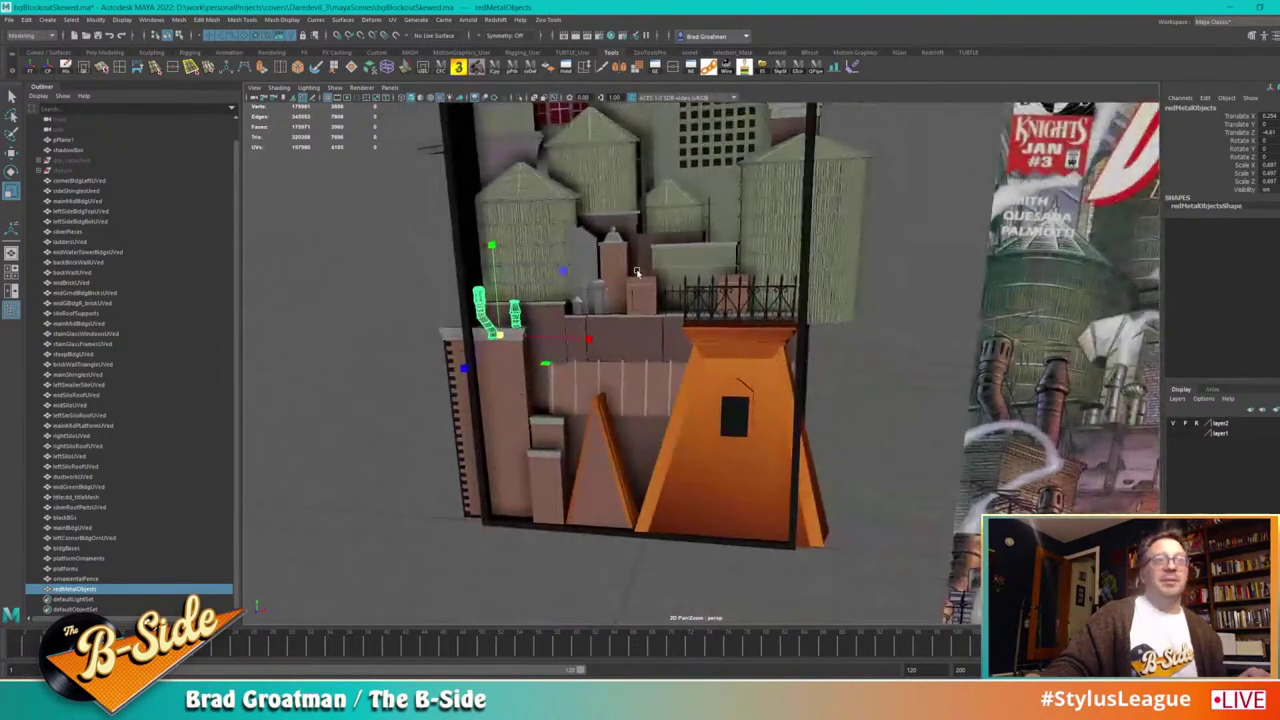
{"action": "scroll", "coordinate": [636, 272], "scroll_direction": "up", "scroll_amount": 8}
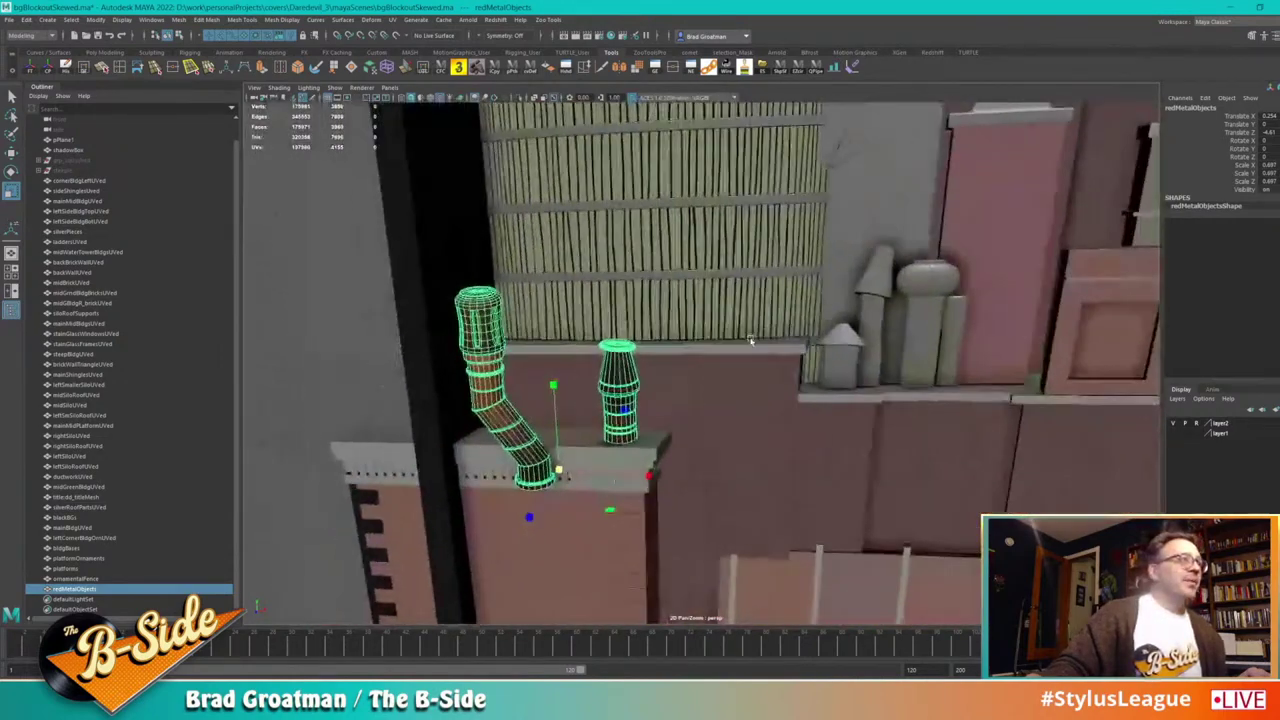
{"action": "left_click_drag", "start_coordinate": [750, 341], "coordinate": [723, 340], "text": "alt"}
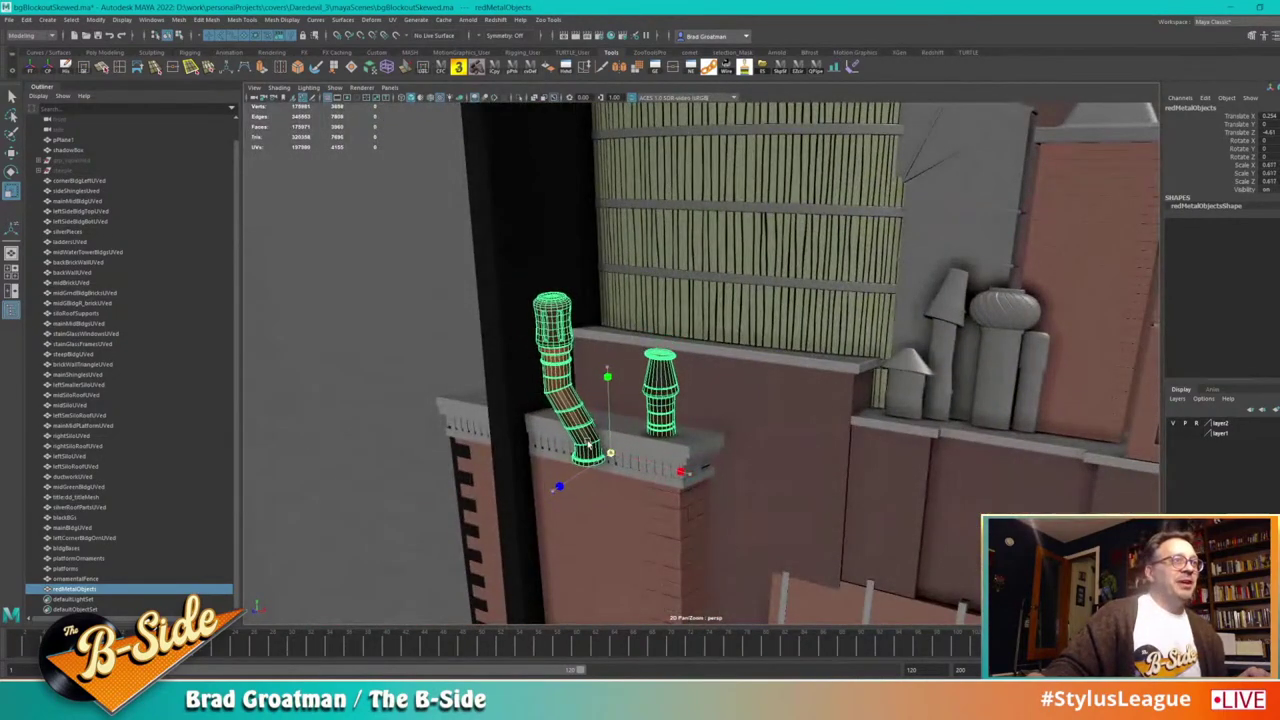
{"action": "mouse_move", "coordinate": [613, 457]}
{"action": "left_mouse_down", "text": "alt"}
{"action": "mouse_move", "coordinate": [625, 482]}
{"action": "mouse_move", "coordinate": [618, 452]}
{"action": "left_mouse_up", "text": "alt"}
{"action": "key", "text": "e"}
{"action": "key", "text": "w"}
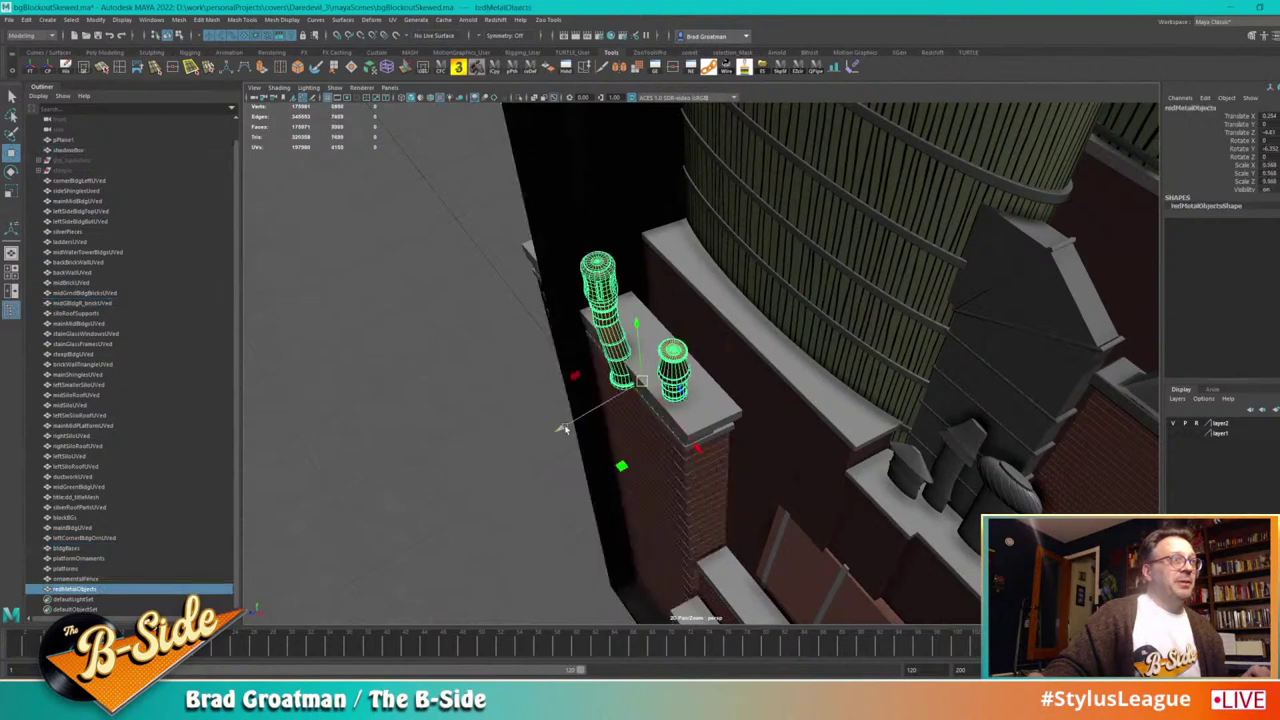
{"action": "left_click_drag", "start_coordinate": [565, 428], "coordinate": [587, 409], "text": "alt"}
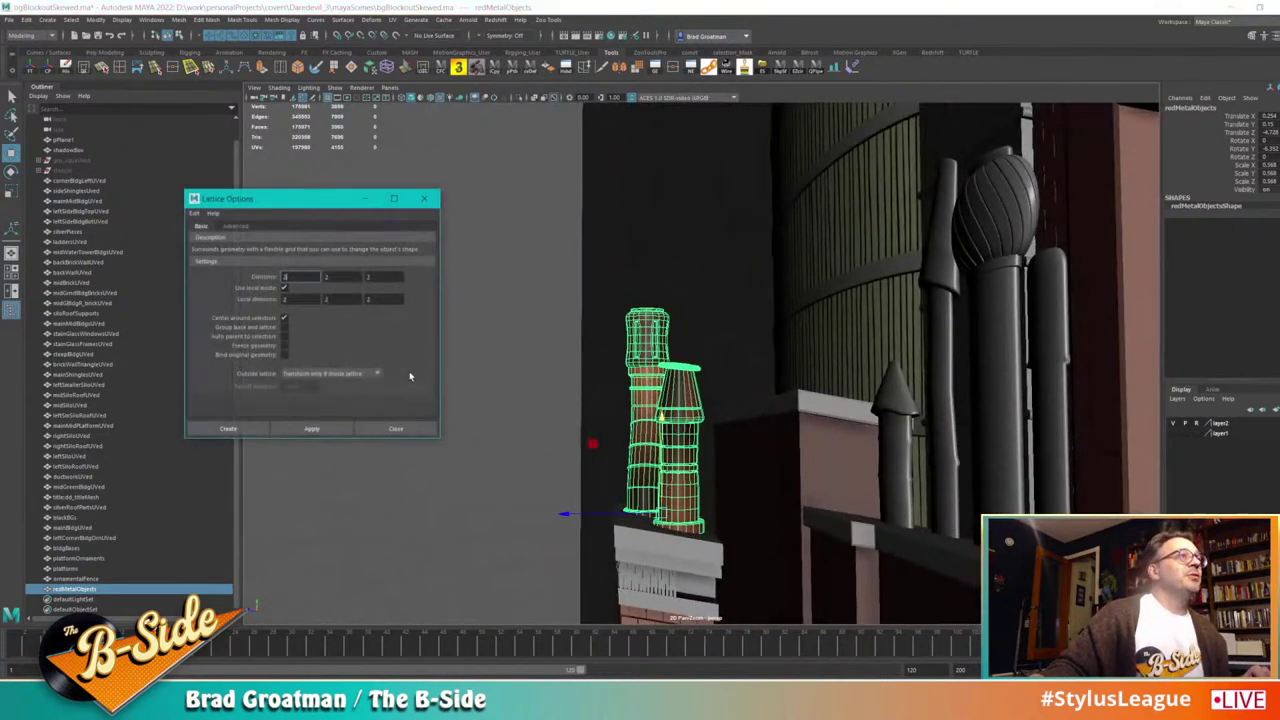
Step: Create a 2x2x2 lattice around redMetalObjects and adjust its rear points and overall height to follow the sloping ledge
{"action": "left_click", "coordinate": [229, 428]}
{"action": "right_click_drag", "start_coordinate": [434, 338], "coordinate": [435, 300]}
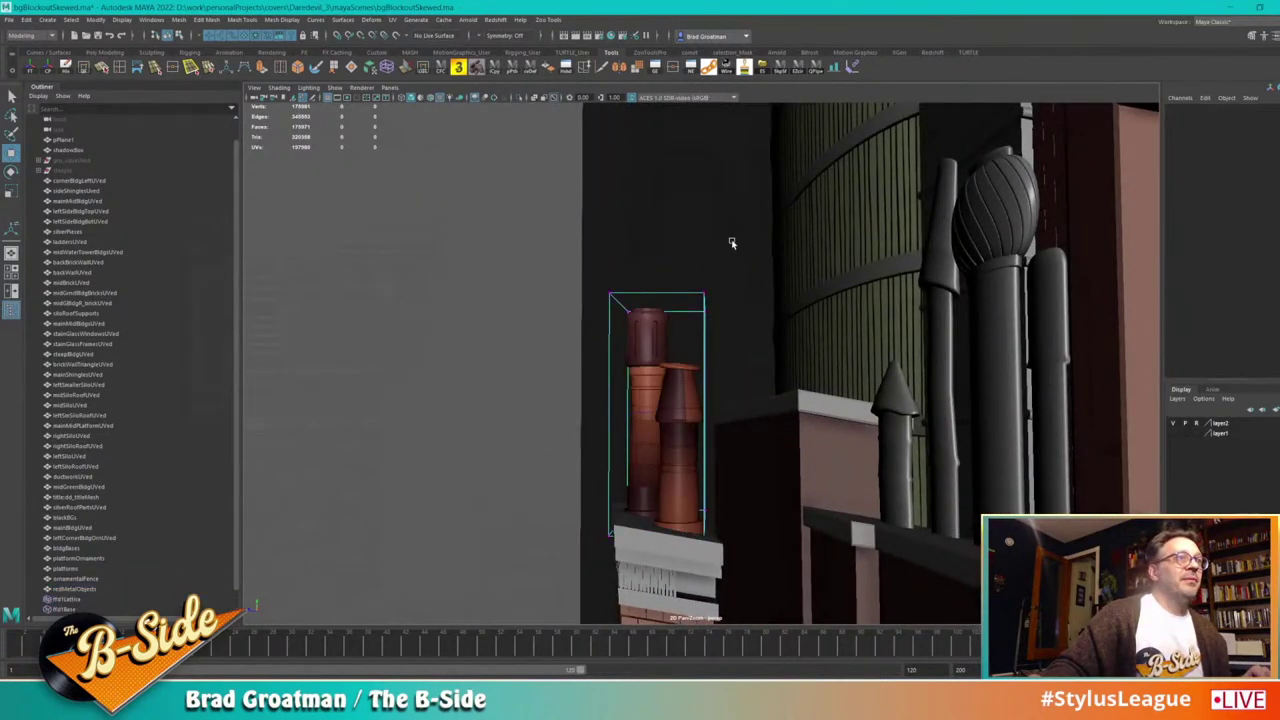
{"action": "left_click_drag", "start_coordinate": [745, 243], "coordinate": [684, 596]}
{"action": "middle_click_drag", "start_coordinate": [709, 318], "coordinate": [711, 344]}
{"action": "left_click_drag", "start_coordinate": [769, 226], "coordinate": [562, 574]}
{"action": "left_click_drag", "start_coordinate": [664, 338], "coordinate": [667, 324]}
Step: Lower the front bottom and front top lattice points slightly so the pipes meet the roof surface
{"action": "left_click_drag", "start_coordinate": [553, 397], "coordinate": [640, 590]}
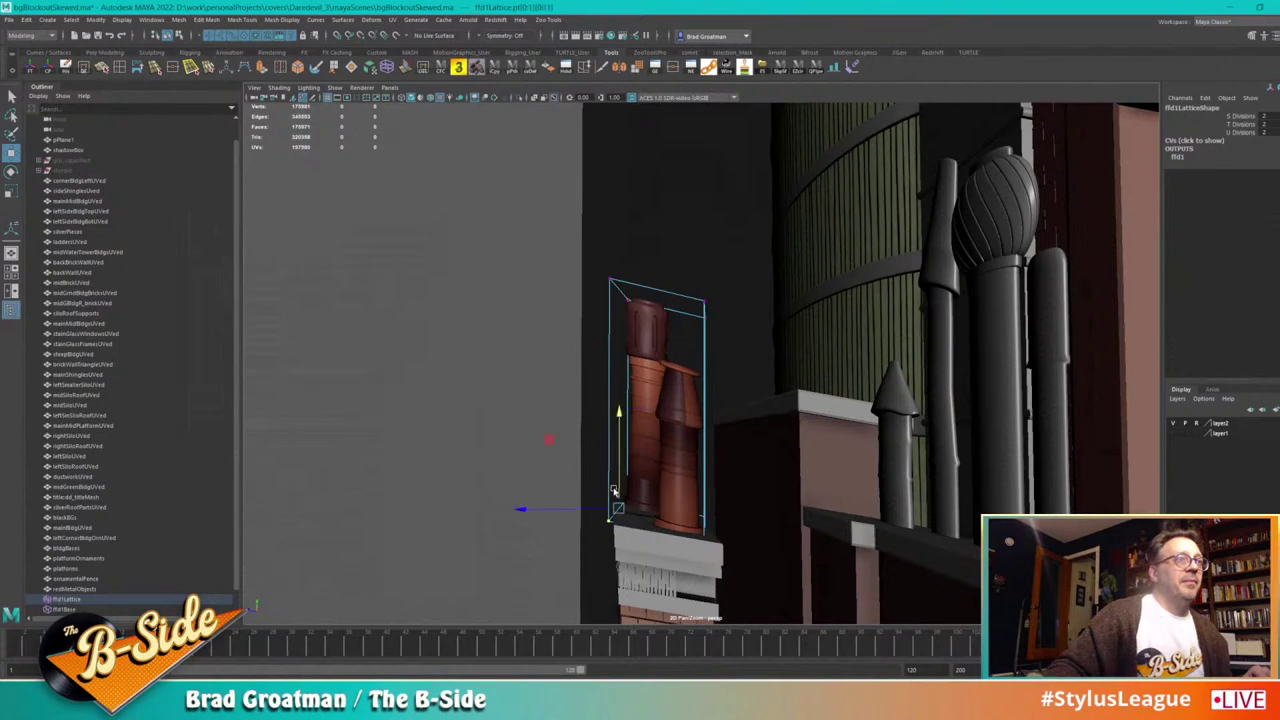
{"action": "left_click_drag", "start_coordinate": [620, 413], "coordinate": [618, 425]}
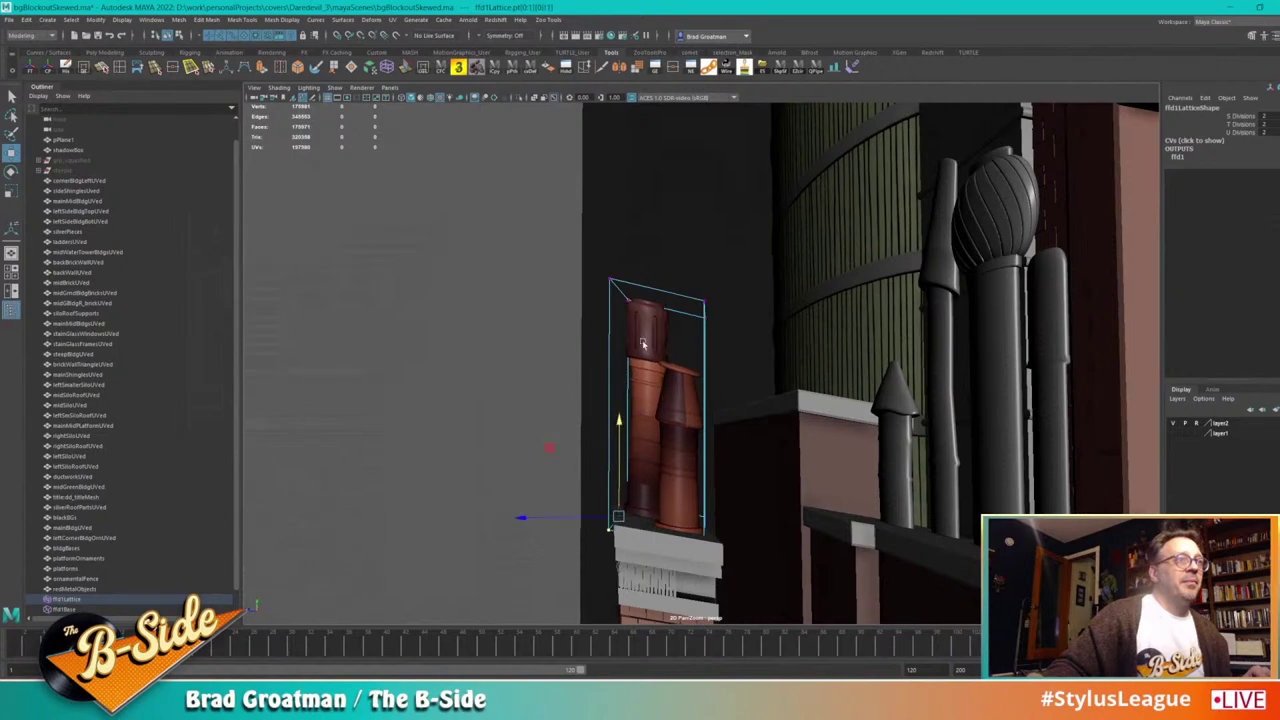
{"action": "left_click_drag", "start_coordinate": [587, 344], "coordinate": [643, 256]}
{"action": "left_click_drag", "start_coordinate": [620, 208], "coordinate": [620, 216]}
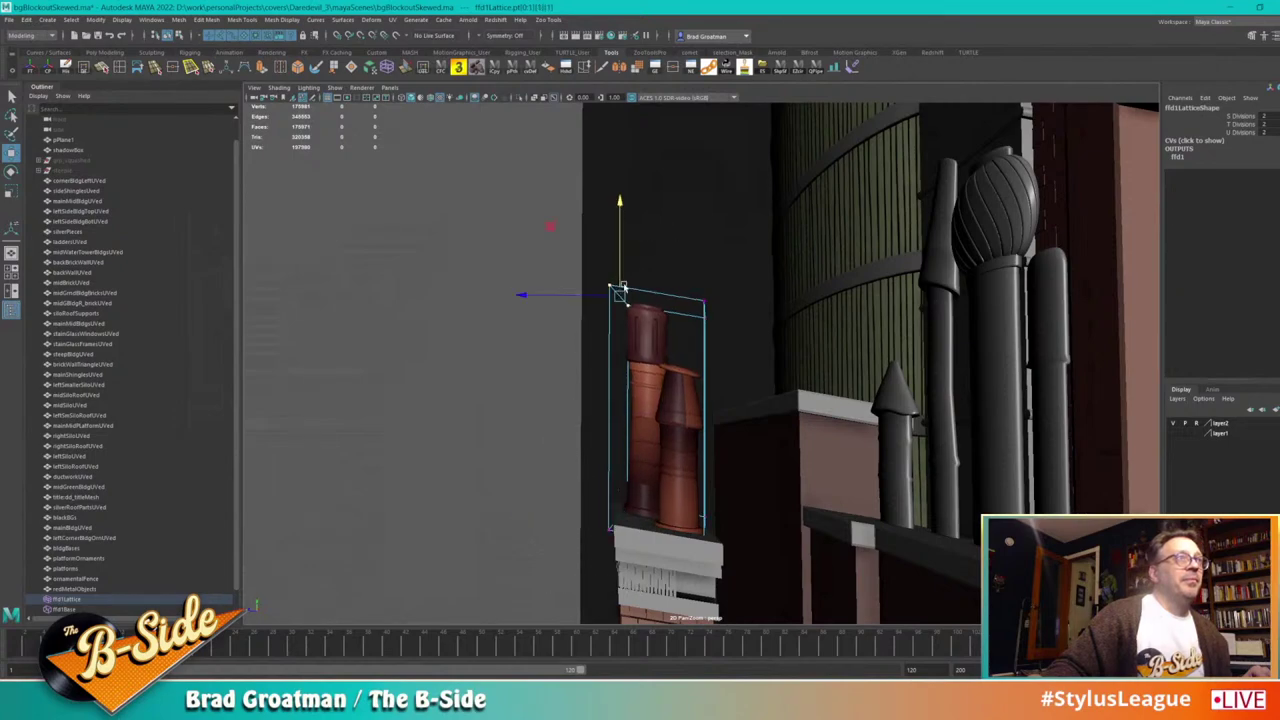
Step: Check the pipes on the ledge from several angles, then delete the history and freeze the transforms of redMetalObjects
{"action": "left_click_drag", "start_coordinate": [622, 288], "coordinate": [729, 292], "text": "alt"}
{"action": "right_click_drag", "start_coordinate": [729, 292], "coordinate": [626, 426], "text": "alt"}
{"action": "left_click_drag", "start_coordinate": [626, 426], "coordinate": [436, 336], "text": "alt"}
{"action": "right_click_drag", "start_coordinate": [527, 345], "coordinate": [609, 337], "text": "alt"}
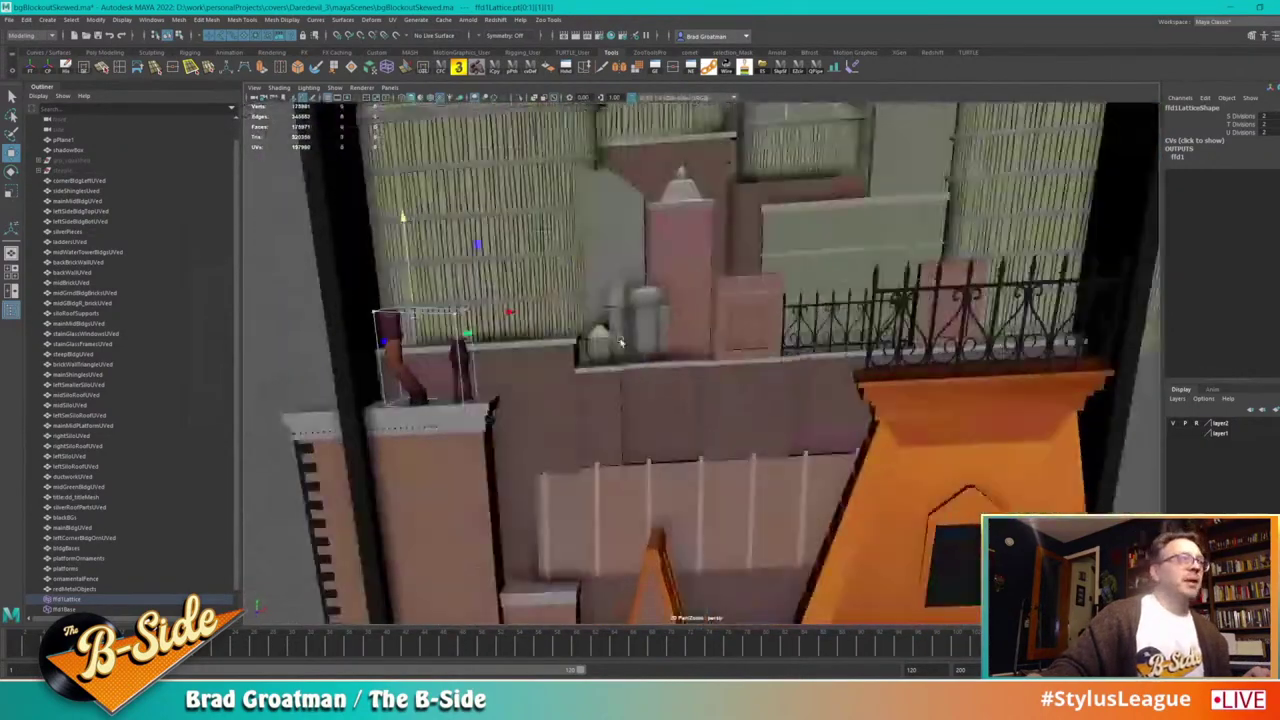
{"action": "middle_click_drag", "start_coordinate": [450, 292], "coordinate": [659, 313], "text": "alt"}
{"action": "left_click_drag", "start_coordinate": [658, 313], "coordinate": [726, 410], "text": "alt"}
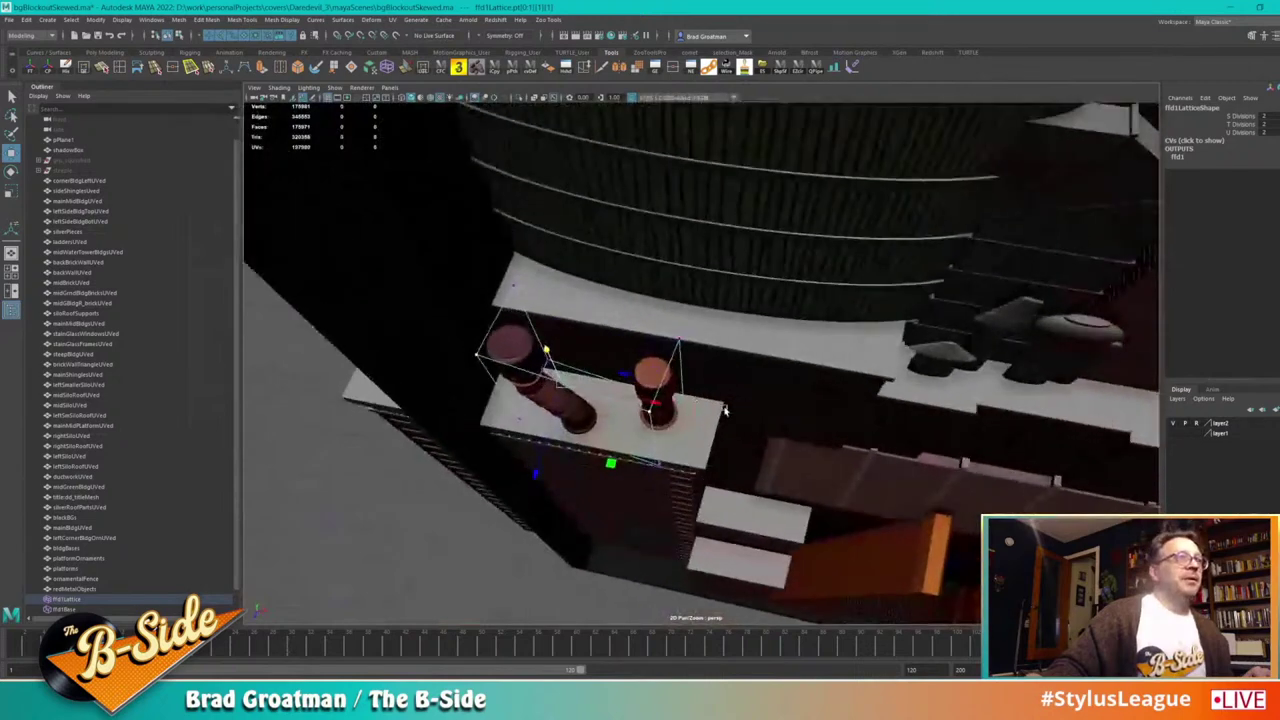
{"action": "left_click", "coordinate": [658, 378]}
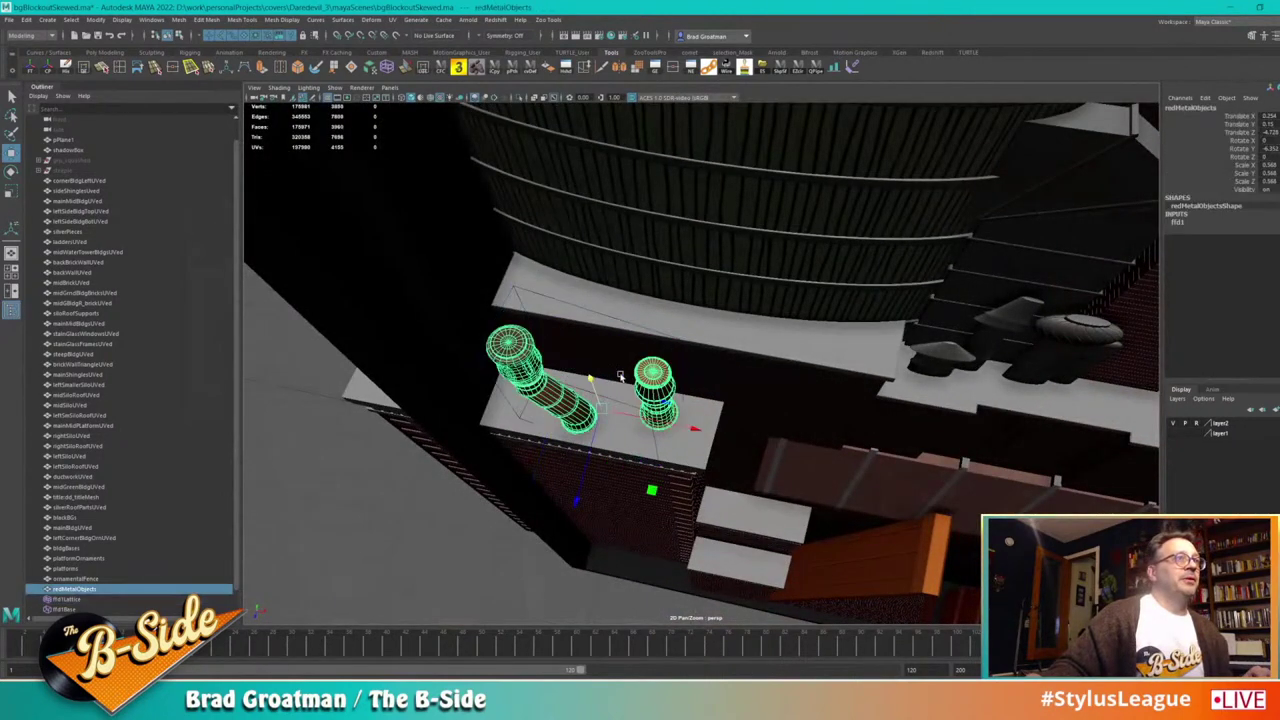
{"action": "left_click", "coordinate": [458, 67]}
Step: Isolate redMetalObjects to select all vertices of the bent pipe, restore the full scene, and slide that pipe toward the straight one
{"action": "left_click", "coordinate": [520, 98]}
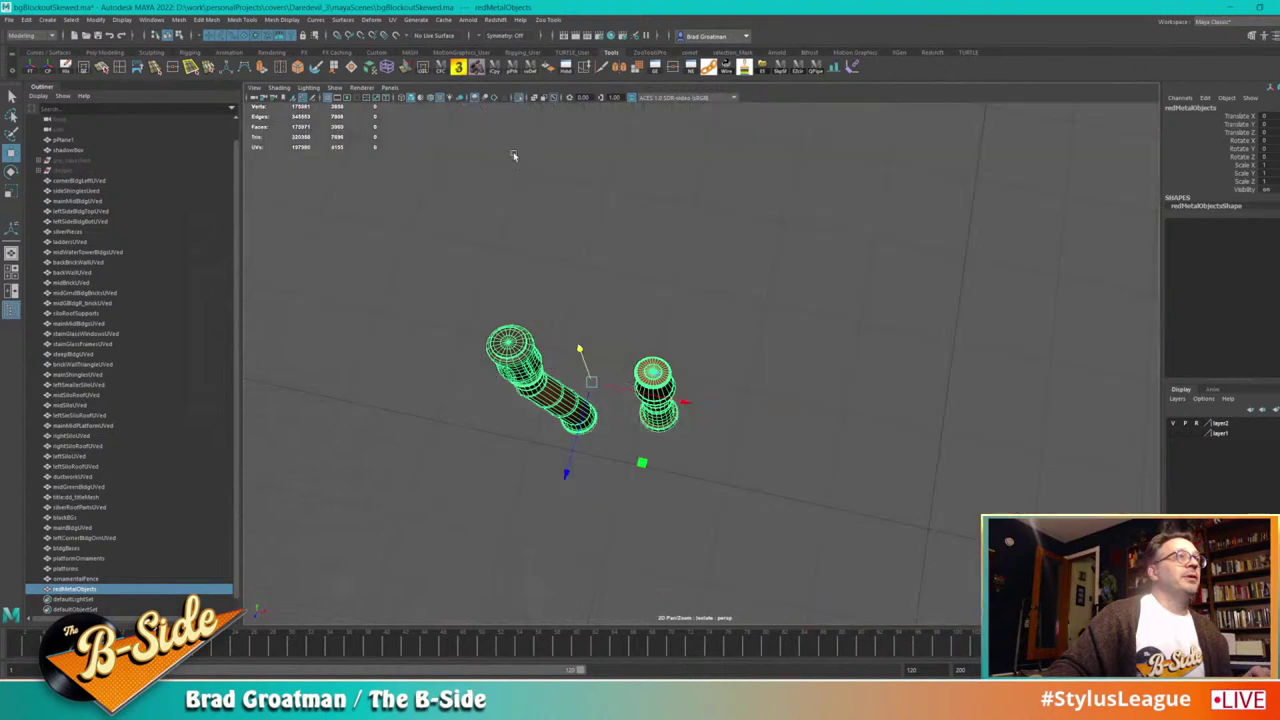
{"action": "right_click", "coordinate": [519, 350]}
{"action": "left_click", "coordinate": [472, 345]}
{"action": "left_click_drag", "start_coordinate": [406, 254], "coordinate": [605, 520]}
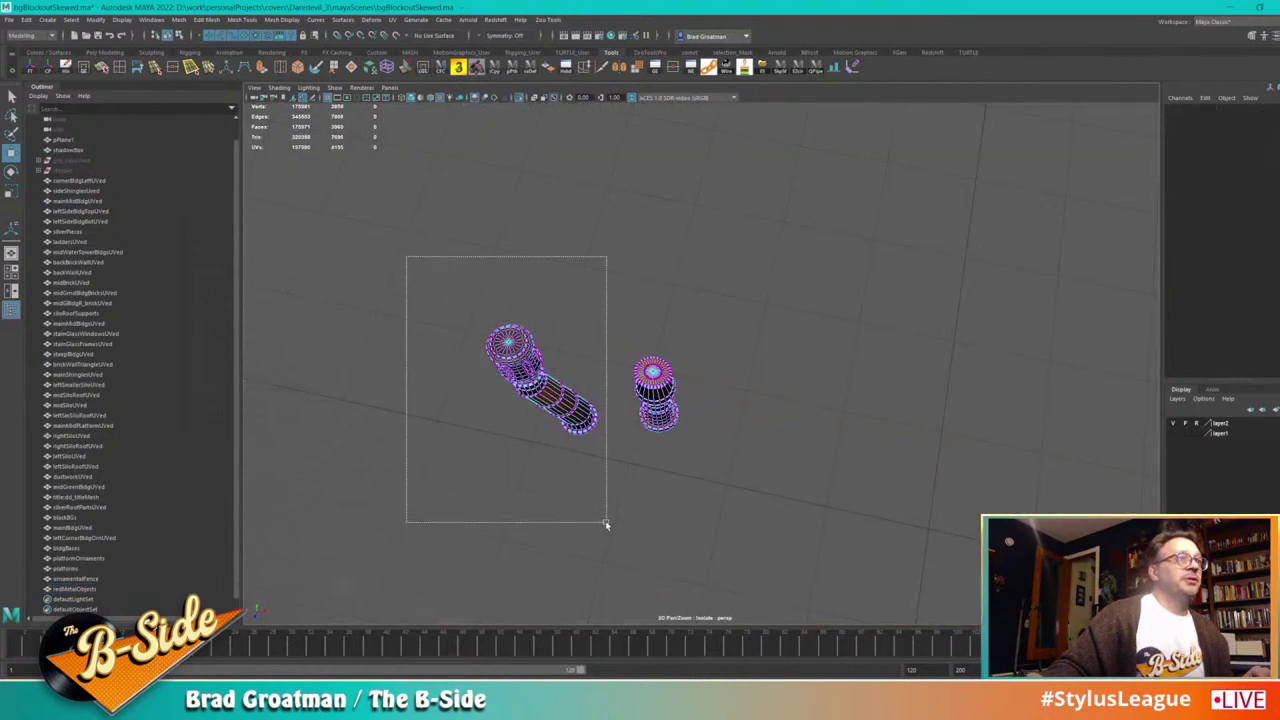
{"action": "left_click", "coordinate": [520, 98]}
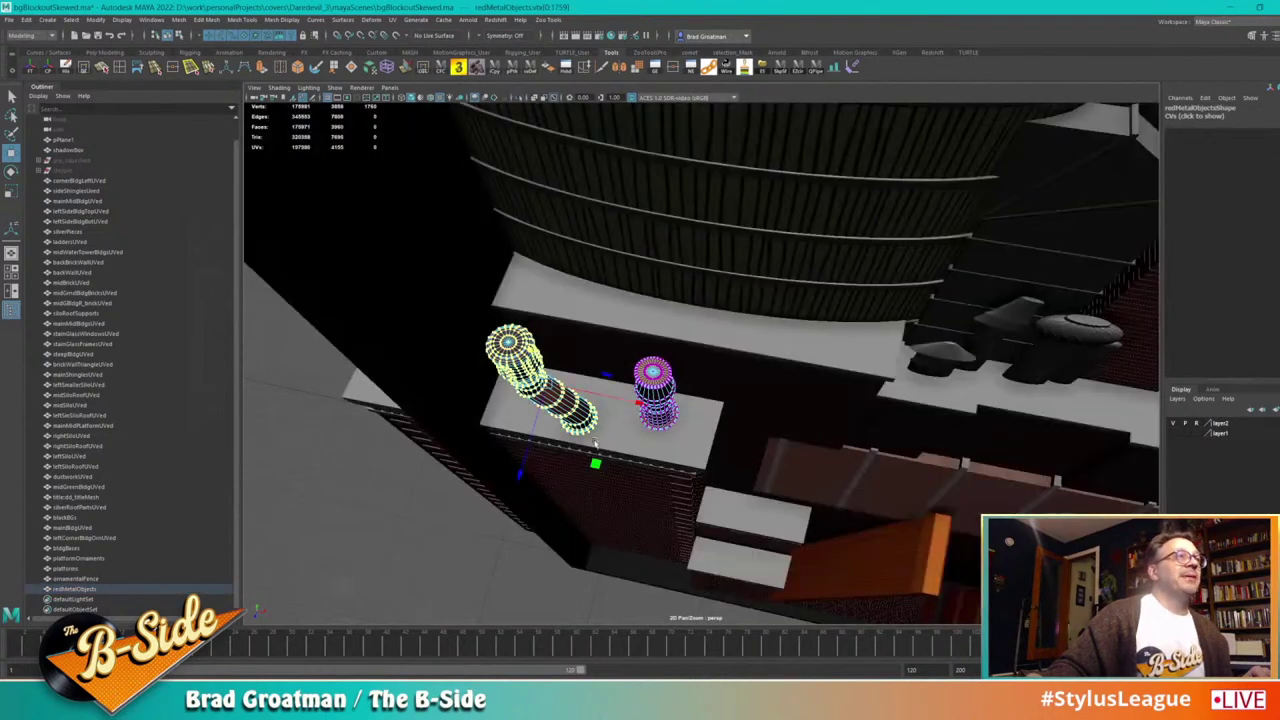
{"action": "left_click_drag", "start_coordinate": [591, 457], "coordinate": [619, 470]}
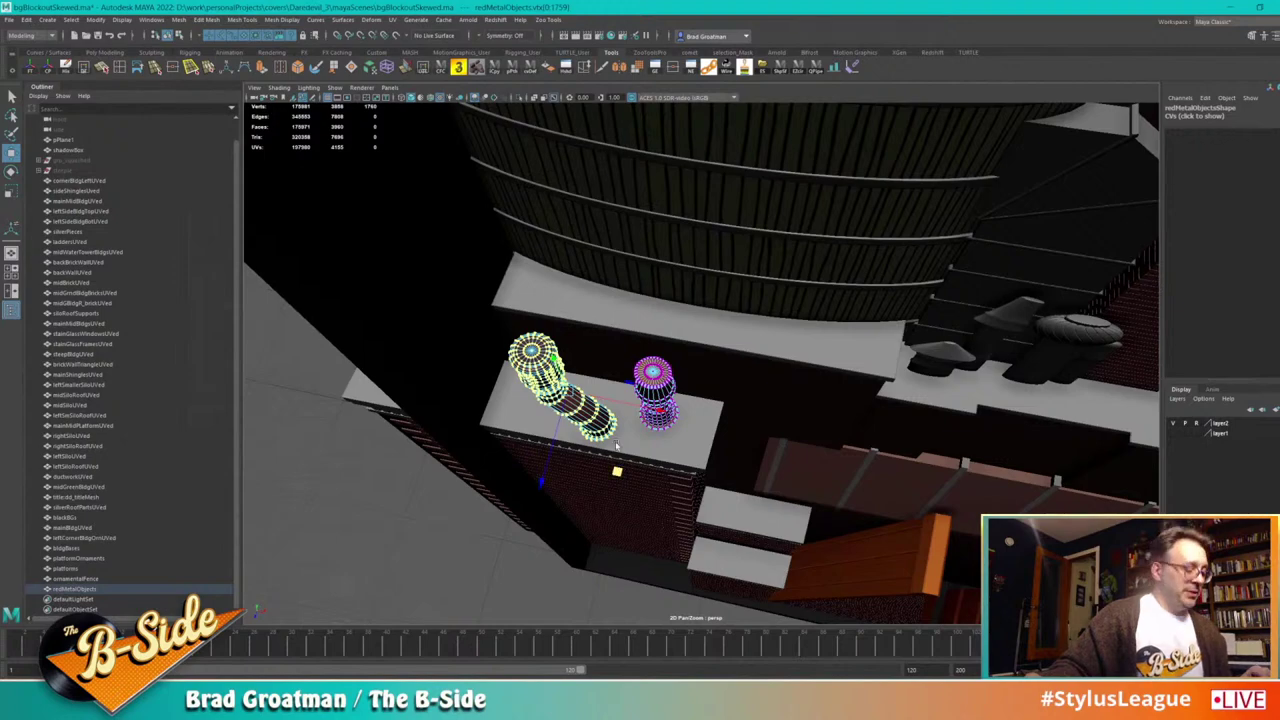
Step: Rotate the bent pipe's vertices slightly, nudge the pipe to sit on the ledge, and return to object selection
{"action": "key", "text": "e"}
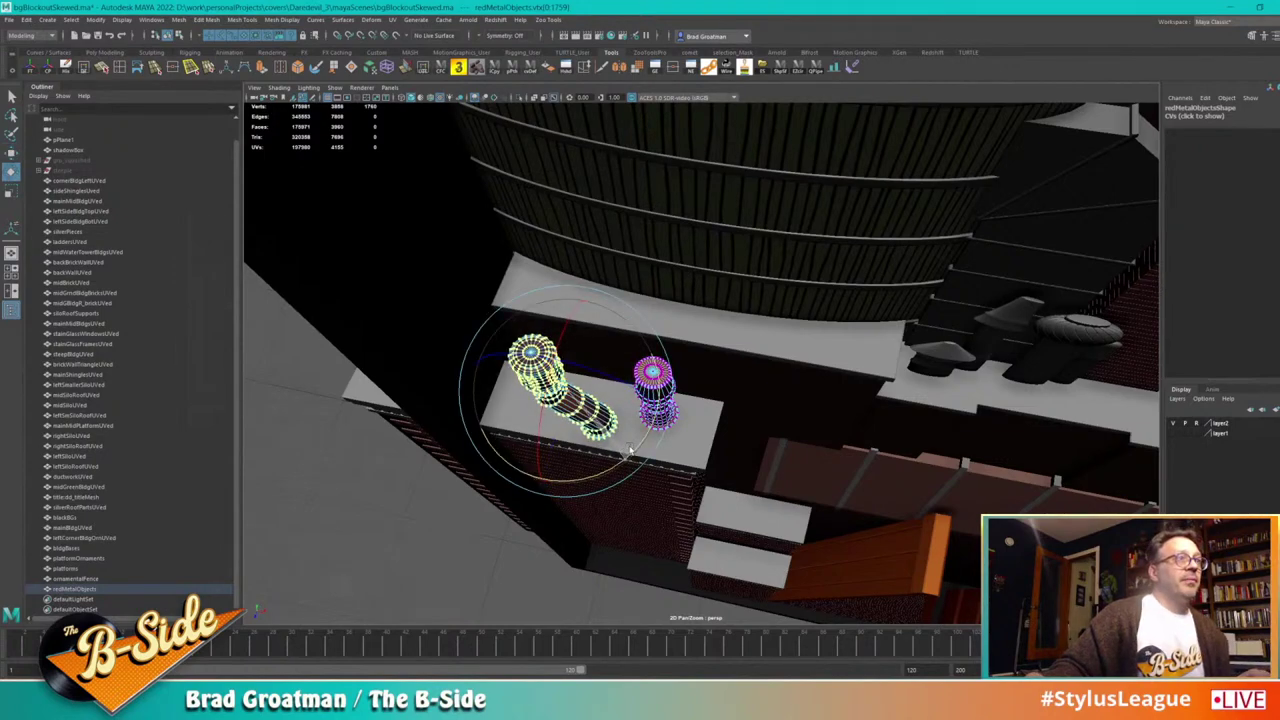
{"action": "left_click_drag", "start_coordinate": [673, 475], "coordinate": [597, 490], "text": "alt"}
{"action": "middle_click_drag", "start_coordinate": [598, 490], "coordinate": [682, 330], "text": "alt"}
{"action": "right_click_drag", "start_coordinate": [682, 330], "coordinate": [748, 374], "text": "alt"}
{"action": "left_click_drag", "start_coordinate": [748, 374], "coordinate": [655, 418], "text": "alt"}
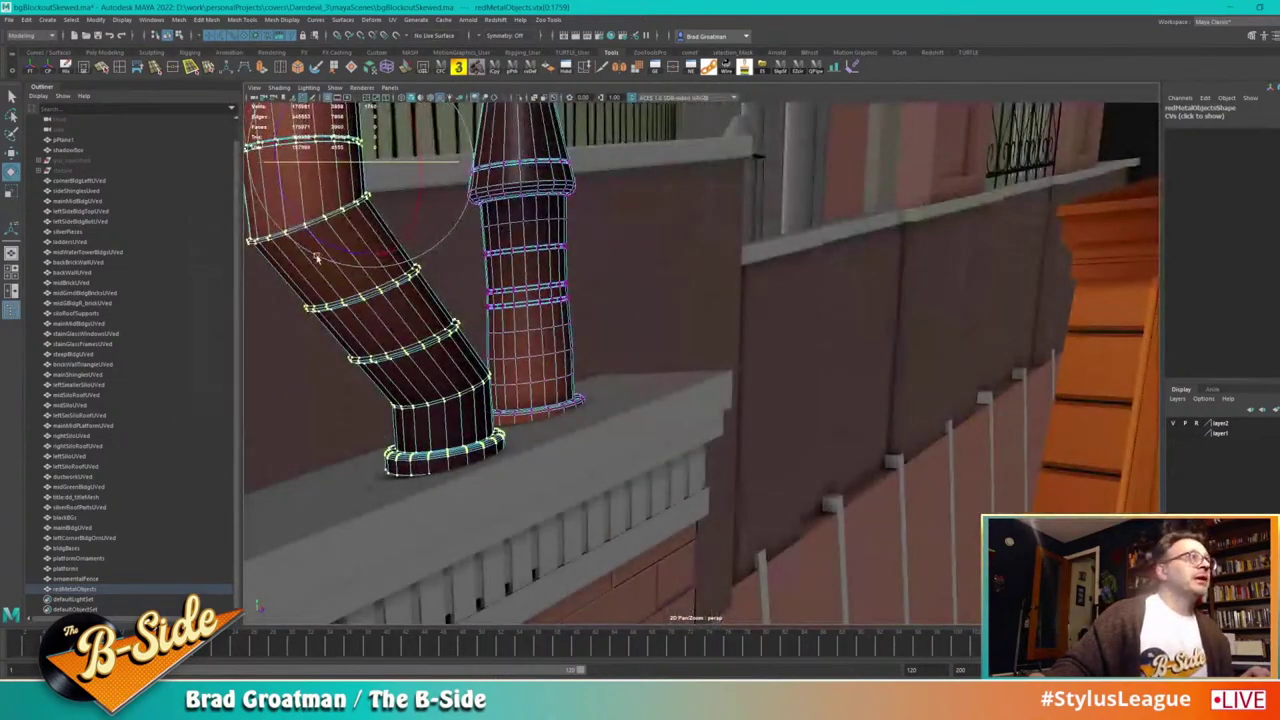
{"action": "left_click_drag", "start_coordinate": [316, 257], "coordinate": [319, 260]}
{"action": "key", "text": "w"}
{"action": "left_click_drag", "start_coordinate": [367, 165], "coordinate": [363, 170]}
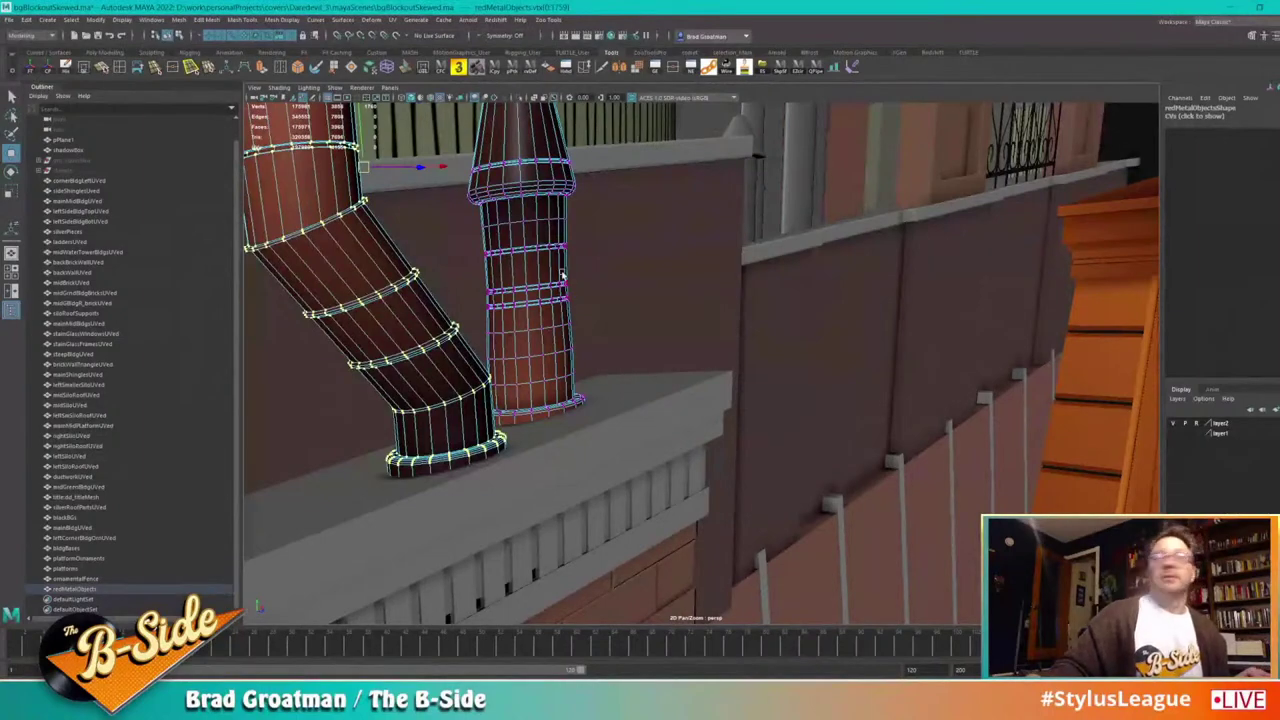
{"action": "right_click_drag", "start_coordinate": [562, 277], "coordinate": [606, 258]}
Step: Examine the rooftop pipes and the whole building arrangement against the Daredevil cover reference
{"action": "right_click_drag", "start_coordinate": [690, 280], "coordinate": [605, 311], "text": "alt"}
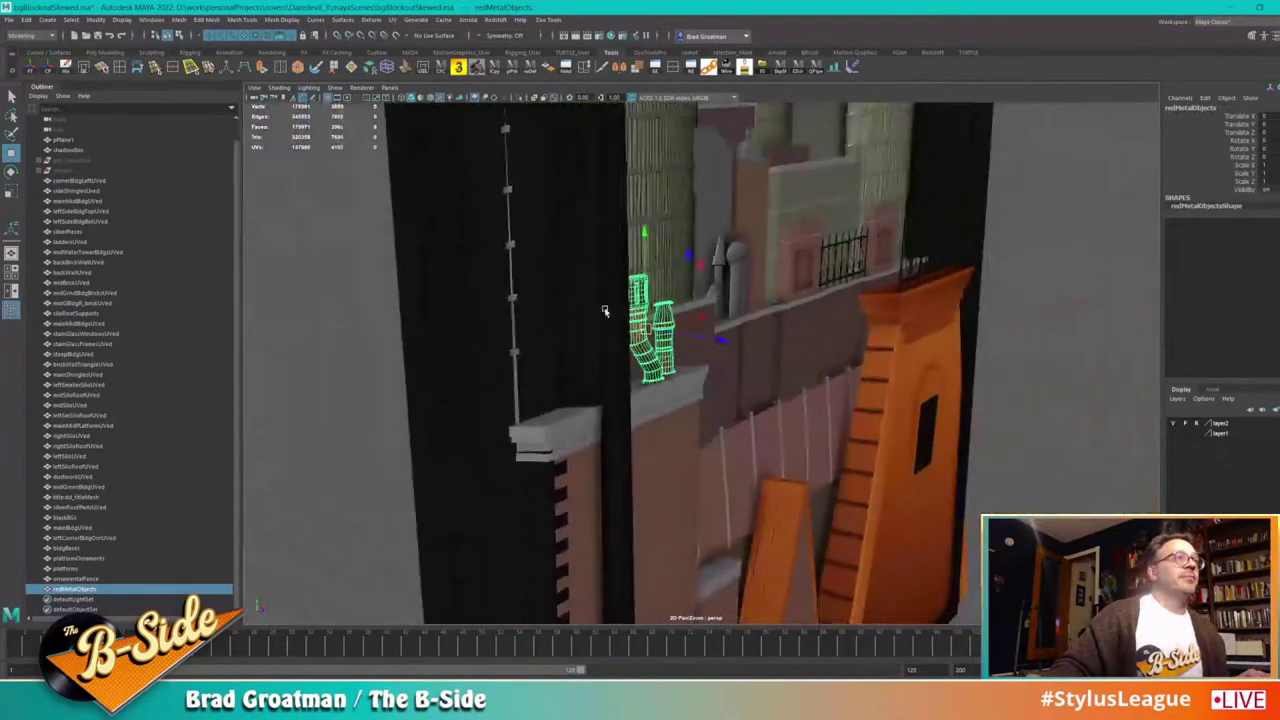
{"action": "left_click", "coordinate": [1058, 391]}
{"action": "left_click_drag", "start_coordinate": [1058, 391], "coordinate": [966, 455], "text": "alt"}
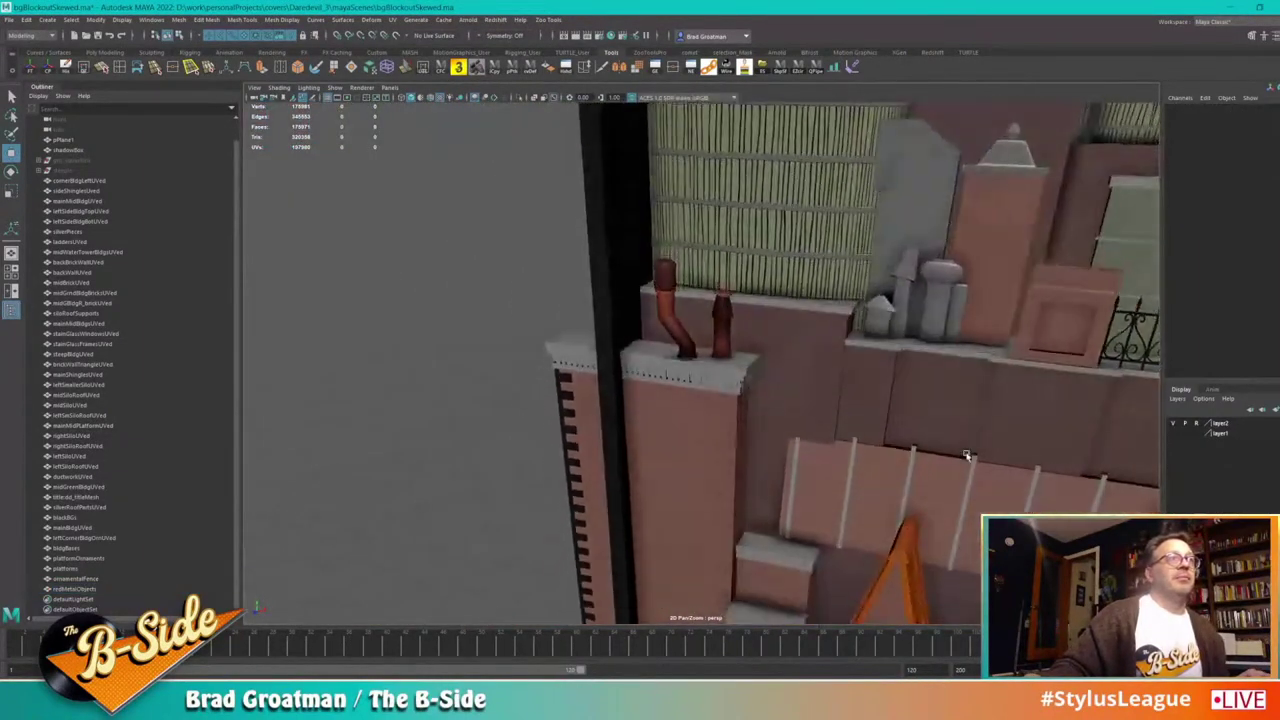
{"action": "right_click_drag", "start_coordinate": [966, 456], "coordinate": [845, 414], "text": "alt"}
{"action": "middle_click_drag", "start_coordinate": [845, 414], "coordinate": [706, 412], "text": "alt"}
{"action": "left_click_drag", "start_coordinate": [706, 412], "coordinate": [706, 416], "text": "alt"}
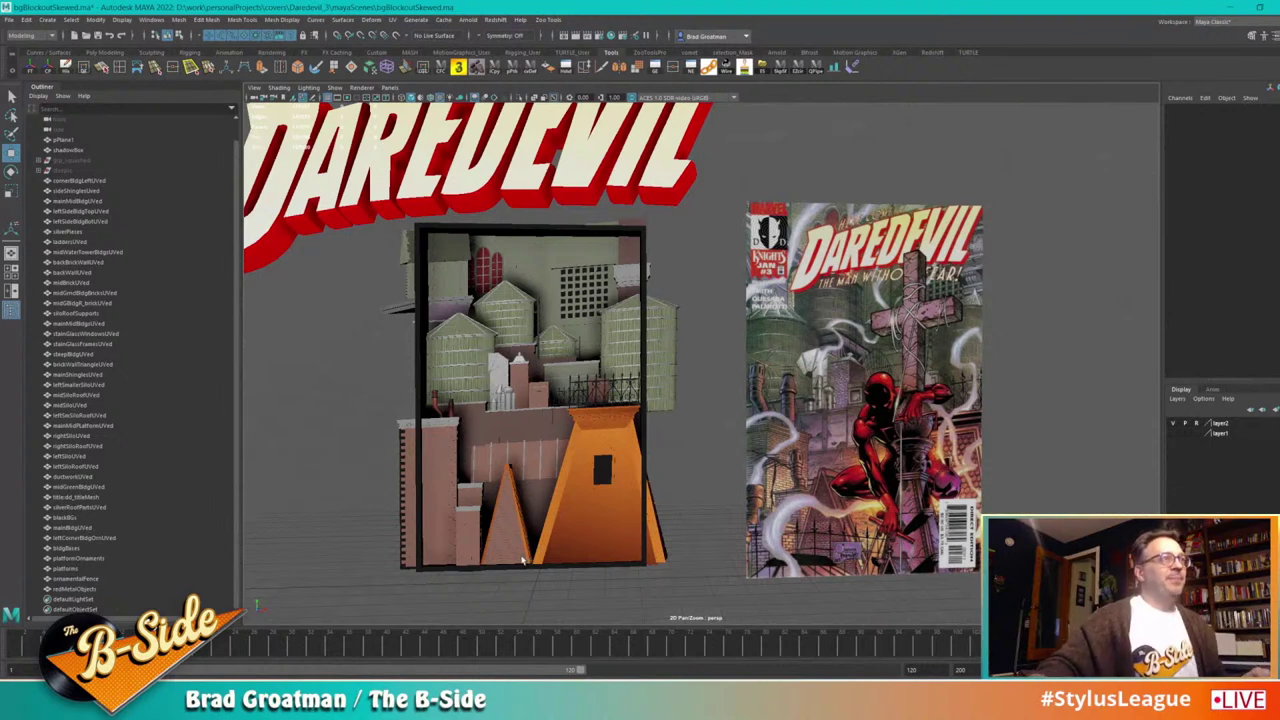
{"action": "scroll", "coordinate": [625, 403], "scroll_direction": "down", "scroll_amount": 5}
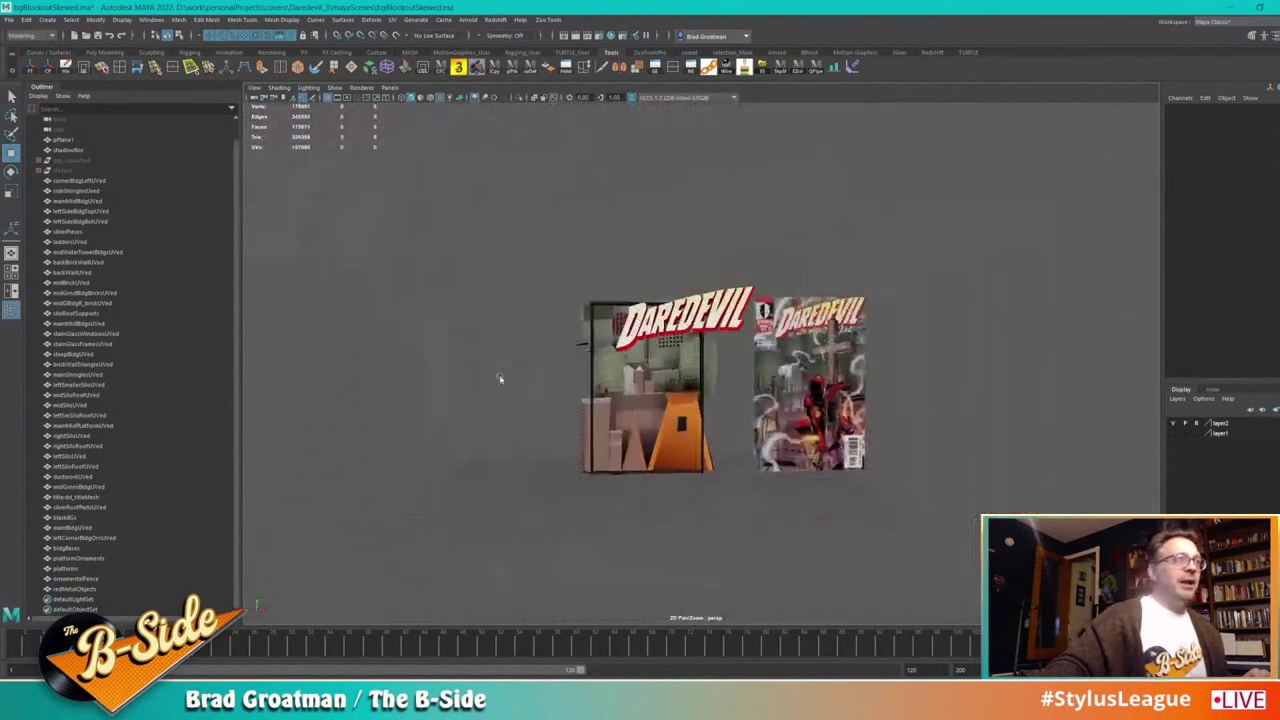
Step: Select the Daredevil title mesh and, in the front view, move it inside the shadow box to Translate X -0.483, Y 0.066
{"action": "left_click_drag", "start_coordinate": [500, 374], "coordinate": [949, 411], "text": "alt"}
{"action": "left_click", "coordinate": [977, 338]}
{"action": "left_click_drag", "start_coordinate": [1081, 337], "coordinate": [768, 457]}
{"action": "key", "text": "space"}
{"action": "scroll", "coordinate": [700, 463], "scroll_direction": "up", "scroll_amount": 3}
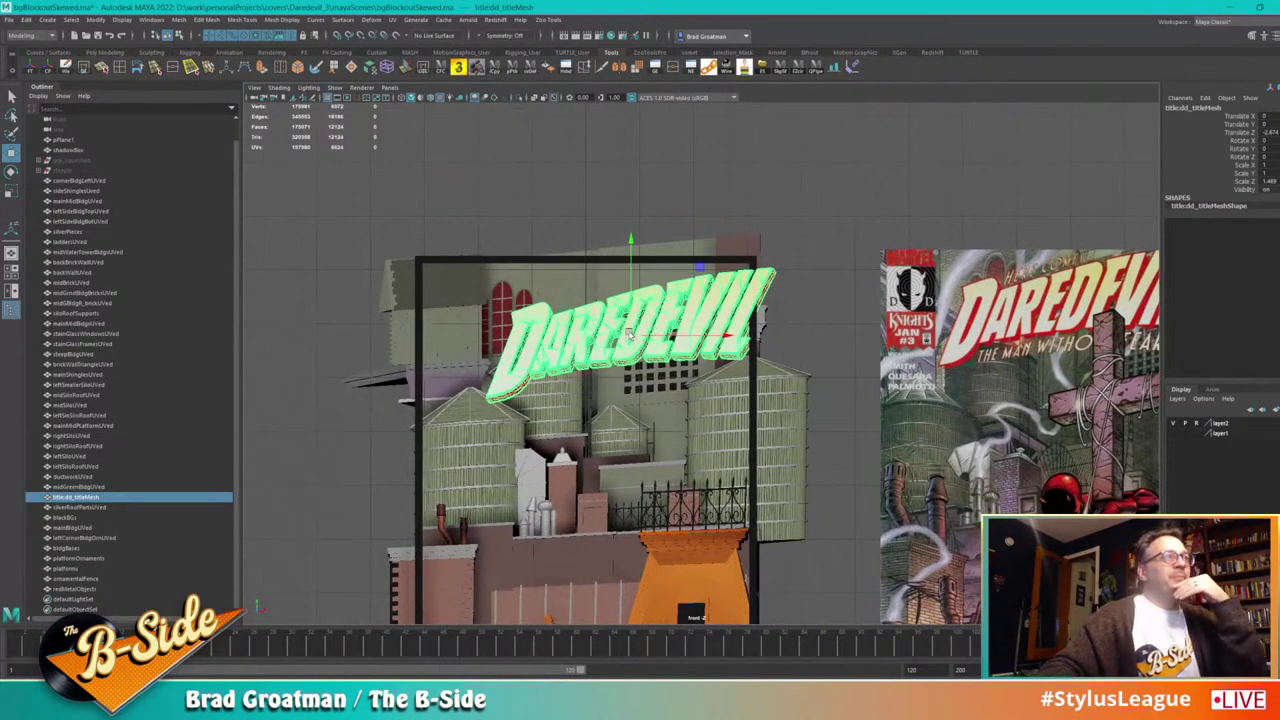
{"action": "left_click_drag", "start_coordinate": [630, 334], "coordinate": [604, 329]}
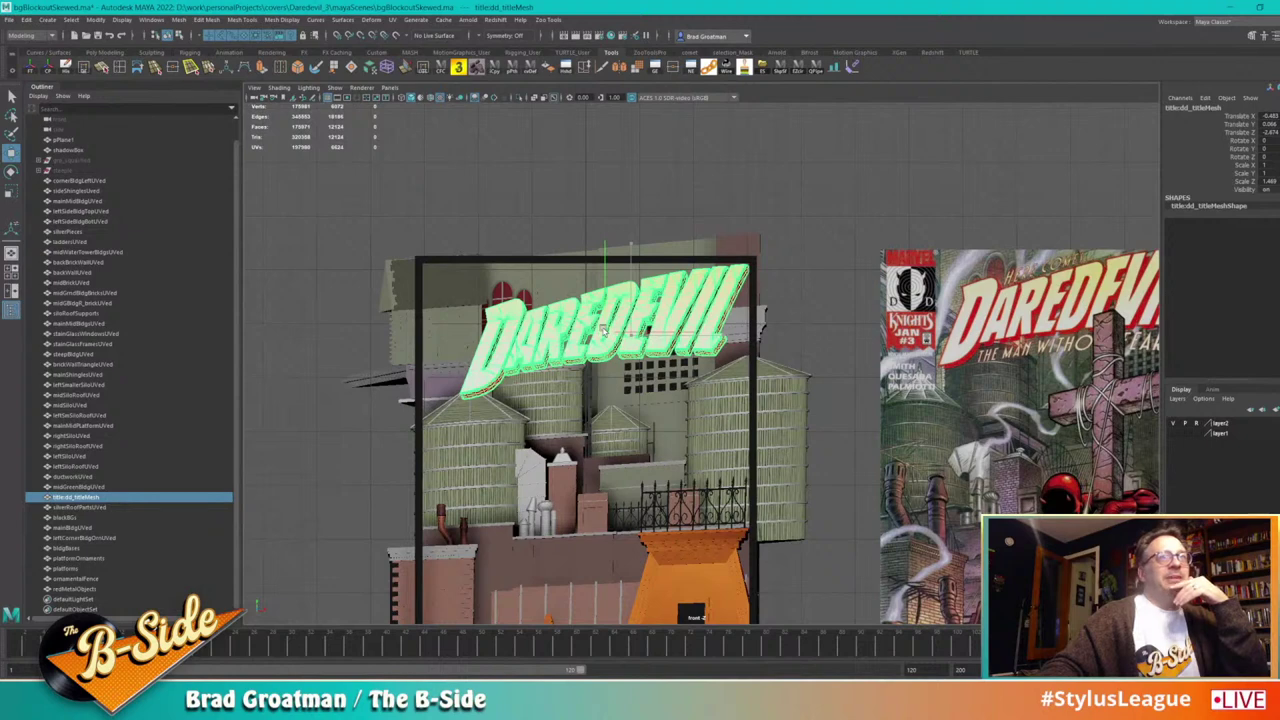
Step: Scale the title mesh to 0.93 in X and Y and reposition it at Translate X -0.324, Y 0.14 to match the cover
{"action": "scroll", "coordinate": [761, 433], "scroll_direction": "down", "scroll_amount": 5}
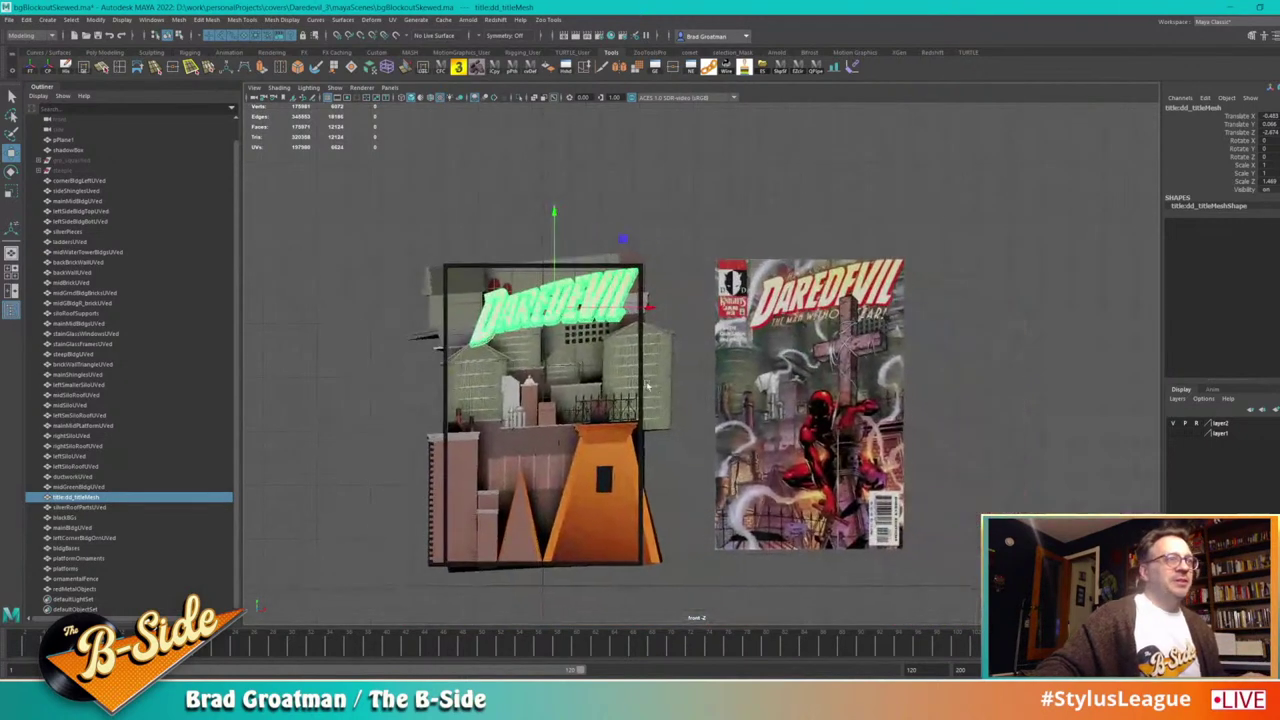
{"action": "scroll", "coordinate": [690, 414], "scroll_direction": "up", "scroll_amount": 2}
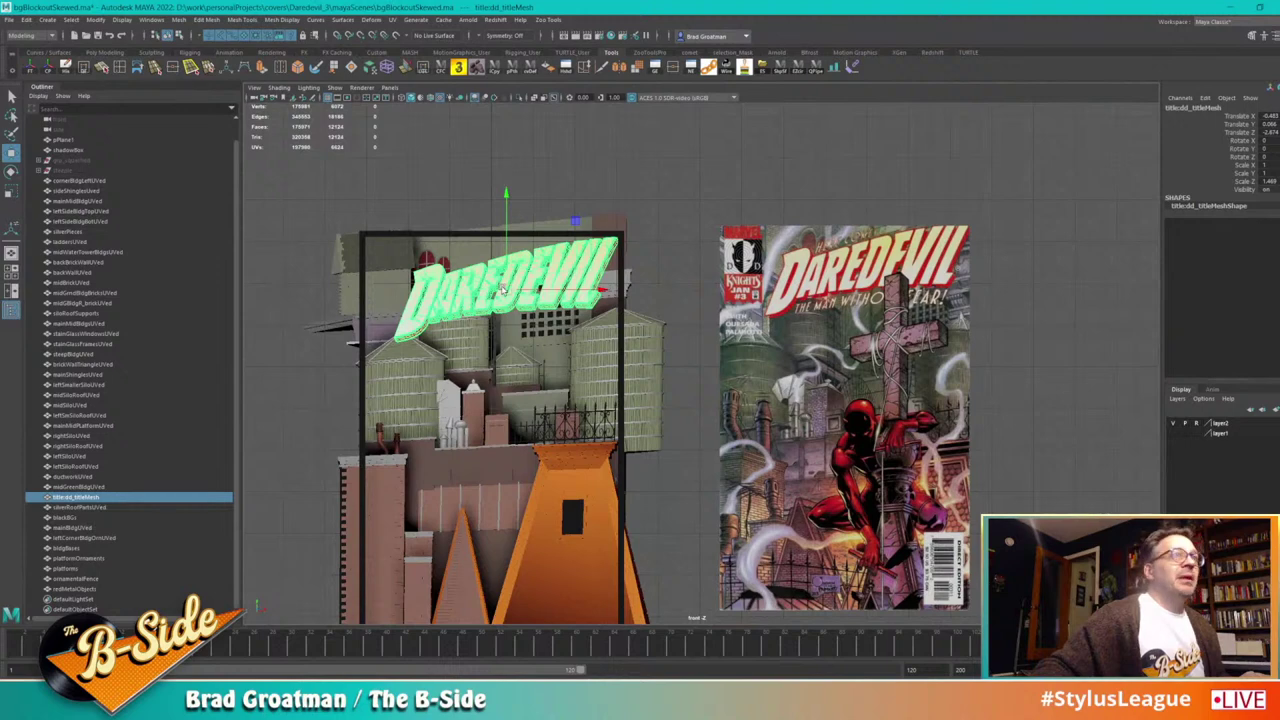
{"action": "key", "text": "r"}
{"action": "middle_click_drag", "start_coordinate": [513, 357], "coordinate": [505, 348]}
{"action": "key", "text": "w"}
{"action": "middle_click_drag", "start_coordinate": [506, 291], "coordinate": [521, 291]}
{"action": "key", "text": "r"}
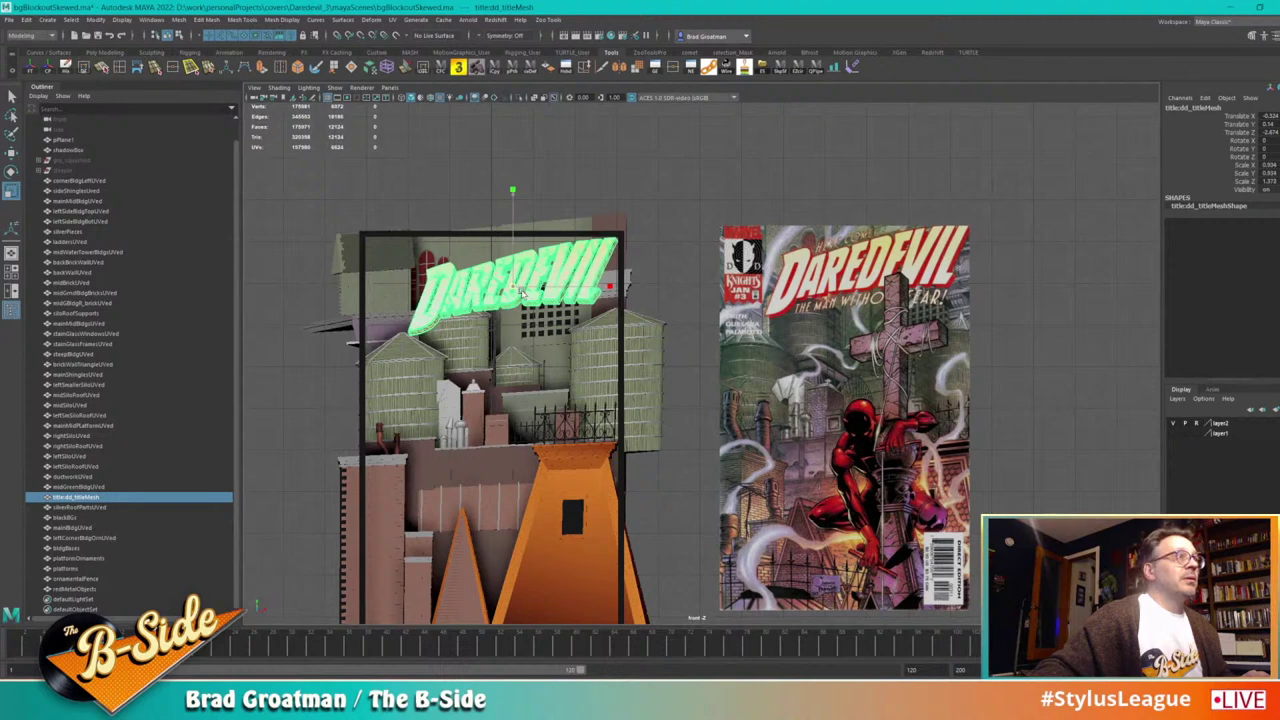
{"action": "key", "text": "w"}
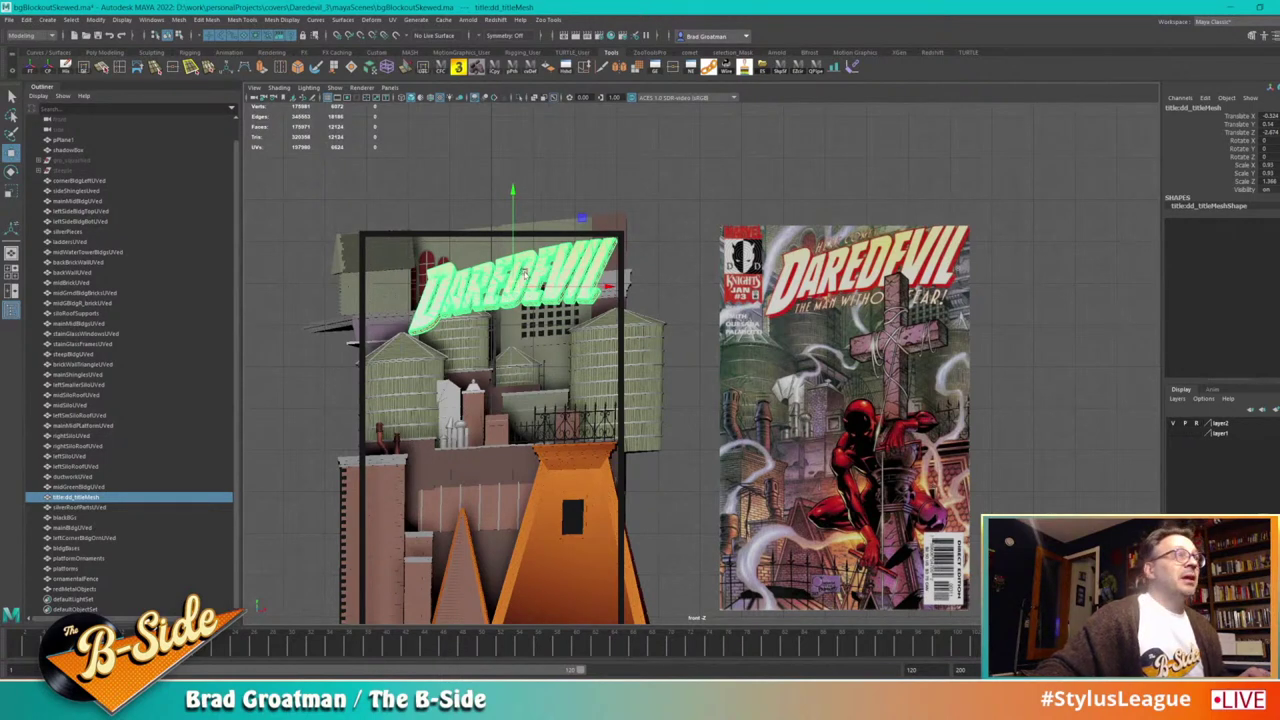
Step: Lower the title mesh slightly to Translate Y 0.109, set it back to Translate Z -2.797, and deselect it
{"action": "middle_click_drag", "start_coordinate": [517, 288], "coordinate": [518, 285]}
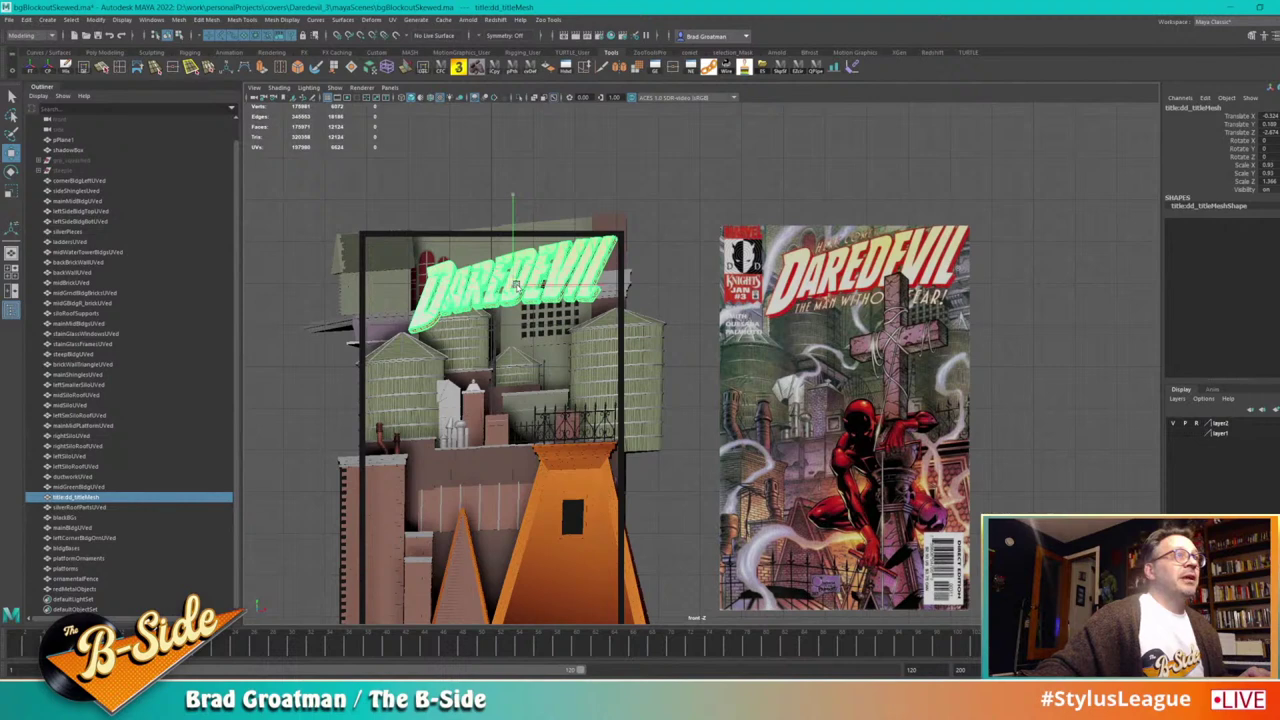
{"action": "left_click", "coordinate": [11, 254]}
{"action": "left_click_drag", "start_coordinate": [312, 288], "coordinate": [592, 380], "text": "alt"}
{"action": "right_click_drag", "start_coordinate": [592, 380], "coordinate": [812, 468], "text": "alt"}
{"action": "left_click_drag", "start_coordinate": [812, 469], "coordinate": [770, 365], "text": "alt"}
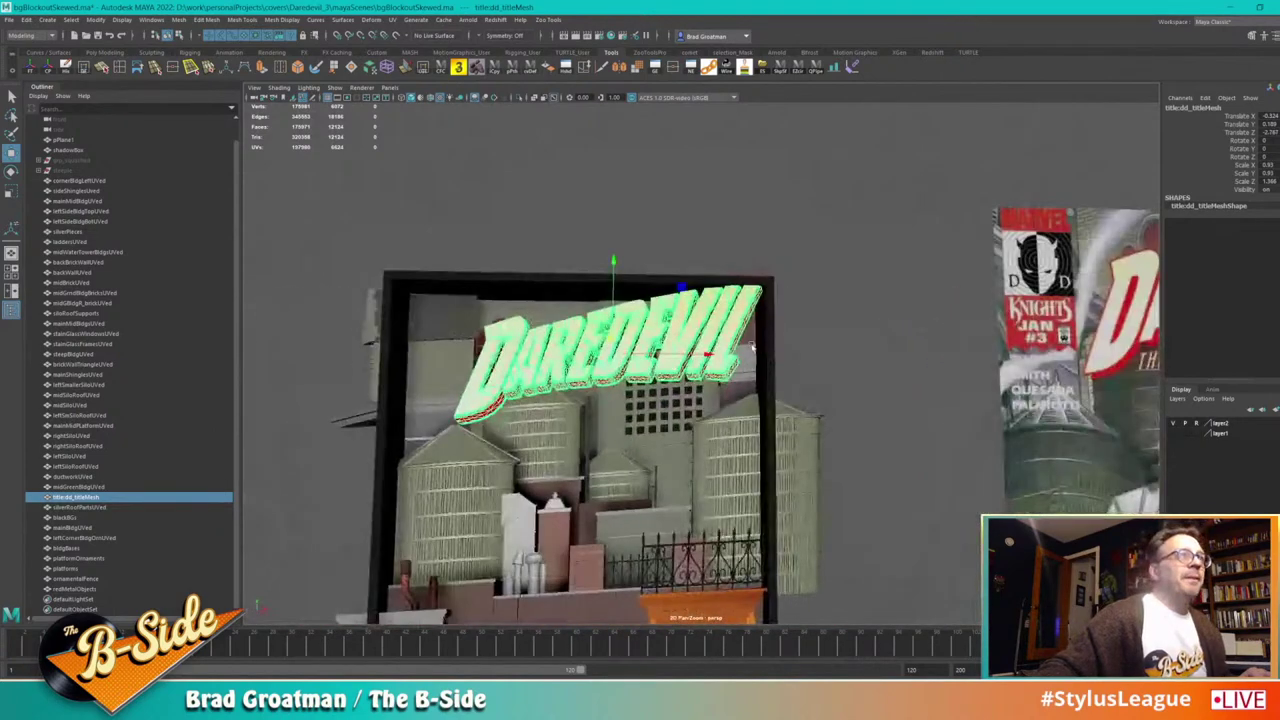
{"action": "middle_click_drag", "start_coordinate": [666, 330], "coordinate": [694, 369], "text": "alt"}
{"action": "right_click_drag", "start_coordinate": [694, 369], "coordinate": [730, 371], "text": "alt"}
{"action": "left_click_drag", "start_coordinate": [630, 312], "coordinate": [629, 311]}
{"action": "right_click_drag", "start_coordinate": [895, 388], "coordinate": [855, 388], "text": "alt"}
{"action": "left_click", "coordinate": [857, 388]}
Step: Examine the whole shadow box against the cover reference, then the orange shingled building and lower rooftops from several angles
{"action": "left_click_drag", "start_coordinate": [857, 388], "coordinate": [755, 393], "text": "alt"}
{"action": "middle_click_drag", "start_coordinate": [755, 393], "coordinate": [764, 309], "text": "alt"}
{"action": "right_click_drag", "start_coordinate": [764, 309], "coordinate": [727, 306], "text": "alt"}
{"action": "mouse_move", "coordinate": [727, 306]}
{"action": "left_mouse_down", "text": "alt"}
{"action": "mouse_move", "coordinate": [709, 317]}
{"action": "mouse_move", "coordinate": [699, 298]}
{"action": "mouse_move", "coordinate": [728, 304]}
{"action": "left_mouse_up", "text": "alt"}
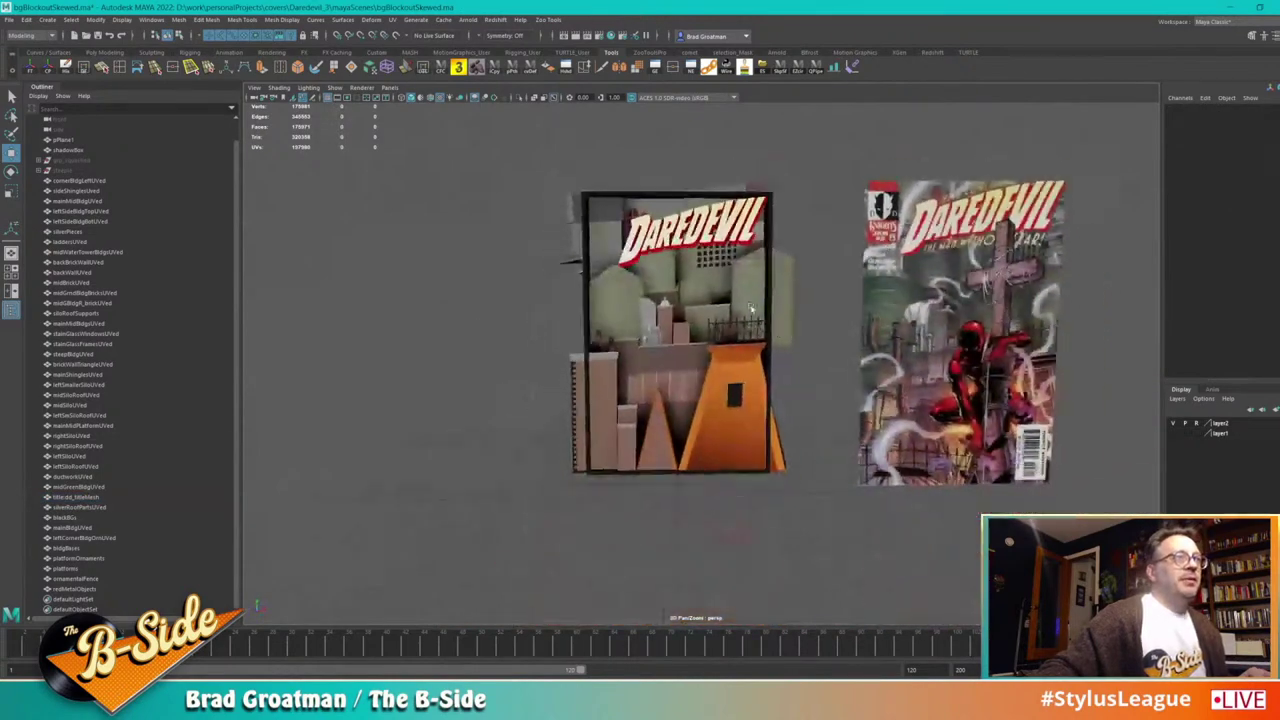
{"action": "scroll", "coordinate": [728, 305], "scroll_direction": "up", "scroll_amount": 6}
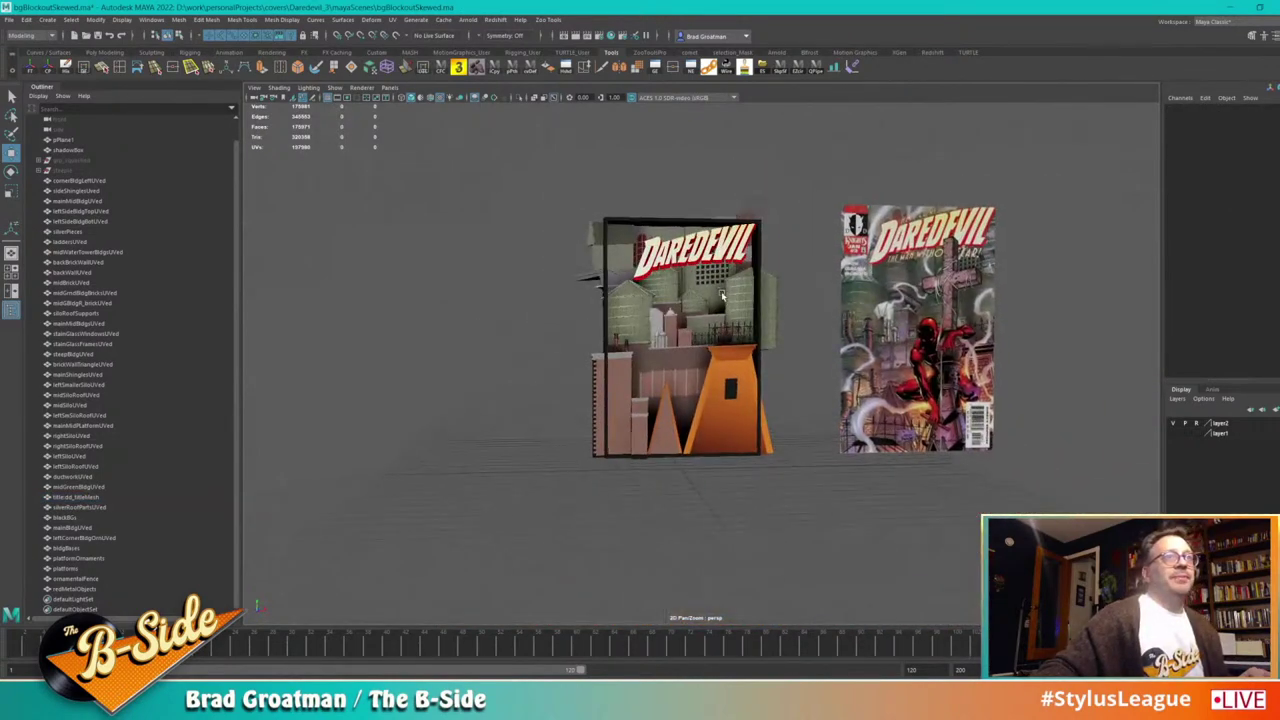
{"action": "left_click_drag", "start_coordinate": [706, 366], "coordinate": [596, 355], "text": "alt"}
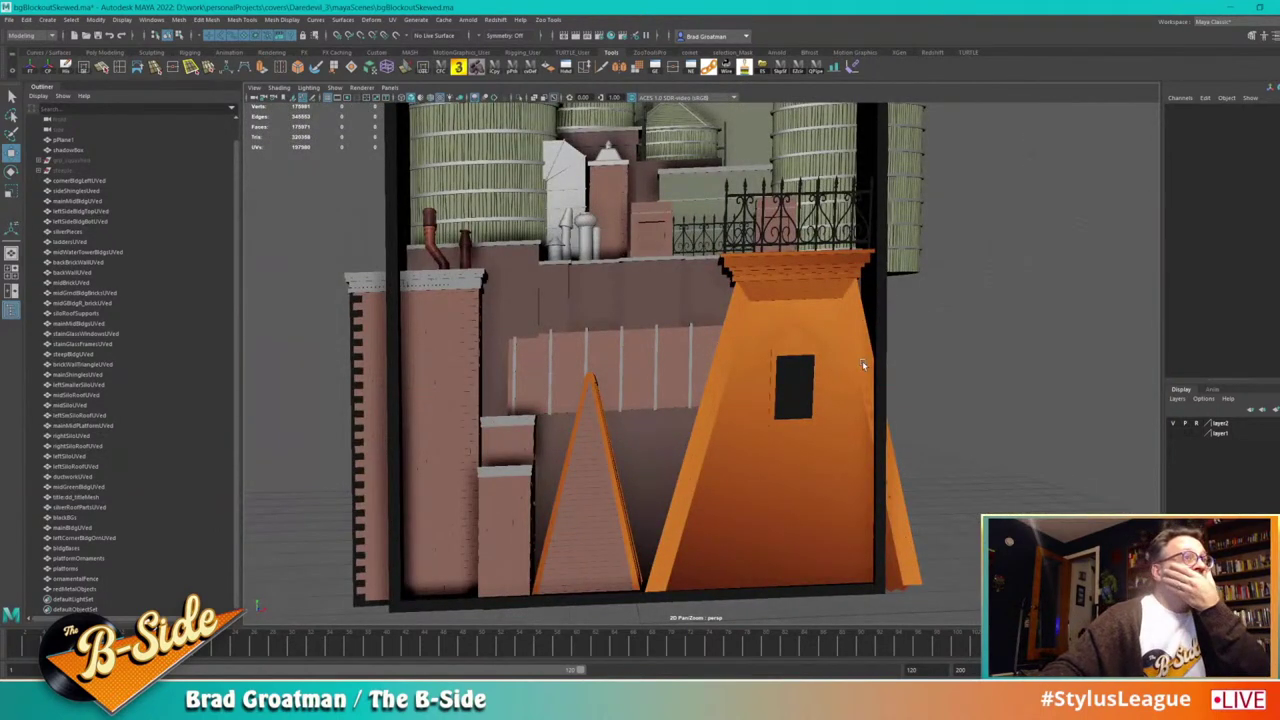
{"action": "left_click_drag", "start_coordinate": [800, 457], "coordinate": [731, 449], "text": "alt"}
{"action": "right_click_drag", "start_coordinate": [731, 449], "coordinate": [971, 543], "text": "alt"}
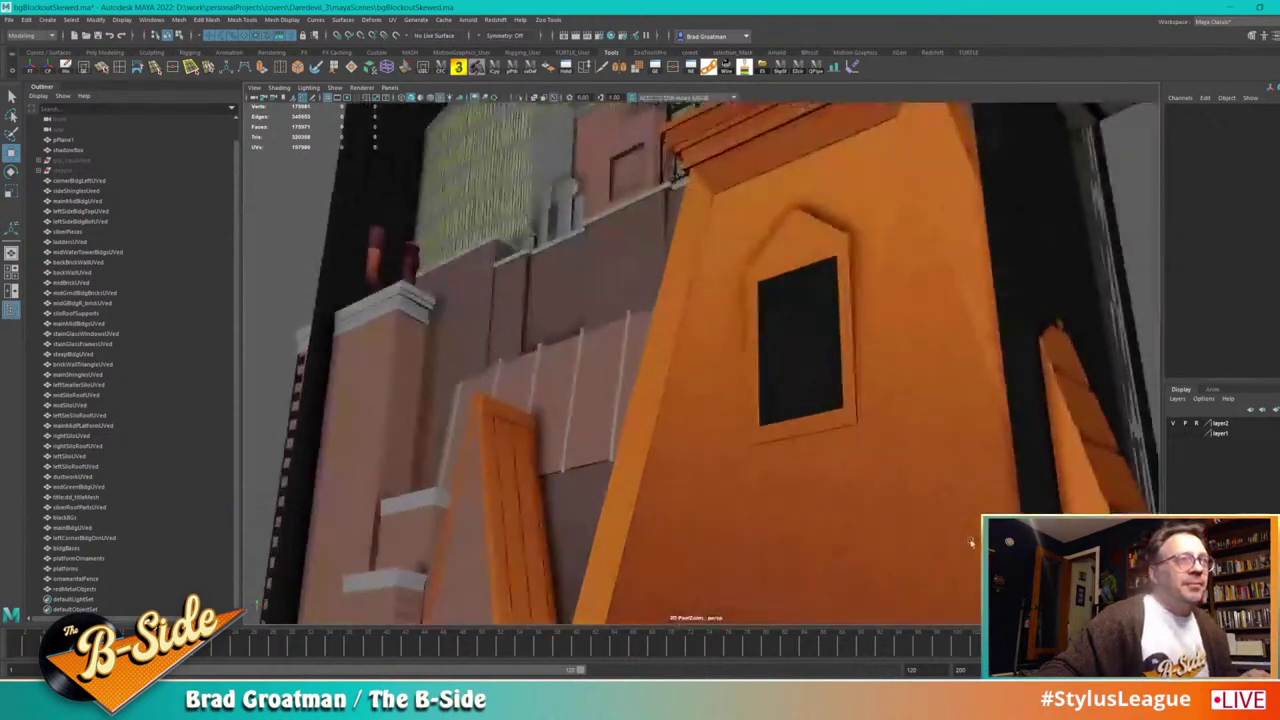
{"action": "left_click_drag", "start_coordinate": [971, 543], "coordinate": [410, 386], "text": "alt"}
{"action": "left_click", "coordinate": [410, 386]}
{"action": "right_click_drag", "start_coordinate": [524, 445], "coordinate": [491, 414], "text": "alt"}
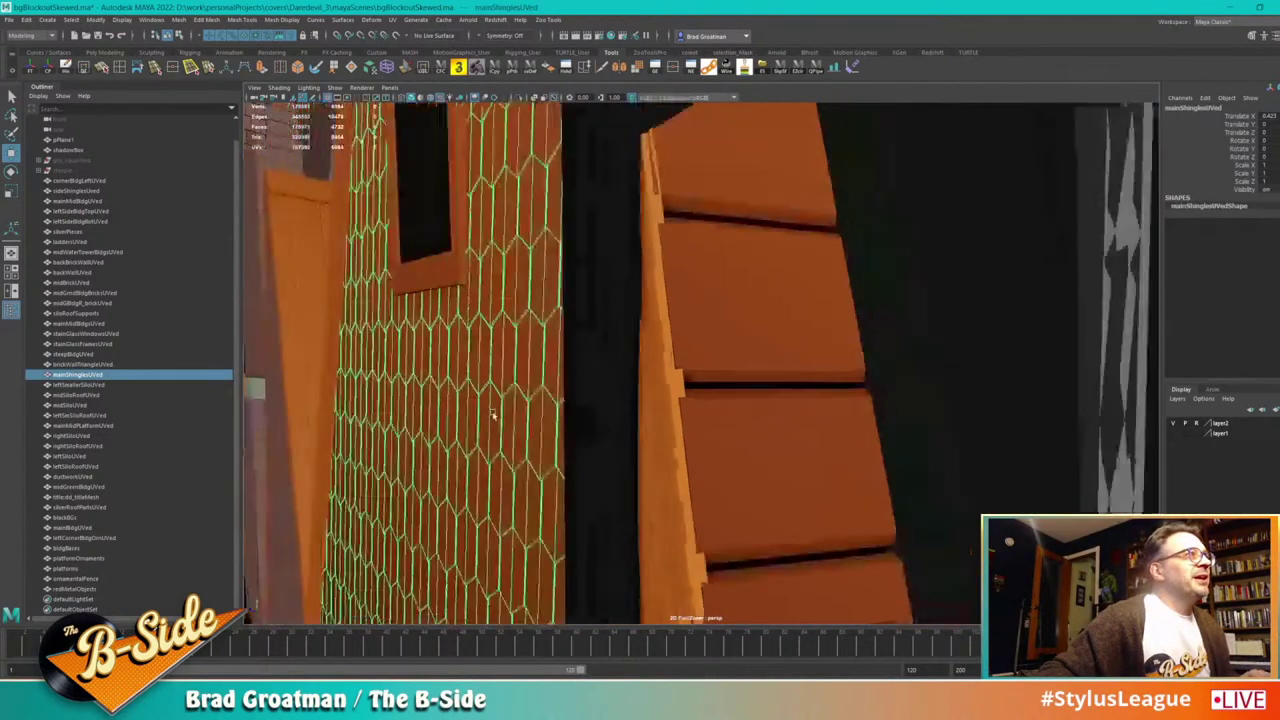
{"action": "left_click_drag", "start_coordinate": [491, 414], "coordinate": [551, 417], "text": "alt"}
{"action": "right_click_drag", "start_coordinate": [551, 417], "coordinate": [571, 334], "text": "alt"}
{"action": "left_click", "coordinate": [1085, 355]}
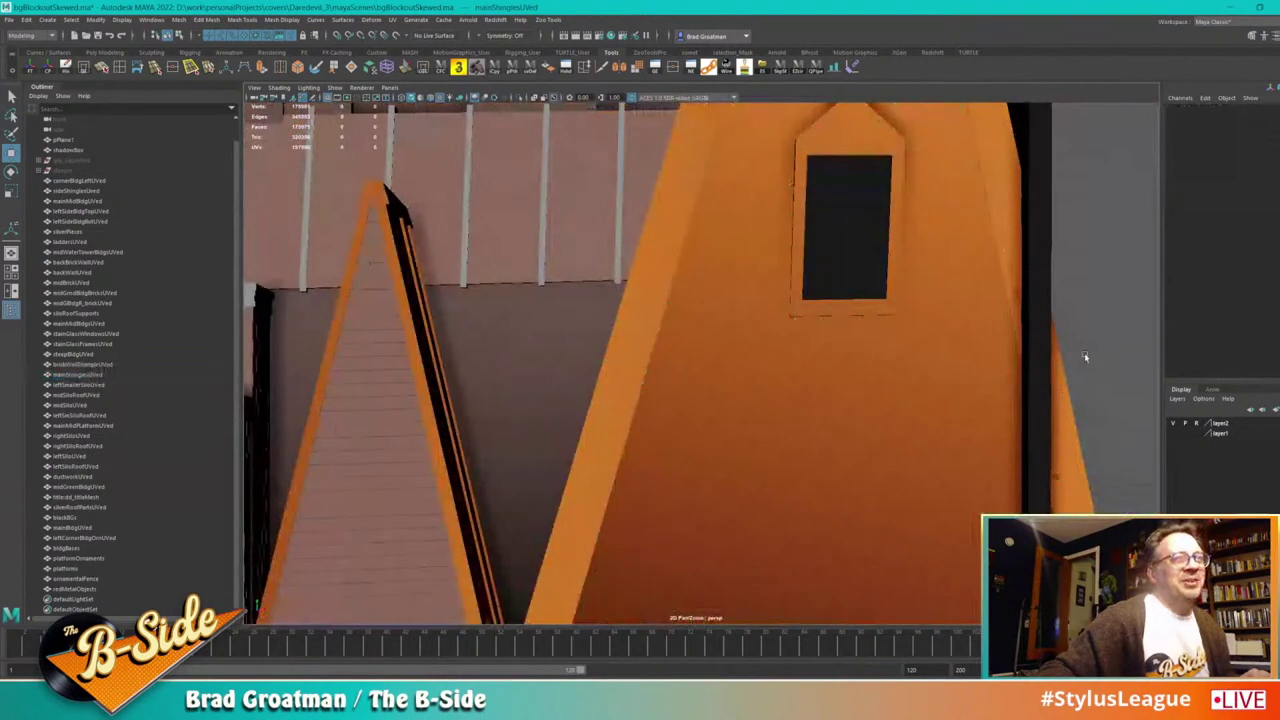
{"action": "right_click_drag", "start_coordinate": [1085, 355], "coordinate": [903, 343], "text": "alt"}
{"action": "left_click_drag", "start_coordinate": [903, 343], "coordinate": [893, 460], "text": "alt"}
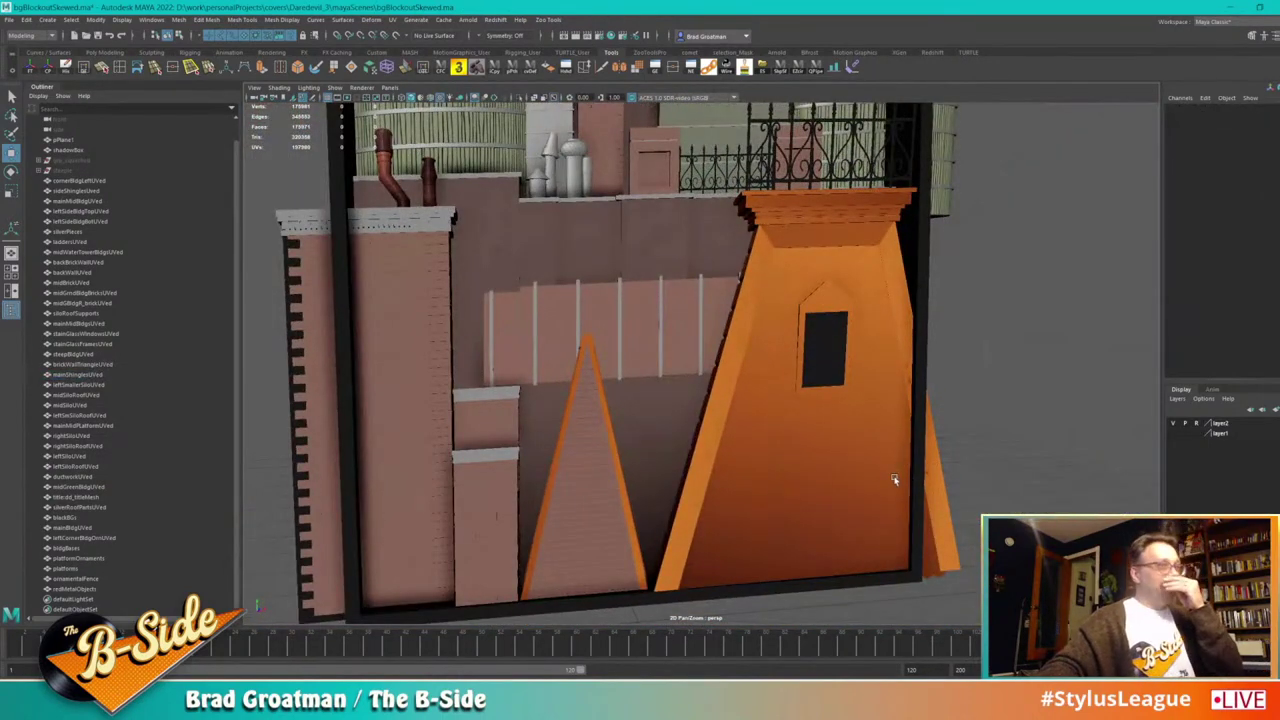
{"action": "right_click_drag", "start_coordinate": [955, 516], "coordinate": [850, 460], "text": "alt"}
{"action": "middle_click_drag", "start_coordinate": [850, 460], "coordinate": [843, 517], "text": "alt"}
{"action": "mouse_move", "coordinate": [843, 517]}
{"action": "left_mouse_down", "text": "alt"}
{"action": "mouse_move", "coordinate": [831, 514]}
{"action": "mouse_move", "coordinate": [833, 477]}
{"action": "mouse_move", "coordinate": [837, 505]}
{"action": "left_mouse_up", "text": "alt"}
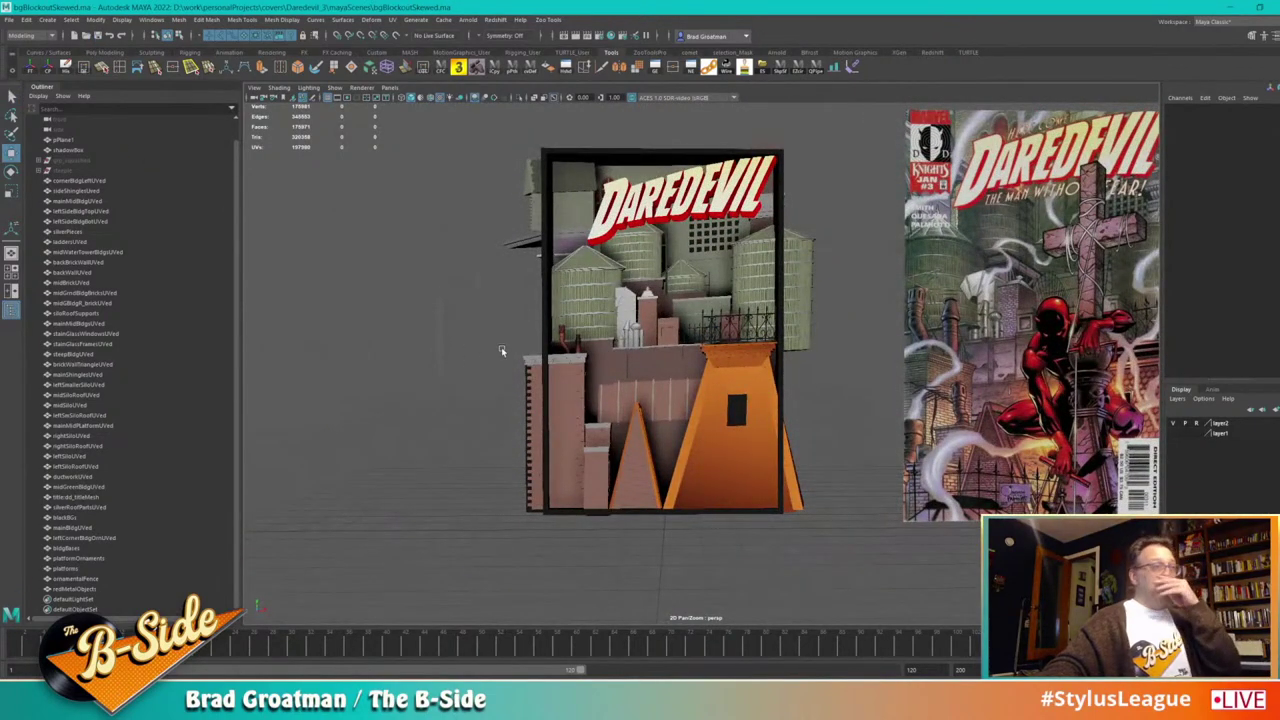
Step: Select the shadowBox mesh together with all meshes from cornerBldgLeftUVed through redMetalObjects
{"action": "left_click", "coordinate": [75, 152]}
{"action": "left_click", "coordinate": [77, 181], "text": "ctrl"}
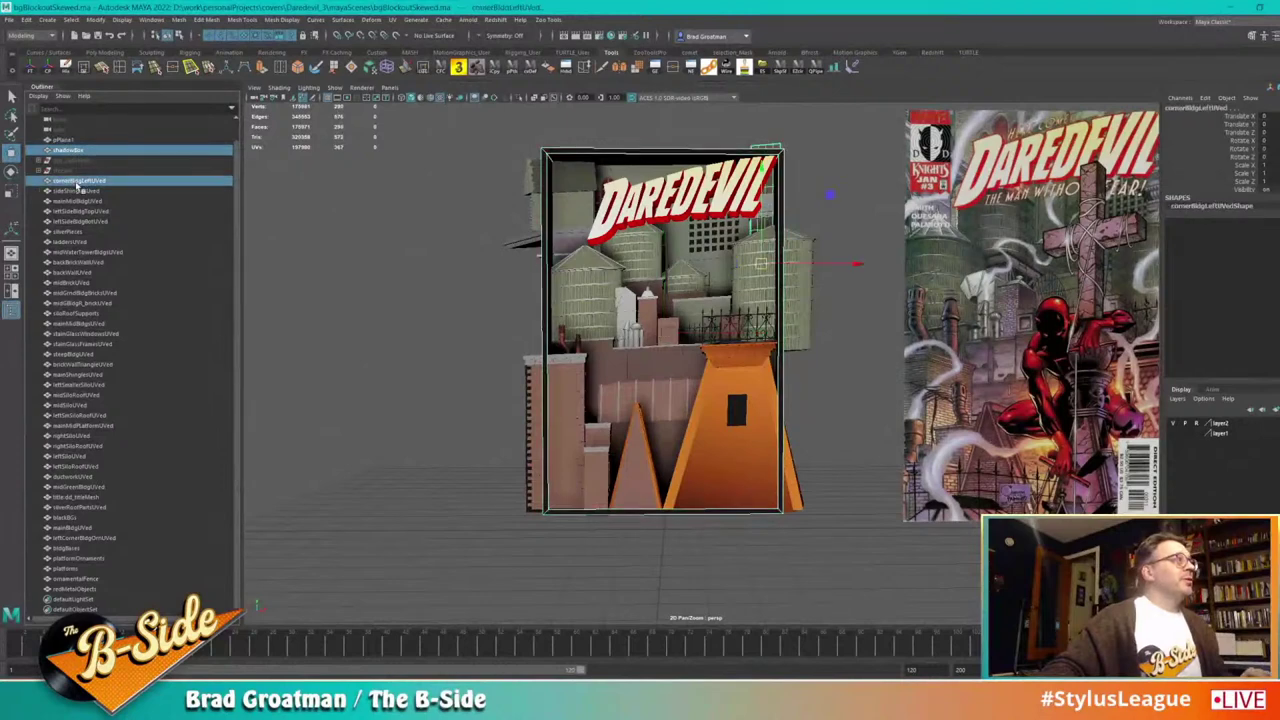
{"action": "left_click", "coordinate": [93, 589], "text": "shift"}
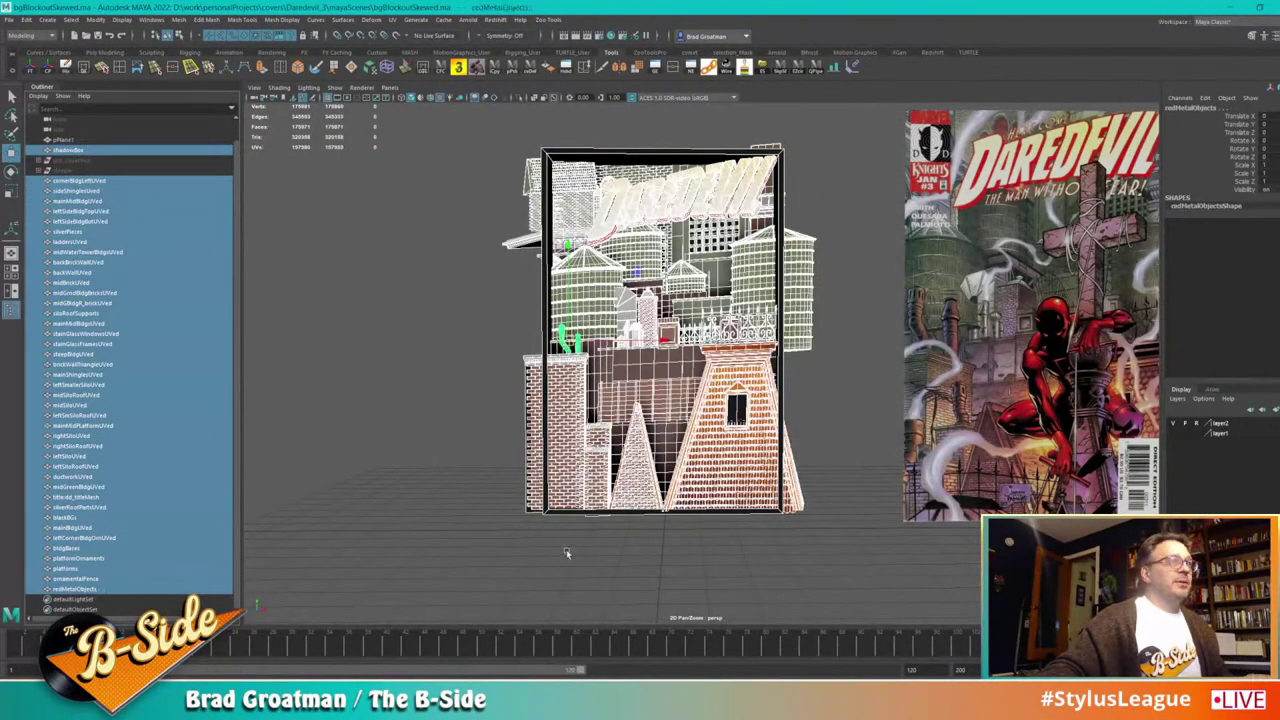
{"action": "left_click_drag", "start_coordinate": [566, 549], "coordinate": [604, 447], "text": "alt"}
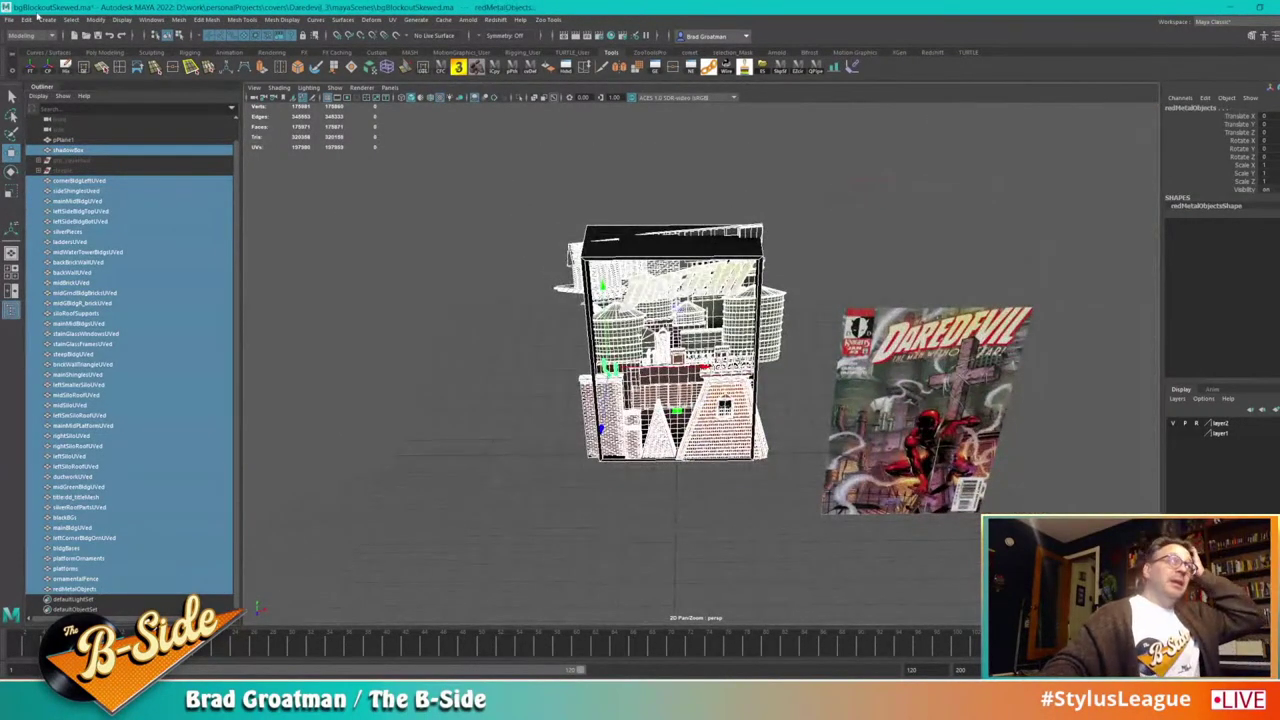
Step: Open the options for exporting the selection as FBX and review the embed preset without saving a new one
{"action": "left_click", "coordinate": [12, 22]}
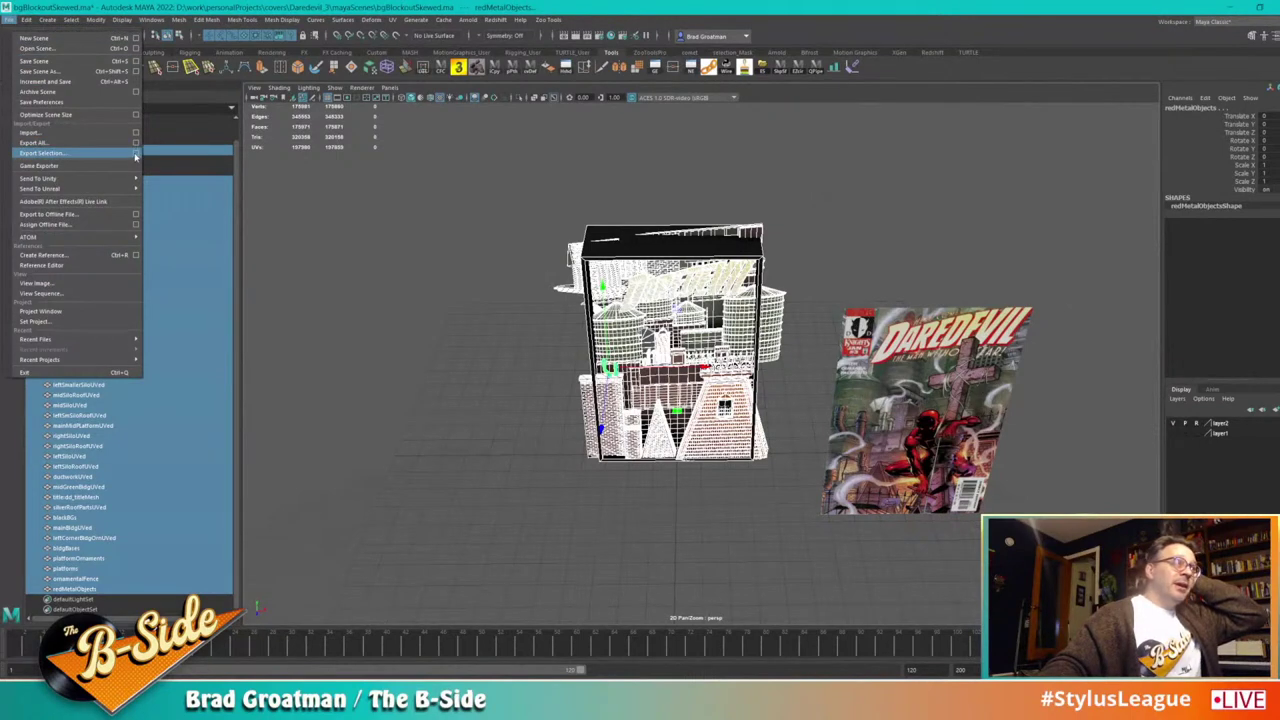
{"action": "left_click", "coordinate": [136, 157]}
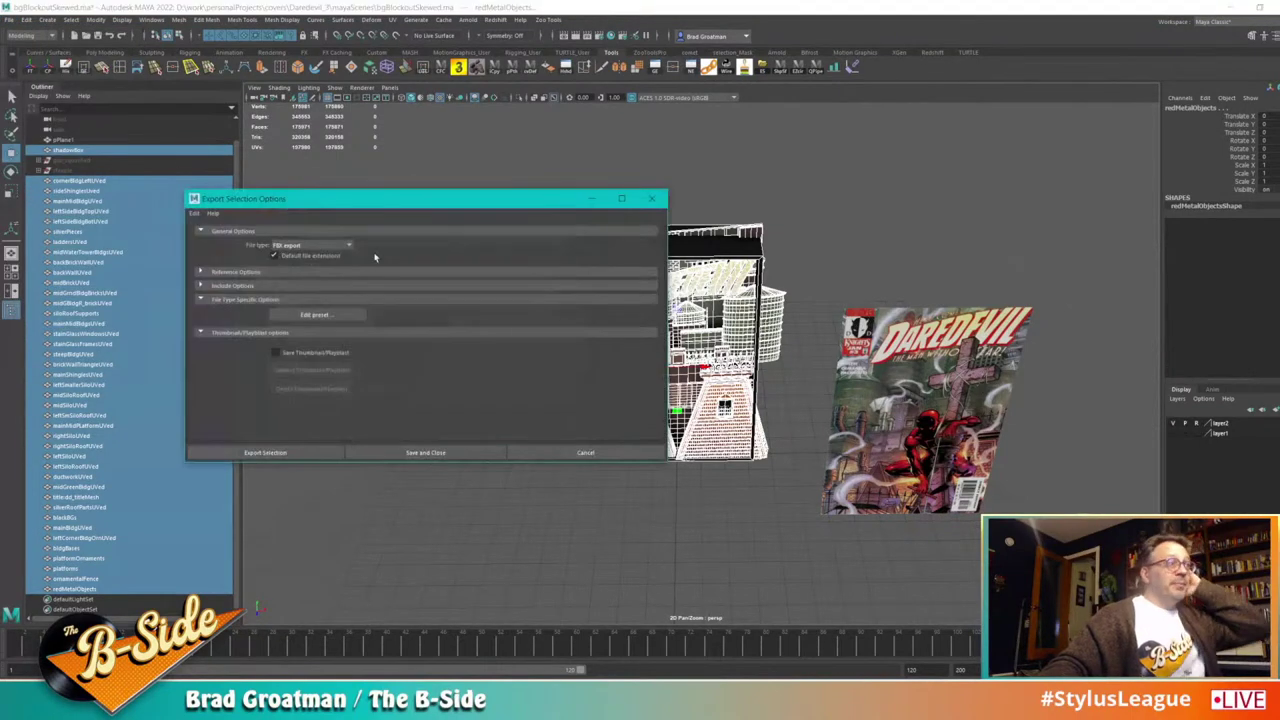
{"action": "left_click", "coordinate": [318, 316]}
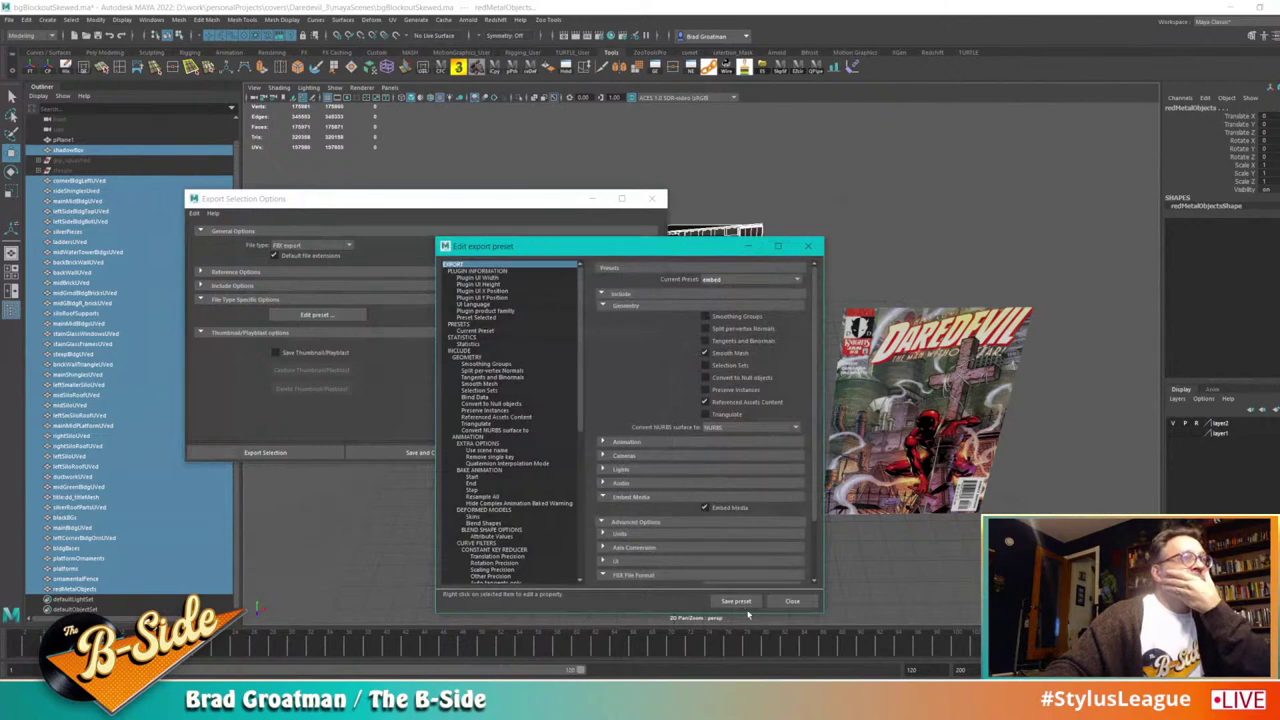
{"action": "left_click", "coordinate": [750, 602]}
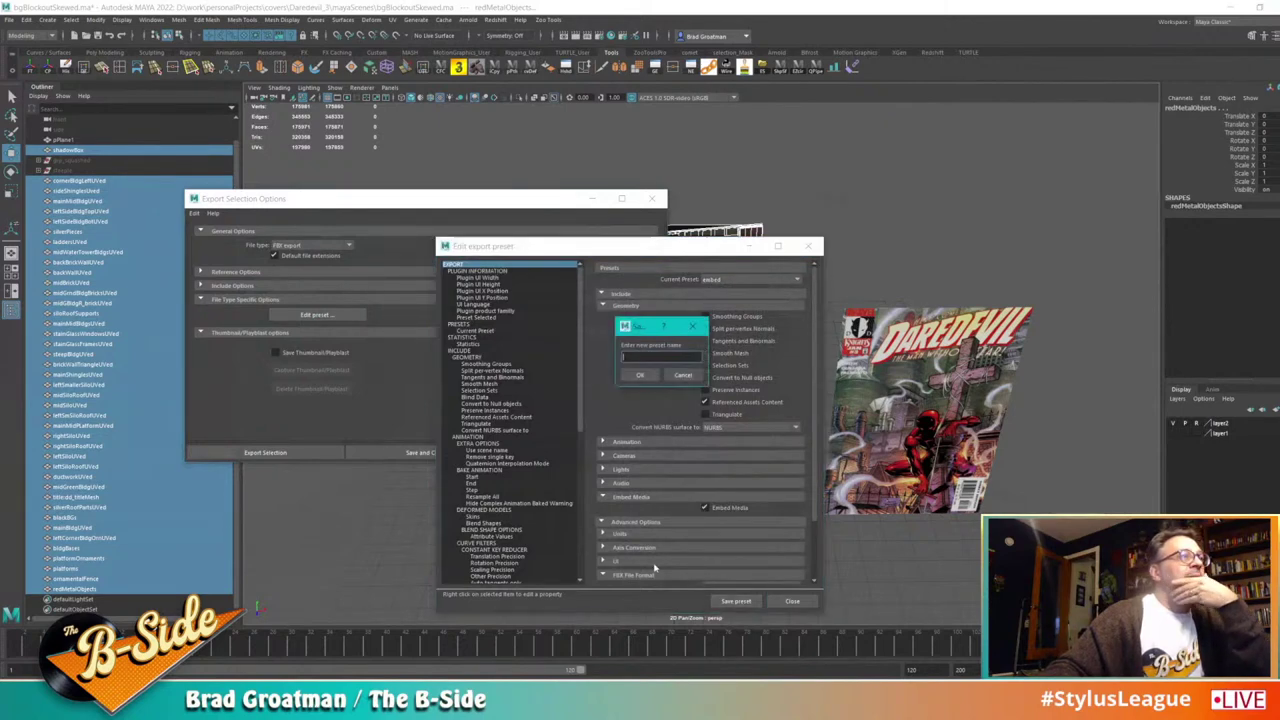
{"action": "left_click", "coordinate": [676, 377]}
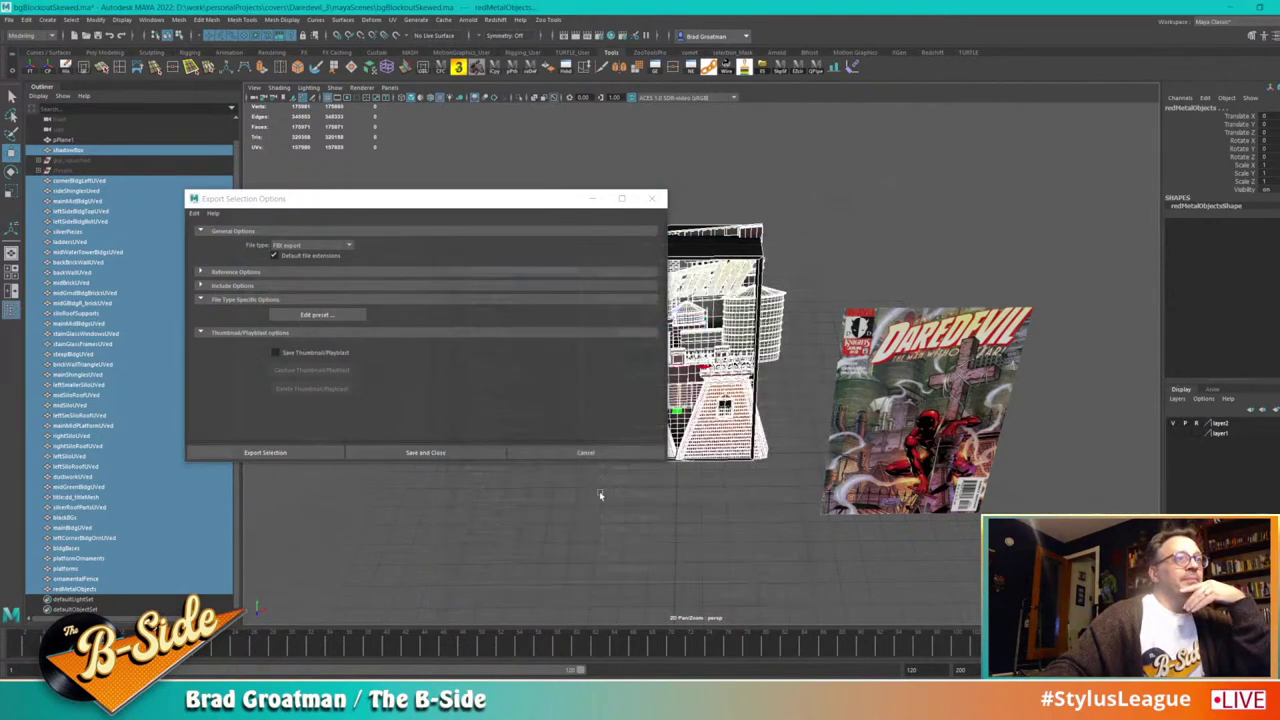
Step: Start the FBX export and set its destination to the fbx folder in D:\work\personalProjects\covers\Daredevil_3
{"action": "left_click", "coordinate": [265, 452]}
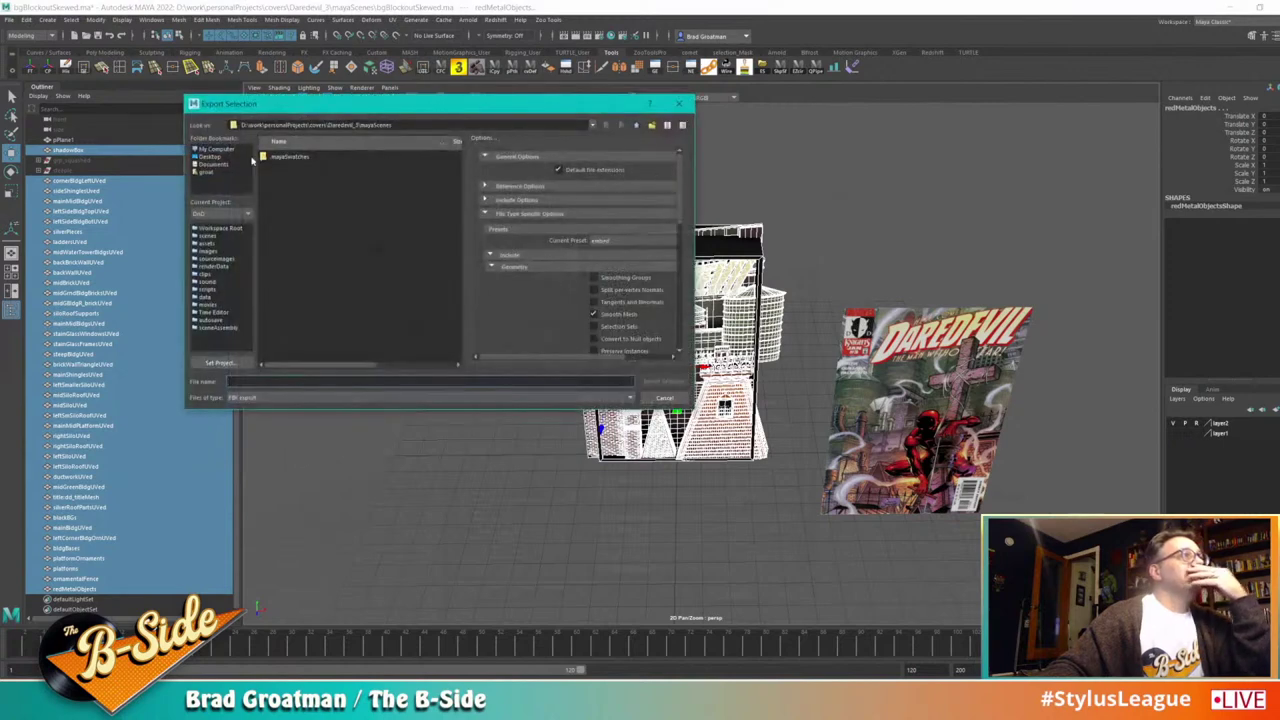
{"action": "left_click", "coordinate": [212, 150]}
{"action": "double_click", "coordinate": [276, 157]}
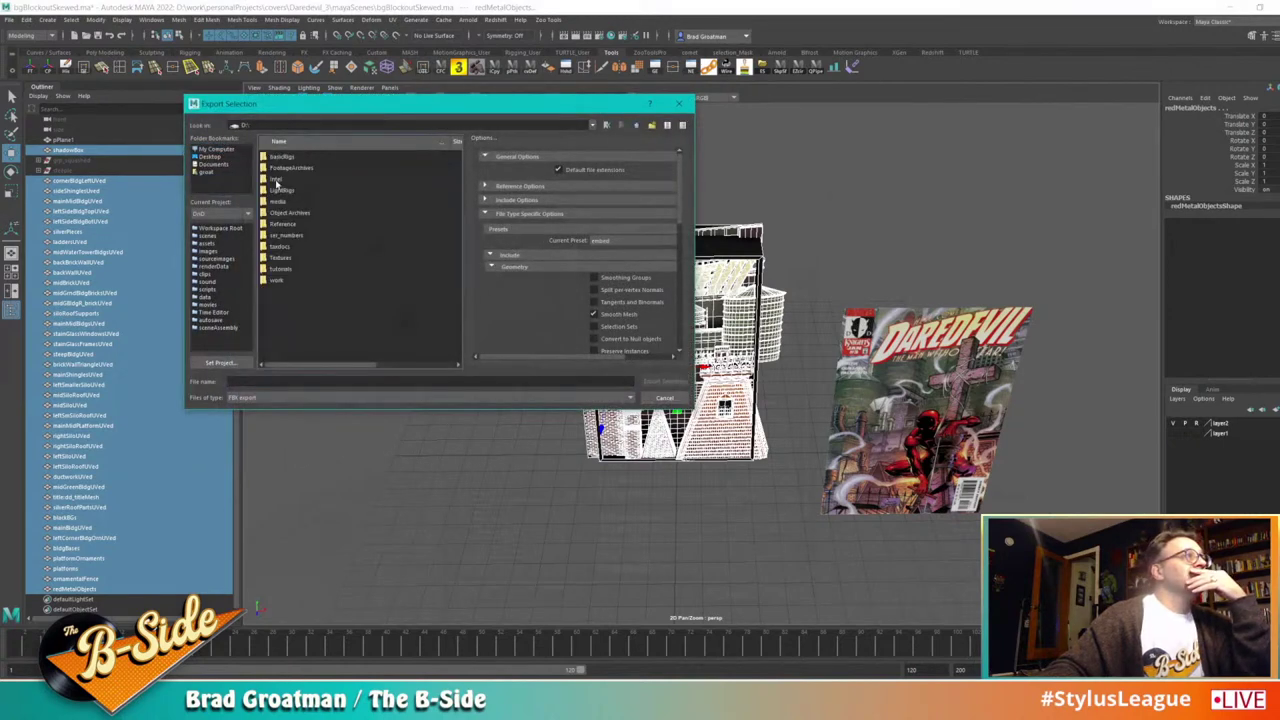
{"action": "left_click", "coordinate": [278, 283]}
{"action": "double_click", "coordinate": [278, 283]}
{"action": "double_click", "coordinate": [290, 202]}
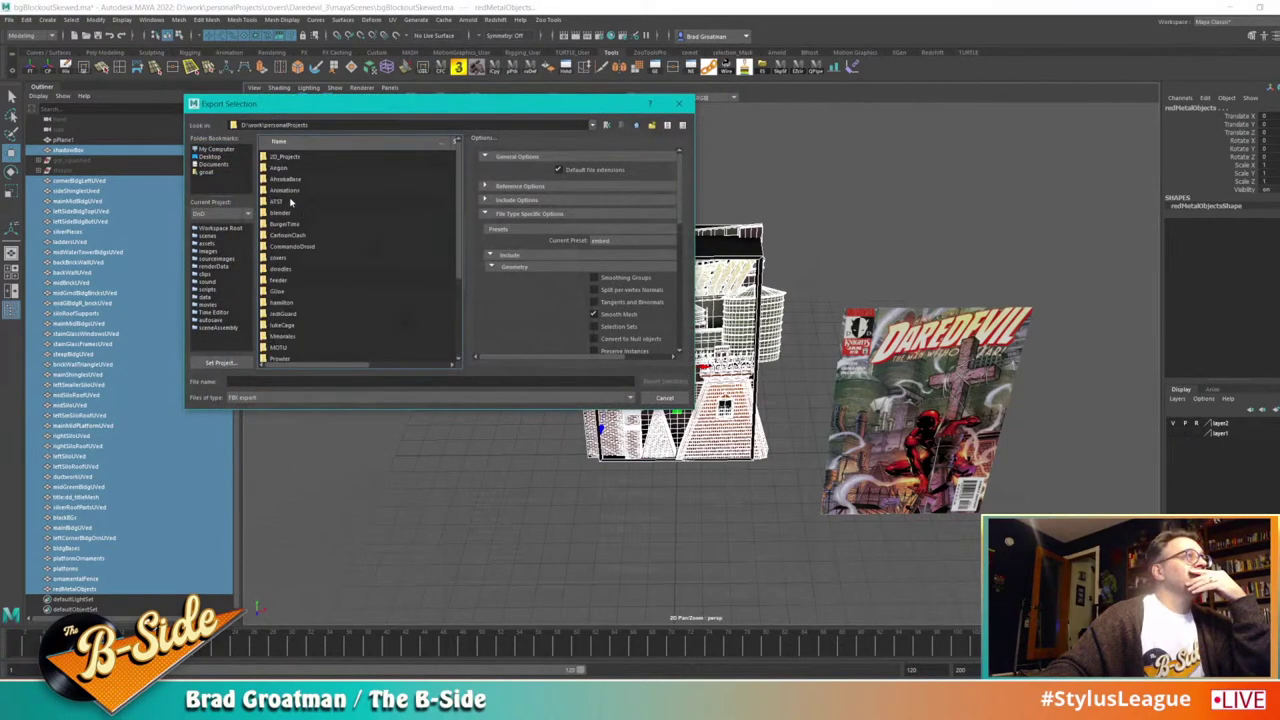
{"action": "double_click", "coordinate": [288, 258]}
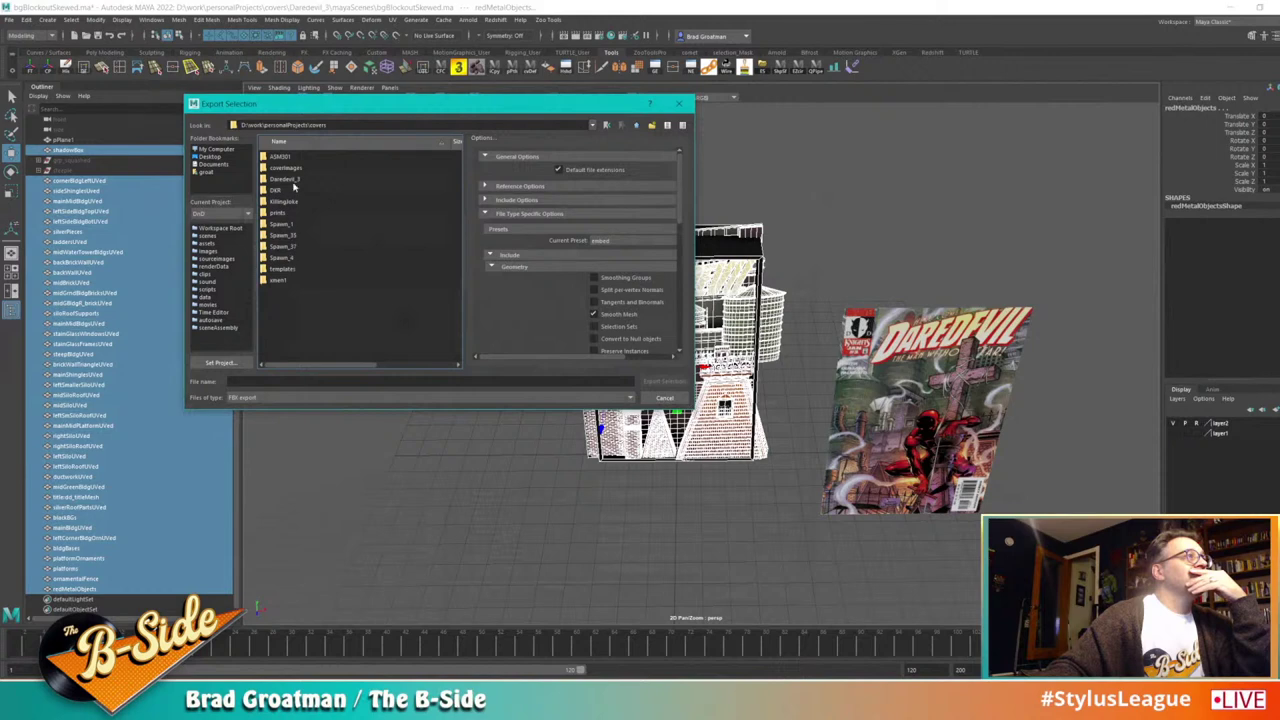
{"action": "double_click", "coordinate": [288, 179]}
{"action": "double_click", "coordinate": [284, 158]}
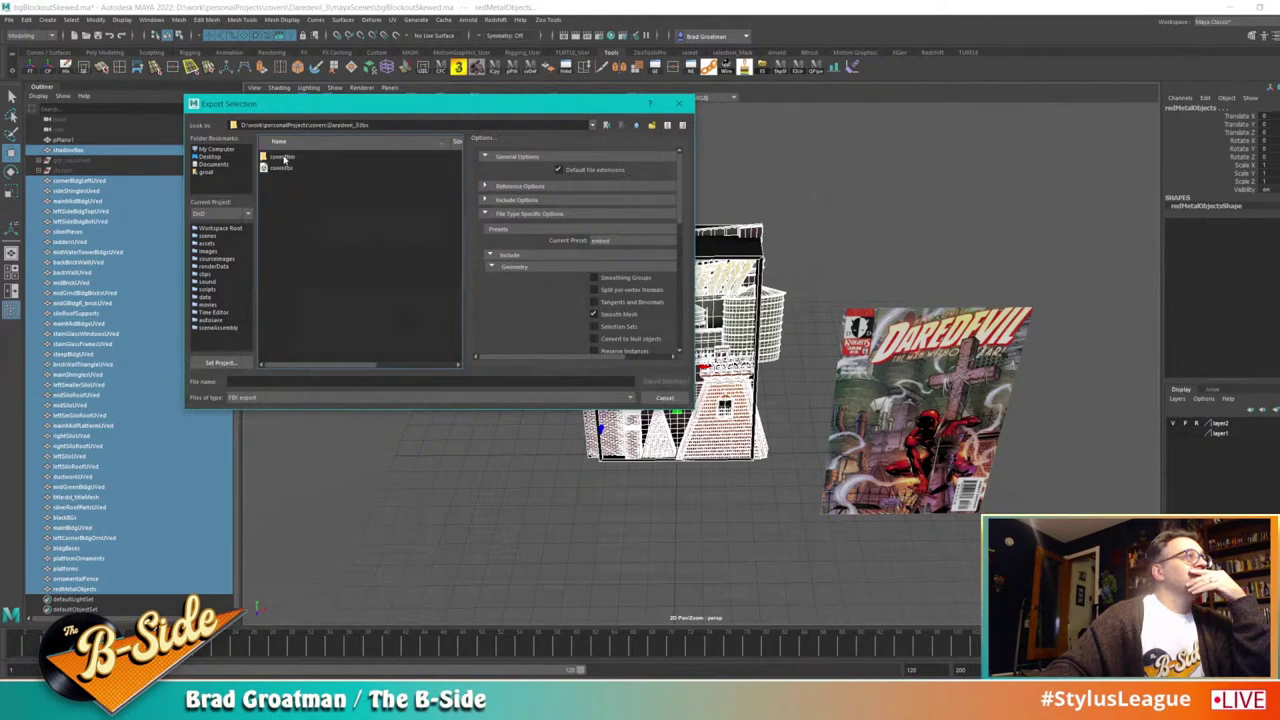
Step: Export the selected meshes over the existing cover FBX file, dismiss the export warnings, and clear the selection
{"action": "left_click", "coordinate": [282, 168]}
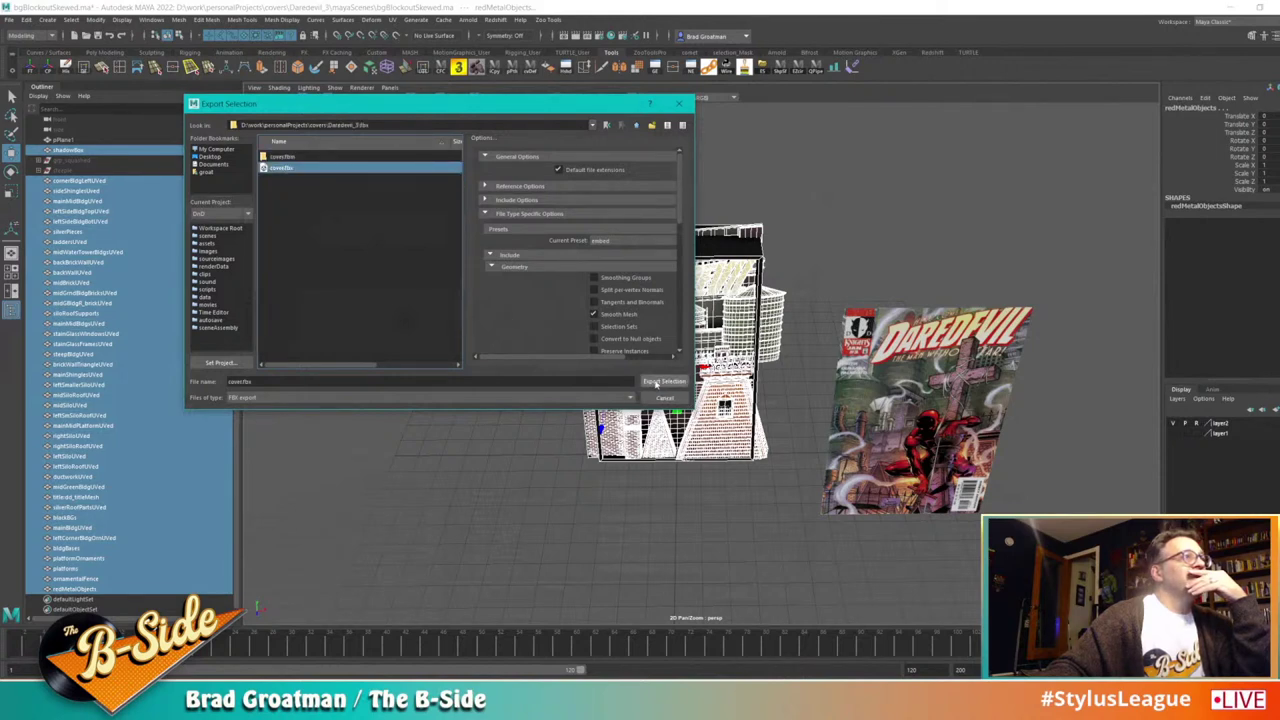
{"action": "left_click", "coordinate": [655, 383]}
{"action": "left_click", "coordinate": [414, 275]}
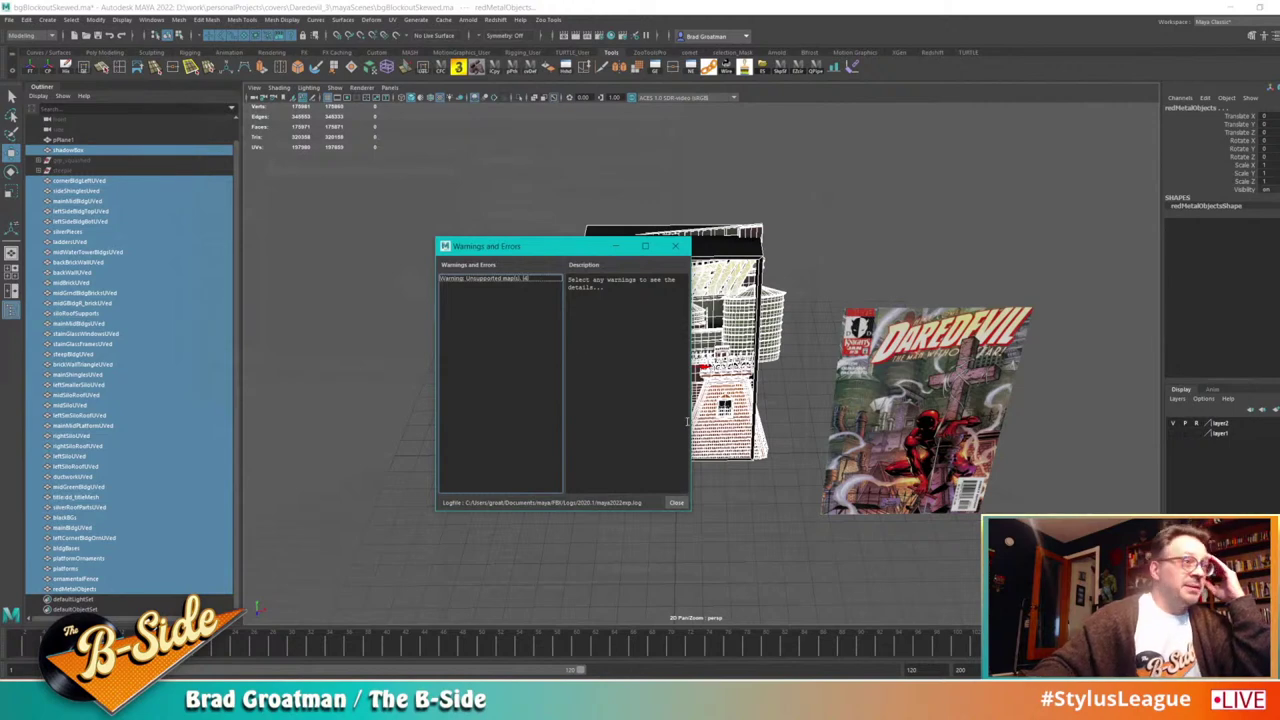
{"action": "left_click", "coordinate": [680, 502]}
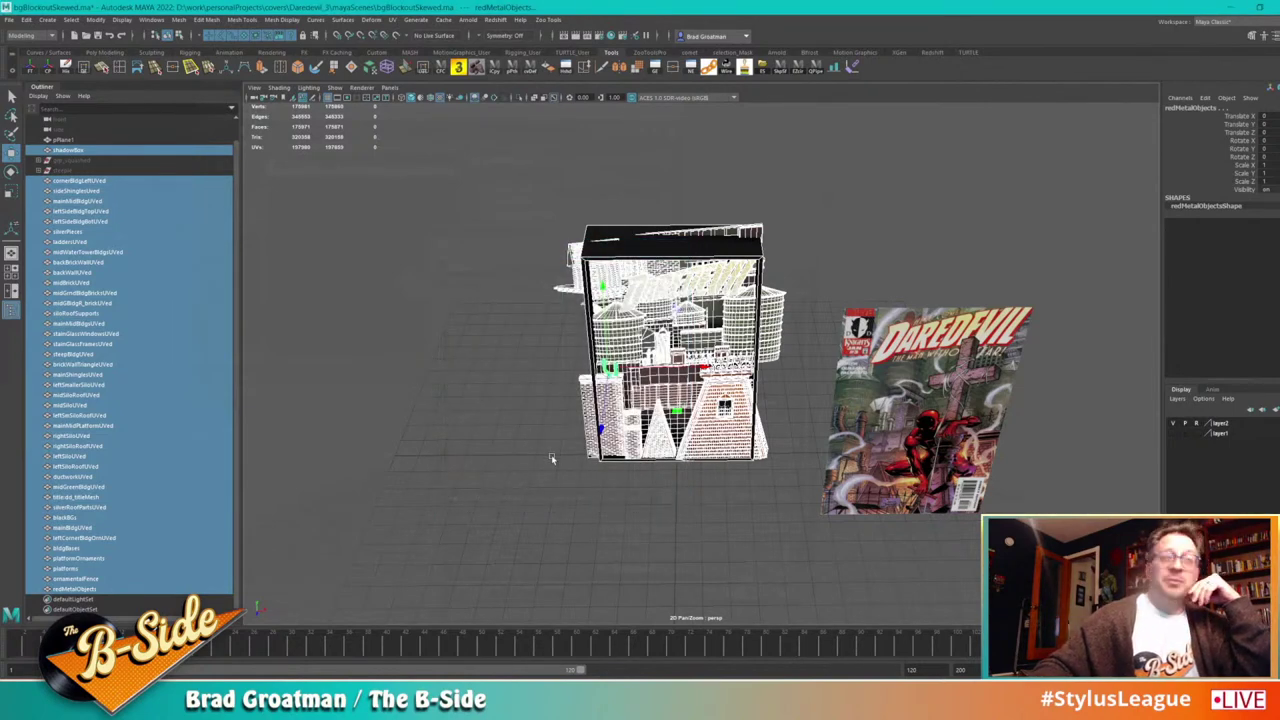
{"action": "left_click", "coordinate": [499, 408]}
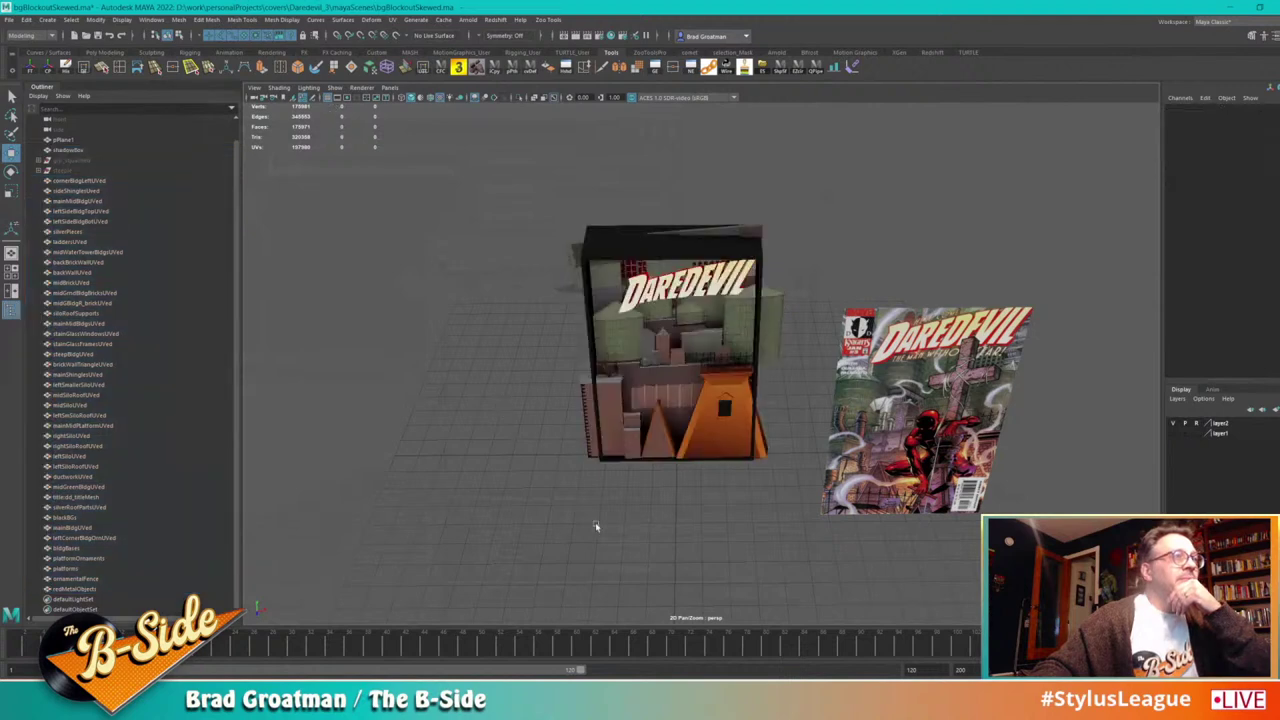
Step: Switch to ZBrush, make the PolyMesh3D_1 star the active tool, and import the cover FBX with materials as polygroups
{"action": "left_click", "coordinate": [672, 702]}
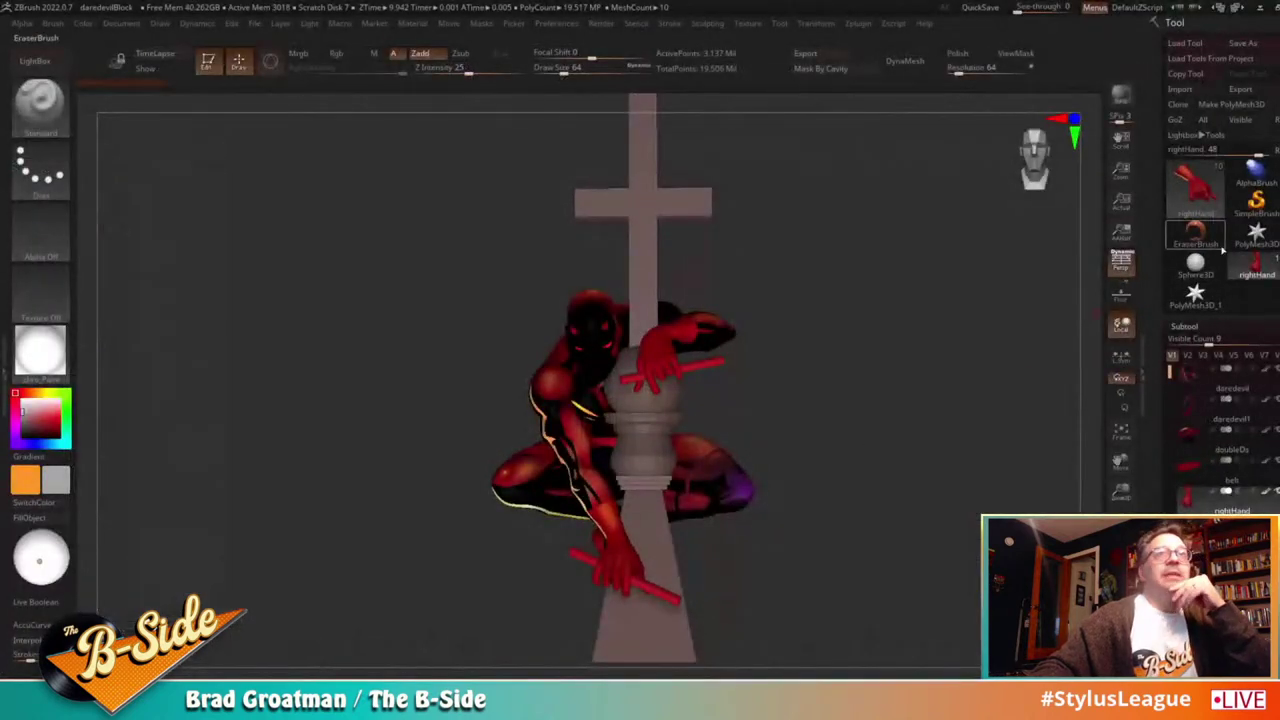
{"action": "left_click", "coordinate": [1195, 295]}
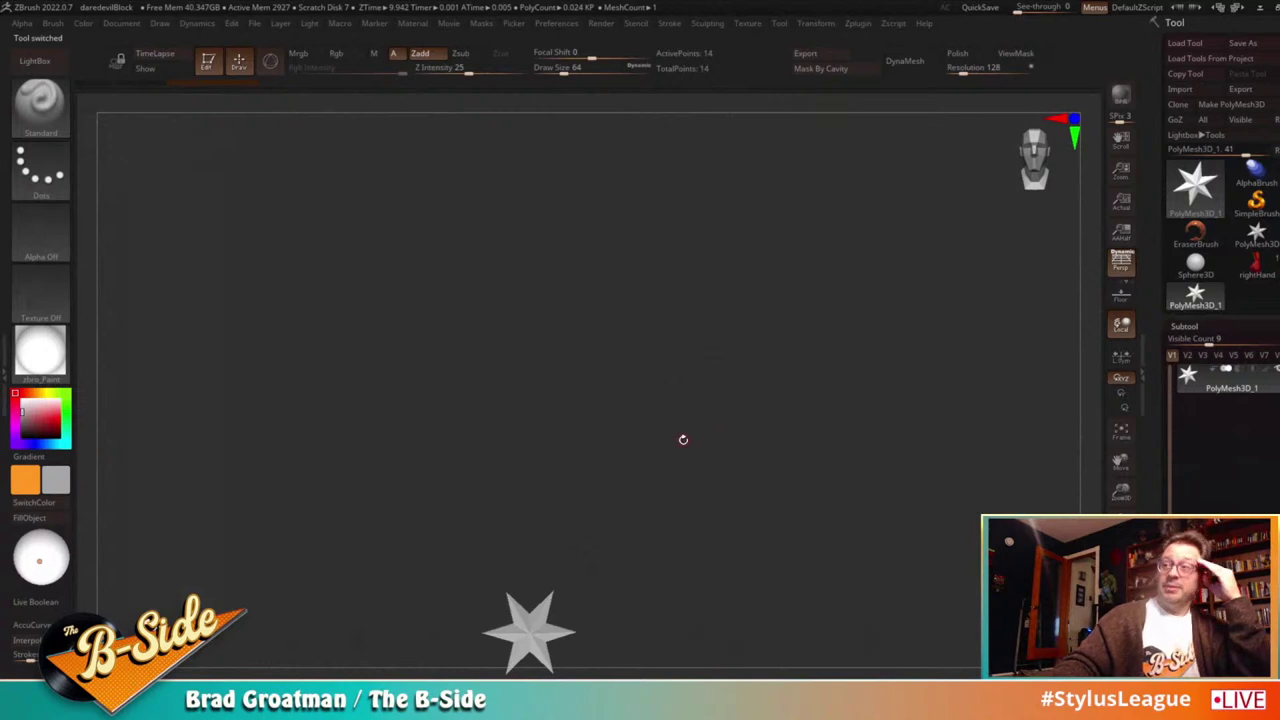
{"action": "left_click", "coordinate": [1202, 88]}
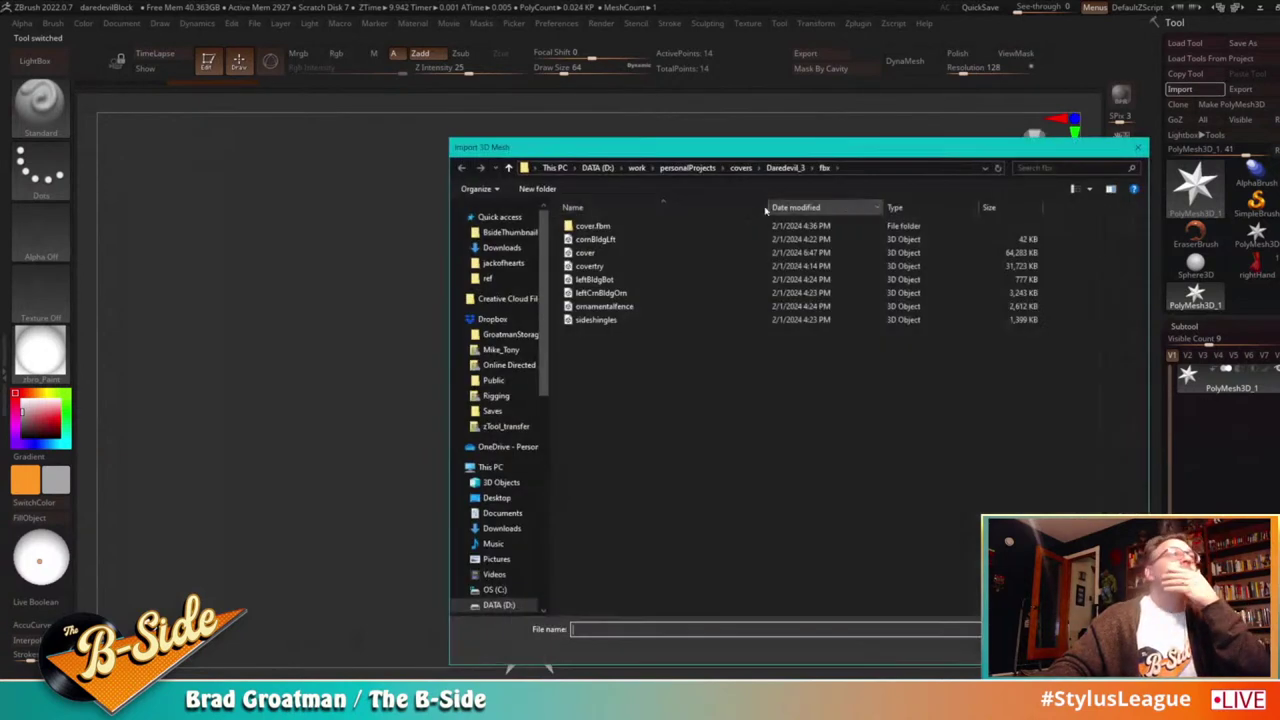
{"action": "double_click", "coordinate": [590, 253]}
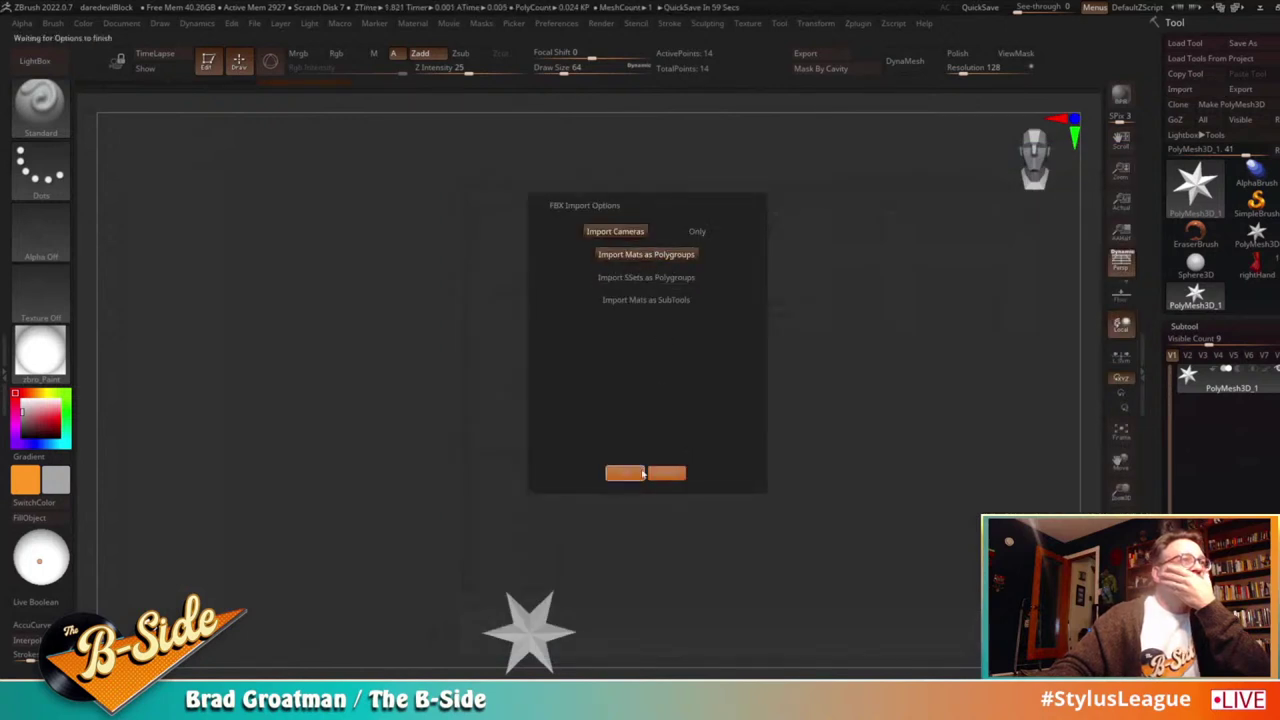
{"action": "left_click", "coordinate": [626, 473]}
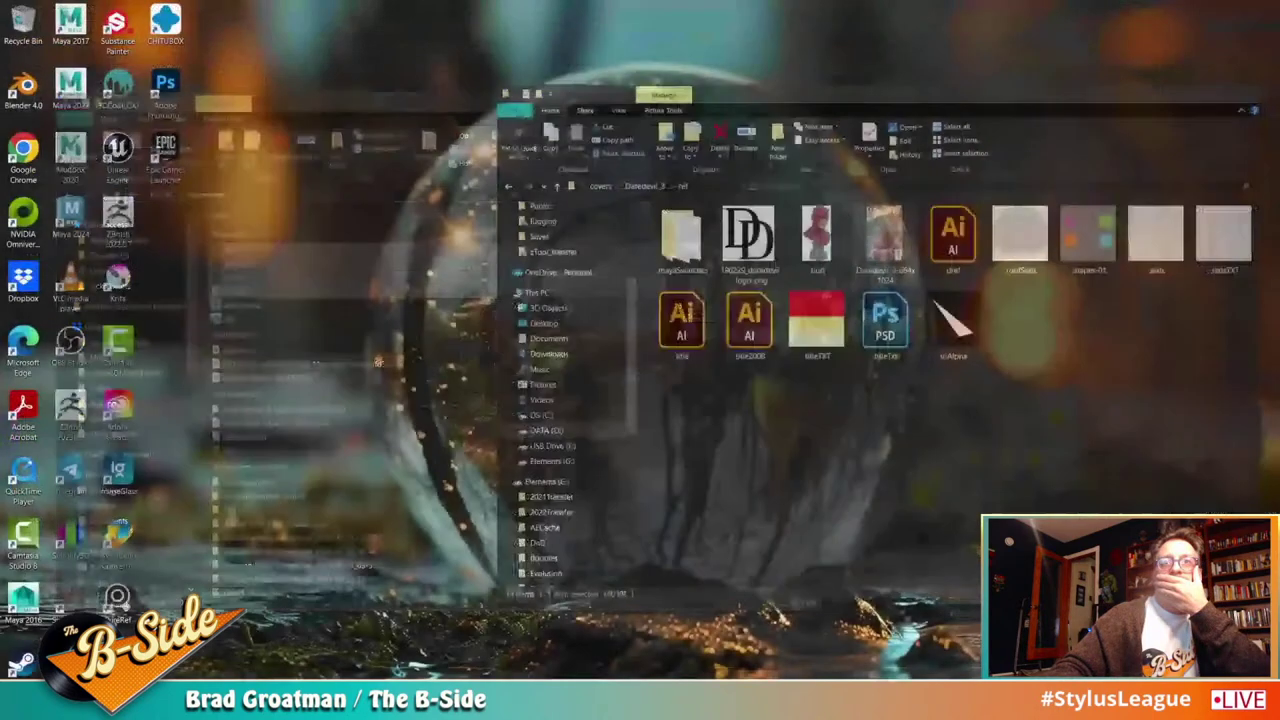
Step: Move the ref folder window out of the way and view the imported shadow box model in ZBrush
{"action": "left_click", "coordinate": [890, 640]}
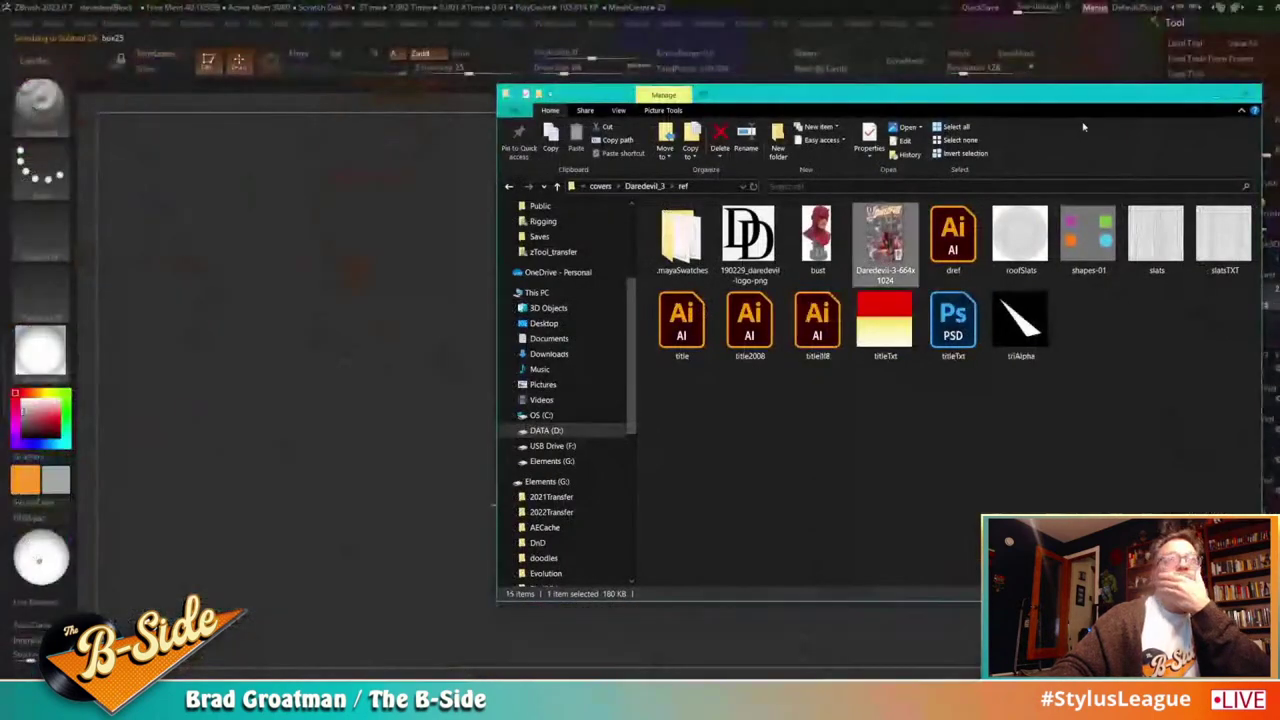
{"action": "left_click_drag", "start_coordinate": [1086, 96], "coordinate": [1279, 130]}
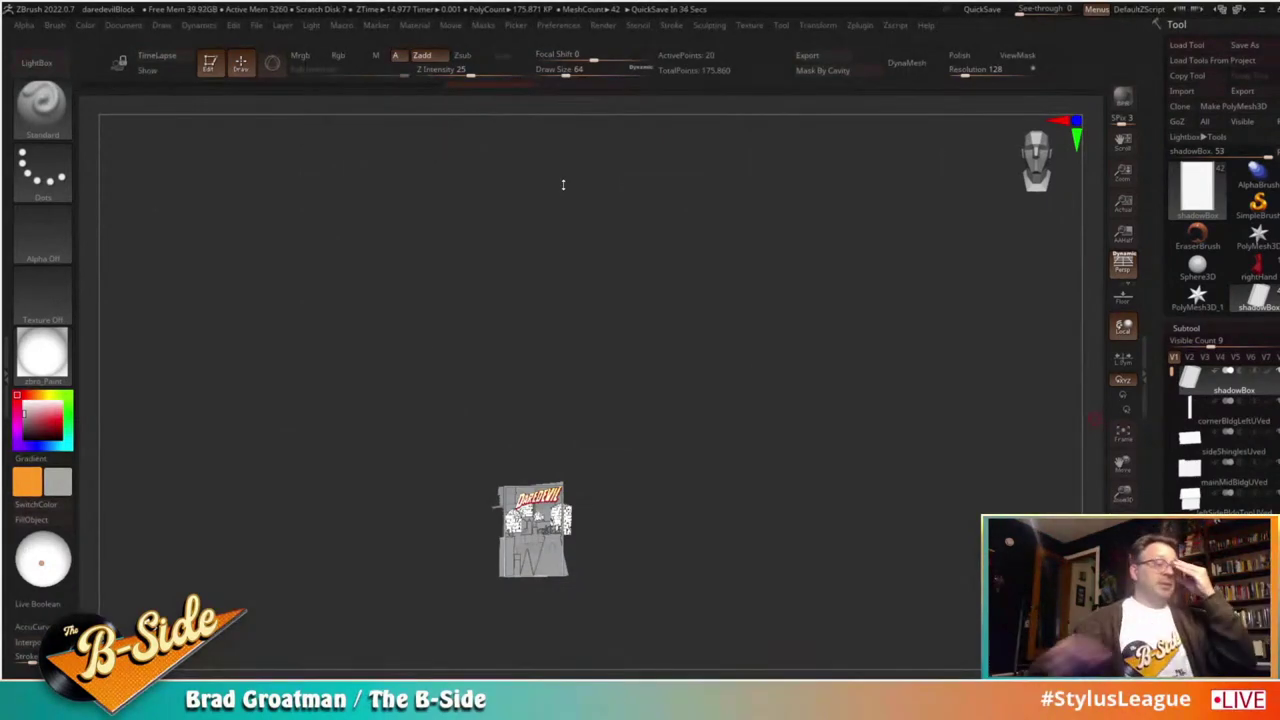
{"action": "left_click", "coordinate": [825, 464]}
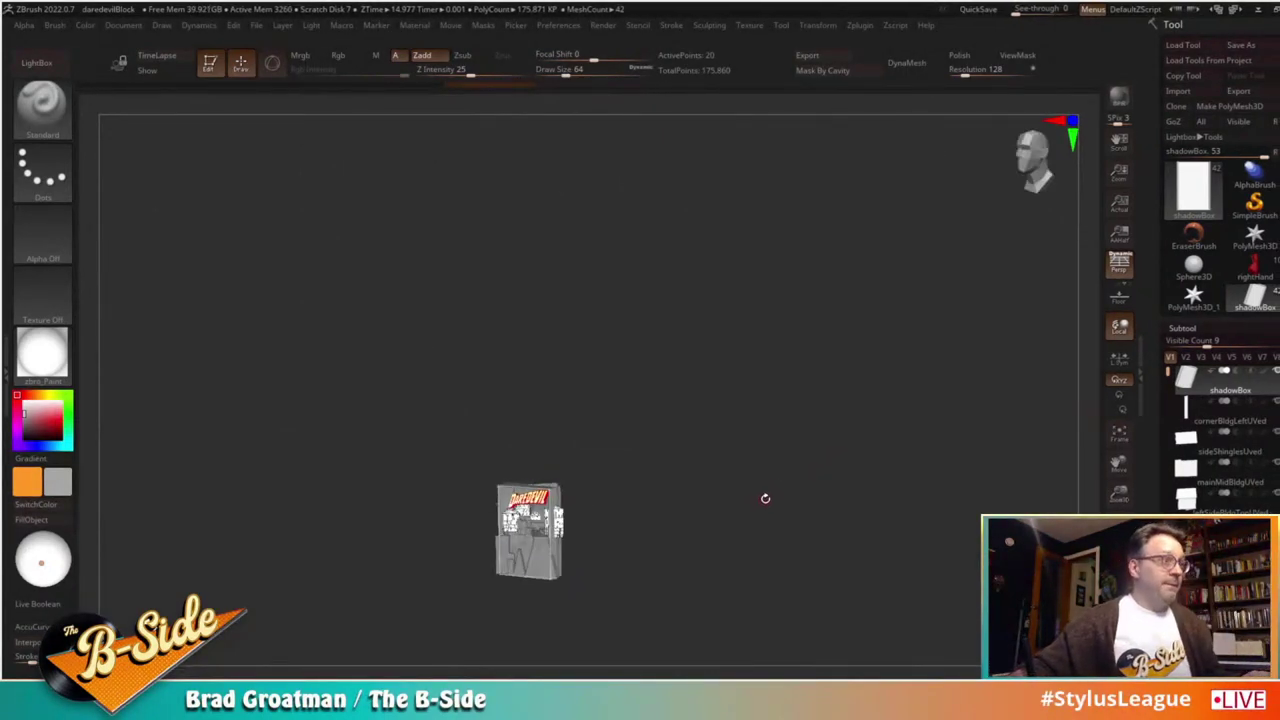
Step: Examine the imported shadow box and its subtool list, and make the main building the active subtool
{"action": "key", "text": "f"}
{"action": "left_click_drag", "start_coordinate": [775, 484], "coordinate": [1034, 458]}
{"action": "key", "text": "f"}
{"action": "left_click_drag", "start_coordinate": [1166, 379], "coordinate": [1166, 525]}
{"action": "scroll", "coordinate": [1166, 380], "scroll_direction": "down", "scroll_amount": 4}
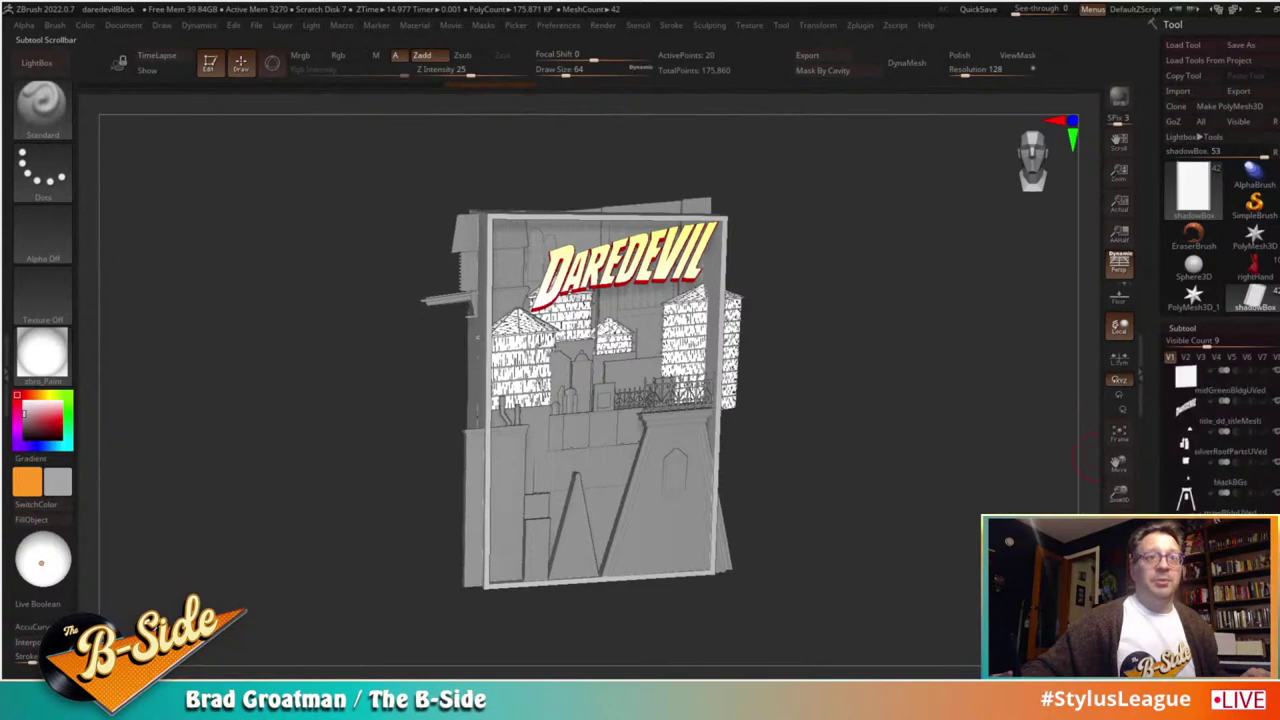
{"action": "left_click_drag", "start_coordinate": [960, 500], "coordinate": [900, 420]}
{"action": "left_click", "coordinate": [780, 510], "text": "alt"}
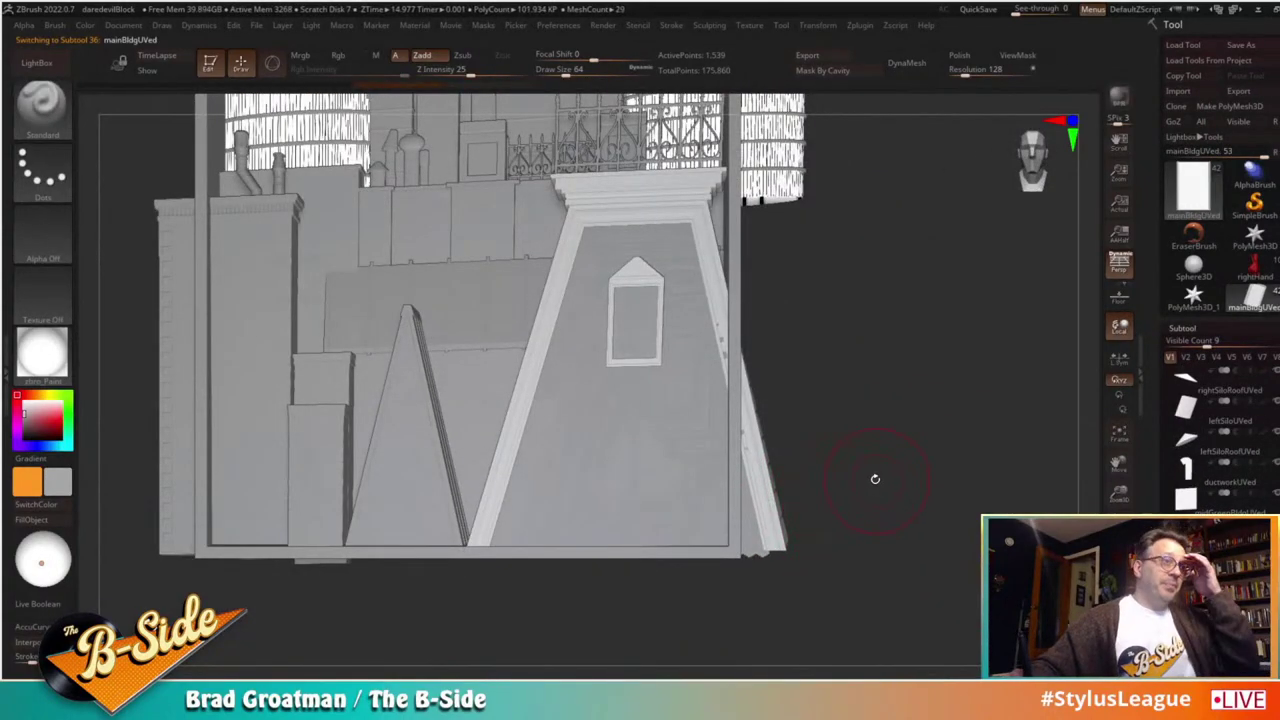
{"action": "mouse_move", "coordinate": [875, 479]}
{"action": "left_mouse_down", "text": "alt"}
{"action": "mouse_move", "coordinate": [909, 509]}
{"action": "mouse_move", "coordinate": [901, 539]}
{"action": "left_mouse_up", "text": "alt"}
Step: Activate the Move brush on the main shingles subtool and quicksave the project
{"action": "key", "text": "b"}
{"action": "key", "text": "m"}
{"action": "key", "text": "v"}
{"action": "left_click", "coordinate": [698, 400], "text": "alt"}
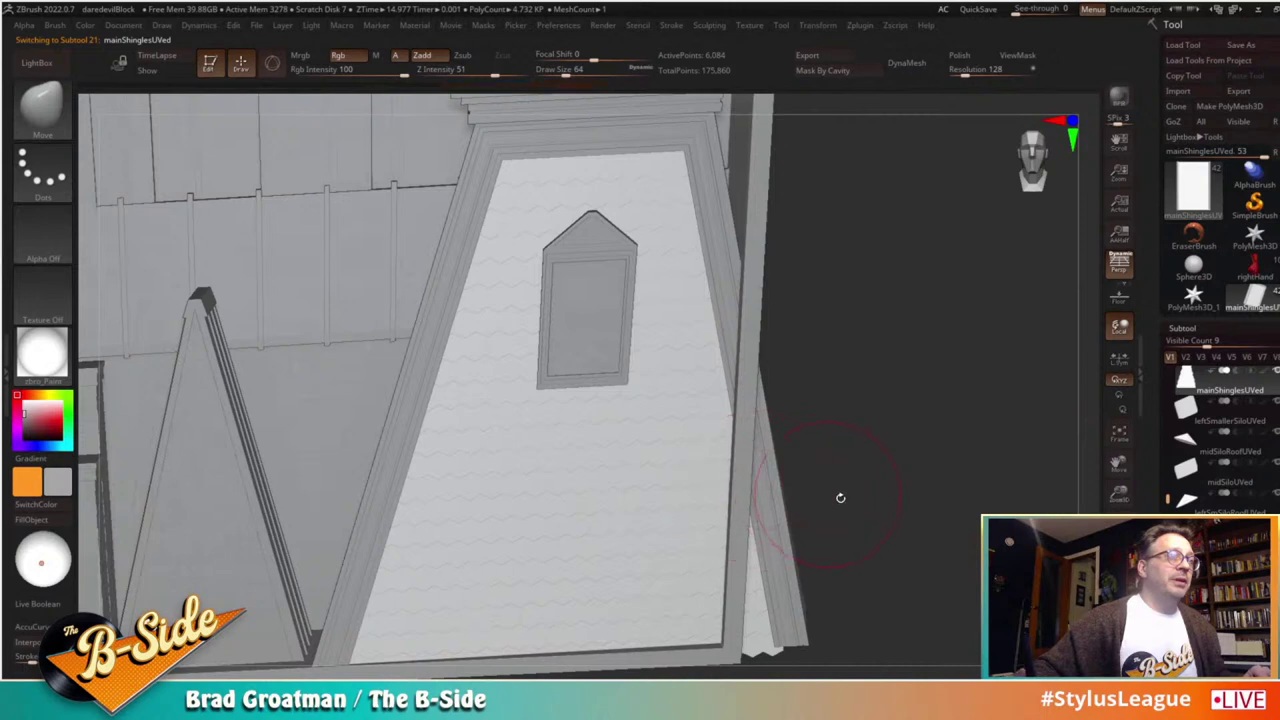
{"action": "left_click_drag", "start_coordinate": [878, 502], "coordinate": [889, 449]}
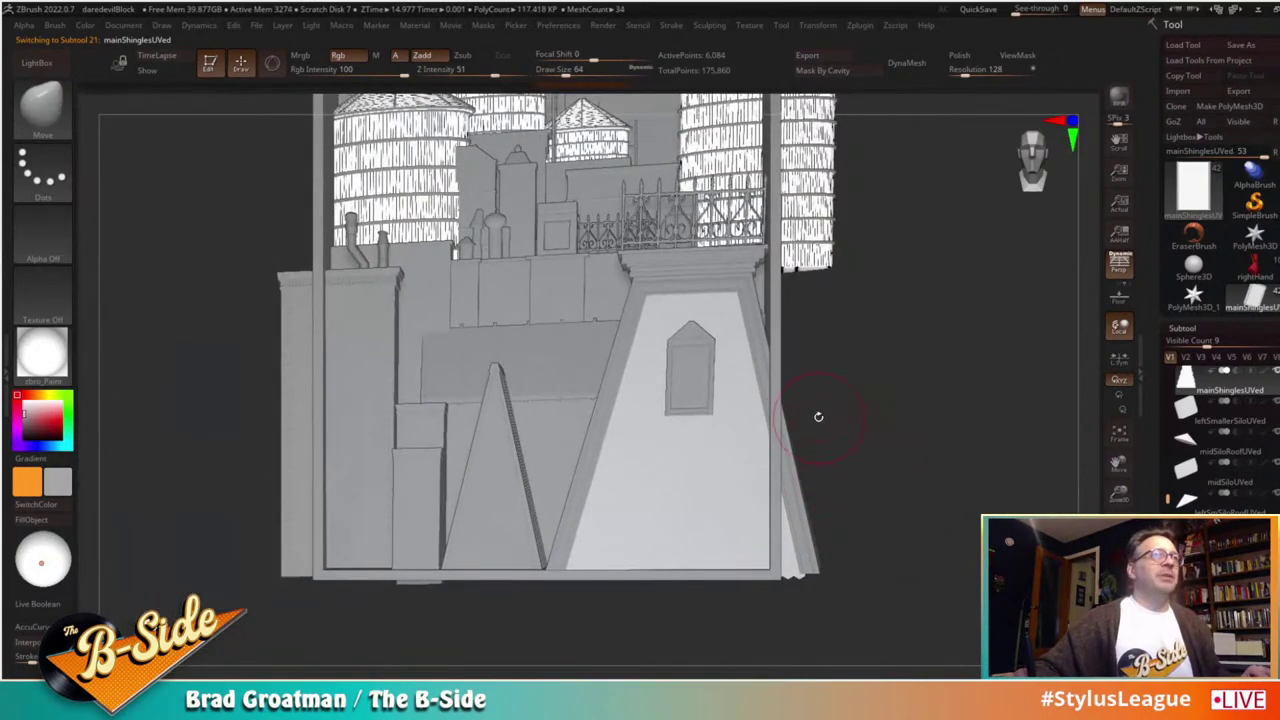
{"action": "left_click_drag", "start_coordinate": [853, 391], "coordinate": [847, 377], "text": "alt"}
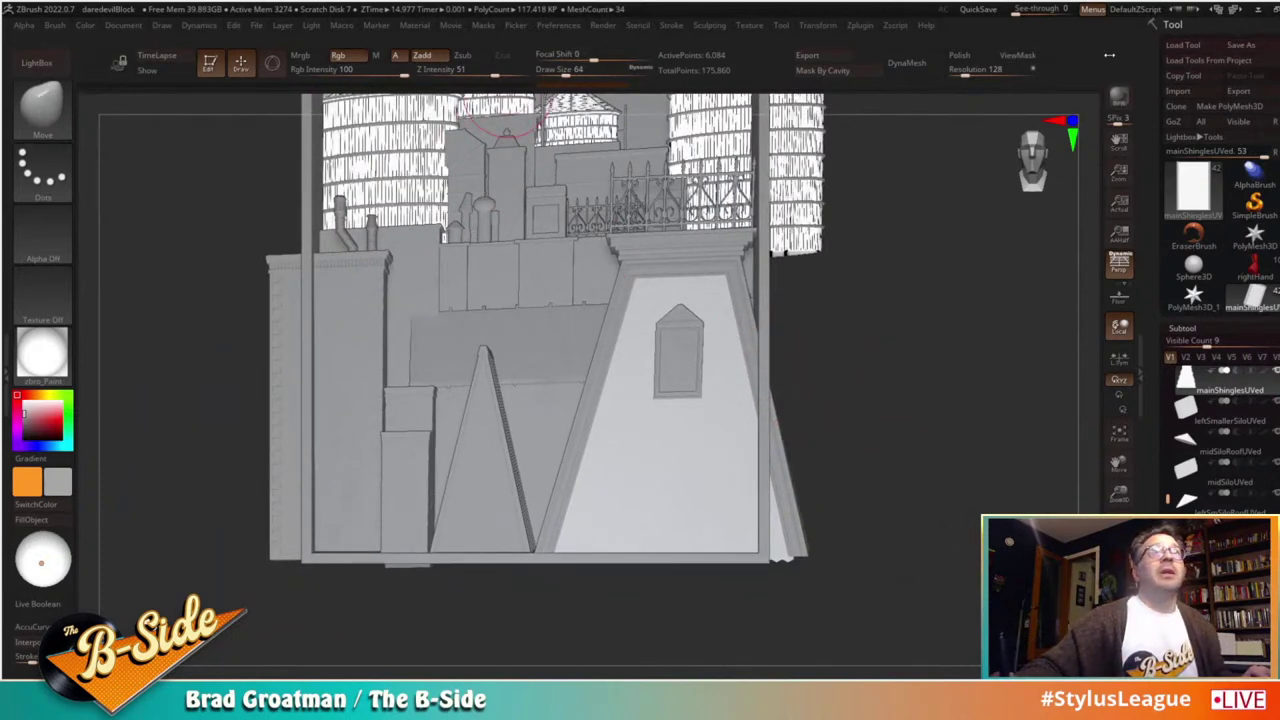
{"action": "key", "text": "ctrl+s"}
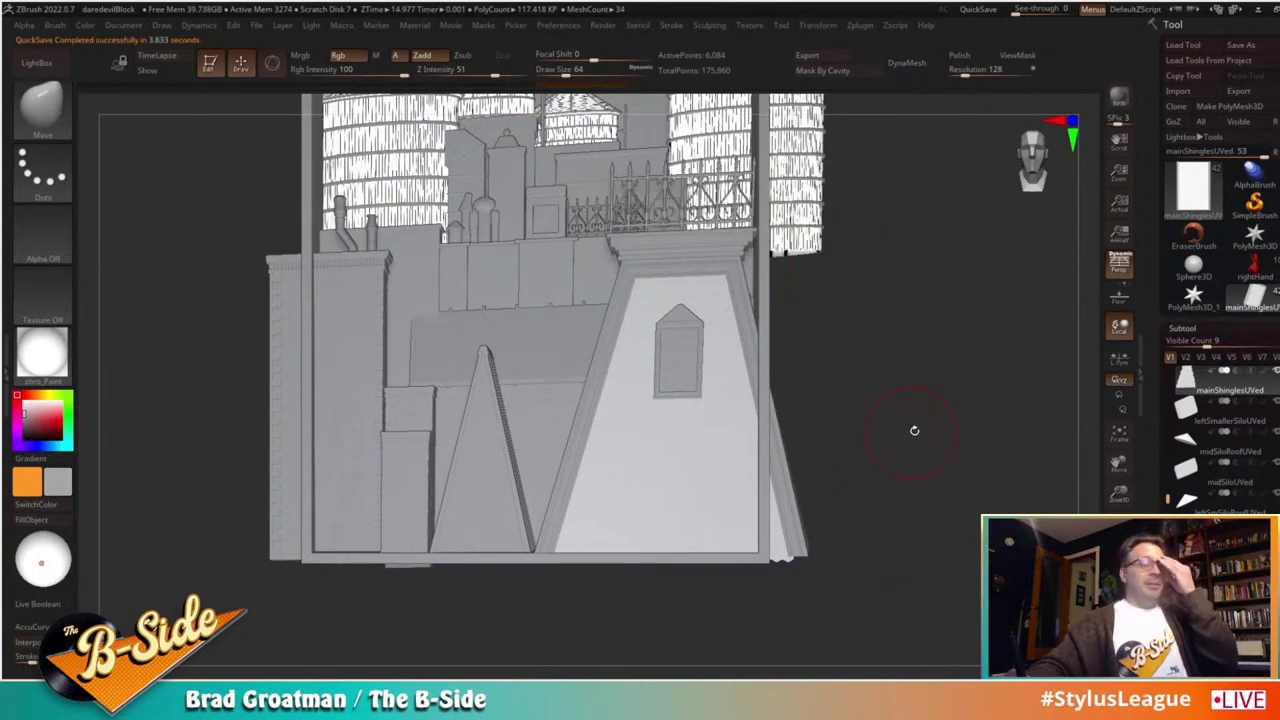
Step: Clip the main shingles subtool along the side of the shadow box frame
{"action": "left_click_drag", "start_coordinate": [925, 449], "coordinate": [869, 454]}
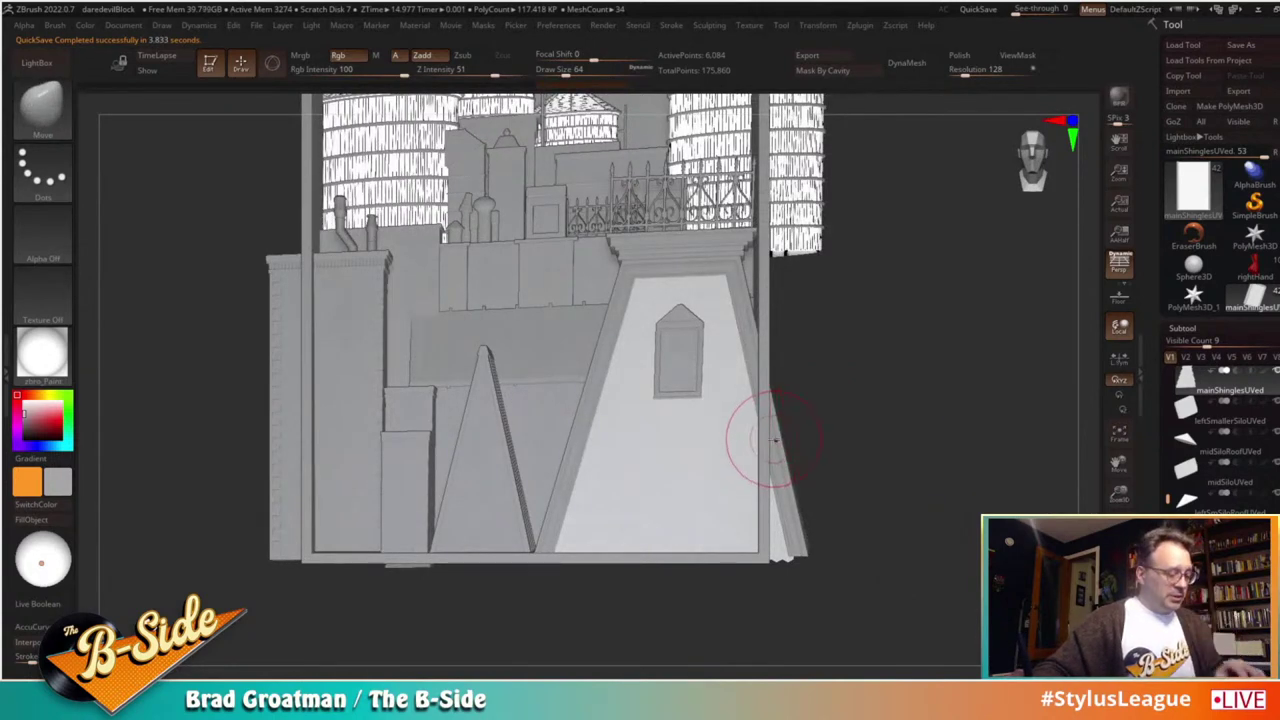
{"action": "key", "text": "m"}
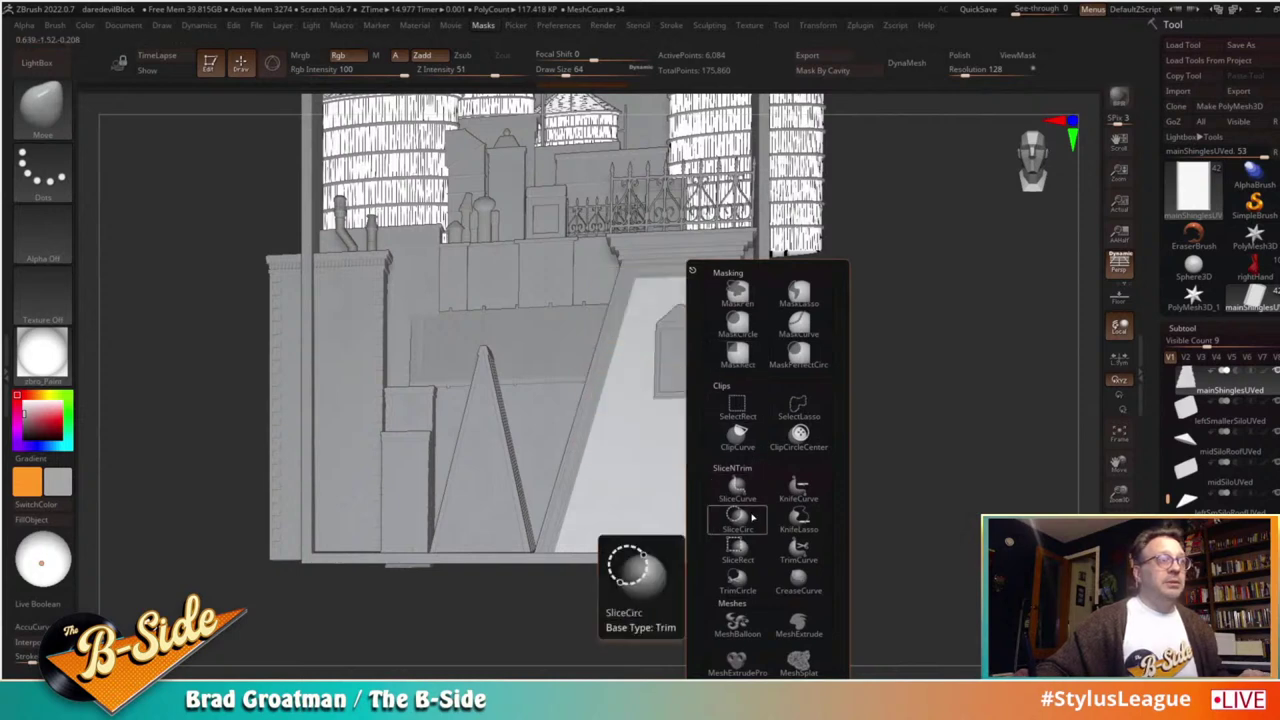
{"action": "left_click", "coordinate": [737, 405]}
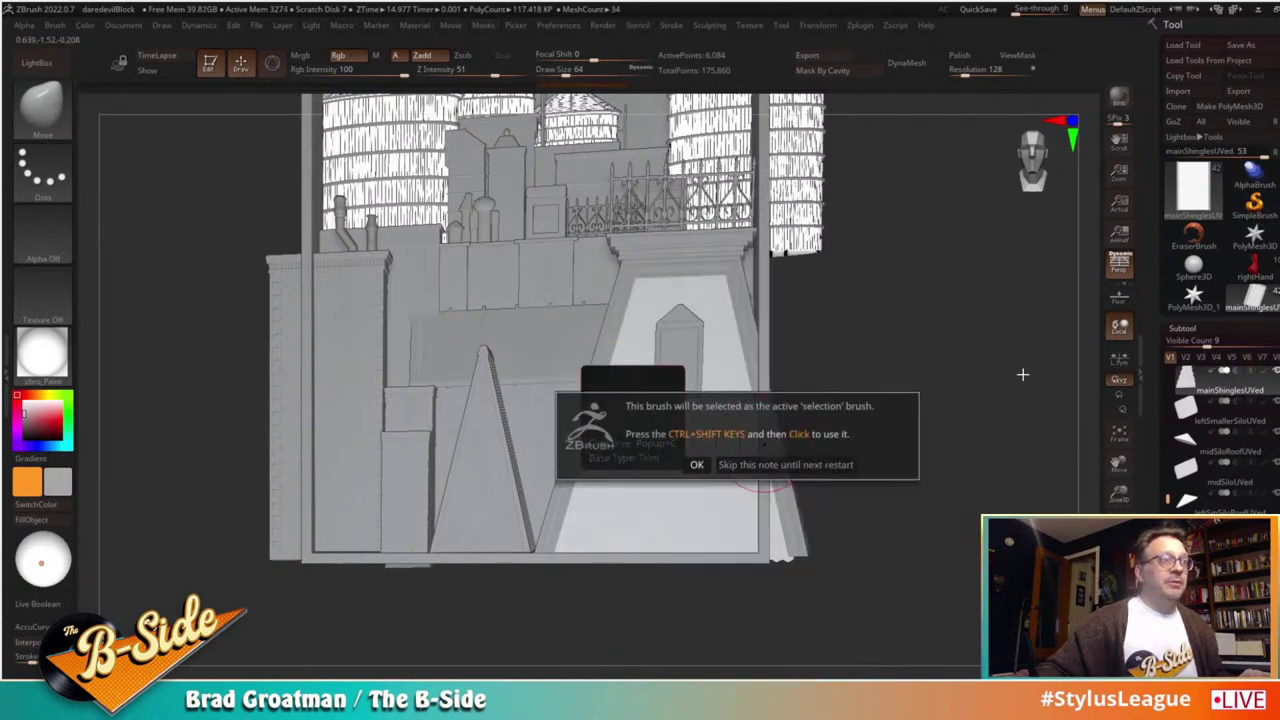
{"action": "mouse_move", "coordinate": [777, 286]}
{"action": "left_mouse_down", "text": "ctrl+shift"}
{"action": "mouse_move", "coordinate": [777, 606]}
{"action": "mouse_move", "coordinate": [766, 606]}
{"action": "left_mouse_up", "text": "ctrl+shift"}
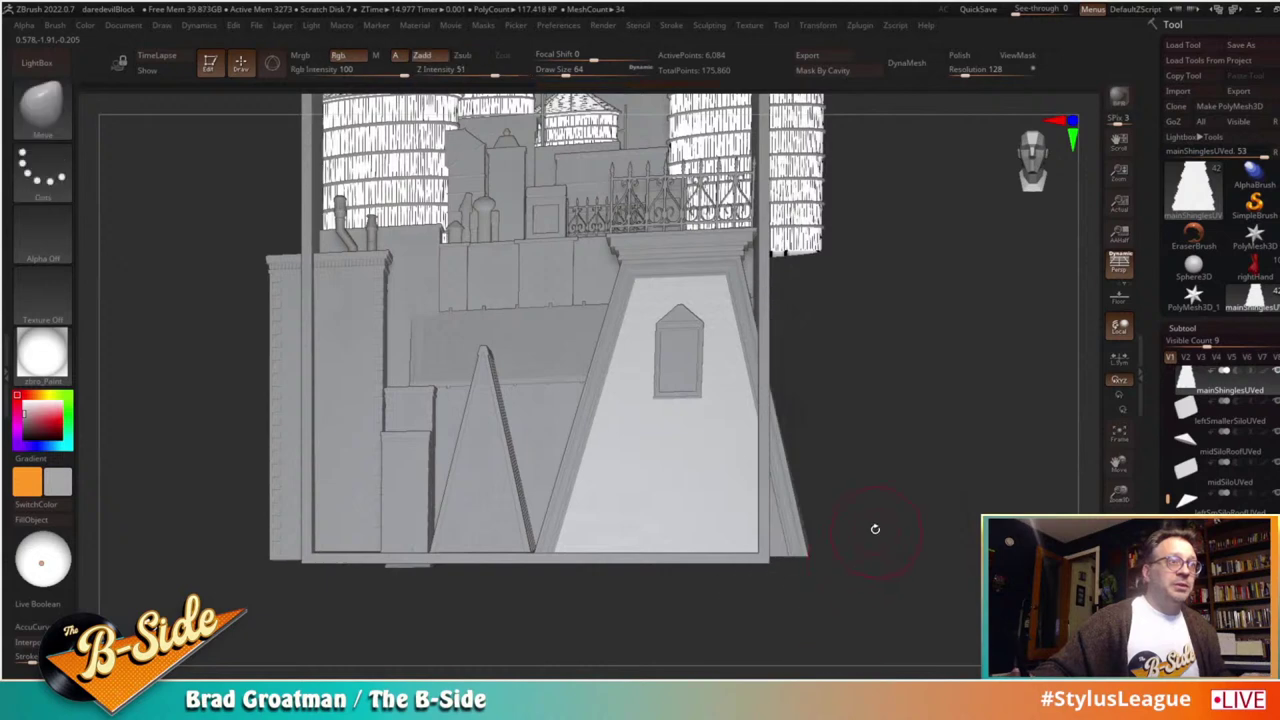
Step: Select the main building subtool, try to clip its trim beside the shadow box frame, and undo the clip
{"action": "left_click", "coordinate": [808, 547], "text": "alt"}
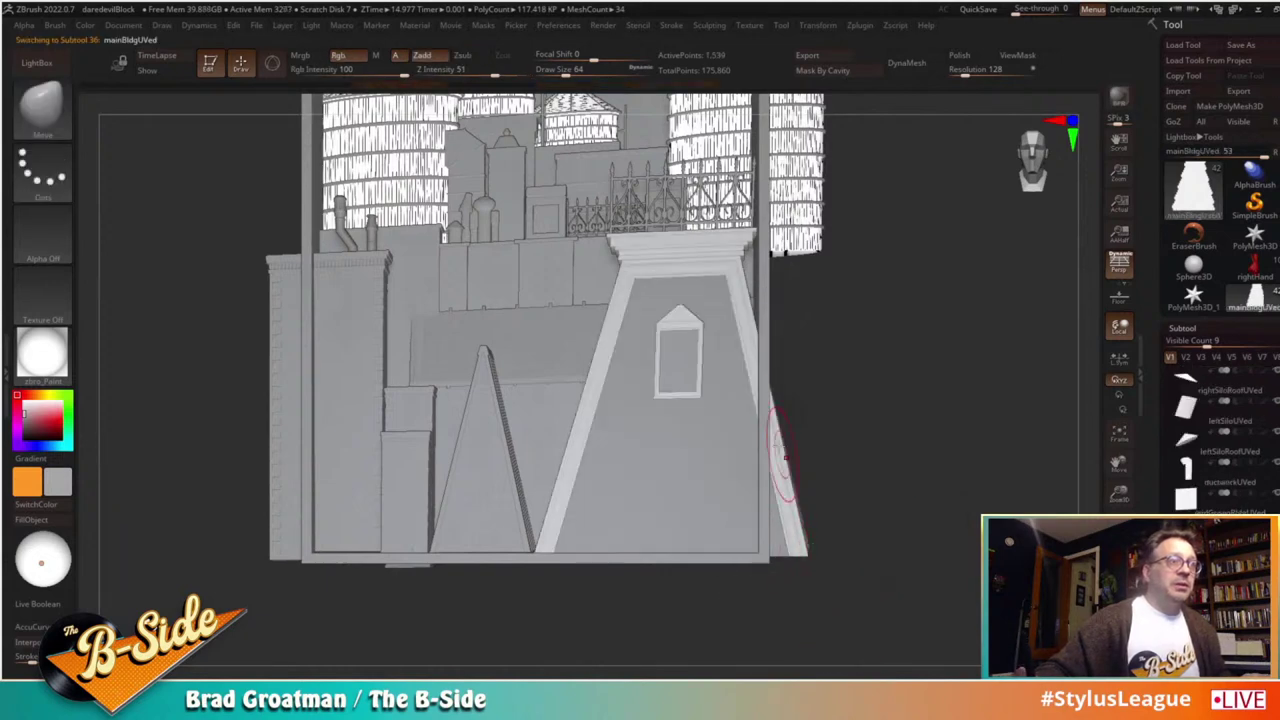
{"action": "left_click_drag", "start_coordinate": [766, 318], "coordinate": [763, 614], "text": "ctrl+shift"}
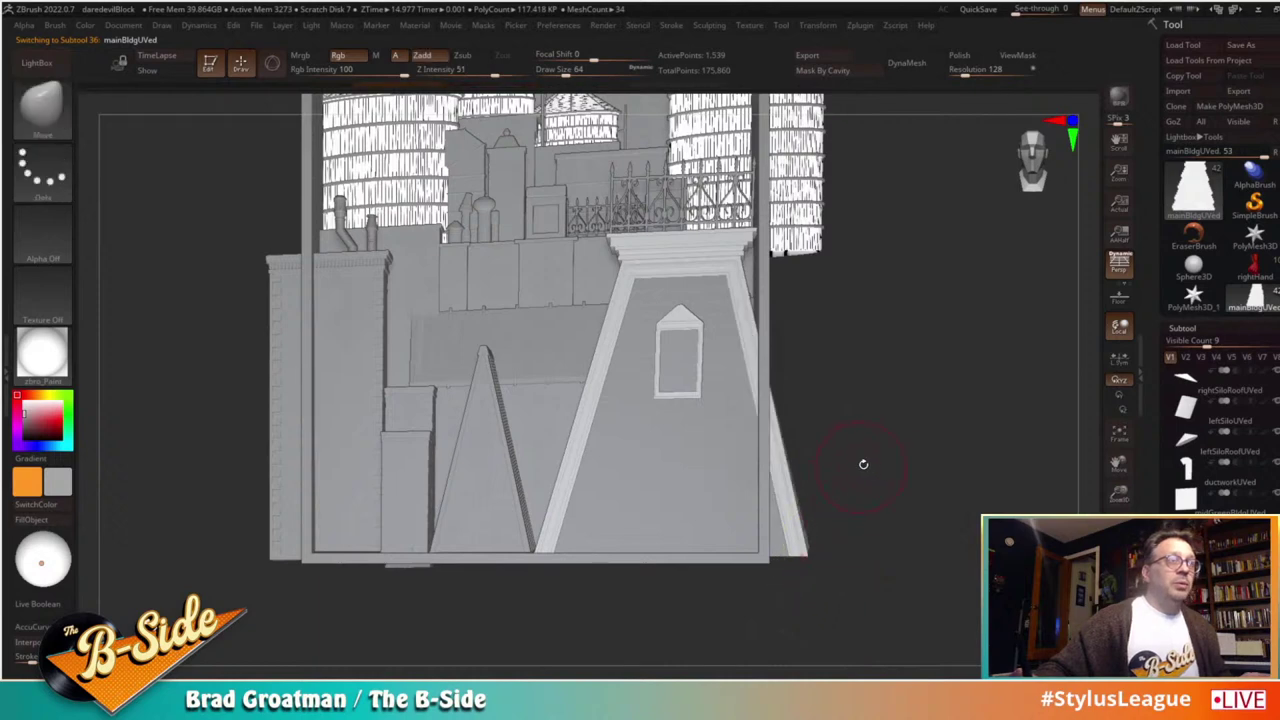
{"action": "left_click_drag", "start_coordinate": [863, 464], "coordinate": [917, 538], "text": "alt"}
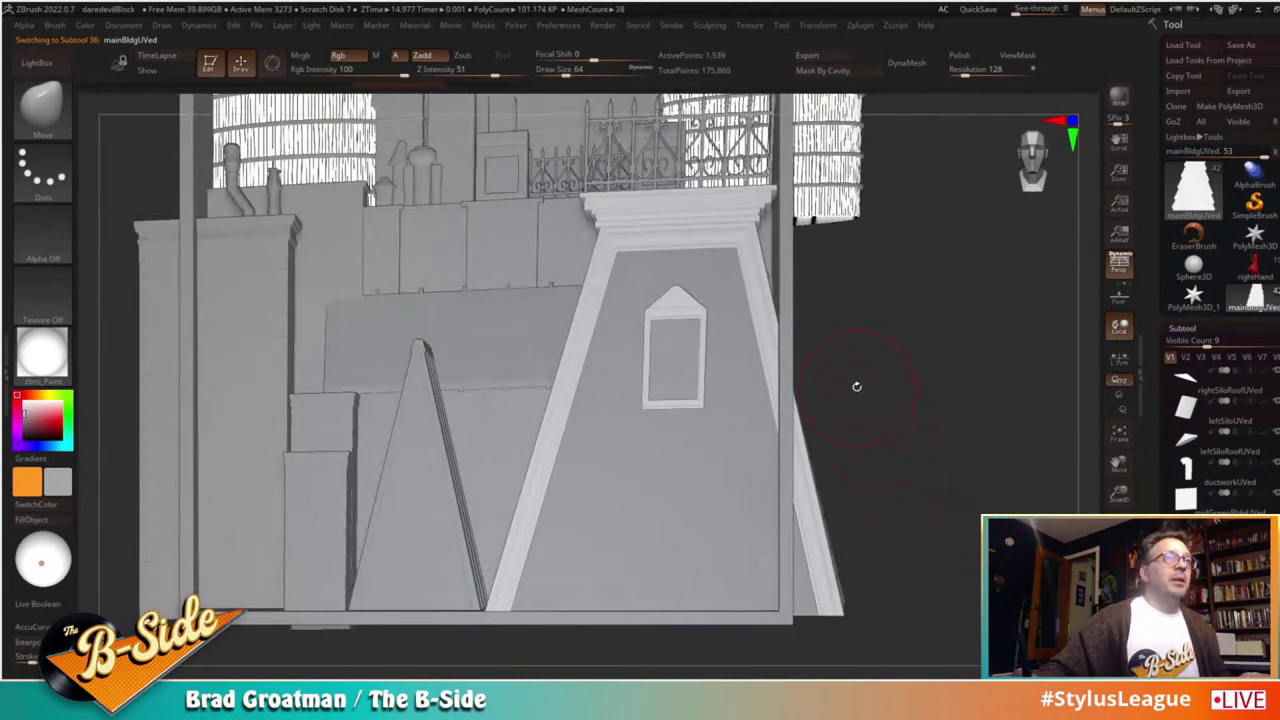
{"action": "left_click_drag", "start_coordinate": [932, 332], "coordinate": [838, 585], "text": "ctrl+shift"}
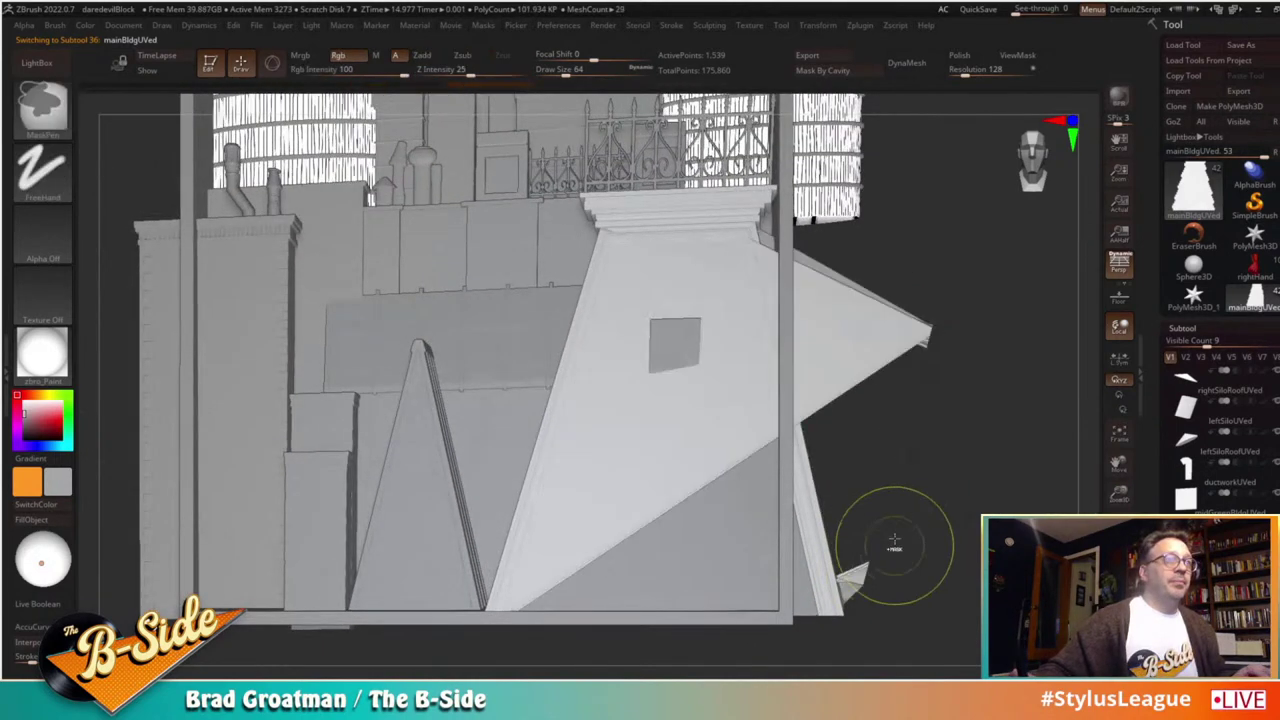
{"action": "key", "text": "ctrl+z"}
Step: Try a SelectLasso selection on the main building trim beside the shadow box frame
{"action": "key", "text": "m"}
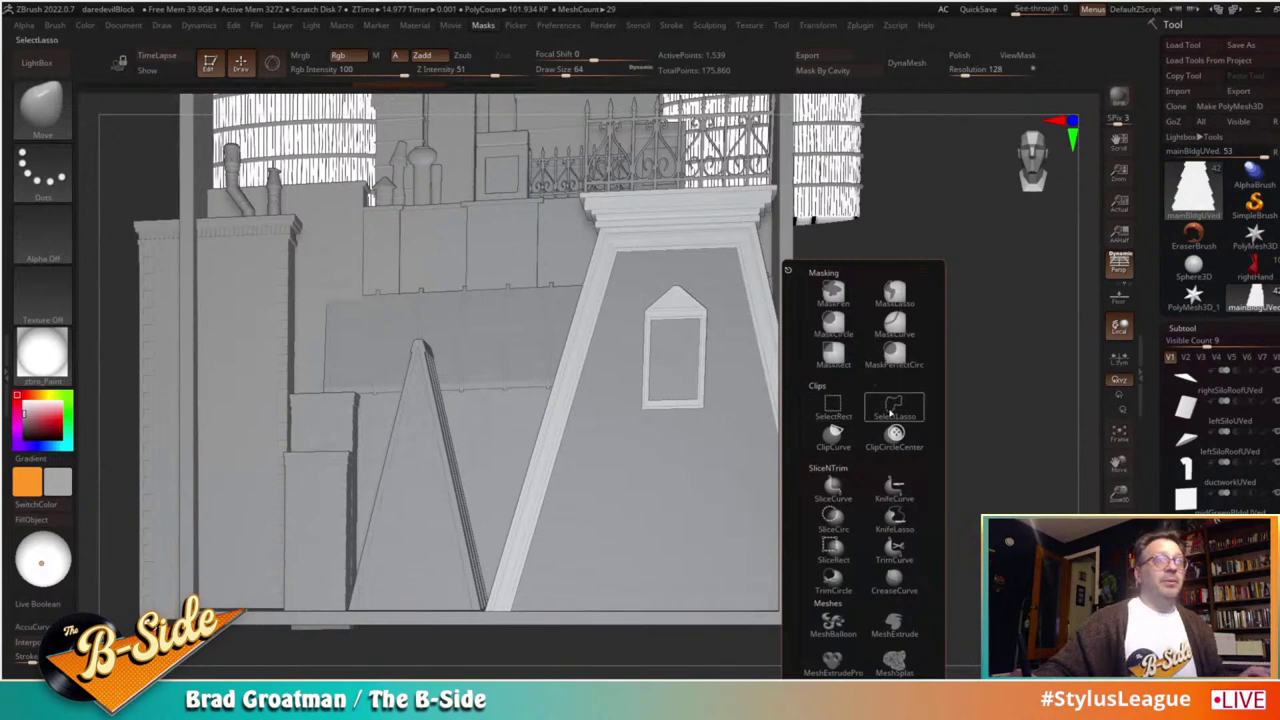
{"action": "left_click", "coordinate": [893, 408]}
{"action": "mouse_move", "coordinate": [800, 297]}
{"action": "left_mouse_down", "text": "ctrl+shift"}
{"action": "mouse_move", "coordinate": [835, 625]}
{"action": "mouse_move", "coordinate": [829, 663]}
{"action": "mouse_move", "coordinate": [789, 661]}
{"action": "left_mouse_up", "text": "ctrl+shift"}
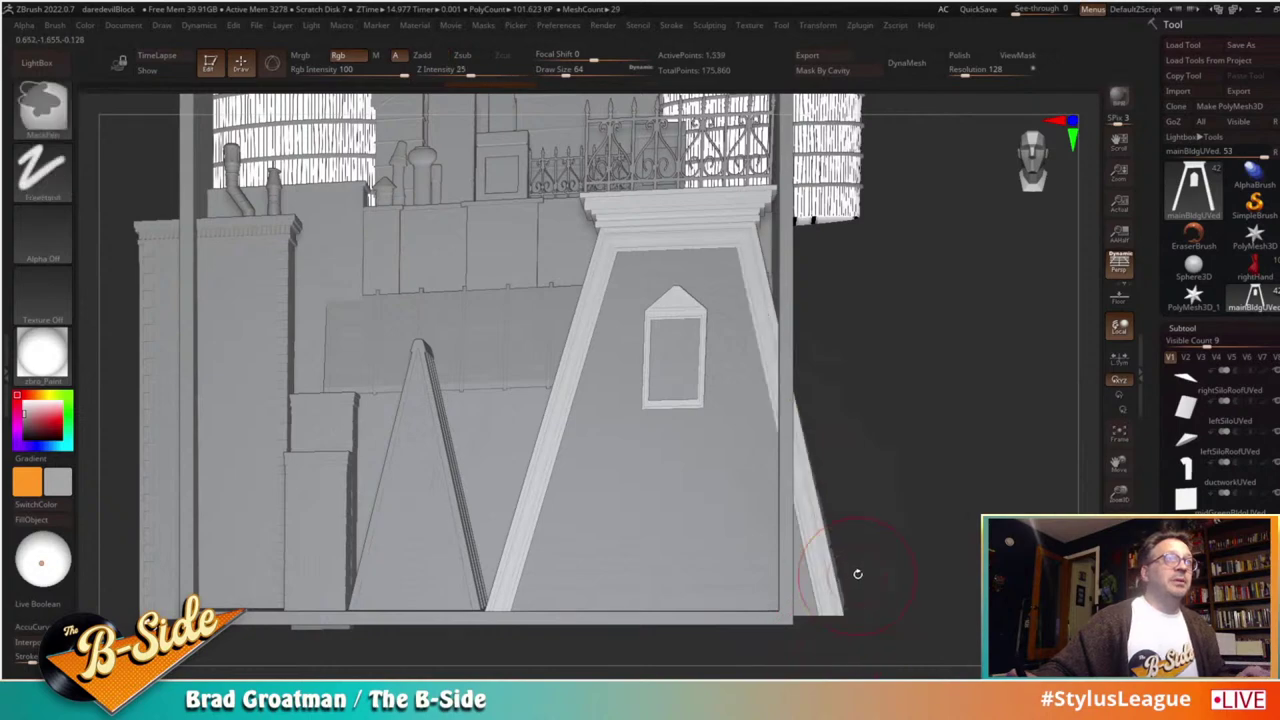
Step: Examine the main building's trim with its polyframe displayed and review the whole shadow box model
{"action": "key", "text": "shift+f"}
{"action": "left_click_drag", "start_coordinate": [907, 493], "coordinate": [938, 580], "text": "alt"}
{"action": "left_click_drag", "start_coordinate": [949, 491], "coordinate": [923, 646], "text": "alt"}
{"action": "left_click_drag", "start_coordinate": [926, 462], "coordinate": [926, 559], "text": "alt"}
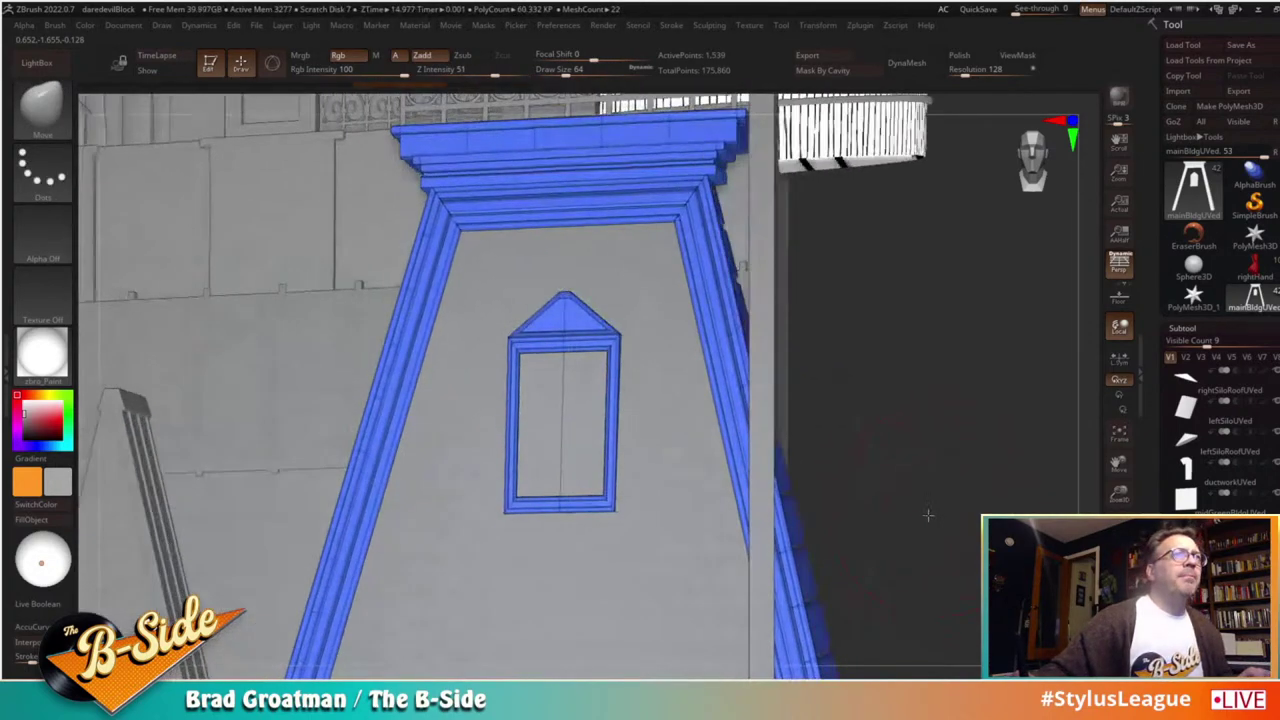
{"action": "left_click_drag", "start_coordinate": [928, 515], "coordinate": [891, 434]}
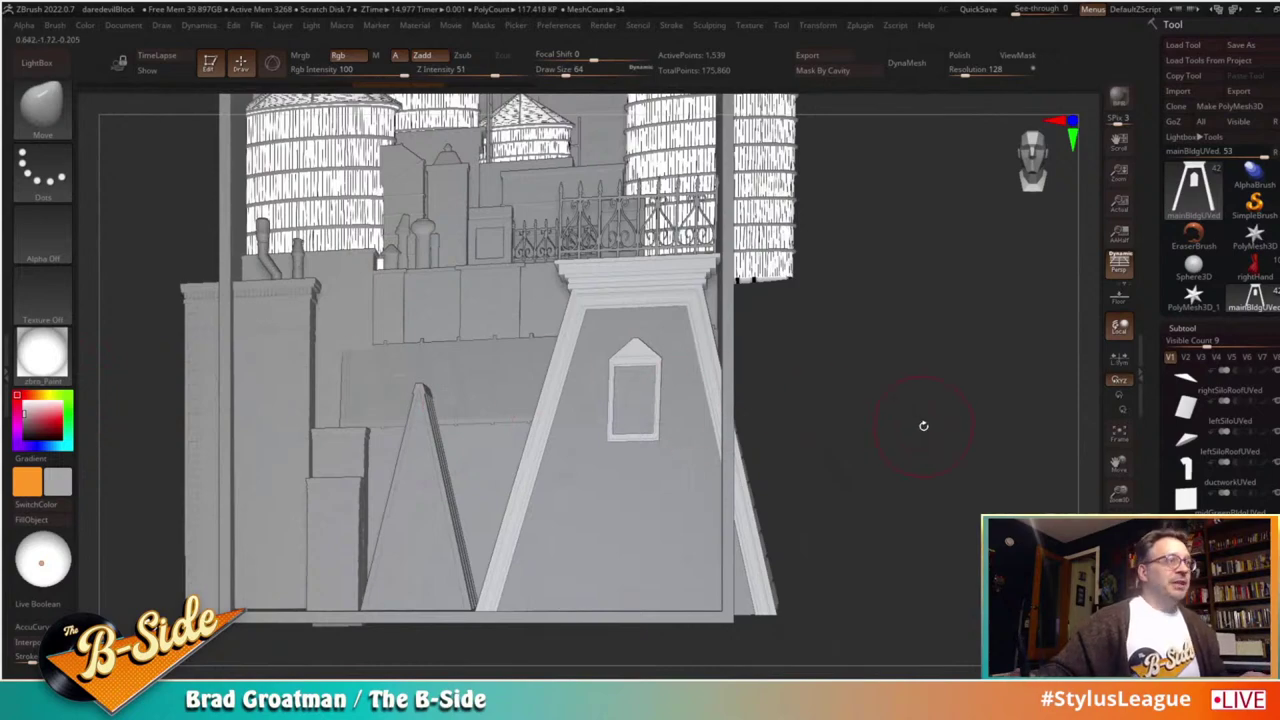
{"action": "left_click_drag", "start_coordinate": [906, 457], "coordinate": [889, 520]}
{"action": "left_click_drag", "start_coordinate": [878, 445], "coordinate": [913, 394], "text": "alt"}
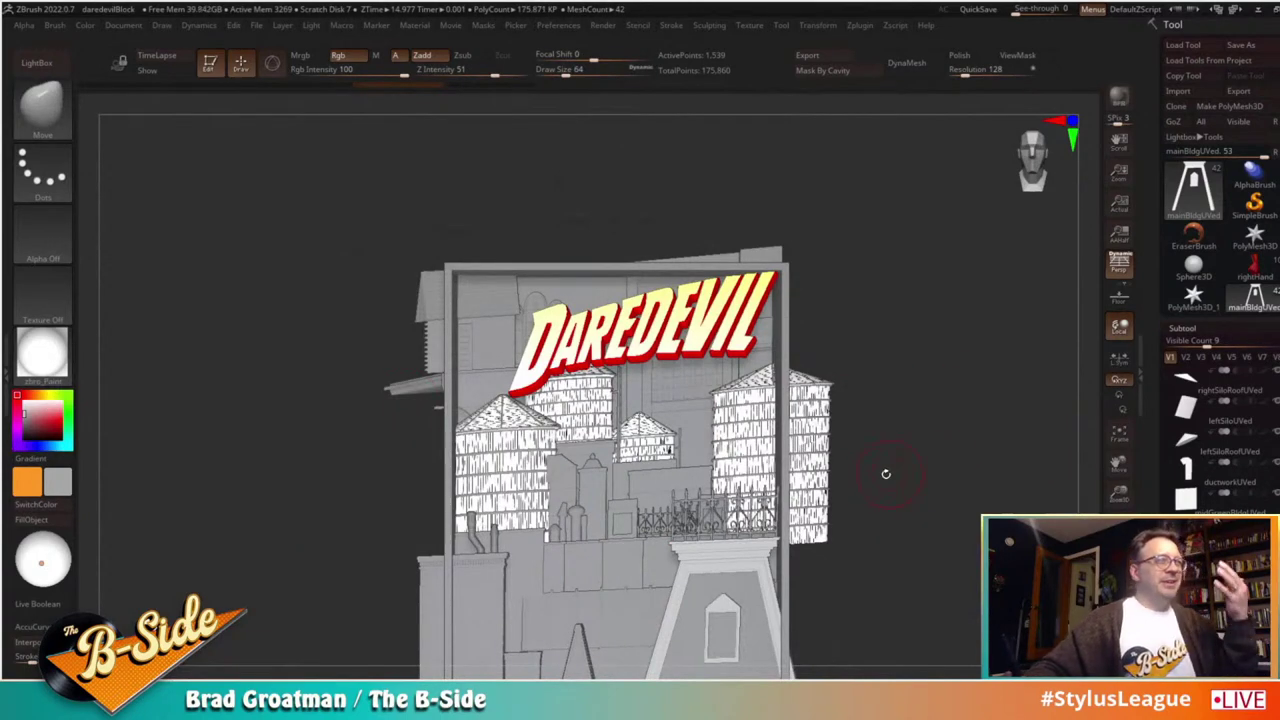
{"action": "left_click_drag", "start_coordinate": [952, 428], "coordinate": [956, 346], "text": "alt"}
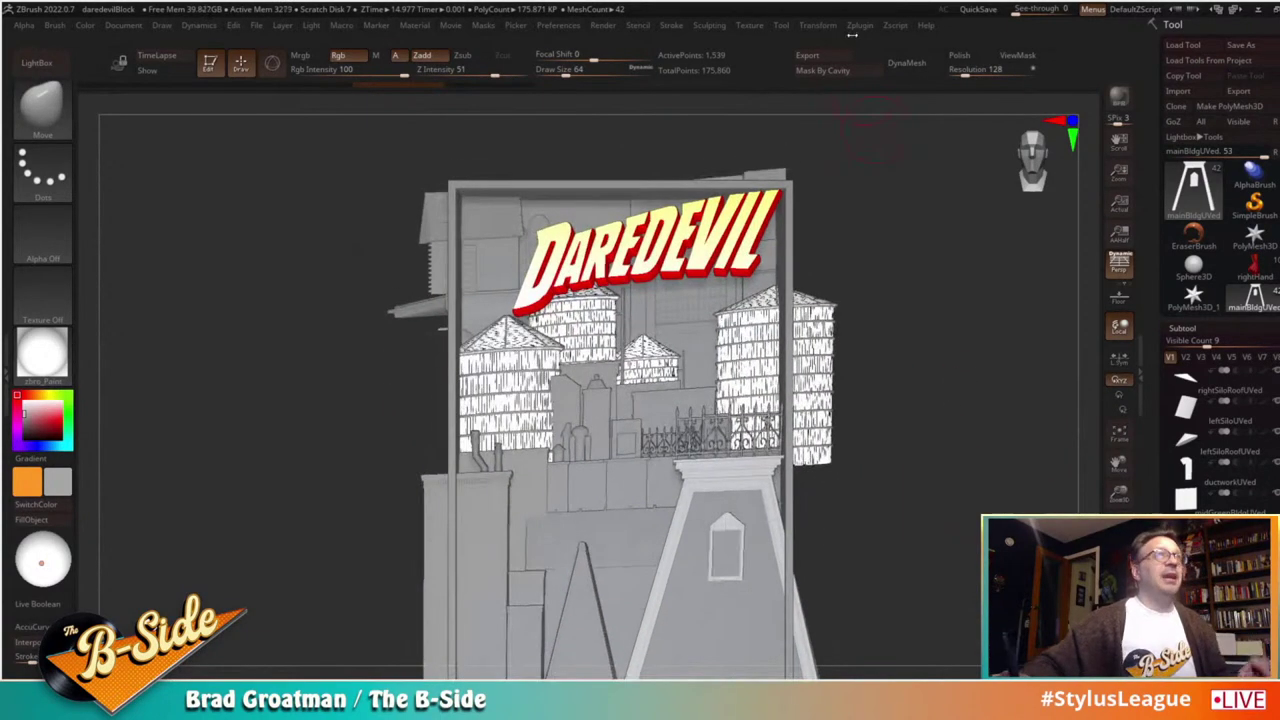
Step: Import the Daredevil-3-664x1024 cover image from the Daredevil_3 ref folder as a texture
{"action": "left_click", "coordinate": [810, 25]}
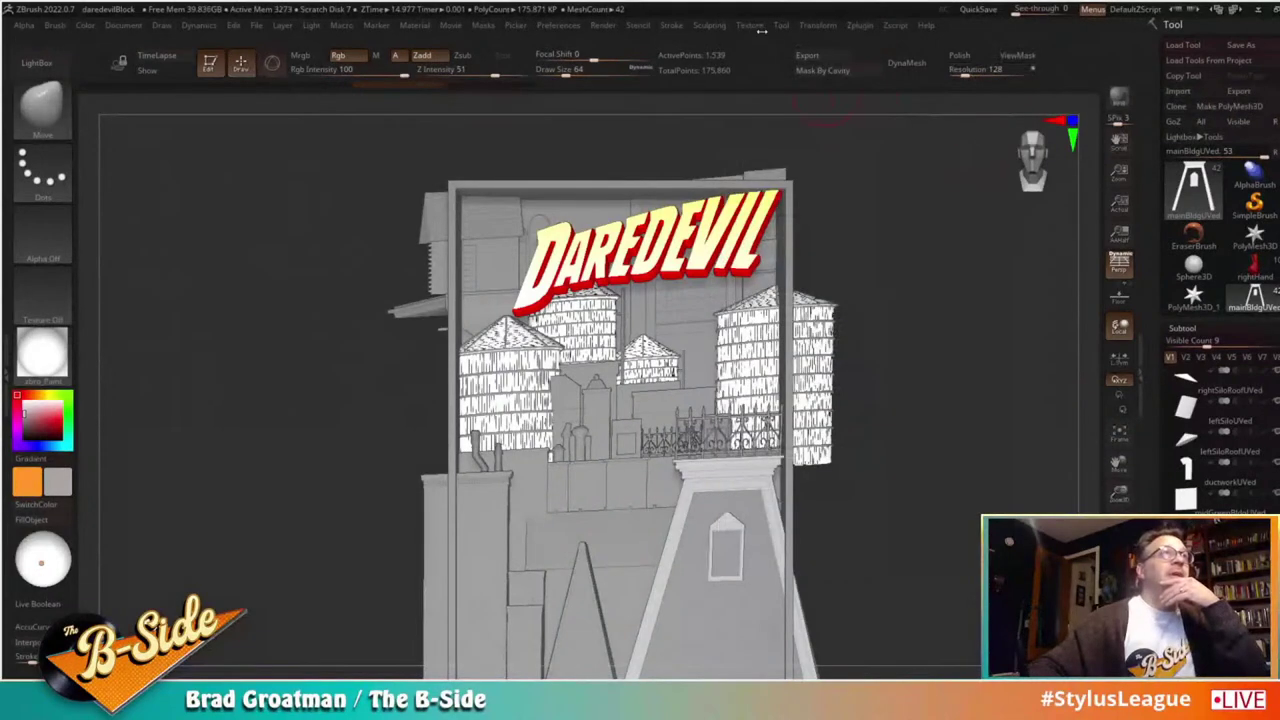
{"action": "left_click", "coordinate": [750, 25]}
{"action": "left_click", "coordinate": [771, 108]}
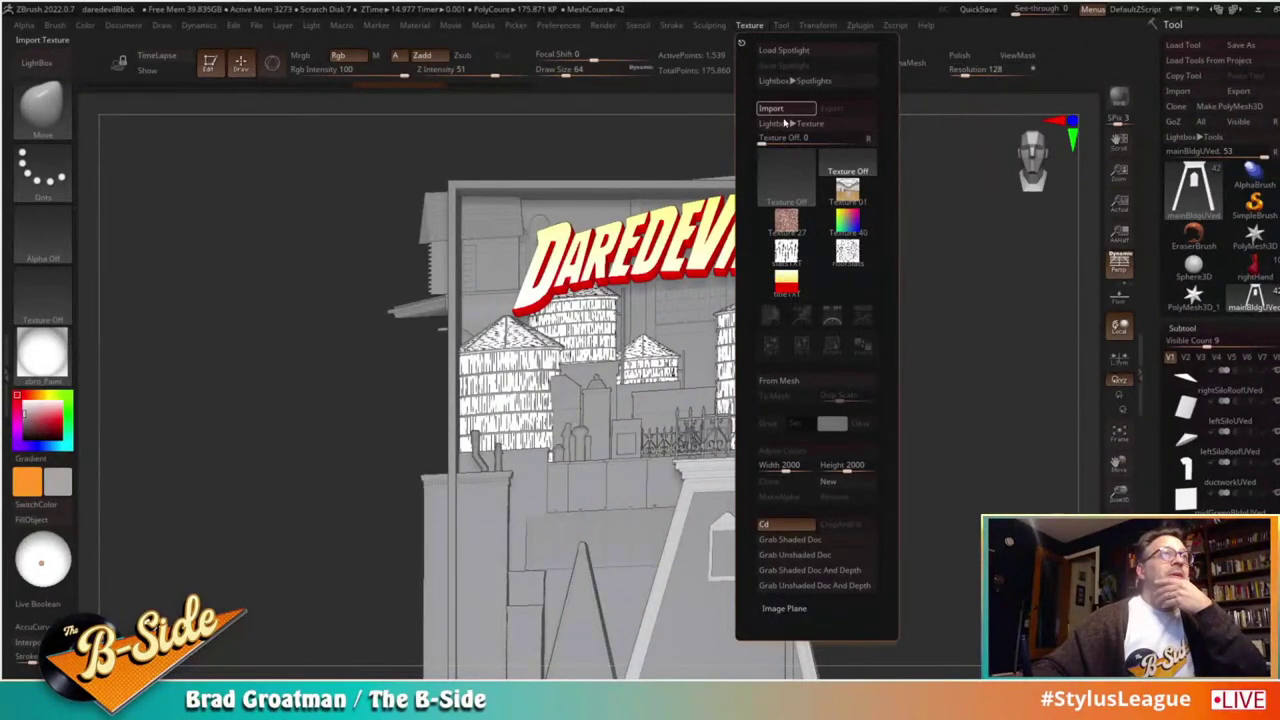
{"action": "left_click", "coordinate": [768, 168]}
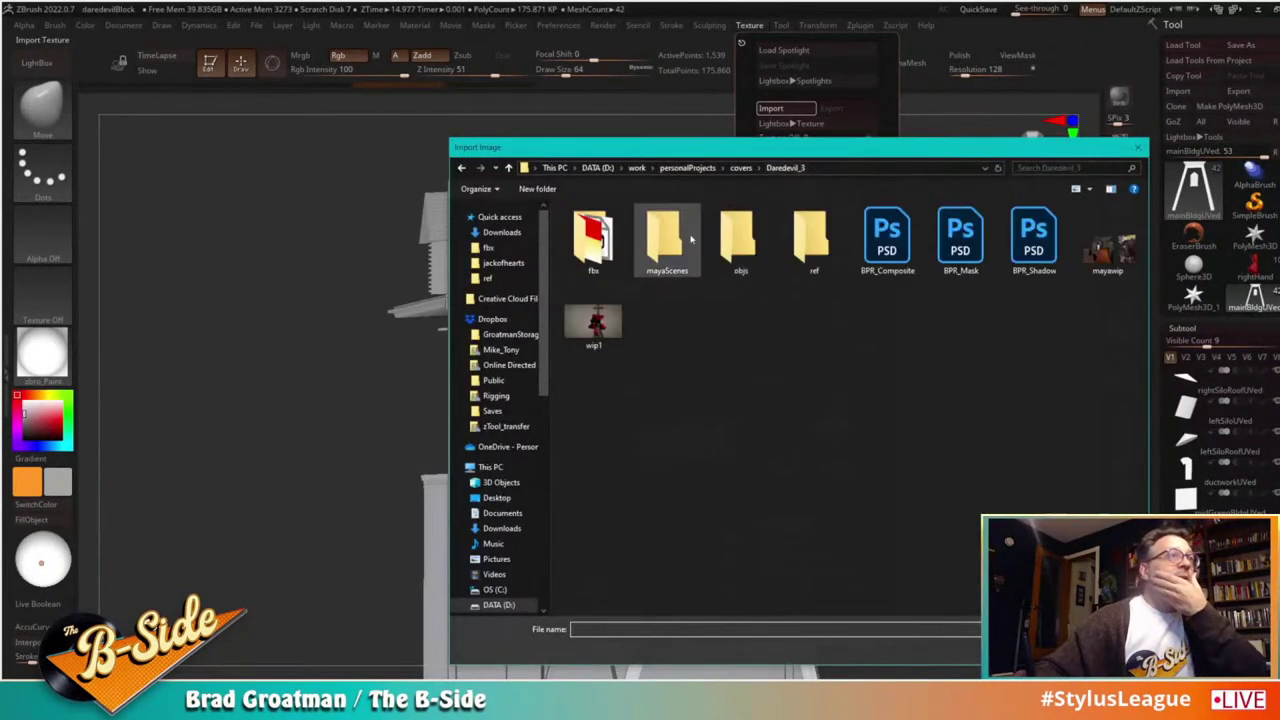
{"action": "double_click", "coordinate": [666, 237]}
{"action": "double_click", "coordinate": [812, 237]}
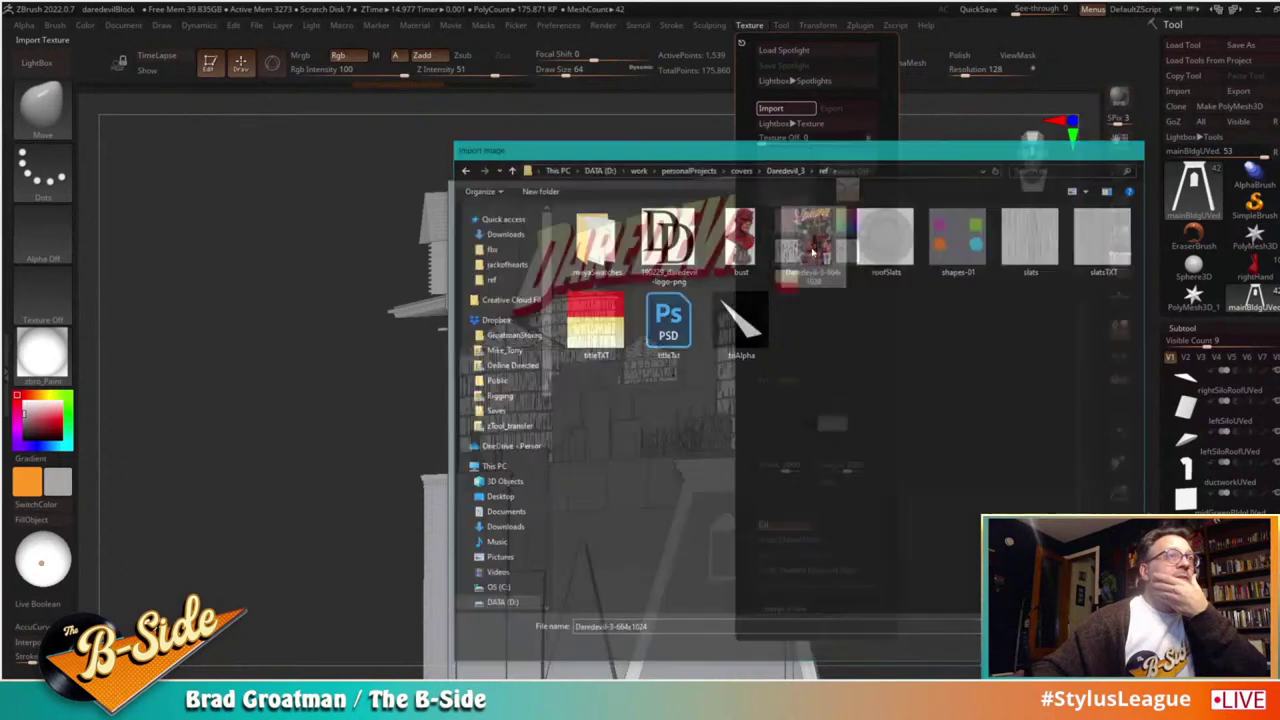
Step: Add the cover image to Spotlight, scale it down beside the shadow box in the canvas's upper corner, and leave Spotlight editing
{"action": "left_click", "coordinate": [847, 285]}
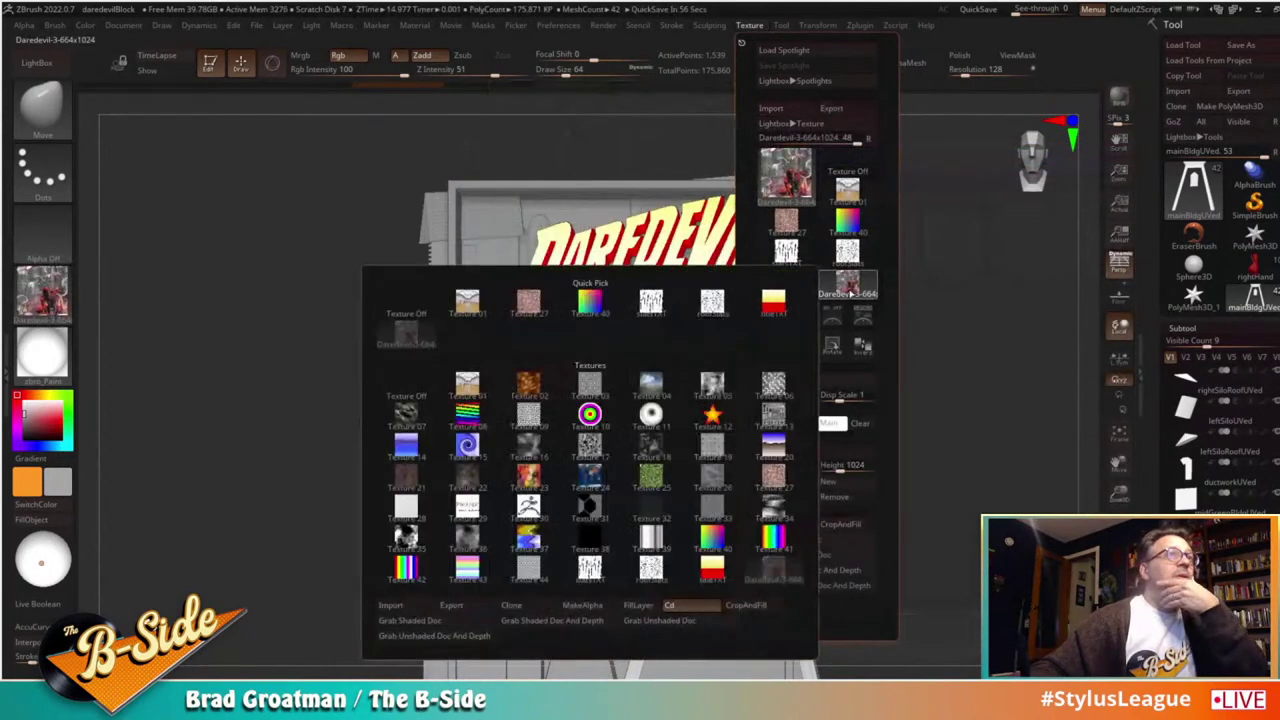
{"action": "left_click", "coordinate": [862, 316]}
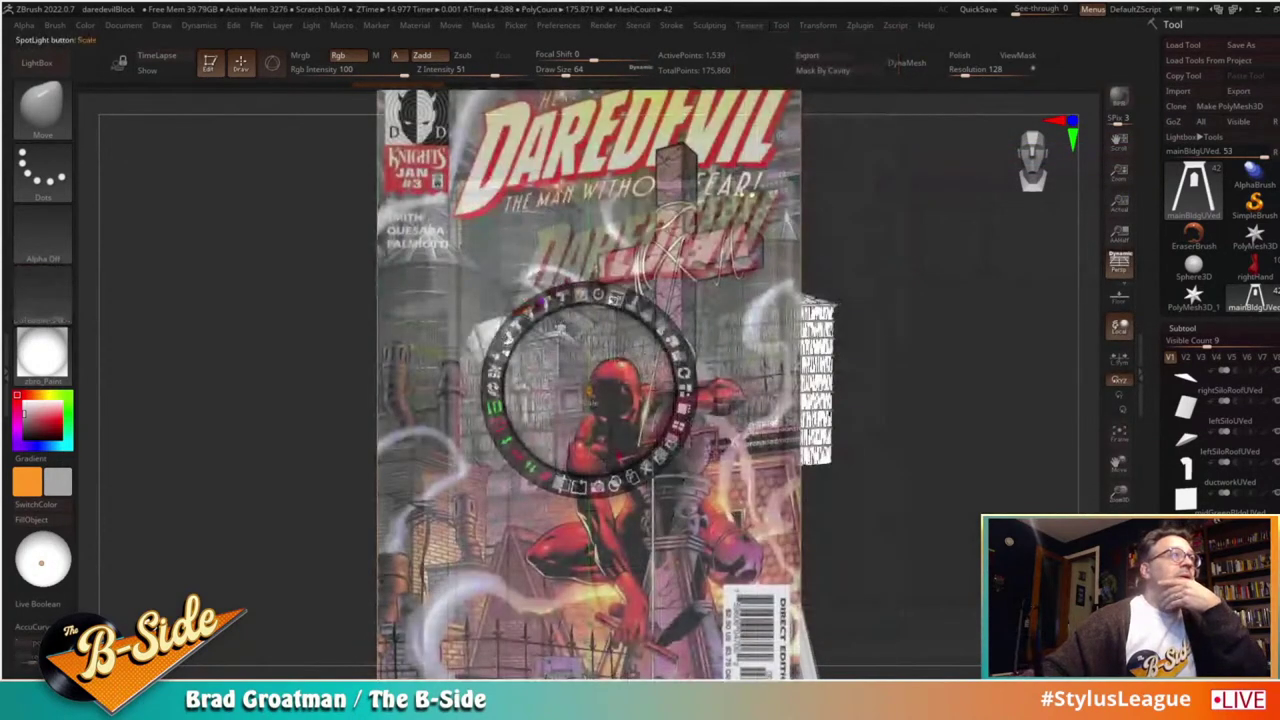
{"action": "left_click_drag", "start_coordinate": [616, 297], "coordinate": [540, 308]}
{"action": "left_click_drag", "start_coordinate": [575, 370], "coordinate": [186, 218]}
{"action": "key", "text": "z"}
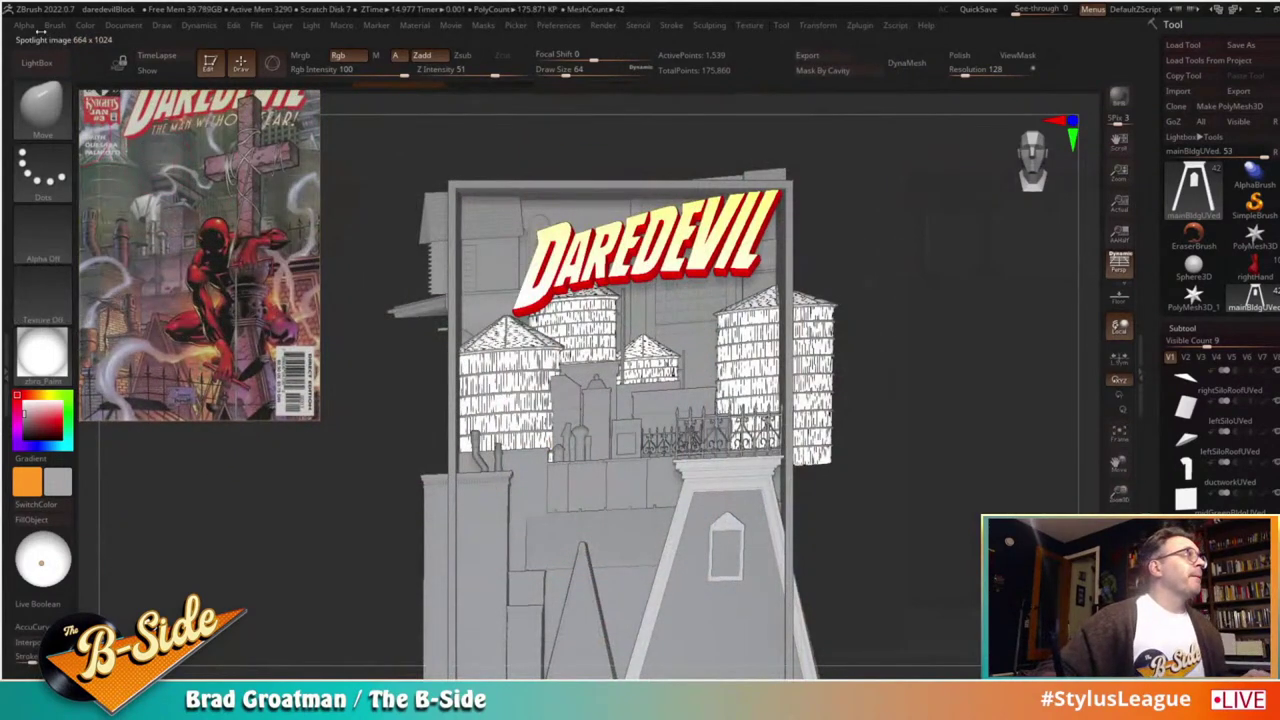
{"action": "mouse_move", "coordinate": [54, 26]}
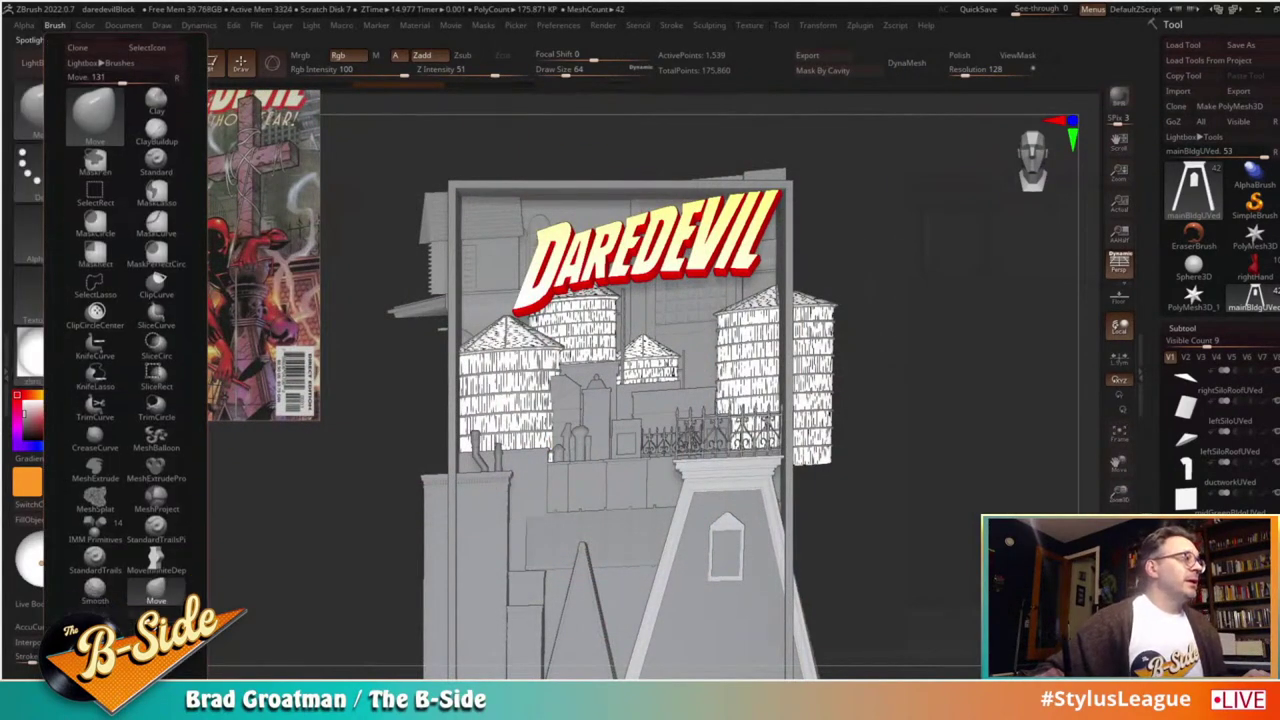
{"action": "left_click_drag", "start_coordinate": [125, 400], "coordinate": [125, 359]}
{"action": "scroll", "coordinate": [169, 571], "scroll_direction": "down", "scroll_amount": 3}
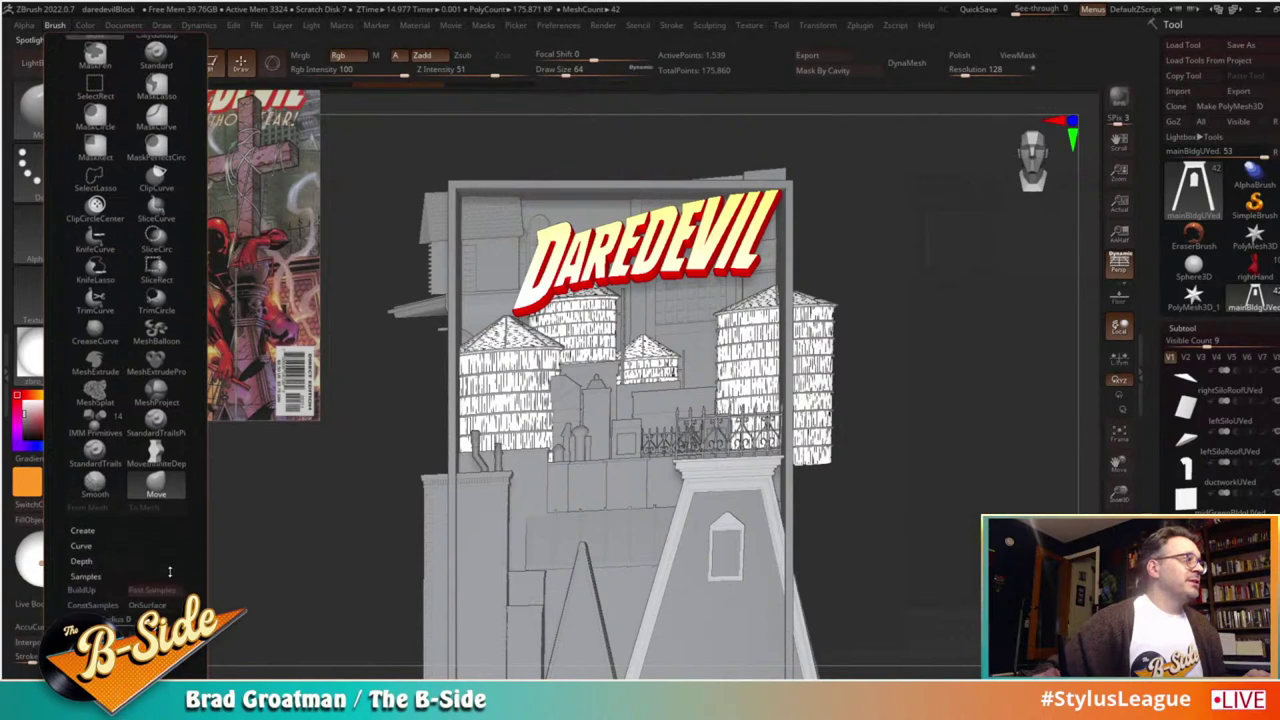
{"action": "left_click_drag", "start_coordinate": [169, 571], "coordinate": [169, 501]}
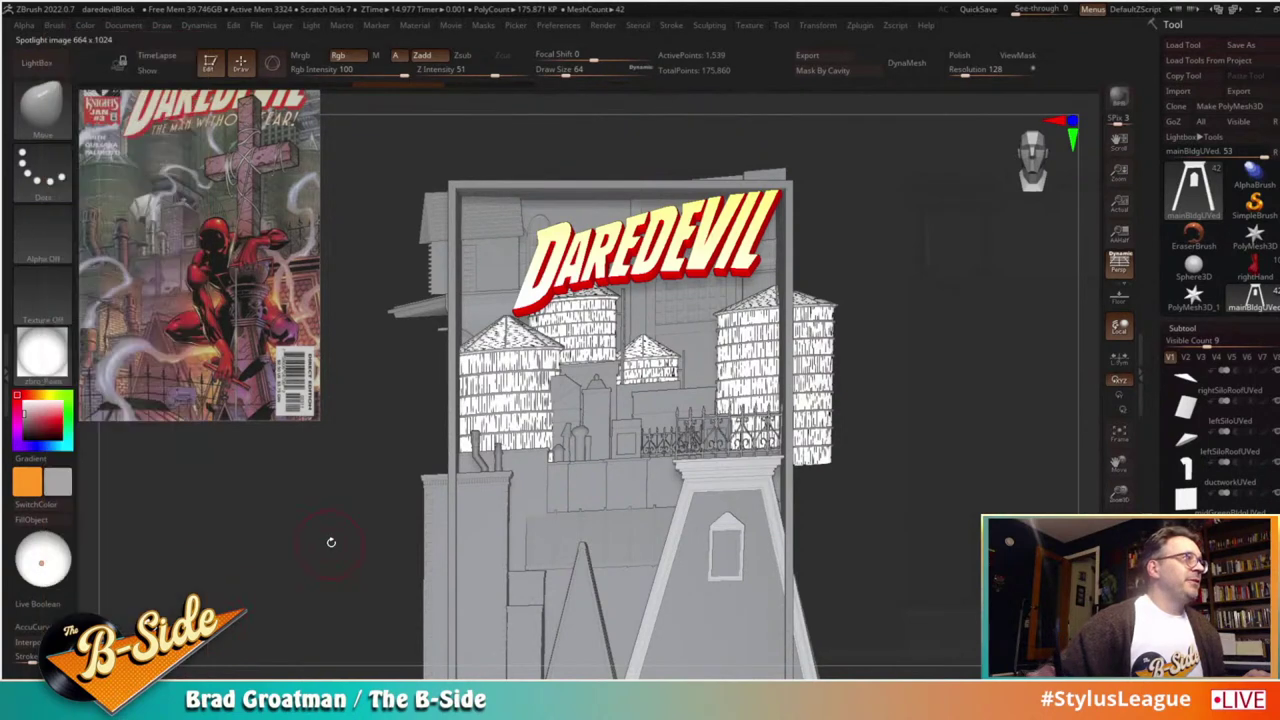
Step: Select the left silo subtool and turn off its slats texture map
{"action": "left_click_drag", "start_coordinate": [370, 554], "coordinate": [379, 573], "text": "alt"}
{"action": "left_click", "coordinate": [579, 442], "text": "alt"}
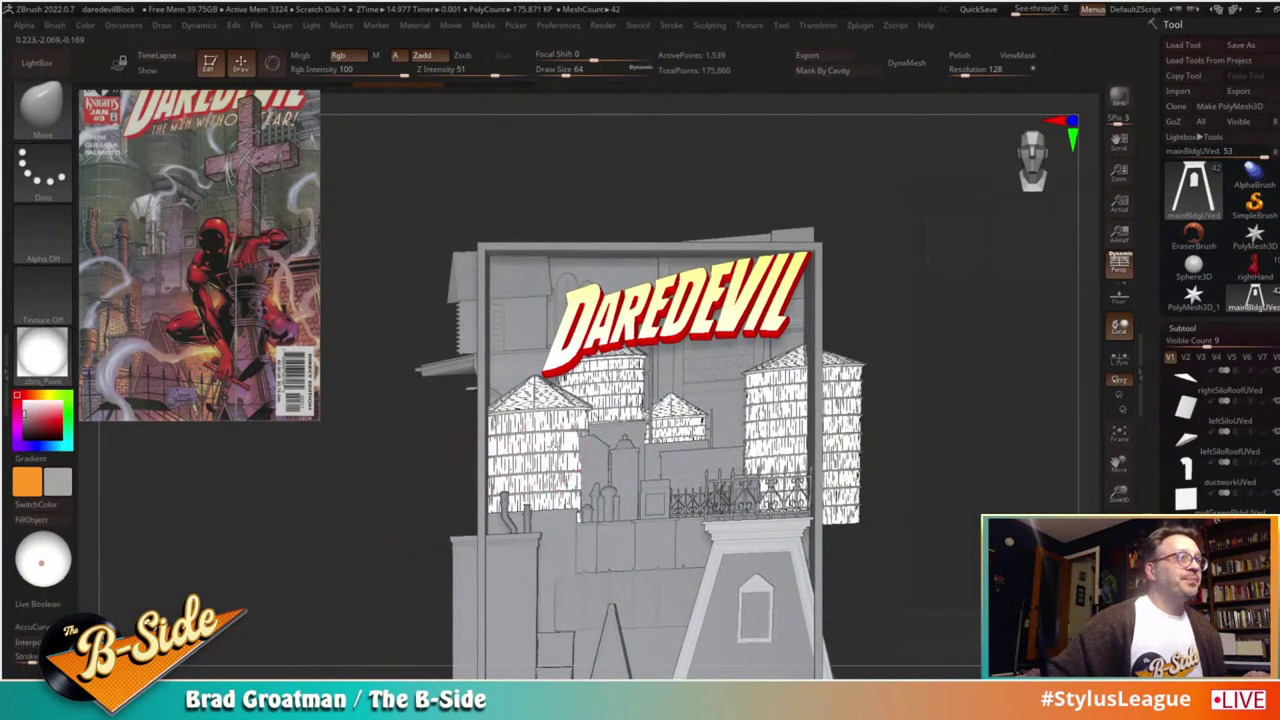
{"action": "left_click_drag", "start_coordinate": [966, 400], "coordinate": [1005, 450], "text": "alt"}
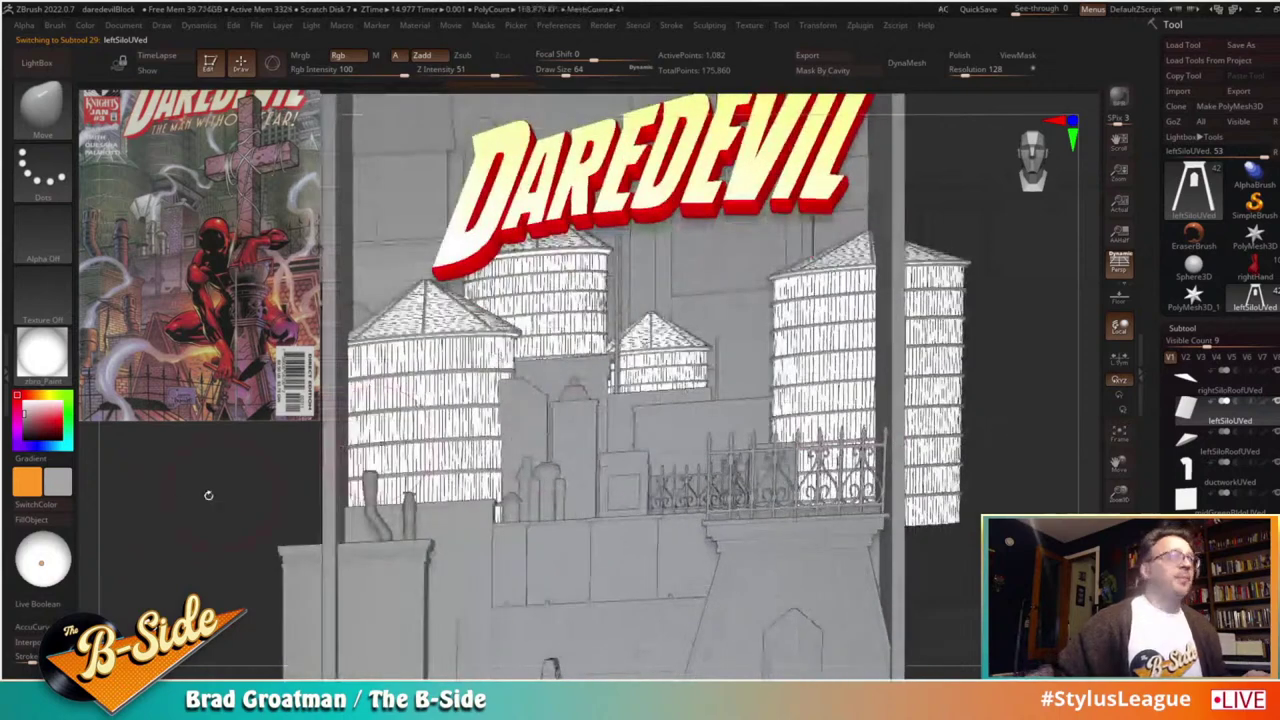
{"action": "left_click_drag", "start_coordinate": [206, 494], "coordinate": [279, 523], "text": "alt"}
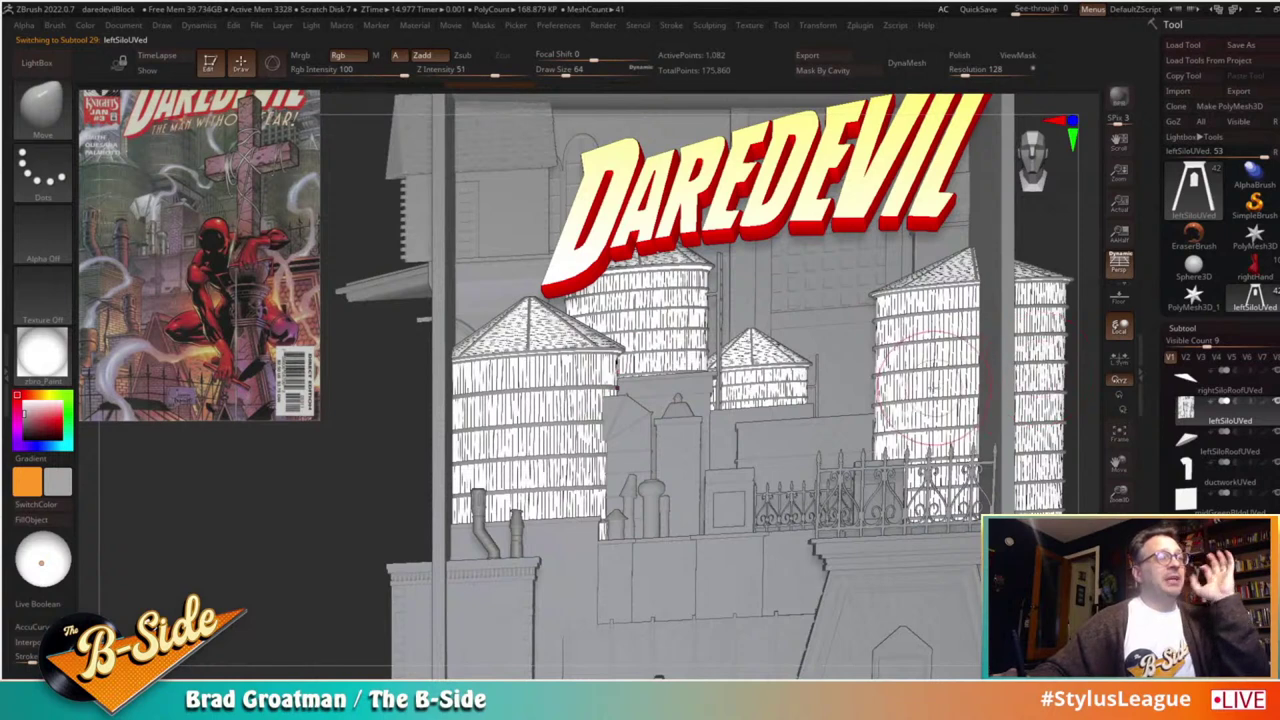
{"action": "left_click_drag", "start_coordinate": [1166, 372], "coordinate": [1178, 186]}
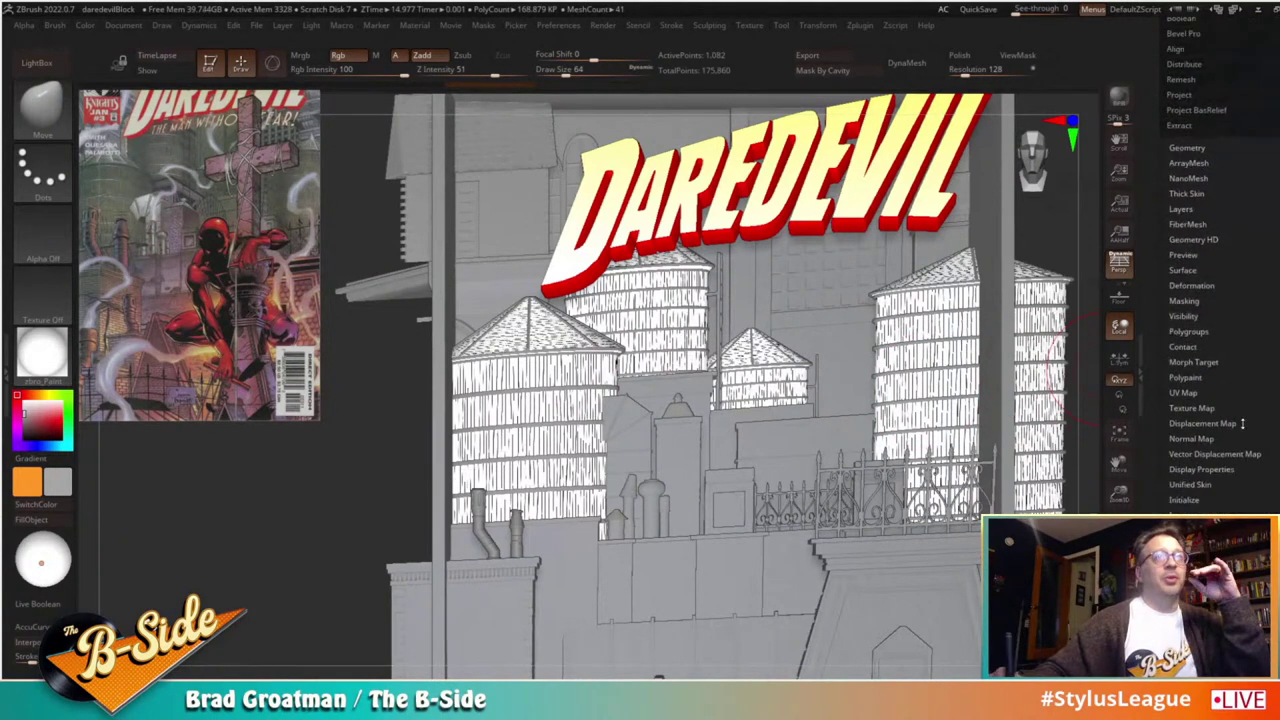
{"action": "left_click", "coordinate": [1201, 408]}
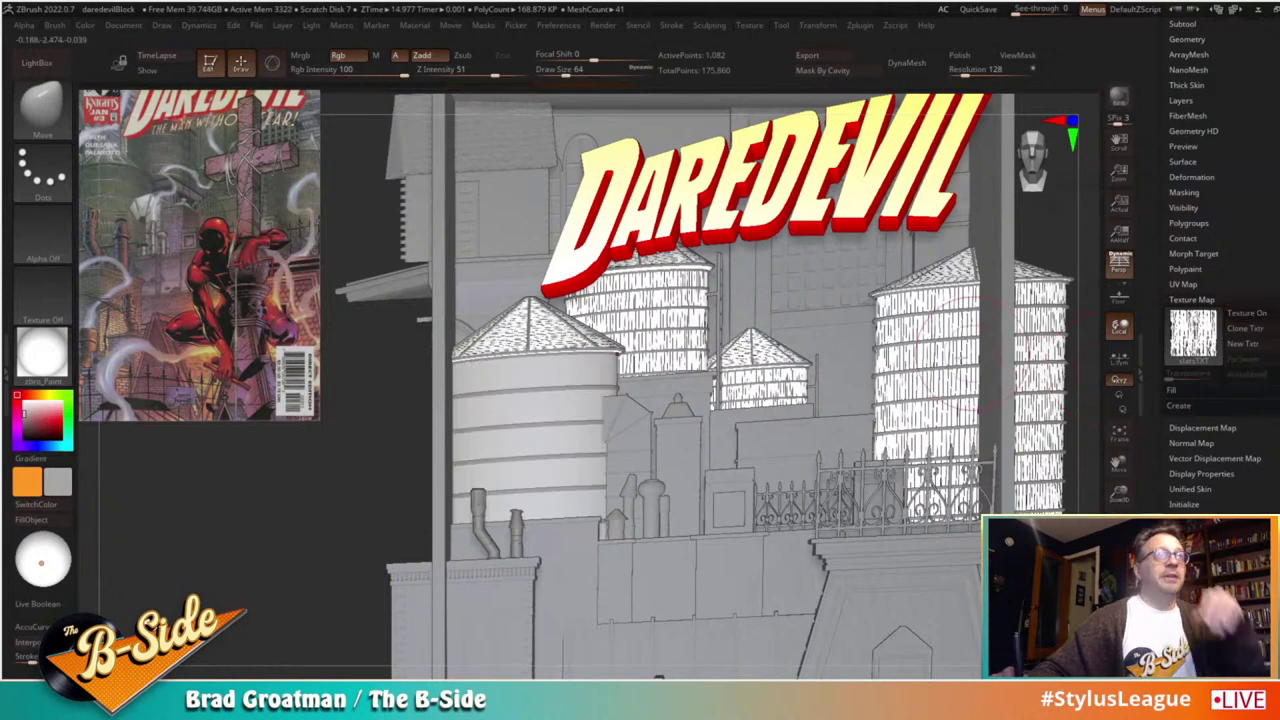
Step: Turn off the slats texture map on the right silo, middle silo and smaller left silo subtools
{"action": "left_click", "coordinate": [925, 380], "text": "alt"}
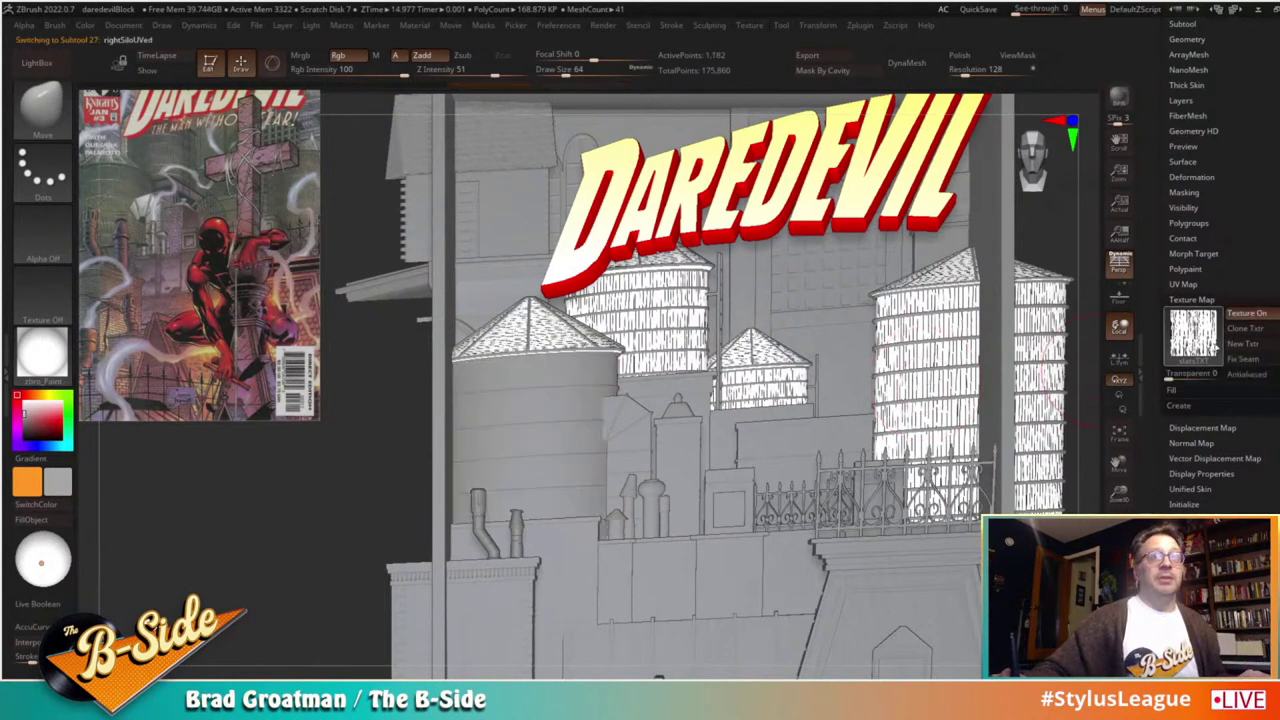
{"action": "left_click", "coordinate": [1238, 316]}
{"action": "left_click", "coordinate": [765, 418], "text": "alt"}
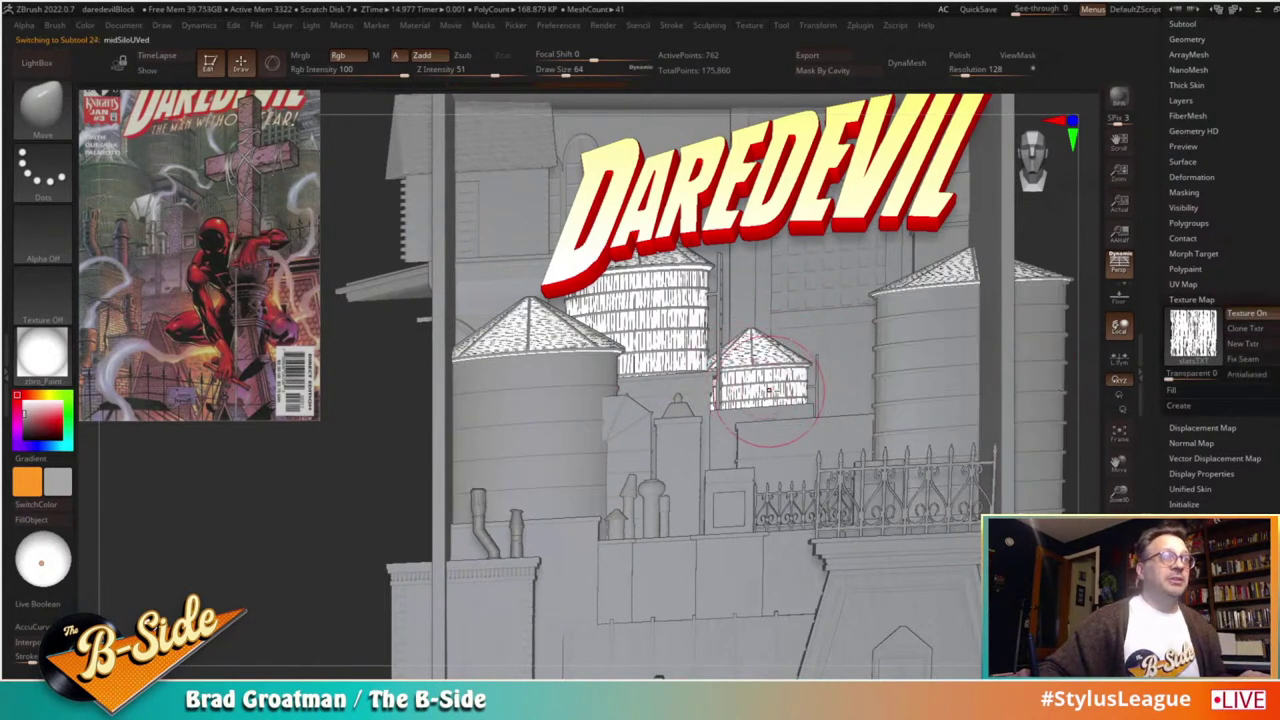
{"action": "left_click", "coordinate": [1232, 314]}
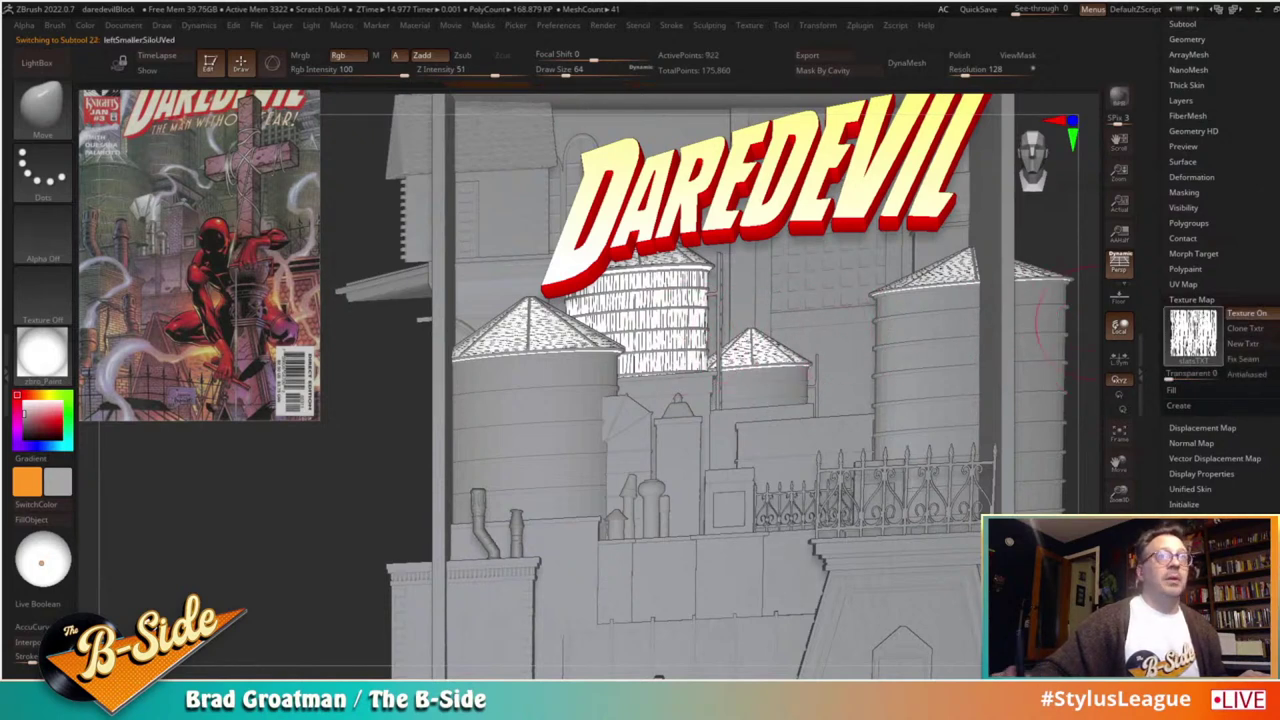
{"action": "left_click", "coordinate": [583, 337], "text": "alt"}
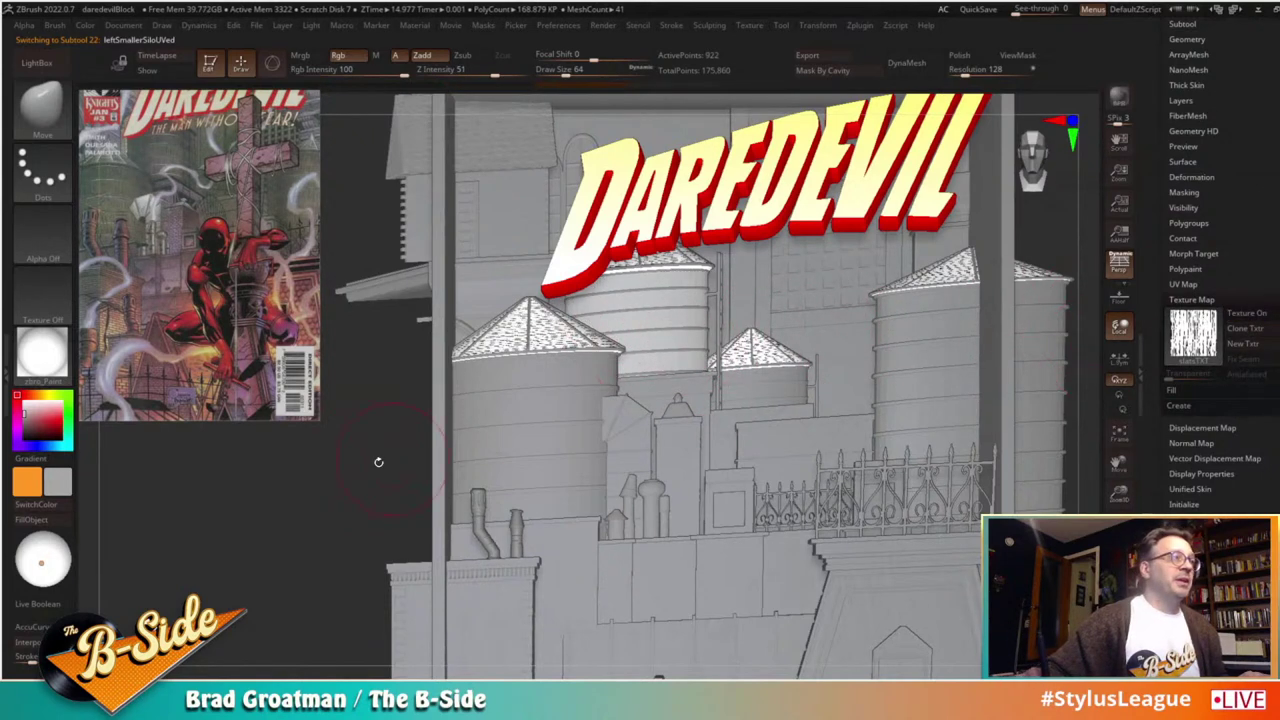
Step: Turn off the roof slats texture map on the left silo's roof and the middle silo's roof
{"action": "left_click_drag", "start_coordinate": [377, 457], "coordinate": [369, 560], "text": "alt"}
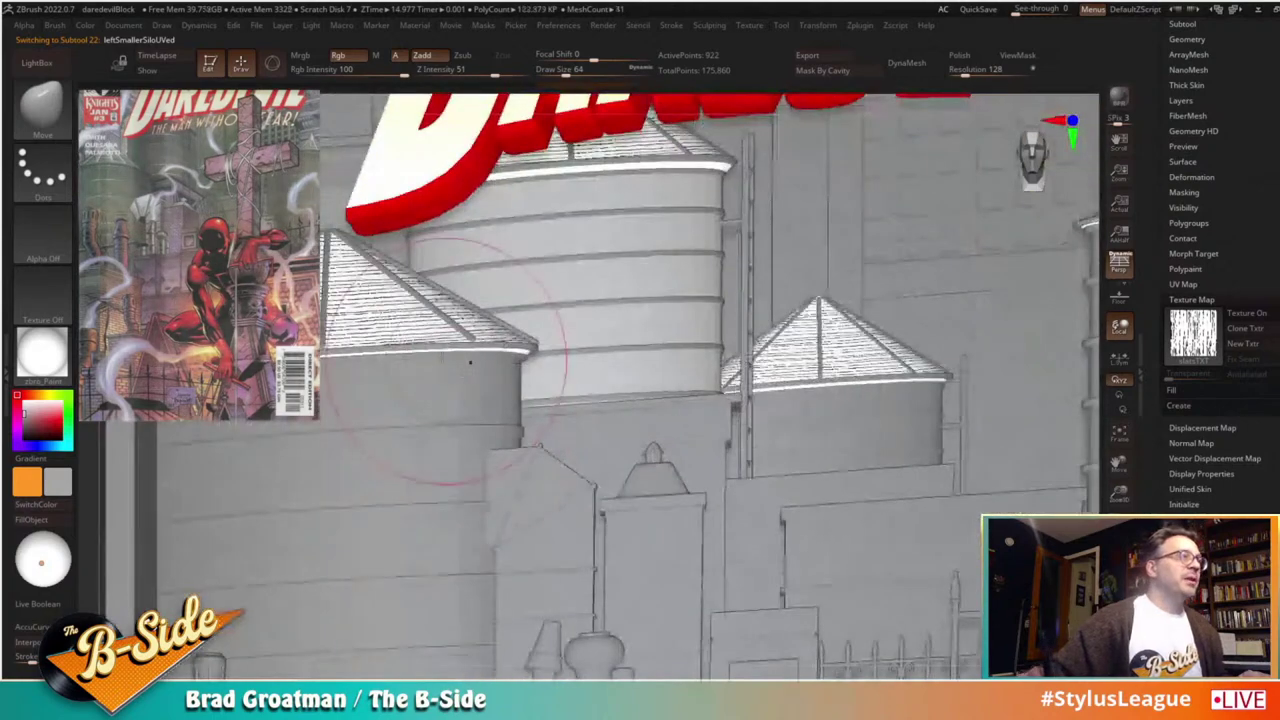
{"action": "left_click", "coordinate": [407, 323], "text": "alt"}
{"action": "left_click", "coordinate": [1193, 333]}
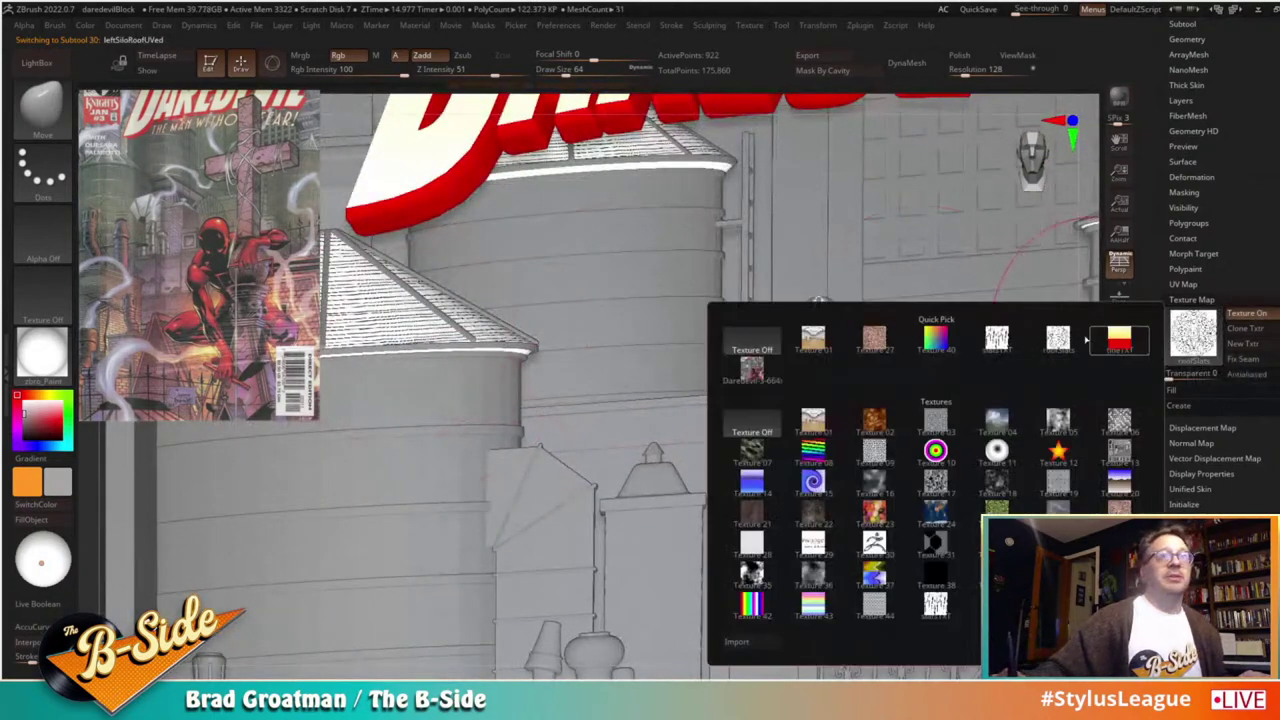
{"action": "left_click", "coordinate": [1246, 313]}
{"action": "left_click", "coordinate": [838, 360], "text": "alt"}
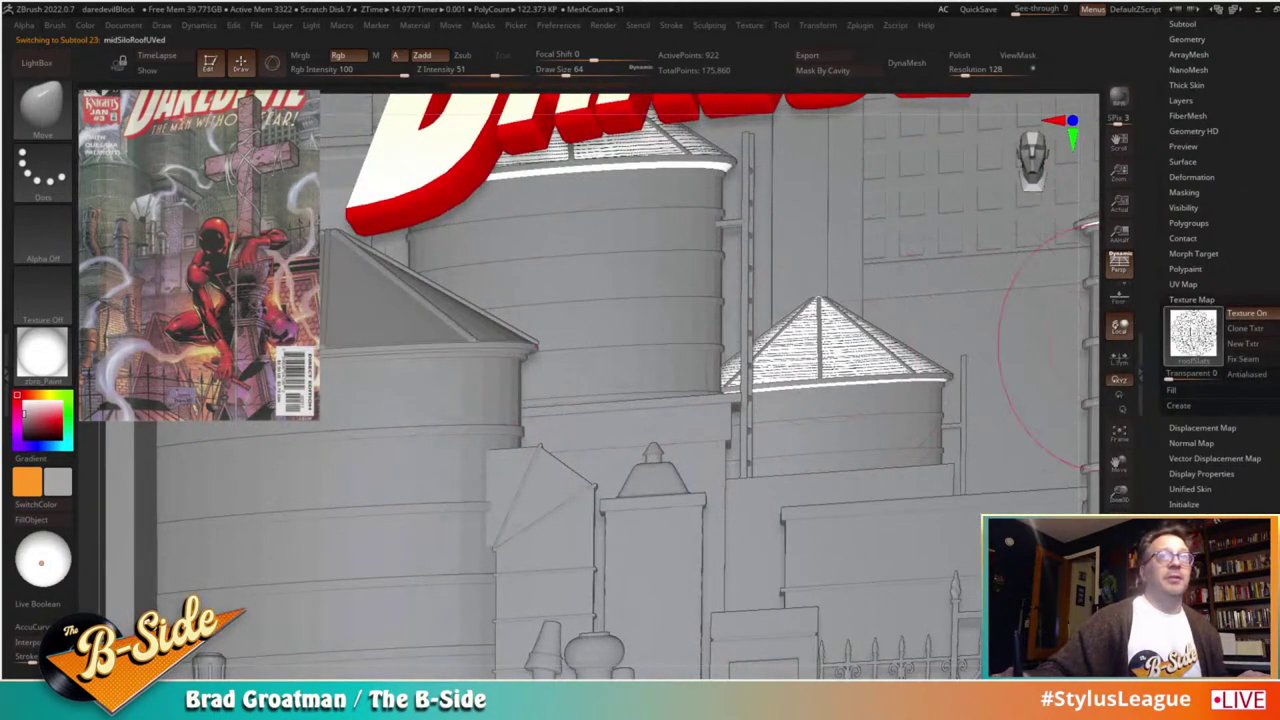
{"action": "left_click", "coordinate": [1246, 313]}
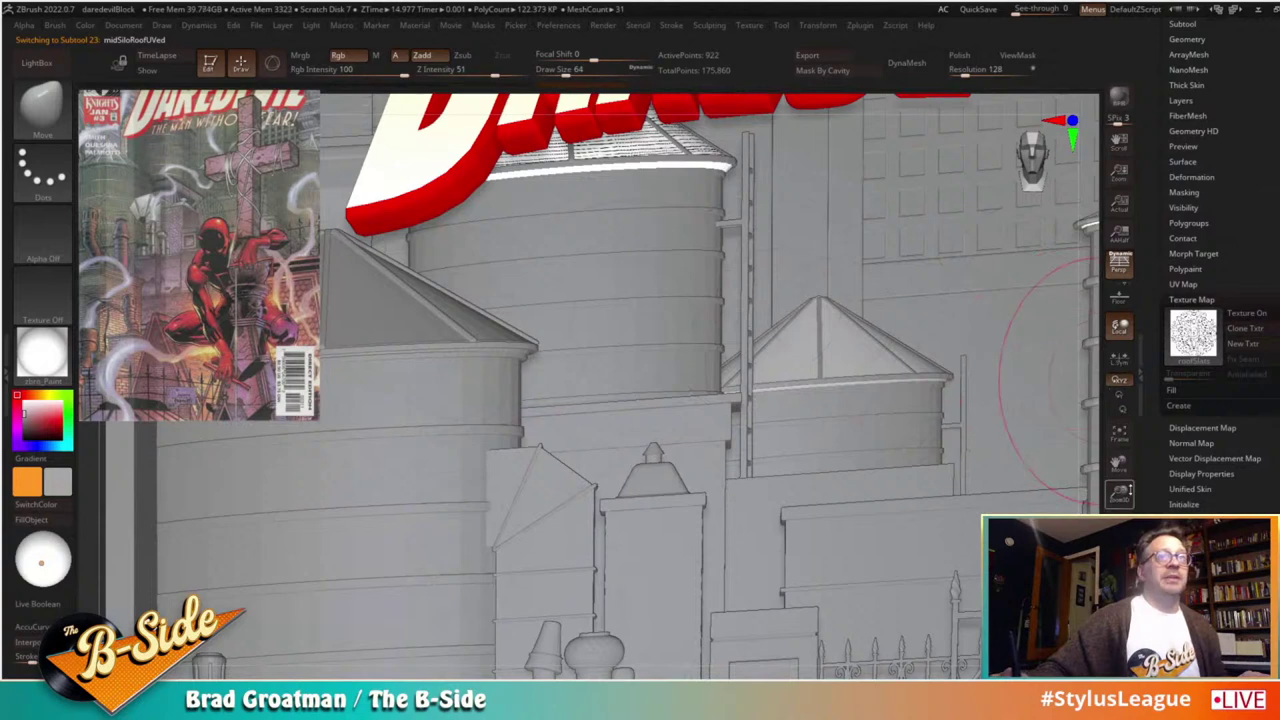
Step: Turn off the roof slats texture map on the smaller left silo's roof and the right silo's roof
{"action": "mouse_move", "coordinate": [1120, 463]}
{"action": "left_mouse_down"}
{"action": "mouse_move", "coordinate": [1075, 704]}
{"action": "mouse_move", "coordinate": [1140, 708]}
{"action": "left_mouse_up"}
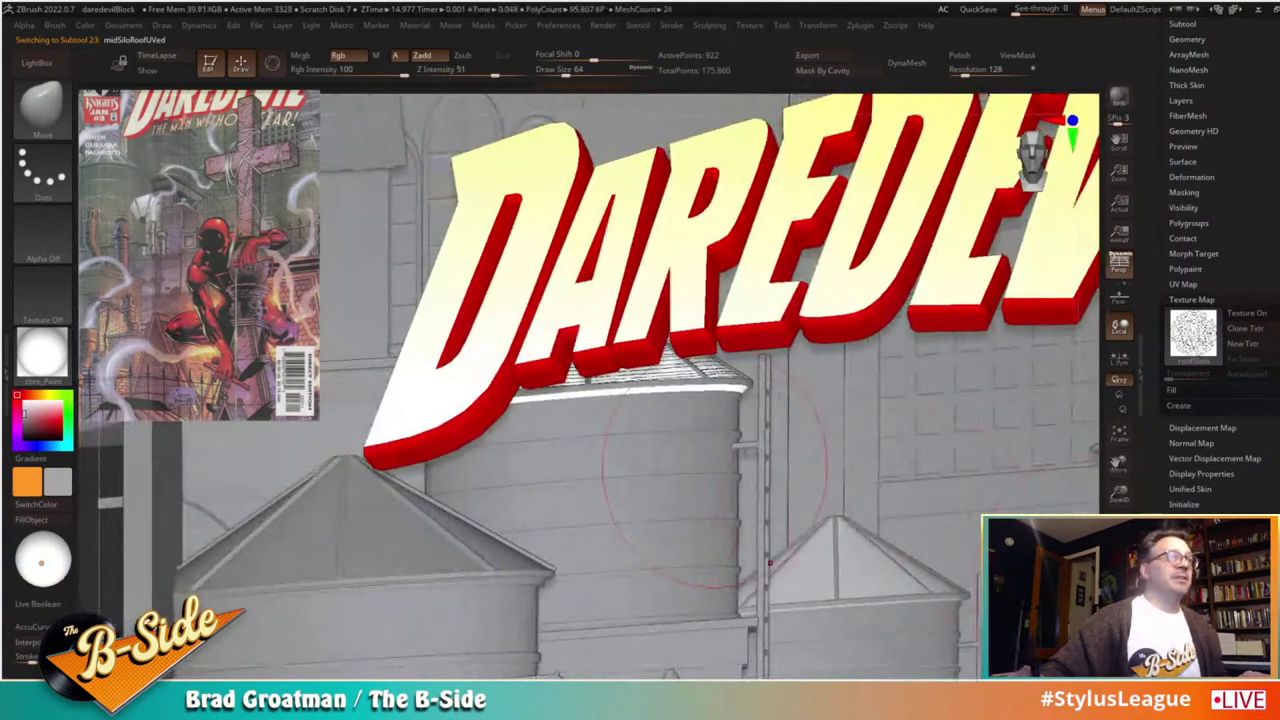
{"action": "left_click", "coordinate": [688, 364], "text": "alt"}
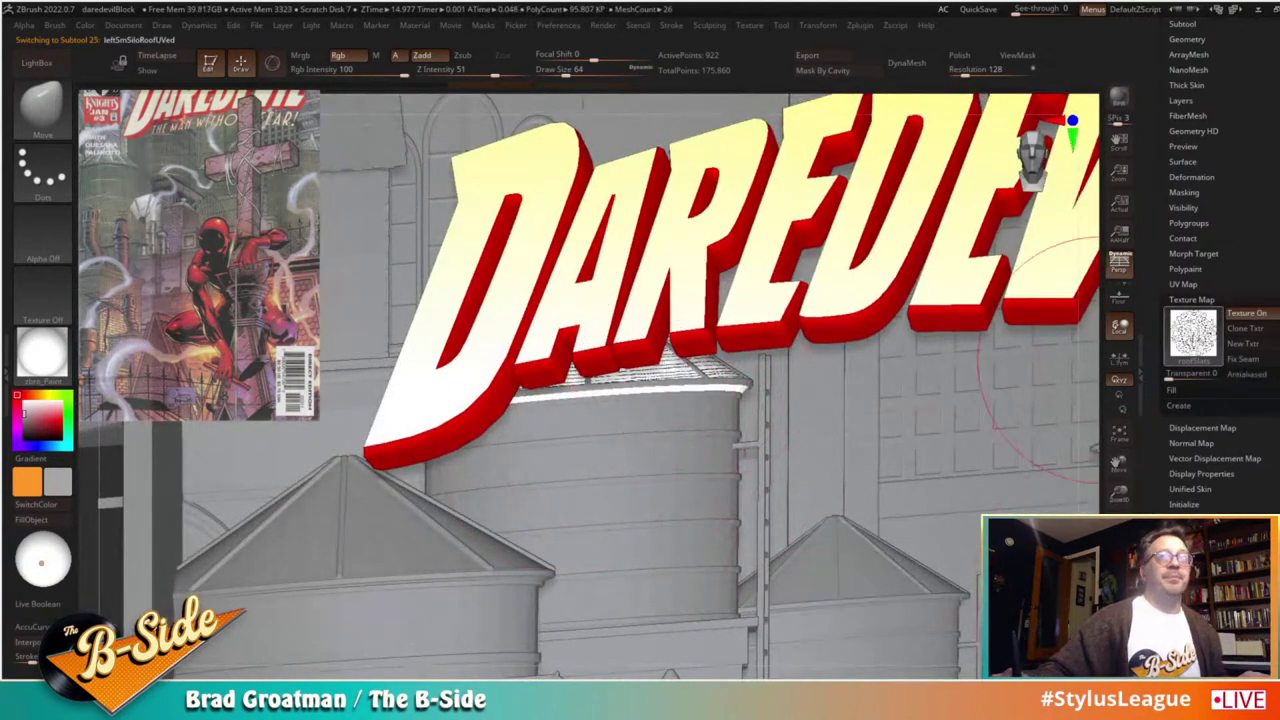
{"action": "left_click", "coordinate": [1244, 315]}
{"action": "left_click_drag", "start_coordinate": [1121, 464], "coordinate": [672, 446]}
{"action": "left_click", "coordinate": [712, 376], "text": "alt"}
{"action": "left_click", "coordinate": [1232, 318]}
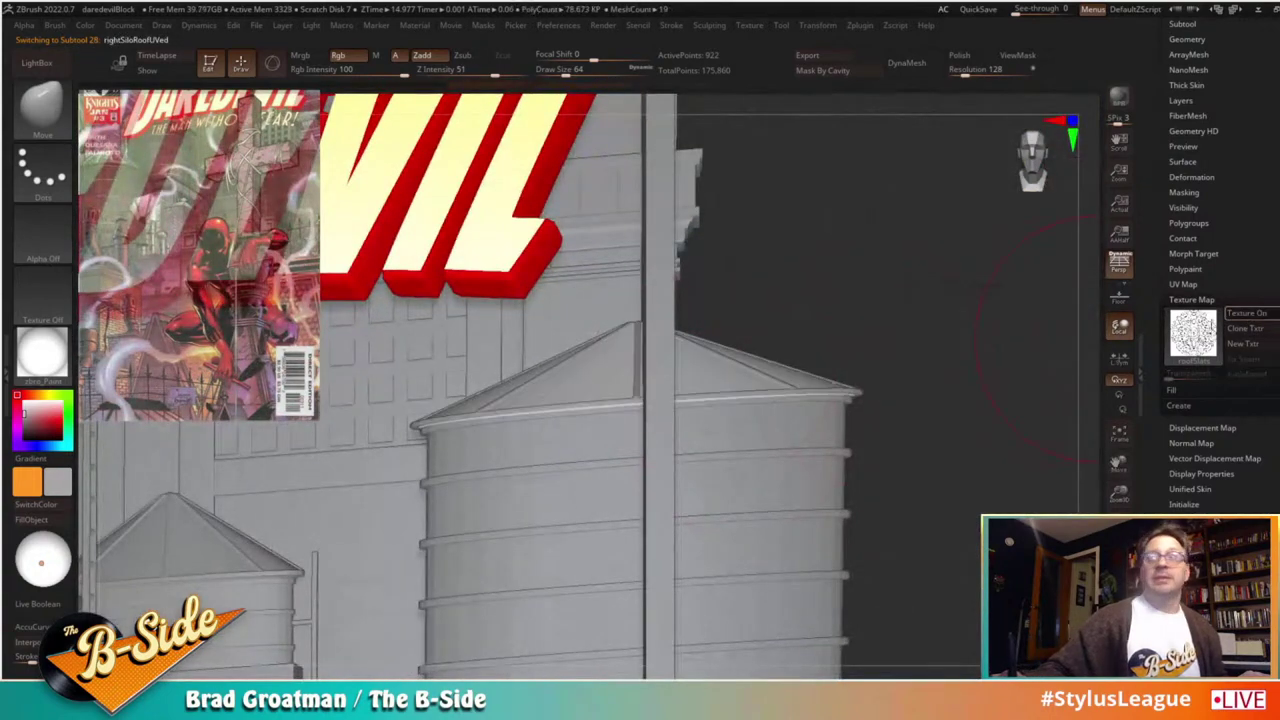
Step: Select the left silo body, isolate it, and check its topology with the polyframe displayed
{"action": "left_click_drag", "start_coordinate": [860, 397], "coordinate": [755, 415]}
{"action": "left_click", "coordinate": [288, 478], "text": "alt"}
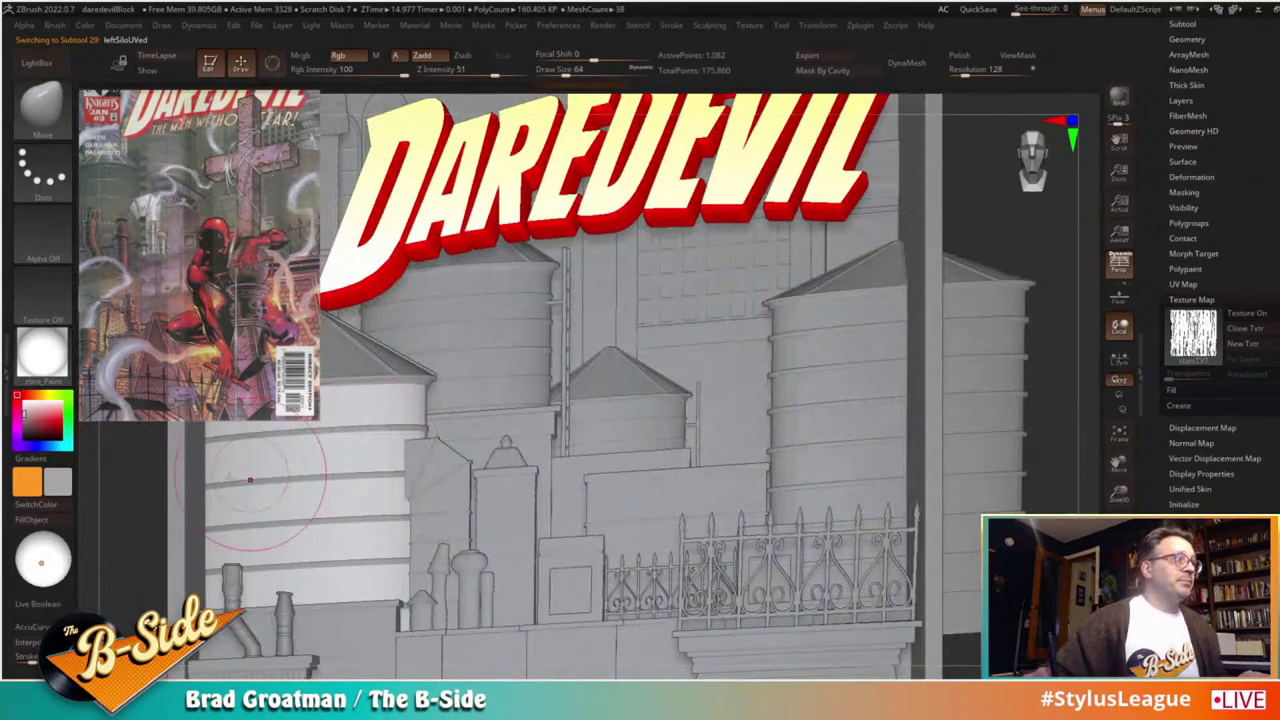
{"action": "left_click_drag", "start_coordinate": [143, 515], "coordinate": [503, 470], "text": "alt"}
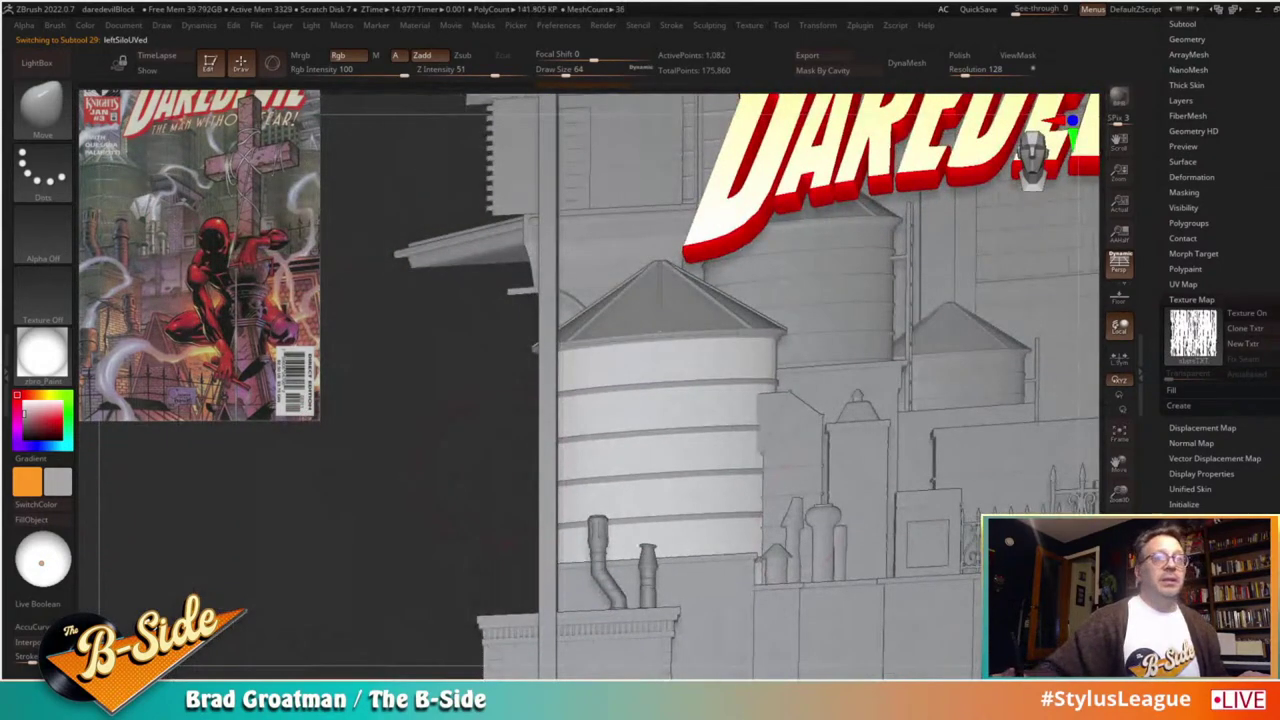
{"action": "key", "text": "alt+s"}
{"action": "left_click_drag", "start_coordinate": [483, 544], "coordinate": [434, 592]}
{"action": "key", "text": "shift+f"}
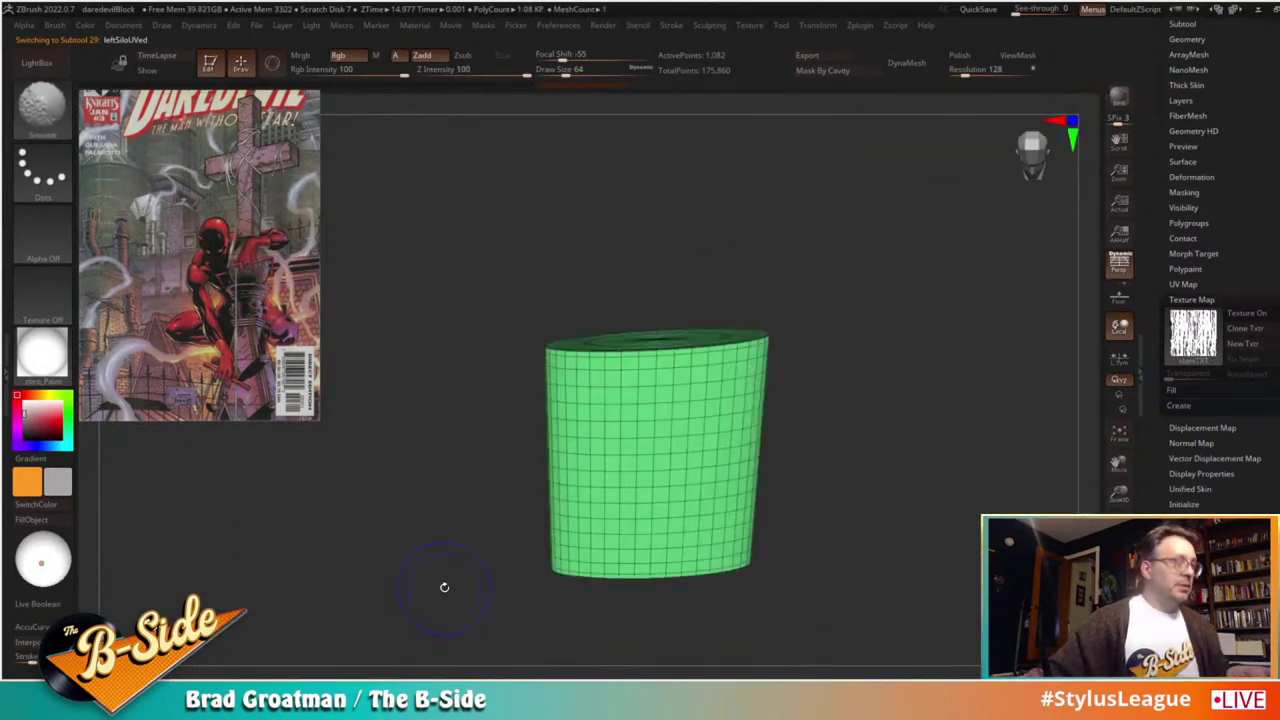
{"action": "key", "text": "shift+f"}
Step: Activate Dynamic Subdiv on the isolated left silo with the Always YES option, and show all subtools again
{"action": "key", "text": "d"}
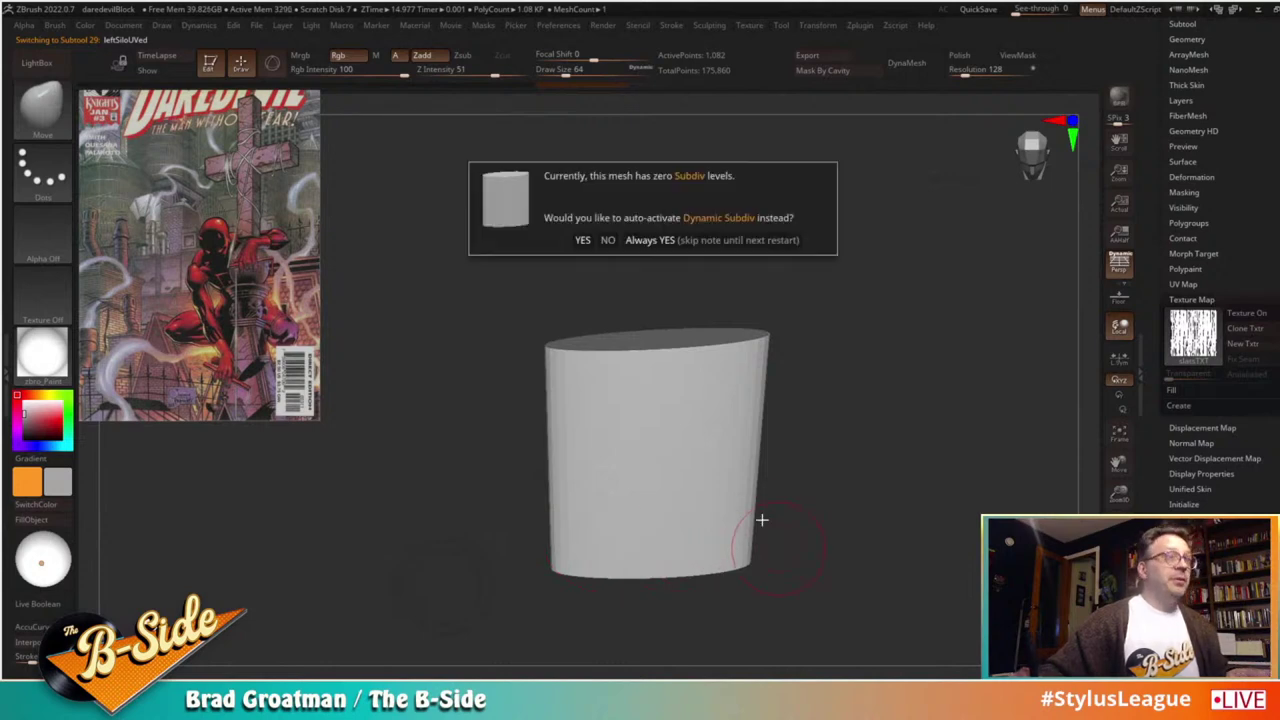
{"action": "left_click", "coordinate": [751, 240]}
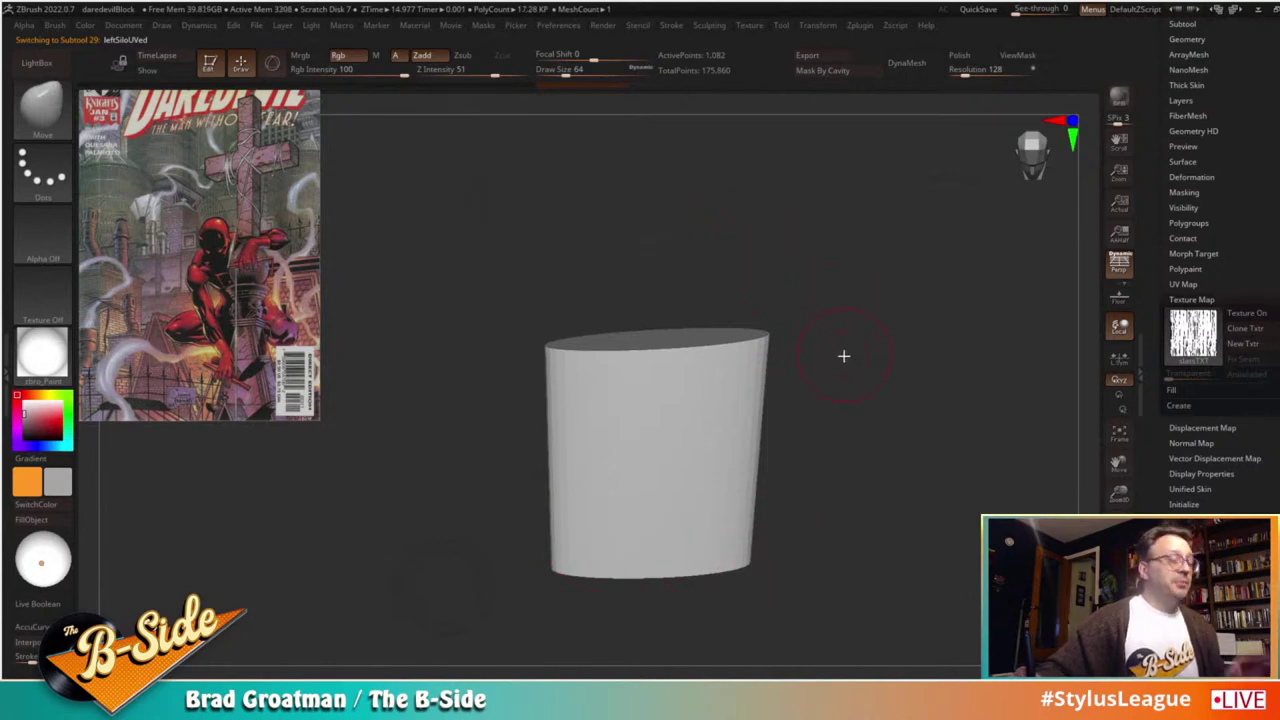
{"action": "left_click", "coordinate": [1119, 622]}
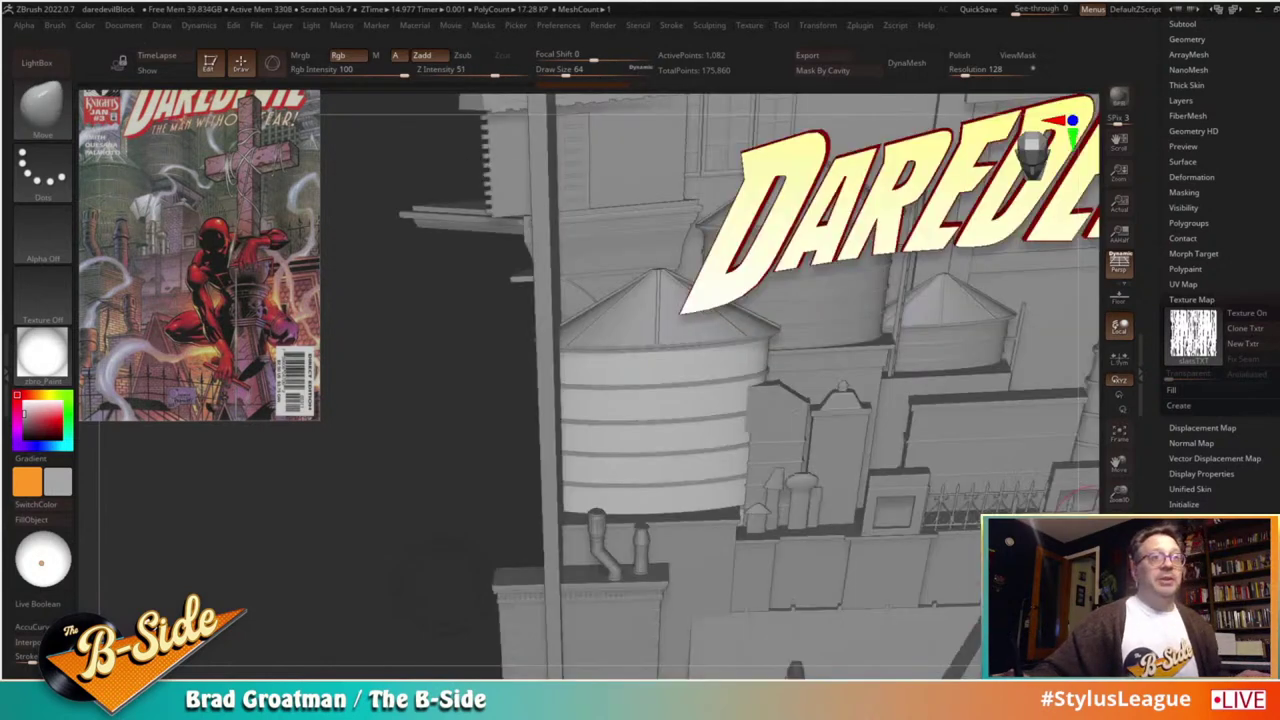
{"action": "left_click_drag", "start_coordinate": [469, 499], "coordinate": [473, 458]}
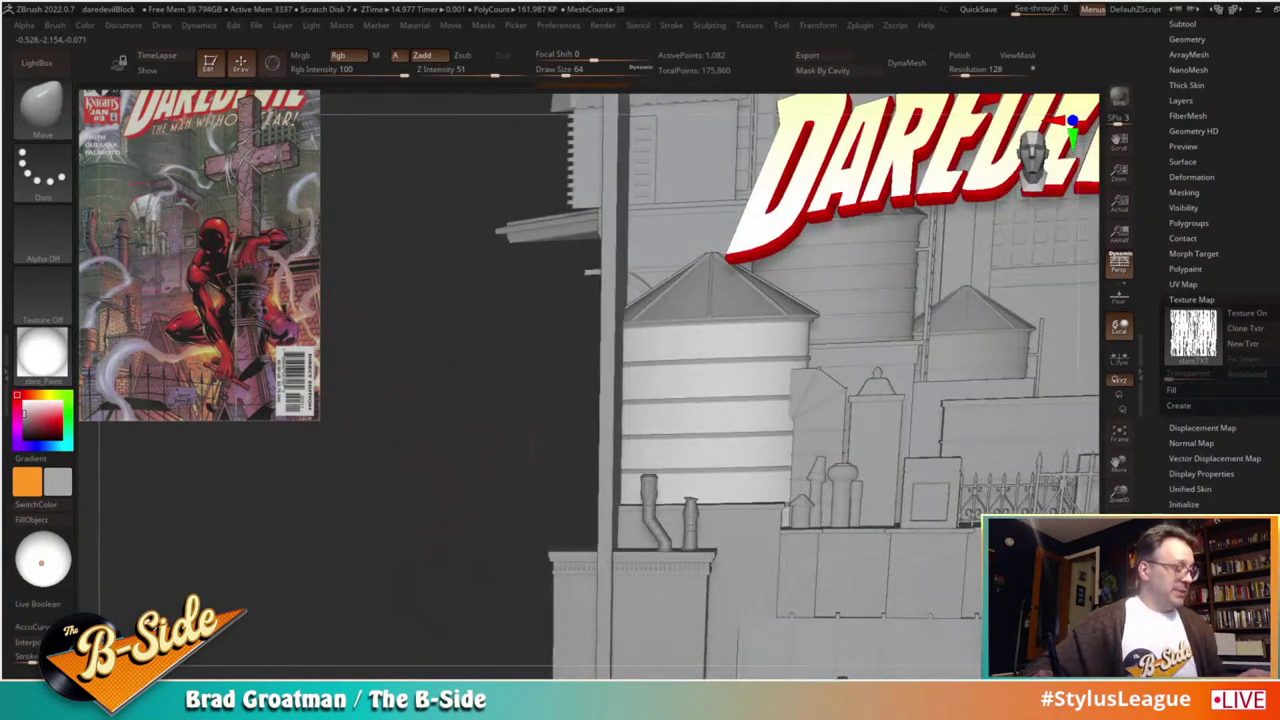
Step: Sample a muted grey-green from the cover's background in Spotlight as the active colour, and leave Spotlight editing
{"action": "key", "text": "shift+z"}
{"action": "key", "text": "c"}
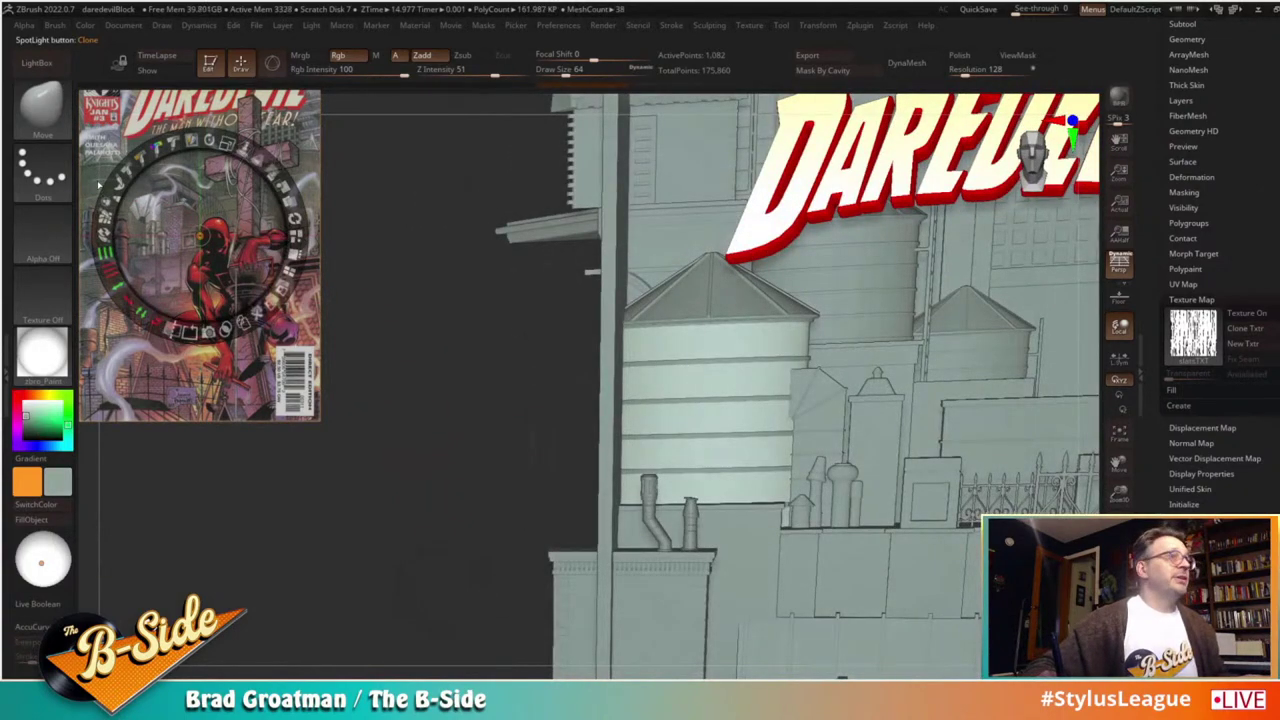
{"action": "key", "text": "c"}
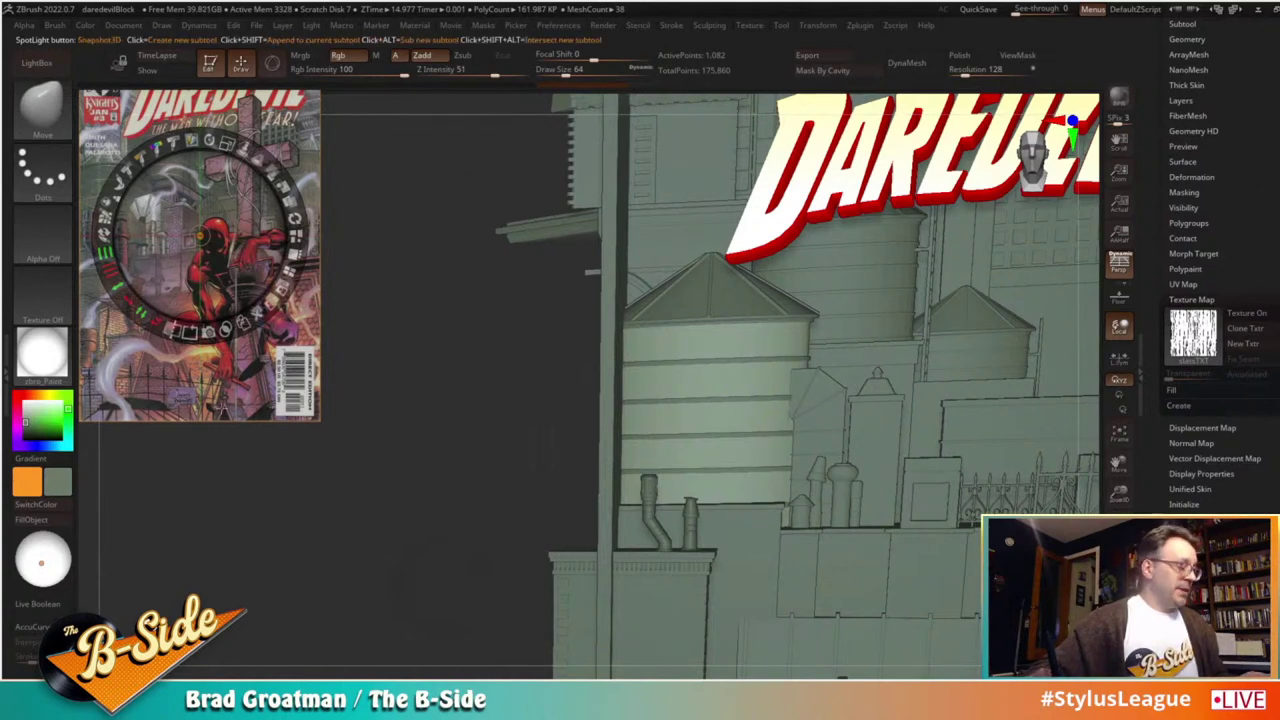
{"action": "key", "text": "z"}
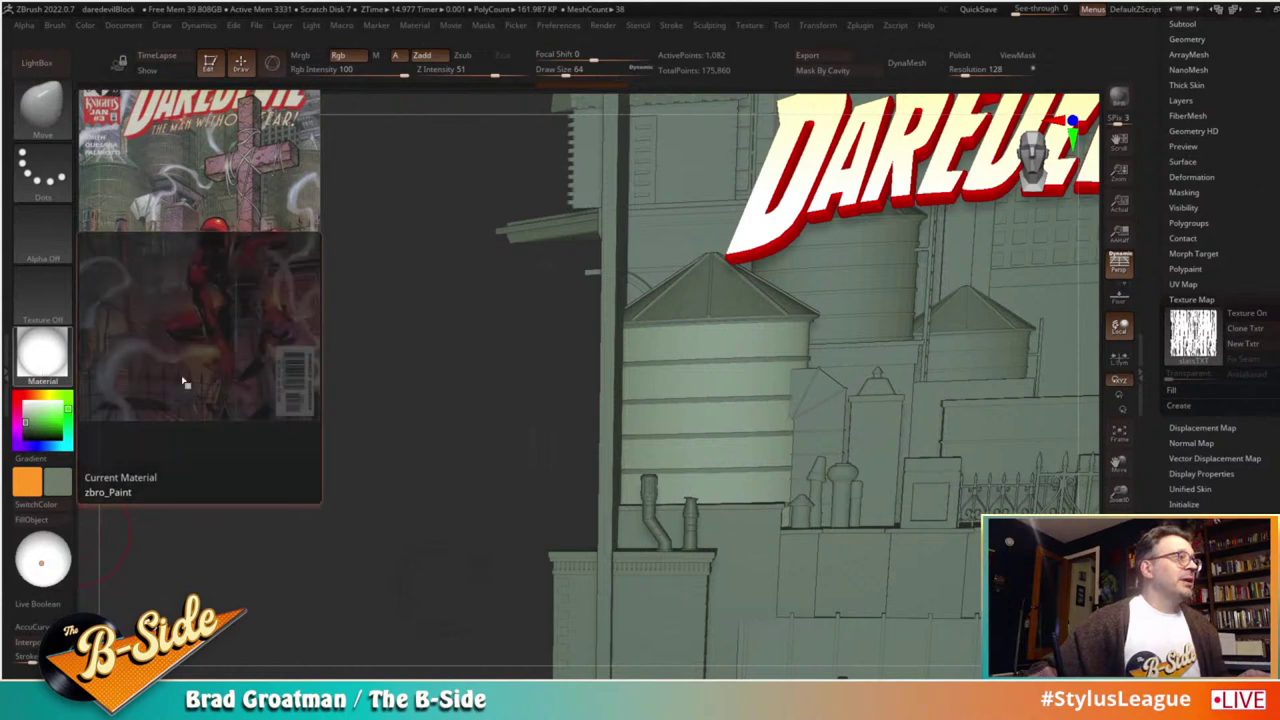
Step: Open the material library
{"action": "left_click", "coordinate": [42, 352]}
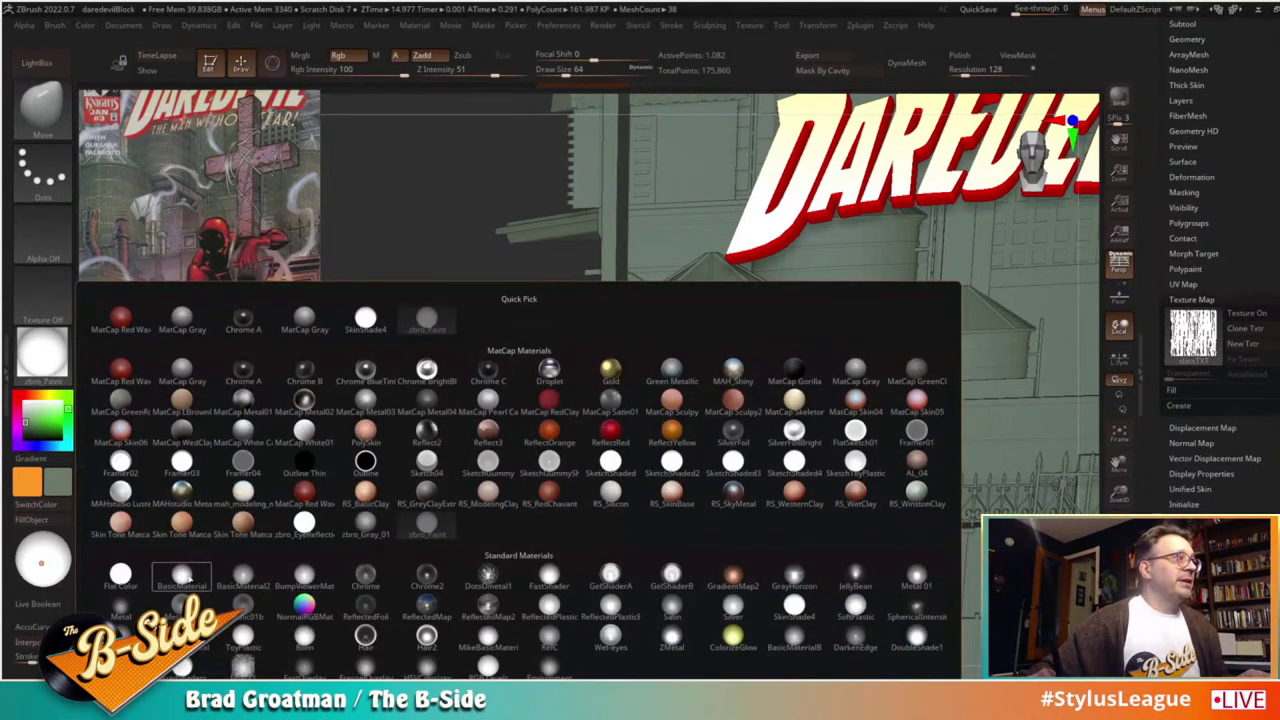
Step: Fill the left, middle, small and right water-tower silos with BasicMaterial
{"action": "left_click", "coordinate": [183, 576]}
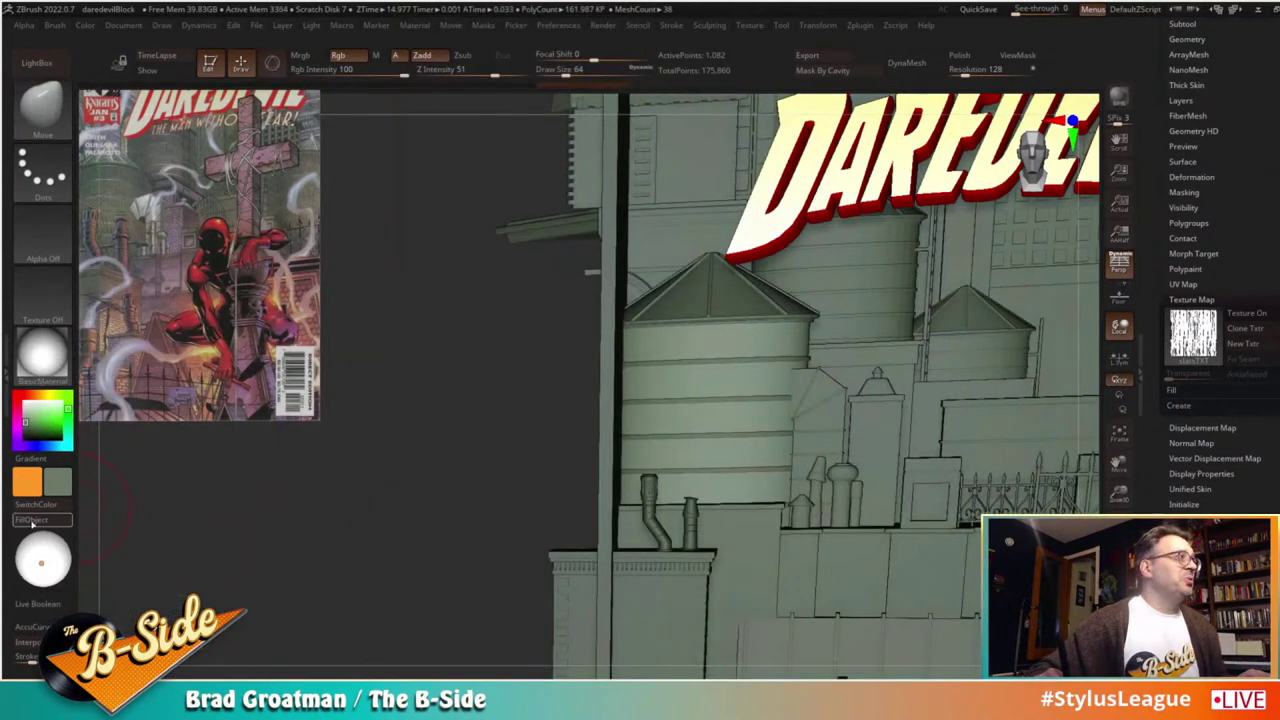
{"action": "left_click_drag", "start_coordinate": [480, 460], "coordinate": [358, 520], "text": "alt"}
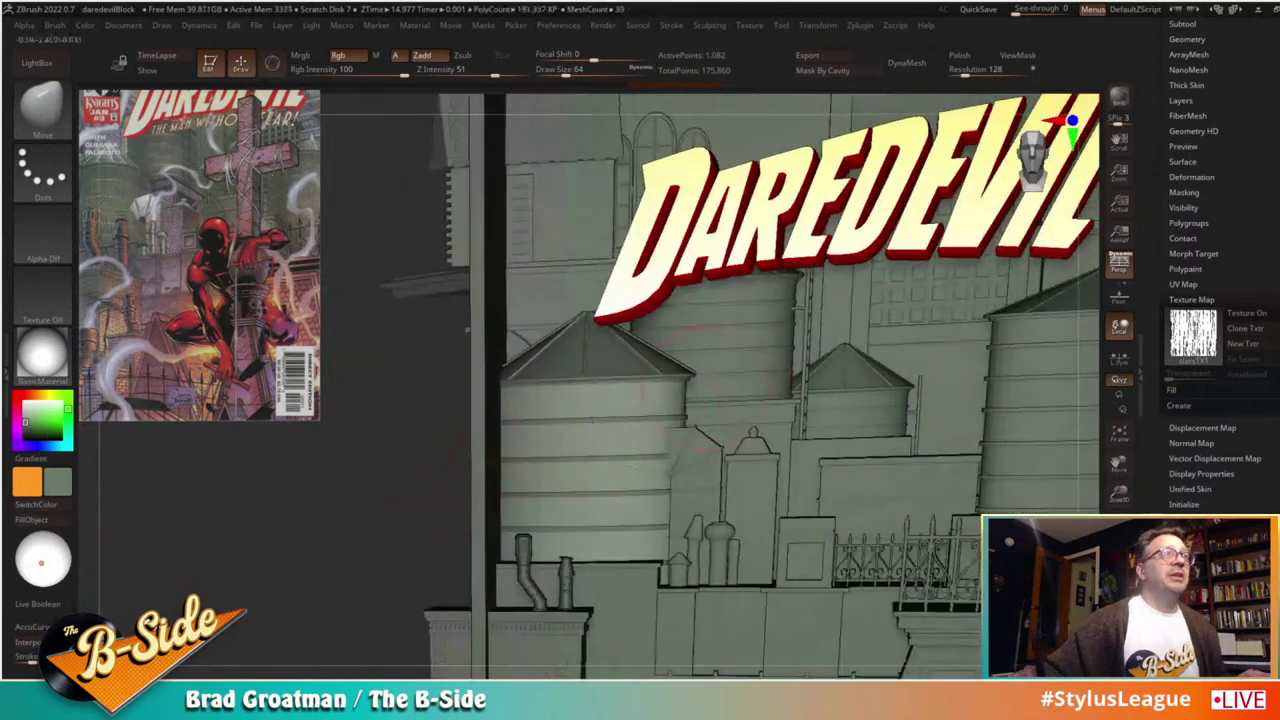
{"action": "left_click", "coordinate": [762, 360], "text": "alt"}
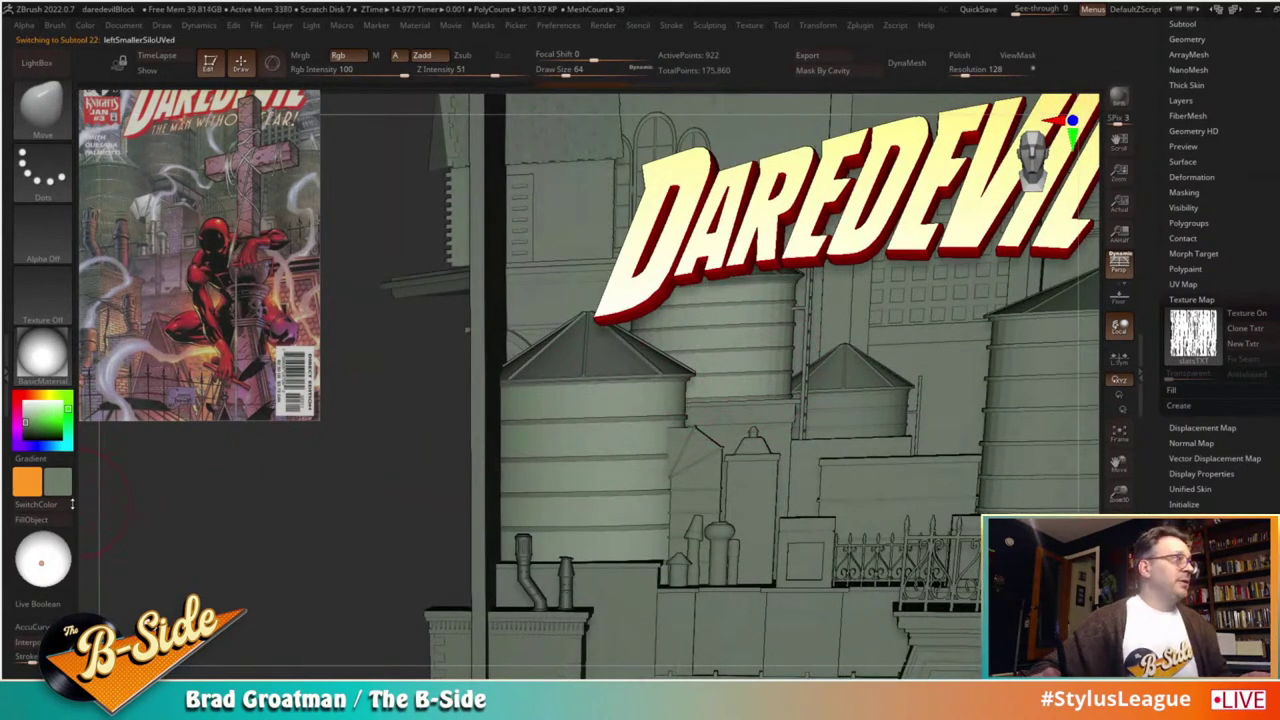
{"action": "left_click", "coordinate": [840, 418], "text": "alt"}
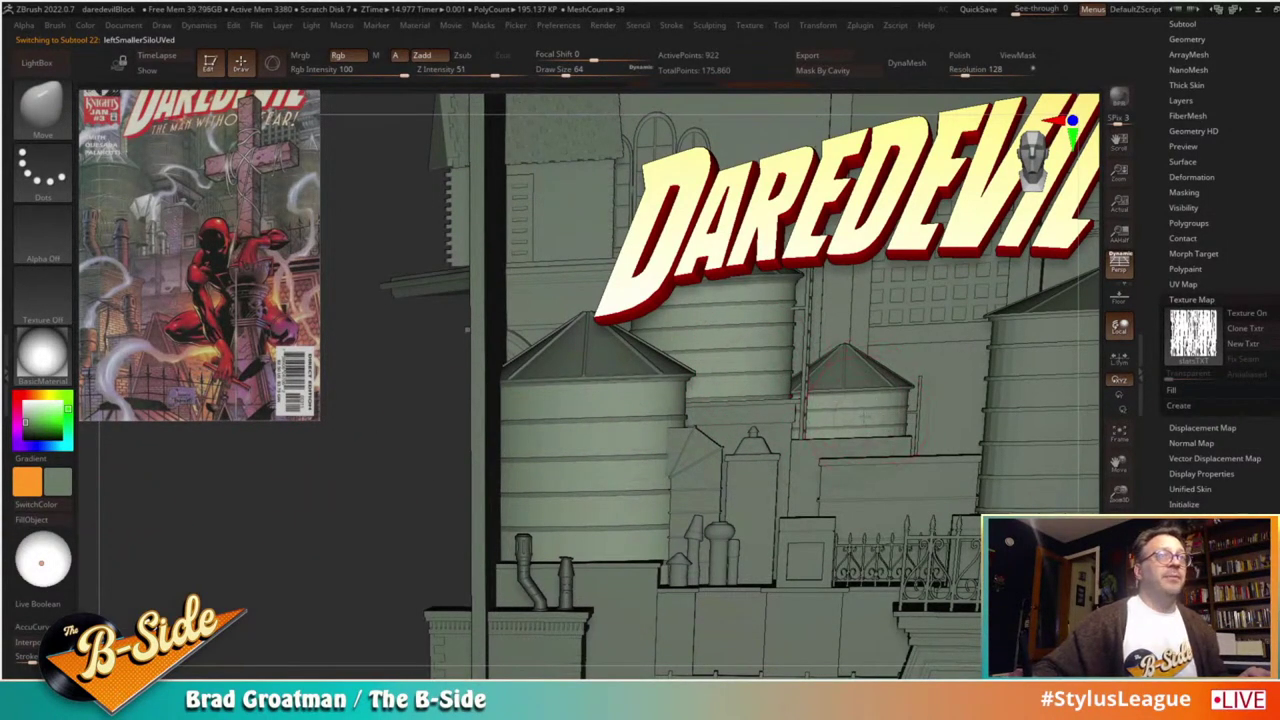
{"action": "left_click", "coordinate": [1036, 401], "text": "alt"}
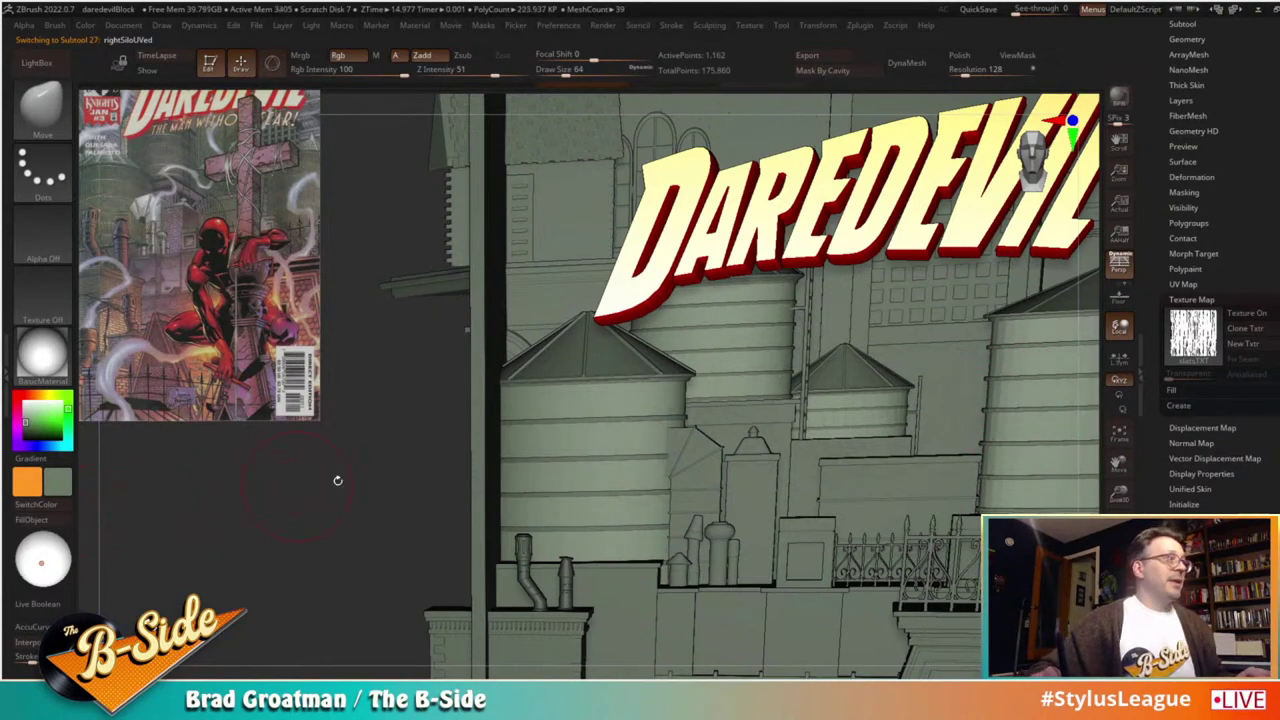
Step: Add surface noise to the right silo and load the slatsTXT image as its noise alpha
{"action": "left_click_drag", "start_coordinate": [367, 483], "coordinate": [95, 470], "text": "alt"}
{"action": "left_click_drag", "start_coordinate": [851, 411], "coordinate": [990, 411], "text": "alt"}
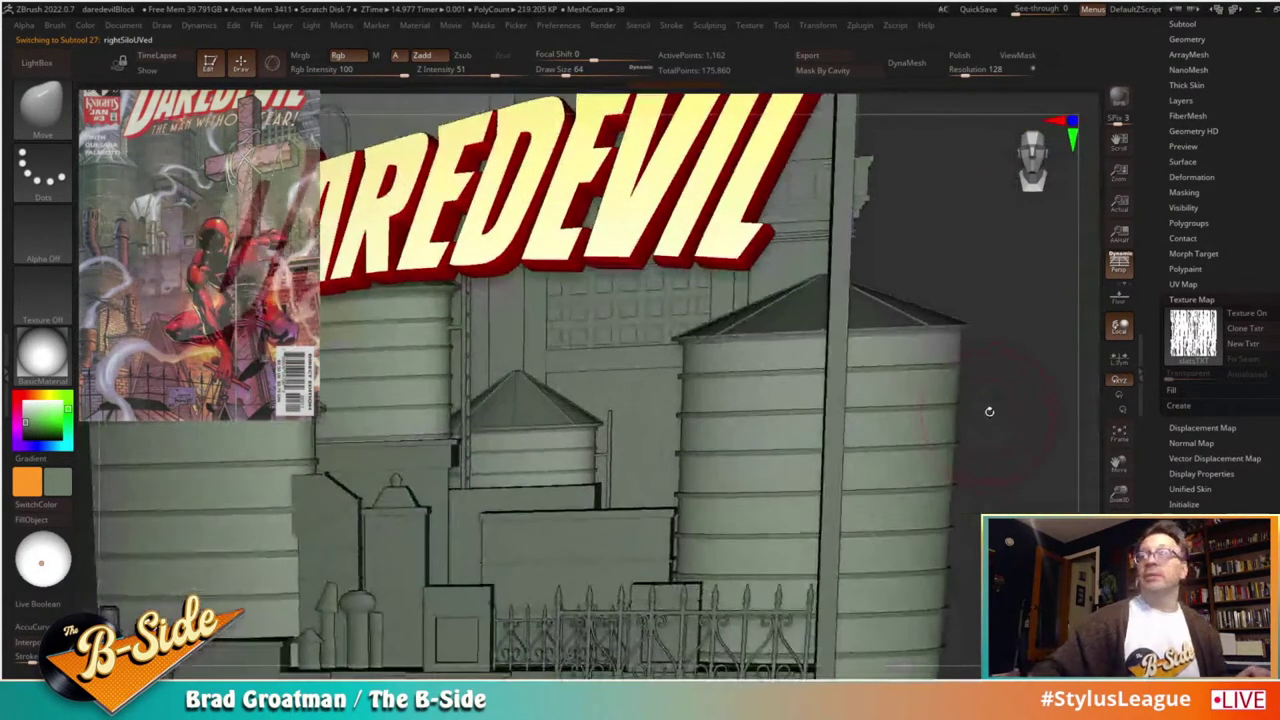
{"action": "left_click_drag", "start_coordinate": [1187, 162], "coordinate": [1185, 219]}
{"action": "left_click", "coordinate": [1185, 219]}
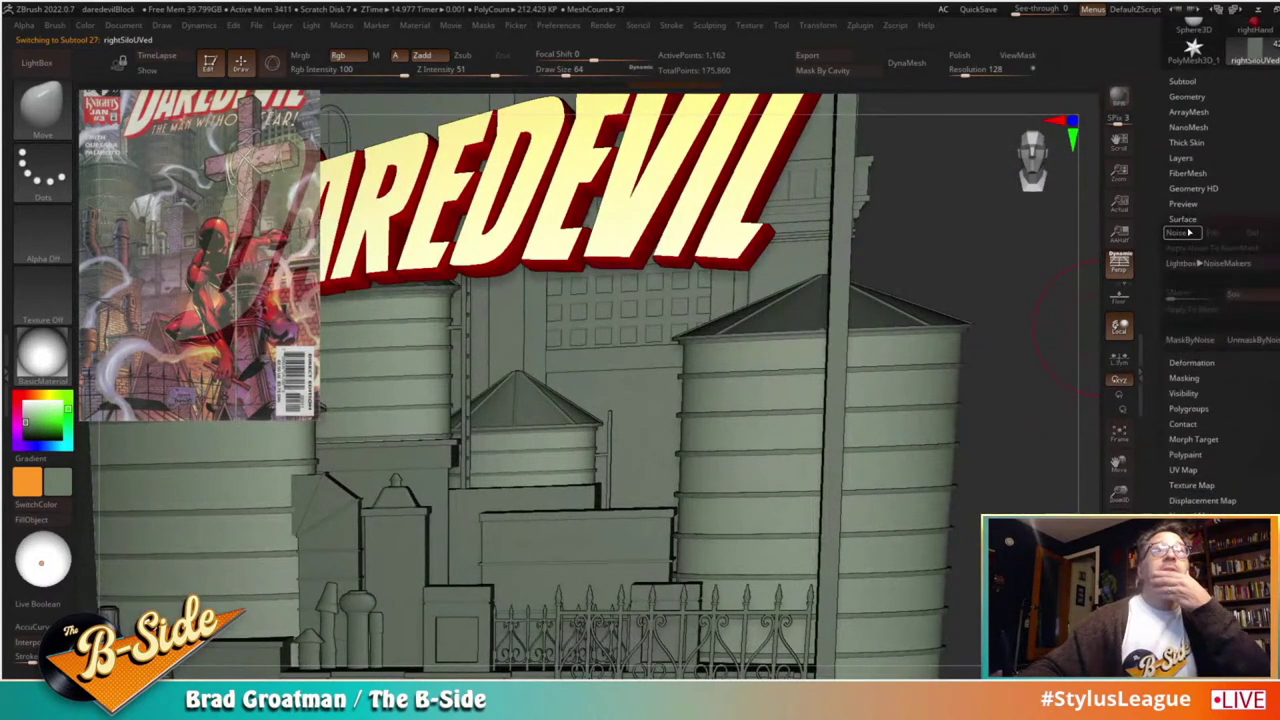
{"action": "left_click", "coordinate": [1186, 236]}
{"action": "left_click", "coordinate": [799, 237]}
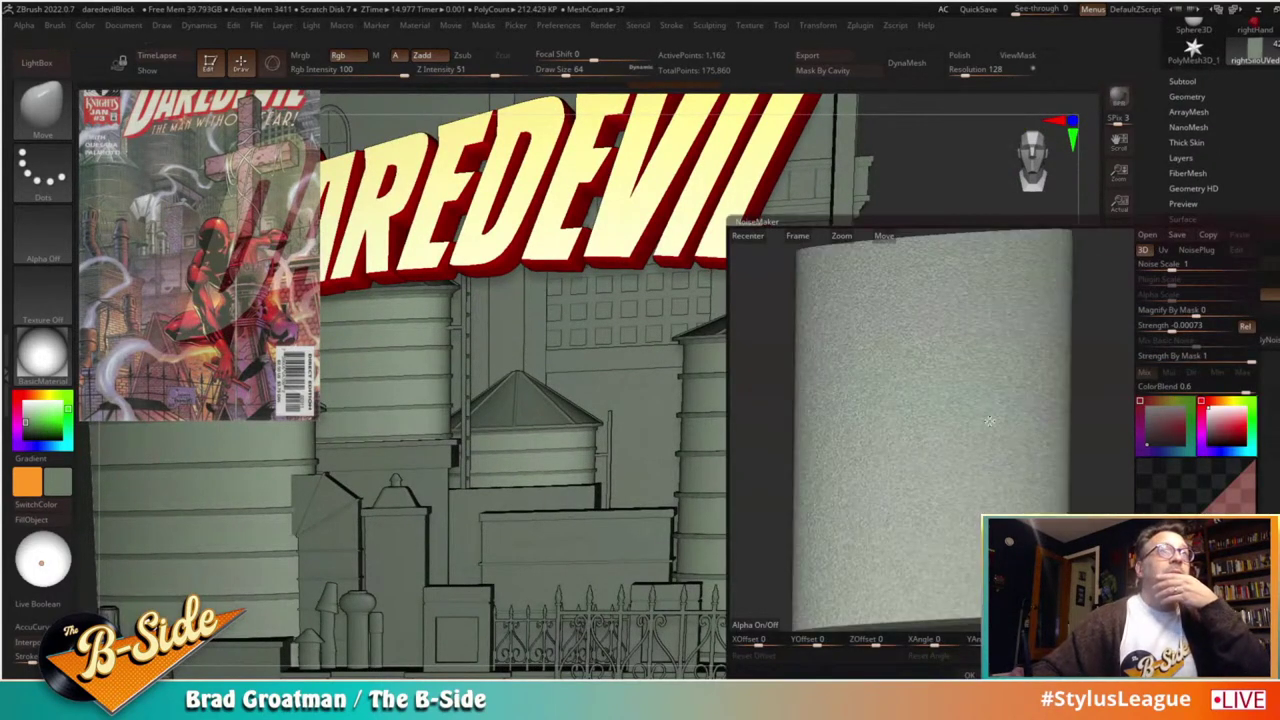
{"action": "left_click", "coordinate": [755, 624]}
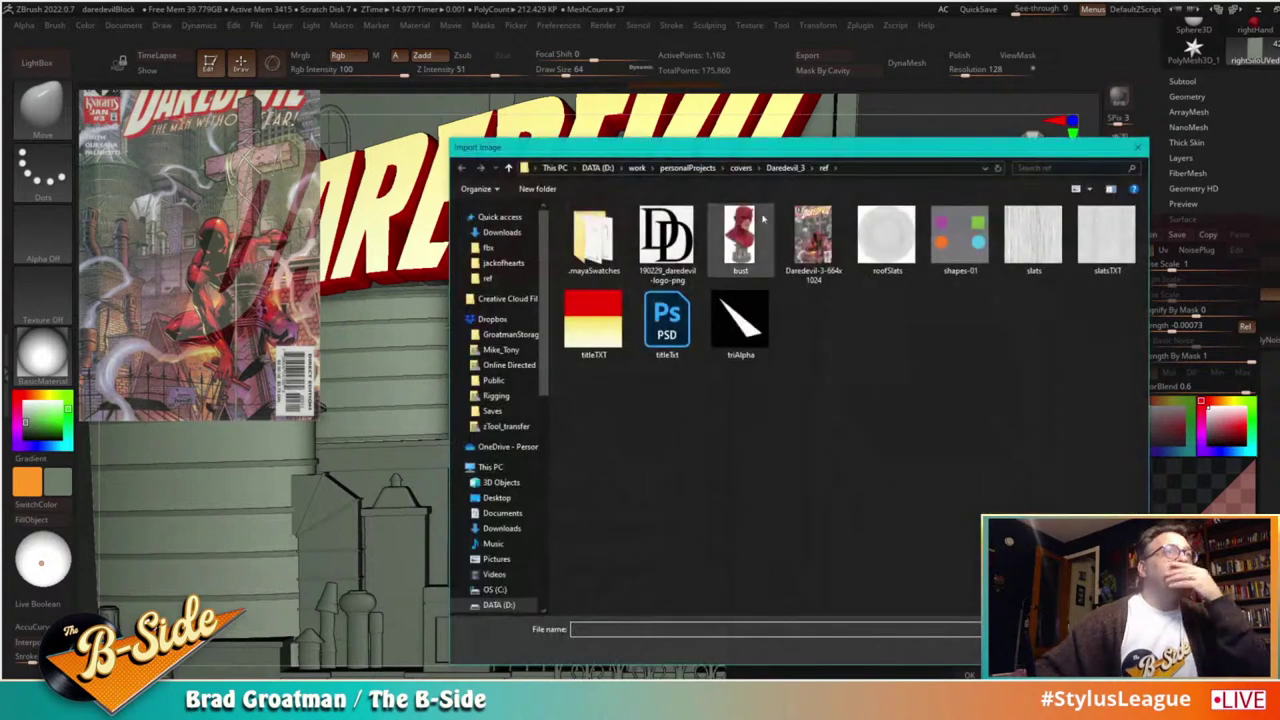
{"action": "double_click", "coordinate": [1105, 238]}
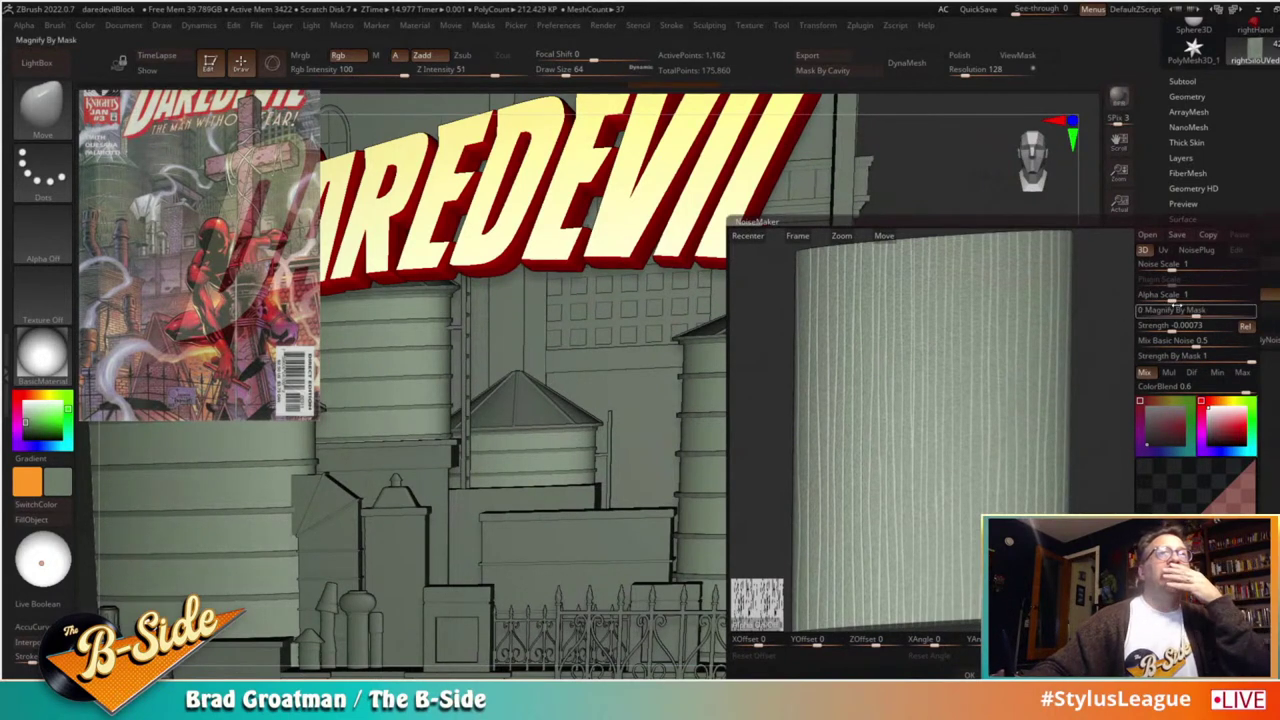
Step: Set the right silo's Mix Basic Noise to 0 and keep its Alpha Scale at 1
{"action": "left_click", "coordinate": [1133, 343]}
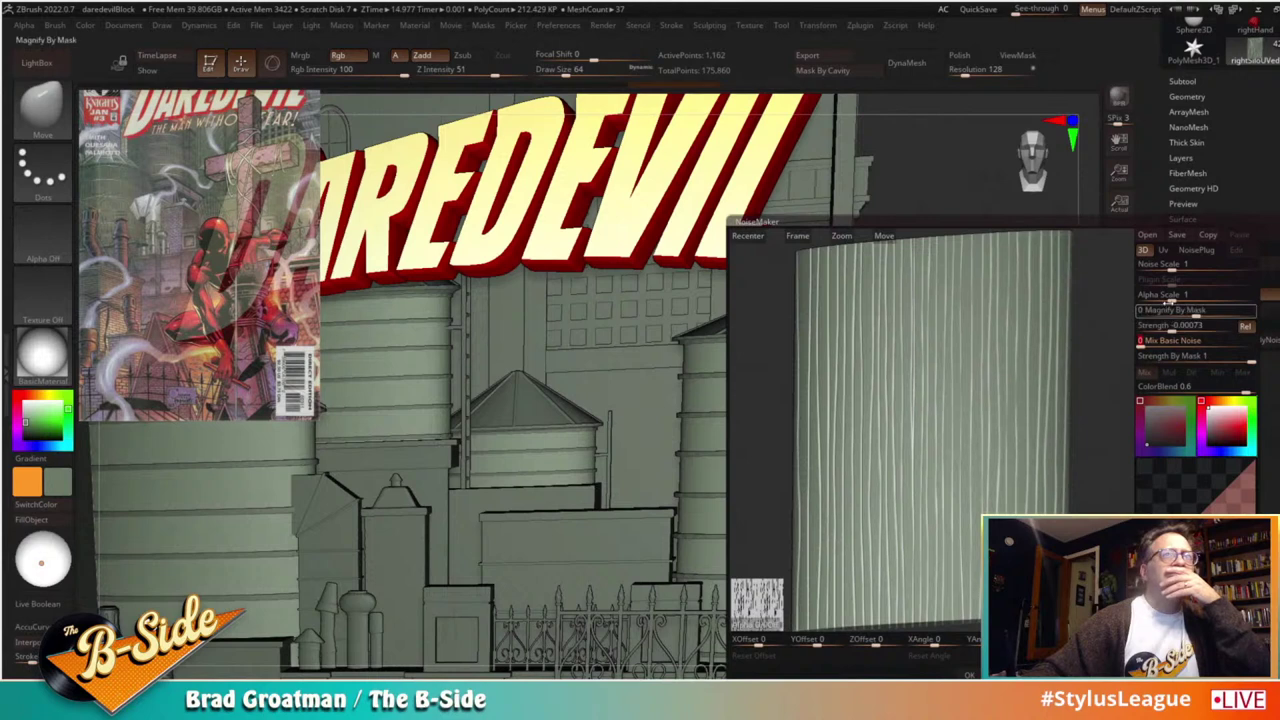
{"action": "left_click_drag", "start_coordinate": [1170, 300], "coordinate": [1167, 300]}
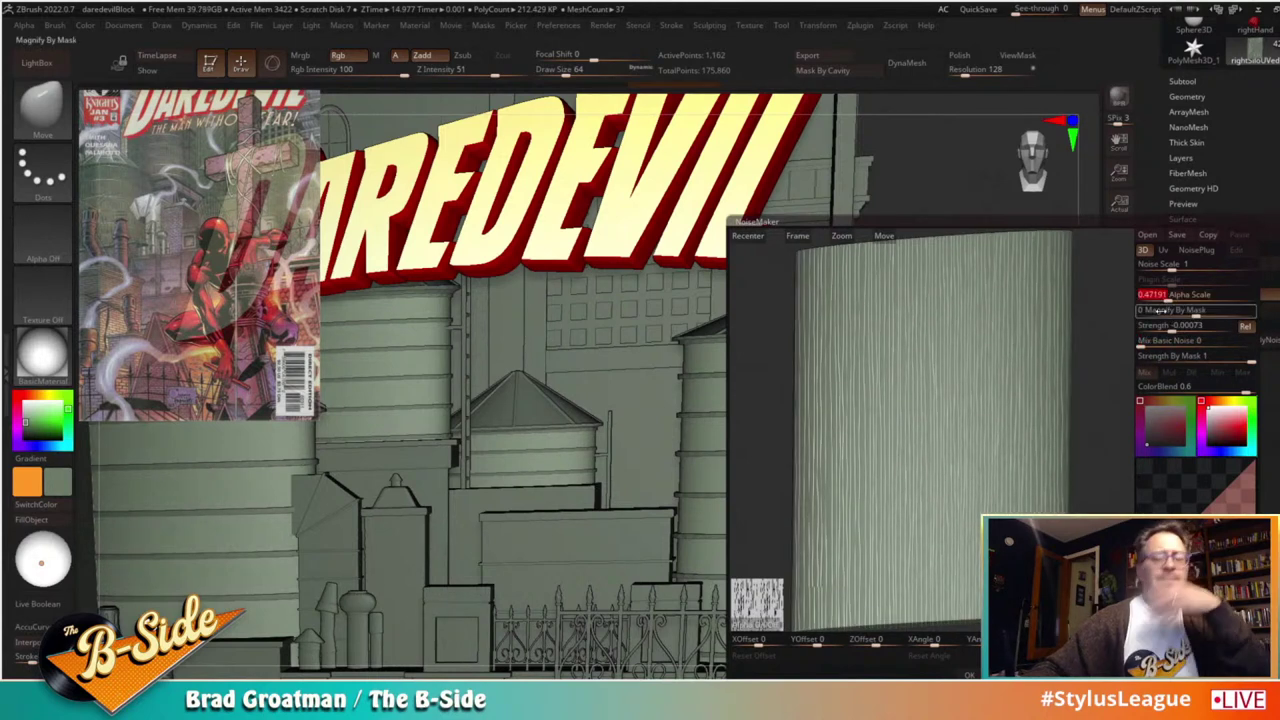
{"action": "type", "text": "1"}
{"action": "key", "text": "Return"}
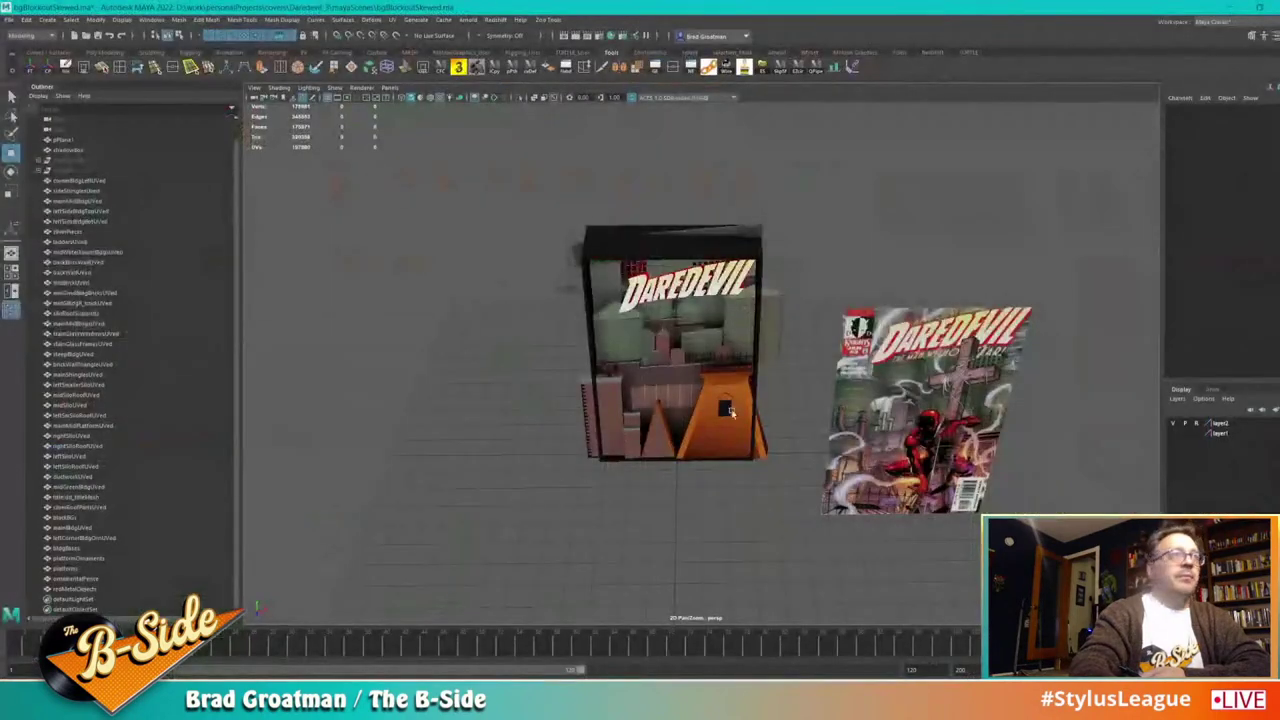
Step: Switch to Maya and inspect the left silo's slats material, including its colour texture file and UV placement
{"action": "left_click", "coordinate": [607, 352]}
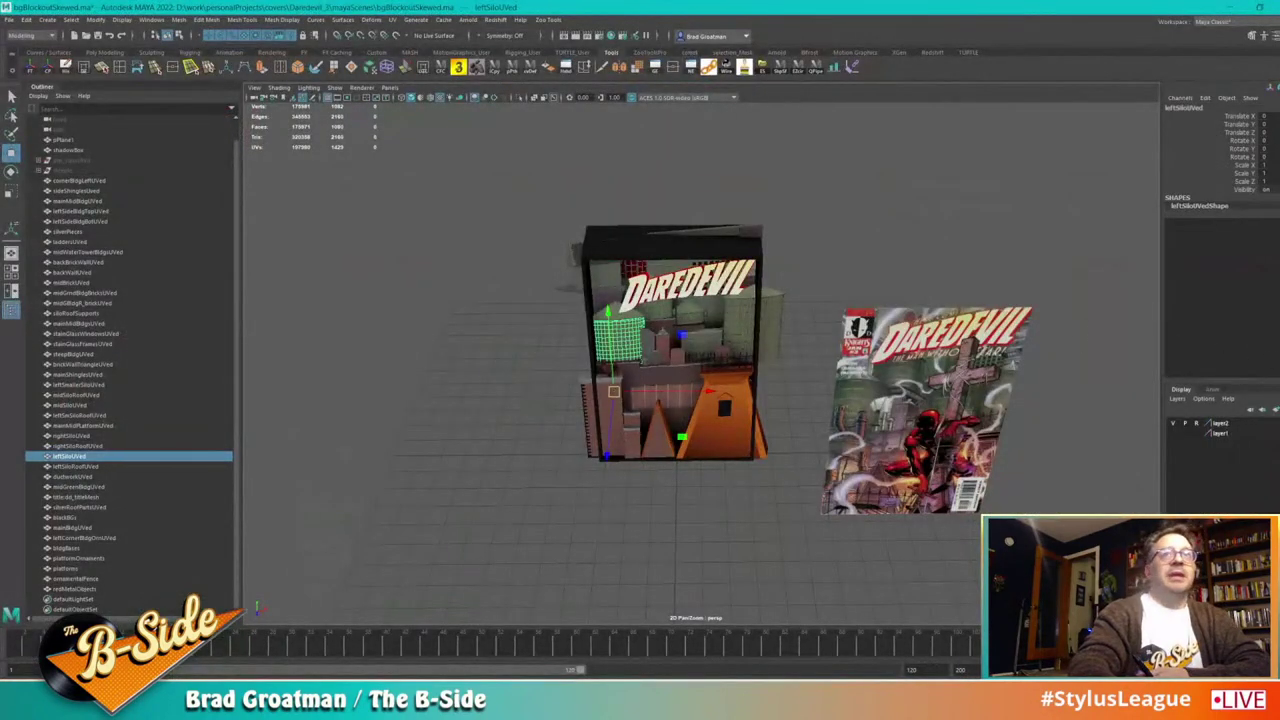
{"action": "key", "text": "ctrl+a"}
{"action": "left_click", "coordinate": [1190, 105]}
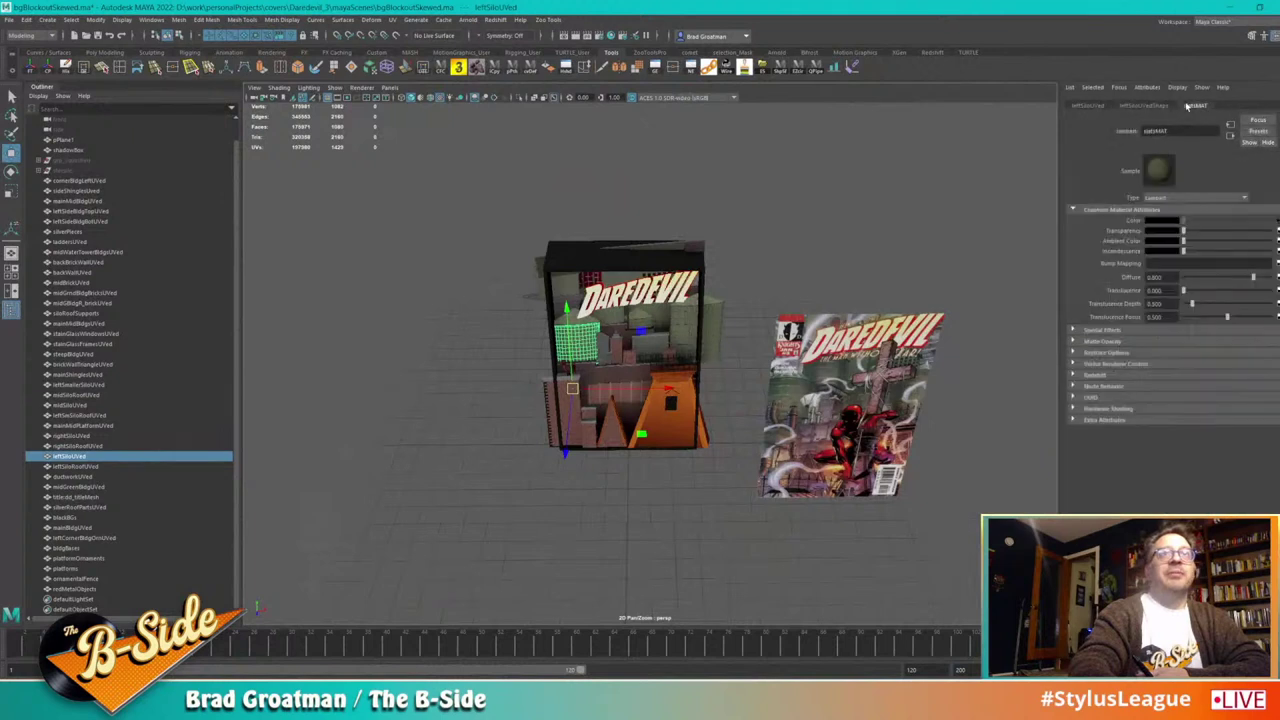
{"action": "left_click", "coordinate": [1277, 220]}
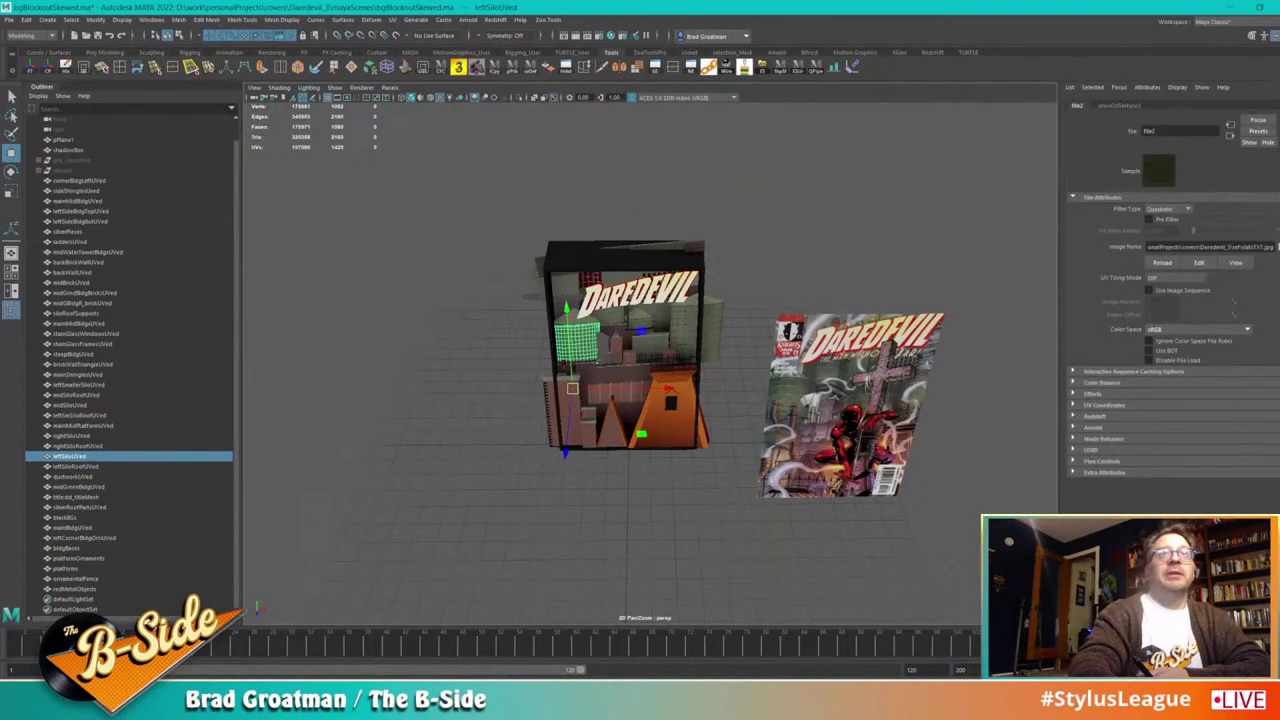
{"action": "left_click", "coordinate": [1113, 106]}
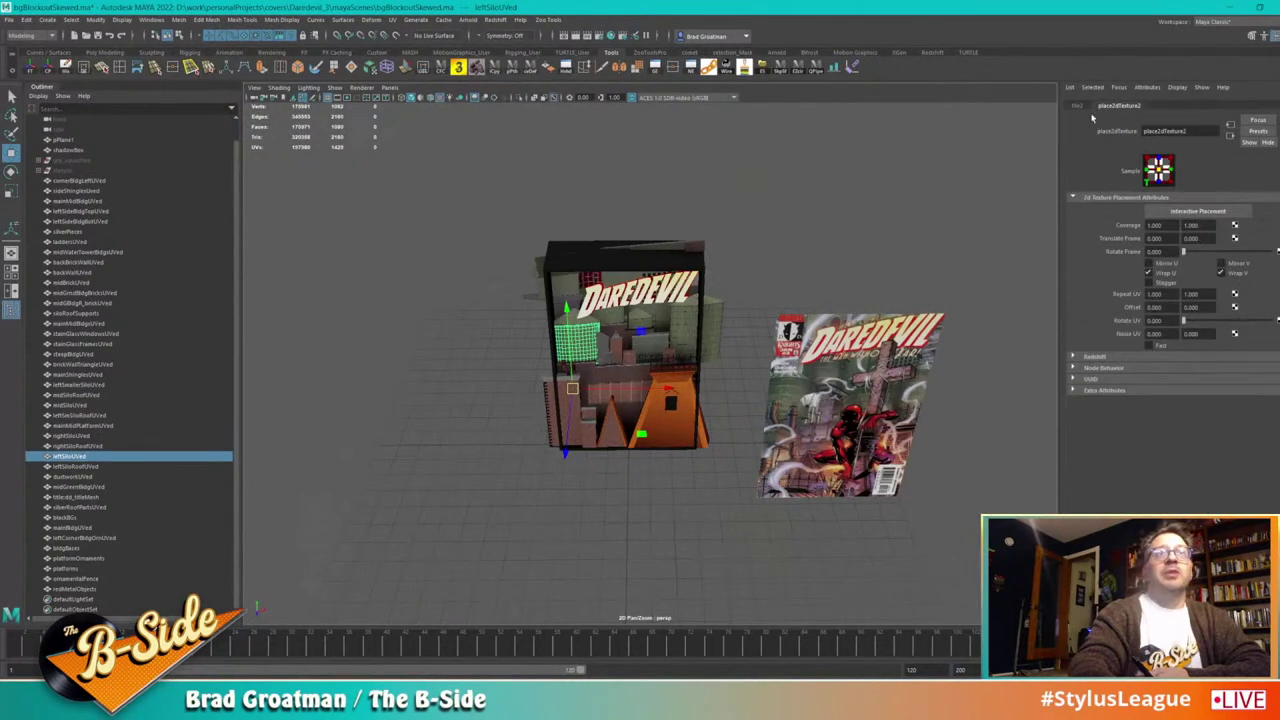
{"action": "left_click", "coordinate": [1077, 105]}
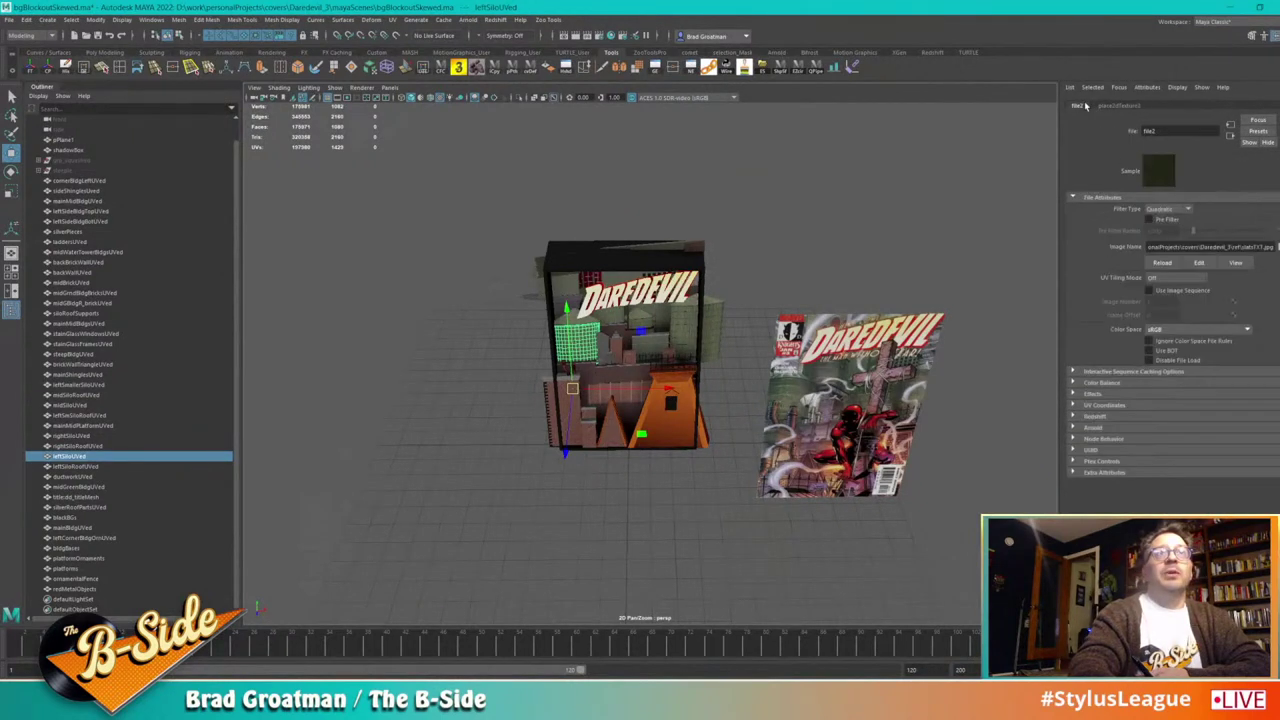
{"action": "left_click", "coordinate": [855, 246]}
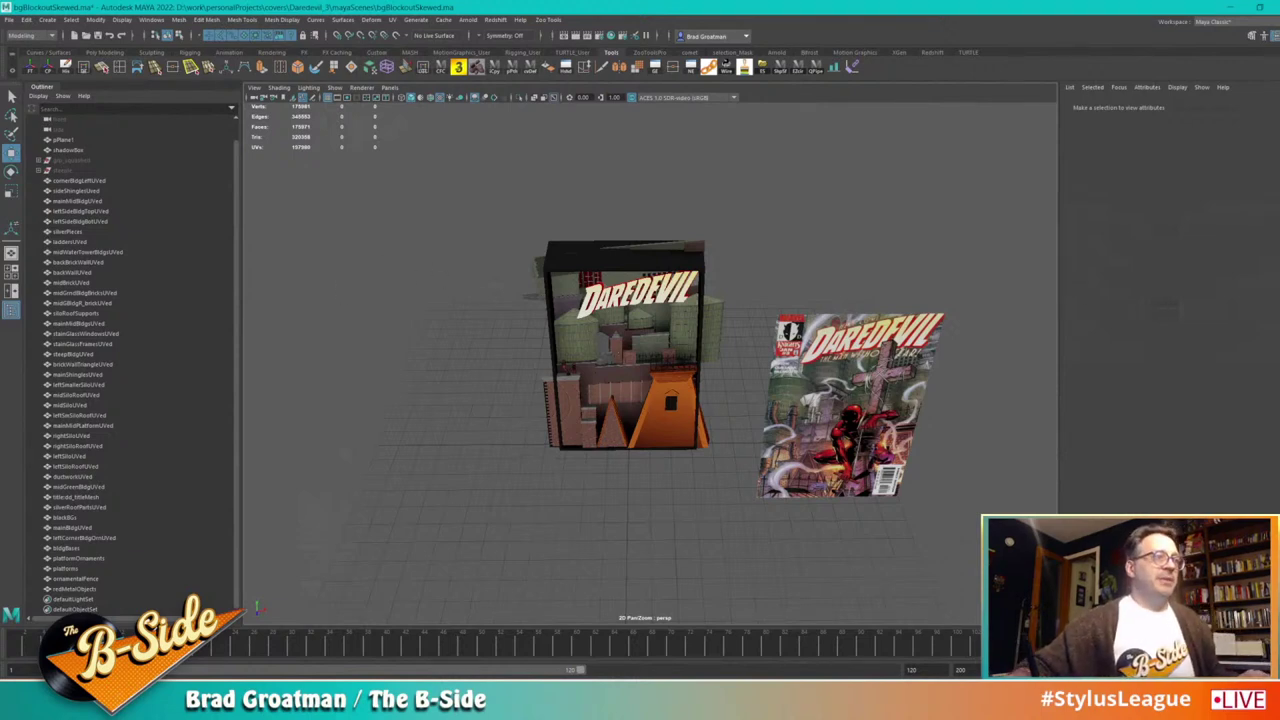
Step: Return to ZBrush and reload slatsTXT as the alpha of the right silo's surface noise
{"action": "key", "text": "alt+Tab"}
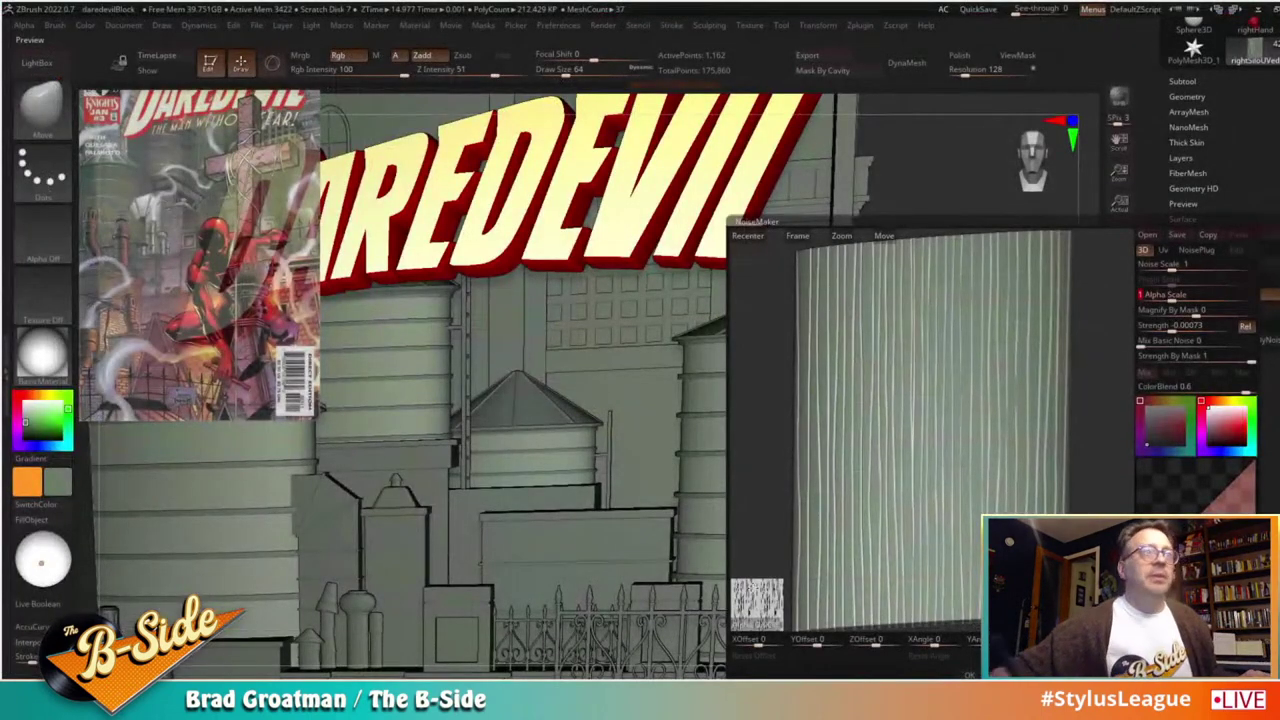
{"action": "left_click", "coordinate": [761, 622]}
{"action": "left_click", "coordinate": [757, 624]}
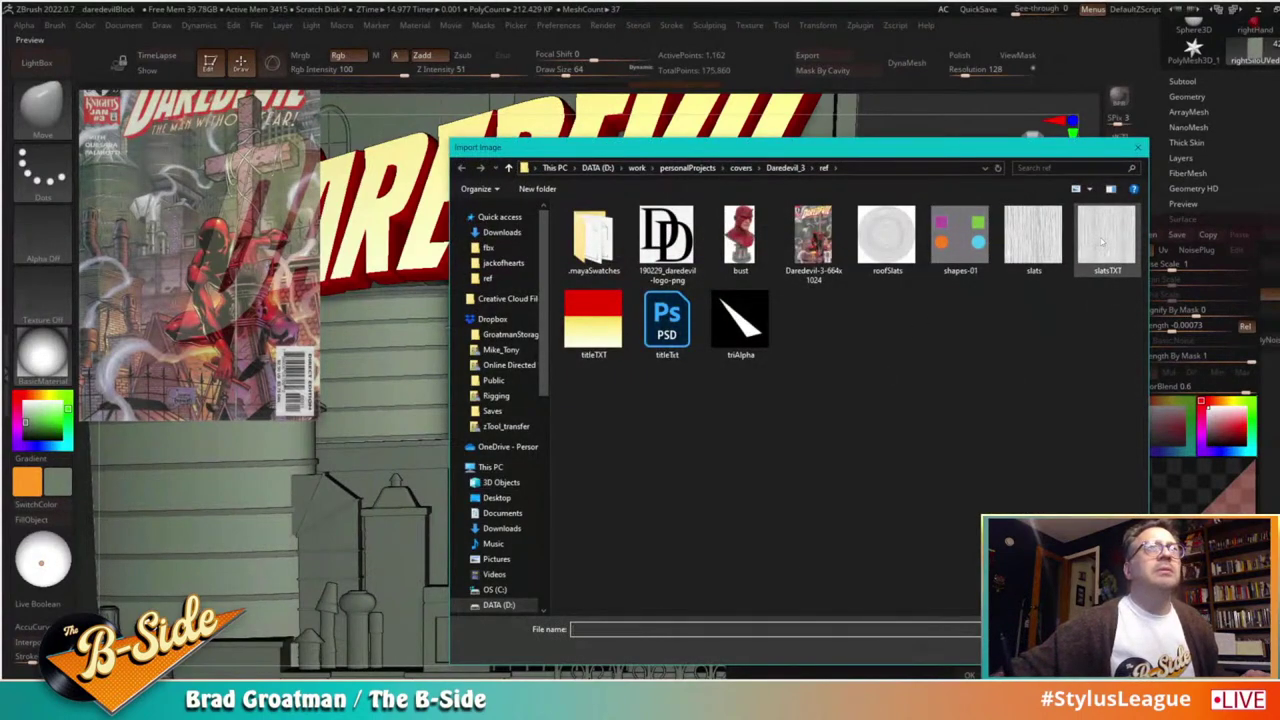
{"action": "double_click", "coordinate": [1104, 240]}
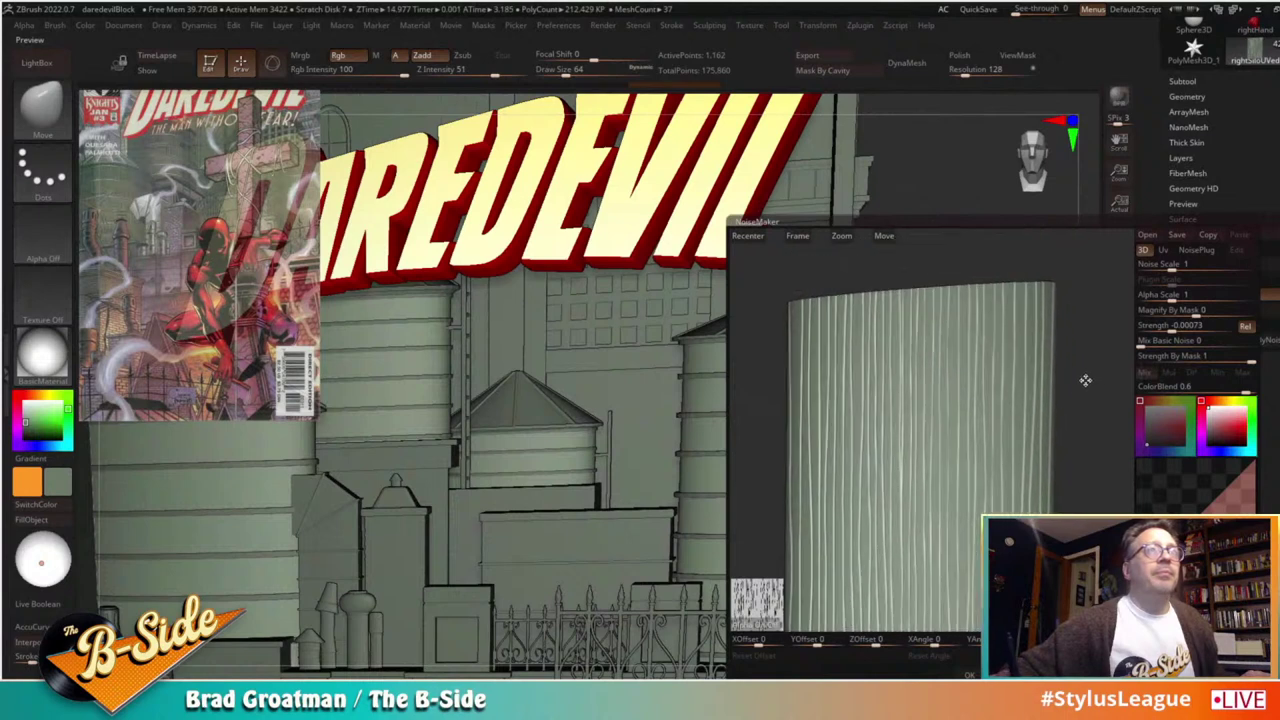
Step: Choose a dark noise colour for the slat lines and accept the surface noise on the right silo
{"action": "left_click_drag", "start_coordinate": [1206, 435], "coordinate": [1198, 443]}
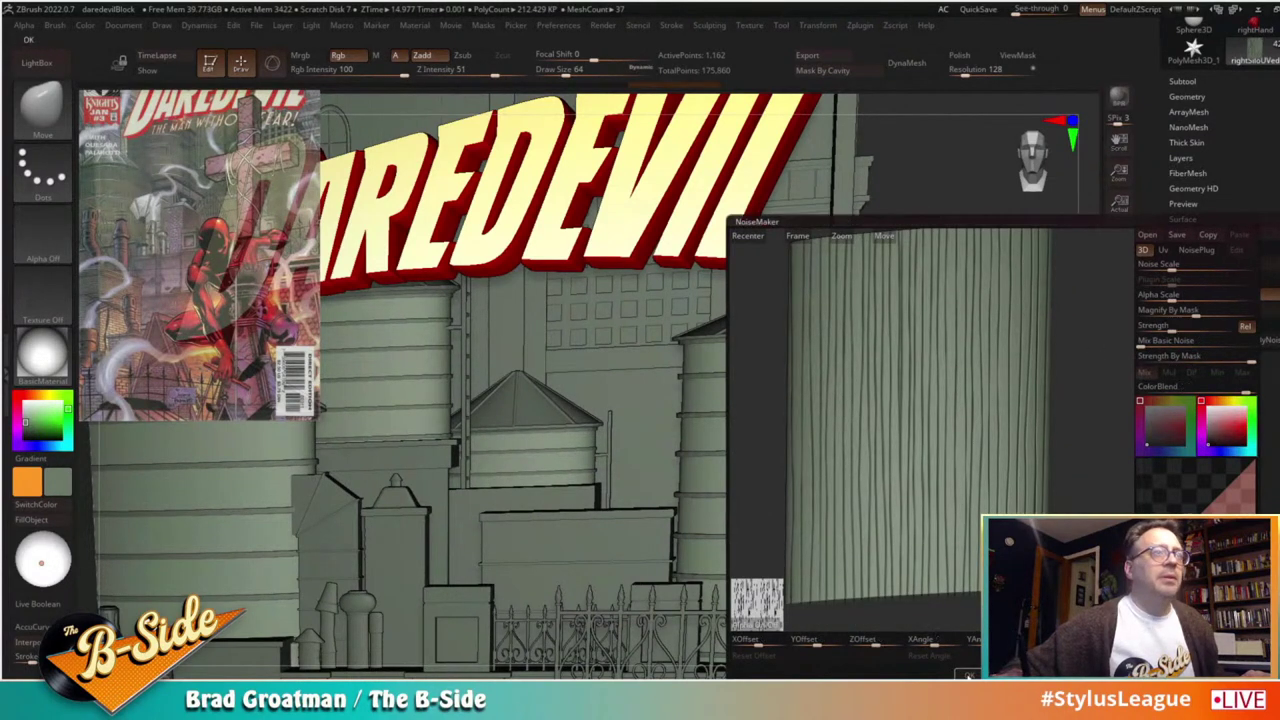
{"action": "left_click", "coordinate": [968, 675]}
{"action": "mouse_move", "coordinate": [1022, 540]}
{"action": "left_mouse_down"}
{"action": "mouse_move", "coordinate": [880, 545]}
{"action": "mouse_move", "coordinate": [1035, 540]}
{"action": "left_mouse_up"}
{"action": "left_click_drag", "start_coordinate": [1015, 475], "coordinate": [1045, 515]}
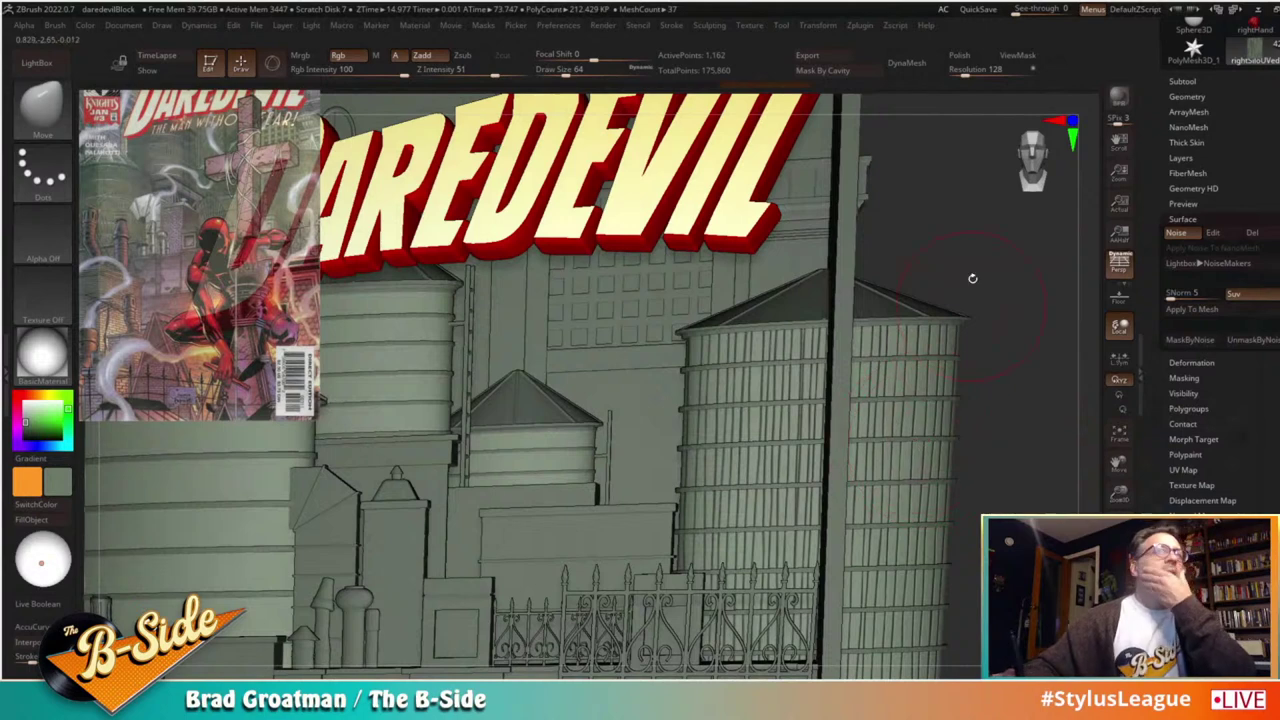
Step: Inspect the right silo's UV layout by making a UV Master clone, turning off its noise and flattening its UVs
{"action": "left_click", "coordinate": [860, 26]}
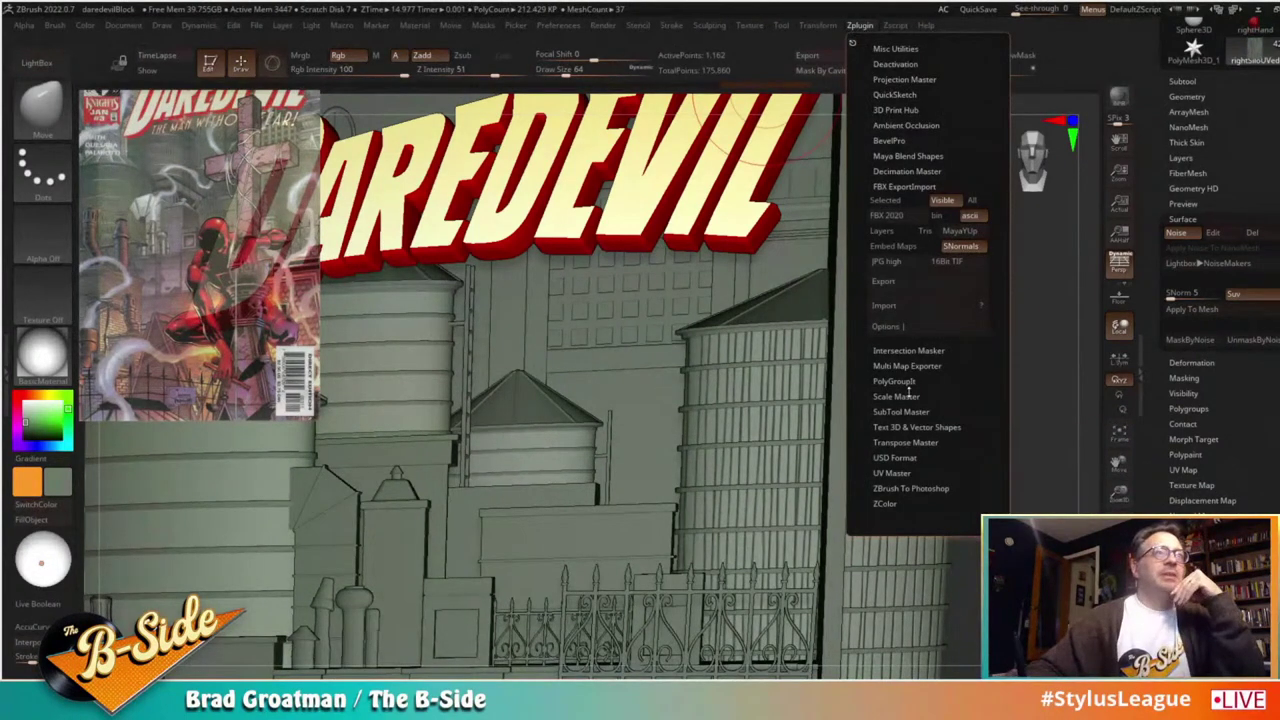
{"action": "left_click", "coordinate": [907, 472]}
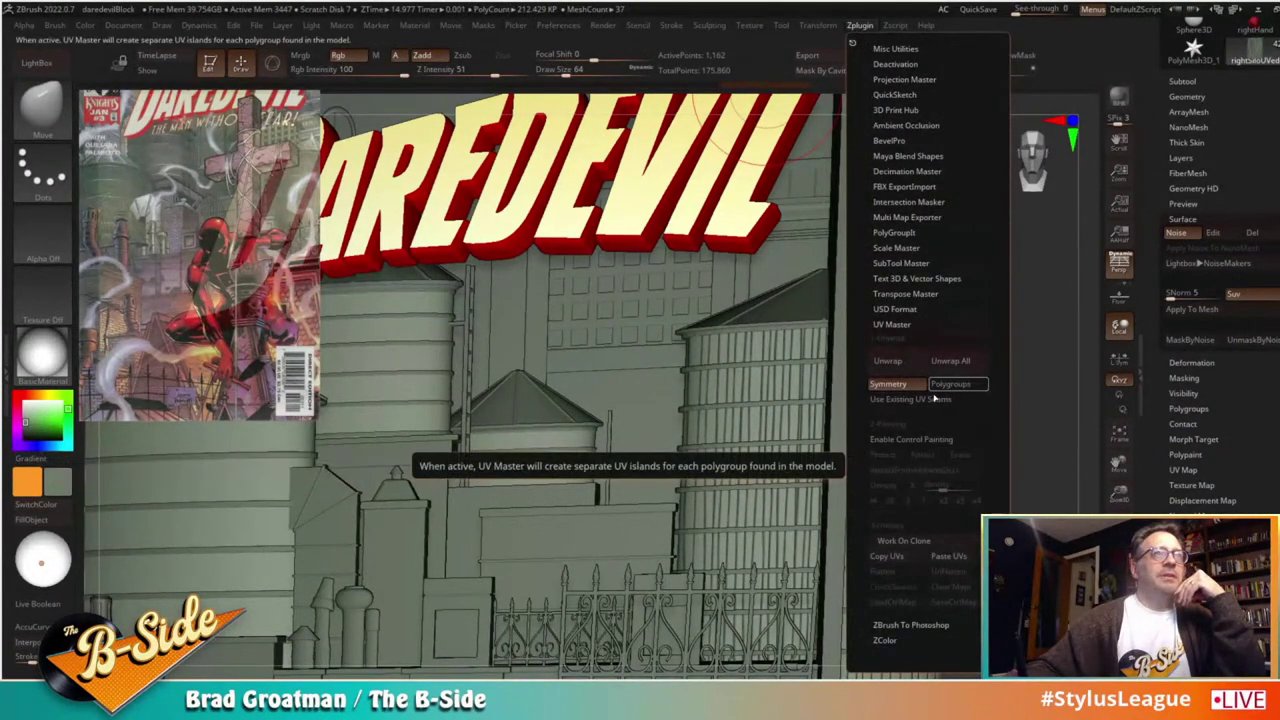
{"action": "left_click", "coordinate": [900, 540]}
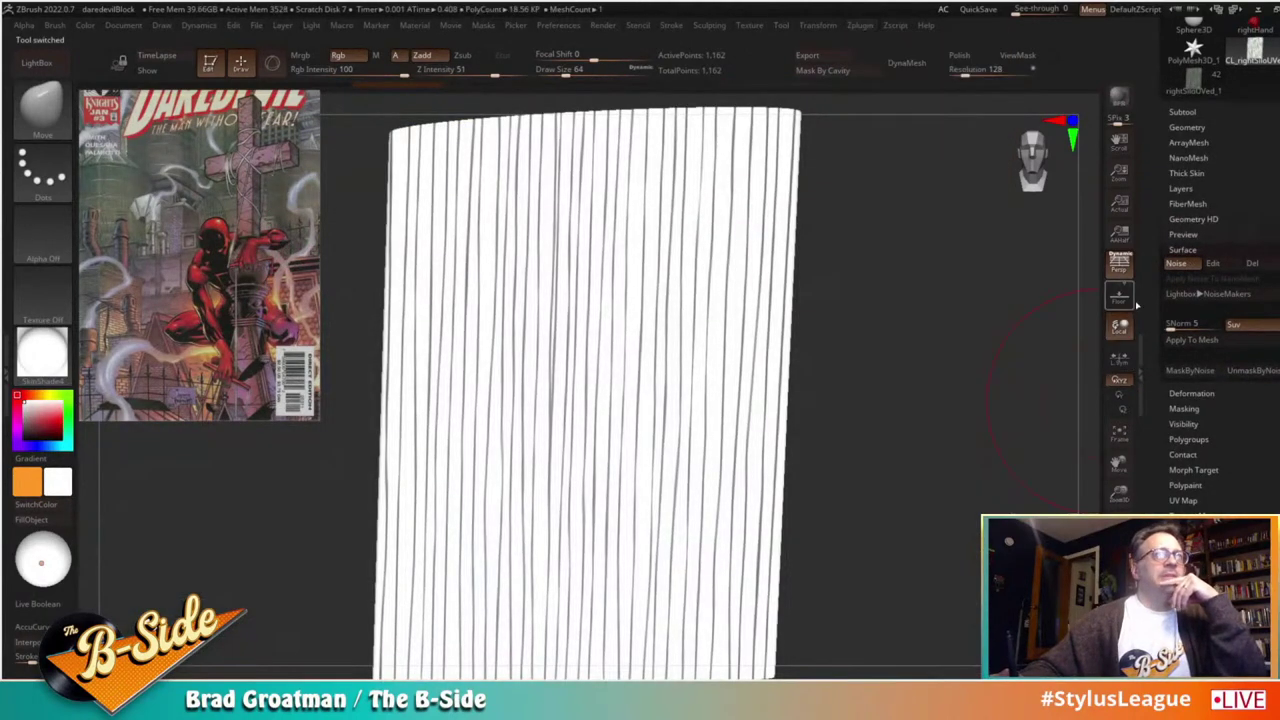
{"action": "left_click", "coordinate": [1177, 263]}
{"action": "left_click_drag", "start_coordinate": [986, 329], "coordinate": [980, 343]}
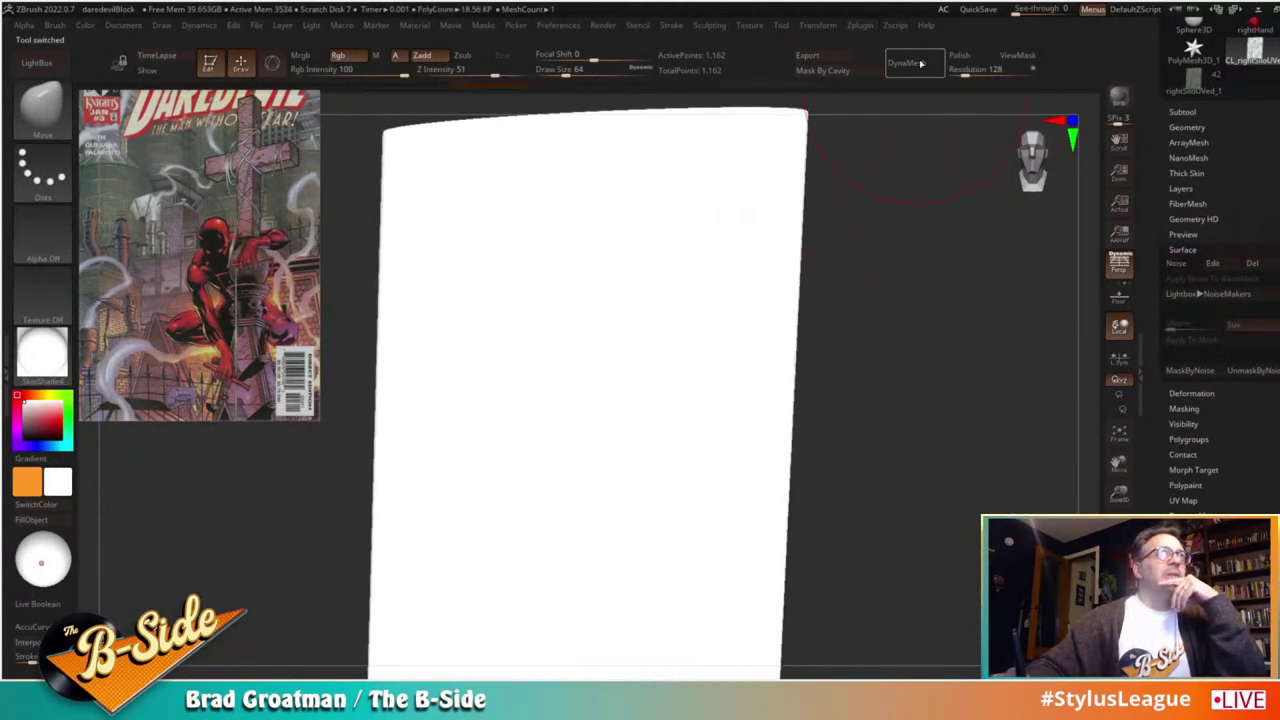
{"action": "left_click", "coordinate": [862, 25]}
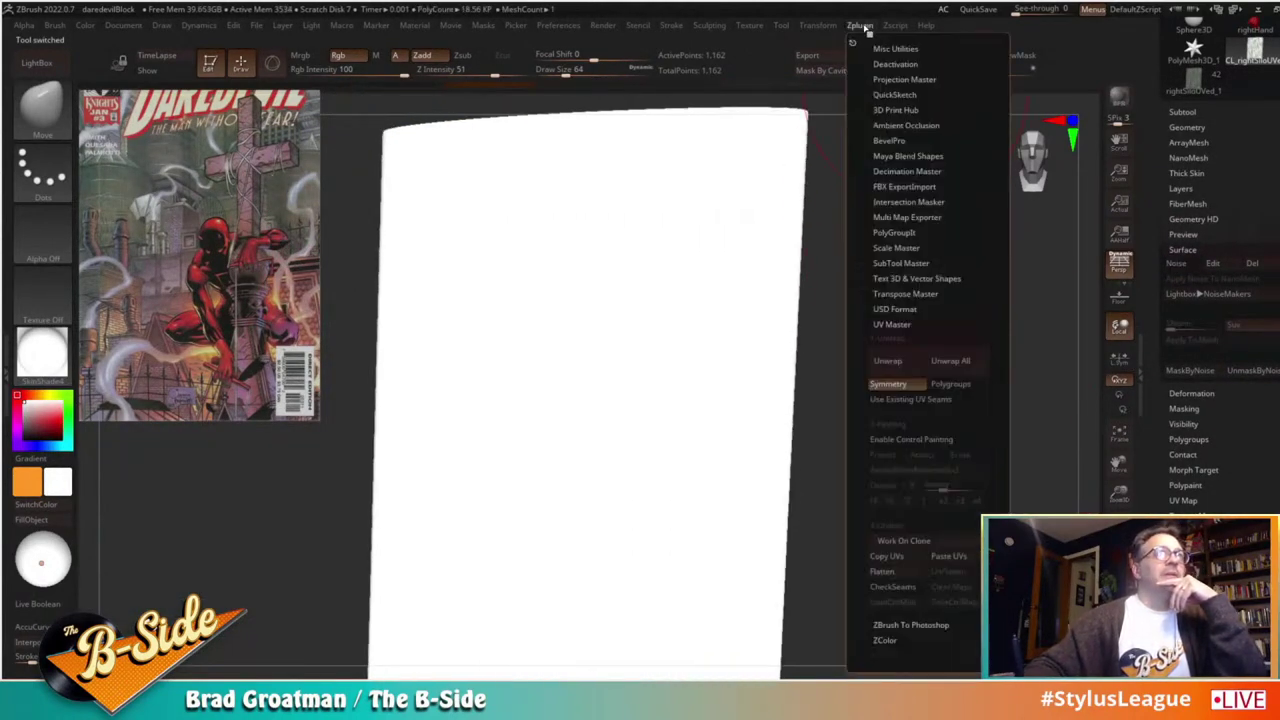
{"action": "left_click", "coordinate": [896, 572]}
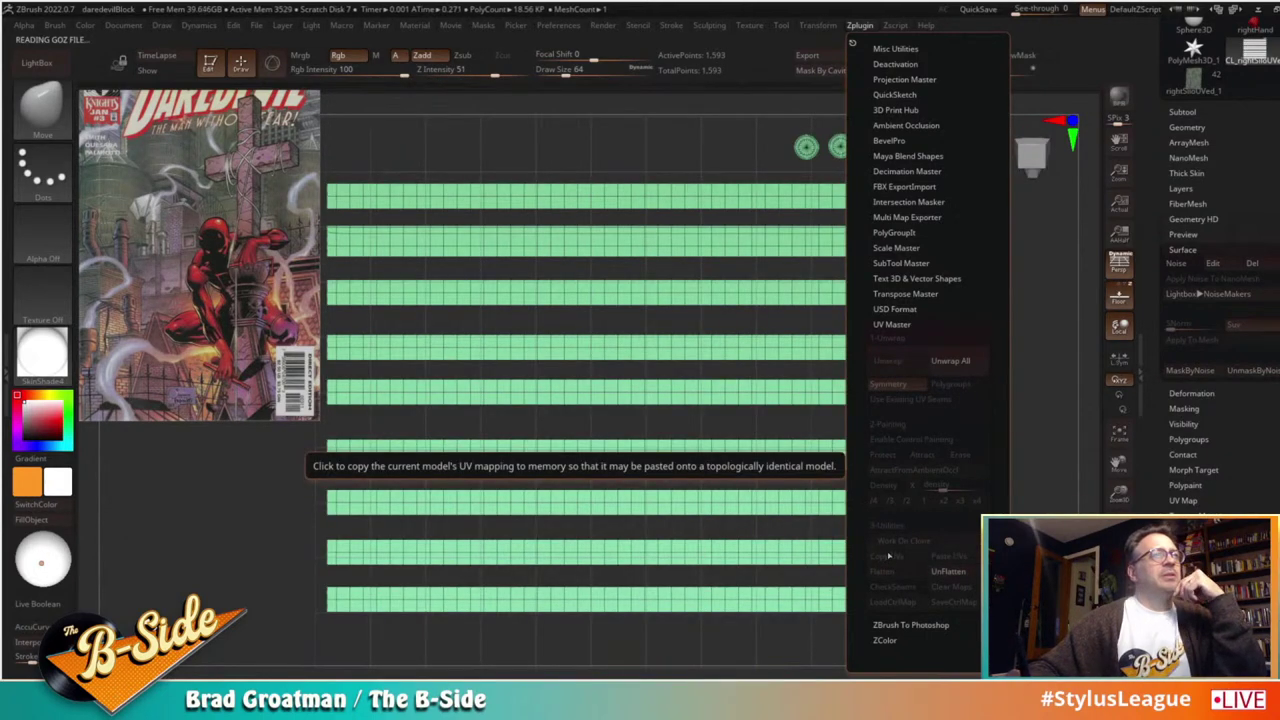
Step: Return to the original multi-part tool holding the right silo, make BasicMaterial active and frame the model
{"action": "left_click", "coordinate": [1194, 82]}
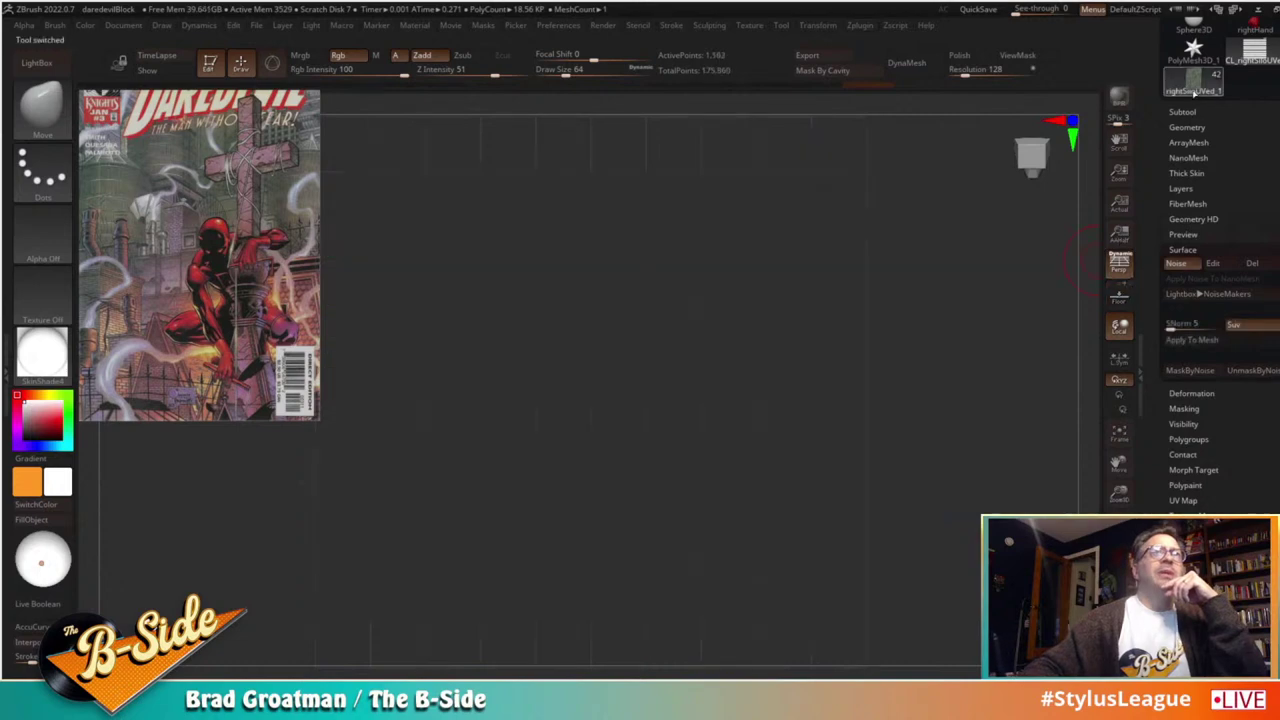
{"action": "left_click", "coordinate": [42, 352]}
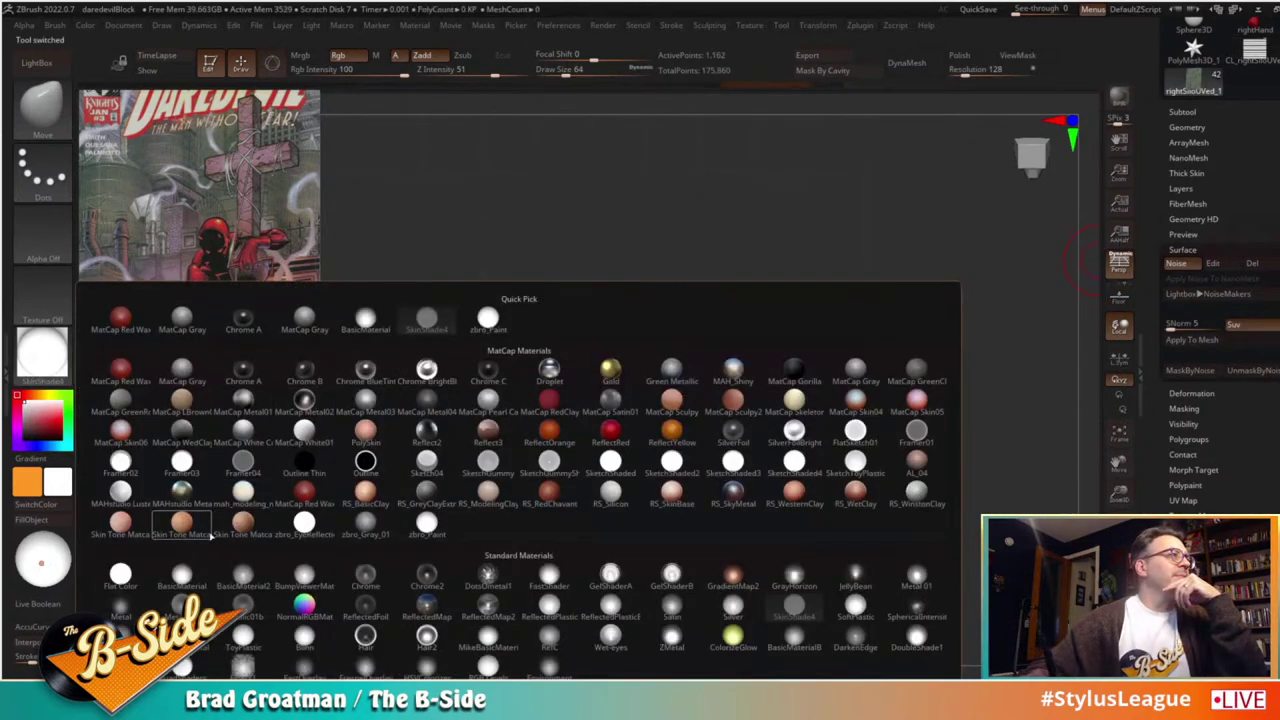
{"action": "left_click", "coordinate": [187, 574]}
{"action": "key", "text": "f"}
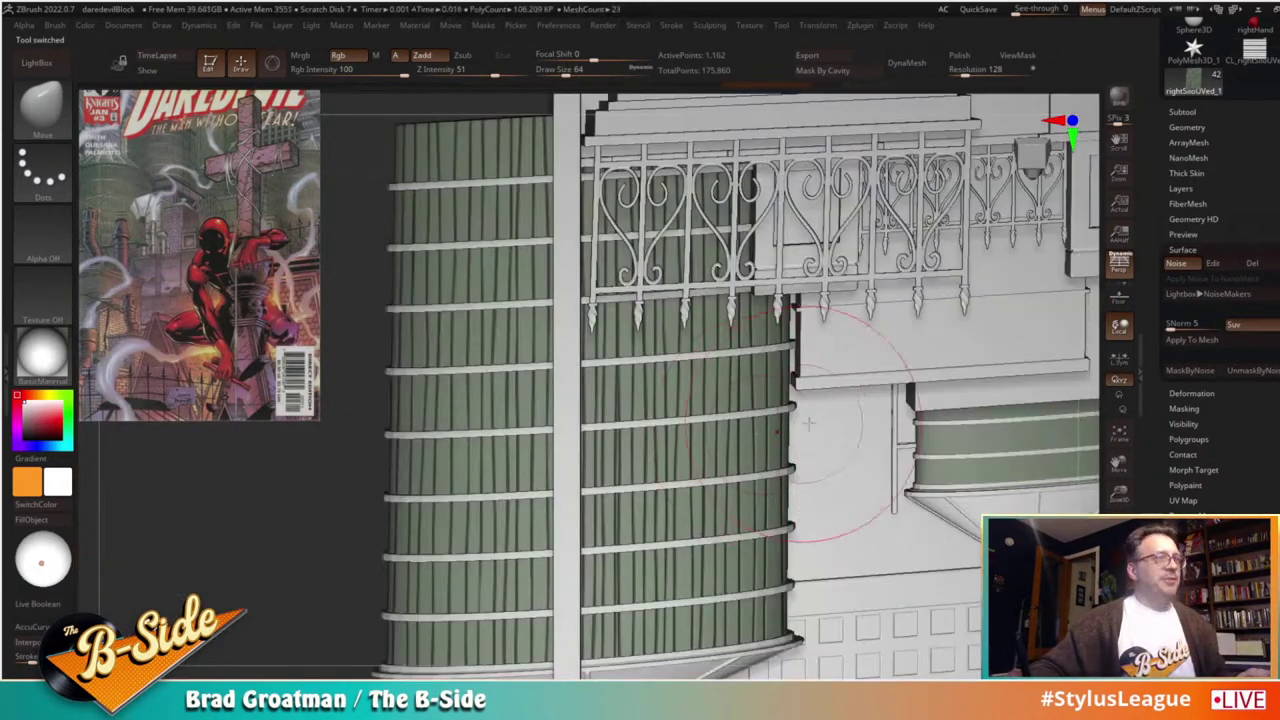
{"action": "left_click_drag", "start_coordinate": [331, 507], "coordinate": [283, 534]}
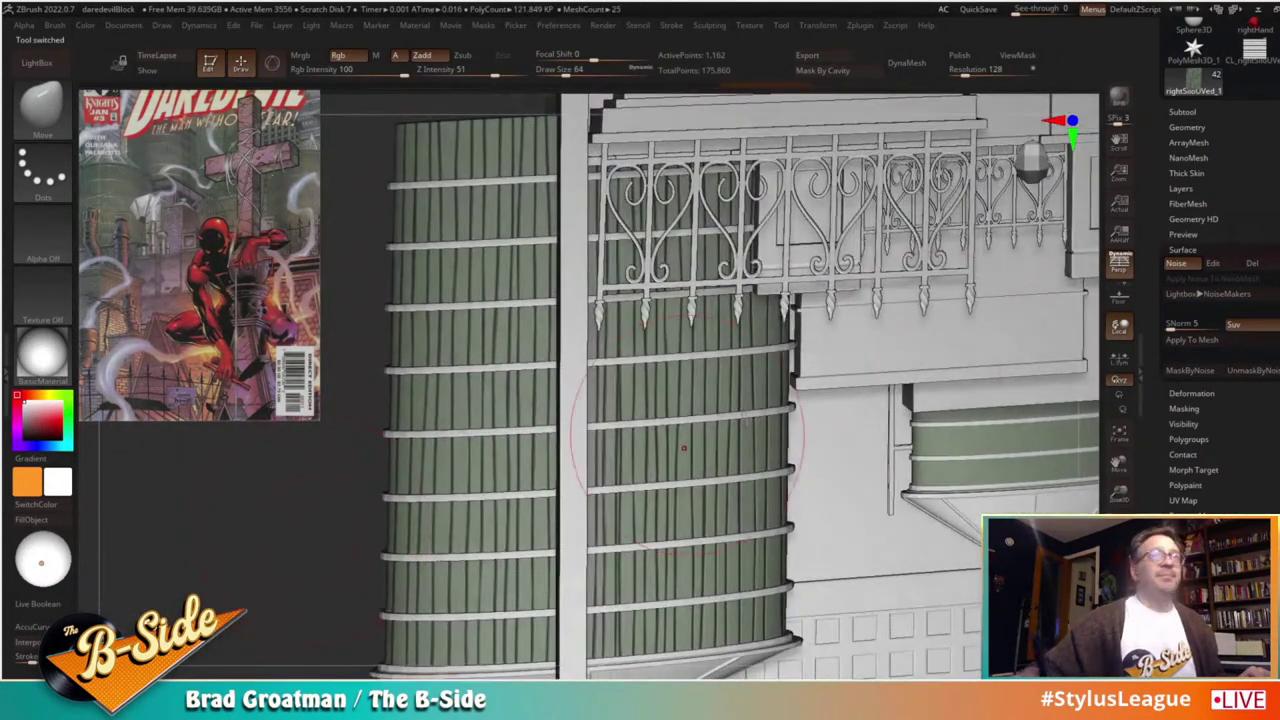
Step: Switch the right silo's surface noise from 3D to UV mapping and accept it
{"action": "left_click", "coordinate": [1216, 264]}
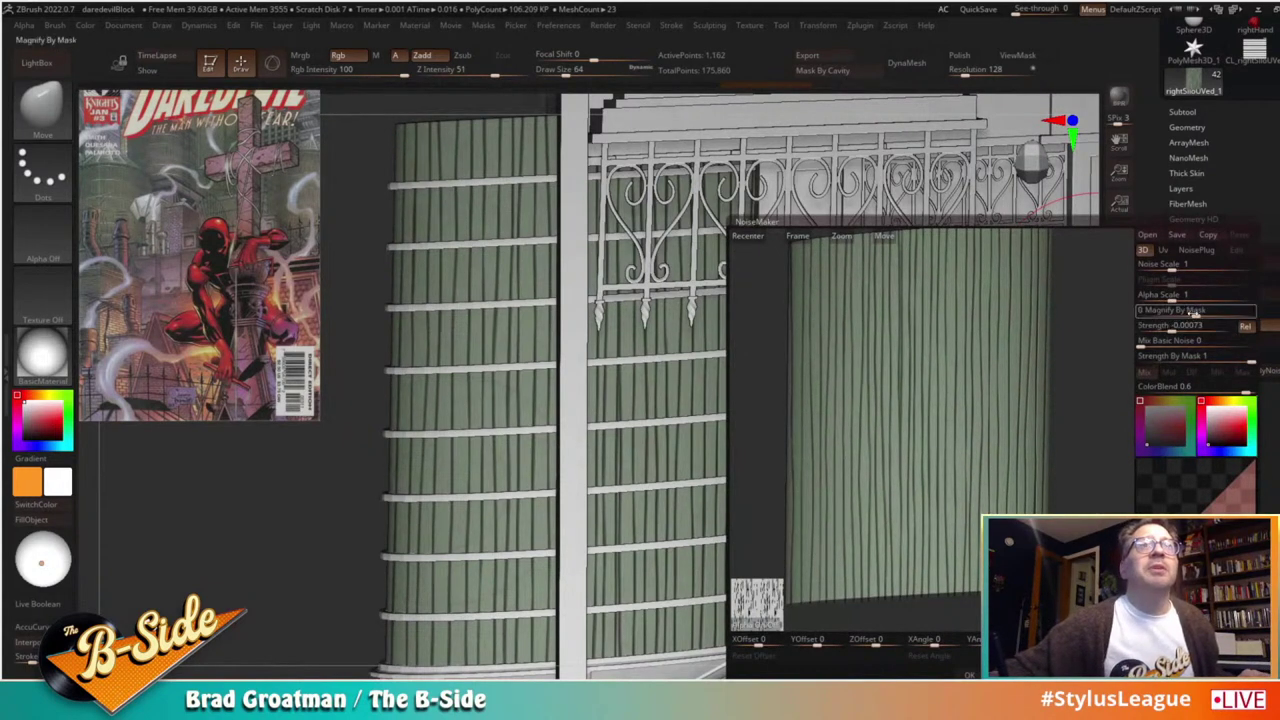
{"action": "left_click", "coordinate": [1164, 249]}
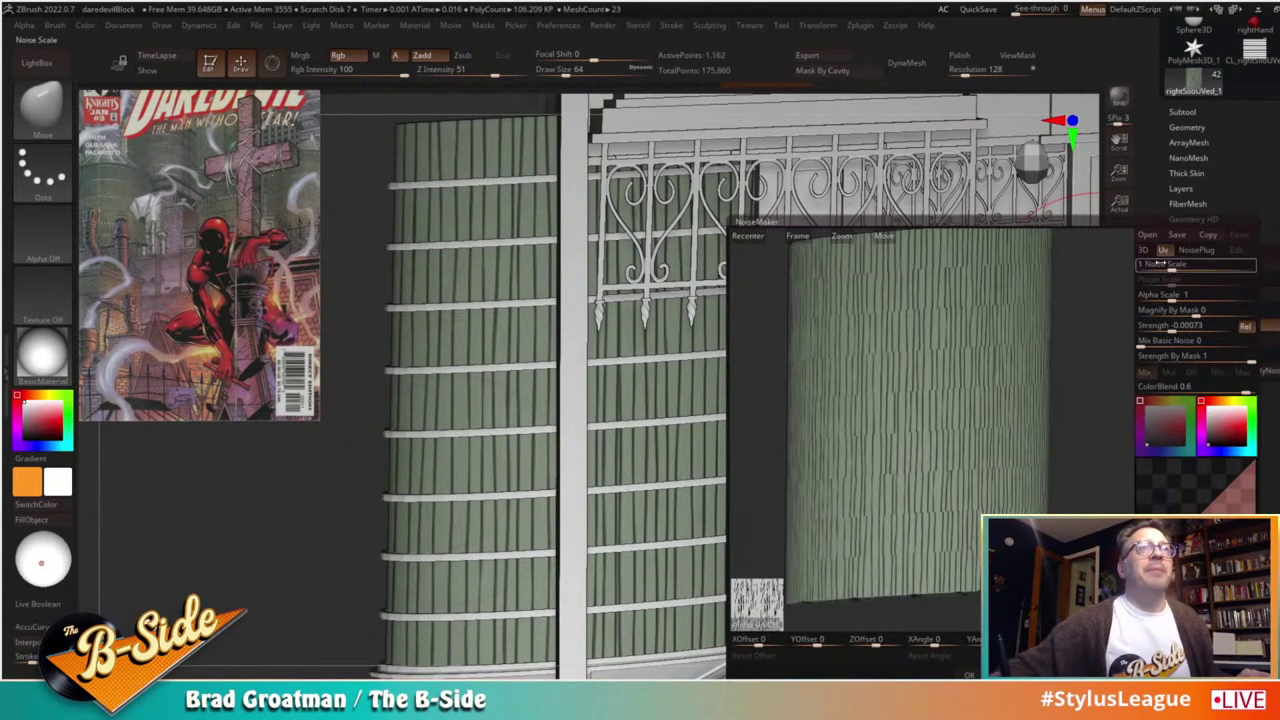
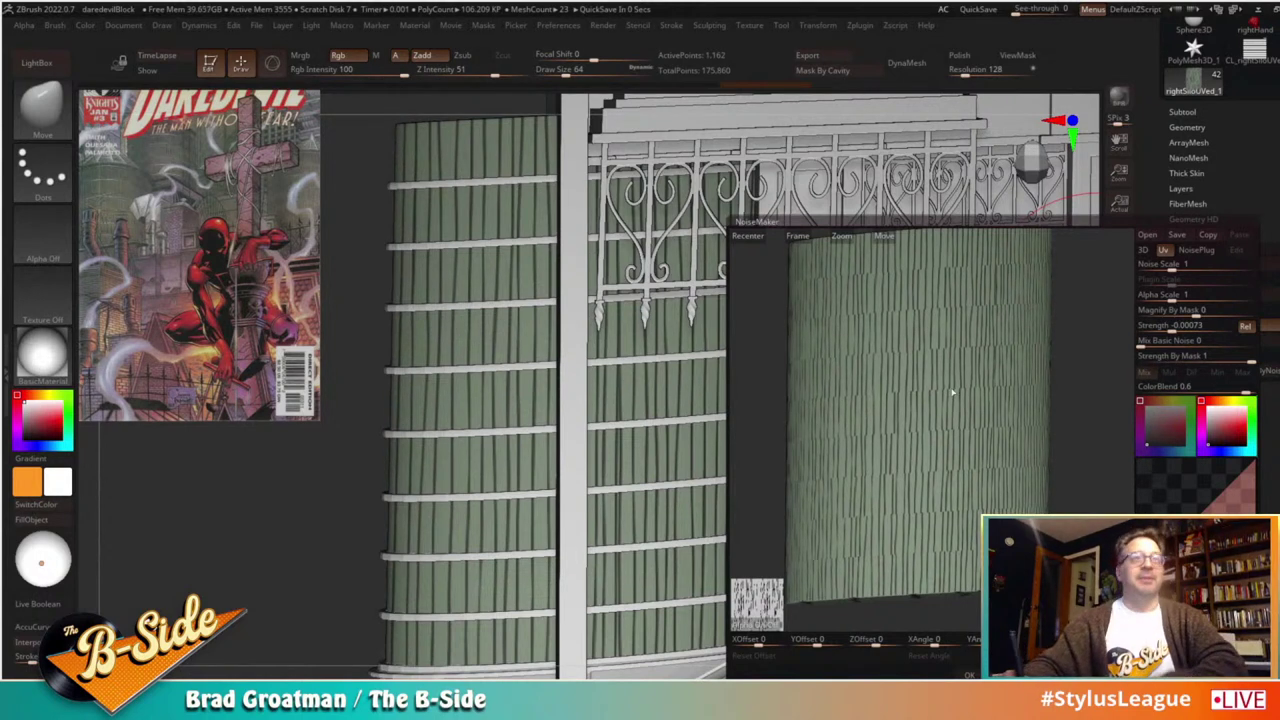
{"action": "left_click", "coordinate": [970, 676]}
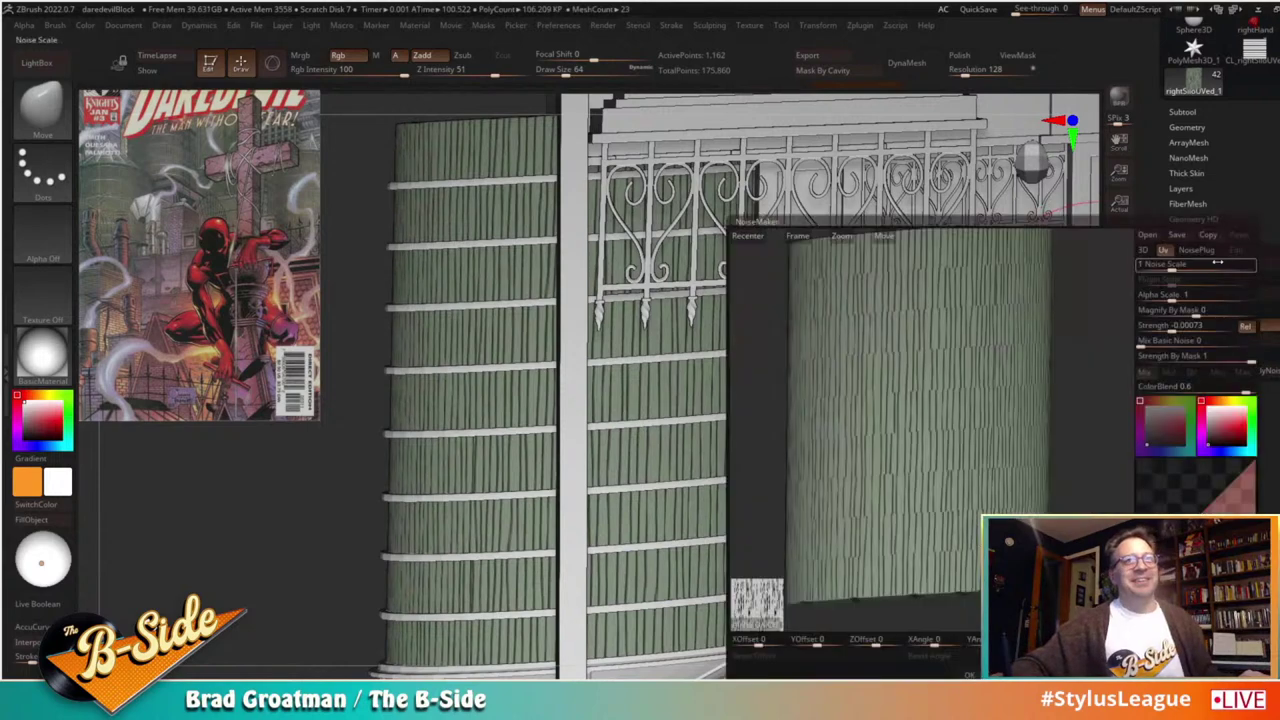
Step: Save the right silo's noise settings as siloNoise in the ref folder and accept the noise
{"action": "left_click", "coordinate": [1213, 263]}
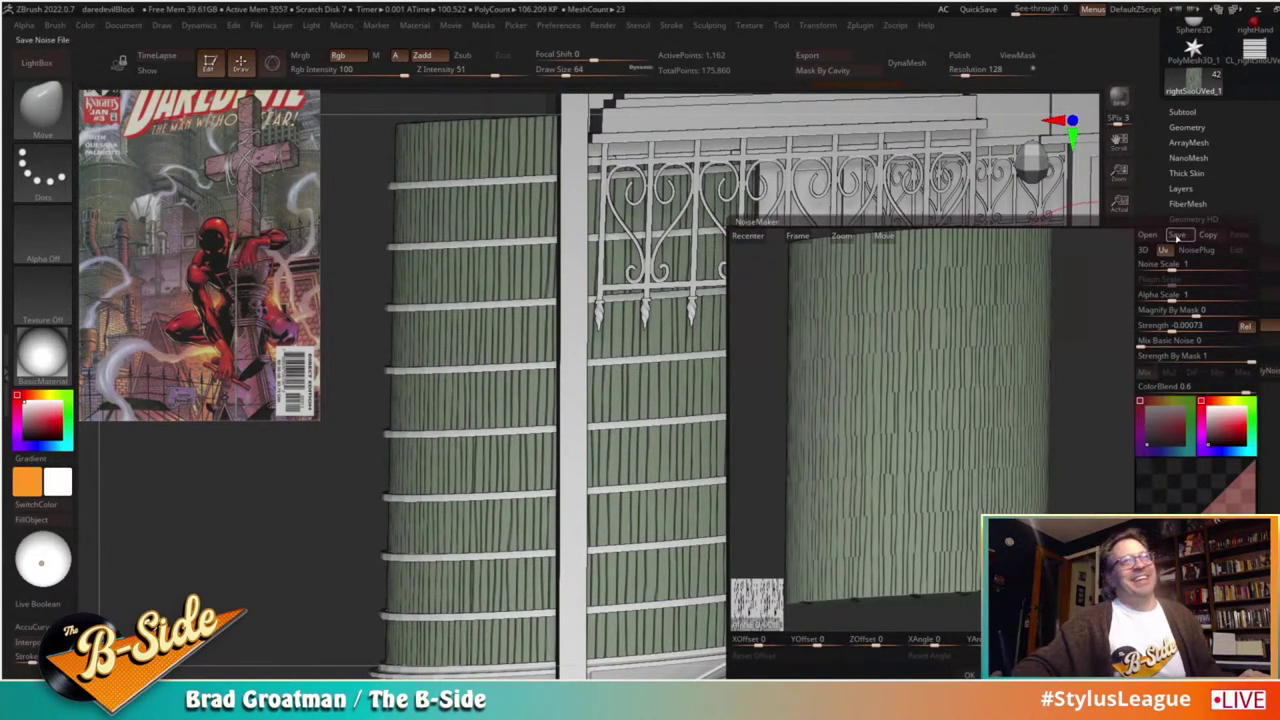
{"action": "left_click", "coordinate": [1175, 238]}
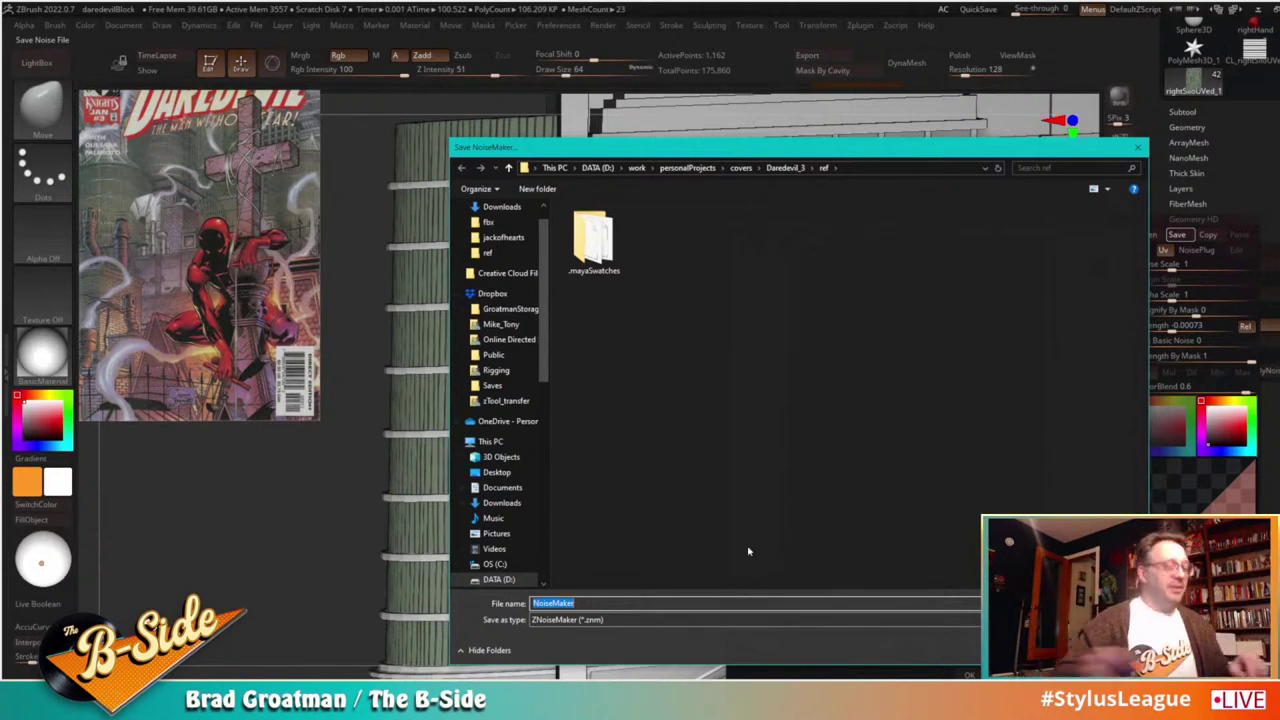
{"action": "type", "text": "siloNoise"}
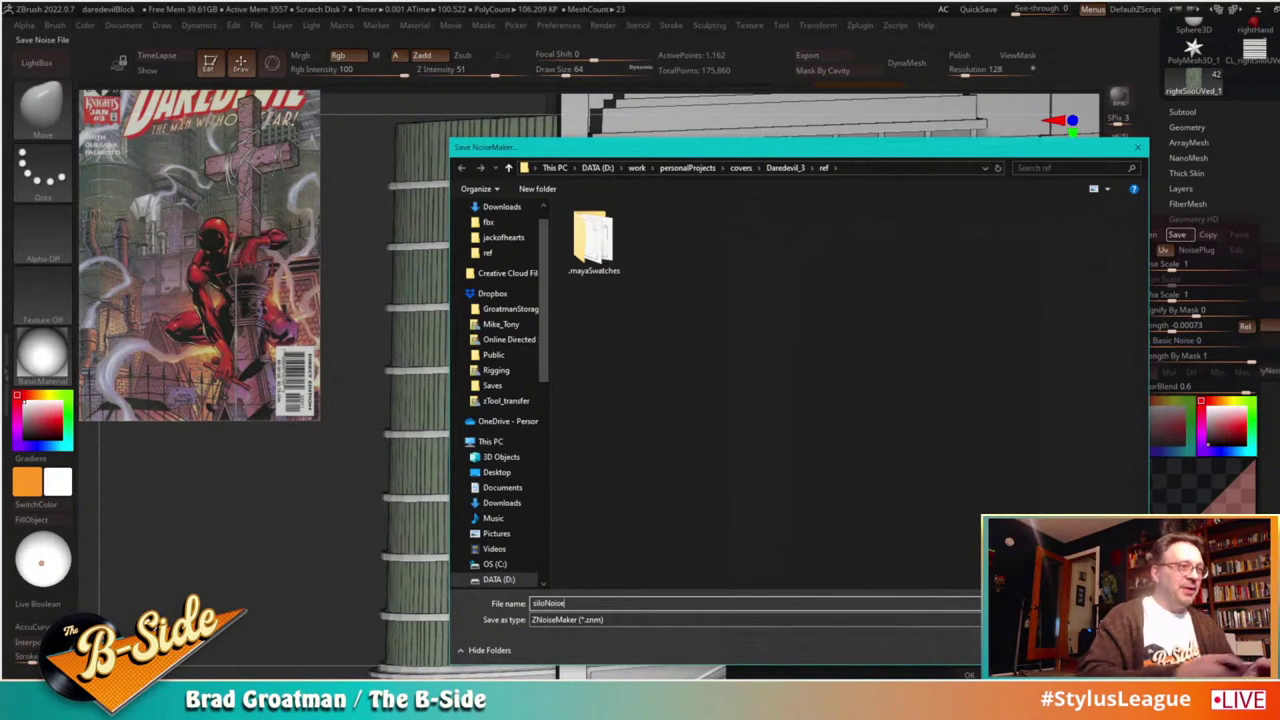
{"action": "key", "text": "Return"}
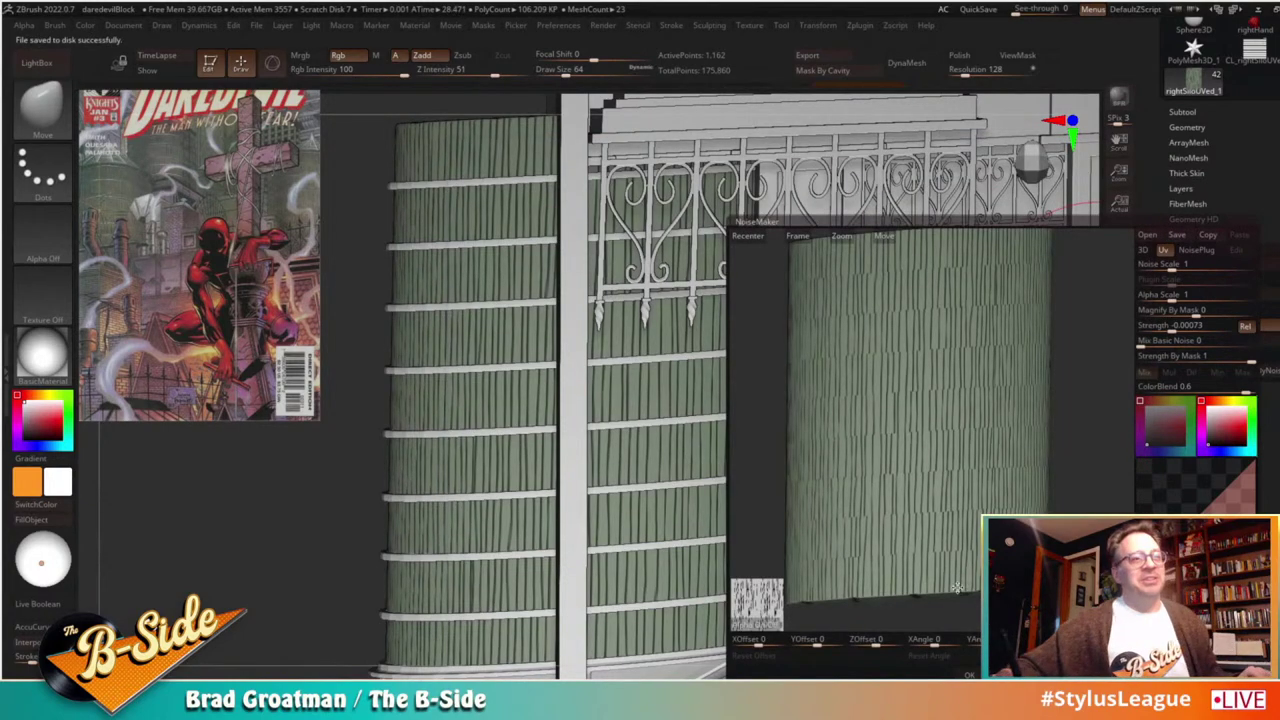
{"action": "left_click", "coordinate": [967, 675]}
Step: Select the small middle silo and give it surface noise loaded from the siloNoise file
{"action": "left_click_drag", "start_coordinate": [306, 528], "coordinate": [1083, 475]}
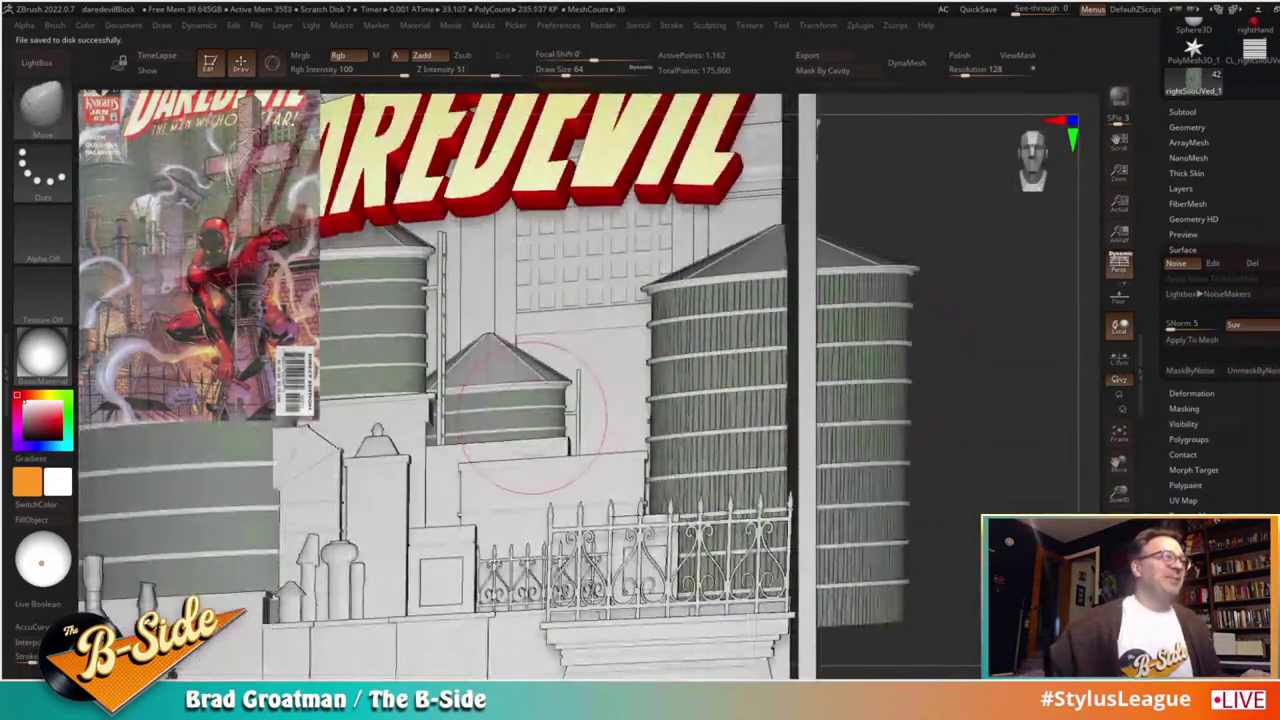
{"action": "left_click", "coordinate": [538, 415], "text": "alt"}
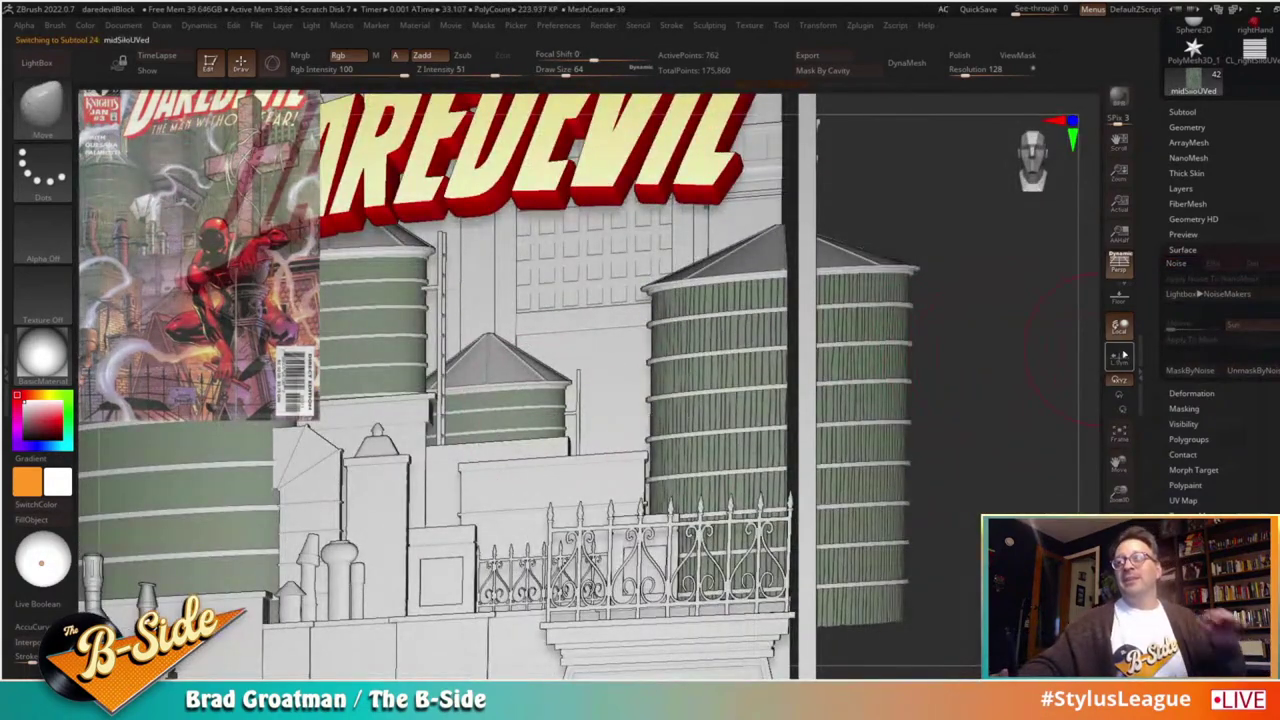
{"action": "left_click", "coordinate": [1178, 266]}
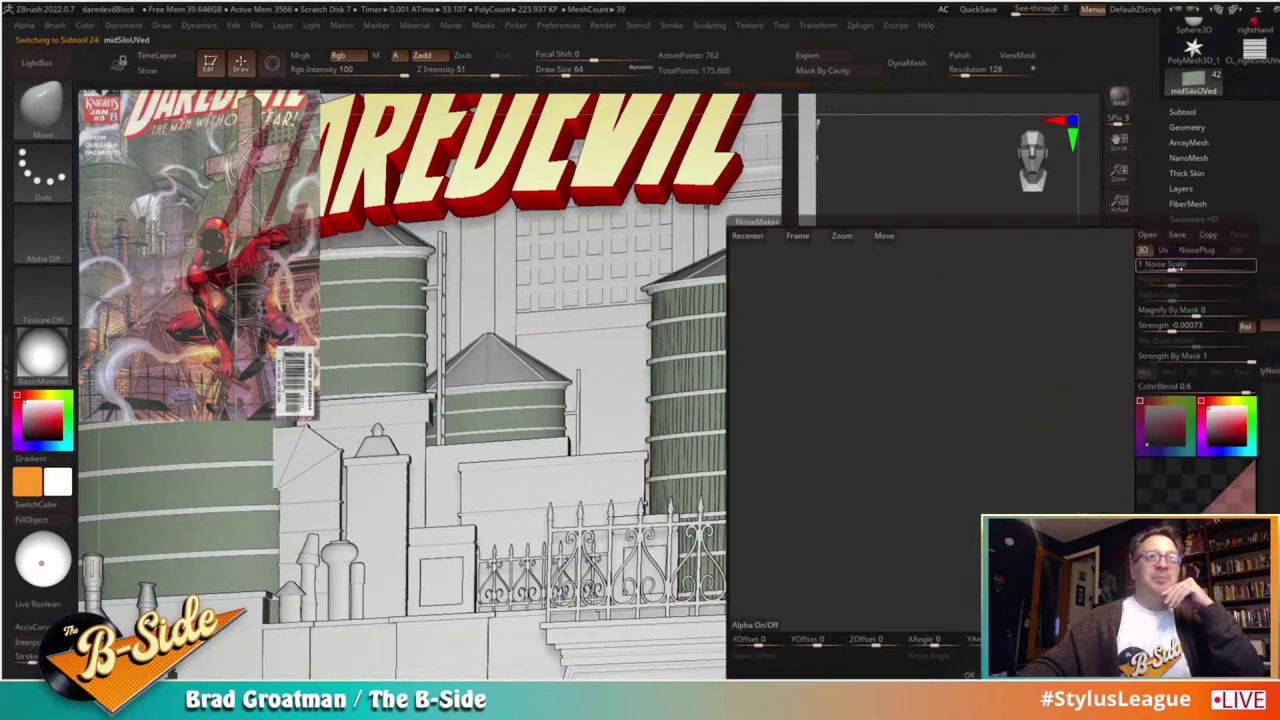
{"action": "left_click", "coordinate": [800, 236]}
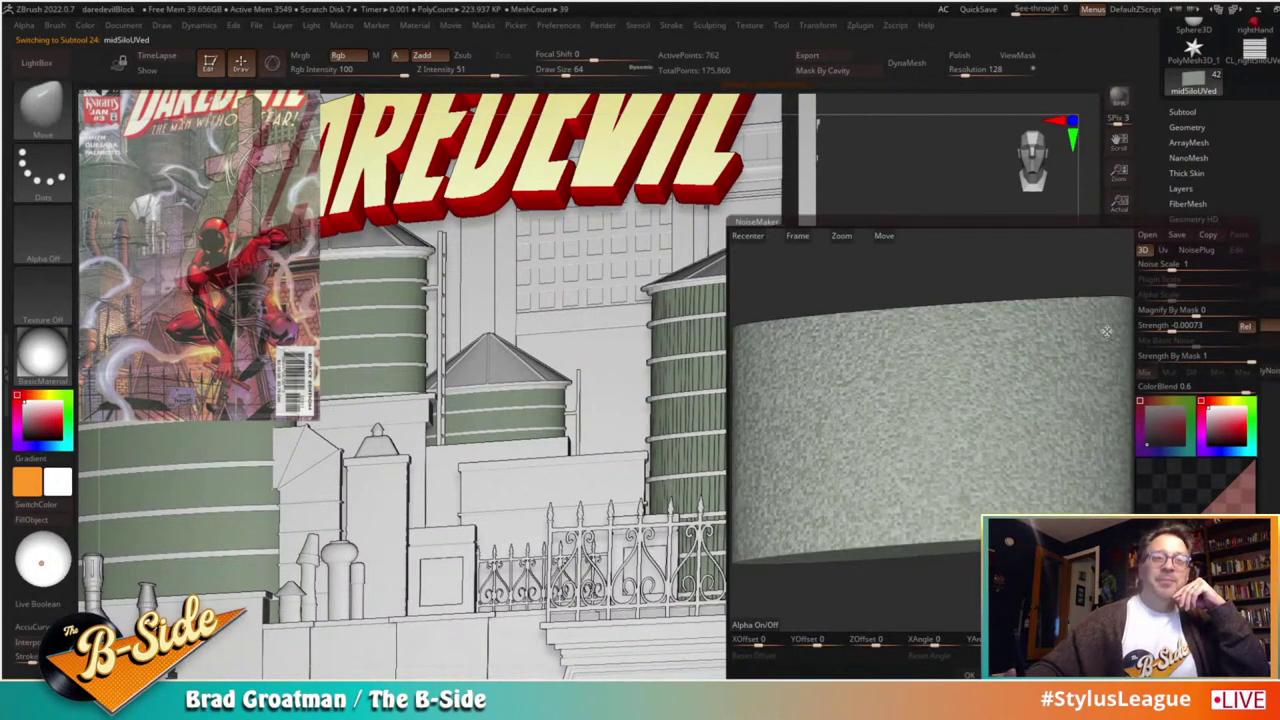
{"action": "left_click", "coordinate": [1150, 237]}
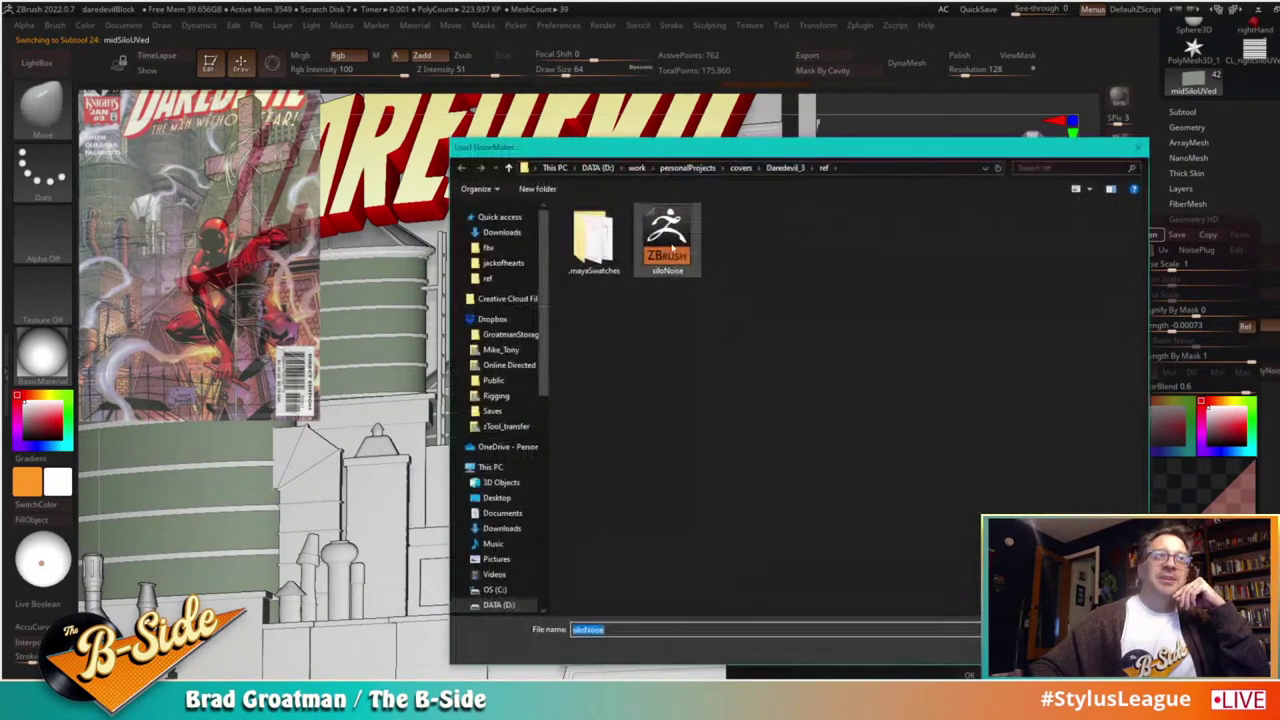
{"action": "double_click", "coordinate": [695, 241]}
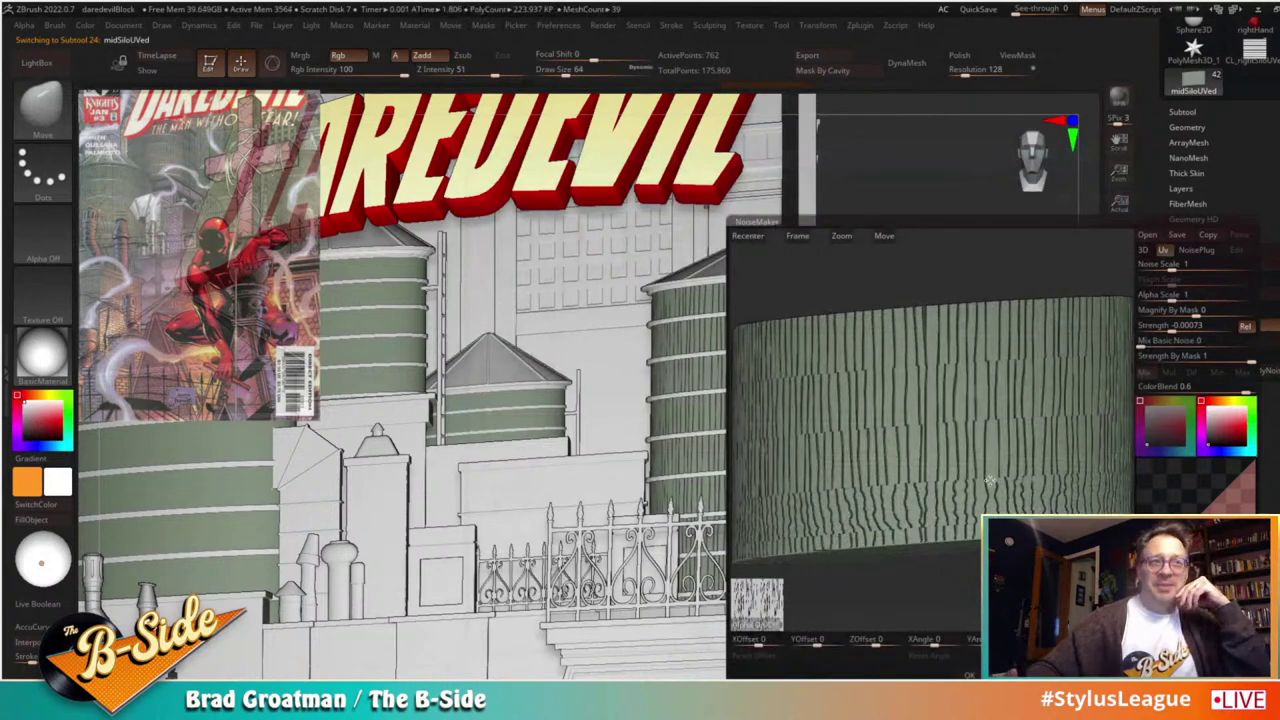
{"action": "left_click", "coordinate": [969, 675]}
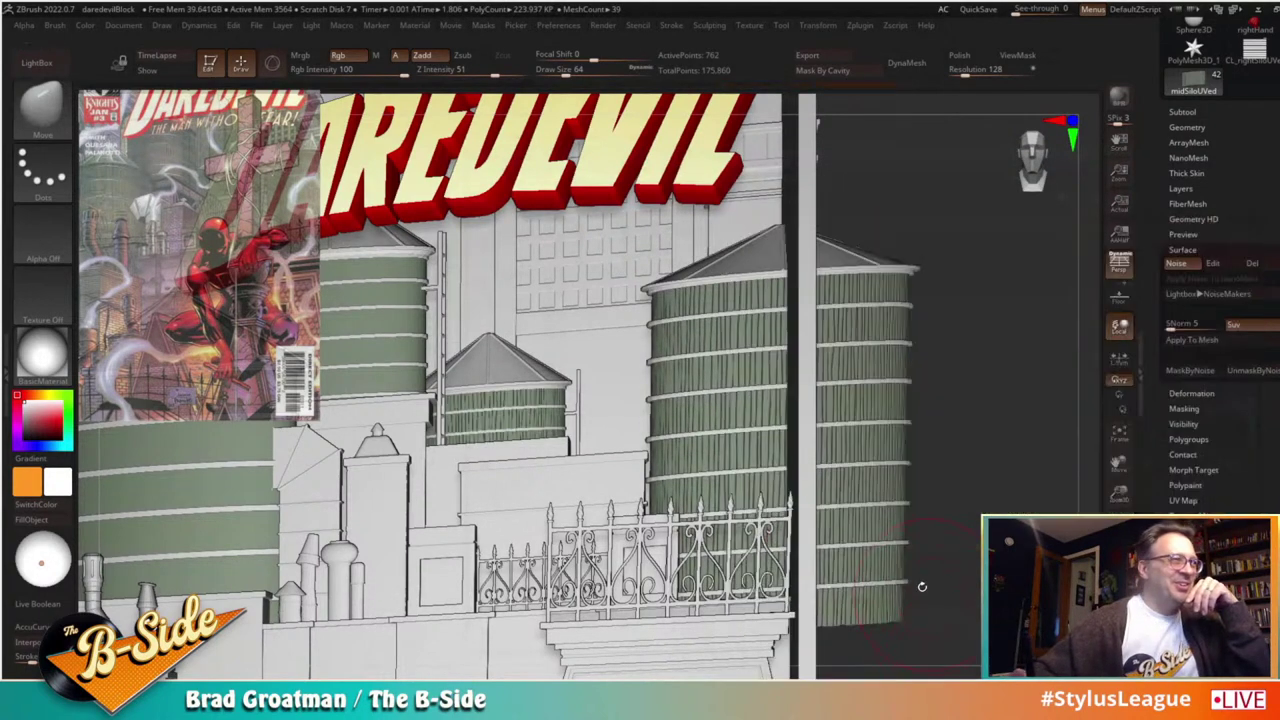
Step: Select the smaller left silo behind the logo and apply the saved siloNoise surface noise to it
{"action": "left_click_drag", "start_coordinate": [905, 213], "coordinate": [1098, 253], "text": "alt"}
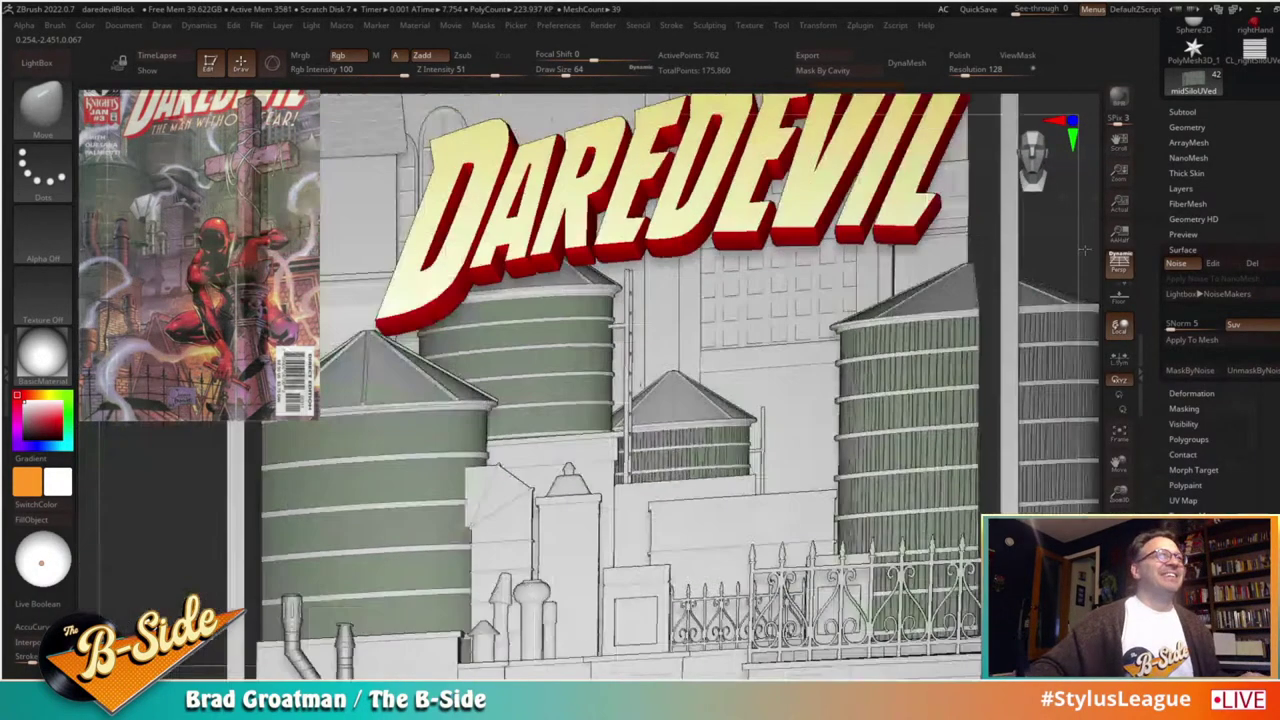
{"action": "left_click", "coordinate": [575, 331], "text": "alt"}
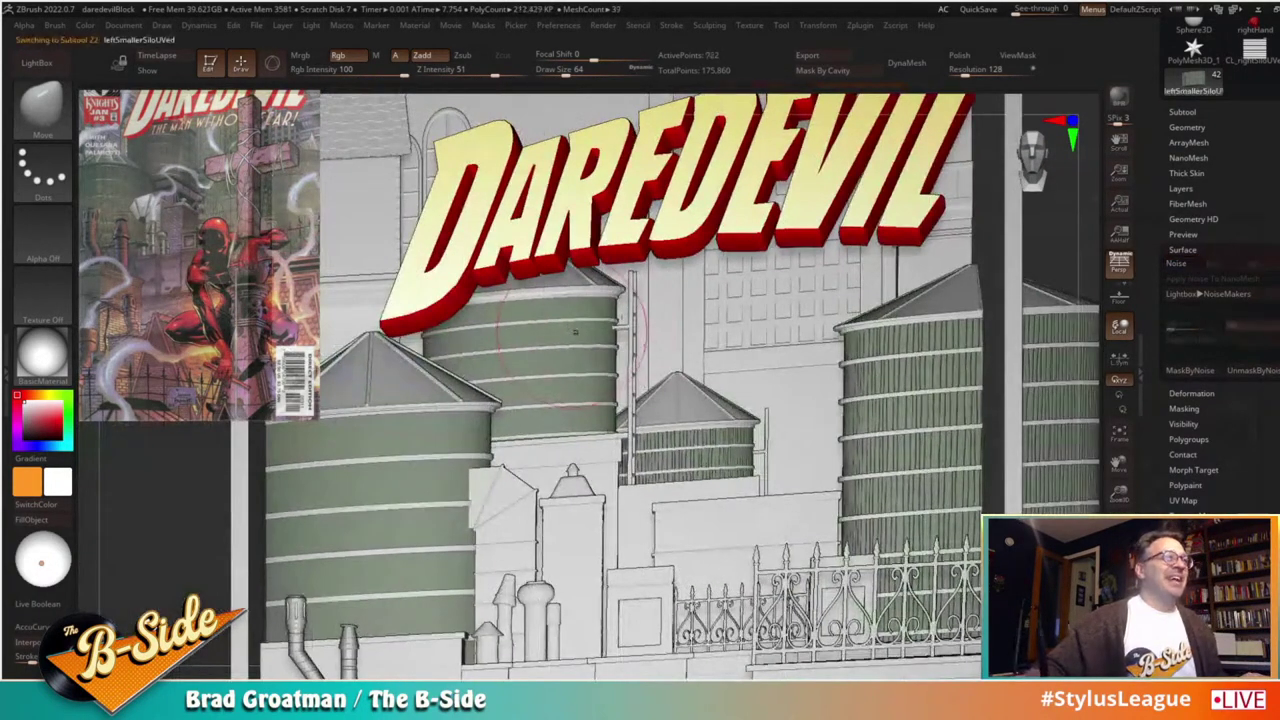
{"action": "left_click", "coordinate": [1162, 263]}
{"action": "left_click", "coordinate": [1187, 266]}
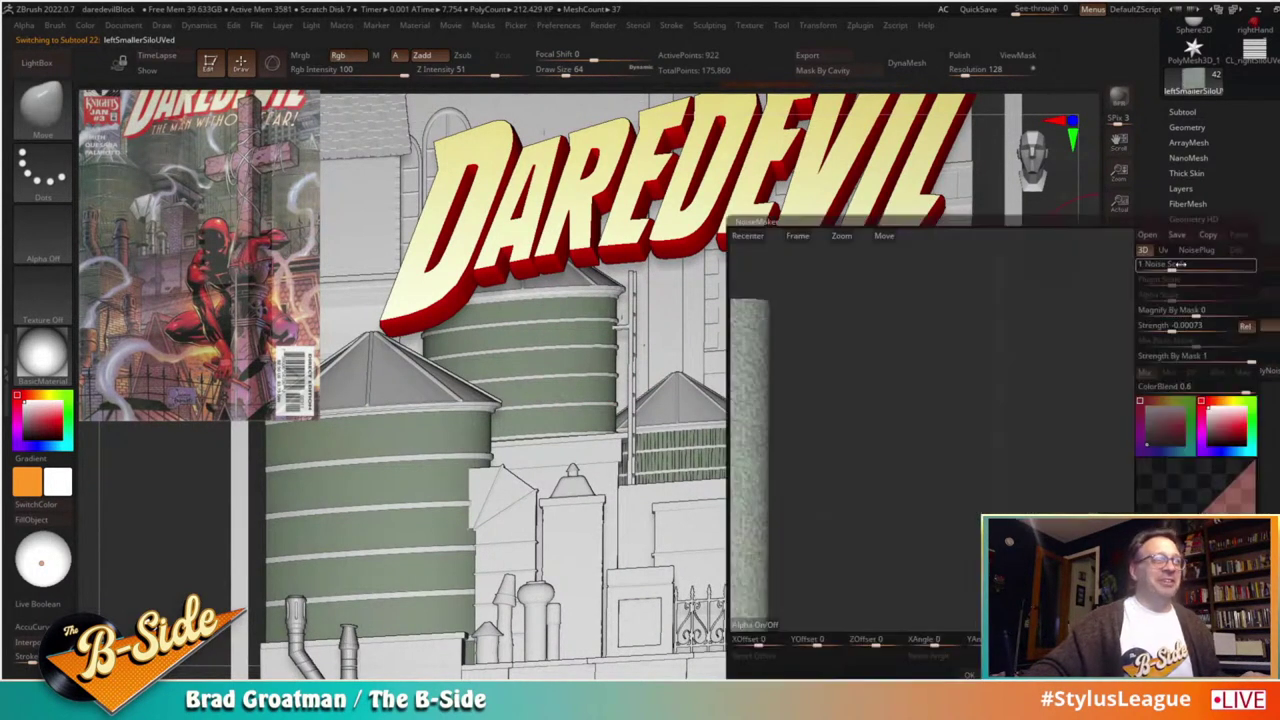
{"action": "left_click", "coordinate": [797, 237]}
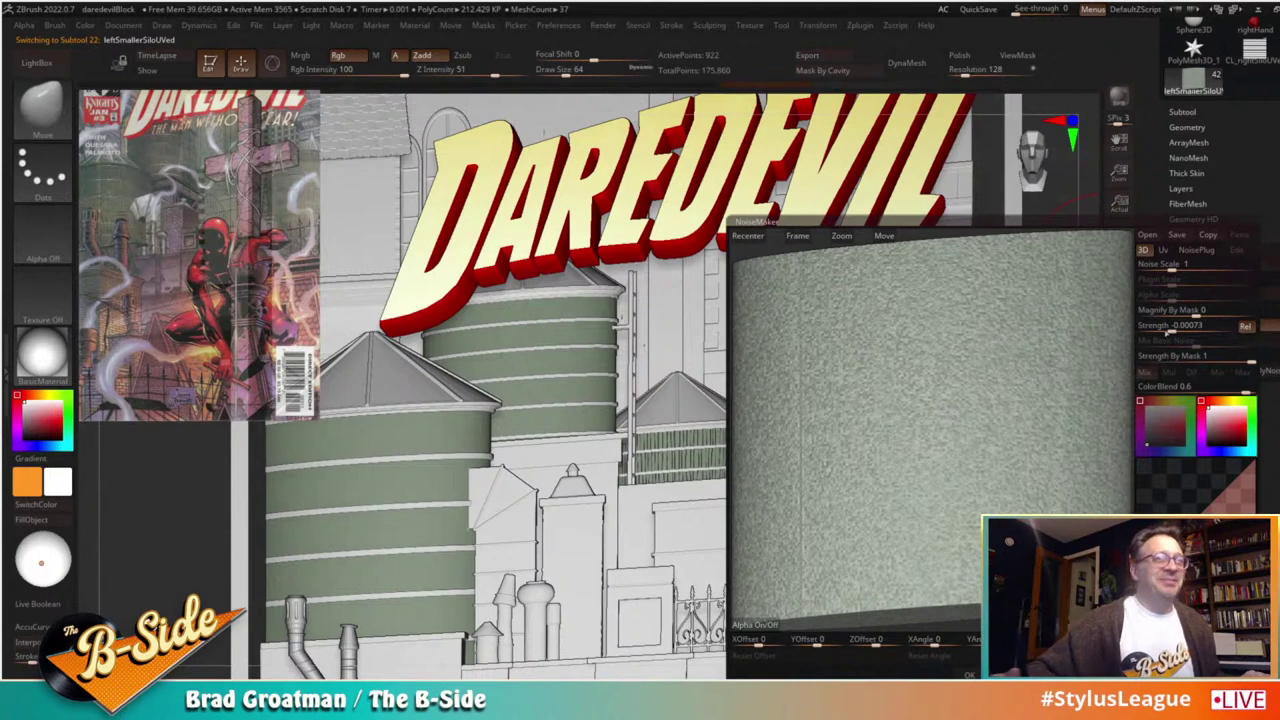
{"action": "left_click", "coordinate": [1149, 238]}
{"action": "double_click", "coordinate": [667, 241]}
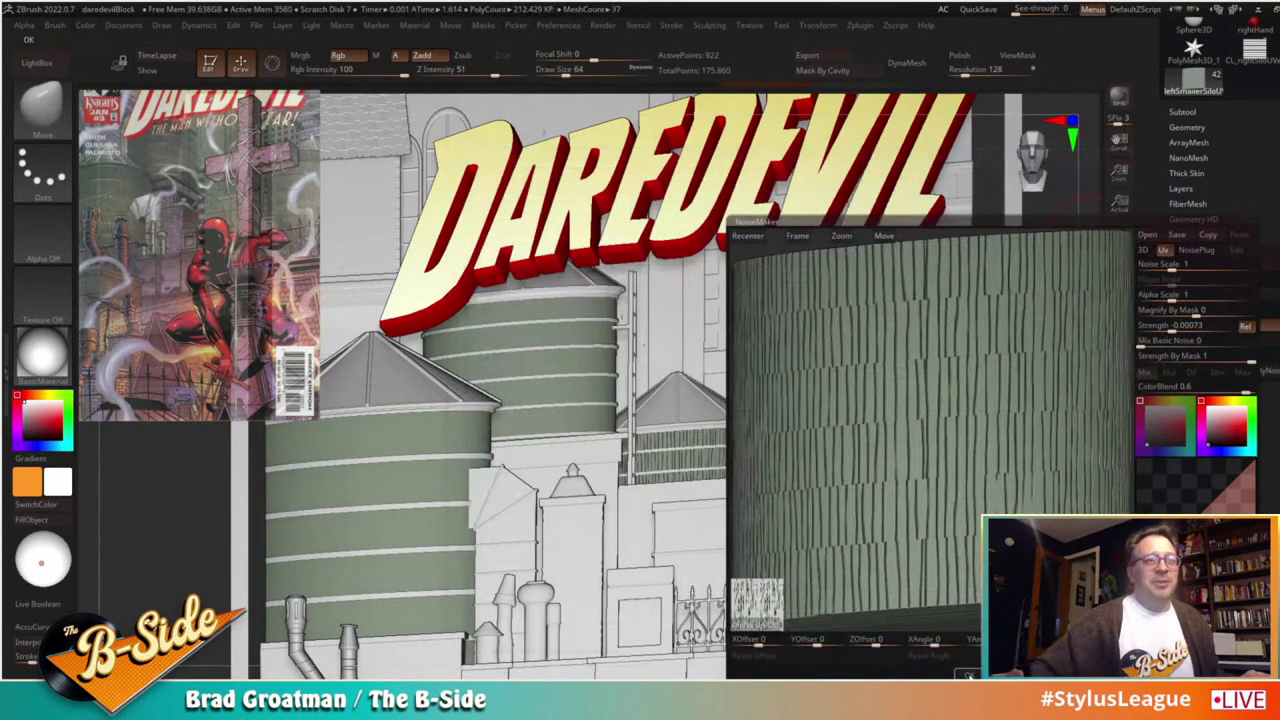
{"action": "left_click", "coordinate": [969, 674]}
Step: Select the large left silo and apply the saved siloNoise surface noise to it
{"action": "left_click", "coordinate": [390, 470], "text": "alt"}
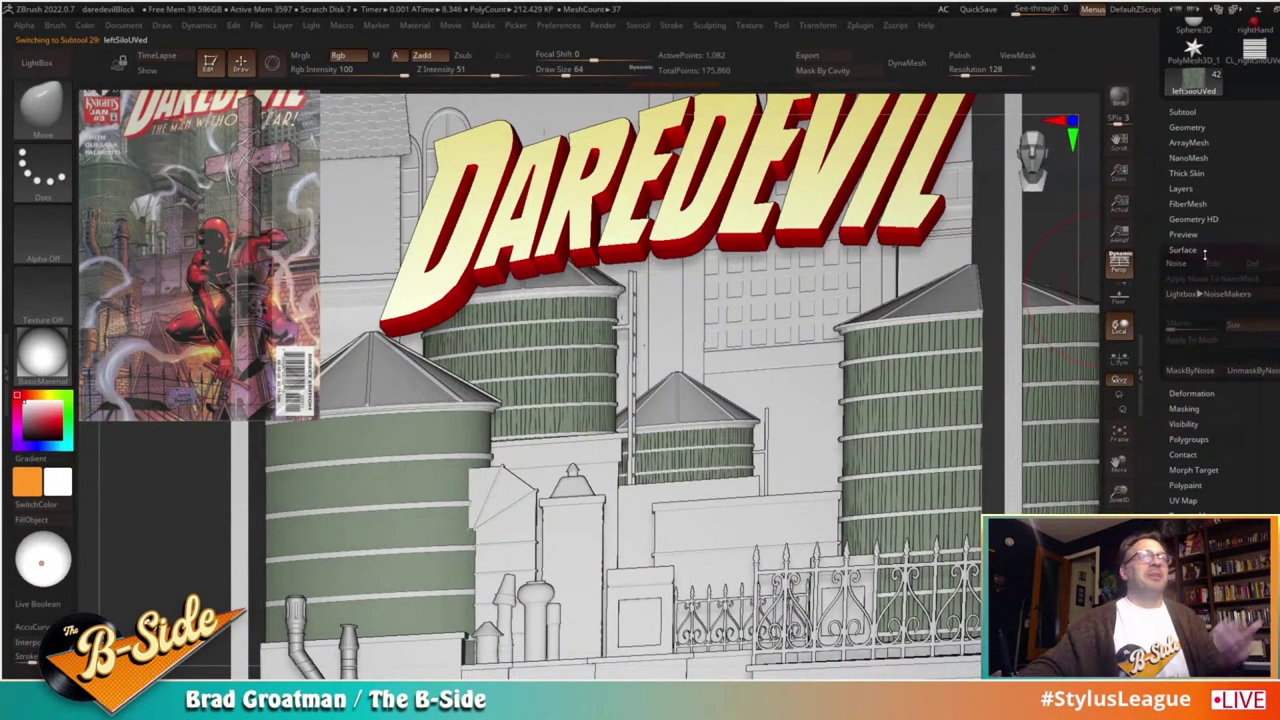
{"action": "left_click", "coordinate": [1175, 264]}
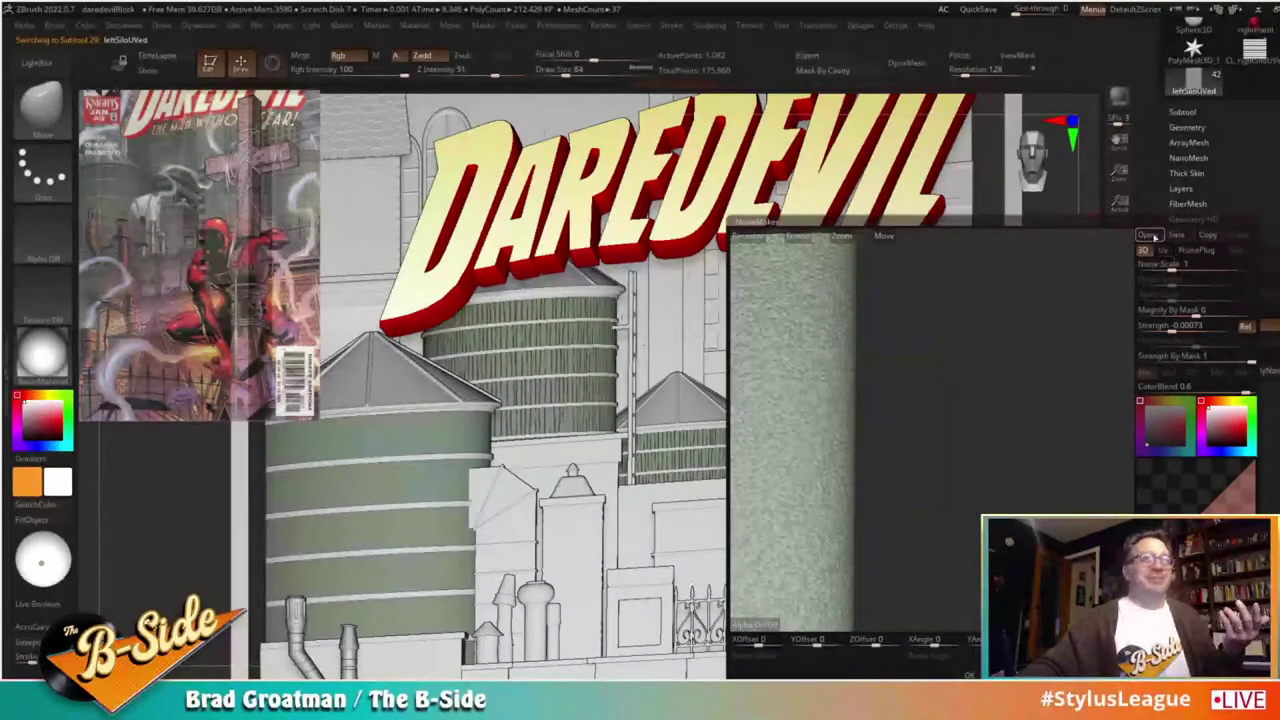
{"action": "left_click", "coordinate": [1150, 236]}
{"action": "double_click", "coordinate": [682, 251]}
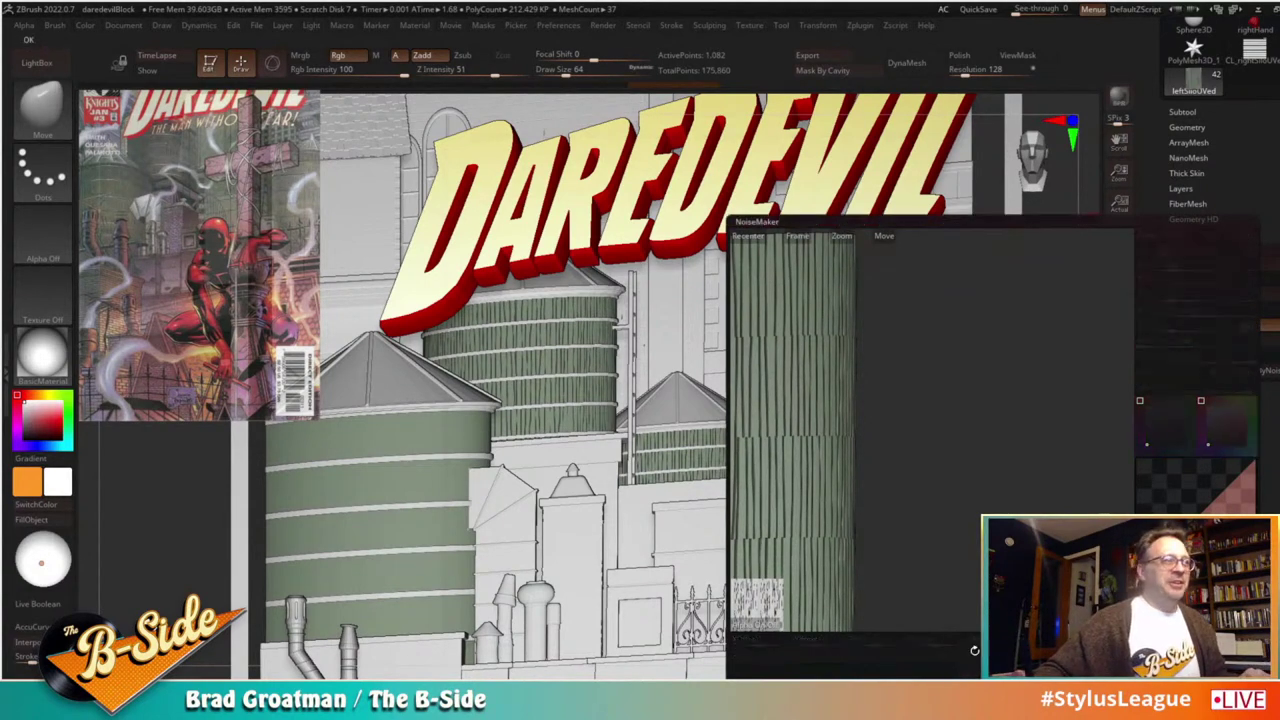
{"action": "left_click", "coordinate": [969, 675]}
Step: Select the large left, smaller left, middle and right silo roofs in turn, leaving the right roof active
{"action": "left_click_drag", "start_coordinate": [165, 543], "coordinate": [140, 590], "text": "alt"}
{"action": "left_click_drag", "start_coordinate": [115, 508], "coordinate": [377, 540], "text": "alt"}
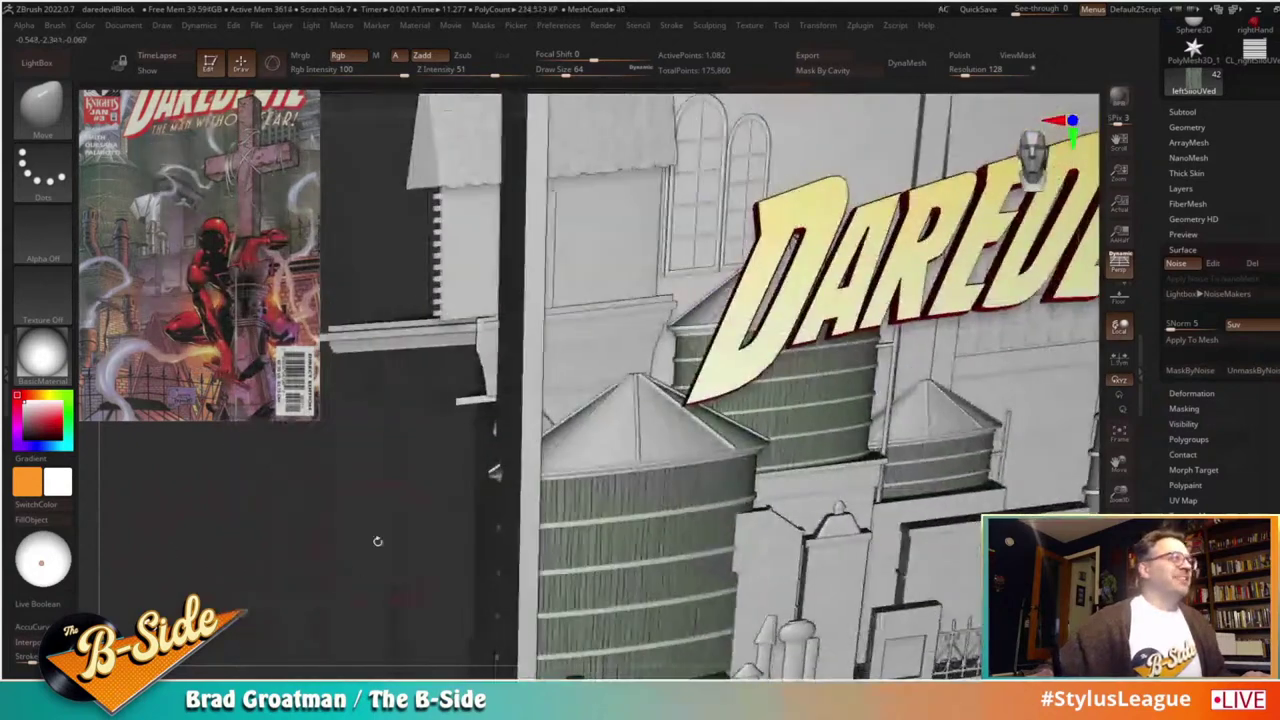
{"action": "left_click", "coordinate": [581, 445], "text": "alt"}
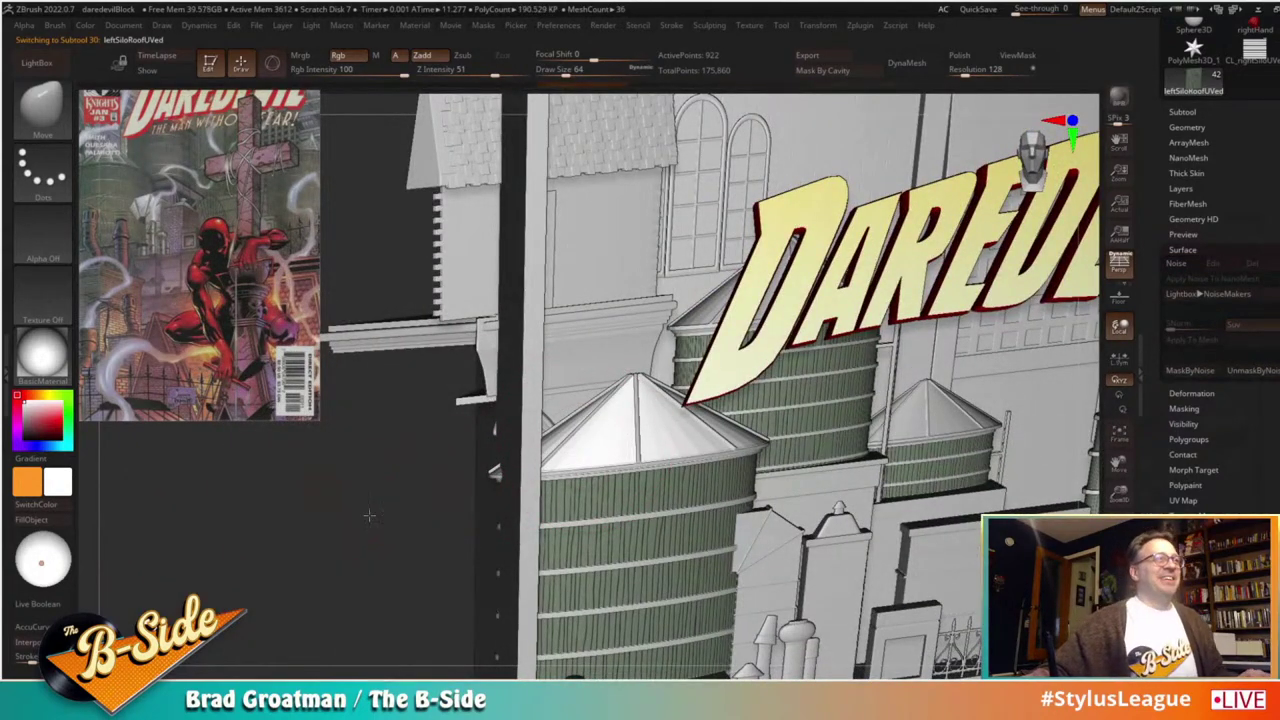
{"action": "left_click_drag", "start_coordinate": [369, 515], "coordinate": [329, 558], "text": "alt"}
{"action": "left_click", "coordinate": [634, 373], "text": "alt"}
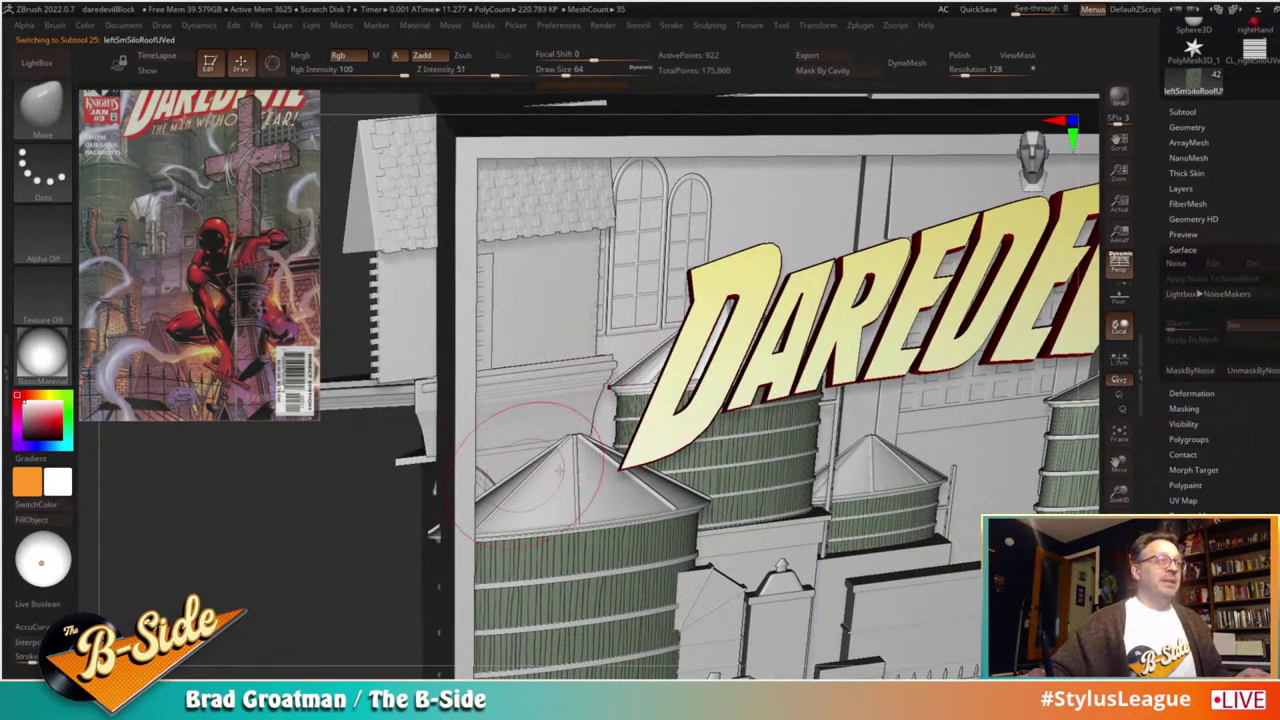
{"action": "left_click", "coordinate": [858, 484], "text": "alt"}
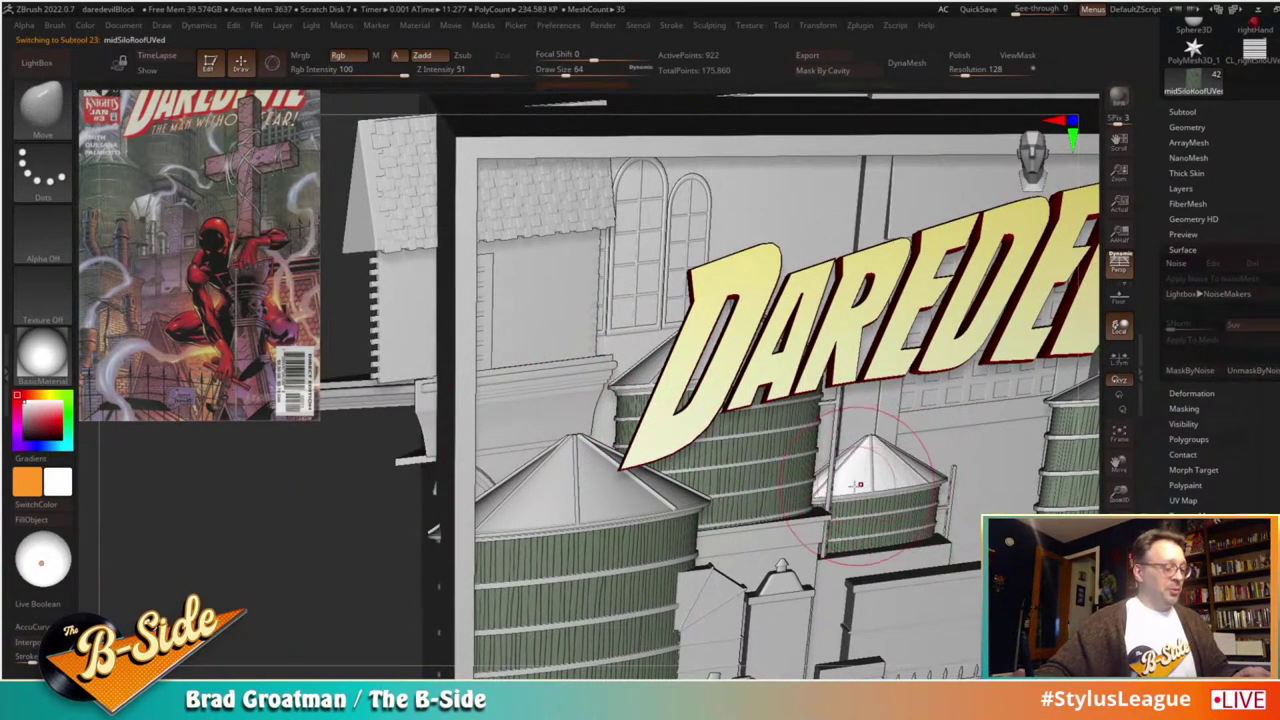
{"action": "left_click_drag", "start_coordinate": [320, 545], "coordinate": [45, 528], "text": "alt"}
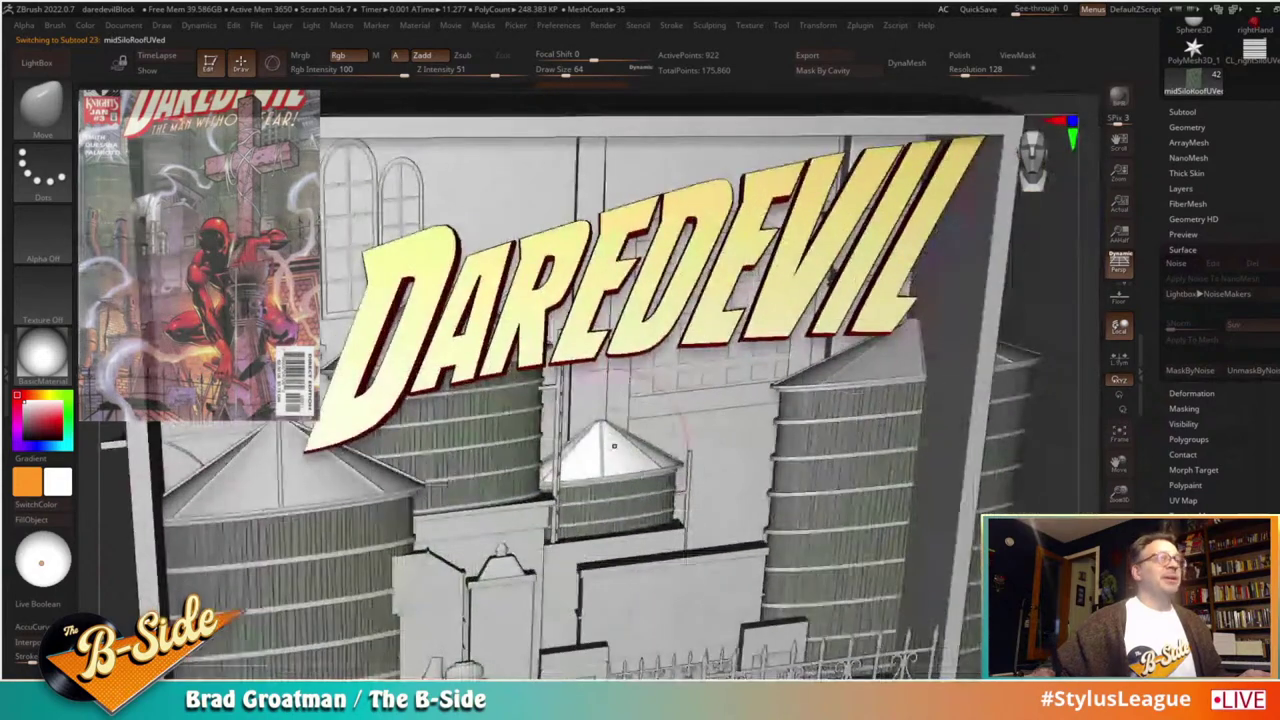
{"action": "left_click", "coordinate": [840, 381], "text": "alt"}
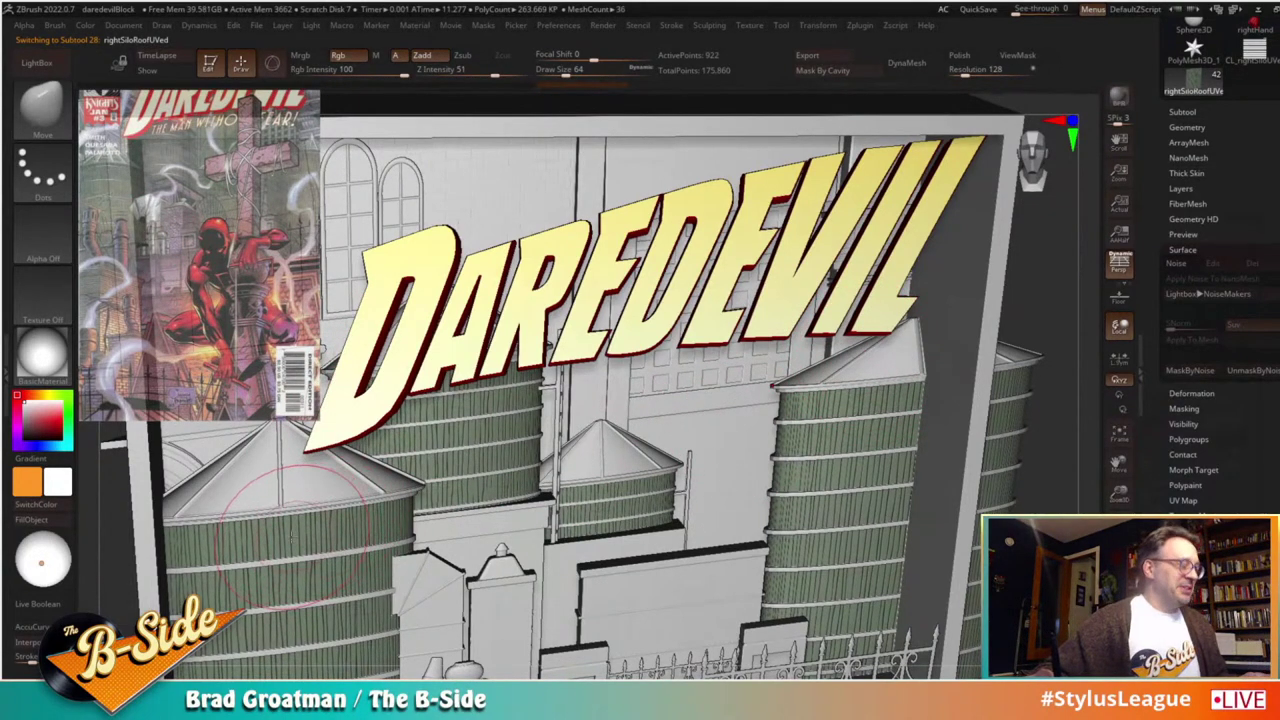
Step: Sample the silo's green and adjust it to a pale grey-green of RGB 158, 170, 146, and open the subtool list
{"action": "key", "text": "c"}
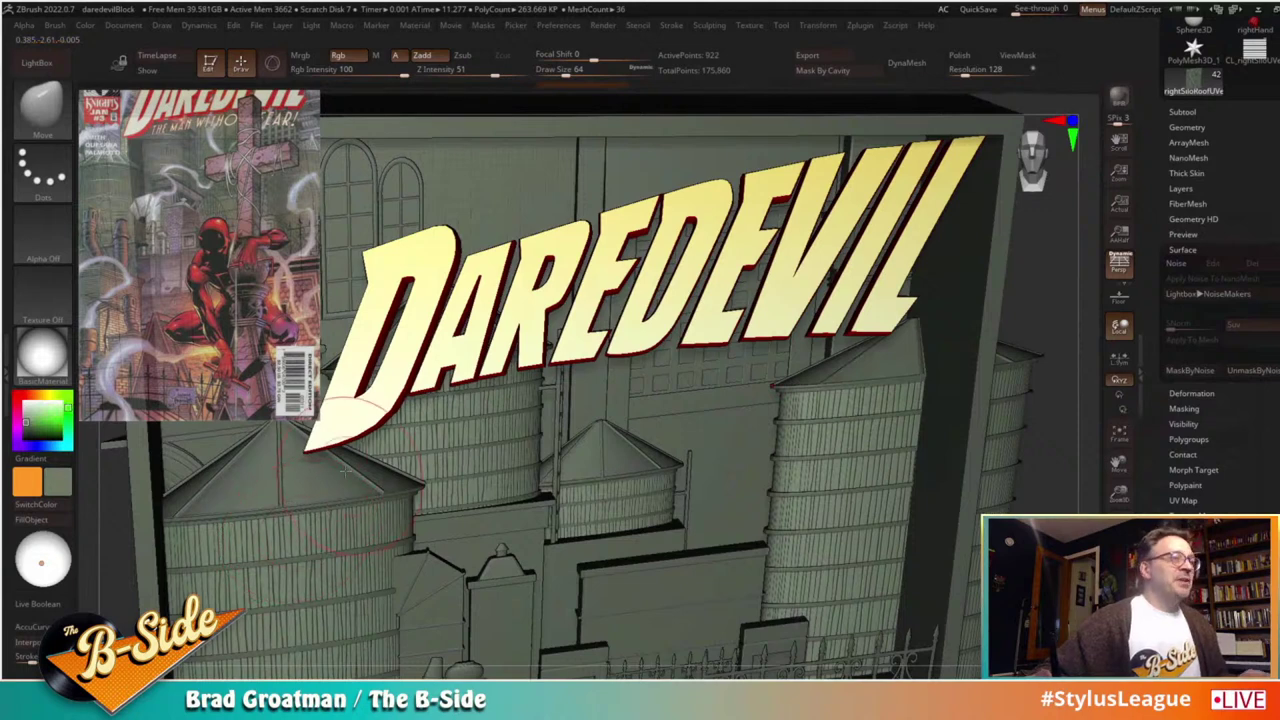
{"action": "left_click", "coordinate": [33, 417]}
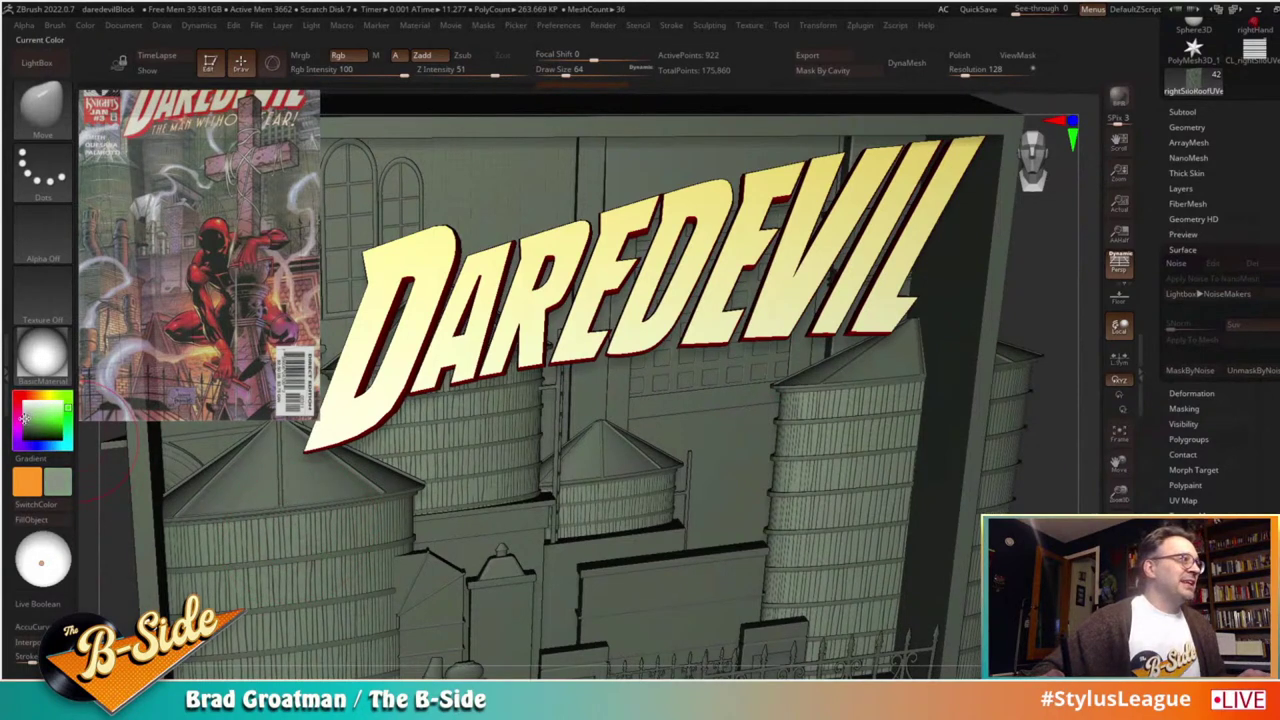
{"action": "left_click", "coordinate": [24, 418]}
{"action": "left_click", "coordinate": [67, 397]}
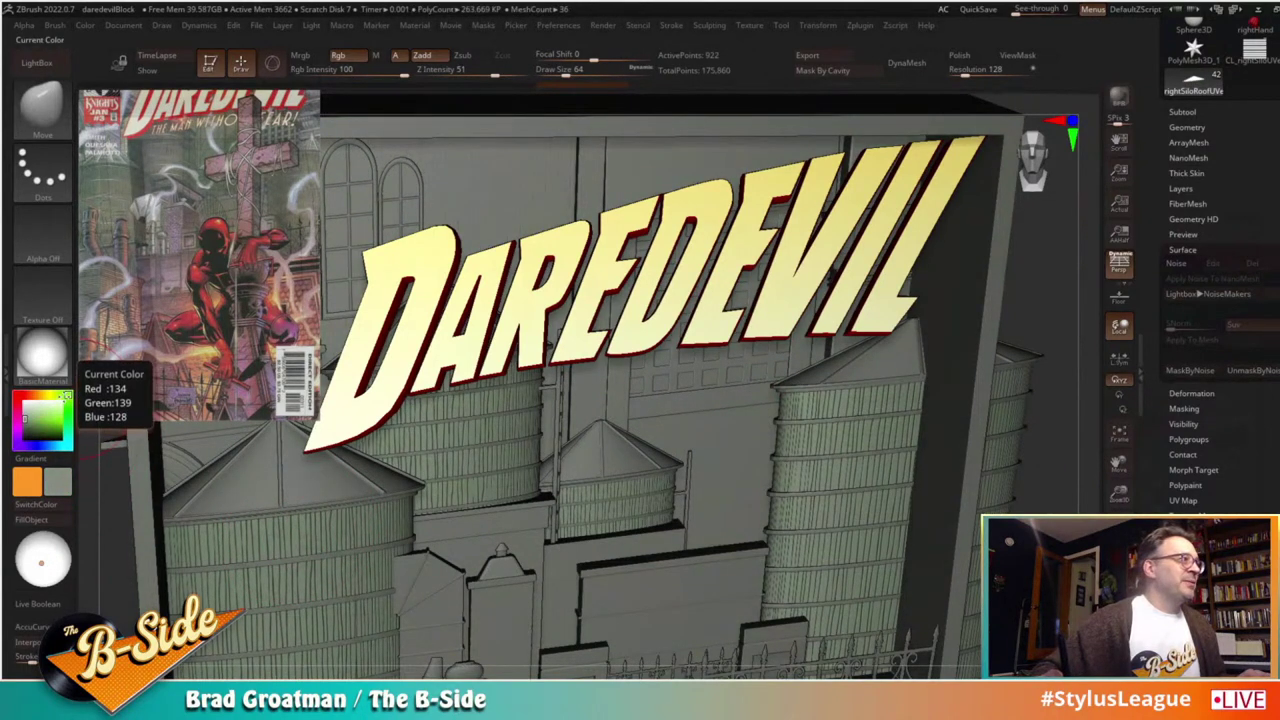
{"action": "left_click", "coordinate": [29, 421]}
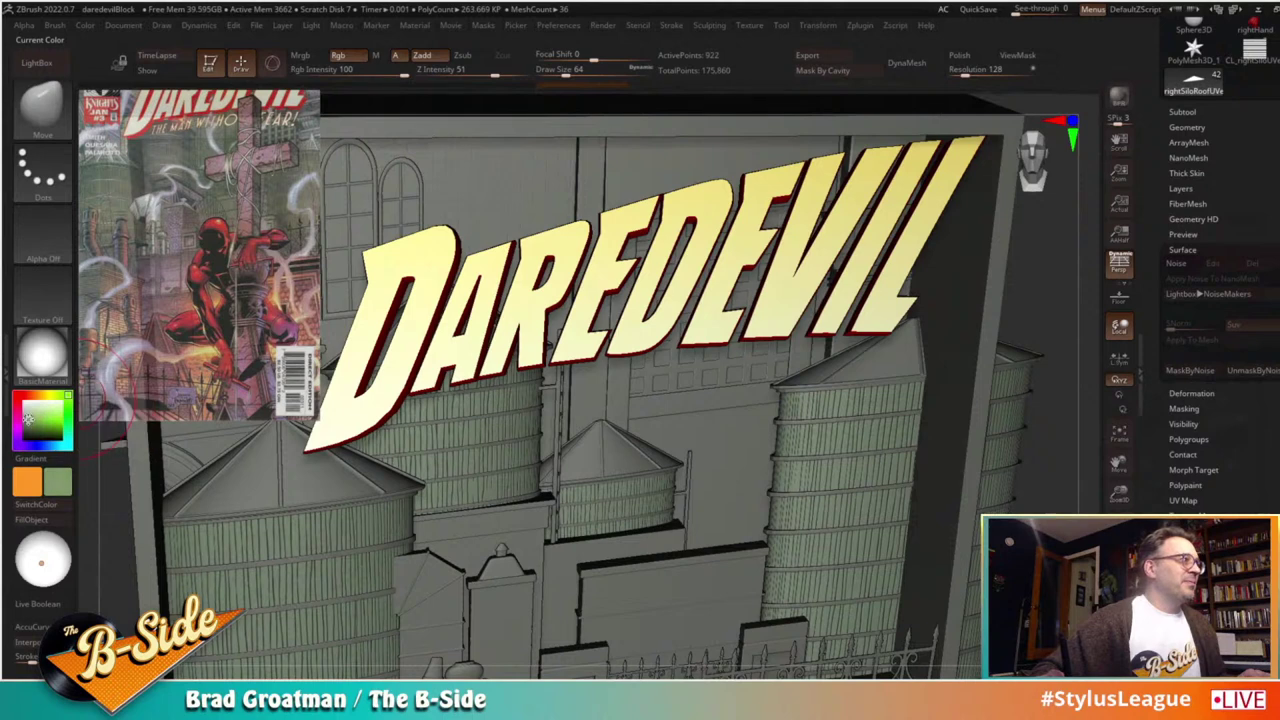
{"action": "left_click", "coordinate": [28, 418]}
{"action": "left_click", "coordinate": [28, 416]}
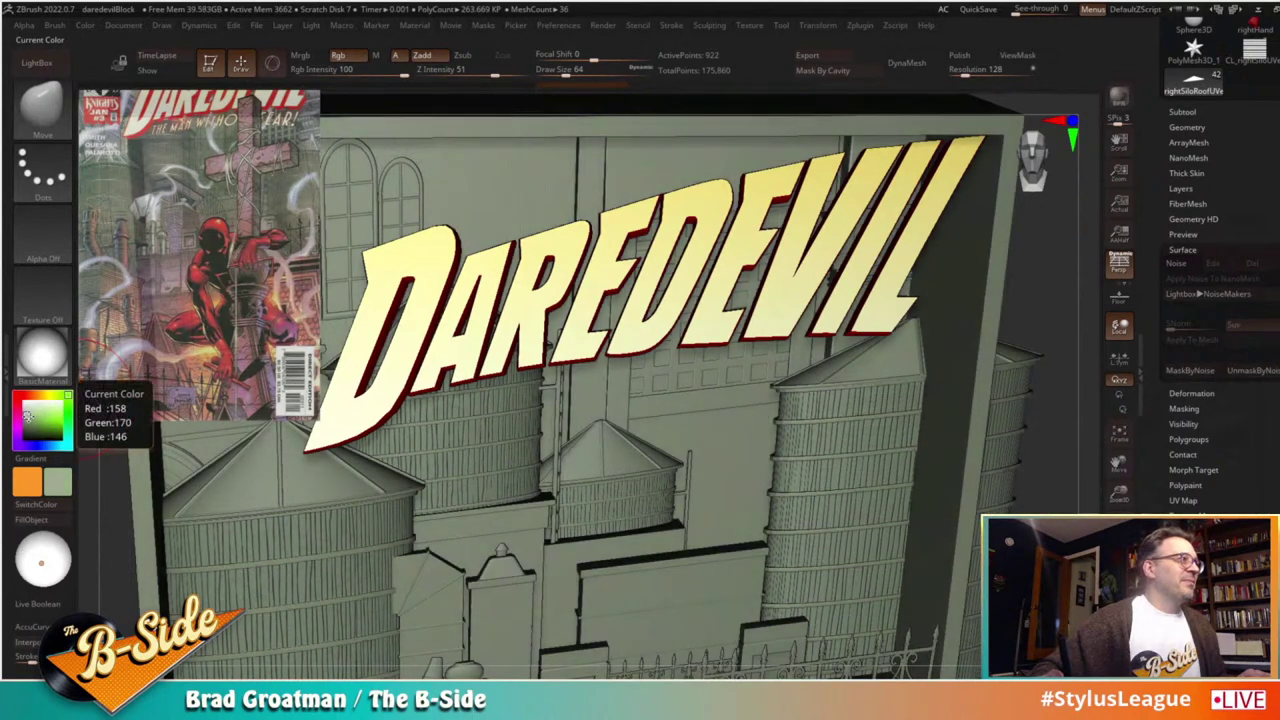
{"action": "left_click", "coordinate": [1189, 112]}
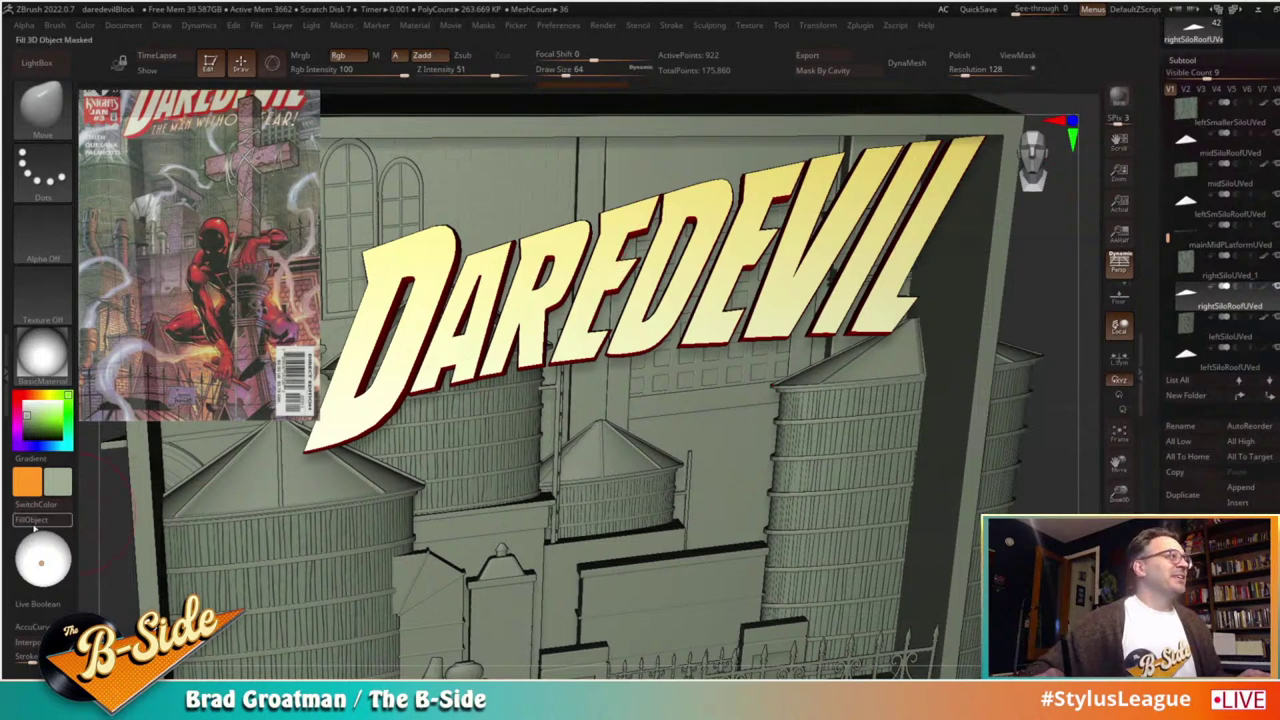
Step: Fill the remaining silo roofs with the pale grey-green, moving through the subtools from the left silo roof to the middle silo roof
{"action": "key", "text": "Down"}
{"action": "key", "text": "Down"}
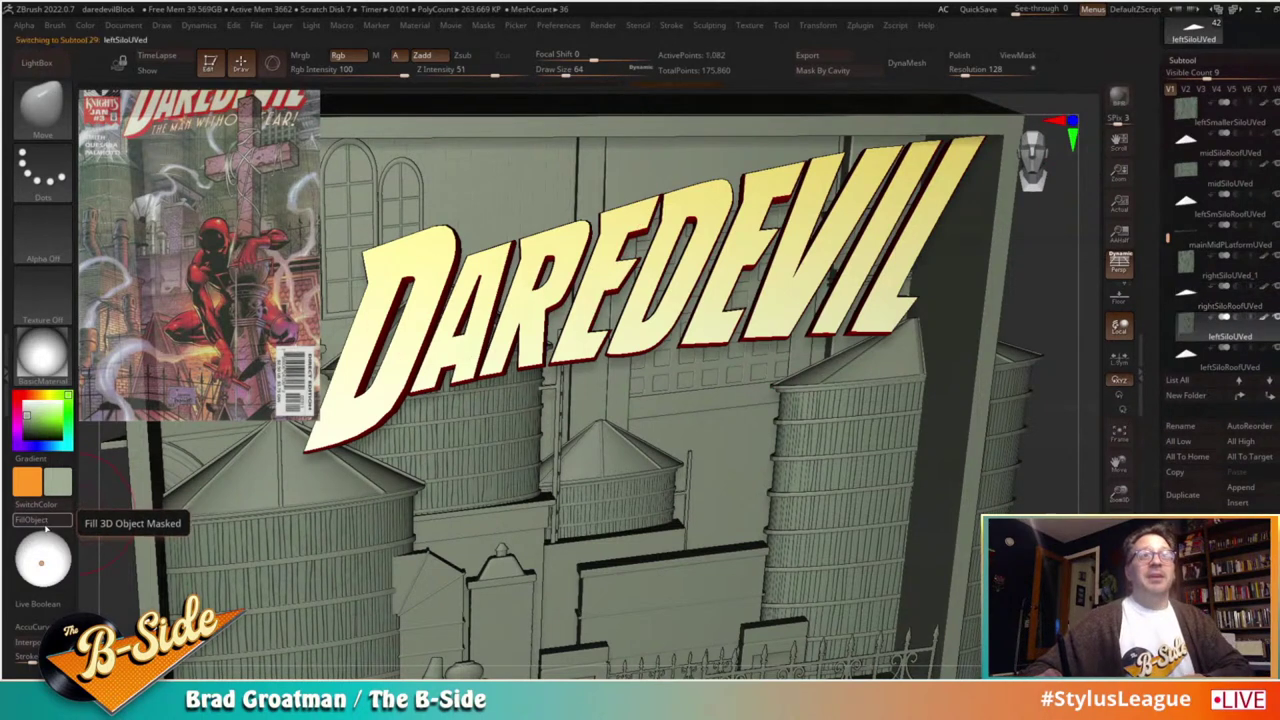
{"action": "key", "text": "Up"}
{"action": "key", "text": "Up"}
{"action": "key", "text": "Up"}
{"action": "key", "text": "Up"}
{"action": "key", "text": "Up"}
{"action": "key", "text": "Up"}
{"action": "key", "text": "Up"}
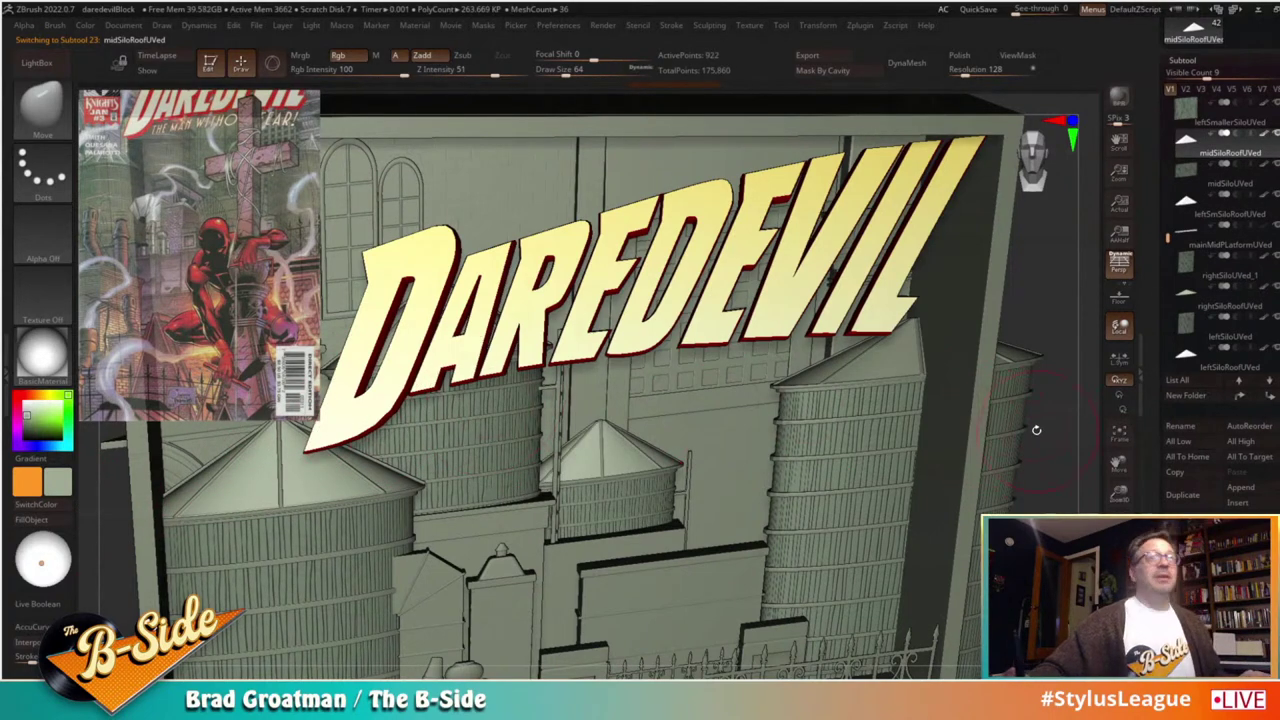
Step: Set the active paint colour to a near-white light grey, keeping the middle silo roof selected
{"action": "left_click_drag", "start_coordinate": [1066, 465], "coordinate": [1058, 410]}
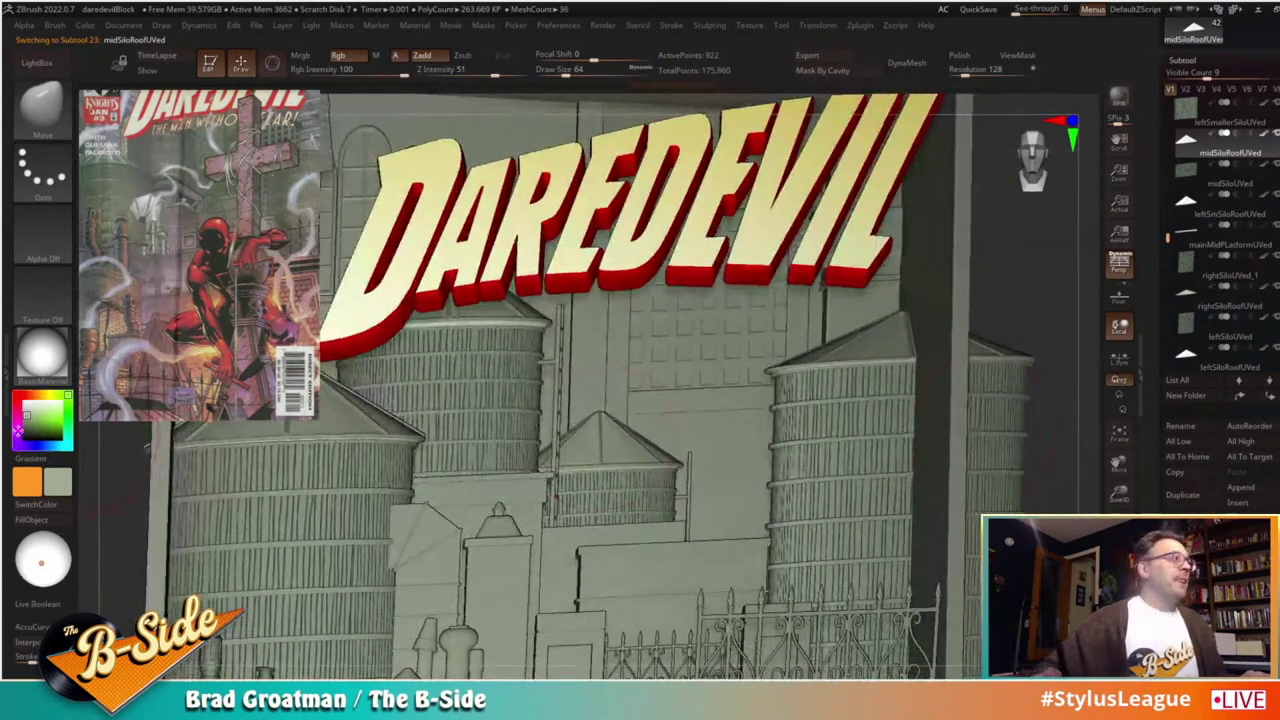
{"action": "left_click", "coordinate": [22, 405]}
{"action": "left_click_drag", "start_coordinate": [22, 405], "coordinate": [24, 404]}
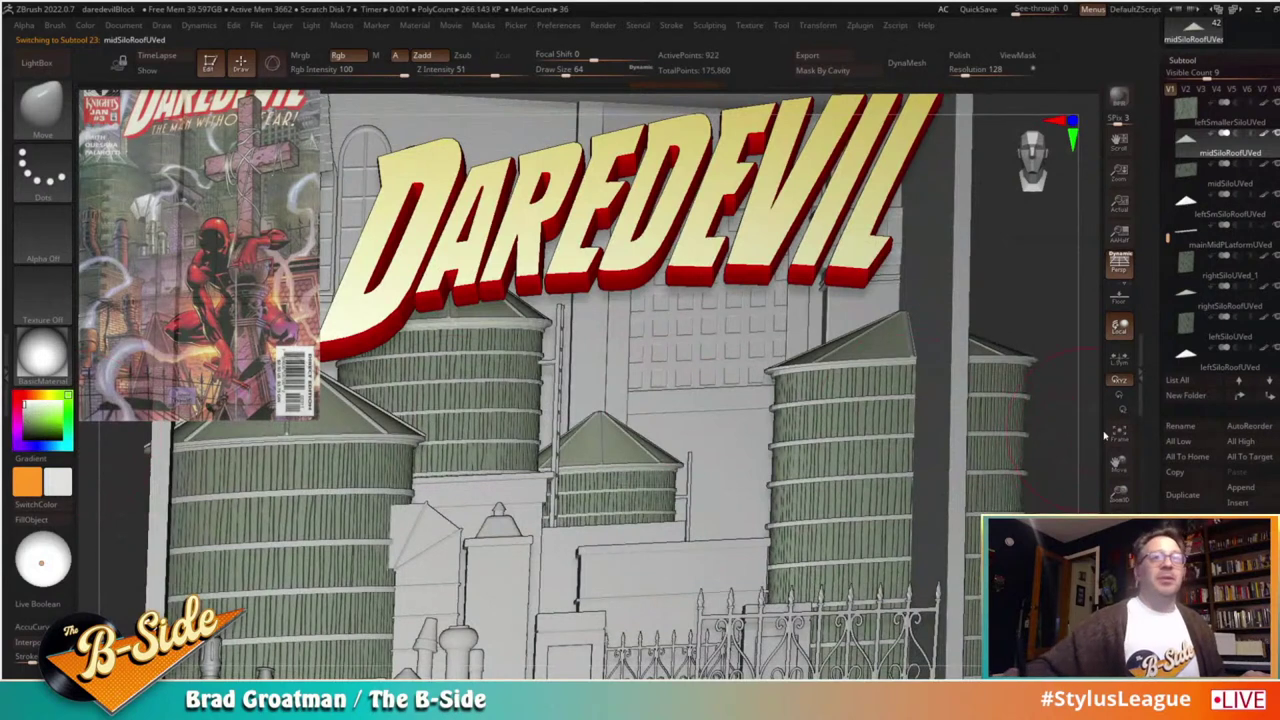
Step: Start surface noise on the middle silo roof, map it by UV and load an alpha image as the noise pattern
{"action": "left_click_drag", "start_coordinate": [1148, 477], "coordinate": [1164, 362]}
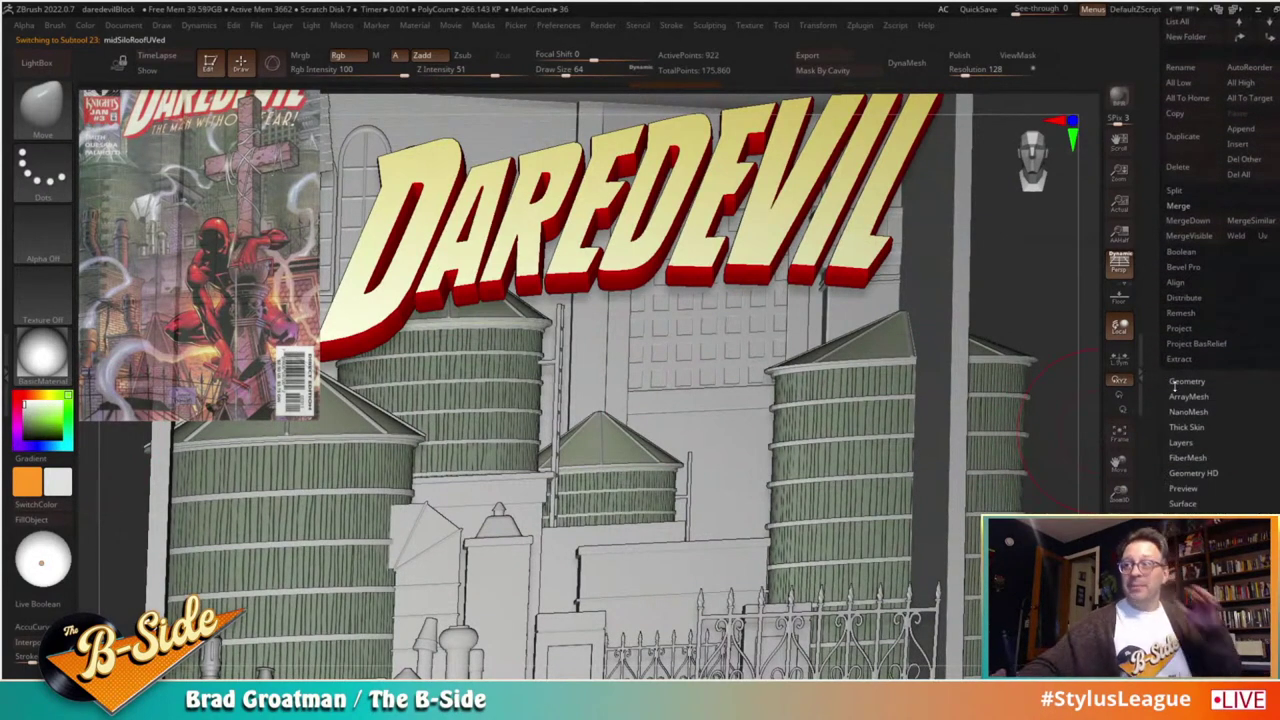
{"action": "left_click_drag", "start_coordinate": [1148, 465], "coordinate": [1174, 436]}
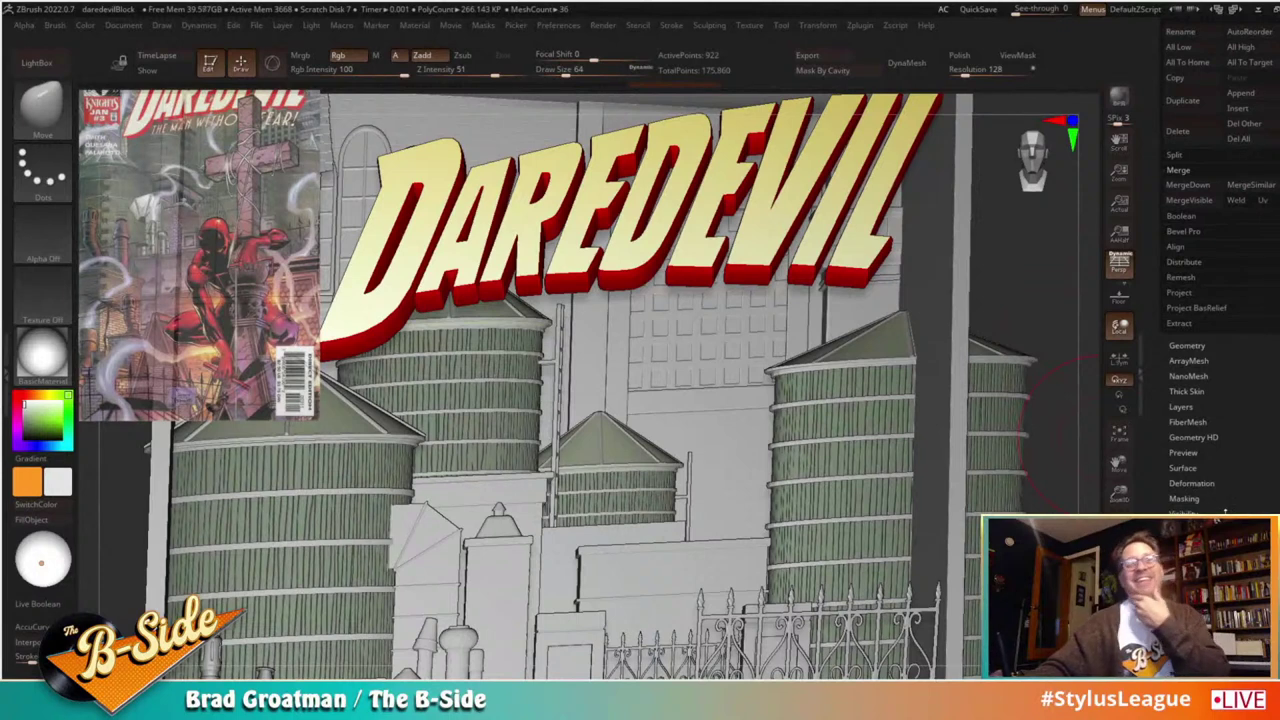
{"action": "scroll", "coordinate": [1163, 470], "scroll_direction": "down", "scroll_amount": 4}
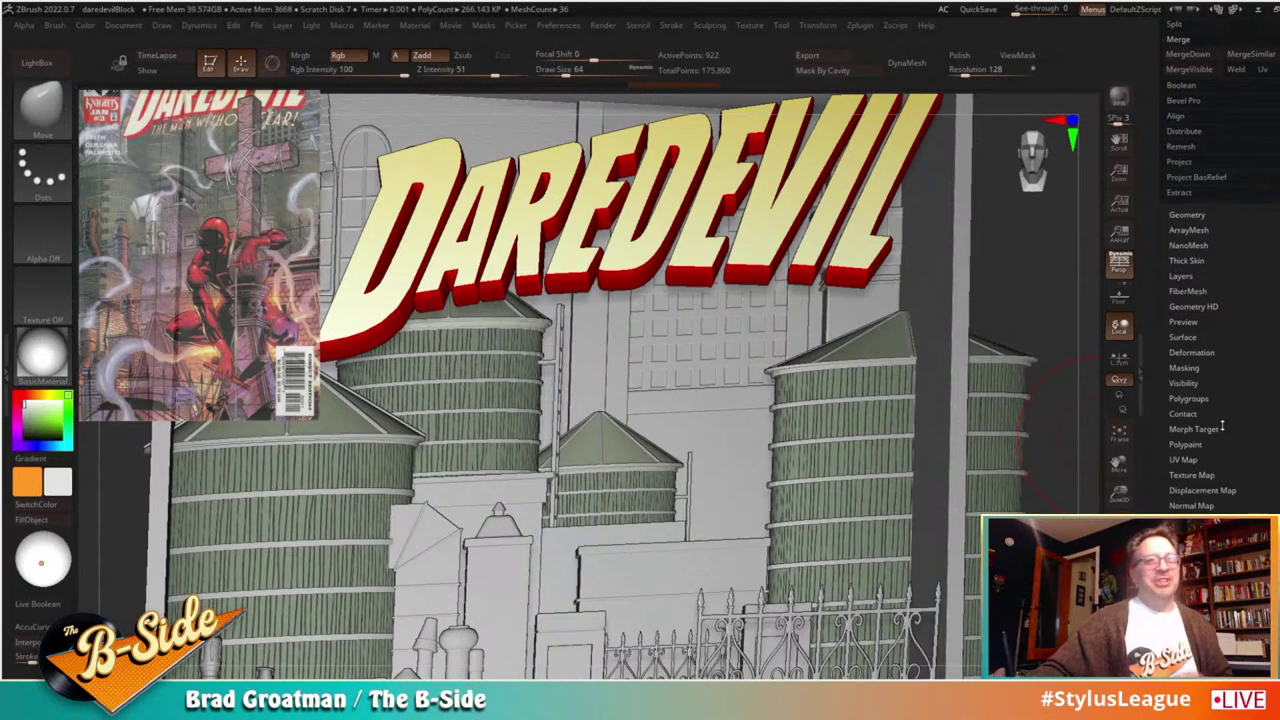
{"action": "left_click", "coordinate": [1182, 338]}
{"action": "scroll", "coordinate": [1165, 350], "scroll_direction": "up", "scroll_amount": 2}
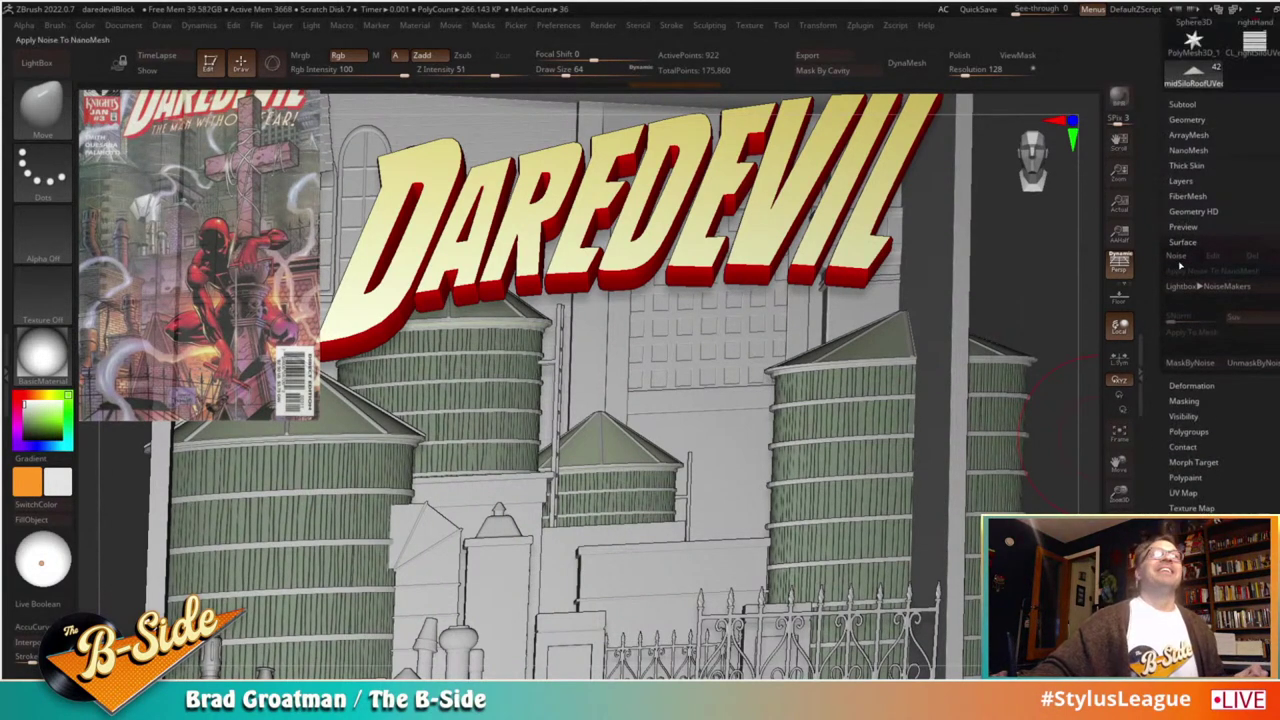
{"action": "left_click", "coordinate": [1178, 260]}
{"action": "left_click", "coordinate": [799, 236]}
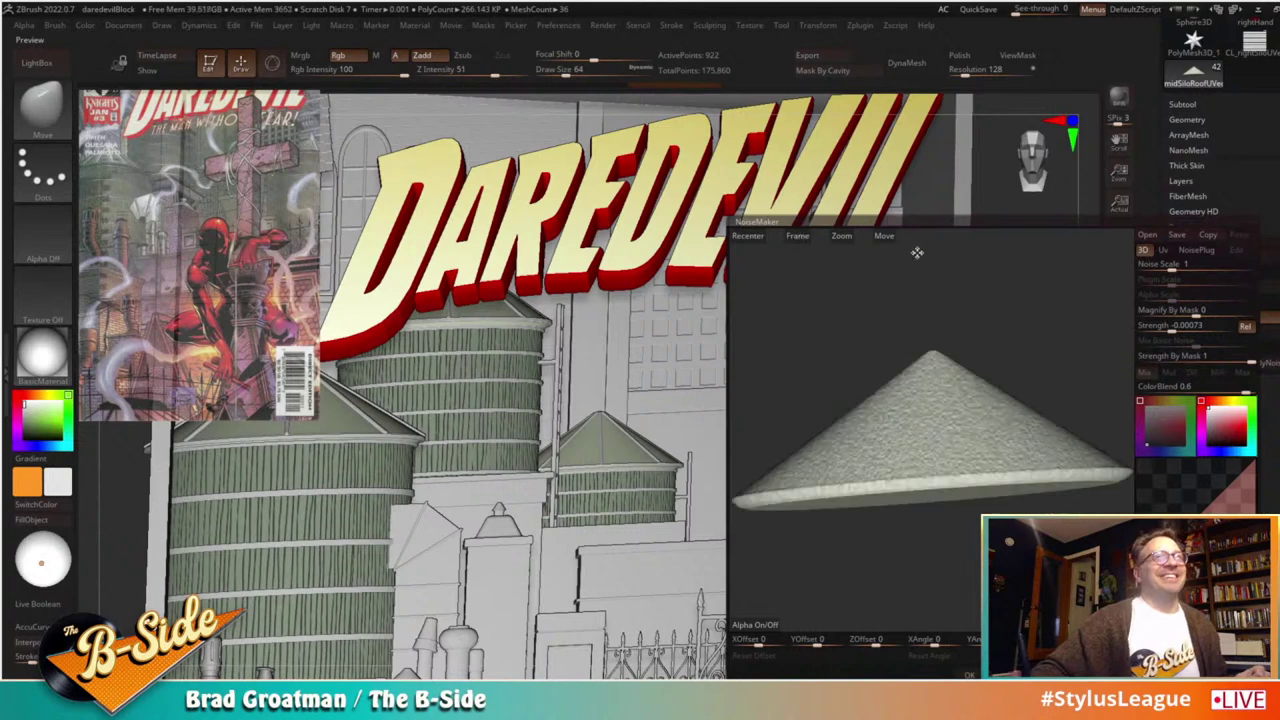
{"action": "left_click", "coordinate": [1159, 250]}
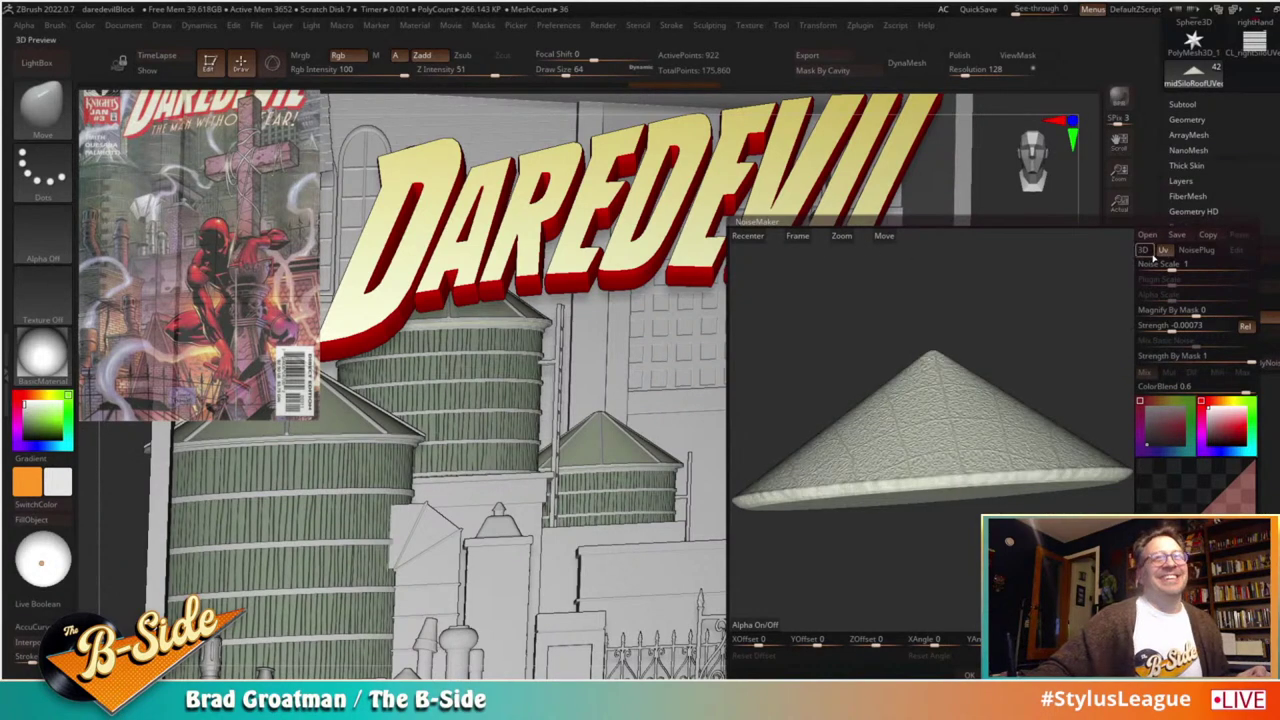
{"action": "left_click", "coordinate": [762, 624]}
{"action": "double_click", "coordinate": [880, 245]}
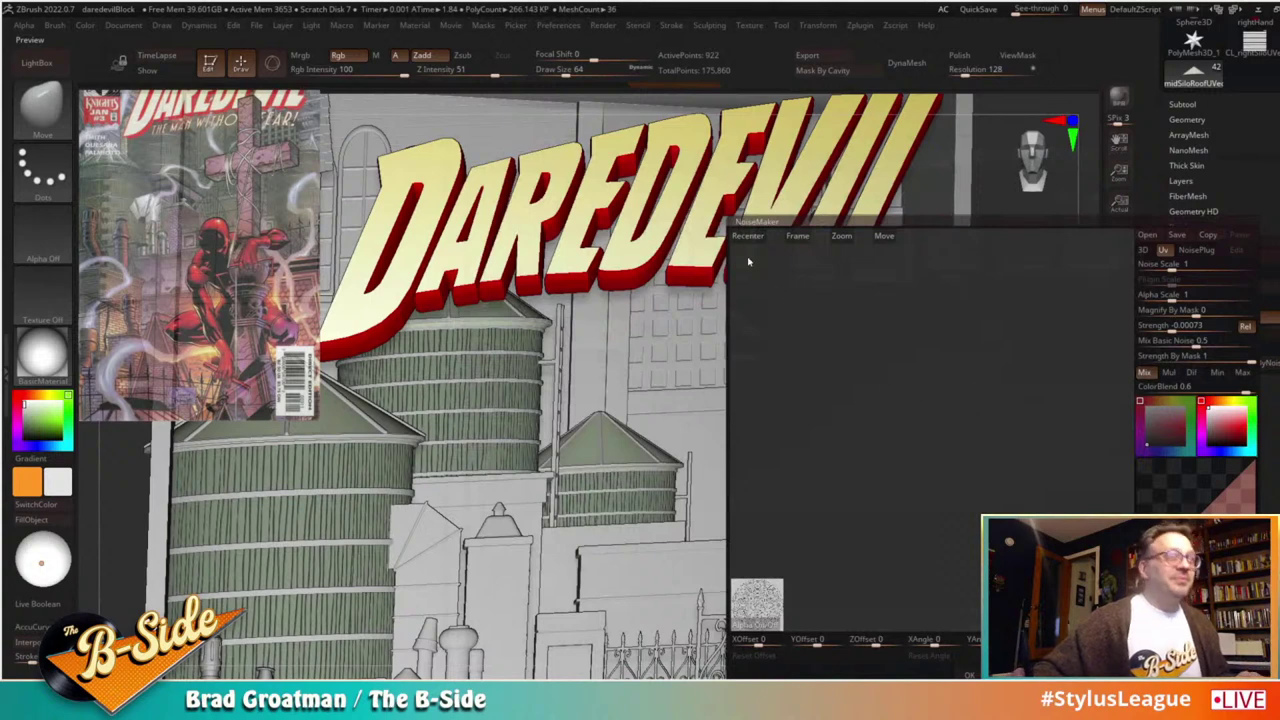
Step: Set Mix Basic Noise to 0 for the middle silo roof's surface noise
{"action": "left_click", "coordinate": [795, 236]}
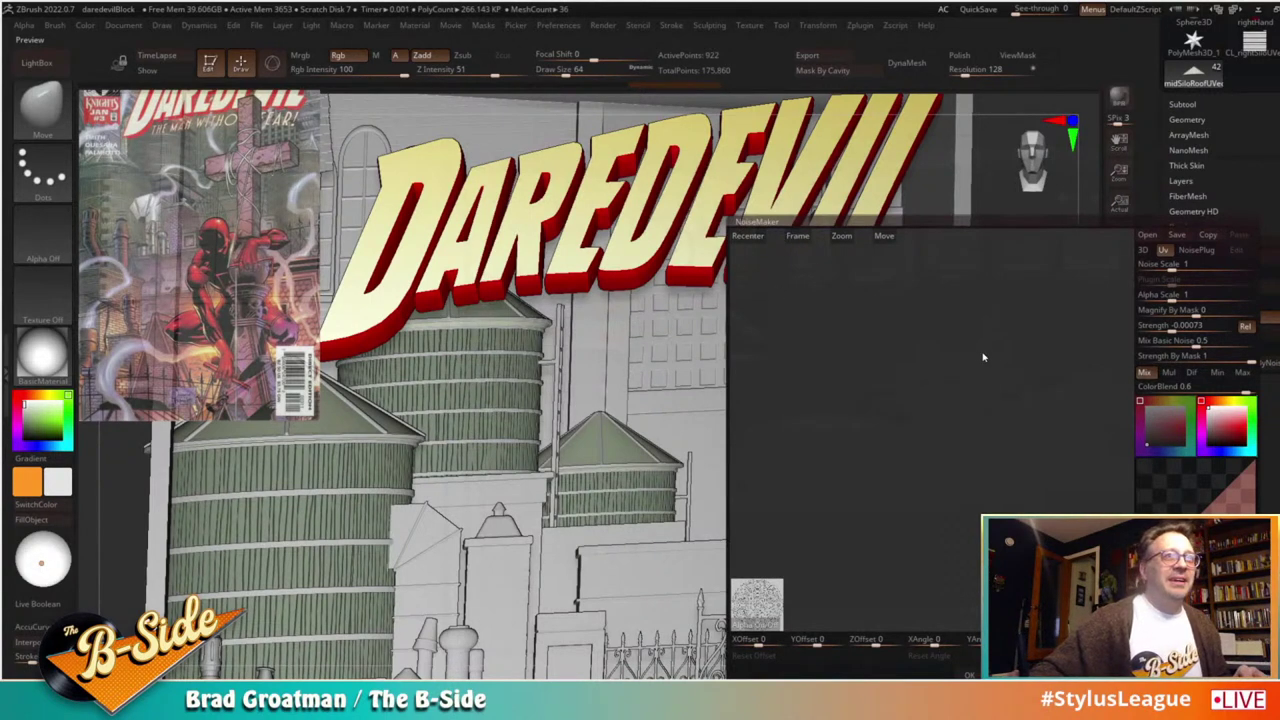
{"action": "left_click_drag", "start_coordinate": [946, 437], "coordinate": [1013, 369], "text": "alt"}
{"action": "left_click_drag", "start_coordinate": [1195, 343], "coordinate": [1100, 340]}
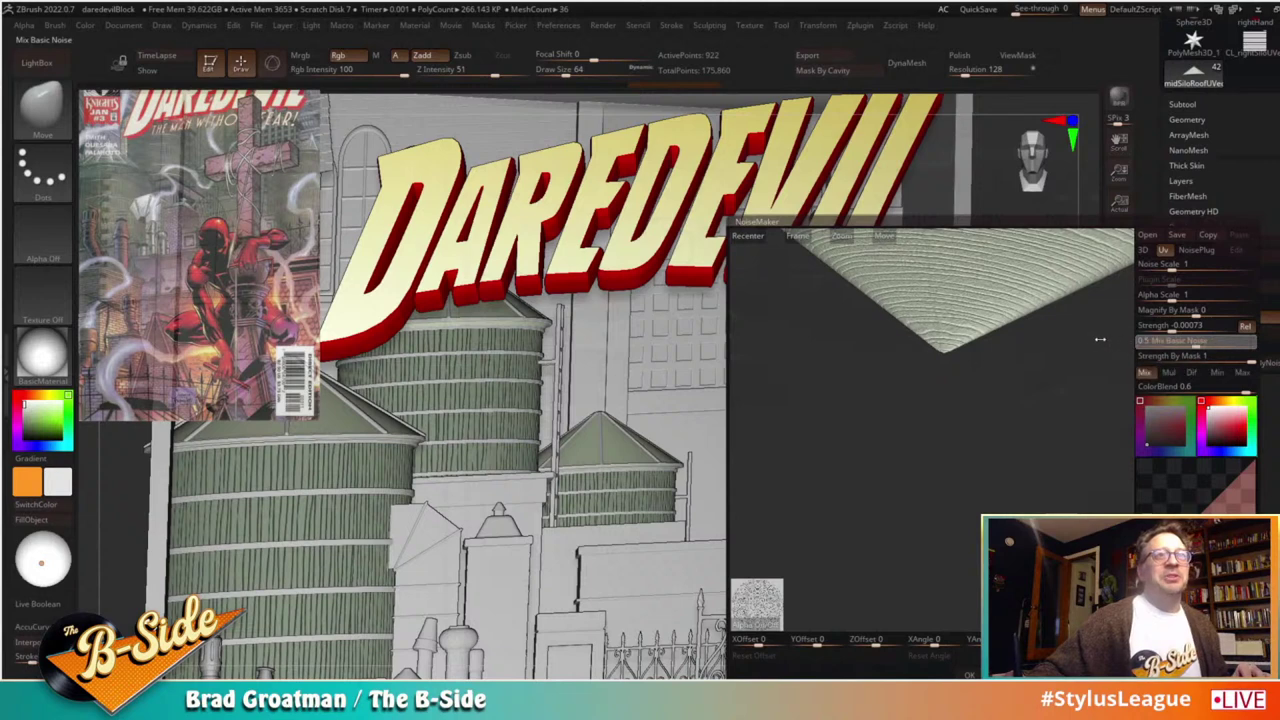
{"action": "key", "text": "ctrl+z"}
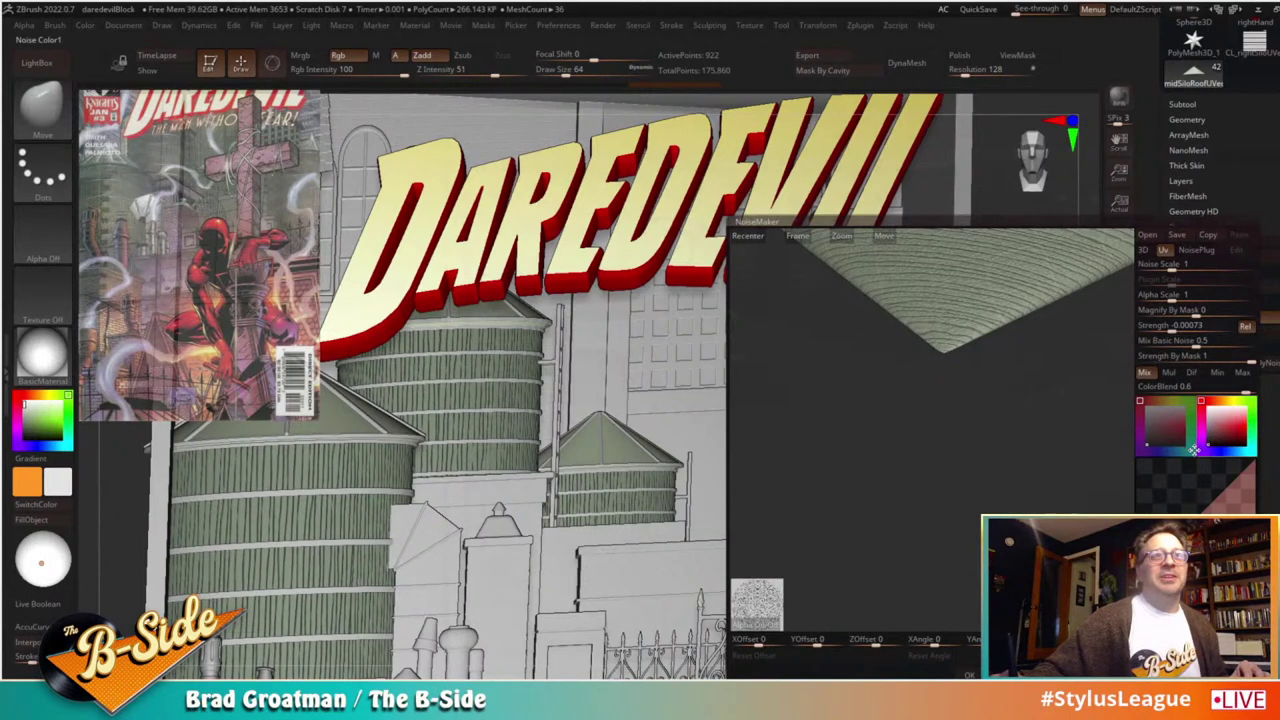
{"action": "left_click_drag", "start_coordinate": [1150, 341], "coordinate": [1124, 344]}
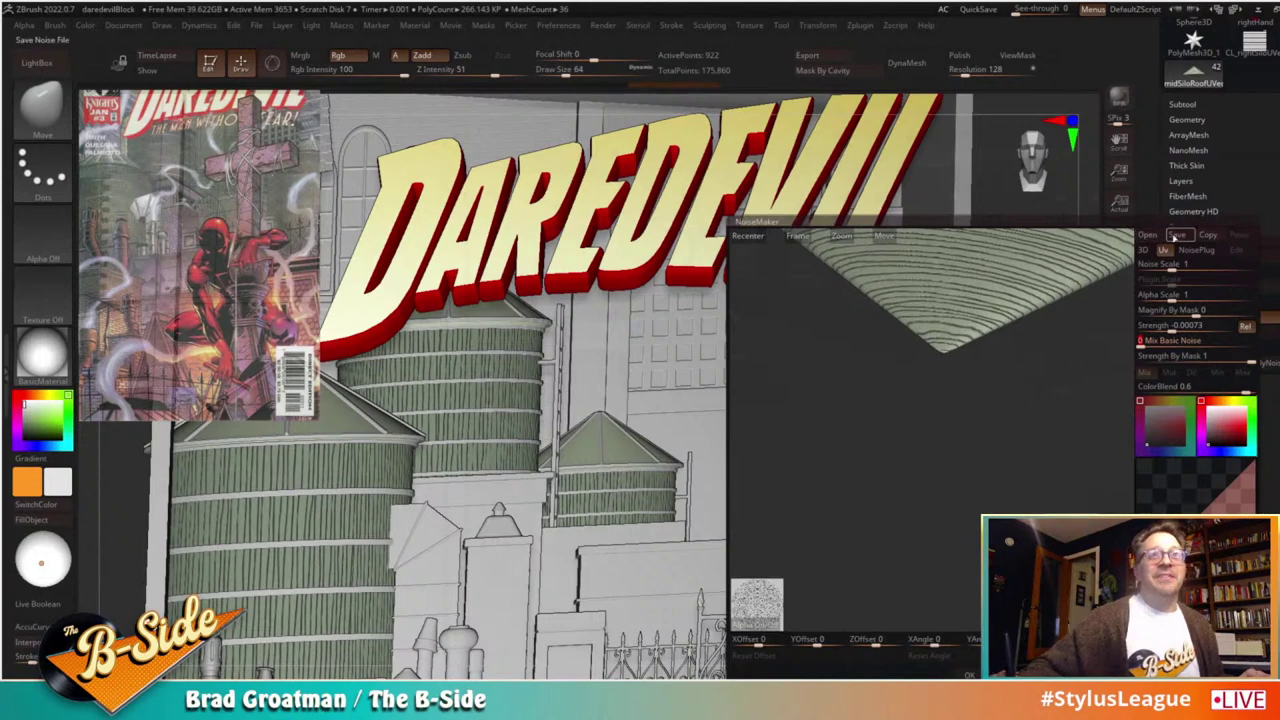
Step: Save the noise settings as roofNoise in the ref folder and accept the noise on the middle silo roof
{"action": "left_click", "coordinate": [1176, 234]}
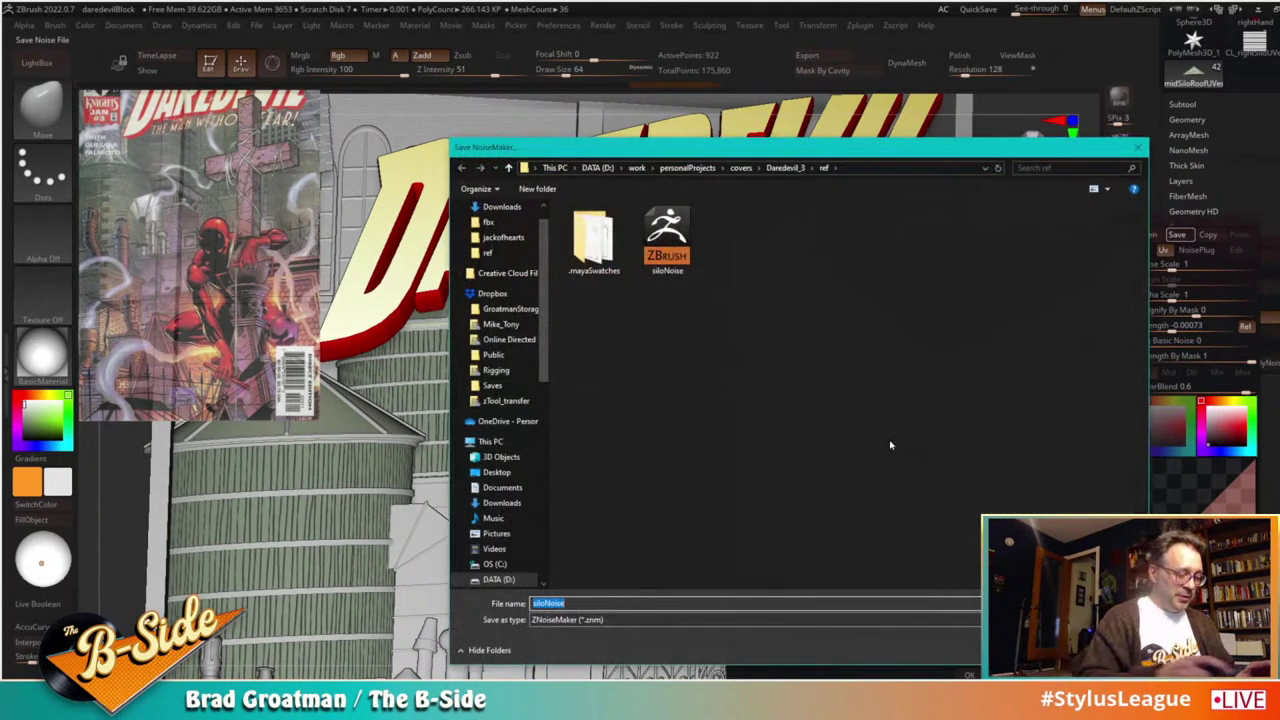
{"action": "type", "text": "roofNoise"}
{"action": "key", "text": "Return"}
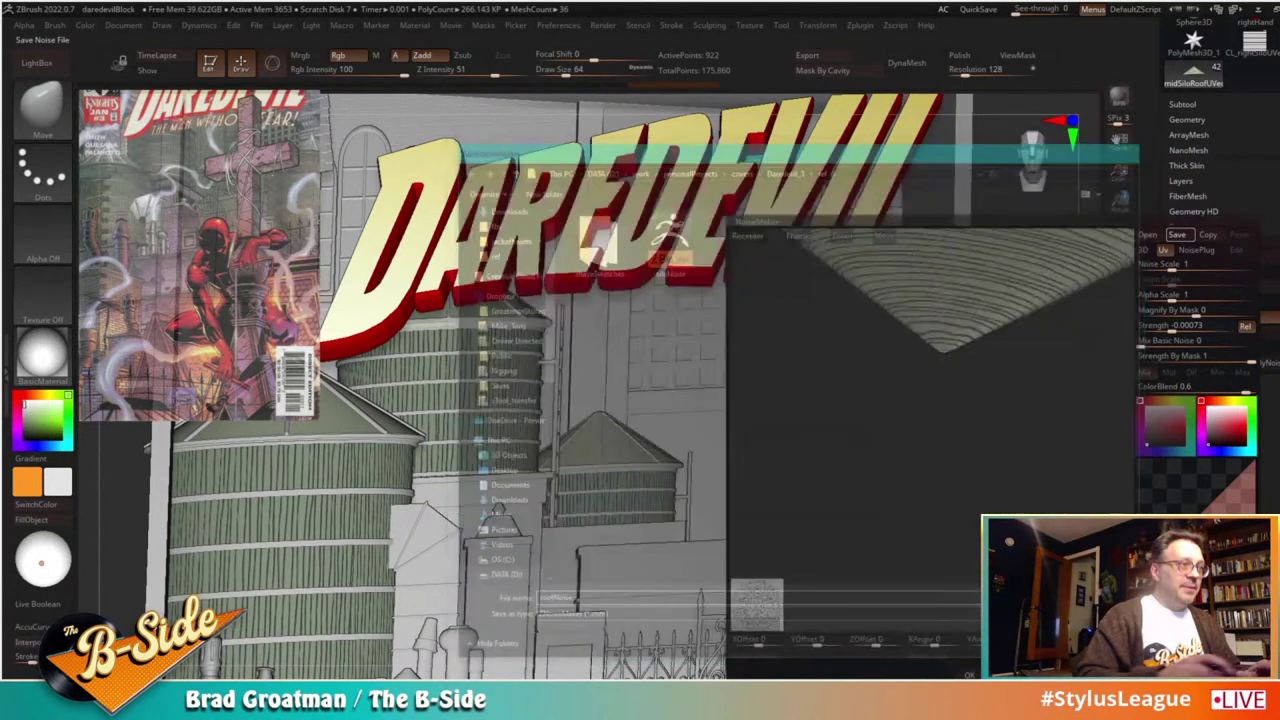
{"action": "left_click", "coordinate": [969, 675]}
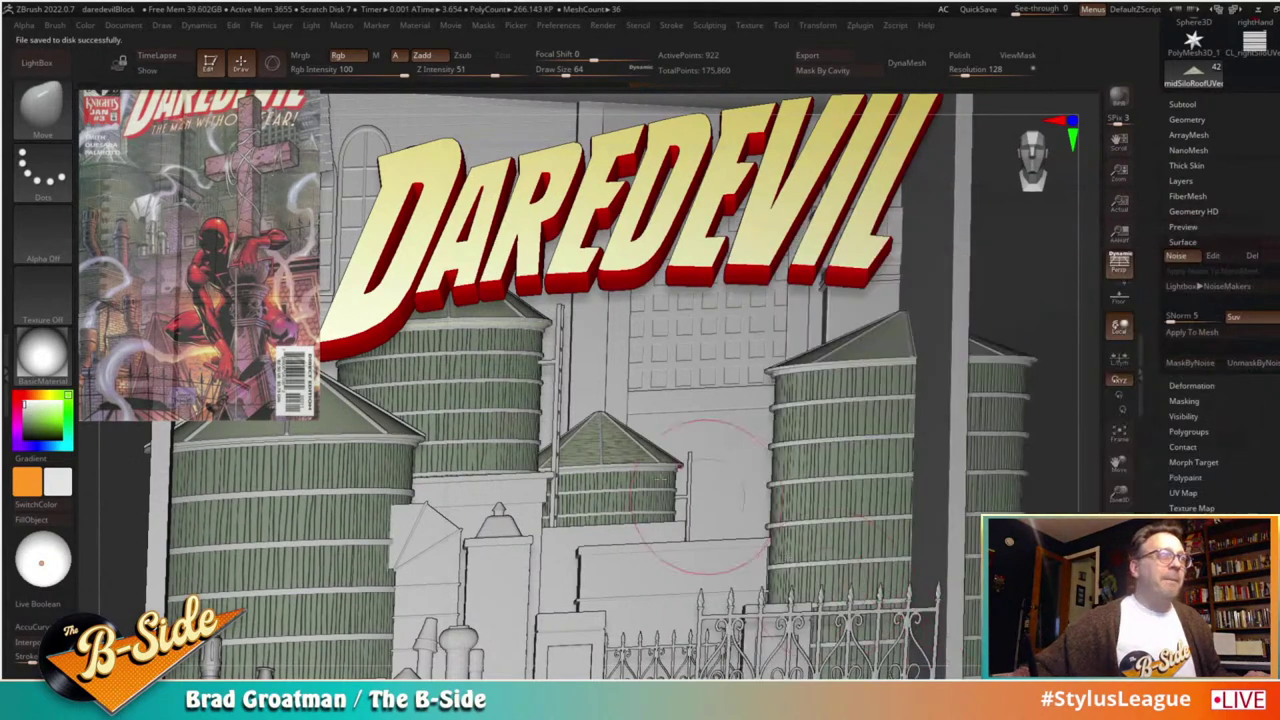
Step: Select the right silo roof and apply the saved roofNoise surface noise to it
{"action": "left_click", "coordinate": [872, 345], "text": "alt"}
{"action": "left_click", "coordinate": [1177, 256]}
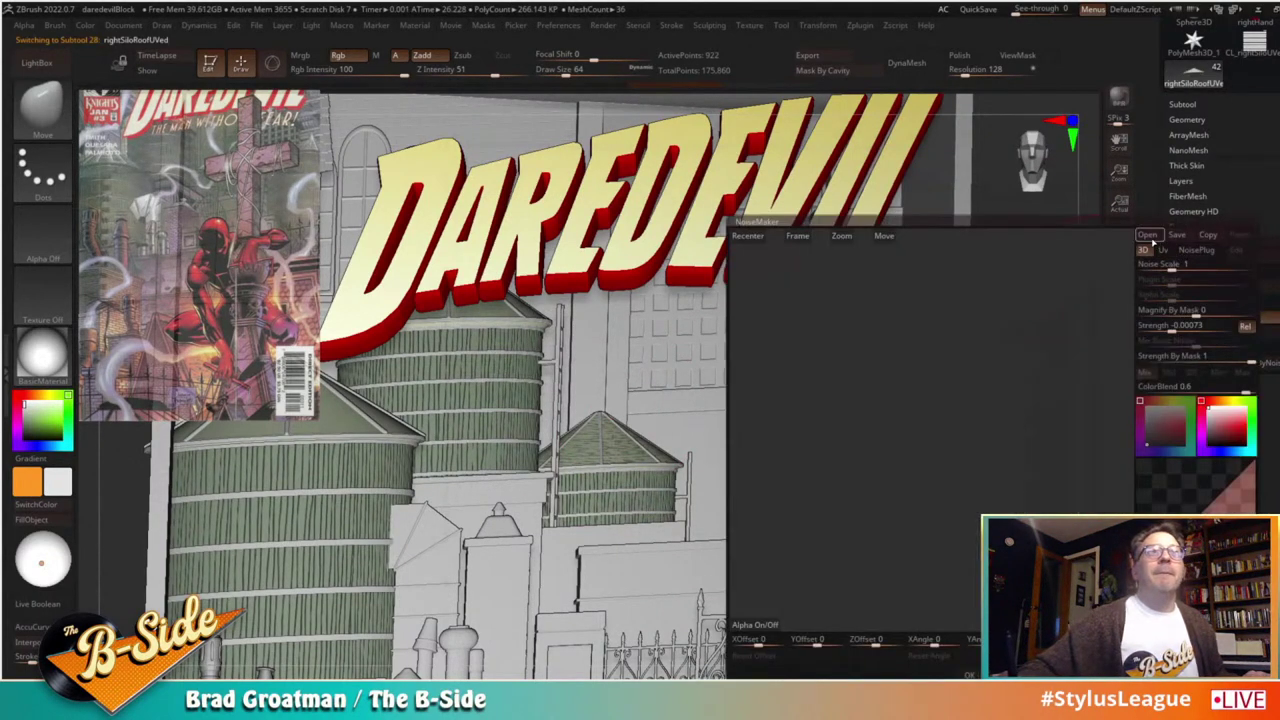
{"action": "left_click", "coordinate": [755, 624]}
{"action": "double_click", "coordinate": [668, 240]}
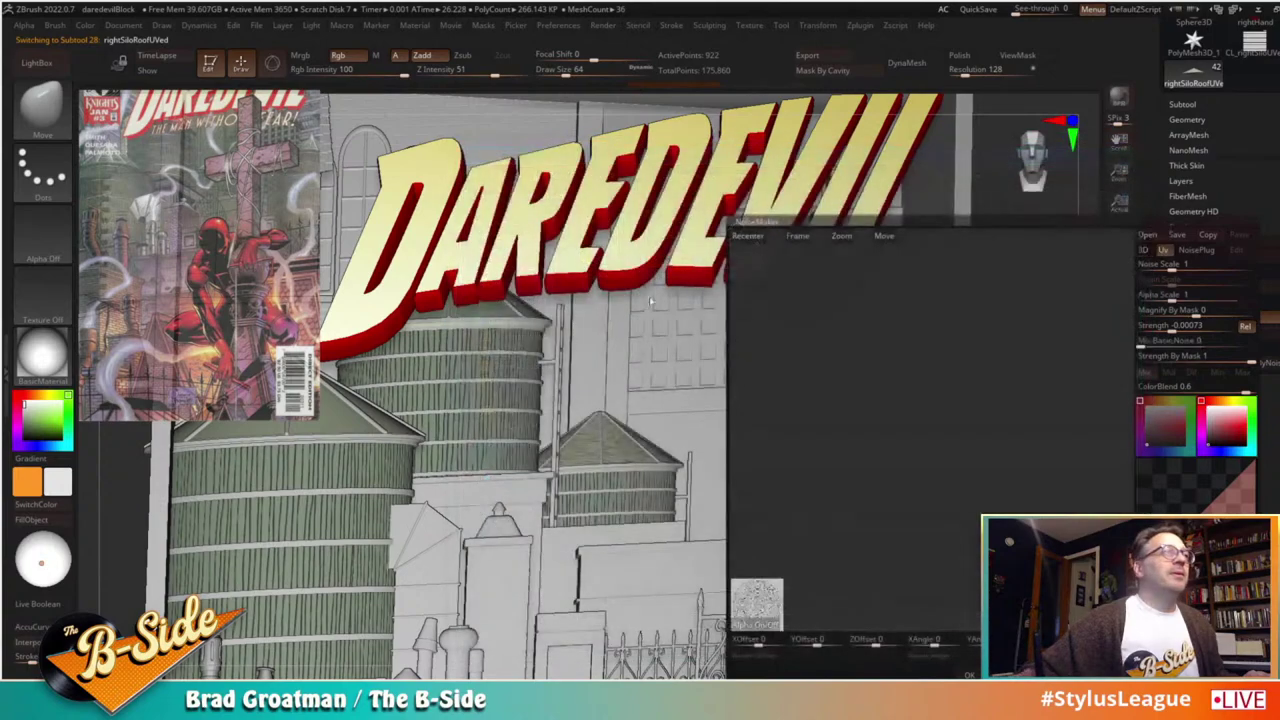
{"action": "left_click", "coordinate": [969, 675]}
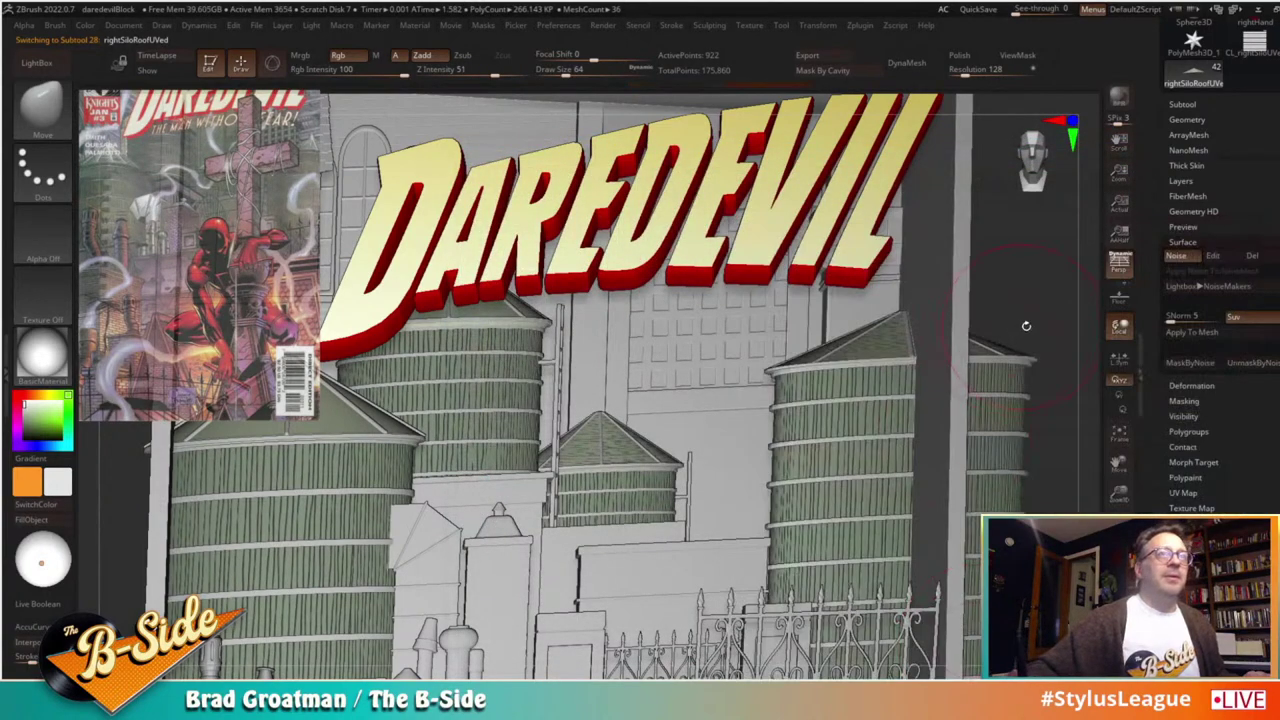
Step: Select the large left silo roof and apply the saved roofNoise surface noise to it
{"action": "left_click_drag", "start_coordinate": [1026, 325], "coordinate": [1233, 290]}
{"action": "left_click", "coordinate": [506, 425], "text": "alt"}
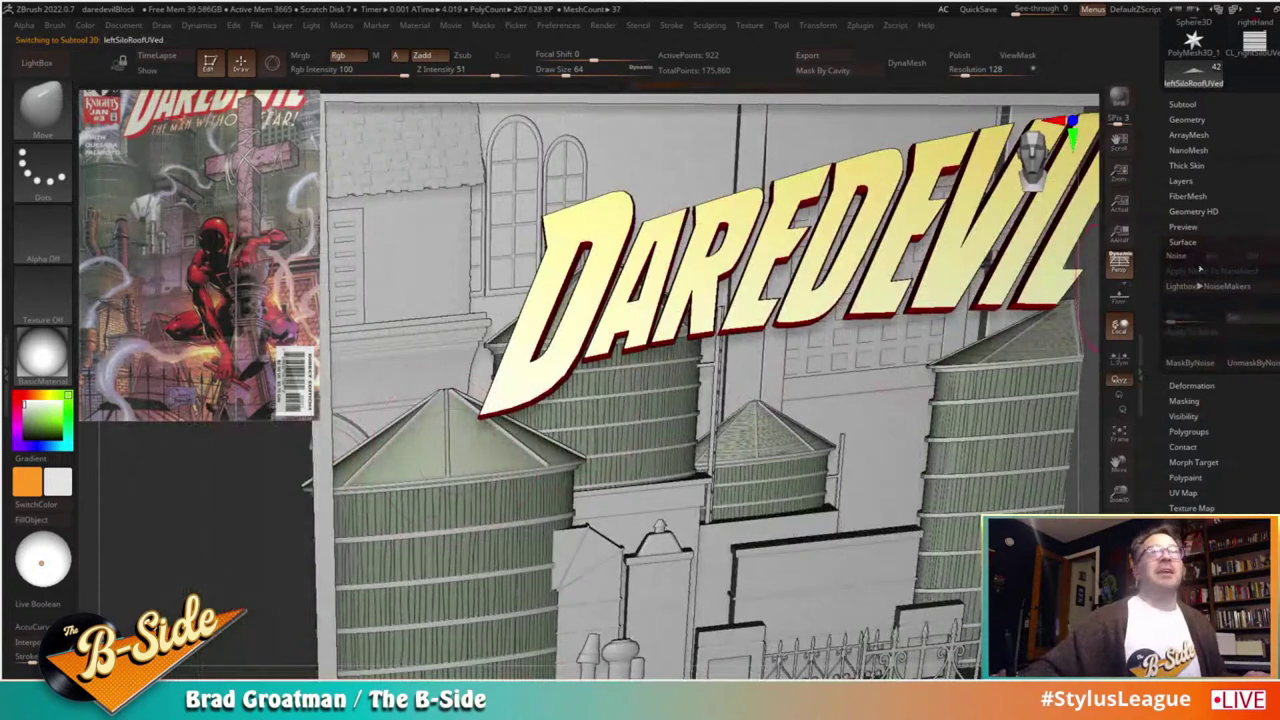
{"action": "left_click", "coordinate": [1185, 257]}
{"action": "left_click", "coordinate": [1148, 236]}
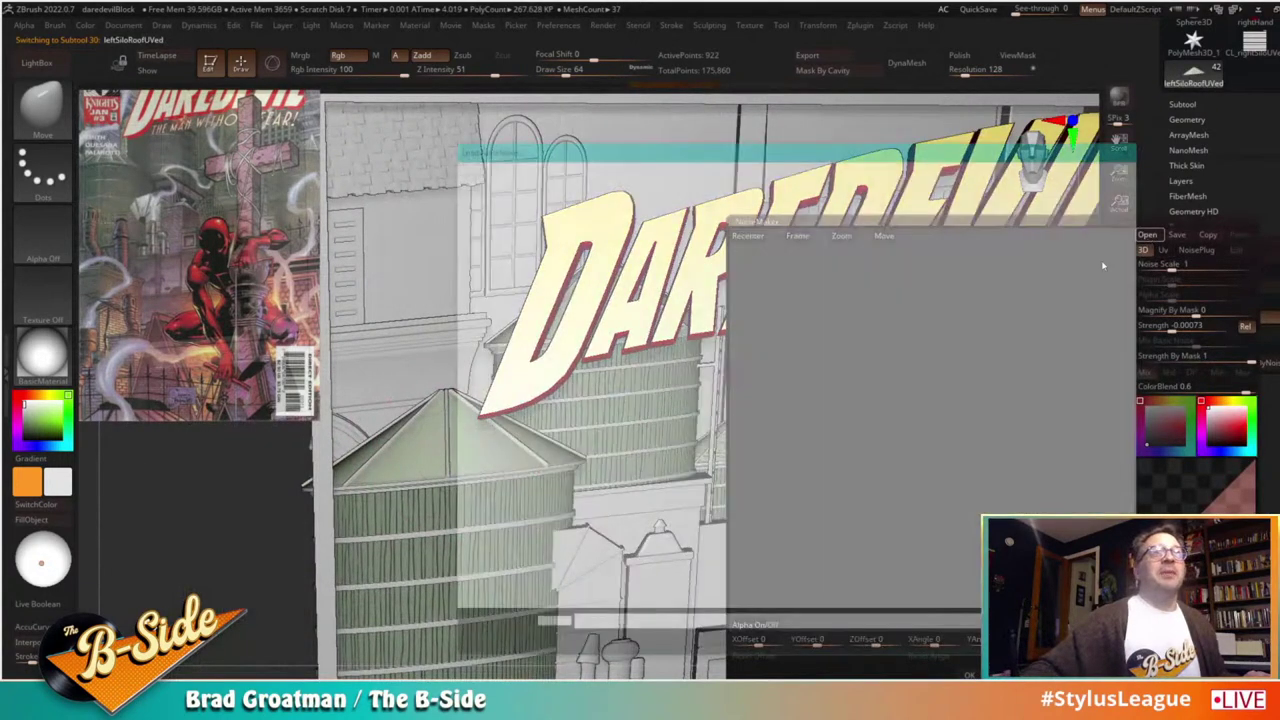
{"action": "left_click", "coordinate": [666, 250]}
{"action": "double_click", "coordinate": [666, 250]}
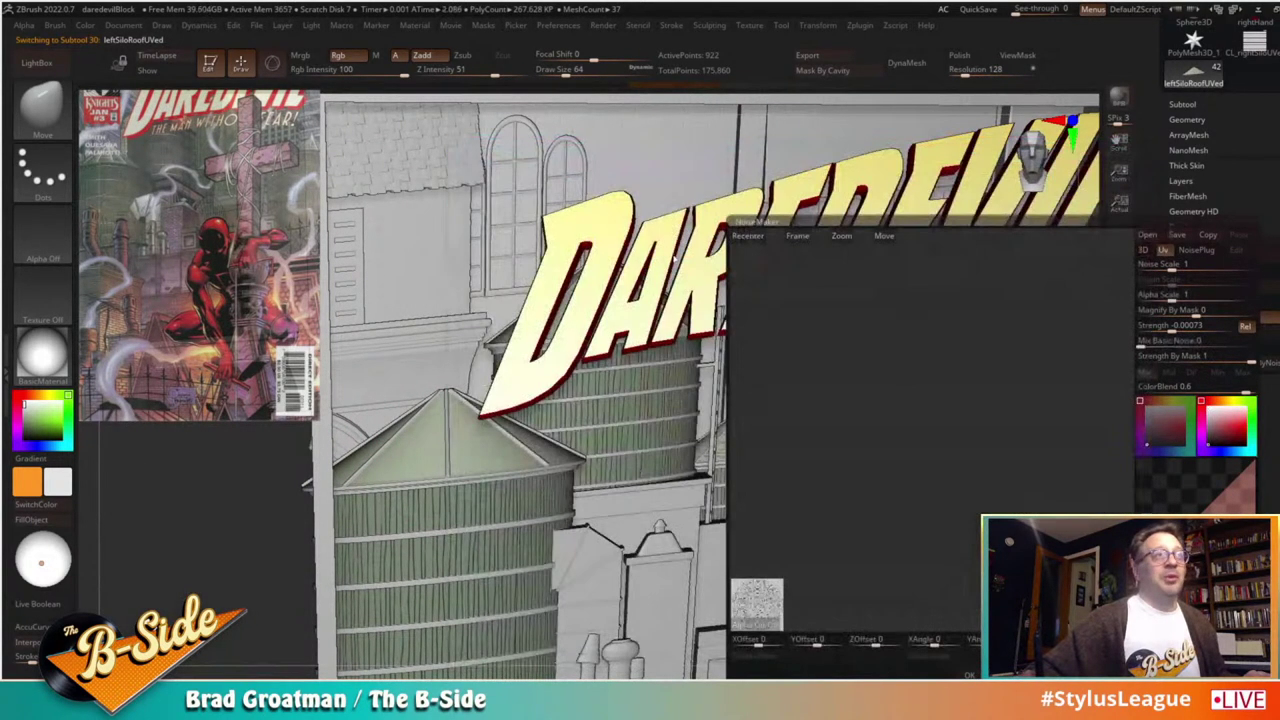
{"action": "left_click", "coordinate": [970, 676]}
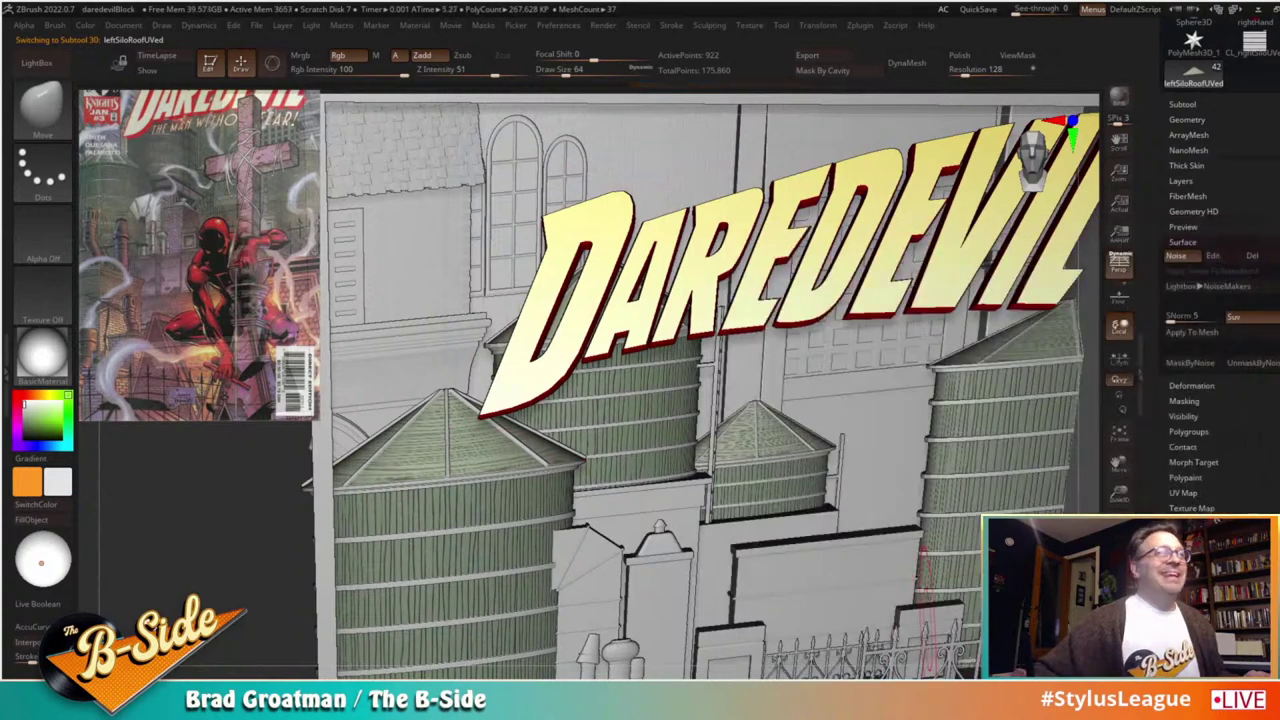
Step: Select the smaller left silo roof behind the logo and apply the saved roofNoise surface noise to it
{"action": "left_click_drag", "start_coordinate": [237, 500], "coordinate": [304, 568]}
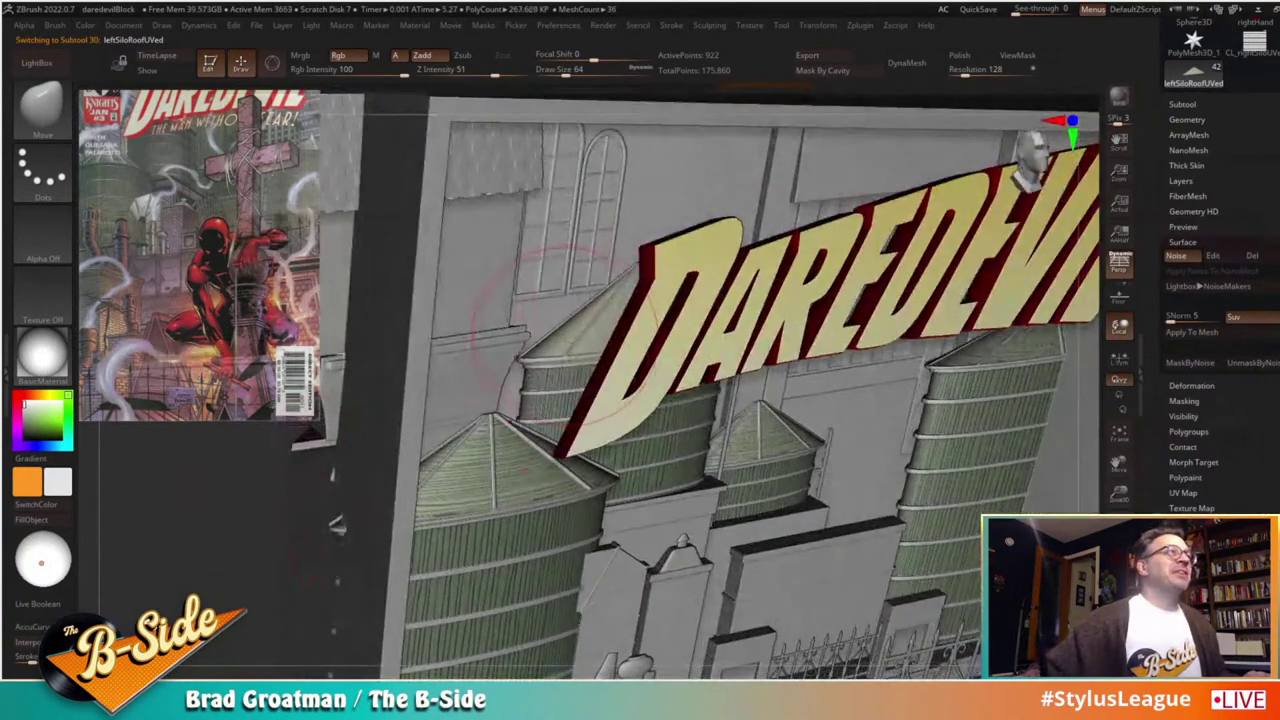
{"action": "left_click", "coordinate": [1176, 256]}
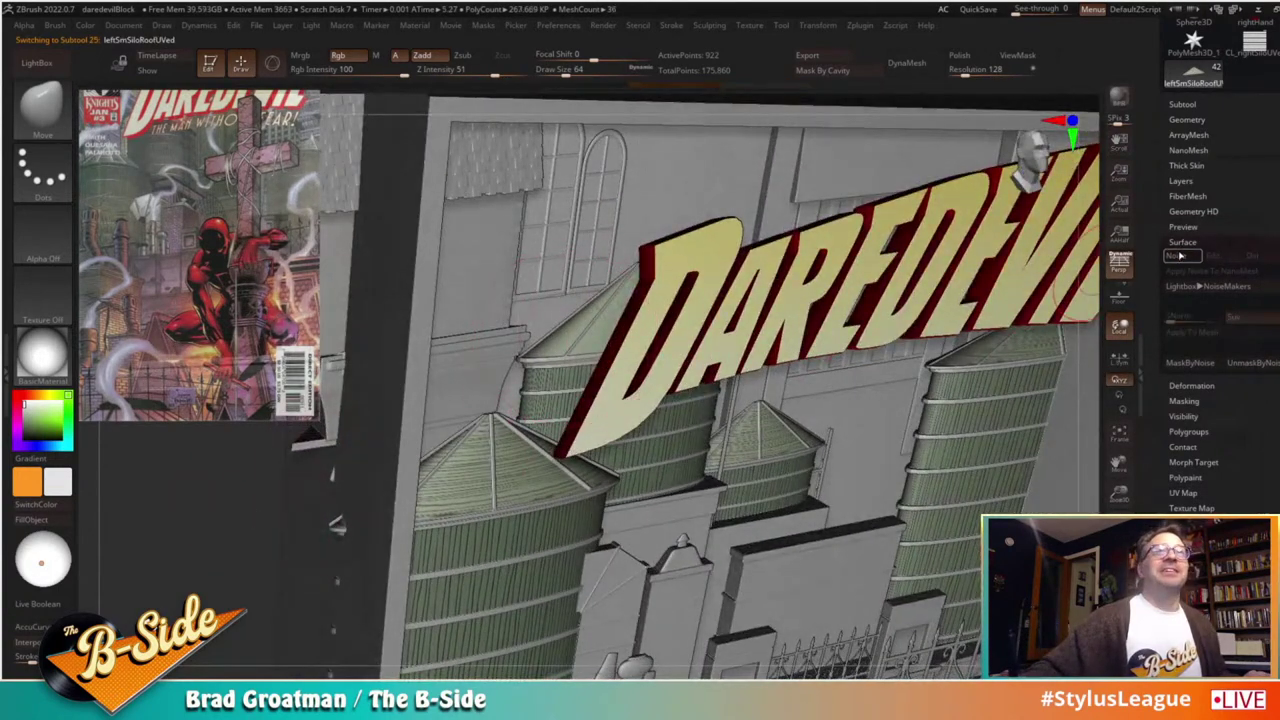
{"action": "left_click", "coordinate": [1179, 256]}
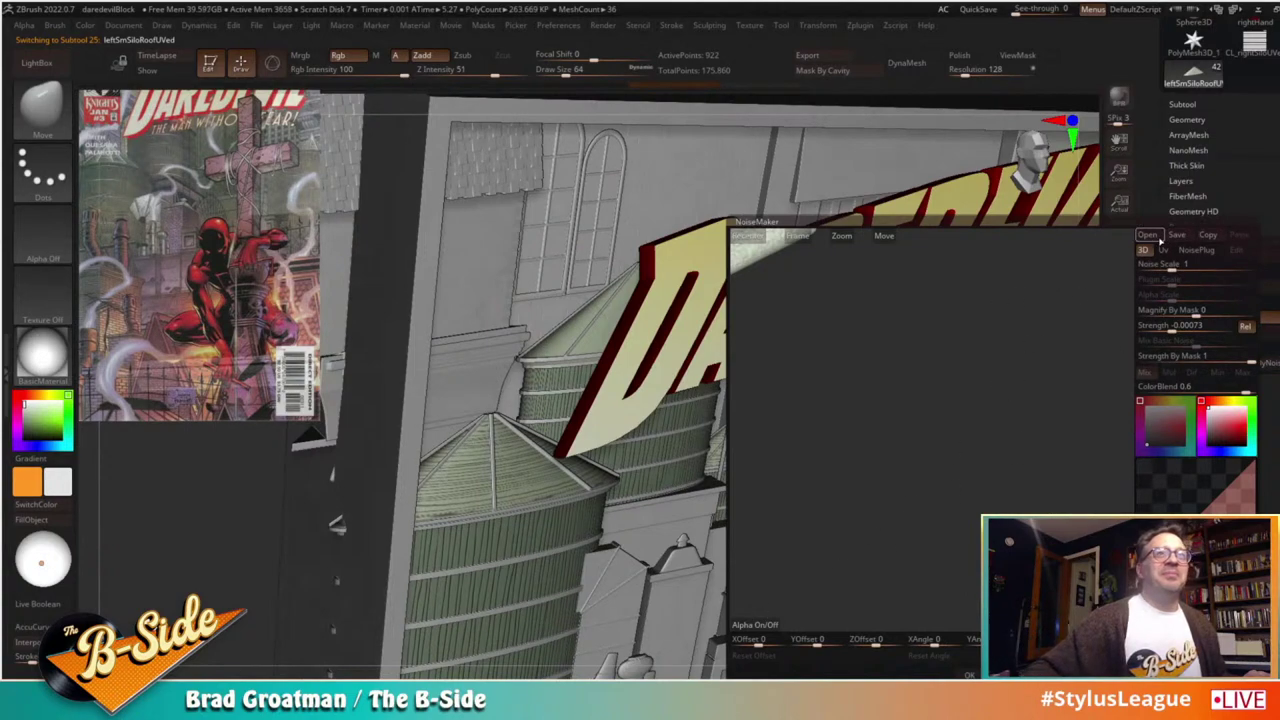
{"action": "left_click", "coordinate": [1147, 234]}
{"action": "key", "text": "Return"}
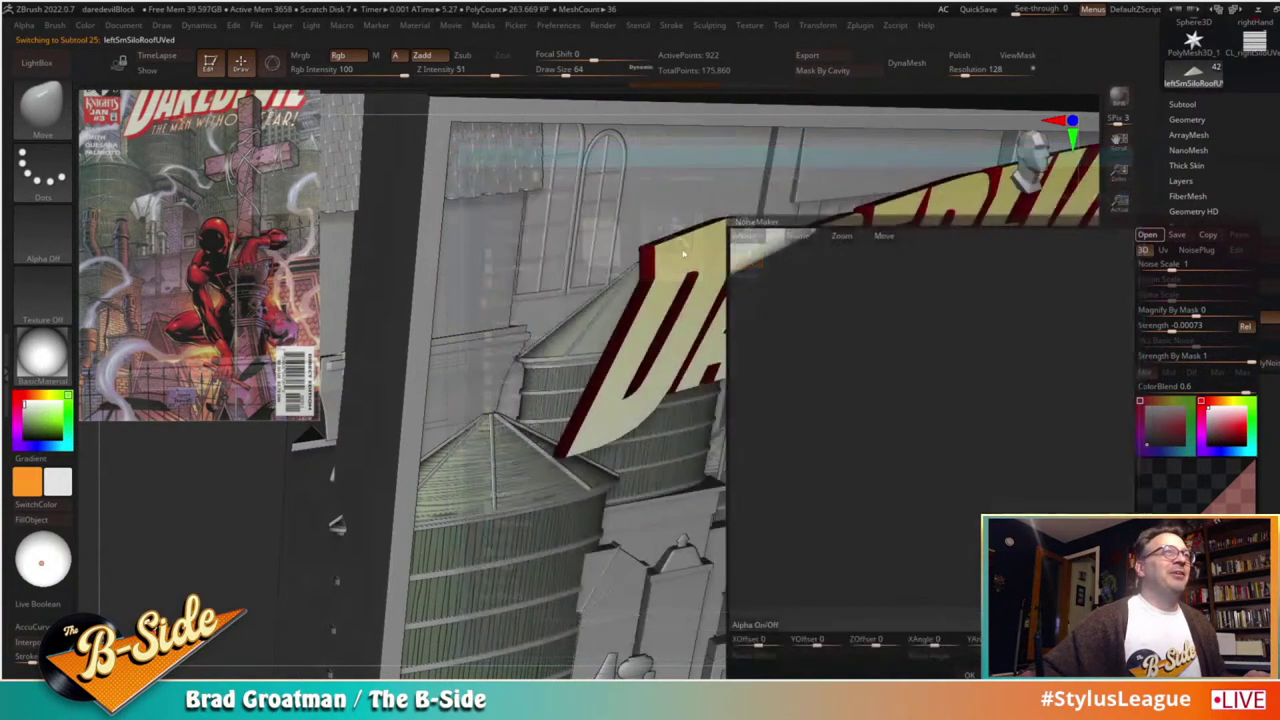
{"action": "left_click", "coordinate": [969, 675]}
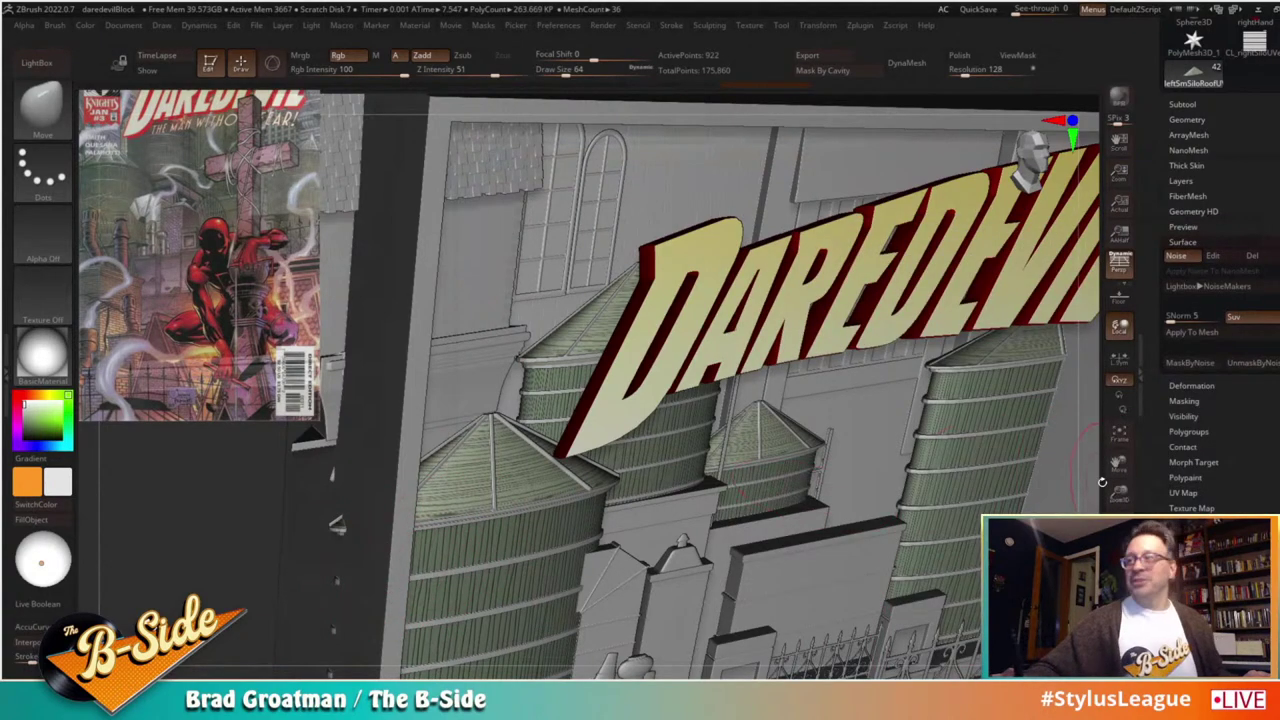
Step: Create a new subtool folder named siloFld from the leftSmallerSiloUVed subtool
{"action": "left_click_drag", "start_coordinate": [1120, 493], "coordinate": [1040, 400]}
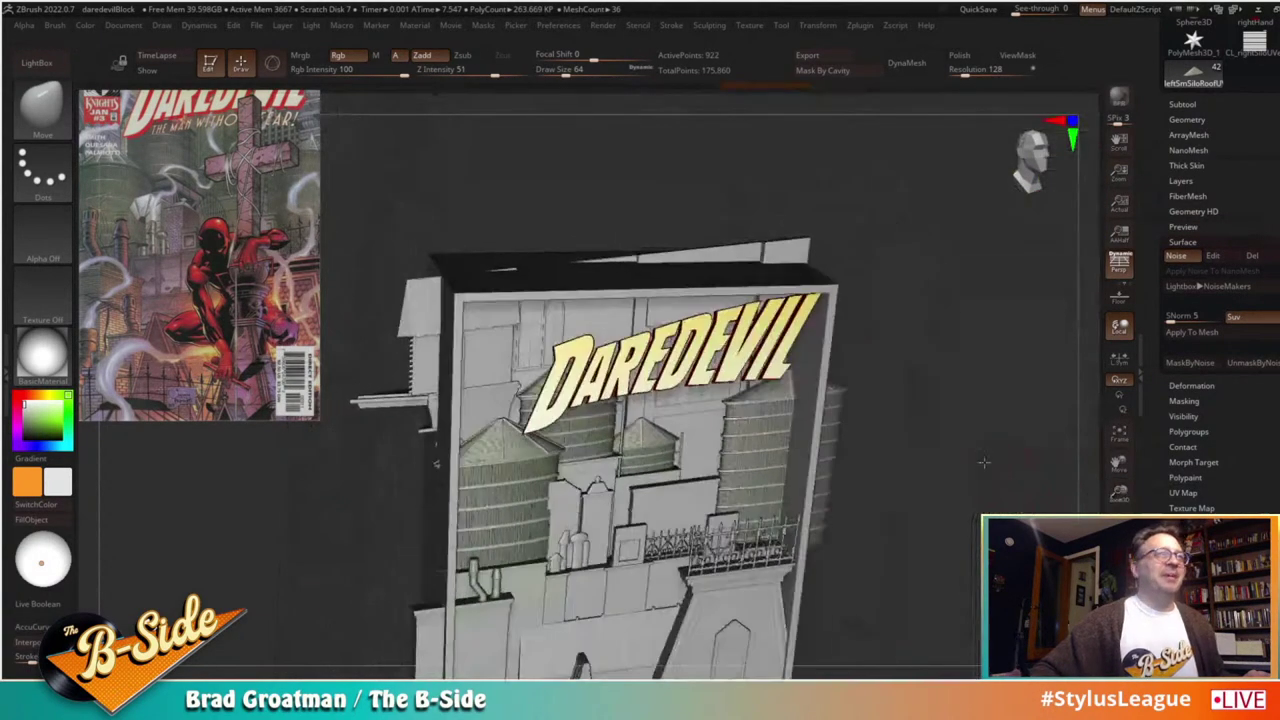
{"action": "left_click_drag", "start_coordinate": [982, 463], "coordinate": [997, 446], "text": "shift"}
{"action": "left_click_drag", "start_coordinate": [959, 391], "coordinate": [1028, 411]}
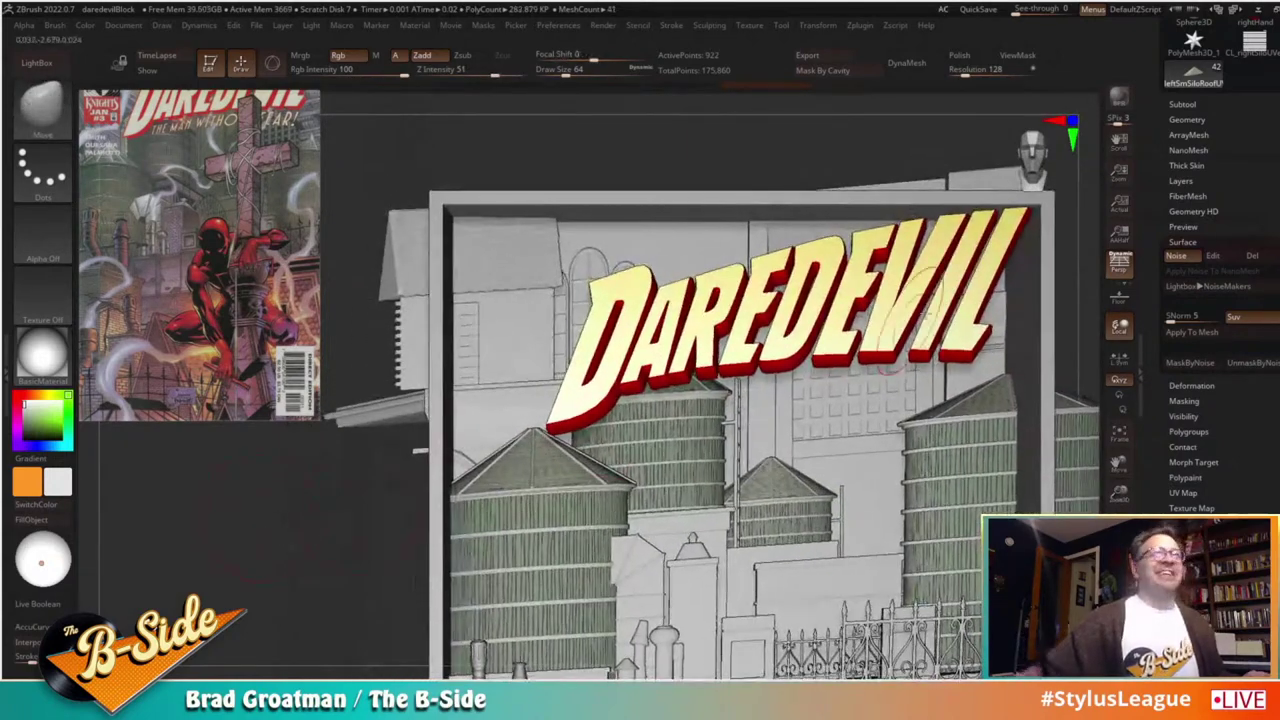
{"action": "left_click", "coordinate": [1183, 105]}
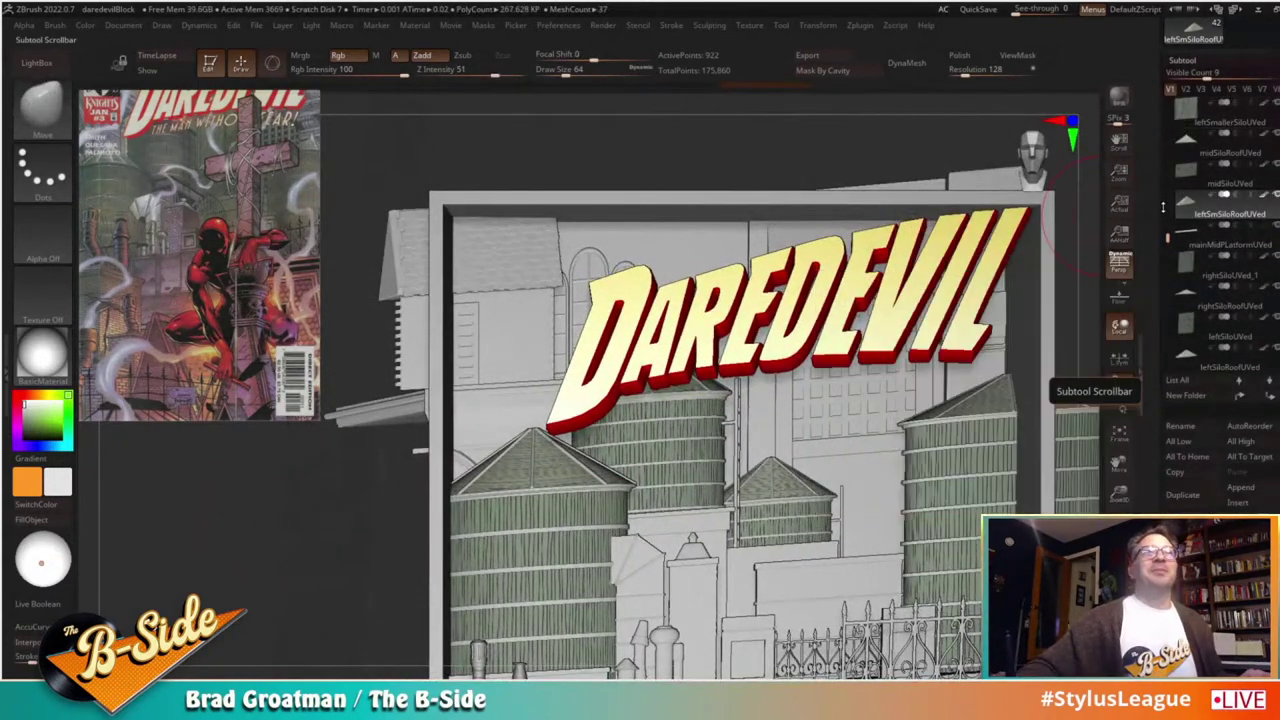
{"action": "left_click_drag", "start_coordinate": [1167, 237], "coordinate": [1168, 220]}
{"action": "left_click", "coordinate": [1187, 234]}
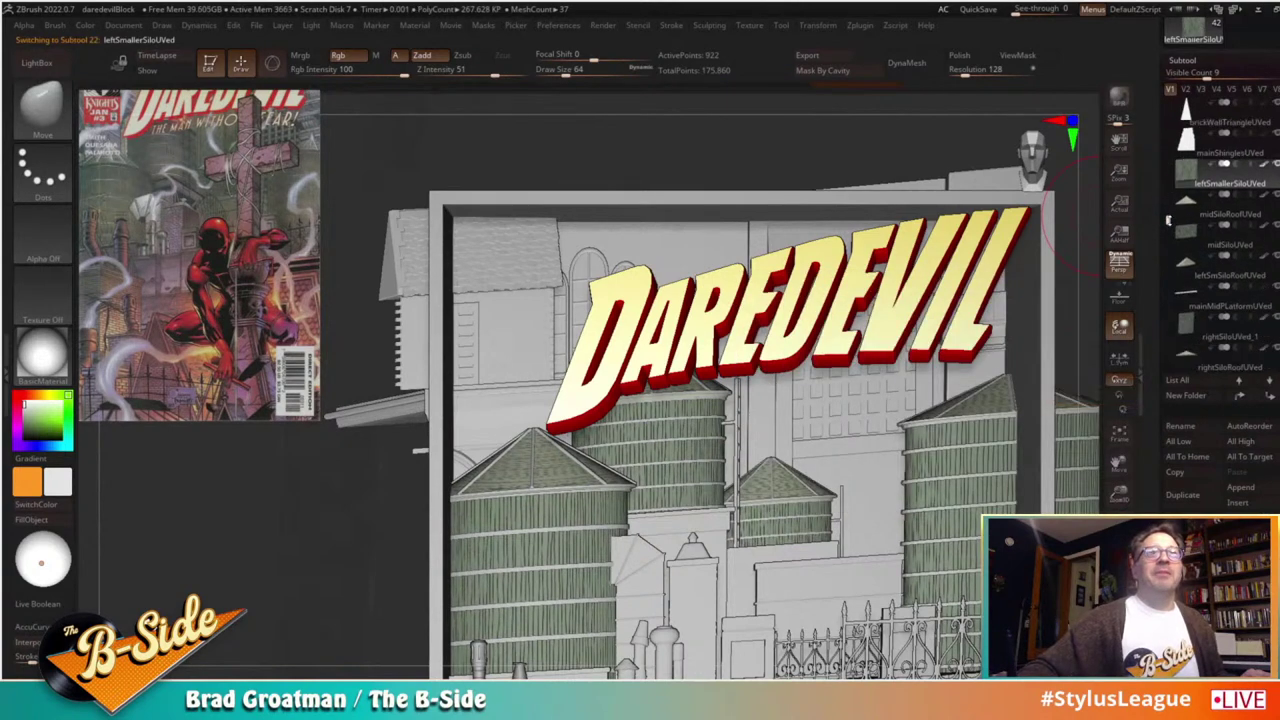
{"action": "left_click", "coordinate": [1186, 396]}
{"action": "type", "text": "siloF"}
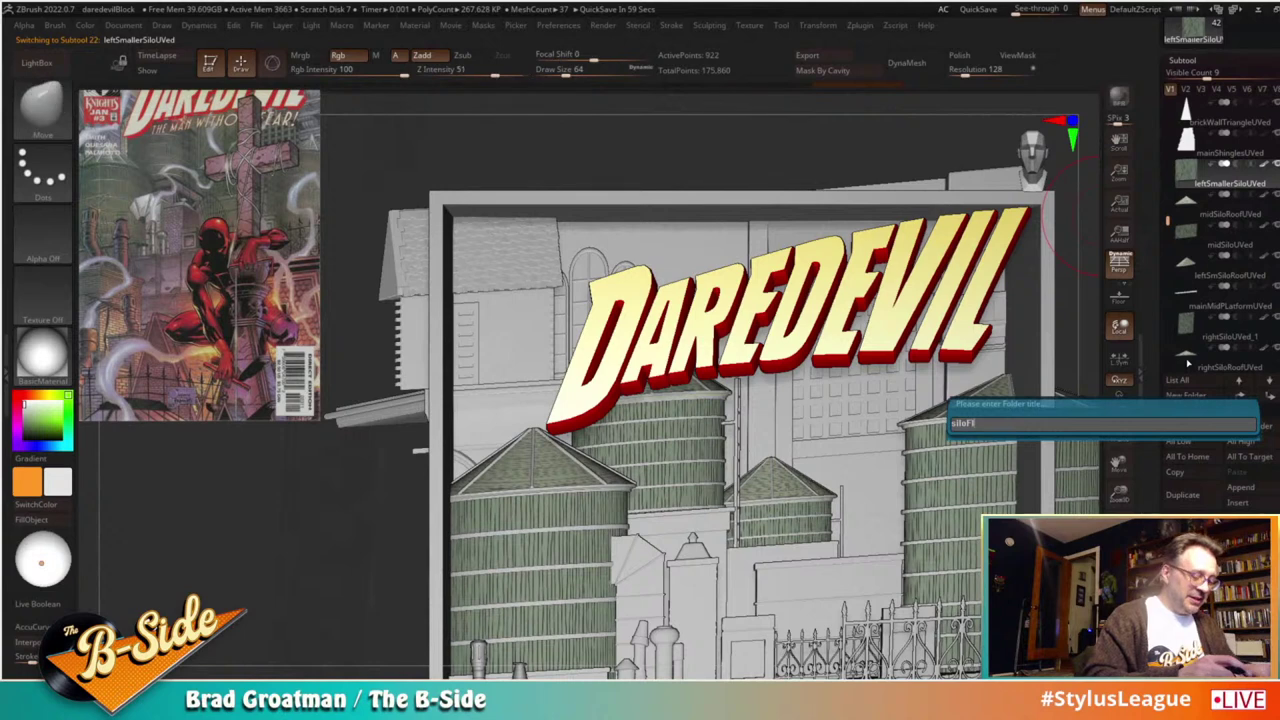
{"action": "key", "text": "Return"}
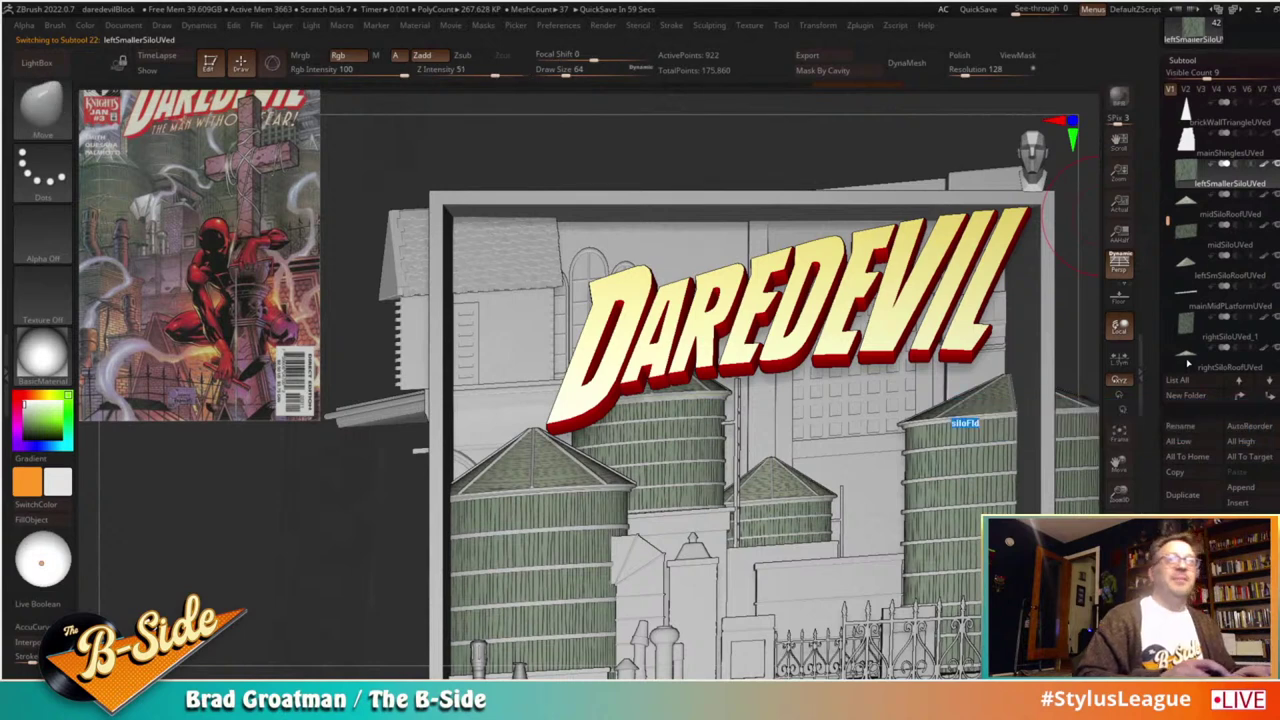
Step: Move the middle silo, its roof and the small left silo roof into siloFld, and place mainMidPLatformUVed above the folder
{"action": "scroll", "coordinate": [1206, 266], "scroll_direction": "down", "scroll_amount": 5}
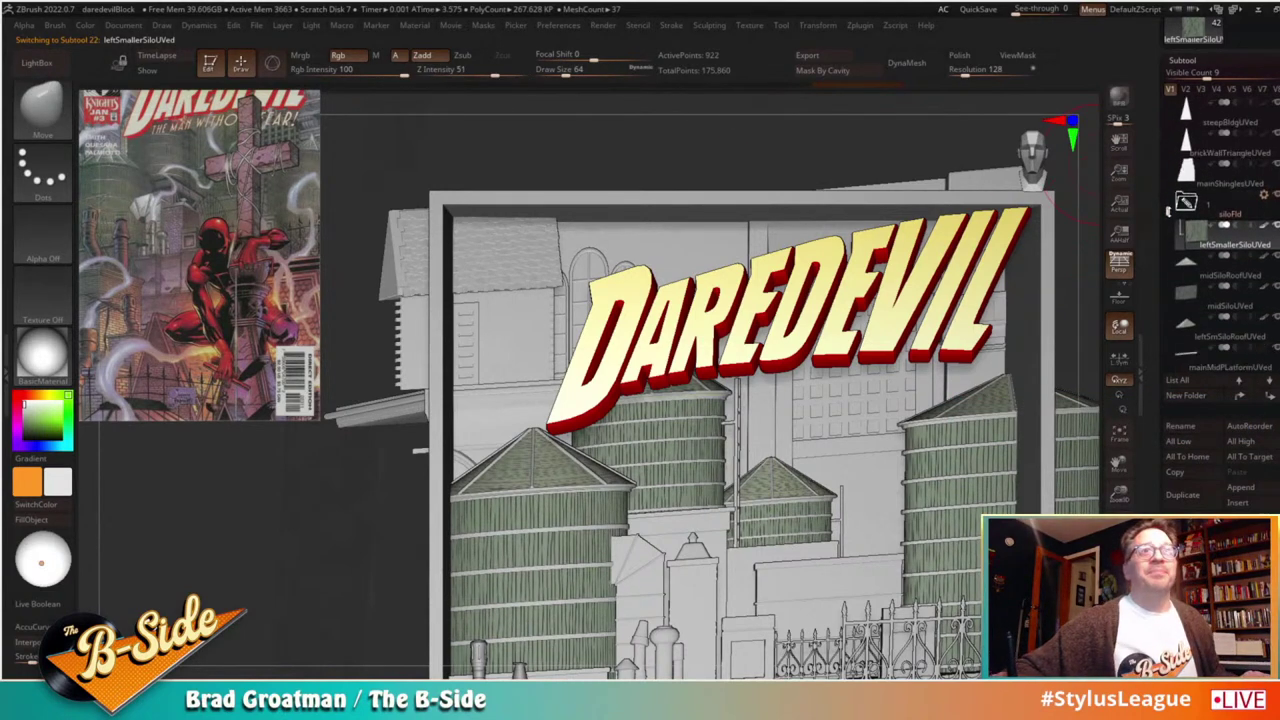
{"action": "left_click_drag", "start_coordinate": [1206, 266], "coordinate": [1206, 237]}
{"action": "left_click_drag", "start_coordinate": [1206, 298], "coordinate": [1206, 268]}
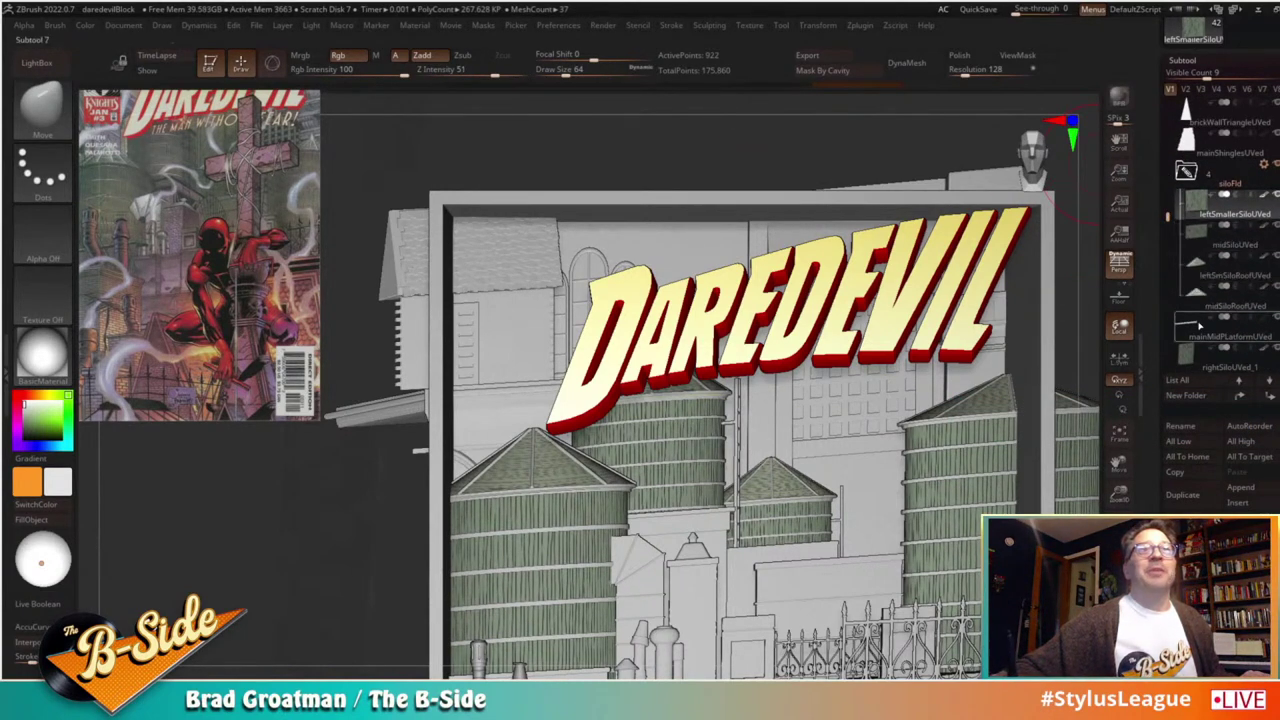
{"action": "left_click_drag", "start_coordinate": [1206, 329], "coordinate": [1204, 152]}
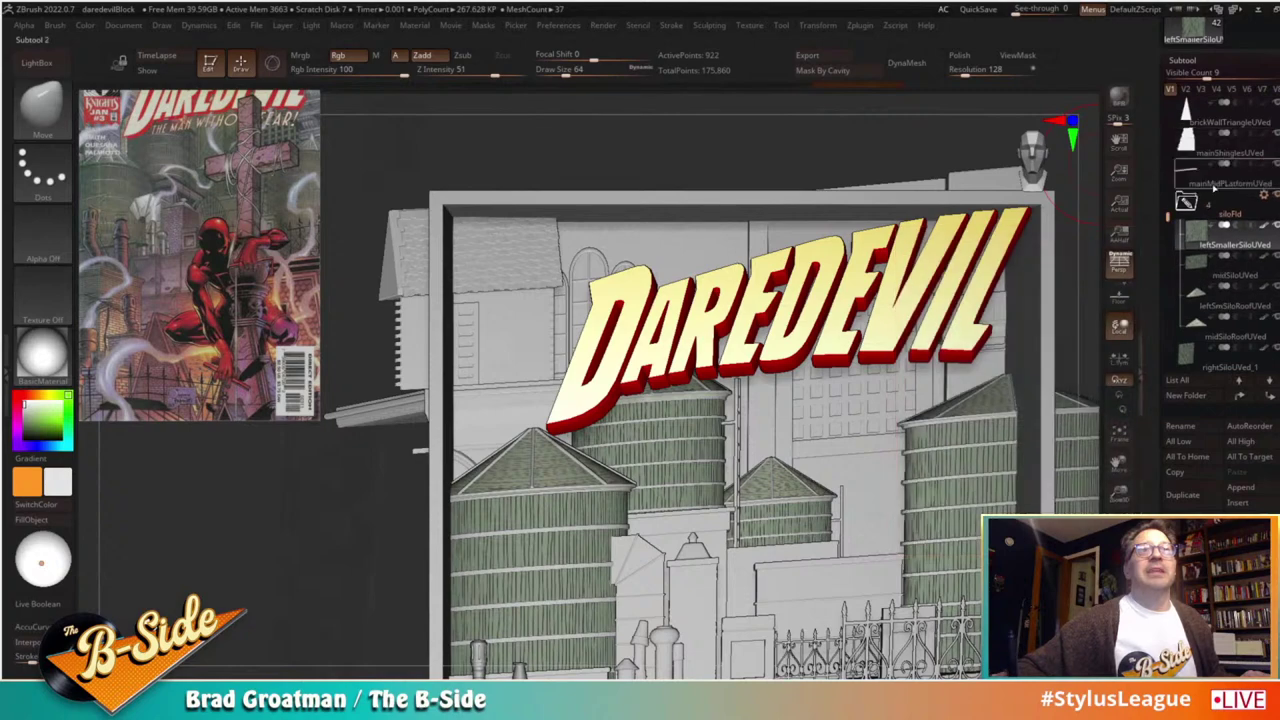
Step: Move the right and large left silos and their roofs into siloFld, and collapse the folder
{"action": "left_click_drag", "start_coordinate": [1168, 217], "coordinate": [1205, 343]}
{"action": "left_click_drag", "start_coordinate": [1213, 306], "coordinate": [1213, 307]}
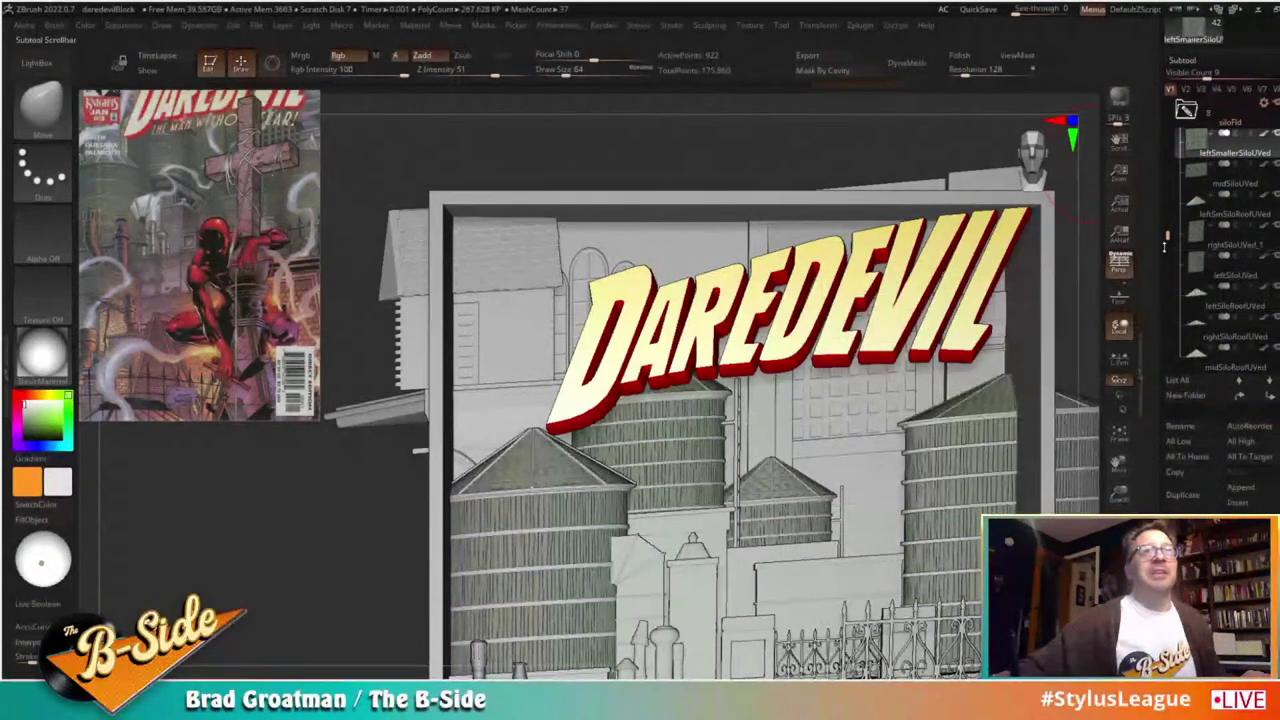
{"action": "mouse_move", "coordinate": [1167, 236]}
{"action": "left_mouse_down"}
{"action": "mouse_move", "coordinate": [1166, 260]}
{"action": "mouse_move", "coordinate": [1166, 221]}
{"action": "left_mouse_up"}
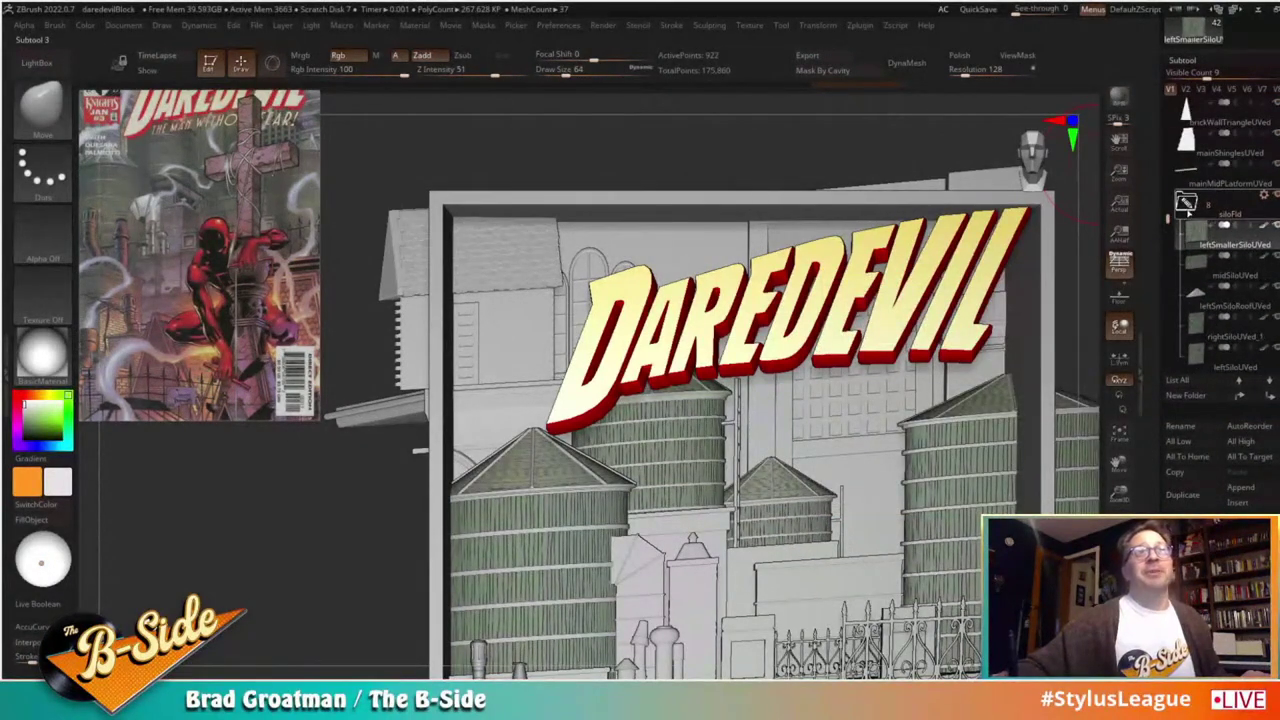
{"action": "left_click", "coordinate": [1187, 214]}
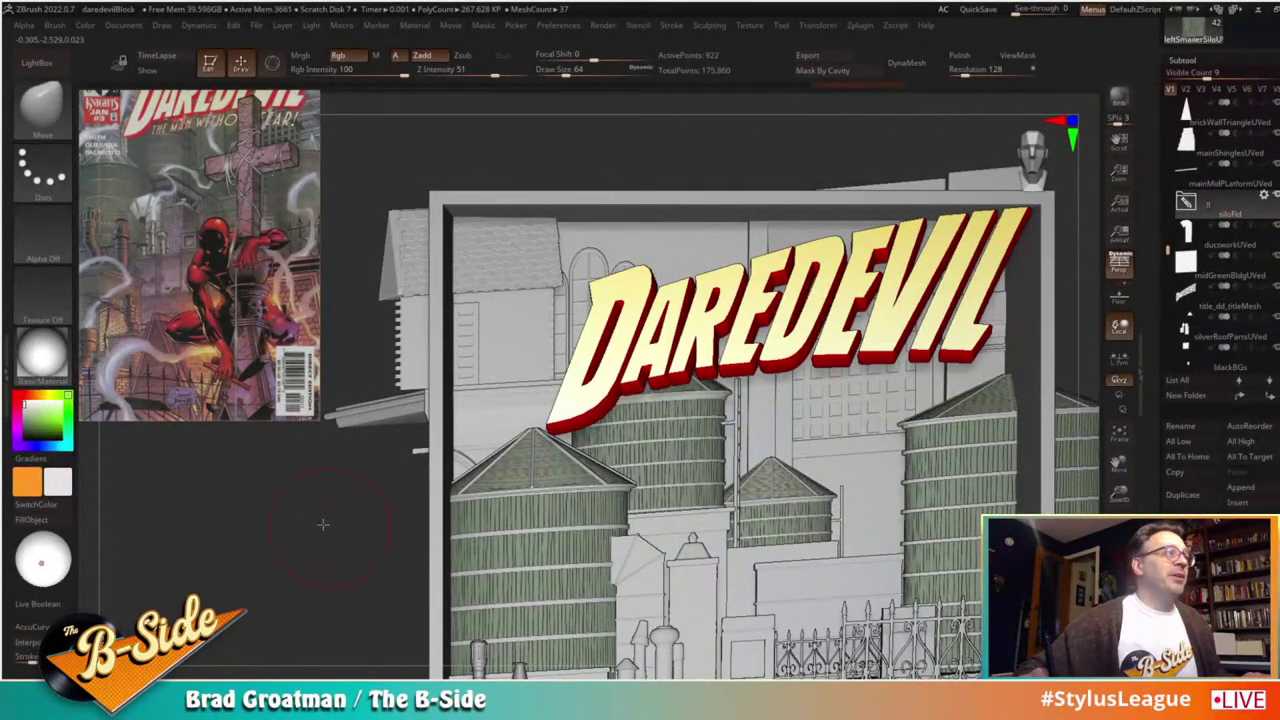
Step: Select the silverPieces subtool and try the ZMetal material with a mid grey colour
{"action": "left_click_drag", "start_coordinate": [323, 523], "coordinate": [305, 440], "text": "alt"}
{"action": "left_click_drag", "start_coordinate": [342, 481], "coordinate": [425, 445]}
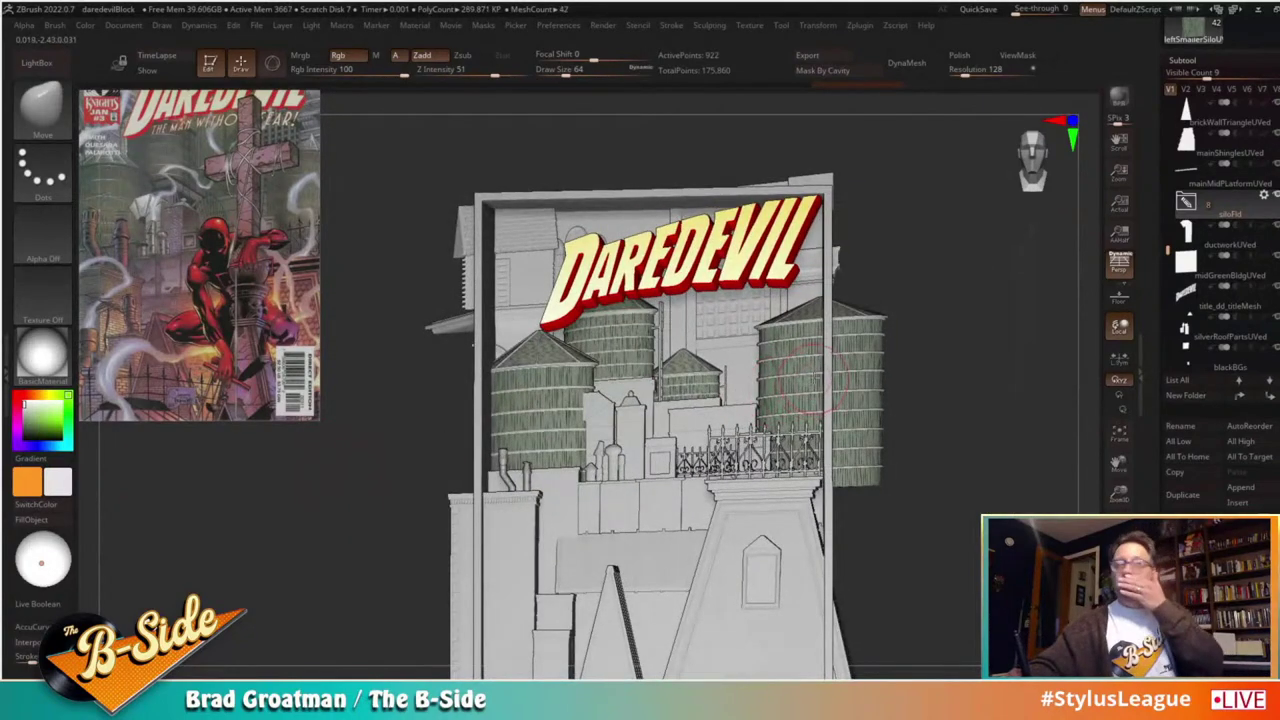
{"action": "left_click_drag", "start_coordinate": [945, 322], "coordinate": [963, 388], "text": "alt"}
{"action": "left_click", "coordinate": [956, 343], "text": "alt"}
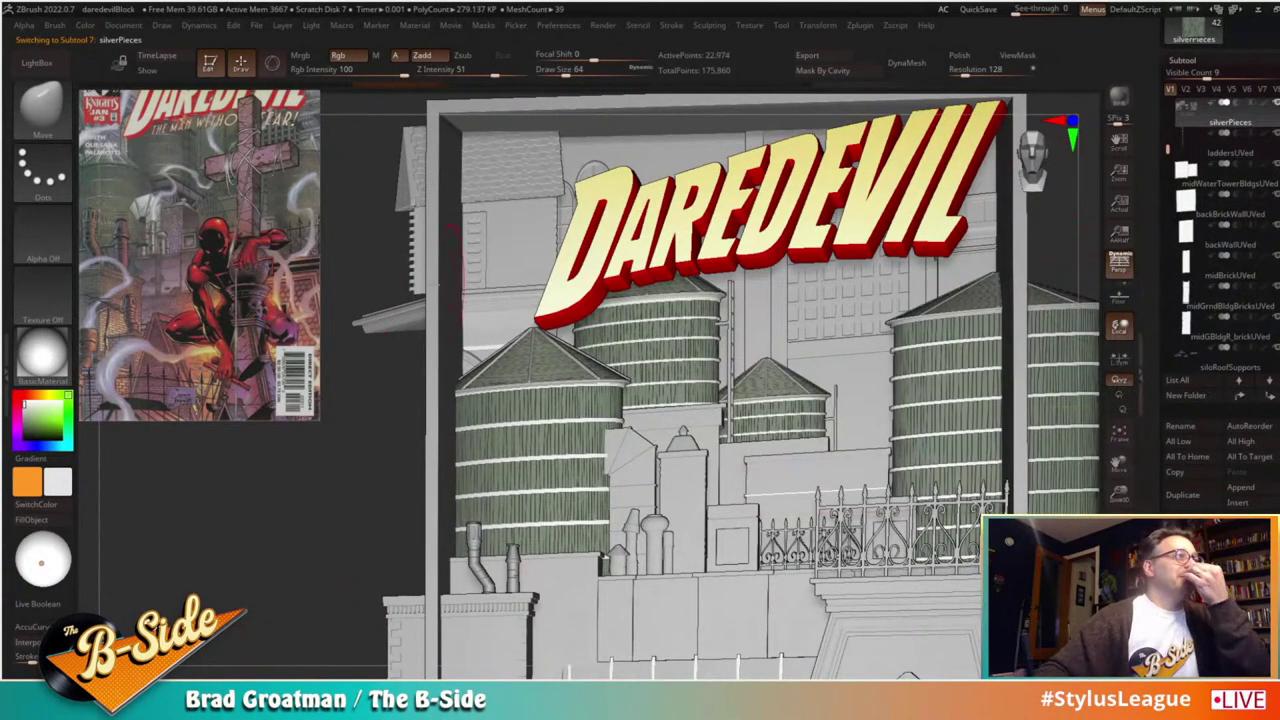
{"action": "left_click", "coordinate": [44, 370]}
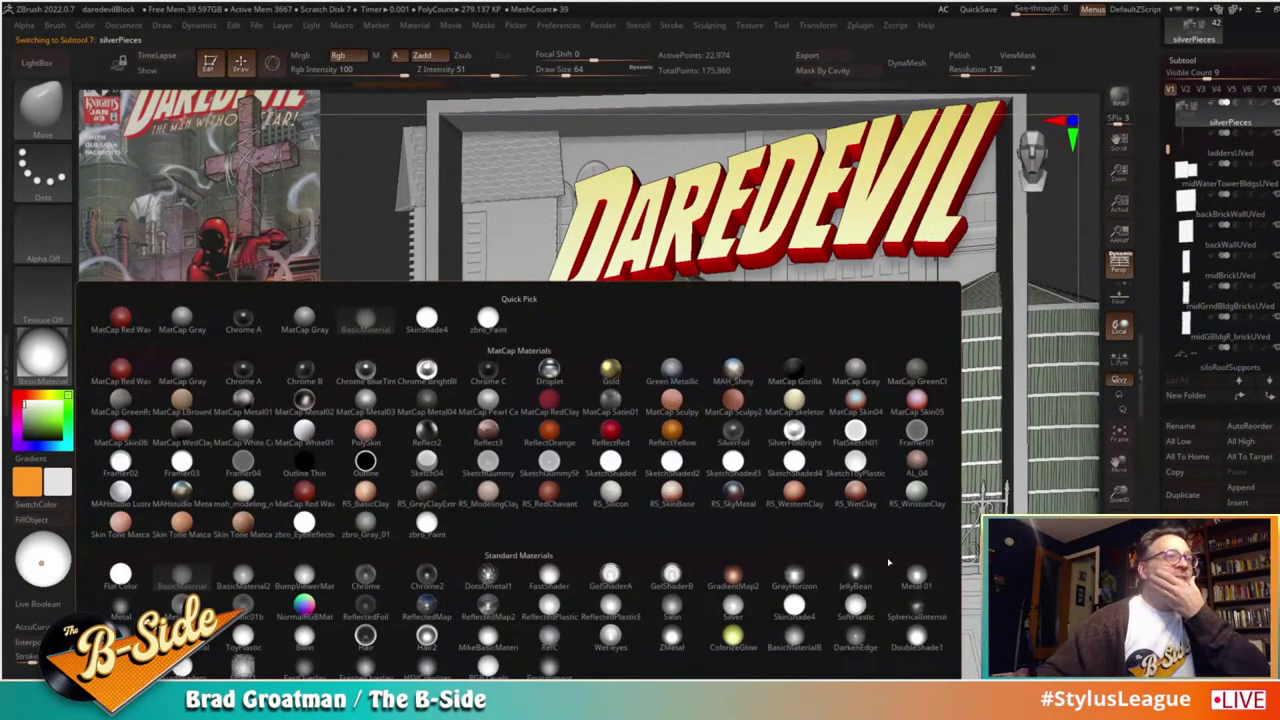
{"action": "left_click", "coordinate": [670, 637]}
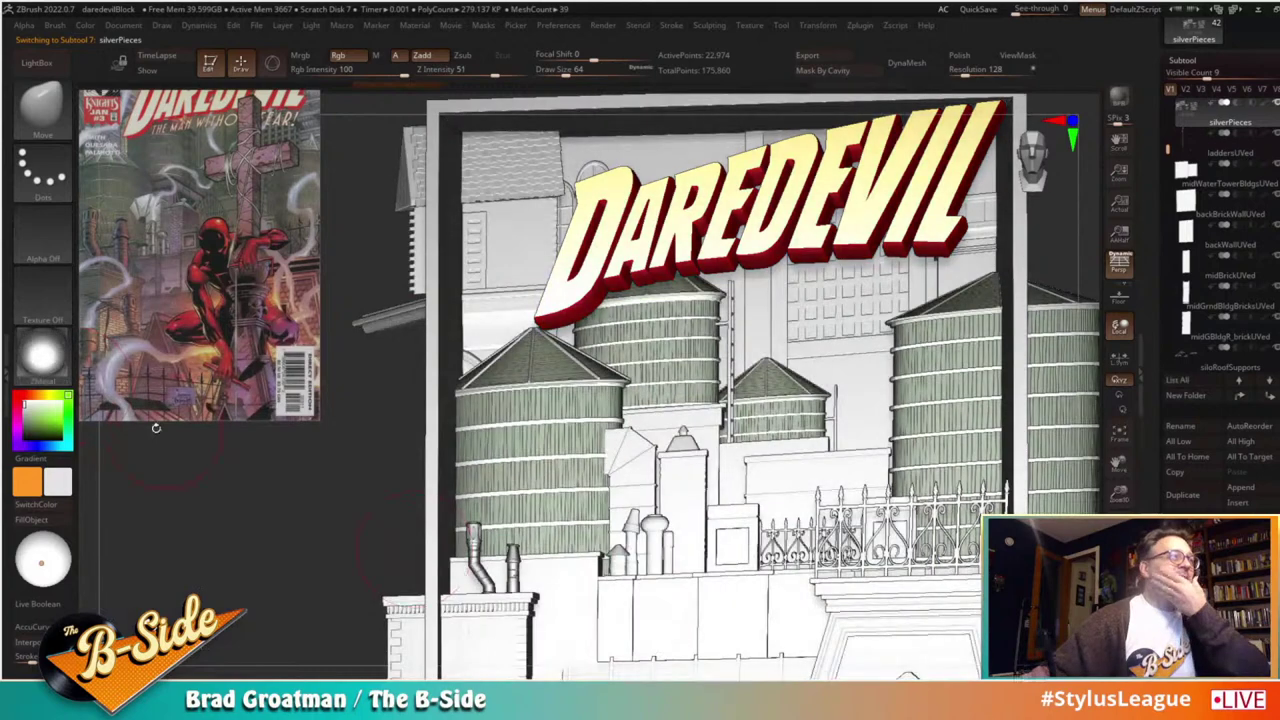
{"action": "left_click", "coordinate": [20, 415]}
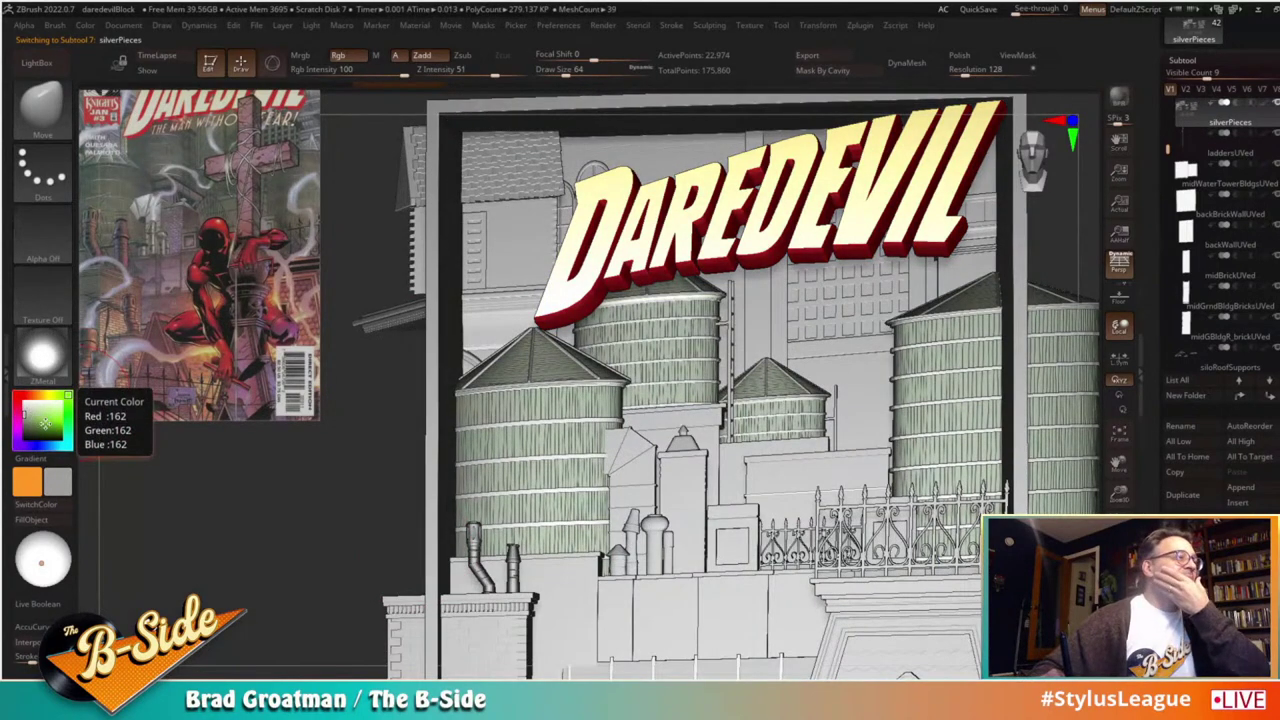
{"action": "left_click", "coordinate": [26, 424]}
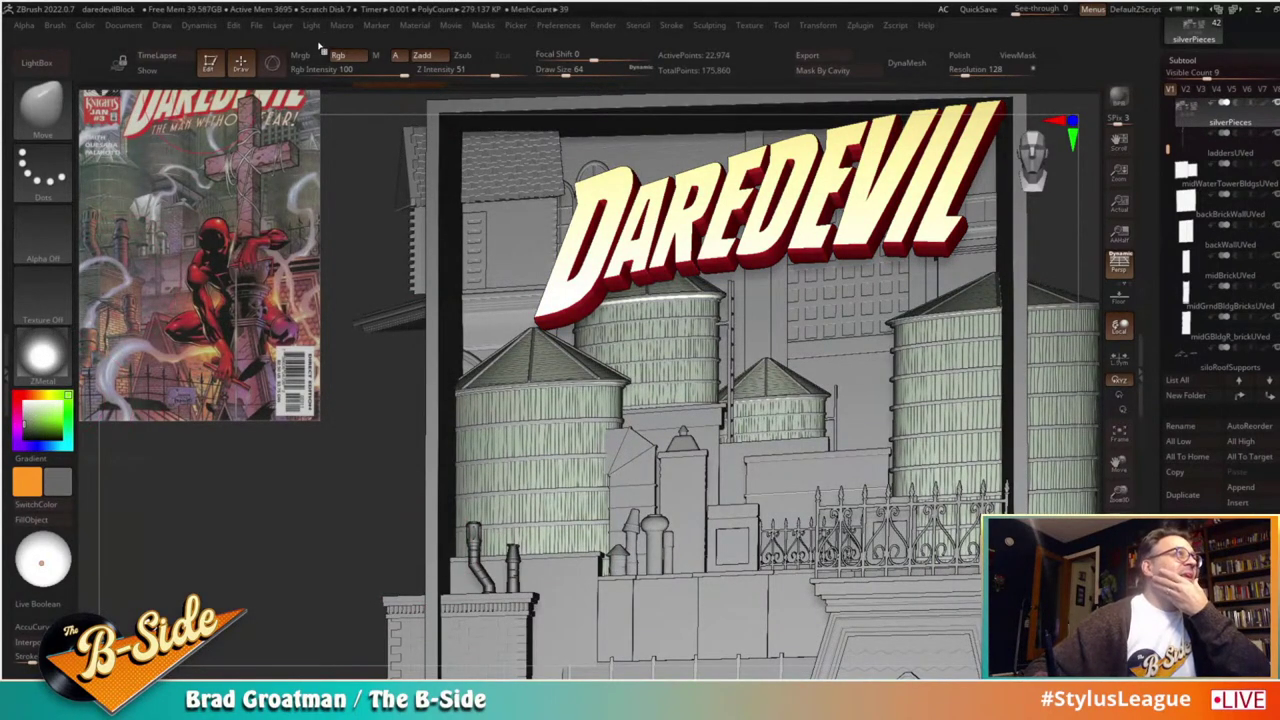
Step: Fill silverPieces with grey and the Metal 01 material using Mrgb, and return to Rgb only with BasicMaterial
{"action": "left_click", "coordinate": [300, 55]}
{"action": "left_click", "coordinate": [42, 355]}
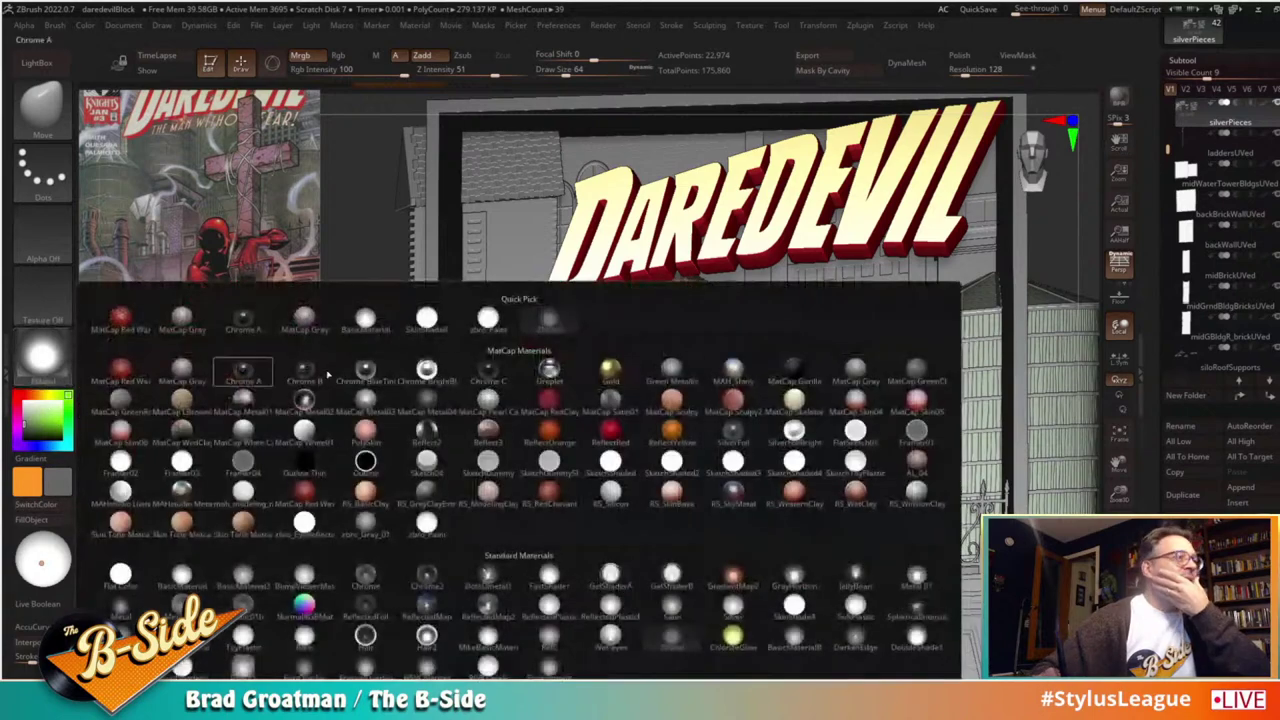
{"action": "left_click", "coordinate": [916, 577]}
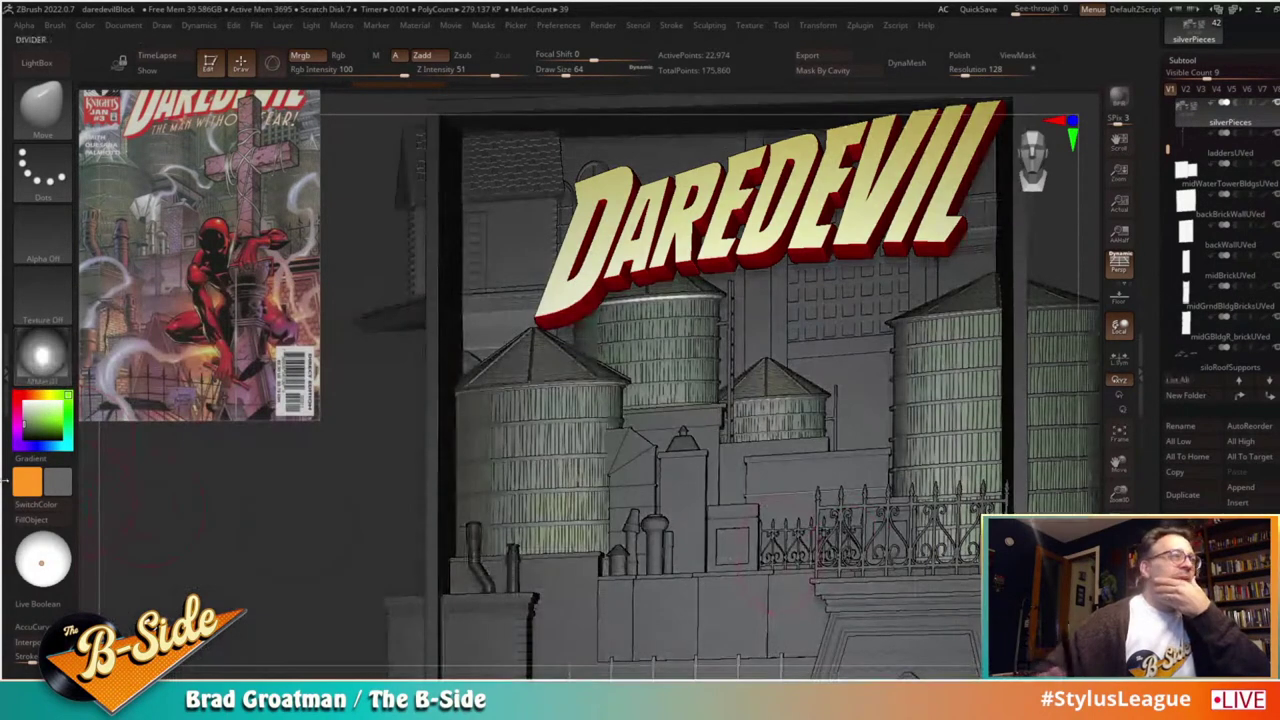
{"action": "left_click", "coordinate": [24, 417]}
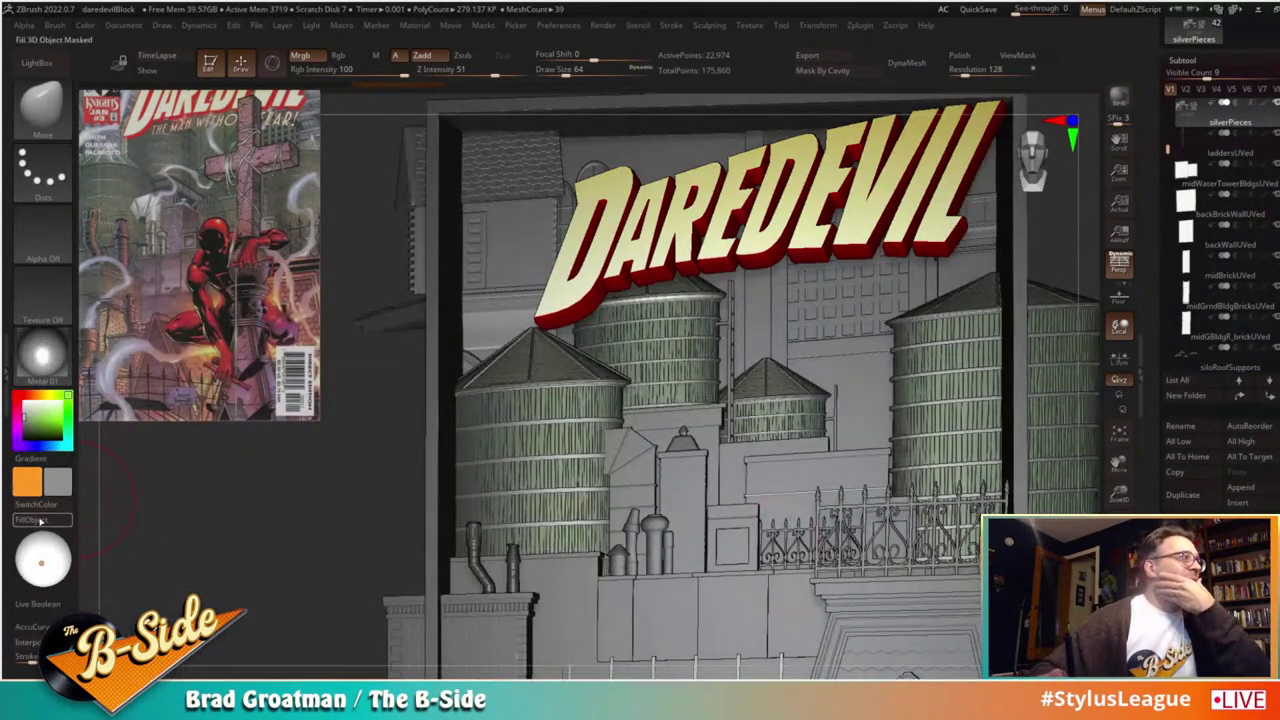
{"action": "left_click", "coordinate": [40, 521]}
{"action": "left_click", "coordinate": [349, 55]}
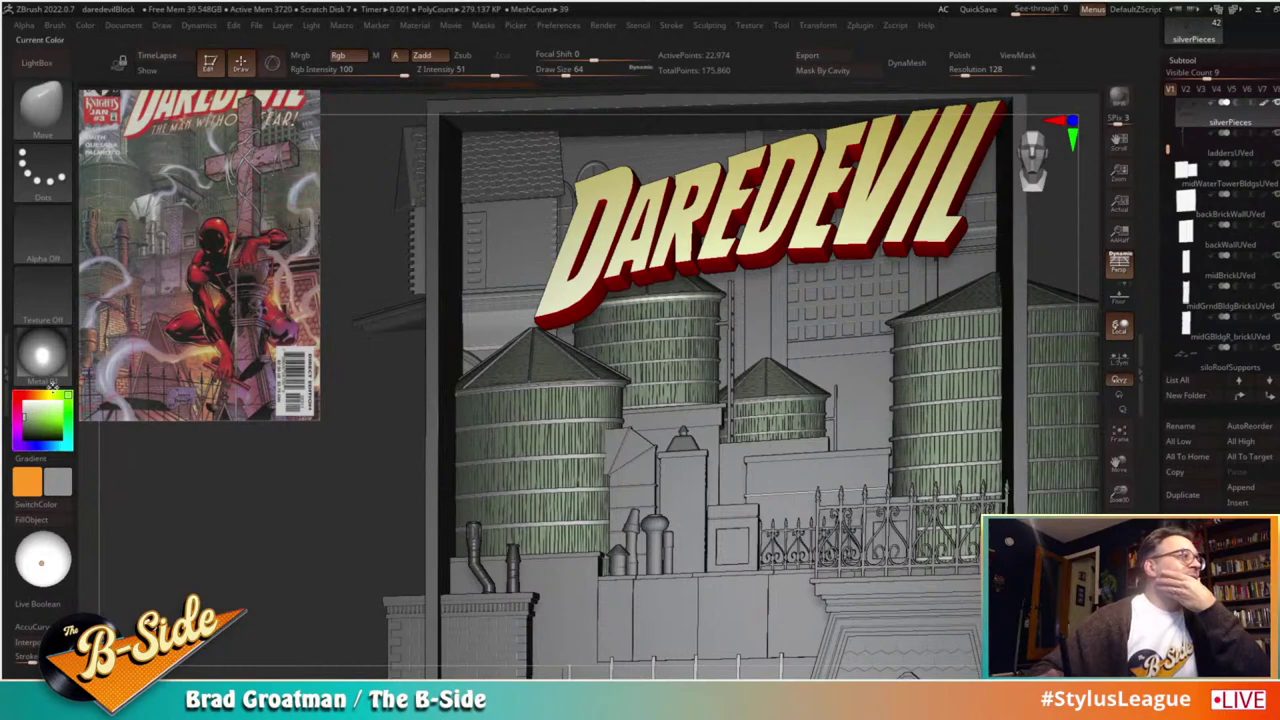
{"action": "left_click", "coordinate": [65, 358]}
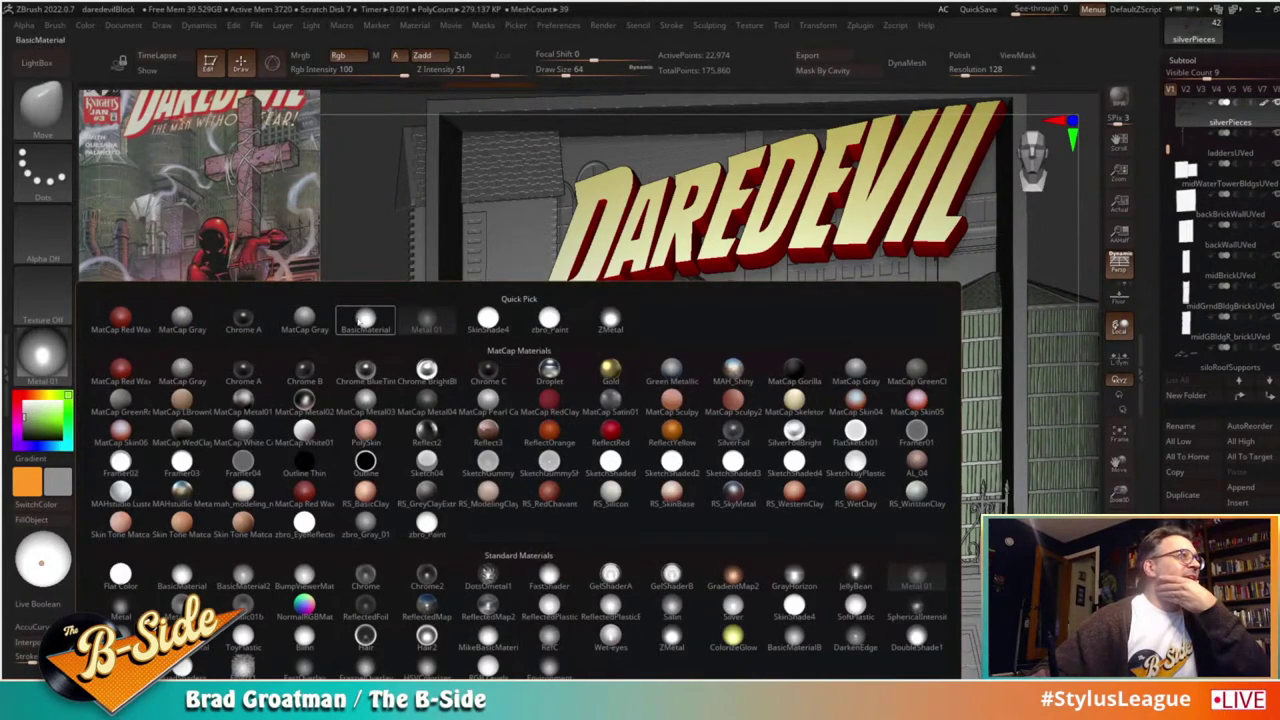
{"action": "left_click", "coordinate": [362, 321]}
Step: Select the shadowBox subtool, fill it with near-black, and reset the current colour to white
{"action": "left_click_drag", "start_coordinate": [332, 512], "coordinate": [383, 449]}
{"action": "left_click_drag", "start_coordinate": [1171, 147], "coordinate": [1171, 101]}
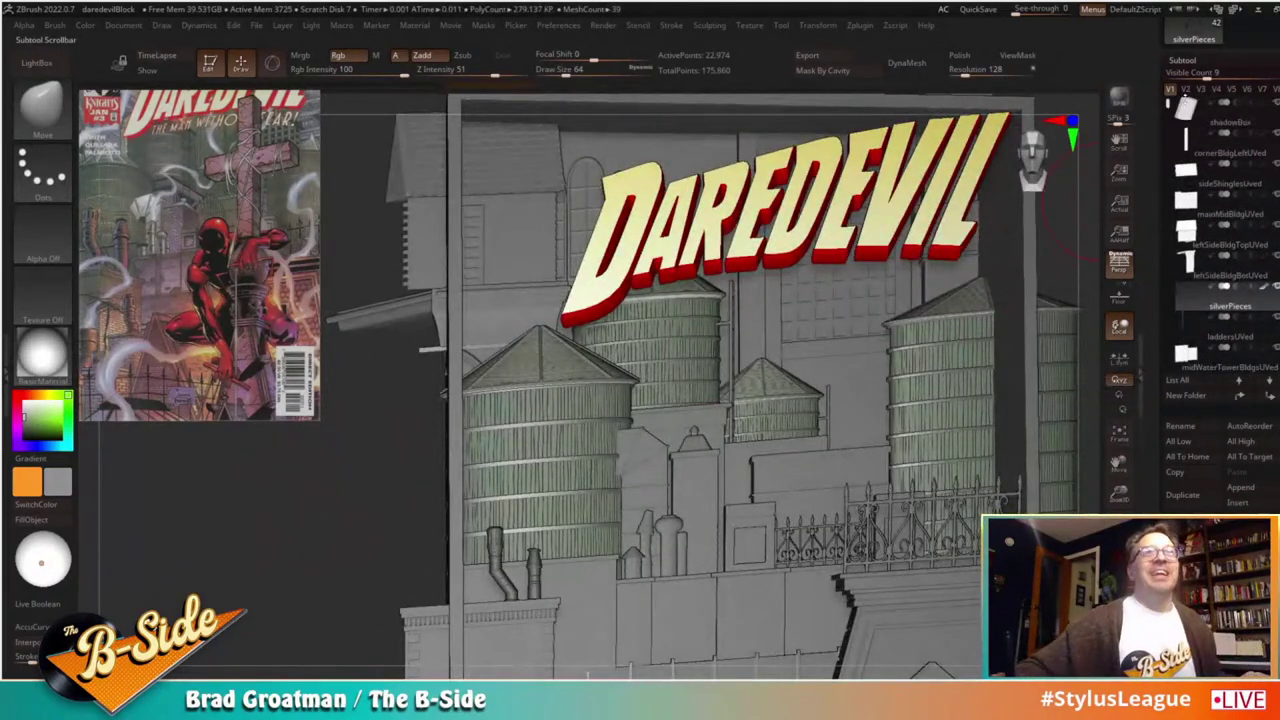
{"action": "left_click", "coordinate": [1208, 114]}
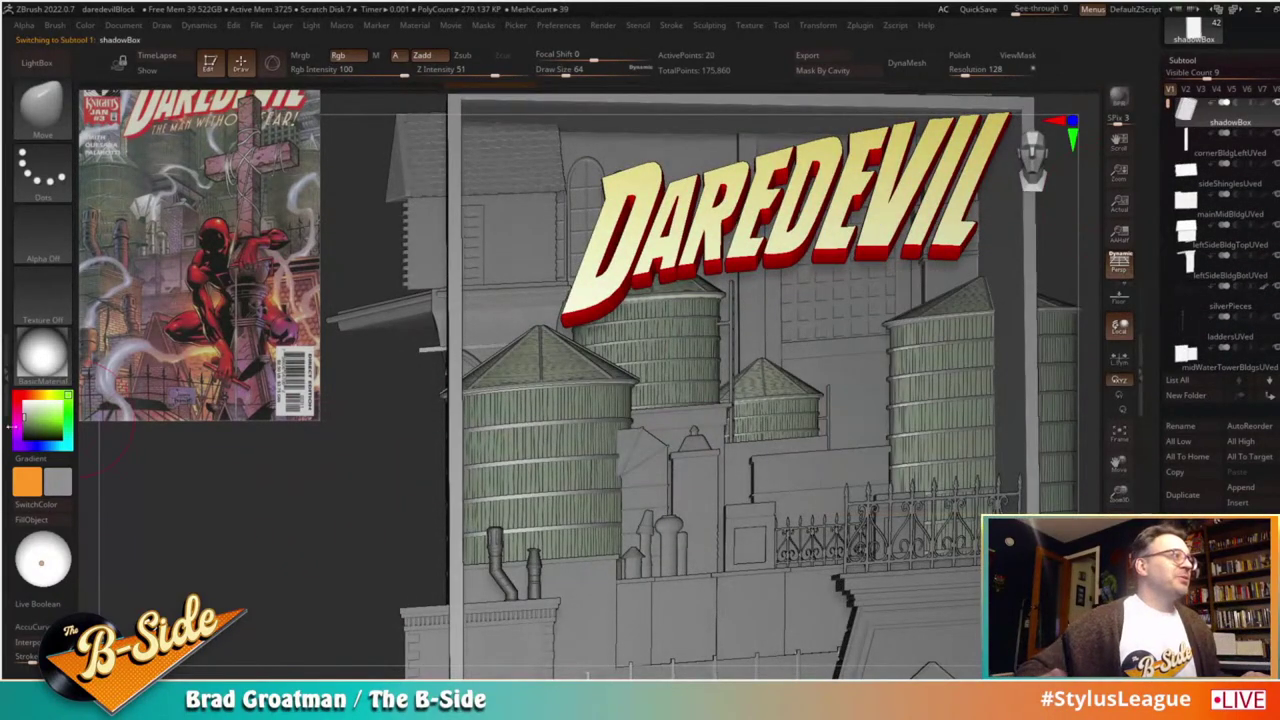
{"action": "left_click_drag", "start_coordinate": [24, 427], "coordinate": [17, 437]}
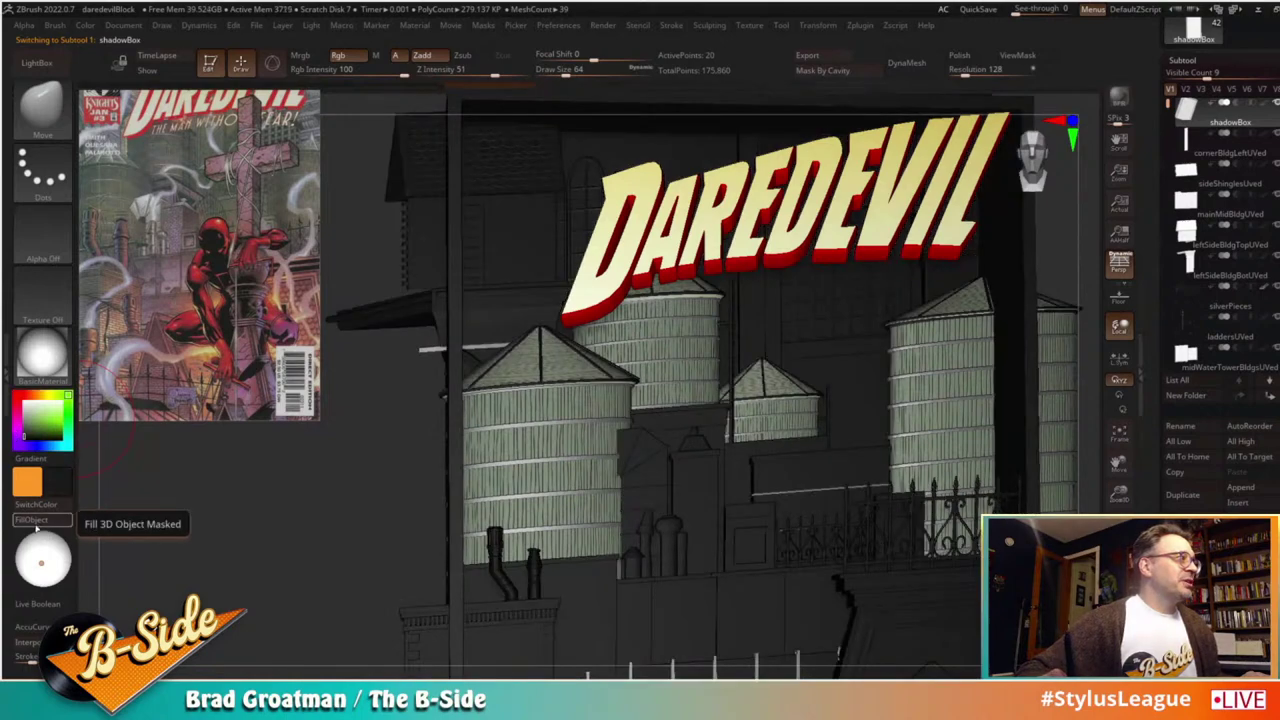
{"action": "left_click", "coordinate": [32, 521]}
{"action": "left_click", "coordinate": [21, 401]}
Step: Select the cornerBldgLeftUVed subtool and hide the Daredevil title mesh to expose the background buildings
{"action": "left_click", "coordinate": [1215, 155]}
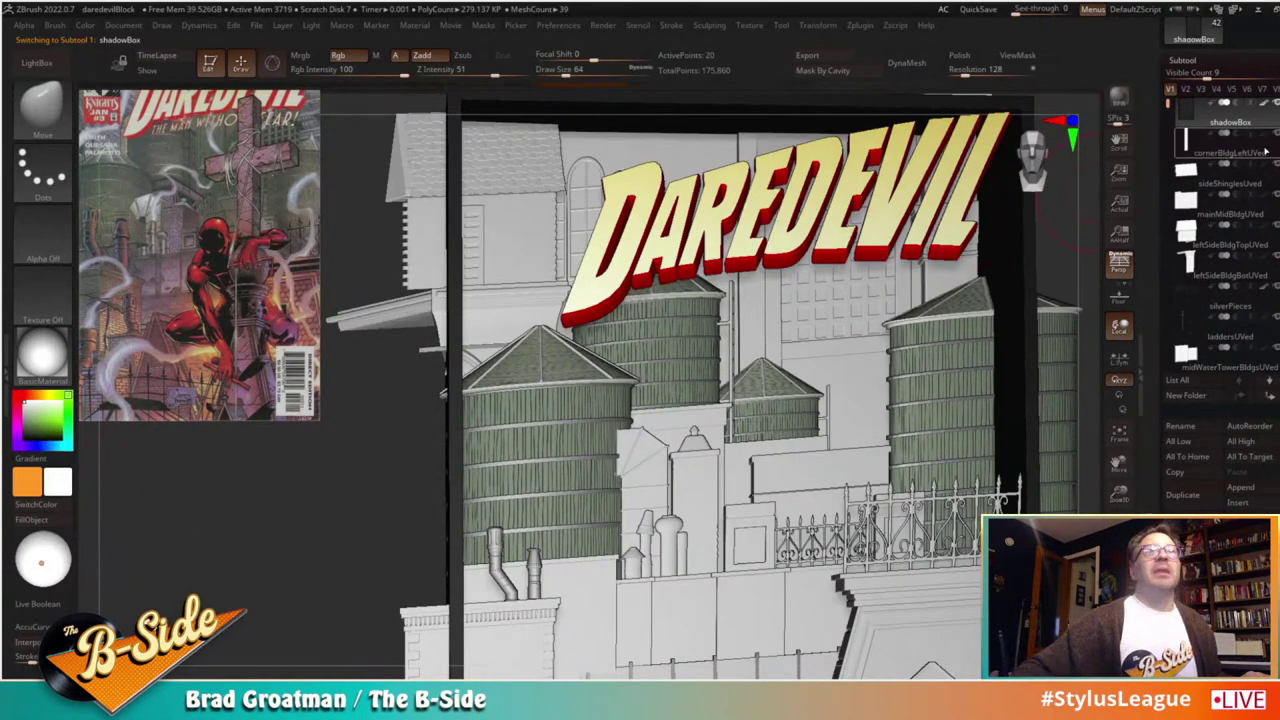
{"action": "left_click_drag", "start_coordinate": [315, 415], "coordinate": [187, 570], "text": "alt"}
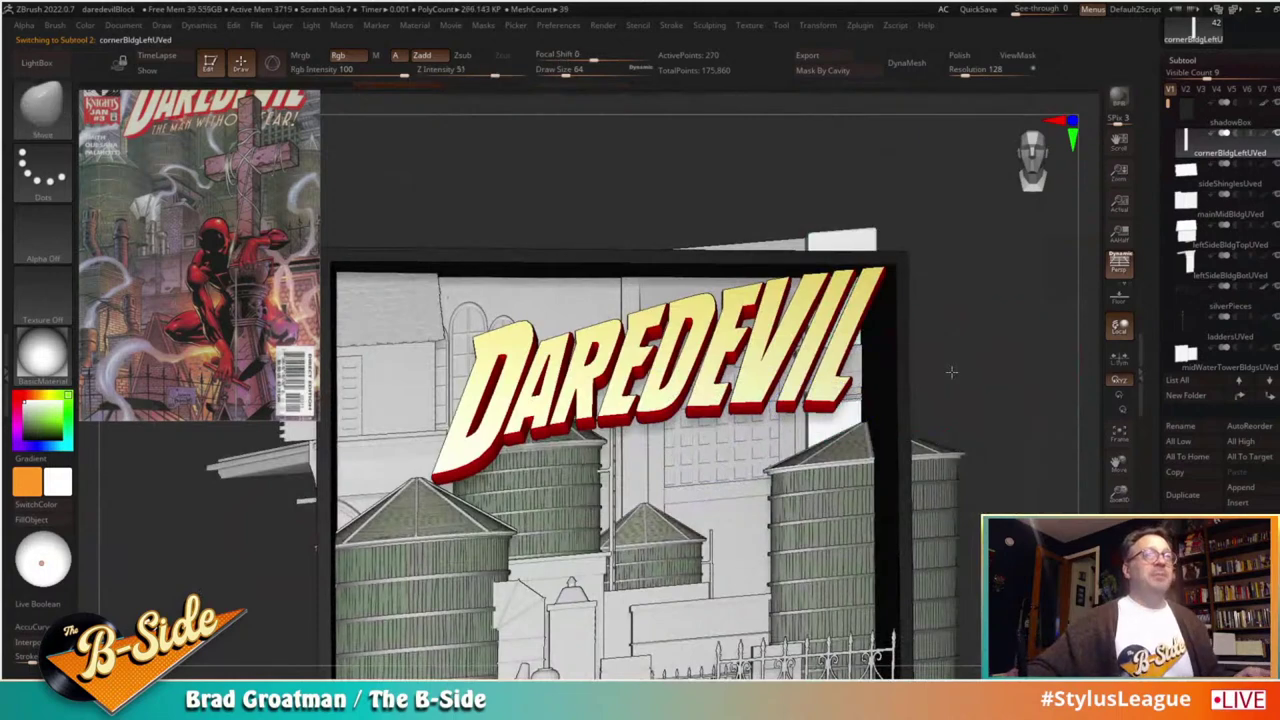
{"action": "mouse_move", "coordinate": [951, 371]}
{"action": "left_mouse_down"}
{"action": "mouse_move", "coordinate": [906, 366]}
{"action": "mouse_move", "coordinate": [928, 346]}
{"action": "left_mouse_up"}
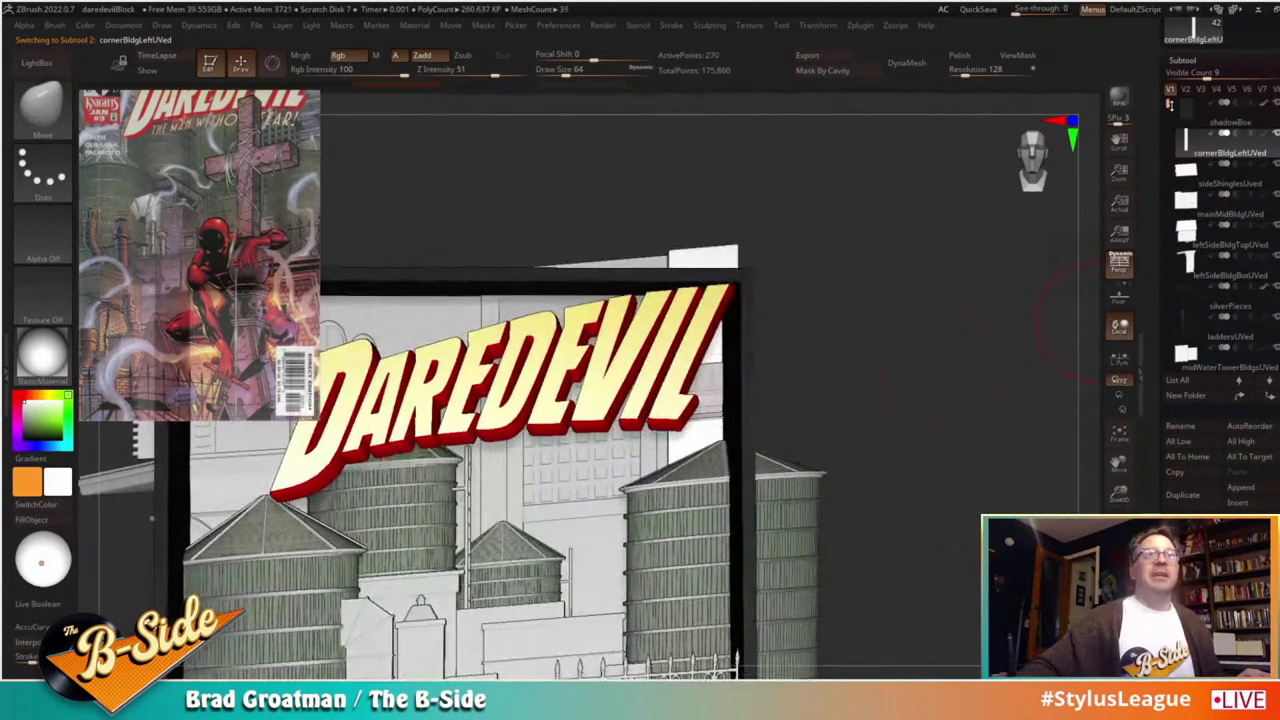
{"action": "scroll", "coordinate": [1144, 307], "scroll_direction": "down", "scroll_amount": 10}
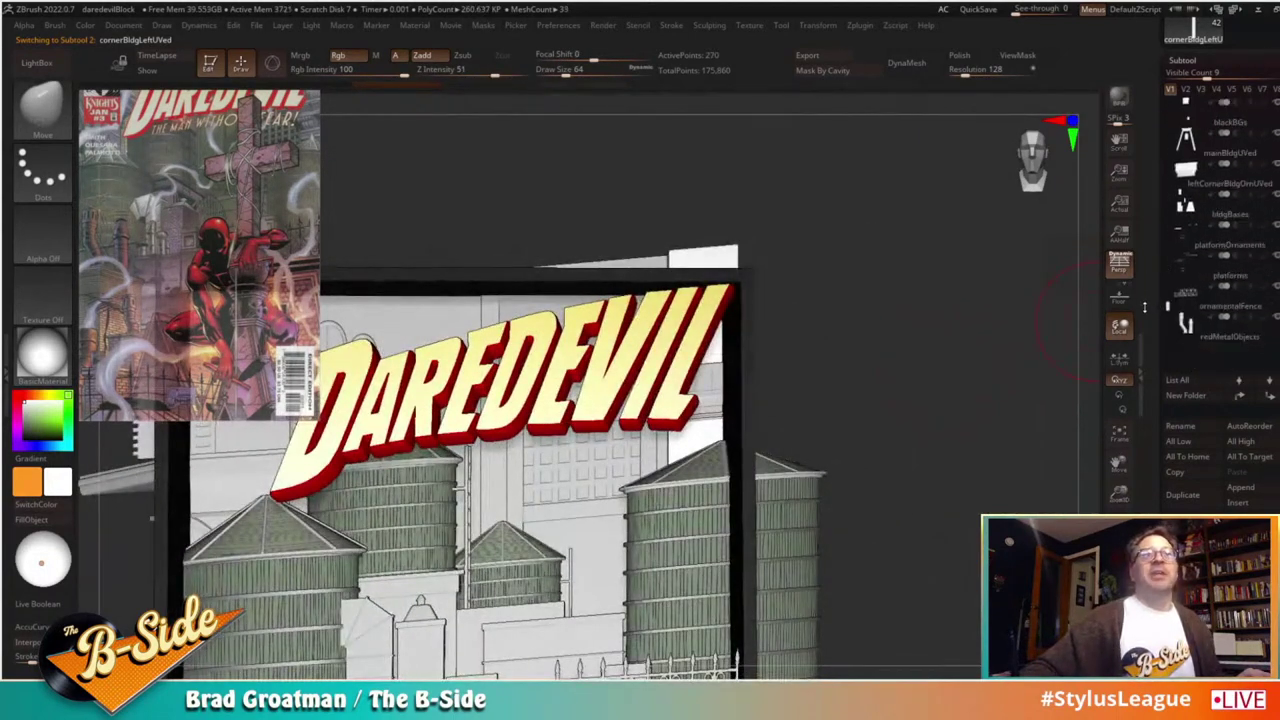
{"action": "scroll", "coordinate": [1144, 307], "scroll_direction": "up", "scroll_amount": 6}
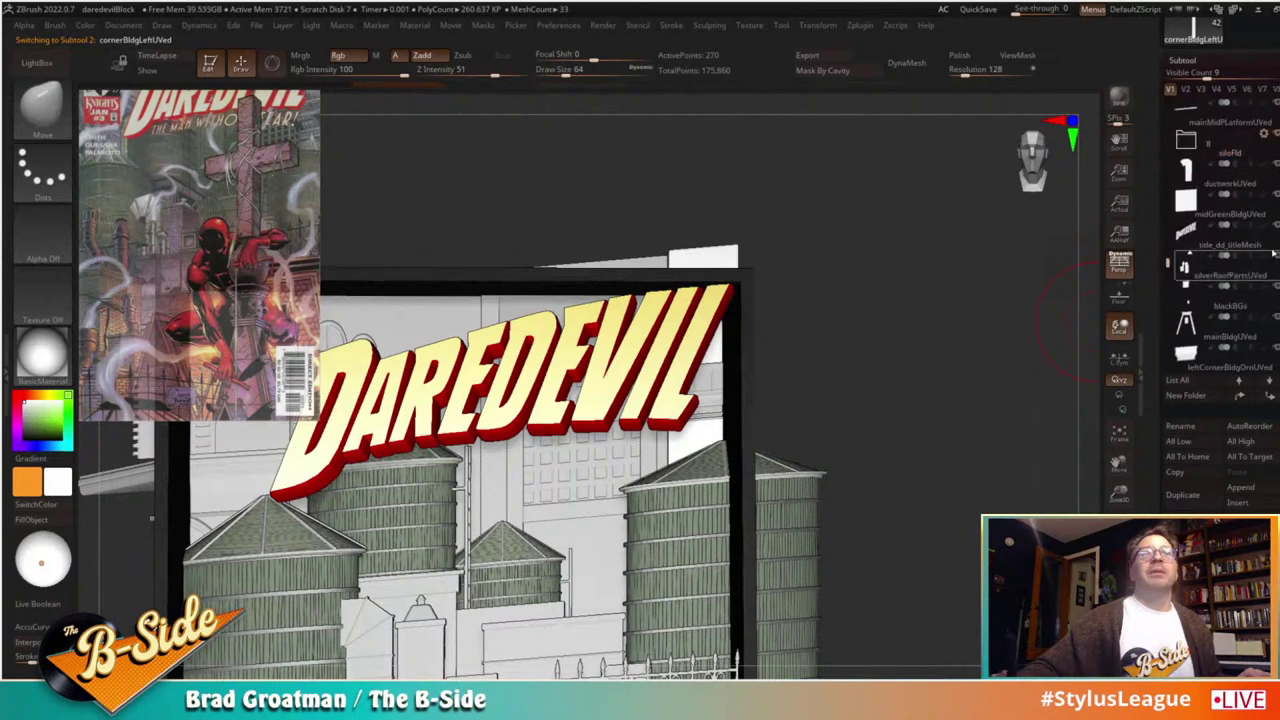
{"action": "left_click", "coordinate": [1272, 254]}
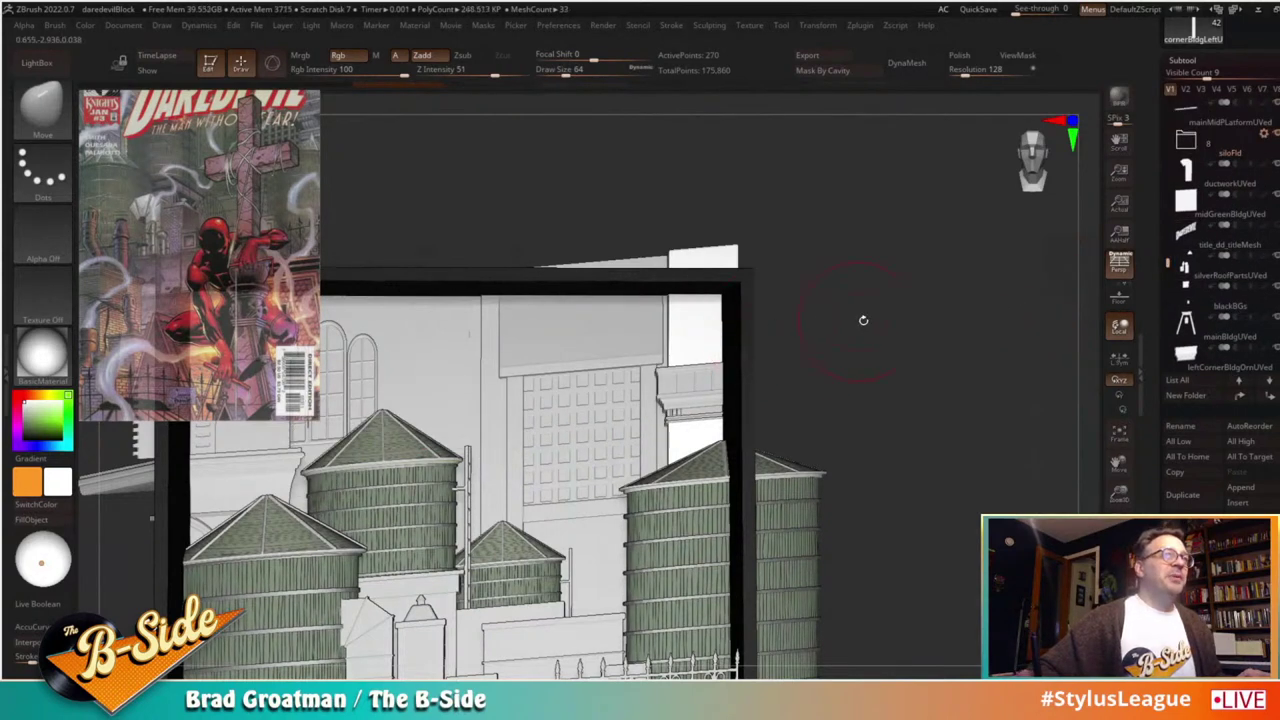
{"action": "left_click_drag", "start_coordinate": [863, 320], "coordinate": [880, 368]}
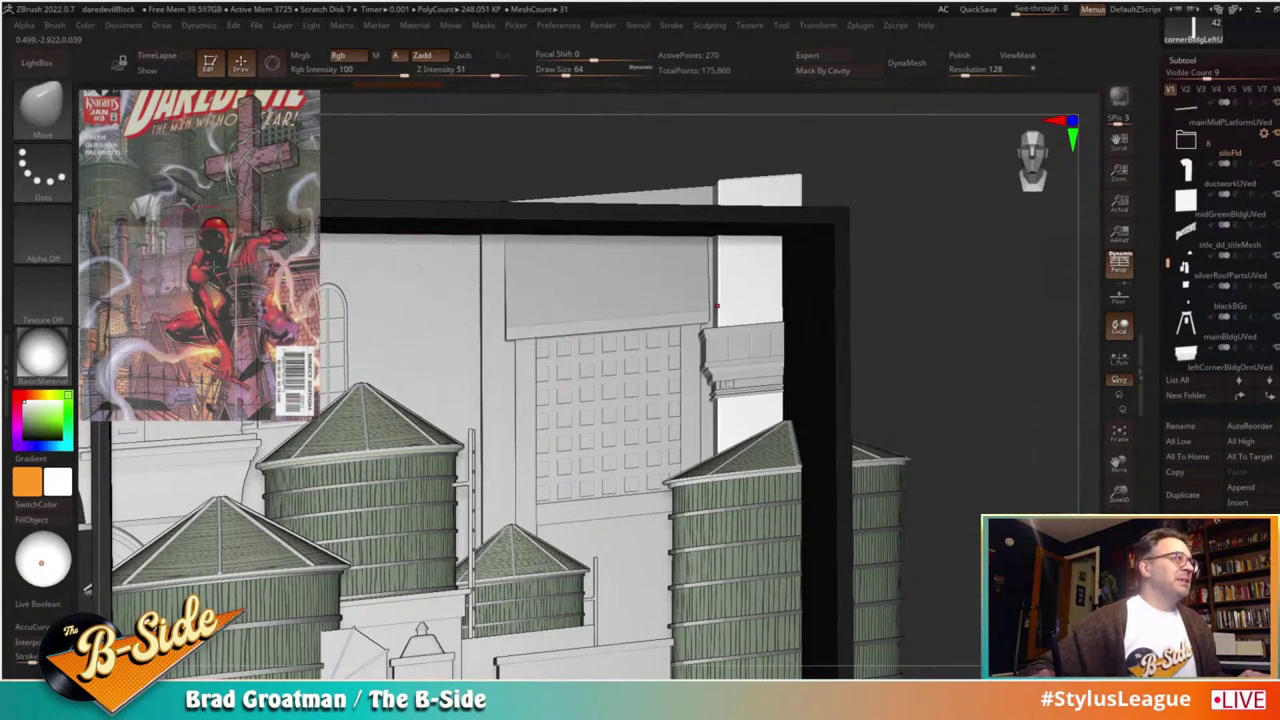
Step: Shift the Spotlight reference cover down and slightly right so the whole image shows, and leave Spotlight editing
{"action": "key", "text": "z"}
{"action": "left_click_drag", "start_coordinate": [240, 208], "coordinate": [255, 292]}
{"action": "key", "text": "z"}
{"action": "key", "text": "z"}
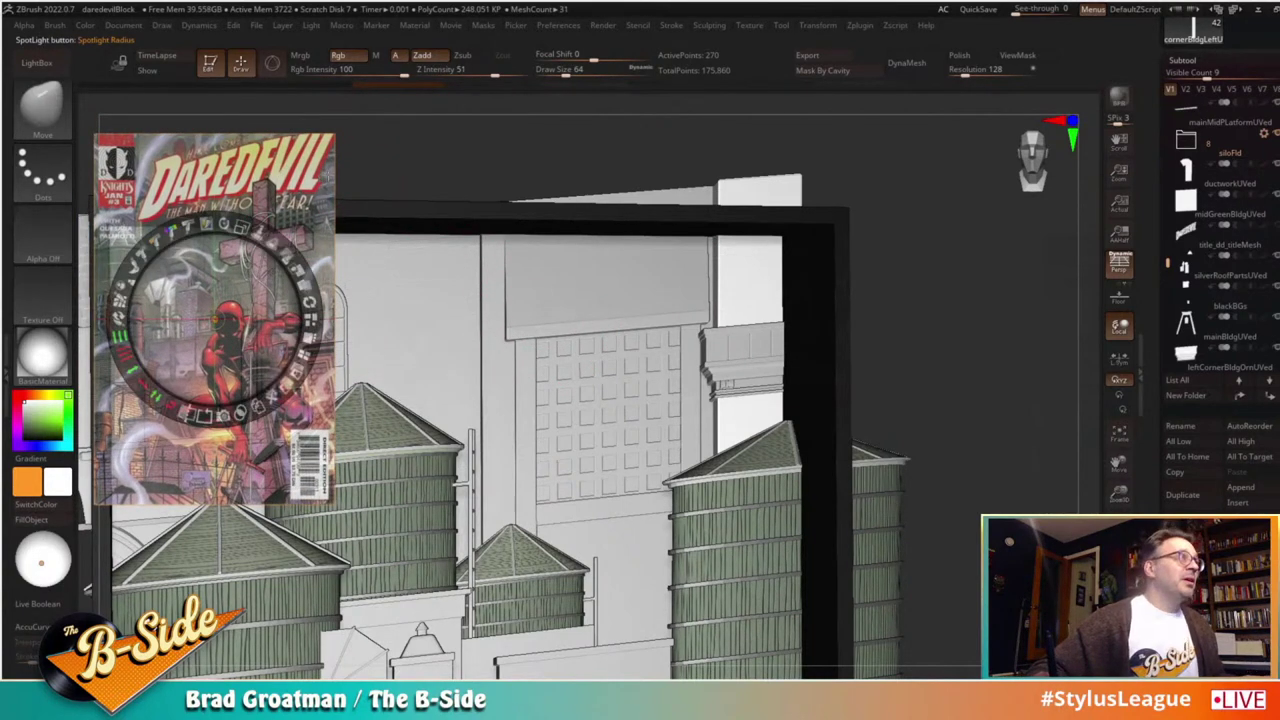
{"action": "key", "text": "z"}
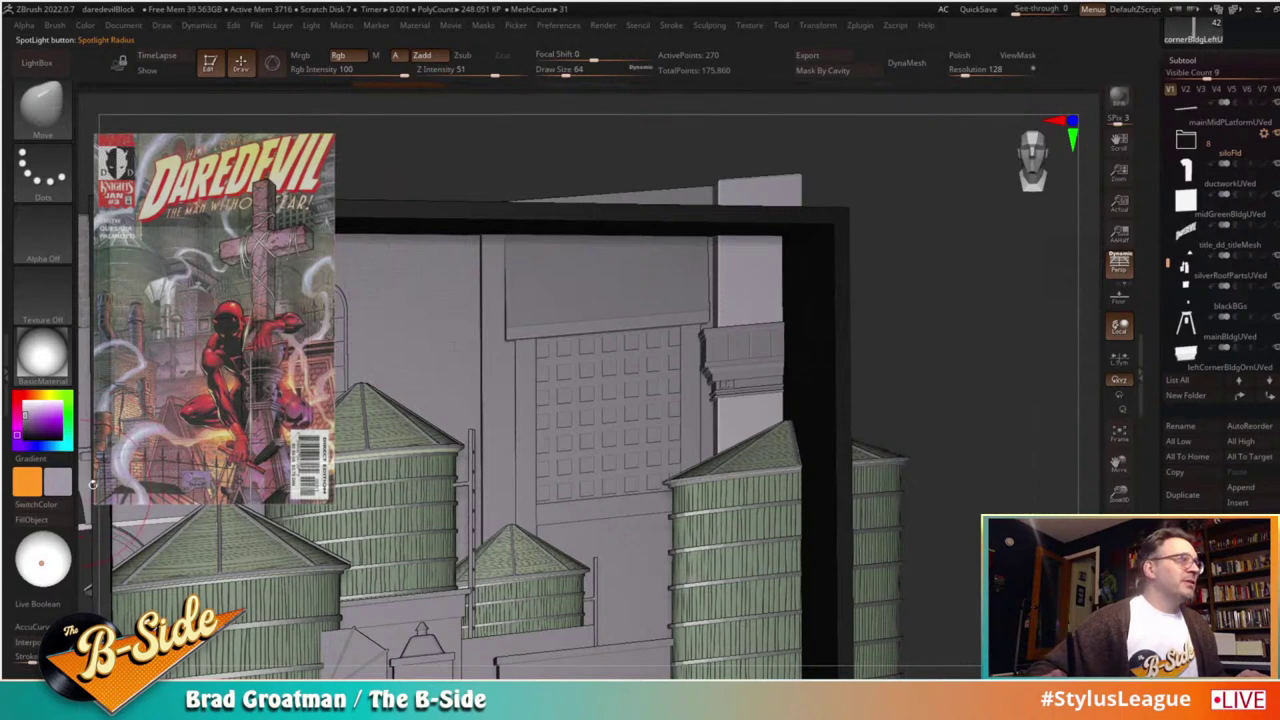
Step: Select the sideShinglesUved subtool and fill the roof shingles with a dark muted green
{"action": "key", "text": "Down"}
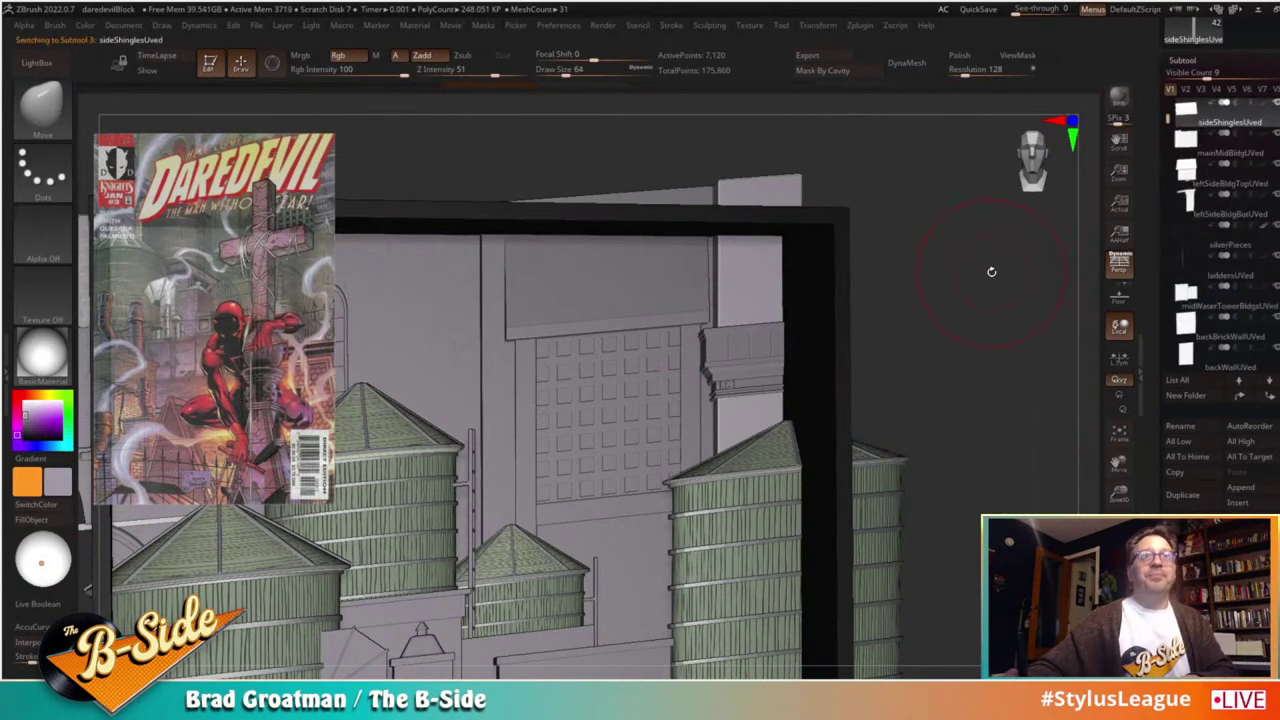
{"action": "left_click_drag", "start_coordinate": [1169, 118], "coordinate": [1178, 106]}
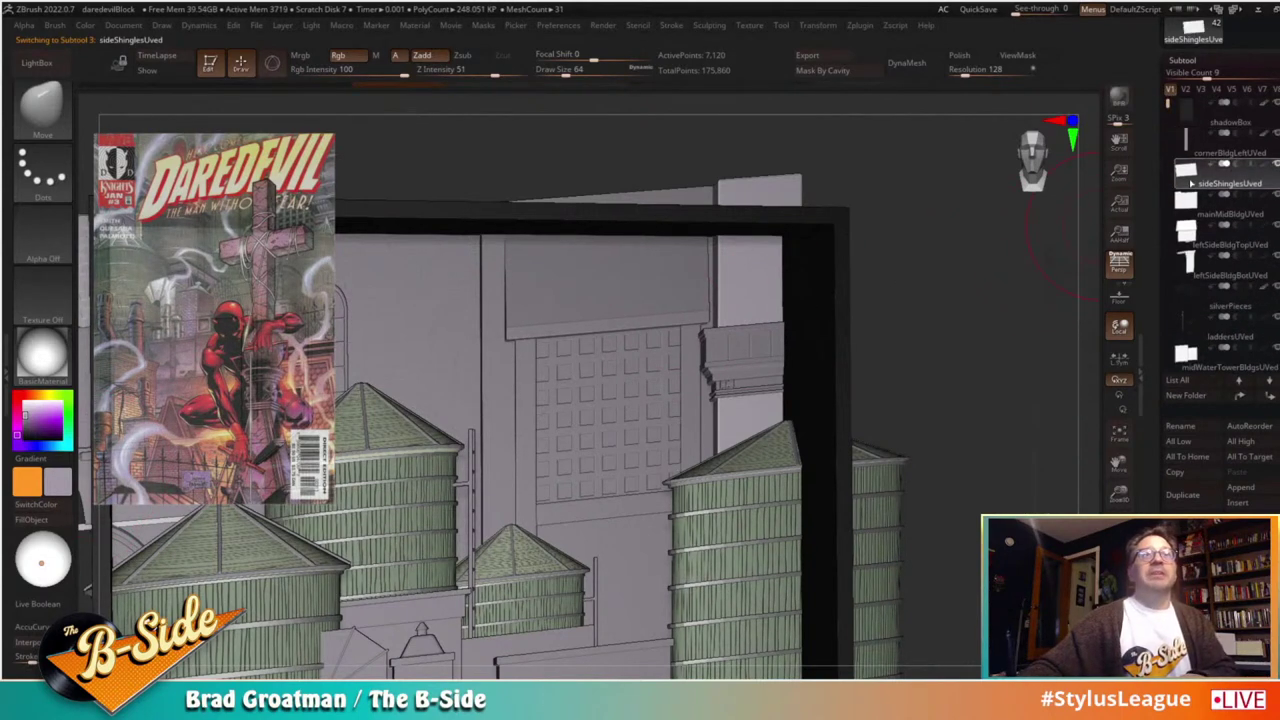
{"action": "left_click_drag", "start_coordinate": [1017, 407], "coordinate": [1270, 420], "text": "alt"}
{"action": "left_click_drag", "start_coordinate": [580, 330], "coordinate": [529, 354]}
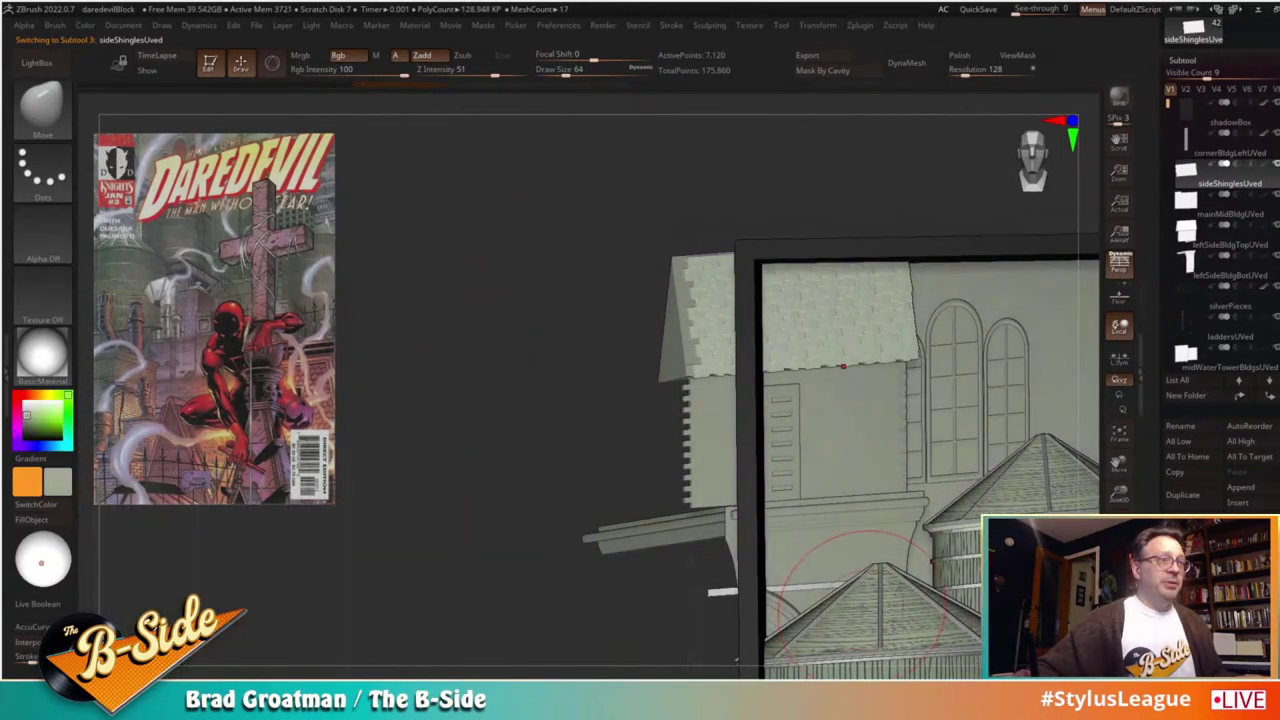
{"action": "left_click", "coordinate": [28, 428]}
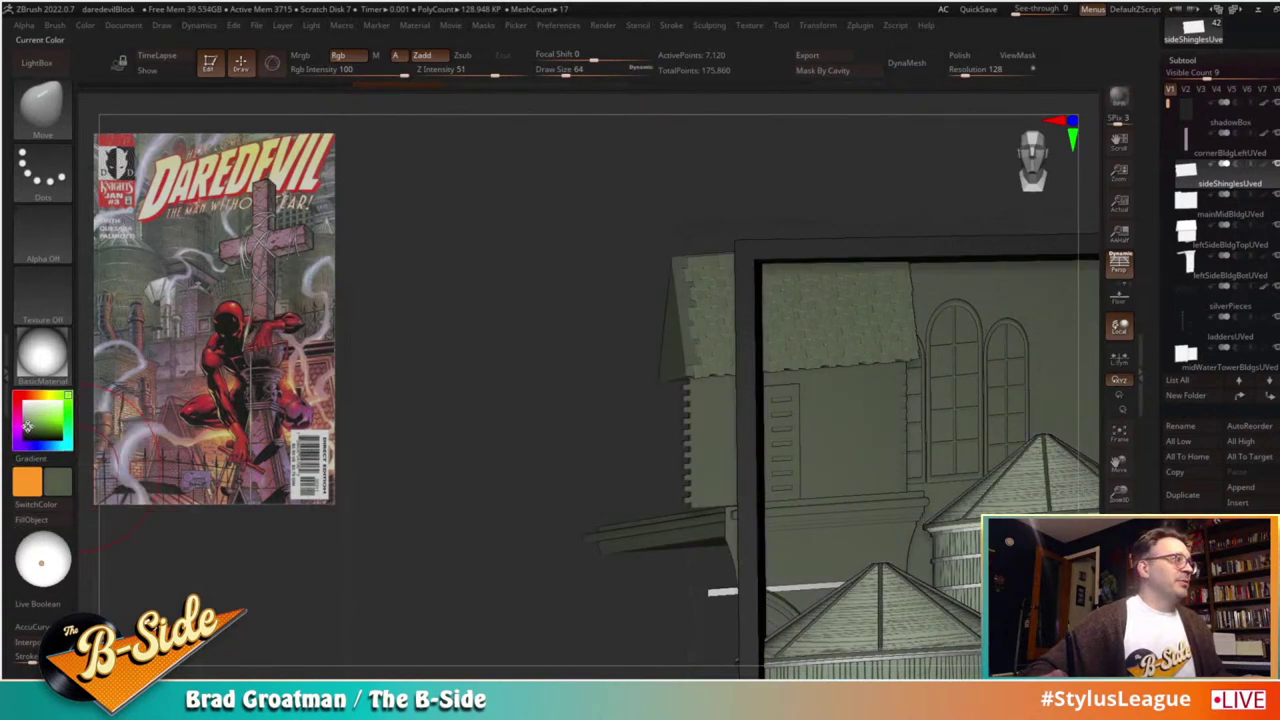
Step: Fill the mainMidBldgUVed subtool with a dusty mauve sampled from the reference cover, and turn off its polyframe display
{"action": "left_click", "coordinate": [1228, 211]}
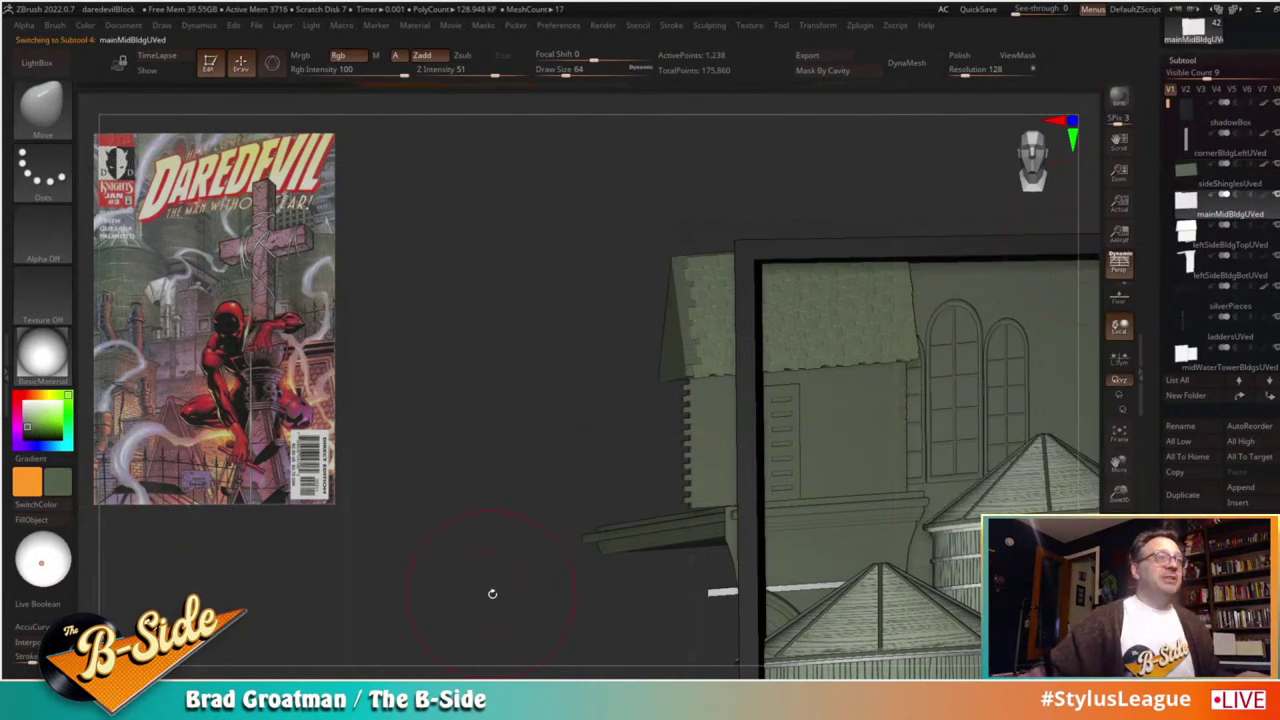
{"action": "left_click_drag", "start_coordinate": [491, 594], "coordinate": [408, 343], "text": "alt"}
{"action": "left_click_drag", "start_coordinate": [500, 438], "coordinate": [368, 447], "text": "alt"}
{"action": "left_click_drag", "start_coordinate": [367, 509], "coordinate": [358, 500], "text": "alt"}
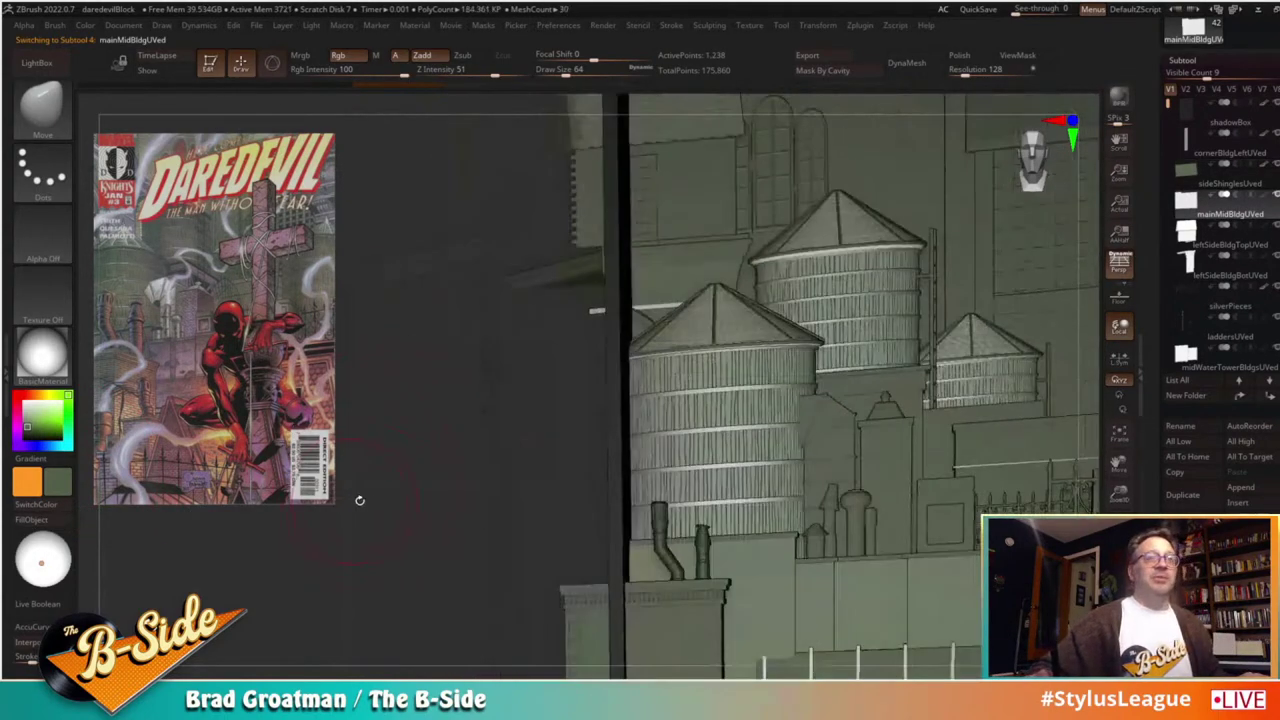
{"action": "left_click_drag", "start_coordinate": [460, 475], "coordinate": [420, 446], "text": "alt"}
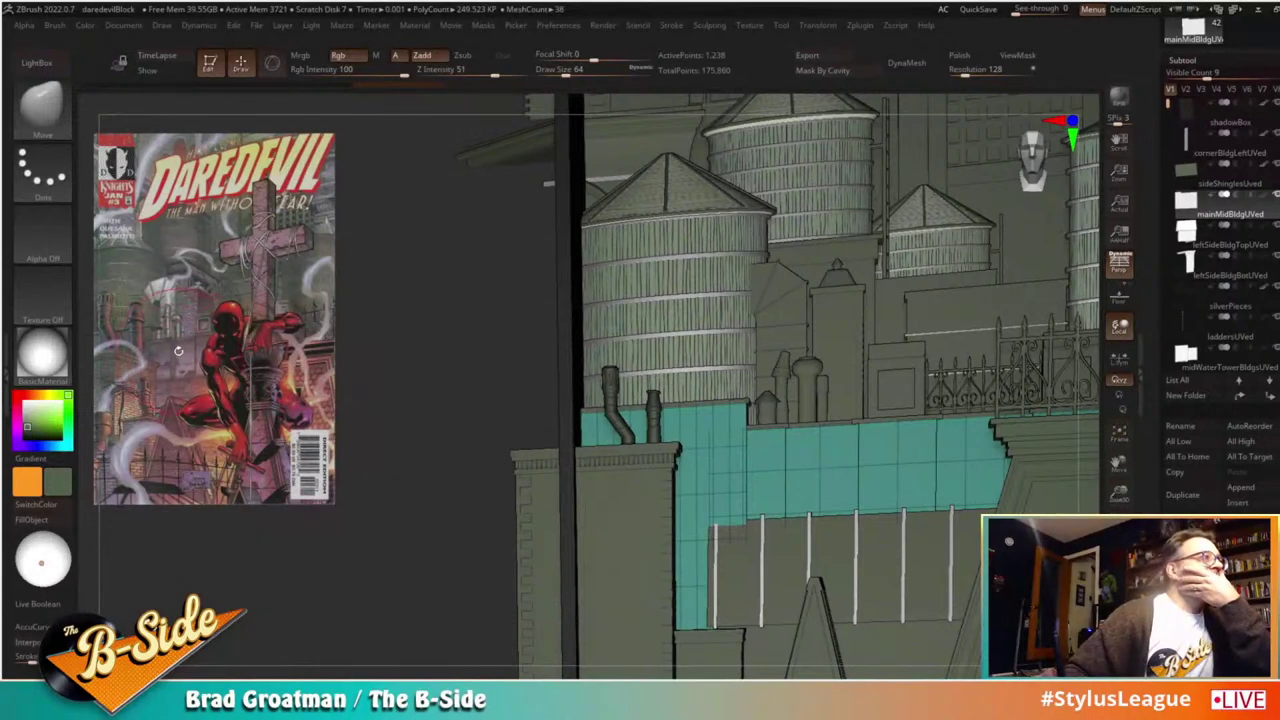
{"action": "key", "text": "z"}
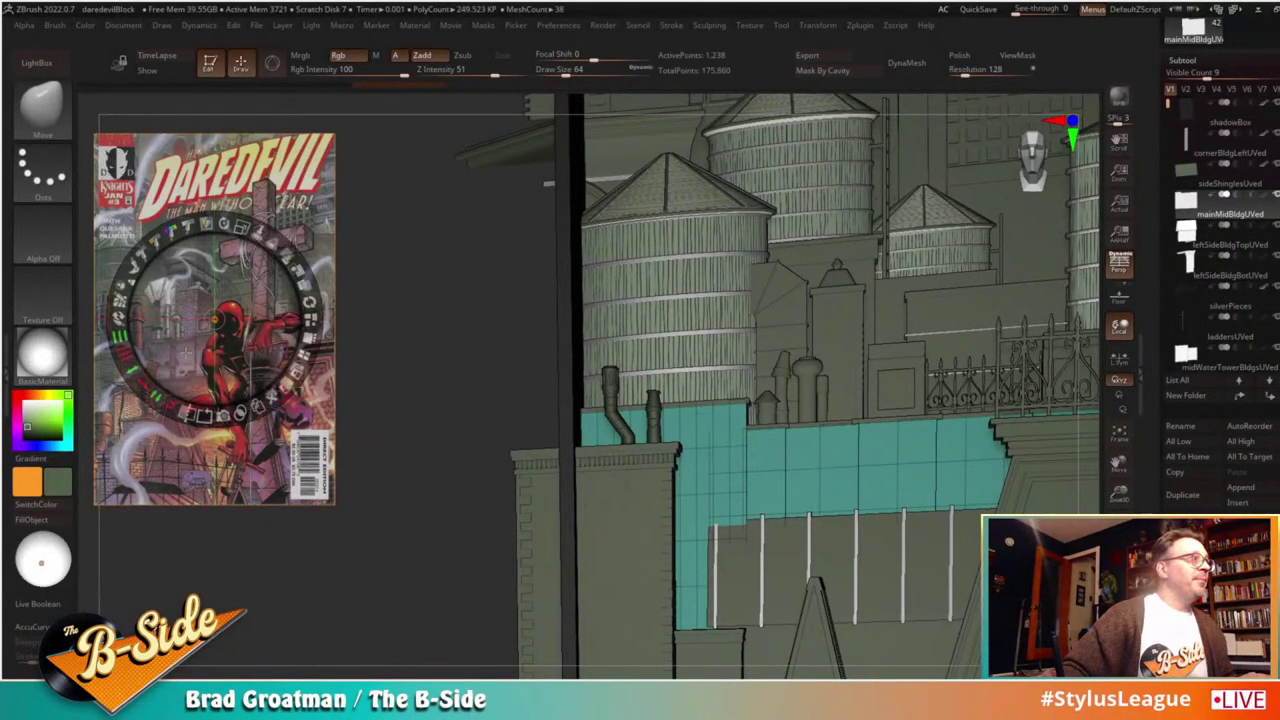
{"action": "key", "text": "c"}
{"action": "key", "text": "z"}
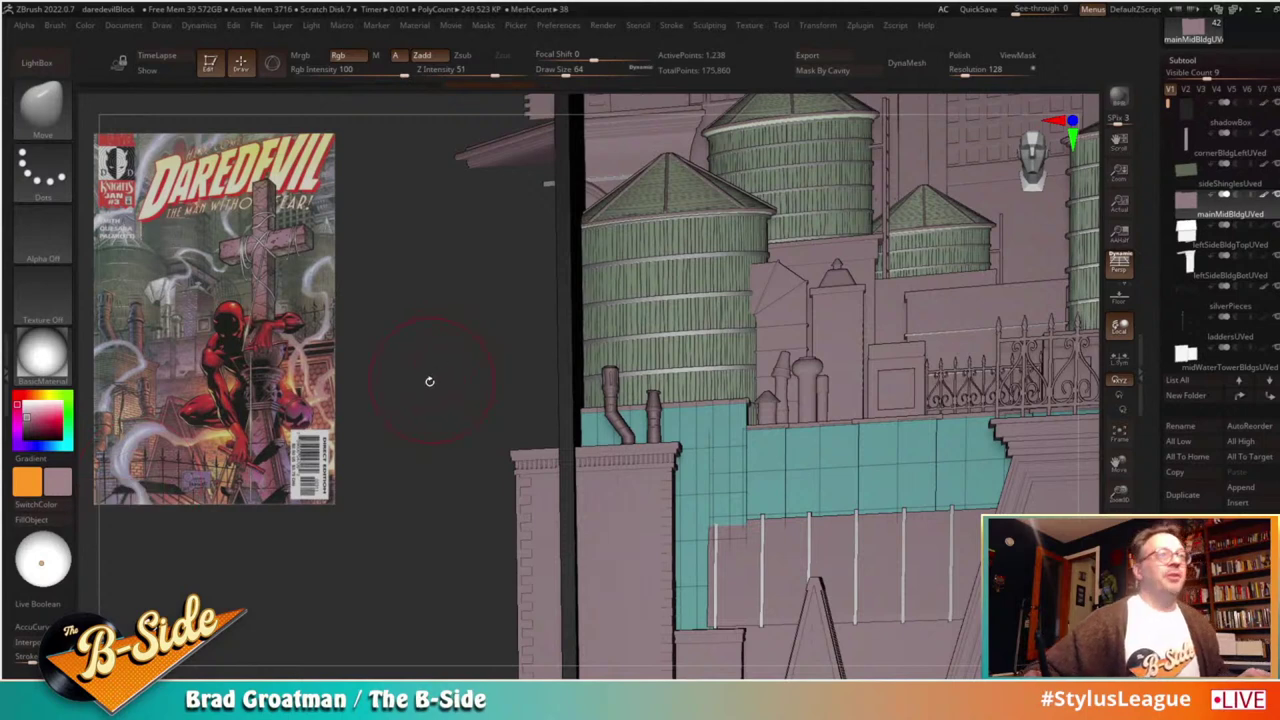
{"action": "key", "text": "shift+f"}
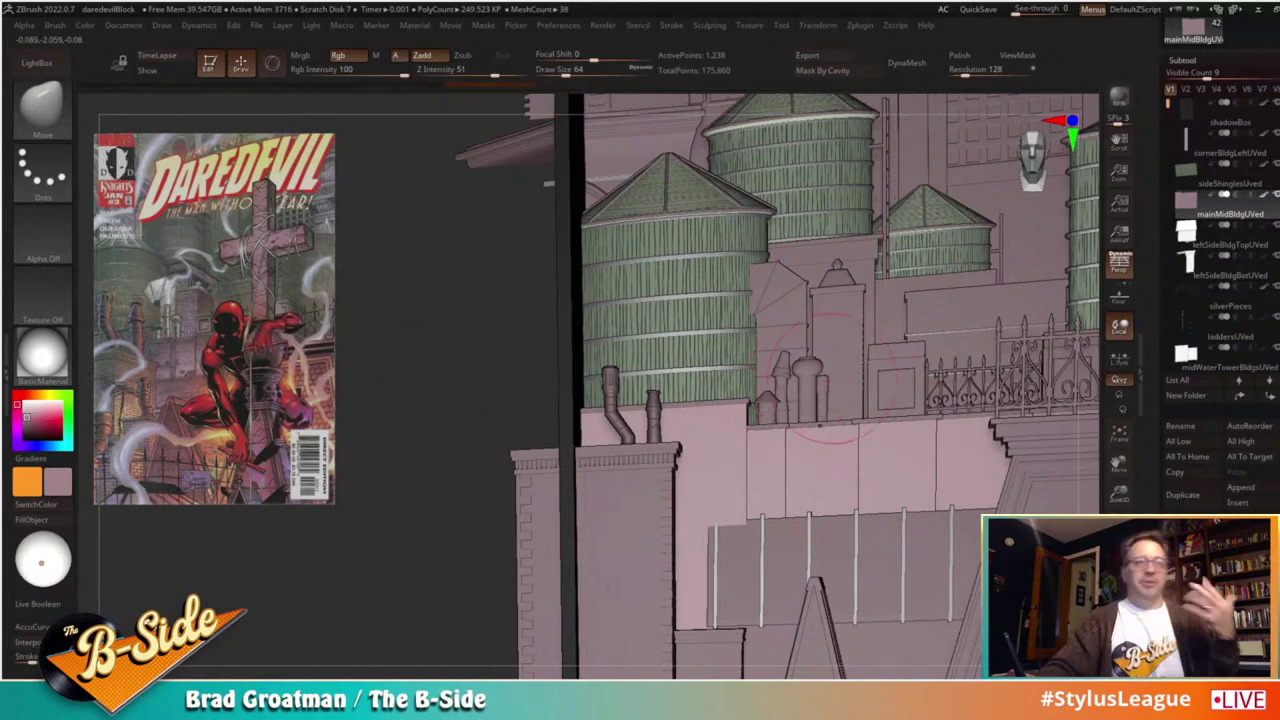
Step: Select the leftSideBldgTopUVed subtool and fill it with a dark greenish grey
{"action": "left_click", "coordinate": [1190, 245]}
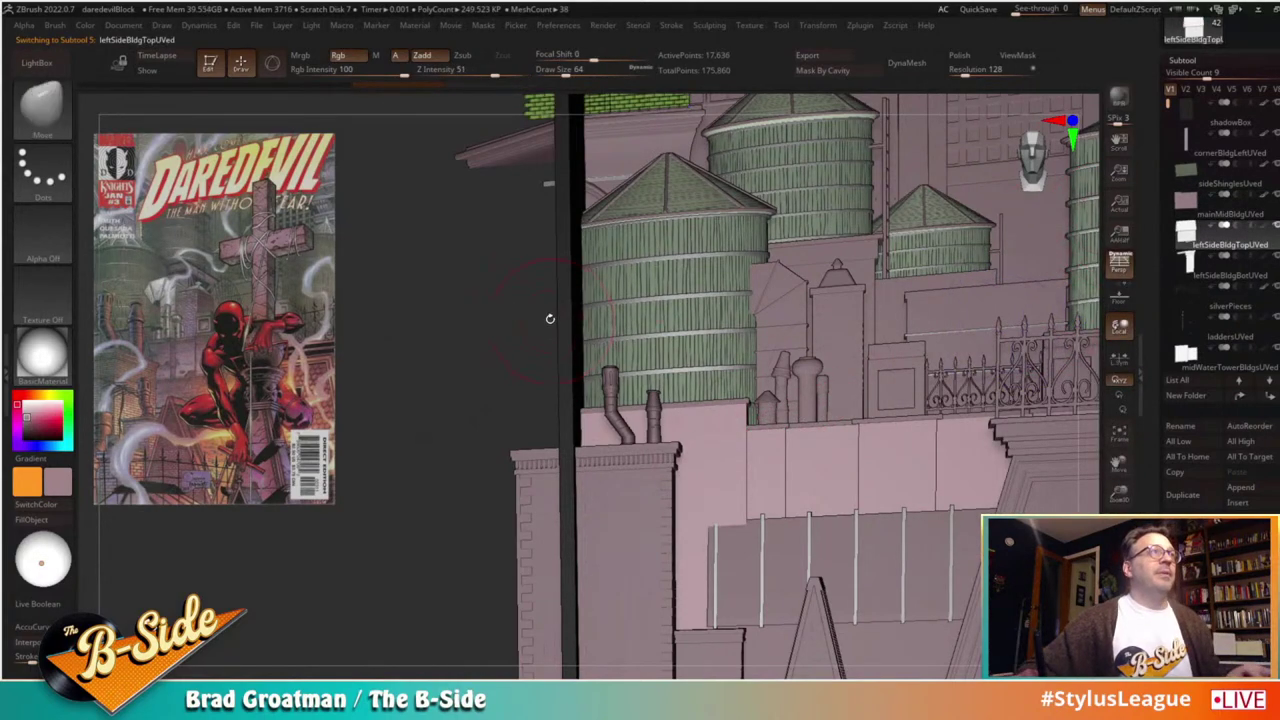
{"action": "left_click_drag", "start_coordinate": [478, 318], "coordinate": [499, 493], "text": "alt"}
{"action": "key", "text": "shift+f"}
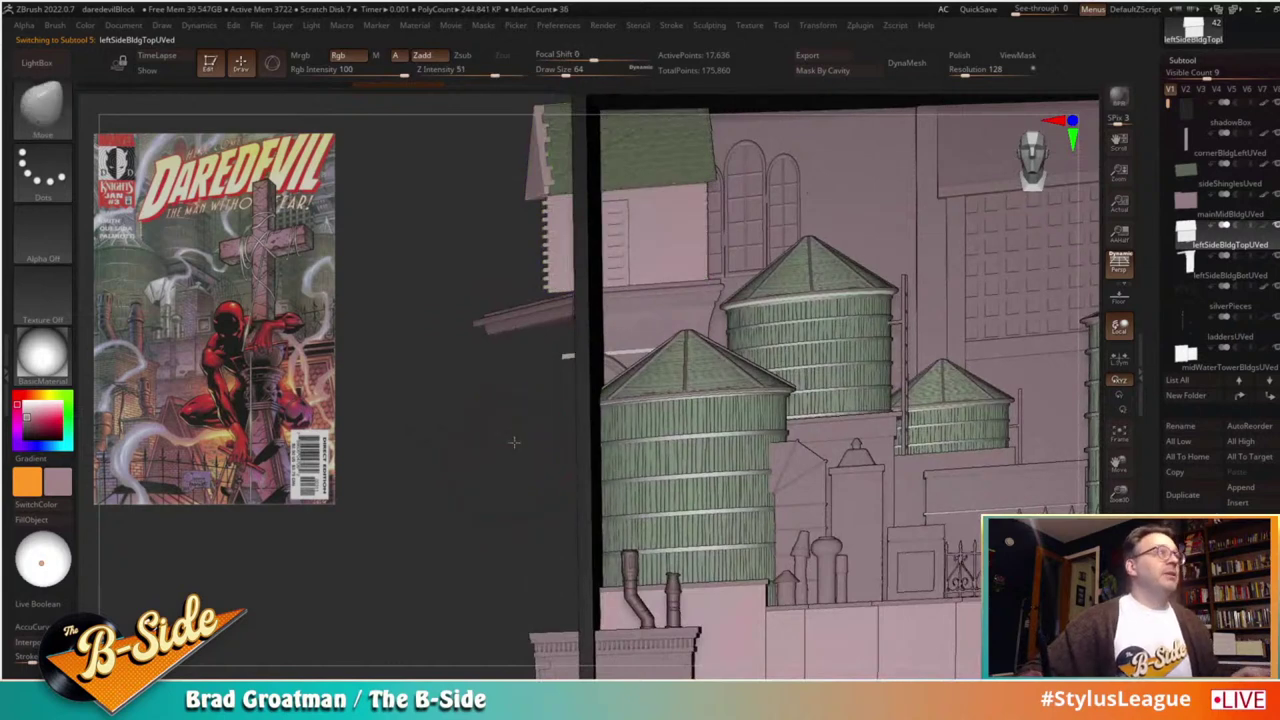
{"action": "key", "text": "c"}
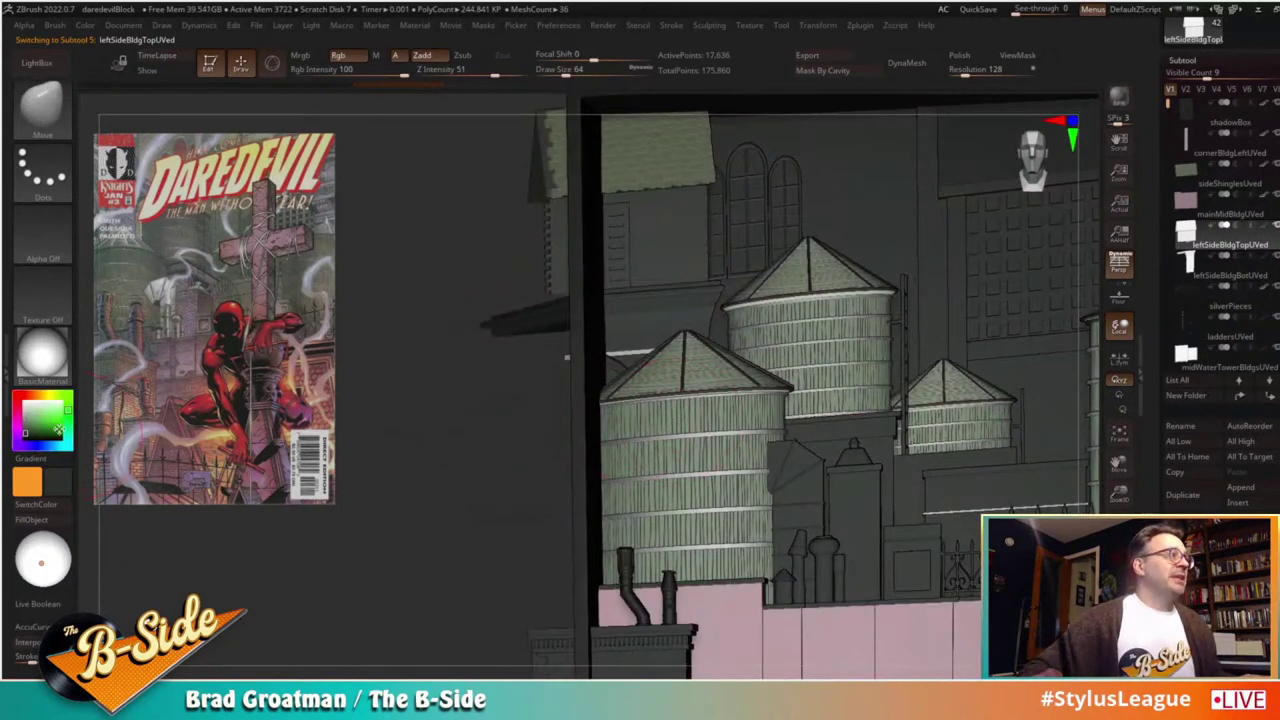
{"action": "left_click", "coordinate": [29, 424]}
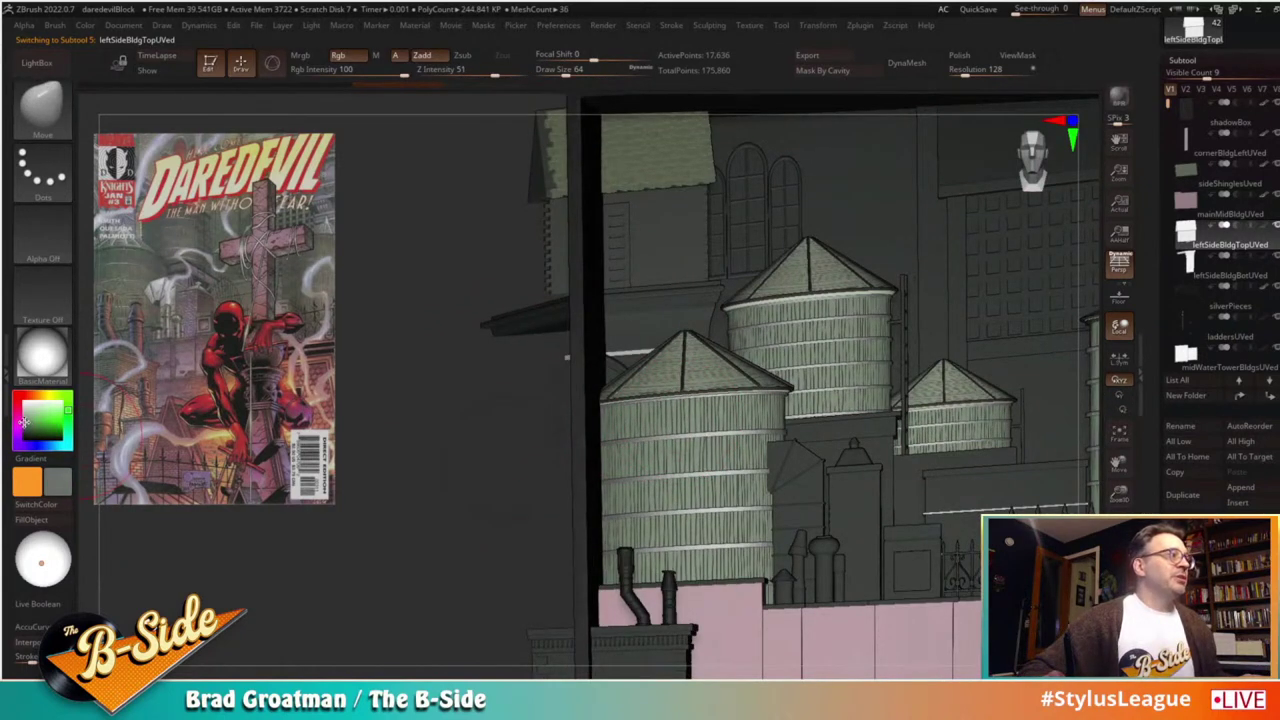
{"action": "left_click", "coordinate": [24, 422]}
{"action": "left_click", "coordinate": [26, 419]}
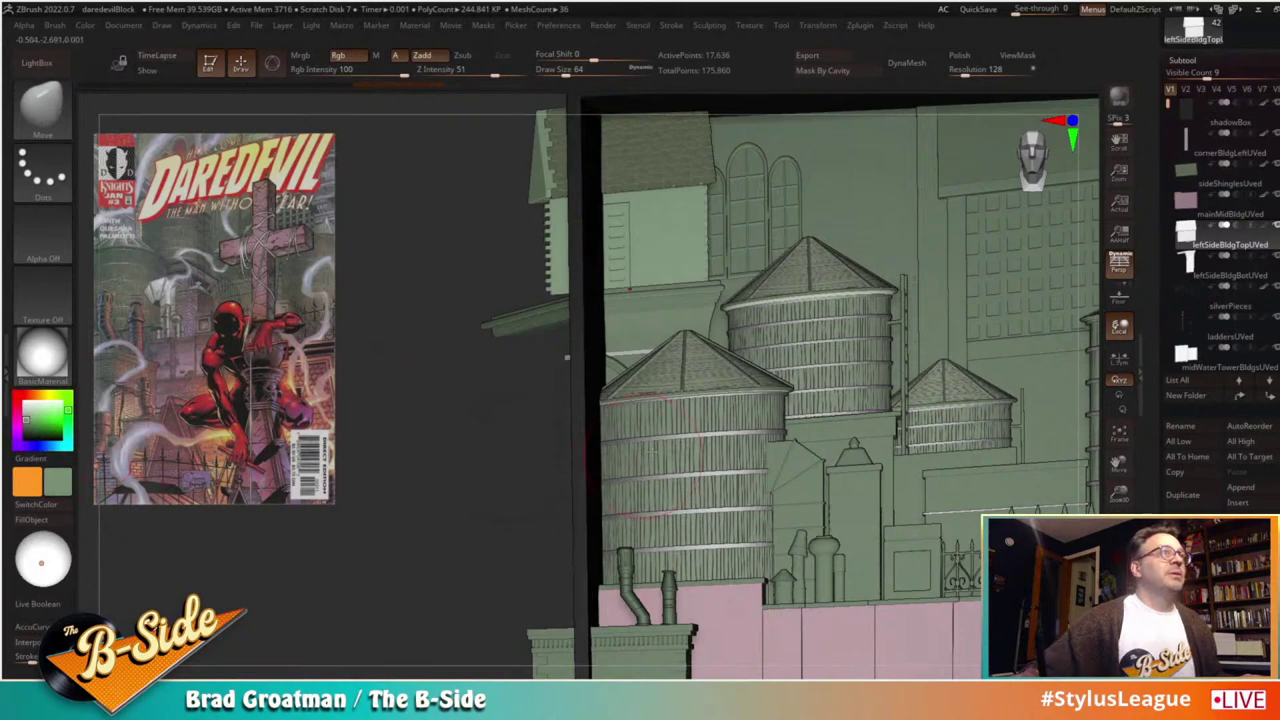
{"action": "key", "text": "c"}
{"action": "mouse_move", "coordinate": [414, 436]}
{"action": "left_mouse_down"}
{"action": "mouse_move", "coordinate": [429, 437]}
{"action": "mouse_move", "coordinate": [400, 436]}
{"action": "mouse_move", "coordinate": [446, 422]}
{"action": "left_mouse_up"}
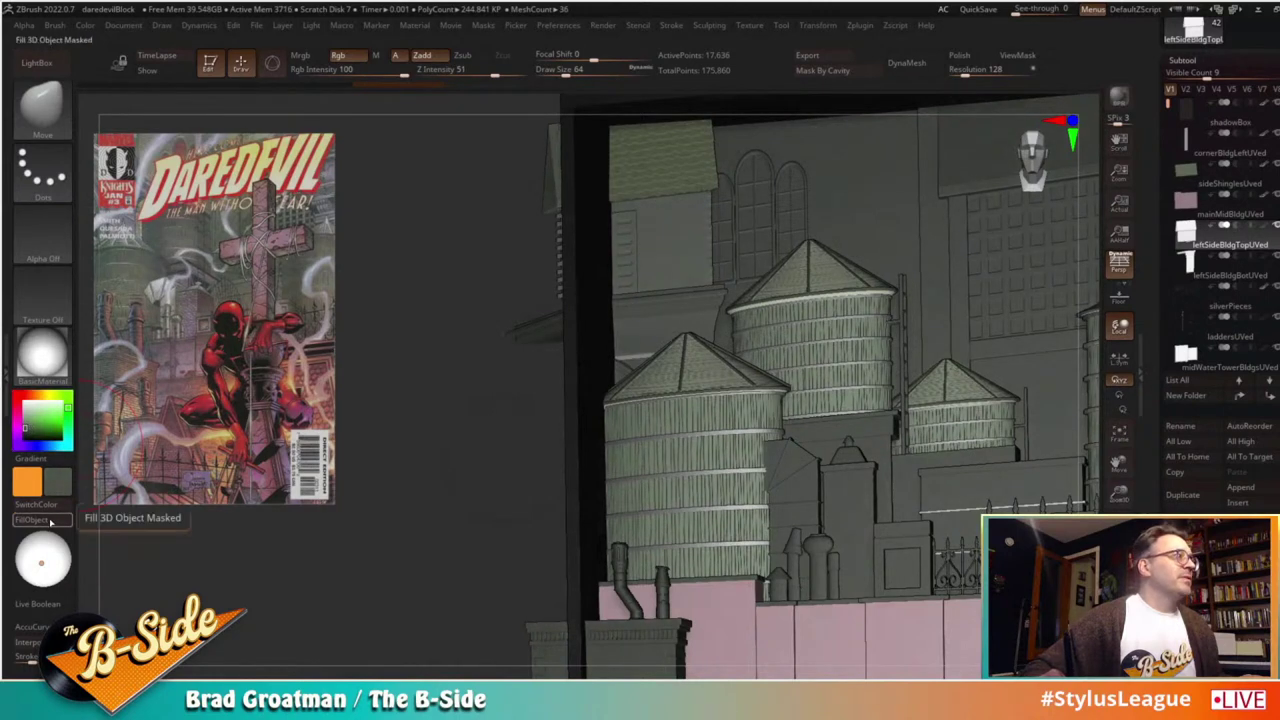
Step: Sample a bluish tone from the cover for leftSideBldgBotUVed, desaturate it to mid grey, and fill the subtool
{"action": "key", "text": "alt+Down"}
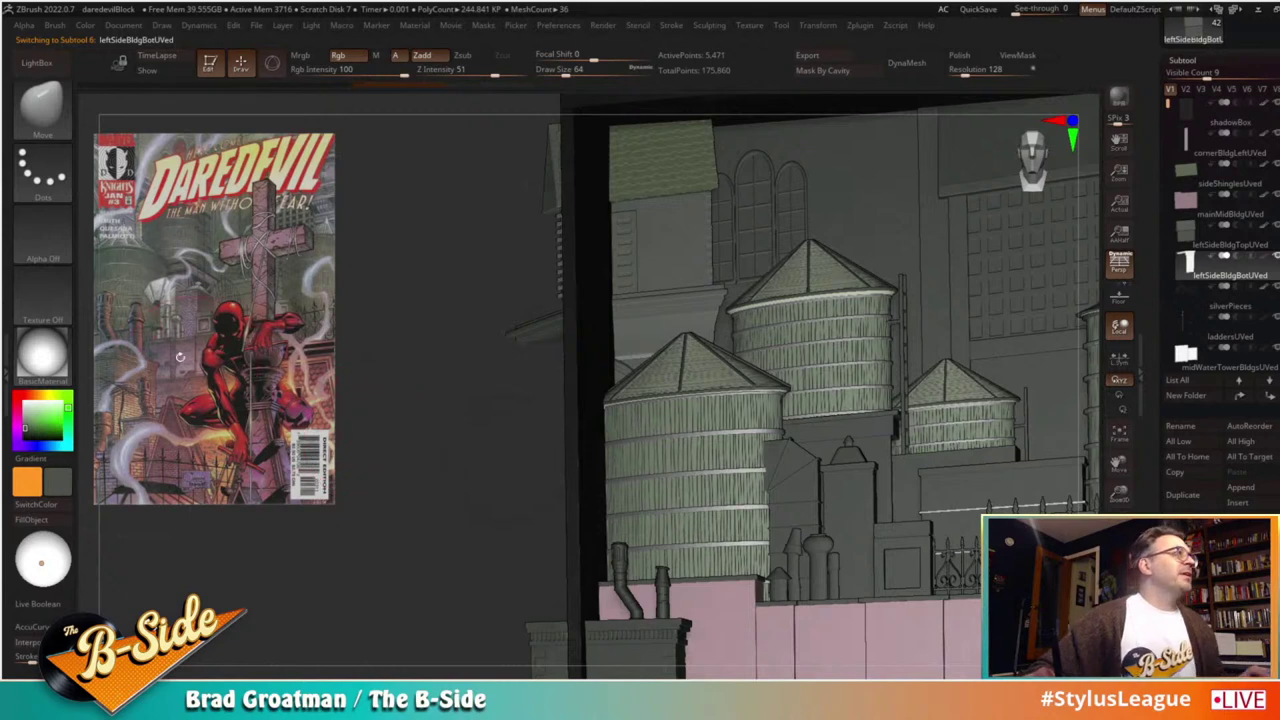
{"action": "key", "text": "z"}
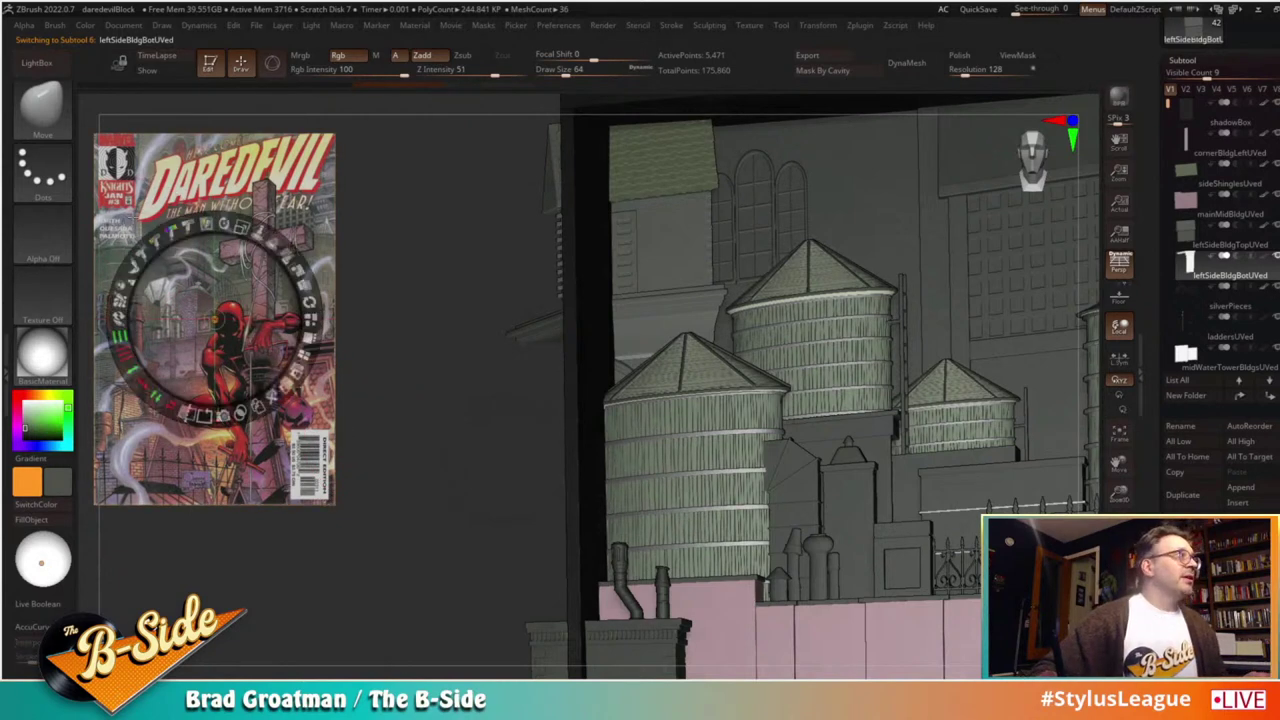
{"action": "key", "text": "c"}
{"action": "key", "text": "z"}
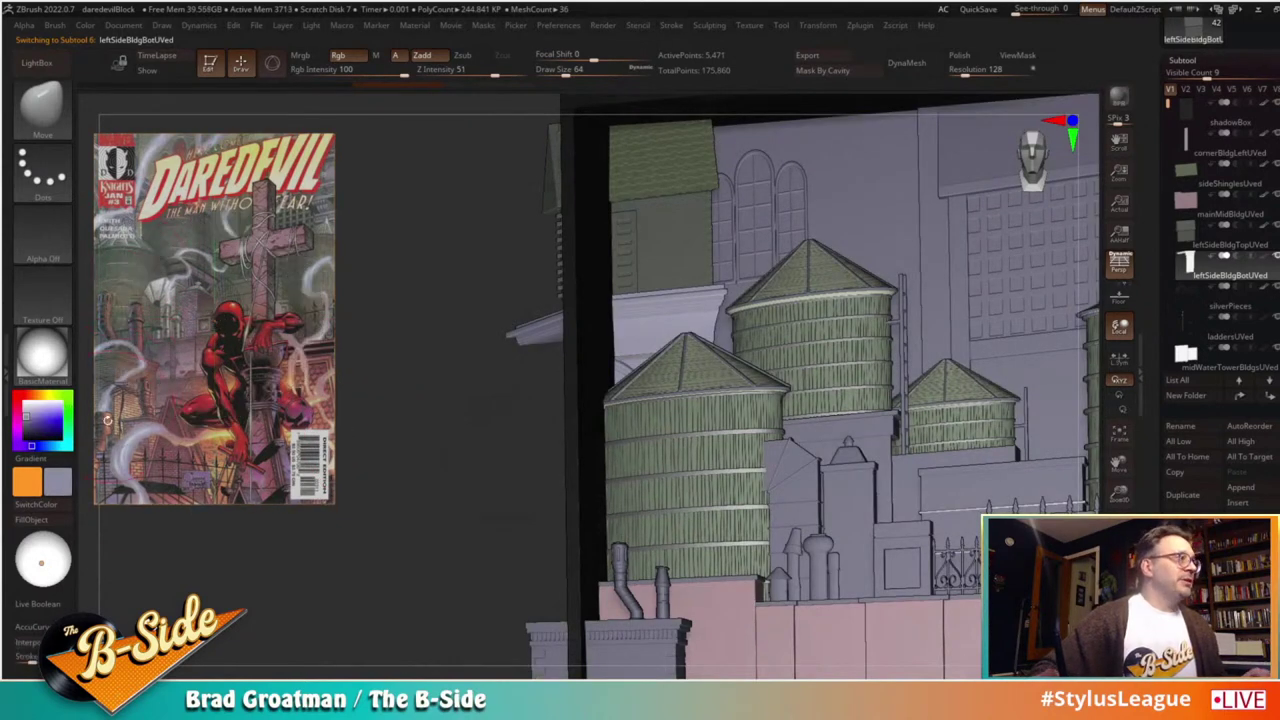
{"action": "left_click_drag", "start_coordinate": [456, 418], "coordinate": [24, 423]}
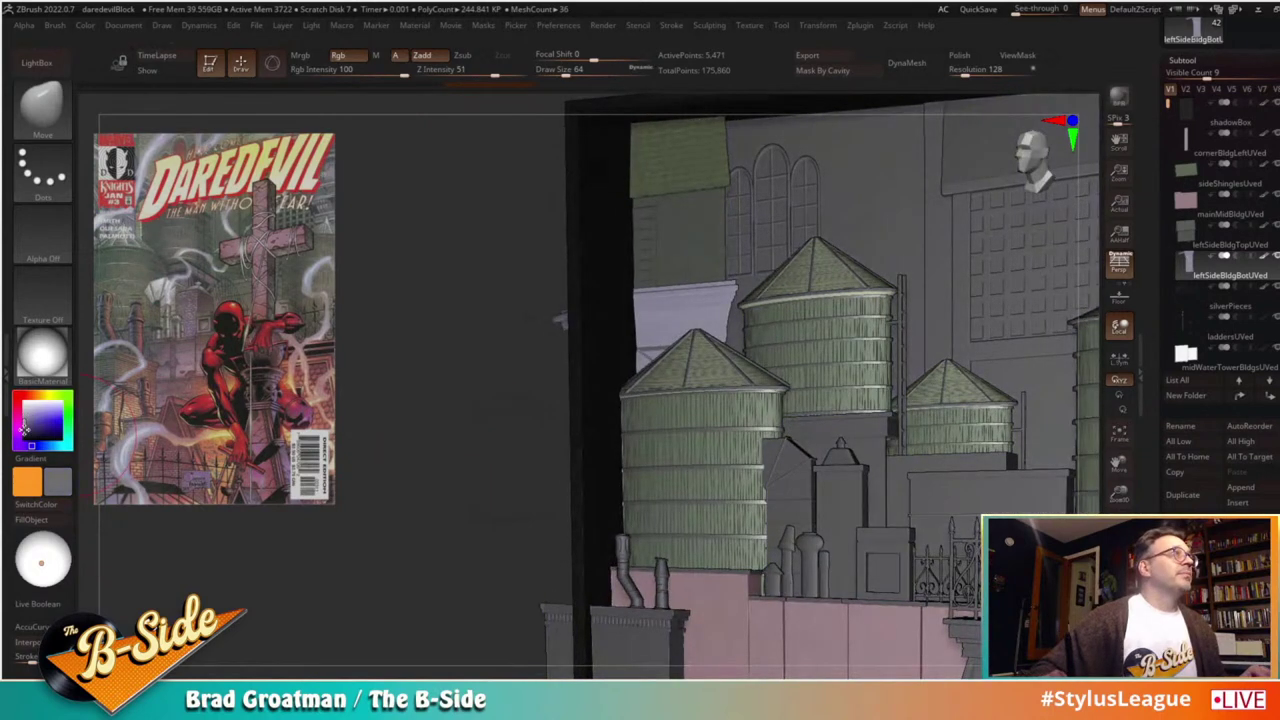
{"action": "left_click", "coordinate": [52, 520]}
{"action": "left_click_drag", "start_coordinate": [425, 458], "coordinate": [416, 432]}
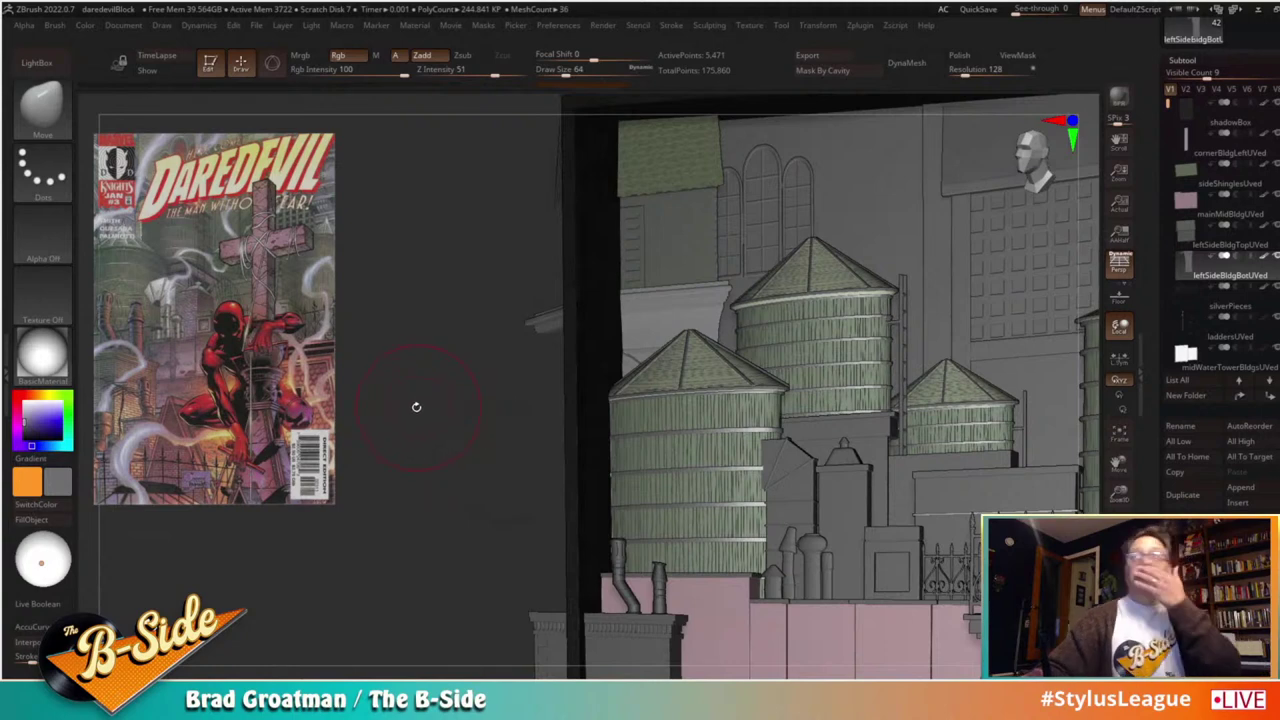
Step: Fill the laddersUVed subtool with near-black, and set the current colour back to a light grey
{"action": "key", "text": "Down"}
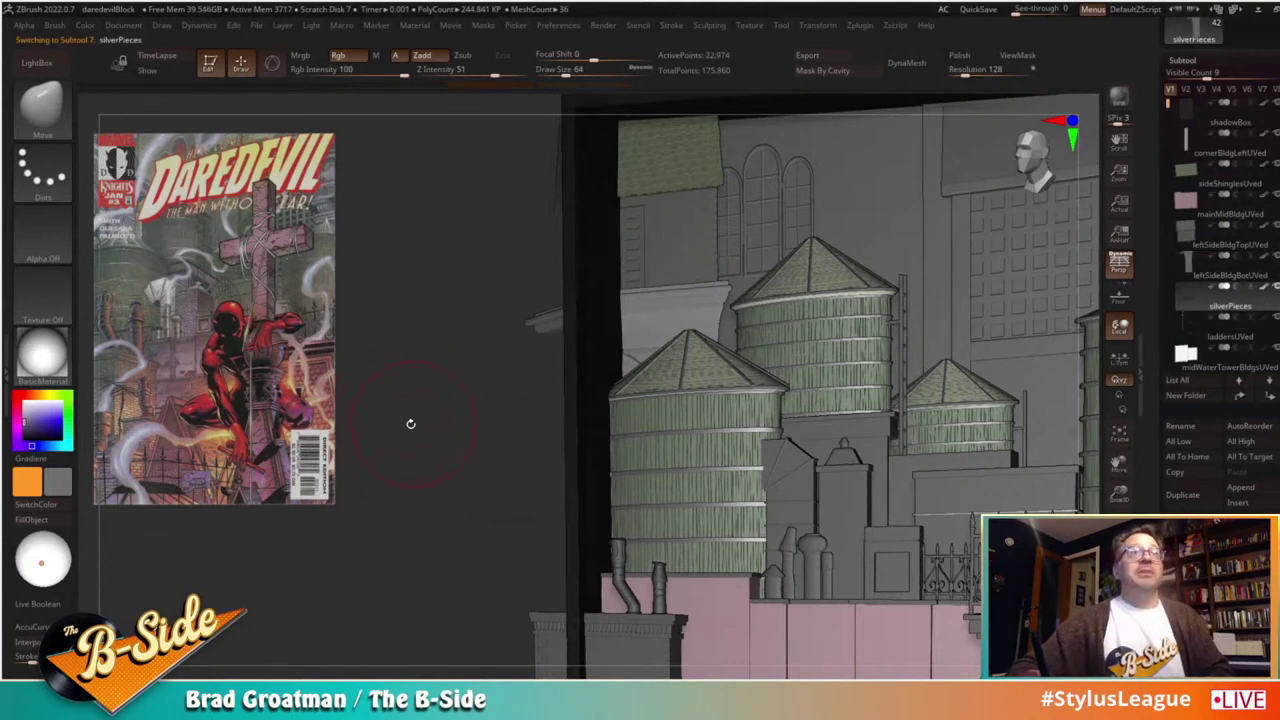
{"action": "key", "text": "Down"}
{"action": "left_click", "coordinate": [30, 425]}
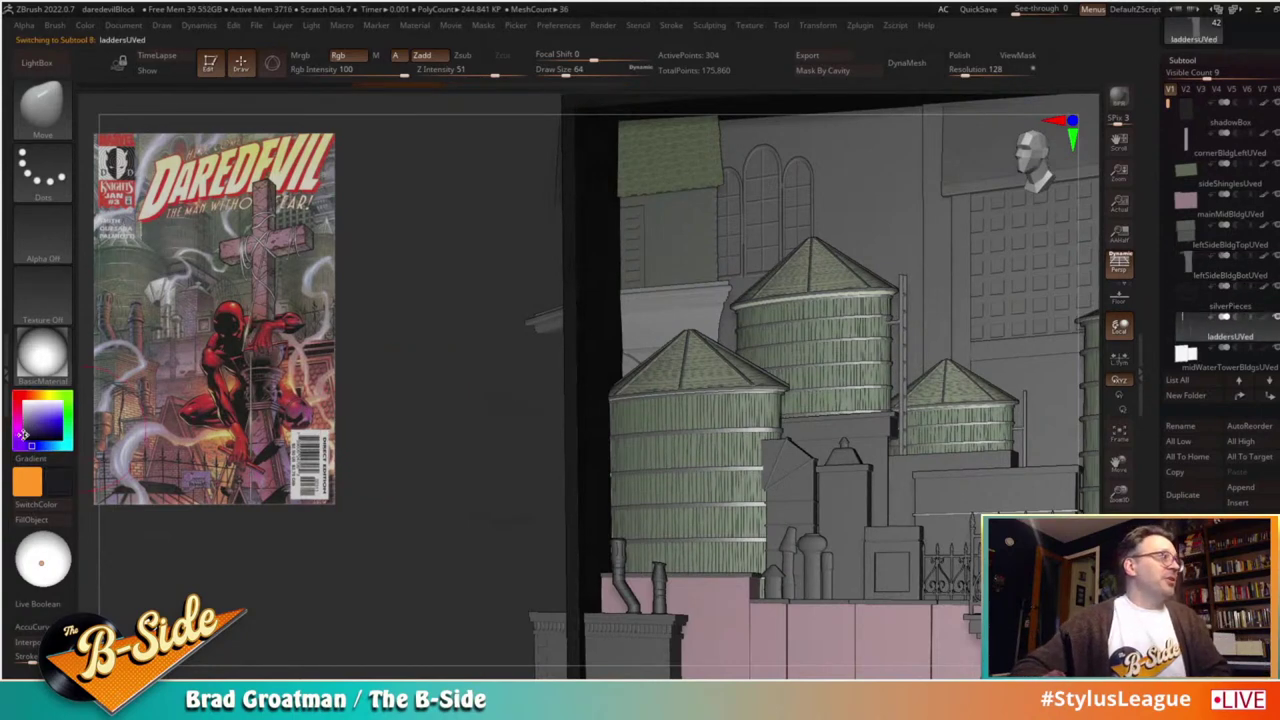
{"action": "left_click", "coordinate": [57, 525]}
{"action": "left_click", "coordinate": [25, 414]}
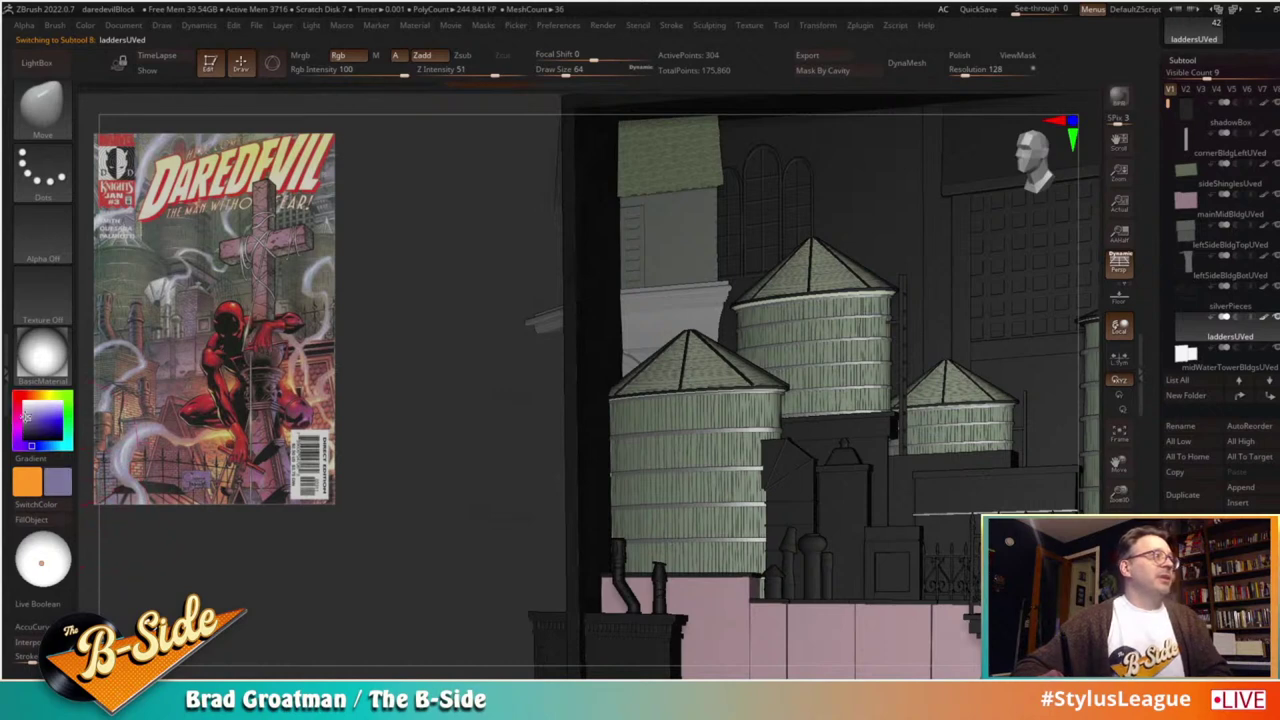
Step: Select the midWaterTowerBldgsUVed subtool and fill it with a muted mauve sampled from the reference cover
{"action": "key", "text": "Down"}
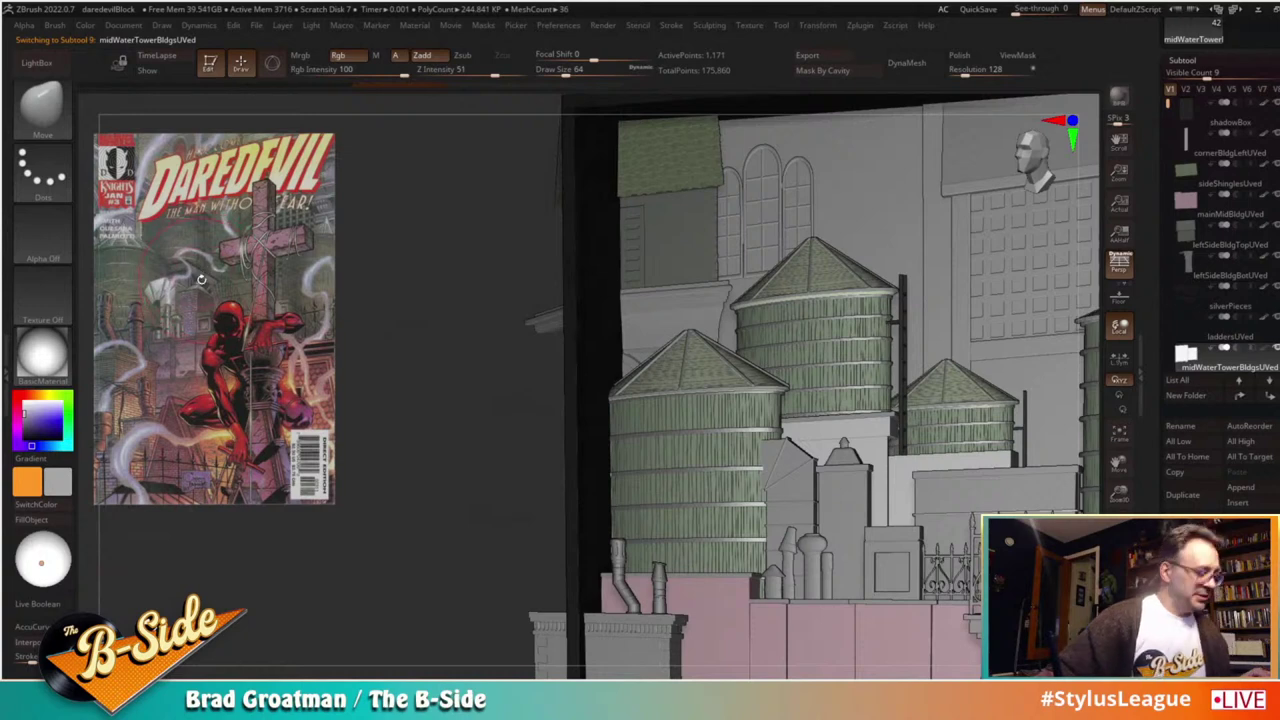
{"action": "key", "text": "z"}
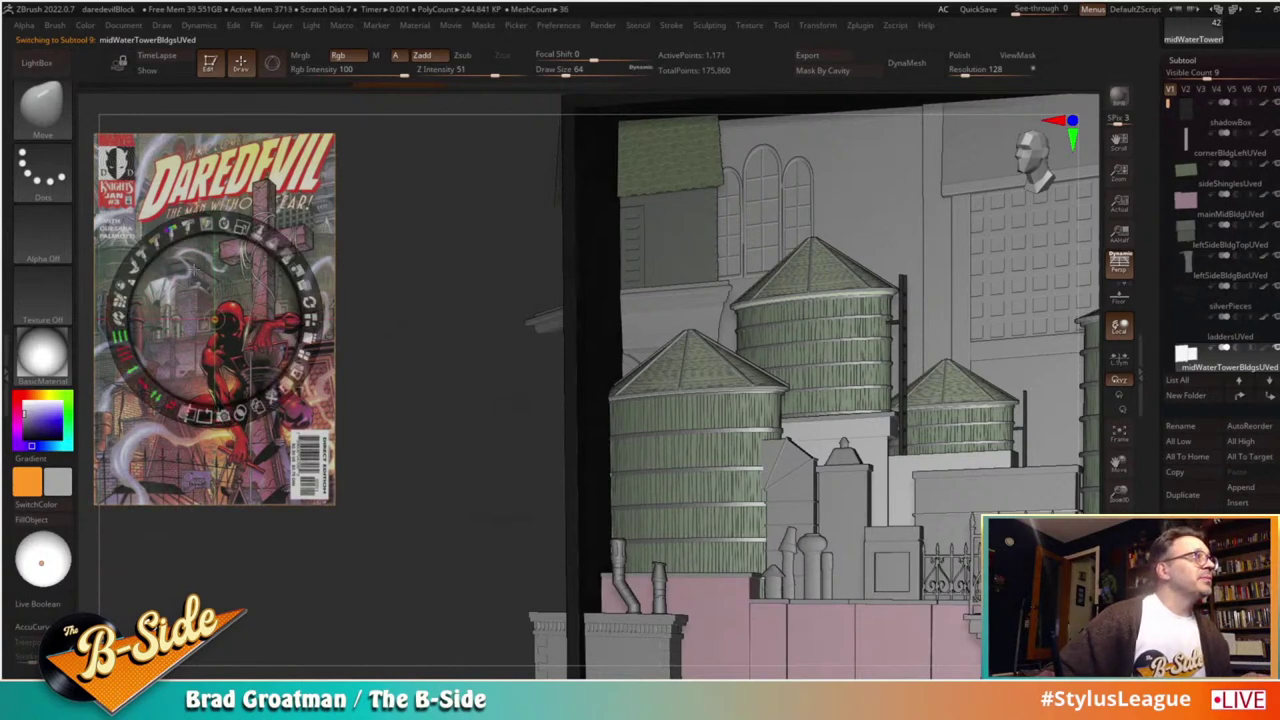
{"action": "key", "text": "c"}
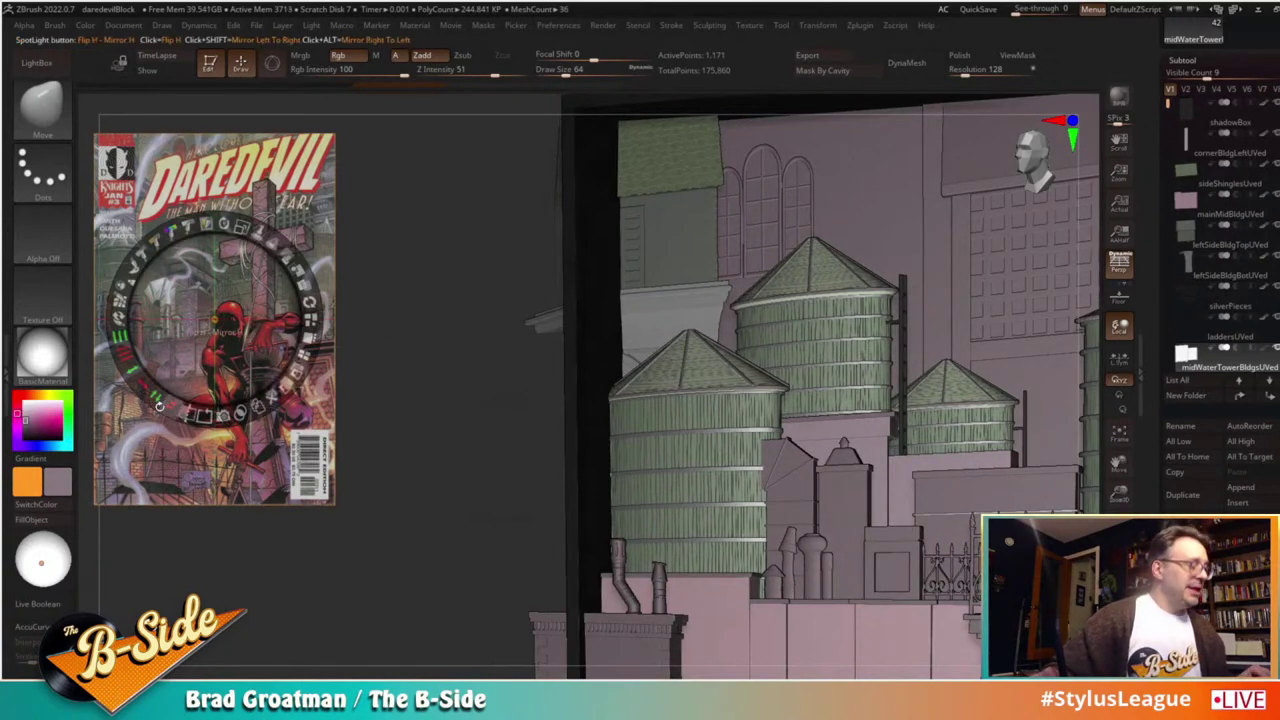
{"action": "key", "text": "z"}
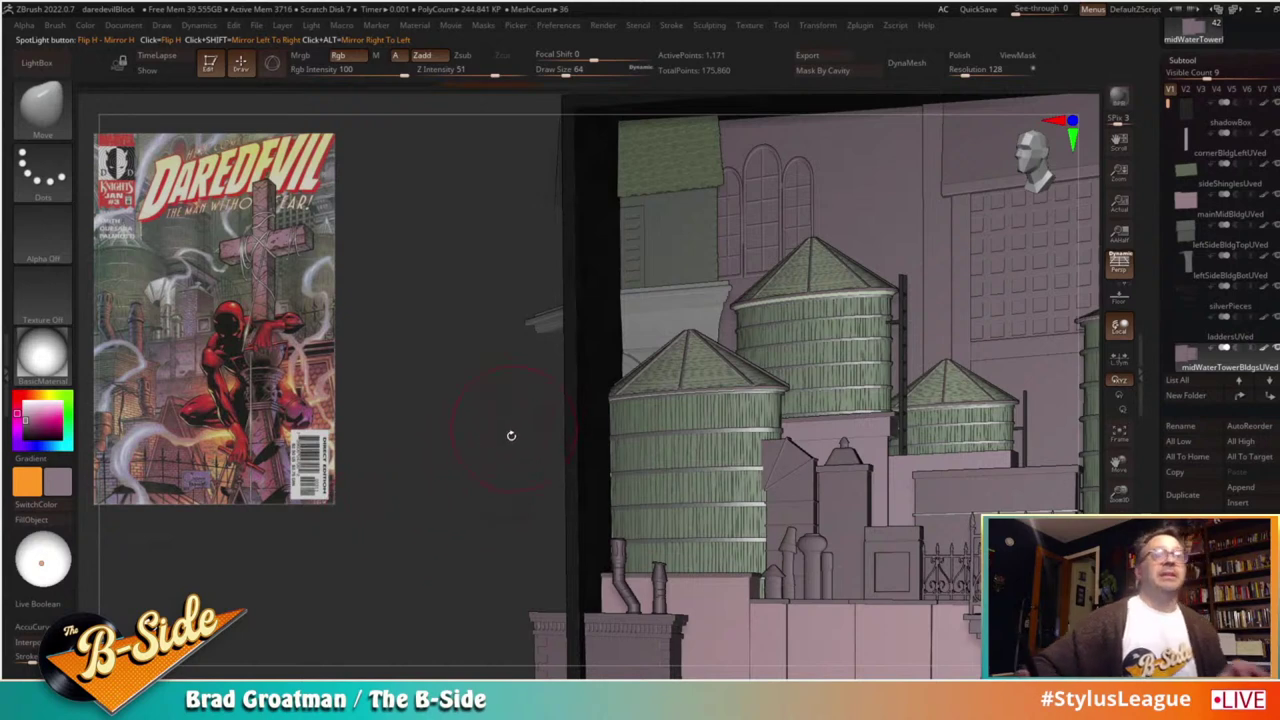
Step: Sample a warm grey from the cover for backBrickWallUVed, darken it, and fill the subtool
{"action": "key", "text": "Down"}
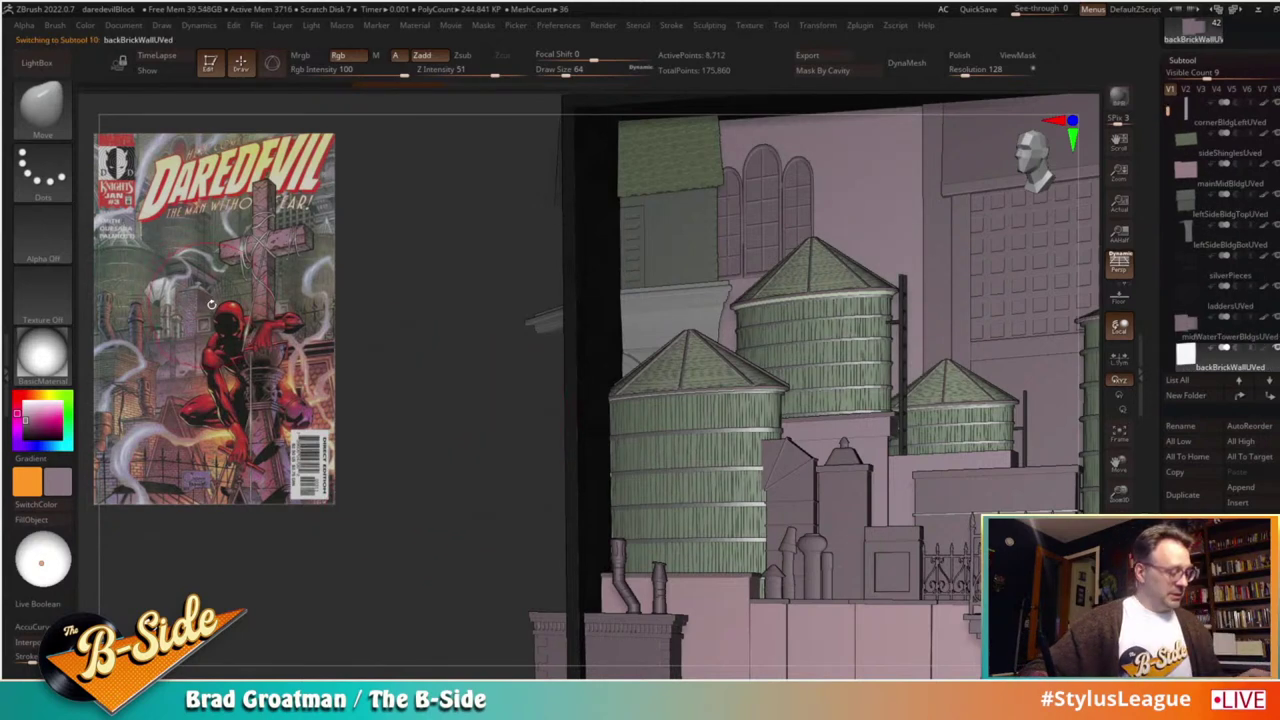
{"action": "key", "text": "z"}
{"action": "key", "text": "c"}
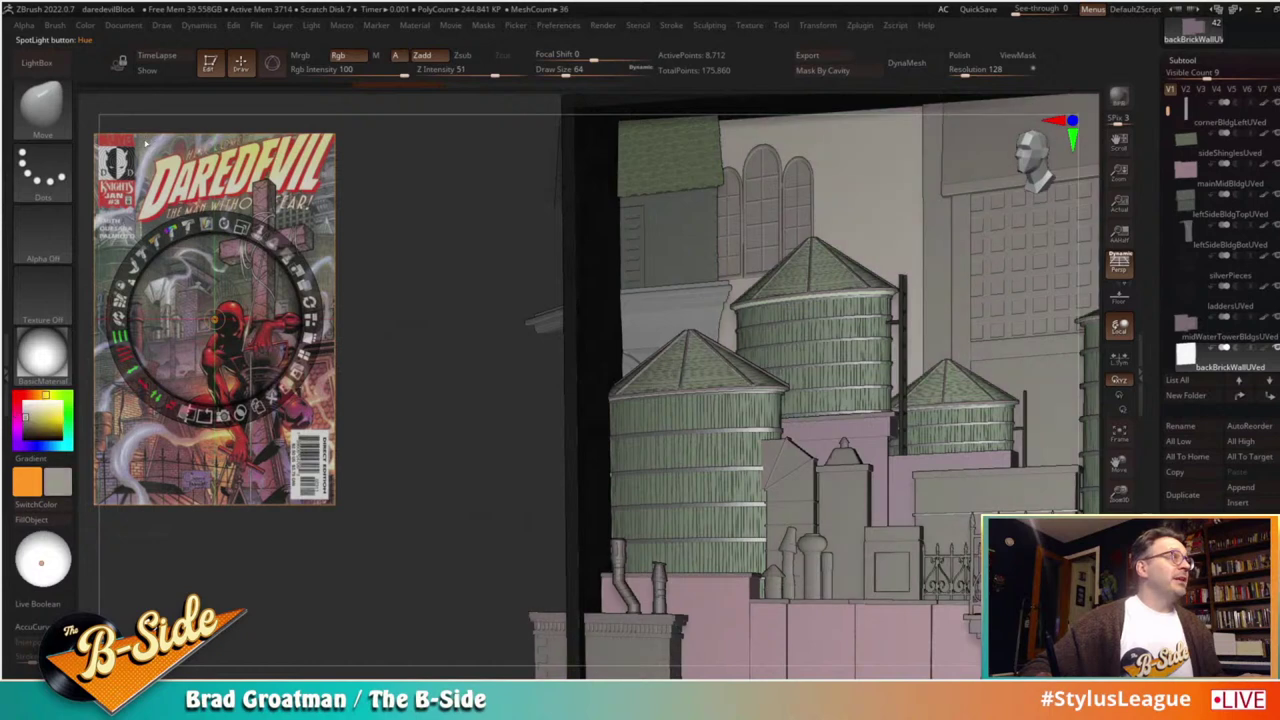
{"action": "key", "text": "z"}
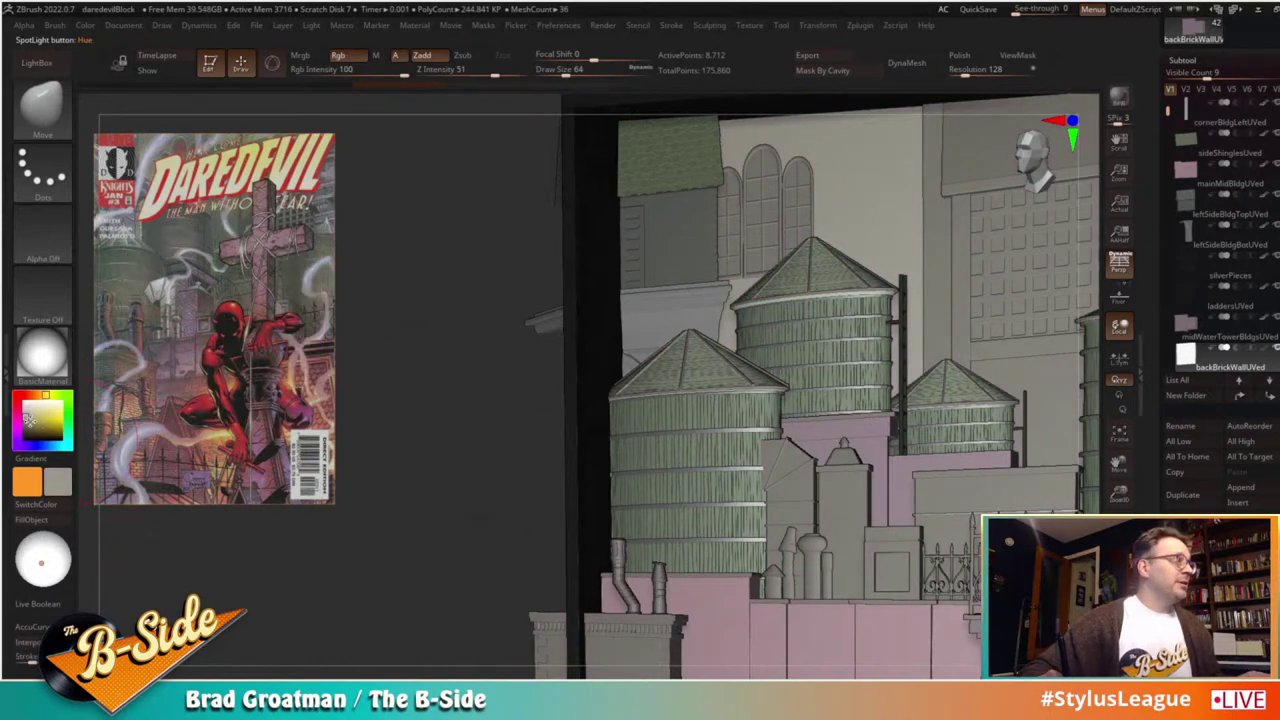
{"action": "left_click", "coordinate": [28, 420]}
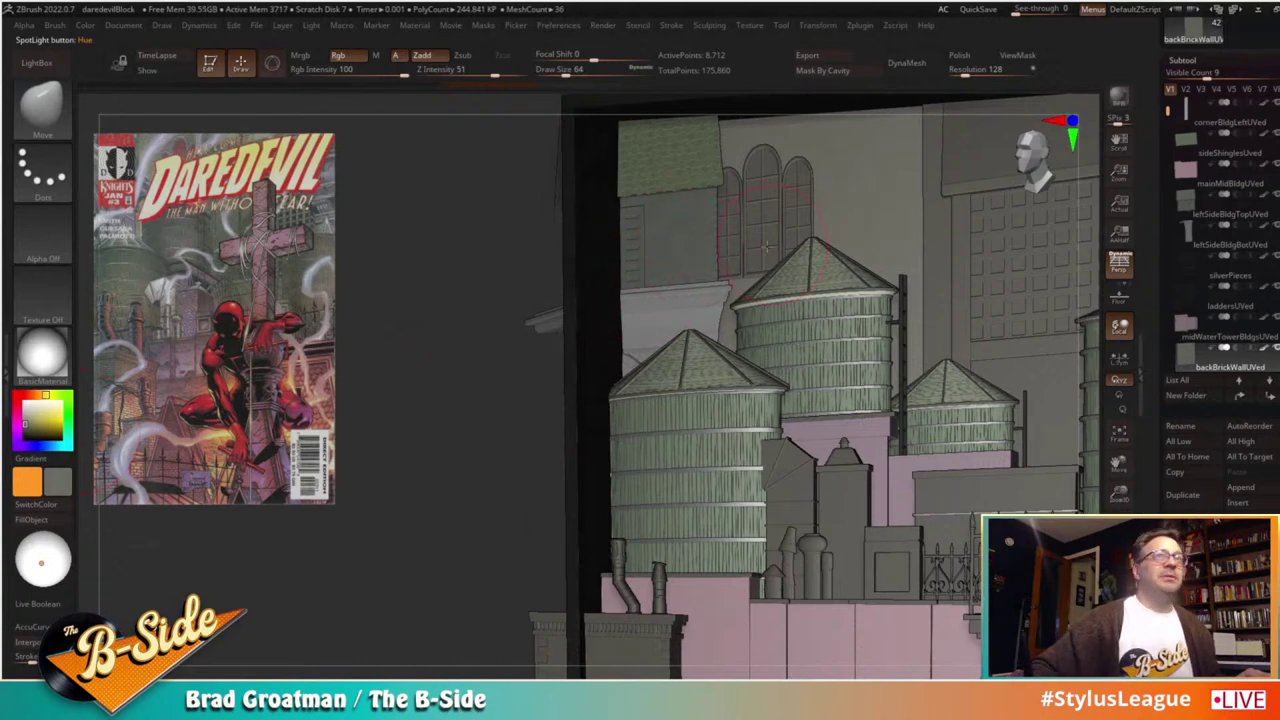
Step: Isolate the back brick wall, move the light slightly higher, and refill the wall with a dark olive grey
{"action": "left_click_drag", "start_coordinate": [598, 512], "coordinate": [198, 505]}
{"action": "left_click_drag", "start_coordinate": [520, 386], "coordinate": [531, 389]}
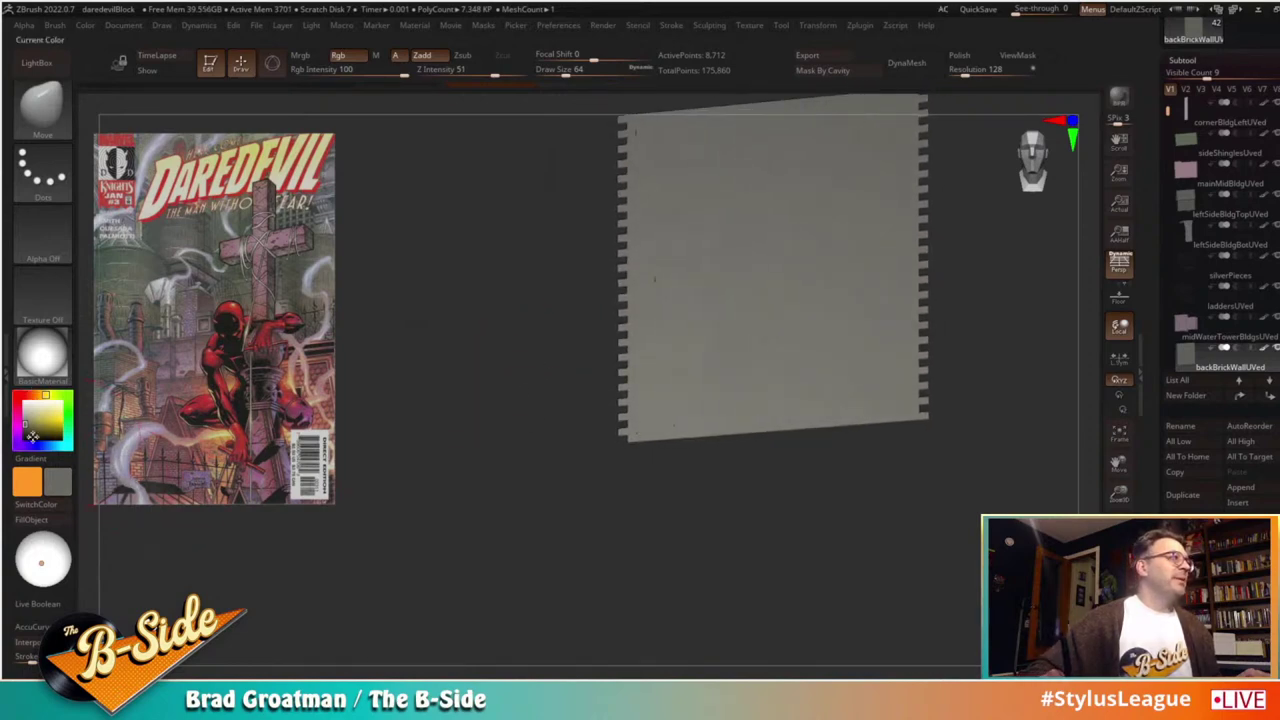
{"action": "left_click_drag", "start_coordinate": [43, 559], "coordinate": [42, 551]}
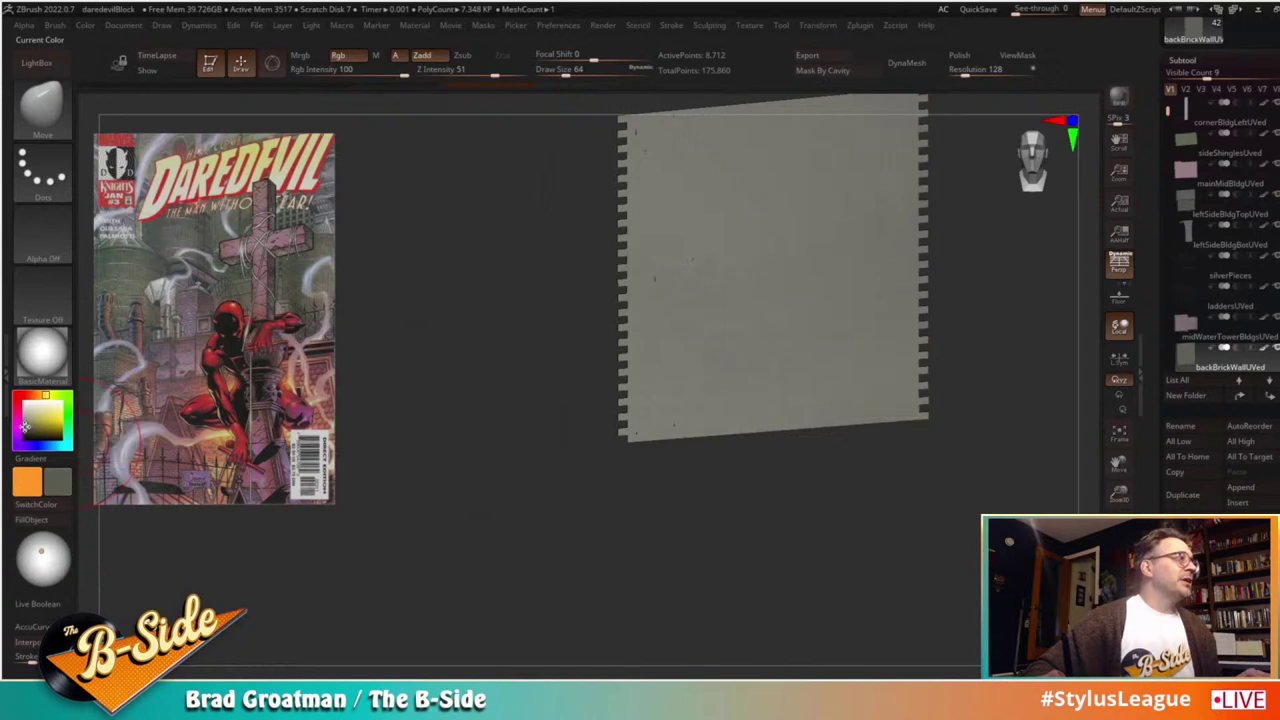
{"action": "left_click", "coordinate": [42, 521]}
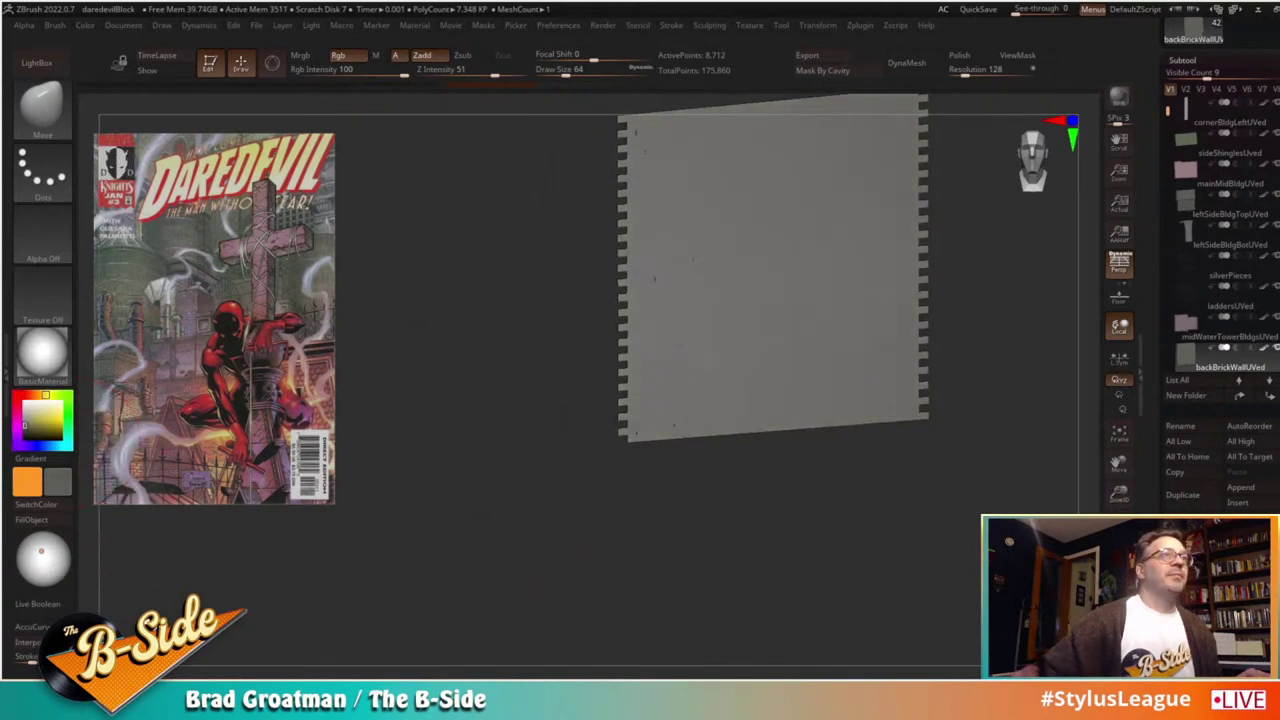
Step: Show all parts again, select the backWallUVed subtool, and fill it with the current dark olive grey
{"action": "left_click", "coordinate": [1119, 326]}
{"action": "left_click", "coordinate": [689, 253], "text": "alt"}
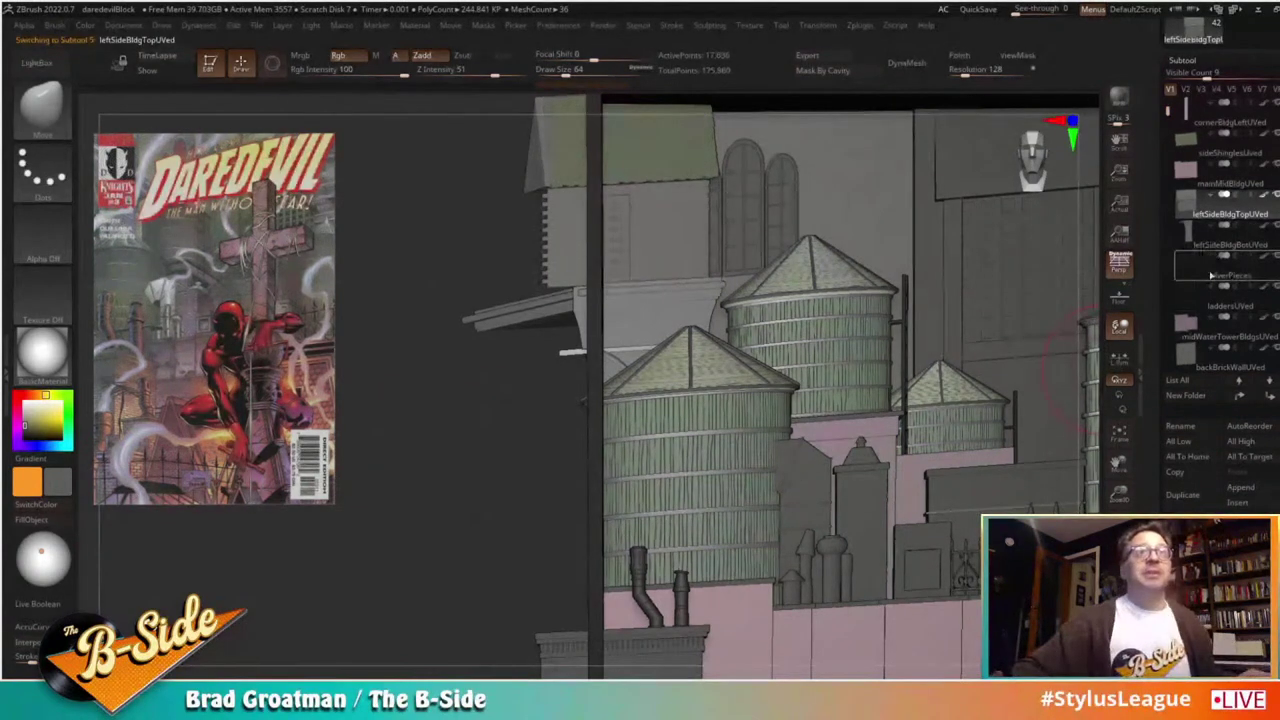
{"action": "left_click_drag", "start_coordinate": [1169, 123], "coordinate": [1168, 149]}
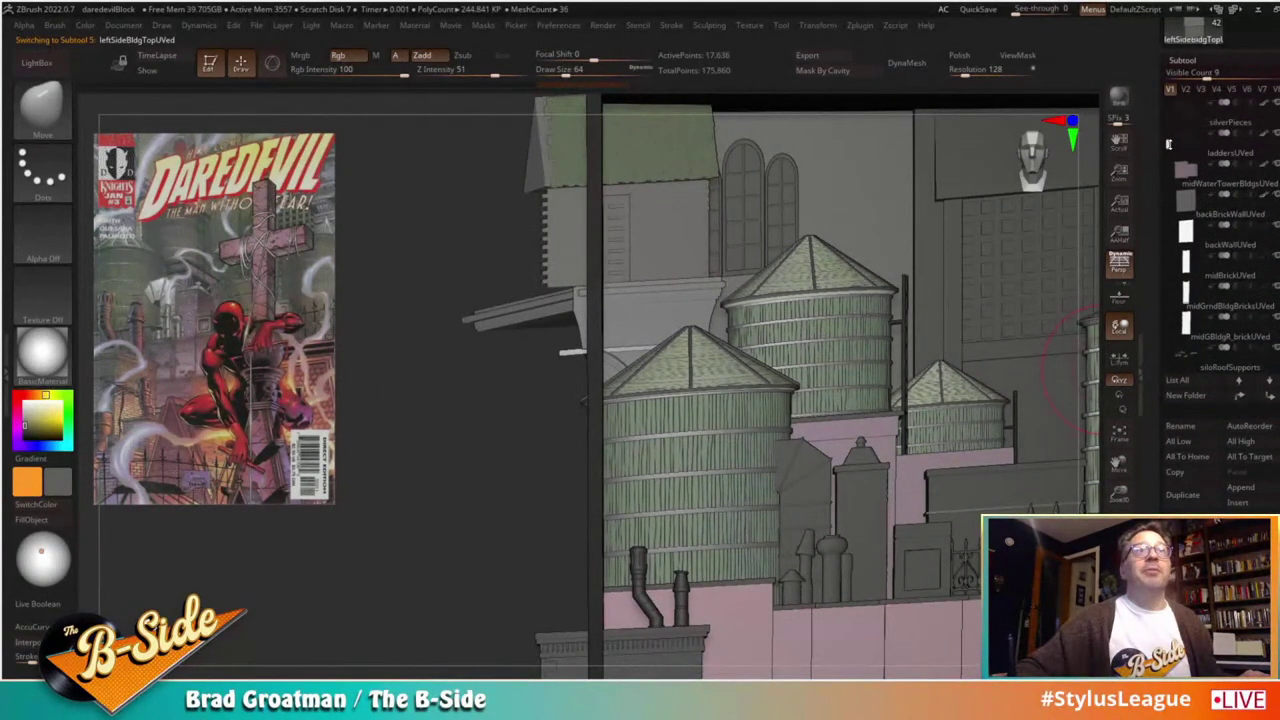
{"action": "left_click", "coordinate": [1220, 238]}
{"action": "left_click_drag", "start_coordinate": [519, 490], "coordinate": [451, 466], "text": "alt"}
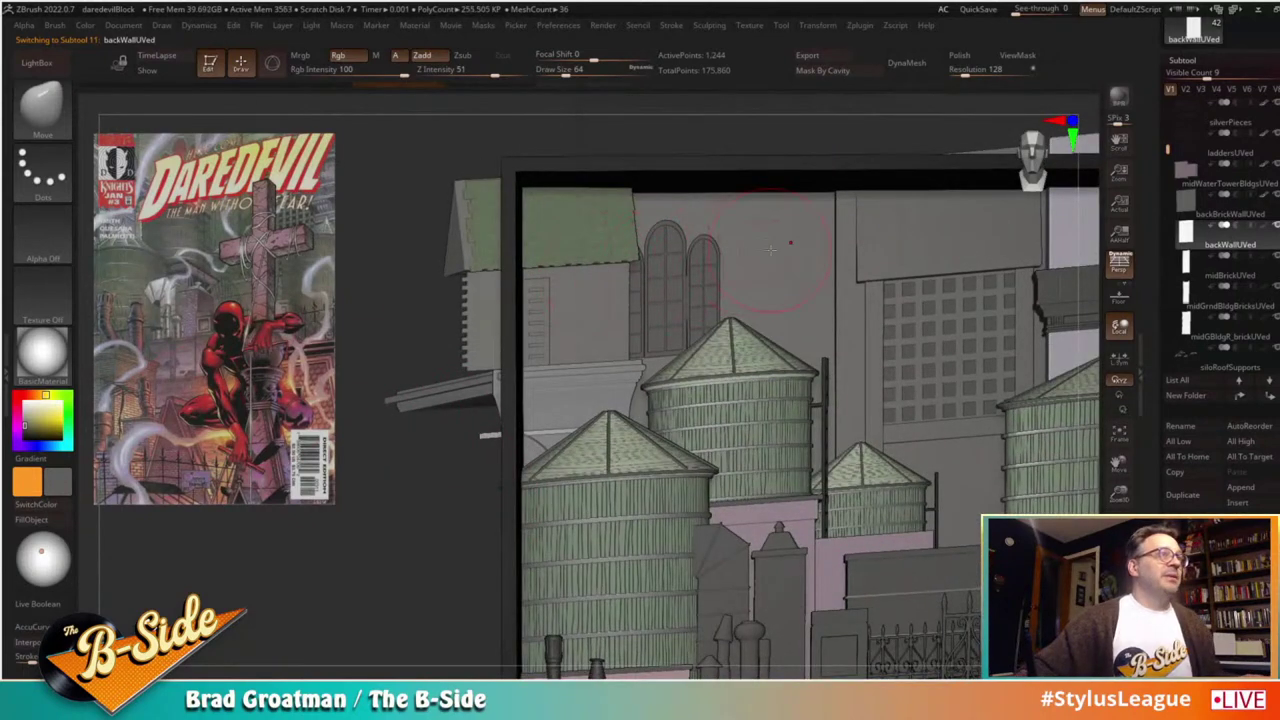
Step: Select midBrickUVed, sample a mauve from the cover, make it darker and redder, and fill the subtool
{"action": "left_click", "coordinate": [1232, 276]}
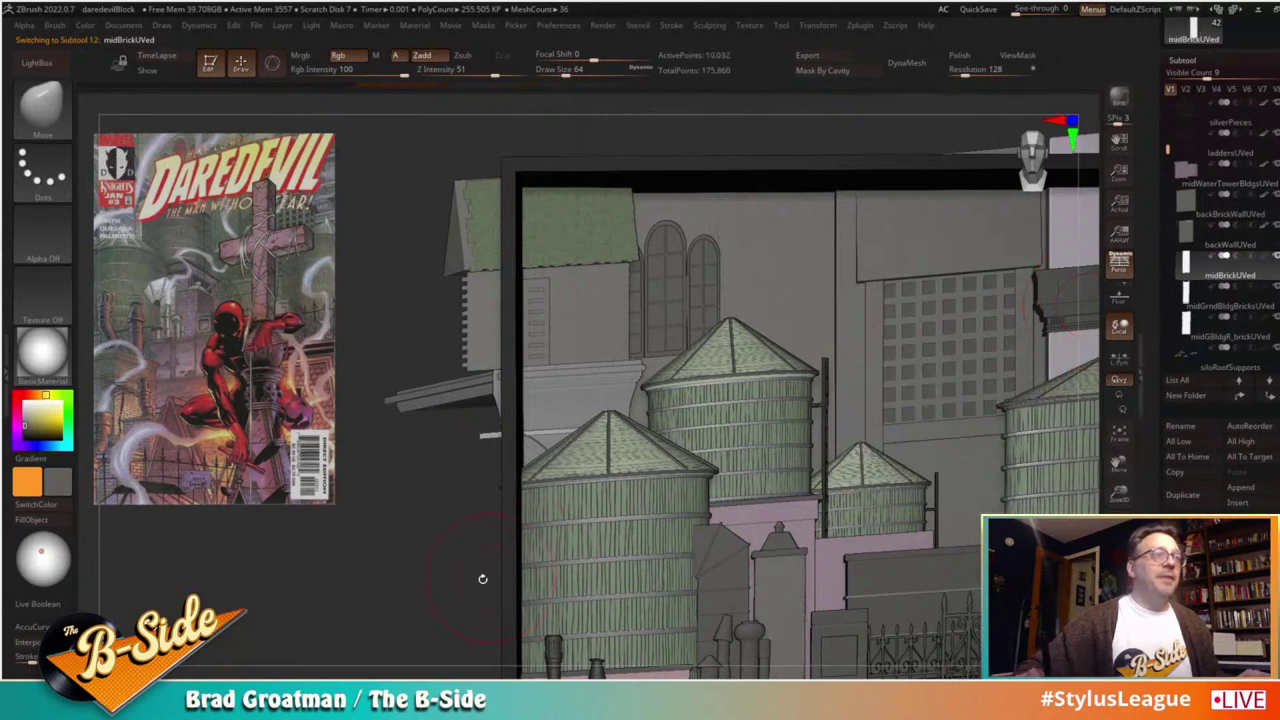
{"action": "left_click_drag", "start_coordinate": [480, 577], "coordinate": [459, 499]}
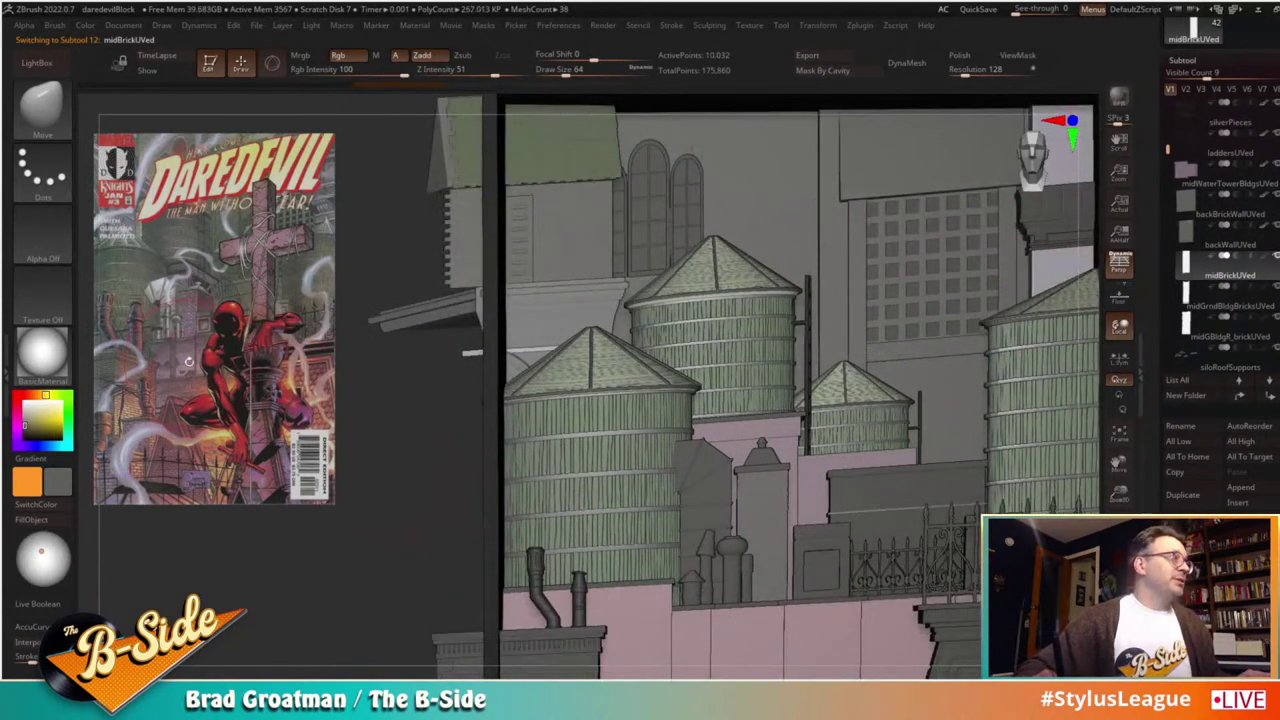
{"action": "key", "text": "z"}
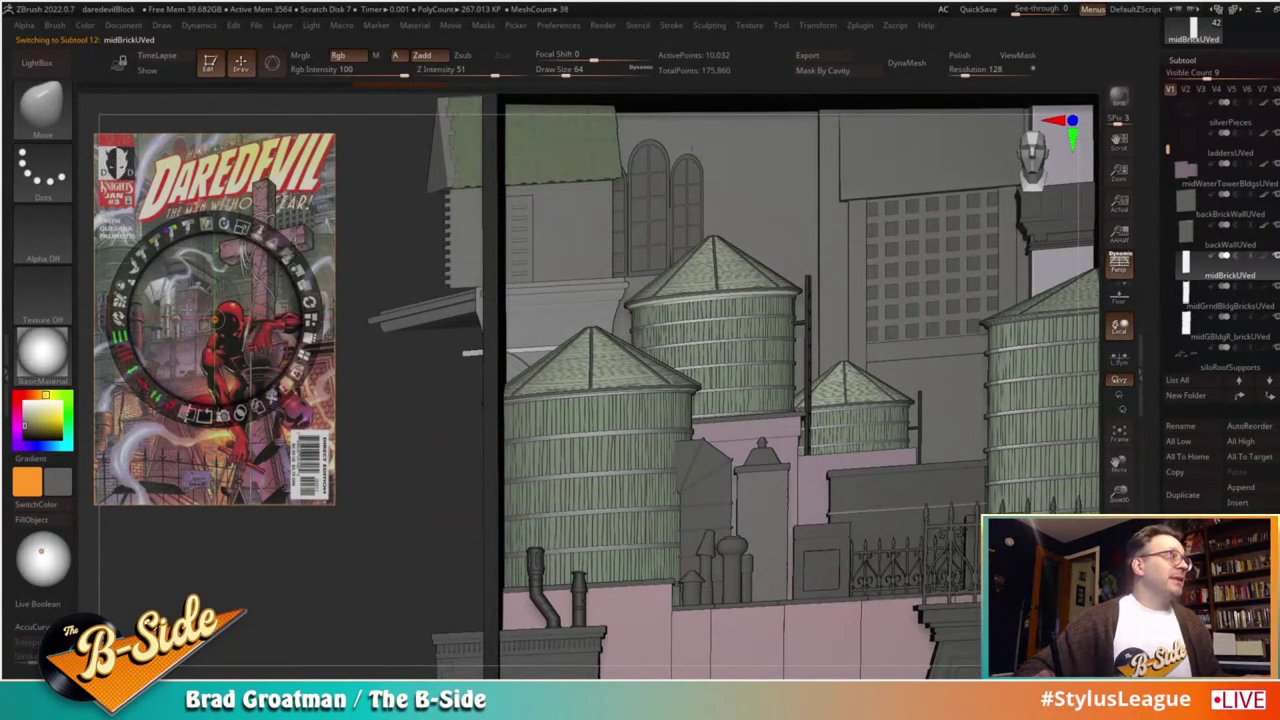
{"action": "key", "text": "z"}
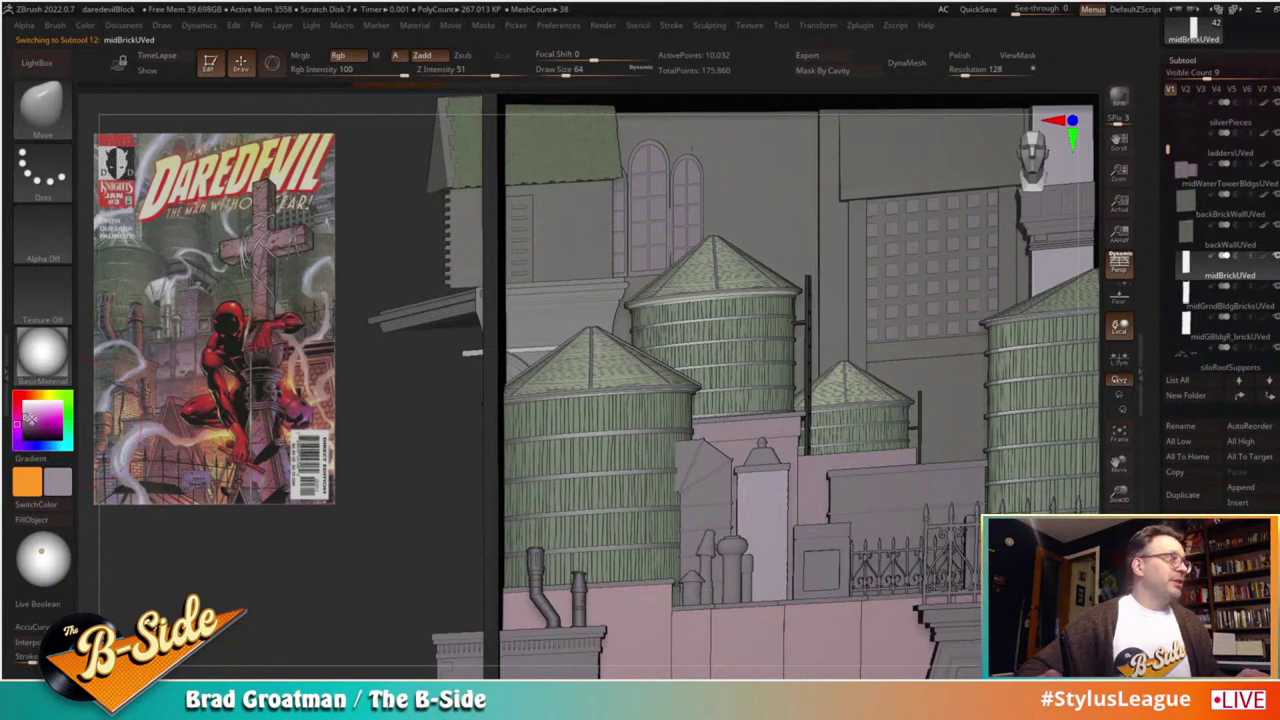
{"action": "left_click", "coordinate": [27, 424]}
{"action": "left_click", "coordinate": [17, 406]}
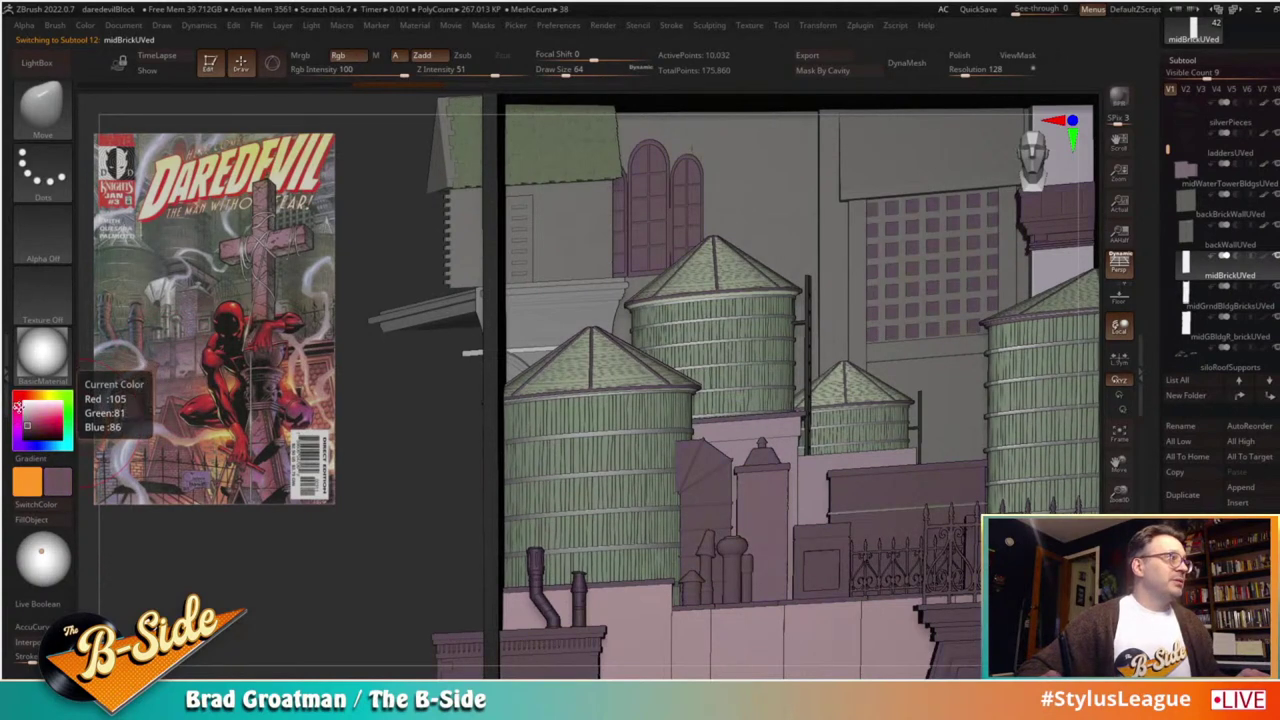
{"action": "left_click", "coordinate": [57, 519]}
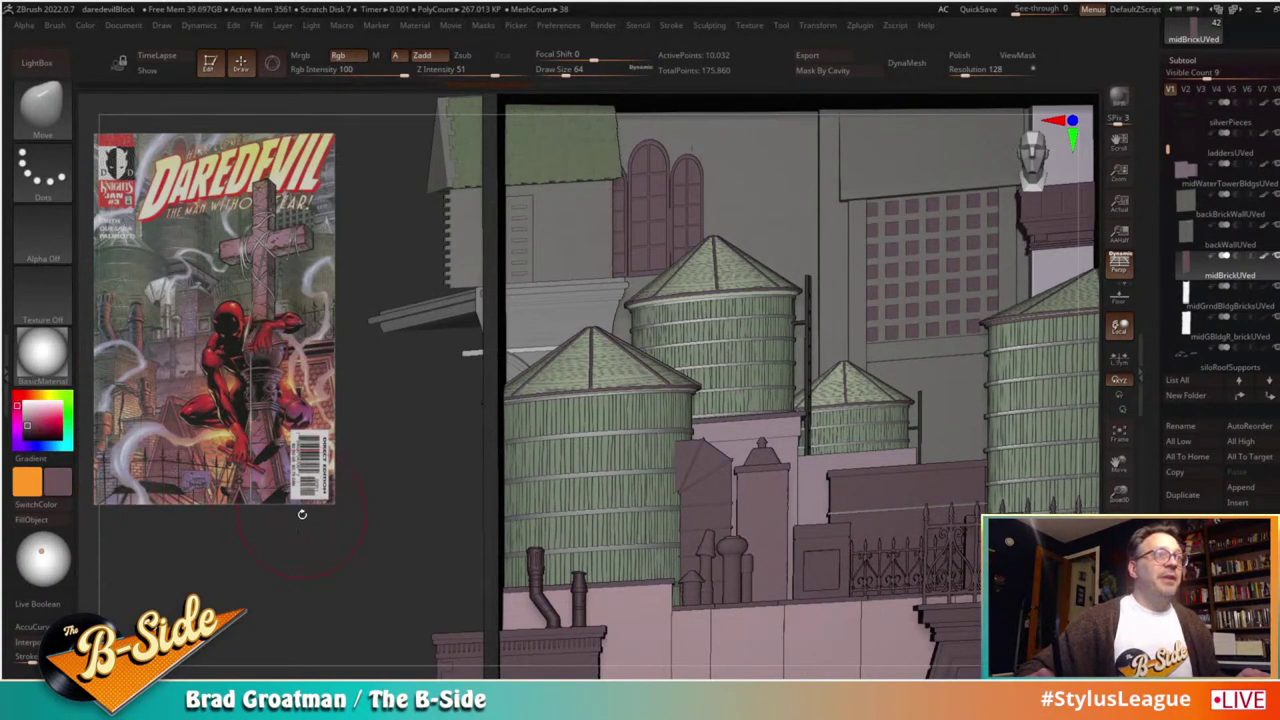
{"action": "left_click_drag", "start_coordinate": [301, 514], "coordinate": [342, 503]}
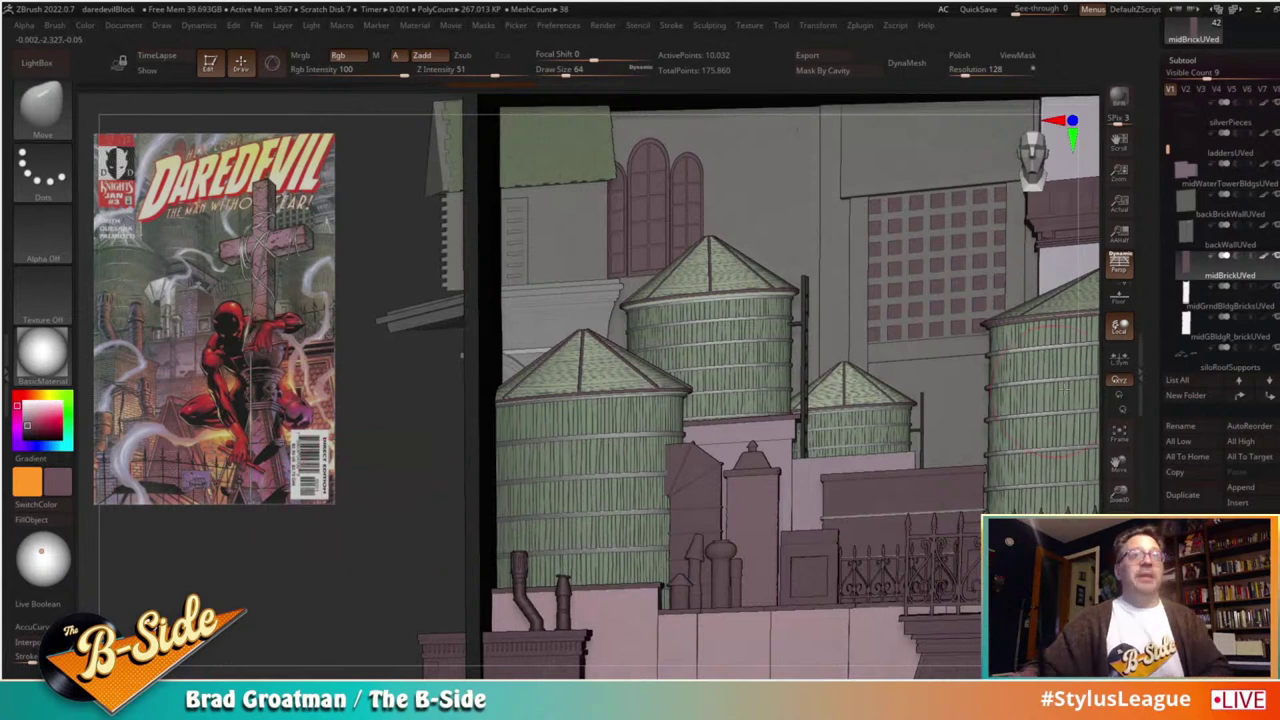
Step: Fill the midGrndBldgBricksUVed and midGBldgR_brickUVed subtools with the same dark mauve
{"action": "left_click", "coordinate": [1190, 307]}
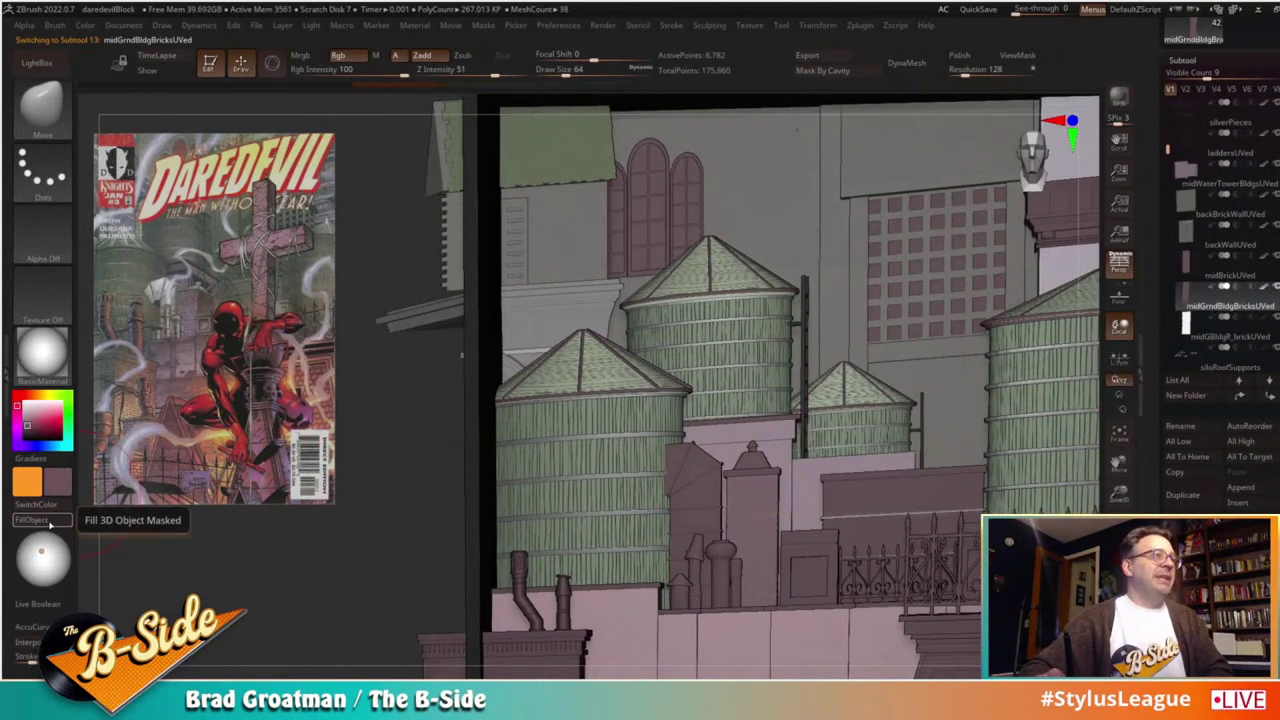
{"action": "left_click_drag", "start_coordinate": [306, 546], "coordinate": [347, 481], "text": "alt"}
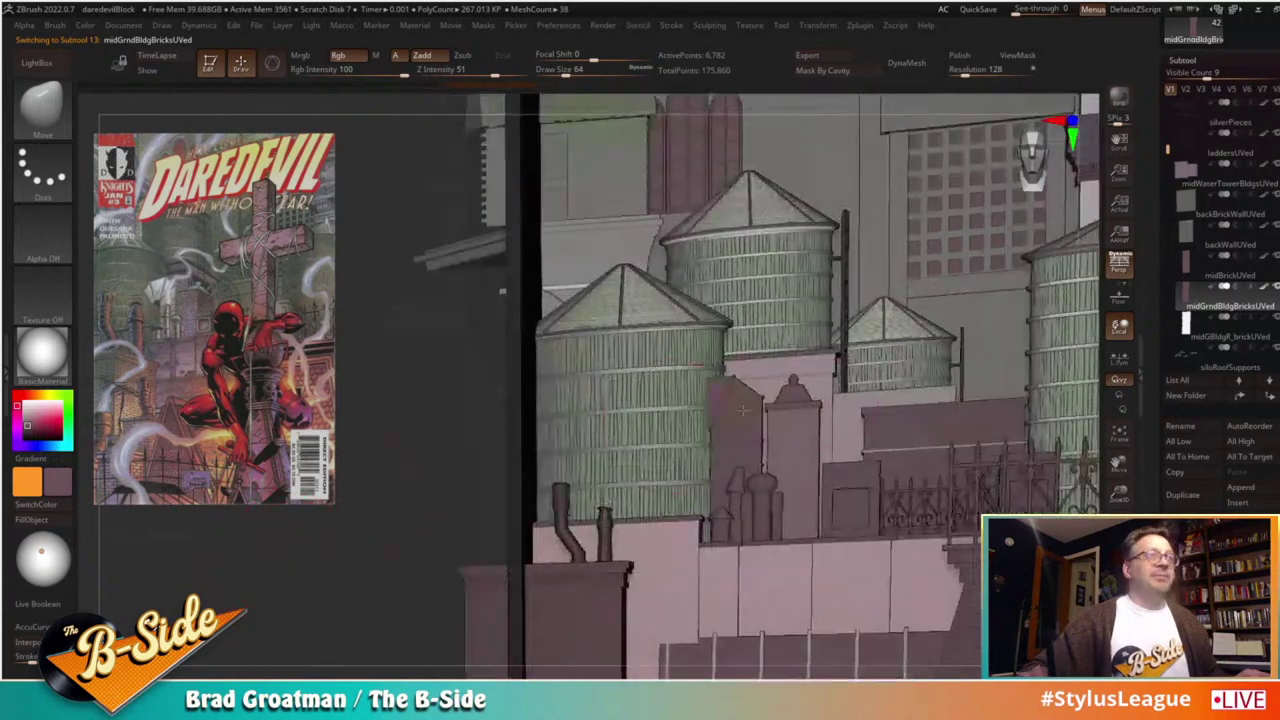
{"action": "key", "text": "shift"}
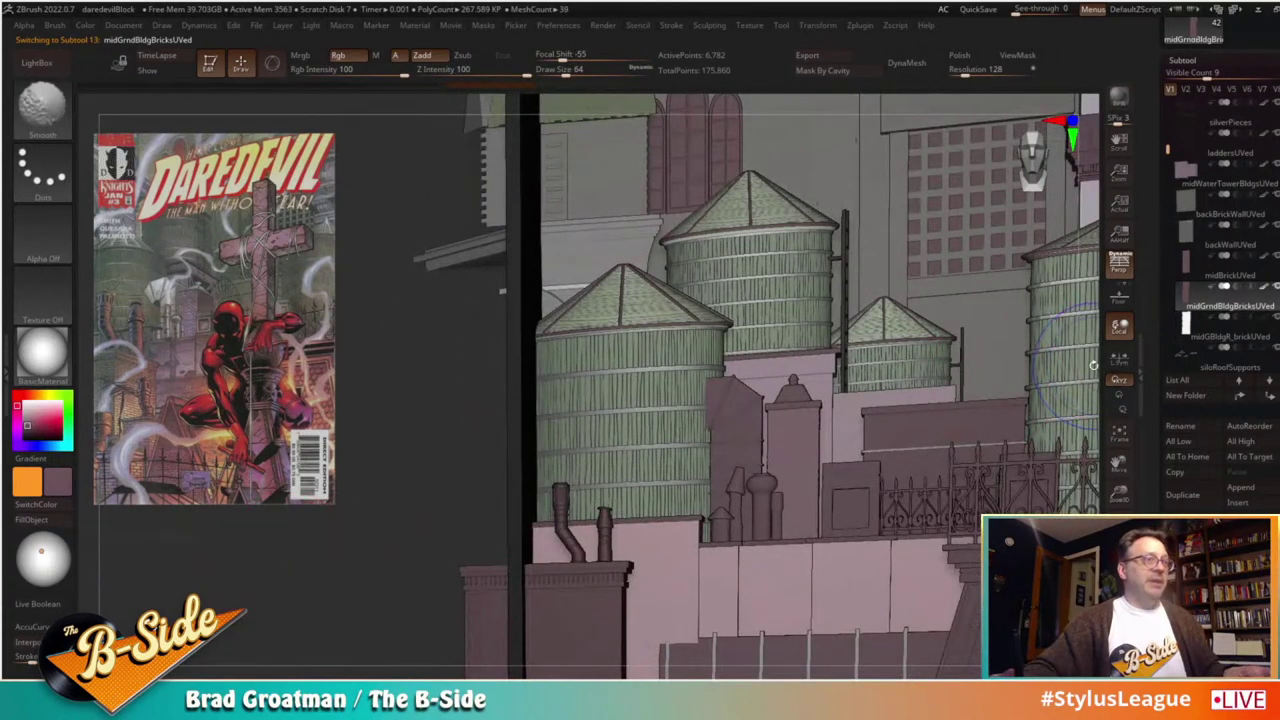
{"action": "left_click_drag", "start_coordinate": [443, 563], "coordinate": [455, 416], "text": "alt"}
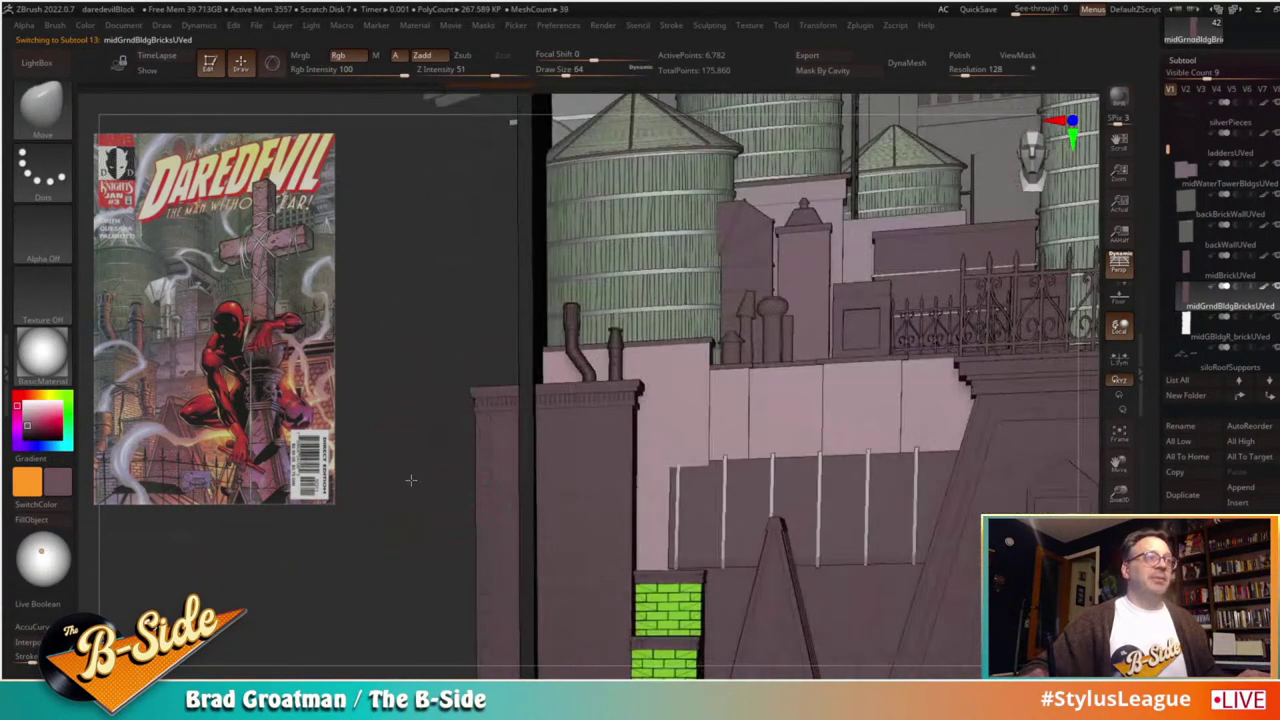
{"action": "left_click_drag", "start_coordinate": [415, 576], "coordinate": [443, 426], "text": "alt"}
{"action": "key", "text": "shift+f"}
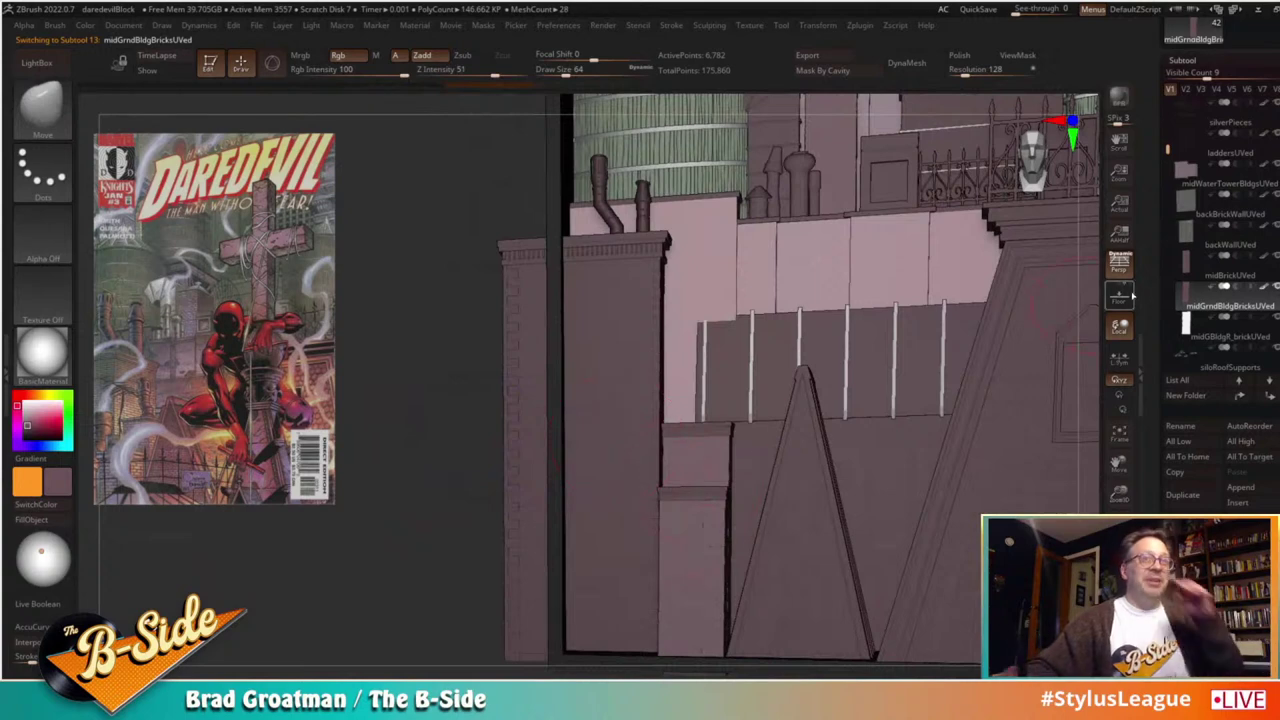
{"action": "key", "text": "Down"}
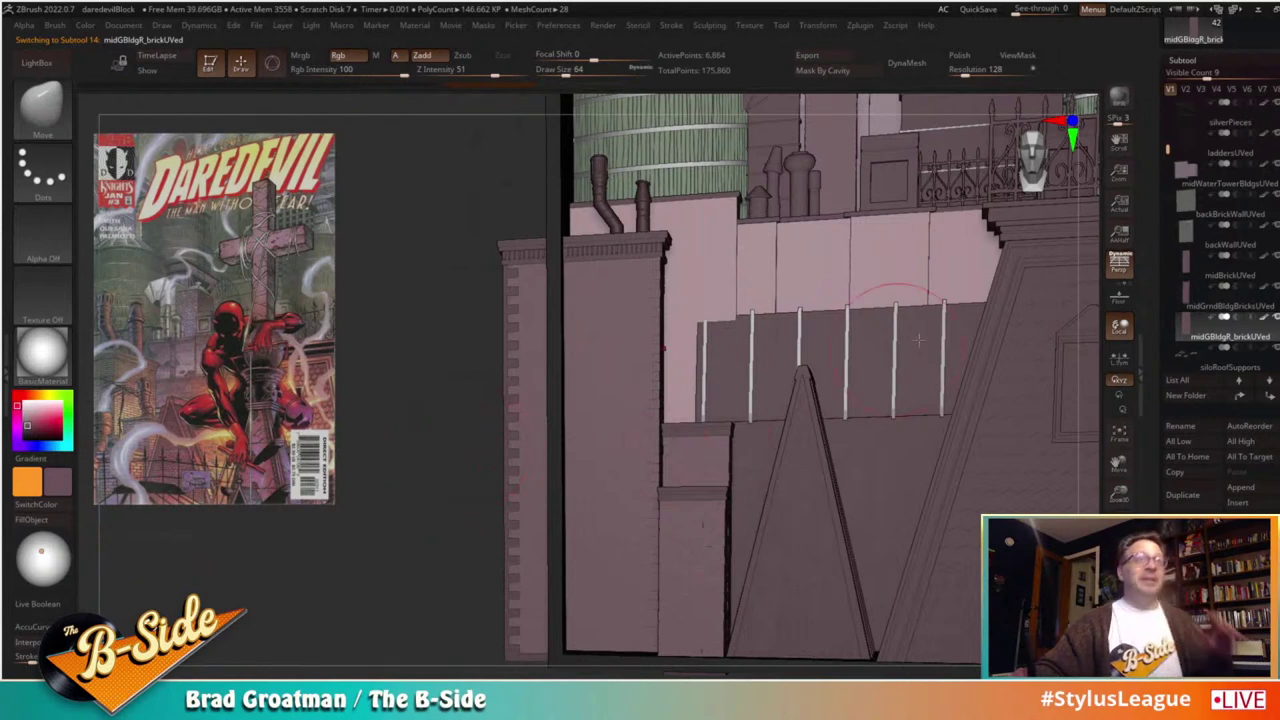
Step: Select the siloRoofSupports subtool and give it a light grey with the Metal 01 material, after trying ZMetal
{"action": "left_click", "coordinate": [1178, 364]}
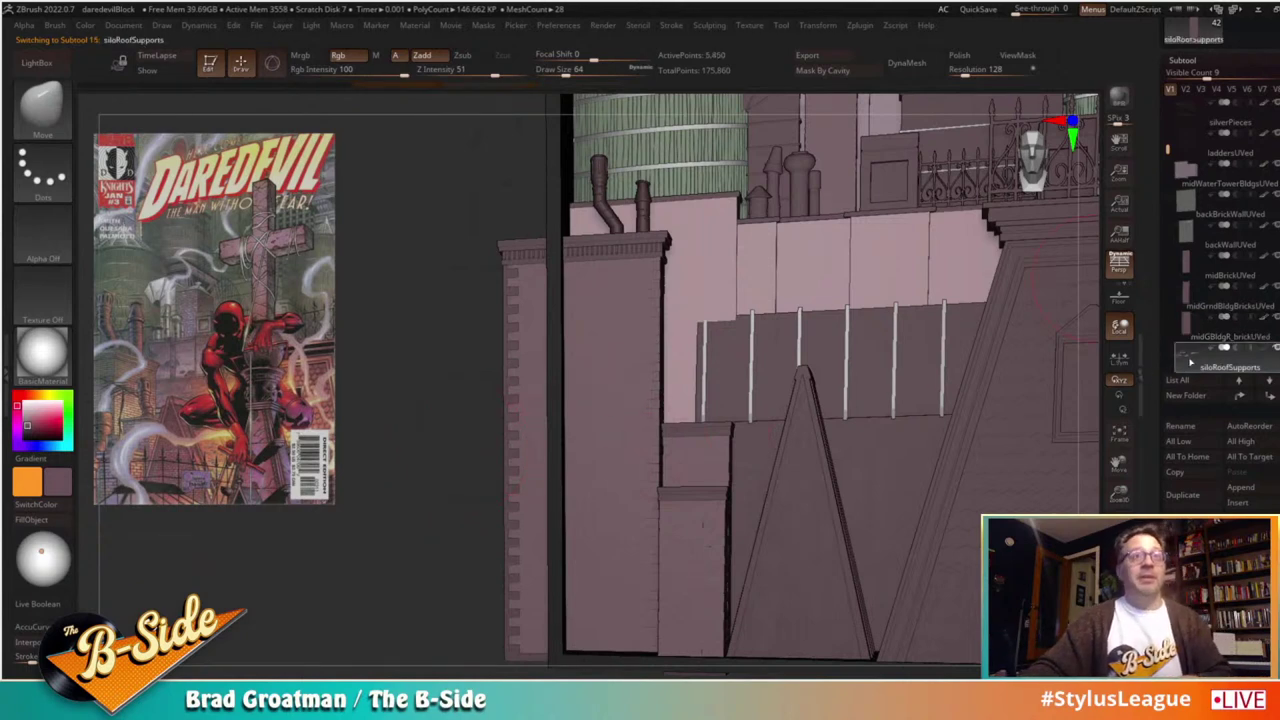
{"action": "left_click_drag", "start_coordinate": [465, 282], "coordinate": [440, 438], "text": "alt"}
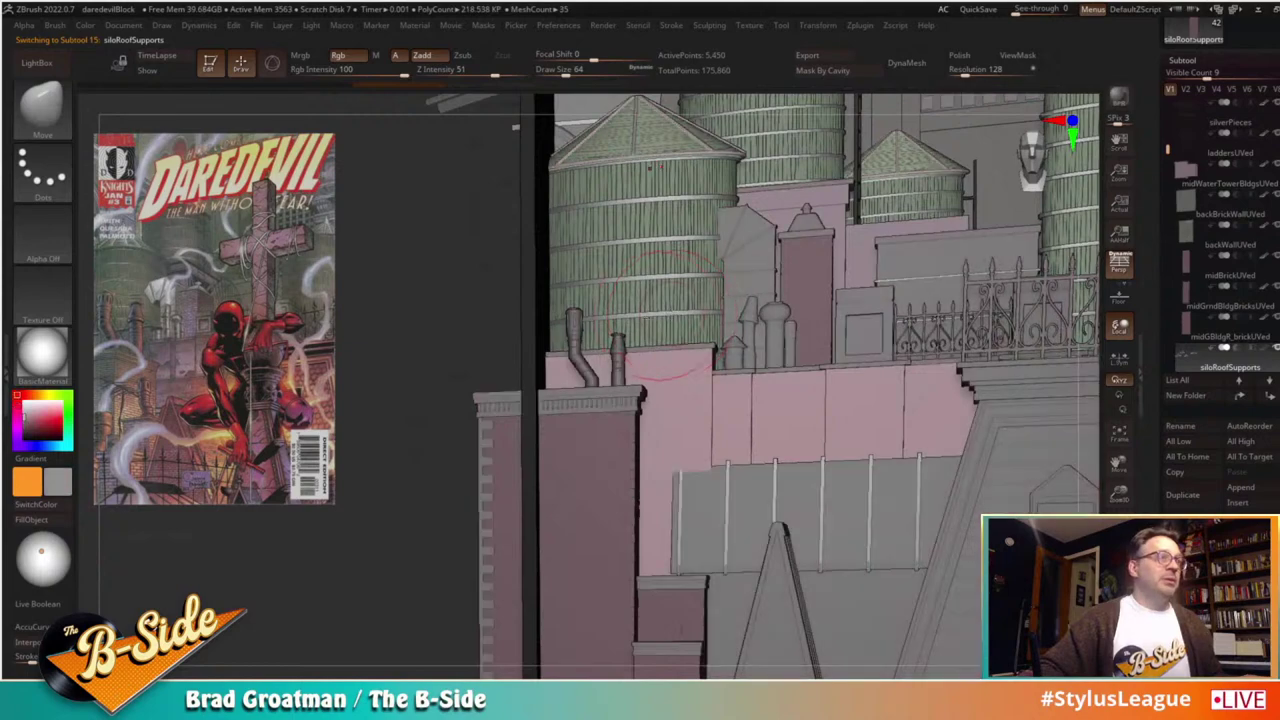
{"action": "left_click", "coordinate": [42, 350]}
{"action": "left_click", "coordinate": [608, 320]}
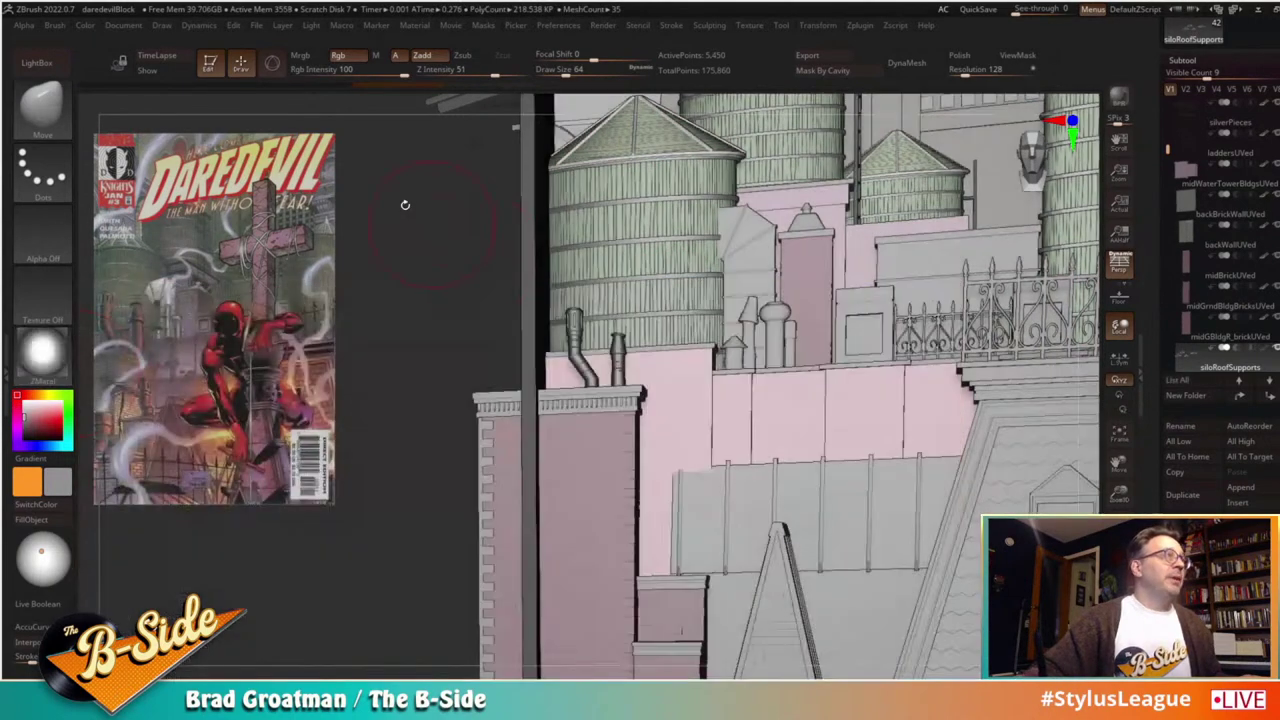
{"action": "left_click", "coordinate": [302, 56]}
{"action": "left_click", "coordinate": [42, 350]}
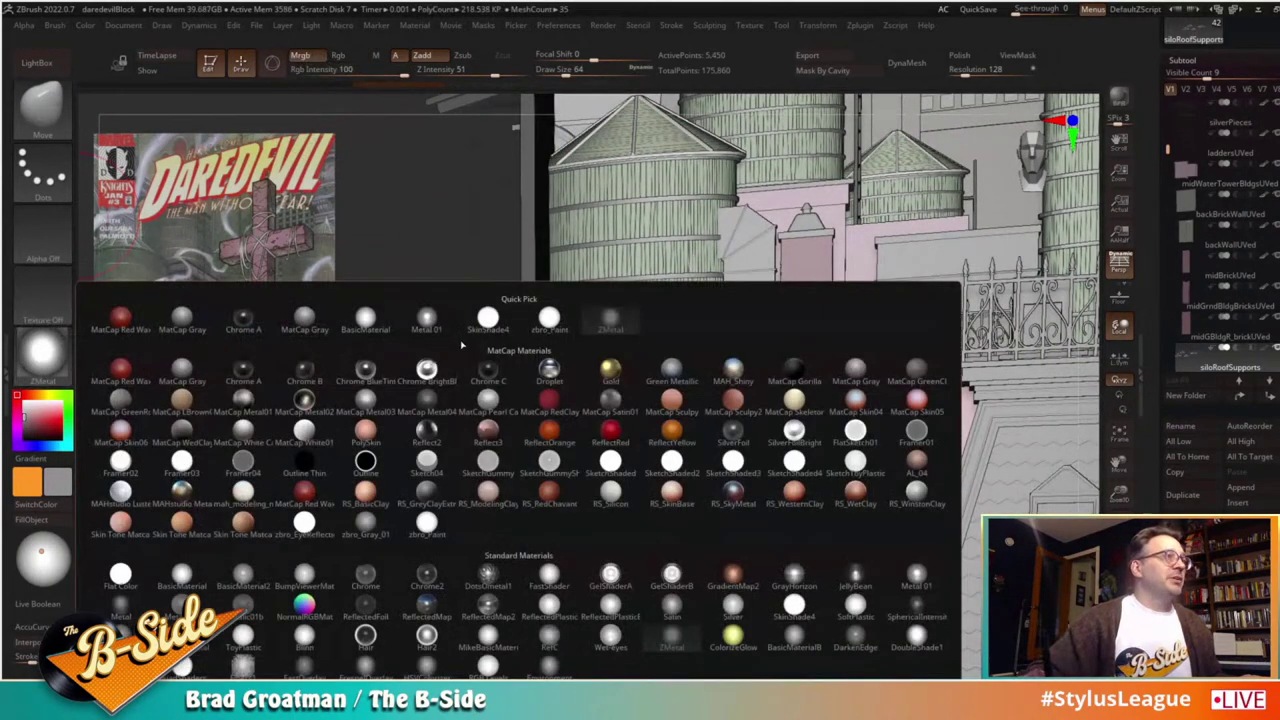
{"action": "left_click", "coordinate": [407, 337]}
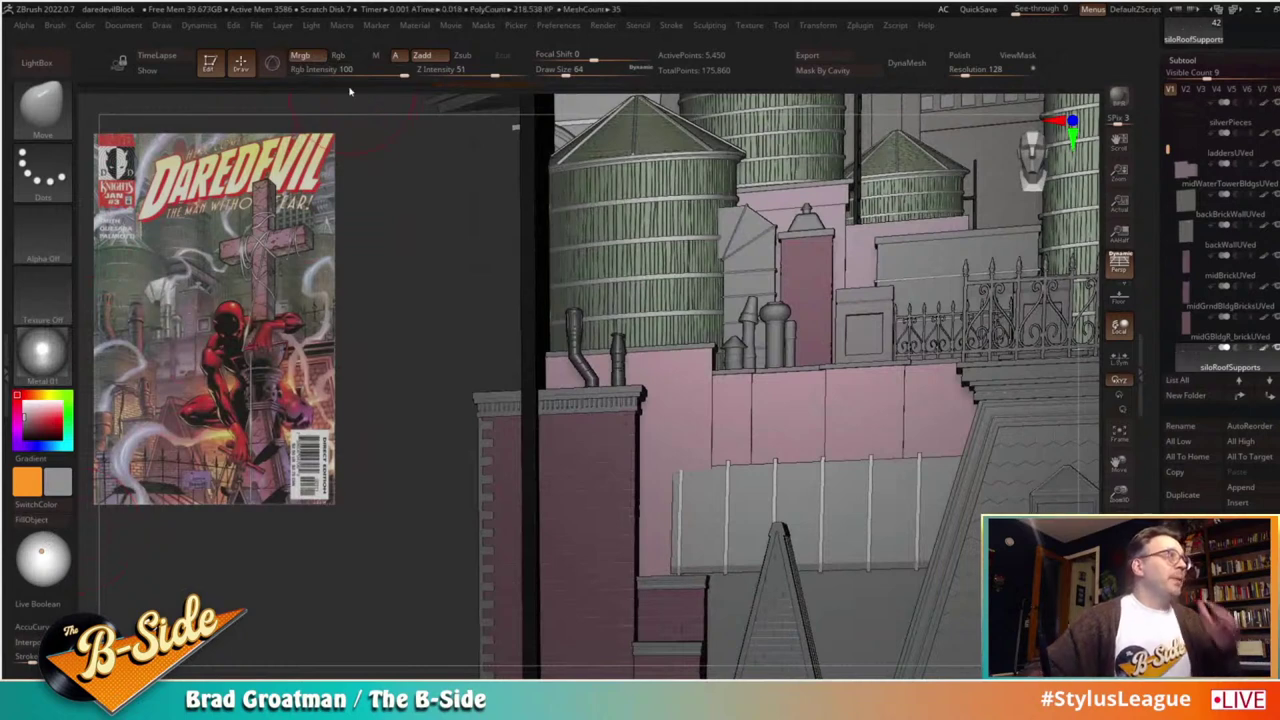
Step: Switch back to colour-only (Rgb) filling and restore BasicMaterial as the active material
{"action": "left_click", "coordinate": [338, 57]}
{"action": "left_click", "coordinate": [42, 350]}
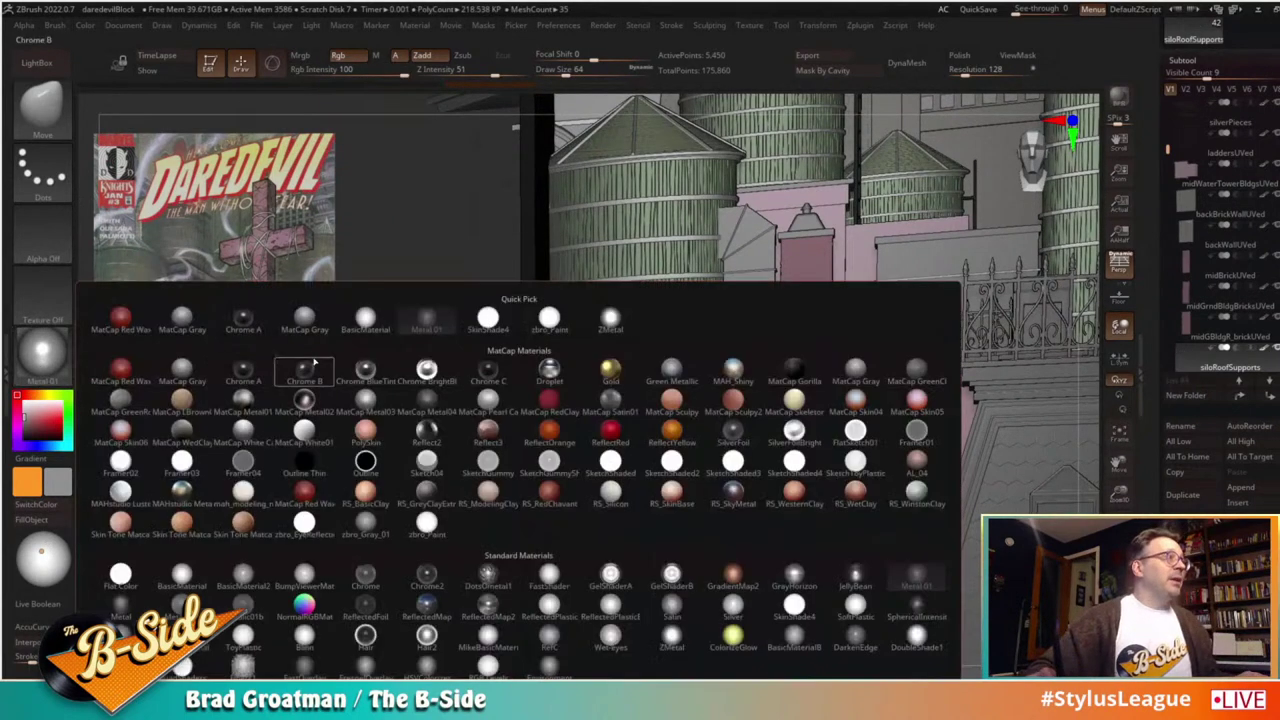
{"action": "left_click", "coordinate": [366, 320]}
Step: Select mainMidBldgsUVed, sample a red from the cover, darken it to a muted reddish brown, and fill the subtool
{"action": "left_click", "coordinate": [1065, 300], "text": "alt"}
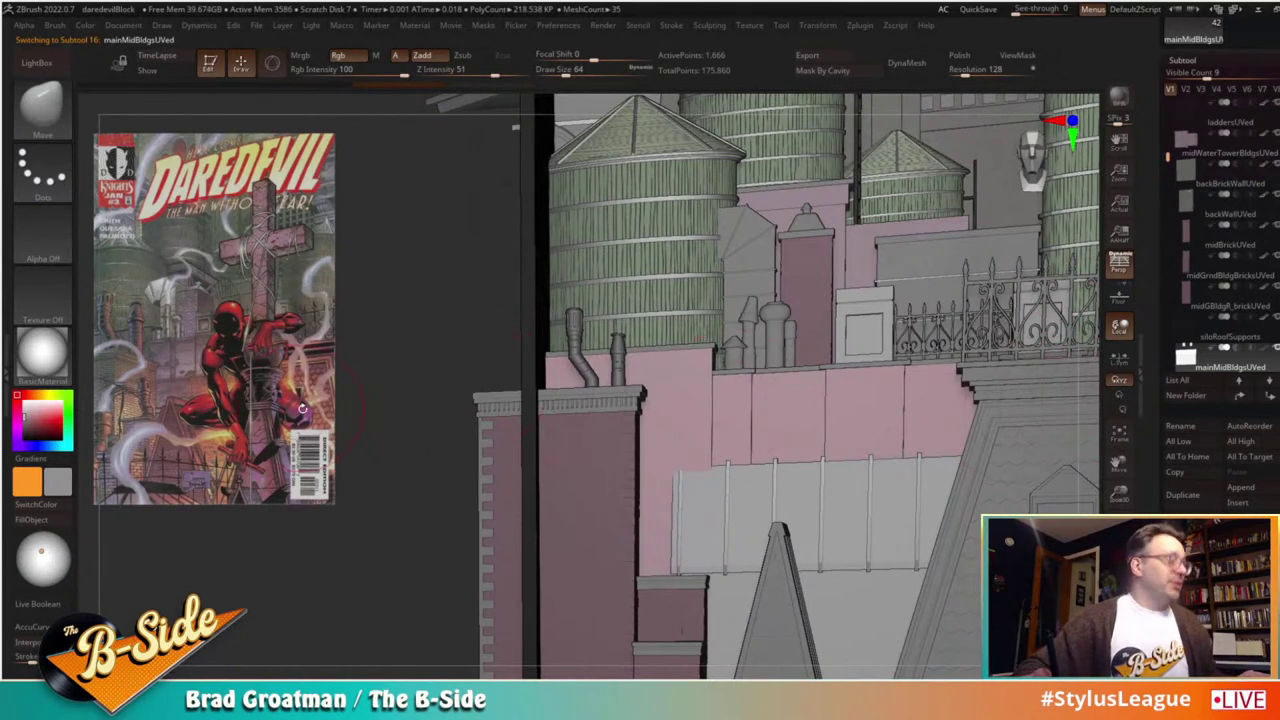
{"action": "key", "text": "shift+z"}
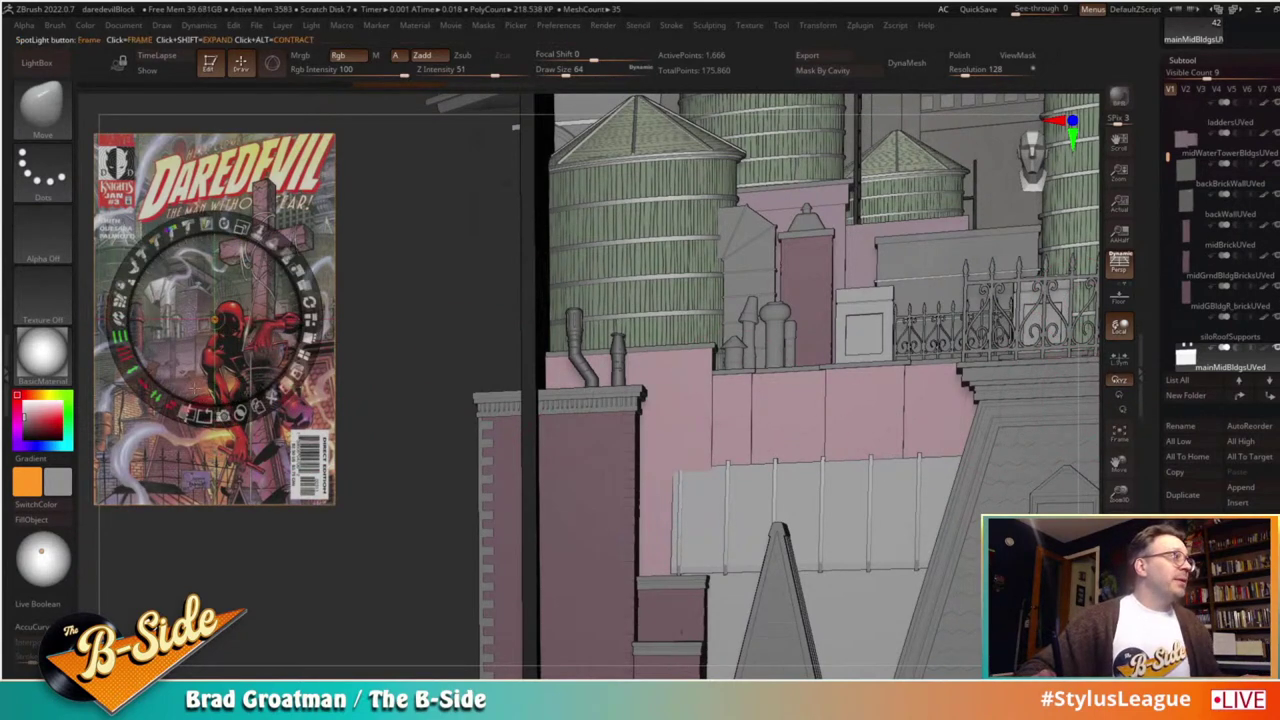
{"action": "key", "text": "c"}
{"action": "key", "text": "z"}
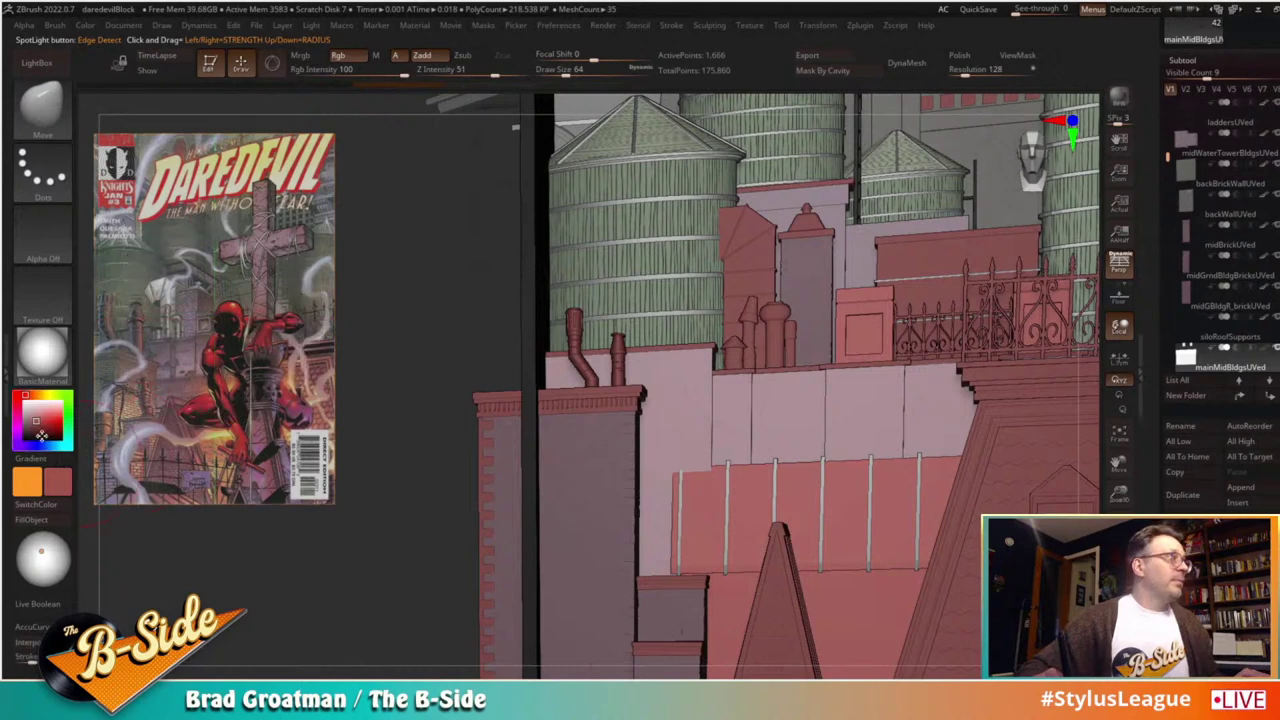
{"action": "left_click", "coordinate": [32, 430]}
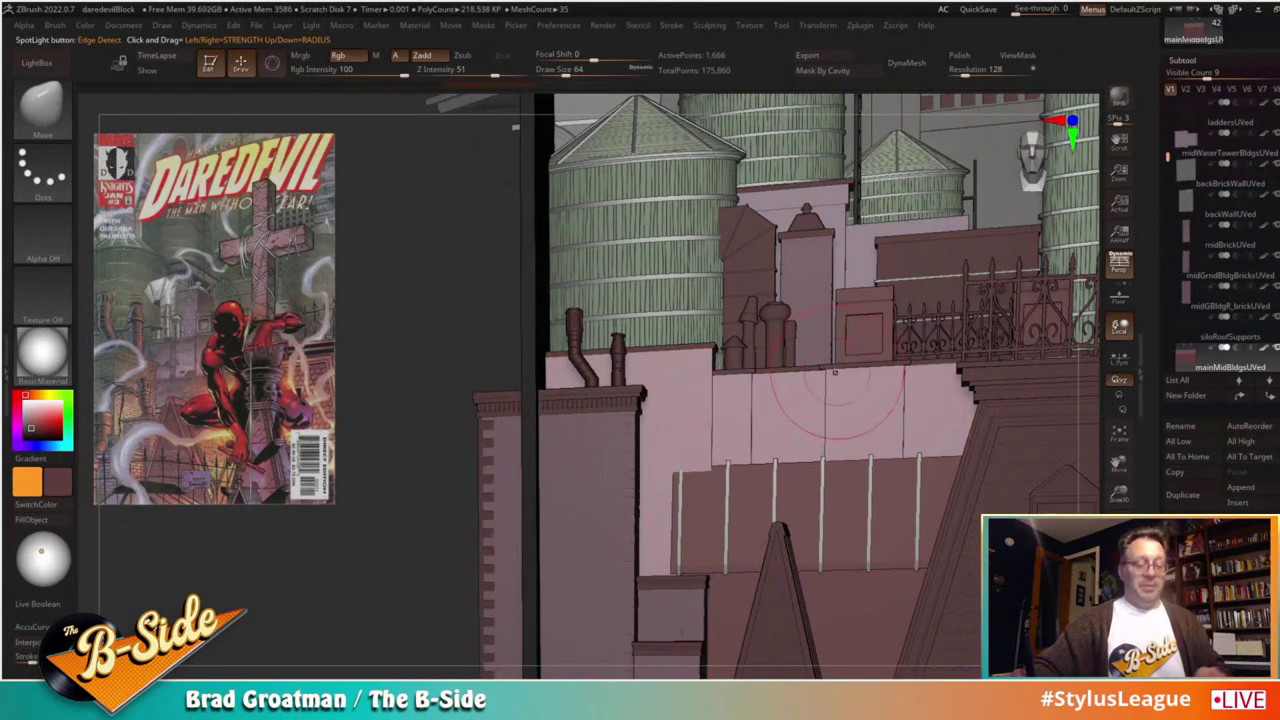
Step: Select the stainGlassWindowsUVed subtool and fill it with a brighter, more saturated red
{"action": "left_click", "coordinate": [848, 365], "text": "alt"}
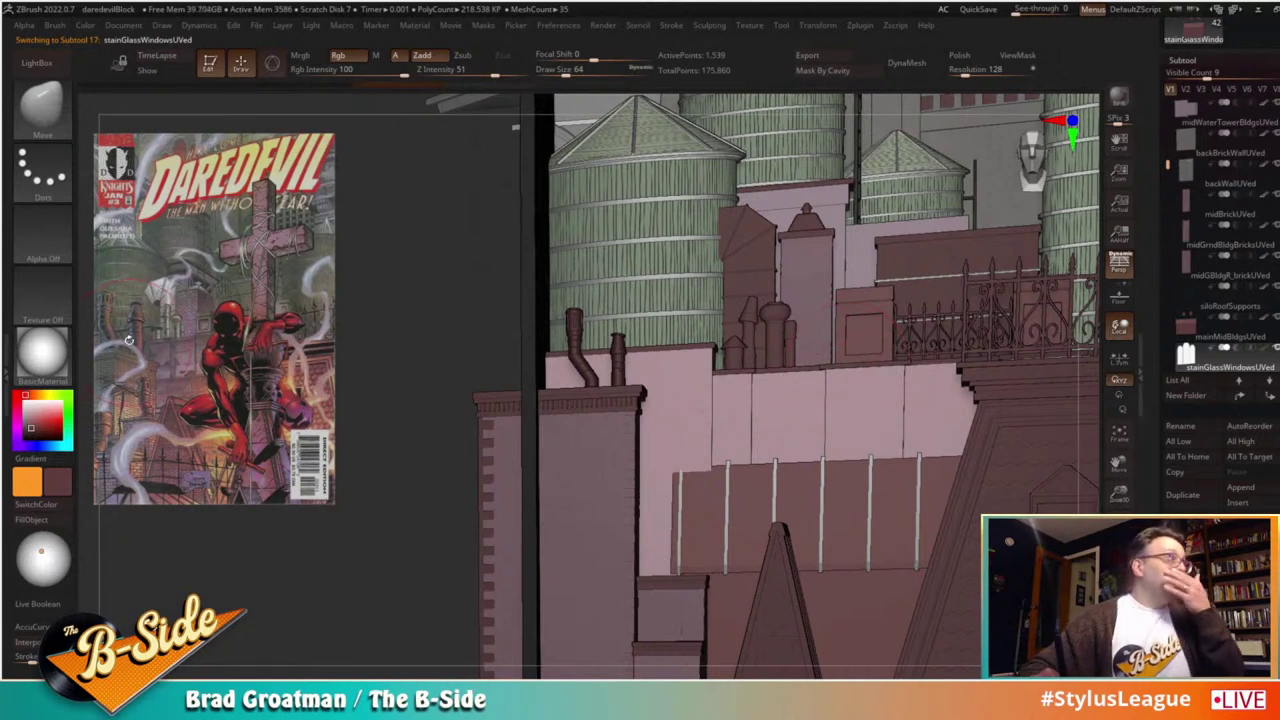
{"action": "left_click_drag", "start_coordinate": [48, 413], "coordinate": [46, 418]}
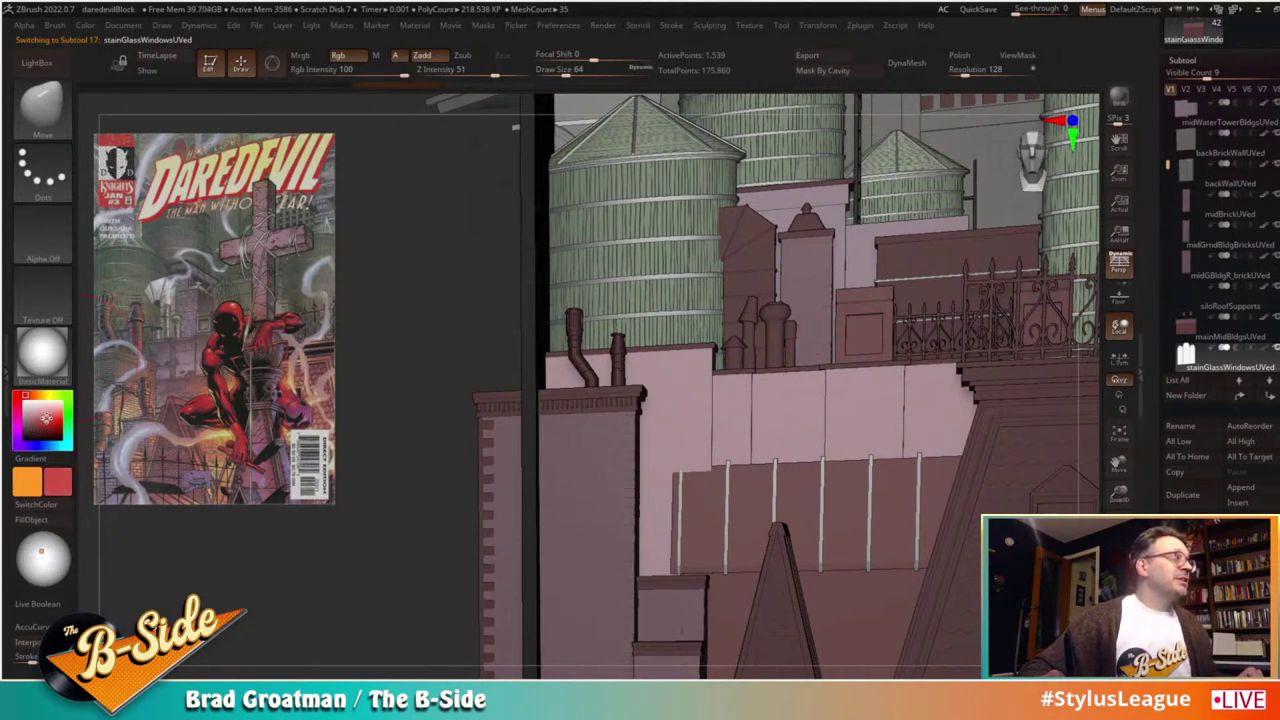
{"action": "left_click", "coordinate": [33, 520]}
Step: Select stainGlassFramesUVed and fill it with a grey-green sampled from the silos
{"action": "key", "text": "Down"}
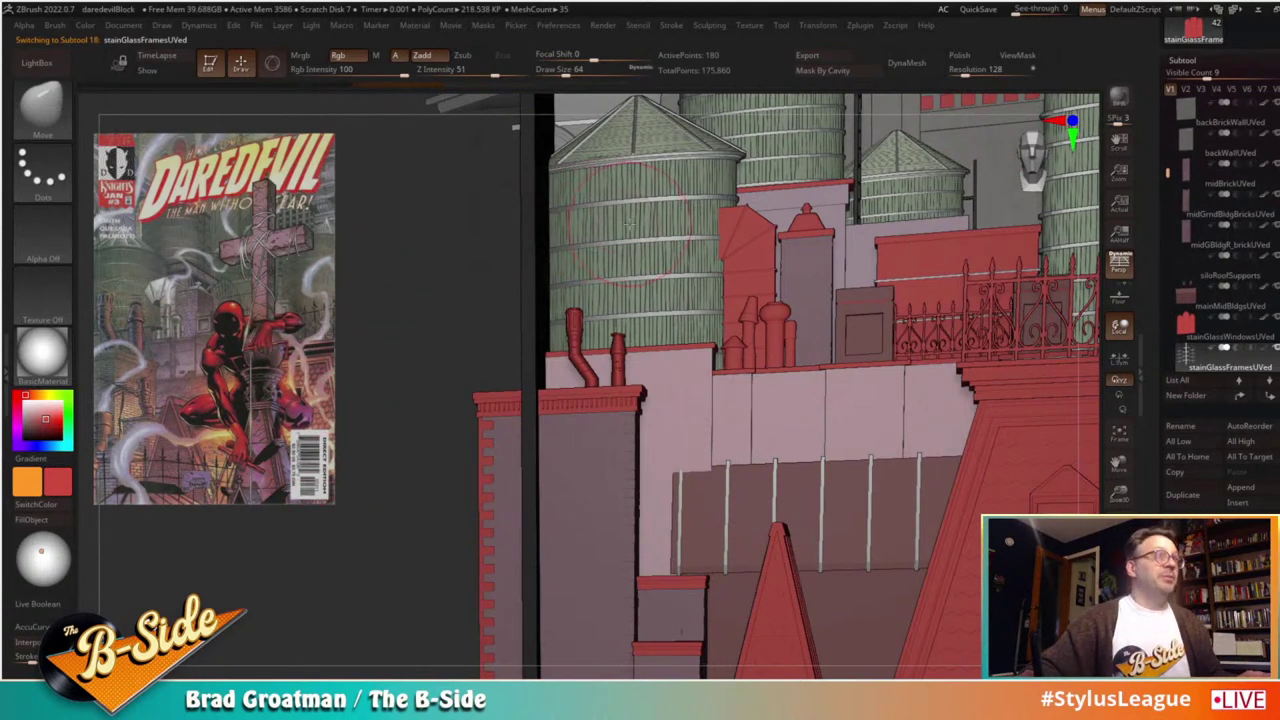
{"action": "key", "text": "c"}
{"action": "left_click", "coordinate": [33, 520]}
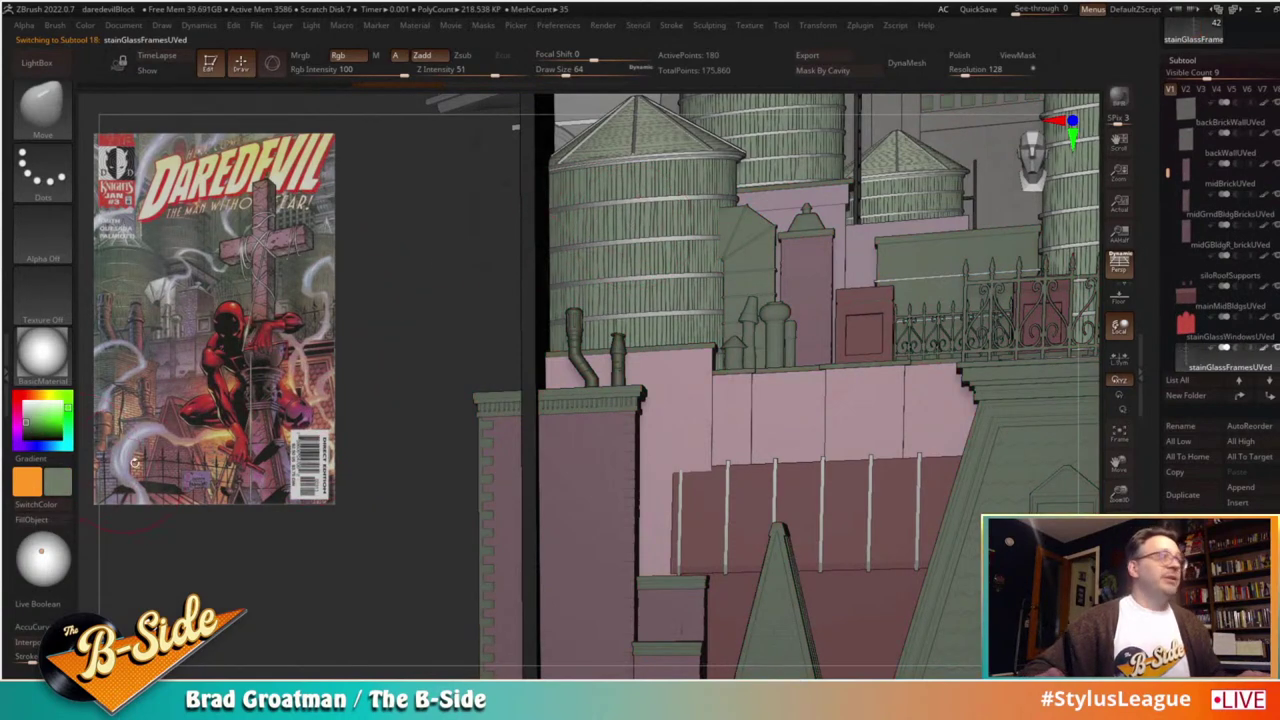
Step: Sample a dark rose from the cover and fill the steepBldgUVed and brickWallTriangleUVed subtools with it
{"action": "key", "text": "Down"}
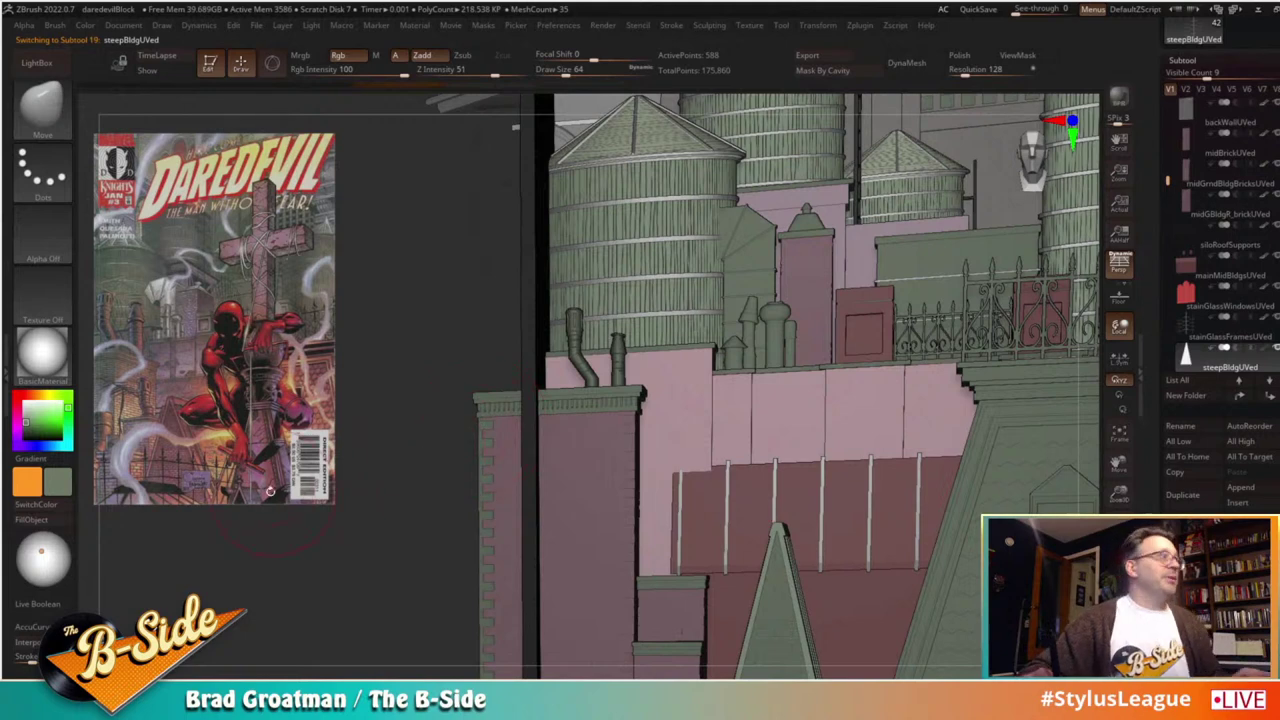
{"action": "key", "text": "z"}
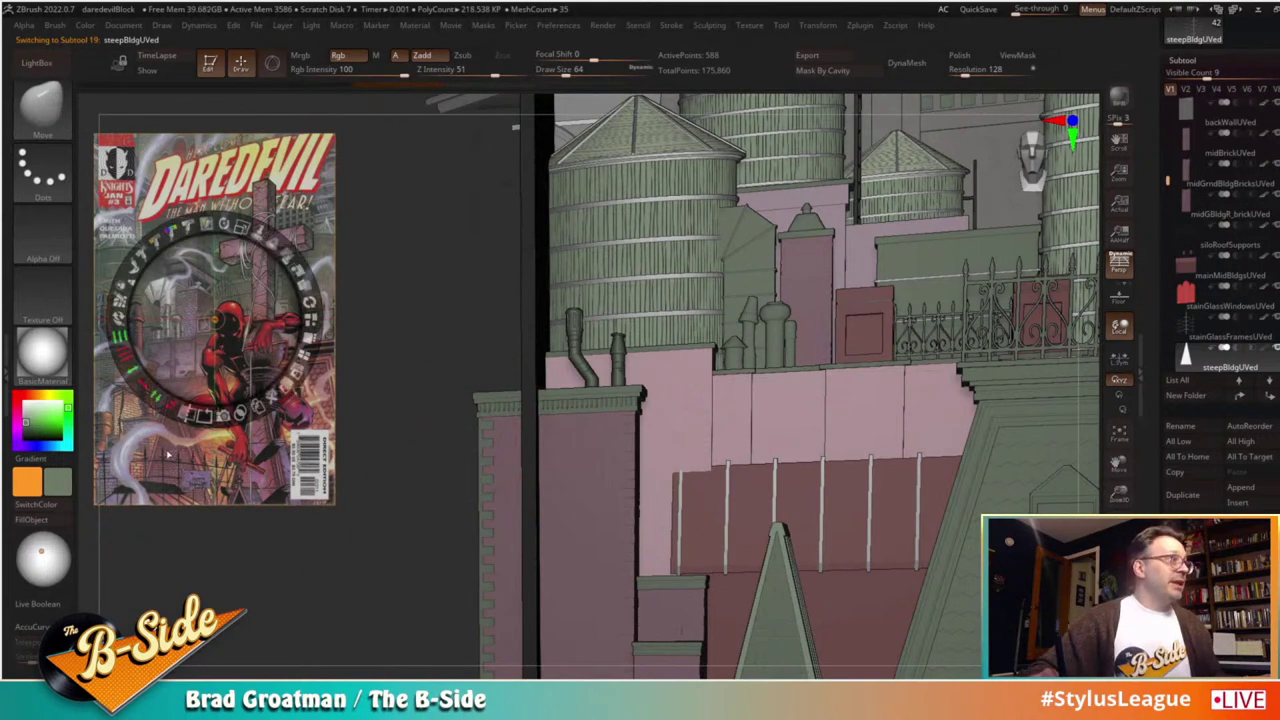
{"action": "key", "text": "z"}
{"action": "left_click", "coordinate": [30, 420]}
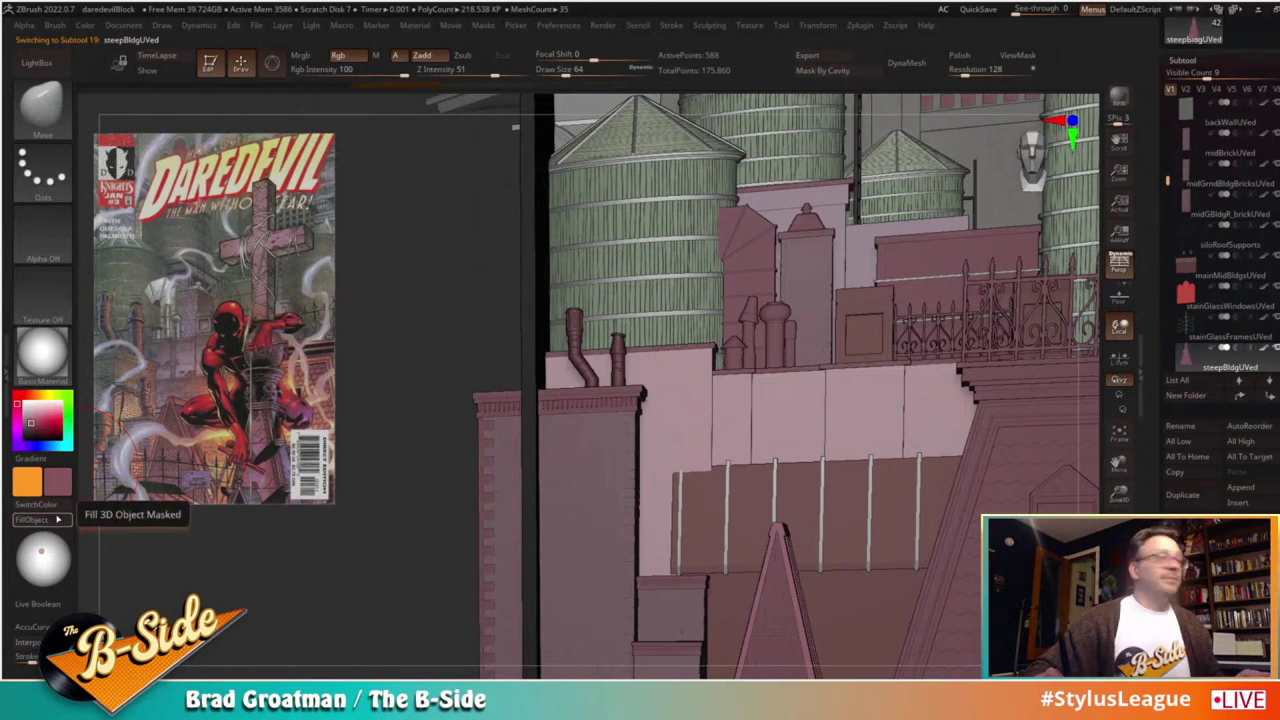
{"action": "key", "text": "Down"}
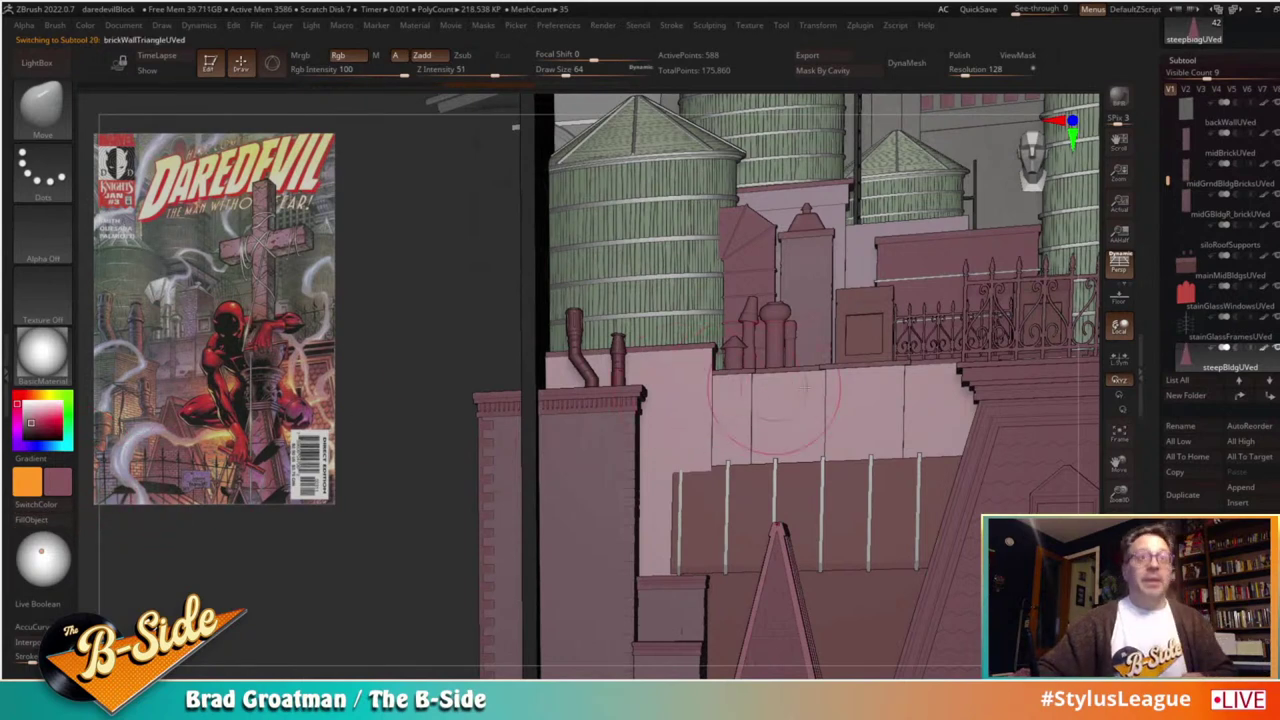
{"action": "left_click_drag", "start_coordinate": [382, 554], "coordinate": [454, 450], "text": "alt"}
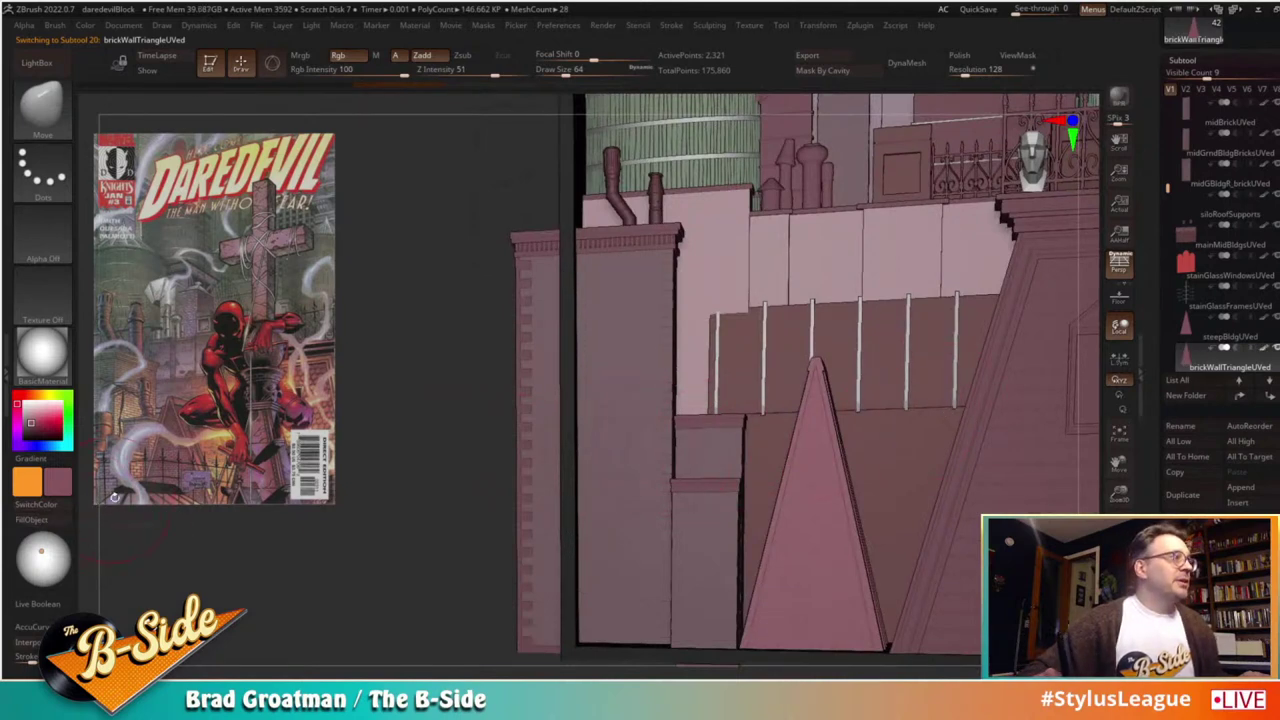
Step: Select the steepBldgUVed subtool, shift the current rose colour to an orange-brown, and fill the subtool with it
{"action": "left_click", "coordinate": [1214, 328]}
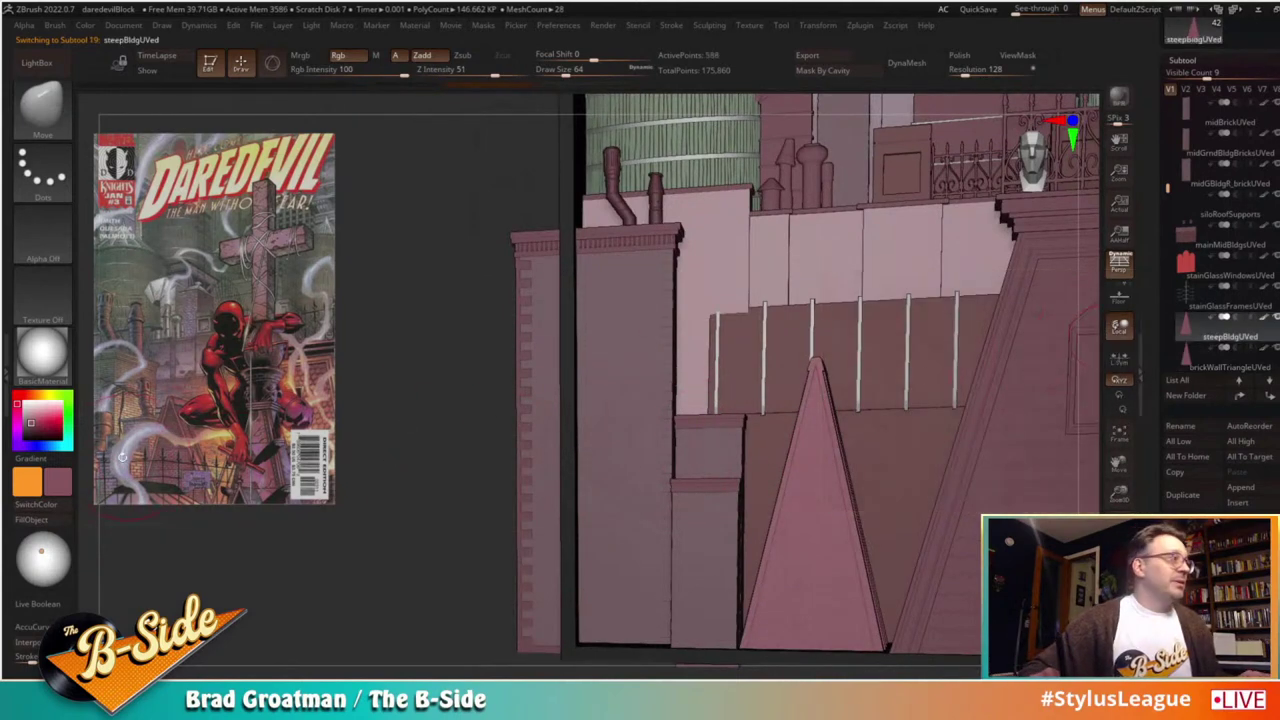
{"action": "left_click", "coordinate": [31, 396]}
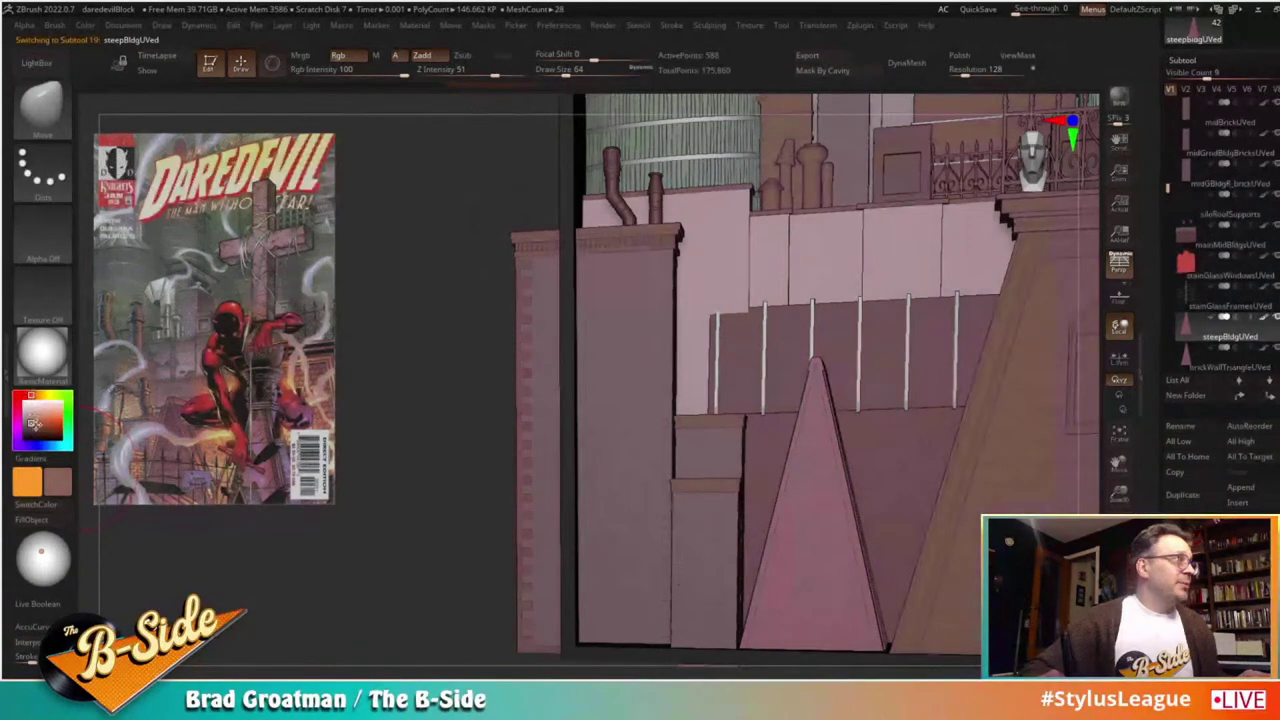
{"action": "left_click", "coordinate": [30, 427]}
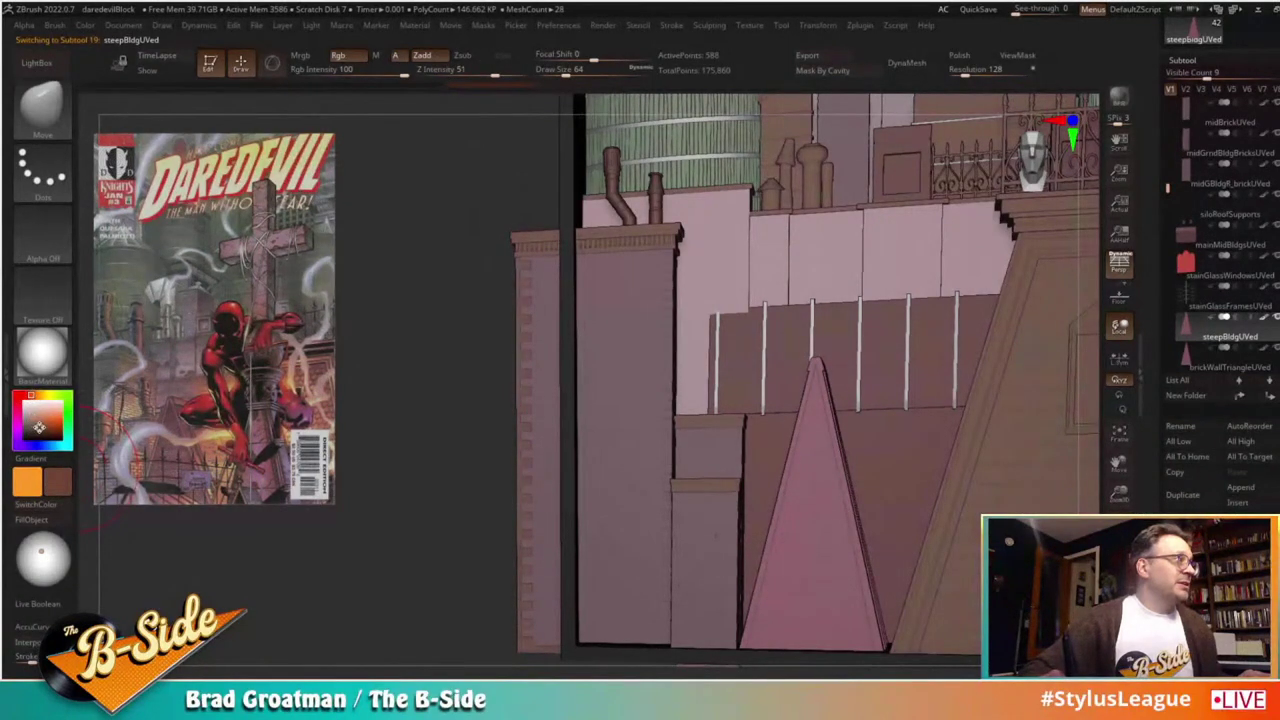
{"action": "left_click", "coordinate": [42, 520]}
{"action": "left_click_drag", "start_coordinate": [366, 554], "coordinate": [364, 561]}
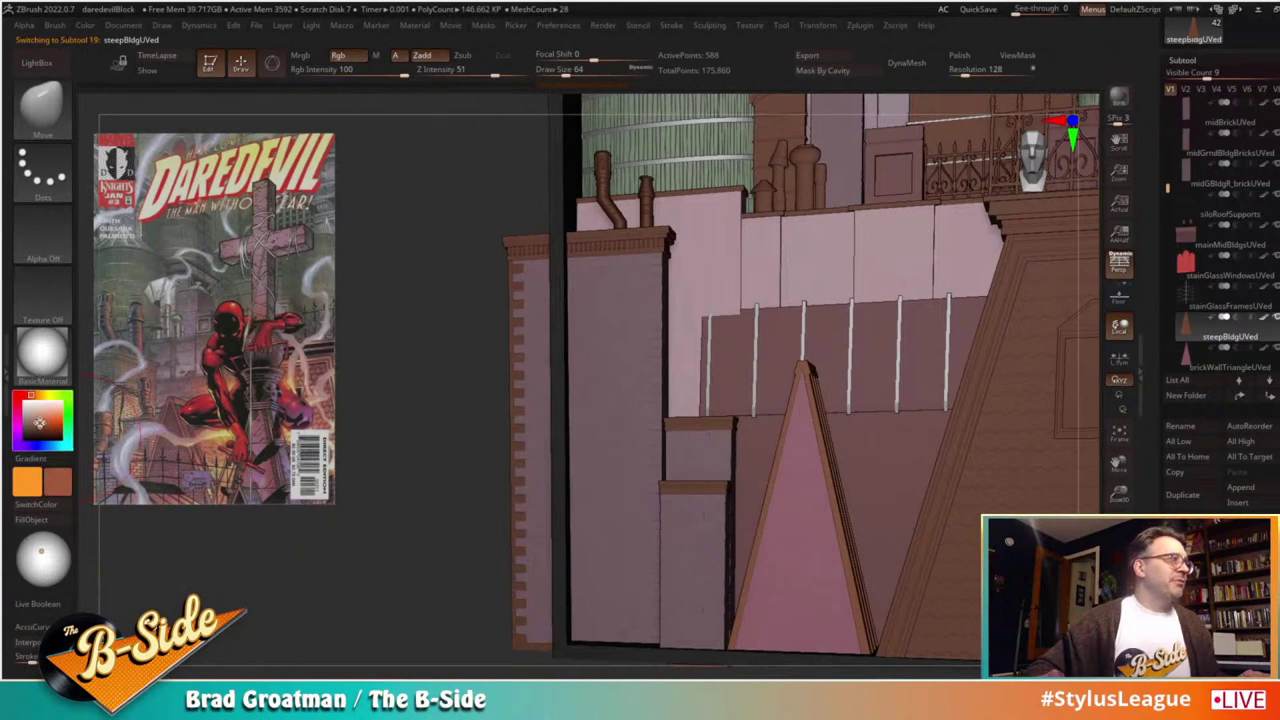
Step: Choose a lighter orange-brown, select the mainShinglesUVed subtool, and fill it with that colour
{"action": "left_click", "coordinate": [38, 422]}
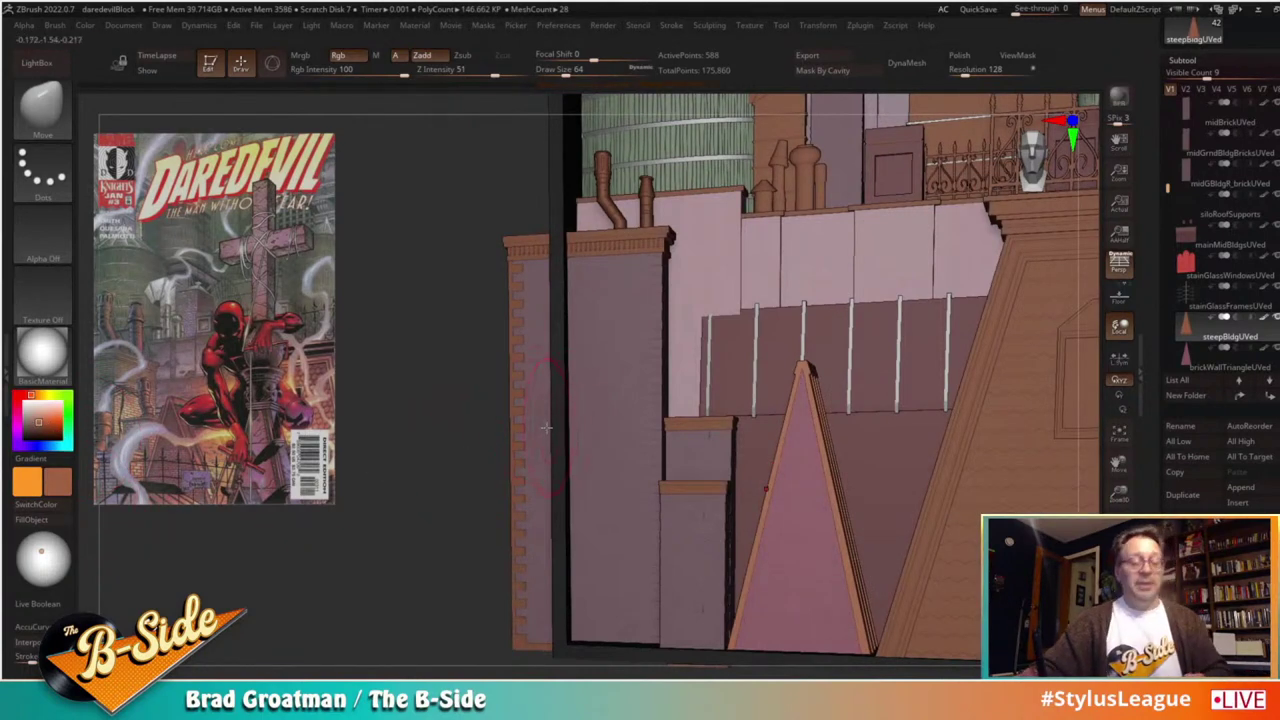
{"action": "key", "text": "alt+Down"}
{"action": "key", "text": "alt+Down"}
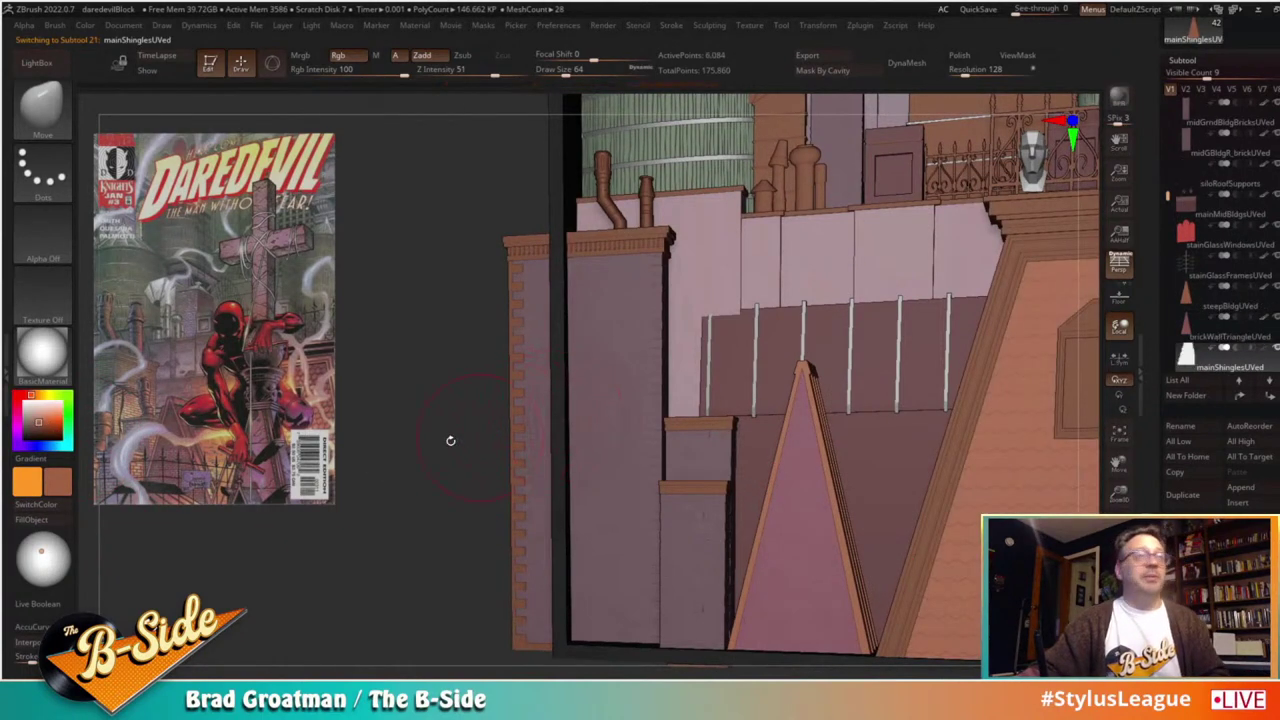
Step: Select the mainMidPLatformUVed subtool and fill it with a neutral mid grey
{"action": "key", "text": "alt+Down"}
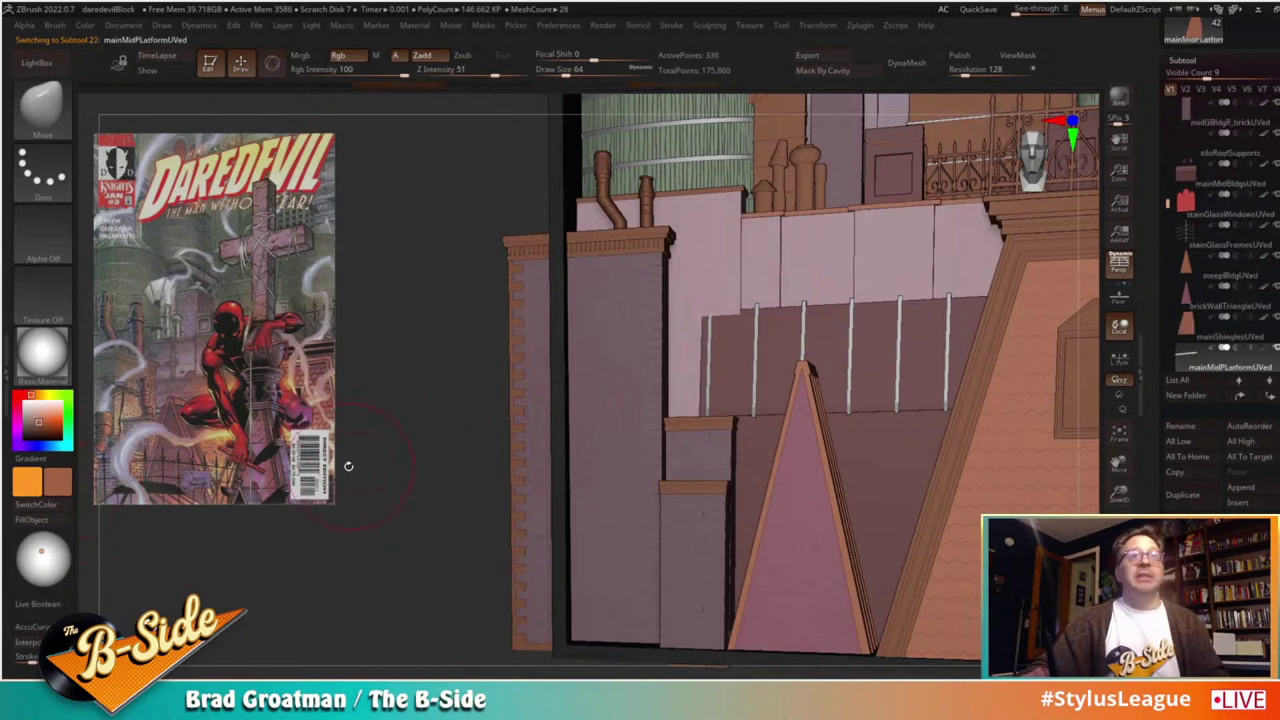
{"action": "left_click_drag", "start_coordinate": [396, 407], "coordinate": [400, 486], "text": "alt"}
{"action": "left_click_drag", "start_coordinate": [36, 419], "coordinate": [24, 416]}
{"action": "left_click", "coordinate": [46, 522]}
Step: Move the selection past the platform into the silo subtools and quick-save the project
{"action": "key", "text": "alt+Down"}
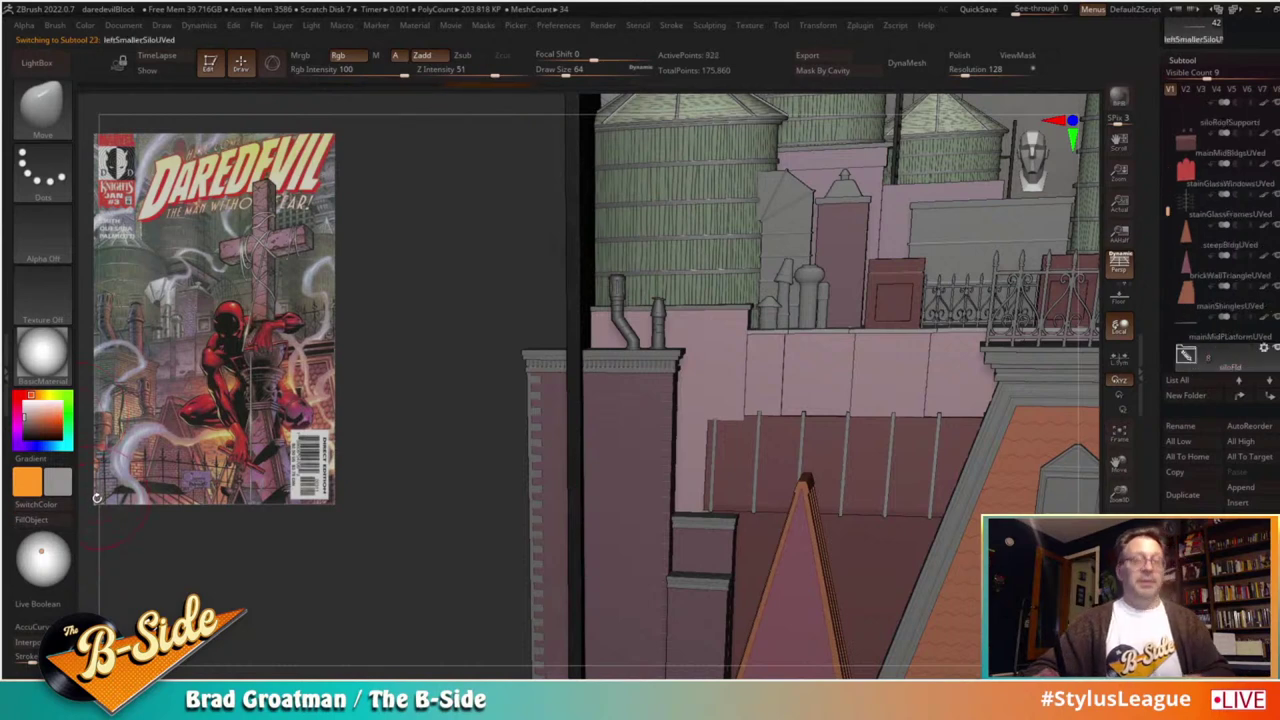
{"action": "key", "text": "alt+Down"}
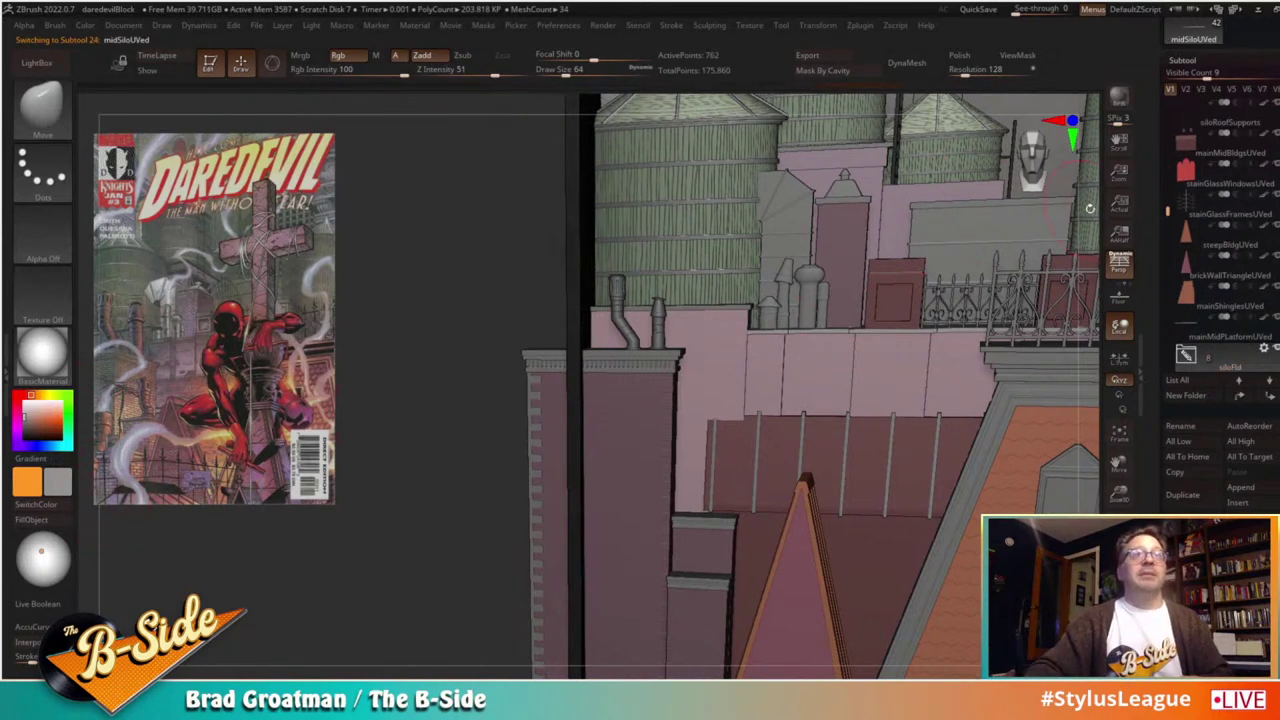
{"action": "left_click", "coordinate": [977, 10]}
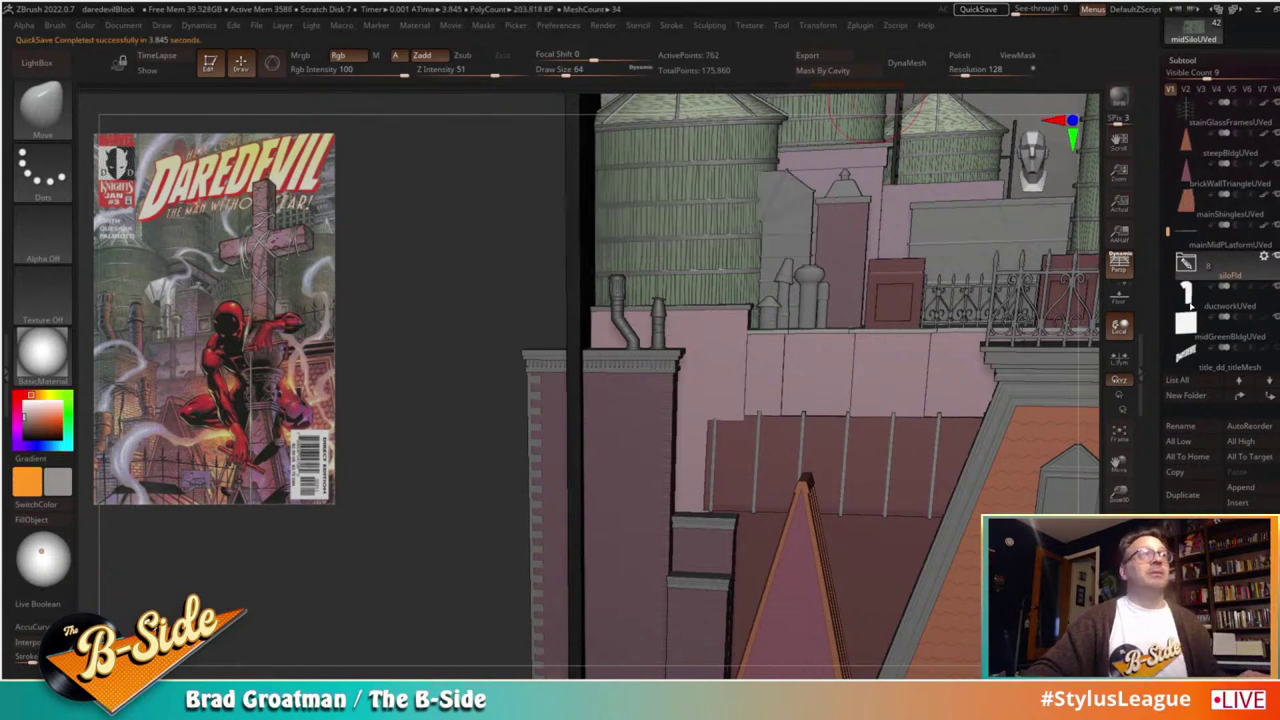
Step: Fill the ductworkUVed subtool with grey and the Metal 01 material in Mrgb mode, and restore BasicMaterial and Rgb mode
{"action": "left_click", "coordinate": [1196, 305]}
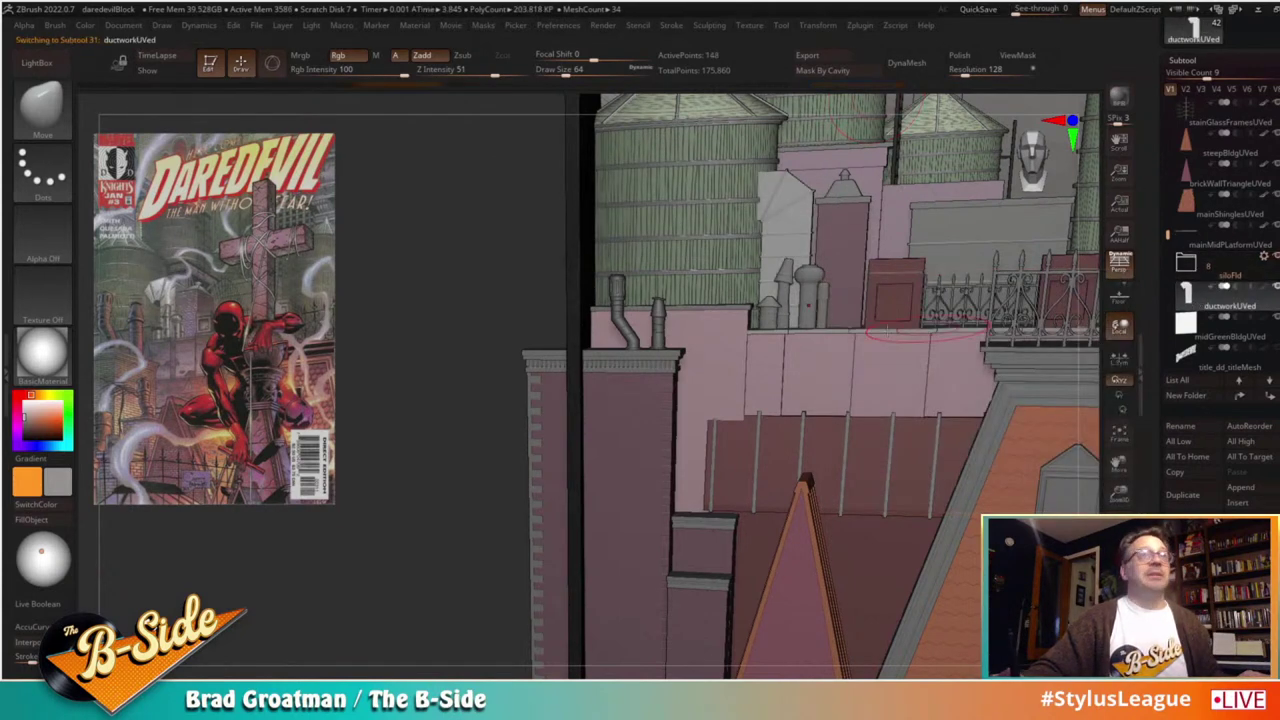
{"action": "left_click", "coordinate": [42, 350]}
{"action": "left_click", "coordinate": [425, 320]}
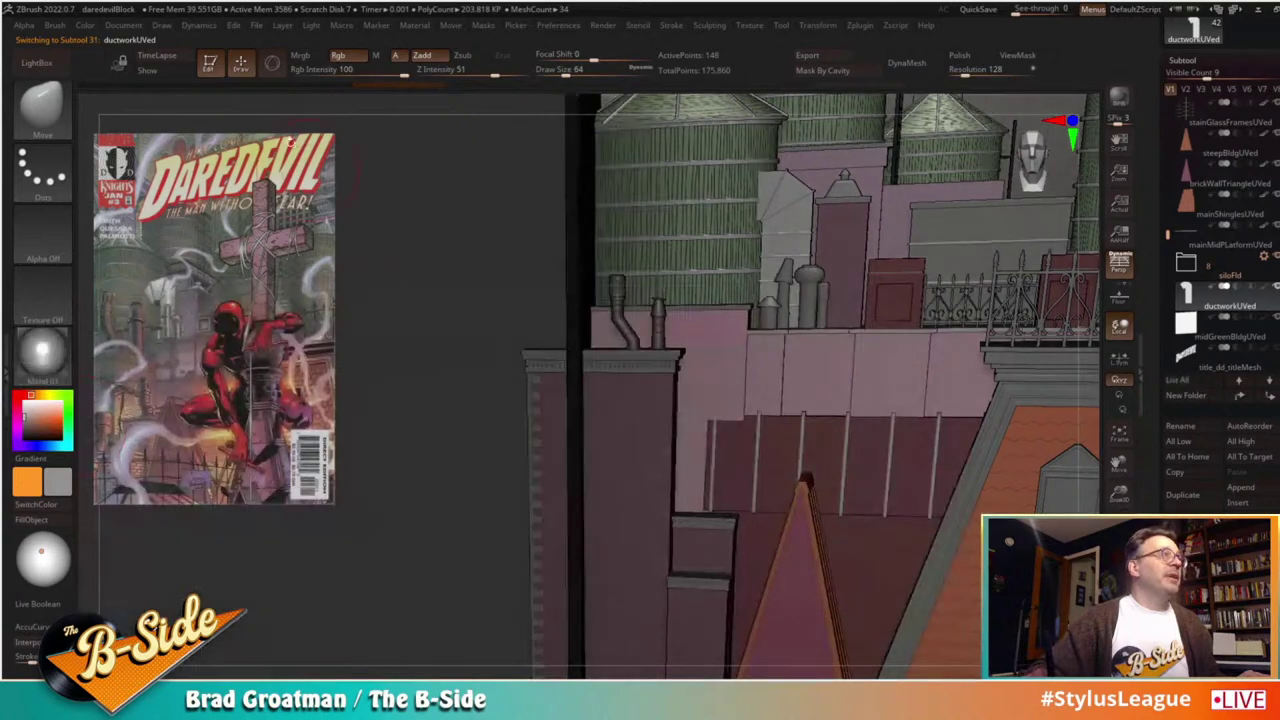
{"action": "left_click", "coordinate": [302, 57]}
{"action": "left_click", "coordinate": [34, 521]}
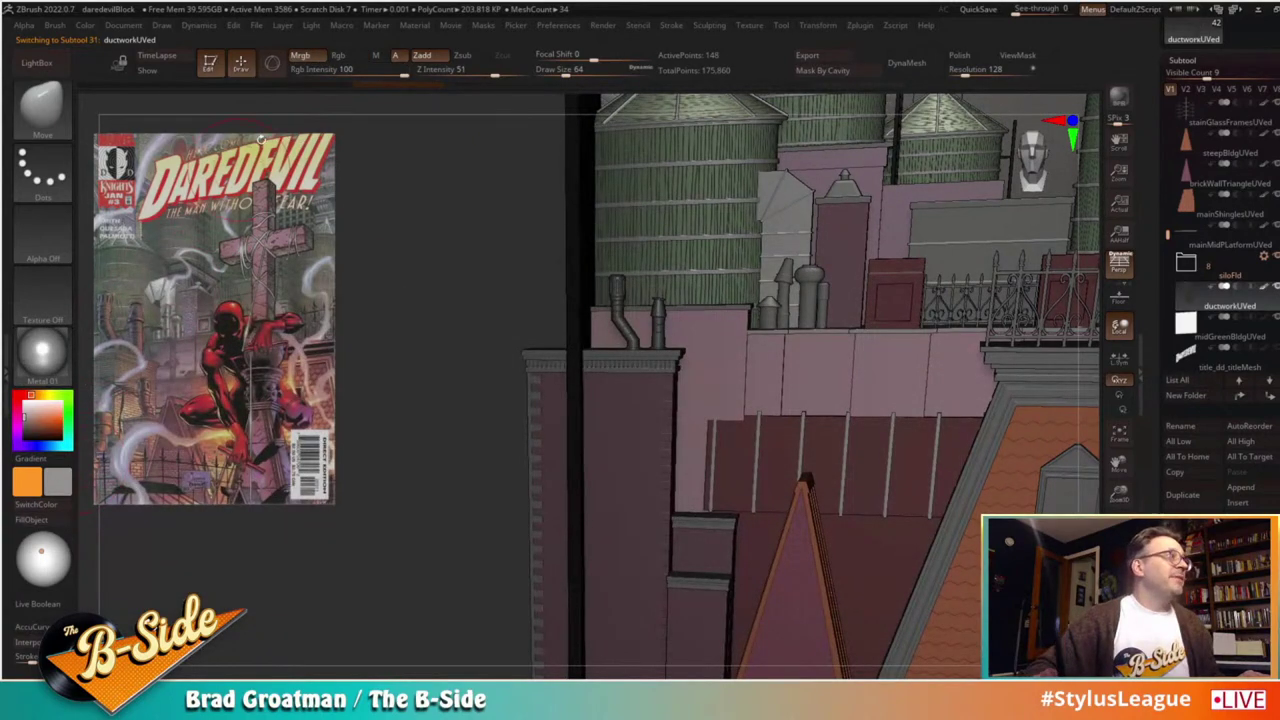
{"action": "left_click", "coordinate": [338, 56]}
{"action": "left_click", "coordinate": [42, 350]}
{"action": "left_click", "coordinate": [375, 321]}
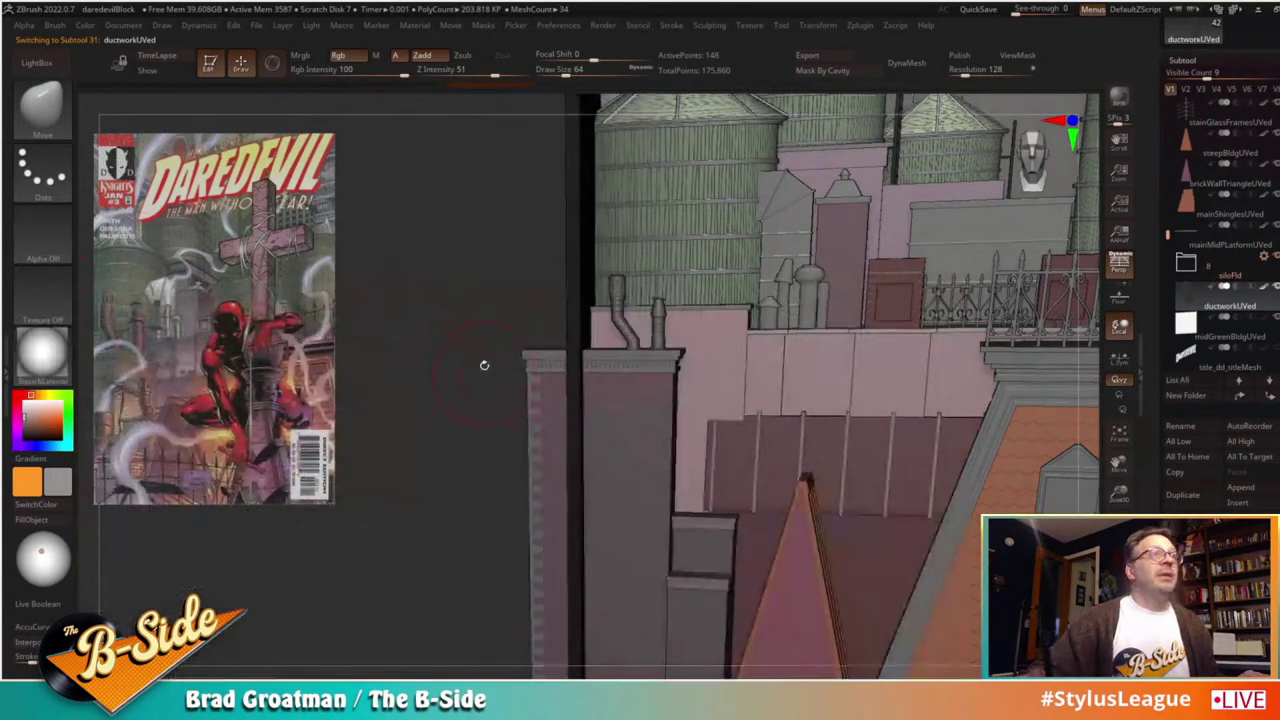
Step: Select the midGreenBldgUVed subtool, sample a muted grey-green from the cover, and fill the building with it
{"action": "mouse_move", "coordinate": [484, 366]}
{"action": "left_mouse_down"}
{"action": "mouse_move", "coordinate": [455, 343]}
{"action": "mouse_move", "coordinate": [487, 331]}
{"action": "mouse_move", "coordinate": [480, 323]}
{"action": "mouse_move", "coordinate": [536, 332]}
{"action": "left_mouse_up"}
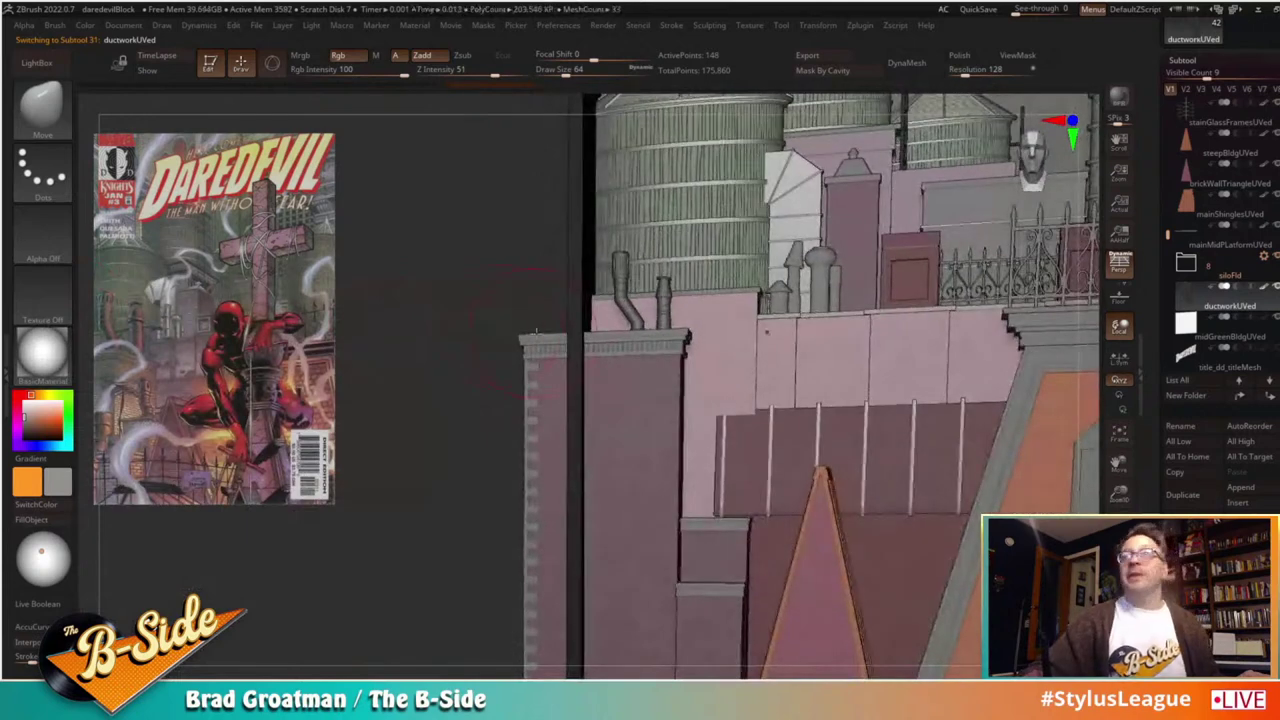
{"action": "left_click", "coordinate": [1230, 336]}
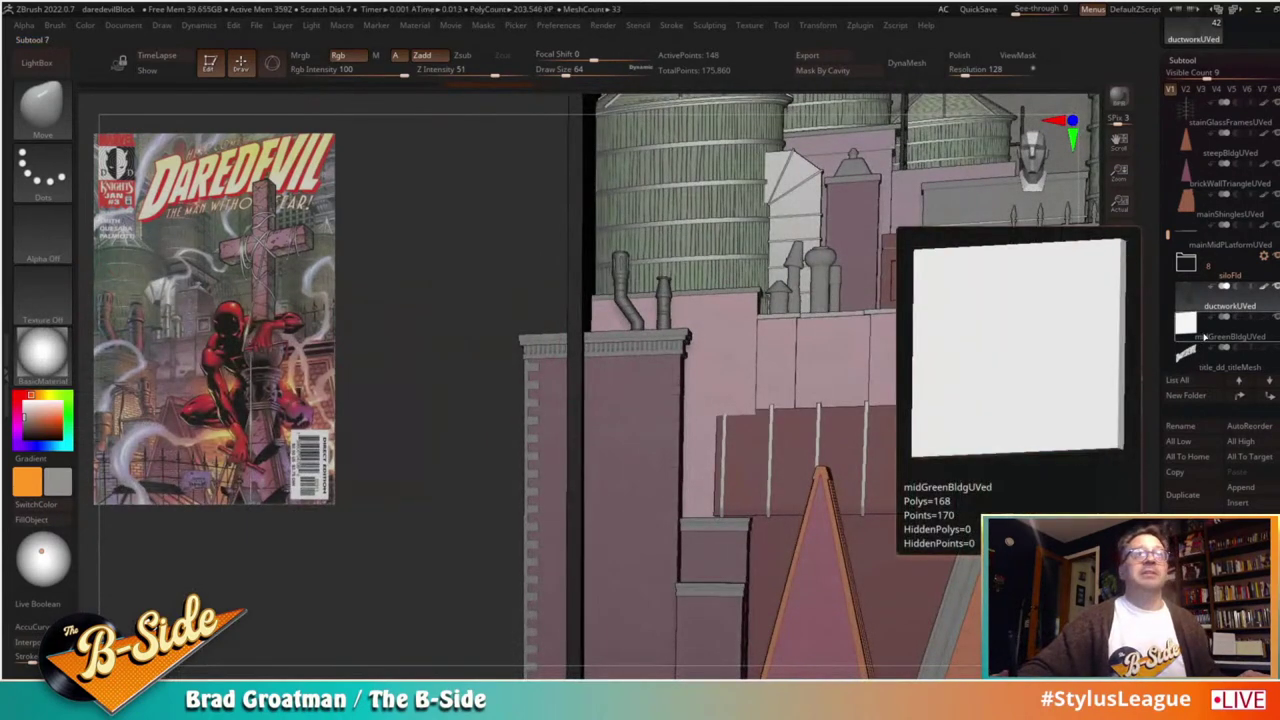
{"action": "left_click_drag", "start_coordinate": [471, 251], "coordinate": [355, 306]}
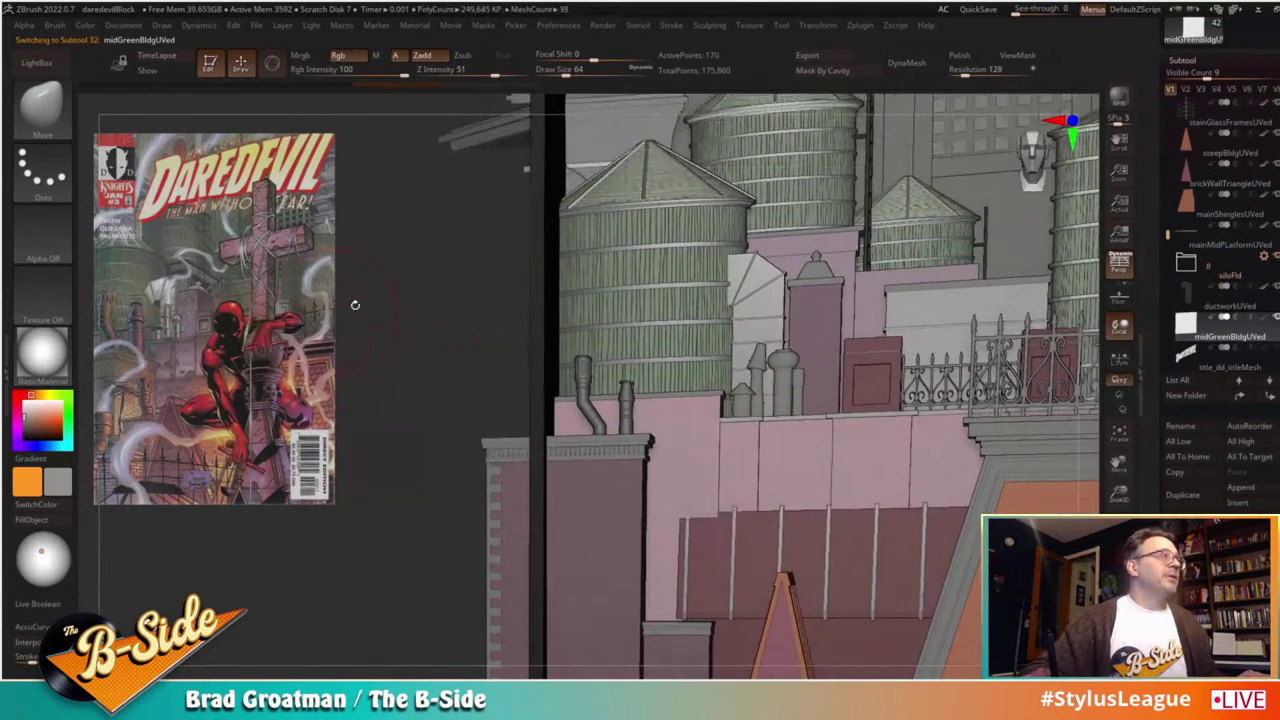
{"action": "key", "text": "c"}
{"action": "left_click", "coordinate": [45, 520]}
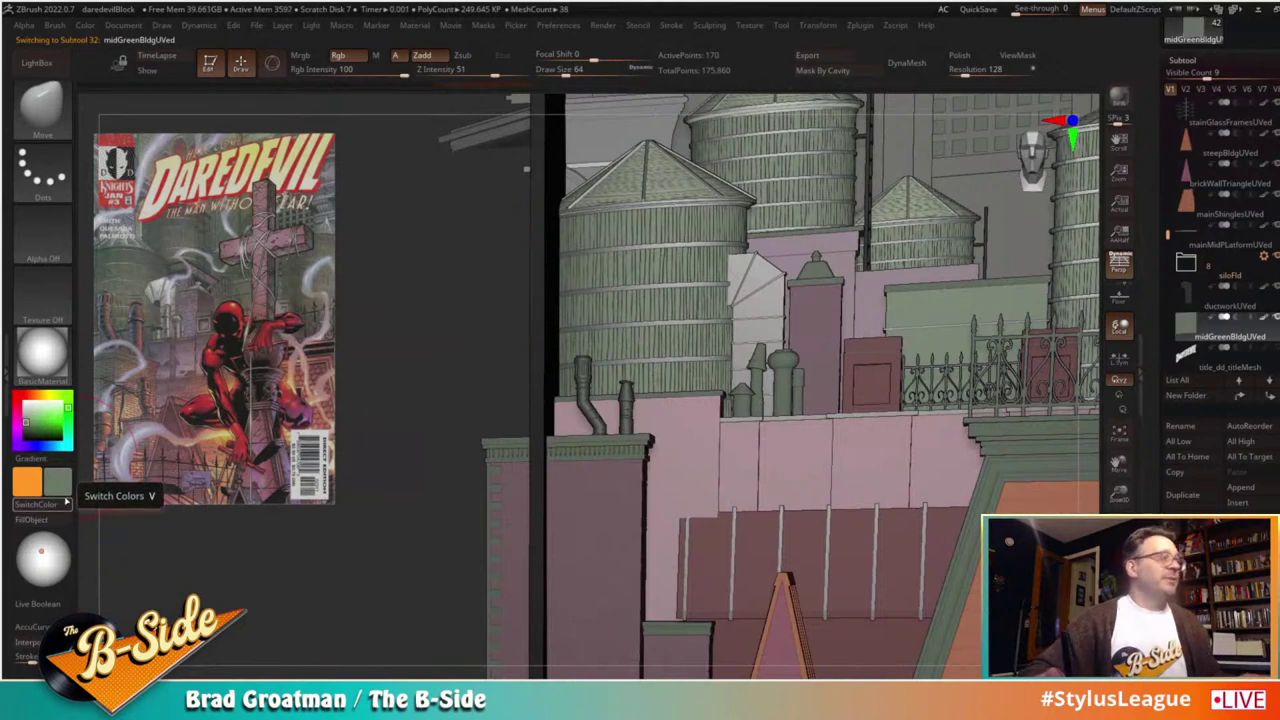
Step: Fill the silverRoofPartsUVed subtool with light grey and the Metal 01 material in Mrgb mode, and restore BasicMaterial and Rgb mode
{"action": "key", "text": "Down"}
{"action": "key", "text": "Down"}
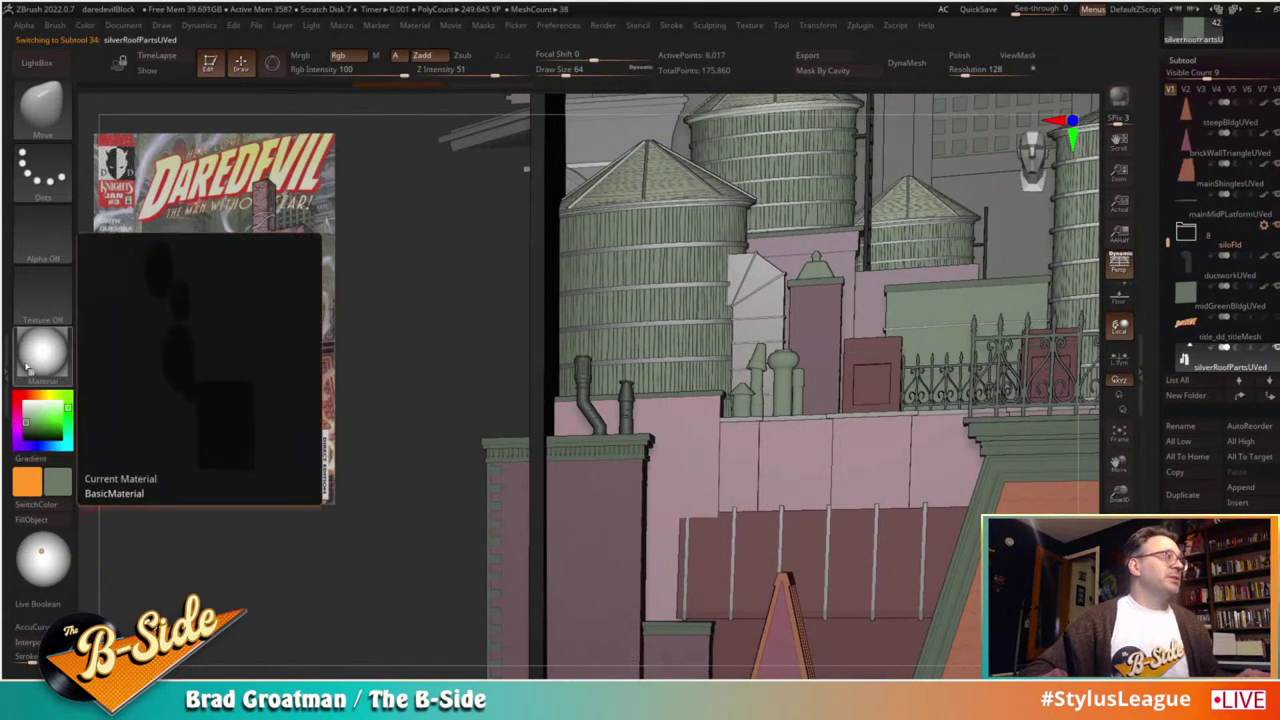
{"action": "left_click", "coordinate": [43, 354]}
{"action": "left_click", "coordinate": [432, 322]}
{"action": "left_click", "coordinate": [301, 57]}
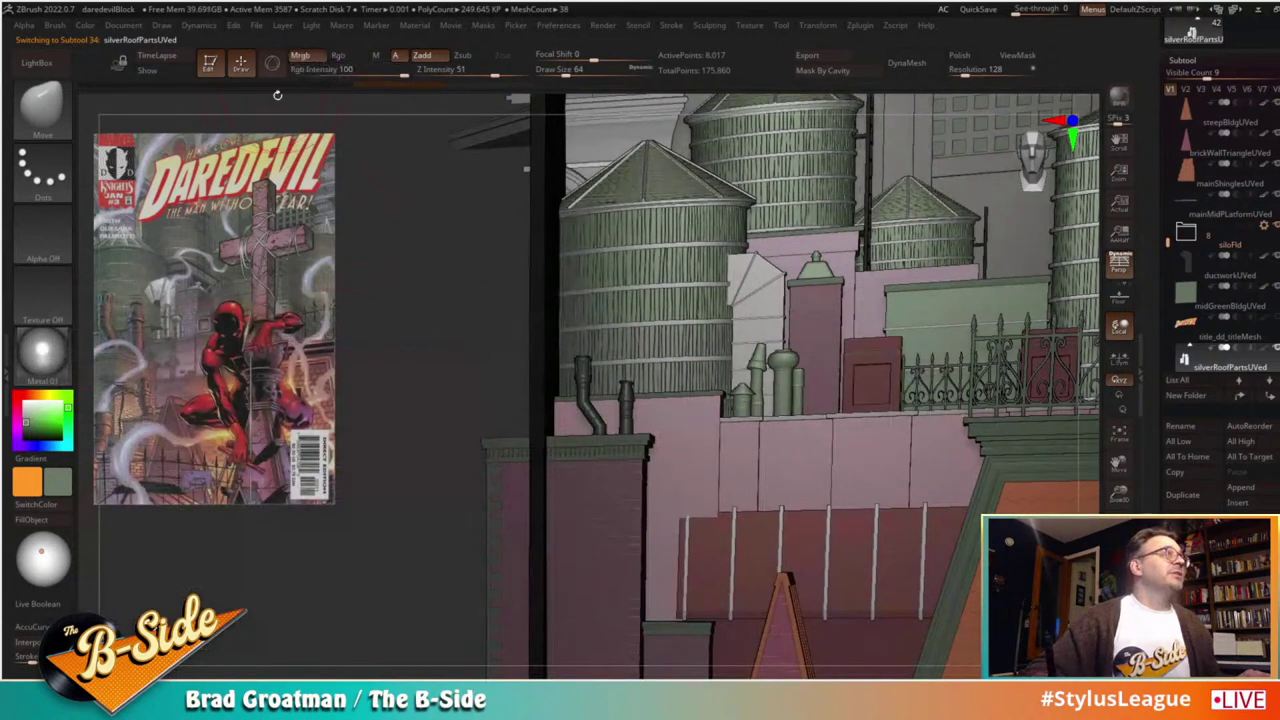
{"action": "left_click_drag", "start_coordinate": [34, 420], "coordinate": [21, 415]}
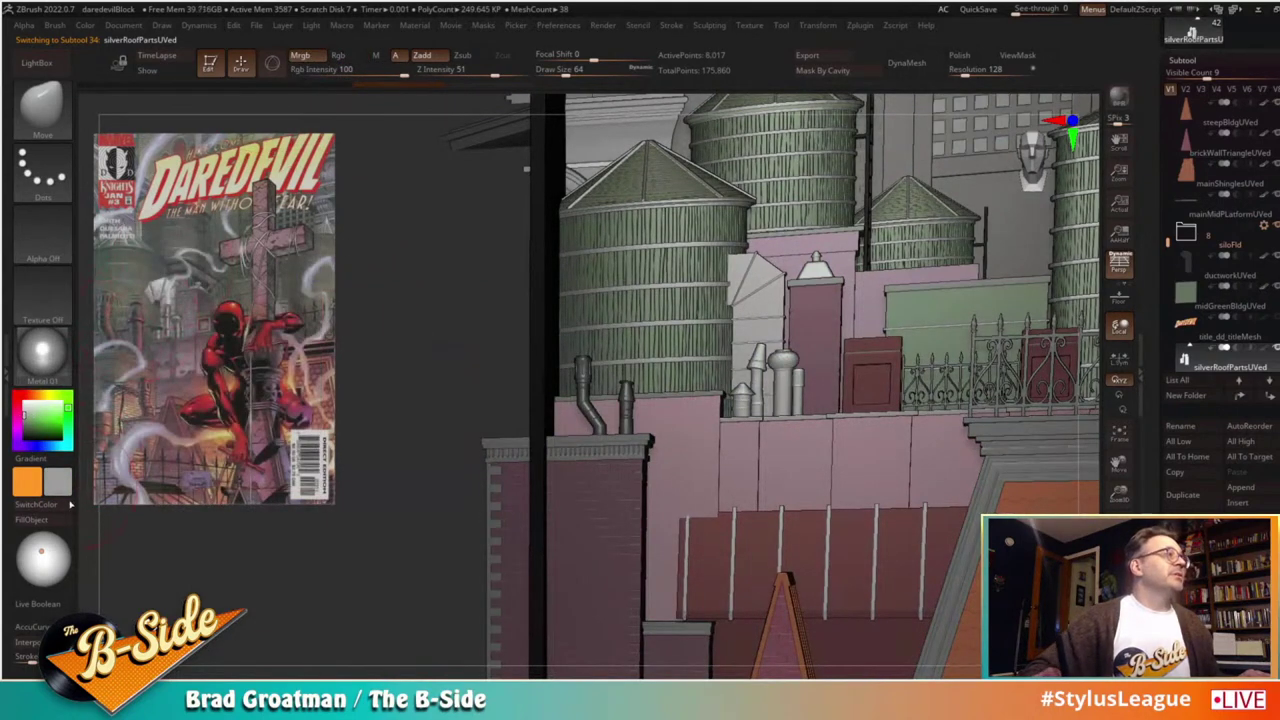
{"action": "left_click", "coordinate": [41, 352]}
{"action": "left_click", "coordinate": [365, 320]}
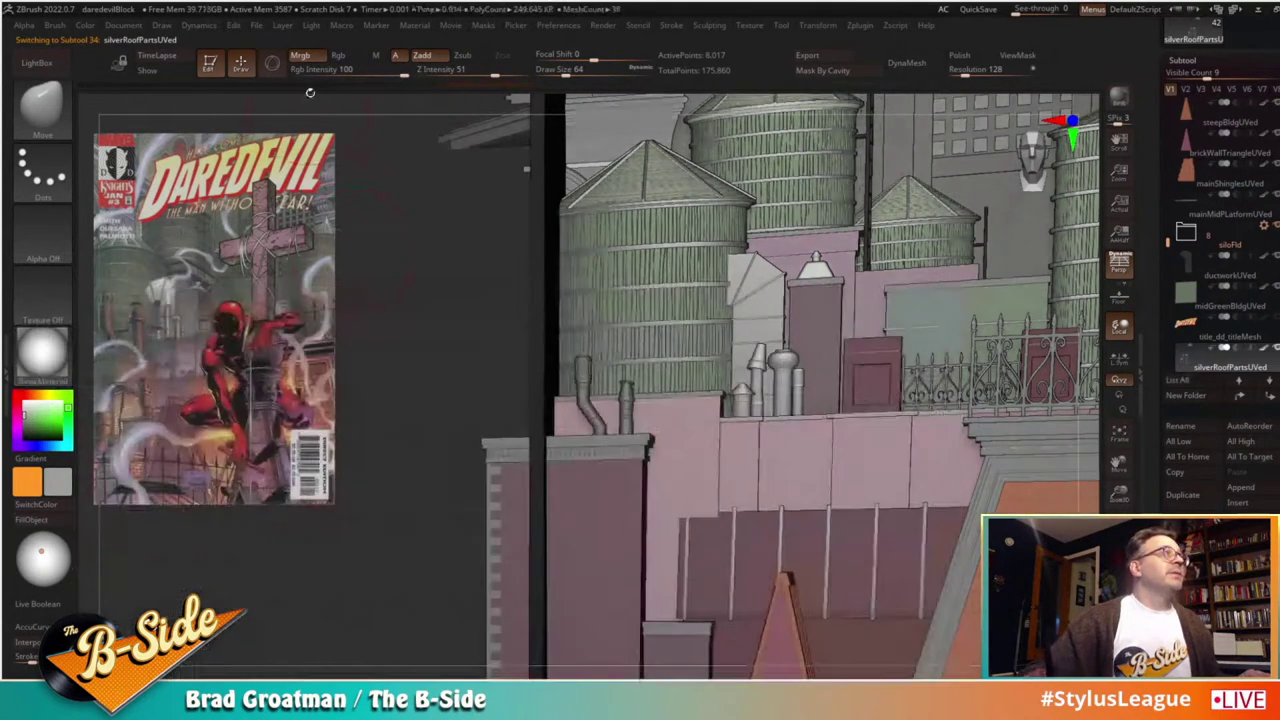
{"action": "left_click", "coordinate": [345, 57]}
Step: Select the blackBGs subtool and fill it with black
{"action": "left_click", "coordinate": [870, 326], "text": "alt"}
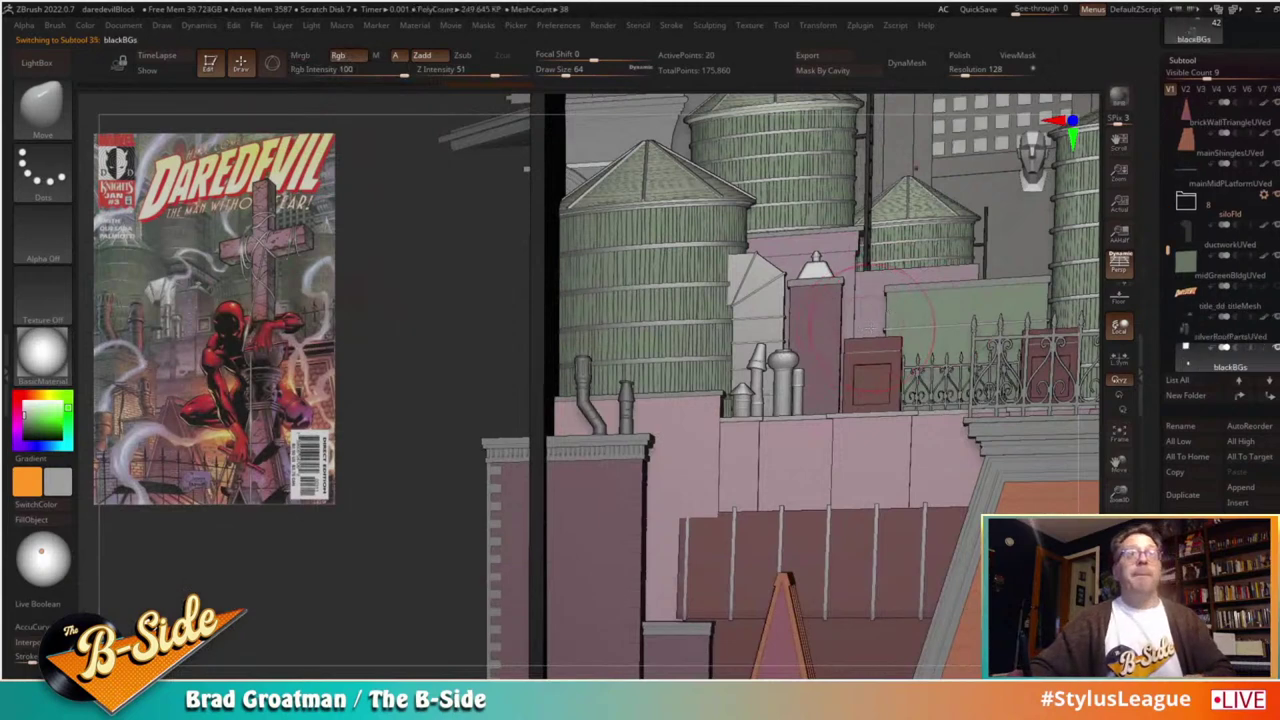
{"action": "left_click_drag", "start_coordinate": [36, 430], "coordinate": [17, 440]}
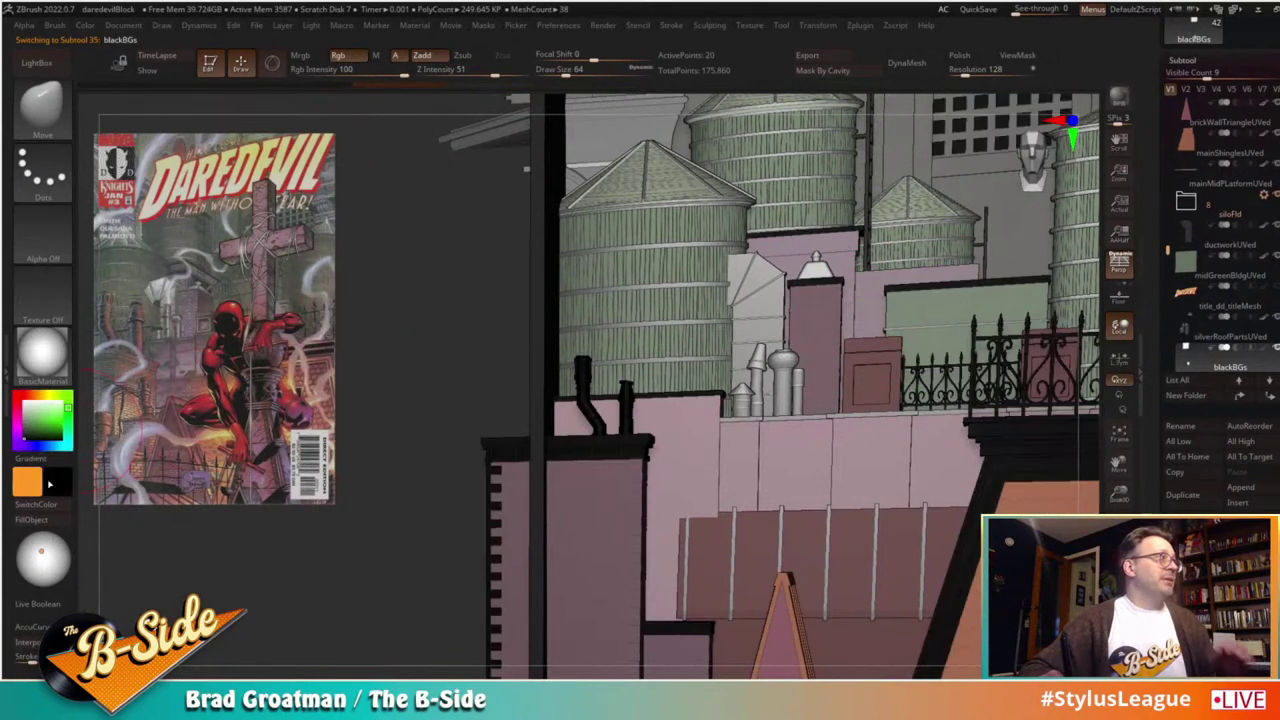
Step: Select mainBldgUVed, sample the orange-brown, make it darker and more saturated, and fill the main building with it
{"action": "left_click", "coordinate": [441, 415], "text": "alt"}
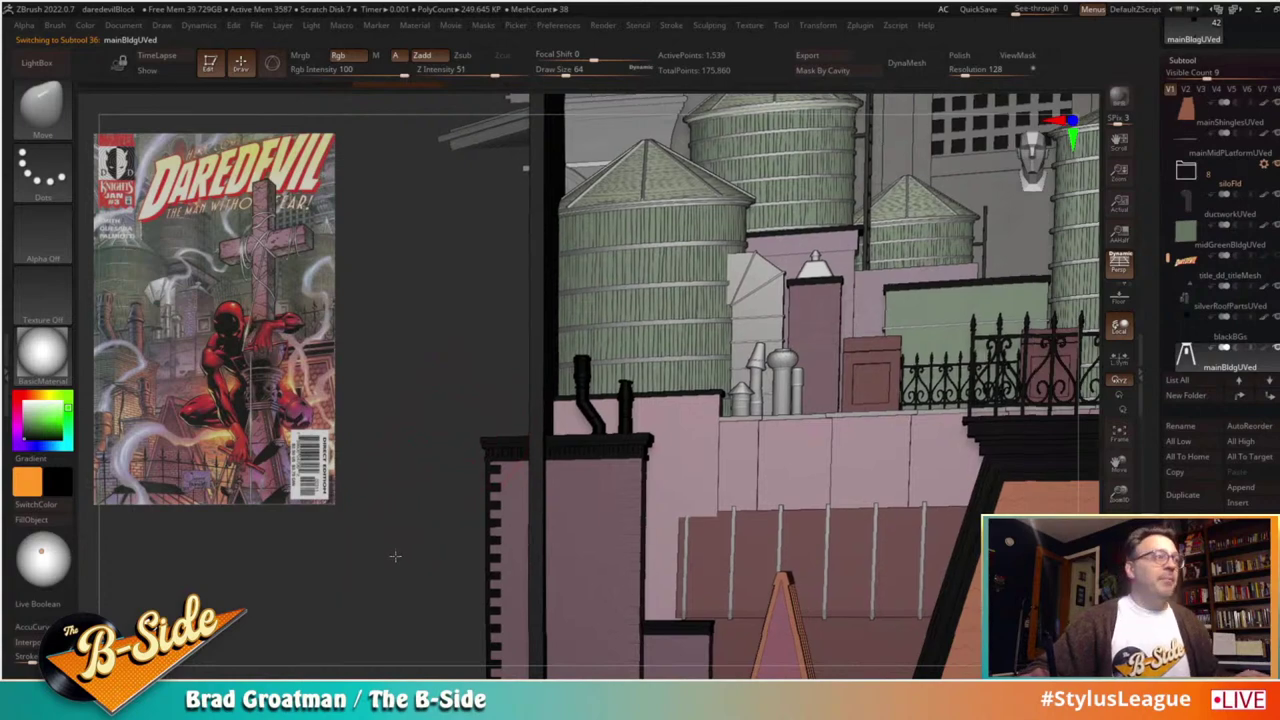
{"action": "left_click_drag", "start_coordinate": [401, 562], "coordinate": [249, 501], "text": "alt"}
{"action": "key", "text": "c"}
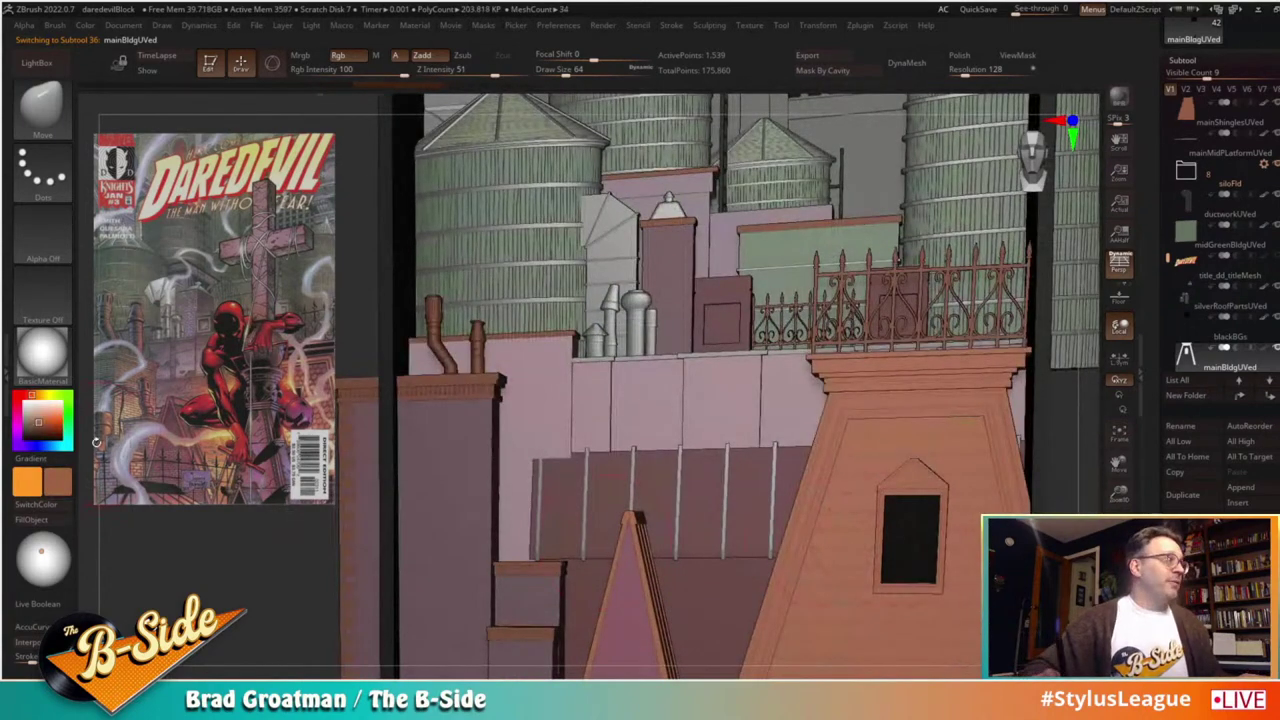
{"action": "left_click", "coordinate": [44, 428]}
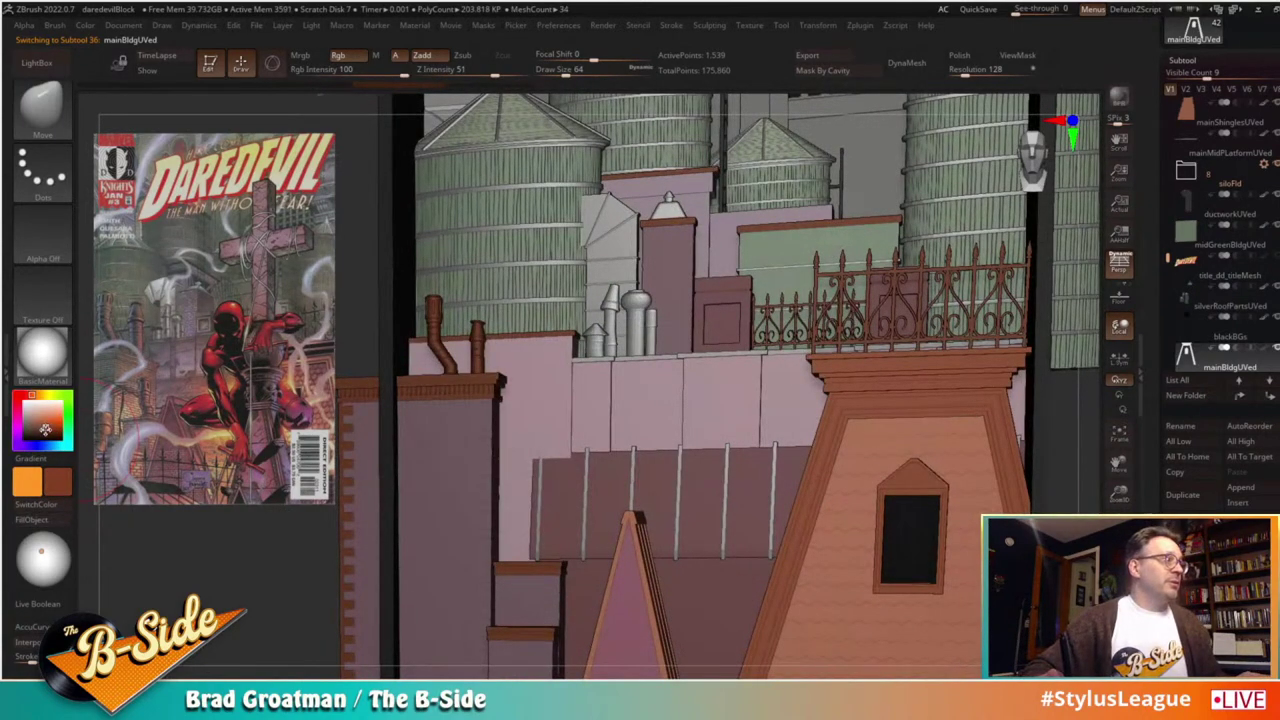
{"action": "left_click", "coordinate": [45, 424]}
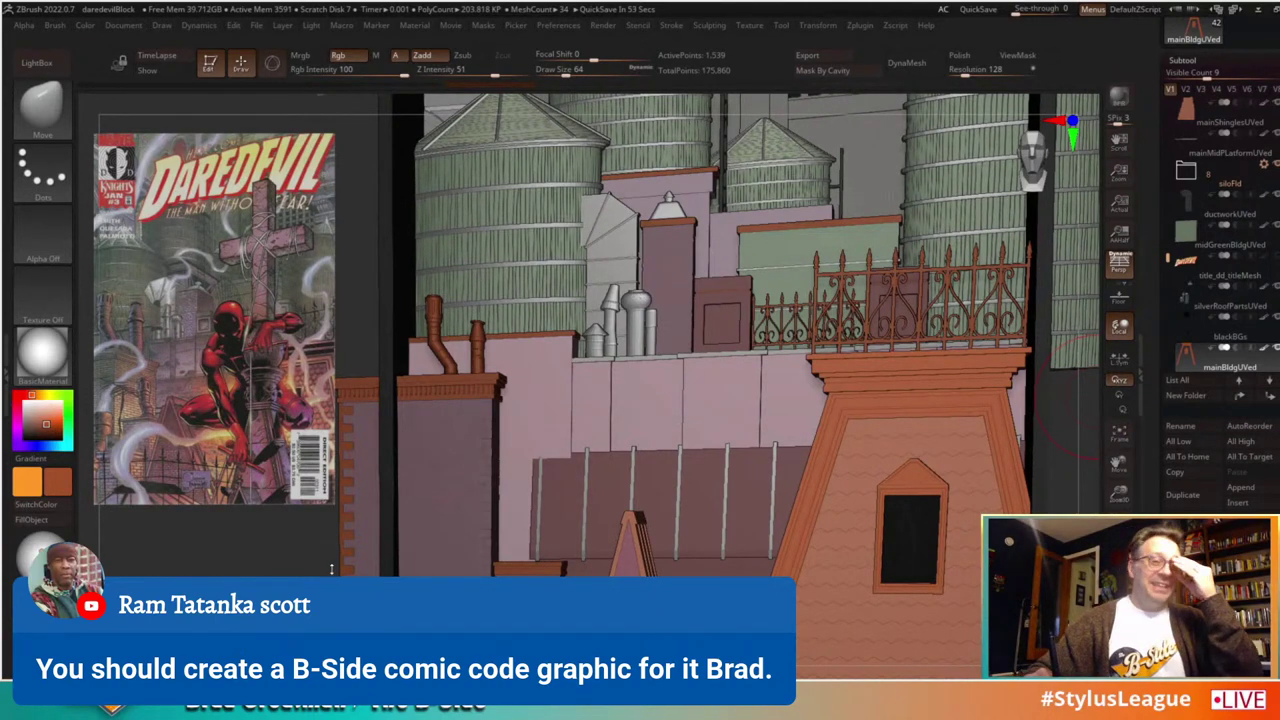
Step: Select the leftCornerBldgOrnUVed subtool, sample a muted purple-grey, and fill the corner ornament with it
{"action": "left_click_drag", "start_coordinate": [1161, 260], "coordinate": [1167, 289]}
{"action": "left_click", "coordinate": [1200, 312]}
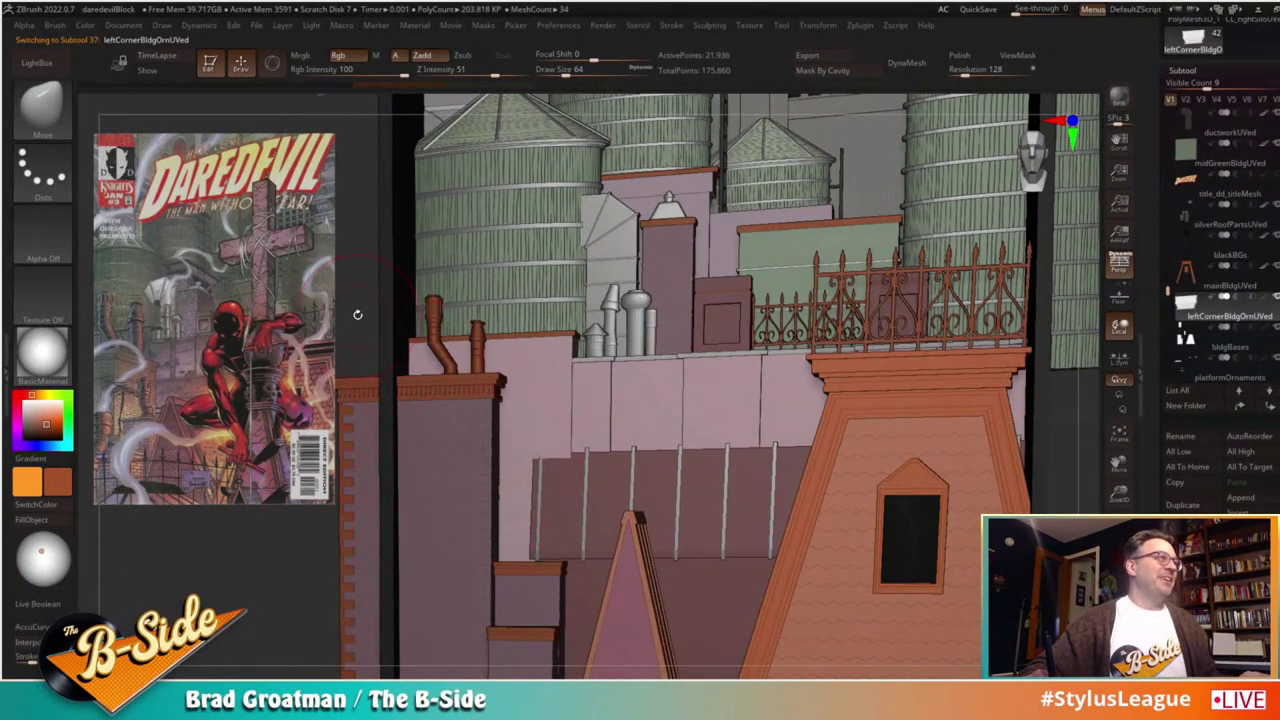
{"action": "left_click_drag", "start_coordinate": [357, 314], "coordinate": [358, 543]}
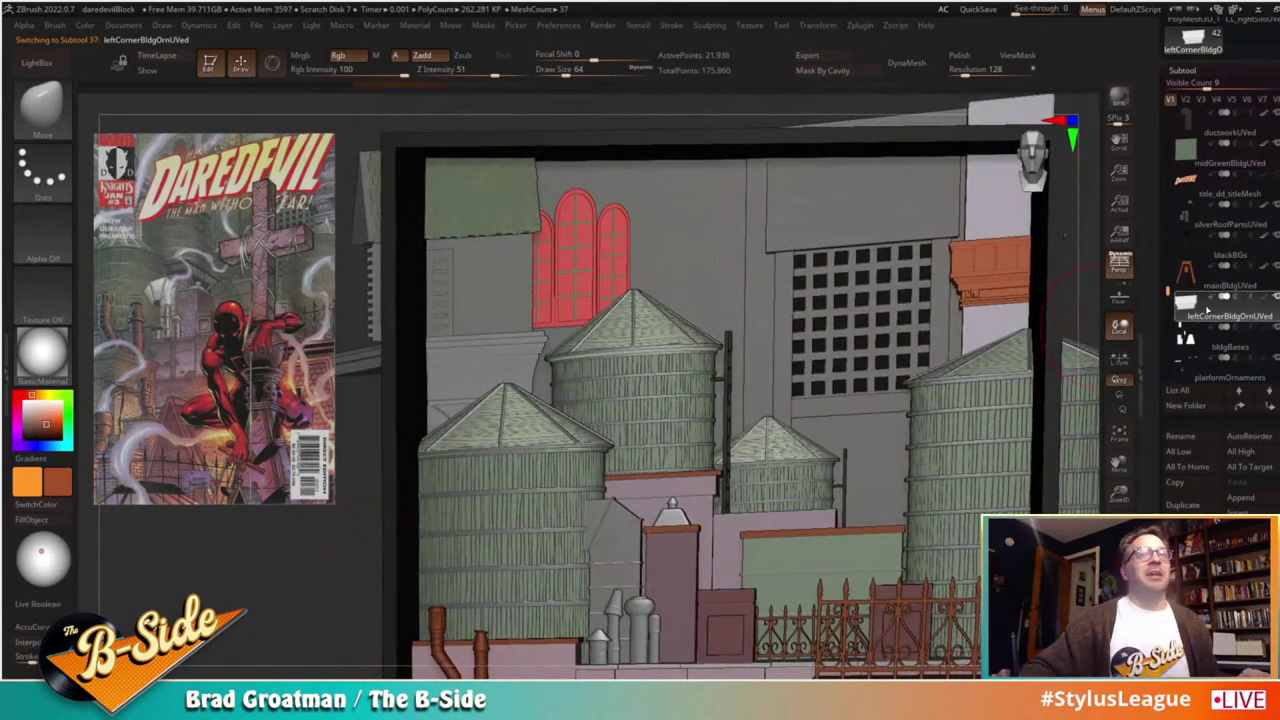
{"action": "mouse_move", "coordinate": [1192, 316]}
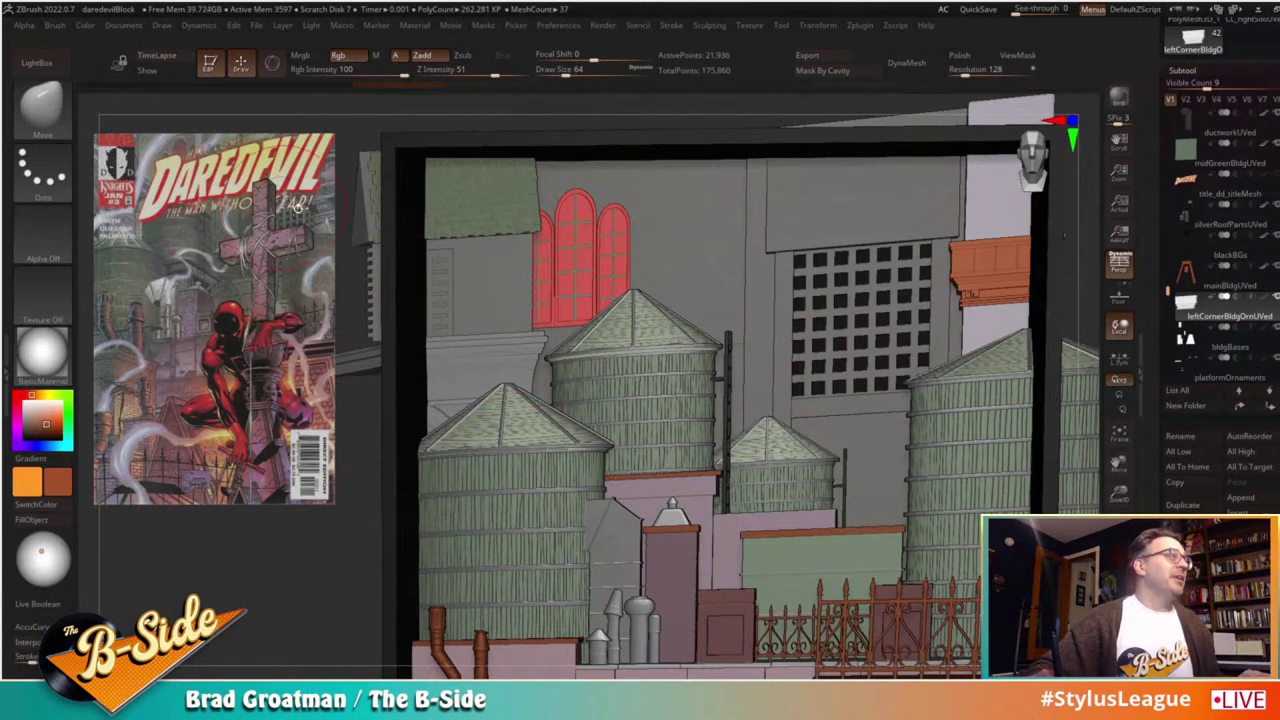
{"action": "key", "text": "z"}
{"action": "key", "text": "c"}
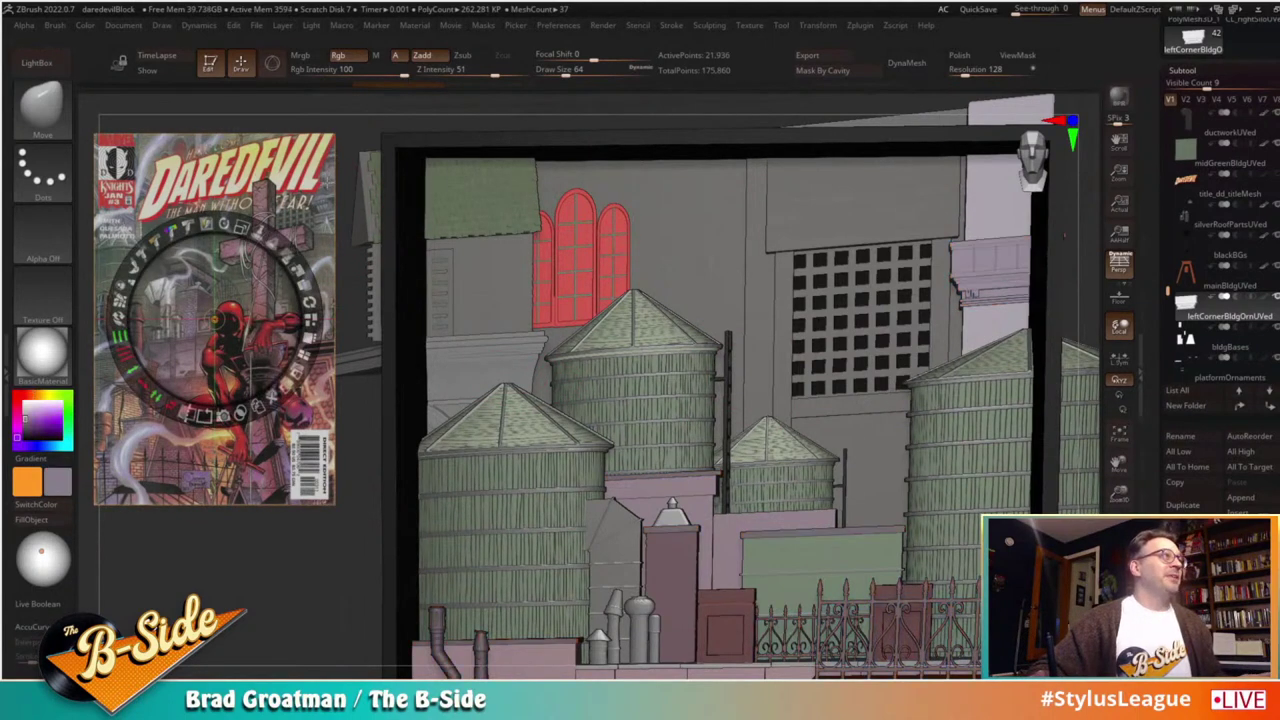
{"action": "key", "text": "z"}
{"action": "left_click", "coordinate": [57, 523]}
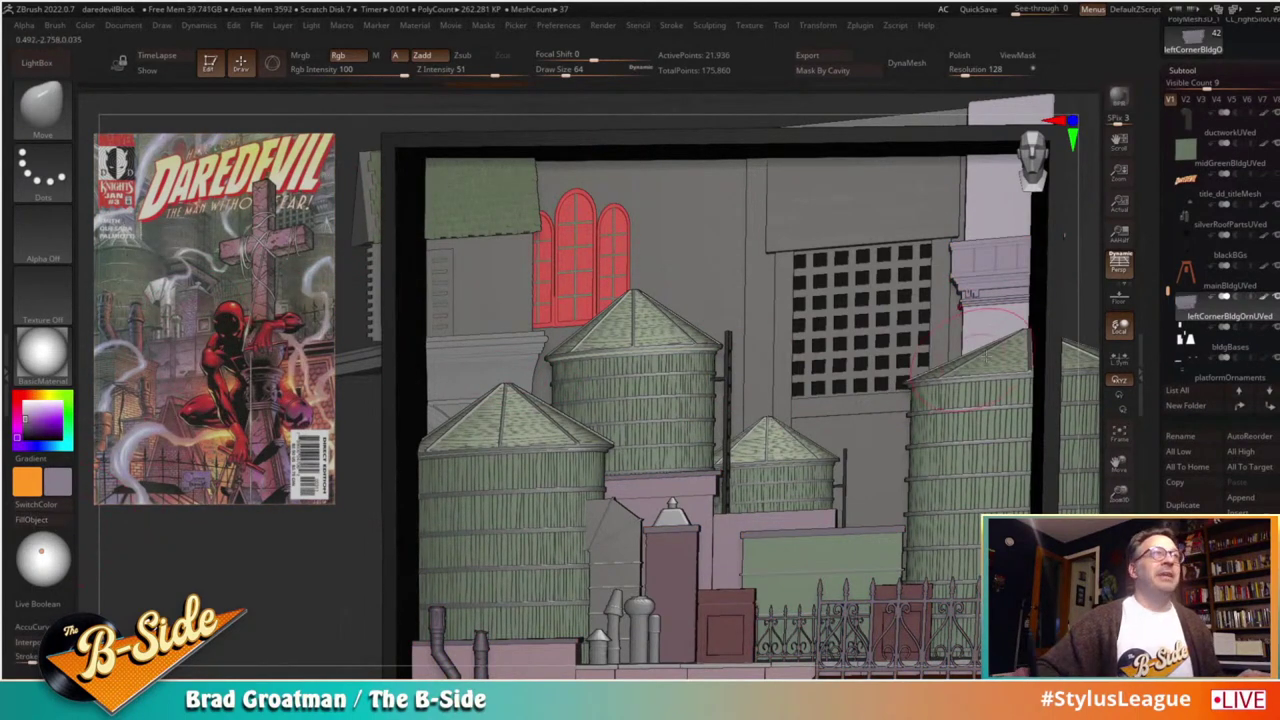
Step: Select the stainGlassWindowsUVed subtool, open its polygroup options and check its polygroups
{"action": "left_click_drag", "start_coordinate": [1168, 291], "coordinate": [1168, 213]}
{"action": "left_click", "coordinate": [1187, 212]}
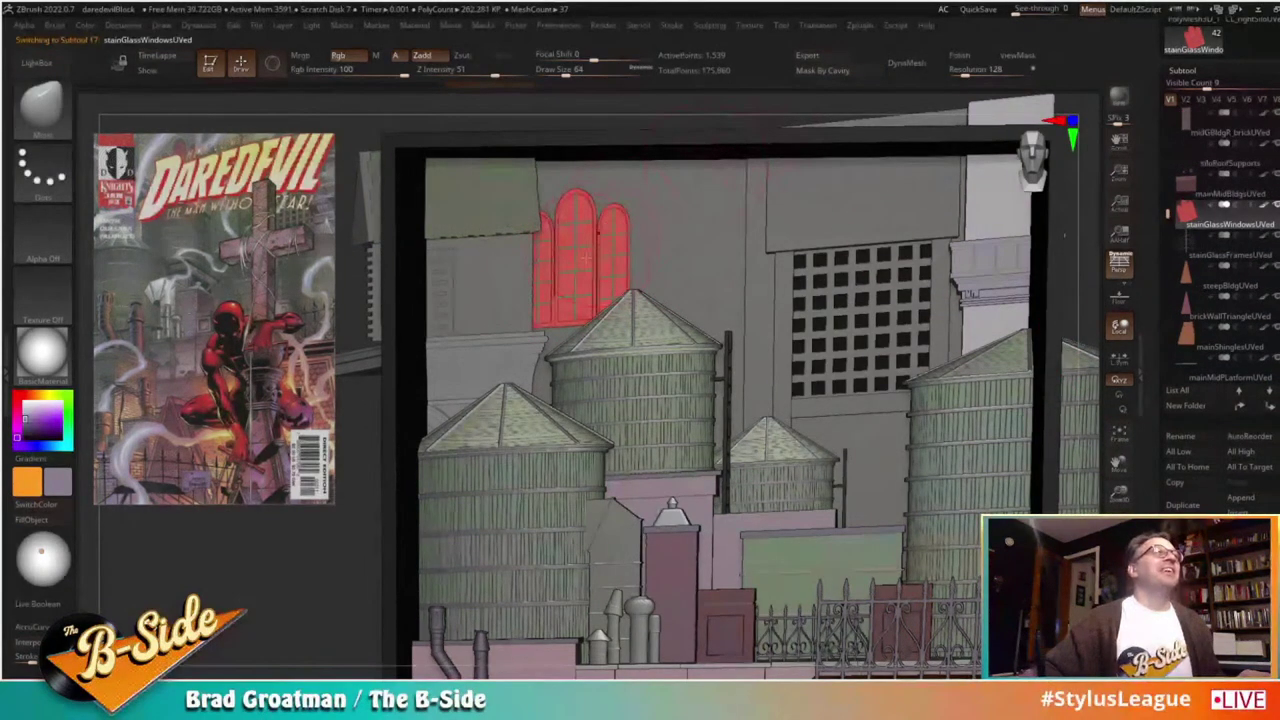
{"action": "left_click", "coordinate": [1183, 71]}
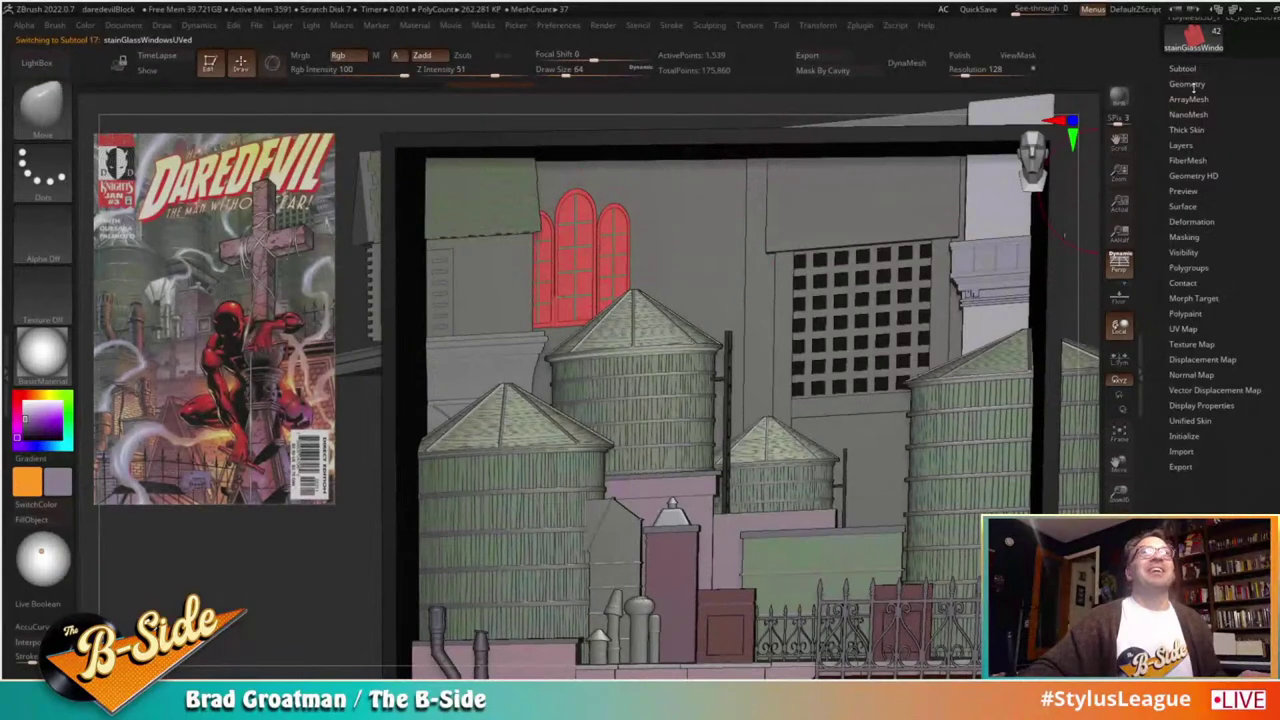
{"action": "left_click", "coordinate": [1190, 267]}
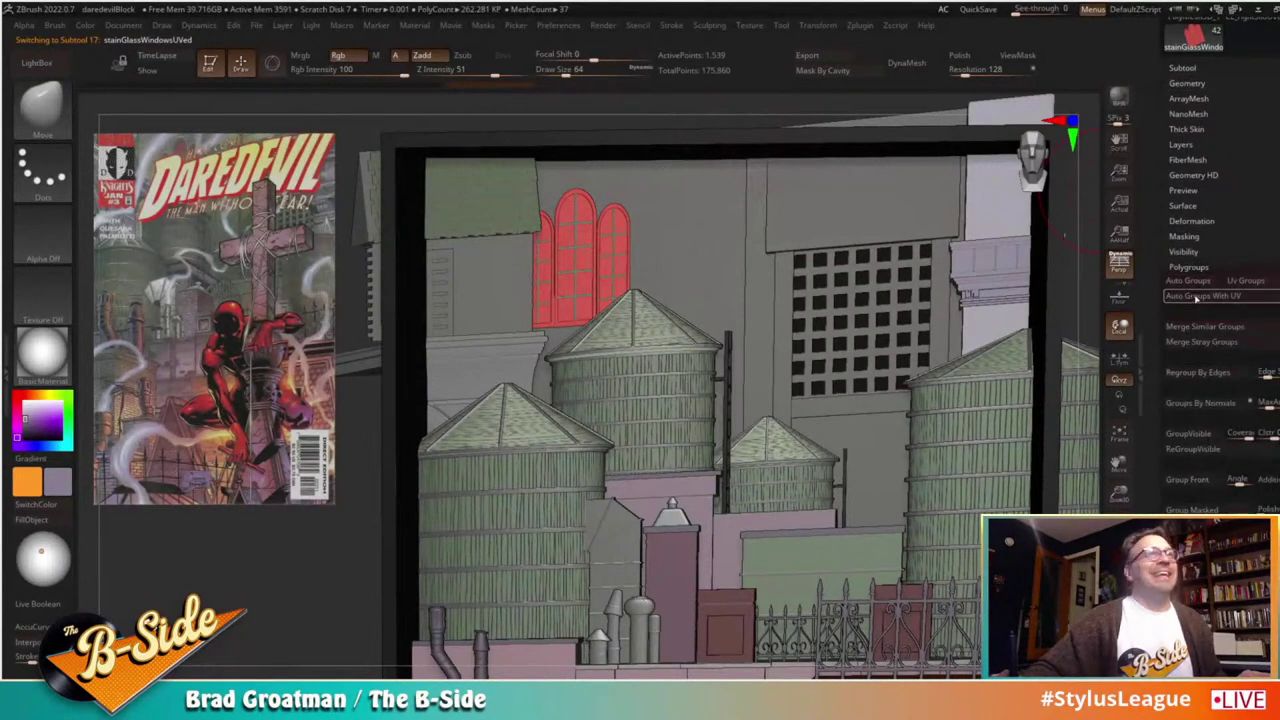
{"action": "key", "text": "ctrl+shift"}
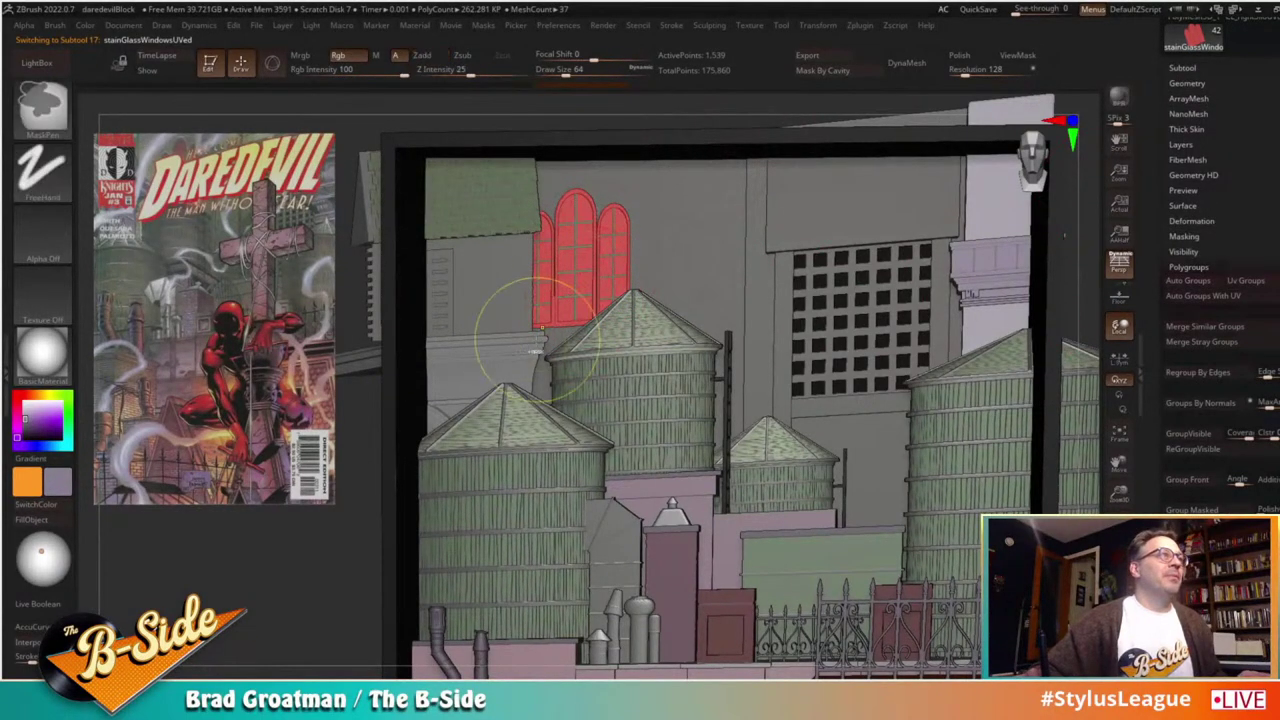
{"action": "key", "text": "space"}
{"action": "left_click", "coordinate": [421, 404]}
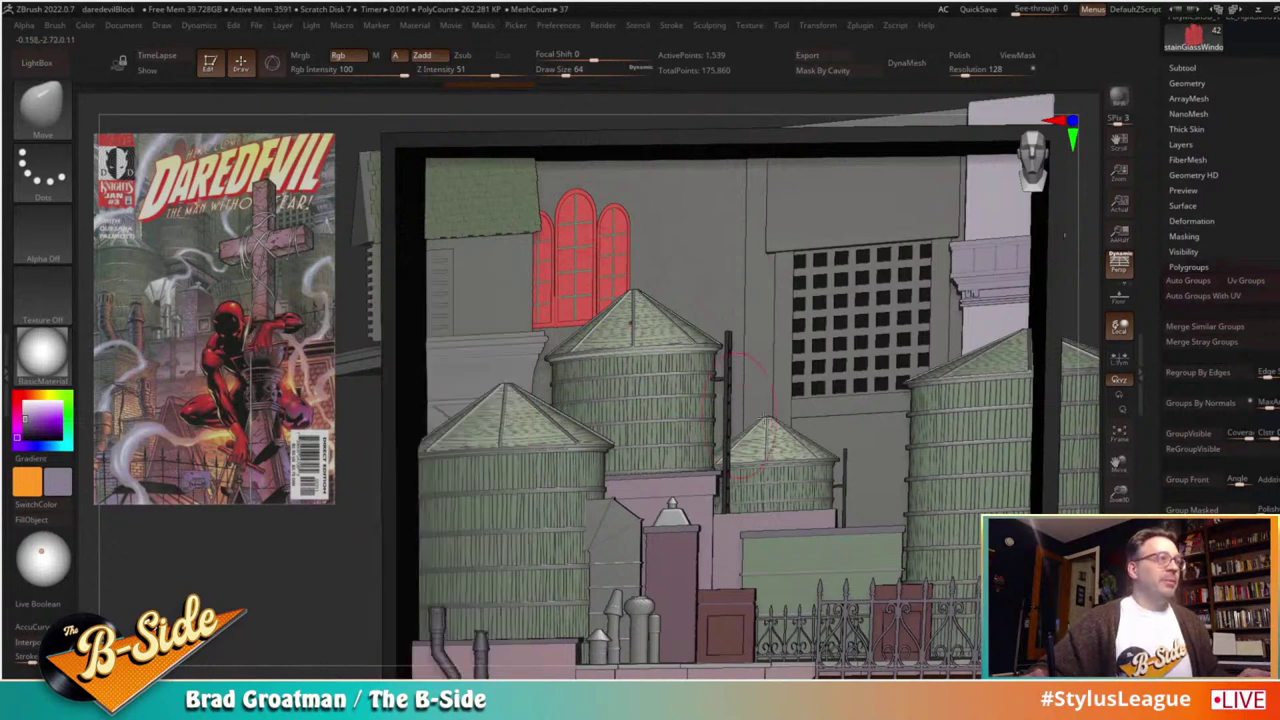
{"action": "left_click", "coordinate": [1119, 554]}
{"action": "left_click", "coordinate": [1119, 554]}
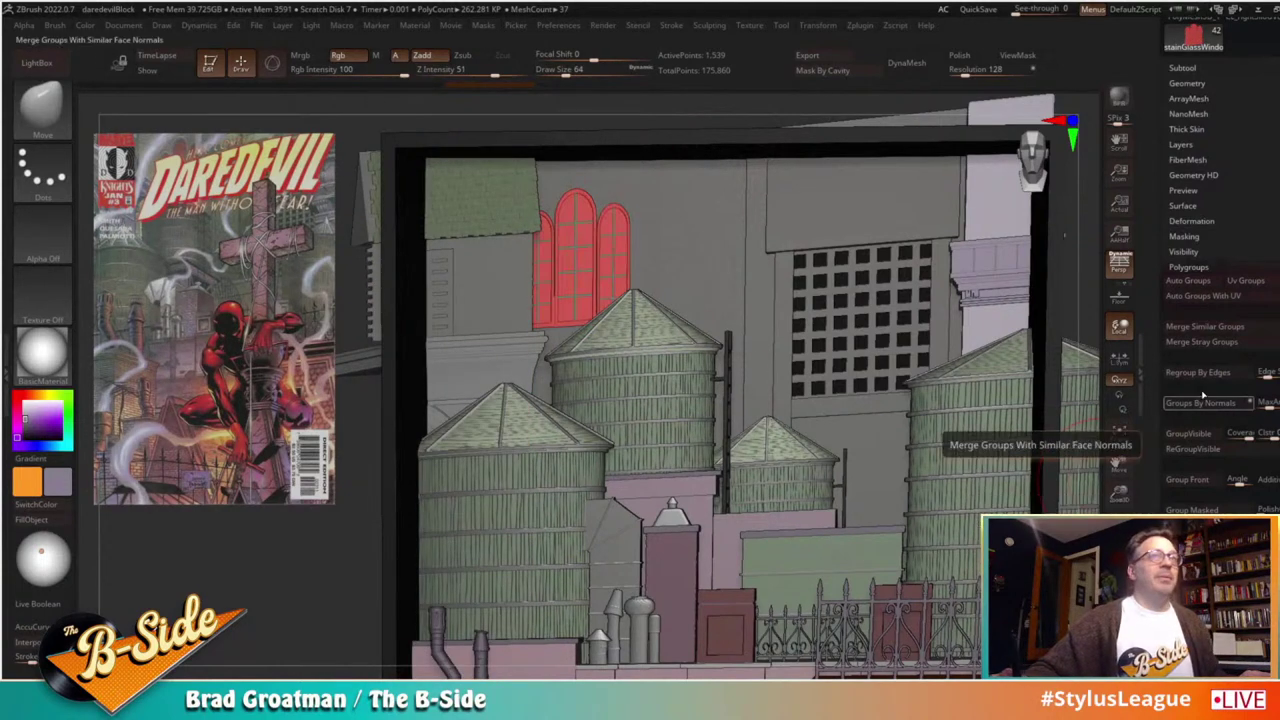
{"action": "key", "text": "ctrl+shift"}
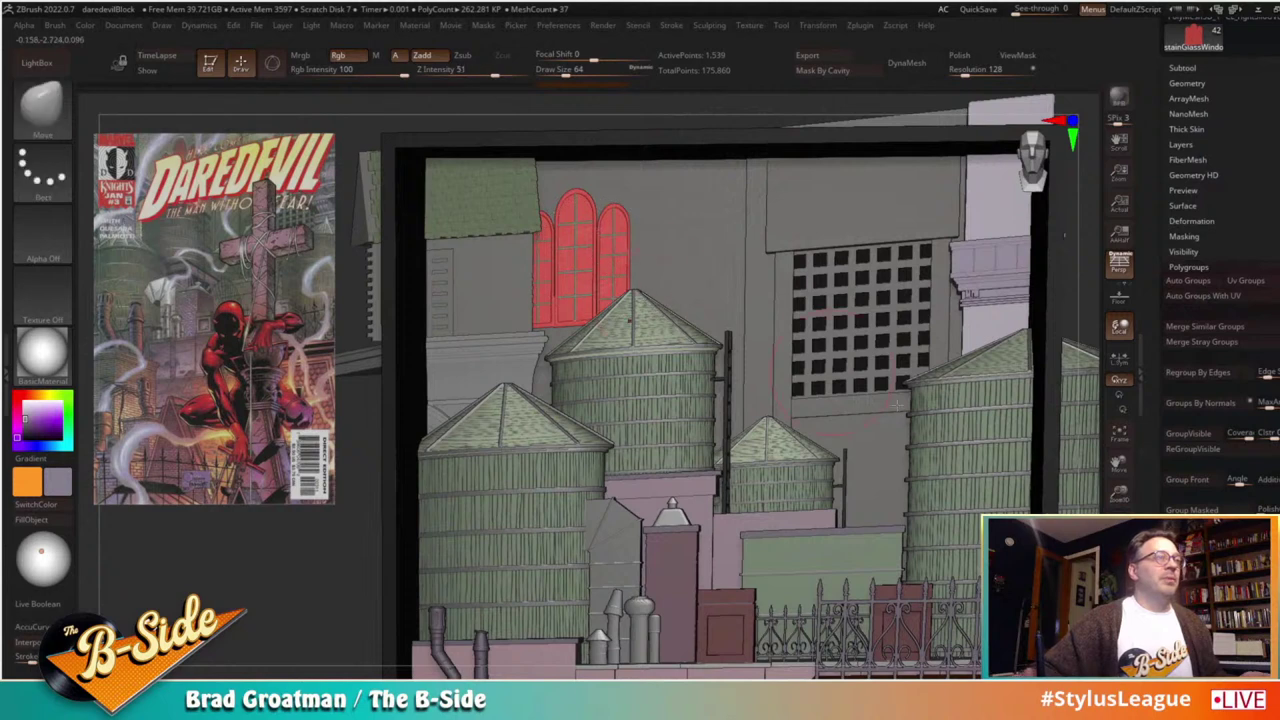
{"action": "key", "text": "shift+f"}
{"action": "key", "text": "shift+f"}
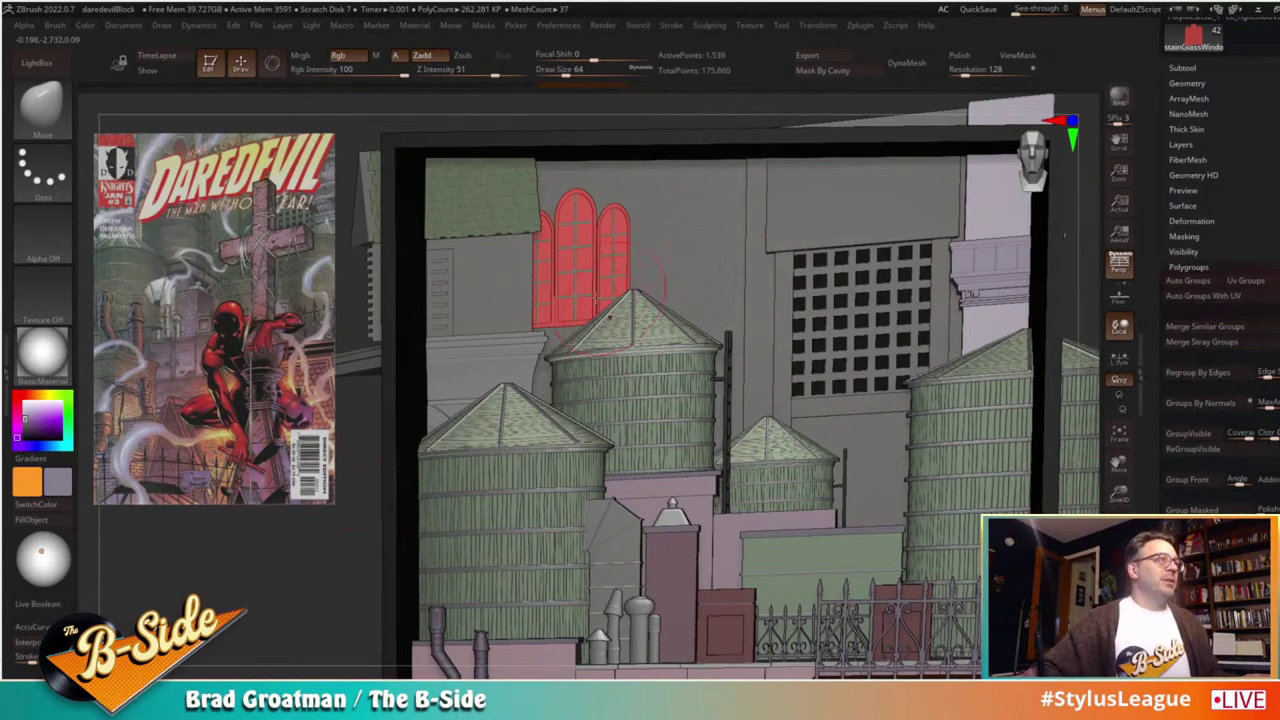
Step: Sample the window red, darken it, and fill the whole stained-glass windows subtool with the dark red
{"action": "key", "text": "c"}
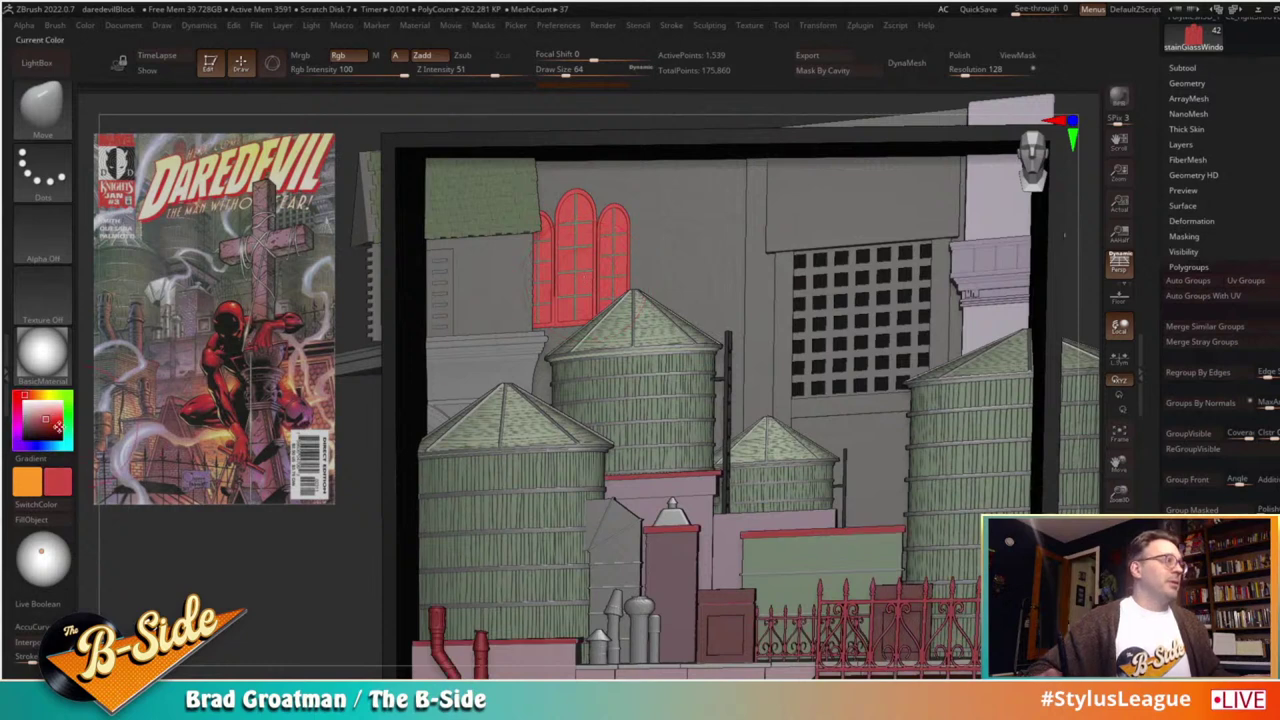
{"action": "left_click", "coordinate": [44, 428]}
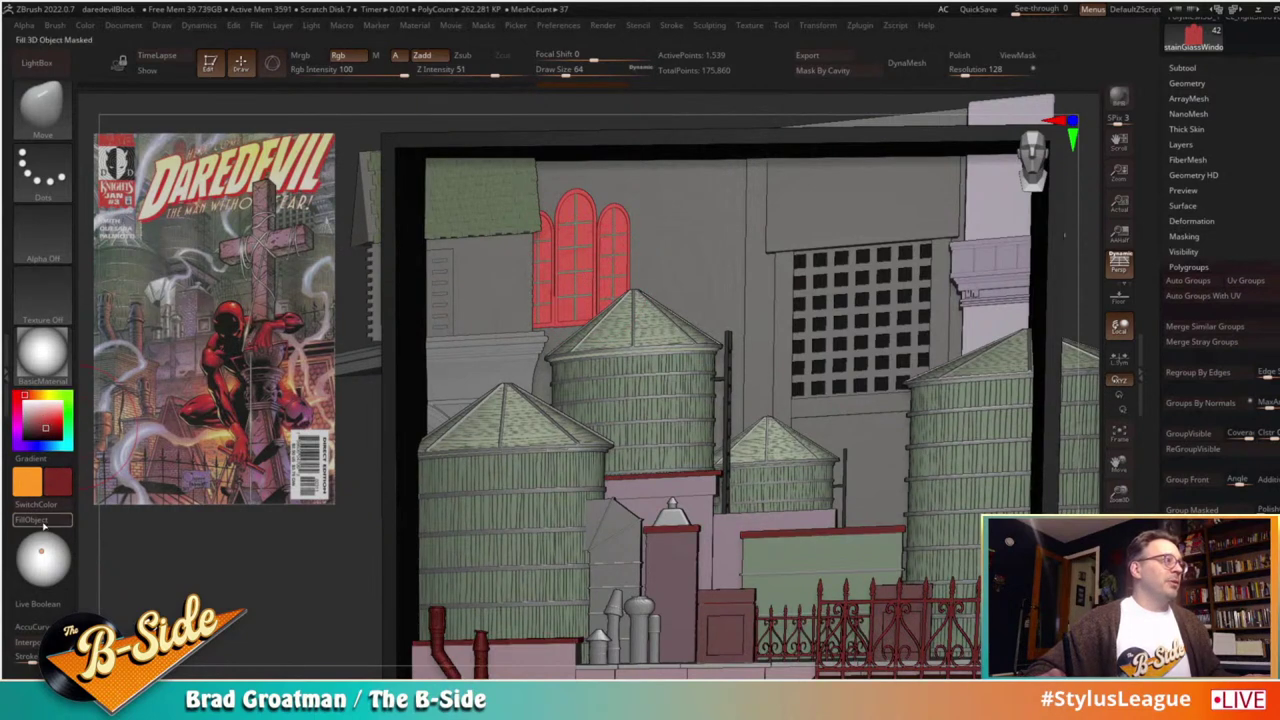
{"action": "left_click", "coordinate": [42, 522]}
Step: Isolate the stained-glass windows, hide the frame polygroups around the three panes, and fill the panes with a brighter red
{"action": "left_click_drag", "start_coordinate": [240, 589], "coordinate": [184, 528], "text": "alt"}
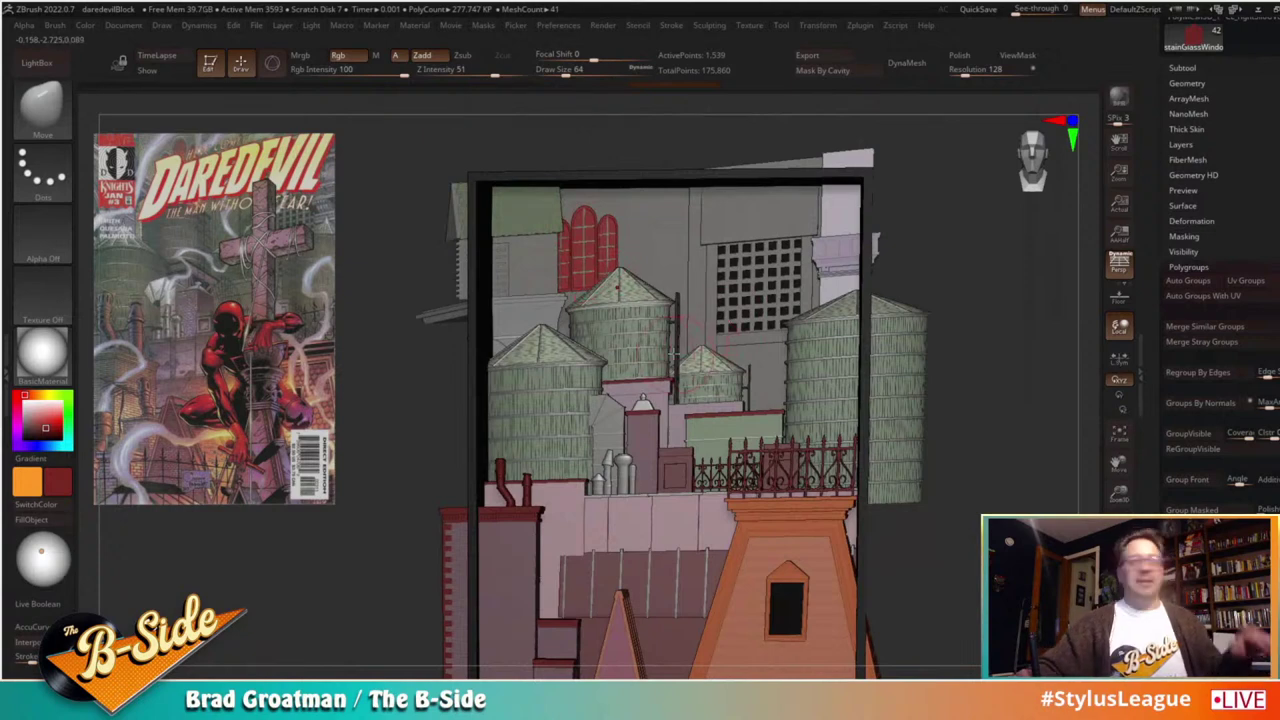
{"action": "left_click_drag", "start_coordinate": [416, 347], "coordinate": [497, 472], "text": "alt"}
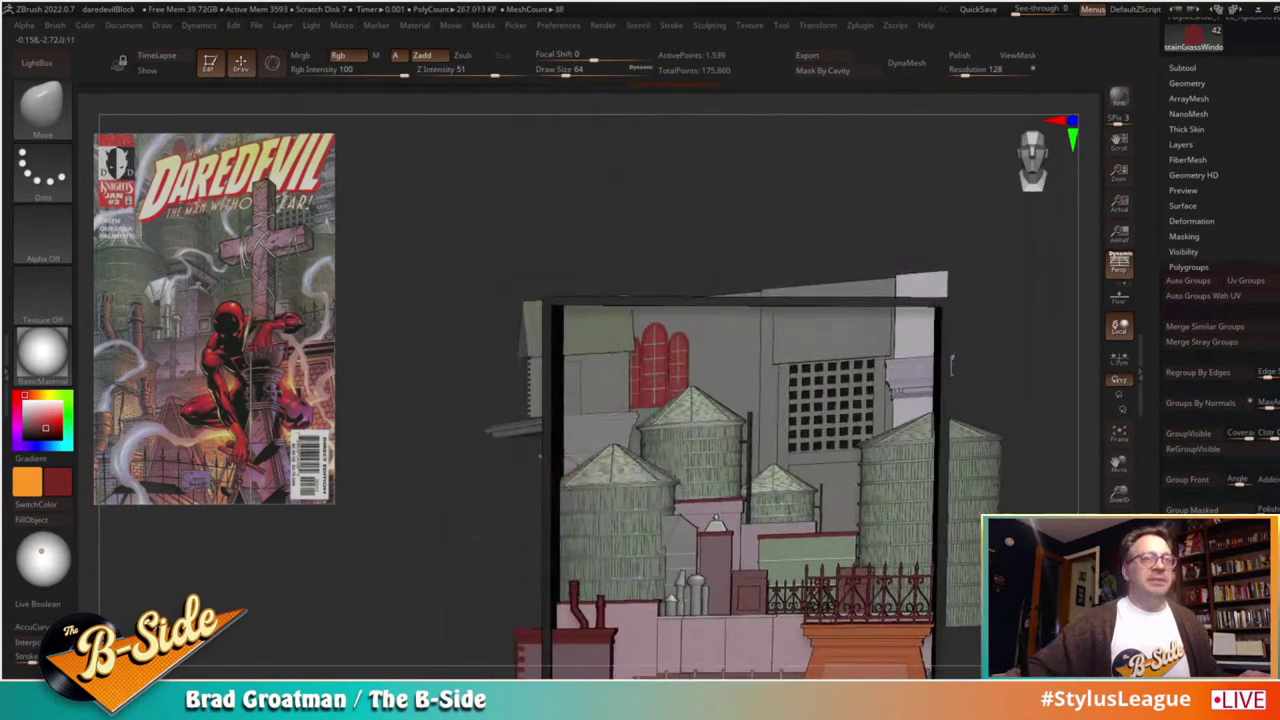
{"action": "left_click", "coordinate": [497, 472]}
{"action": "key", "text": "f"}
{"action": "left_click_drag", "start_coordinate": [900, 480], "coordinate": [883, 480]}
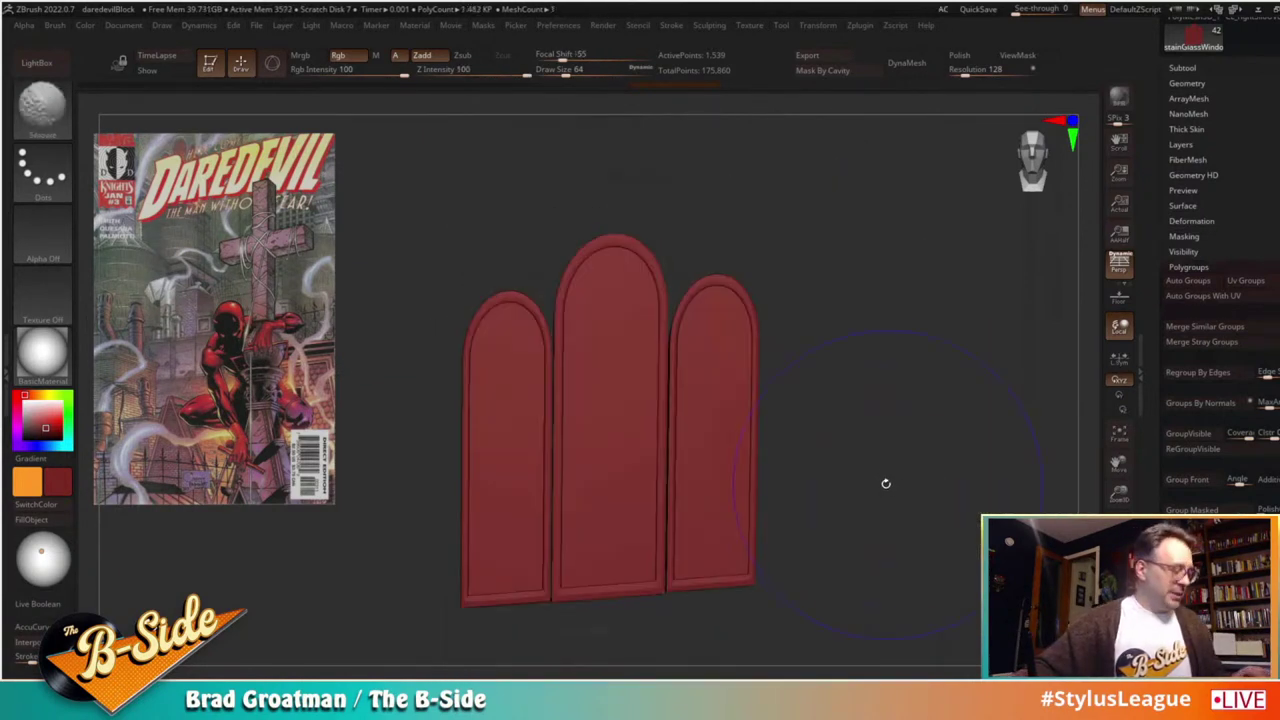
{"action": "key", "text": "shift+f"}
{"action": "key", "text": "s"}
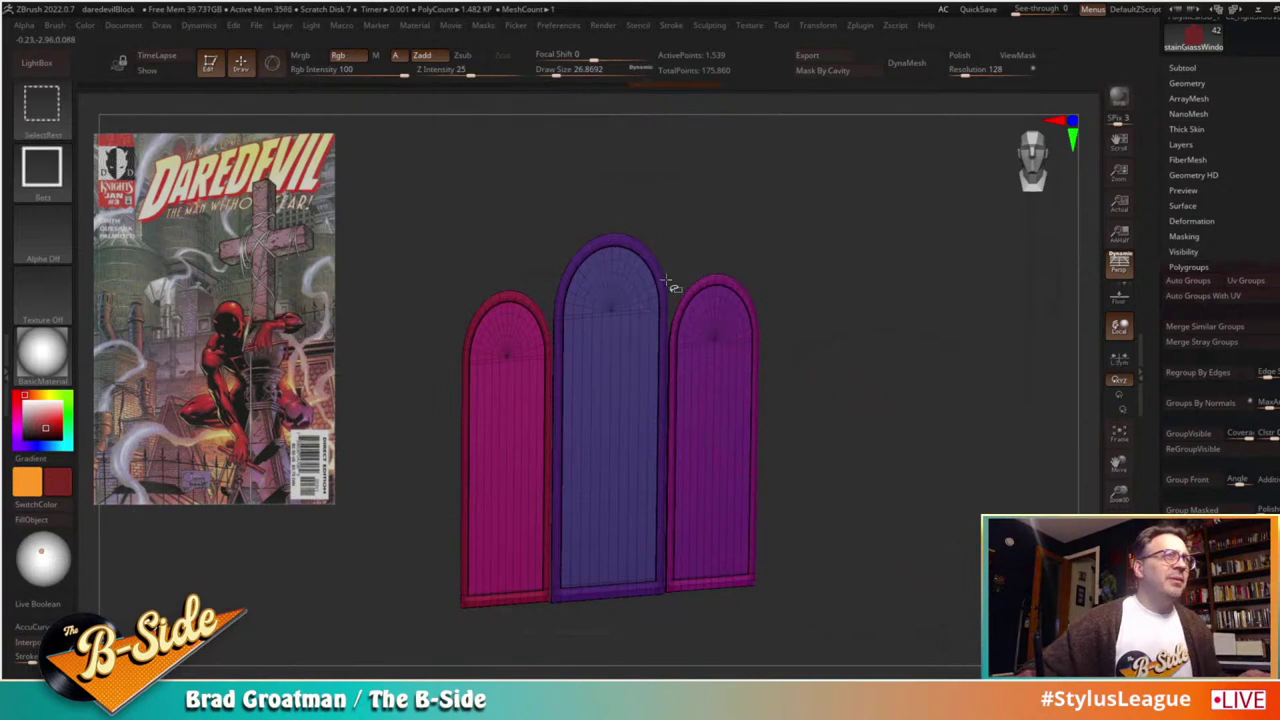
{"action": "left_click", "coordinate": [664, 288], "text": "ctrl+shift"}
{"action": "left_click_drag", "start_coordinate": [817, 263], "coordinate": [750, 303], "text": "ctrl+shift"}
{"action": "left_click", "coordinate": [749, 298], "text": "ctrl+shift"}
{"action": "left_click", "coordinate": [532, 307], "text": "ctrl+shift"}
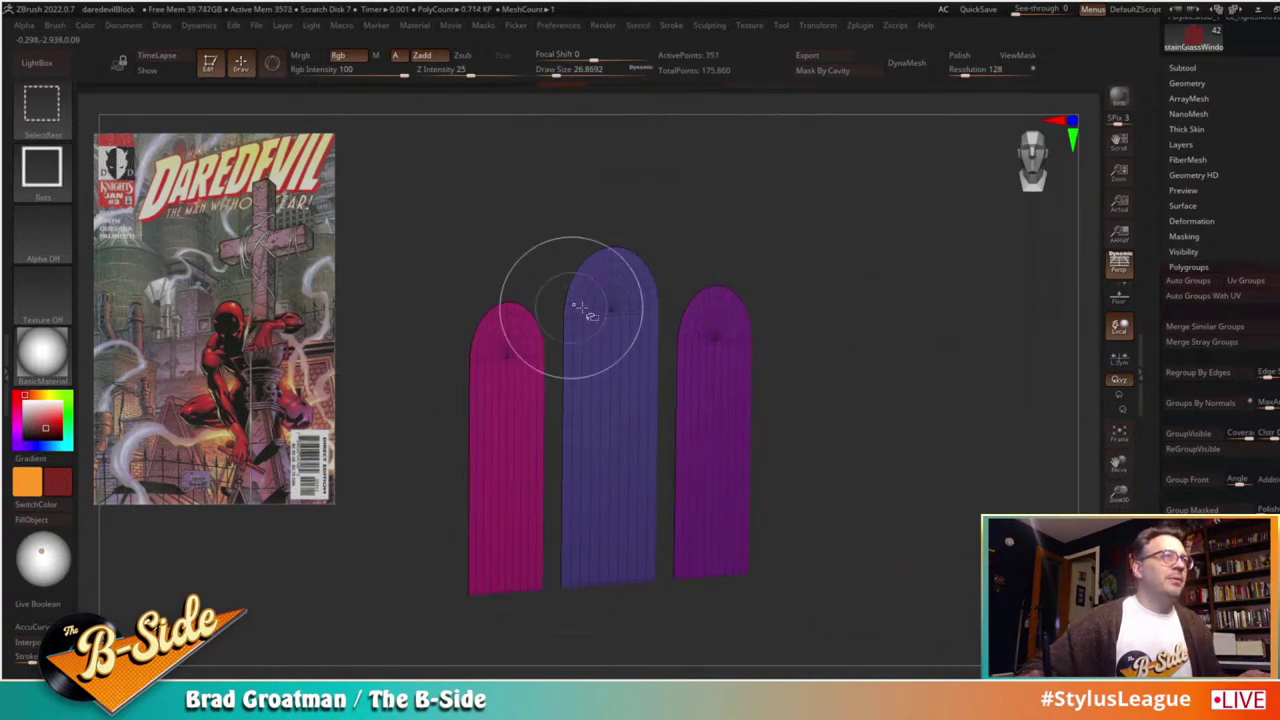
{"action": "key", "text": "shift+f"}
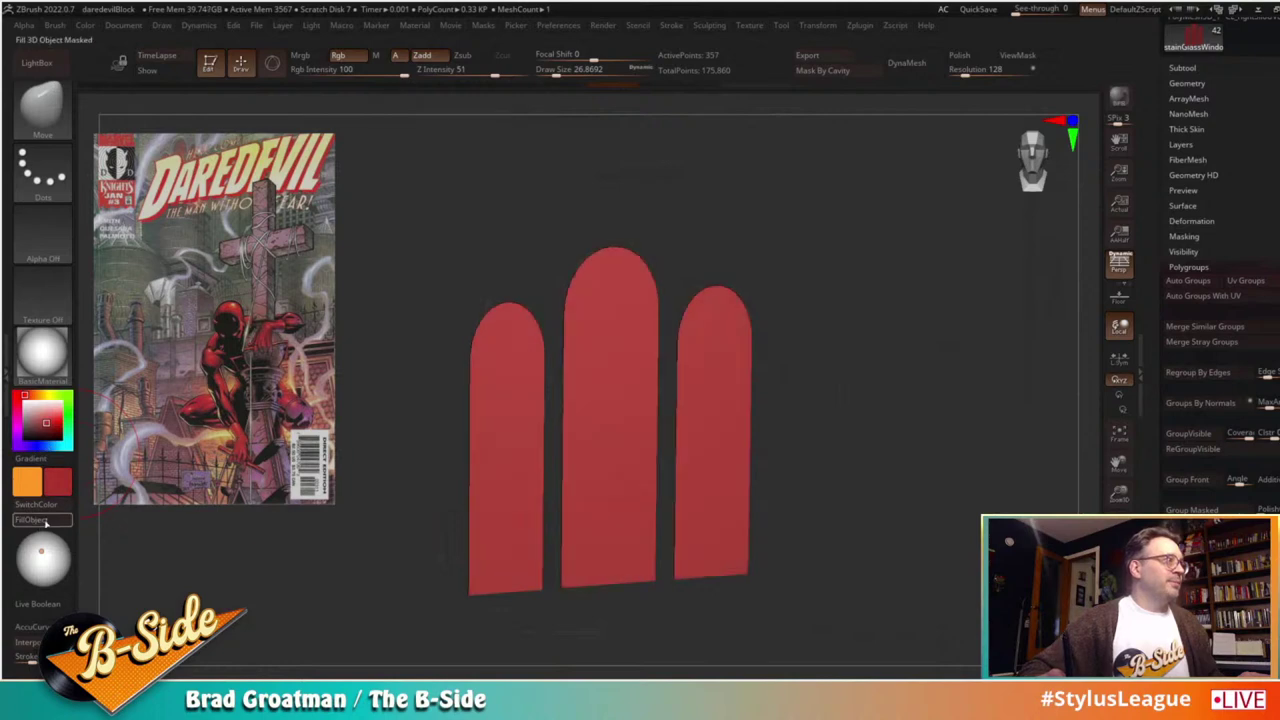
Step: Invert the visibility to the three window frames, fill them with a grey-green sampled from the cover, and show the whole windows again
{"action": "left_click_drag", "start_coordinate": [814, 296], "coordinate": [699, 374], "text": "ctrl+shift"}
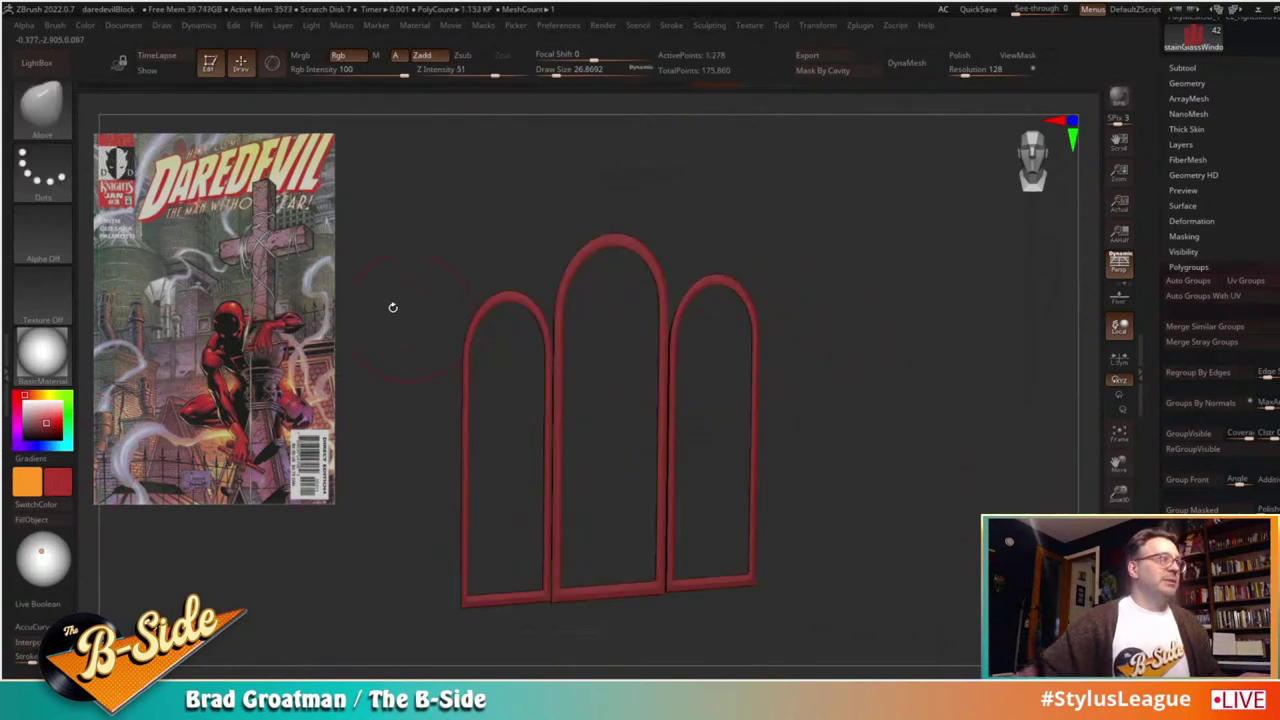
{"action": "key", "text": "z"}
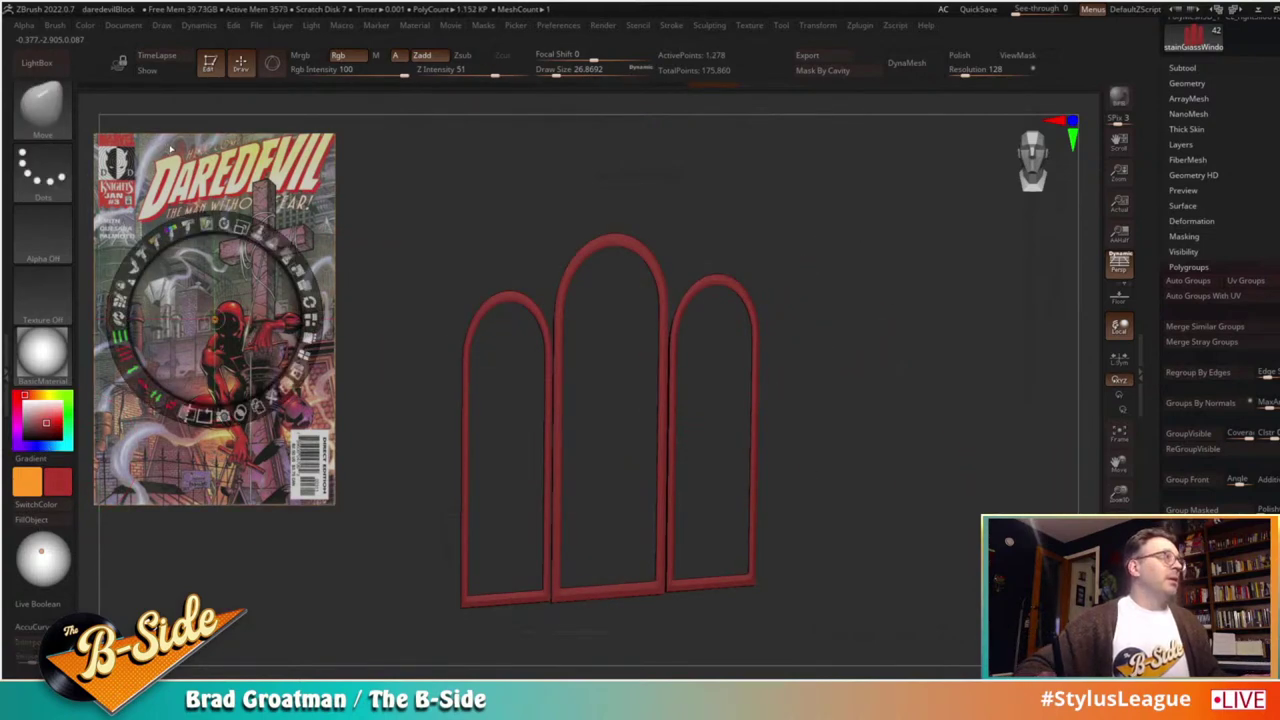
{"action": "key", "text": "c"}
{"action": "key", "text": "c"}
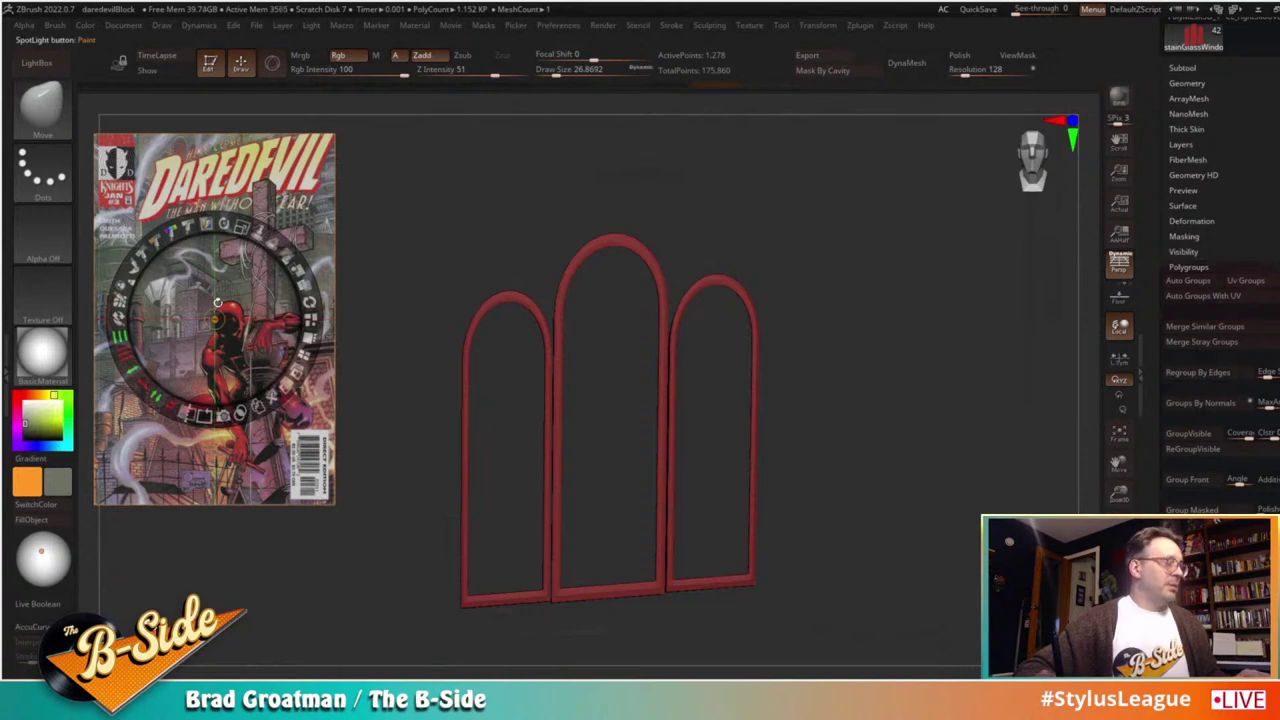
{"action": "key", "text": "z"}
{"action": "left_click", "coordinate": [47, 519]}
{"action": "left_click", "coordinate": [957, 446], "text": "ctrl+shift"}
{"action": "left_click_drag", "start_coordinate": [957, 446], "coordinate": [869, 454], "text": "alt"}
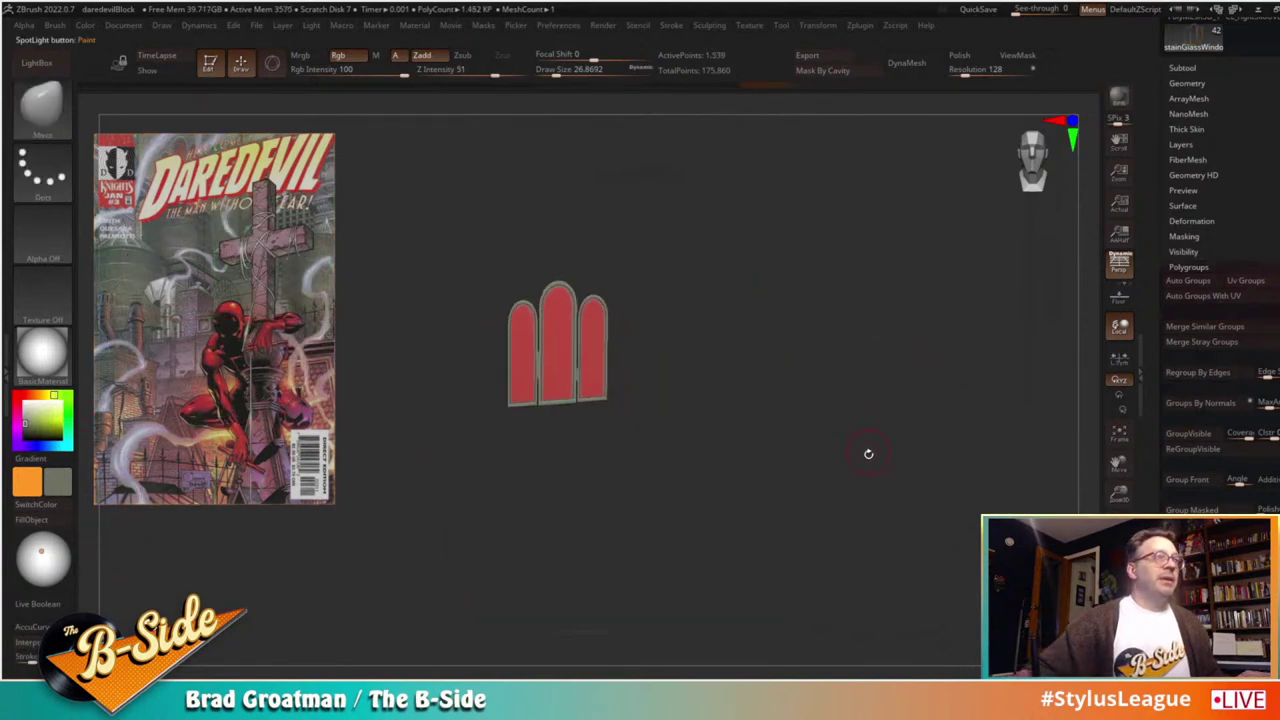
{"action": "left_click", "coordinate": [605, 378], "text": "ctrl+shift"}
{"action": "left_click_drag", "start_coordinate": [675, 315], "coordinate": [775, 371], "text": "ctrl+shift"}
{"action": "key", "text": "c"}
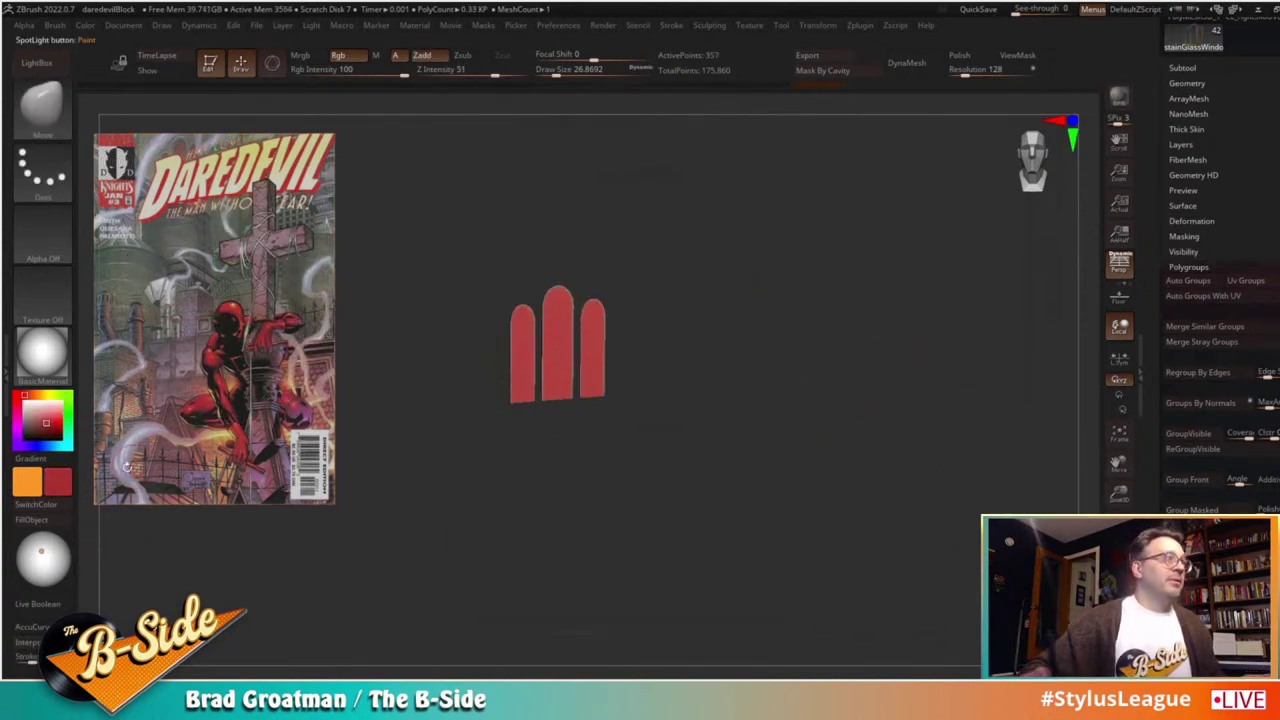
{"action": "left_click", "coordinate": [697, 434], "text": "ctrl+shift"}
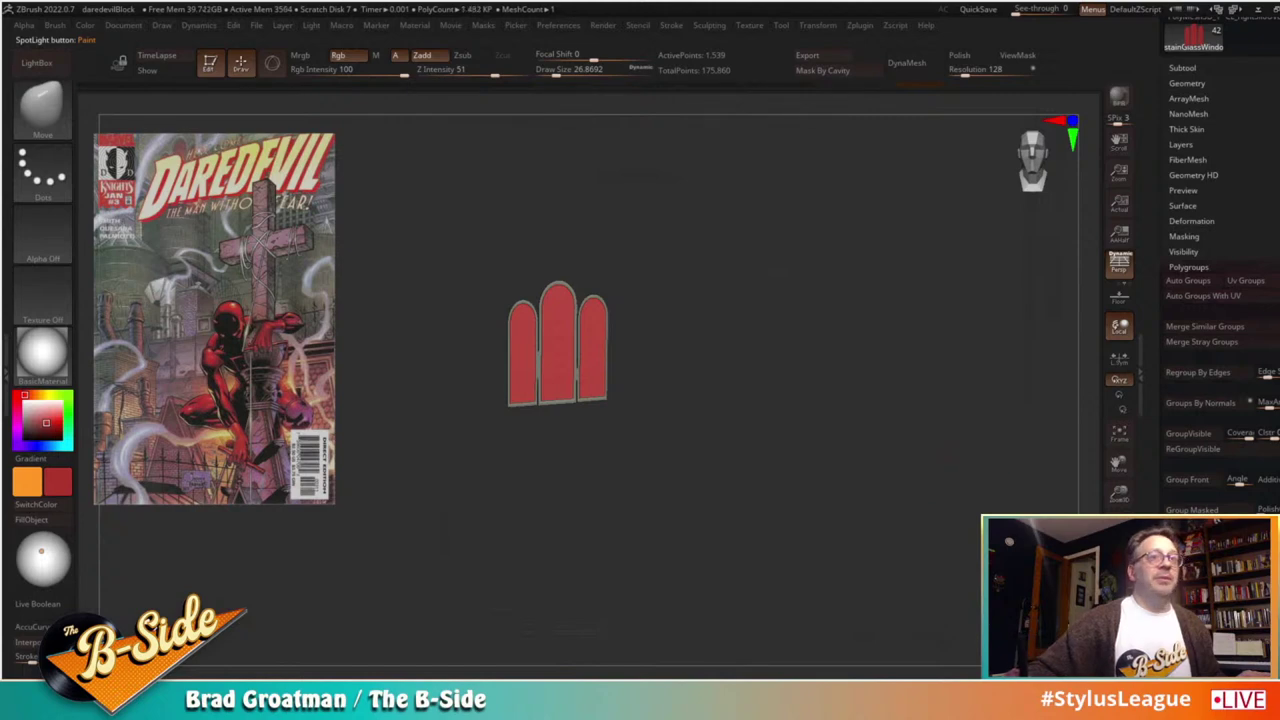
Step: Bring back the full diorama, select the bldgBases subtool, and fill it with dark grey
{"action": "left_click", "coordinate": [605, 398], "text": "ctrl+shift"}
{"action": "left_click_drag", "start_coordinate": [1047, 364], "coordinate": [1004, 287], "text": "alt"}
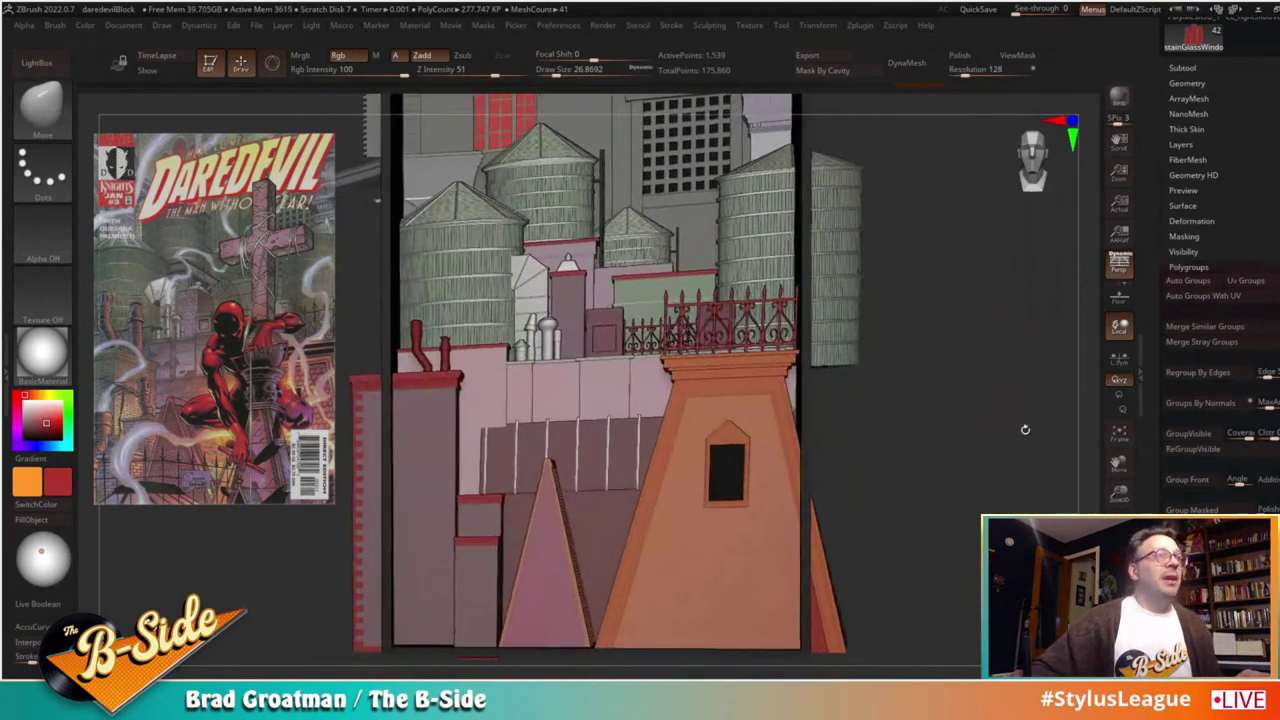
{"action": "left_click", "coordinate": [1185, 67]}
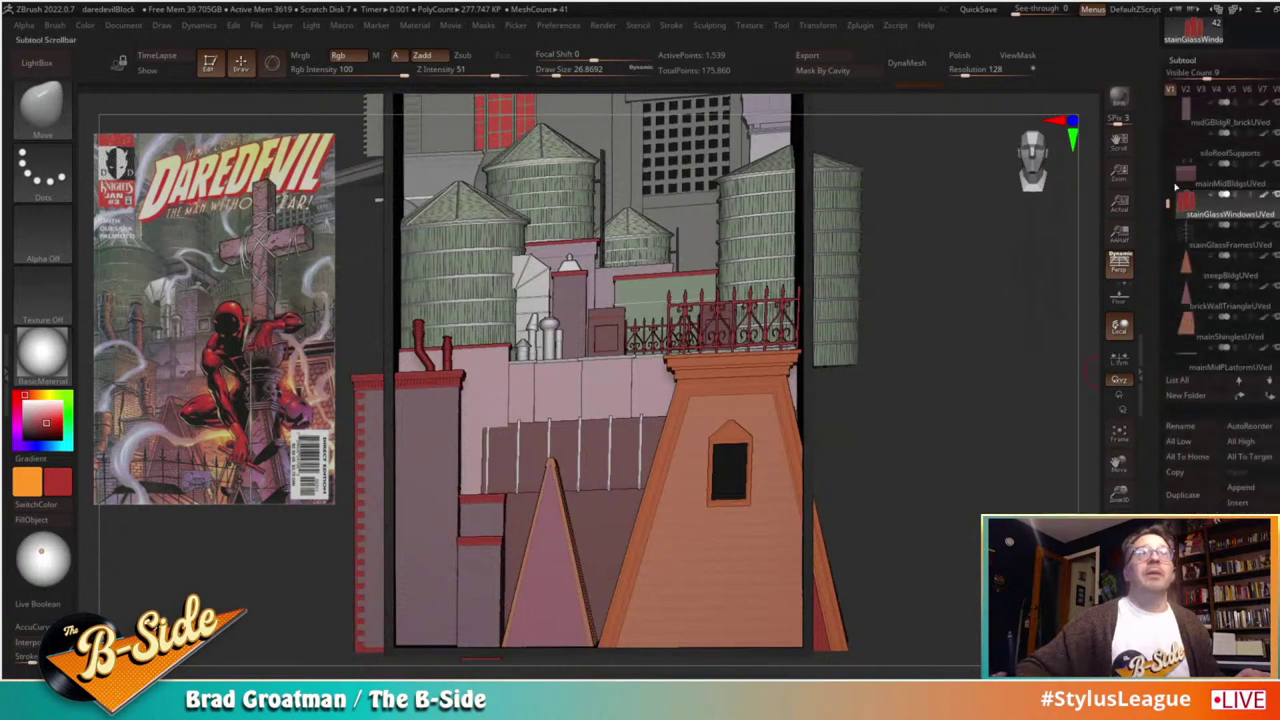
{"action": "scroll", "coordinate": [1165, 255], "scroll_direction": "down", "scroll_amount": 5}
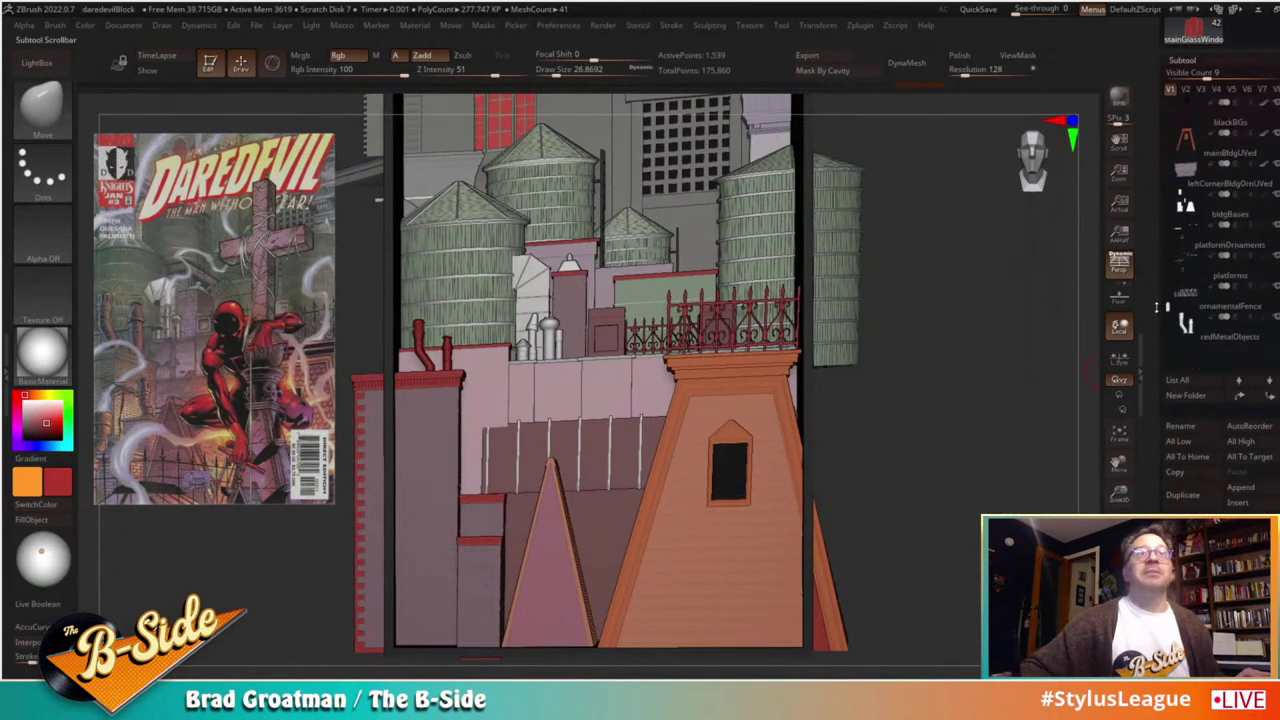
{"action": "left_click", "coordinate": [1207, 215]}
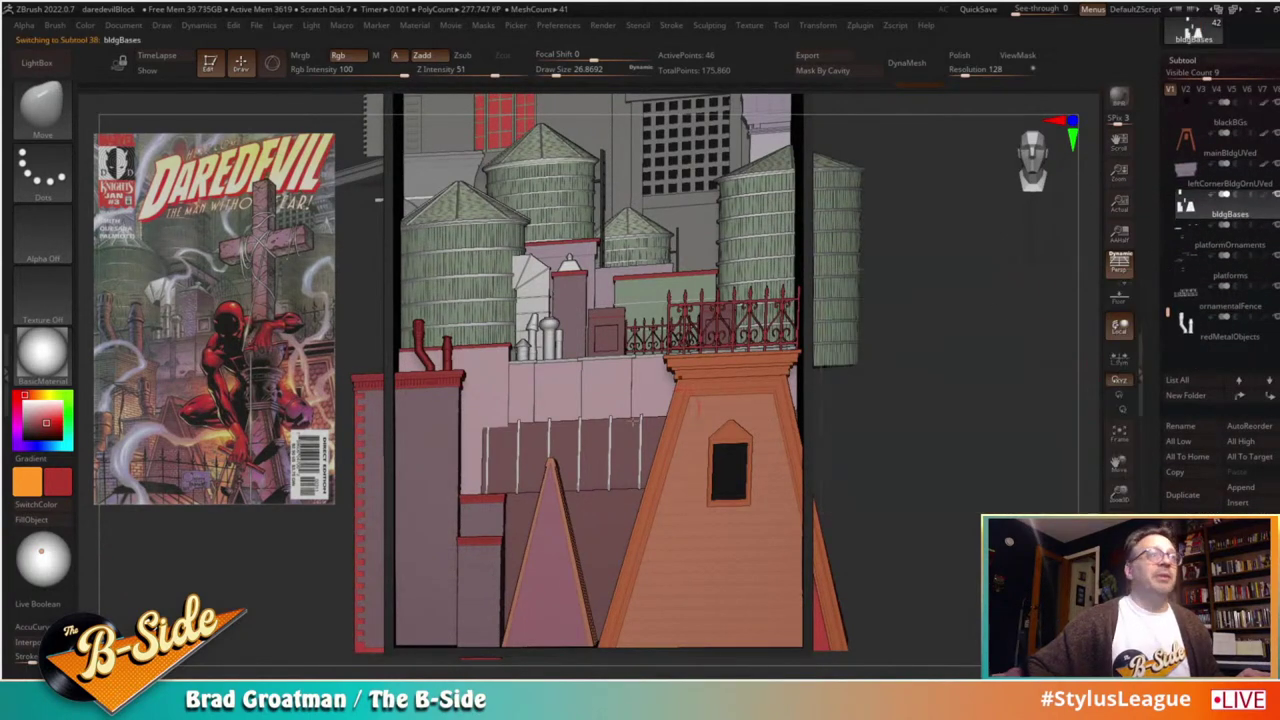
{"action": "left_click", "coordinate": [20, 428]}
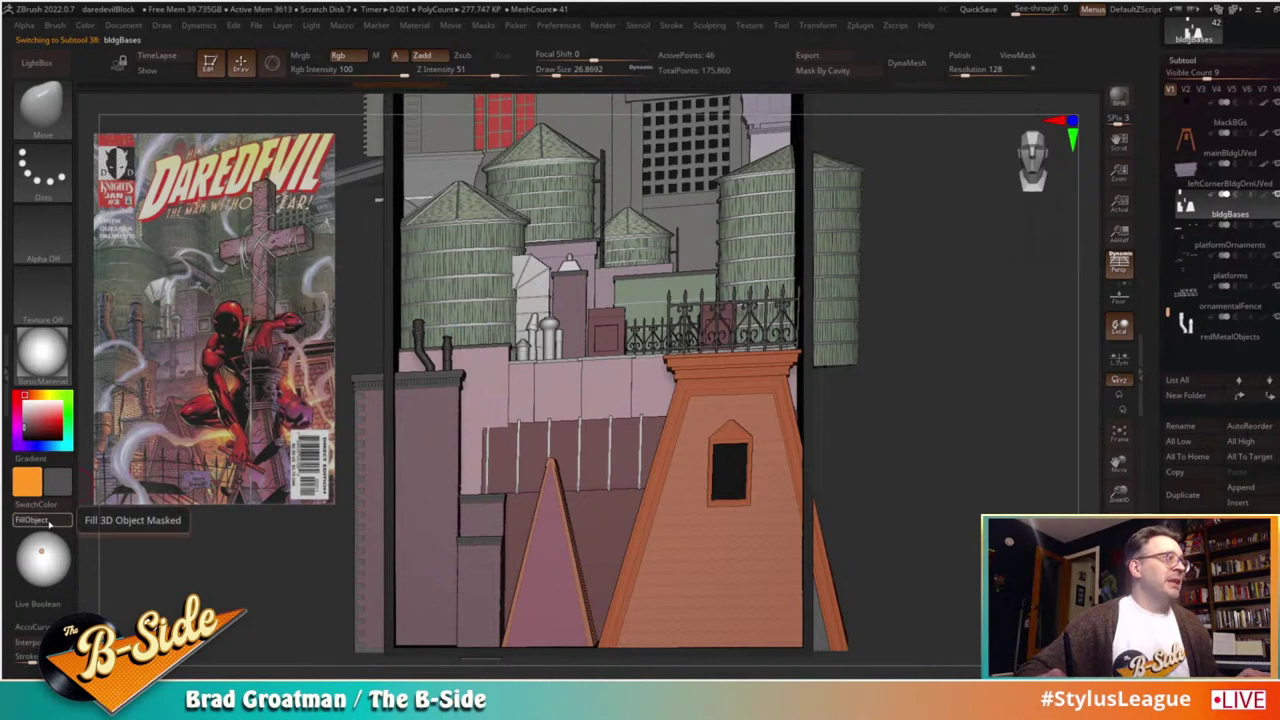
{"action": "left_click", "coordinate": [46, 521]}
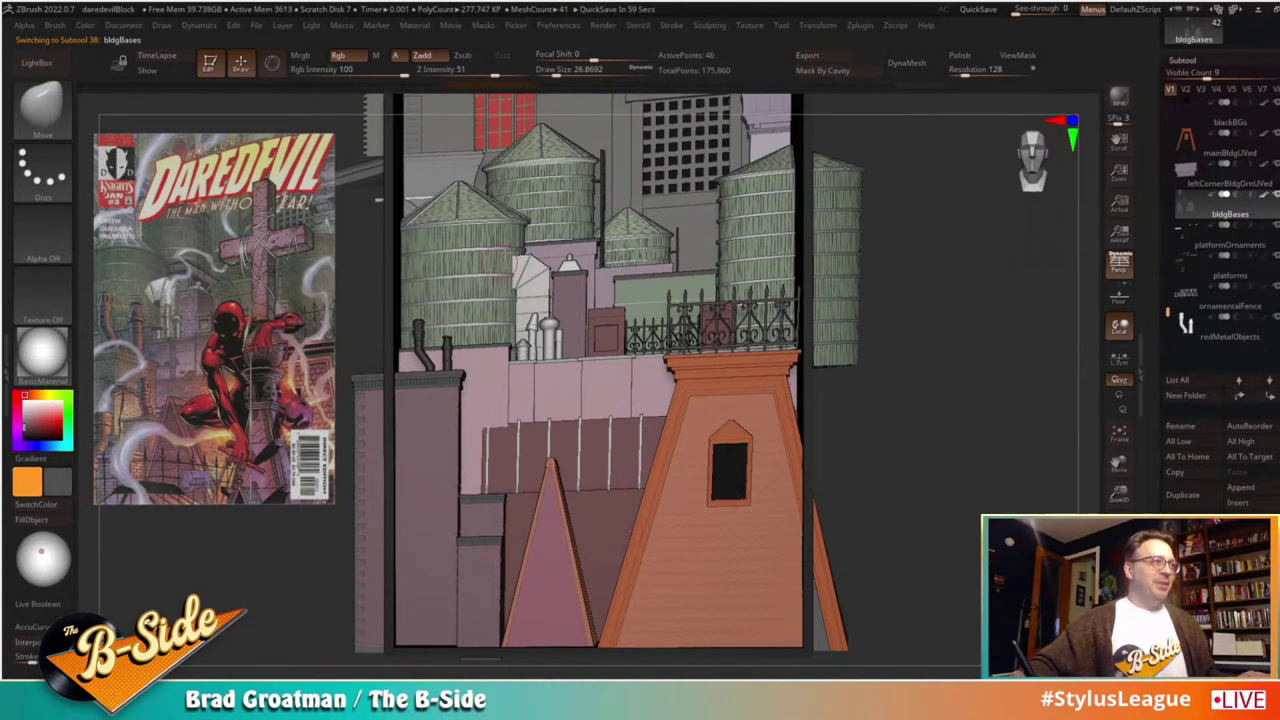
Step: Fill the platformOrnaments and platforms subtools with light grey and the ornamentalFence subtool with near-black
{"action": "left_click", "coordinate": [1219, 245]}
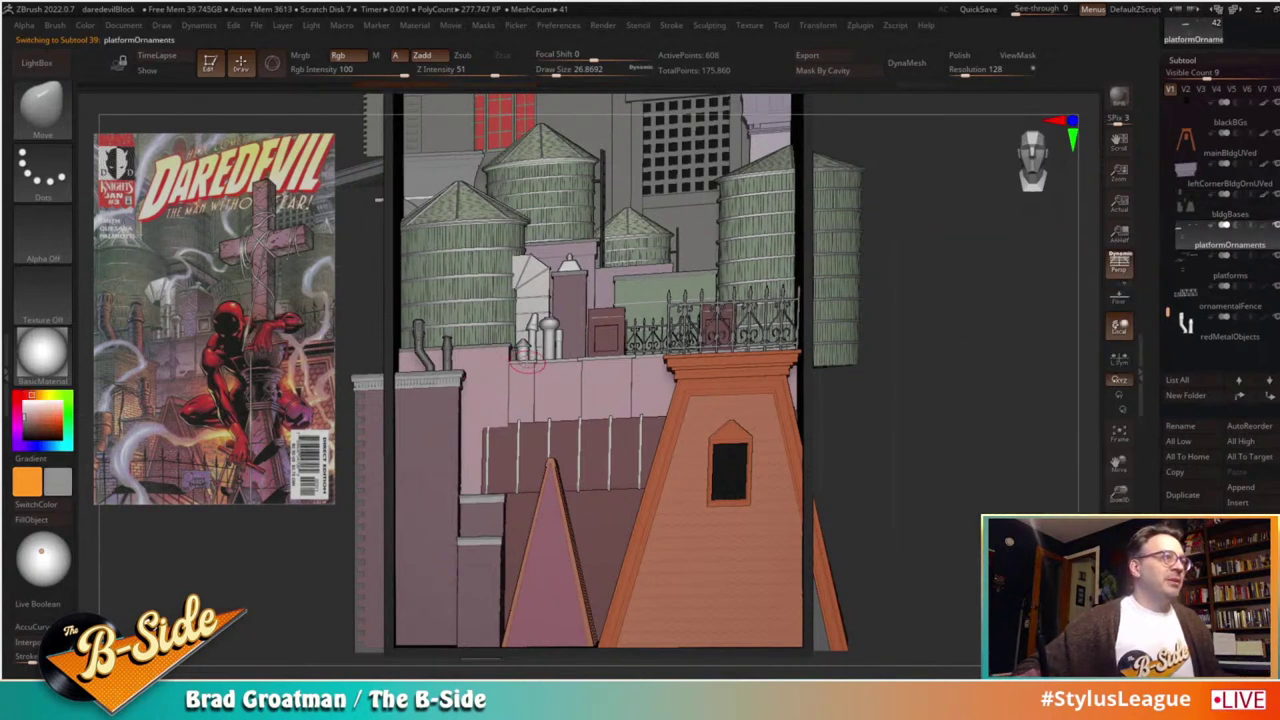
{"action": "left_click", "coordinate": [1238, 276]}
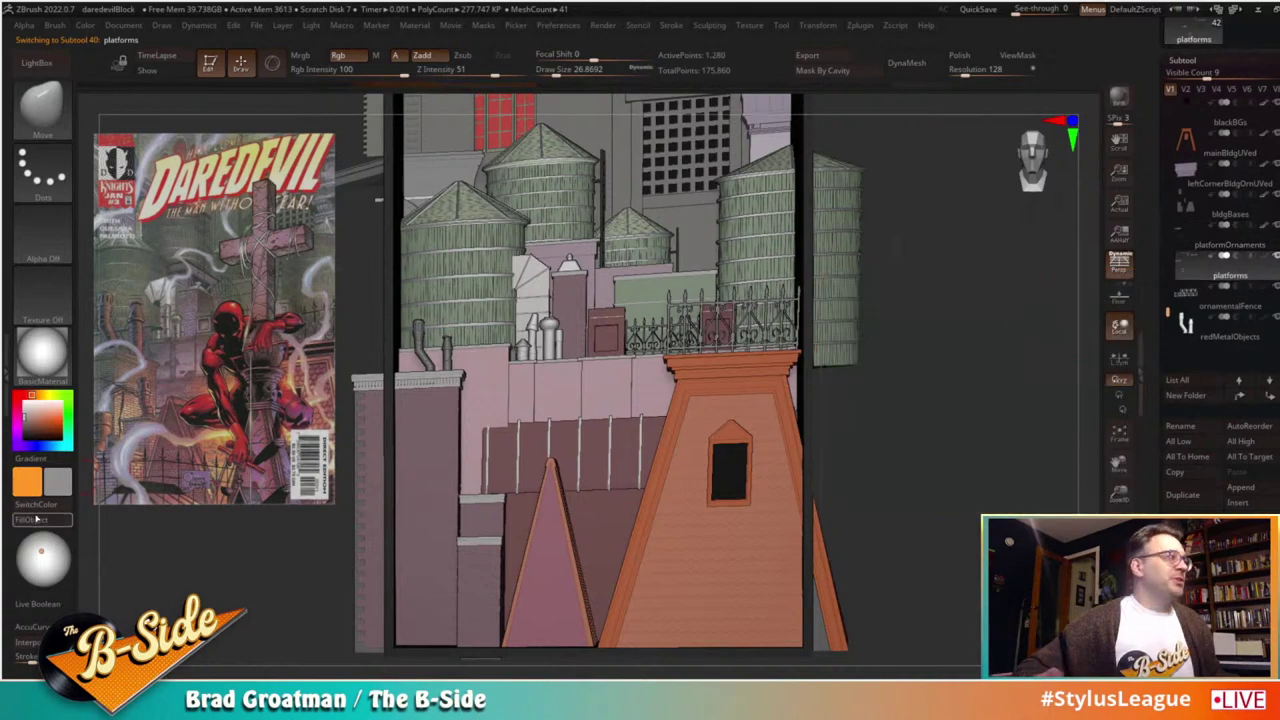
{"action": "left_click", "coordinate": [1205, 298]}
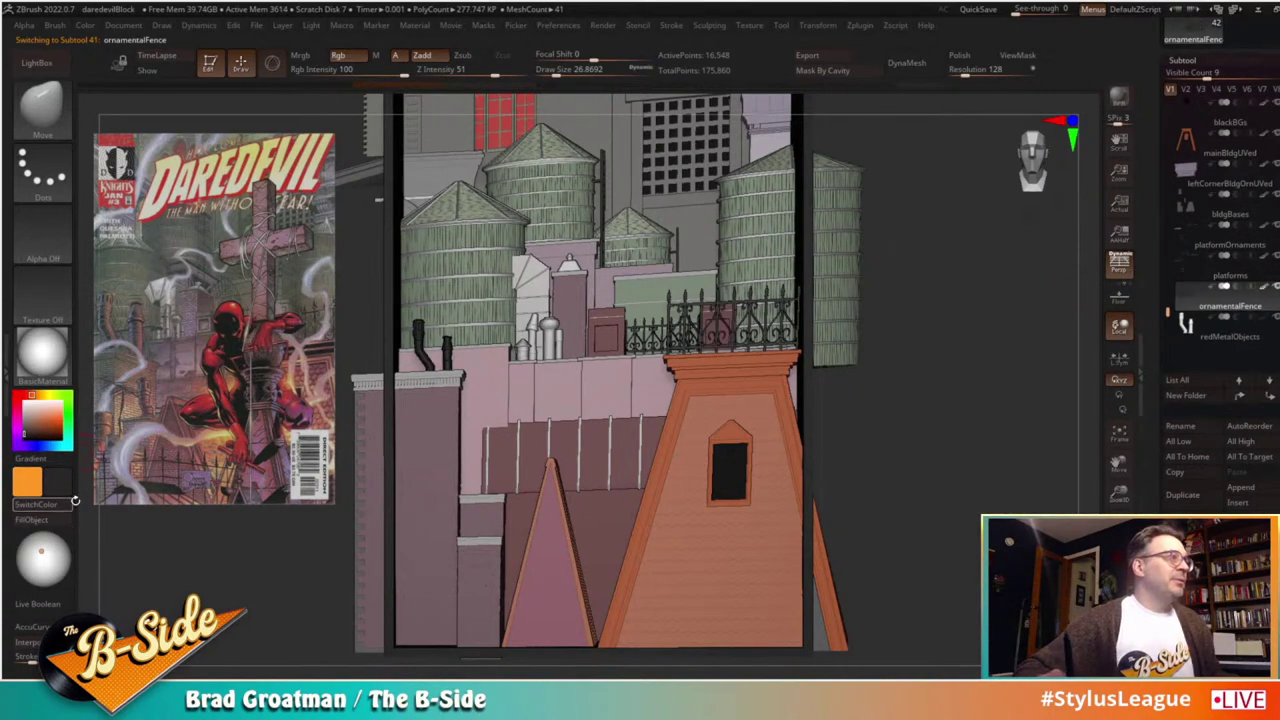
{"action": "left_click_drag", "start_coordinate": [988, 383], "coordinate": [1025, 389]}
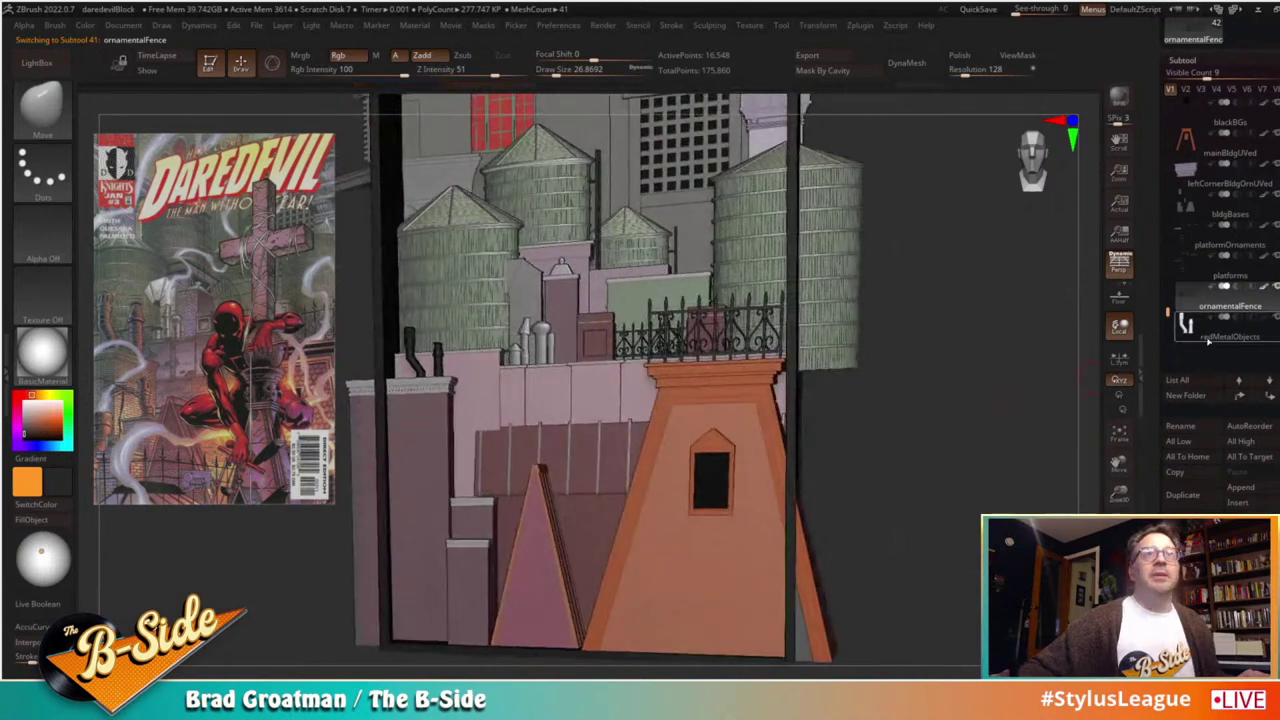
Step: Fill the redMetalObjects subtool with dark red (143, 51, 51) and the Satin material, and make BasicMaterial current again
{"action": "left_click", "coordinate": [1212, 338]}
{"action": "left_click", "coordinate": [42, 352]}
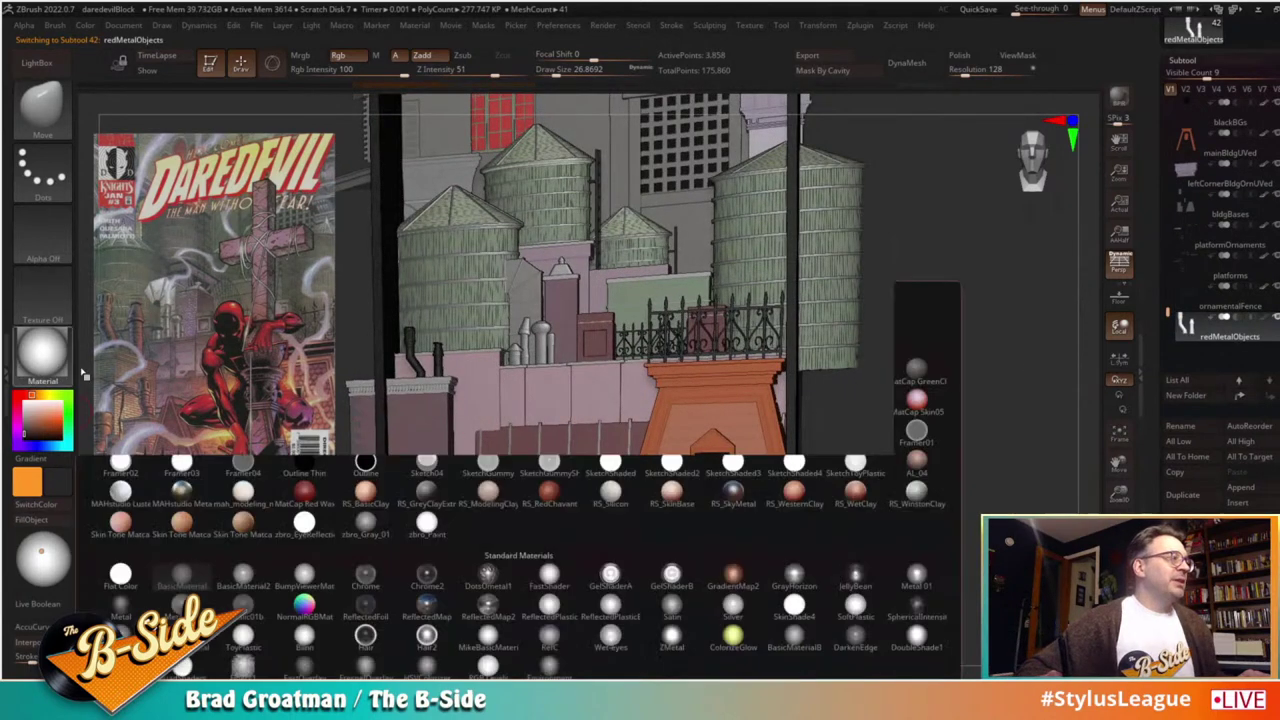
{"action": "left_click", "coordinate": [427, 321]}
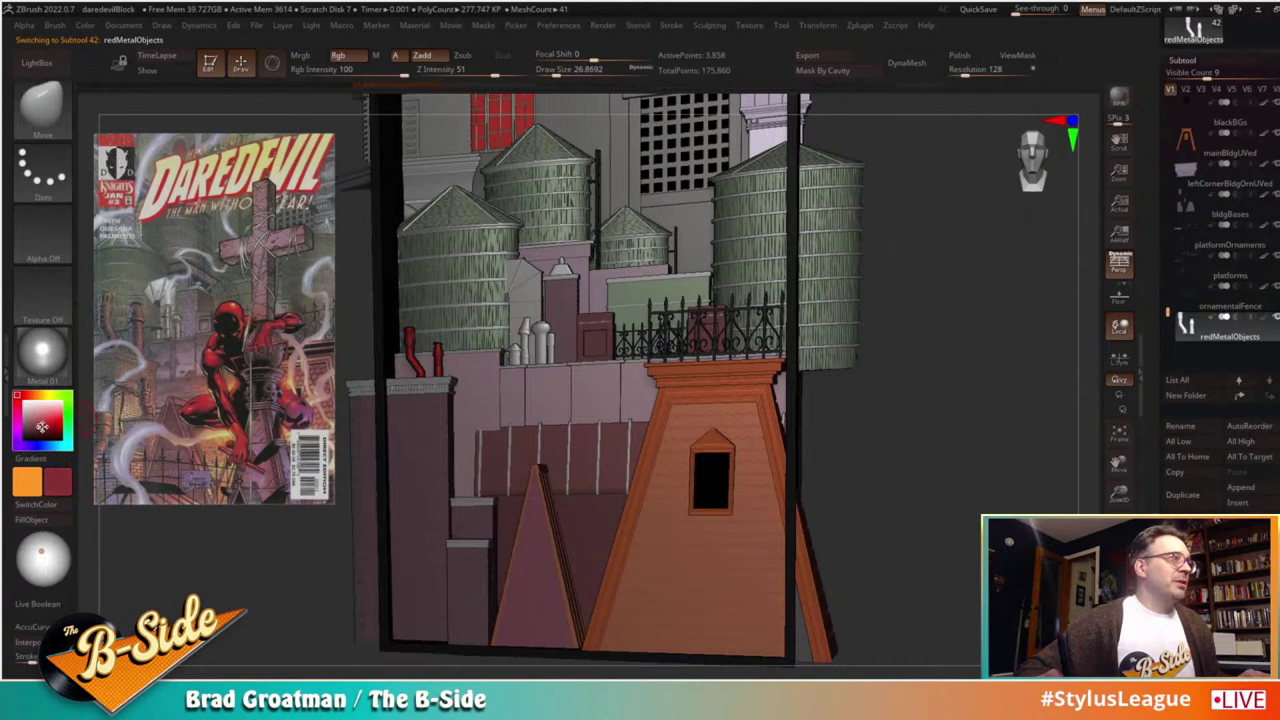
{"action": "left_click", "coordinate": [41, 426]}
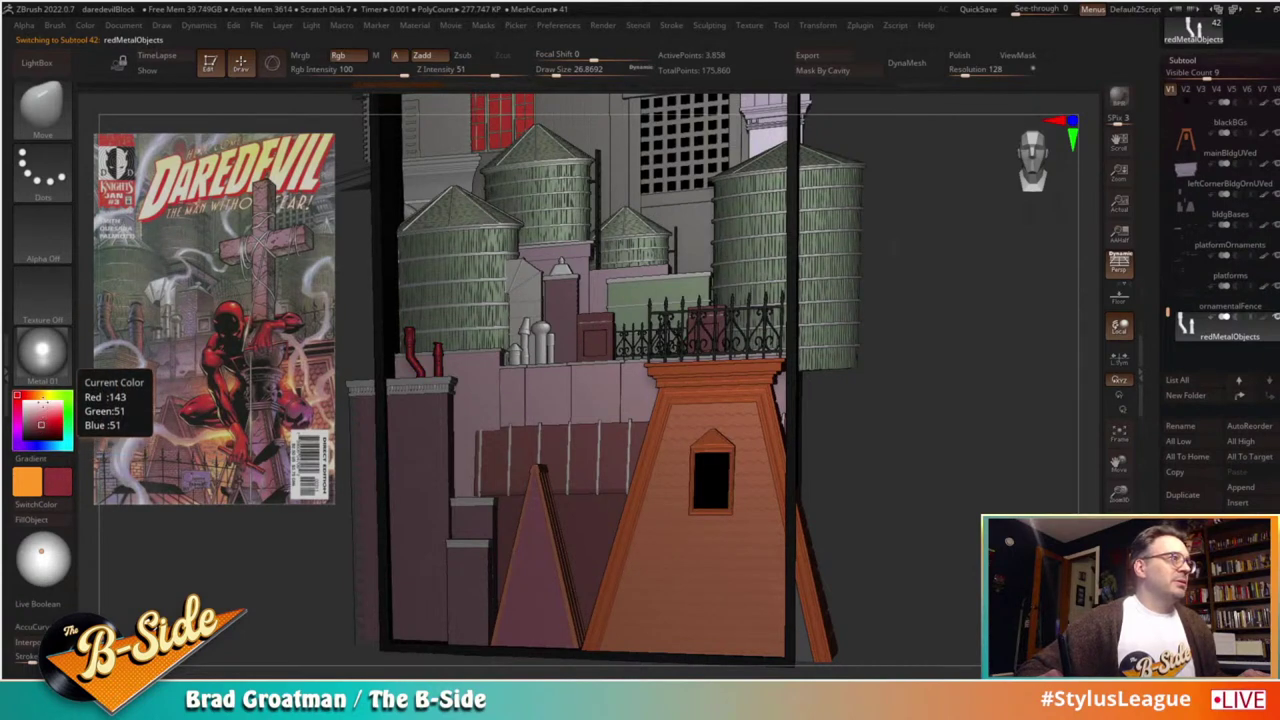
{"action": "left_click", "coordinate": [42, 352]}
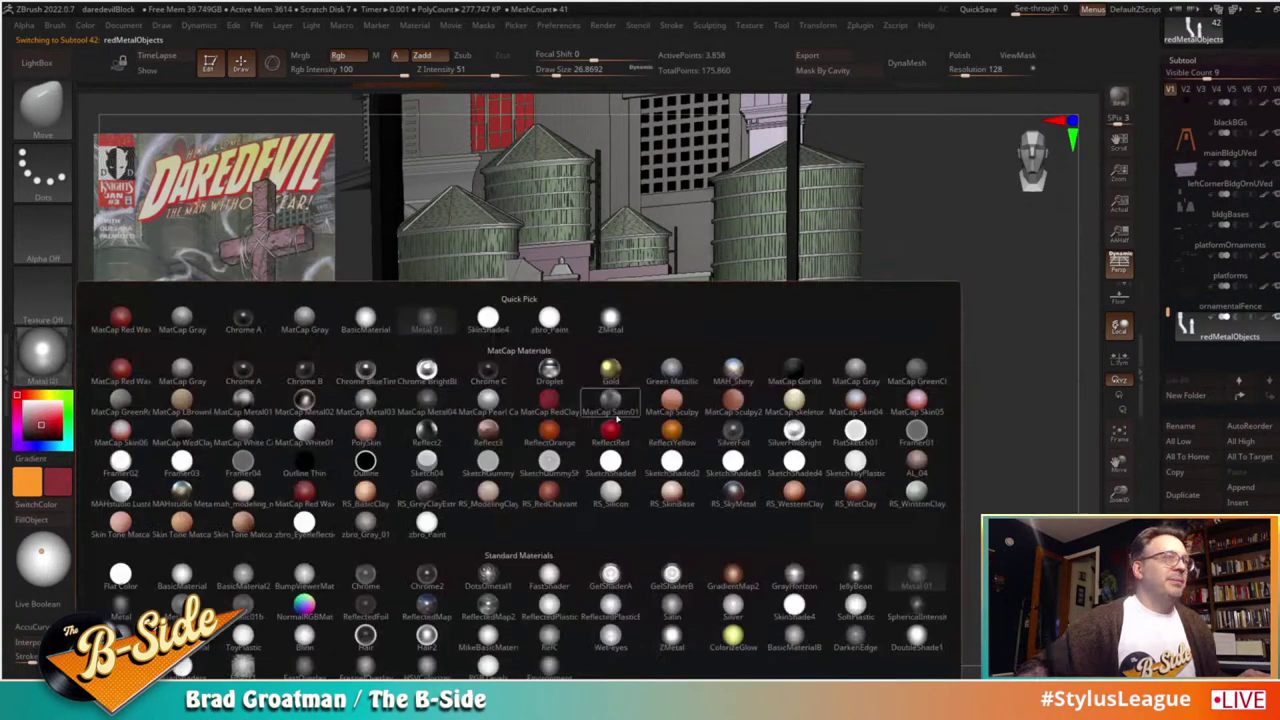
{"action": "left_click", "coordinate": [673, 602]}
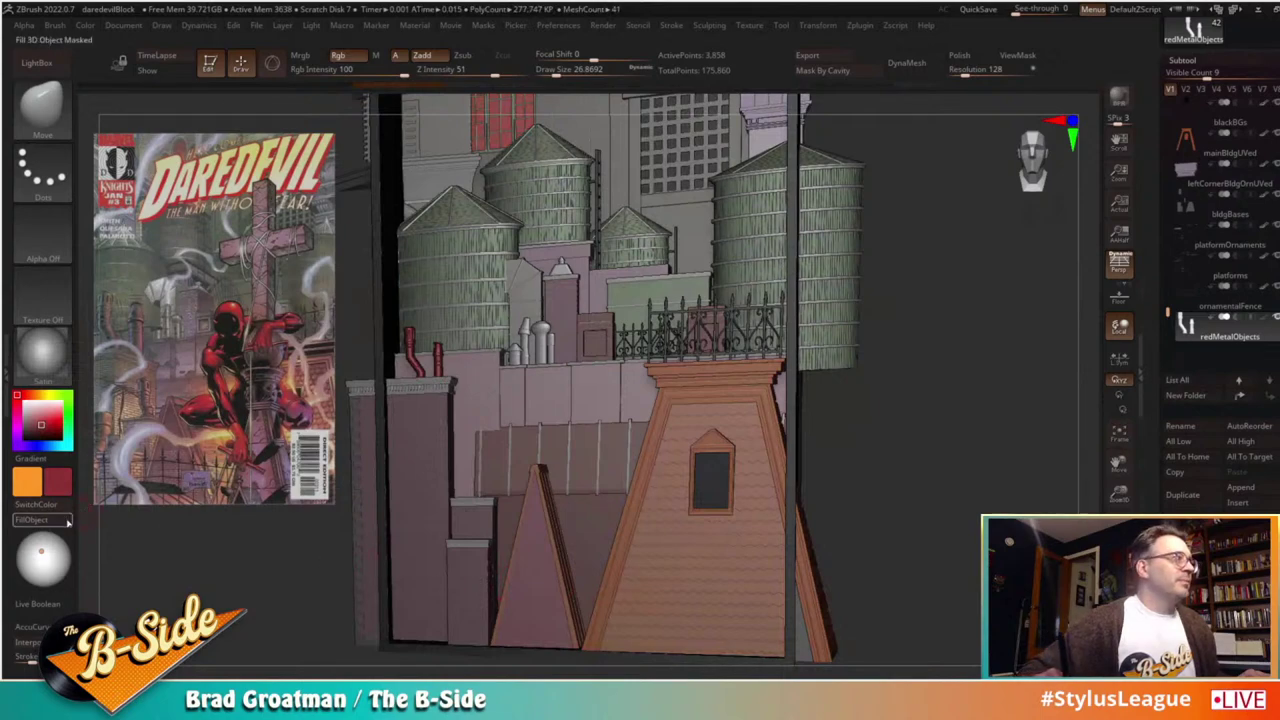
{"action": "left_click", "coordinate": [42, 352]}
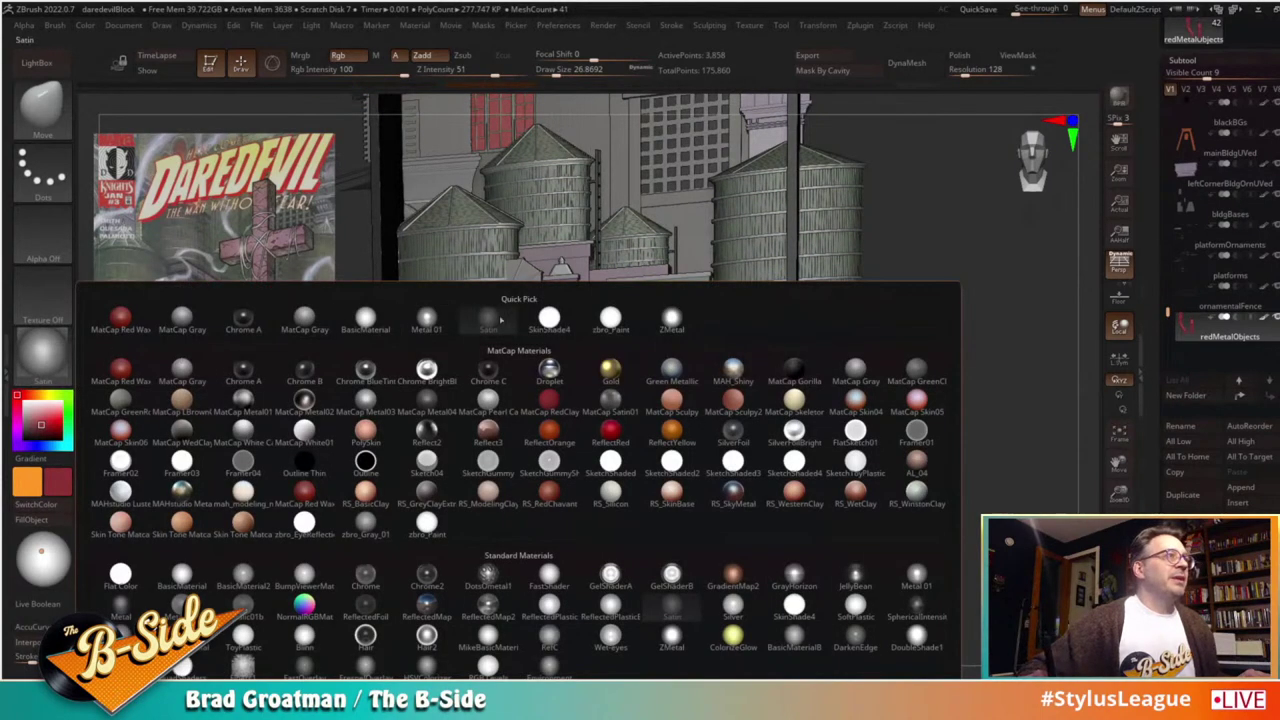
{"action": "left_click", "coordinate": [365, 318]}
Step: Select the cornerBldgLeftUVed subtool in the upper corner of the frame and fill it with a muted purple sampled and adjusted from its surroundings
{"action": "left_click_drag", "start_coordinate": [940, 360], "coordinate": [954, 449]}
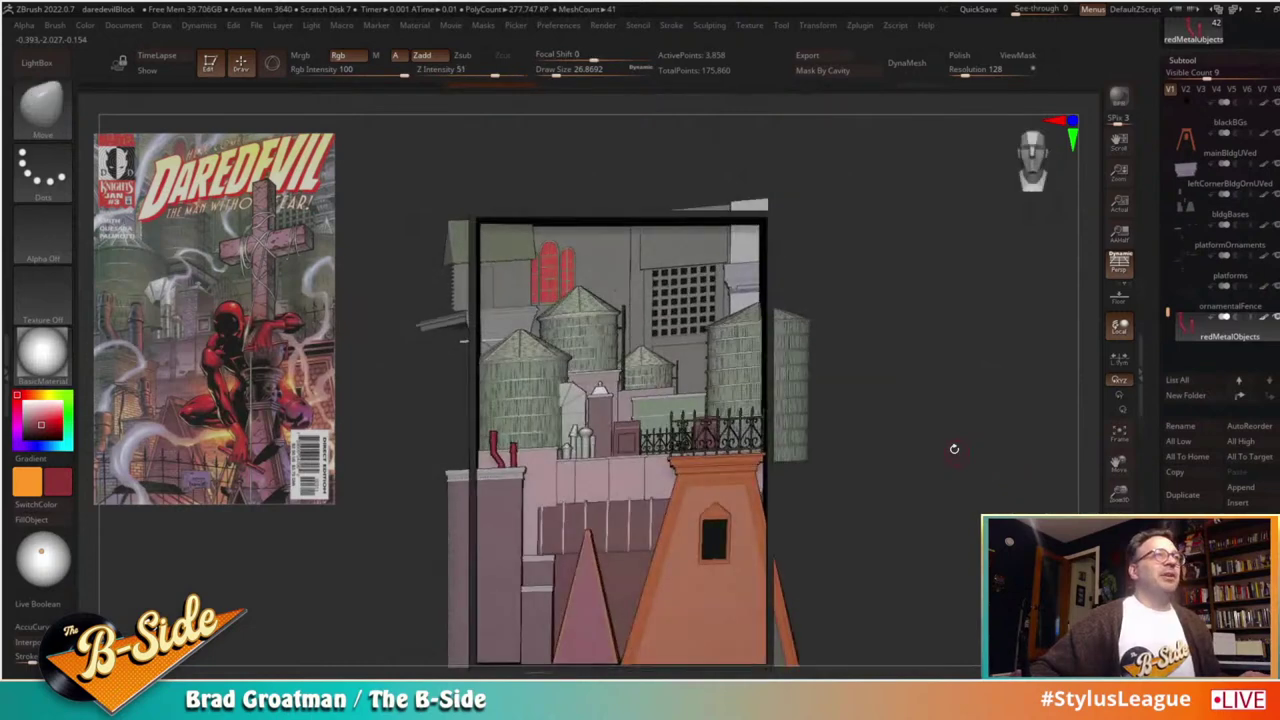
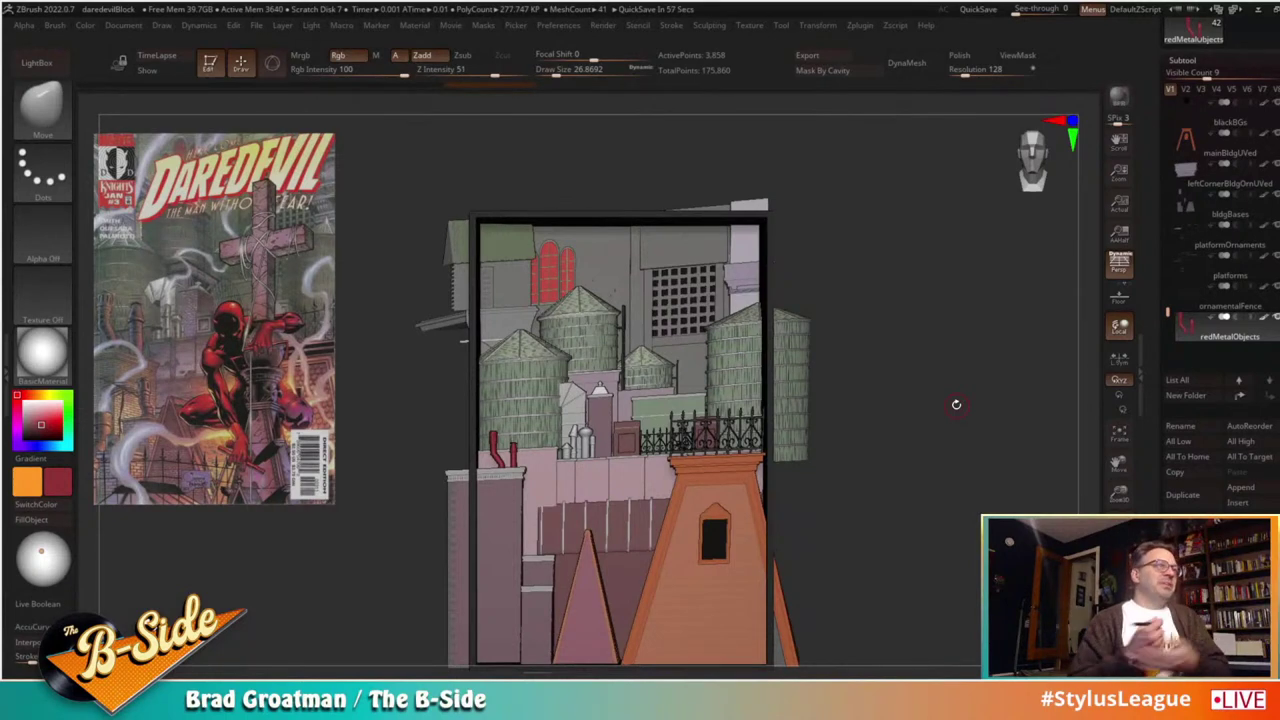
{"action": "left_click_drag", "start_coordinate": [939, 319], "coordinate": [877, 455]}
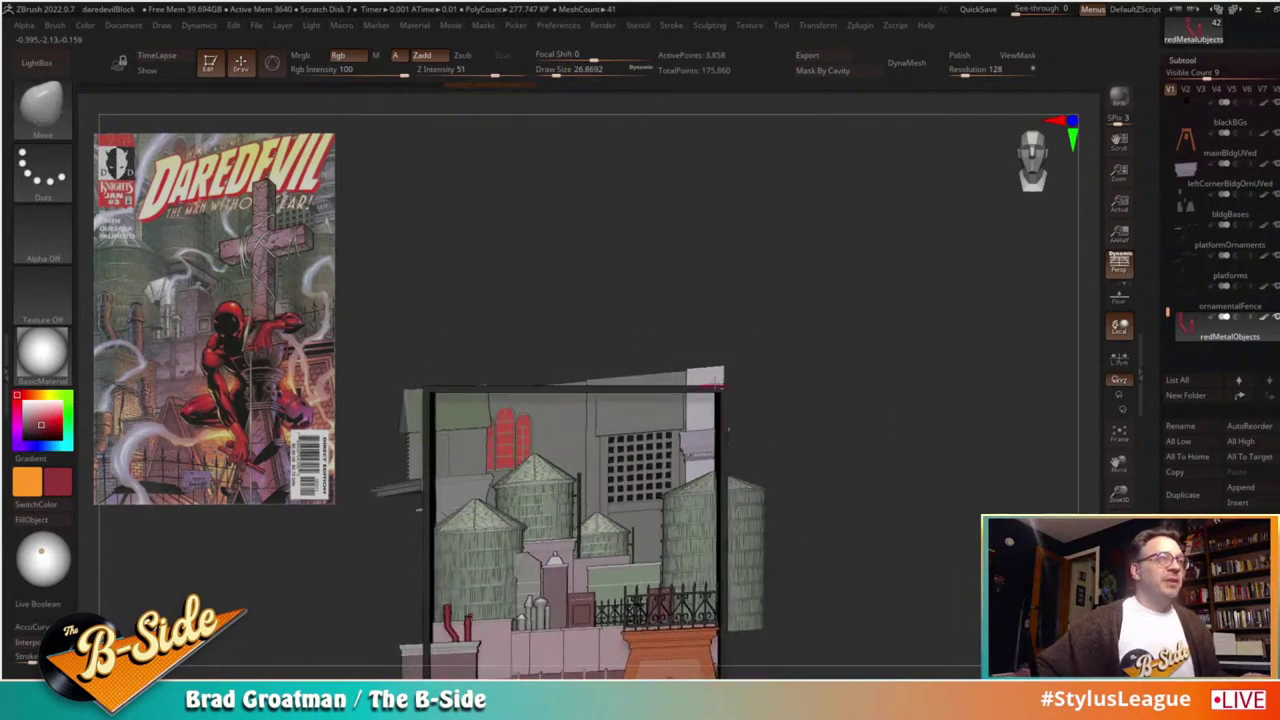
{"action": "left_click", "coordinate": [710, 377], "text": "alt"}
{"action": "left_click_drag", "start_coordinate": [824, 371], "coordinate": [992, 357], "text": "alt"}
{"action": "left_click_drag", "start_coordinate": [1056, 280], "coordinate": [880, 350], "text": "alt"}
{"action": "left_click_drag", "start_coordinate": [870, 189], "coordinate": [731, 338], "text": "alt"}
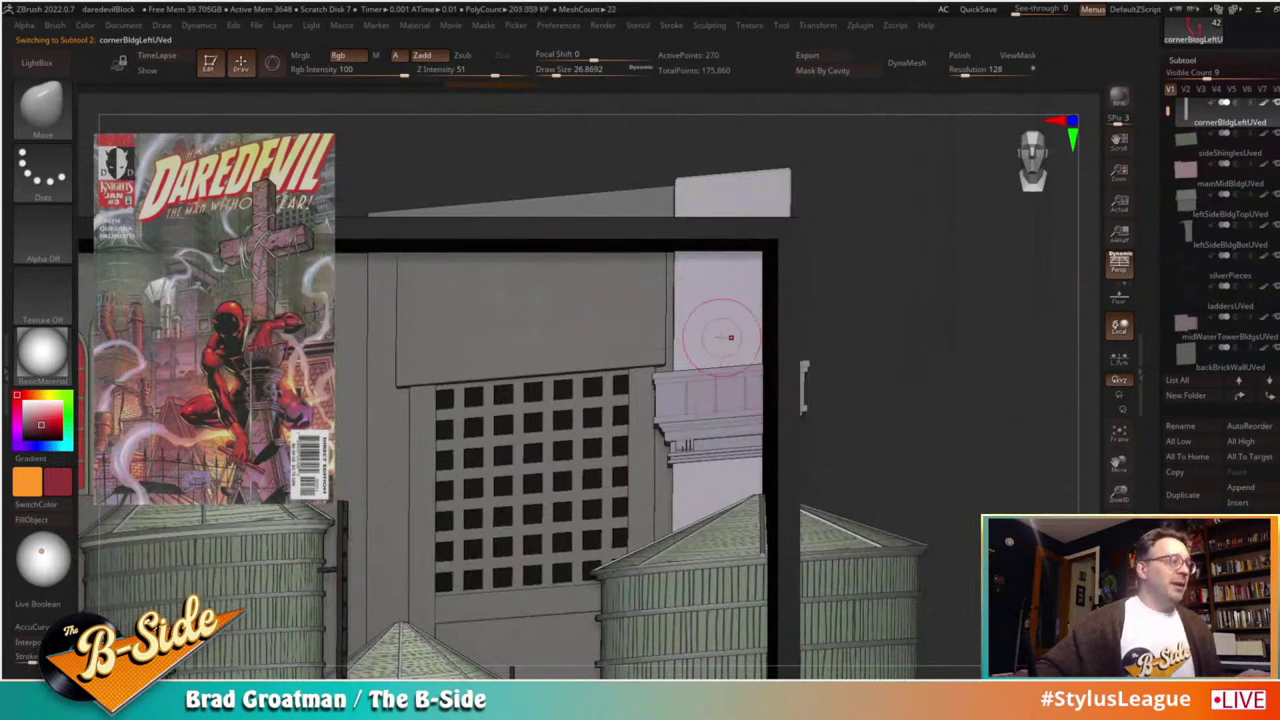
{"action": "key", "text": "c"}
{"action": "left_click", "coordinate": [24, 422]}
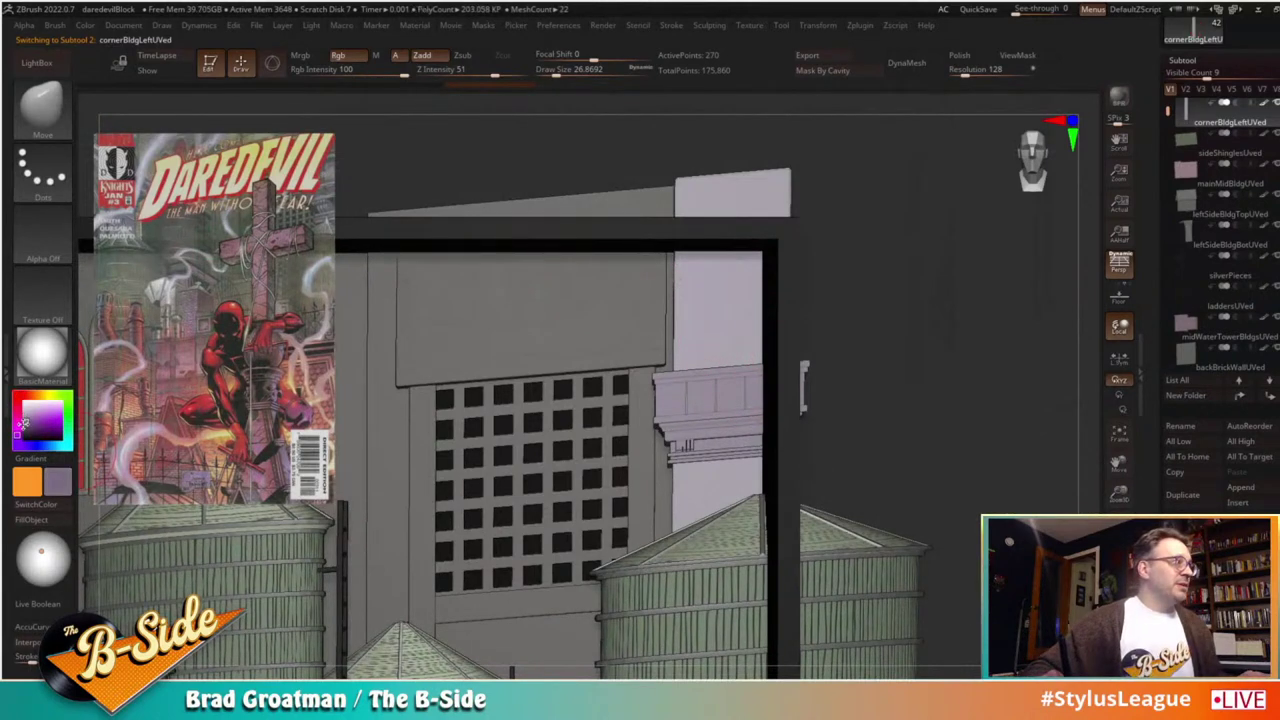
{"action": "left_click", "coordinate": [43, 519]}
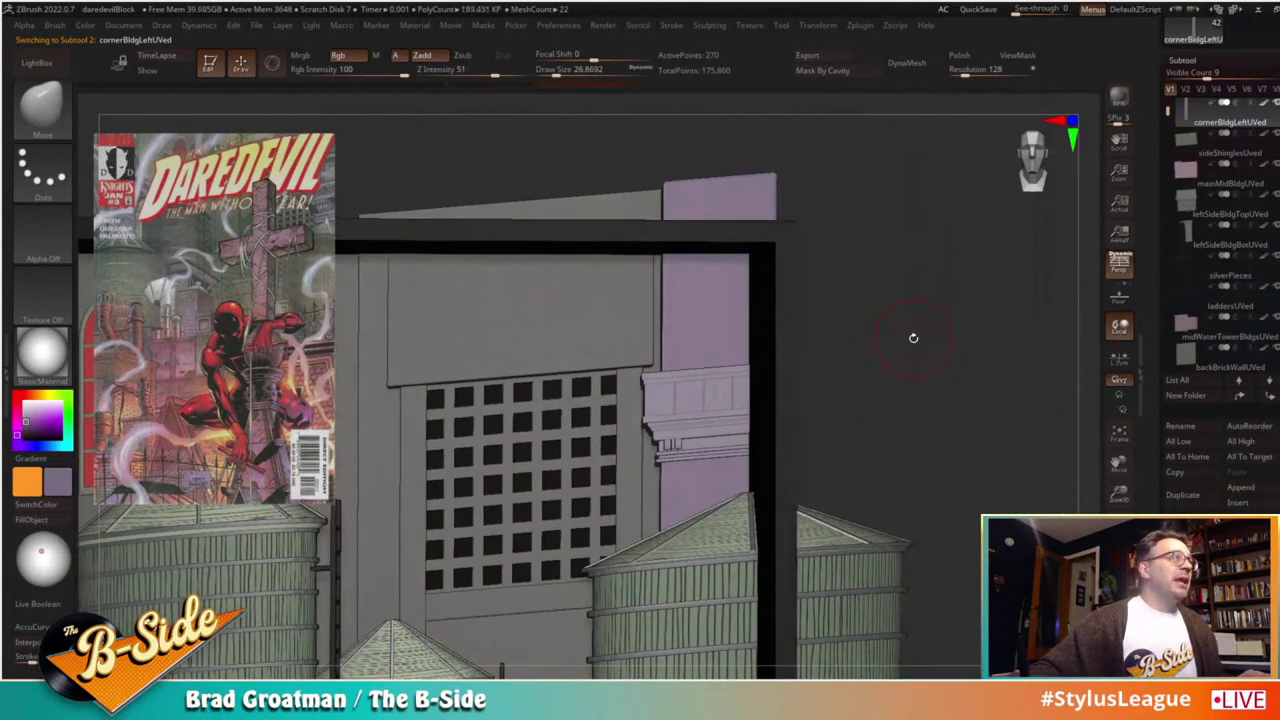
Step: Subdivide the purple corner building up to subdivision level 7 with smoothing turned off
{"action": "left_click_drag", "start_coordinate": [911, 337], "coordinate": [933, 390], "text": "alt"}
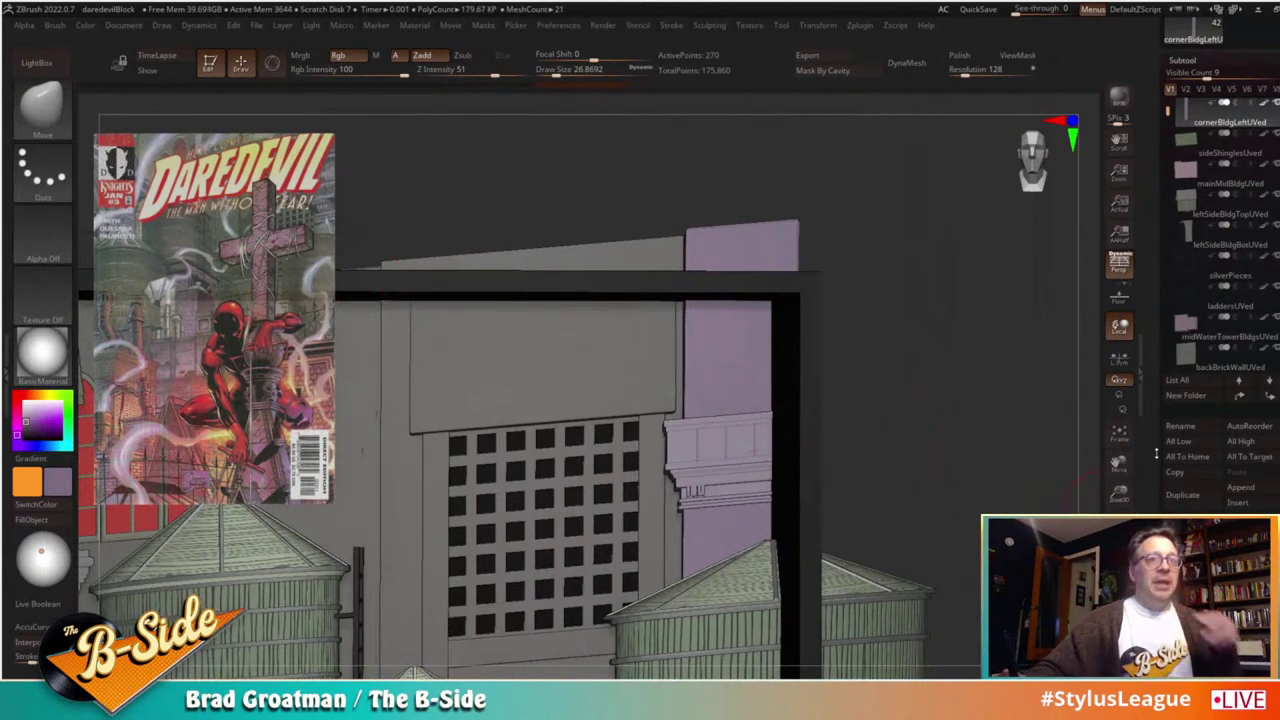
{"action": "left_click", "coordinate": [1182, 60]}
{"action": "left_click", "coordinate": [1188, 76]}
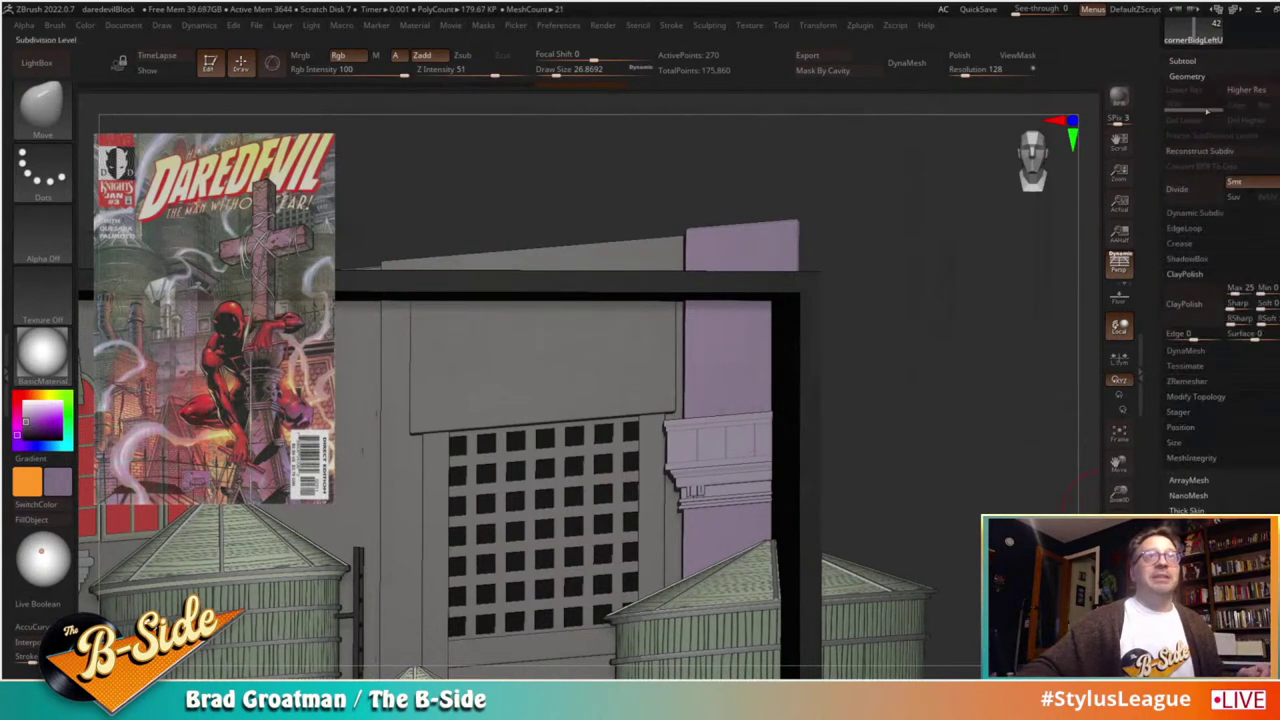
{"action": "left_click", "coordinate": [1190, 189]}
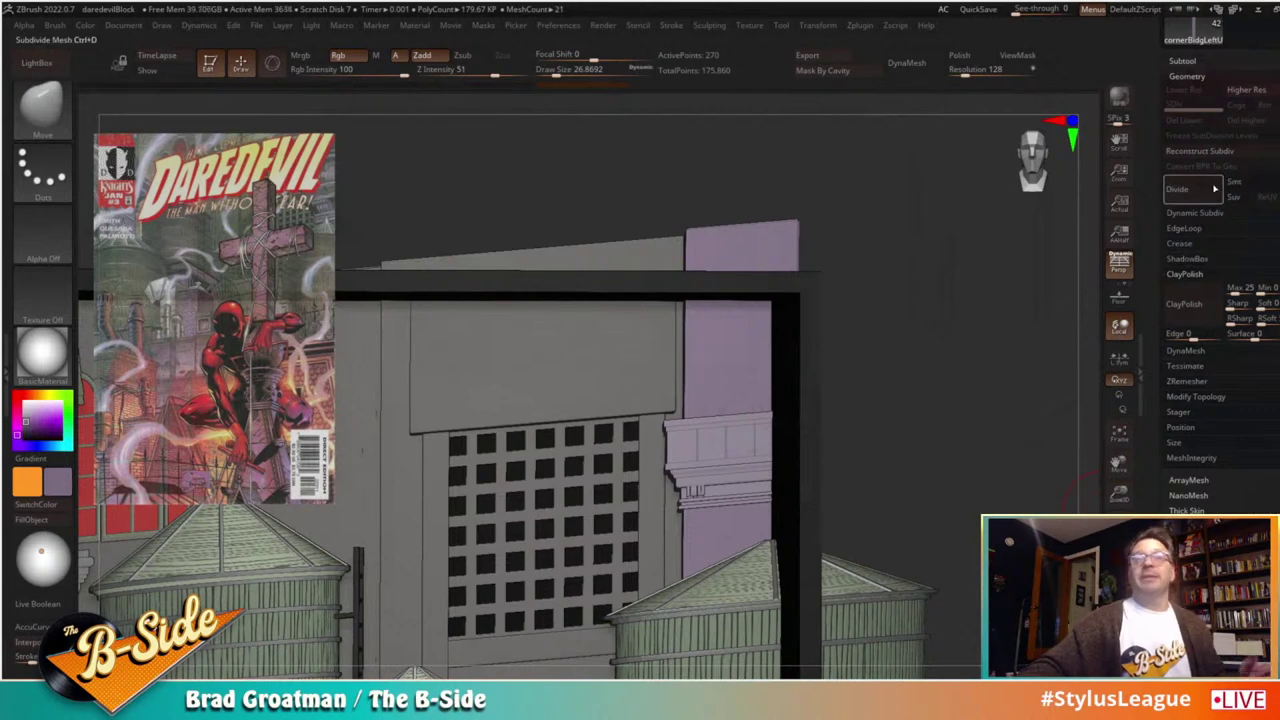
{"action": "left_click", "coordinate": [1193, 190]}
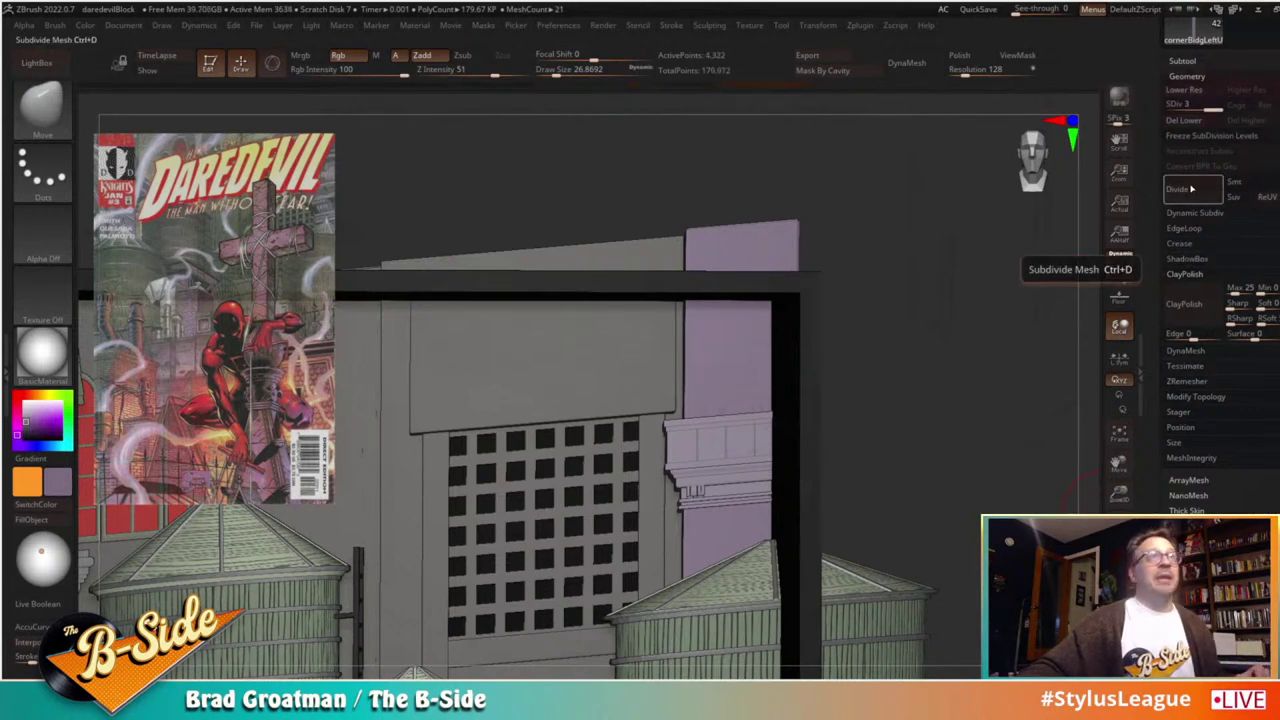
{"action": "left_click", "coordinate": [1193, 190]}
{"action": "left_click", "coordinate": [1196, 189]}
{"action": "left_click", "coordinate": [1200, 188]}
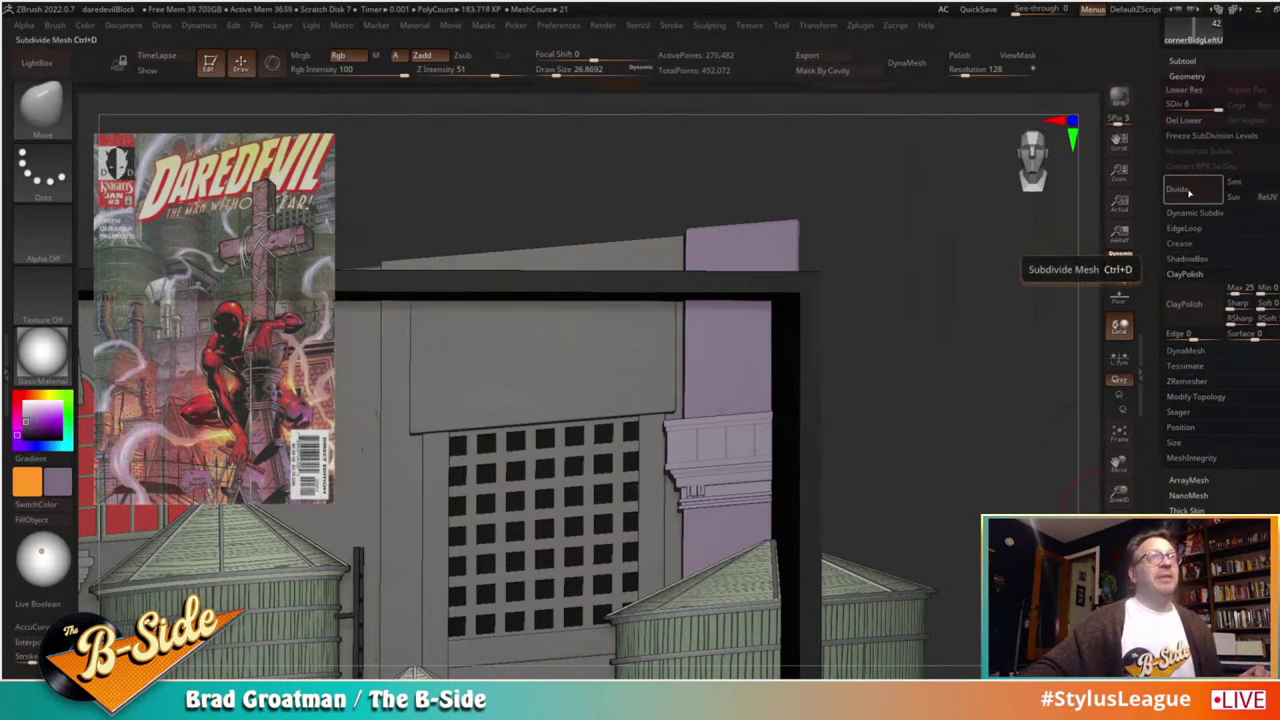
{"action": "left_click", "coordinate": [1189, 190]}
Step: Switch to the Standard brush and browse the Rocks alphas in LightBox for a damage texture
{"action": "left_click_drag", "start_coordinate": [967, 322], "coordinate": [933, 404]}
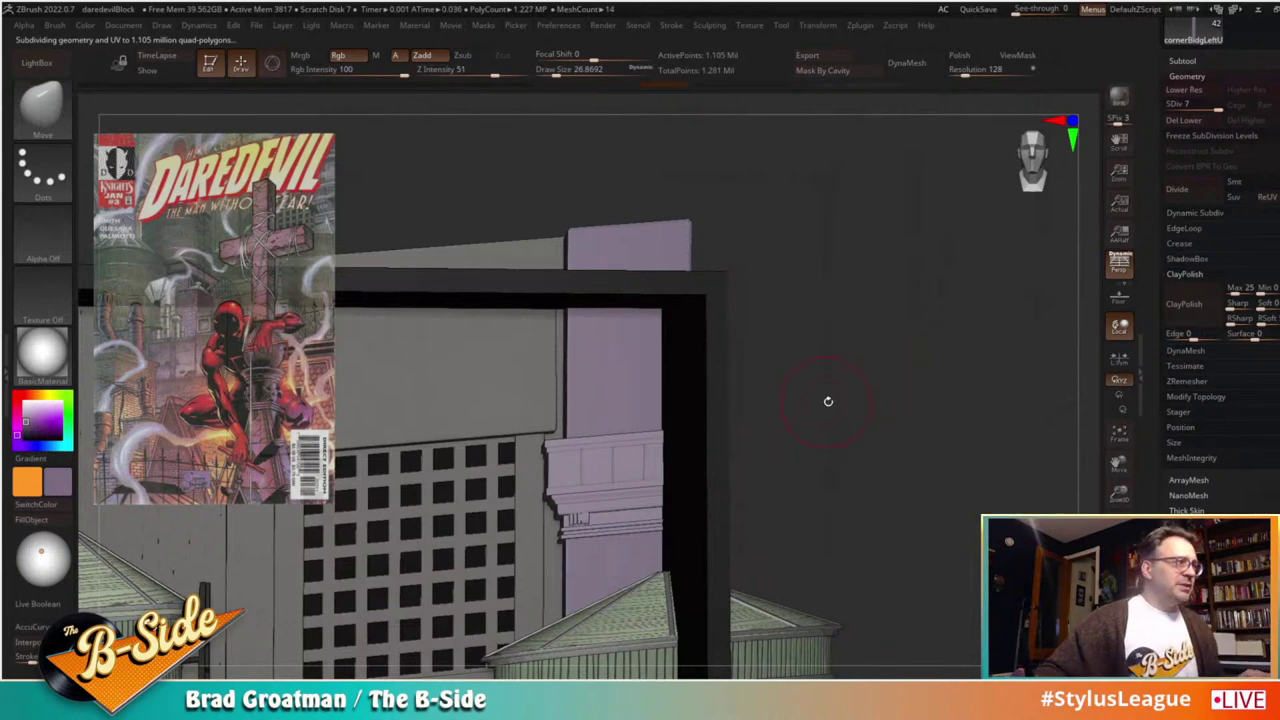
{"action": "left_click_drag", "start_coordinate": [828, 401], "coordinate": [888, 406]}
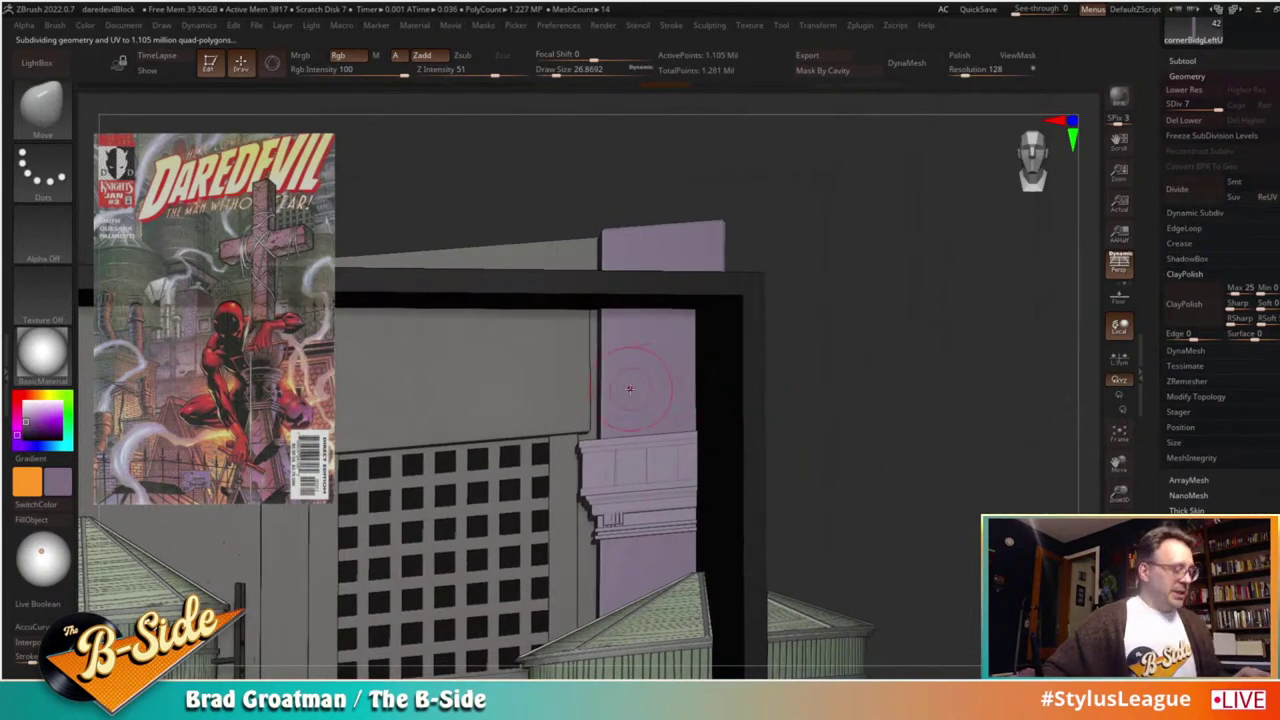
{"action": "key", "text": "b"}
{"action": "key", "text": "s"}
{"action": "key", "text": "t"}
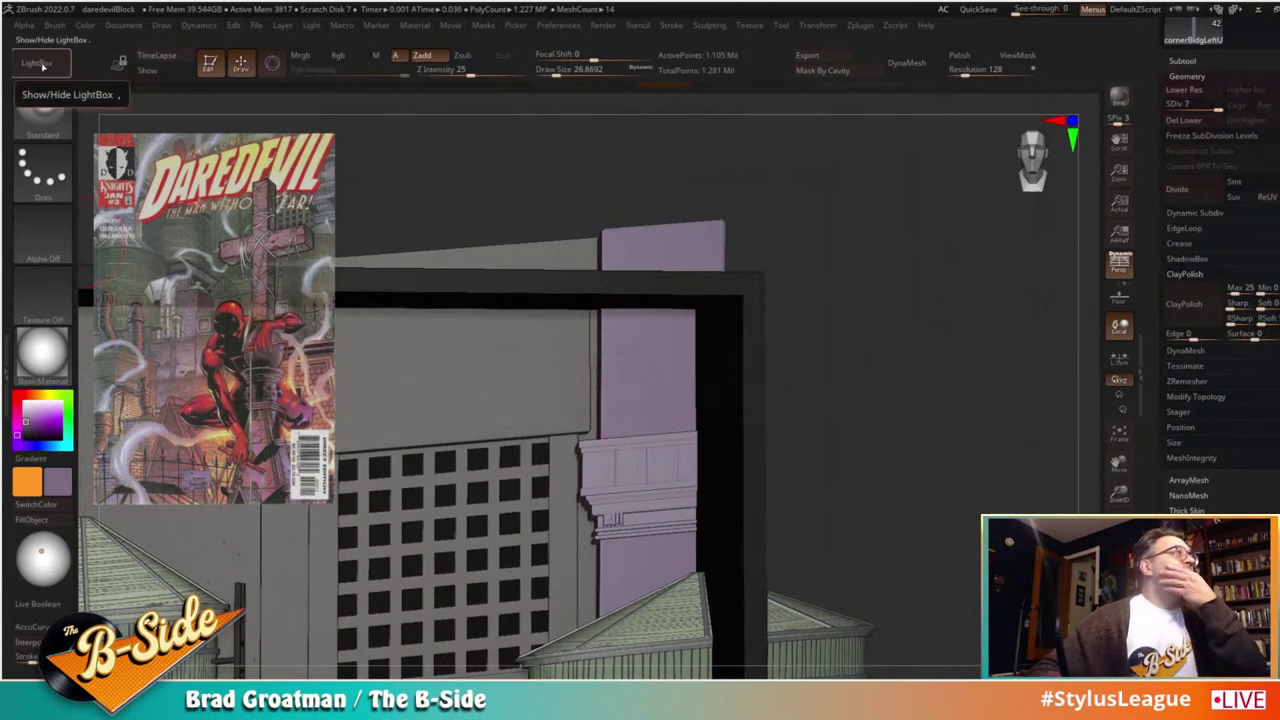
{"action": "left_click", "coordinate": [43, 64]}
{"action": "left_click", "coordinate": [292, 101]}
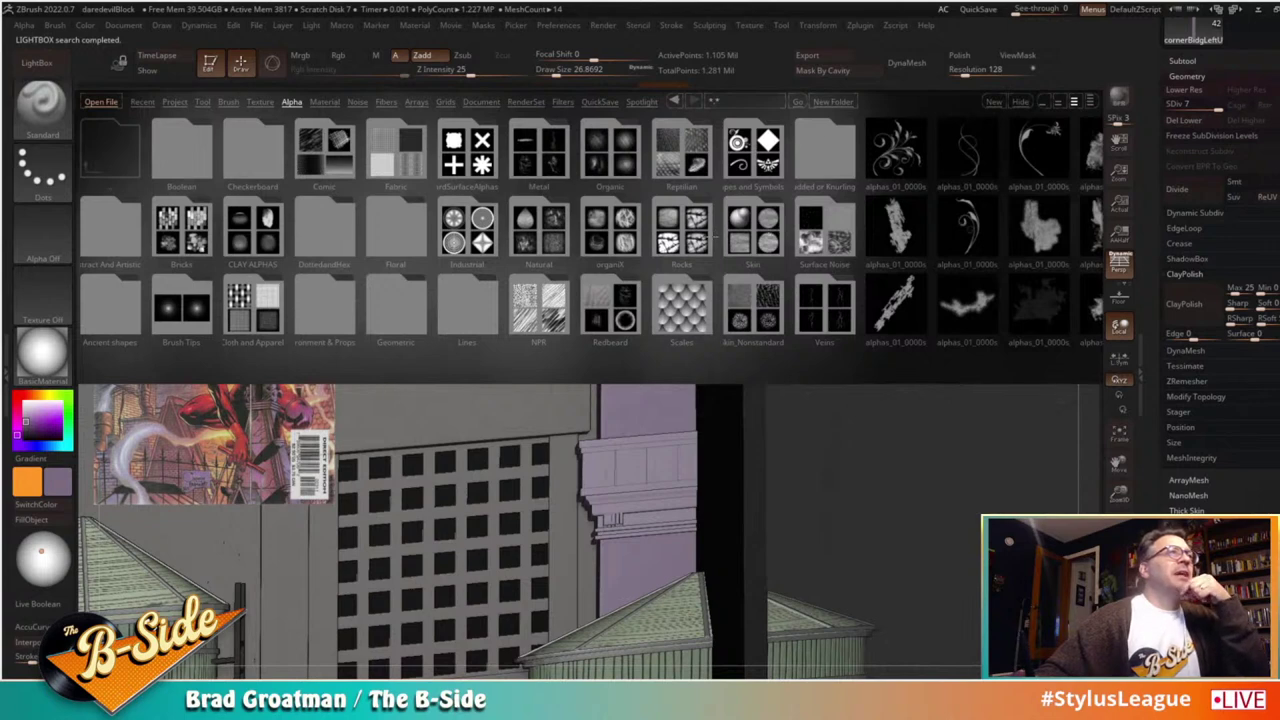
{"action": "left_click", "coordinate": [686, 238]}
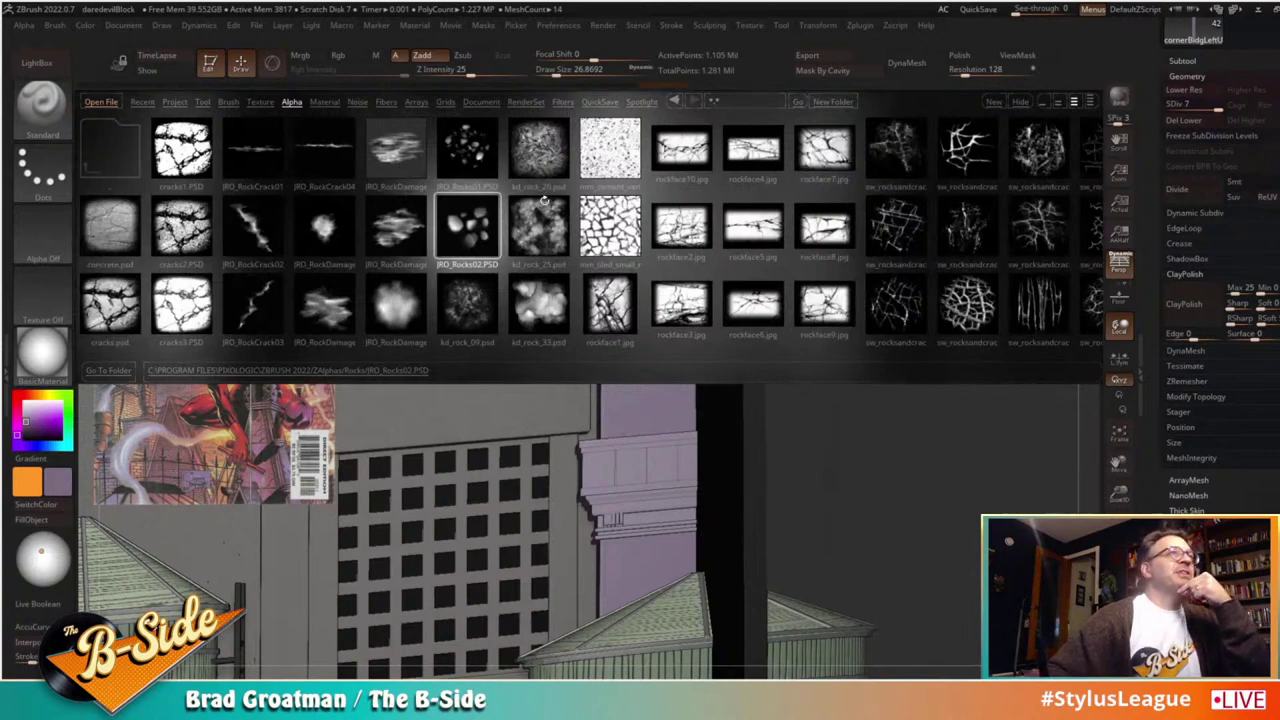
{"action": "left_click_drag", "start_coordinate": [1090, 232], "coordinate": [680, 243]}
{"action": "left_click_drag", "start_coordinate": [800, 245], "coordinate": [590, 254]}
{"action": "scroll", "coordinate": [590, 255], "scroll_direction": "right", "scroll_amount": 10}
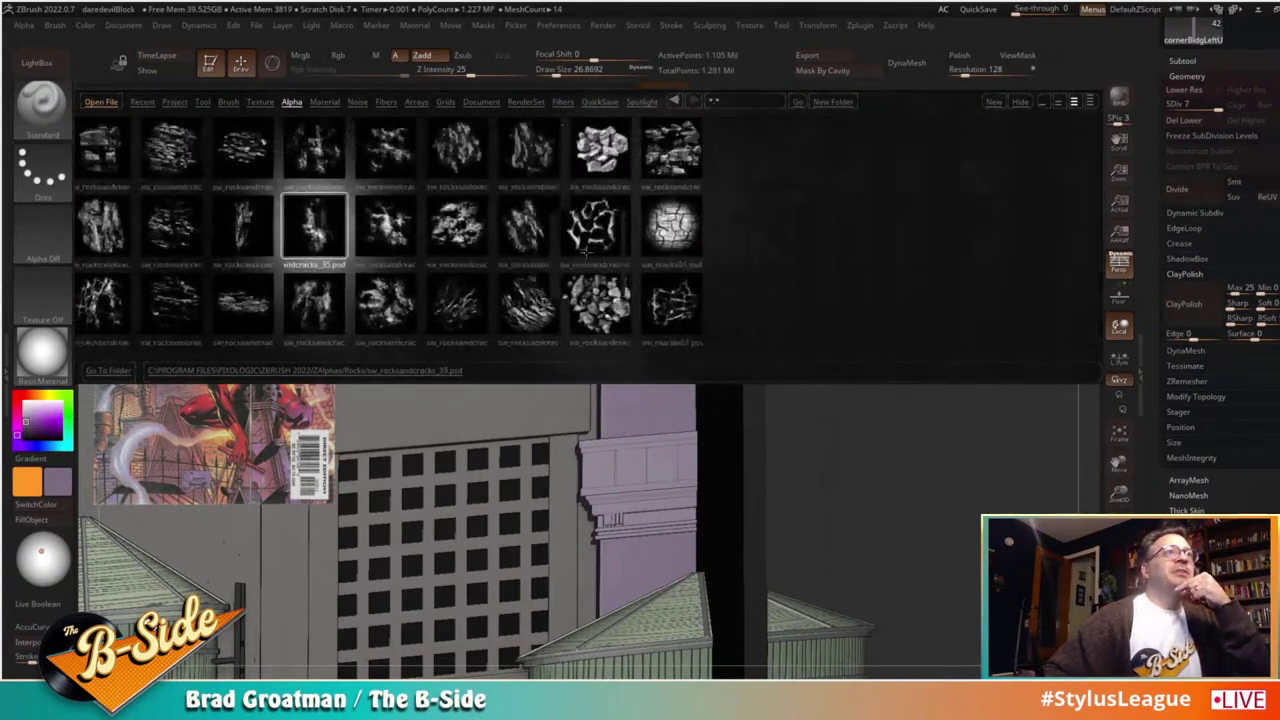
{"action": "scroll", "coordinate": [595, 258], "scroll_direction": "left", "scroll_amount": 10}
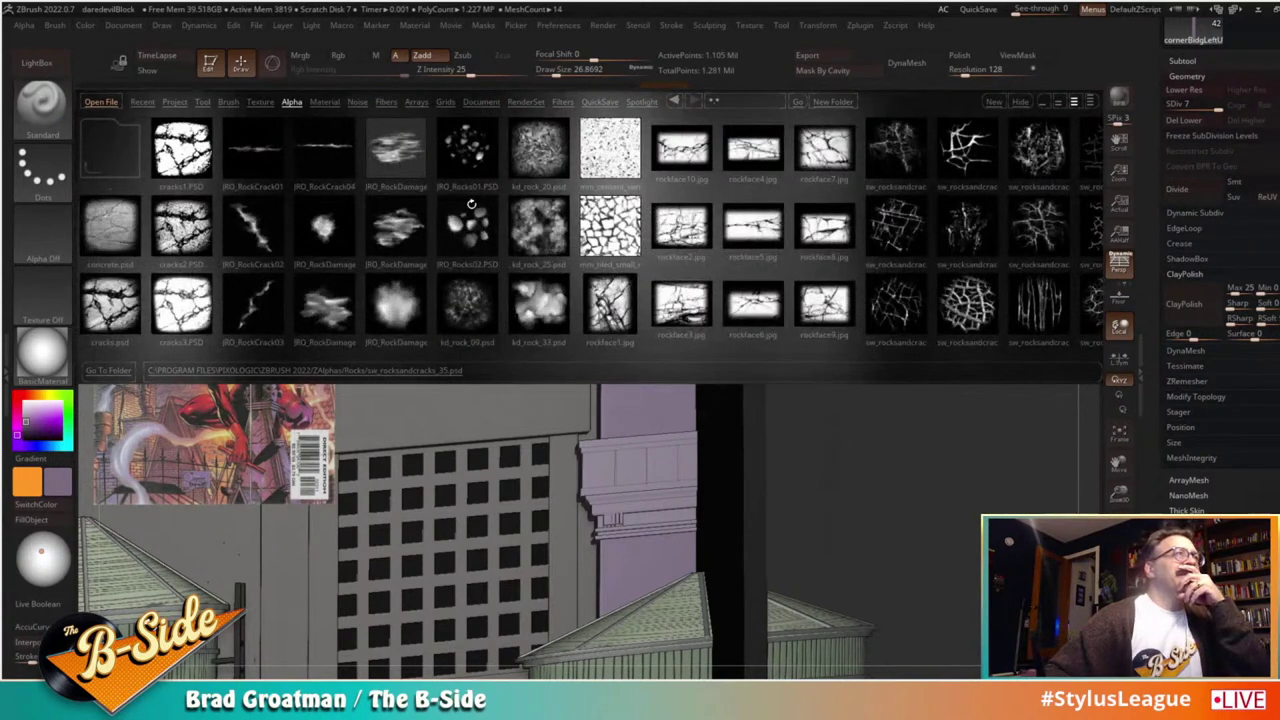
{"action": "double_click", "coordinate": [403, 228]}
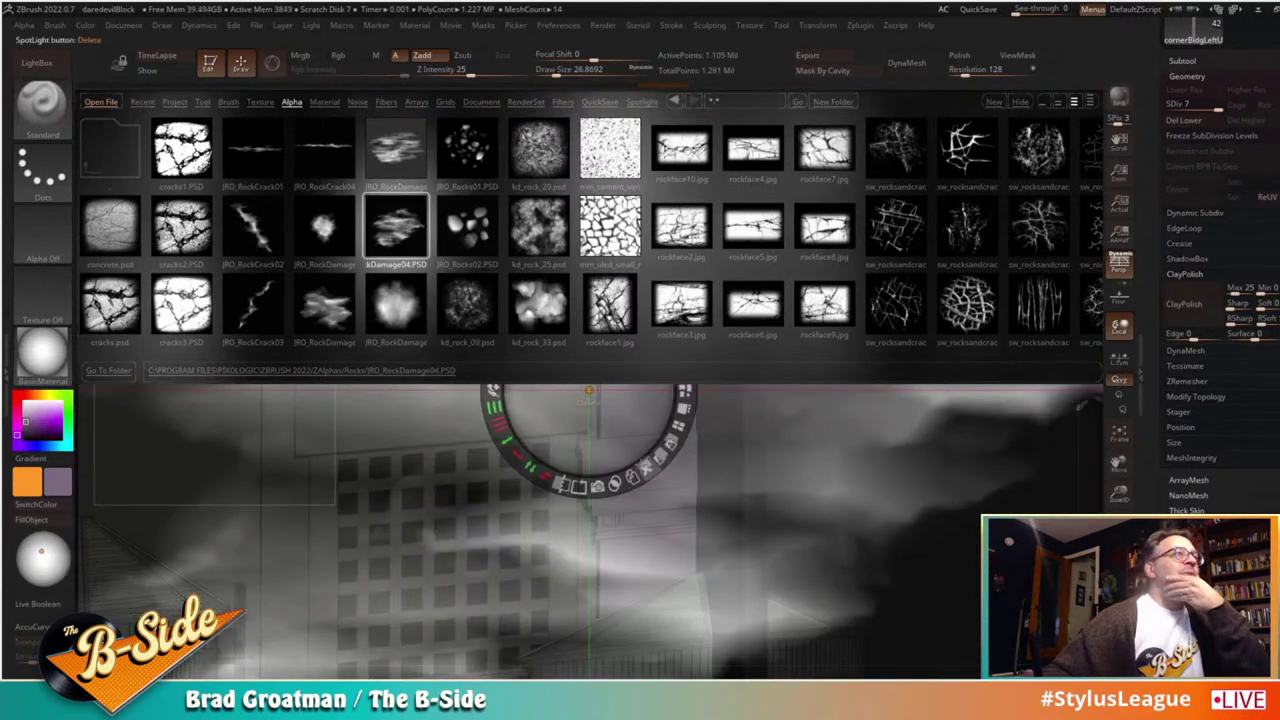
{"action": "key", "text": "comma"}
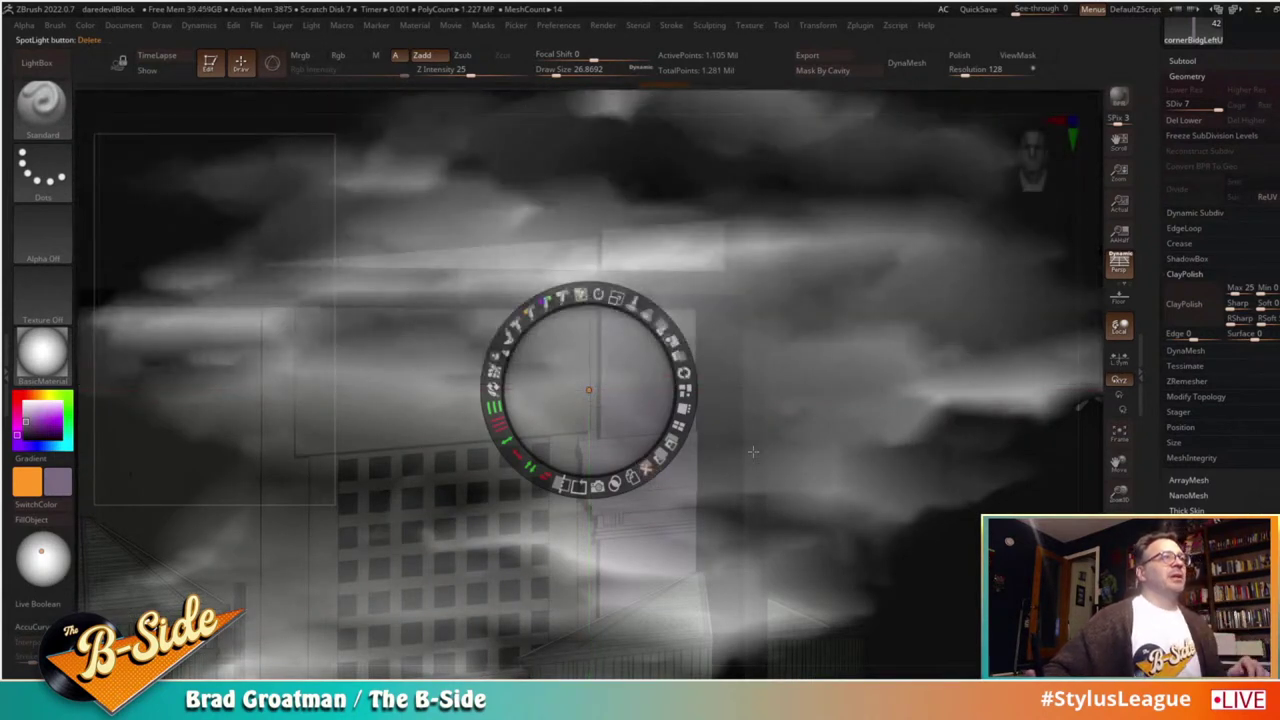
{"action": "left_click_drag", "start_coordinate": [588, 400], "coordinate": [768, 460]}
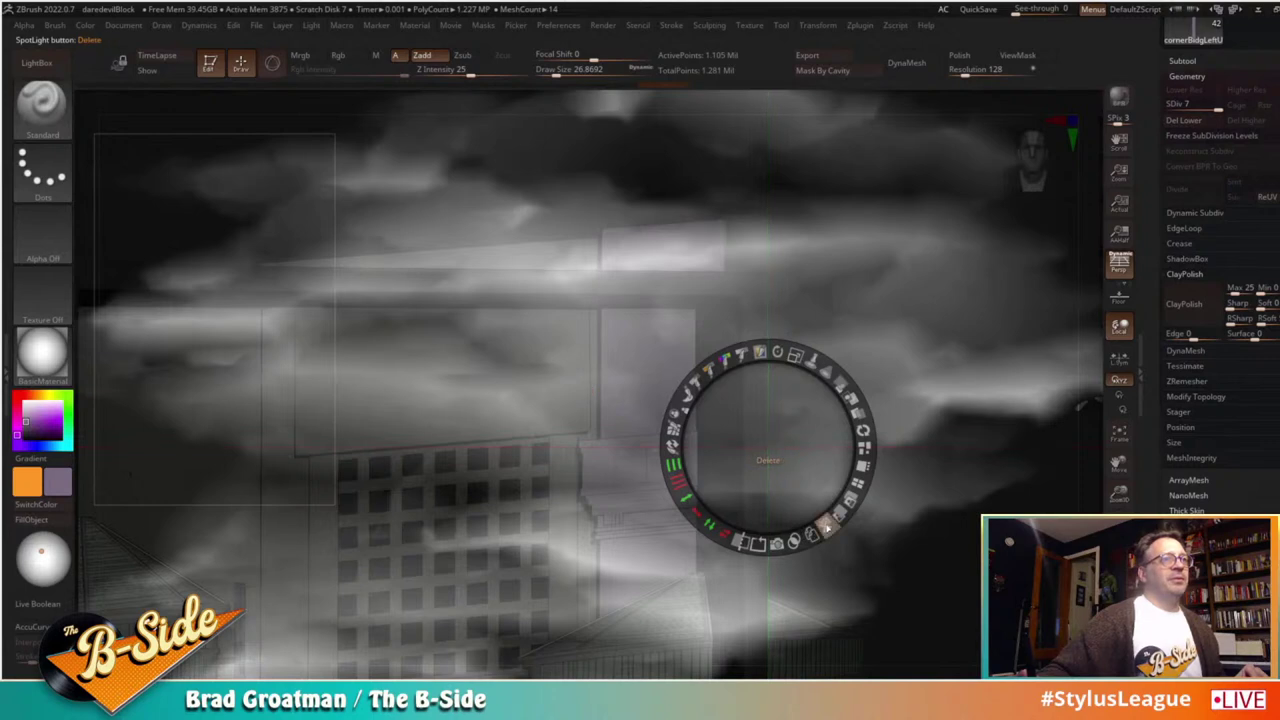
{"action": "left_click_drag", "start_coordinate": [797, 444], "coordinate": [778, 451]}
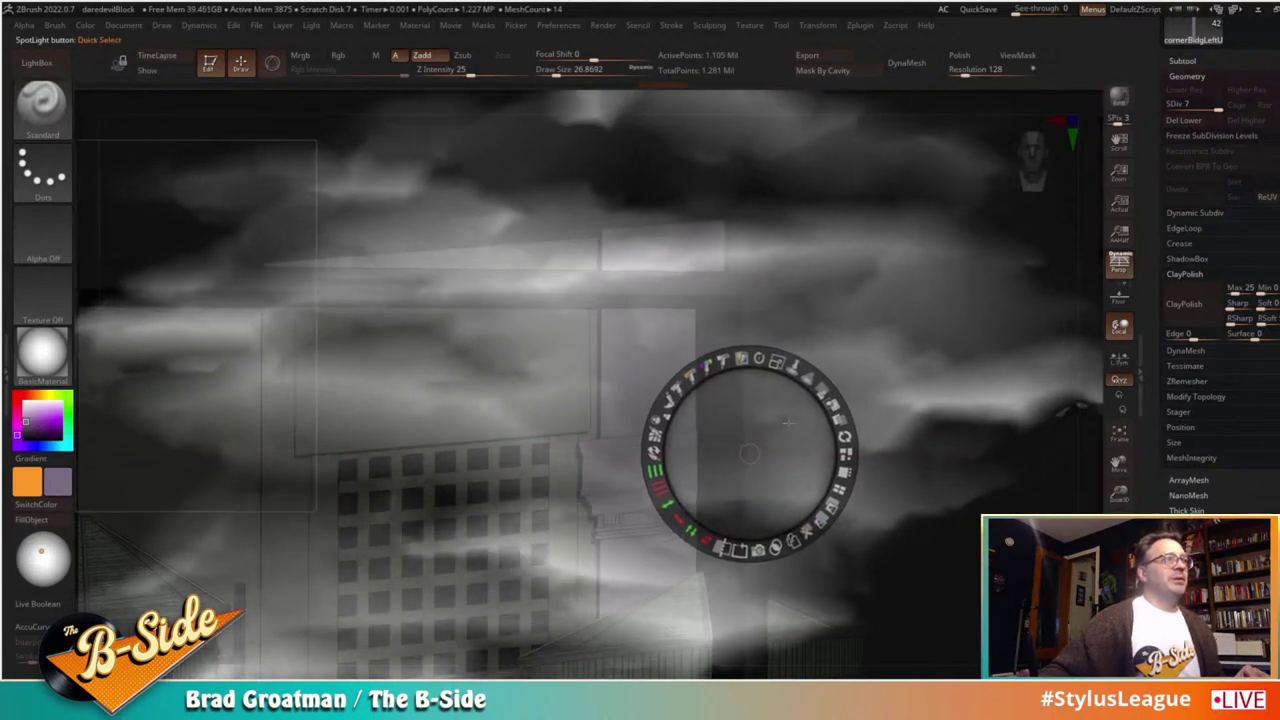
{"action": "left_click_drag", "start_coordinate": [768, 359], "coordinate": [660, 409]}
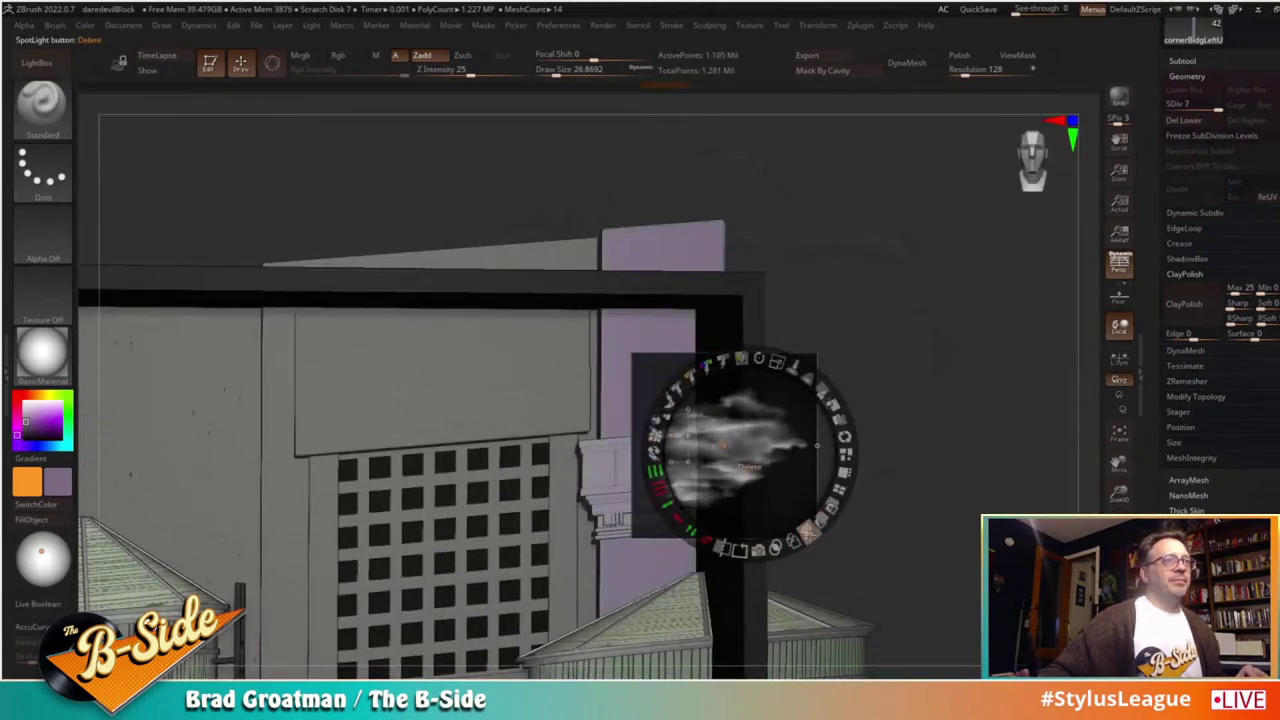
{"action": "left_click_drag", "start_coordinate": [787, 474], "coordinate": [833, 505]}
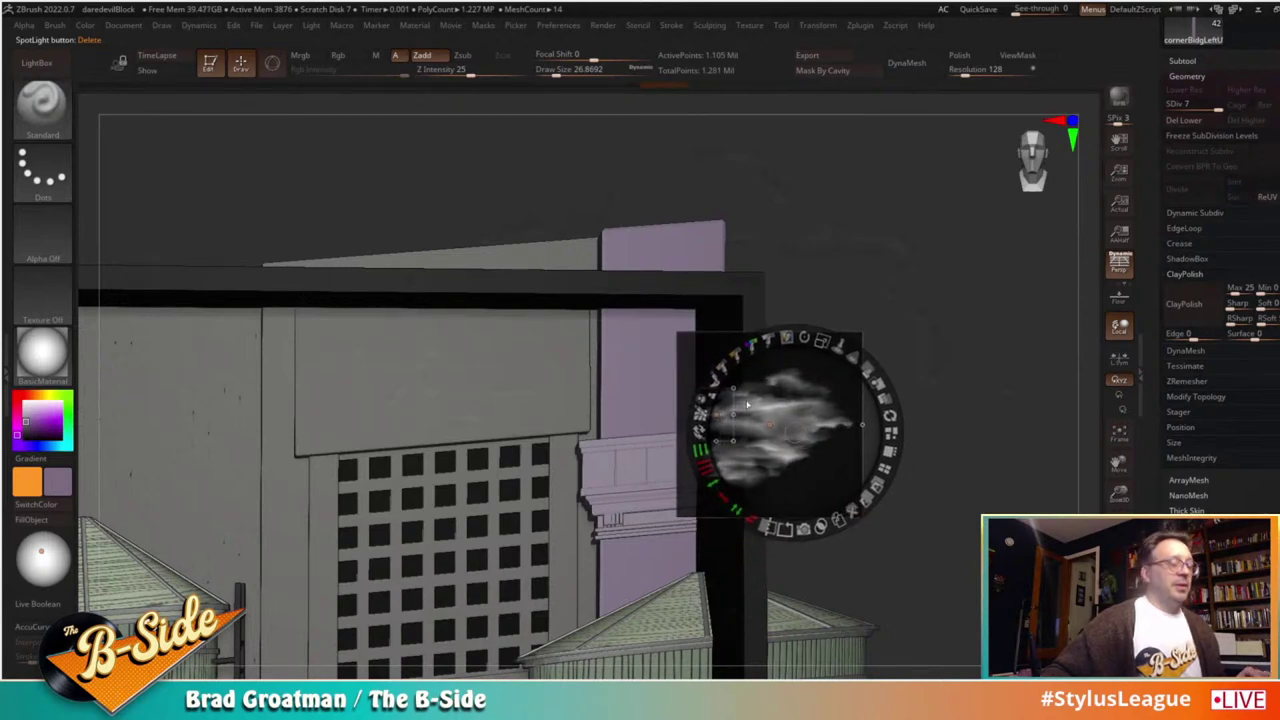
{"action": "left_click_drag", "start_coordinate": [731, 430], "coordinate": [852, 424]}
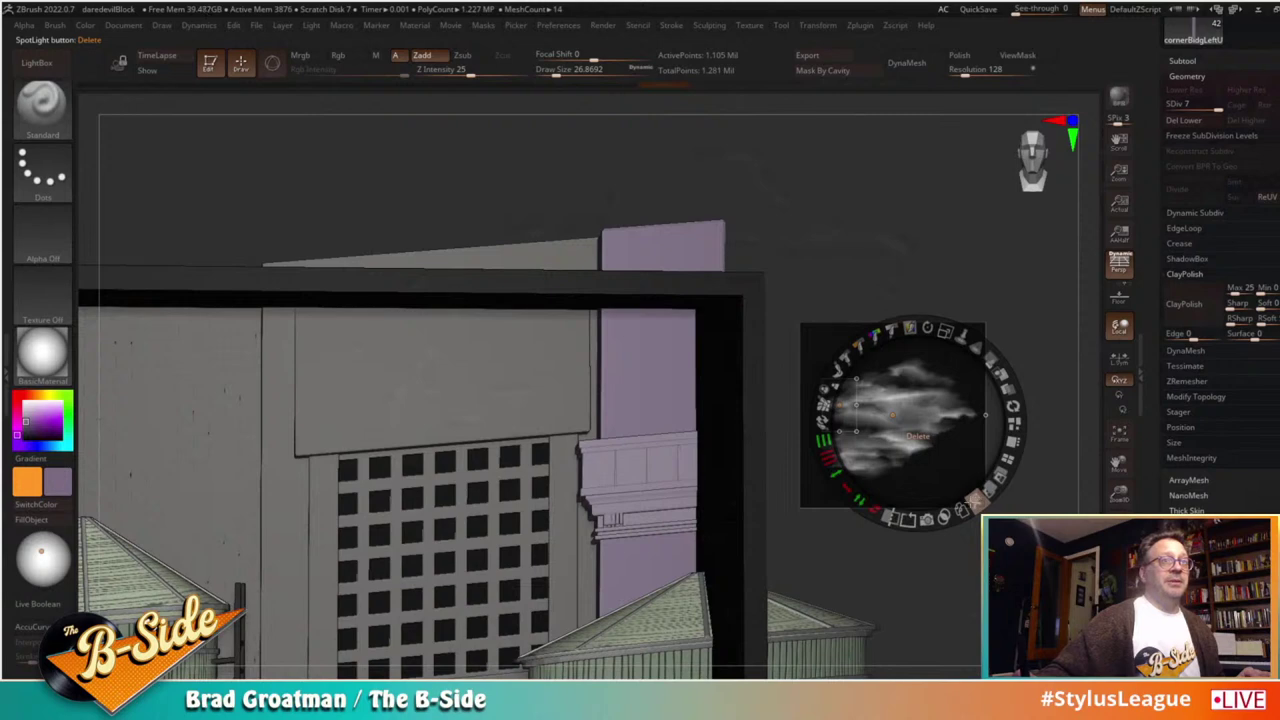
{"action": "key", "text": "shift+z"}
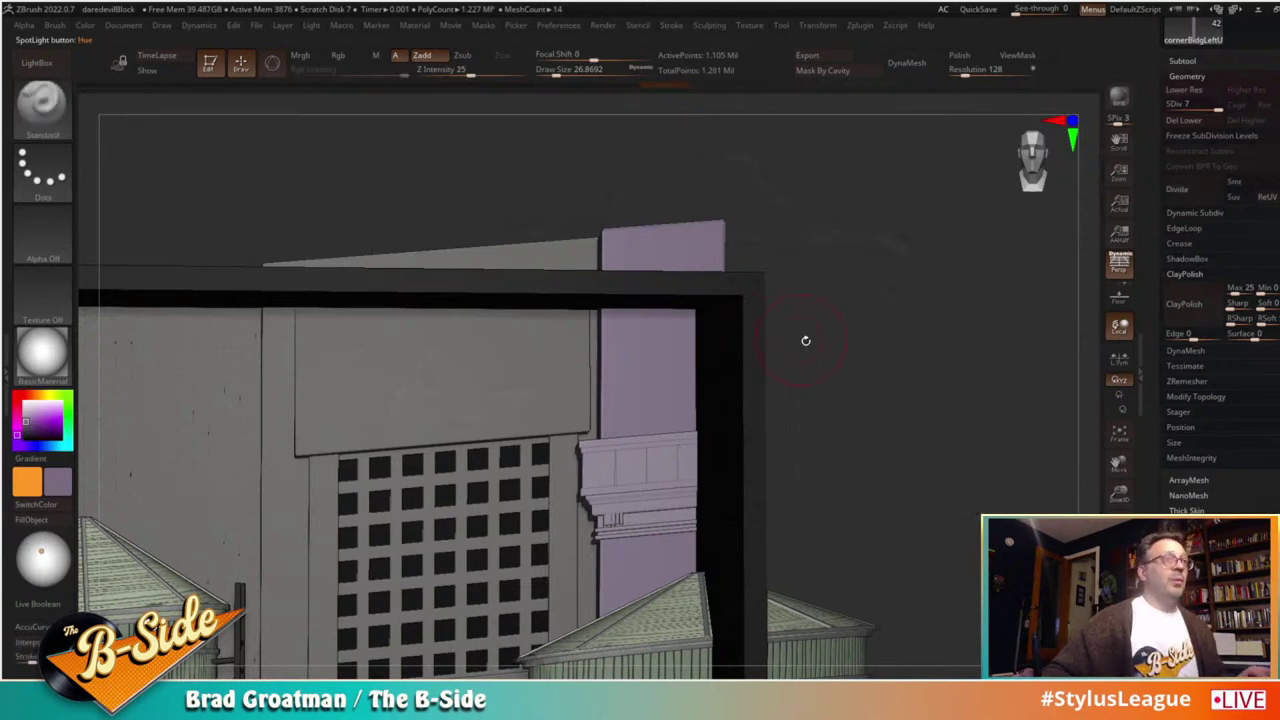
Step: Load the JRO_RockDamage04 alpha from LightBox onto the Standard brush and set its stroke to DragRect
{"action": "left_click_drag", "start_coordinate": [806, 340], "coordinate": [714, 331], "text": "alt"}
{"action": "left_click_drag", "start_coordinate": [439, 249], "coordinate": [679, 183], "text": "alt"}
{"action": "left_click", "coordinate": [36, 62]}
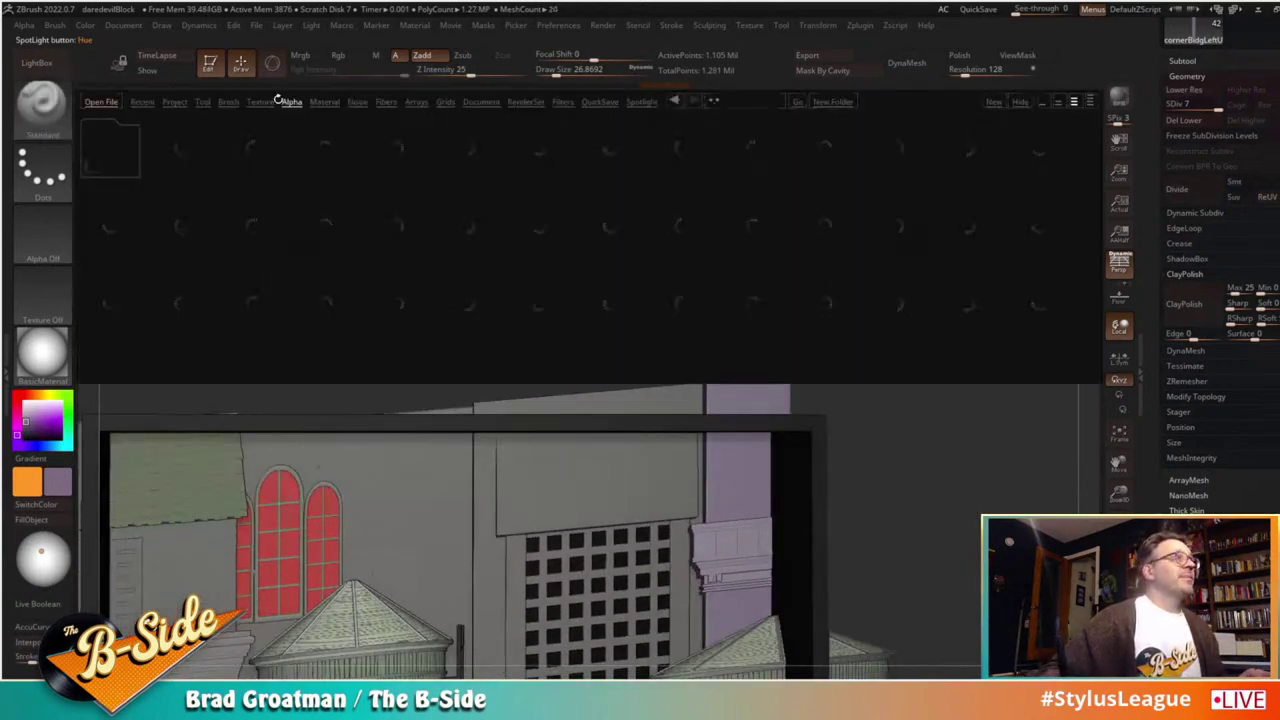
{"action": "left_click", "coordinate": [398, 237]}
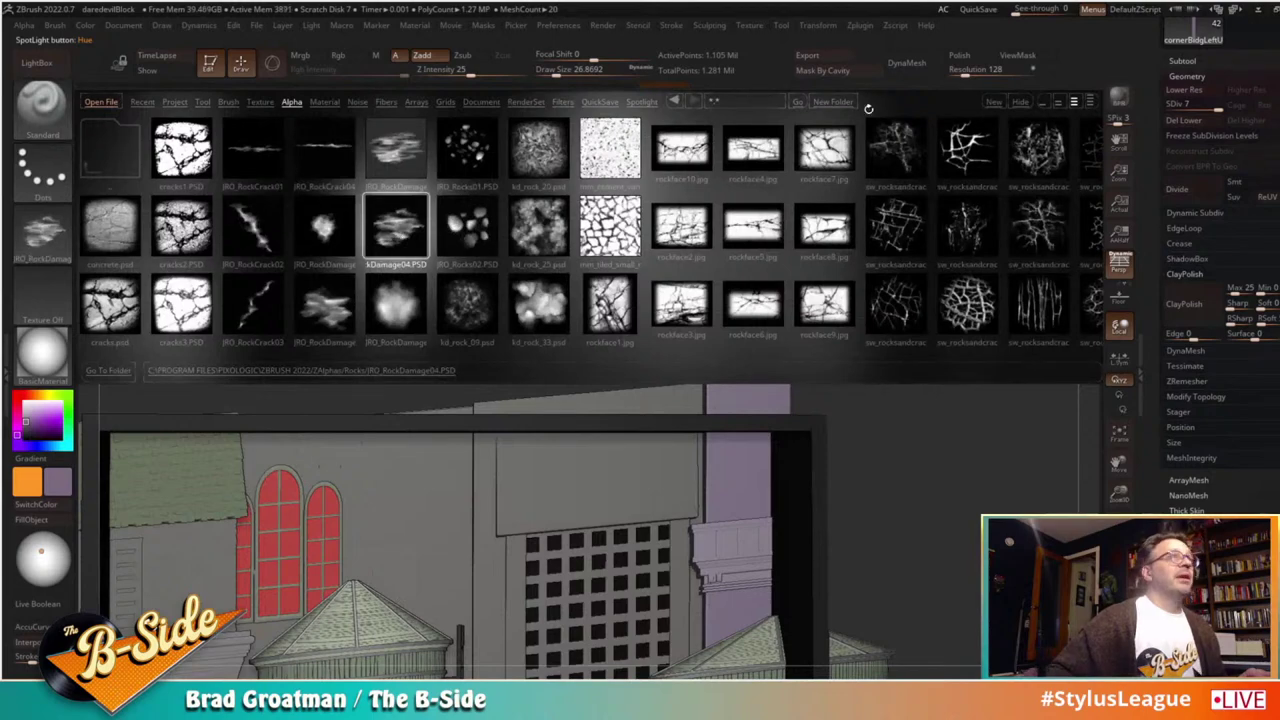
{"action": "left_click", "coordinate": [1020, 102]}
{"action": "left_click", "coordinate": [42, 172]}
{"action": "left_click", "coordinate": [181, 181]}
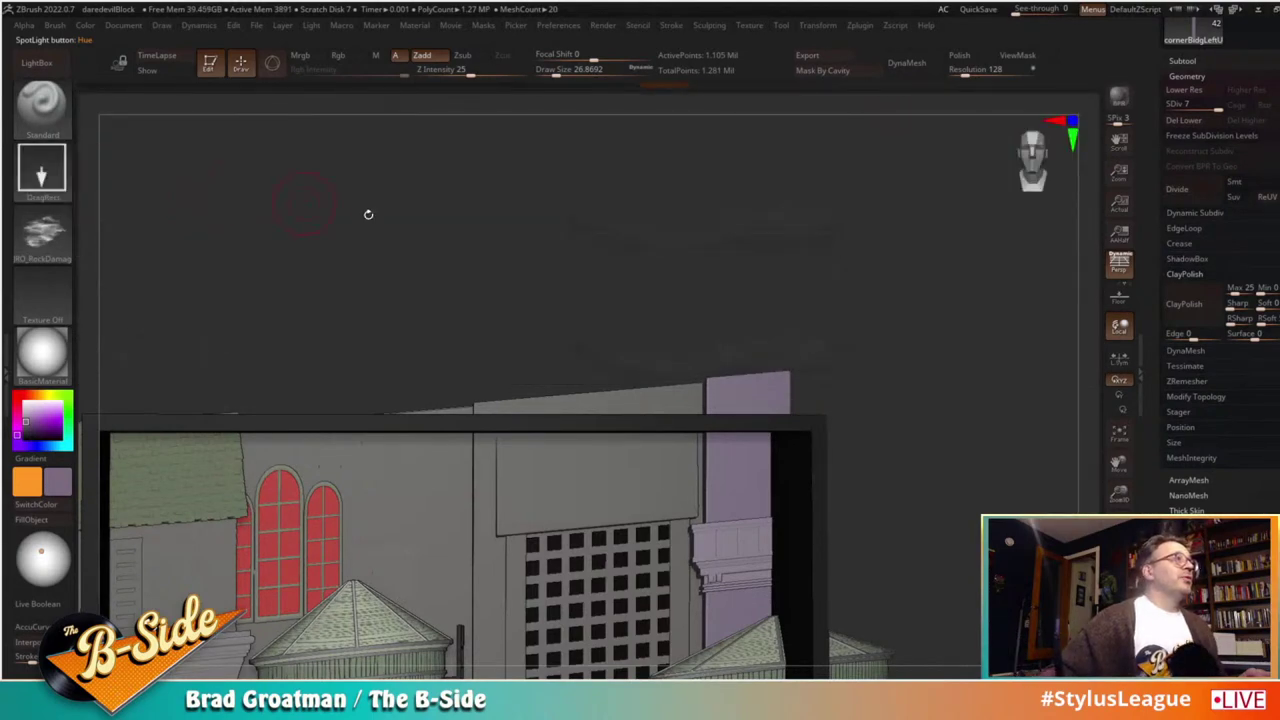
Step: Switch the Standard brush to Zsub with Z Intensity 14 and try a rock damage stamp on the purple corner building
{"action": "mouse_move", "coordinate": [664, 358]}
{"action": "left_mouse_down", "text": "alt"}
{"action": "mouse_move", "coordinate": [713, 285]}
{"action": "mouse_move", "coordinate": [919, 308]}
{"action": "left_mouse_up", "text": "alt"}
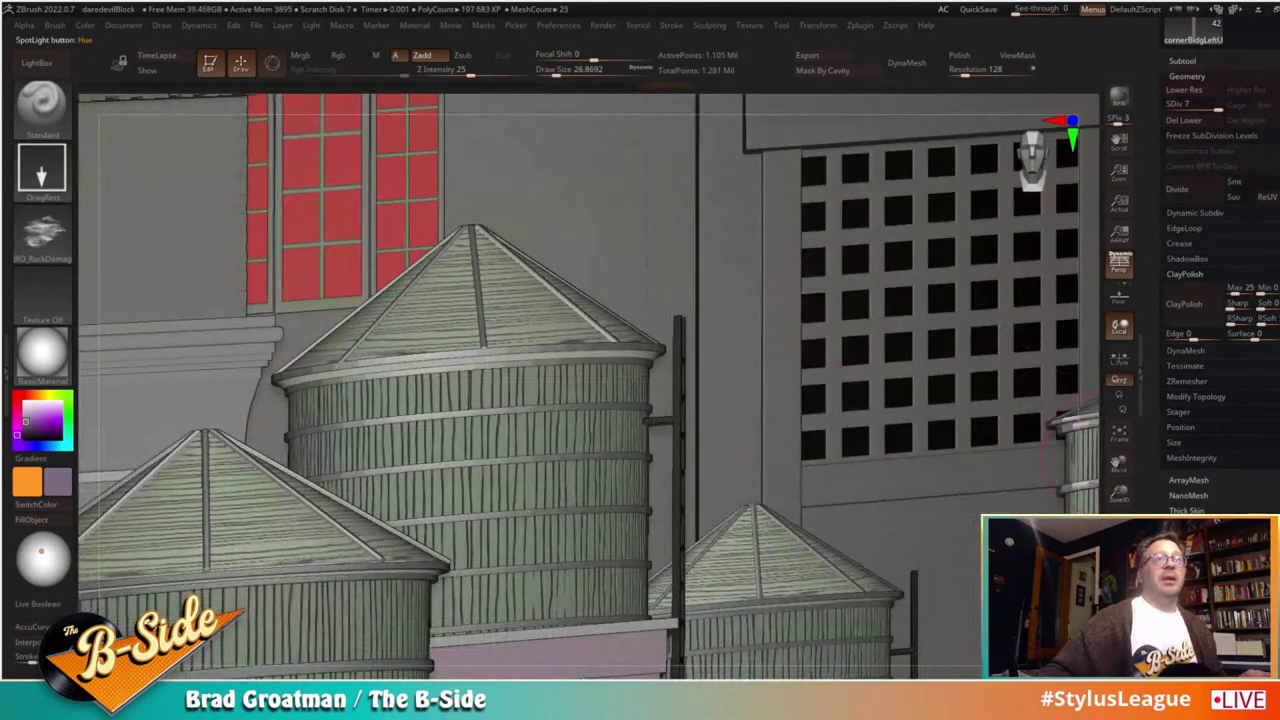
{"action": "left_click_drag", "start_coordinate": [1117, 470], "coordinate": [1014, 532]}
{"action": "left_click_drag", "start_coordinate": [819, 637], "coordinate": [816, 625], "text": "alt"}
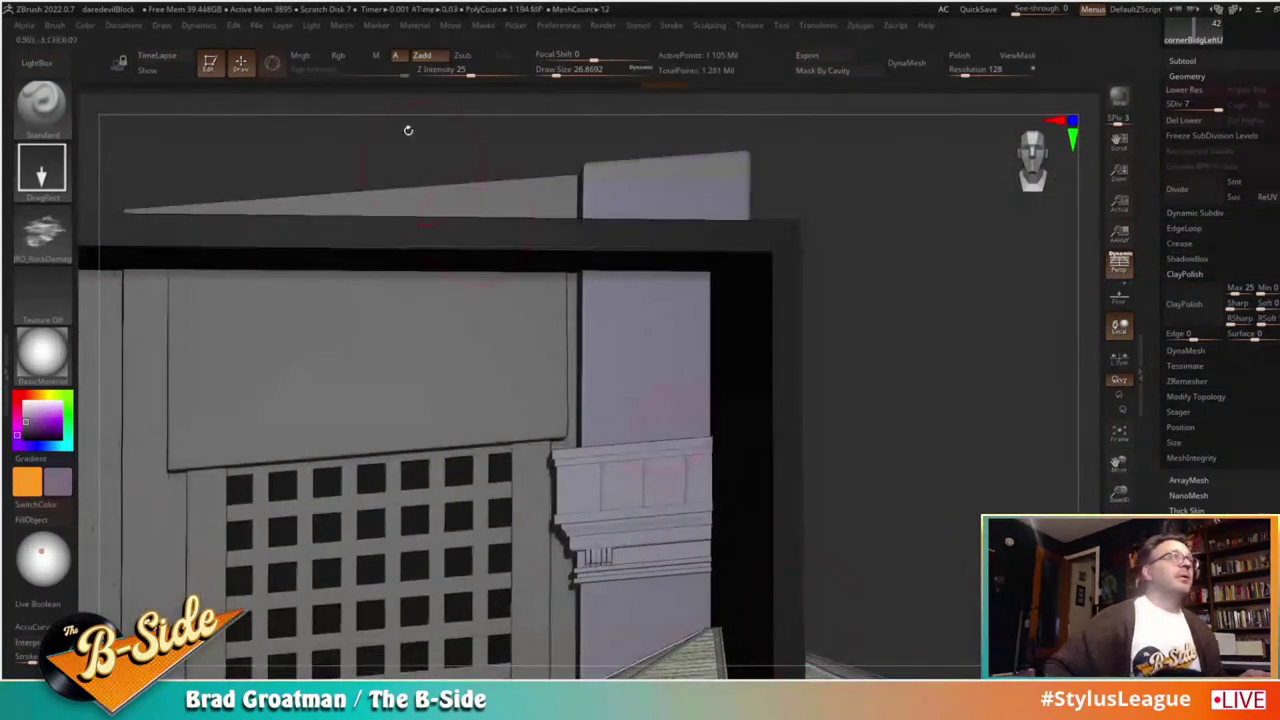
{"action": "left_click", "coordinate": [463, 55]}
{"action": "left_click", "coordinate": [457, 72]}
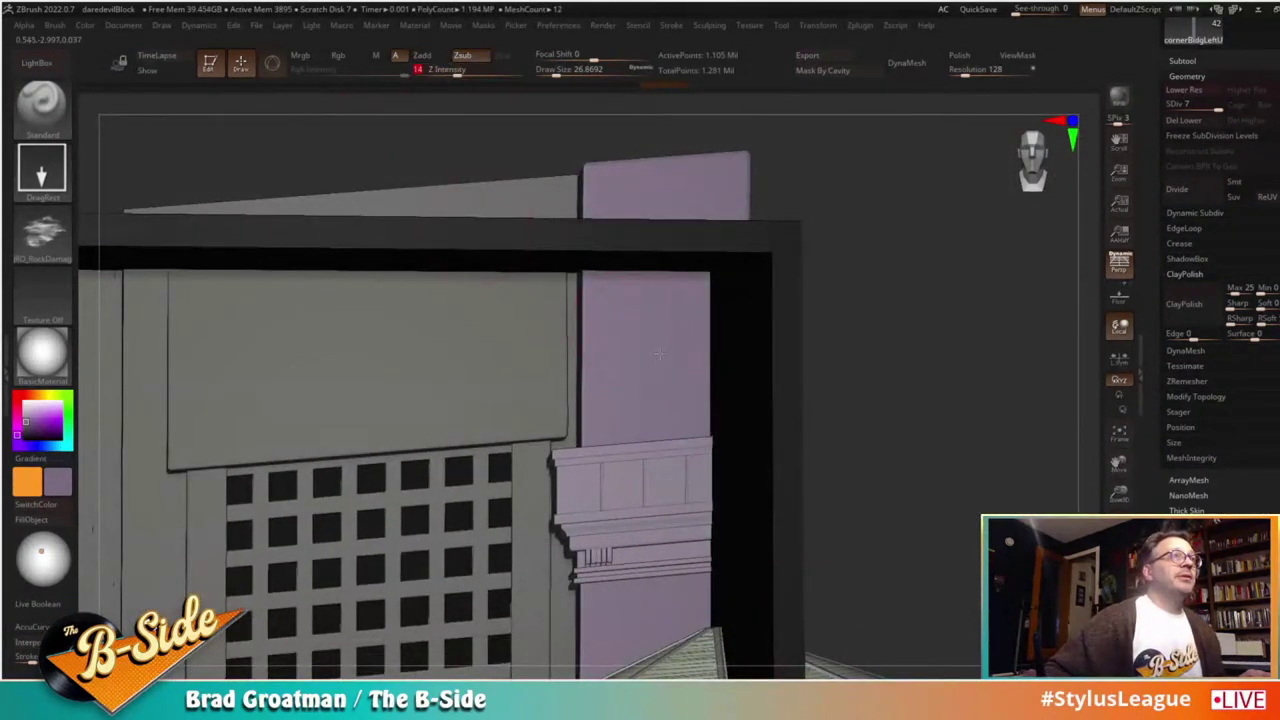
{"action": "key", "text": "ctrl+z"}
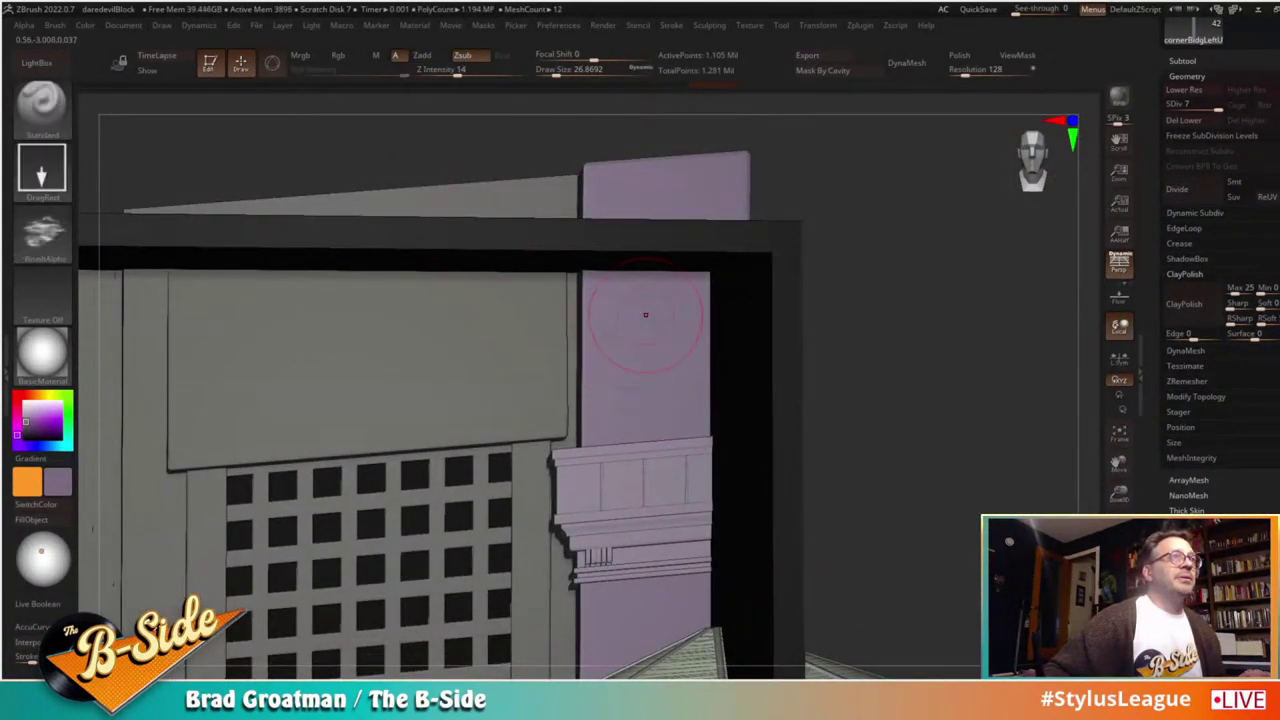
Step: Try the rock damage stamp on the building's upper wall at Z Intensity 30, undo it and reduce the intensity to 18
{"action": "left_click", "coordinate": [475, 71]}
{"action": "left_click_drag", "start_coordinate": [640, 292], "coordinate": [650, 340]}
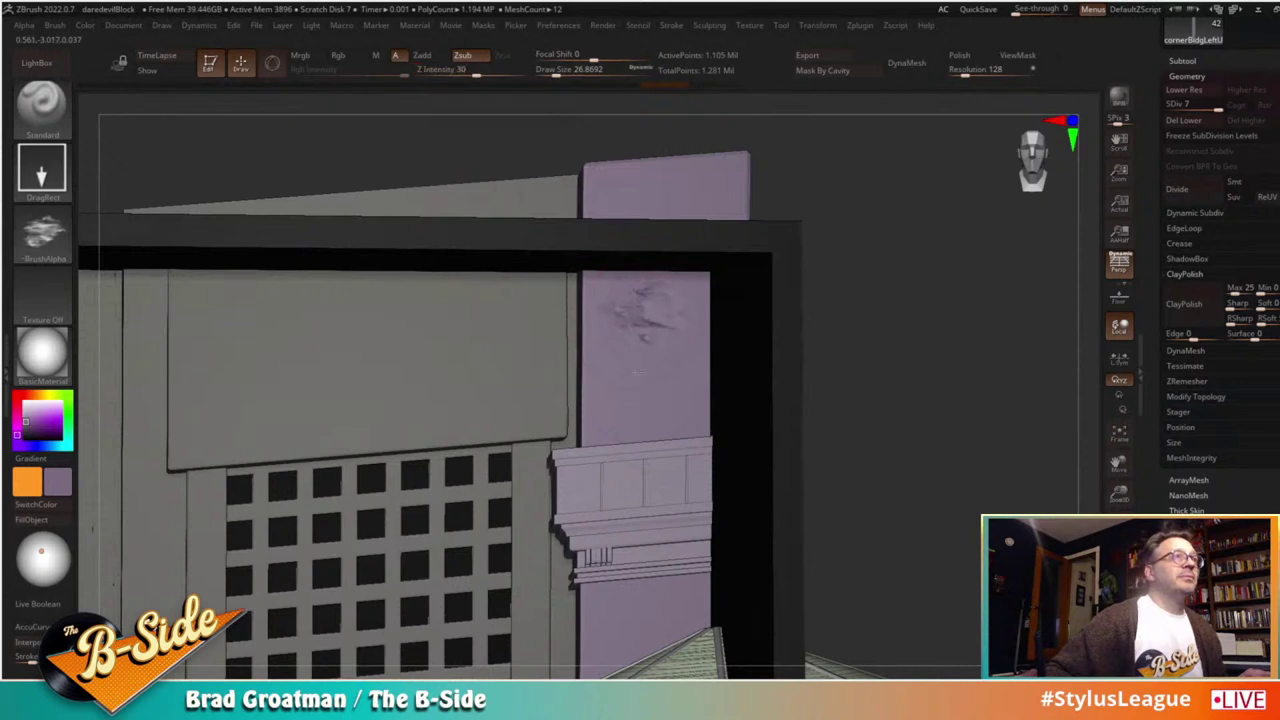
{"action": "key", "text": "ctrl+z"}
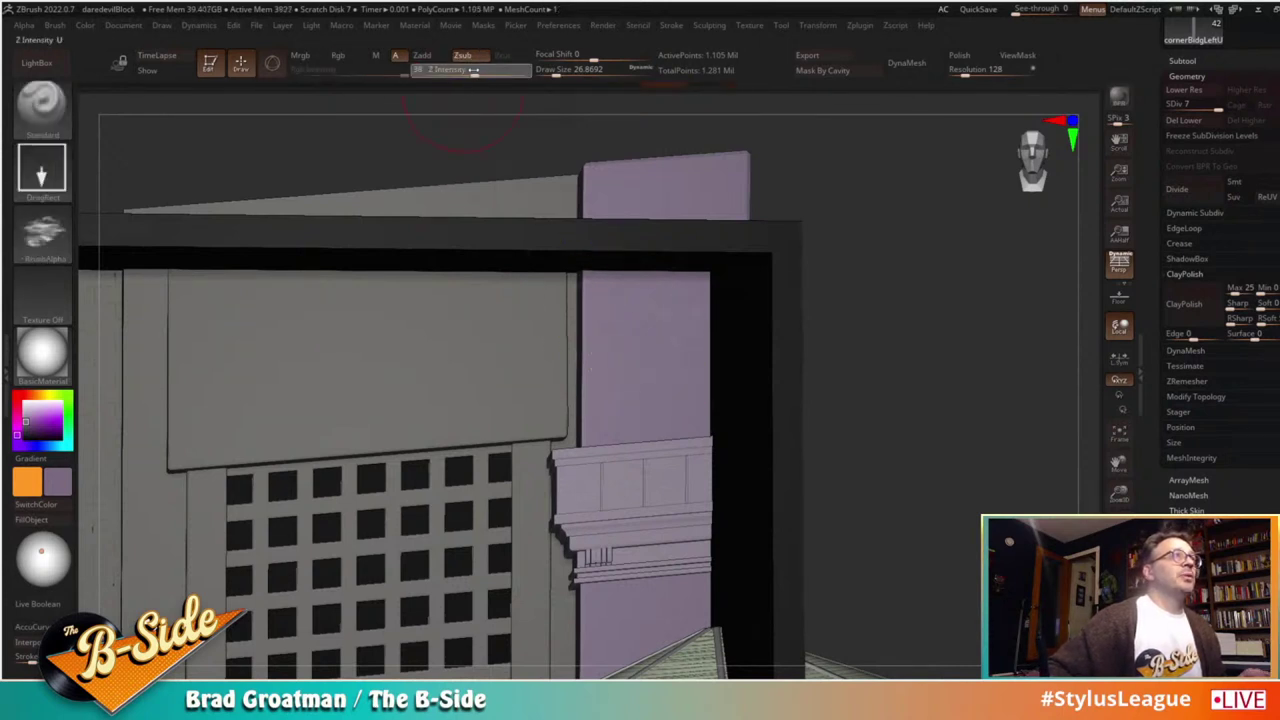
{"action": "left_click", "coordinate": [463, 71]}
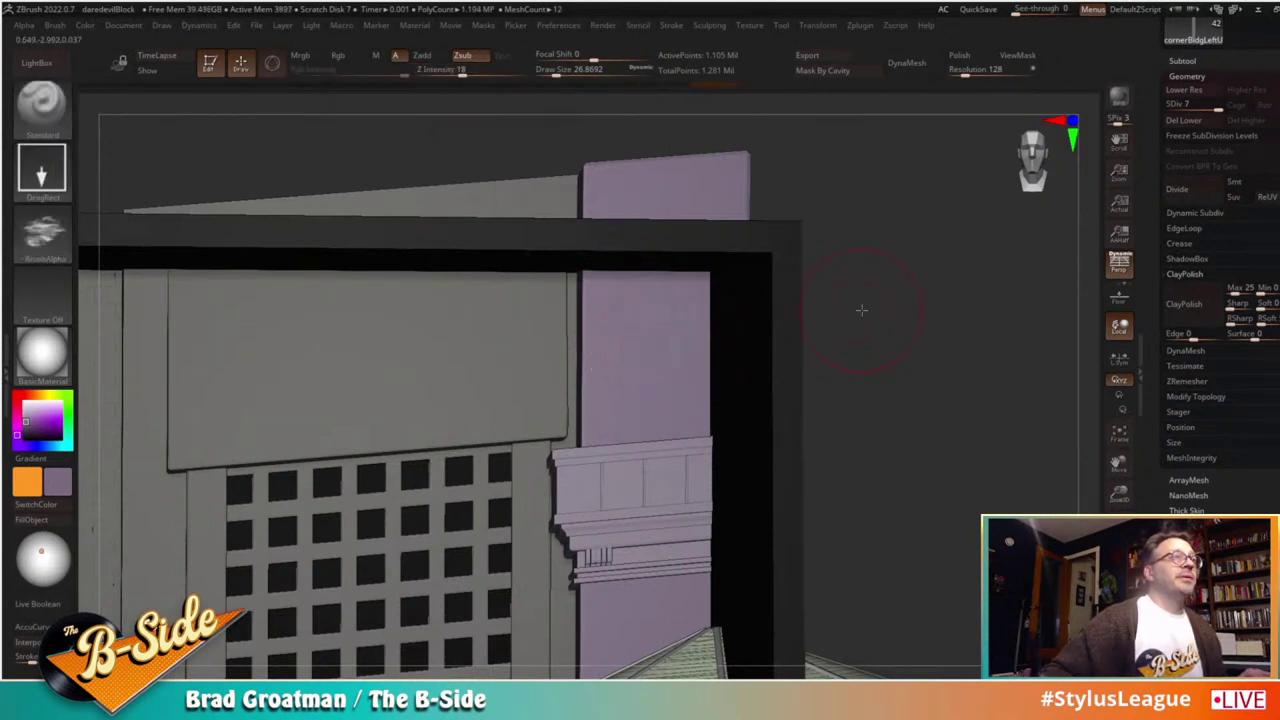
{"action": "left_click_drag", "start_coordinate": [857, 306], "coordinate": [805, 317]}
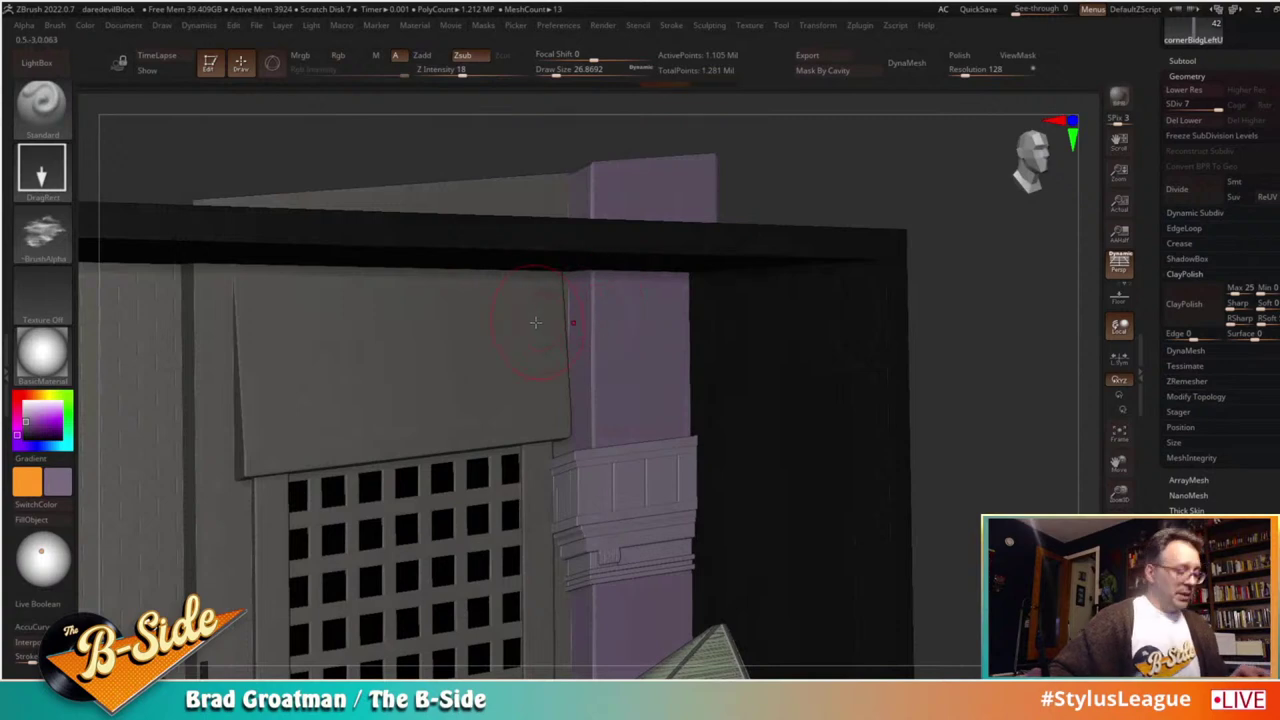
Step: Load the JRO_Bricks01 damaged-bricks brush from the Rocks brush folder in LightBox
{"action": "key", "text": "comma"}
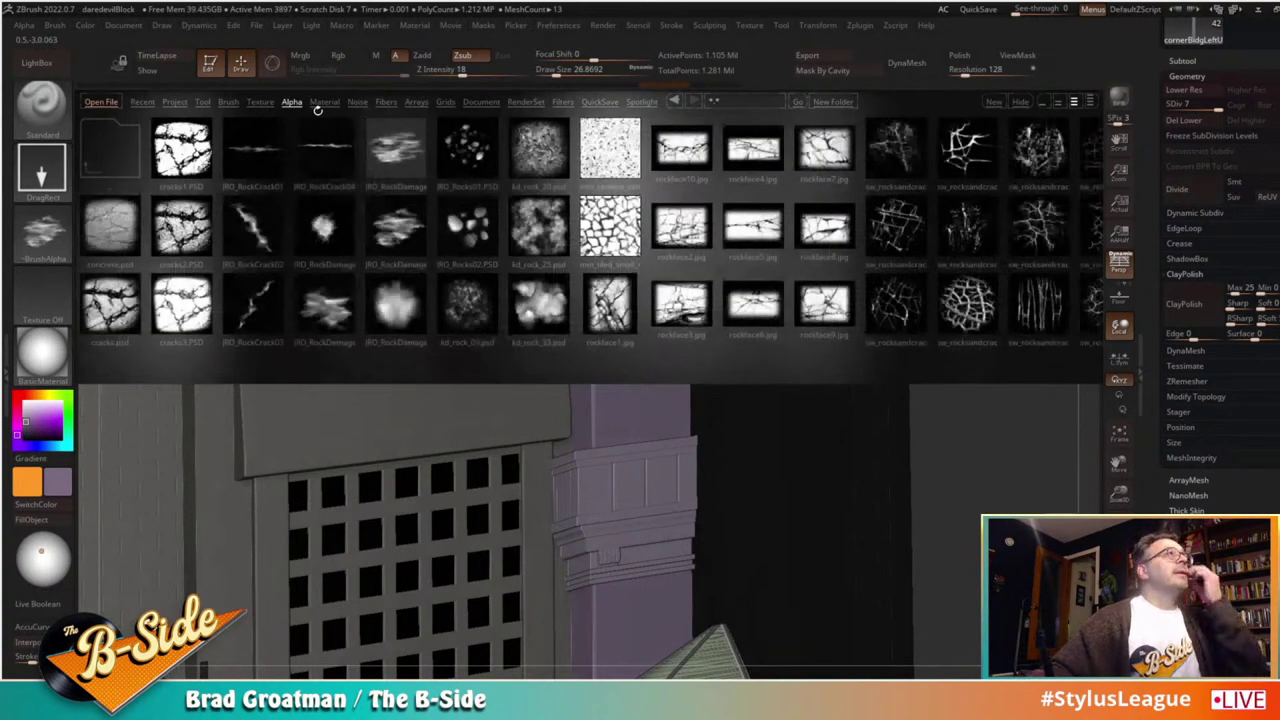
{"action": "left_click", "coordinate": [228, 101]}
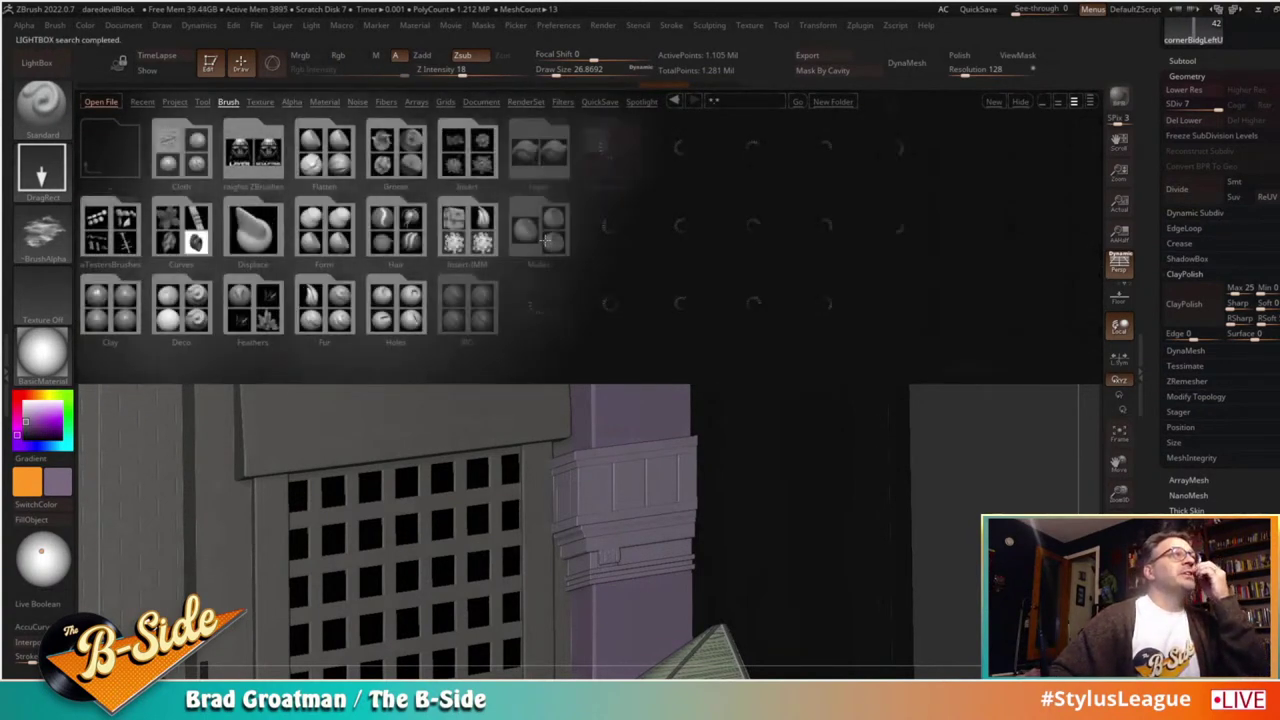
{"action": "left_click_drag", "start_coordinate": [1055, 250], "coordinate": [698, 252]}
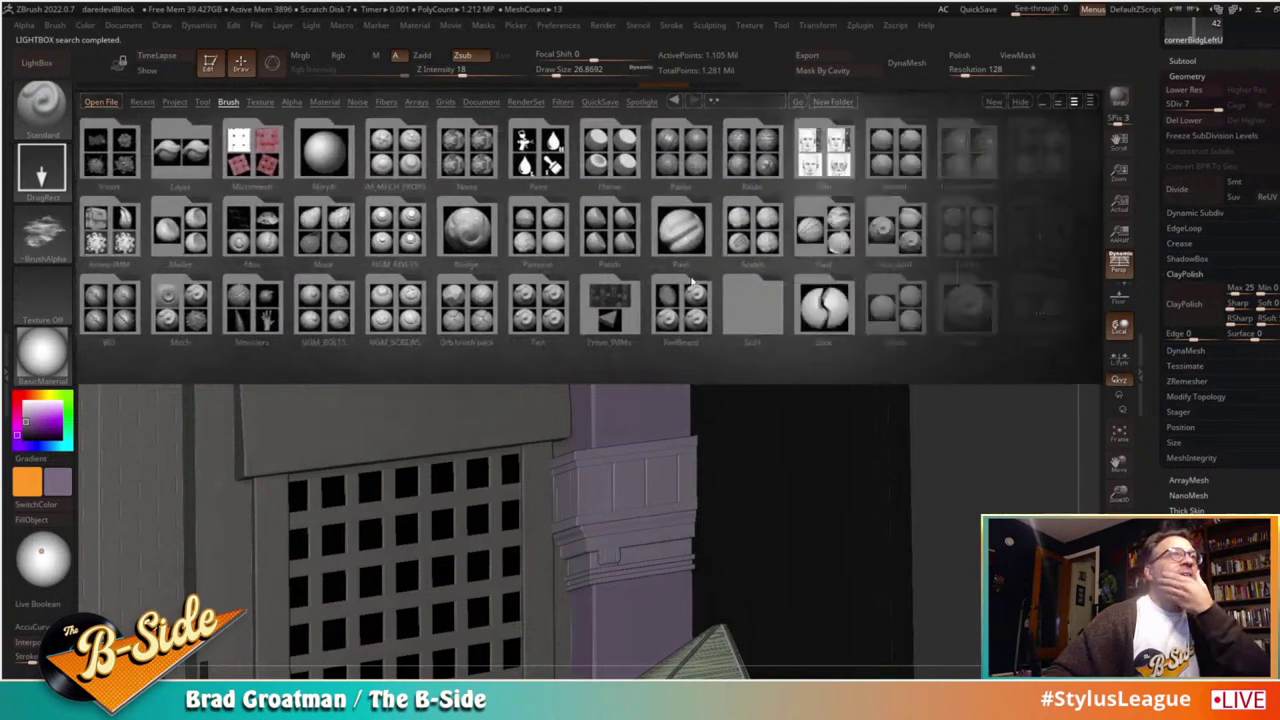
{"action": "left_click", "coordinate": [722, 153]}
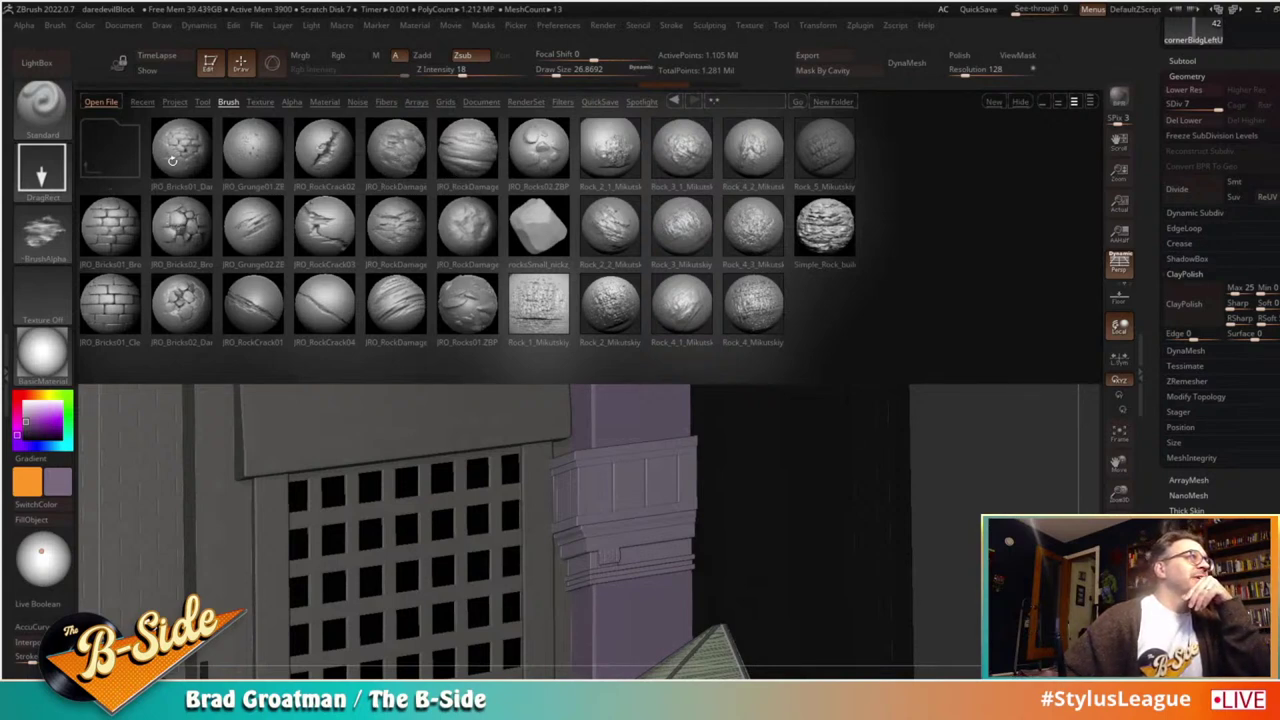
{"action": "double_click", "coordinate": [172, 160]}
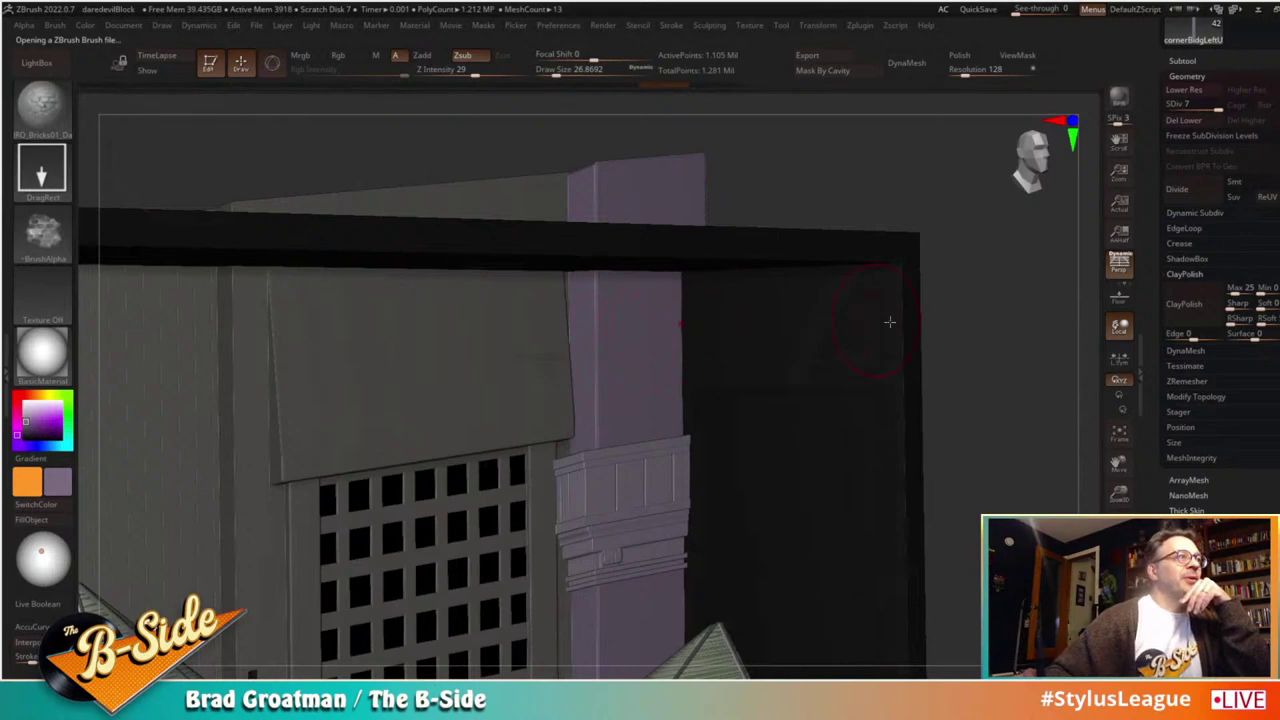
Step: Try brick damage stamps on the purple building's upper wall, reducing Z Intensity to 19, and undo the last stamp
{"action": "right_click_drag", "start_coordinate": [890, 321], "coordinate": [638, 333]}
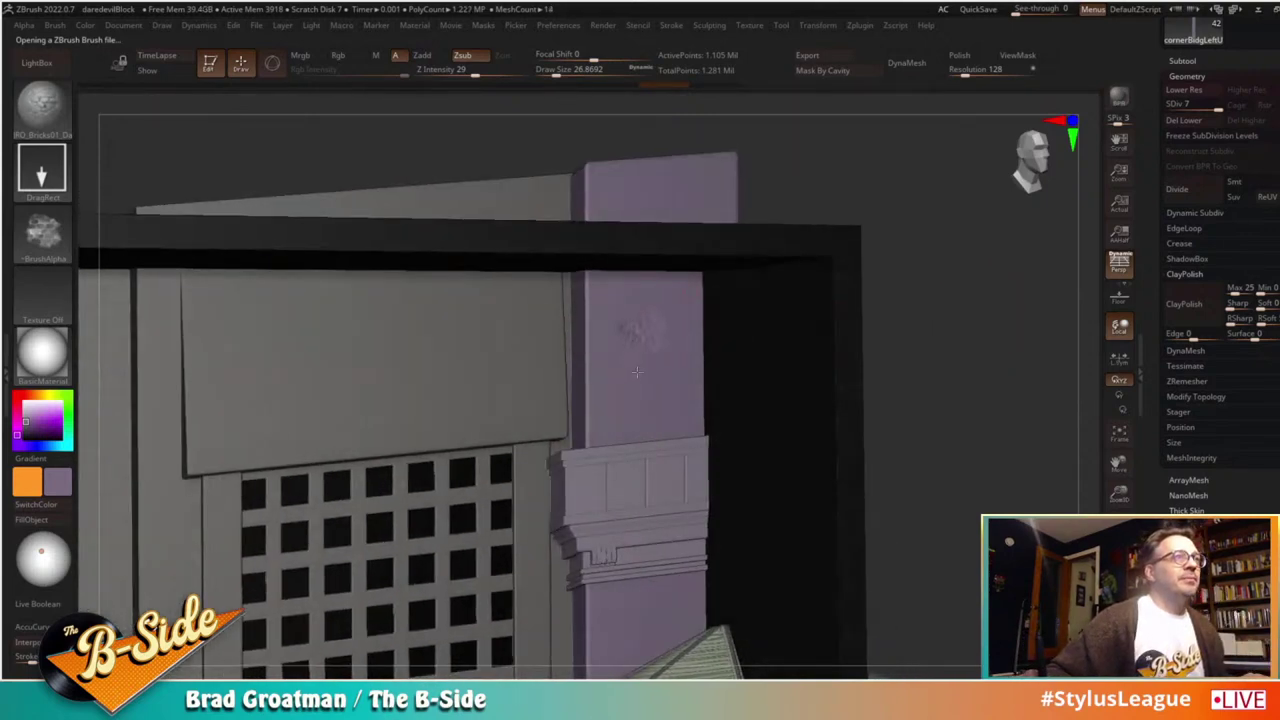
{"action": "left_click_drag", "start_coordinate": [951, 349], "coordinate": [891, 354]}
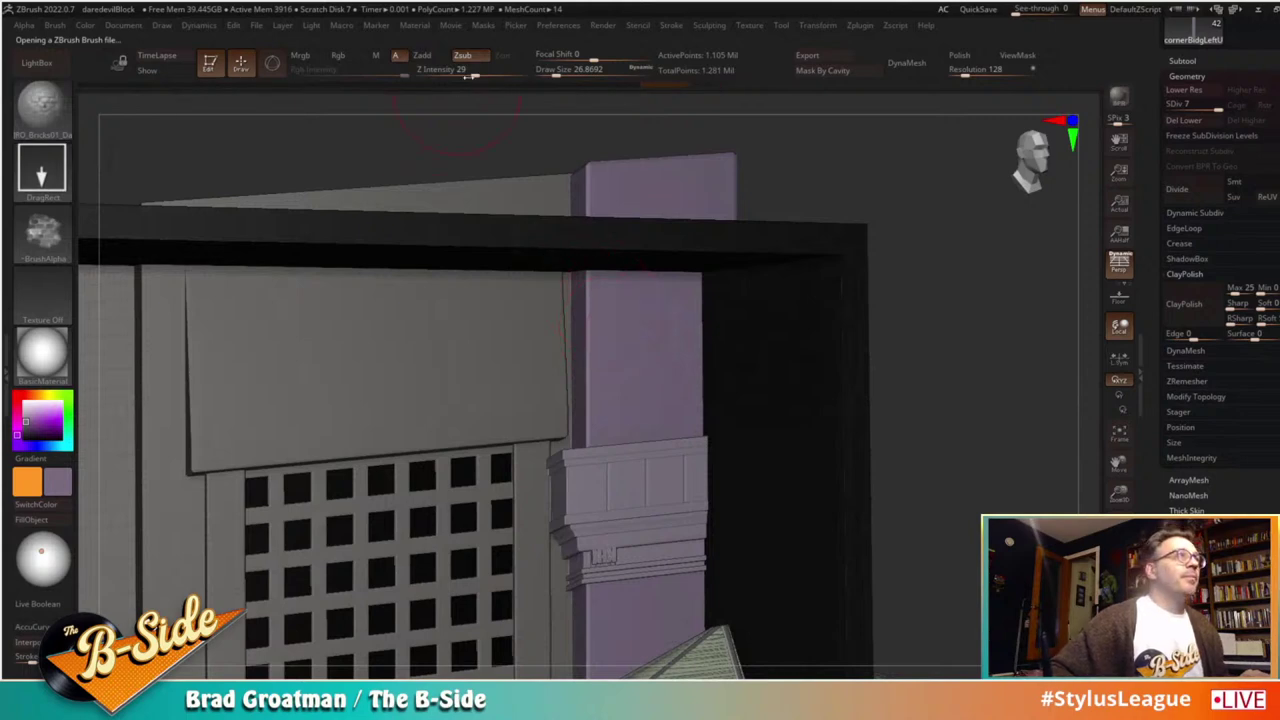
{"action": "left_click_drag", "start_coordinate": [467, 70], "coordinate": [463, 70]}
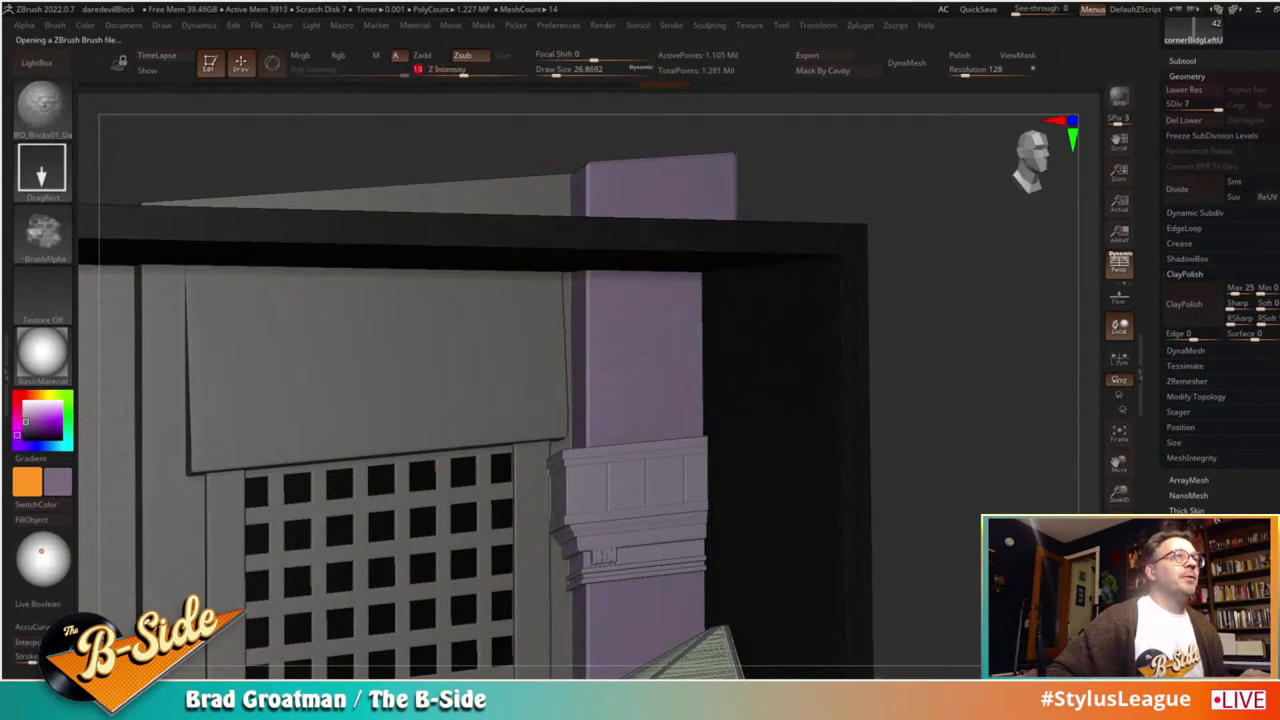
{"action": "left_click_drag", "start_coordinate": [943, 369], "coordinate": [1012, 376]}
{"action": "key", "text": "ctrl+z"}
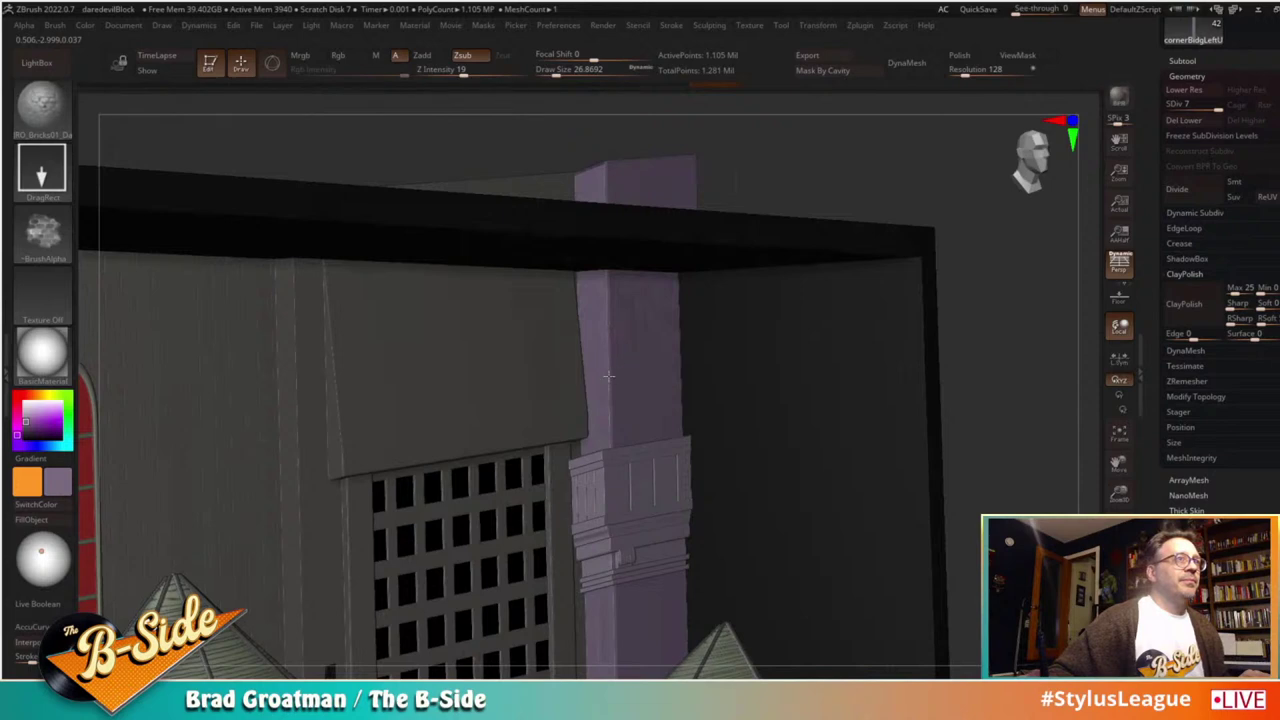
Step: Set Z Intensity to 30 and stamp brick damage along the side edge and lower corner of the purple building's upper wall
{"action": "left_click_drag", "start_coordinate": [985, 340], "coordinate": [954, 337]}
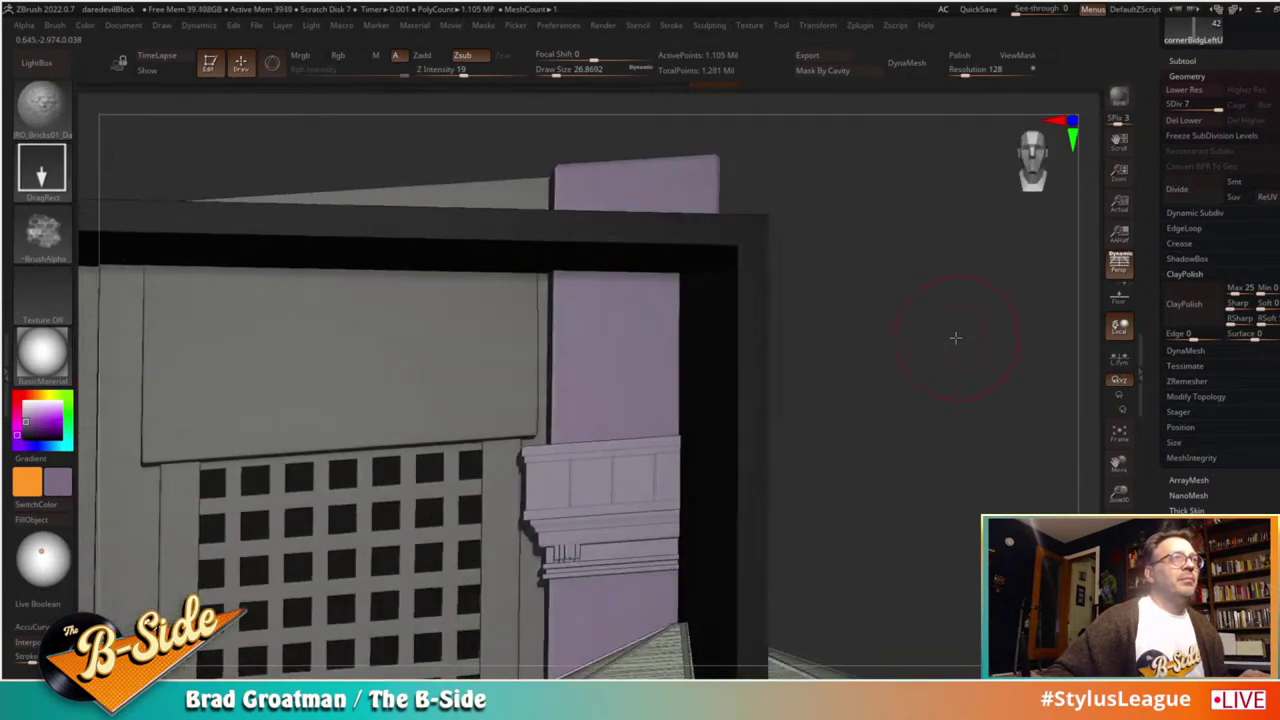
{"action": "left_click_drag", "start_coordinate": [465, 73], "coordinate": [477, 73]}
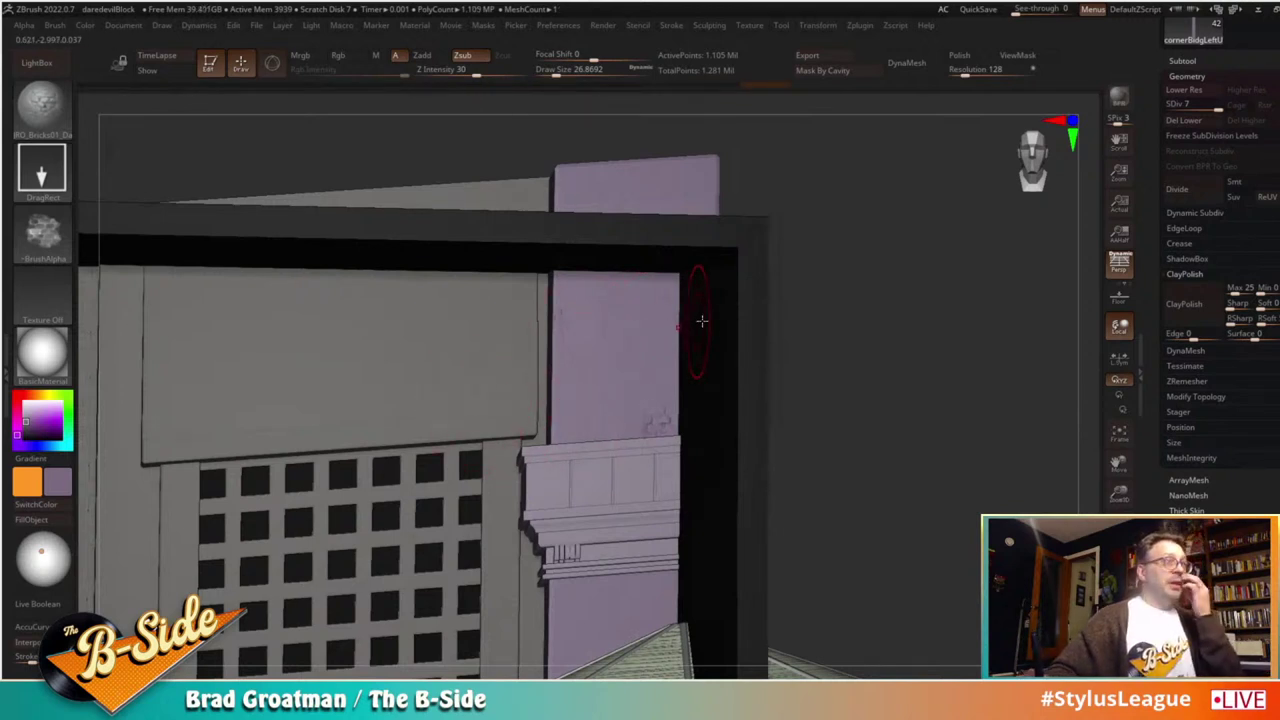
{"action": "mouse_move", "coordinate": [700, 314]}
{"action": "right_mouse_down"}
{"action": "mouse_move", "coordinate": [914, 329]}
{"action": "mouse_move", "coordinate": [880, 337]}
{"action": "right_mouse_up"}
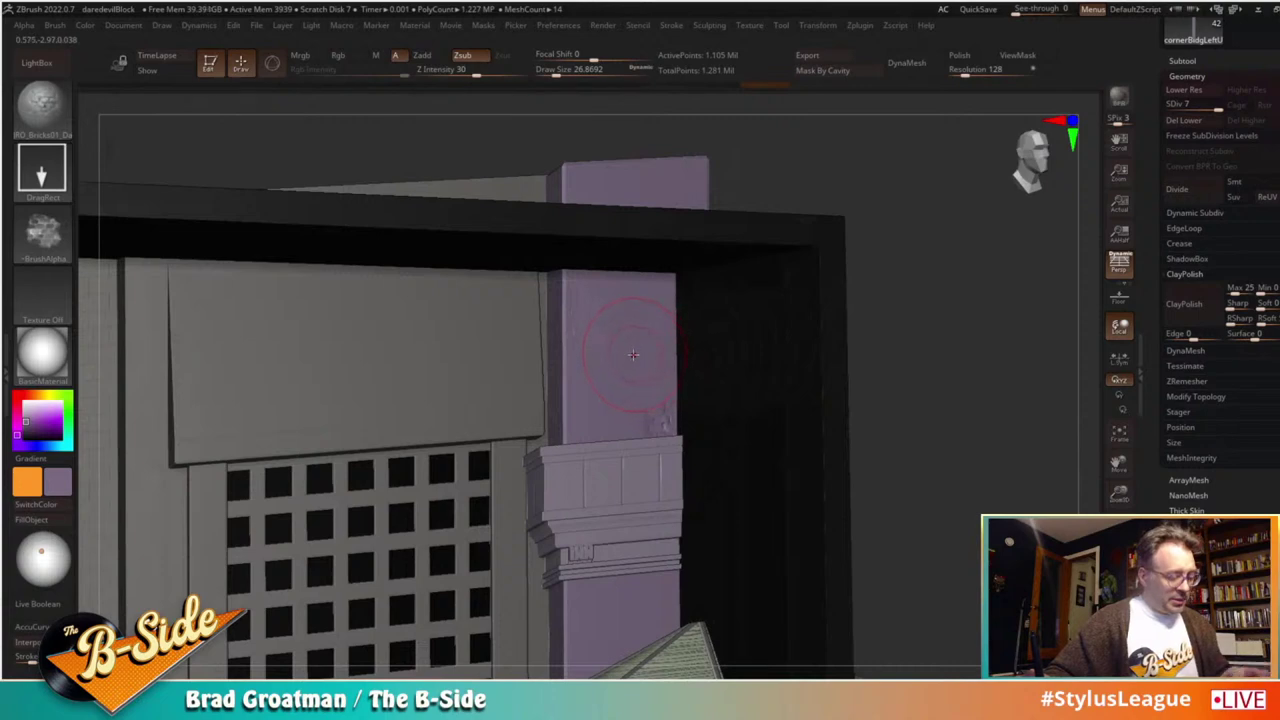
Step: Load fk_armordamage_07 from the Metal alphas folder in LightBox
{"action": "key", "text": "comma"}
{"action": "left_click", "coordinate": [291, 102]}
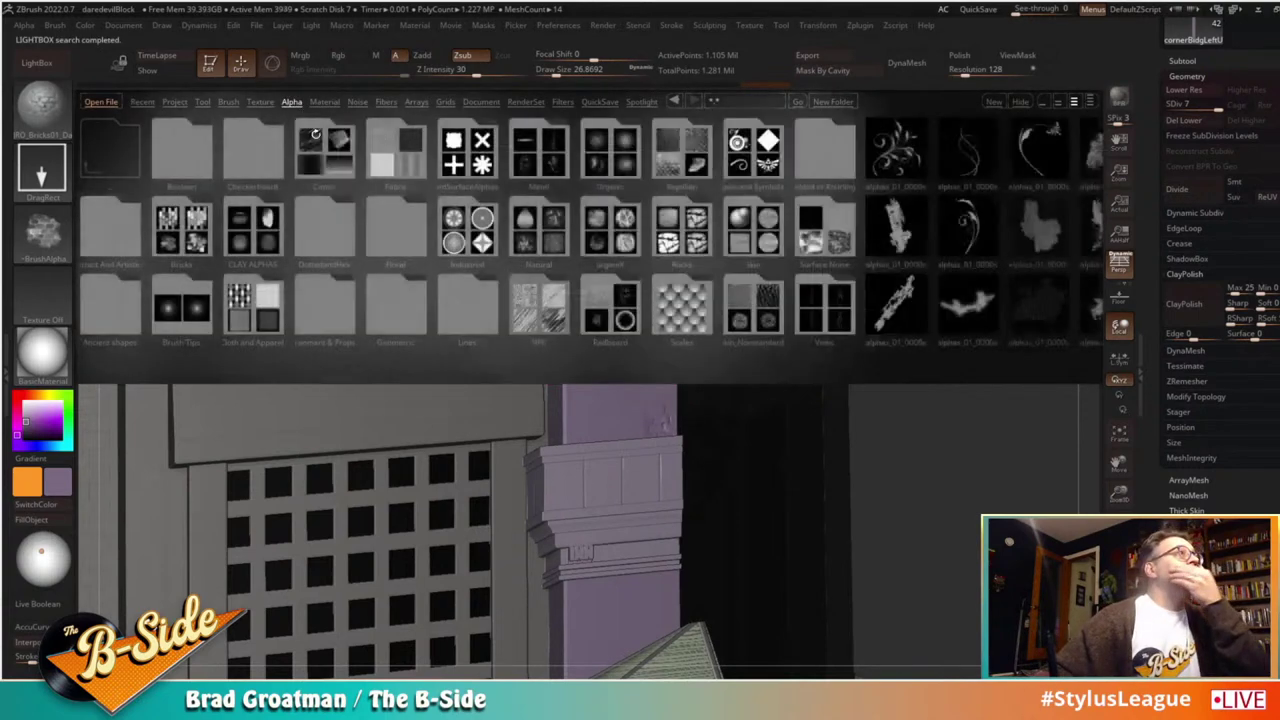
{"action": "left_click", "coordinate": [543, 162]}
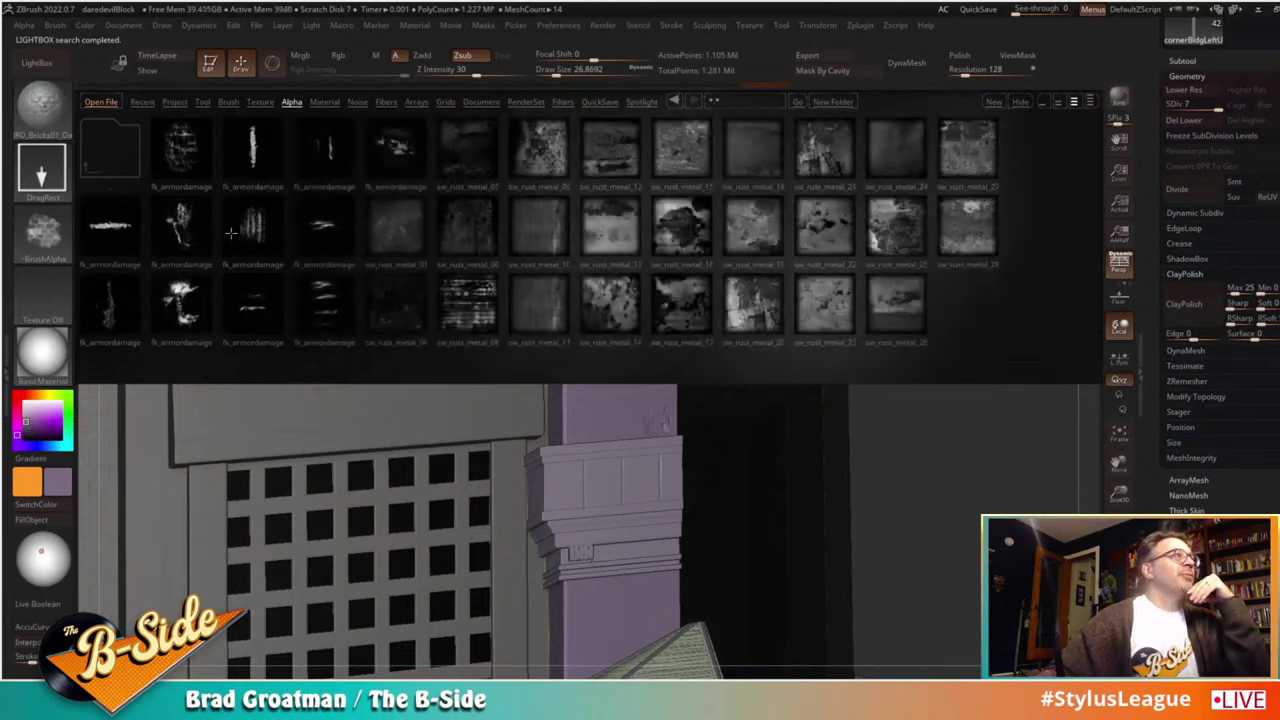
{"action": "double_click", "coordinate": [336, 227]}
{"action": "left_click", "coordinate": [1014, 103]}
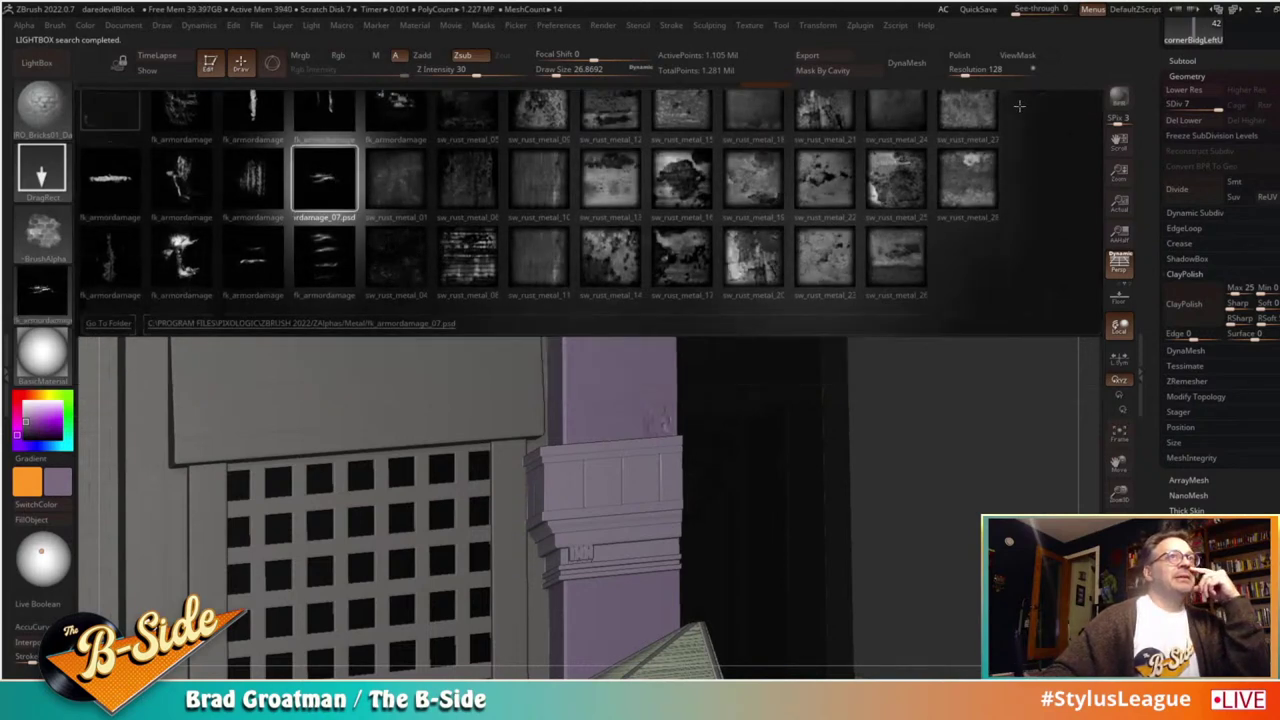
Step: Turn the loaded armor damage texture into the brush's alpha and set the texture slot back to Texture Off
{"action": "left_click", "coordinate": [43, 285]}
{"action": "left_click", "coordinate": [303, 512]}
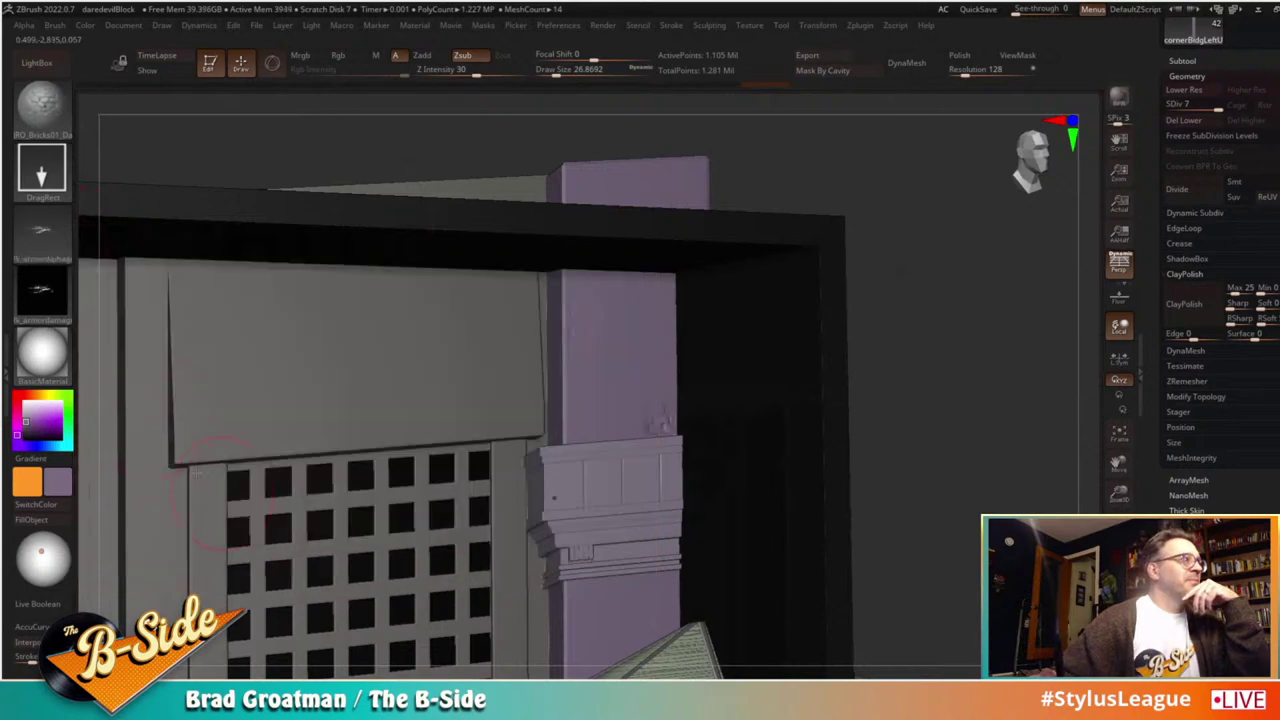
{"action": "left_click", "coordinate": [41, 290]}
{"action": "left_click", "coordinate": [120, 305]}
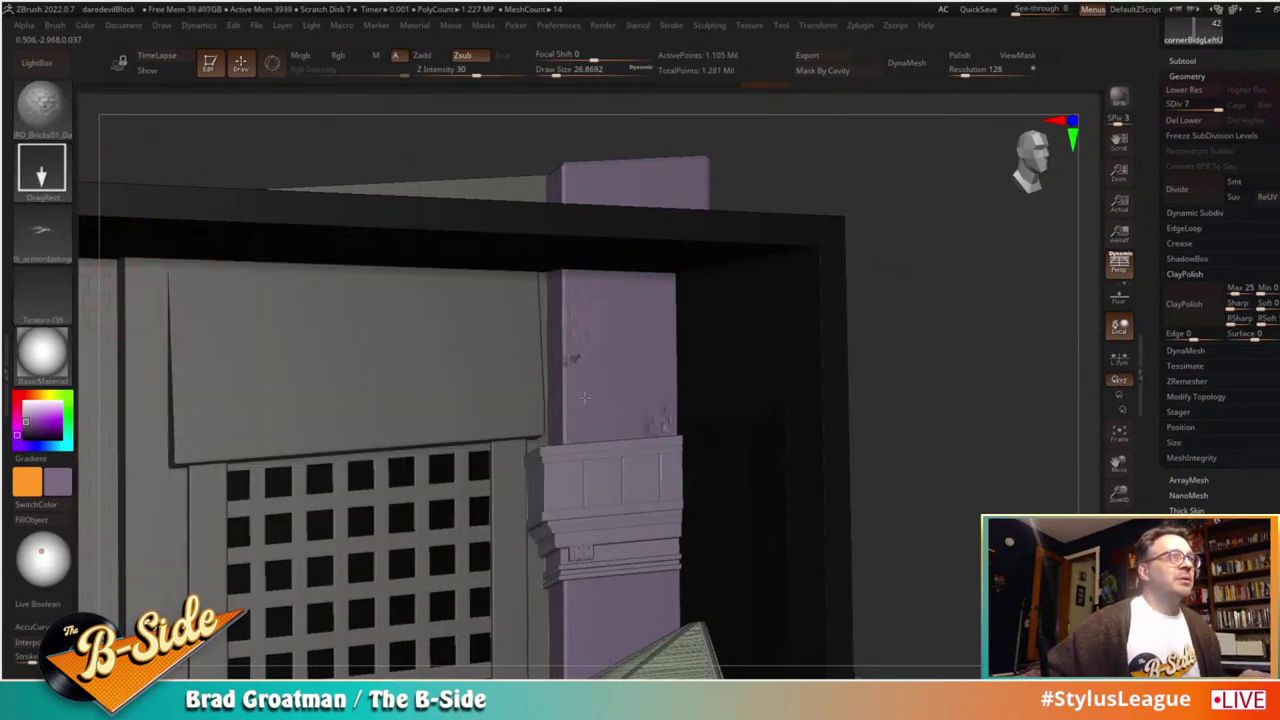
Step: Try armor damage stamps on the purple building's upper wall, undoing the first one and setting Z Intensity to 20
{"action": "mouse_move", "coordinate": [969, 352]}
{"action": "left_mouse_down", "text": "alt"}
{"action": "mouse_move", "coordinate": [986, 357]}
{"action": "mouse_move", "coordinate": [972, 413]}
{"action": "left_mouse_up", "text": "alt"}
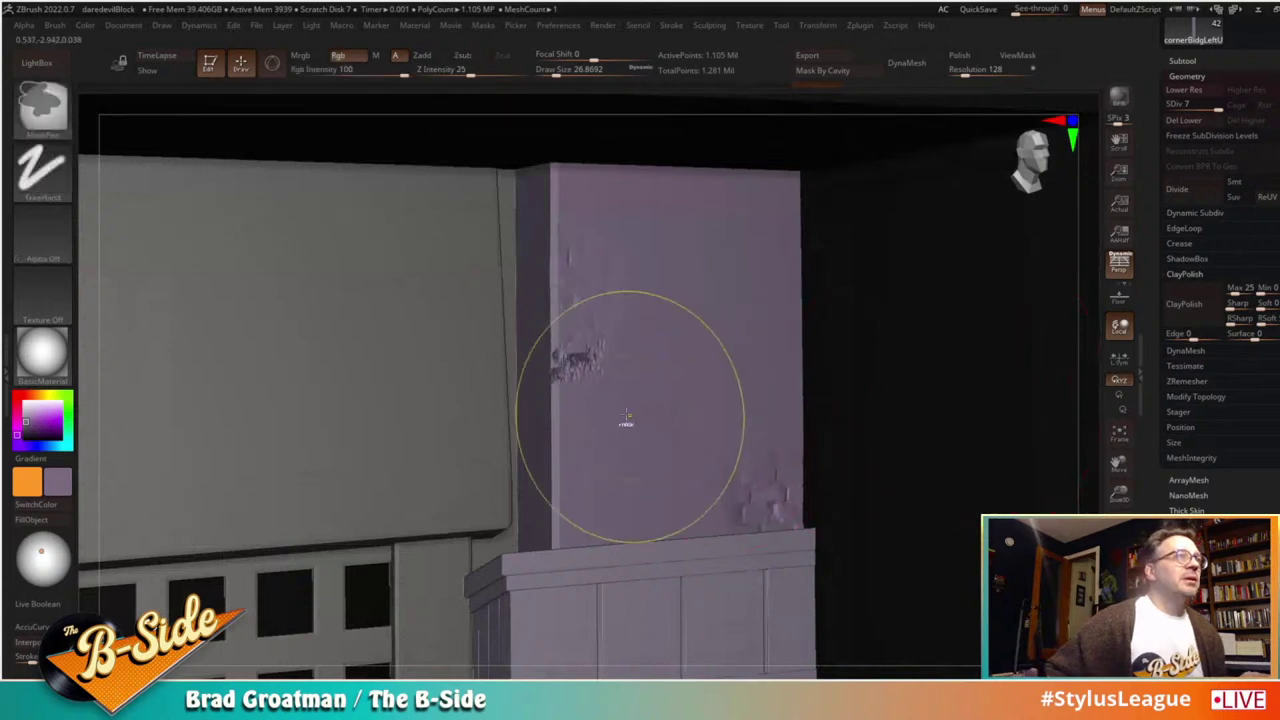
{"action": "key", "text": "ctrl+z"}
{"action": "left_click", "coordinate": [464, 72]}
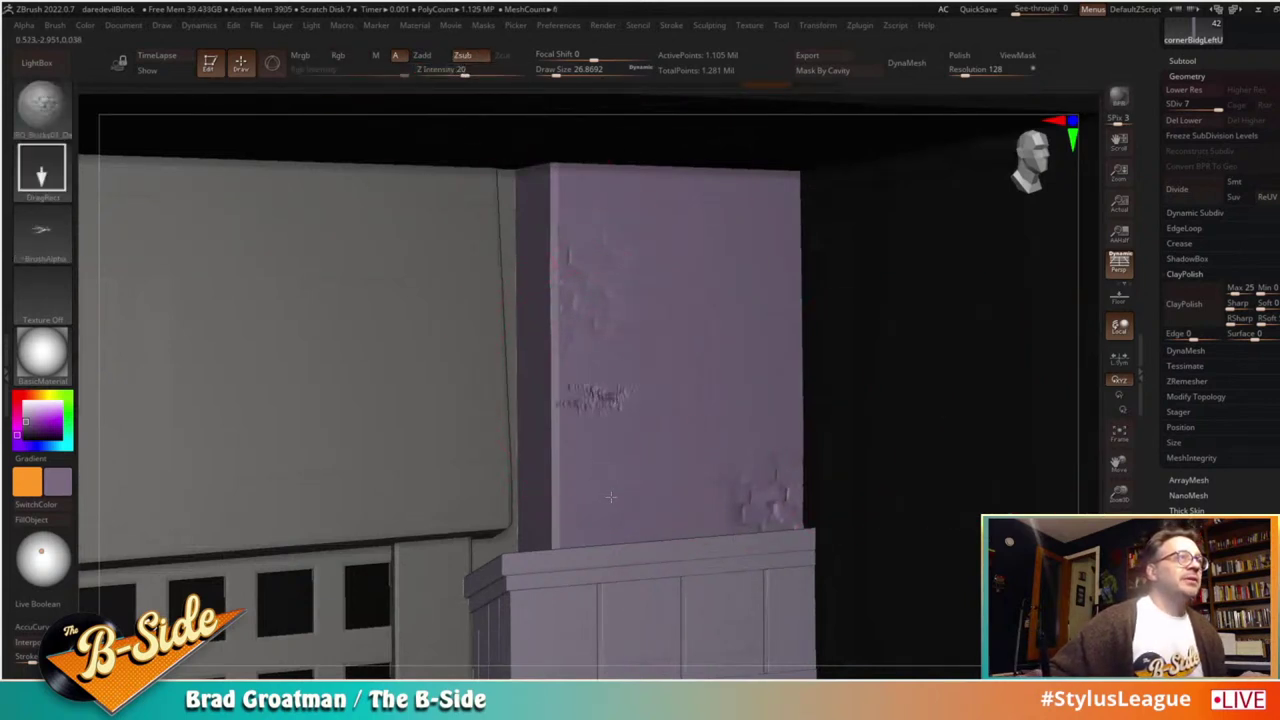
{"action": "left_click_drag", "start_coordinate": [610, 497], "coordinate": [633, 493]}
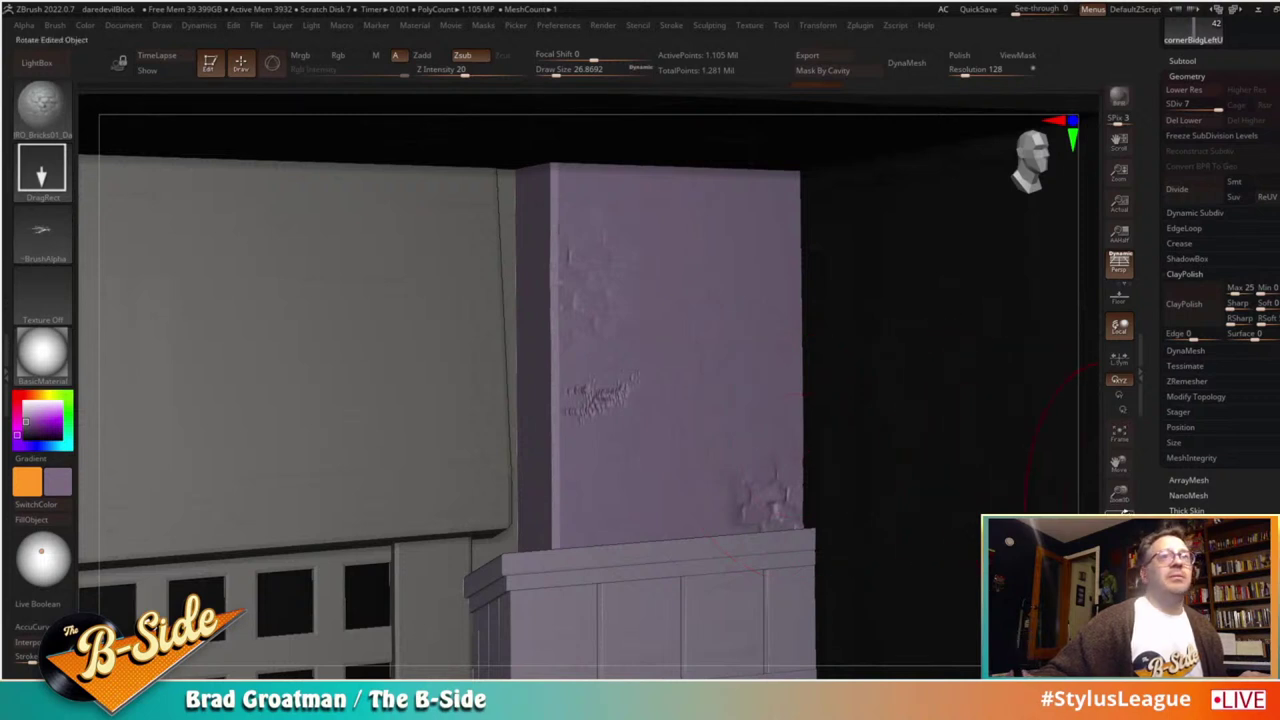
{"action": "left_click_drag", "start_coordinate": [1072, 450], "coordinate": [1040, 497]}
{"action": "left_click_drag", "start_coordinate": [666, 441], "coordinate": [671, 463], "text": "shift"}
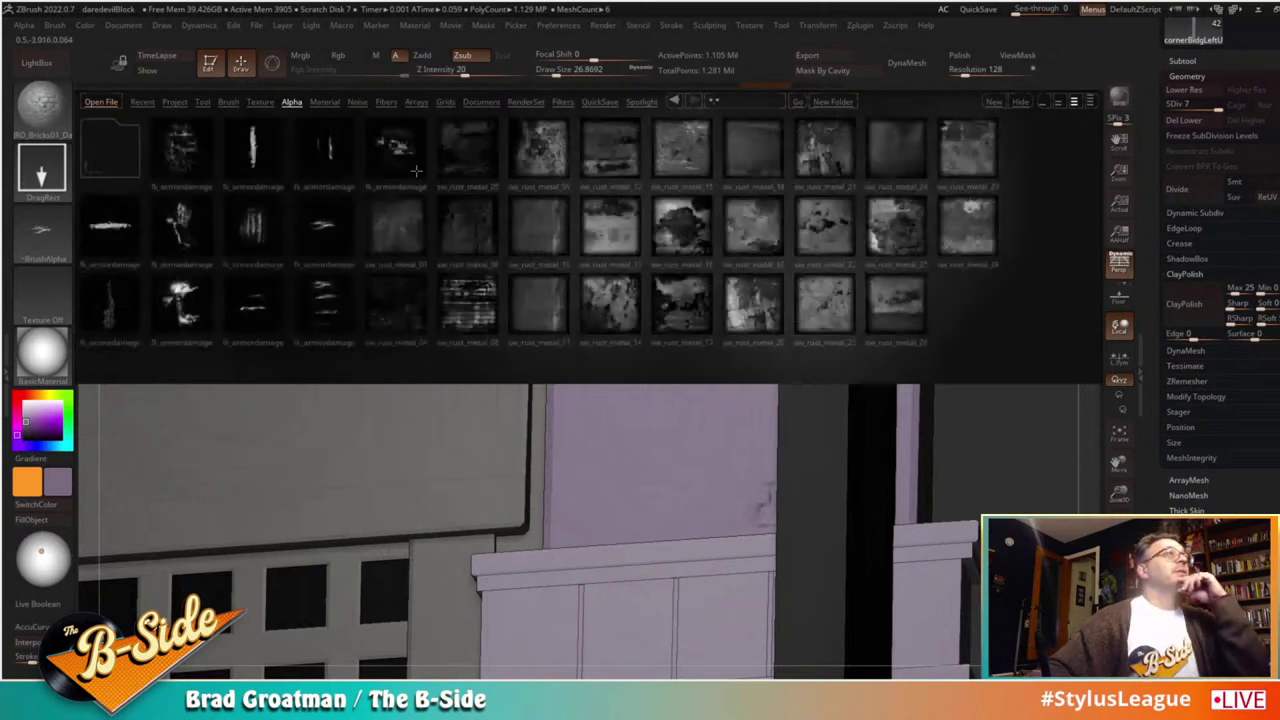
Step: Load the JRO_RockCrack04 brush from the Rocks brush folder in LightBox
{"action": "left_click", "coordinate": [227, 102]}
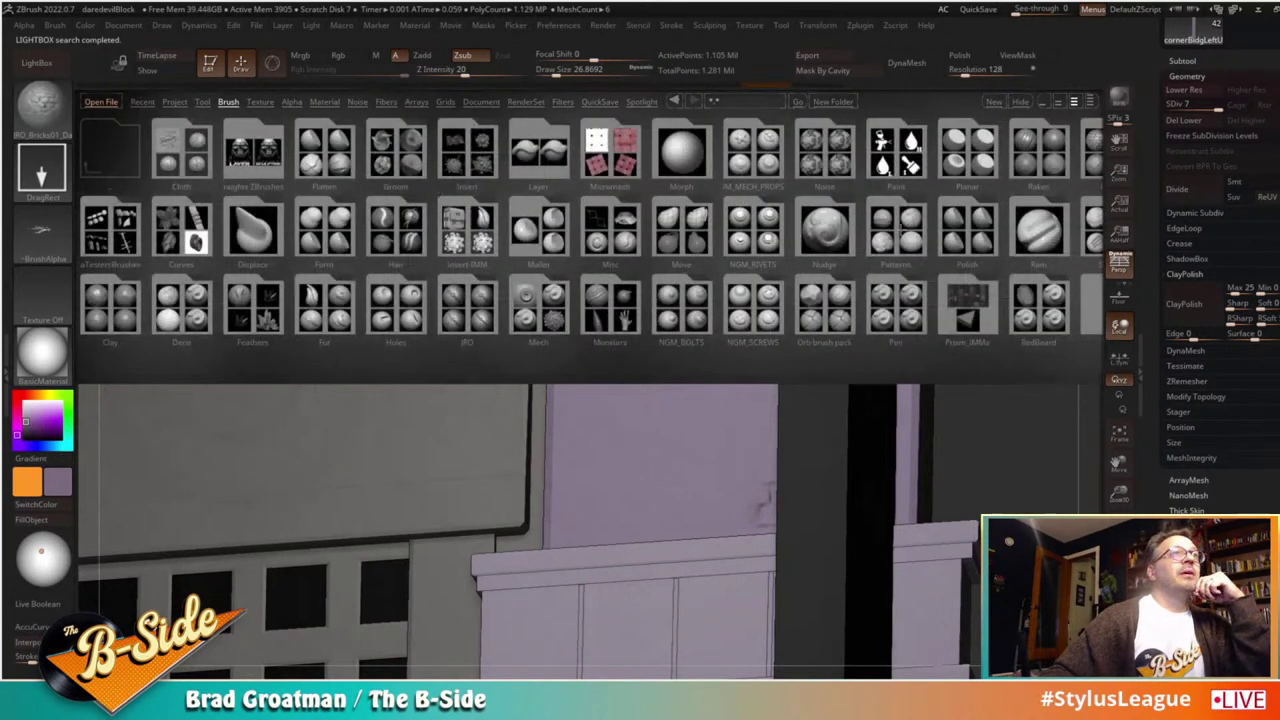
{"action": "left_click_drag", "start_coordinate": [970, 178], "coordinate": [827, 174]}
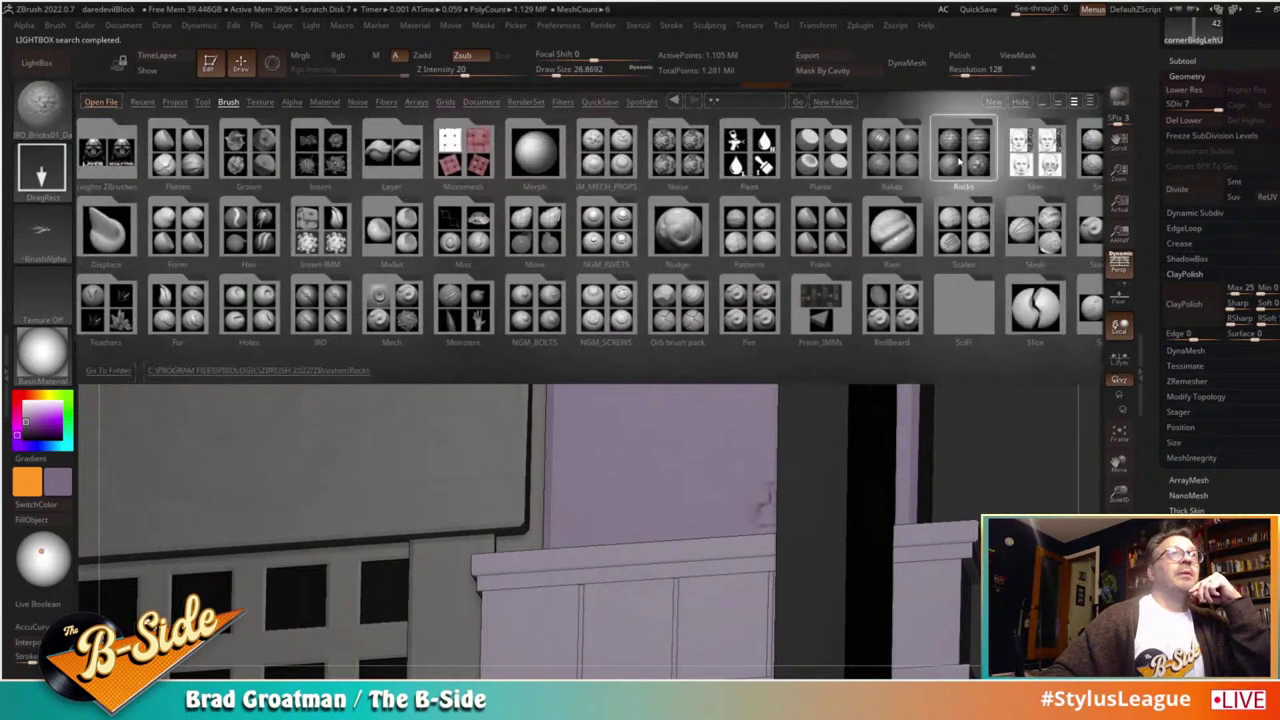
{"action": "double_click", "coordinate": [947, 163]}
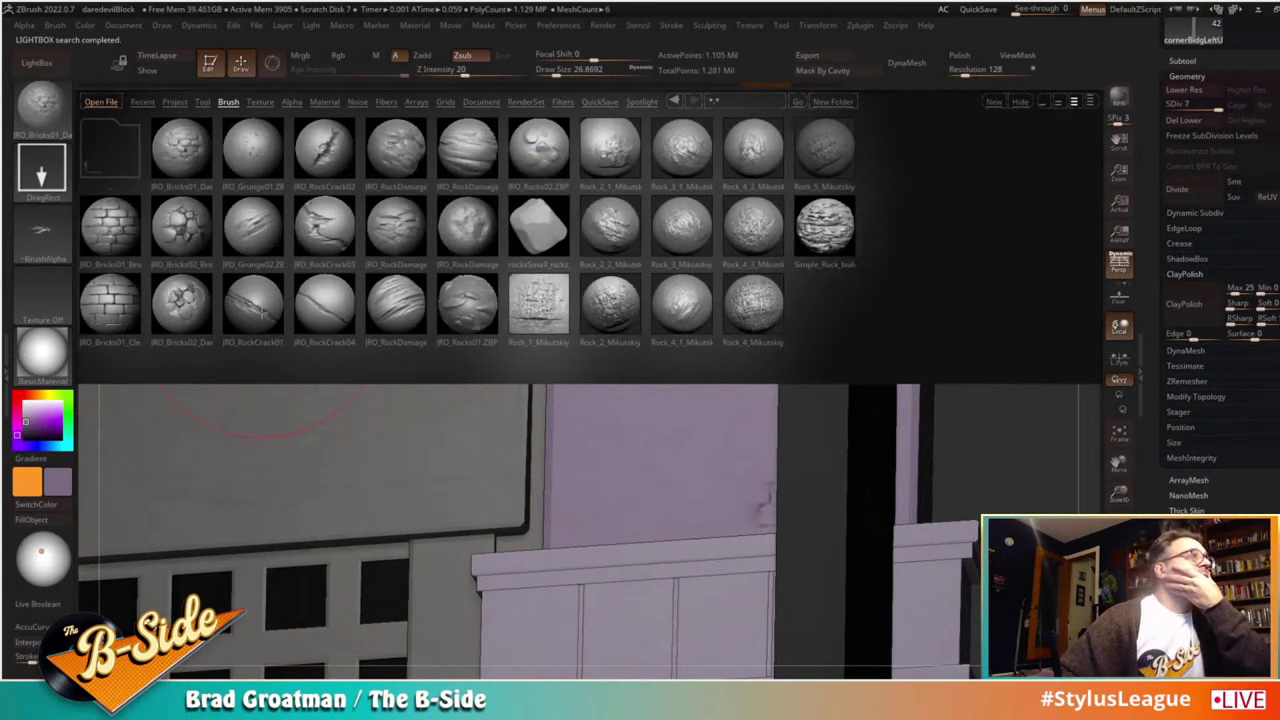
{"action": "double_click", "coordinate": [330, 302]}
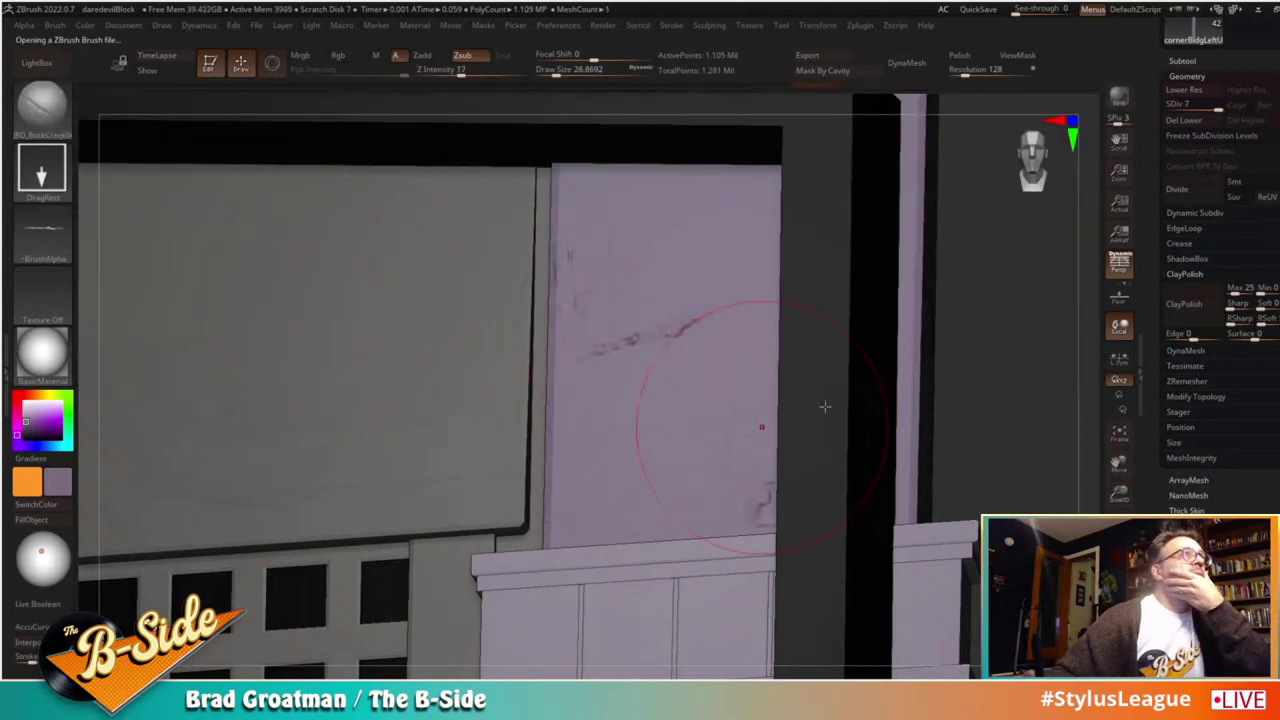
Step: Stamp rock cracks at Z Intensity 17 across the purple building's upper wall and on the wall below its cornice
{"action": "left_click_drag", "start_coordinate": [825, 406], "coordinate": [886, 383]}
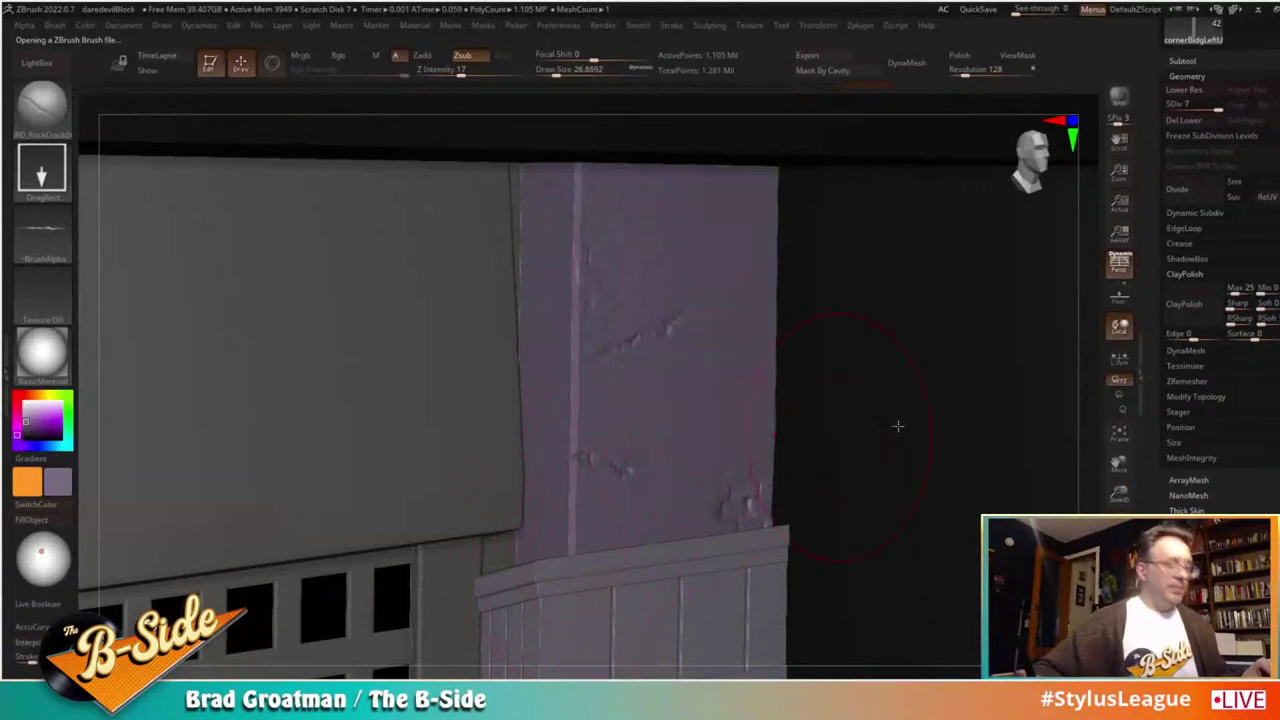
{"action": "left_click_drag", "start_coordinate": [1113, 490], "coordinate": [879, 419]}
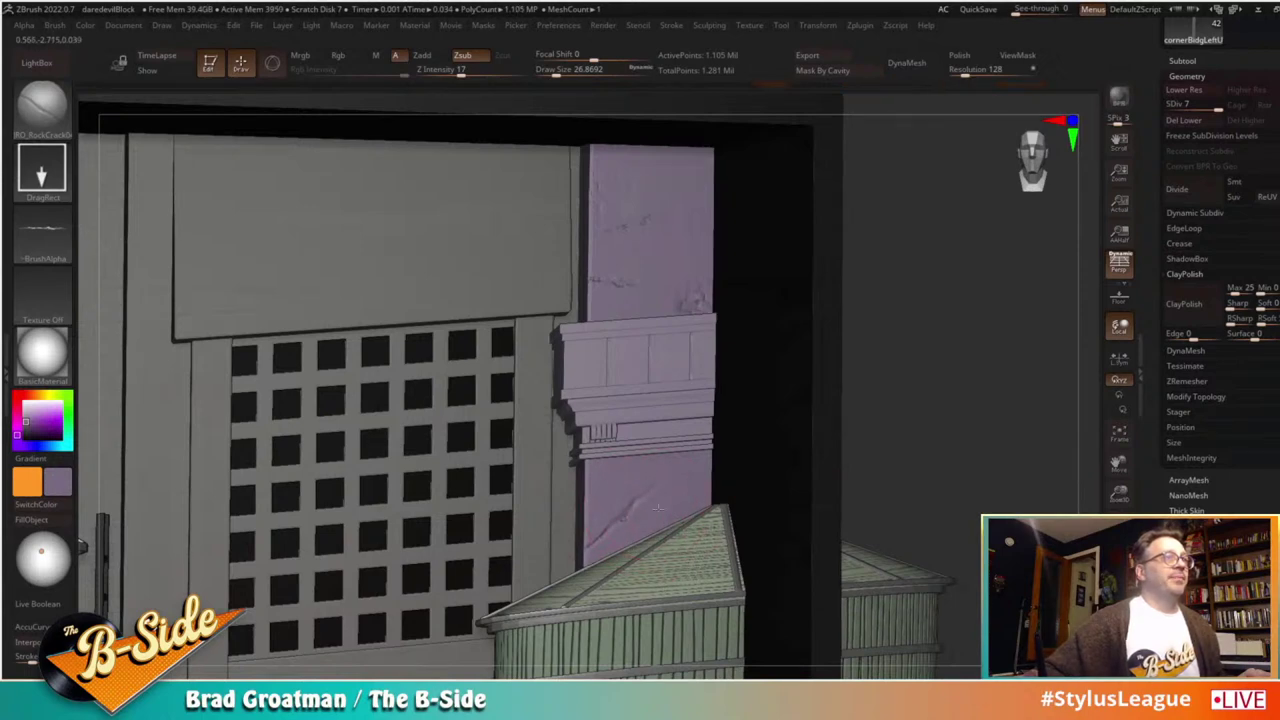
Step: Try adding surface noise to the purple corner building with Erosion as the NoisePlug pattern
{"action": "left_click_drag", "start_coordinate": [924, 467], "coordinate": [1081, 432]}
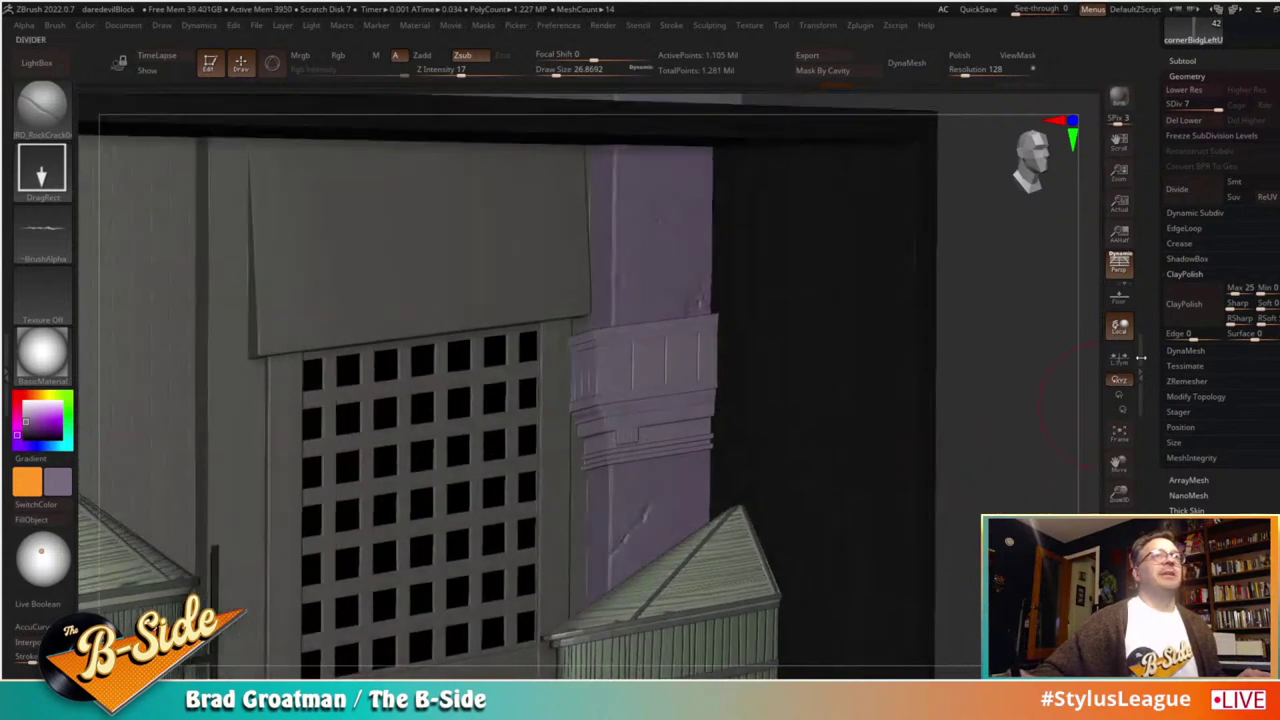
{"action": "left_click_drag", "start_coordinate": [1149, 376], "coordinate": [1149, 361]}
{"action": "scroll", "coordinate": [1149, 362], "scroll_direction": "down", "scroll_amount": 5}
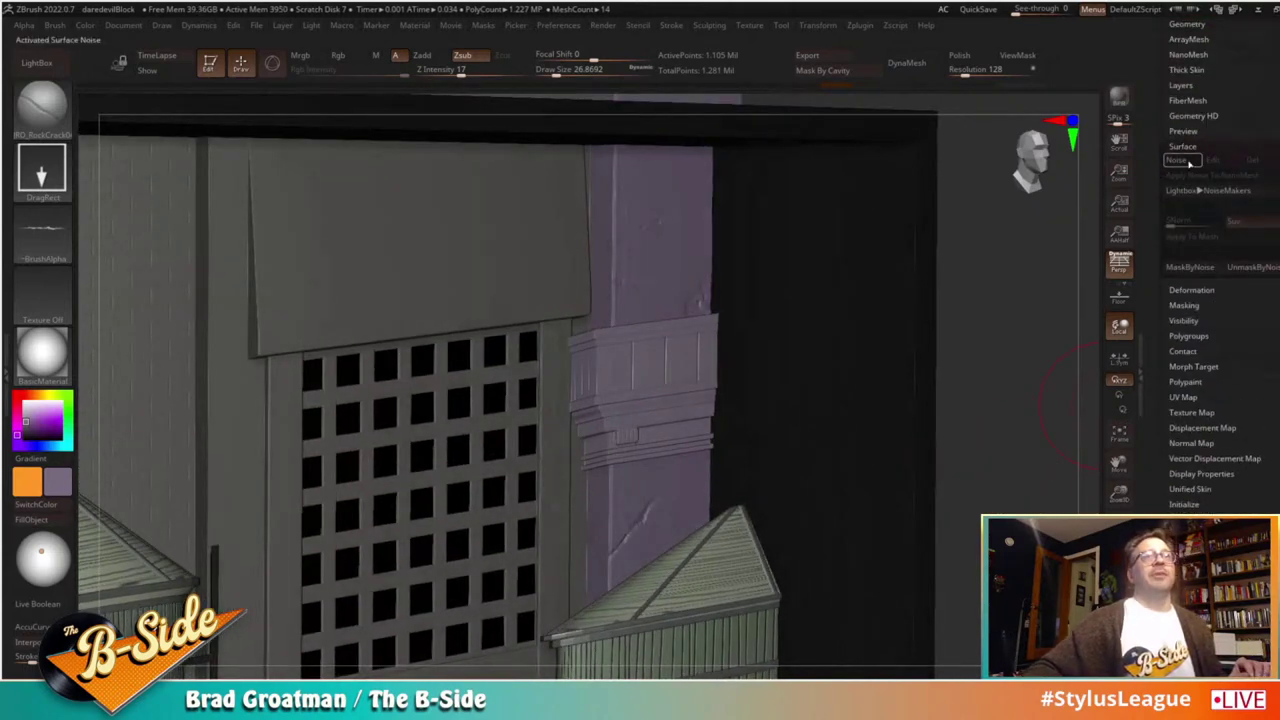
{"action": "left_click", "coordinate": [1176, 160]}
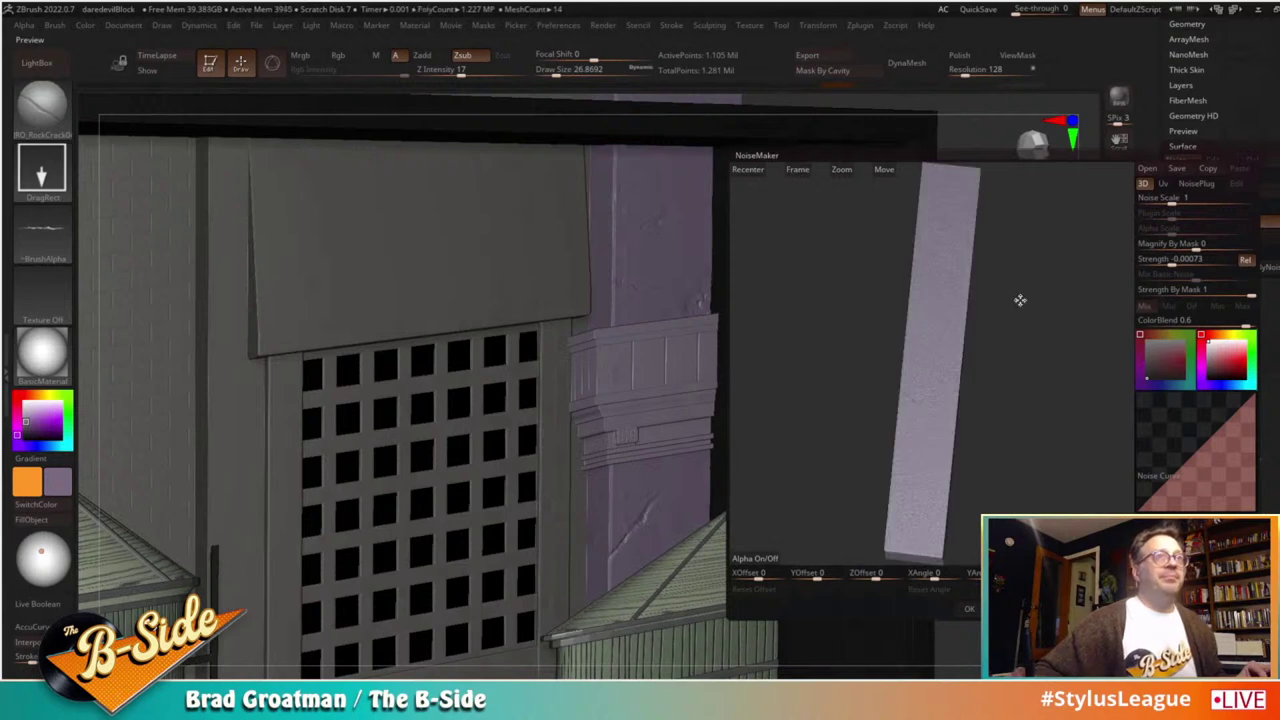
{"action": "left_click_drag", "start_coordinate": [1020, 297], "coordinate": [1069, 383]}
{"action": "left_click", "coordinate": [1196, 185]}
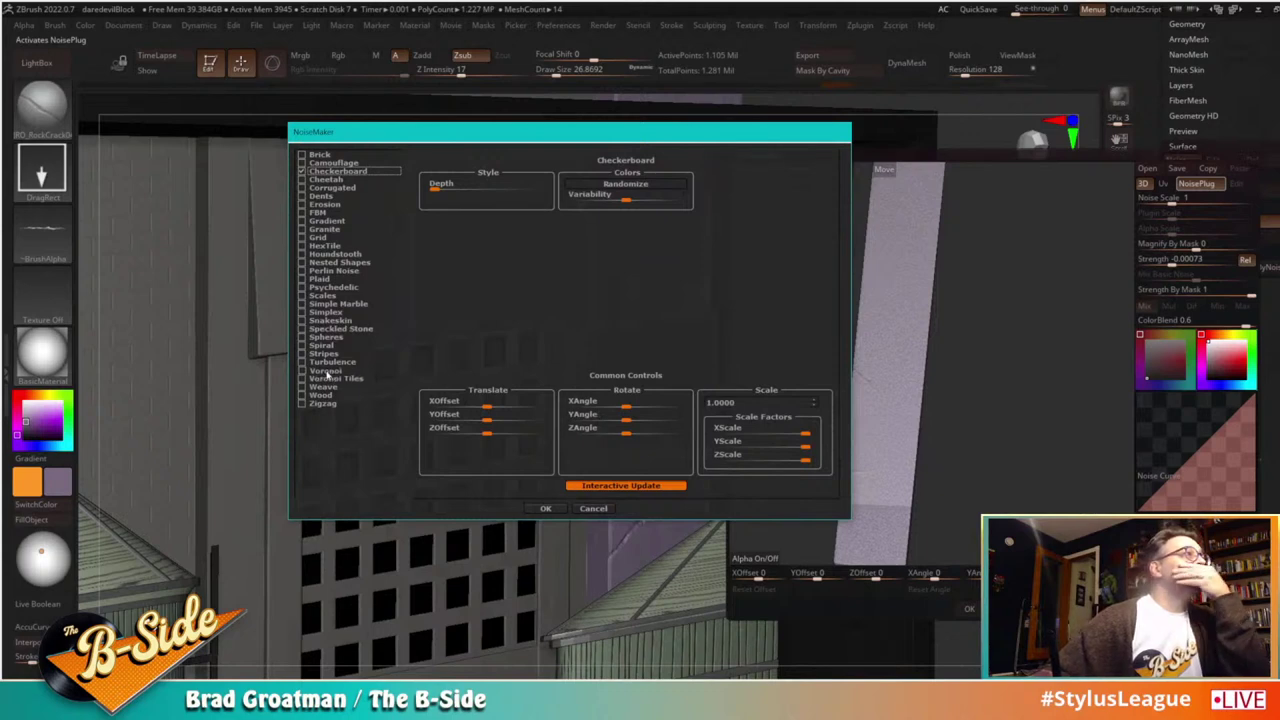
{"action": "left_click", "coordinate": [327, 212]}
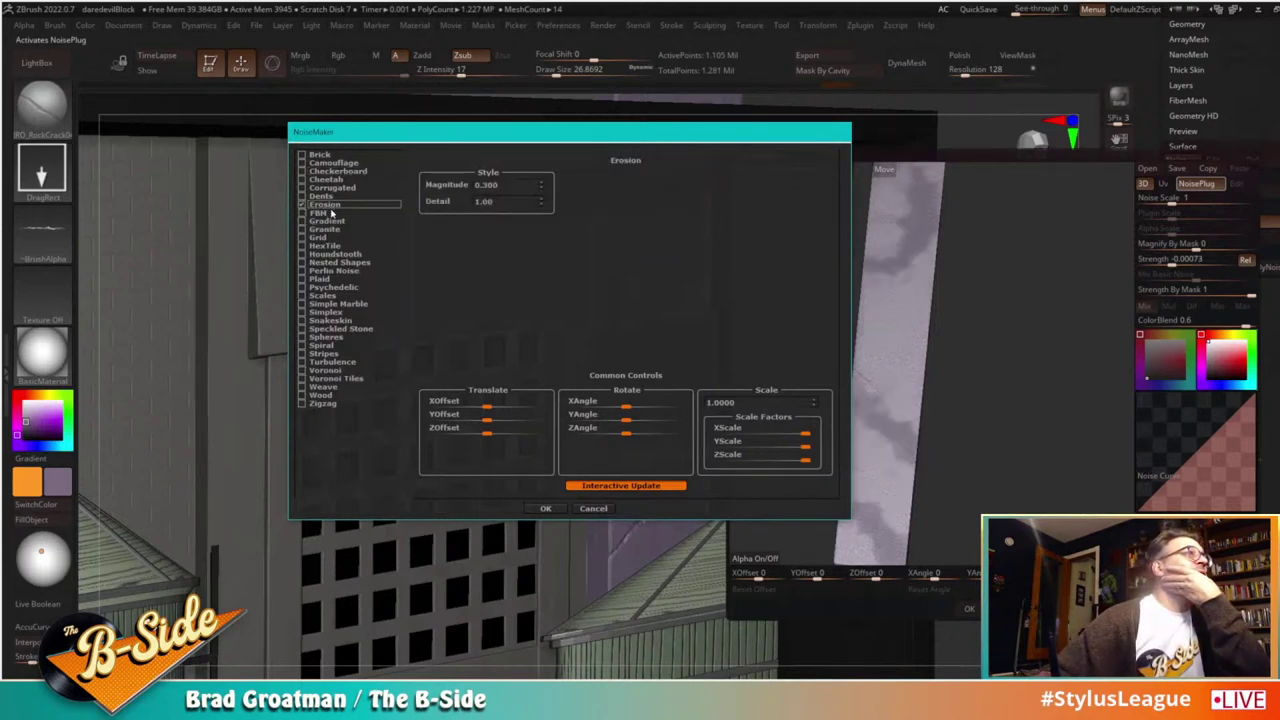
{"action": "left_click", "coordinate": [545, 508]}
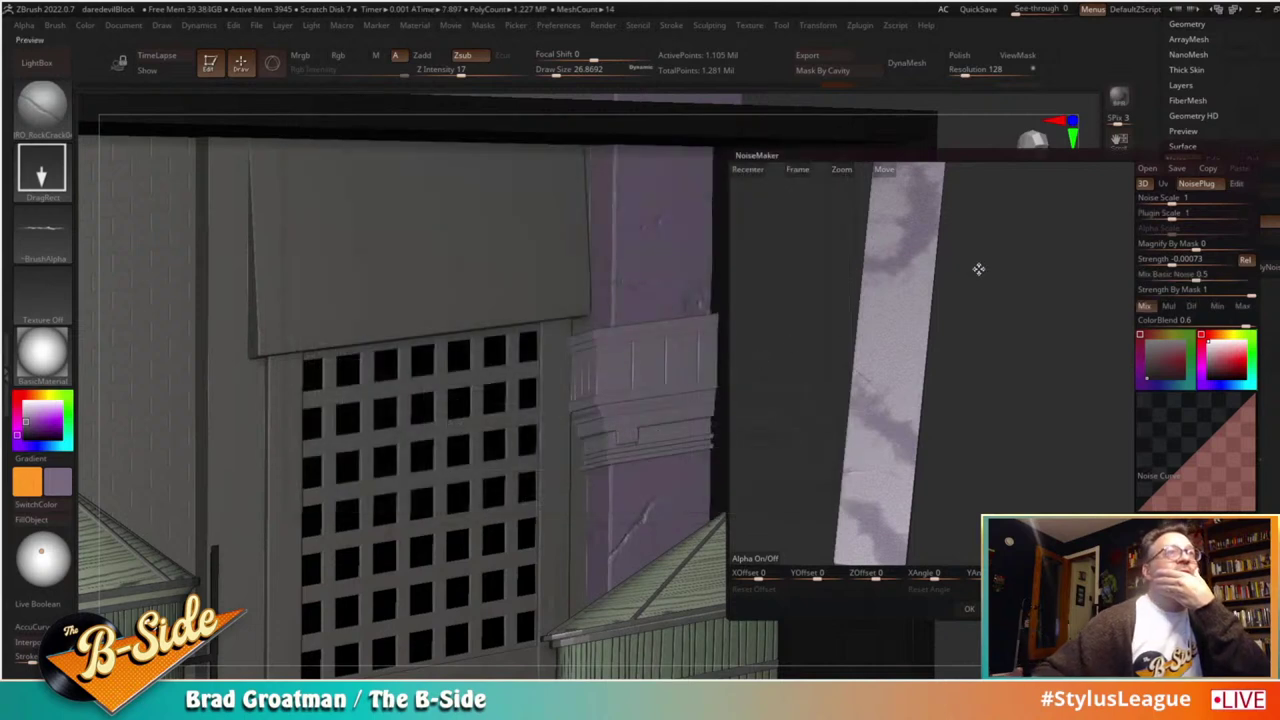
Step: Switch the noise to UV with Plugin Scale 0.1941, Mix Basic Noise 0 and ColorBlend 0.09257, and bend its noise curve
{"action": "left_click_drag", "start_coordinate": [1170, 213], "coordinate": [1179, 213]}
{"action": "left_click_drag", "start_coordinate": [1184, 279], "coordinate": [1120, 280]}
{"action": "mouse_move", "coordinate": [1172, 215]}
{"action": "left_mouse_down"}
{"action": "mouse_move", "coordinate": [1152, 215]}
{"action": "mouse_move", "coordinate": [1163, 215]}
{"action": "left_mouse_up"}
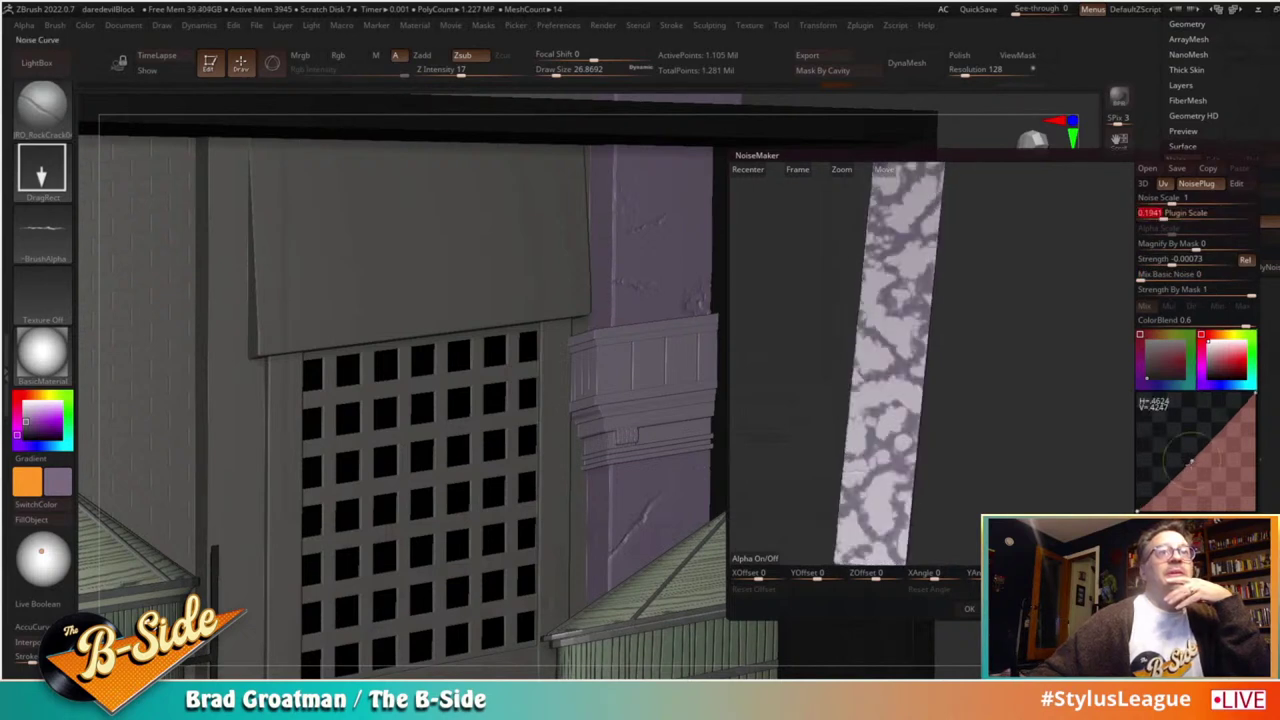
{"action": "left_click_drag", "start_coordinate": [1216, 365], "coordinate": [1203, 359]}
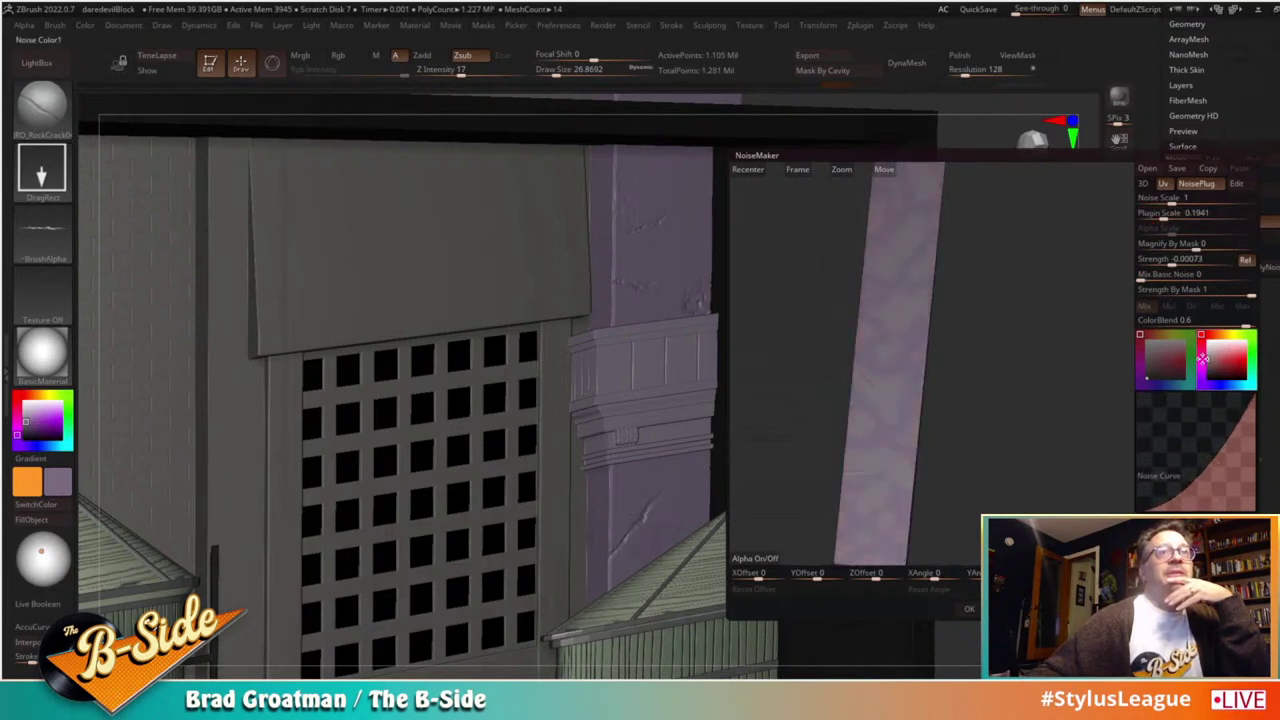
{"action": "left_click_drag", "start_coordinate": [1245, 321], "coordinate": [1227, 323]}
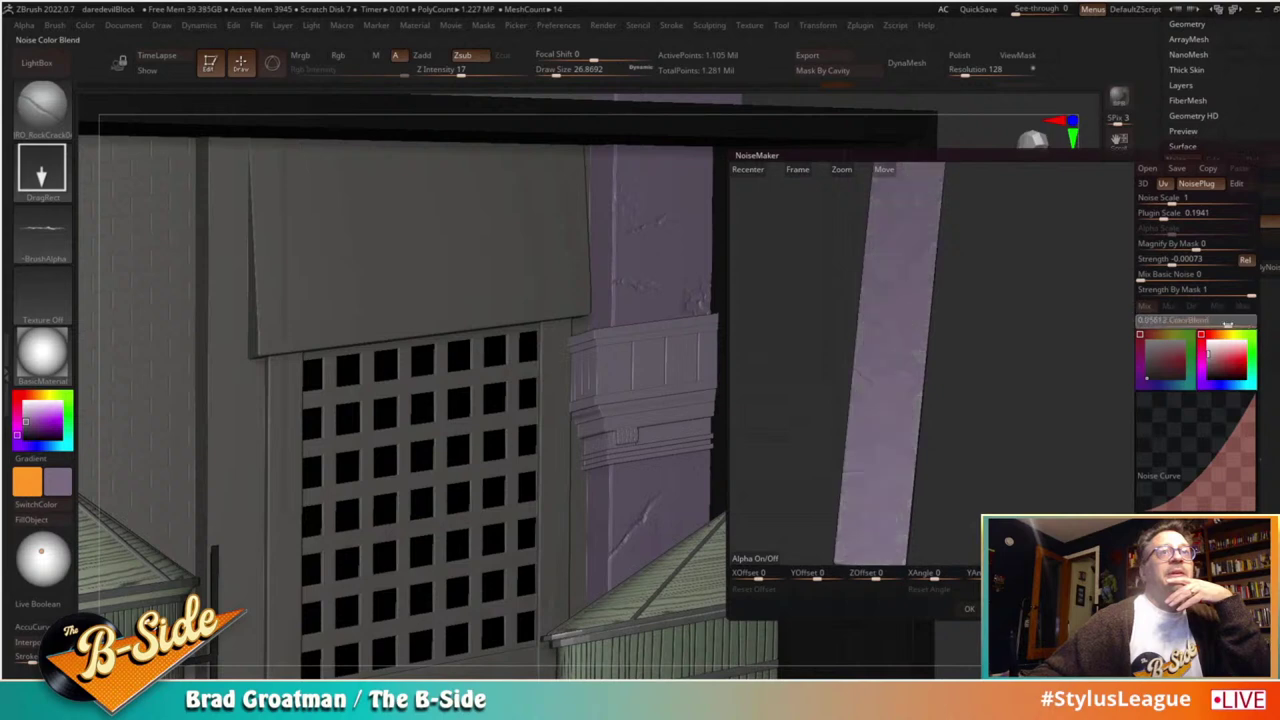
{"action": "mouse_move", "coordinate": [1213, 430]}
{"action": "left_mouse_down"}
{"action": "mouse_move", "coordinate": [1224, 454]}
{"action": "mouse_move", "coordinate": [1215, 441]}
{"action": "left_mouse_up"}
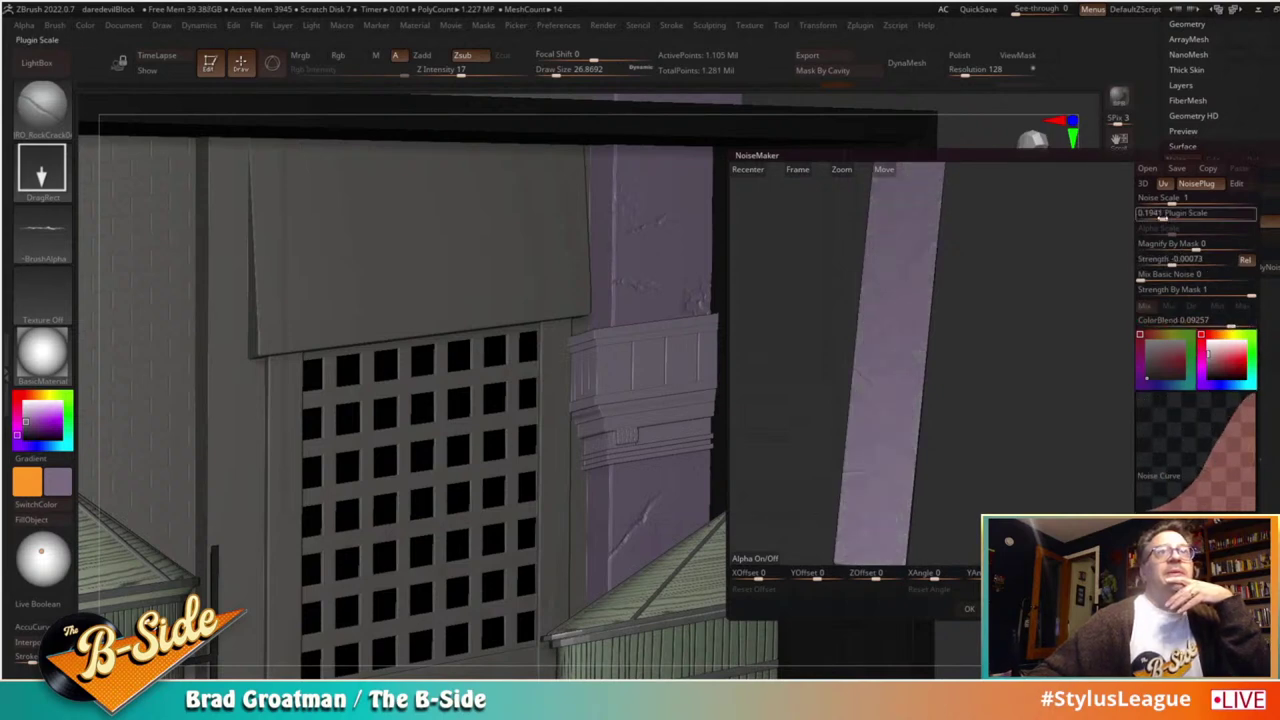
Step: Refine the erosion noise to Plugin Scale 0.03814, ZOffset 0.24637 and Strength -0.00191
{"action": "left_click", "coordinate": [1163, 213]}
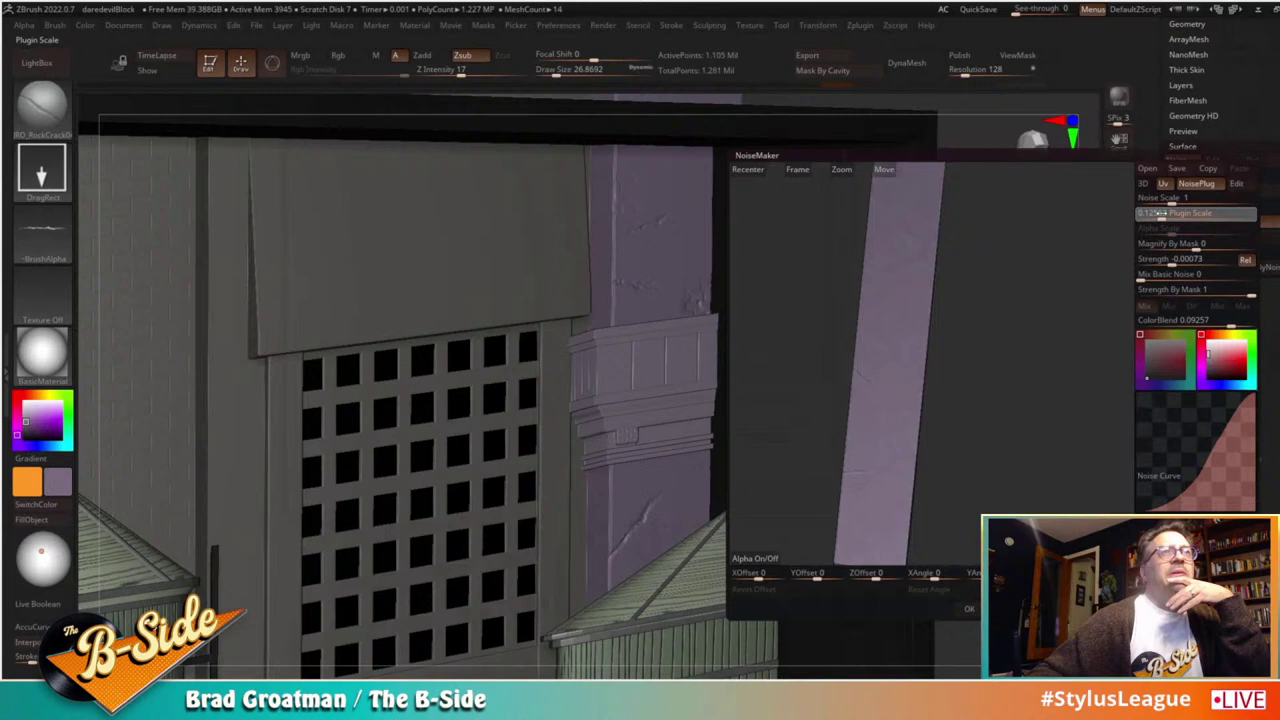
{"action": "left_click", "coordinate": [1160, 214]}
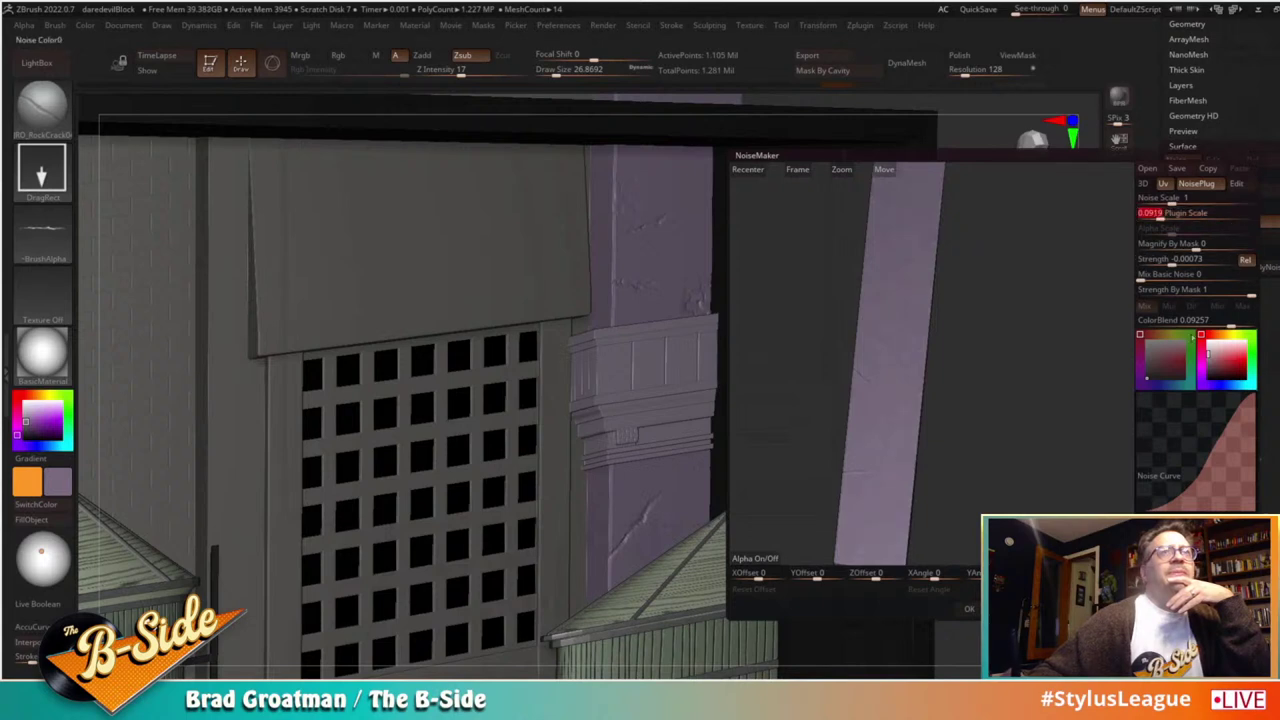
{"action": "left_click", "coordinate": [1051, 575]}
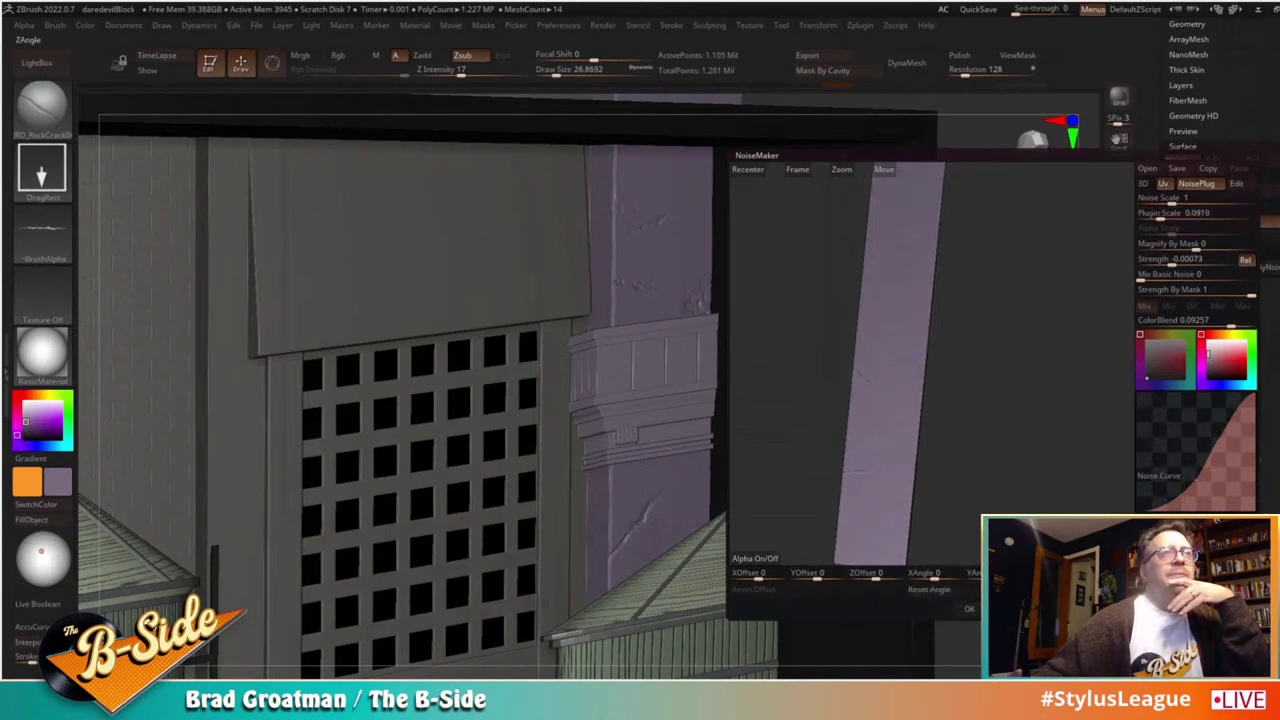
{"action": "left_click", "coordinate": [883, 575]}
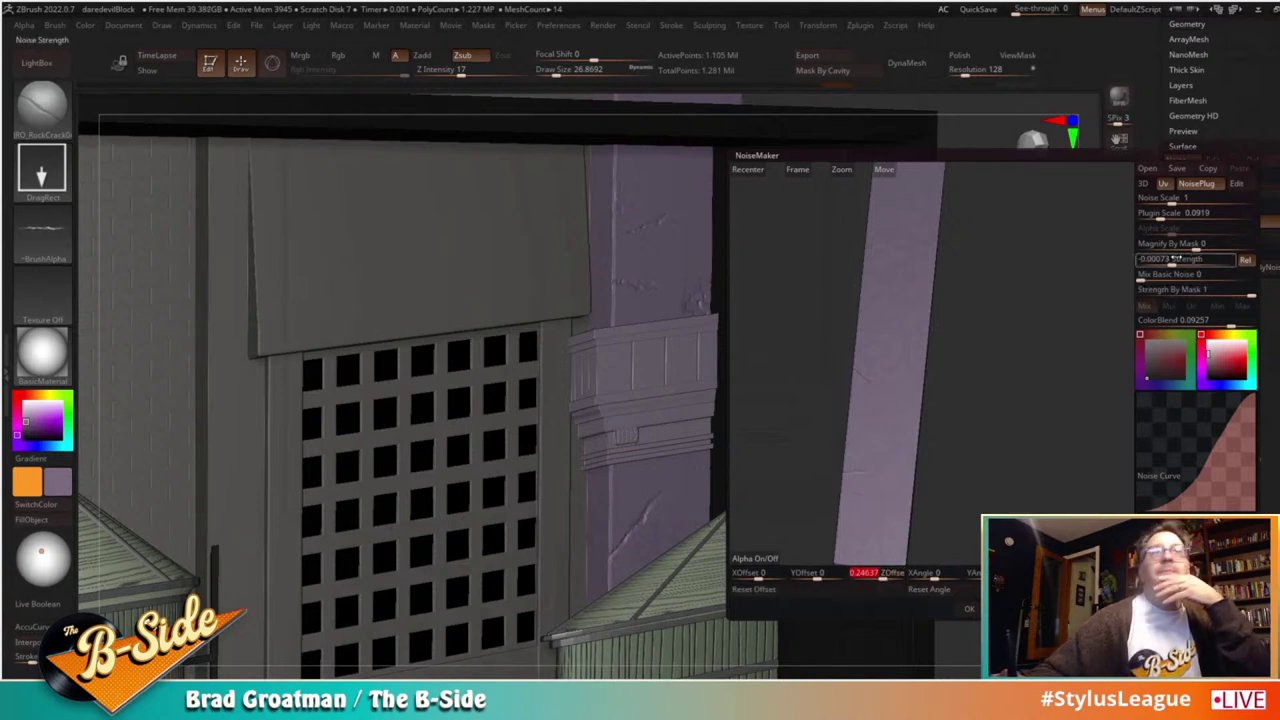
{"action": "left_click", "coordinate": [1172, 262]}
{"action": "left_click_drag", "start_coordinate": [1172, 261], "coordinate": [1166, 261]}
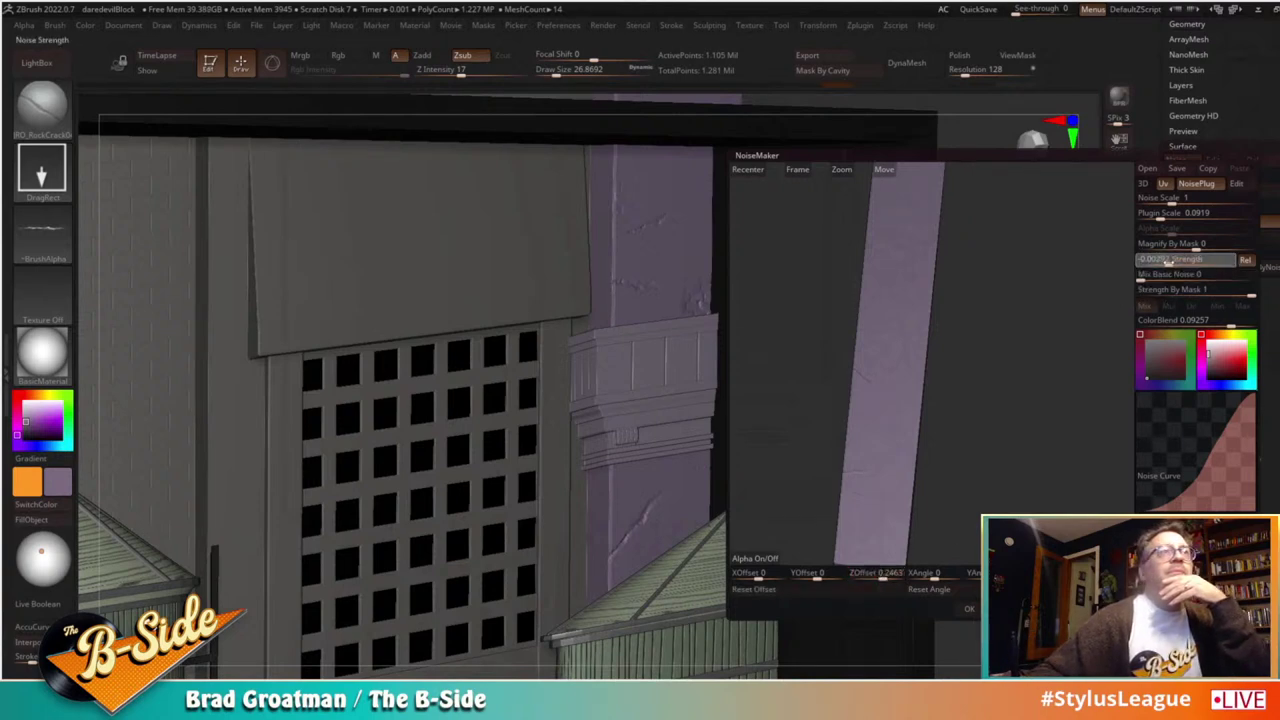
{"action": "key", "text": "Return"}
{"action": "left_click", "coordinate": [1160, 214]}
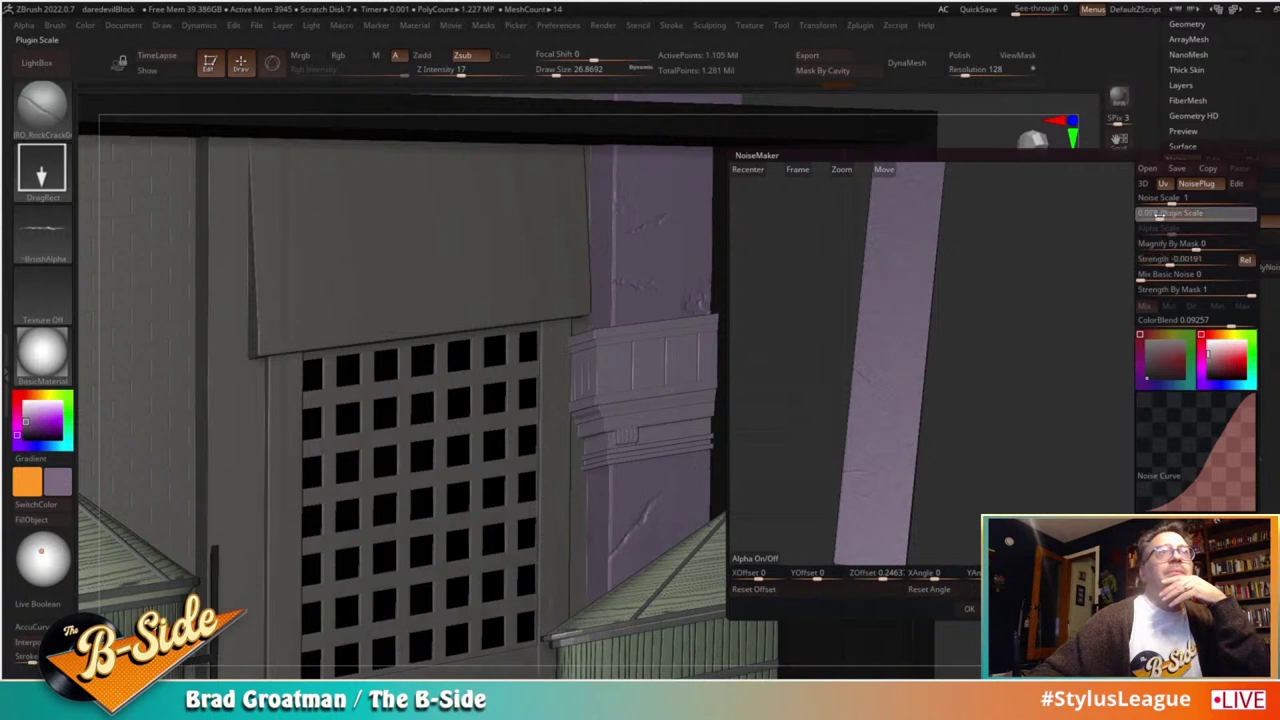
{"action": "key", "text": "Return"}
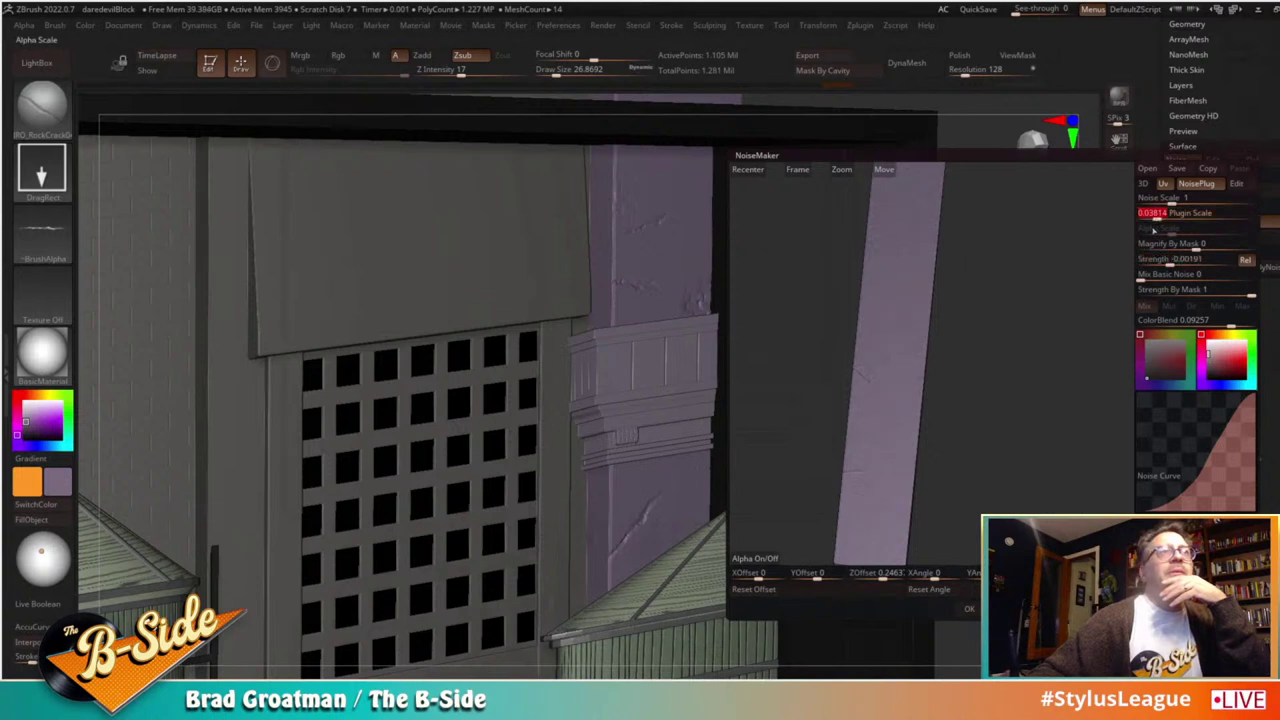
{"action": "left_click", "coordinate": [1169, 291]}
{"action": "key", "text": "Return"}
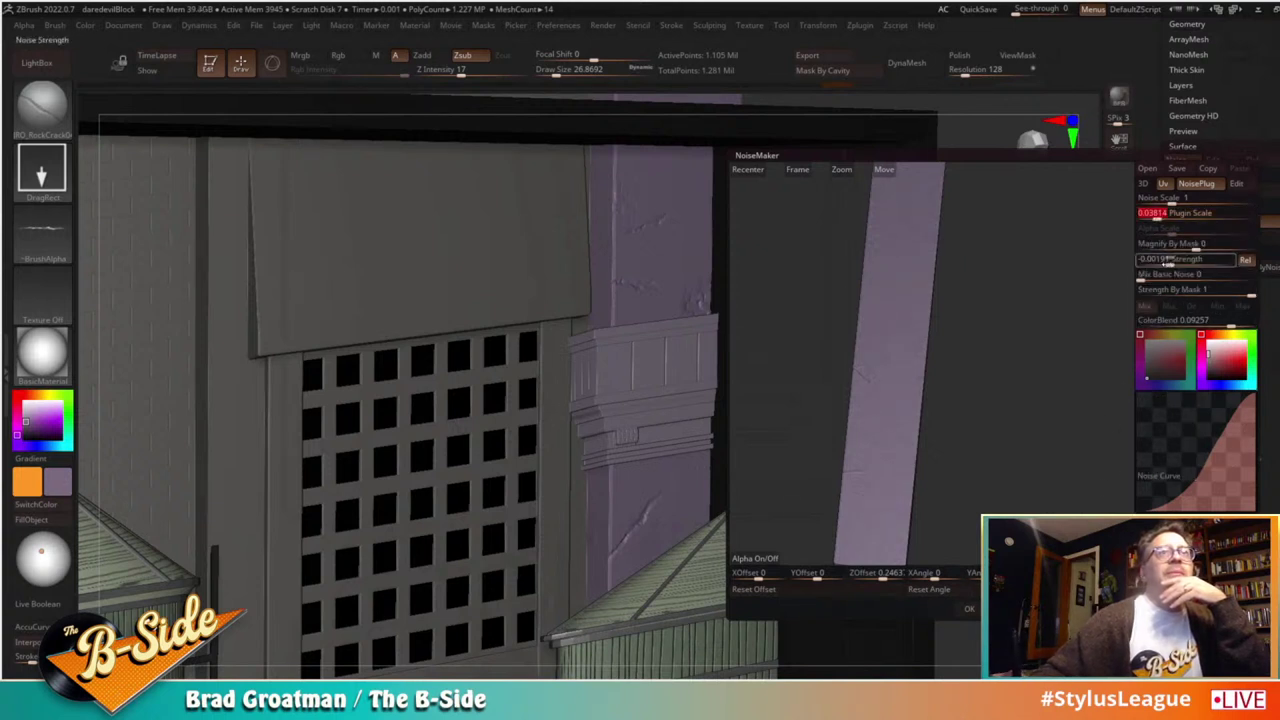
Step: Set the noise Strength to 0.0162, accept the noise and apply it to the purple building's mesh
{"action": "left_click", "coordinate": [1166, 260]}
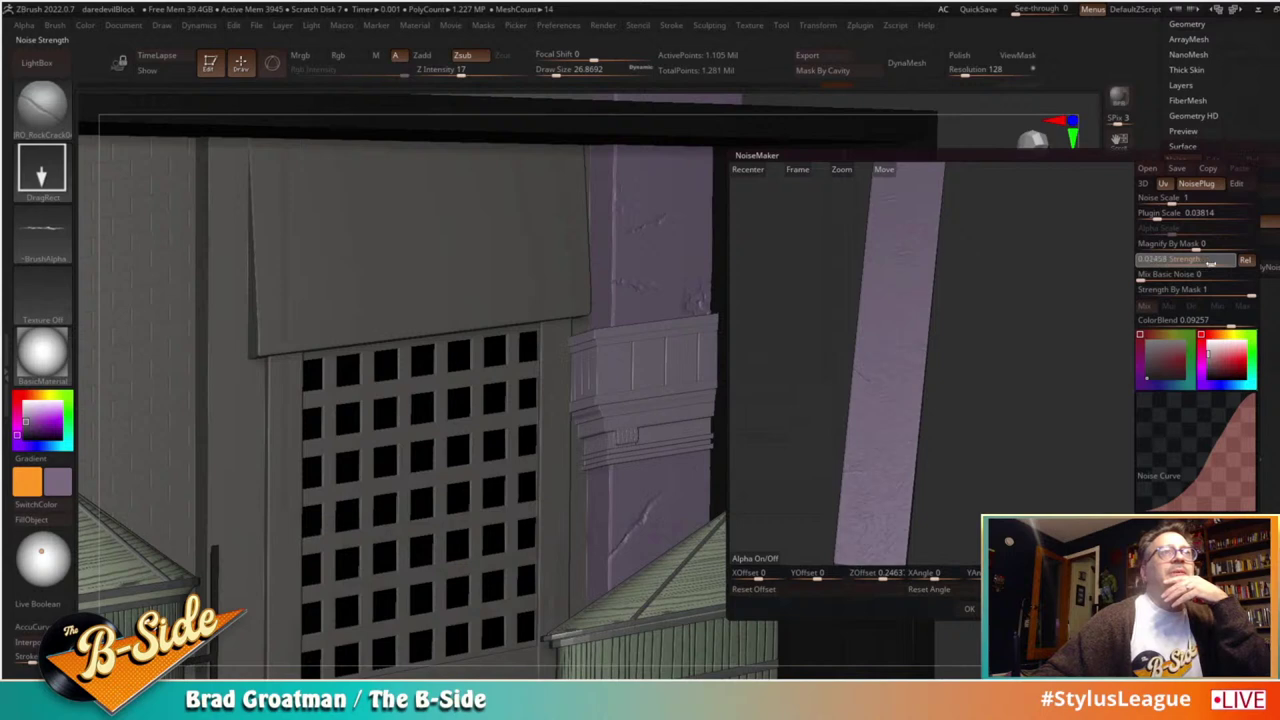
{"action": "type", "text": "0.0162"}
{"action": "key", "text": "Return"}
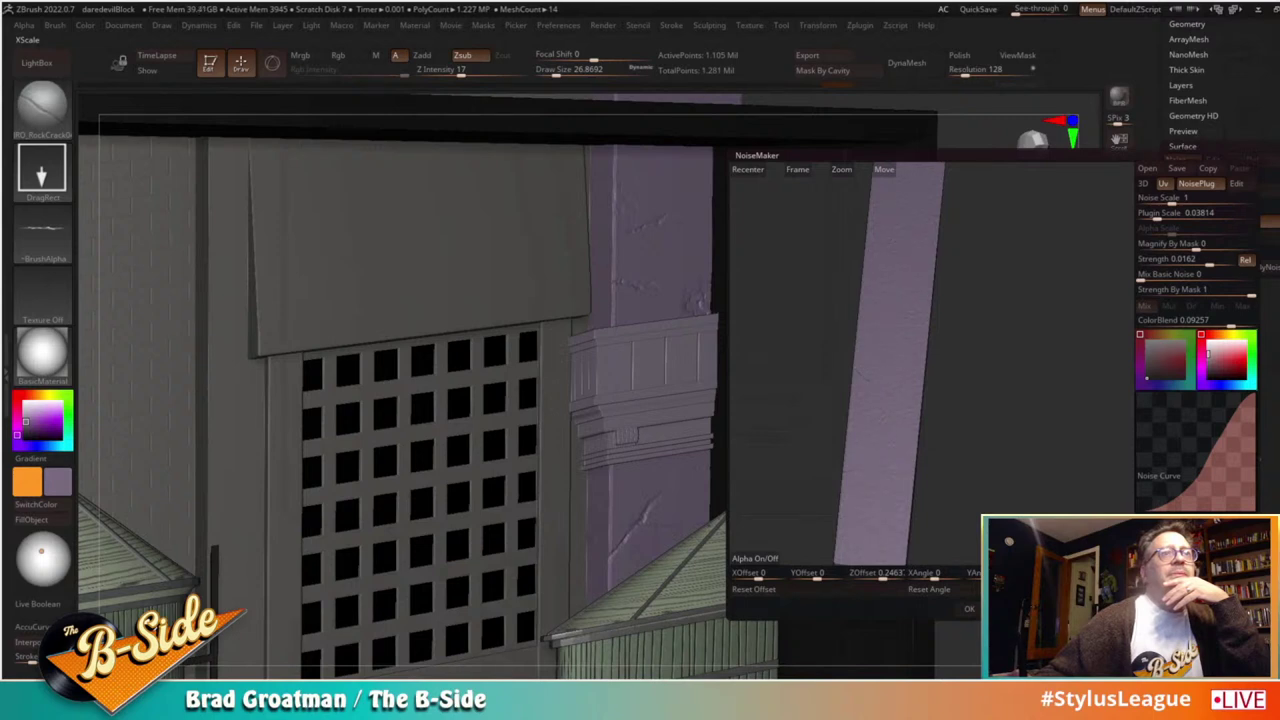
{"action": "left_click", "coordinate": [969, 608]}
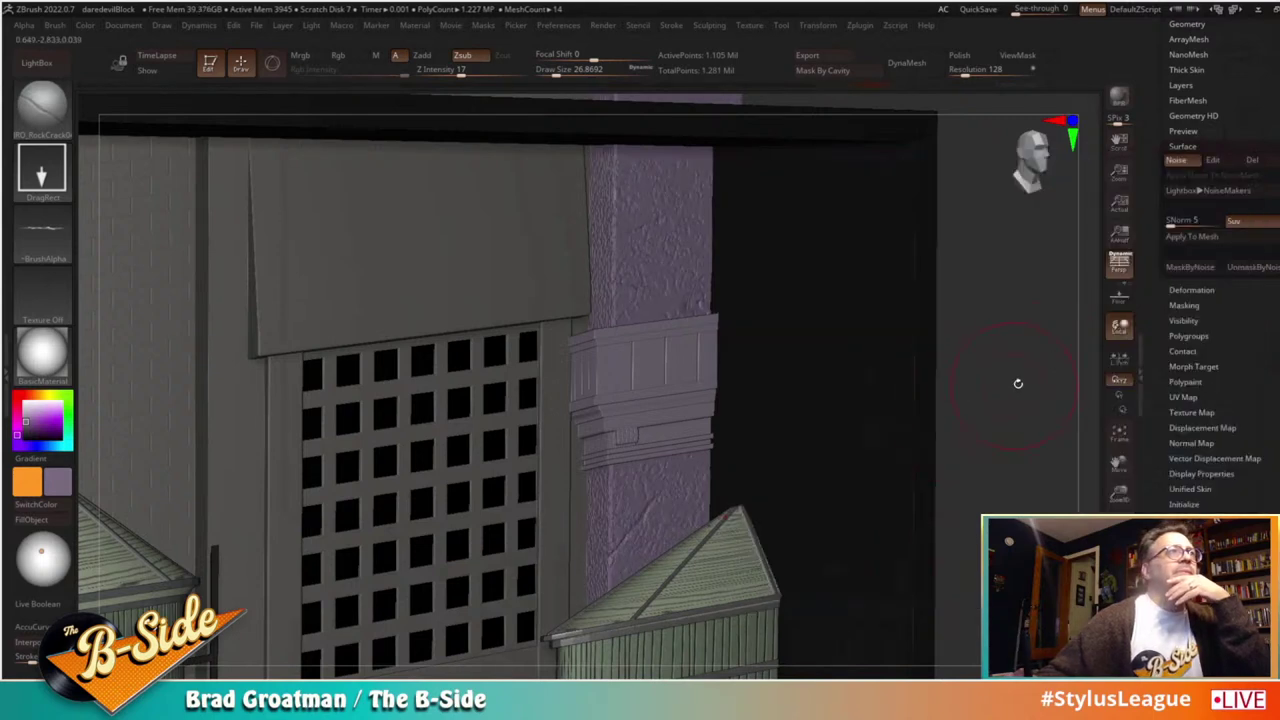
{"action": "left_click", "coordinate": [1164, 246]}
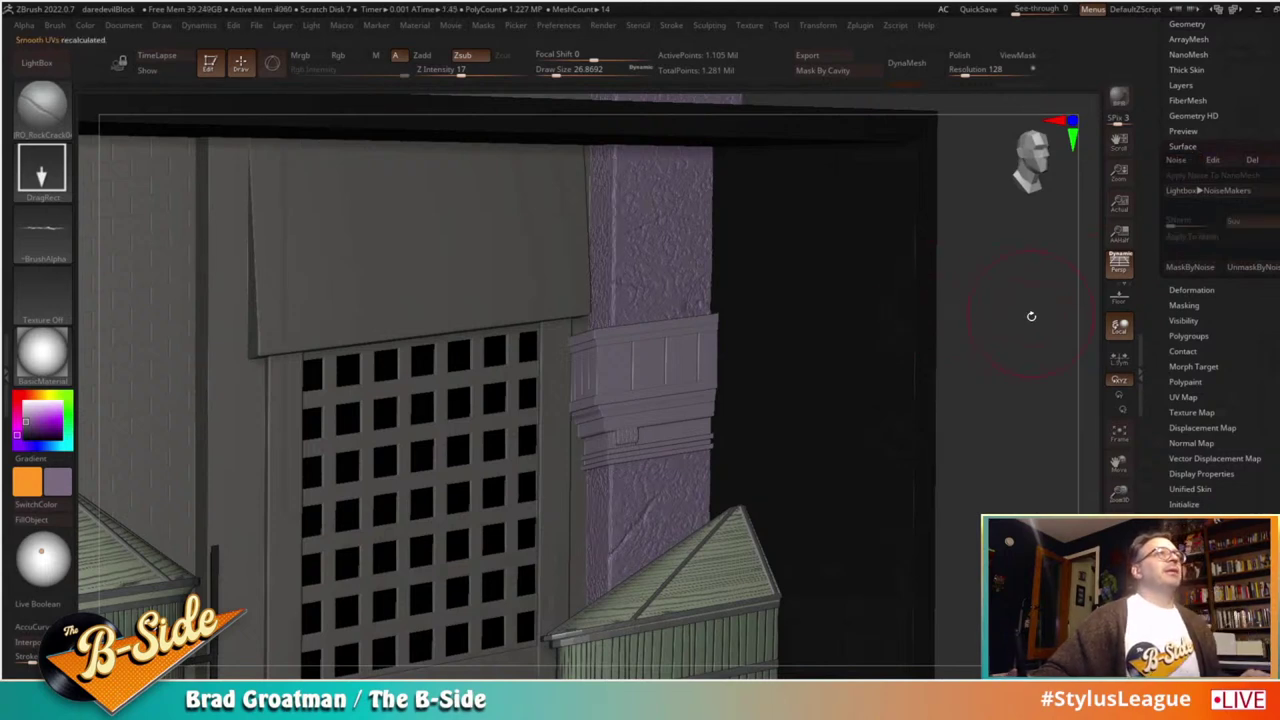
Step: Undo the erosion noise applied to the purple building
{"action": "left_click_drag", "start_coordinate": [1031, 316], "coordinate": [866, 332]}
{"action": "key", "text": "ctrl+z"}
{"action": "key", "text": "ctrl+z"}
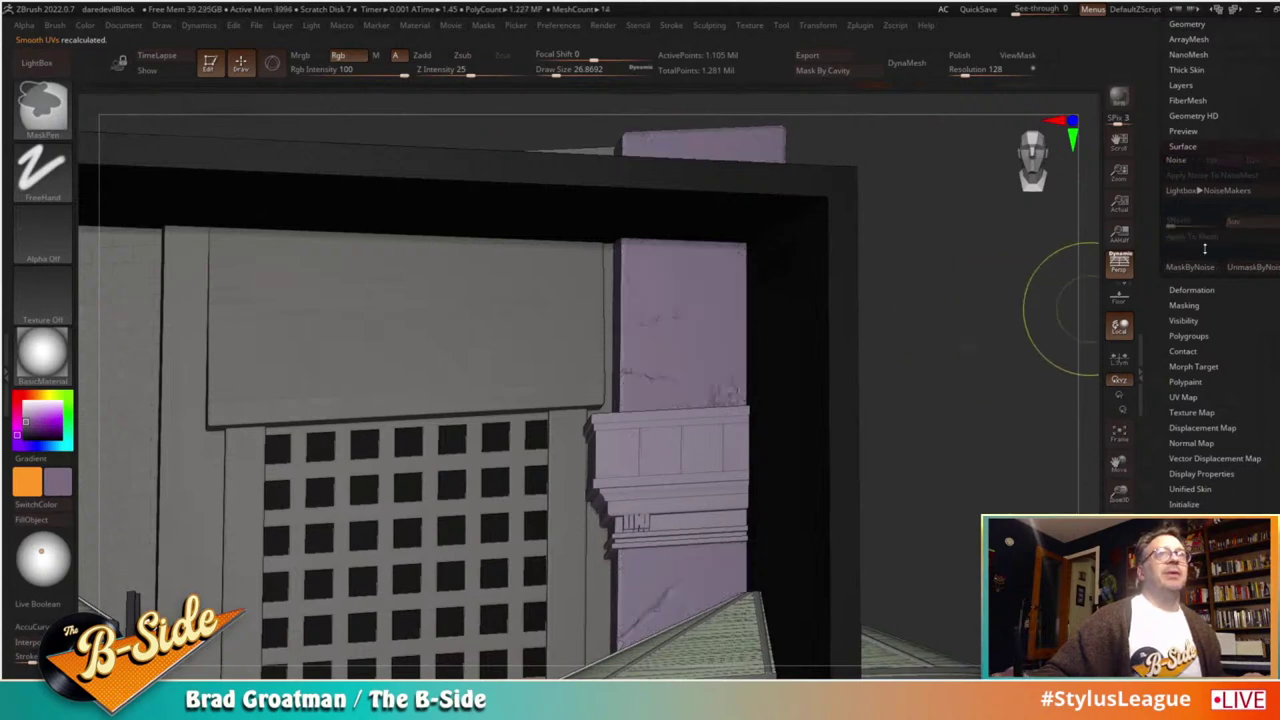
Step: Start a new surface noise on the purple building and bring up the NoisePlug pattern choices
{"action": "left_click", "coordinate": [1178, 161]}
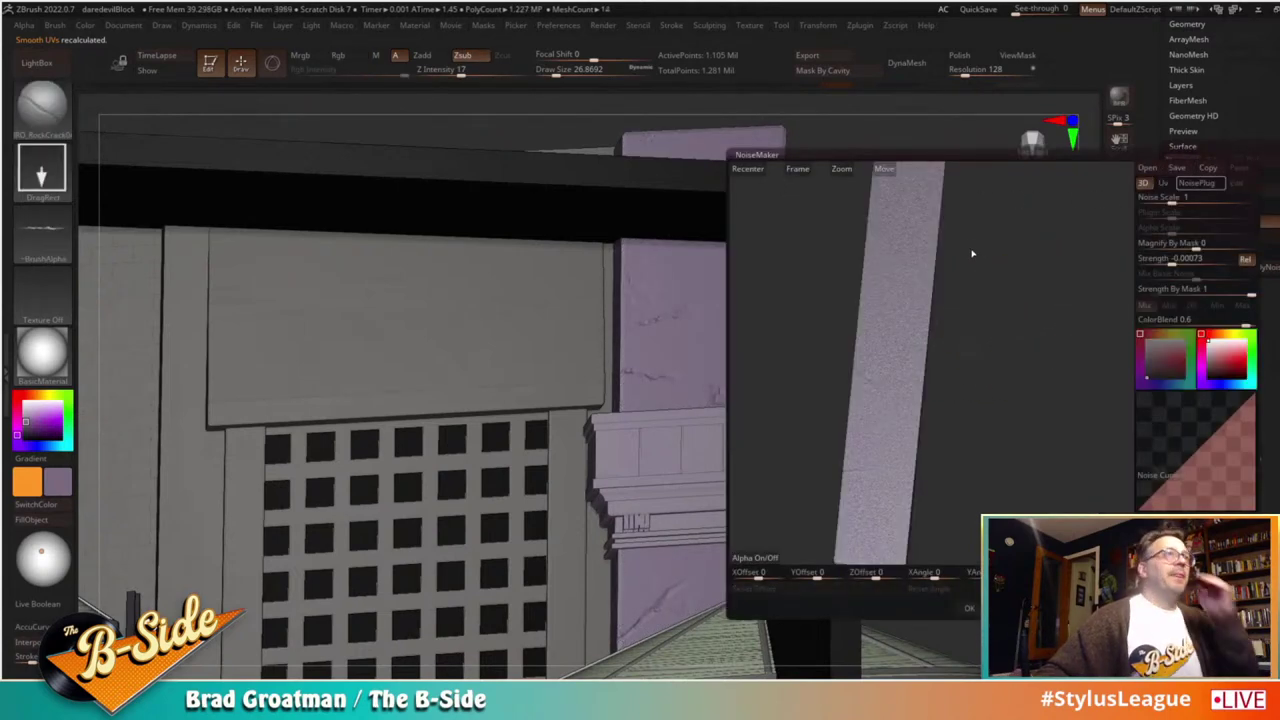
{"action": "left_click", "coordinate": [1197, 183]}
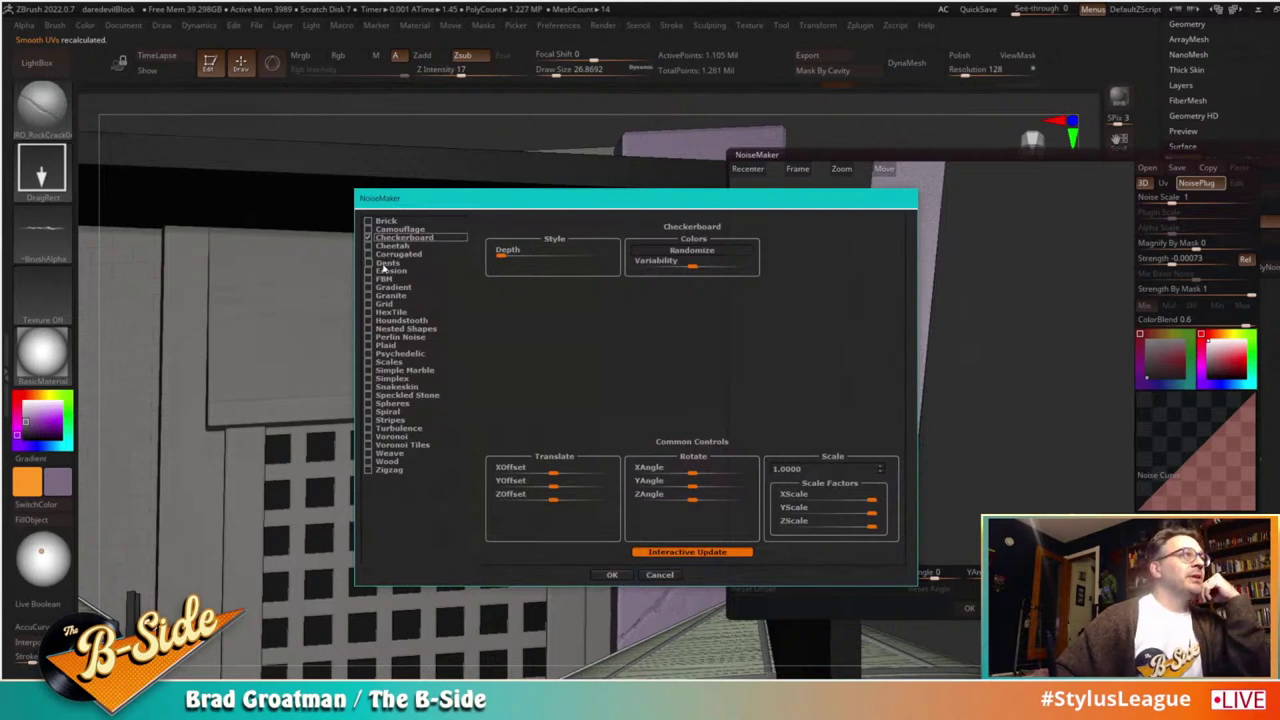
Step: Load the Granite procedural noise, set Mix Basic Noise to 0 and switch the noise to UV mapping
{"action": "left_click", "coordinate": [391, 295]}
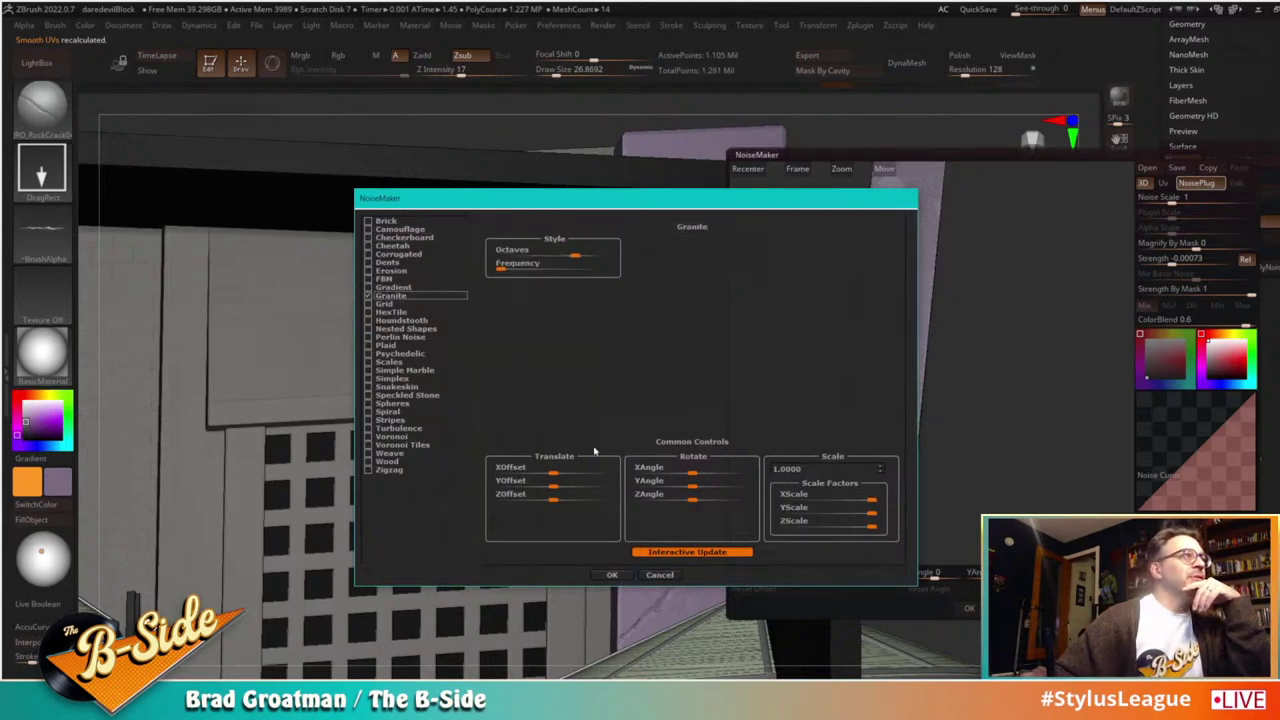
{"action": "left_click", "coordinate": [603, 573]}
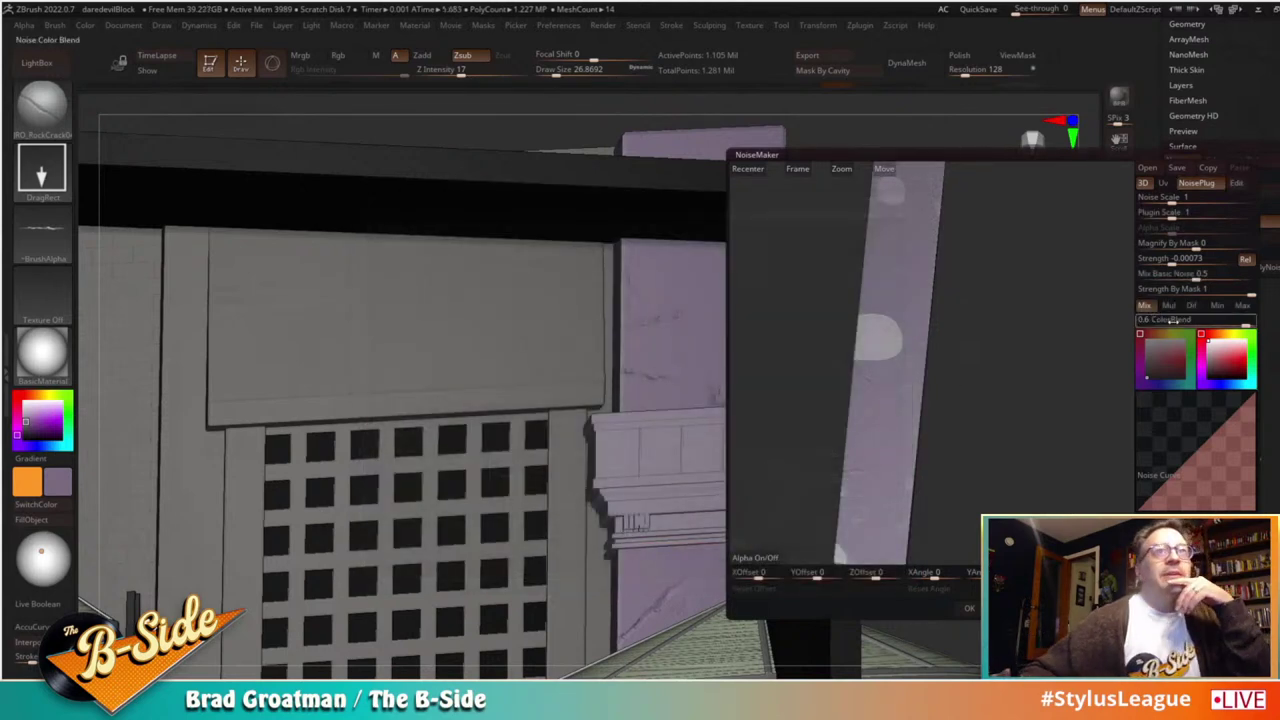
{"action": "left_click_drag", "start_coordinate": [1194, 279], "coordinate": [1124, 277]}
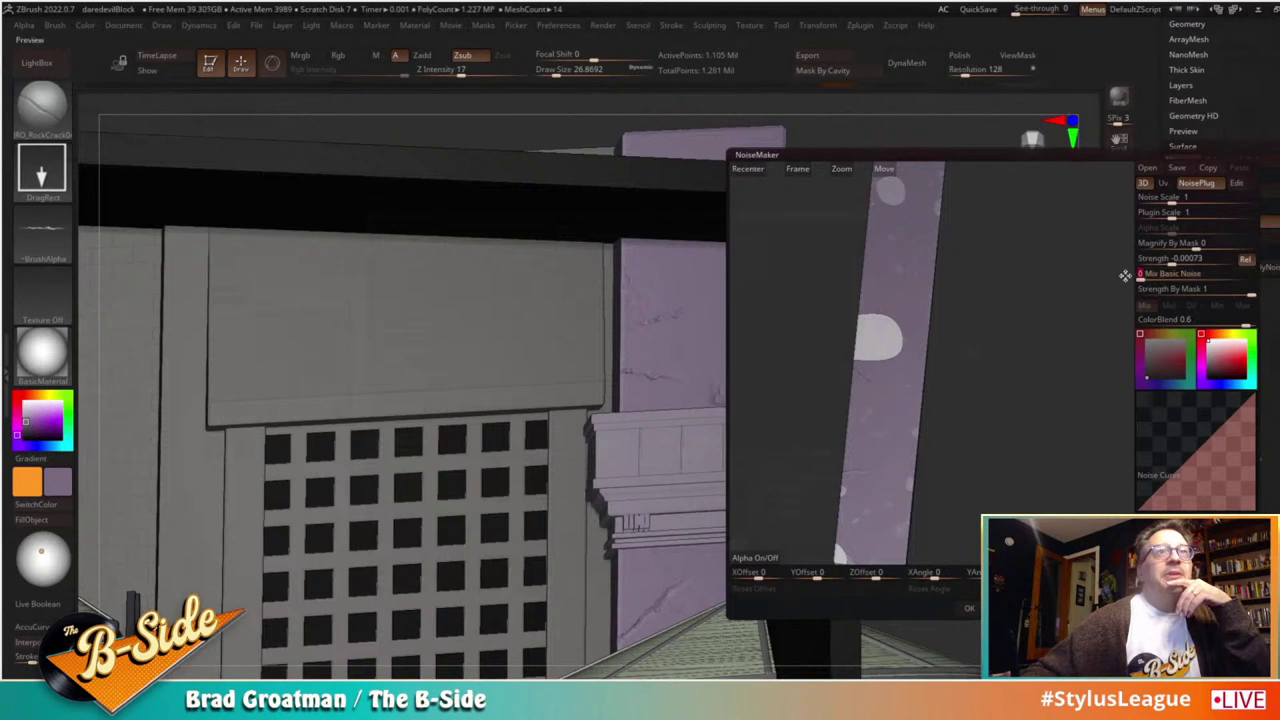
{"action": "left_click", "coordinate": [1165, 185]}
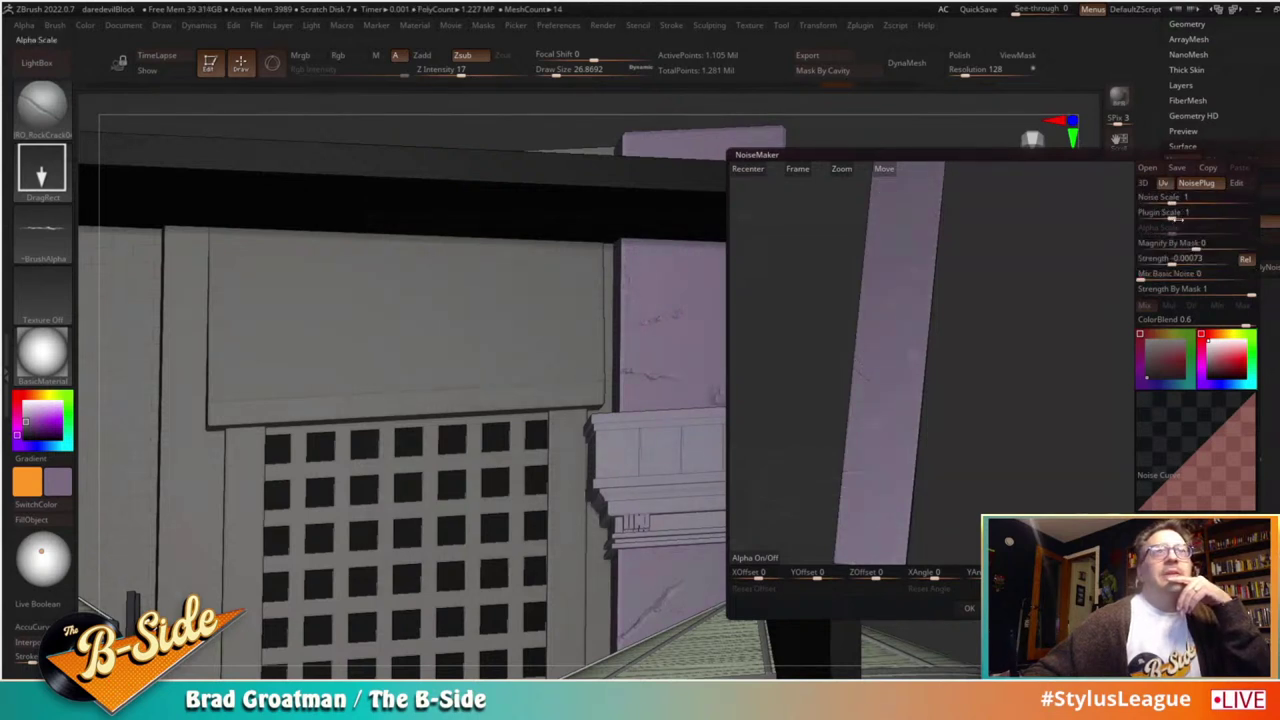
Step: Set the noise's Plugin Scale to about 0.0165, ColorBlend to about 0.007 and Strength to about 0.025
{"action": "left_click_drag", "start_coordinate": [1173, 217], "coordinate": [1157, 217]}
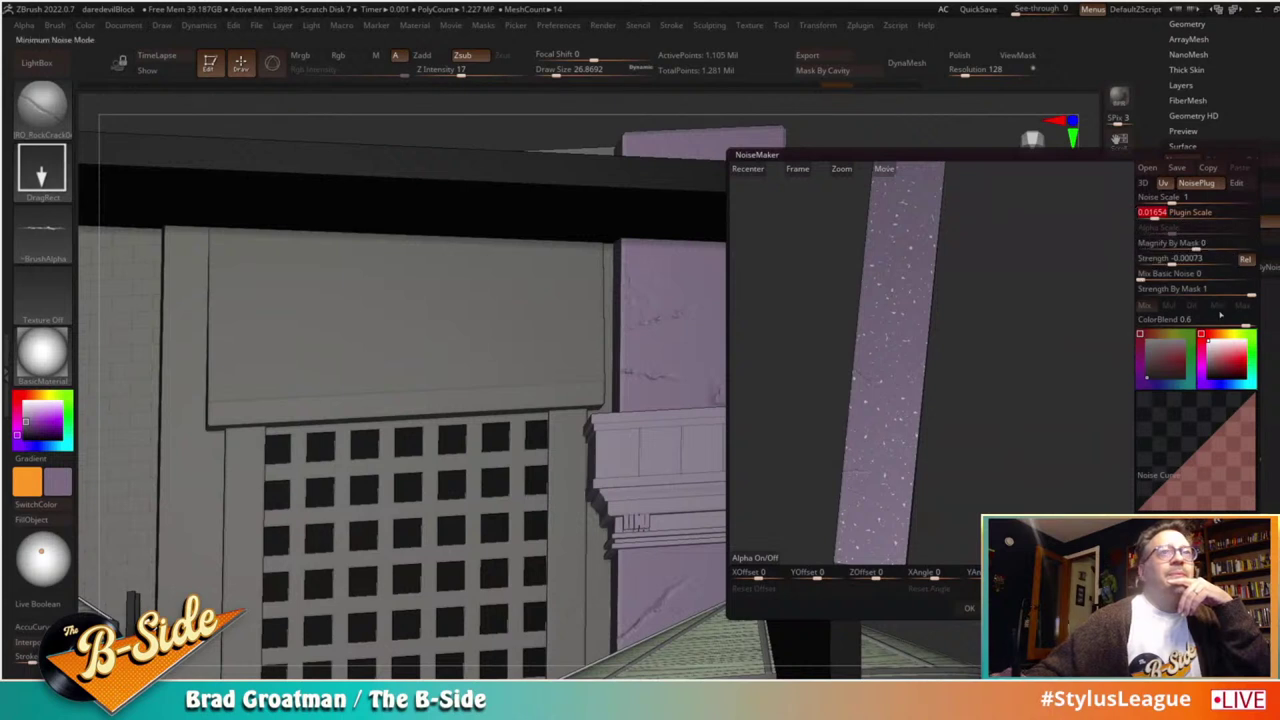
{"action": "left_click_drag", "start_coordinate": [1221, 323], "coordinate": [1217, 324]}
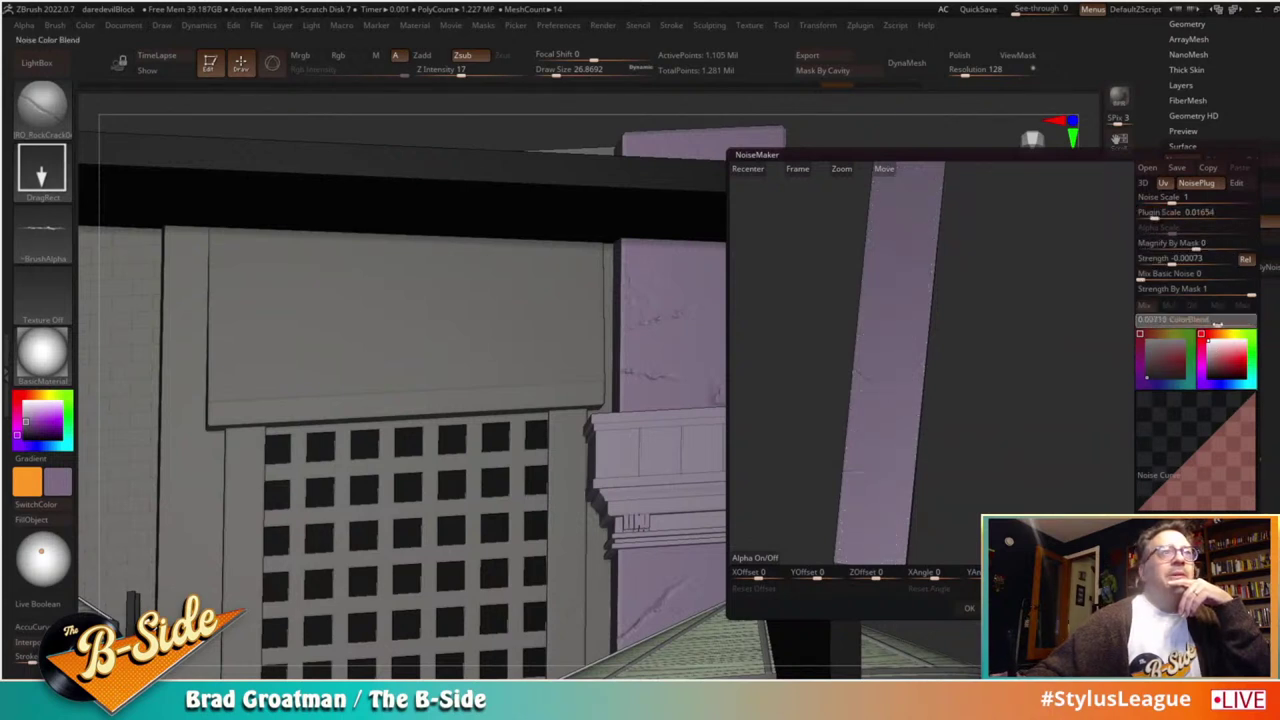
{"action": "left_click_drag", "start_coordinate": [1171, 262], "coordinate": [1160, 262]}
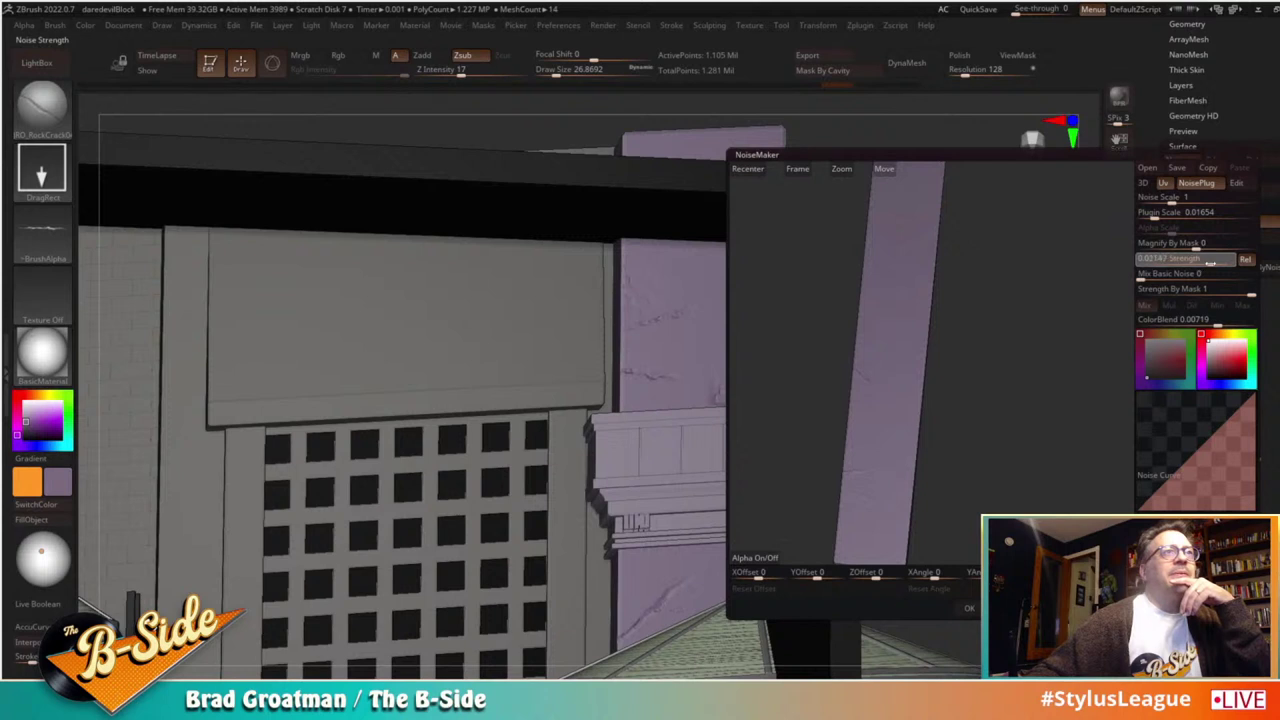
{"action": "left_click_drag", "start_coordinate": [1210, 263], "coordinate": [1211, 263]}
Step: Raise the granite noise Strength to about 0.052 and accept the noise settings
{"action": "left_click_drag", "start_coordinate": [1154, 216], "coordinate": [1157, 216]}
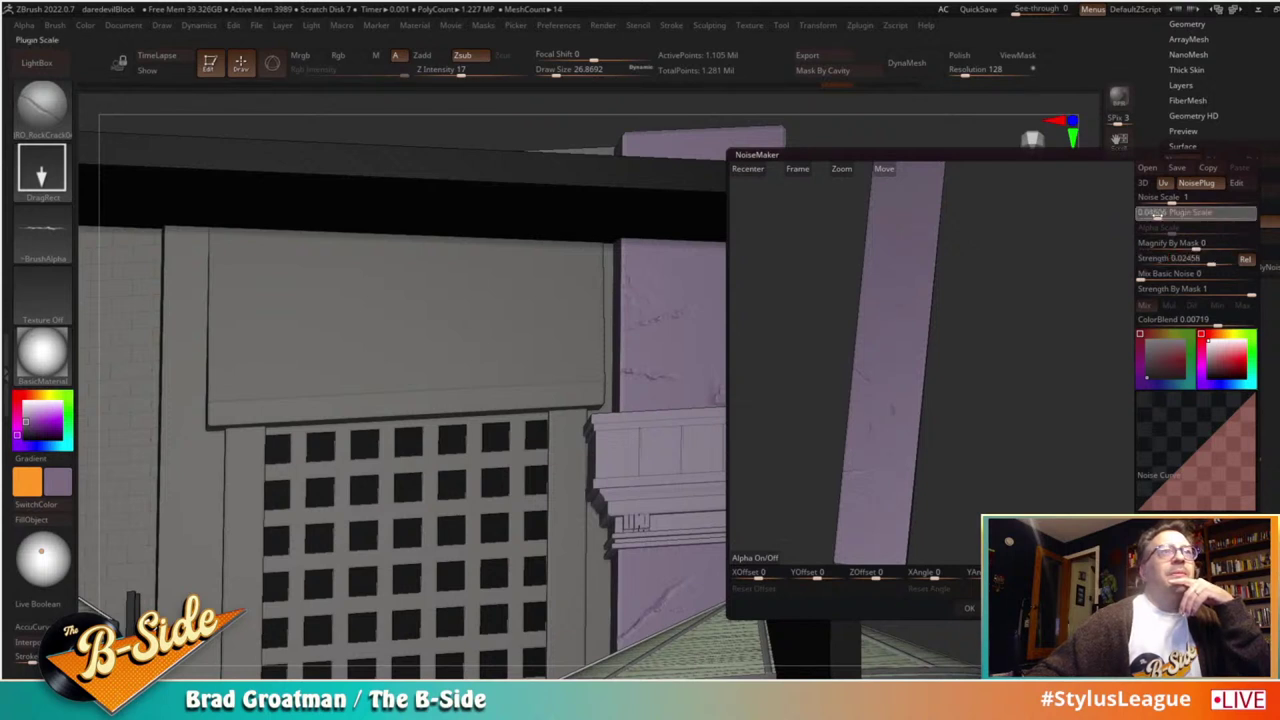
{"action": "key", "text": "Return"}
{"action": "left_click", "coordinate": [1215, 260]}
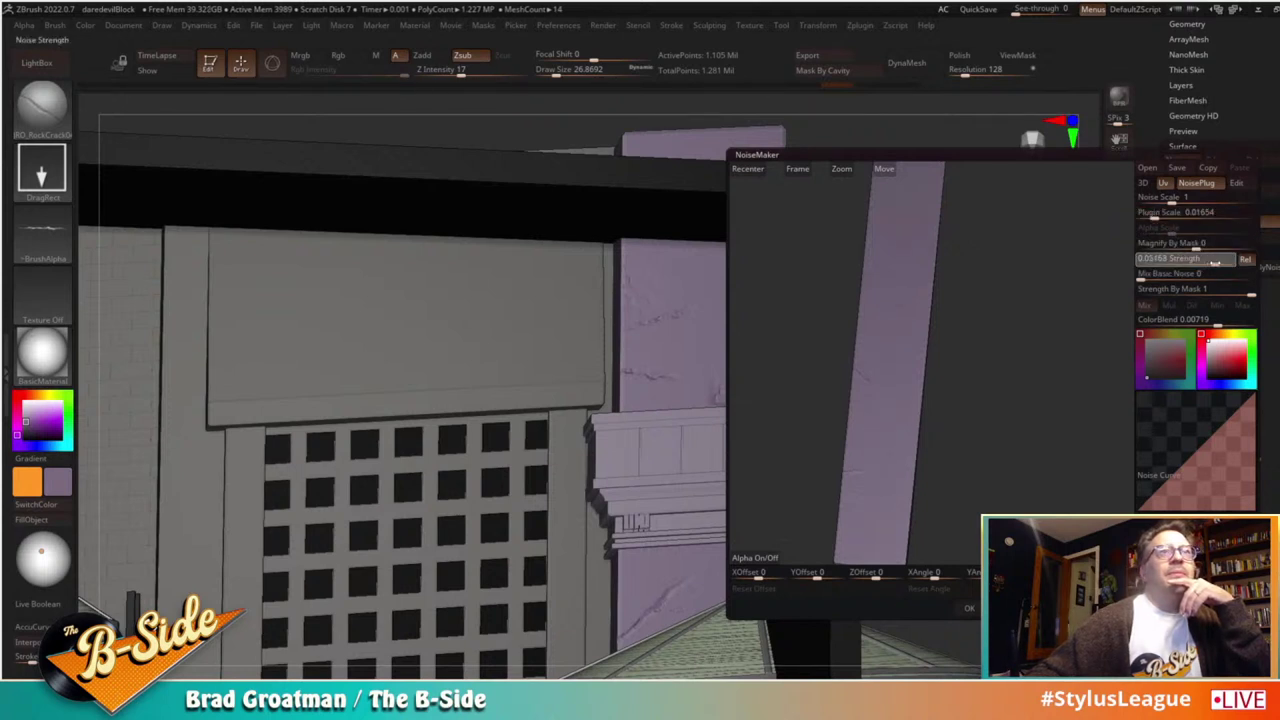
{"action": "key", "text": "Return"}
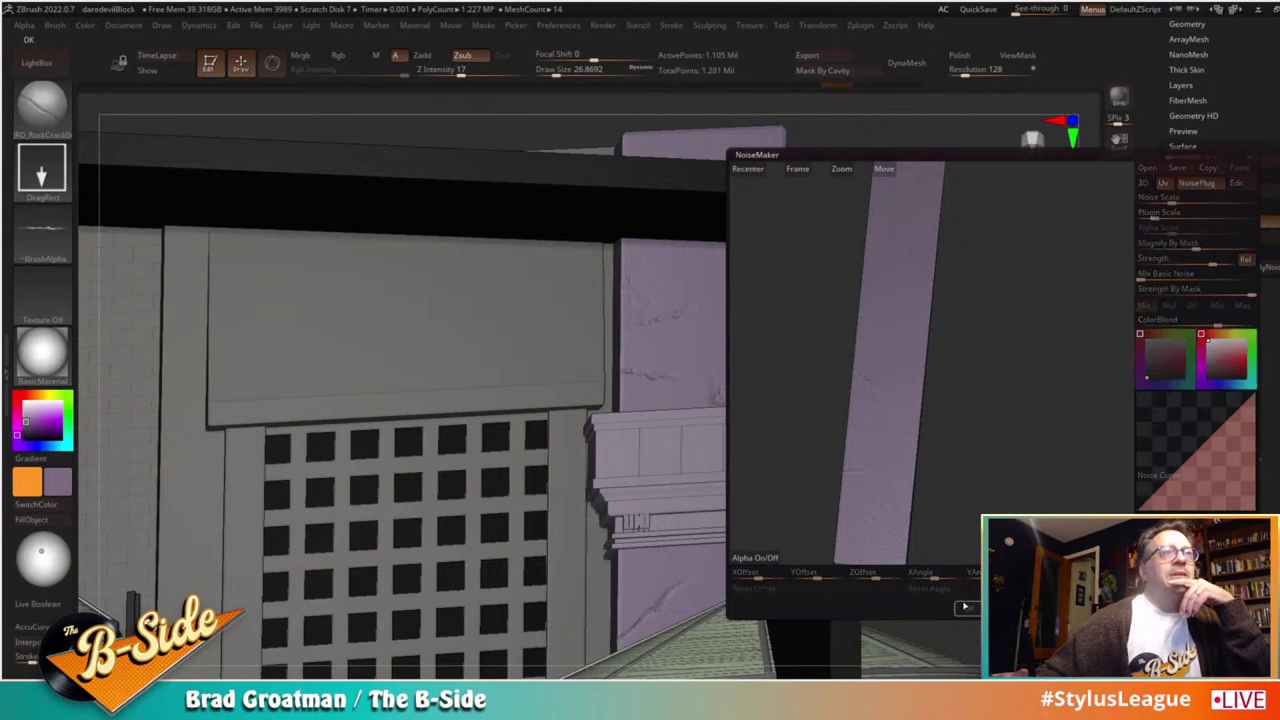
{"action": "left_click", "coordinate": [969, 608]}
Step: Inspect the column's surface from another angle and switch to the Paint brush
{"action": "left_click_drag", "start_coordinate": [1009, 407], "coordinate": [1057, 439]}
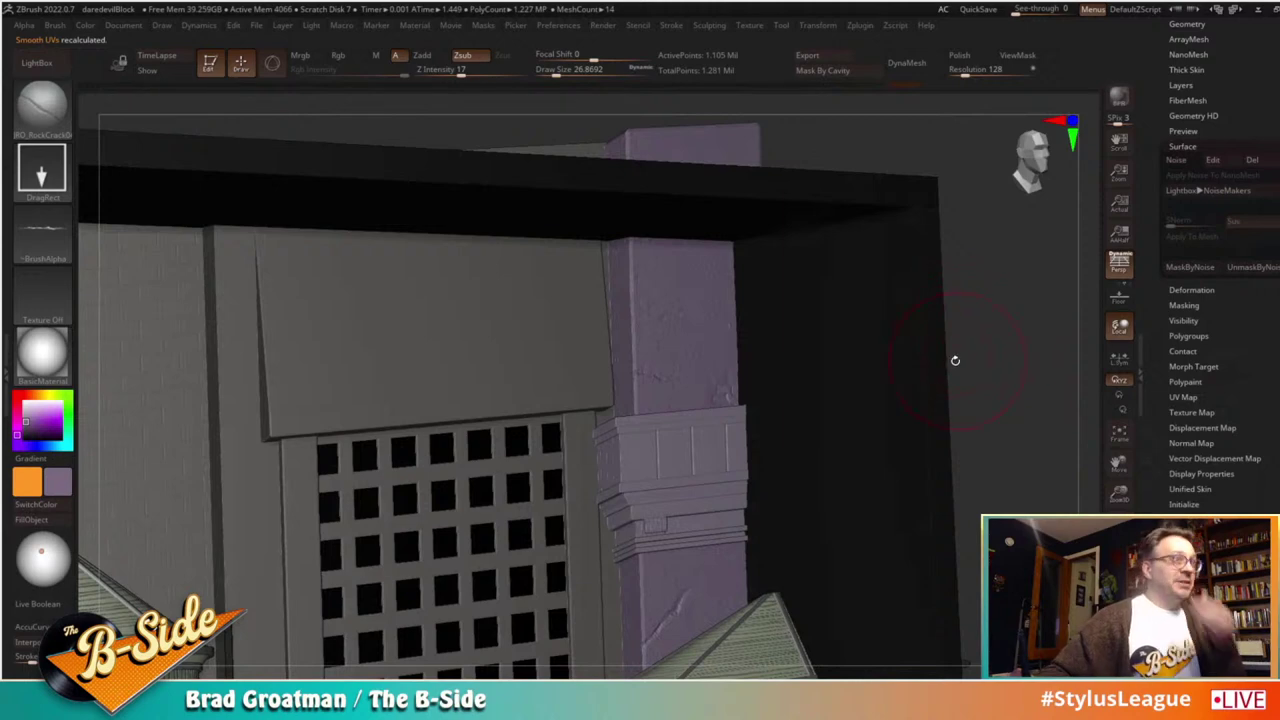
{"action": "left_click_drag", "start_coordinate": [991, 377], "coordinate": [954, 414]}
{"action": "key", "text": "b"}
{"action": "key", "text": "p"}
{"action": "key", "text": "a"}
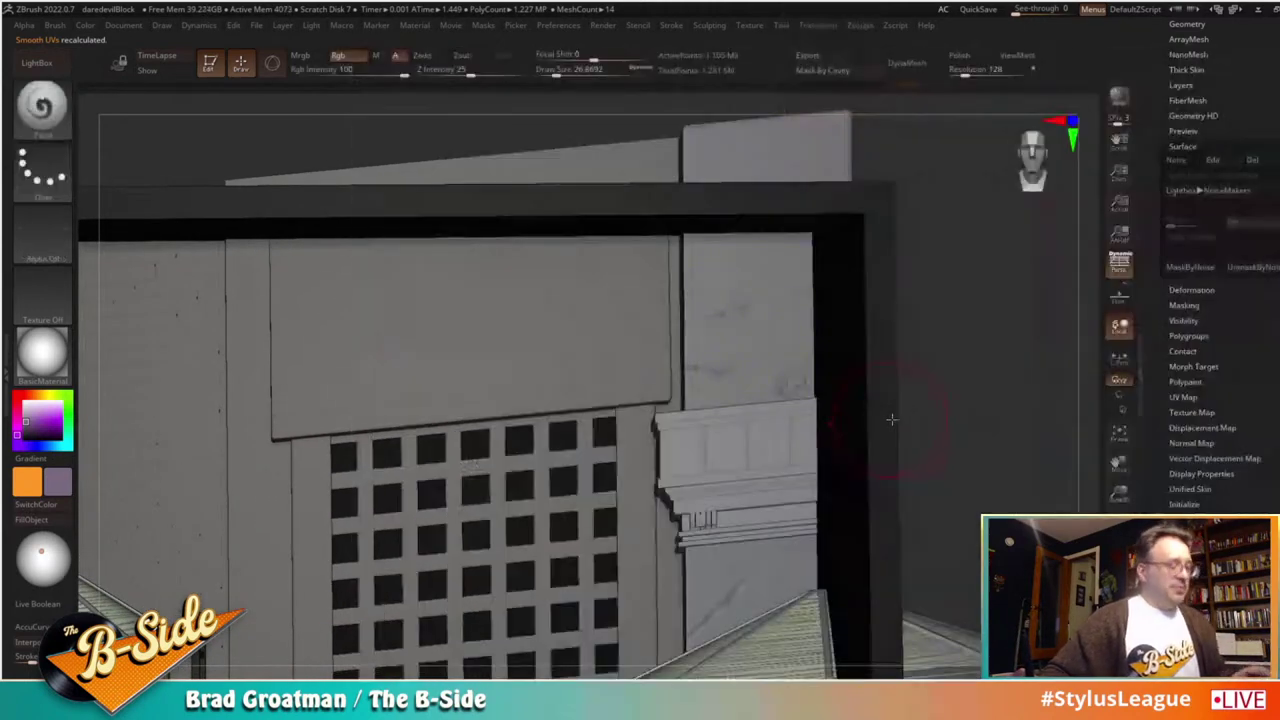
Step: Bring up Spotlight and choose the Daredevil-3-664x1024 texture, with the whole building scene in view
{"action": "key", "text": "shift+z"}
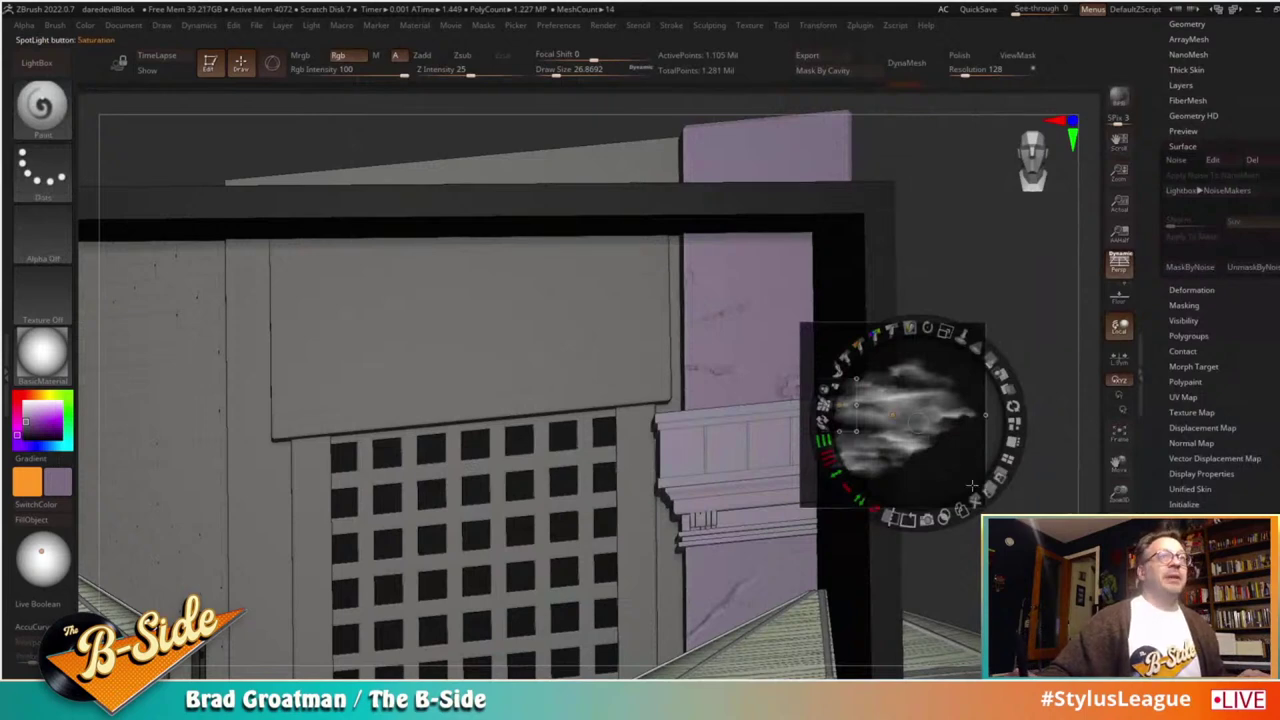
{"action": "left_click", "coordinate": [752, 26]}
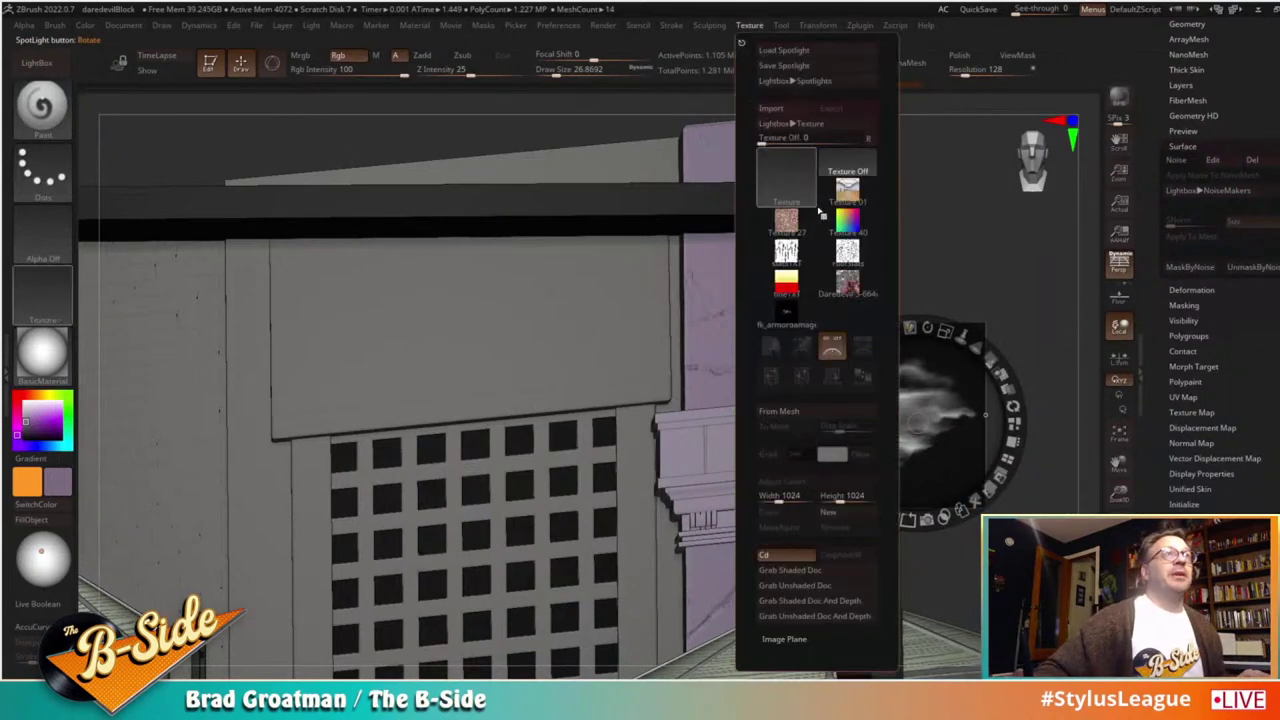
{"action": "left_click", "coordinate": [848, 285]}
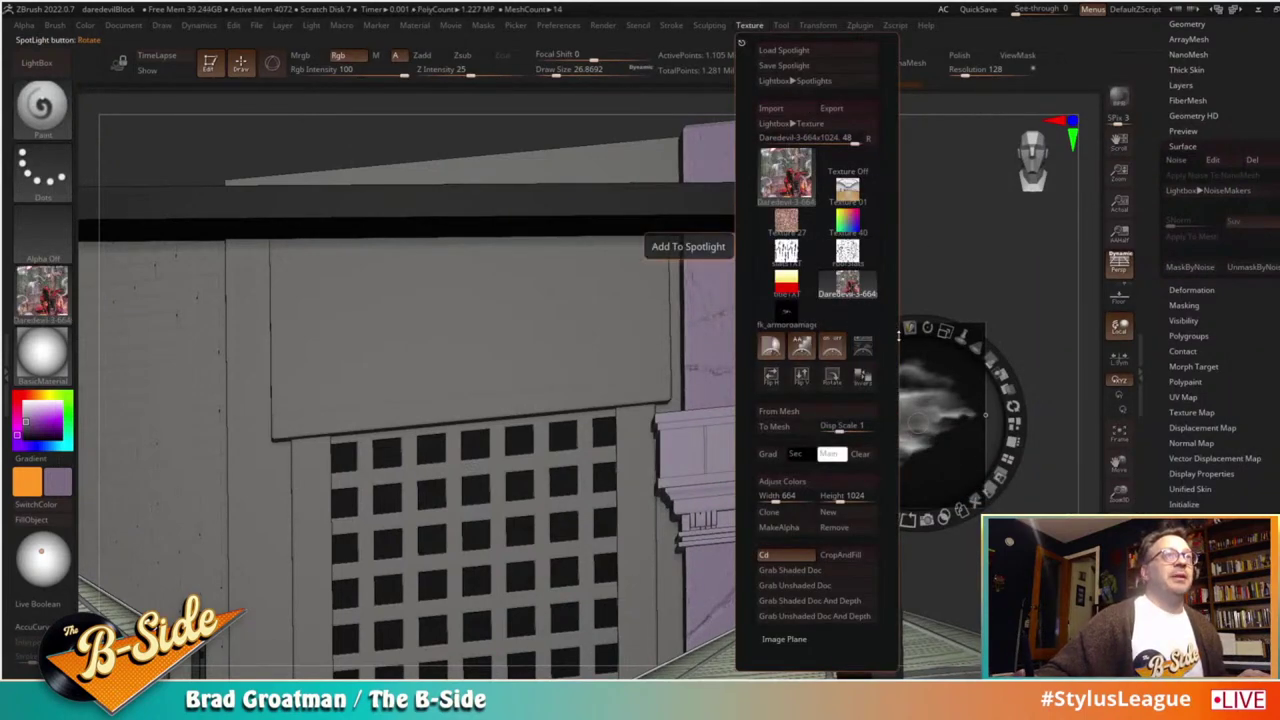
{"action": "left_click_drag", "start_coordinate": [998, 272], "coordinate": [886, 271]}
{"action": "left_click_drag", "start_coordinate": [993, 429], "coordinate": [853, 280]}
{"action": "key", "text": "z"}
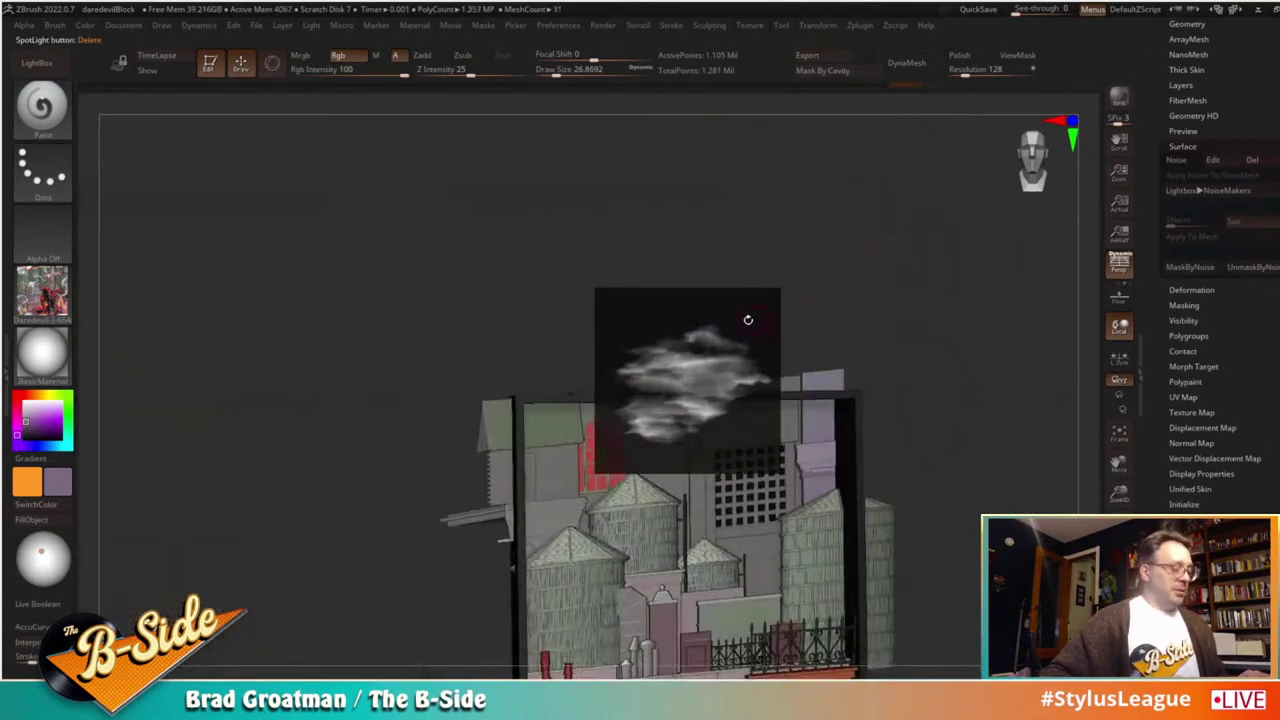
Step: Add the Daredevil cover texture to Spotlight and delete the smoke image from it
{"action": "left_click", "coordinate": [749, 25]}
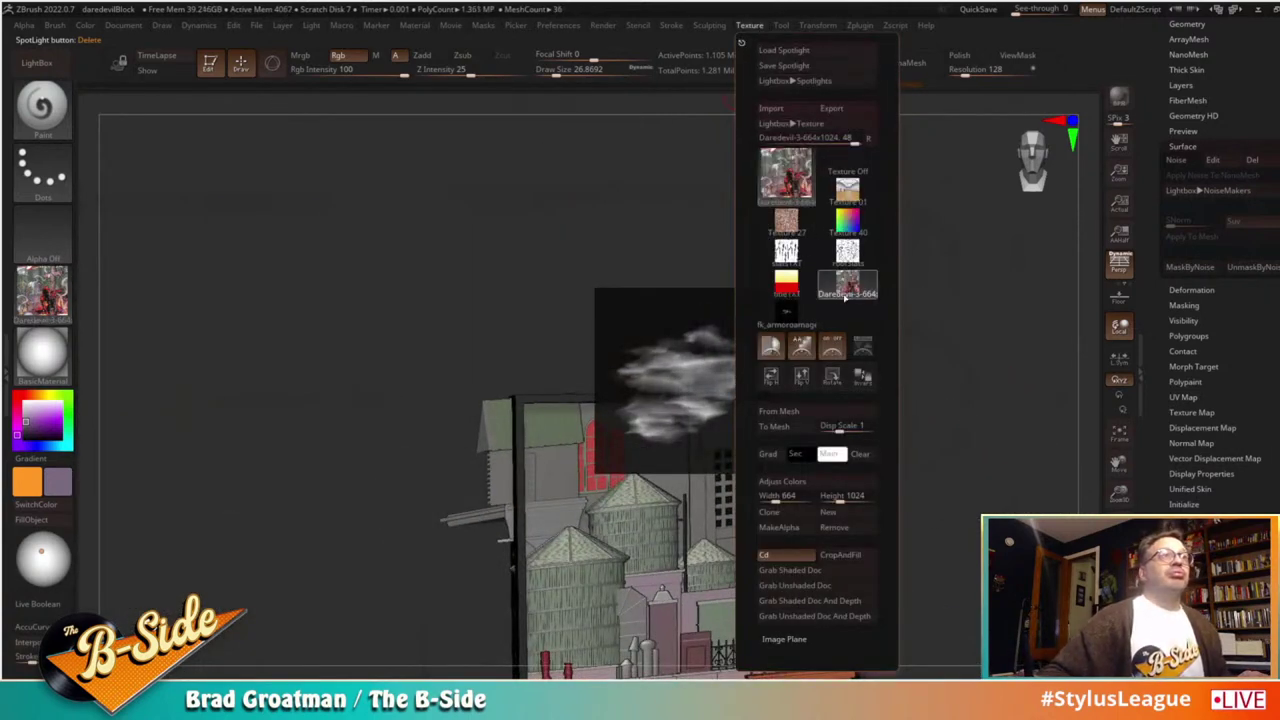
{"action": "left_click", "coordinate": [832, 345]}
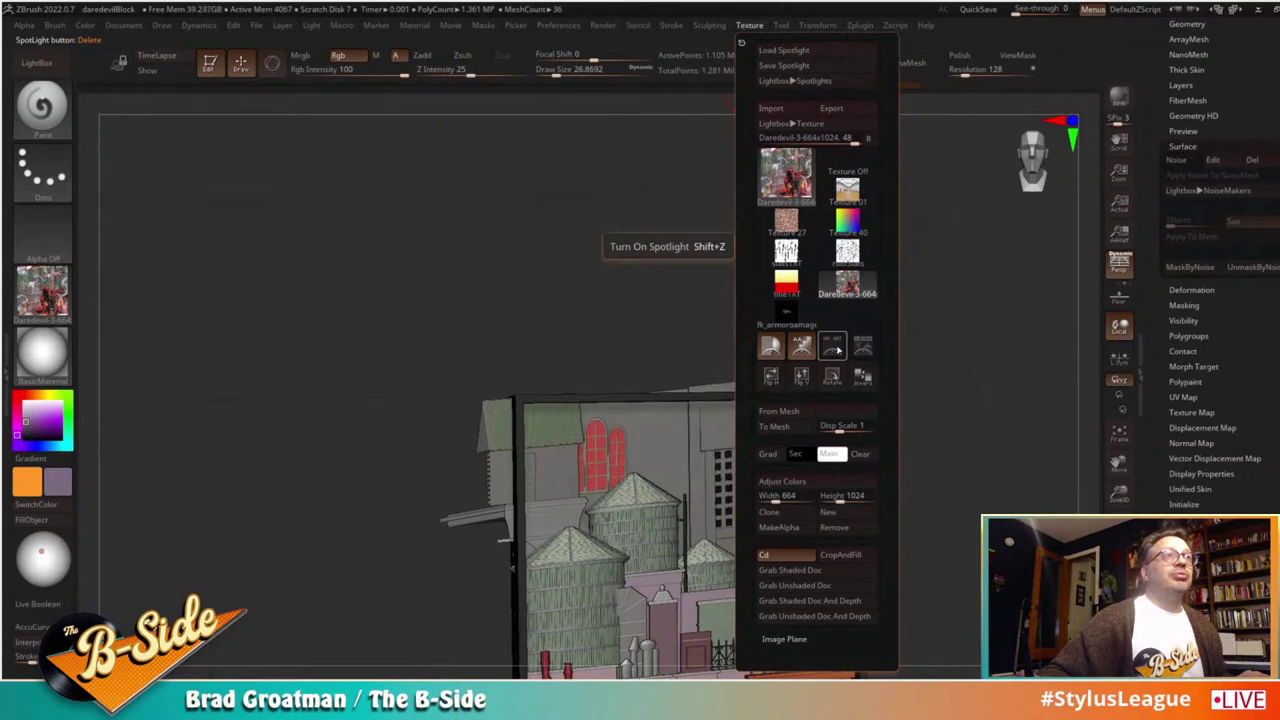
{"action": "left_click", "coordinate": [849, 296]}
{"action": "left_click", "coordinate": [711, 300]}
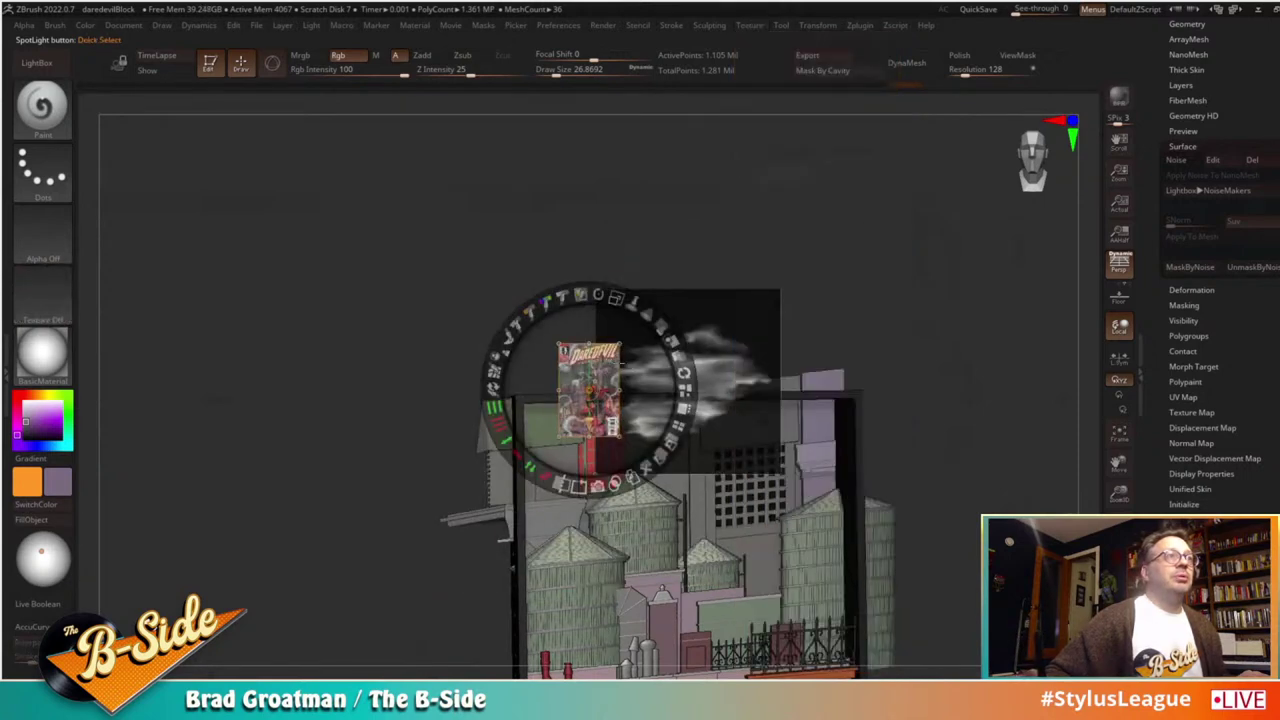
{"action": "left_click_drag", "start_coordinate": [370, 305], "coordinate": [347, 290]}
{"action": "left_click", "coordinate": [660, 302]}
{"action": "left_click", "coordinate": [718, 381]}
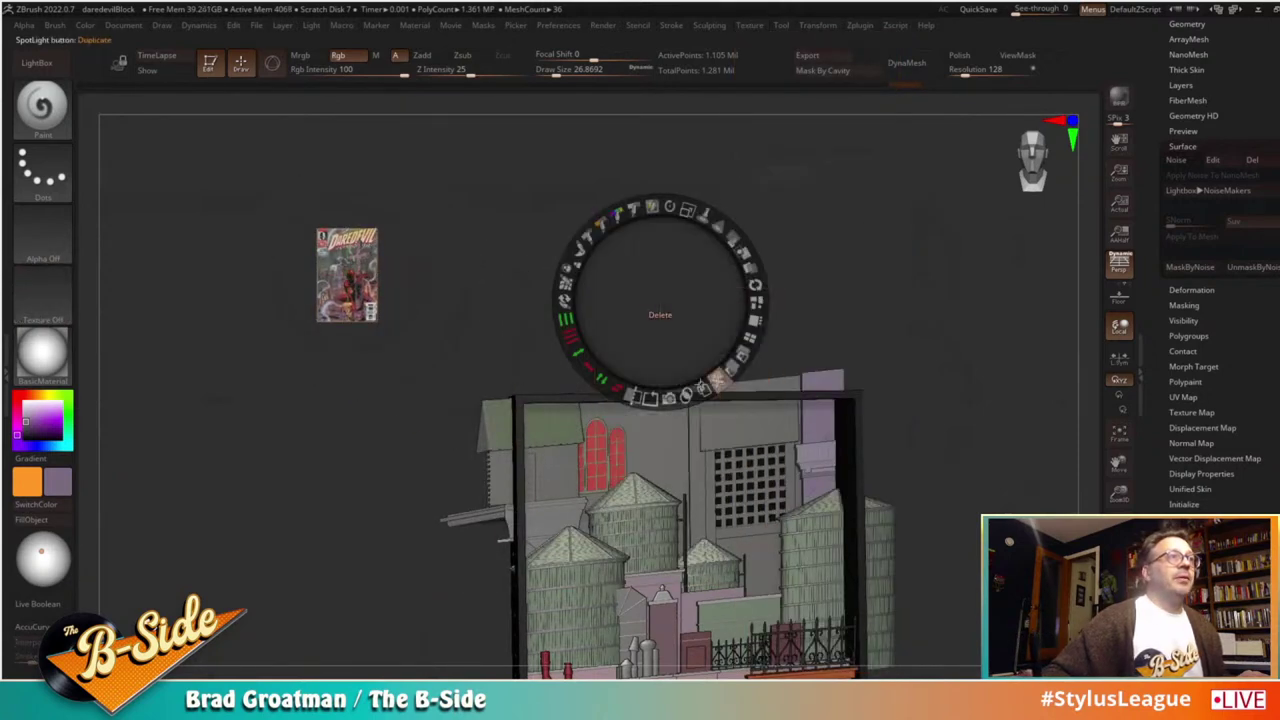
Step: Enlarge the Daredevil cover and place it beside the model as a reference image, then leave Spotlight editing
{"action": "left_click", "coordinate": [353, 283]}
{"action": "left_click_drag", "start_coordinate": [381, 193], "coordinate": [424, 221]}
{"action": "left_click_drag", "start_coordinate": [386, 252], "coordinate": [189, 366]}
{"action": "left_click_drag", "start_coordinate": [211, 305], "coordinate": [199, 302]}
{"action": "left_click_drag", "start_coordinate": [196, 362], "coordinate": [182, 362]}
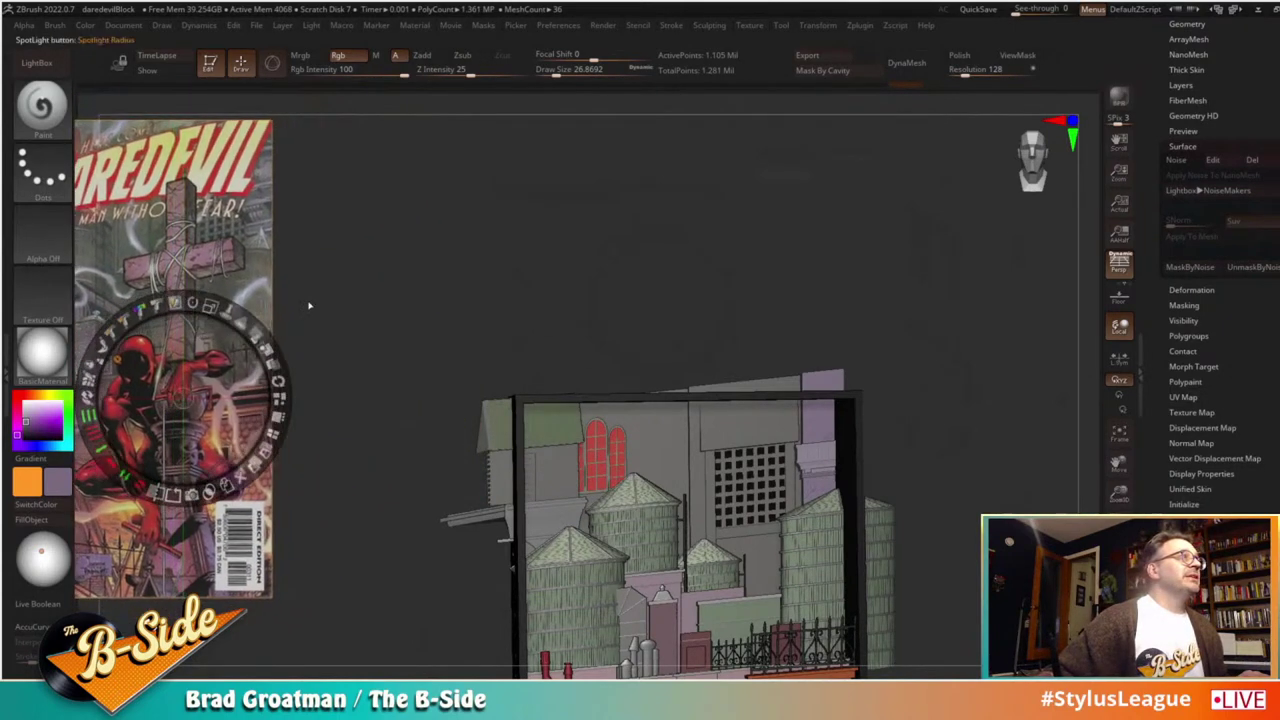
{"action": "key", "text": "z"}
Step: Select the leftCornerBldgOrnUVed ornament subtool and divide its geometry to subdivision level 3
{"action": "left_click_drag", "start_coordinate": [812, 307], "coordinate": [971, 348], "text": "alt"}
{"action": "left_click", "coordinate": [810, 432], "text": "alt"}
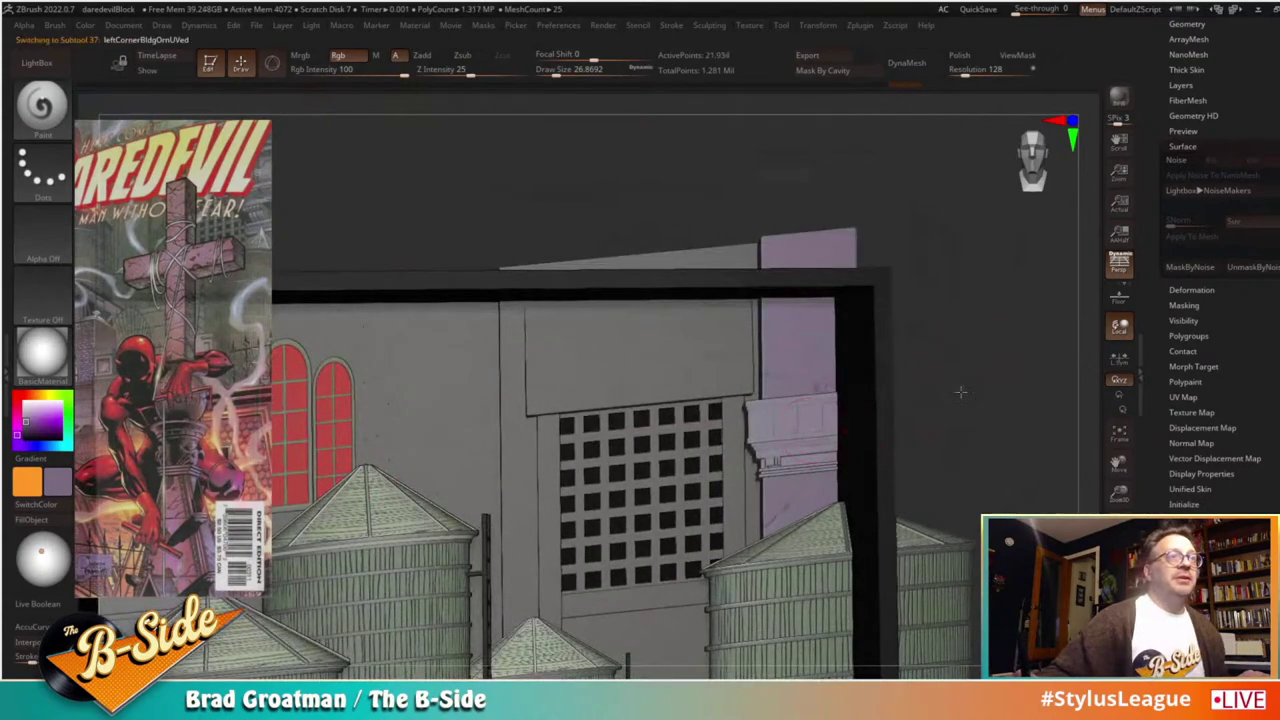
{"action": "scroll", "coordinate": [1045, 426], "scroll_direction": "up", "scroll_amount": 5}
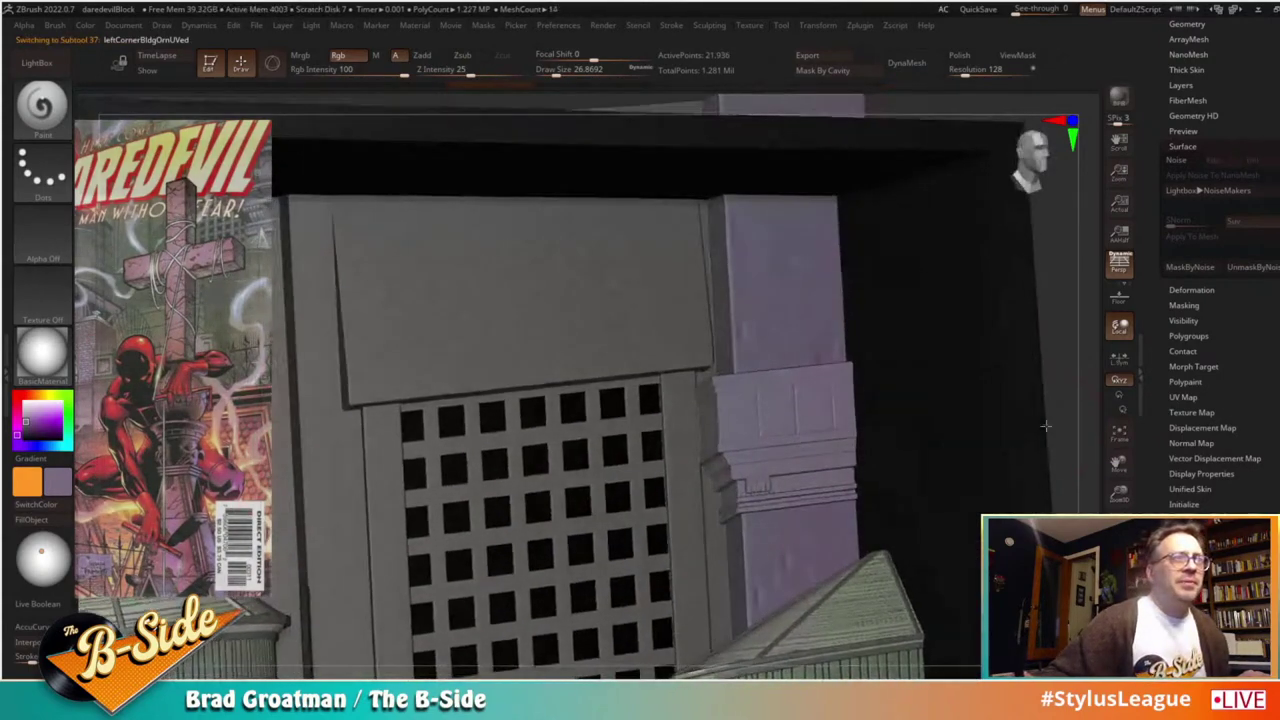
{"action": "left_click_drag", "start_coordinate": [1045, 426], "coordinate": [1124, 291]}
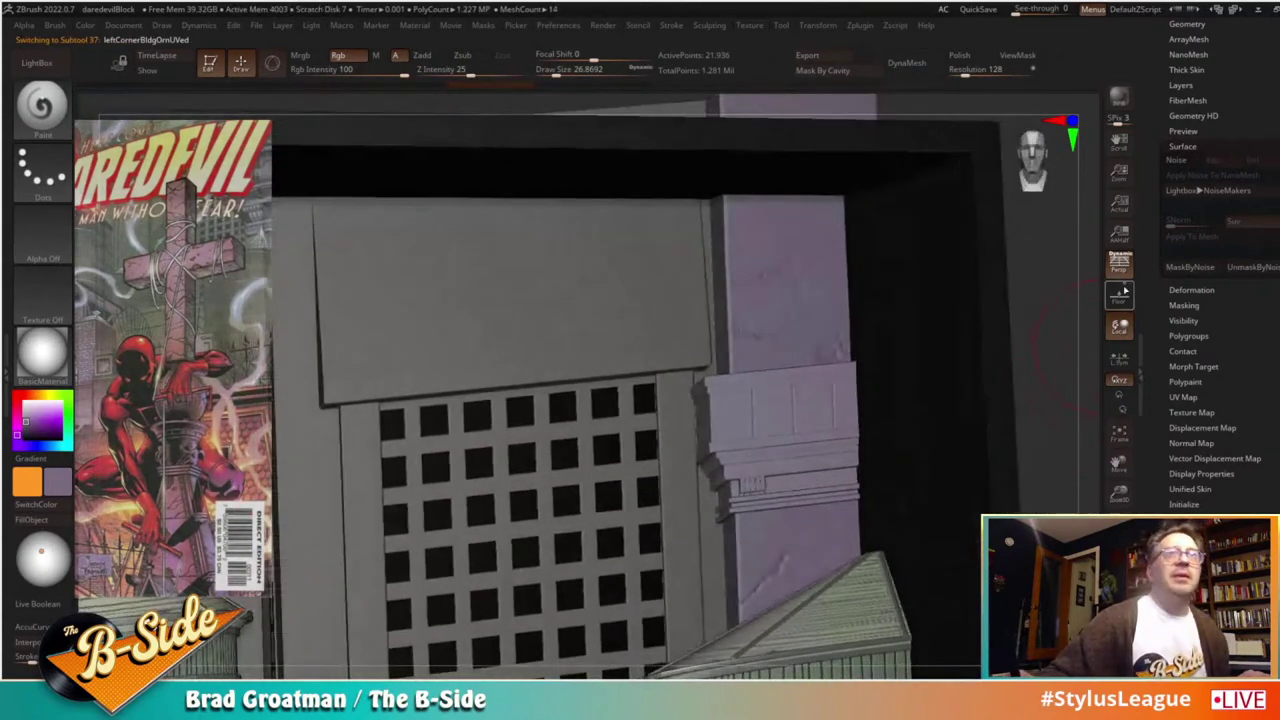
{"action": "scroll", "coordinate": [1221, 171], "scroll_direction": "up", "scroll_amount": 4}
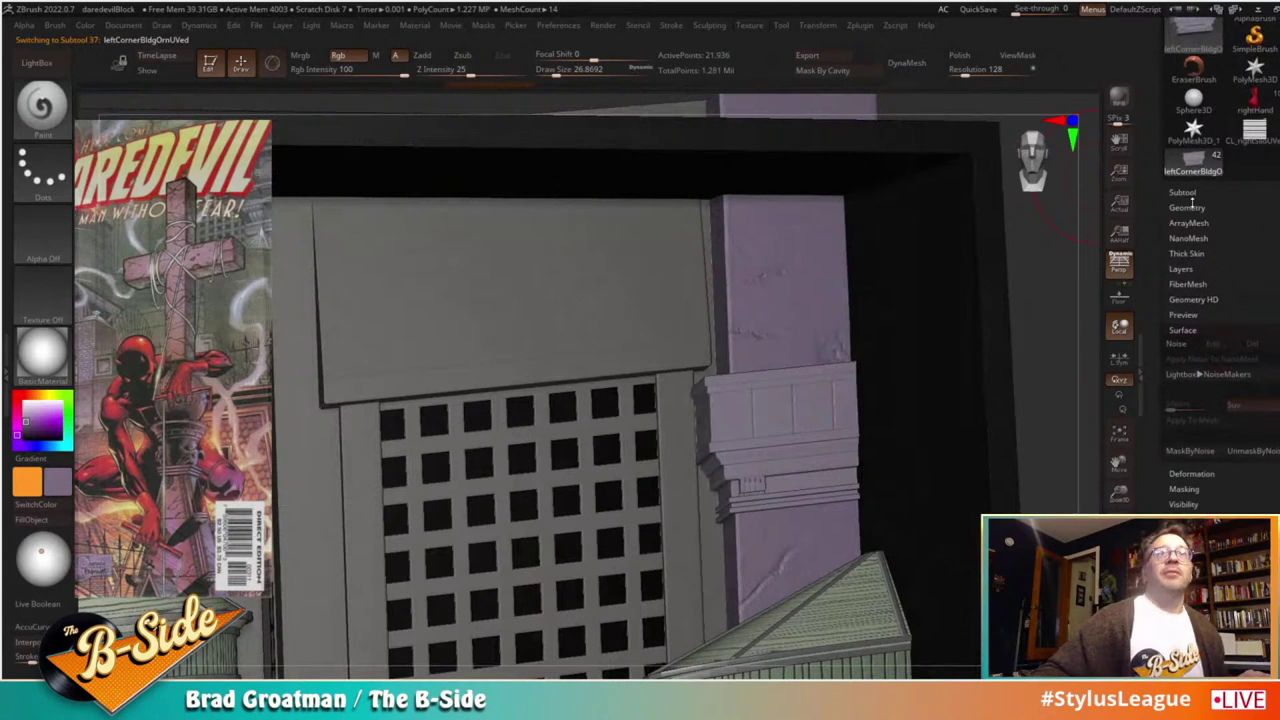
{"action": "left_click", "coordinate": [1189, 207]}
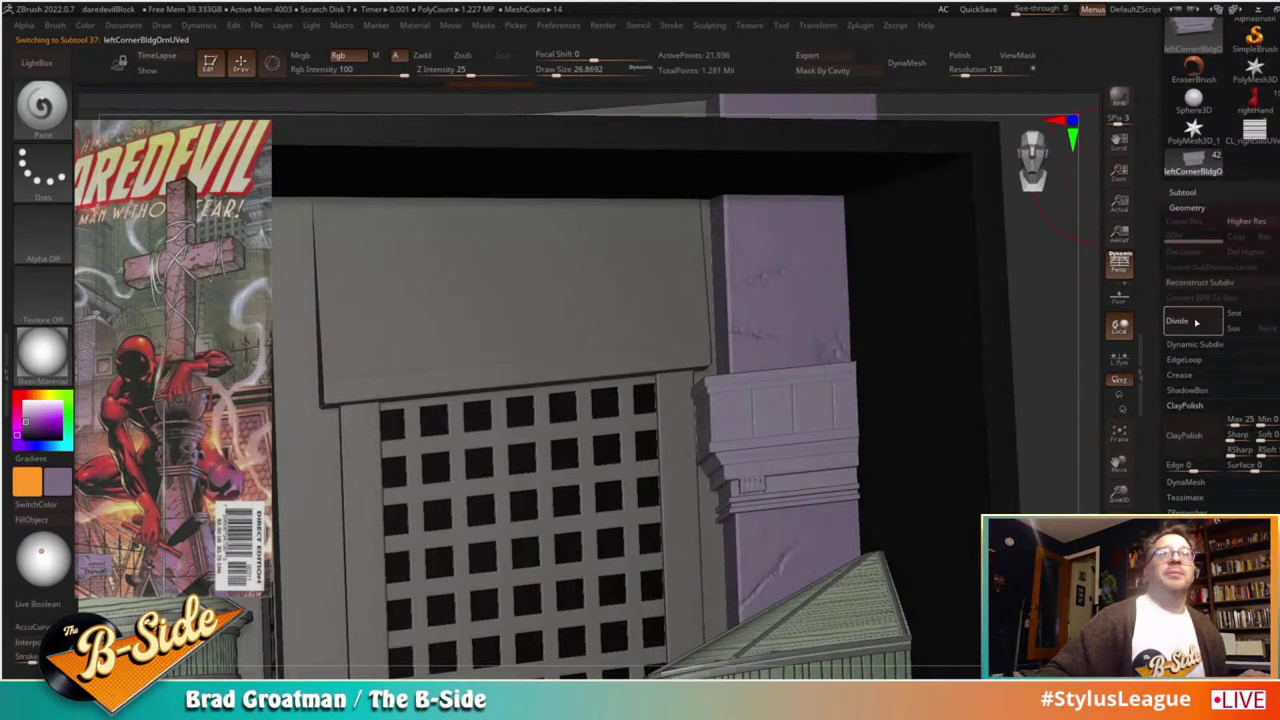
{"action": "left_click", "coordinate": [1190, 321]}
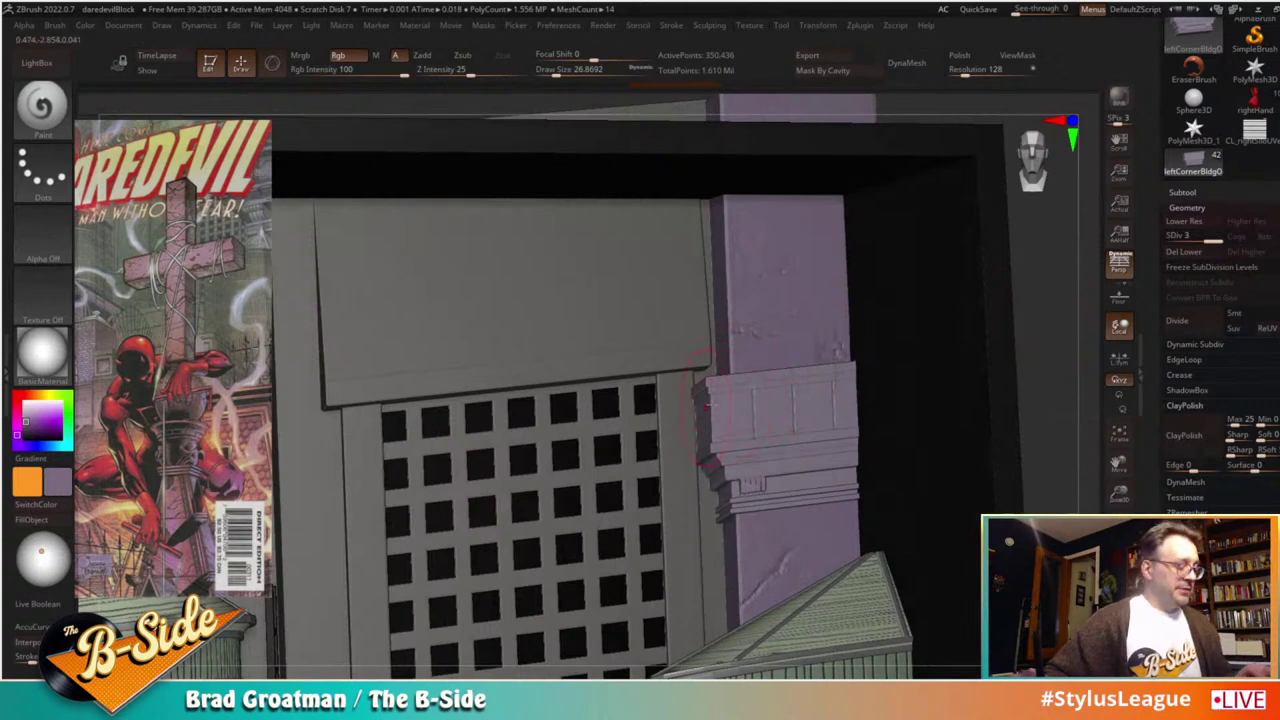
Step: Choose the rock crack brush and subdivide the column ornament once more to level 4
{"action": "key", "text": "b"}
{"action": "left_click", "coordinate": [521, 150]}
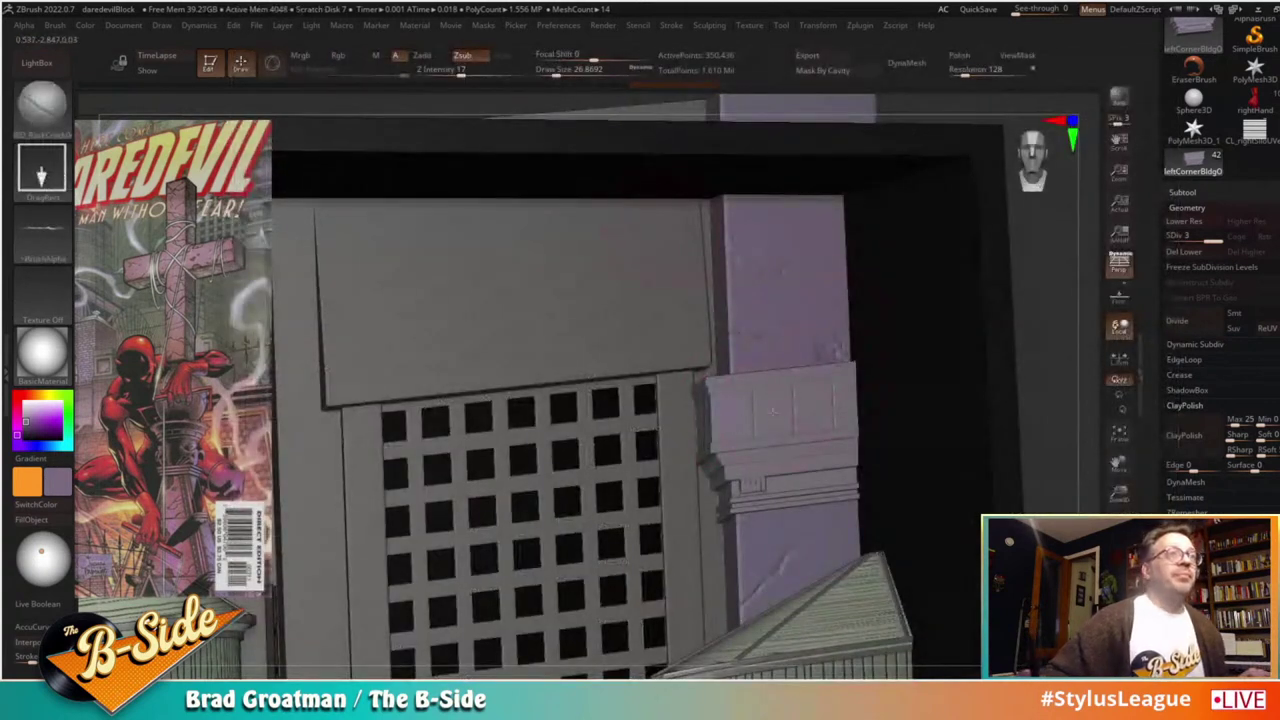
{"action": "key", "text": "ctrl"}
{"action": "key", "text": "ctrl"}
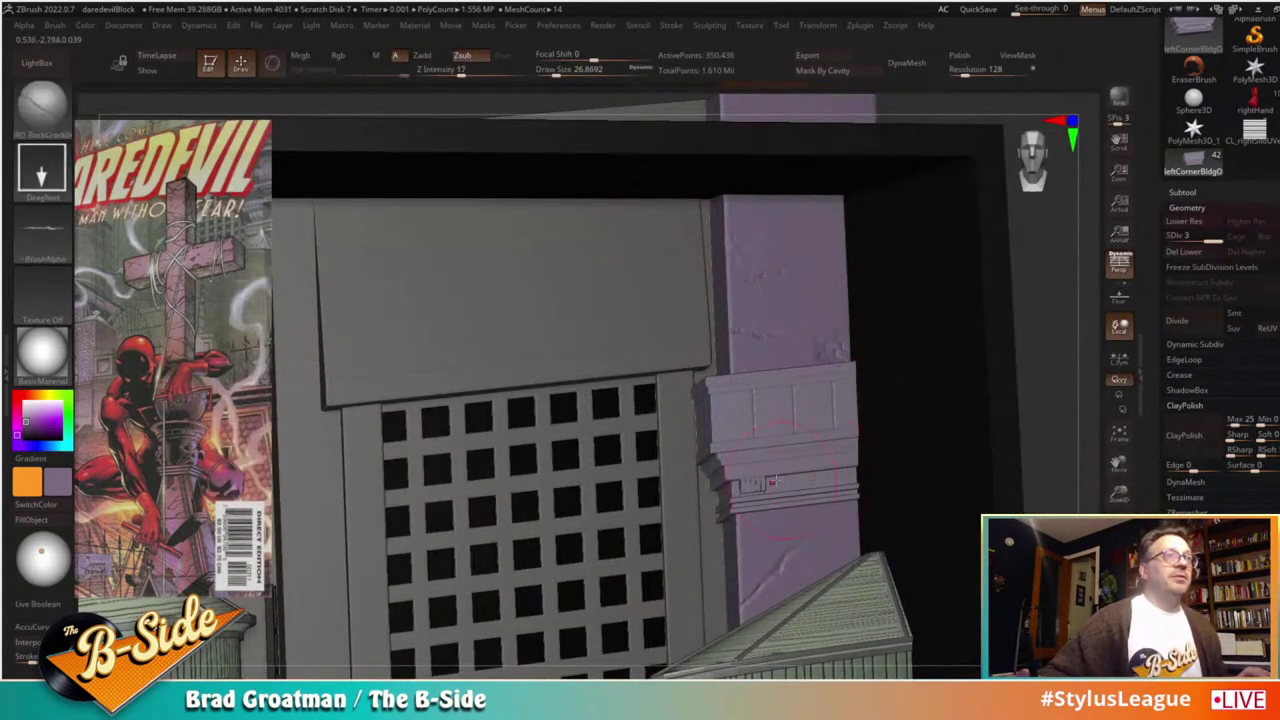
{"action": "key", "text": "ctrl"}
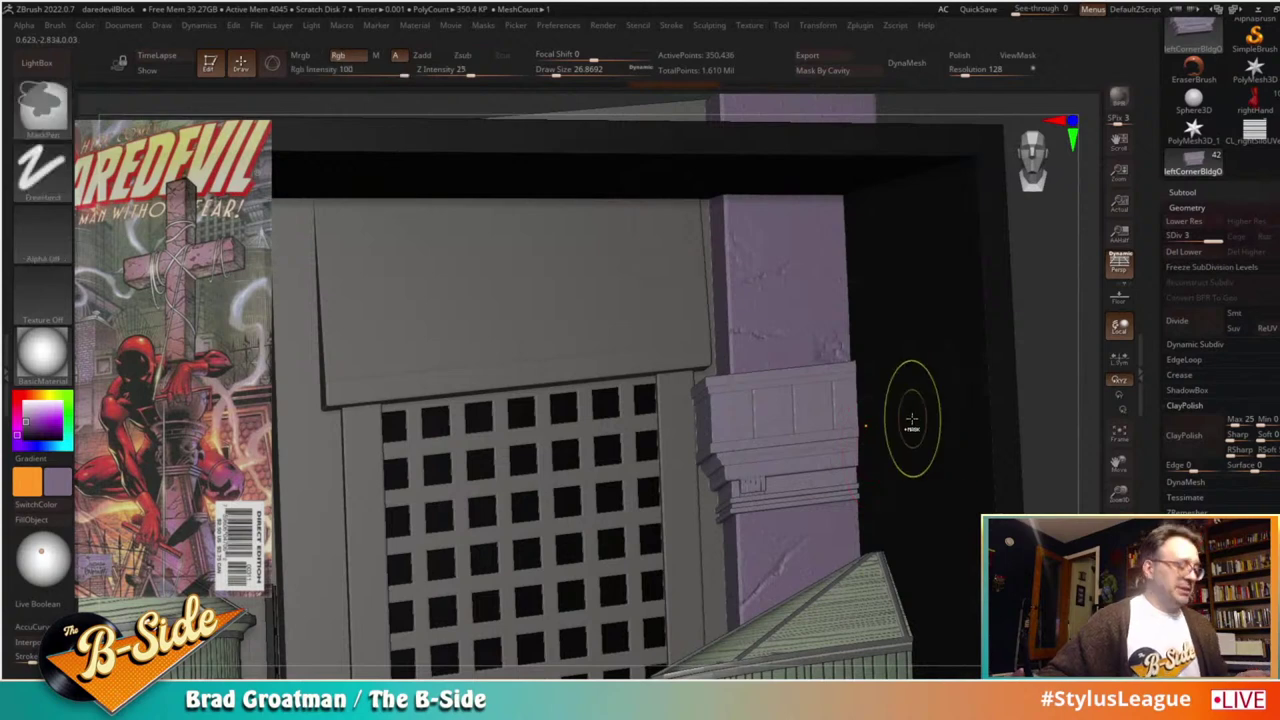
{"action": "key", "text": "ctrl+d"}
{"action": "key", "text": "ctrl"}
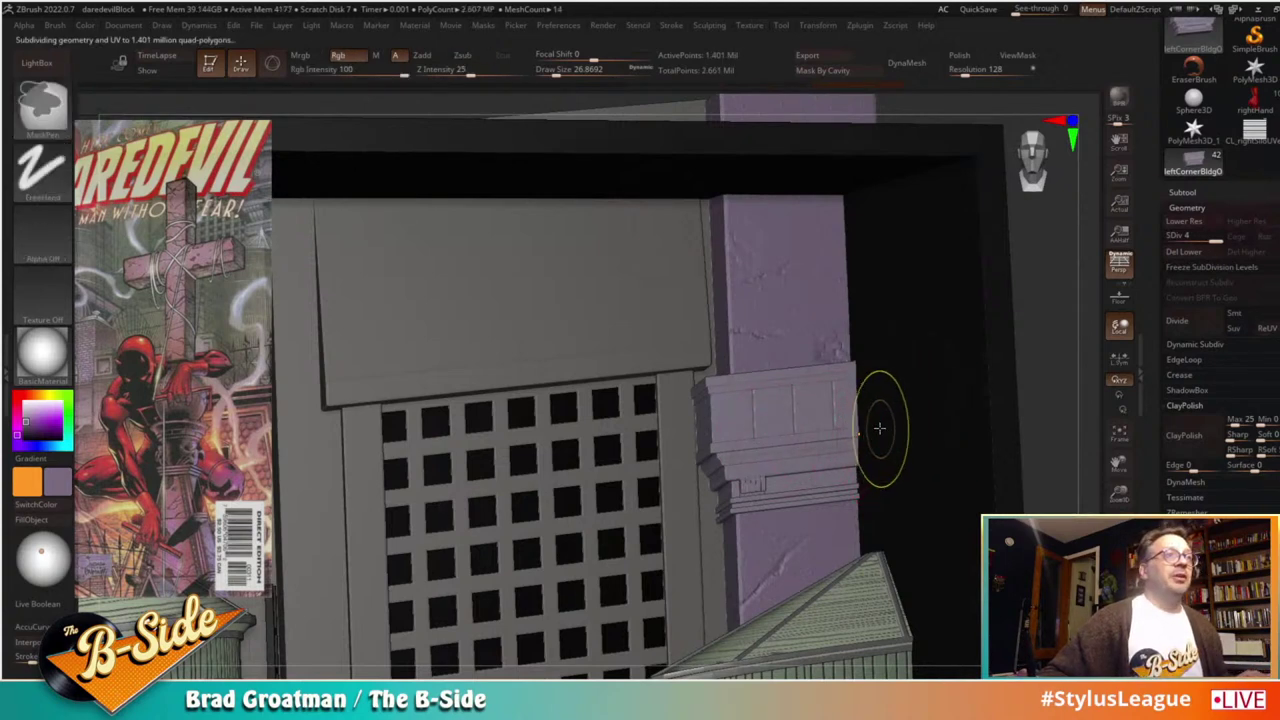
{"action": "mouse_move", "coordinate": [836, 428]}
{"action": "left_mouse_down", "text": "shift"}
{"action": "mouse_move", "coordinate": [796, 427]}
{"action": "mouse_move", "coordinate": [815, 417]}
{"action": "left_mouse_up", "text": "shift"}
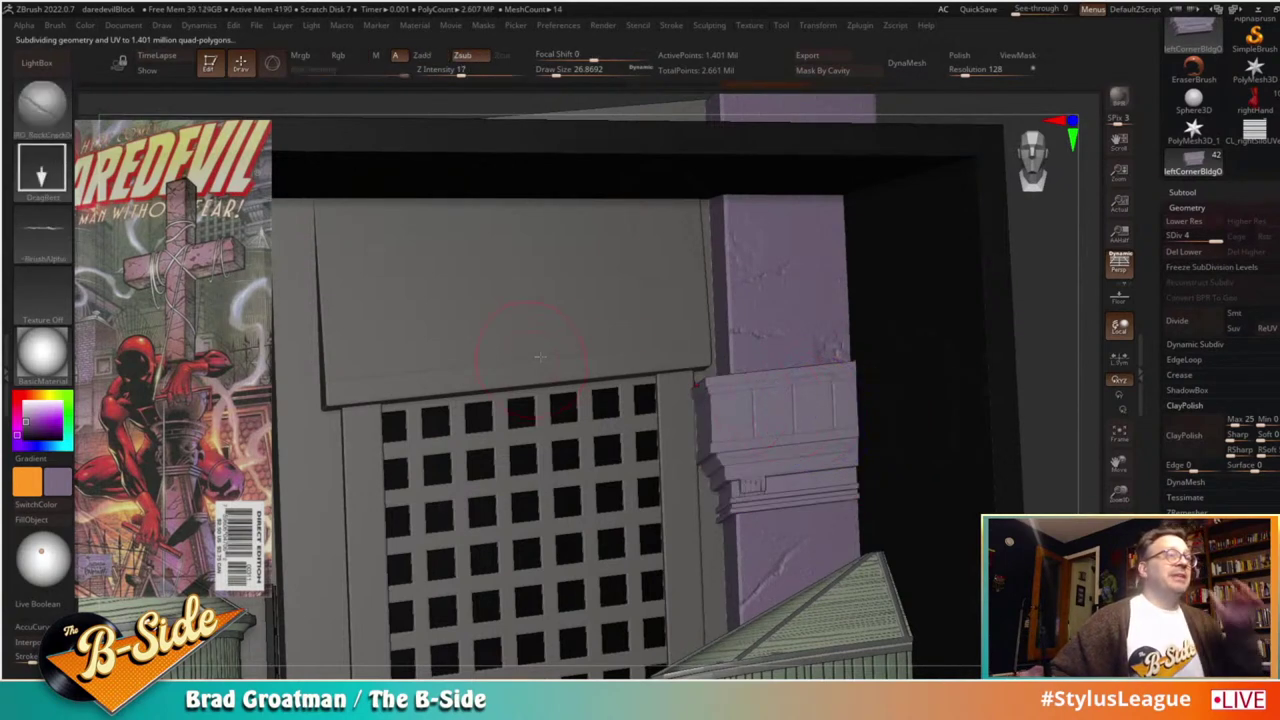
Step: Step the ornament down to subdivision level 3 and delete its other subdivision levels
{"action": "left_click", "coordinate": [1185, 221]}
{"action": "left_click", "coordinate": [1212, 252]}
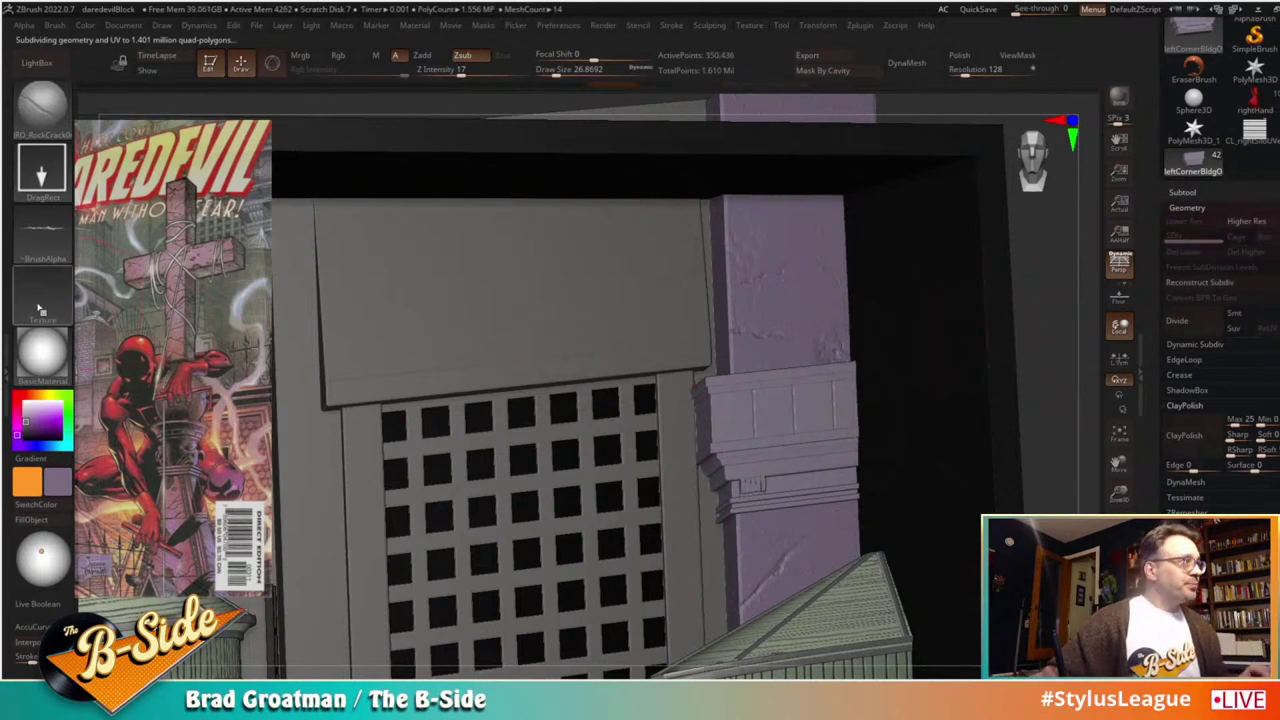
Step: With the Paint brush at a draw size of about 65, paint darker purple shading over the ornament's upper block
{"action": "key", "text": "b"}
{"action": "key", "text": "p"}
{"action": "key", "text": "a"}
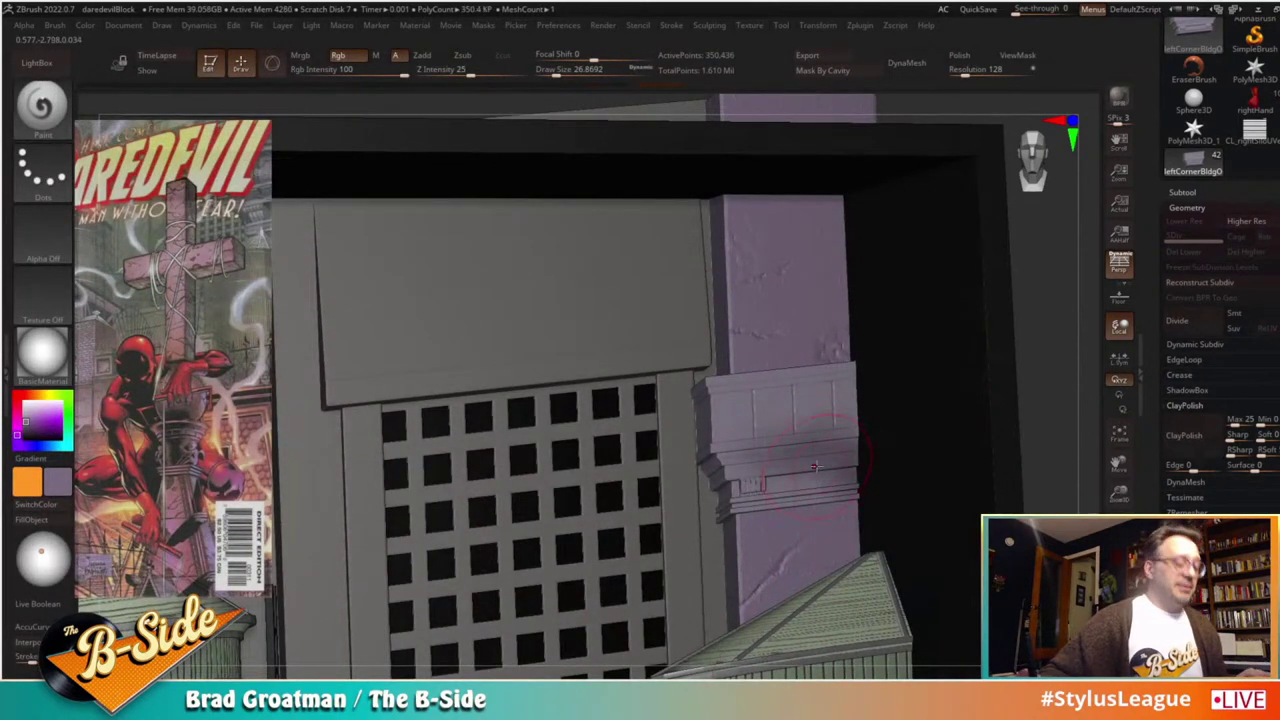
{"action": "mouse_move", "coordinate": [860, 401]}
{"action": "left_mouse_down"}
{"action": "mouse_move", "coordinate": [797, 388]}
{"action": "mouse_move", "coordinate": [845, 411]}
{"action": "left_mouse_up"}
{"action": "key", "text": "s"}
{"action": "mouse_move", "coordinate": [856, 403]}
{"action": "left_mouse_down"}
{"action": "mouse_move", "coordinate": [756, 411]}
{"action": "mouse_move", "coordinate": [762, 462]}
{"action": "mouse_move", "coordinate": [830, 490]}
{"action": "left_mouse_up"}
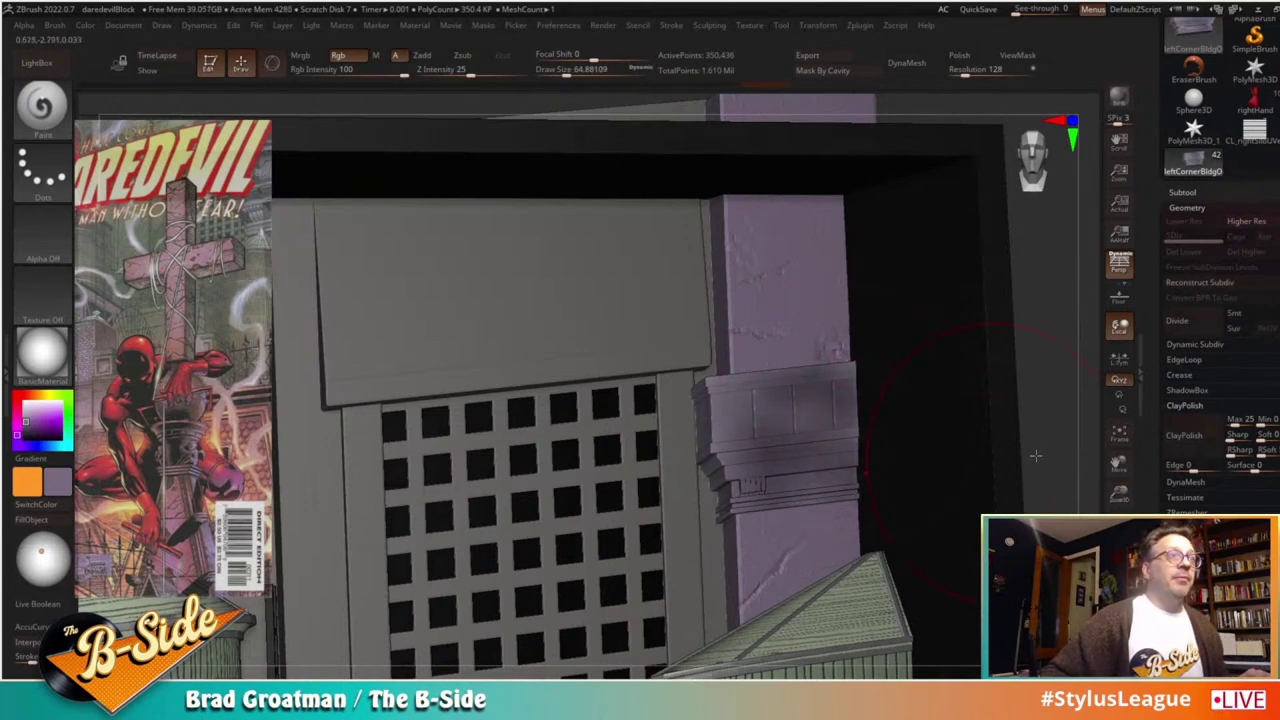
Step: Mask the column ornament by cavity with the cavity intensity at 100
{"action": "left_click_drag", "start_coordinate": [1034, 454], "coordinate": [1092, 450]}
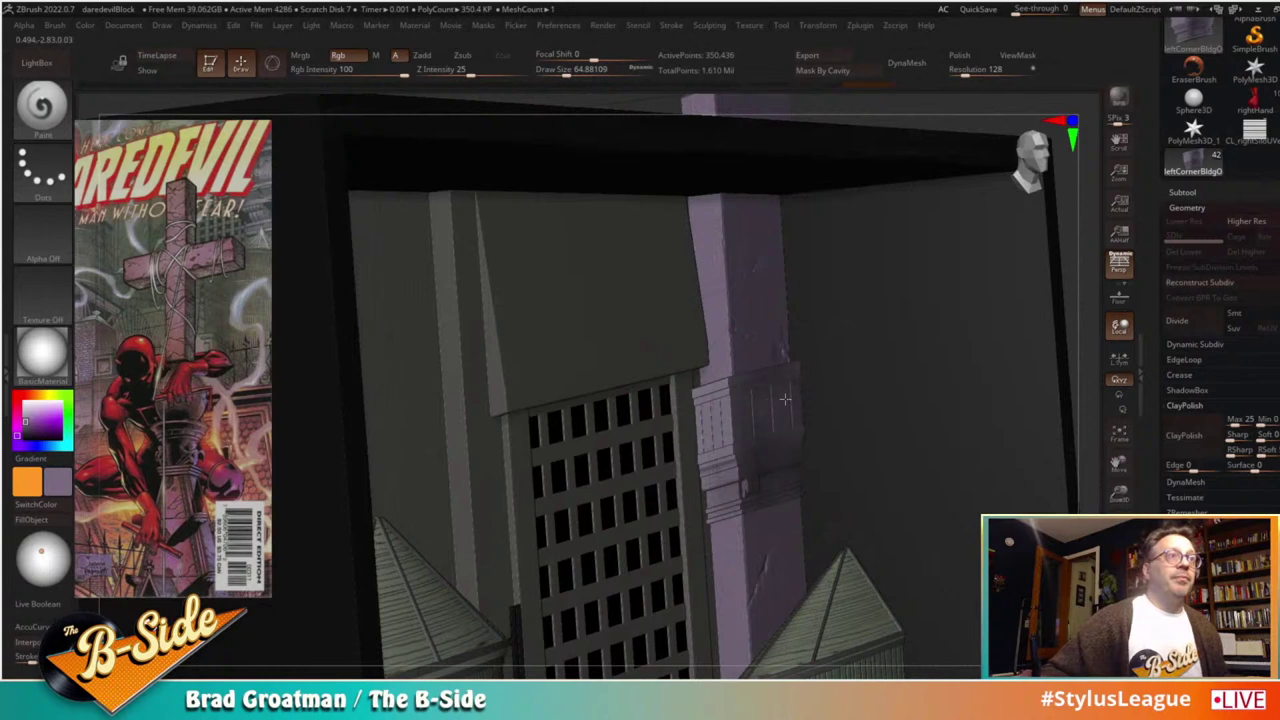
{"action": "left_click", "coordinate": [822, 72]}
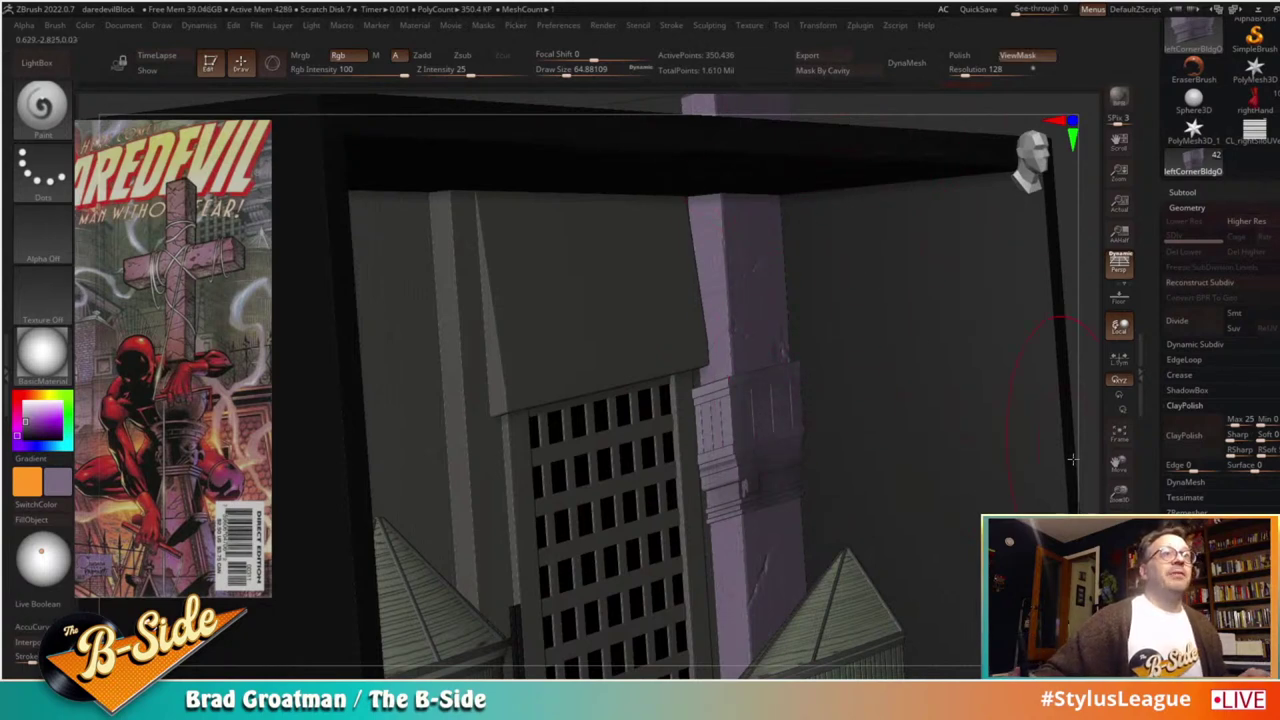
{"action": "left_click_drag", "start_coordinate": [1272, 480], "coordinate": [1272, 212]}
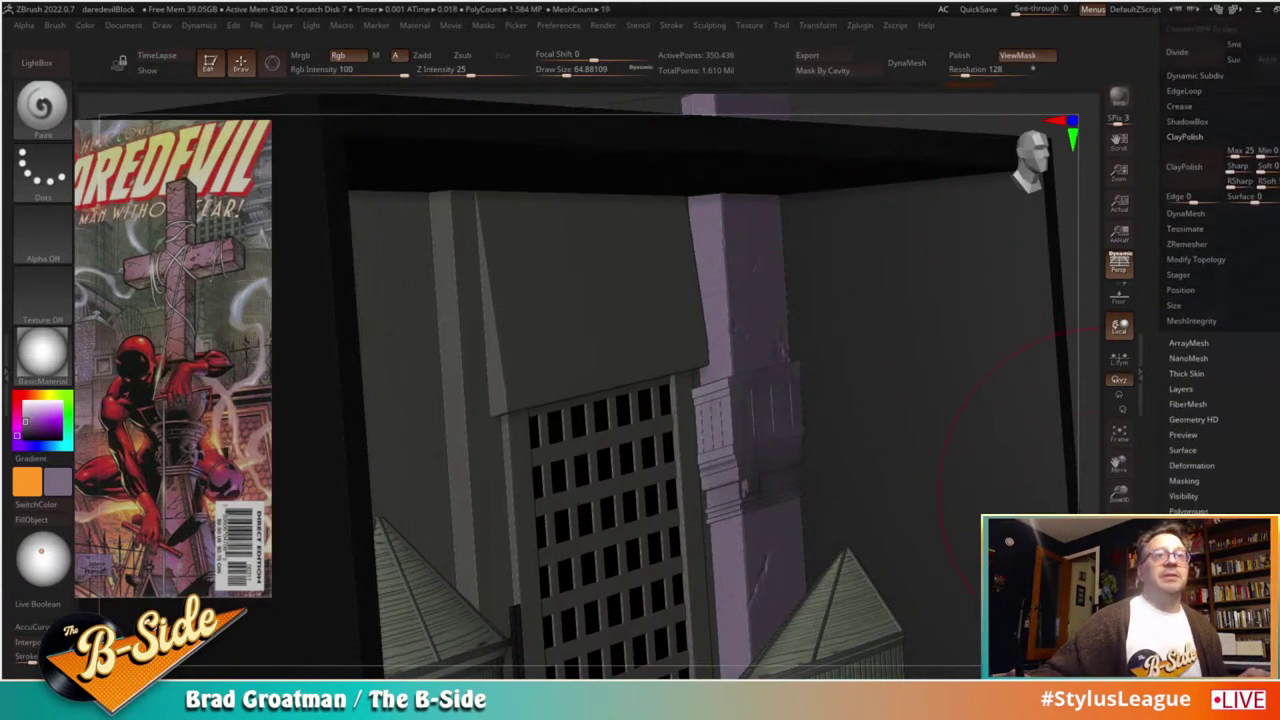
{"action": "left_click", "coordinate": [1184, 480]}
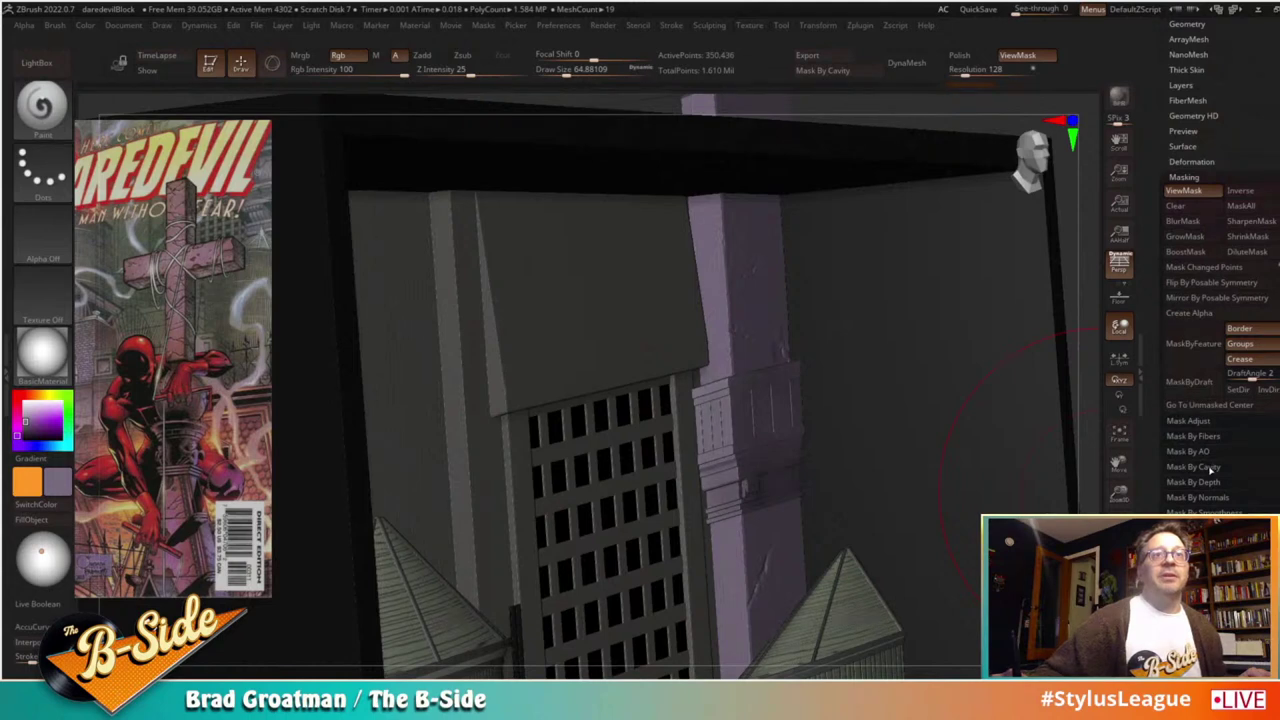
{"action": "left_click", "coordinate": [1200, 467]}
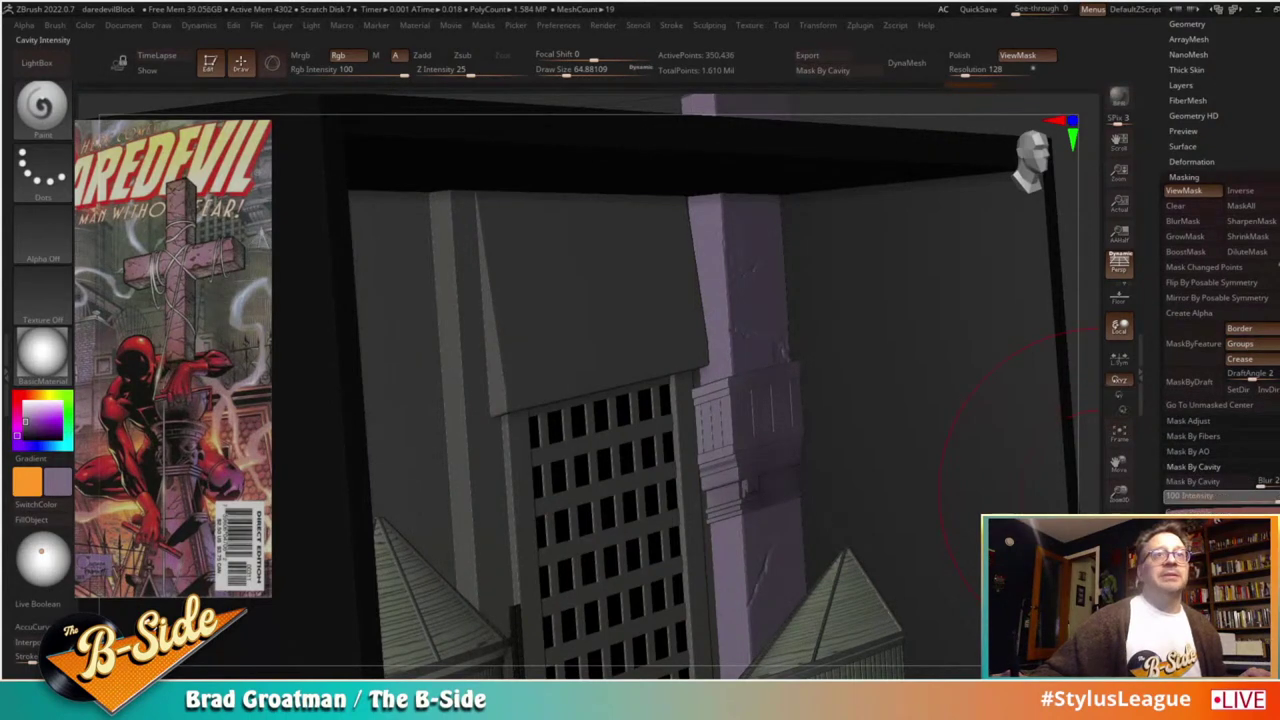
{"action": "left_click_drag", "start_coordinate": [1092, 487], "coordinate": [914, 477]}
Step: Clear the mask from the column ornament and reduce the Paint brush's draw size to about 16
{"action": "left_click", "coordinate": [1008, 421], "text": "ctrl"}
{"action": "key", "text": "ctrl"}
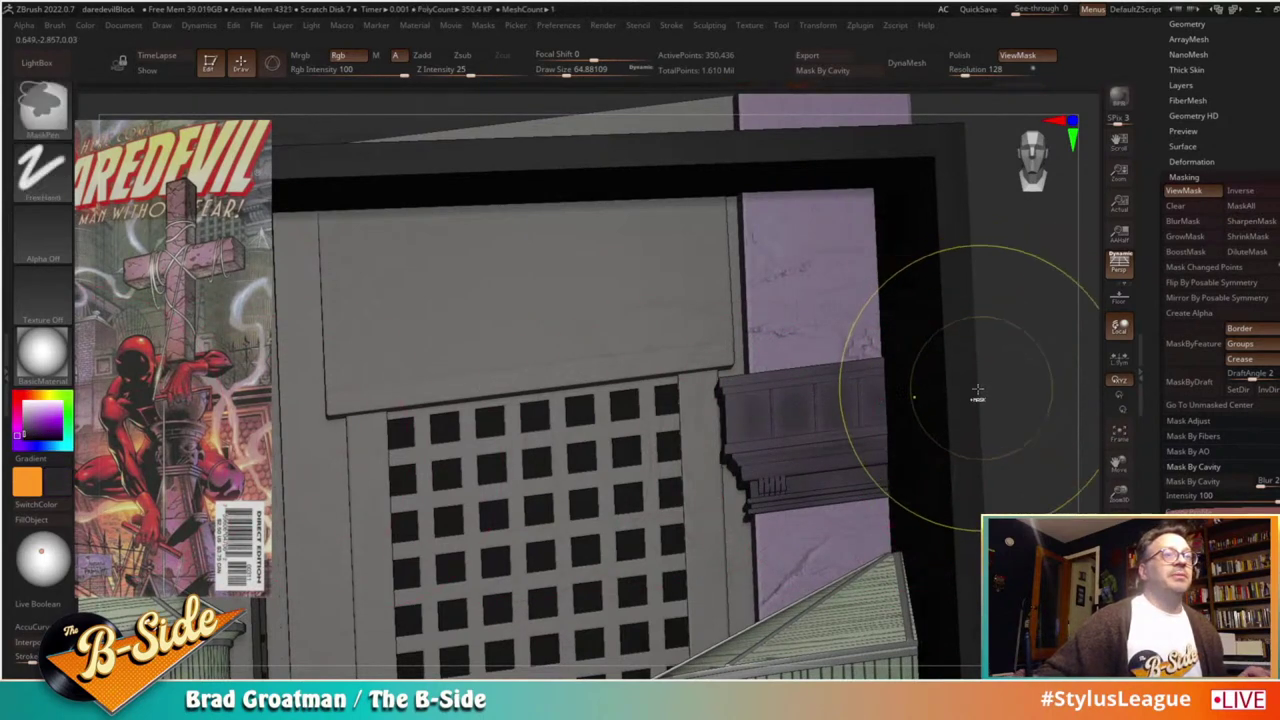
{"action": "mouse_move", "coordinate": [977, 398]}
{"action": "left_mouse_down", "text": "ctrl"}
{"action": "mouse_move", "coordinate": [985, 415]}
{"action": "mouse_move", "coordinate": [1066, 412]}
{"action": "left_mouse_up", "text": "ctrl"}
{"action": "key", "text": "ctrl+h"}
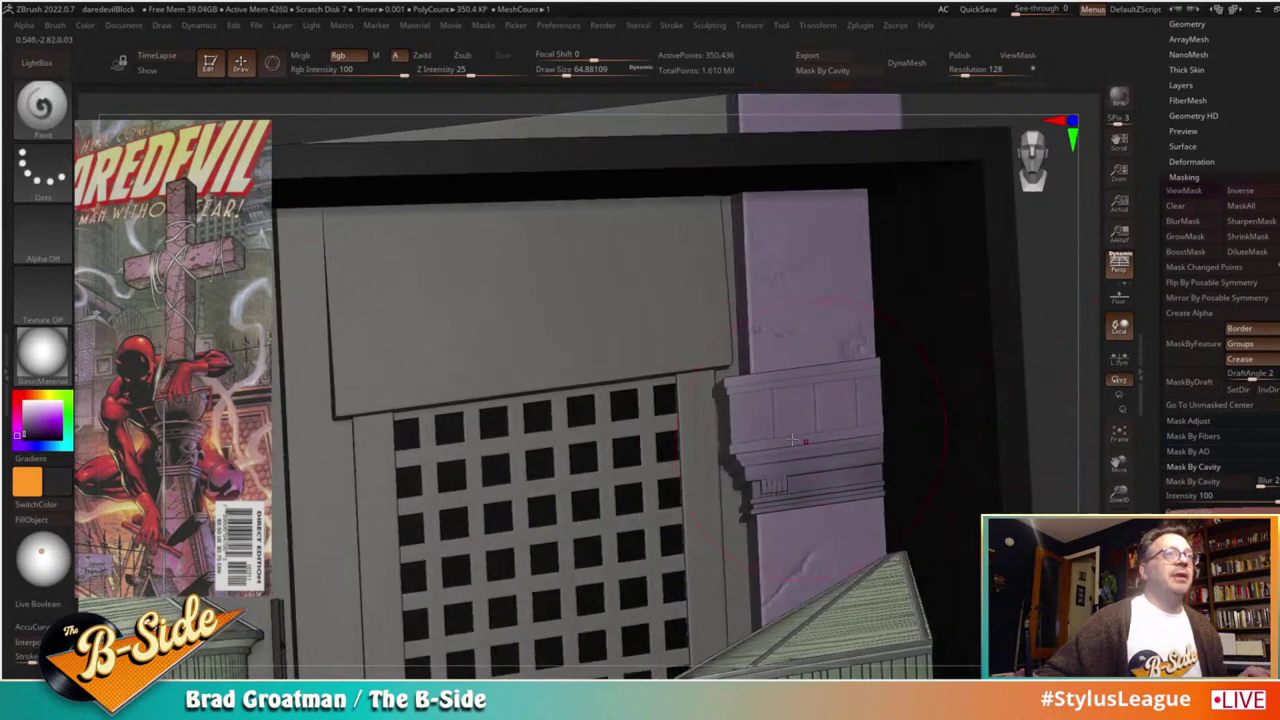
{"action": "key", "text": "s"}
{"action": "left_click_drag", "start_coordinate": [751, 383], "coordinate": [735, 383]}
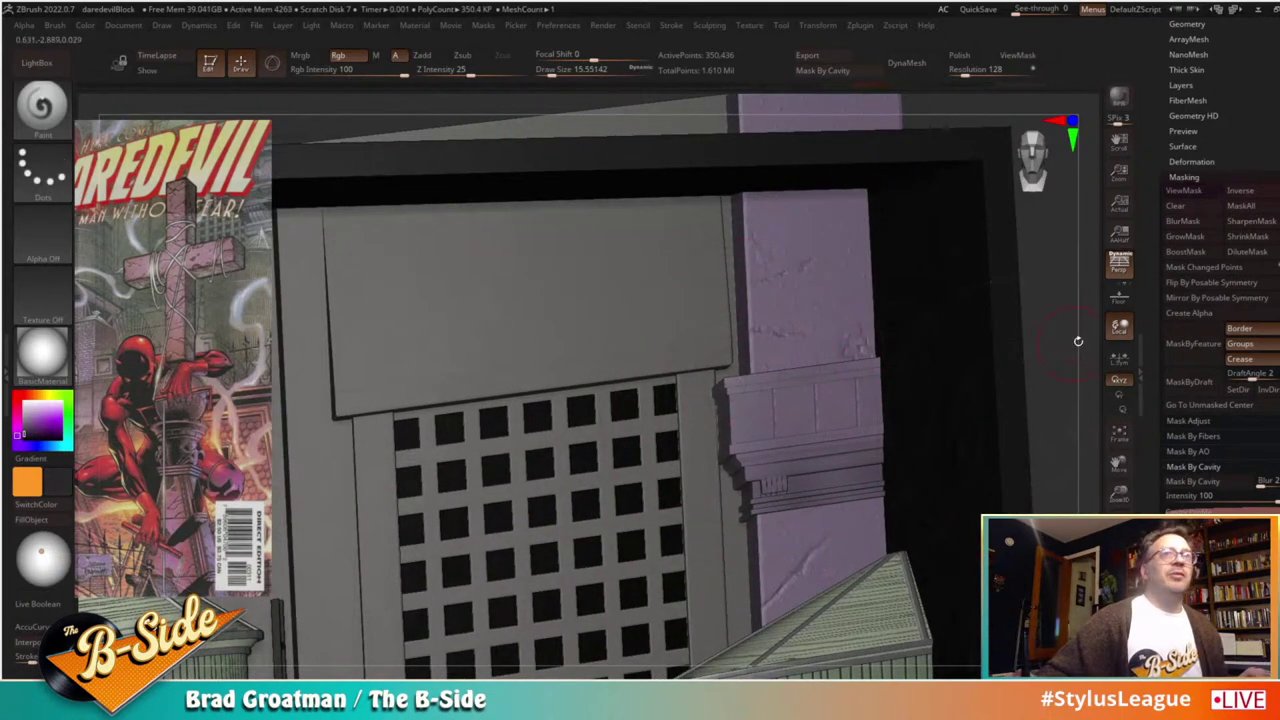
Step: Add surface noise to the column ornament with noise scale about 7.12 and strength -0.00014, and apply it to the mesh
{"action": "left_click", "coordinate": [1188, 147]}
{"action": "left_click", "coordinate": [1186, 161]}
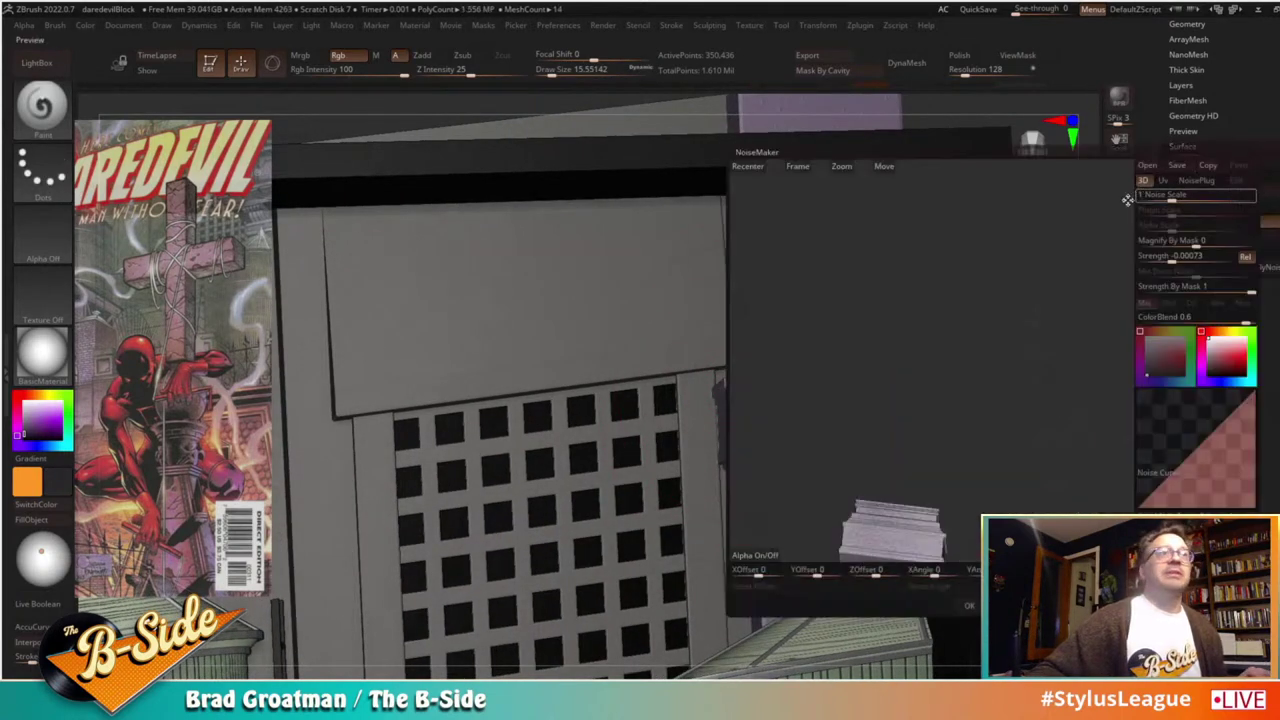
{"action": "left_click", "coordinate": [797, 166]}
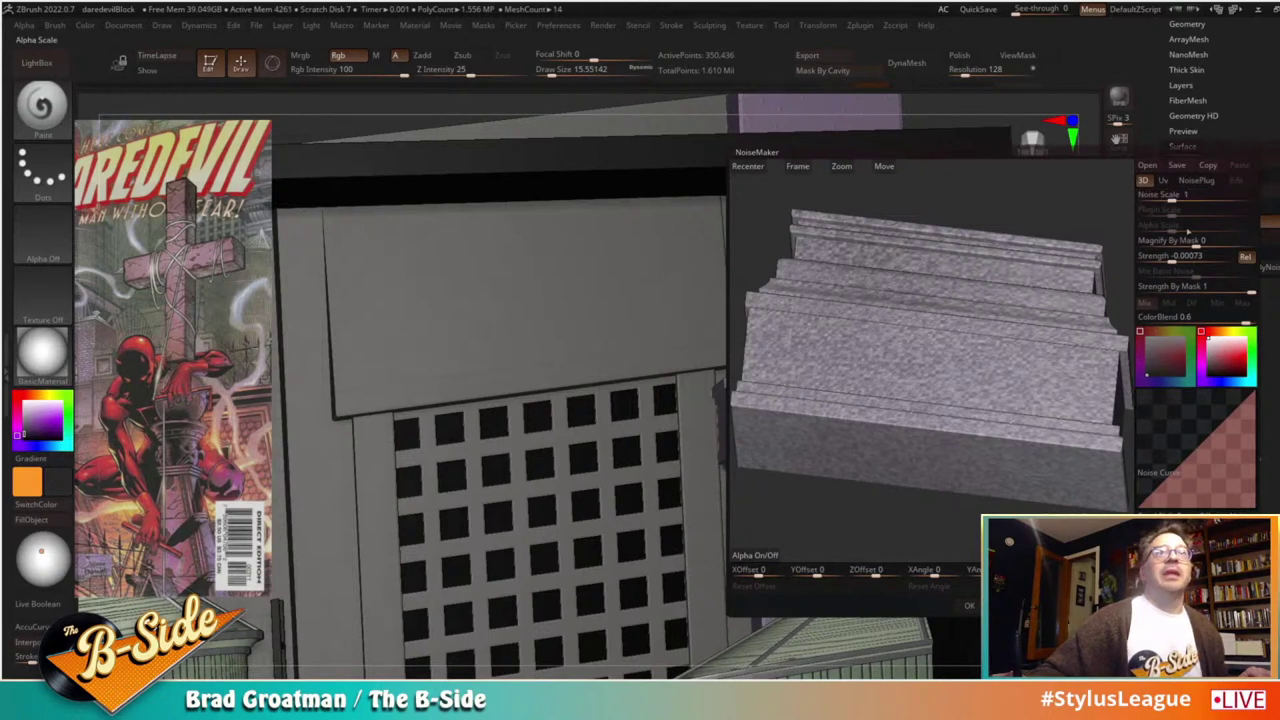
{"action": "left_click", "coordinate": [1175, 256]}
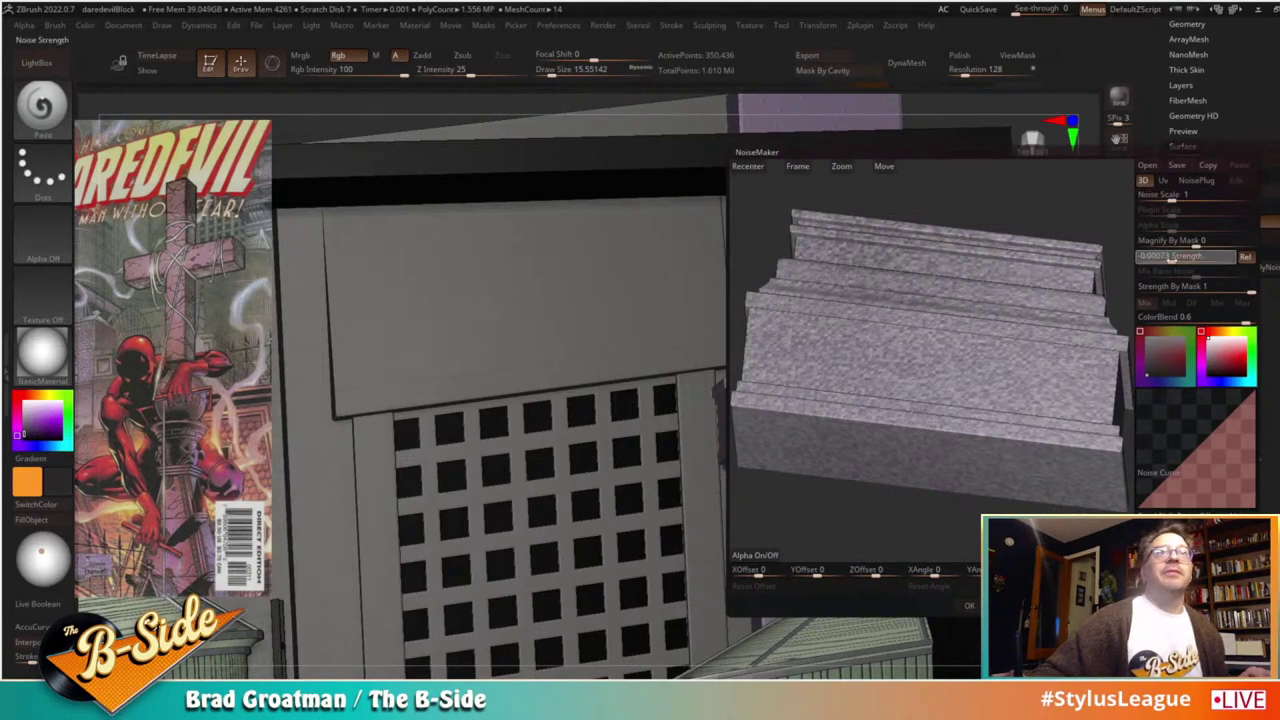
{"action": "left_click_drag", "start_coordinate": [1174, 197], "coordinate": [1188, 196]}
{"action": "left_click", "coordinate": [1180, 258]}
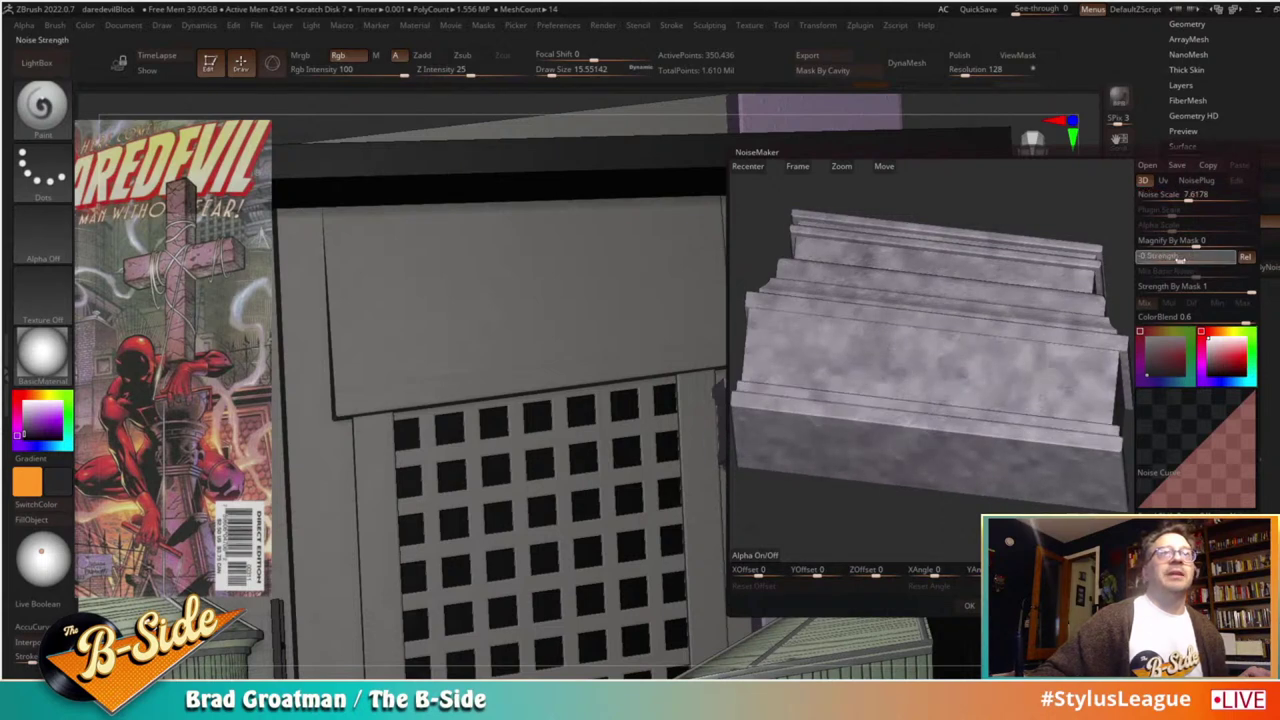
{"action": "left_click_drag", "start_coordinate": [1193, 260], "coordinate": [1175, 259]}
{"action": "left_click_drag", "start_coordinate": [1188, 198], "coordinate": [1187, 198]}
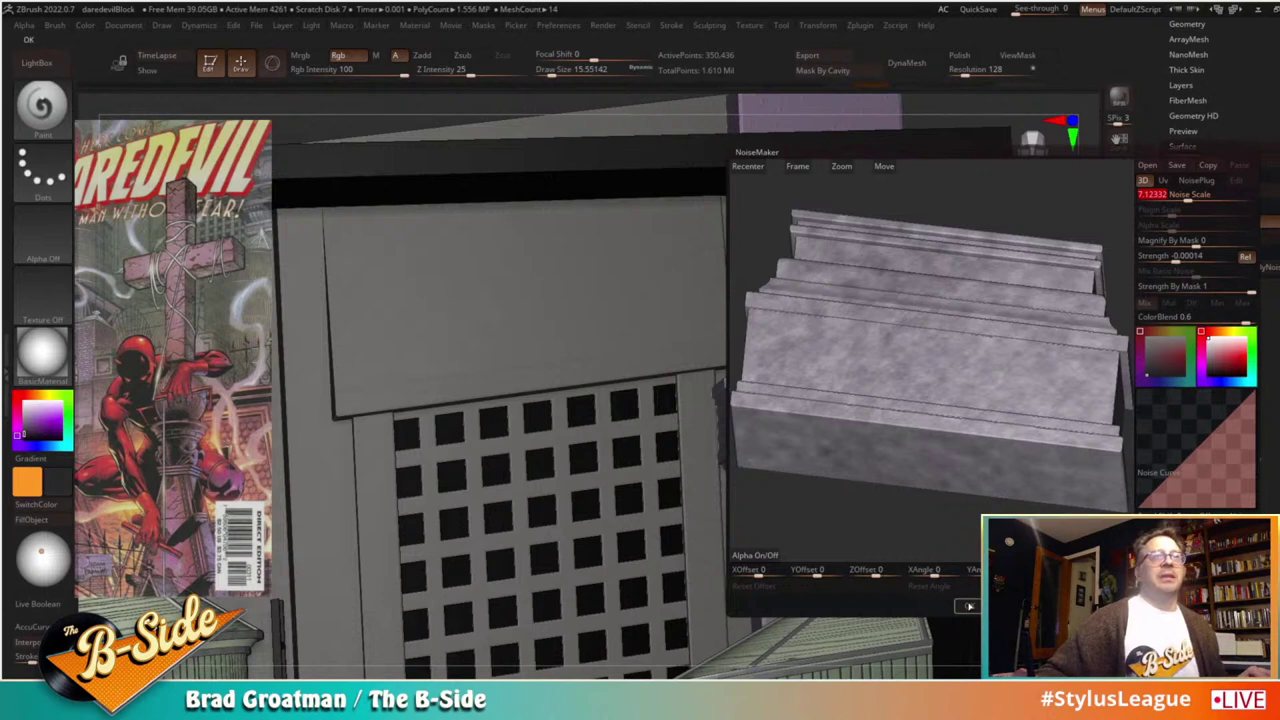
{"action": "left_click", "coordinate": [969, 605]}
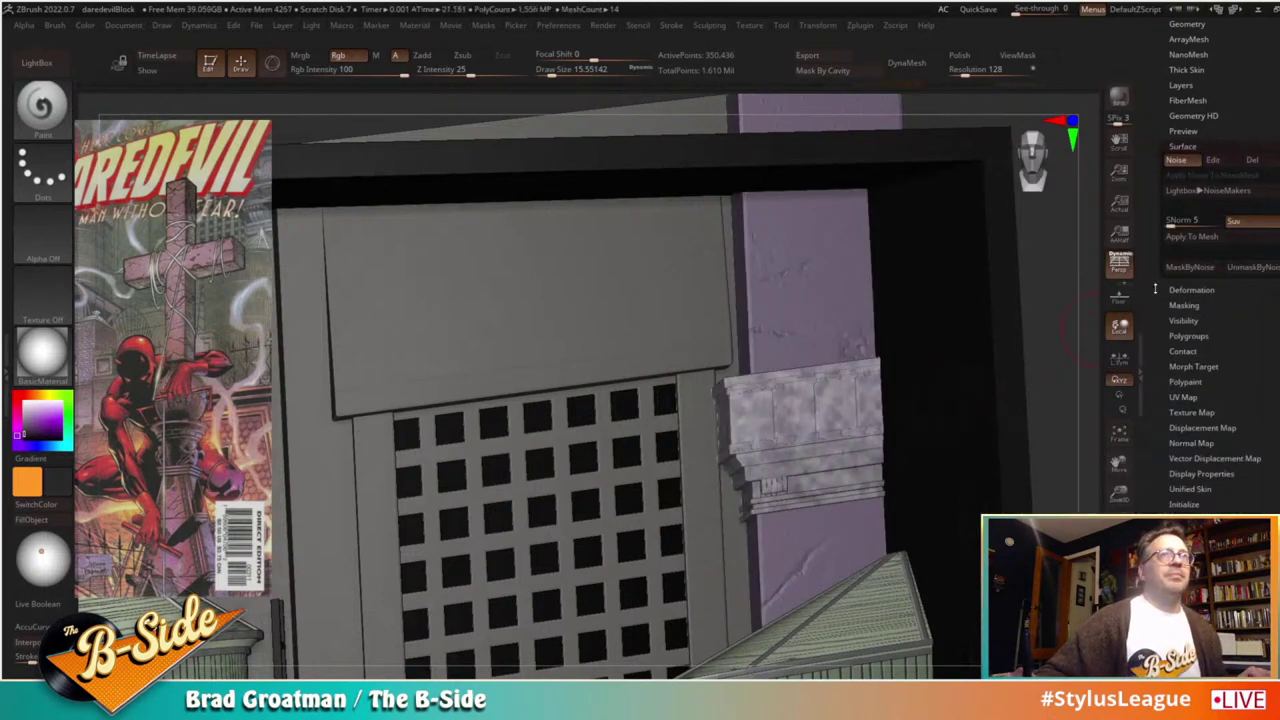
{"action": "left_click", "coordinate": [1203, 238]}
Step: Paint dark shading on the ornament's upper block at a draw size of about 37 and sample a dark purple from the model
{"action": "mouse_move", "coordinate": [775, 420]}
{"action": "left_mouse_down"}
{"action": "mouse_move", "coordinate": [832, 402]}
{"action": "mouse_move", "coordinate": [785, 394]}
{"action": "mouse_move", "coordinate": [814, 405]}
{"action": "mouse_move", "coordinate": [718, 443]}
{"action": "mouse_move", "coordinate": [733, 458]}
{"action": "left_mouse_up"}
{"action": "key", "text": "s"}
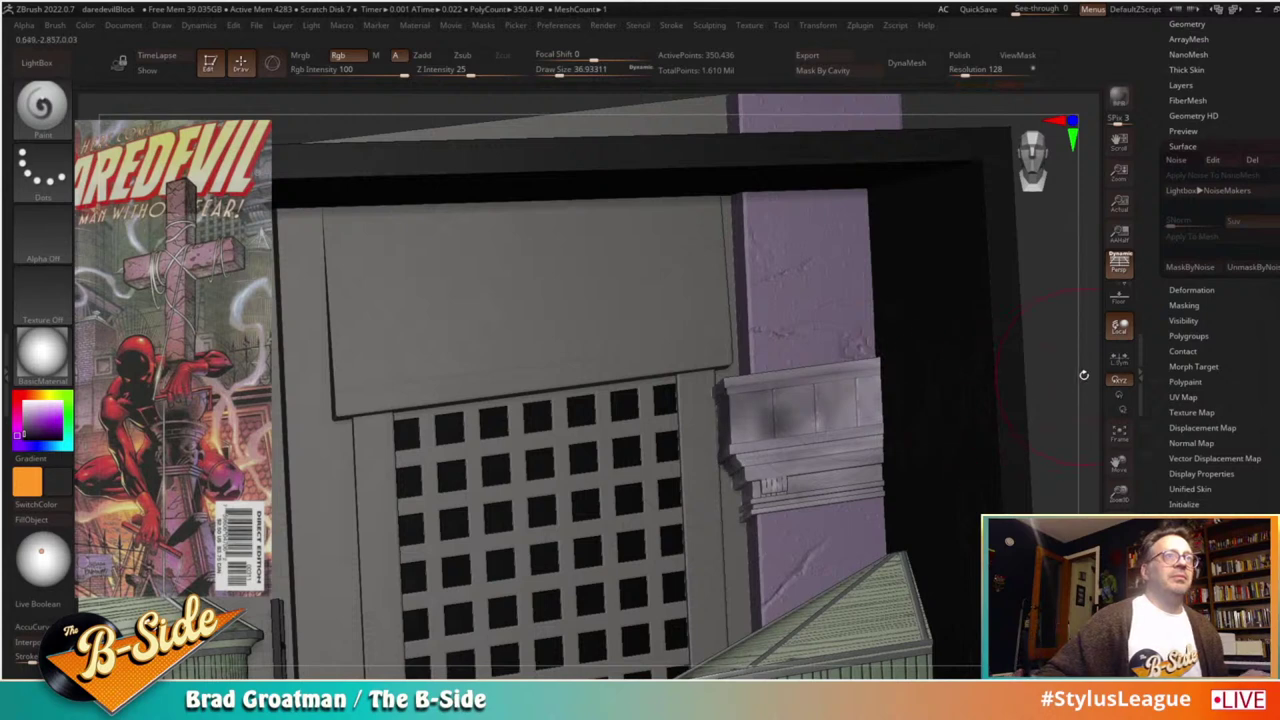
{"action": "left_click_drag", "start_coordinate": [1084, 376], "coordinate": [1135, 380]}
{"action": "key", "text": "c"}
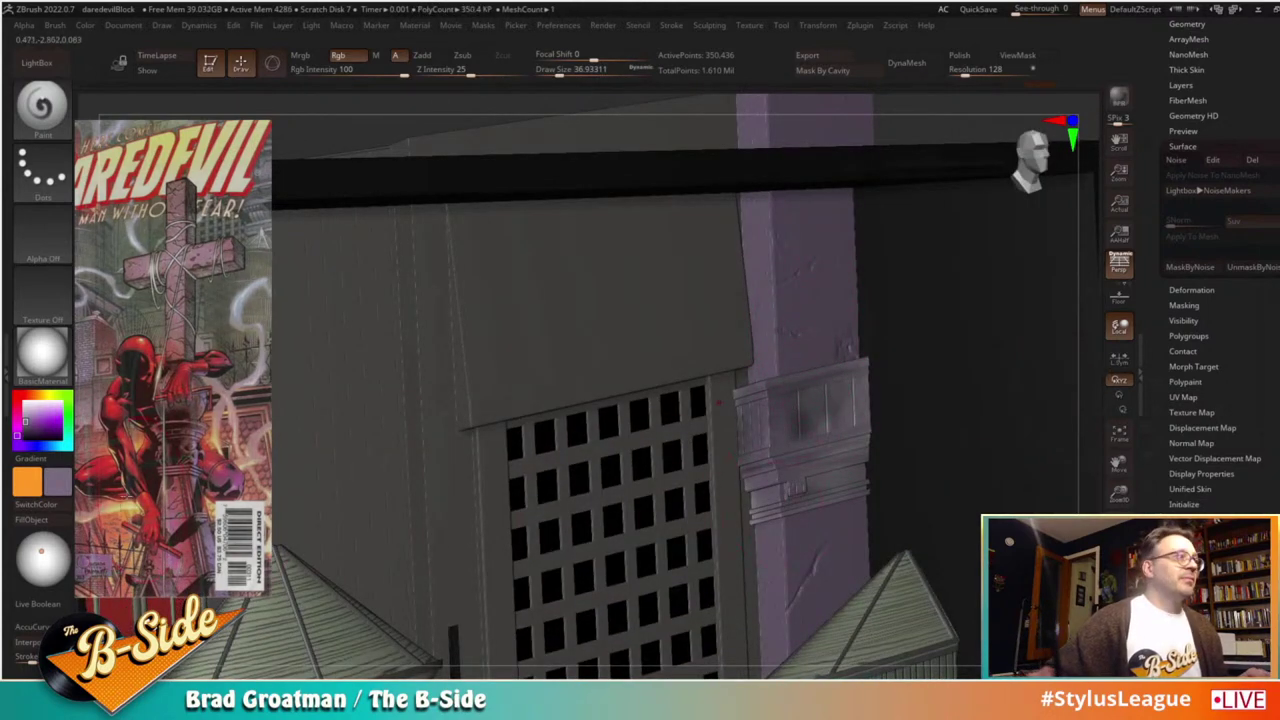
{"action": "key", "text": "c"}
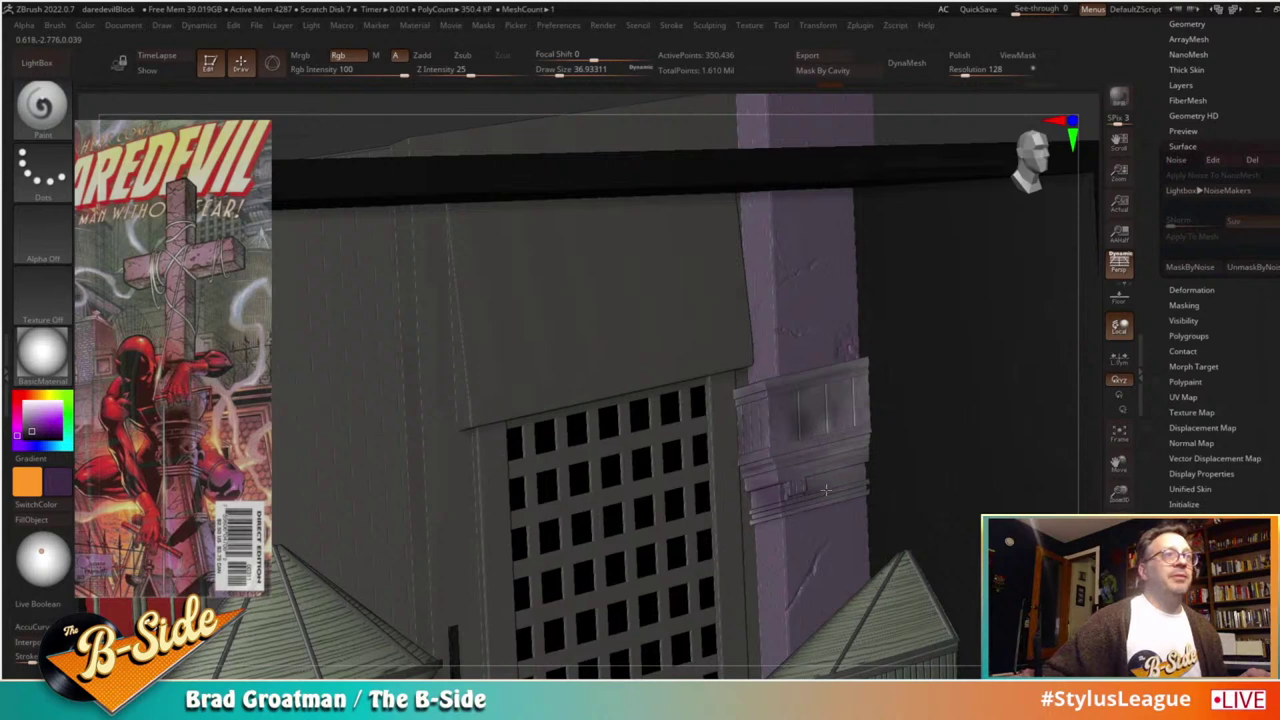
Step: Select the cornerBldgLeftUVed column subtool and paint dark purple shading along its shaft
{"action": "left_click", "coordinate": [791, 349], "text": "alt"}
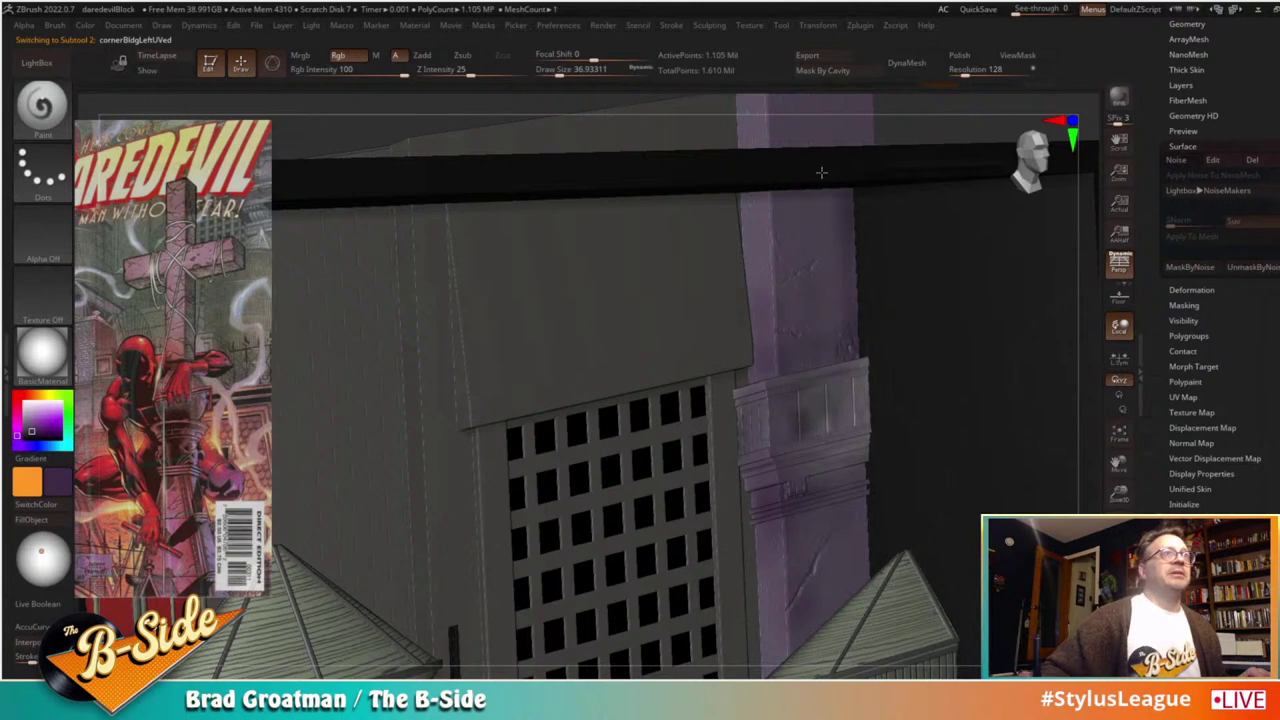
{"action": "left_click_drag", "start_coordinate": [1119, 498], "coordinate": [1085, 440]}
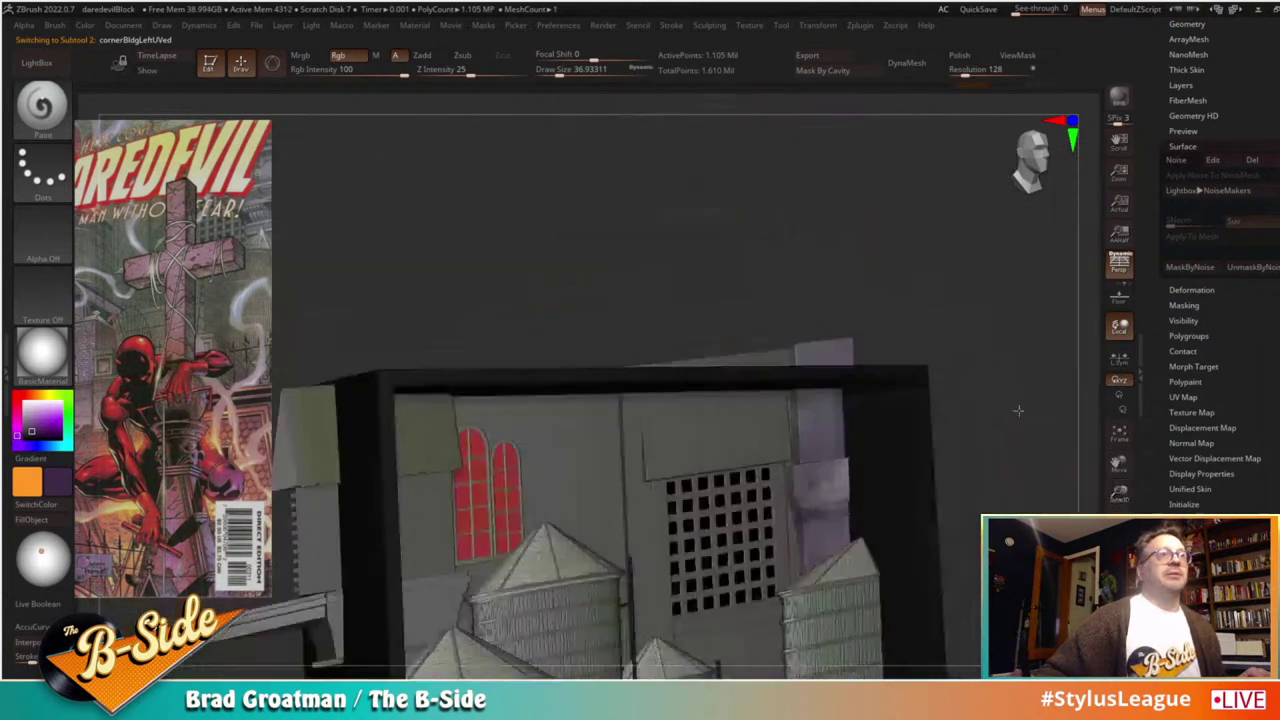
{"action": "left_click_drag", "start_coordinate": [1017, 409], "coordinate": [908, 322]}
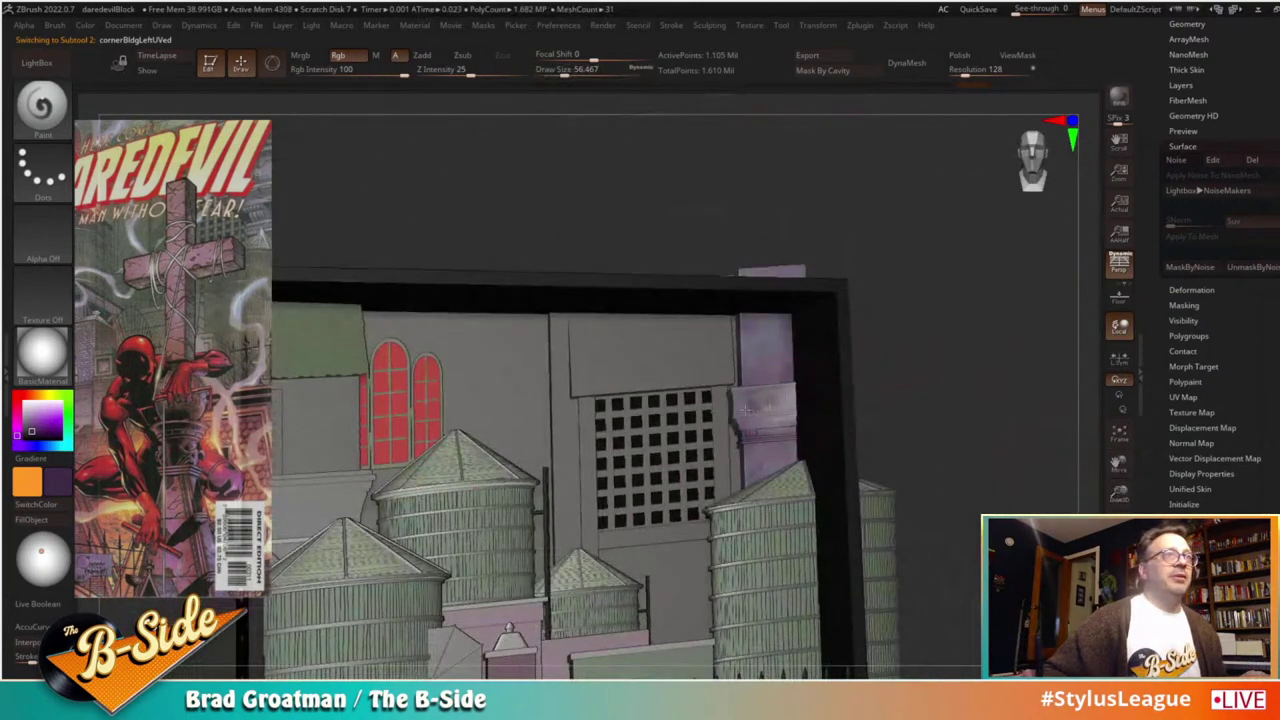
Step: Select the ornament subtool, paint purple over it at a draw size of about 56, and sample a lighter purple
{"action": "left_click", "coordinate": [772, 407], "text": "alt"}
{"action": "mouse_move", "coordinate": [748, 415]}
{"action": "left_mouse_down"}
{"action": "mouse_move", "coordinate": [790, 391]}
{"action": "mouse_move", "coordinate": [798, 434]}
{"action": "left_mouse_up"}
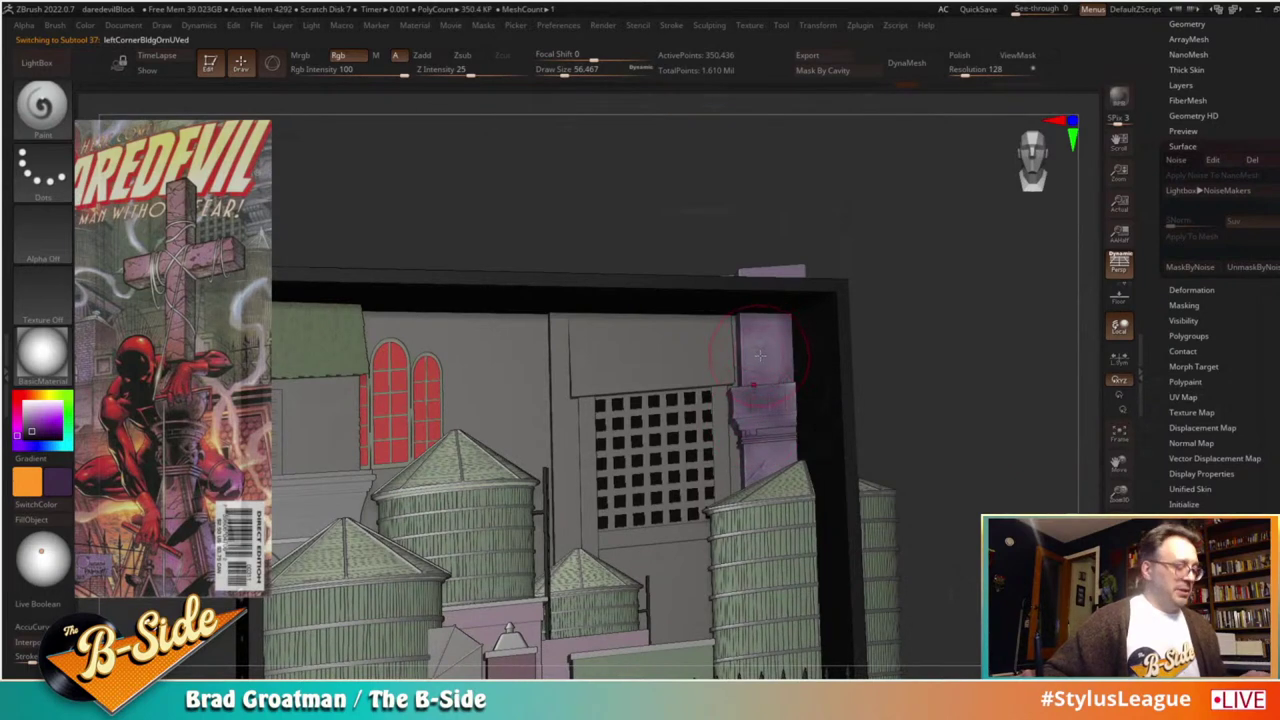
{"action": "key", "text": "c"}
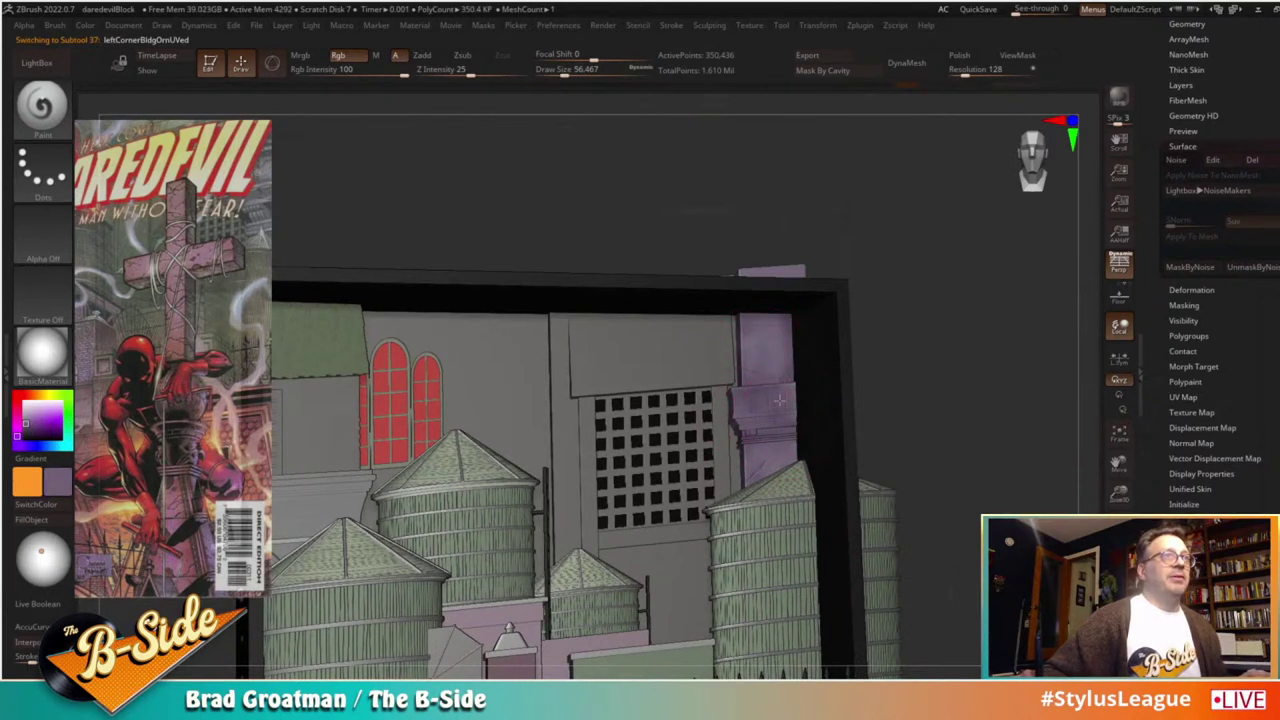
{"action": "left_click_drag", "start_coordinate": [950, 373], "coordinate": [900, 390]}
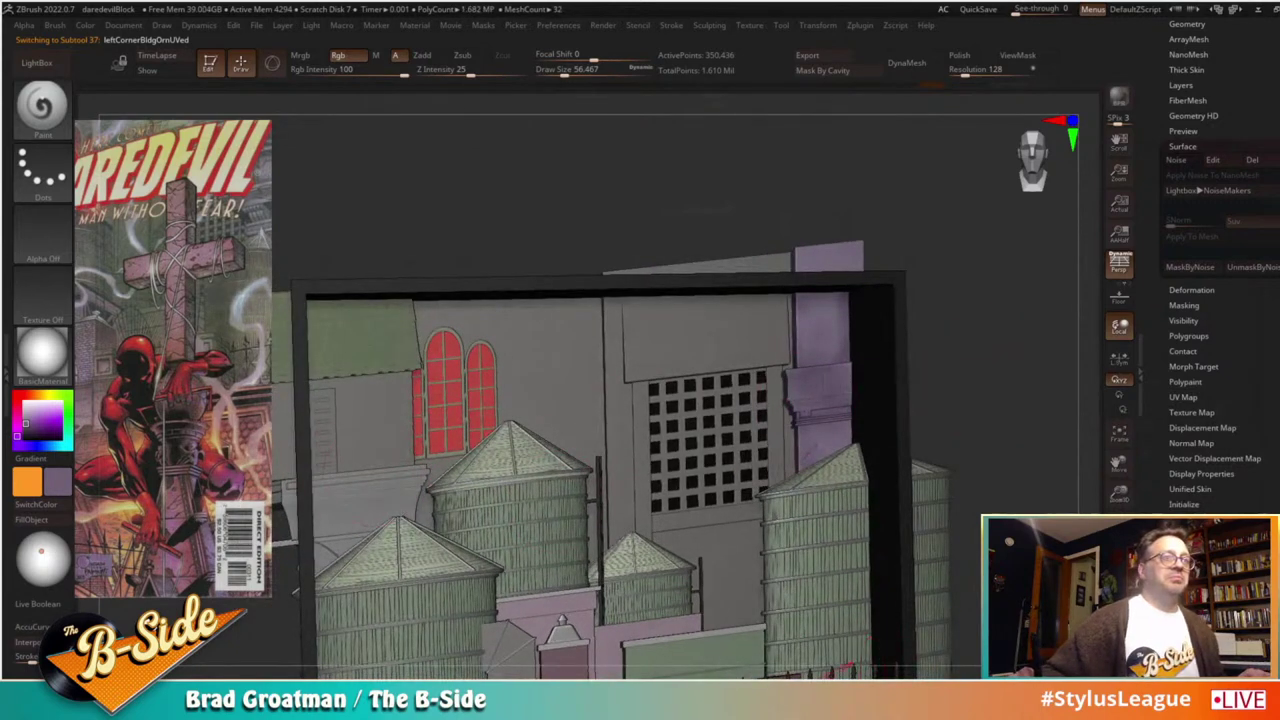
Step: Select the corner building column and set the Paint brush to Alpha 01 with an RGB intensity of 70
{"action": "left_click", "coordinate": [842, 324], "text": "alt"}
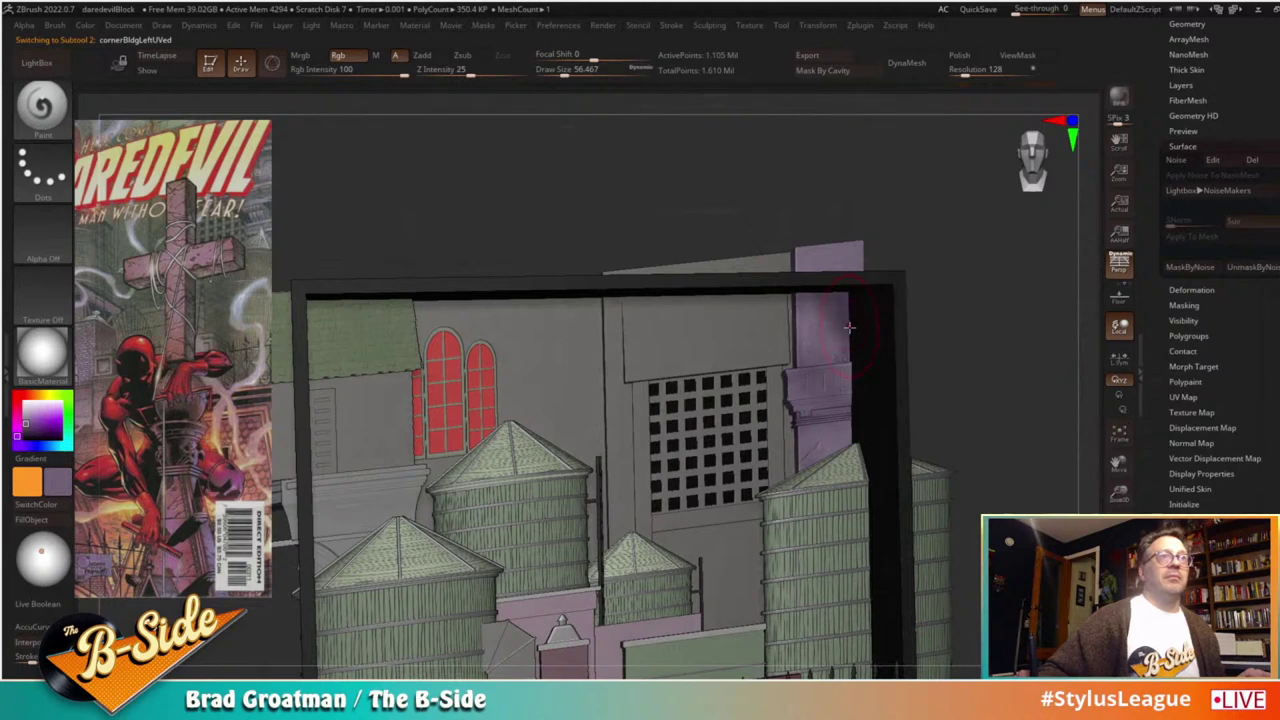
{"action": "left_click", "coordinate": [43, 236]}
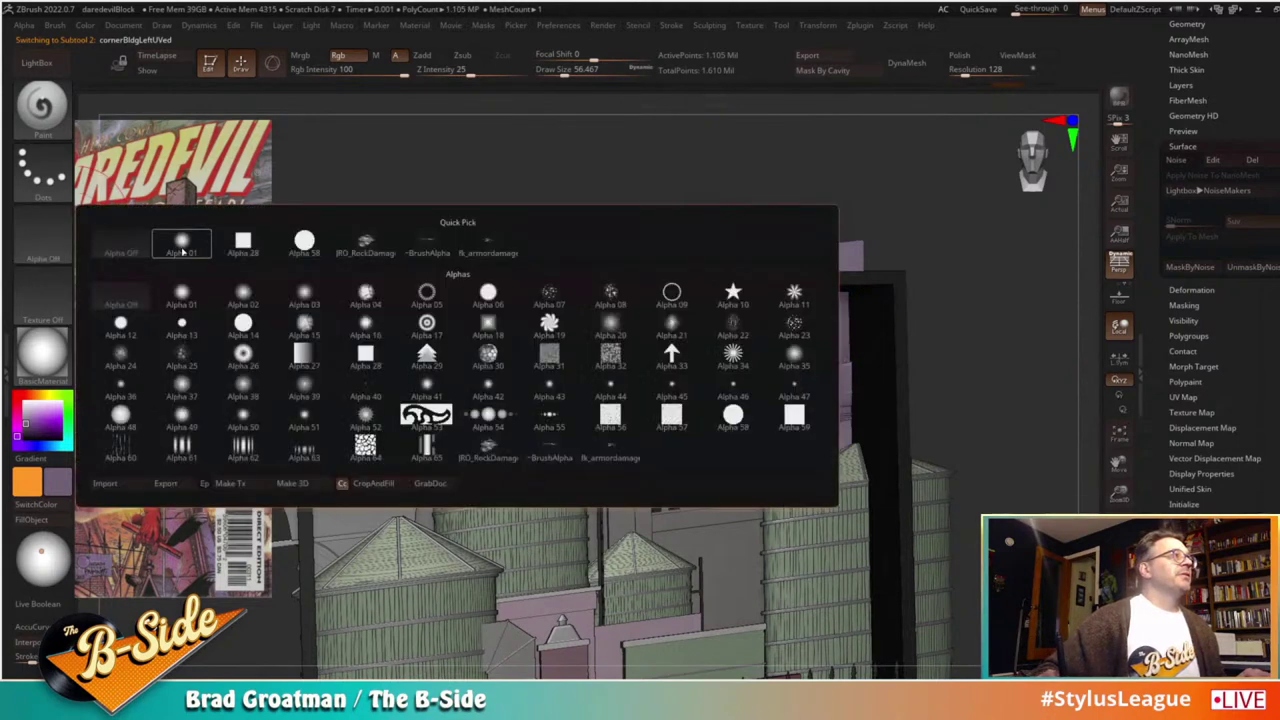
{"action": "left_click", "coordinate": [182, 245]}
{"action": "left_click_drag", "start_coordinate": [402, 73], "coordinate": [385, 73]}
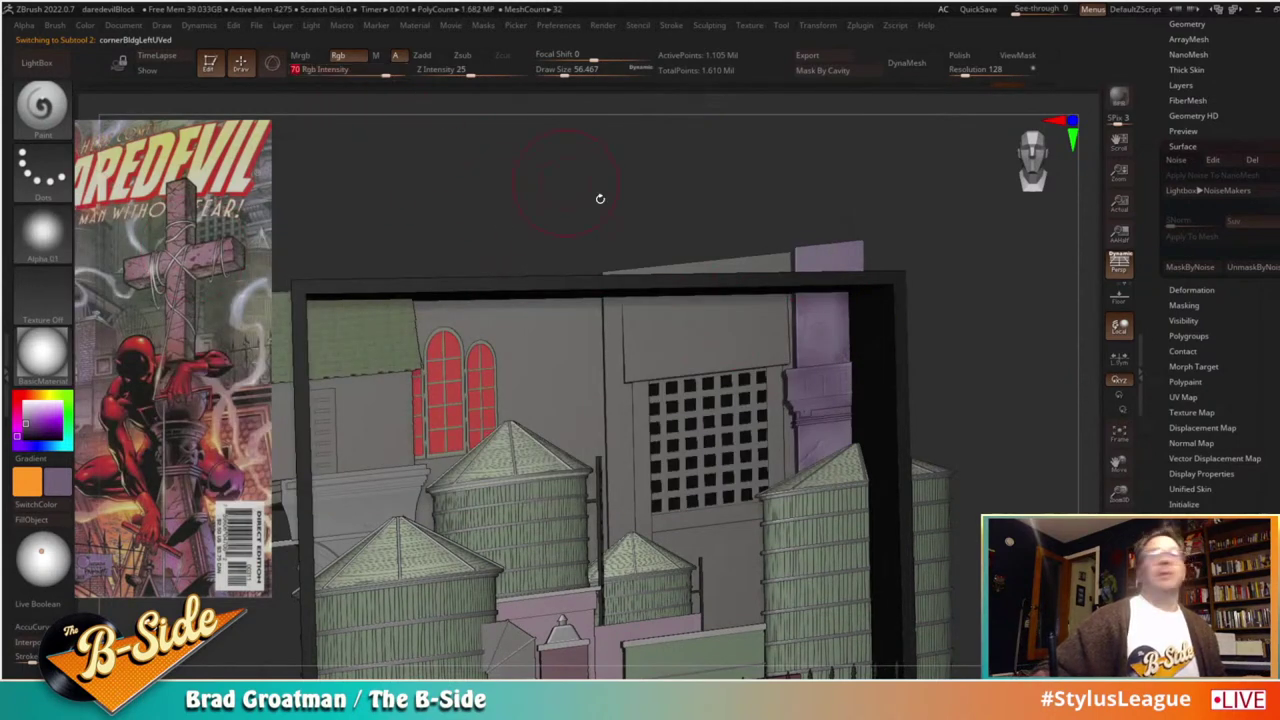
Step: Paint soft purple shading over the column at a draw size of about 97 and make the ornament the active subtool
{"action": "key", "text": "s"}
{"action": "left_click_drag", "start_coordinate": [812, 366], "coordinate": [820, 367]}
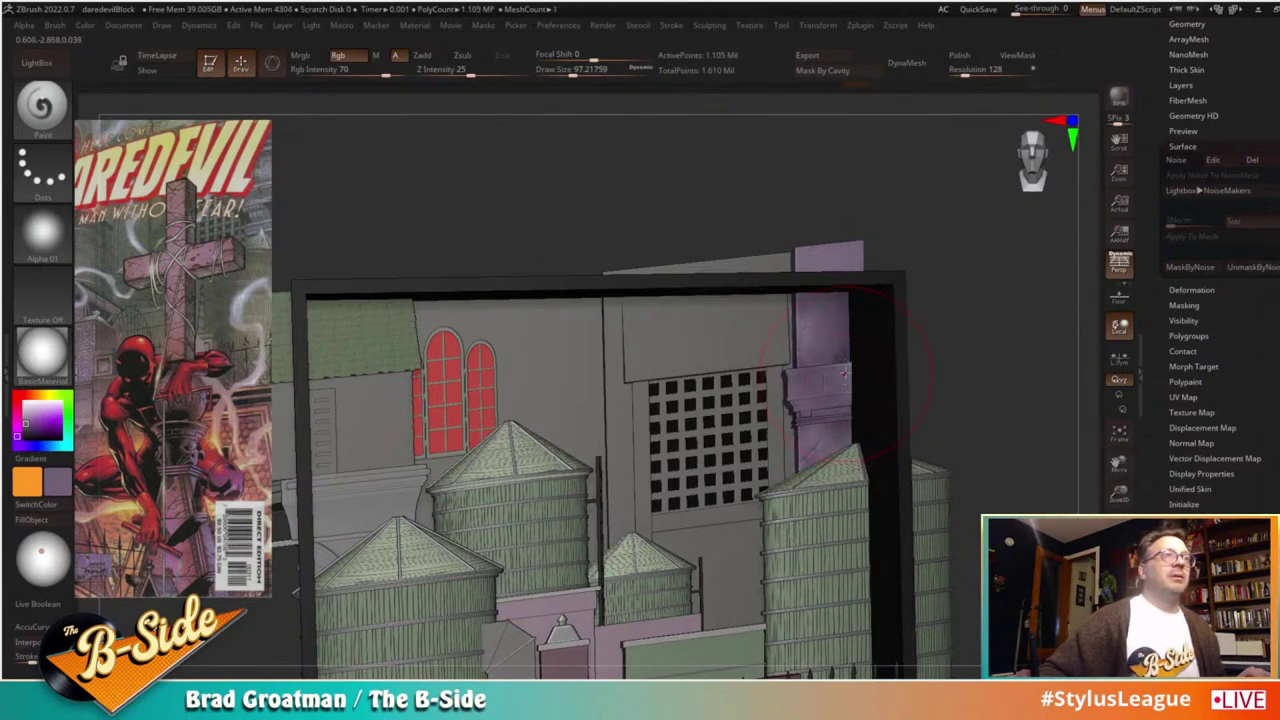
{"action": "left_click", "coordinate": [845, 371], "text": "alt"}
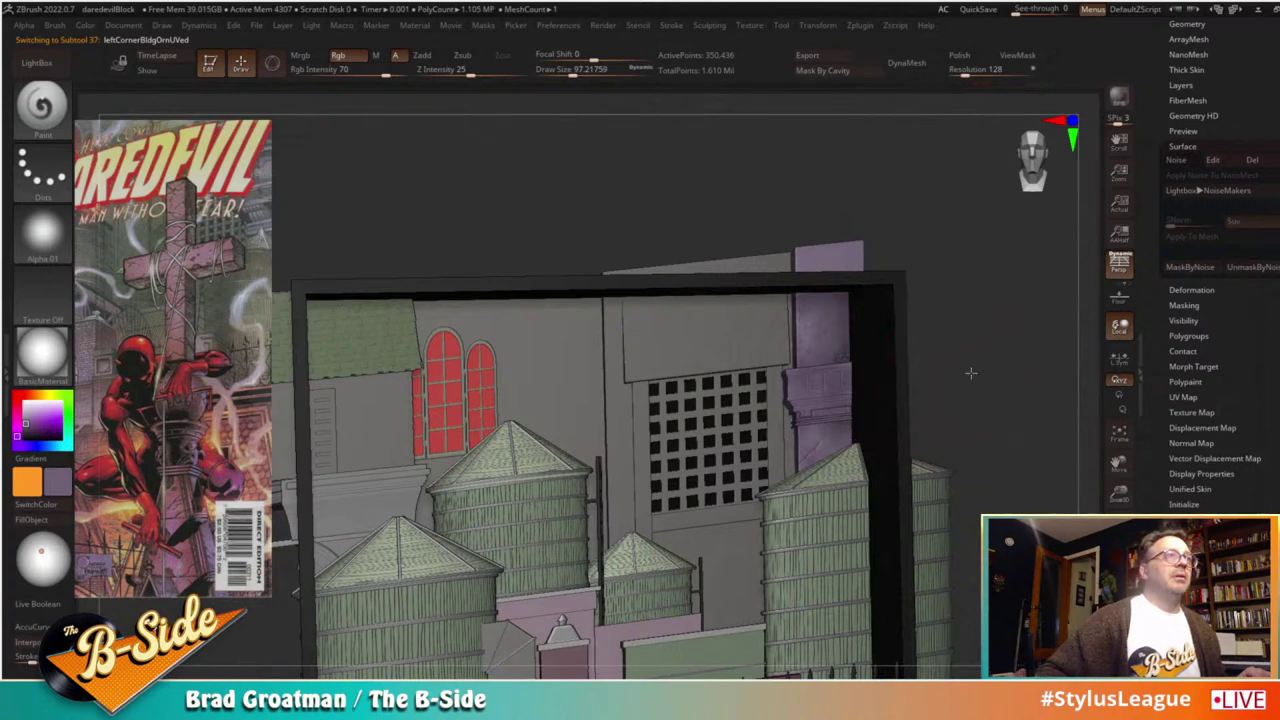
{"action": "mouse_move", "coordinate": [971, 373]}
{"action": "left_mouse_down", "text": "alt"}
{"action": "mouse_move", "coordinate": [937, 363]}
{"action": "mouse_move", "coordinate": [963, 389]}
{"action": "left_mouse_up", "text": "alt"}
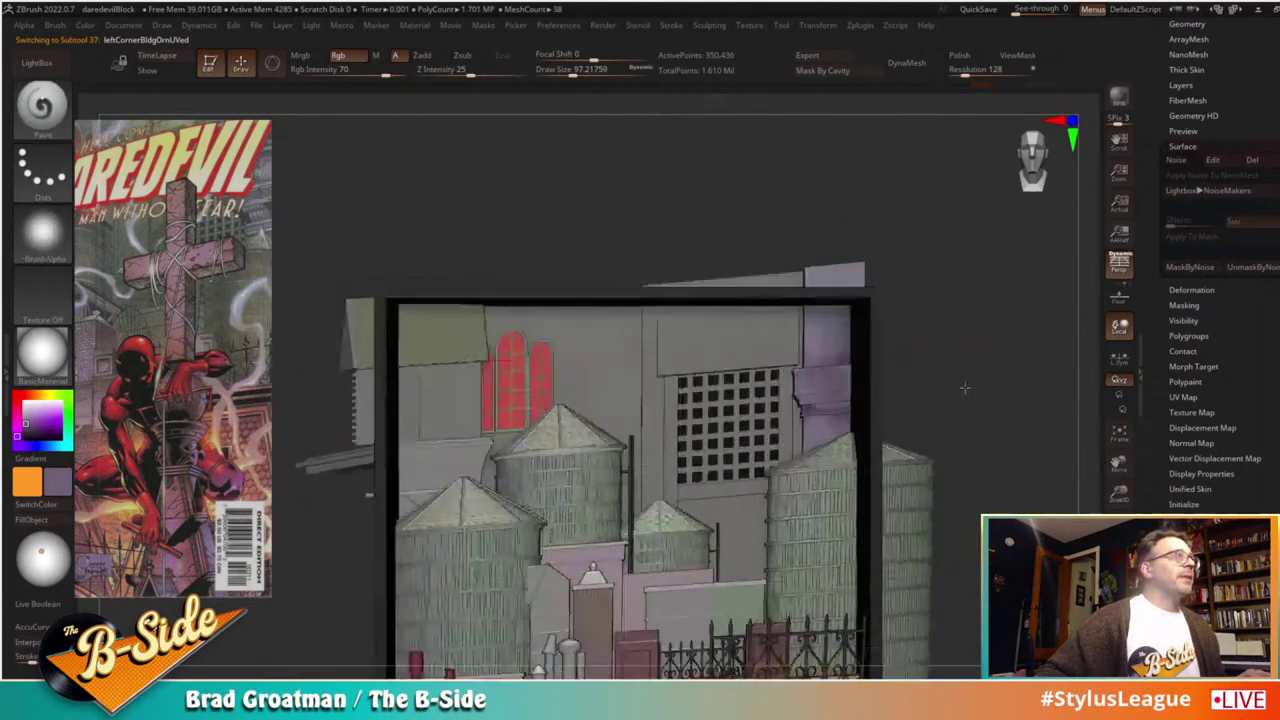
Step: Select the backBrickWallUVed subtool and sample gray as the paint colour
{"action": "left_click", "coordinate": [583, 376], "text": "alt"}
{"action": "left_click_drag", "start_coordinate": [653, 225], "coordinate": [766, 232], "text": "alt"}
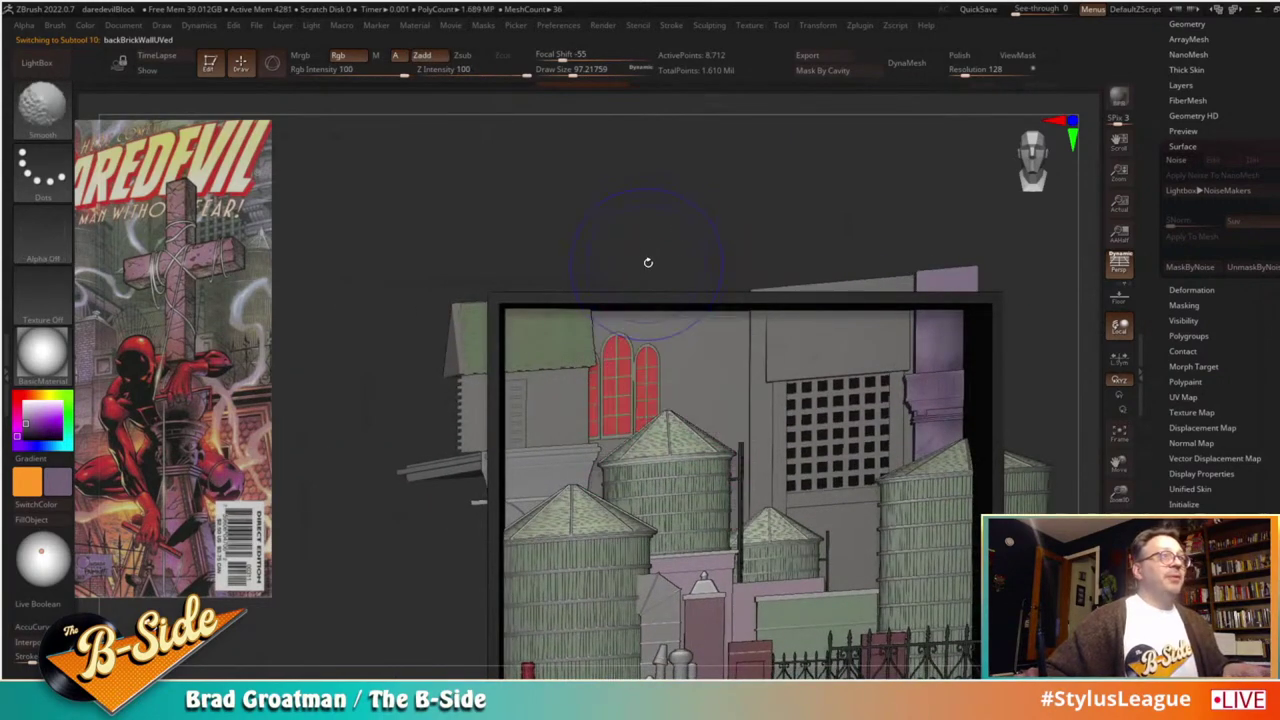
{"action": "left_click_drag", "start_coordinate": [694, 249], "coordinate": [684, 251]}
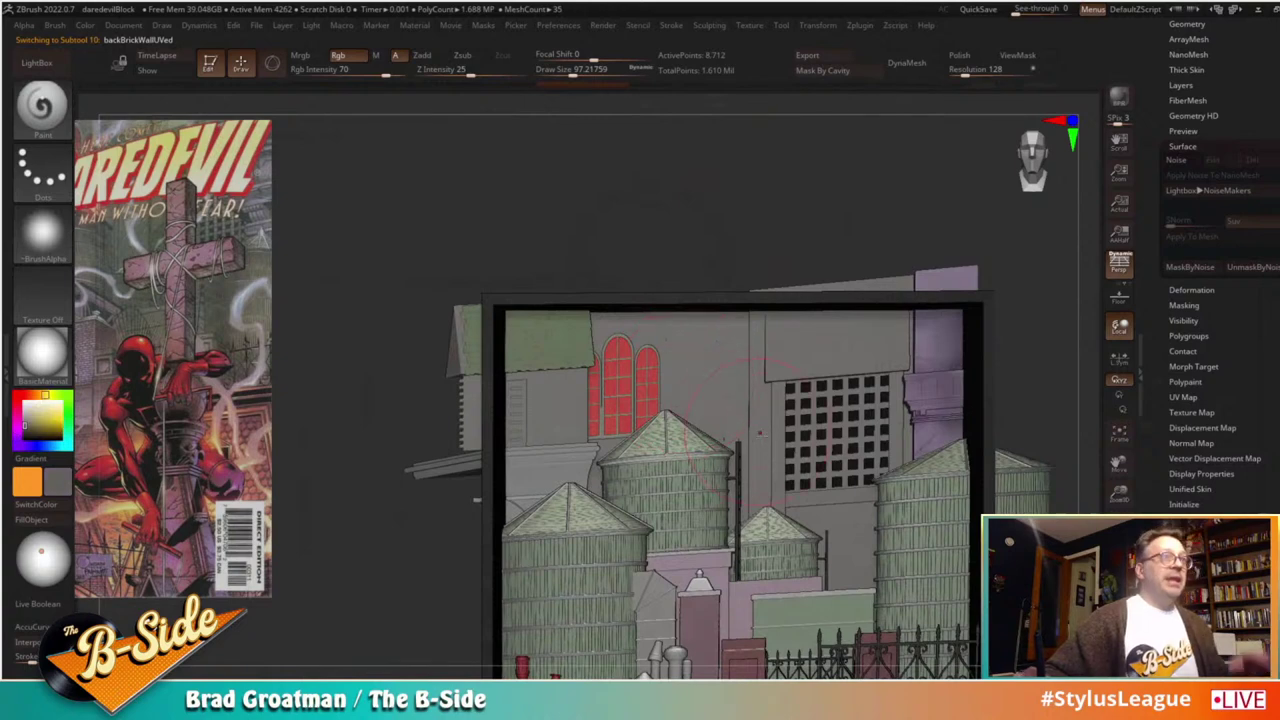
Step: Mask the back brick wall by cavity with an intensity of 100 and hide the mask display
{"action": "left_click", "coordinate": [836, 72]}
{"action": "left_click_drag", "start_coordinate": [712, 180], "coordinate": [1051, 360], "text": "alt"}
{"action": "key", "text": "ctrl+h"}
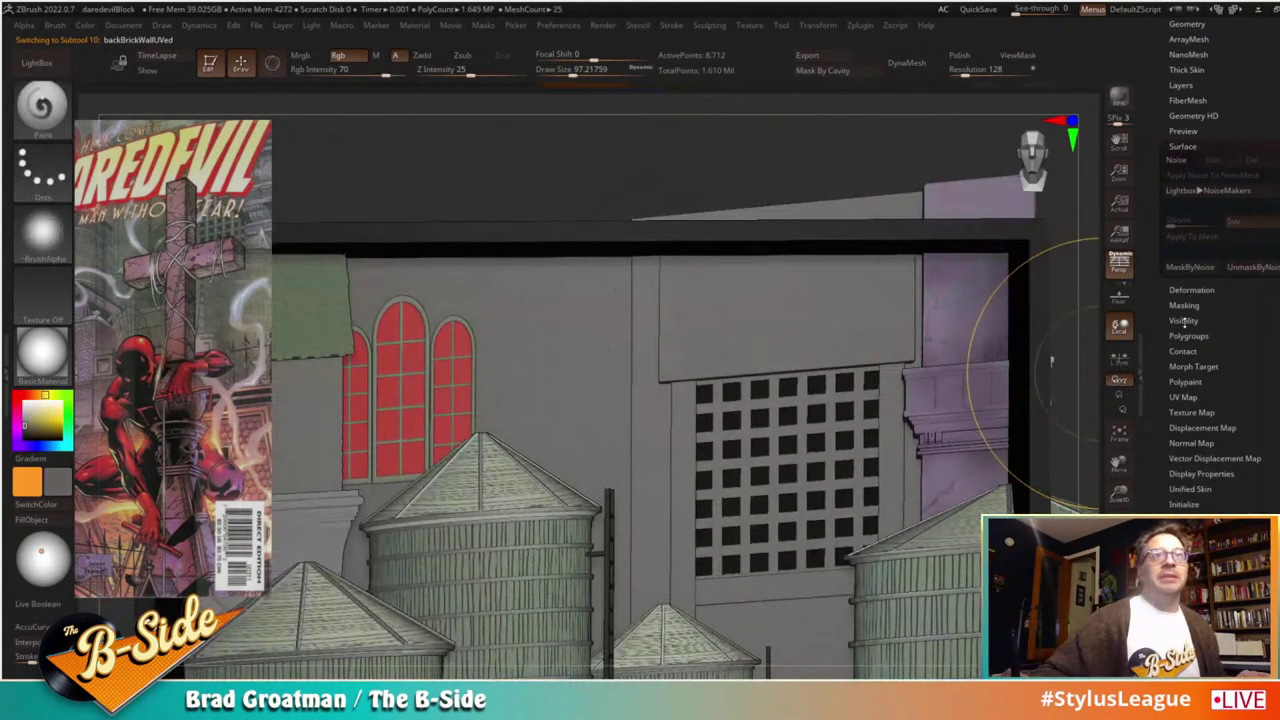
{"action": "left_click", "coordinate": [1194, 305]}
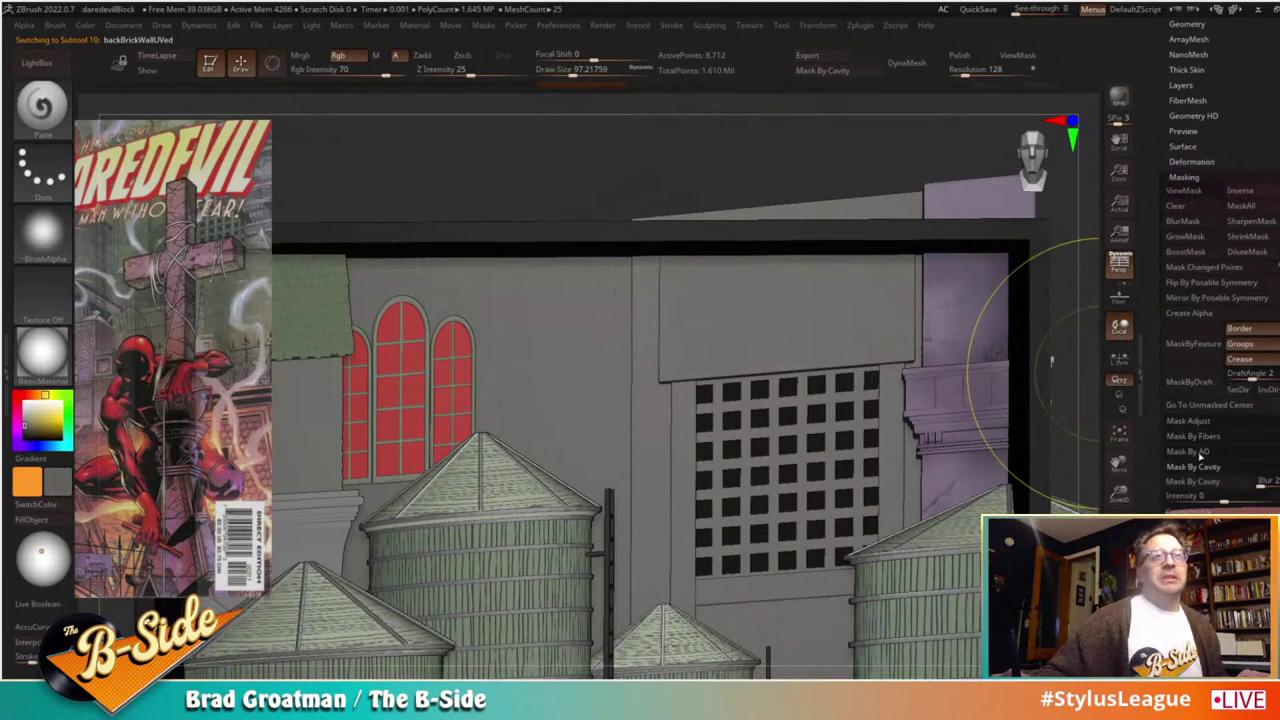
{"action": "key", "text": "ctrl+h"}
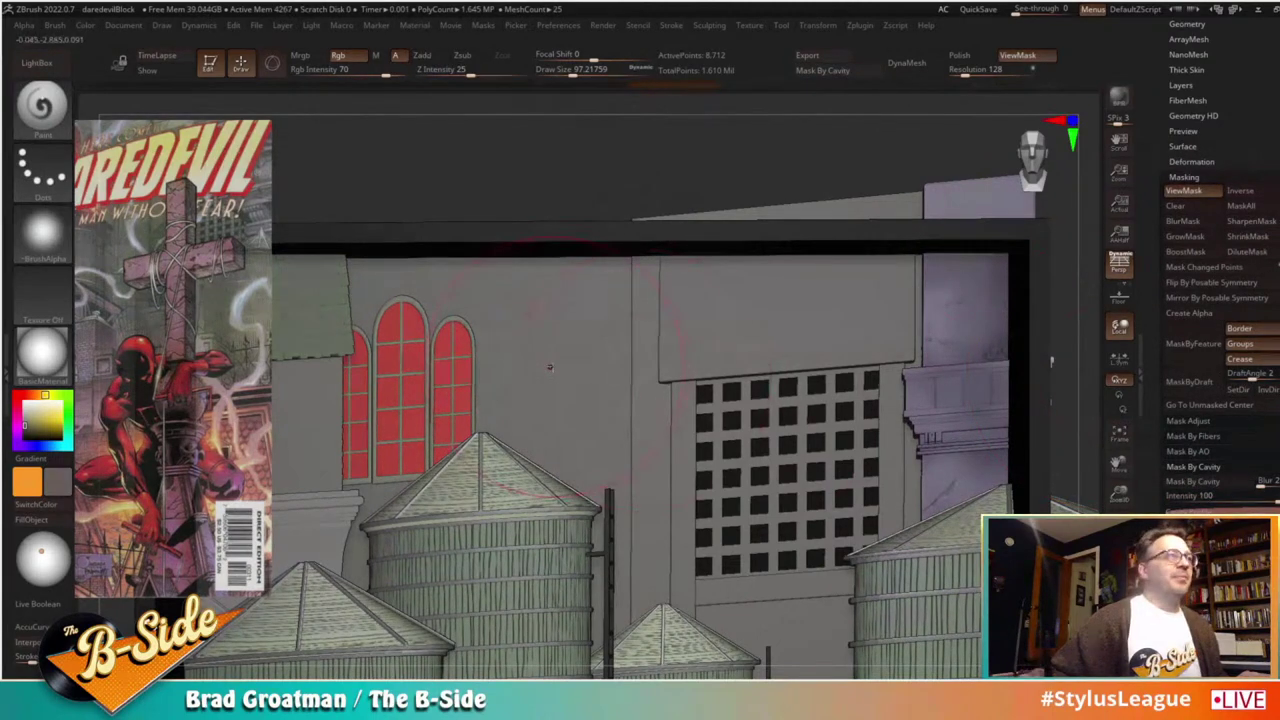
Step: Try a soft dark stroke on the brick wall beside the arched windows and check the bricks up close
{"action": "left_click_drag", "start_coordinate": [549, 367], "coordinate": [535, 364]}
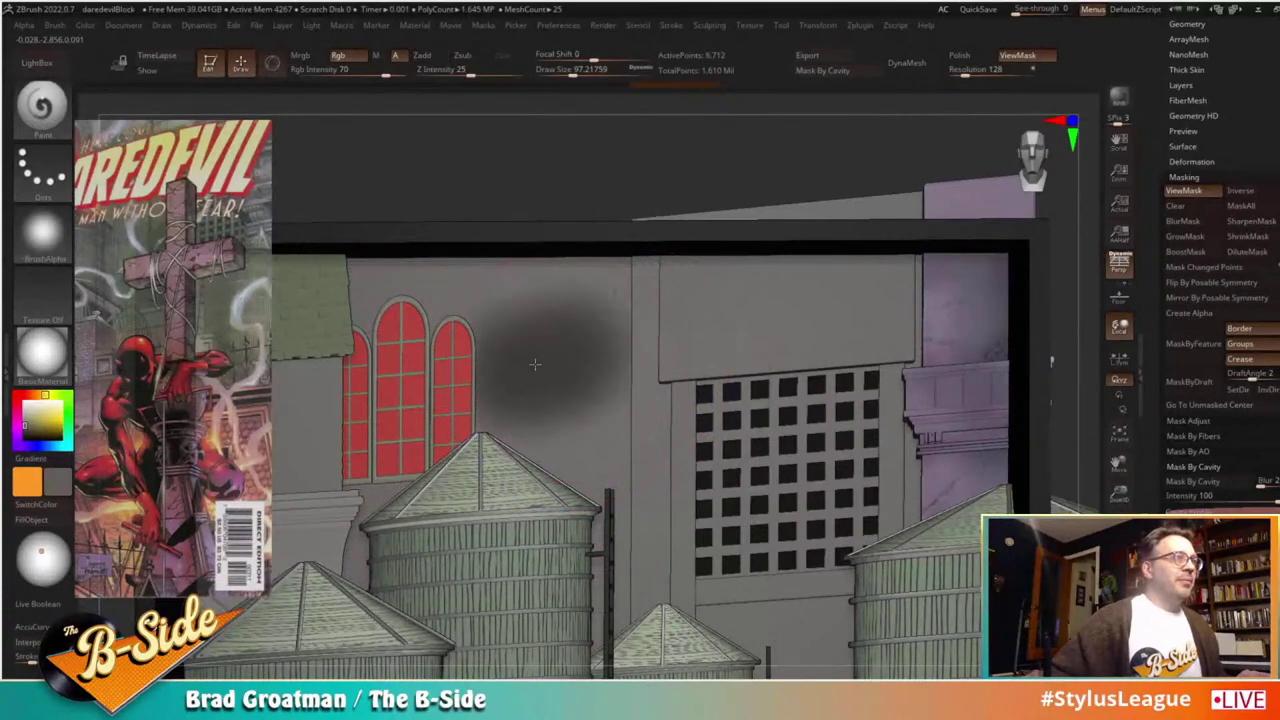
{"action": "key", "text": "ctrl+z"}
{"action": "mouse_move", "coordinate": [623, 184]}
{"action": "left_mouse_down", "text": "alt"}
{"action": "mouse_move", "coordinate": [677, 186]}
{"action": "mouse_move", "coordinate": [690, 276]}
{"action": "left_mouse_up", "text": "alt"}
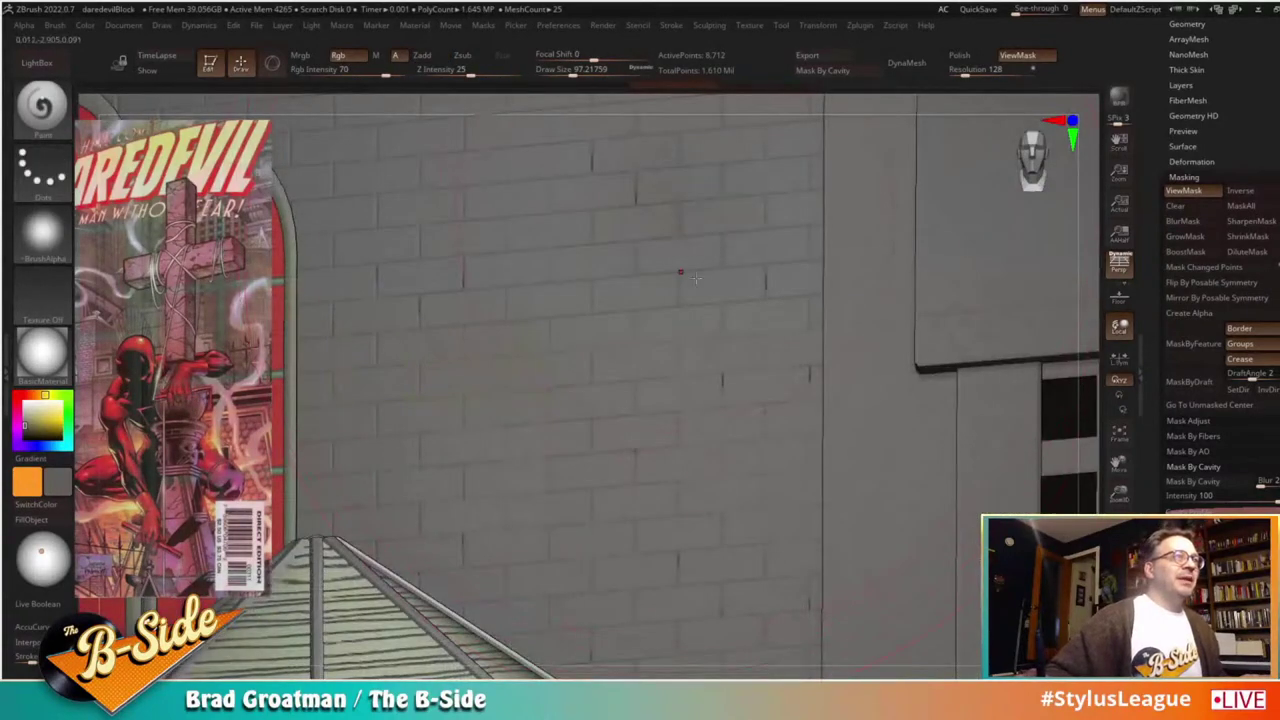
{"action": "left_click_drag", "start_coordinate": [1117, 497], "coordinate": [1117, 350]}
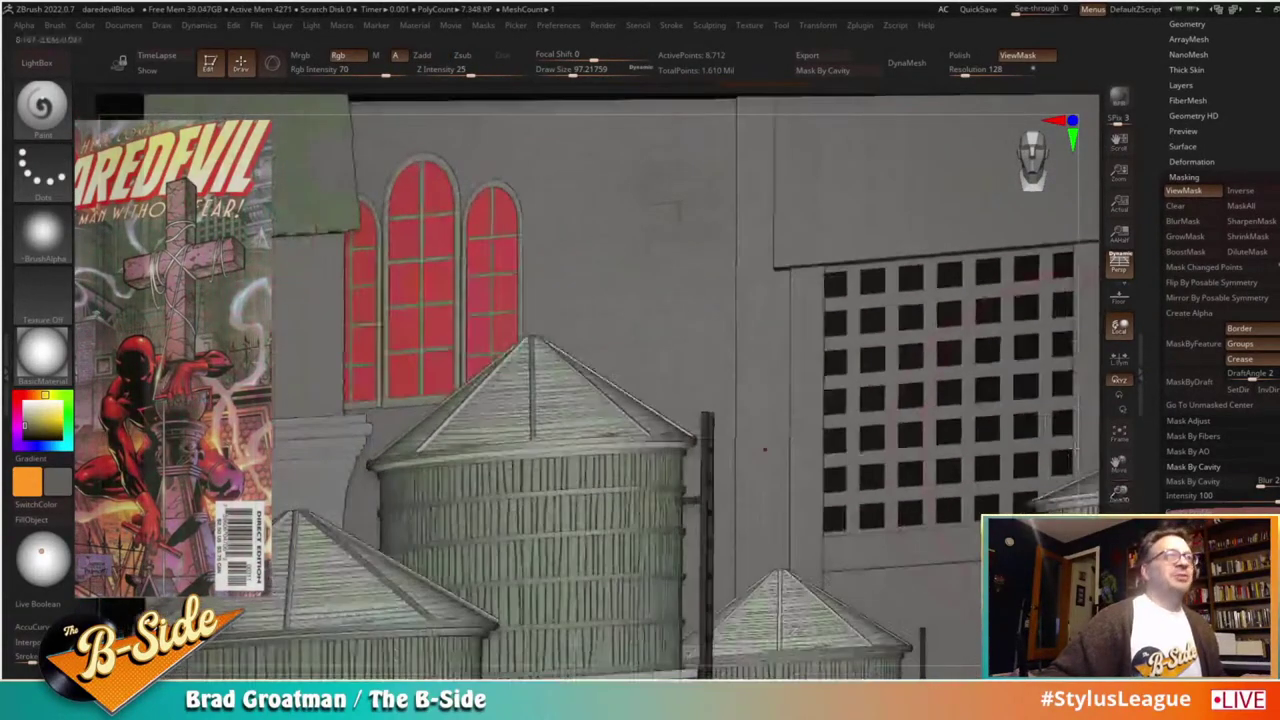
{"action": "mouse_move", "coordinate": [1117, 463]}
{"action": "left_mouse_down"}
{"action": "mouse_move", "coordinate": [1224, 641]}
{"action": "mouse_move", "coordinate": [1118, 425]}
{"action": "left_mouse_up"}
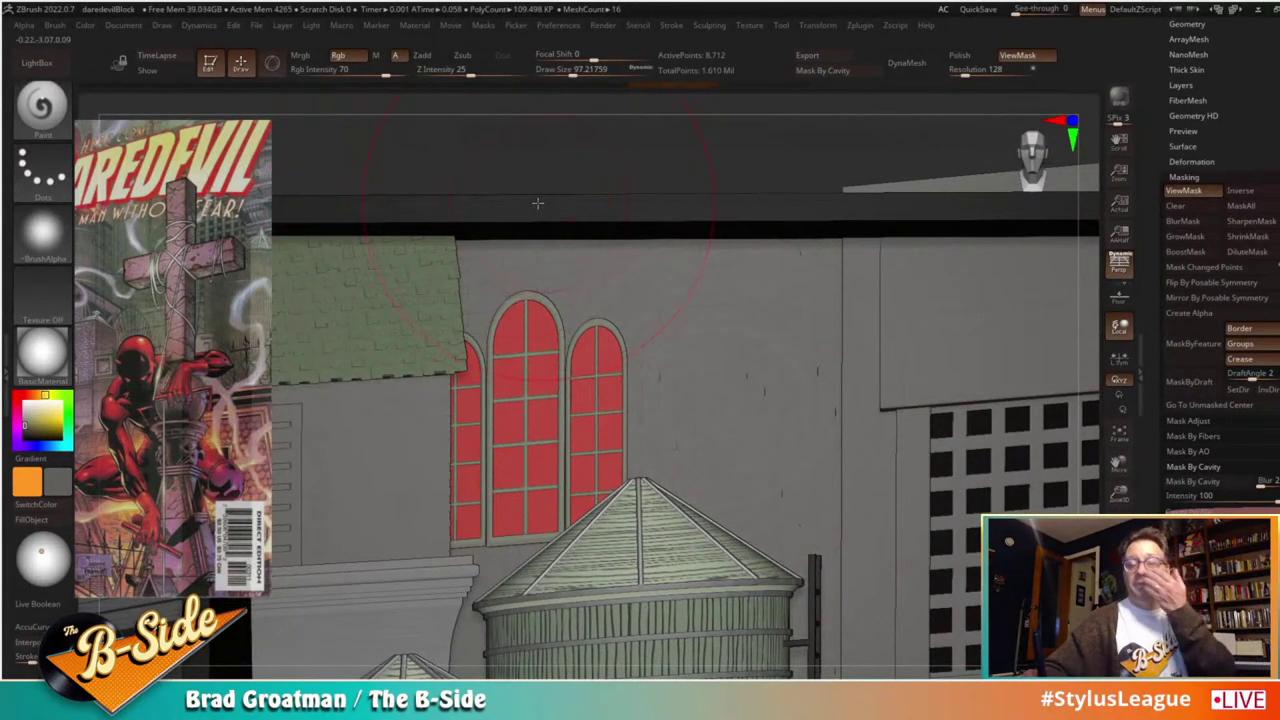
{"action": "key", "text": "b"}
{"action": "key", "text": "t"}
{"action": "key", "text": "d"}
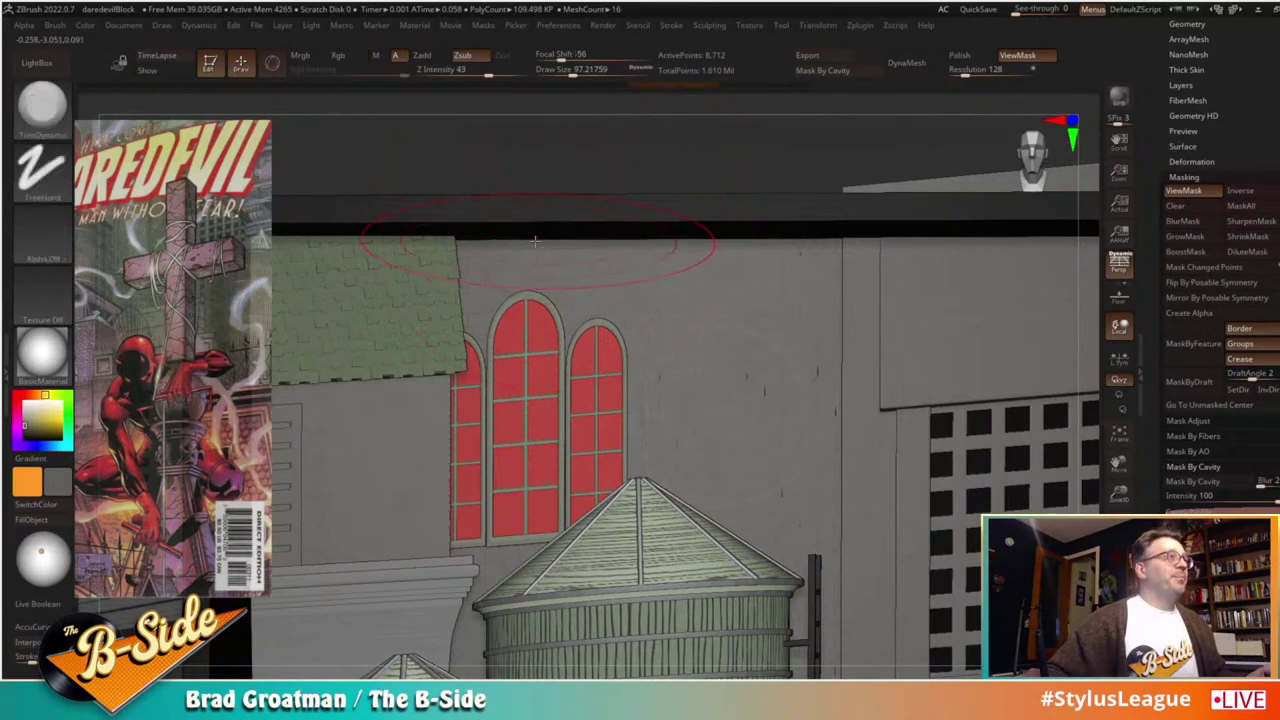
{"action": "left_click", "coordinate": [346, 57]}
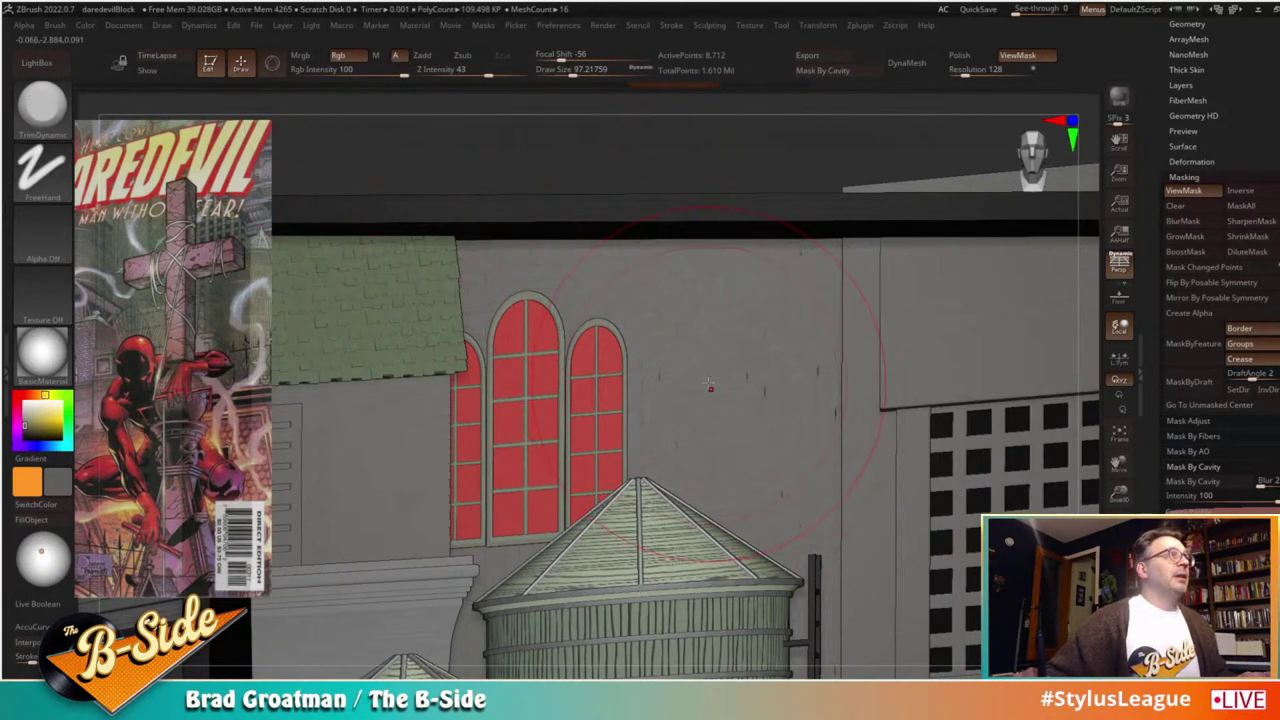
{"action": "key", "text": "v"}
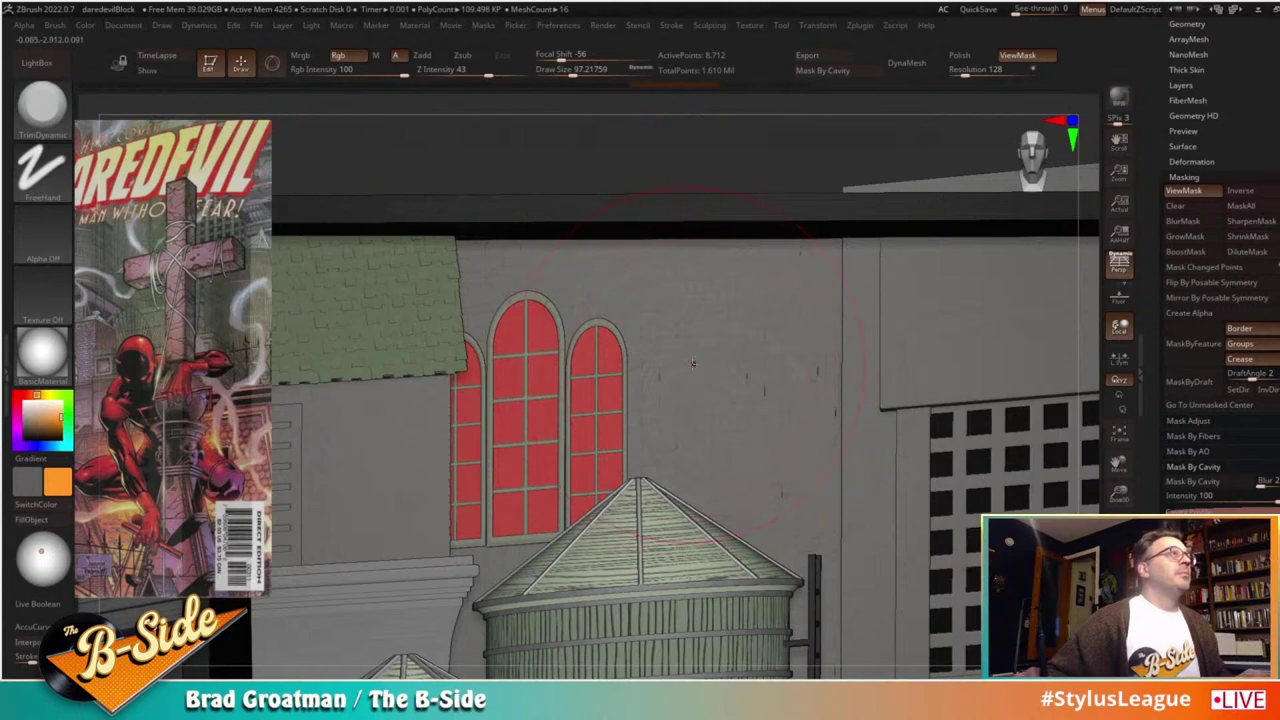
{"action": "left_click_drag", "start_coordinate": [712, 378], "coordinate": [730, 400]}
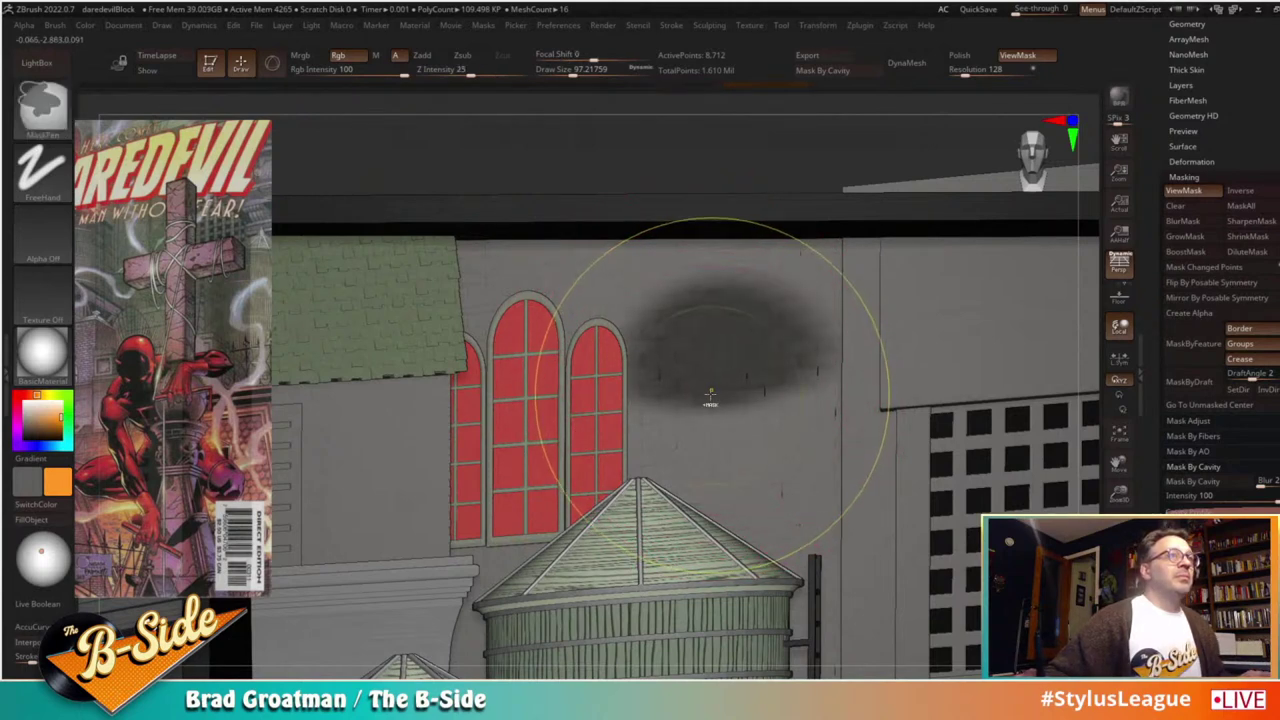
{"action": "key", "text": "ctrl+z"}
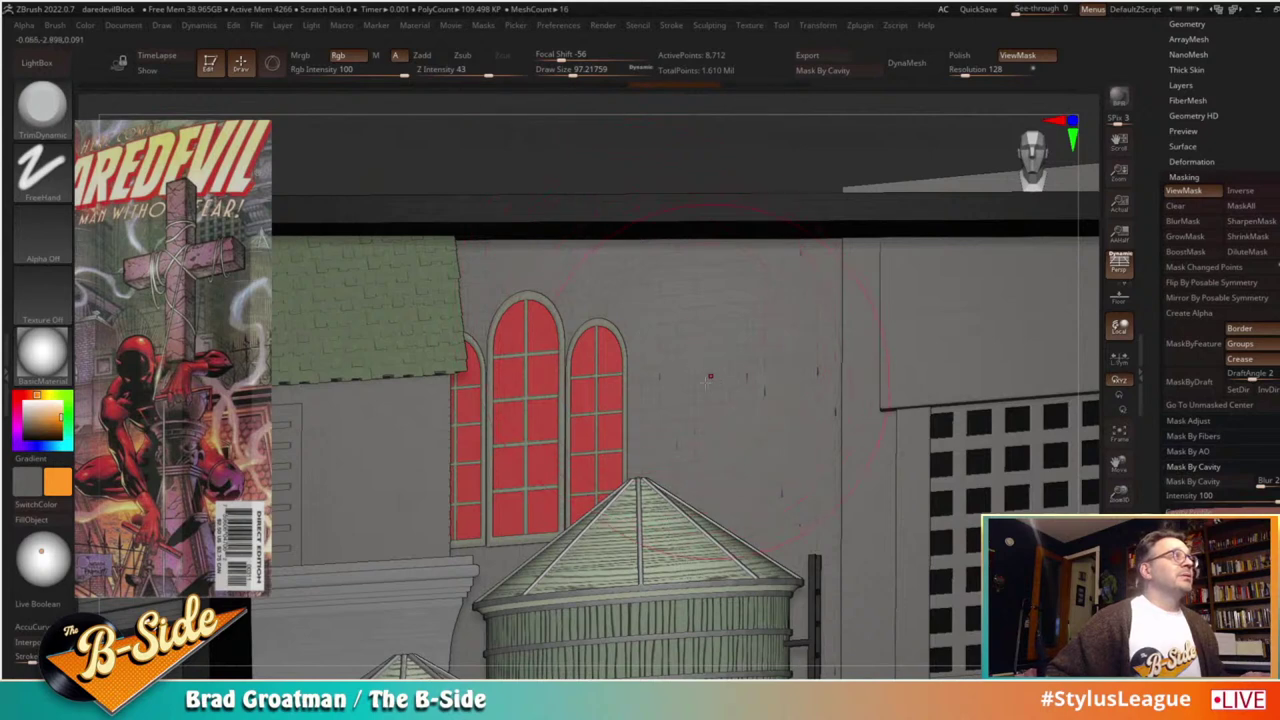
{"action": "left_click_drag", "start_coordinate": [710, 376], "coordinate": [760, 310]}
{"action": "key", "text": "ctrl+z"}
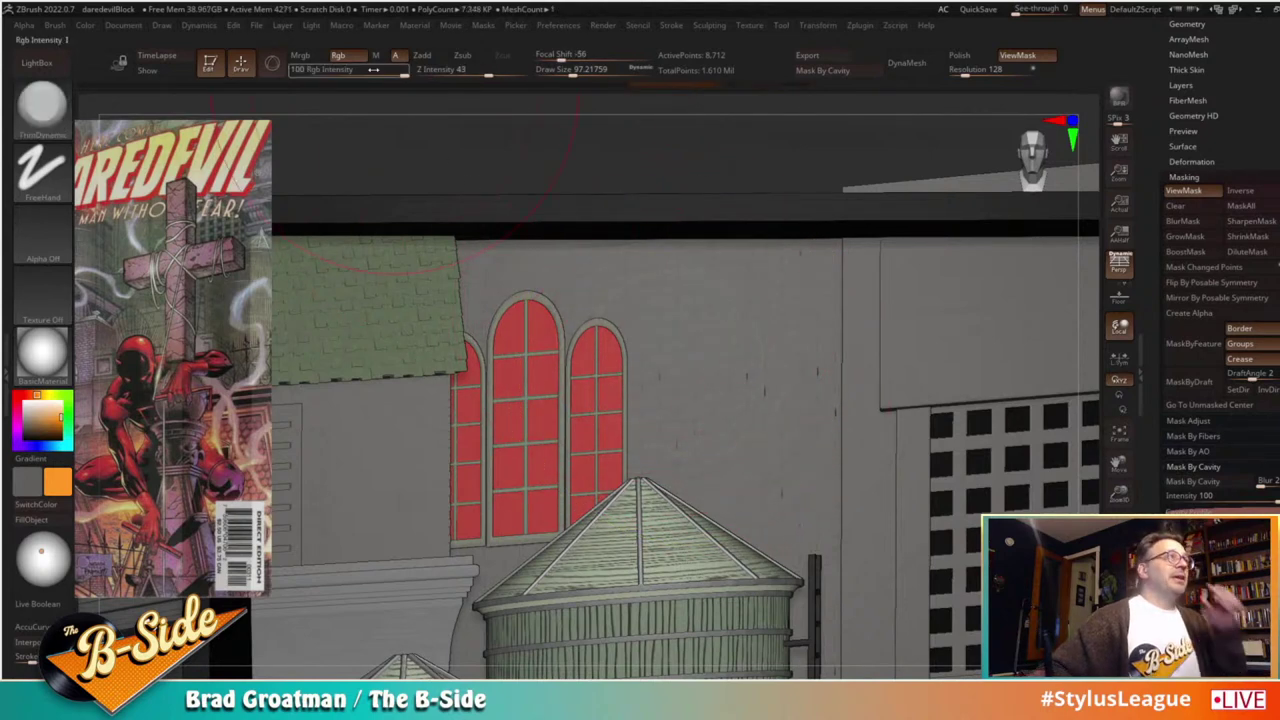
{"action": "left_click", "coordinate": [338, 55]}
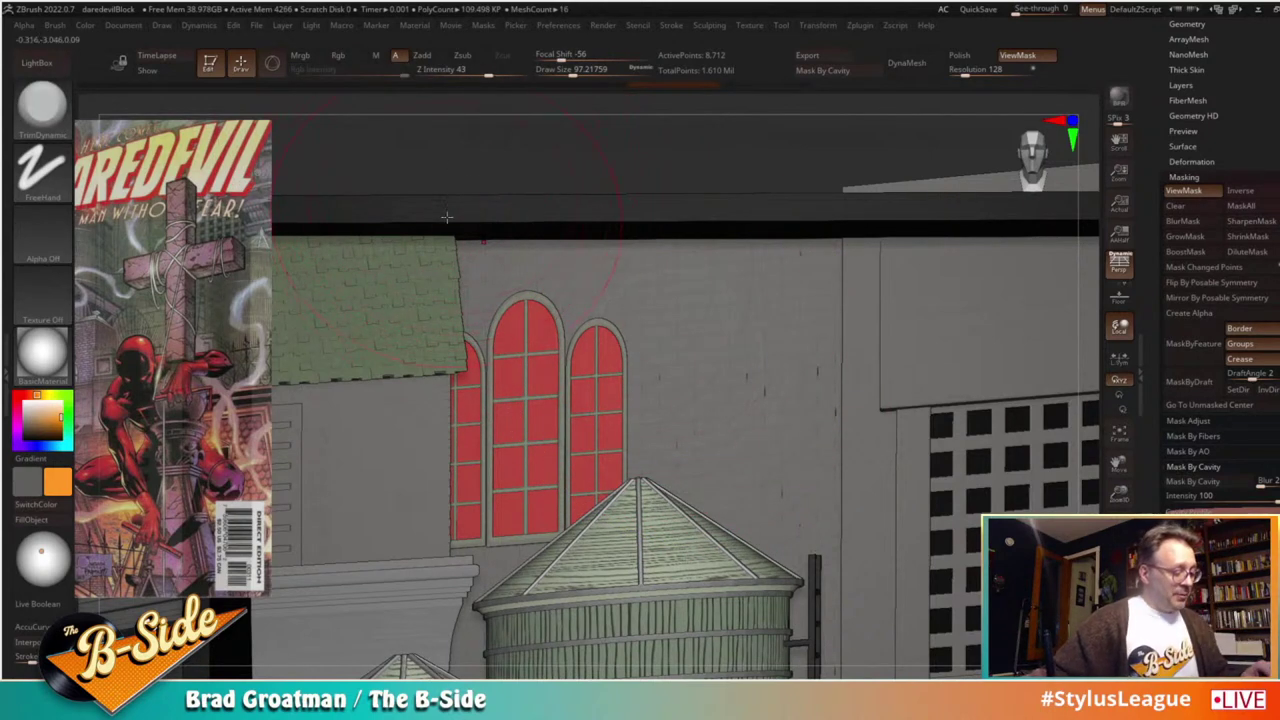
{"action": "key", "text": "b"}
{"action": "left_click", "coordinate": [49, 270]}
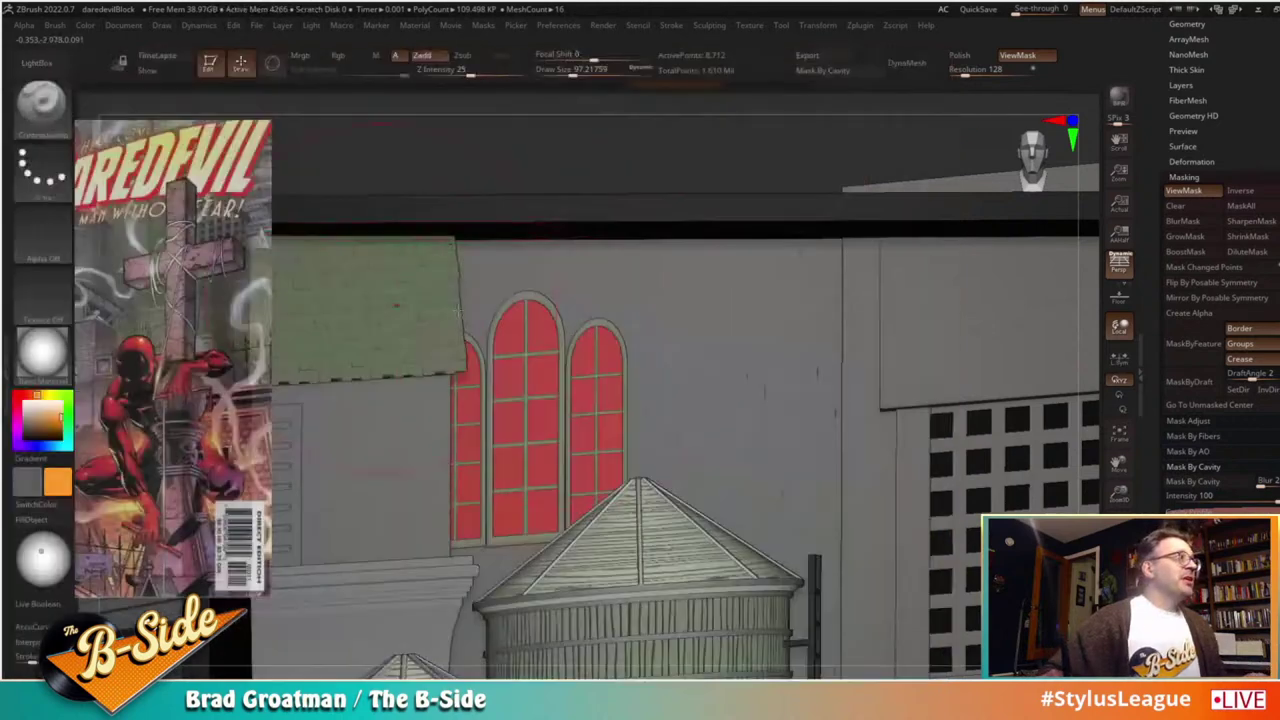
{"action": "key", "text": "ctrl"}
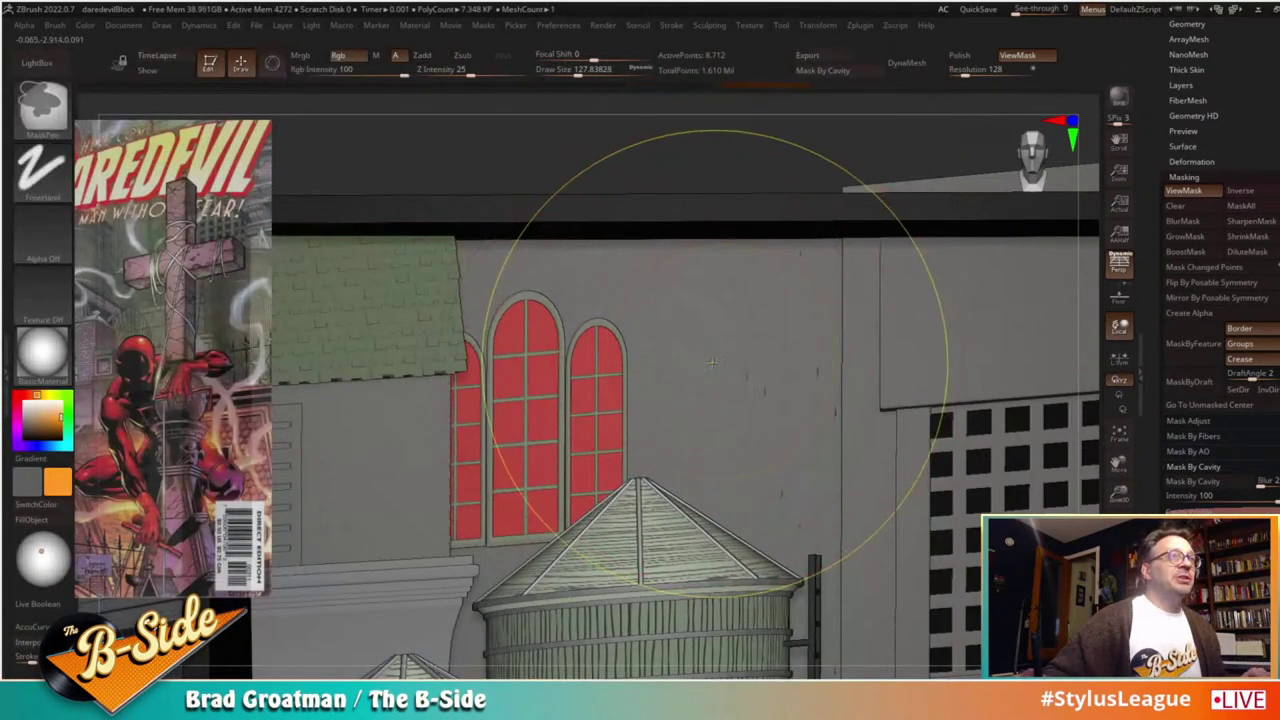
Step: Paint dark gray shading along the upper brick wall with the Paint brush at a draw size of about 128 and RGB intensity of 70
{"action": "key", "text": "b"}
{"action": "key", "text": "p"}
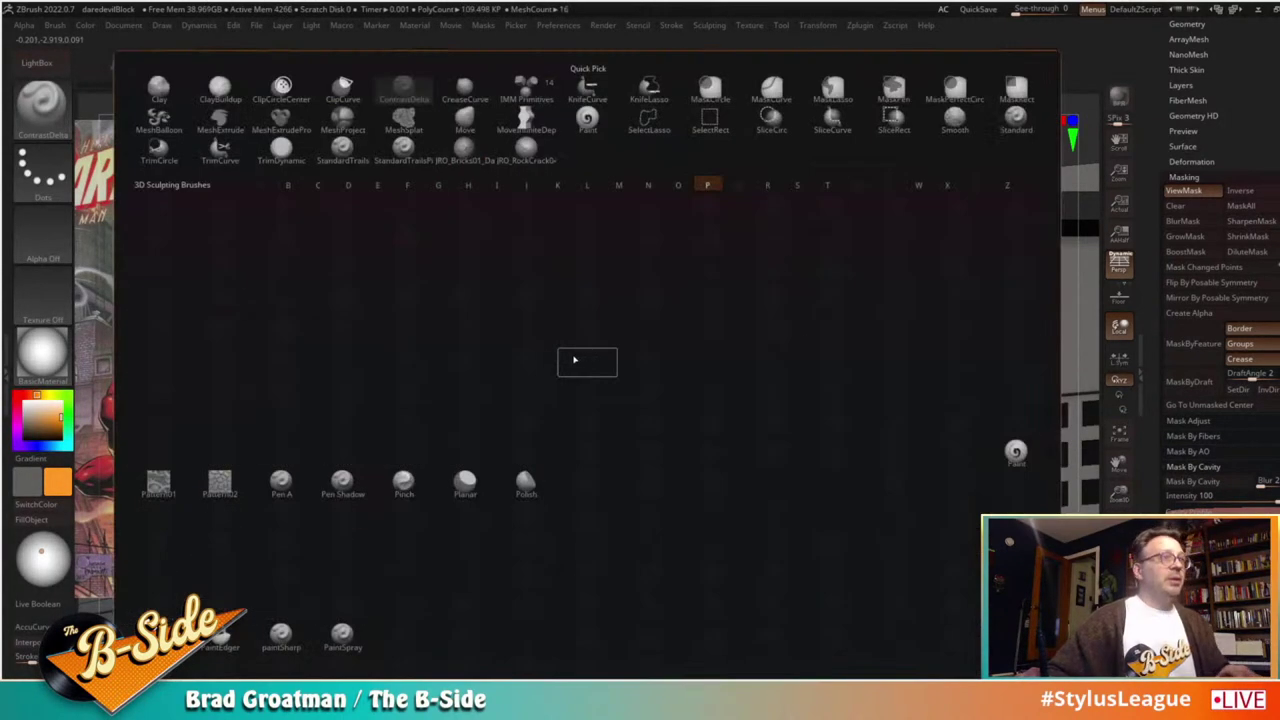
{"action": "left_click", "coordinate": [587, 118]}
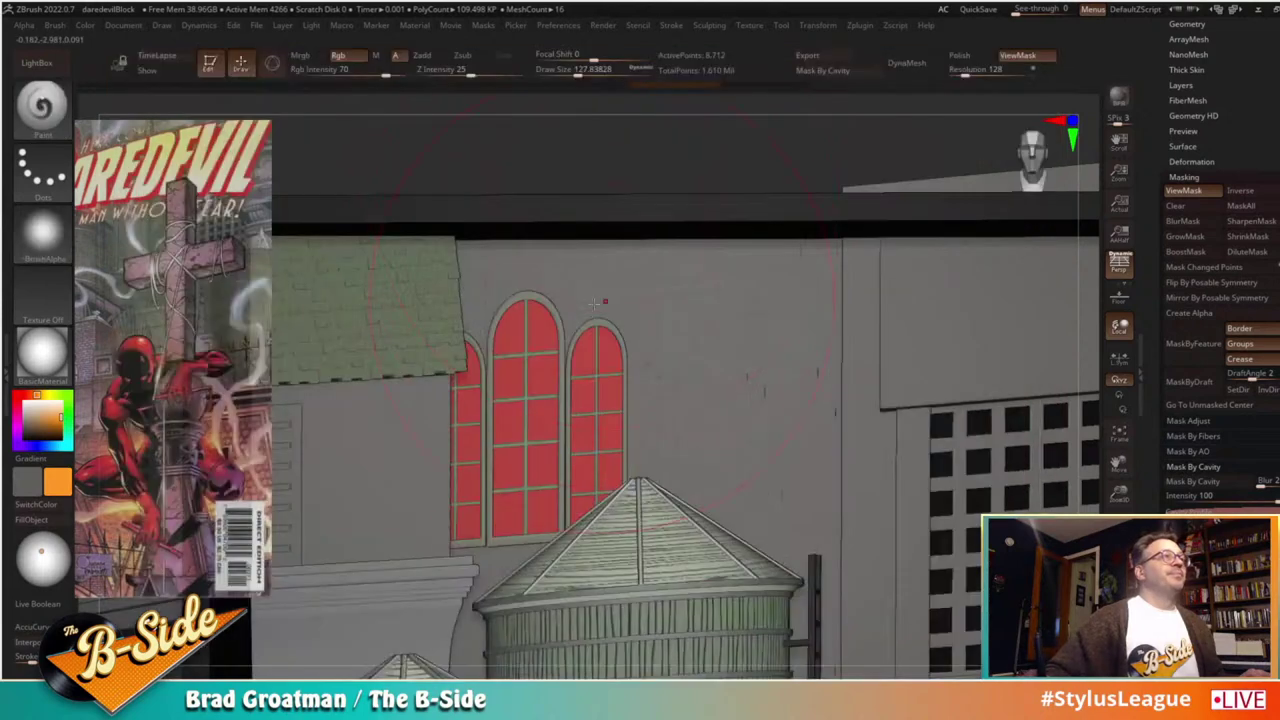
{"action": "key", "text": "v"}
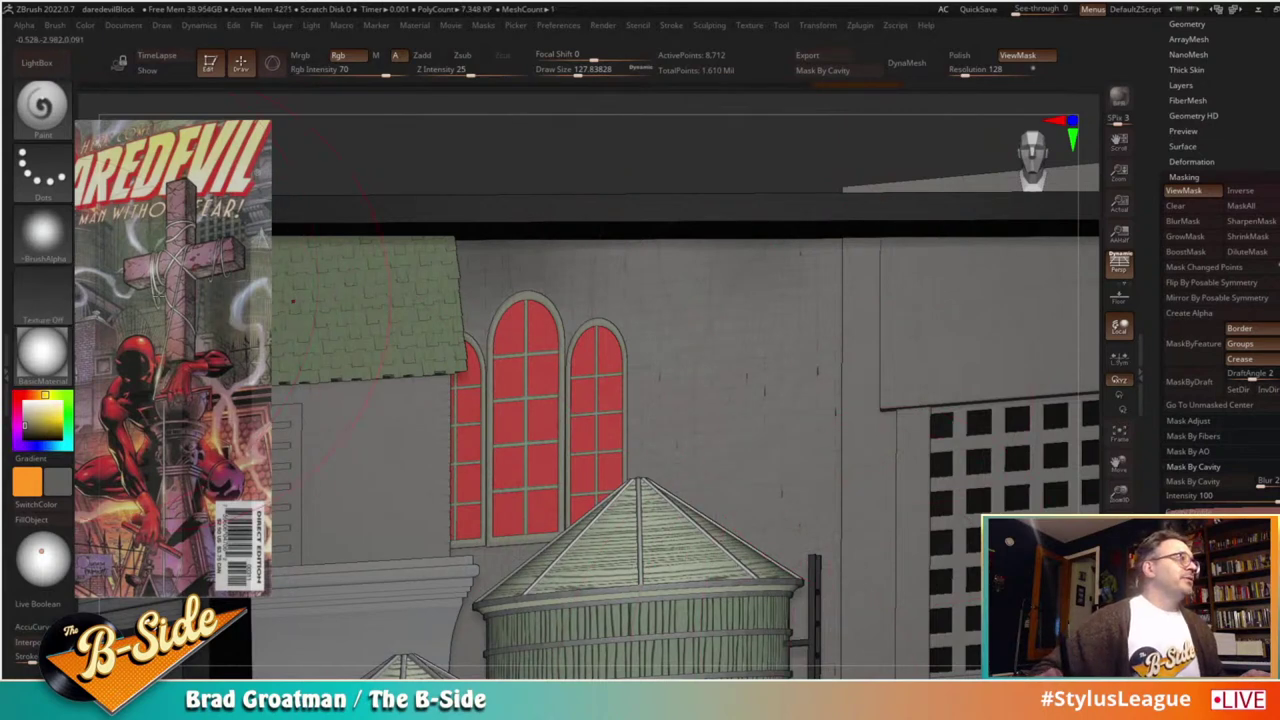
Step: Sample a greenish gray from the comic cover and paint it over the brick wall beside the arched windows
{"action": "key", "text": "shift+z"}
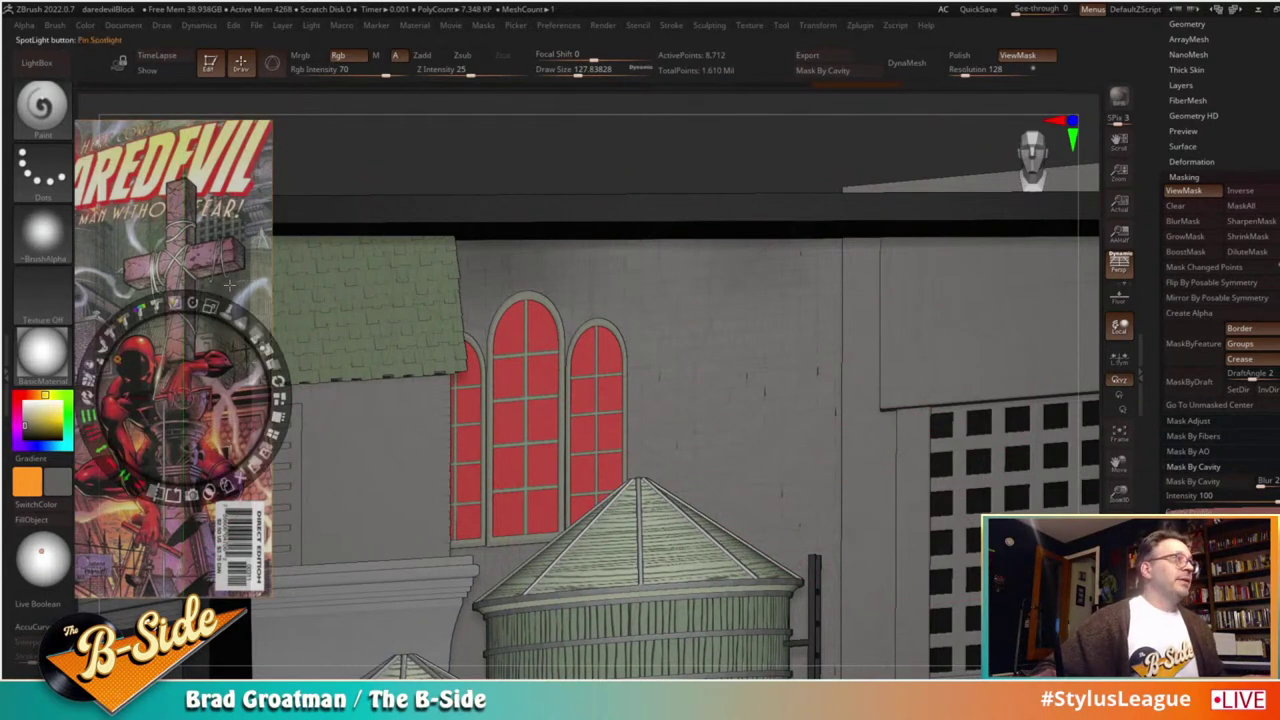
{"action": "key", "text": "z"}
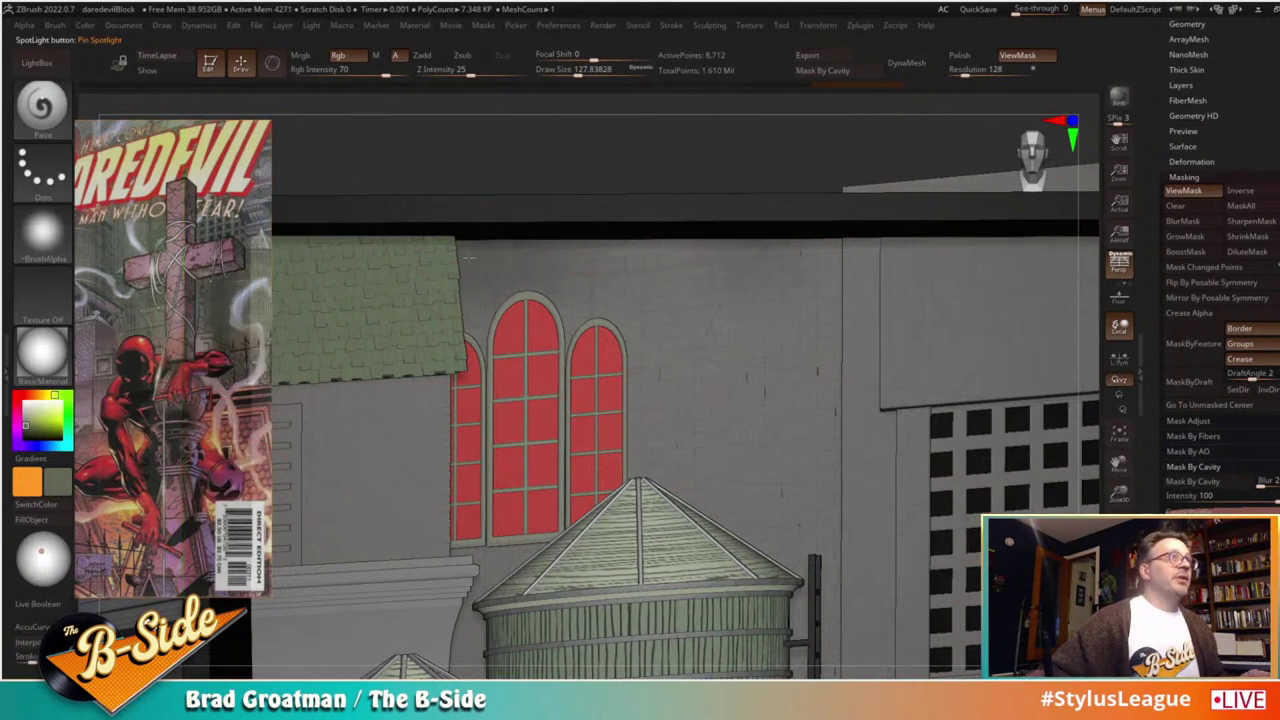
{"action": "key", "text": "z"}
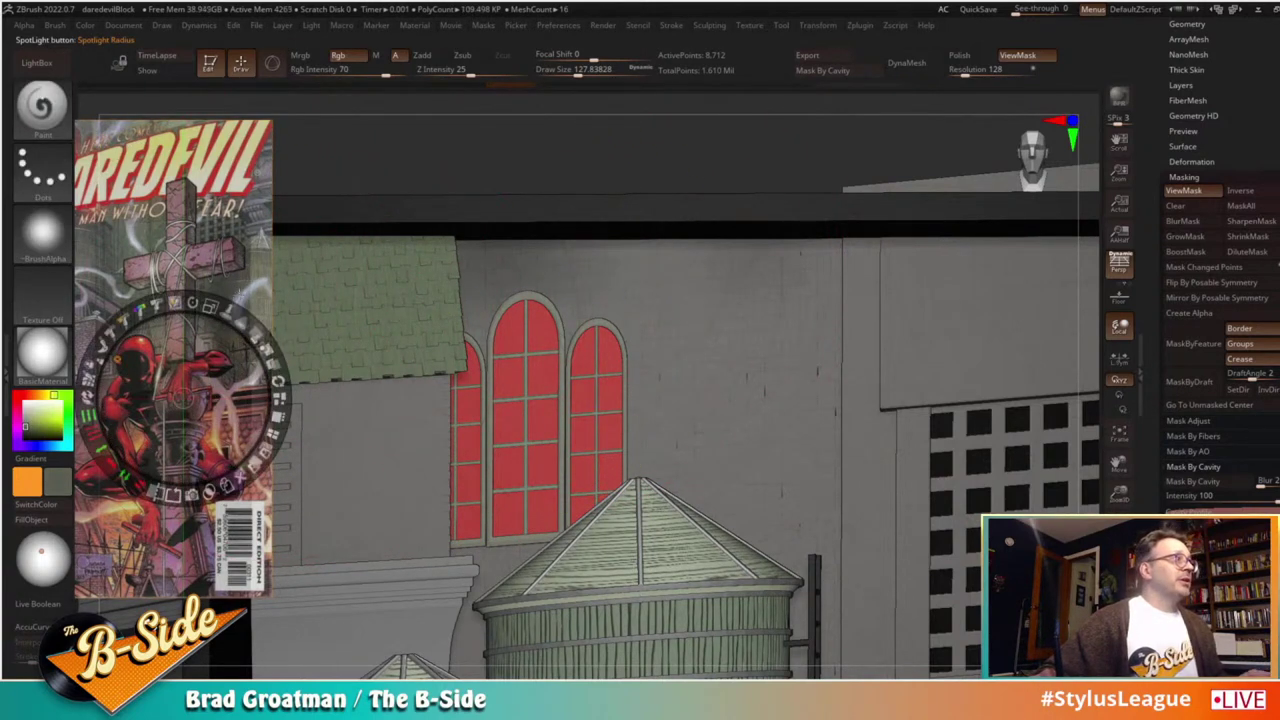
{"action": "key", "text": "z"}
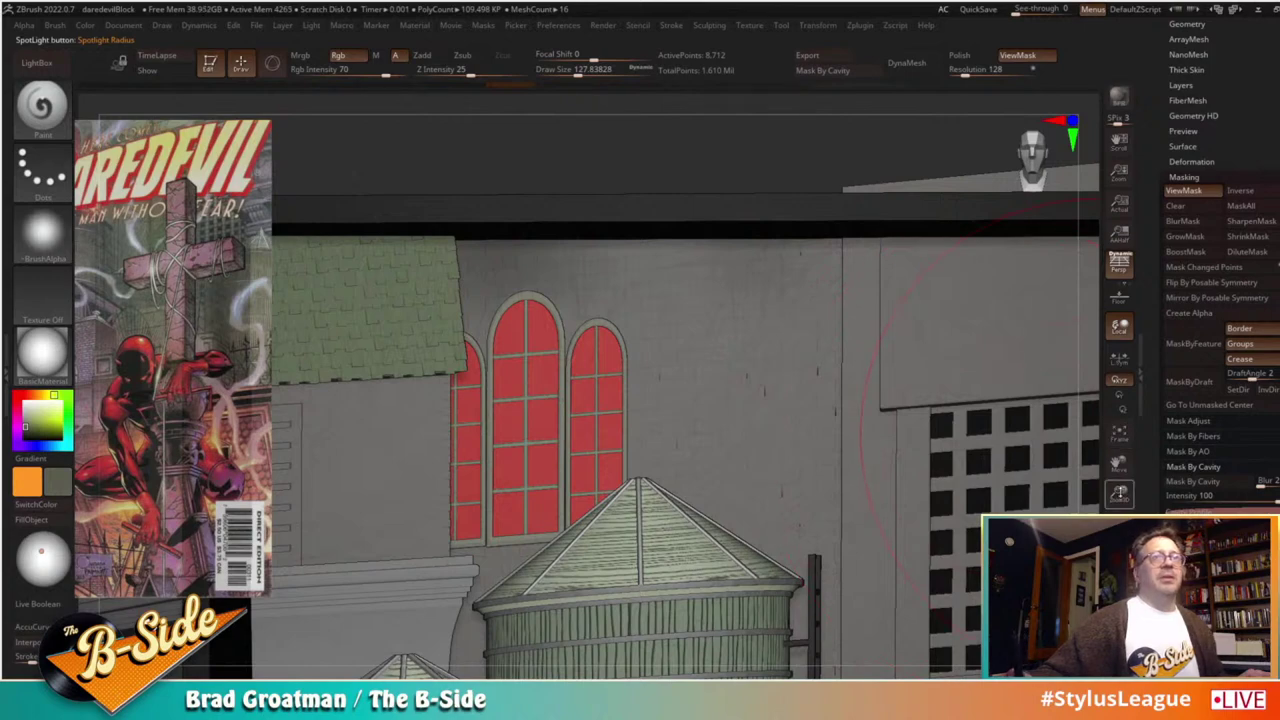
{"action": "left_click_drag", "start_coordinate": [1103, 441], "coordinate": [995, 292], "text": "alt"}
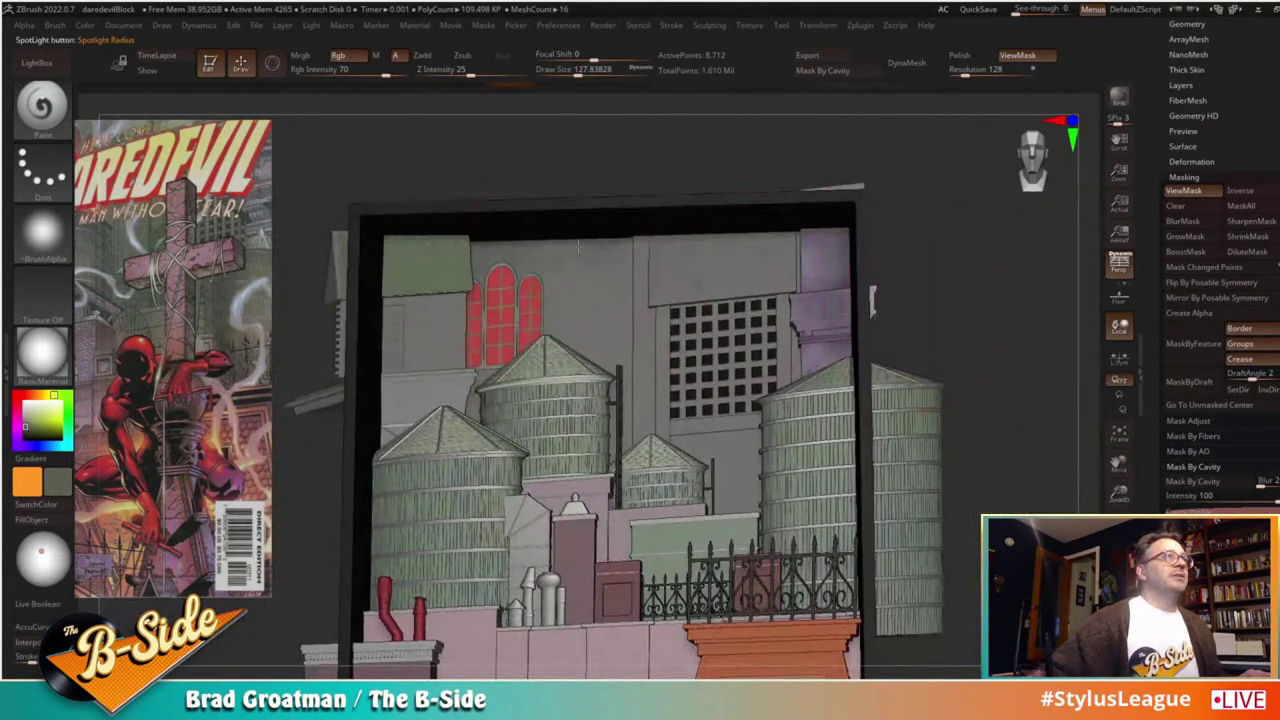
{"action": "left_click_drag", "start_coordinate": [602, 300], "coordinate": [607, 348]}
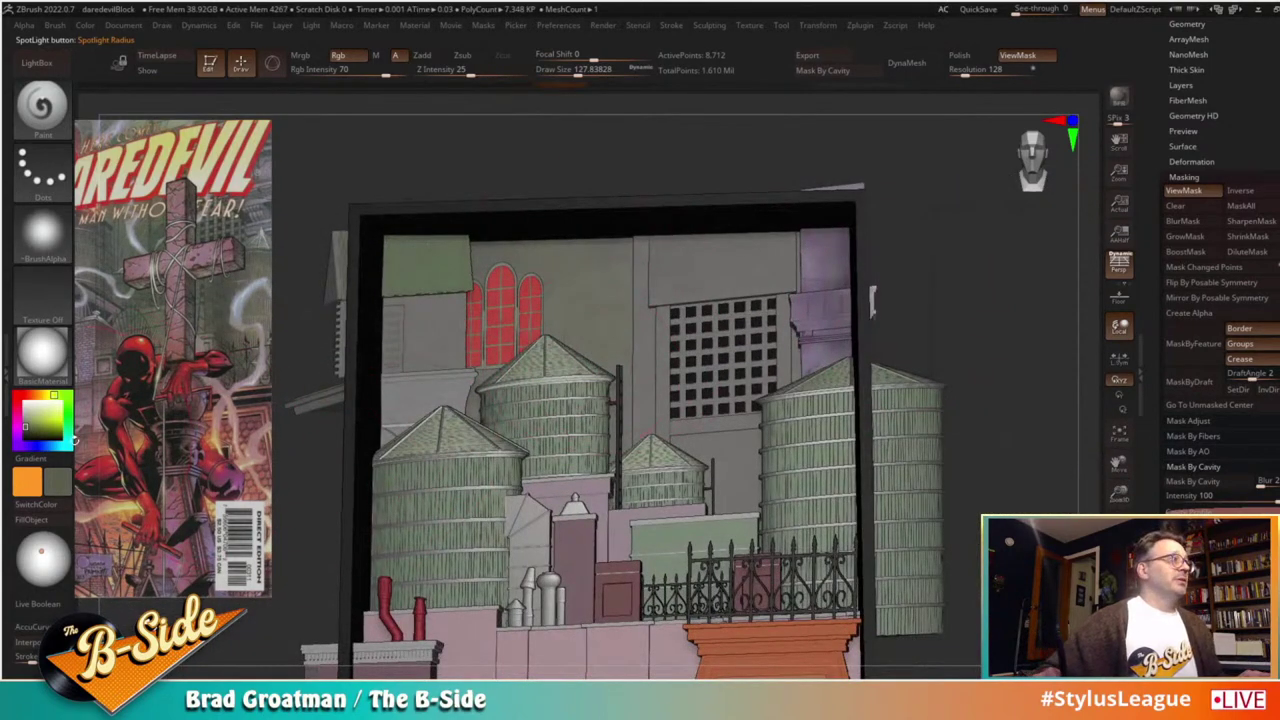
Step: Set the RGB intensity to 93 and paint darker greenish-gray shading around the edges of the brick wall beside the windows
{"action": "left_click_drag", "start_coordinate": [393, 72], "coordinate": [402, 72]}
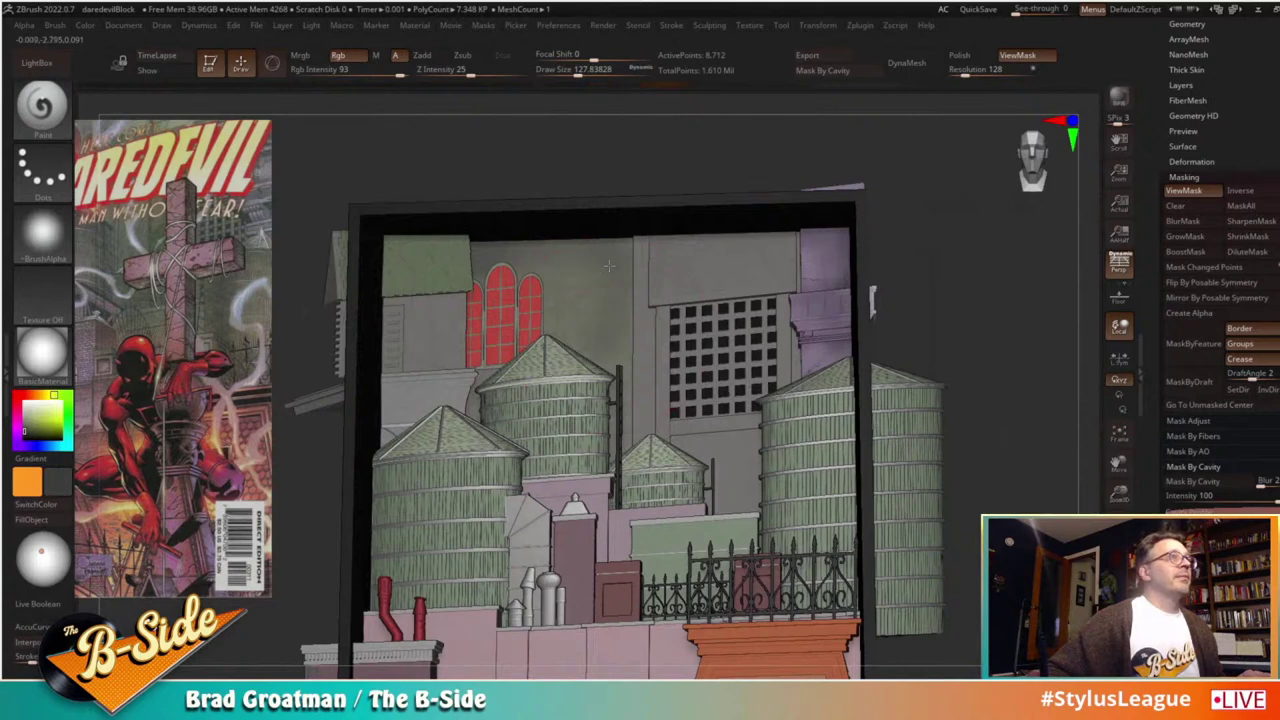
{"action": "left_click_drag", "start_coordinate": [931, 308], "coordinate": [950, 326], "text": "alt"}
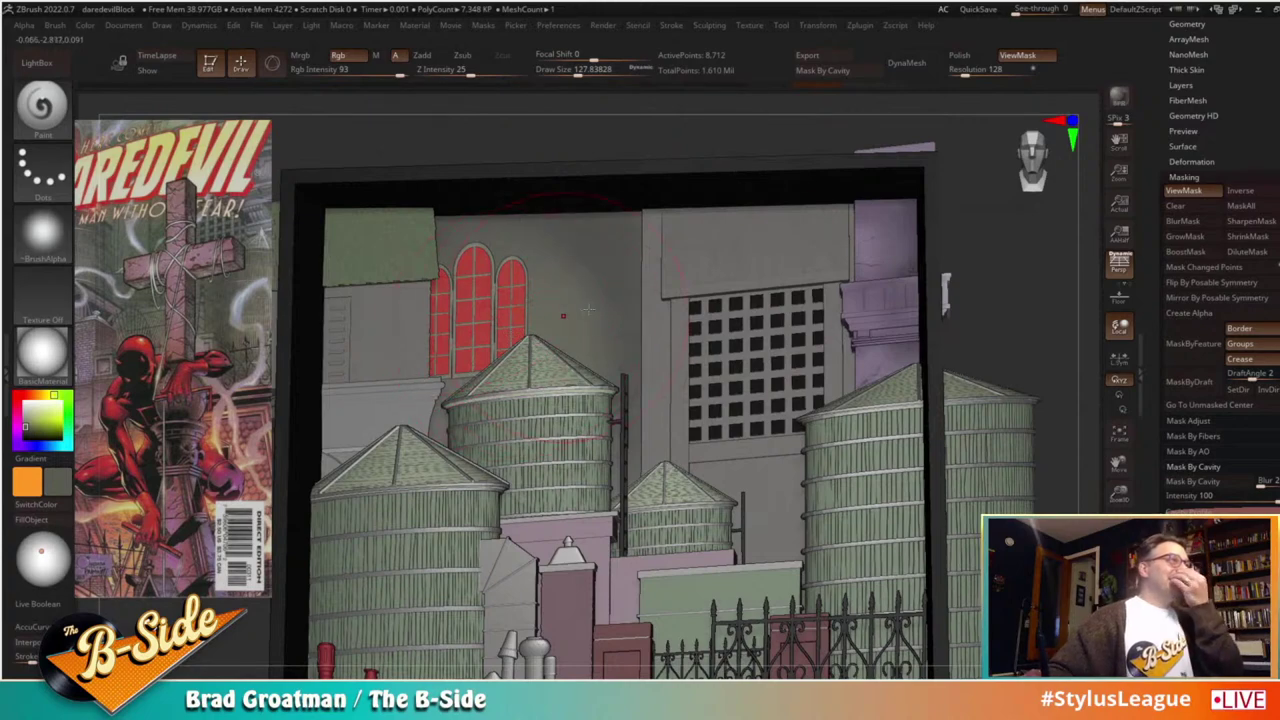
{"action": "mouse_move", "coordinate": [990, 254]}
{"action": "left_mouse_down", "text": "alt"}
{"action": "mouse_move", "coordinate": [1027, 309]}
{"action": "mouse_move", "coordinate": [1023, 287]}
{"action": "left_mouse_up", "text": "alt"}
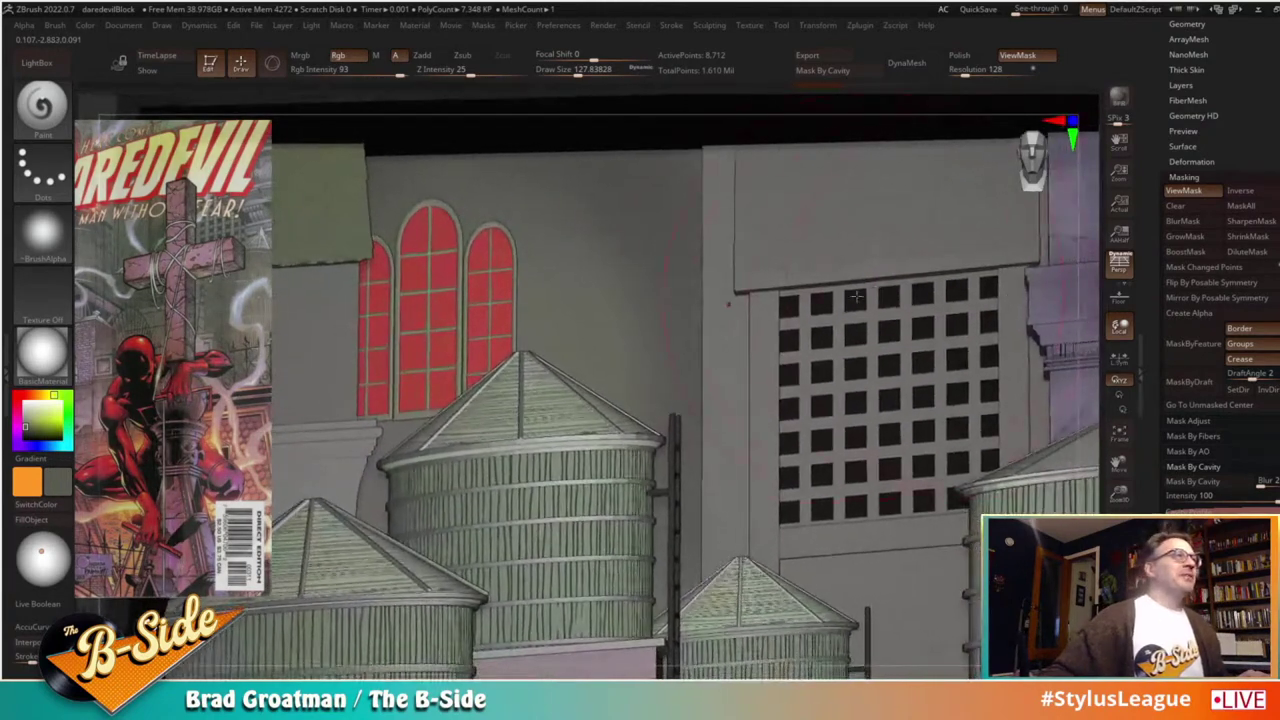
Step: Select the stainGlassWindowsUVed subtool, show it alone with all its parts, and set the draw size to about 31
{"action": "left_click", "coordinate": [440, 272], "text": "alt"}
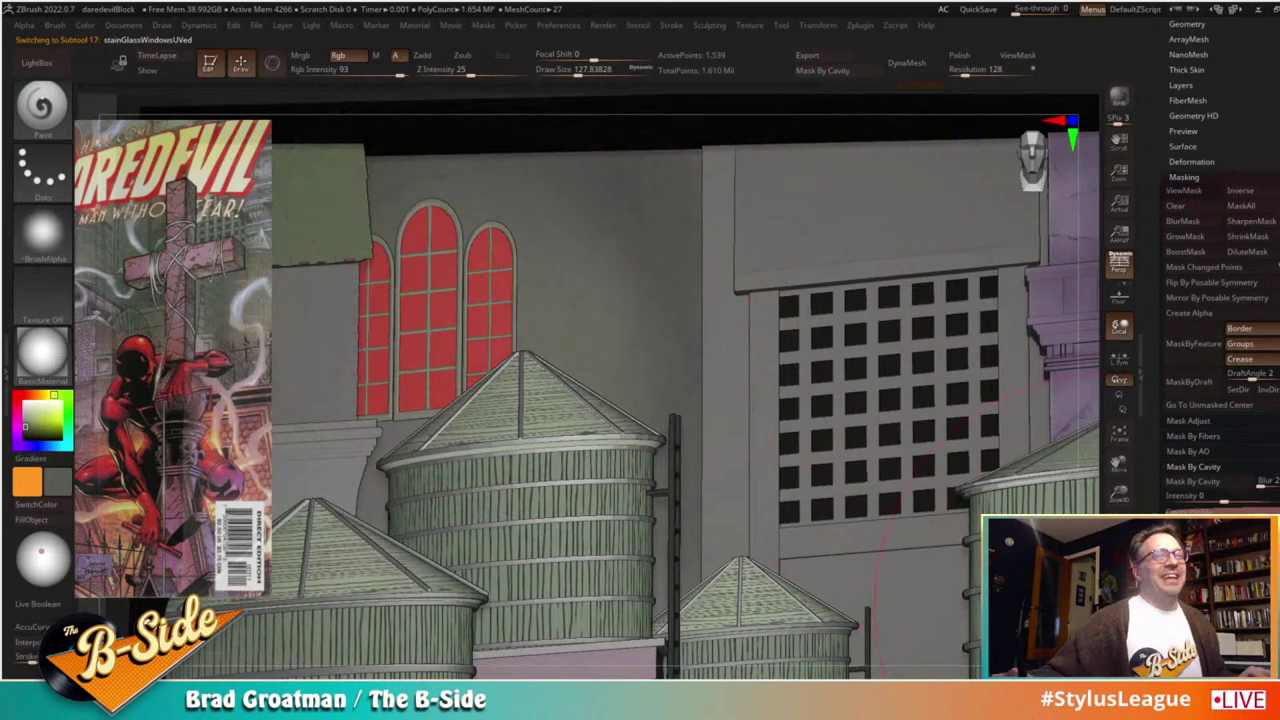
{"action": "left_click", "coordinate": [1117, 610]}
{"action": "left_click", "coordinate": [396, 318], "text": "ctrl+shift"}
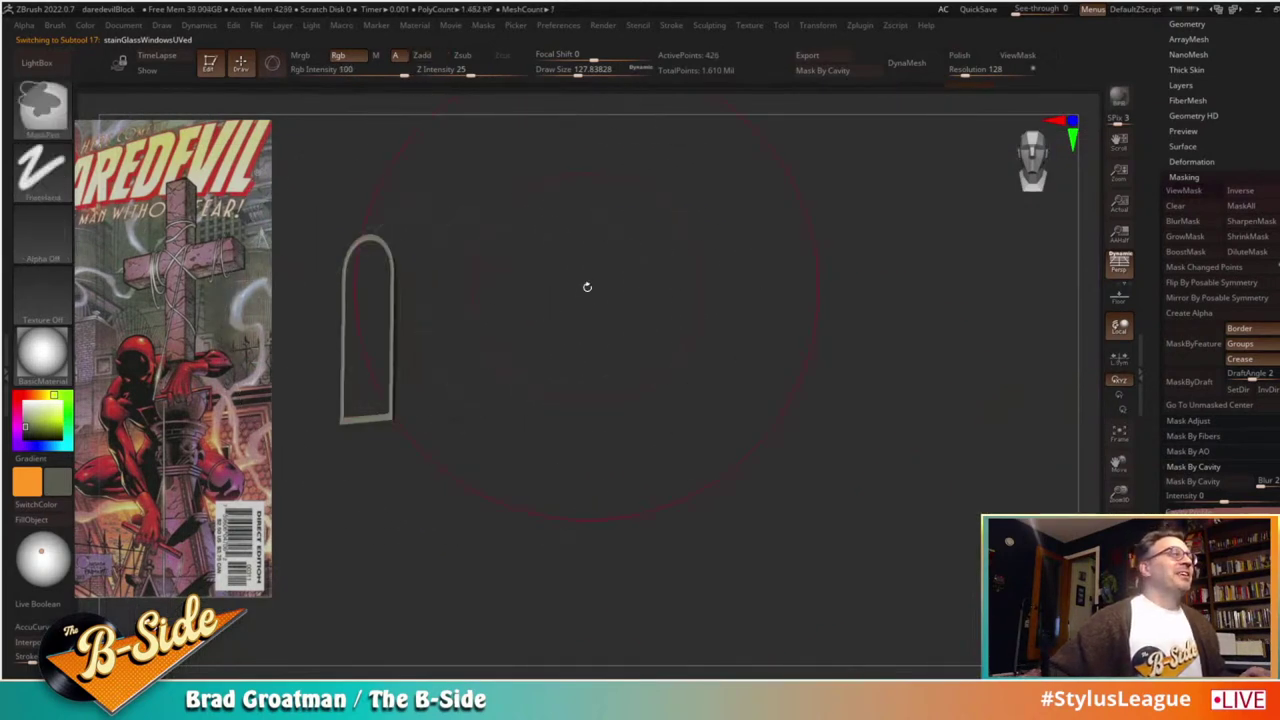
{"action": "left_click", "coordinate": [589, 296], "text": "ctrl+shift"}
{"action": "key", "text": "s"}
{"action": "left_click_drag", "start_coordinate": [615, 307], "coordinate": [597, 308]}
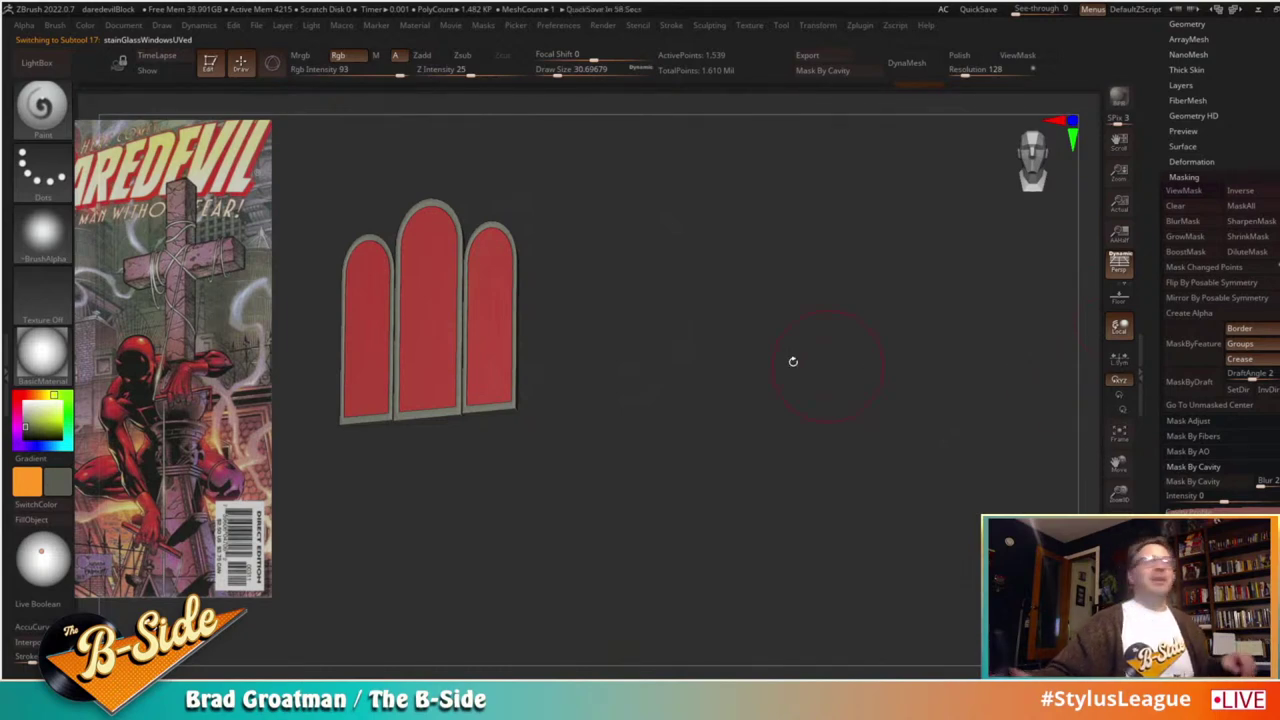
Step: Hide the three red panes to mask only the window frames, and leave just the red panes visible
{"action": "left_click", "coordinate": [430, 265], "text": "ctrl+shift"}
{"action": "left_click_drag", "start_coordinate": [556, 262], "coordinate": [606, 286], "text": "ctrl+shift"}
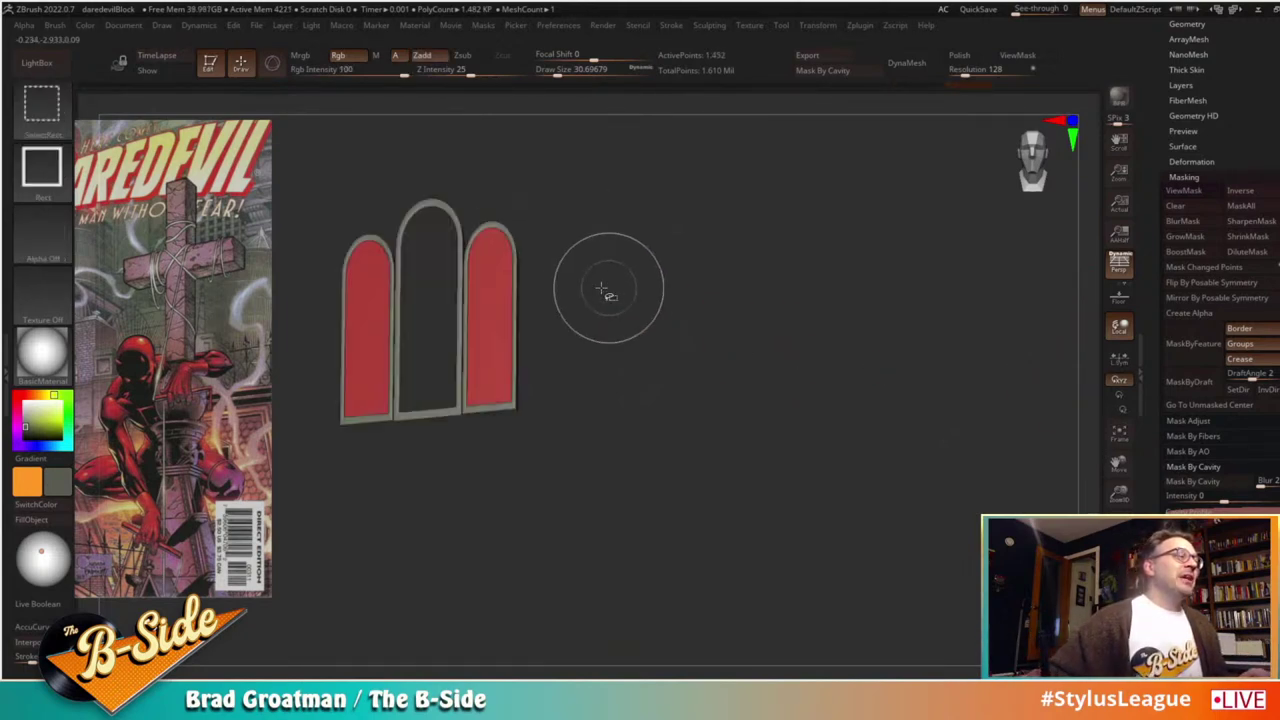
{"action": "left_click", "coordinate": [495, 273], "text": "ctrl+shift"}
{"action": "left_click", "coordinate": [364, 292], "text": "ctrl+shift"}
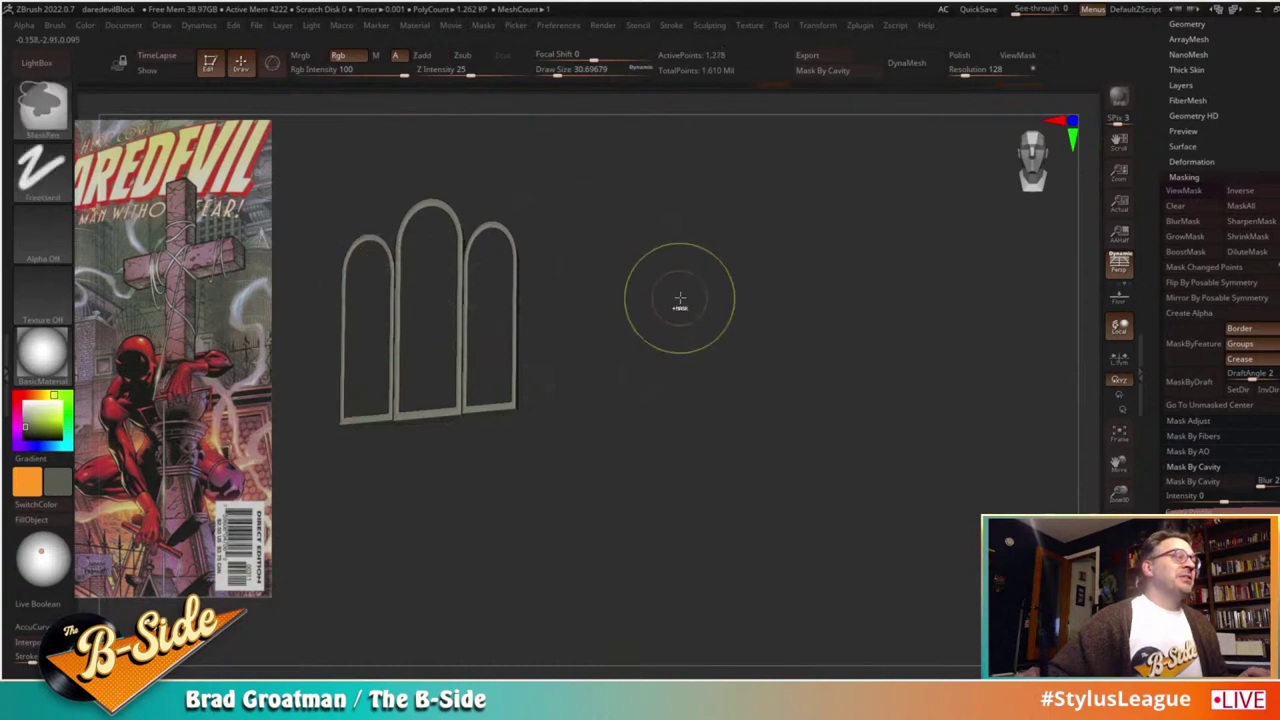
{"action": "left_click", "coordinate": [710, 298], "text": "ctrl+shift"}
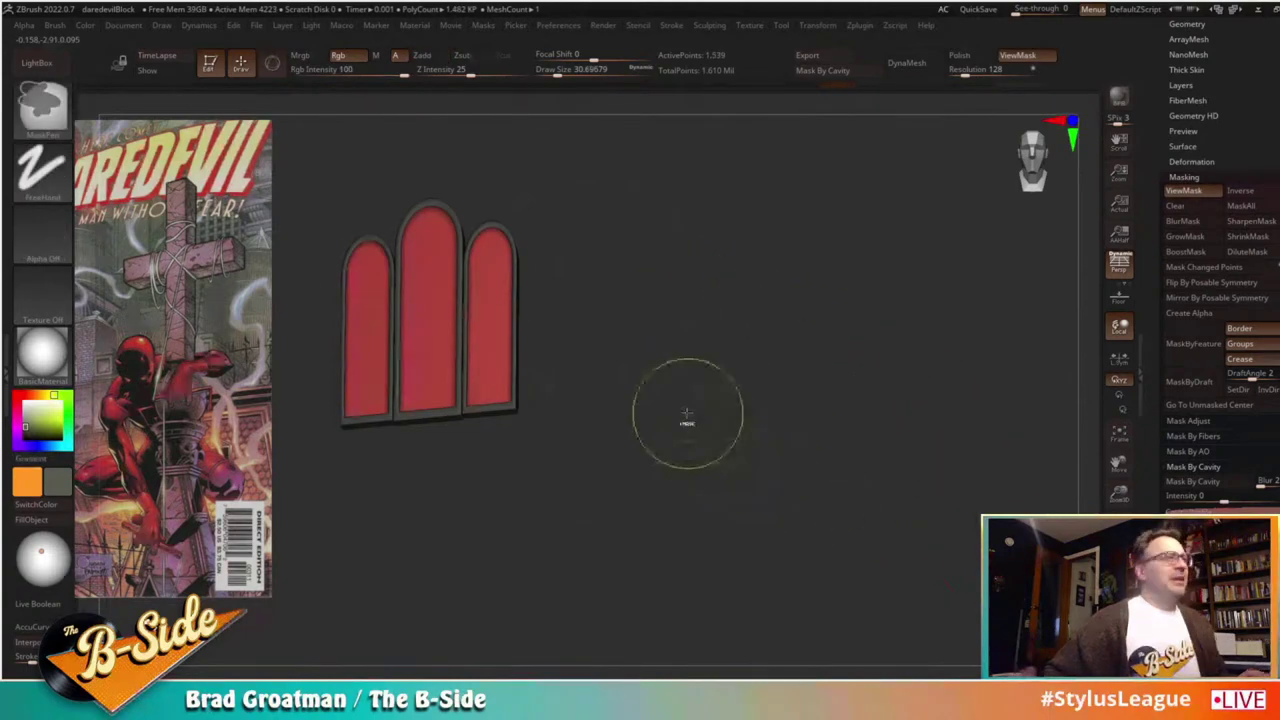
{"action": "key", "text": "ctrl+z"}
{"action": "left_click_drag", "start_coordinate": [688, 274], "coordinate": [721, 309], "text": "ctrl+shift"}
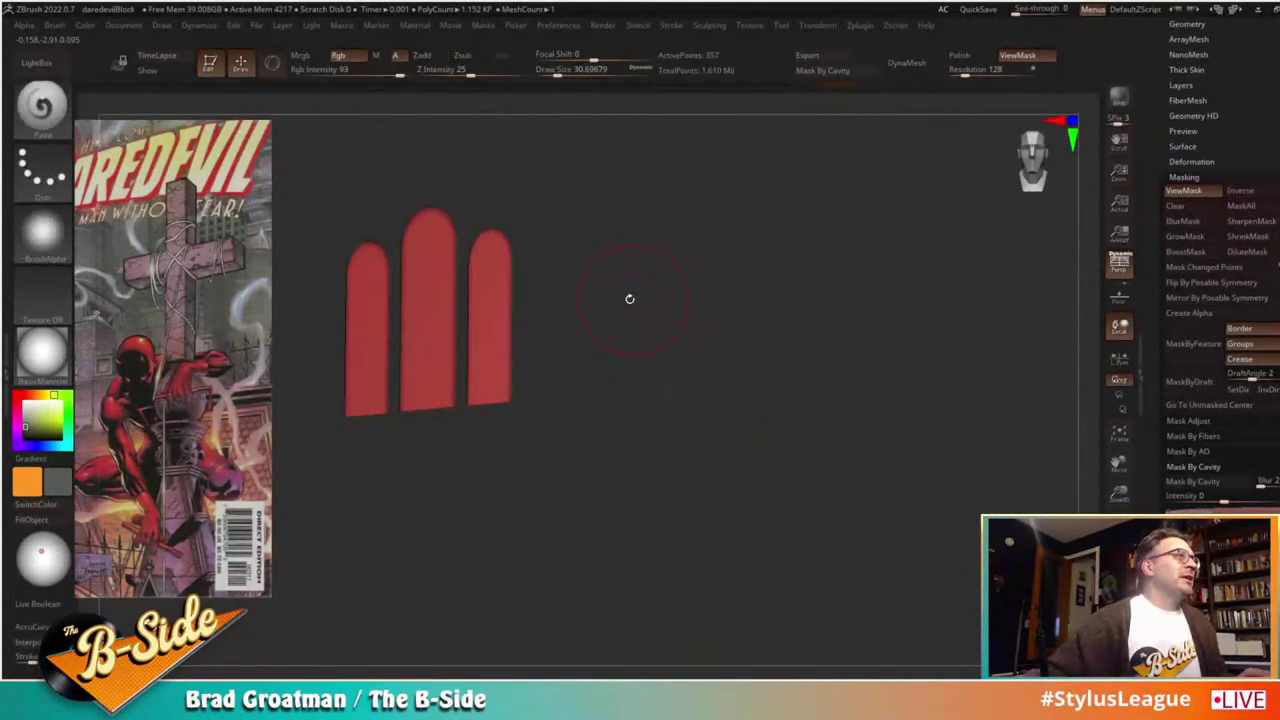
Step: Clear the mask from the three window panes and shade their upper parts dark red with a draw size of about 83
{"action": "left_click_drag", "start_coordinate": [629, 259], "coordinate": [663, 314], "text": "ctrl"}
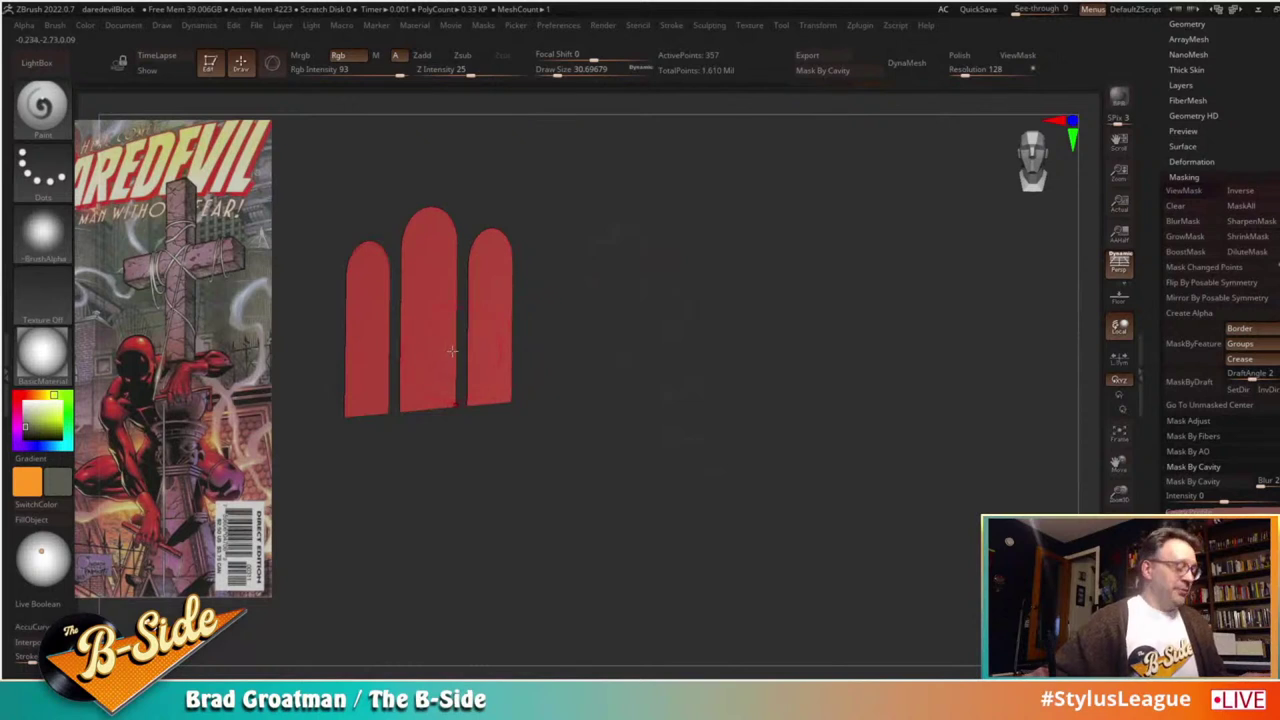
{"action": "key", "text": "c"}
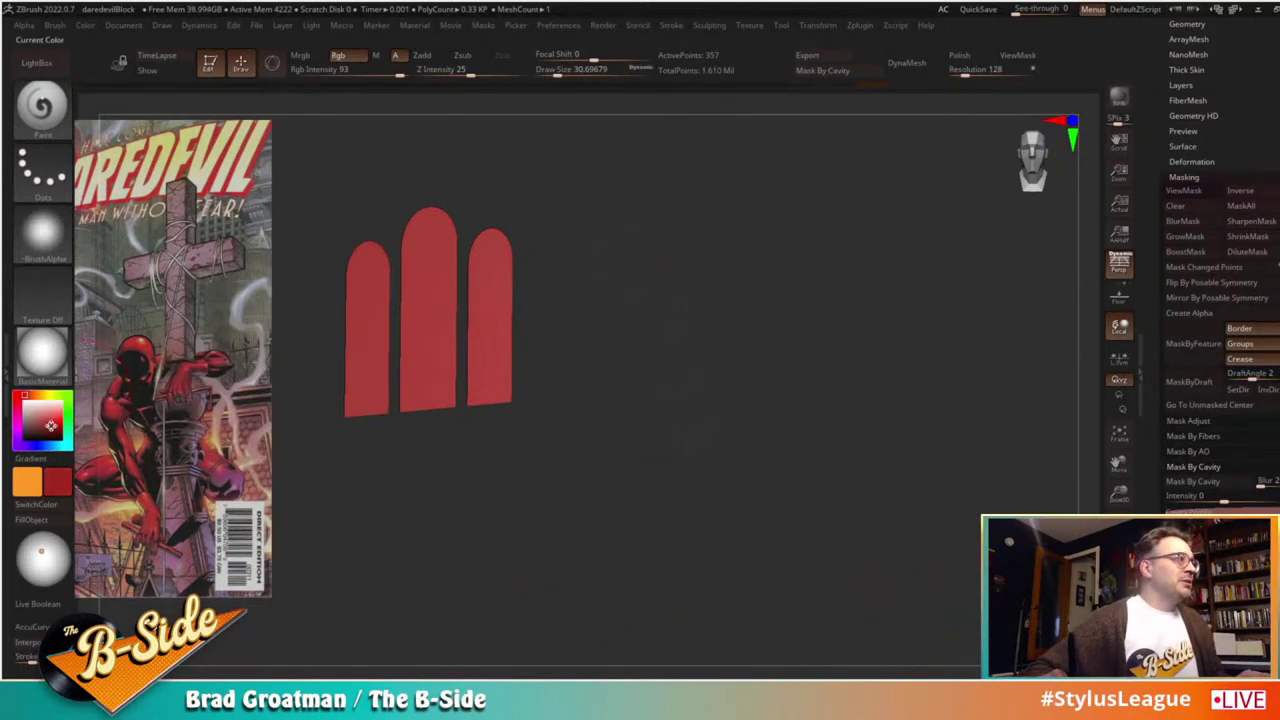
{"action": "key", "text": "s"}
{"action": "left_click_drag", "start_coordinate": [423, 355], "coordinate": [449, 357]}
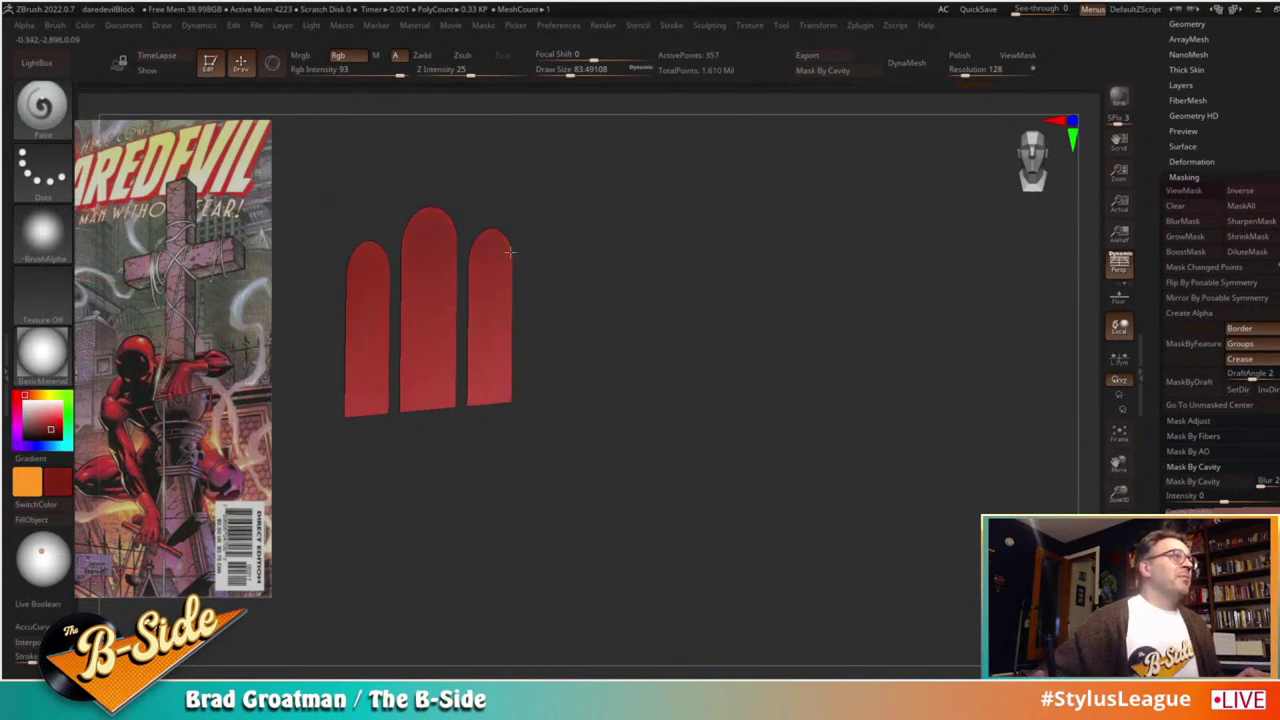
Step: Switch to a yellow-orange color and paint a glow up from the base of all three panes, finishing at draw size about 44
{"action": "mouse_move", "coordinate": [40, 394]}
{"action": "left_mouse_down"}
{"action": "mouse_move", "coordinate": [46, 426]}
{"action": "mouse_move", "coordinate": [51, 412]}
{"action": "left_mouse_up"}
{"action": "mouse_move", "coordinate": [380, 402]}
{"action": "left_mouse_down"}
{"action": "mouse_move", "coordinate": [446, 405]}
{"action": "mouse_move", "coordinate": [426, 384]}
{"action": "left_mouse_up"}
{"action": "key", "text": "s"}
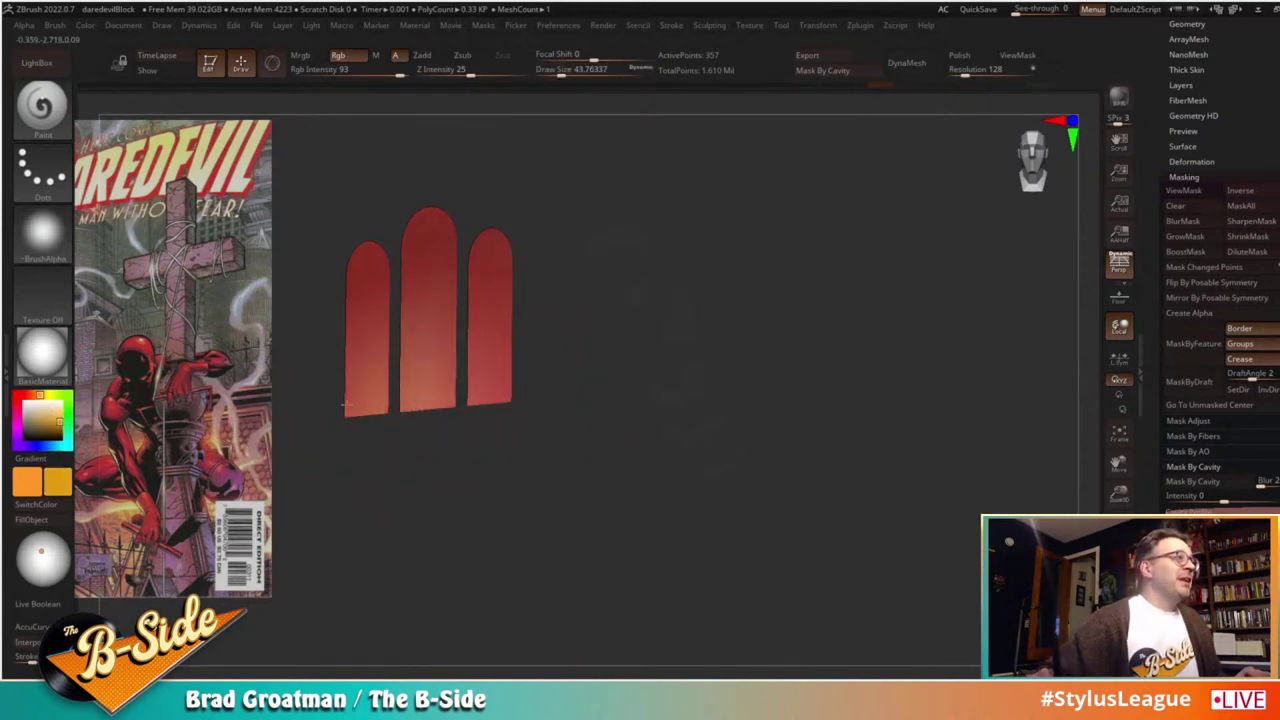
{"action": "left_click_drag", "start_coordinate": [345, 404], "coordinate": [529, 377]}
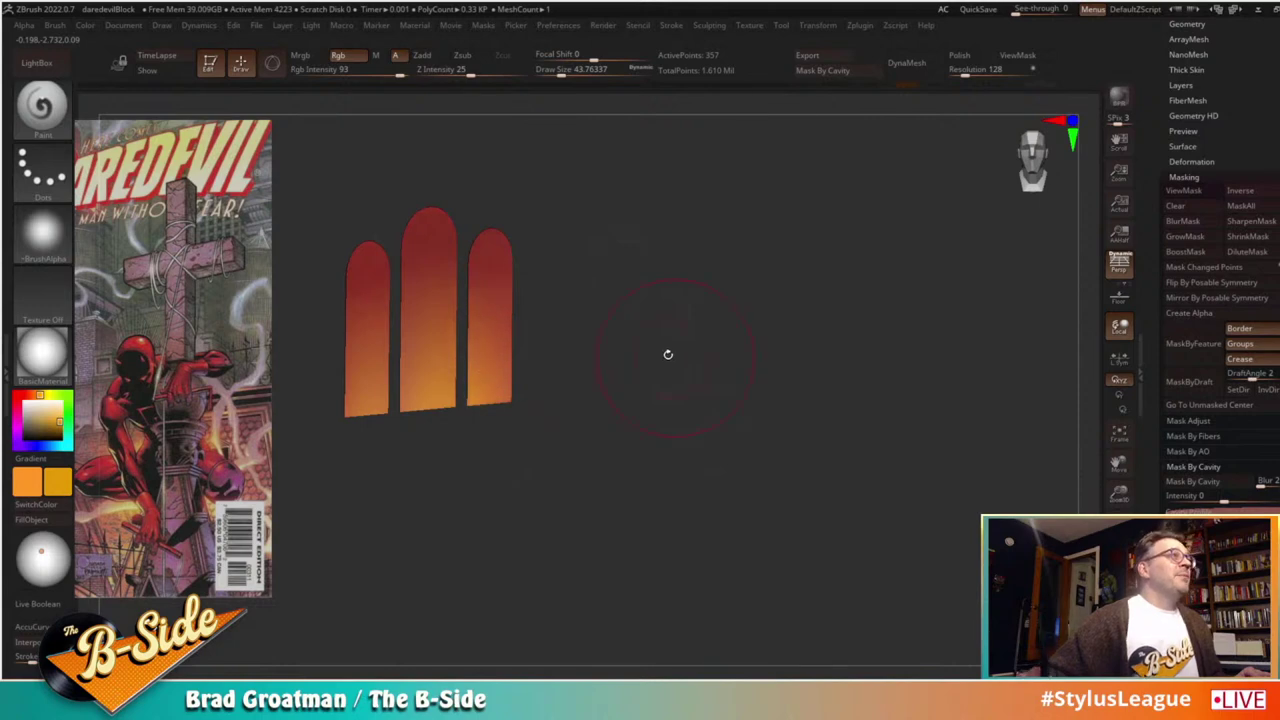
Step: Show the window frames together with the panes again and bring back the rest of the diorama
{"action": "left_click_drag", "start_coordinate": [649, 266], "coordinate": [722, 295], "text": "ctrl+shift"}
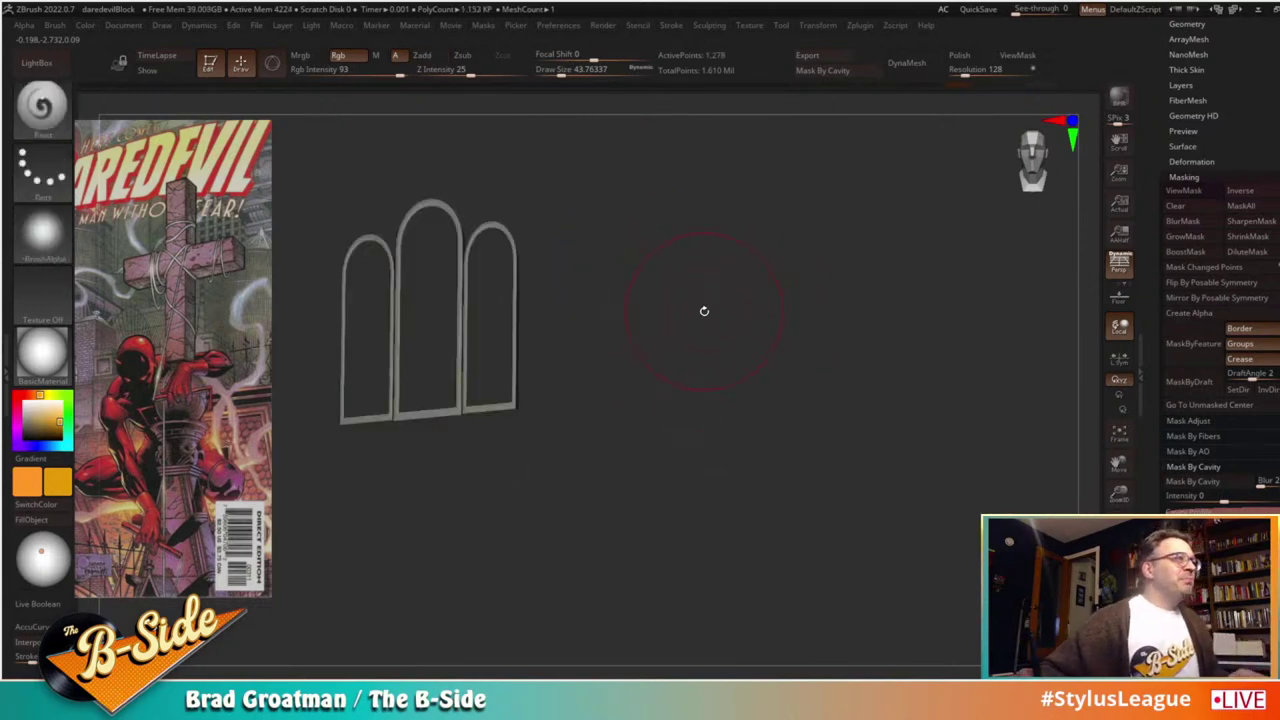
{"action": "key", "text": "ctrl+shift+z"}
{"action": "left_click_drag", "start_coordinate": [741, 300], "coordinate": [816, 342], "text": "alt"}
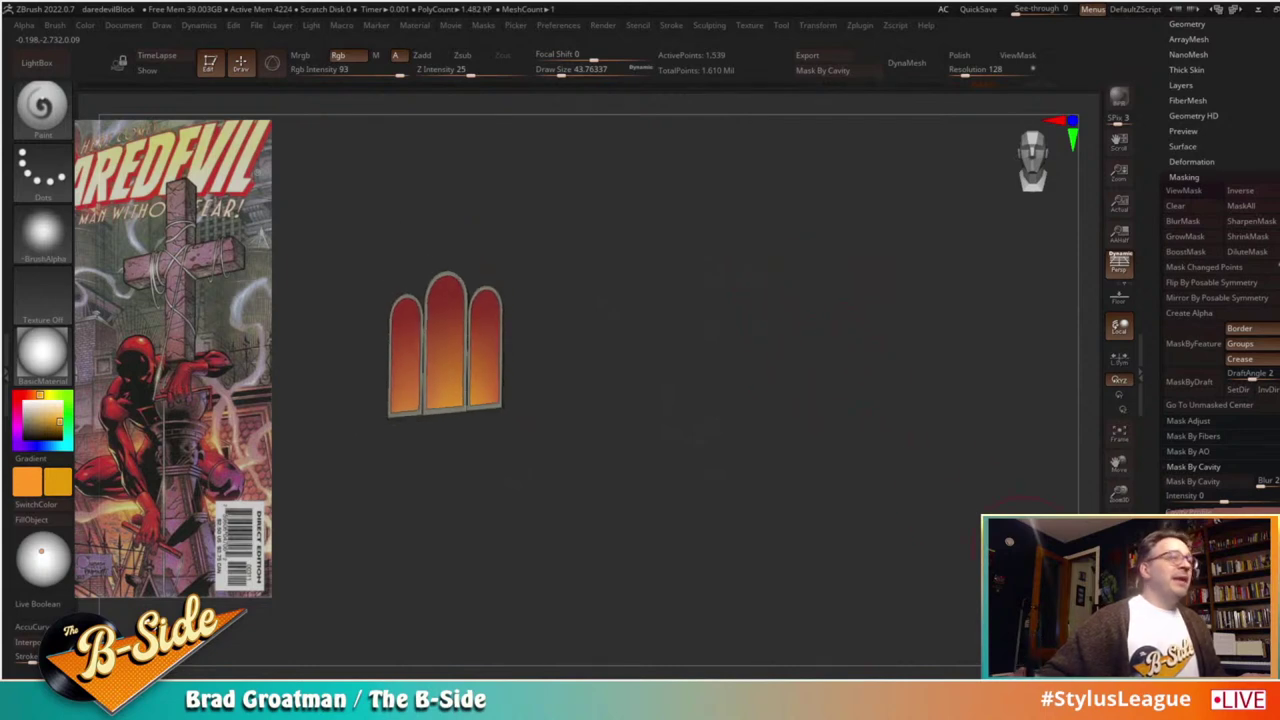
{"action": "left_click", "coordinate": [1119, 628]}
{"action": "left_click_drag", "start_coordinate": [1021, 324], "coordinate": [1002, 323]}
Step: Select the backBrickWallUVed subtool and paint a darker greenish gray over the wall beside the windows with a draw size of about 145
{"action": "left_click", "coordinate": [588, 308], "text": "alt"}
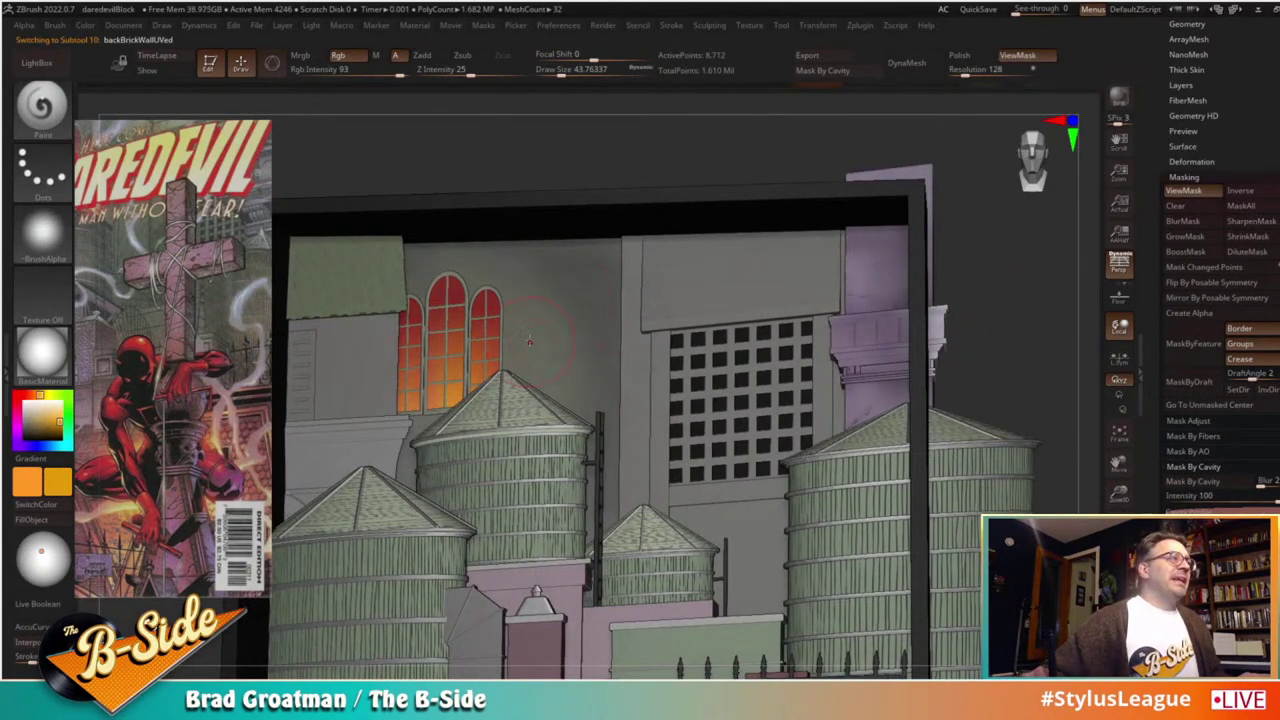
{"action": "key", "text": "c"}
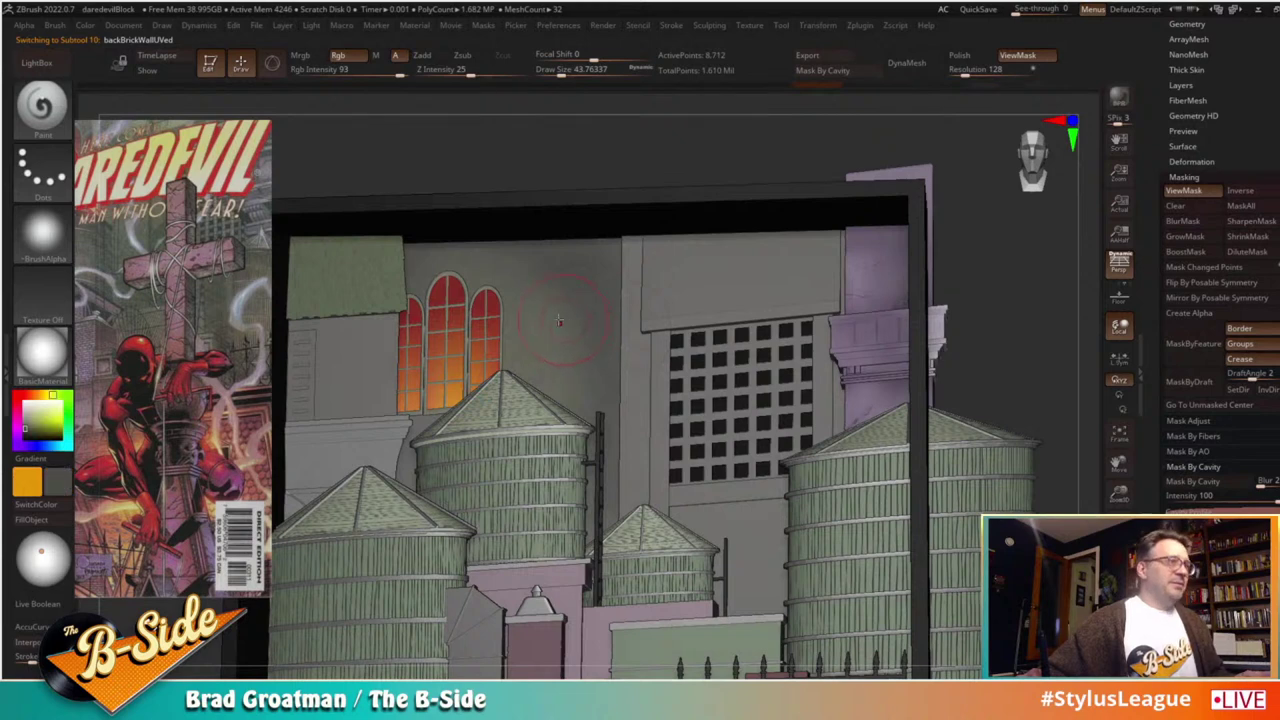
{"action": "key", "text": "s"}
{"action": "left_click_drag", "start_coordinate": [562, 318], "coordinate": [570, 318]}
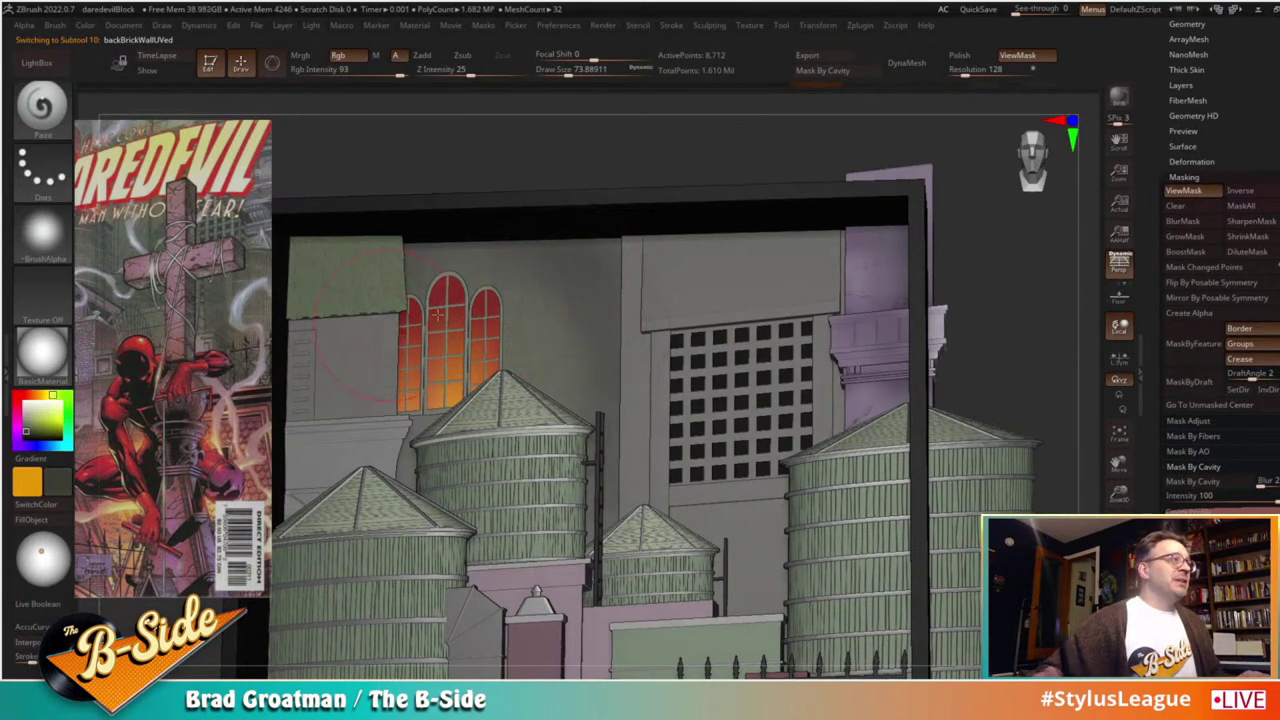
{"action": "mouse_move", "coordinate": [600, 302]}
{"action": "left_mouse_down"}
{"action": "mouse_move", "coordinate": [582, 266]}
{"action": "mouse_move", "coordinate": [595, 354]}
{"action": "mouse_move", "coordinate": [600, 323]}
{"action": "left_mouse_up"}
{"action": "key", "text": "ctrl+z"}
{"action": "key", "text": "s"}
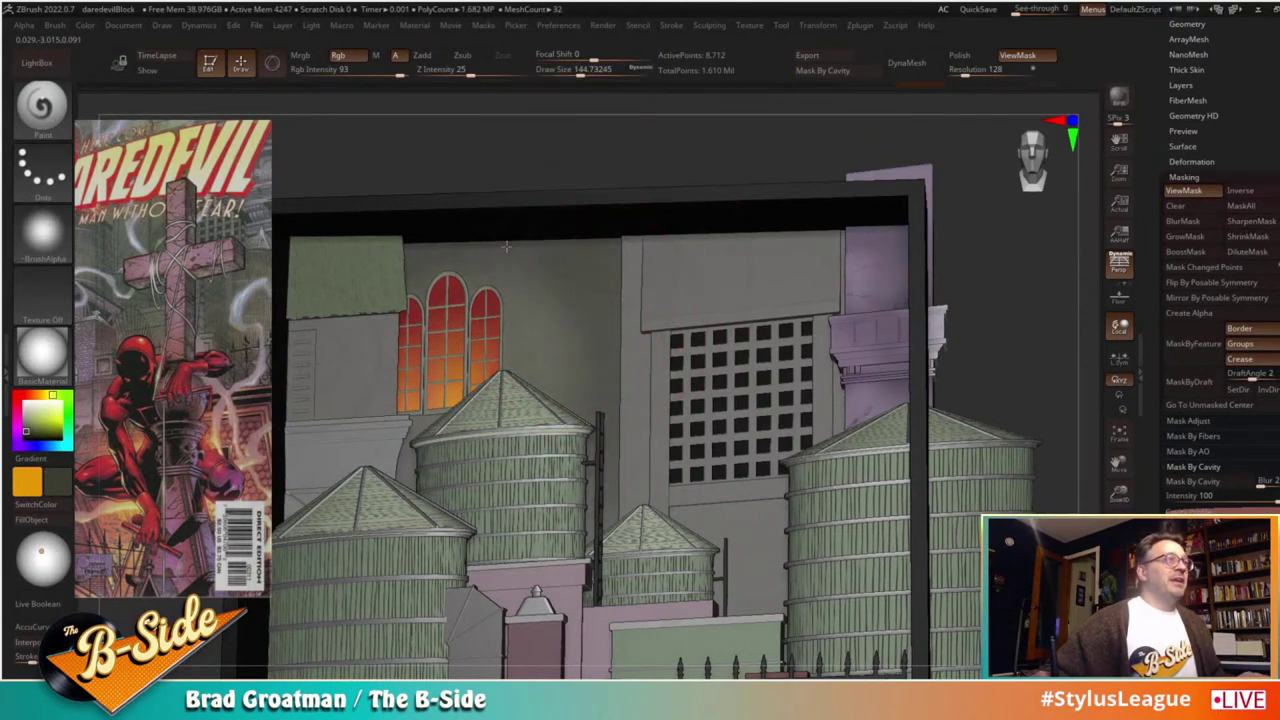
{"action": "left_click_drag", "start_coordinate": [1014, 302], "coordinate": [1094, 313], "text": "alt"}
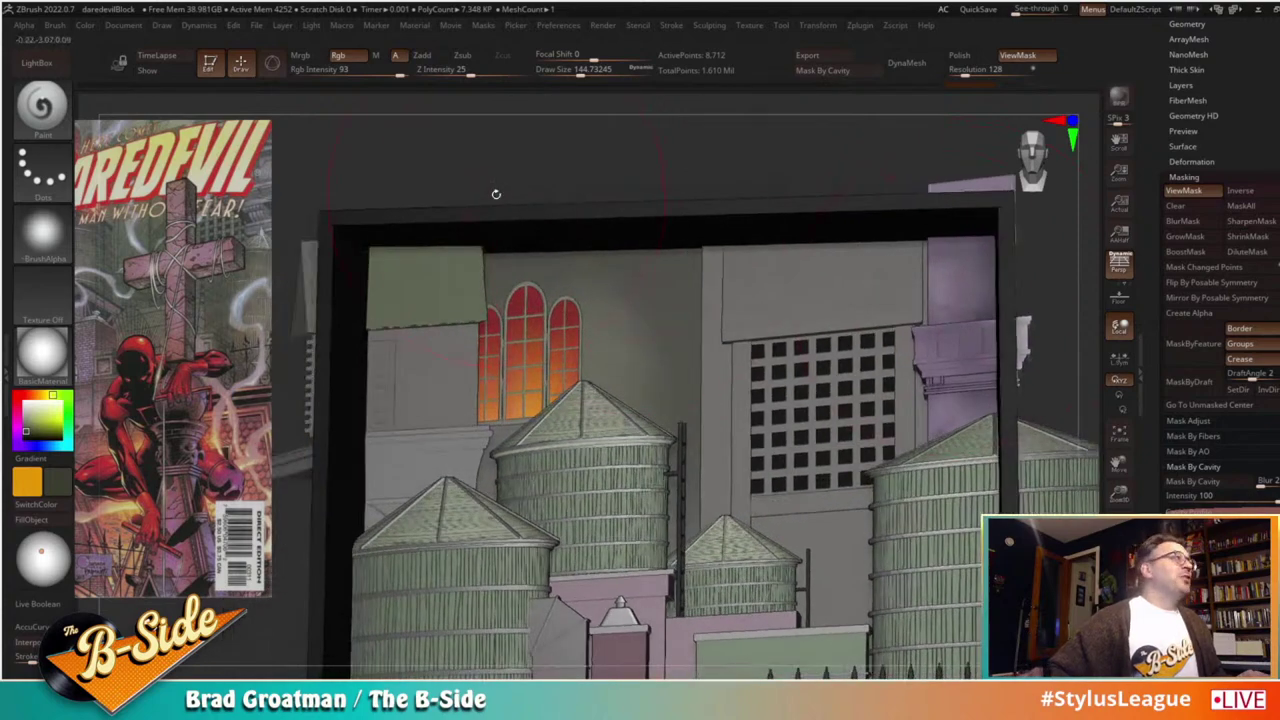
Step: Select the leftSideBldgTopUVed subtool, paint the dark greenish gray over its brick wall, and set the draw size to about 13 for its slotted panel
{"action": "left_click", "coordinate": [444, 352], "text": "alt"}
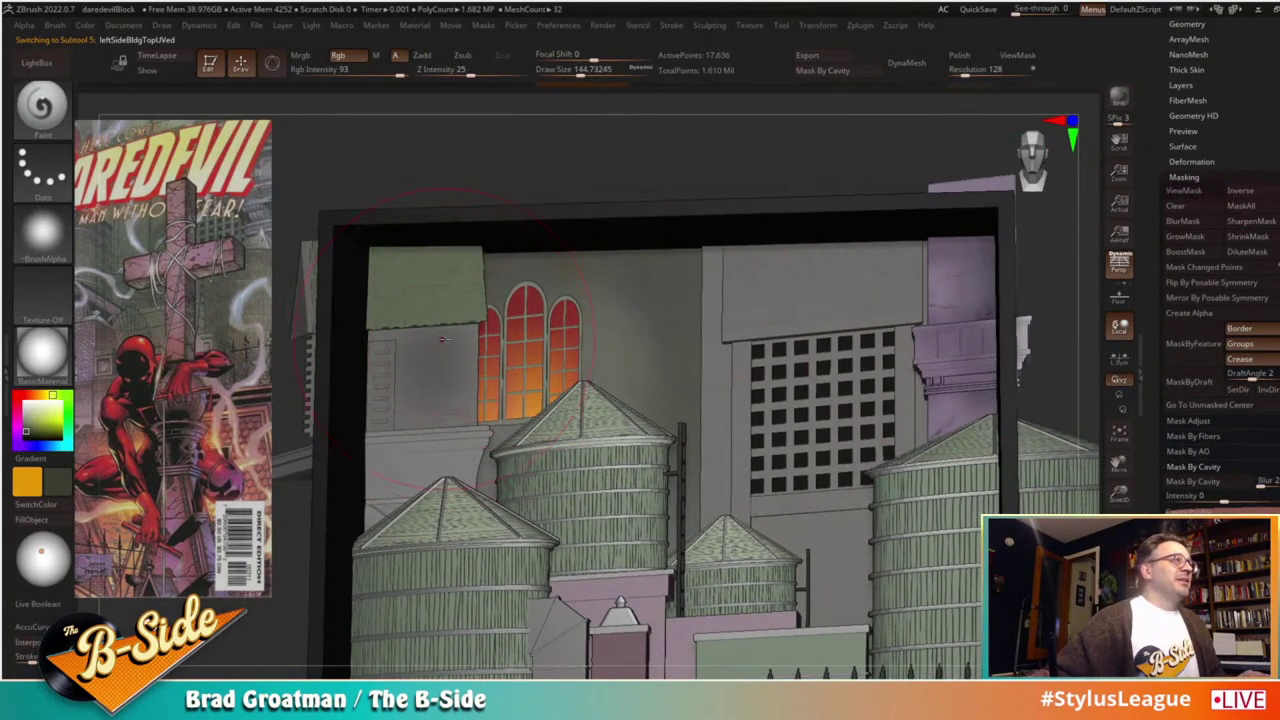
{"action": "mouse_move", "coordinate": [584, 178]}
{"action": "left_mouse_down"}
{"action": "mouse_move", "coordinate": [557, 174]}
{"action": "mouse_move", "coordinate": [370, 257]}
{"action": "mouse_move", "coordinate": [491, 165]}
{"action": "mouse_move", "coordinate": [517, 177]}
{"action": "mouse_move", "coordinate": [522, 225]}
{"action": "left_mouse_up"}
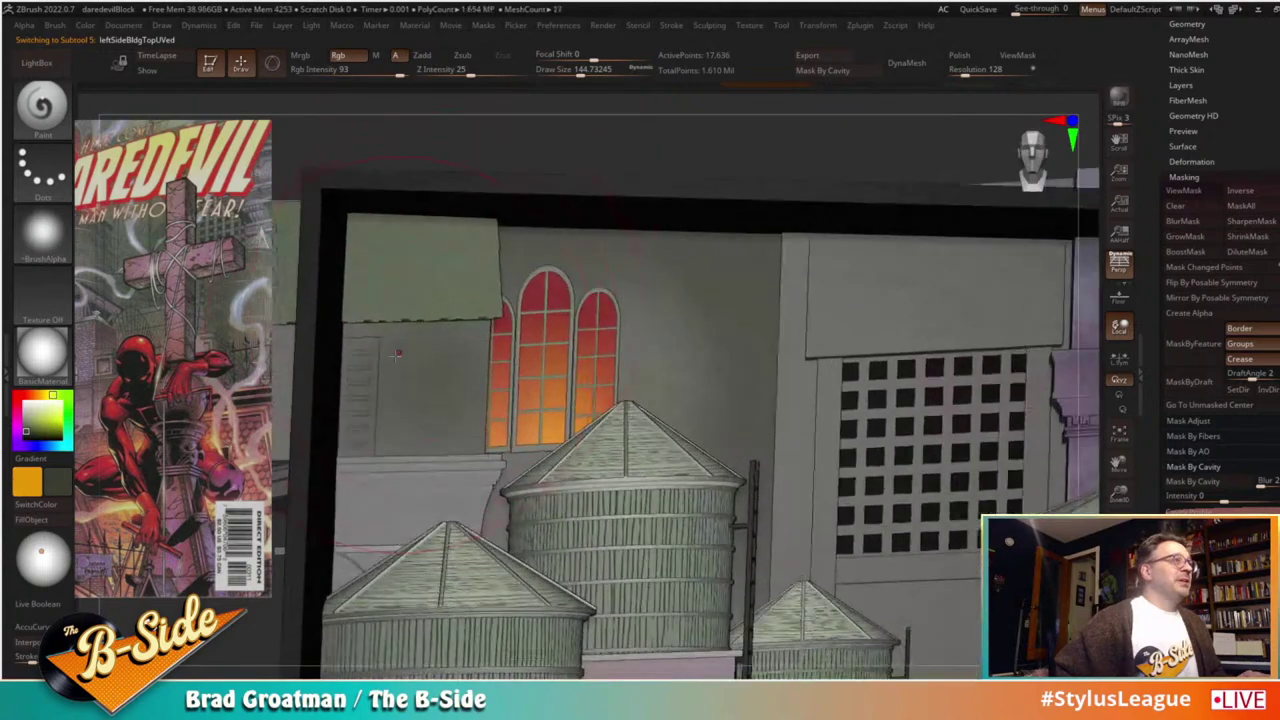
{"action": "key", "text": "s"}
{"action": "left_click_drag", "start_coordinate": [372, 364], "coordinate": [350, 365]}
{"action": "left_click_drag", "start_coordinate": [646, 148], "coordinate": [920, 160], "text": "alt"}
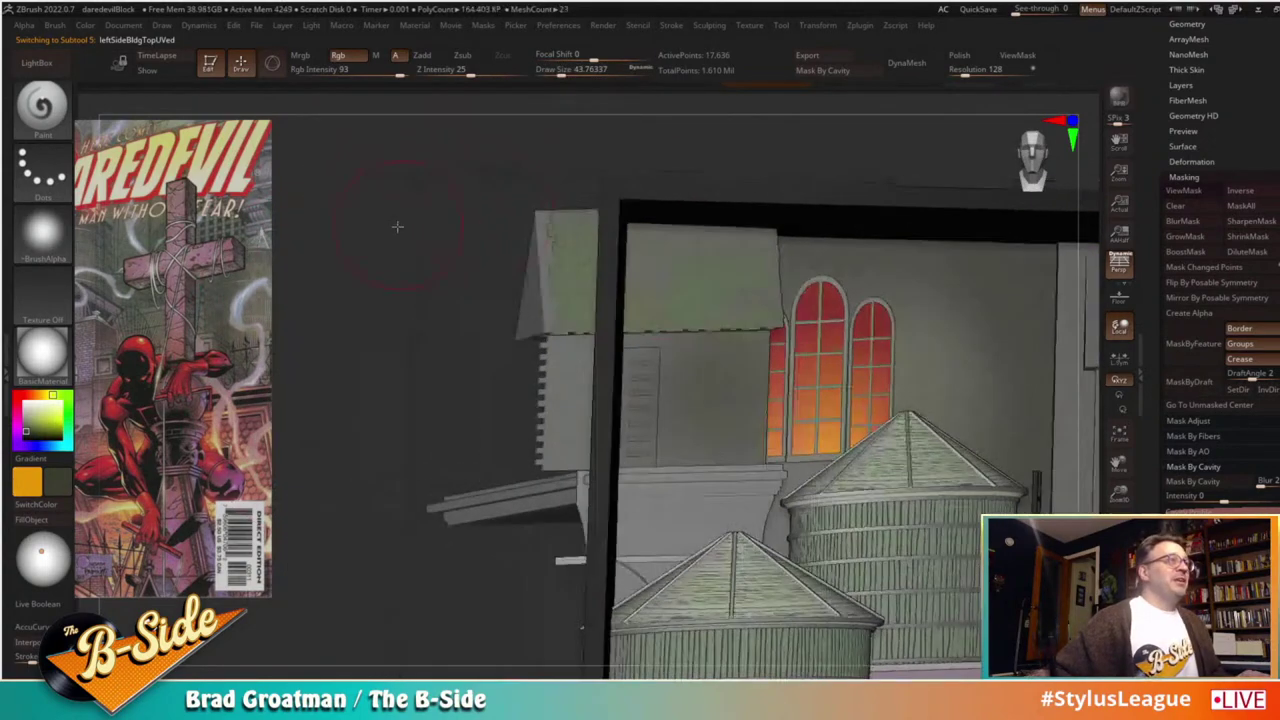
{"action": "mouse_move", "coordinate": [397, 226]}
{"action": "left_mouse_down", "text": "alt"}
{"action": "mouse_move", "coordinate": [494, 257]}
{"action": "mouse_move", "coordinate": [512, 285]}
{"action": "left_mouse_up", "text": "alt"}
{"action": "key", "text": "s"}
{"action": "left_click_drag", "start_coordinate": [548, 390], "coordinate": [535, 391]}
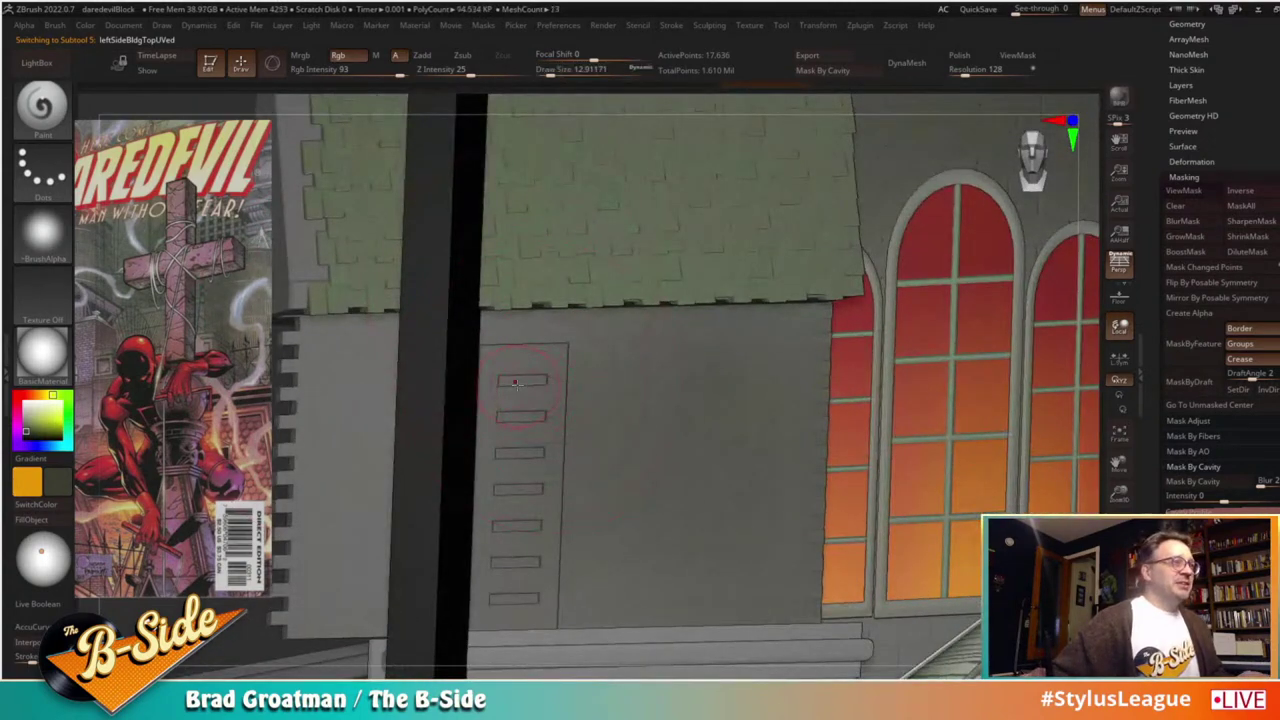
{"action": "key", "text": "shift"}
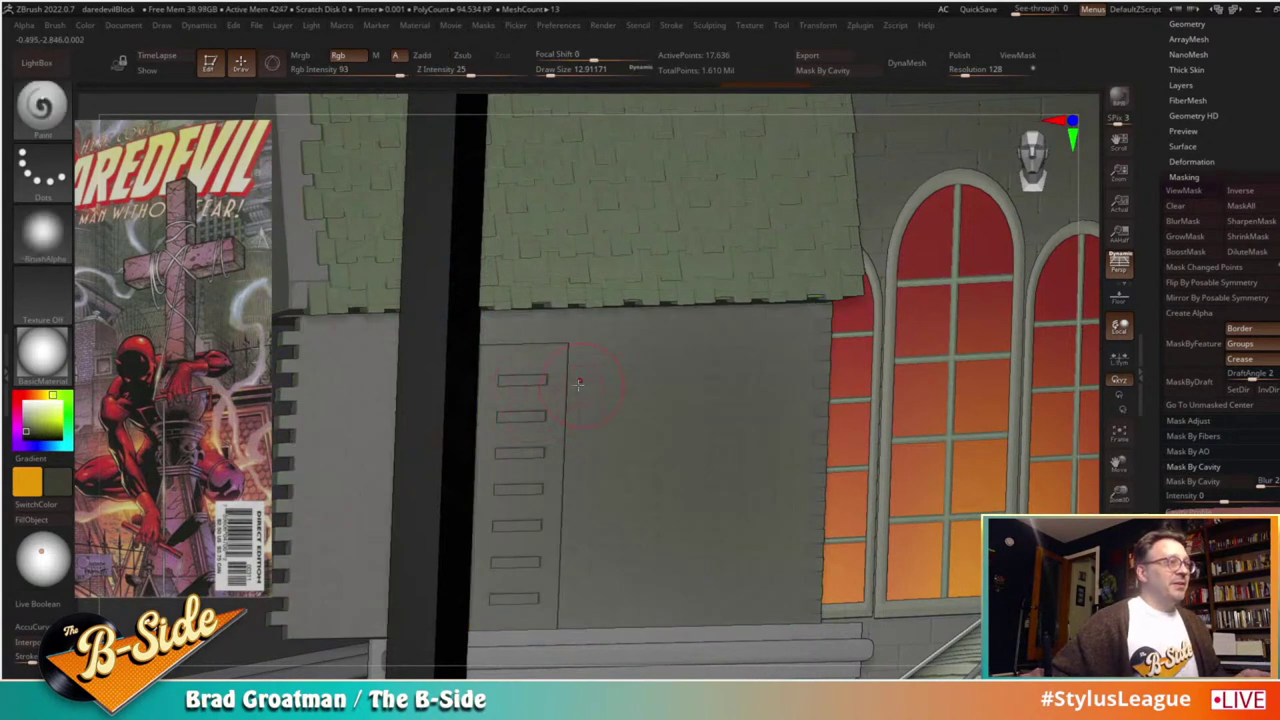
{"action": "key", "text": "ctrl+shift"}
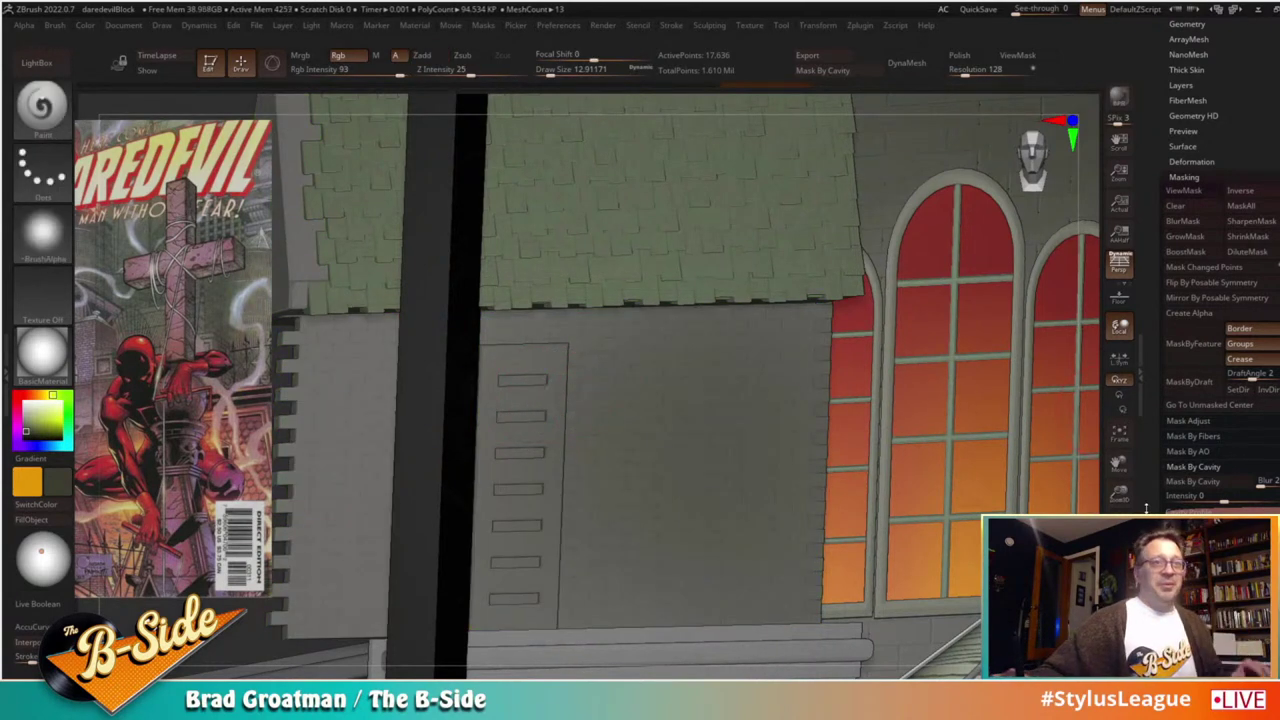
Step: Close the masking options and open the polygroup options for the left building top
{"action": "scroll", "coordinate": [1183, 455], "scroll_direction": "down", "scroll_amount": 5}
{"action": "left_click_drag", "start_coordinate": [1189, 456], "coordinate": [1151, 508]}
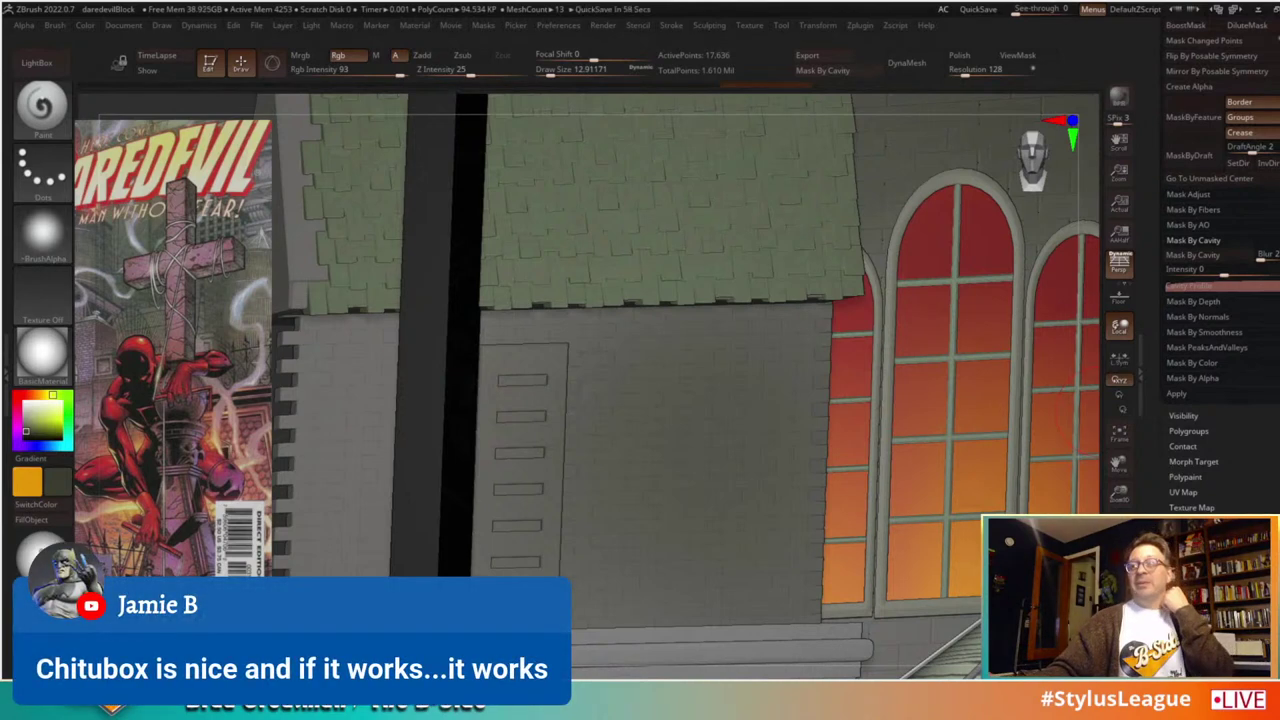
{"action": "left_click_drag", "start_coordinate": [1154, 282], "coordinate": [1154, 306]}
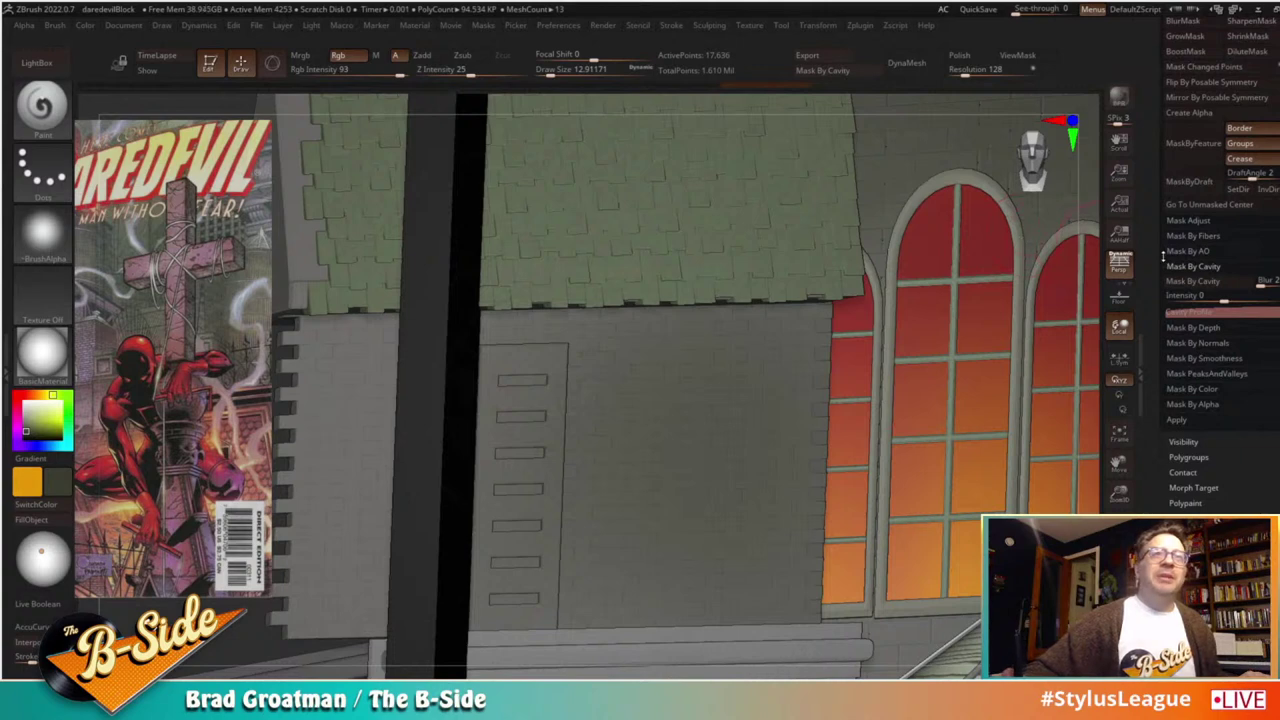
{"action": "left_click_drag", "start_coordinate": [1146, 234], "coordinate": [1146, 401]}
{"action": "left_click", "coordinate": [1185, 144]}
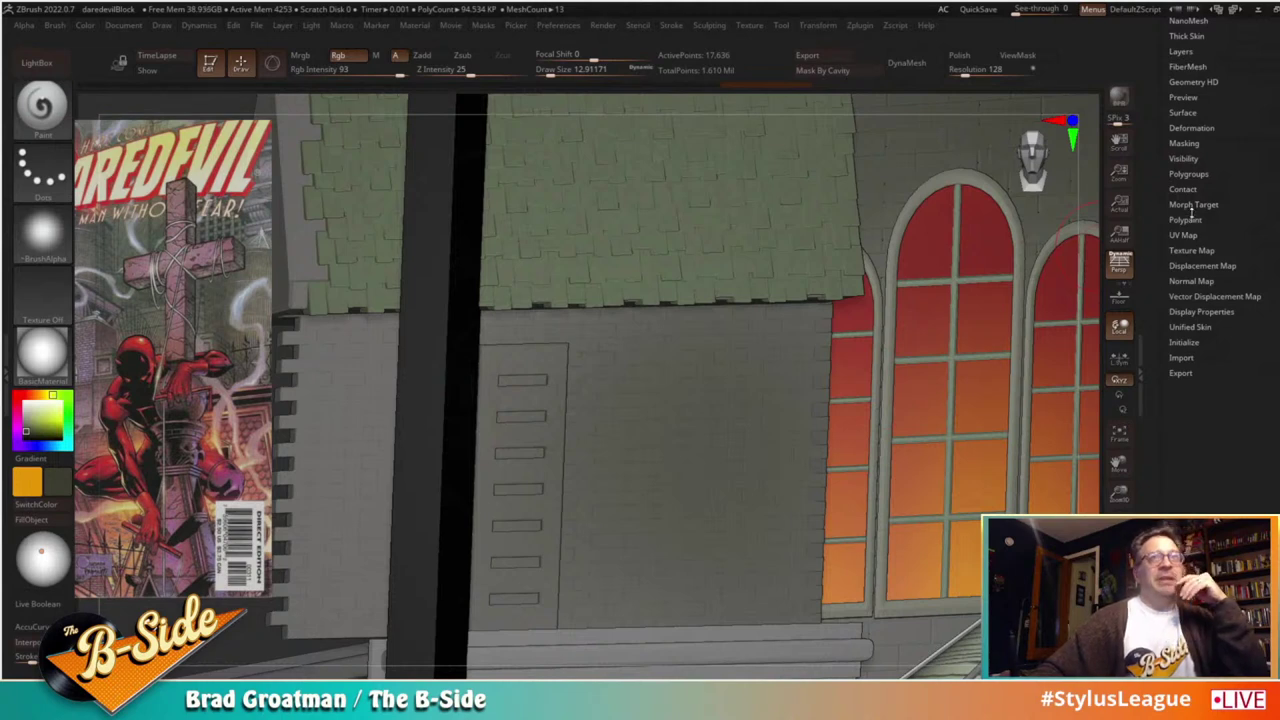
{"action": "left_click", "coordinate": [1197, 174]}
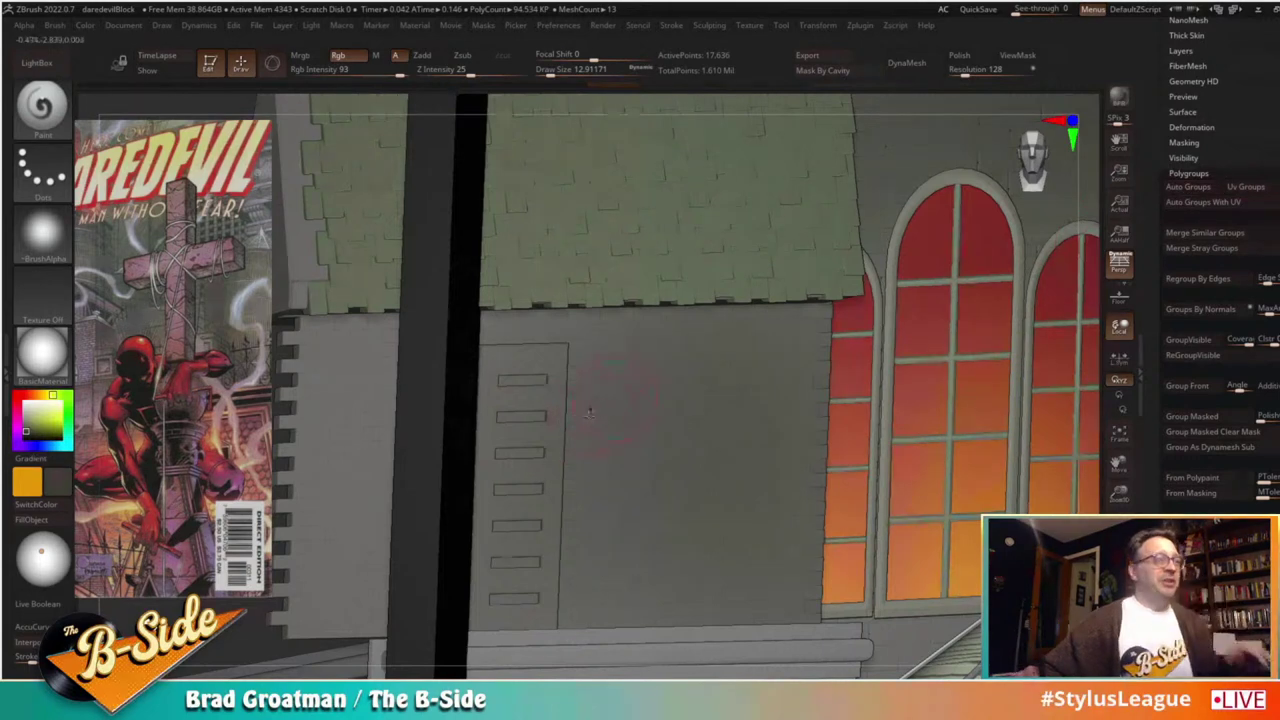
Step: Isolate the slotted panel, mask every other part of the left building top, and hide the mask display with all parts shown
{"action": "key", "text": "ctrl"}
{"action": "left_click", "coordinate": [548, 414], "text": "ctrl+shift"}
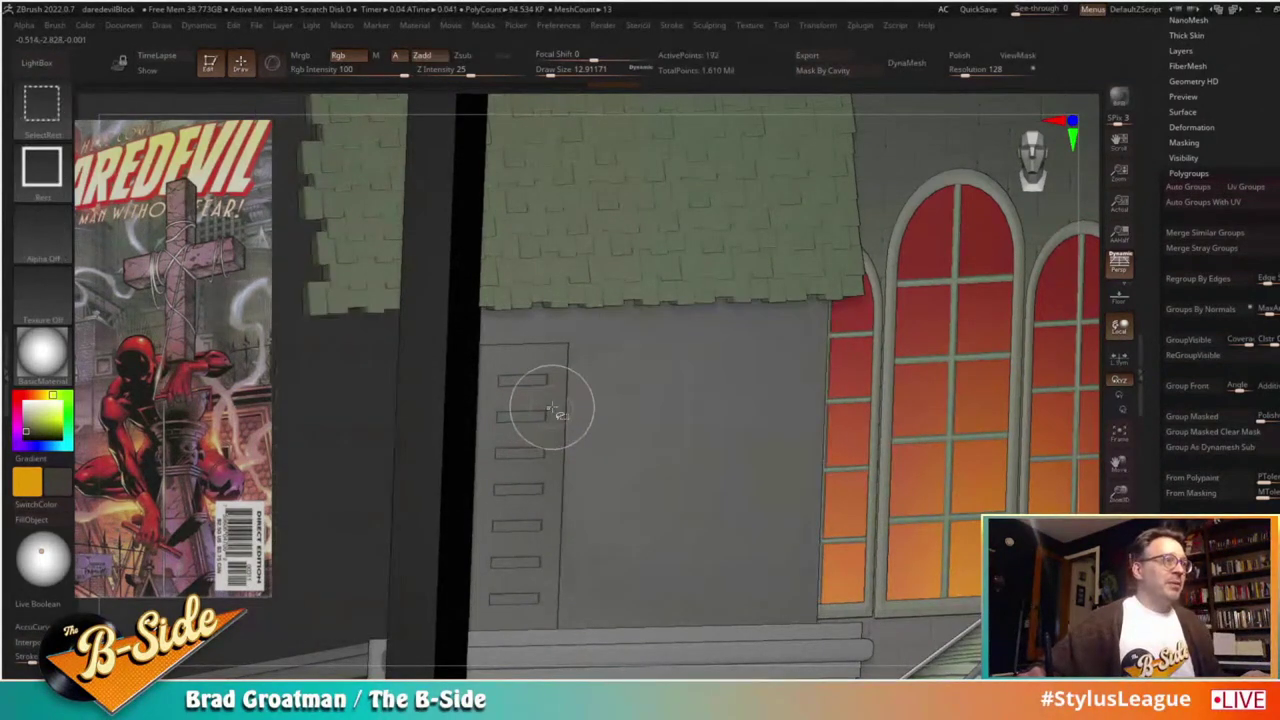
{"action": "left_click_drag", "start_coordinate": [329, 452], "coordinate": [343, 466], "text": "ctrl+shift"}
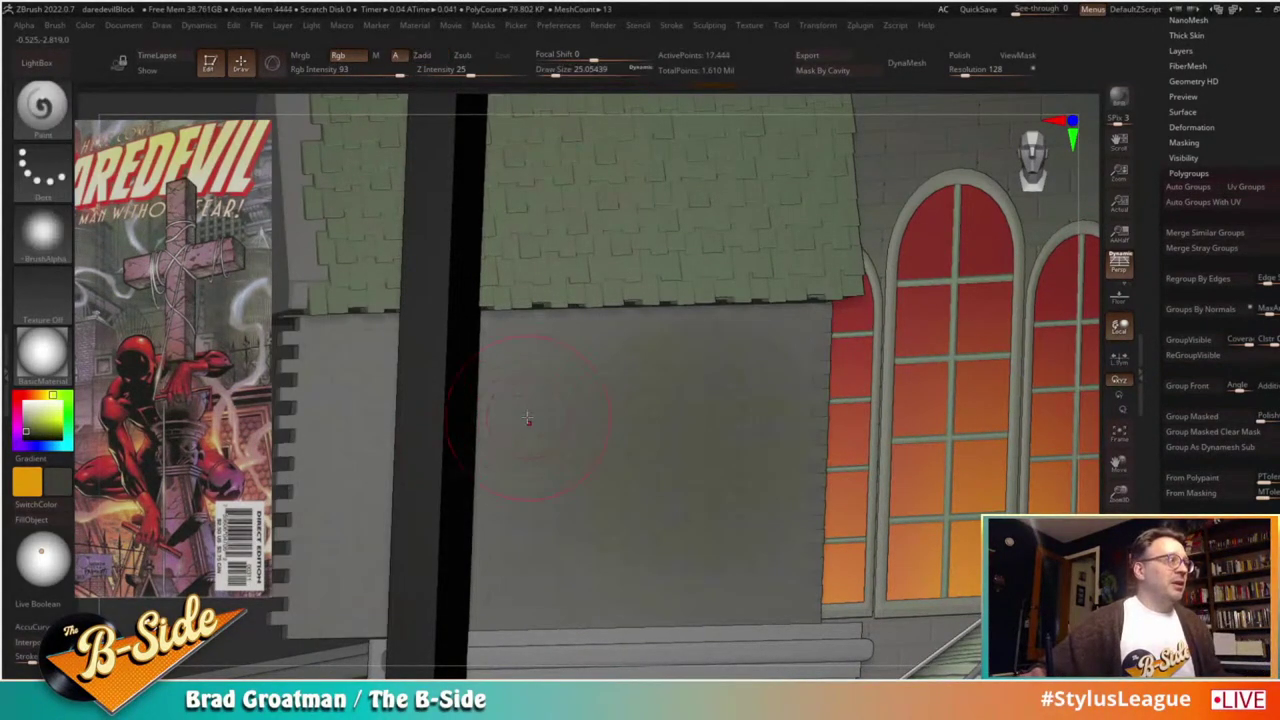
{"action": "left_click", "coordinate": [208, 618], "text": "ctrl"}
{"action": "left_click", "coordinate": [212, 600], "text": "ctrl+shift"}
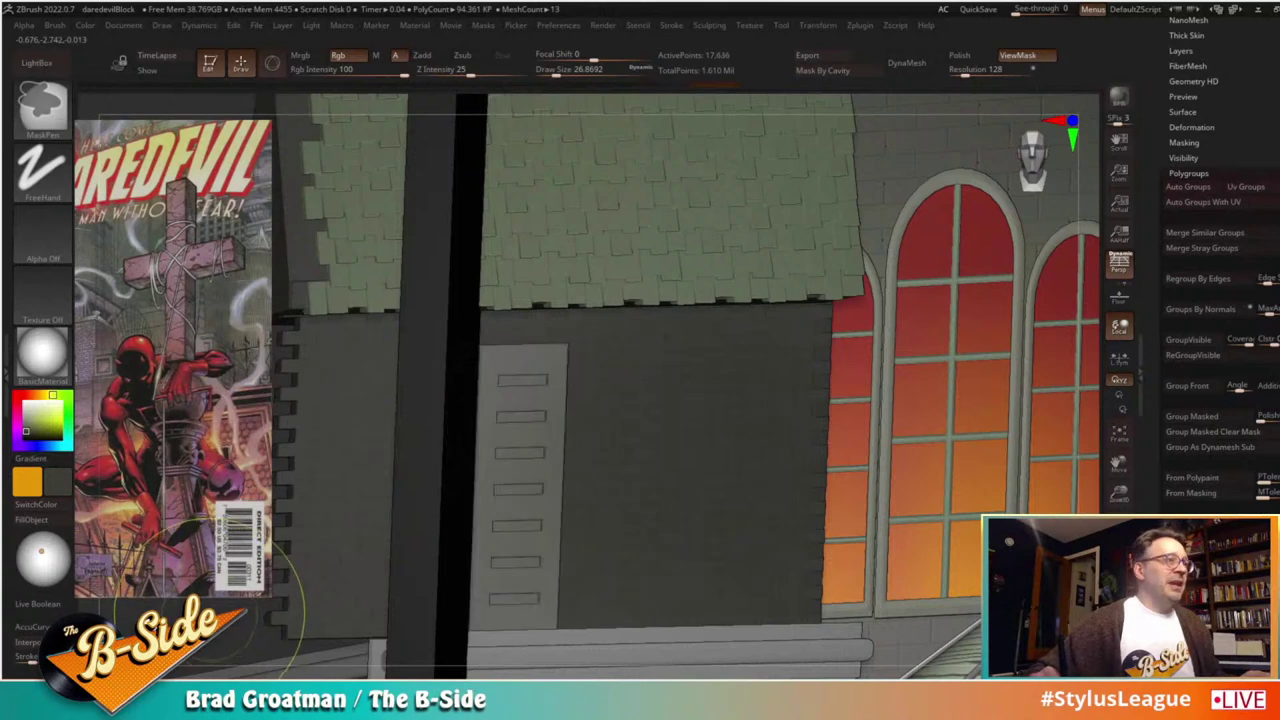
{"action": "left_click", "coordinate": [212, 600], "text": "ctrl"}
{"action": "key", "text": "ctrl+h"}
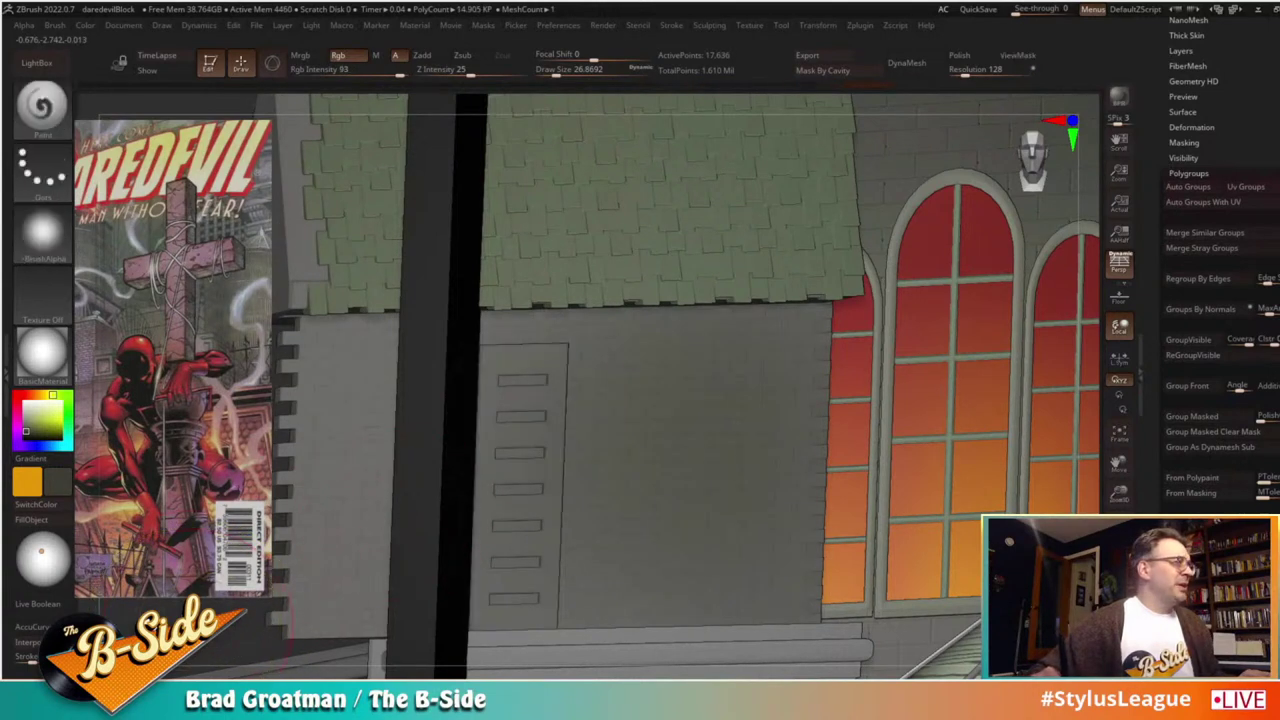
Step: Subdivide the left building top to level 3 and paint dark shading inside the panel's seven slots with a draw size of about 6.6
{"action": "key", "text": "s"}
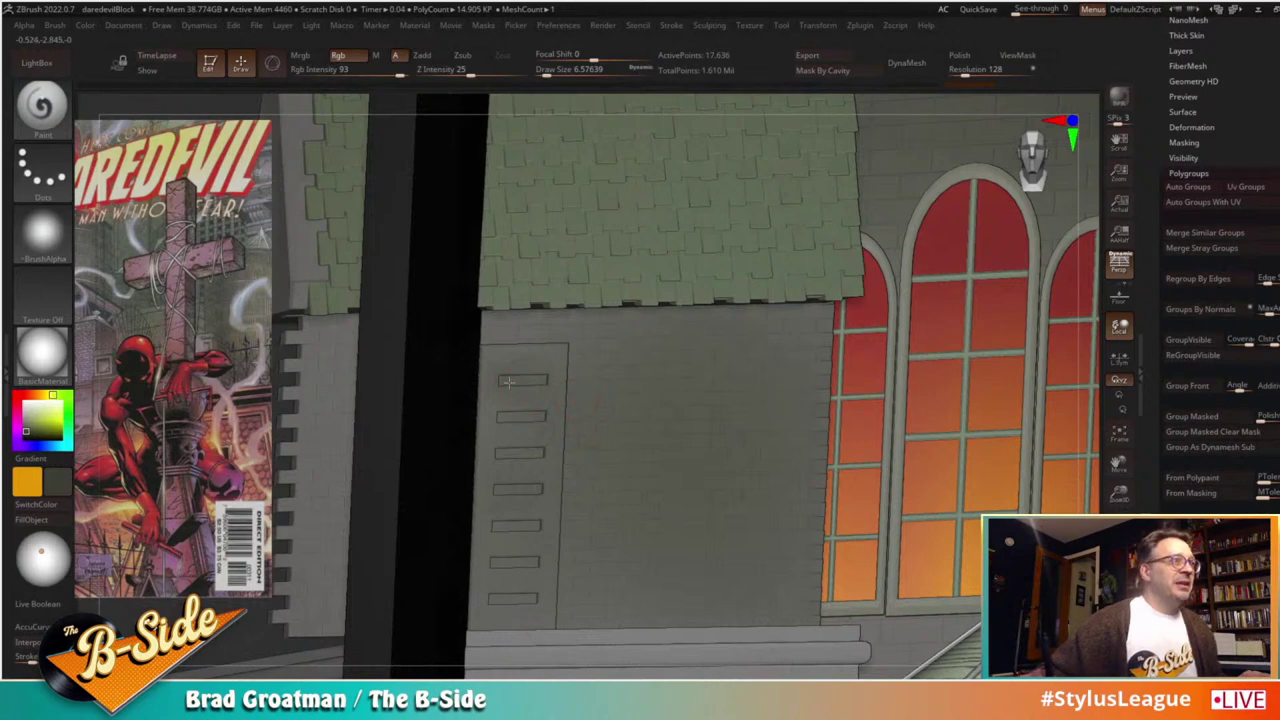
{"action": "left_click_drag", "start_coordinate": [1172, 113], "coordinate": [1175, 269]}
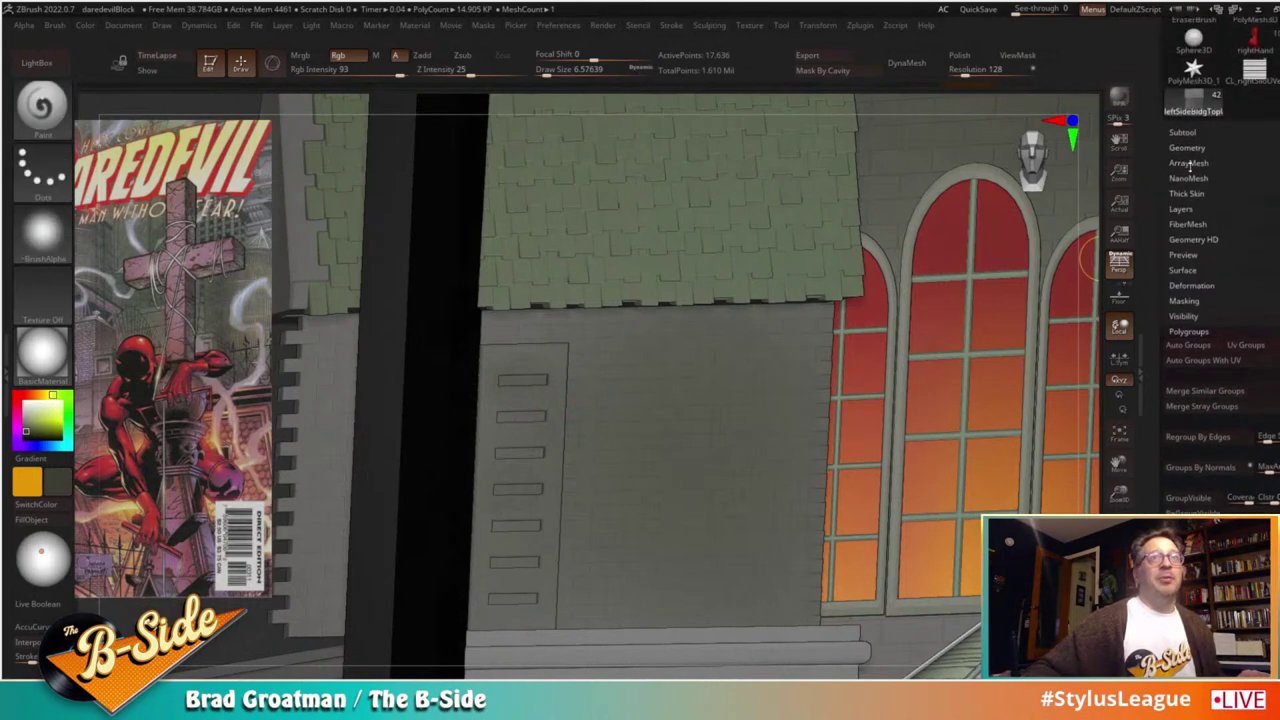
{"action": "left_click", "coordinate": [1198, 148]}
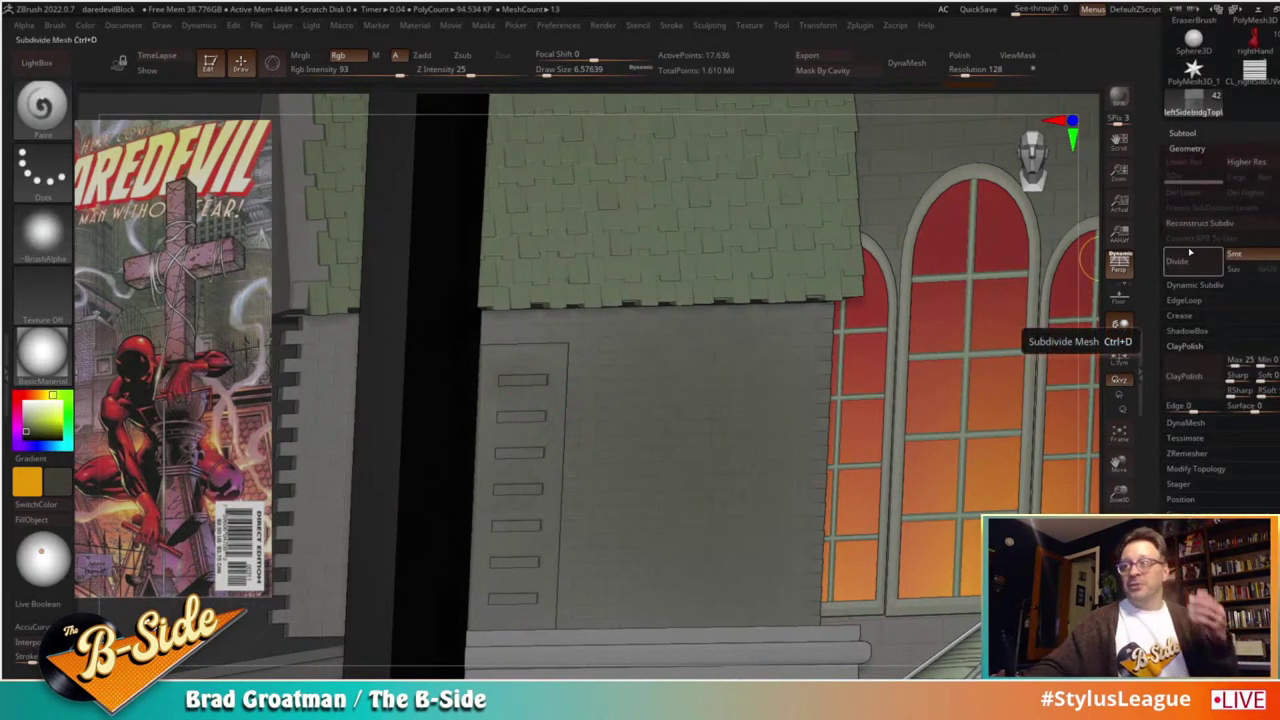
{"action": "left_click", "coordinate": [1197, 258]}
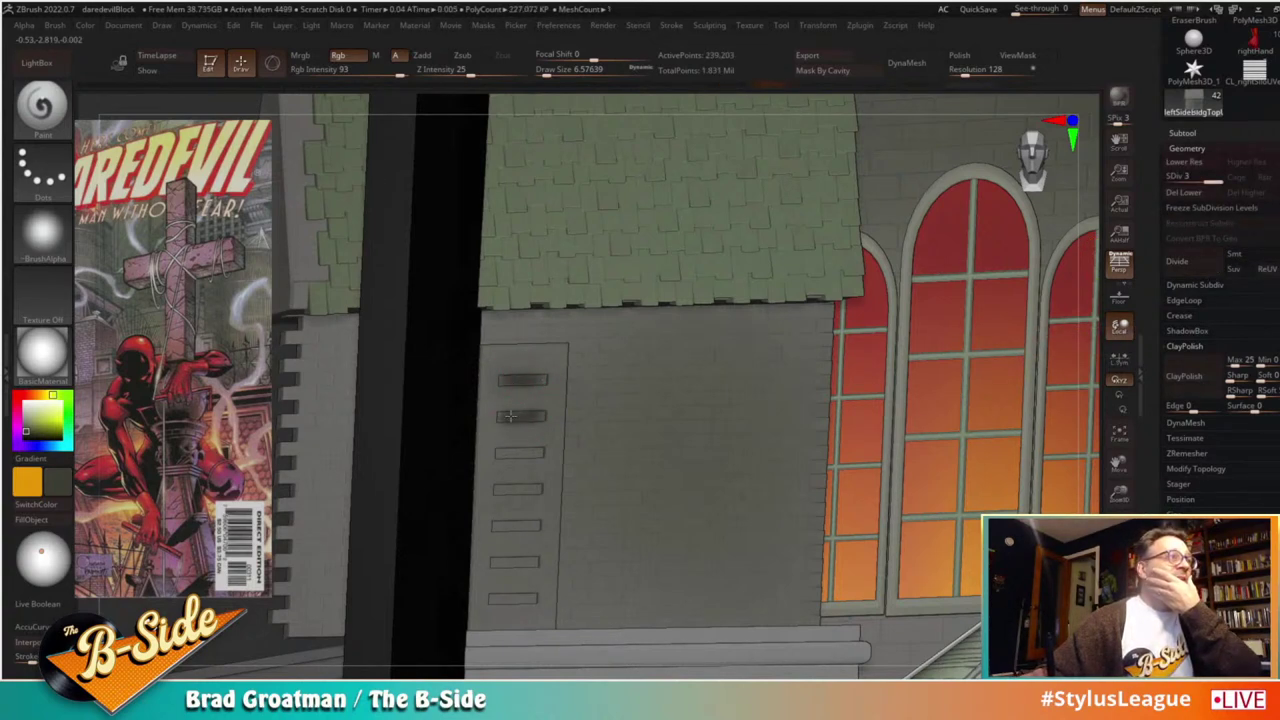
{"action": "left_click_drag", "start_coordinate": [511, 452], "coordinate": [522, 599]}
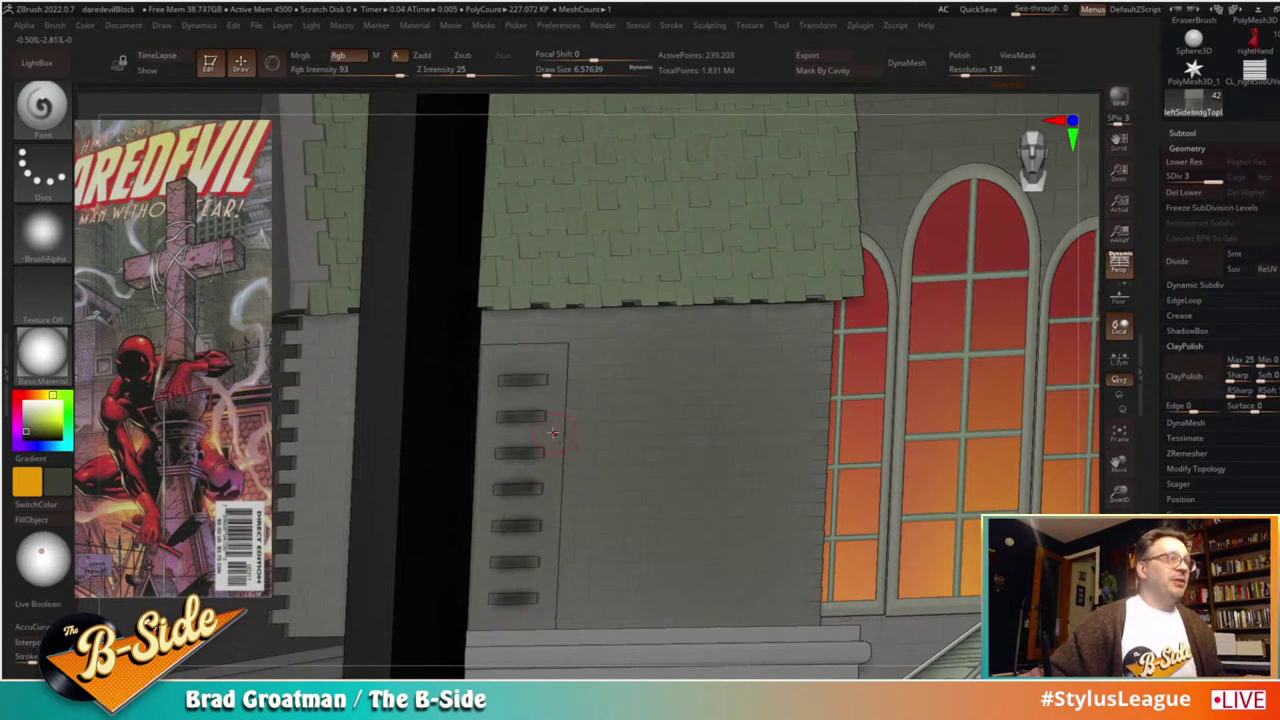
{"action": "key", "text": "c"}
{"action": "left_click_drag", "start_coordinate": [494, 432], "coordinate": [538, 426]}
{"action": "key", "text": "ctrl+z"}
{"action": "key", "text": "l"}
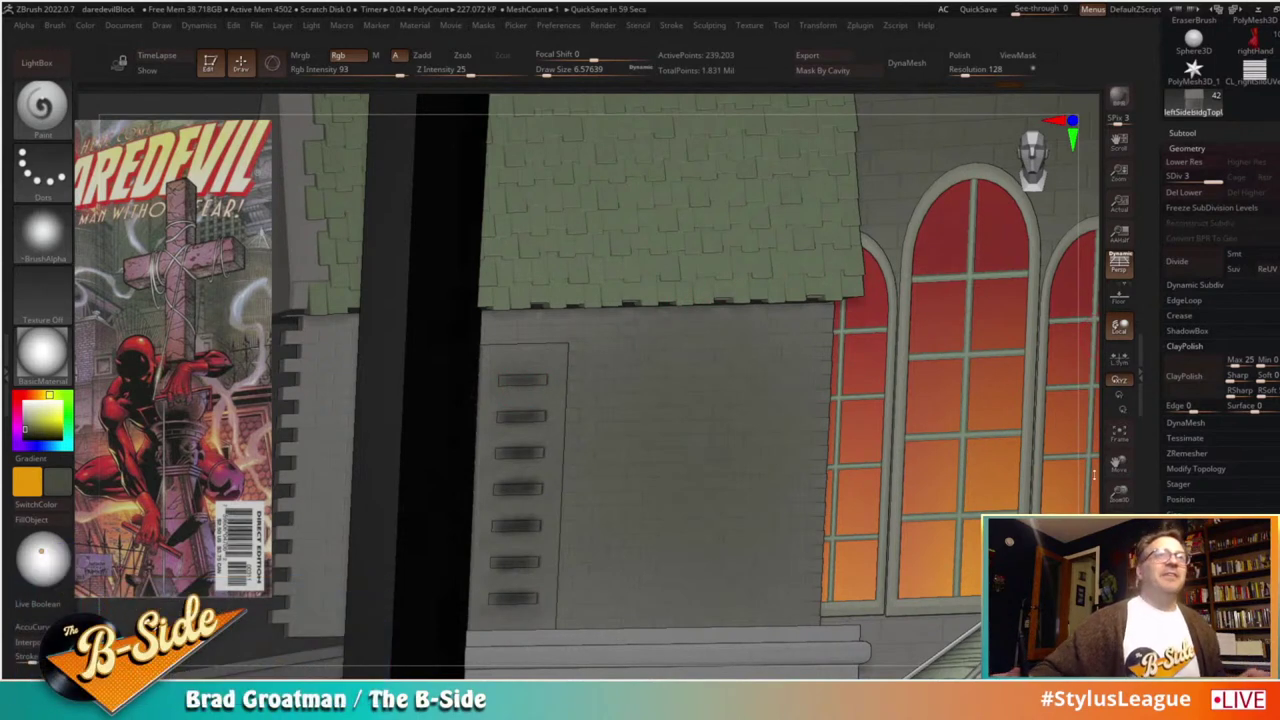
Step: Return to a straight front view of the whole diorama and select the mainShinglesUVed subtool on the orange tower
{"action": "left_click_drag", "start_coordinate": [1119, 492], "coordinate": [1080, 480]}
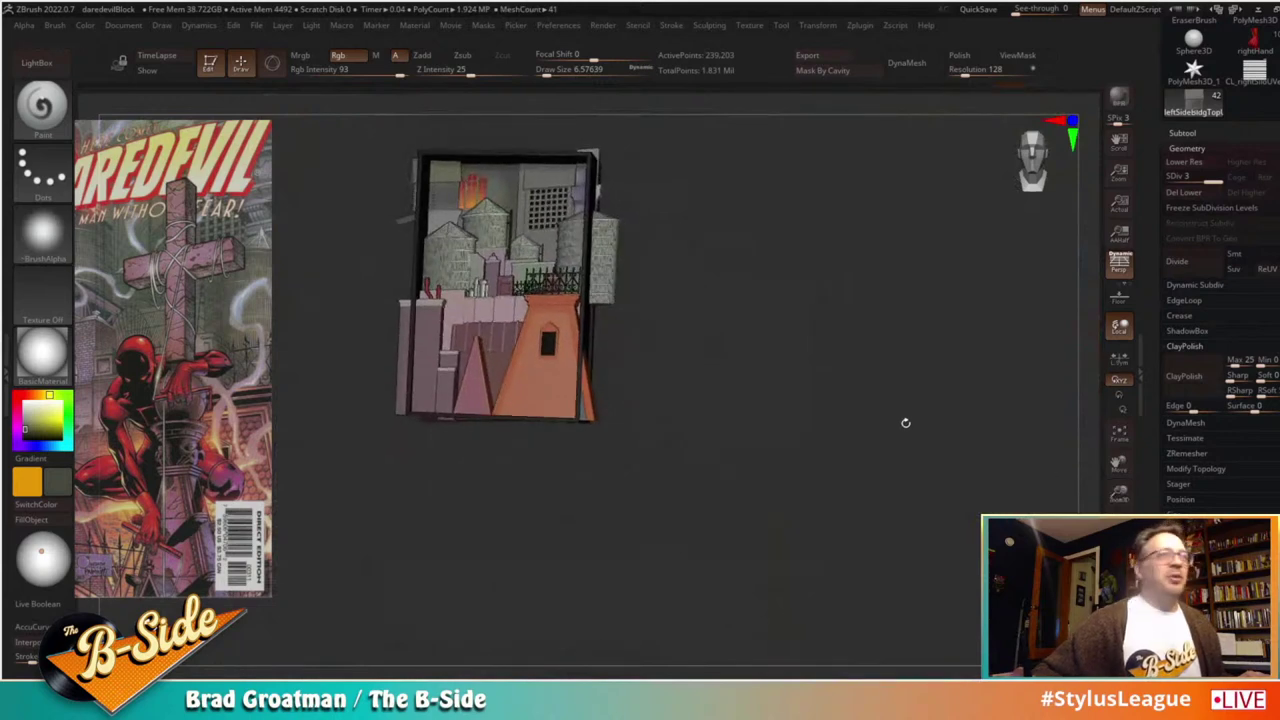
{"action": "mouse_move", "coordinate": [890, 398]}
{"action": "left_mouse_down", "text": "shift"}
{"action": "mouse_move", "coordinate": [814, 349]}
{"action": "mouse_move", "coordinate": [837, 371]}
{"action": "mouse_move", "coordinate": [869, 367]}
{"action": "mouse_move", "coordinate": [905, 402]}
{"action": "left_mouse_up", "text": "shift"}
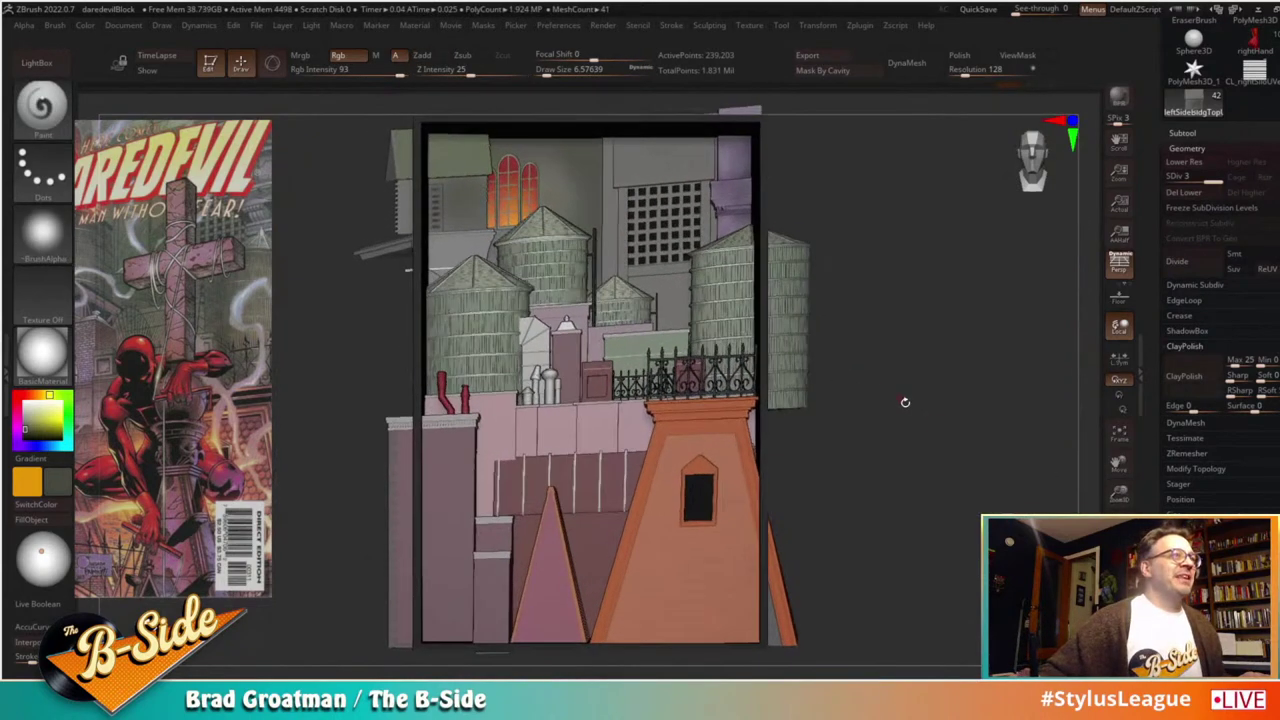
{"action": "left_click", "coordinate": [742, 553], "text": "alt"}
{"action": "left_click_drag", "start_coordinate": [864, 519], "coordinate": [861, 455], "text": "alt"}
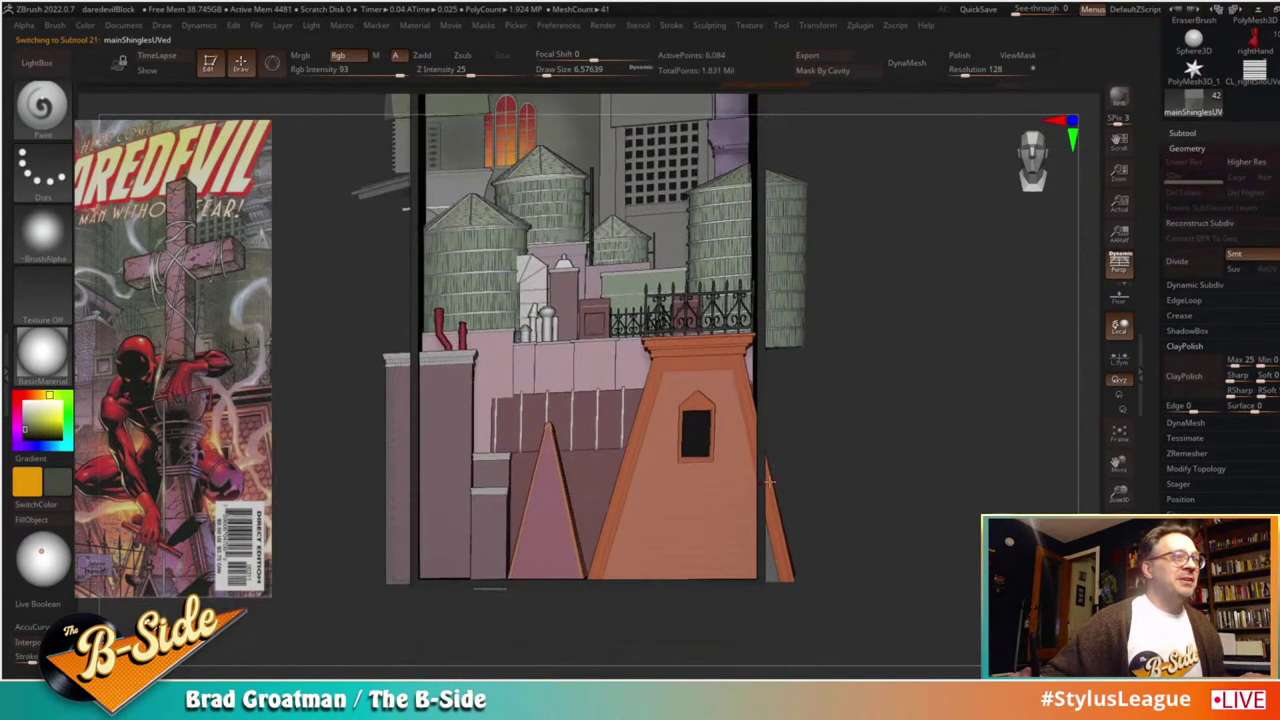
Step: Paint reddish-brown shading over the tower's shingle wall, enlarging the Paint brush's draw size to about 217
{"action": "key", "text": "shift+f"}
{"action": "key", "text": "shift+f"}
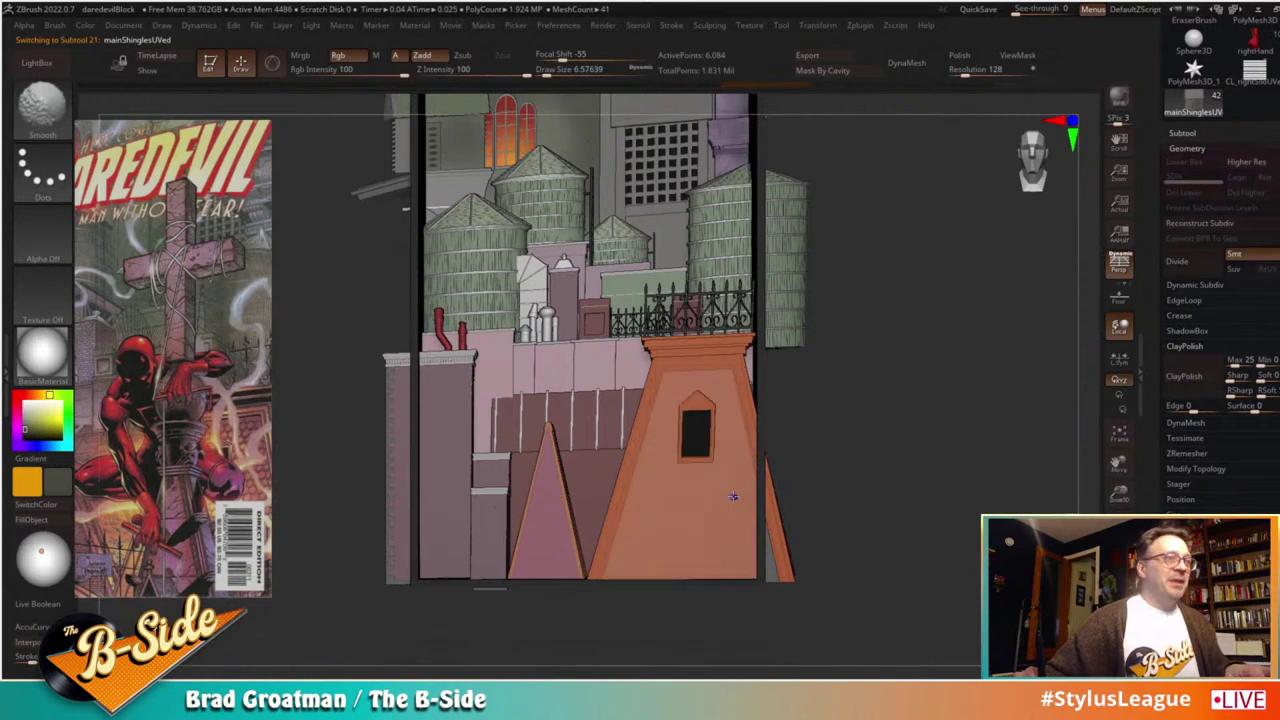
{"action": "key", "text": "s"}
{"action": "left_click_drag", "start_coordinate": [735, 493], "coordinate": [760, 492]}
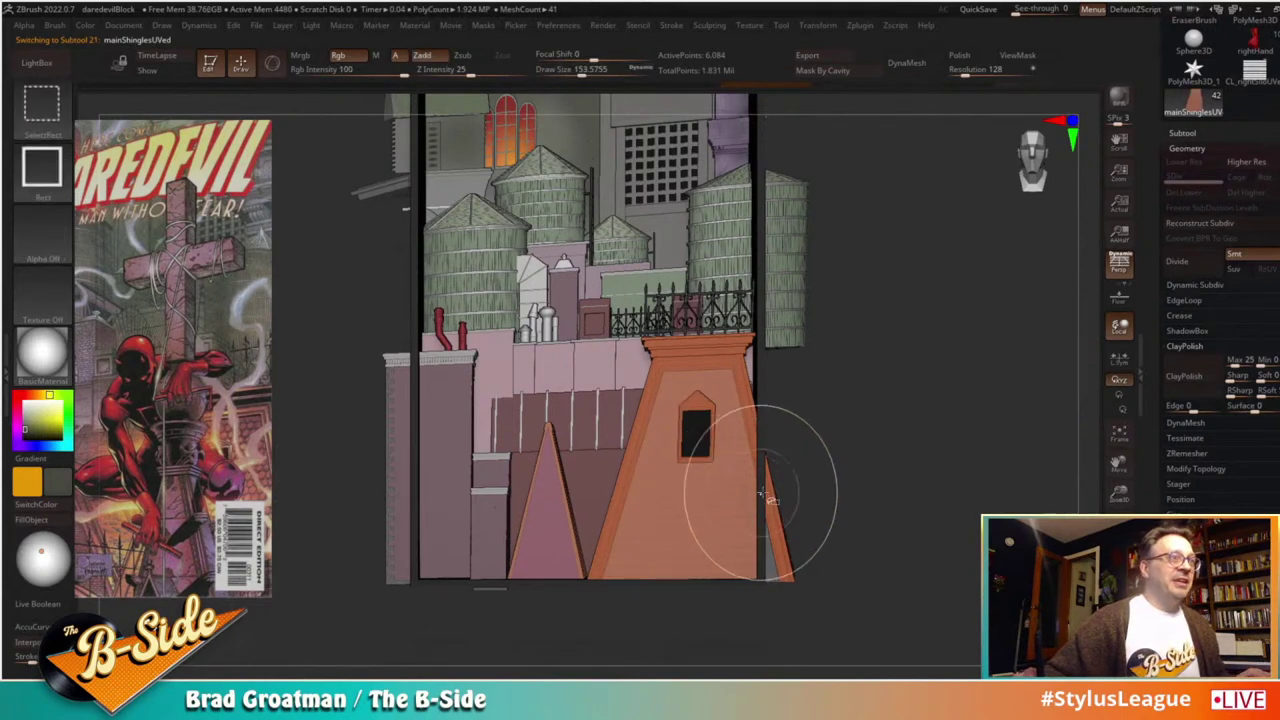
{"action": "key", "text": "shift+f"}
{"action": "key", "text": "shift+f"}
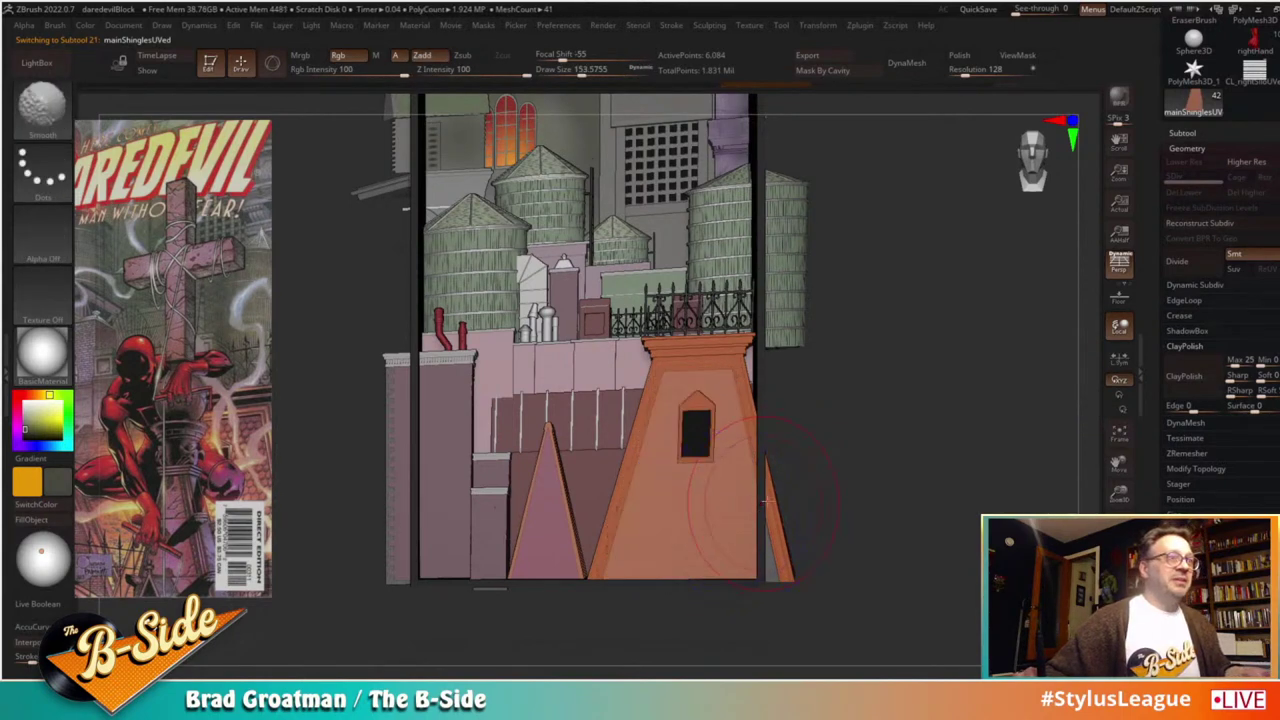
{"action": "left_click_drag", "start_coordinate": [890, 470], "coordinate": [890, 520], "text": "alt"}
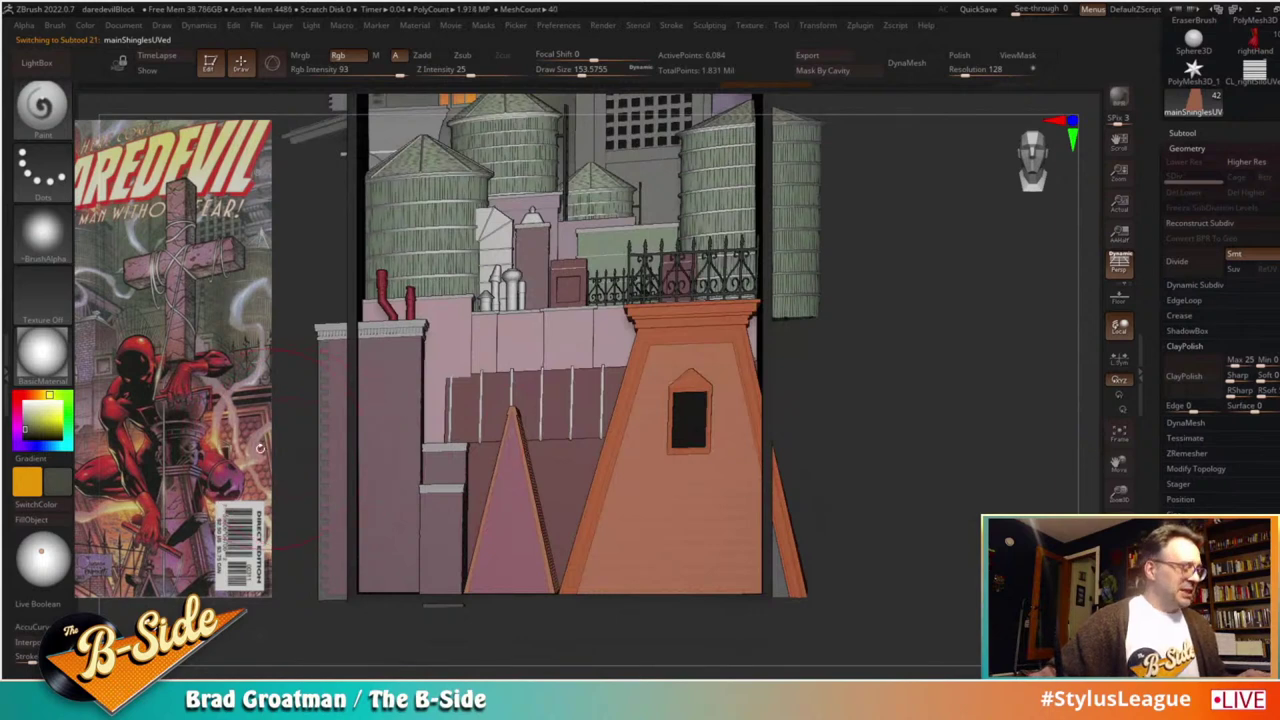
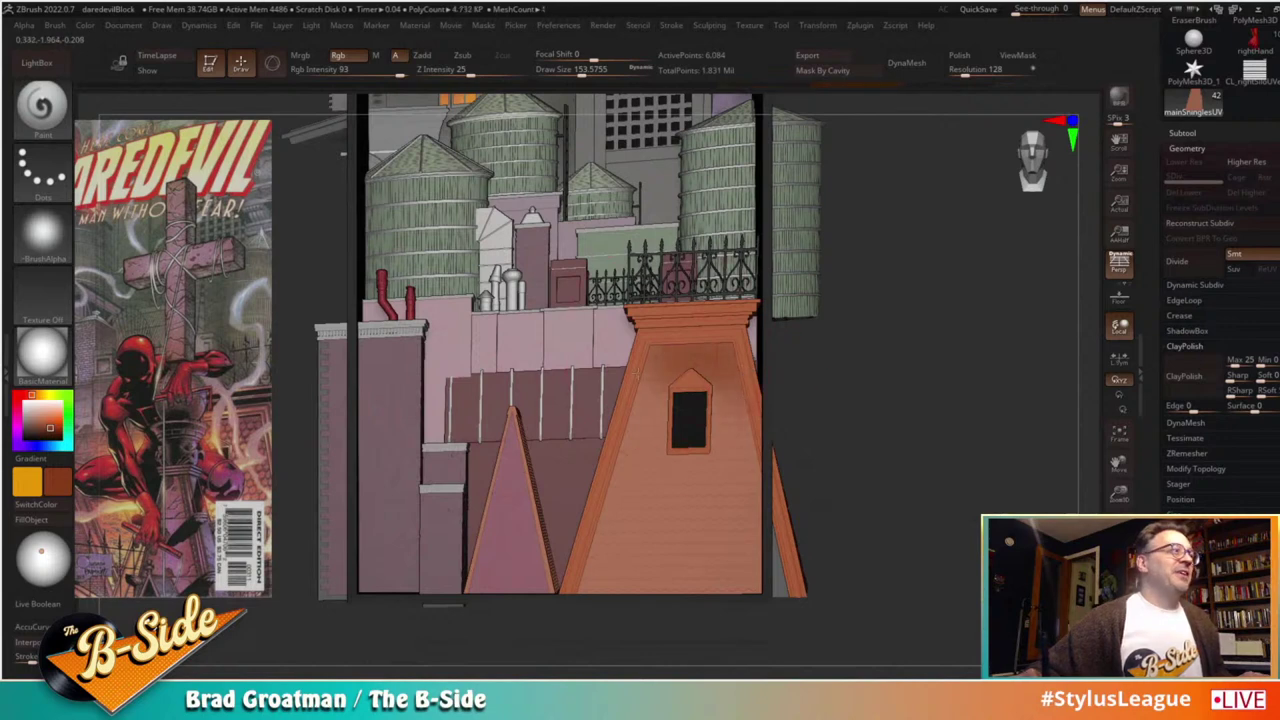
{"action": "mouse_move", "coordinate": [706, 377]}
{"action": "left_mouse_down"}
{"action": "mouse_move", "coordinate": [730, 466]}
{"action": "mouse_move", "coordinate": [714, 437]}
{"action": "mouse_move", "coordinate": [742, 490]}
{"action": "left_mouse_up"}
{"action": "key", "text": "s"}
{"action": "mouse_move", "coordinate": [715, 411]}
{"action": "left_mouse_down"}
{"action": "mouse_move", "coordinate": [642, 456]}
{"action": "mouse_move", "coordinate": [738, 520]}
{"action": "mouse_move", "coordinate": [640, 490]}
{"action": "left_mouse_up"}
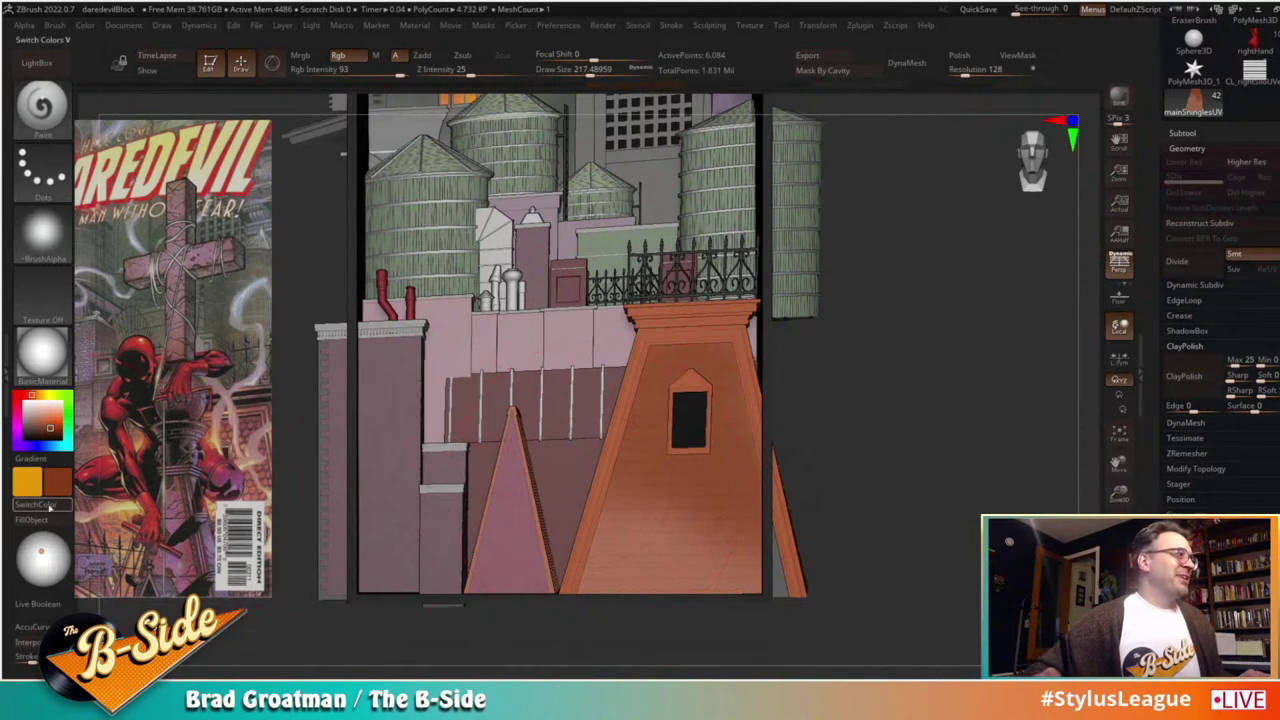
Step: Paint a golden-yellow glow at the base of the shingle wall, redden its upper part, and blend the transition with orange-brown
{"action": "key", "text": "v"}
{"action": "mouse_move", "coordinate": [680, 528]}
{"action": "left_mouse_down"}
{"action": "mouse_move", "coordinate": [650, 567]}
{"action": "mouse_move", "coordinate": [716, 578]}
{"action": "mouse_move", "coordinate": [737, 543]}
{"action": "left_mouse_up"}
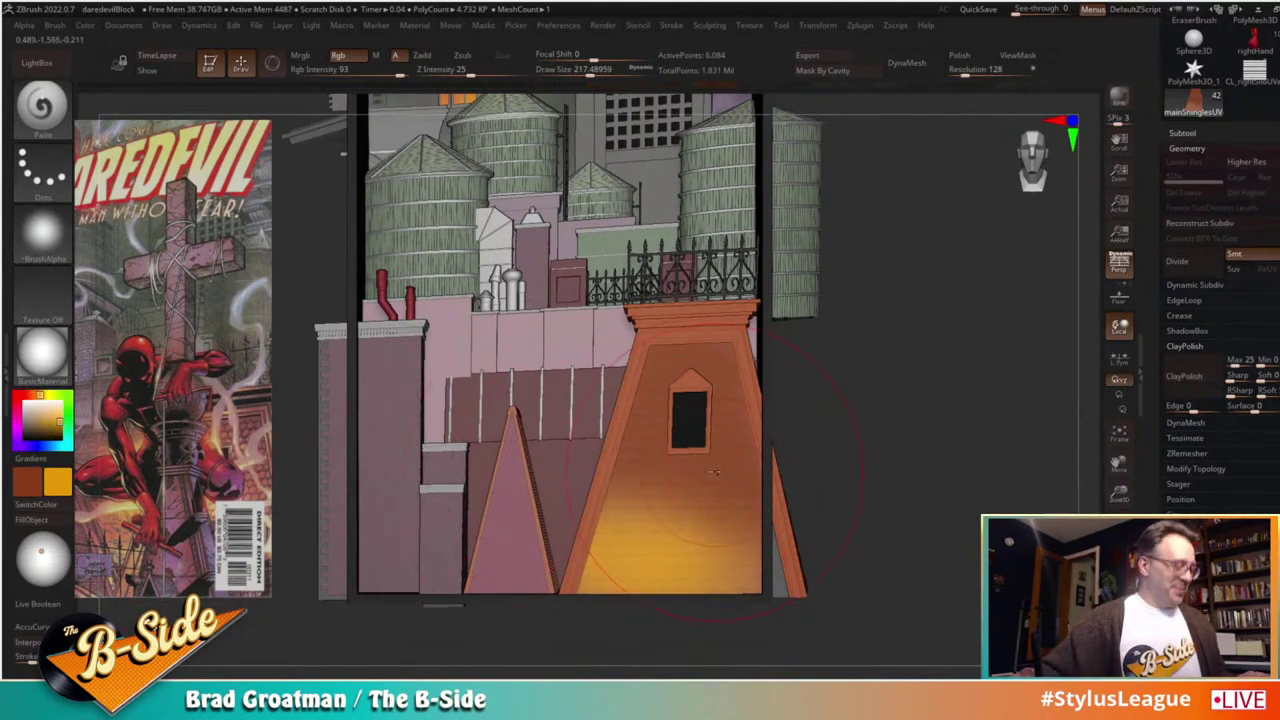
{"action": "key", "text": "v"}
{"action": "left_click", "coordinate": [25, 395]}
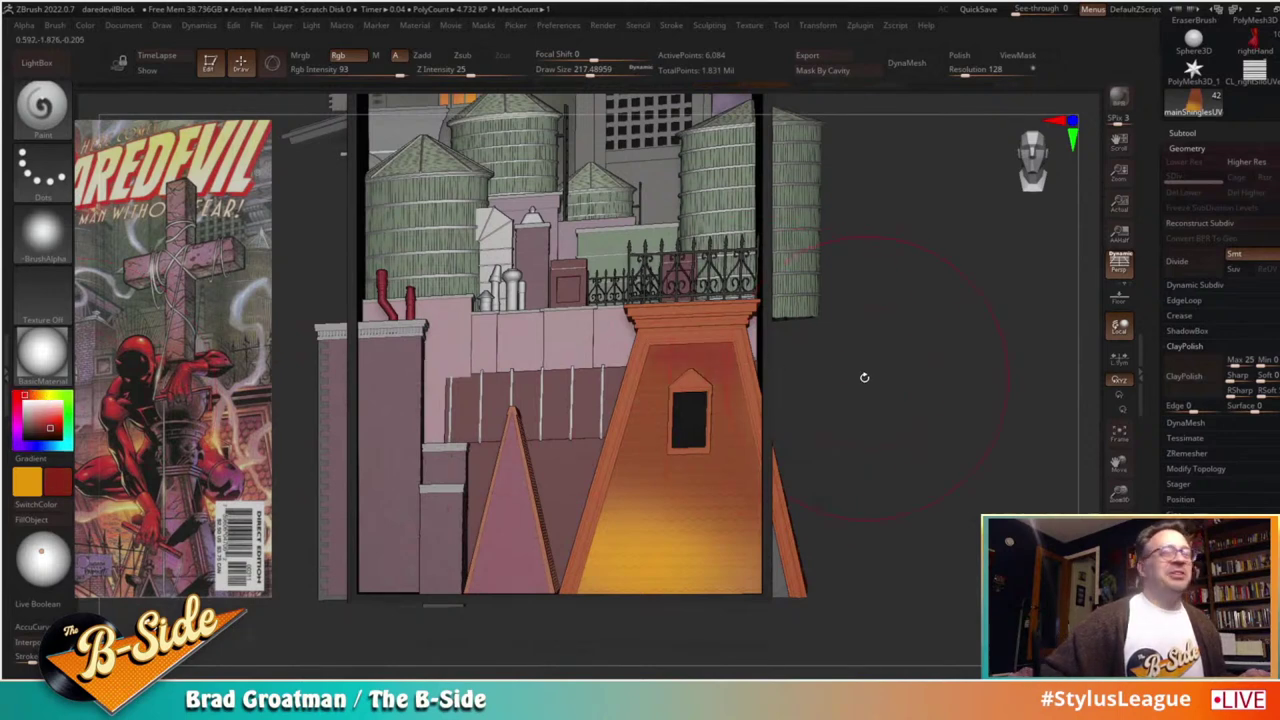
{"action": "left_click_drag", "start_coordinate": [866, 376], "coordinate": [883, 394], "text": "alt"}
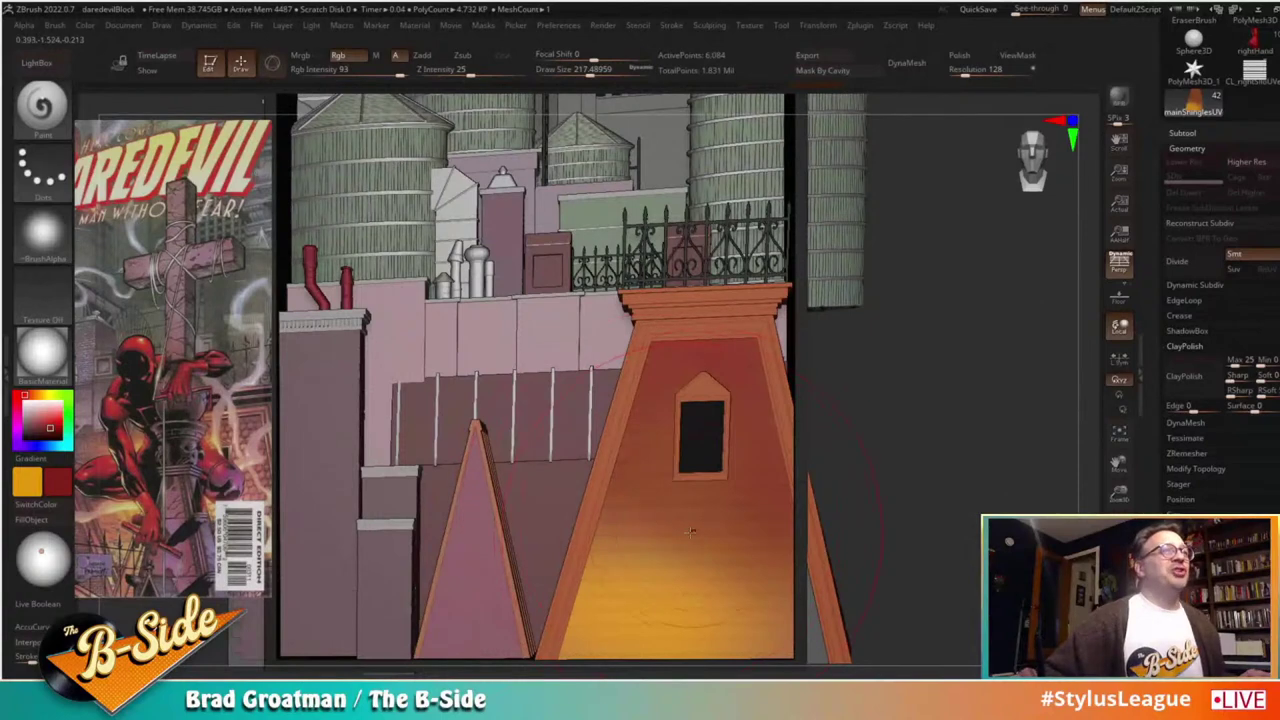
{"action": "key", "text": "c"}
{"action": "mouse_move", "coordinate": [685, 533]}
{"action": "left_mouse_down"}
{"action": "mouse_move", "coordinate": [672, 534]}
{"action": "mouse_move", "coordinate": [661, 588]}
{"action": "mouse_move", "coordinate": [630, 561]}
{"action": "mouse_move", "coordinate": [722, 603]}
{"action": "left_mouse_up"}
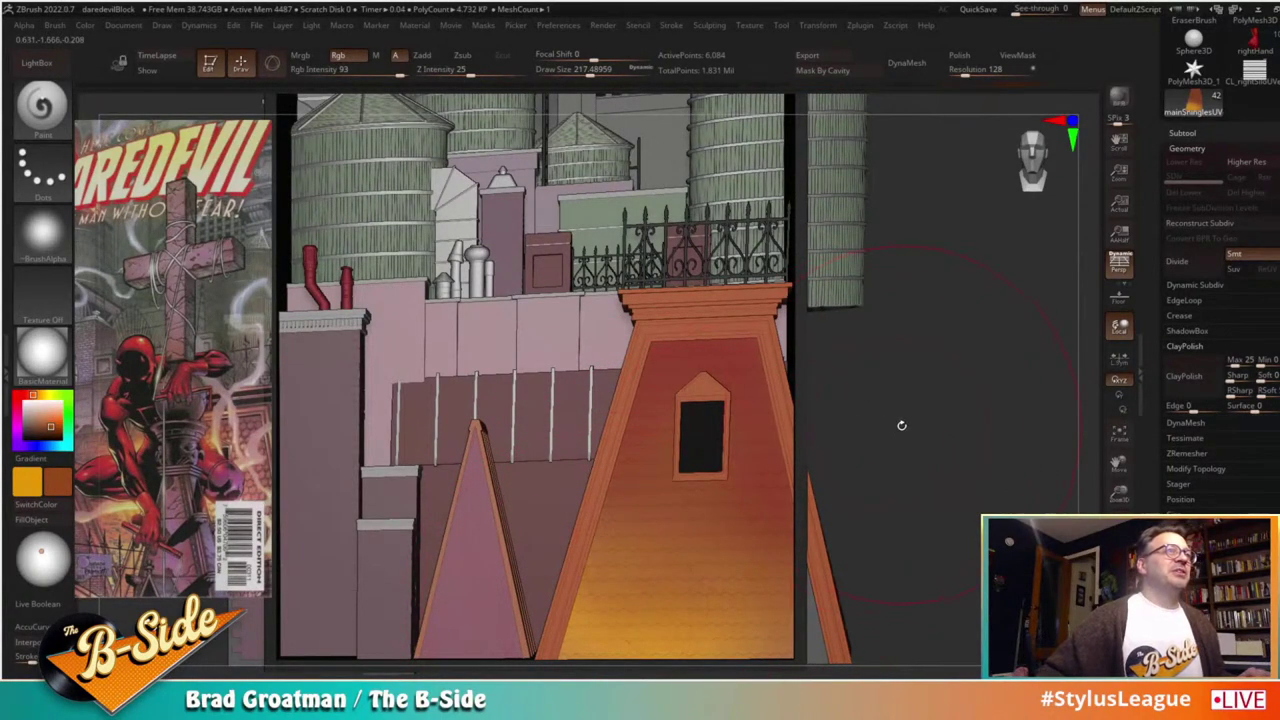
Step: Reduce the draw size to about 41 and paint deep red on the shingles around the tower's window
{"action": "key", "text": "s"}
{"action": "left_click_drag", "start_coordinate": [898, 406], "coordinate": [912, 432], "text": "alt"}
{"action": "key", "text": "s"}
{"action": "left_click", "coordinate": [765, 347]}
{"action": "left_click_drag", "start_coordinate": [765, 345], "coordinate": [763, 328]}
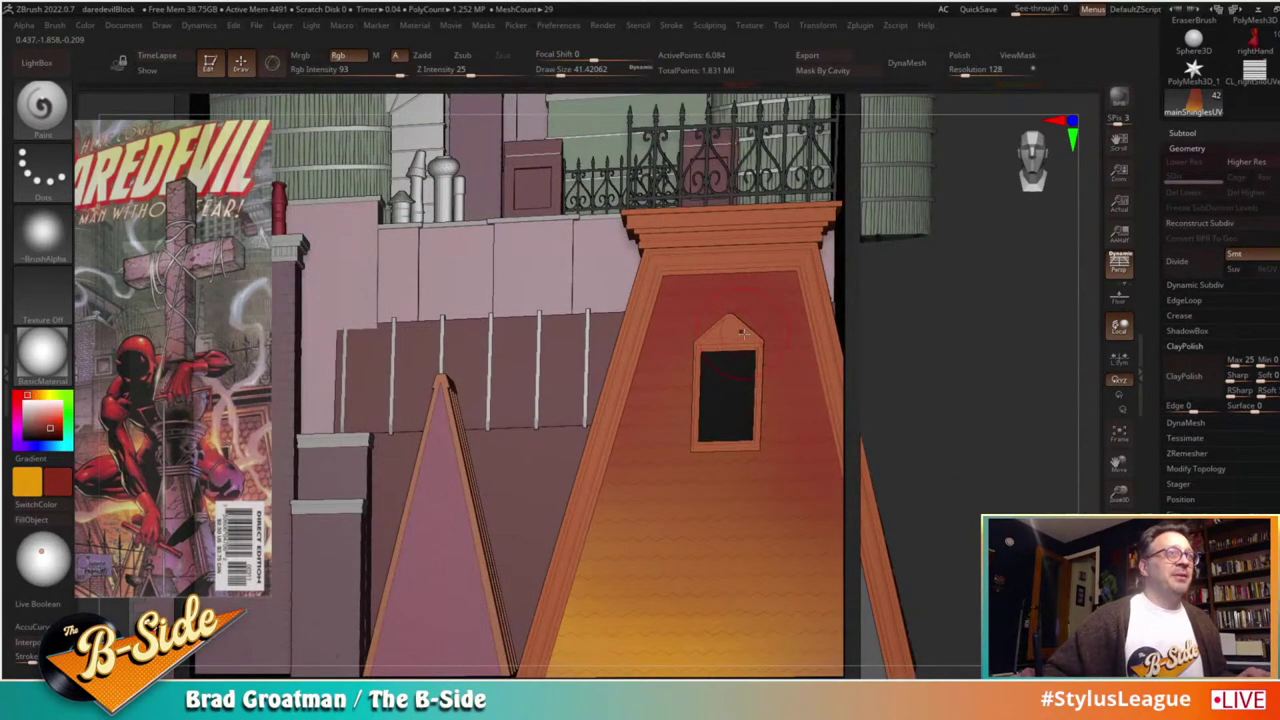
{"action": "key", "text": "shift+f"}
{"action": "key", "text": "shift+f"}
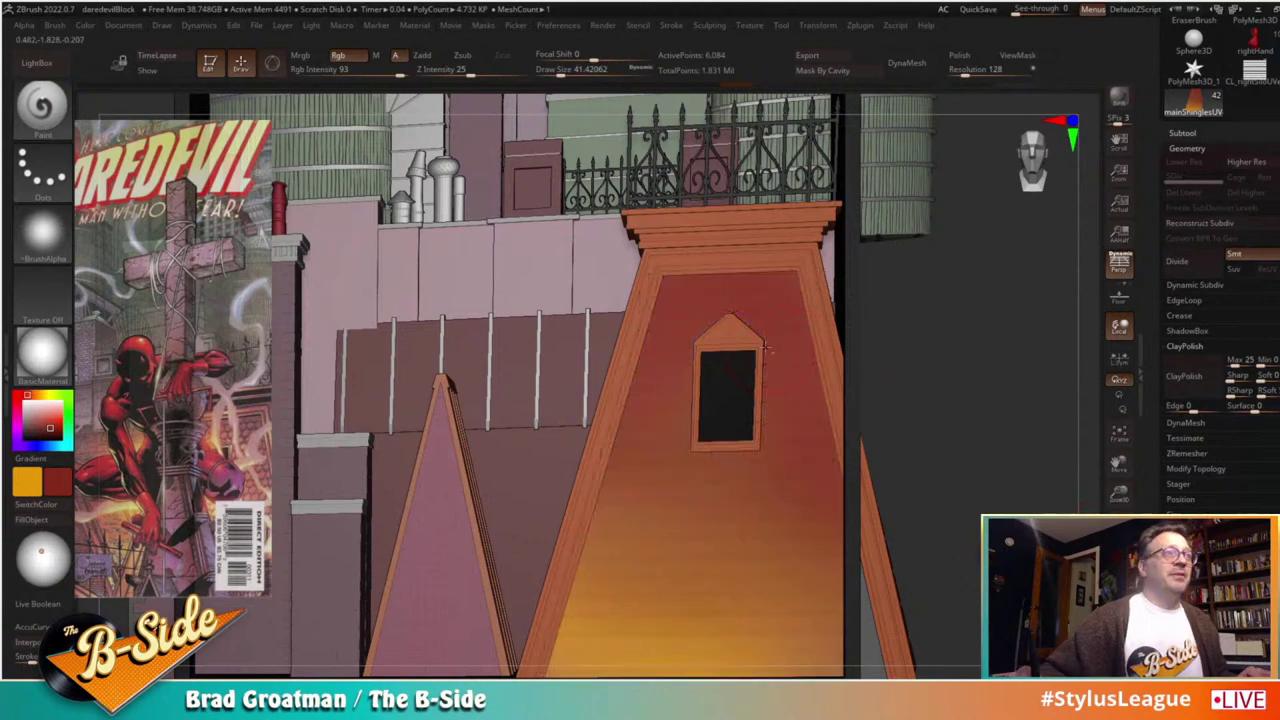
{"action": "left_click", "coordinate": [765, 347], "text": "alt"}
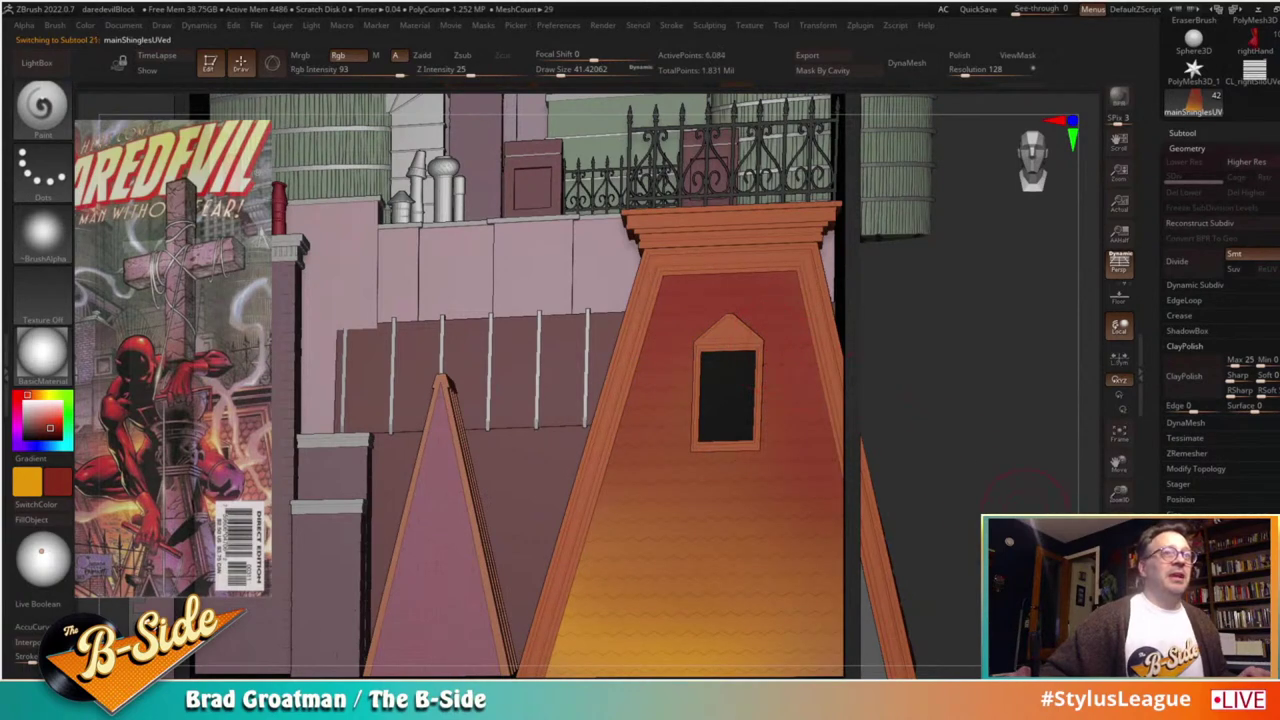
Step: Select the mainBldgUVed subtool and subdivide it to level 5 with smoothing turned off
{"action": "left_click_drag", "start_coordinate": [953, 410], "coordinate": [781, 354]}
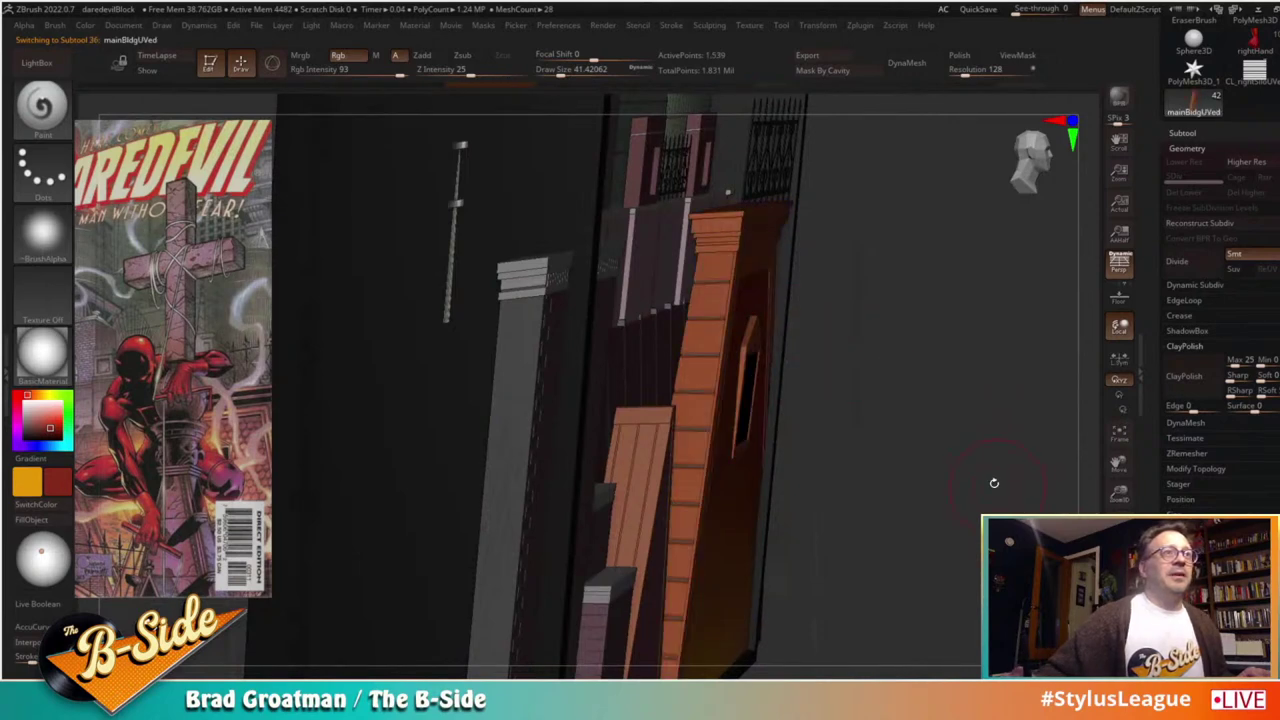
{"action": "left_click_drag", "start_coordinate": [991, 483], "coordinate": [946, 457], "text": "shift"}
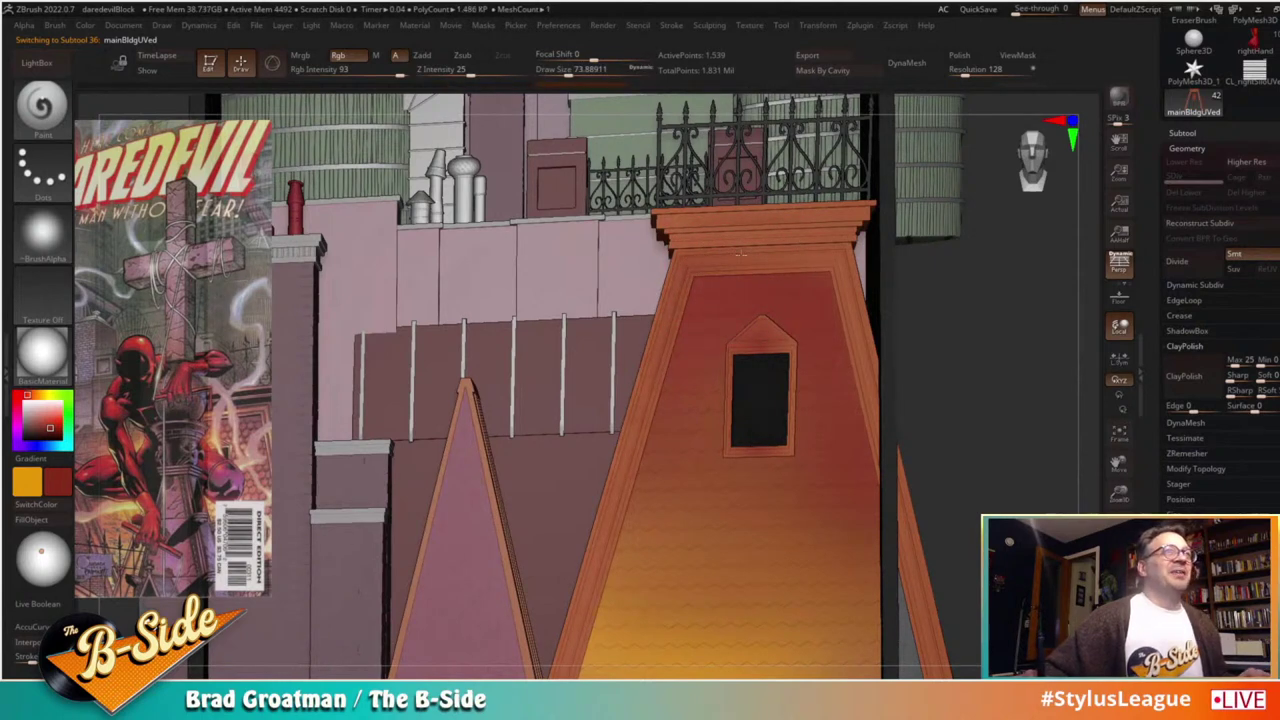
{"action": "left_click_drag", "start_coordinate": [1000, 422], "coordinate": [1008, 350], "text": "alt"}
{"action": "left_click", "coordinate": [1235, 255]}
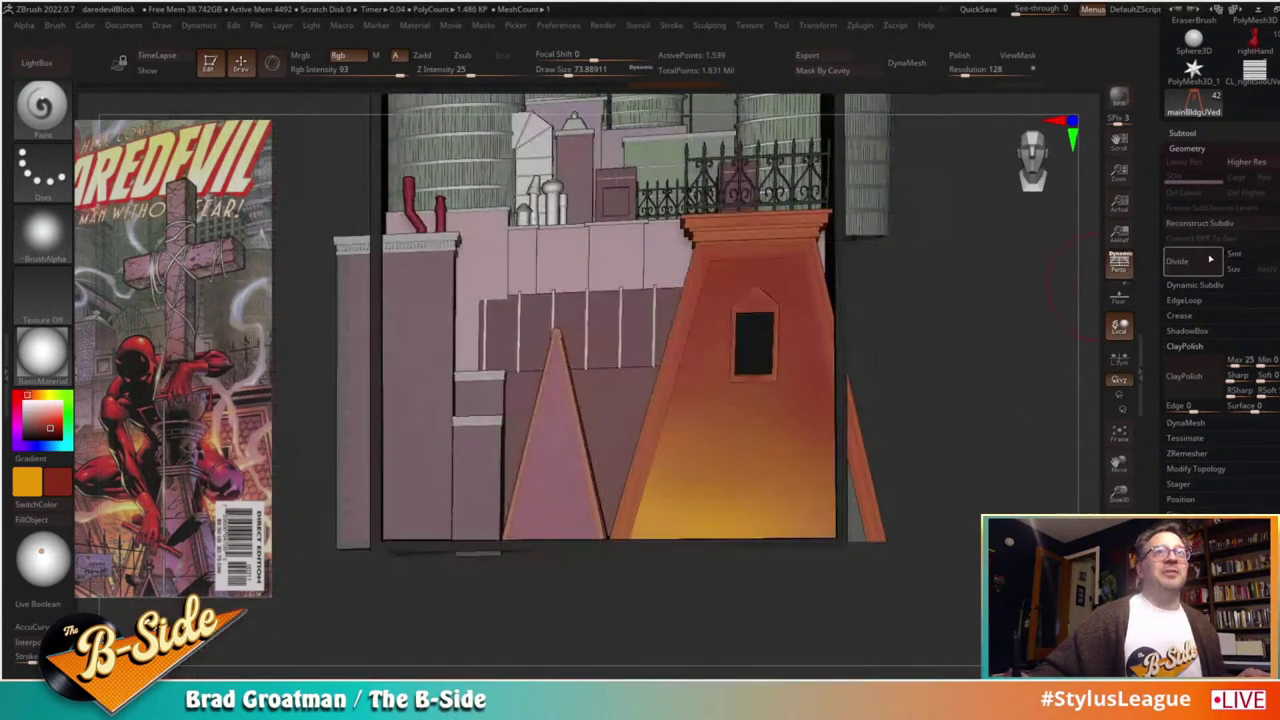
{"action": "left_click", "coordinate": [1210, 260]}
{"action": "left_click", "coordinate": [1184, 262]}
{"action": "left_click", "coordinate": [1184, 262]}
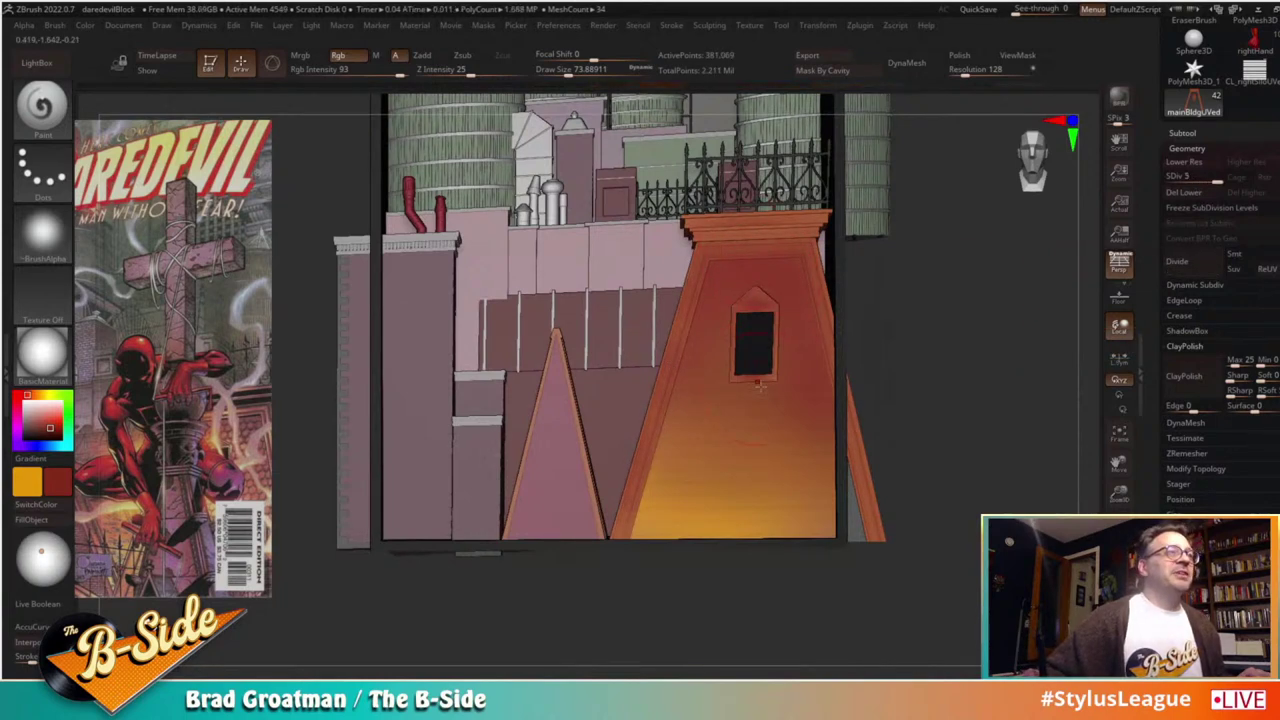
Step: Paint deep red shading over the tower's cornice, corner trim and window frame with a draw size of about 74
{"action": "left_click_drag", "start_coordinate": [933, 359], "coordinate": [877, 483], "text": "alt"}
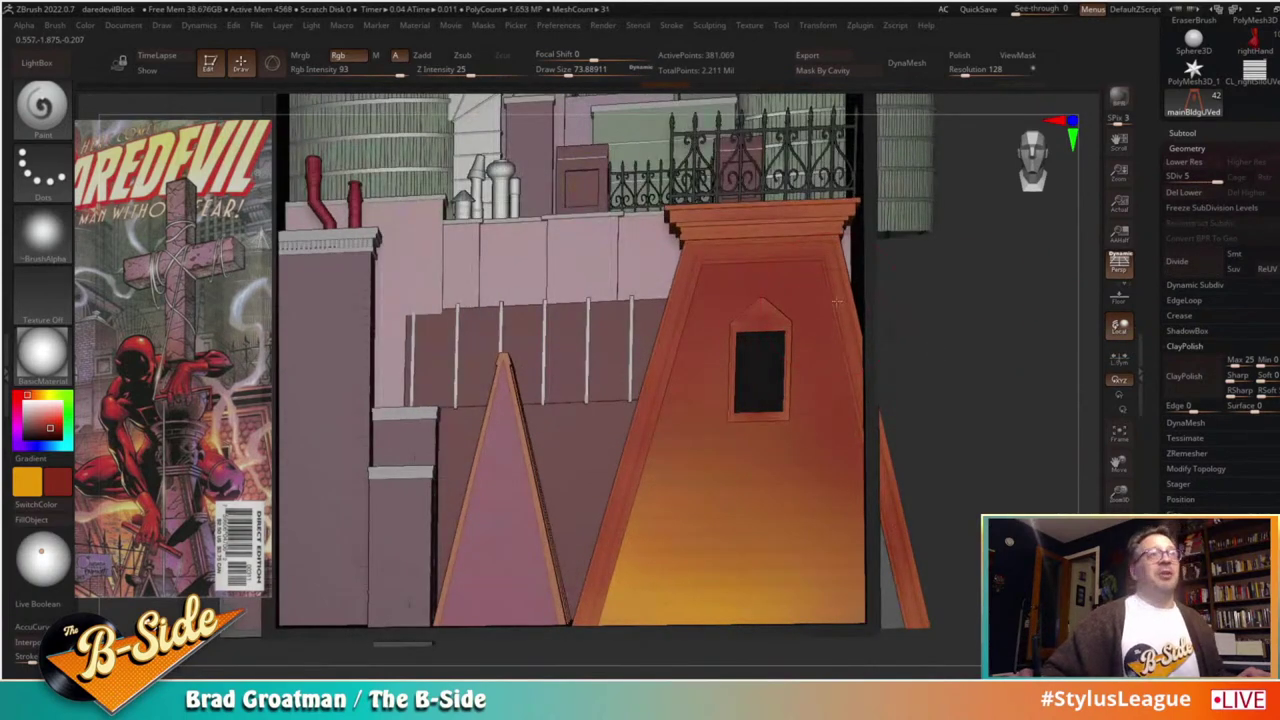
{"action": "left_click_drag", "start_coordinate": [924, 290], "coordinate": [1066, 300]}
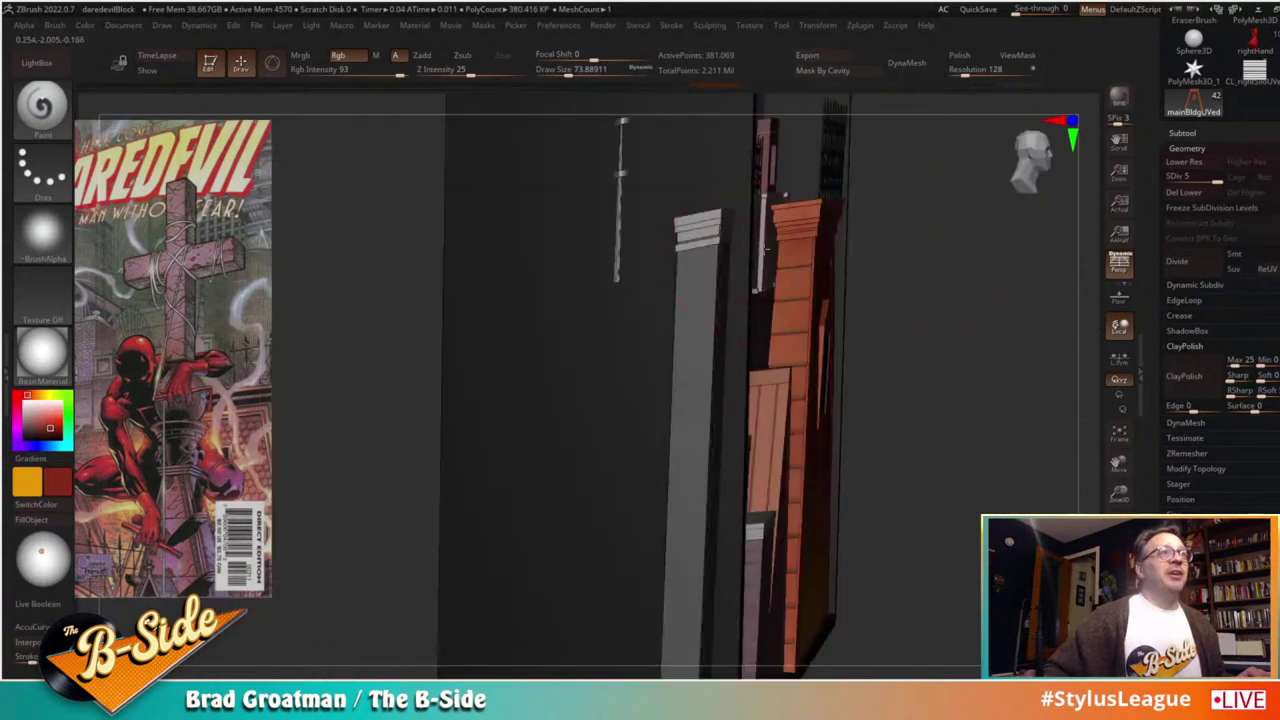
{"action": "left_click_drag", "start_coordinate": [765, 250], "coordinate": [810, 247]}
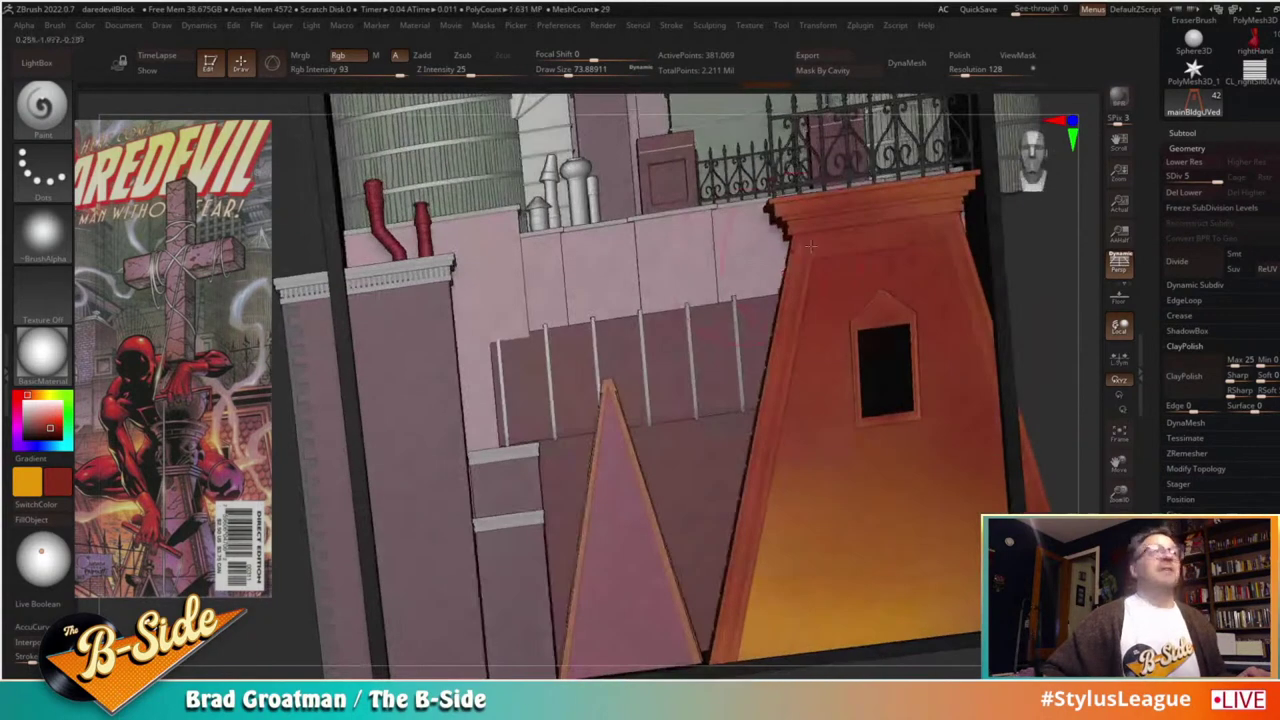
{"action": "left_click_drag", "start_coordinate": [818, 453], "coordinate": [776, 409]}
Step: Try painting the tower's corner trim with the TrimDynamic brush at RGB intensity 50, and undo the strokes
{"action": "key", "text": "b"}
{"action": "key", "text": "t"}
{"action": "key", "text": "d"}
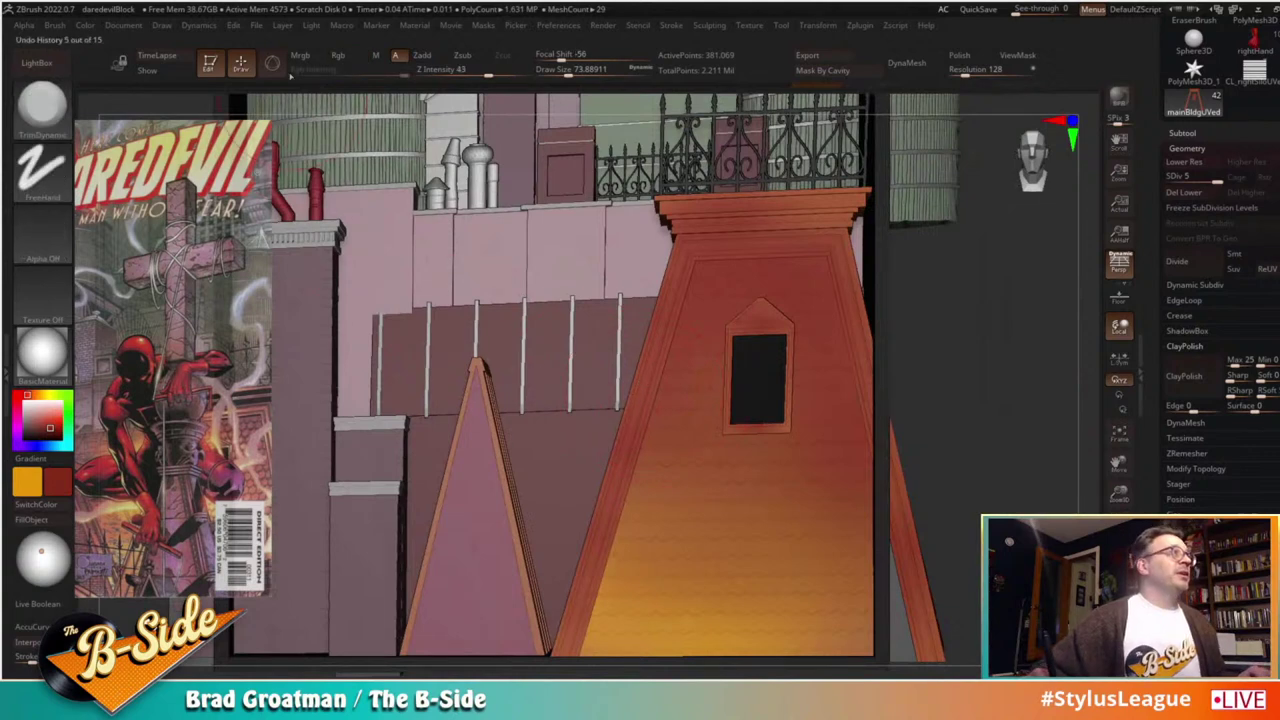
{"action": "left_click", "coordinate": [353, 56]}
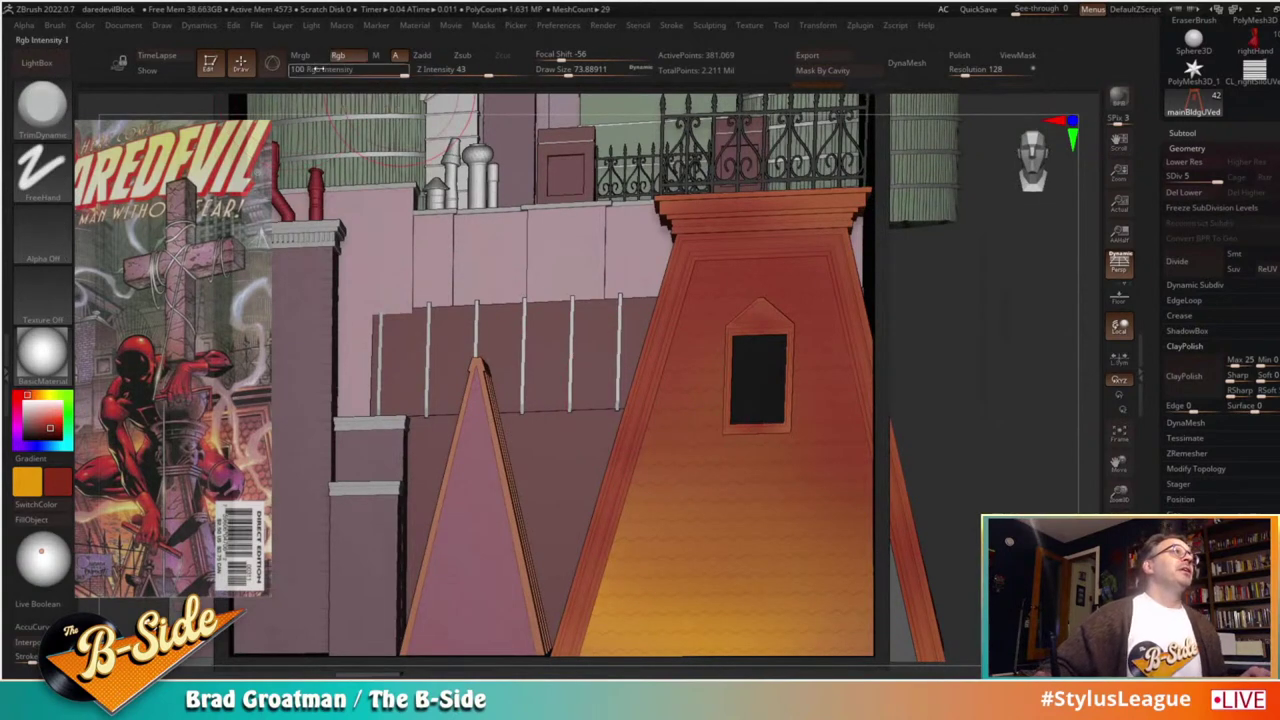
{"action": "left_click_drag", "start_coordinate": [899, 364], "coordinate": [916, 366]}
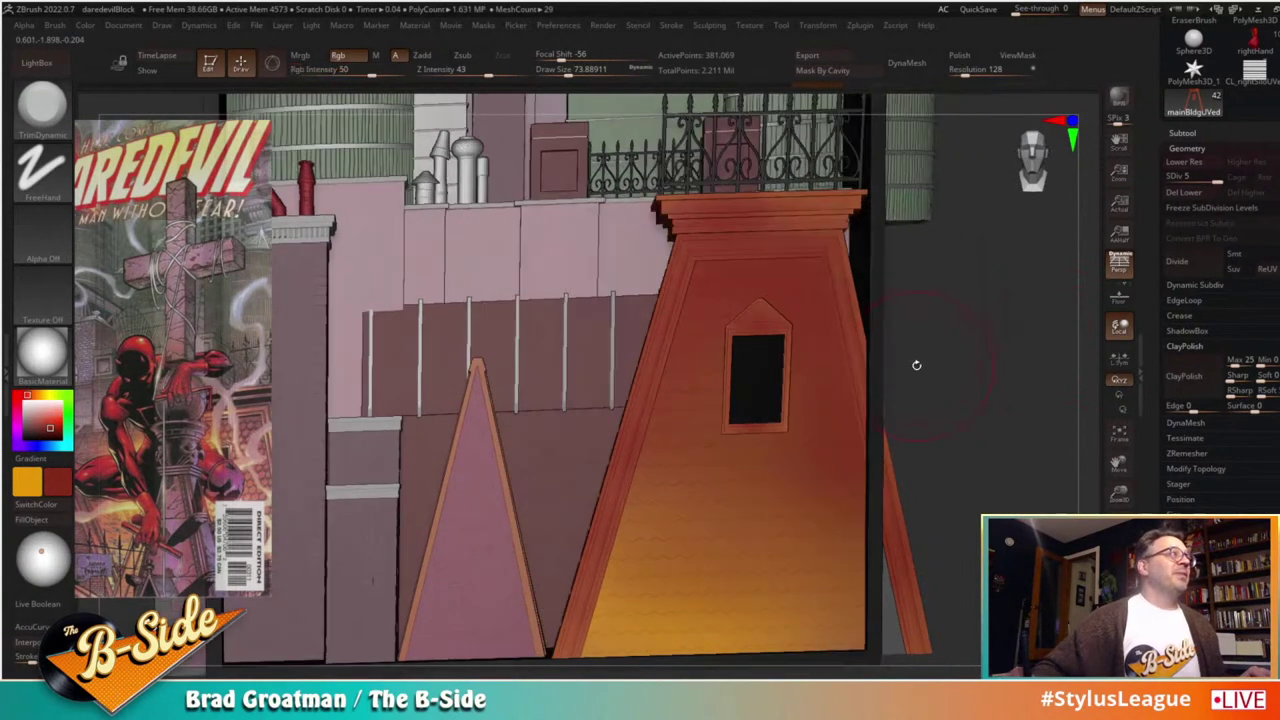
{"action": "mouse_move", "coordinate": [564, 595]}
{"action": "left_mouse_down"}
{"action": "mouse_move", "coordinate": [613, 448]}
{"action": "mouse_move", "coordinate": [648, 271]}
{"action": "left_mouse_up"}
{"action": "left_click_drag", "start_coordinate": [950, 350], "coordinate": [840, 342]}
{"action": "key", "text": "ctrl+z"}
{"action": "key", "text": "ctrl+z"}
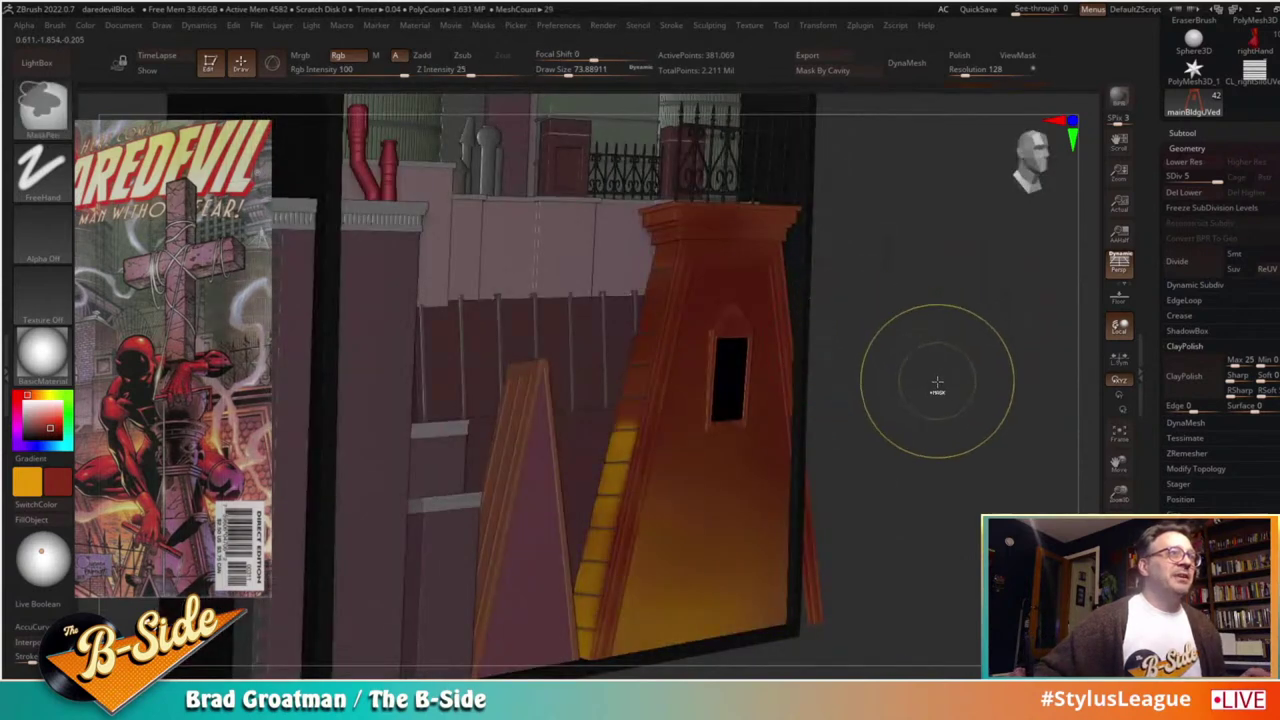
{"action": "key", "text": "ctrl+z"}
{"action": "left_click_drag", "start_coordinate": [939, 391], "coordinate": [893, 397]}
{"action": "key", "text": "ctrl+z"}
Step: Try a smaller TrimDynamic stroke on the tower's trim with a draw size of about 27, and undo it
{"action": "key", "text": "s"}
{"action": "mouse_move", "coordinate": [664, 388]}
{"action": "left_mouse_down"}
{"action": "mouse_move", "coordinate": [653, 403]}
{"action": "mouse_move", "coordinate": [667, 331]}
{"action": "left_mouse_up"}
{"action": "key", "text": "ctrl+z"}
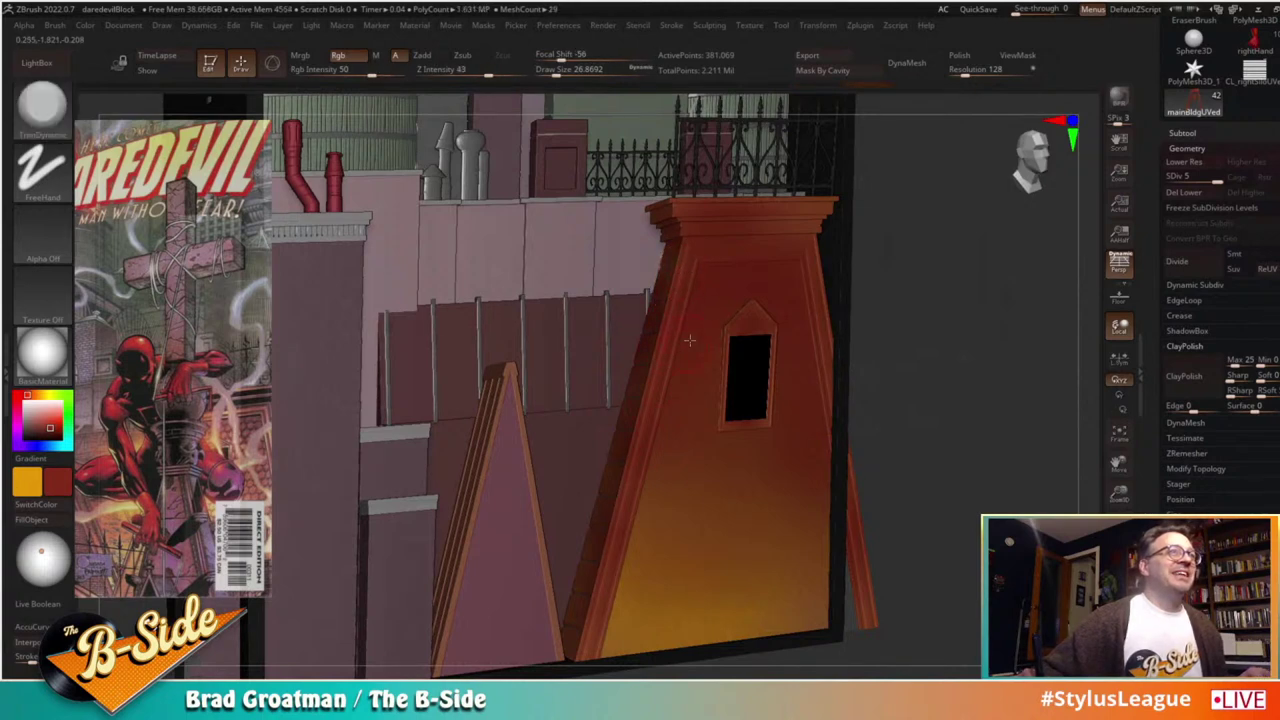
Step: Return to the Paint brush and paint golden-orange highlights on the tower's corner trim with a draw size of about 80
{"action": "key", "text": "b"}
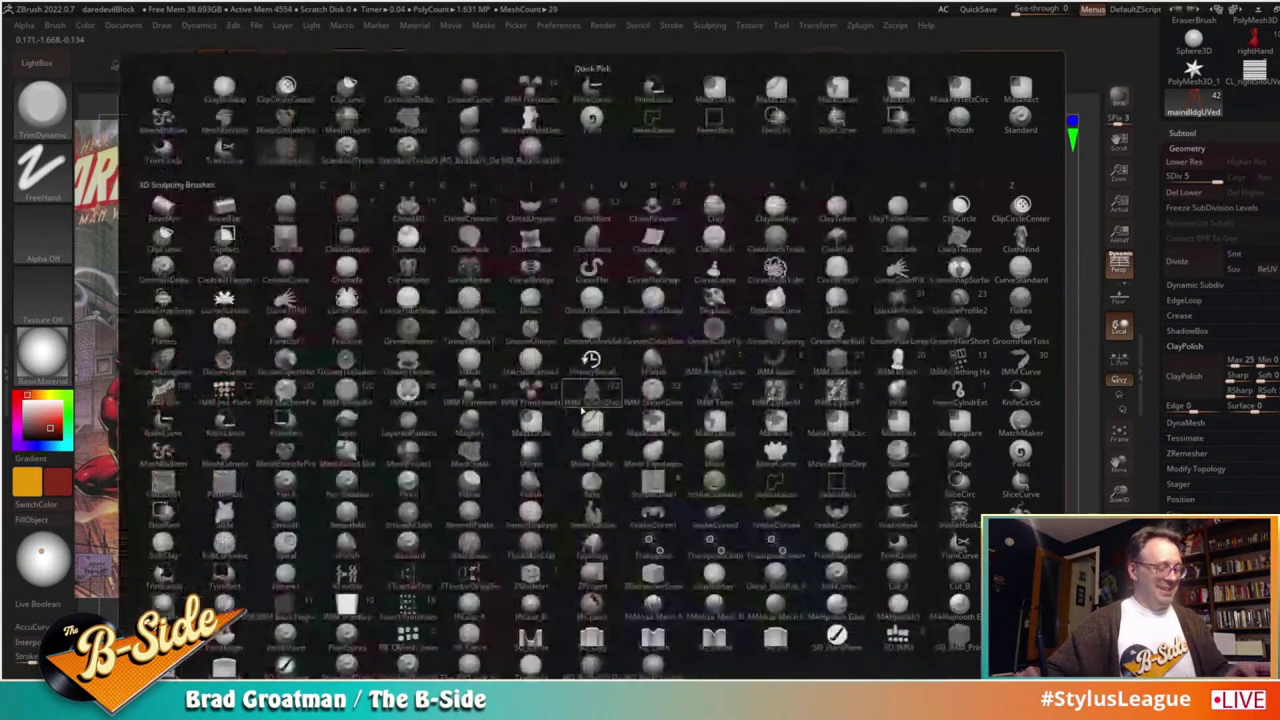
{"action": "key", "text": "p"}
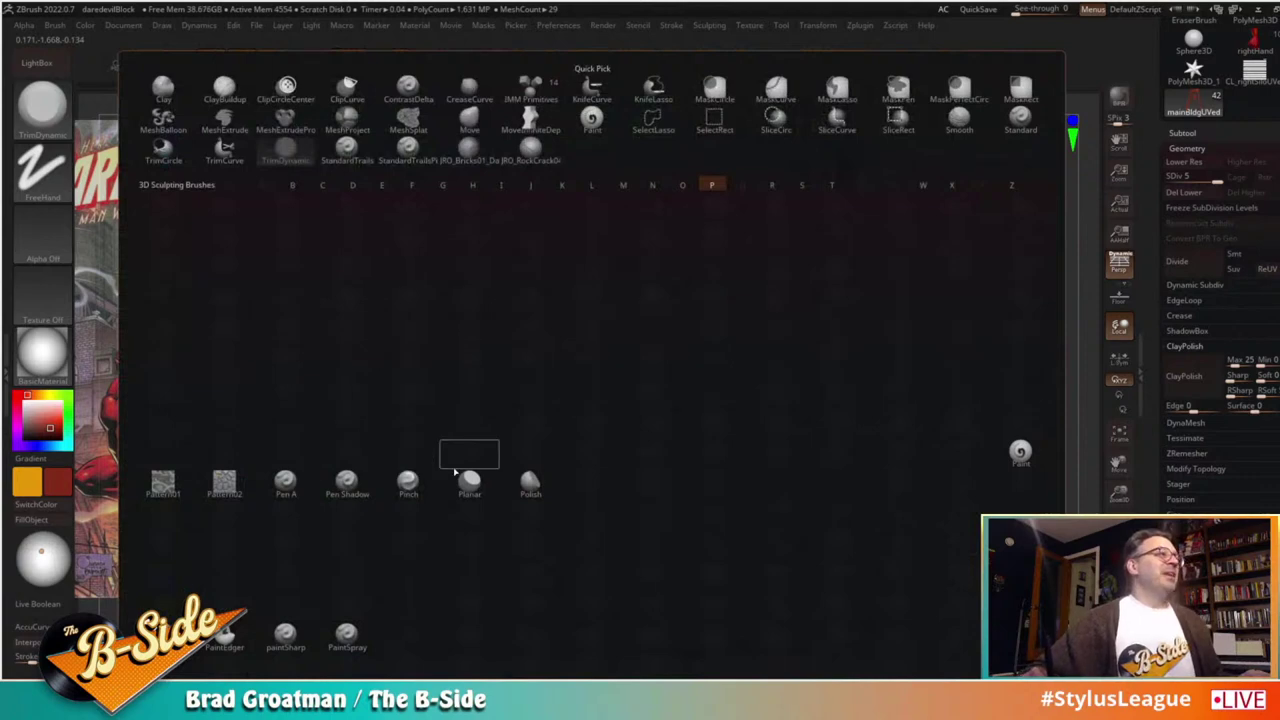
{"action": "left_click", "coordinate": [591, 120]}
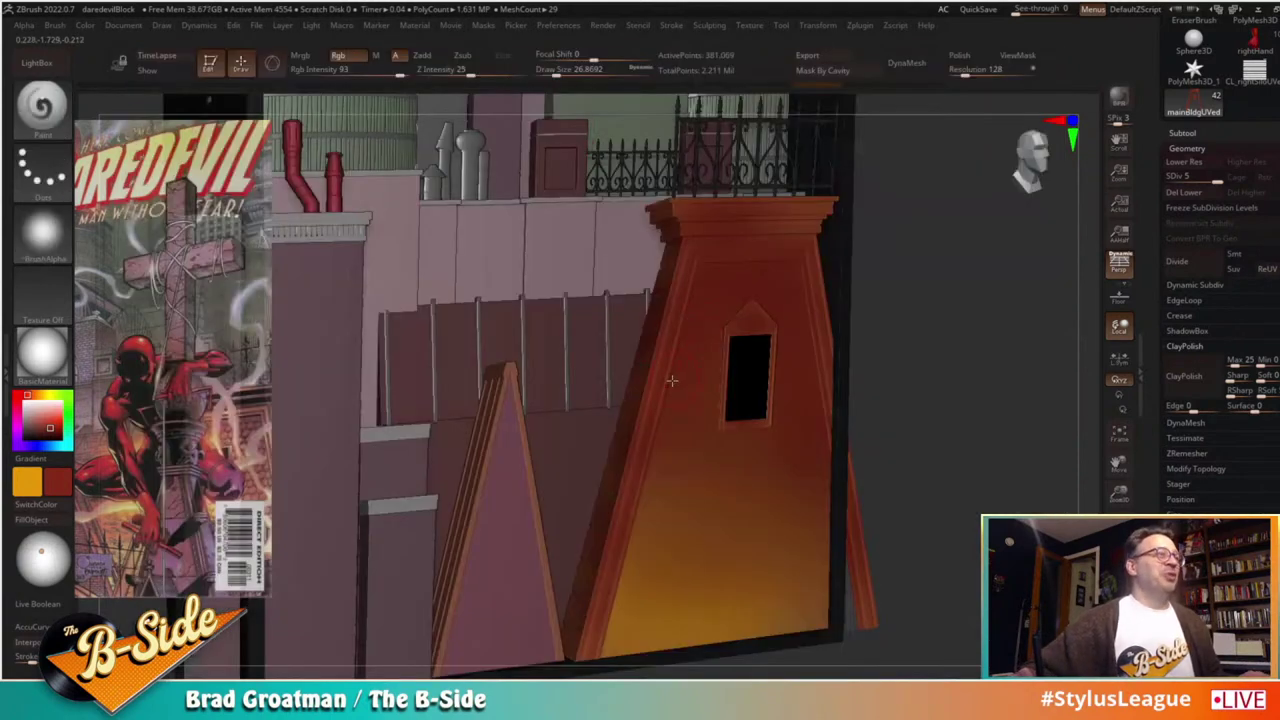
{"action": "key", "text": "v"}
{"action": "key", "text": "s"}
{"action": "left_click", "coordinate": [690, 321]}
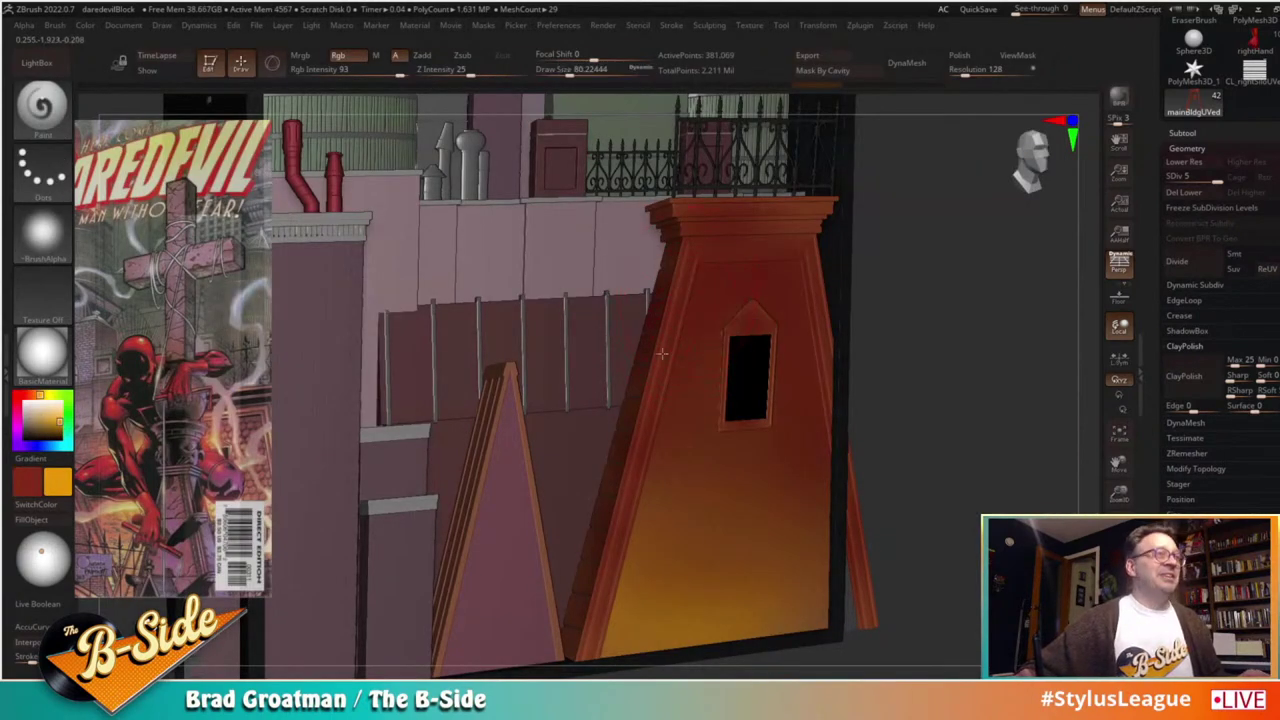
{"action": "left_click_drag", "start_coordinate": [919, 345], "coordinate": [835, 271]}
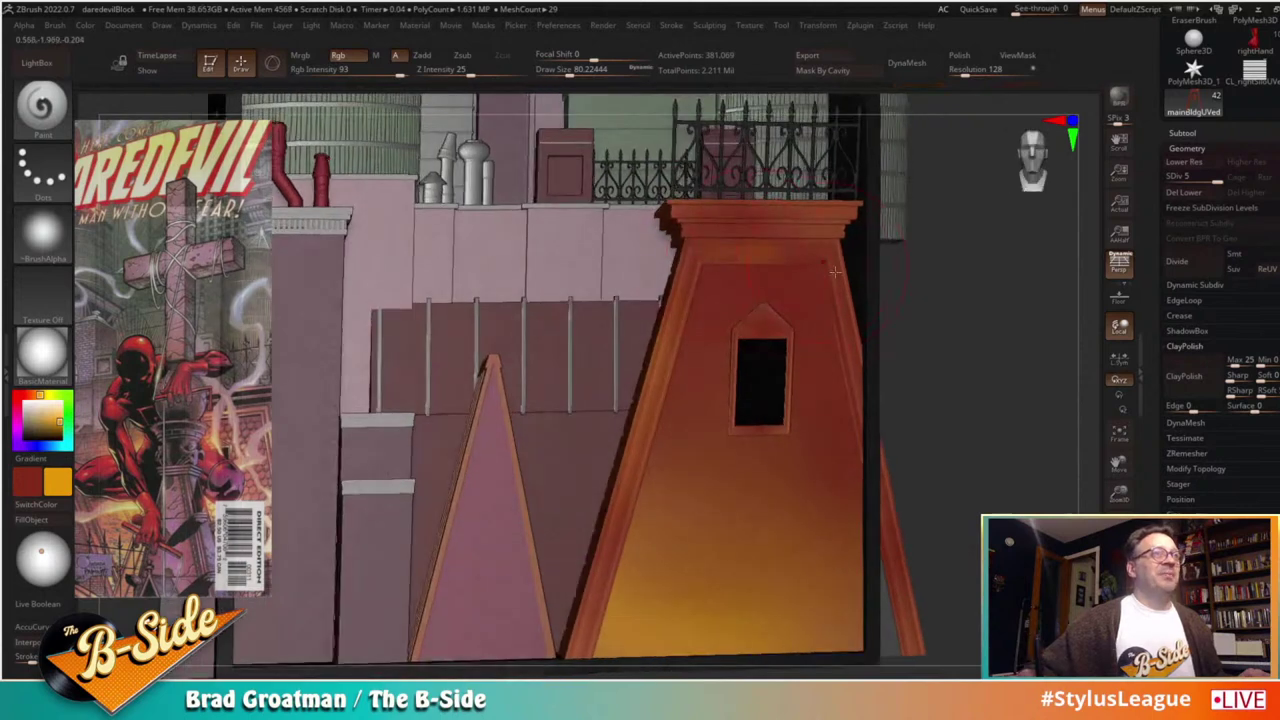
Step: Paint golden-yellow highlights over the gable above the tower's window with a draw size of about 10.5
{"action": "key", "text": "s"}
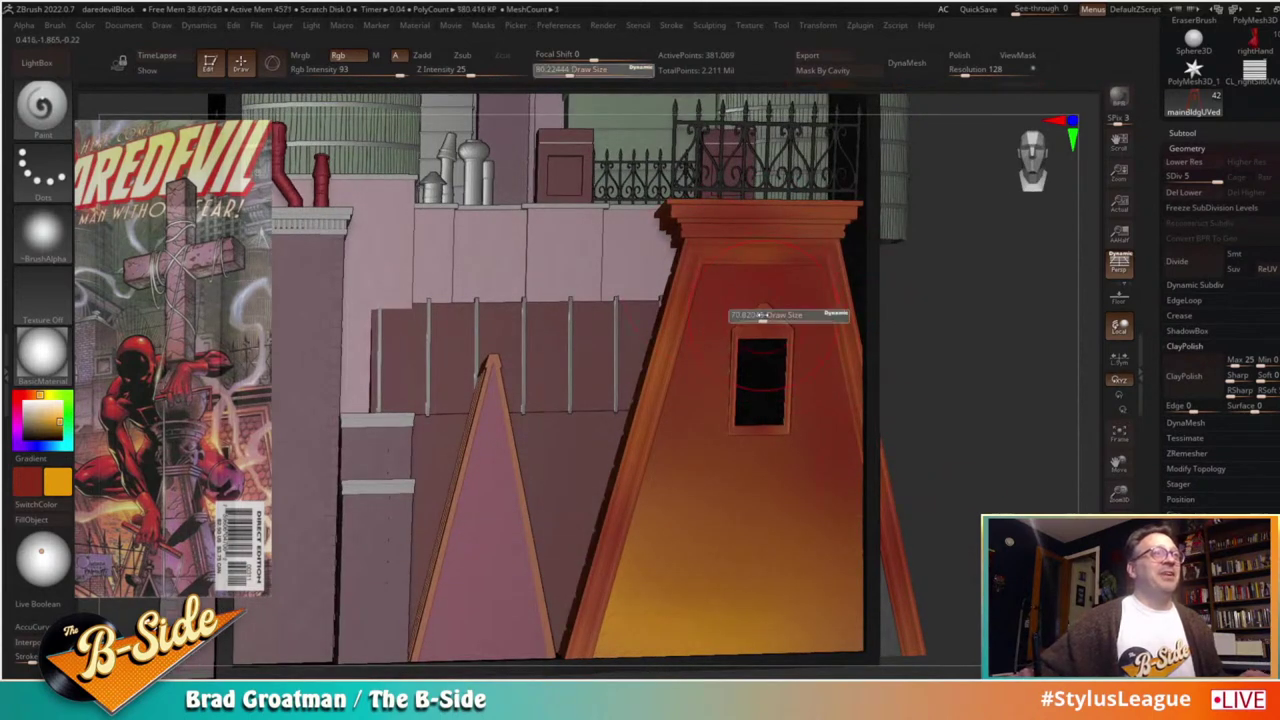
{"action": "left_click", "coordinate": [751, 319]}
{"action": "right_click_drag", "start_coordinate": [762, 322], "coordinate": [1066, 426], "text": "ctrl"}
{"action": "key", "text": "s"}
{"action": "left_click", "coordinate": [756, 321]}
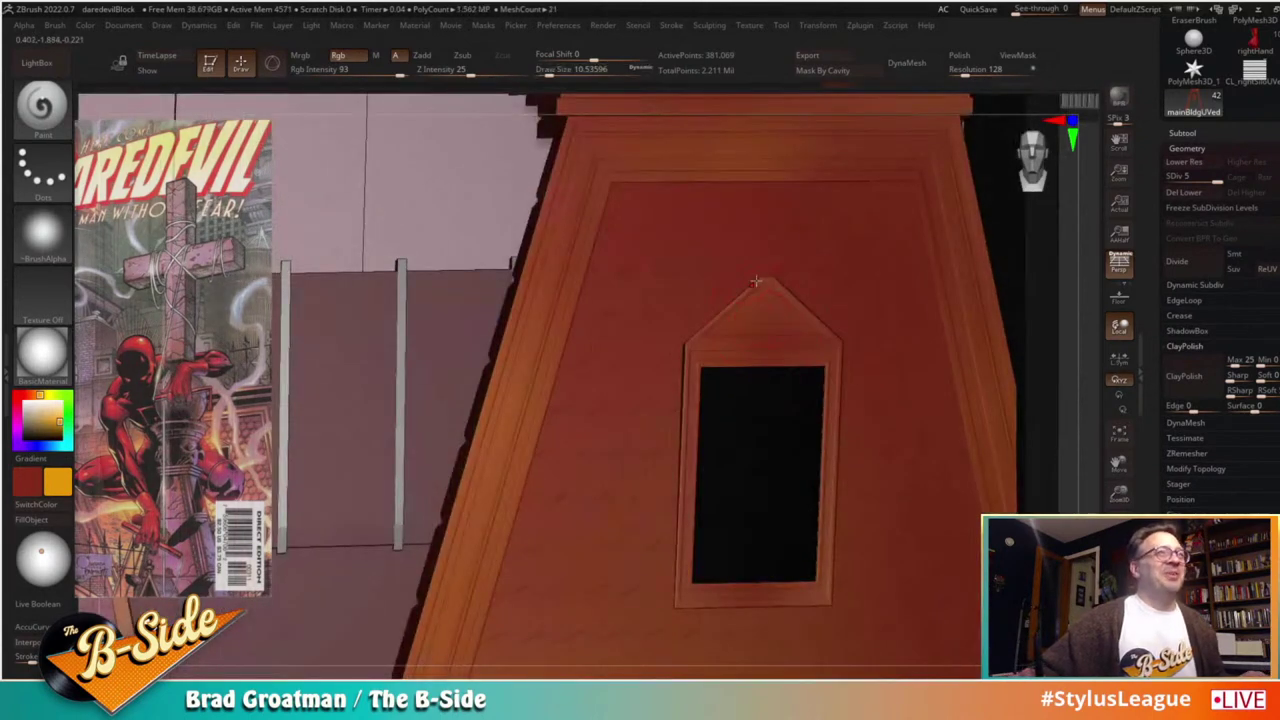
{"action": "mouse_move", "coordinate": [761, 276]}
{"action": "left_mouse_down"}
{"action": "mouse_move", "coordinate": [734, 297]}
{"action": "mouse_move", "coordinate": [778, 340]}
{"action": "mouse_move", "coordinate": [832, 345]}
{"action": "mouse_move", "coordinate": [799, 307]}
{"action": "left_mouse_up"}
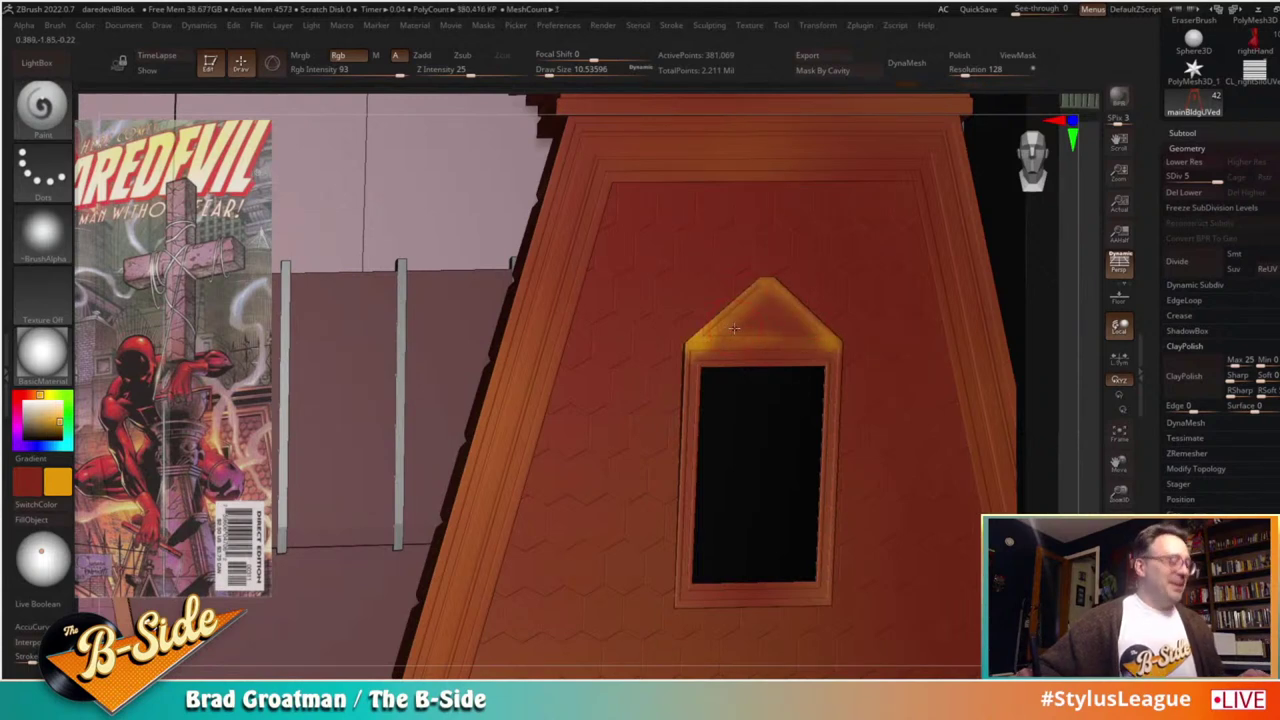
{"action": "key", "text": "v"}
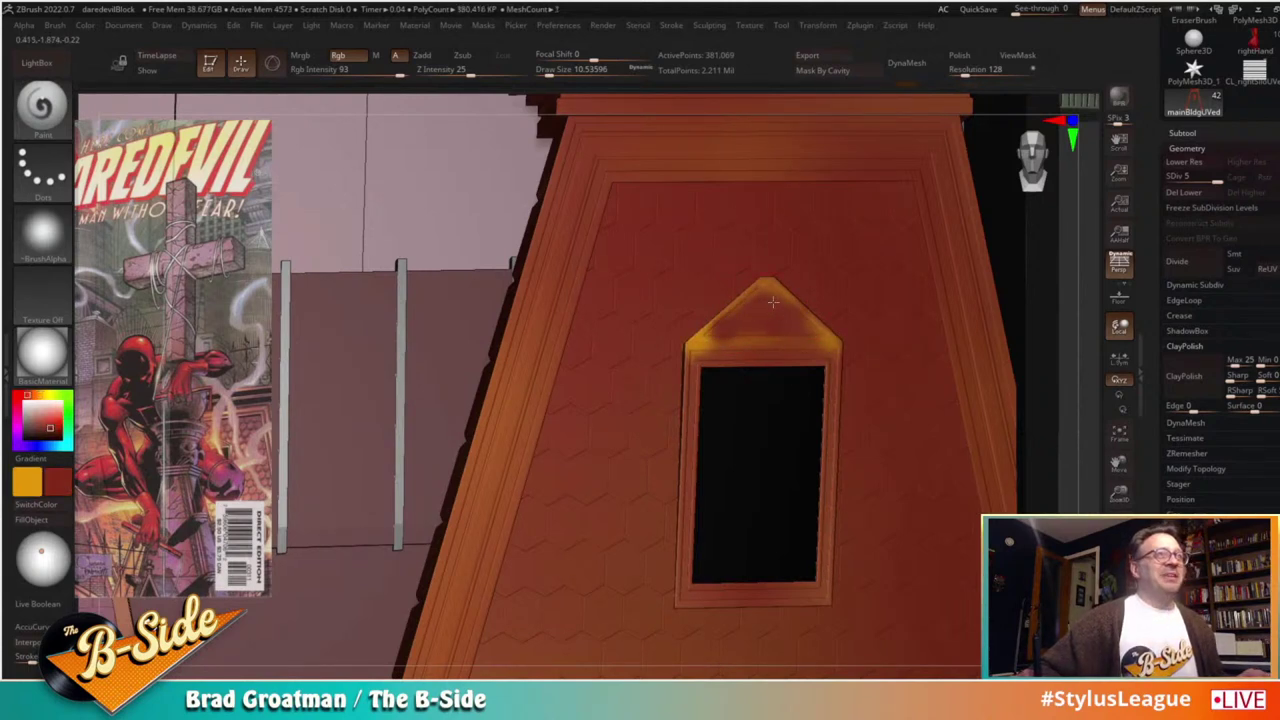
Step: Set the masking brush to MaskLasso and mask the gable above the tower's window
{"action": "key", "text": "ctrl"}
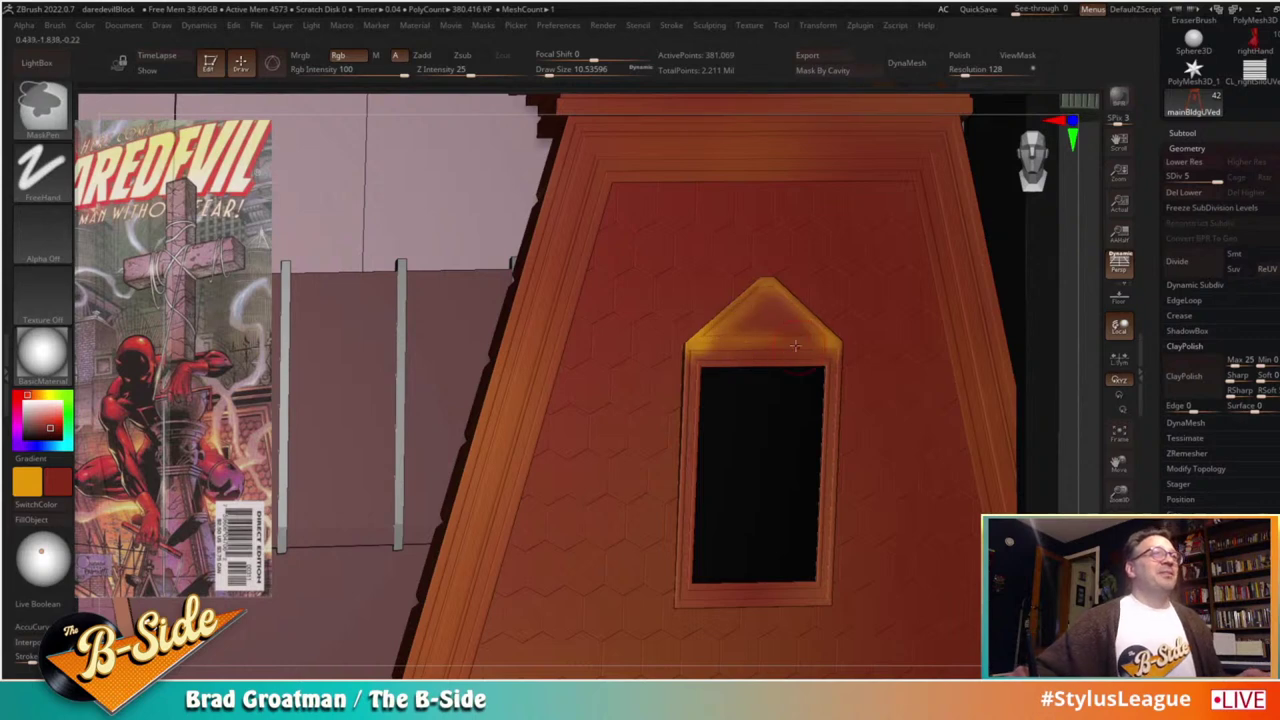
{"action": "key", "text": "ctrl"}
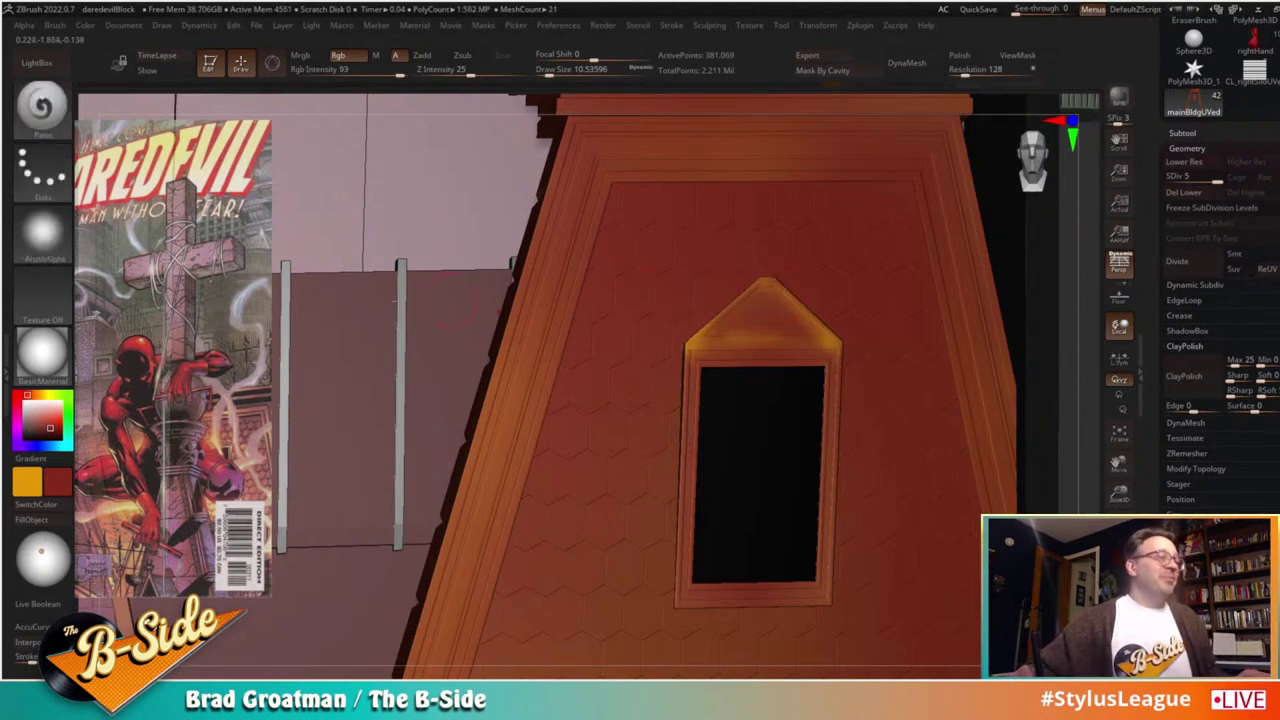
{"action": "key", "text": "ctrl"}
{"action": "left_click", "coordinate": [42, 105], "text": "ctrl"}
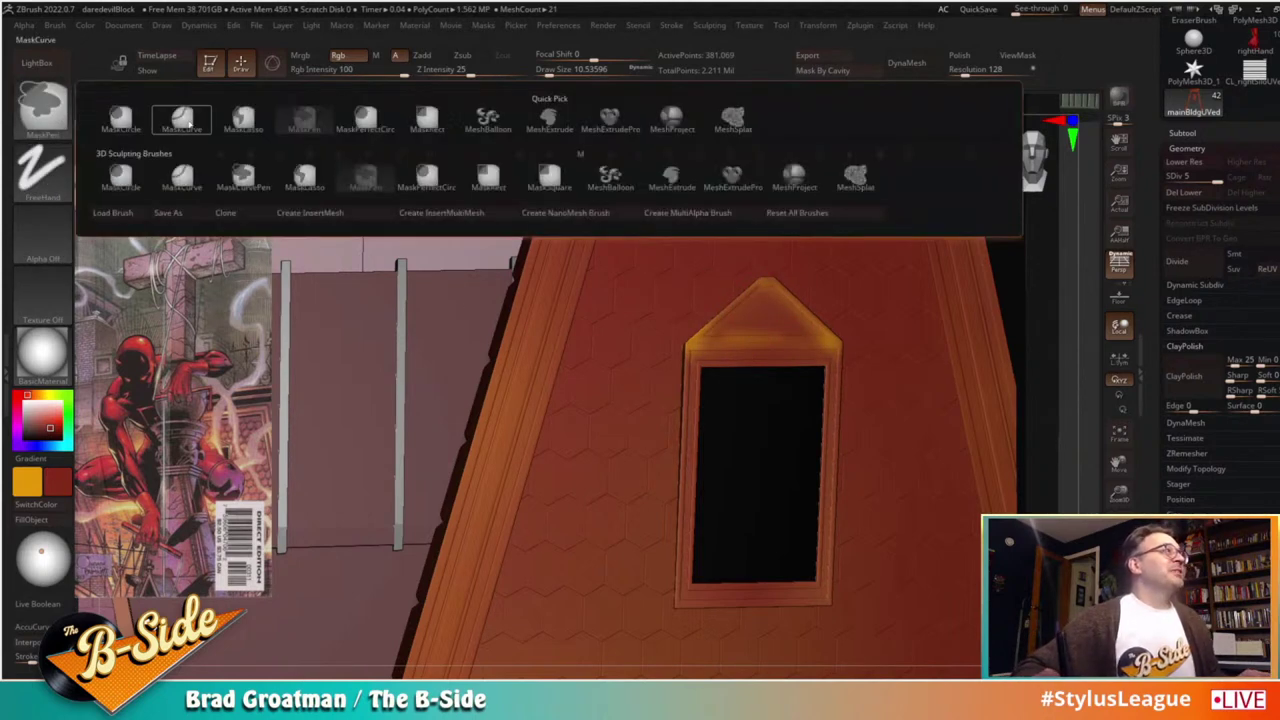
{"action": "left_click", "coordinate": [243, 120]}
{"action": "mouse_move", "coordinate": [790, 238]}
{"action": "left_mouse_down", "text": "ctrl"}
{"action": "mouse_move", "coordinate": [850, 320]}
{"action": "mouse_move", "coordinate": [674, 366]}
{"action": "mouse_move", "coordinate": [688, 376]}
{"action": "mouse_move", "coordinate": [676, 364]}
{"action": "left_mouse_up", "text": "ctrl"}
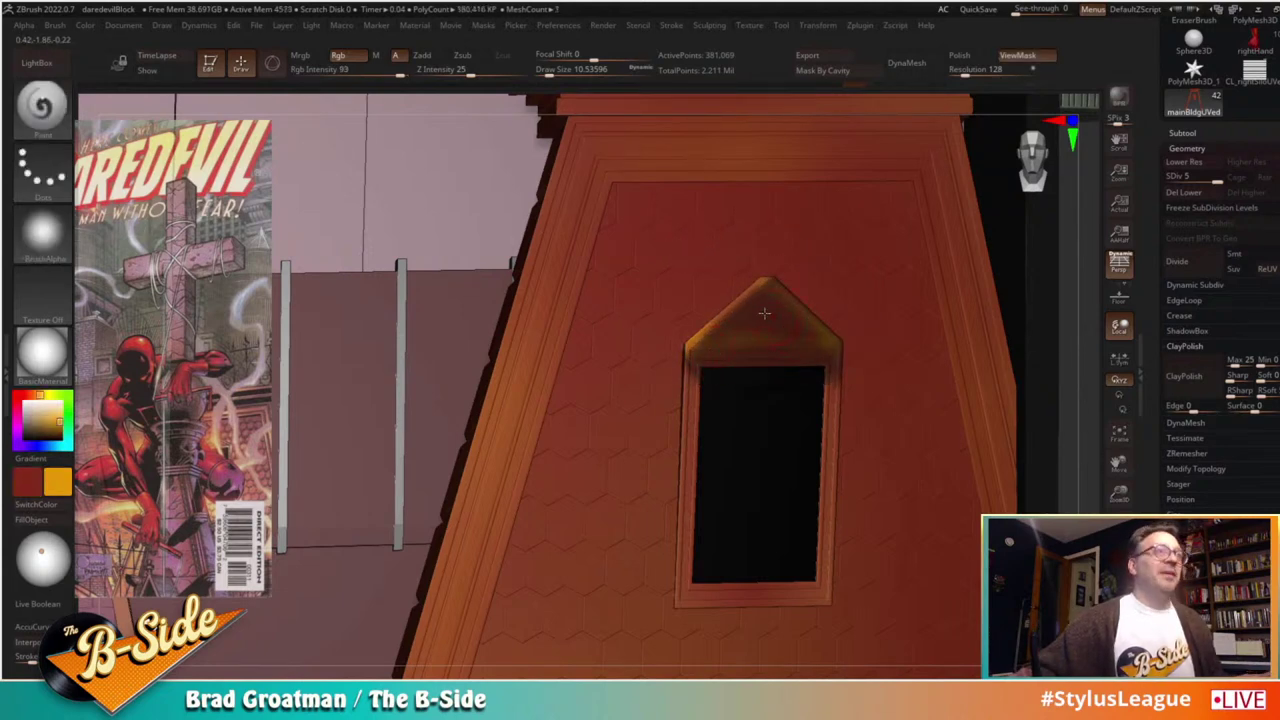
Step: Refine and invert the mask to separate the gable's face from its slanted edges, alternating dark red shading and golden edge highlights
{"action": "left_click", "coordinate": [1073, 424], "text": "ctrl"}
{"action": "key", "text": "v"}
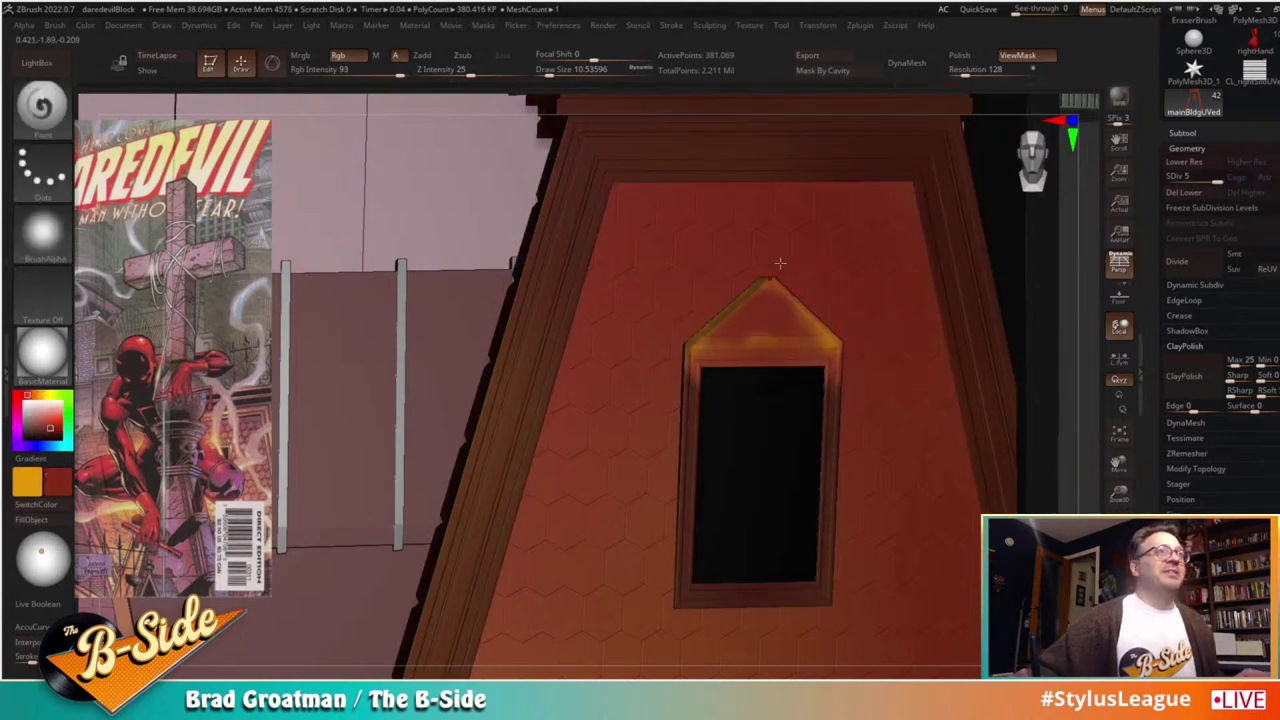
{"action": "mouse_move", "coordinate": [757, 257]}
{"action": "left_mouse_down", "text": "ctrl"}
{"action": "mouse_move", "coordinate": [883, 340]}
{"action": "mouse_move", "coordinate": [870, 362]}
{"action": "left_mouse_up", "text": "ctrl"}
{"action": "left_click_drag", "start_coordinate": [863, 366], "coordinate": [857, 369]}
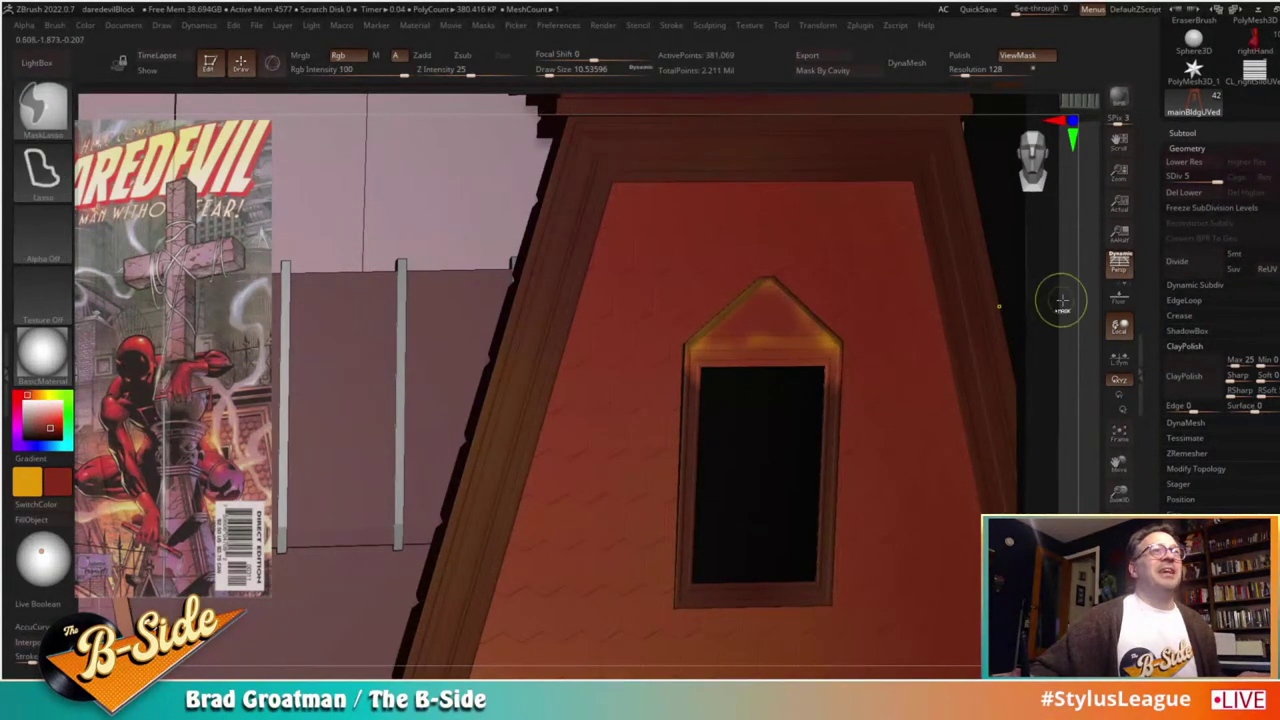
{"action": "left_click", "coordinate": [1022, 316], "text": "ctrl"}
{"action": "key", "text": "v"}
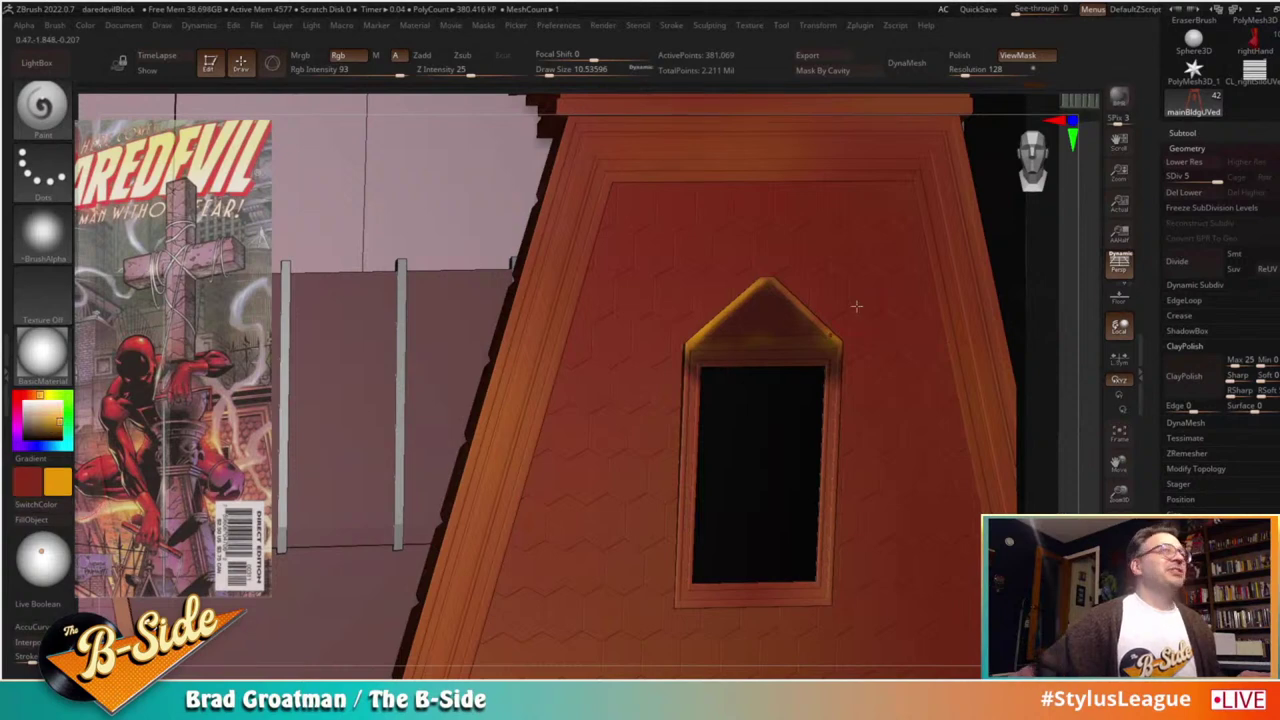
Step: Replace the mask with one over the gable's lower ledge and slanted edges, and shade the exposed face dark red
{"action": "left_click_drag", "start_coordinate": [1051, 297], "coordinate": [1067, 303], "text": "ctrl"}
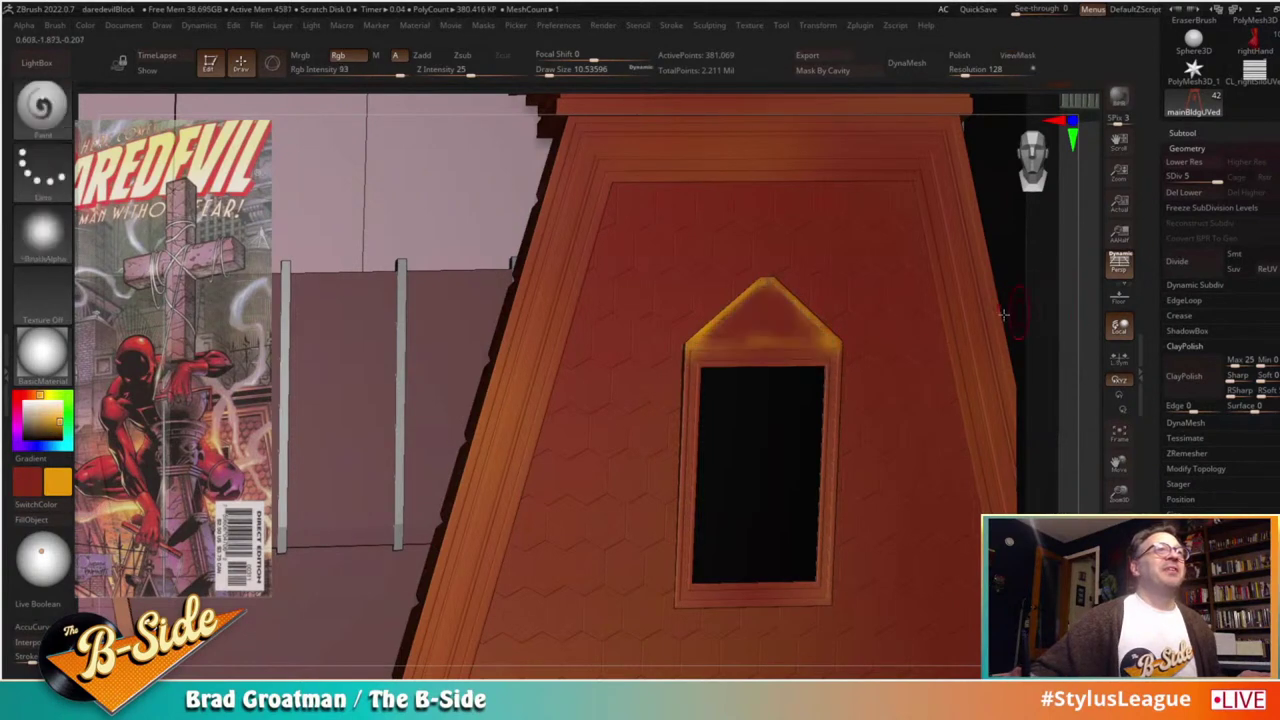
{"action": "mouse_move", "coordinate": [671, 346]}
{"action": "left_mouse_down", "text": "ctrl"}
{"action": "mouse_move", "coordinate": [878, 353]}
{"action": "mouse_move", "coordinate": [885, 338]}
{"action": "left_mouse_up", "text": "ctrl"}
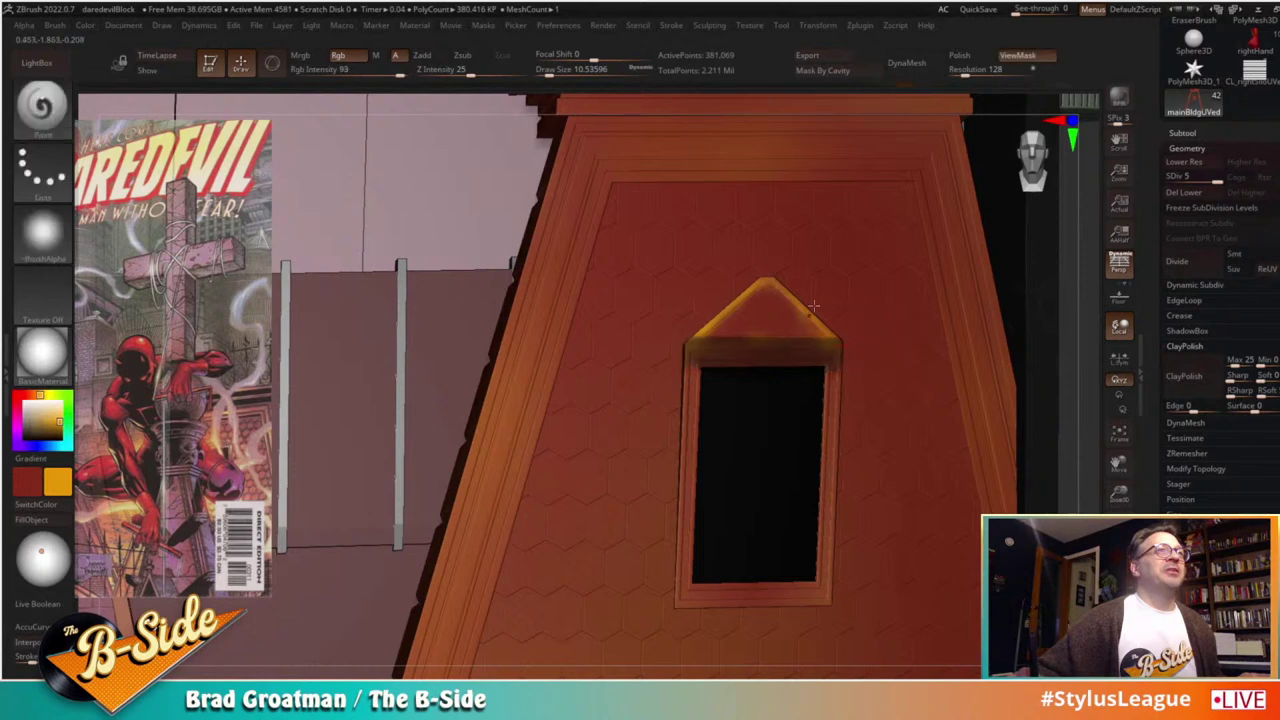
{"action": "mouse_move", "coordinate": [726, 263]}
{"action": "left_mouse_down", "text": "ctrl"}
{"action": "mouse_move", "coordinate": [898, 317]}
{"action": "mouse_move", "coordinate": [857, 367]}
{"action": "left_mouse_up", "text": "ctrl"}
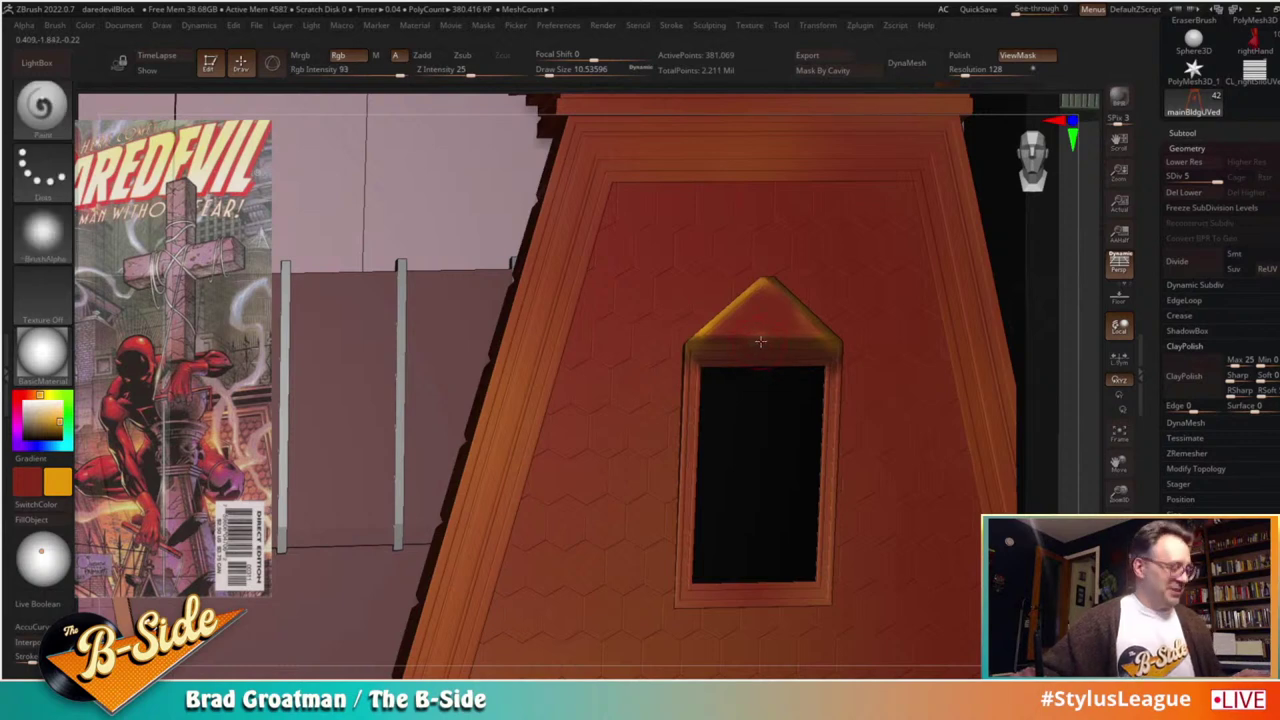
{"action": "key", "text": "v"}
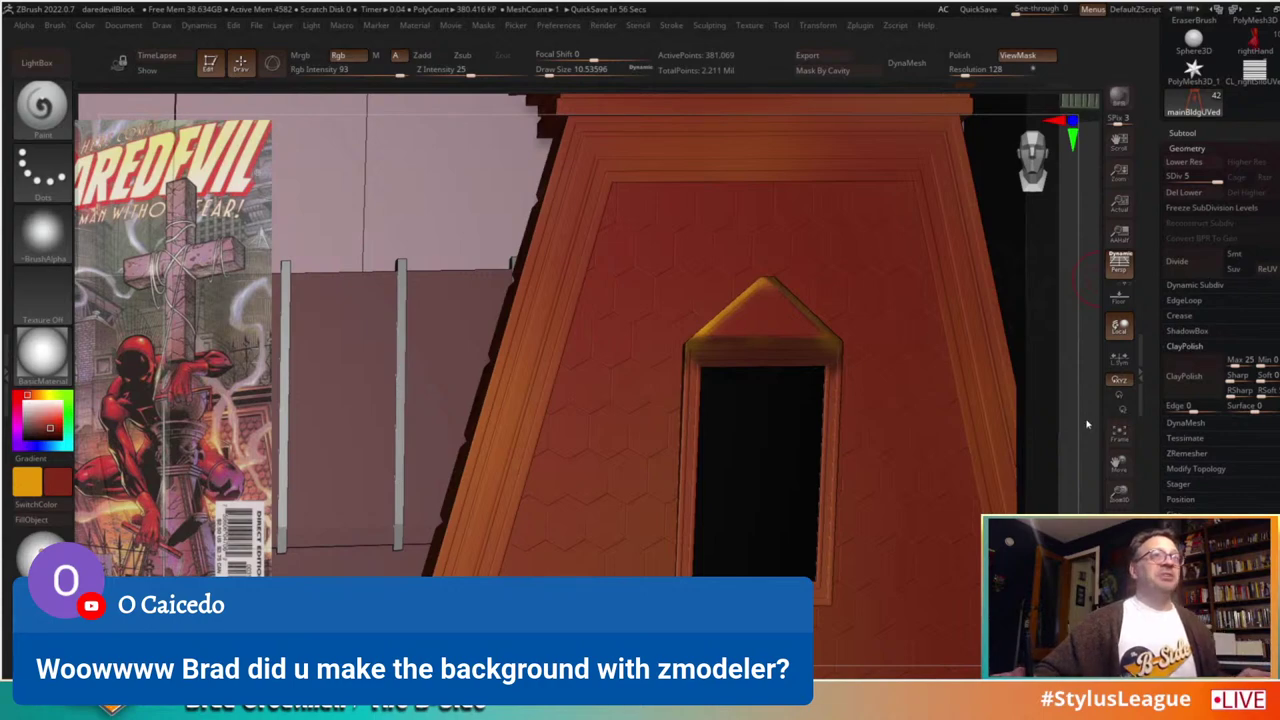
Step: Paint golden-orange highlights along the tower's window frame with a draw size of about 25
{"action": "left_click_drag", "start_coordinate": [1119, 493], "coordinate": [977, 397]}
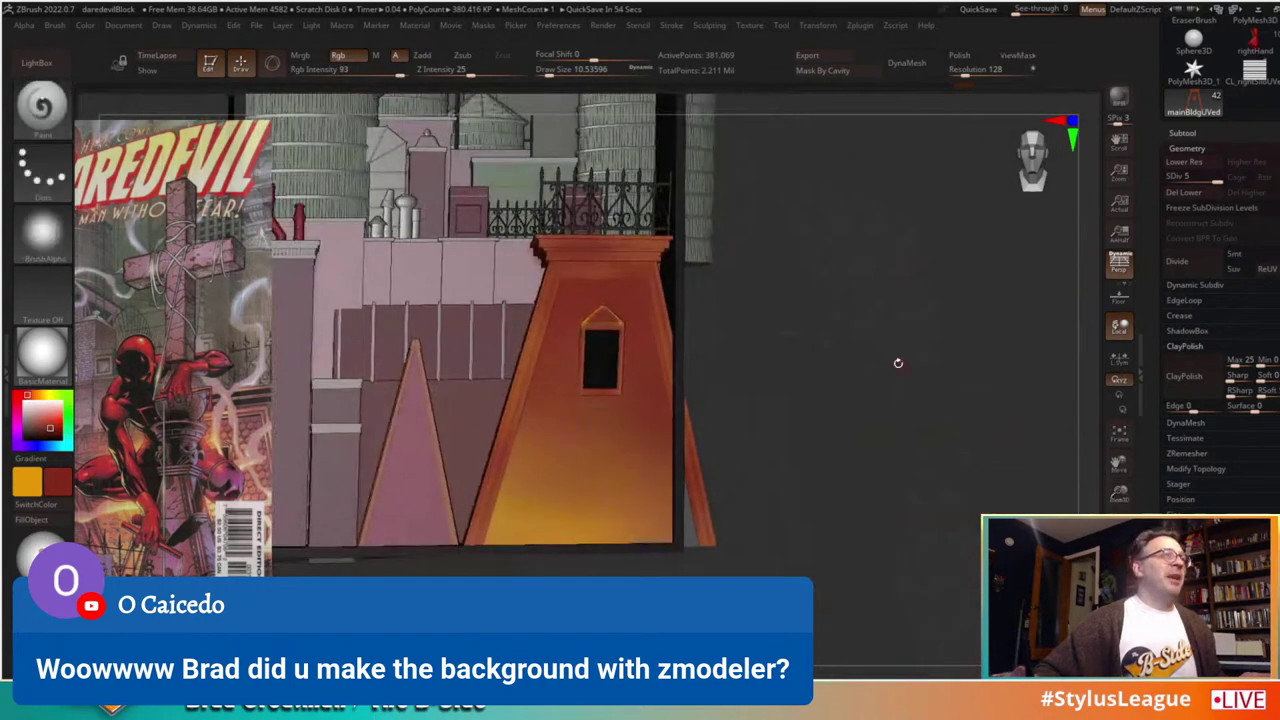
{"action": "right_click_drag", "start_coordinate": [897, 363], "coordinate": [894, 420], "text": "ctrl"}
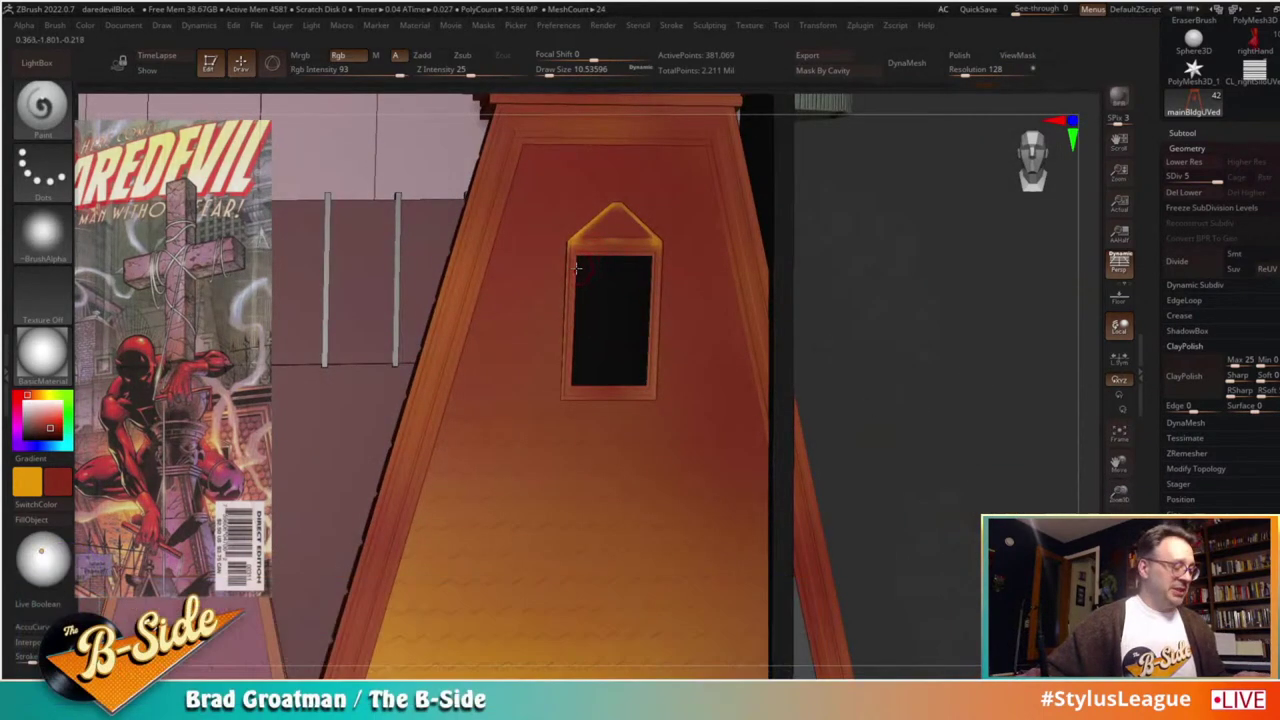
{"action": "key", "text": "v"}
{"action": "key", "text": "s"}
{"action": "left_click_drag", "start_coordinate": [595, 253], "coordinate": [603, 242]}
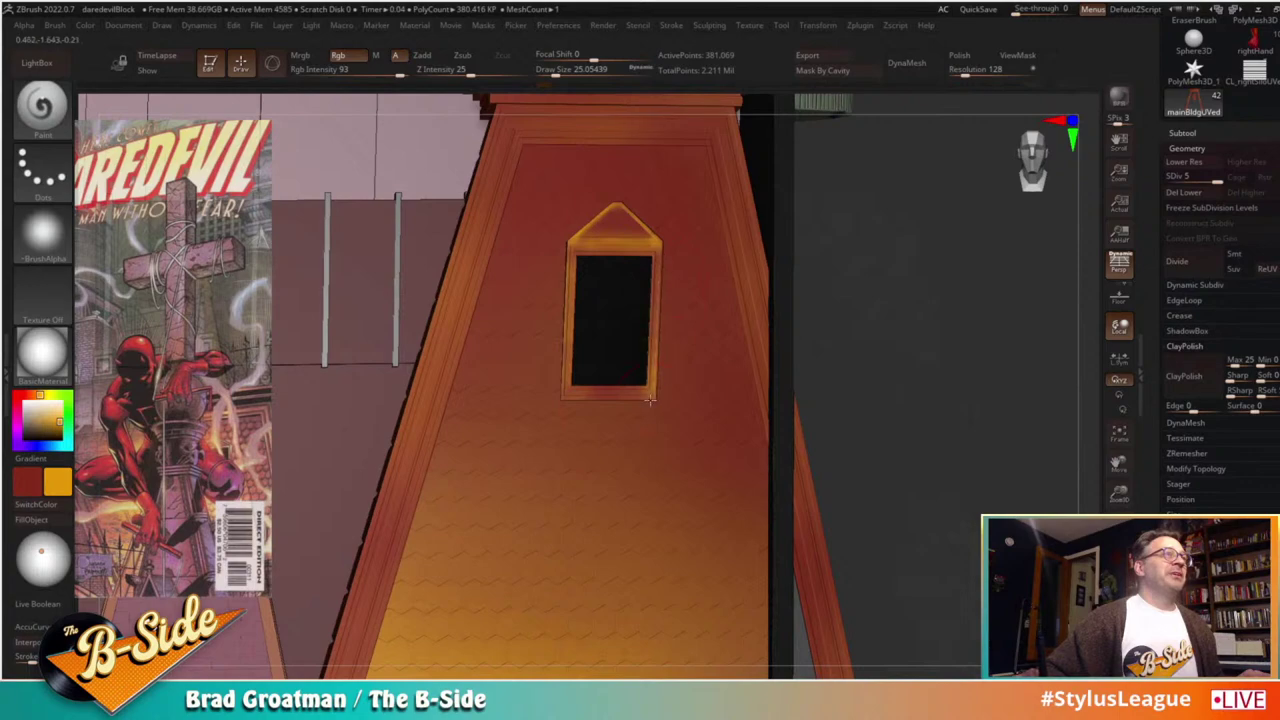
{"action": "left_click_drag", "start_coordinate": [869, 354], "coordinate": [920, 394]}
Step: Switch to Maya and open the recent scene bgBlockout.ma
{"action": "key", "text": "super+Tab"}
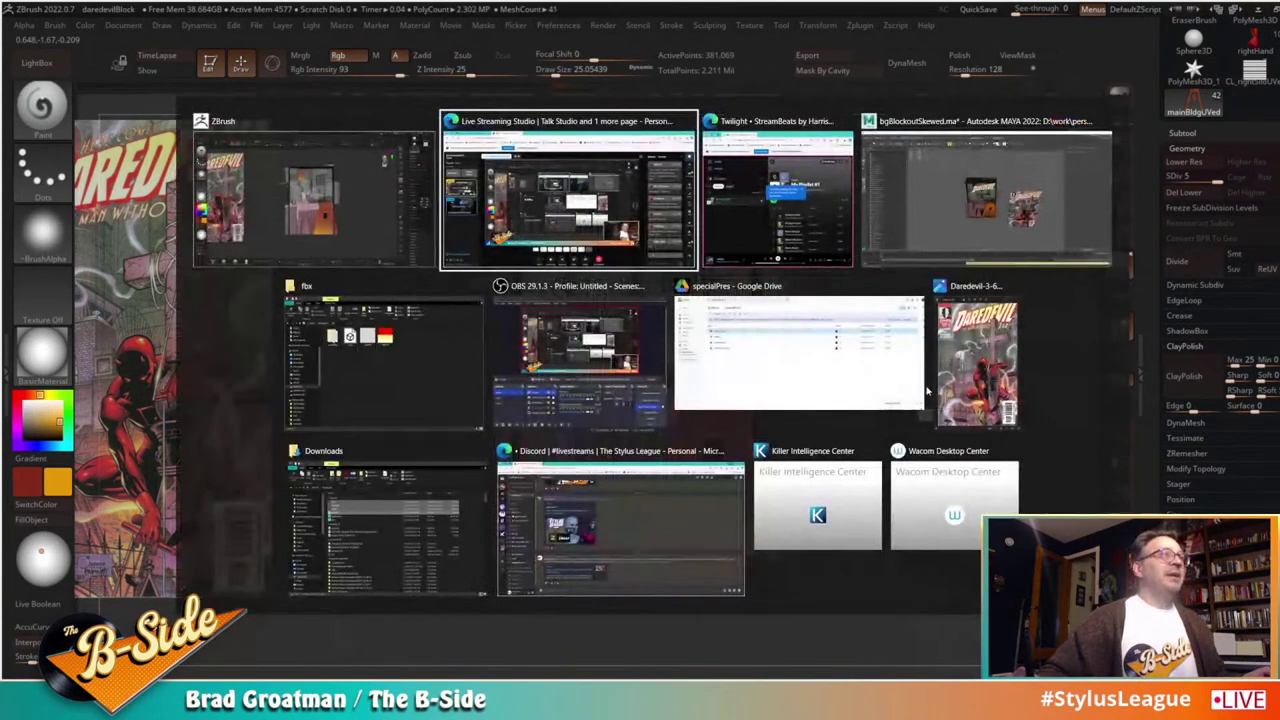
{"action": "key", "text": "Right"}
{"action": "key", "text": "Right"}
{"action": "key", "text": "Return"}
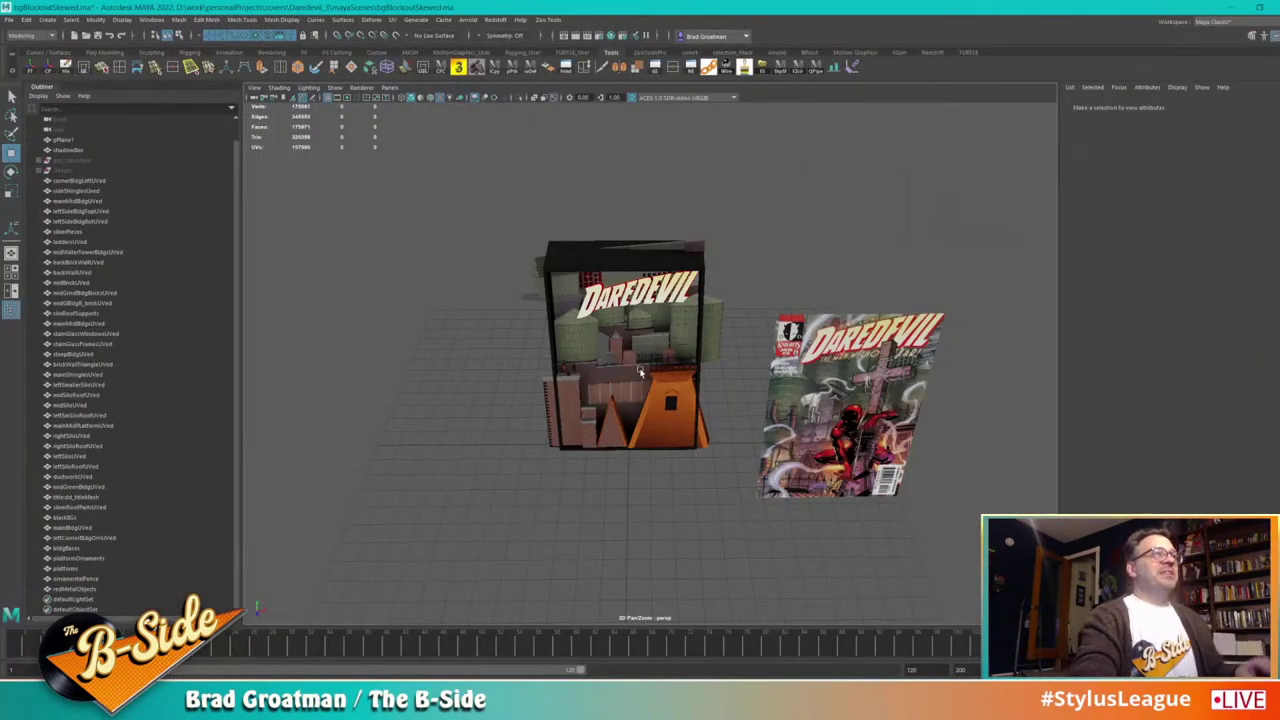
{"action": "left_click_drag", "start_coordinate": [640, 371], "coordinate": [648, 322], "text": "alt"}
{"action": "middle_click_drag", "start_coordinate": [648, 322], "coordinate": [656, 378], "text": "alt"}
{"action": "right_click_drag", "start_coordinate": [656, 378], "coordinate": [700, 420], "text": "alt"}
{"action": "left_click_drag", "start_coordinate": [700, 420], "coordinate": [642, 407], "text": "alt"}
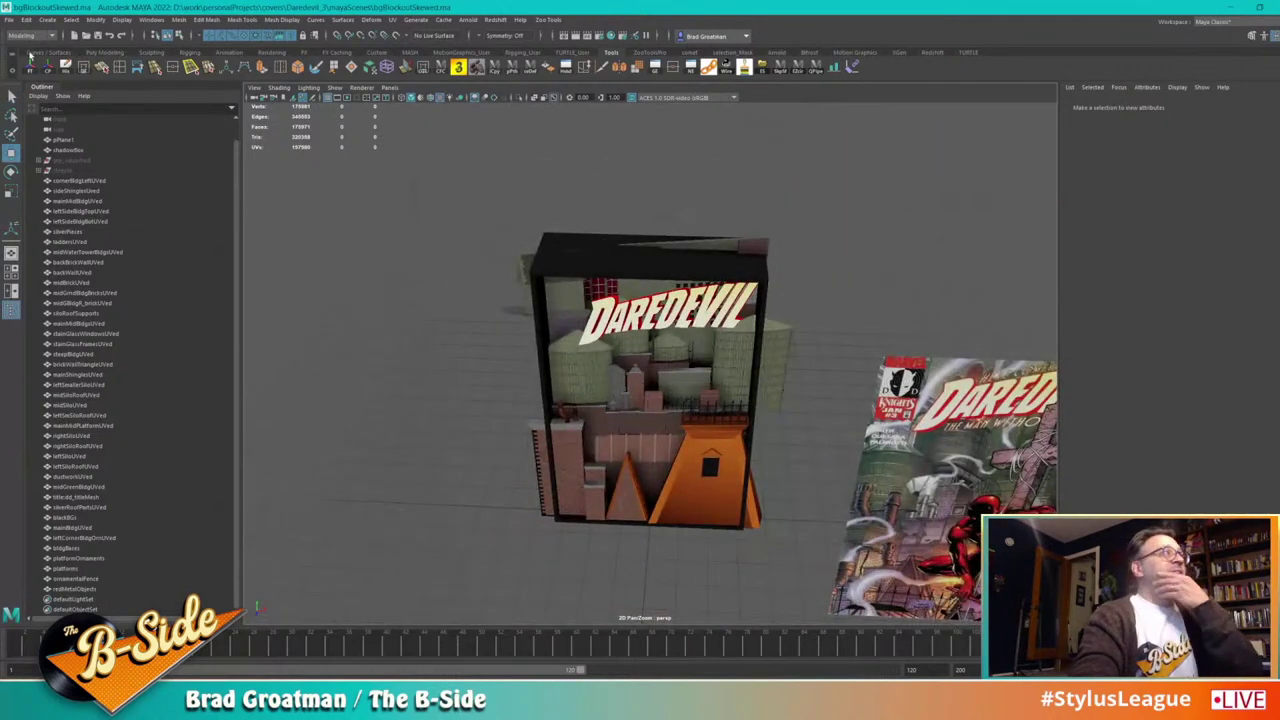
{"action": "left_click", "coordinate": [8, 19]}
{"action": "mouse_move", "coordinate": [100, 339]}
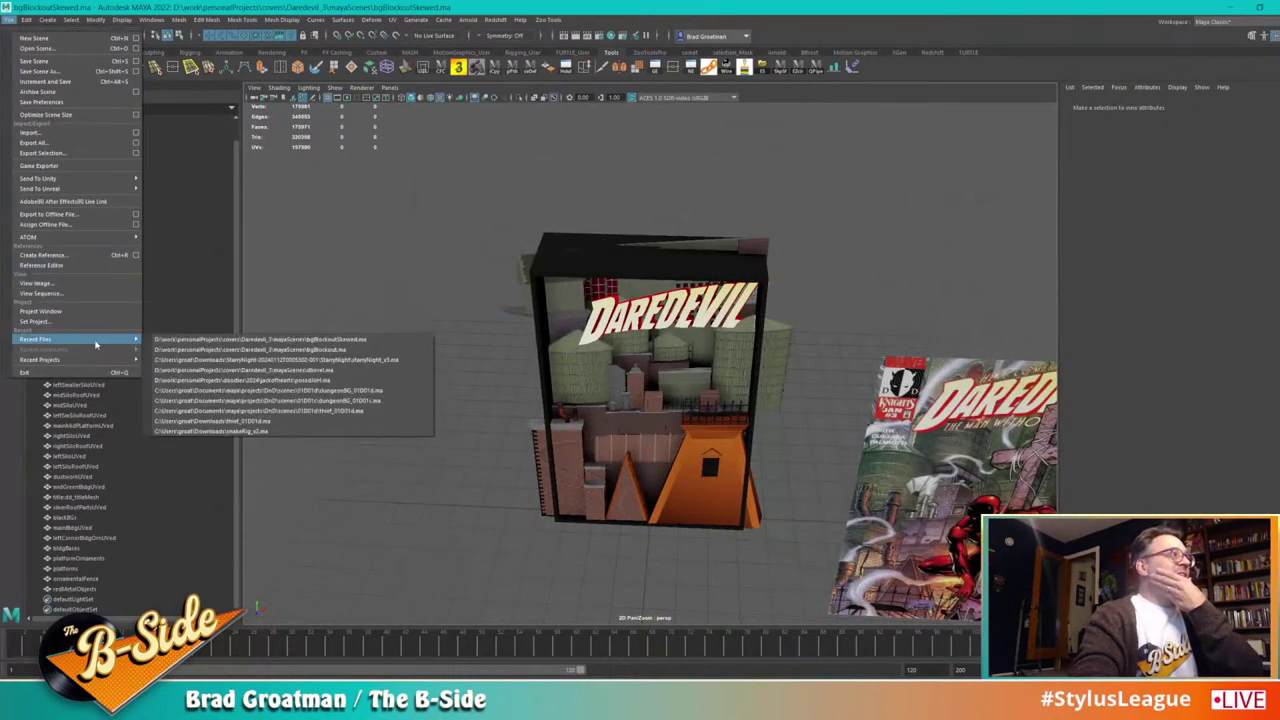
{"action": "left_click", "coordinate": [230, 350]}
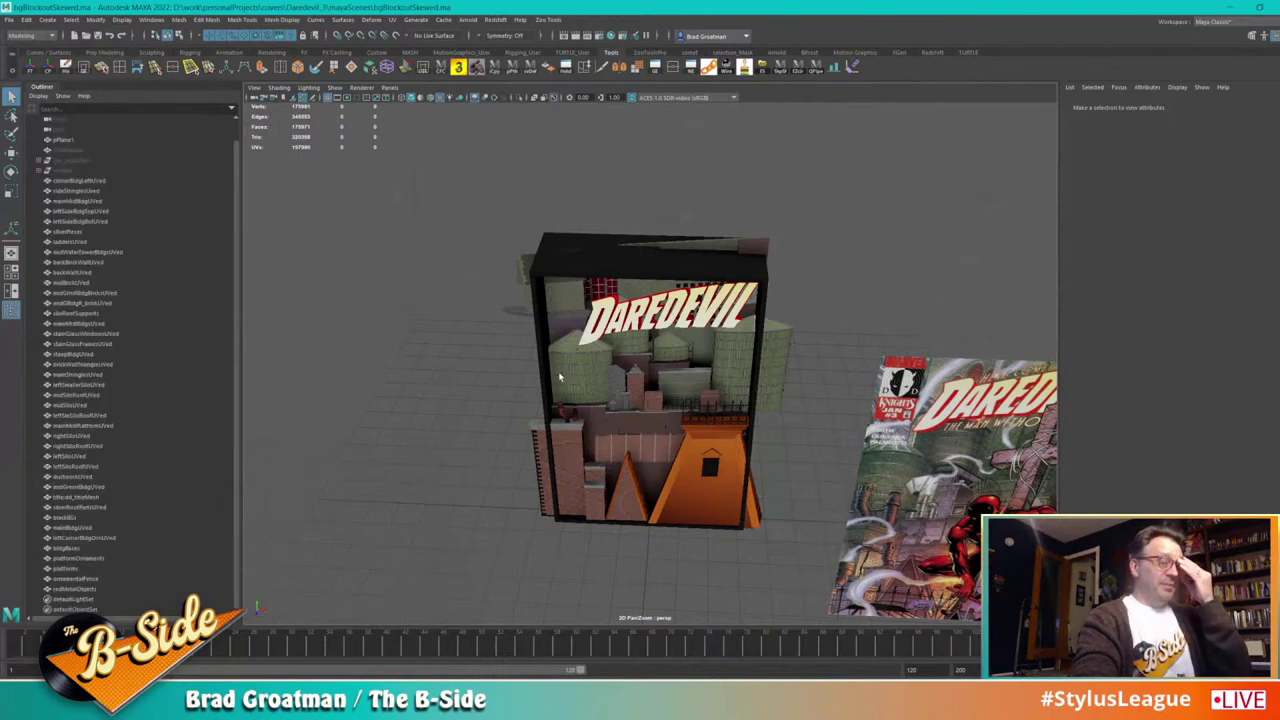
Step: Examine the unskewed blockout's orange tower, brick triangle and surrounding rooftops from several angles
{"action": "left_click_drag", "start_coordinate": [548, 365], "coordinate": [695, 396], "text": "alt"}
{"action": "scroll", "coordinate": [695, 396], "scroll_direction": "up", "scroll_amount": 10}
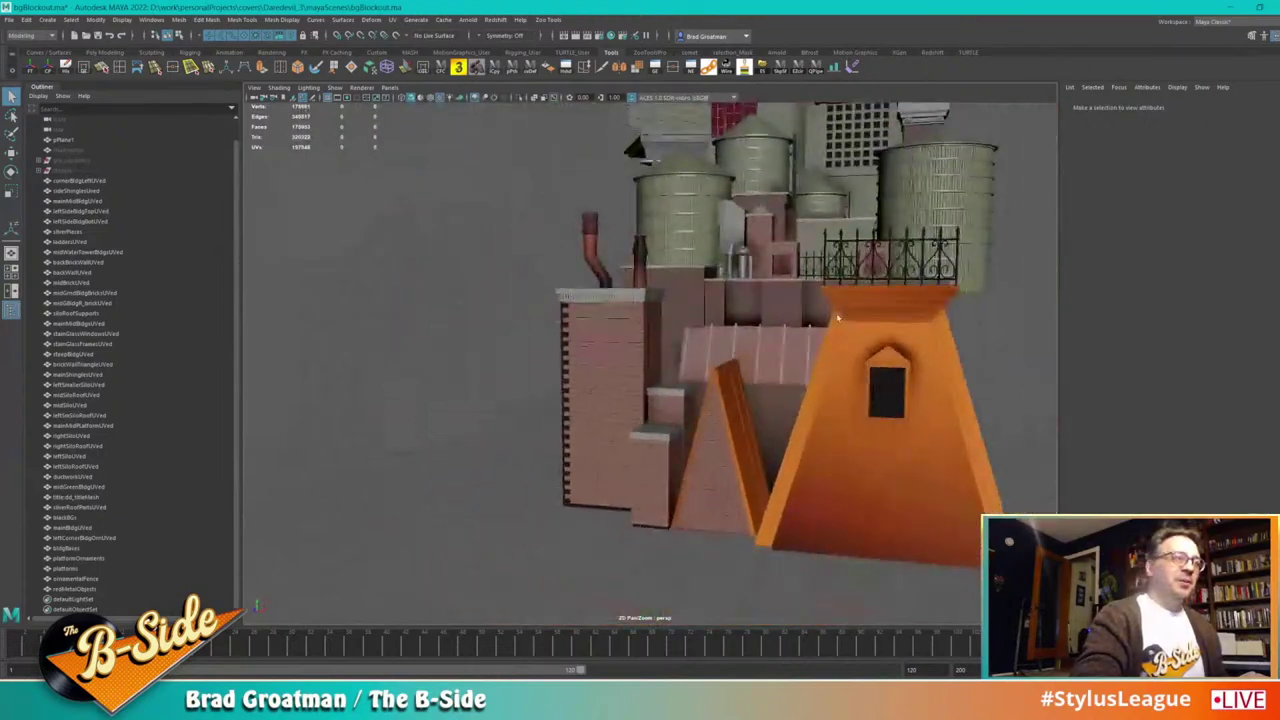
{"action": "right_click_drag", "start_coordinate": [671, 387], "coordinate": [649, 417], "text": "alt"}
{"action": "left_click_drag", "start_coordinate": [649, 417], "coordinate": [718, 435], "text": "alt"}
{"action": "middle_click_drag", "start_coordinate": [718, 435], "coordinate": [420, 346], "text": "alt"}
{"action": "left_click_drag", "start_coordinate": [614, 349], "coordinate": [526, 371], "text": "alt"}
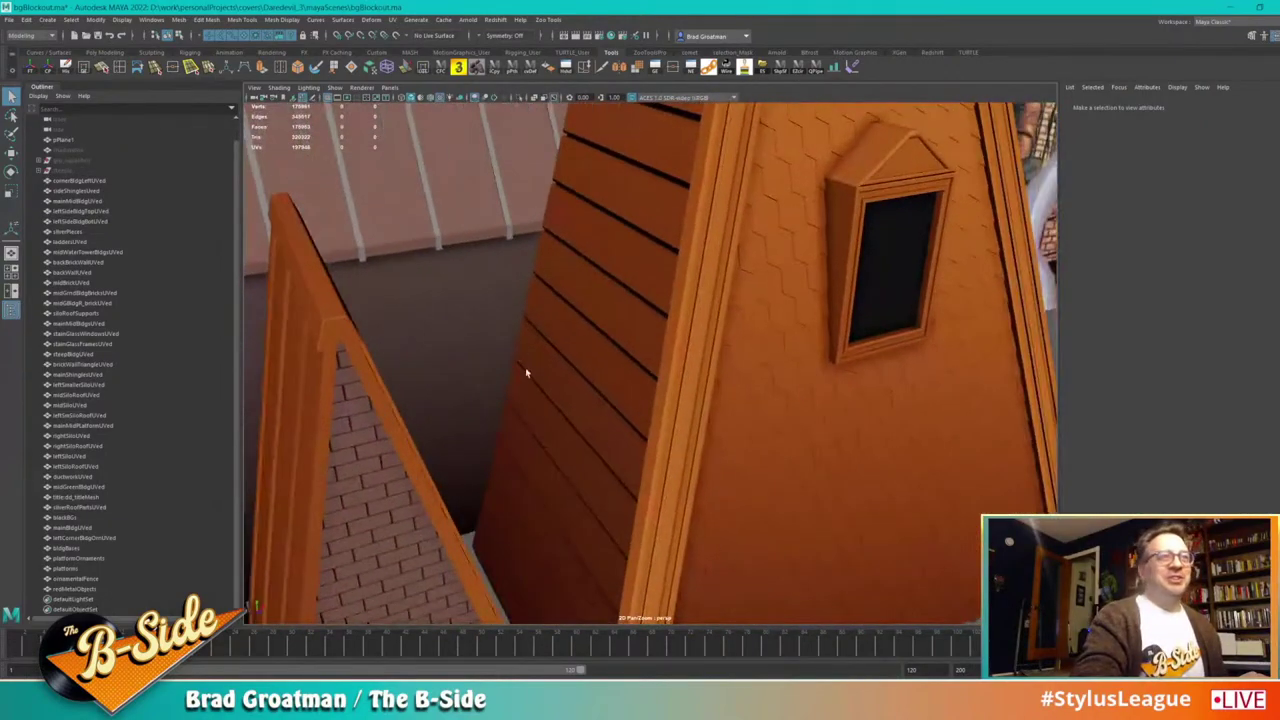
{"action": "right_click_drag", "start_coordinate": [526, 371], "coordinate": [521, 355], "text": "alt"}
{"action": "left_click_drag", "start_coordinate": [520, 355], "coordinate": [689, 588], "text": "alt"}
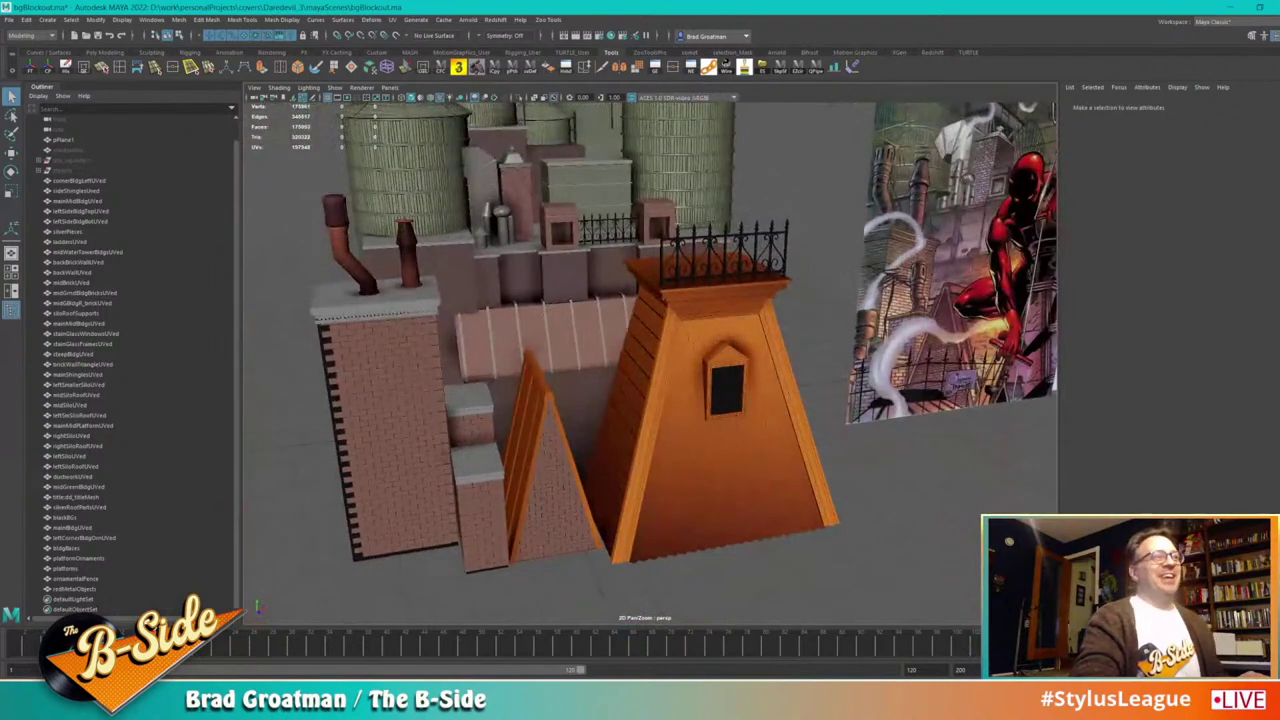
Step: Switch back to ZBrush and reposition the Daredevil cover reference so its full width shows beside the model
{"action": "key", "text": "alt+Tab"}
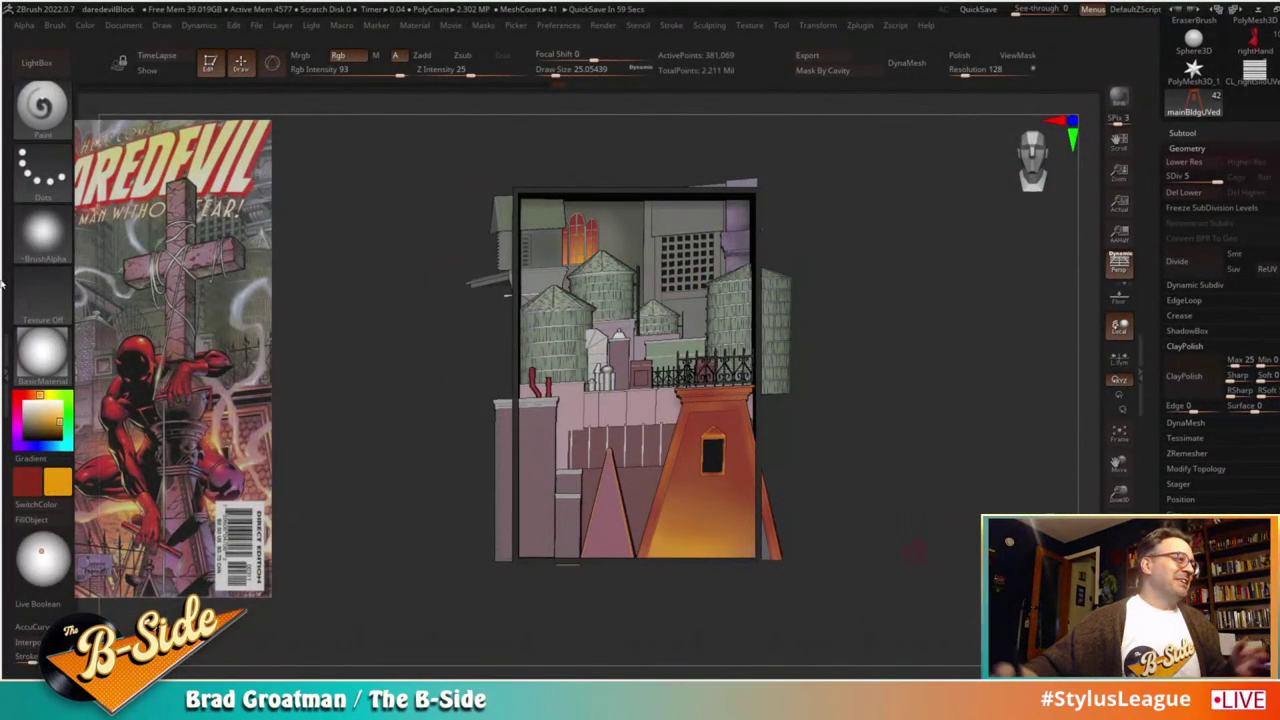
{"action": "left_click", "coordinate": [42, 170]}
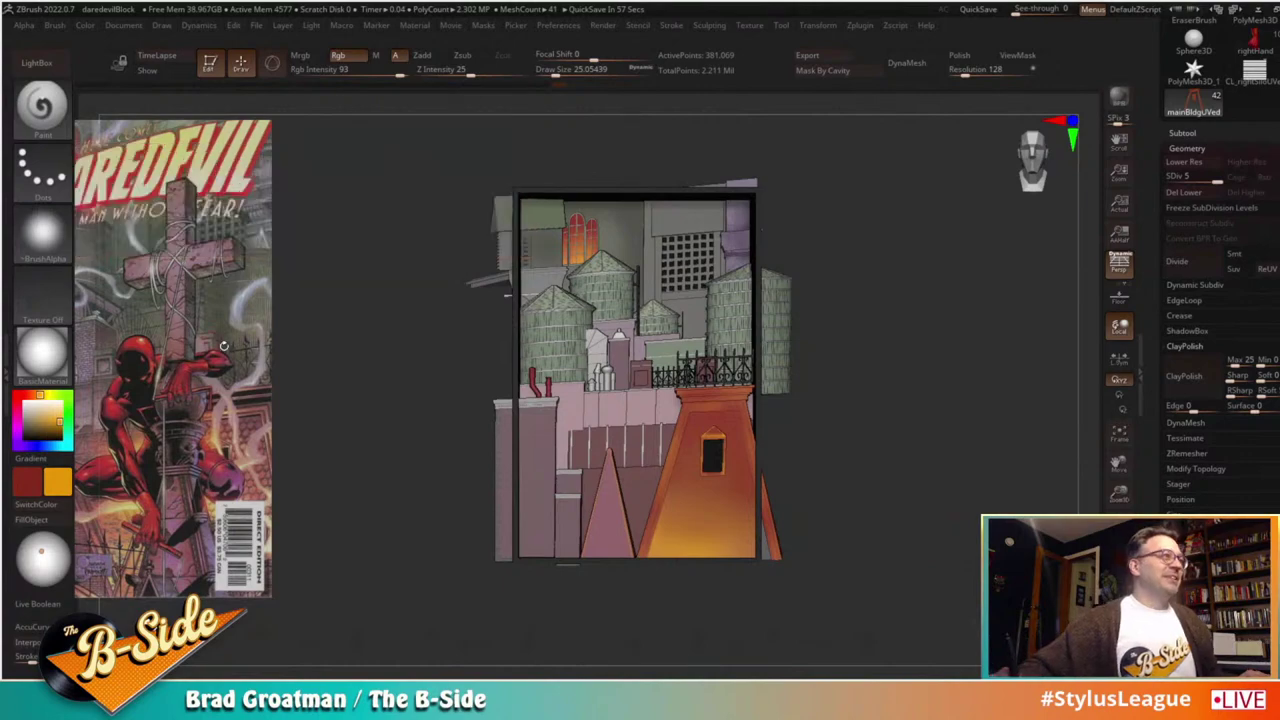
{"action": "key", "text": "z"}
{"action": "left_click_drag", "start_coordinate": [117, 359], "coordinate": [255, 274]}
{"action": "key", "text": "z"}
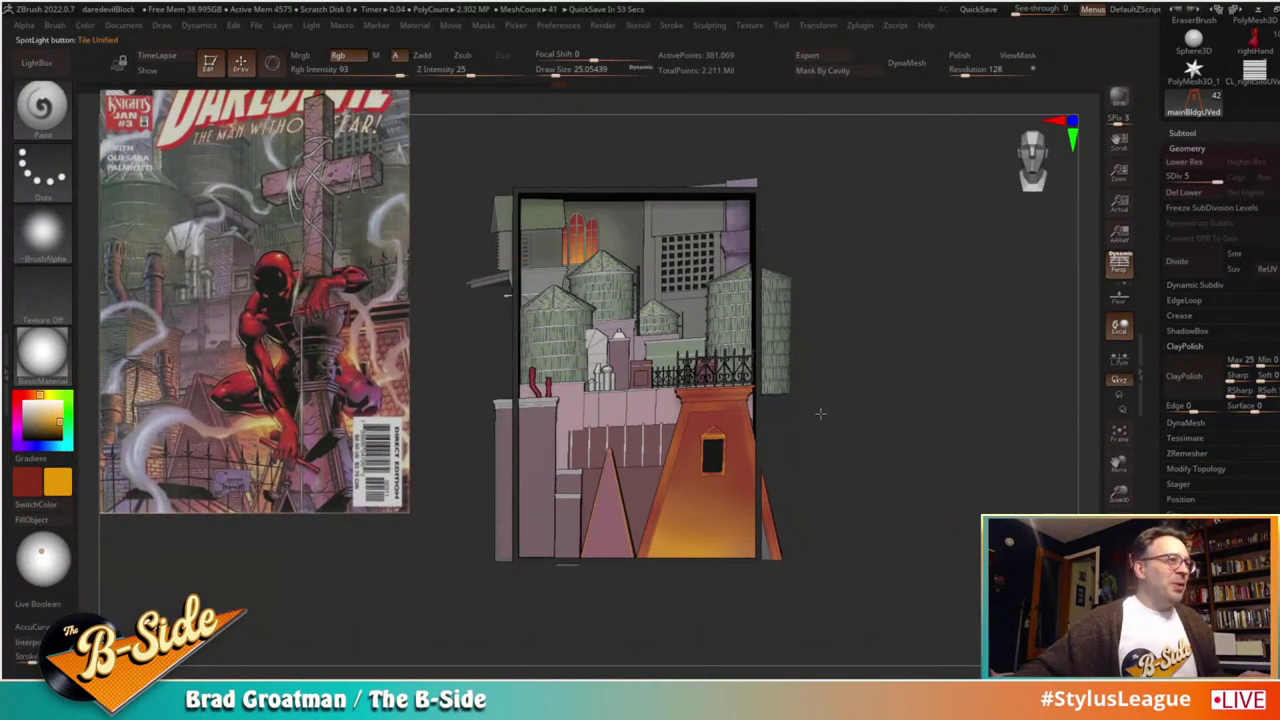
Step: Select the triangular brick wall and paint its middle with a lighter tint of its sampled pink at a draw size of about 71
{"action": "left_click_drag", "start_coordinate": [820, 414], "coordinate": [1149, 311], "text": "alt"}
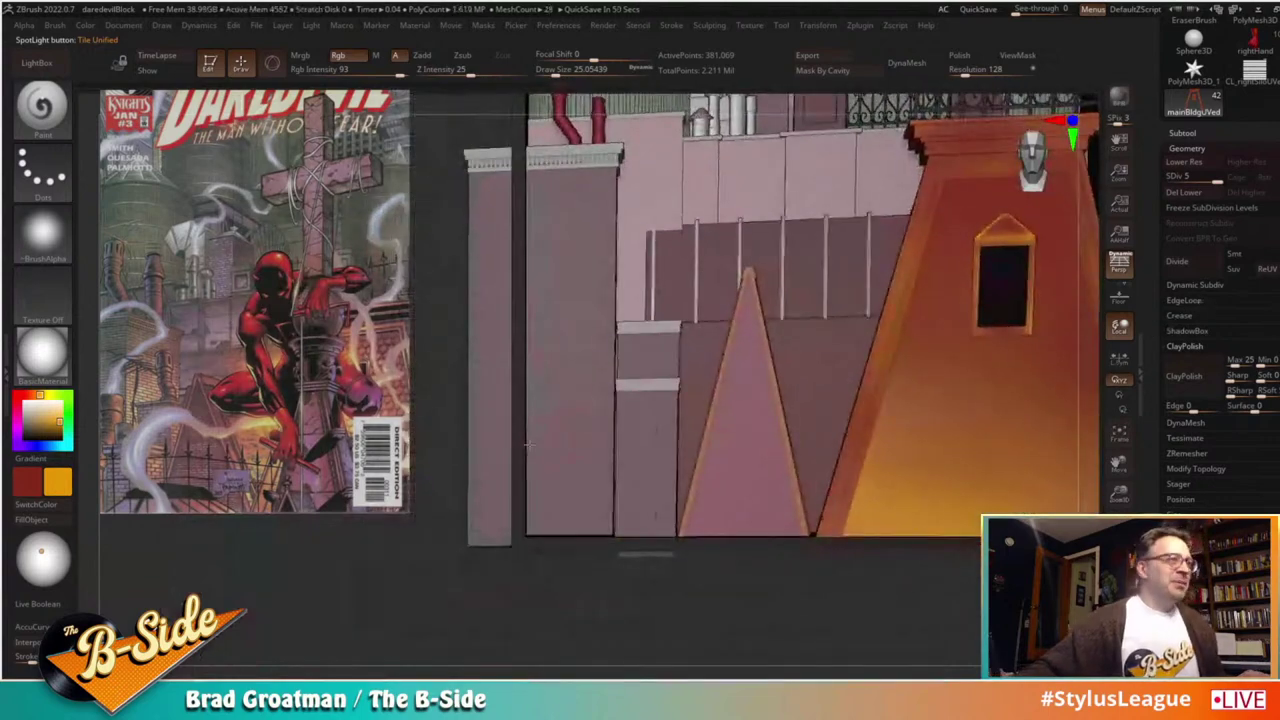
{"action": "key", "text": "b"}
{"action": "key", "text": "p"}
{"action": "key", "text": "a"}
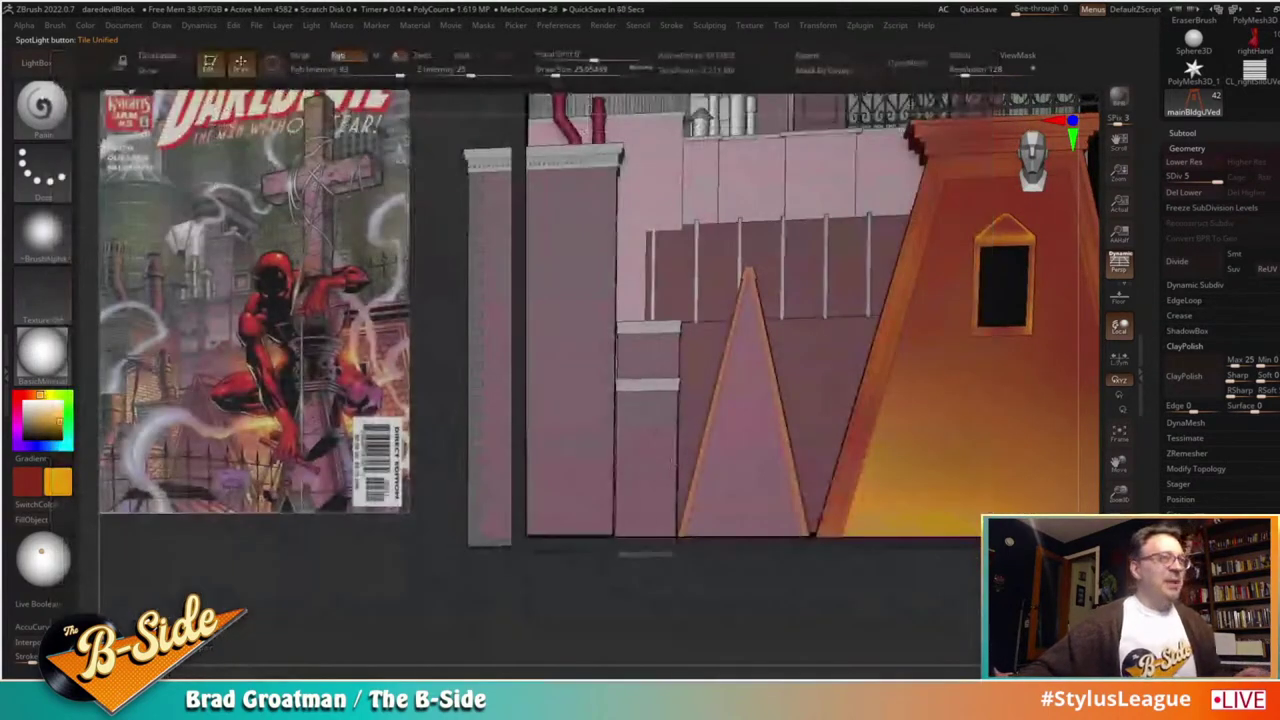
{"action": "left_click", "coordinate": [736, 464], "text": "alt"}
{"action": "key", "text": "c"}
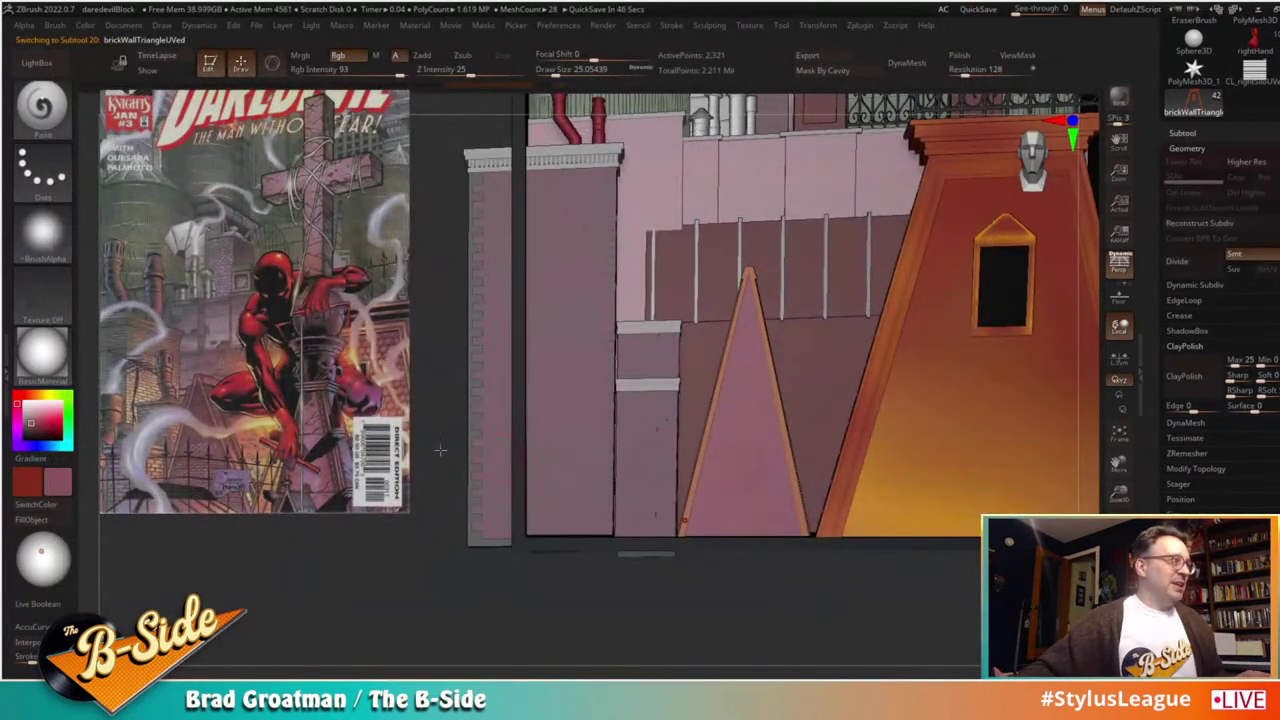
{"action": "left_click_drag", "start_coordinate": [38, 424], "coordinate": [31, 416]}
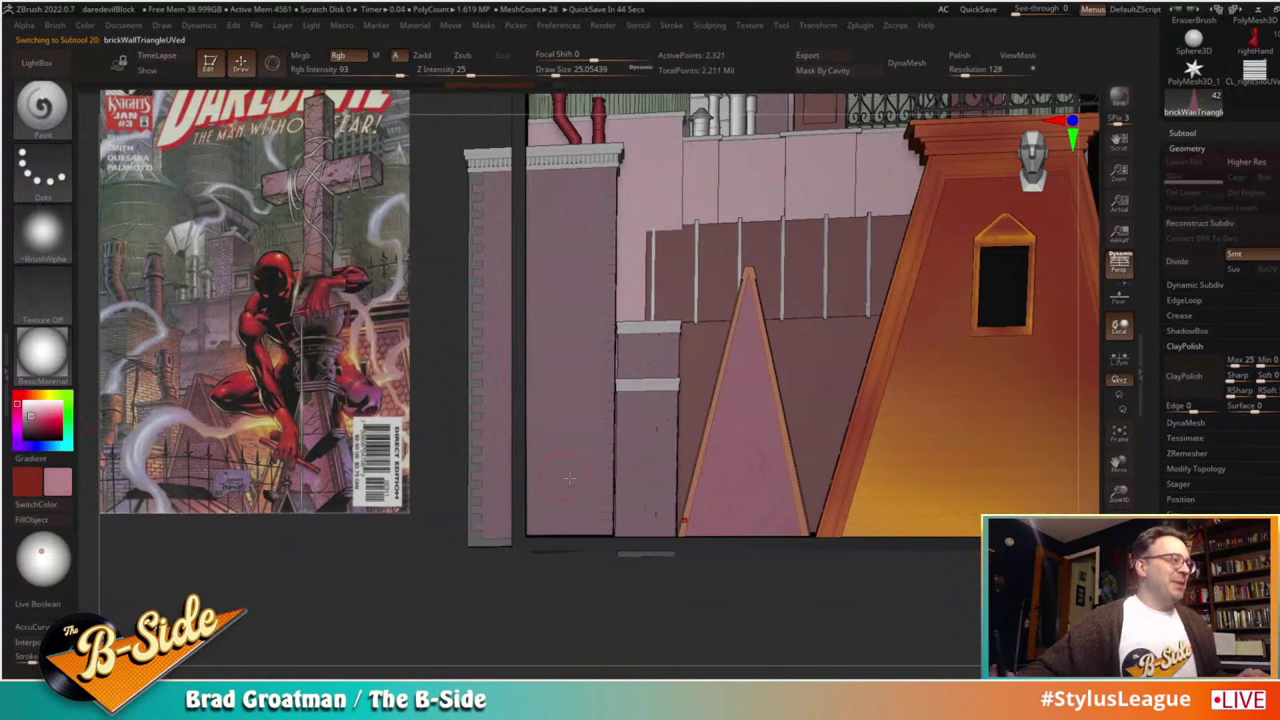
{"action": "key", "text": "s"}
{"action": "left_click_drag", "start_coordinate": [617, 474], "coordinate": [629, 473]}
{"action": "left_click_drag", "start_coordinate": [768, 496], "coordinate": [753, 454]}
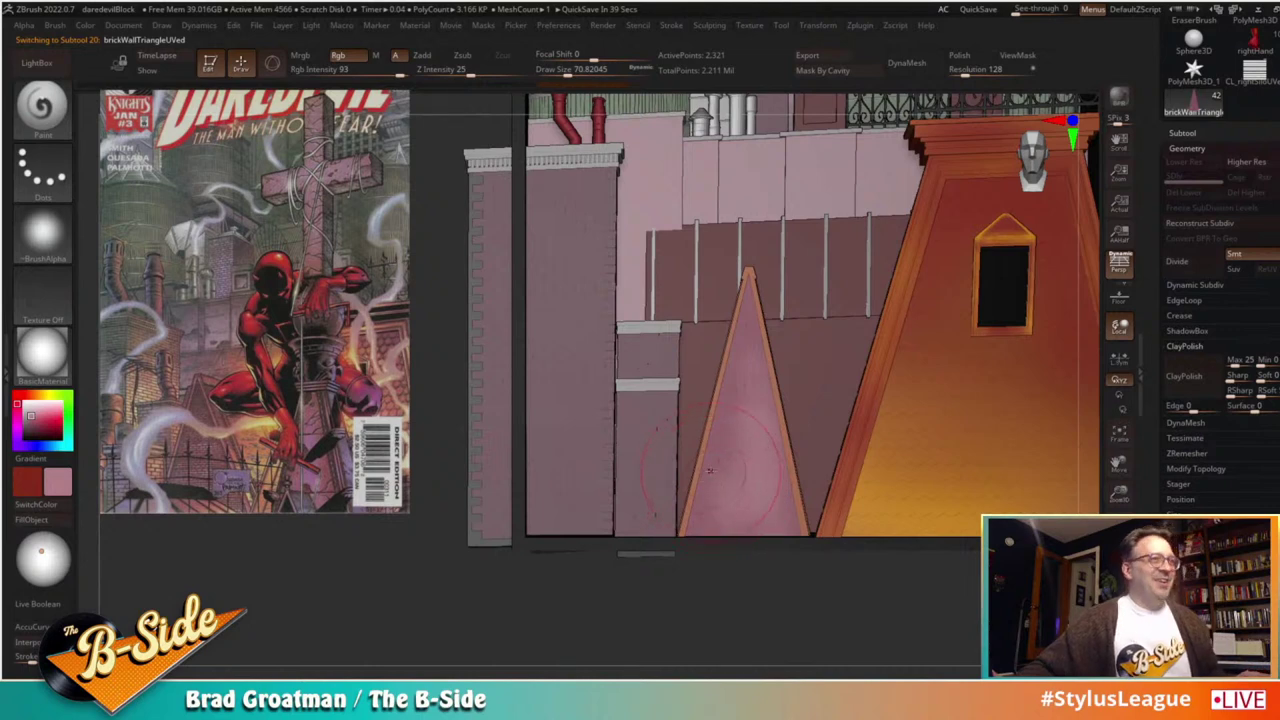
Step: Paint the upper part of the triangular brick wall with a darker shade of its sampled pink at a draw size of about 94
{"action": "key", "text": "c"}
{"action": "left_click_drag", "start_coordinate": [43, 427], "coordinate": [38, 429]}
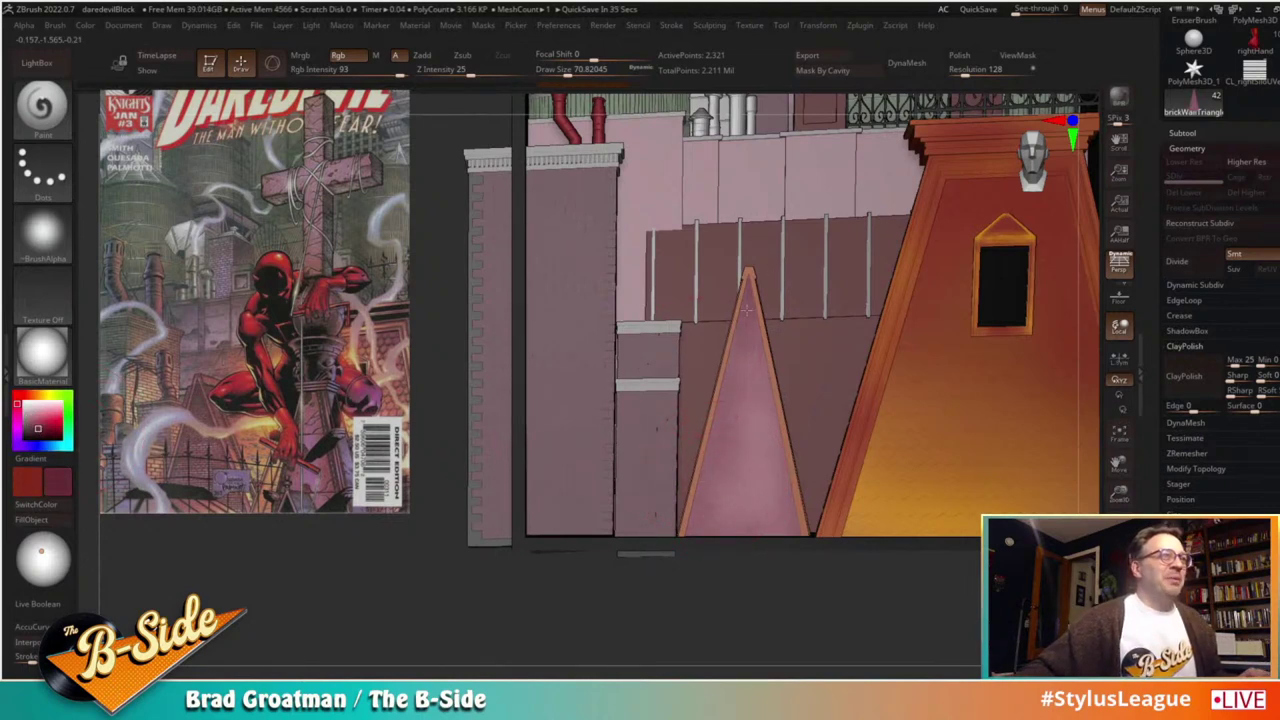
{"action": "key", "text": "bracketright"}
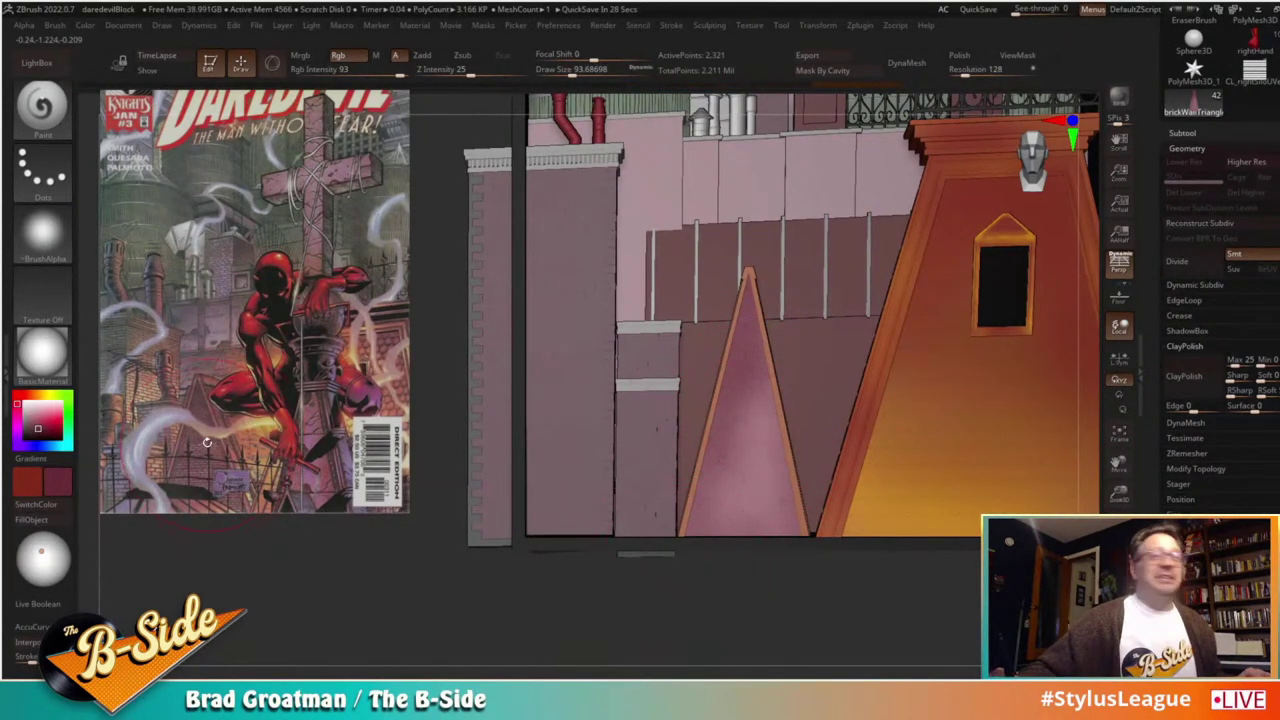
{"action": "left_click_drag", "start_coordinate": [684, 575], "coordinate": [758, 460]}
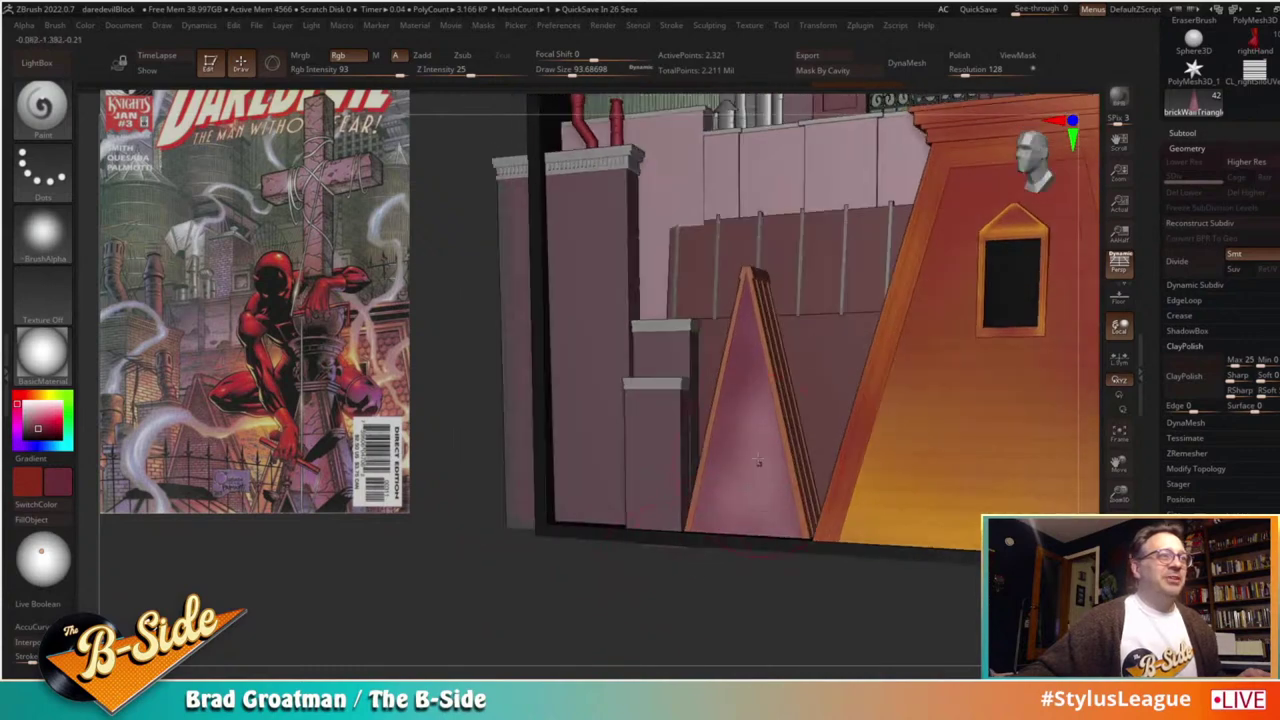
{"action": "left_click_drag", "start_coordinate": [683, 583], "coordinate": [711, 613]}
{"action": "left_click_drag", "start_coordinate": [1119, 493], "coordinate": [1119, 610]}
{"action": "left_click_drag", "start_coordinate": [951, 620], "coordinate": [951, 524]}
{"action": "left_click_drag", "start_coordinate": [427, 587], "coordinate": [360, 535]}
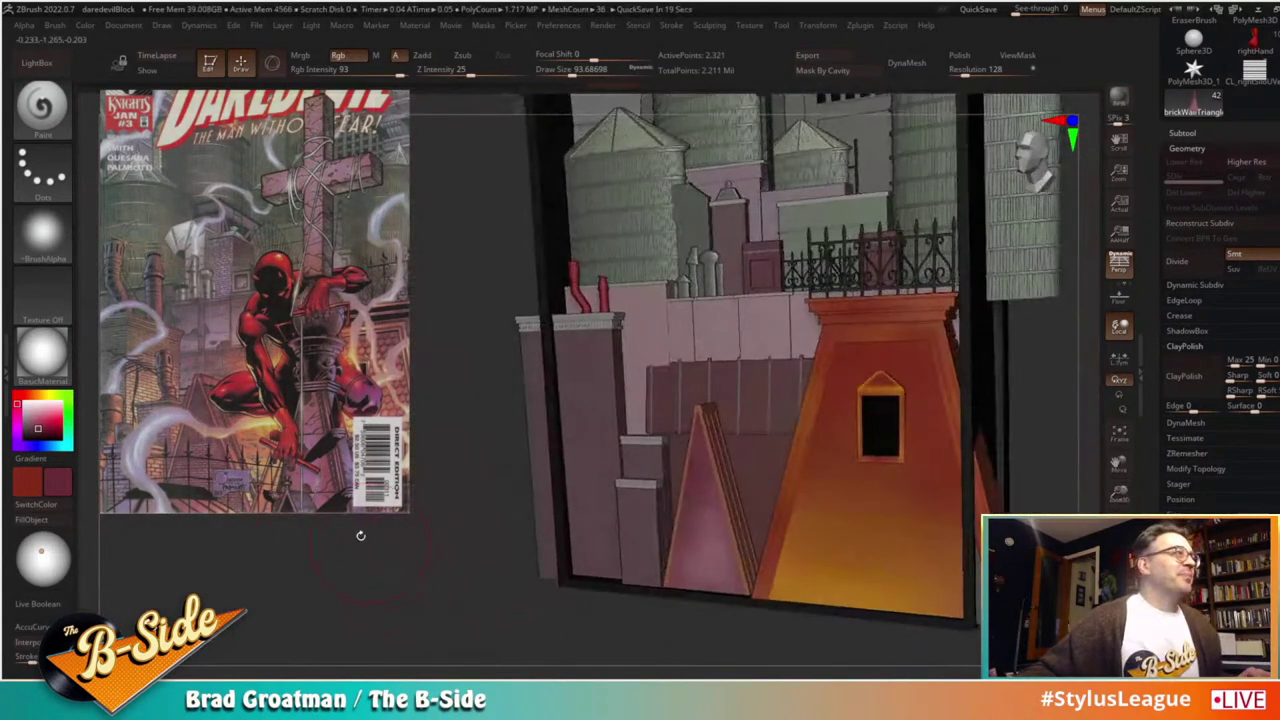
Step: Select the short brick chimneys beside the triangular wall and paint the lower one's front with a lighter pink, undoing the last stroke
{"action": "left_click", "coordinate": [718, 439], "text": "alt"}
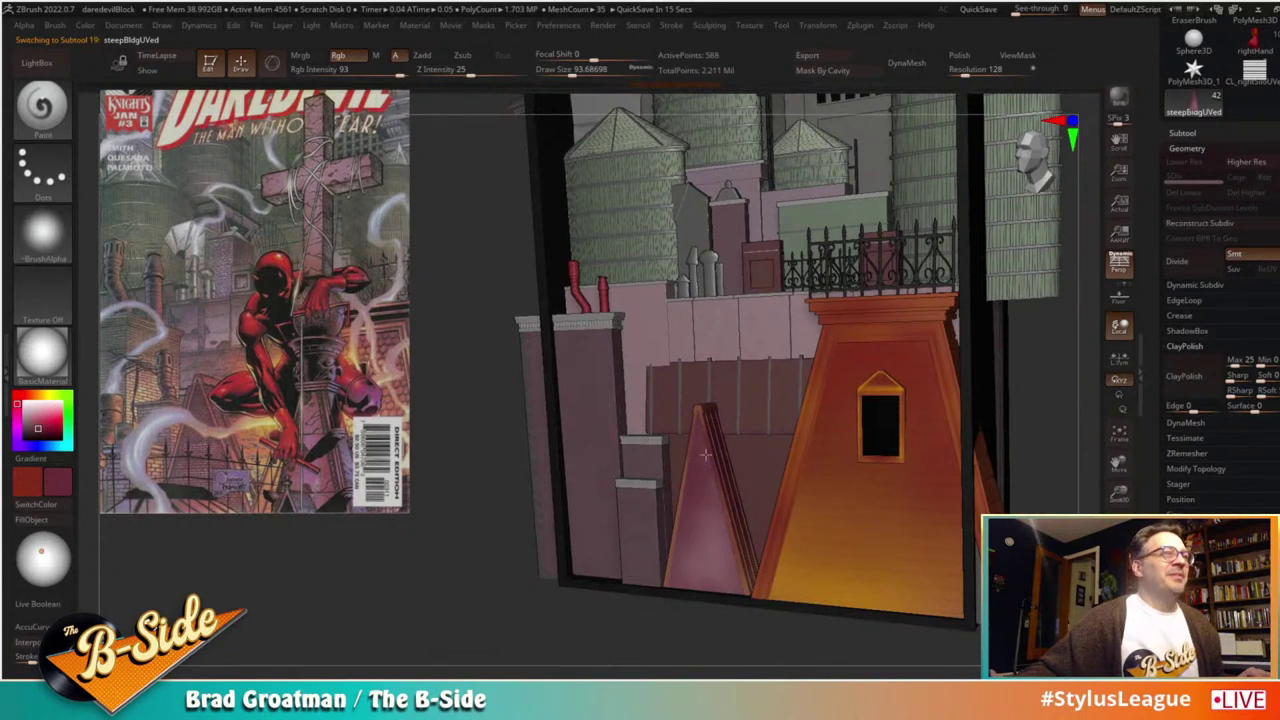
{"action": "left_click_drag", "start_coordinate": [386, 566], "coordinate": [458, 600]}
{"action": "left_click", "coordinate": [611, 519], "text": "alt"}
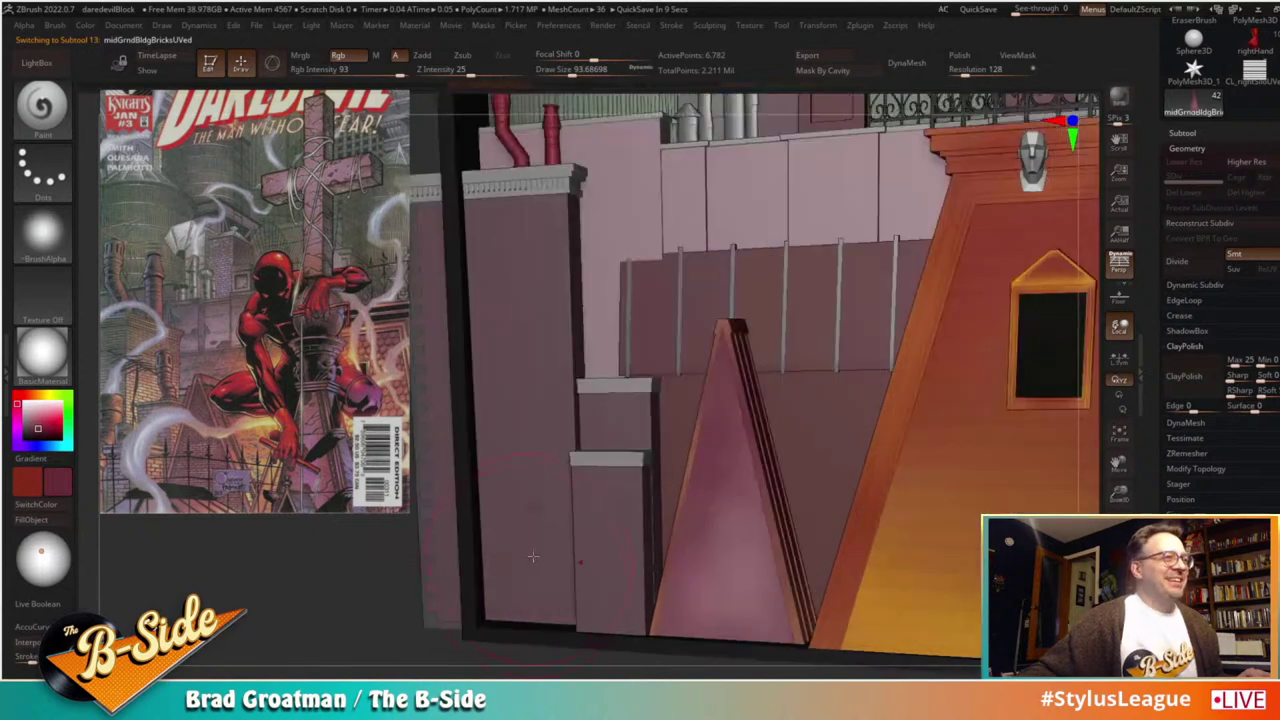
{"action": "key", "text": "shift+f"}
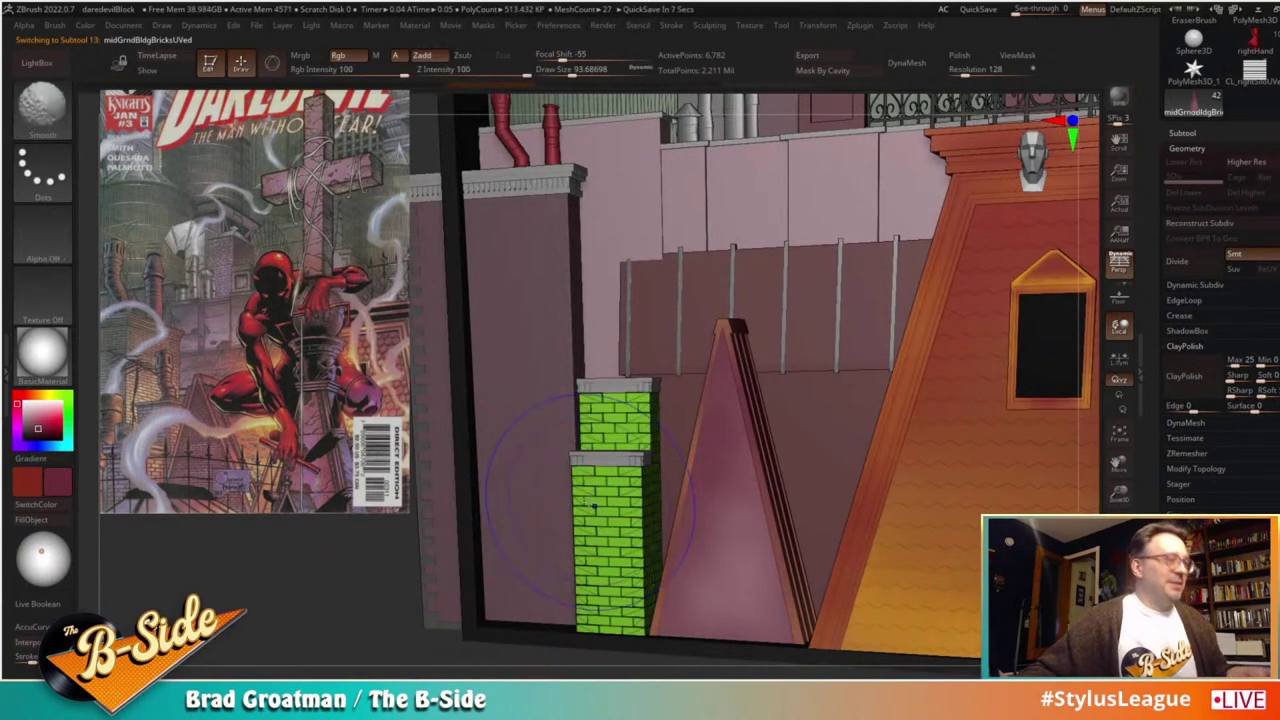
{"action": "key", "text": "shift+f"}
{"action": "left_click", "coordinate": [41, 423]}
{"action": "left_click_drag", "start_coordinate": [41, 423], "coordinate": [33, 414]}
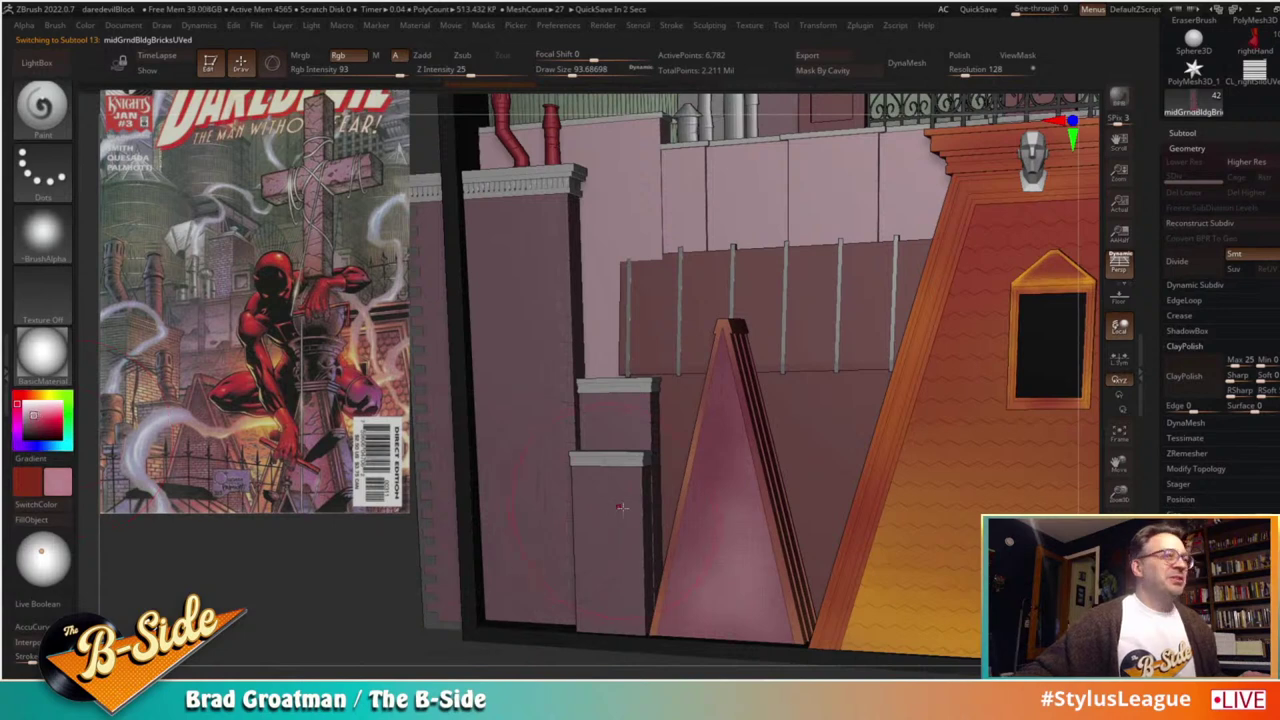
{"action": "mouse_move", "coordinate": [604, 498]}
{"action": "left_mouse_down"}
{"action": "mouse_move", "coordinate": [601, 590]}
{"action": "mouse_move", "coordinate": [605, 517]}
{"action": "left_mouse_up"}
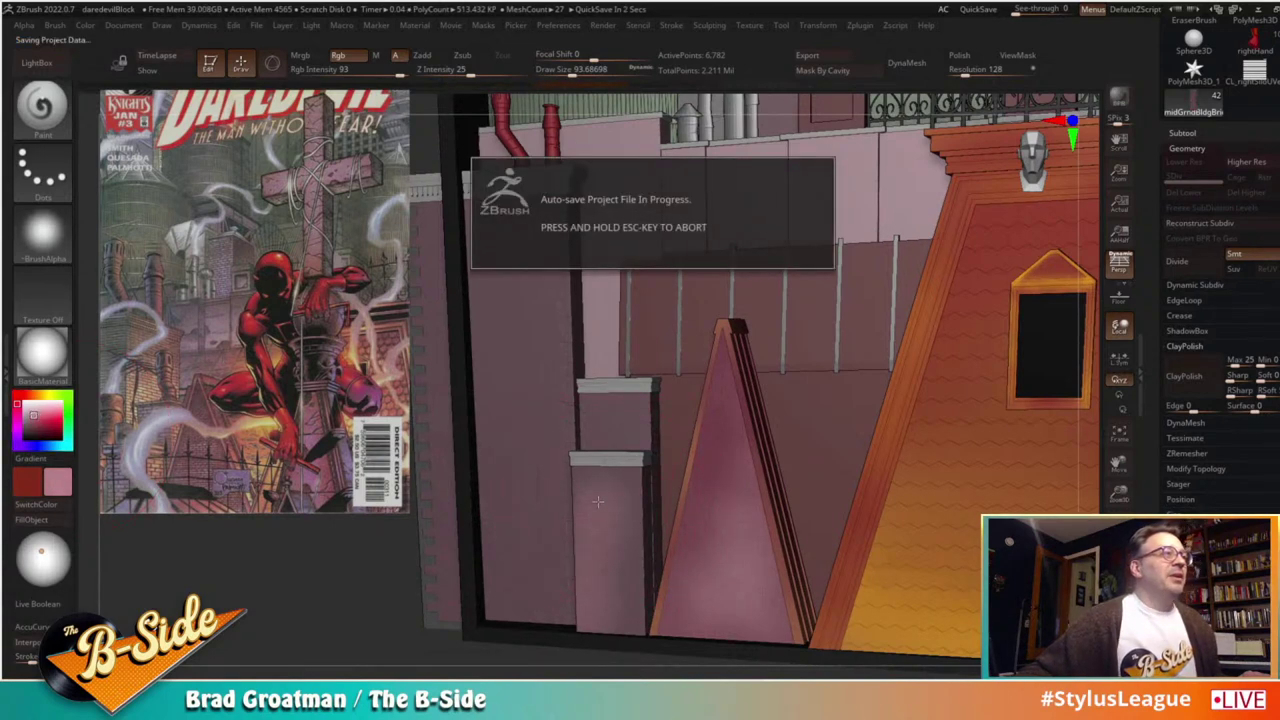
{"action": "left_click_drag", "start_coordinate": [593, 504], "coordinate": [593, 589]}
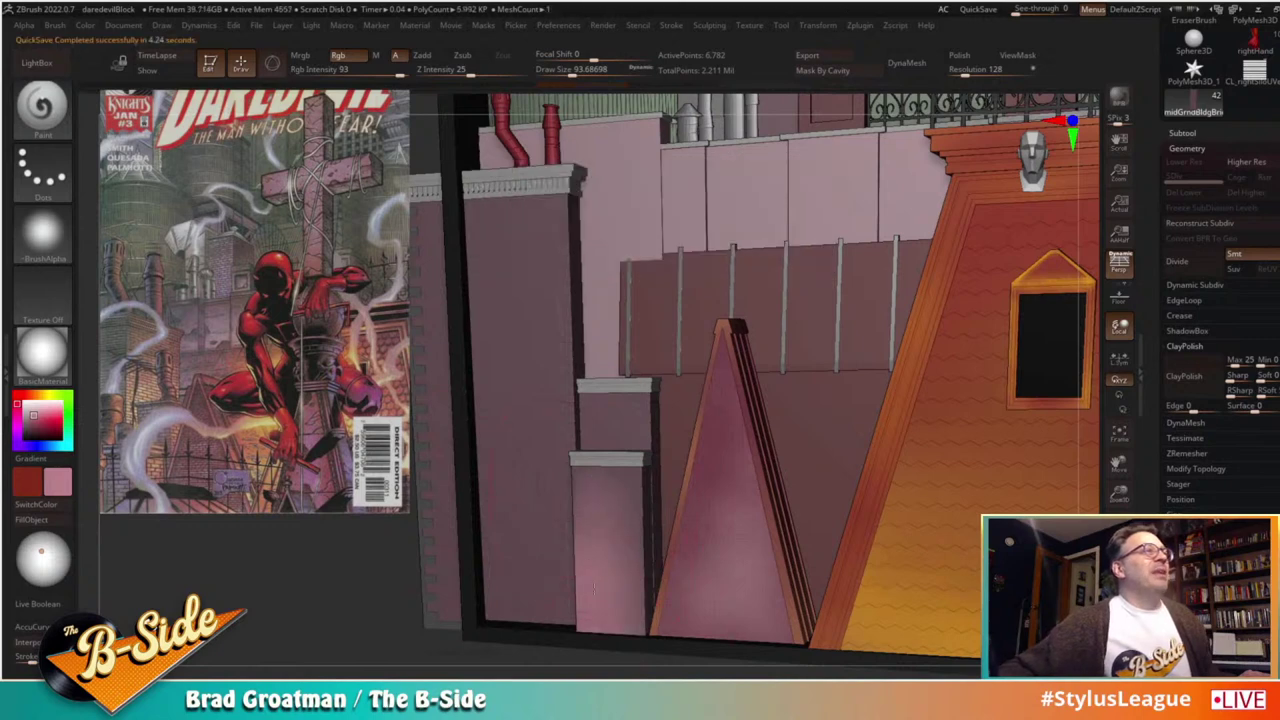
{"action": "key", "text": "ctrl+z"}
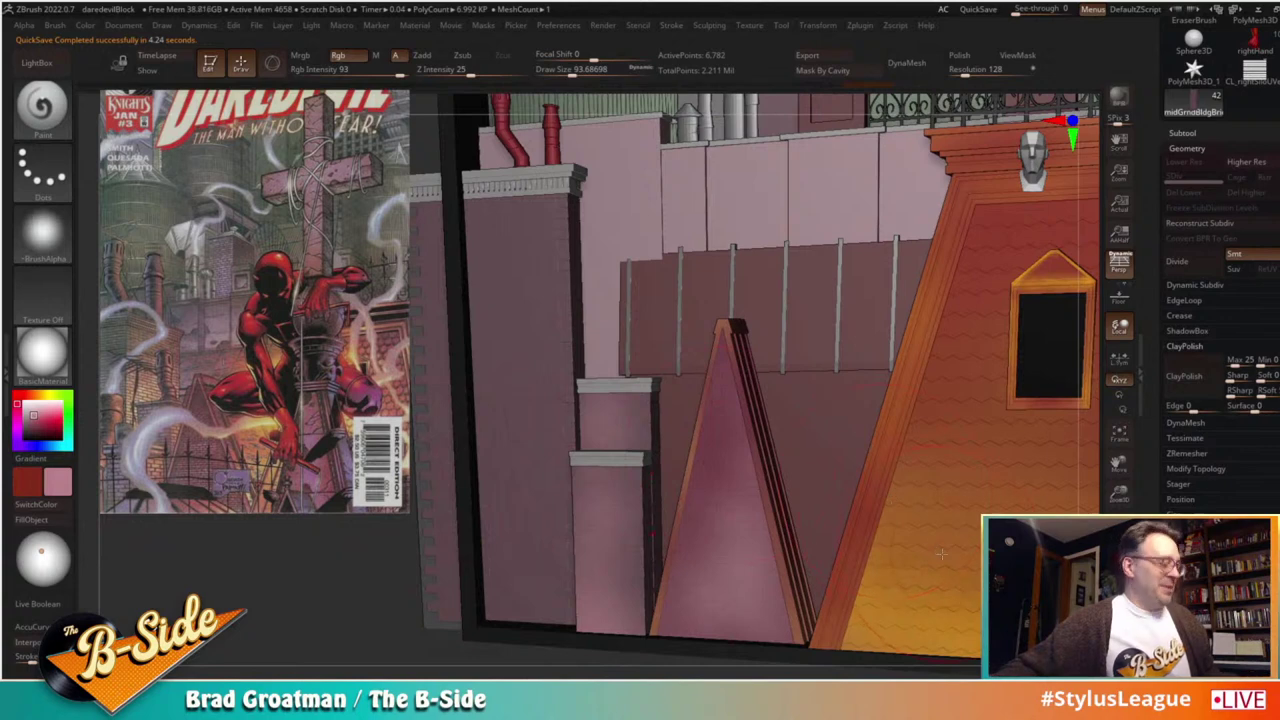
Step: Paint a warm glow of sampled tower orange and brighter yellow along the short chimneys' side facing the tower, and resample their pink
{"action": "key", "text": "c"}
{"action": "left_click_drag", "start_coordinate": [383, 563], "coordinate": [419, 520]}
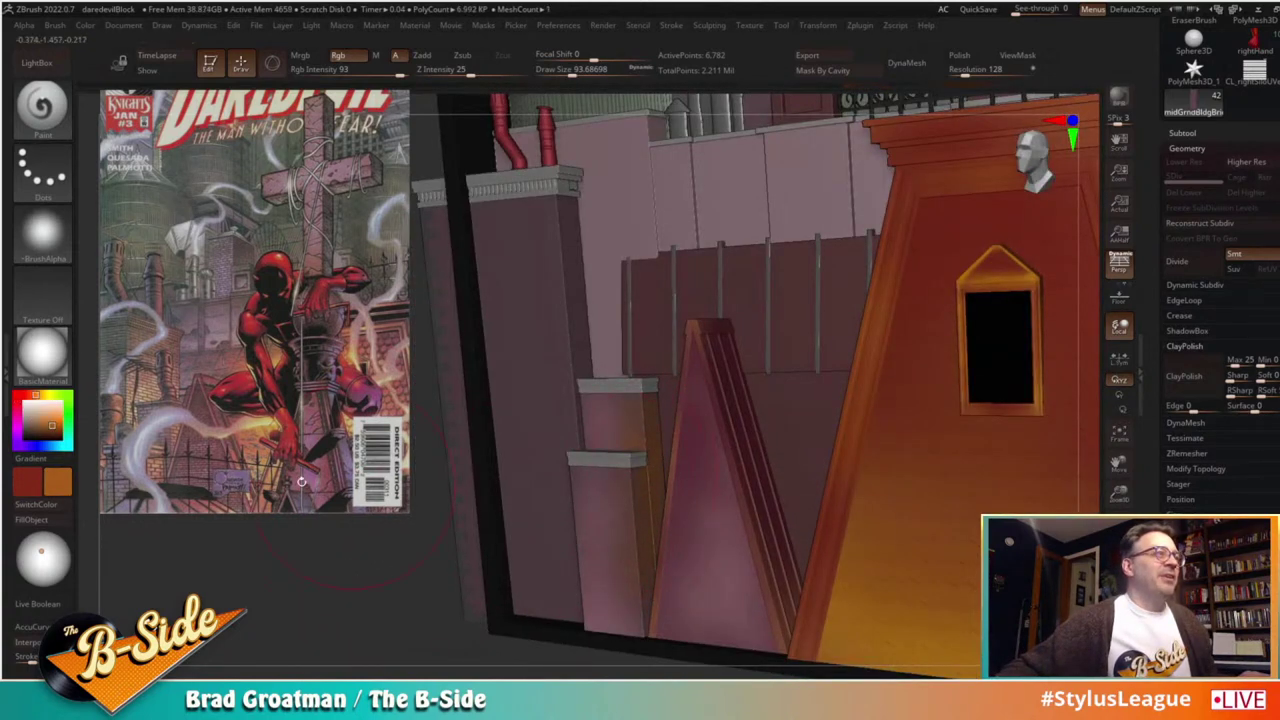
{"action": "left_click_drag", "start_coordinate": [53, 417], "coordinate": [59, 415]}
{"action": "left_click", "coordinate": [44, 396]}
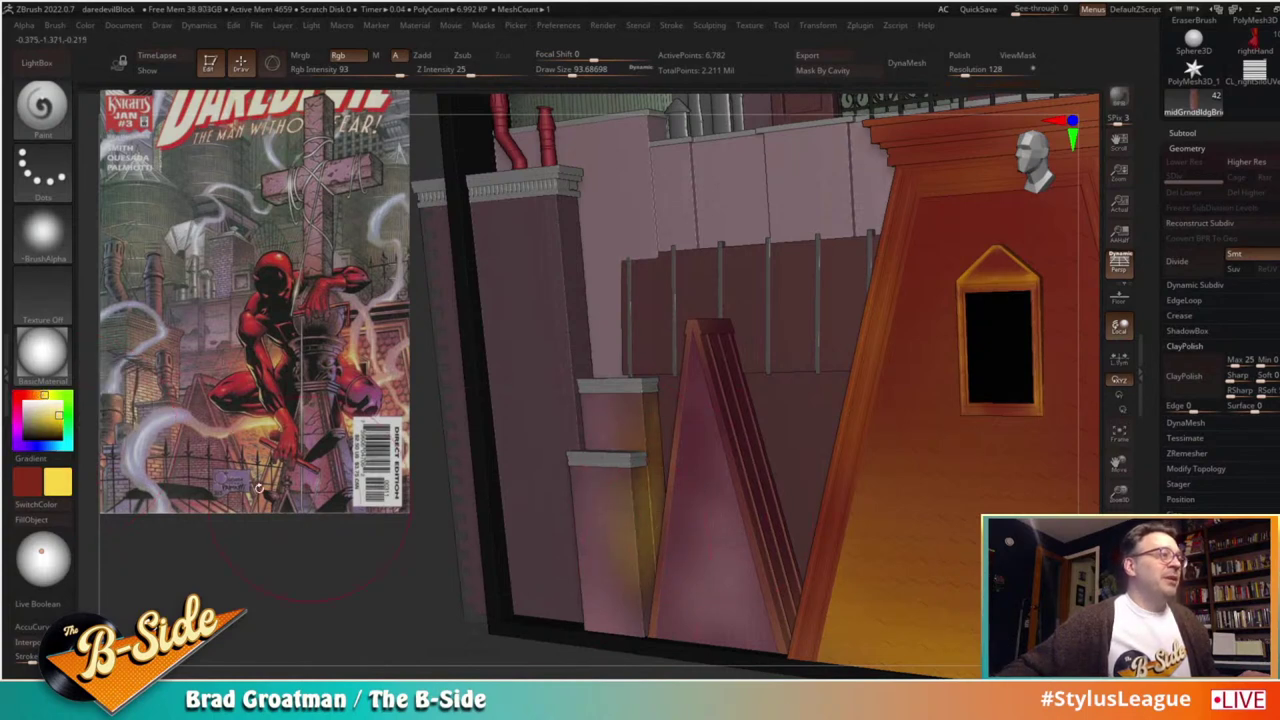
{"action": "left_click", "coordinate": [38, 396]}
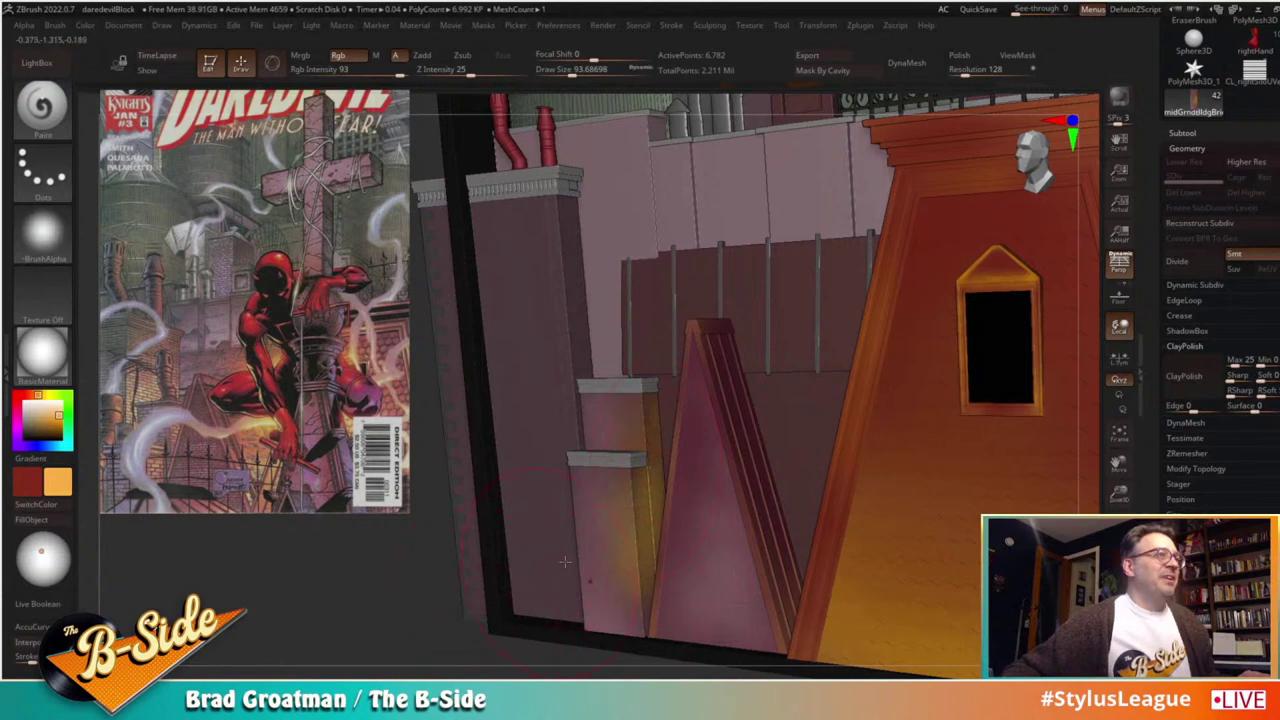
{"action": "key", "text": "c"}
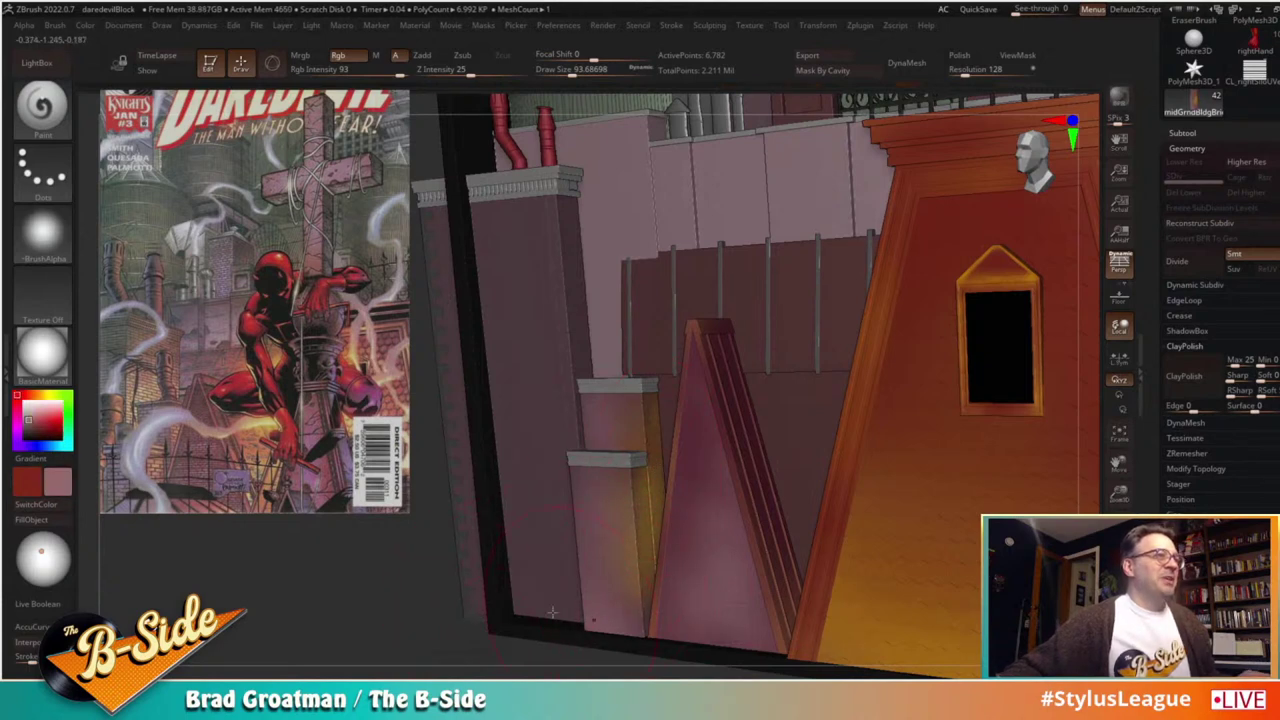
Step: Set the preview ambient occlusion to intensity 58 and main radius 19, and check the shading across the buildings
{"action": "left_click_drag", "start_coordinate": [398, 611], "coordinate": [380, 583], "text": "alt"}
{"action": "left_click_drag", "start_coordinate": [400, 440], "coordinate": [370, 528], "text": "alt"}
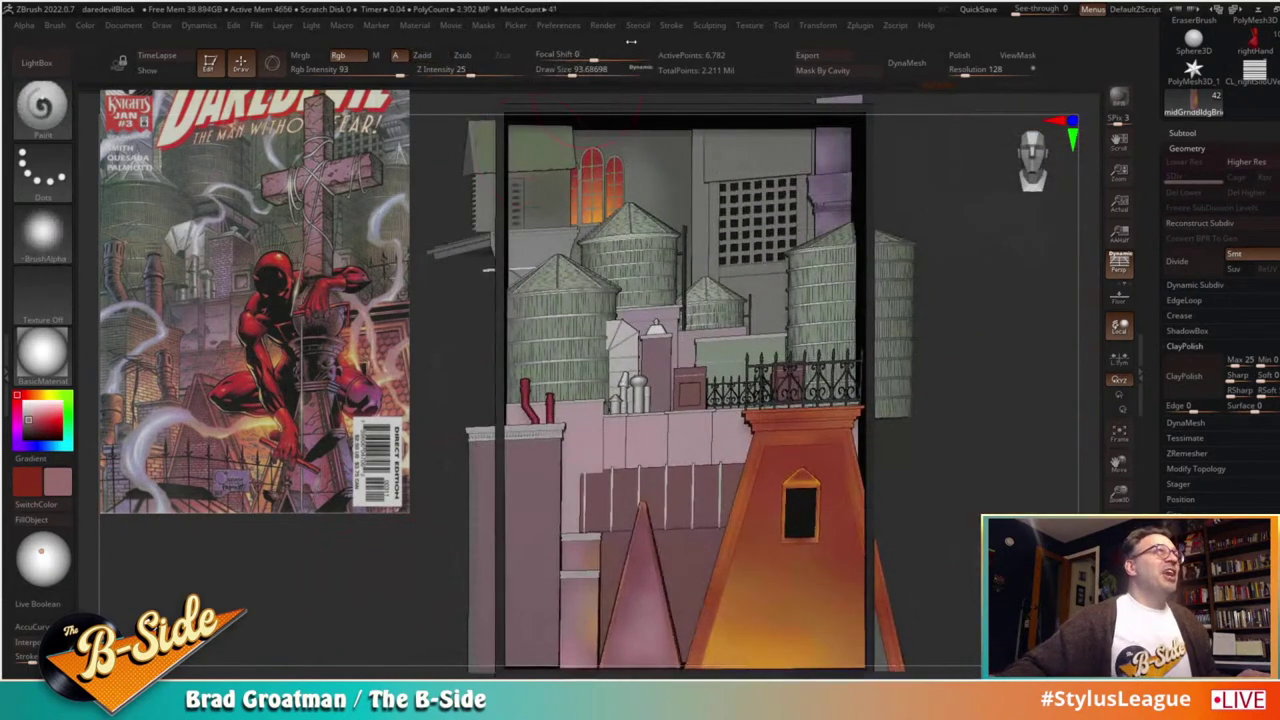
{"action": "left_click", "coordinate": [605, 26]}
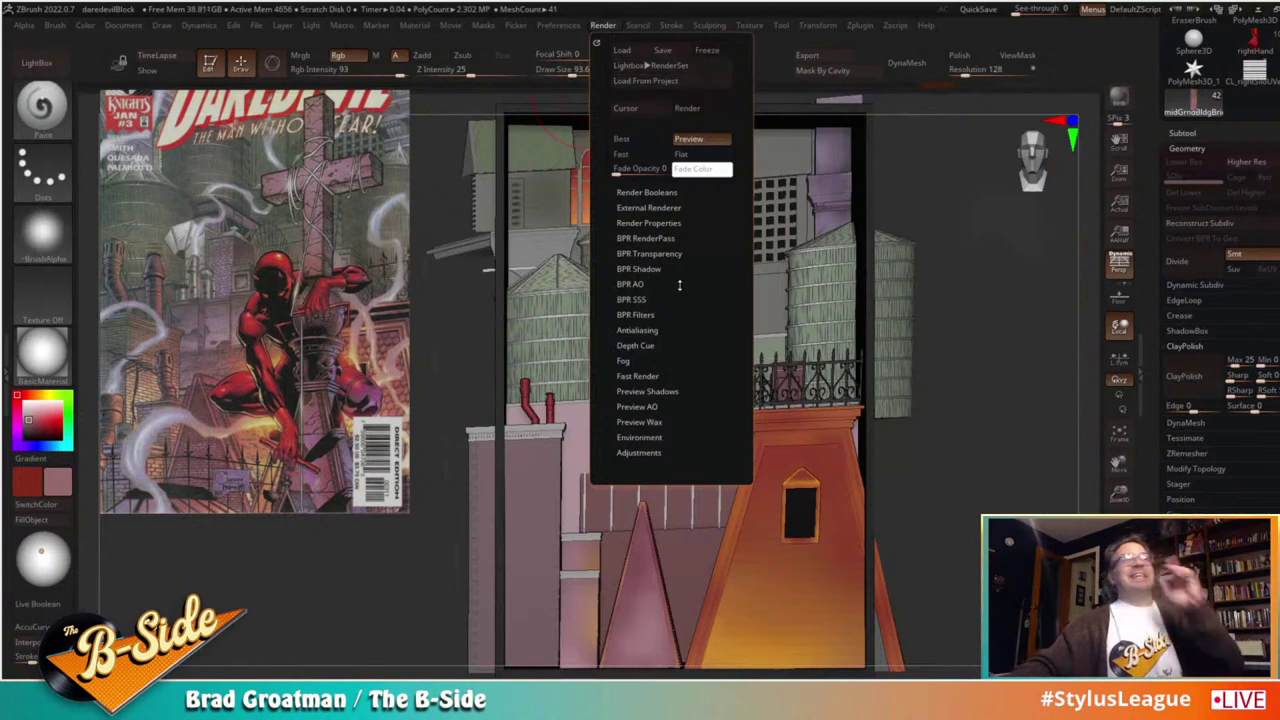
{"action": "left_click", "coordinate": [636, 407]}
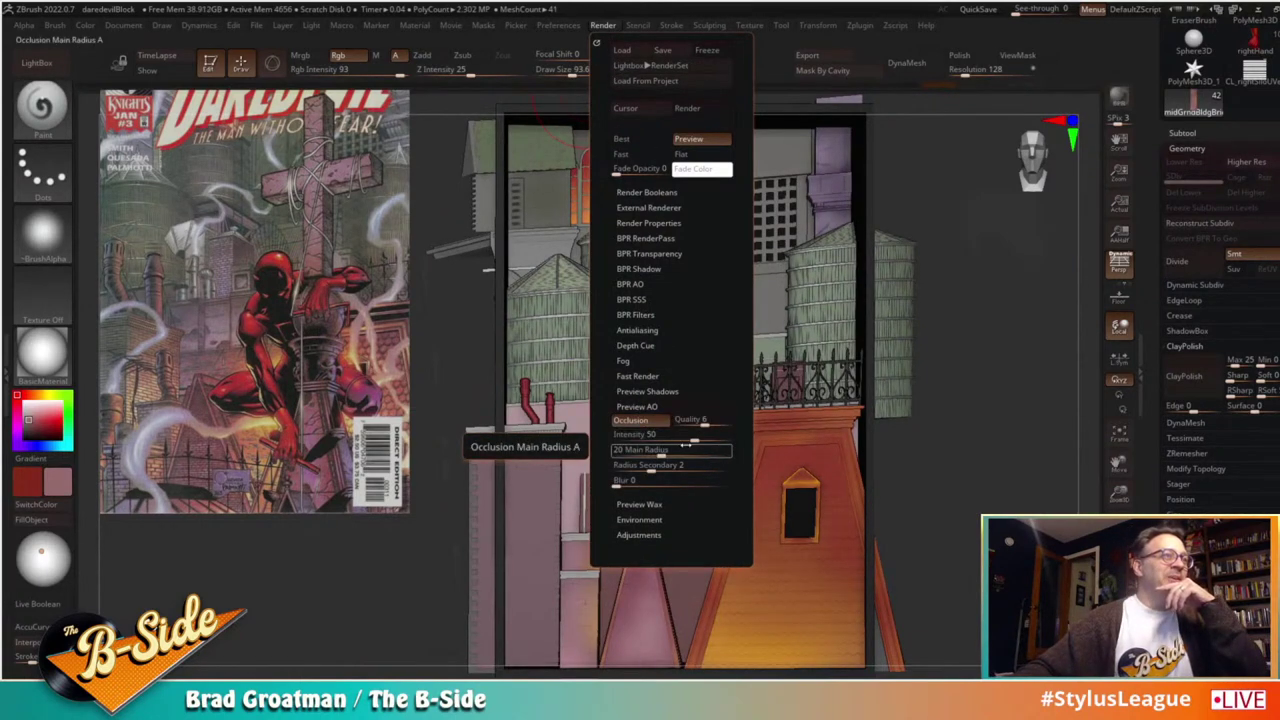
{"action": "left_click_drag", "start_coordinate": [687, 446], "coordinate": [700, 439]}
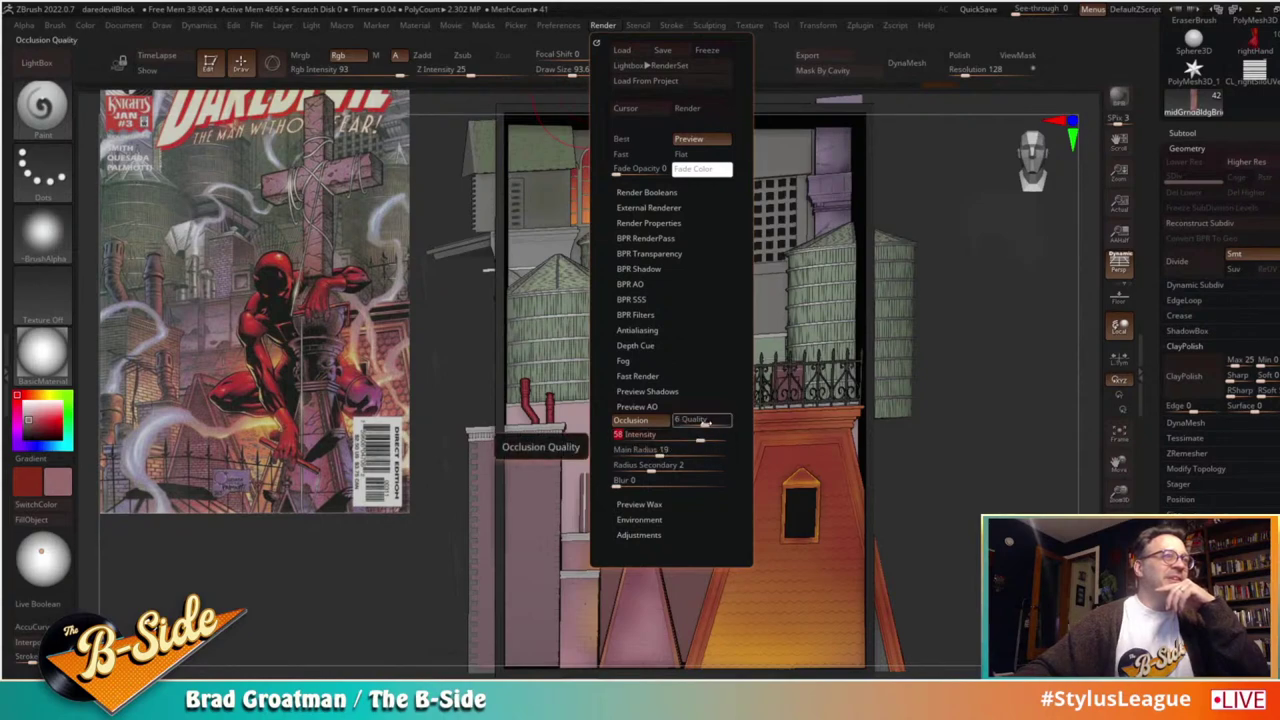
{"action": "left_click_drag", "start_coordinate": [935, 497], "coordinate": [897, 498]}
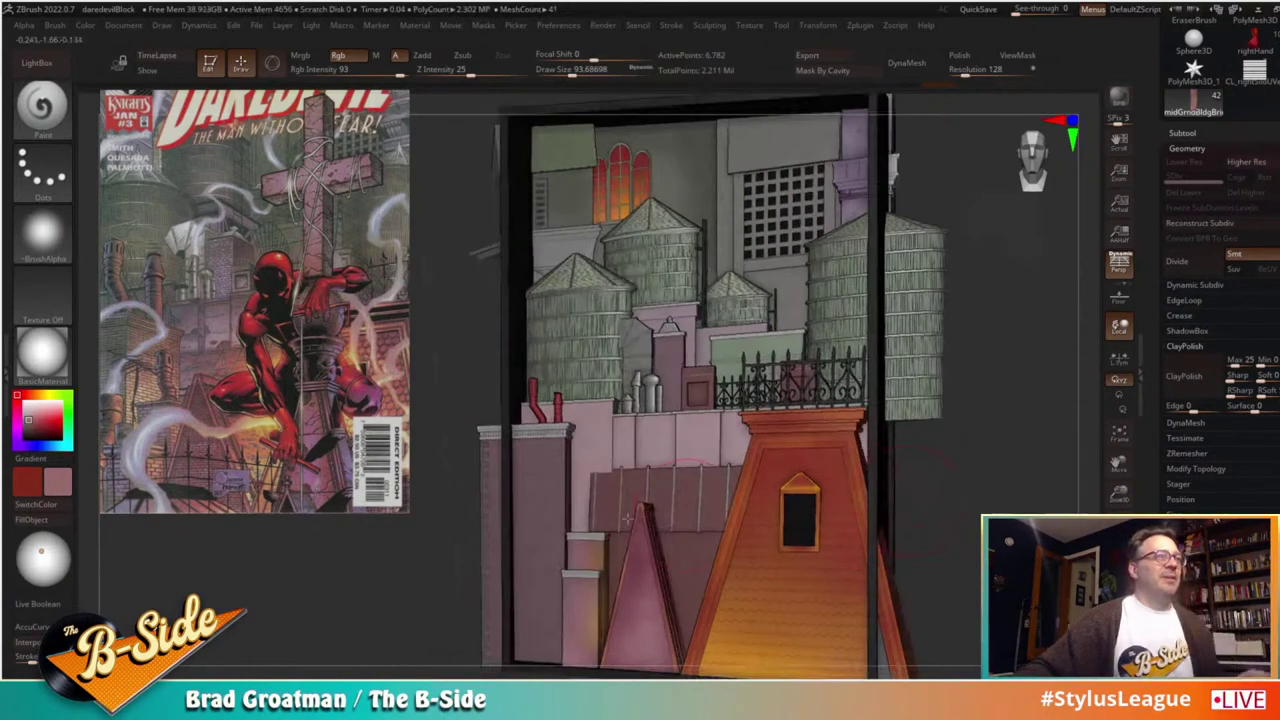
{"action": "left_click_drag", "start_coordinate": [411, 563], "coordinate": [343, 572], "text": "alt"}
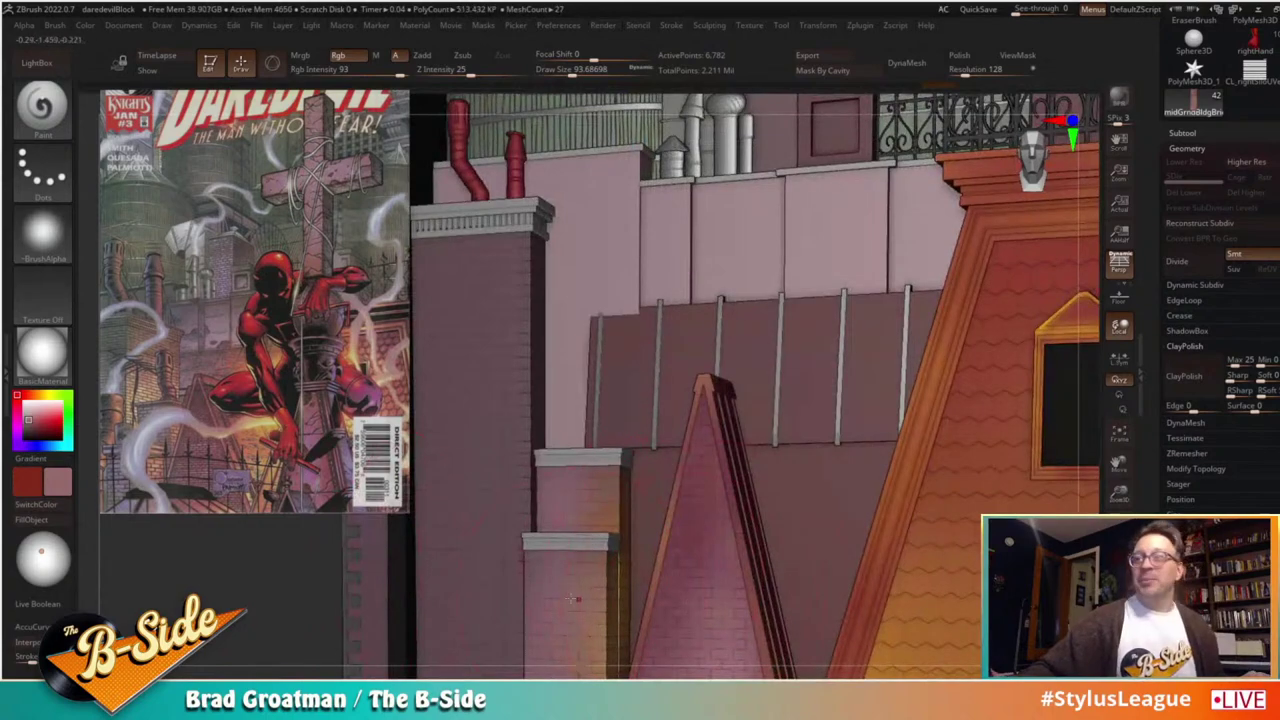
{"action": "left_click_drag", "start_coordinate": [234, 570], "coordinate": [218, 541], "text": "alt"}
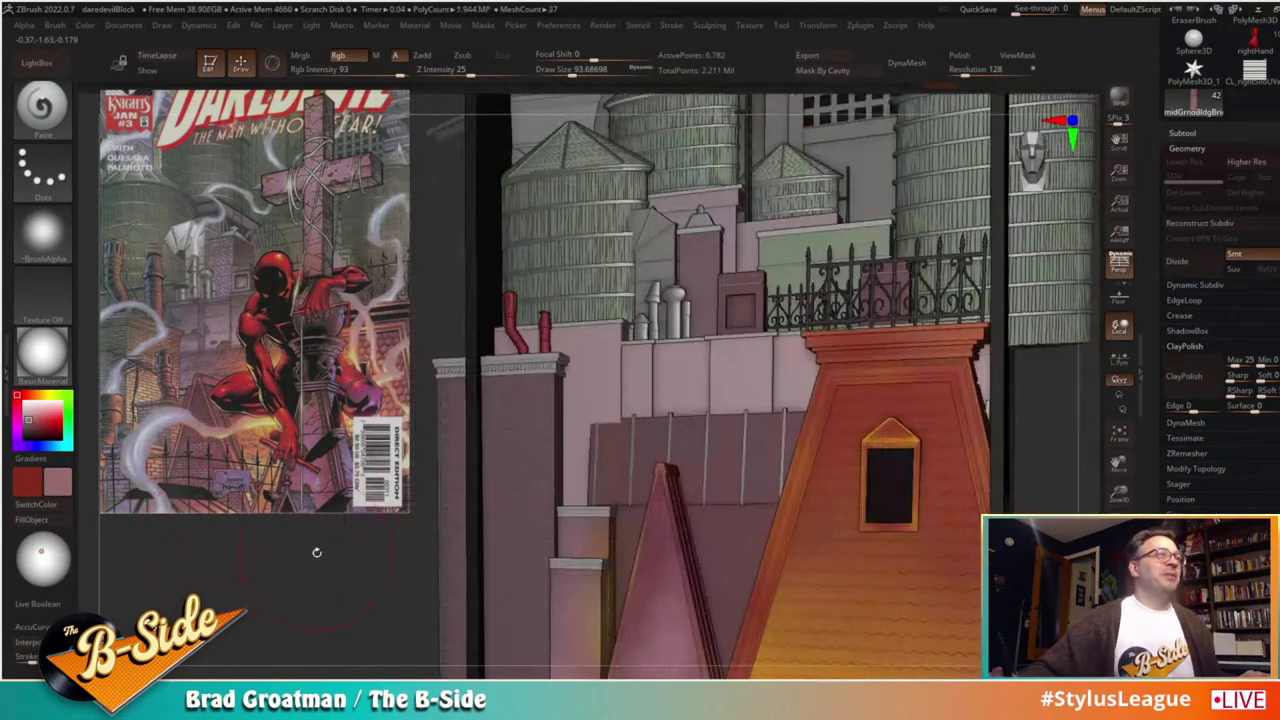
{"action": "left_click_drag", "start_coordinate": [317, 552], "coordinate": [320, 554]}
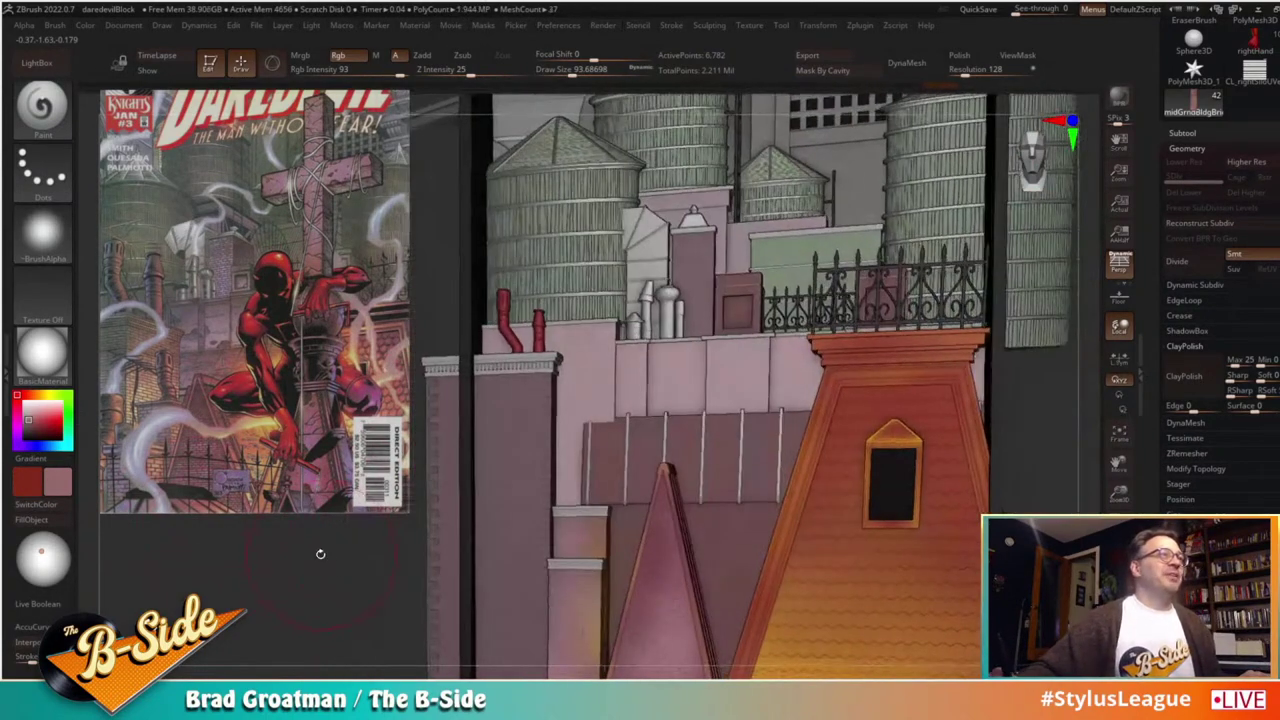
Step: Raise the near corner of the dark wall behind the brick triangle with the Move brush at size about 132, and select its silver strips
{"action": "left_click", "coordinate": [688, 450], "text": "alt"}
{"action": "left_click_drag", "start_coordinate": [309, 531], "coordinate": [298, 596]}
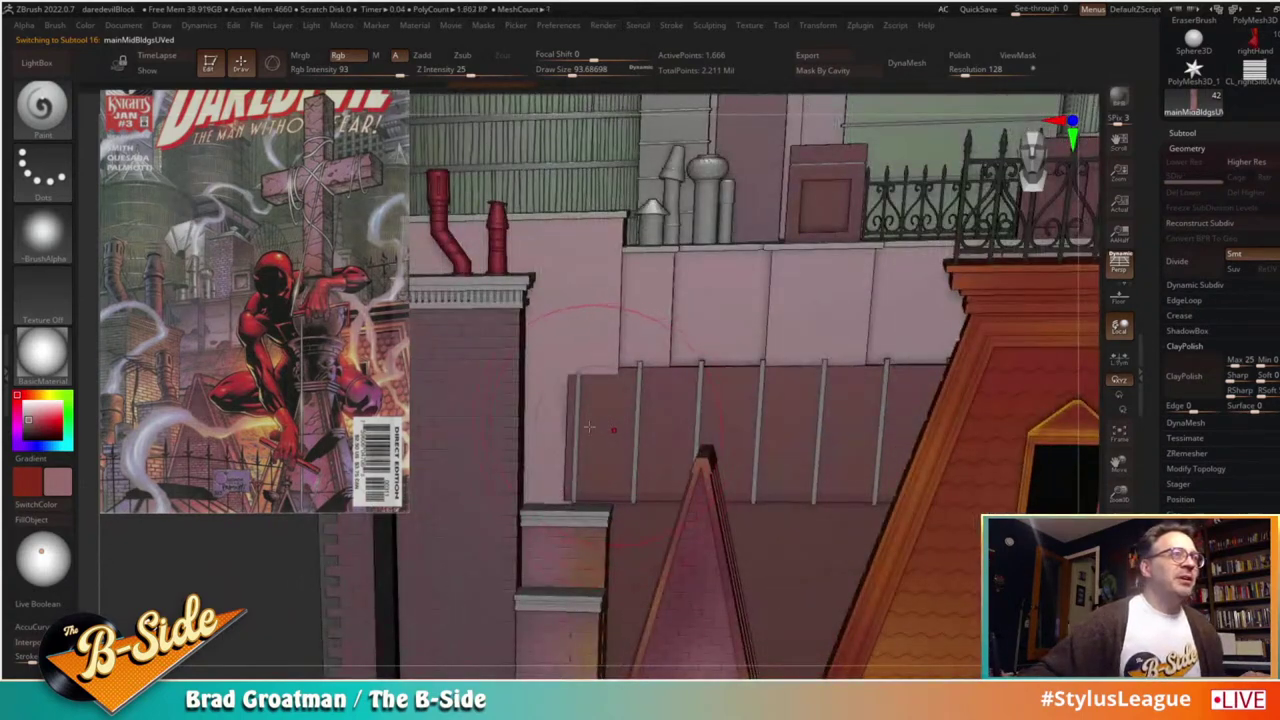
{"action": "key", "text": "shift+f"}
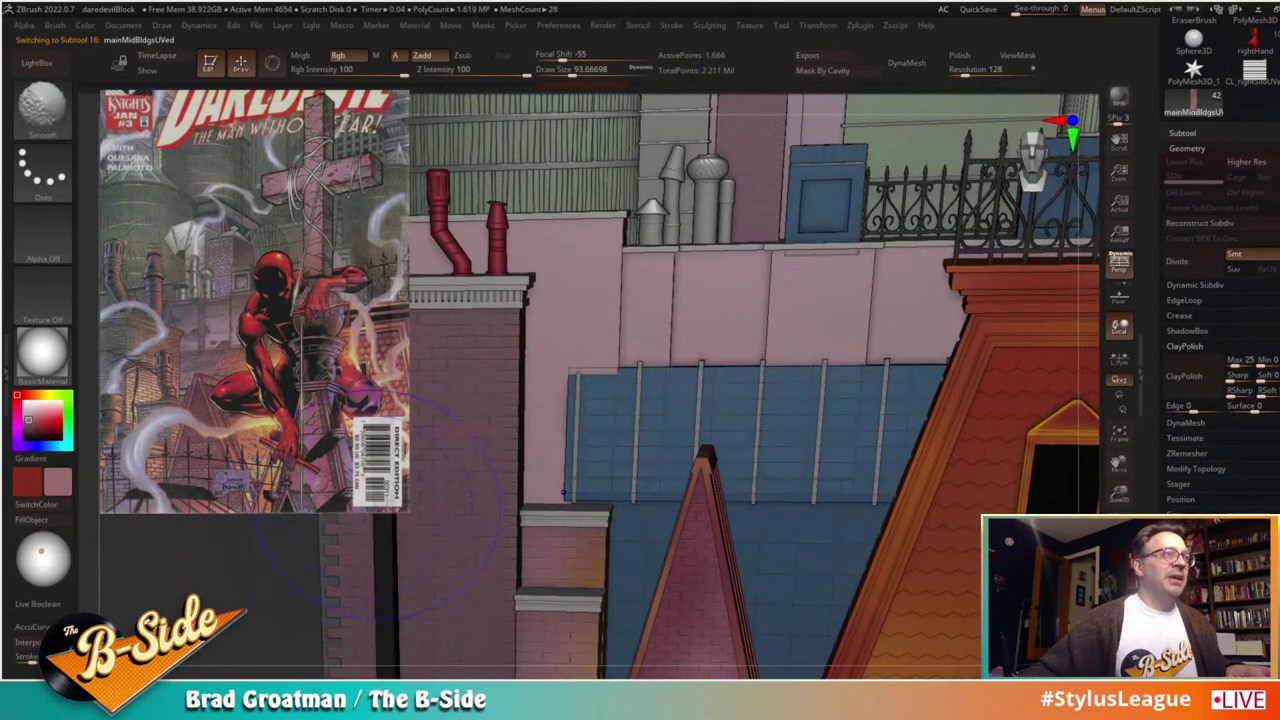
{"action": "key", "text": "shift+f"}
{"action": "key", "text": "b"}
{"action": "key", "text": "m"}
{"action": "key", "text": "v"}
{"action": "key", "text": "s"}
{"action": "left_click_drag", "start_coordinate": [604, 389], "coordinate": [595, 371]}
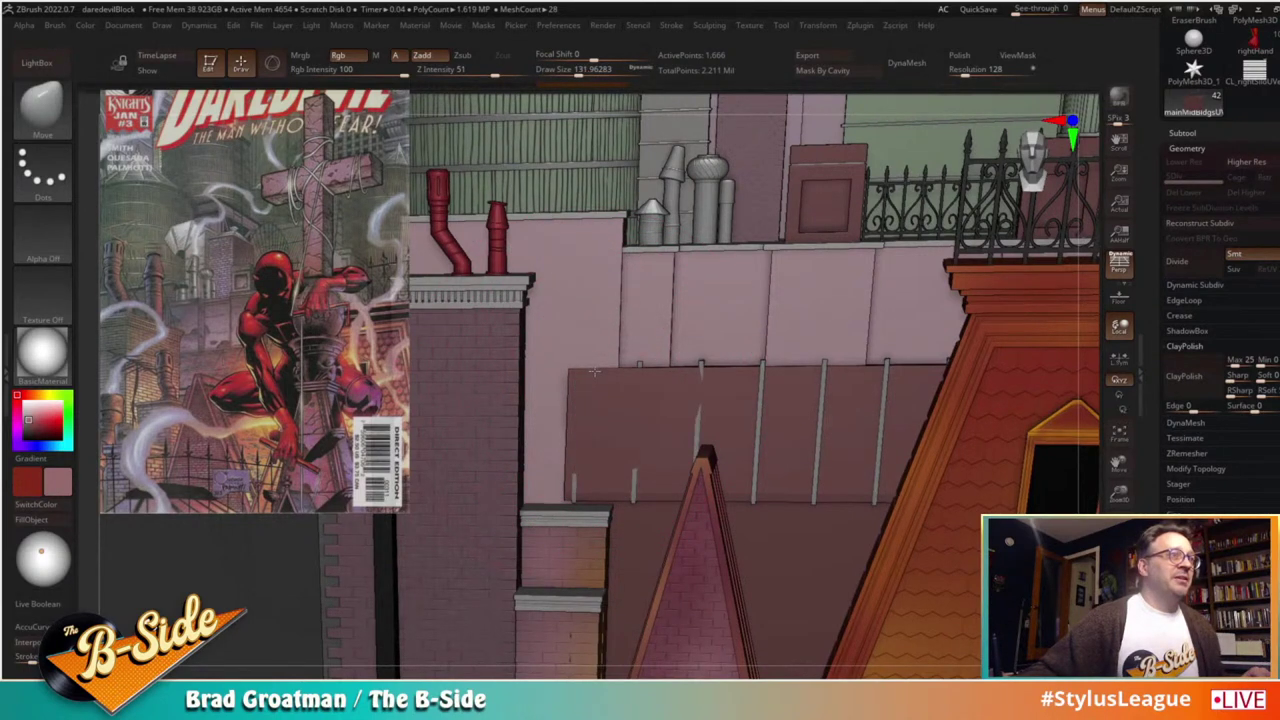
{"action": "left_click", "coordinate": [762, 373], "text": "alt"}
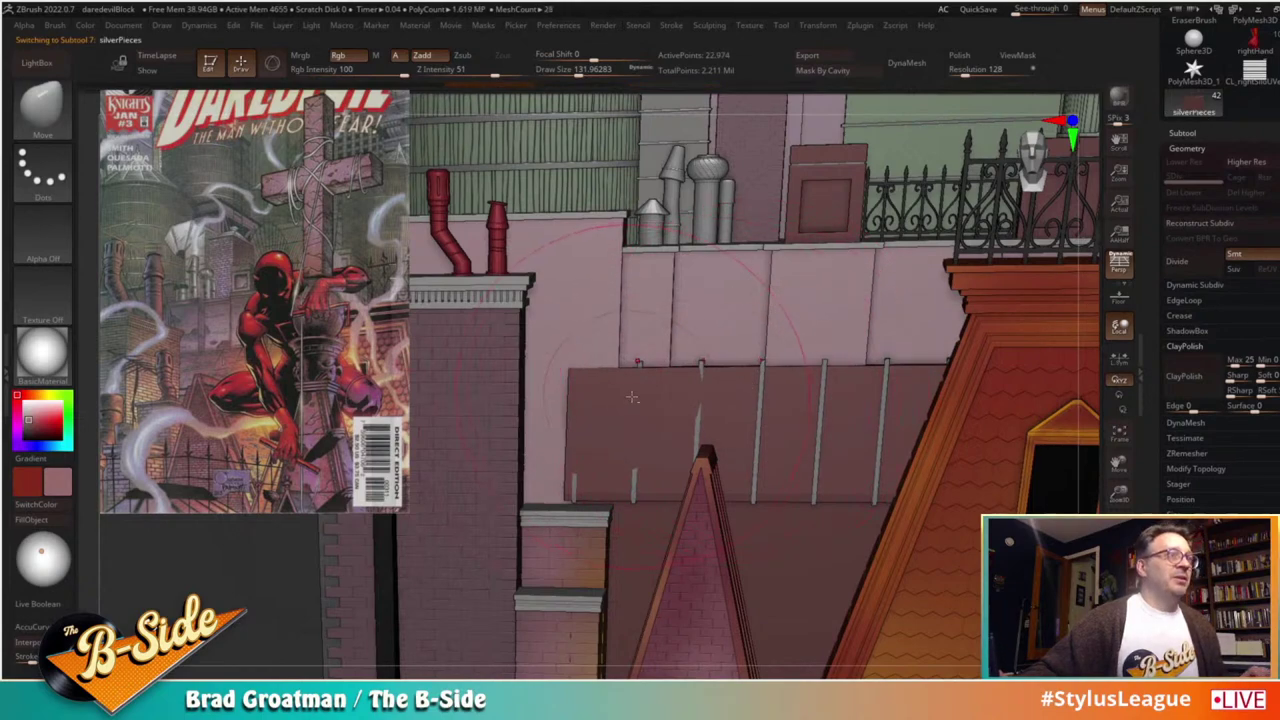
{"action": "key", "text": "ctrl+z"}
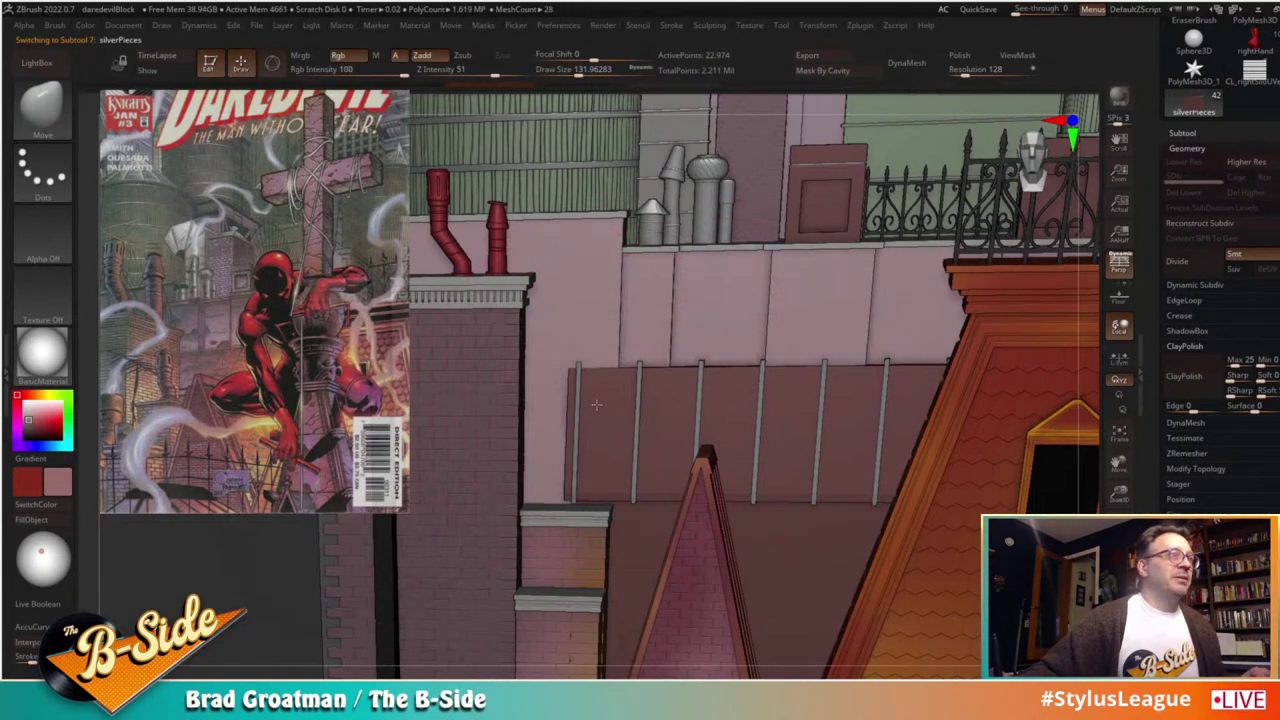
Step: Isolate the silver pieces, lasso-mask the row of vertical wall strips along their upper ends, and show the whole scene again
{"action": "mouse_move", "coordinate": [234, 532]}
{"action": "left_mouse_down"}
{"action": "mouse_move", "coordinate": [250, 546]}
{"action": "mouse_move", "coordinate": [235, 519]}
{"action": "mouse_move", "coordinate": [193, 563]}
{"action": "mouse_move", "coordinate": [171, 531]}
{"action": "mouse_move", "coordinate": [210, 519]}
{"action": "left_mouse_up"}
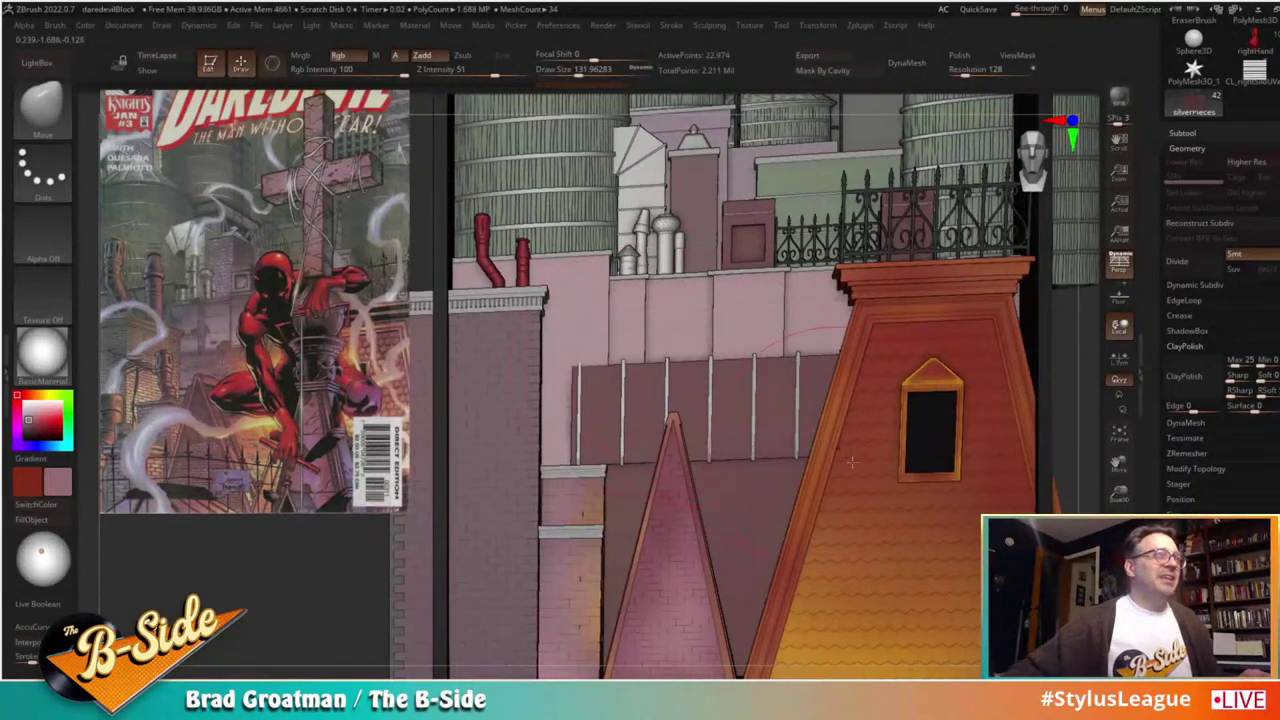
{"action": "left_click", "coordinate": [1119, 632]}
{"action": "left_click_drag", "start_coordinate": [816, 420], "coordinate": [689, 488], "text": "alt"}
{"action": "mouse_move", "coordinate": [440, 398]}
{"action": "left_mouse_down", "text": "ctrl"}
{"action": "mouse_move", "coordinate": [760, 355]}
{"action": "mouse_move", "coordinate": [974, 377]}
{"action": "left_mouse_up", "text": "ctrl"}
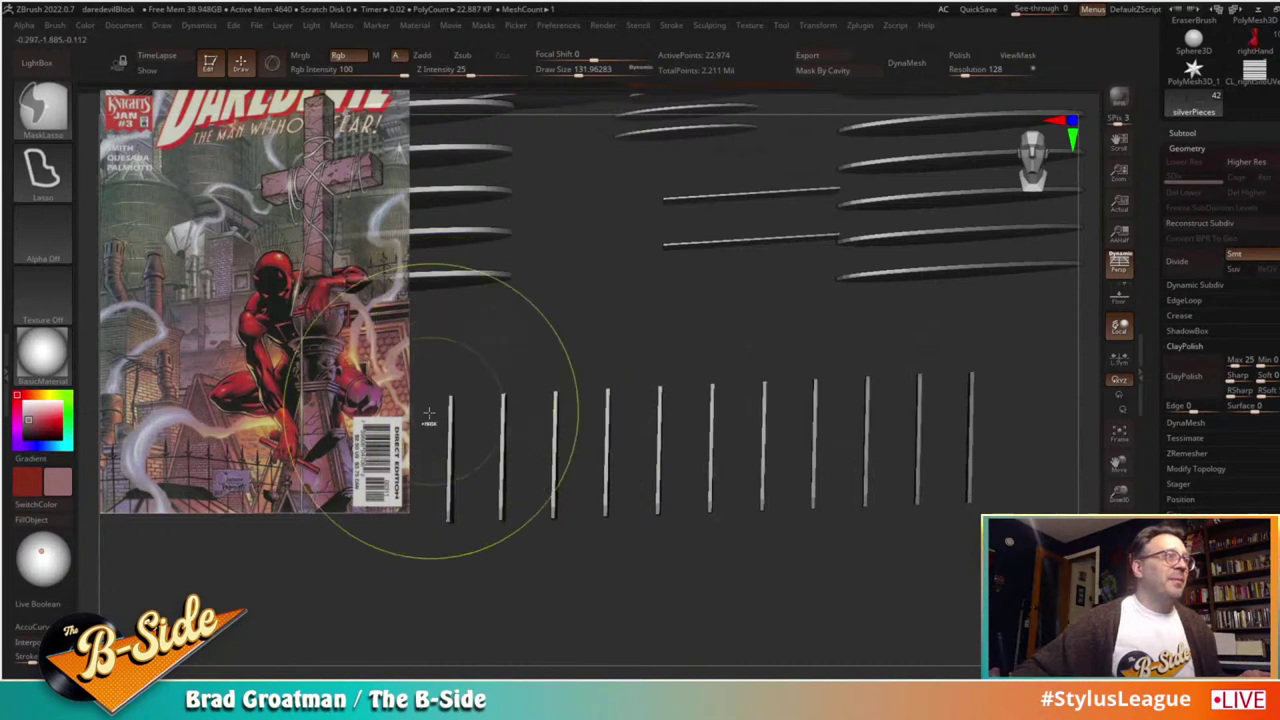
{"action": "mouse_move", "coordinate": [430, 410]}
{"action": "left_mouse_down", "text": "ctrl"}
{"action": "mouse_move", "coordinate": [996, 348]}
{"action": "mouse_move", "coordinate": [1020, 360]}
{"action": "mouse_move", "coordinate": [1008, 386]}
{"action": "left_mouse_up", "text": "ctrl"}
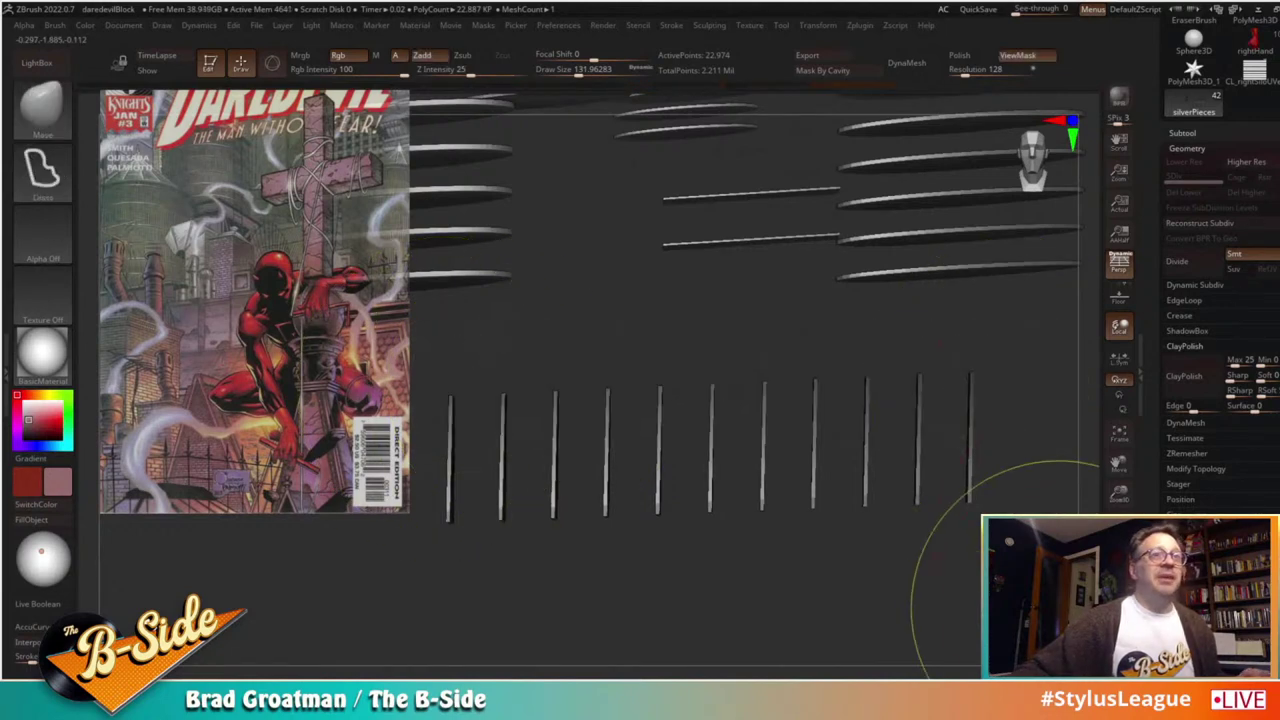
{"action": "left_click", "coordinate": [1119, 492]}
Step: Try to shorten the row of vertical silver wall strips by scaling their unmasked parts vertically, and undo the uneven result
{"action": "key", "text": "w"}
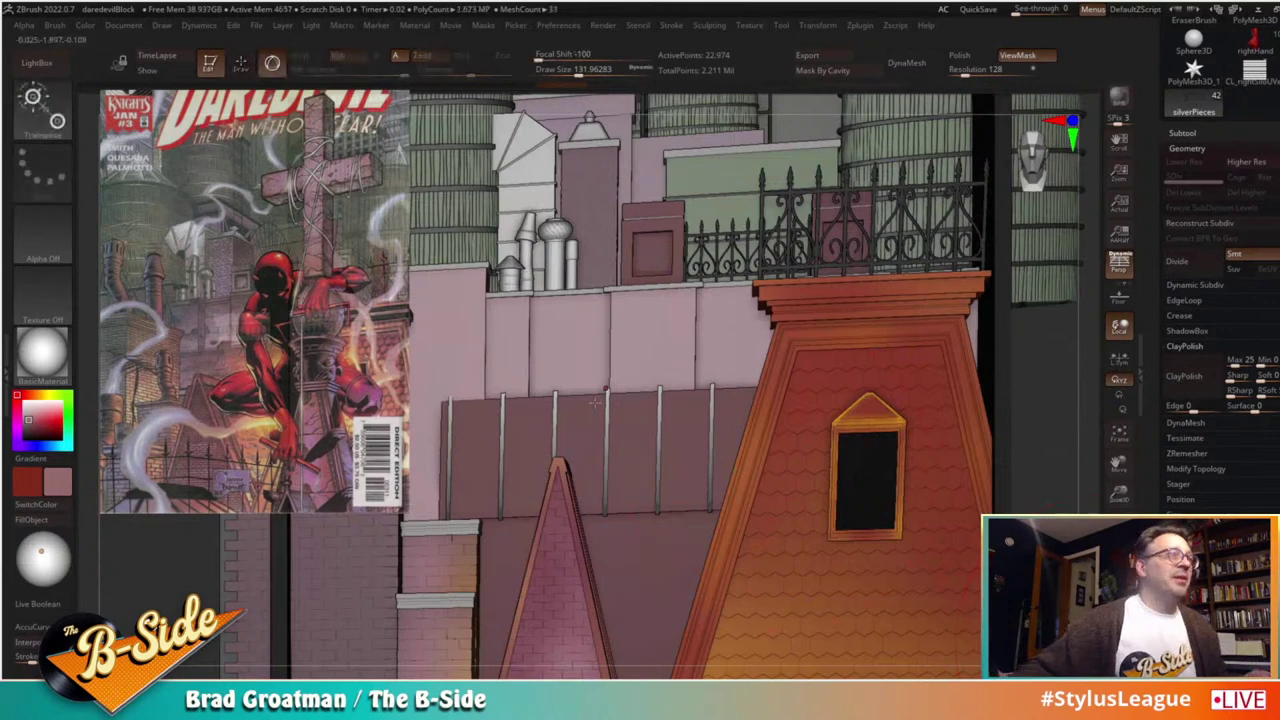
{"action": "left_click", "coordinate": [606, 453]}
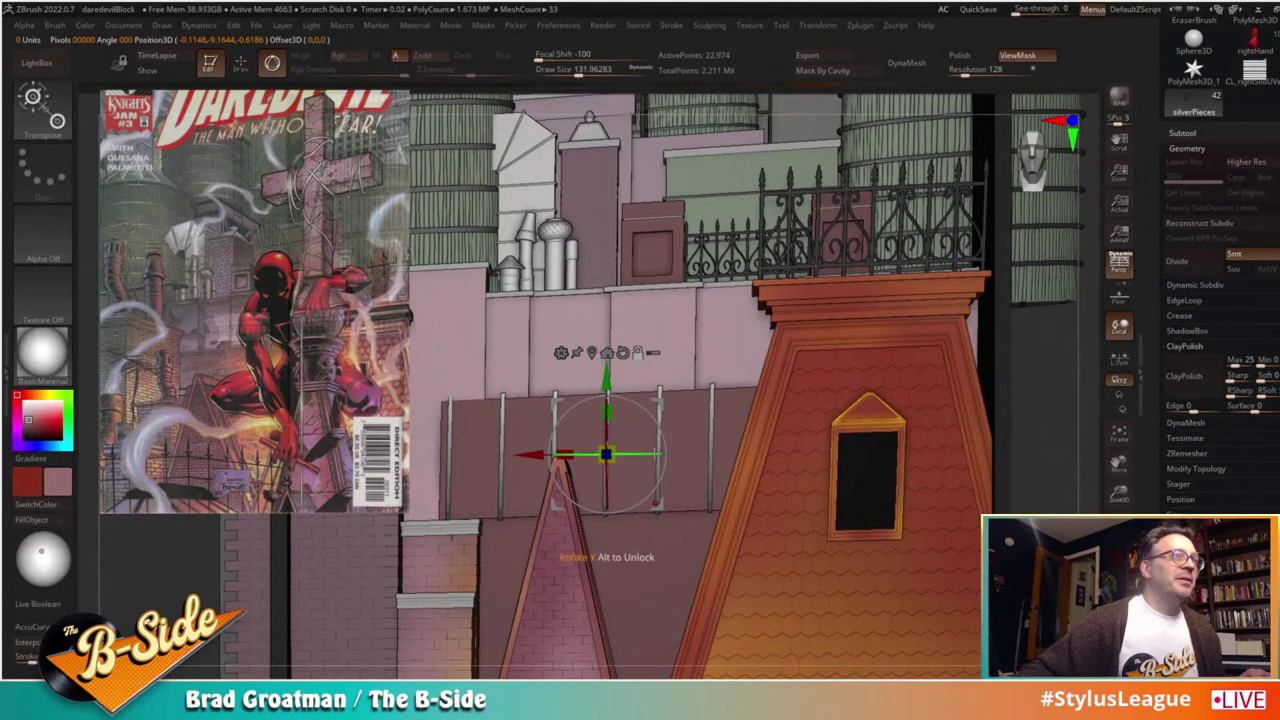
{"action": "left_click_drag", "start_coordinate": [613, 413], "coordinate": [617, 415]}
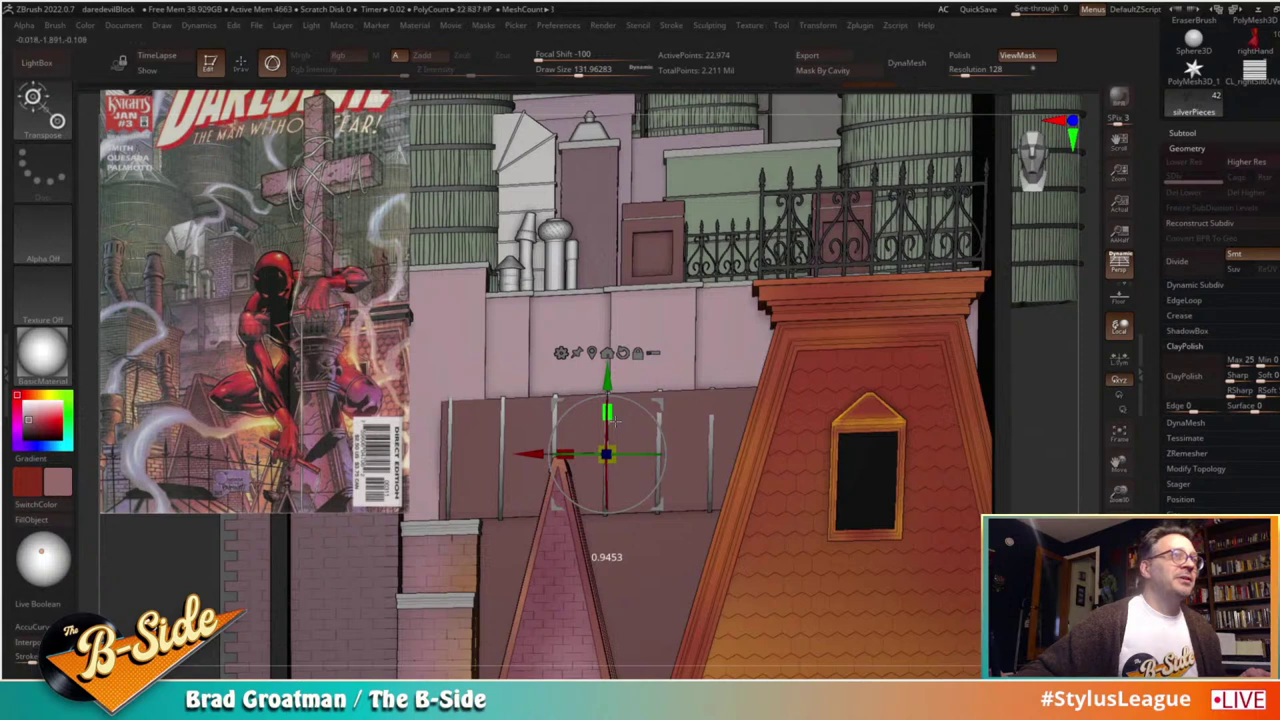
{"action": "key", "text": "z"}
{"action": "key", "text": "ctrl+z"}
{"action": "key", "text": "ctrl+z"}
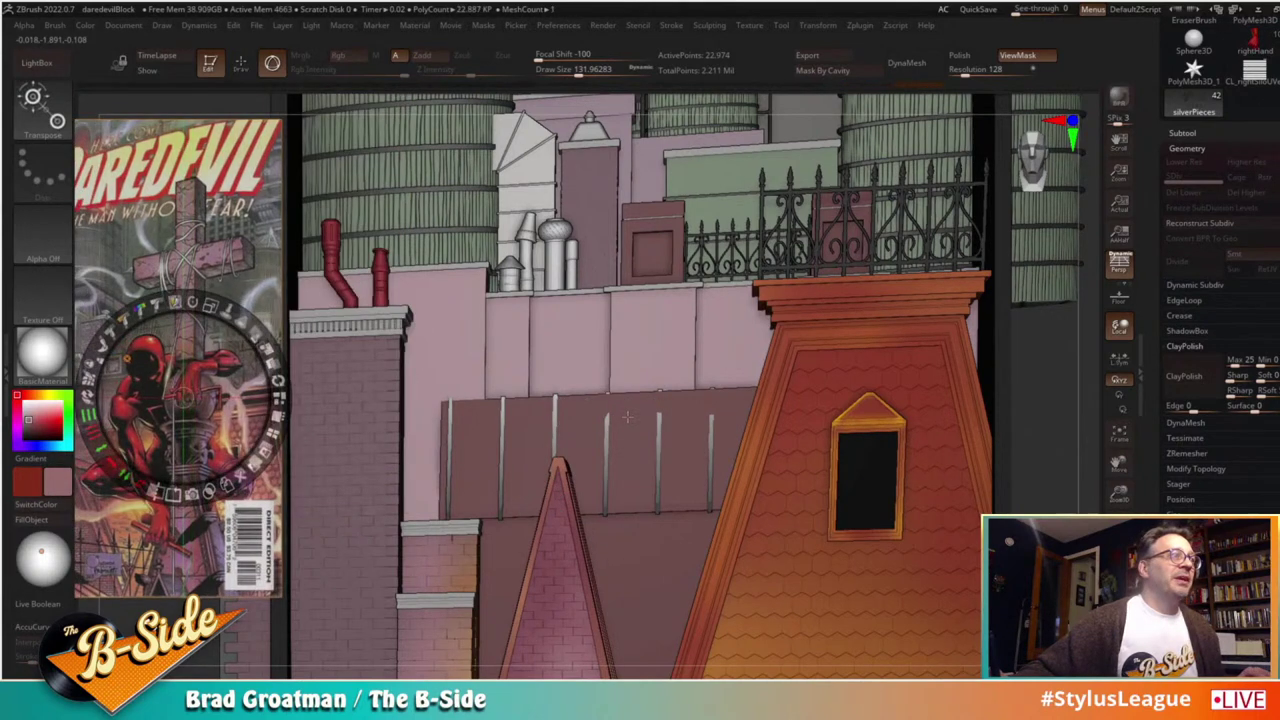
{"action": "key", "text": "z"}
{"action": "key", "text": "shift+z"}
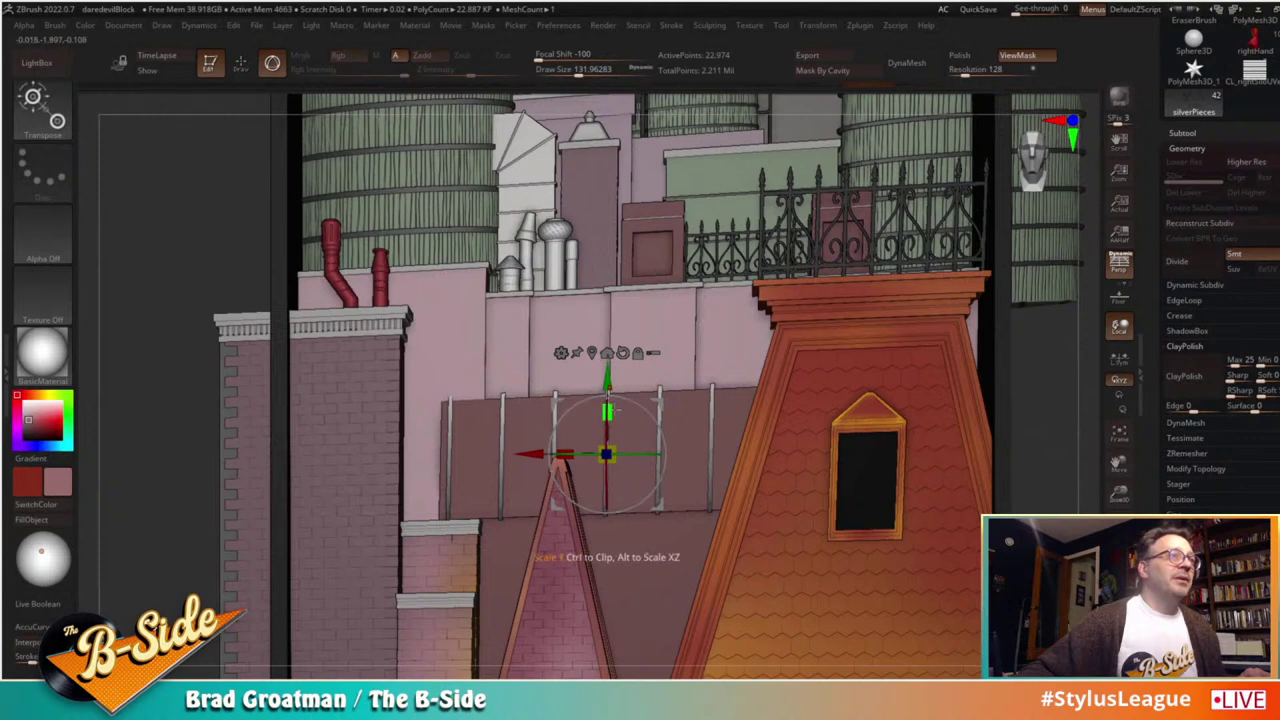
{"action": "key", "text": "q"}
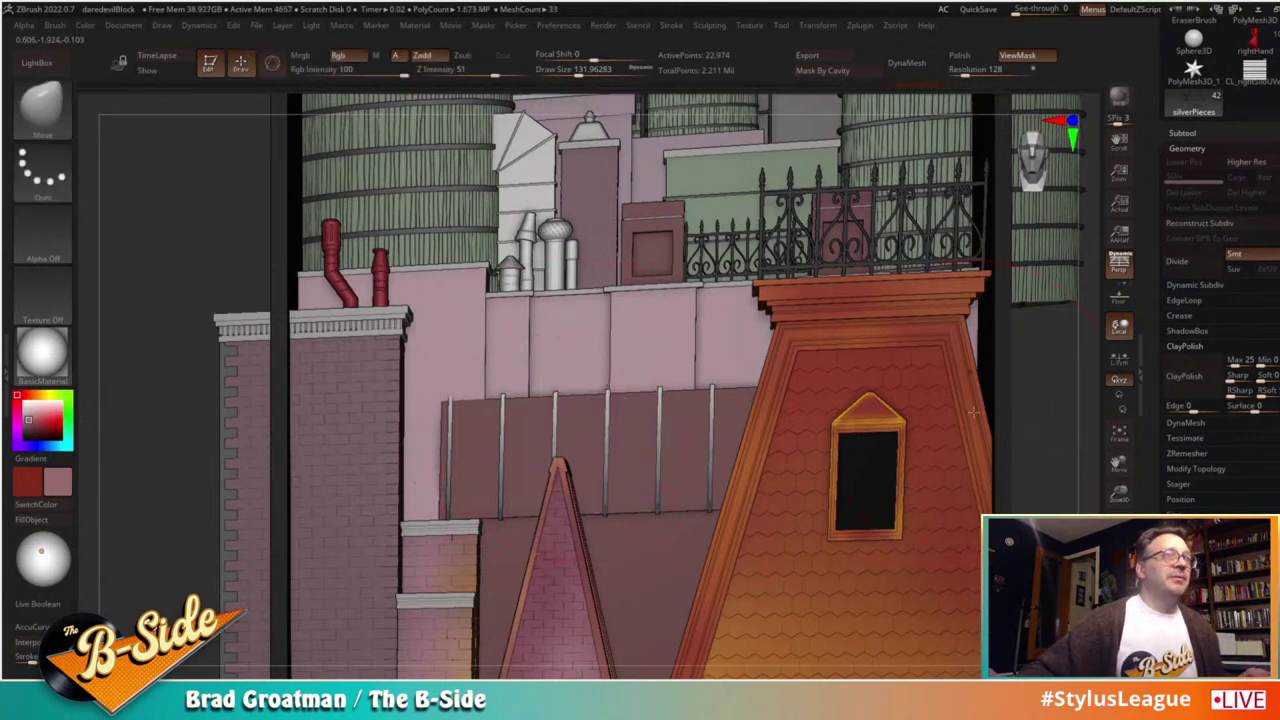
Step: Check the wall and its silver strips from an angle and the front, and enlarge the Daredevil cover reference beside the buildings
{"action": "left_click_drag", "start_coordinate": [1067, 417], "coordinate": [567, 397]}
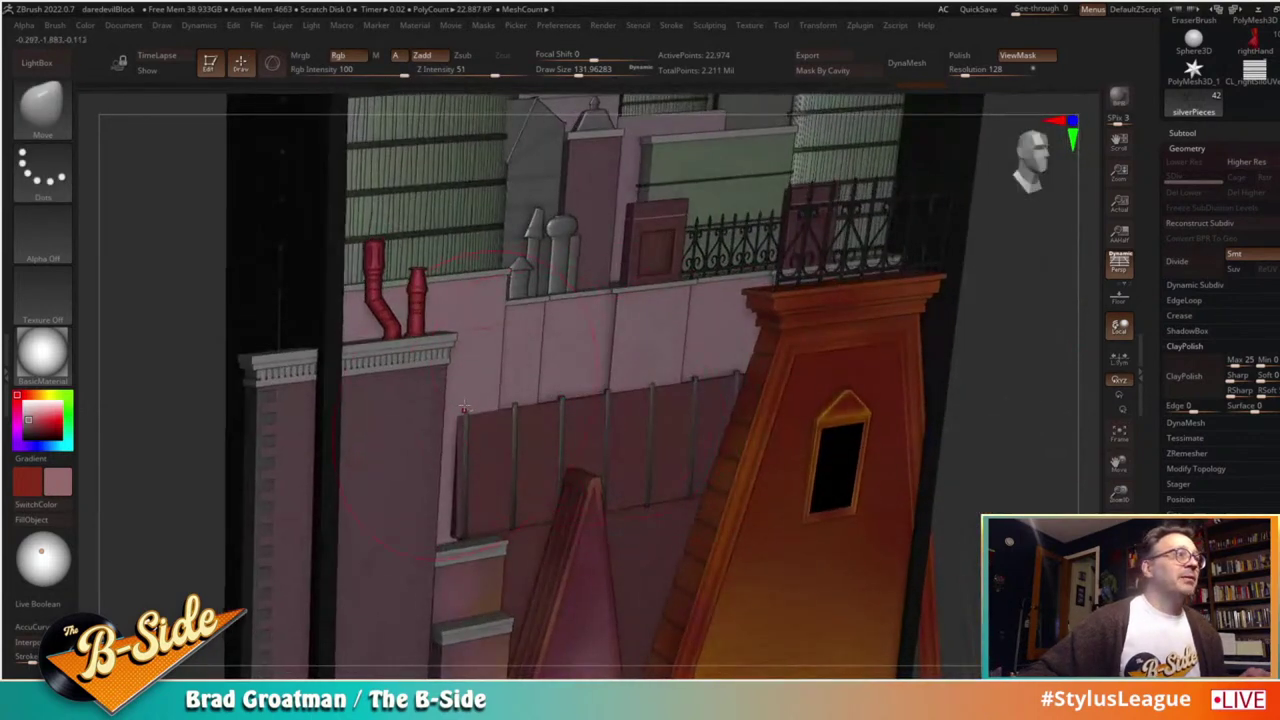
{"action": "right_click_drag", "start_coordinate": [1028, 417], "coordinate": [920, 380], "text": "ctrl"}
{"action": "left_click_drag", "start_coordinate": [920, 380], "coordinate": [952, 455], "text": "shift"}
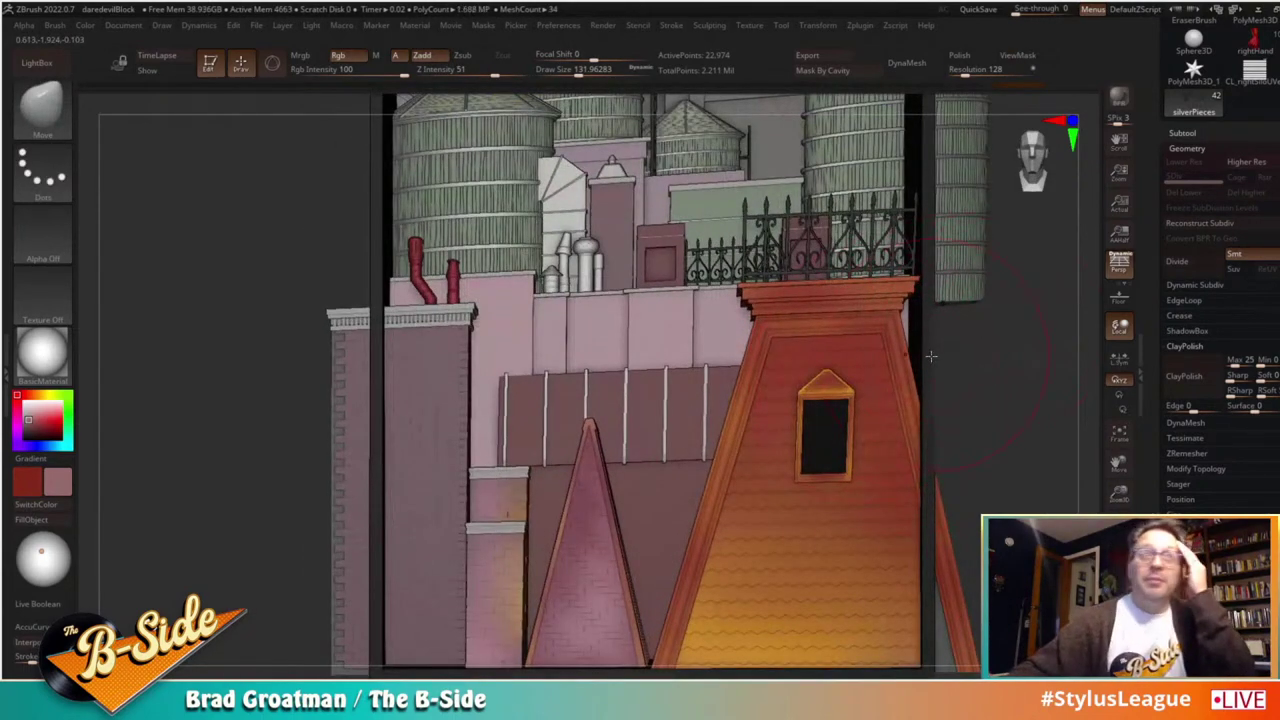
{"action": "key", "text": "shift+z"}
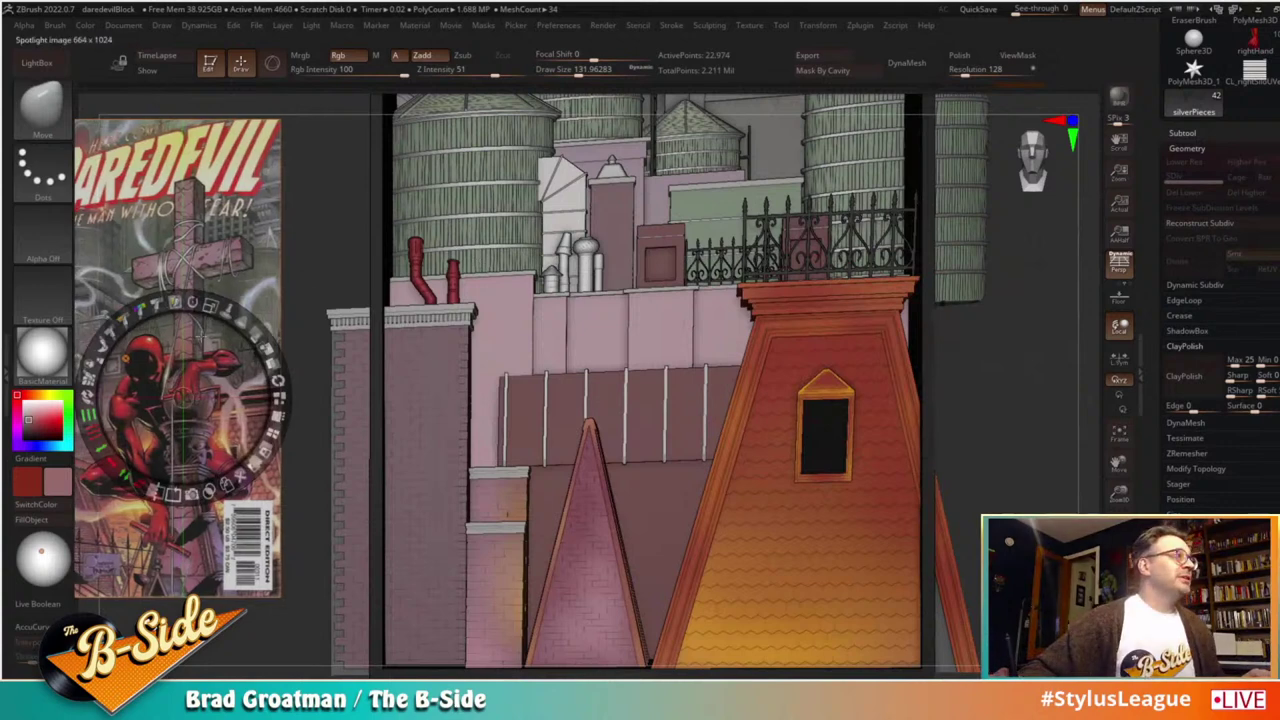
{"action": "left_click_drag", "start_coordinate": [187, 386], "coordinate": [288, 297]}
{"action": "key", "text": "z"}
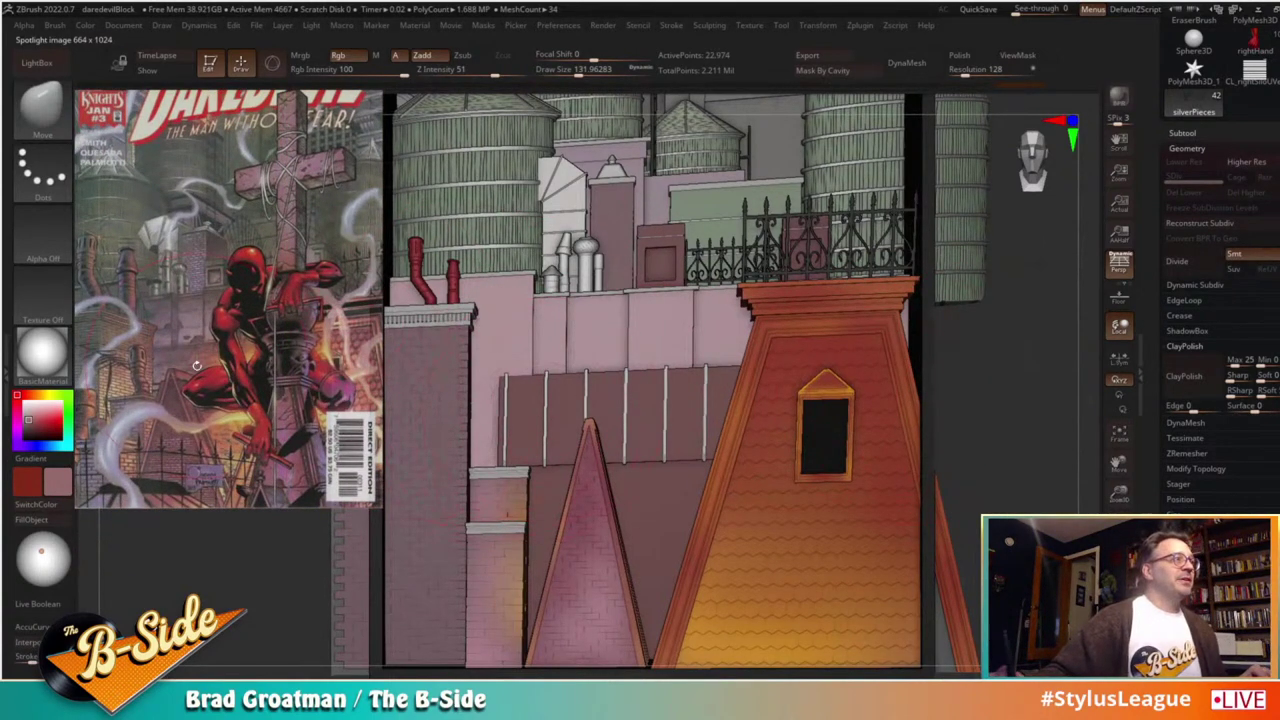
{"action": "key", "text": "z"}
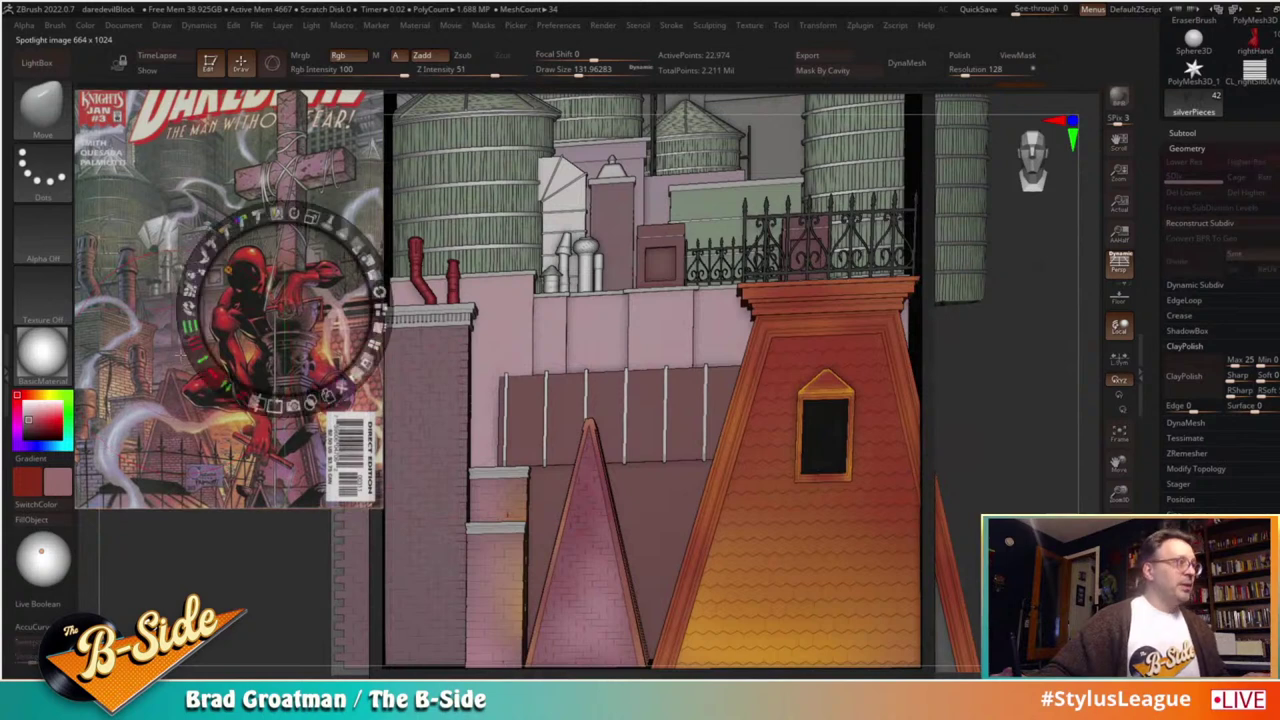
{"action": "key", "text": "z"}
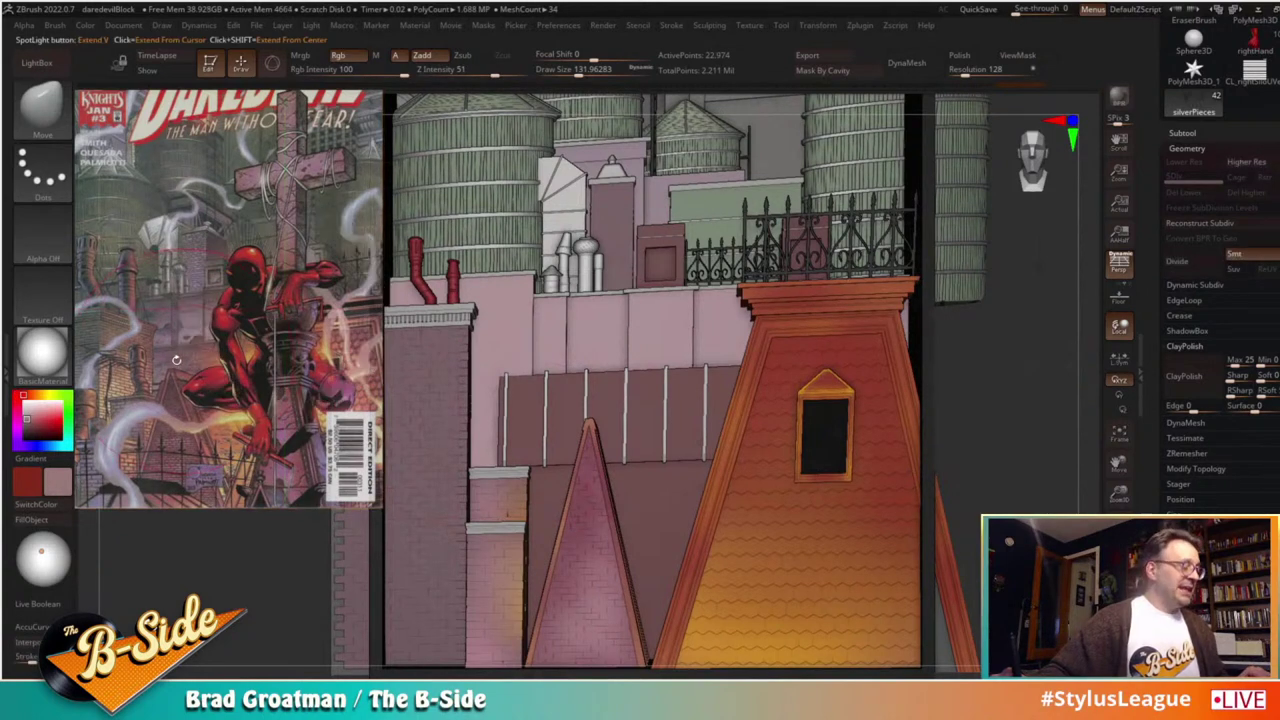
Step: Shift the paint colour to a saturated burnt orange-red, and undo the stray Move brush stroke over the wall strips
{"action": "left_click", "coordinate": [33, 421]}
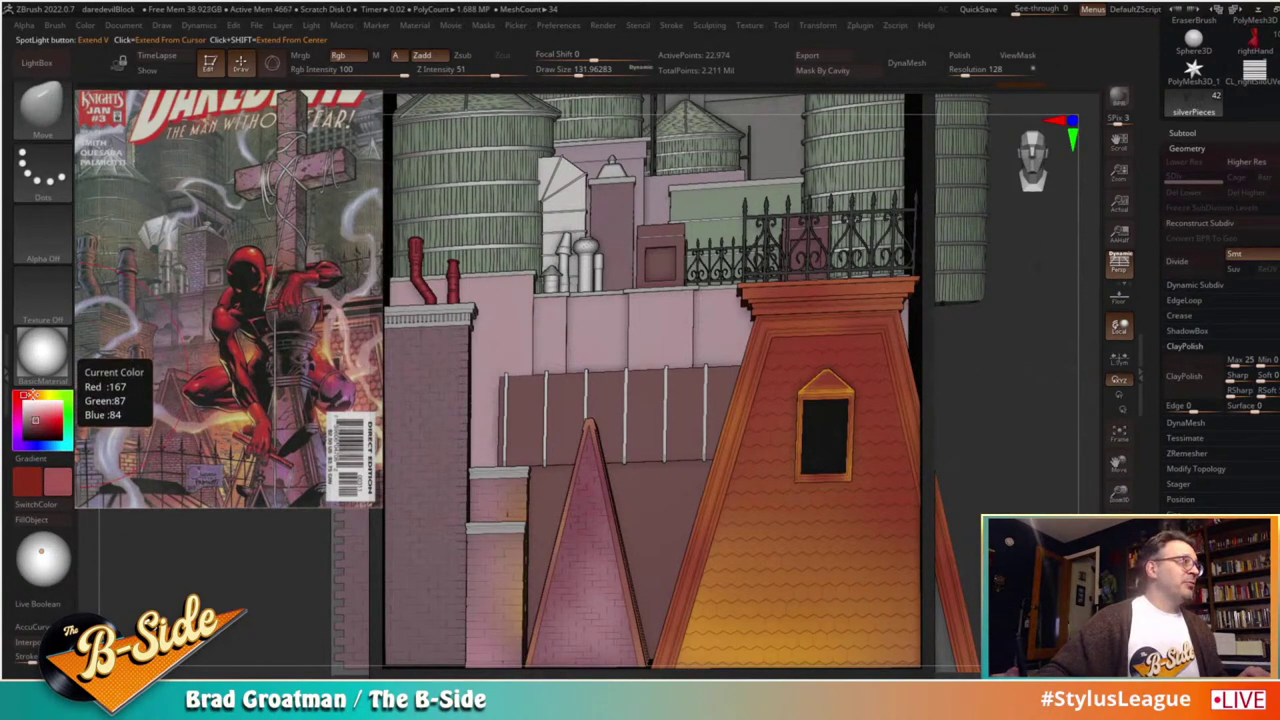
{"action": "left_click", "coordinate": [33, 395]}
{"action": "left_click", "coordinate": [39, 421]}
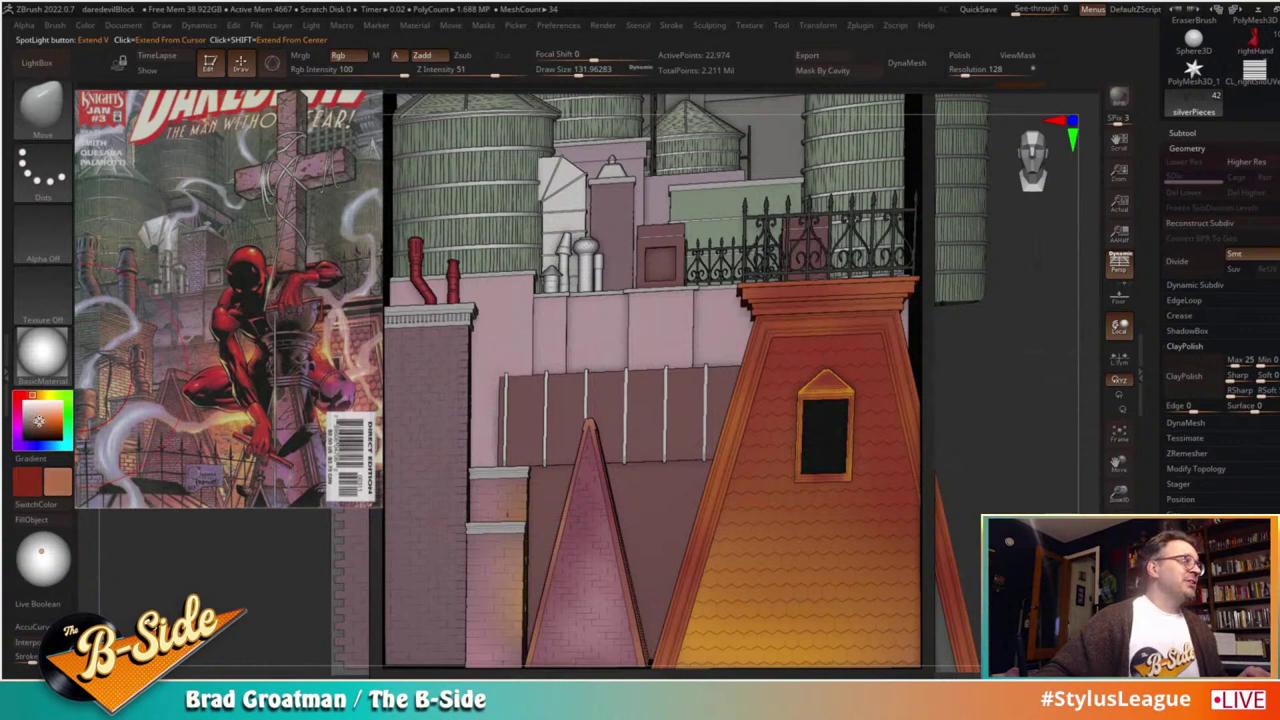
{"action": "left_click_drag", "start_coordinate": [41, 421], "coordinate": [50, 426]}
{"action": "left_click", "coordinate": [28, 395]}
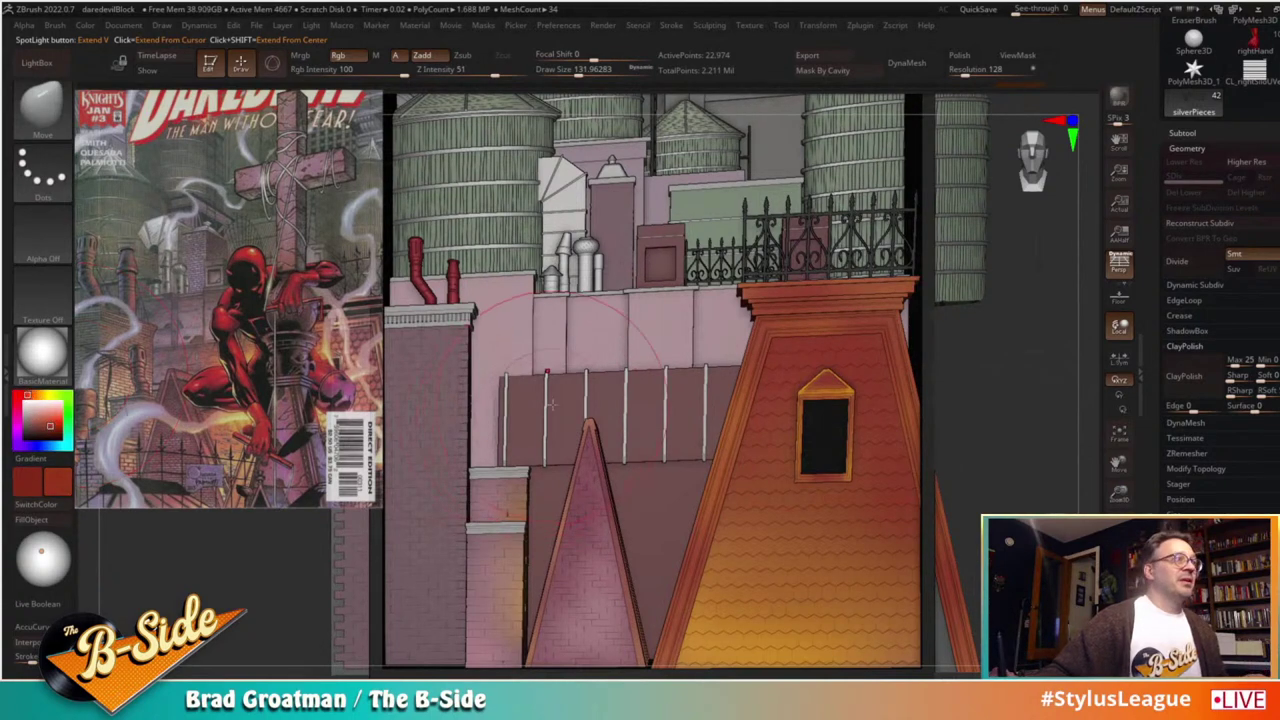
{"action": "left_click_drag", "start_coordinate": [560, 402], "coordinate": [638, 405]}
{"action": "key", "text": "ctrl+z"}
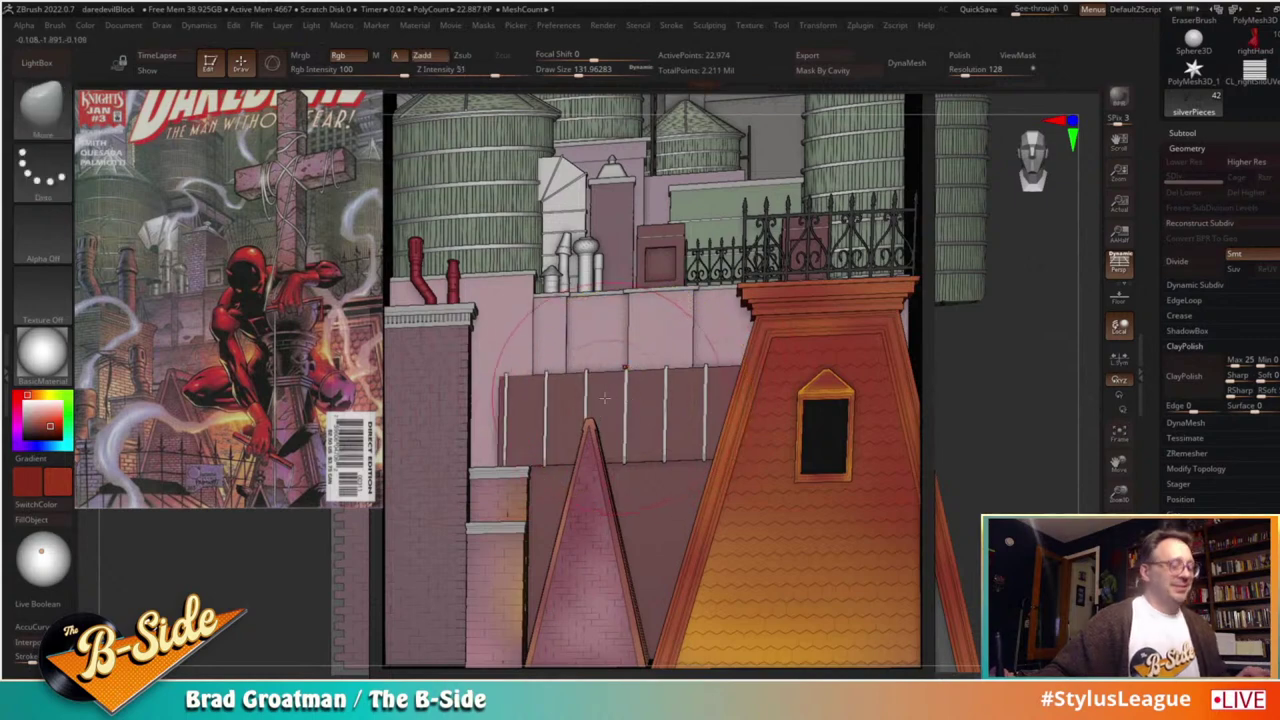
Step: Paint the dark wall behind the brick triangle with the burnt red on mainMidBldgsUVed, using the Paint brush at size about 217
{"action": "key", "text": "b"}
{"action": "key", "text": "p"}
{"action": "key", "text": "a"}
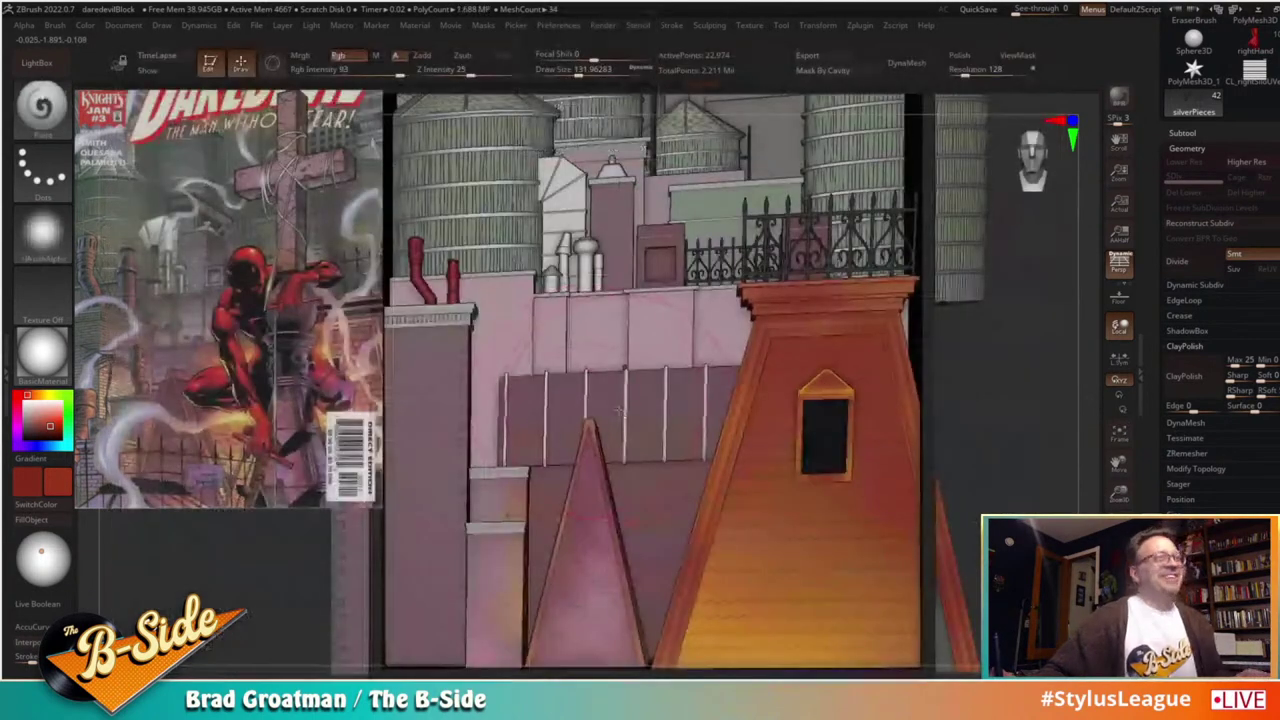
{"action": "left_click", "coordinate": [607, 408], "text": "alt"}
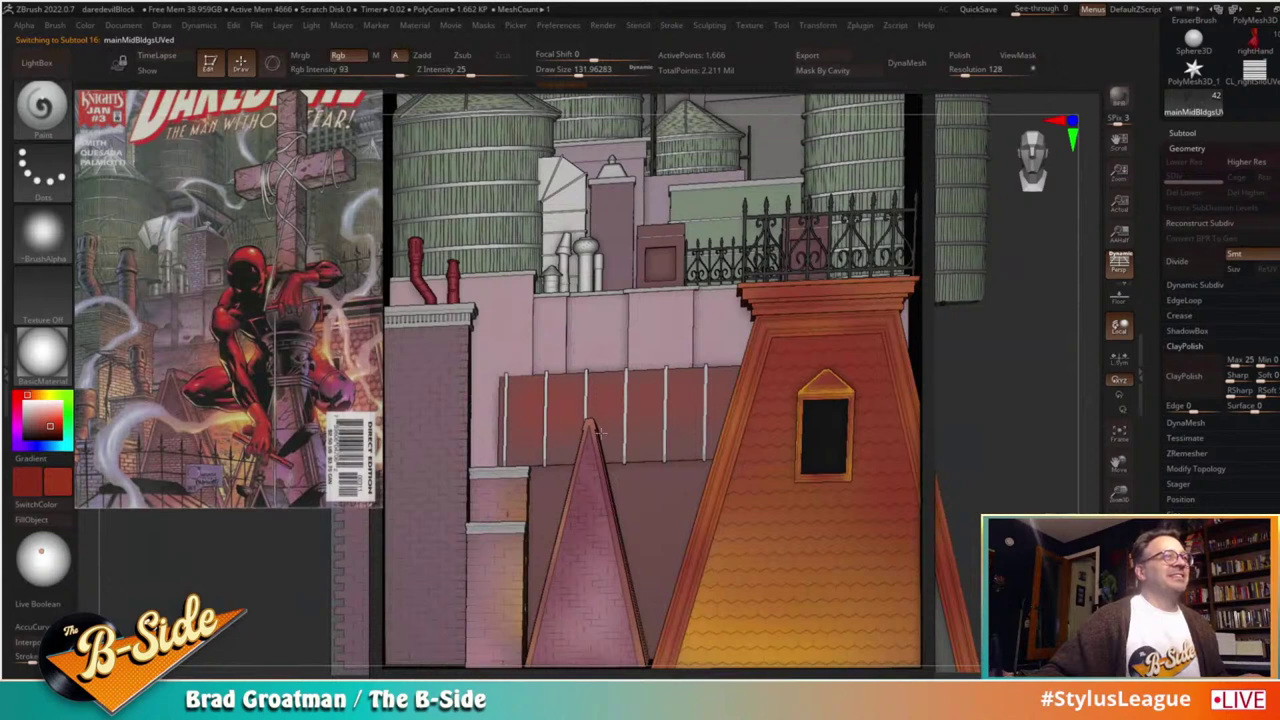
{"action": "key", "text": "s"}
{"action": "left_click_drag", "start_coordinate": [626, 434], "coordinate": [638, 434]}
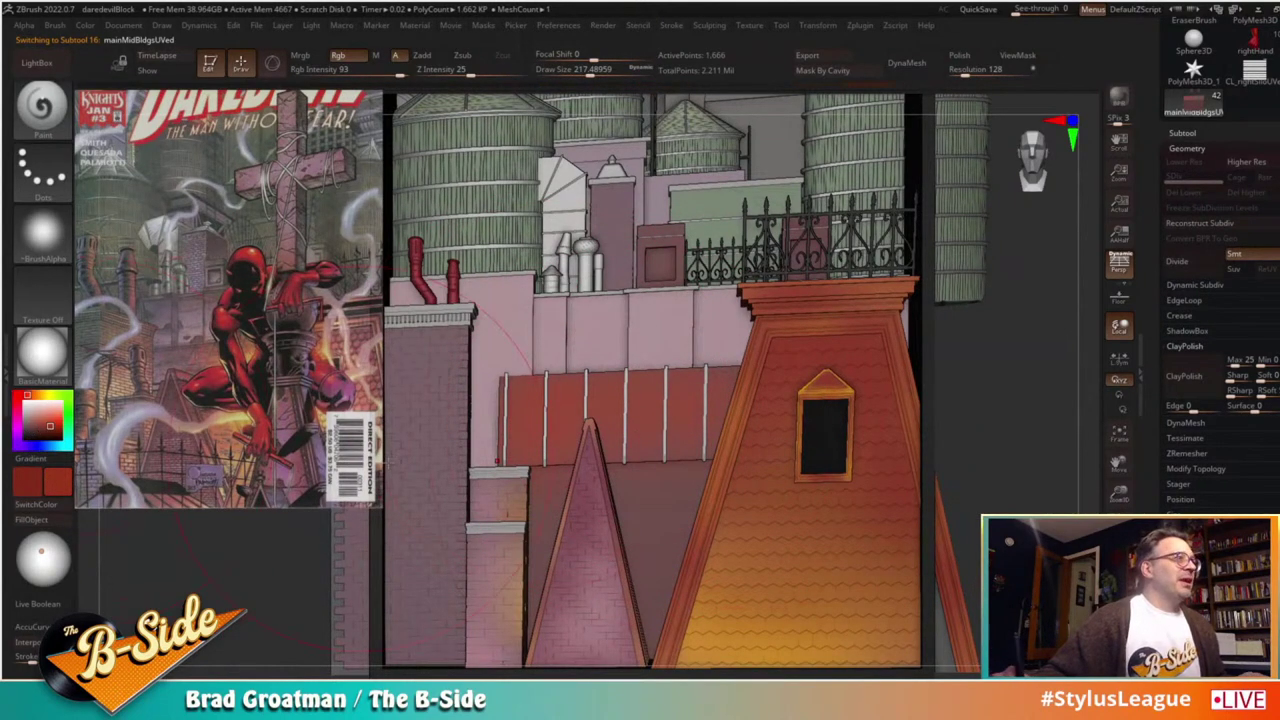
Step: Sample progressively warmer colours and paint a golden-orange glow across the lower wall between the short chimney and the tower
{"action": "key", "text": "c"}
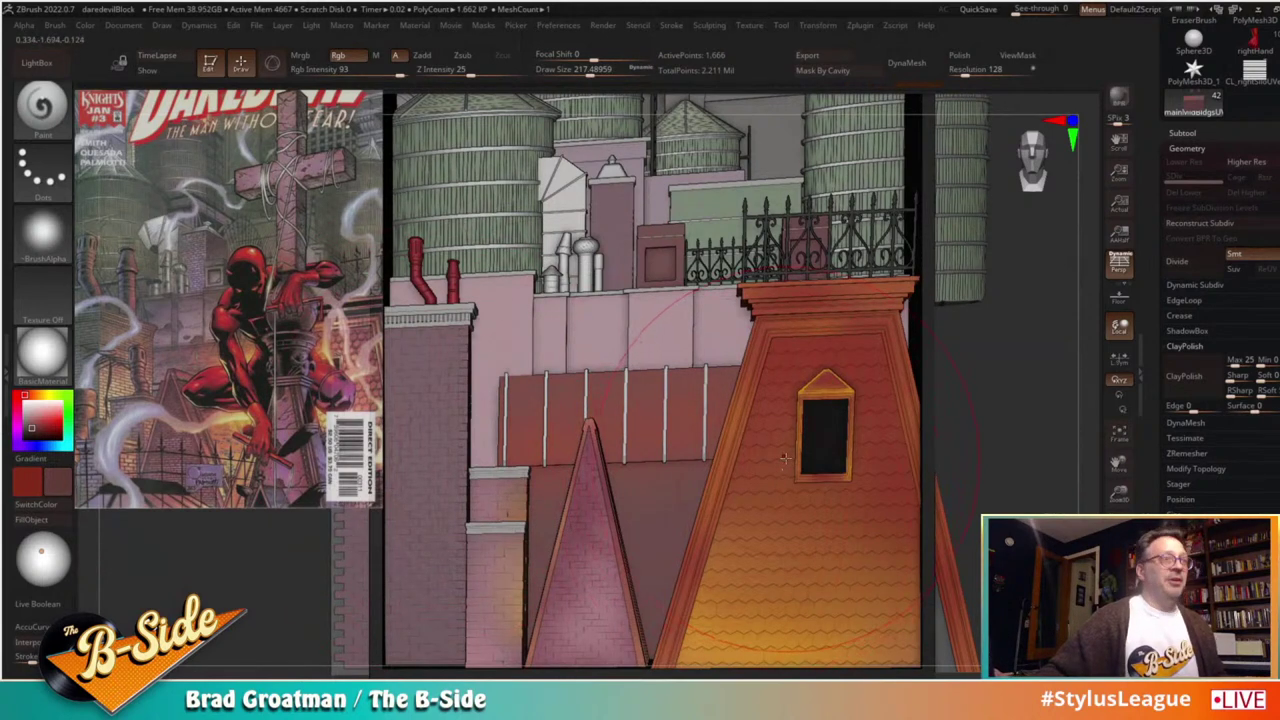
{"action": "key", "text": "c"}
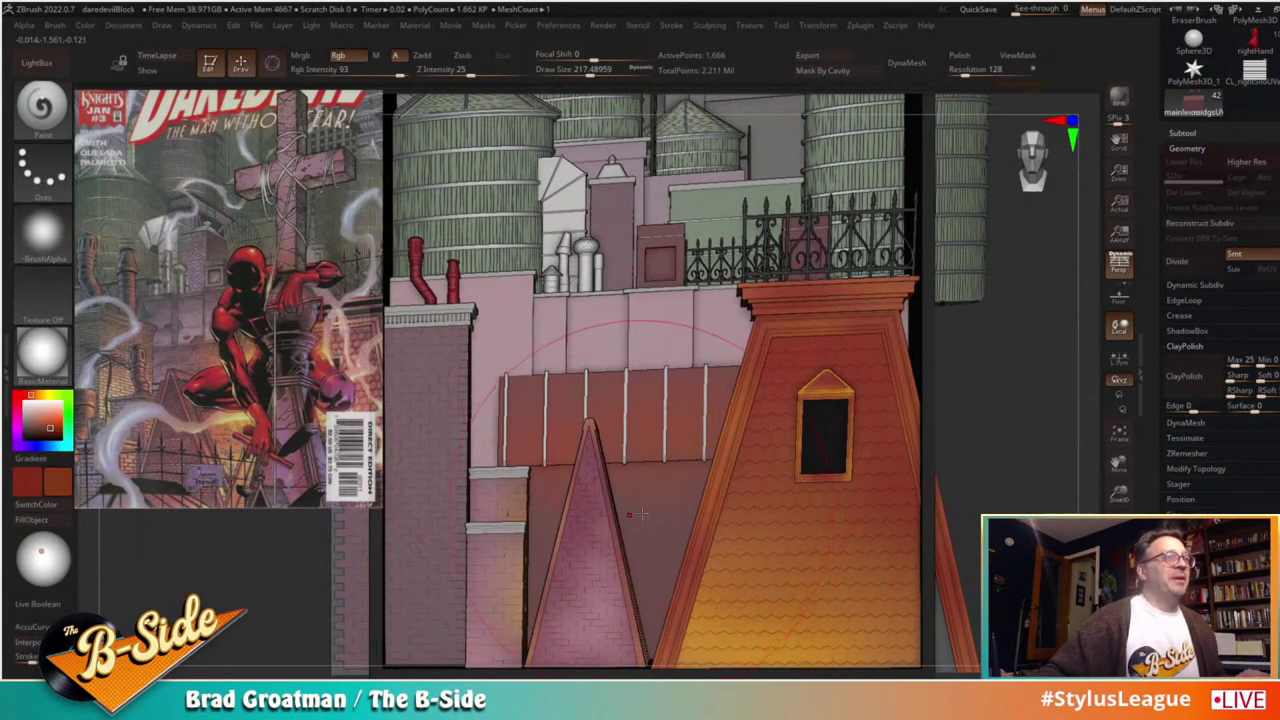
{"action": "key", "text": "c"}
{"action": "left_click_drag", "start_coordinate": [651, 514], "coordinate": [528, 520]}
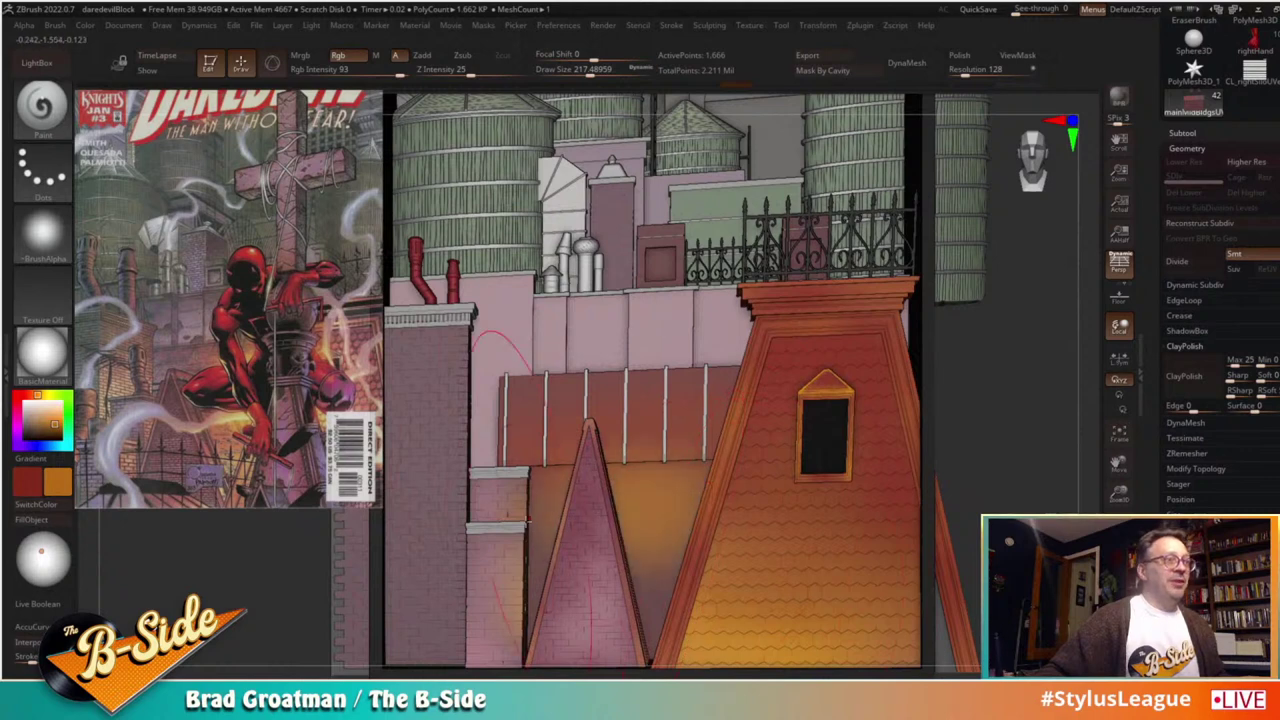
{"action": "left_click_drag", "start_coordinate": [650, 555], "coordinate": [660, 645]}
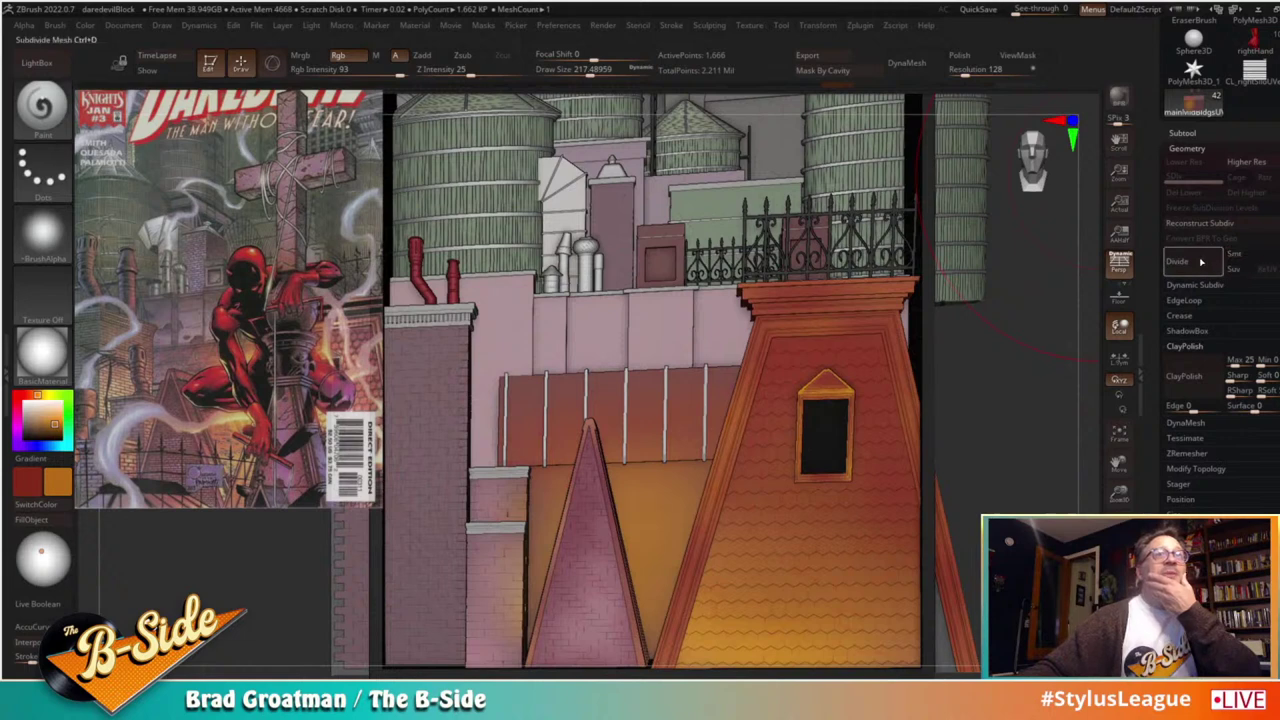
Step: Subdivide the mainMidBldgsUVed mesh up to subdivision level 6
{"action": "left_click", "coordinate": [1192, 264]}
{"action": "left_click", "coordinate": [1194, 266]}
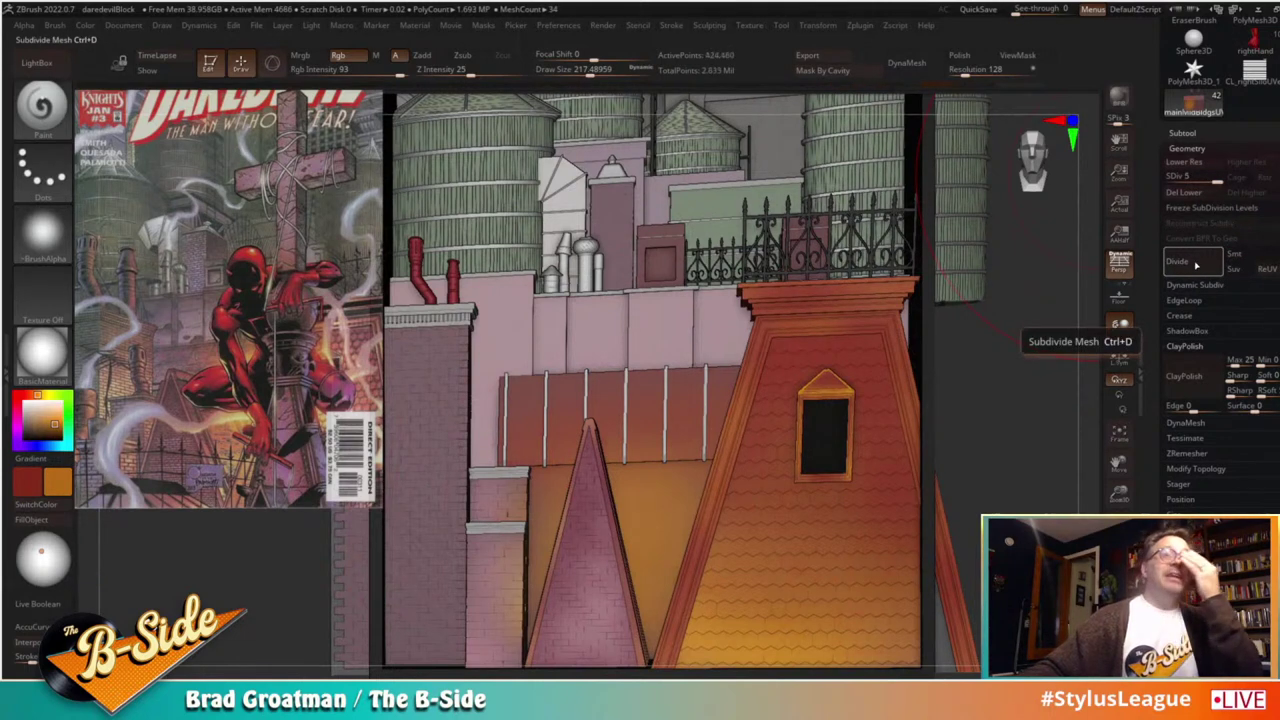
{"action": "left_click", "coordinate": [1194, 266]}
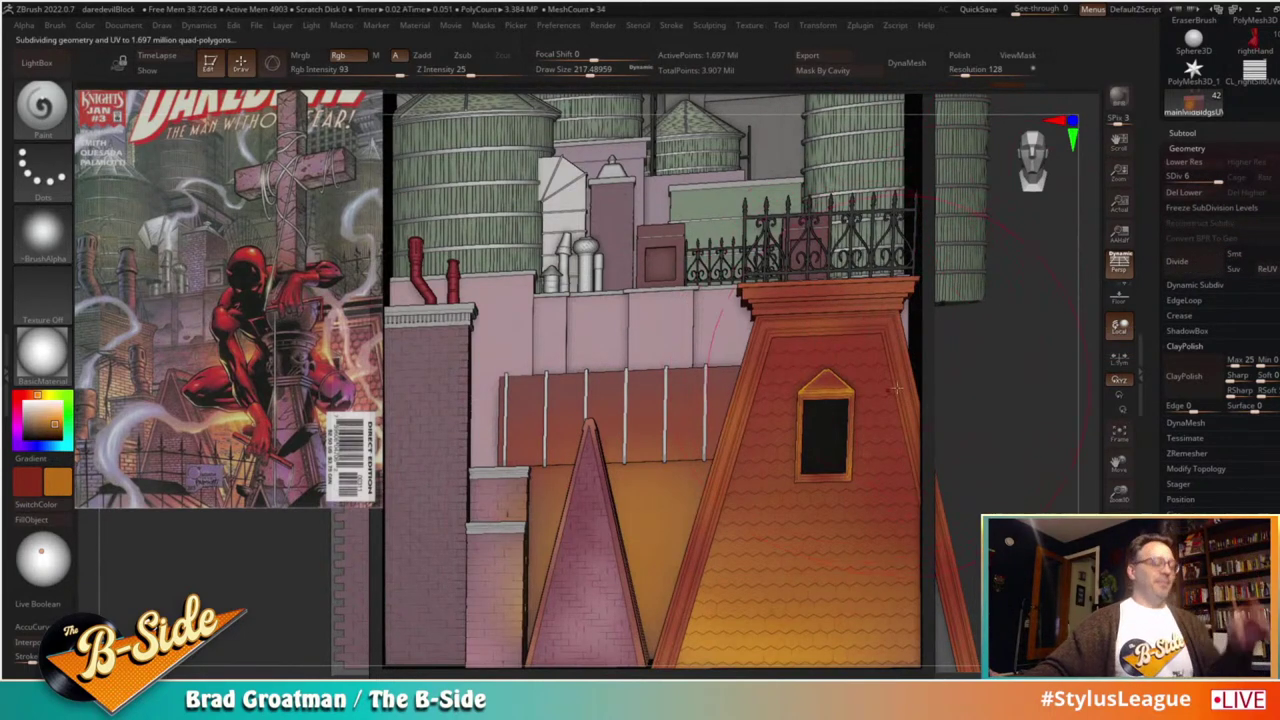
Step: Reduce the brush size to about 54 and load a JRO rock damage brush from the LightBox brush library
{"action": "key", "text": "s"}
{"action": "left_click_drag", "start_coordinate": [1042, 421], "coordinate": [1100, 443], "text": "alt"}
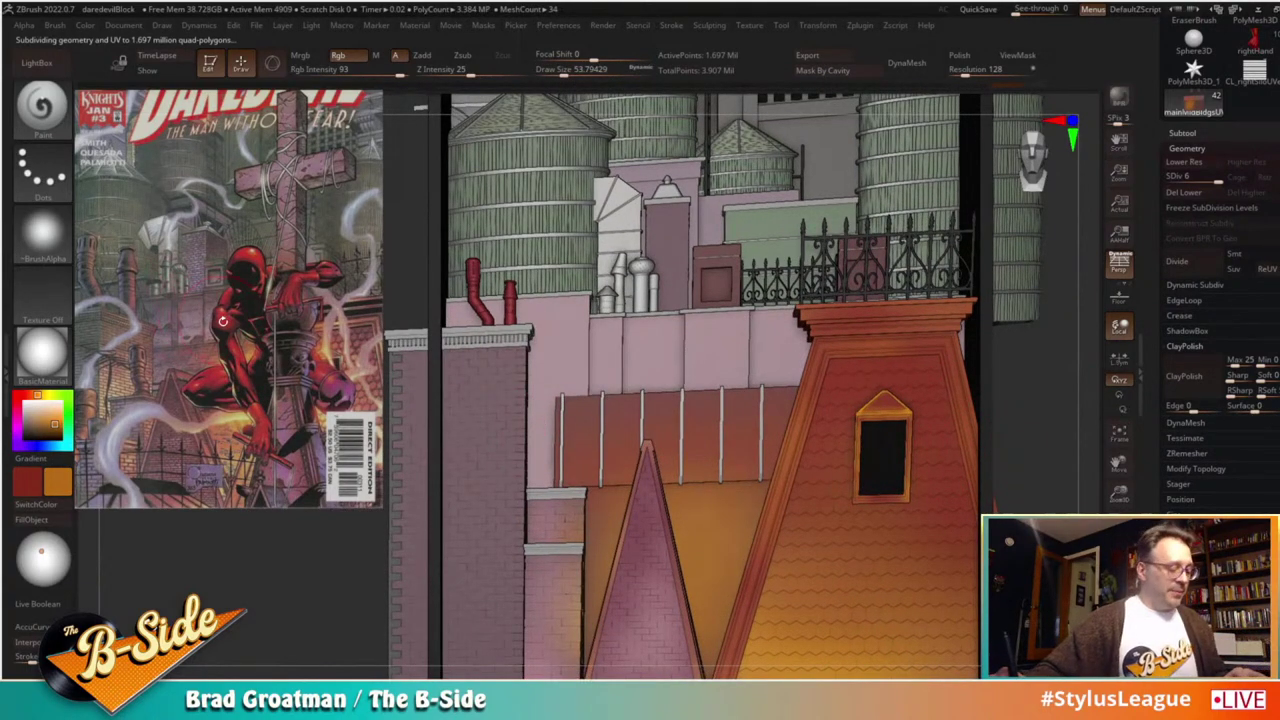
{"action": "key", "text": "b"}
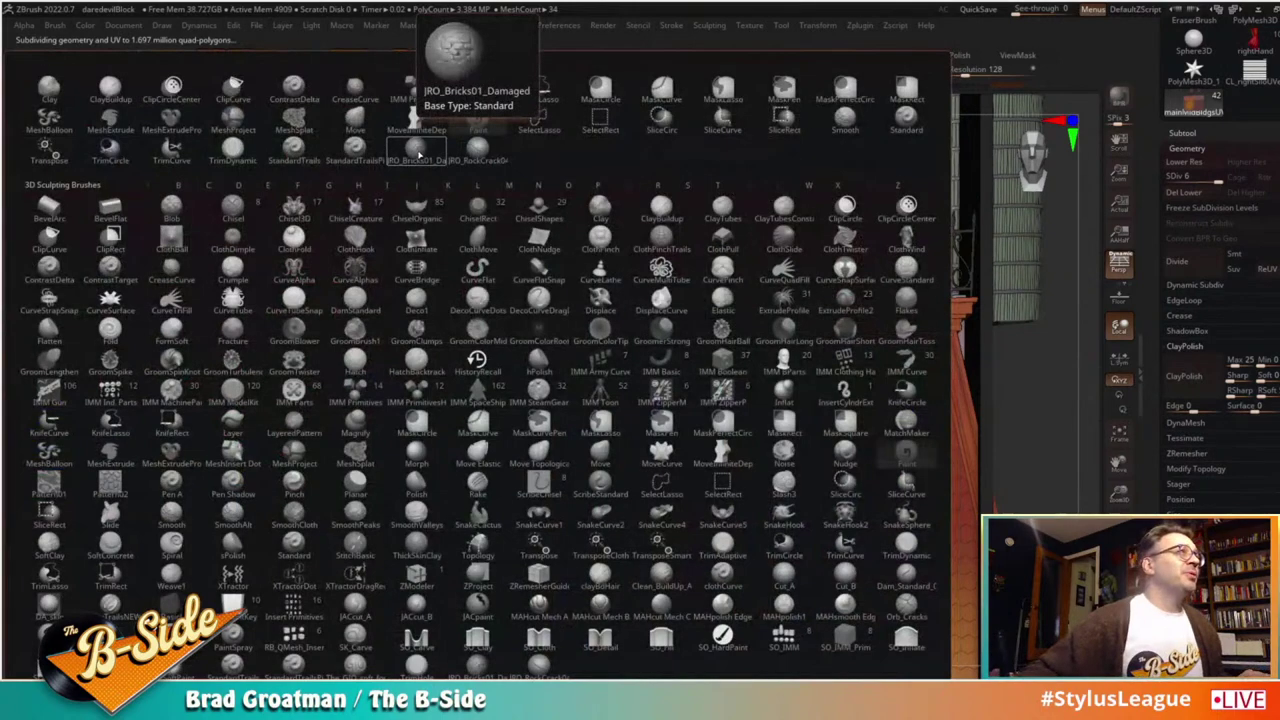
{"action": "left_click", "coordinate": [415, 148]}
{"action": "left_click_drag", "start_coordinate": [1000, 376], "coordinate": [1005, 404], "text": "alt"}
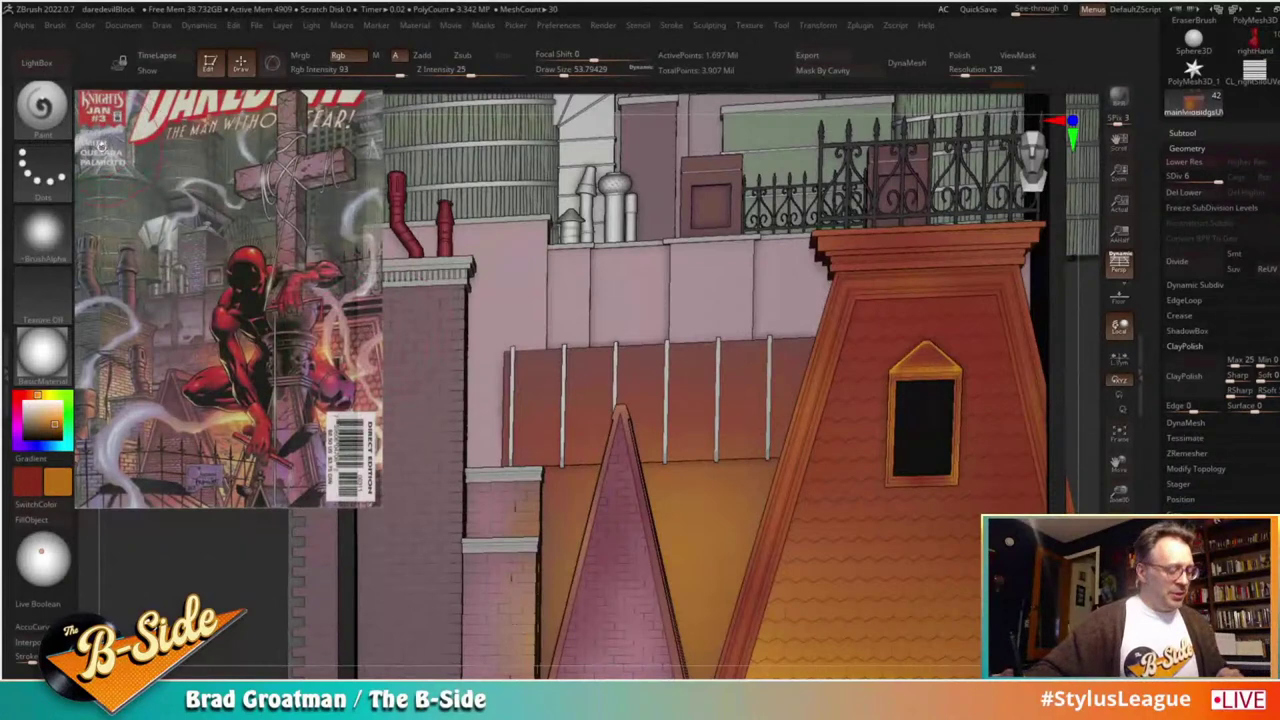
{"action": "key", "text": "comma"}
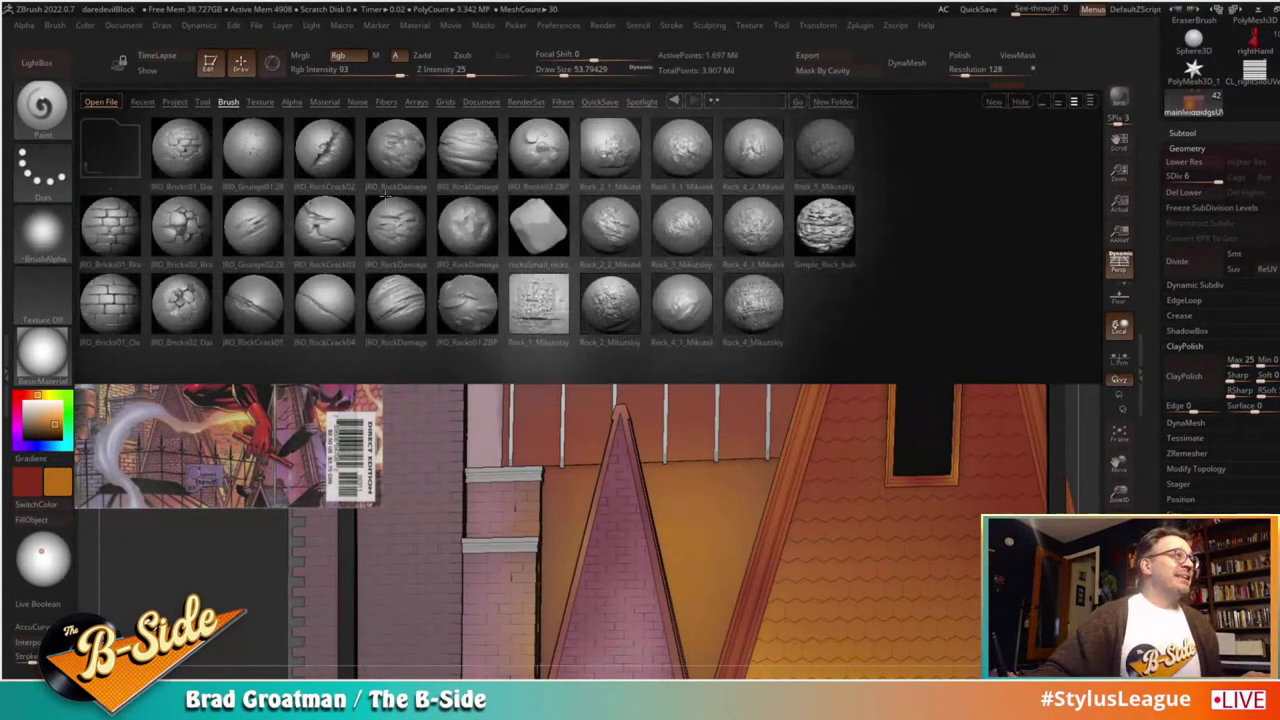
{"action": "double_click", "coordinate": [395, 313]}
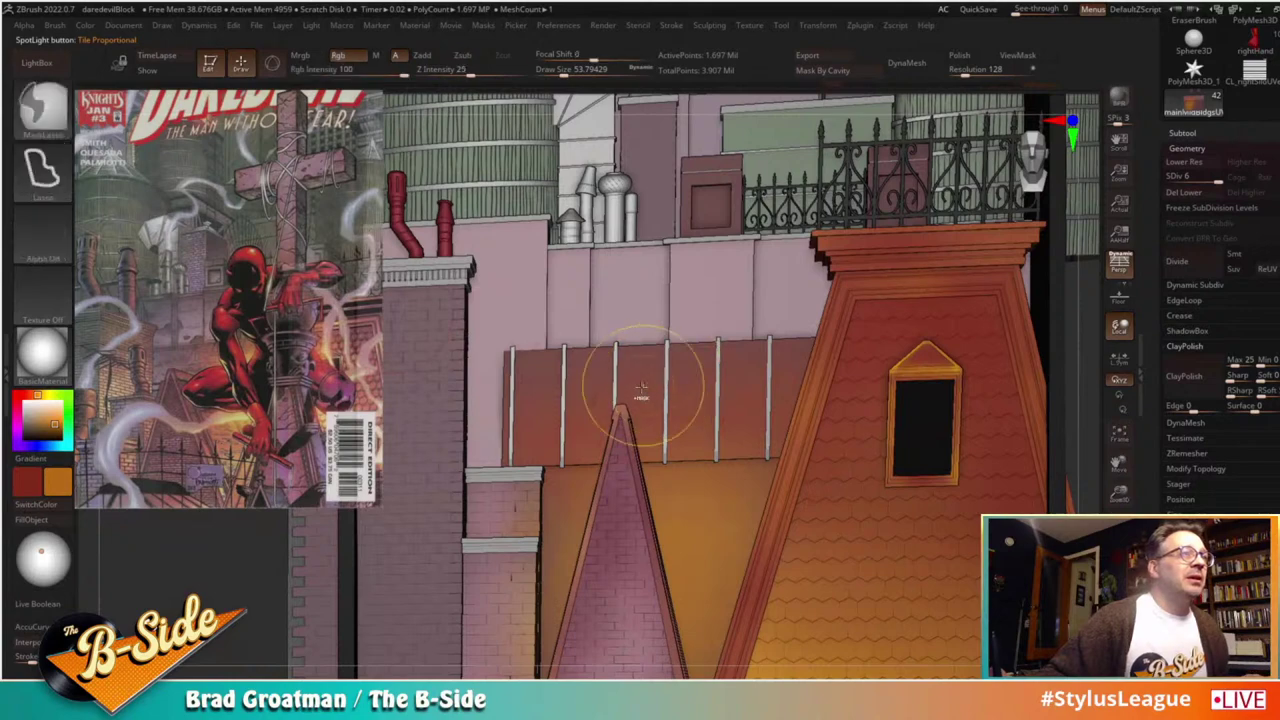
Step: Try stamping rock damage onto the red wall between the silver strips above the brick triangle, and undo it
{"action": "left_click_drag", "start_coordinate": [641, 393], "coordinate": [645, 448]}
{"action": "key", "text": "ctrl+z"}
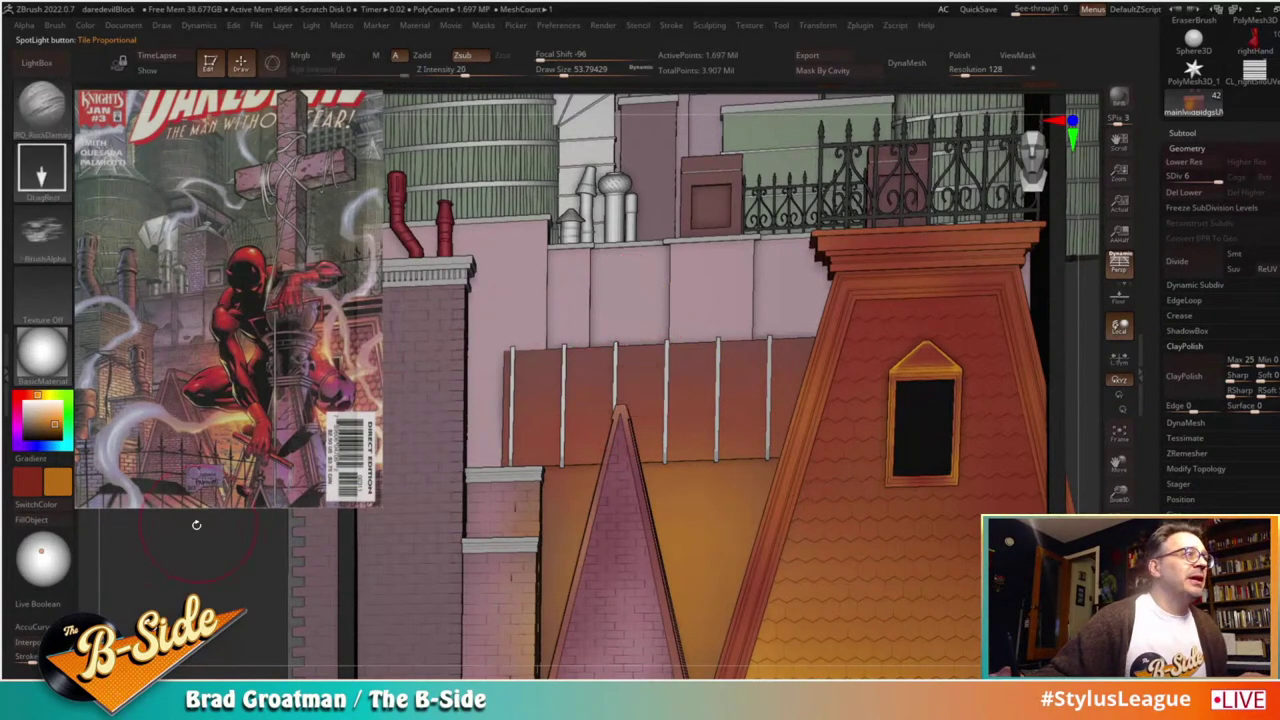
{"action": "left_click_drag", "start_coordinate": [196, 523], "coordinate": [200, 610], "text": "alt"}
{"action": "left_click_drag", "start_coordinate": [622, 410], "coordinate": [617, 324]}
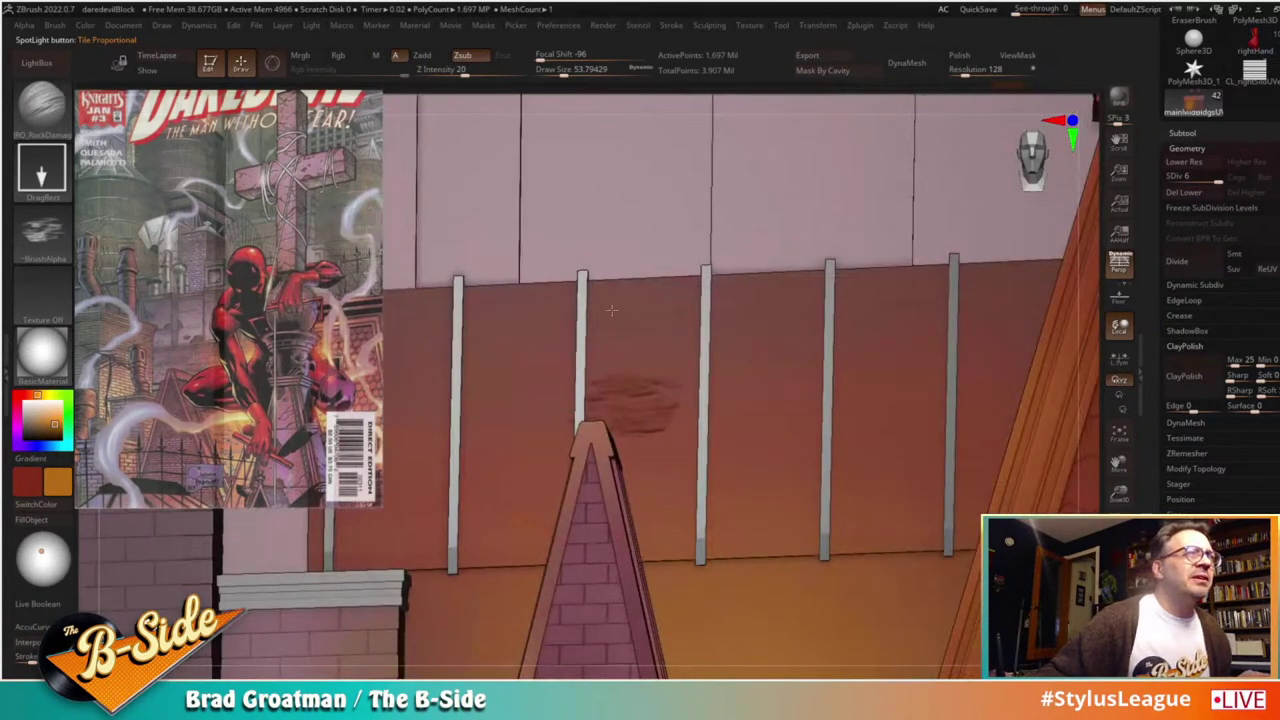
{"action": "key", "text": "ctrl+z"}
Step: Subdivide the building mesh to level 7 and set the rock damage brush's Z Intensity to 10
{"action": "key", "text": "ctrl+d"}
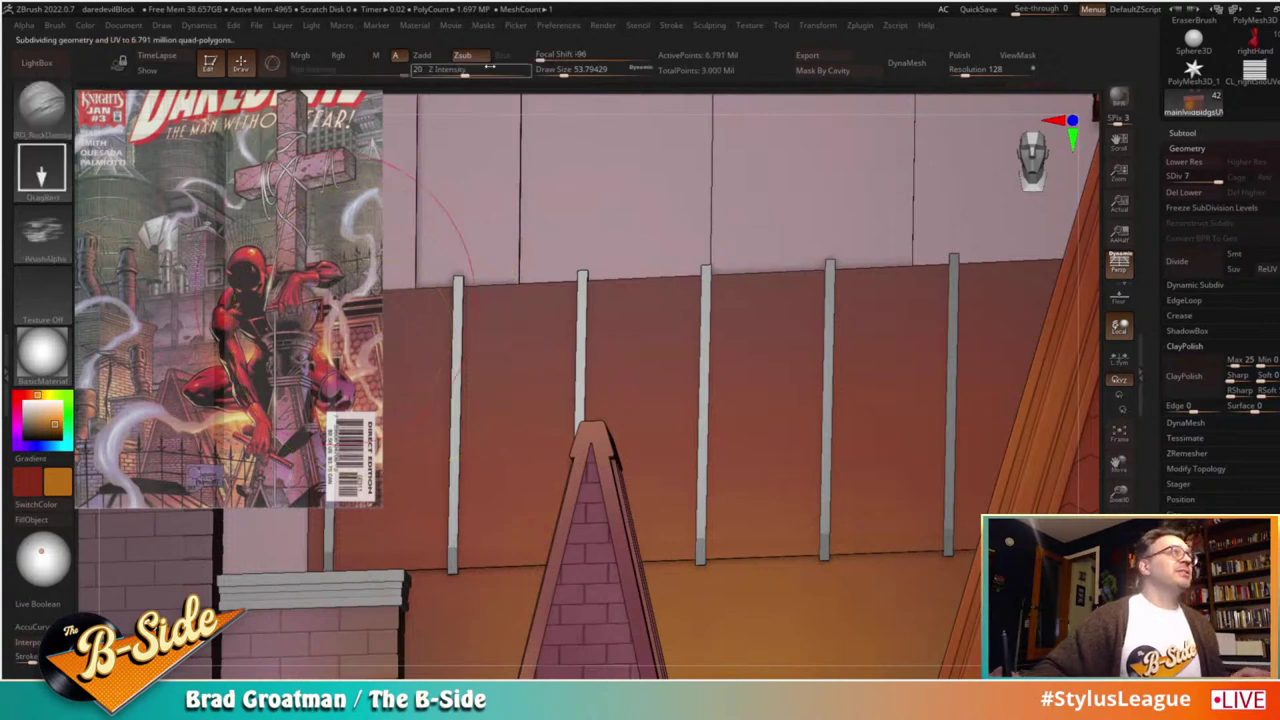
{"action": "left_click_drag", "start_coordinate": [465, 71], "coordinate": [450, 71]}
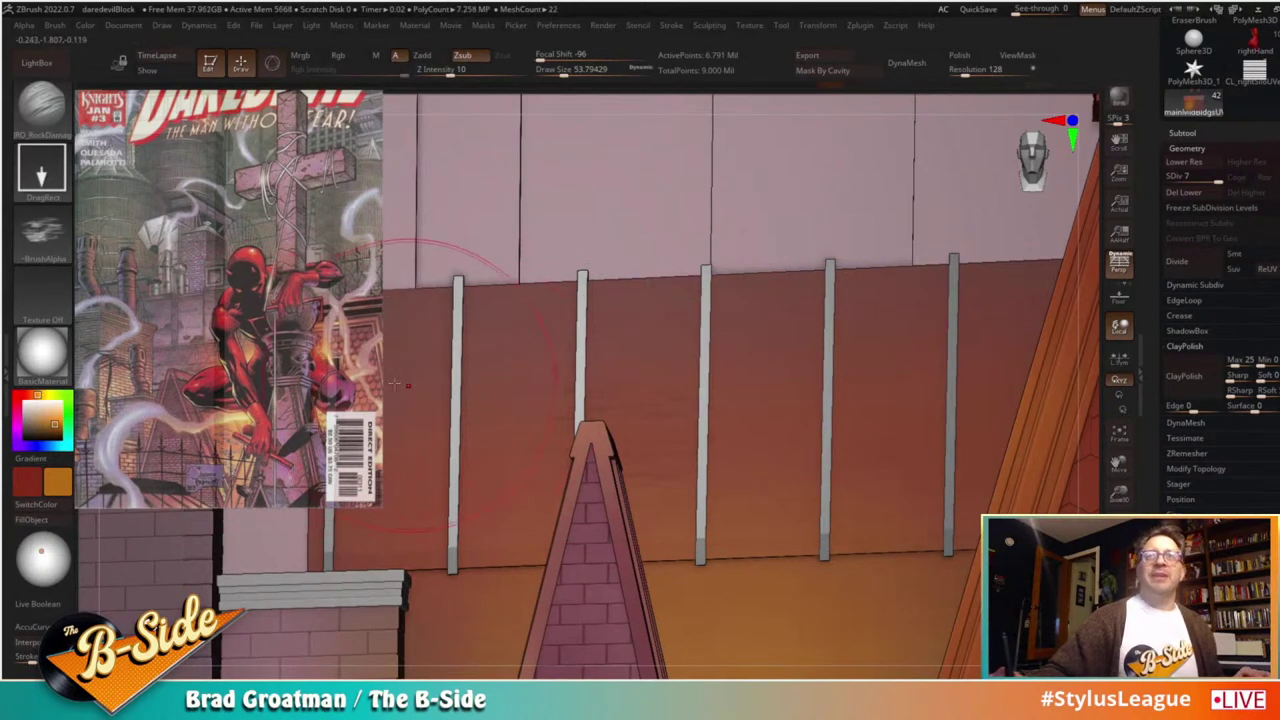
Step: Scratch fine horizontal cracks across the red wall panels between the silver strips using the Orb_Cracks brush at about size 4.3
{"action": "left_click", "coordinate": [42, 105]}
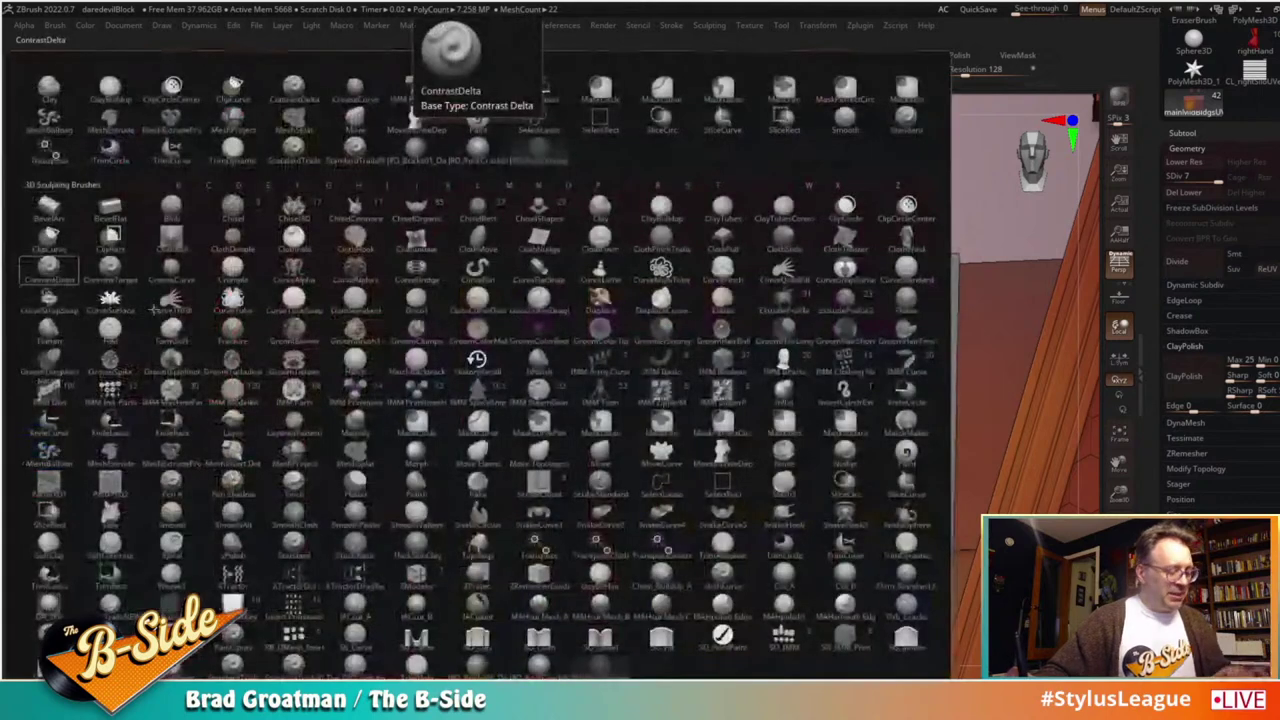
{"action": "left_click", "coordinate": [451, 46]}
{"action": "key", "text": "s"}
{"action": "left_click_drag", "start_coordinate": [559, 369], "coordinate": [555, 370]}
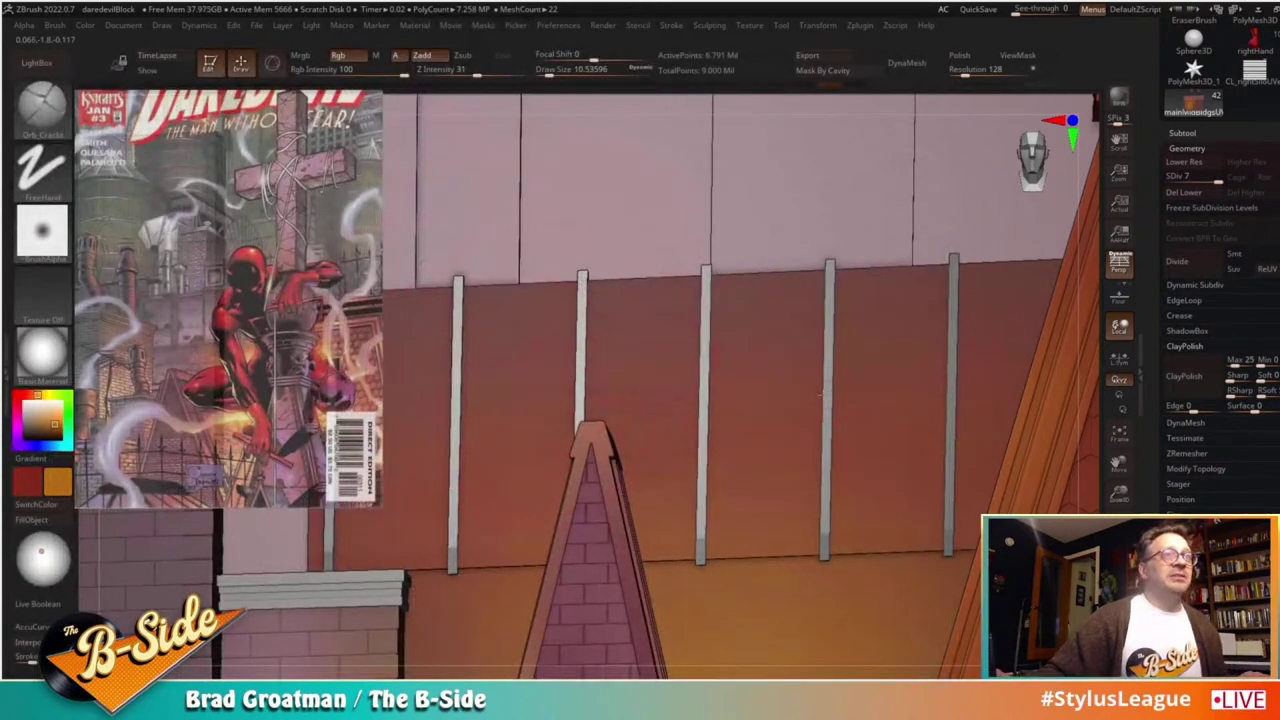
{"action": "key", "text": "s"}
{"action": "left_click_drag", "start_coordinate": [820, 396], "coordinate": [814, 396]}
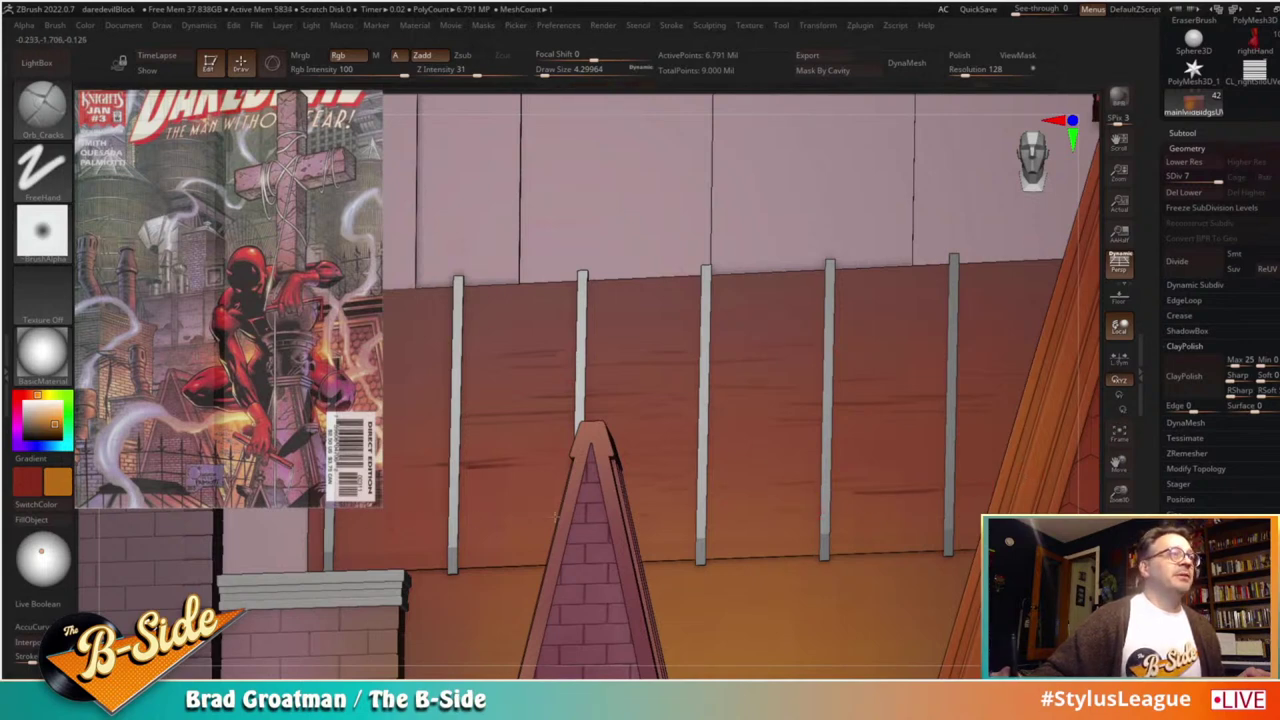
{"action": "left_click_drag", "start_coordinate": [1119, 465], "coordinate": [1157, 455]}
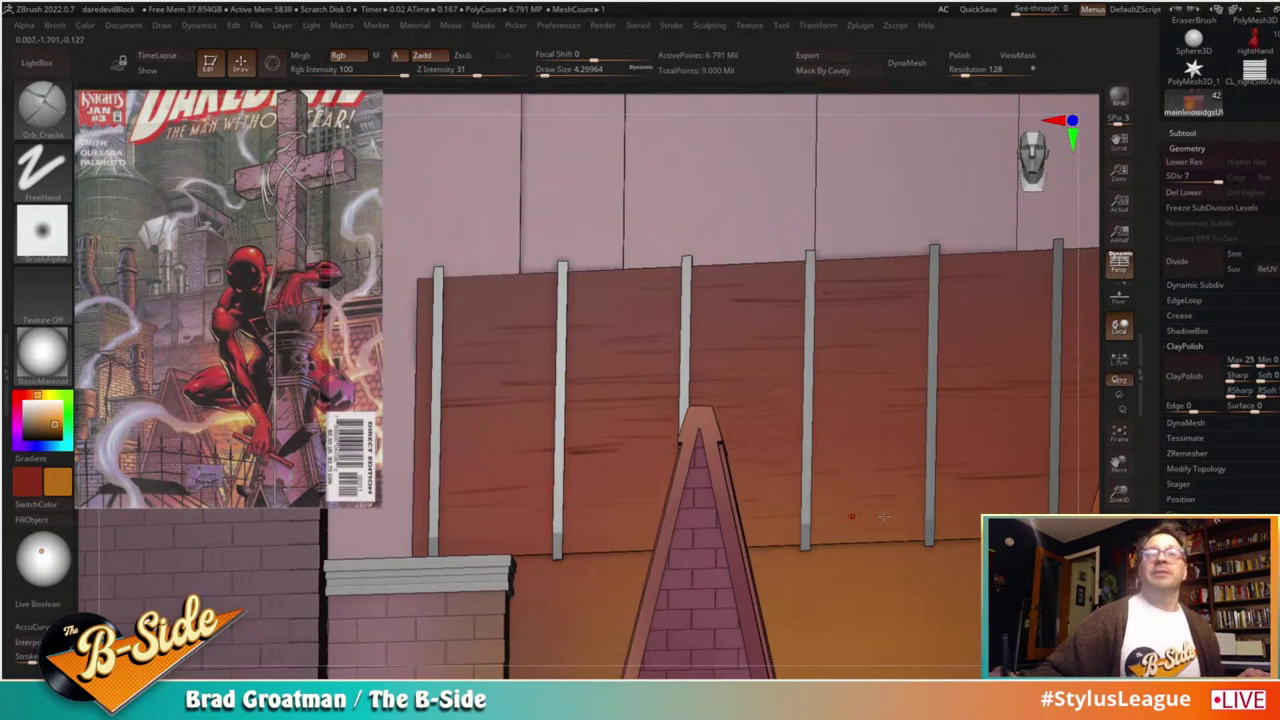
{"action": "left_click_drag", "start_coordinate": [1119, 462], "coordinate": [1141, 370]}
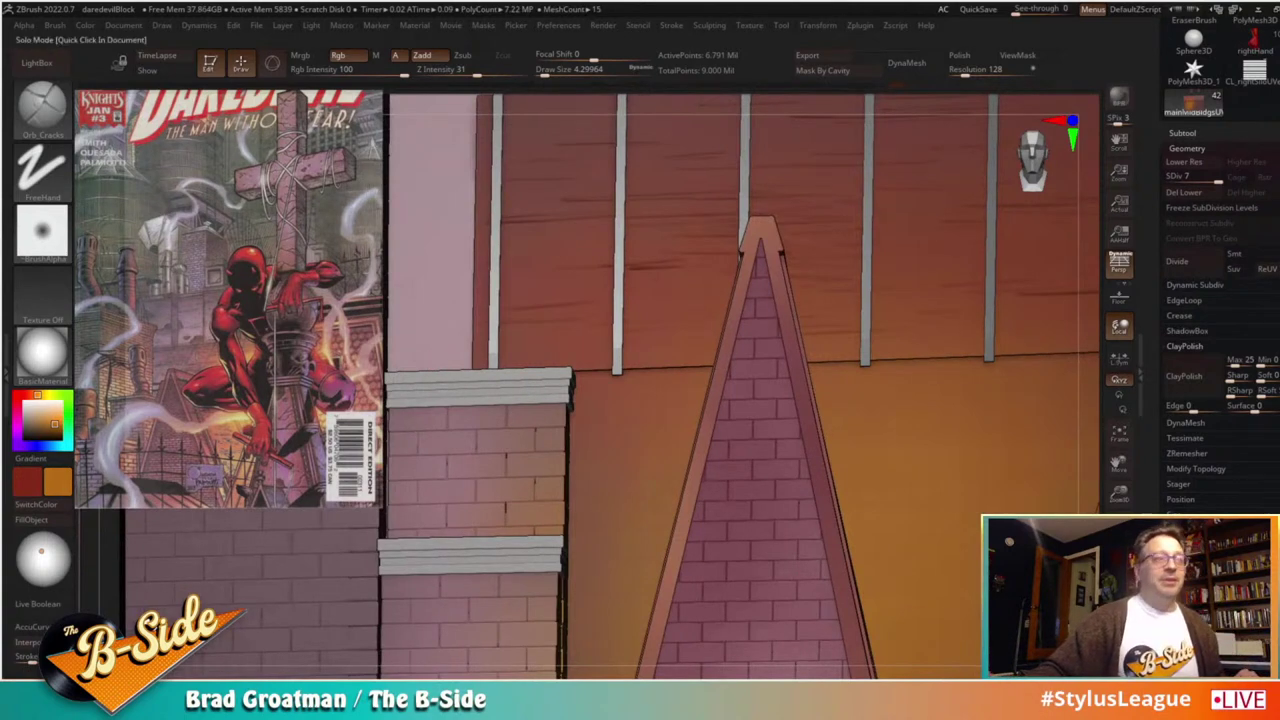
Step: Isolate the building mesh in Solo mode and switch to the Standard brush
{"action": "left_click", "coordinate": [1119, 645]}
{"action": "key", "text": "b"}
{"action": "key", "text": "s"}
{"action": "key", "text": "t"}
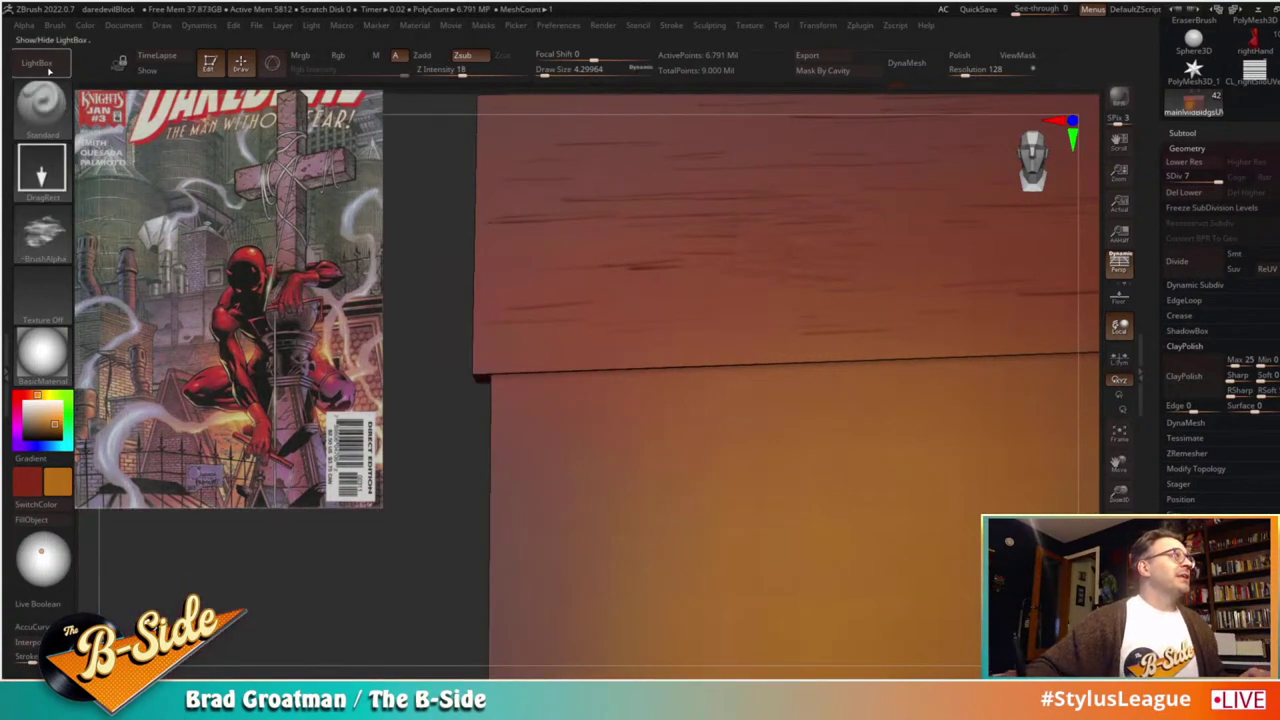
Step: Browse the LightBox rock alphas, and load the clean JRO_Bricks01 brush from the rock brushes folder
{"action": "left_click", "coordinate": [36, 62]}
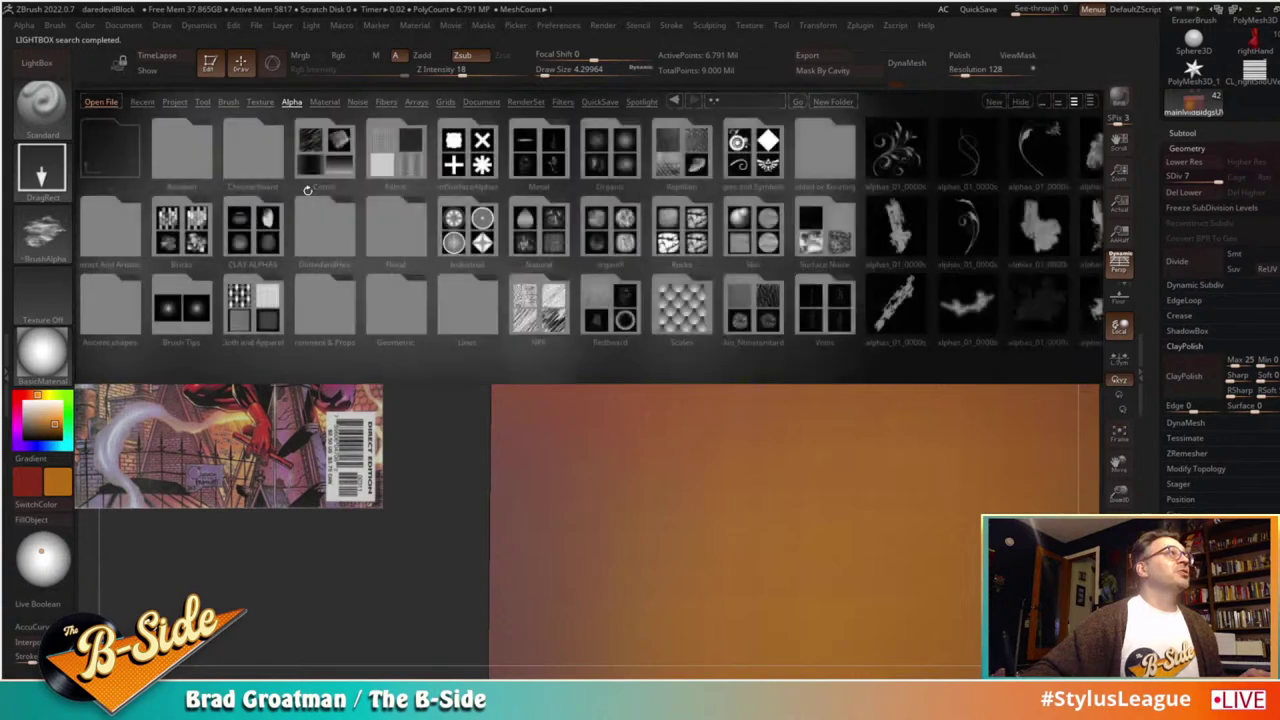
{"action": "left_click", "coordinate": [680, 229]}
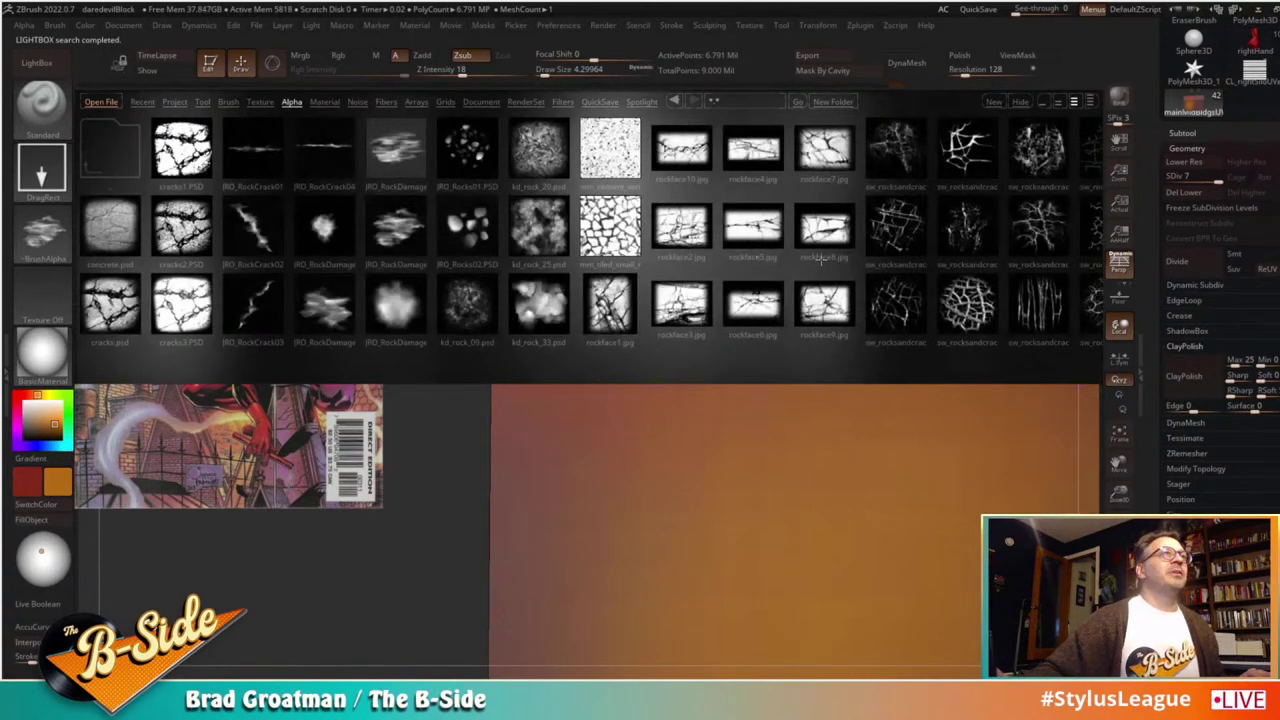
{"action": "left_click_drag", "start_coordinate": [821, 260], "coordinate": [640, 258]}
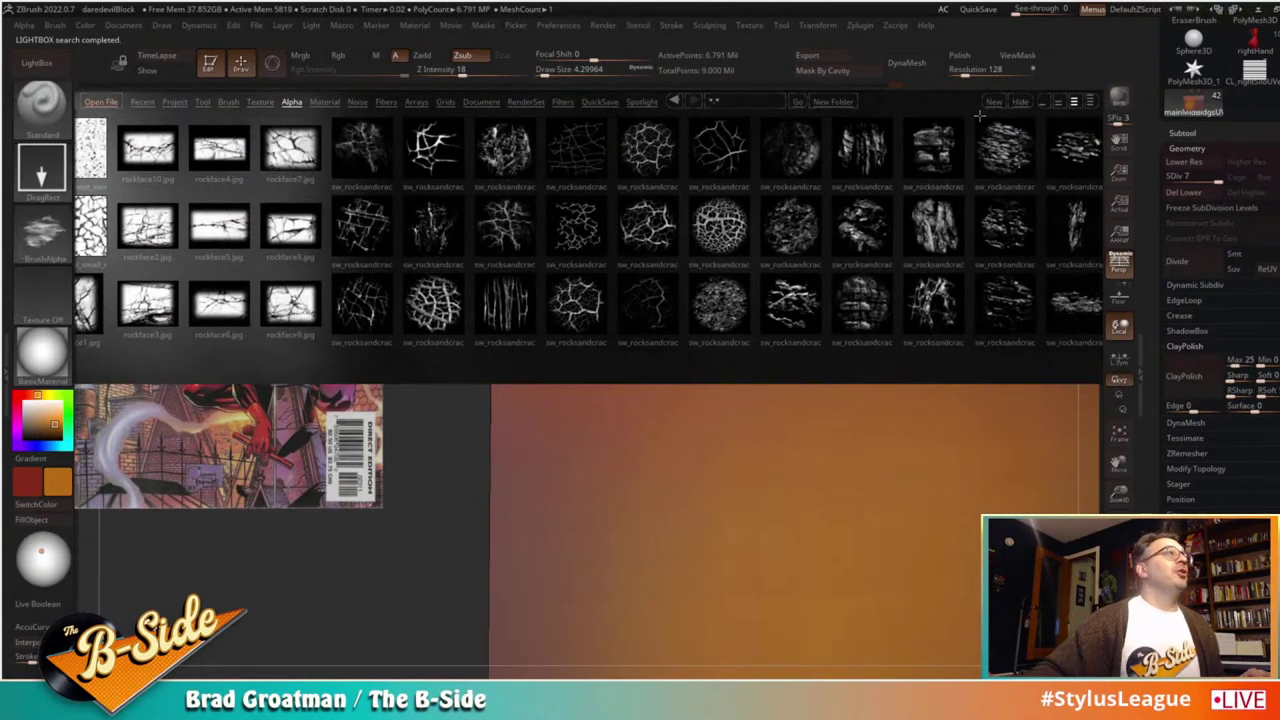
{"action": "left_click", "coordinate": [228, 101]}
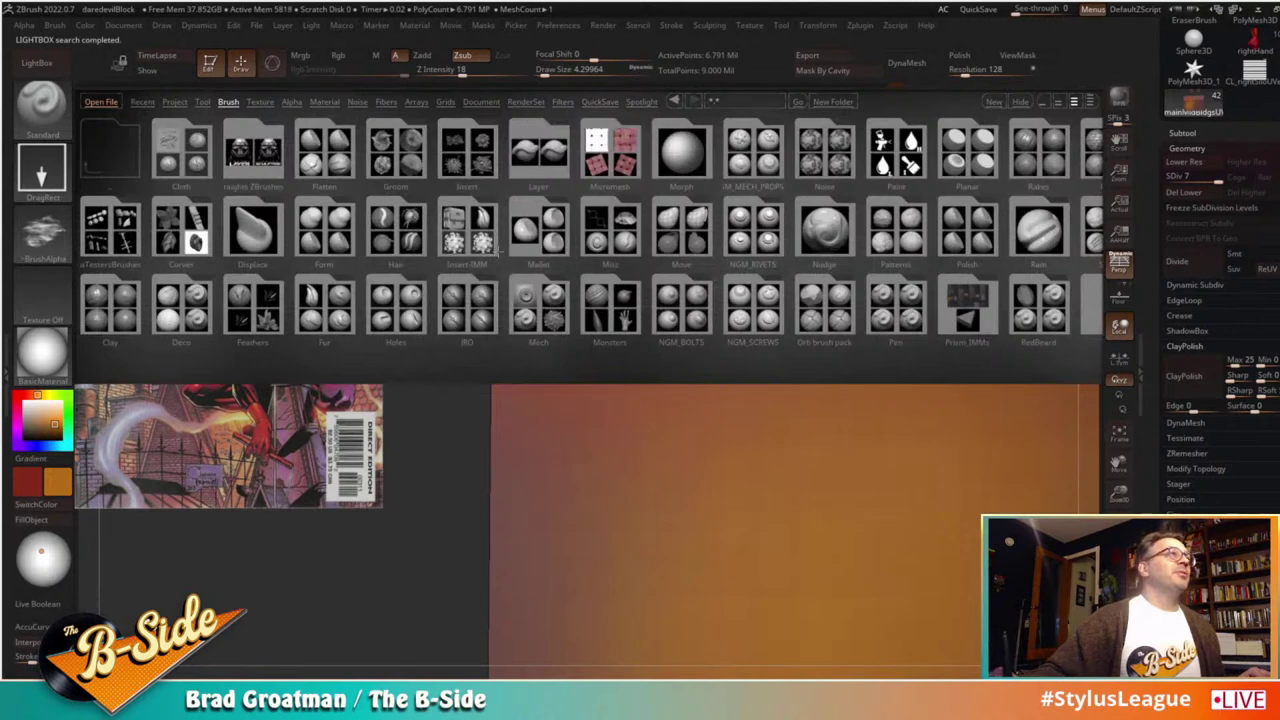
{"action": "left_click_drag", "start_coordinate": [842, 322], "coordinate": [473, 322]}
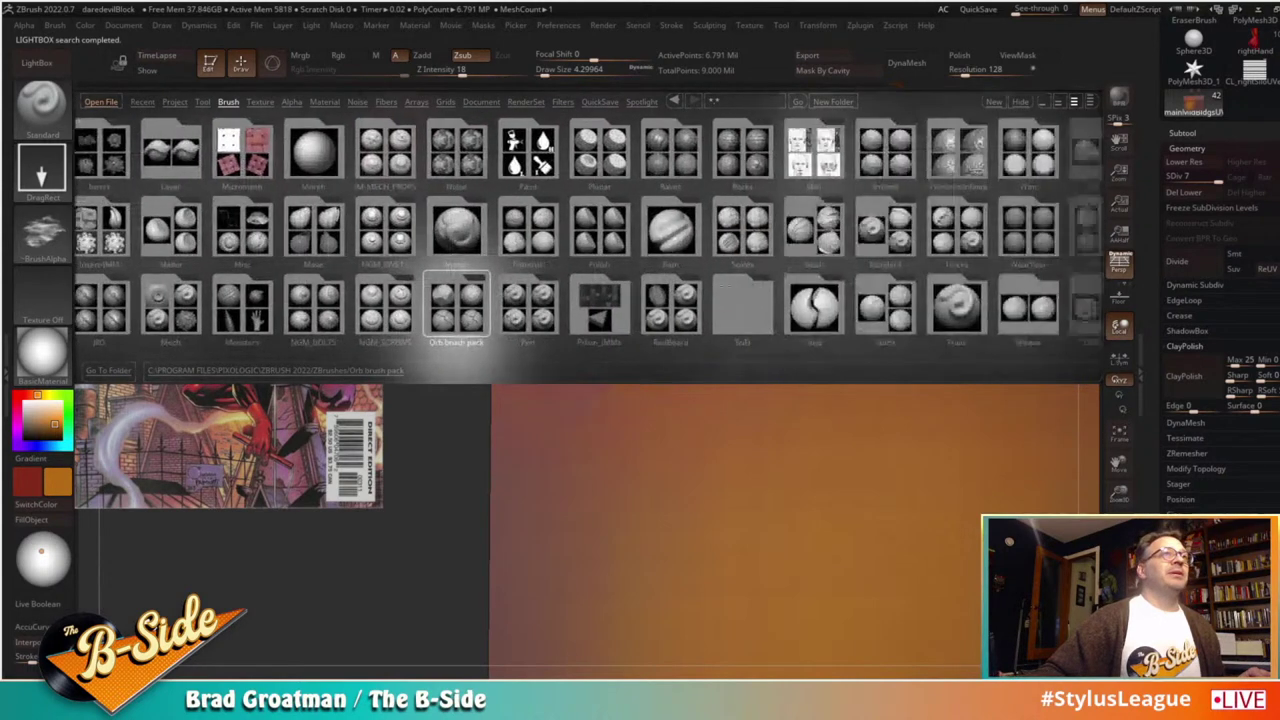
{"action": "double_click", "coordinate": [754, 169]}
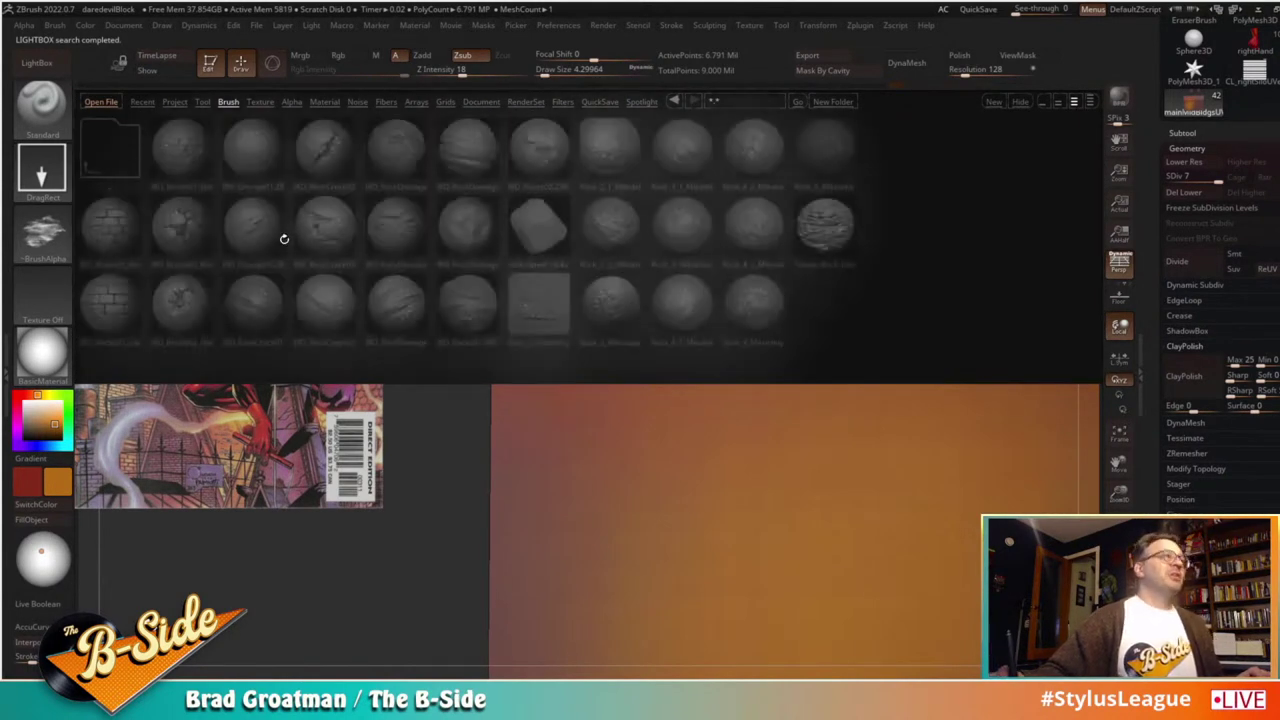
{"action": "double_click", "coordinate": [104, 285]}
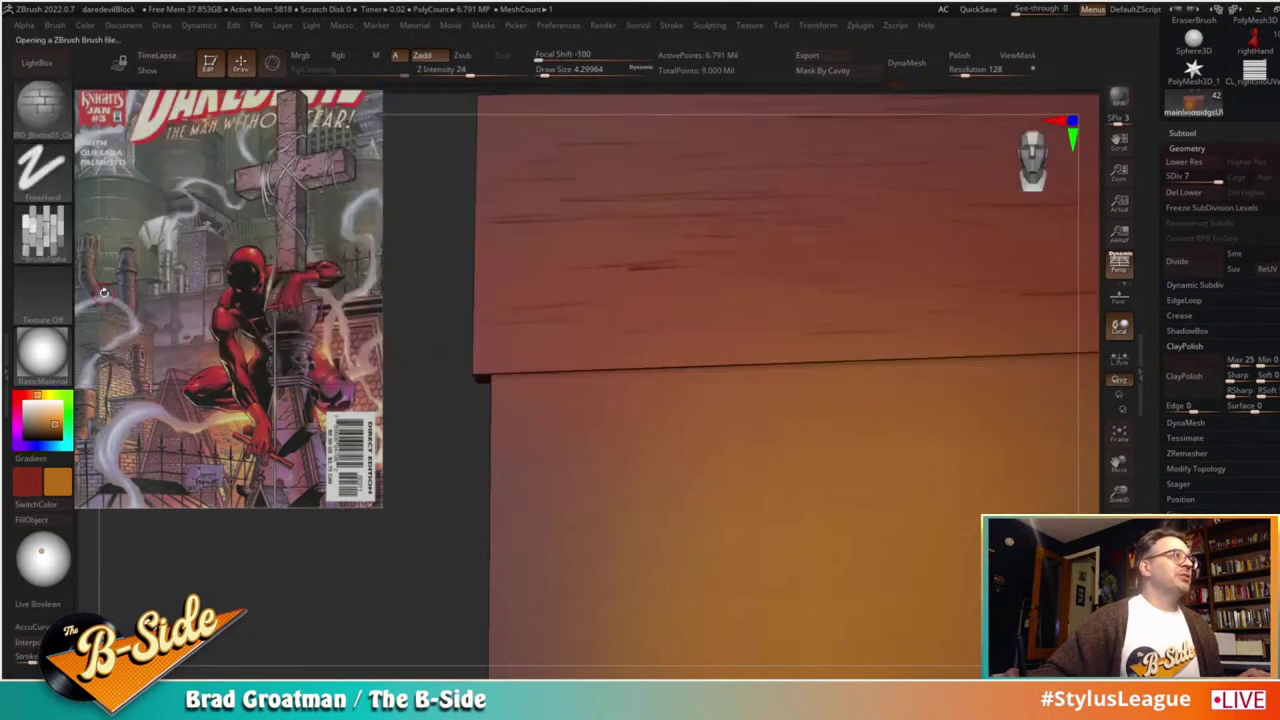
Step: Enlarge the brush to about 46, try stamping small brick patches on the orange wall below the red band, and undo them
{"action": "key", "text": "s"}
{"action": "mouse_move", "coordinate": [688, 446]}
{"action": "left_mouse_down"}
{"action": "mouse_move", "coordinate": [746, 488]}
{"action": "mouse_move", "coordinate": [910, 477]}
{"action": "left_mouse_up"}
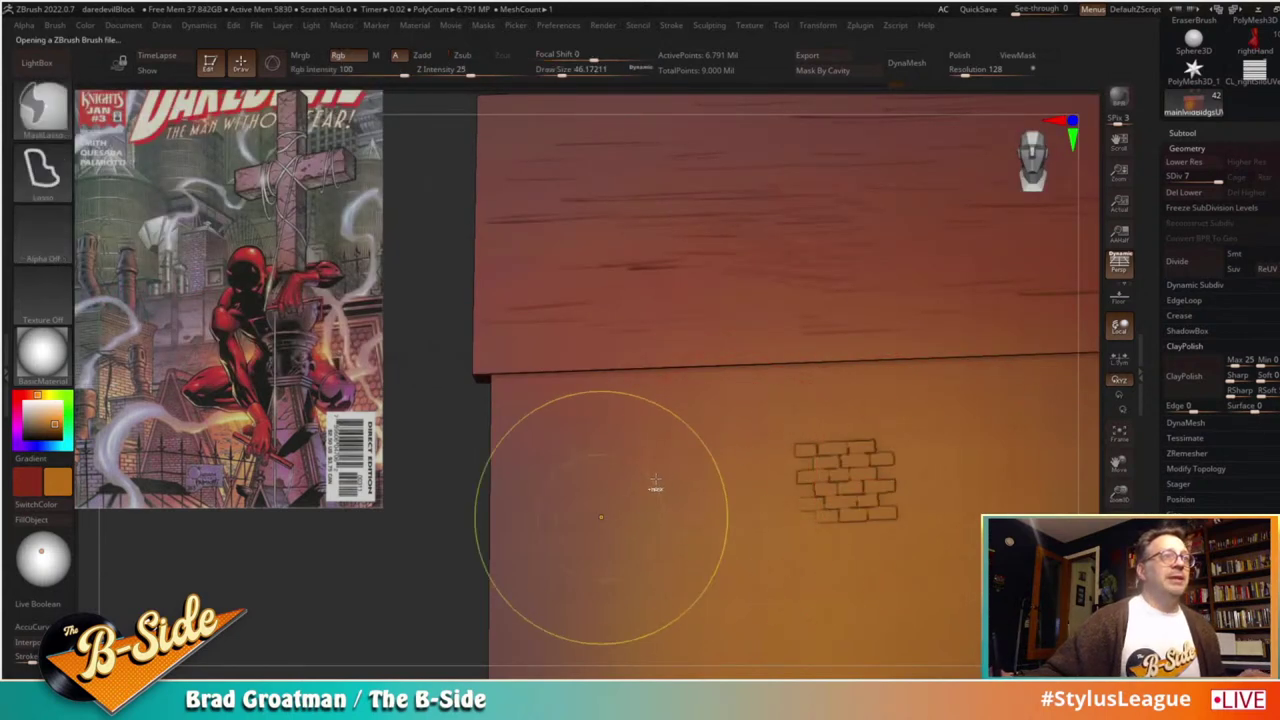
{"action": "key", "text": "ctrl+z"}
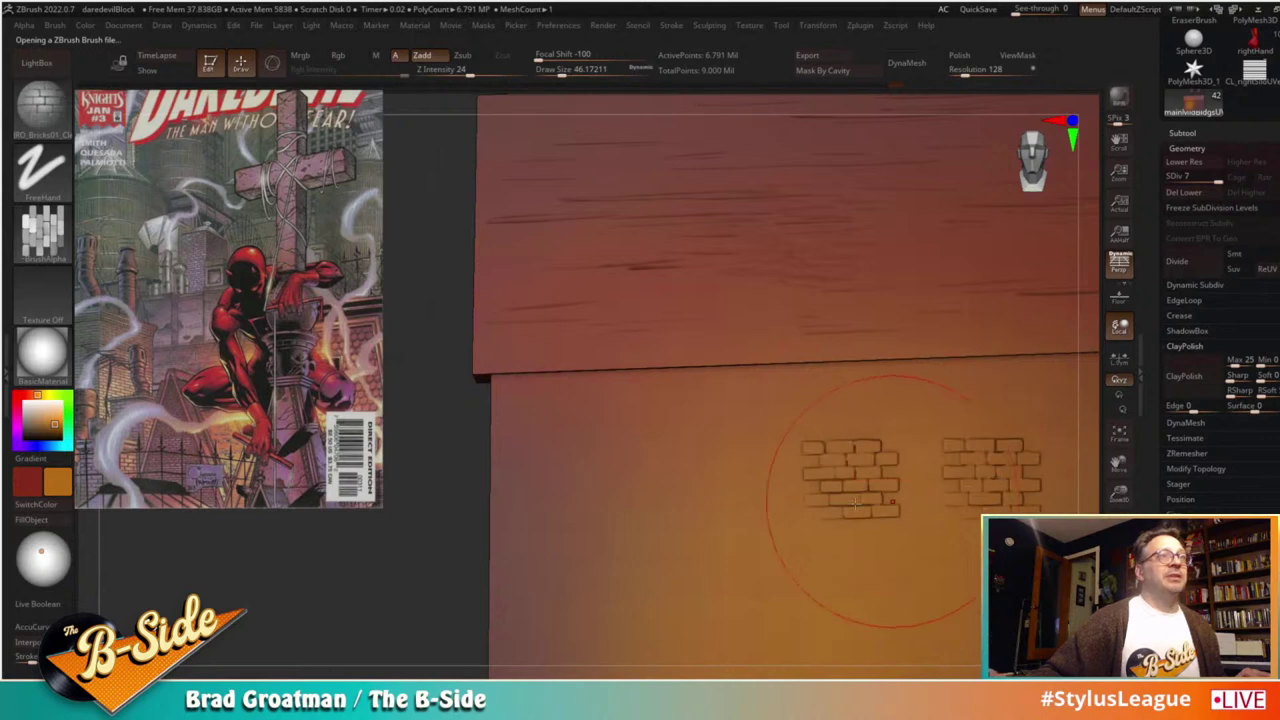
{"action": "key", "text": "ctrl+z"}
{"action": "key", "text": "ctrl+z"}
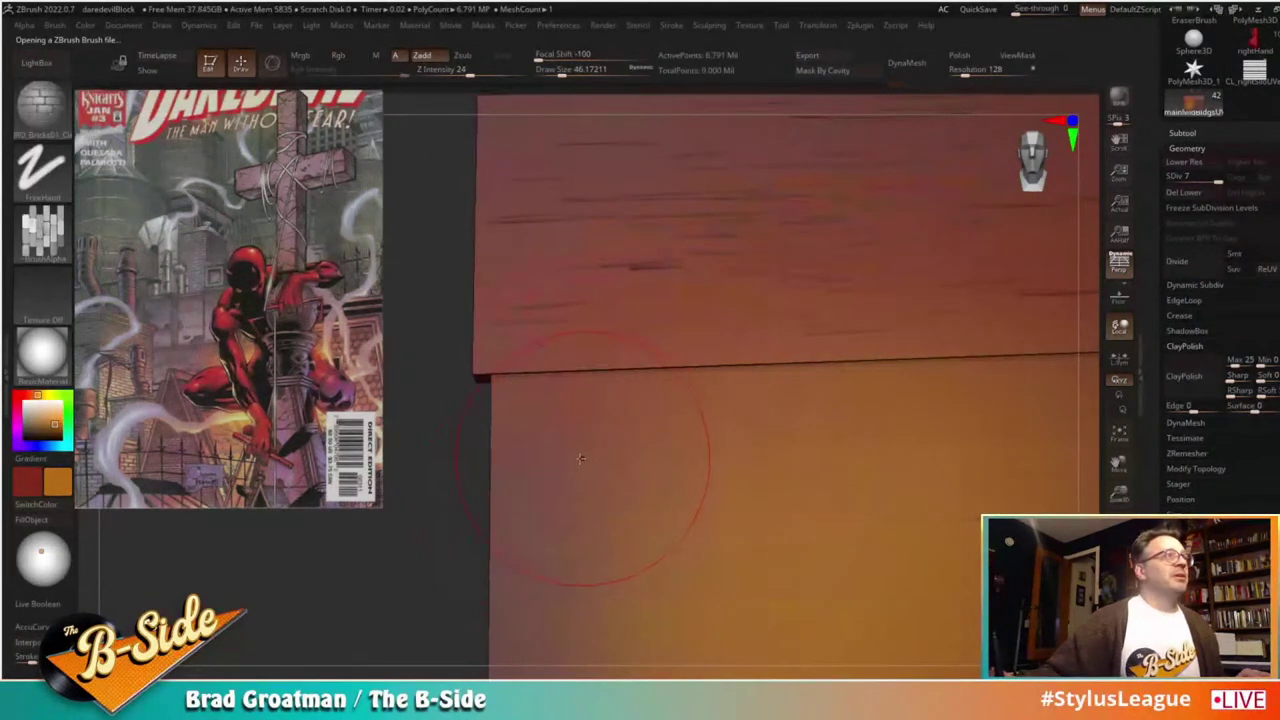
Step: Try covering the orange wall with overlapping columns of freehand brick strokes, and undo all of them
{"action": "mouse_move", "coordinate": [550, 474]}
{"action": "left_mouse_down"}
{"action": "mouse_move", "coordinate": [974, 488]}
{"action": "mouse_move", "coordinate": [518, 545]}
{"action": "mouse_move", "coordinate": [900, 556]}
{"action": "mouse_move", "coordinate": [650, 592]}
{"action": "mouse_move", "coordinate": [740, 582]}
{"action": "mouse_move", "coordinate": [736, 450]}
{"action": "left_mouse_up"}
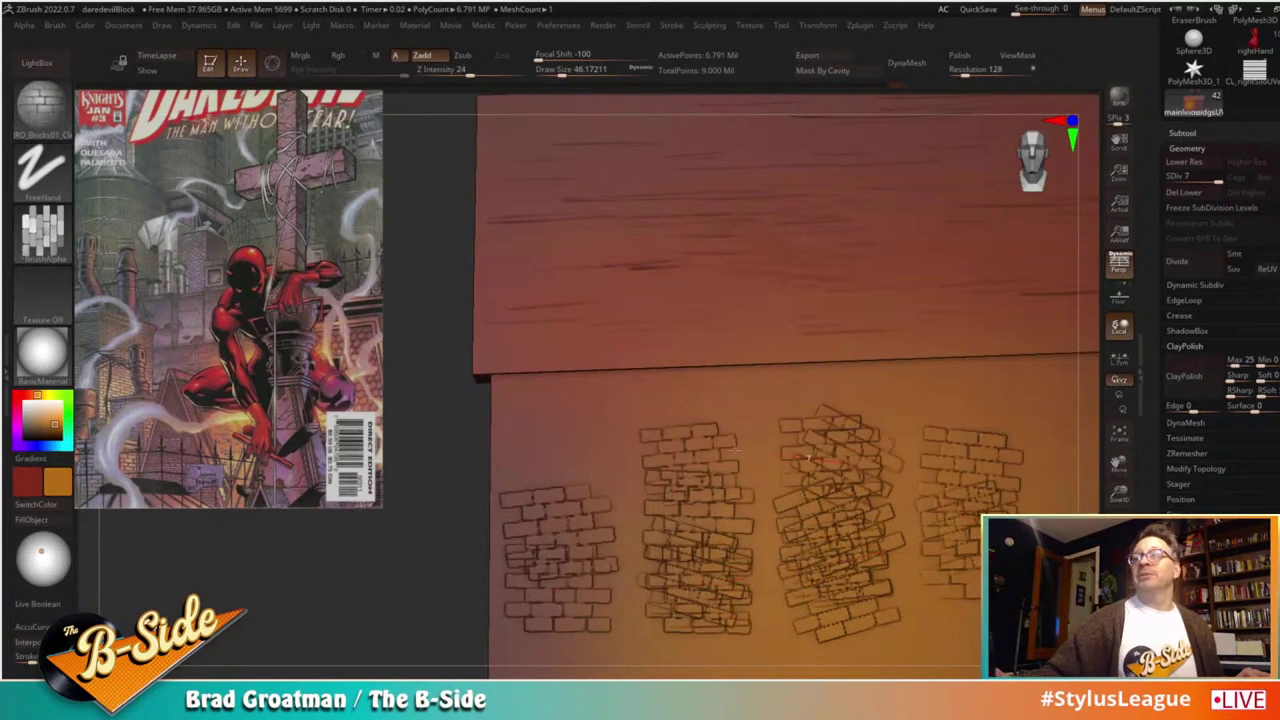
{"action": "key", "text": "ctrl+shift+z"}
{"action": "key", "text": "ctrl+shift+z"}
{"action": "key", "text": "ctrl+shift+z"}
{"action": "key", "text": "ctrl+shift+z"}
{"action": "key", "text": "ctrl+shift+z"}
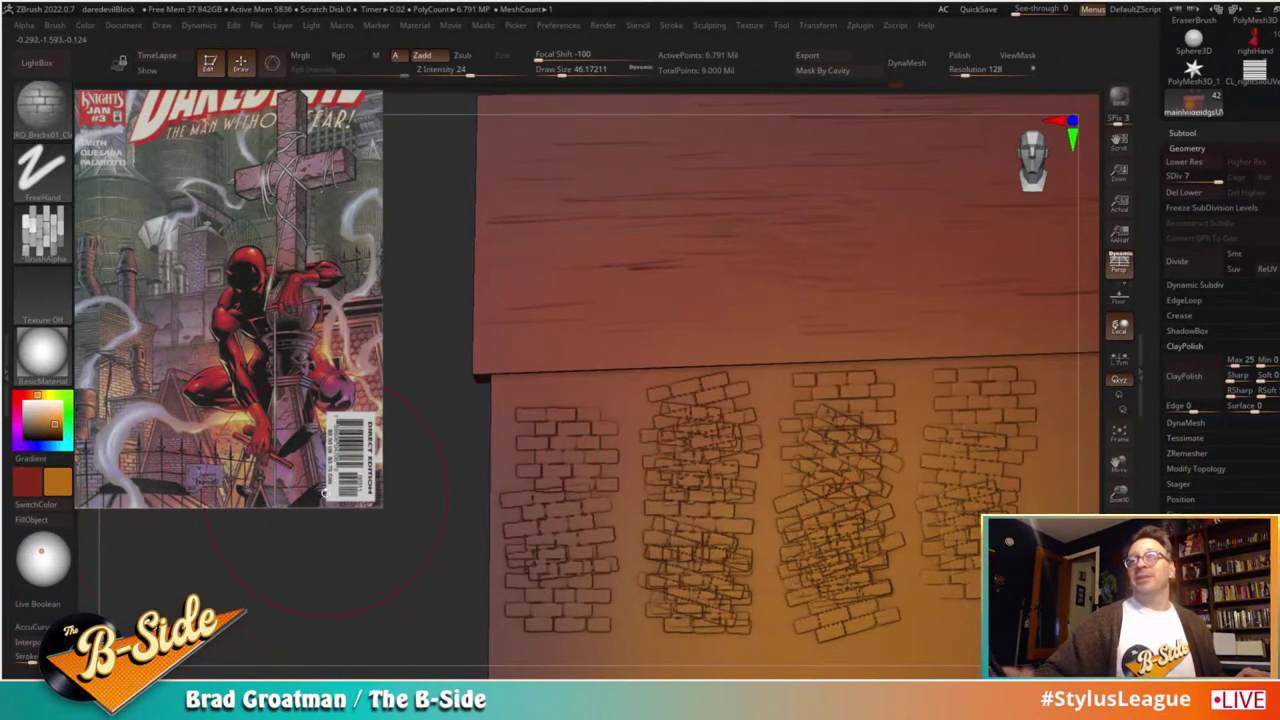
{"action": "key", "text": "ctrl+z"}
{"action": "key", "text": "ctrl+z"}
{"action": "key", "text": "ctrl+z"}
{"action": "key", "text": "ctrl+z"}
{"action": "key", "text": "ctrl+z"}
{"action": "key", "text": "ctrl+z"}
{"action": "key", "text": "ctrl+z"}
{"action": "key", "text": "ctrl+z"}
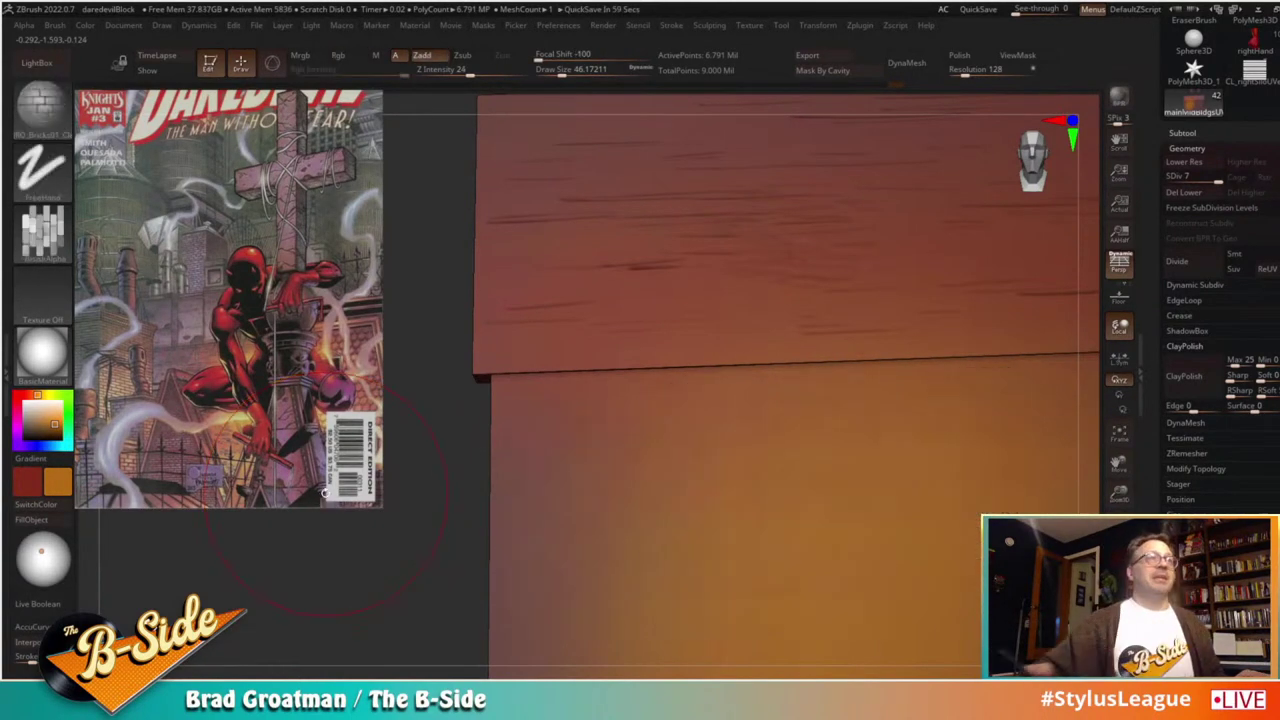
Step: Return to the Standard brush, load the JRO_Bricks01_Damaged alpha from the LightBox Bricks folder, and turn off Spotlight
{"action": "left_click_drag", "start_coordinate": [400, 540], "coordinate": [400, 494], "text": "alt"}
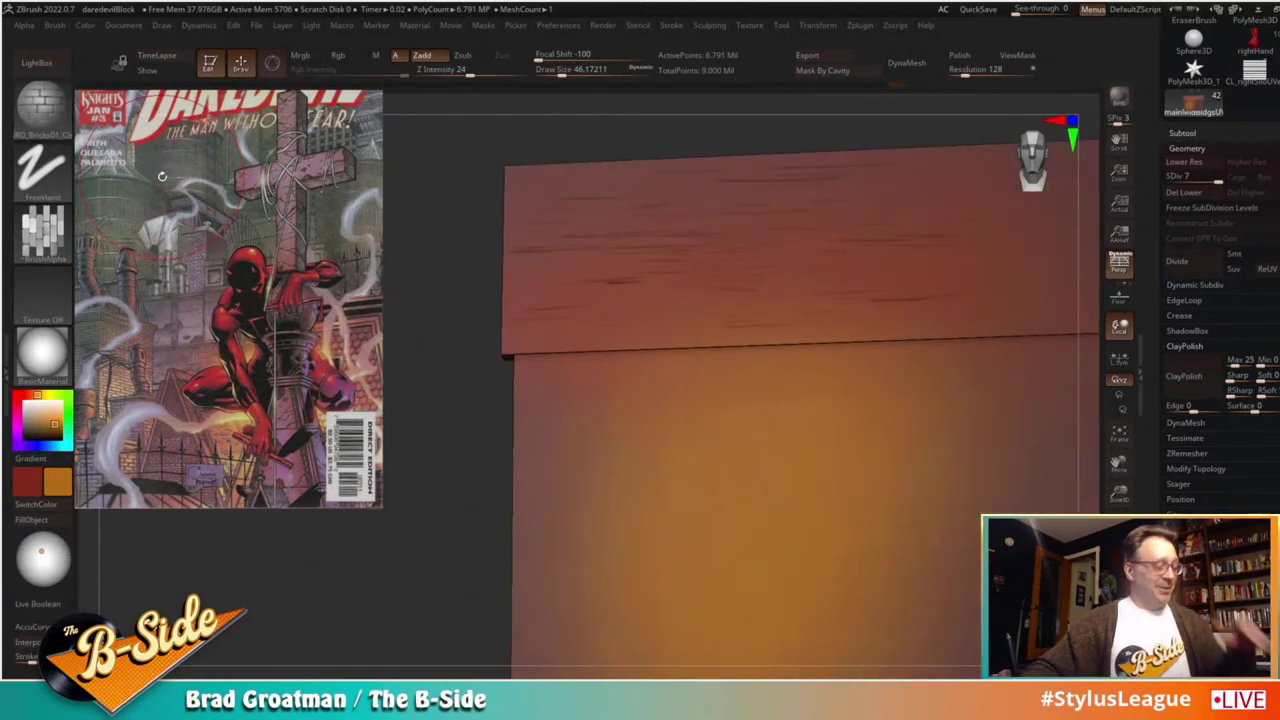
{"action": "key", "text": "2"}
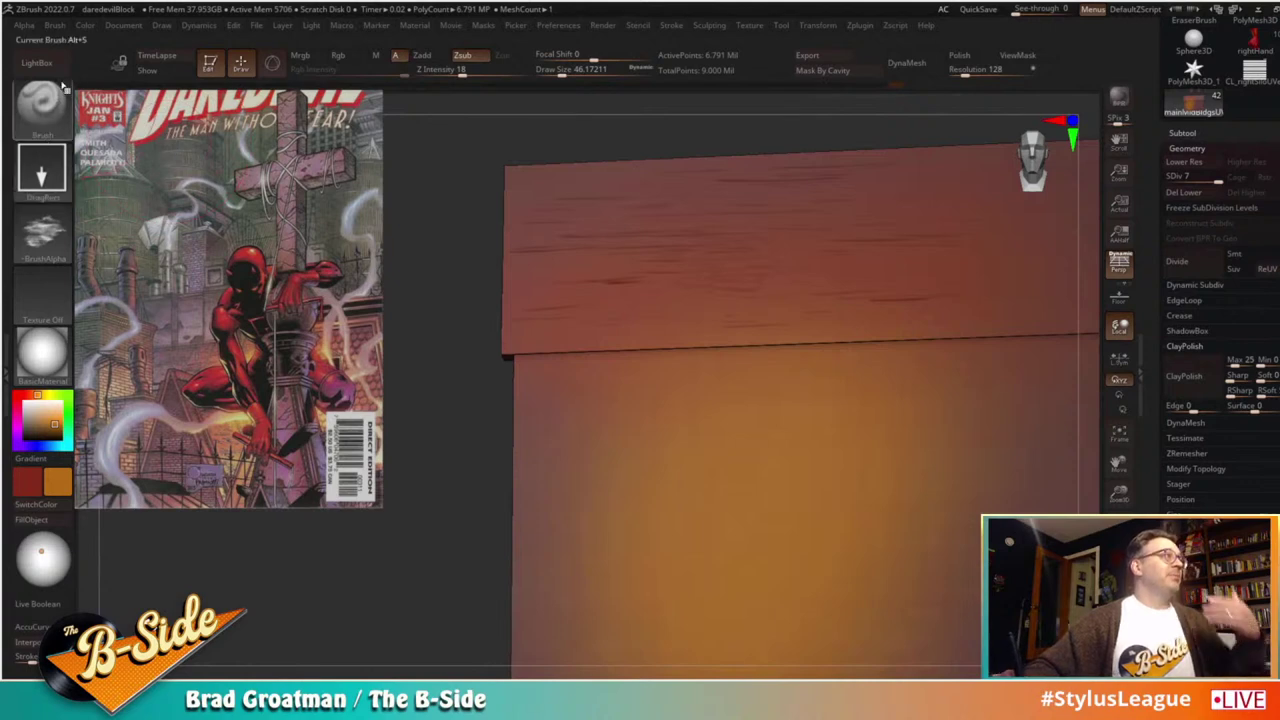
{"action": "left_click", "coordinate": [36, 62]}
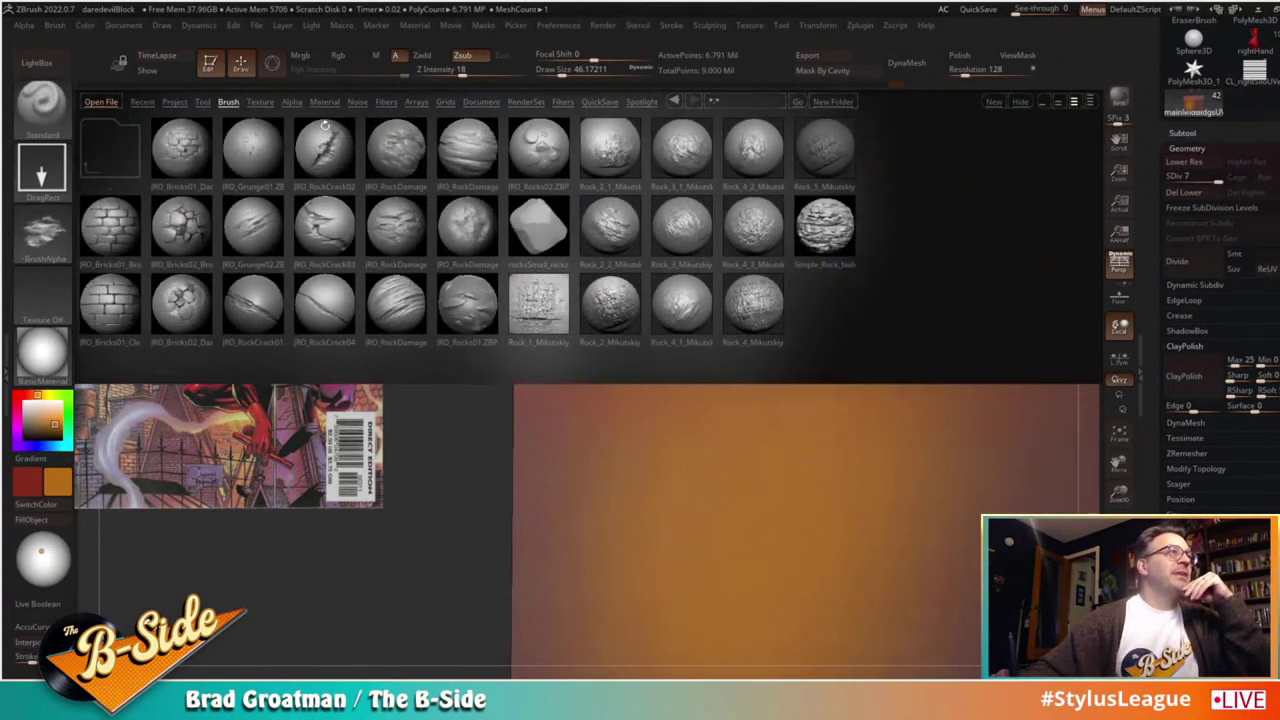
{"action": "left_click", "coordinate": [294, 102]}
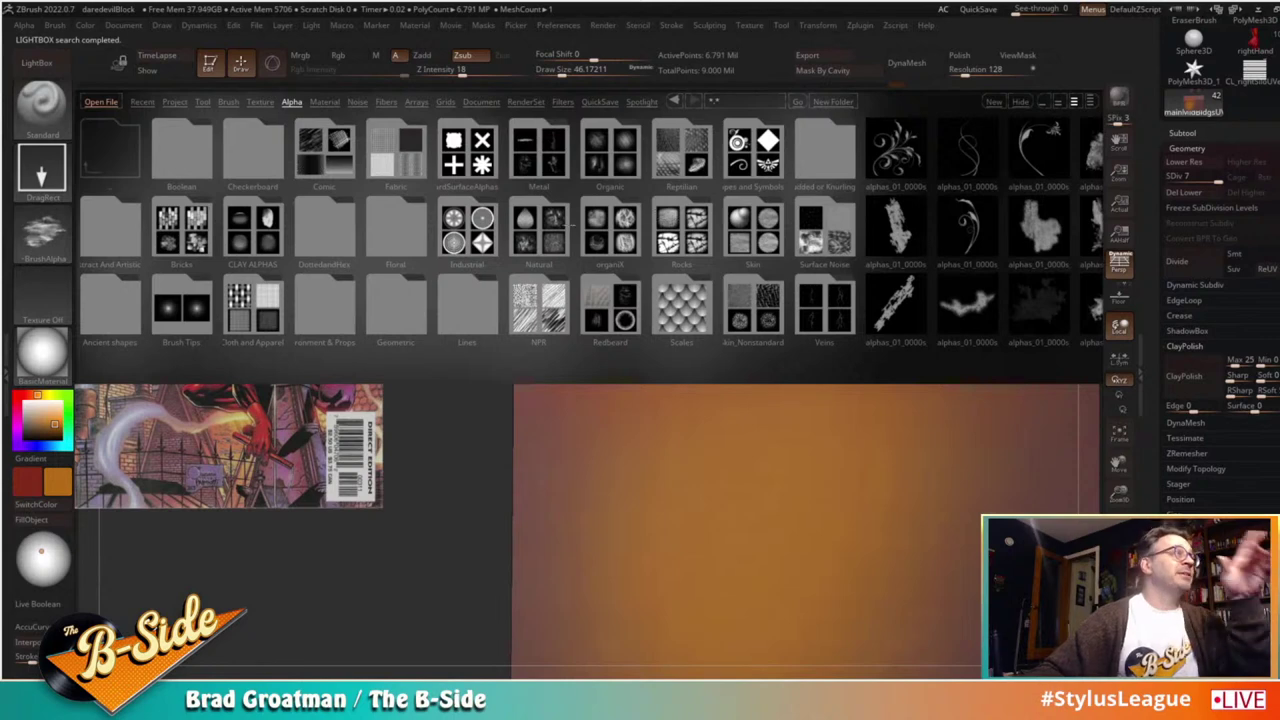
{"action": "left_click", "coordinate": [182, 229]}
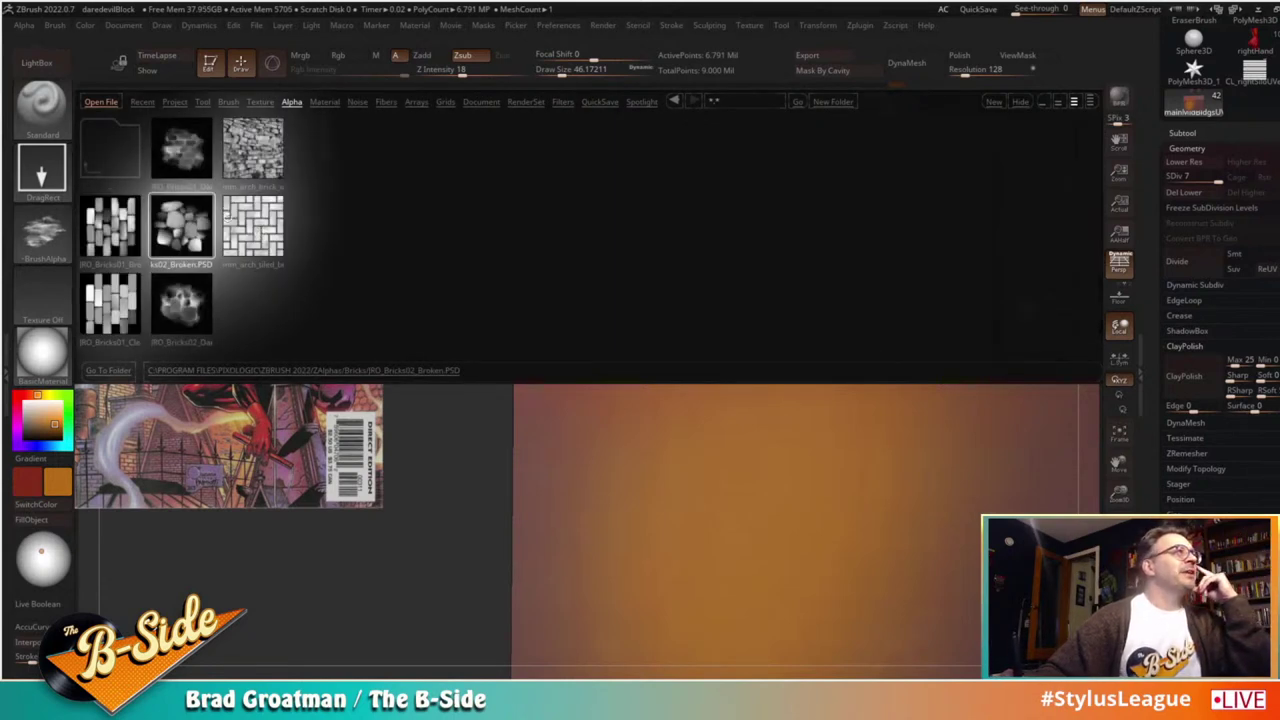
{"action": "double_click", "coordinate": [198, 163]}
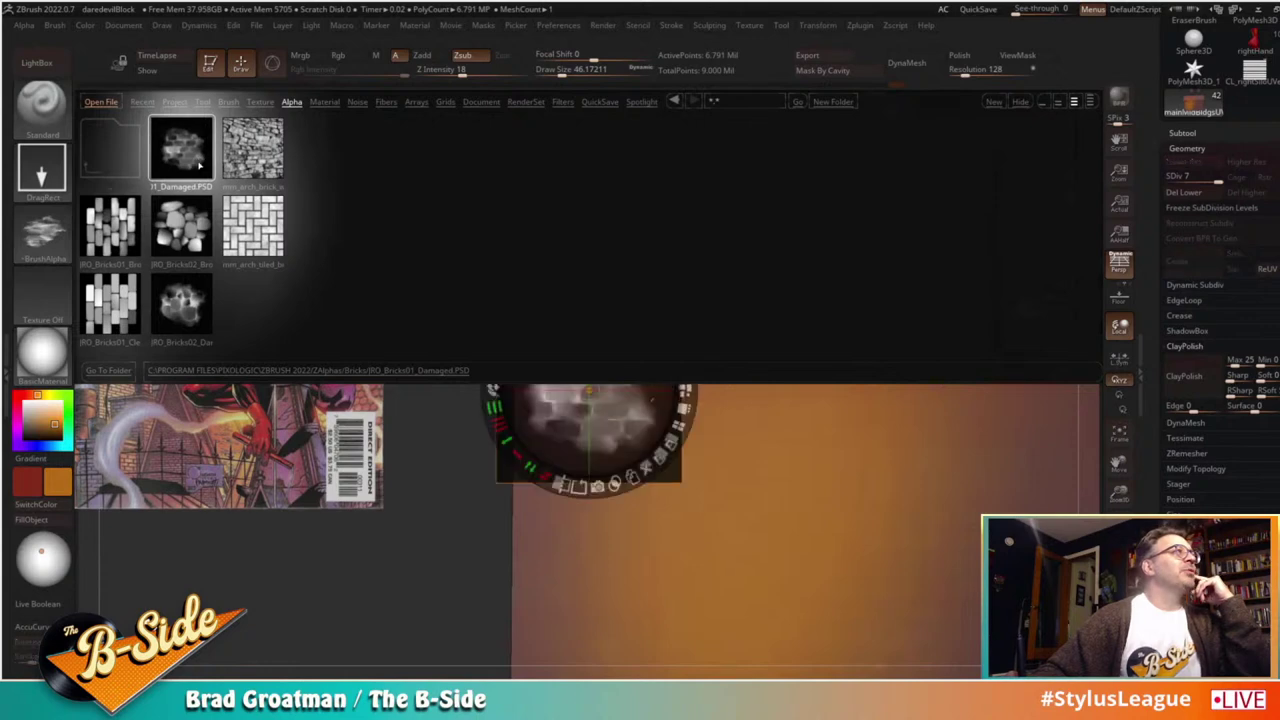
{"action": "key", "text": "comma"}
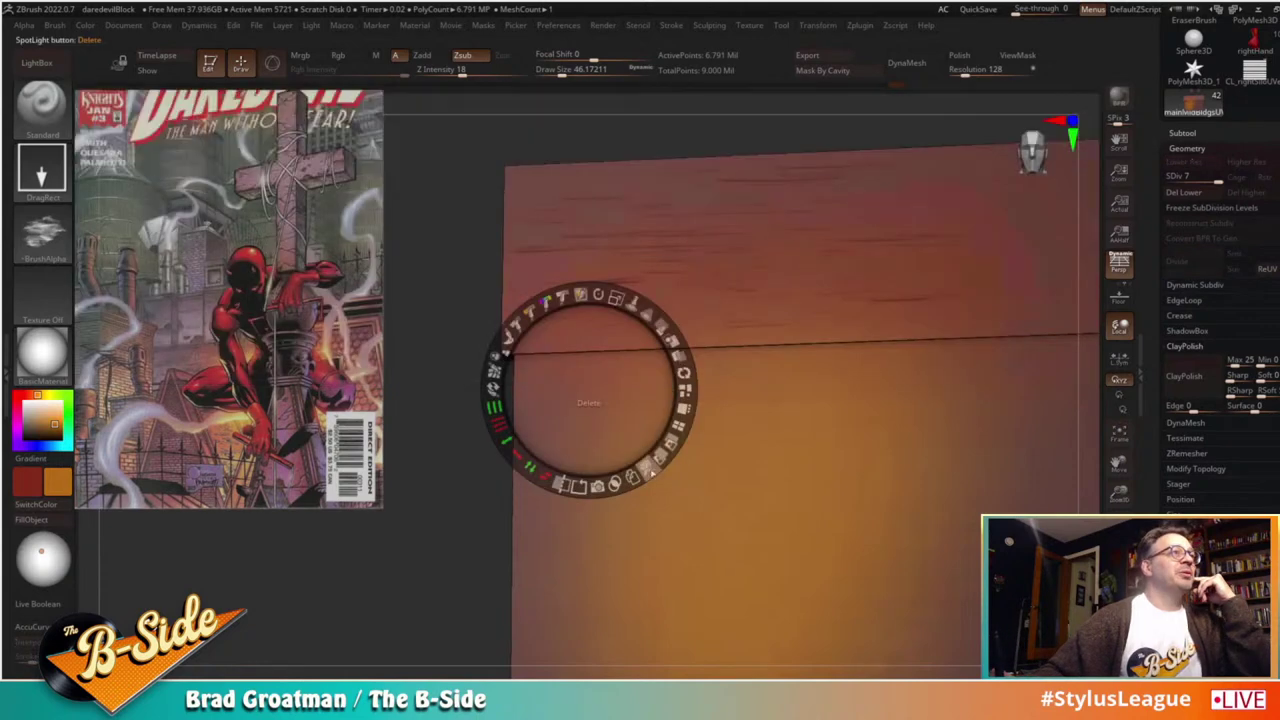
{"action": "key", "text": "shift+z"}
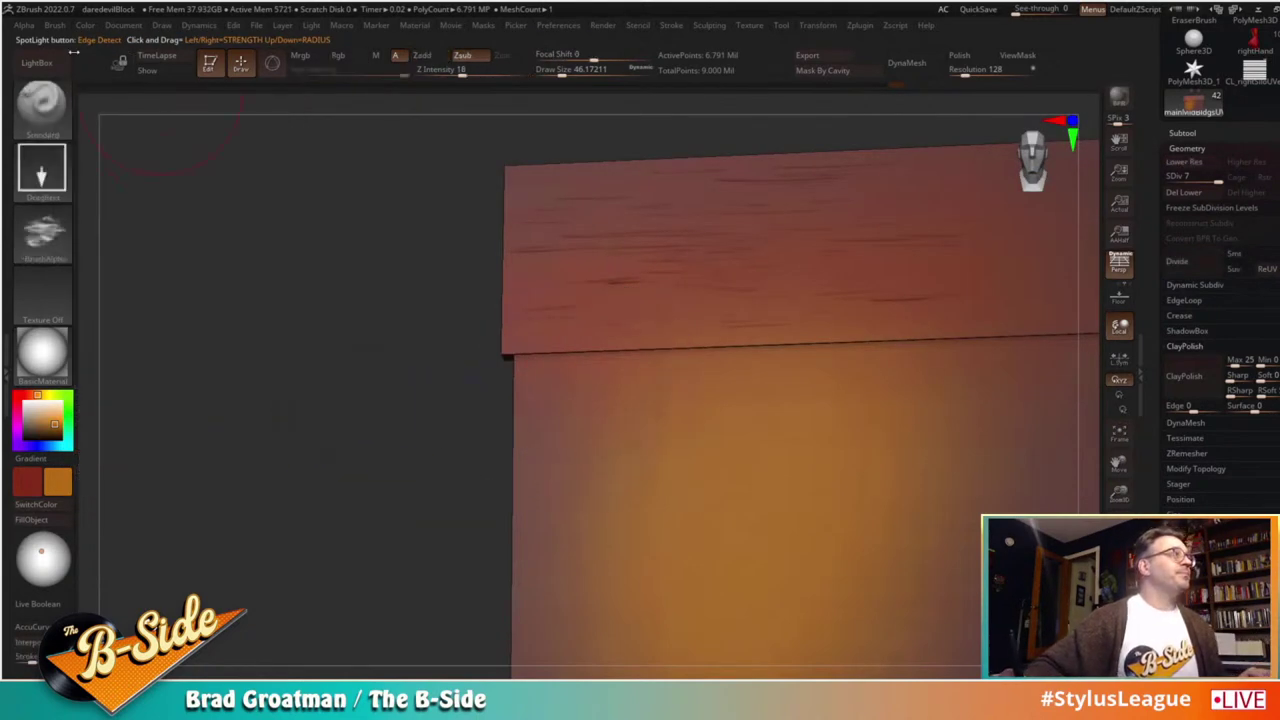
{"action": "key", "text": "comma"}
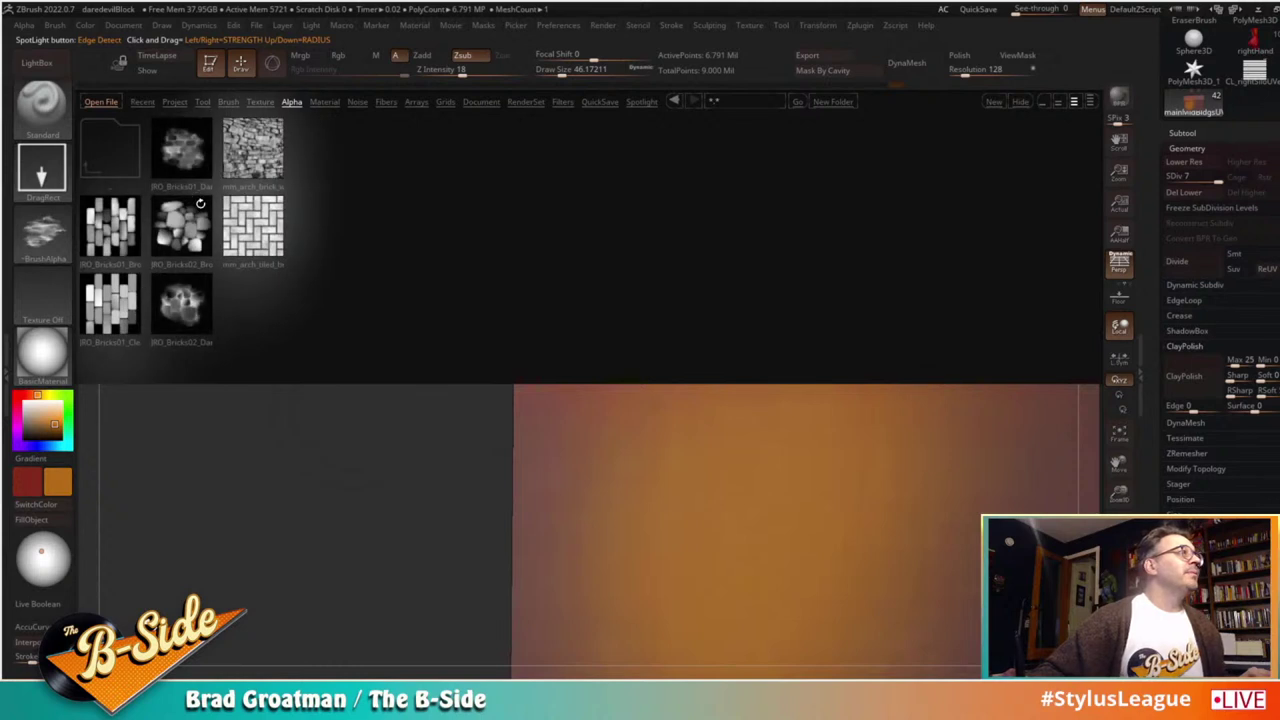
{"action": "double_click", "coordinate": [190, 170]}
{"action": "key", "text": "comma"}
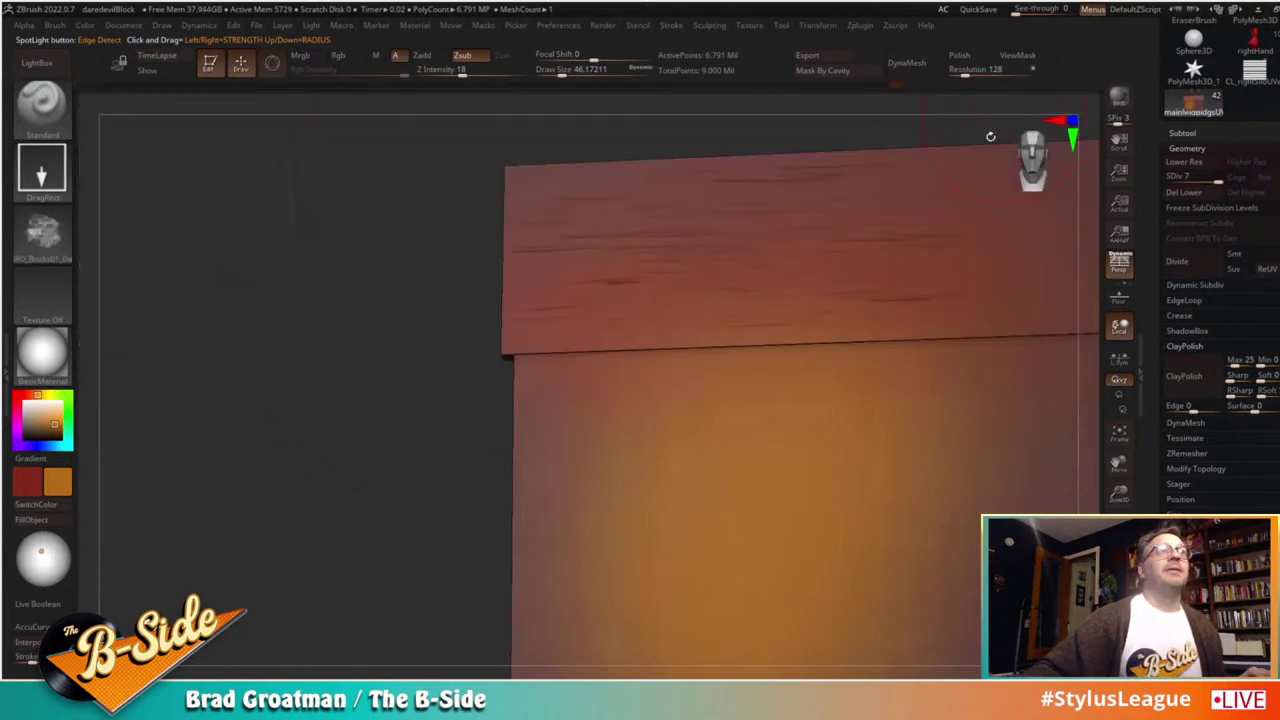
Step: Stamp a small patch of damaged bricks onto the upper part of the orange wall
{"action": "mouse_move", "coordinate": [697, 462]}
{"action": "left_mouse_down"}
{"action": "mouse_move", "coordinate": [735, 475]}
{"action": "mouse_move", "coordinate": [745, 460]}
{"action": "mouse_move", "coordinate": [701, 398]}
{"action": "left_mouse_up"}
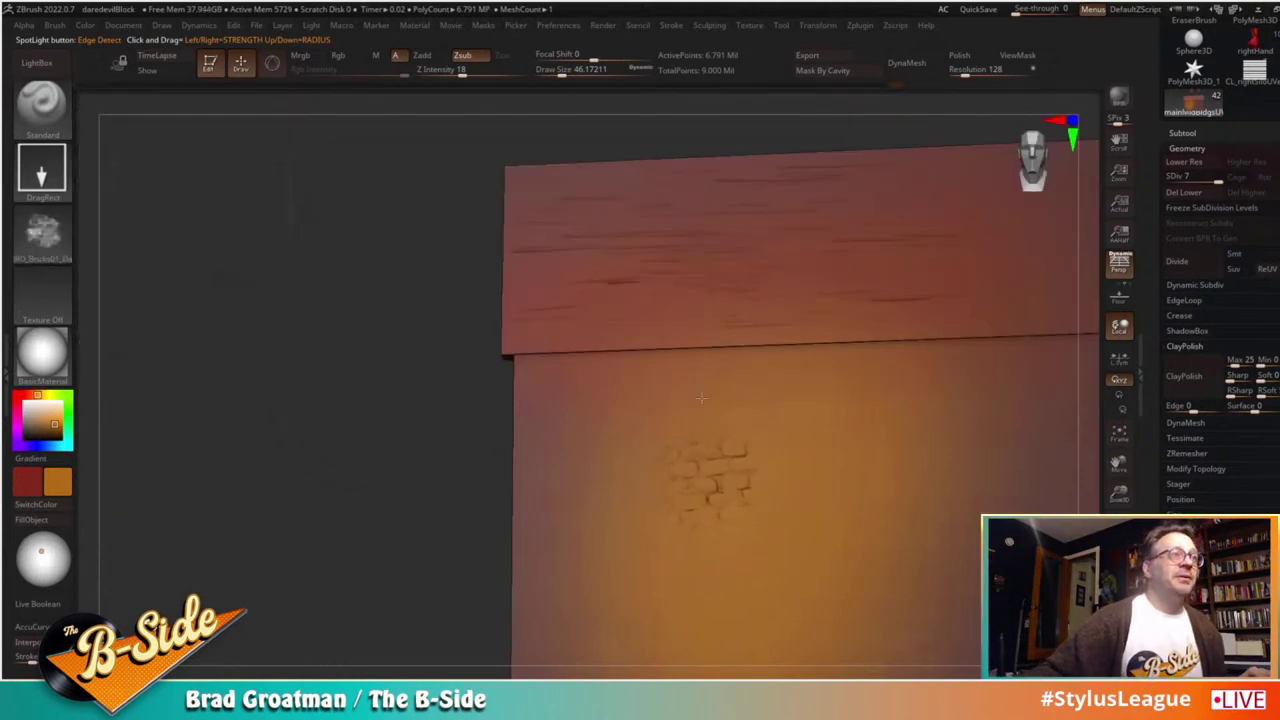
{"action": "left_click_drag", "start_coordinate": [372, 424], "coordinate": [241, 356], "text": "alt"}
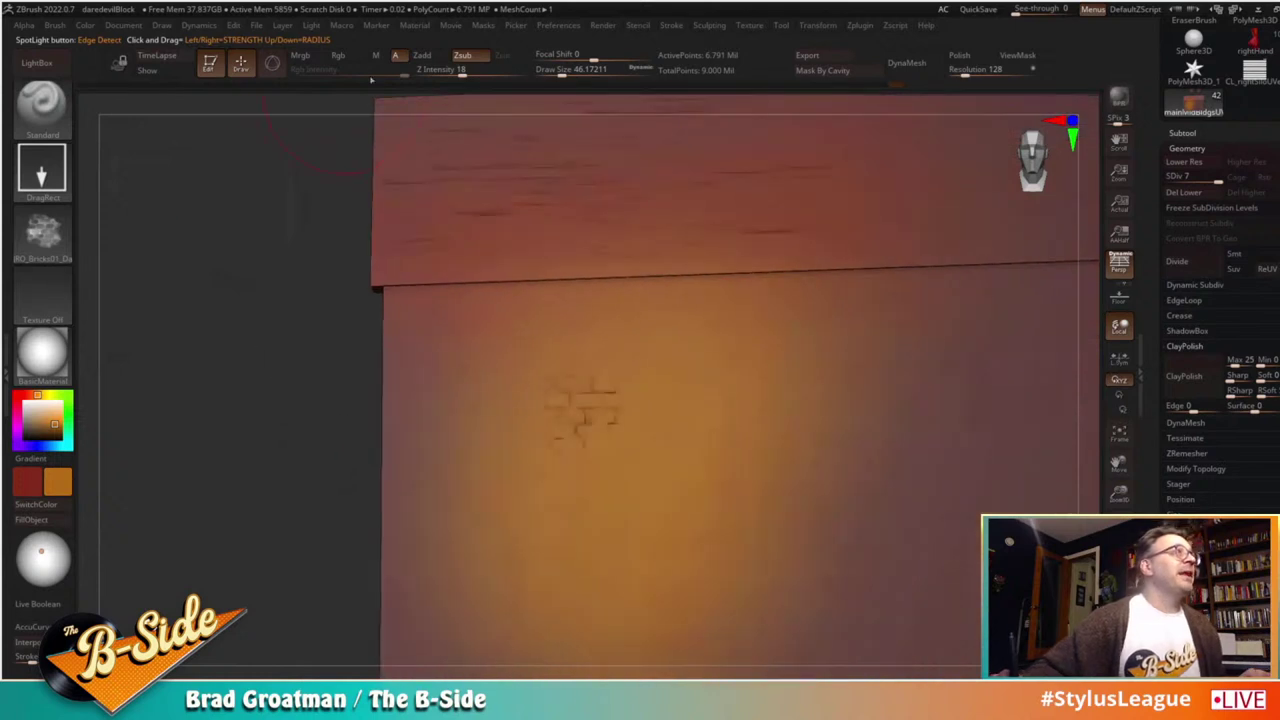
Step: Turn on Rgb, swap the active color to red, try stamping colored damaged bricks on the purple area of the wall, and undo the stamps
{"action": "left_click", "coordinate": [347, 56]}
{"action": "left_click", "coordinate": [37, 504]}
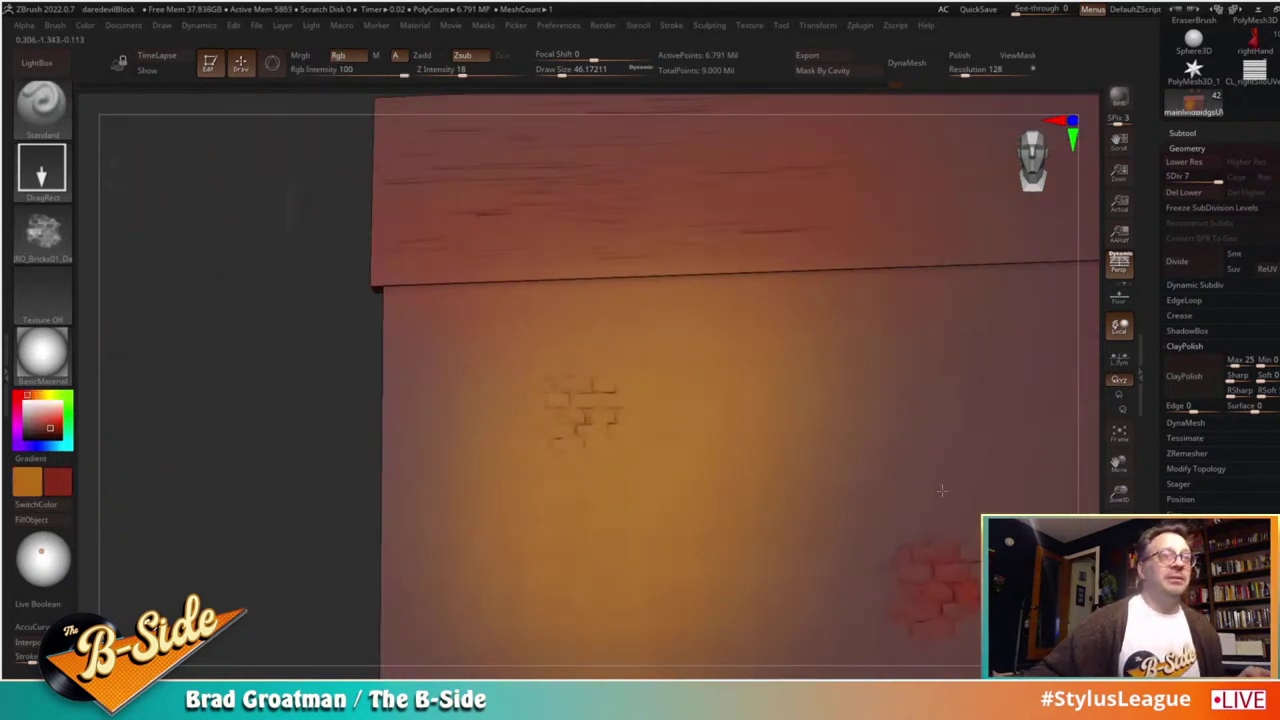
{"action": "key", "text": "ctrl+z"}
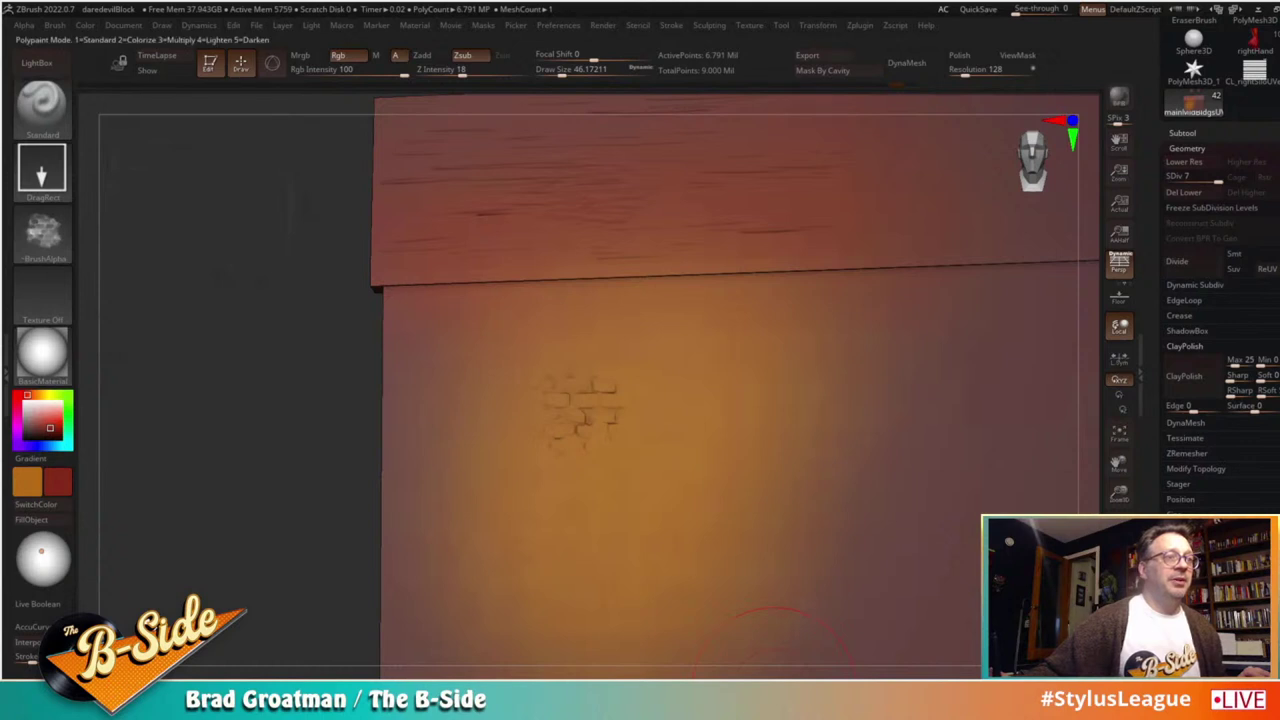
{"action": "left_click_drag", "start_coordinate": [989, 522], "coordinate": [999, 400]}
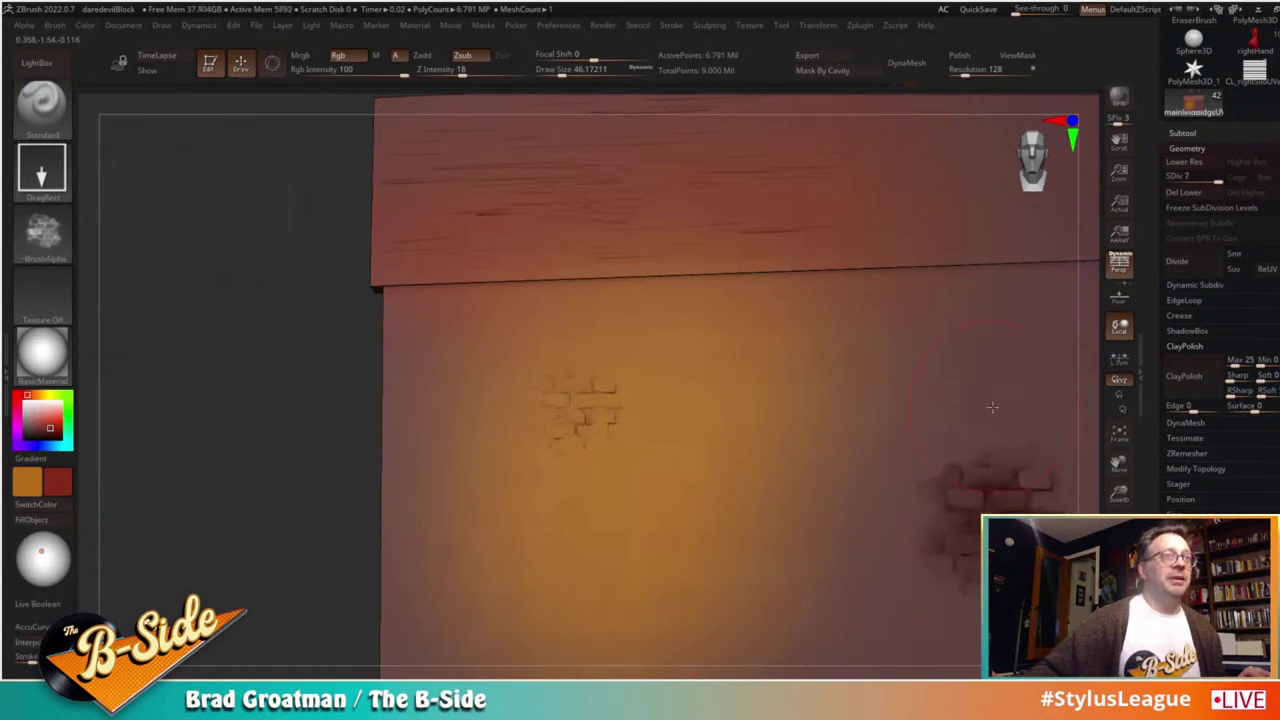
{"action": "key", "text": "ctrl+z"}
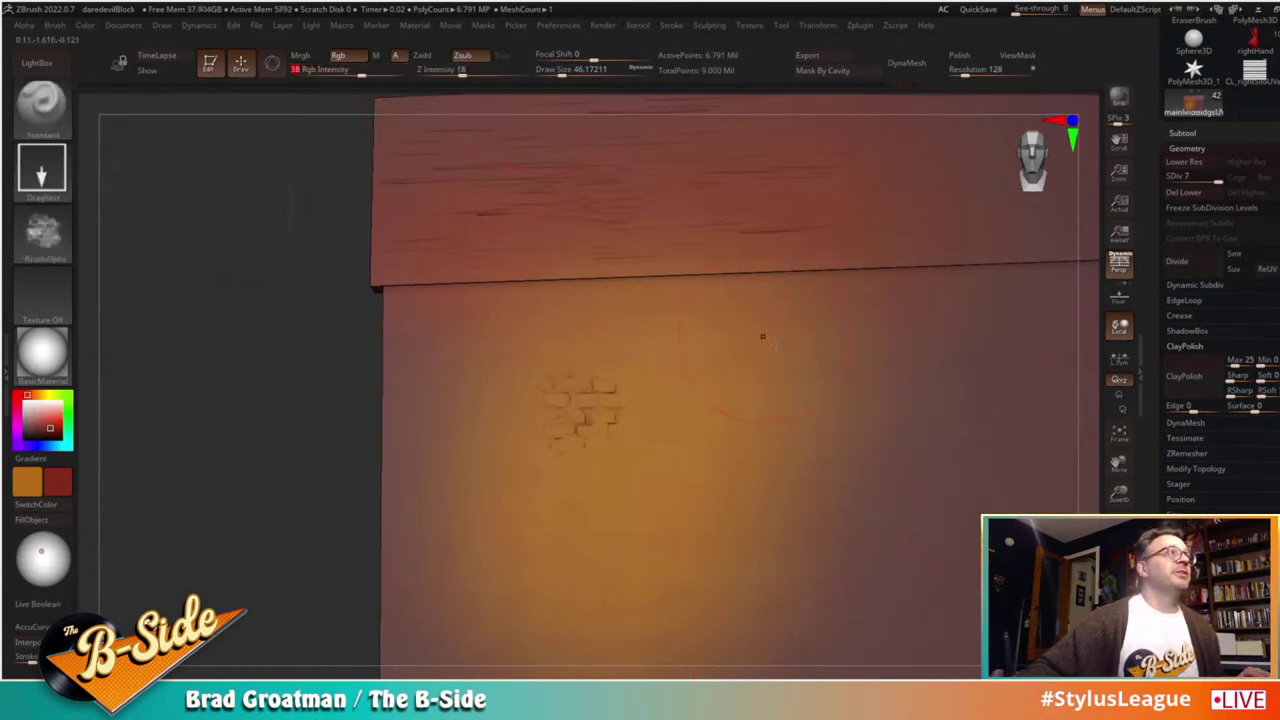
Step: Show the surrounding buildings again and stamp a patch of damaged bricks onto the orange wall between the pyramid roof and the tiled tower
{"action": "left_click_drag", "start_coordinate": [901, 422], "coordinate": [901, 355]}
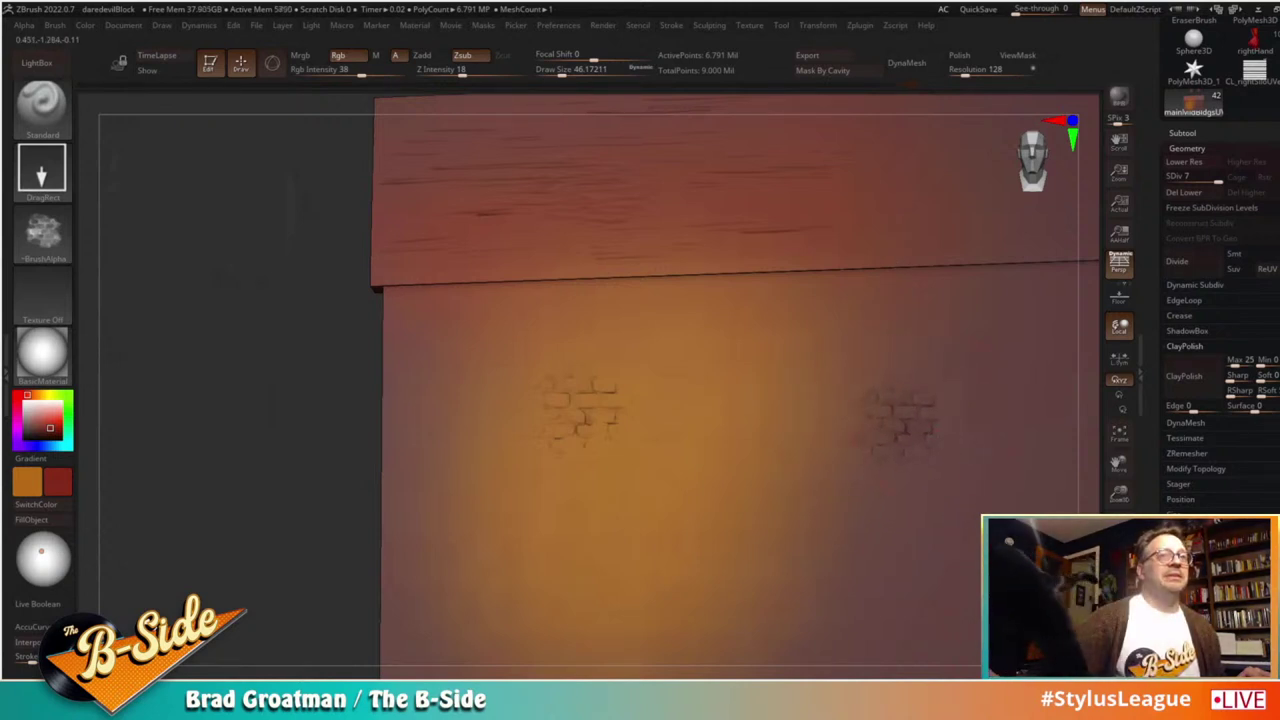
{"action": "left_click", "coordinate": [1119, 622]}
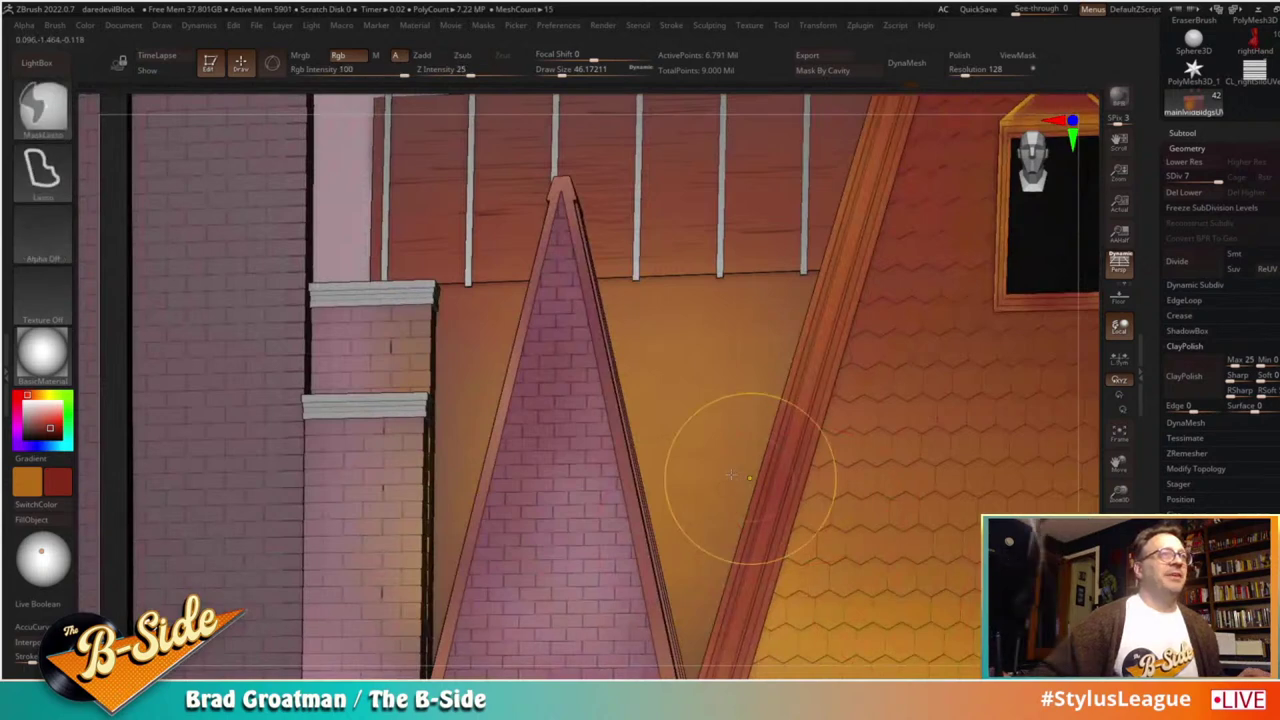
{"action": "mouse_move", "coordinate": [731, 474]}
{"action": "left_mouse_down"}
{"action": "mouse_move", "coordinate": [752, 368]}
{"action": "mouse_move", "coordinate": [741, 354]}
{"action": "left_mouse_up"}
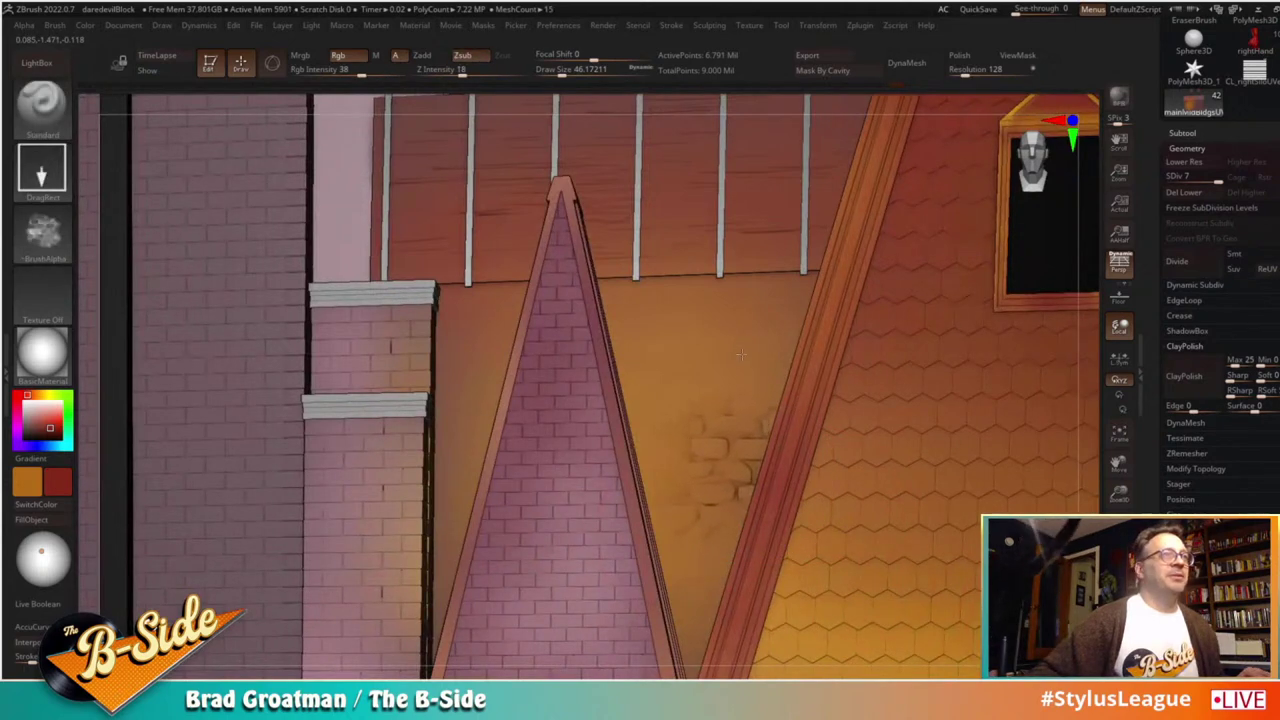
{"action": "left_click_drag", "start_coordinate": [1119, 494], "coordinate": [988, 485]}
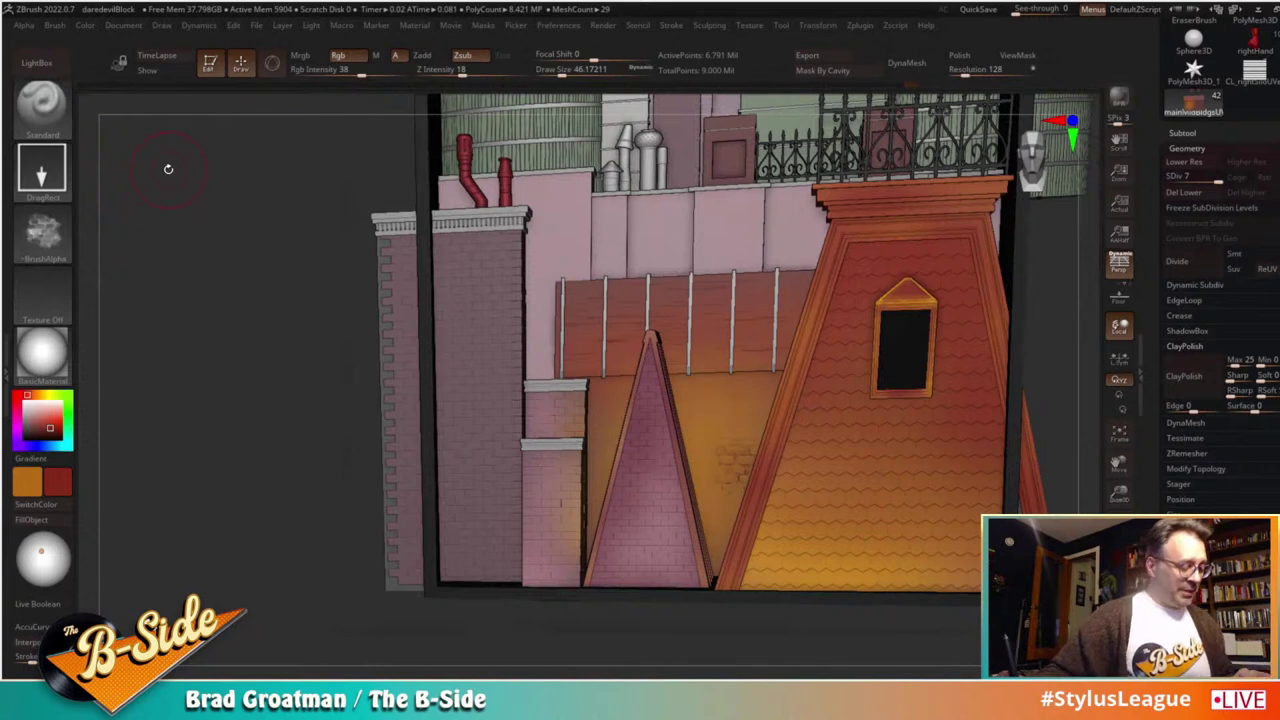
Step: Load the ChiselShapes brush and browse through its set of chisel shapes
{"action": "key", "text": "b"}
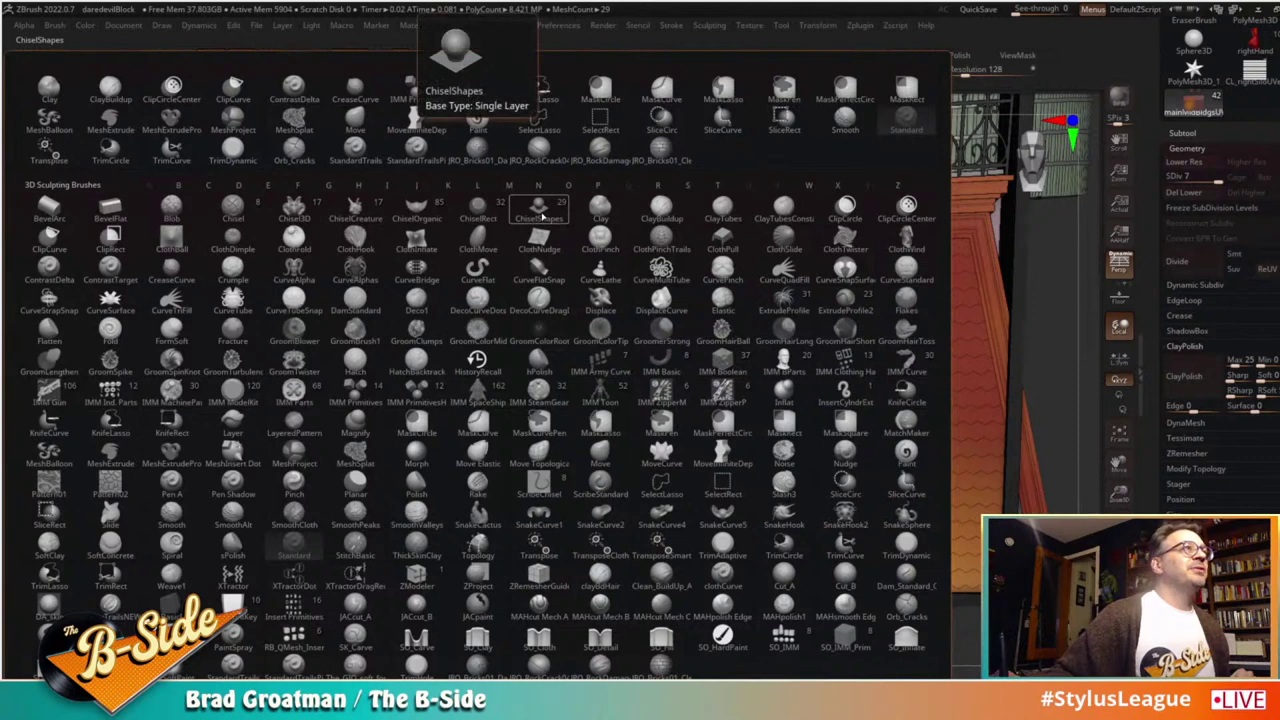
{"action": "left_click", "coordinate": [540, 217]}
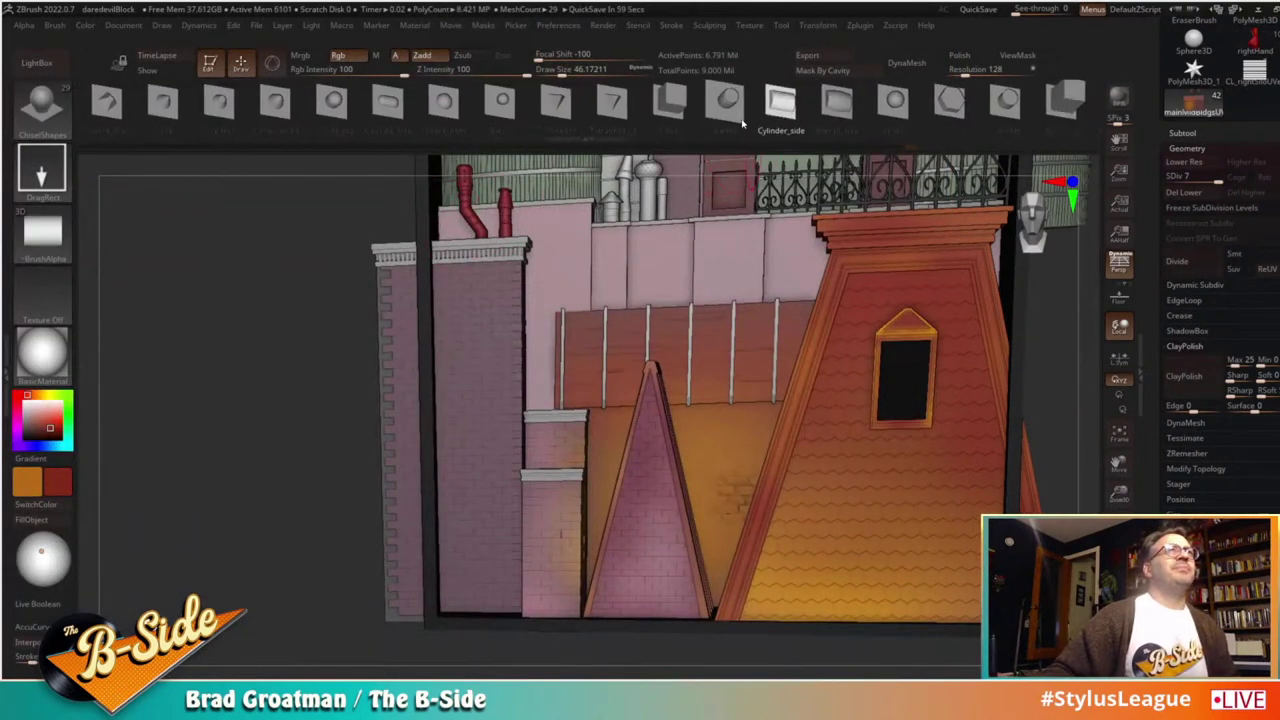
{"action": "left_click_drag", "start_coordinate": [742, 124], "coordinate": [610, 118]}
{"action": "left_click_drag", "start_coordinate": [868, 112], "coordinate": [540, 112]}
{"action": "left_click_drag", "start_coordinate": [984, 110], "coordinate": [434, 110]}
{"action": "left_click_drag", "start_coordinate": [798, 112], "coordinate": [652, 115]}
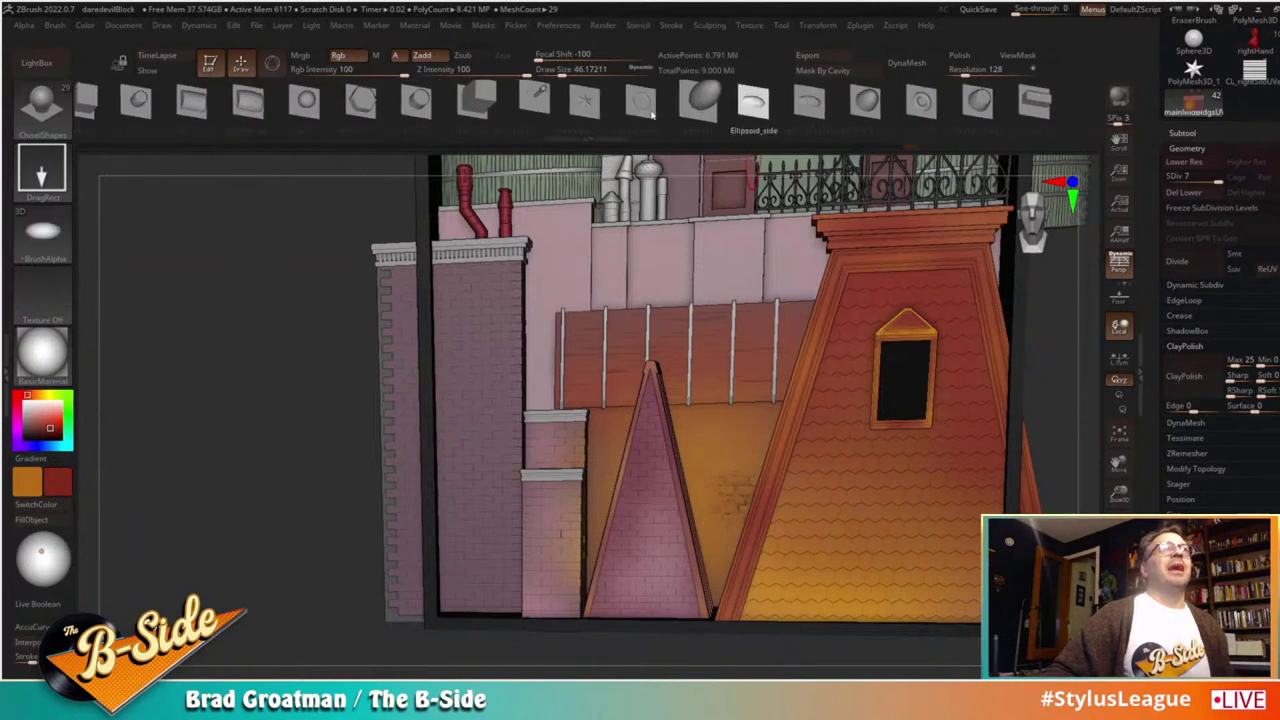
{"action": "left_click_drag", "start_coordinate": [1036, 112], "coordinate": [522, 112]}
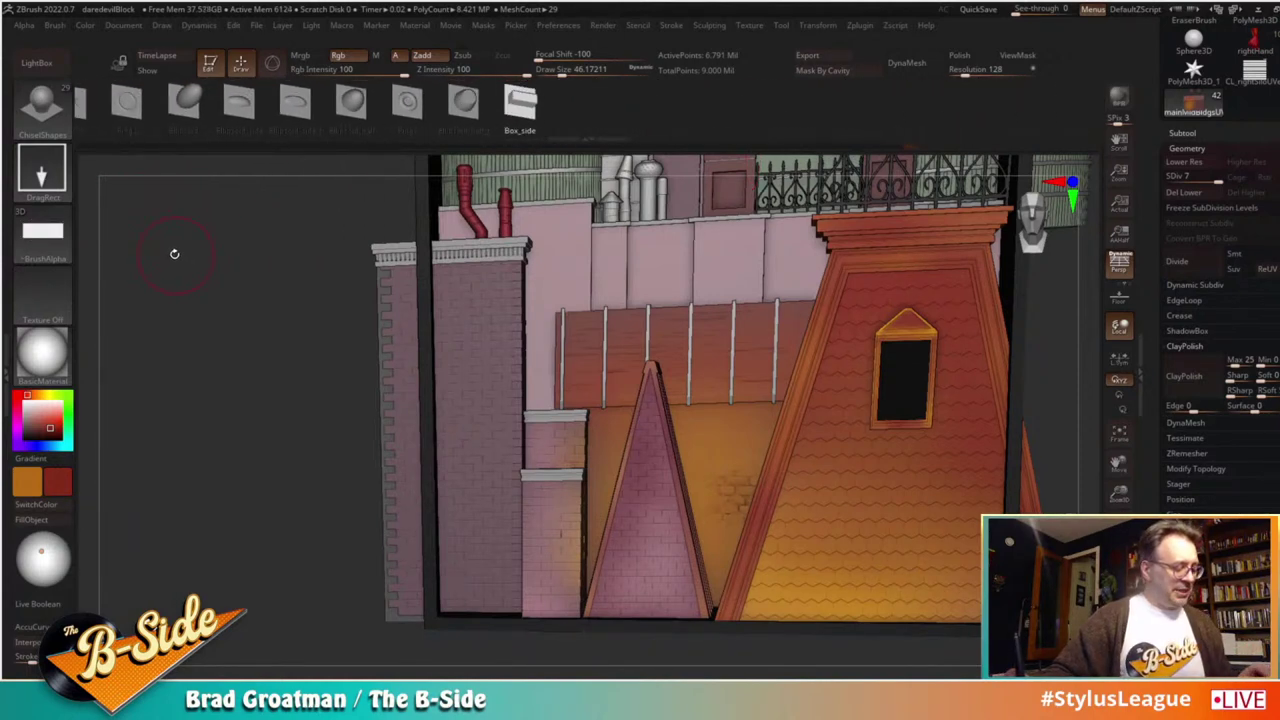
Step: Select the Orb_Cracks brush at a draw size of about 14, try a horizontal crack on the orange wall, and undo it
{"action": "key", "text": "b"}
{"action": "key", "text": "o"}
{"action": "key", "text": "c"}
{"action": "left_click_drag", "start_coordinate": [338, 436], "coordinate": [375, 530], "text": "alt"}
{"action": "key", "text": "s"}
{"action": "left_click_drag", "start_coordinate": [606, 420], "coordinate": [593, 415]}
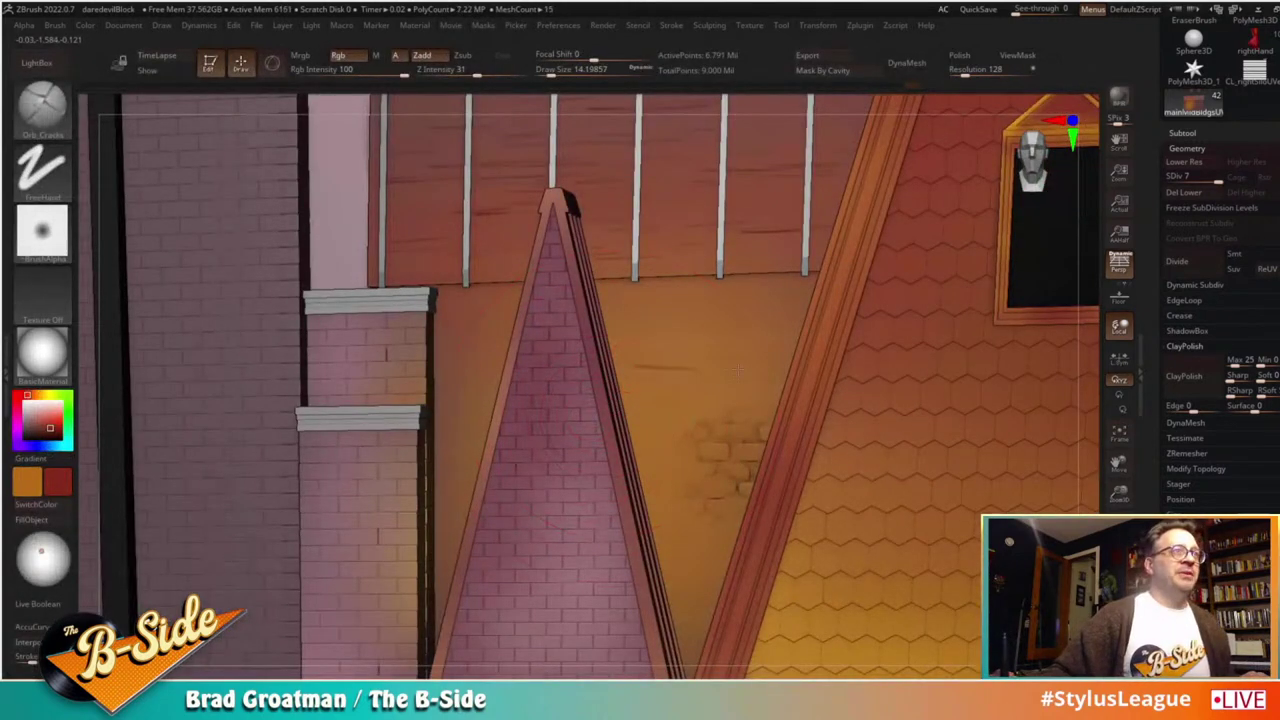
{"action": "key", "text": "shift"}
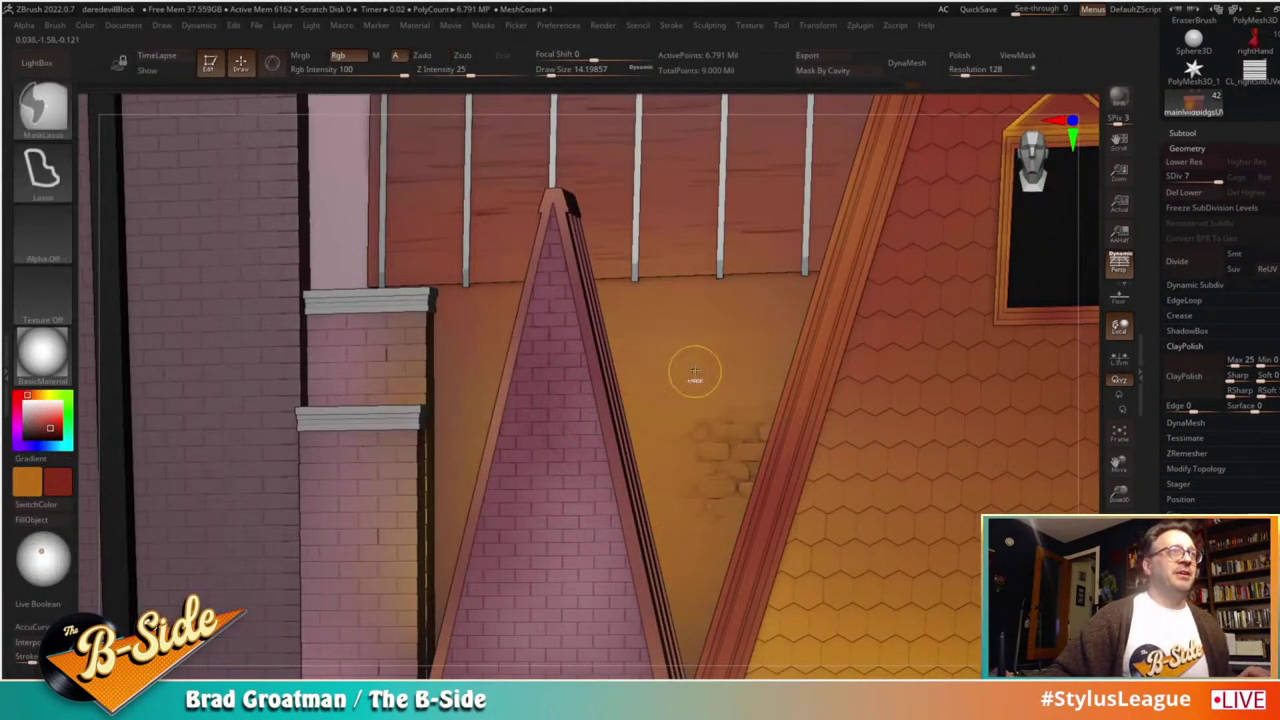
Step: Reduce the draw size to about 4.3 and carve fine horizontal cracks across the orange wall around the brick patches
{"action": "key", "text": "s"}
{"action": "left_click_drag", "start_coordinate": [703, 374], "coordinate": [697, 375]}
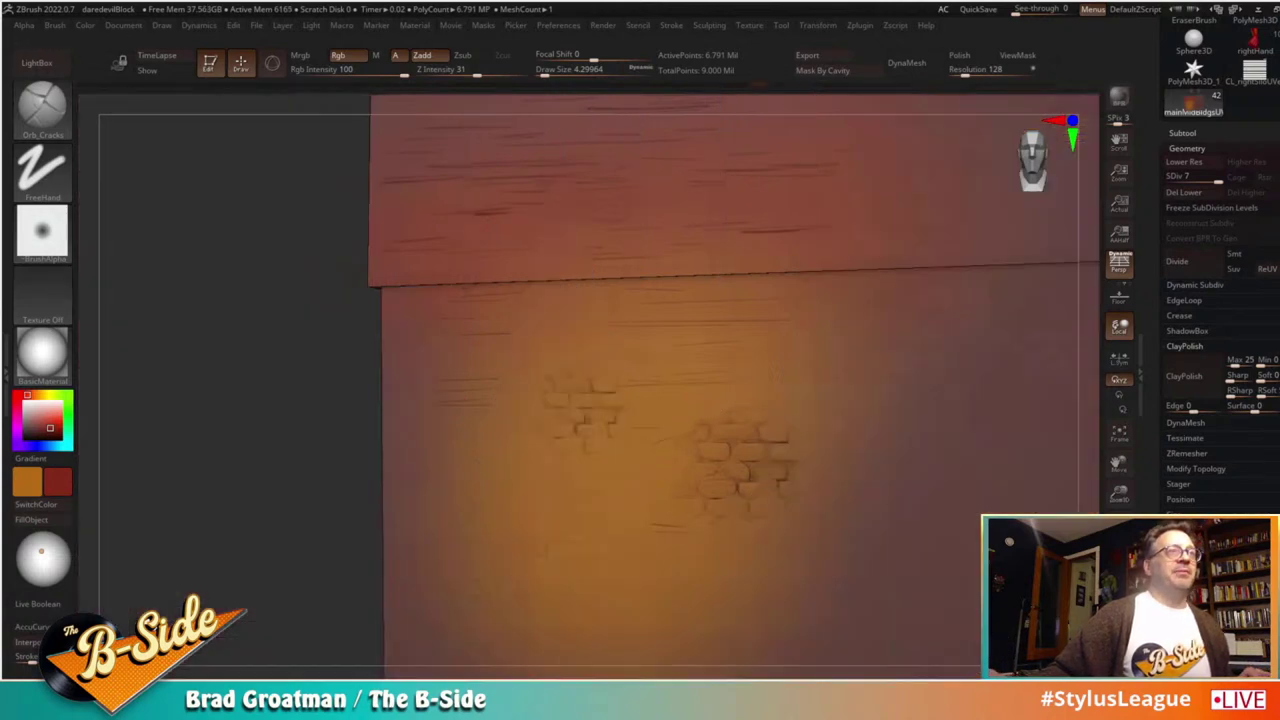
{"action": "key", "text": "1"}
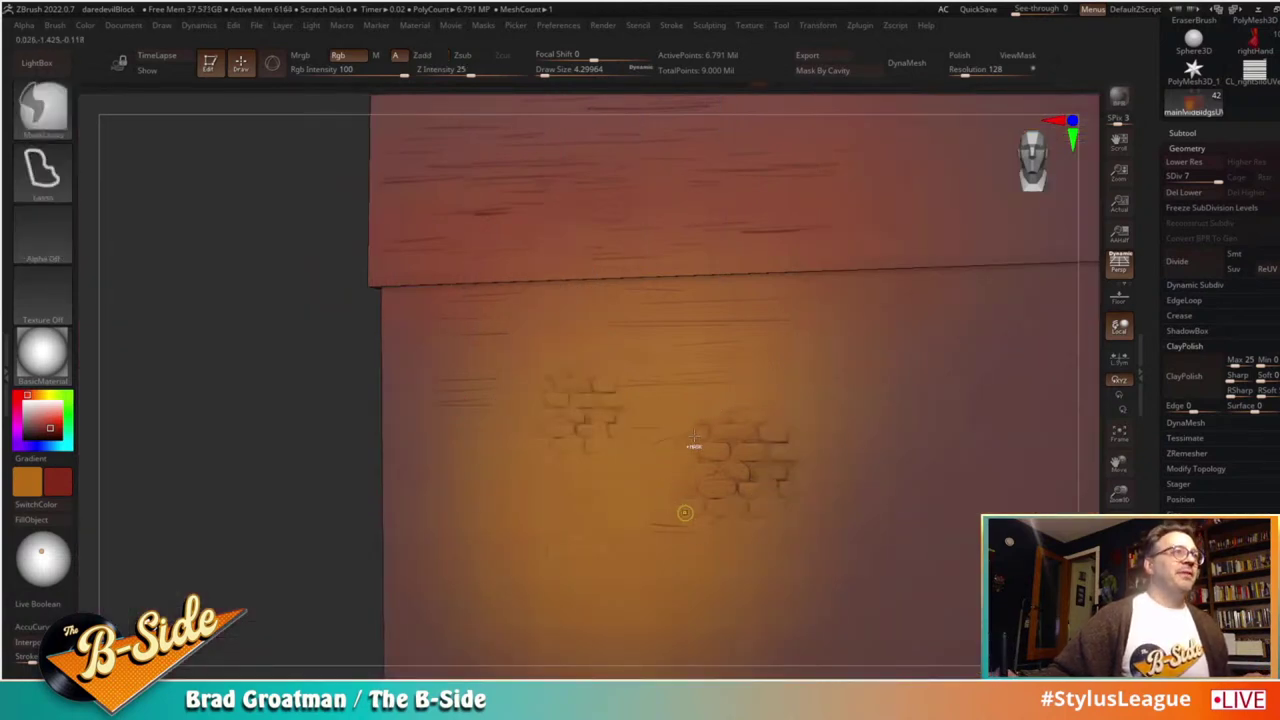
{"action": "key", "text": "ctrl+z"}
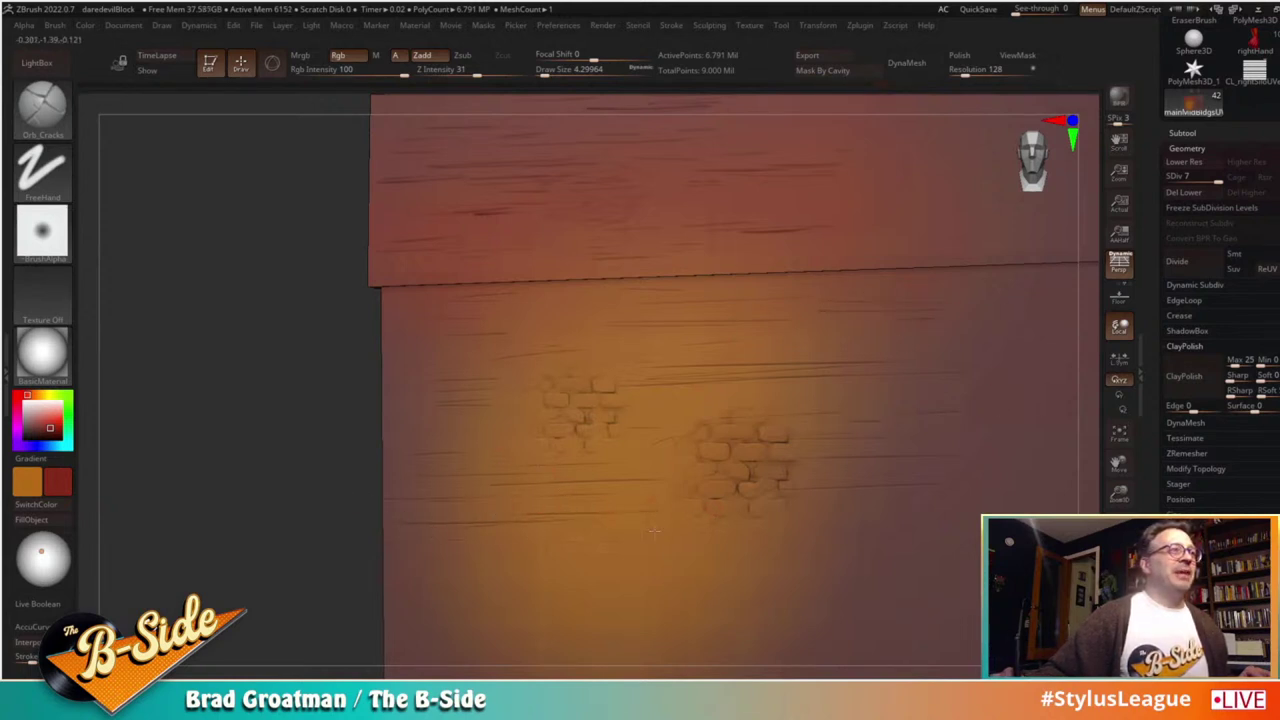
{"action": "left_click", "coordinate": [1119, 625]}
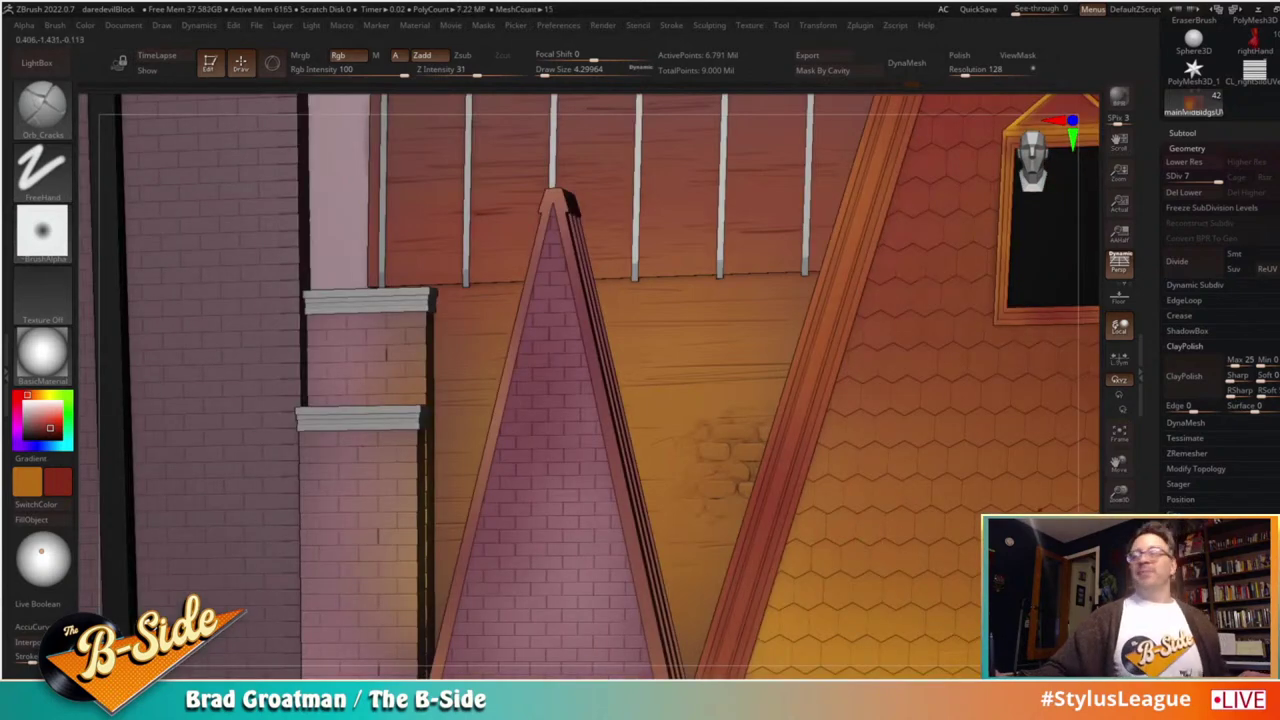
Step: Switch to the Paint brush, sample an orange from the lit buildings, and set the draw size to about 124
{"action": "left_click", "coordinate": [1119, 522]}
{"action": "left_click_drag", "start_coordinate": [1109, 489], "coordinate": [969, 466]}
{"action": "key", "text": "b"}
{"action": "key", "text": "p"}
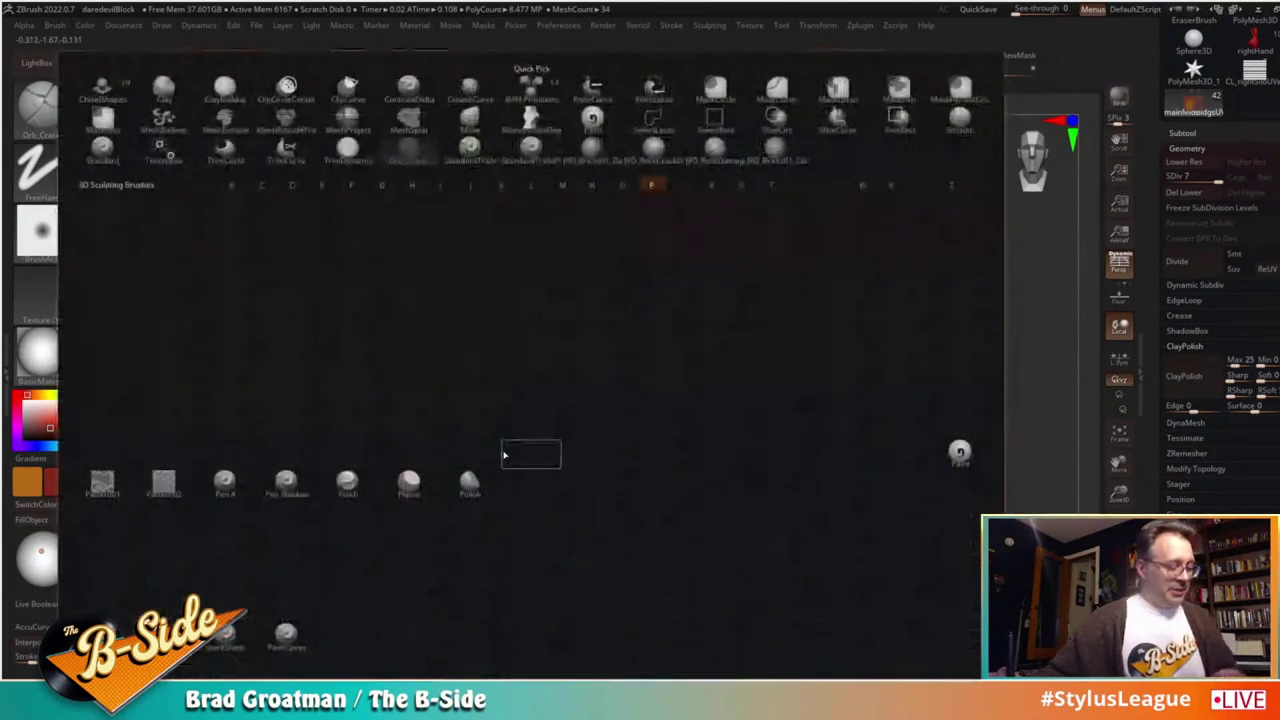
{"action": "key", "text": "a"}
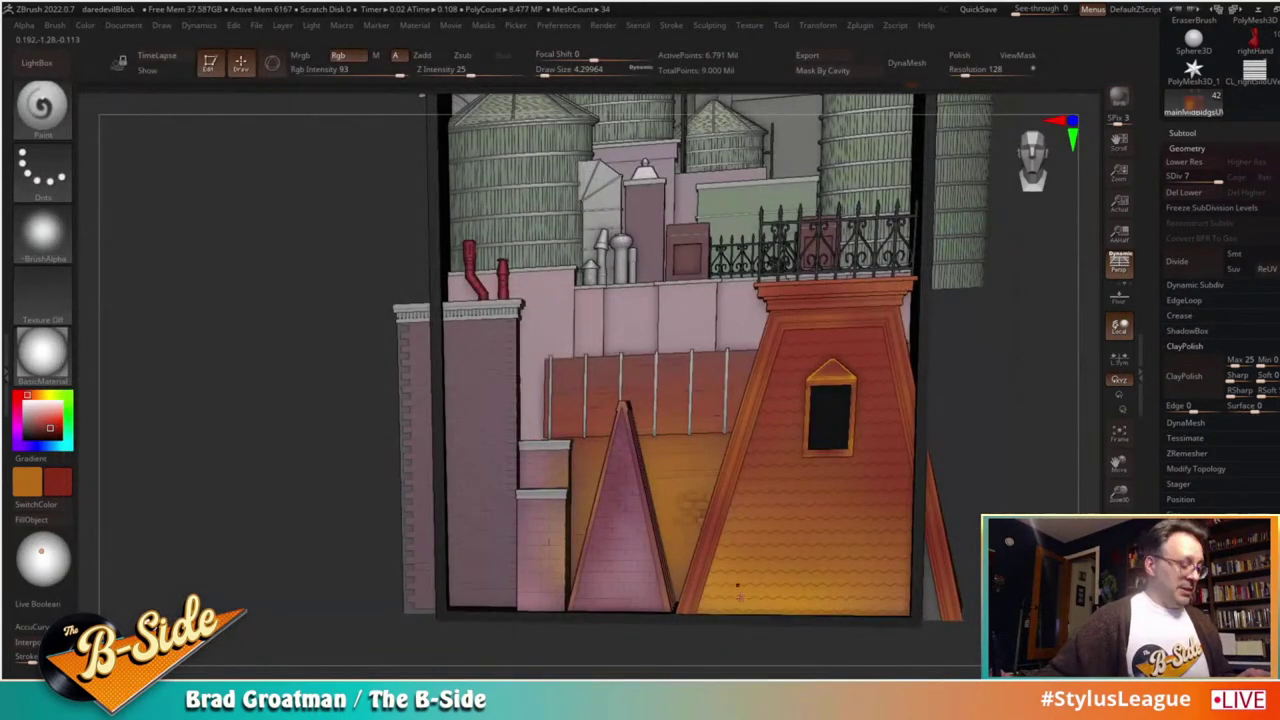
{"action": "key", "text": "c"}
{"action": "key", "text": "s"}
{"action": "left_click_drag", "start_coordinate": [671, 546], "coordinate": [706, 546]}
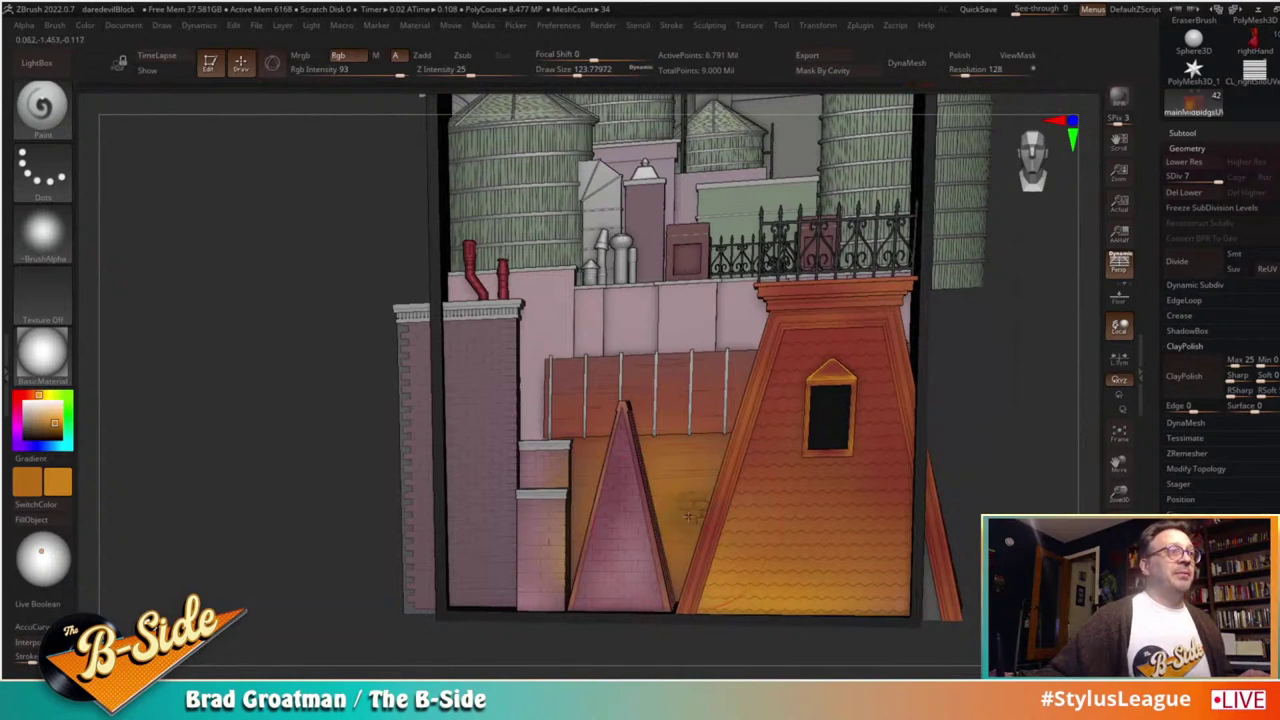
Step: Undo the last stroke, repaint the orange glow low on the wall behind the pyramid roof, and brighten it with a pale orange
{"action": "key", "text": "ctrl+z"}
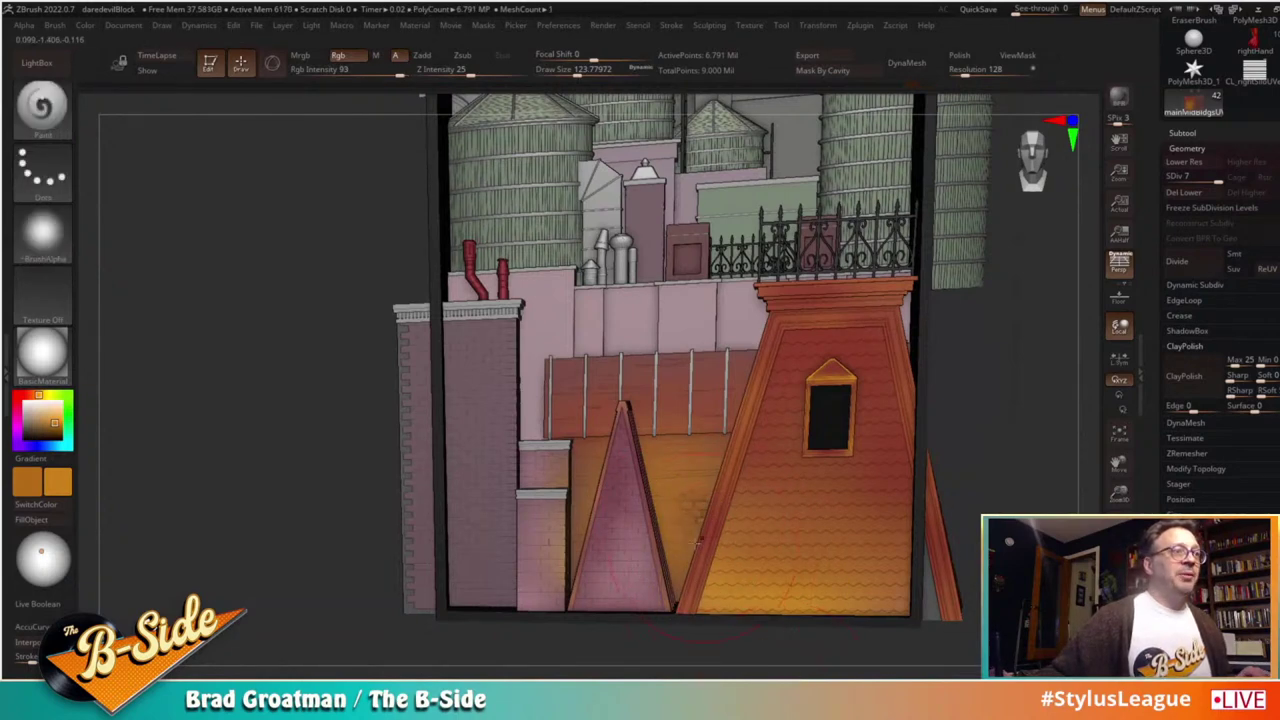
{"action": "left_click_drag", "start_coordinate": [697, 542], "coordinate": [710, 519]}
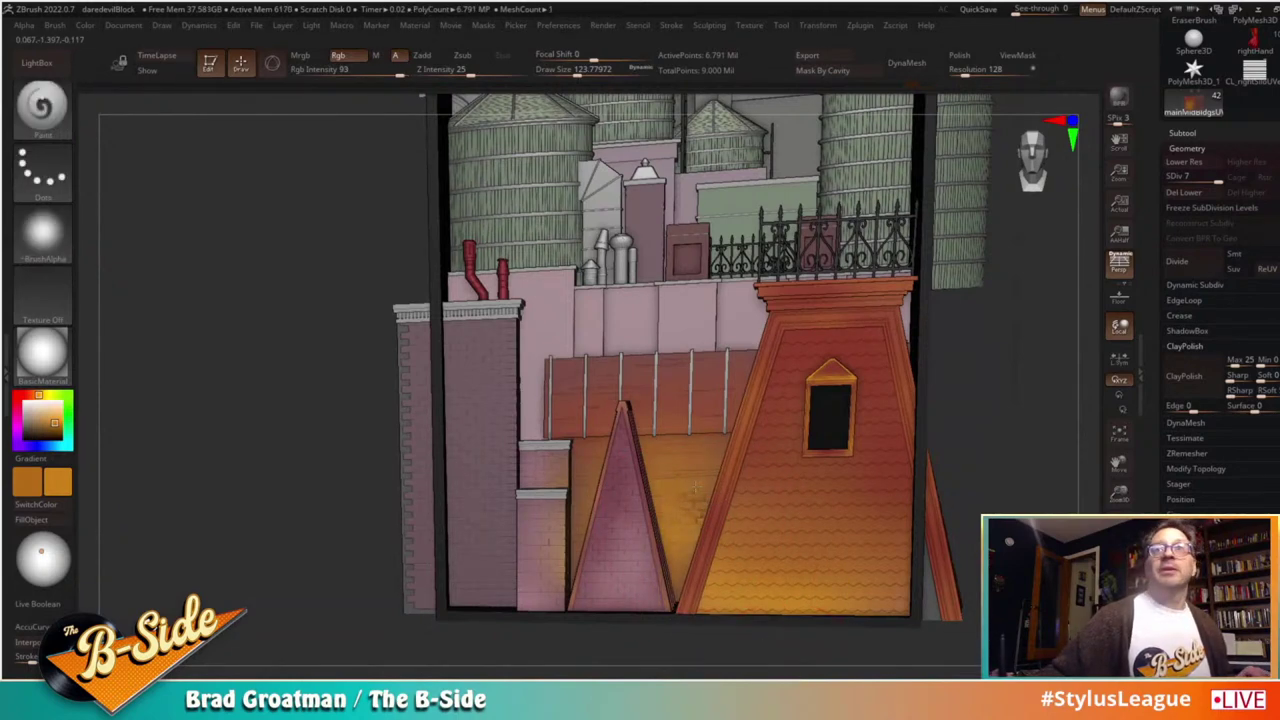
{"action": "left_click", "coordinate": [53, 411]}
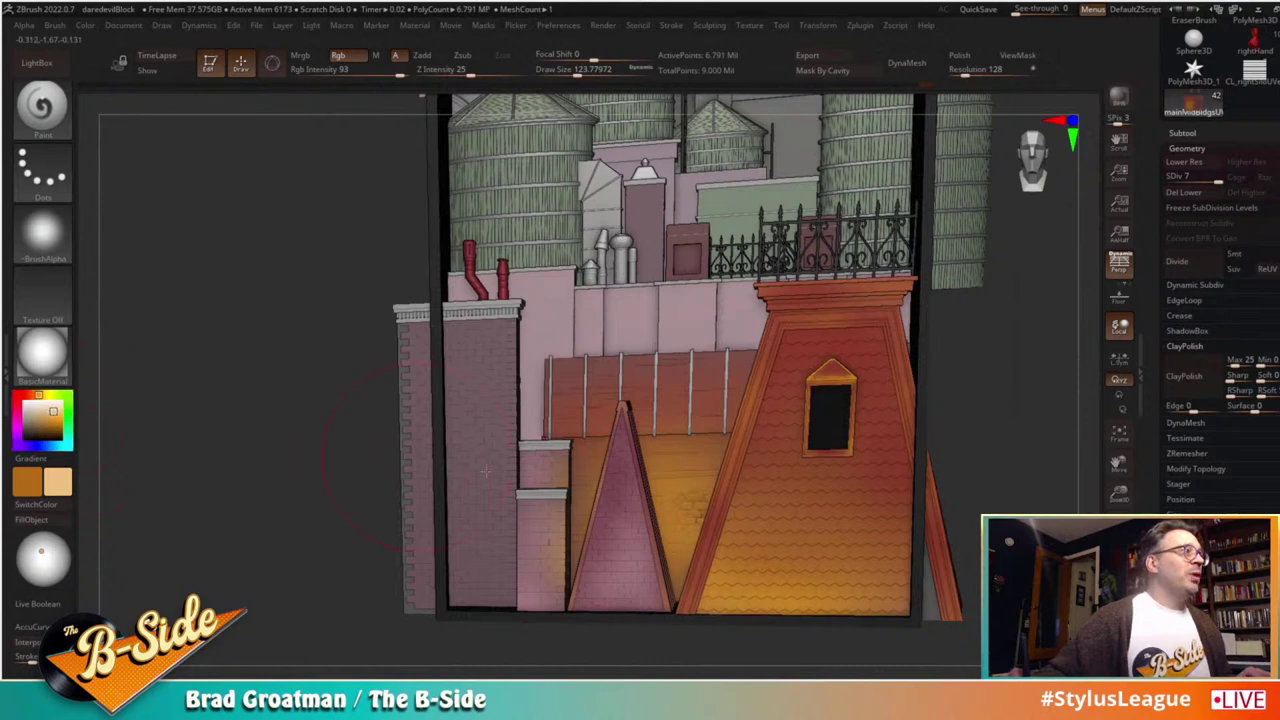
{"action": "mouse_move", "coordinate": [648, 577]}
{"action": "left_mouse_down"}
{"action": "mouse_move", "coordinate": [692, 522]}
{"action": "mouse_move", "coordinate": [693, 569]}
{"action": "left_mouse_up"}
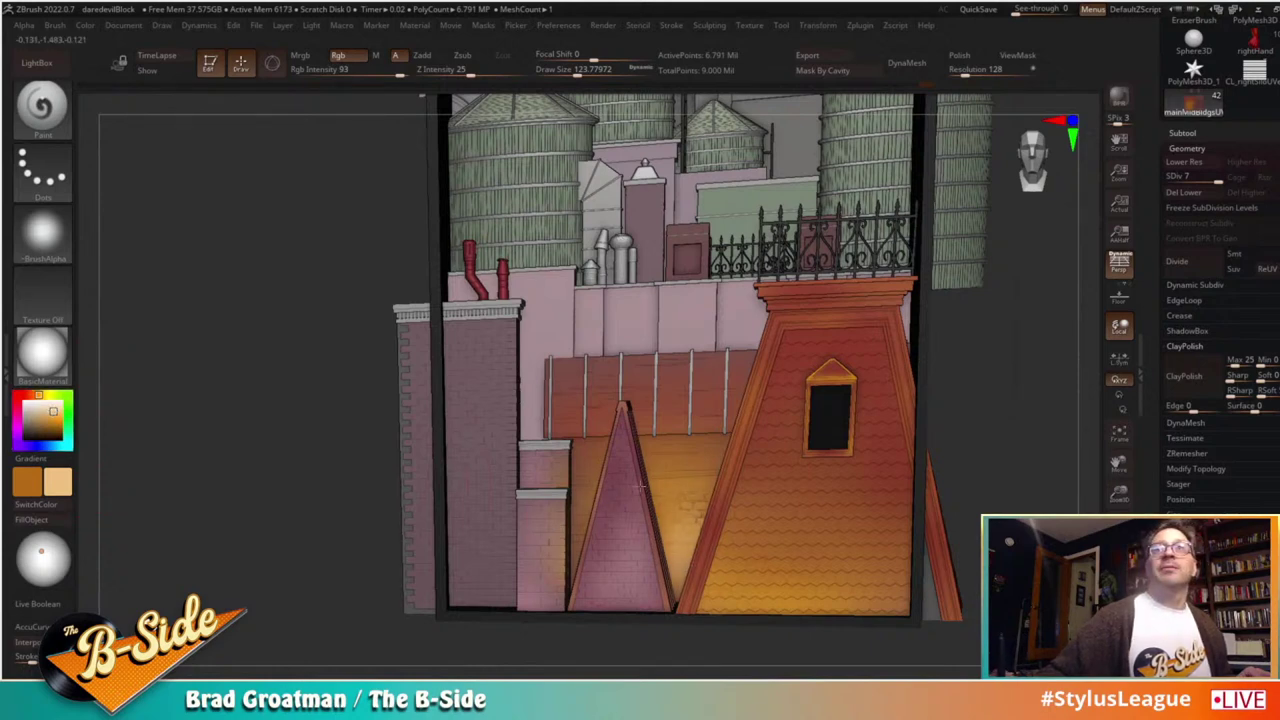
Step: Display the Daredevil comic cover reference in Spotlight beside the buildings and hide its control dial
{"action": "left_click_drag", "start_coordinate": [297, 318], "coordinate": [278, 384], "text": "alt"}
{"action": "key", "text": "shift+z"}
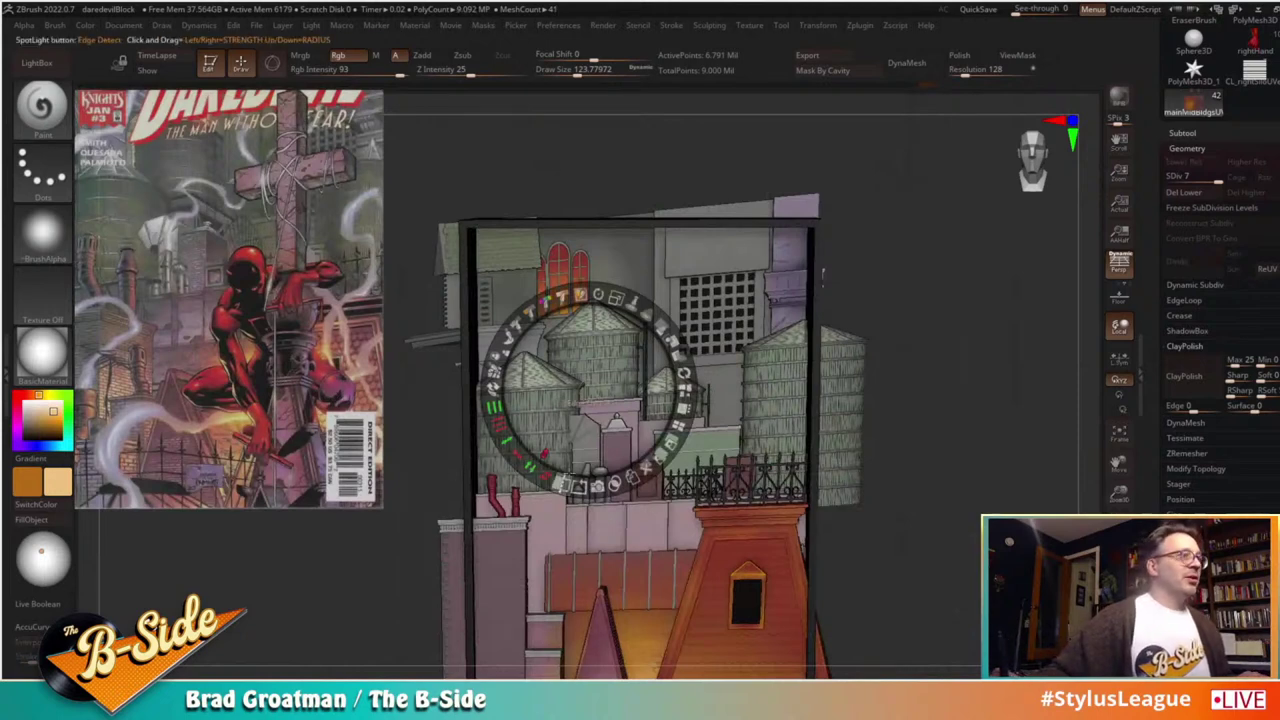
{"action": "key", "text": "z"}
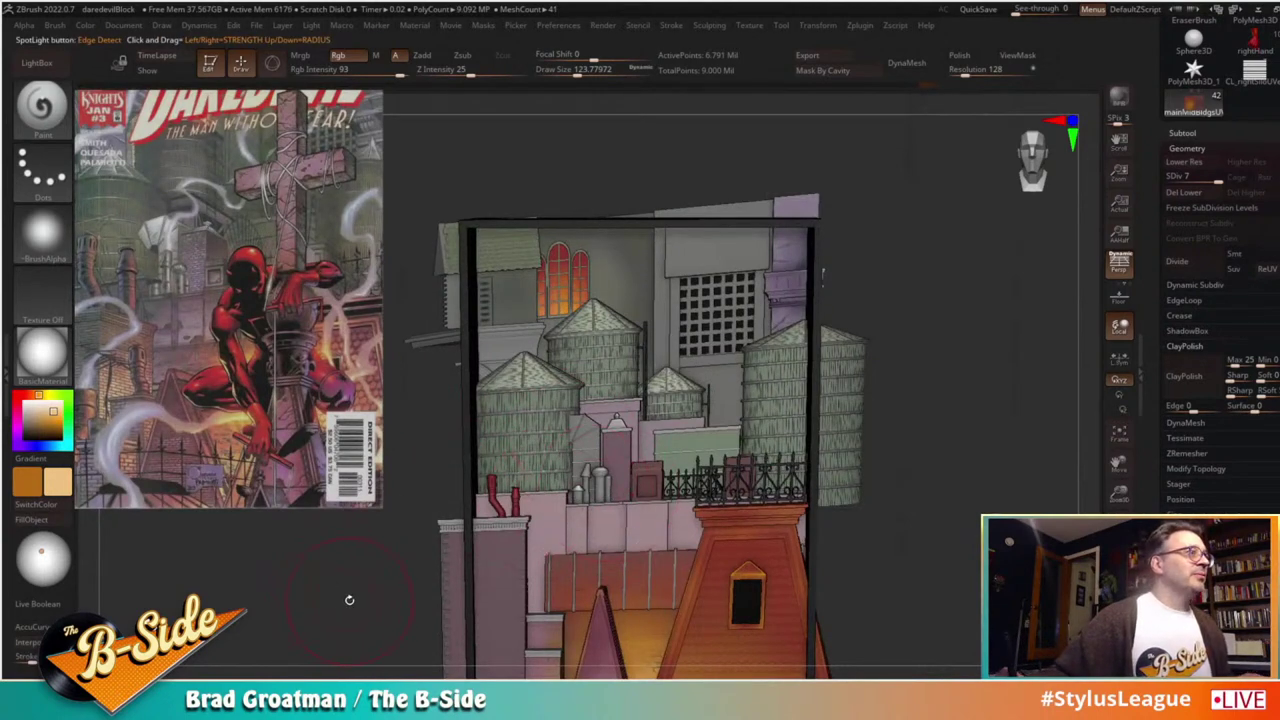
{"action": "left_click_drag", "start_coordinate": [351, 593], "coordinate": [416, 562], "text": "alt"}
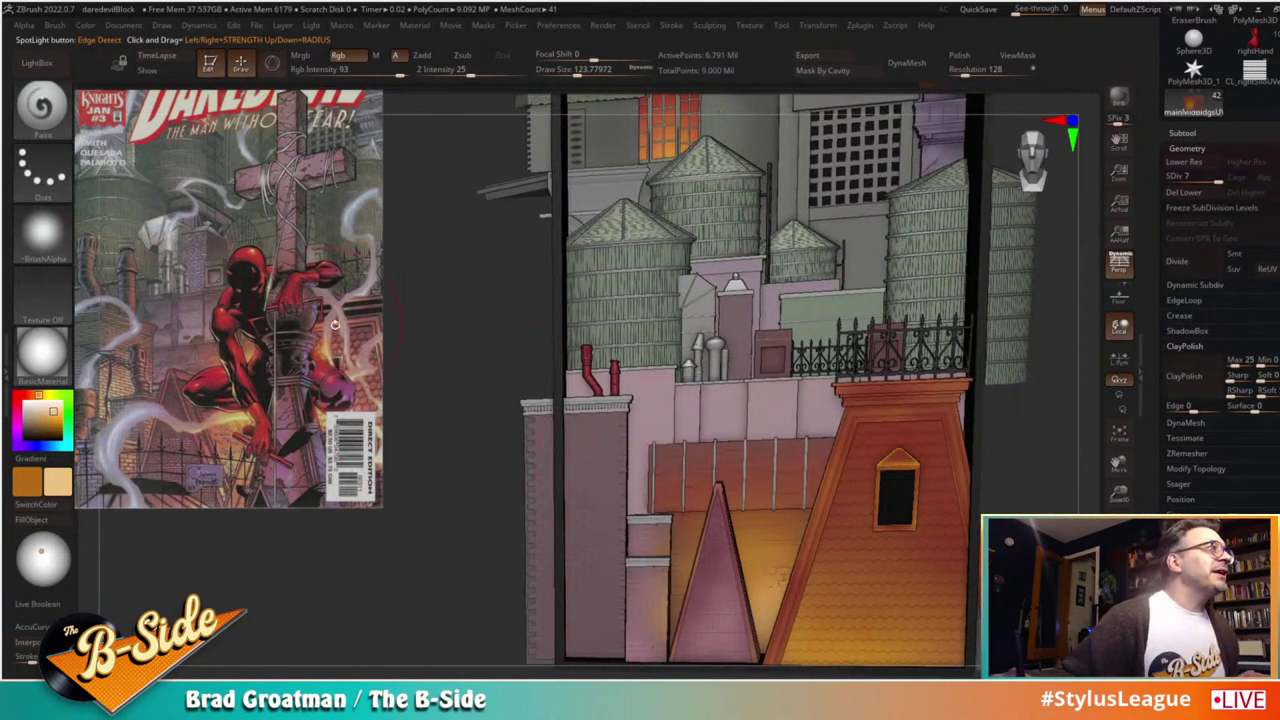
Step: Select the pink middle building and subdivide it to level 6 with smoothing turned off
{"action": "left_click", "coordinate": [641, 397], "text": "alt"}
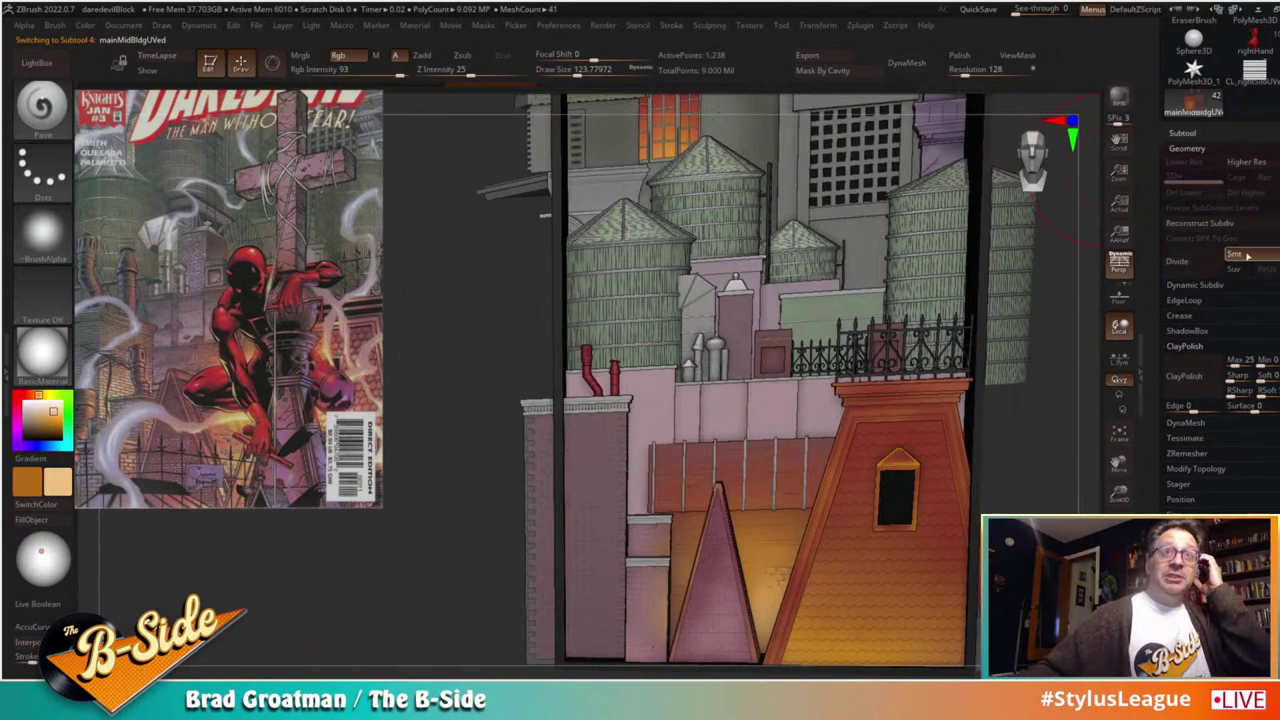
{"action": "left_click", "coordinate": [1203, 259]}
{"action": "left_click", "coordinate": [1203, 259]}
{"action": "left_click", "coordinate": [1203, 259]}
{"action": "left_click", "coordinate": [1203, 259]}
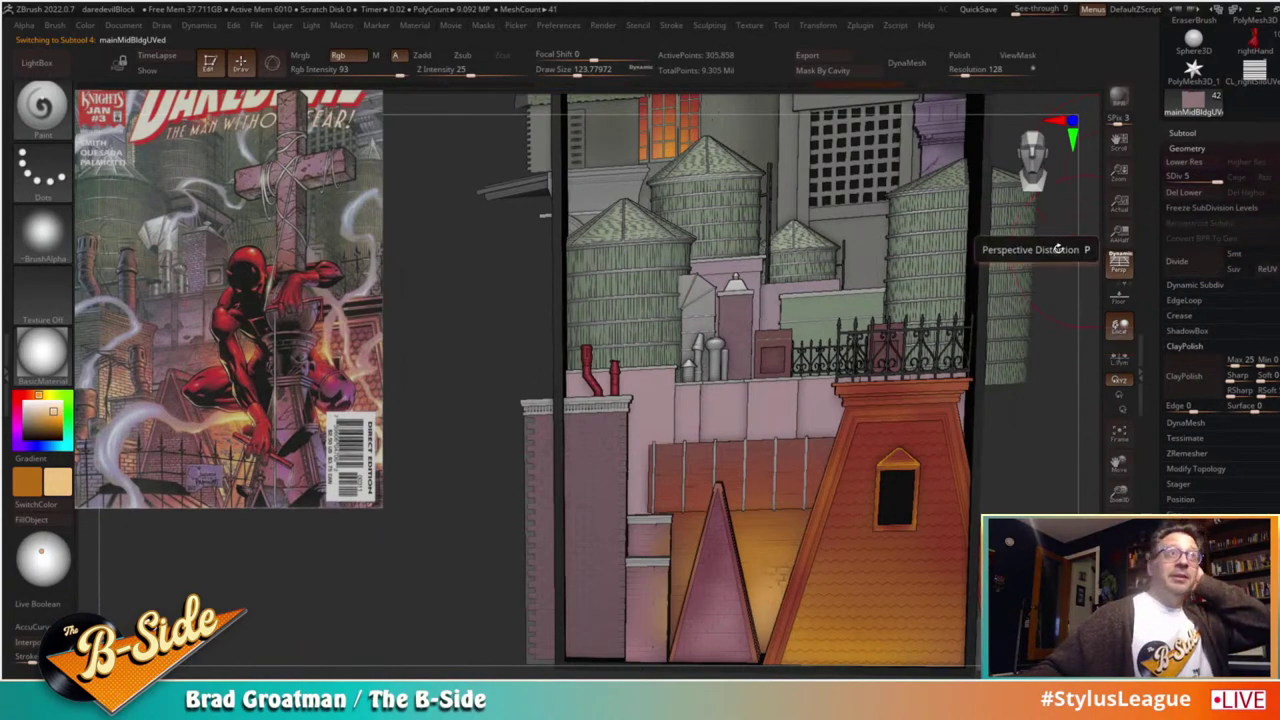
{"action": "left_click", "coordinate": [1190, 261]}
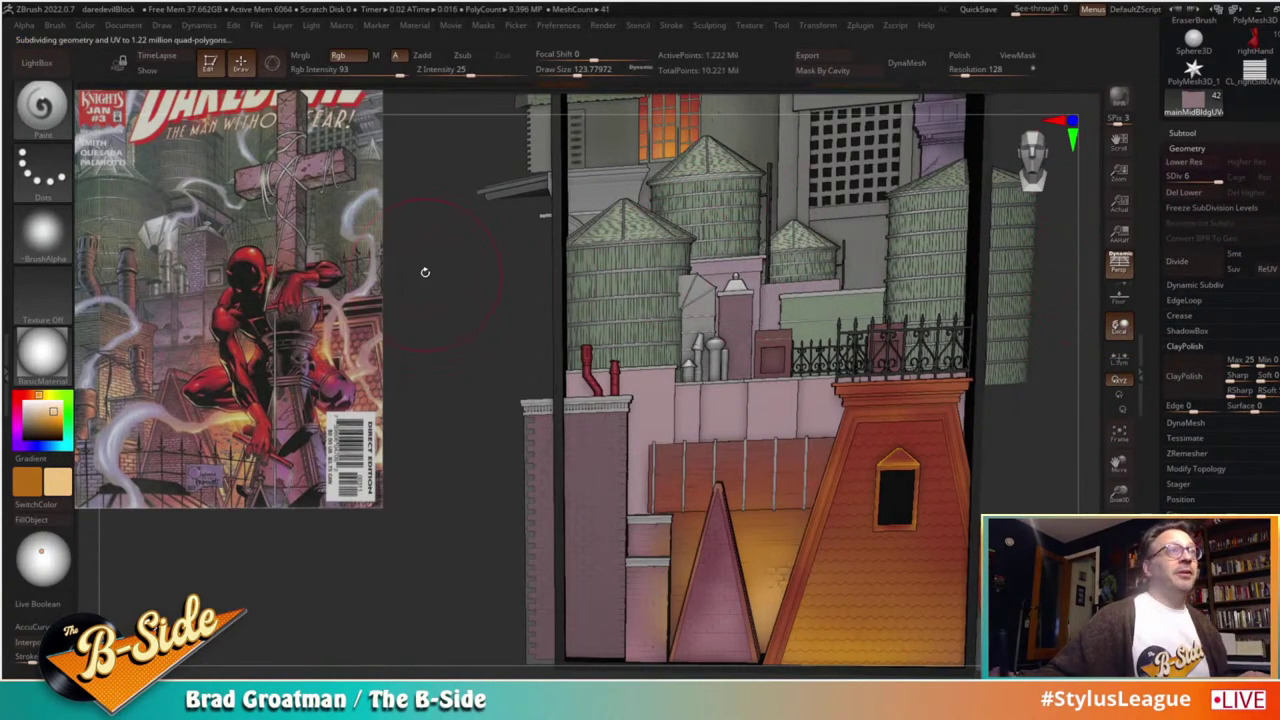
Step: Sample the middle building's pink and shade its upper wall with a muted purple and a darker plum at a draw size of about 167
{"action": "left_click_drag", "start_coordinate": [483, 278], "coordinate": [425, 290], "text": "alt"}
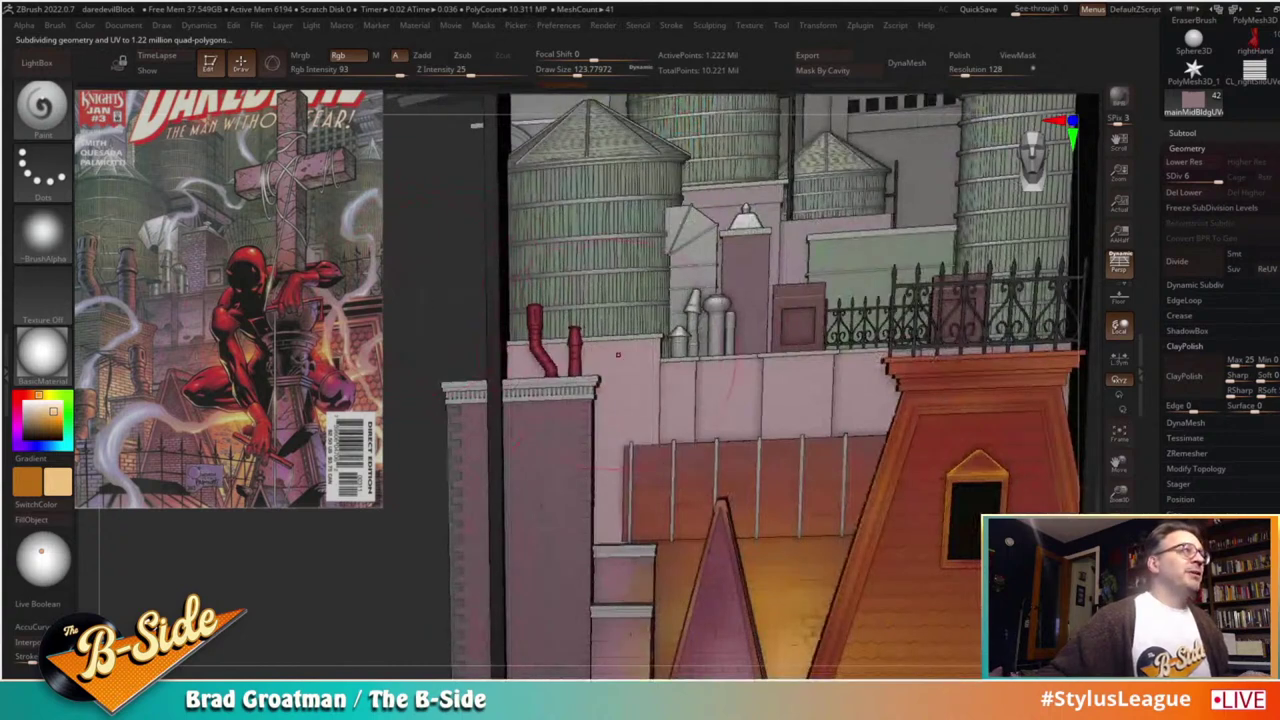
{"action": "key", "text": "c"}
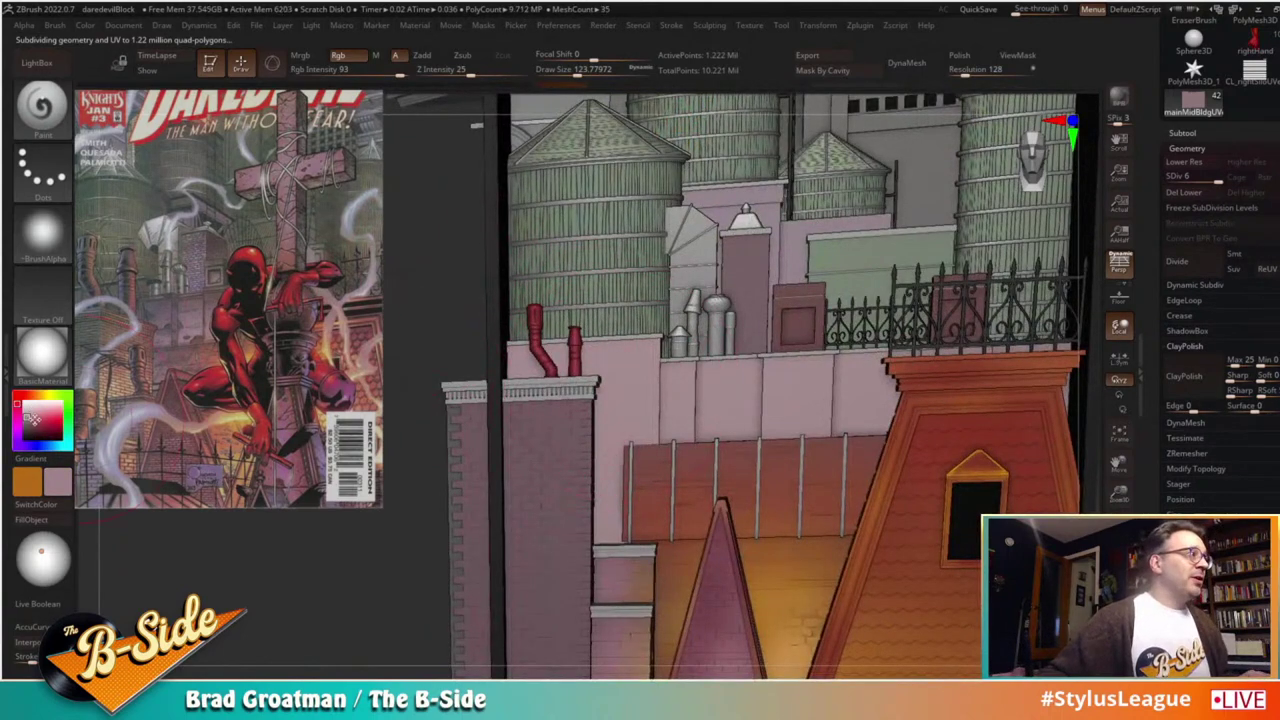
{"action": "left_click_drag", "start_coordinate": [32, 418], "coordinate": [34, 427]}
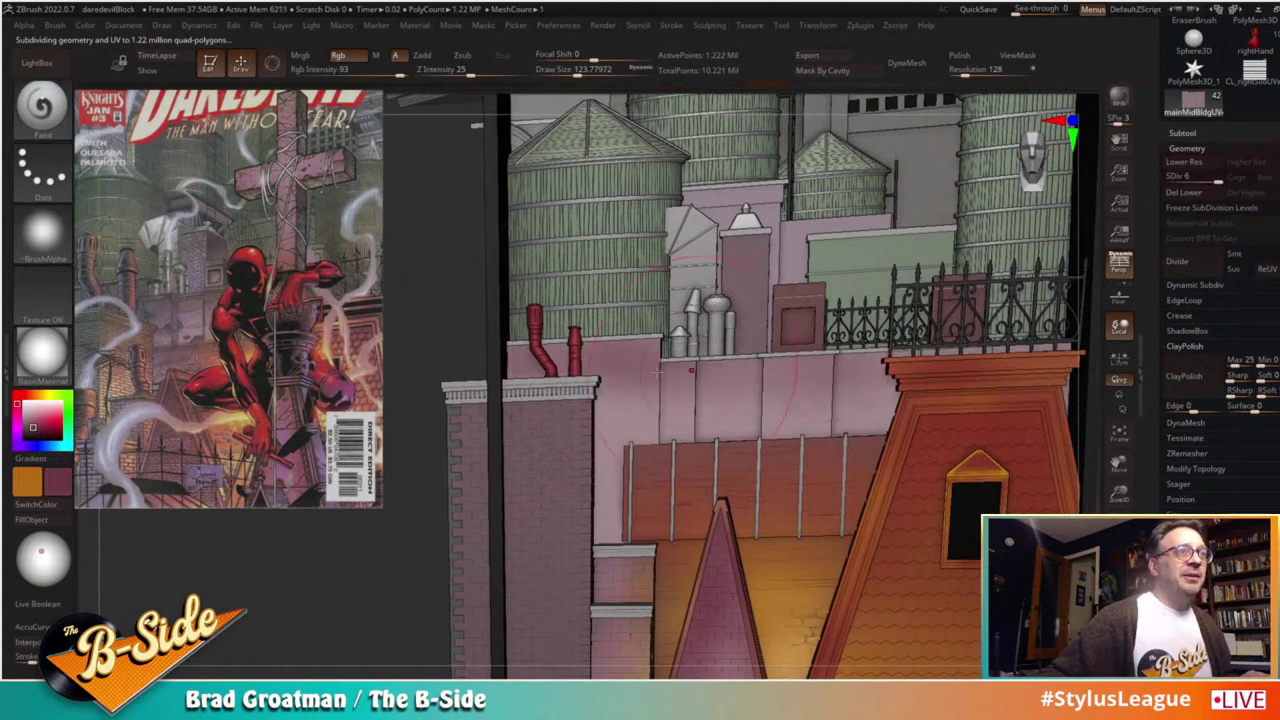
{"action": "key", "text": "s"}
{"action": "left_click_drag", "start_coordinate": [821, 373], "coordinate": [825, 373]}
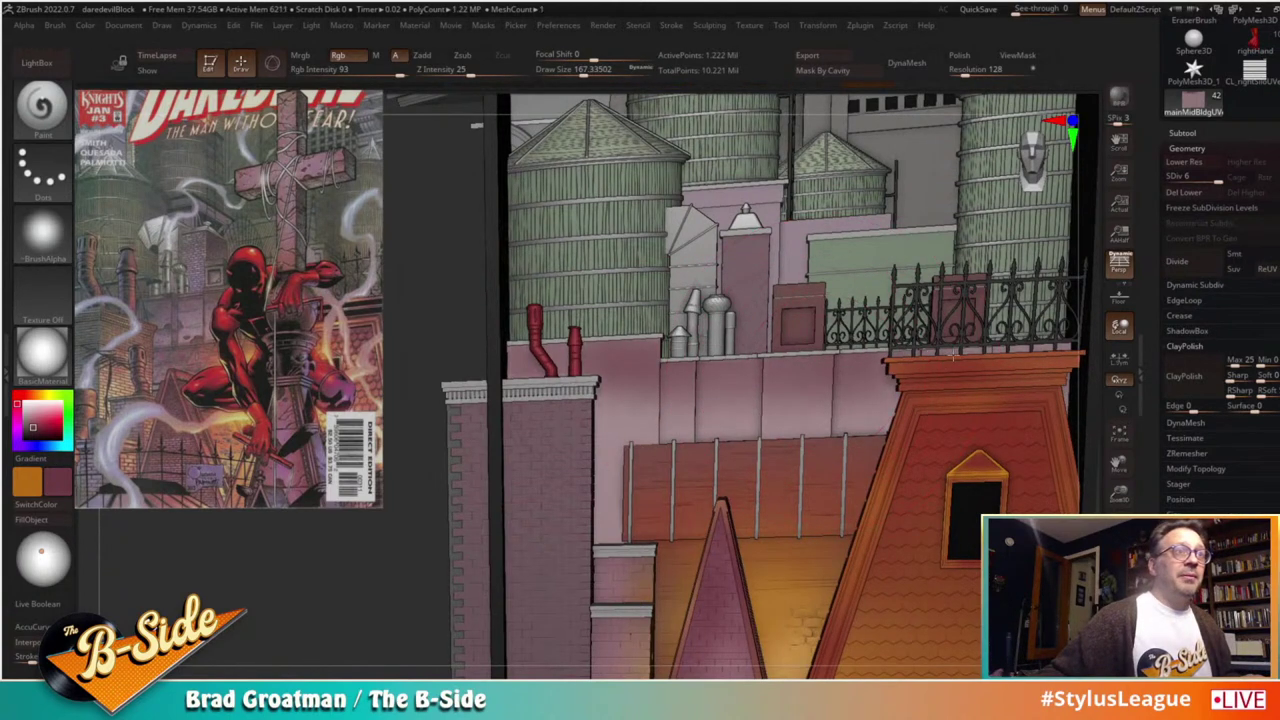
{"action": "left_click_drag", "start_coordinate": [604, 395], "coordinate": [571, 410]}
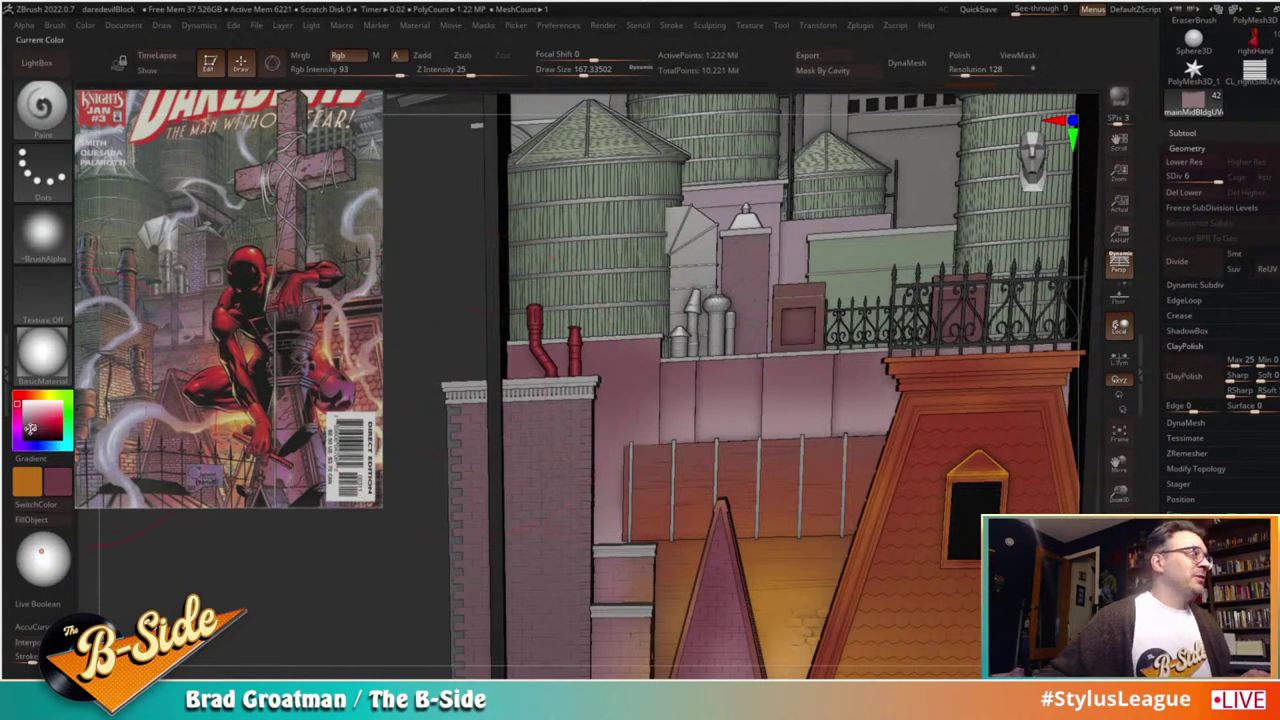
{"action": "left_click", "coordinate": [35, 434]}
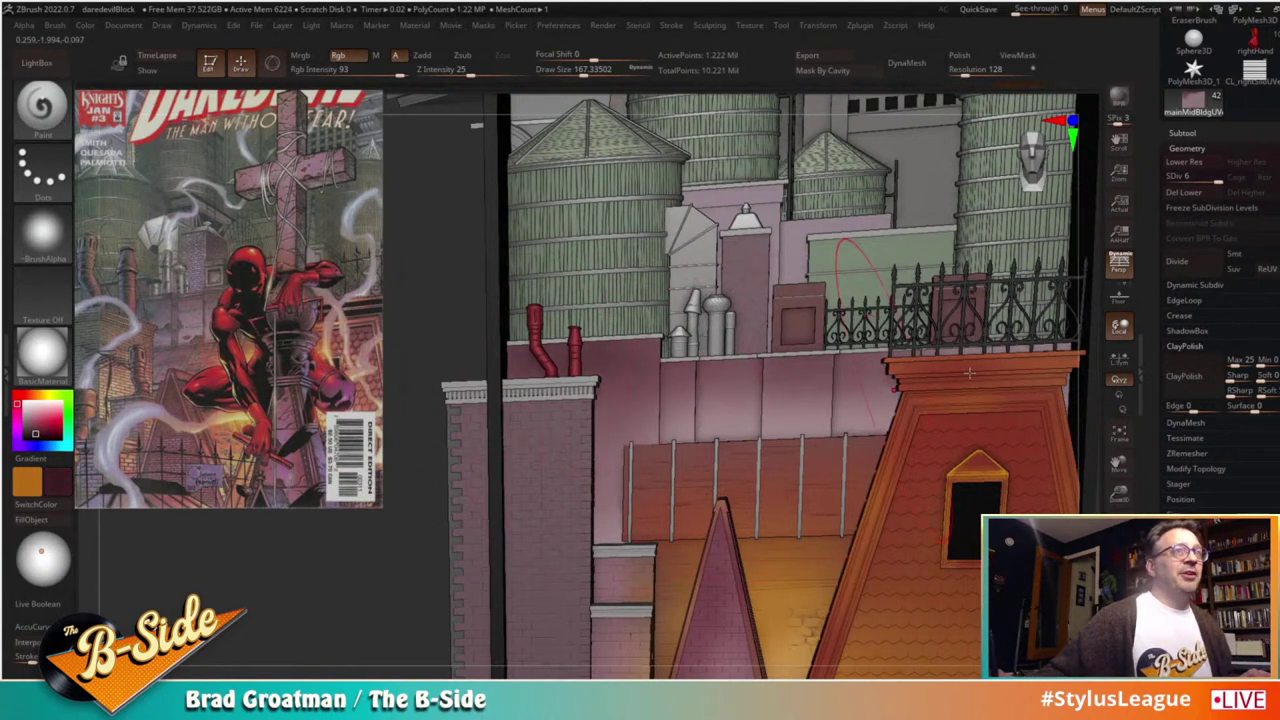
Step: Add 3D surface noise to the pink middle building with a purple noise color, checking the framed wall in the noise preview
{"action": "left_click", "coordinate": [1188, 148]}
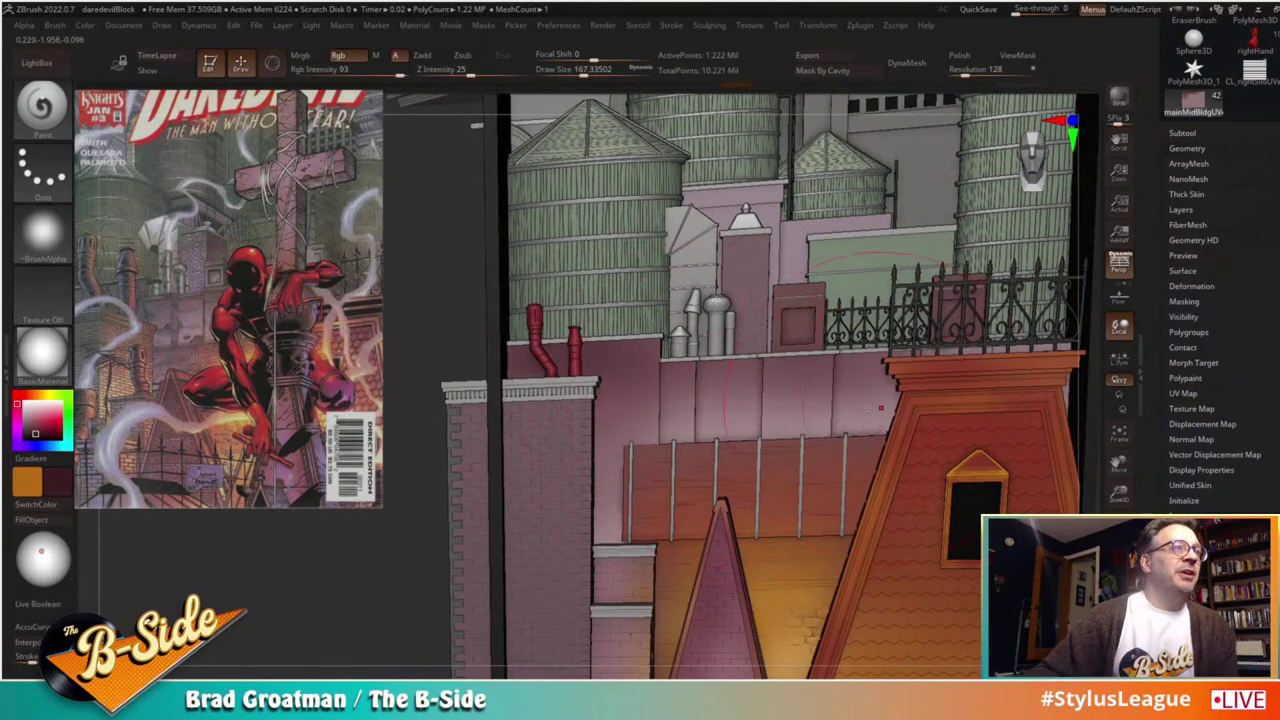
{"action": "left_click", "coordinate": [1183, 270]}
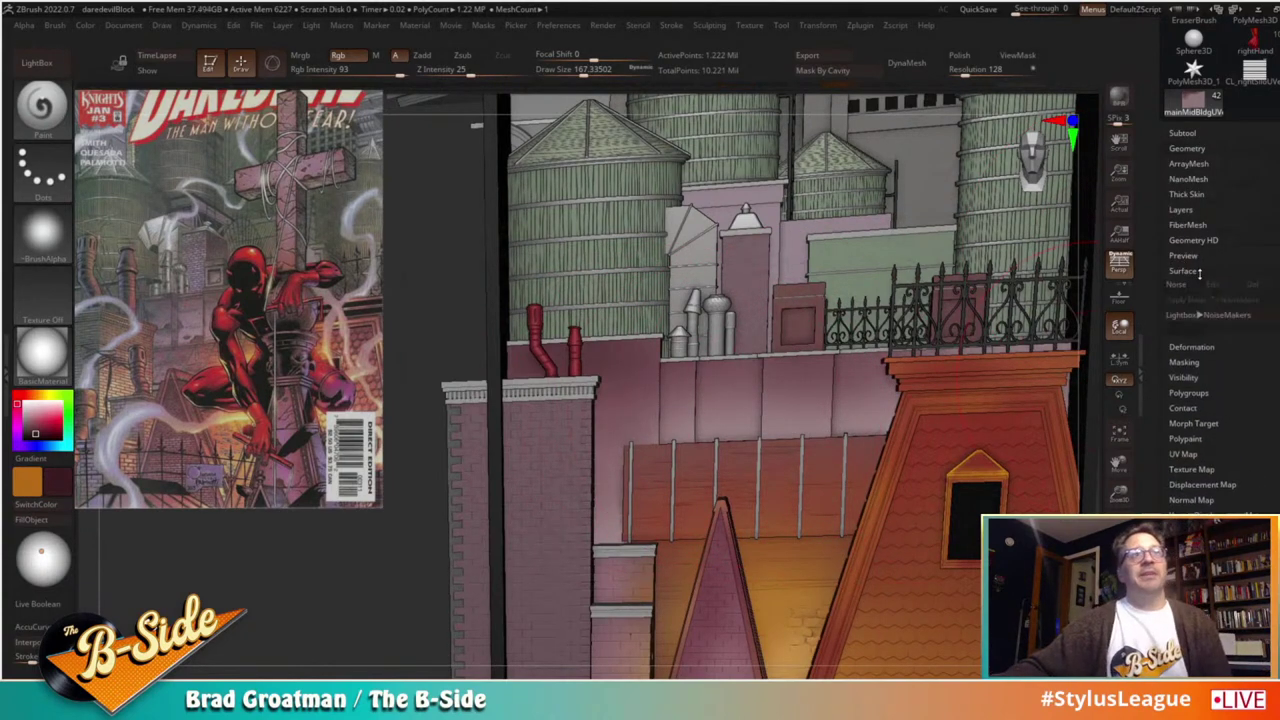
{"action": "left_click", "coordinate": [1160, 288]}
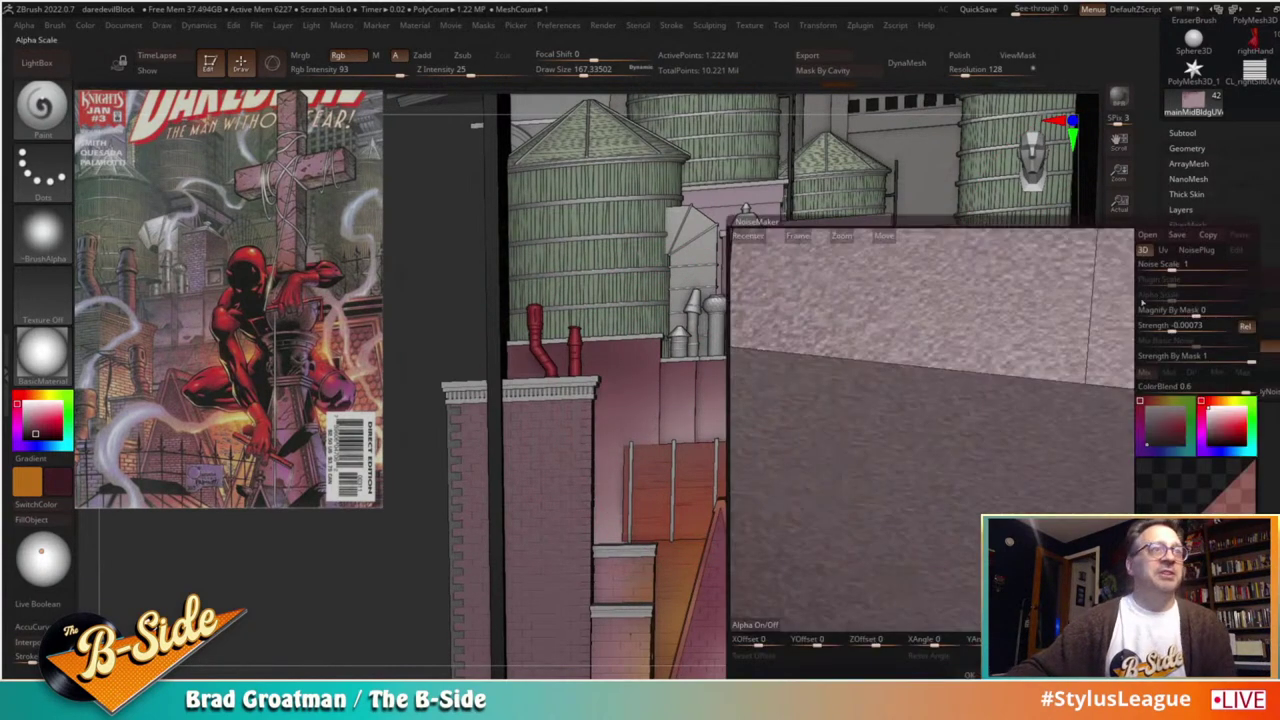
{"action": "left_click", "coordinate": [795, 236]}
{"action": "mouse_move", "coordinate": [960, 280]}
{"action": "left_mouse_down"}
{"action": "mouse_move", "coordinate": [965, 305]}
{"action": "mouse_move", "coordinate": [977, 254]}
{"action": "mouse_move", "coordinate": [968, 285]}
{"action": "left_mouse_up"}
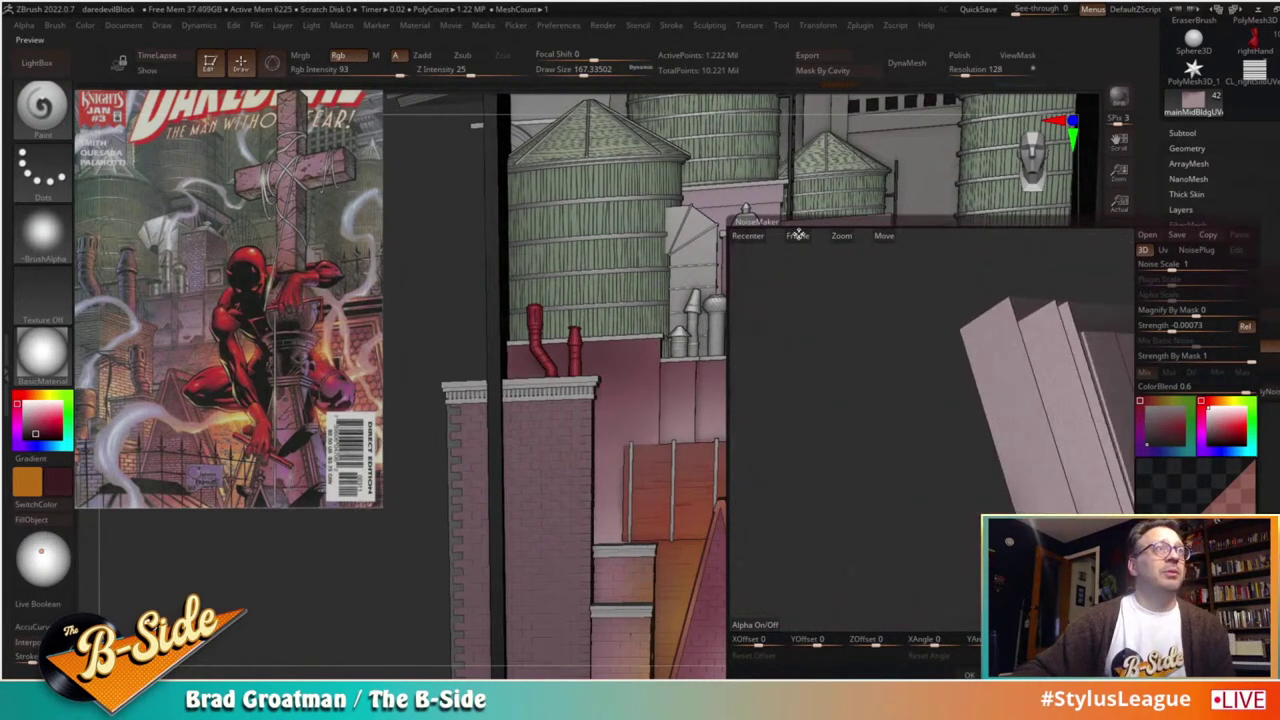
{"action": "left_click", "coordinate": [797, 236]}
{"action": "left_click_drag", "start_coordinate": [769, 473], "coordinate": [810, 462]}
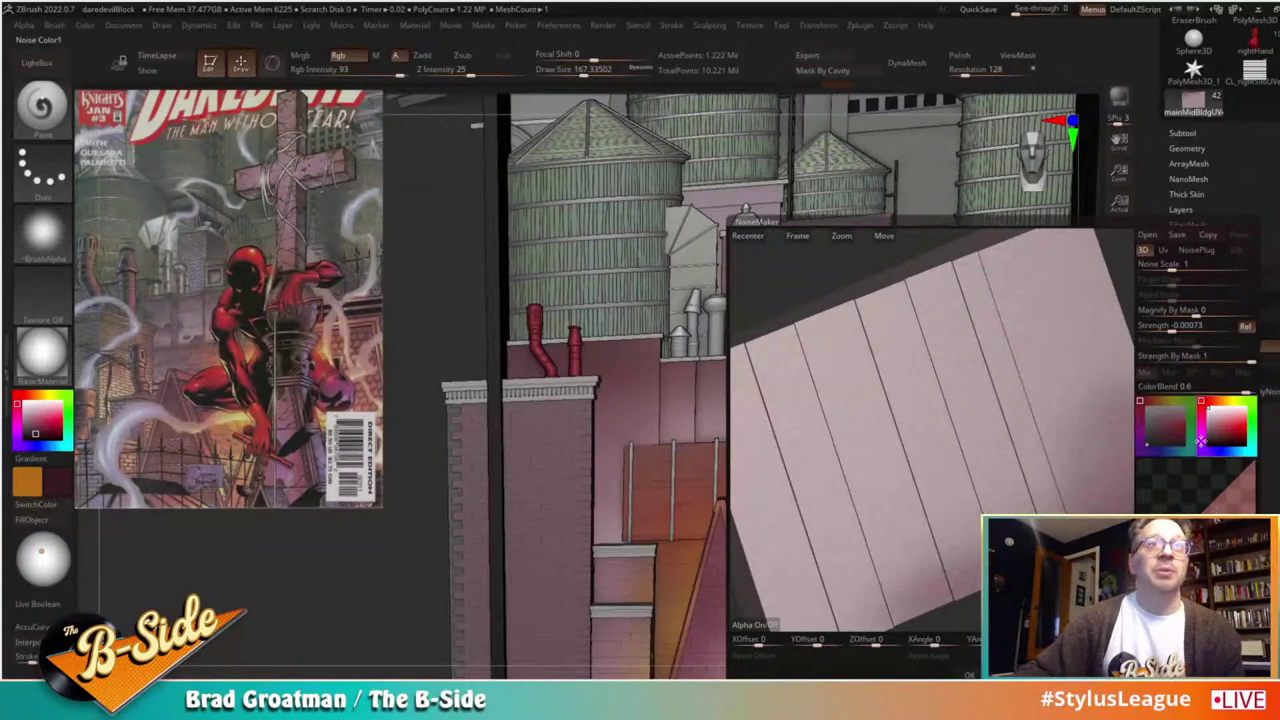
{"action": "left_click_drag", "start_coordinate": [1201, 441], "coordinate": [1210, 430]}
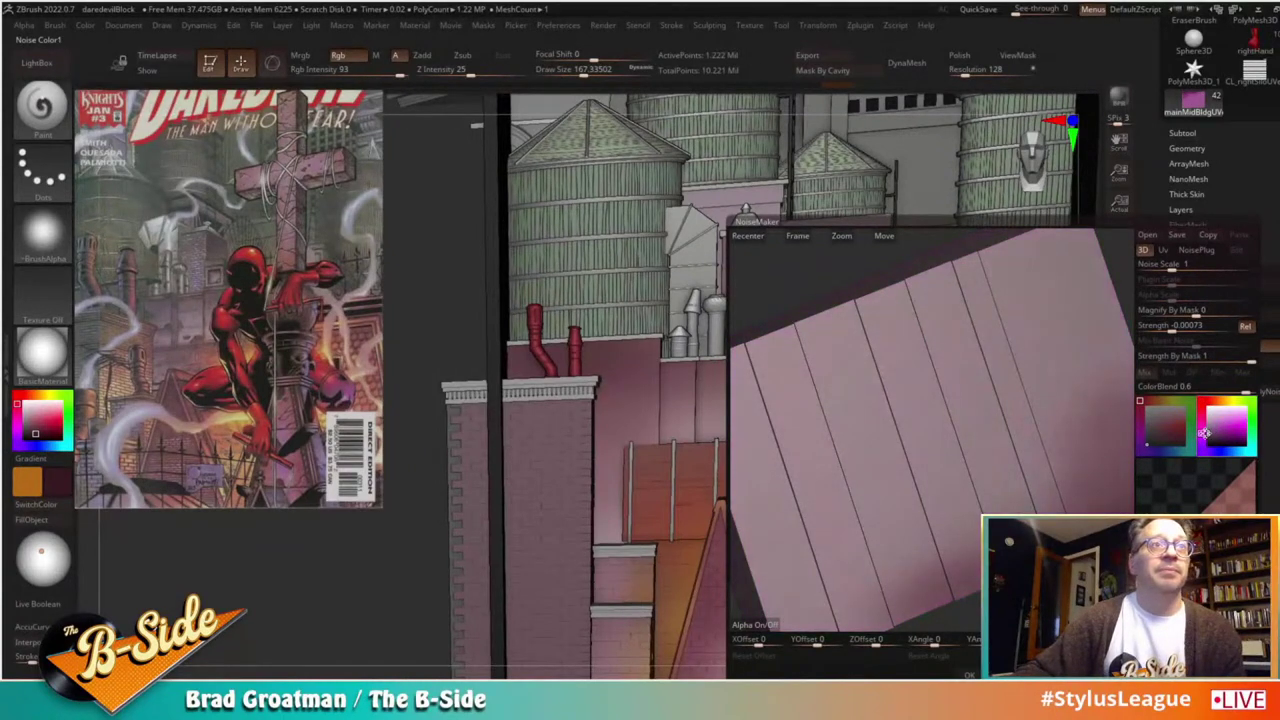
{"action": "left_click", "coordinate": [968, 675]}
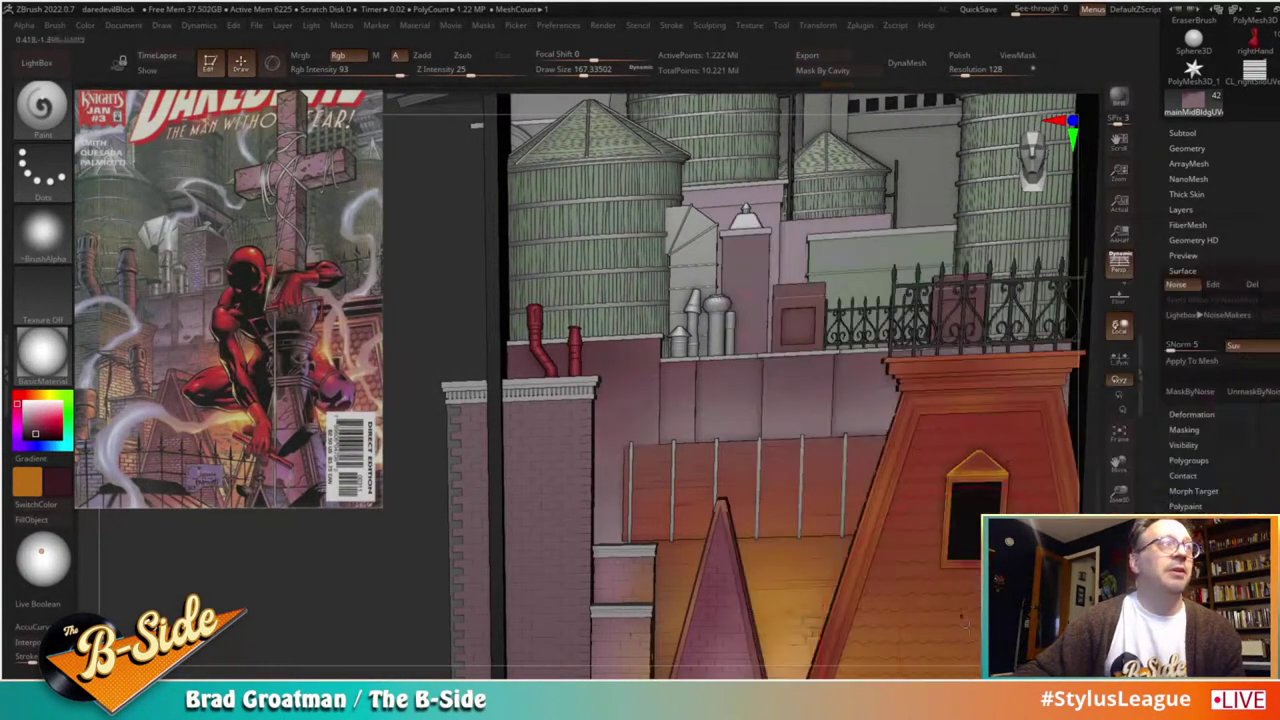
Step: Switch to the Orb_Cracks brush with a draw size of about 5 for the middle building's upper wall
{"action": "mouse_move", "coordinate": [363, 547]}
{"action": "left_mouse_down", "text": "alt"}
{"action": "mouse_move", "coordinate": [389, 566]}
{"action": "mouse_move", "coordinate": [273, 553]}
{"action": "left_mouse_up", "text": "alt"}
{"action": "key", "text": "s"}
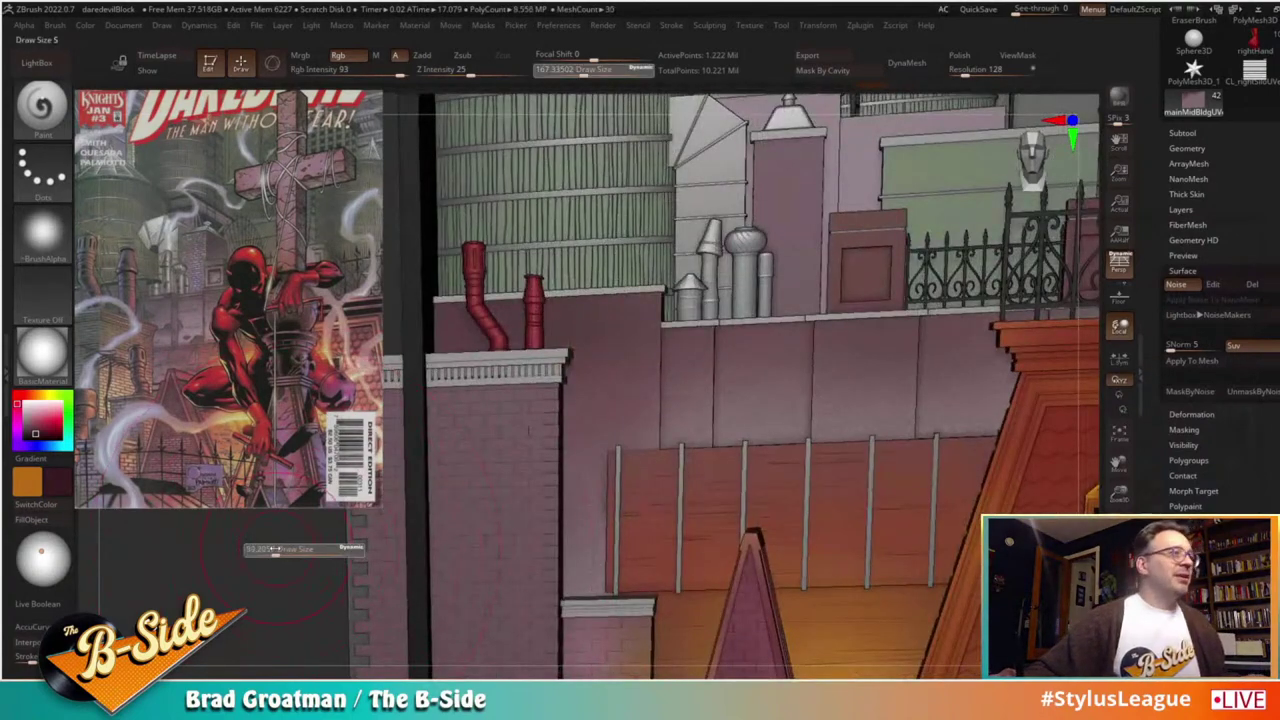
{"action": "key", "text": "b"}
{"action": "left_click", "coordinate": [478, 422]}
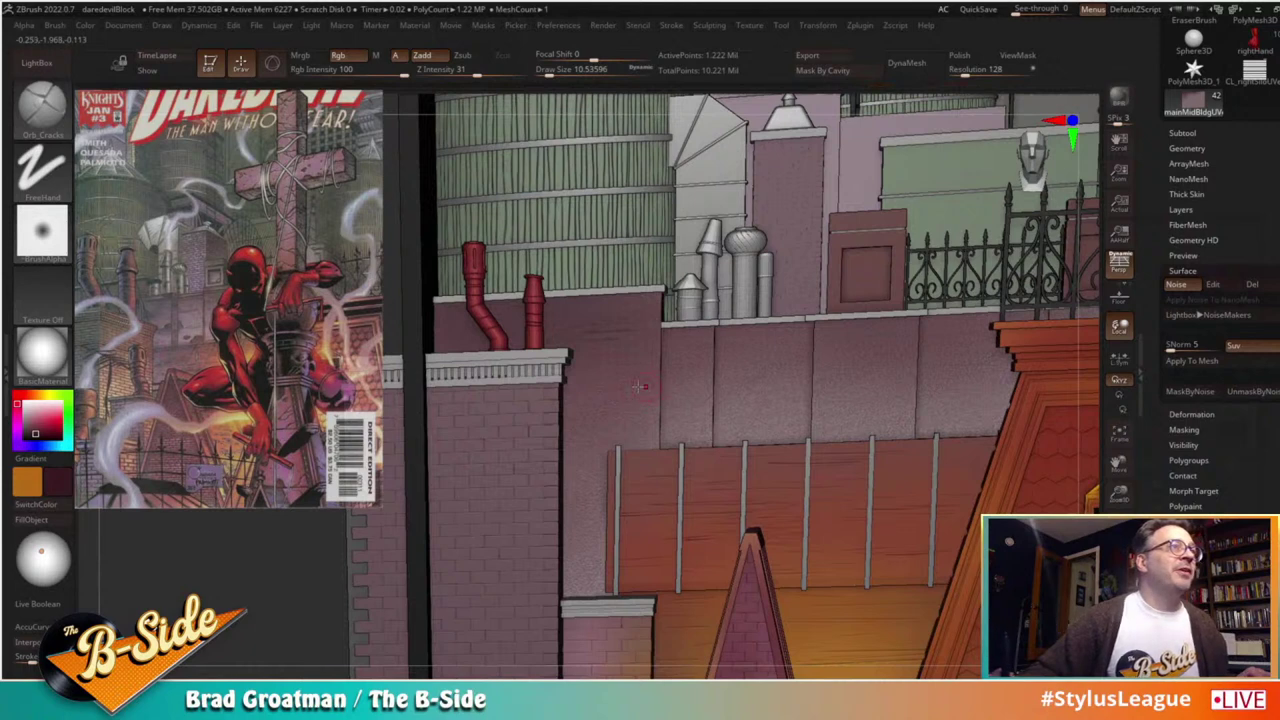
{"action": "key", "text": "s"}
{"action": "left_click_drag", "start_coordinate": [656, 383], "coordinate": [647, 382]}
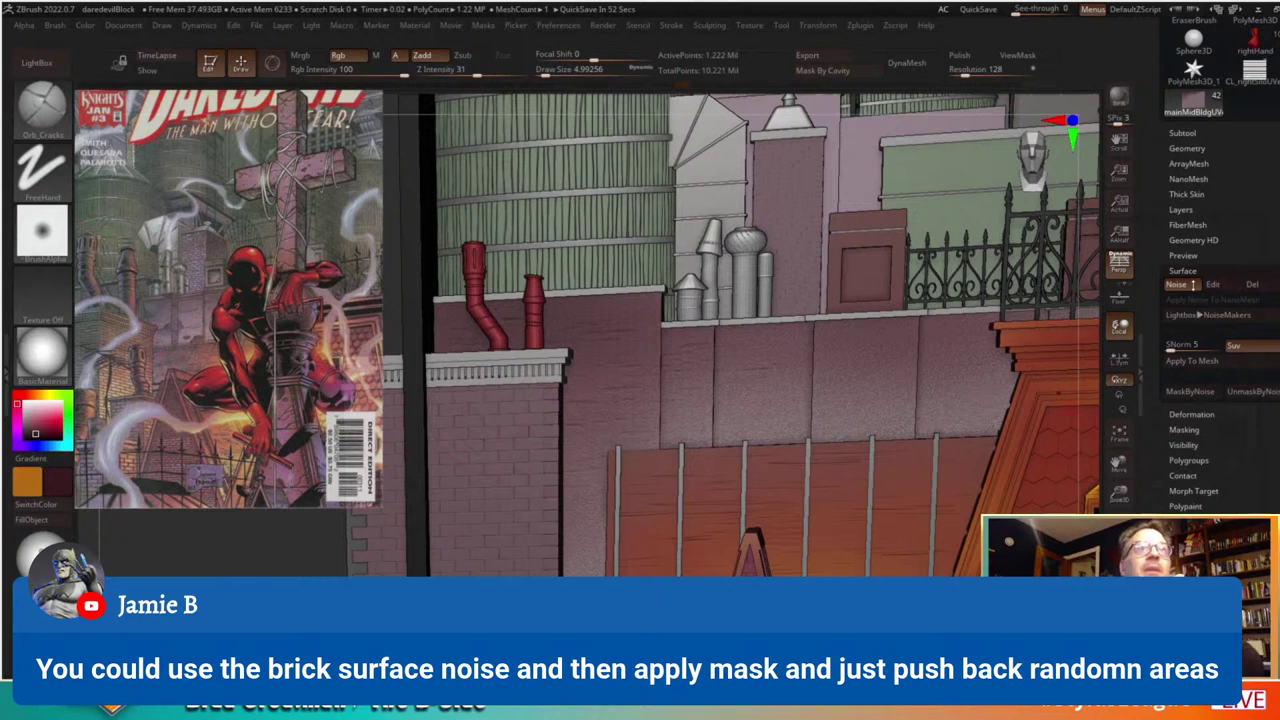
Step: Apply the current noise to the middle building's mesh and start a new surface noise with the Brick NoisePlug pattern
{"action": "left_click", "coordinate": [1200, 362]}
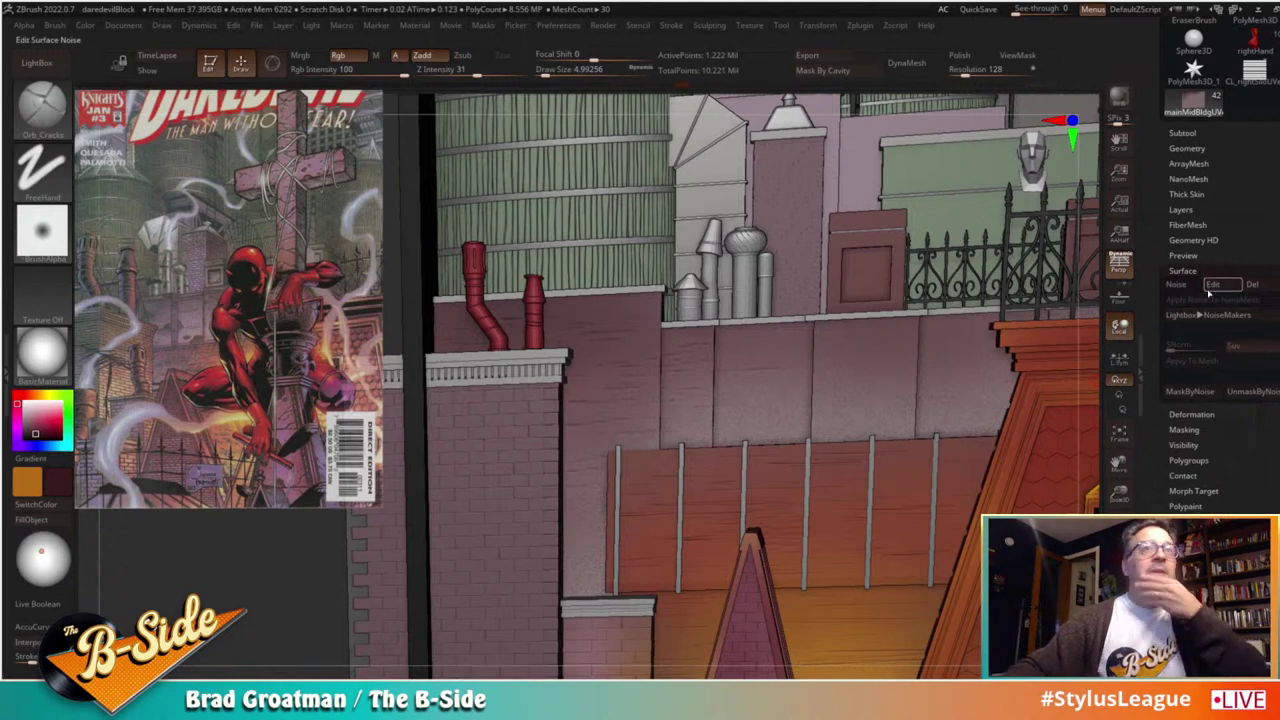
{"action": "left_click", "coordinate": [1190, 286]}
{"action": "left_click", "coordinate": [1213, 285]}
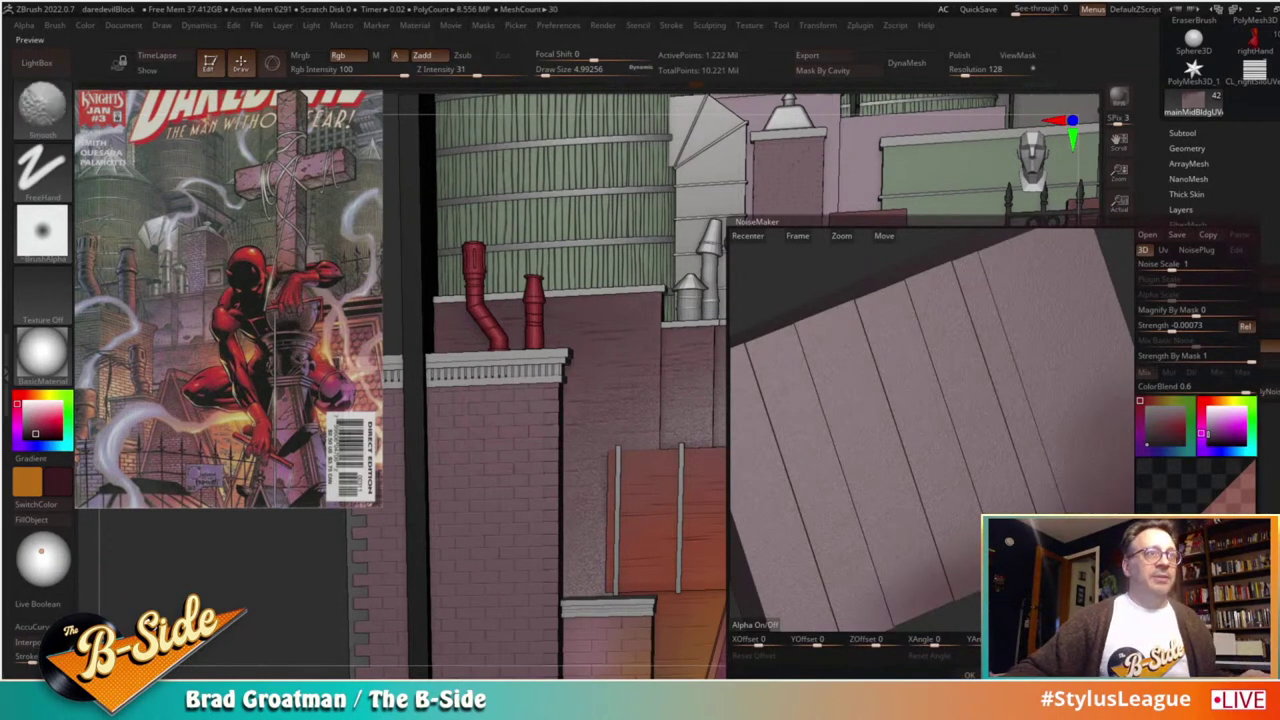
{"action": "left_click_drag", "start_coordinate": [950, 590], "coordinate": [1132, 509], "text": "shift"}
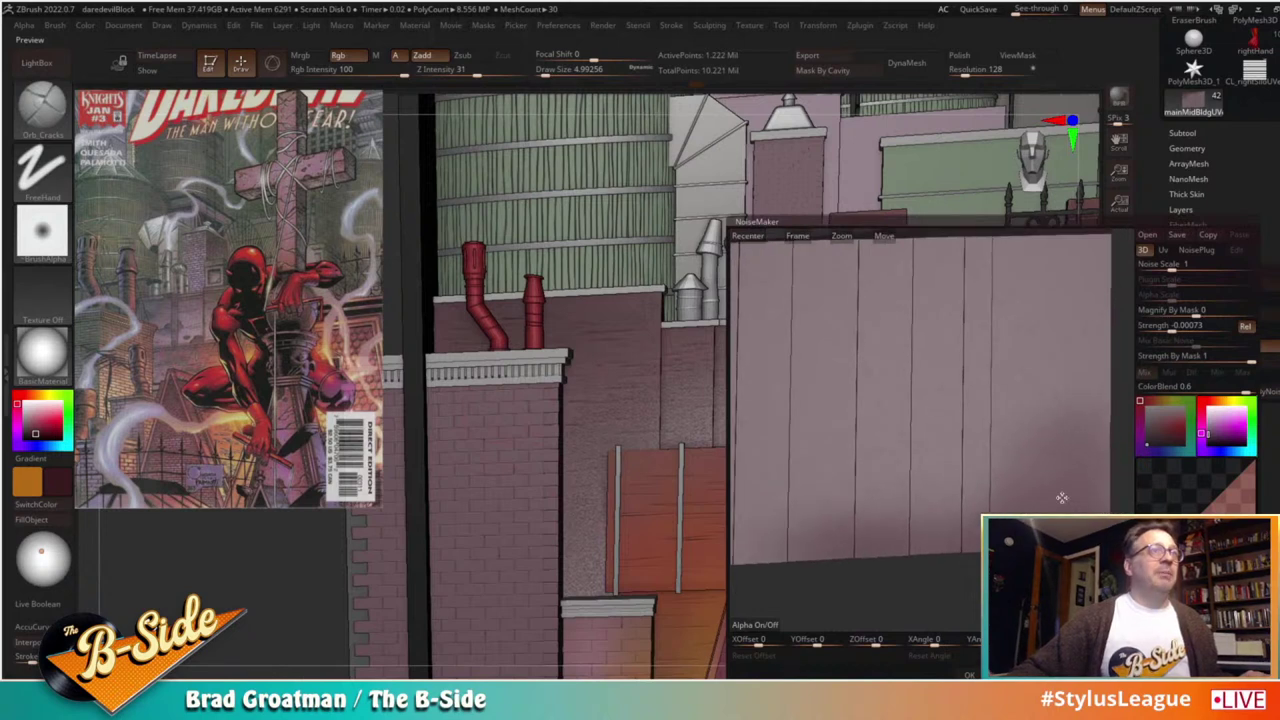
{"action": "left_click", "coordinate": [1197, 249]}
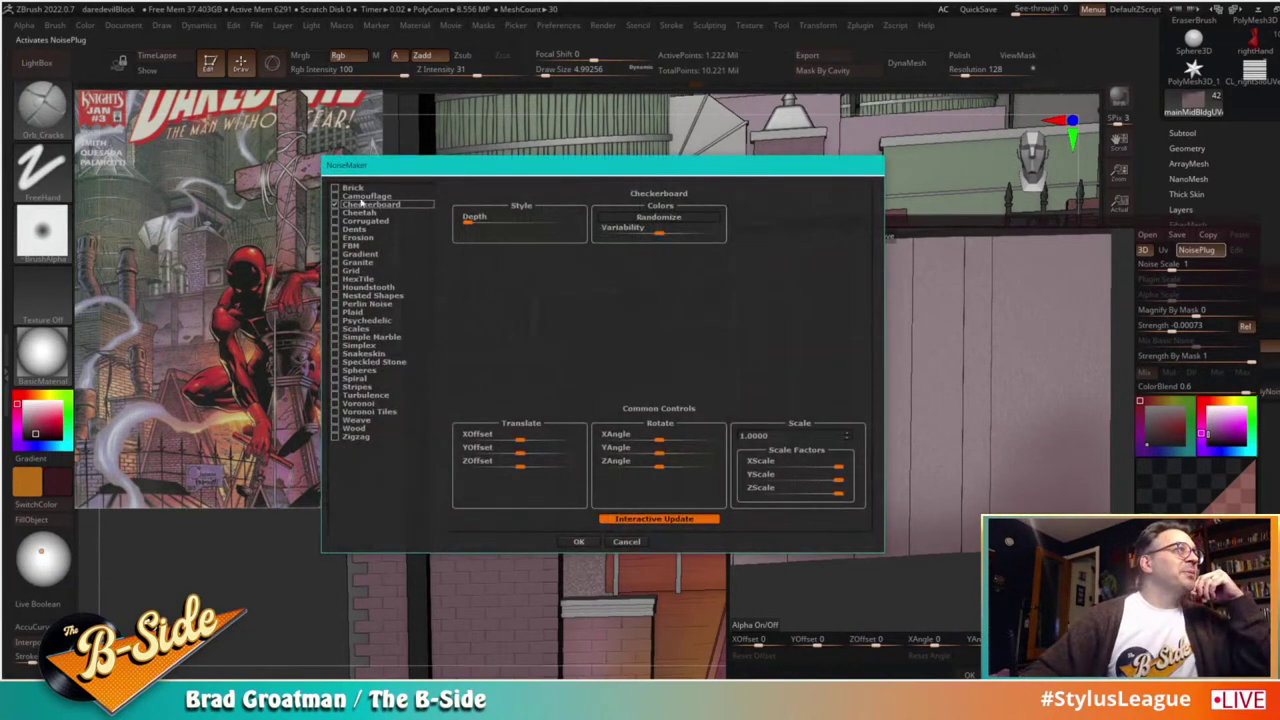
{"action": "left_click", "coordinate": [352, 188]}
{"action": "left_click", "coordinate": [579, 541]}
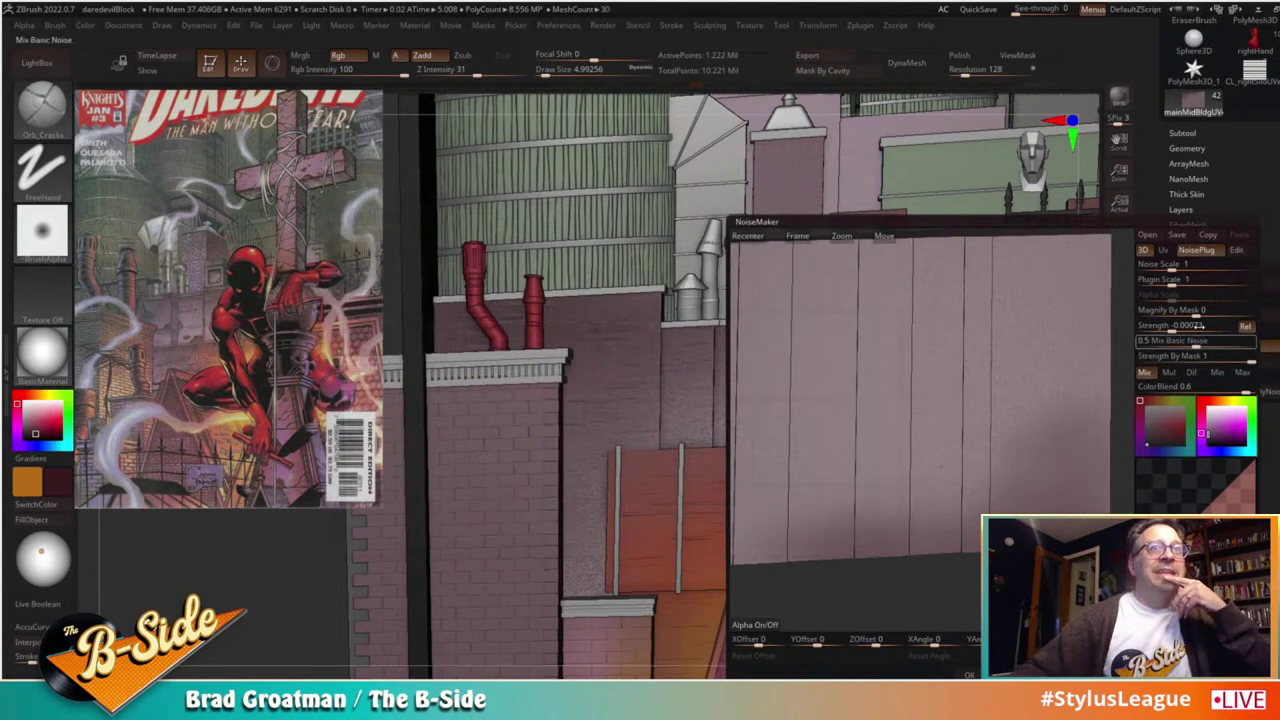
Step: Set the brick noise to UV mode with basic noise mix 0, plugin scale 0.05524, strength -0.06465 and color blend 0
{"action": "left_click", "coordinate": [1164, 249]}
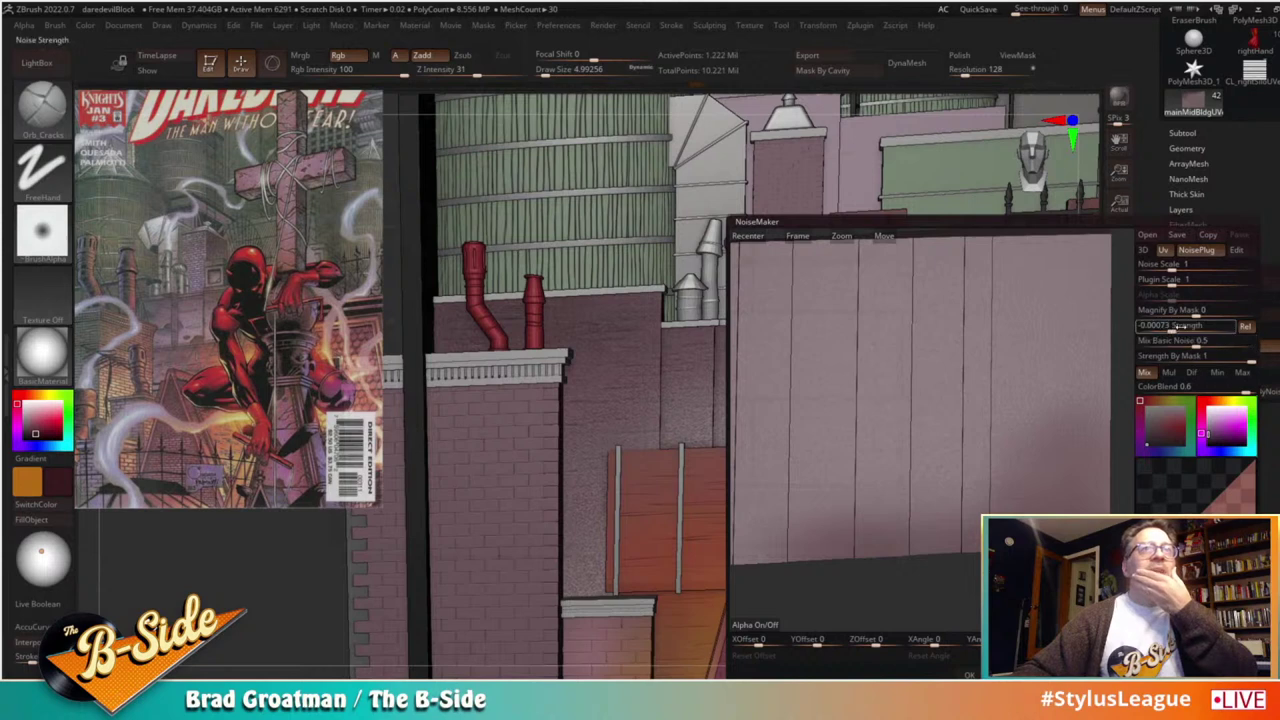
{"action": "left_click_drag", "start_coordinate": [1185, 341], "coordinate": [1139, 342]}
{"action": "left_click_drag", "start_coordinate": [1173, 279], "coordinate": [1161, 280]}
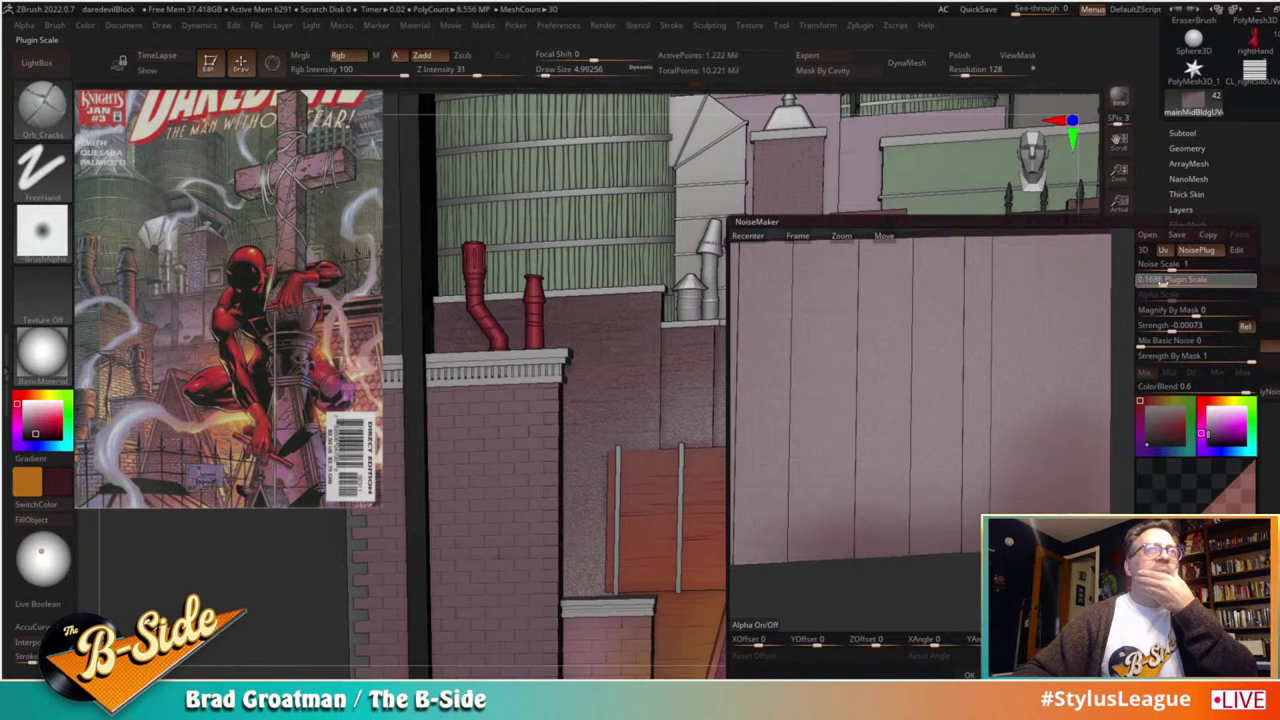
{"action": "left_click_drag", "start_coordinate": [1162, 283], "coordinate": [1159, 284]}
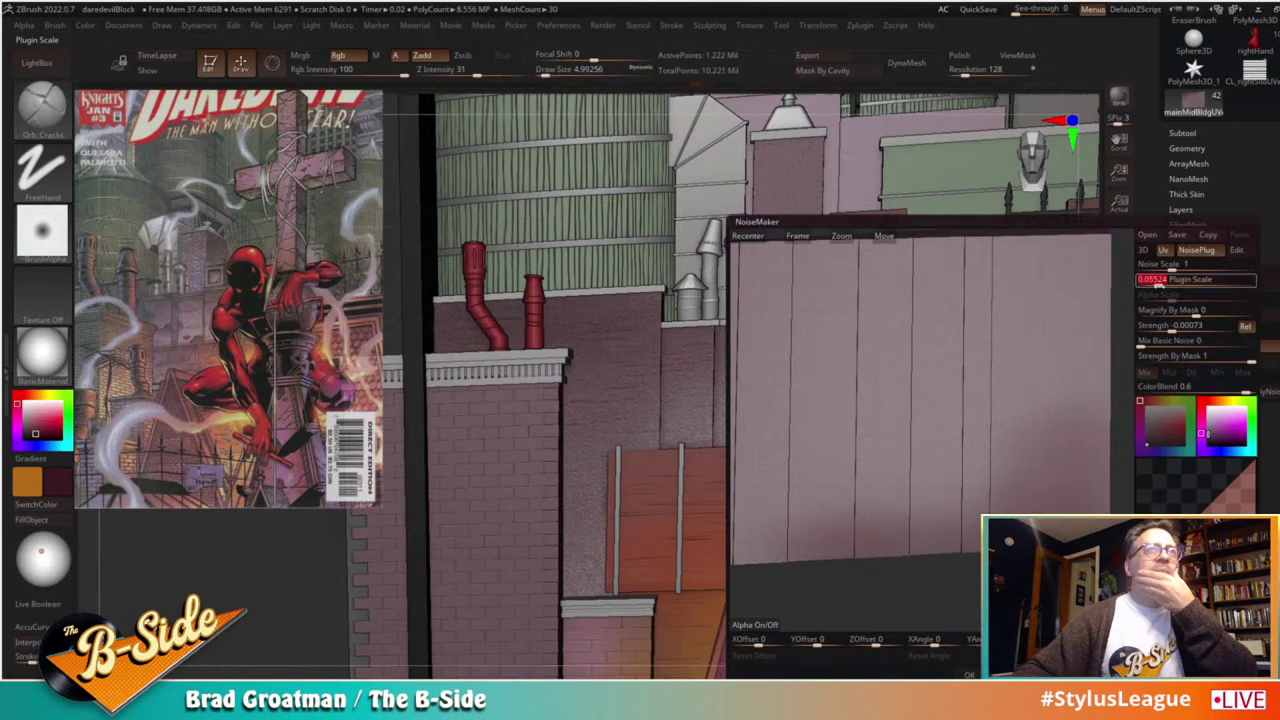
{"action": "left_click_drag", "start_coordinate": [1171, 328], "coordinate": [1154, 328]}
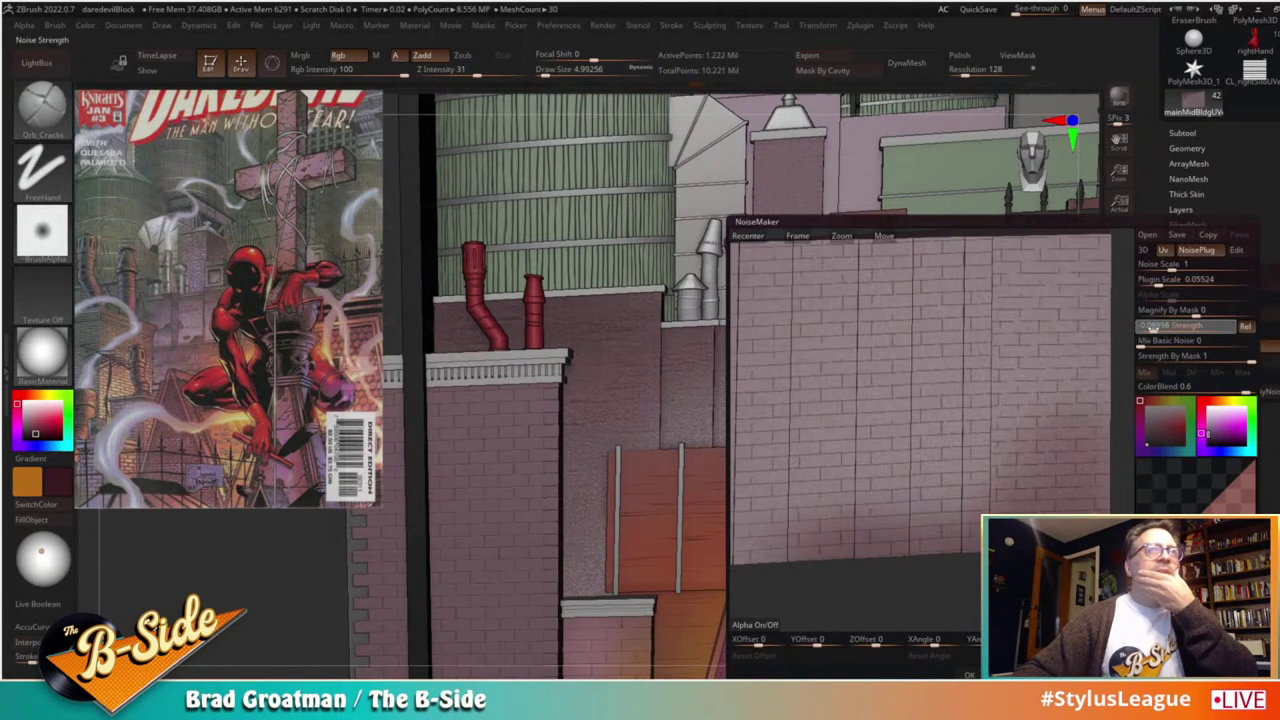
{"action": "left_click_drag", "start_coordinate": [1166, 388], "coordinate": [1200, 389]}
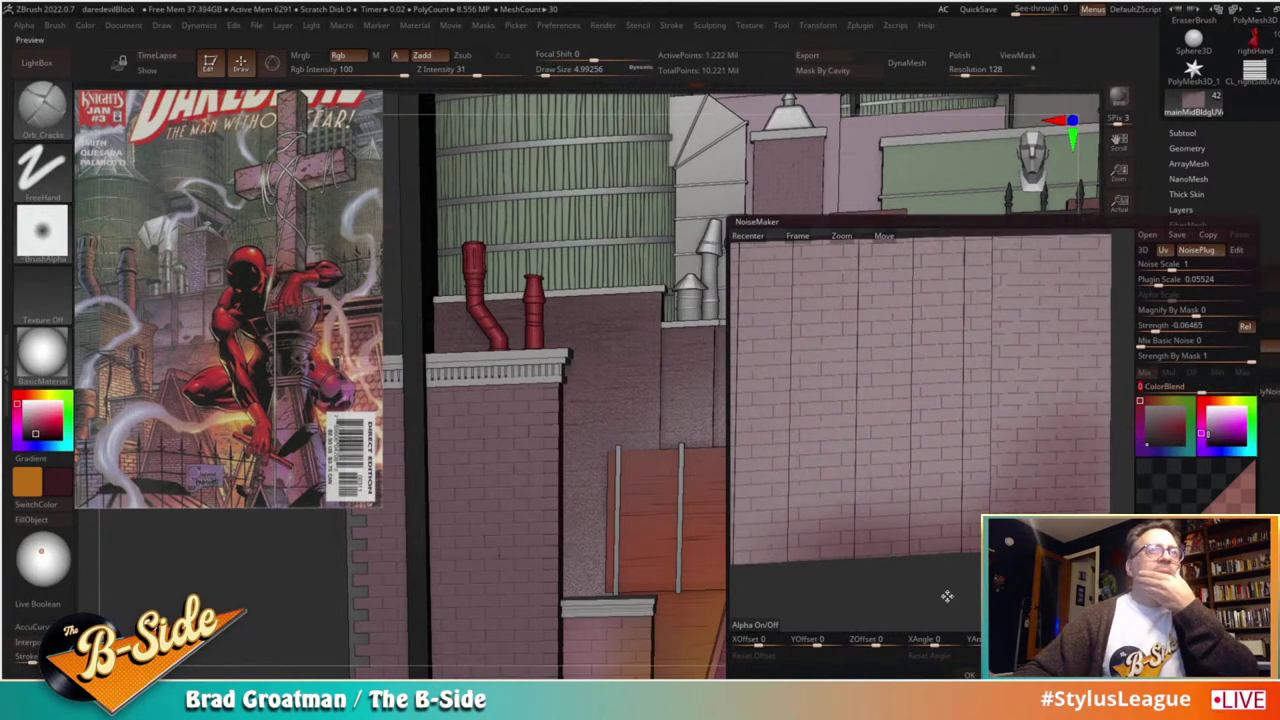
{"action": "left_click", "coordinate": [967, 675]}
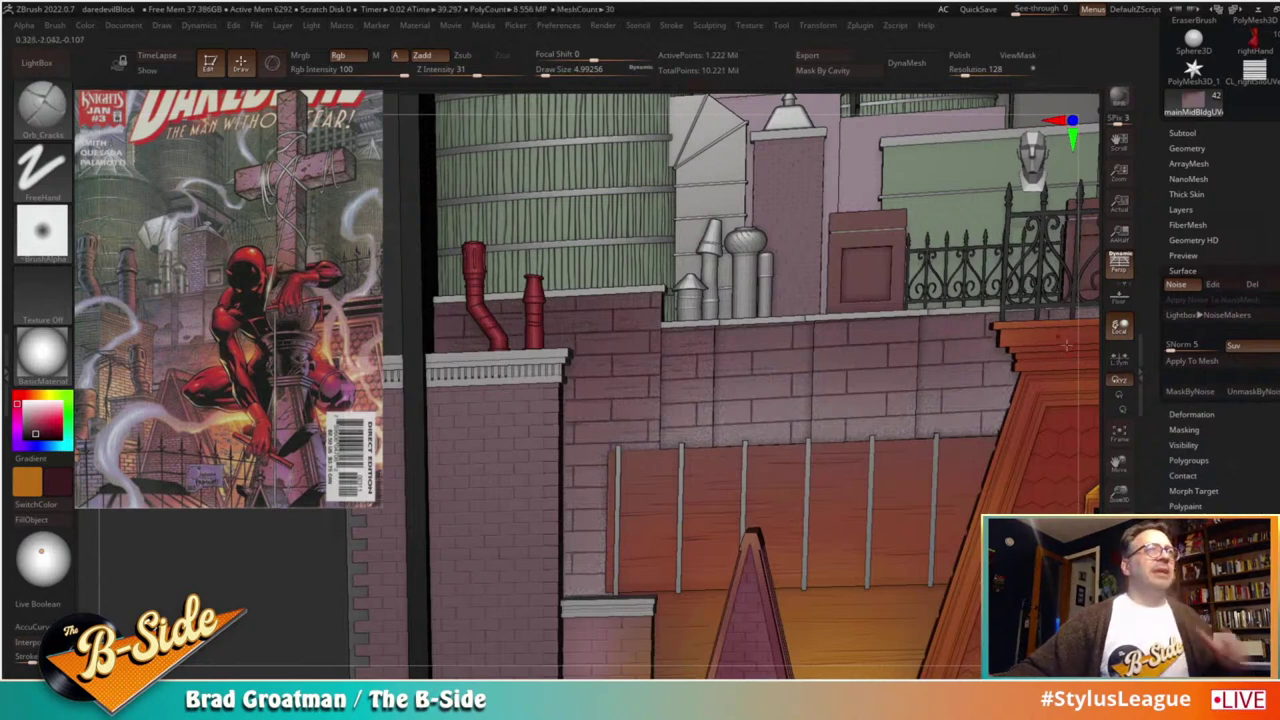
Step: Reduce the brick noise's plugin scale to 0.02556 and inspect the smaller bricks on the wall beside the red pipes
{"action": "left_click", "coordinate": [1212, 284]}
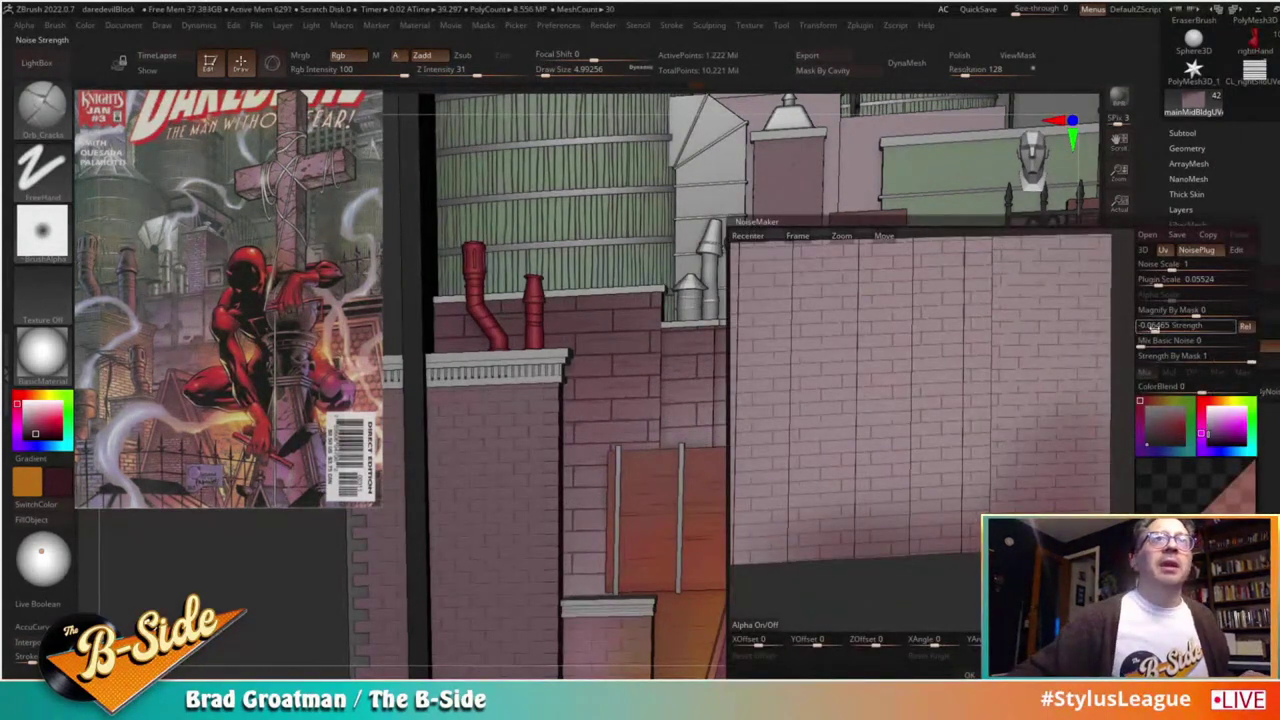
{"action": "left_click_drag", "start_coordinate": [1163, 284], "coordinate": [1153, 282]}
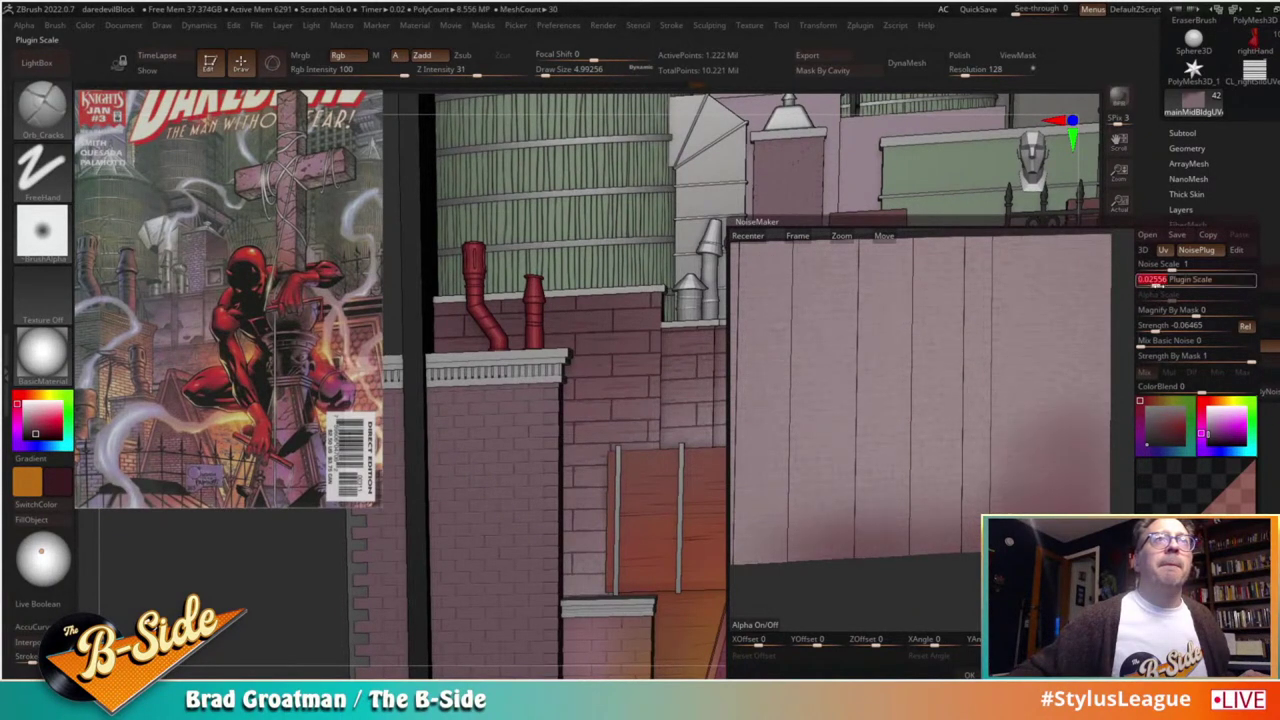
{"action": "left_click", "coordinate": [969, 673]}
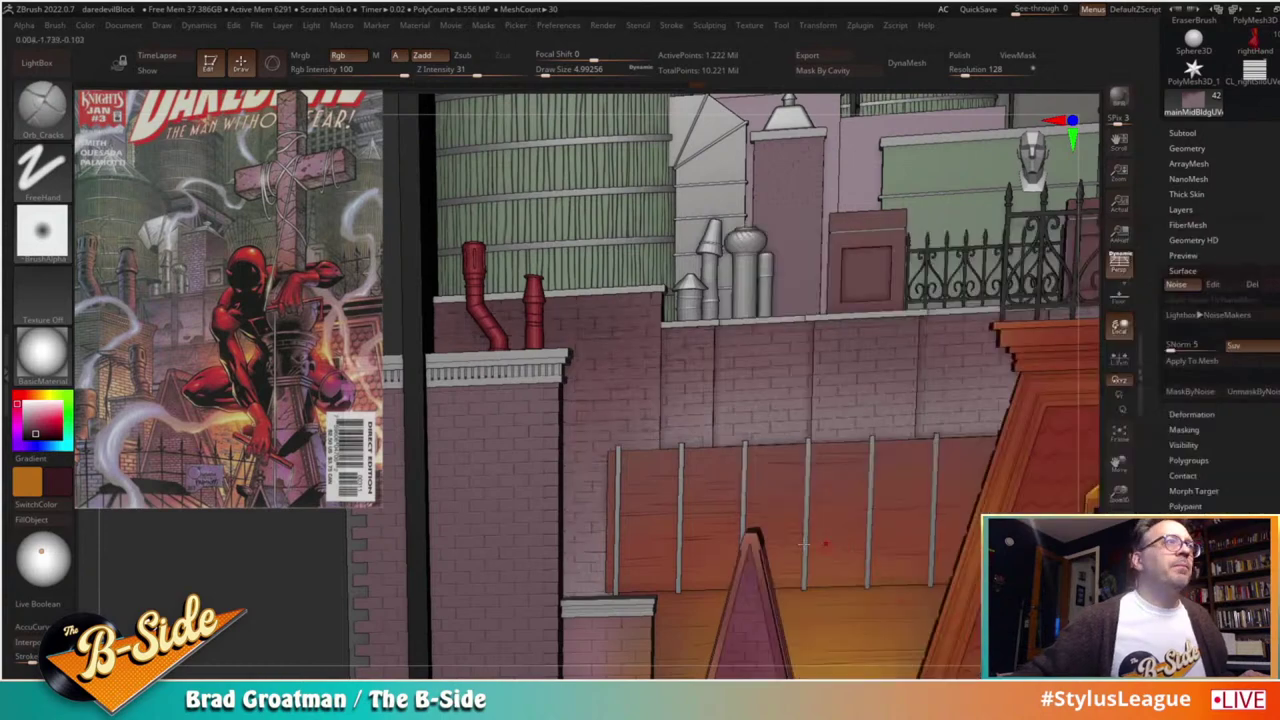
{"action": "left_click_drag", "start_coordinate": [246, 553], "coordinate": [380, 528], "text": "alt"}
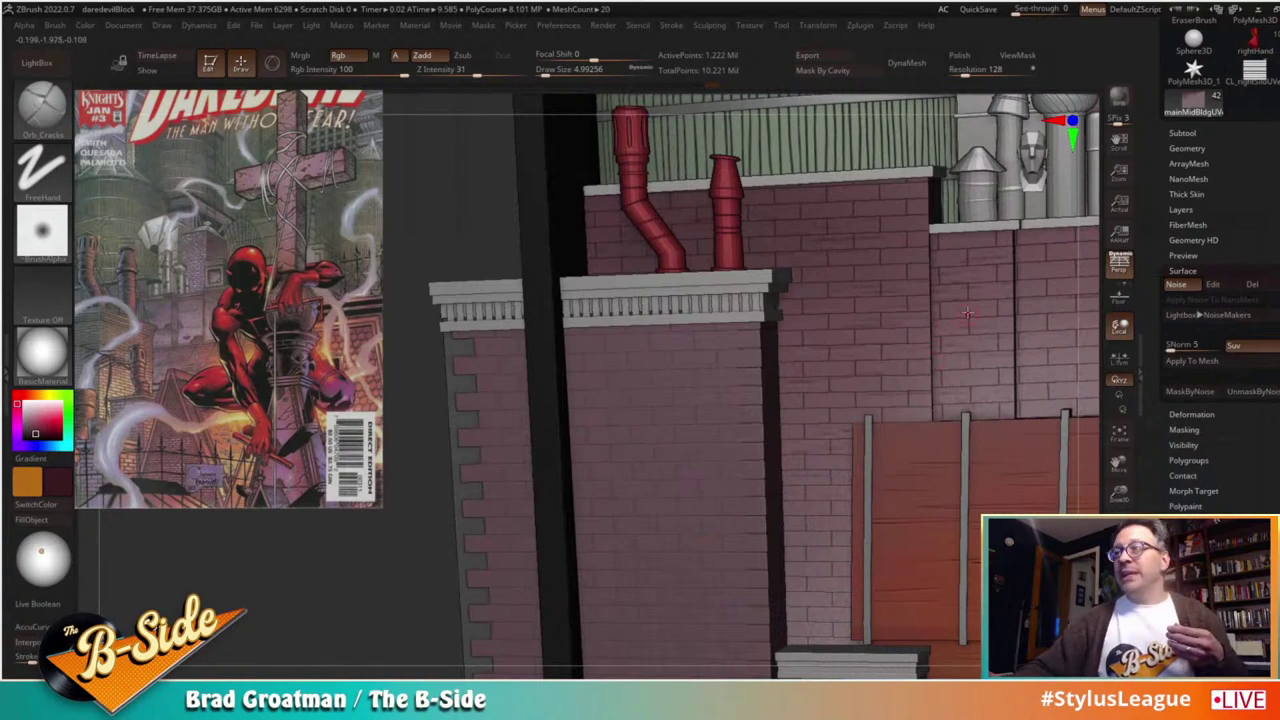
Step: Edit the middle building's brick noise and increase its strength for deeper mortar lines
{"action": "left_click", "coordinate": [1222, 285]}
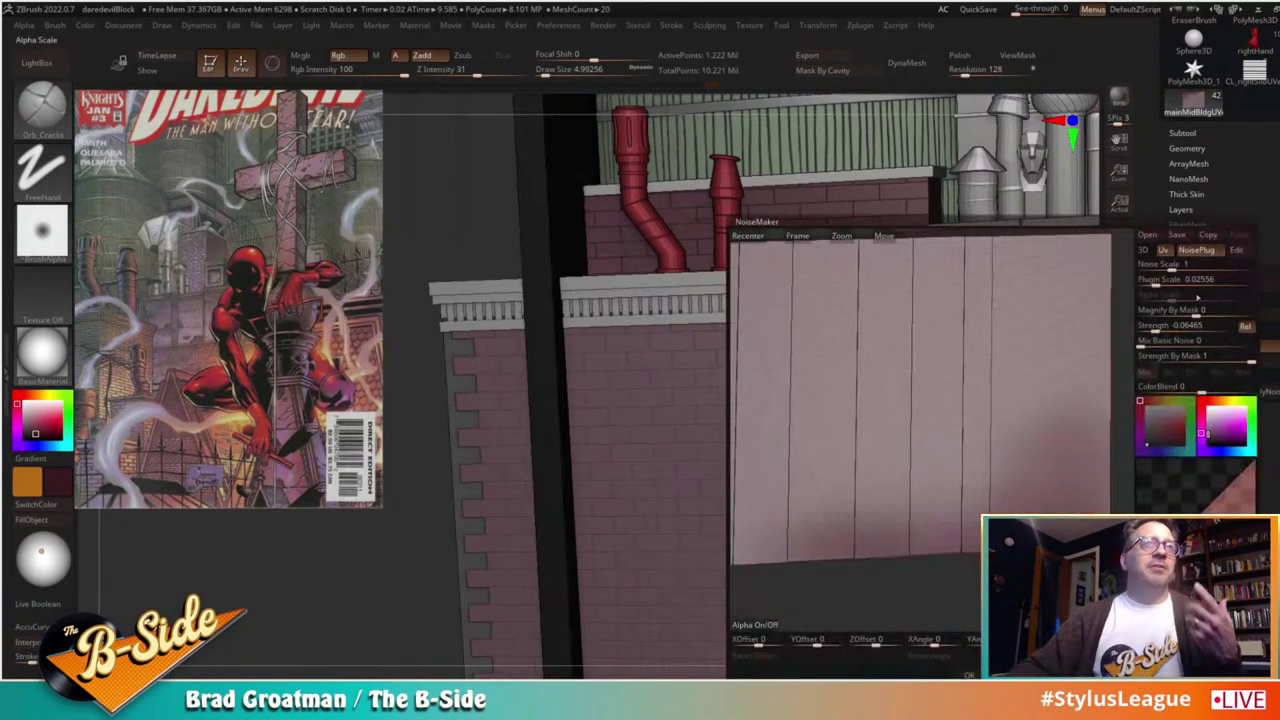
{"action": "left_click", "coordinate": [1160, 326]}
{"action": "key", "text": "Return"}
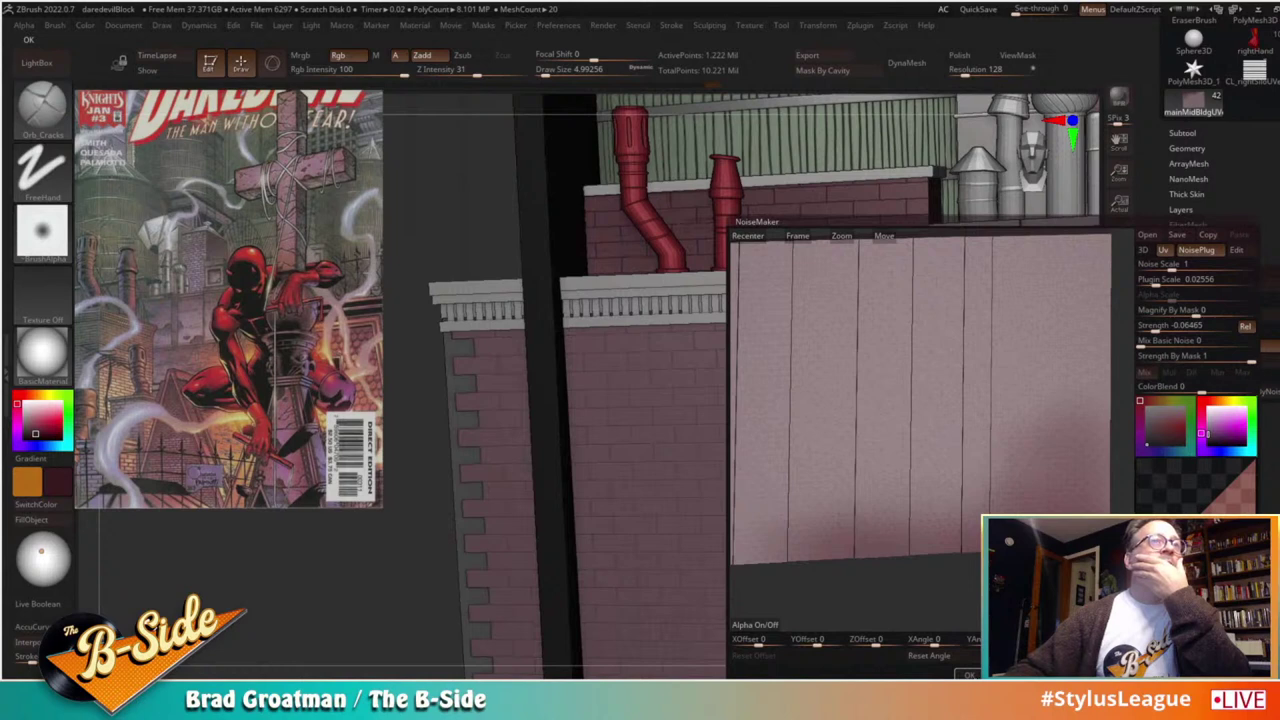
{"action": "left_click", "coordinate": [968, 676]}
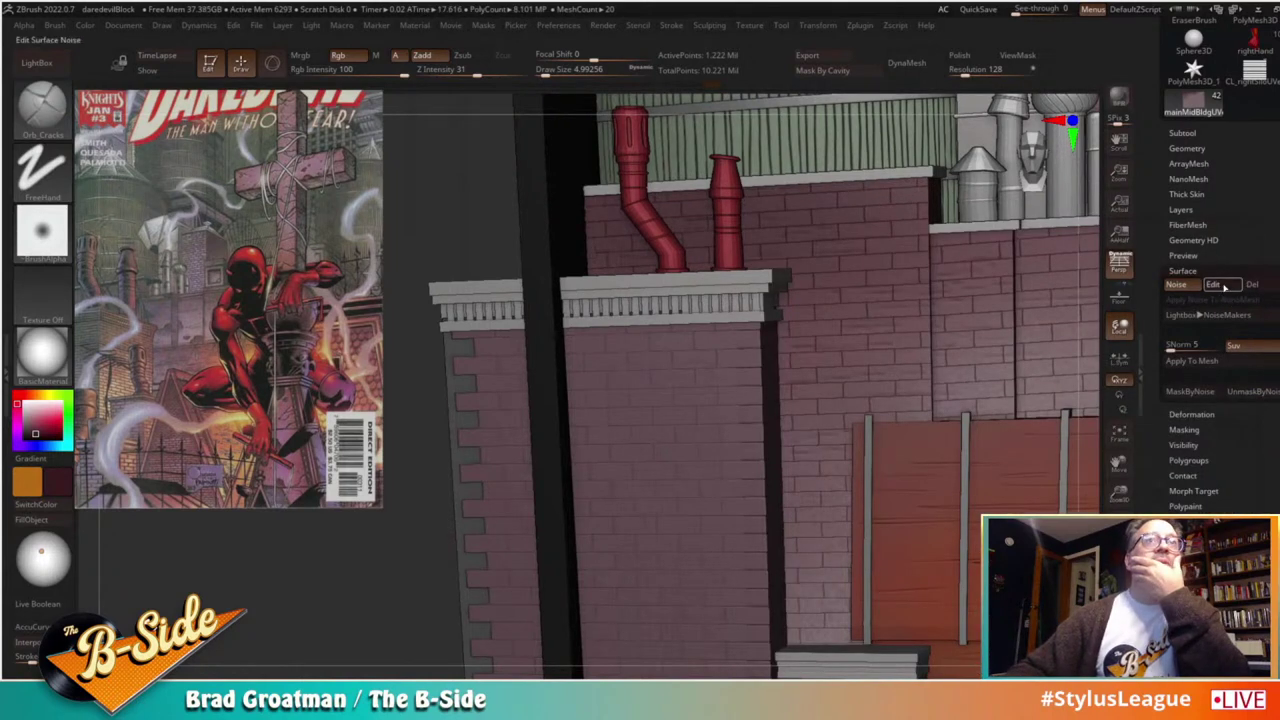
{"action": "left_click", "coordinate": [1212, 284]}
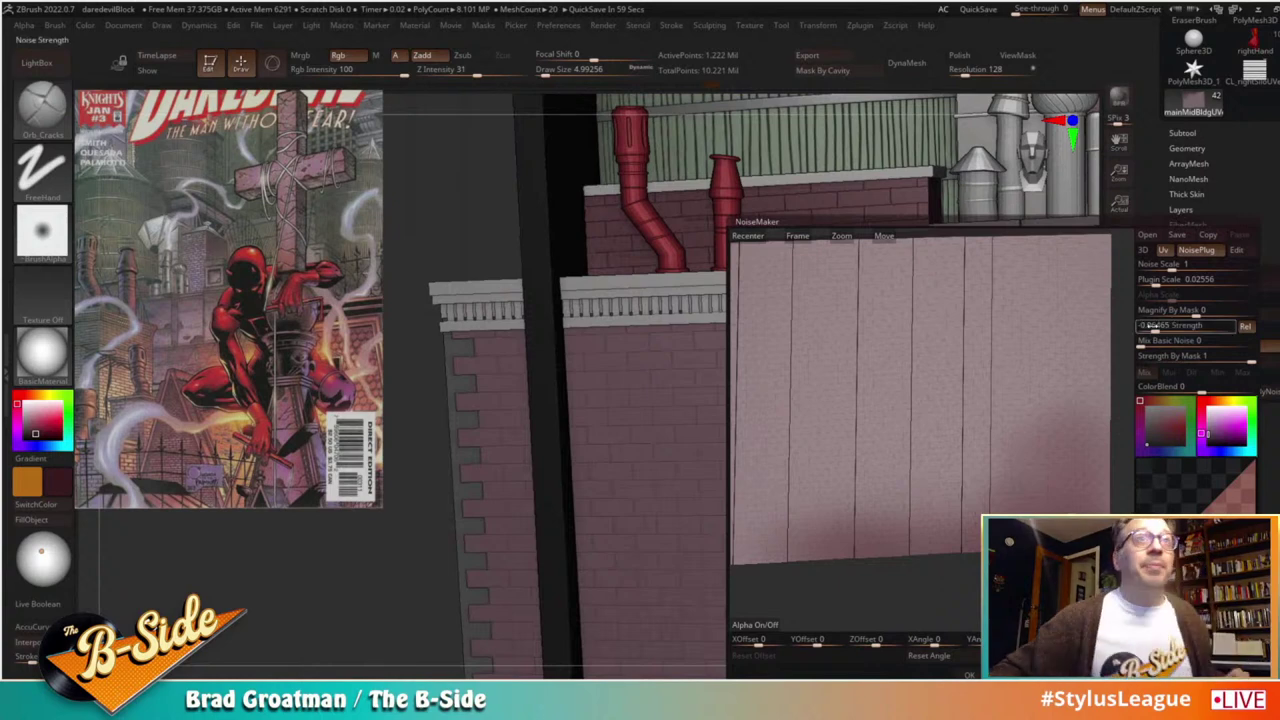
{"action": "left_click", "coordinate": [1157, 331]}
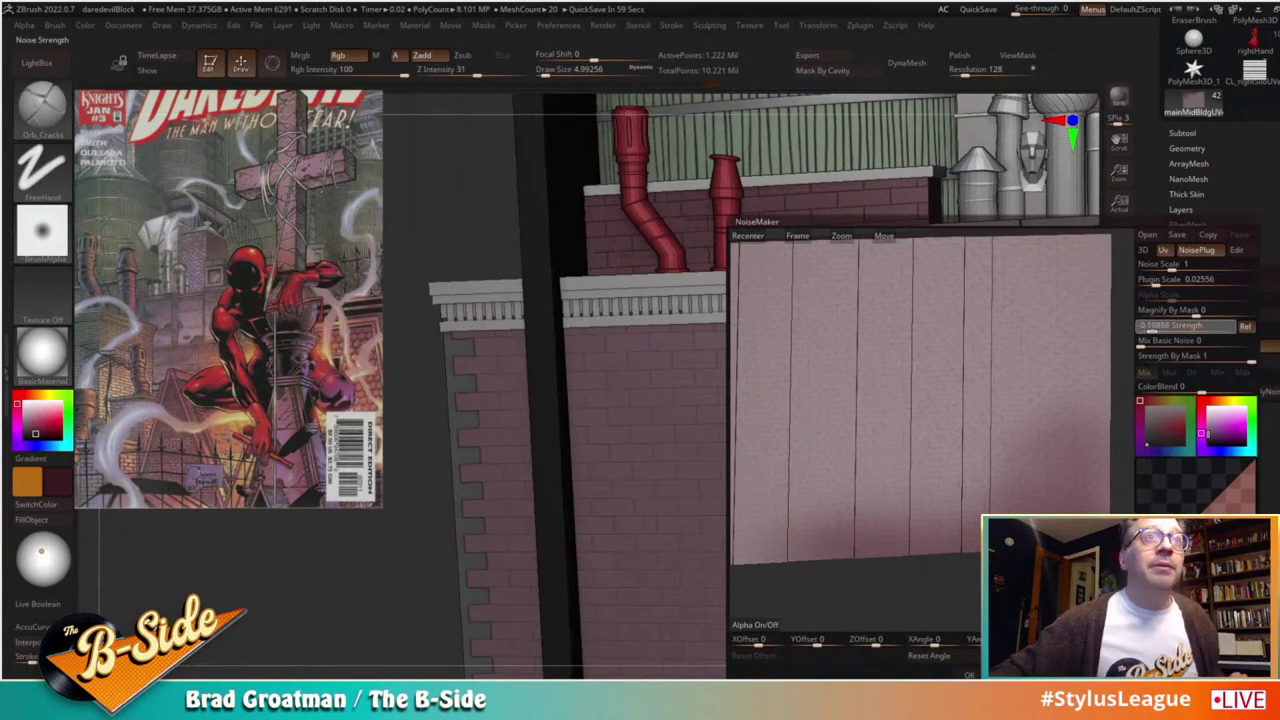
Step: Set the wall's brick noise Strength to -0.17457 and accept the noise settings
{"action": "type", "text": "0.1458"}
{"action": "key", "text": "Return"}
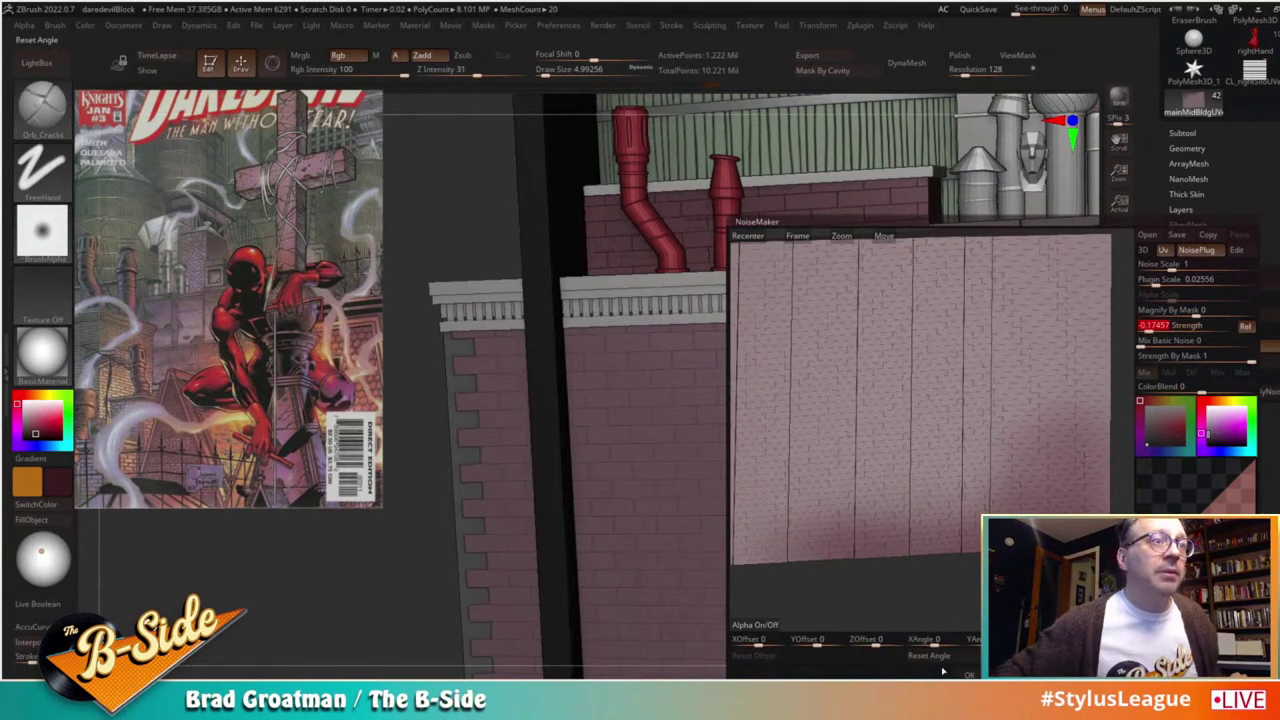
{"action": "left_click", "coordinate": [969, 675]}
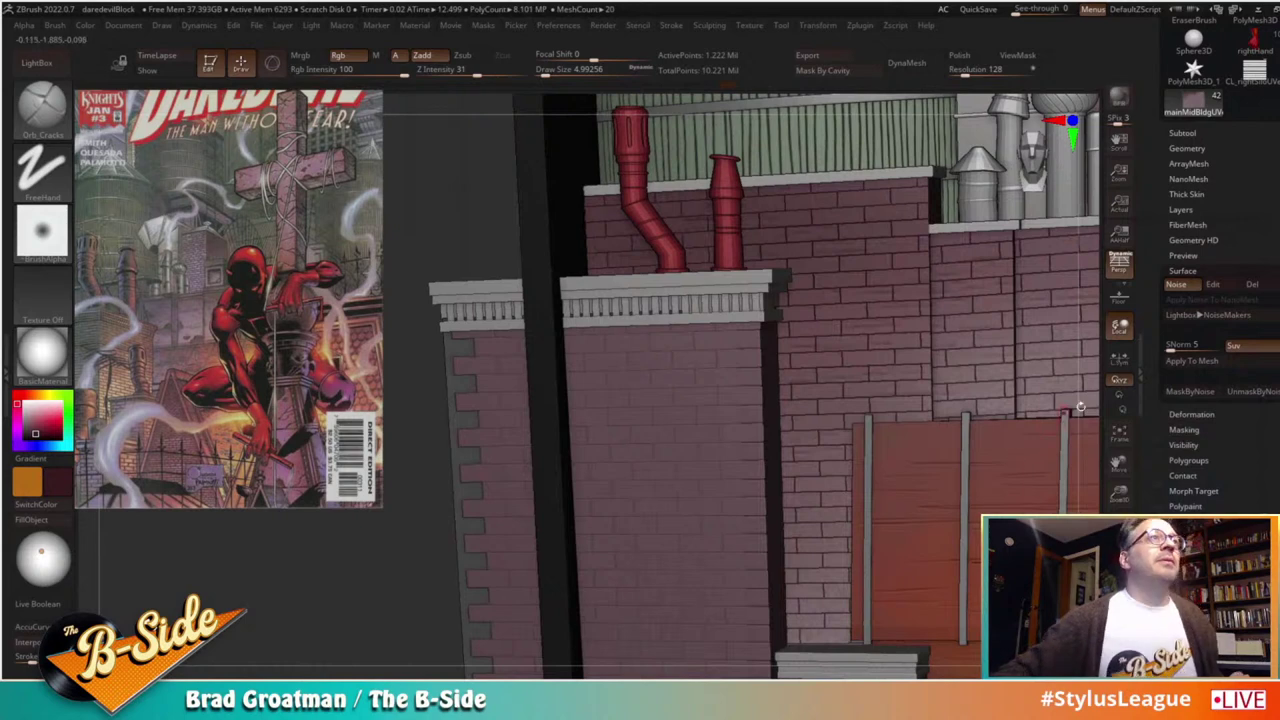
Step: Set the brick noise's Plugin Scale to 0.01 and accept it on the building wall
{"action": "left_click", "coordinate": [1213, 285]}
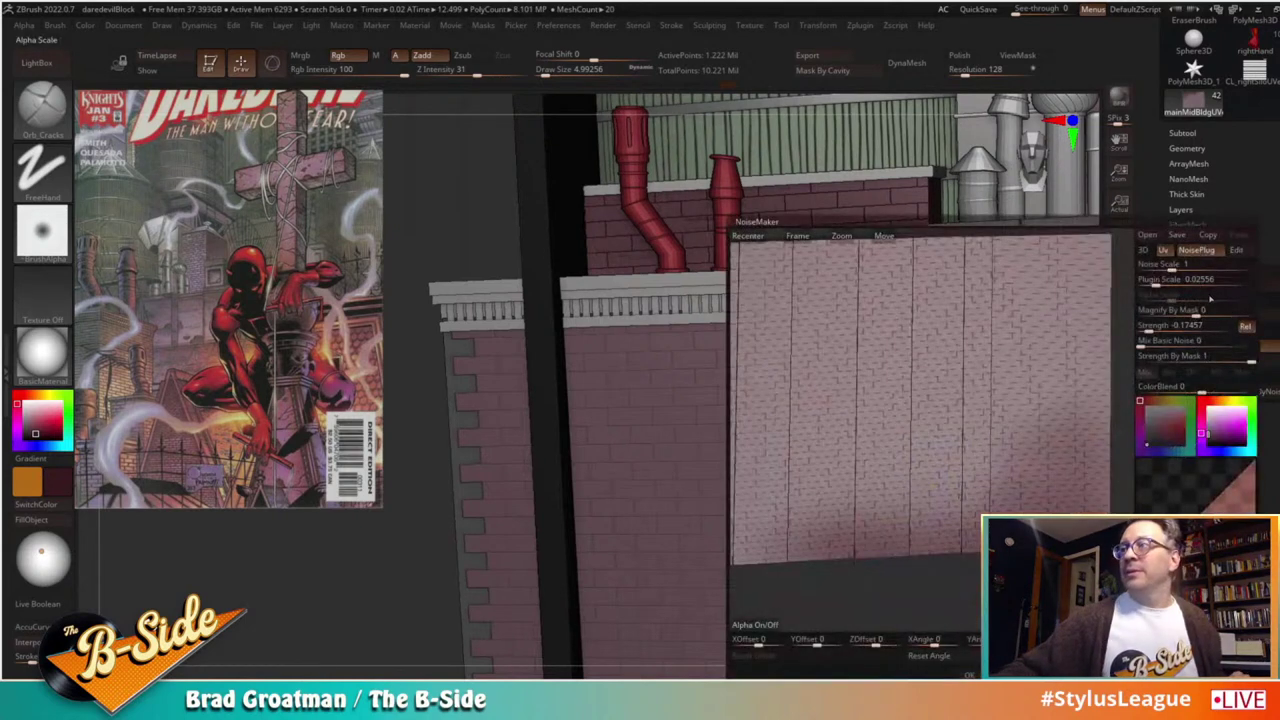
{"action": "left_click", "coordinate": [1192, 309]}
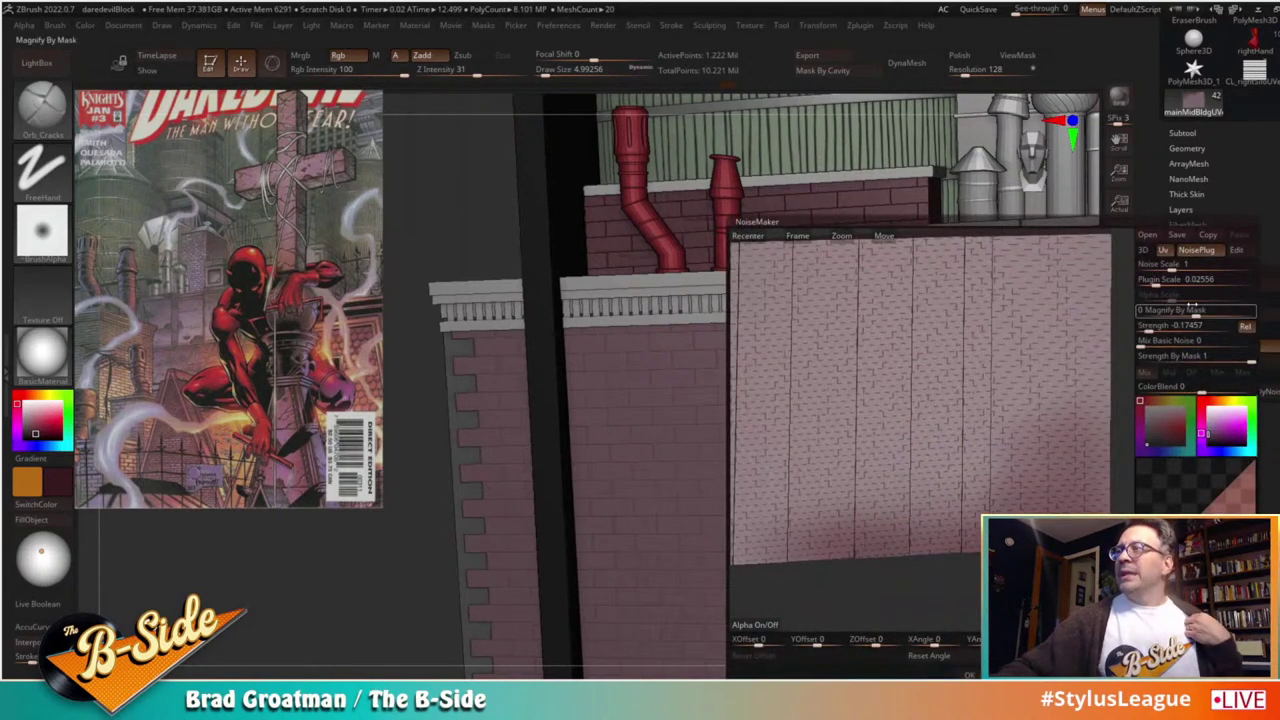
{"action": "key", "text": "Return"}
{"action": "left_click", "coordinate": [1206, 309]}
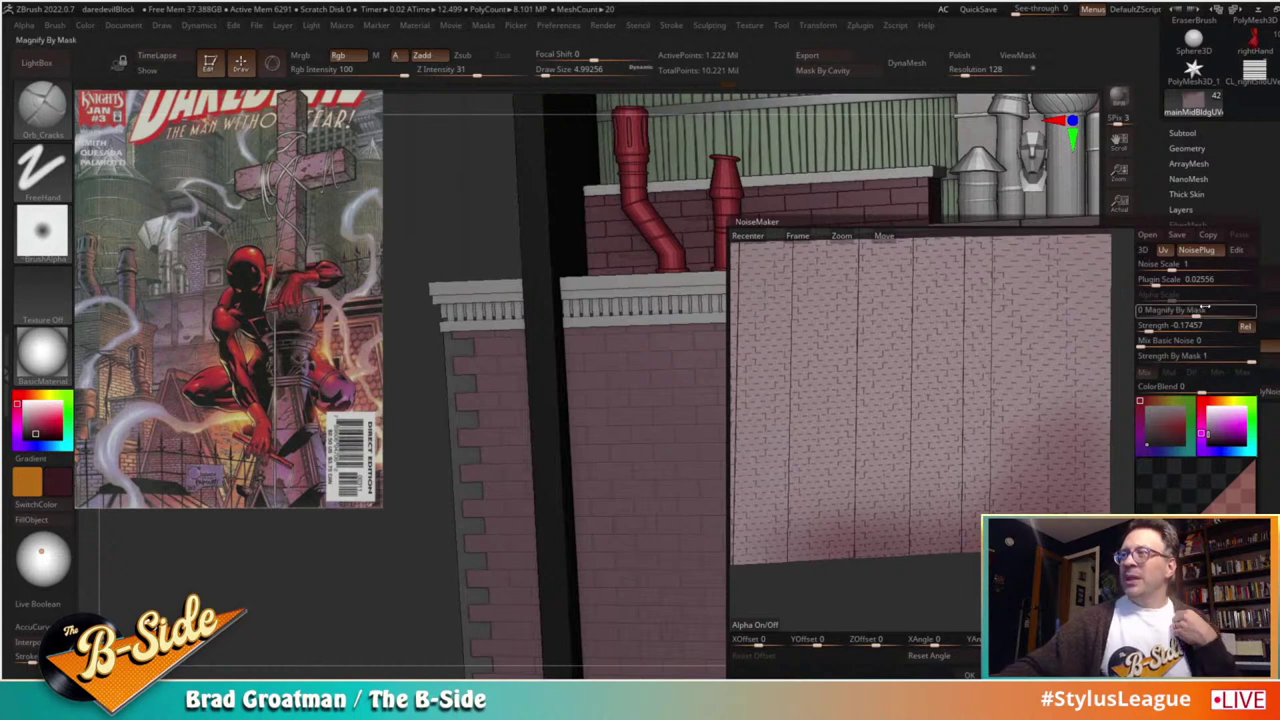
{"action": "key", "text": "Return"}
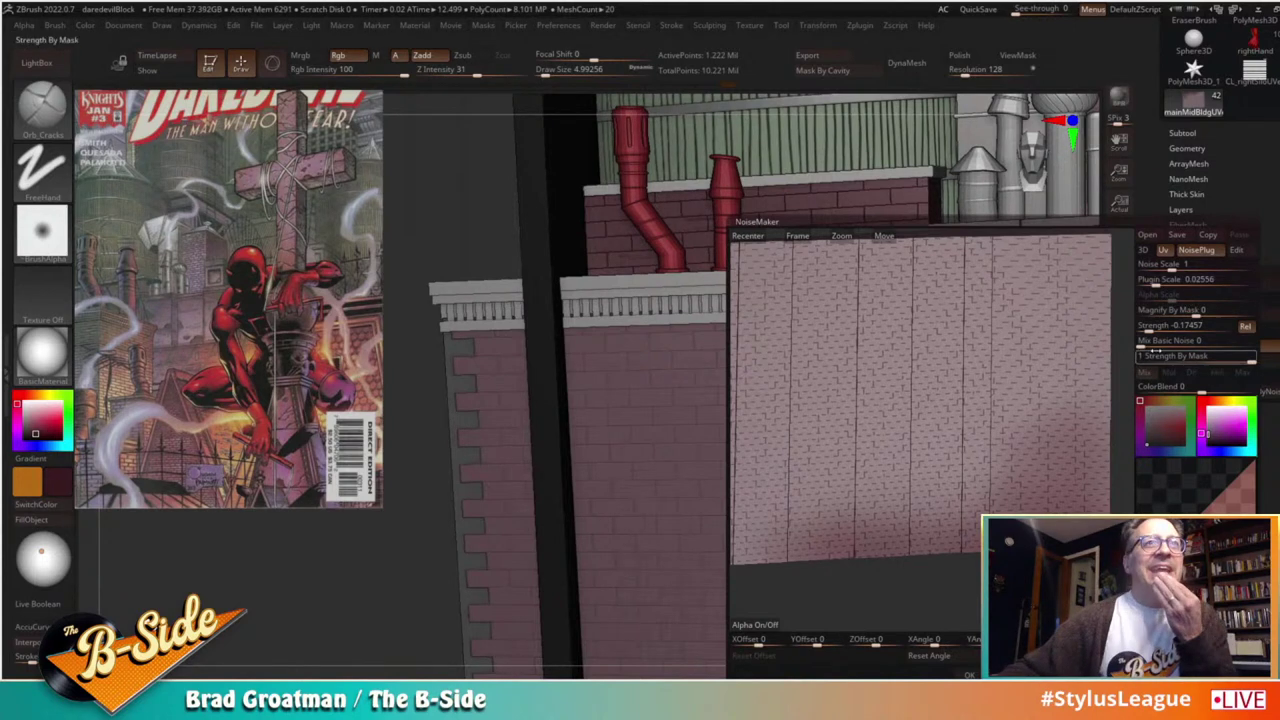
{"action": "left_click", "coordinate": [1190, 340]}
{"action": "key", "text": "Return"}
{"action": "left_click", "coordinate": [1170, 326]}
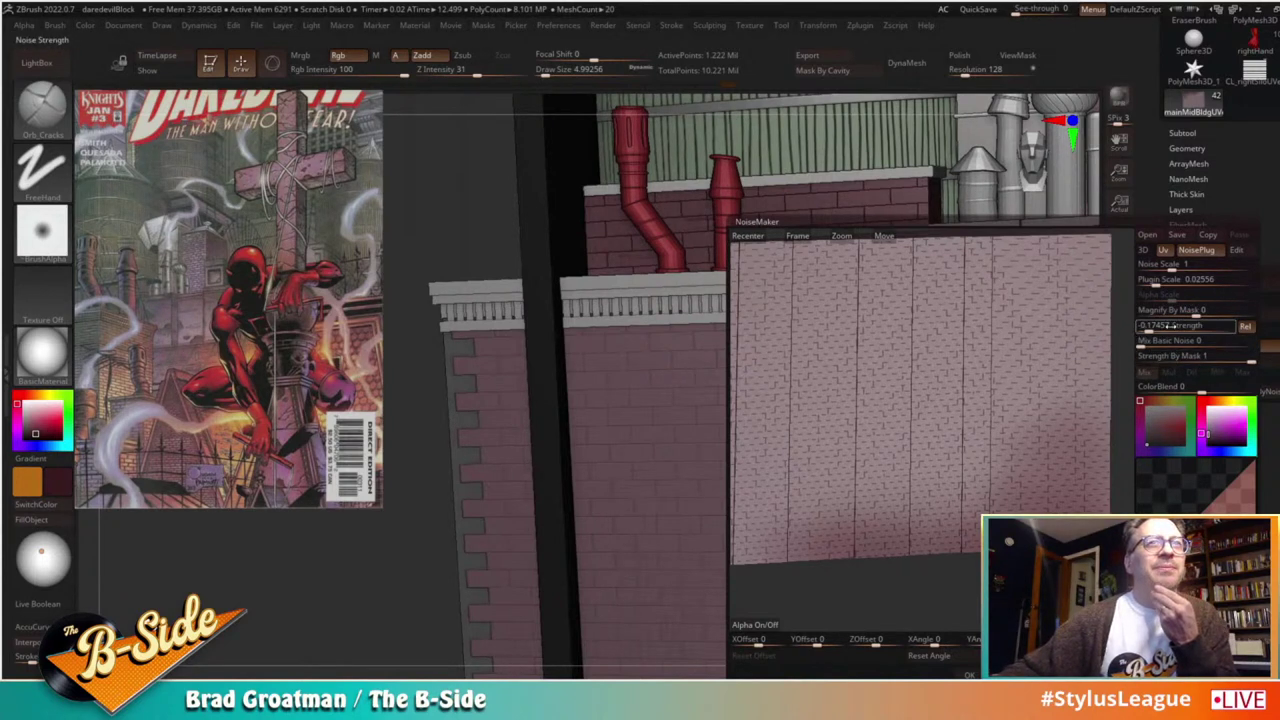
{"action": "left_click", "coordinate": [1181, 281]}
{"action": "type", "text": "0.01"}
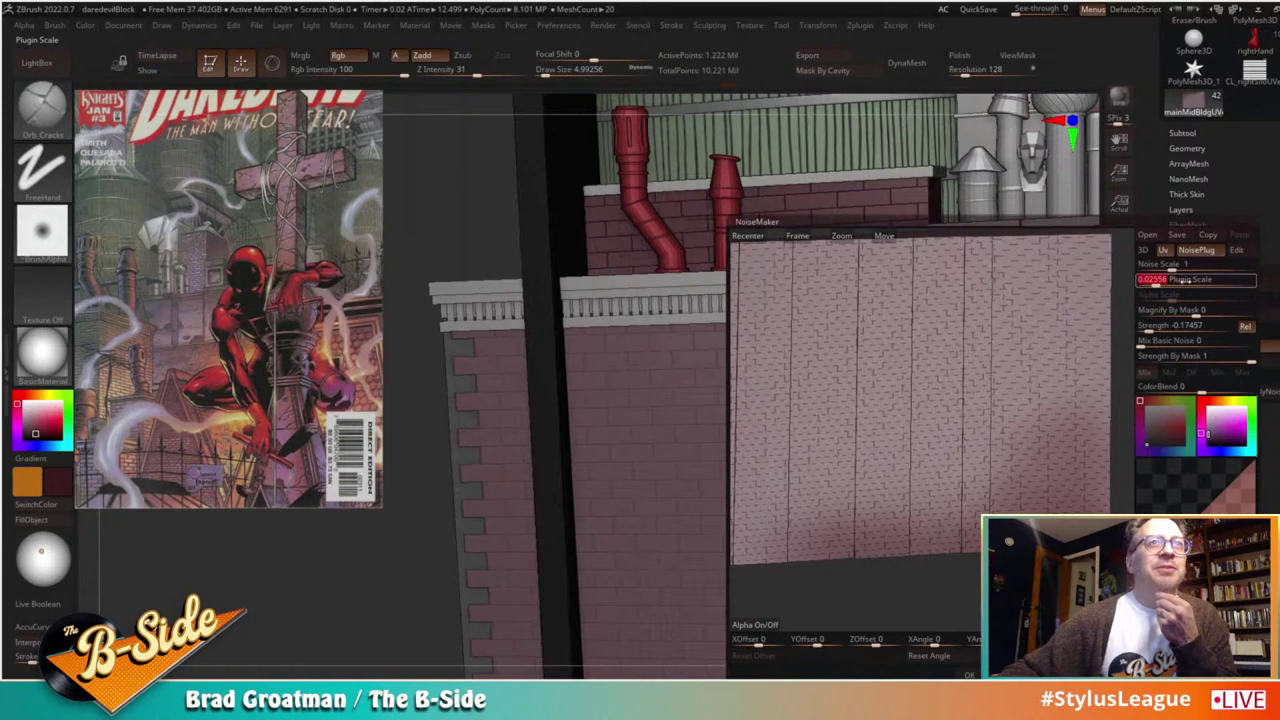
{"action": "key", "text": "Return"}
{"action": "left_click", "coordinate": [1168, 264]}
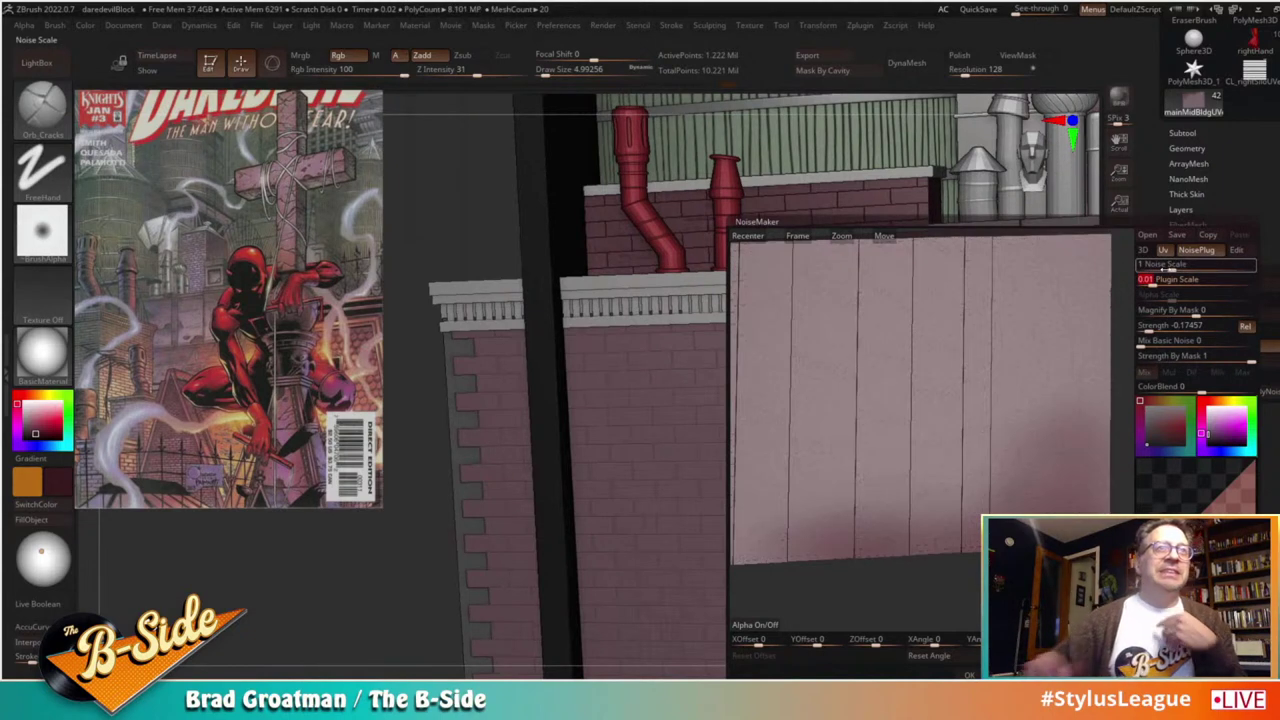
{"action": "left_click", "coordinate": [950, 656]}
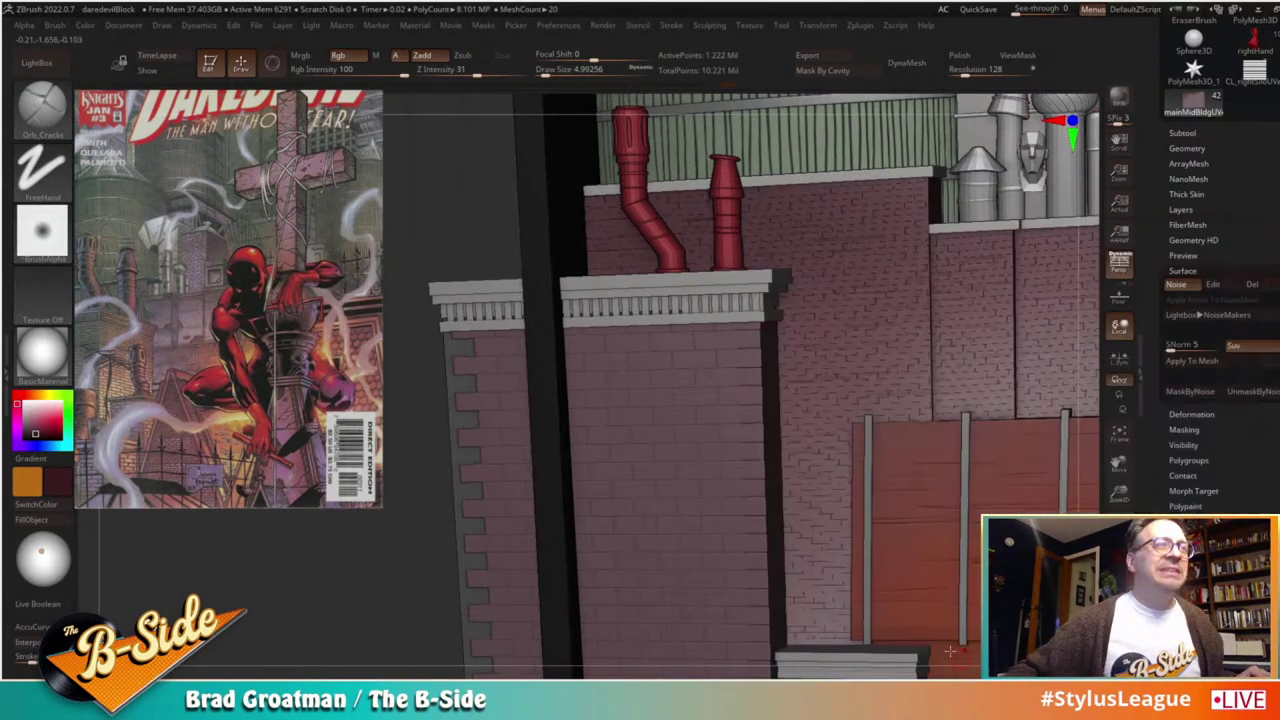
Step: Try Plugin Scale 0.15 on the brick noise, then set it to 0.015 and accept the noise settings
{"action": "left_click", "coordinate": [1214, 284]}
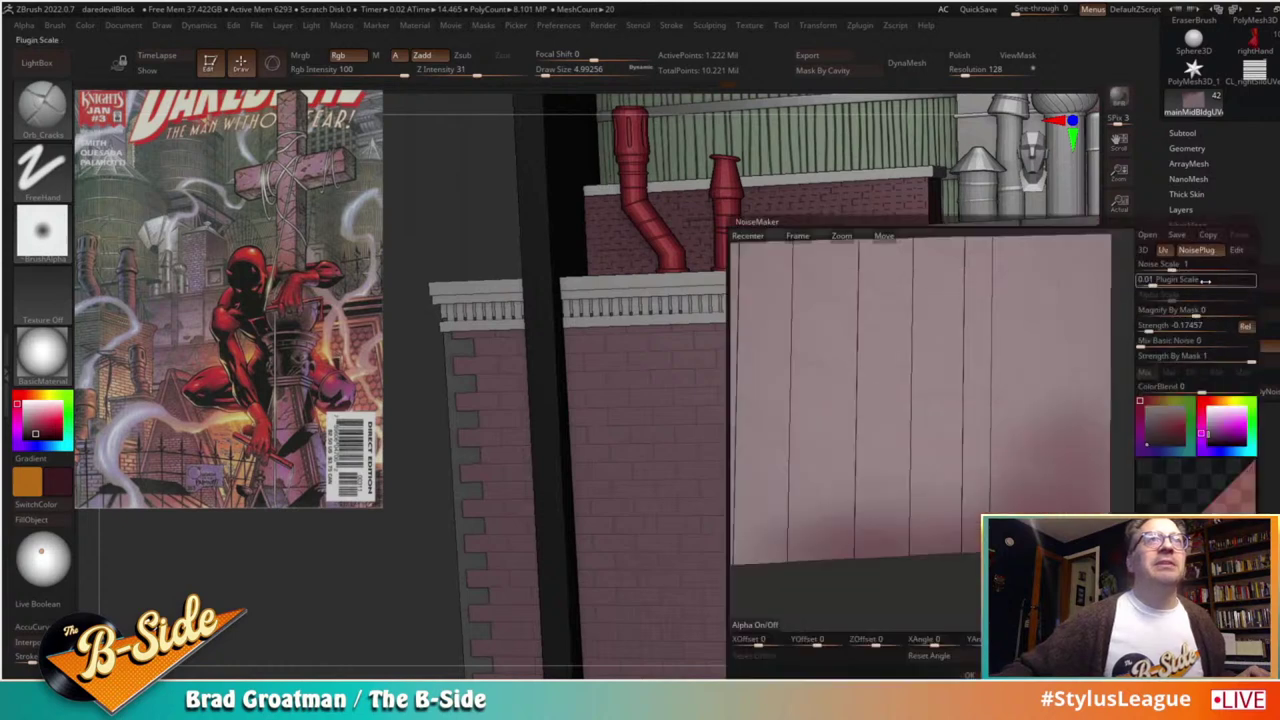
{"action": "left_click", "coordinate": [1197, 283]}
{"action": "type", "text": "0.015"}
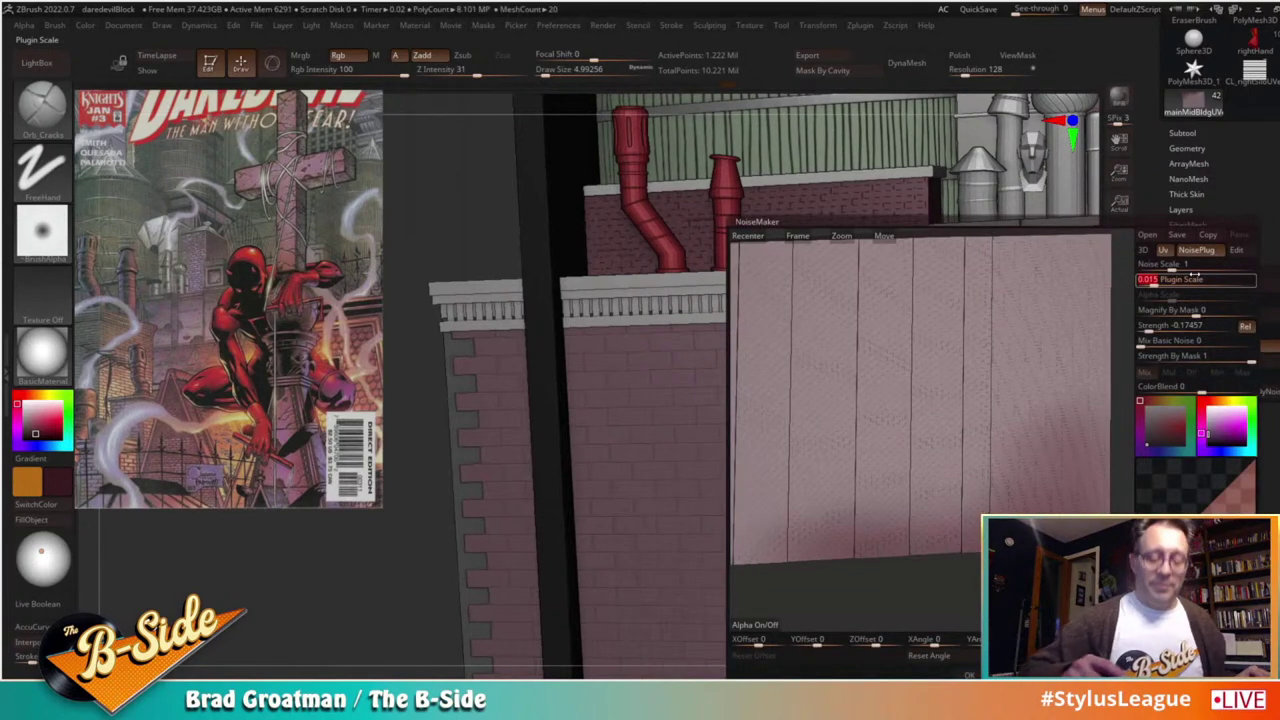
{"action": "type", "text": ".15"}
{"action": "key", "text": "Return"}
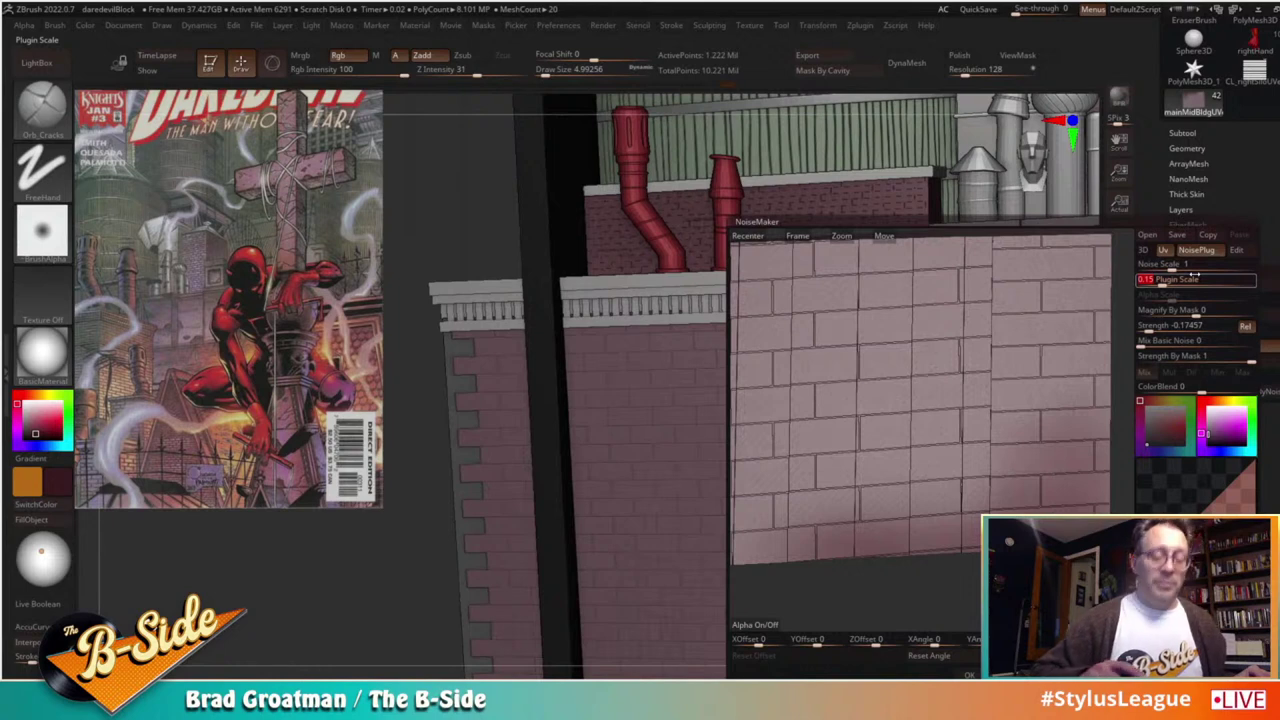
{"action": "type", "text": "0.015"}
{"action": "key", "text": "Return"}
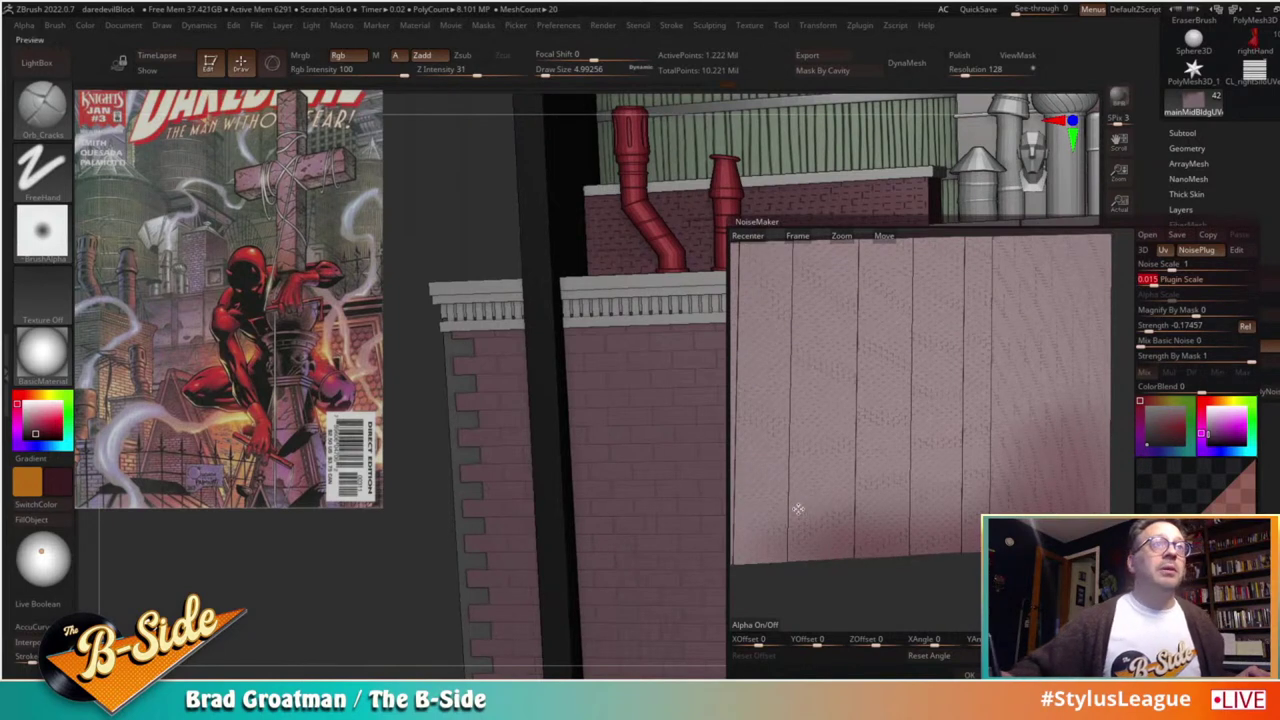
{"action": "left_click", "coordinate": [968, 675]}
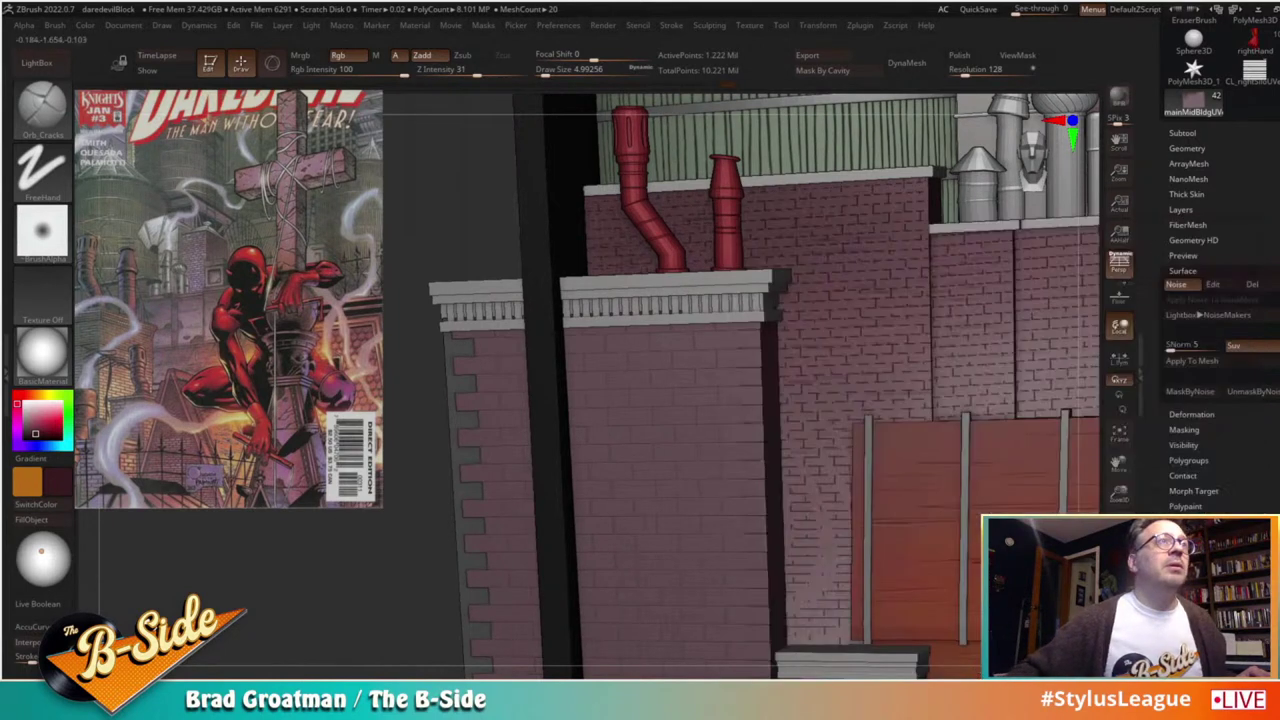
Step: Inspect the brick noise on the wall up close and review its Strength in the noise settings
{"action": "left_click_drag", "start_coordinate": [493, 228], "coordinate": [515, 285], "text": "alt"}
{"action": "right_click_drag", "start_coordinate": [515, 285], "coordinate": [516, 271], "text": "ctrl"}
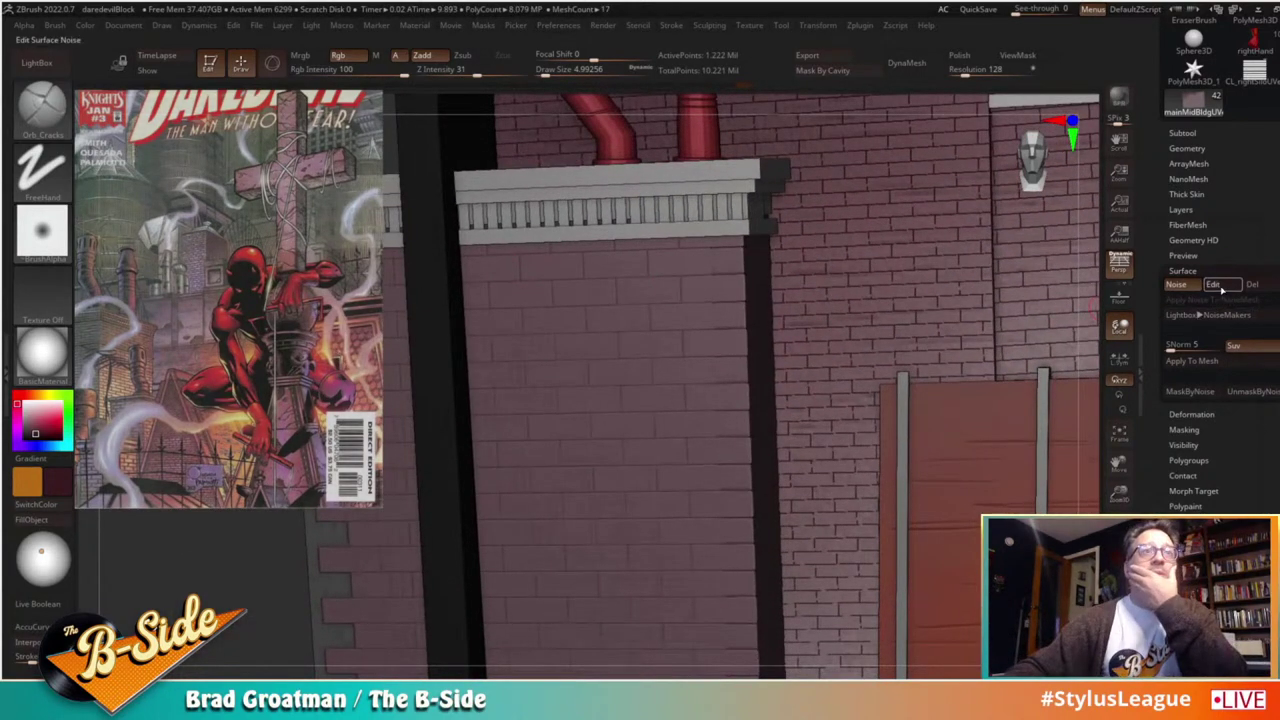
{"action": "left_click", "coordinate": [1212, 284]}
{"action": "left_click", "coordinate": [1152, 326]}
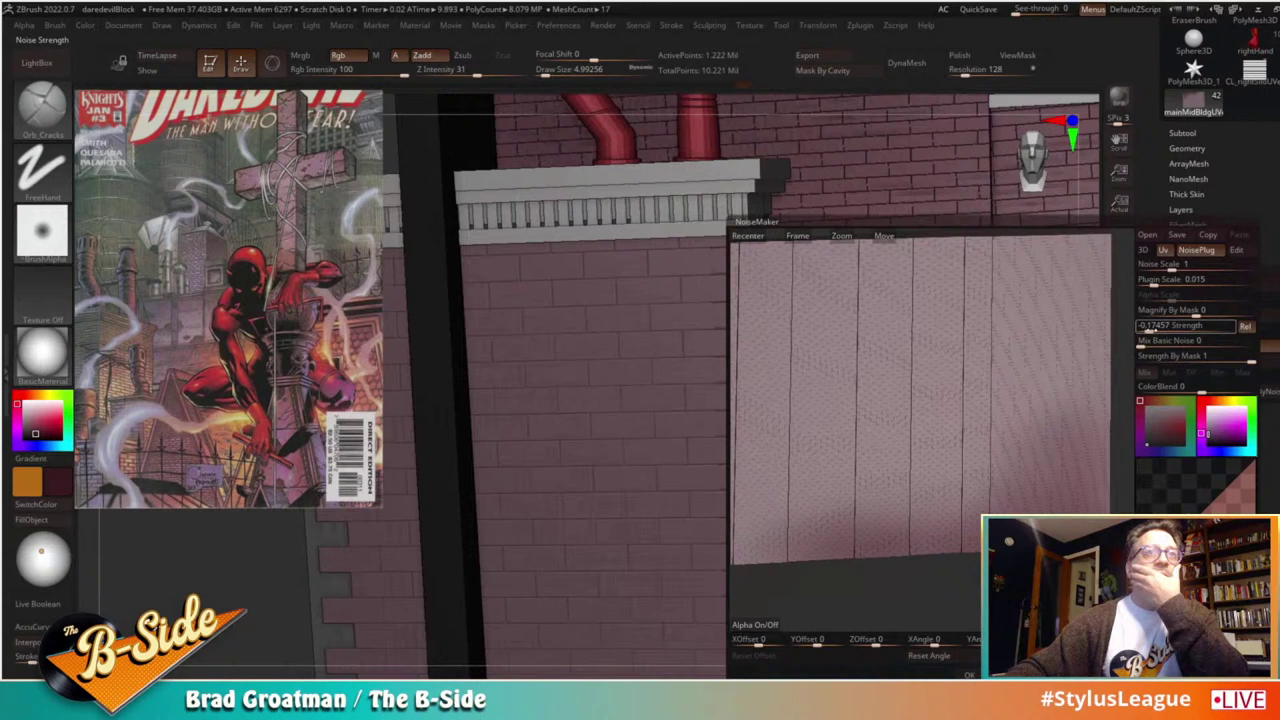
{"action": "key", "text": "Return"}
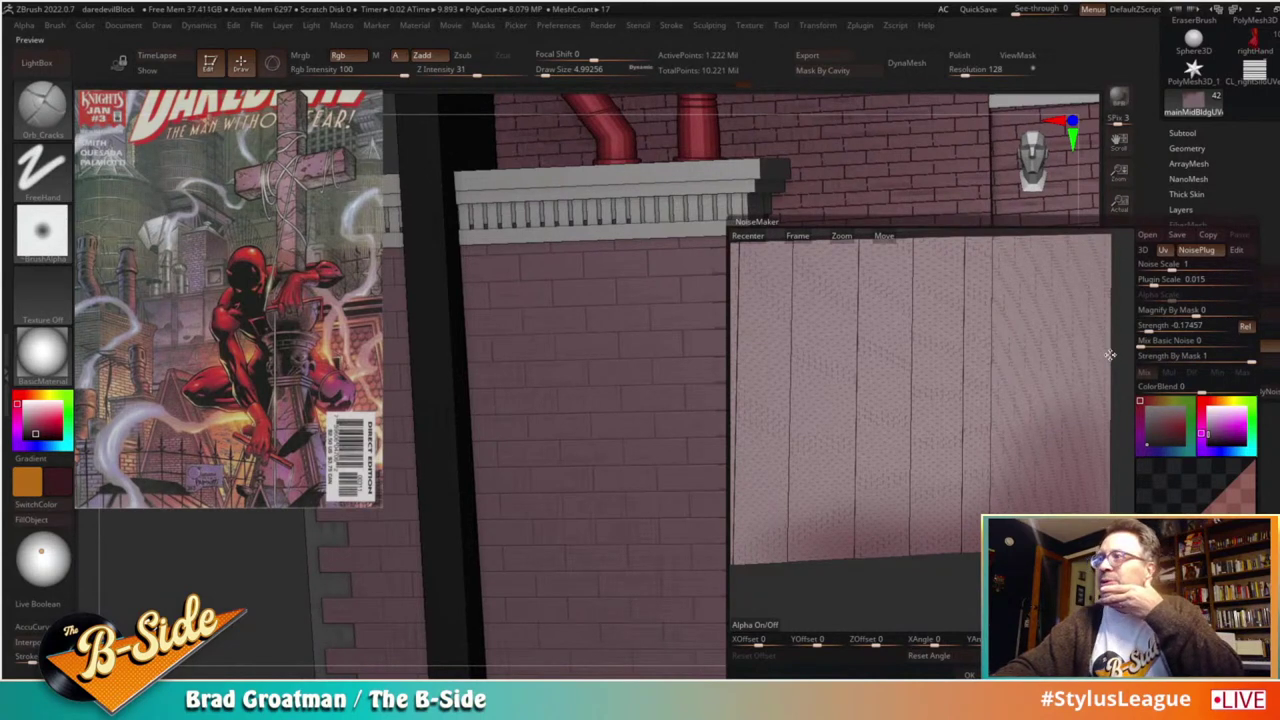
{"action": "left_click", "coordinate": [969, 675]}
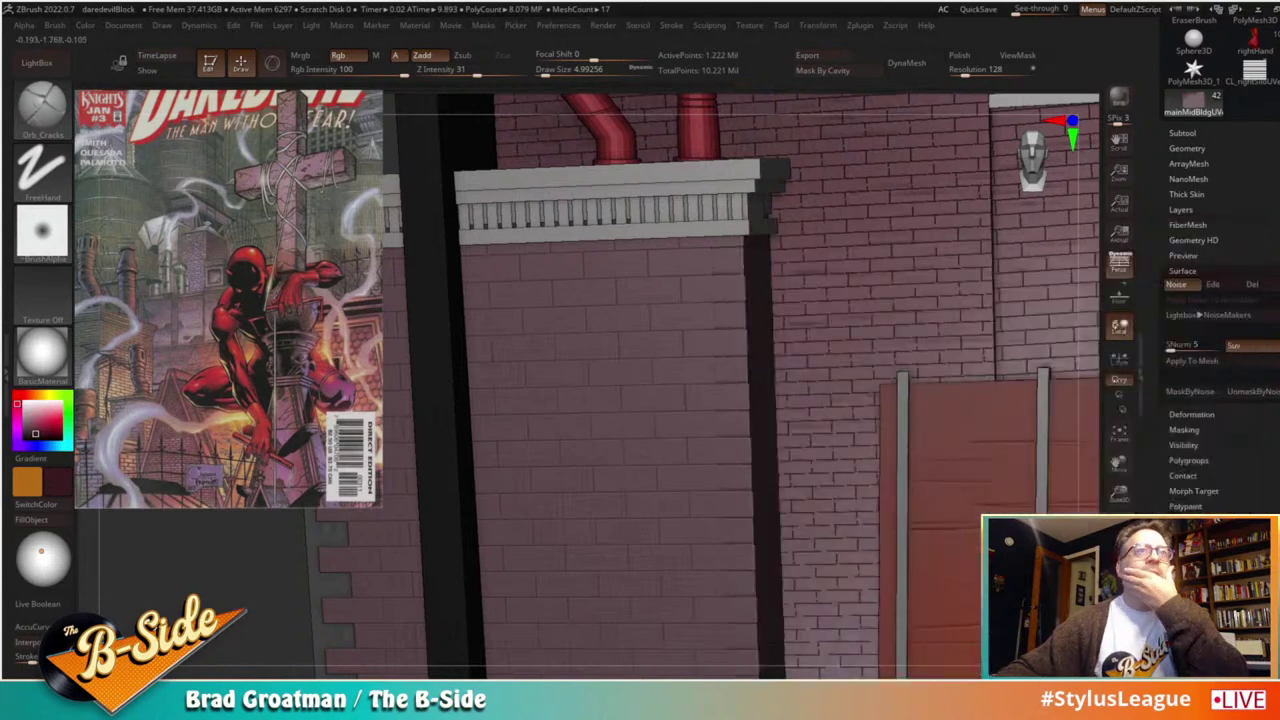
Step: Mask the building wall by its brick noise and choose MaskPen as the masking brush
{"action": "left_click", "coordinate": [1198, 395]}
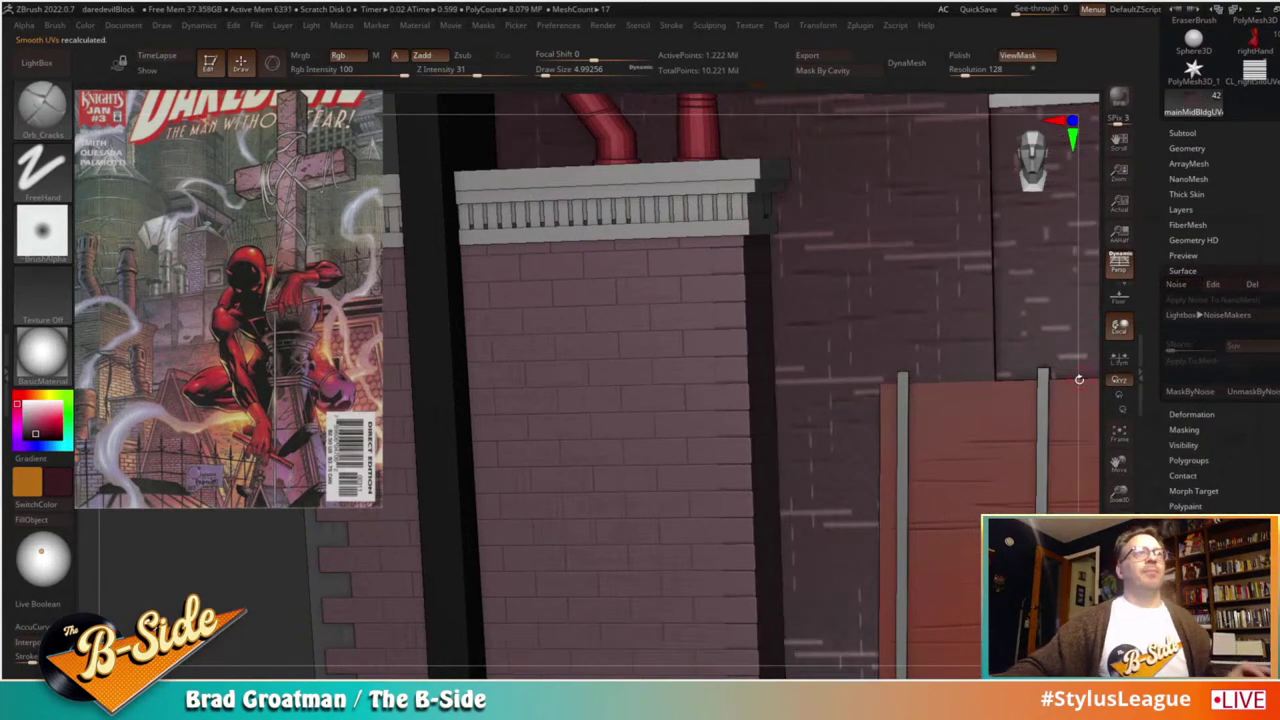
{"action": "left_click_drag", "start_coordinate": [1108, 490], "coordinate": [1014, 468]}
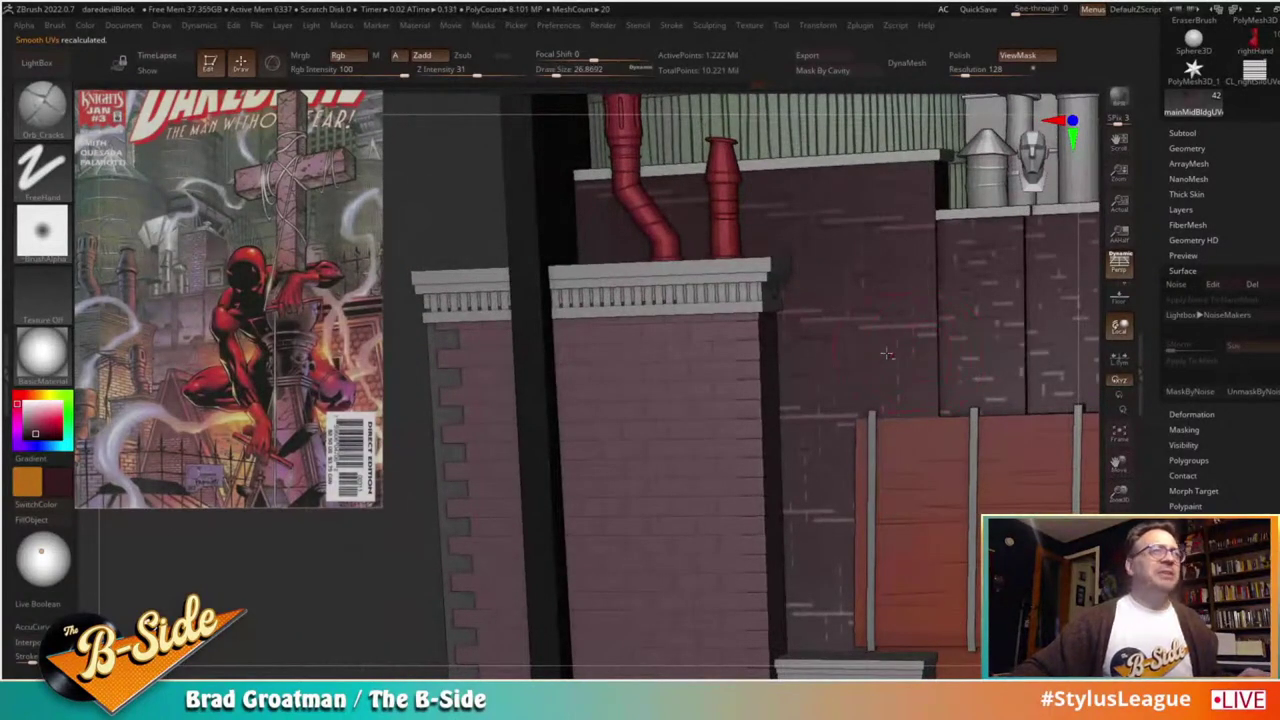
{"action": "key", "text": "ctrl+shift"}
{"action": "left_click", "coordinate": [52, 117]}
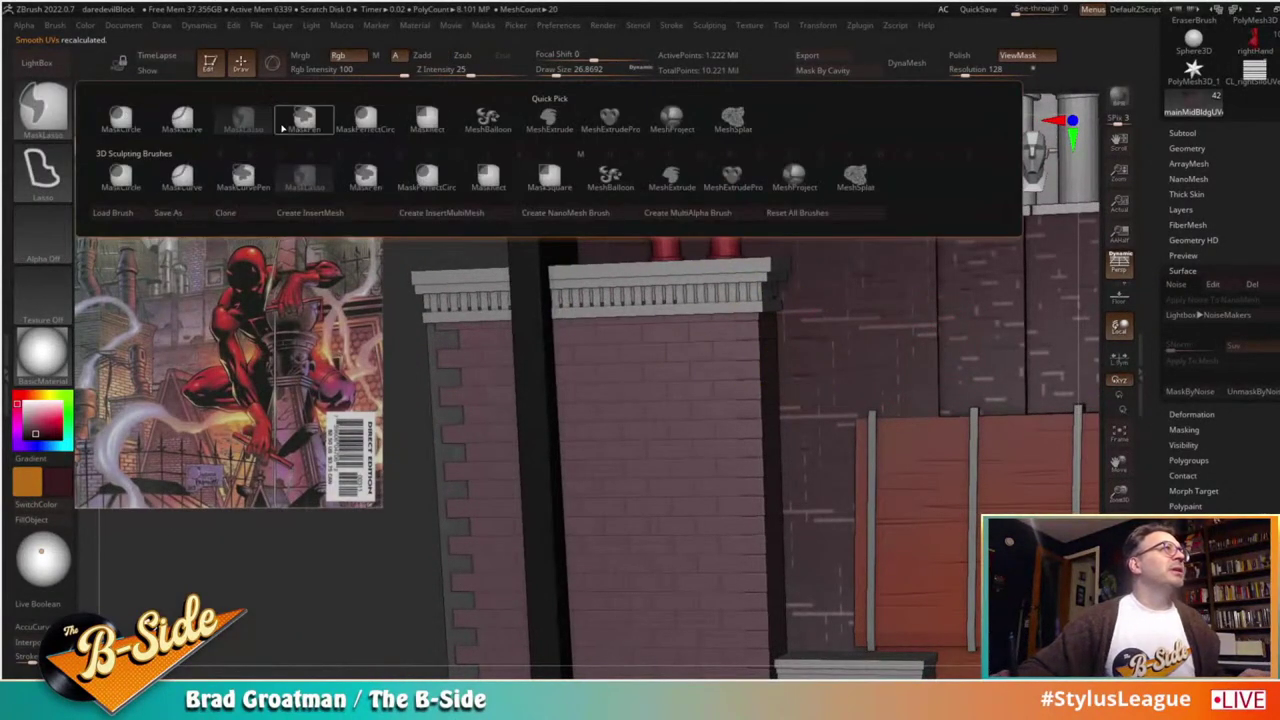
{"action": "left_click", "coordinate": [304, 118]}
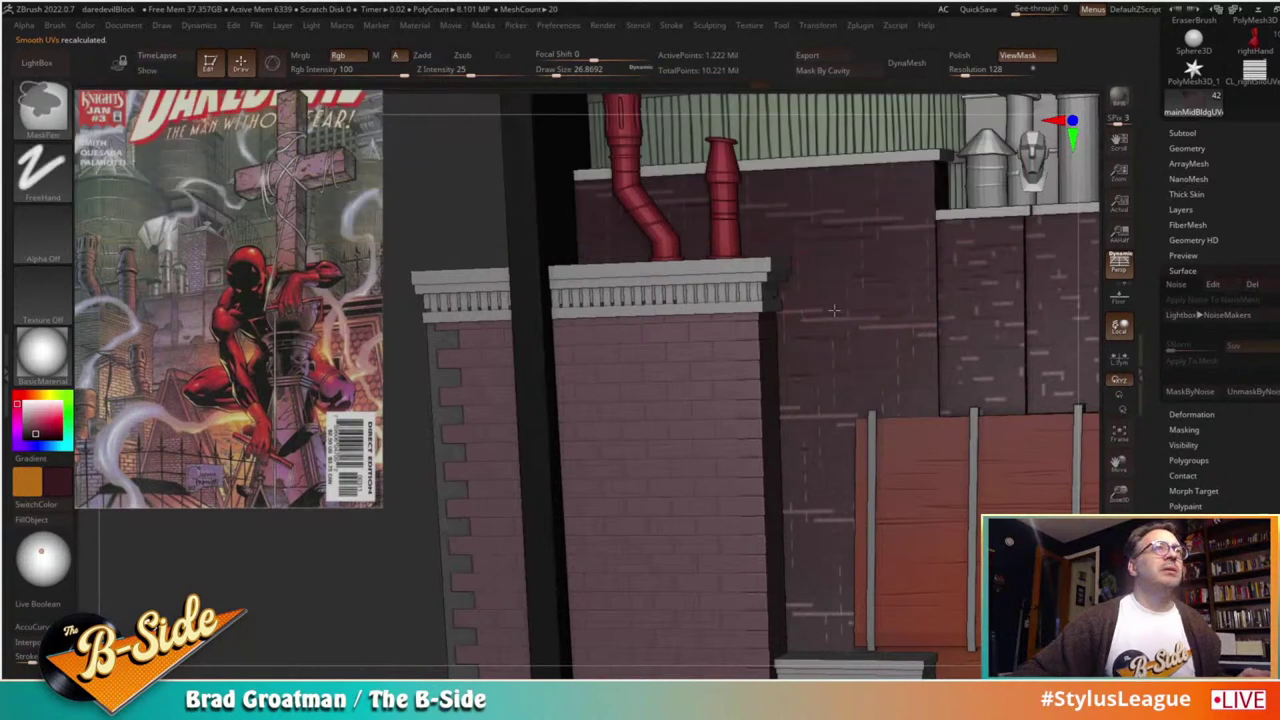
Step: Try erasing part of the noise mask on the wall with a MaskPen stroke, and undo it
{"action": "mouse_move", "coordinate": [853, 335]}
{"action": "left_mouse_down", "text": "ctrl+alt"}
{"action": "mouse_move", "coordinate": [886, 312]}
{"action": "mouse_move", "coordinate": [851, 332]}
{"action": "mouse_move", "coordinate": [898, 349]}
{"action": "left_mouse_up", "text": "ctrl+alt"}
{"action": "left_click_drag", "start_coordinate": [374, 566], "coordinate": [400, 574], "text": "alt"}
{"action": "key", "text": "ctrl+z"}
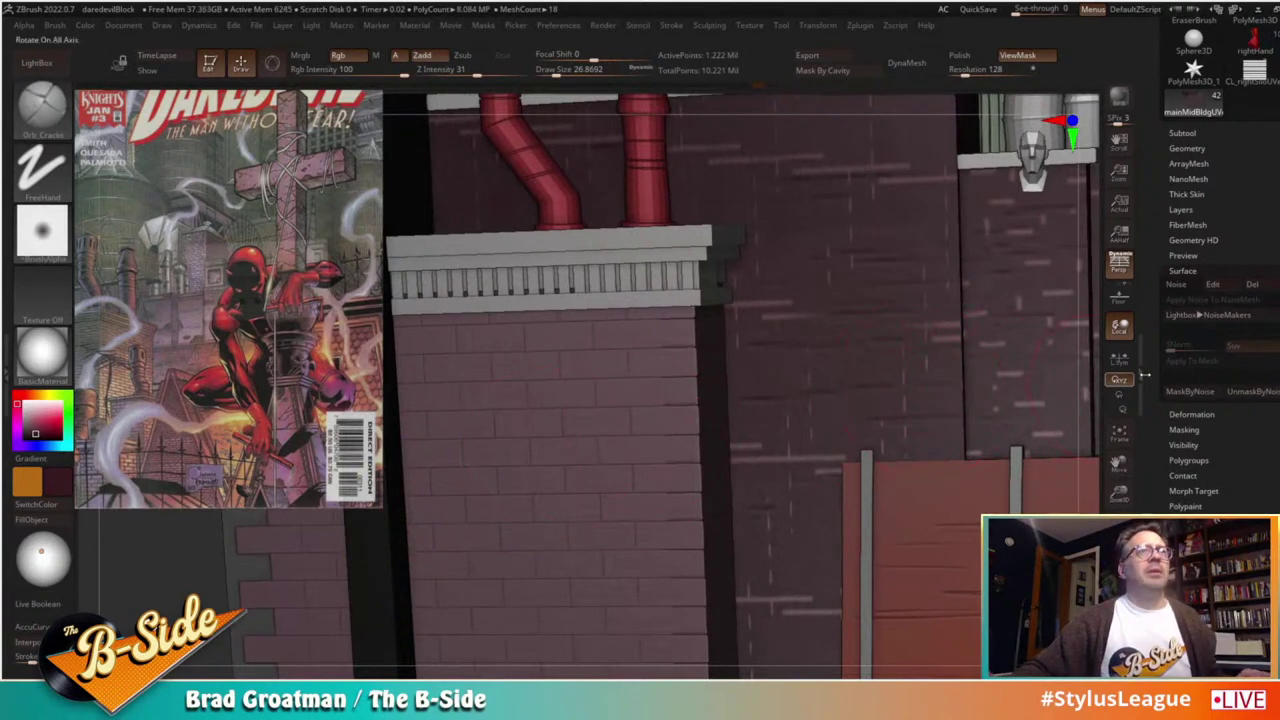
Step: Try unmasking the wall by noise and masking it by noise again
{"action": "left_click", "coordinate": [1238, 393]}
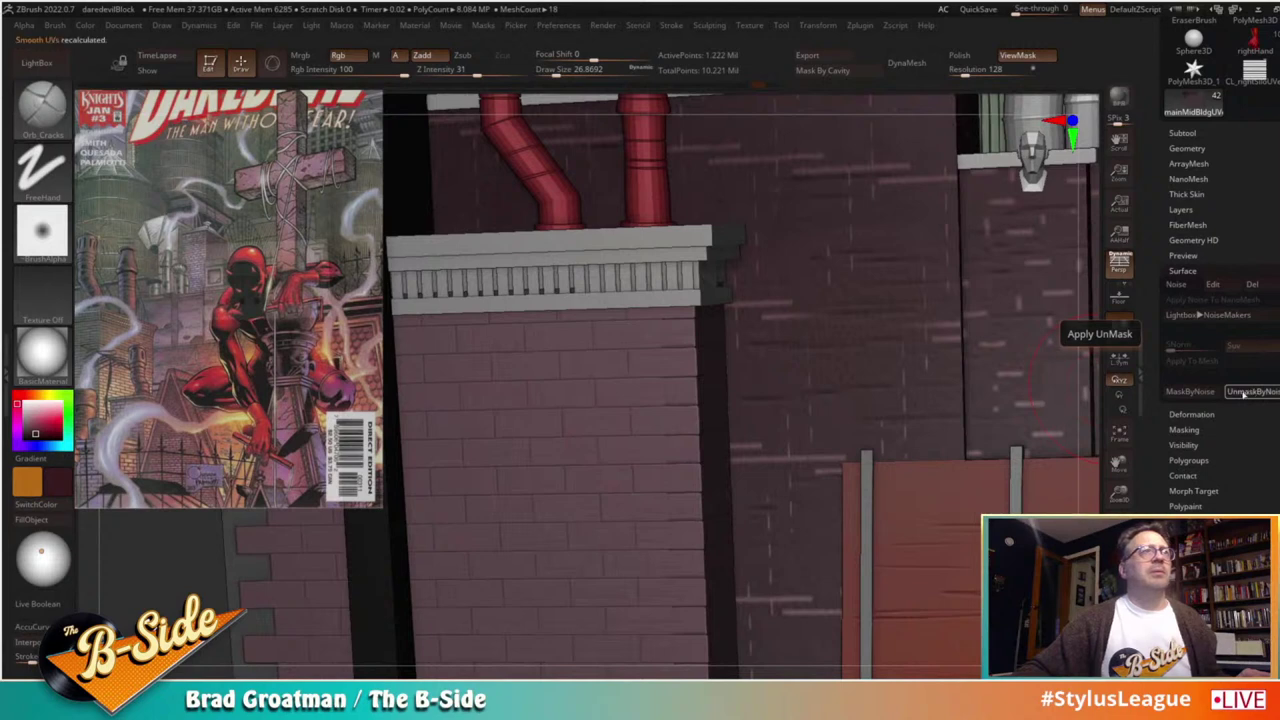
{"action": "left_click", "coordinate": [1210, 394]}
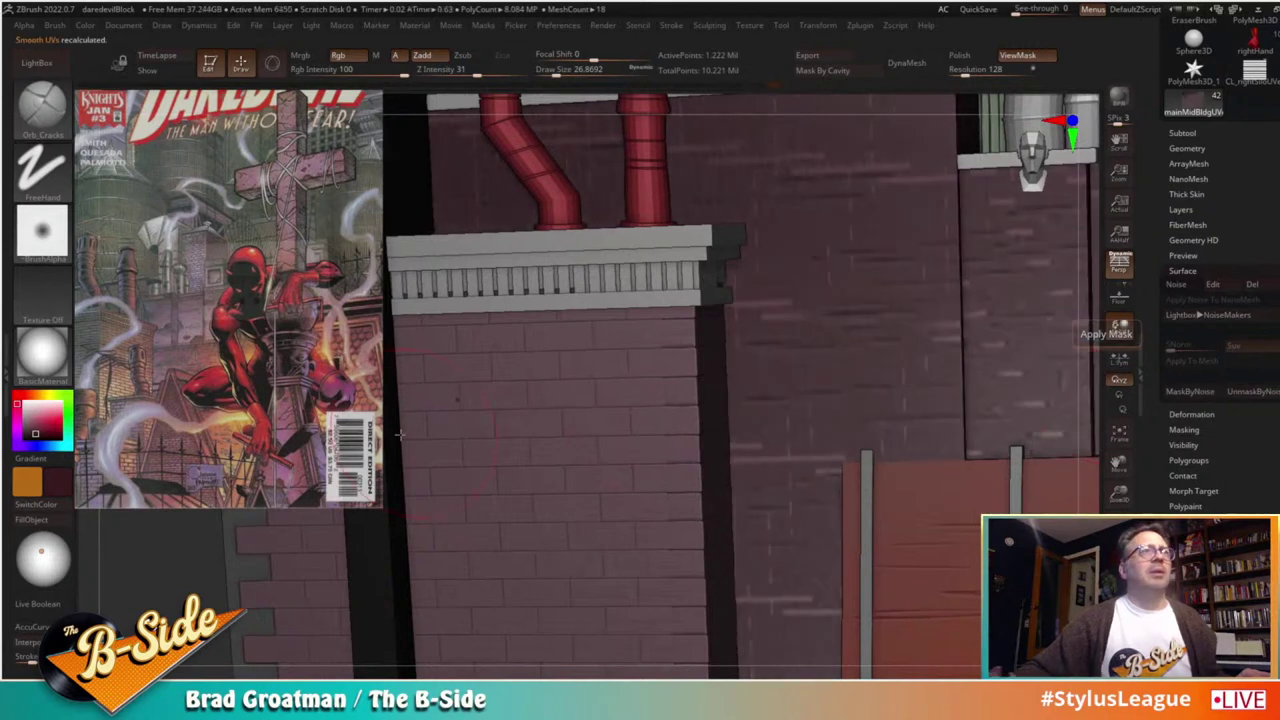
{"action": "key", "text": "ctrl"}
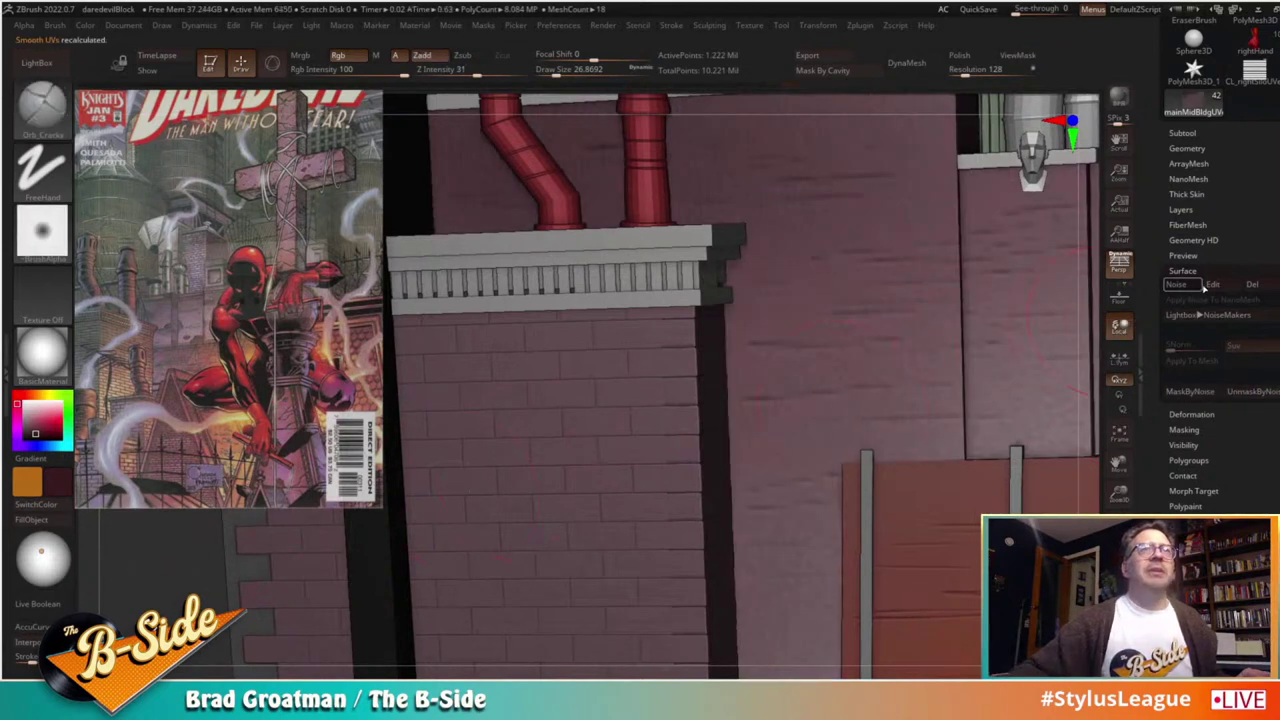
Step: Re-enable the wall's surface noise, set the Brick pattern's Mortar Thickness to 0.017, and accept the settings
{"action": "left_click", "coordinate": [1178, 285]}
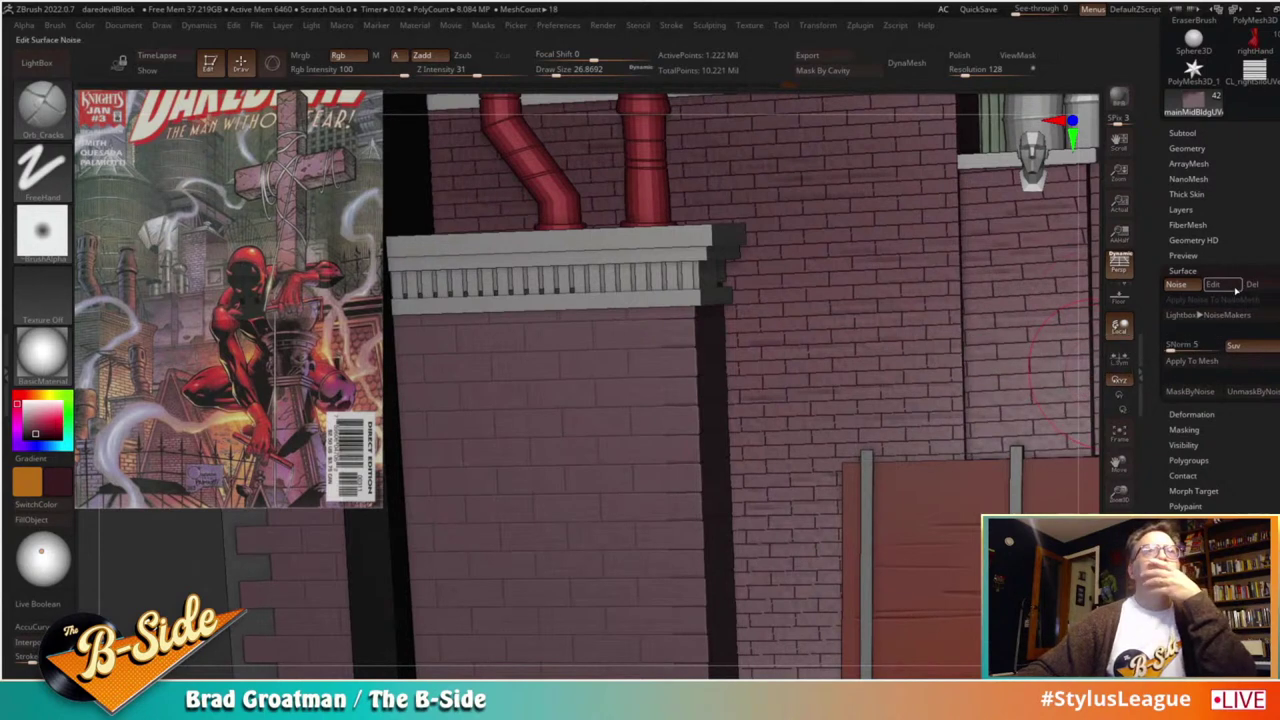
{"action": "left_click", "coordinate": [1213, 284]}
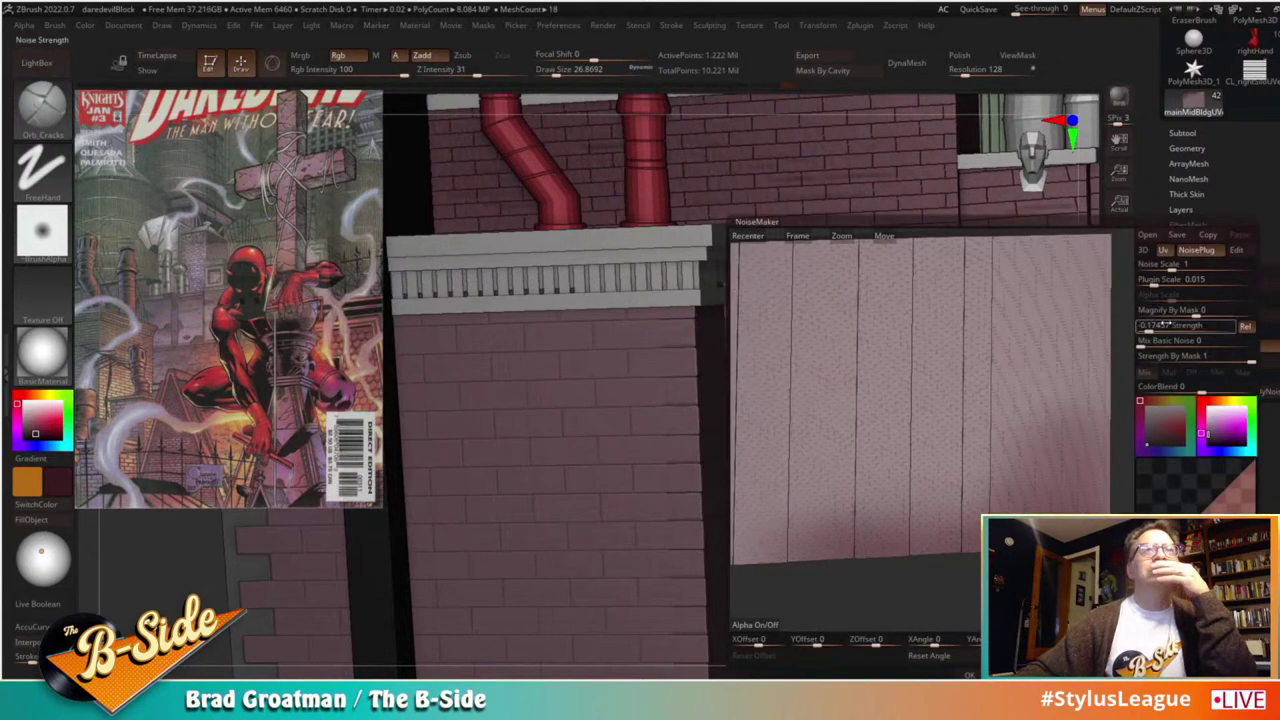
{"action": "left_click", "coordinate": [1236, 250]}
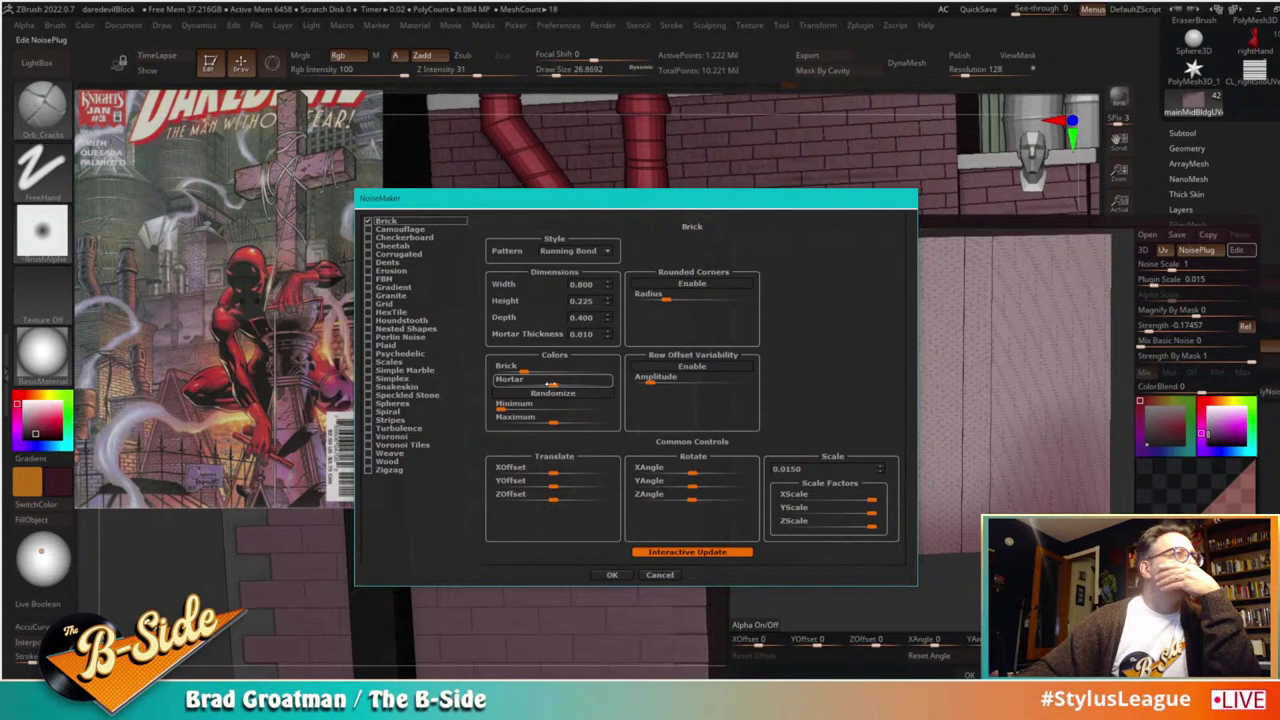
{"action": "left_click", "coordinate": [608, 332]}
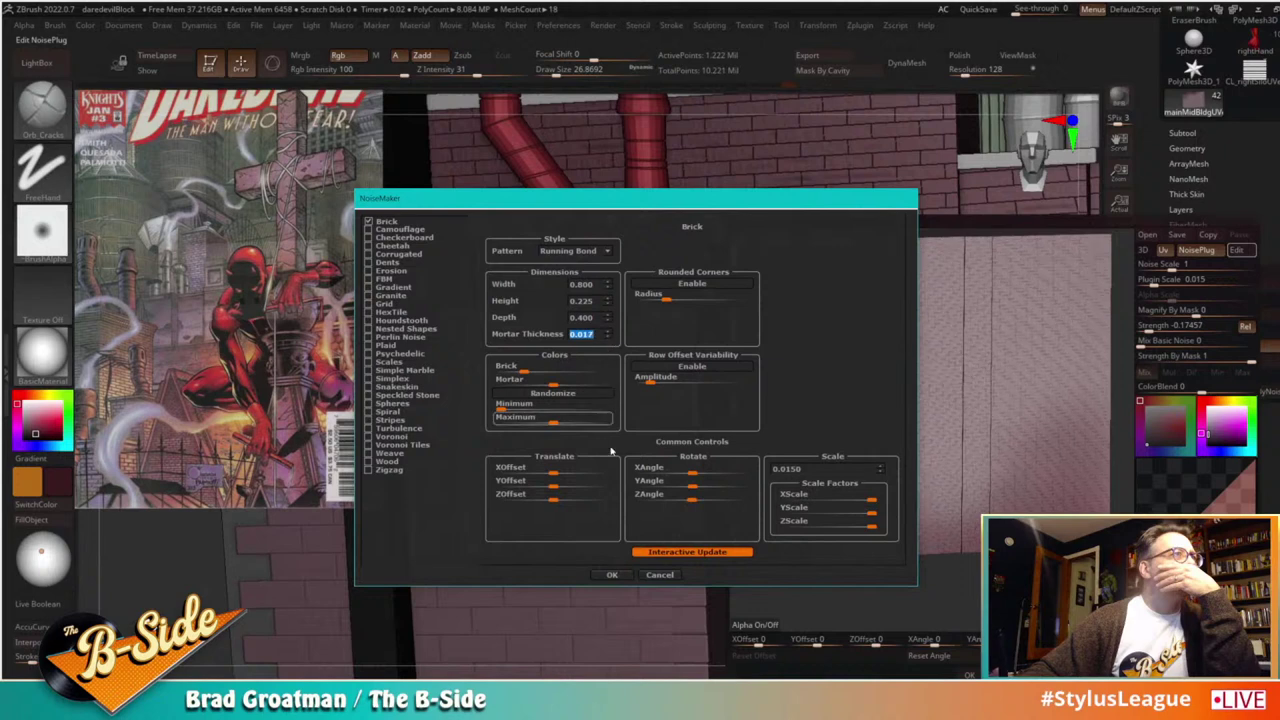
{"action": "left_click", "coordinate": [612, 575]}
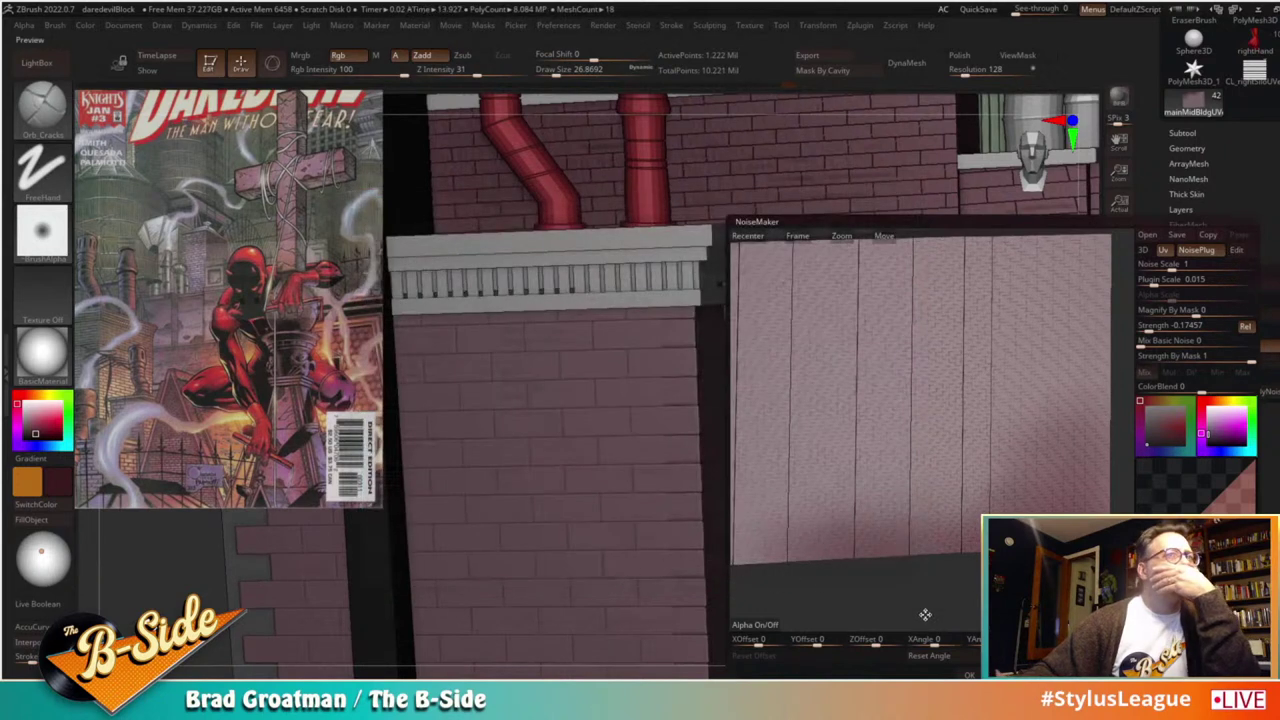
{"action": "left_click", "coordinate": [969, 675]}
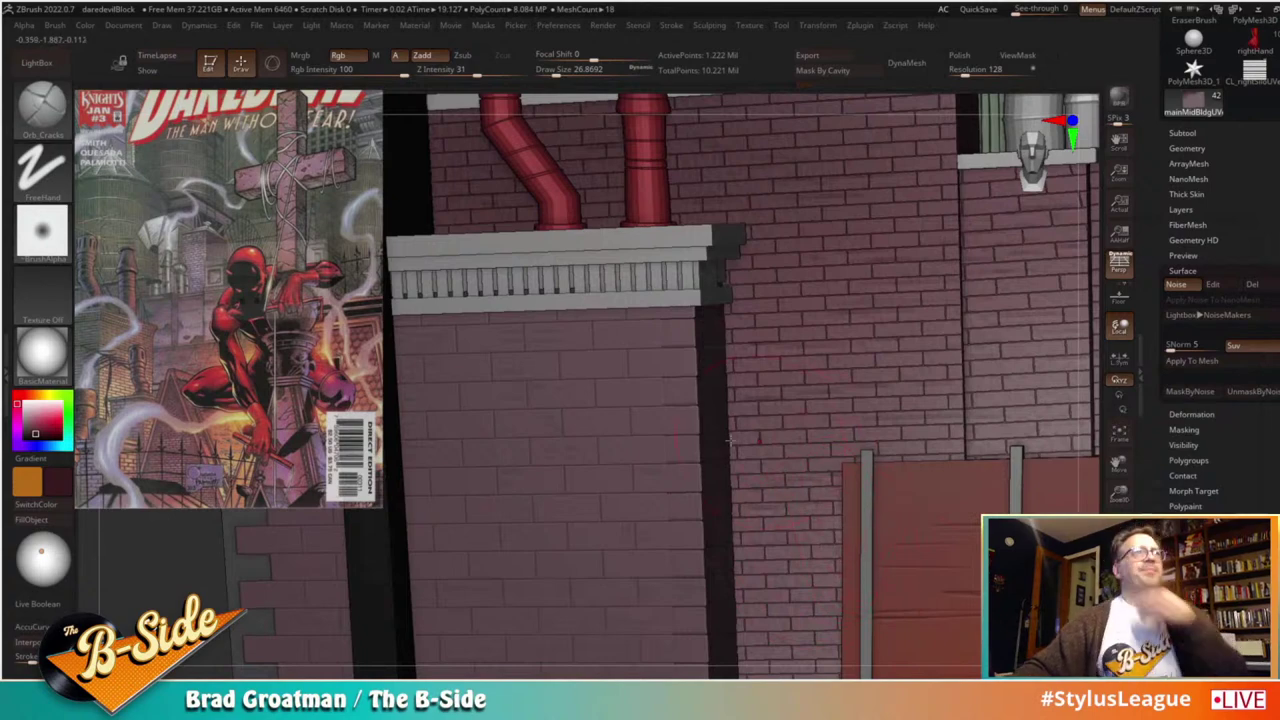
Step: Turn on mask display for the middle building and assign a rough damage alpha to the MaskPen brush
{"action": "left_click_drag", "start_coordinate": [212, 532], "coordinate": [197, 625], "text": "alt"}
{"action": "left_click", "coordinate": [1026, 57]}
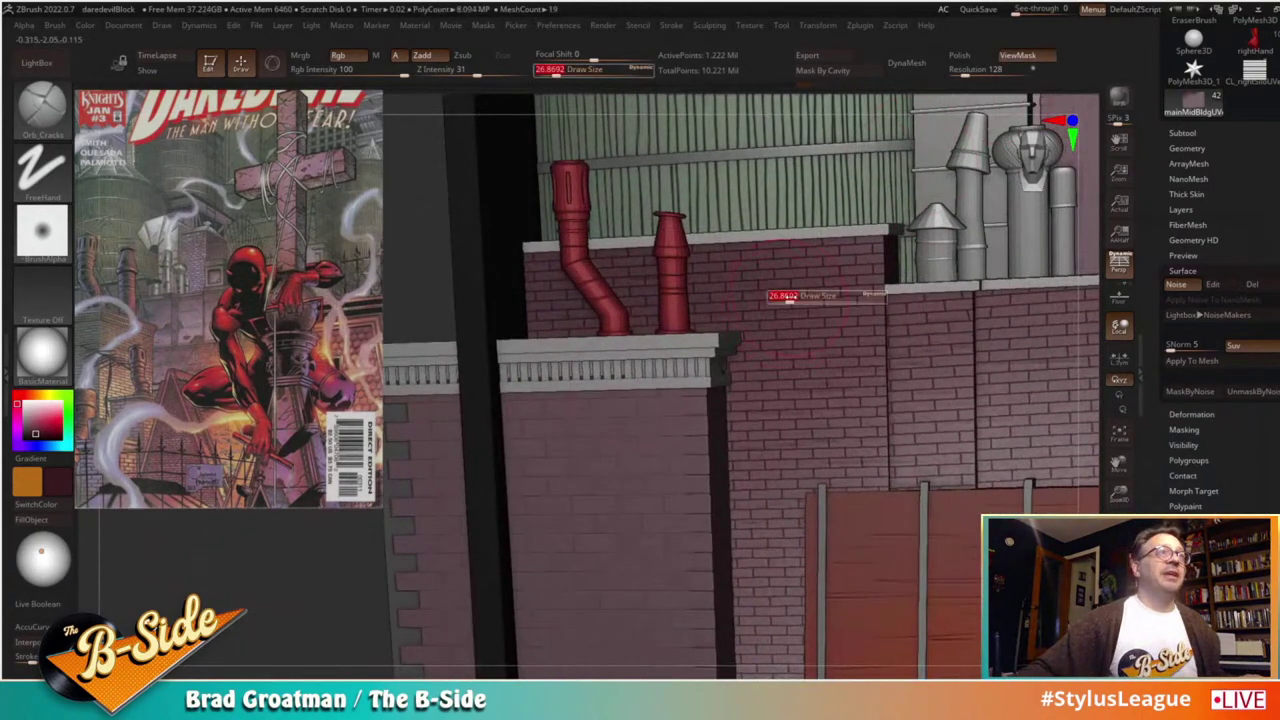
{"action": "key", "text": "ctrl"}
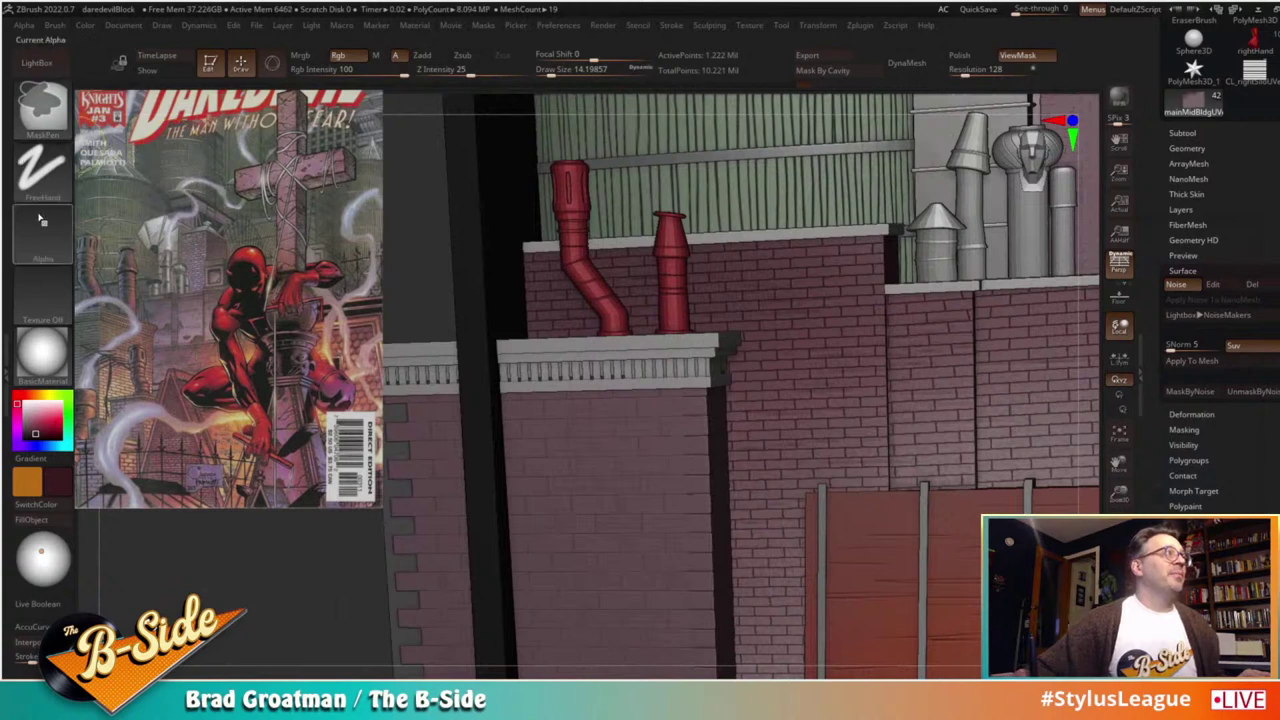
{"action": "left_click", "coordinate": [44, 228]}
{"action": "left_click", "coordinate": [368, 246]}
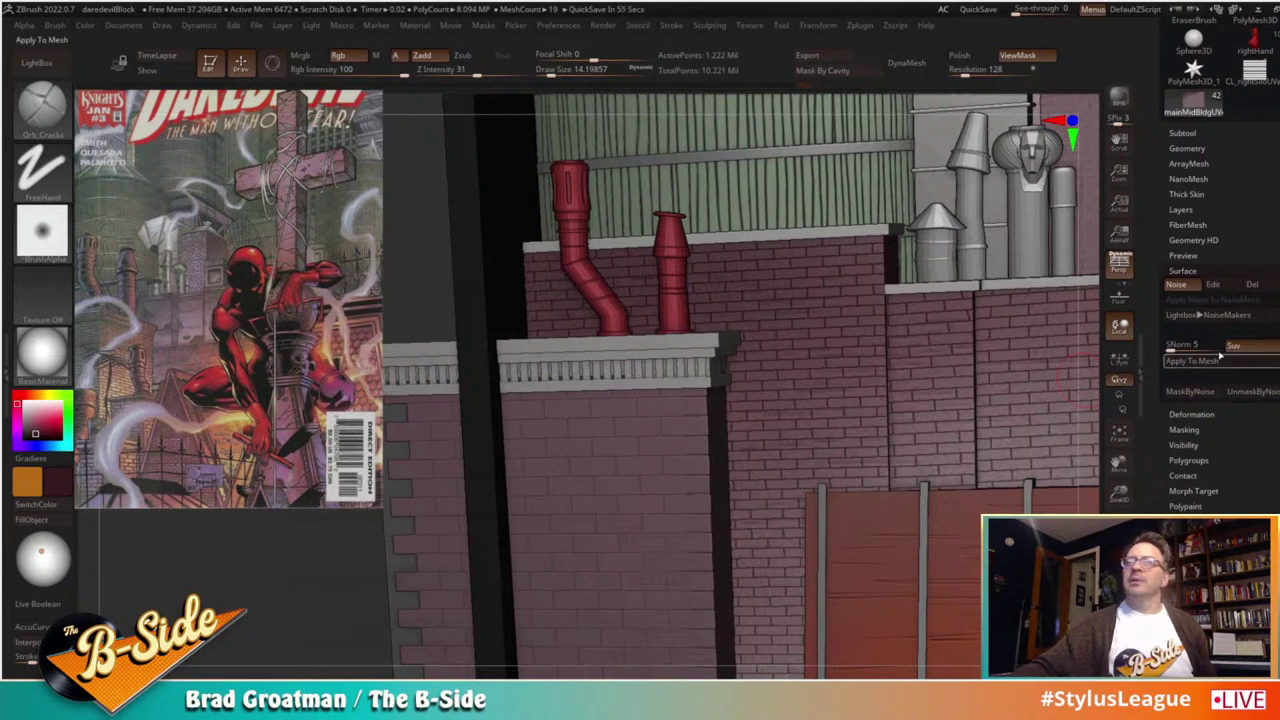
Step: Mask the wall by its brick noise, hide the mask display, and test Orb_Cracks strokes across the wall
{"action": "left_click", "coordinate": [1190, 361]}
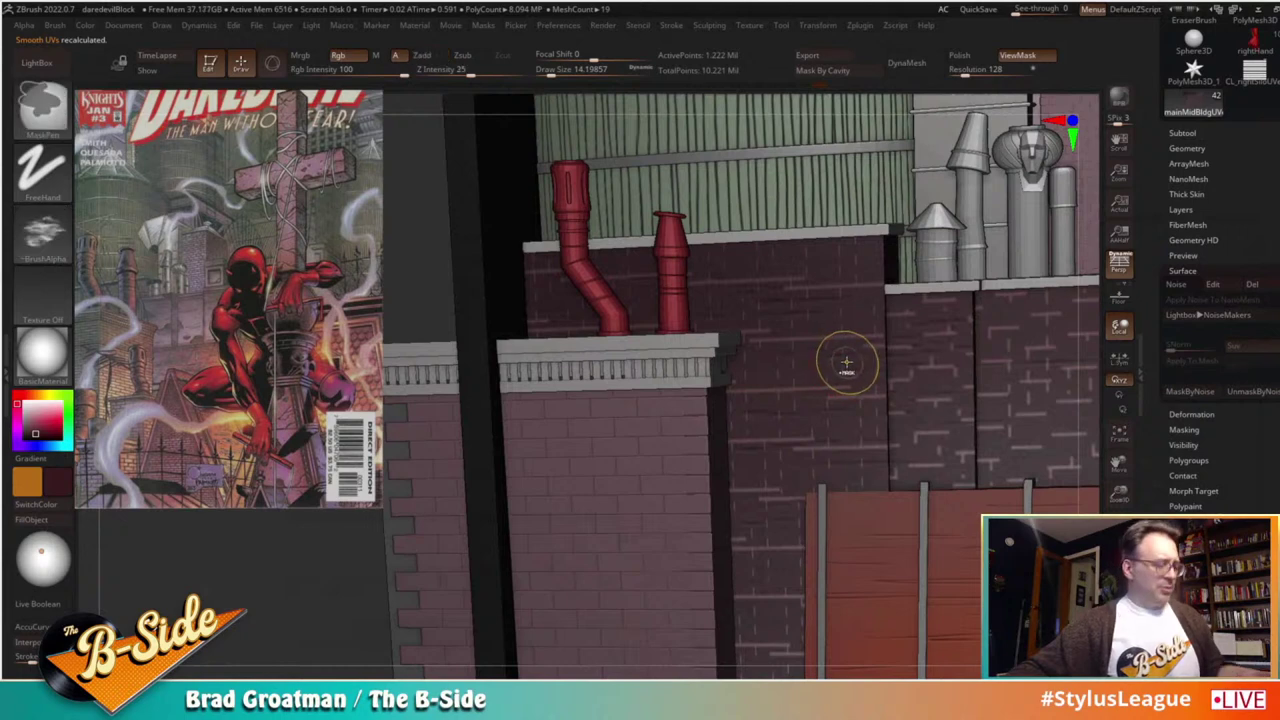
{"action": "key", "text": "ctrl+z"}
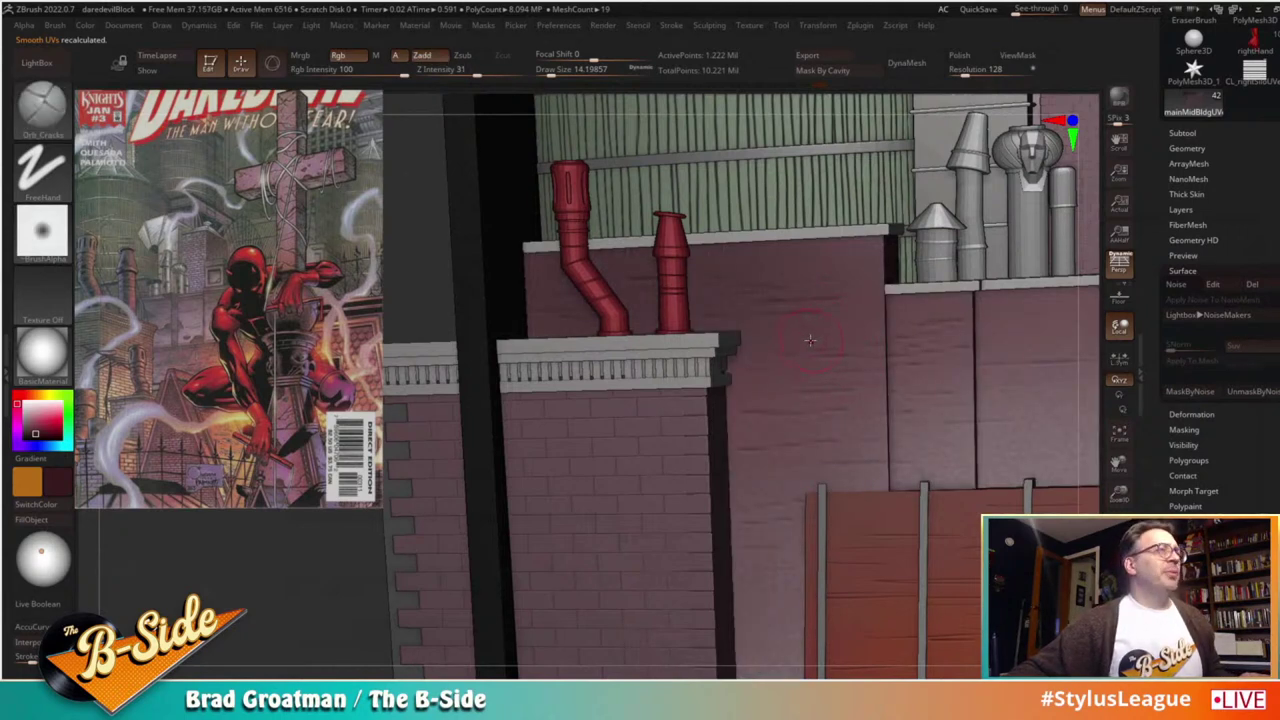
{"action": "mouse_move", "coordinate": [810, 340]}
{"action": "left_mouse_down"}
{"action": "mouse_move", "coordinate": [838, 387]}
{"action": "mouse_move", "coordinate": [862, 335]}
{"action": "left_mouse_up"}
{"action": "left_click_drag", "start_coordinate": [842, 346], "coordinate": [842, 376]}
{"action": "left_click_drag", "start_coordinate": [793, 338], "coordinate": [758, 341]}
{"action": "left_click_drag", "start_coordinate": [842, 331], "coordinate": [842, 312]}
{"action": "left_click_drag", "start_coordinate": [793, 330], "coordinate": [793, 316]}
{"action": "left_click_drag", "start_coordinate": [748, 328], "coordinate": [847, 299]}
Step: Undo the Orb_Cracks test strokes and clear the noise mask from the wall
{"action": "key", "text": "ctrl+z"}
{"action": "key", "text": "ctrl+z"}
{"action": "key", "text": "ctrl+z"}
{"action": "key", "text": "ctrl+z"}
{"action": "key", "text": "ctrl+z"}
{"action": "key", "text": "ctrl+z"}
{"action": "key", "text": "ctrl+z"}
{"action": "key", "text": "ctrl+z"}
{"action": "key", "text": "ctrl+z"}
{"action": "key", "text": "ctrl+z"}
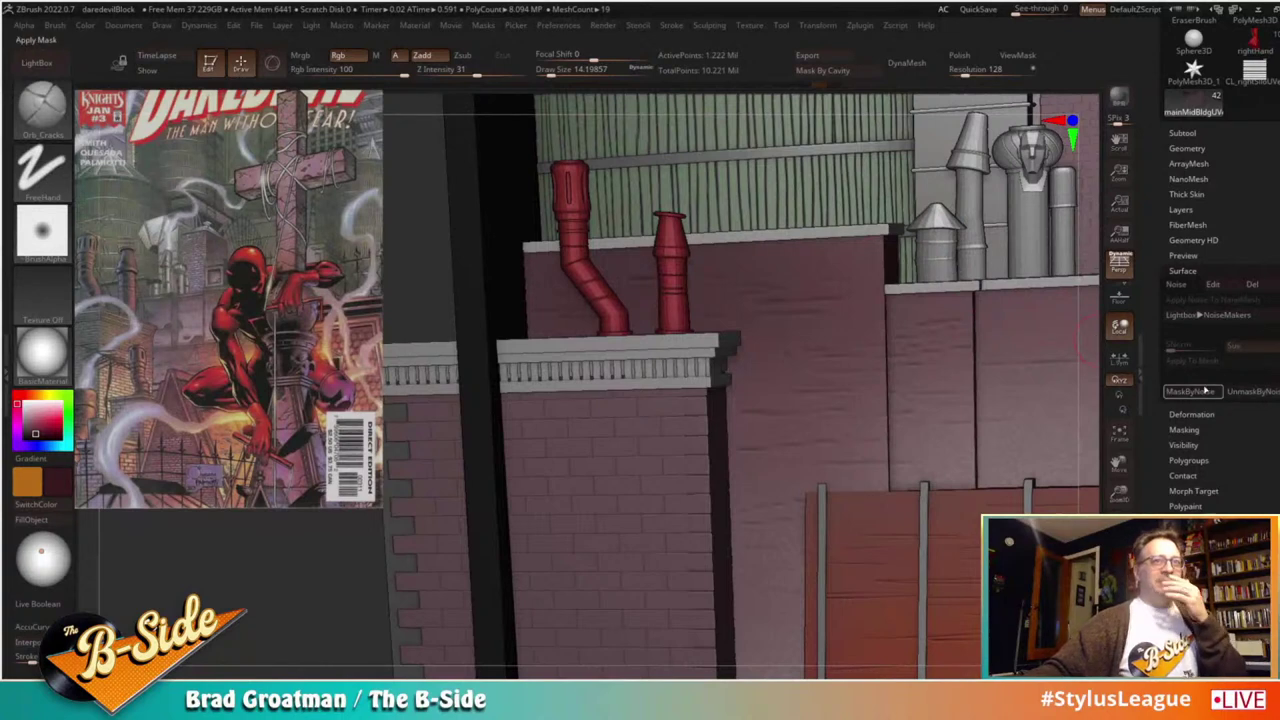
{"action": "left_click", "coordinate": [1027, 57]}
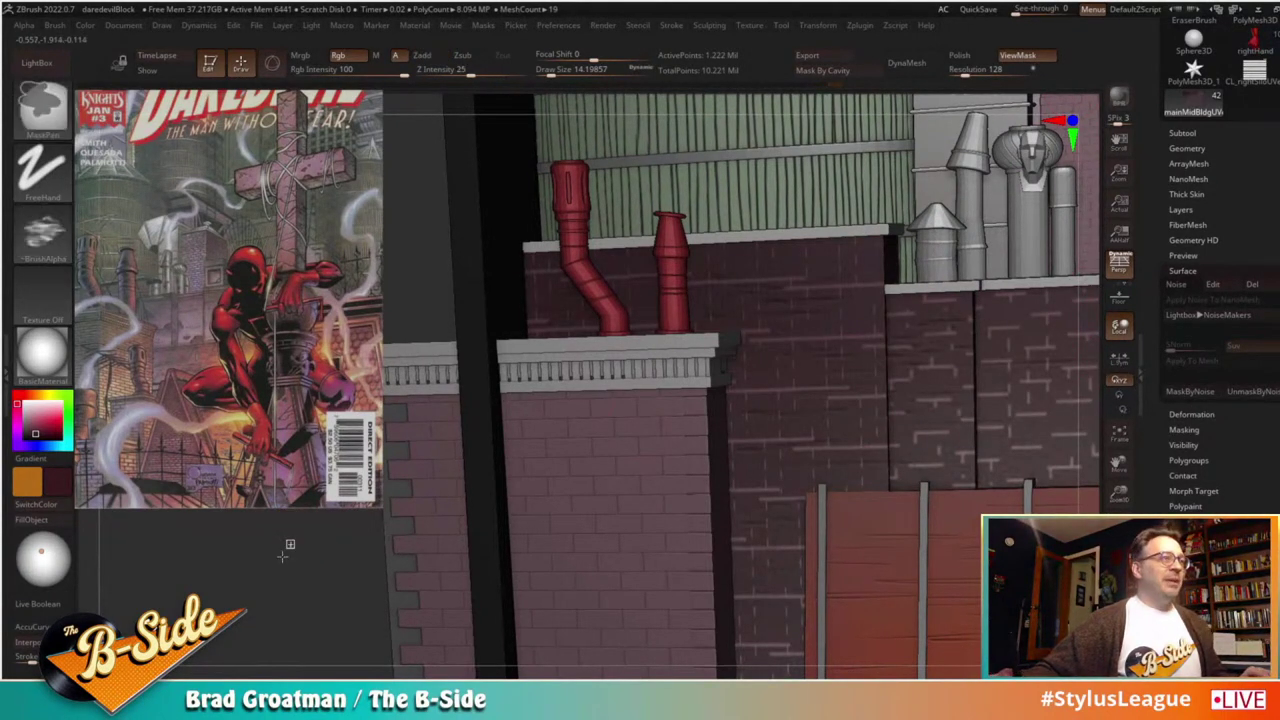
{"action": "left_click_drag", "start_coordinate": [289, 545], "coordinate": [325, 570], "text": "ctrl"}
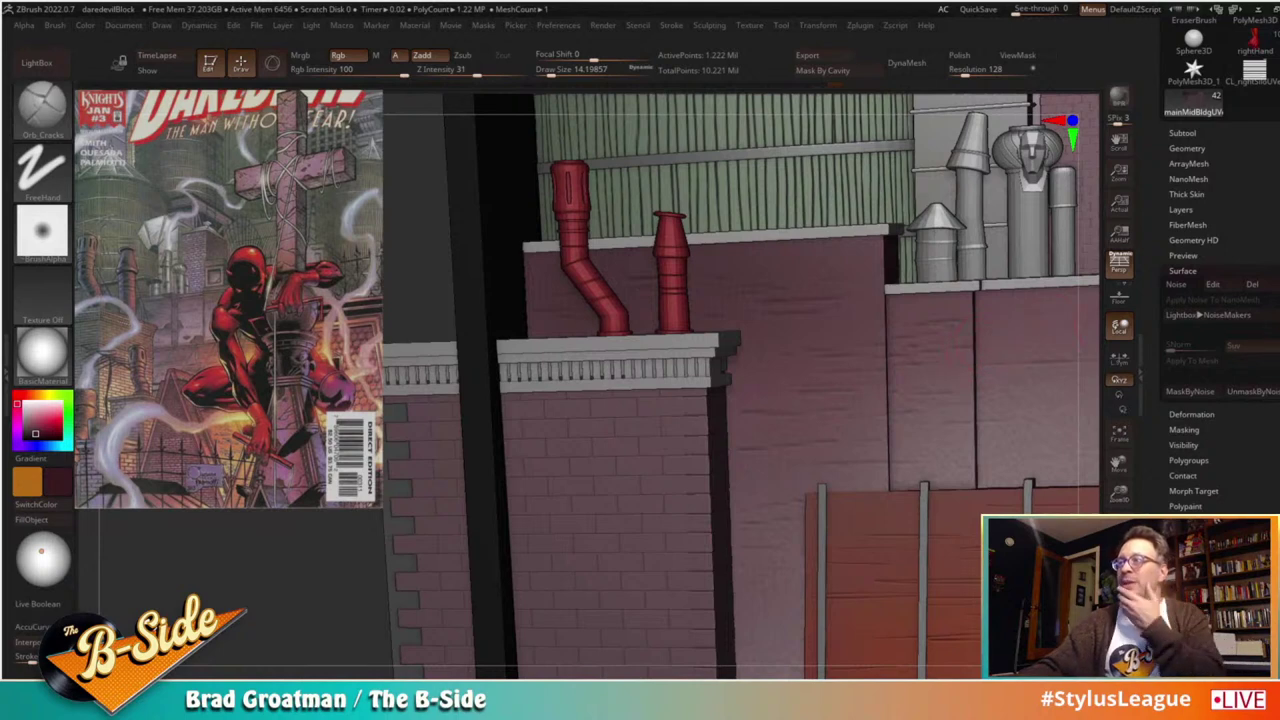
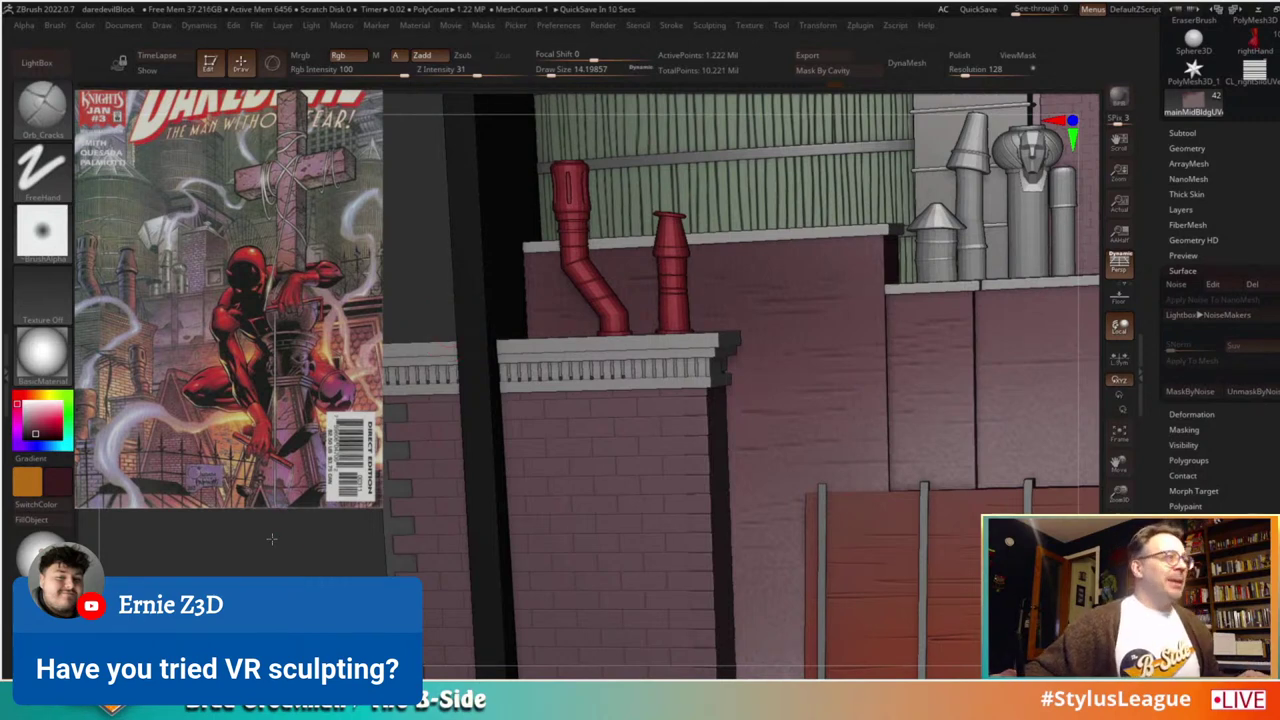
Step: Subdivide the middle building once, mask it by its brick noise, and hide the mask display
{"action": "mouse_move", "coordinate": [272, 538]}
{"action": "left_mouse_down"}
{"action": "mouse_move", "coordinate": [249, 552]}
{"action": "mouse_move", "coordinate": [249, 537]}
{"action": "left_mouse_up"}
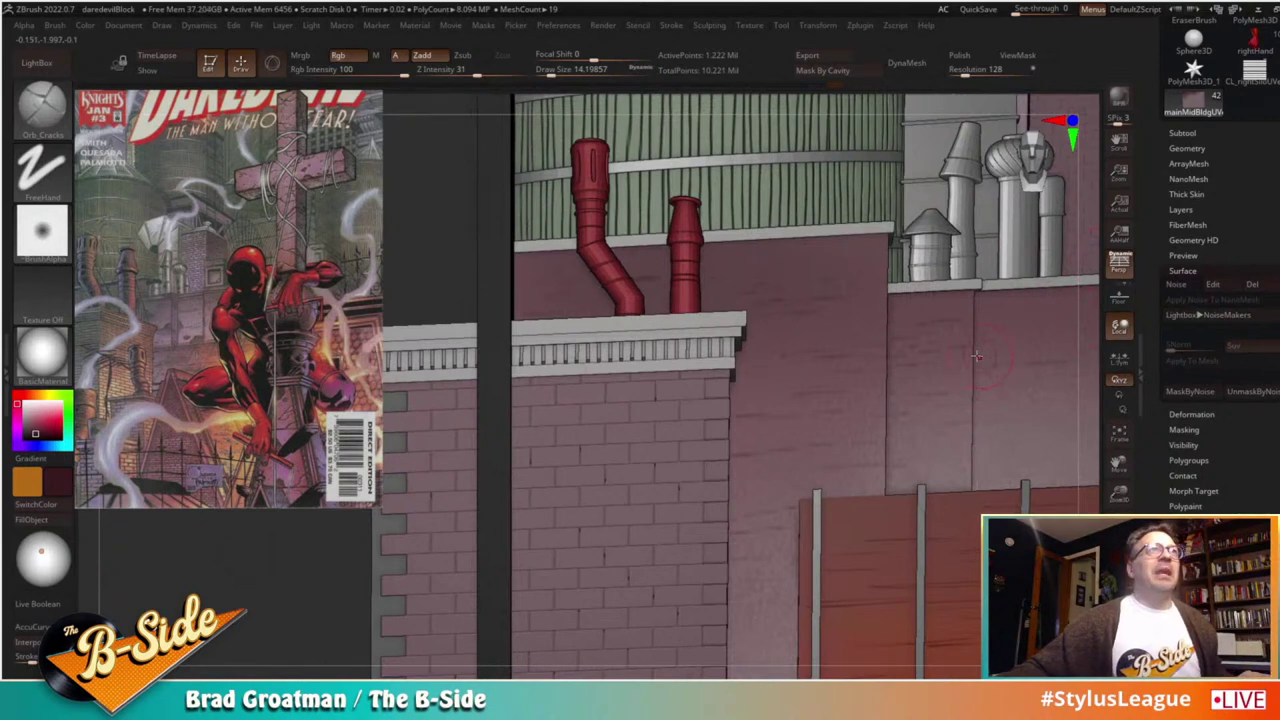
{"action": "key", "text": "ctrl+d"}
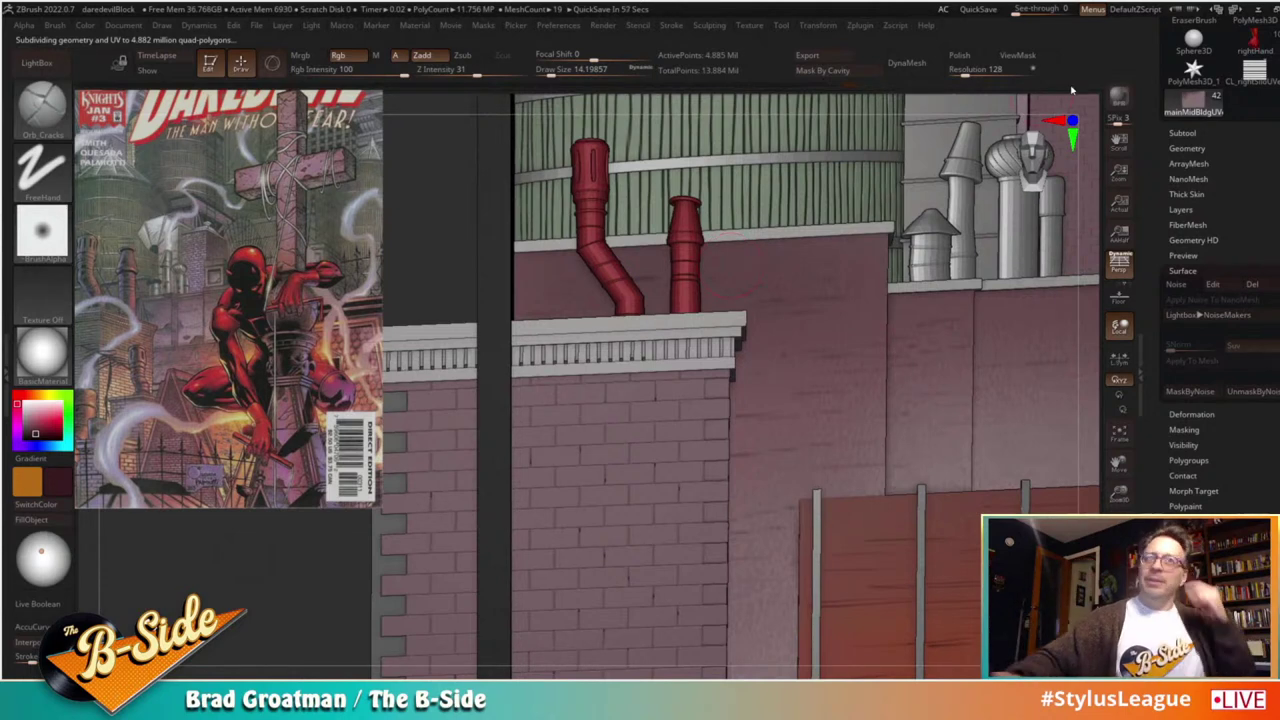
{"action": "left_click", "coordinate": [1179, 285]}
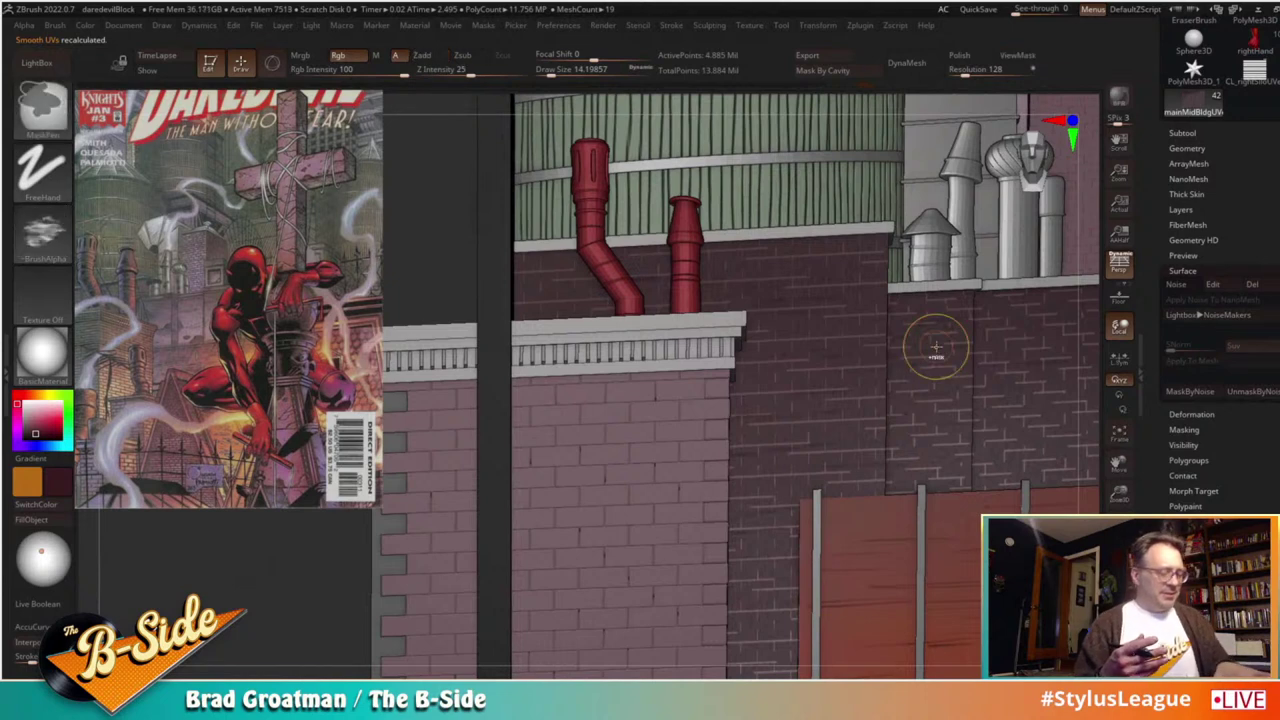
{"action": "key", "text": "ctrl+h"}
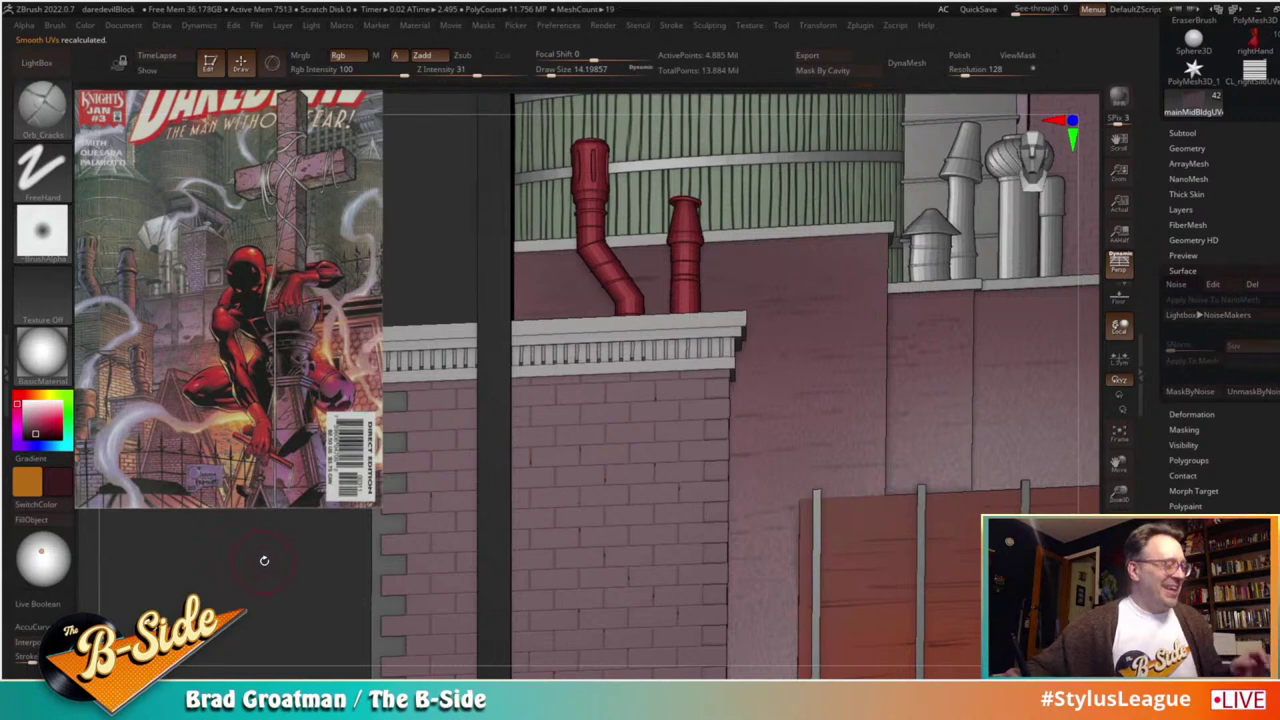
Step: Choose the Standard brush, set its draw size to about 20, and carve a first DragRect stamp into the masked wall
{"action": "key", "text": "b"}
{"action": "key", "text": "c"}
{"action": "key", "text": "b"}
{"action": "key", "text": "b"}
{"action": "key", "text": "s"}
{"action": "key", "text": "t"}
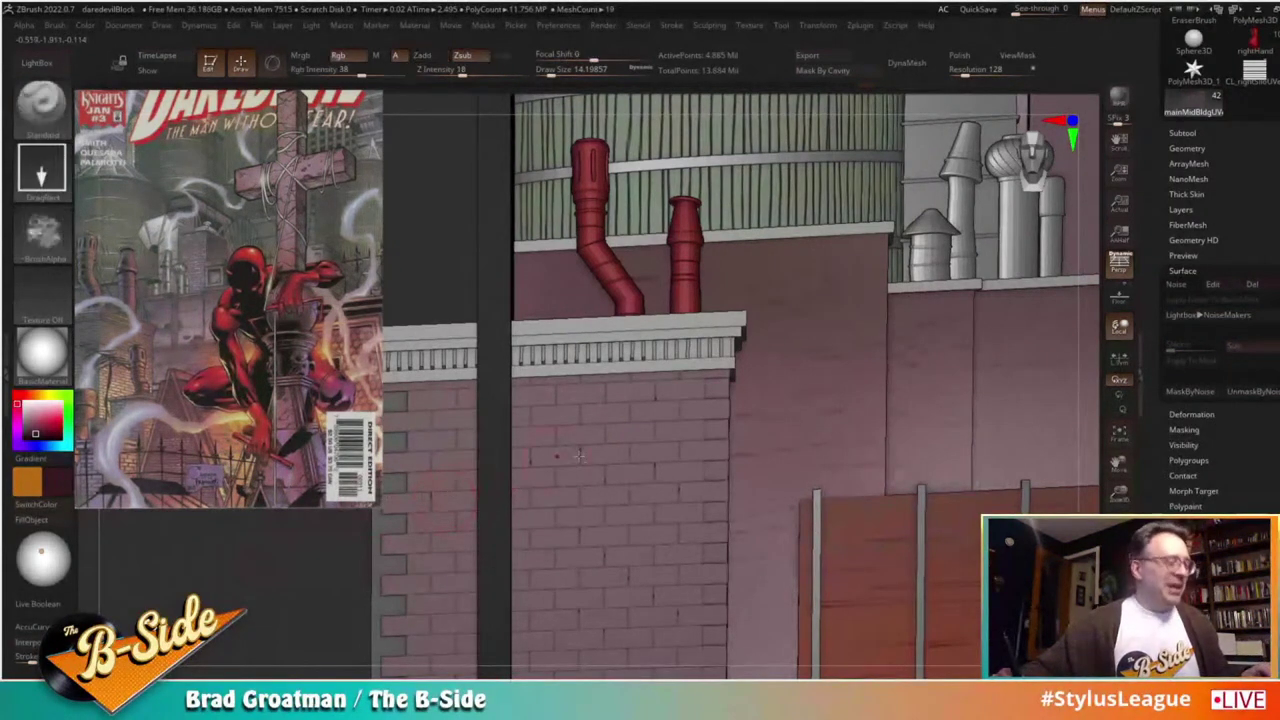
{"action": "key", "text": "s"}
{"action": "left_click_drag", "start_coordinate": [815, 379], "coordinate": [817, 382]}
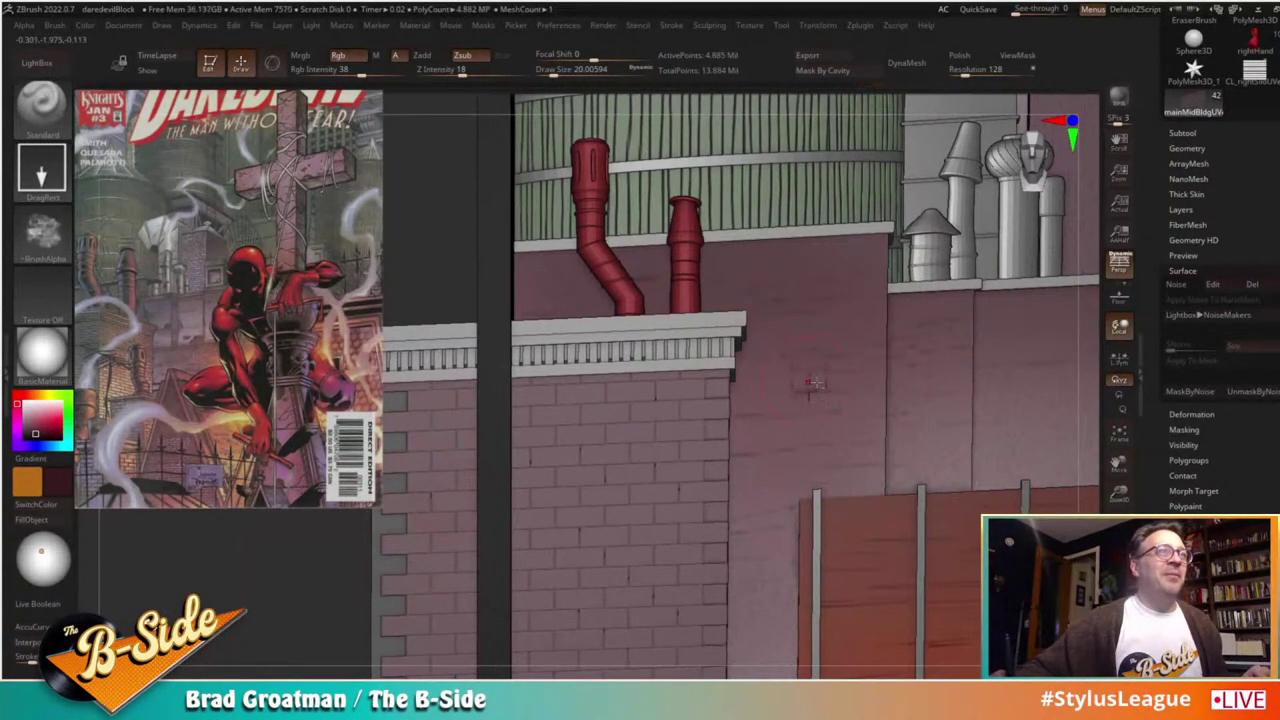
Step: Set the Standard brush to the Dots stroke with Alpha Off and disable Rgb painting
{"action": "left_click", "coordinate": [41, 170]}
{"action": "left_click", "coordinate": [114, 178]}
{"action": "left_click", "coordinate": [42, 228]}
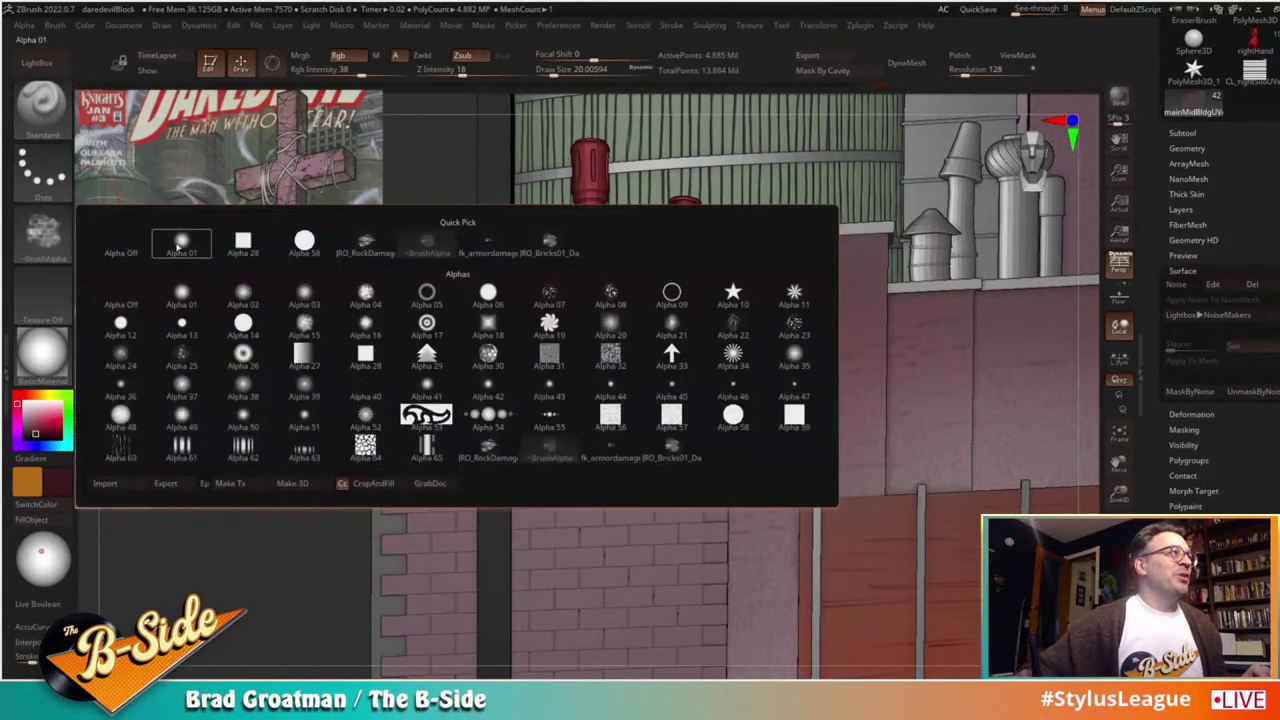
{"action": "left_click", "coordinate": [110, 240]}
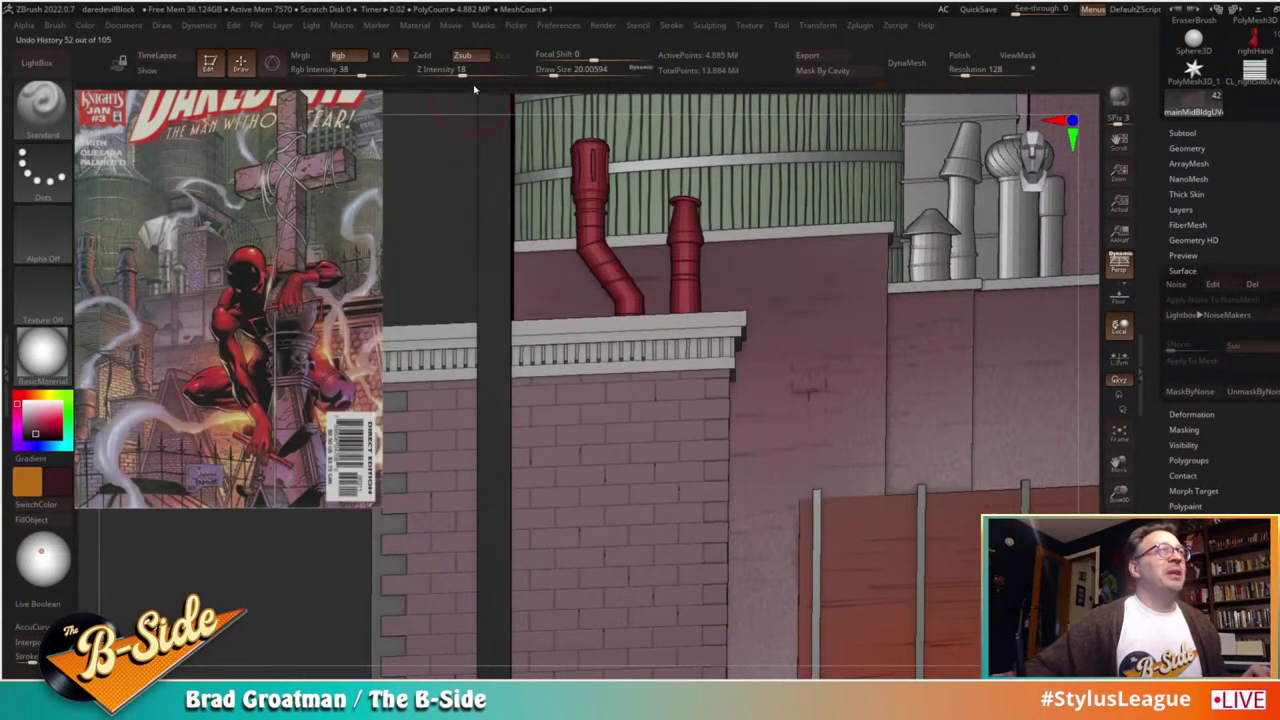
{"action": "left_click", "coordinate": [360, 57]}
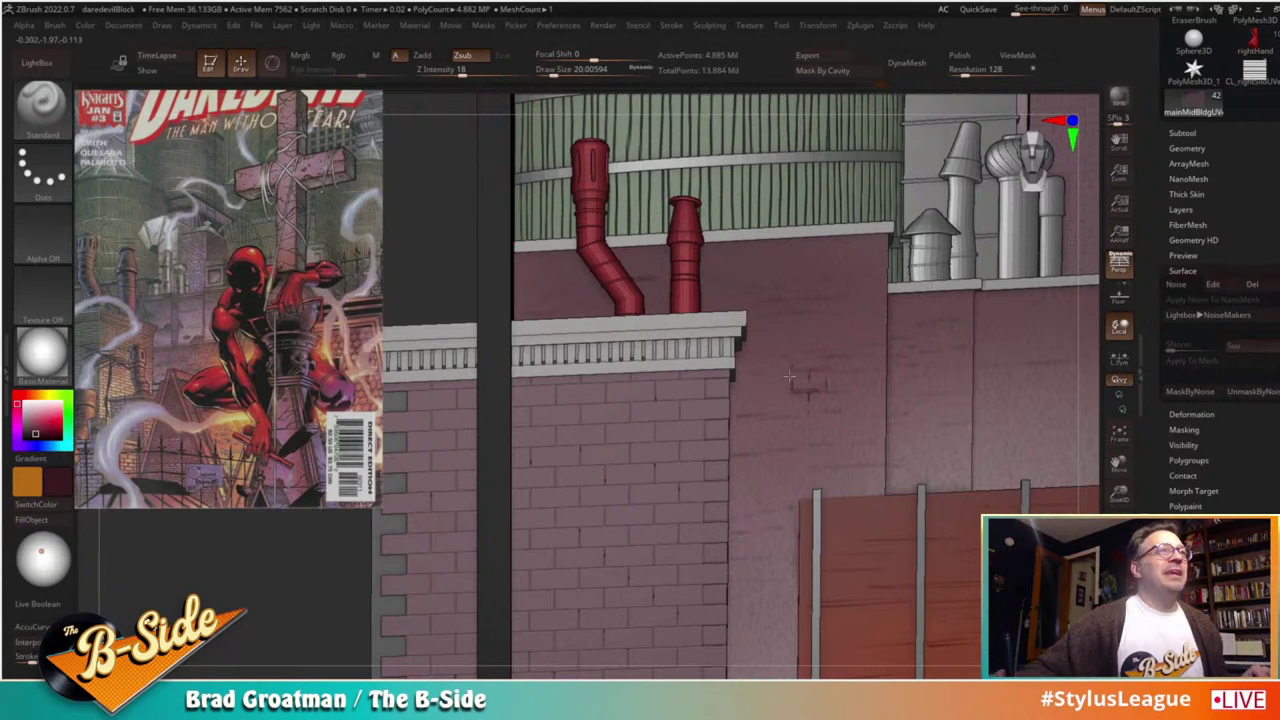
Step: Carve scattered patches of mortar lines into the wall beside the cornice and the neighbouring panels below the roof vents
{"action": "mouse_move", "coordinate": [789, 376]}
{"action": "left_mouse_down"}
{"action": "mouse_move", "coordinate": [826, 376]}
{"action": "mouse_move", "coordinate": [802, 397]}
{"action": "left_mouse_up"}
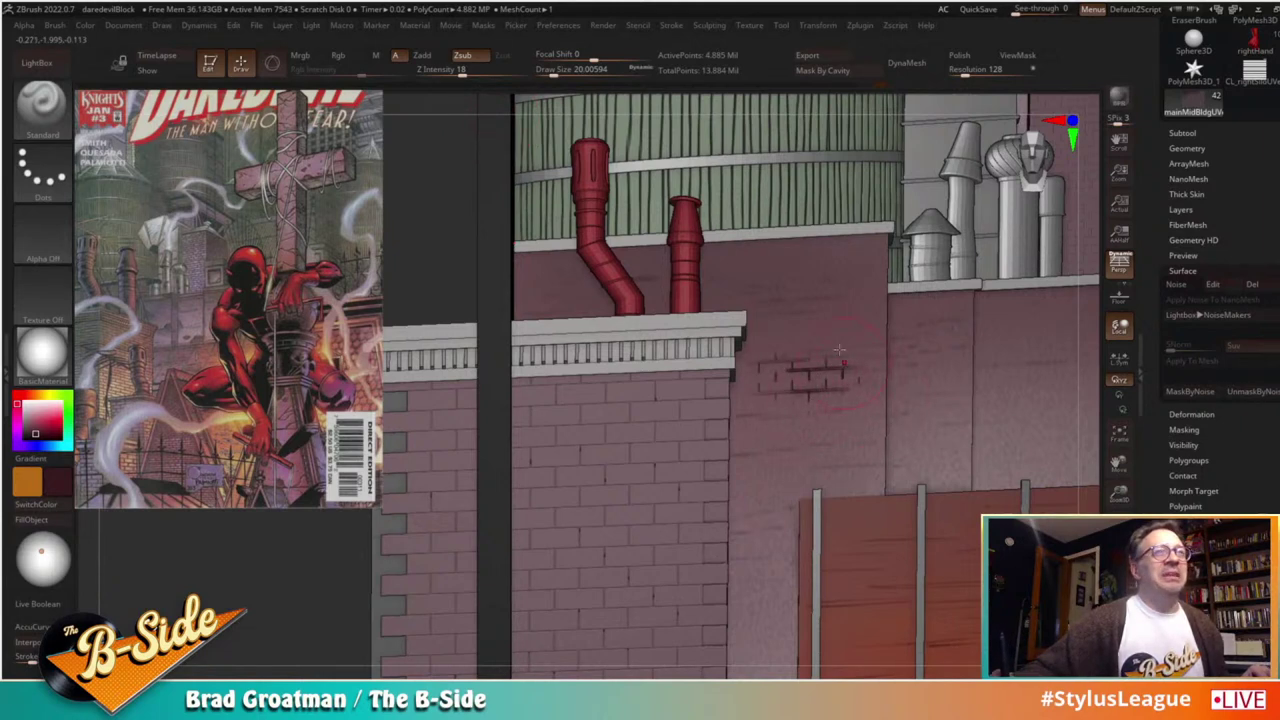
{"action": "left_click_drag", "start_coordinate": [934, 444], "coordinate": [970, 440]}
{"action": "left_click_drag", "start_coordinate": [984, 397], "coordinate": [1005, 396]}
{"action": "left_click_drag", "start_coordinate": [1005, 379], "coordinate": [1042, 366]}
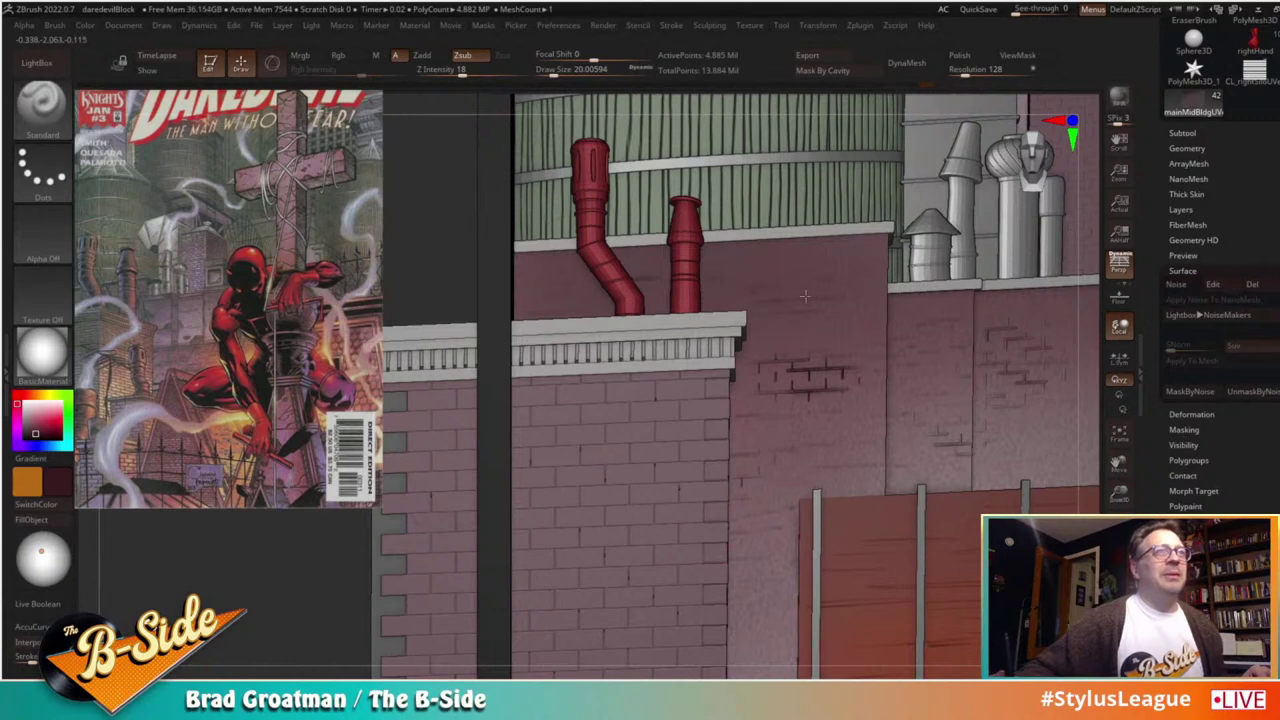
{"action": "mouse_move", "coordinate": [770, 304]}
{"action": "left_mouse_down"}
{"action": "mouse_move", "coordinate": [783, 292]}
{"action": "mouse_move", "coordinate": [853, 320]}
{"action": "left_mouse_up"}
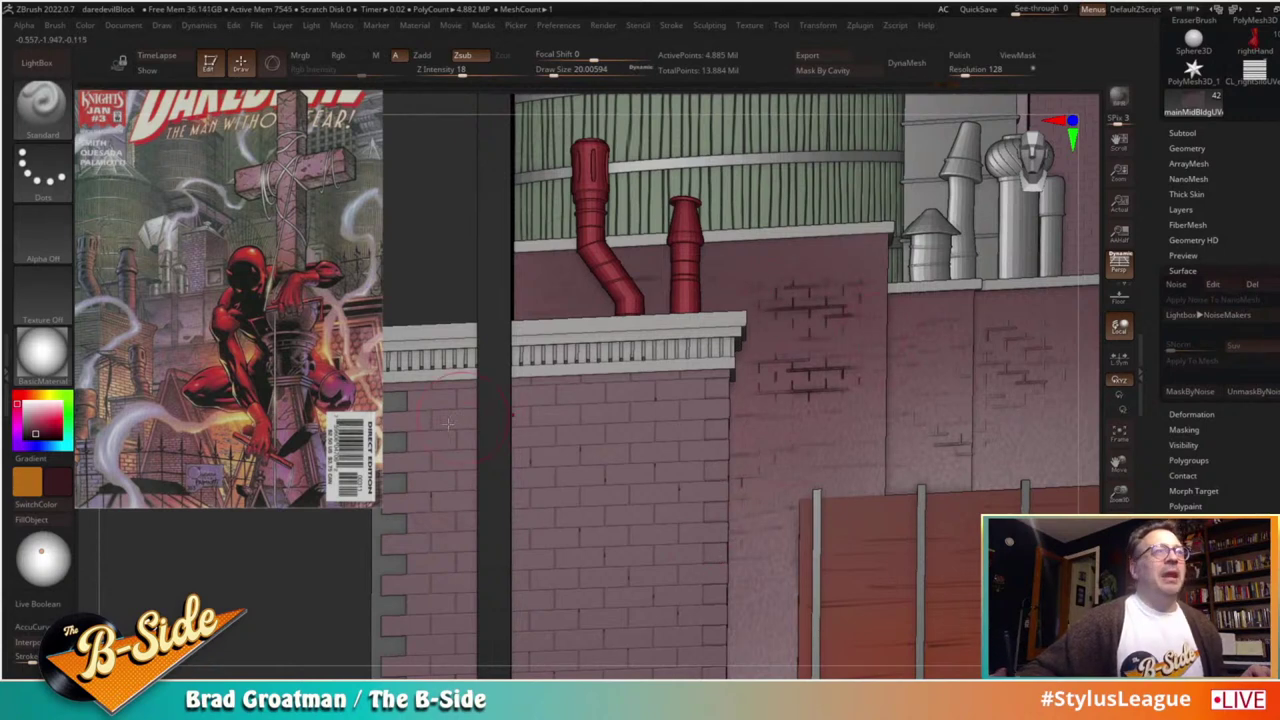
Step: Carve mortar patches into the wall panel below the rooftop hatch and the narrow strip beside the brick chimney
{"action": "left_click_drag", "start_coordinate": [339, 552], "coordinate": [130, 582], "text": "alt"}
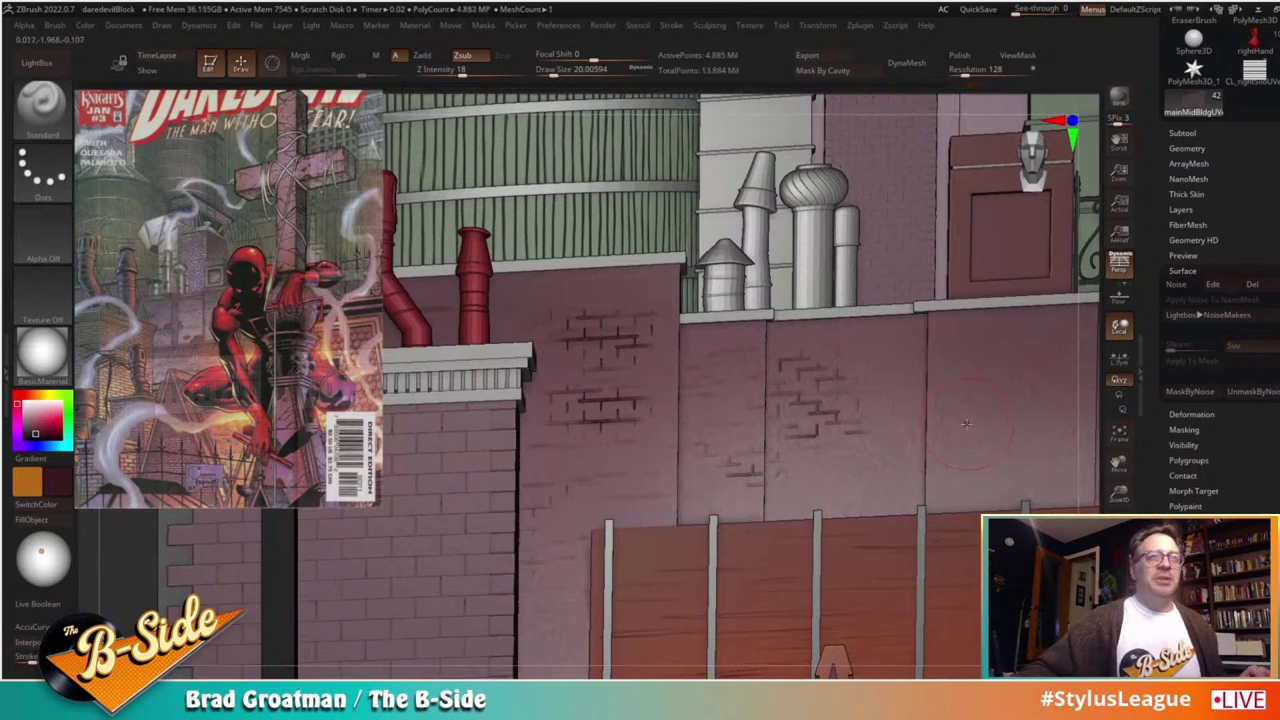
{"action": "left_click_drag", "start_coordinate": [973, 422], "coordinate": [1003, 418]}
{"action": "mouse_move", "coordinate": [1014, 407]}
{"action": "left_mouse_down"}
{"action": "mouse_move", "coordinate": [1038, 405]}
{"action": "mouse_move", "coordinate": [1026, 393]}
{"action": "left_mouse_up"}
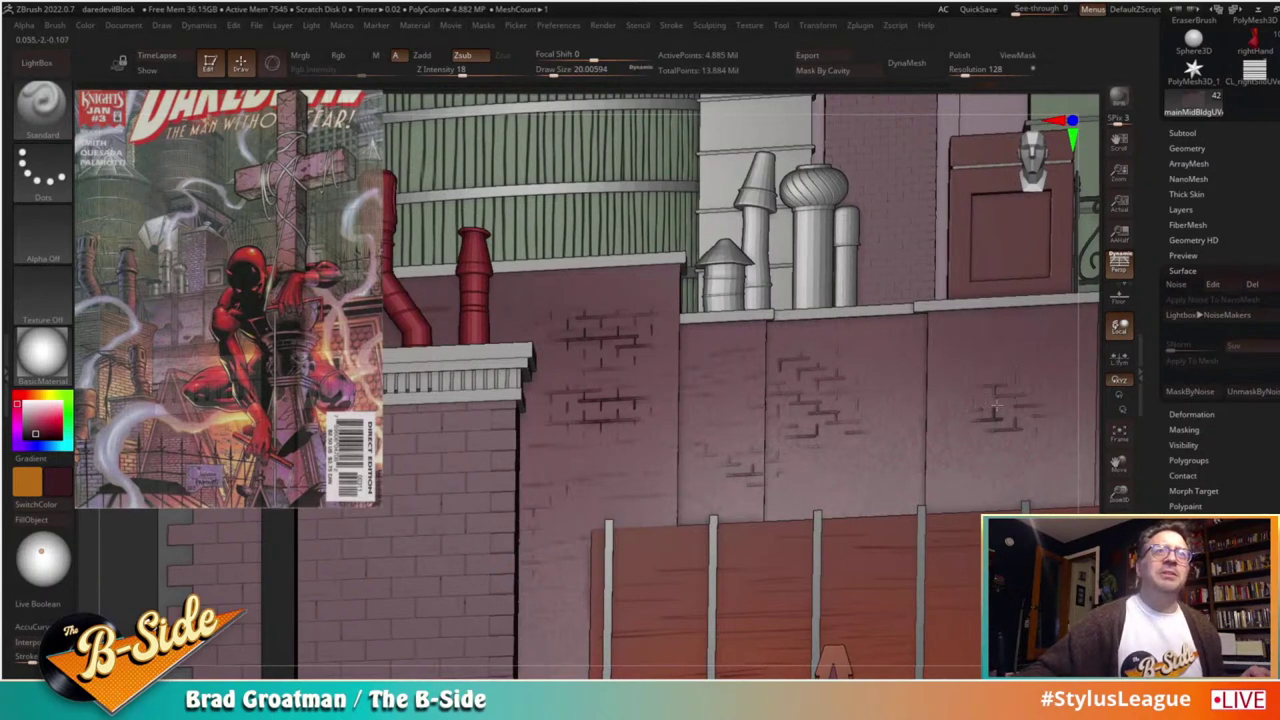
{"action": "left_click_drag", "start_coordinate": [549, 591], "coordinate": [530, 594]}
{"action": "left_click_drag", "start_coordinate": [534, 610], "coordinate": [534, 620]}
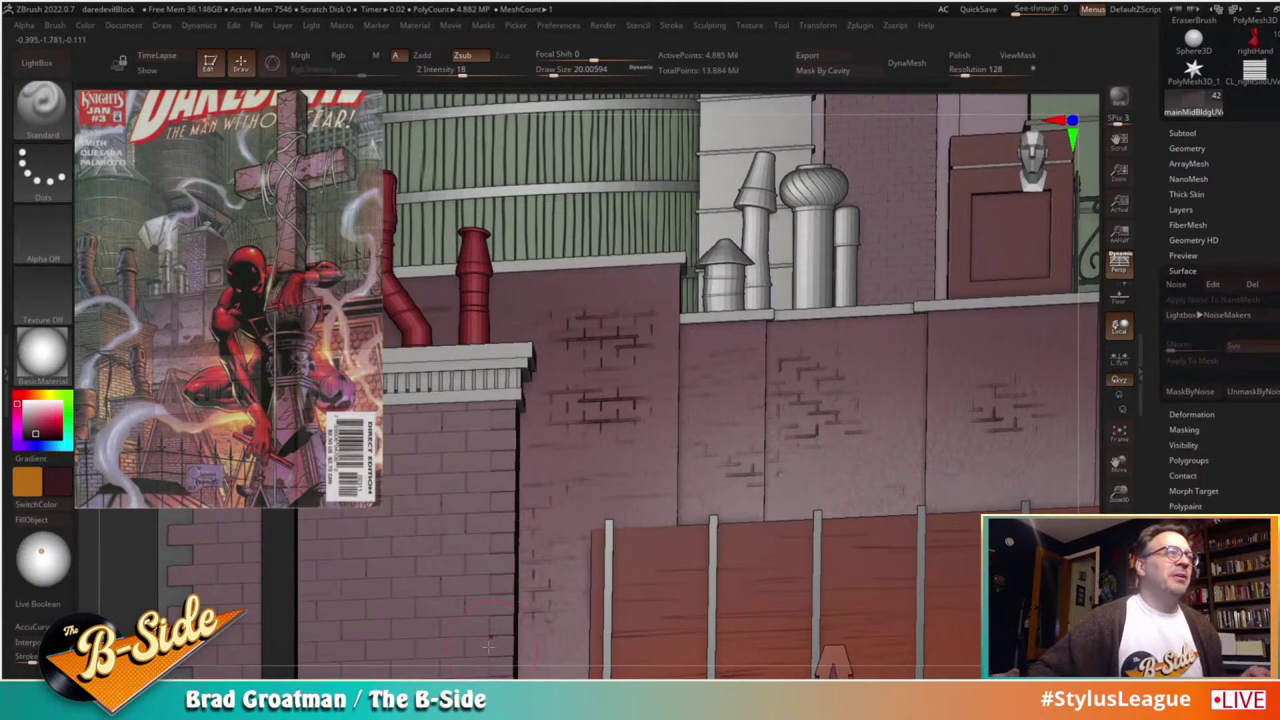
Step: Isolate the middle building and carve more mortar patches across its tall wall face and the adjoining lower panels
{"action": "right_click_drag", "start_coordinate": [592, 583], "coordinate": [682, 458], "text": "alt"}
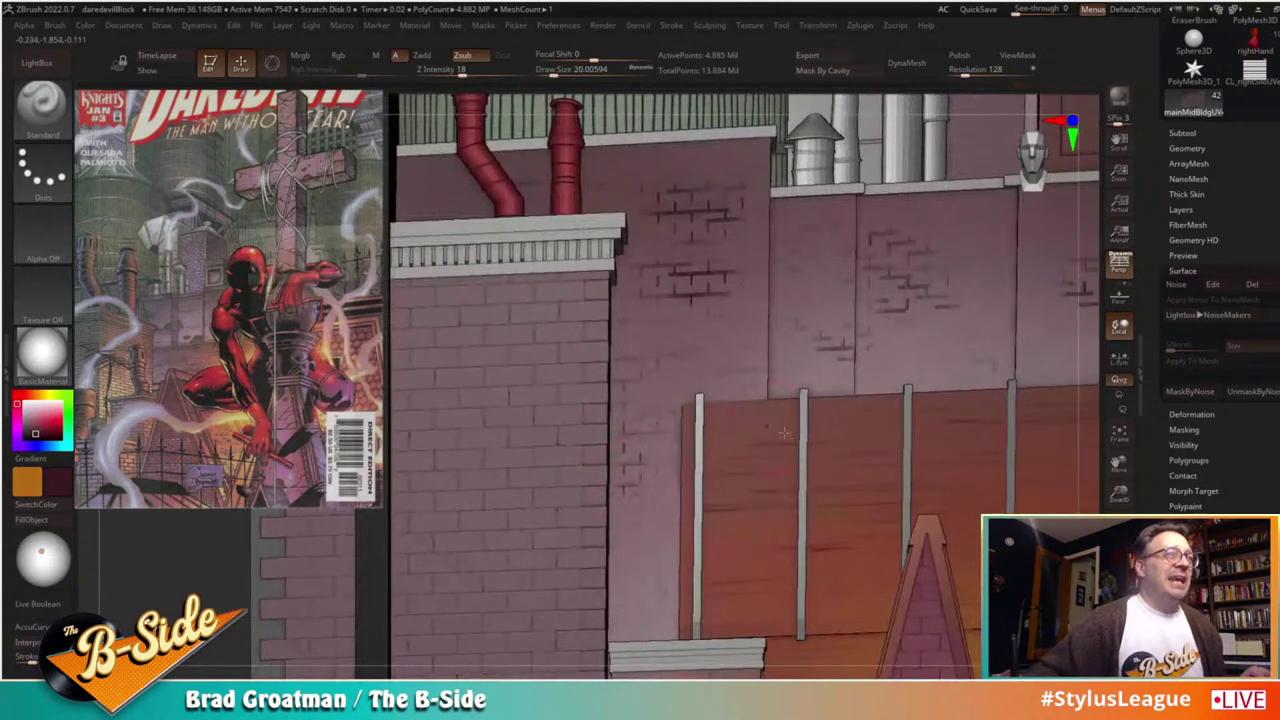
{"action": "left_click", "coordinate": [1119, 630]}
{"action": "left_click_drag", "start_coordinate": [705, 413], "coordinate": [676, 412]}
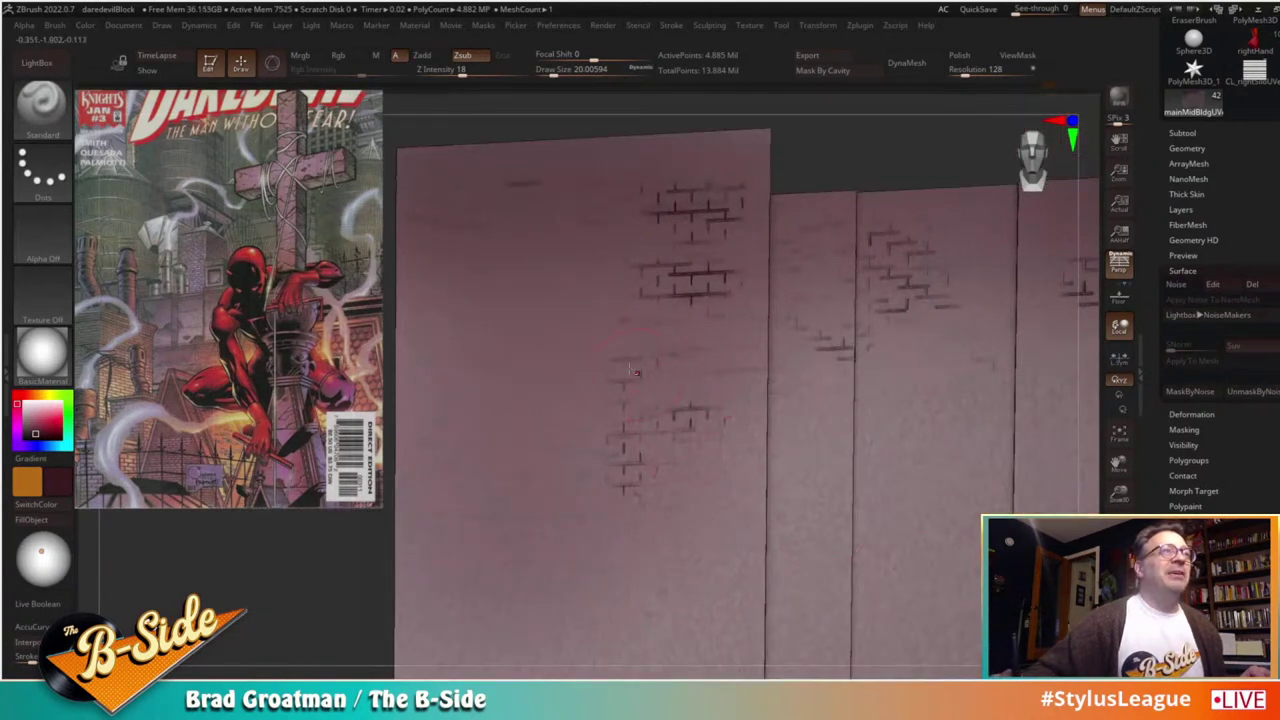
{"action": "left_click_drag", "start_coordinate": [529, 263], "coordinate": [528, 246]}
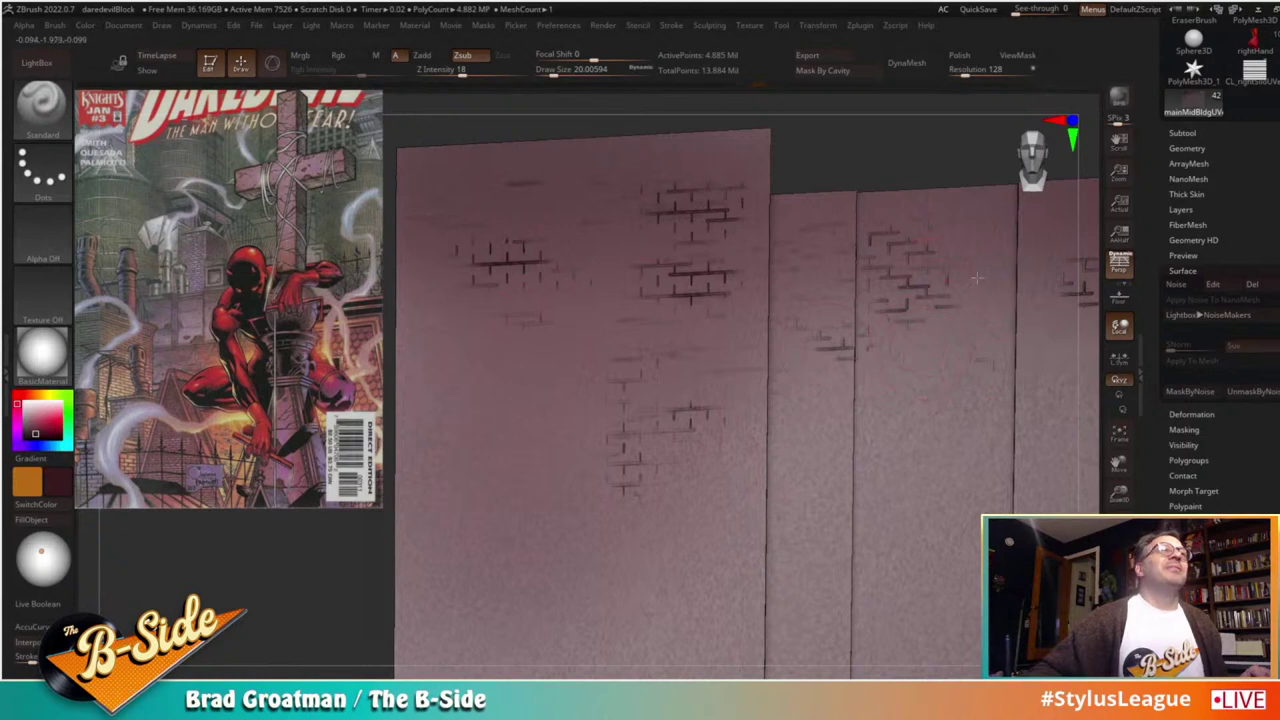
{"action": "left_click_drag", "start_coordinate": [358, 543], "coordinate": [227, 545], "text": "alt"}
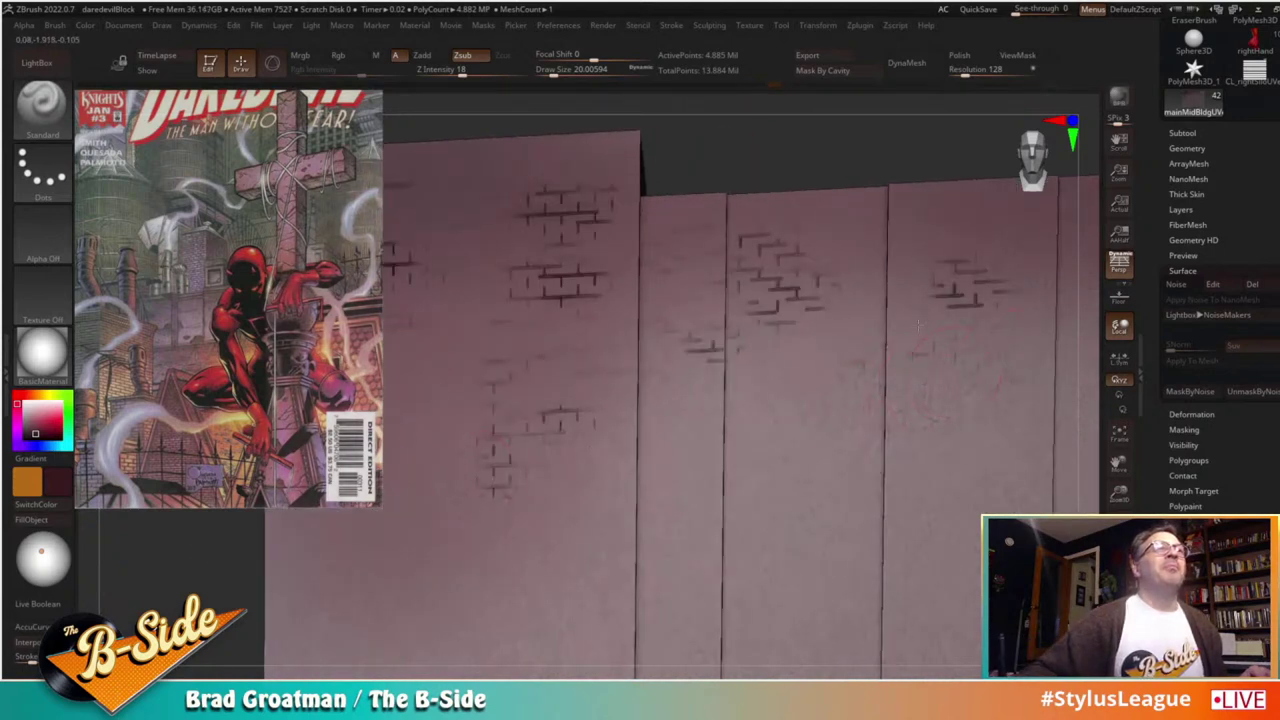
{"action": "left_click_drag", "start_coordinate": [918, 326], "coordinate": [875, 250]}
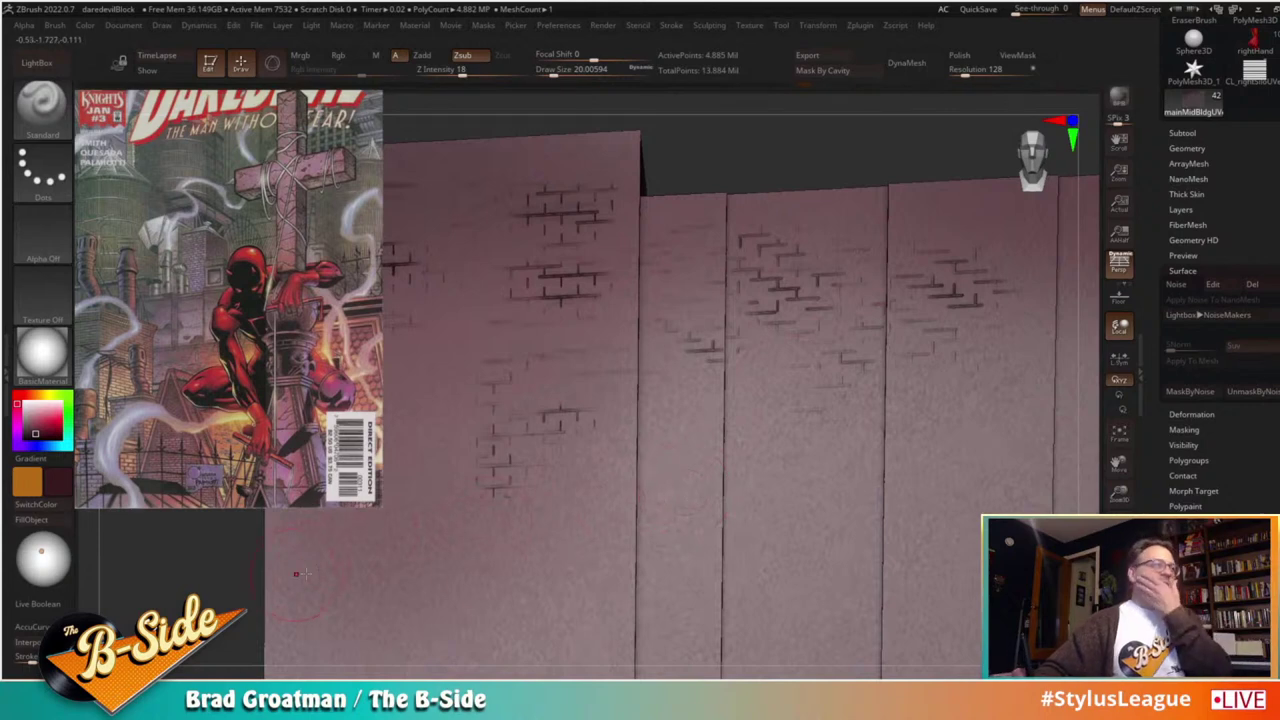
Step: Bring back the rest of the scene and turn on mask display for the brick wall
{"action": "key", "text": "alt+s"}
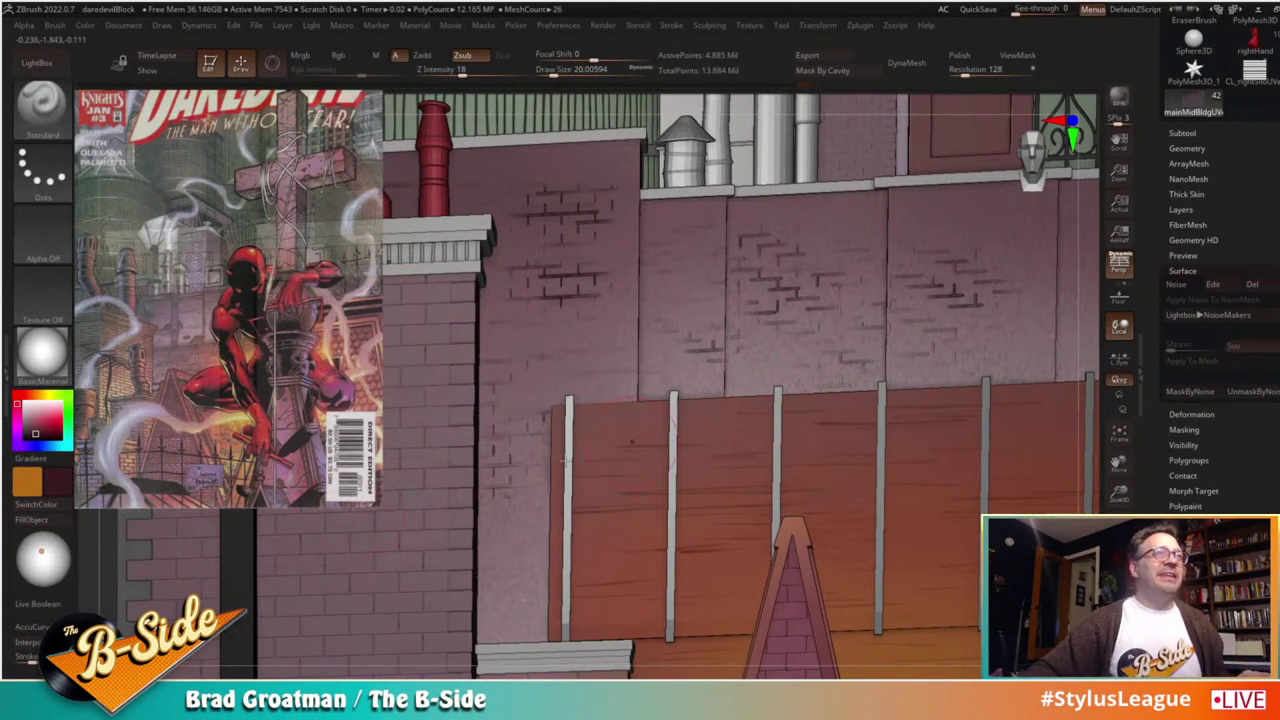
{"action": "left_click_drag", "start_coordinate": [325, 556], "coordinate": [199, 542]}
{"action": "key", "text": "ctrl+h"}
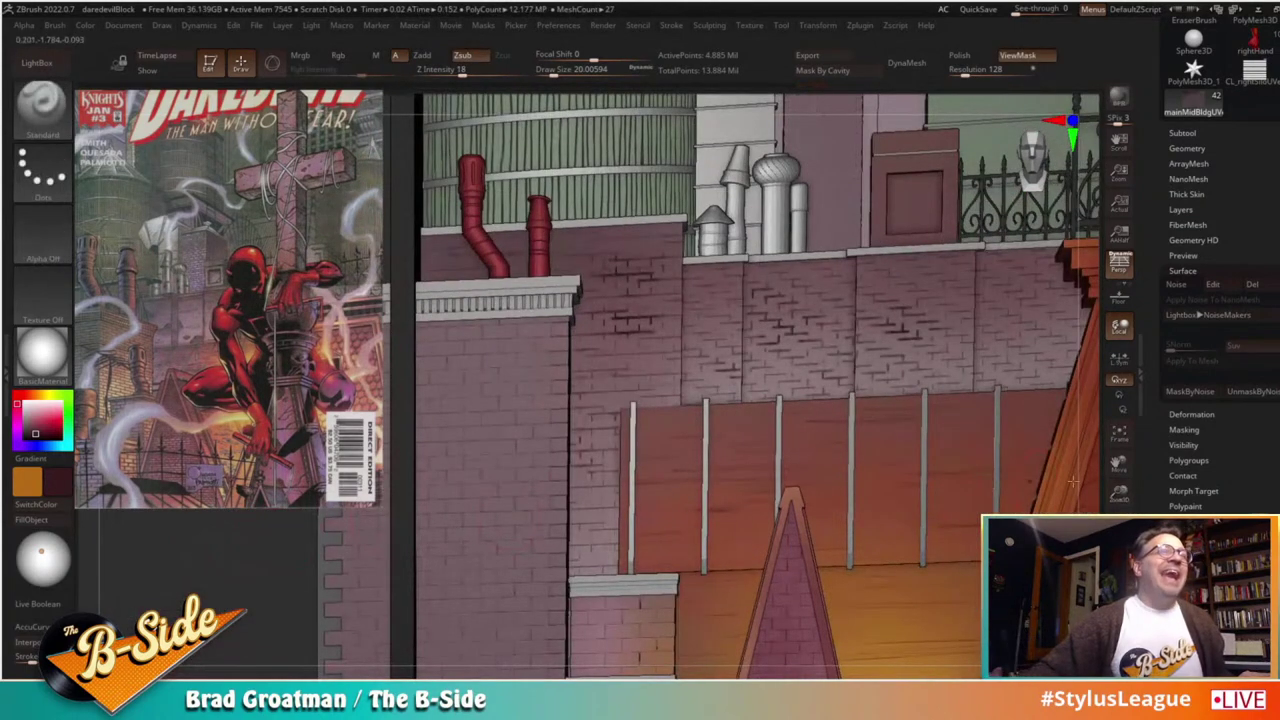
{"action": "left_click_drag", "start_coordinate": [1119, 492], "coordinate": [806, 315]}
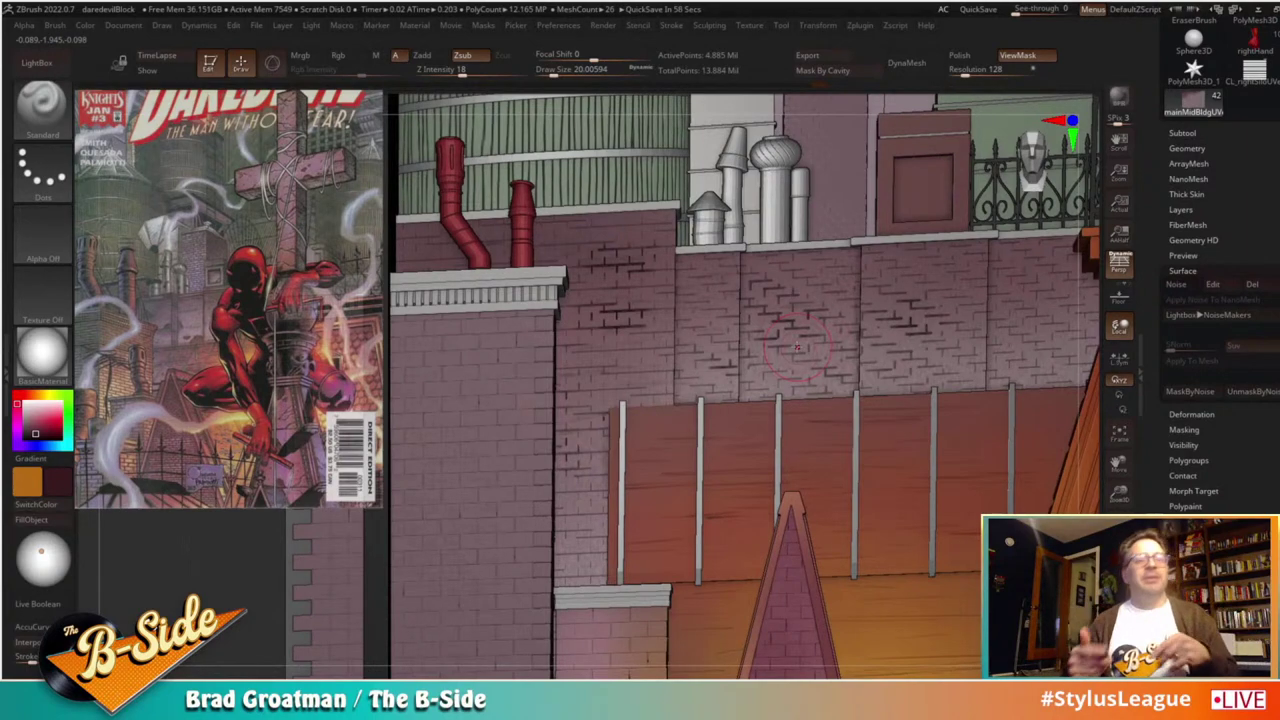
Step: Choose the Paint brush and swap the active colour to orange (181, 108, 20)
{"action": "key", "text": "b"}
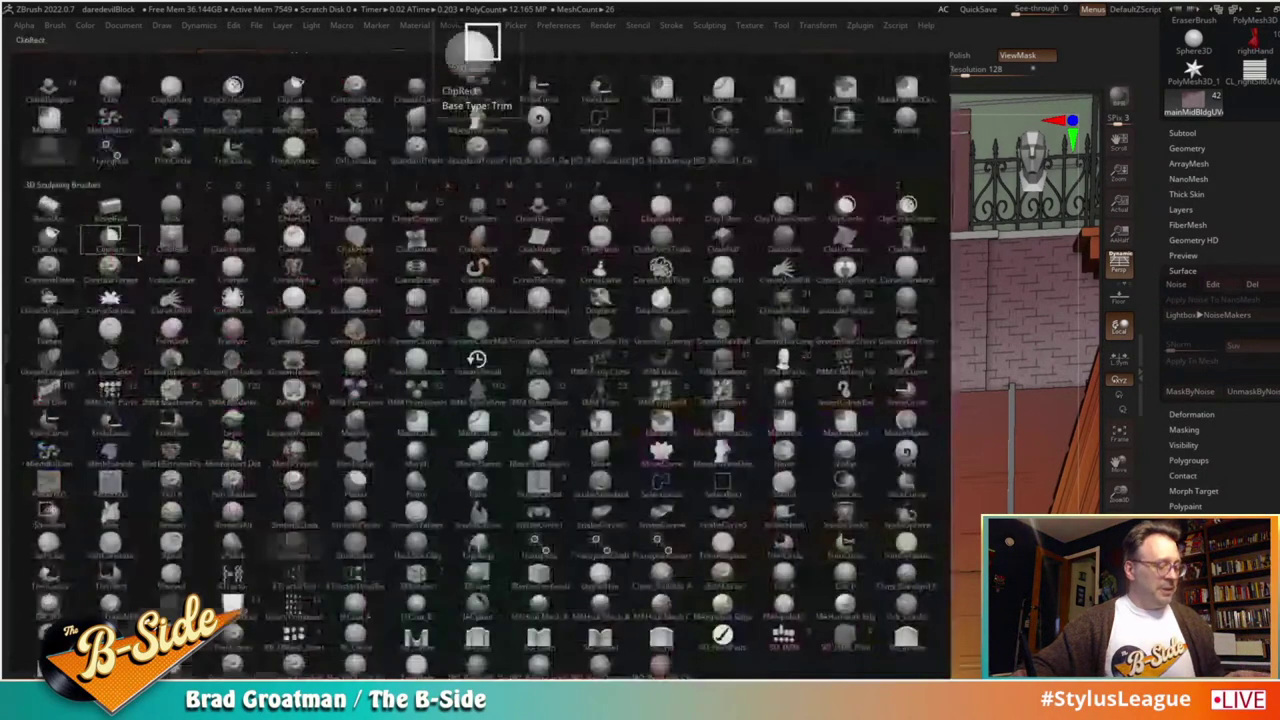
{"action": "key", "text": "p"}
{"action": "key", "text": "a"}
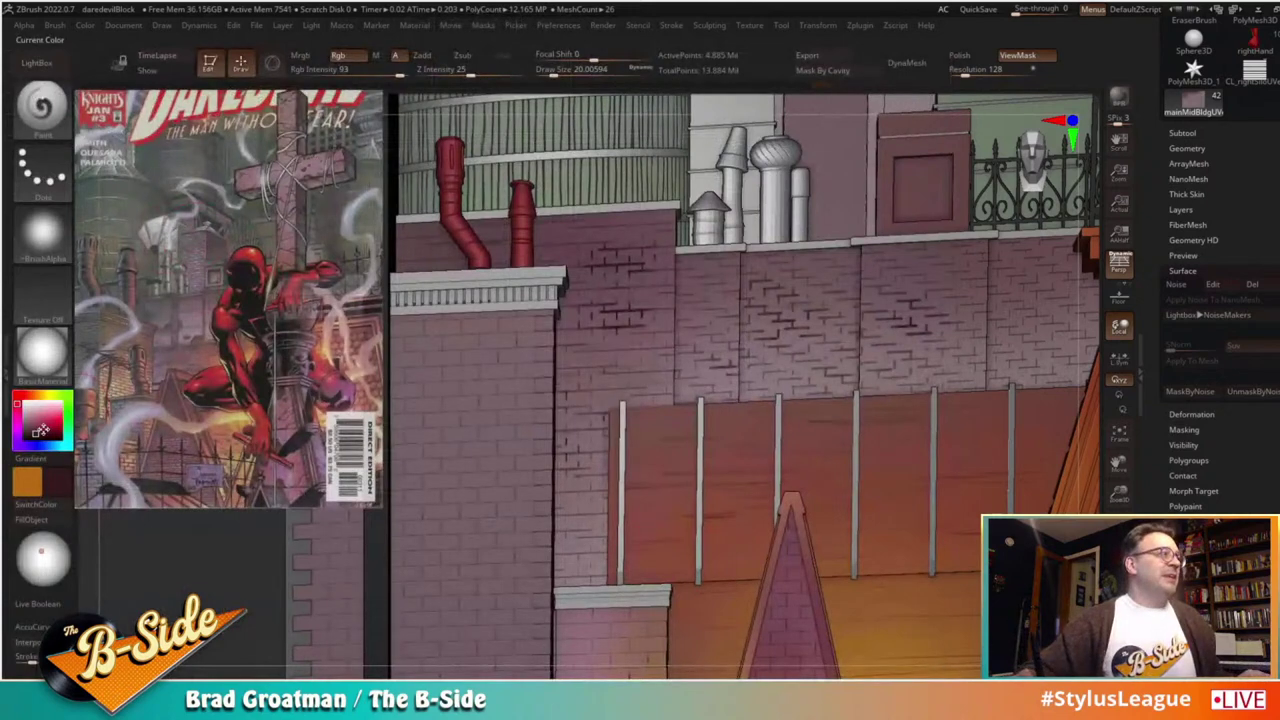
{"action": "key", "text": "v"}
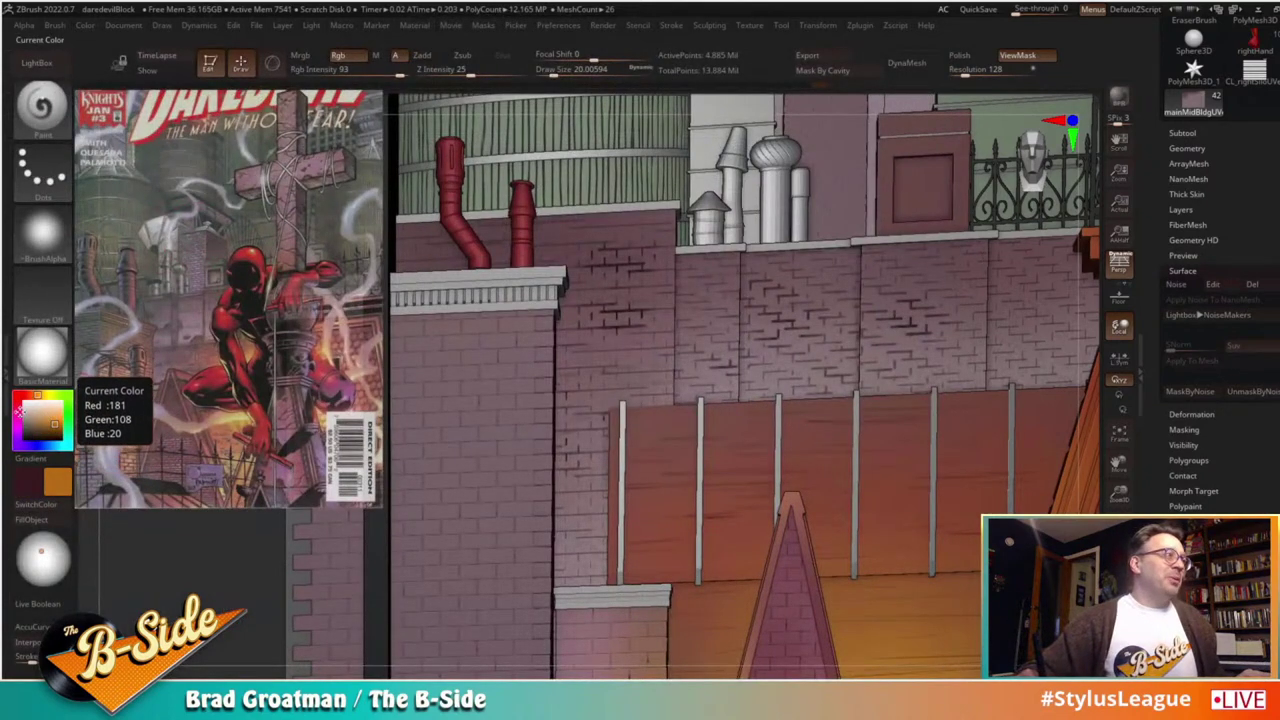
Step: Try painting a bright pink tint onto the brick wall panel with a brush size of about 37
{"action": "left_click_drag", "start_coordinate": [18, 409], "coordinate": [14, 429]}
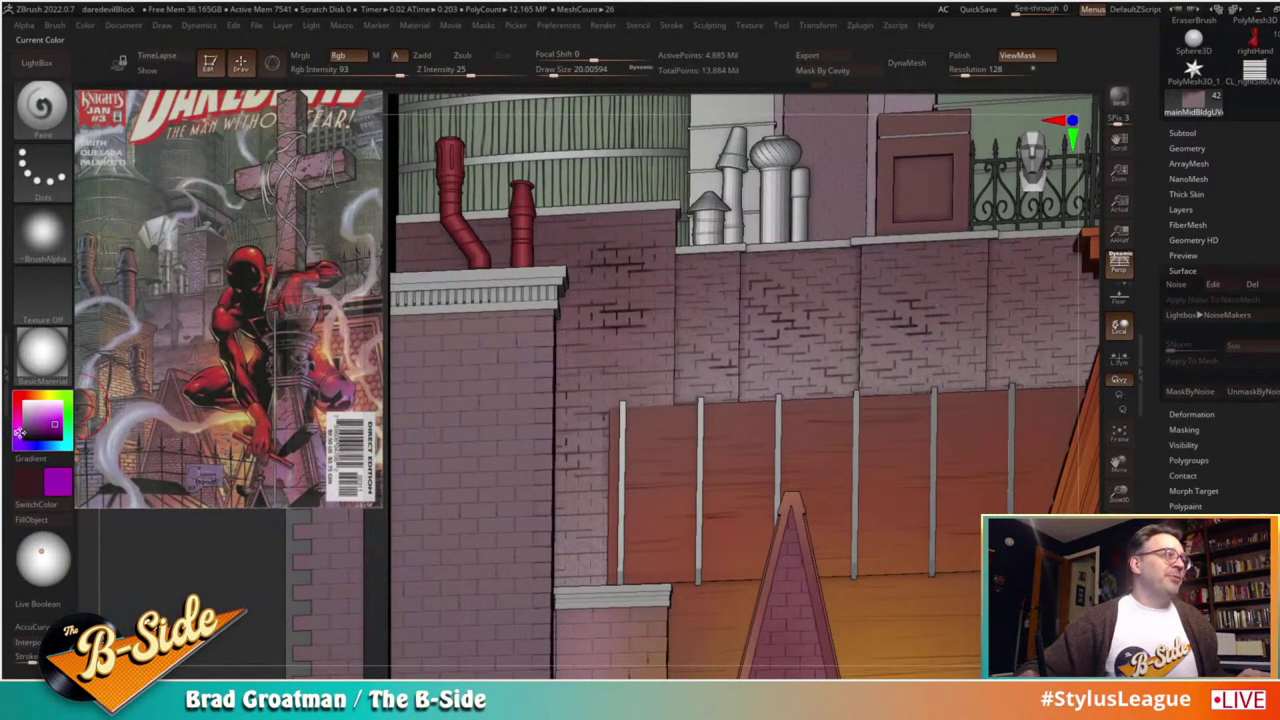
{"action": "left_click", "coordinate": [40, 414]}
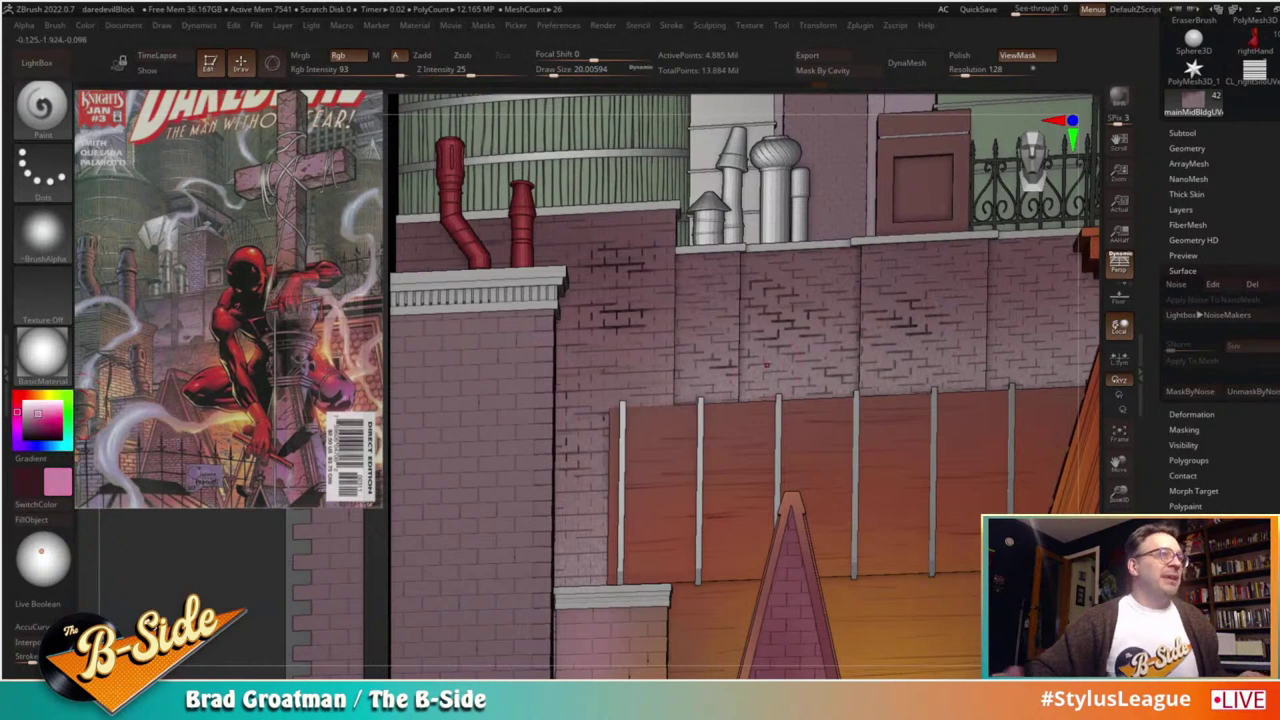
{"action": "key", "text": "s"}
{"action": "left_click_drag", "start_coordinate": [798, 338], "coordinate": [801, 338]}
{"action": "left_click", "coordinate": [793, 341]}
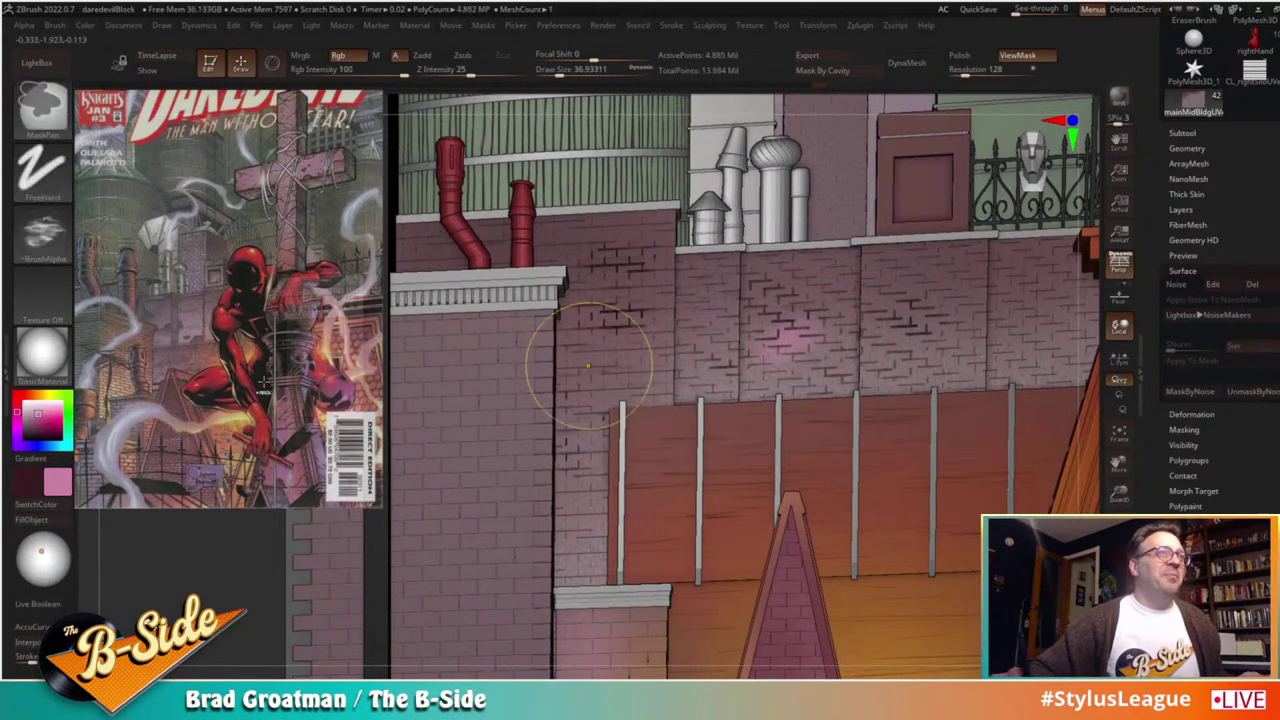
{"action": "key", "text": "ctrl+z"}
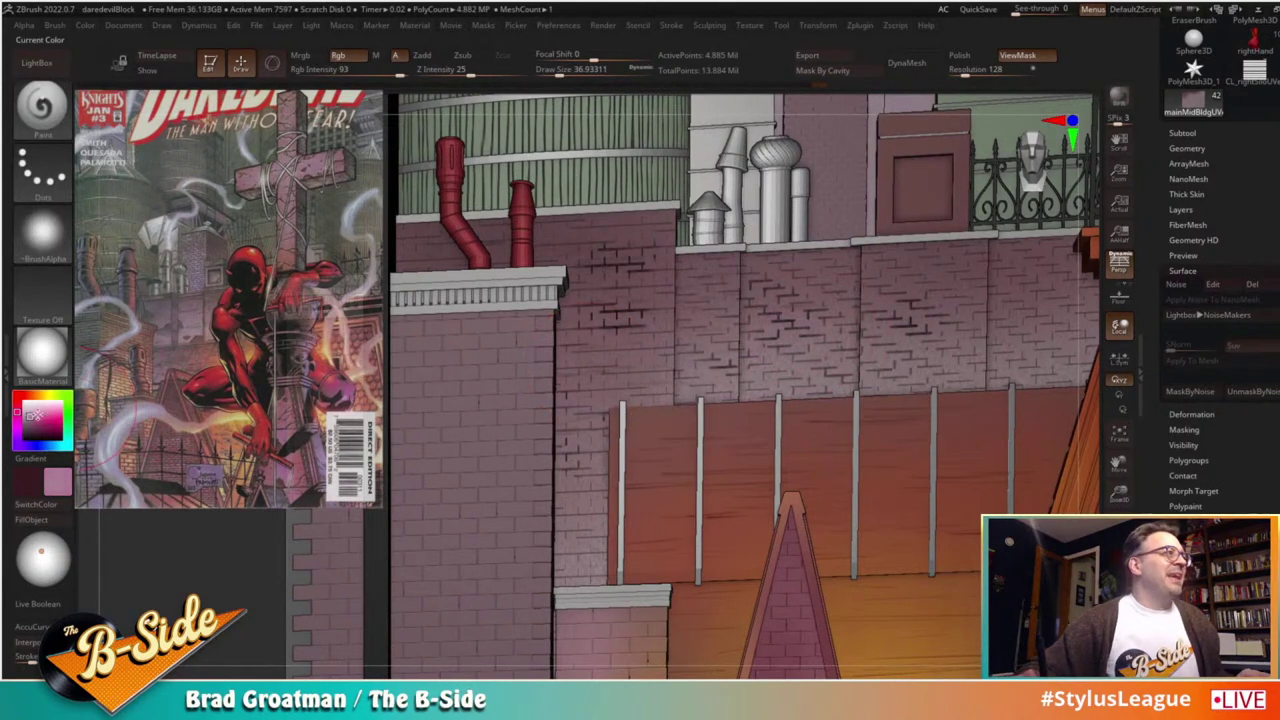
Step: Paint muted mauve highlights over the lower part of the brick wall panels, raising the brush size to about 124
{"action": "key", "text": "s"}
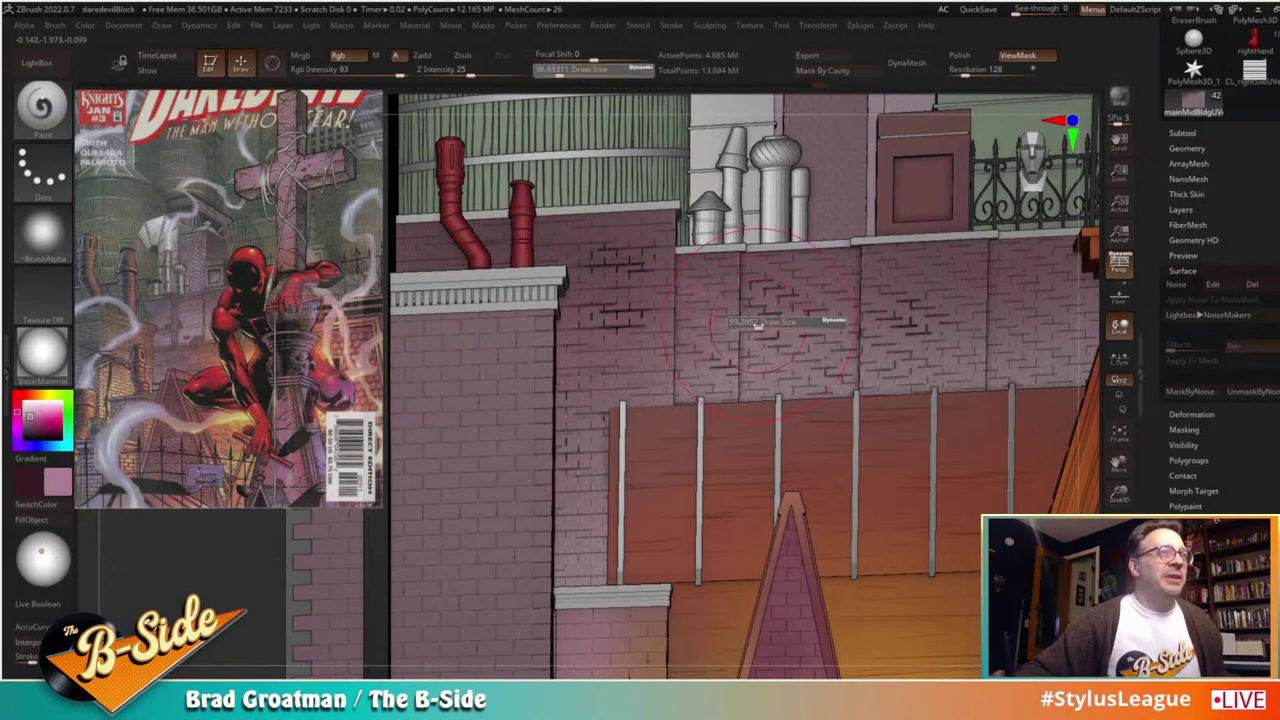
{"action": "left_click_drag", "start_coordinate": [757, 324], "coordinate": [760, 324]}
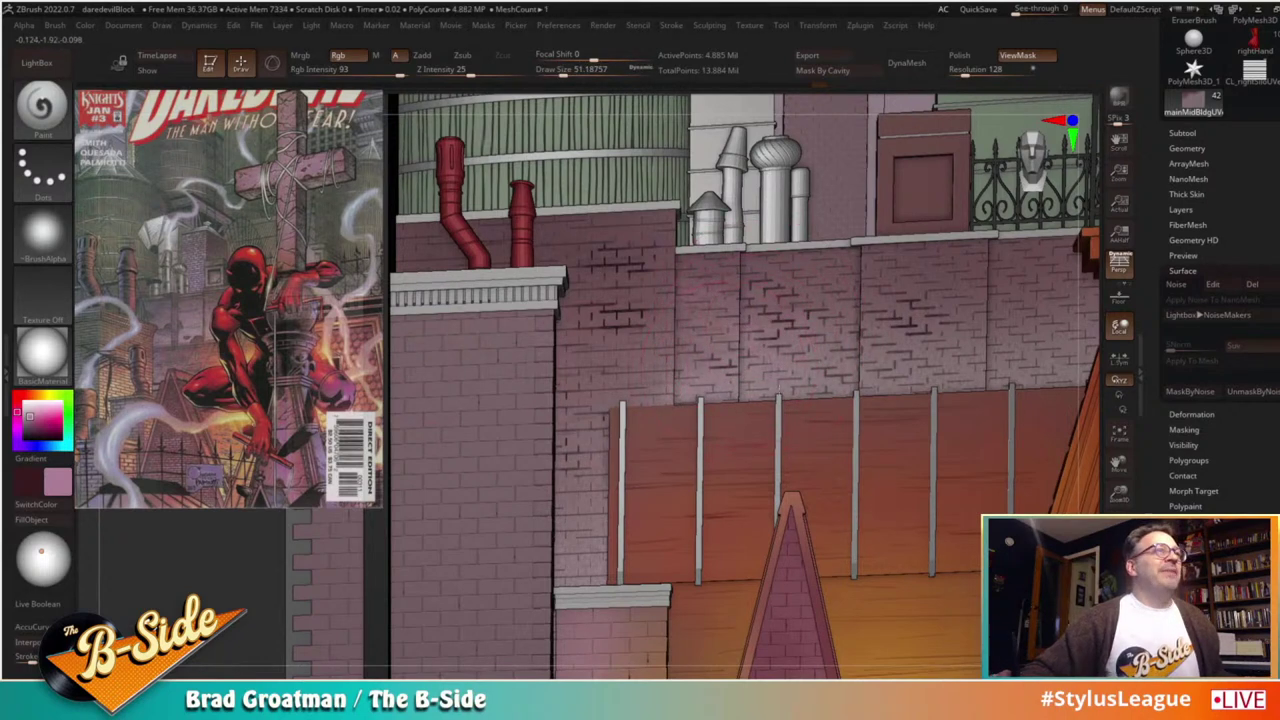
{"action": "key", "text": "s"}
{"action": "left_click", "coordinate": [658, 440]}
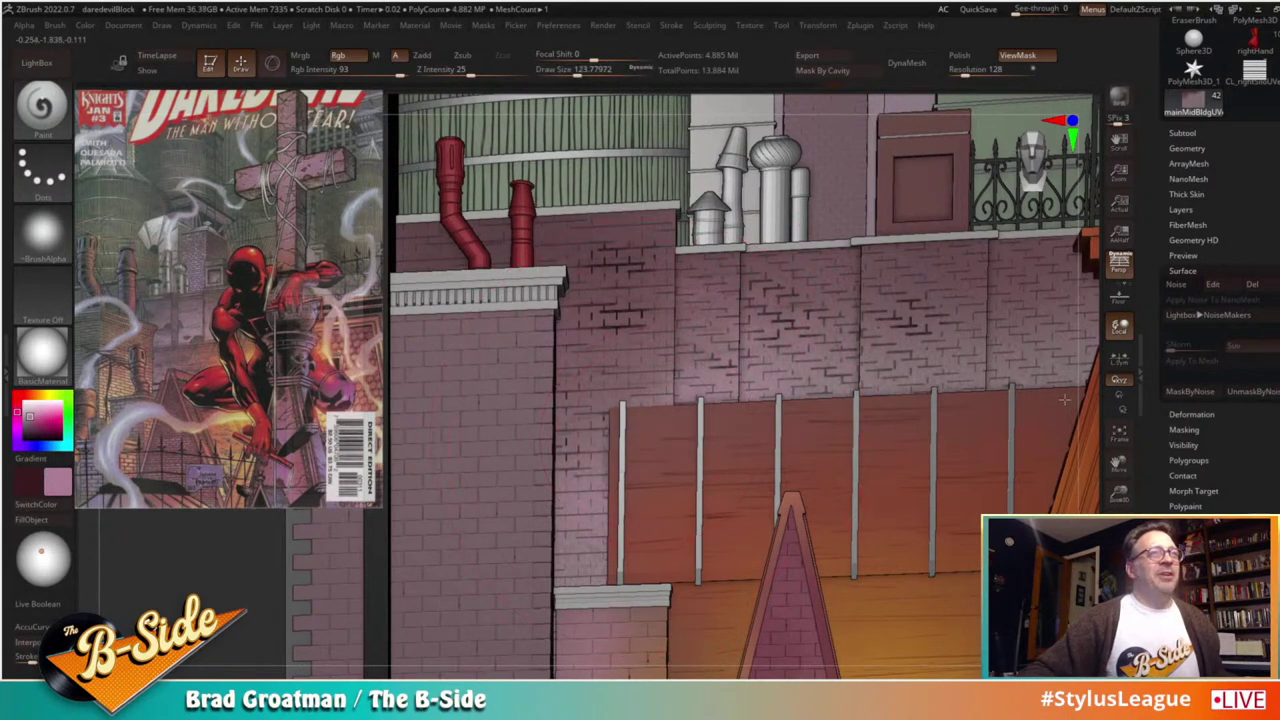
Step: Swap to the dark maroon colour, invert the brick mask on the wall and turn off mask display
{"action": "left_click", "coordinate": [38, 504]}
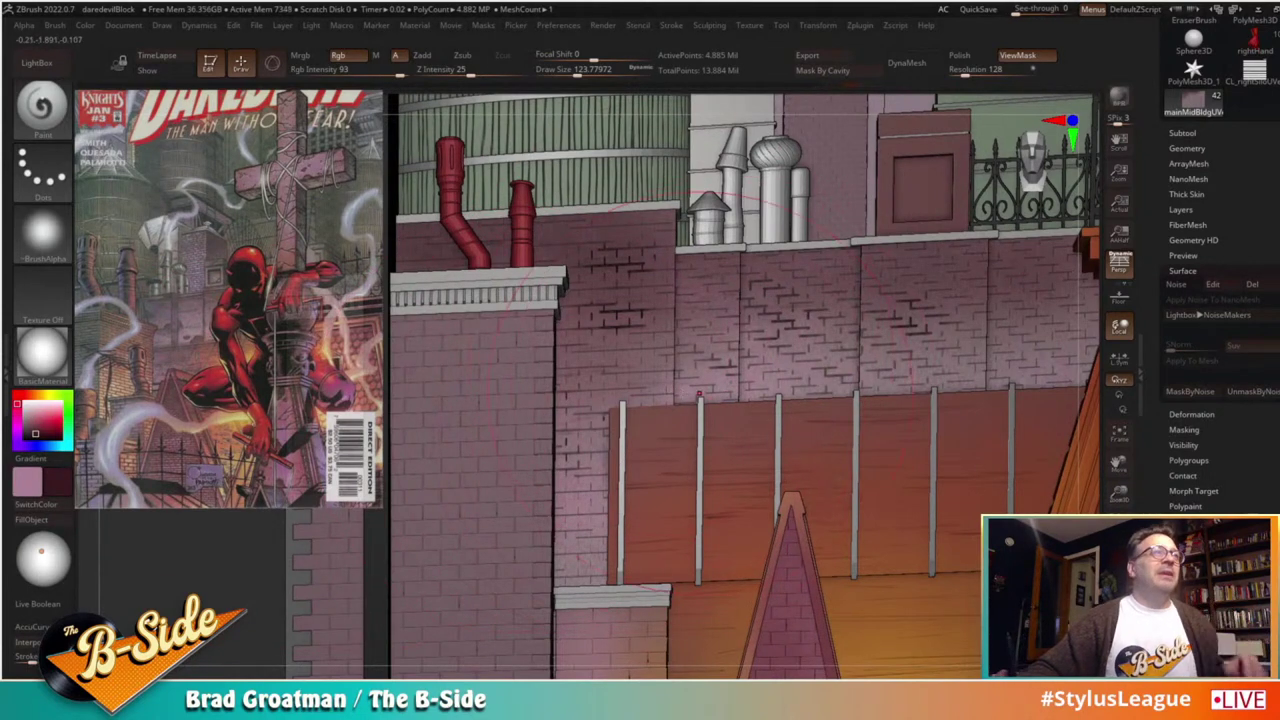
{"action": "key", "text": "ctrl"}
{"action": "left_click", "coordinate": [237, 573], "text": "ctrl"}
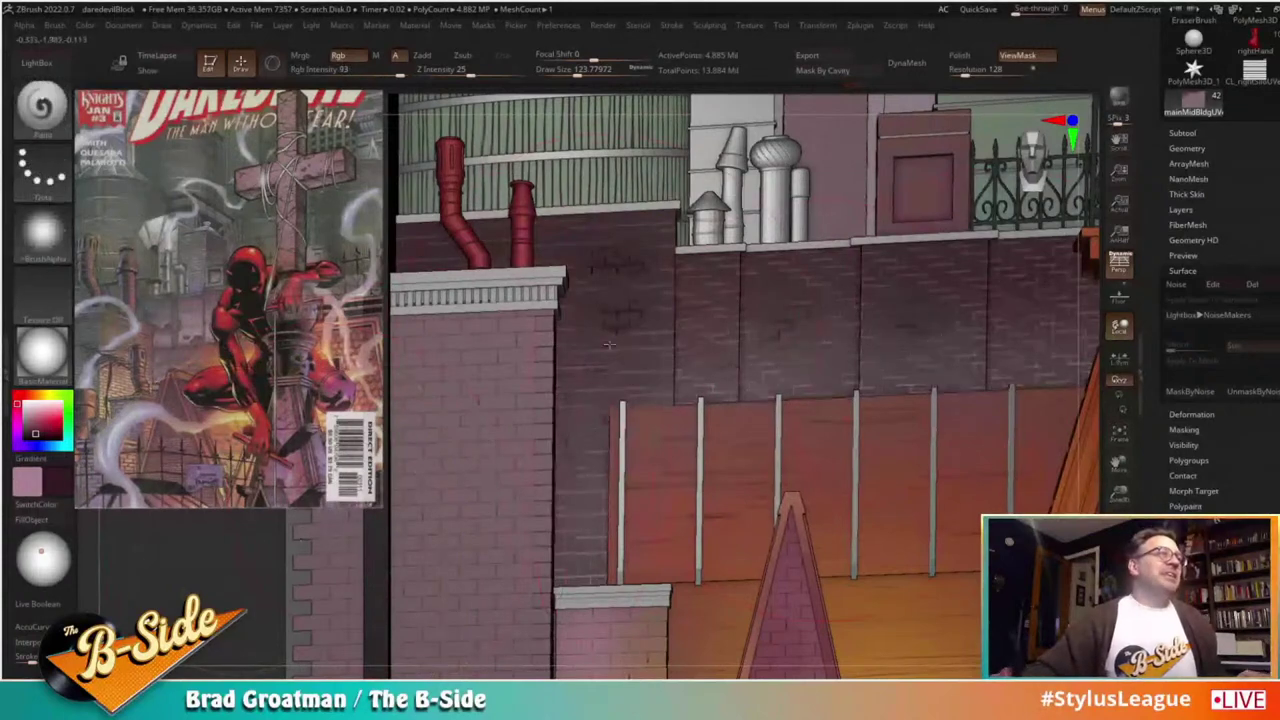
{"action": "left_click", "coordinate": [1018, 56]}
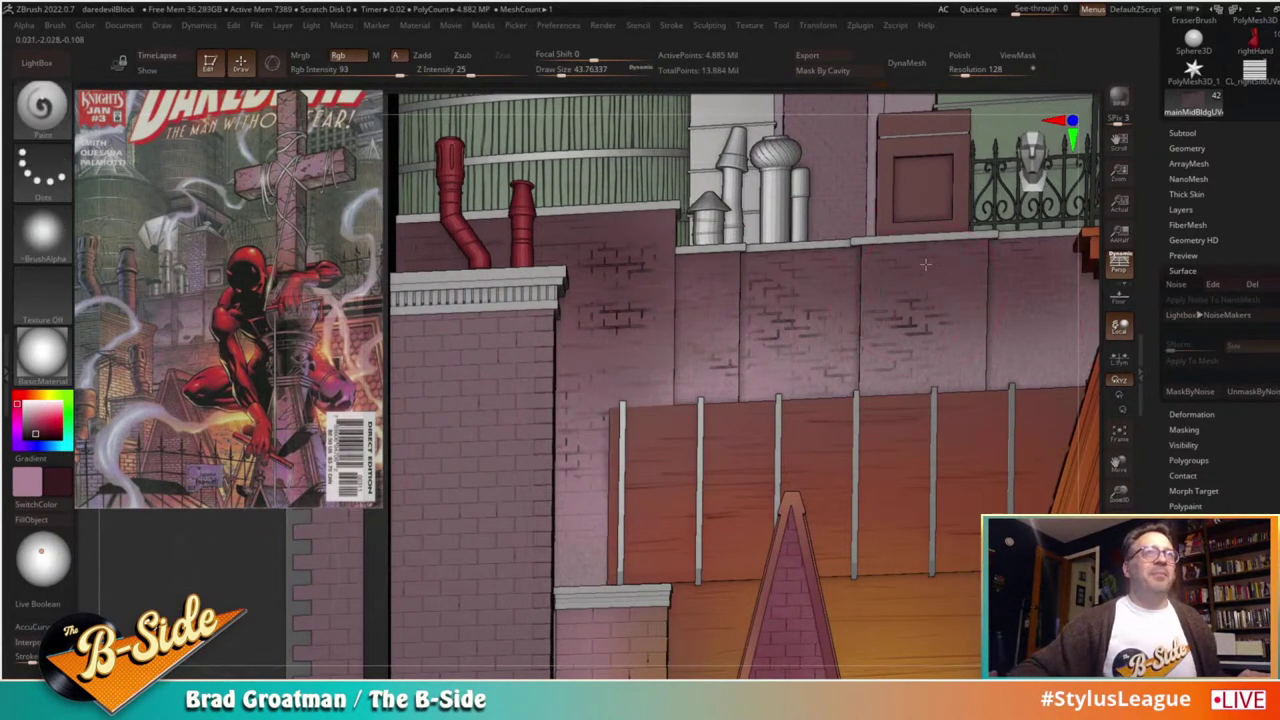
Step: Shade the upper edges of the wall panels dark maroon with a brush size of about 116
{"action": "key", "text": "s"}
{"action": "left_click_drag", "start_coordinate": [783, 277], "coordinate": [798, 277]}
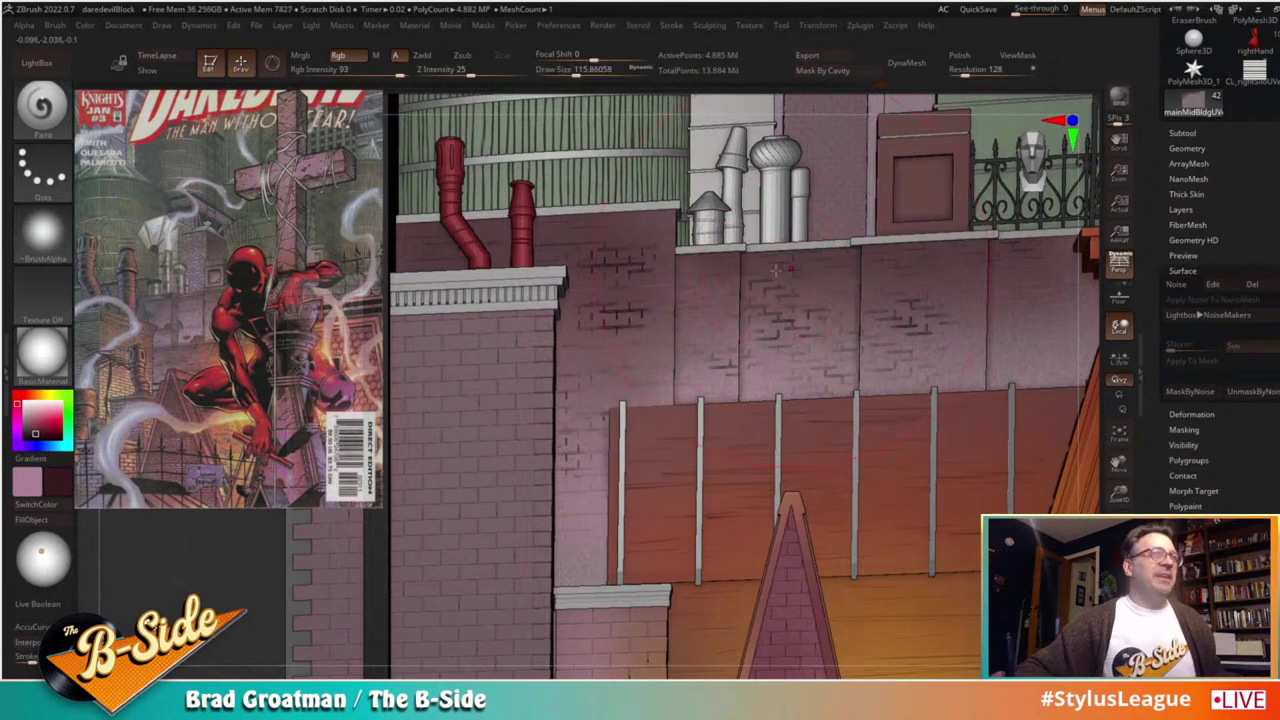
{"action": "left_click_drag", "start_coordinate": [695, 274], "coordinate": [726, 276]}
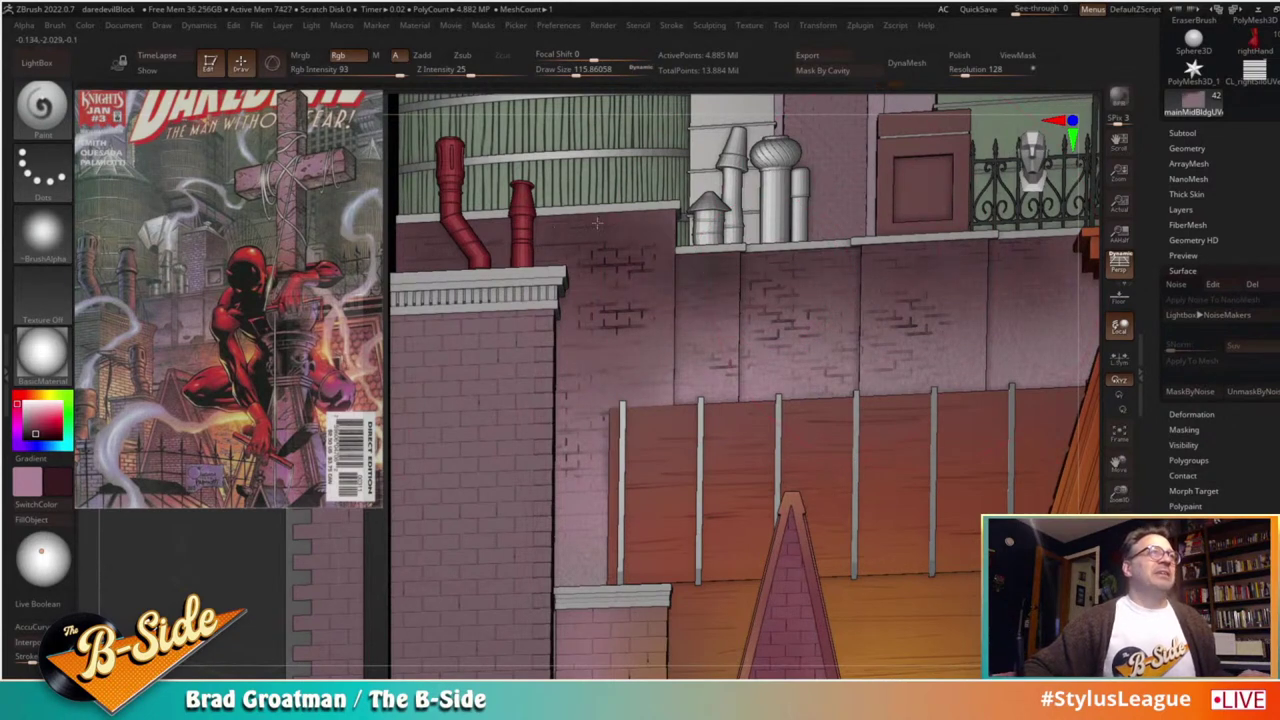
Step: Mask the middle building by its surface noise, keeping mask display off
{"action": "left_click_drag", "start_coordinate": [230, 545], "coordinate": [274, 537], "text": "alt"}
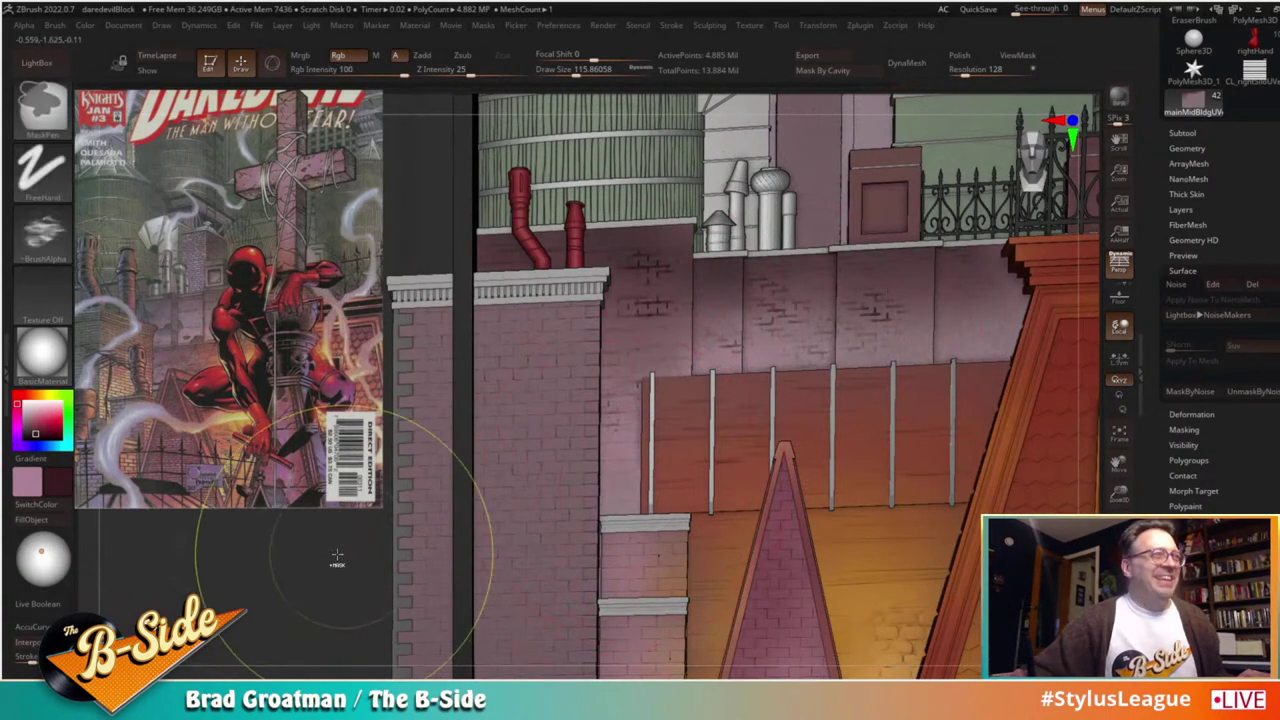
{"action": "left_click_drag", "start_coordinate": [311, 583], "coordinate": [360, 568]}
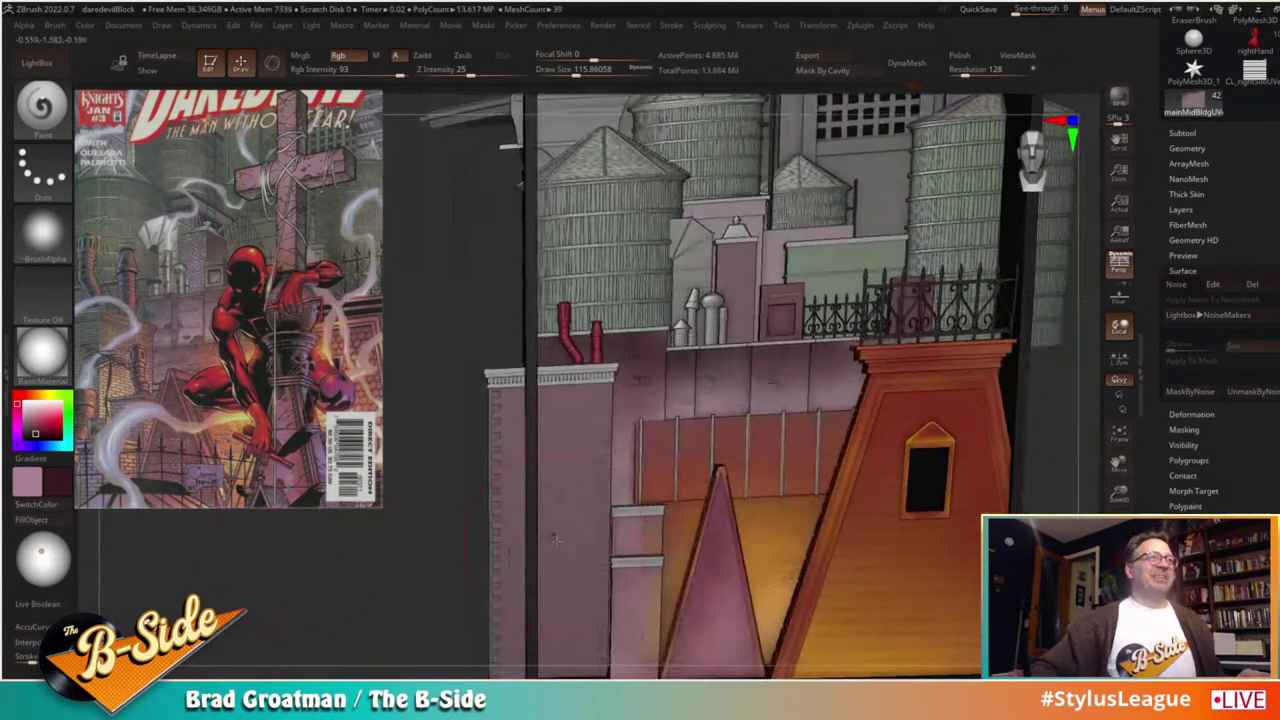
{"action": "left_click", "coordinate": [1190, 391]}
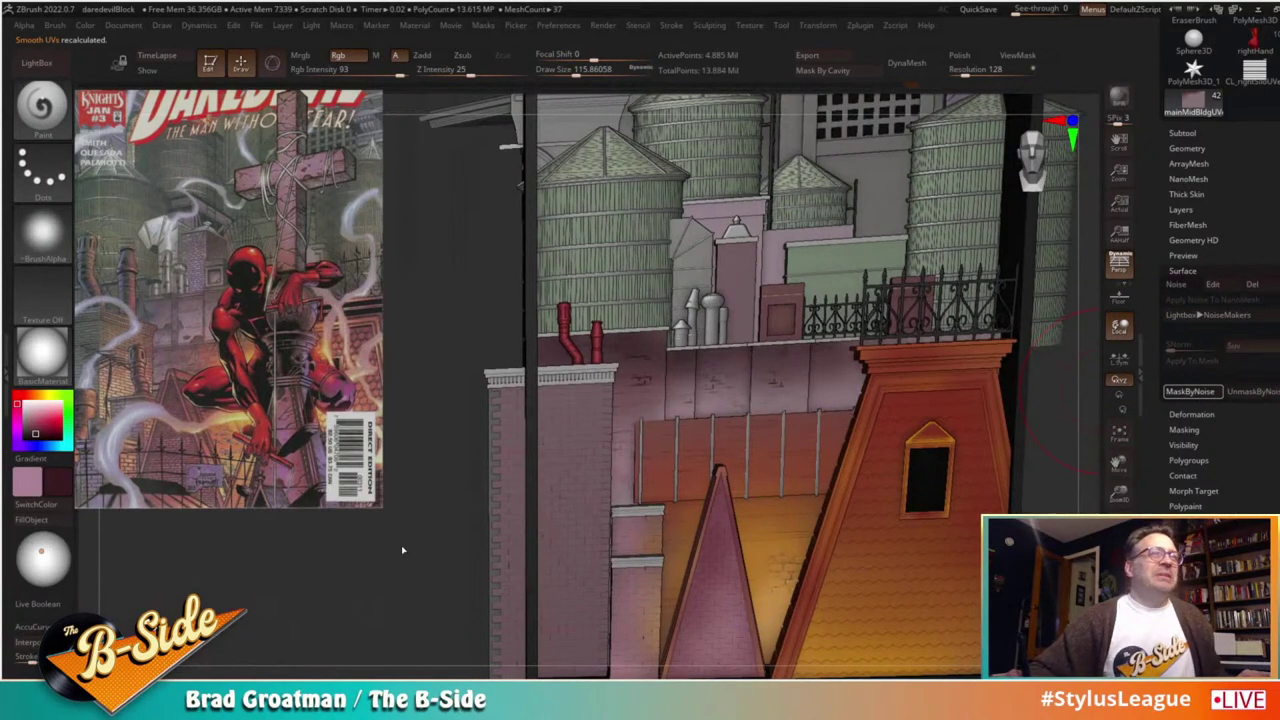
{"action": "left_click_drag", "start_coordinate": [391, 572], "coordinate": [420, 592]}
{"action": "left_click", "coordinate": [1030, 58]}
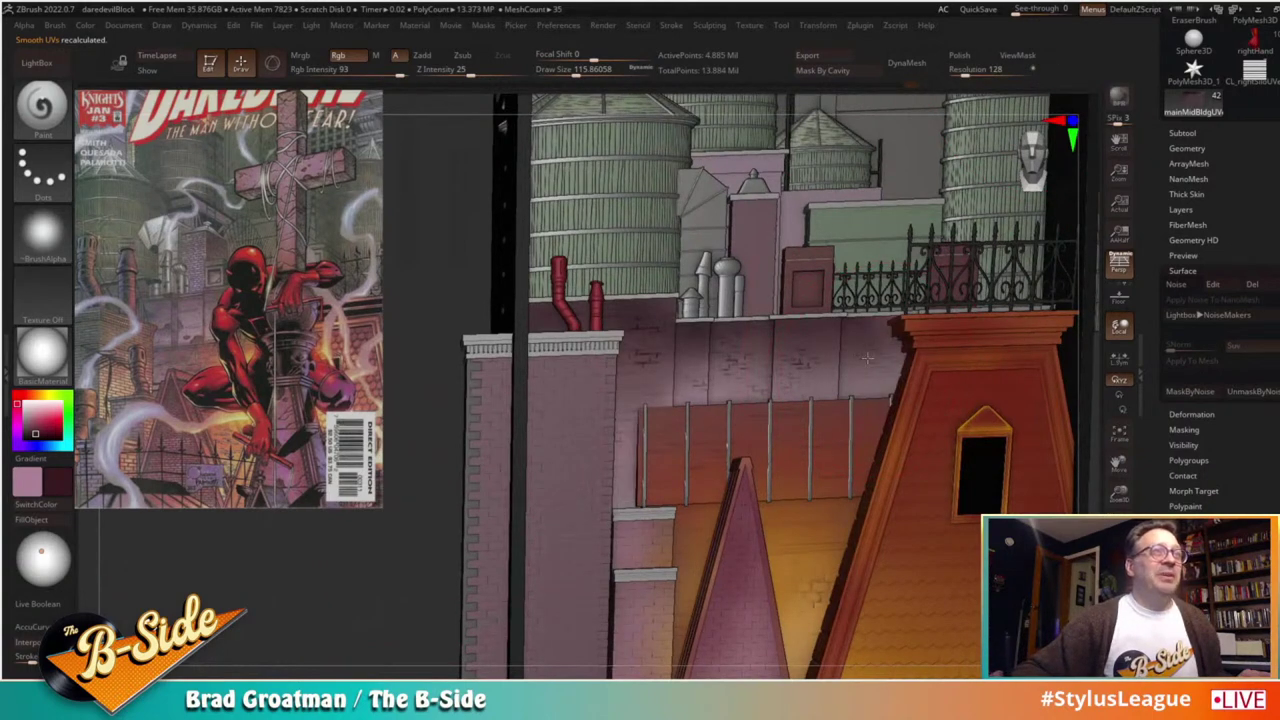
Step: Carve faint mortar patches into the wall panels below the railing using the Standard brush in Zsub mode
{"action": "key", "text": "b"}
{"action": "key", "text": "s"}
{"action": "key", "text": "t"}
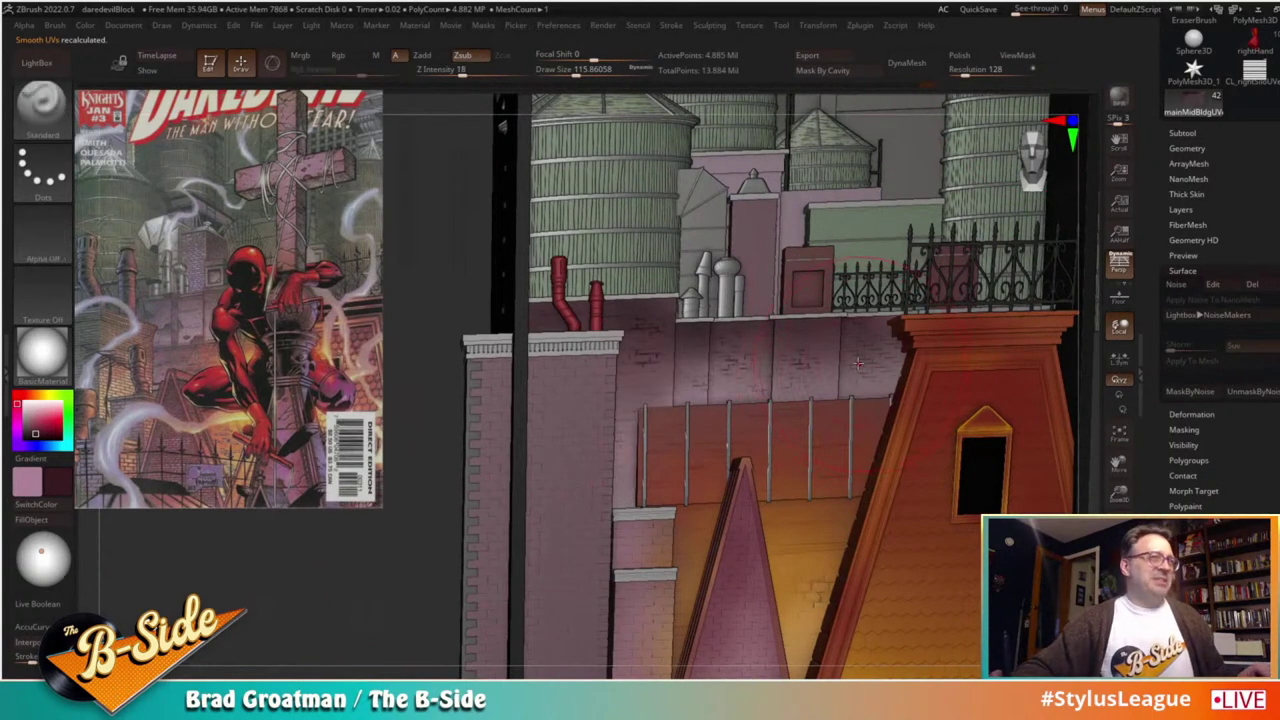
{"action": "key", "text": "ctrl"}
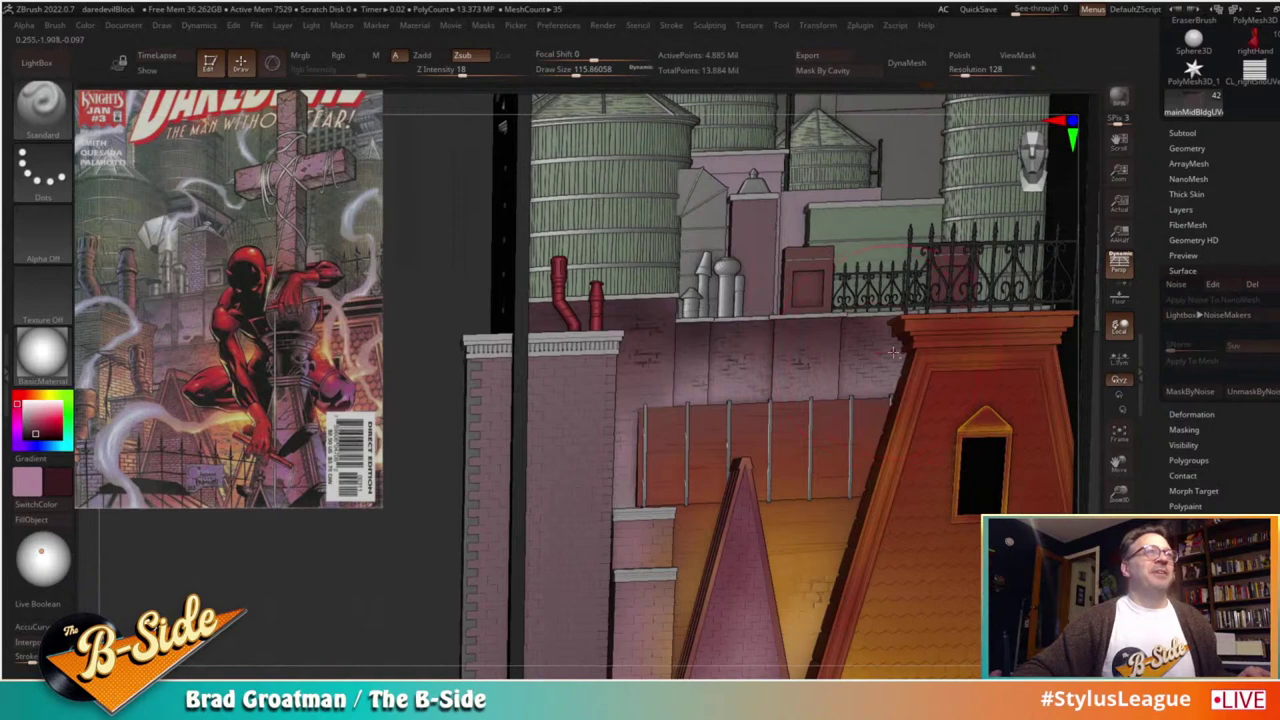
{"action": "key", "text": "ctrl"}
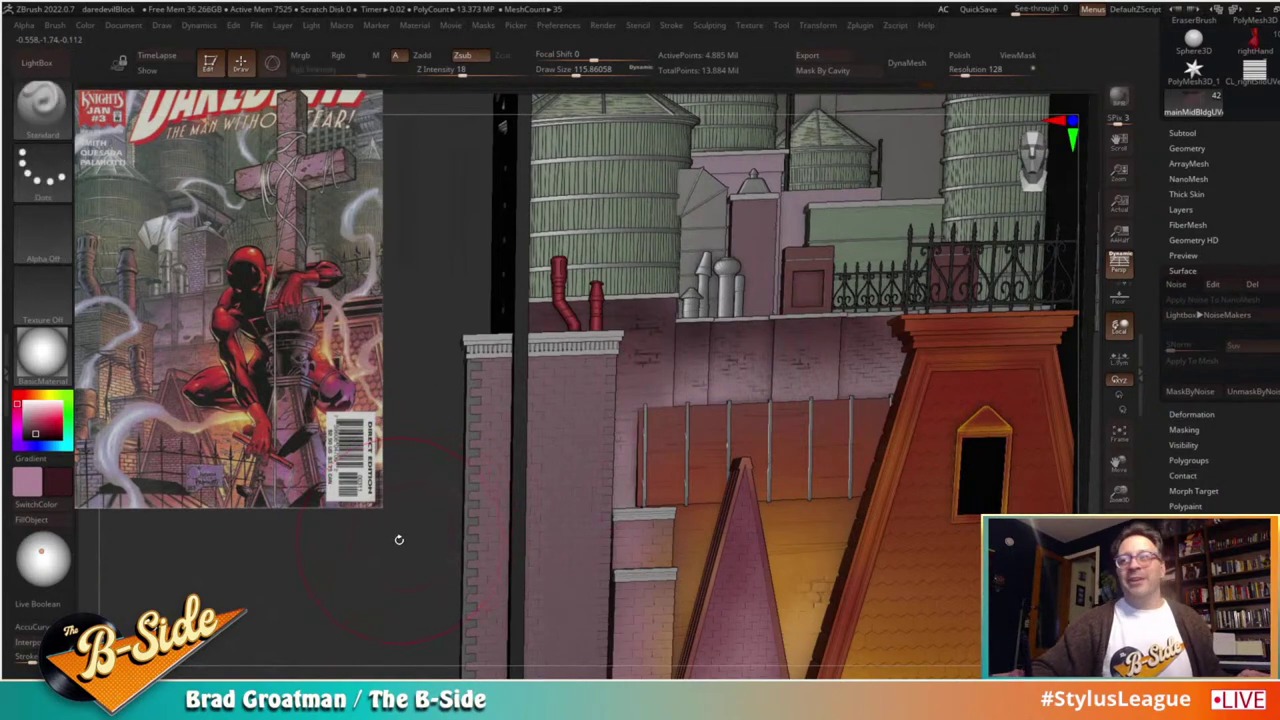
{"action": "left_click_drag", "start_coordinate": [394, 542], "coordinate": [494, 533]}
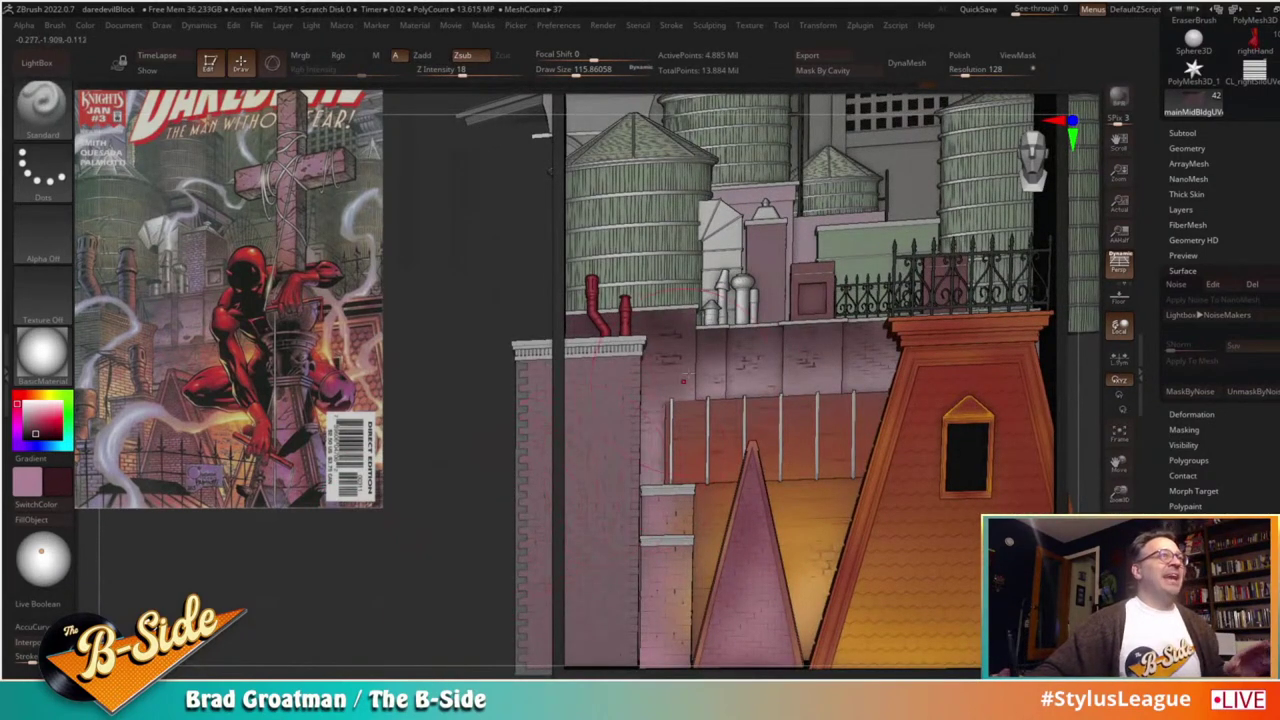
Step: Return to the Paint brush with a muted purple sampled from the wall and try a stroke around the spire
{"action": "key", "text": "b"}
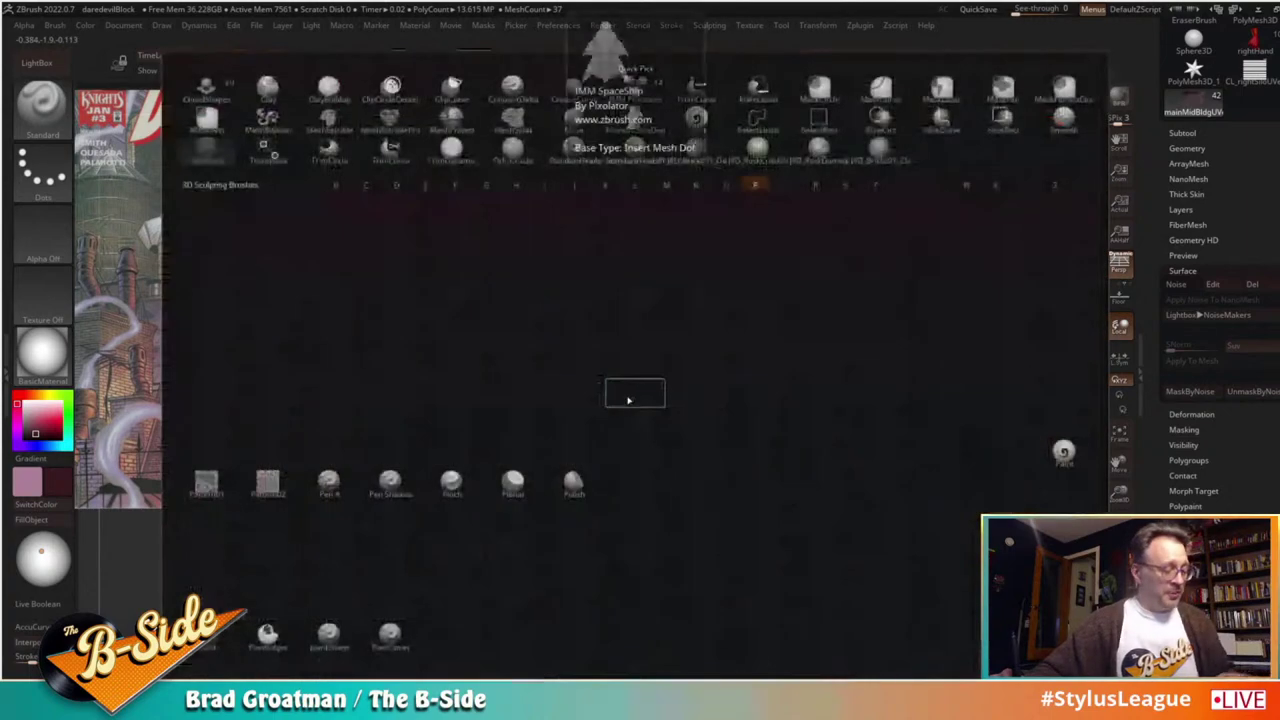
{"action": "key", "text": "a"}
{"action": "key", "text": "c"}
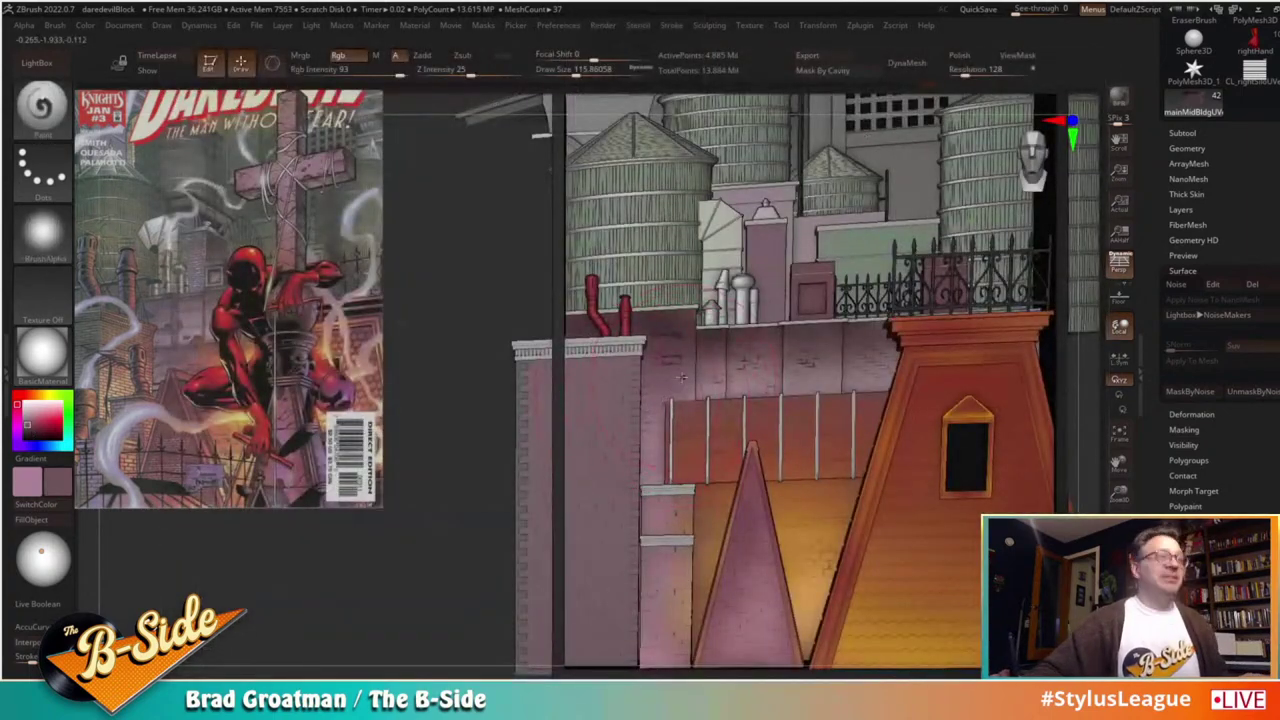
{"action": "mouse_move", "coordinate": [728, 560]}
{"action": "left_mouse_down"}
{"action": "mouse_move", "coordinate": [742, 588]}
{"action": "mouse_move", "coordinate": [757, 580]}
{"action": "left_mouse_up"}
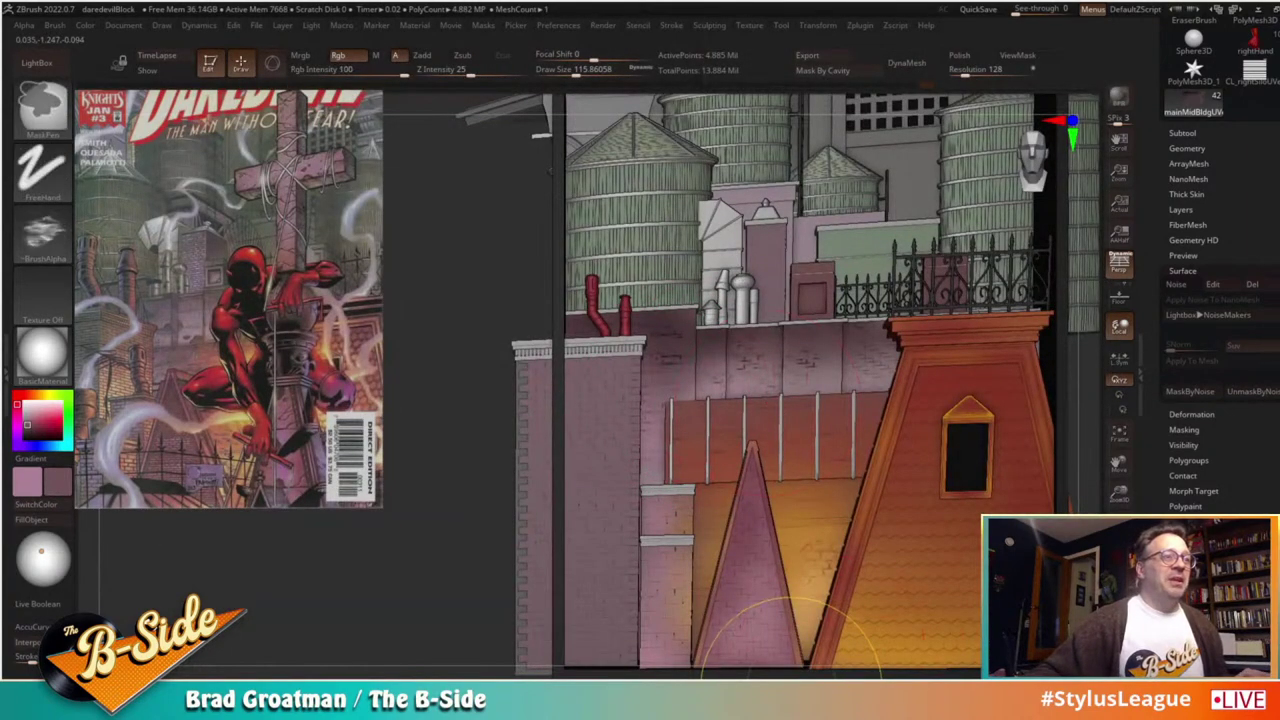
{"action": "key", "text": "ctrl+z"}
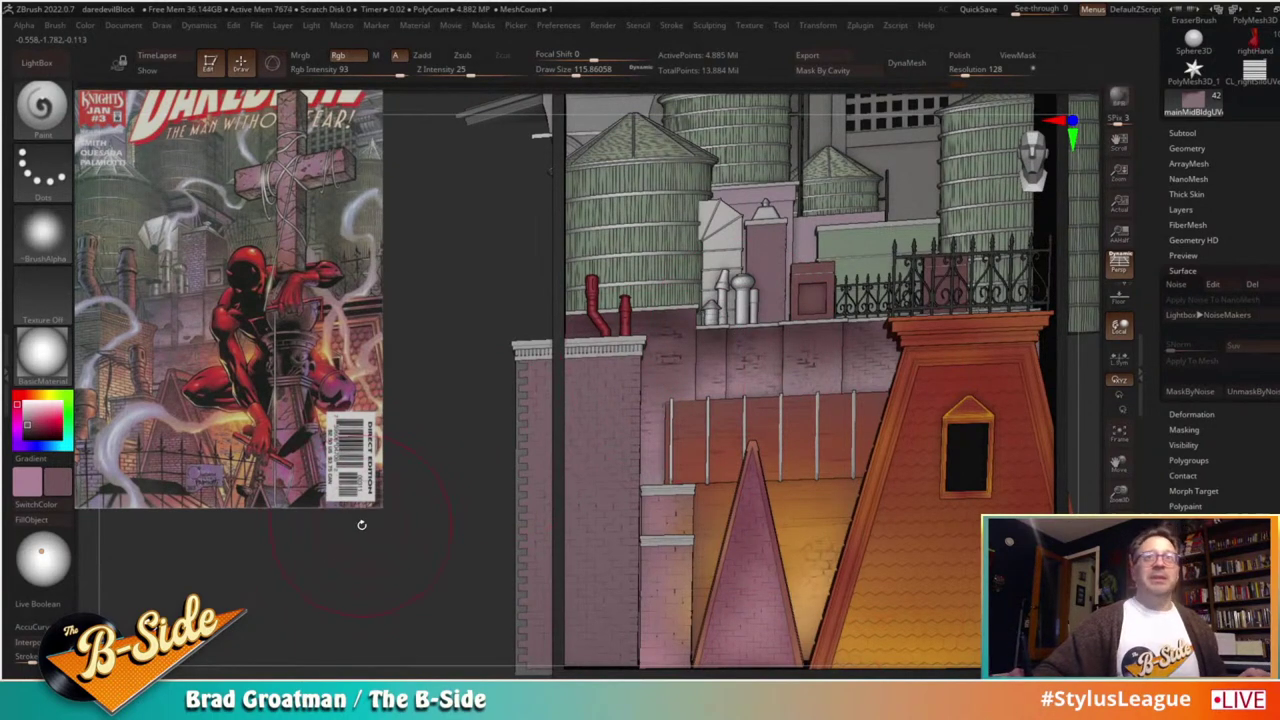
Step: Select the midBrickUVed block behind the rooftop vents and isolate it, turned to show its side
{"action": "left_click_drag", "start_coordinate": [346, 398], "coordinate": [310, 498], "text": "alt"}
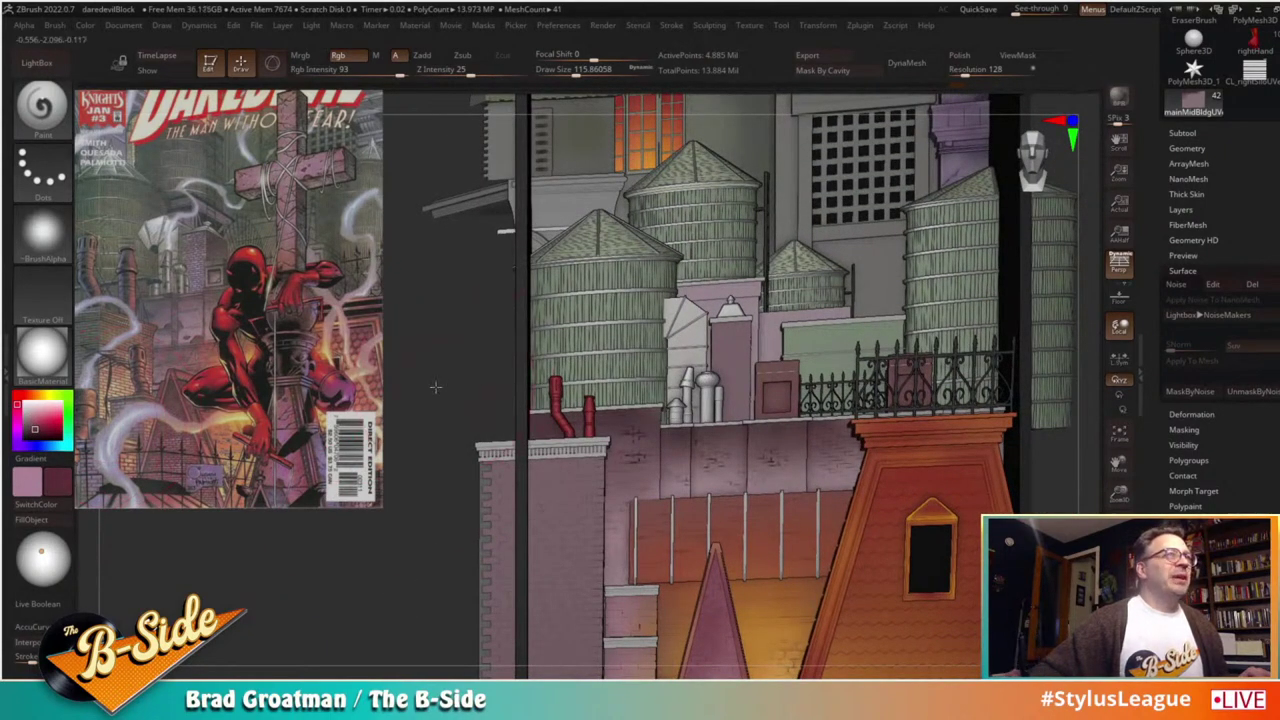
{"action": "left_click_drag", "start_coordinate": [436, 387], "coordinate": [388, 388]}
{"action": "left_click", "coordinate": [745, 348], "text": "alt"}
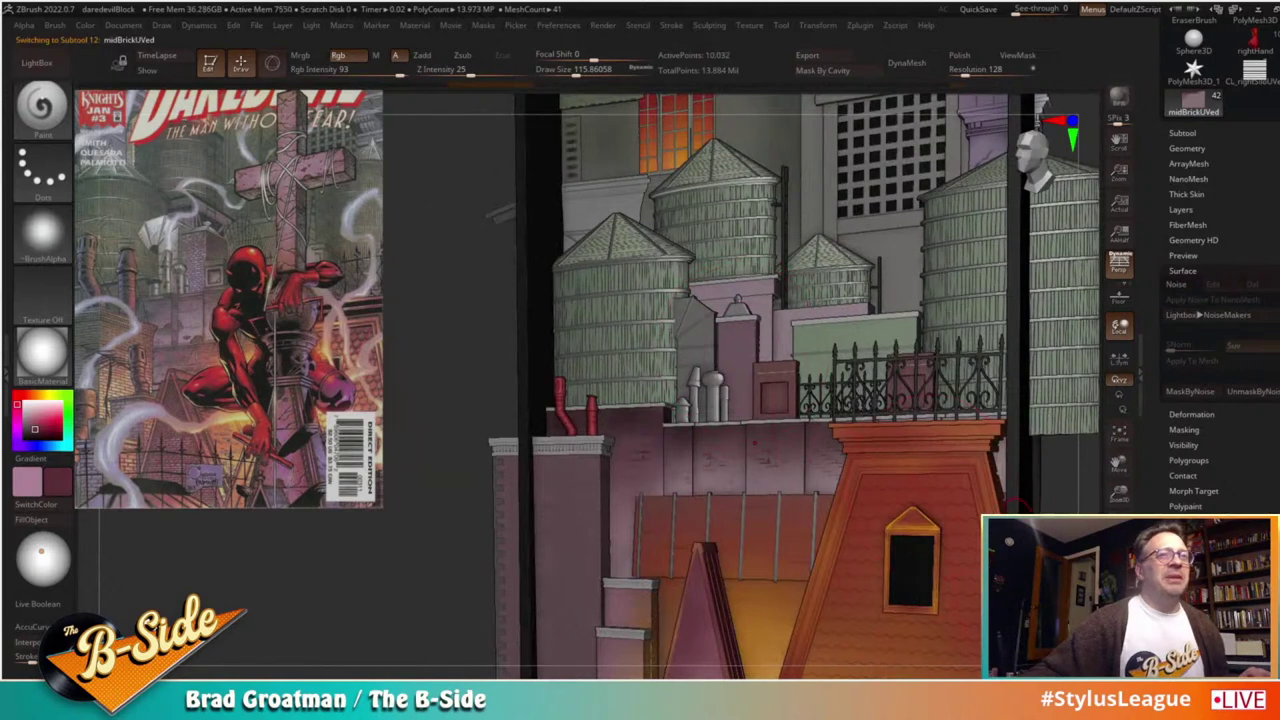
{"action": "left_click", "coordinate": [1119, 632]}
{"action": "left_click_drag", "start_coordinate": [944, 512], "coordinate": [937, 570], "text": "alt"}
{"action": "mouse_move", "coordinate": [937, 570]}
{"action": "left_mouse_down"}
{"action": "mouse_move", "coordinate": [914, 543]}
{"action": "mouse_move", "coordinate": [850, 530]}
{"action": "left_mouse_up"}
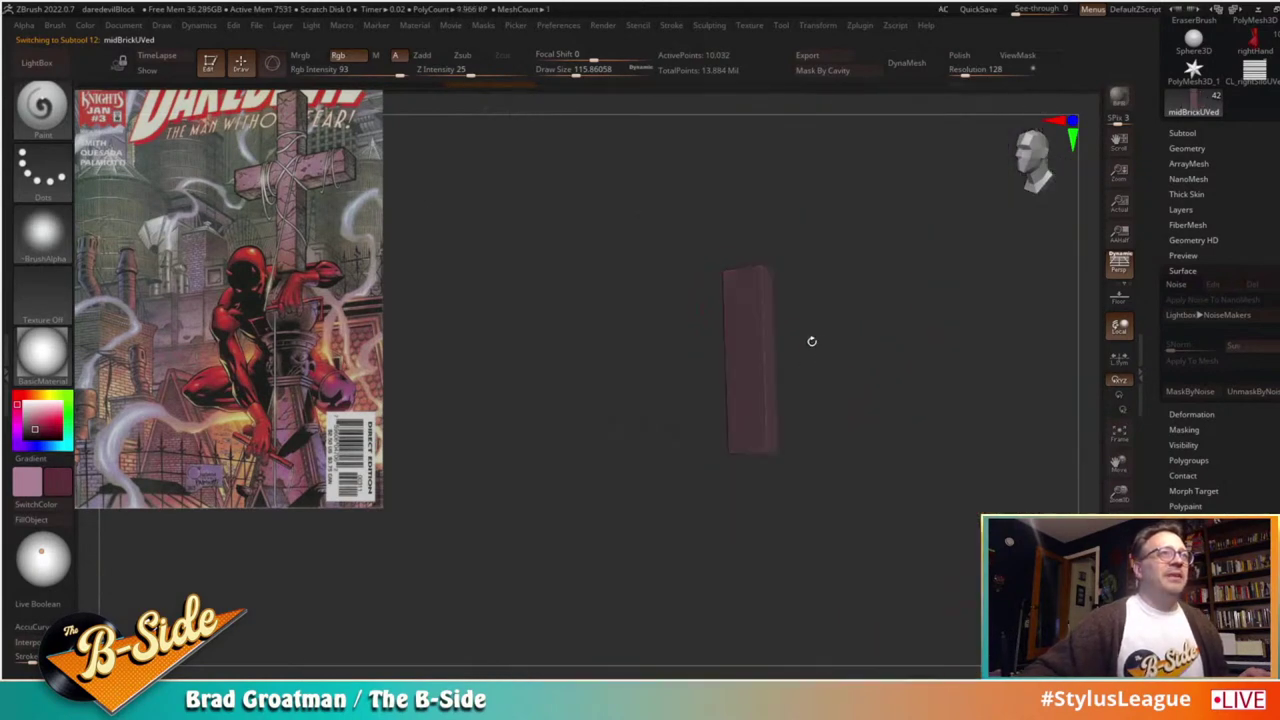
Step: Paint dark maroon shading onto the isolated block's faces with brush sizes of about 41 and 77, and restore the full scene
{"action": "key", "text": "s"}
{"action": "left_click_drag", "start_coordinate": [791, 323], "coordinate": [770, 321]}
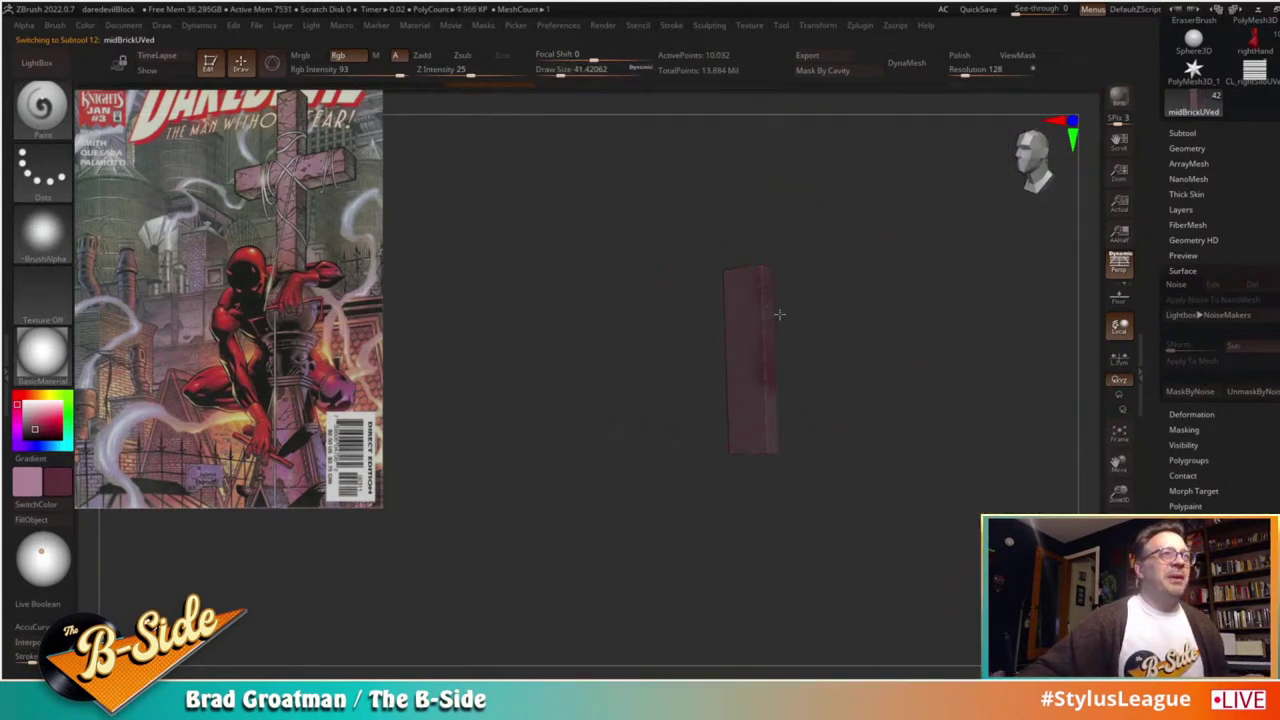
{"action": "mouse_move", "coordinate": [831, 394]}
{"action": "left_mouse_down"}
{"action": "mouse_move", "coordinate": [795, 350]}
{"action": "mouse_move", "coordinate": [780, 409]}
{"action": "mouse_move", "coordinate": [843, 306]}
{"action": "mouse_move", "coordinate": [770, 295]}
{"action": "left_mouse_up"}
{"action": "key", "text": "s"}
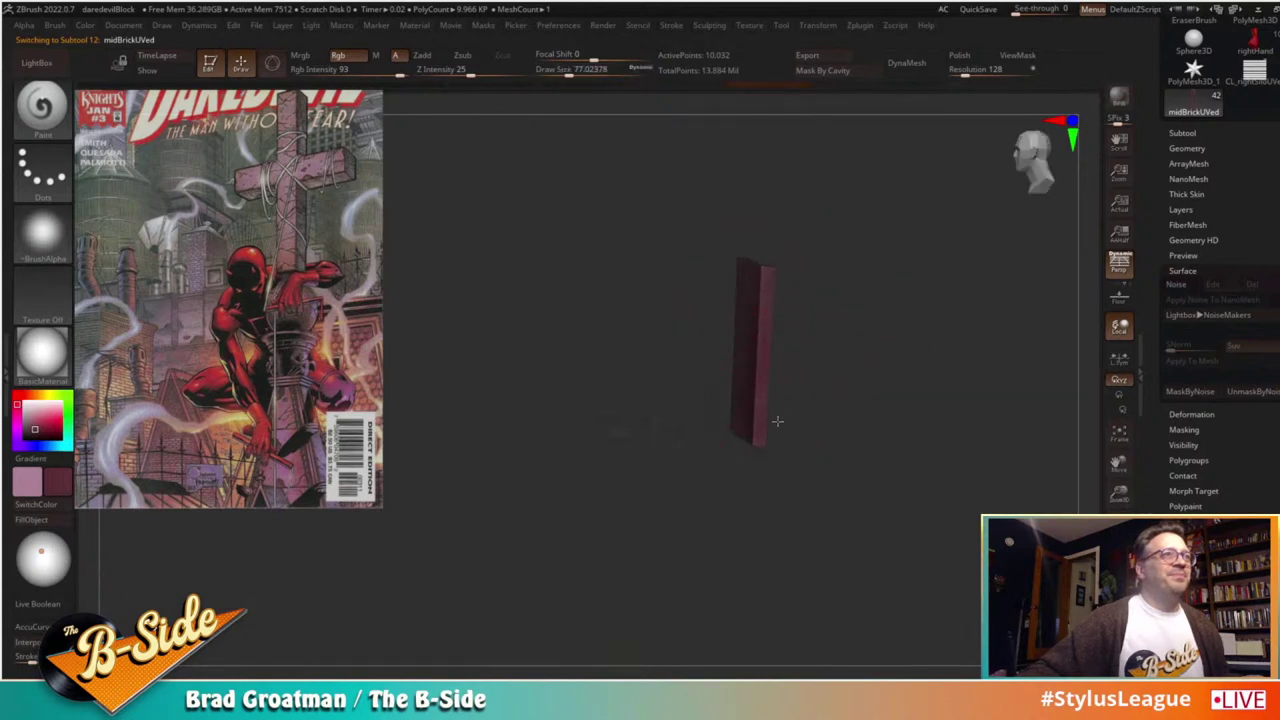
{"action": "left_click_drag", "start_coordinate": [779, 416], "coordinate": [746, 372]}
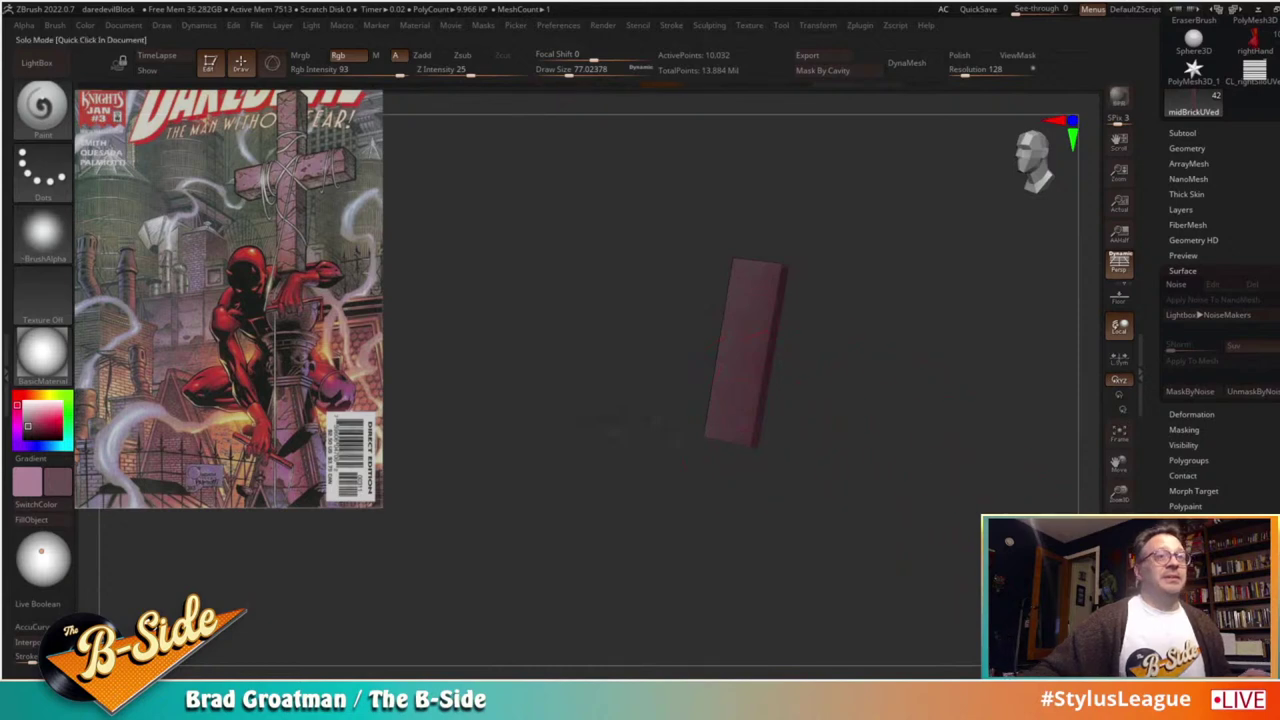
{"action": "left_click", "coordinate": [1119, 622]}
{"action": "left_click_drag", "start_coordinate": [435, 310], "coordinate": [364, 599], "text": "shift"}
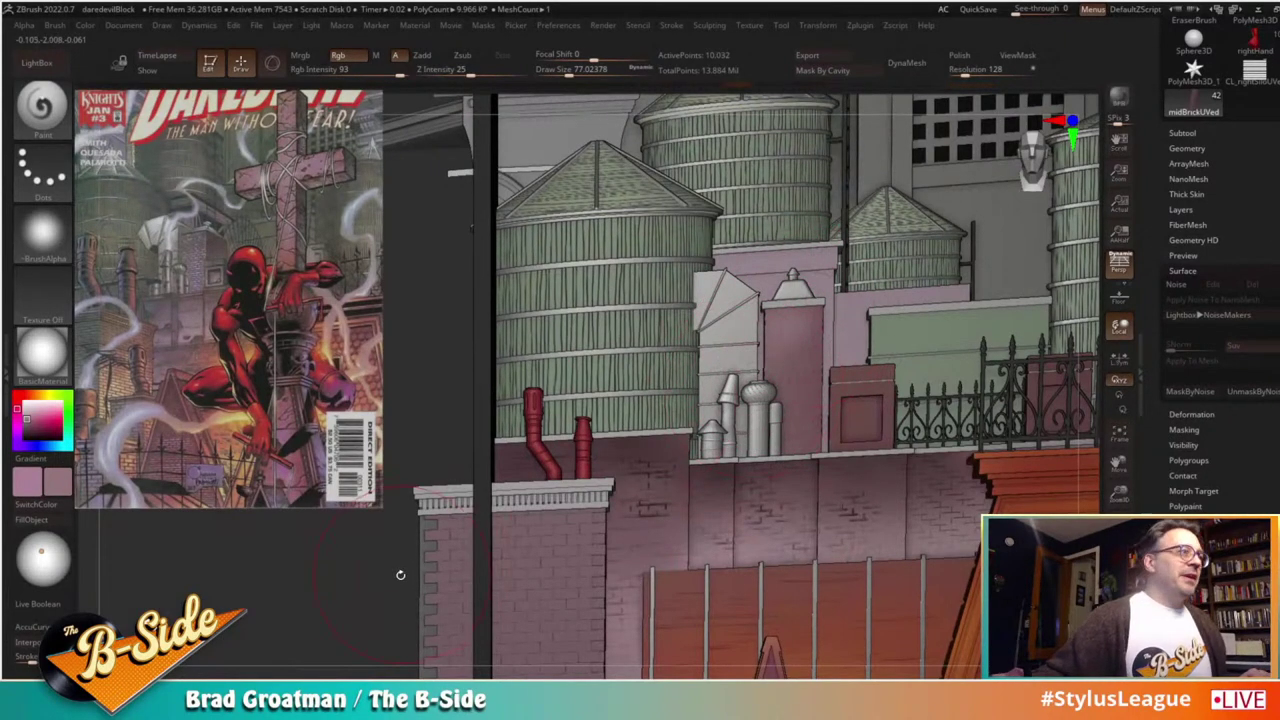
Step: Select the mainMidBldgsUVed subtool and sample a dark maroon from the wall as the paint colour
{"action": "left_click_drag", "start_coordinate": [400, 575], "coordinate": [454, 534], "text": "alt"}
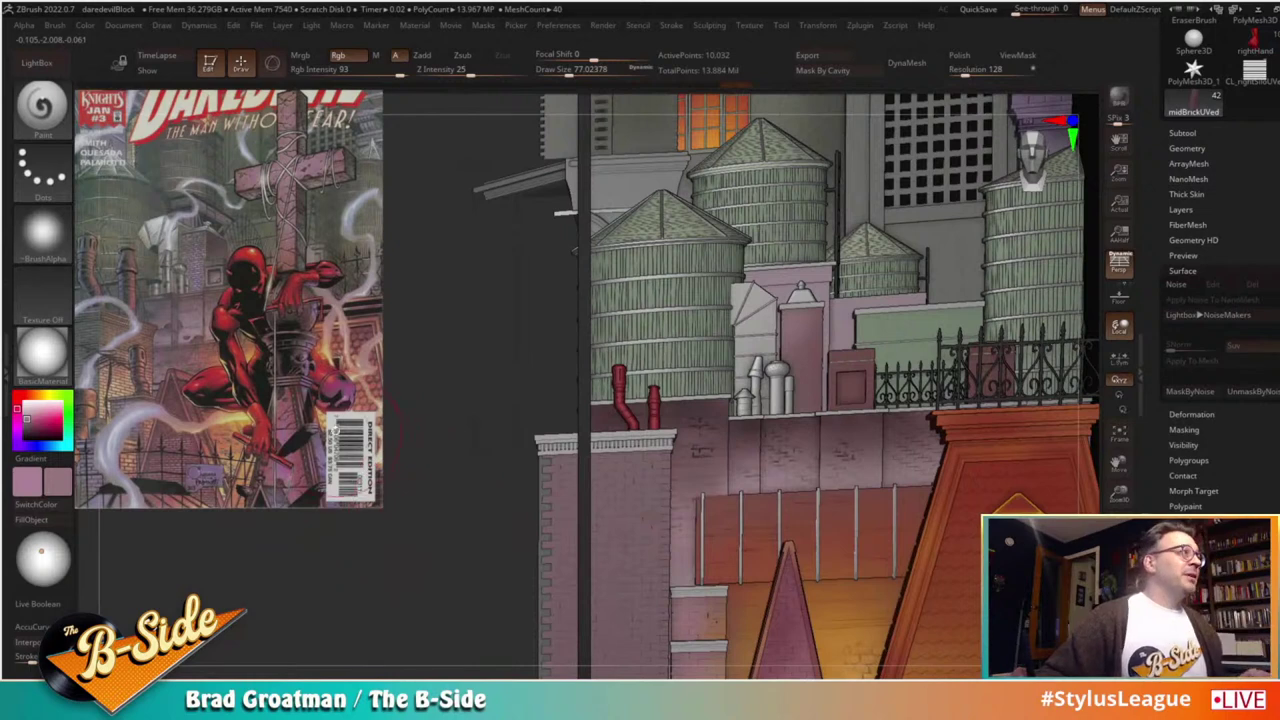
{"action": "left_click", "coordinate": [868, 373], "text": "alt"}
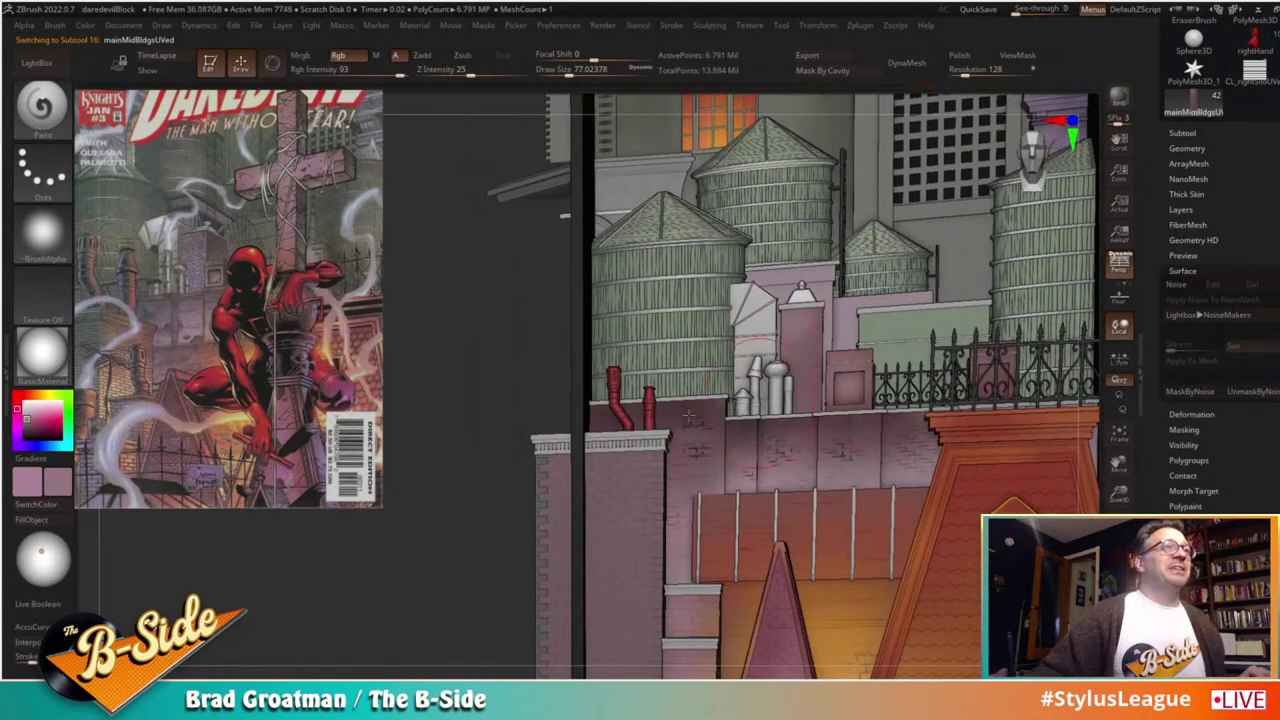
{"action": "key", "text": "c"}
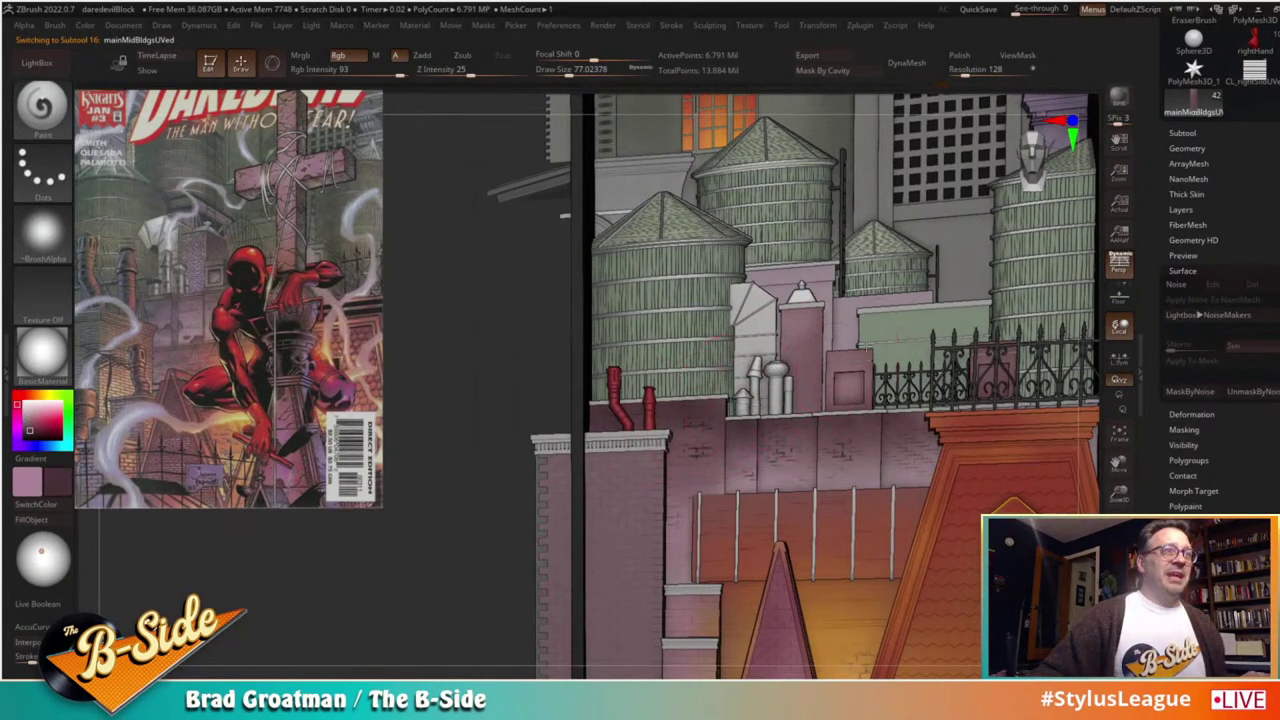
{"action": "left_click_drag", "start_coordinate": [543, 387], "coordinate": [800, 375]}
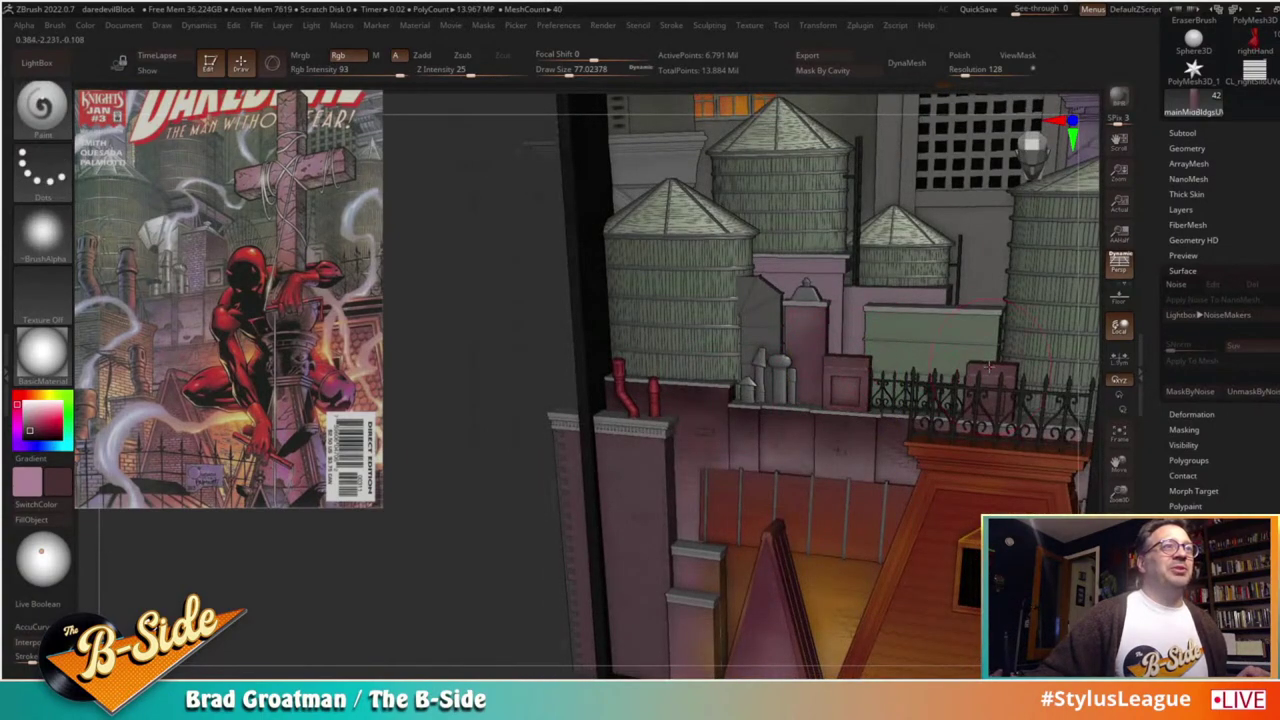
Step: Paint dark maroon shading around the small rooftop block and the middle building's wall with a brush size of about 33
{"action": "left_click_drag", "start_coordinate": [553, 387], "coordinate": [630, 540]}
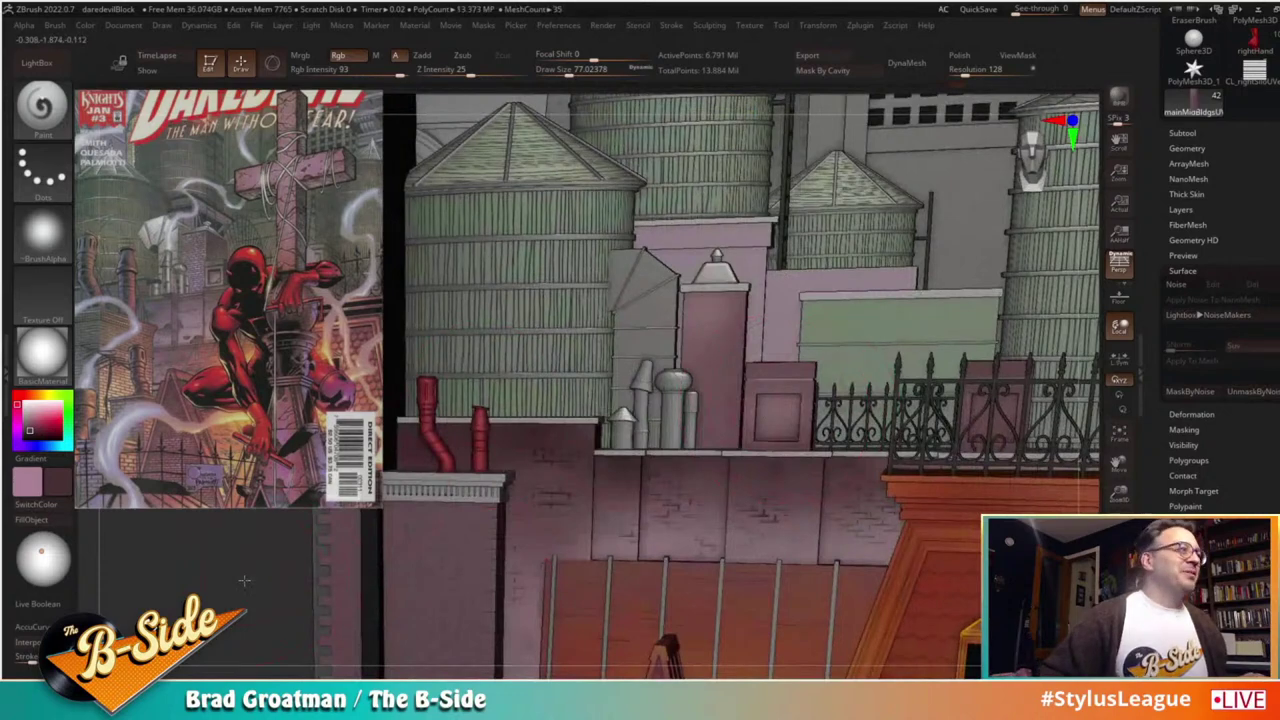
{"action": "left_click_drag", "start_coordinate": [244, 580], "coordinate": [264, 522]}
{"action": "key", "text": "s"}
{"action": "left_click", "coordinate": [753, 416]}
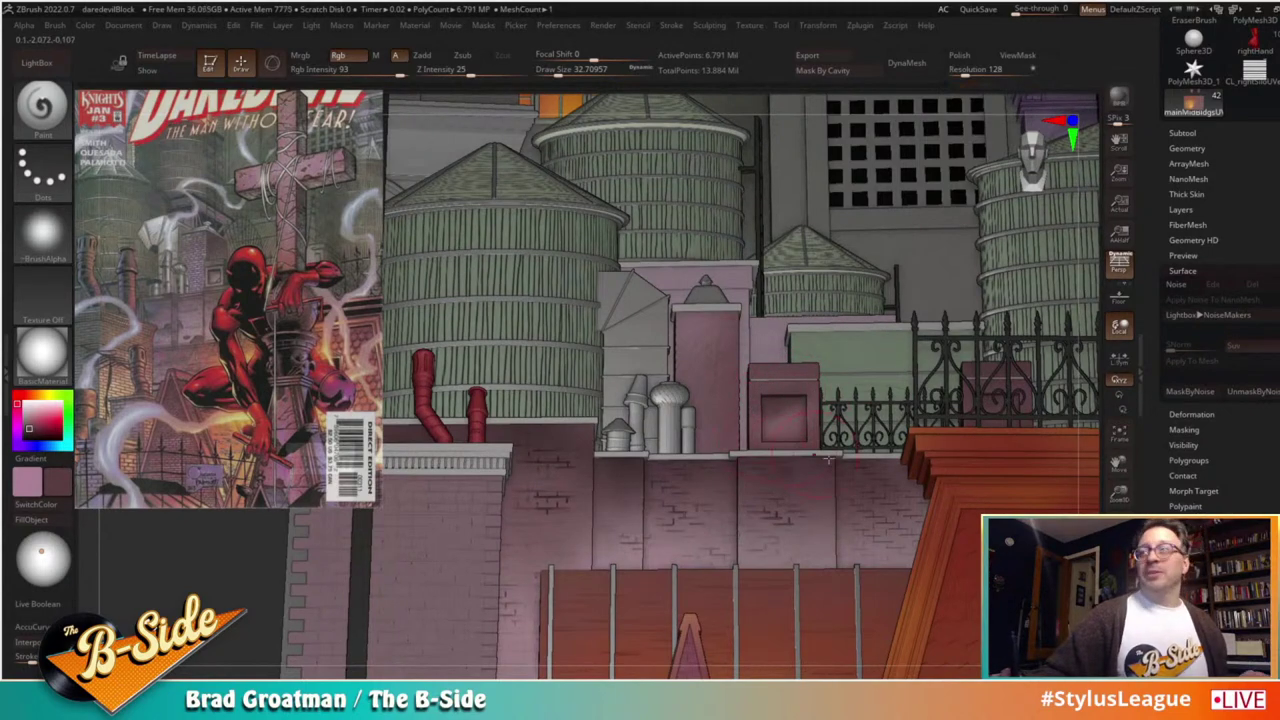
{"action": "left_click_drag", "start_coordinate": [234, 574], "coordinate": [446, 373], "text": "alt"}
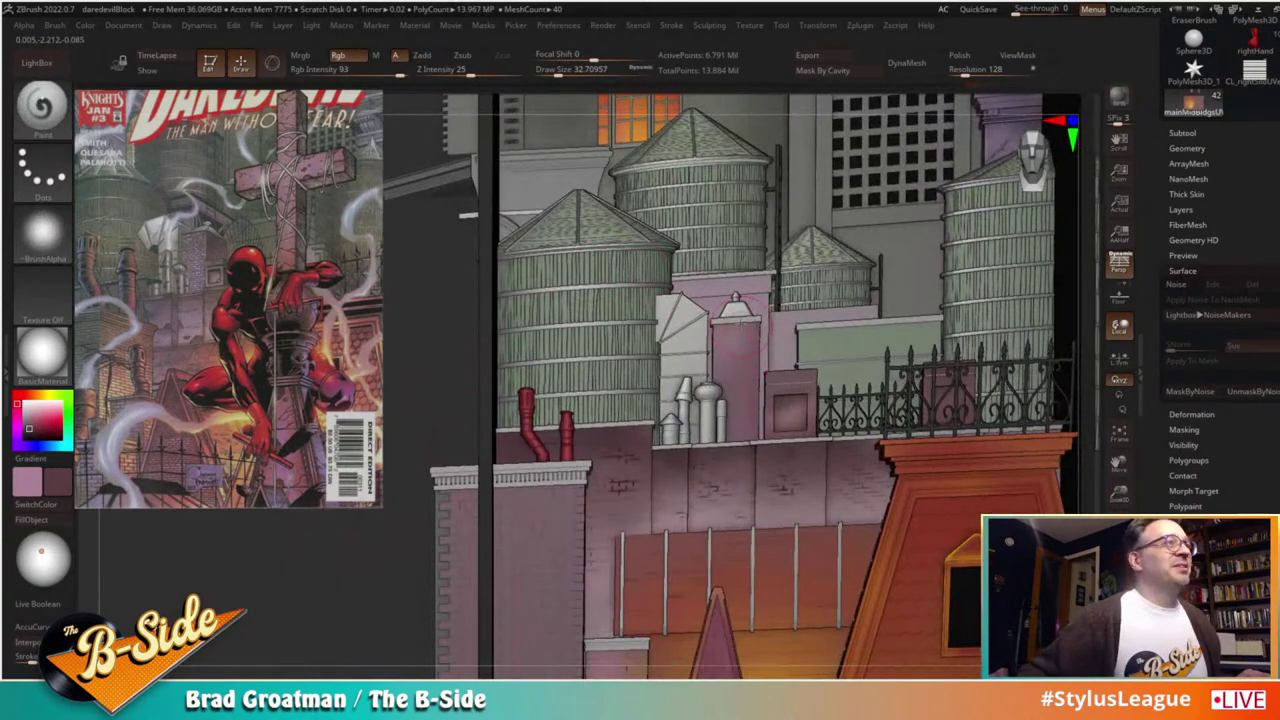
Step: Select the ductworkUVed subtool behind the rooftop vents and subdivide it up to subdivision level 7
{"action": "left_click", "coordinate": [690, 322], "text": "alt"}
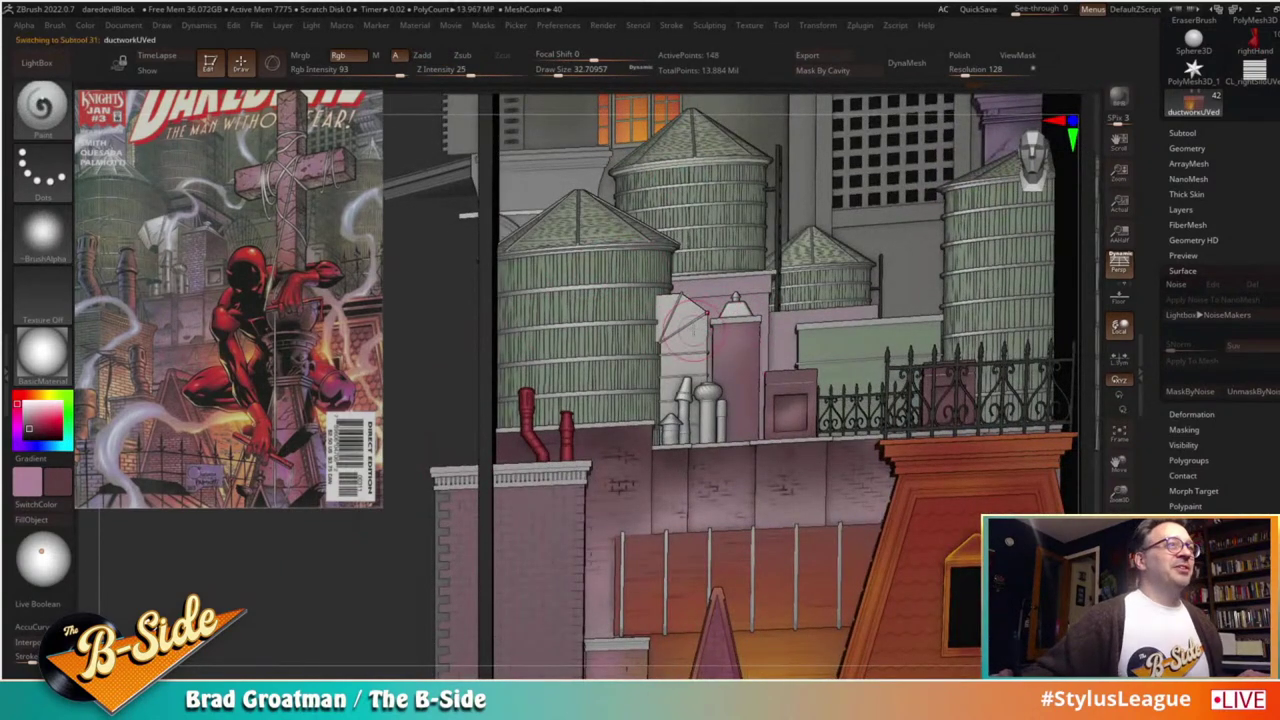
{"action": "key", "text": "shift"}
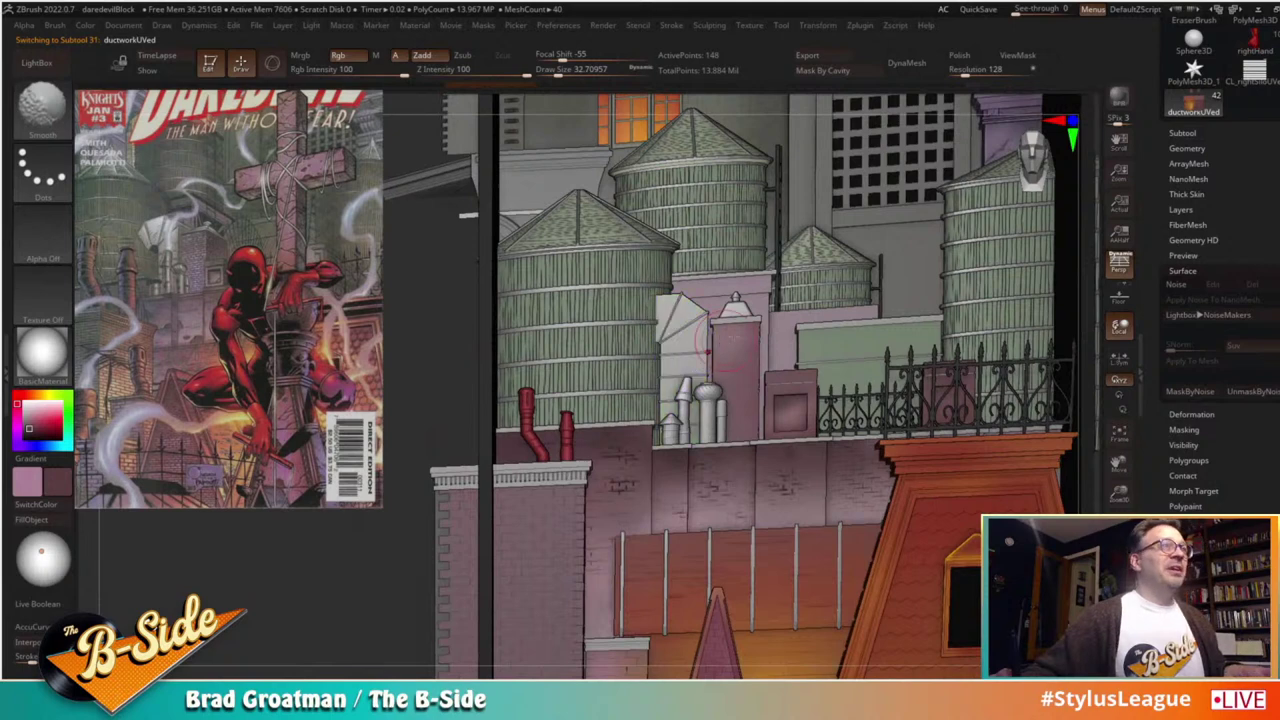
{"action": "left_click", "coordinate": [1204, 152]}
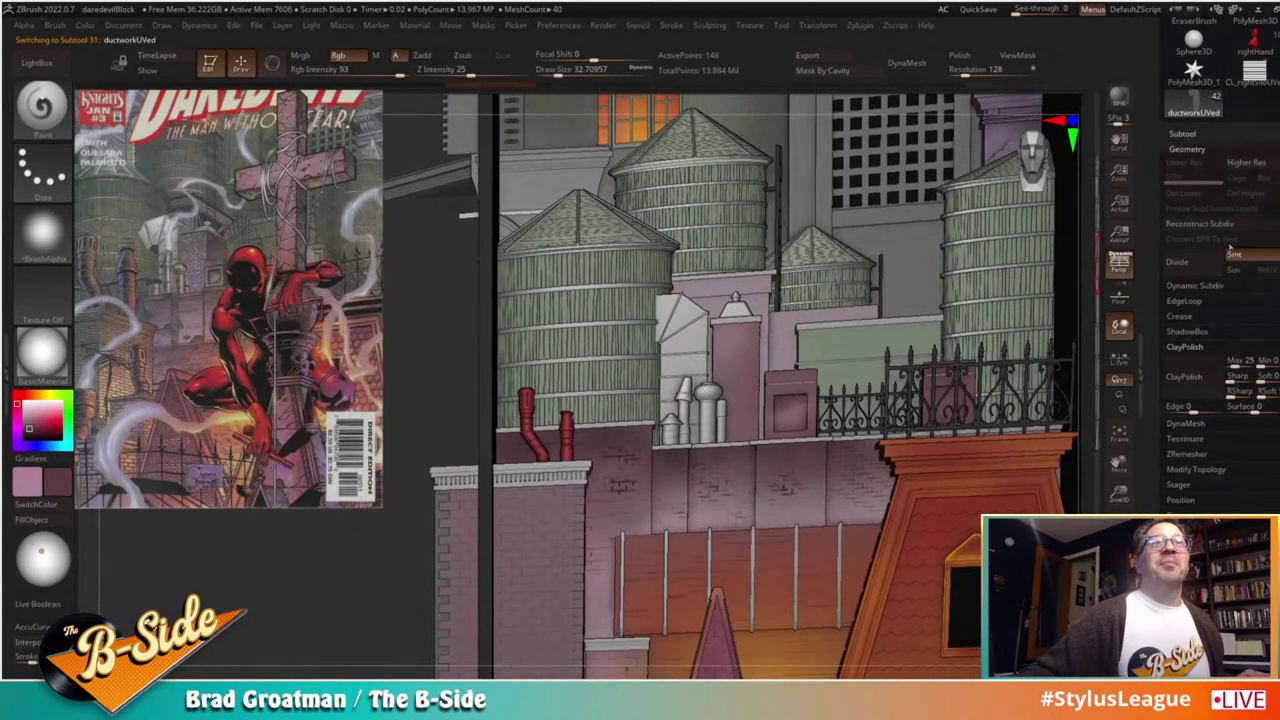
{"action": "left_click", "coordinate": [1184, 262]}
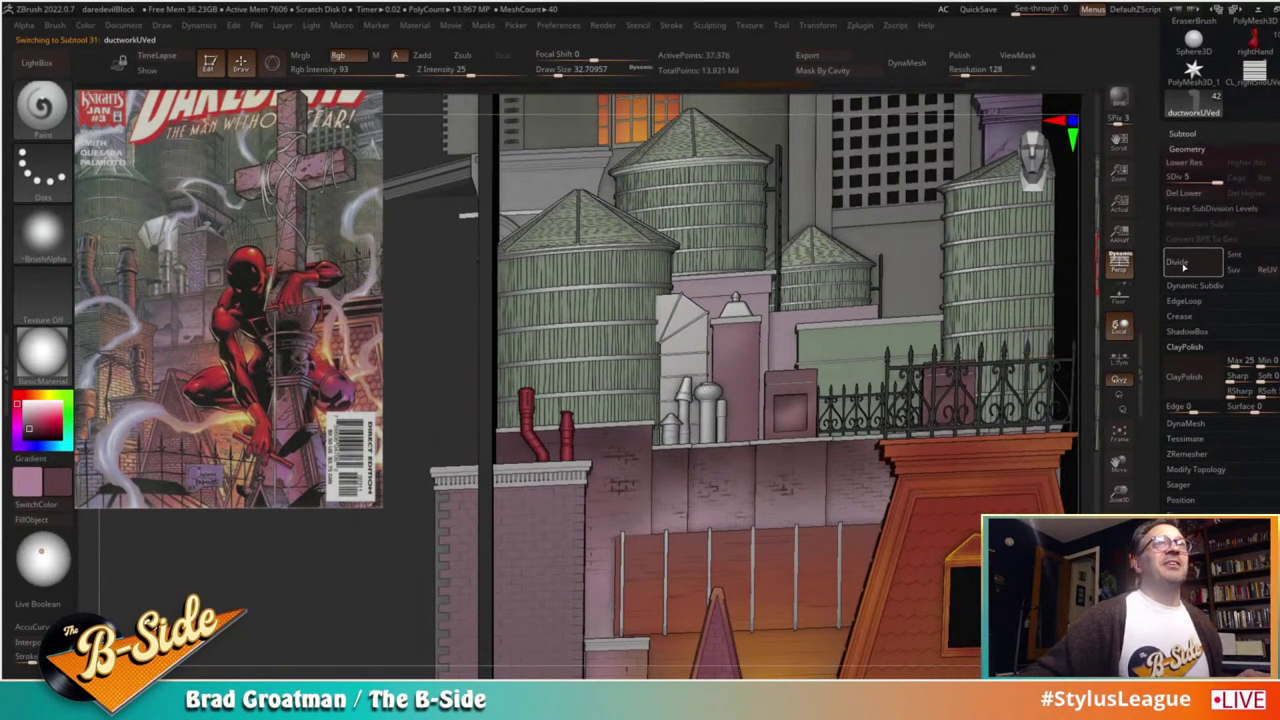
{"action": "double_click", "coordinate": [1184, 262]}
{"action": "left_click_drag", "start_coordinate": [367, 533], "coordinate": [451, 537], "text": "alt"}
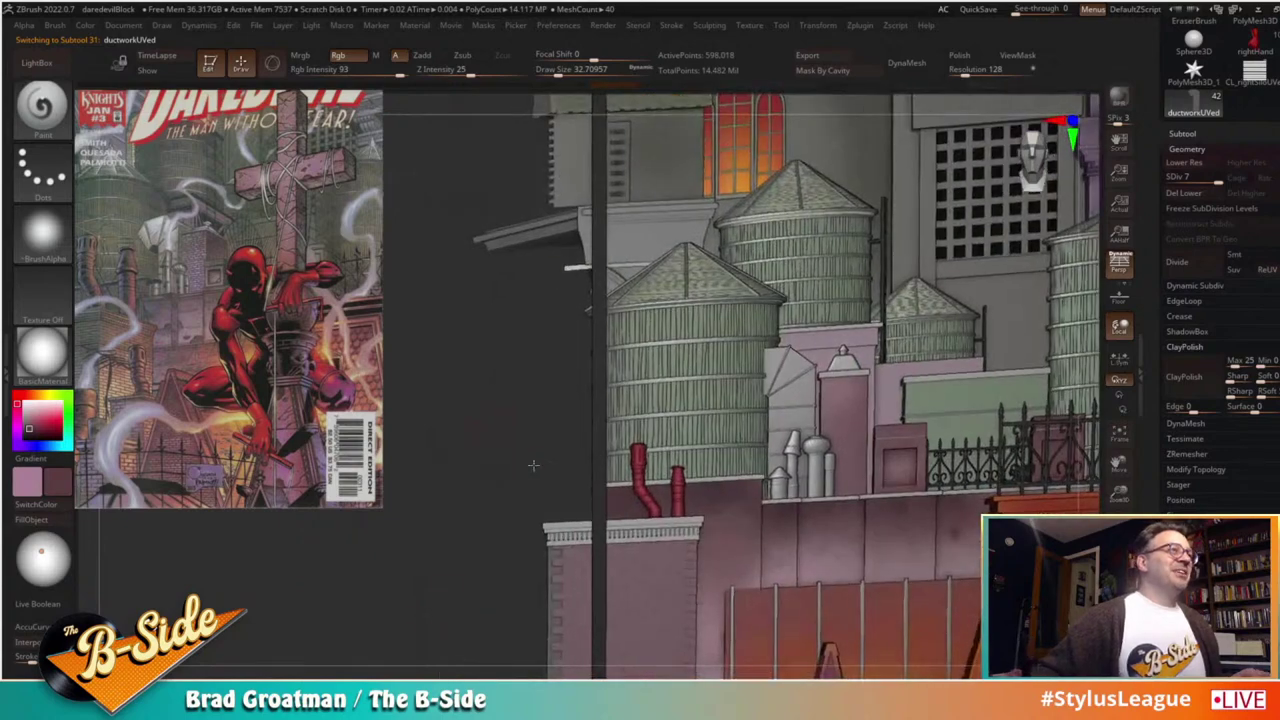
Step: Carve fine cracks and creases into the ductwork's front panels using the Orb_Cracks brush at a size of about 5
{"action": "left_click_drag", "start_coordinate": [534, 466], "coordinate": [500, 590], "text": "alt"}
{"action": "key", "text": "b"}
{"action": "key", "text": "o"}
{"action": "key", "text": "c"}
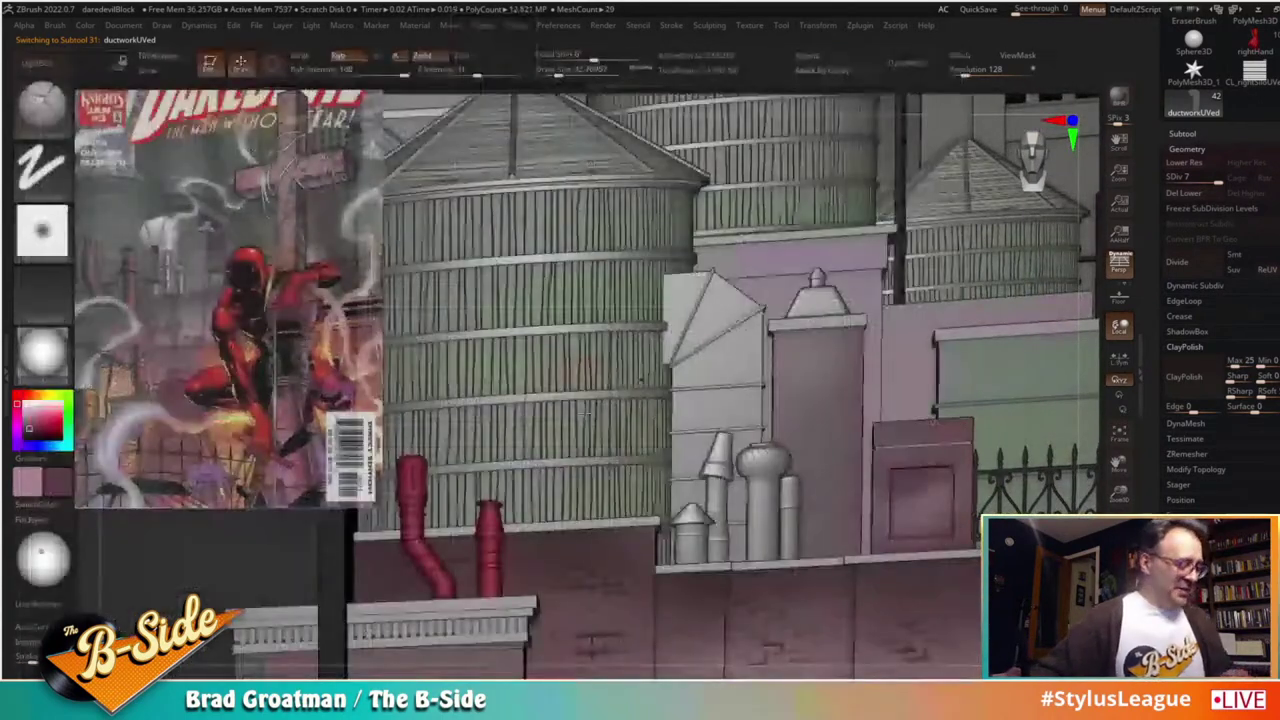
{"action": "key", "text": "s"}
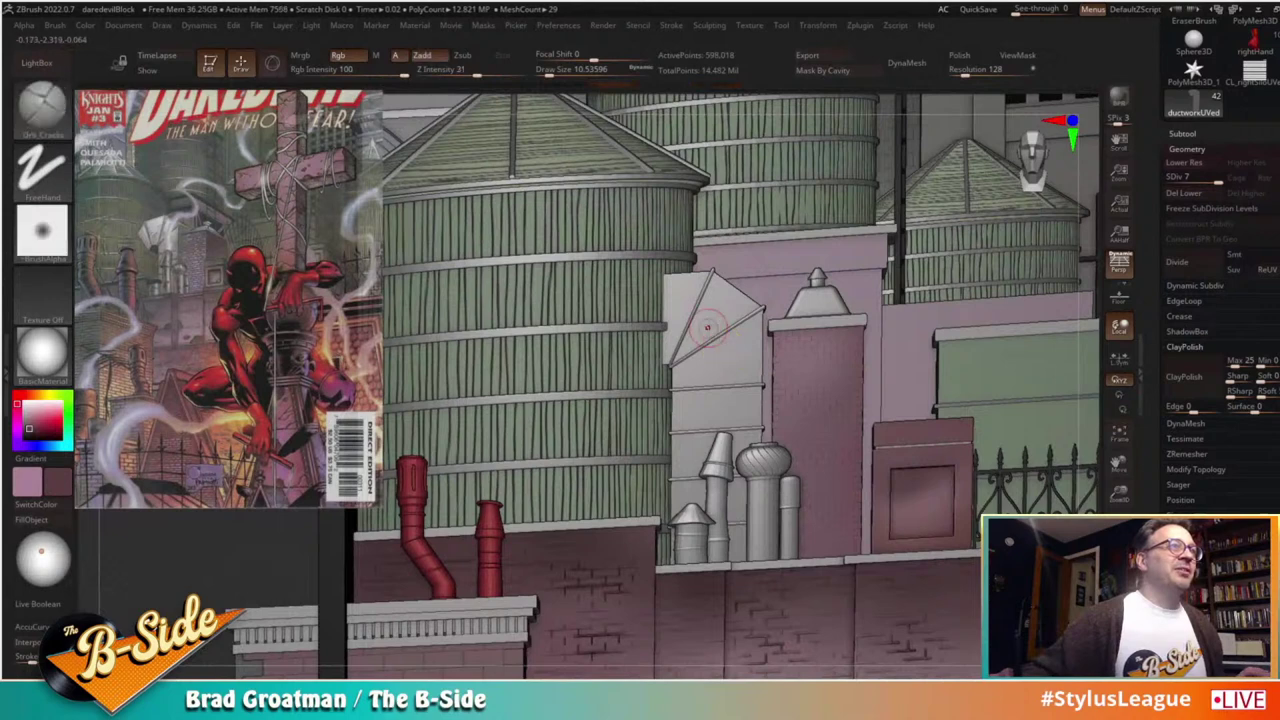
{"action": "key", "text": "s"}
{"action": "left_click", "coordinate": [708, 320]}
{"action": "mouse_move", "coordinate": [701, 309]}
{"action": "left_mouse_down"}
{"action": "mouse_move", "coordinate": [717, 326]}
{"action": "mouse_move", "coordinate": [727, 380]}
{"action": "mouse_move", "coordinate": [716, 389]}
{"action": "left_mouse_up"}
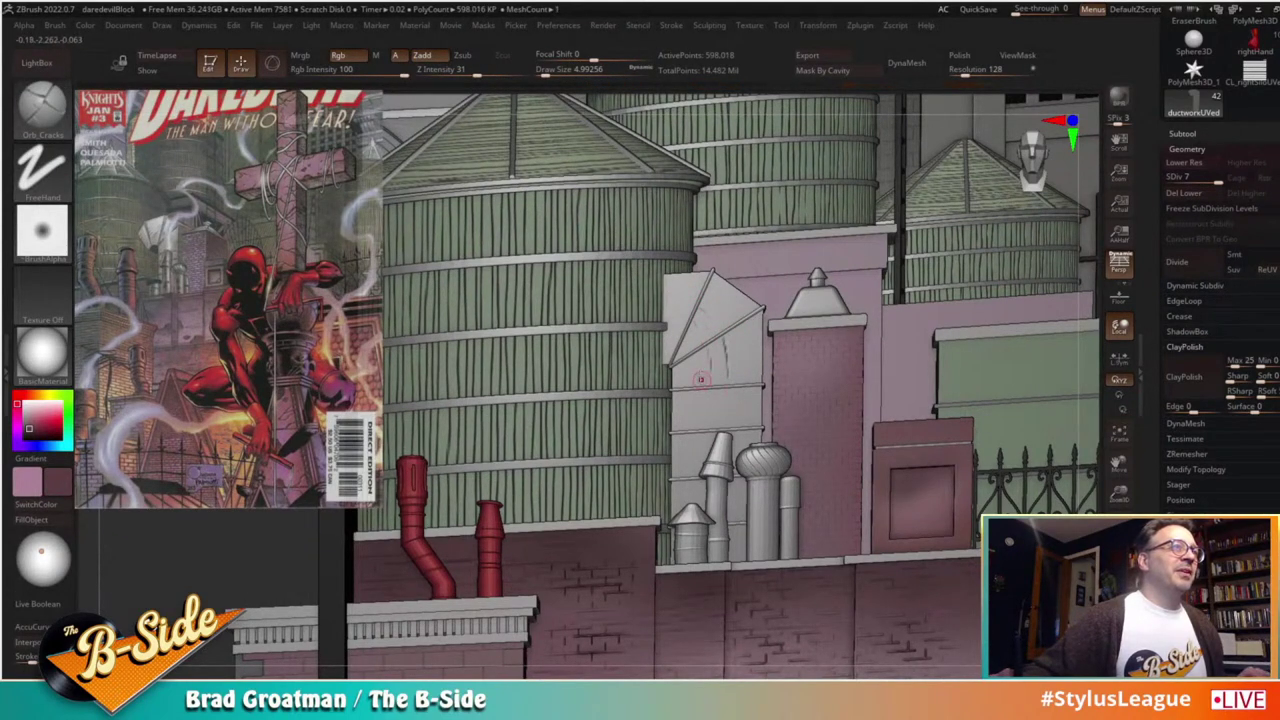
{"action": "left_click_drag", "start_coordinate": [678, 284], "coordinate": [685, 312]}
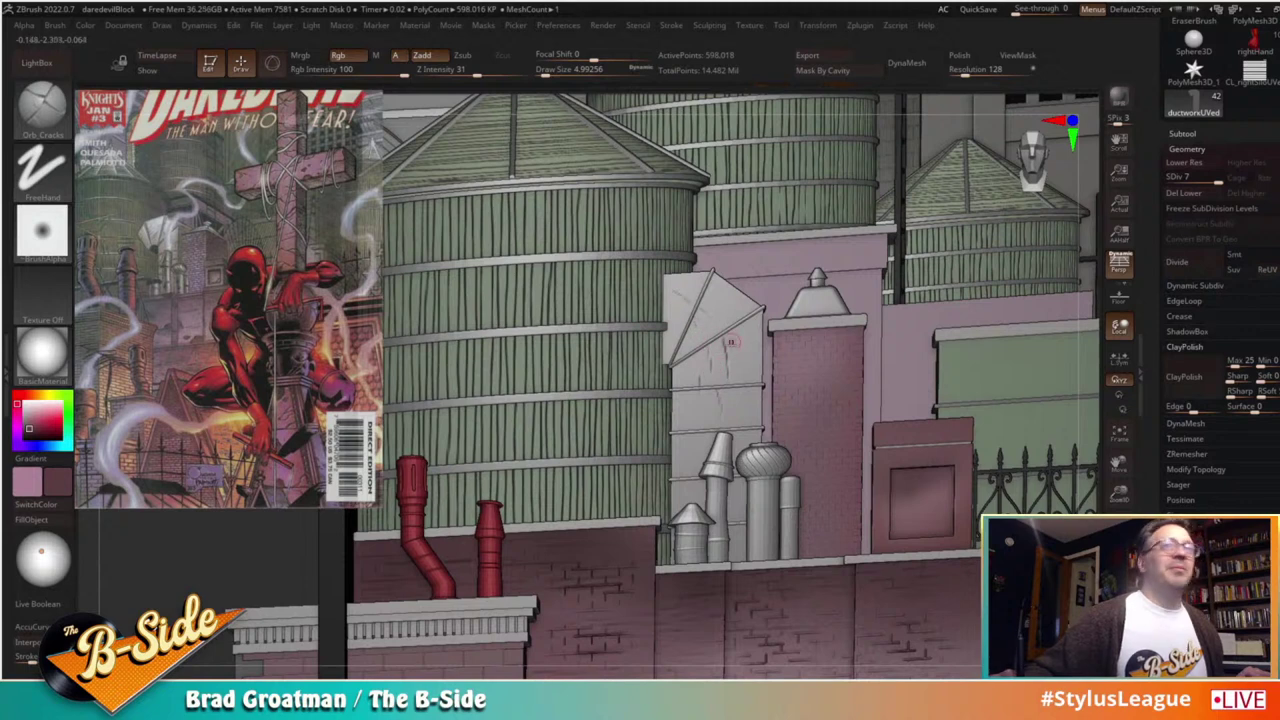
{"action": "left_click_drag", "start_coordinate": [722, 386], "coordinate": [701, 417]}
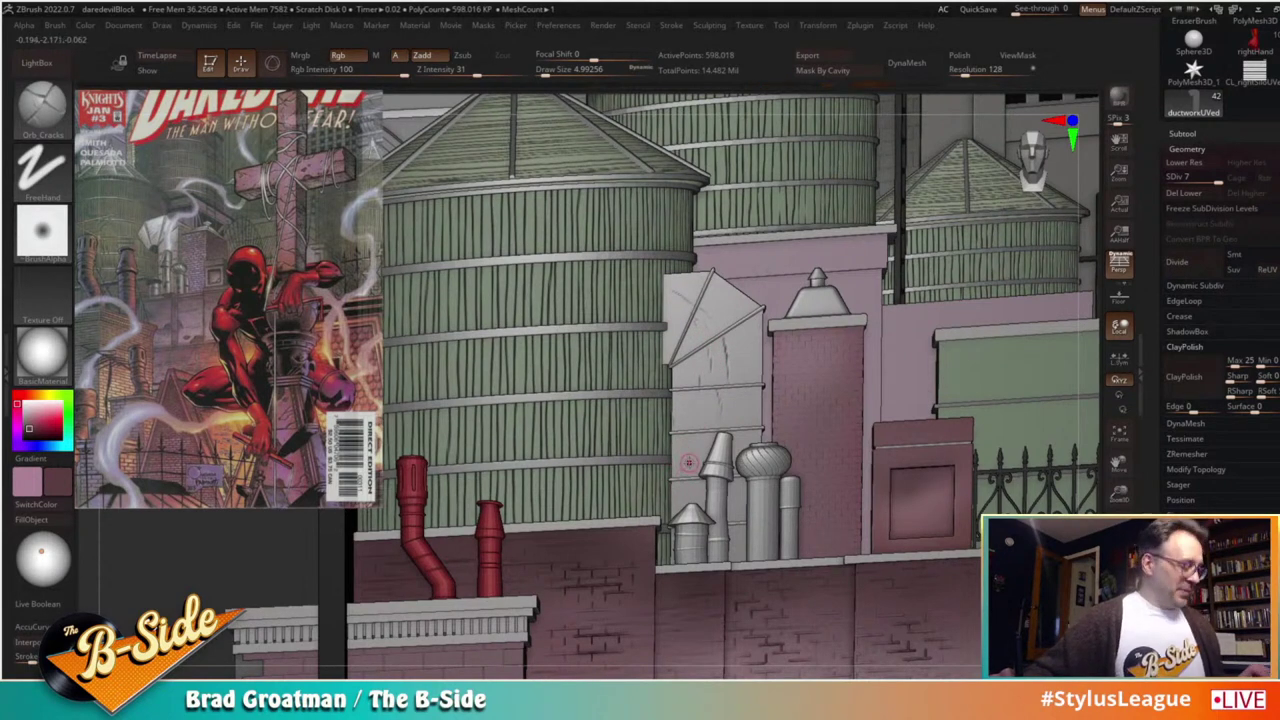
Step: Trim dents into the ductwork with the TrimDynamic brush at a size of about 27, using Zsub without colour
{"action": "key", "text": "b"}
{"action": "key", "text": "t"}
{"action": "key", "text": "d"}
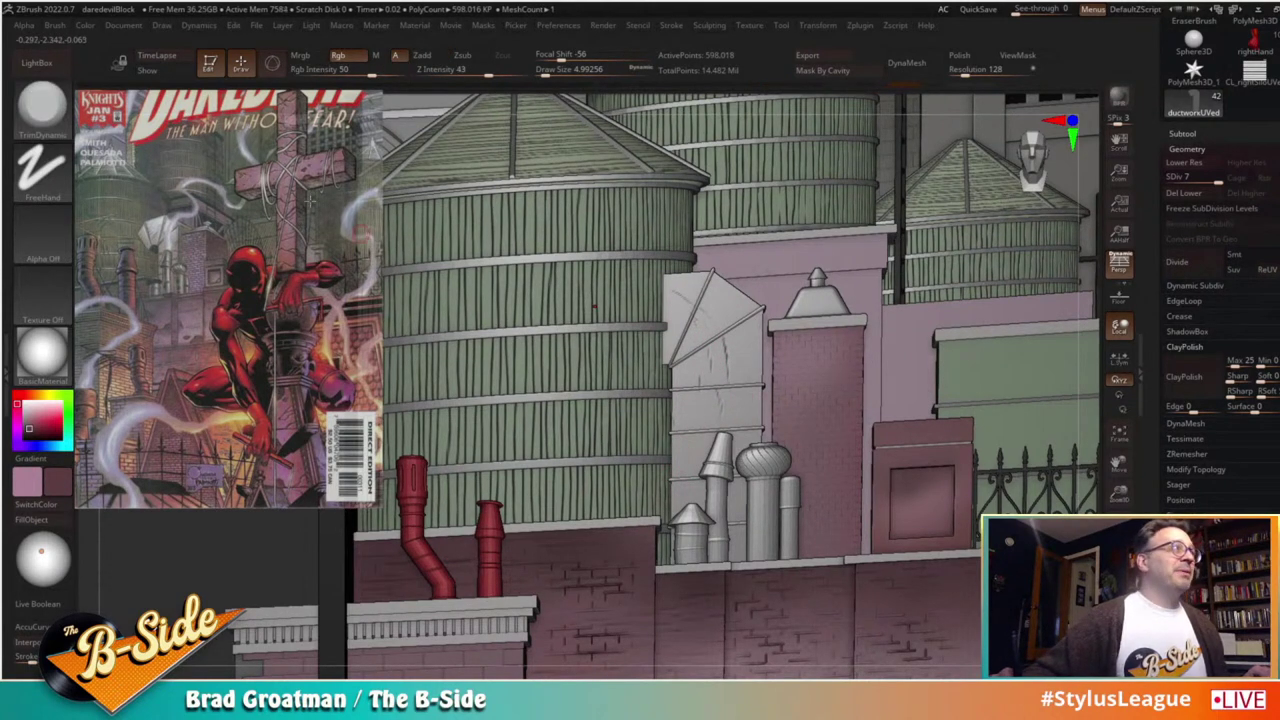
{"action": "left_click", "coordinate": [54, 25]}
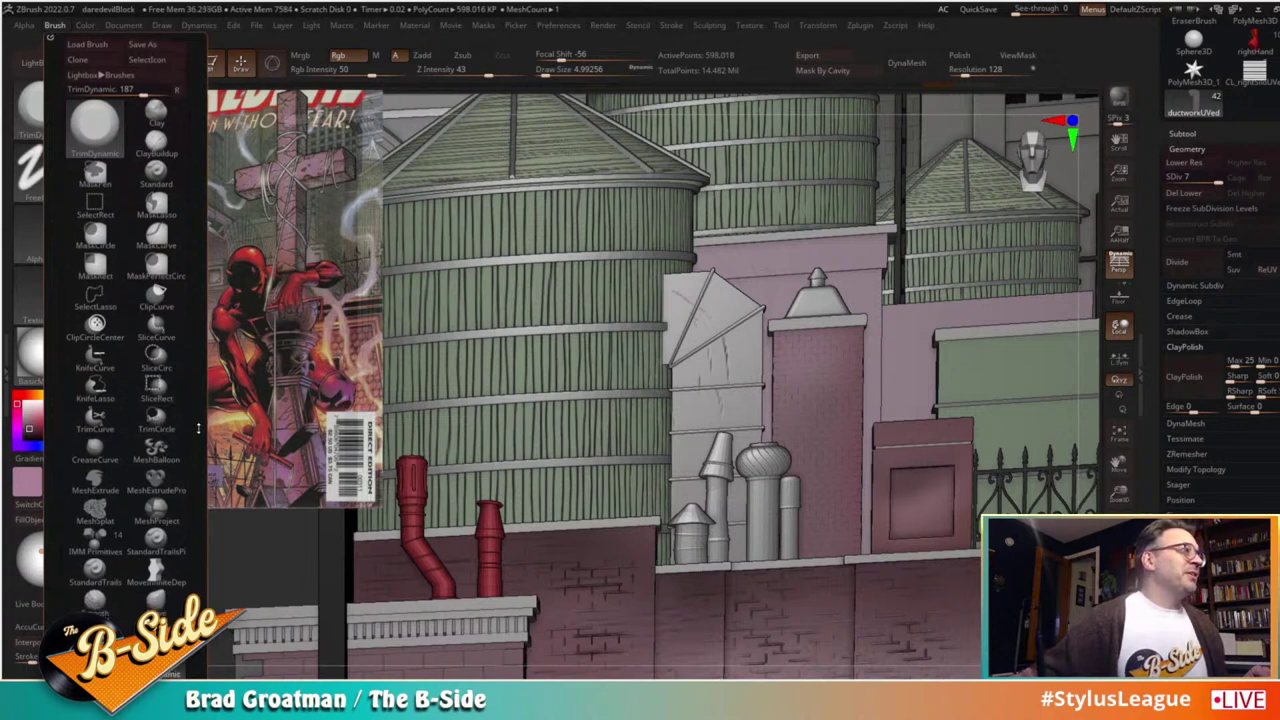
{"action": "scroll", "coordinate": [198, 428], "scroll_direction": "down", "scroll_amount": 5}
{"action": "scroll", "coordinate": [192, 506], "scroll_direction": "down", "scroll_amount": 5}
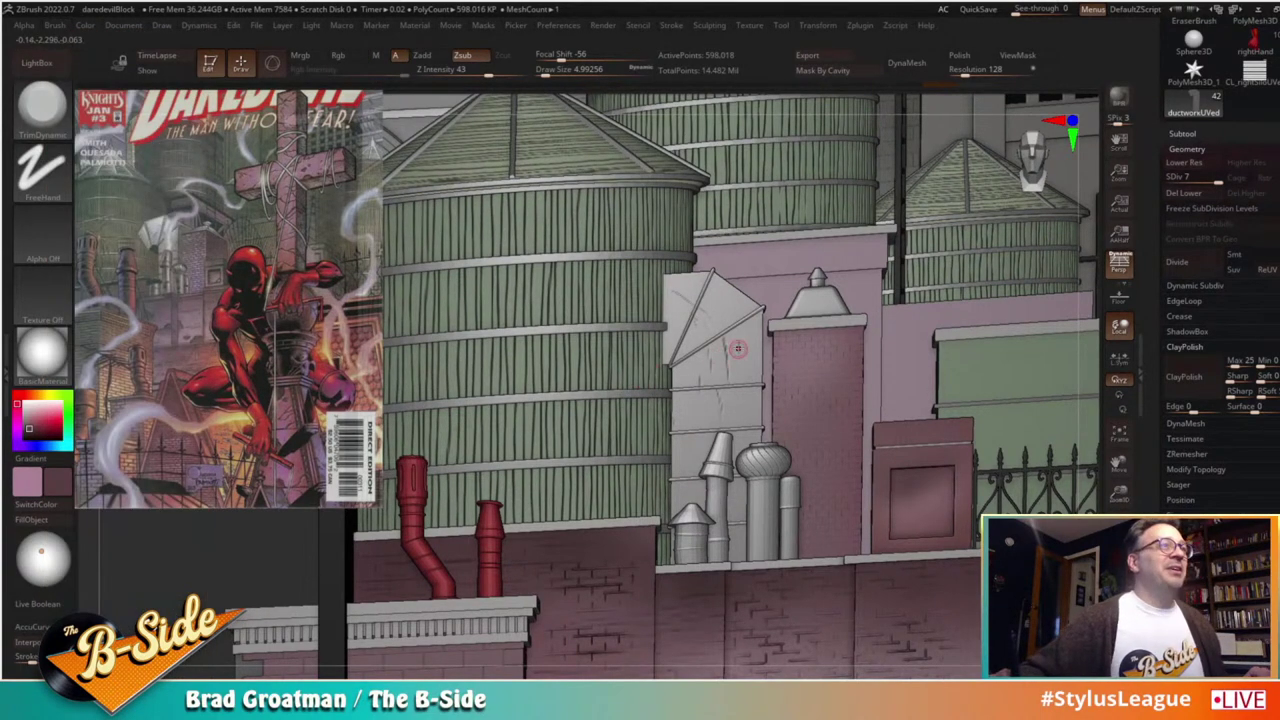
{"action": "key", "text": "s"}
{"action": "left_click_drag", "start_coordinate": [737, 348], "coordinate": [748, 348]}
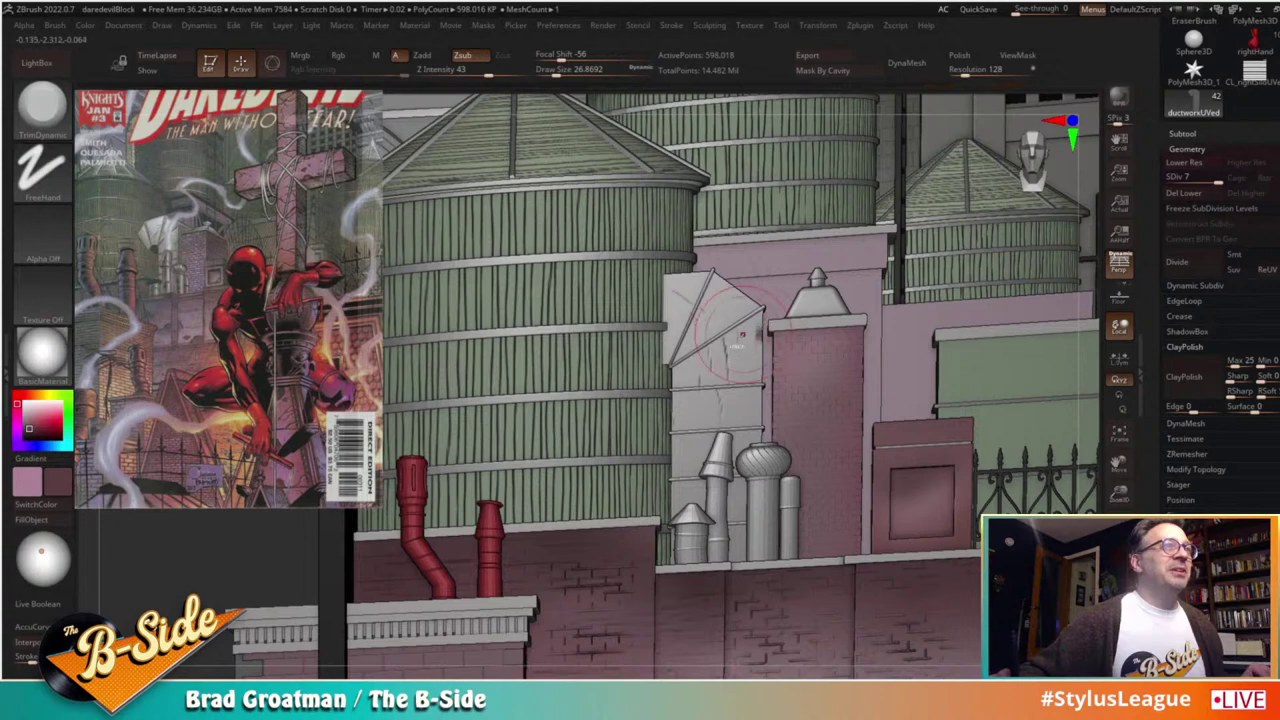
{"action": "left_click_drag", "start_coordinate": [263, 548], "coordinate": [180, 551]}
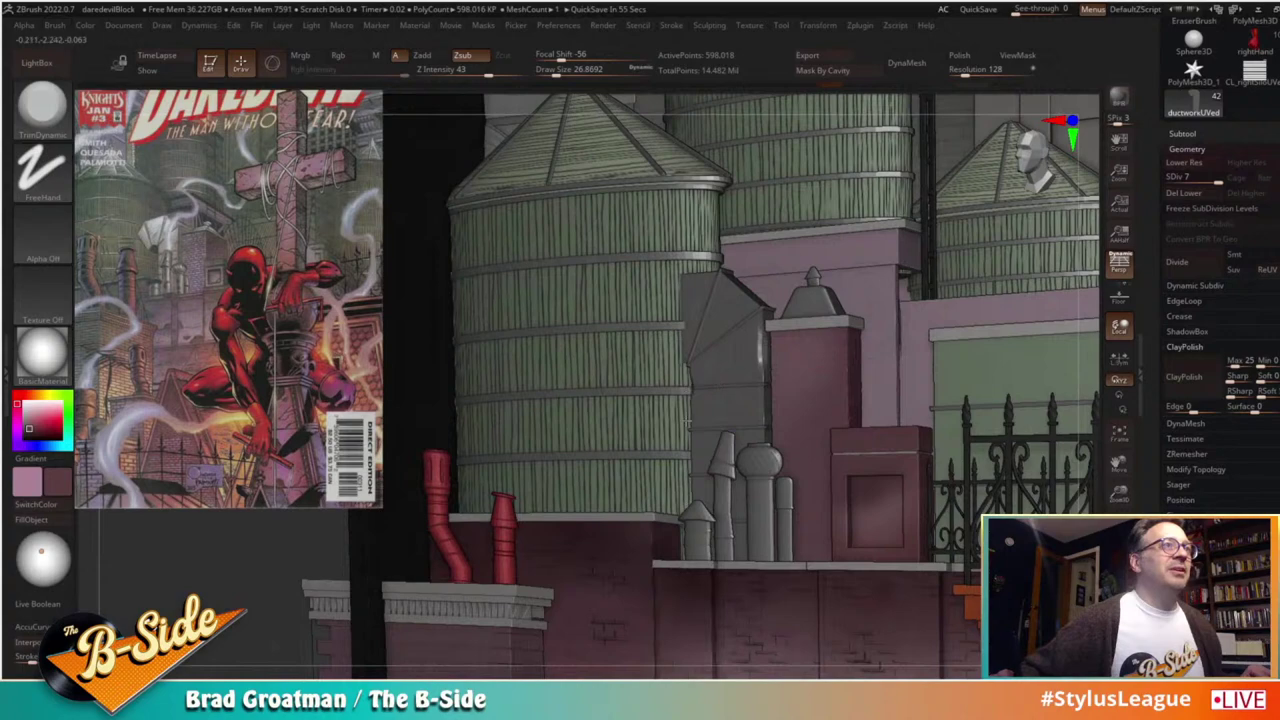
{"action": "right_click_drag", "start_coordinate": [690, 442], "coordinate": [745, 446]}
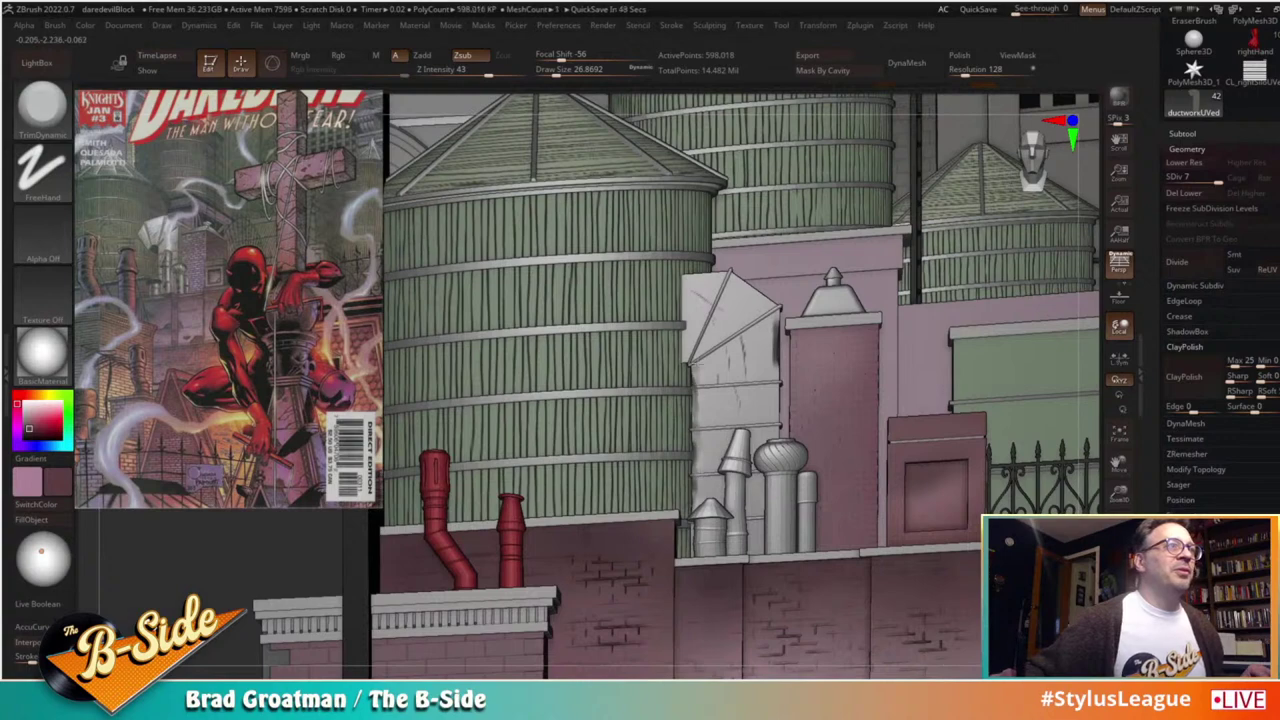
Step: Paint dark reddish-brown shading onto the ductwork with the Paint brush, using sizes of about 27 and 136
{"action": "key", "text": "b"}
{"action": "key", "text": "p"}
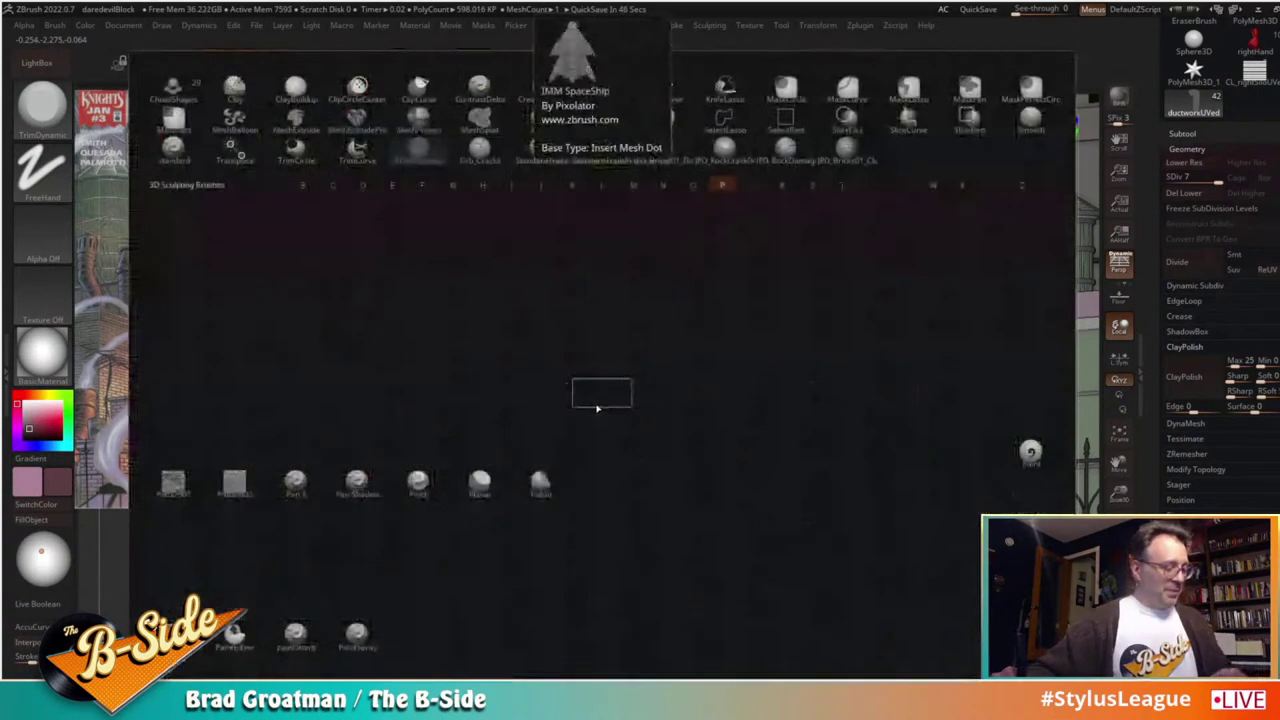
{"action": "key", "text": "a"}
{"action": "key", "text": "c"}
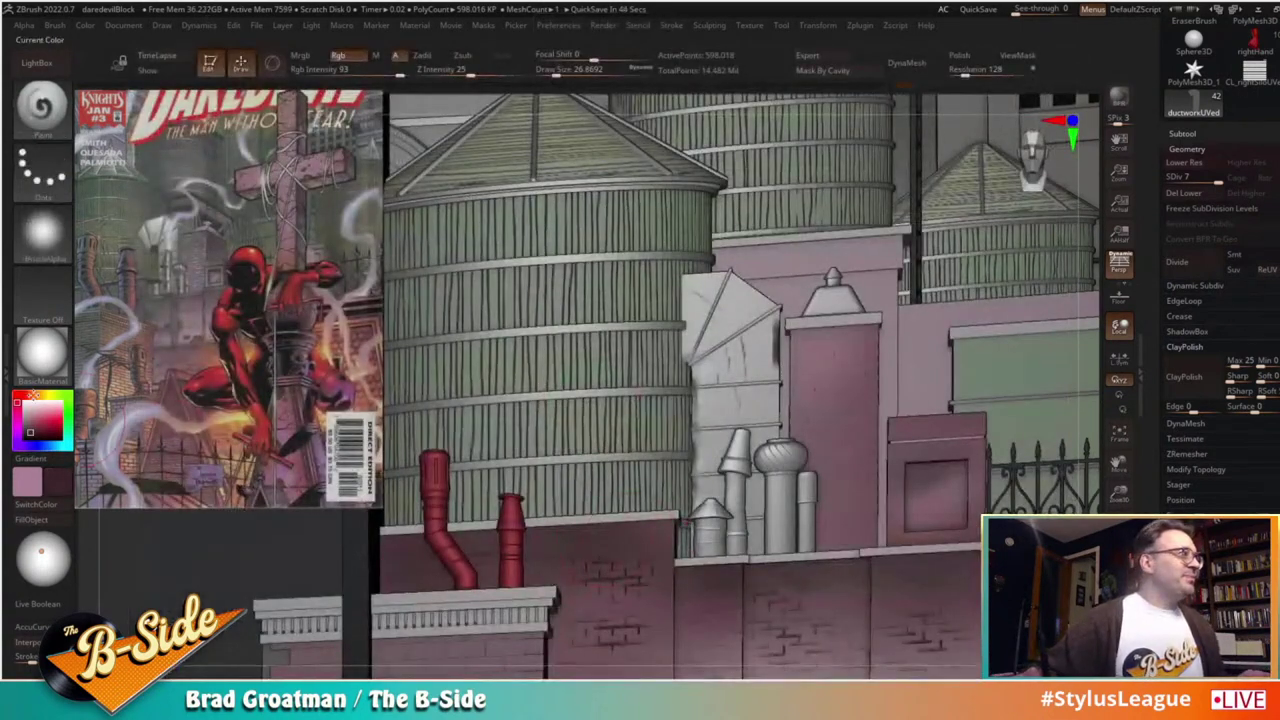
{"action": "left_click", "coordinate": [27, 396]}
{"action": "left_click_drag", "start_coordinate": [34, 412], "coordinate": [37, 432]}
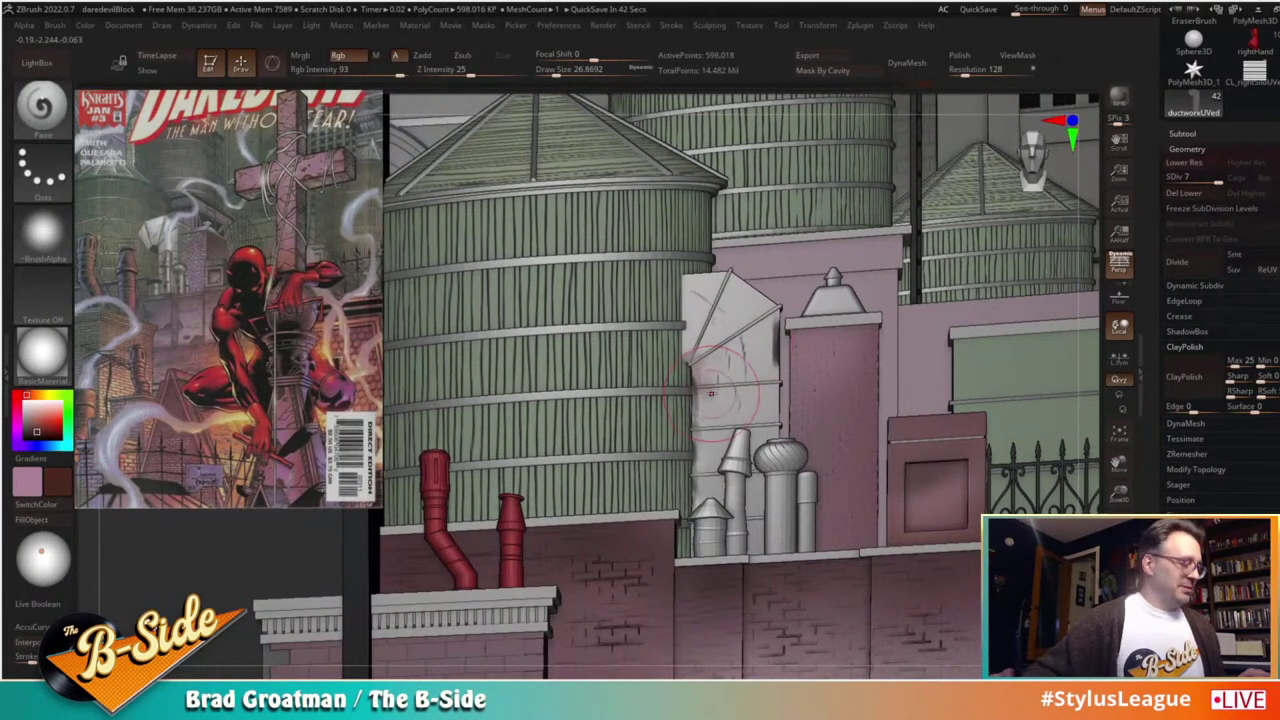
{"action": "mouse_move", "coordinate": [693, 386]}
{"action": "left_mouse_down"}
{"action": "mouse_move", "coordinate": [691, 546]}
{"action": "mouse_move", "coordinate": [712, 480]}
{"action": "mouse_move", "coordinate": [715, 345]}
{"action": "mouse_move", "coordinate": [738, 338]}
{"action": "left_mouse_up"}
{"action": "key", "text": "s"}
{"action": "mouse_move", "coordinate": [734, 432]}
{"action": "left_mouse_down"}
{"action": "mouse_move", "coordinate": [748, 432]}
{"action": "mouse_move", "coordinate": [712, 294]}
{"action": "left_mouse_up"}
Step: Select the mainBldgUVed subtool and paint its cornice beneath the railing dark reddish brown with brush sizes of about 29 and 59
{"action": "left_click_drag", "start_coordinate": [308, 569], "coordinate": [283, 529], "text": "alt"}
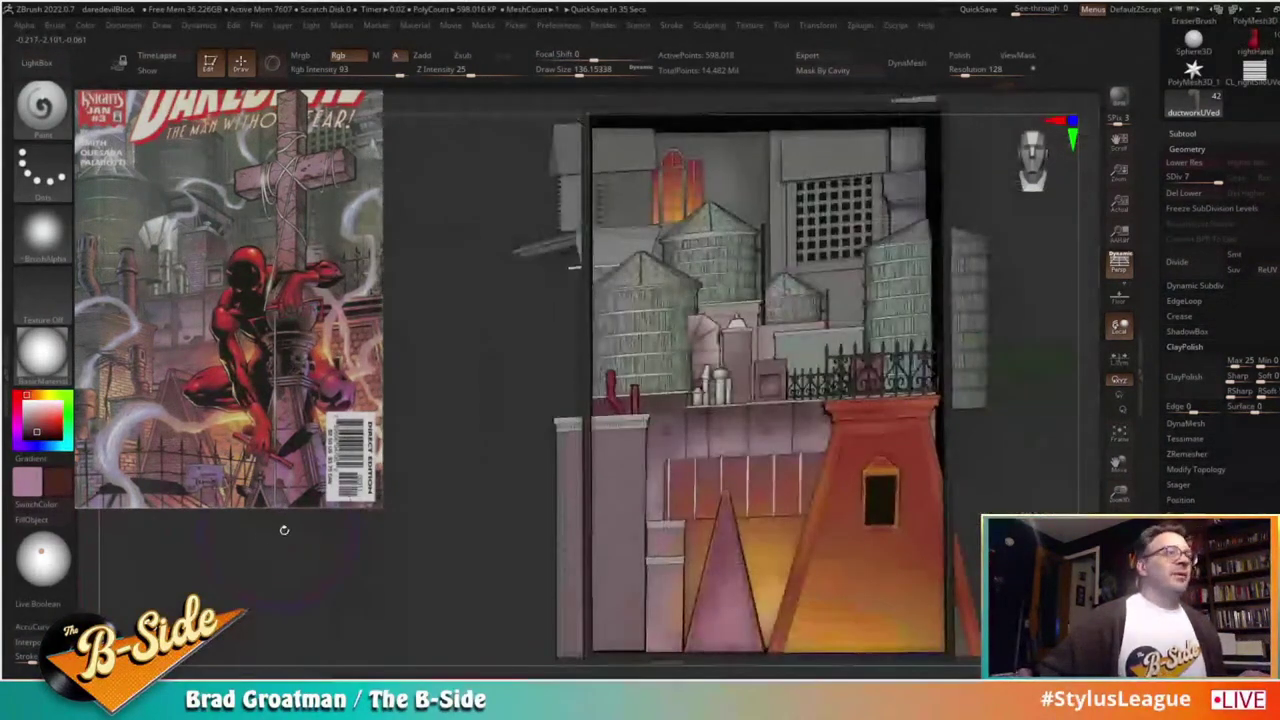
{"action": "left_click_drag", "start_coordinate": [982, 461], "coordinate": [873, 444], "text": "alt"}
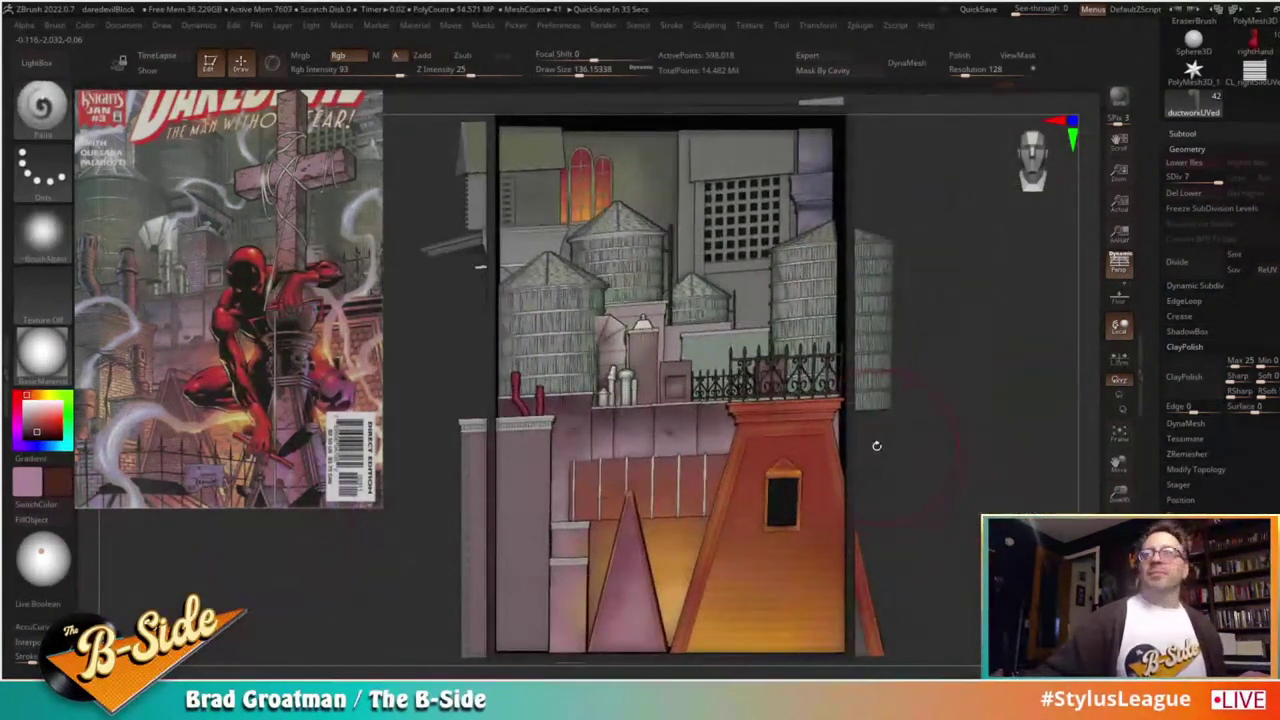
{"action": "left_click", "coordinate": [802, 436], "text": "alt"}
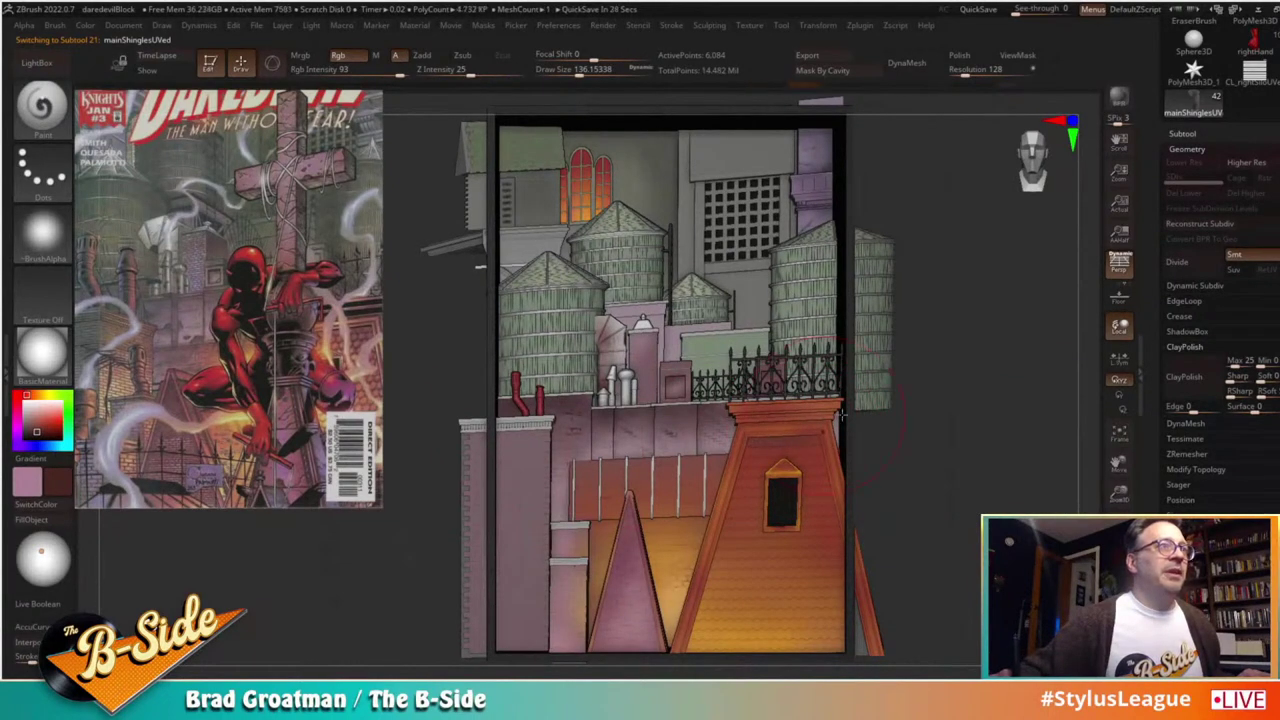
{"action": "left_click", "coordinate": [787, 410], "text": "alt"}
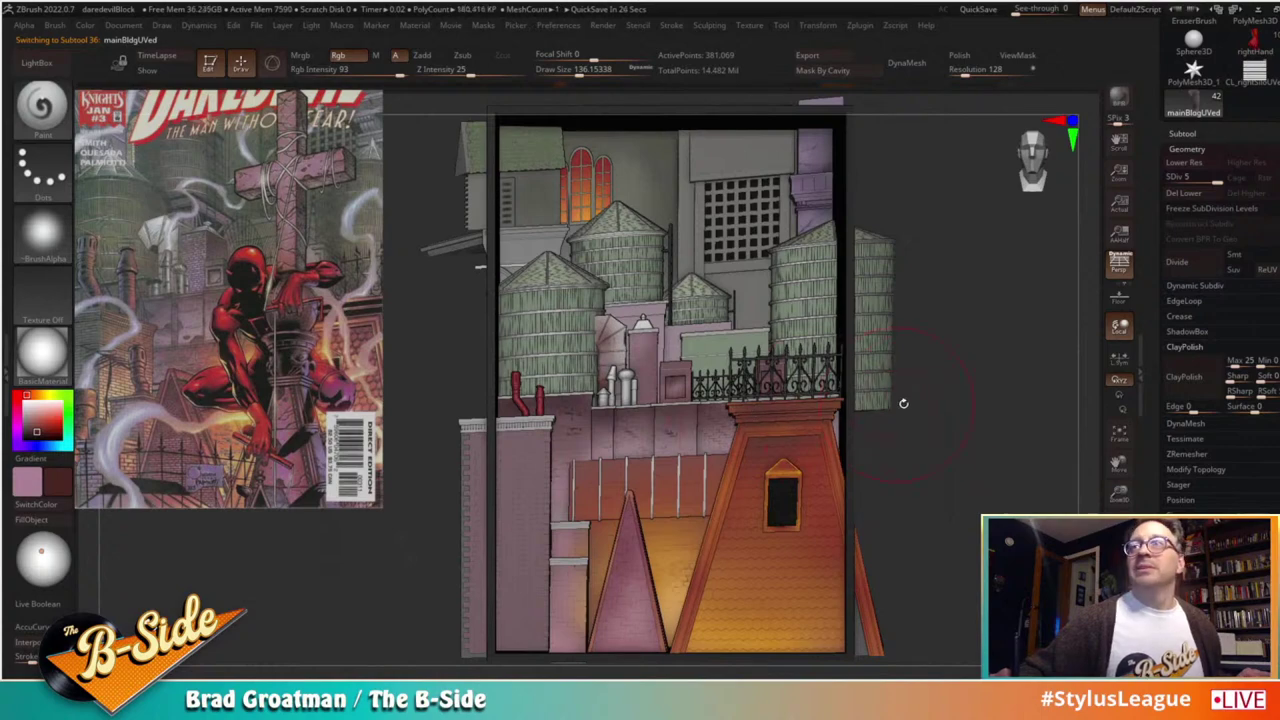
{"action": "mouse_move", "coordinate": [941, 402]}
{"action": "left_mouse_down", "text": "alt"}
{"action": "mouse_move", "coordinate": [966, 417]}
{"action": "mouse_move", "coordinate": [967, 445]}
{"action": "left_mouse_up", "text": "alt"}
{"action": "key", "text": "s"}
{"action": "left_click_drag", "start_coordinate": [794, 416], "coordinate": [782, 416]}
{"action": "right_click_drag", "start_coordinate": [901, 412], "coordinate": [880, 418], "text": "ctrl"}
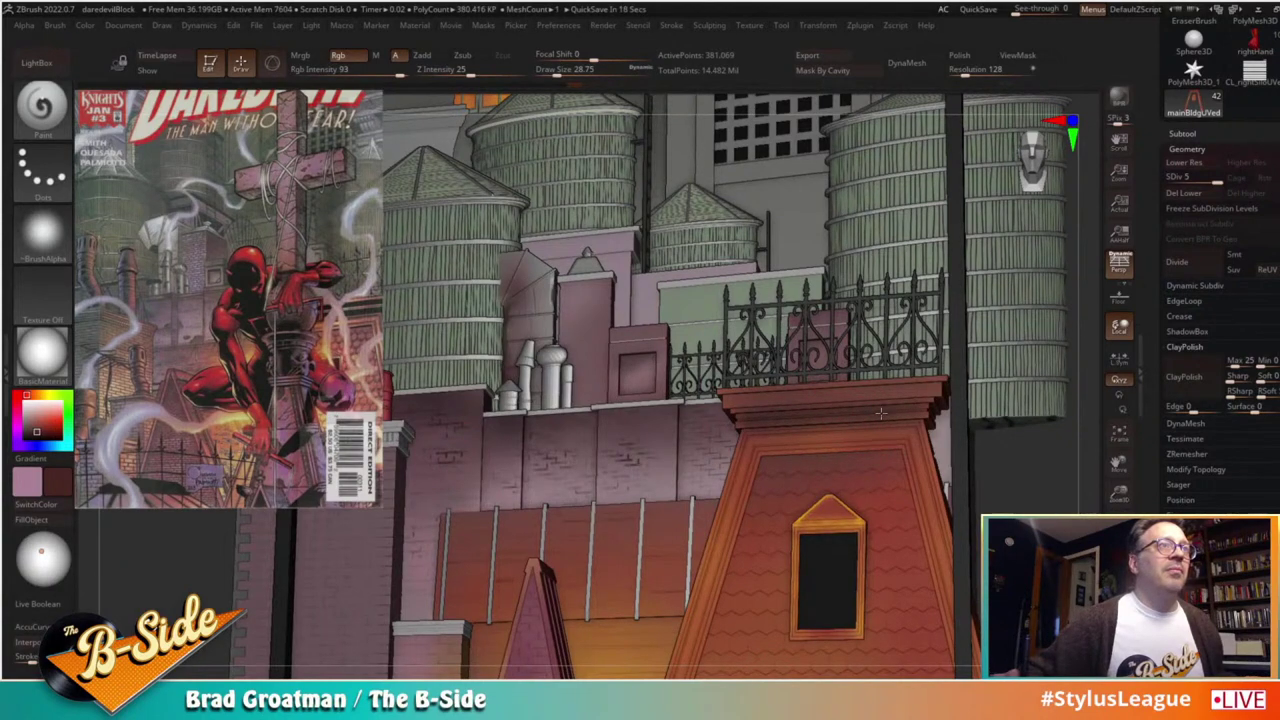
{"action": "right_click_drag", "start_coordinate": [906, 385], "coordinate": [962, 398]}
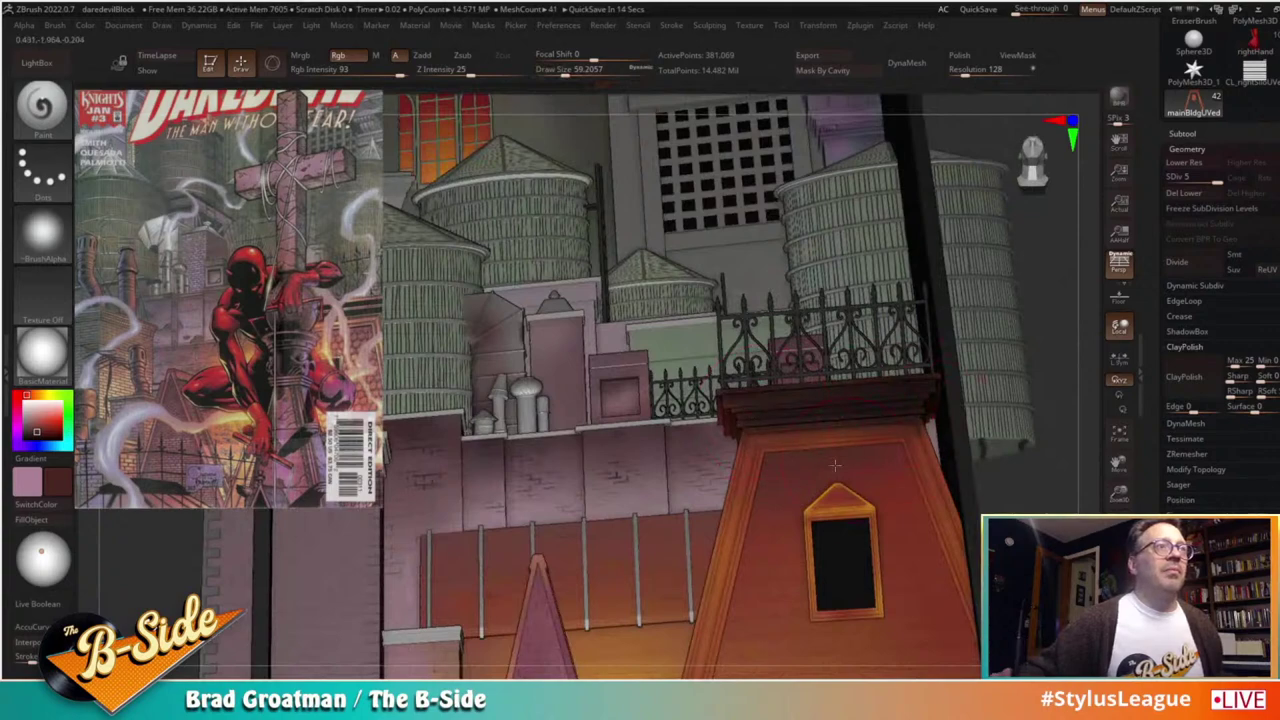
Step: Sample a burnt orange from the main building as the paint colour and set the brush size to about 17
{"action": "key", "text": "c"}
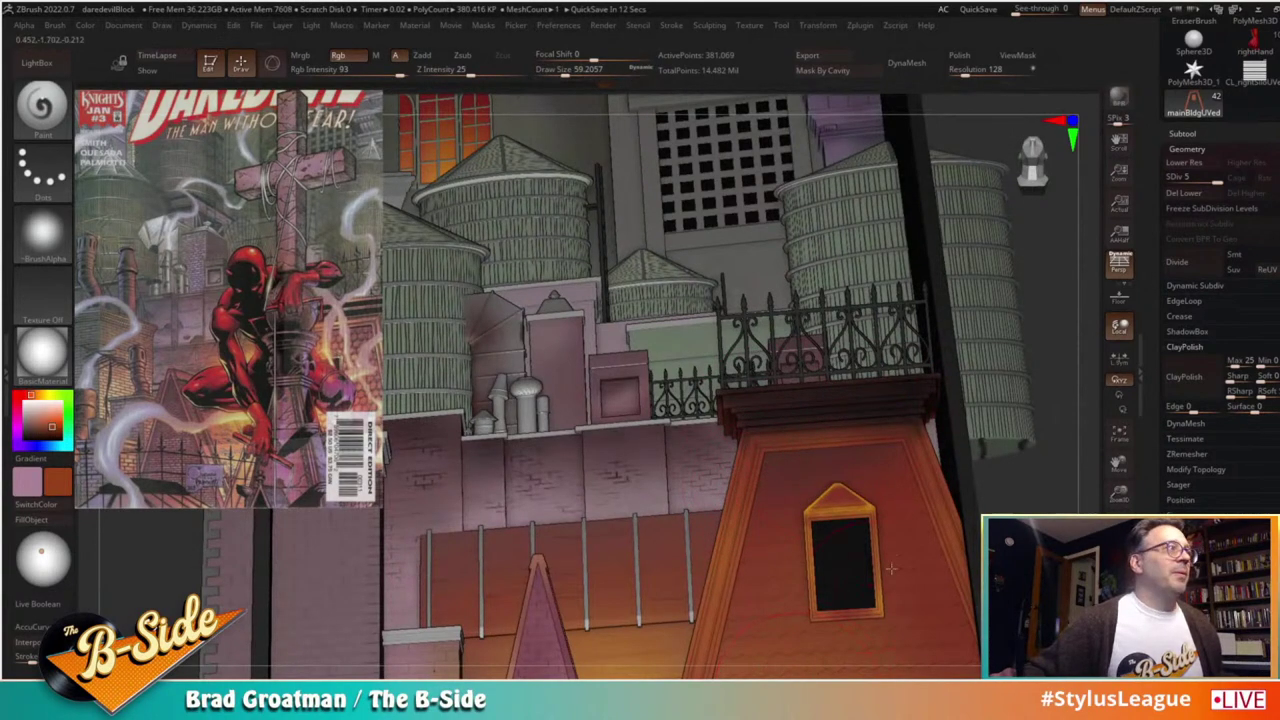
{"action": "left_click_drag", "start_coordinate": [1062, 476], "coordinate": [1056, 508]}
{"action": "key", "text": "s"}
{"action": "left_click_drag", "start_coordinate": [891, 420], "coordinate": [878, 420]}
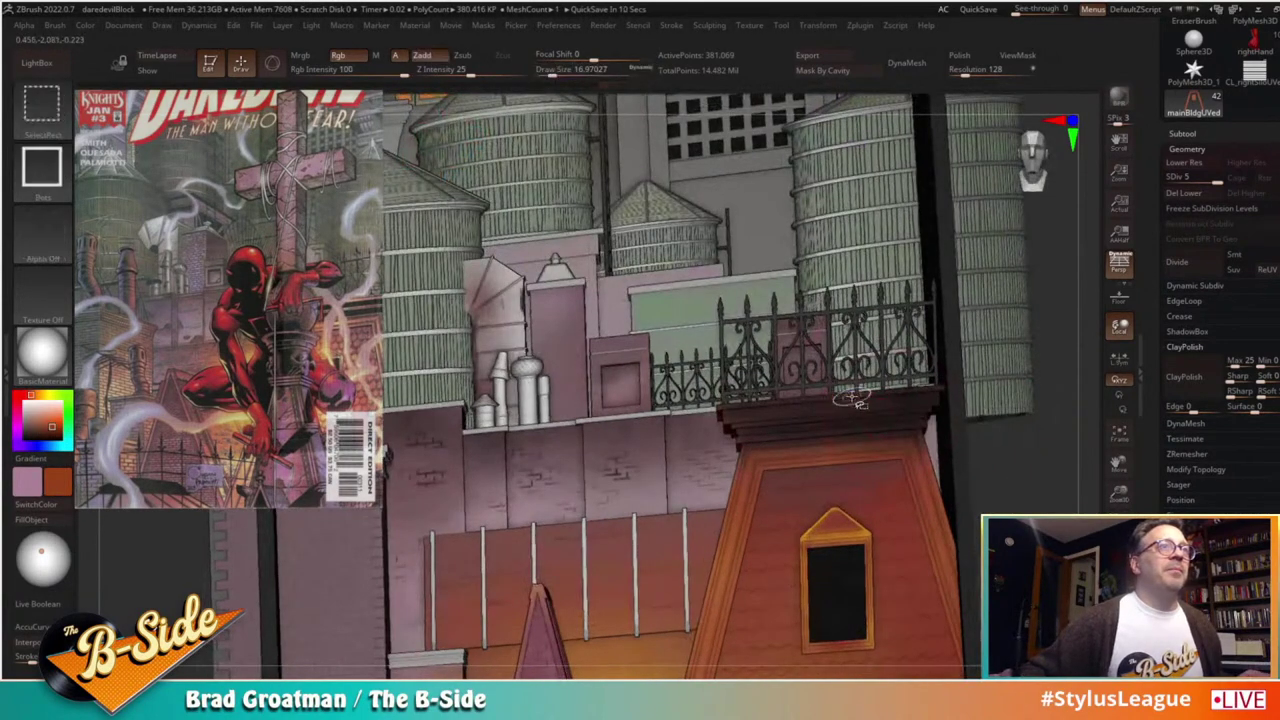
Step: Isolate the cornice's top ledge beneath the railing and paint burnt orange along it with a brush size of about 65
{"action": "key", "text": "shift+f"}
{"action": "key", "text": "shift+f"}
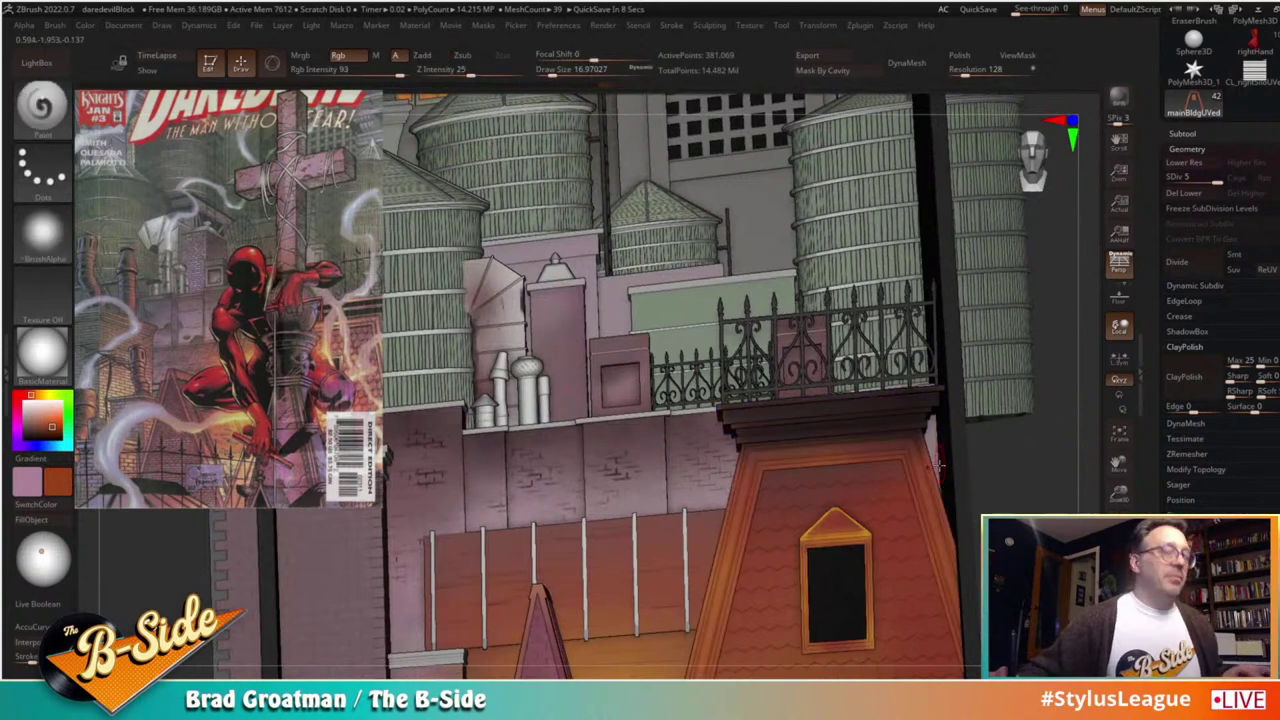
{"action": "key", "text": "space"}
{"action": "key", "text": "ctrl+shift"}
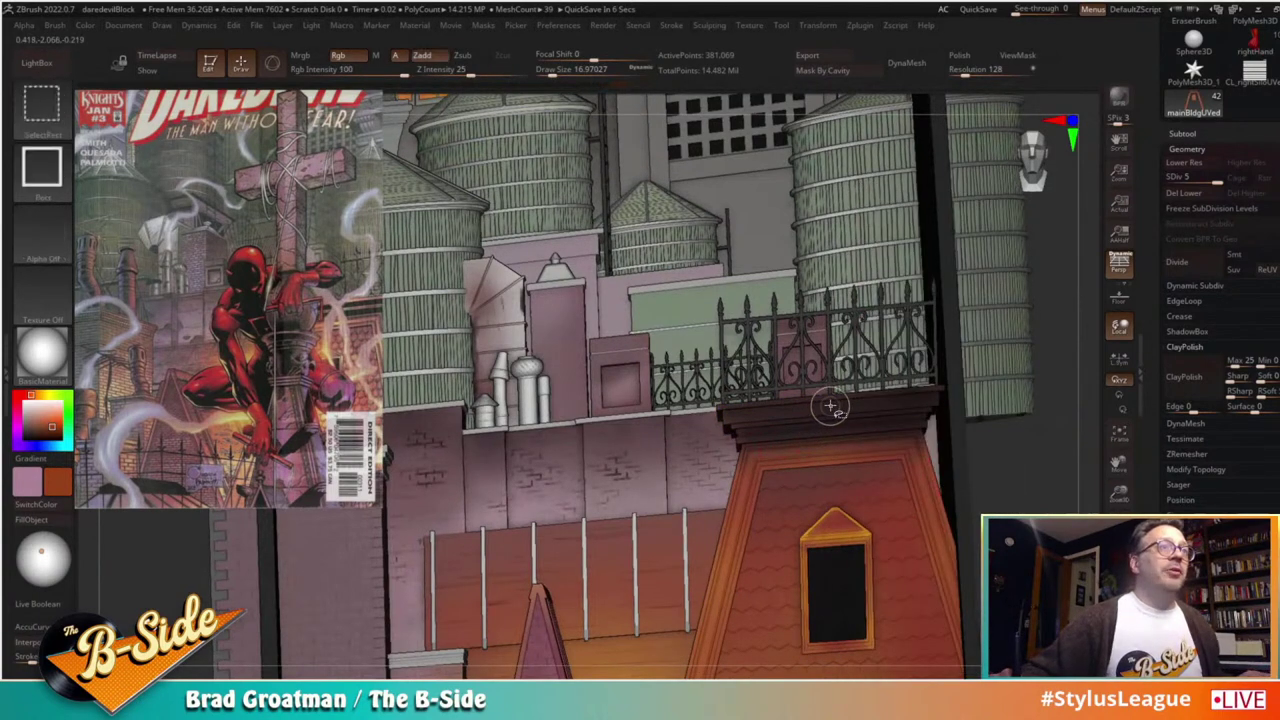
{"action": "left_click", "coordinate": [830, 405], "text": "ctrl+shift"}
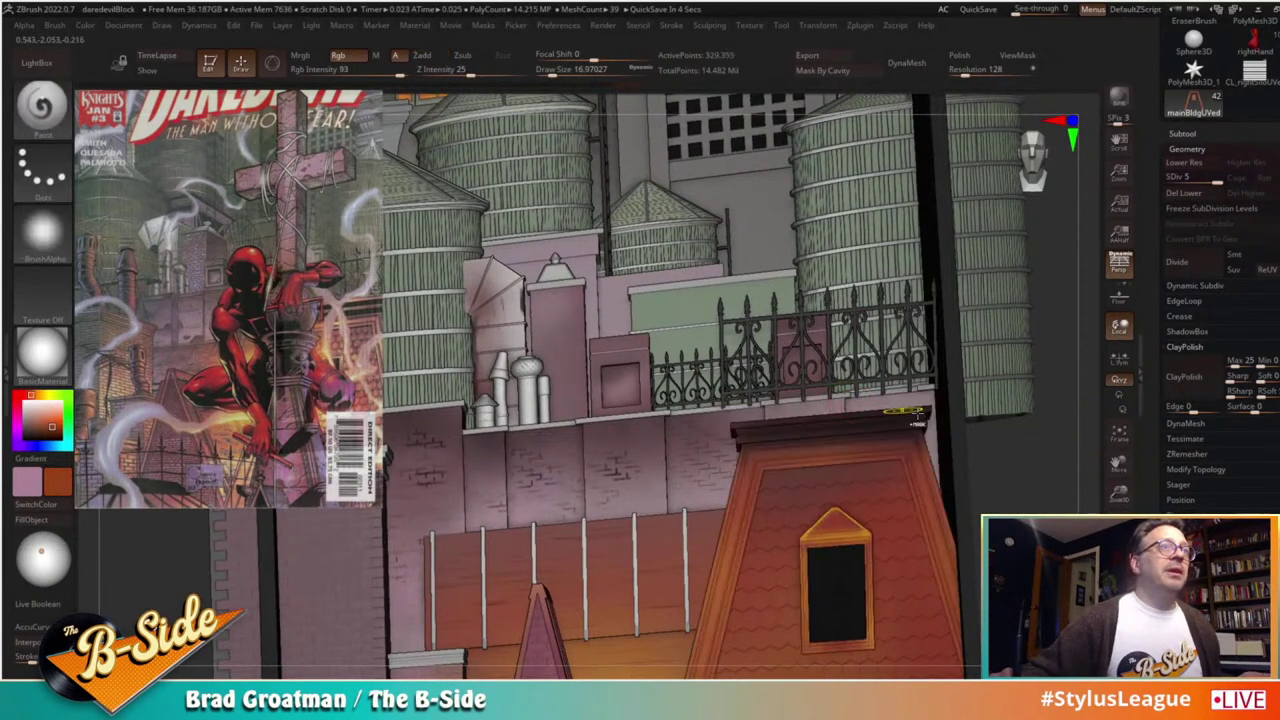
{"action": "left_click_drag", "start_coordinate": [1020, 444], "coordinate": [1006, 474], "text": "ctrl+shift"}
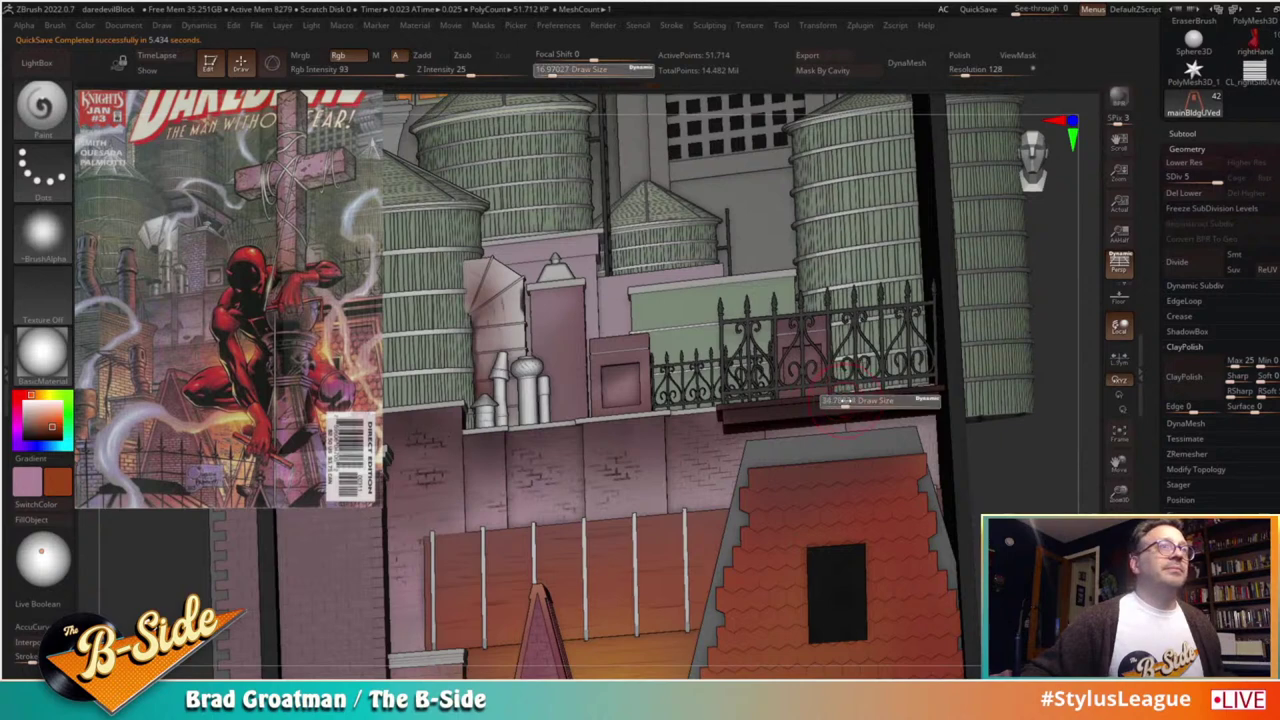
{"action": "left_click_drag", "start_coordinate": [738, 404], "coordinate": [930, 398]}
{"action": "left_click_drag", "start_coordinate": [1038, 402], "coordinate": [1032, 441]}
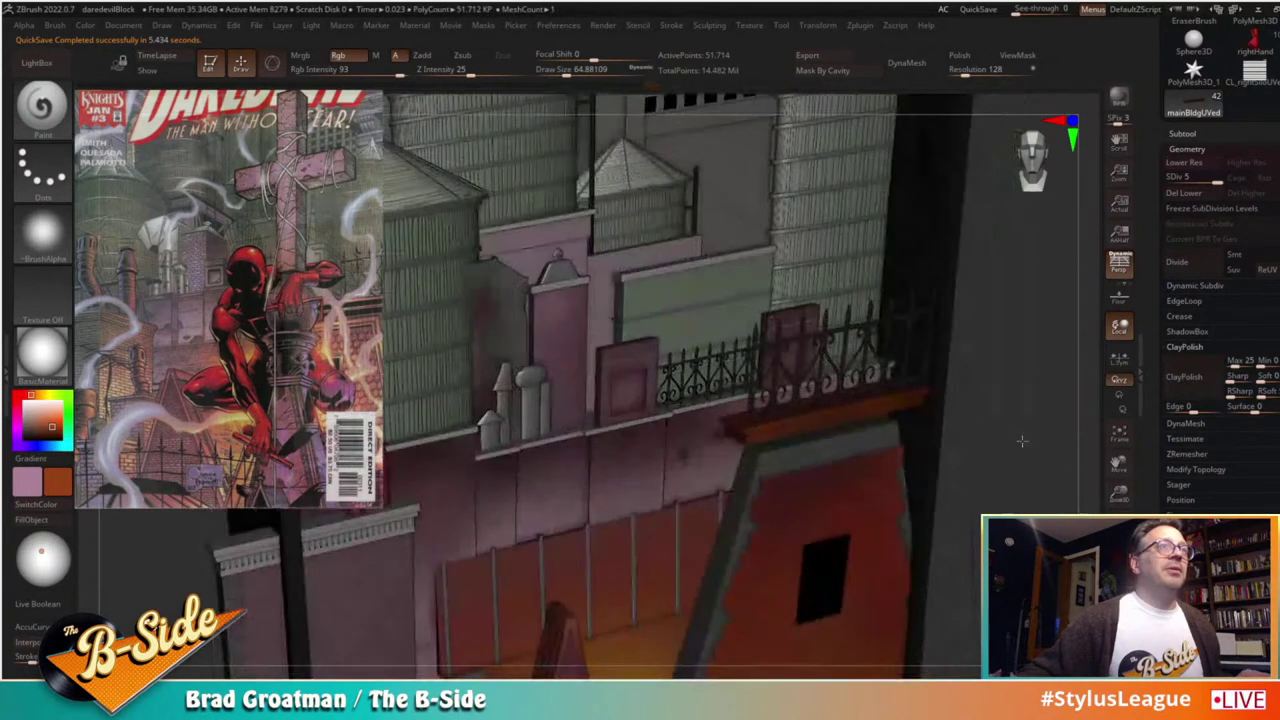
Step: Finish the burnt orange paint on the cornice's top ledge and unhide the rest of the main building
{"action": "mouse_move", "coordinate": [772, 412]}
{"action": "left_mouse_down"}
{"action": "mouse_move", "coordinate": [895, 400]}
{"action": "mouse_move", "coordinate": [826, 420]}
{"action": "left_mouse_up"}
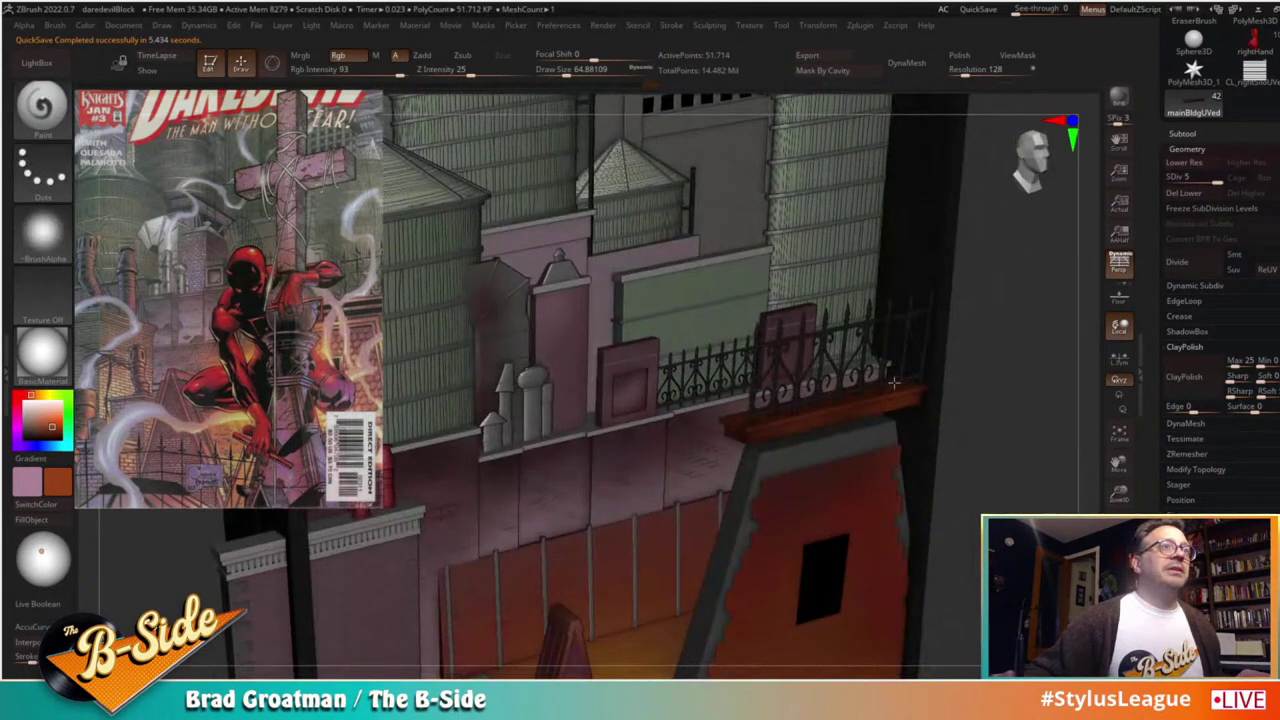
{"action": "left_click", "coordinate": [1014, 415], "text": "ctrl+shift"}
{"action": "left_click_drag", "start_coordinate": [1058, 473], "coordinate": [873, 462]}
{"action": "left_click_drag", "start_coordinate": [1073, 452], "coordinate": [952, 436], "text": "alt"}
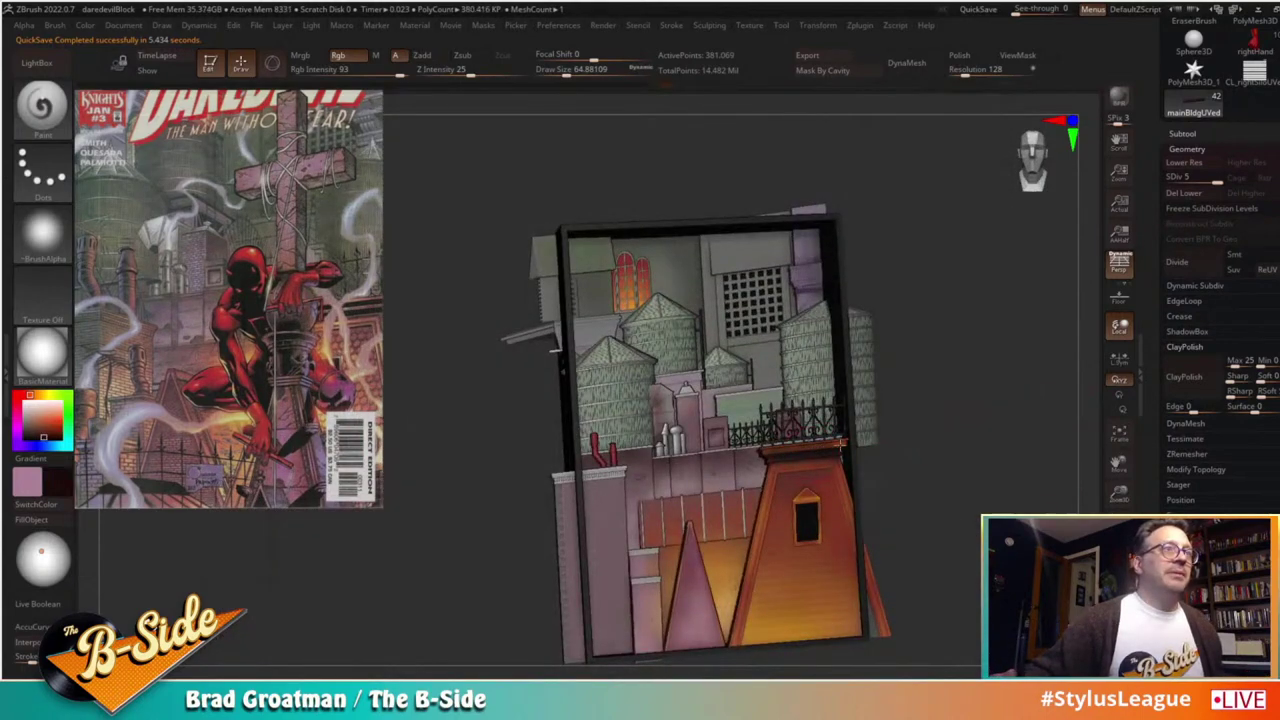
{"action": "mouse_move", "coordinate": [906, 466]}
{"action": "left_mouse_down"}
{"action": "mouse_move", "coordinate": [966, 486]}
{"action": "mouse_move", "coordinate": [917, 486]}
{"action": "left_mouse_up"}
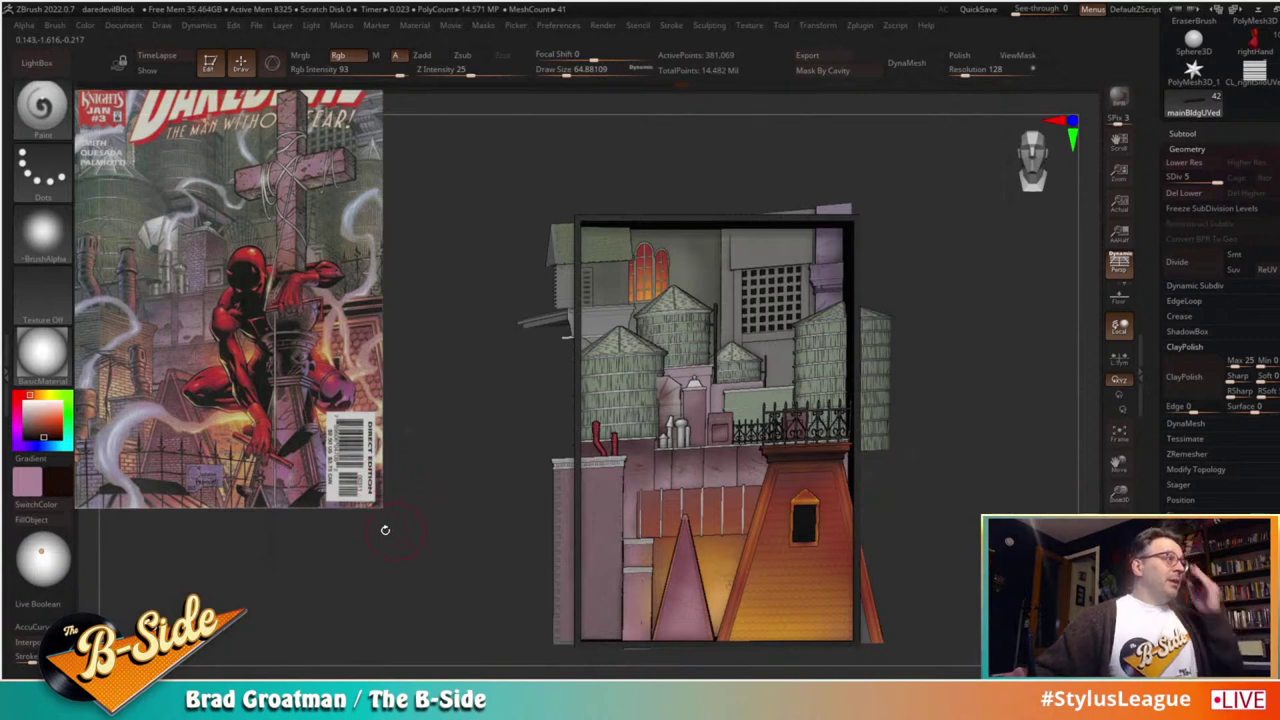
{"action": "left_click_drag", "start_coordinate": [427, 560], "coordinate": [497, 530], "text": "alt"}
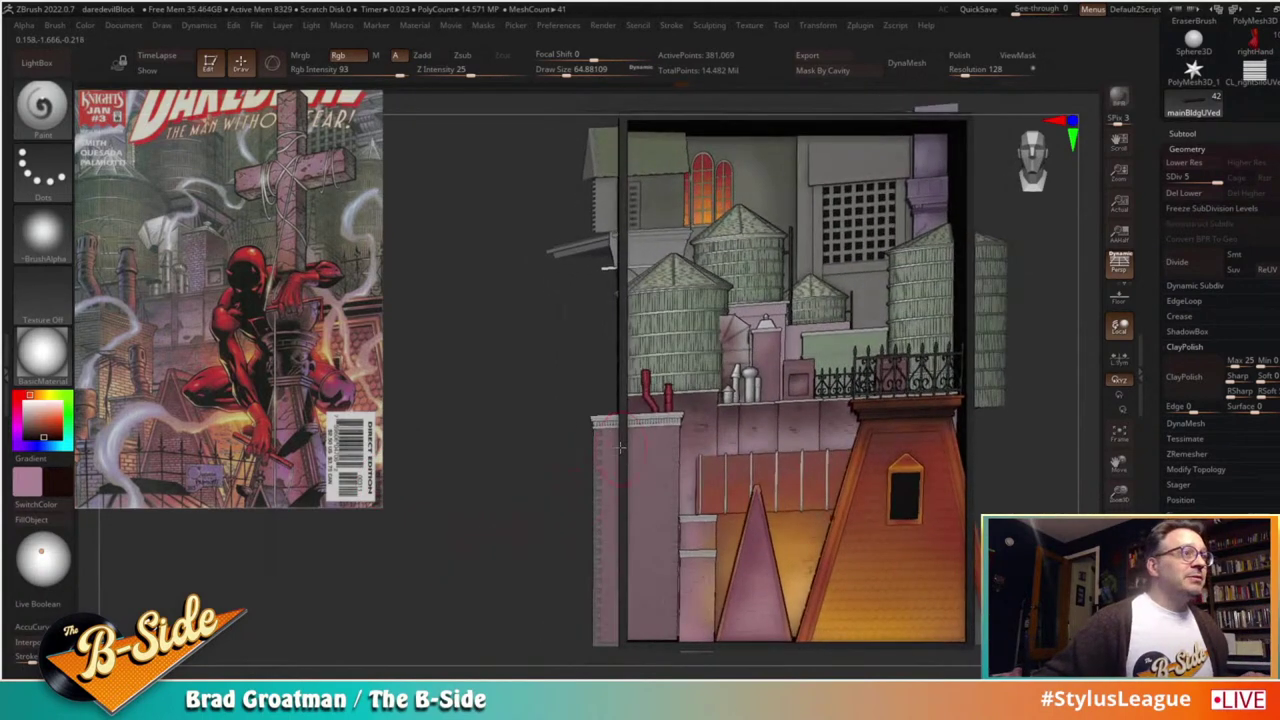
Step: Select the midGBldgR_brickUVed subtool, the tall brick block, and isolate it in the view
{"action": "left_click", "coordinate": [665, 472], "text": "alt"}
{"action": "right_click_drag", "start_coordinate": [500, 523], "coordinate": [754, 570], "text": "alt"}
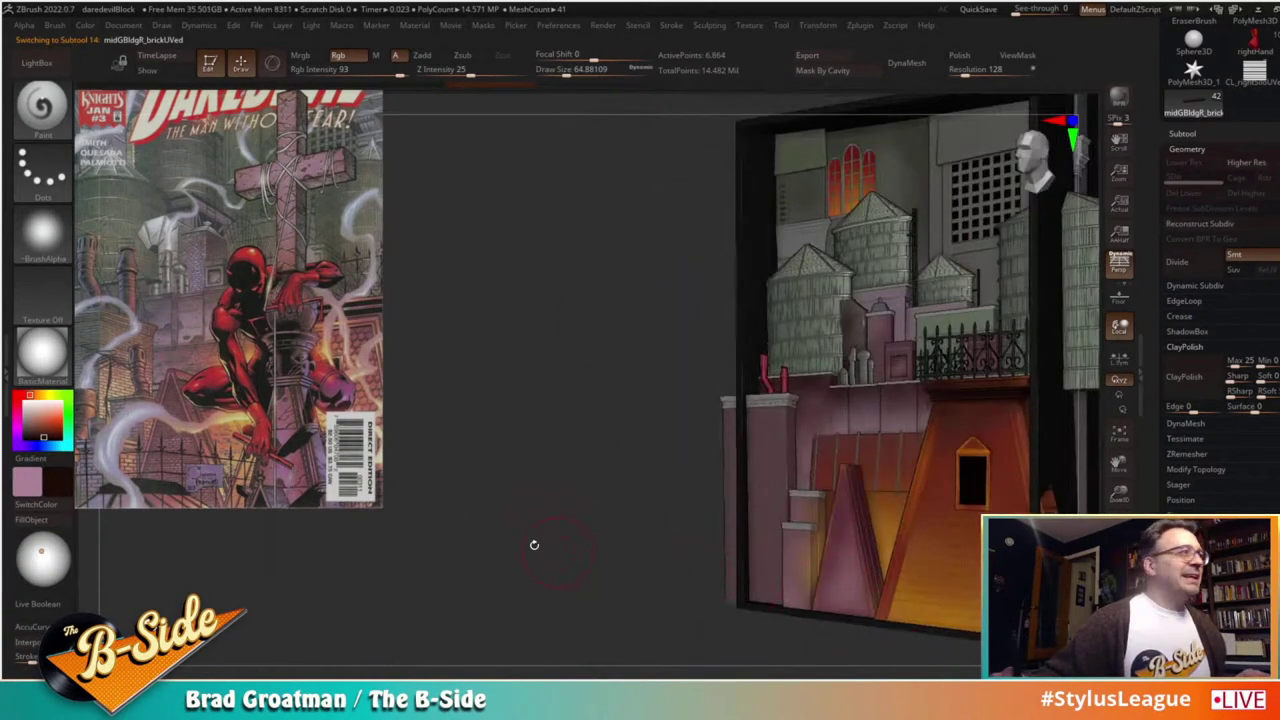
{"action": "right_click_drag", "start_coordinate": [534, 545], "coordinate": [838, 592], "text": "ctrl"}
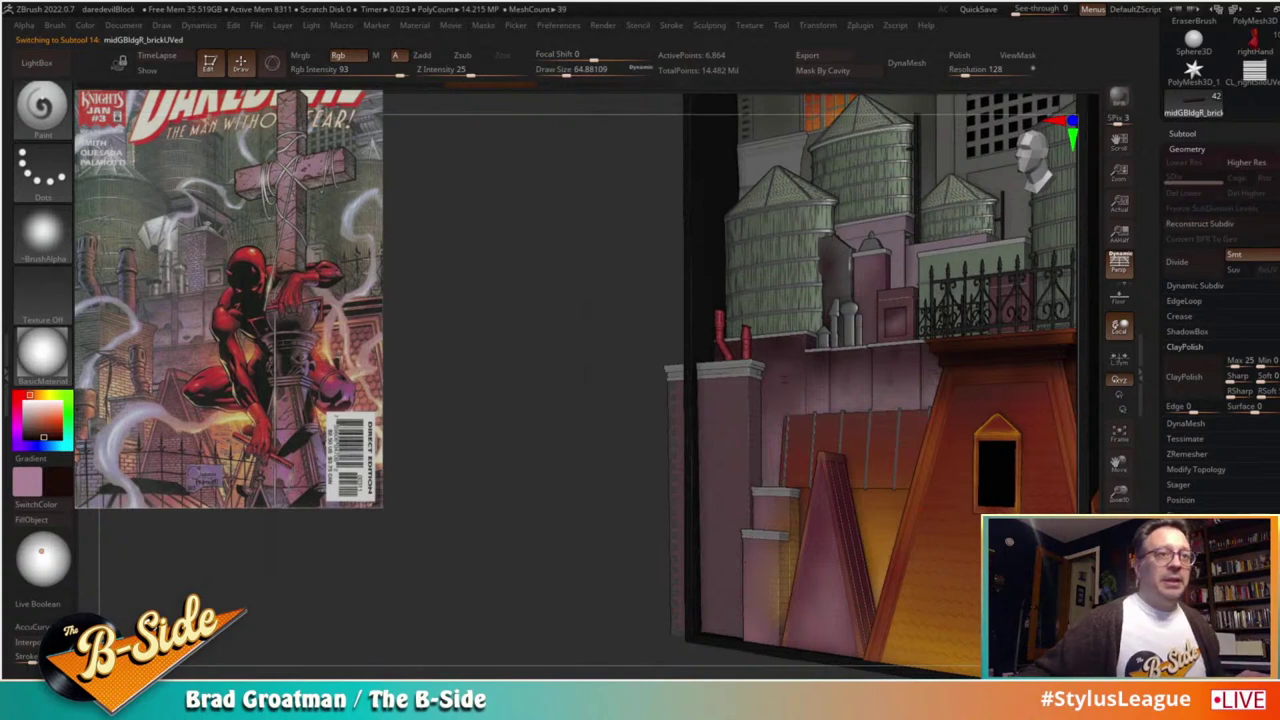
{"action": "left_click", "coordinate": [1119, 620]}
{"action": "right_click_drag", "start_coordinate": [613, 528], "coordinate": [604, 542], "text": "ctrl"}
{"action": "right_click_drag", "start_coordinate": [837, 479], "coordinate": [868, 410], "text": "alt"}
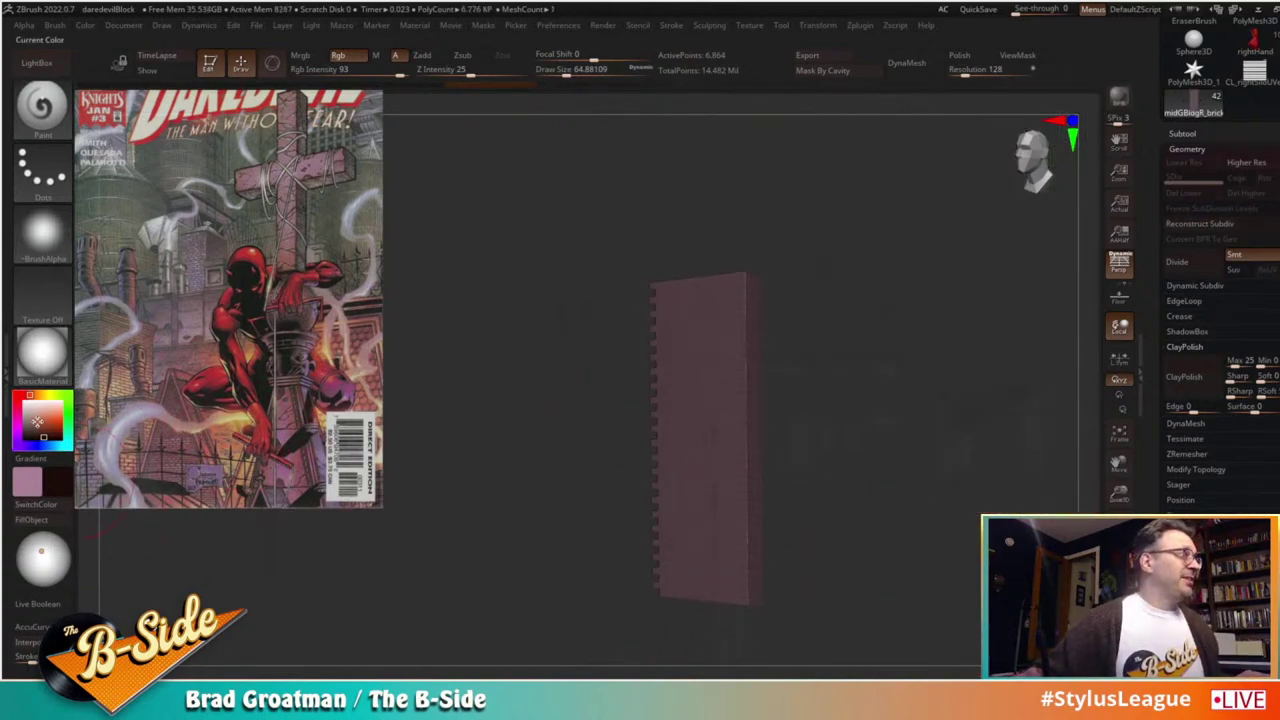
Step: Paint an ochre yellow glow over the lower half of the tall brick block with a brush size of about 217
{"action": "left_click", "coordinate": [42, 420]}
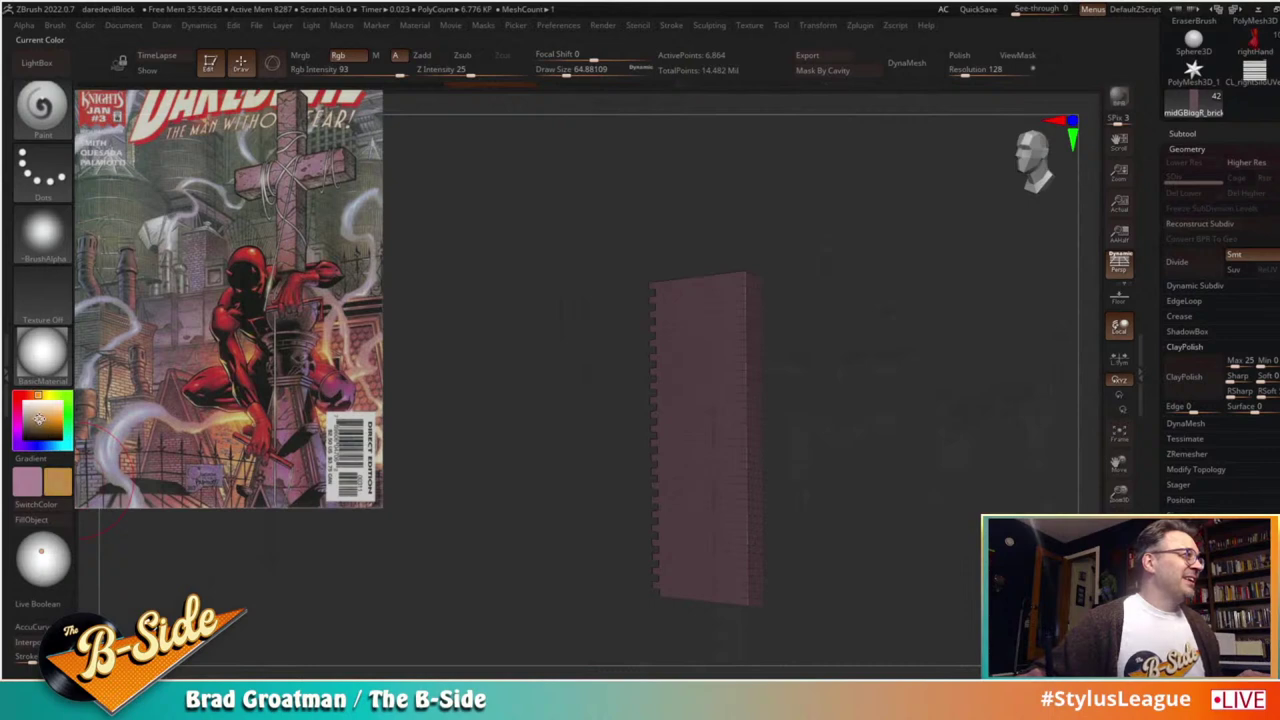
{"action": "key", "text": "s"}
{"action": "left_click_drag", "start_coordinate": [646, 500], "coordinate": [668, 500]}
{"action": "key", "text": "s"}
{"action": "mouse_move", "coordinate": [741, 538]}
{"action": "left_mouse_down"}
{"action": "mouse_move", "coordinate": [720, 590]}
{"action": "mouse_move", "coordinate": [685, 548]}
{"action": "mouse_move", "coordinate": [750, 480]}
{"action": "mouse_move", "coordinate": [738, 461]}
{"action": "left_mouse_up"}
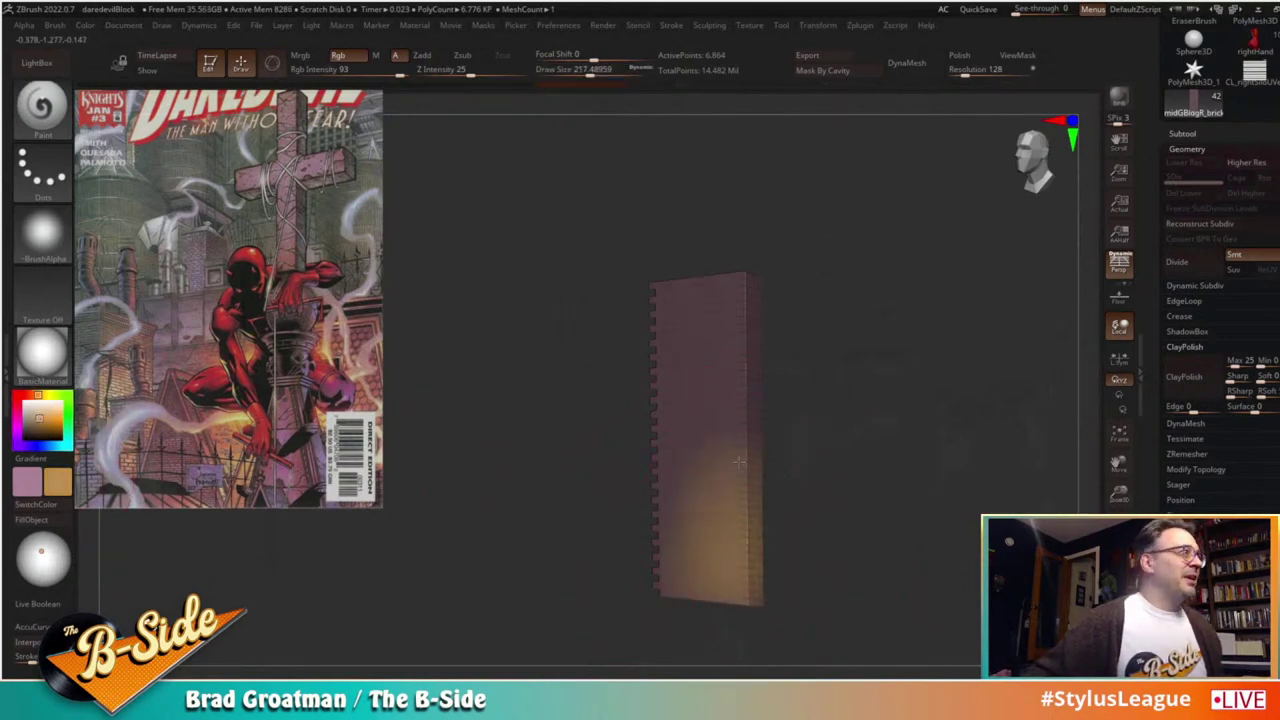
{"action": "left_click_drag", "start_coordinate": [778, 522], "coordinate": [723, 405]}
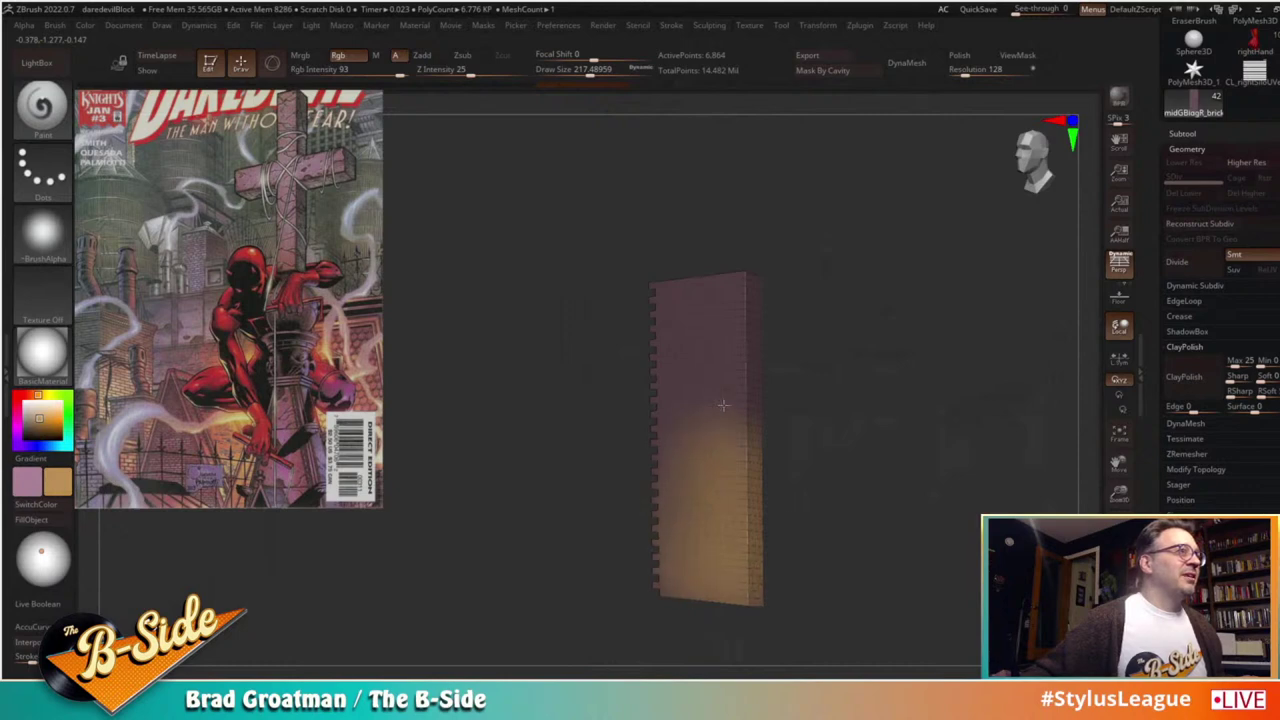
Step: Choose a pale cream yellow, brighten the base of the tall brick block with it, and show all subtools again
{"action": "key", "text": "c"}
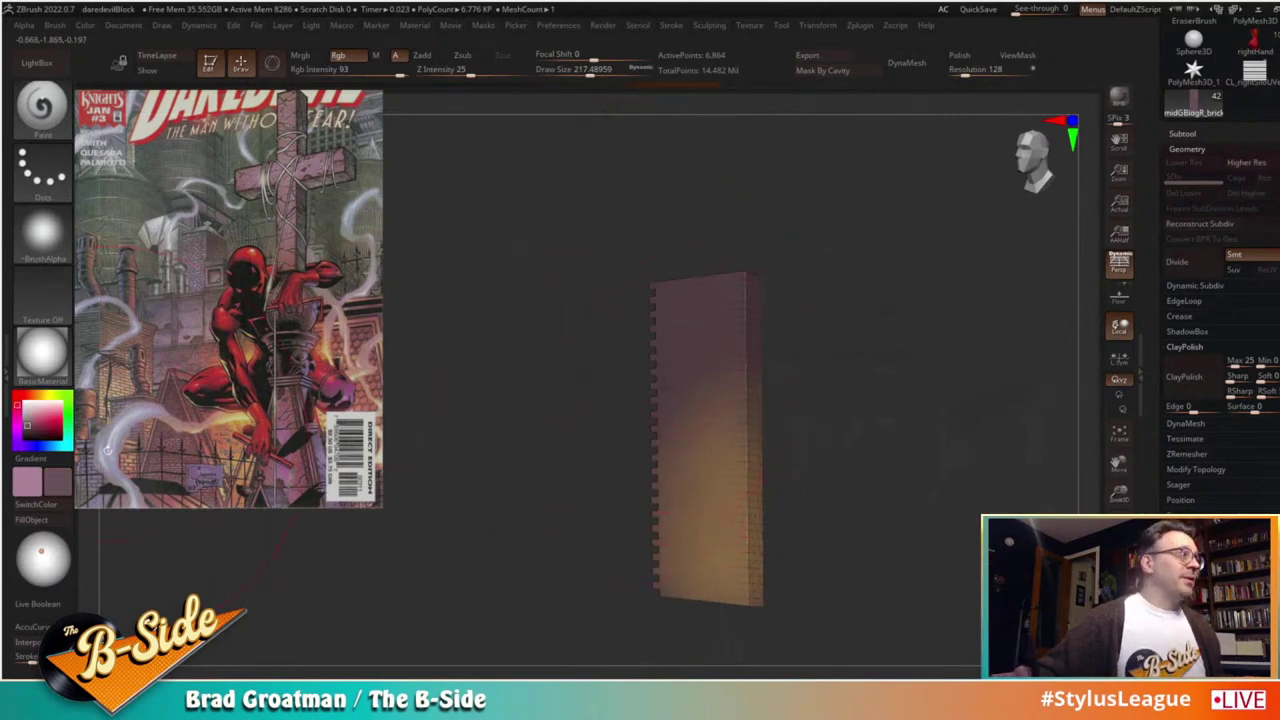
{"action": "left_click", "coordinate": [31, 430]}
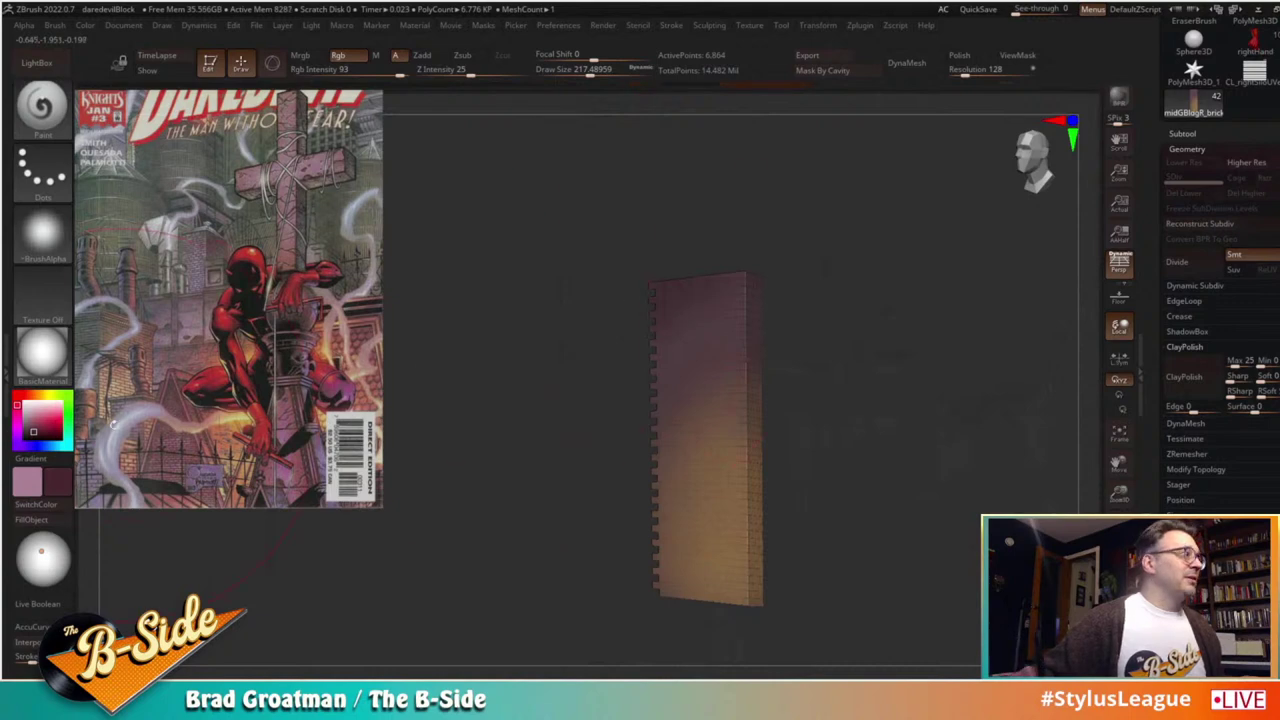
{"action": "left_click", "coordinate": [40, 407]}
{"action": "left_click", "coordinate": [47, 395]}
{"action": "left_click", "coordinate": [38, 416]}
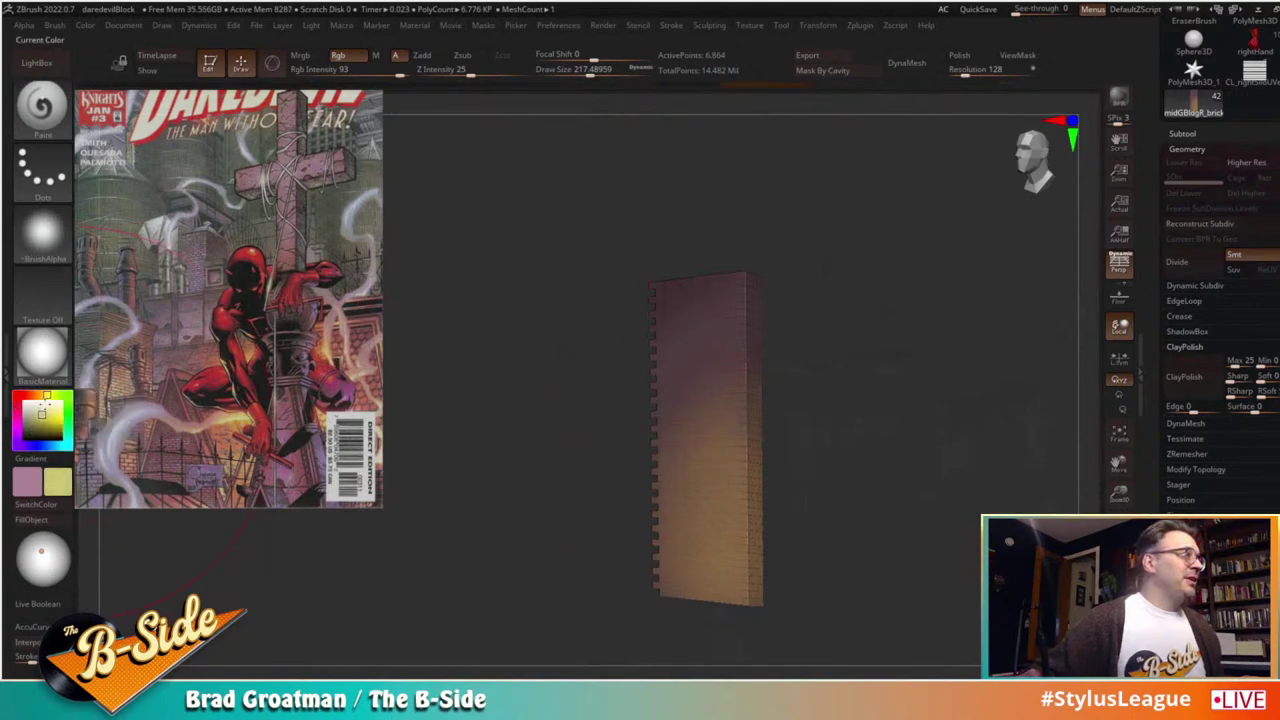
{"action": "left_click", "coordinate": [39, 395]}
{"action": "left_click", "coordinate": [46, 409]}
{"action": "left_click", "coordinate": [51, 409]}
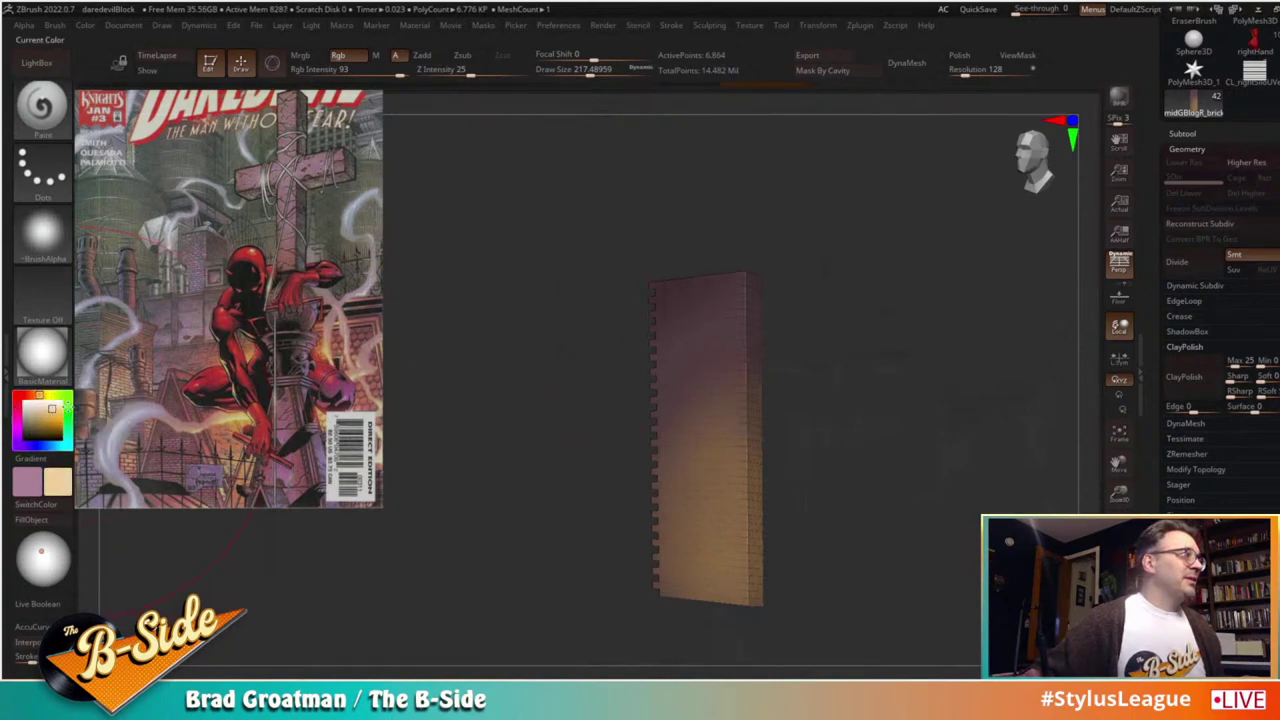
{"action": "left_click_drag", "start_coordinate": [724, 592], "coordinate": [752, 515]}
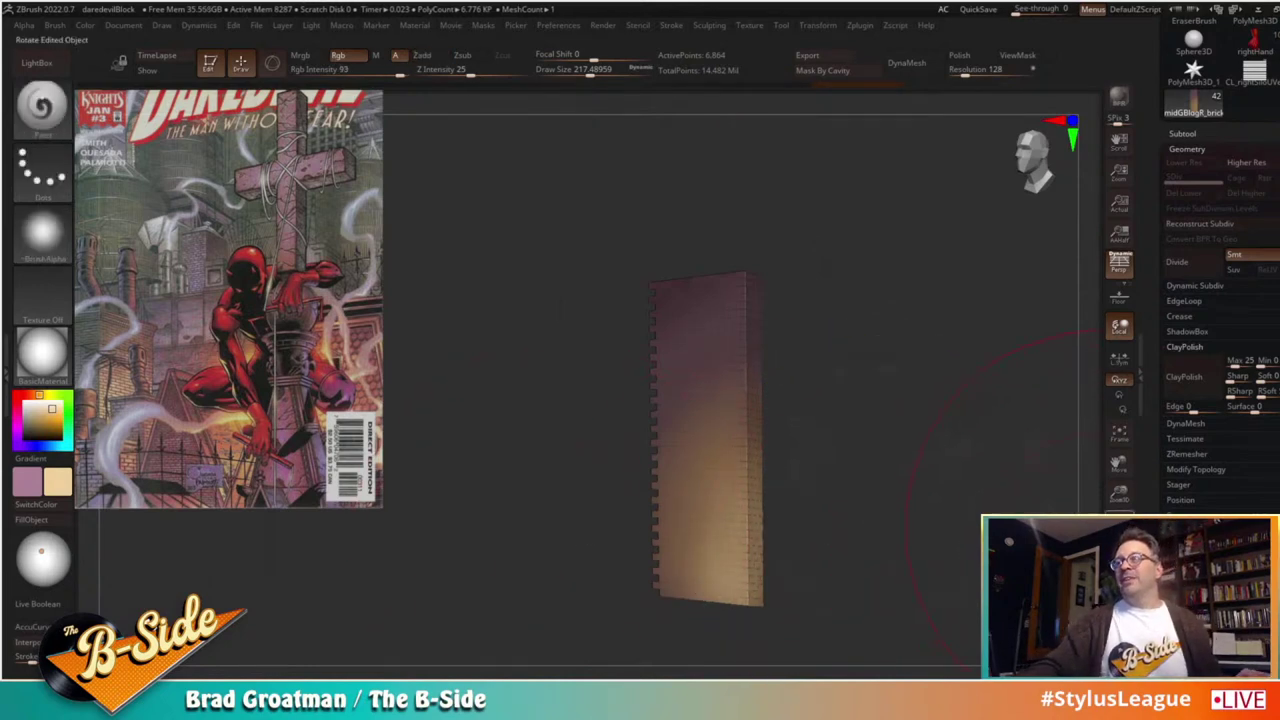
{"action": "left_click", "coordinate": [1119, 620]}
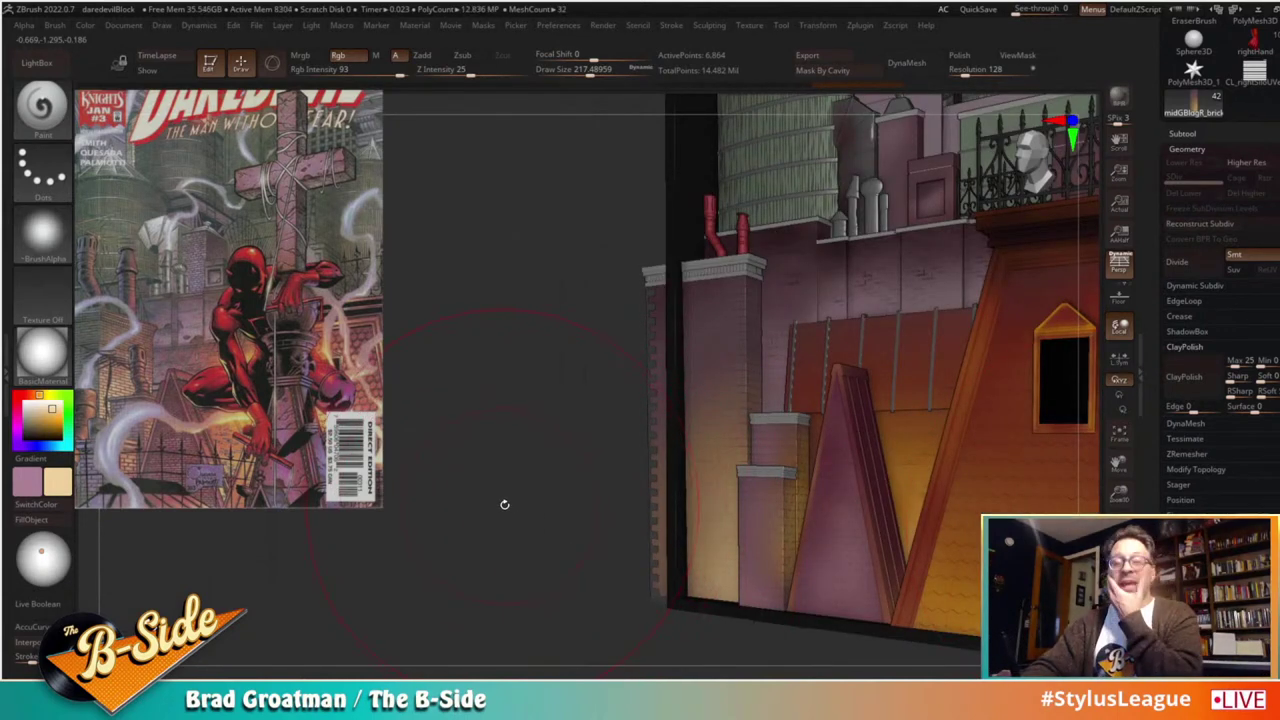
{"action": "left_click_drag", "start_coordinate": [575, 504], "coordinate": [574, 521]}
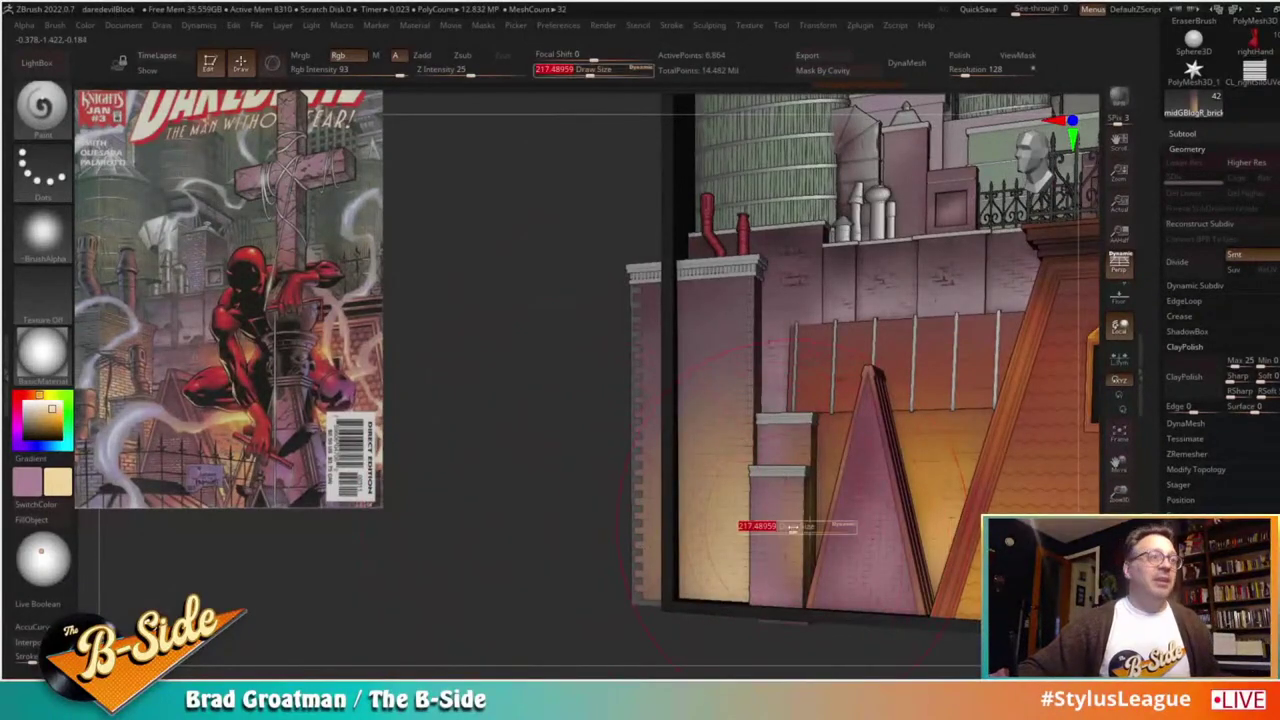
Step: Select the midGrndBldgBricksUVed subtool and lightly paint cream yellow on the low brick block with a brush size of about 136
{"action": "left_click", "coordinate": [766, 505], "text": "alt"}
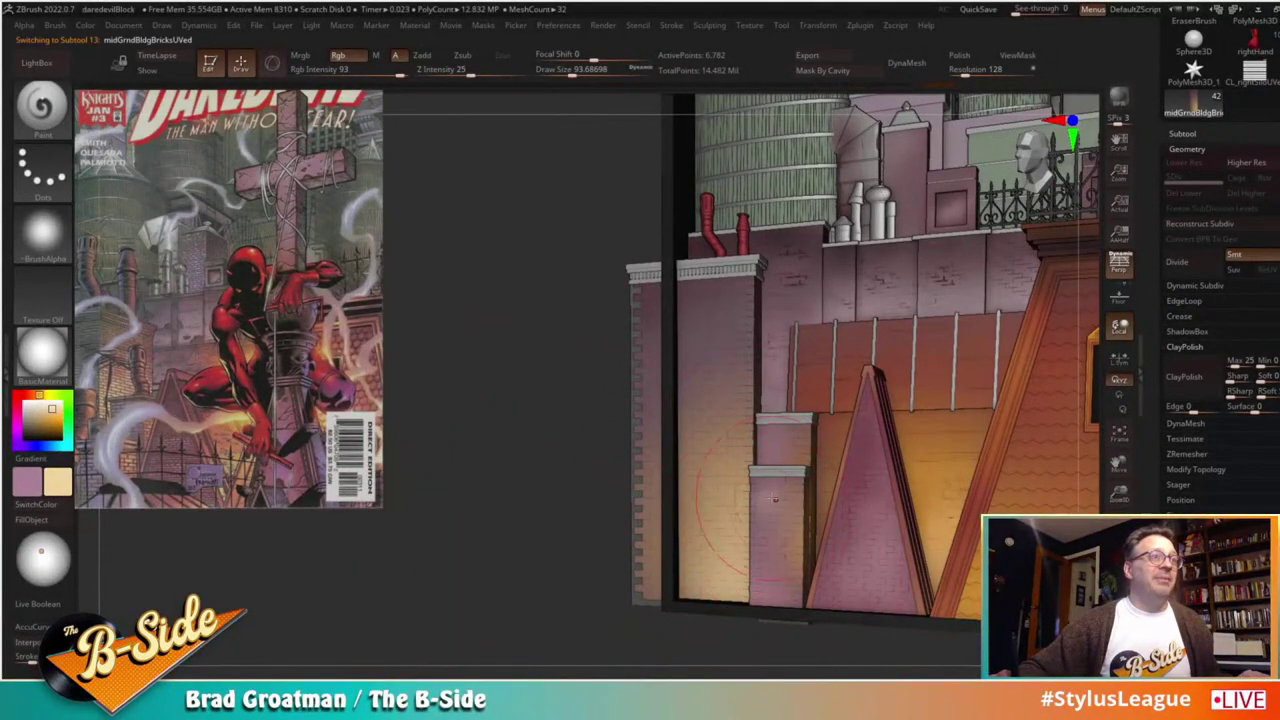
{"action": "key", "text": "s"}
{"action": "left_click_drag", "start_coordinate": [778, 504], "coordinate": [775, 502]}
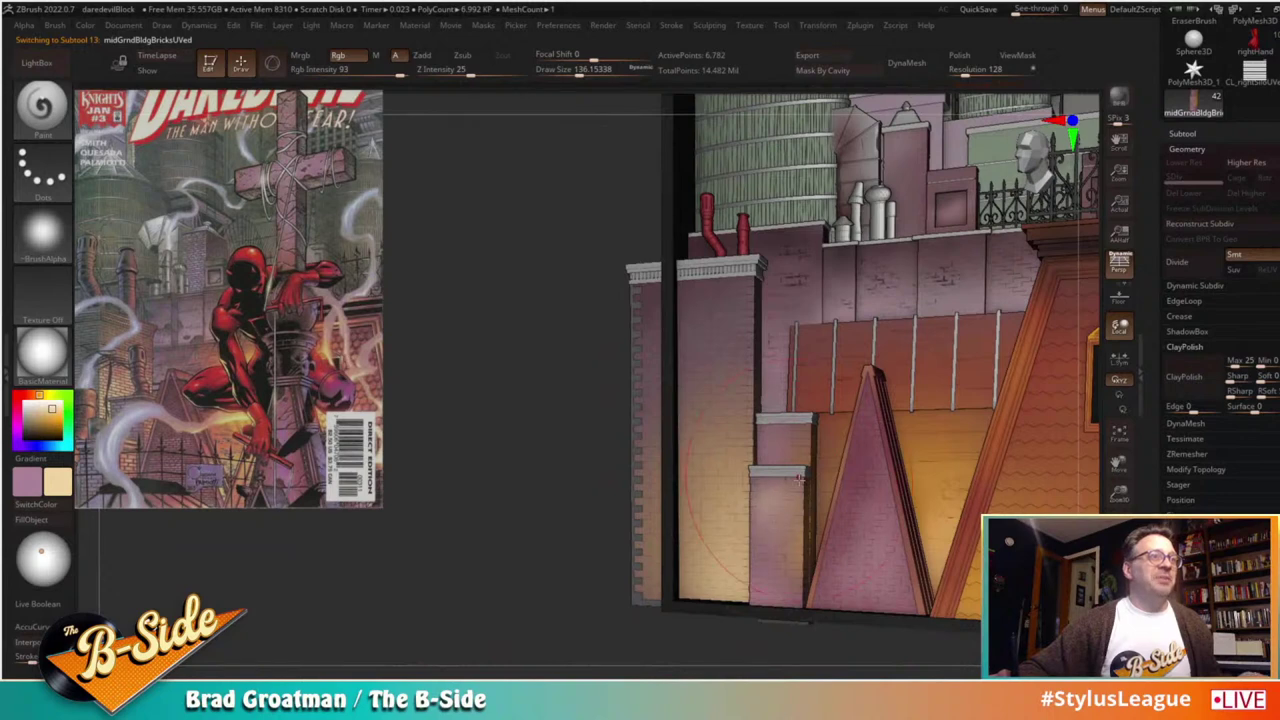
Step: Sample a dark reddish brown and paint the upper part of the midGBldgR_brickUVed block with a brush size of about 187
{"action": "key", "text": "c"}
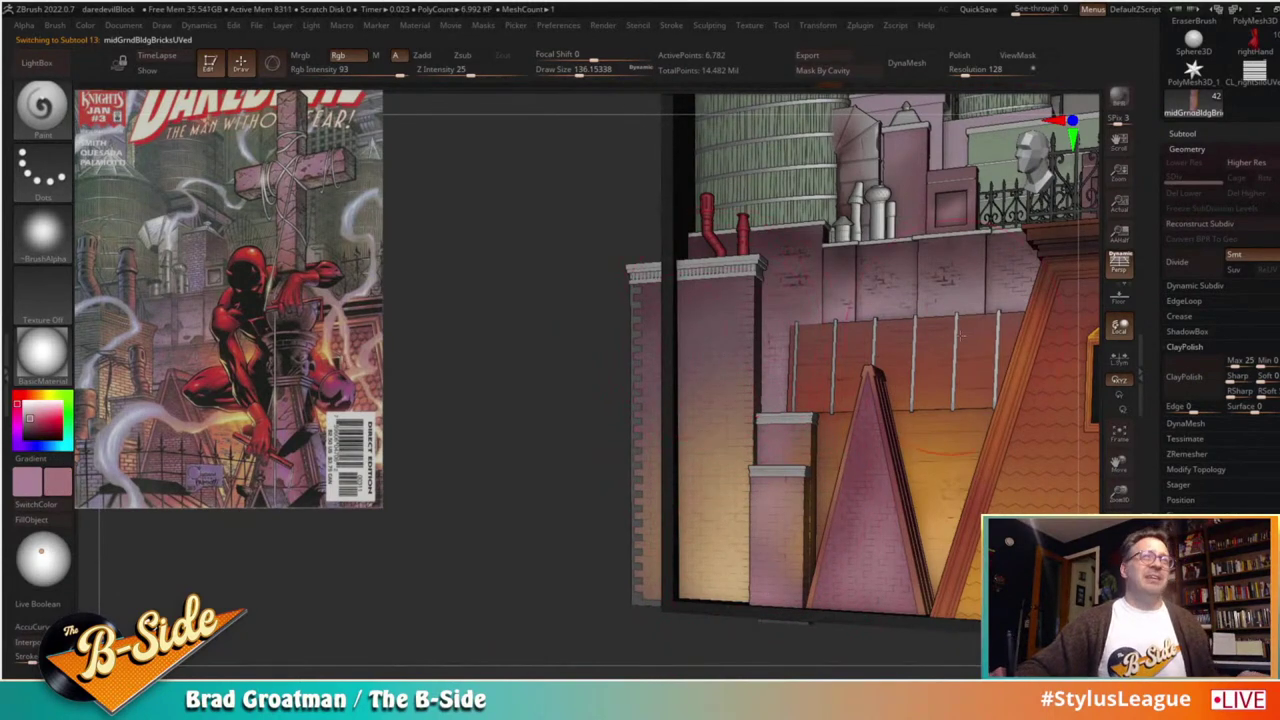
{"action": "key", "text": "c"}
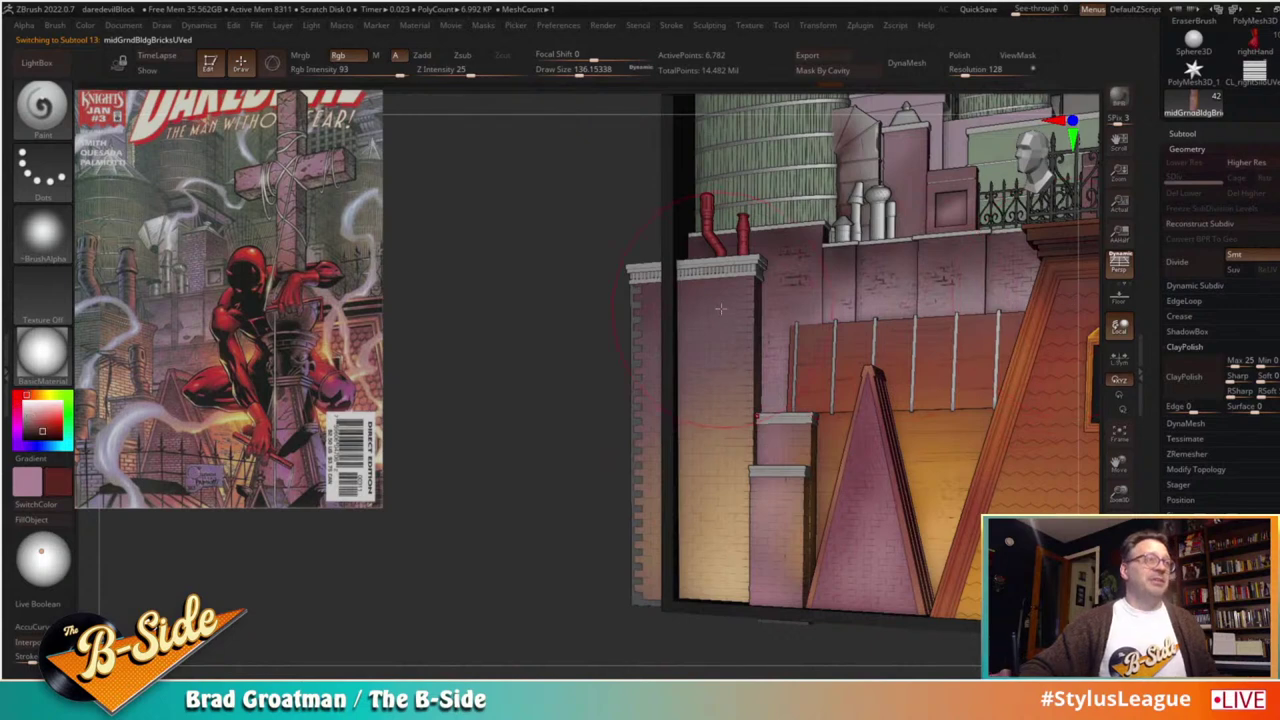
{"action": "key", "text": "s"}
{"action": "left_click_drag", "start_coordinate": [721, 308], "coordinate": [729, 308]}
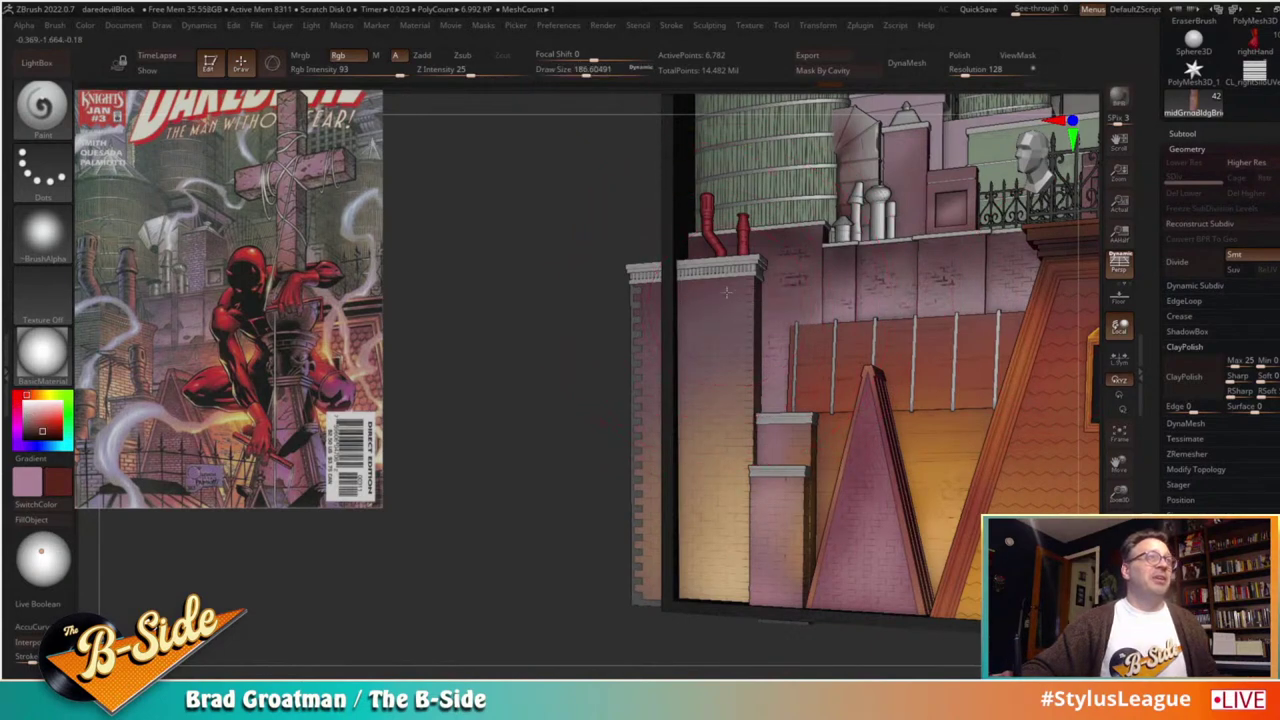
{"action": "left_click", "coordinate": [722, 349], "text": "alt"}
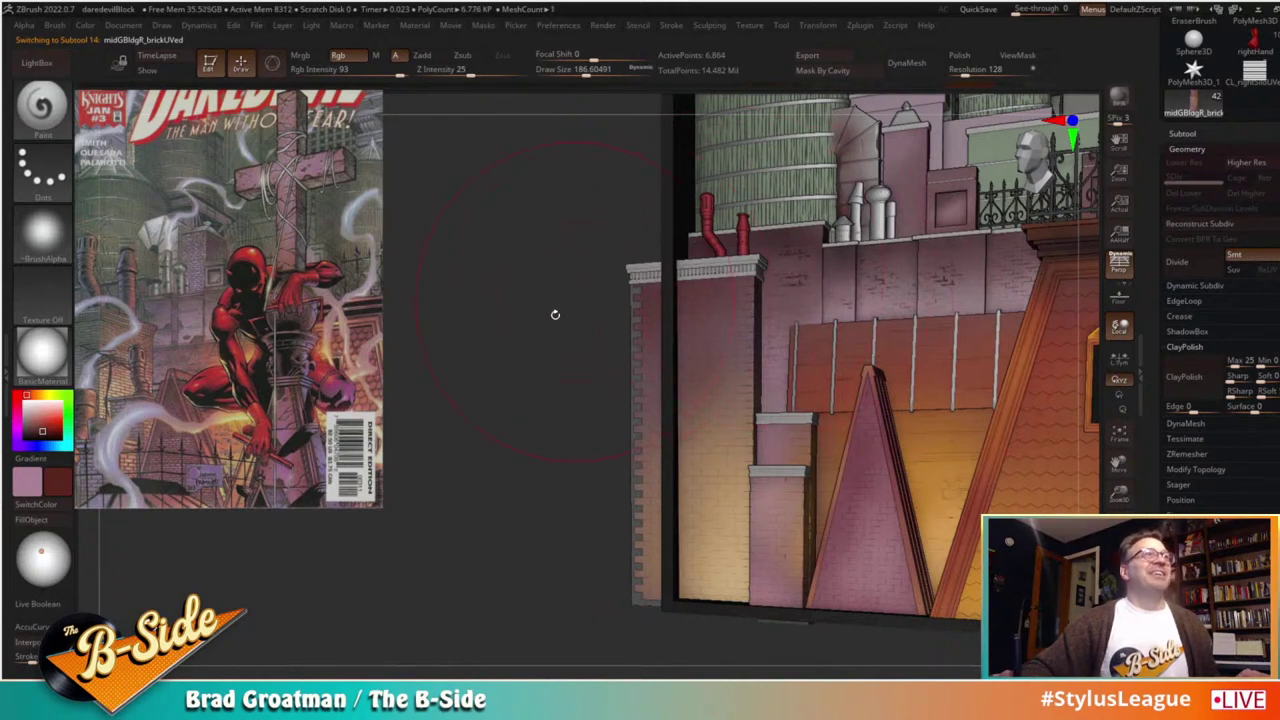
Step: Select the platformOrnaments subtool and paint the tall brick block's cornice with a sampled dark mauve
{"action": "left_click", "coordinate": [735, 270], "text": "alt"}
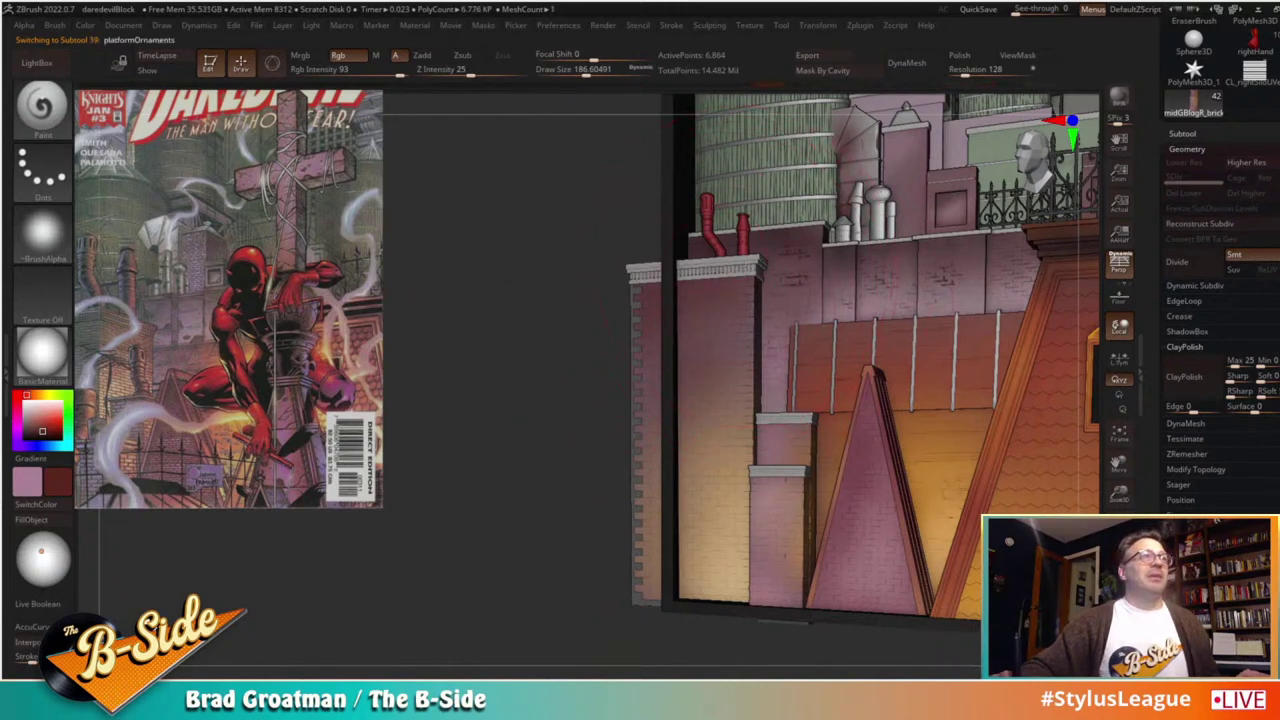
{"action": "left_click_drag", "start_coordinate": [540, 340], "coordinate": [571, 437], "text": "alt"}
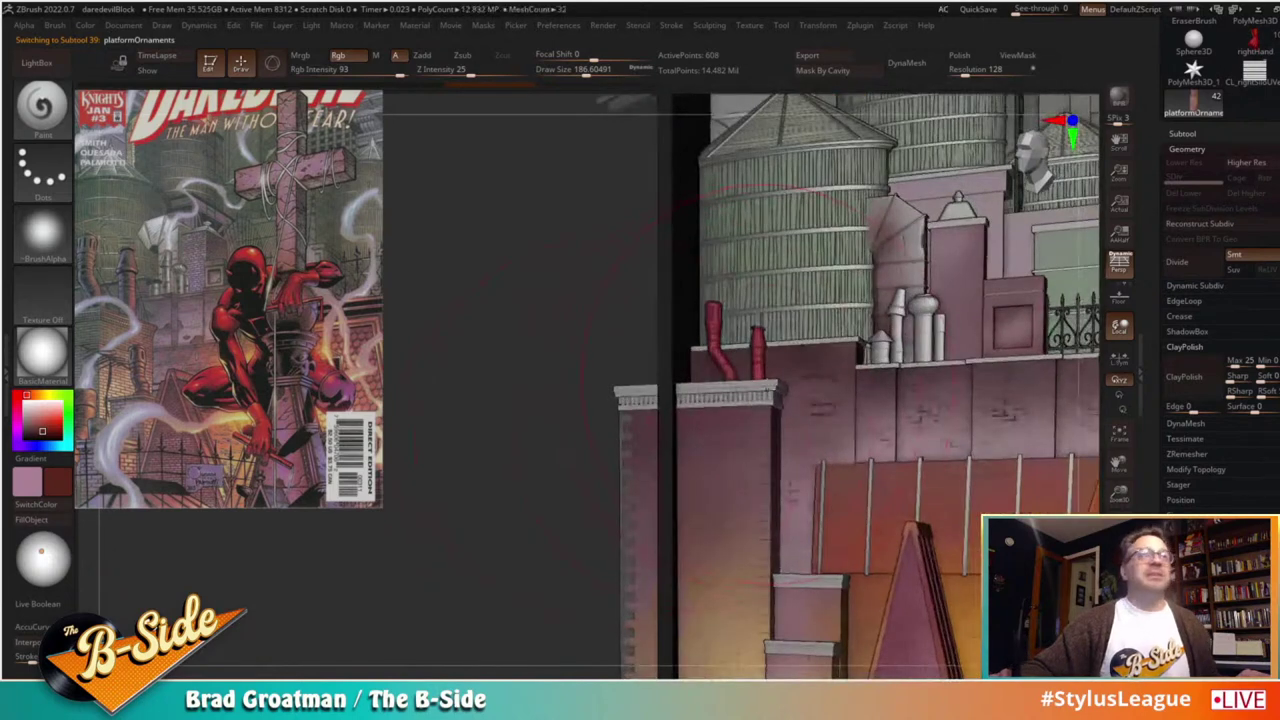
{"action": "key", "text": "c"}
{"action": "left_click_drag", "start_coordinate": [745, 402], "coordinate": [555, 393]}
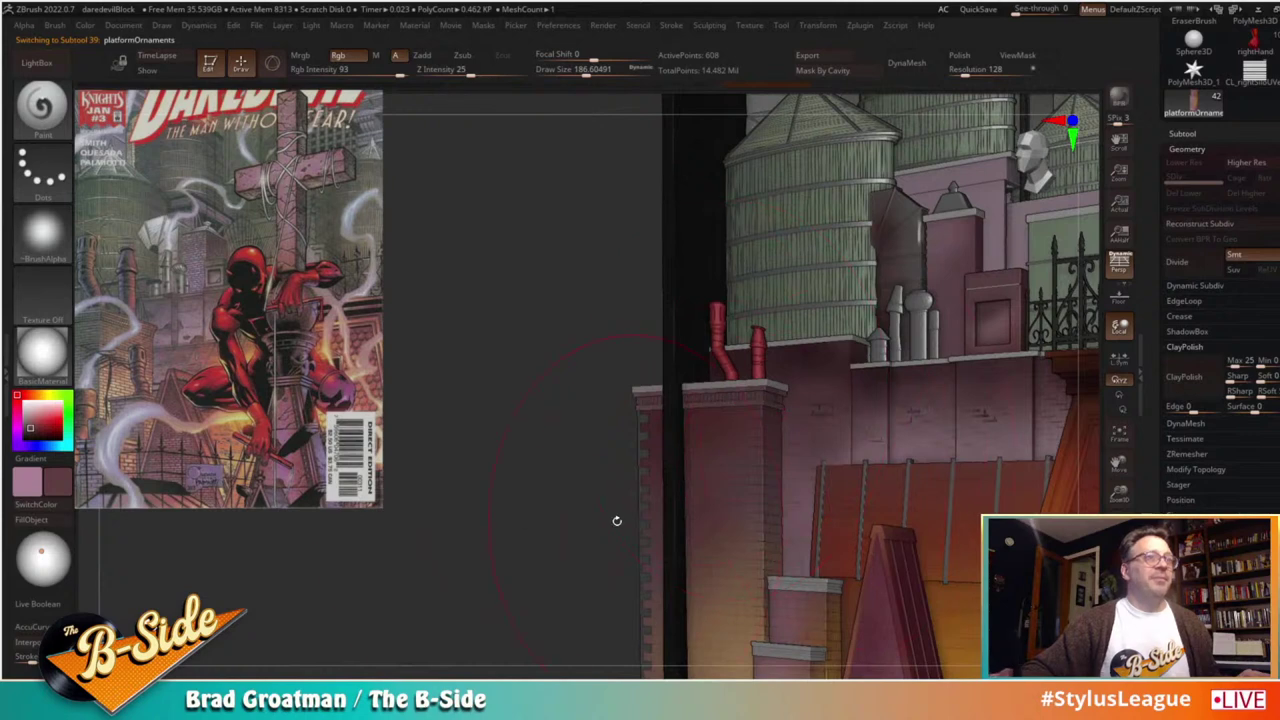
{"action": "left_click_drag", "start_coordinate": [611, 519], "coordinate": [633, 436], "text": "alt"}
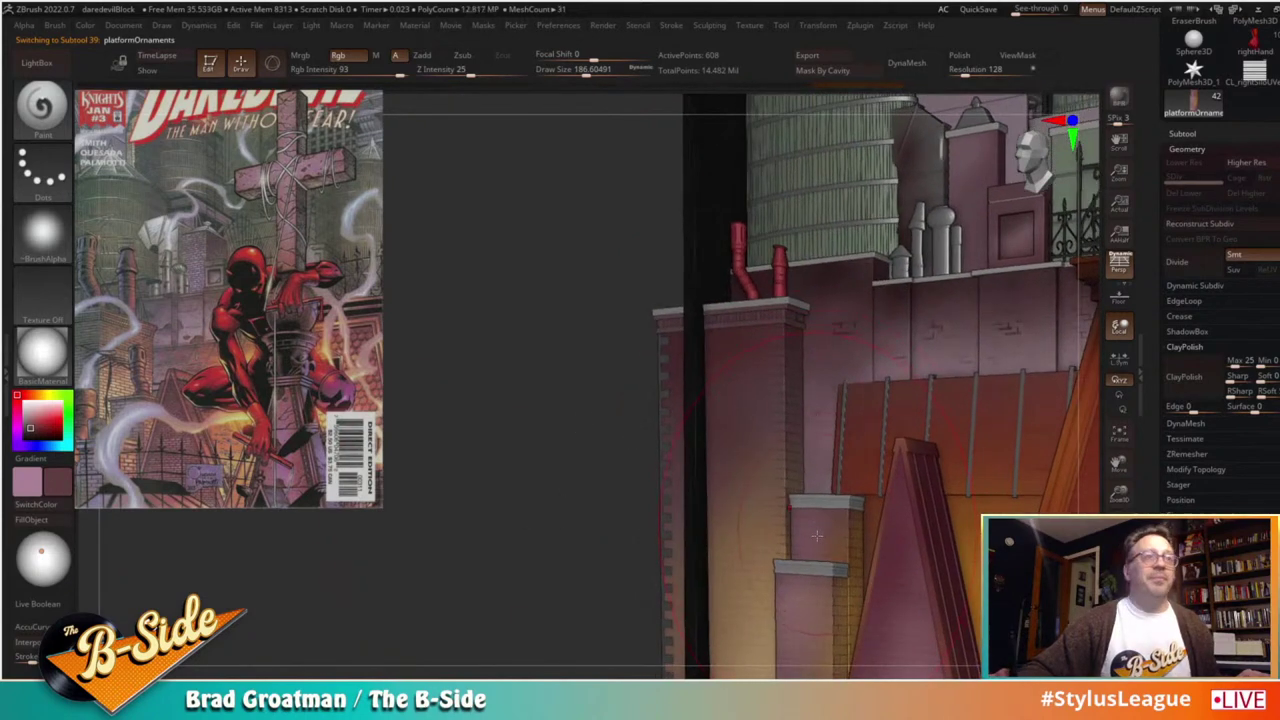
Step: Try painting the caps of the two low brick blocks with sampled ochre and reddish brown, undoing the last stroke
{"action": "left_click", "coordinate": [847, 585], "text": "alt"}
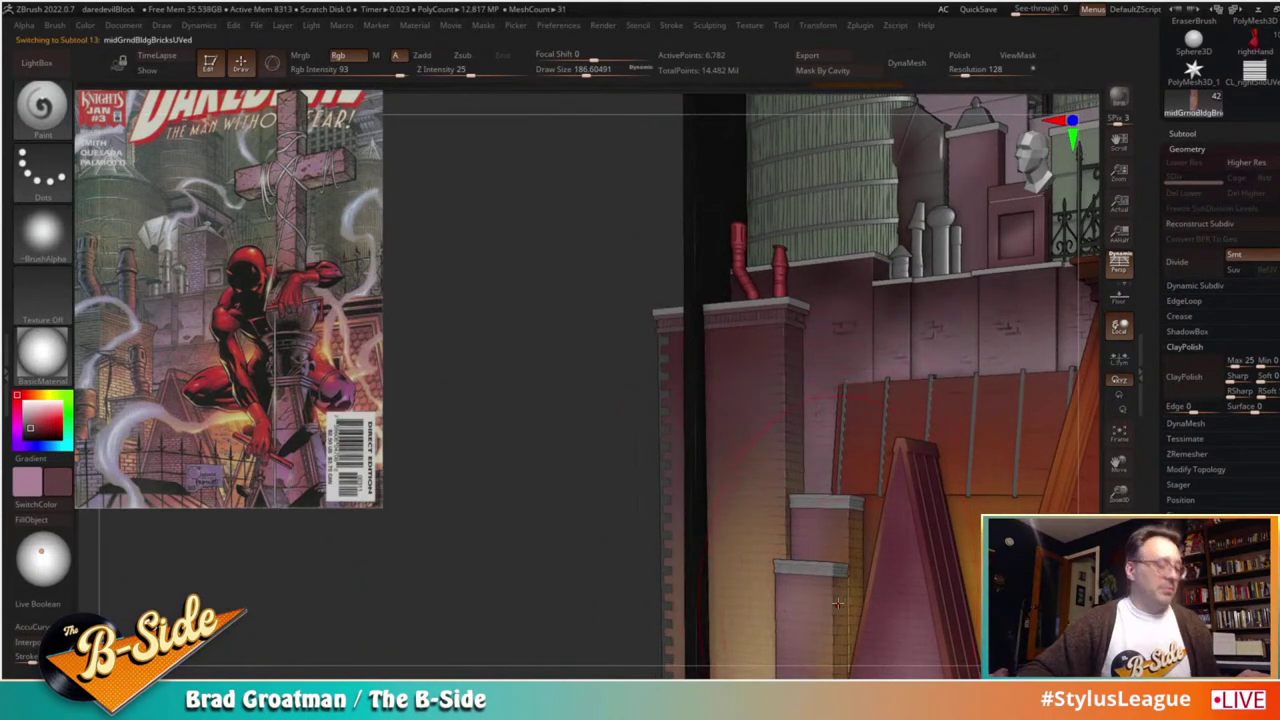
{"action": "key", "text": "c"}
{"action": "left_click", "coordinate": [838, 571], "text": "alt"}
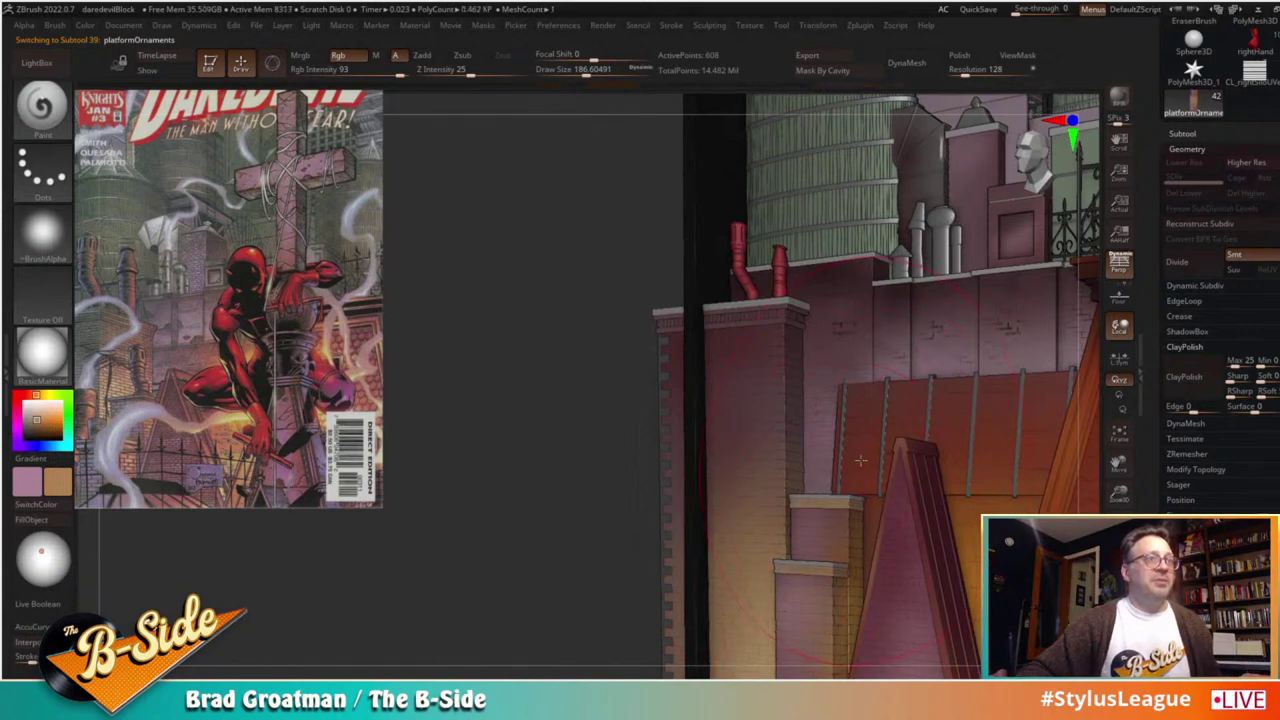
{"action": "key", "text": "c"}
{"action": "left_click_drag", "start_coordinate": [822, 491], "coordinate": [873, 512]}
{"action": "key", "text": "ctrl+z"}
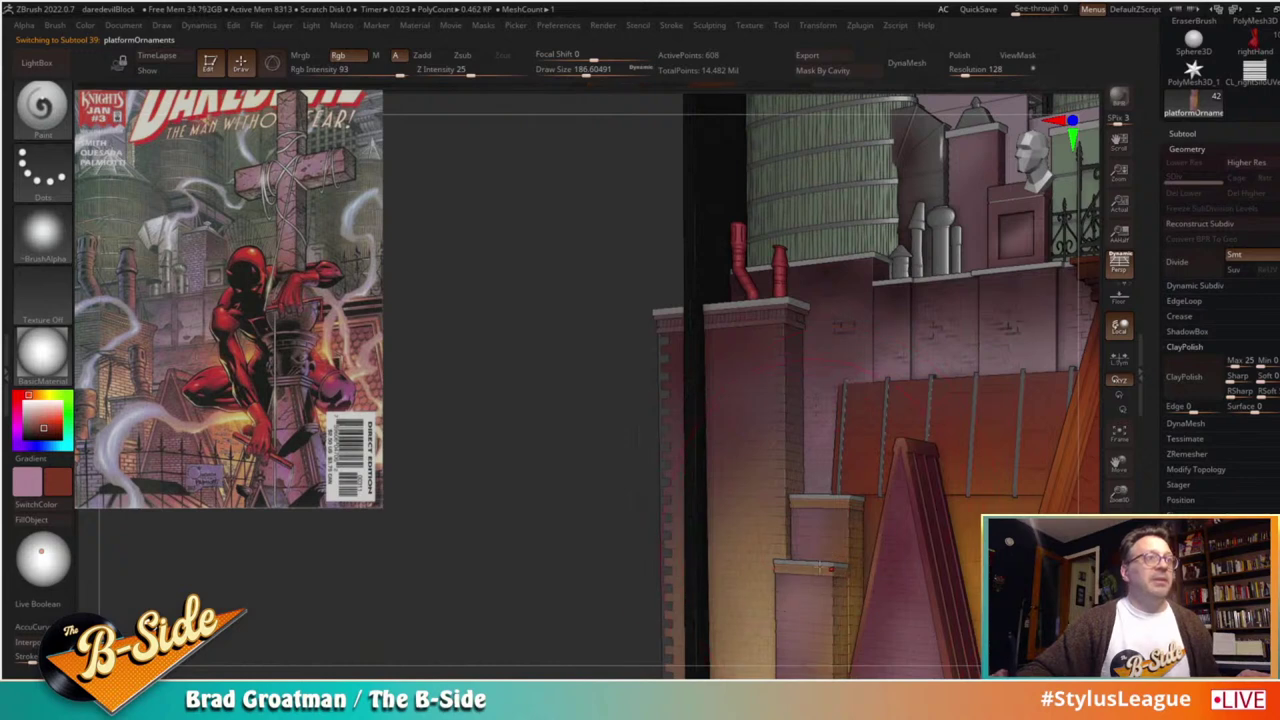
Step: Paint the caps of the two low brick blocks with a sampled dusty mauve and check platformOrnaments in isolation
{"action": "key", "text": "c"}
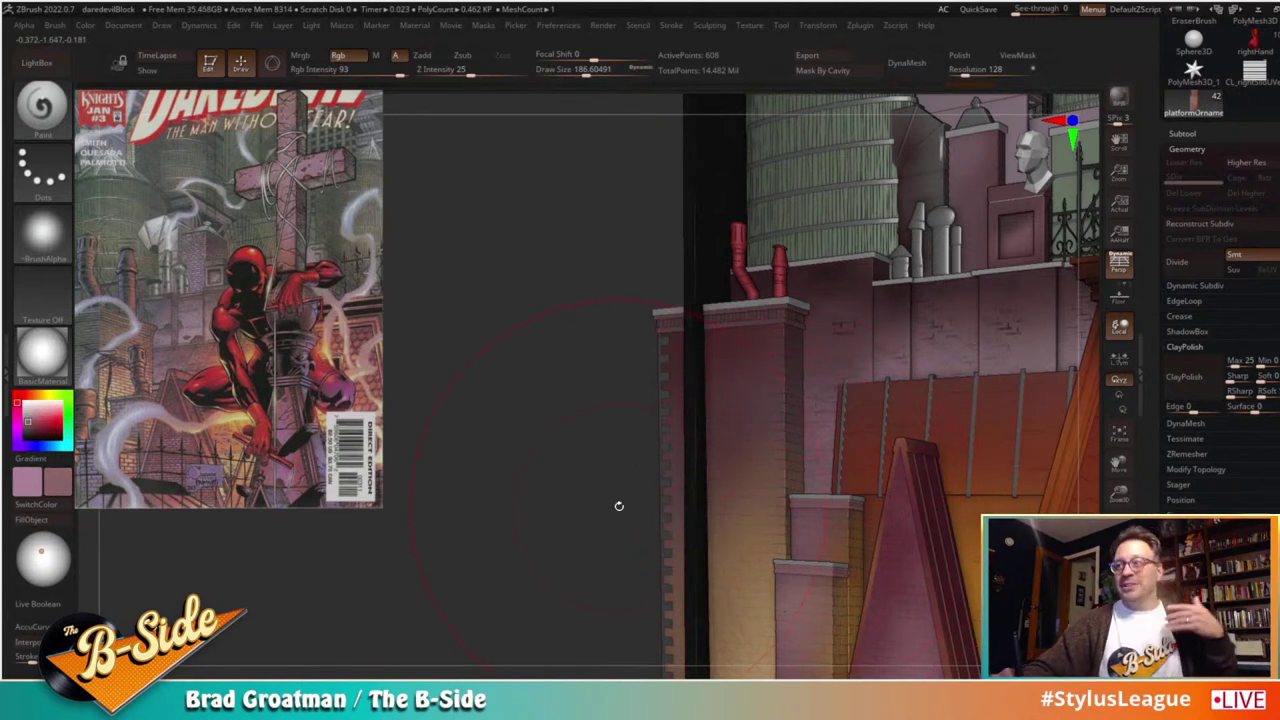
{"action": "left_click_drag", "start_coordinate": [625, 490], "coordinate": [609, 510]}
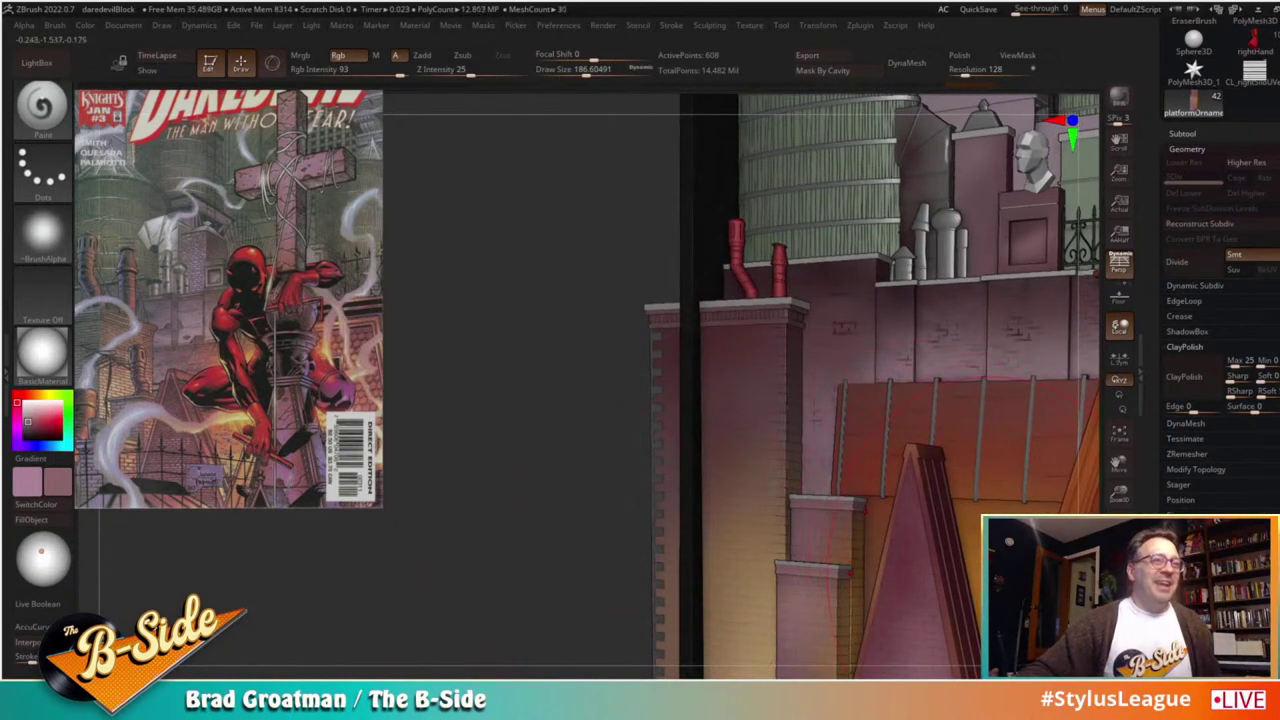
{"action": "key", "text": "c"}
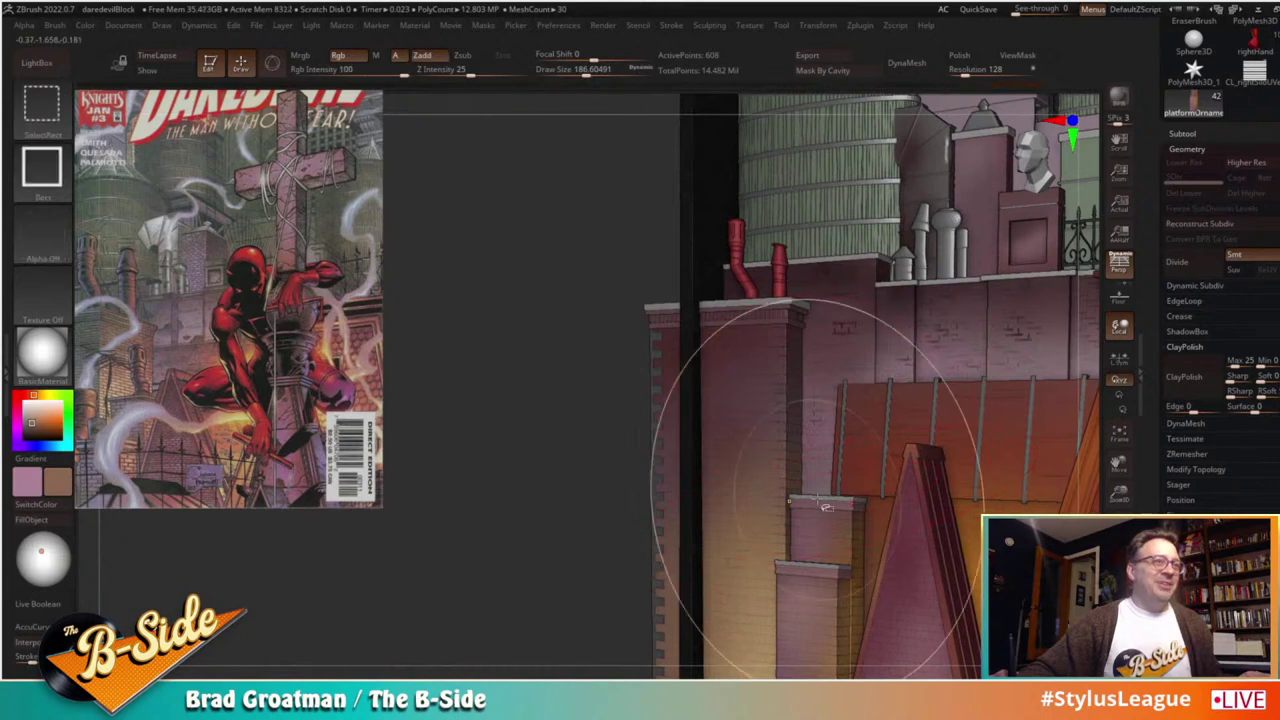
{"action": "left_click", "coordinate": [1119, 628]}
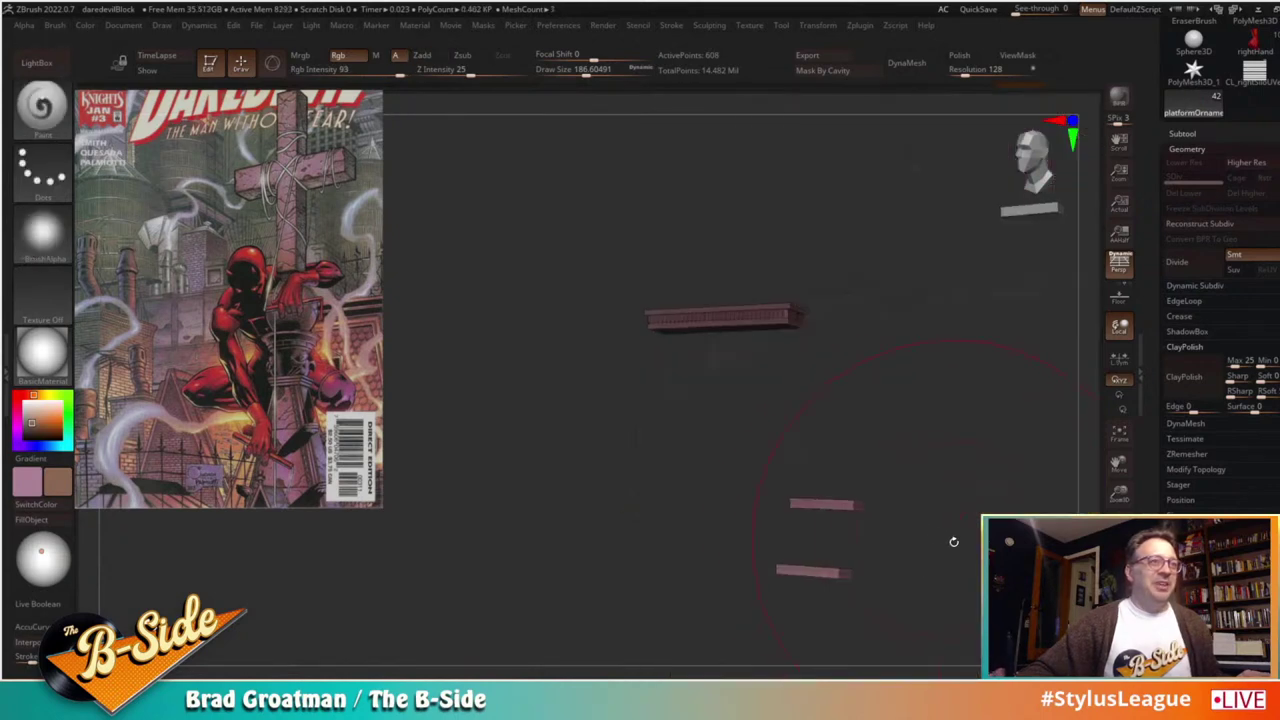
{"action": "left_click", "coordinate": [1119, 628]}
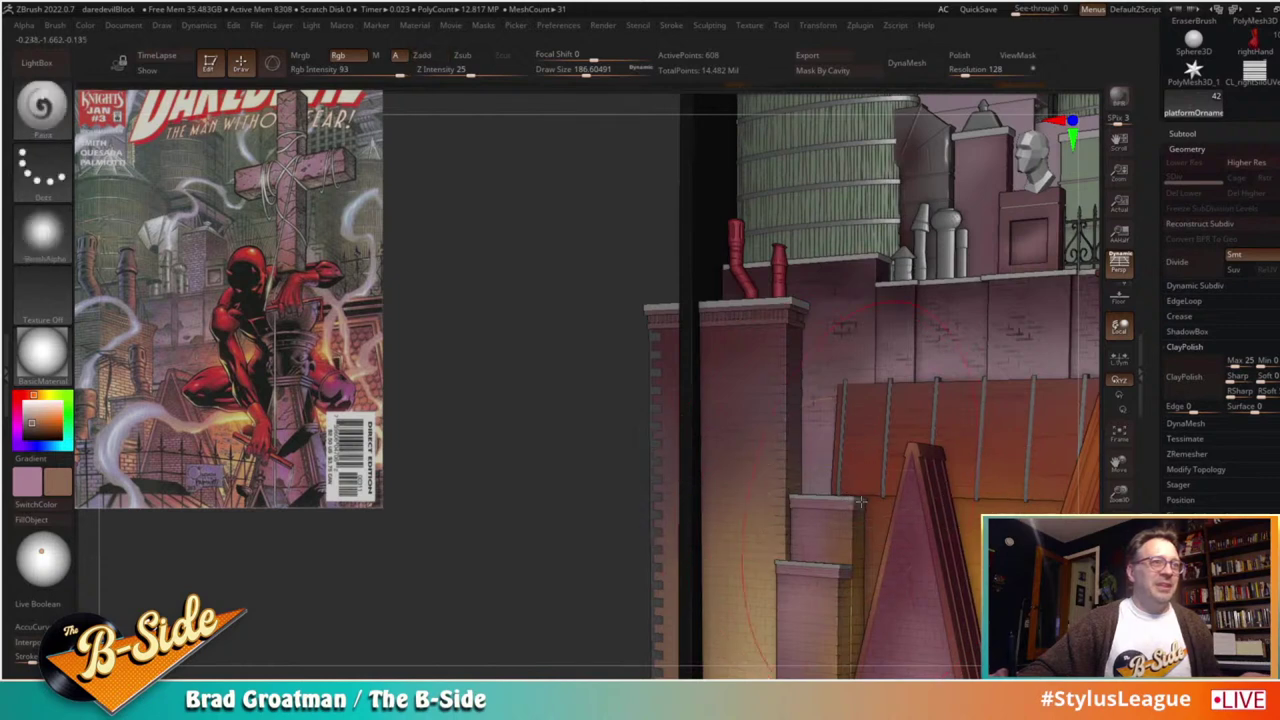
Step: Select the platforms subtool and paint the top ledge of the tall brick block with the muted brown
{"action": "left_click", "coordinate": [1118, 611]}
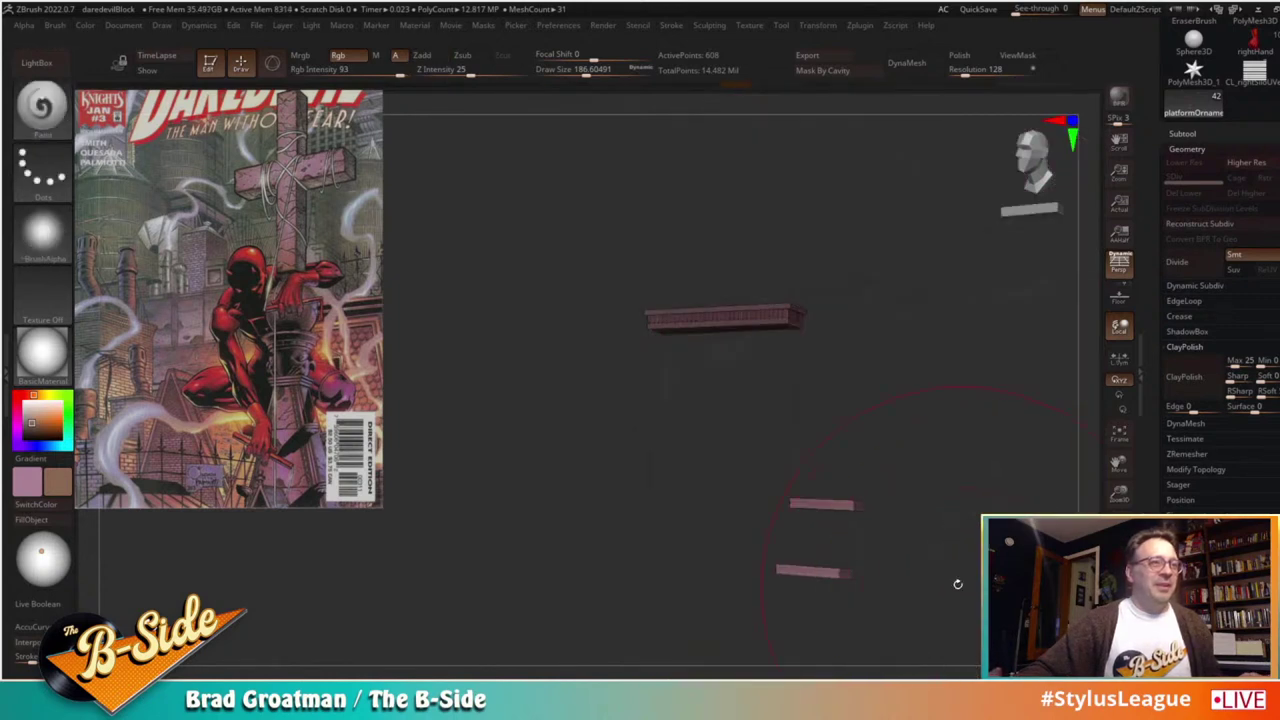
{"action": "key", "text": "n"}
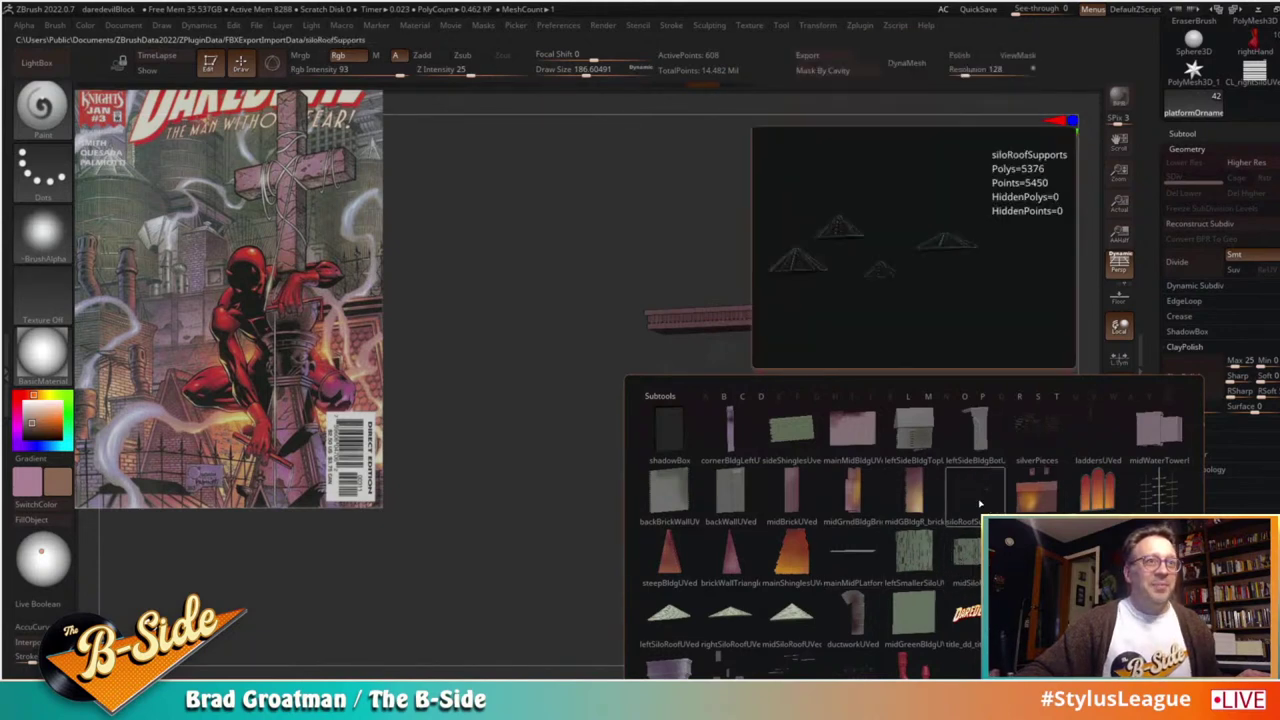
{"action": "left_click", "coordinate": [814, 663]}
{"action": "left_click", "coordinate": [1118, 640]}
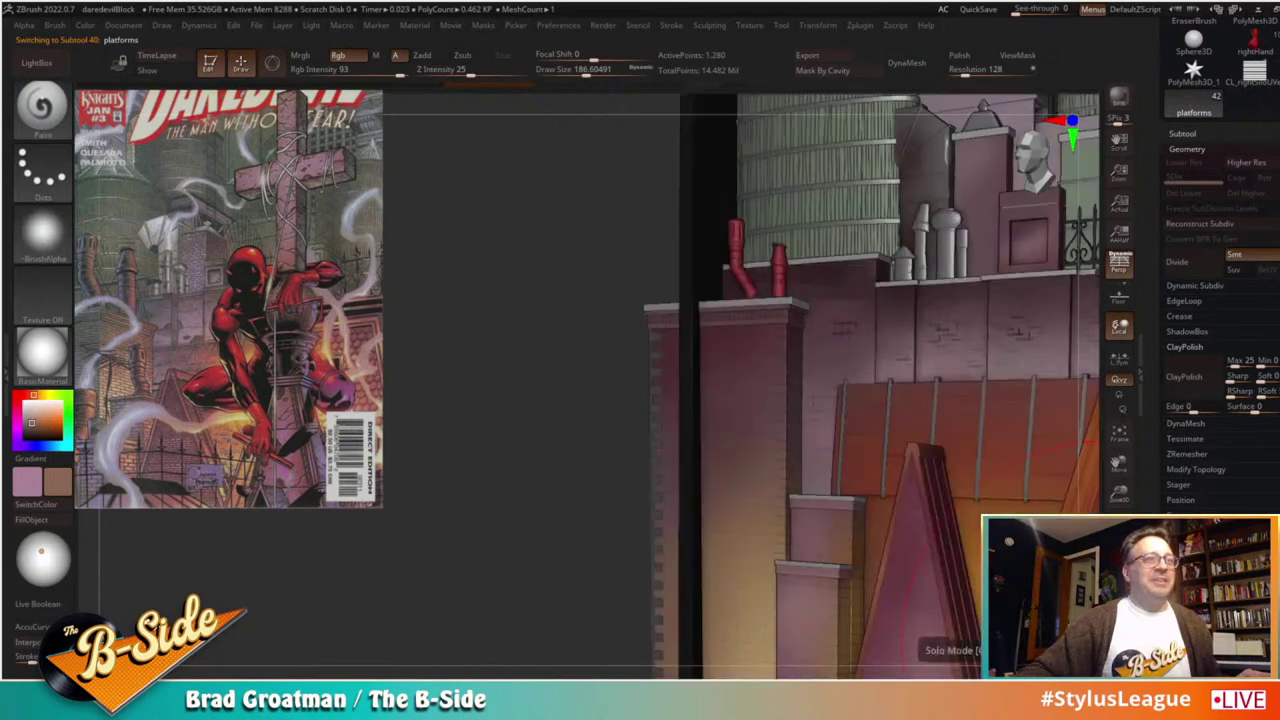
{"action": "left_click_drag", "start_coordinate": [578, 543], "coordinate": [757, 541]}
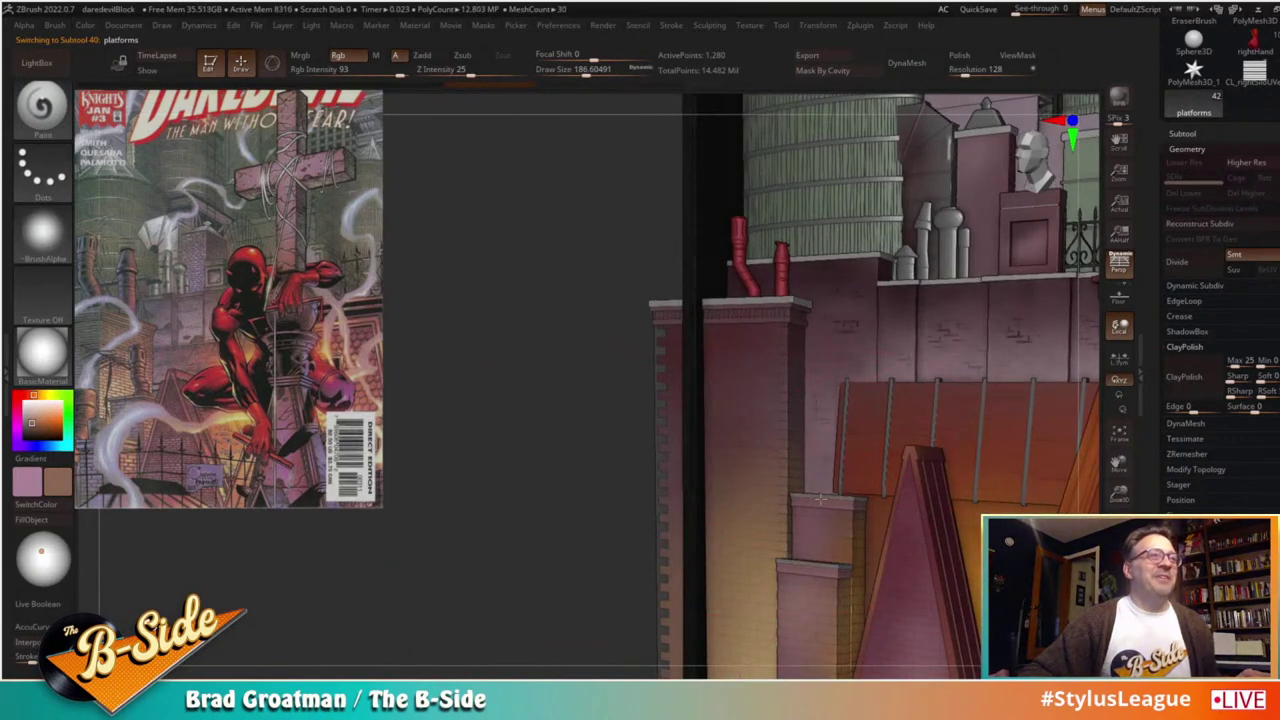
{"action": "left_click_drag", "start_coordinate": [768, 307], "coordinate": [743, 293]}
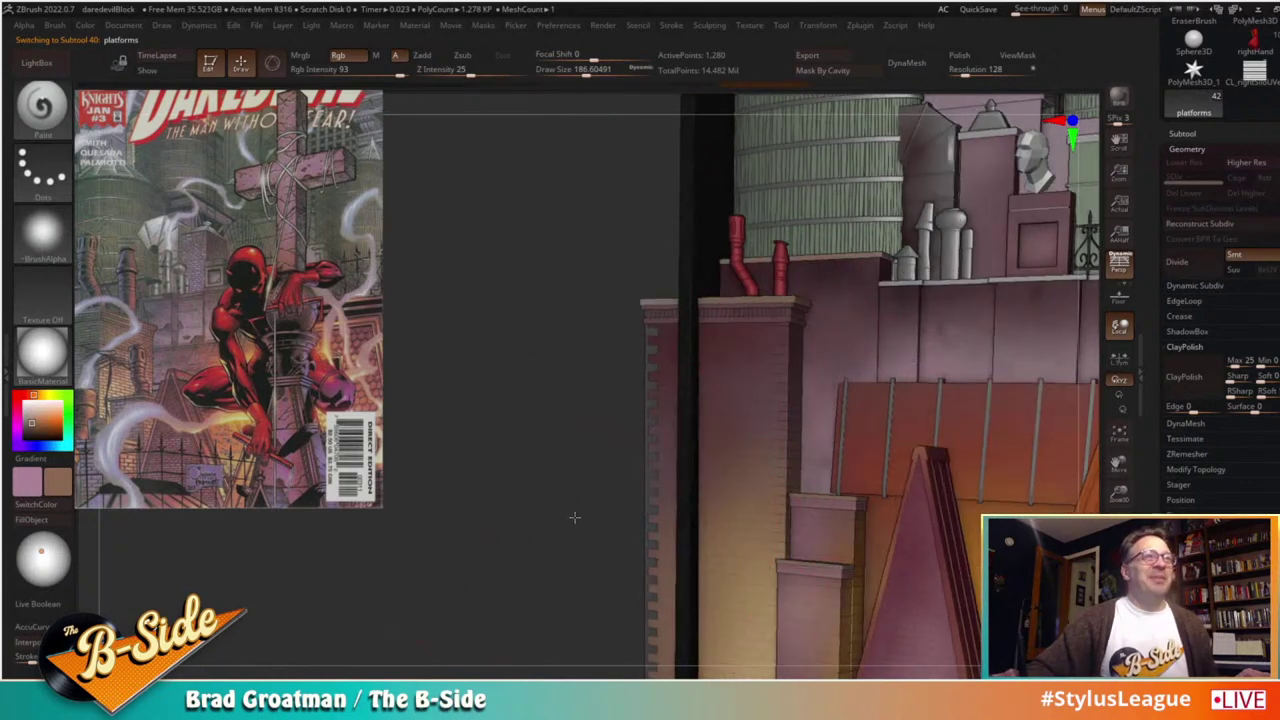
{"action": "left_click_drag", "start_coordinate": [571, 514], "coordinate": [442, 566]}
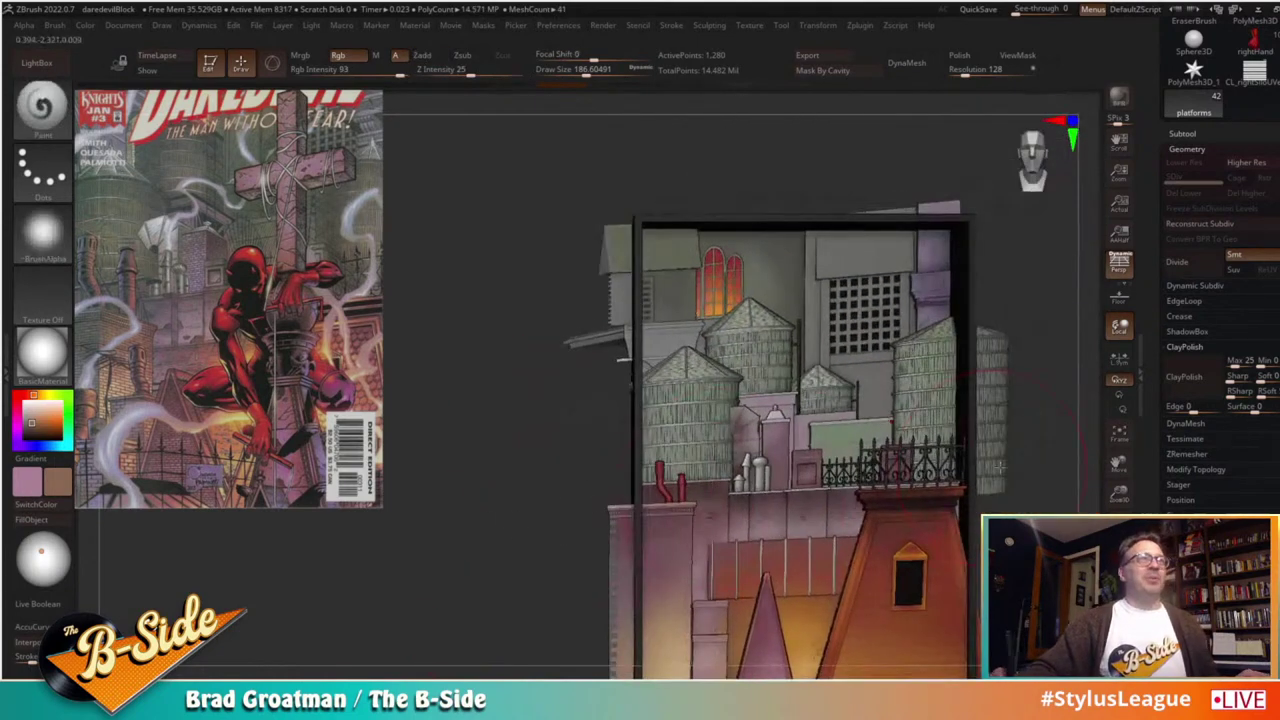
Step: Unhide the title_dd_titleMesh subtool so the Daredevil title is included in the scene
{"action": "mouse_move", "coordinate": [1041, 506]}
{"action": "left_mouse_down"}
{"action": "mouse_move", "coordinate": [1078, 507]}
{"action": "mouse_move", "coordinate": [1023, 506]}
{"action": "left_mouse_up"}
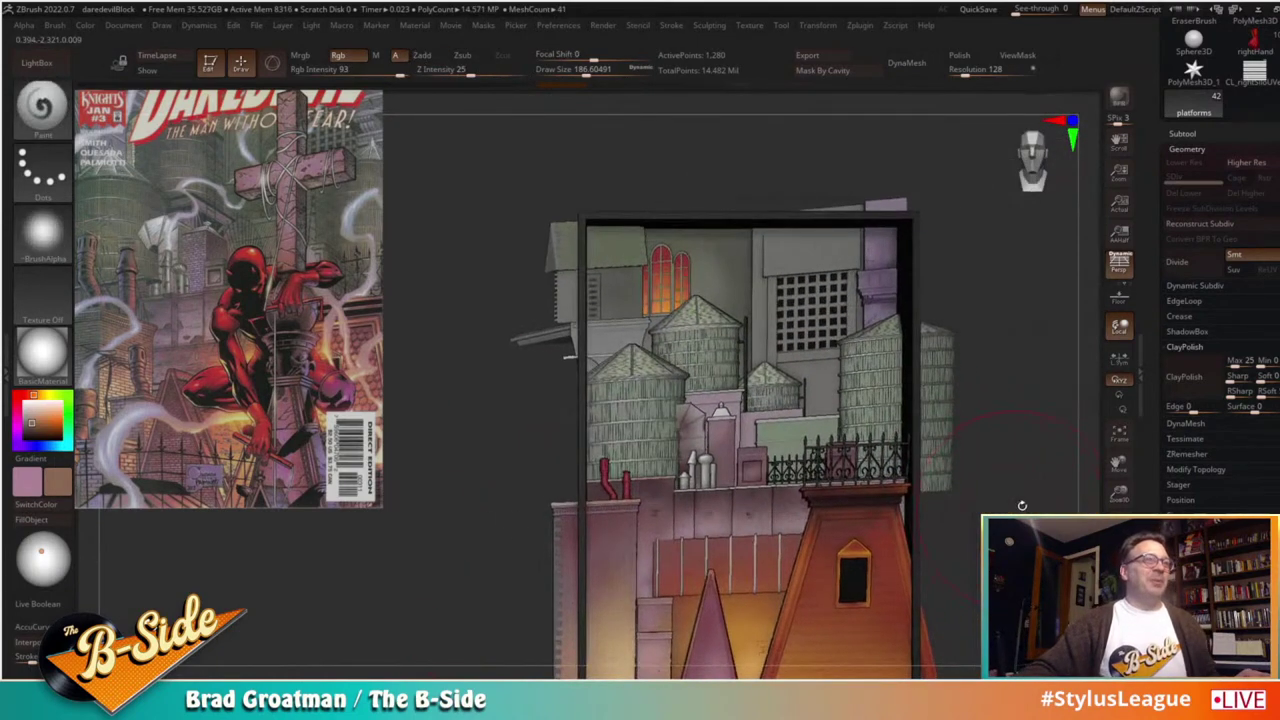
{"action": "left_click", "coordinate": [1182, 133]}
{"action": "left_click_drag", "start_coordinate": [1166, 303], "coordinate": [1167, 265]}
{"action": "left_click", "coordinate": [1276, 194]}
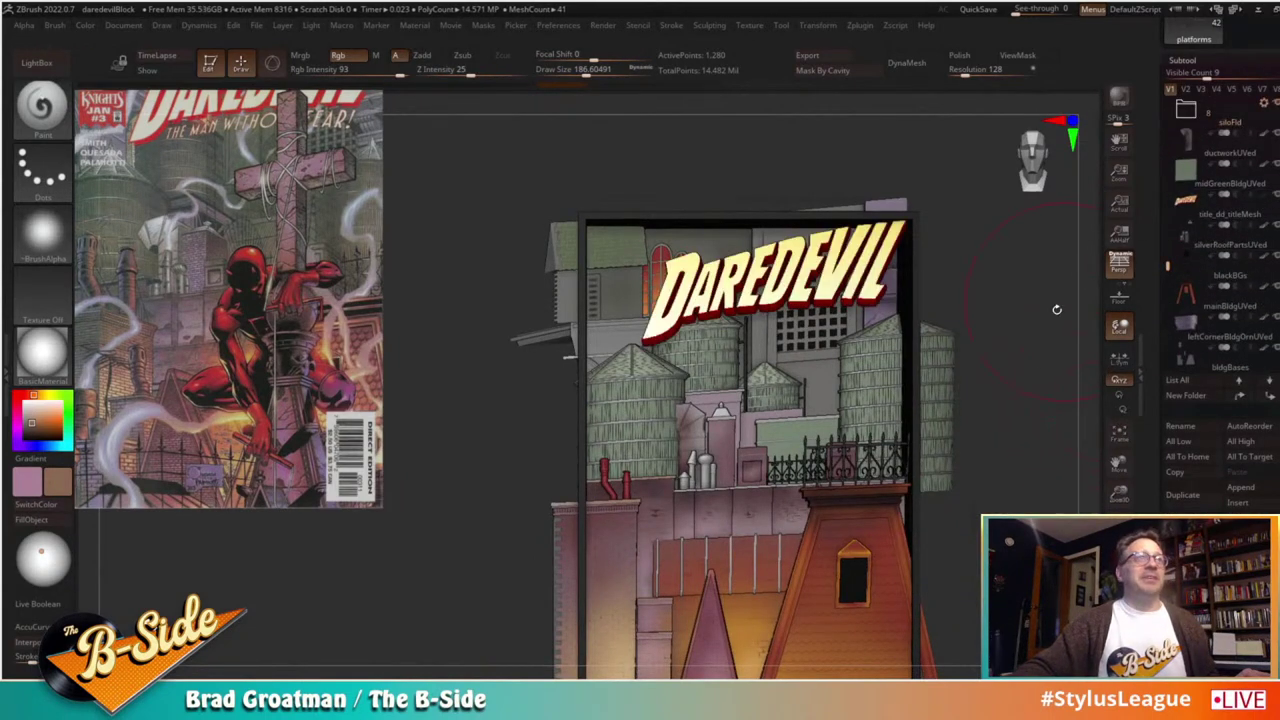
{"action": "left_click_drag", "start_coordinate": [1040, 354], "coordinate": [1014, 290], "text": "alt"}
{"action": "left_click_drag", "start_coordinate": [1020, 334], "coordinate": [1008, 386]}
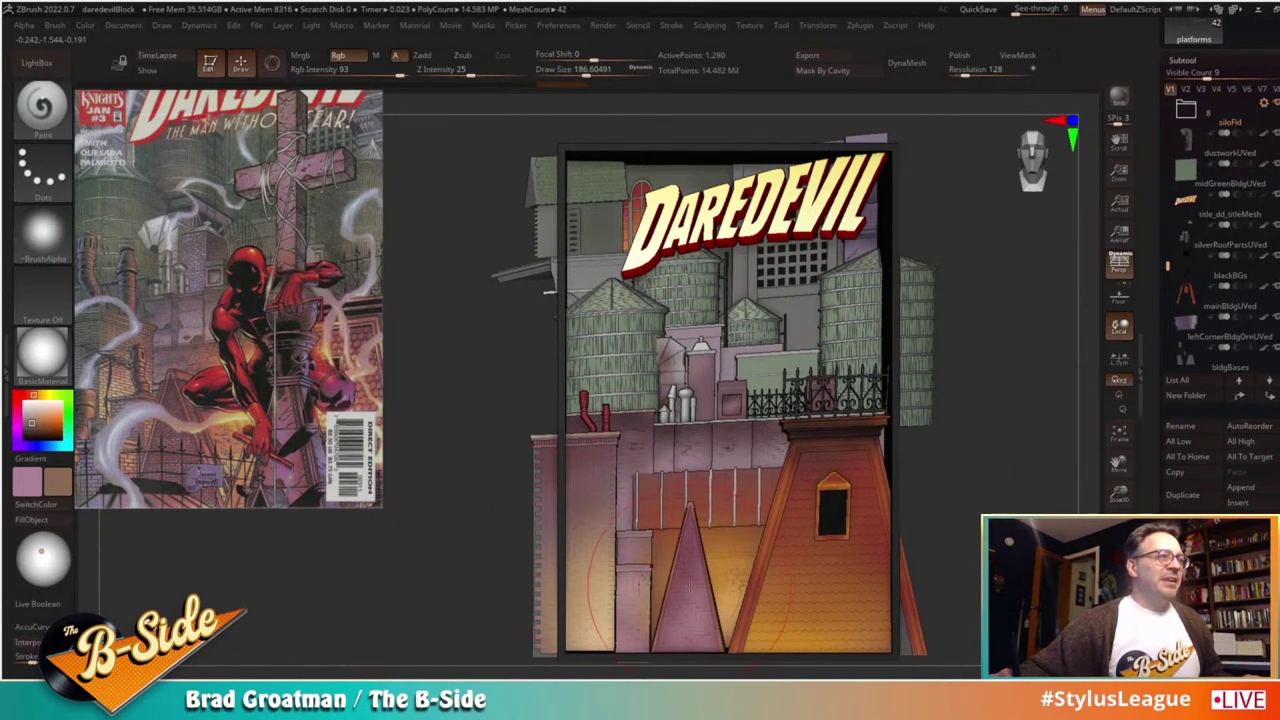
Step: Select brickWallTriangleUVed and shade its upper part with a darkened maroon sampled from the cover, using a brush size of about 124
{"action": "left_click_drag", "start_coordinate": [978, 549], "coordinate": [822, 461], "text": "alt"}
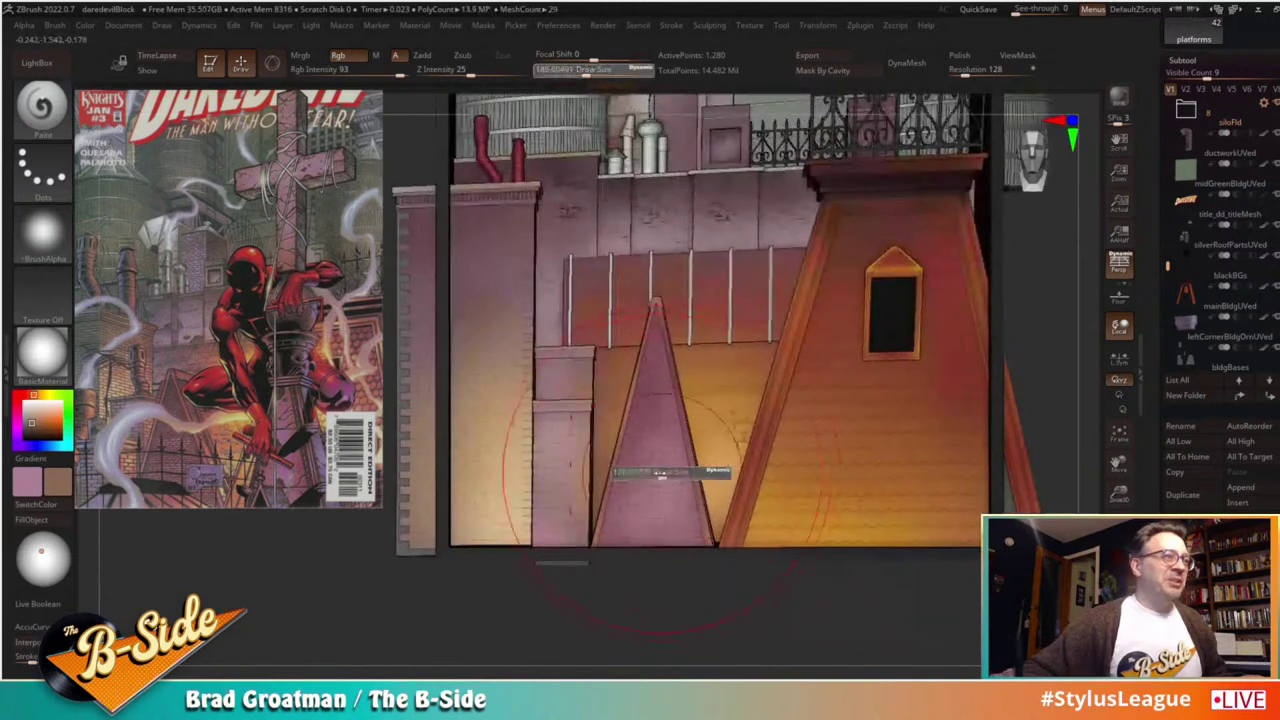
{"action": "left_click", "coordinate": [643, 465], "text": "alt"}
{"action": "key", "text": "shift+f"}
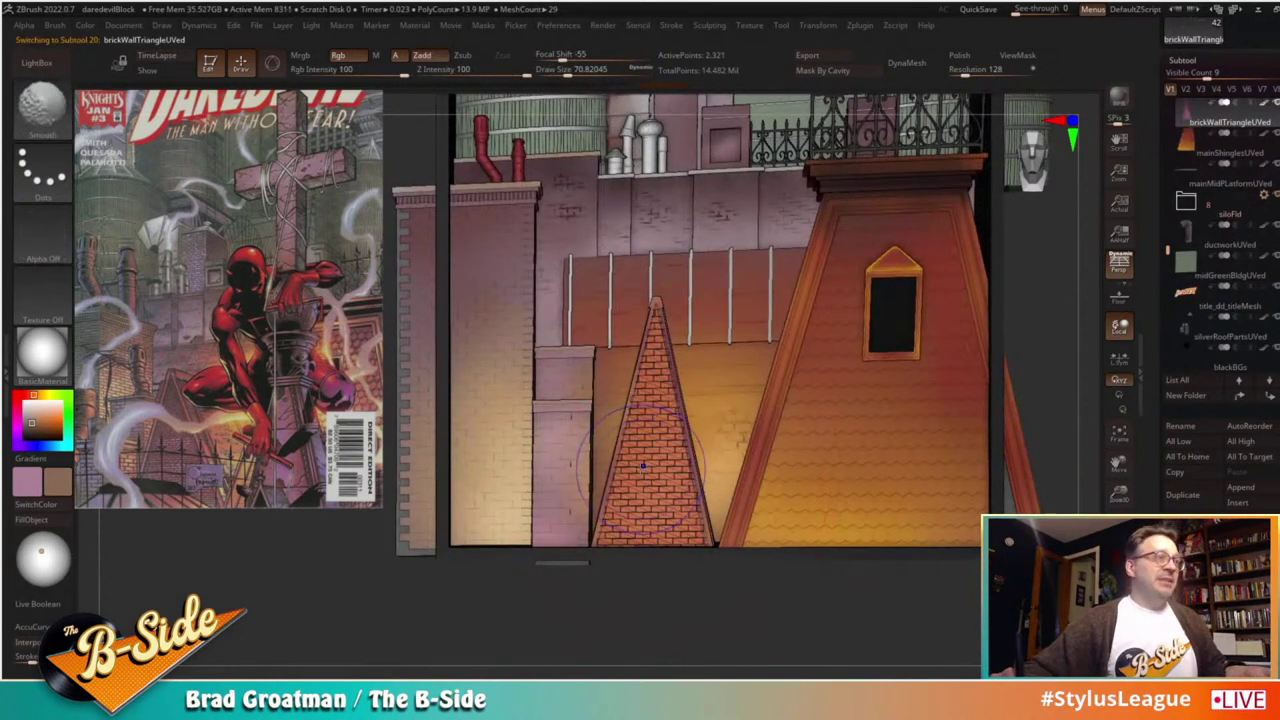
{"action": "key", "text": "shift+f"}
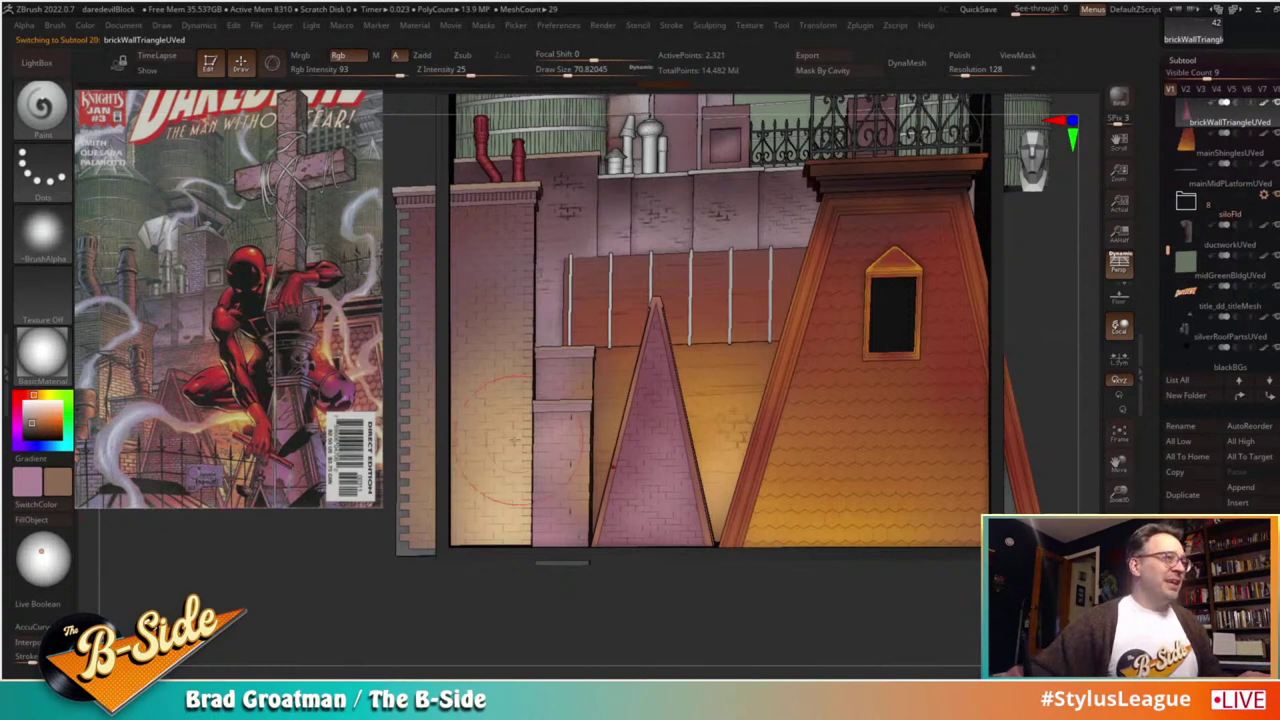
{"action": "key", "text": "c"}
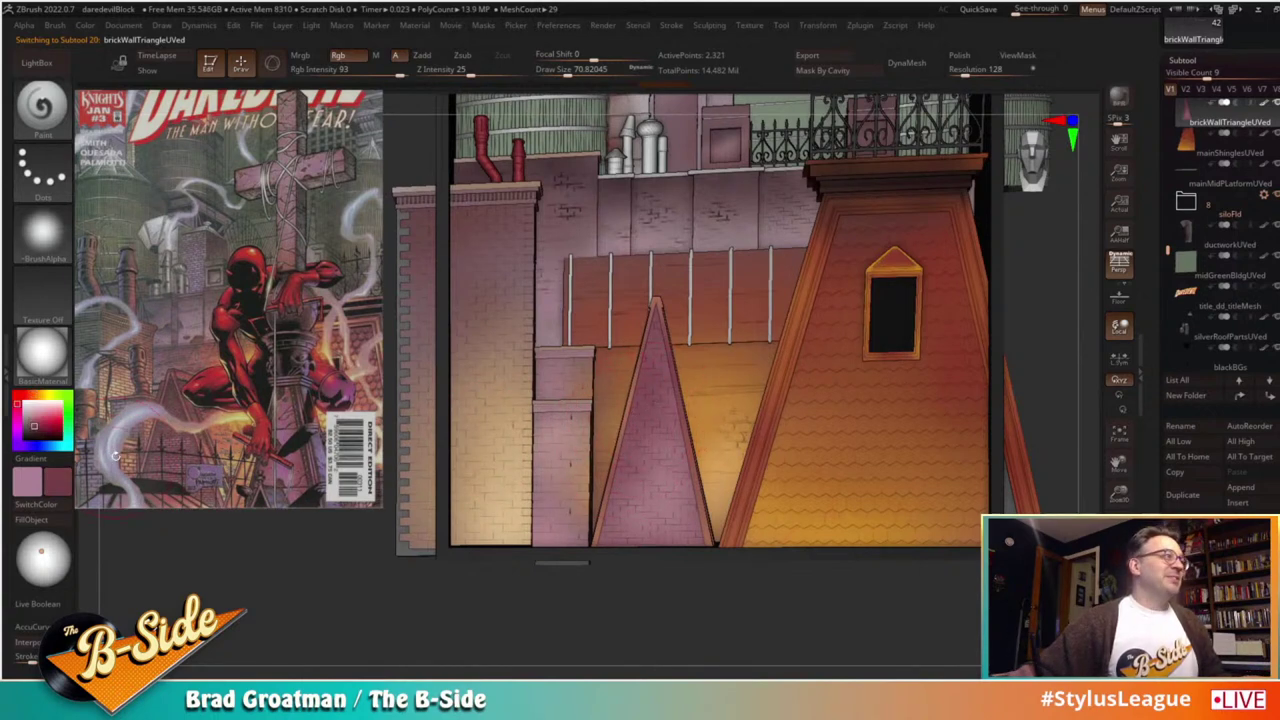
{"action": "left_click", "coordinate": [37, 433]}
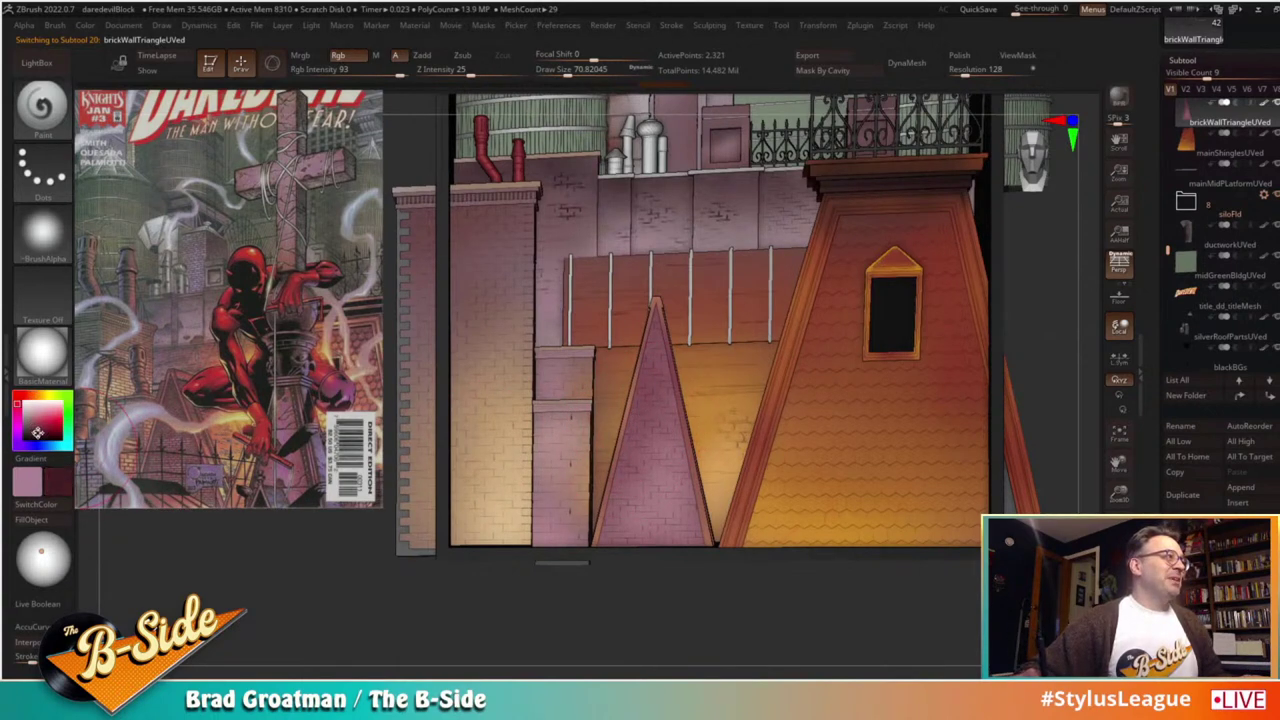
{"action": "key", "text": "s"}
{"action": "left_click", "coordinate": [669, 364]}
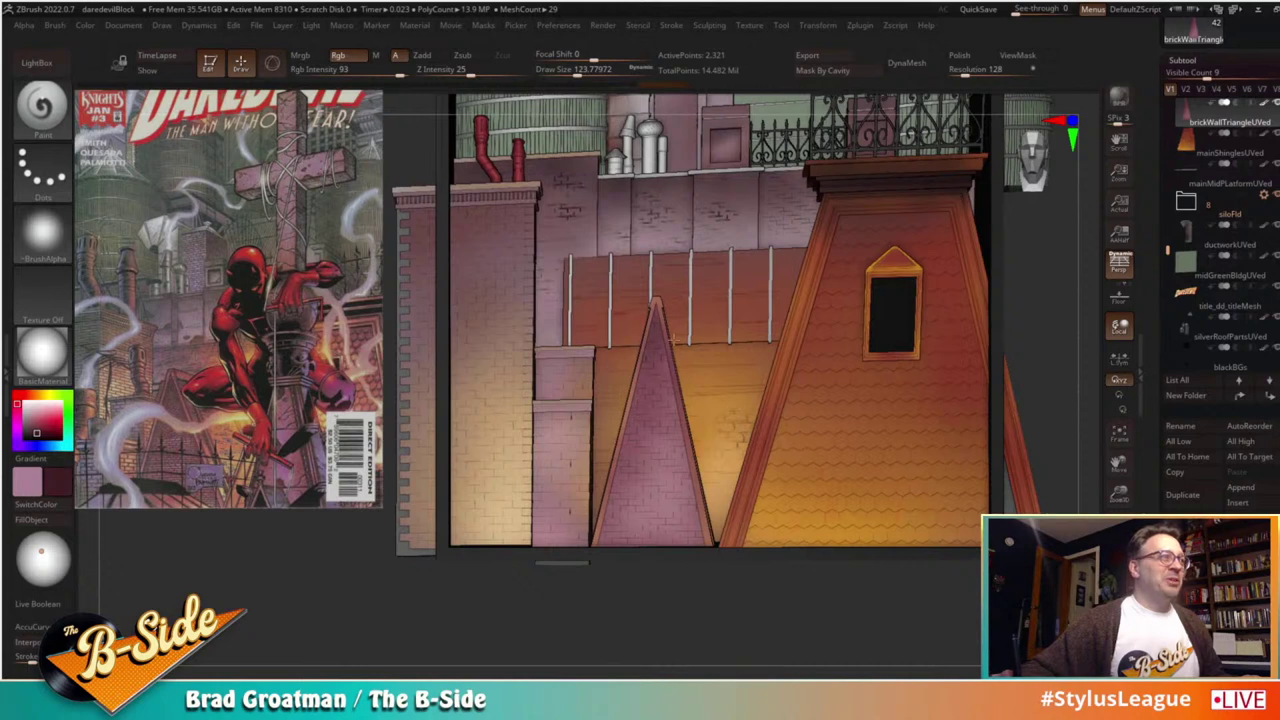
{"action": "mouse_move", "coordinate": [672, 335]}
{"action": "left_mouse_down"}
{"action": "mouse_move", "coordinate": [656, 350]}
{"action": "mouse_move", "coordinate": [655, 385]}
{"action": "left_mouse_up"}
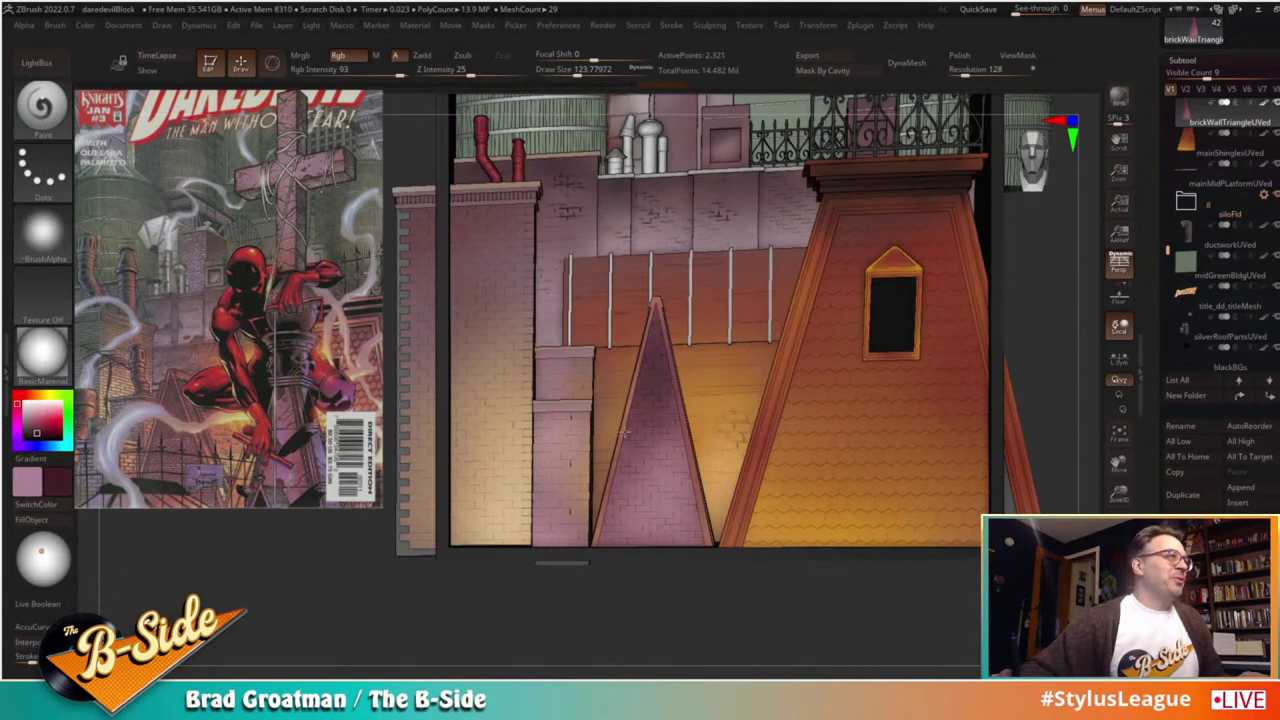
Step: Blend sampled mauve and deeper maroon down the triangular brick wall, with a dusty rose toward its base
{"action": "key", "text": "c"}
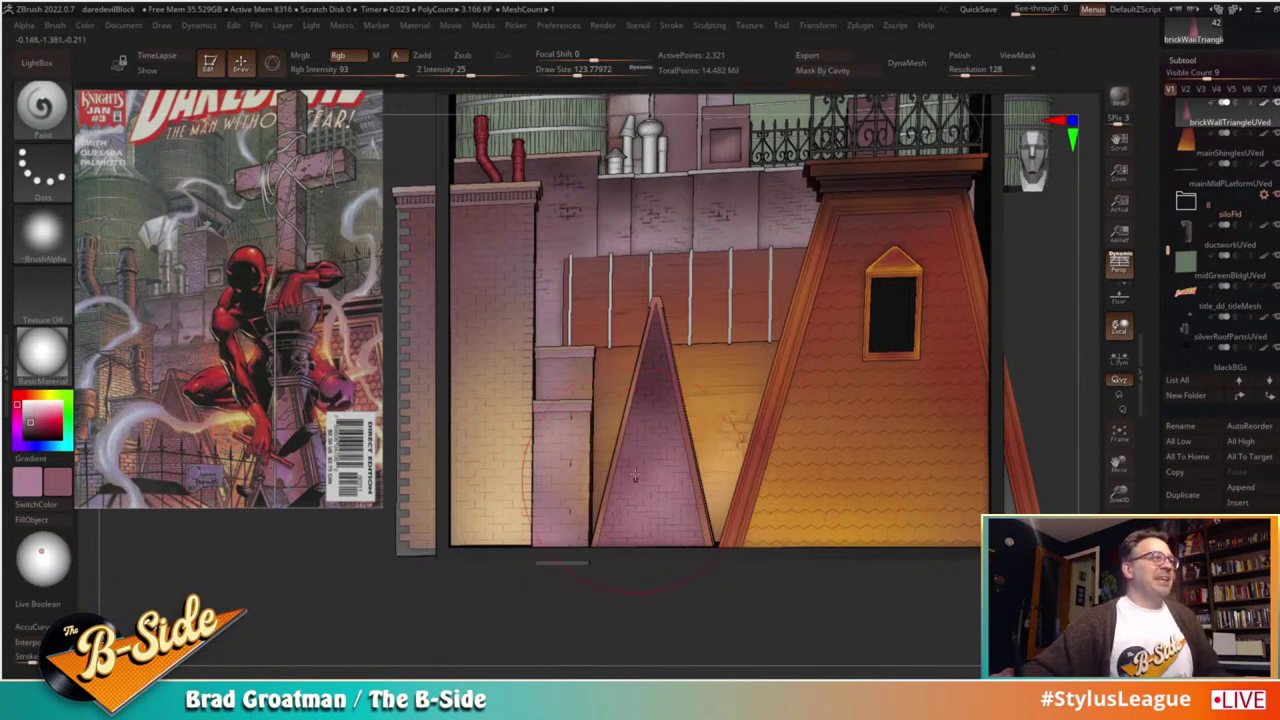
{"action": "left_click", "coordinate": [37, 436]}
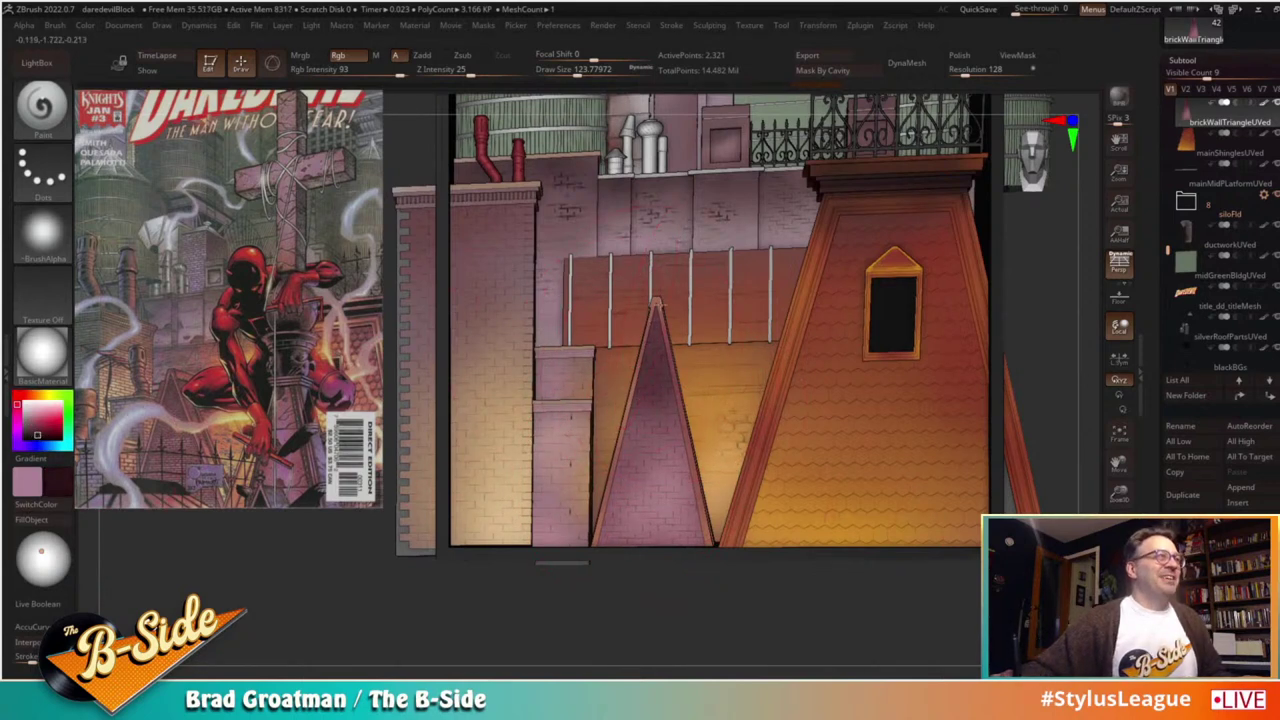
{"action": "key", "text": "c"}
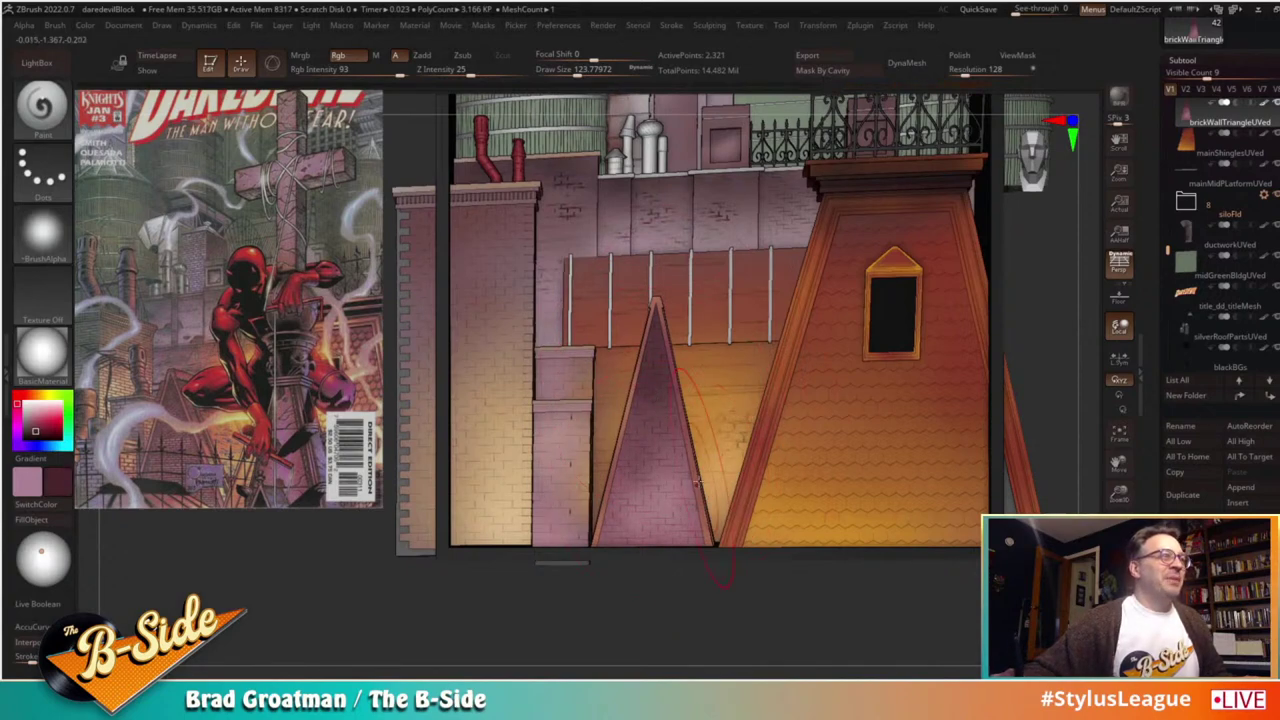
{"action": "key", "text": "c"}
{"action": "left_click_drag", "start_coordinate": [629, 594], "coordinate": [601, 504]}
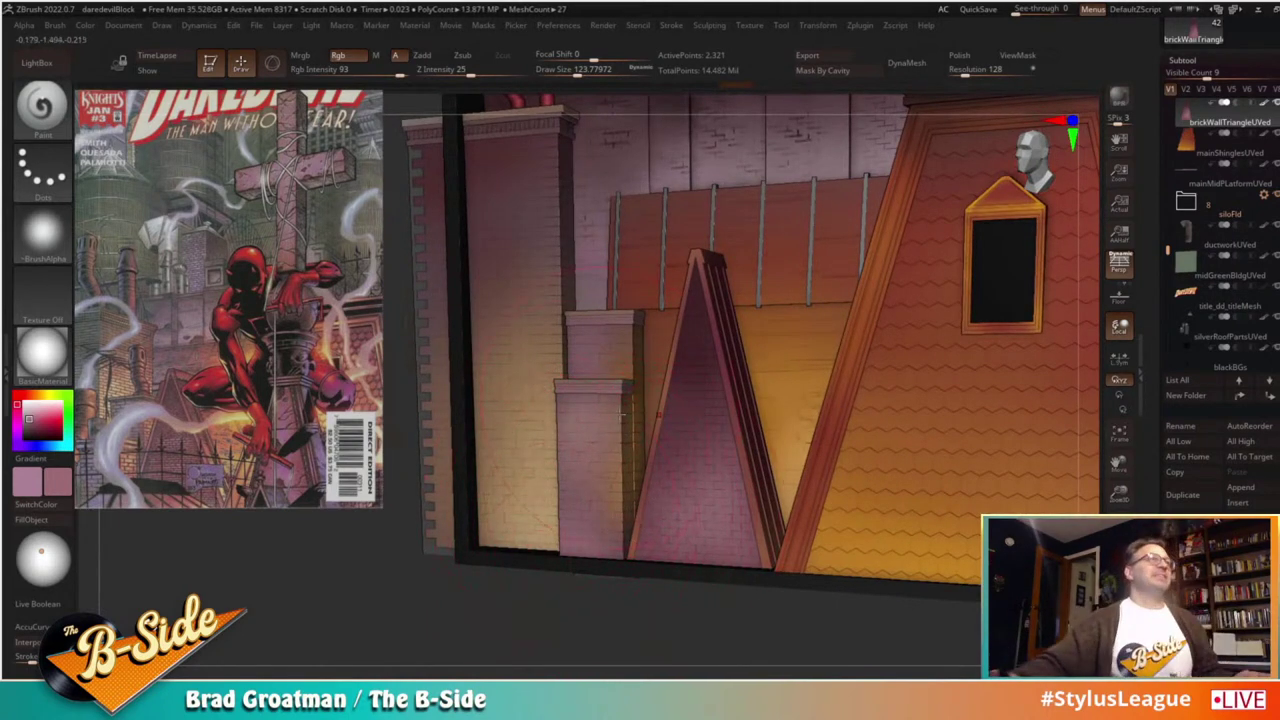
{"action": "key", "text": "s"}
{"action": "left_click_drag", "start_coordinate": [514, 598], "coordinate": [497, 599]}
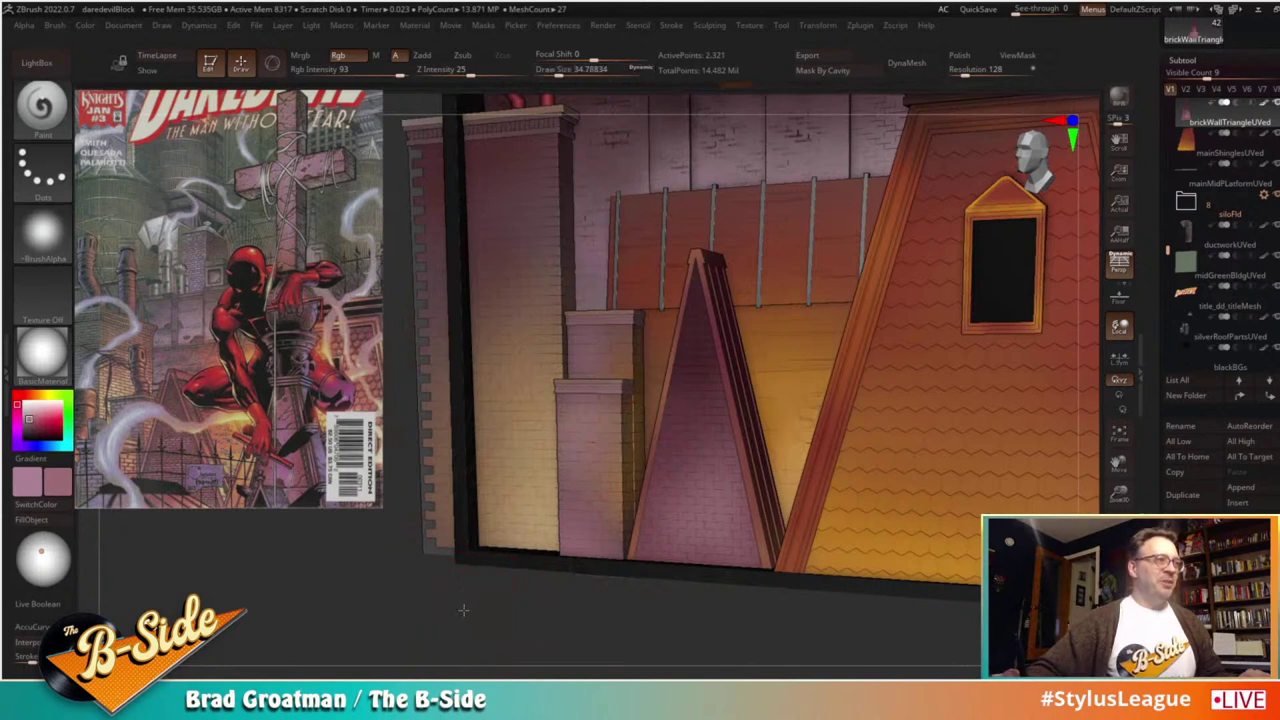
{"action": "left_click_drag", "start_coordinate": [378, 548], "coordinate": [394, 614], "text": "alt"}
{"action": "mouse_move", "coordinate": [362, 550]}
{"action": "left_mouse_down"}
{"action": "mouse_move", "coordinate": [368, 564]}
{"action": "mouse_move", "coordinate": [404, 565]}
{"action": "left_mouse_up"}
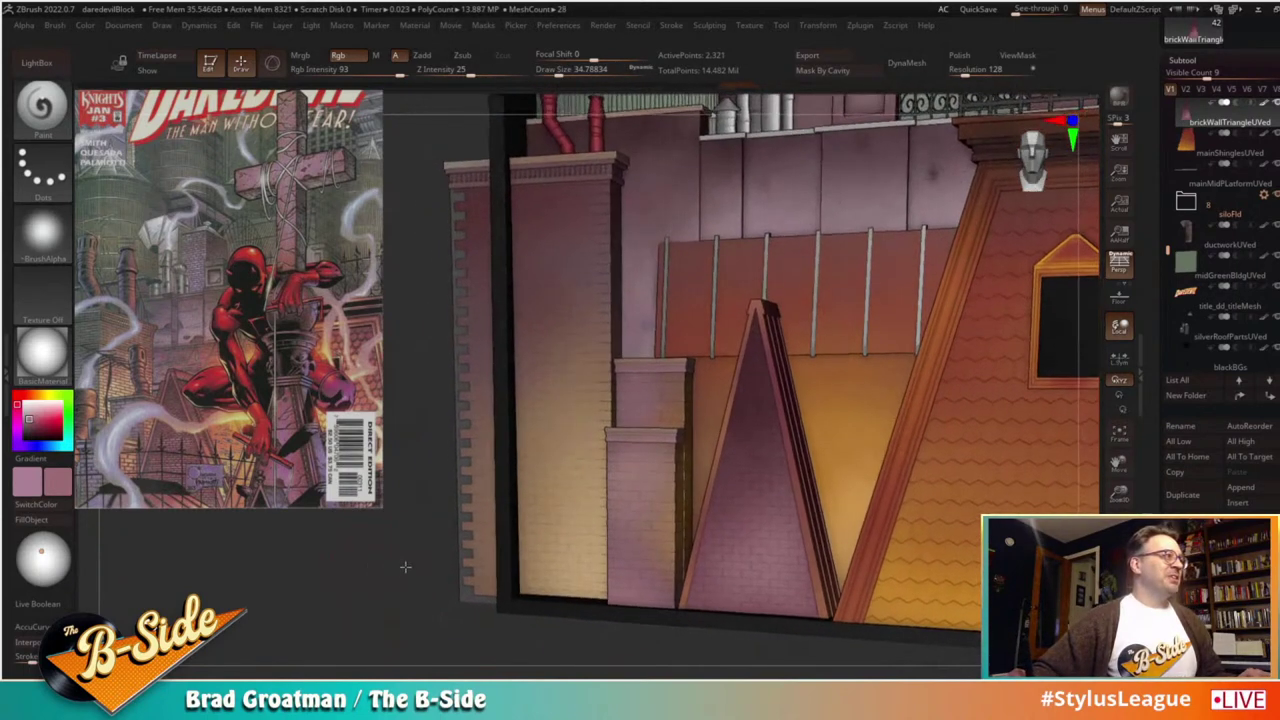
Step: Select midGBldgR_brickUVed and paint a pale cream glow on its lower part with brush sizes of about 120 and 187
{"action": "left_click", "coordinate": [563, 505], "text": "alt"}
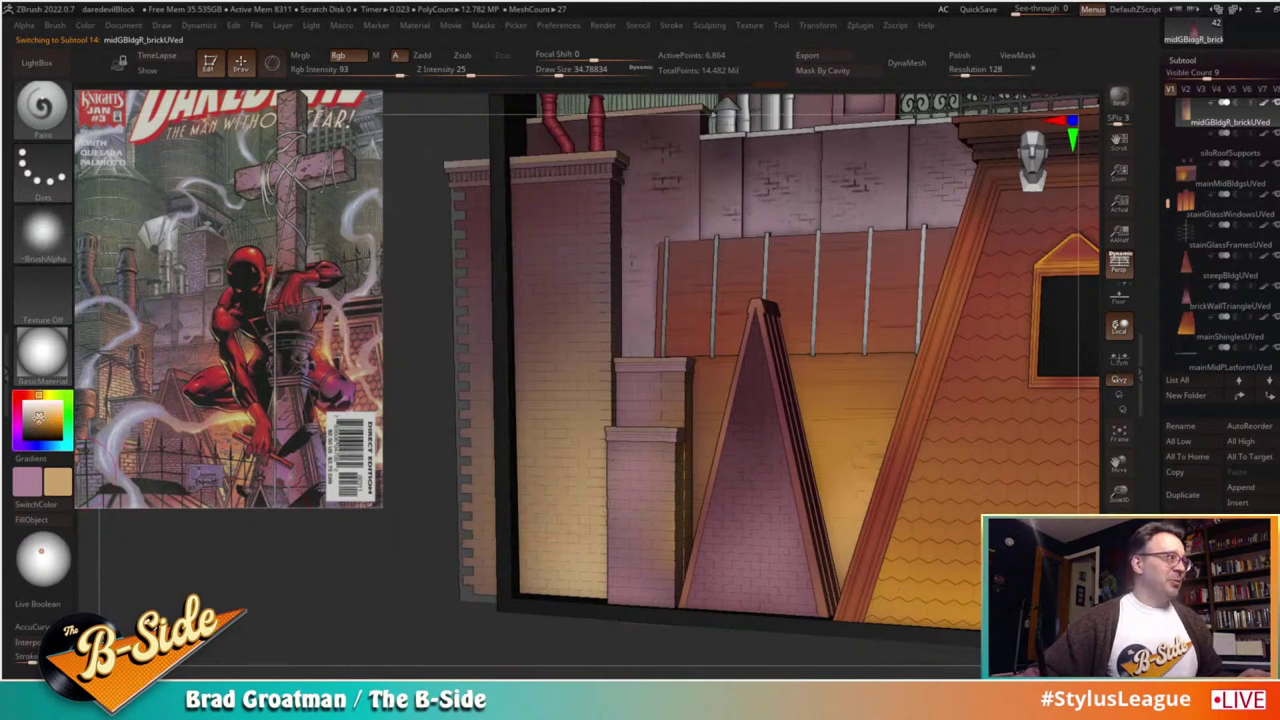
{"action": "key", "text": "s"}
{"action": "left_click_drag", "start_coordinate": [475, 490], "coordinate": [492, 490]}
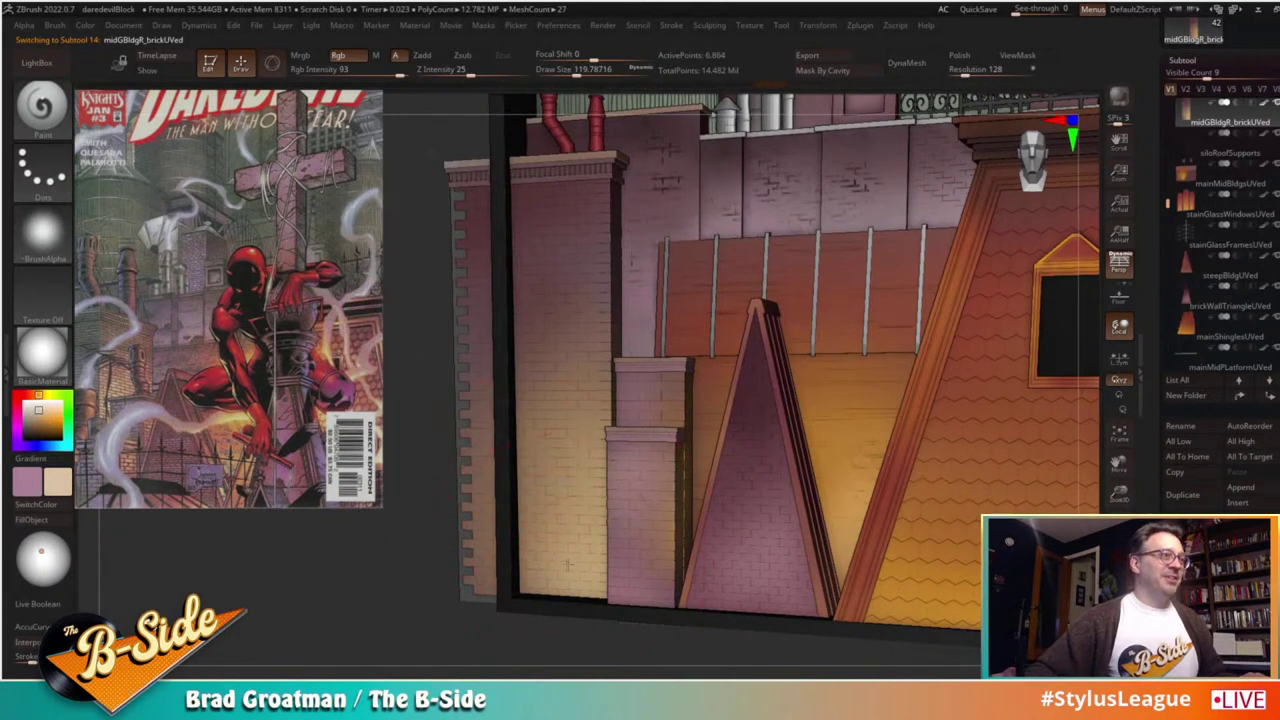
{"action": "left_click_drag", "start_coordinate": [532, 538], "coordinate": [578, 534]}
{"action": "key", "text": "s"}
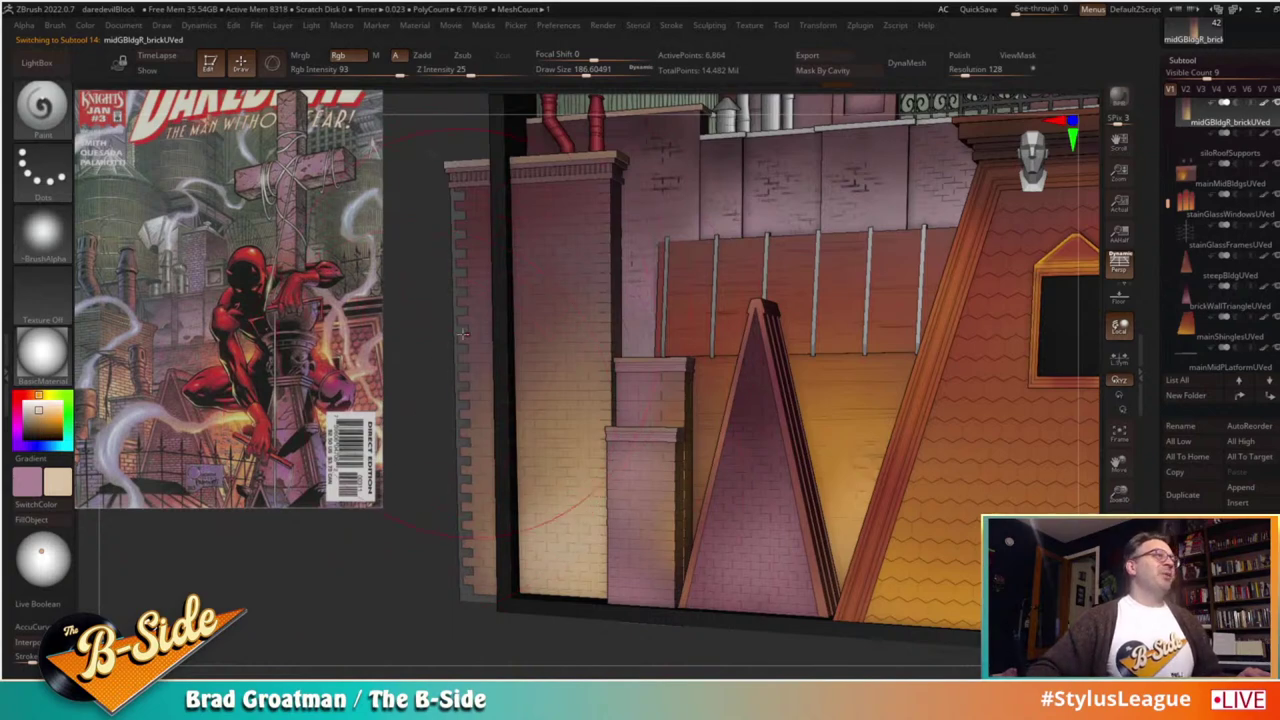
{"action": "mouse_move", "coordinate": [383, 566]}
{"action": "left_mouse_down", "text": "alt"}
{"action": "mouse_move", "coordinate": [375, 532]}
{"action": "mouse_move", "coordinate": [356, 572]}
{"action": "mouse_move", "coordinate": [394, 572]}
{"action": "left_mouse_up", "text": "alt"}
{"action": "mouse_move", "coordinate": [997, 477]}
{"action": "left_mouse_down", "text": "alt"}
{"action": "mouse_move", "coordinate": [877, 606]}
{"action": "mouse_move", "coordinate": [866, 664]}
{"action": "left_mouse_up", "text": "alt"}
{"action": "left_click_drag", "start_coordinate": [250, 622], "coordinate": [234, 715], "text": "alt"}
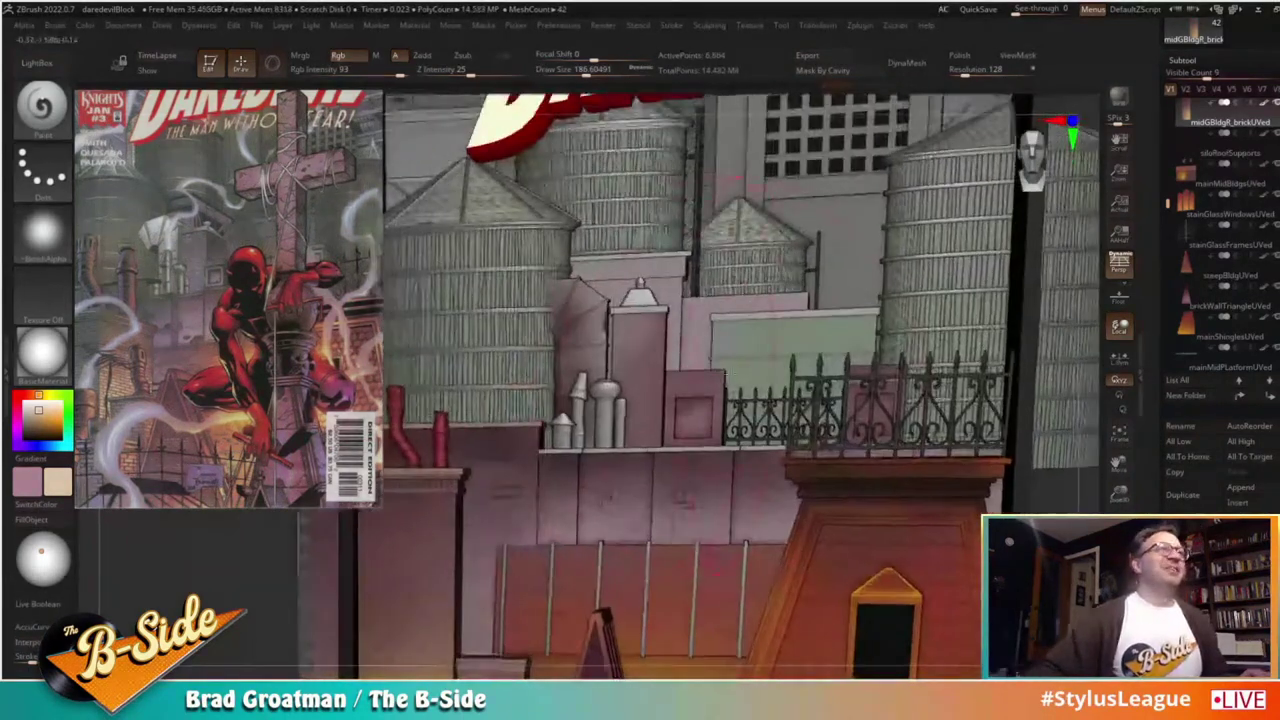
Step: Select midWaterTowerBldgsUVed and subdivide it three times with smoothing turned off
{"action": "key", "text": "s"}
{"action": "left_click_drag", "start_coordinate": [735, 375], "coordinate": [715, 375]}
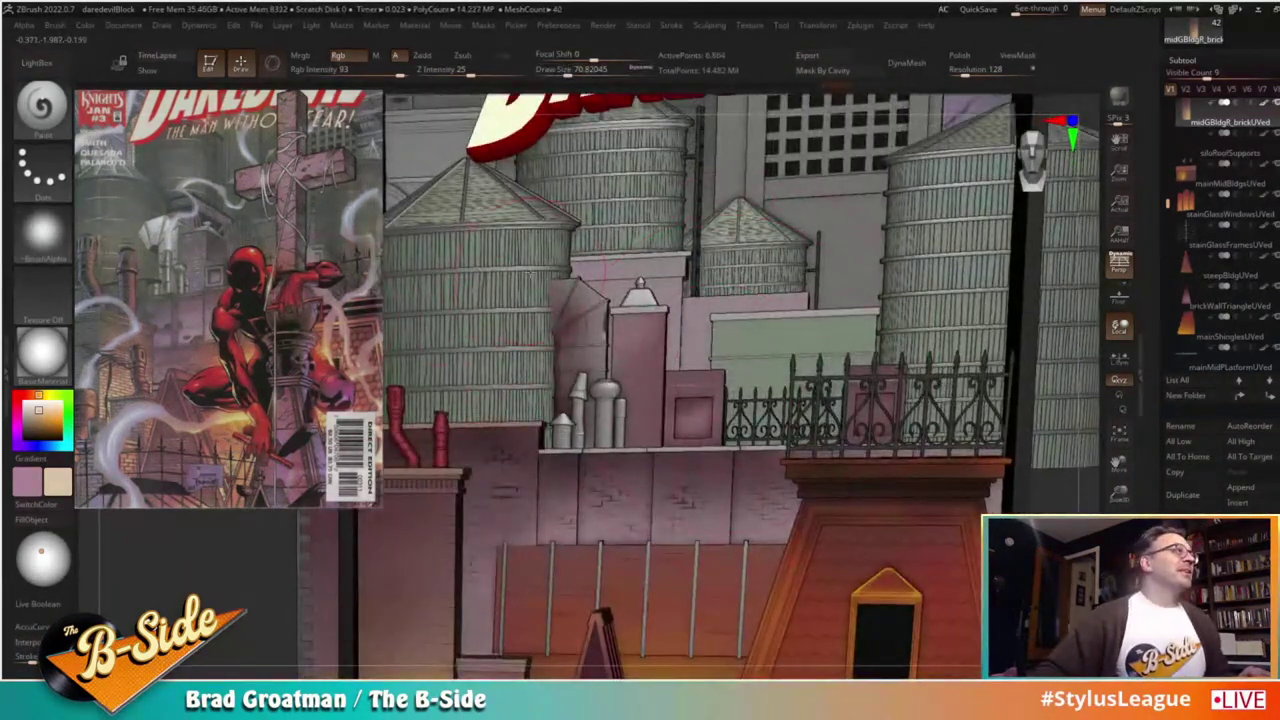
{"action": "left_click", "coordinate": [663, 273], "text": "alt"}
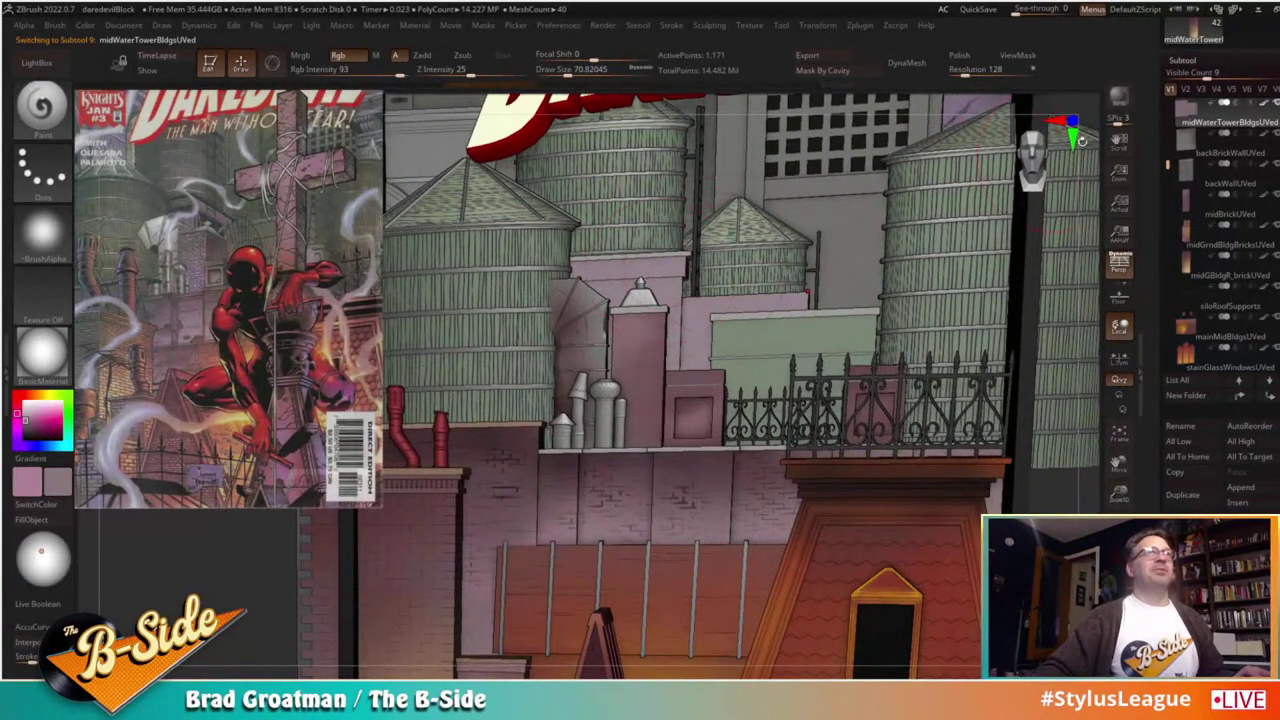
{"action": "left_click", "coordinate": [1190, 60]}
{"action": "left_click", "coordinate": [1190, 76]}
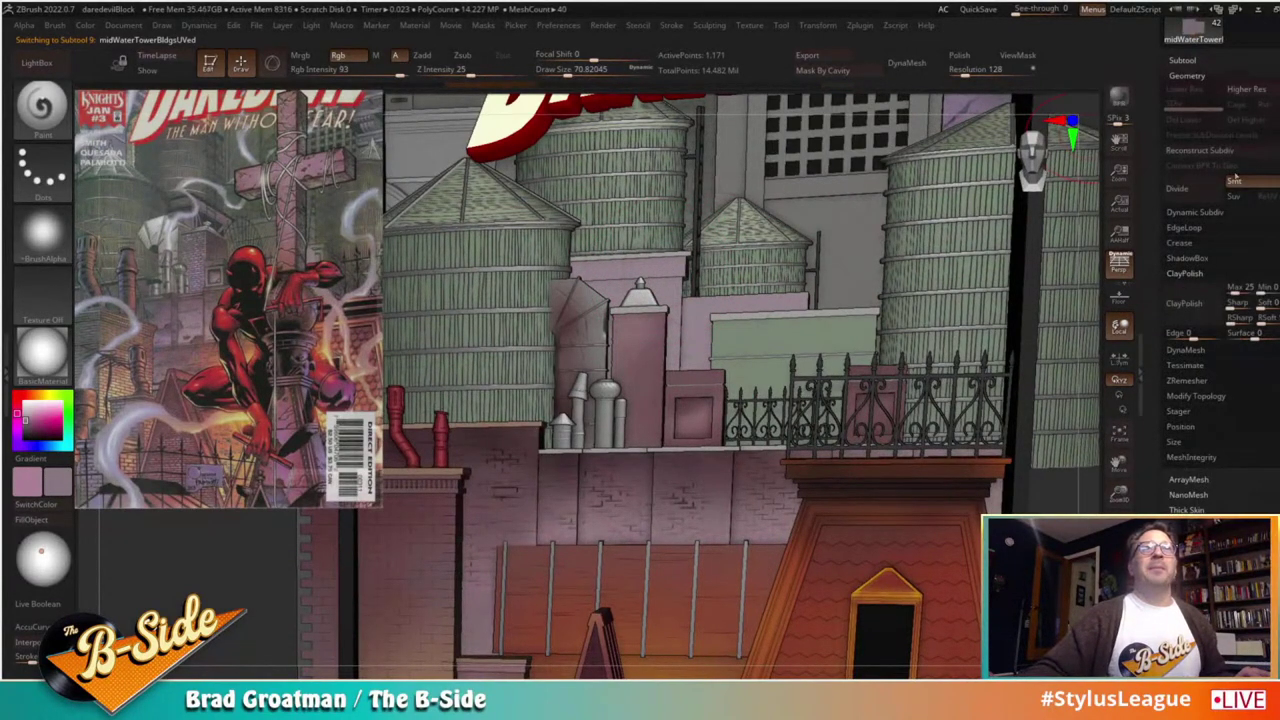
{"action": "left_click", "coordinate": [1236, 181]}
{"action": "left_click", "coordinate": [1192, 189]}
{"action": "left_click", "coordinate": [1192, 189]}
{"action": "left_click", "coordinate": [1192, 189]}
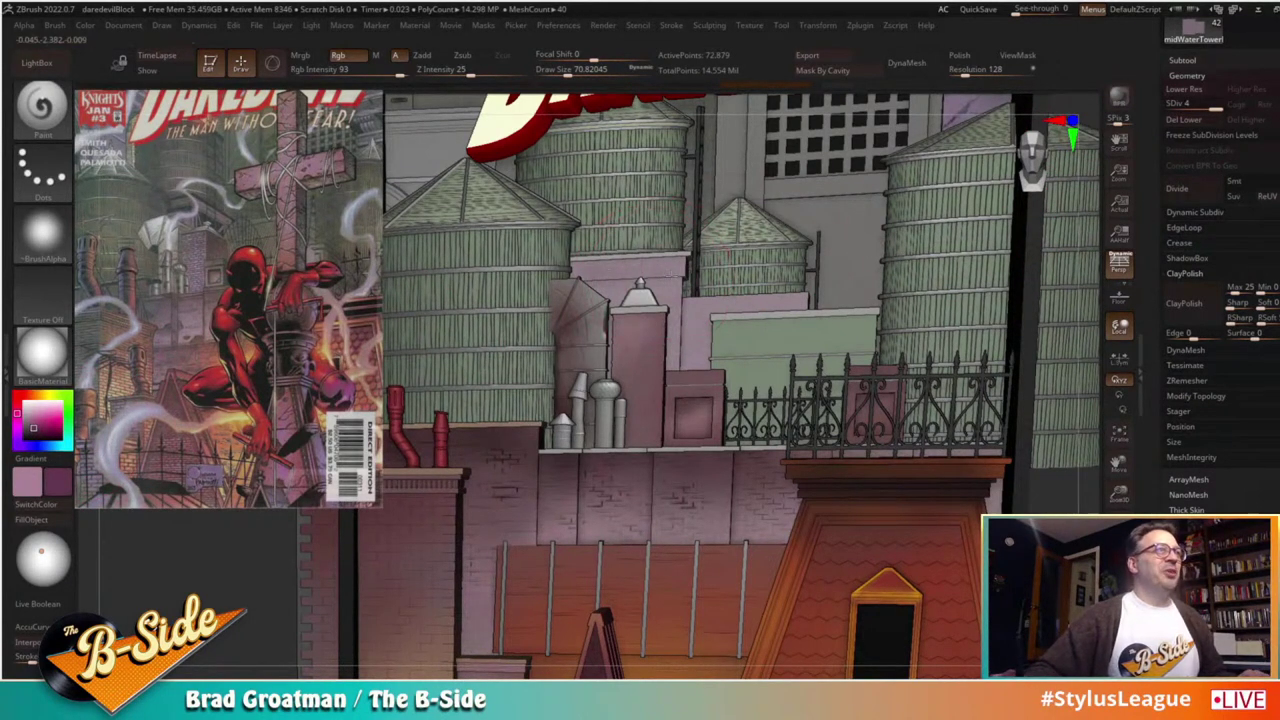
Step: Shade the blocks under the water towers with dark purple, using brush sizes of about 87 and 158
{"action": "left_click_drag", "start_coordinate": [275, 527], "coordinate": [240, 526]}
{"action": "key", "text": "s"}
{"action": "left_click_drag", "start_coordinate": [635, 292], "coordinate": [639, 292]}
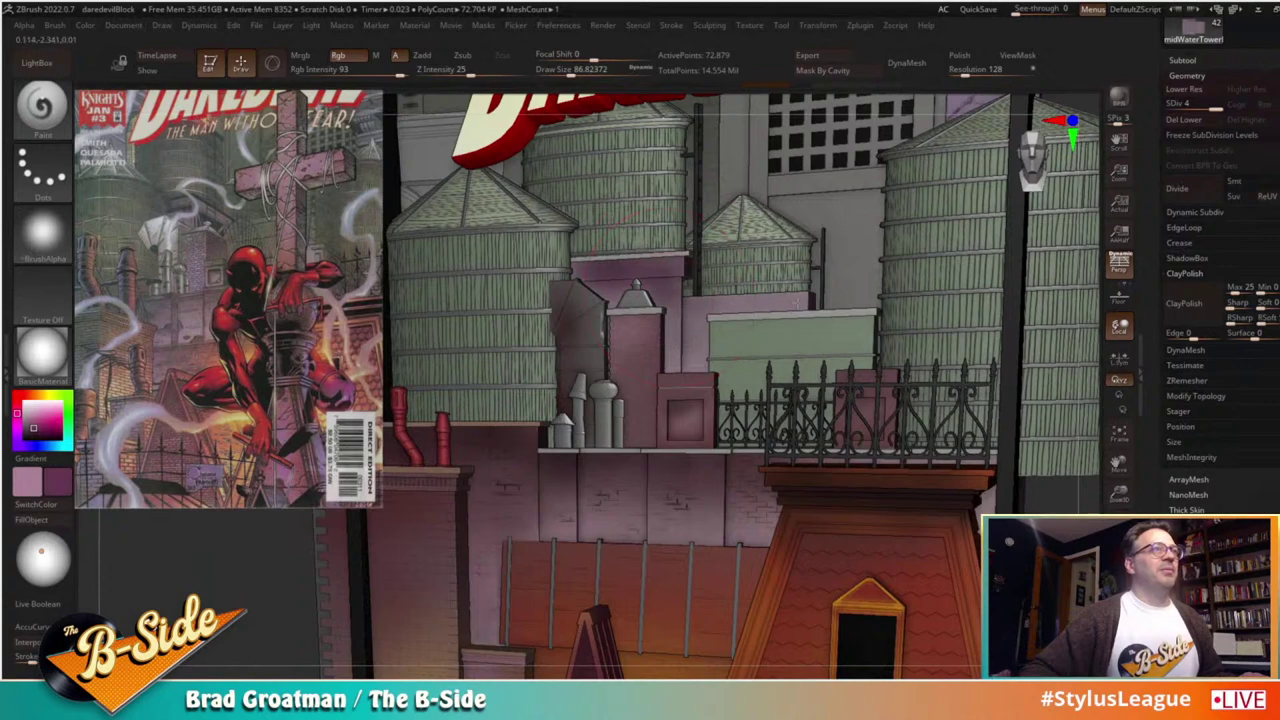
{"action": "left_click_drag", "start_coordinate": [232, 538], "coordinate": [410, 527], "text": "alt"}
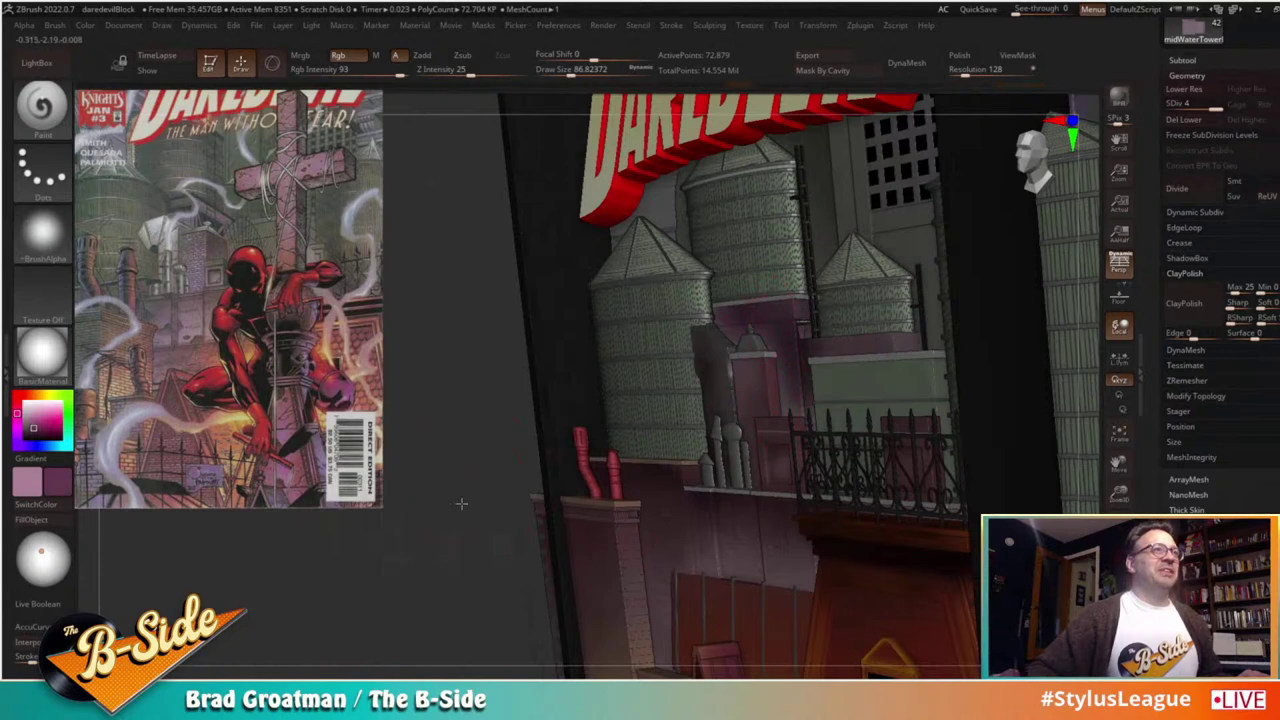
{"action": "left_click_drag", "start_coordinate": [462, 505], "coordinate": [392, 510]}
{"action": "key", "text": "bracketright"}
{"action": "key", "text": "bracketright"}
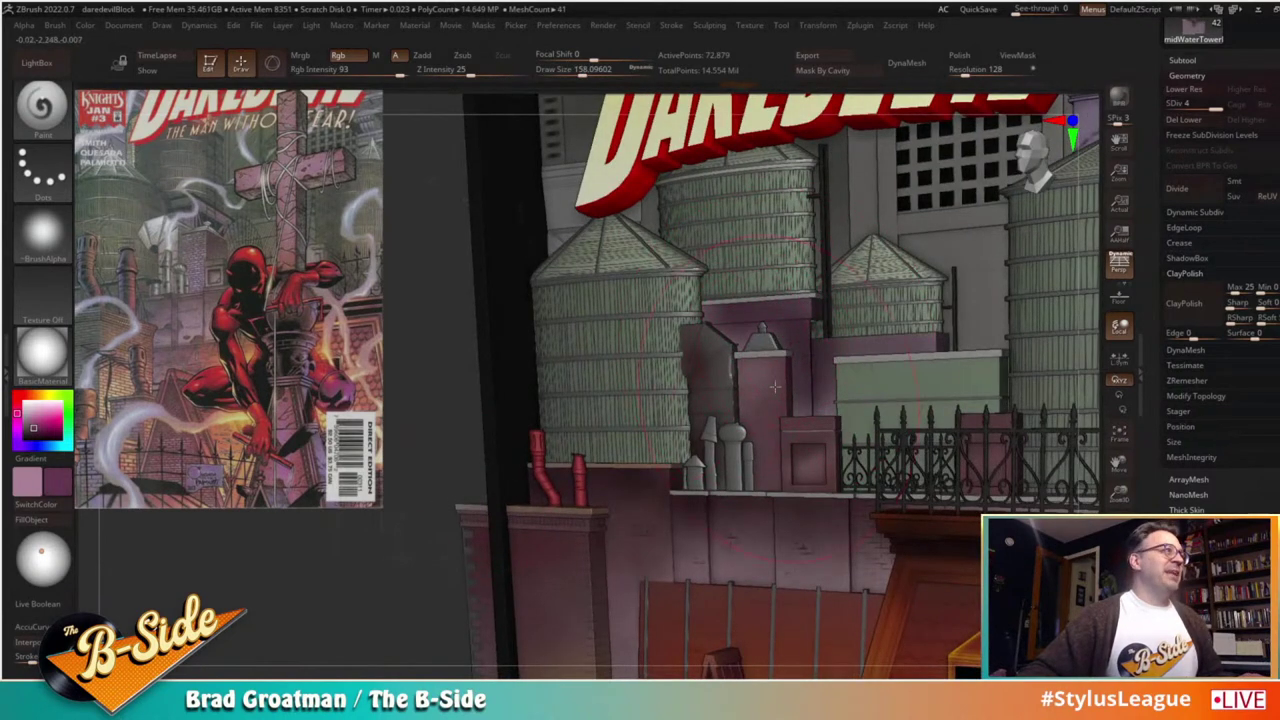
Step: Swap to the light mauve swatch, set the brush size to about 101 and select silverRoofPartsUVed
{"action": "key", "text": "v"}
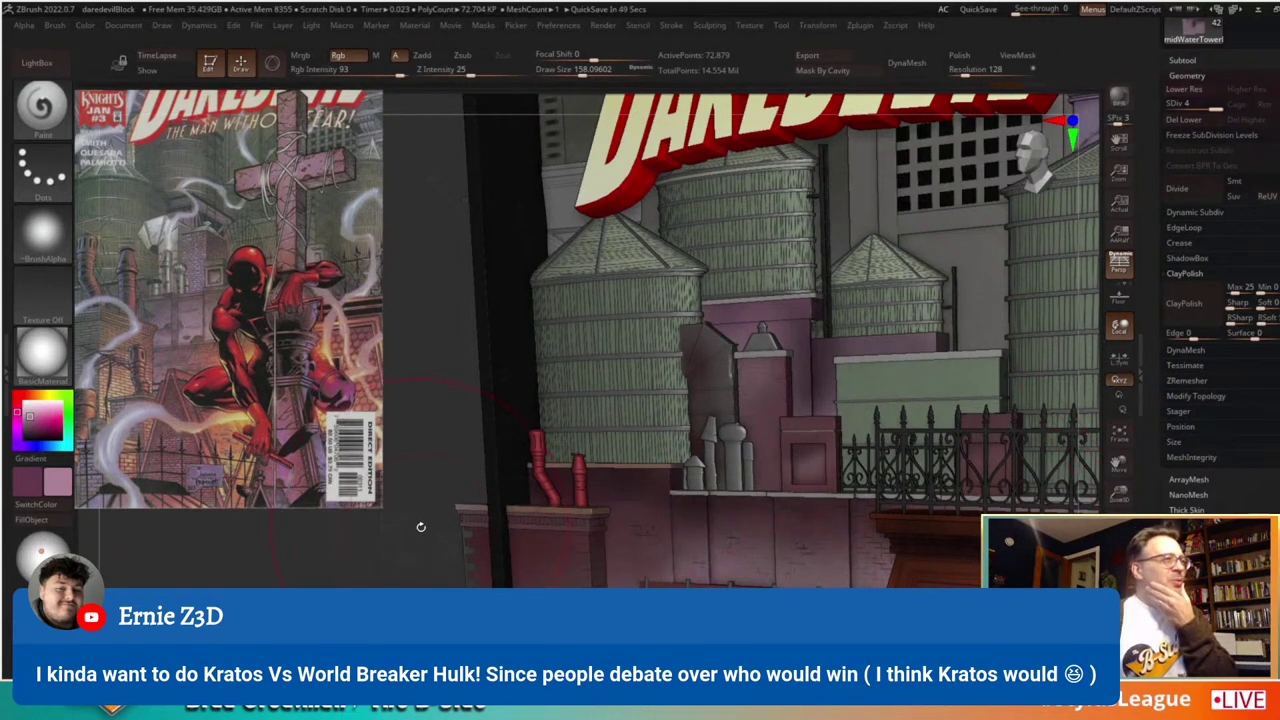
{"action": "key", "text": "s"}
{"action": "left_click_drag", "start_coordinate": [401, 544], "coordinate": [397, 546]}
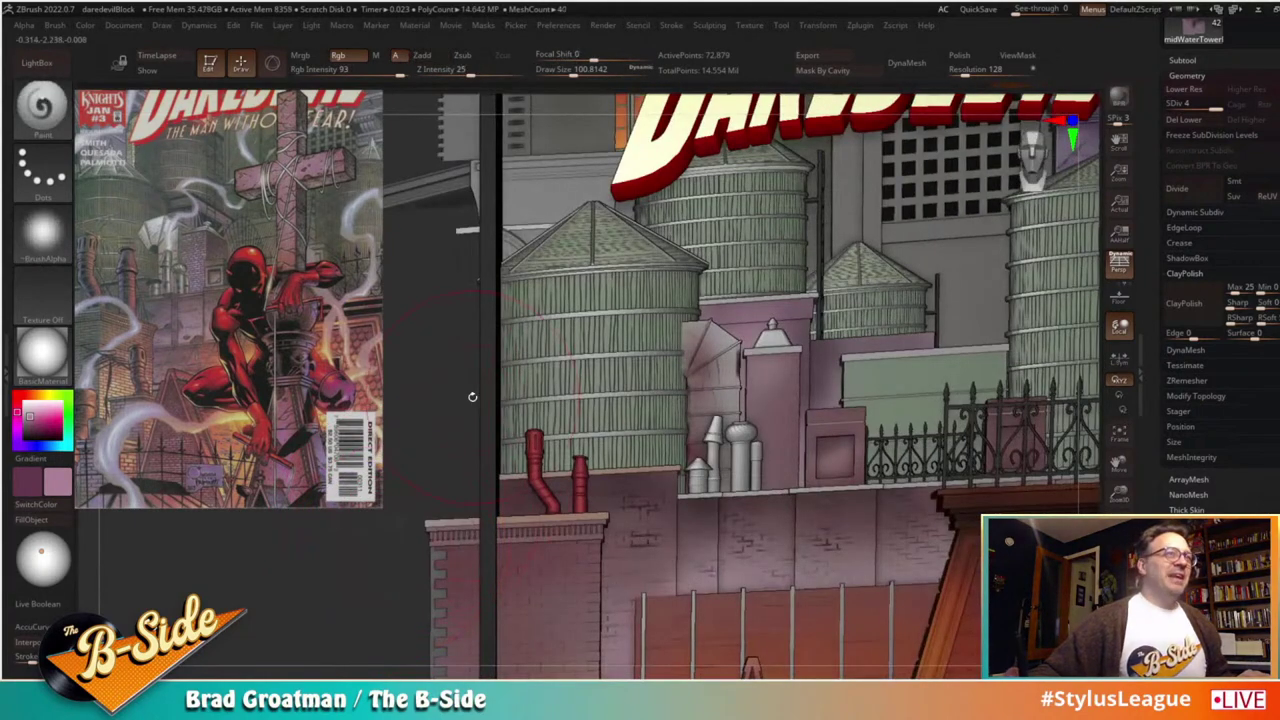
{"action": "left_click_drag", "start_coordinate": [437, 423], "coordinate": [431, 438], "text": "alt"}
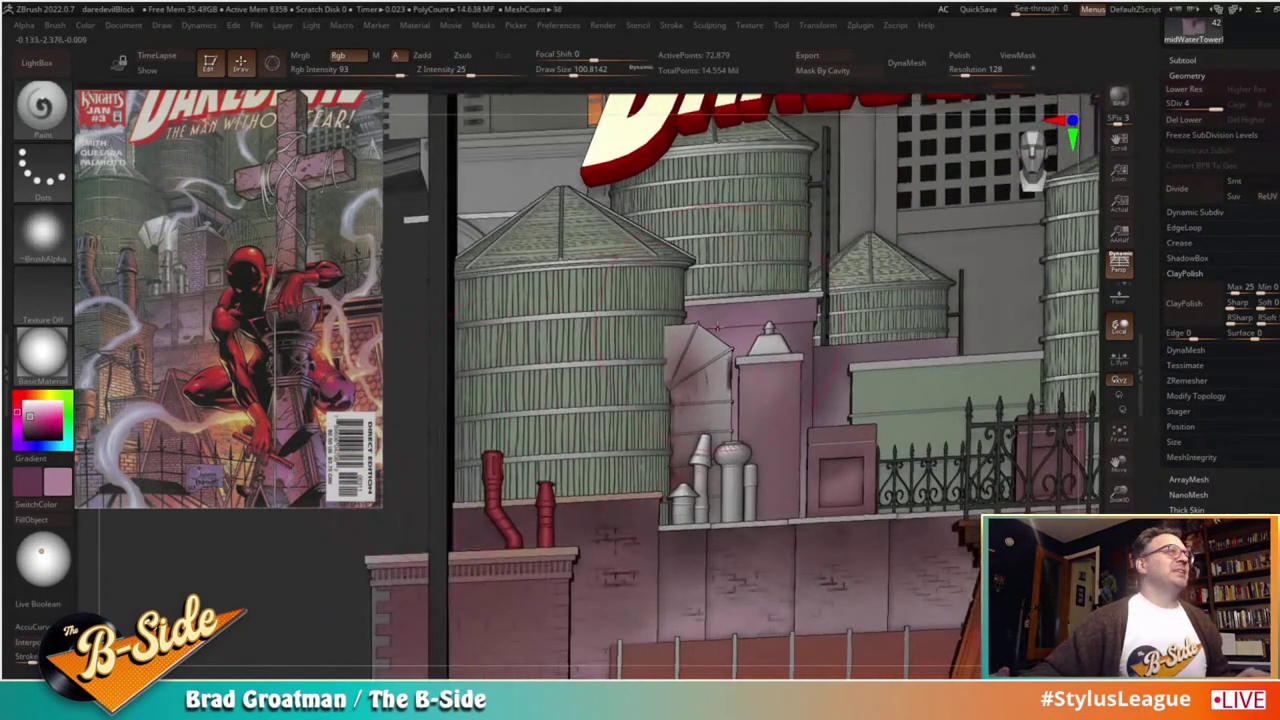
{"action": "left_click_drag", "start_coordinate": [303, 560], "coordinate": [438, 502], "text": "alt"}
{"action": "left_click", "coordinate": [852, 452], "text": "alt"}
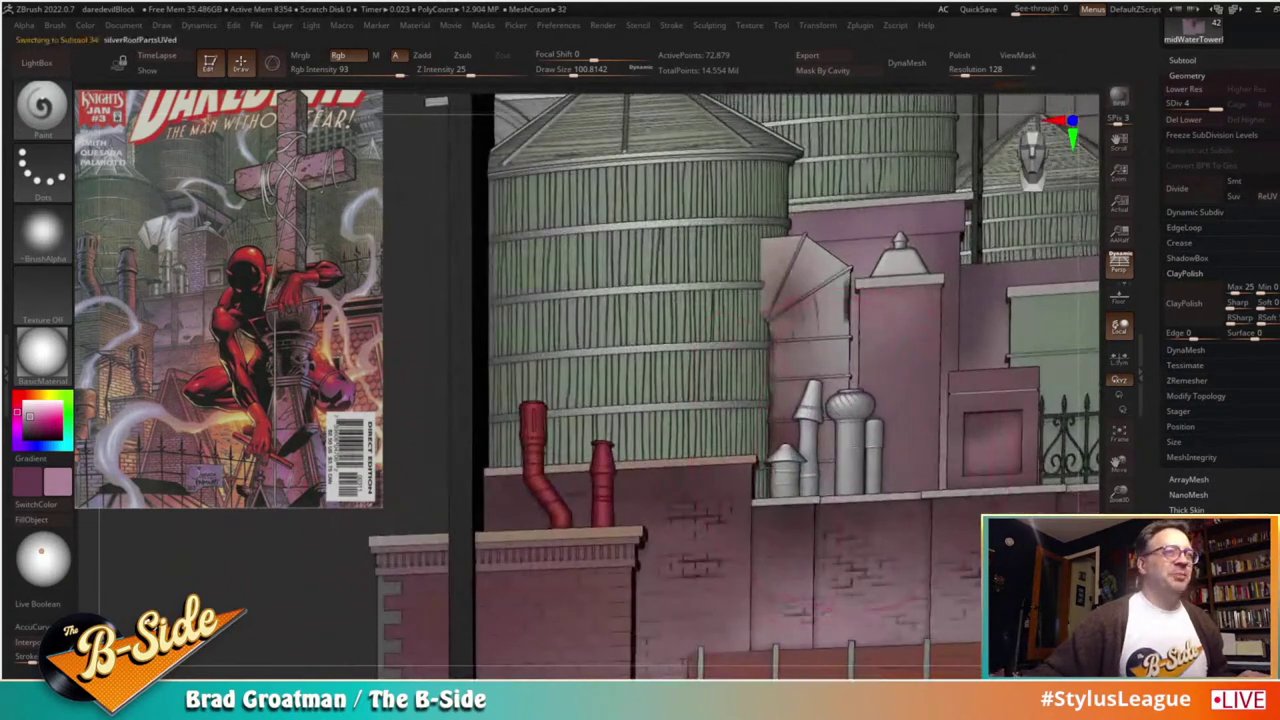
{"action": "key", "text": "ctrl+d"}
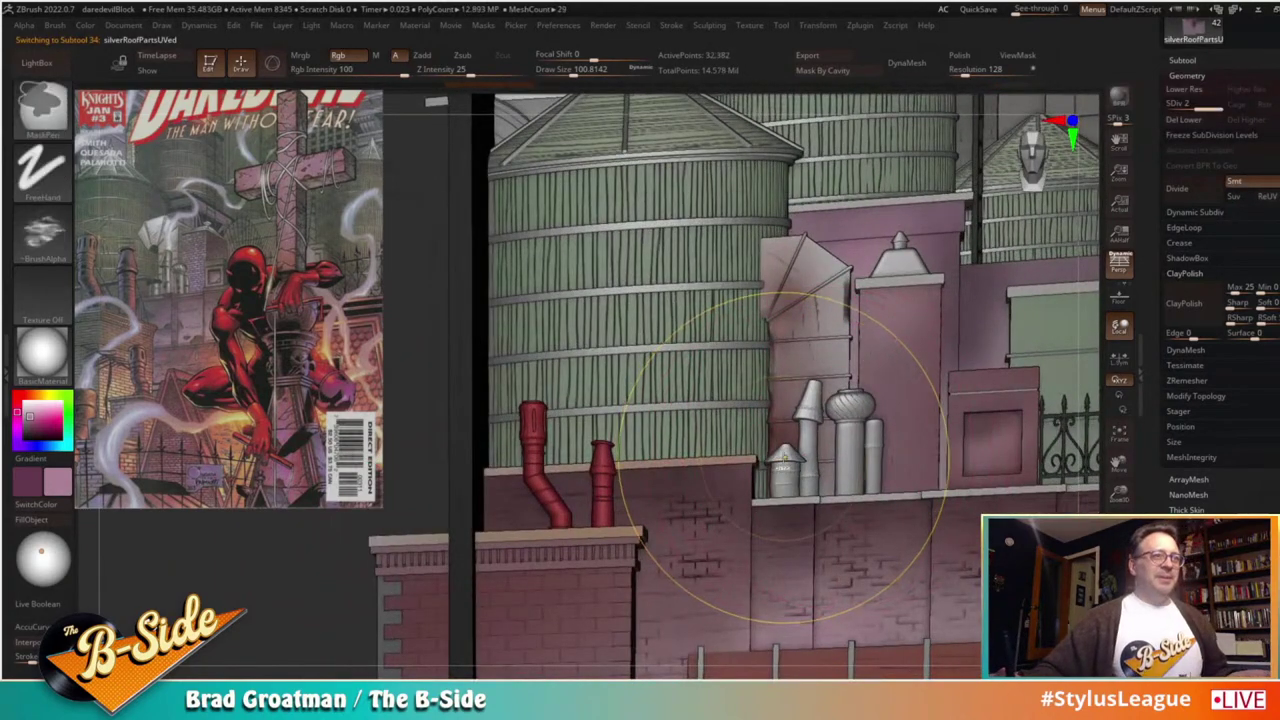
{"action": "key", "text": "ctrl+z"}
{"action": "key", "text": "ctrl+z"}
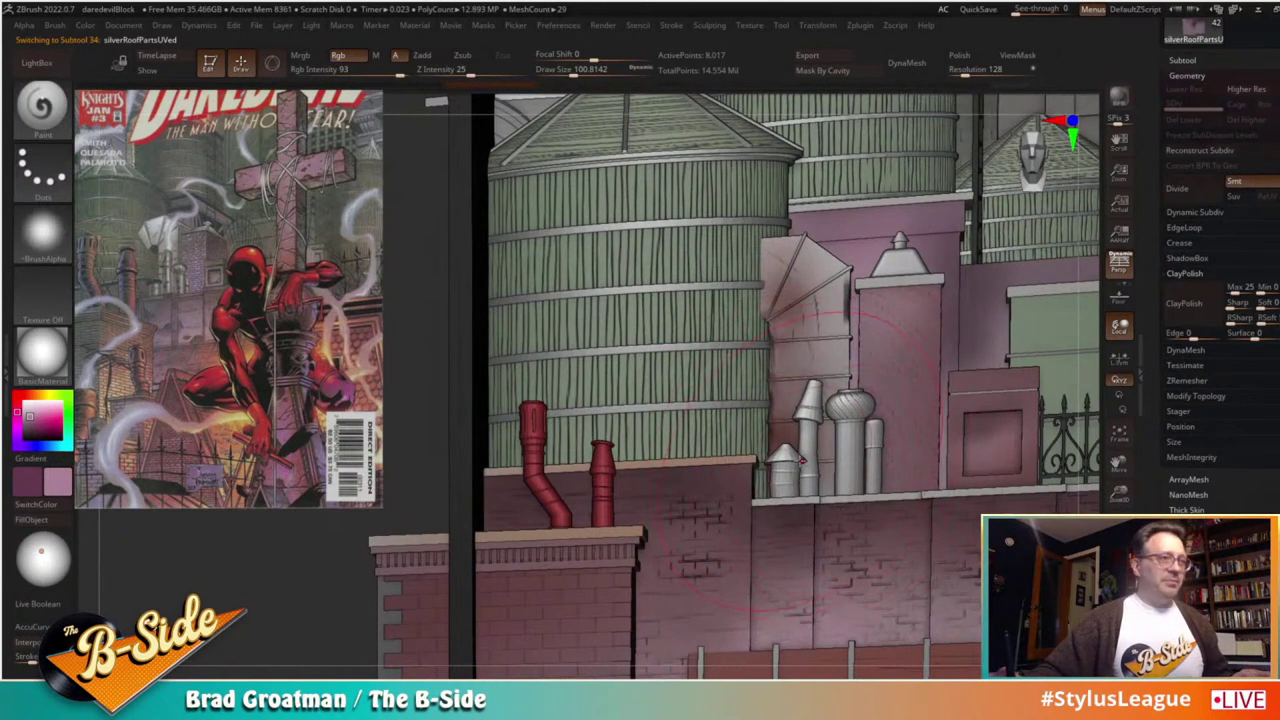
{"action": "key", "text": "1"}
{"action": "left_click", "coordinate": [770, 429]}
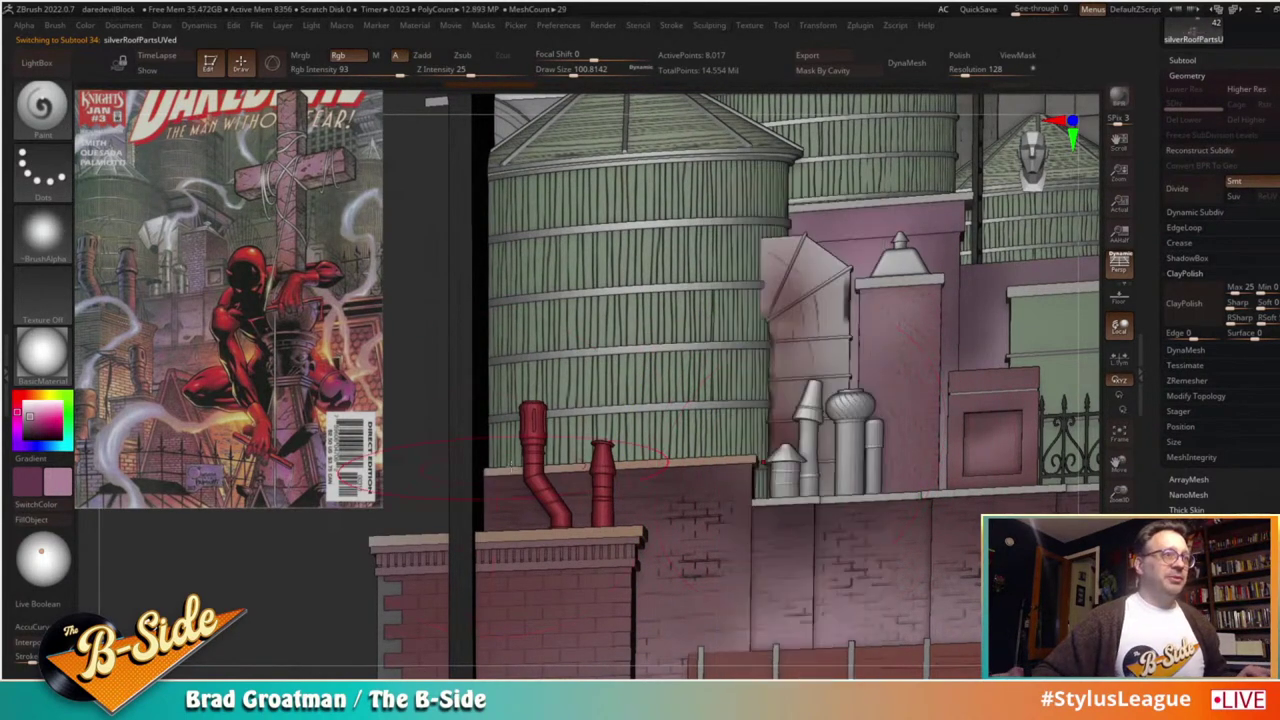
{"action": "key", "text": "ctrl+d"}
{"action": "key", "text": "ctrl+d"}
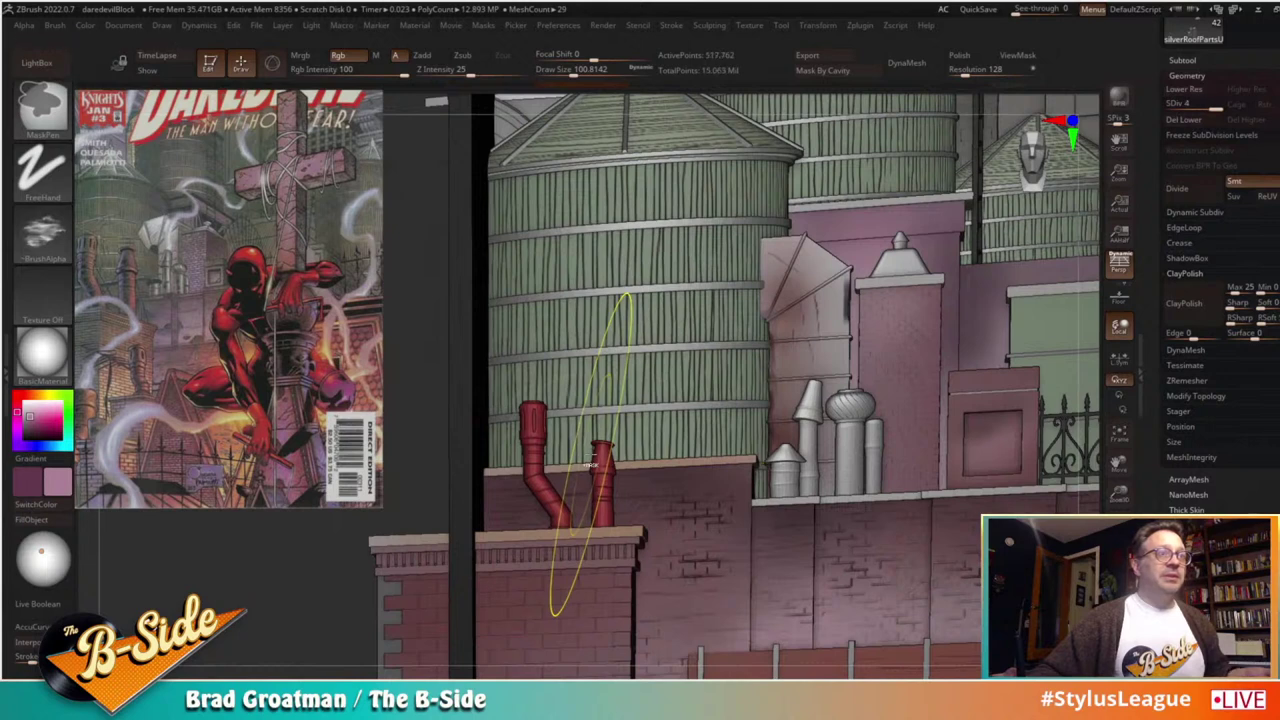
{"action": "left_click_drag", "start_coordinate": [325, 575], "coordinate": [312, 573]}
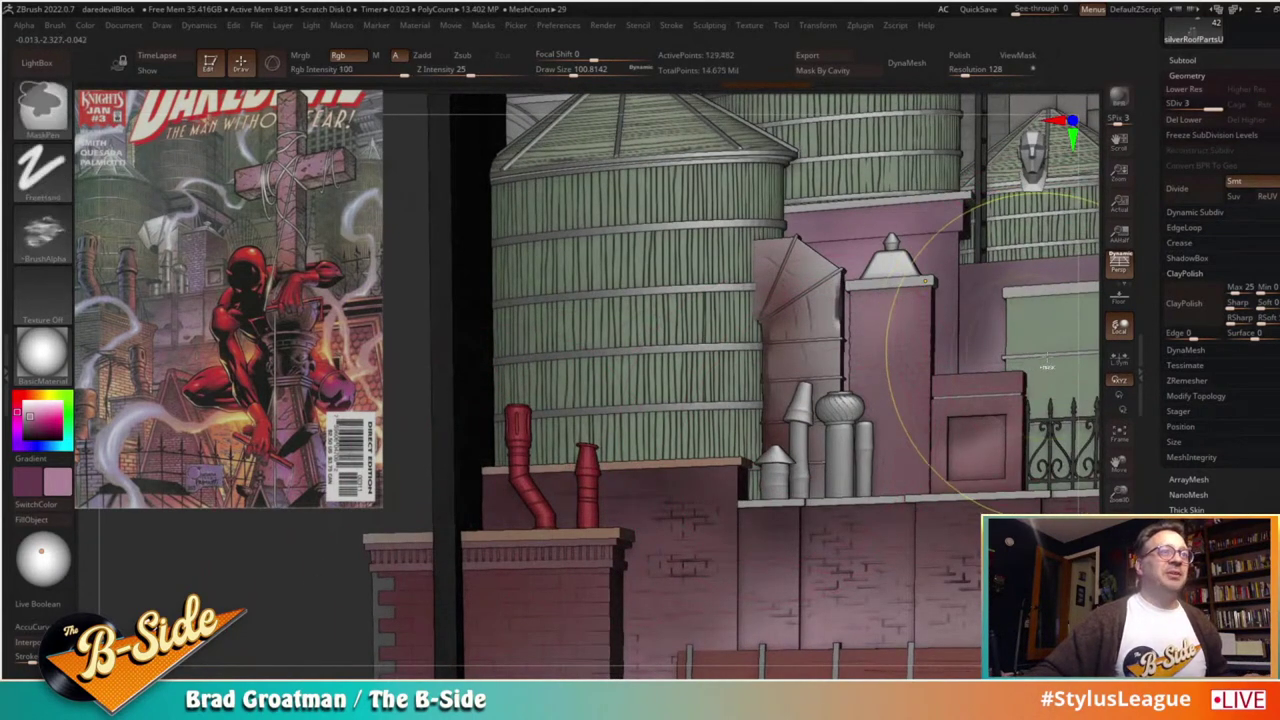
{"action": "key", "text": "ctrl+z"}
{"action": "key", "text": "ctrl+z"}
{"action": "key", "text": "ctrl+z"}
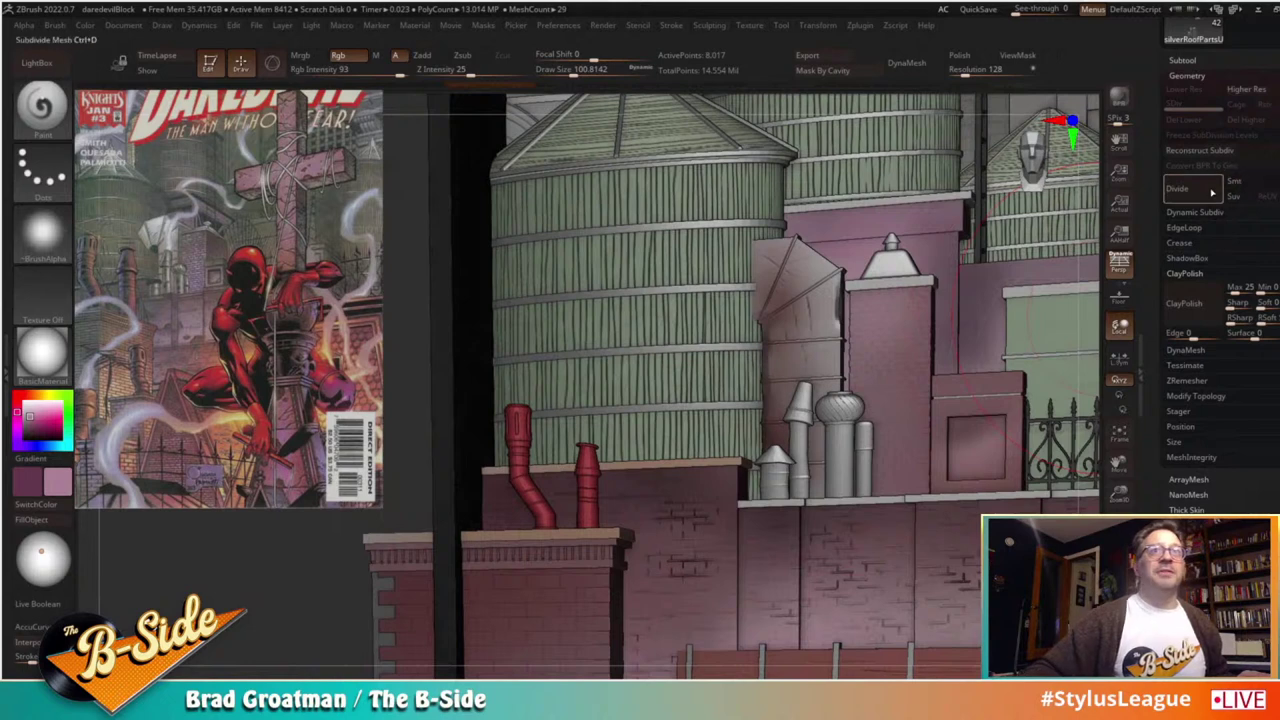
Step: Subdivide the silver roof parts up to level 6 with smoothing on and step back down to level 4
{"action": "left_click", "coordinate": [1200, 193]}
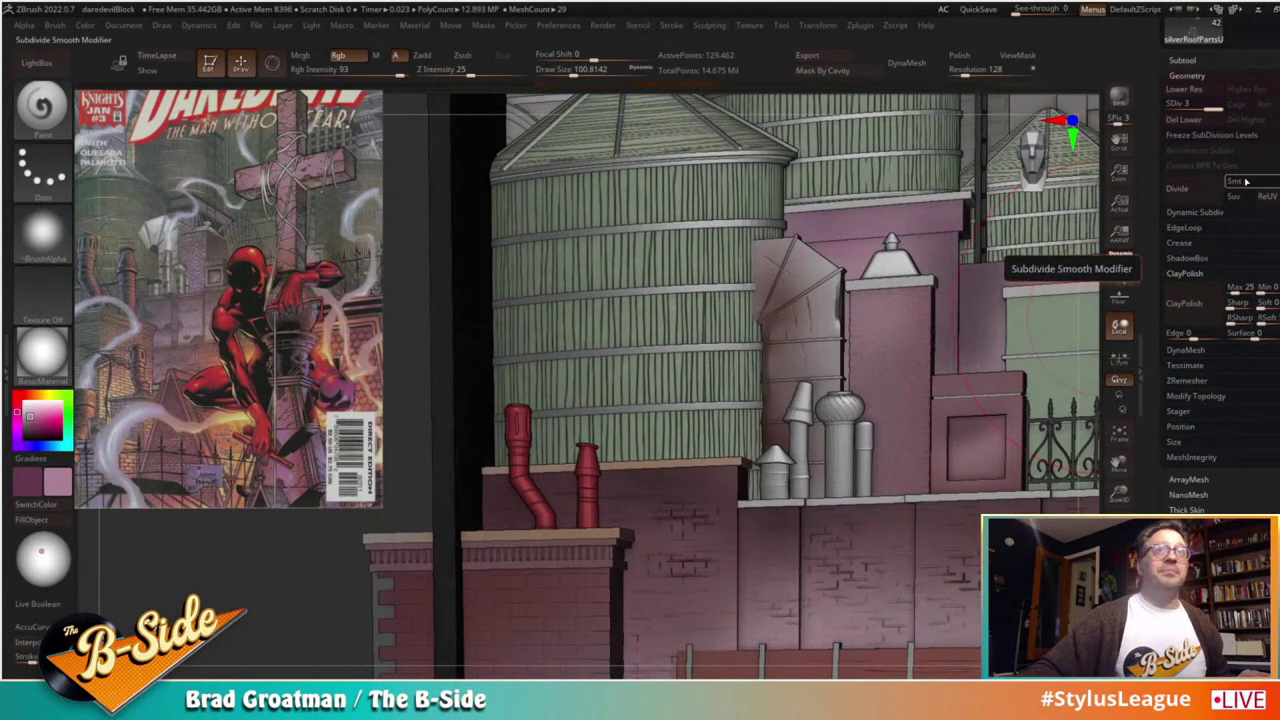
{"action": "left_click", "coordinate": [1200, 193]}
{"action": "left_click", "coordinate": [1200, 193]}
{"action": "left_click", "coordinate": [1200, 193]}
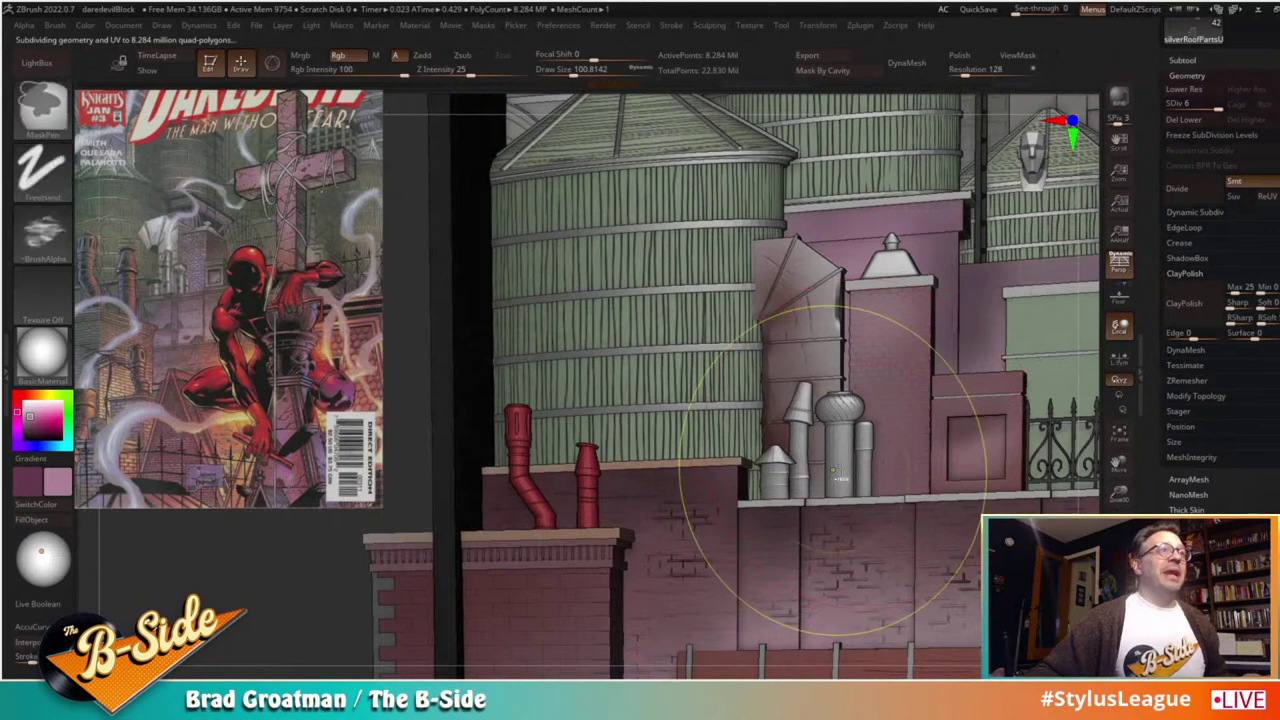
{"action": "key", "text": "shift+d"}
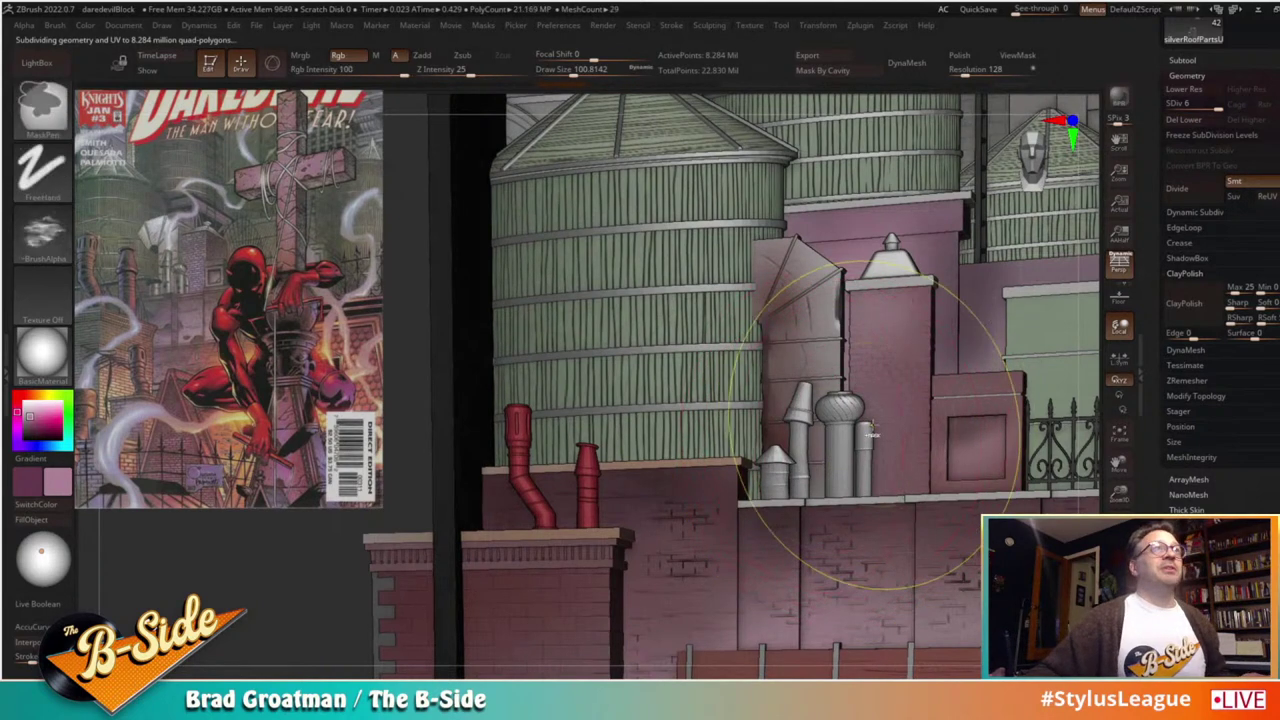
{"action": "key", "text": "shift"}
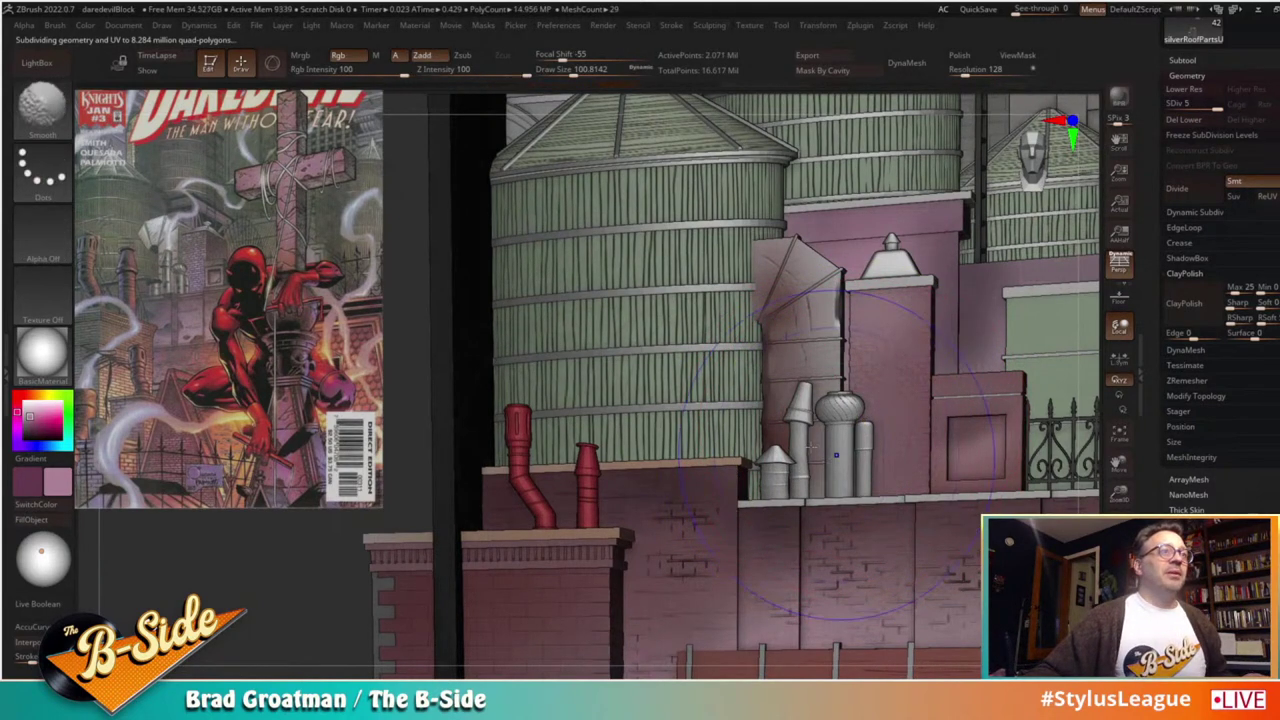
{"action": "key", "text": "shift+d"}
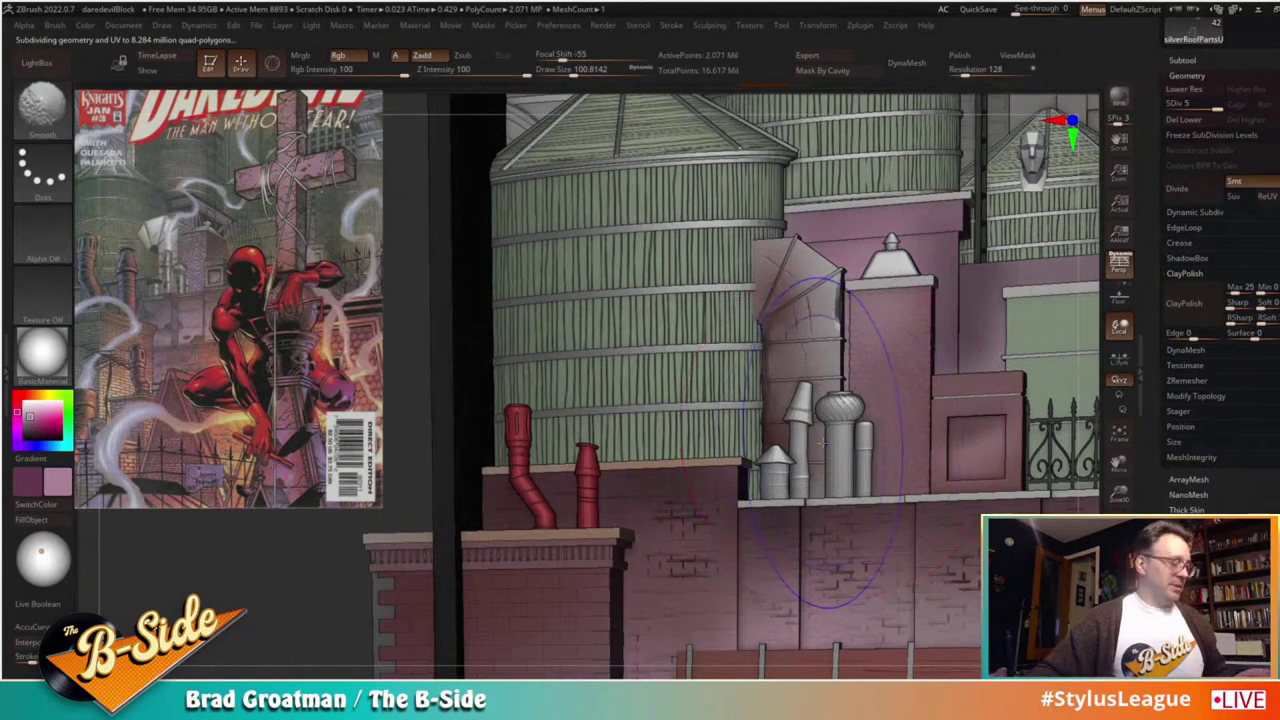
{"action": "key", "text": "shift"}
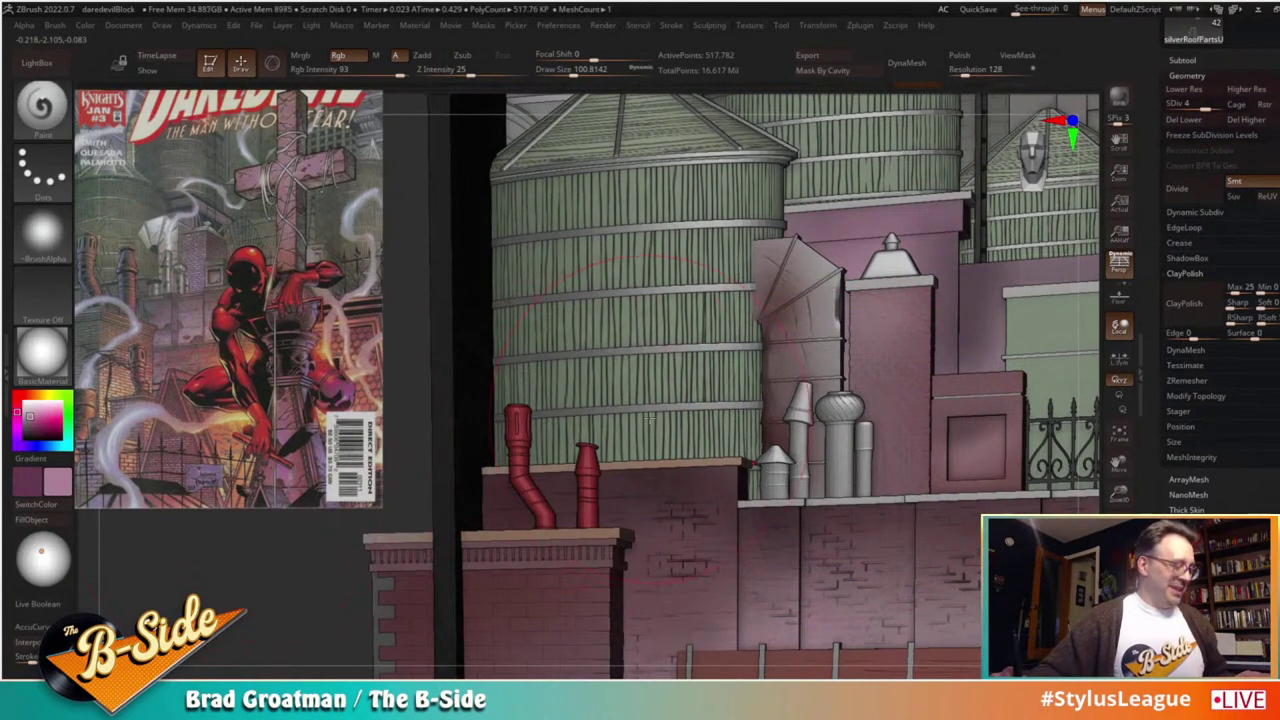
Step: Shade the silver roof vents and chimneys darker grey using the Paint brush at a size of about 41
{"action": "key", "text": "b"}
{"action": "key", "text": "p"}
{"action": "key", "text": "a"}
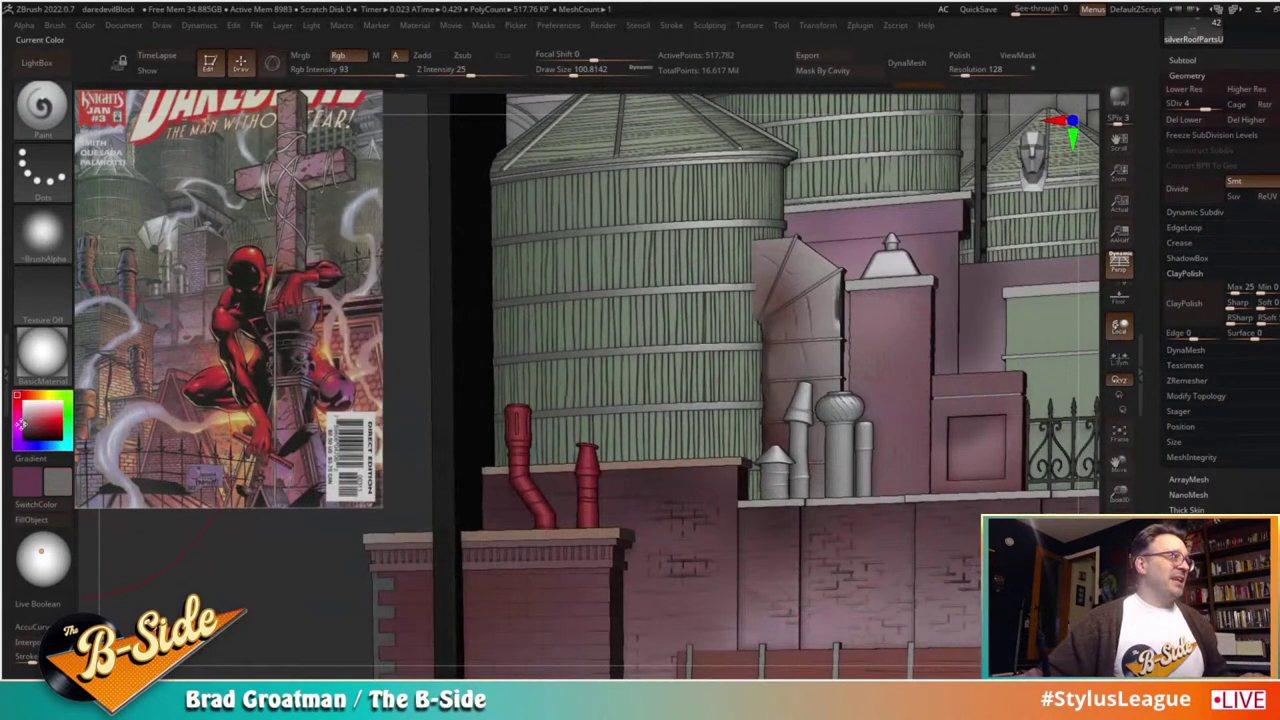
{"action": "key", "text": "s"}
{"action": "left_click_drag", "start_coordinate": [835, 407], "coordinate": [823, 407]}
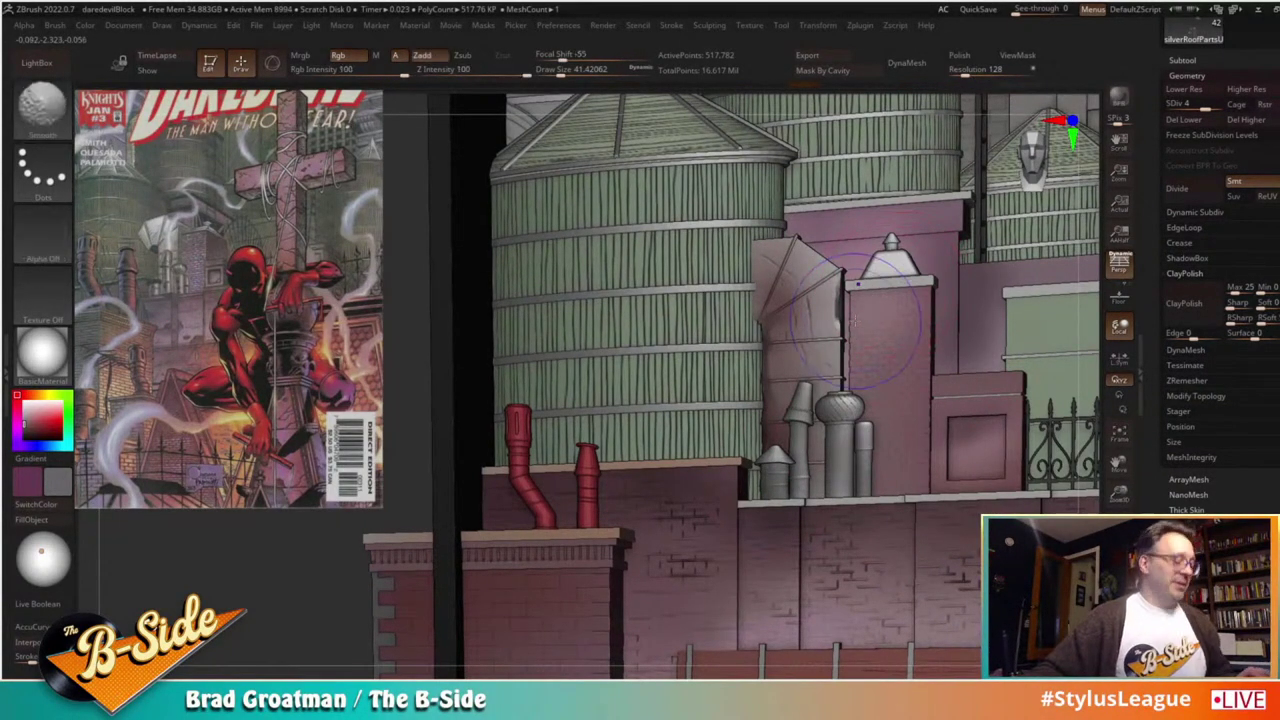
{"action": "key", "text": "shift+f"}
{"action": "key", "text": "shift+f"}
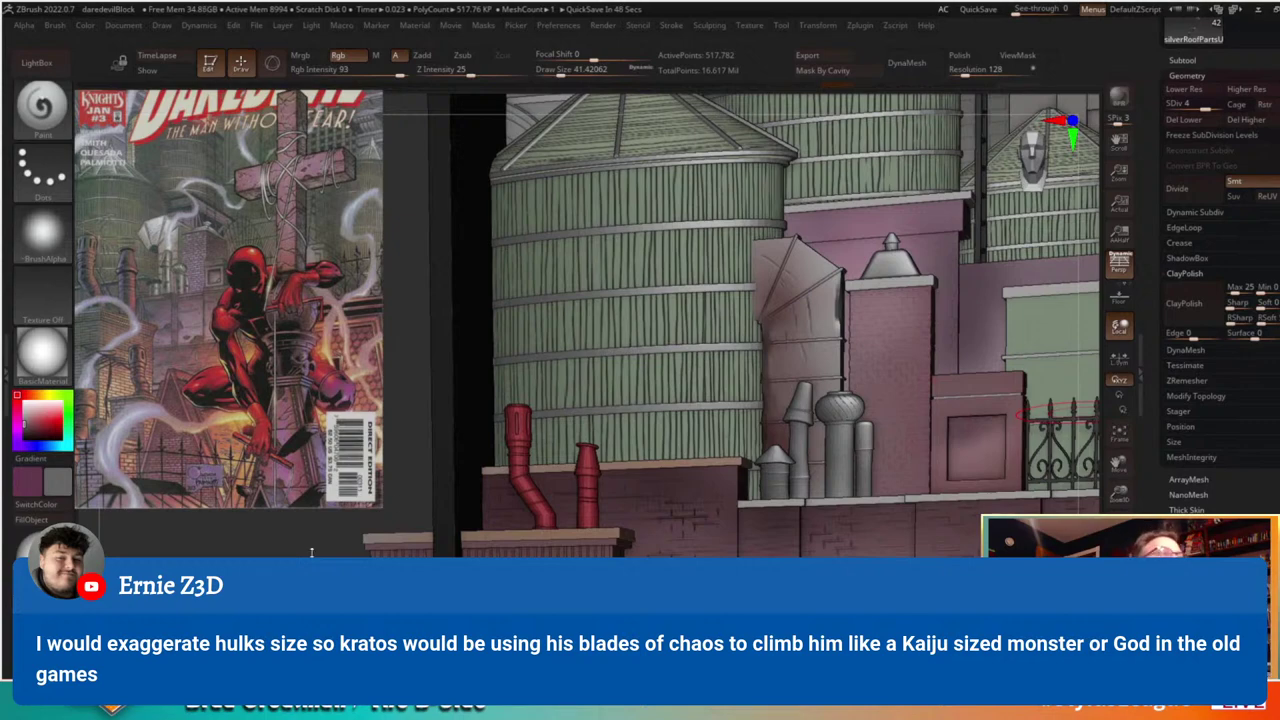
Step: Select midGreenBldgUVed and subdivide it to level 4 with smoothing turned off
{"action": "left_click_drag", "start_coordinate": [270, 560], "coordinate": [271, 537], "text": "alt"}
{"action": "left_click_drag", "start_coordinate": [492, 295], "coordinate": [403, 451], "text": "alt"}
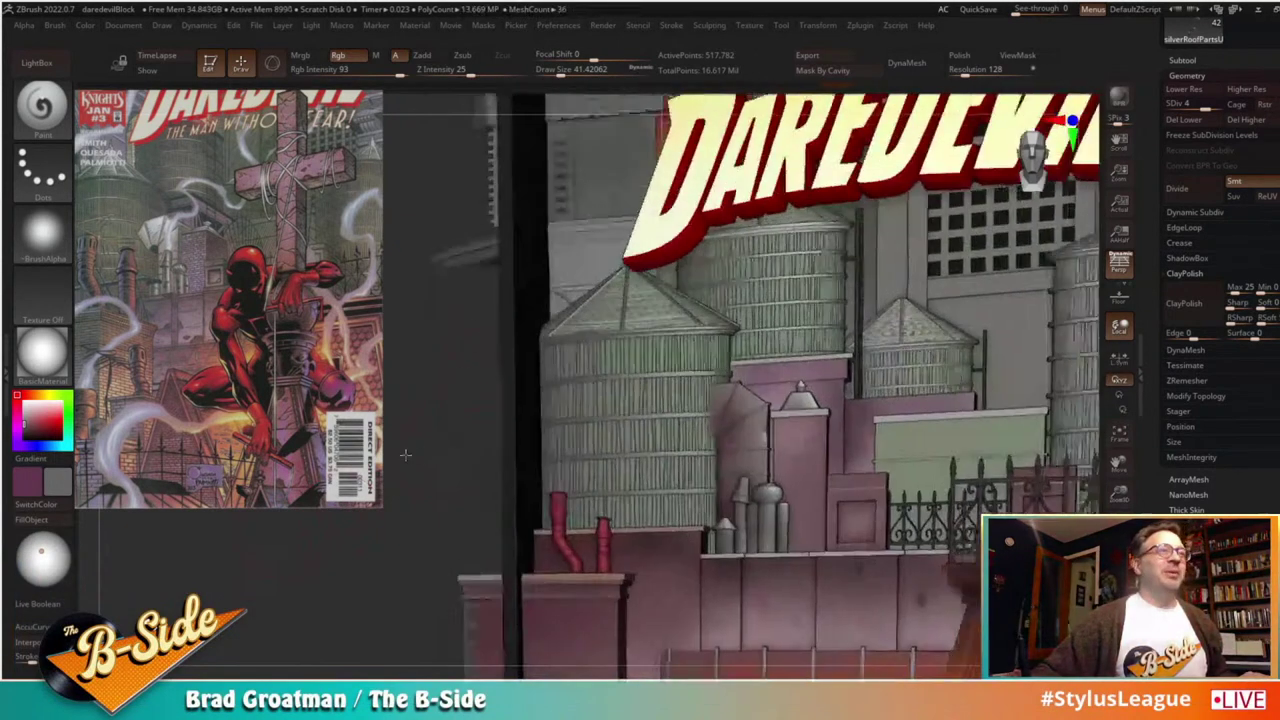
{"action": "left_click", "coordinate": [972, 432], "text": "alt"}
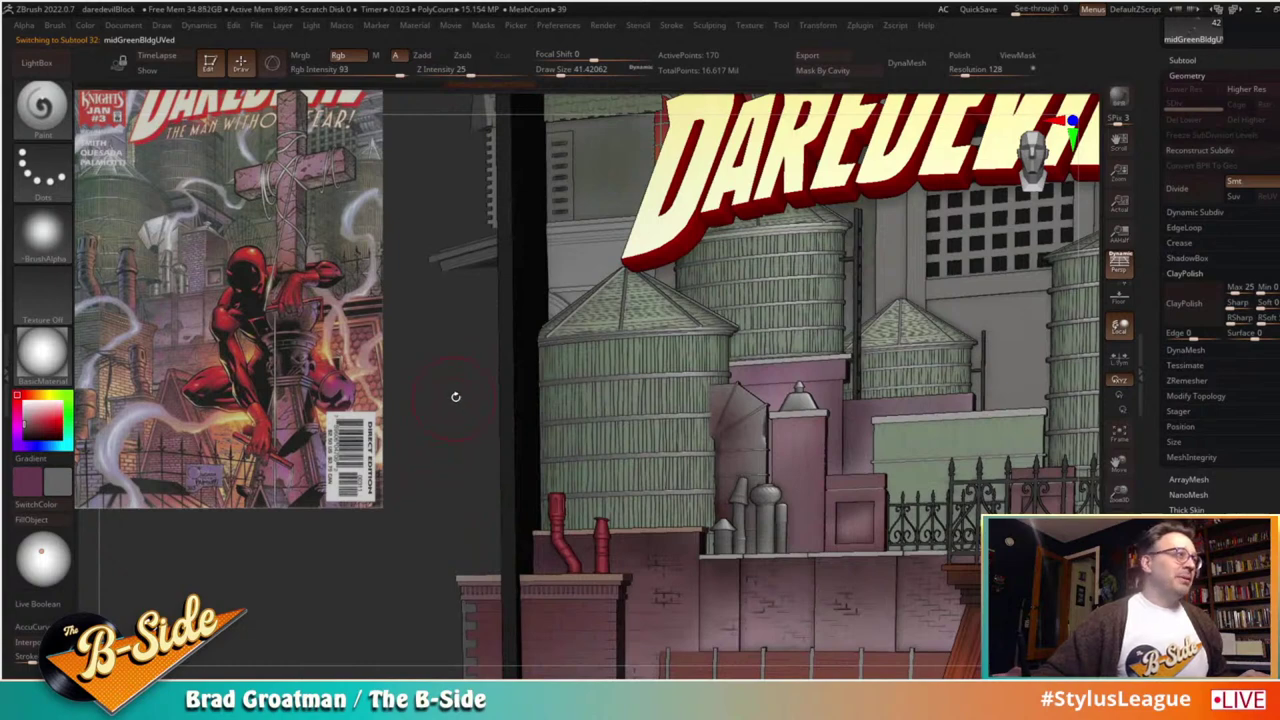
{"action": "left_click_drag", "start_coordinate": [476, 392], "coordinate": [410, 462], "text": "alt"}
{"action": "left_click_drag", "start_coordinate": [411, 543], "coordinate": [326, 549], "text": "alt"}
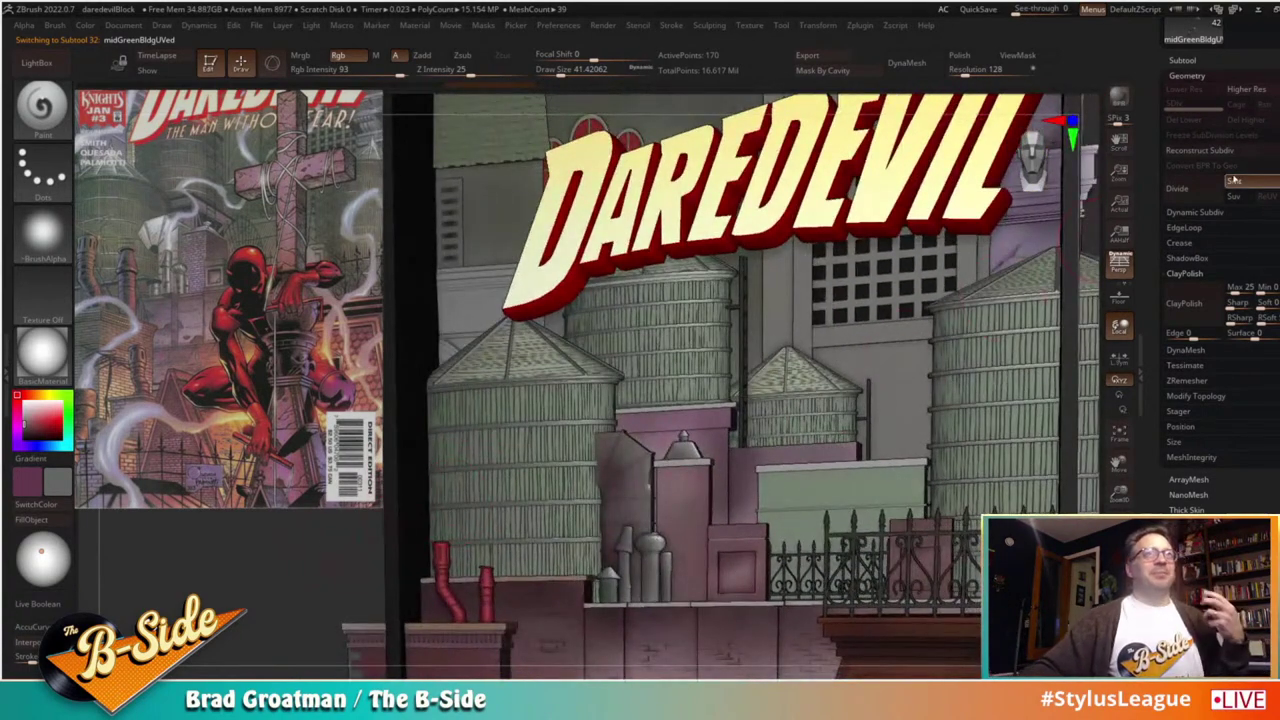
{"action": "left_click", "coordinate": [1194, 190]}
{"action": "left_click", "coordinate": [1194, 190]}
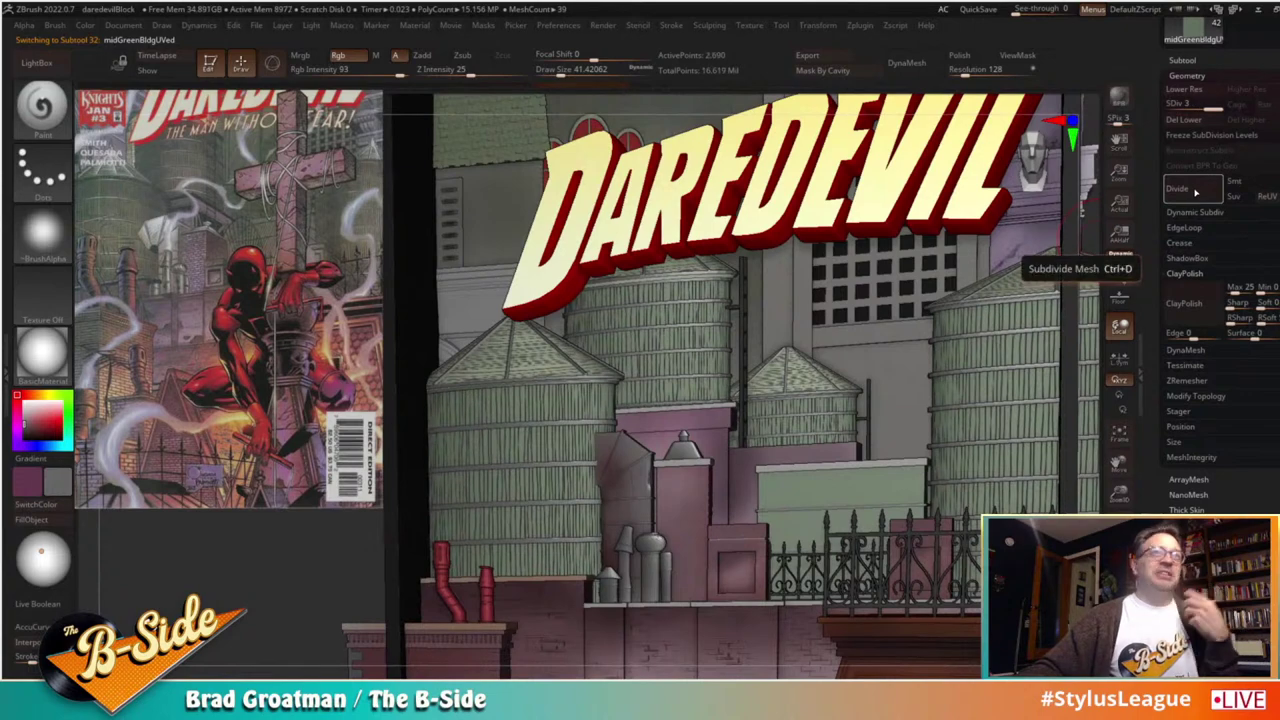
{"action": "left_click", "coordinate": [1194, 190]}
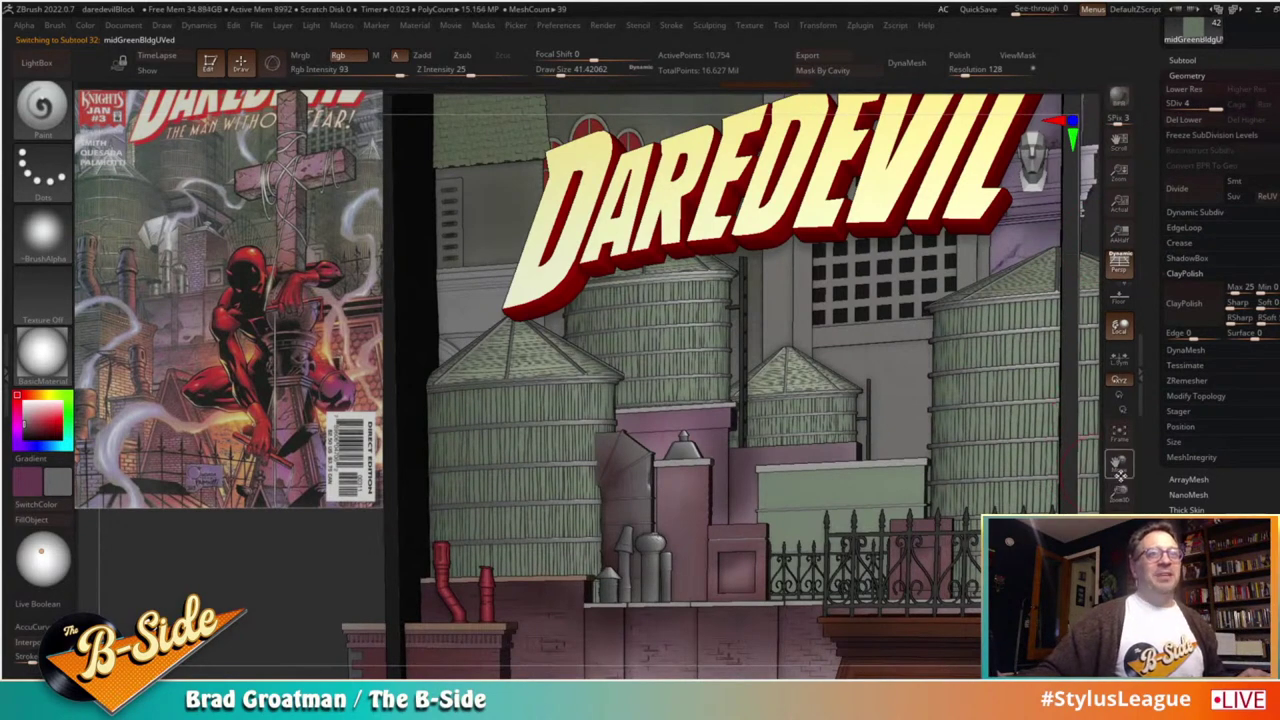
Step: Subdivide the green building three more times to reach level 7
{"action": "left_click_drag", "start_coordinate": [1152, 120], "coordinate": [1152, 480]}
{"action": "left_click", "coordinate": [1186, 24]}
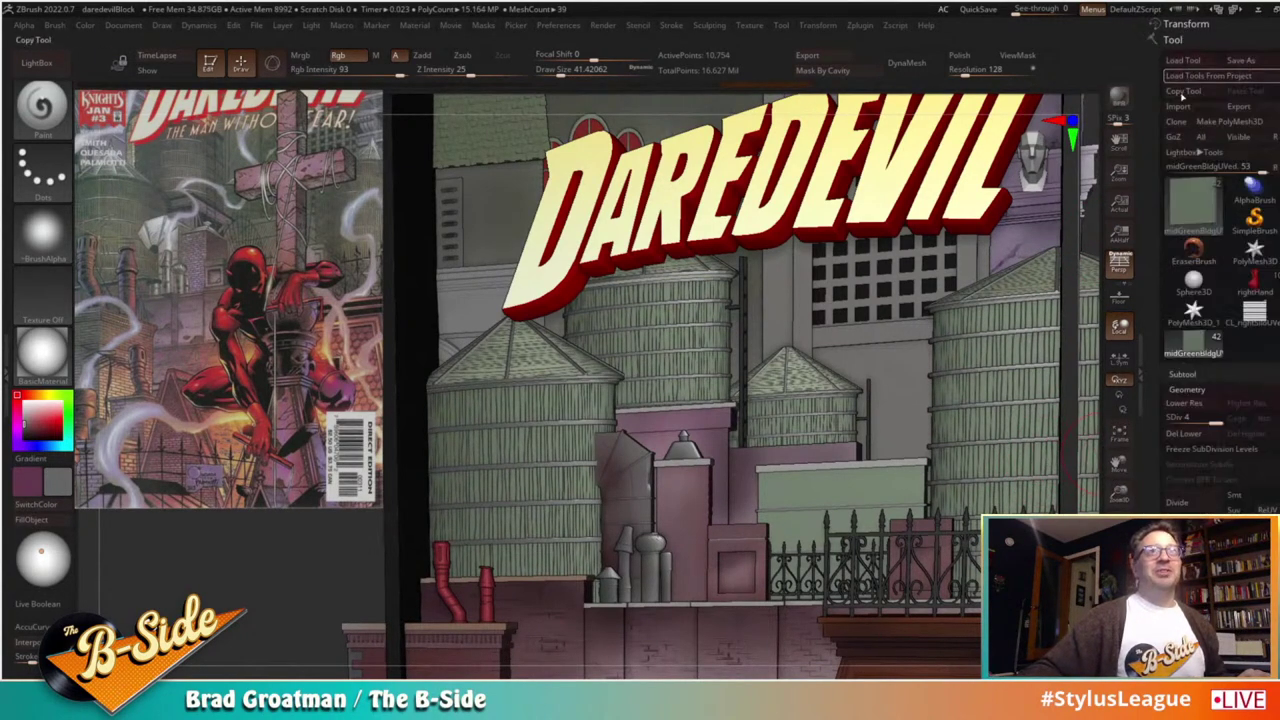
{"action": "left_click_drag", "start_coordinate": [1119, 492], "coordinate": [995, 434]}
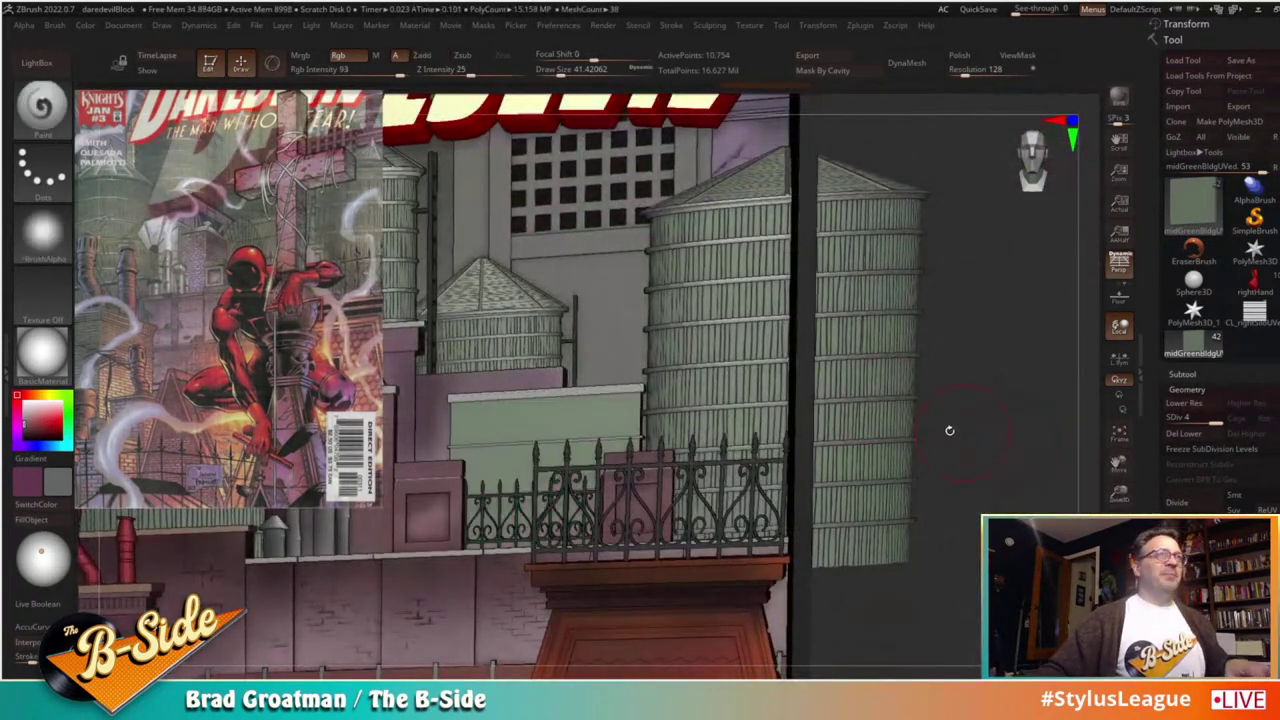
{"action": "key", "text": "ctrl+d"}
{"action": "key", "text": "ctrl+d"}
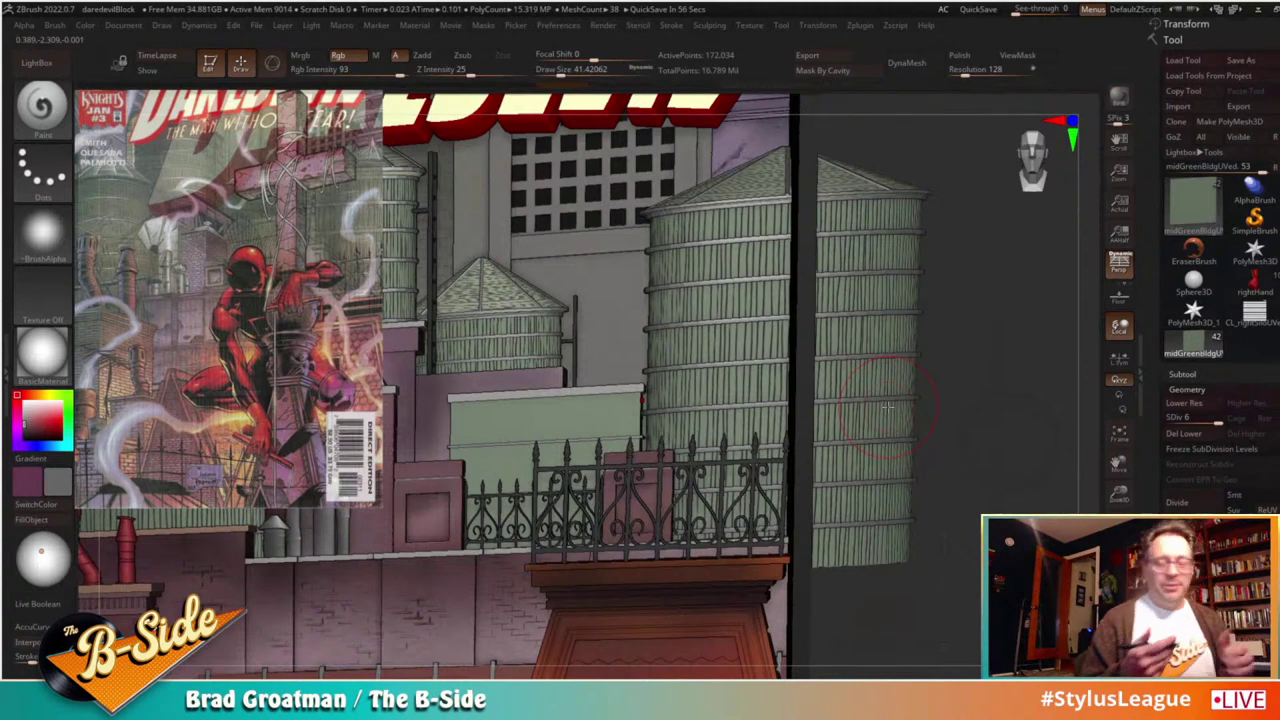
{"action": "key", "text": "ctrl+d"}
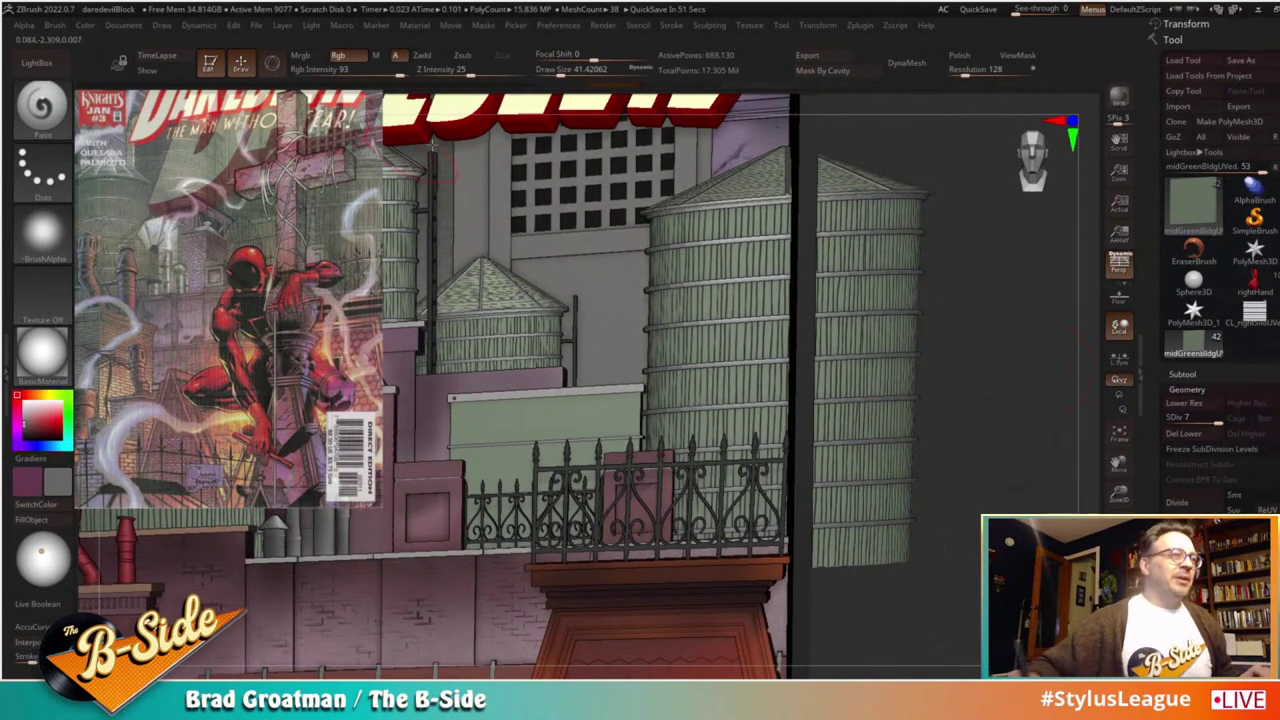
Step: Add surface noise to the green building wall, with noise scale about 32.1 and strength -0.00001
{"action": "left_click_drag", "start_coordinate": [960, 370], "coordinate": [1007, 303], "text": "alt"}
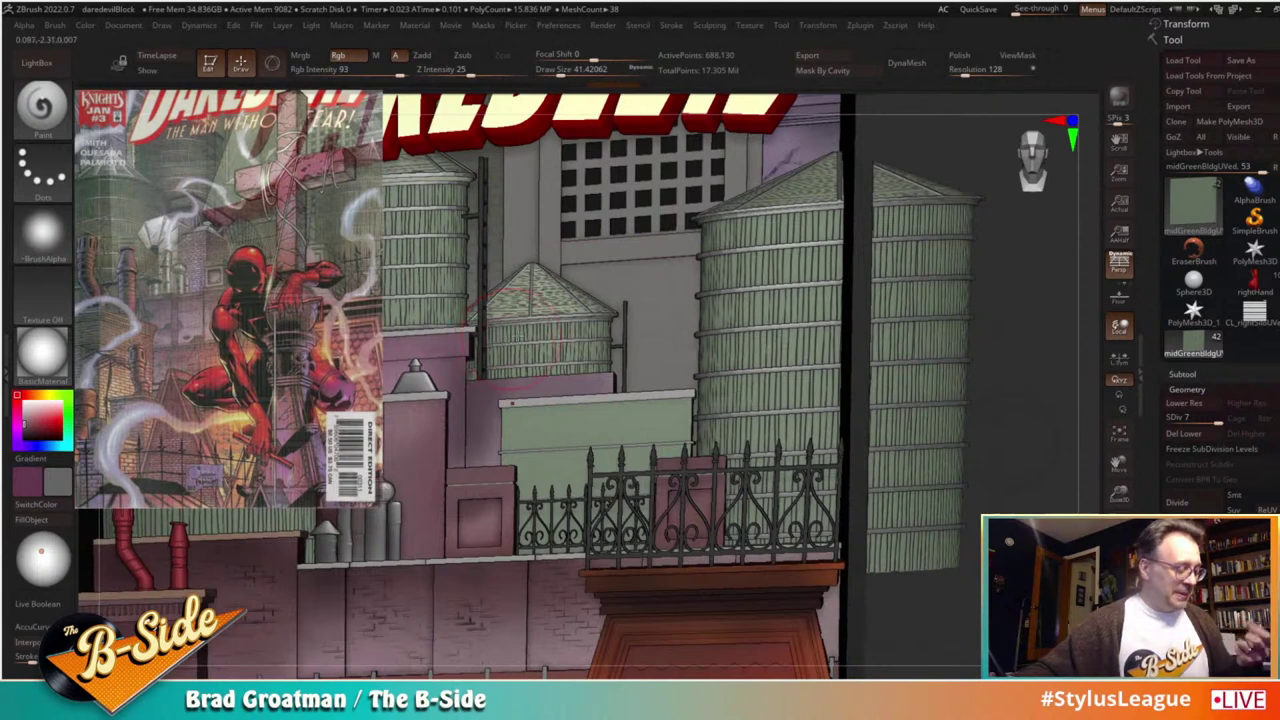
{"action": "scroll", "coordinate": [1163, 287], "scroll_direction": "down", "scroll_amount": 6}
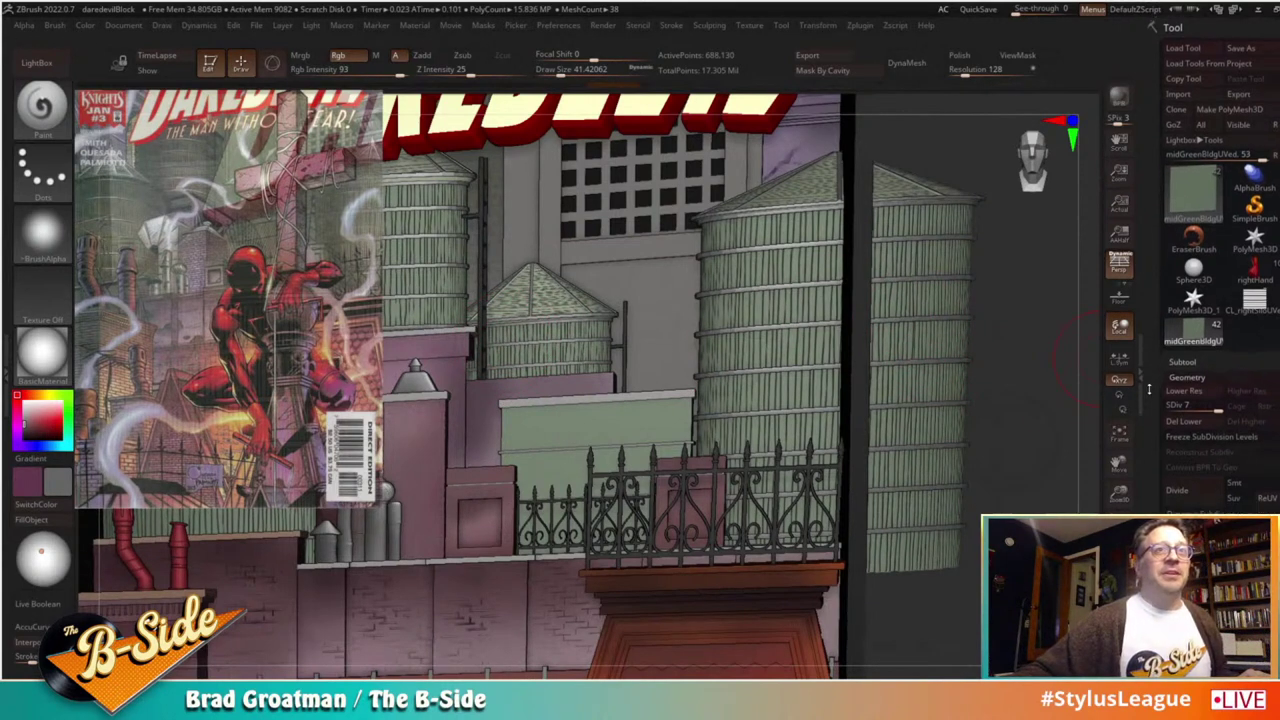
{"action": "scroll", "coordinate": [1170, 280], "scroll_direction": "down", "scroll_amount": 5}
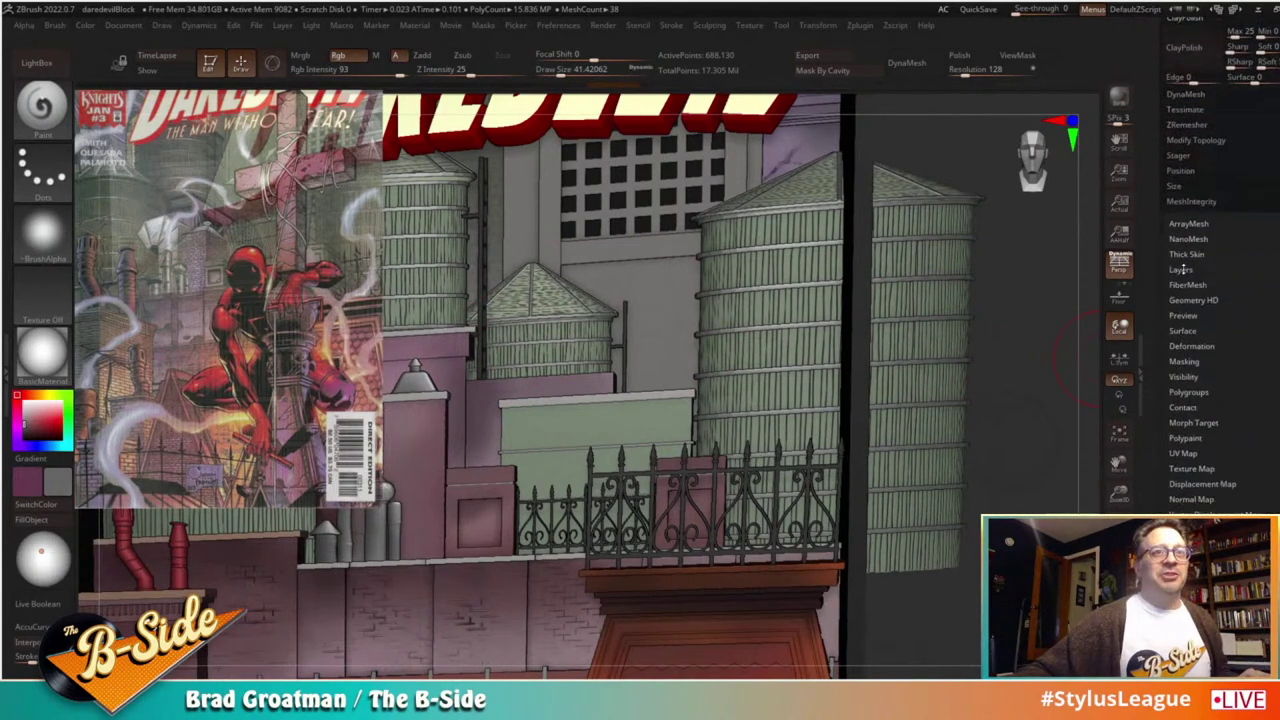
{"action": "left_click", "coordinate": [1190, 331]}
{"action": "left_click", "coordinate": [1188, 165]}
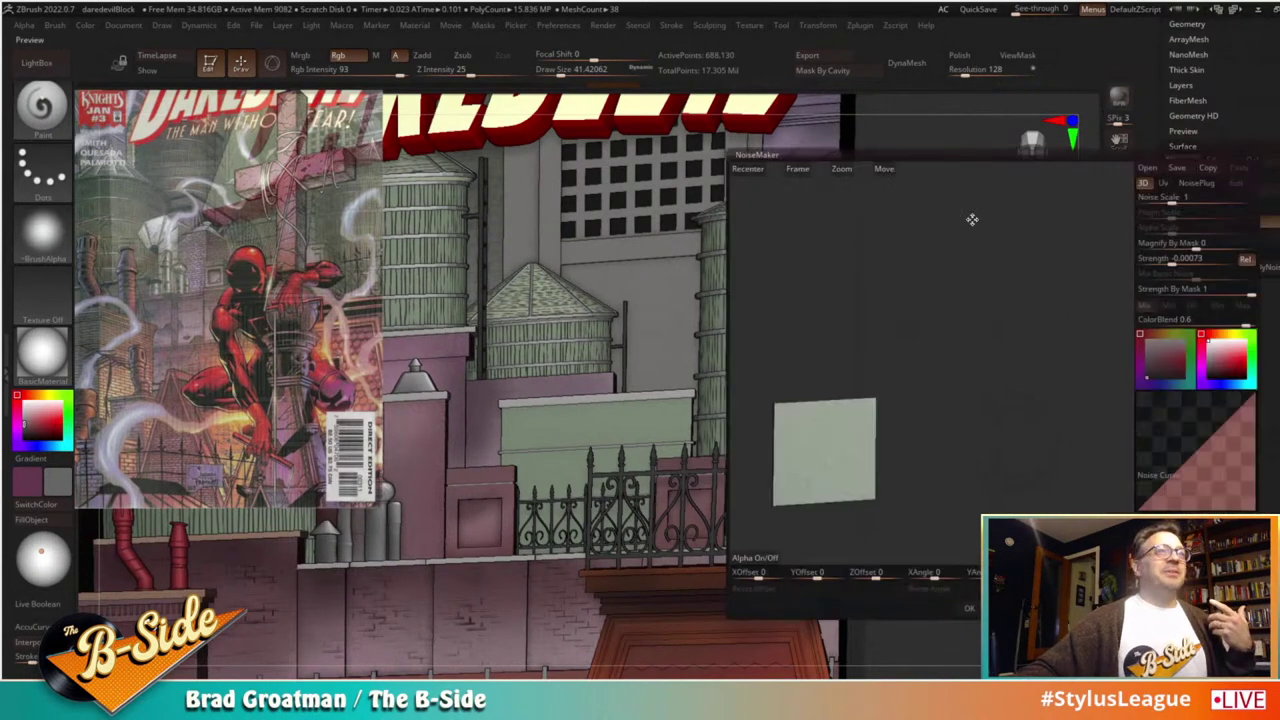
{"action": "left_click", "coordinate": [808, 168]}
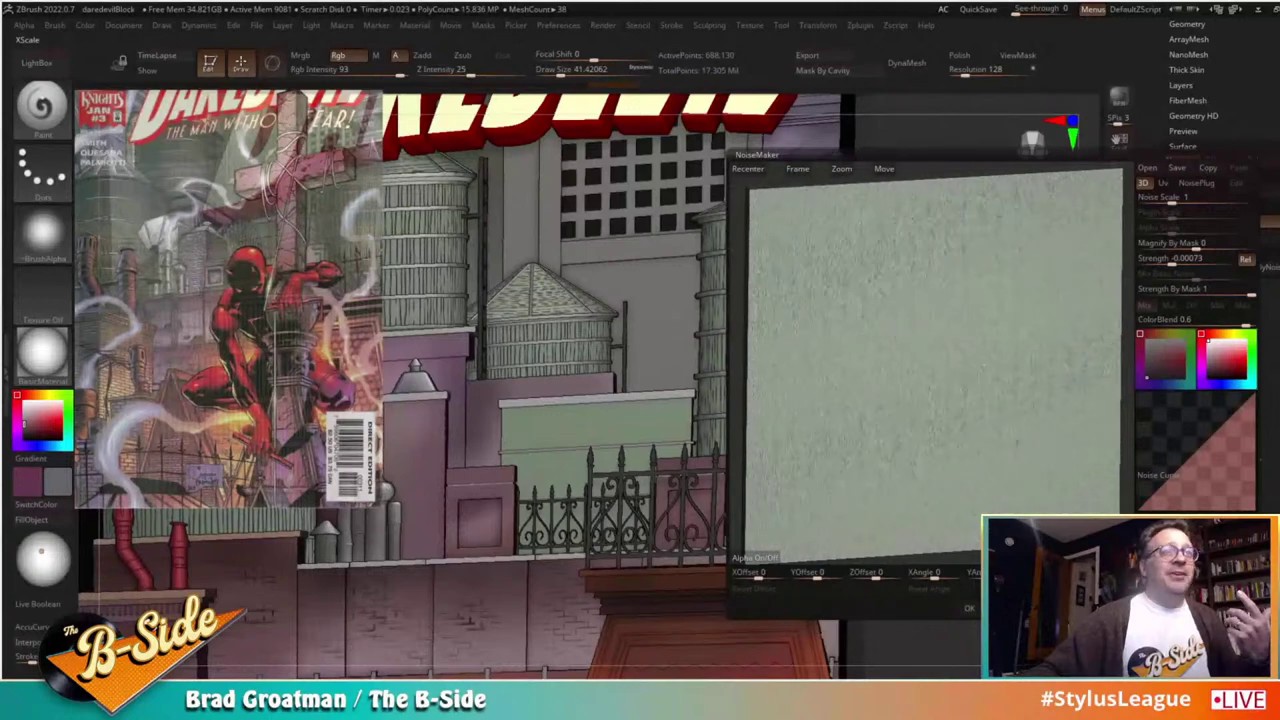
{"action": "left_click_drag", "start_coordinate": [1175, 197], "coordinate": [1204, 199]}
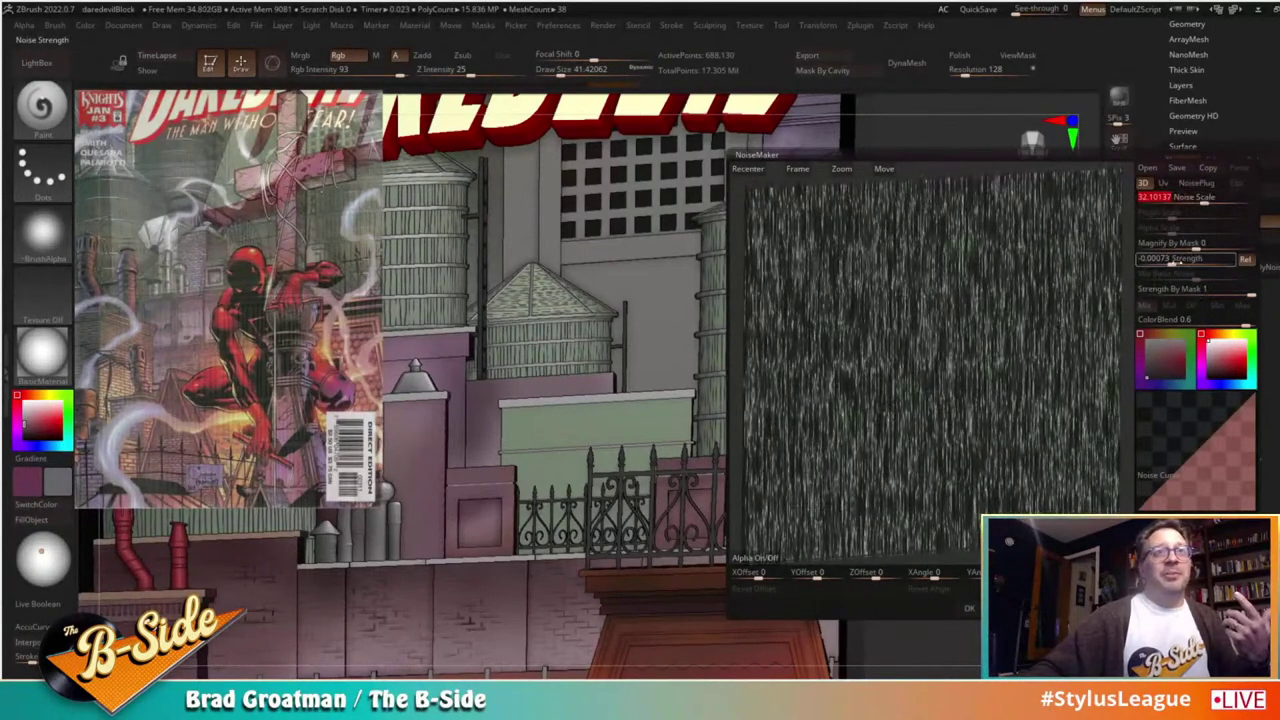
{"action": "left_click_drag", "start_coordinate": [1172, 260], "coordinate": [1179, 261]}
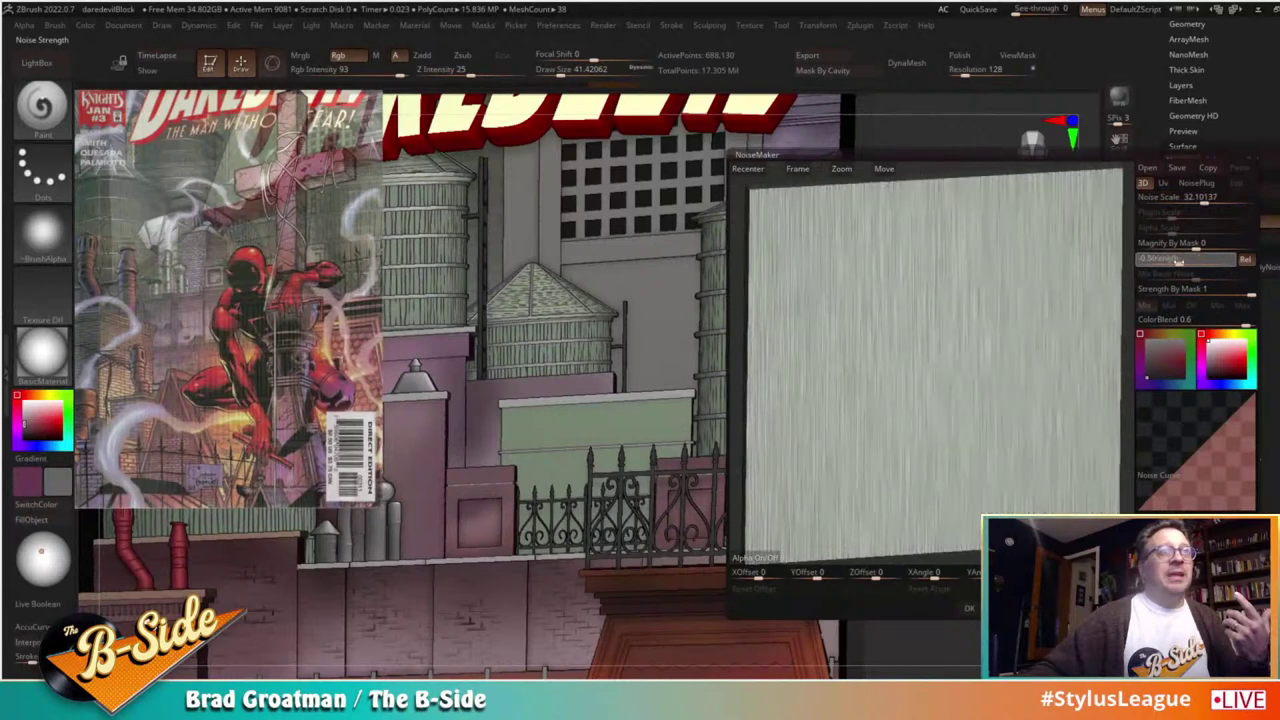
Step: Tint the wall's surface noise green, adjust its X scale, set its strength to 0.0001 and accept it
{"action": "left_click", "coordinate": [1205, 365]}
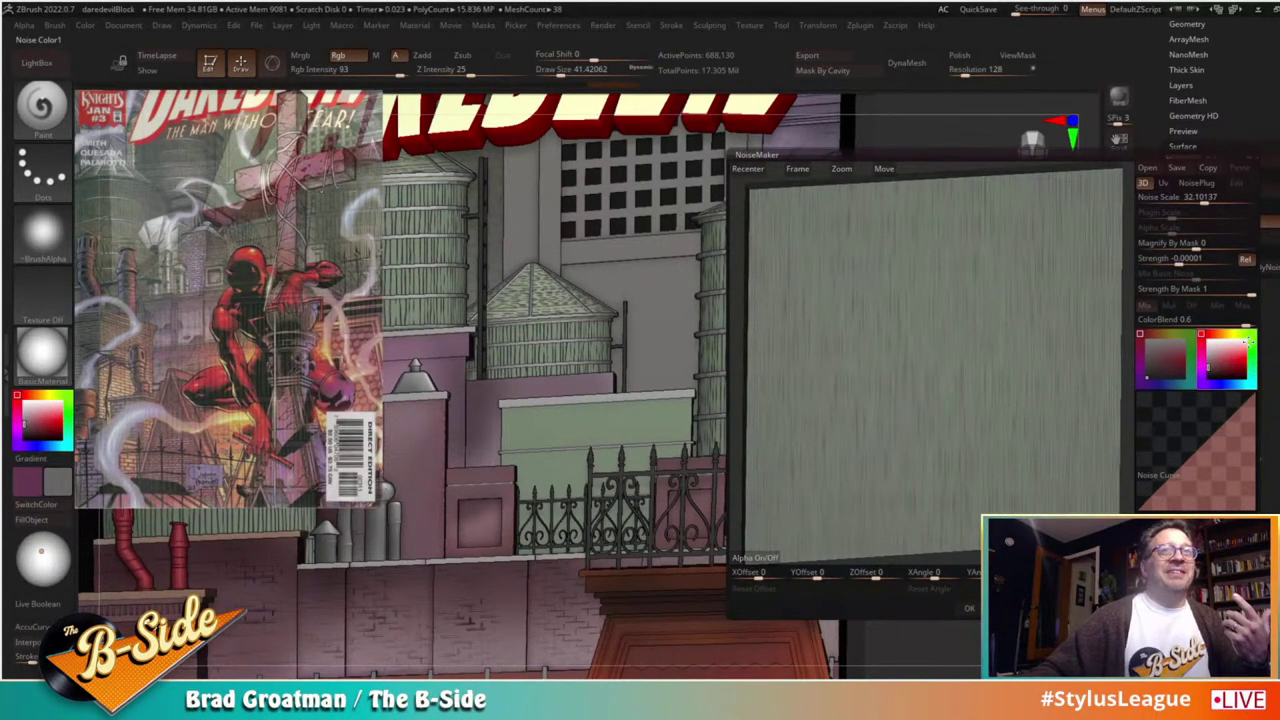
{"action": "left_click", "coordinate": [1210, 366]}
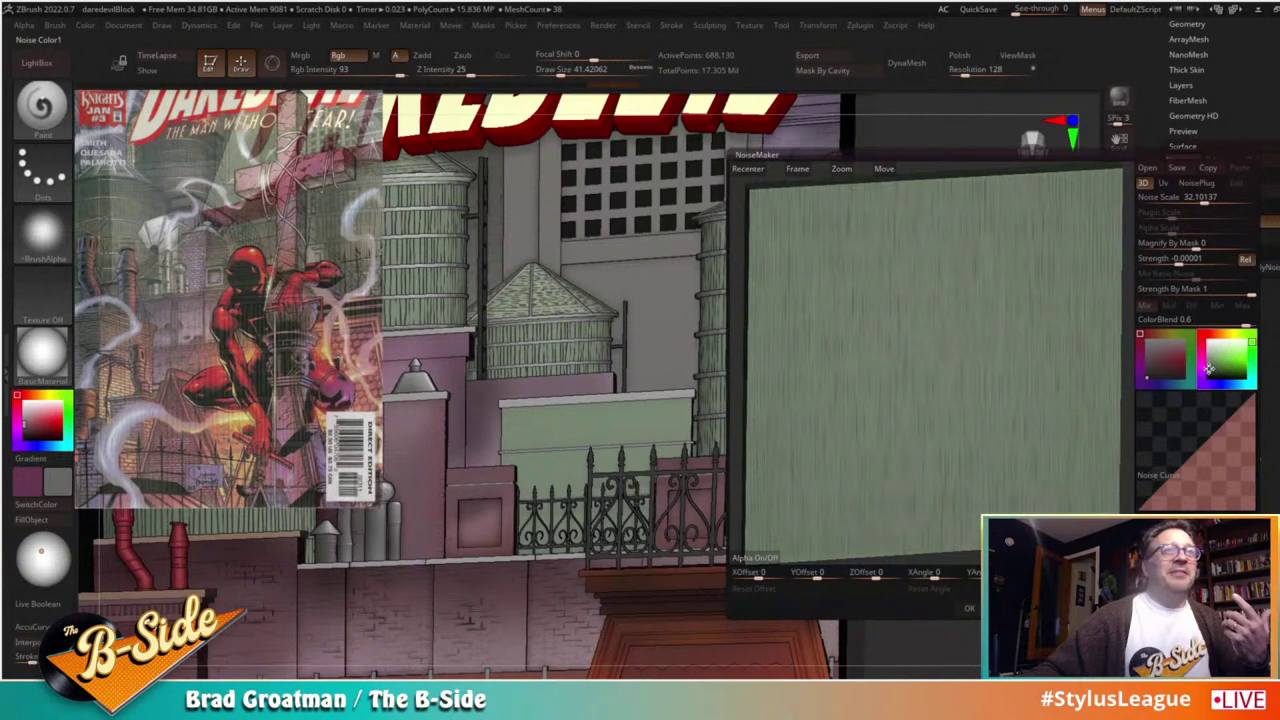
{"action": "left_click_drag", "start_coordinate": [1104, 576], "coordinate": [1116, 576]}
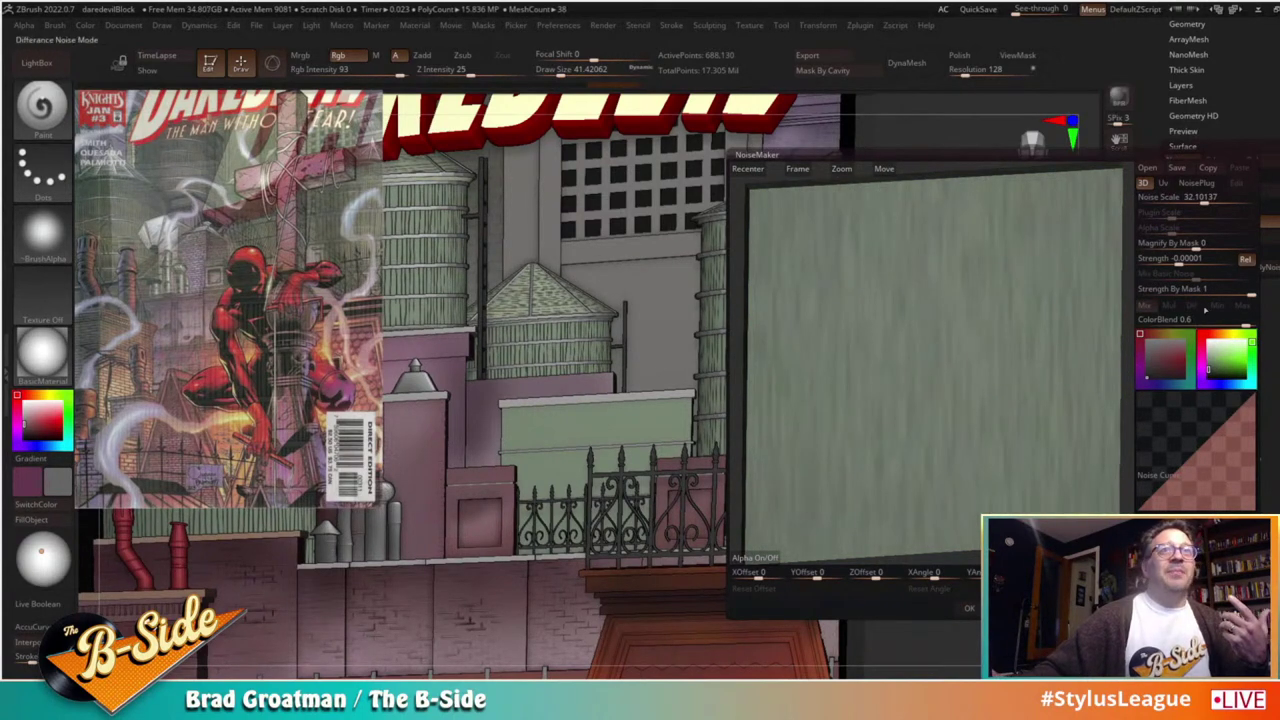
{"action": "left_click", "coordinate": [1187, 260]}
{"action": "left_click_drag", "start_coordinate": [1192, 261], "coordinate": [1195, 260]}
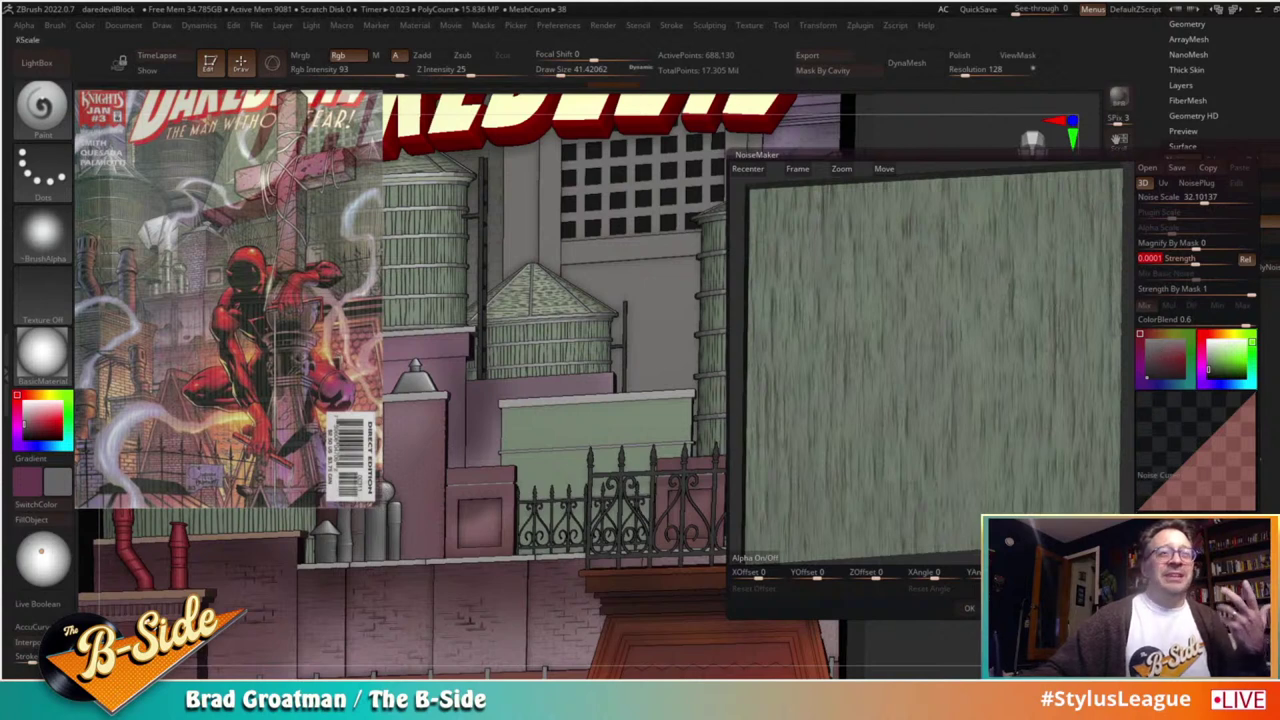
{"action": "left_click_drag", "start_coordinate": [1109, 577], "coordinate": [1105, 577]}
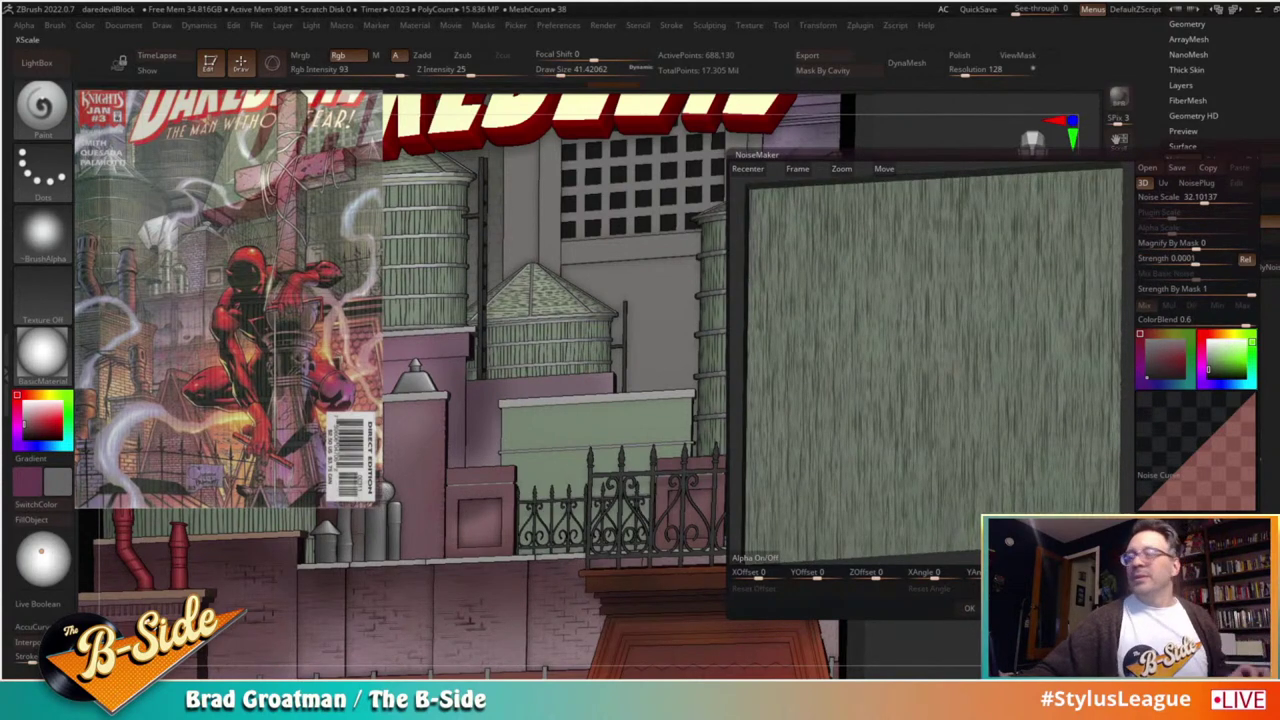
{"action": "left_click", "coordinate": [968, 607]}
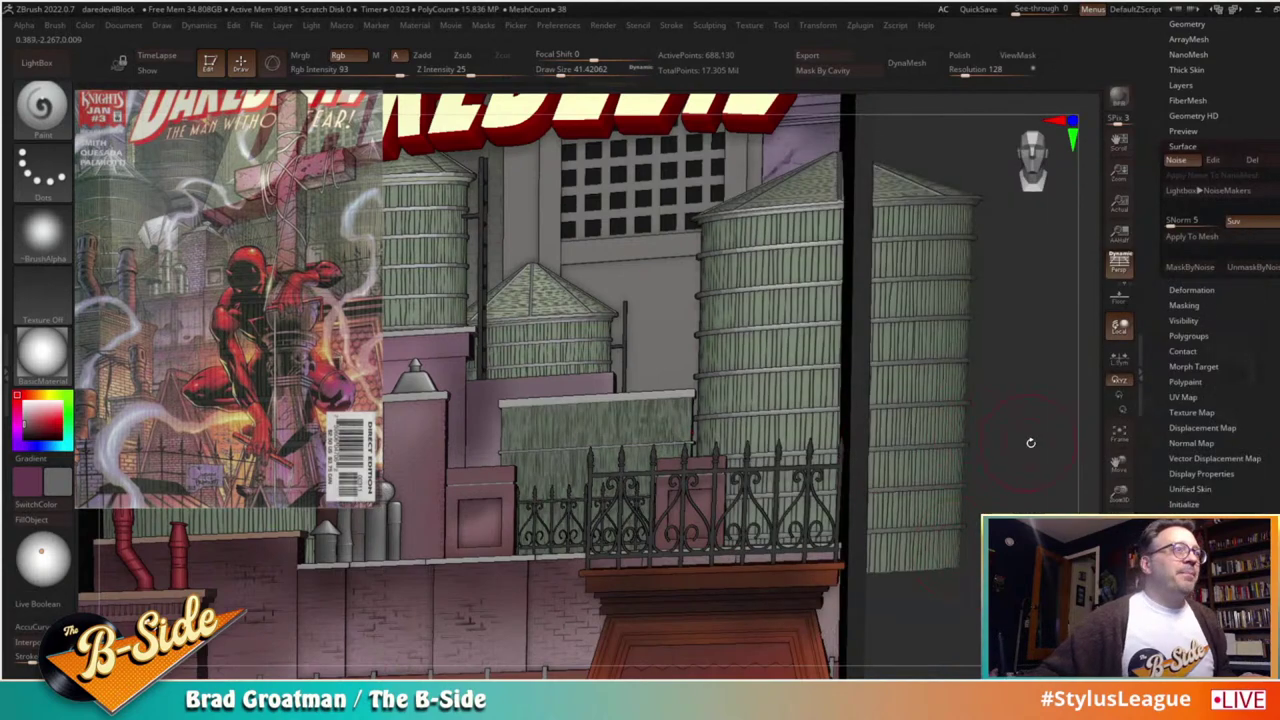
Step: Isolate the green wall, mask it by the noise and hide the mask display
{"action": "left_click_drag", "start_coordinate": [1030, 443], "coordinate": [1074, 514]}
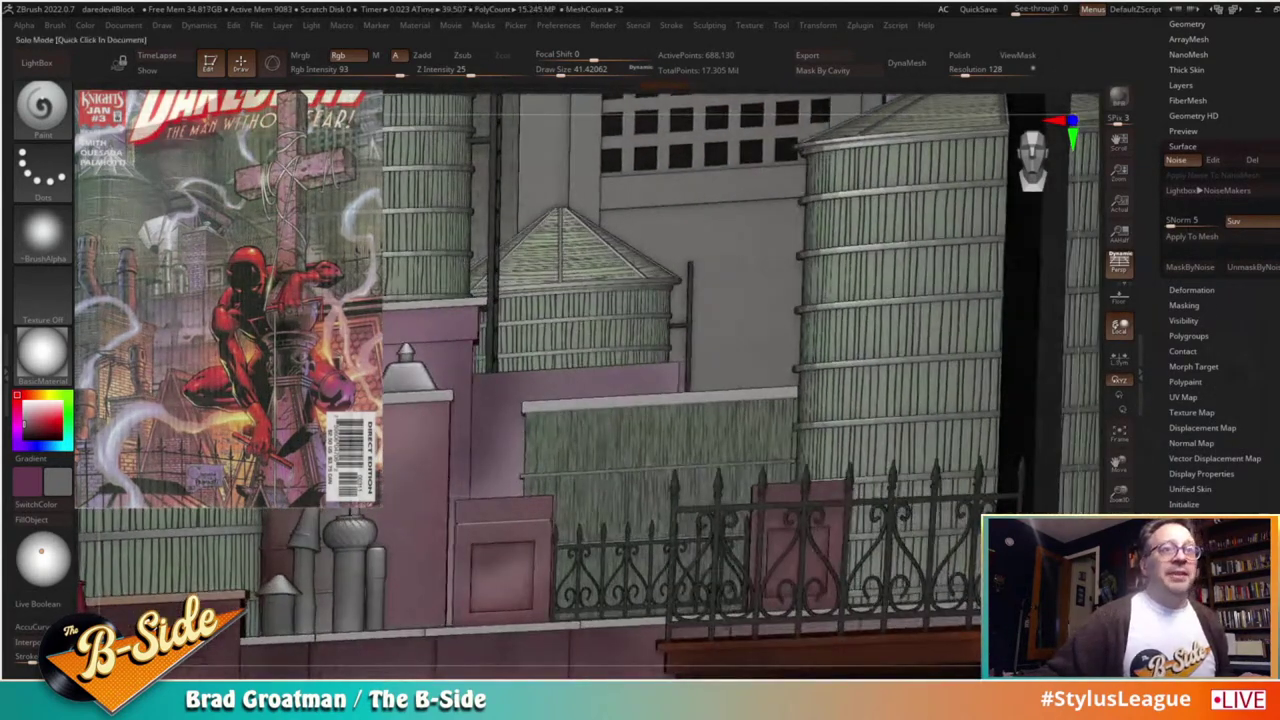
{"action": "left_click", "coordinate": [1119, 627]}
{"action": "left_click_drag", "start_coordinate": [982, 526], "coordinate": [1019, 406]}
{"action": "left_click", "coordinate": [1192, 269]}
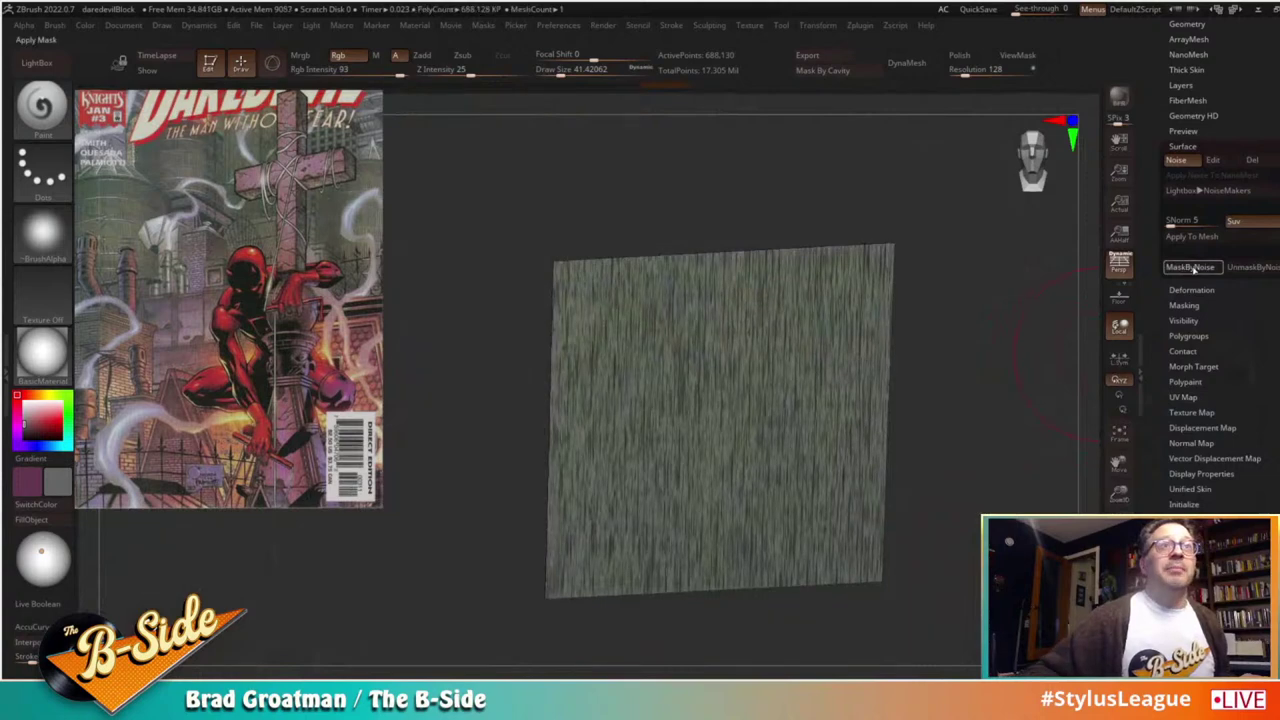
{"action": "left_click", "coordinate": [1022, 58]}
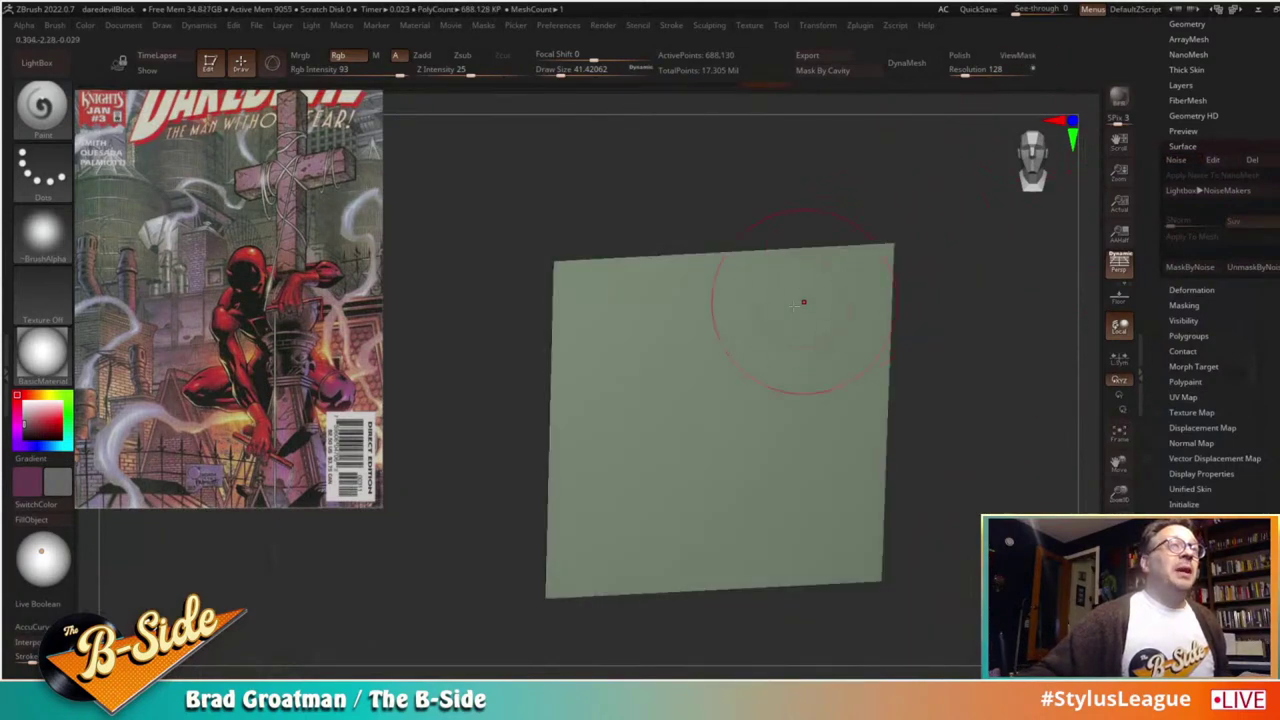
Step: Carve vertical streaks into the upper half of the masked wall using the Standard brush in subtract mode, reducing its size to about 31
{"action": "key", "text": "b"}
{"action": "key", "text": "s"}
{"action": "key", "text": "t"}
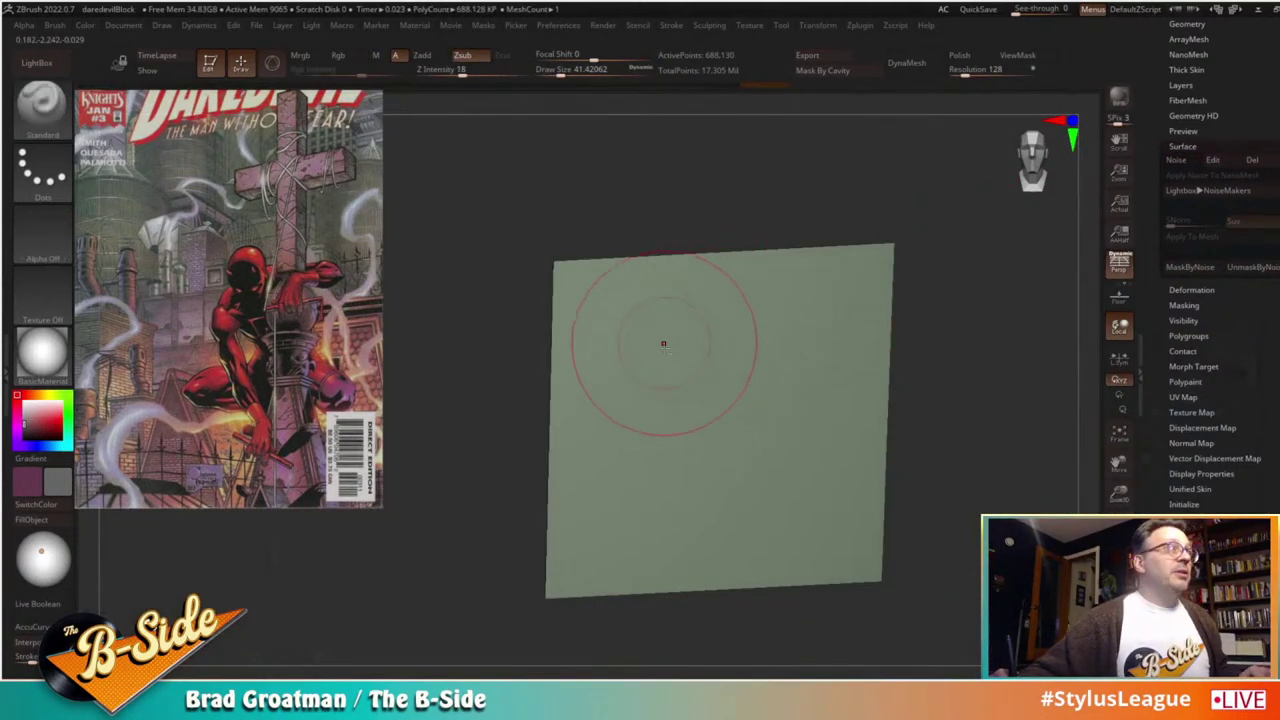
{"action": "left_click_drag", "start_coordinate": [638, 395], "coordinate": [614, 425], "text": "alt"}
{"action": "mouse_move", "coordinate": [617, 519]}
{"action": "left_mouse_down"}
{"action": "mouse_move", "coordinate": [714, 500]}
{"action": "mouse_move", "coordinate": [800, 360]}
{"action": "mouse_move", "coordinate": [863, 300]}
{"action": "mouse_move", "coordinate": [798, 318]}
{"action": "mouse_move", "coordinate": [720, 303]}
{"action": "mouse_move", "coordinate": [631, 413]}
{"action": "left_mouse_up"}
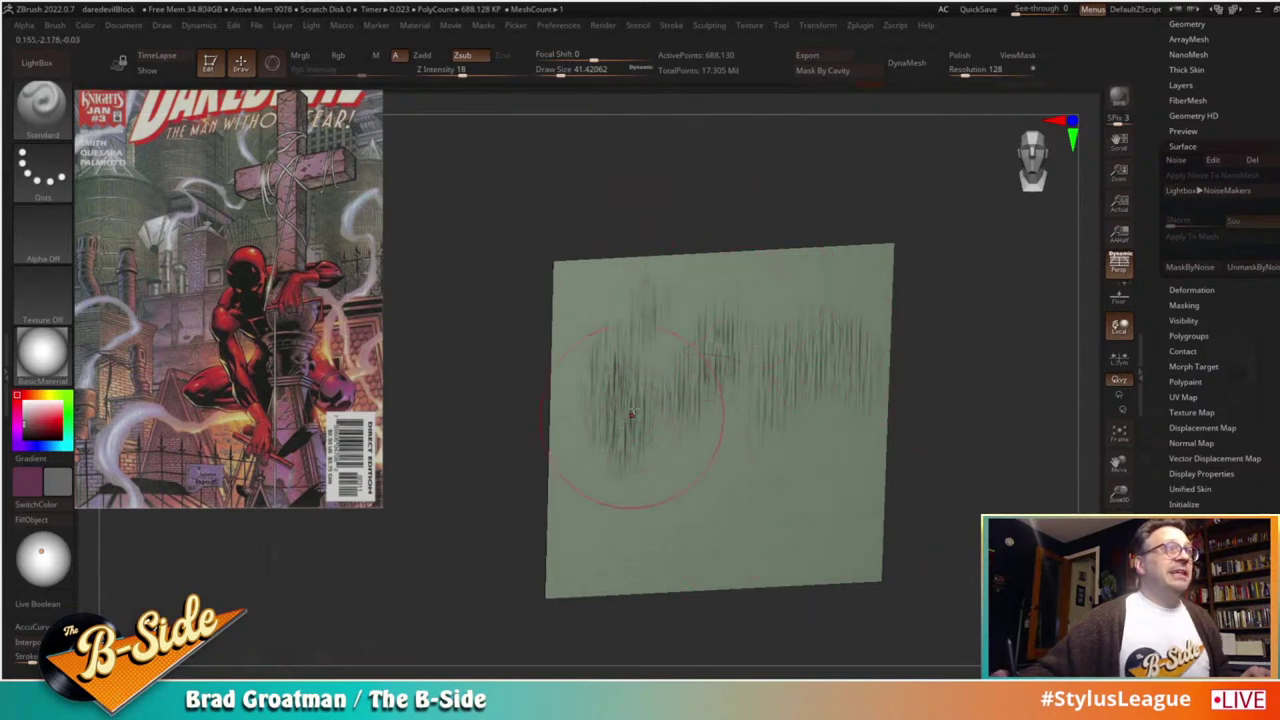
{"action": "mouse_move", "coordinate": [805, 293]}
{"action": "left_mouse_down"}
{"action": "mouse_move", "coordinate": [796, 405]}
{"action": "mouse_move", "coordinate": [848, 300]}
{"action": "mouse_move", "coordinate": [580, 457]}
{"action": "mouse_move", "coordinate": [645, 404]}
{"action": "mouse_move", "coordinate": [604, 374]}
{"action": "mouse_move", "coordinate": [665, 352]}
{"action": "mouse_move", "coordinate": [745, 363]}
{"action": "mouse_move", "coordinate": [716, 346]}
{"action": "left_mouse_up"}
{"action": "key", "text": "s"}
{"action": "key", "text": "s"}
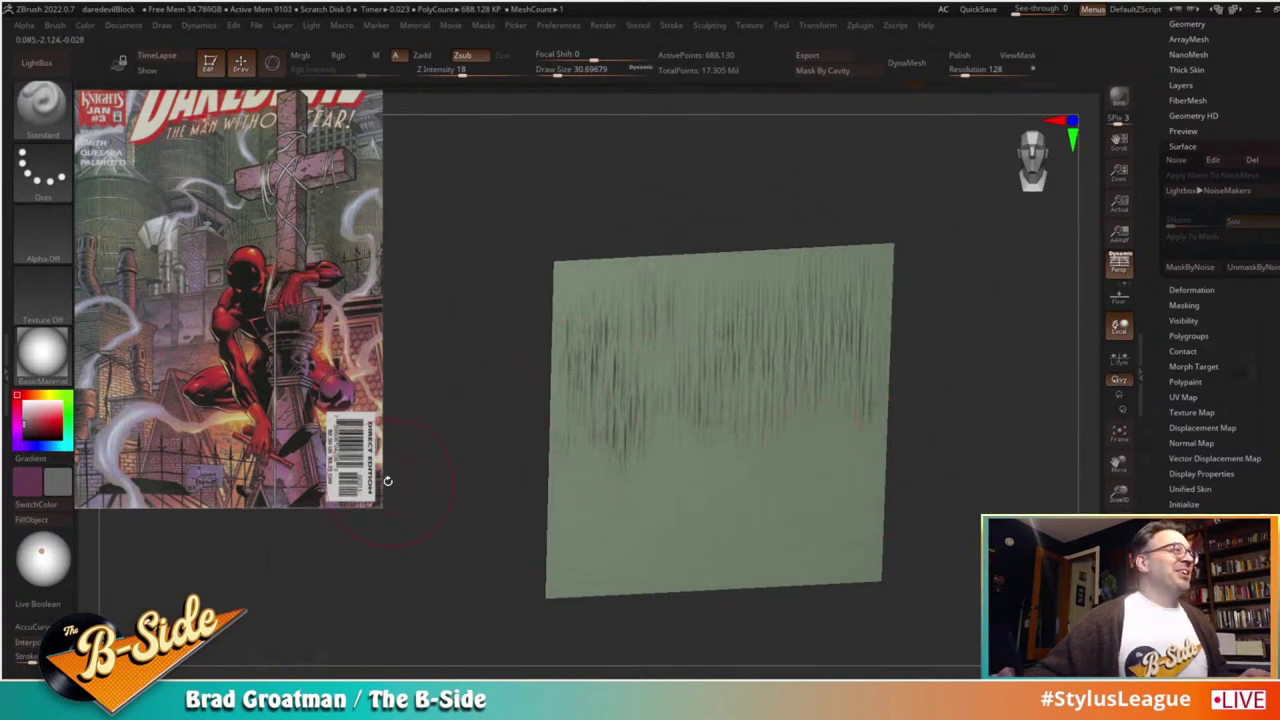
Step: Paint grey and then olive green weathering over the streaked wall using the Paint brush at size 112
{"action": "key", "text": "b"}
{"action": "key", "text": "p"}
{"action": "key", "text": "a"}
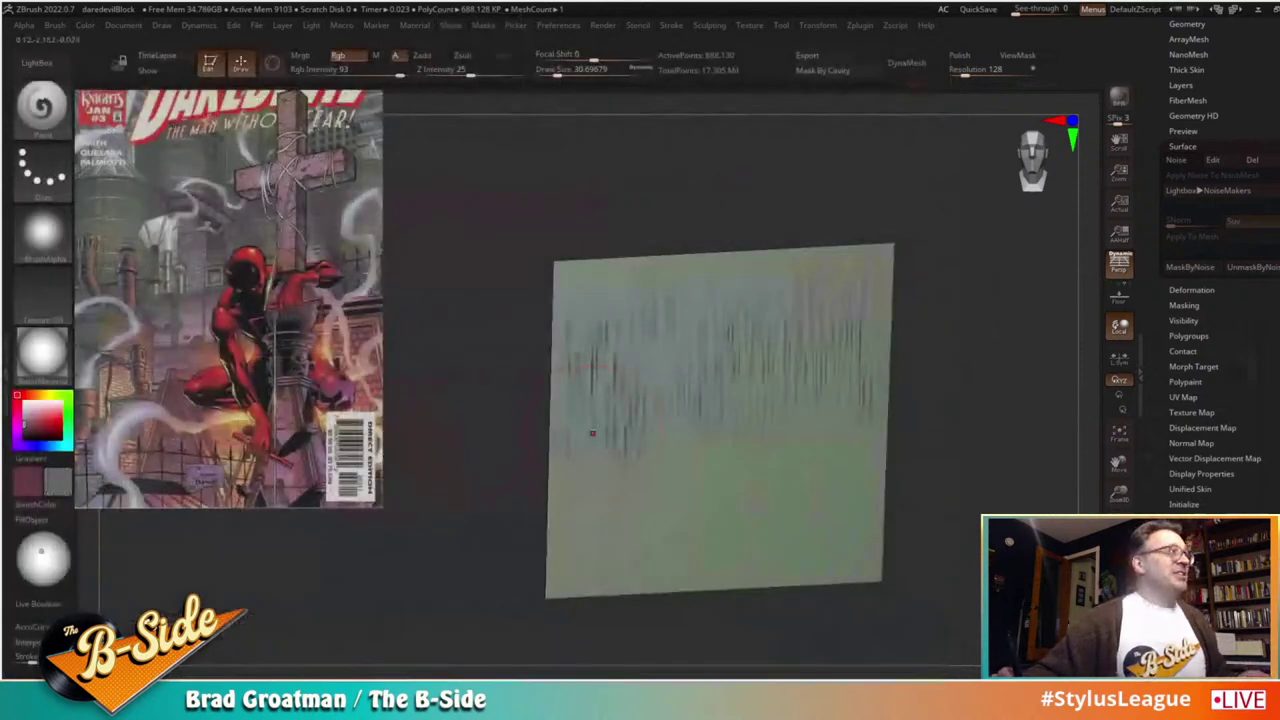
{"action": "key", "text": "s"}
{"action": "left_click_drag", "start_coordinate": [607, 424], "coordinate": [627, 425]}
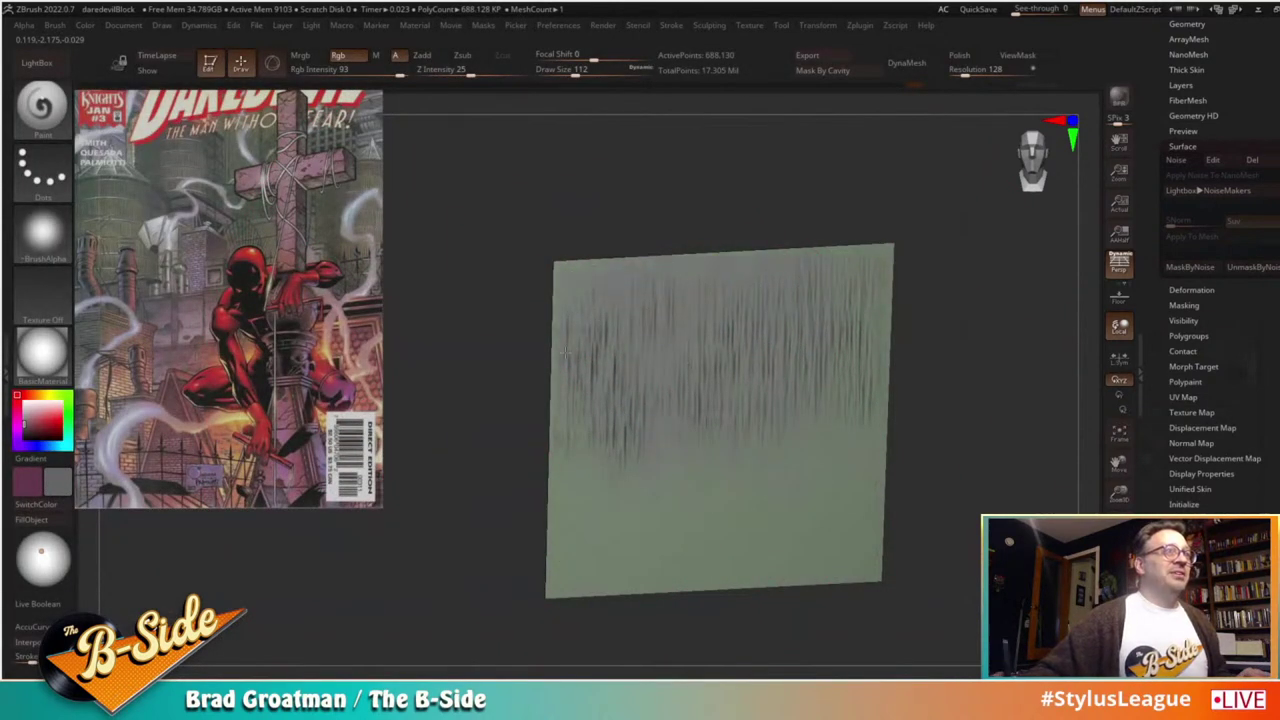
{"action": "left_click", "coordinate": [66, 396]}
{"action": "left_click_drag", "start_coordinate": [43, 423], "coordinate": [27, 428]}
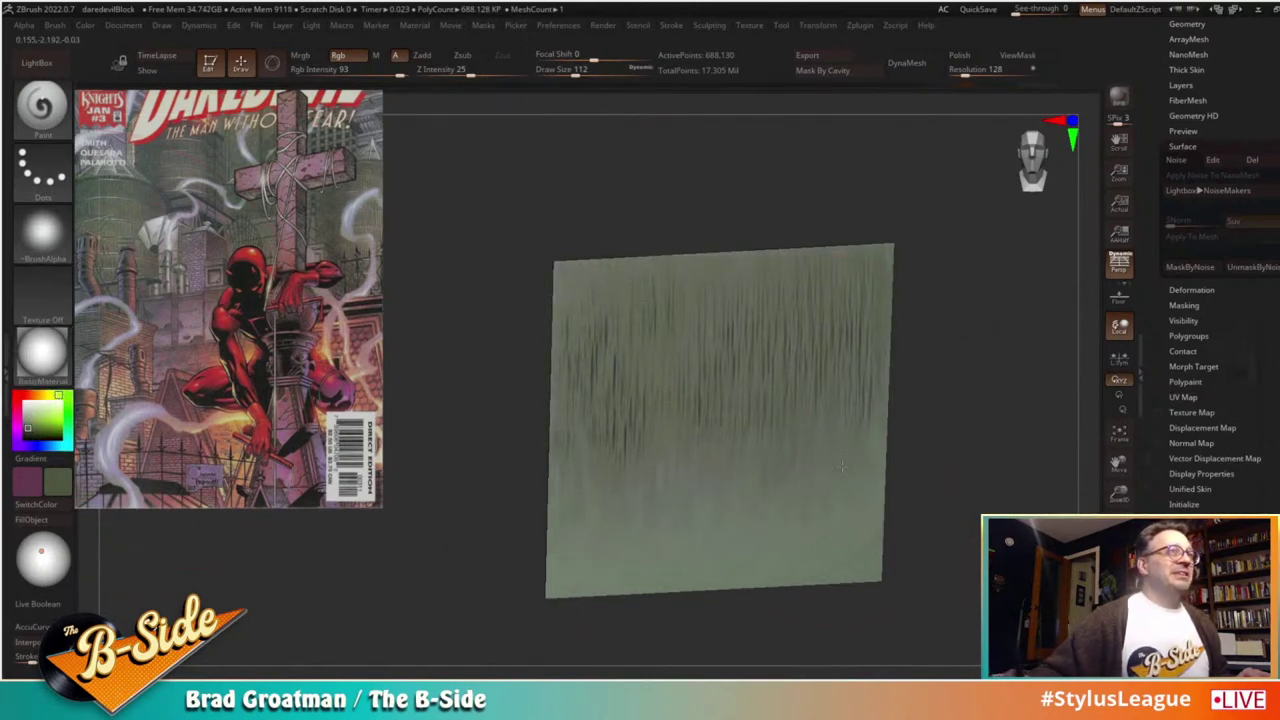
Step: Show the whole scene, push the green wall back behind its horizontal rail with the Move brush, and reduce the brush size to about 56
{"action": "left_click", "coordinate": [1119, 622]}
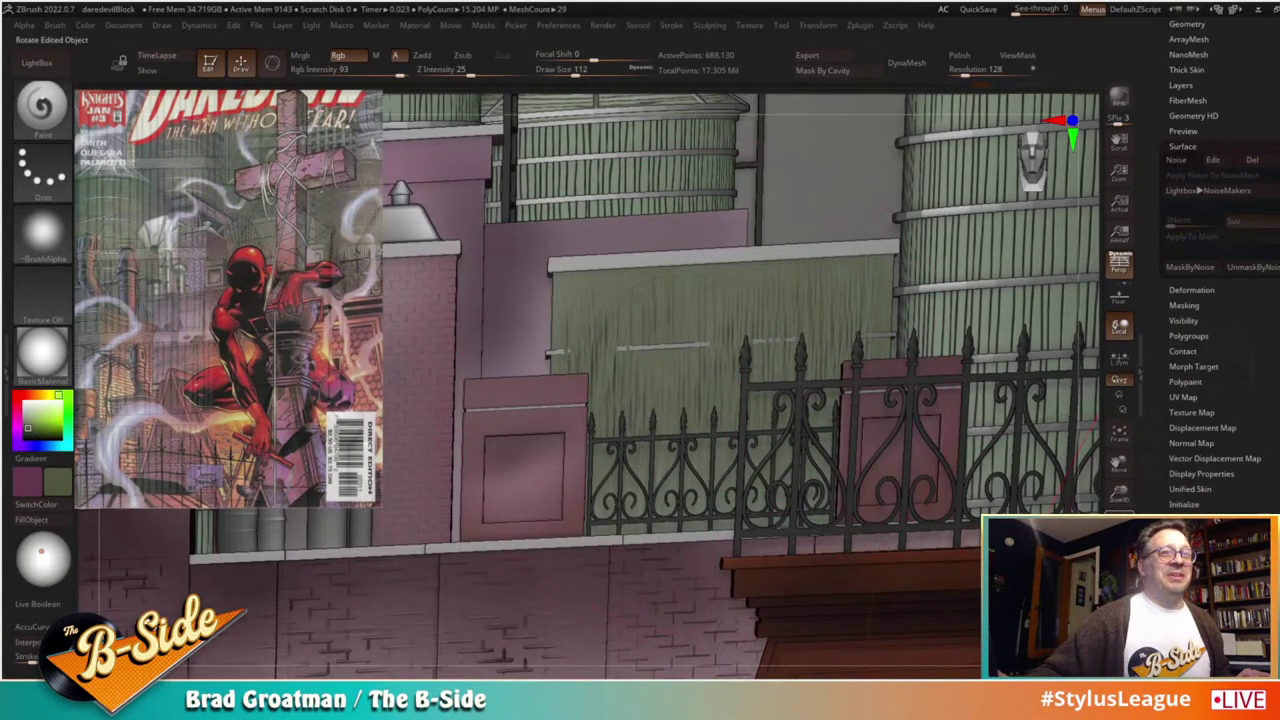
{"action": "left_click_drag", "start_coordinate": [1119, 523], "coordinate": [1140, 524]}
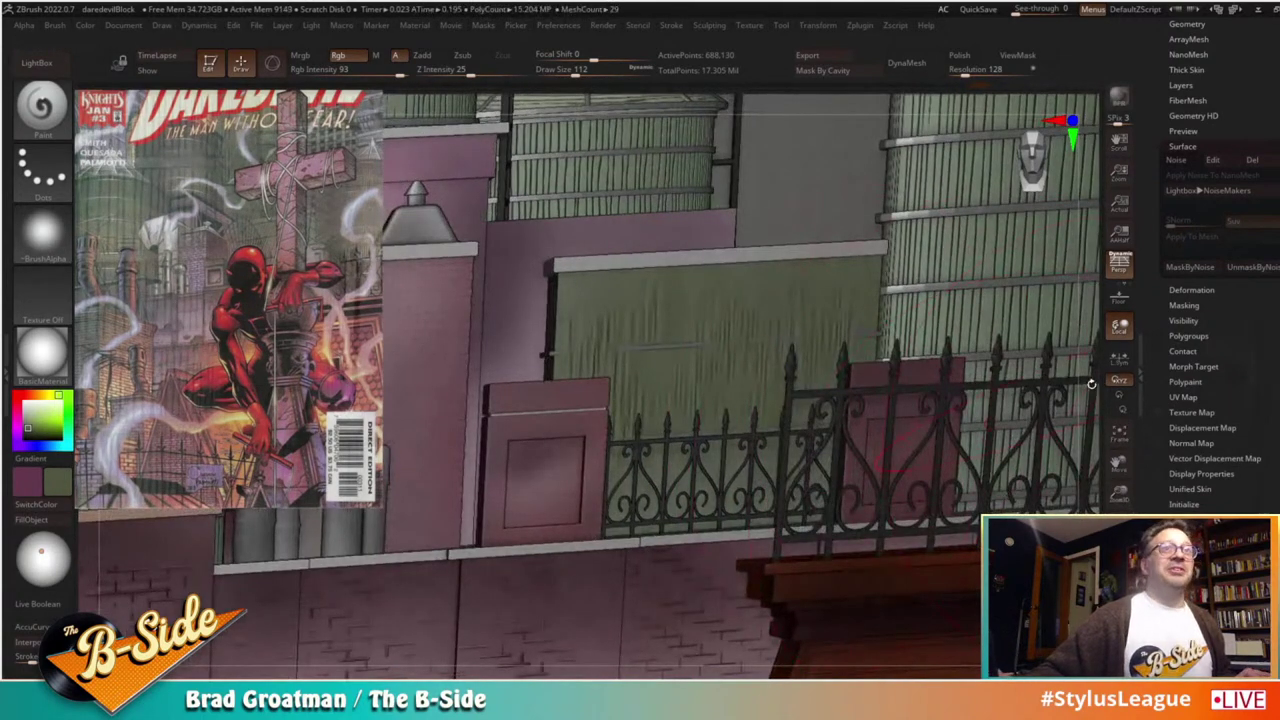
{"action": "mouse_move", "coordinate": [1118, 493]}
{"action": "left_mouse_down"}
{"action": "mouse_move", "coordinate": [940, 465]}
{"action": "mouse_move", "coordinate": [640, 374]}
{"action": "left_mouse_up"}
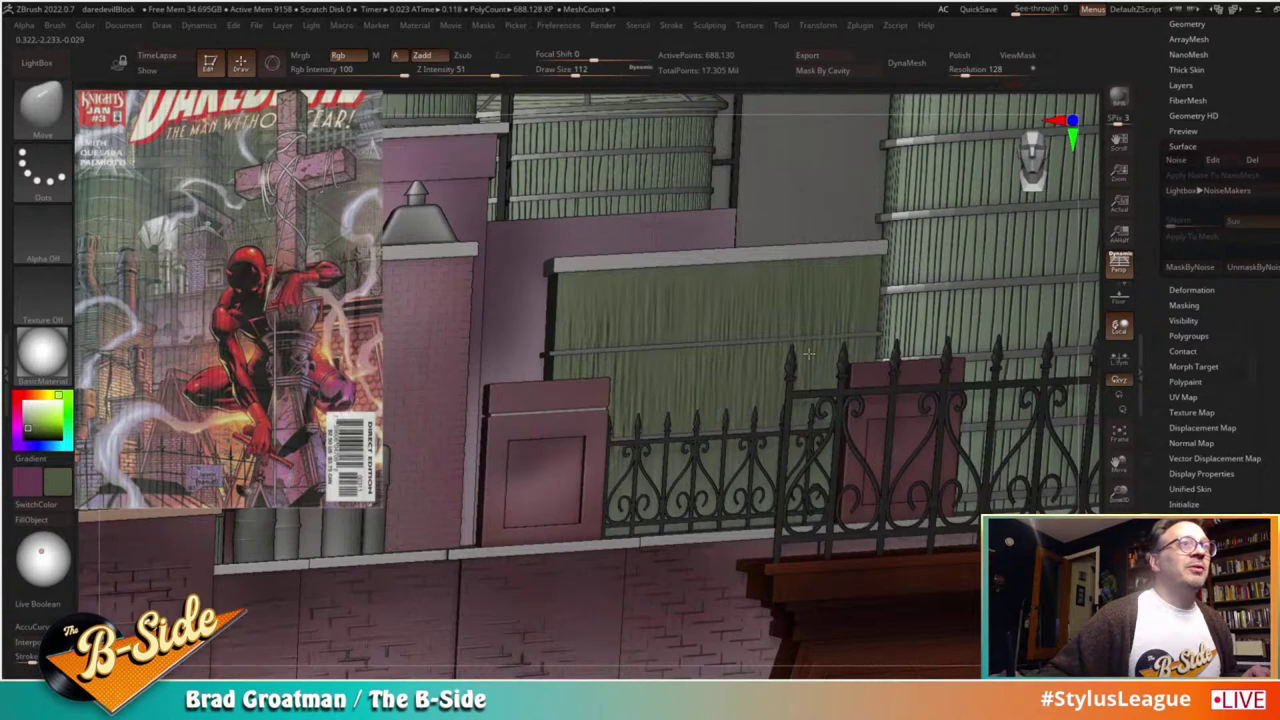
{"action": "left_click_drag", "start_coordinate": [1118, 491], "coordinate": [508, 493]}
{"action": "left_click_drag", "start_coordinate": [205, 538], "coordinate": [222, 533]}
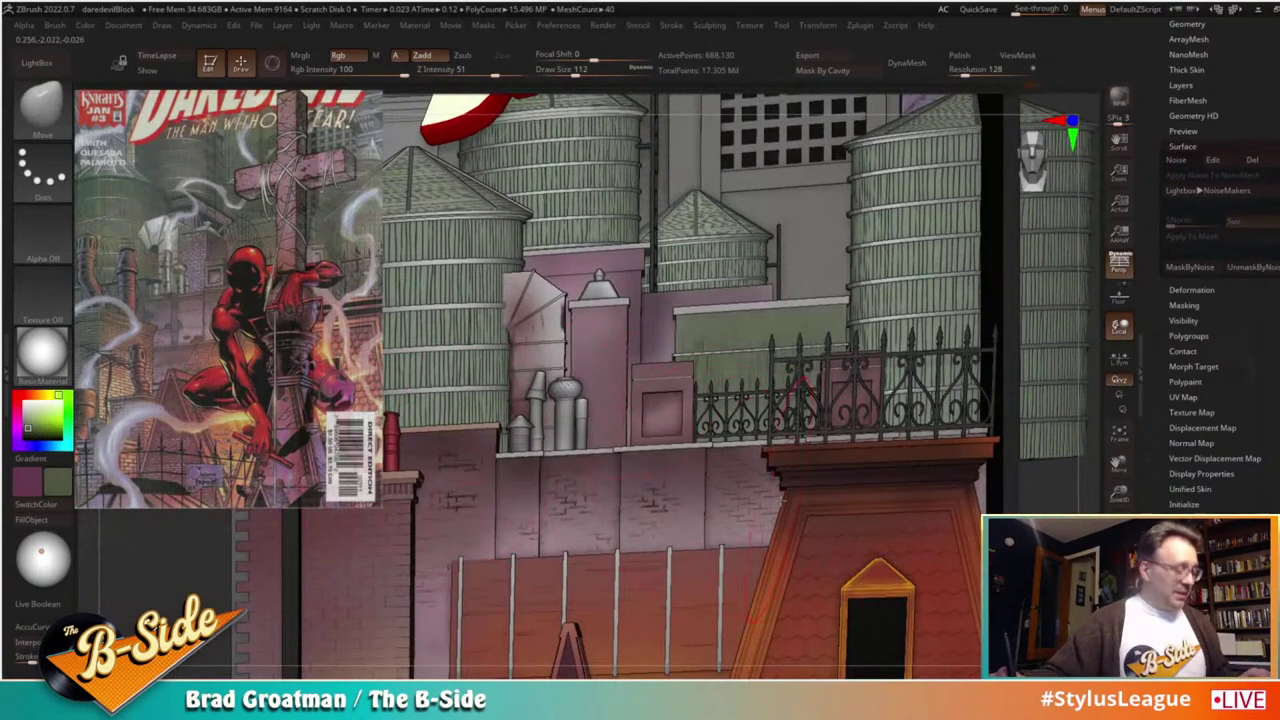
{"action": "key", "text": "s"}
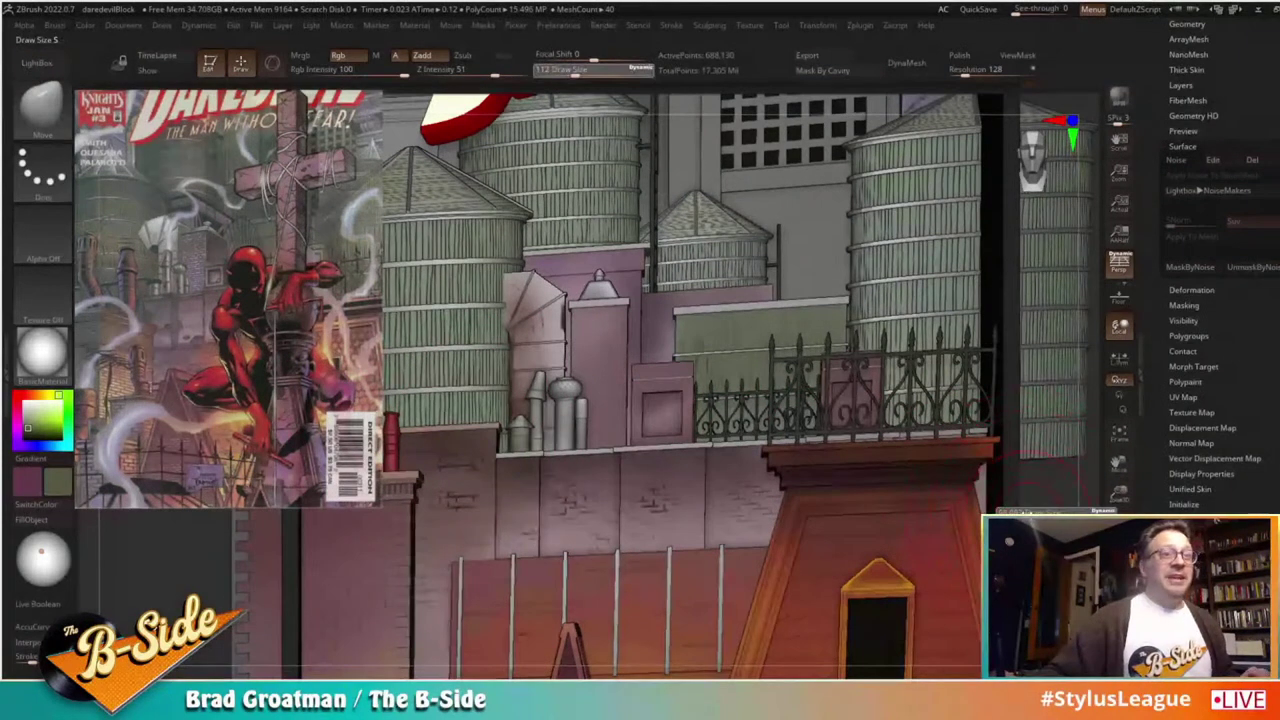
{"action": "mouse_move", "coordinate": [1048, 512]}
{"action": "left_mouse_down"}
{"action": "mouse_move", "coordinate": [1012, 506]}
{"action": "mouse_move", "coordinate": [975, 521]}
{"action": "mouse_move", "coordinate": [1040, 492]}
{"action": "left_mouse_up"}
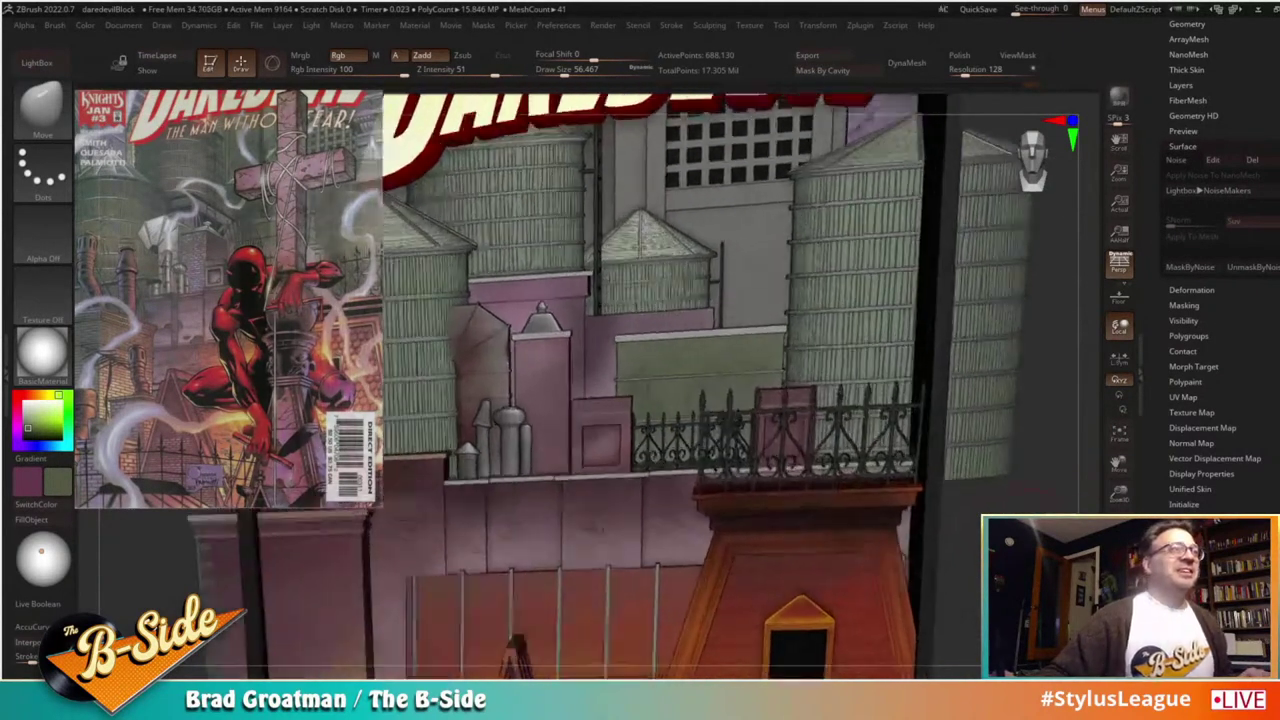
Step: Select leftSideBldgBotUVed and try subdividing it to level 2 with smoothing on
{"action": "left_click_drag", "start_coordinate": [140, 579], "coordinate": [473, 561]}
{"action": "left_click_drag", "start_coordinate": [540, 350], "coordinate": [557, 418], "text": "alt"}
{"action": "left_click", "coordinate": [641, 312], "text": "alt"}
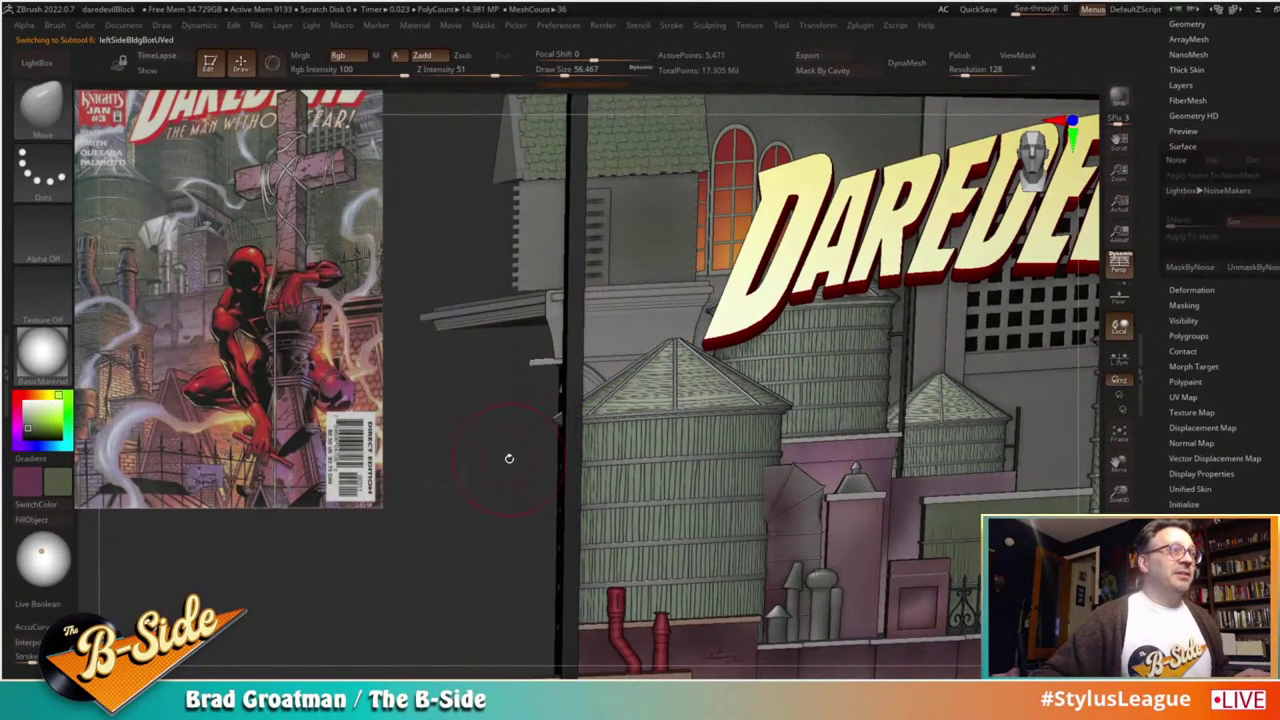
{"action": "scroll", "coordinate": [1176, 120], "scroll_direction": "up", "scroll_amount": 3}
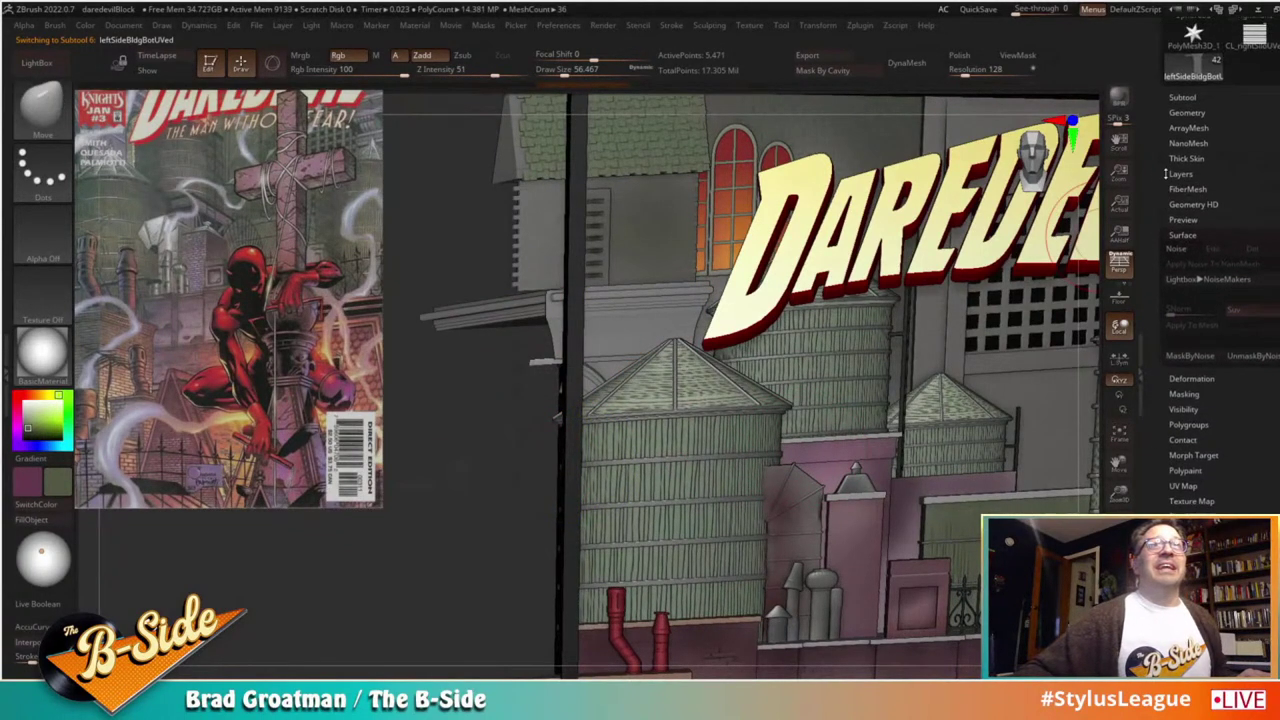
{"action": "left_click", "coordinate": [1192, 124]}
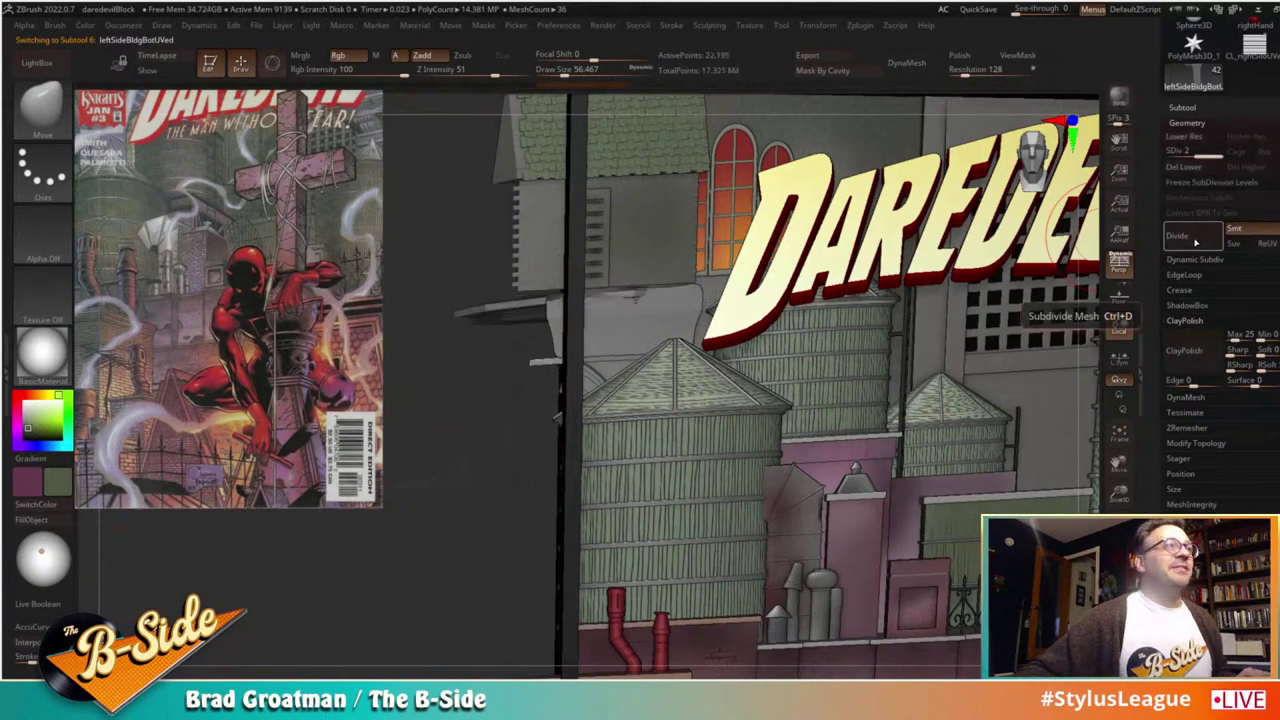
{"action": "key", "text": "shift+d"}
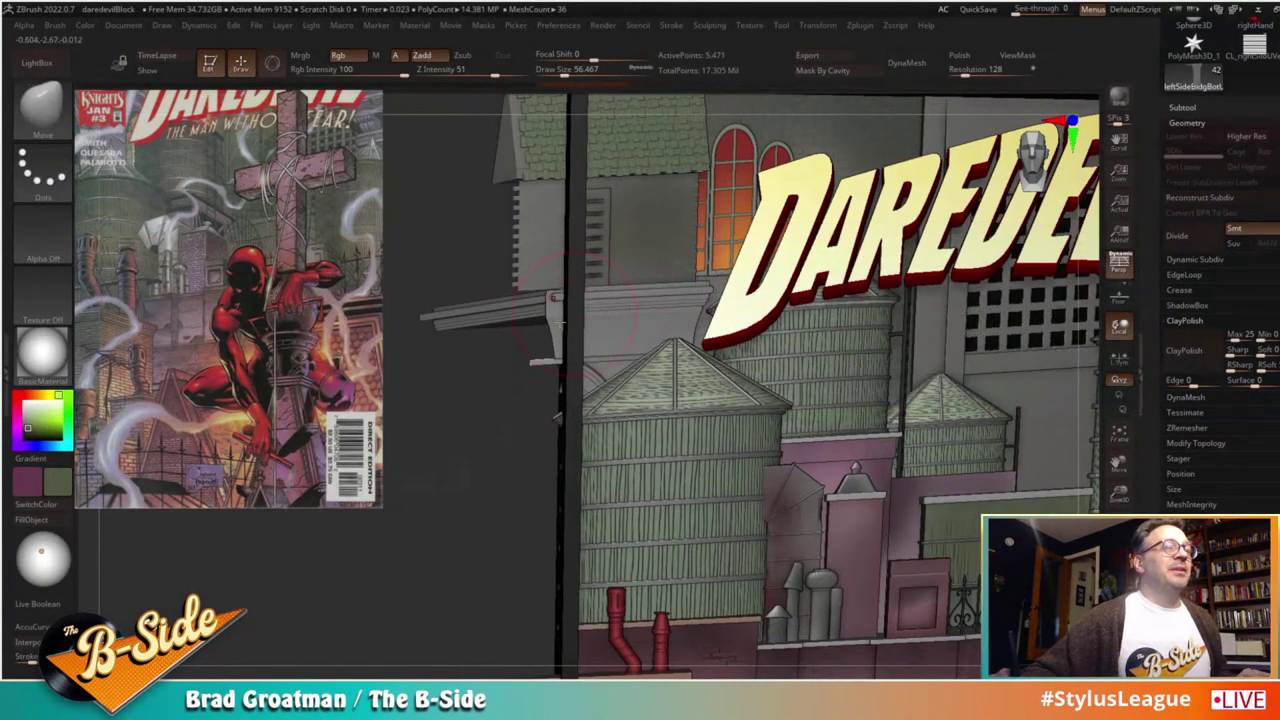
Step: Turn off subdivision smoothing and divide leftSideBldgBotUVed up to level 5
{"action": "left_click_drag", "start_coordinate": [420, 400], "coordinate": [483, 502], "text": "alt"}
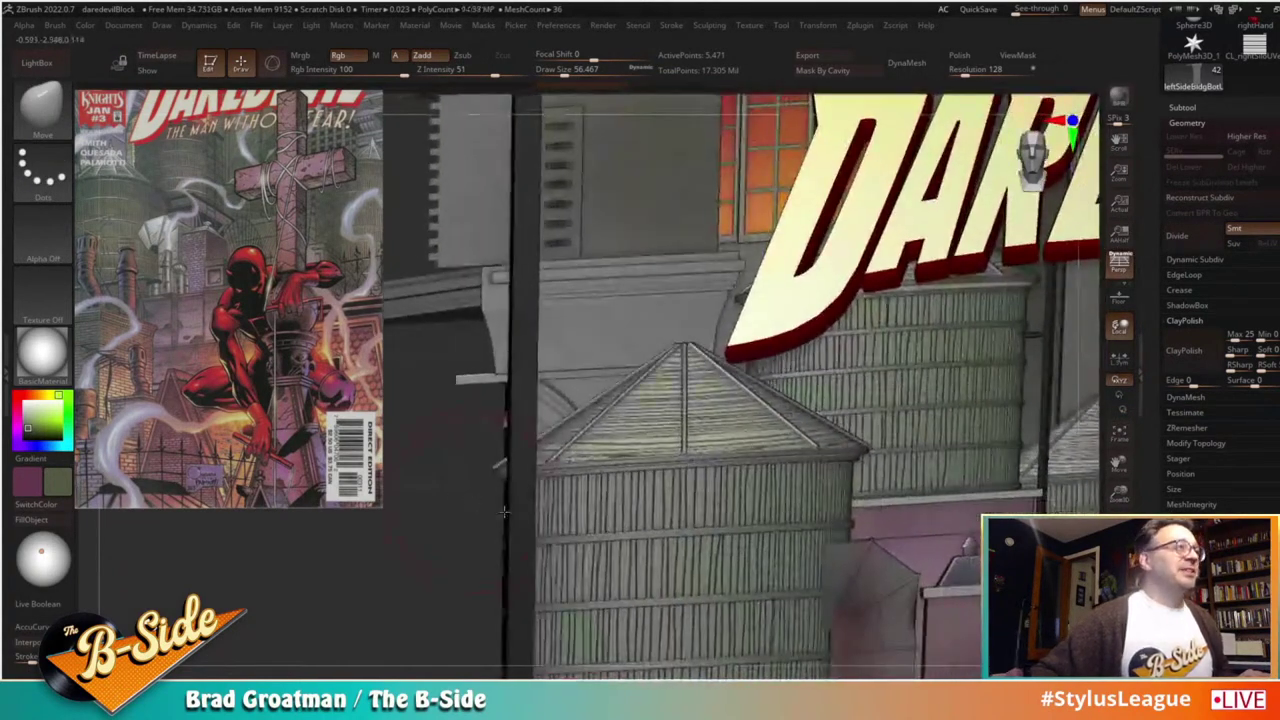
{"action": "left_click_drag", "start_coordinate": [402, 453], "coordinate": [518, 505], "text": "alt"}
{"action": "left_click_drag", "start_coordinate": [572, 446], "coordinate": [616, 433]}
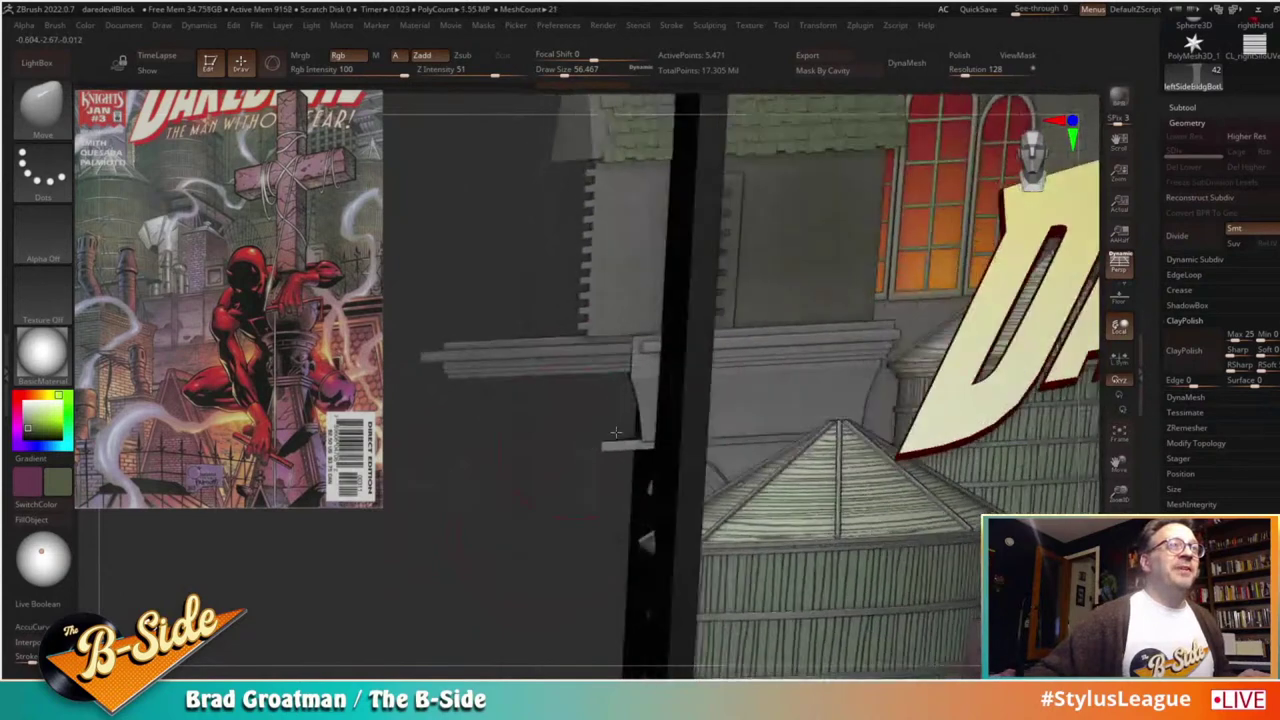
{"action": "key", "text": "d"}
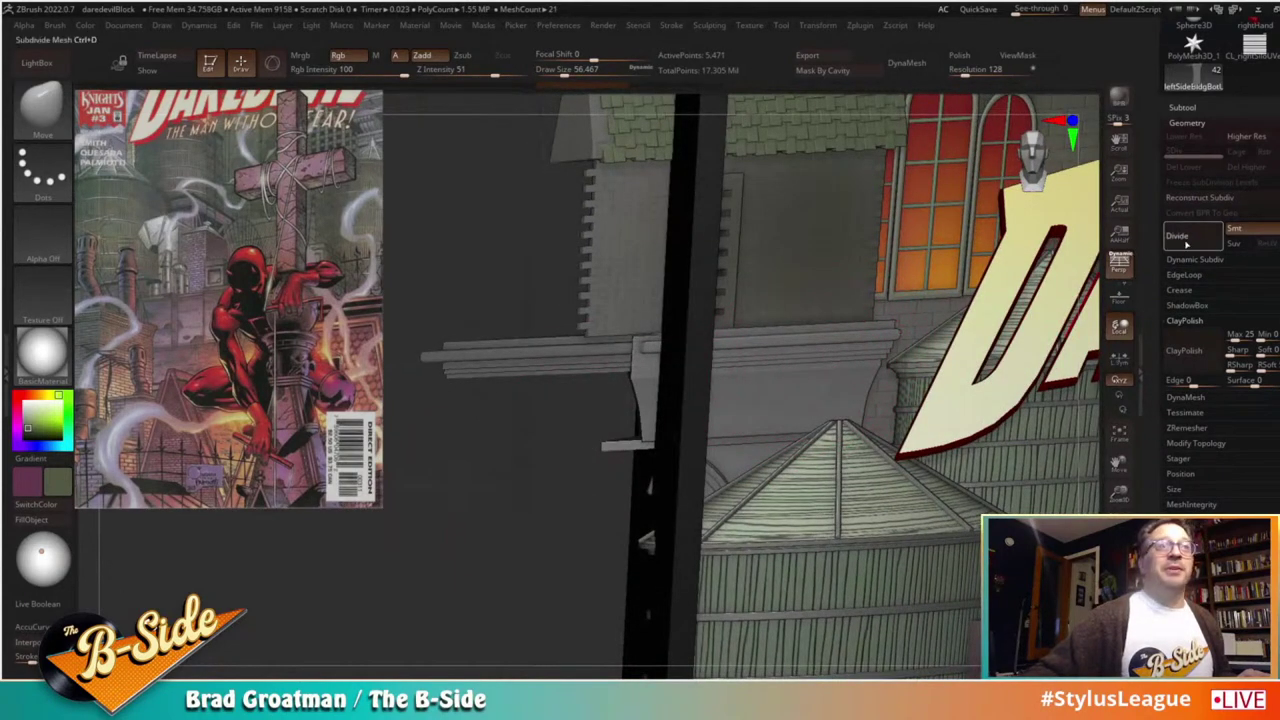
{"action": "key", "text": "shift+d"}
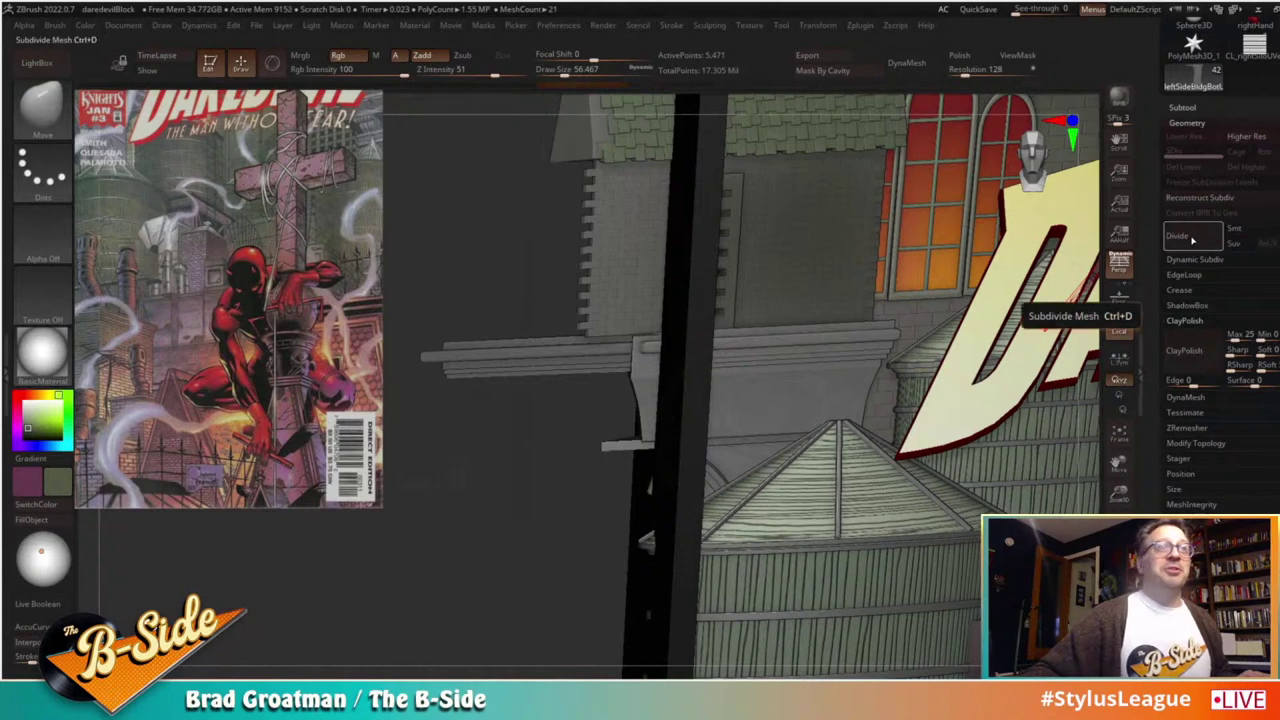
{"action": "left_click", "coordinate": [1189, 243]}
{"action": "left_click", "coordinate": [1188, 244]}
{"action": "left_click", "coordinate": [1188, 244]}
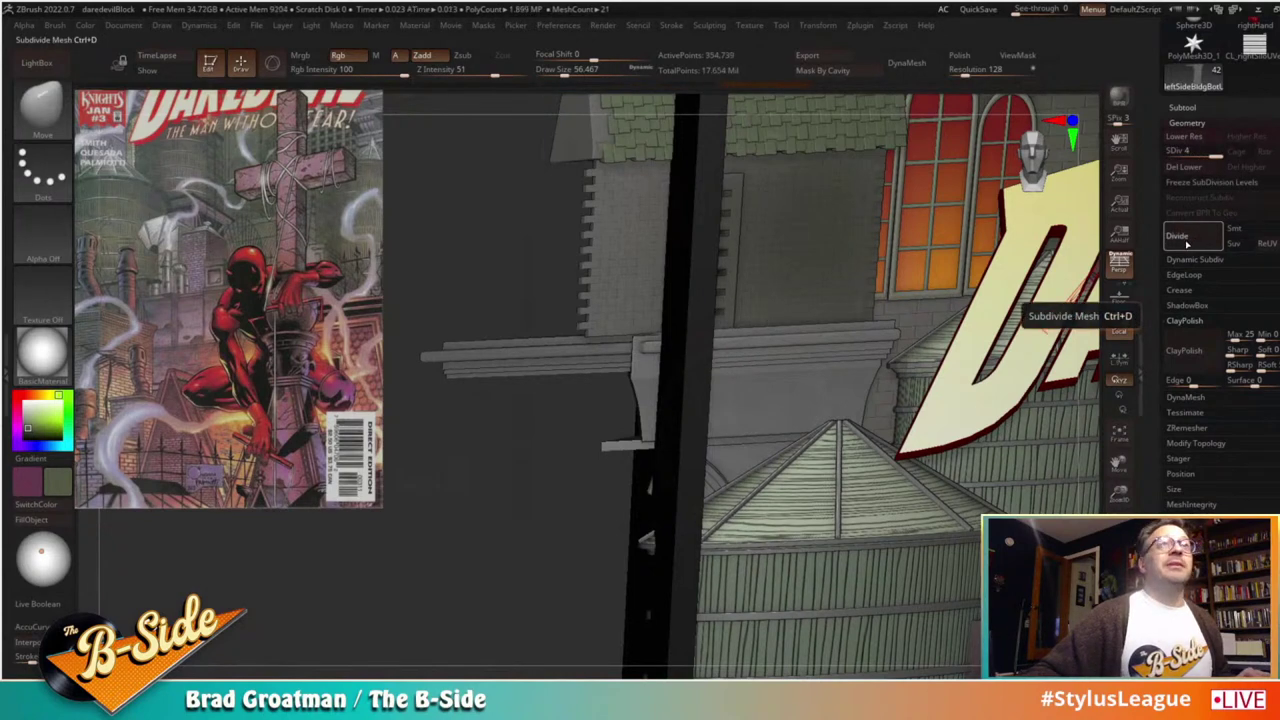
{"action": "left_click", "coordinate": [1188, 243]}
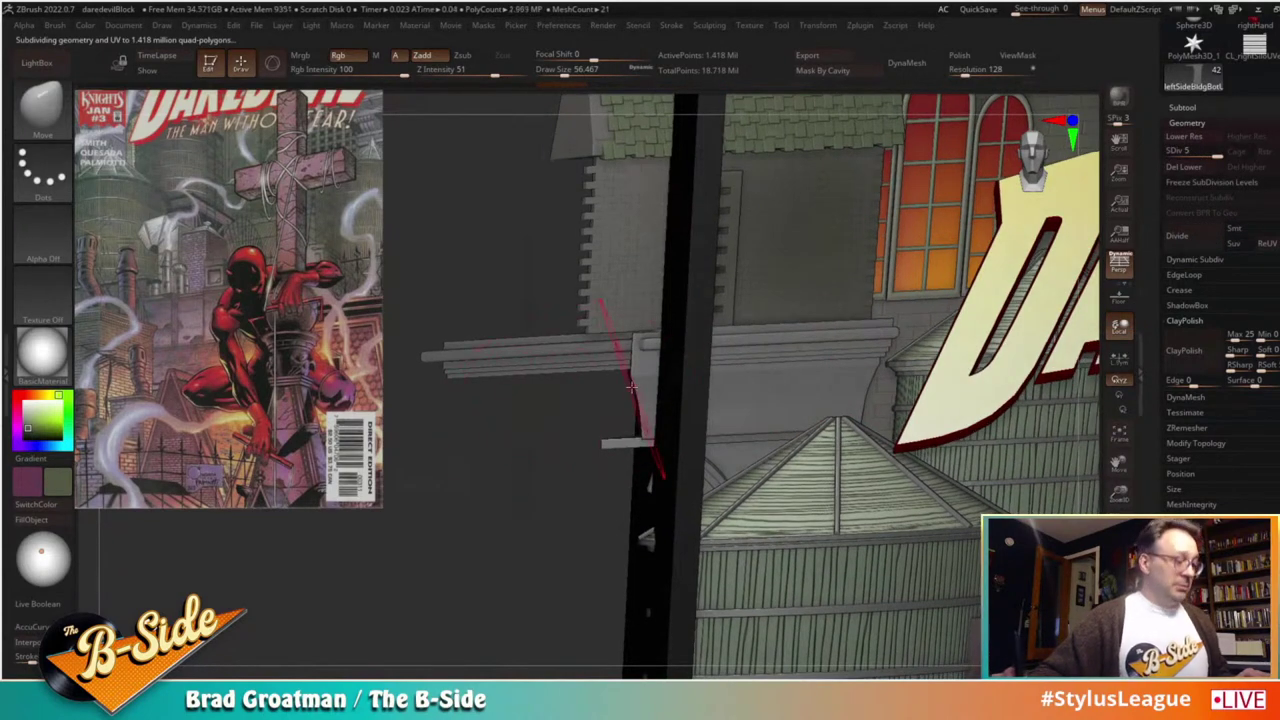
Step: Paint muted purple-grey over the left-side building's ledge and lower wall at subdivision level 4, using the Paint brush at size about 94
{"action": "key", "text": "v"}
{"action": "key", "text": "s"}
{"action": "left_click_drag", "start_coordinate": [755, 358], "coordinate": [764, 361]}
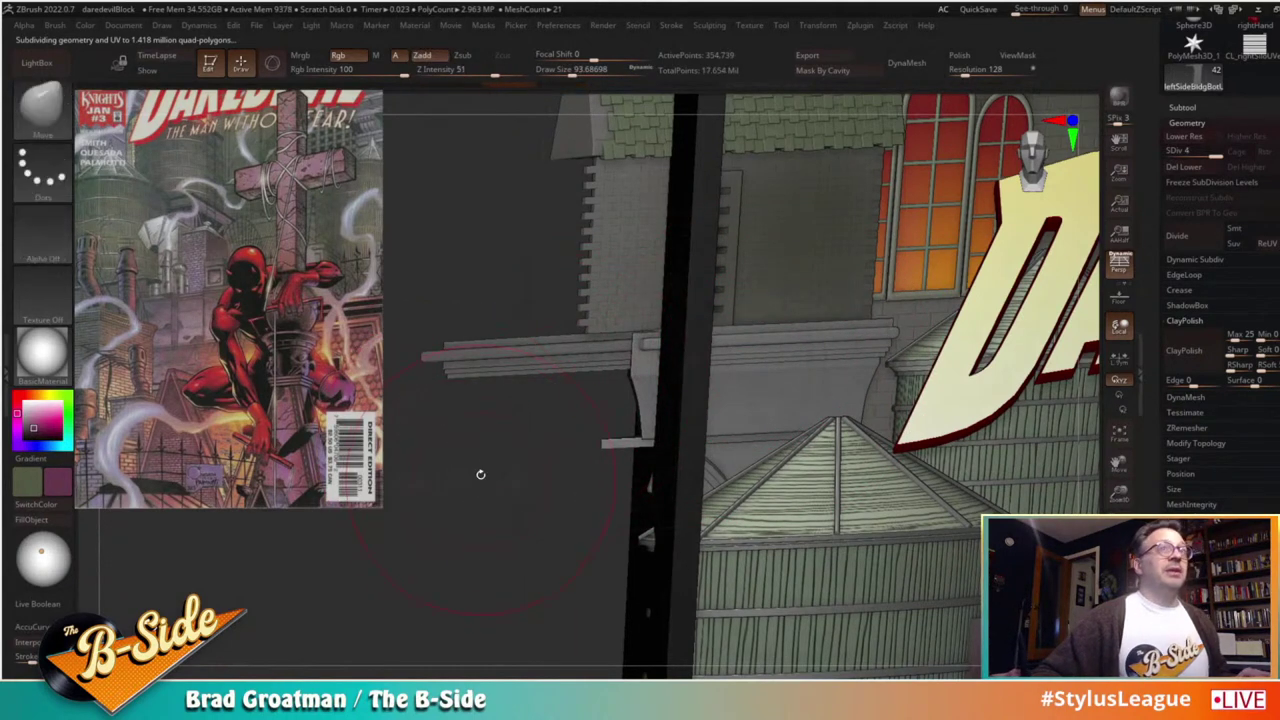
{"action": "key", "text": "shift+d"}
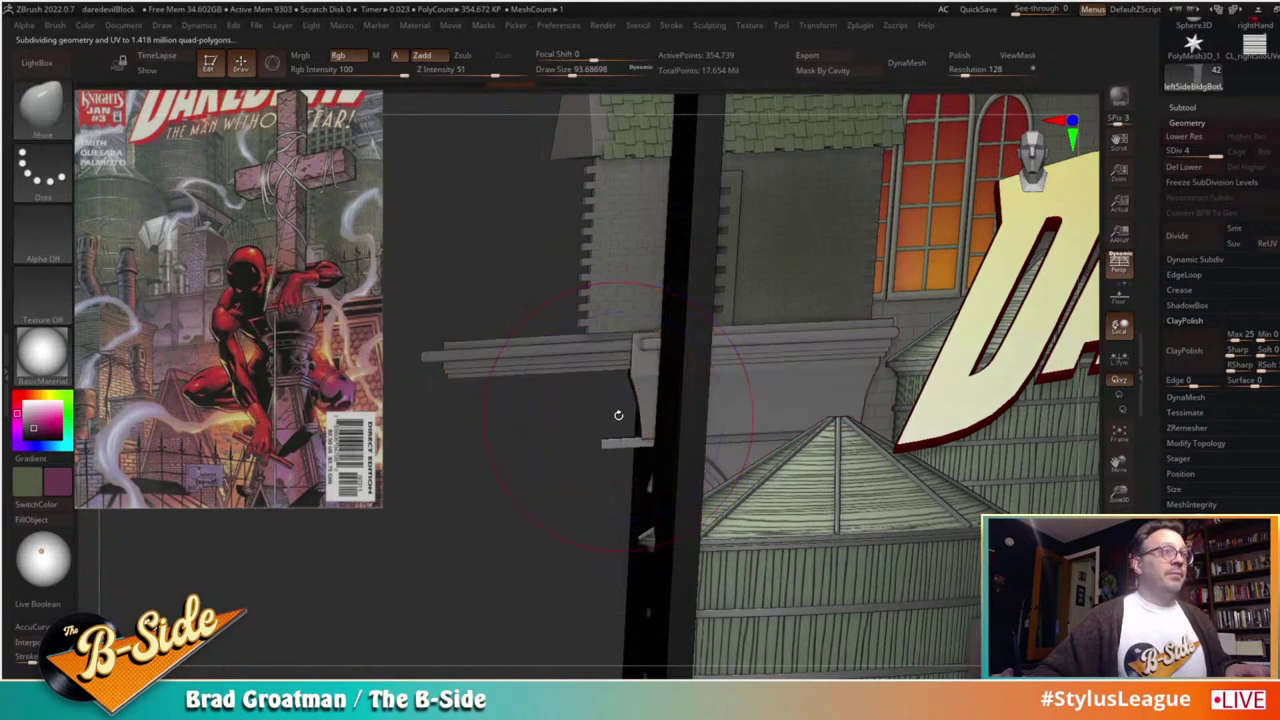
{"action": "key", "text": "b"}
{"action": "key", "text": "p"}
{"action": "key", "text": "a"}
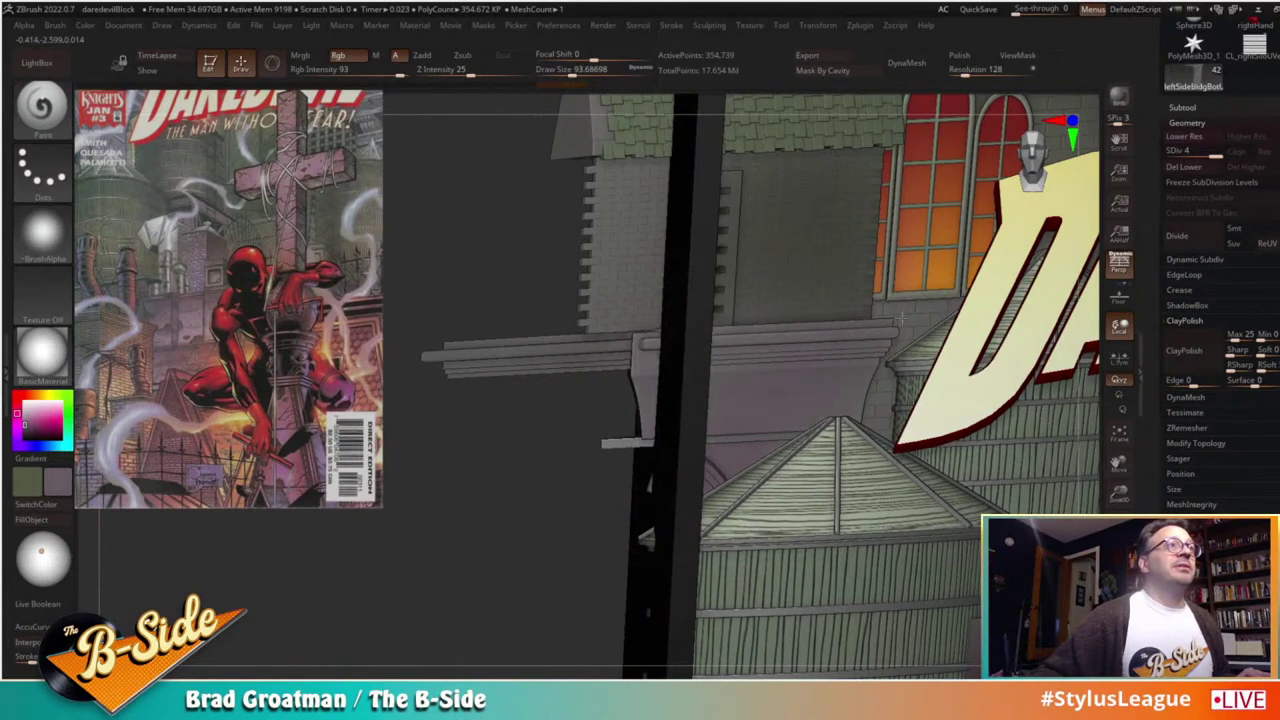
{"action": "left_click_drag", "start_coordinate": [506, 423], "coordinate": [436, 426]}
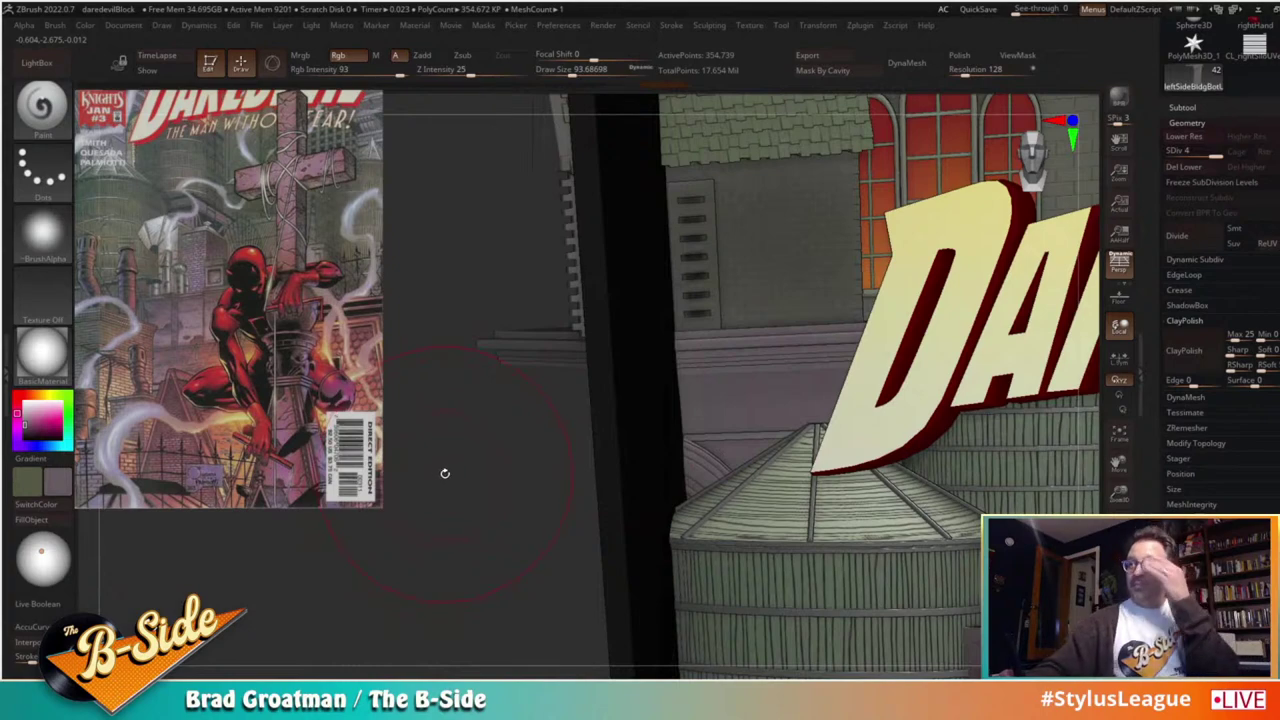
{"action": "left_click_drag", "start_coordinate": [431, 483], "coordinate": [773, 440]}
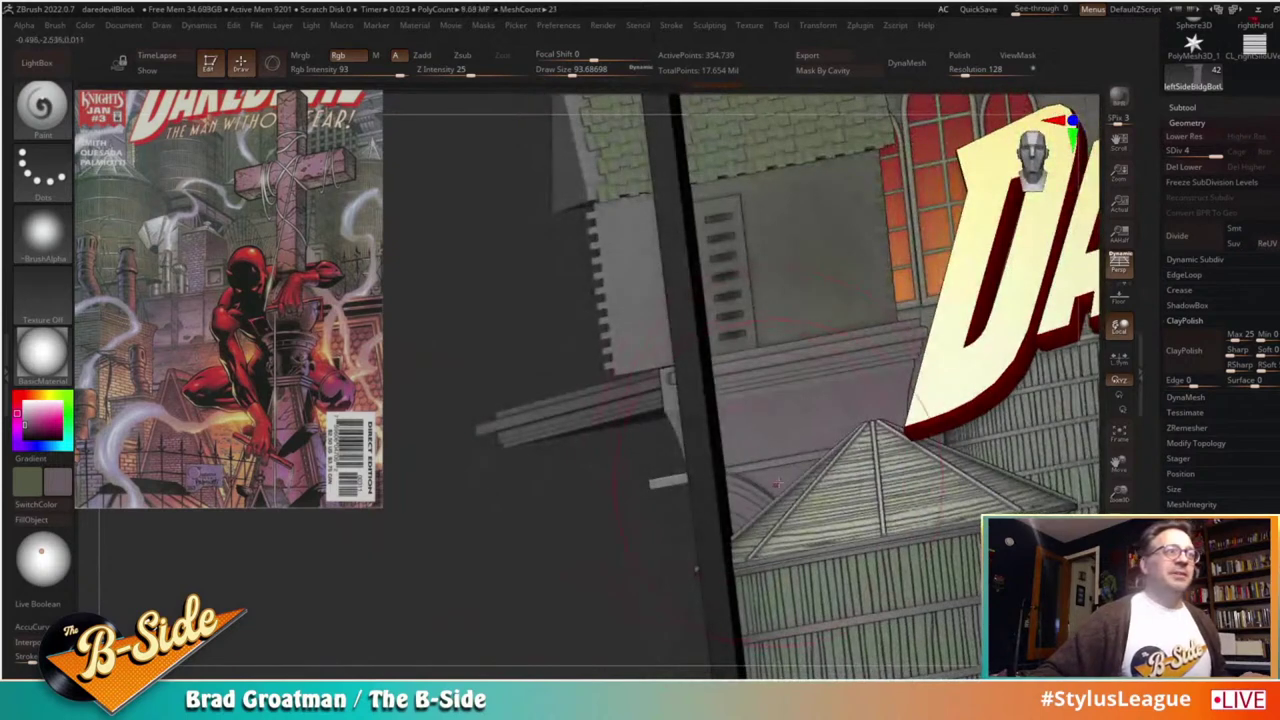
{"action": "left_click_drag", "start_coordinate": [560, 506], "coordinate": [554, 523], "text": "shift"}
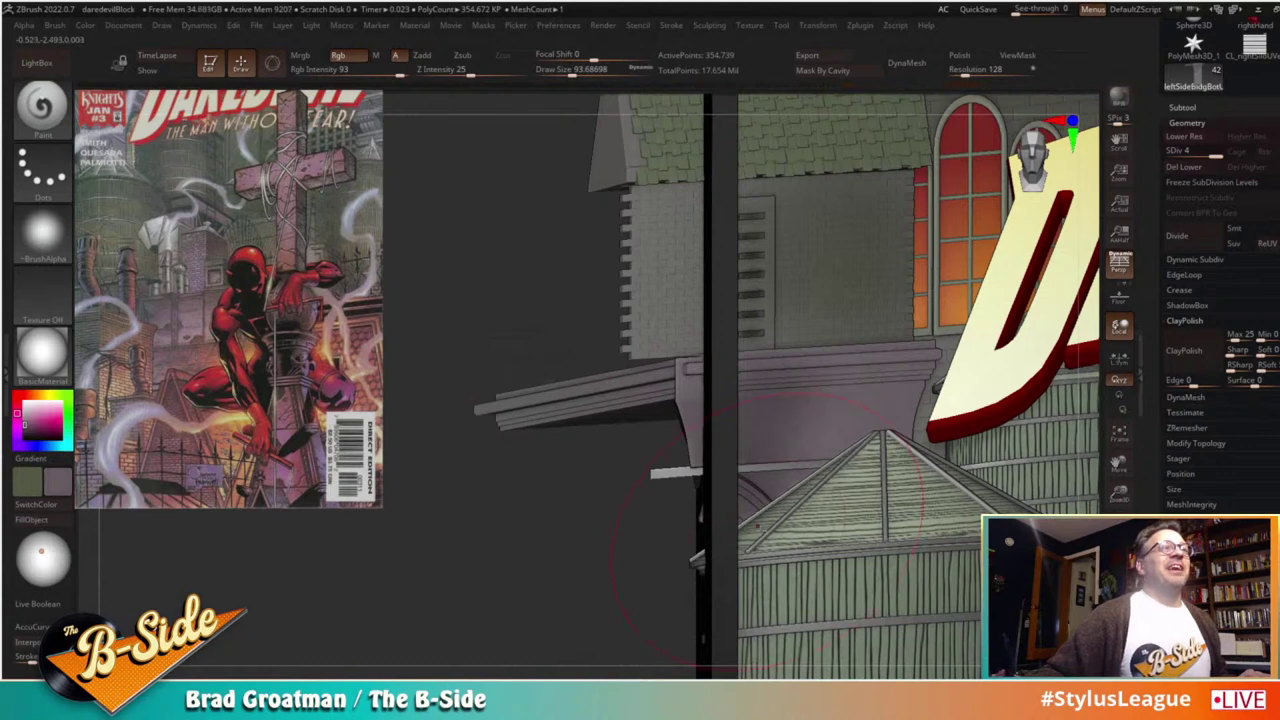
{"action": "left_click_drag", "start_coordinate": [605, 552], "coordinate": [576, 562]}
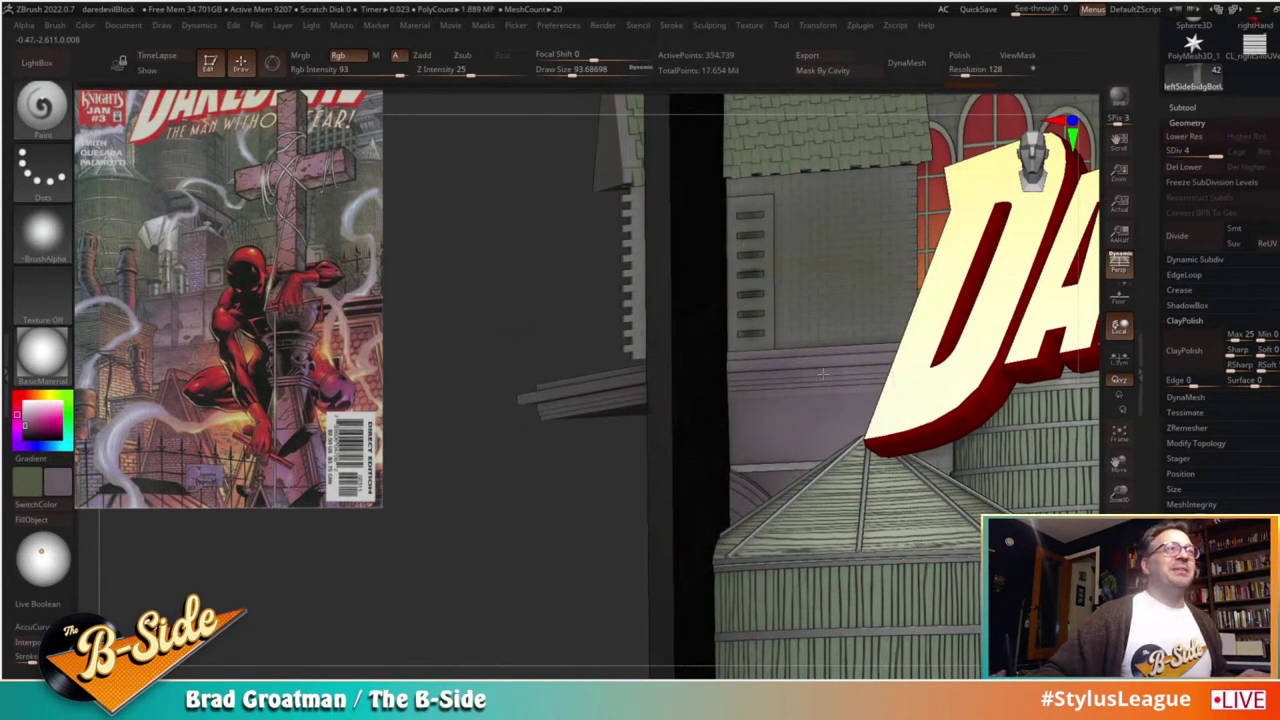
{"action": "mouse_move", "coordinate": [574, 492]}
{"action": "left_mouse_down"}
{"action": "mouse_move", "coordinate": [586, 511]}
{"action": "mouse_move", "coordinate": [575, 514]}
{"action": "left_mouse_up"}
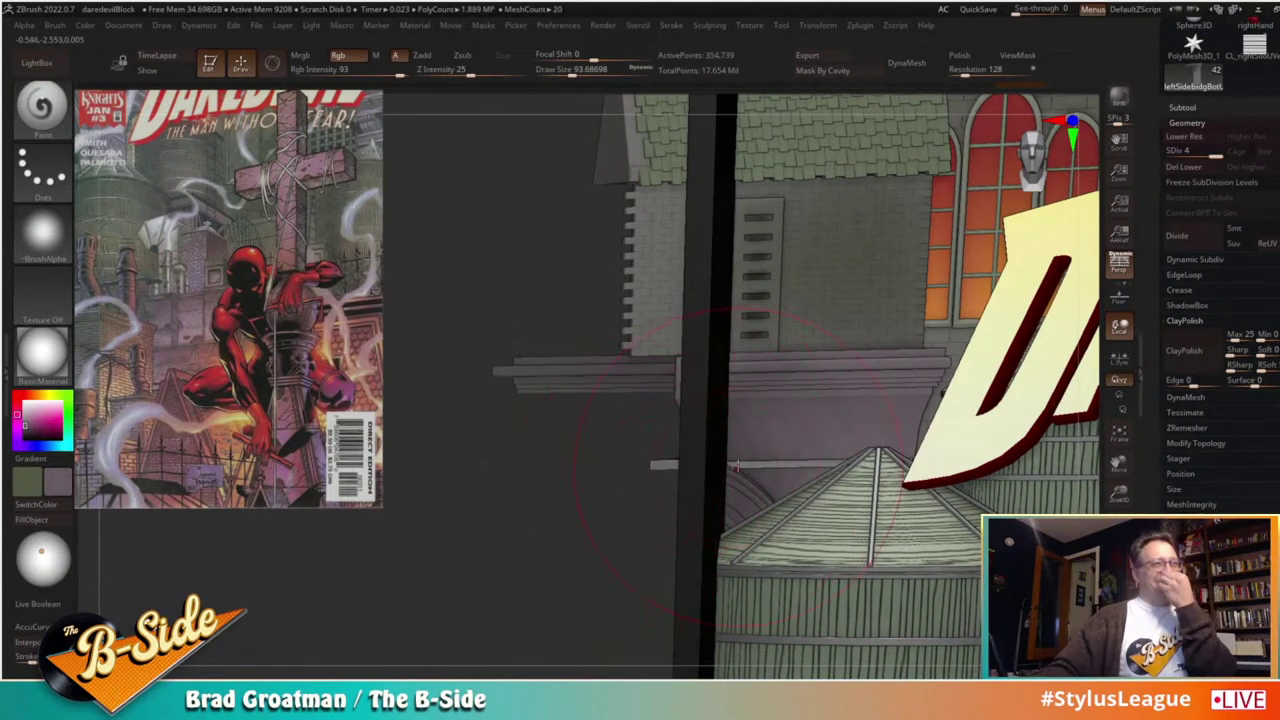
{"action": "left_click_drag", "start_coordinate": [587, 502], "coordinate": [568, 500]}
Step: Raise the building to subdivision level 5 and give it 3D surface noise with a strength of -0.00191
{"action": "key", "text": "ctrl+d"}
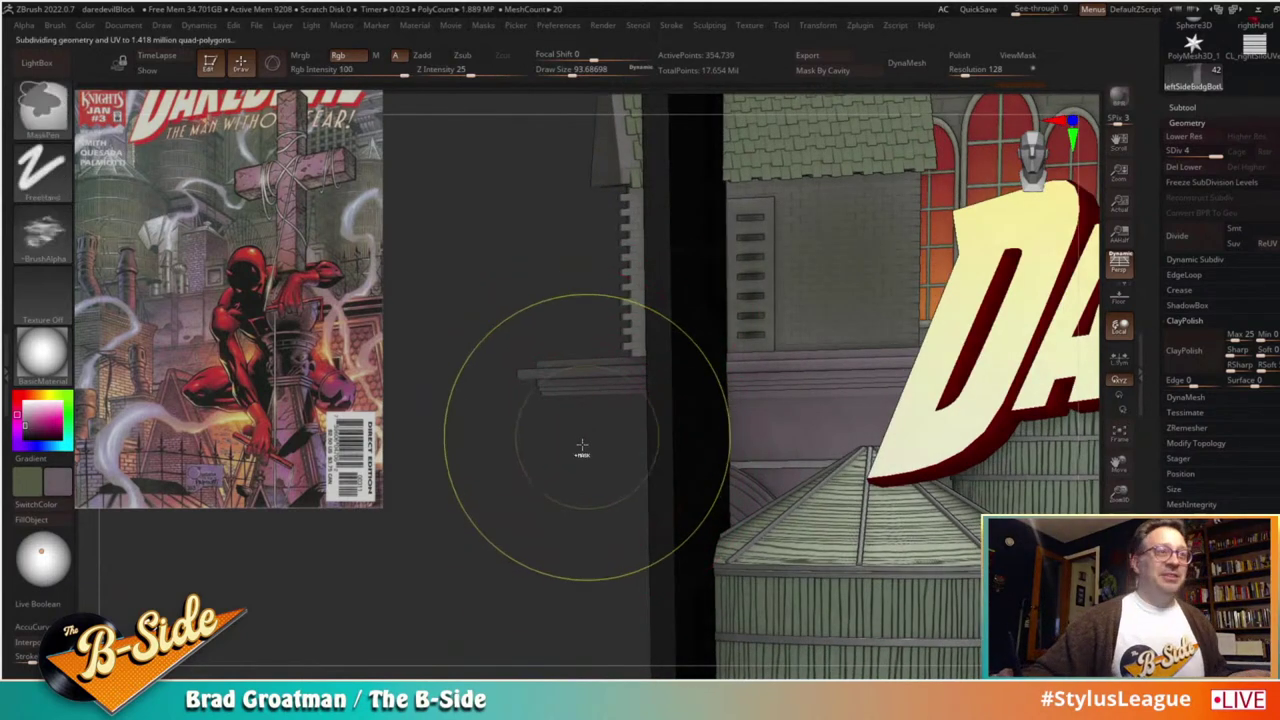
{"action": "left_click_drag", "start_coordinate": [580, 480], "coordinate": [640, 470]}
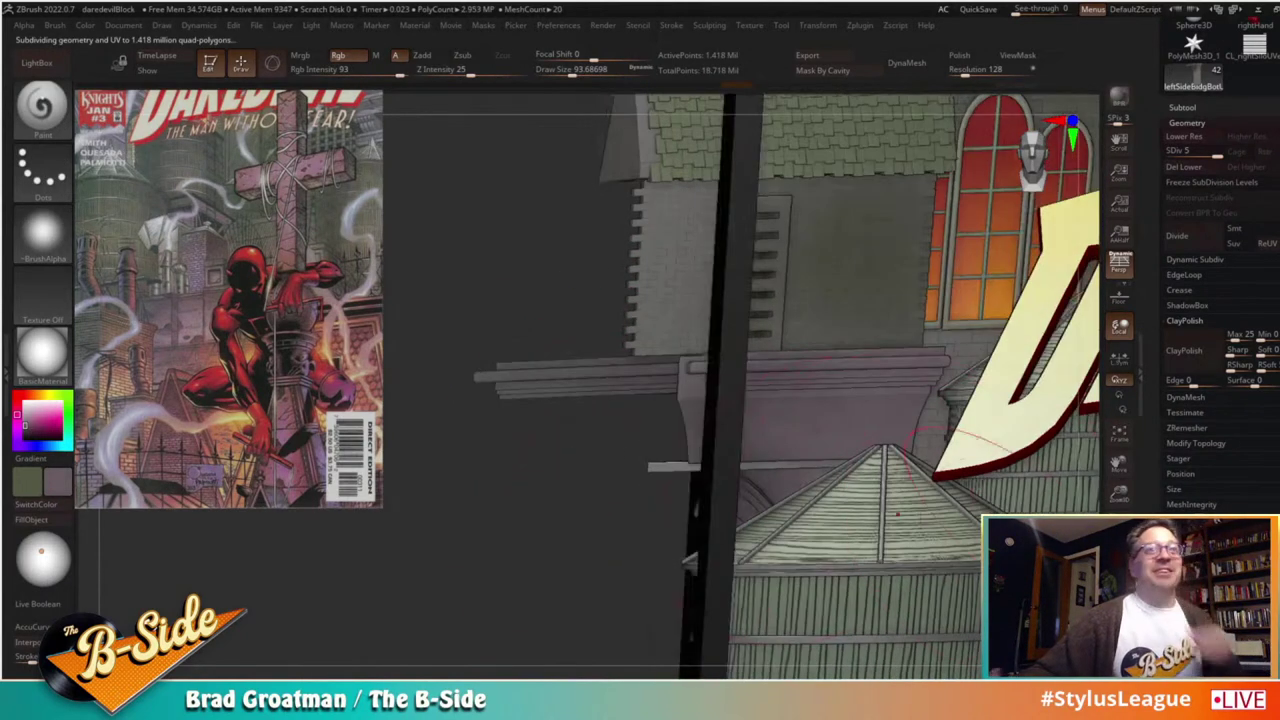
{"action": "scroll", "coordinate": [1188, 470], "scroll_direction": "down", "scroll_amount": 5}
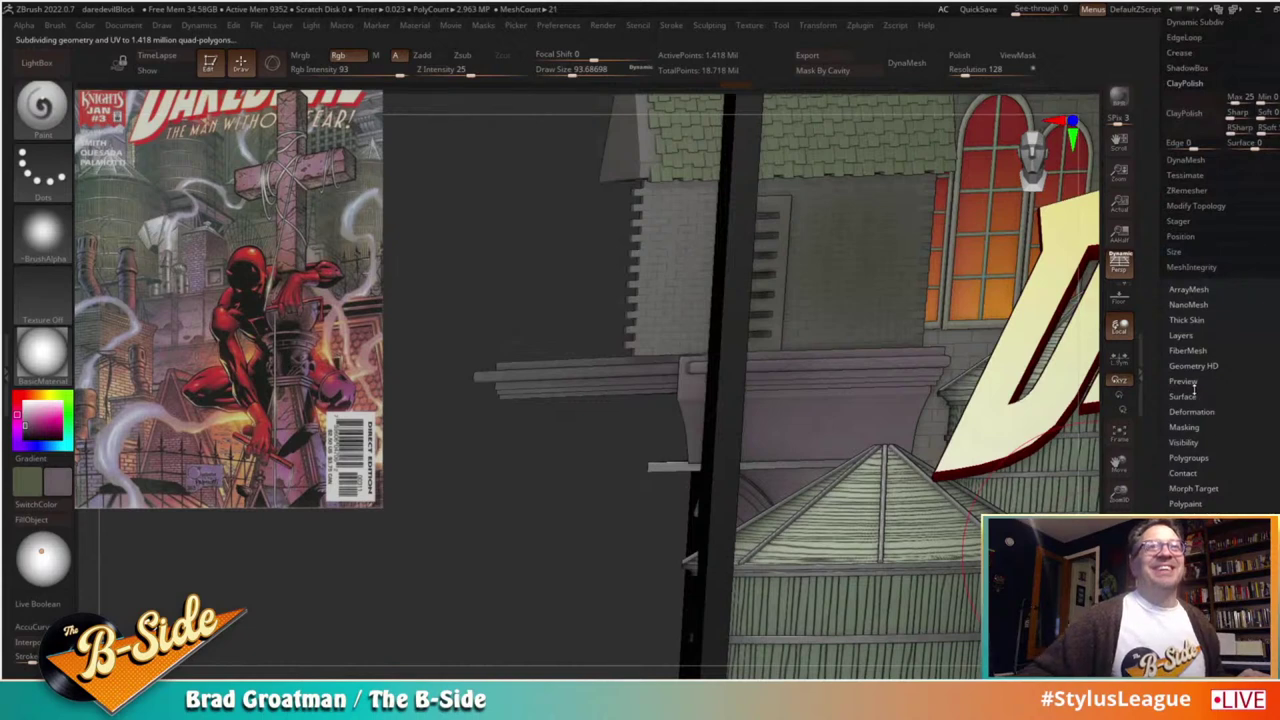
{"action": "left_click", "coordinate": [1188, 396]}
{"action": "left_click", "coordinate": [1176, 161]}
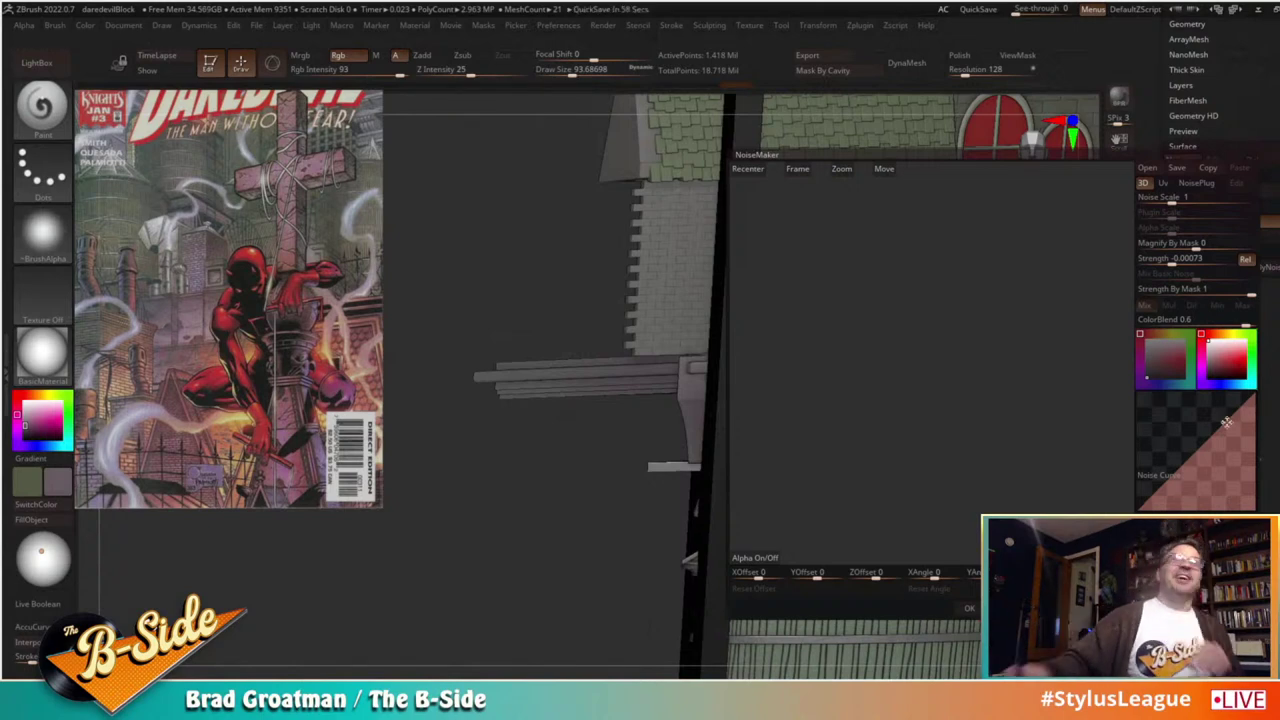
{"action": "left_click", "coordinate": [806, 168]}
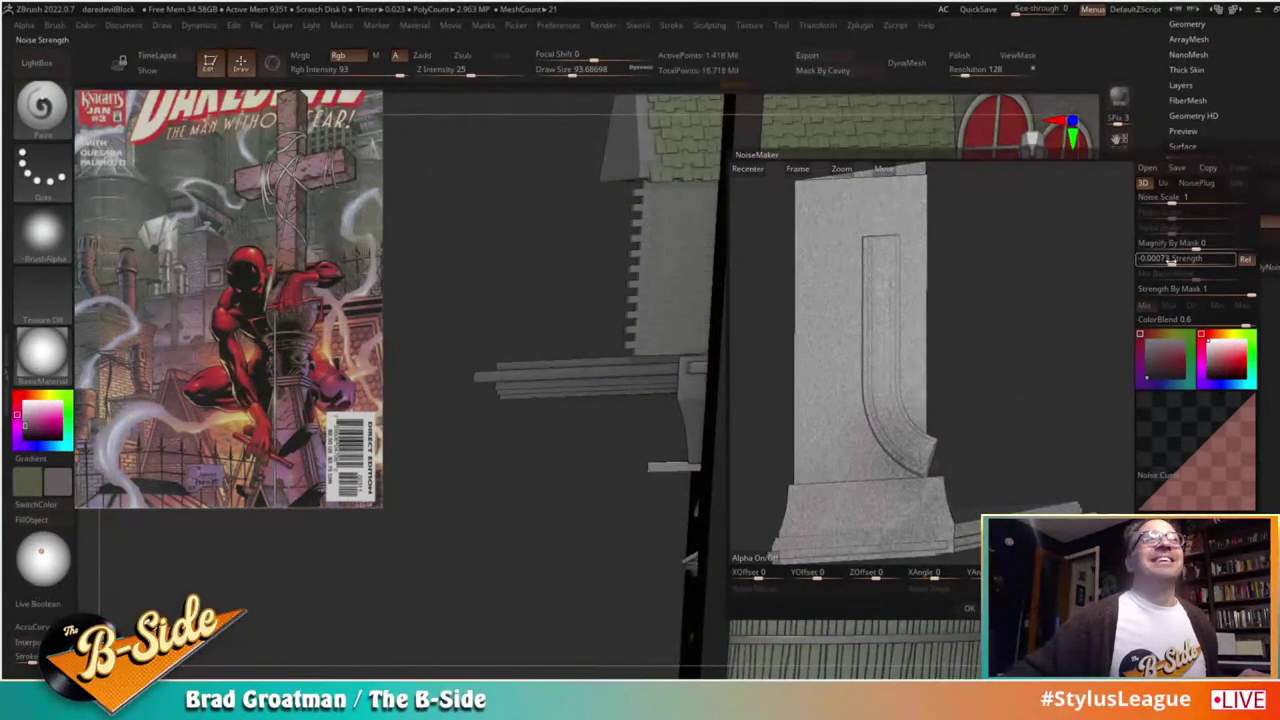
{"action": "left_click_drag", "start_coordinate": [1174, 259], "coordinate": [1173, 262]}
{"action": "left_click", "coordinate": [1170, 261]}
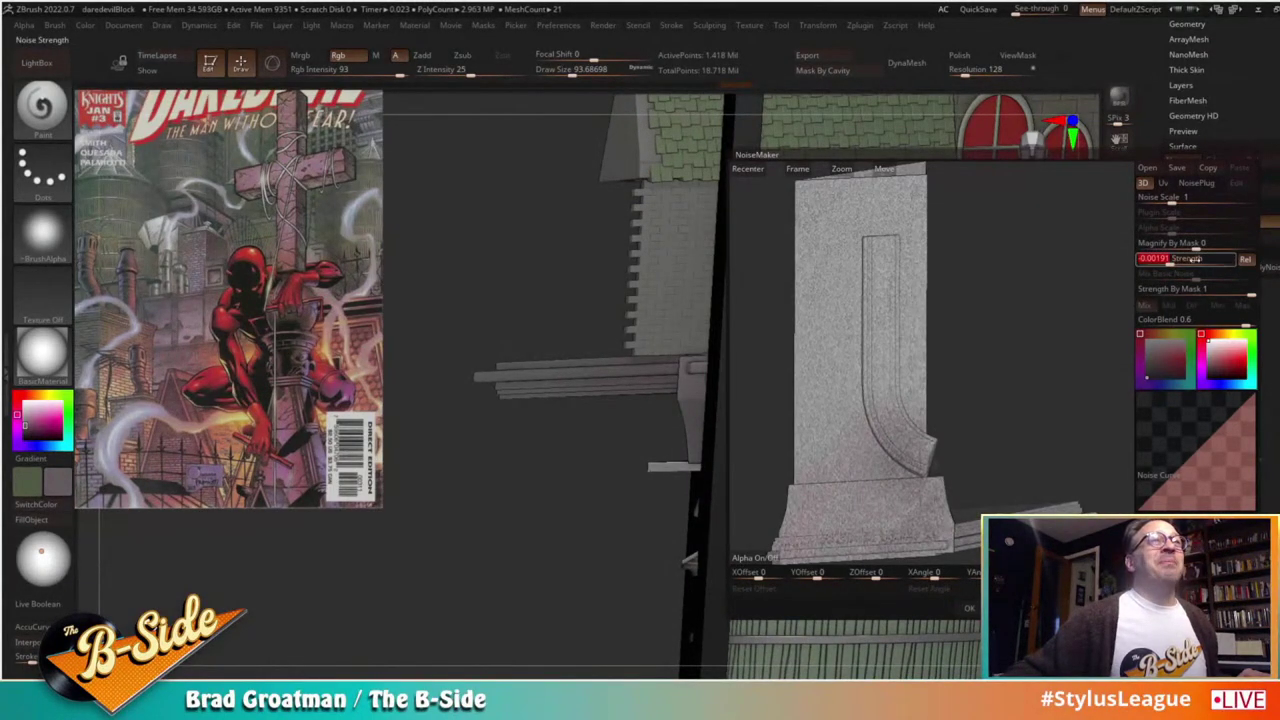
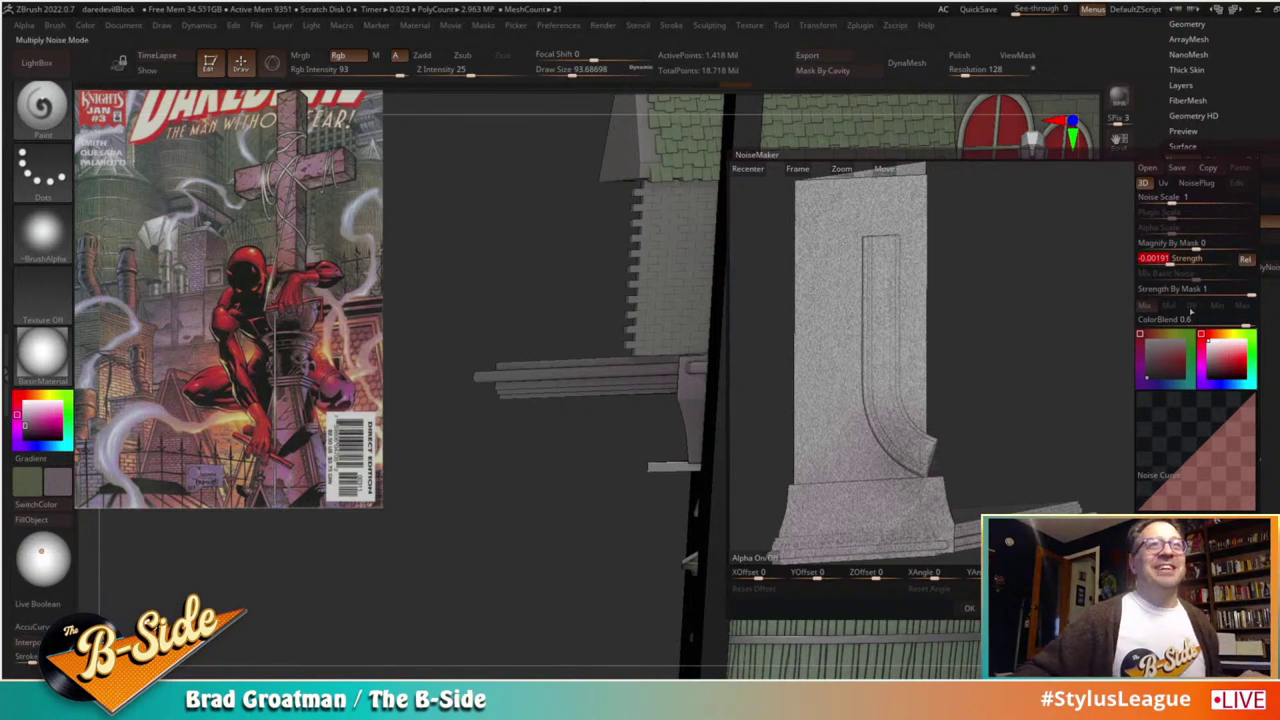
{"action": "left_click", "coordinate": [968, 608]}
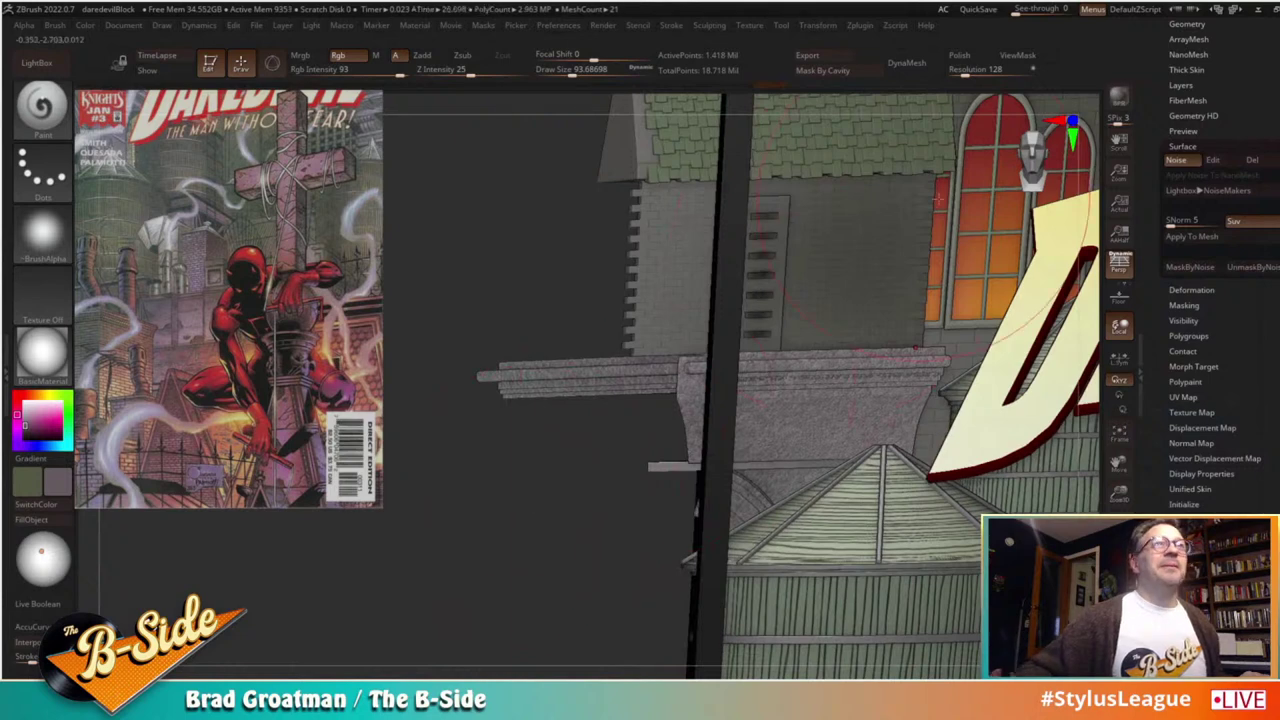
Step: Mask the building by its noise, hide the mask display, and carve pits into the lower wall using the Standard brush at size about 23
{"action": "key", "text": "ctrl+h"}
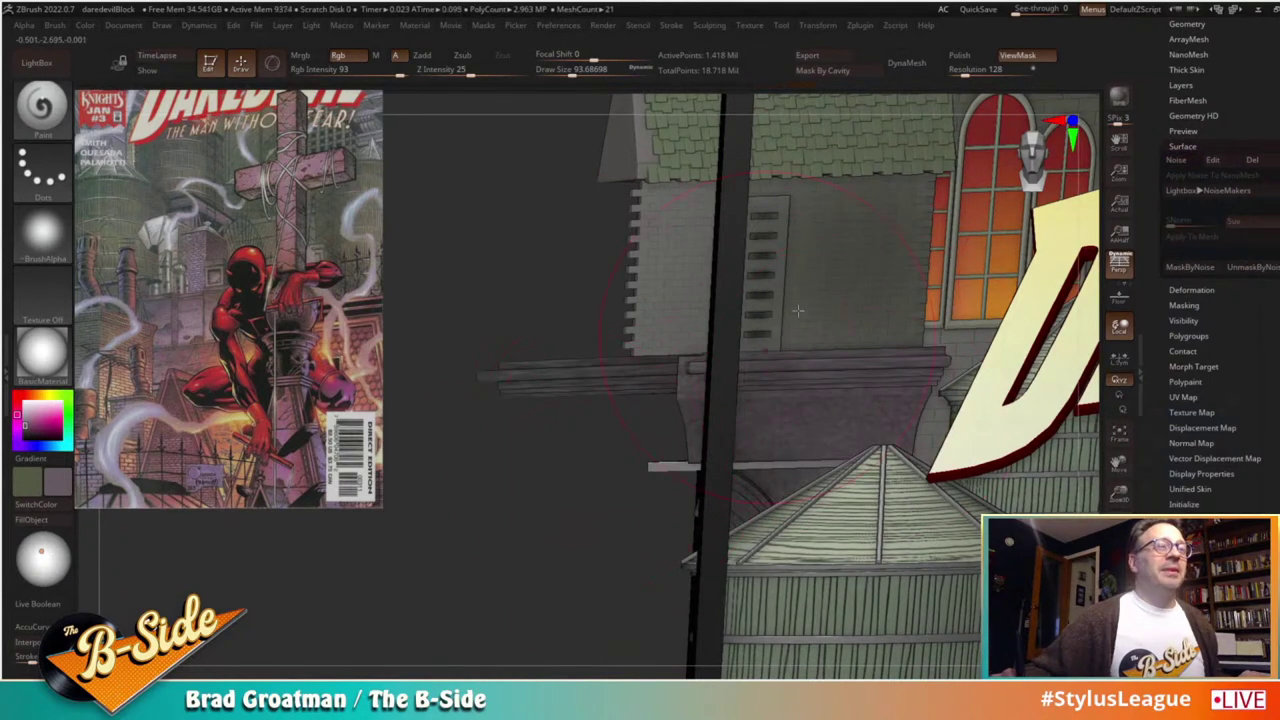
{"action": "left_click", "coordinate": [1040, 60]}
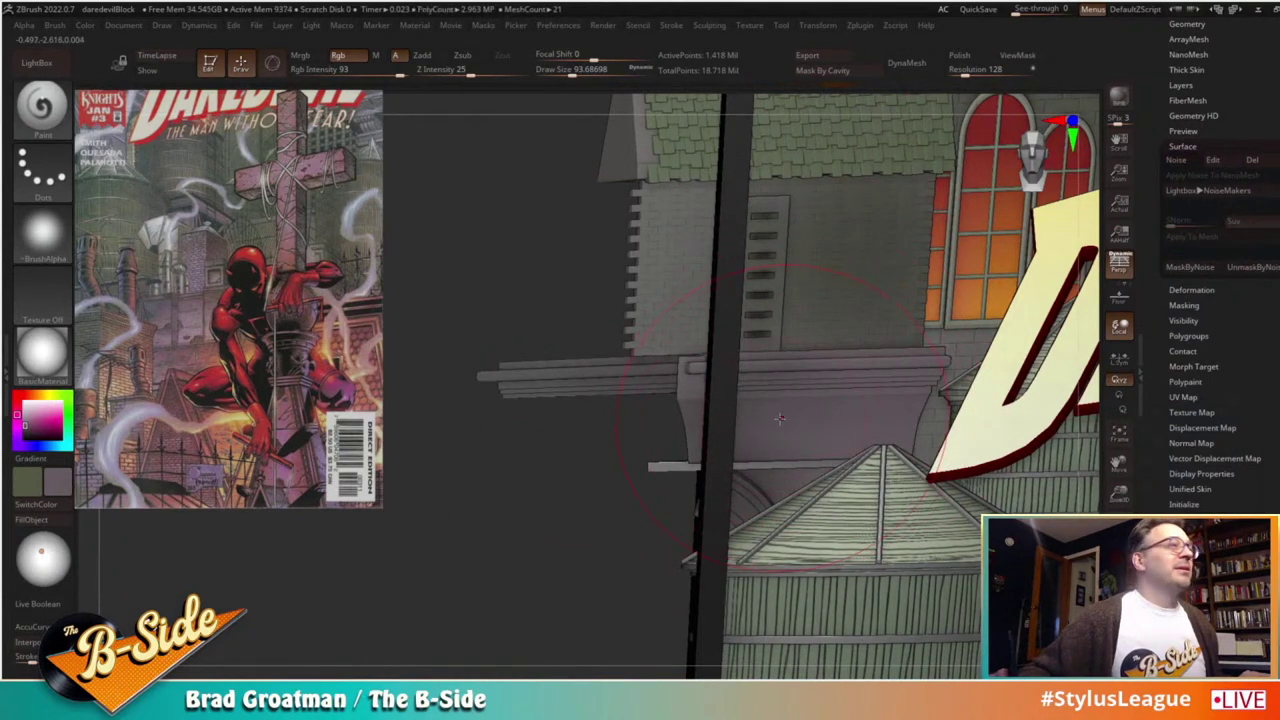
{"action": "key", "text": "b"}
{"action": "key", "text": "s"}
{"action": "key", "text": "t"}
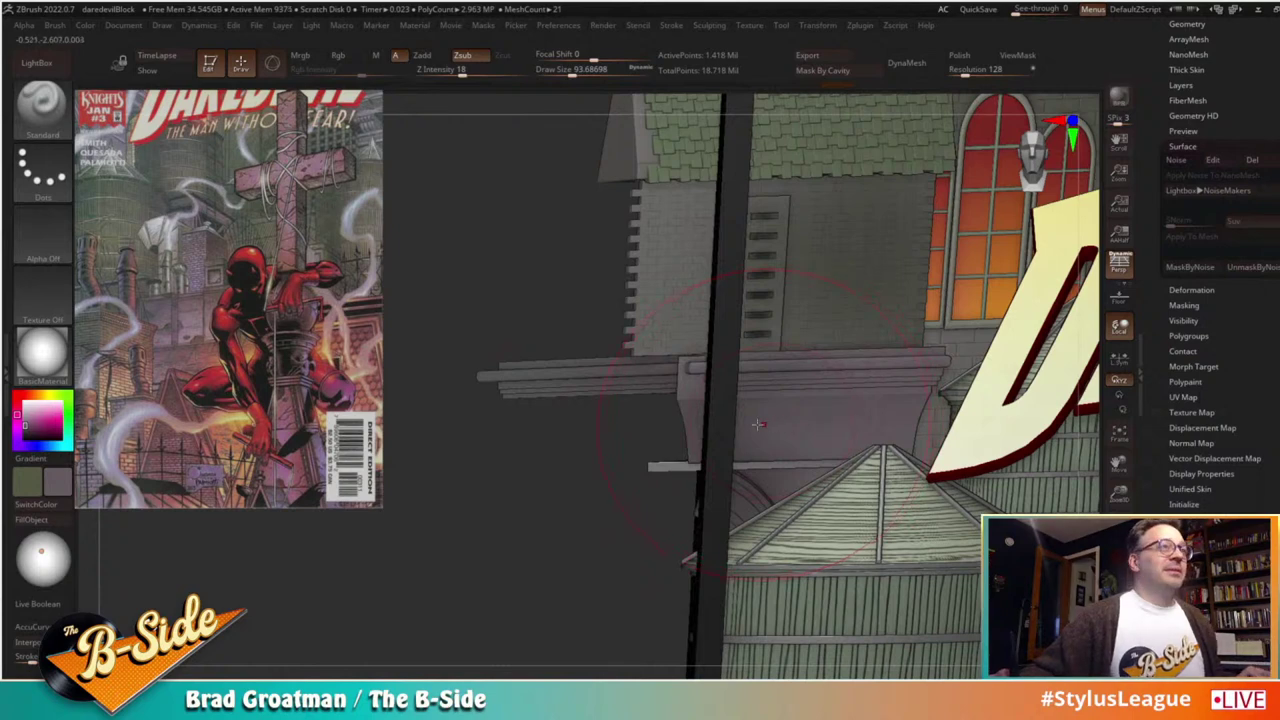
{"action": "key", "text": "s"}
{"action": "left_click_drag", "start_coordinate": [779, 426], "coordinate": [759, 426]}
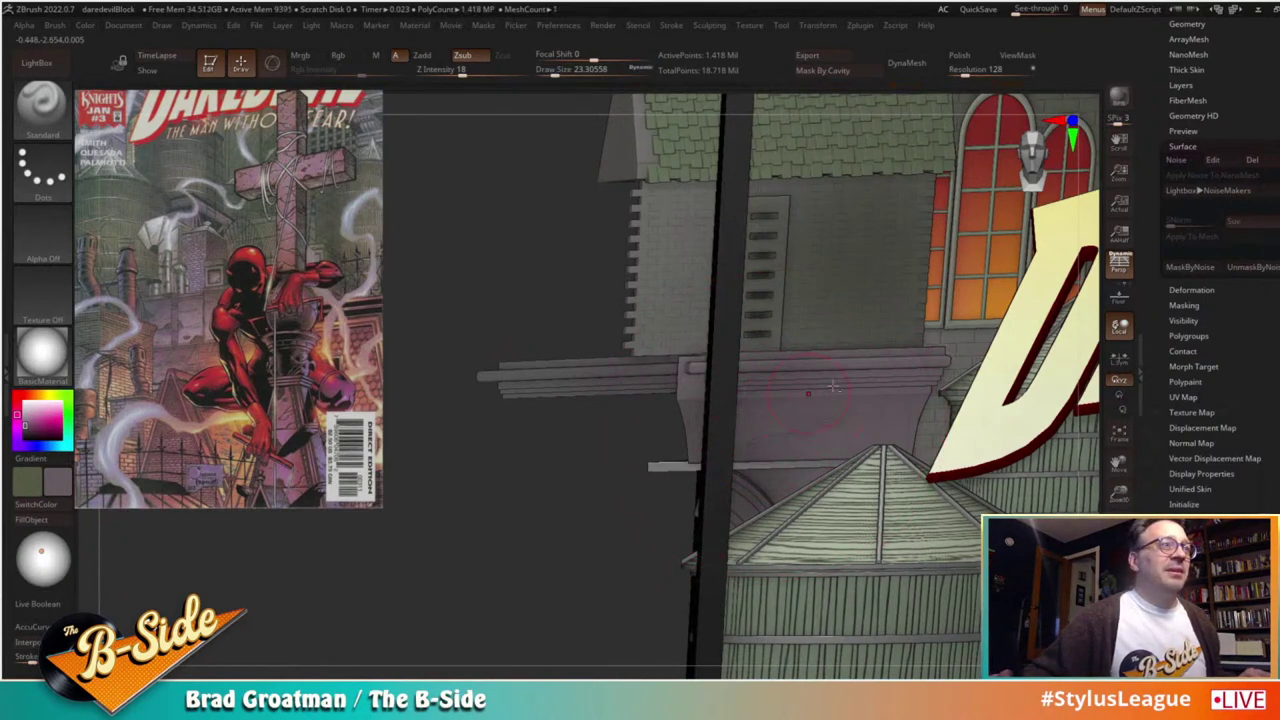
{"action": "left_click", "coordinate": [800, 463], "text": "alt"}
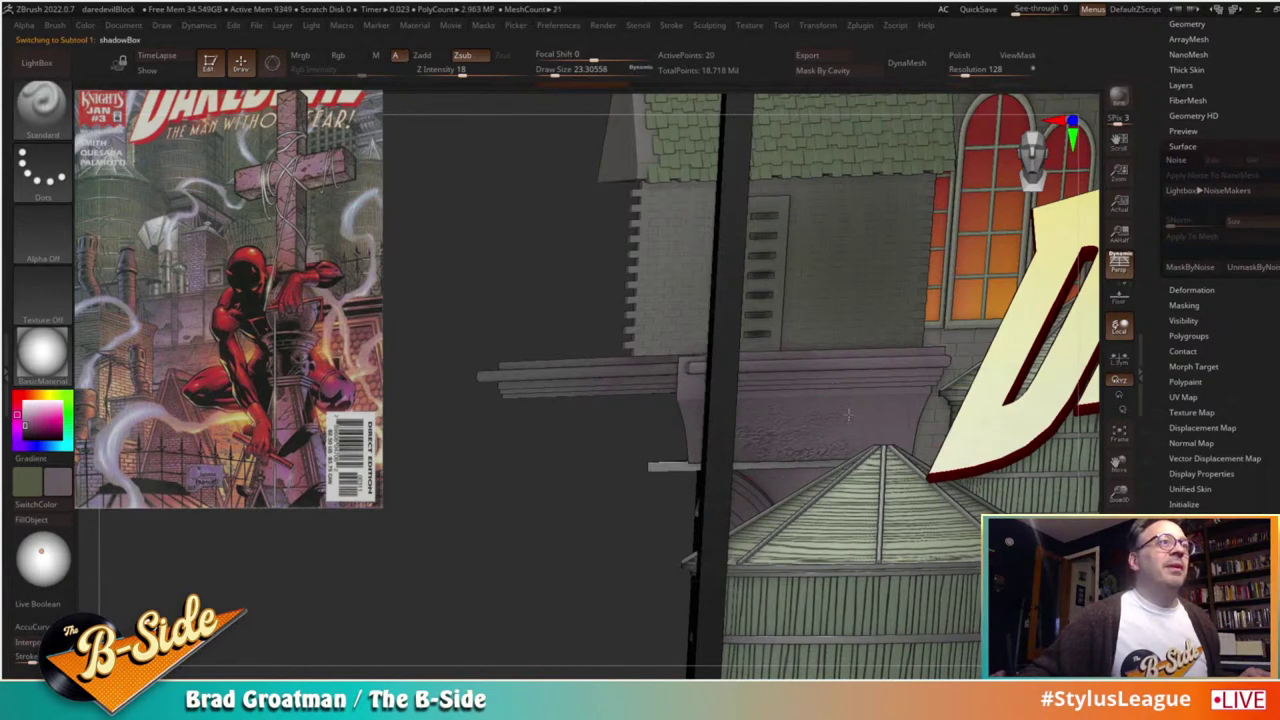
{"action": "left_click_drag", "start_coordinate": [574, 465], "coordinate": [864, 412]}
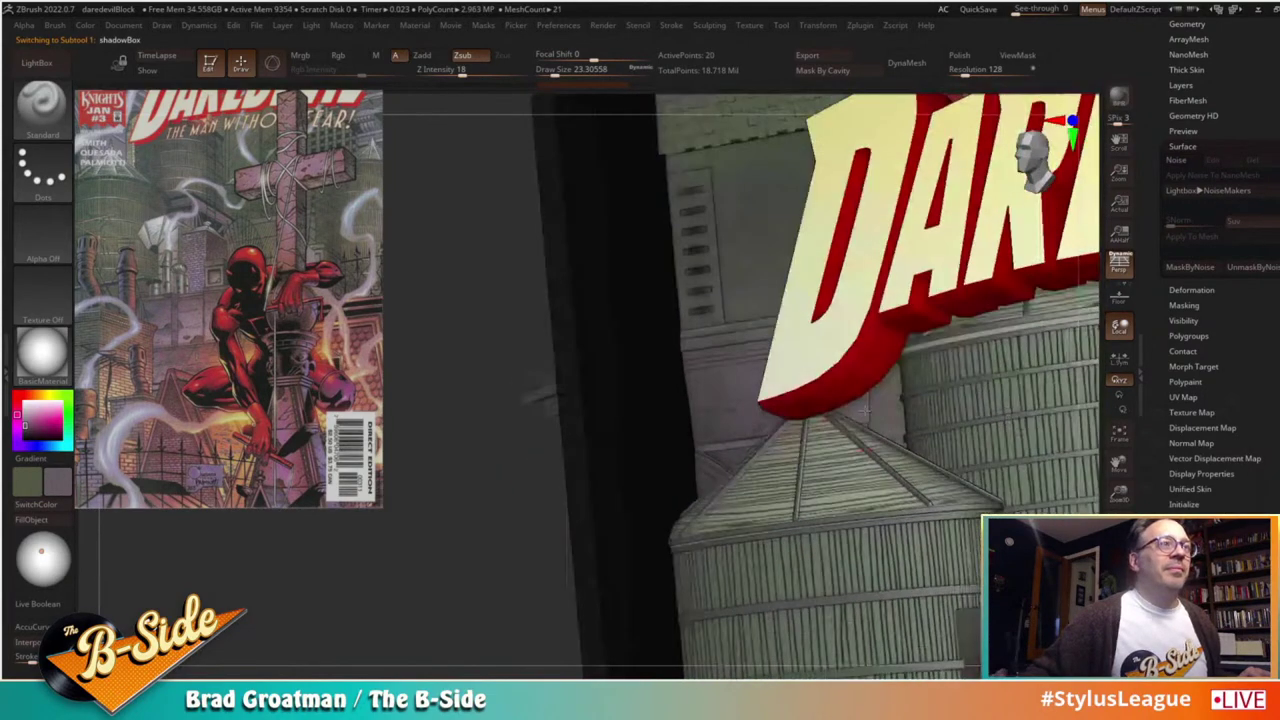
{"action": "left_click_drag", "start_coordinate": [693, 430], "coordinate": [811, 417]}
{"action": "key", "text": "s"}
{"action": "left_click_drag", "start_coordinate": [602, 464], "coordinate": [617, 492], "text": "ctrl"}
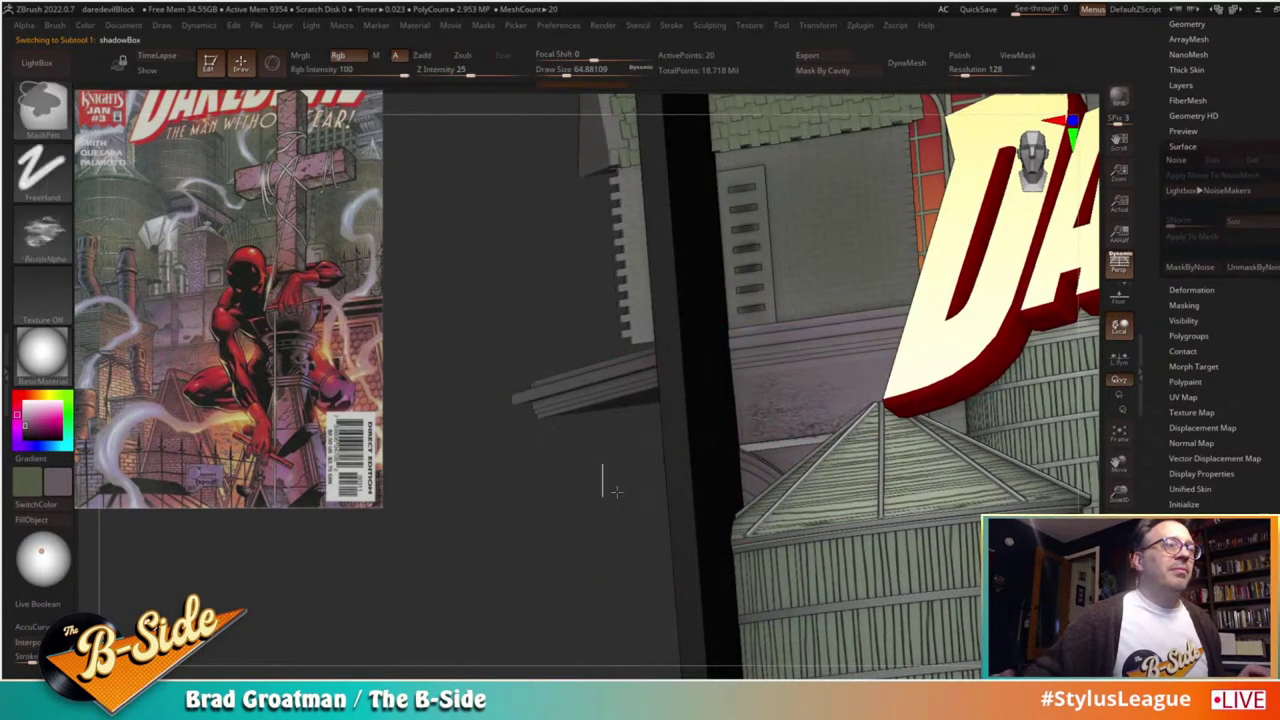
{"action": "key", "text": "shift+f"}
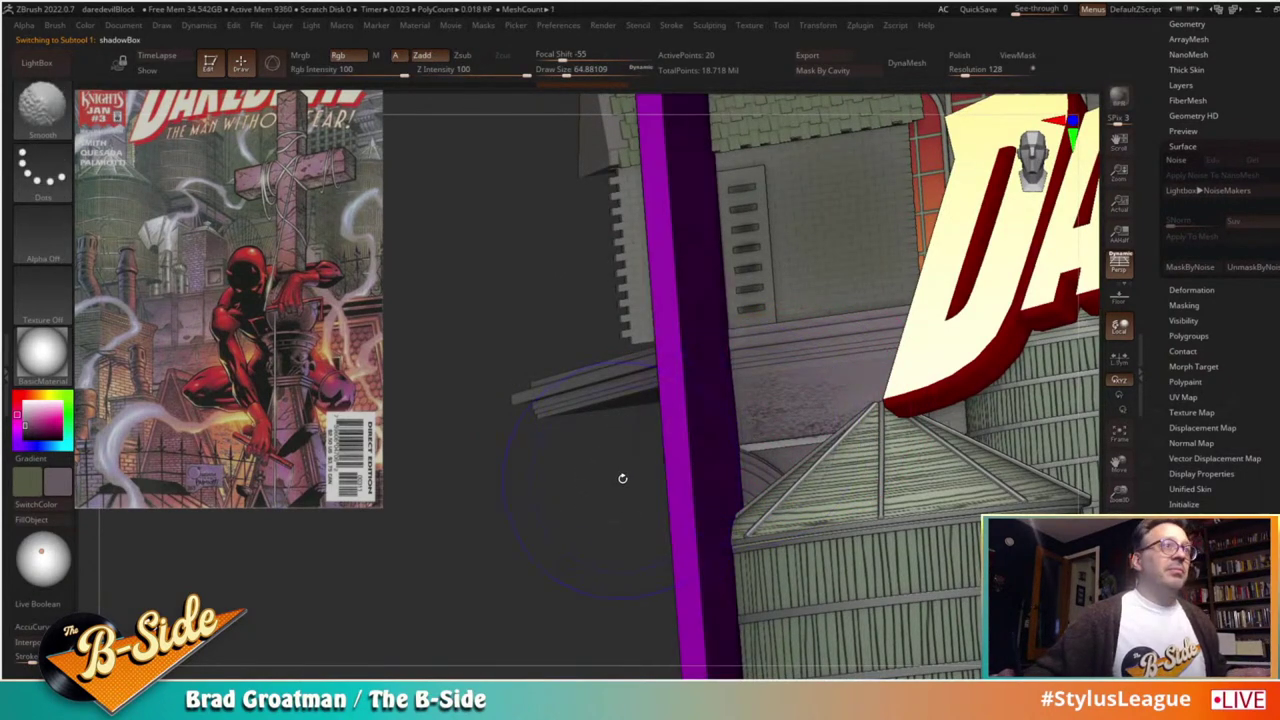
Step: Select leftSideBldgBotUVed again, carve more pitting into its lower wall with the Standard brush at size 28.75, and soften it with Smooth
{"action": "left_click", "coordinate": [789, 407], "text": "alt"}
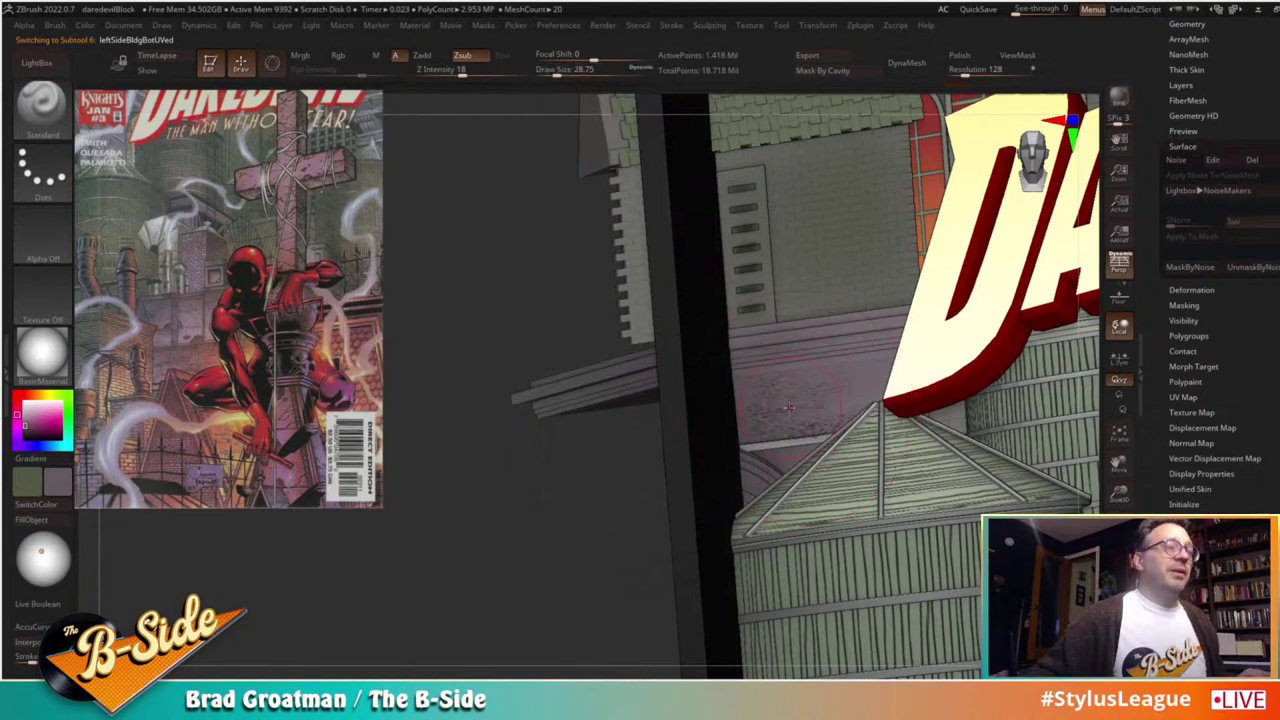
{"action": "key", "text": "ctrl+w"}
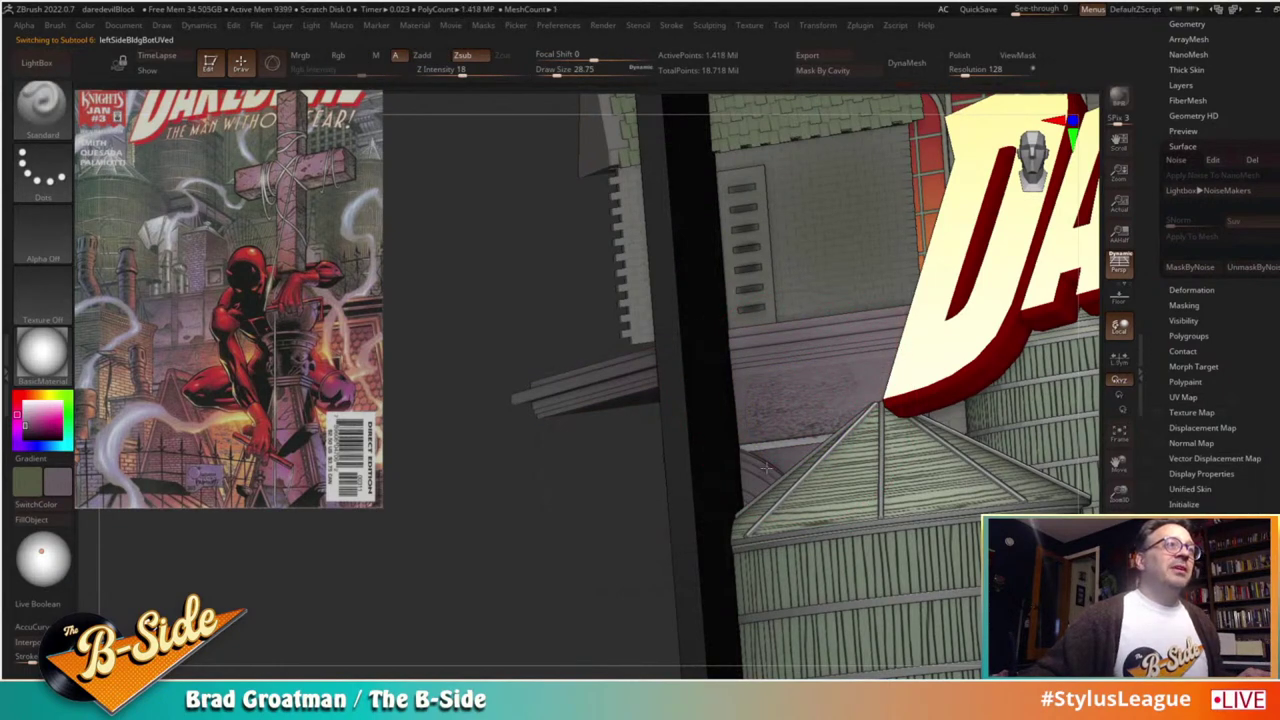
{"action": "left_click_drag", "start_coordinate": [601, 449], "coordinate": [629, 446]}
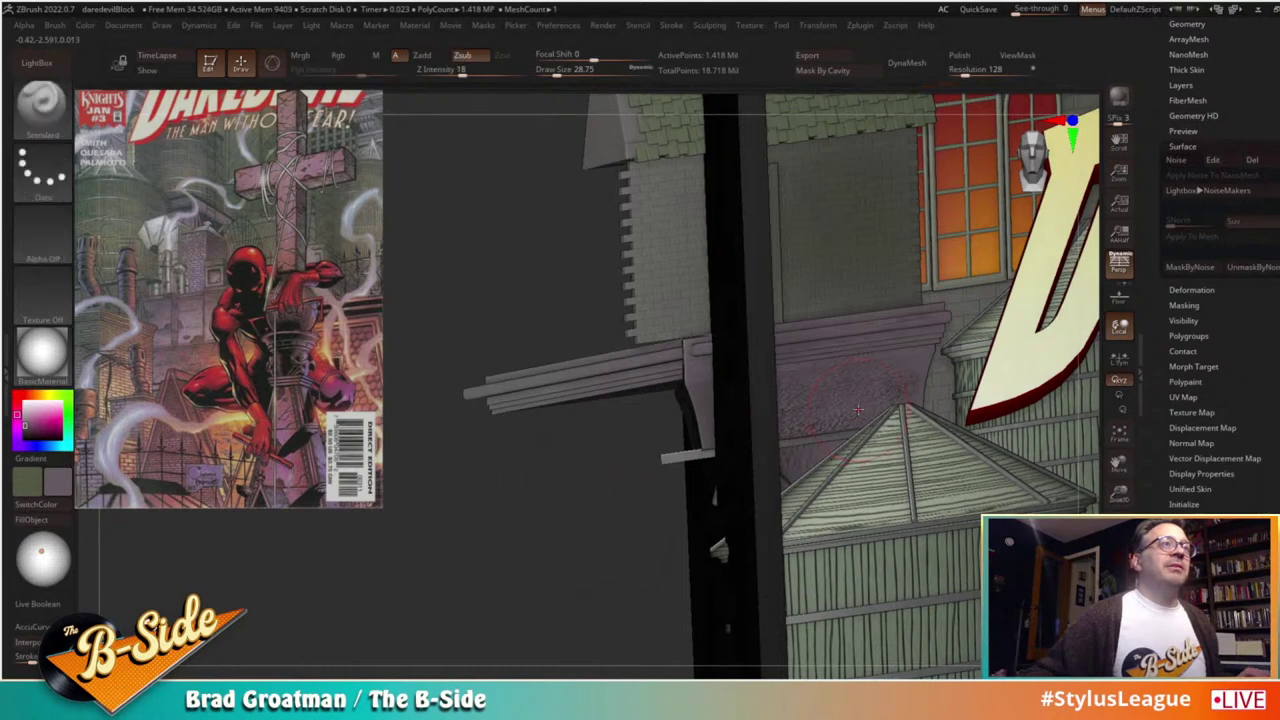
{"action": "key", "text": "shift"}
{"action": "key", "text": "ctrl+z"}
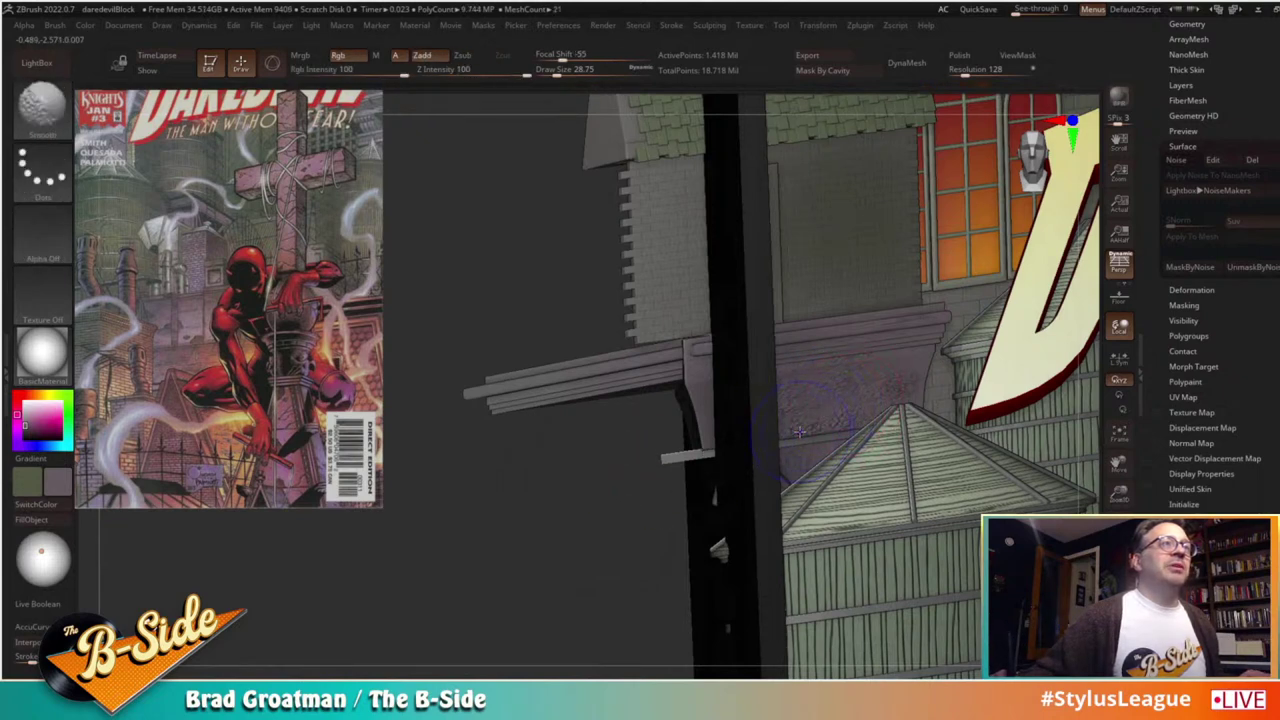
{"action": "mouse_move", "coordinate": [879, 375]}
{"action": "left_mouse_down", "text": "shift"}
{"action": "mouse_move", "coordinate": [896, 393]}
{"action": "mouse_move", "coordinate": [782, 382]}
{"action": "left_mouse_up", "text": "shift"}
{"action": "left_click_drag", "start_coordinate": [588, 472], "coordinate": [565, 481]}
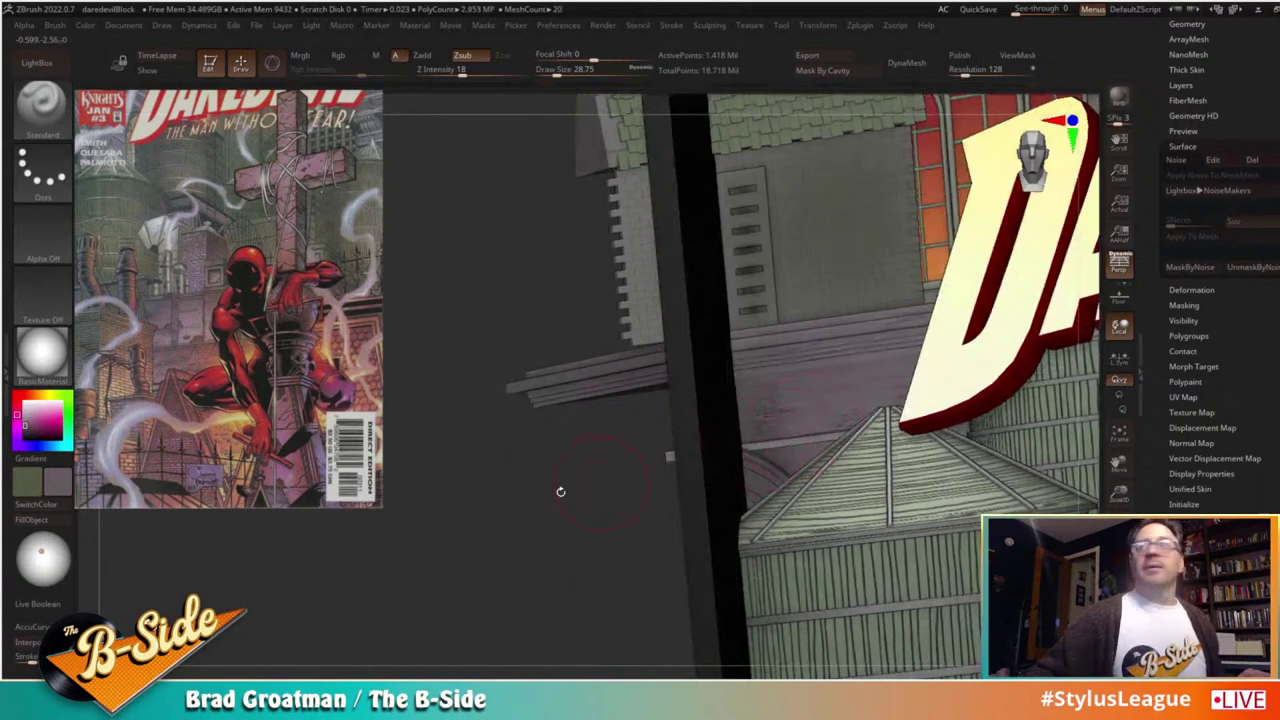
Step: Select the backWallUVed subtool, assign its polygroups from its UVs, and check the groups by hiding and showing the window grid
{"action": "right_click_drag", "start_coordinate": [560, 491], "coordinate": [612, 513], "text": "alt"}
{"action": "left_click_drag", "start_coordinate": [654, 484], "coordinate": [490, 298], "text": "alt"}
{"action": "left_click_drag", "start_coordinate": [526, 506], "coordinate": [453, 516], "text": "alt"}
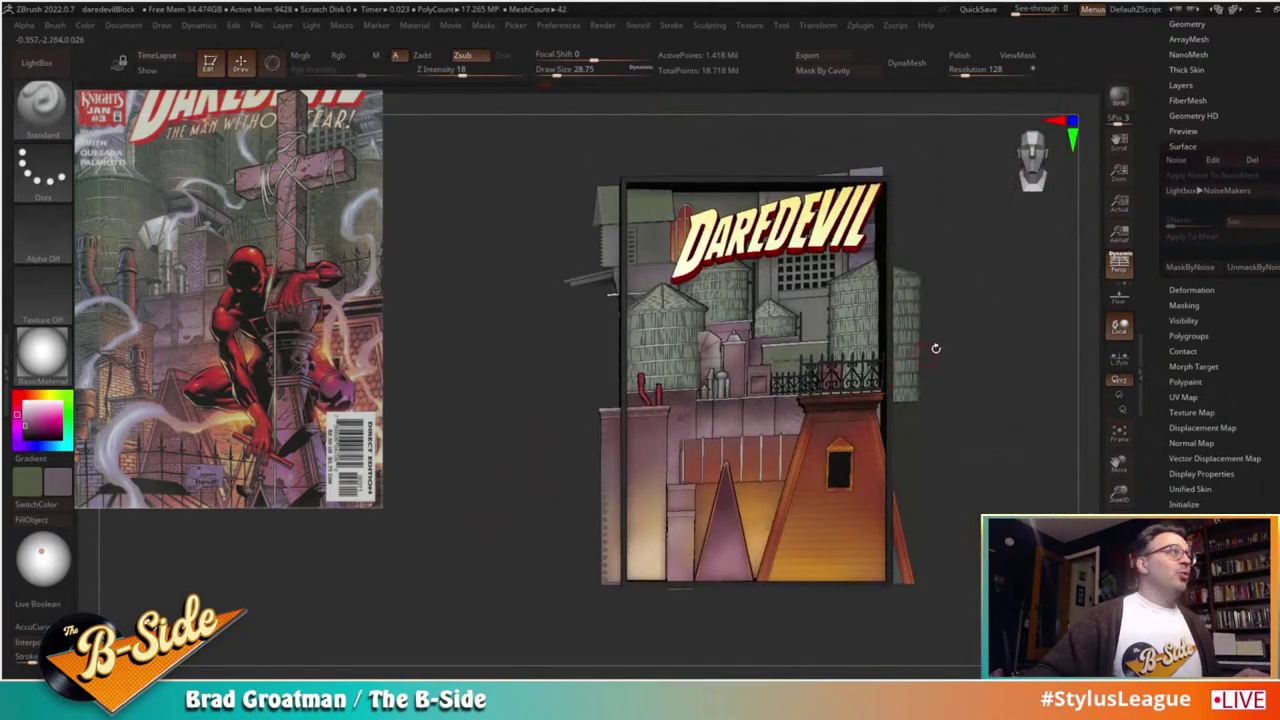
{"action": "left_click_drag", "start_coordinate": [1028, 256], "coordinate": [928, 438], "text": "alt"}
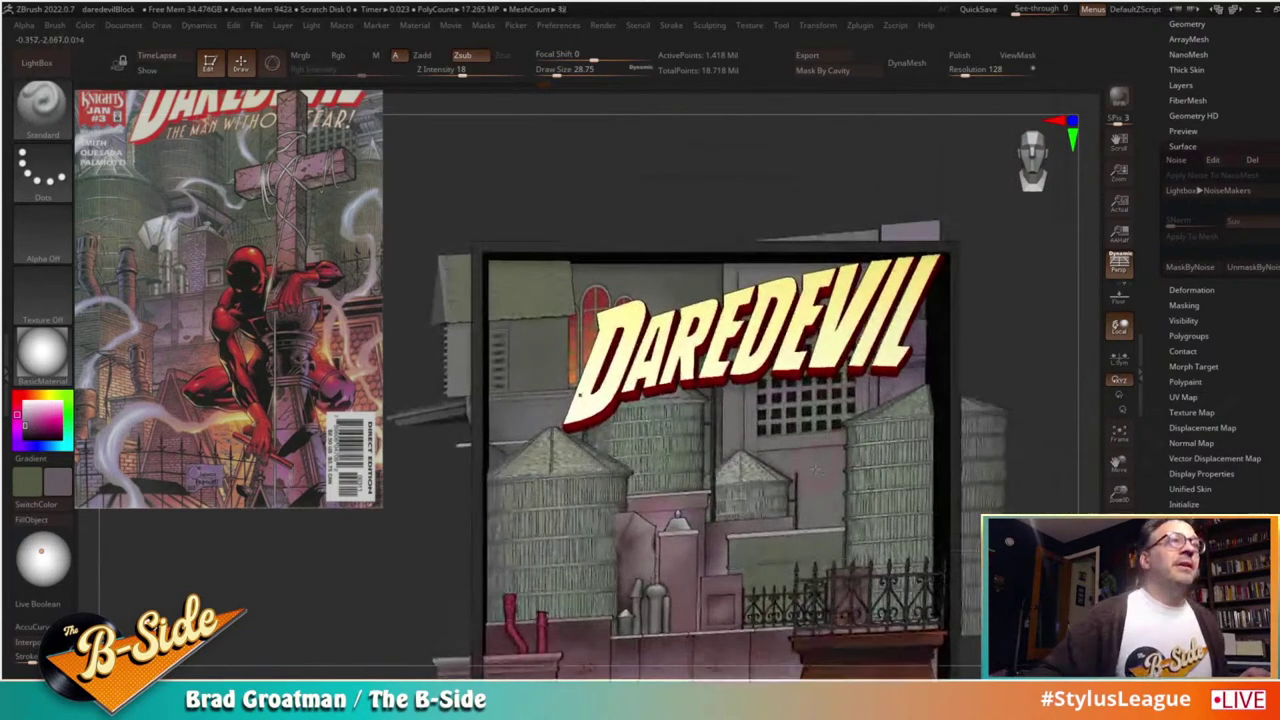
{"action": "left_click", "coordinate": [828, 466], "text": "alt"}
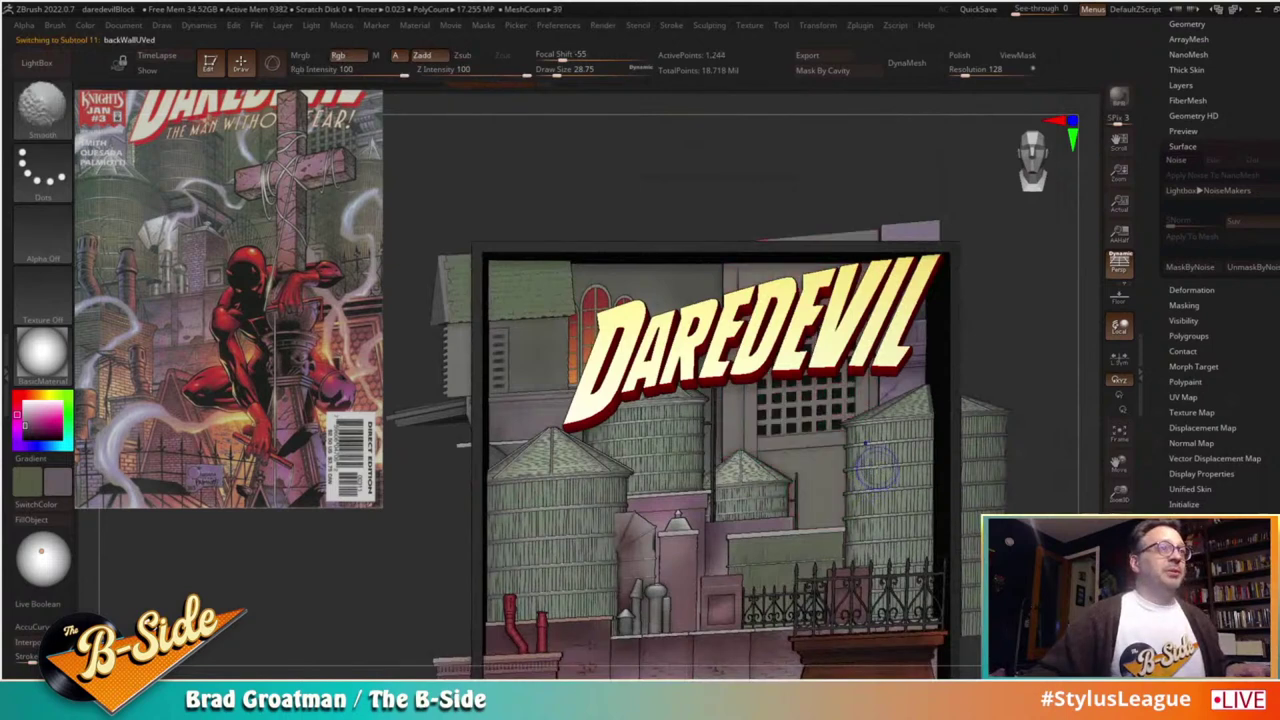
{"action": "left_click_drag", "start_coordinate": [1003, 380], "coordinate": [905, 384], "text": "alt"}
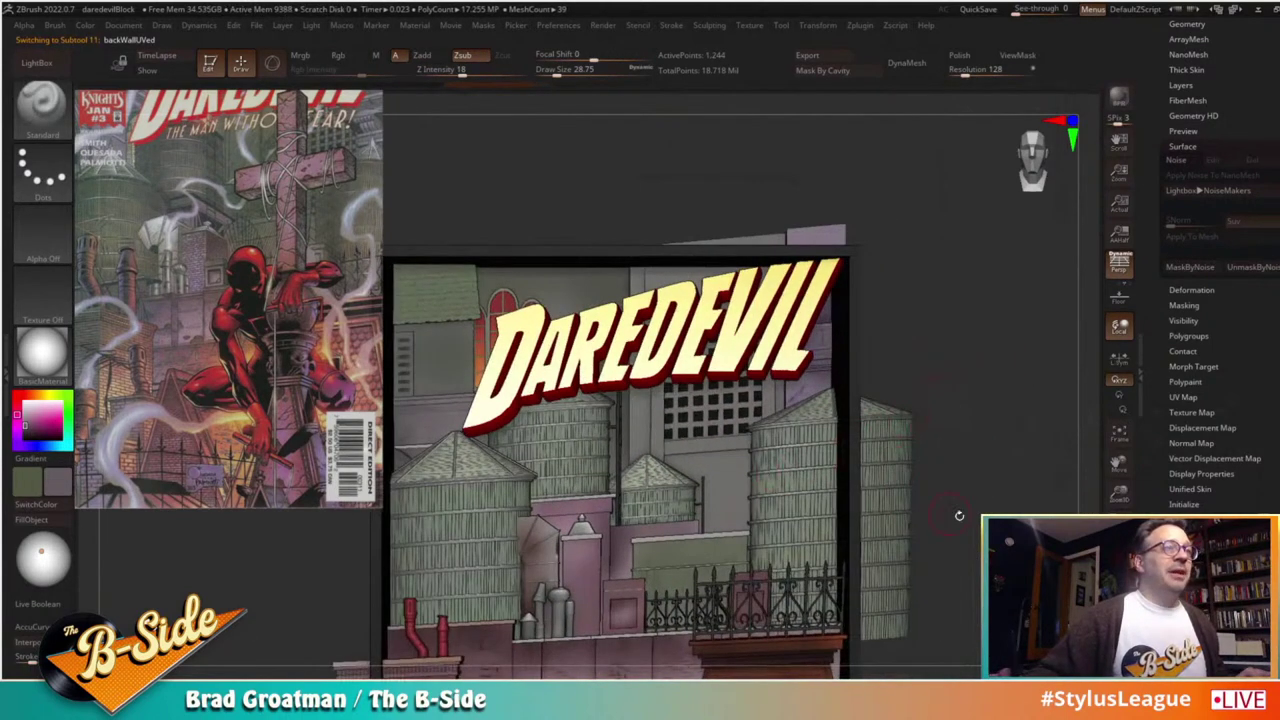
{"action": "left_click", "coordinate": [1188, 336]}
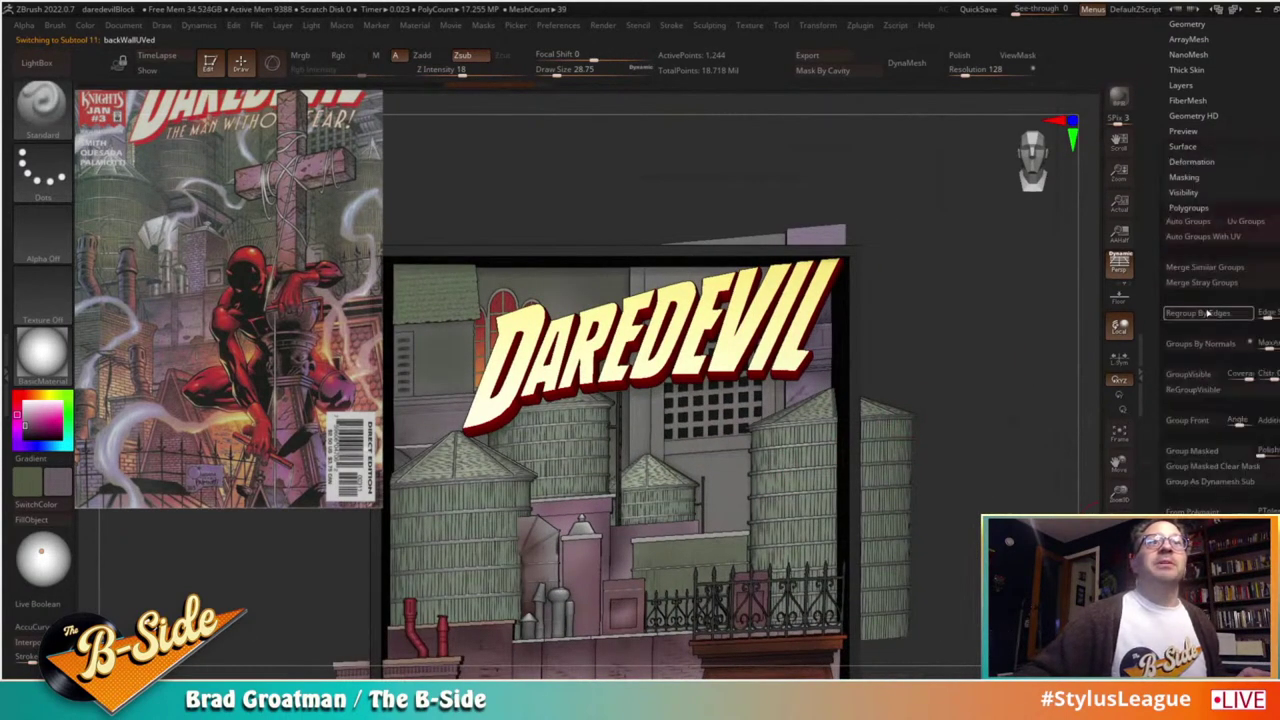
{"action": "left_click", "coordinate": [1211, 238]}
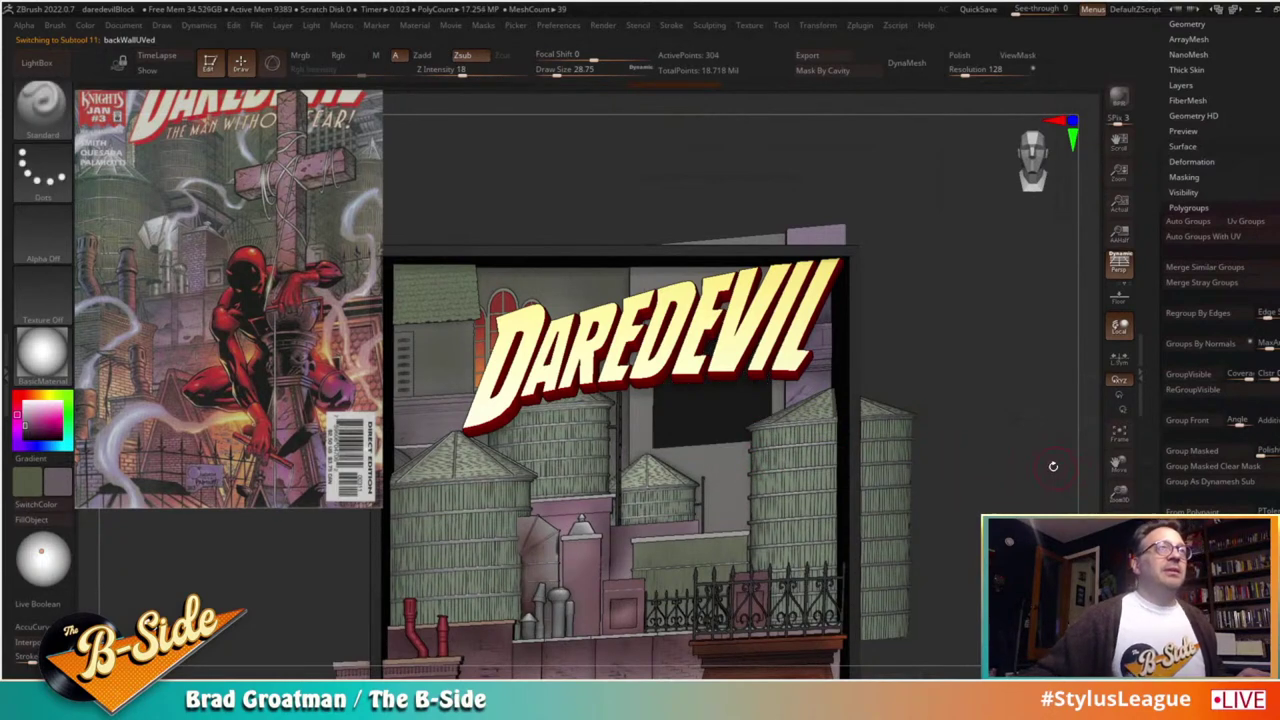
{"action": "left_click", "coordinate": [1031, 441], "text": "ctrl+shift"}
Step: Divide the back wall up to subdivision level 5 with subdivision smoothing turned off
{"action": "left_click_drag", "start_coordinate": [1162, 78], "coordinate": [1158, 169]}
{"action": "left_click", "coordinate": [1187, 200]}
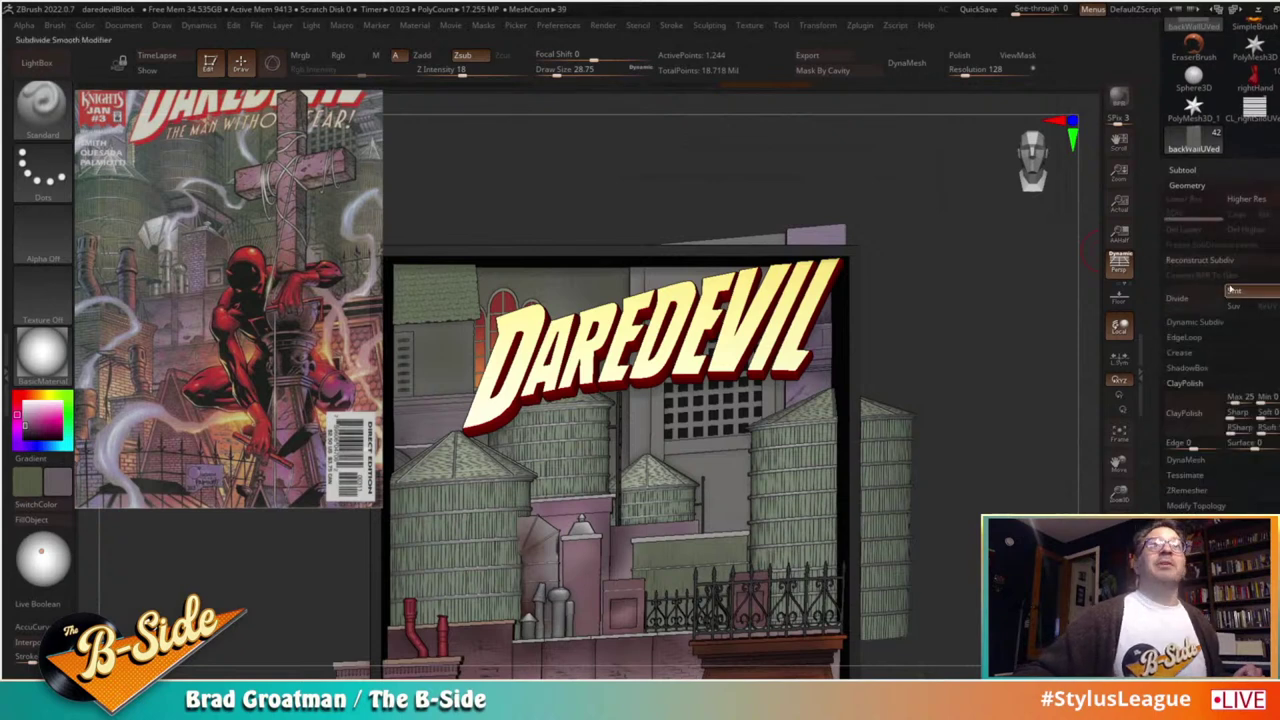
{"action": "left_click", "coordinate": [1197, 298]}
{"action": "left_click", "coordinate": [1197, 298]}
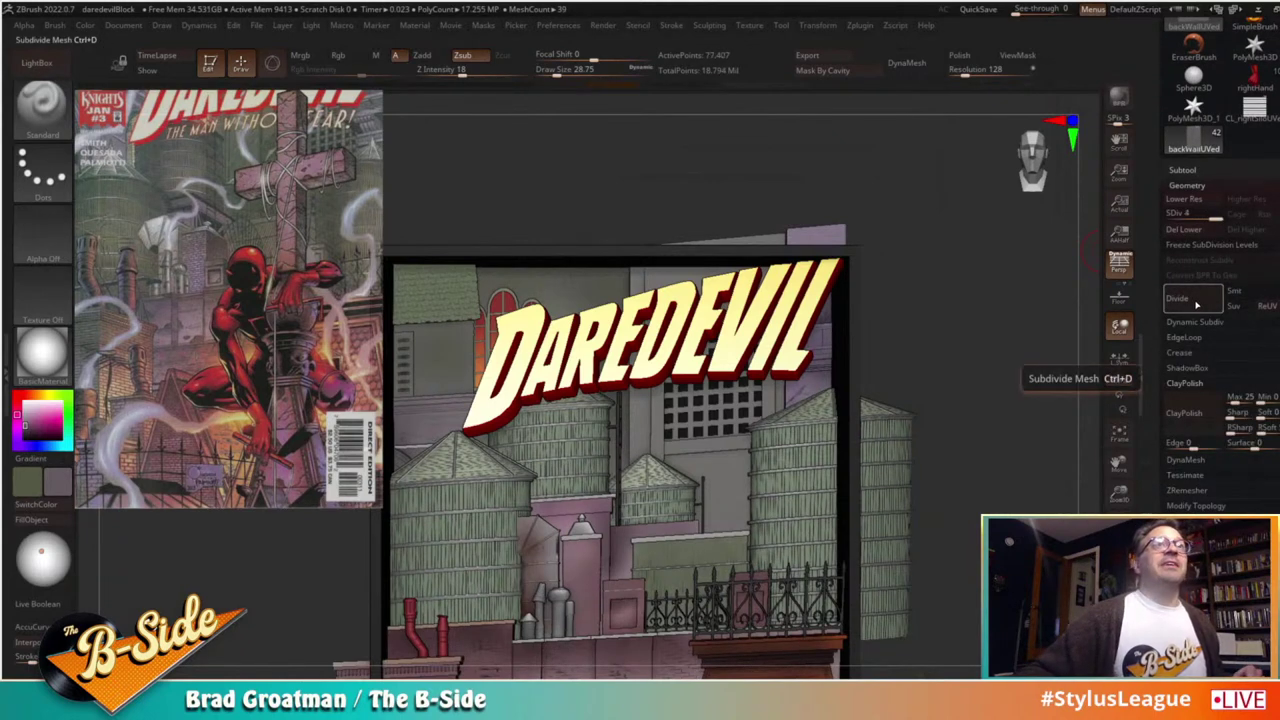
{"action": "left_click", "coordinate": [1197, 298]}
{"action": "left_click_drag", "start_coordinate": [986, 423], "coordinate": [968, 359], "text": "alt"}
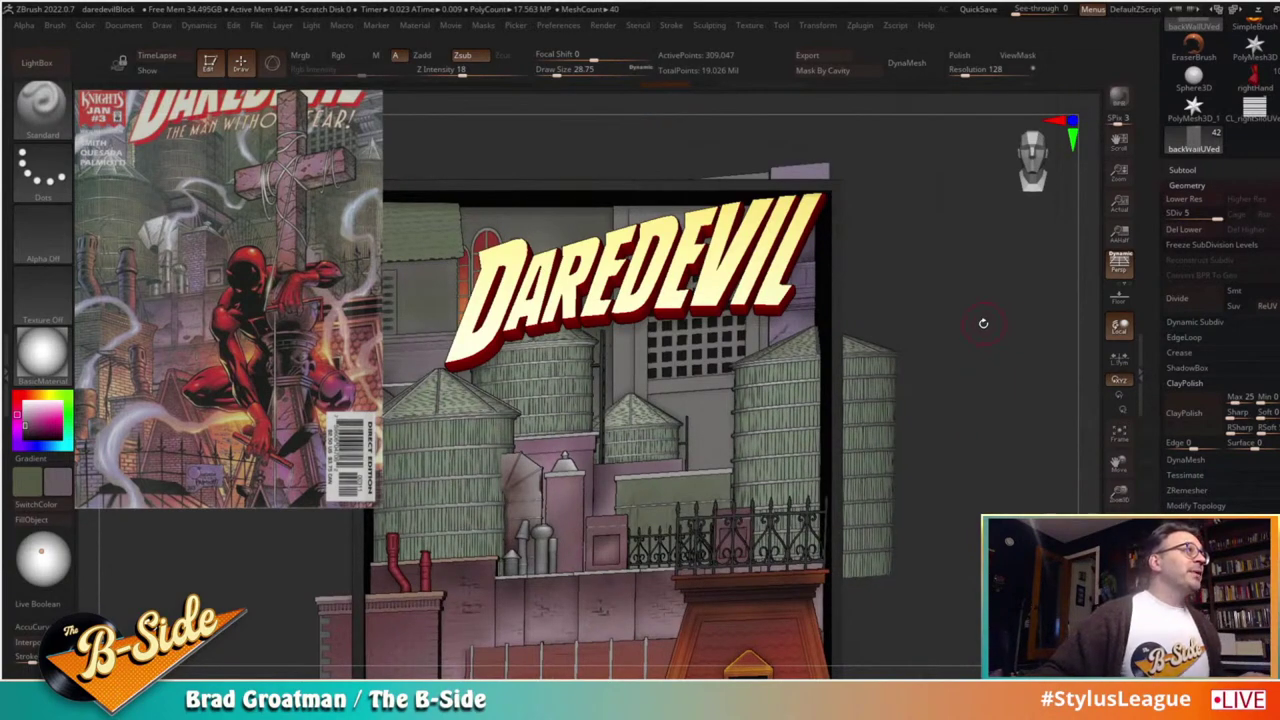
Step: Switch to the rightHand tool with the crouching figure, set the material to zbro_Paint, and inspect the figure up close
{"action": "left_click_drag", "start_coordinate": [983, 323], "coordinate": [986, 283], "text": "alt"}
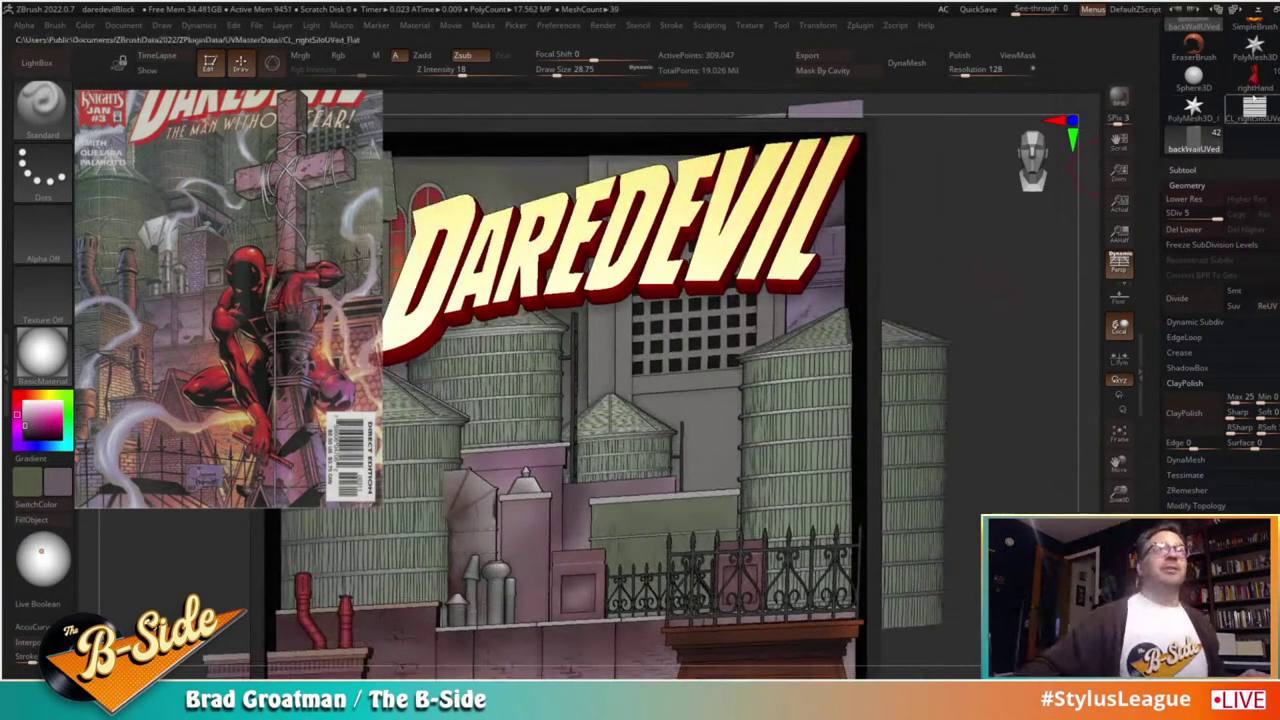
{"action": "left_click", "coordinate": [1254, 78]}
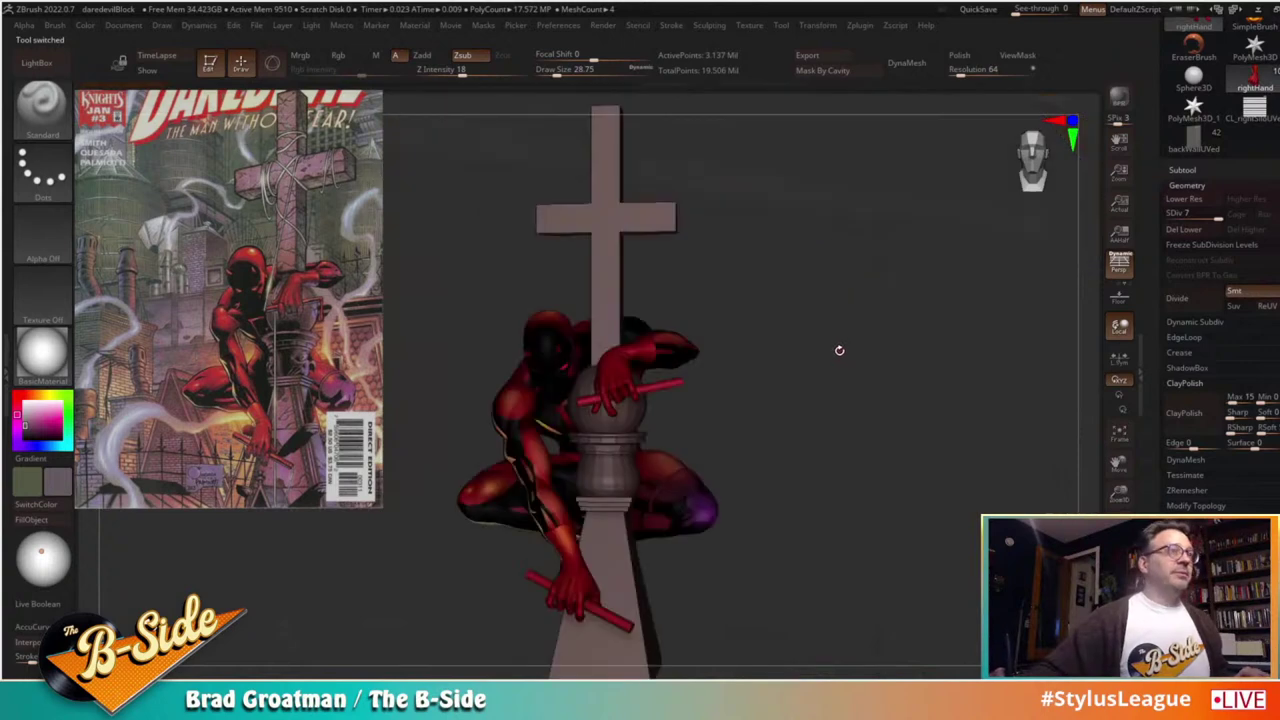
{"action": "left_click_drag", "start_coordinate": [843, 369], "coordinate": [846, 368]}
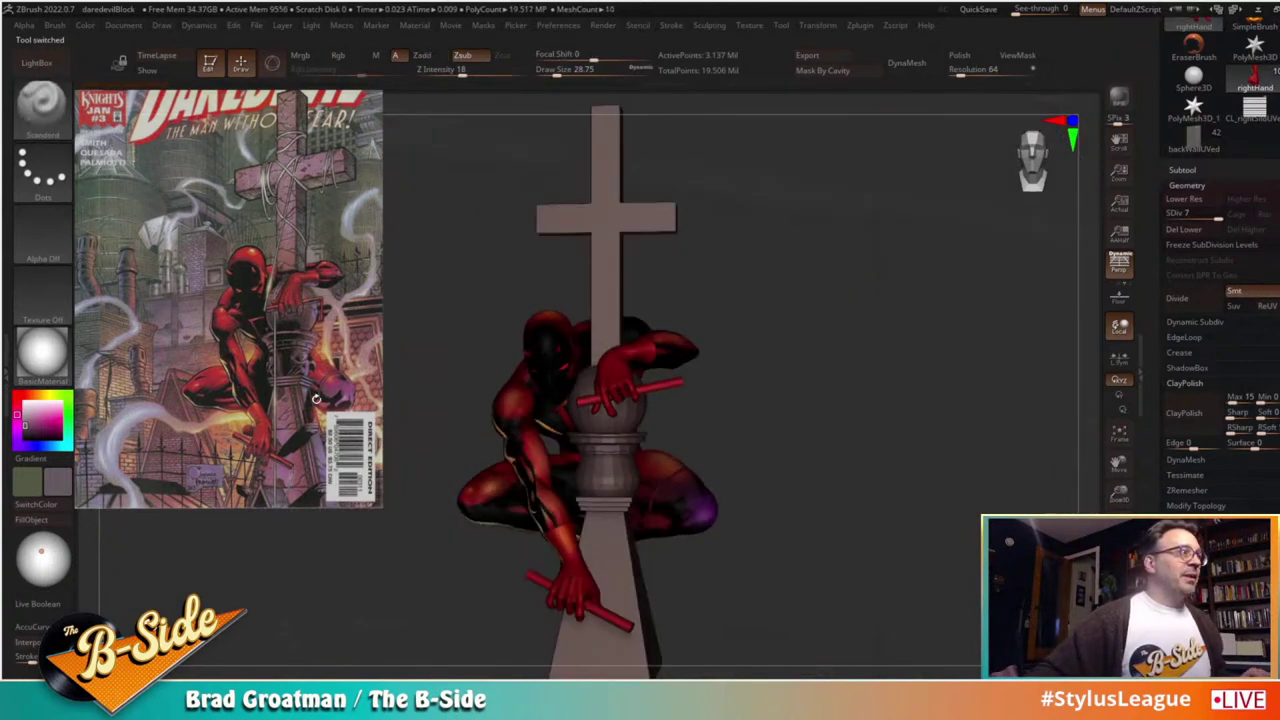
{"action": "left_click", "coordinate": [58, 365]}
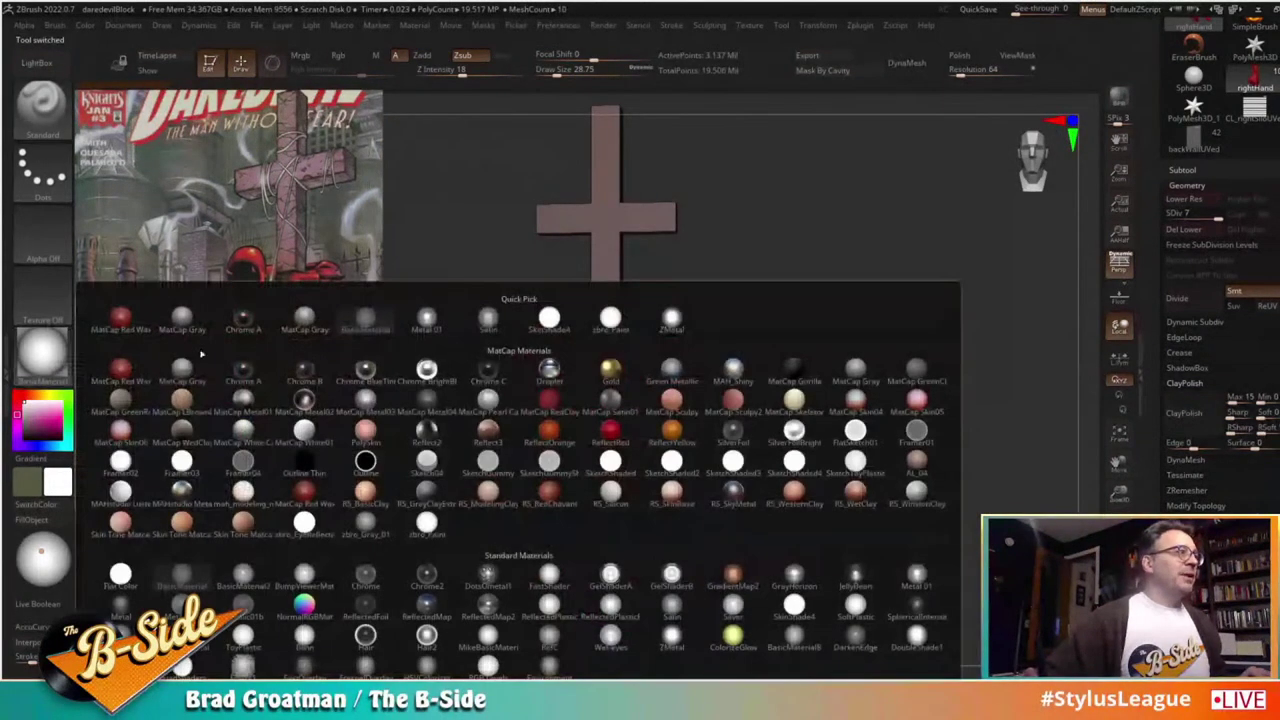
{"action": "left_click", "coordinate": [576, 324]}
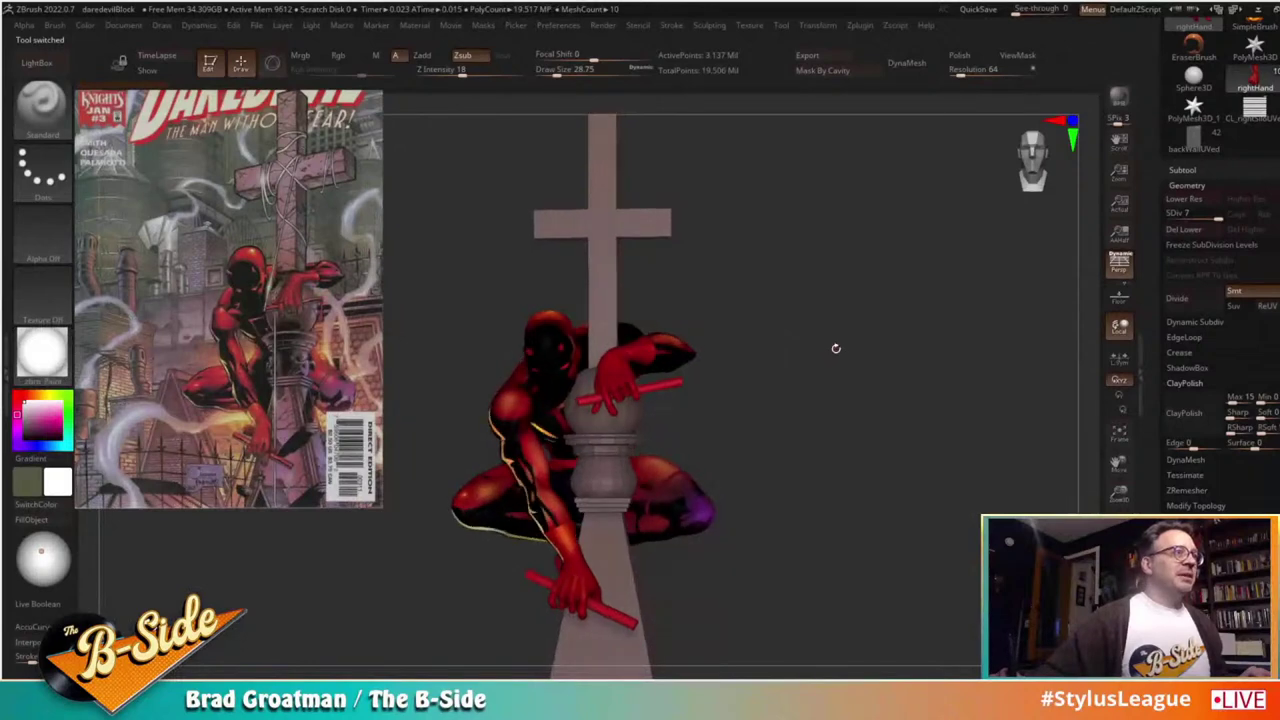
{"action": "key", "text": "f"}
{"action": "left_click_drag", "start_coordinate": [885, 397], "coordinate": [976, 429]}
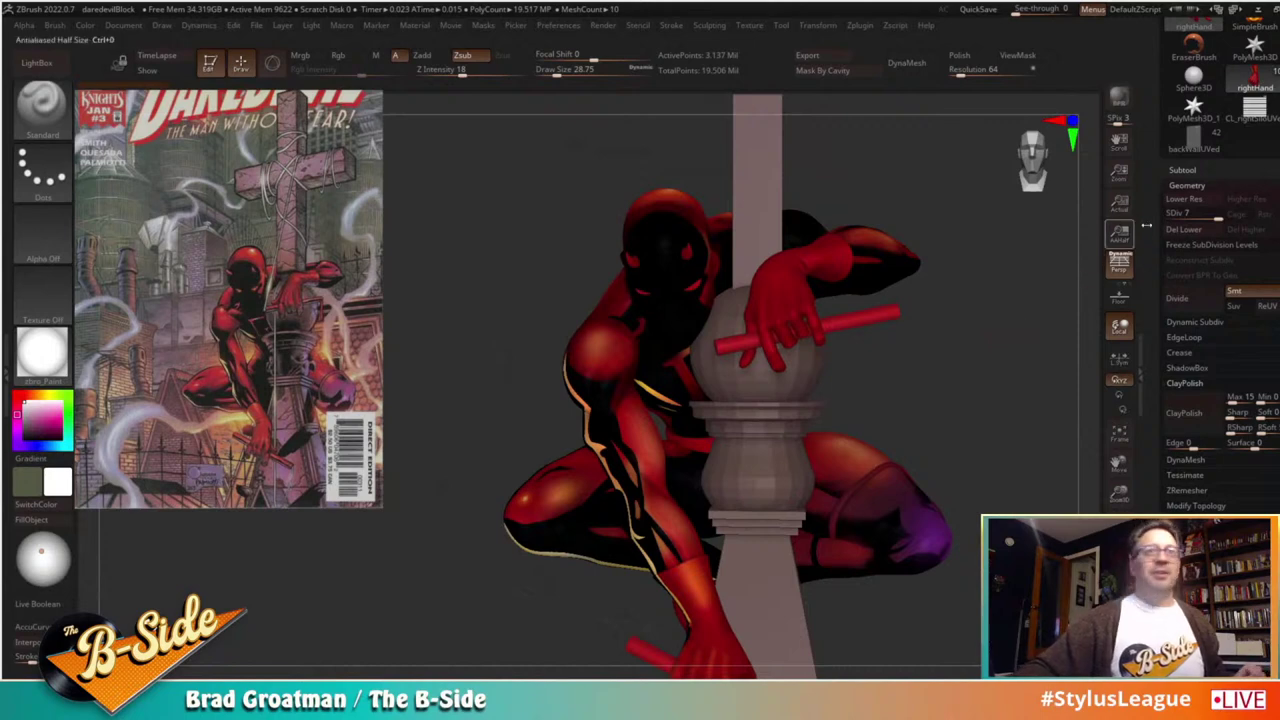
Step: Return to the backWallUVed tool, frame the diorama, and divide the back wall to subdivision level 6
{"action": "left_click_drag", "start_coordinate": [1156, 173], "coordinate": [1154, 312]}
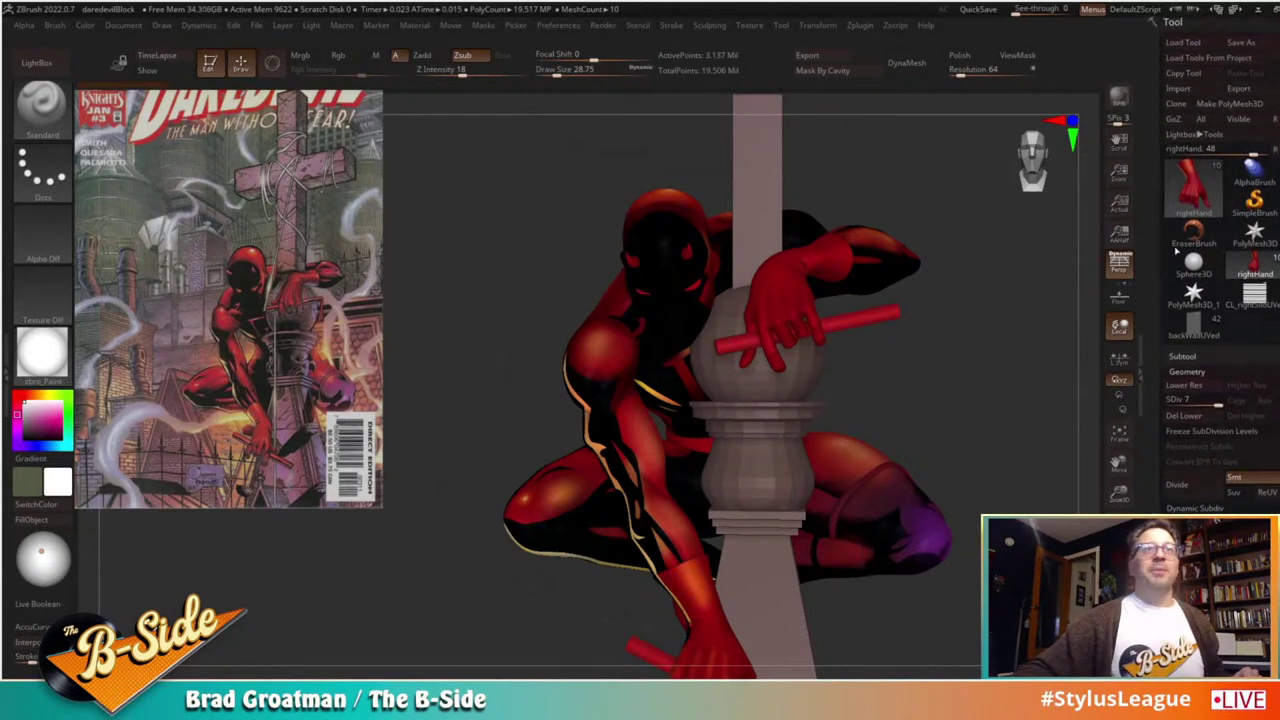
{"action": "left_click", "coordinate": [1194, 324]}
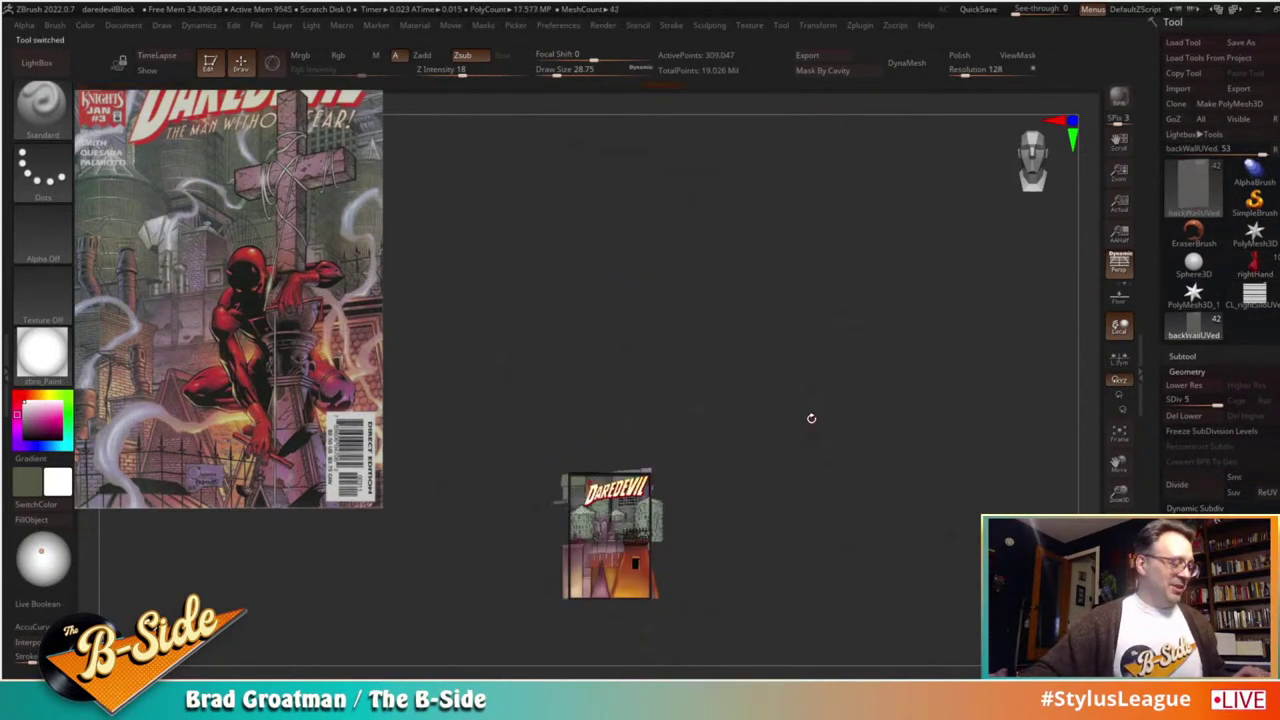
{"action": "key", "text": "f"}
{"action": "left_click_drag", "start_coordinate": [915, 419], "coordinate": [978, 397]}
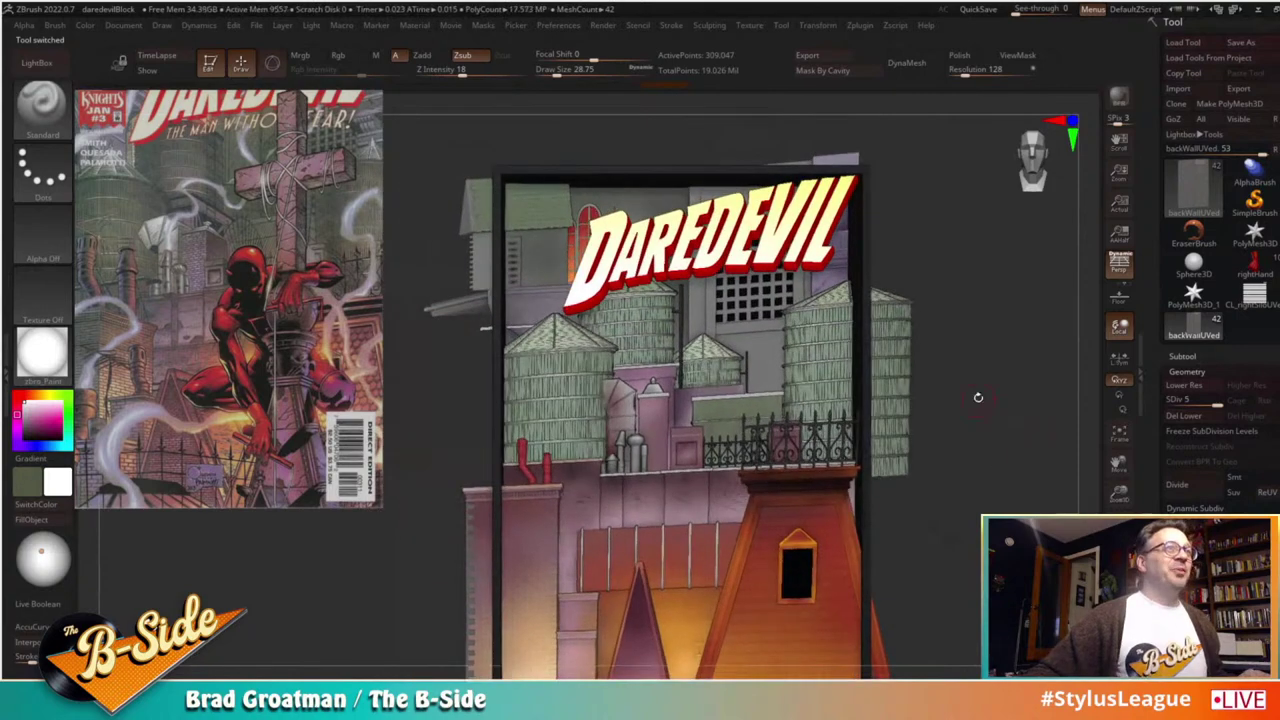
{"action": "left_click_drag", "start_coordinate": [920, 335], "coordinate": [926, 360]}
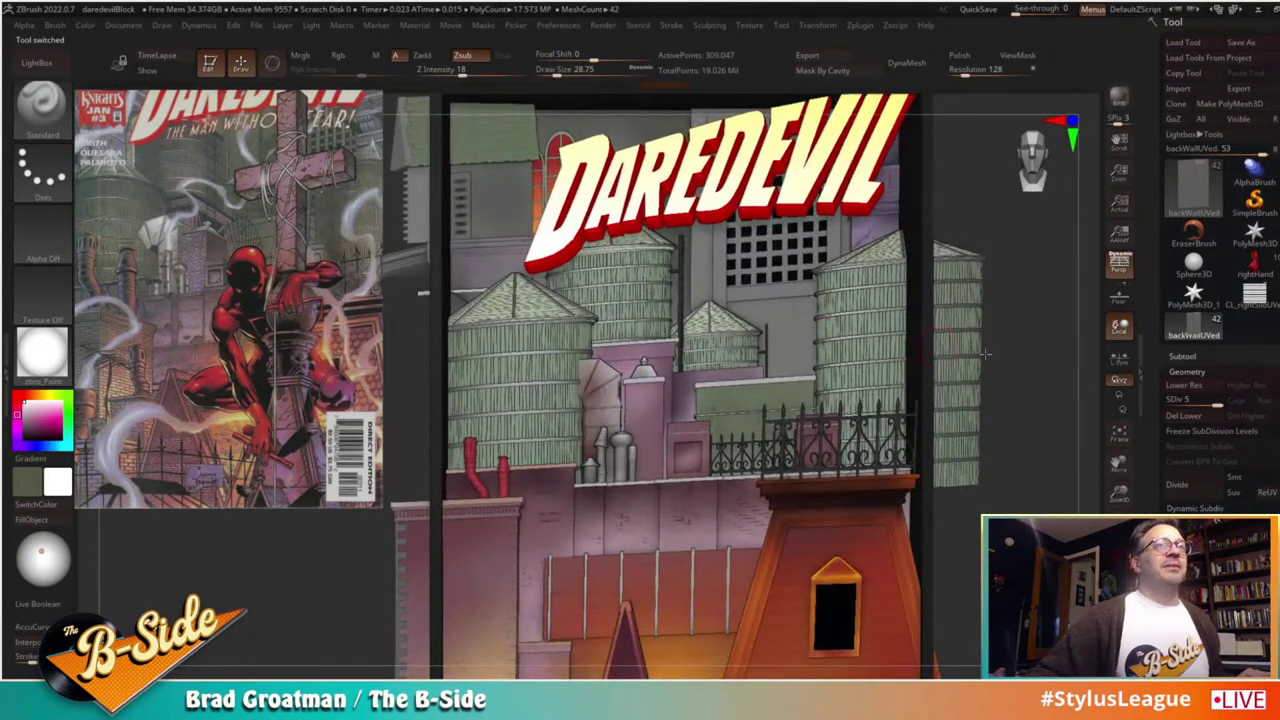
{"action": "left_click", "coordinate": [1190, 485]}
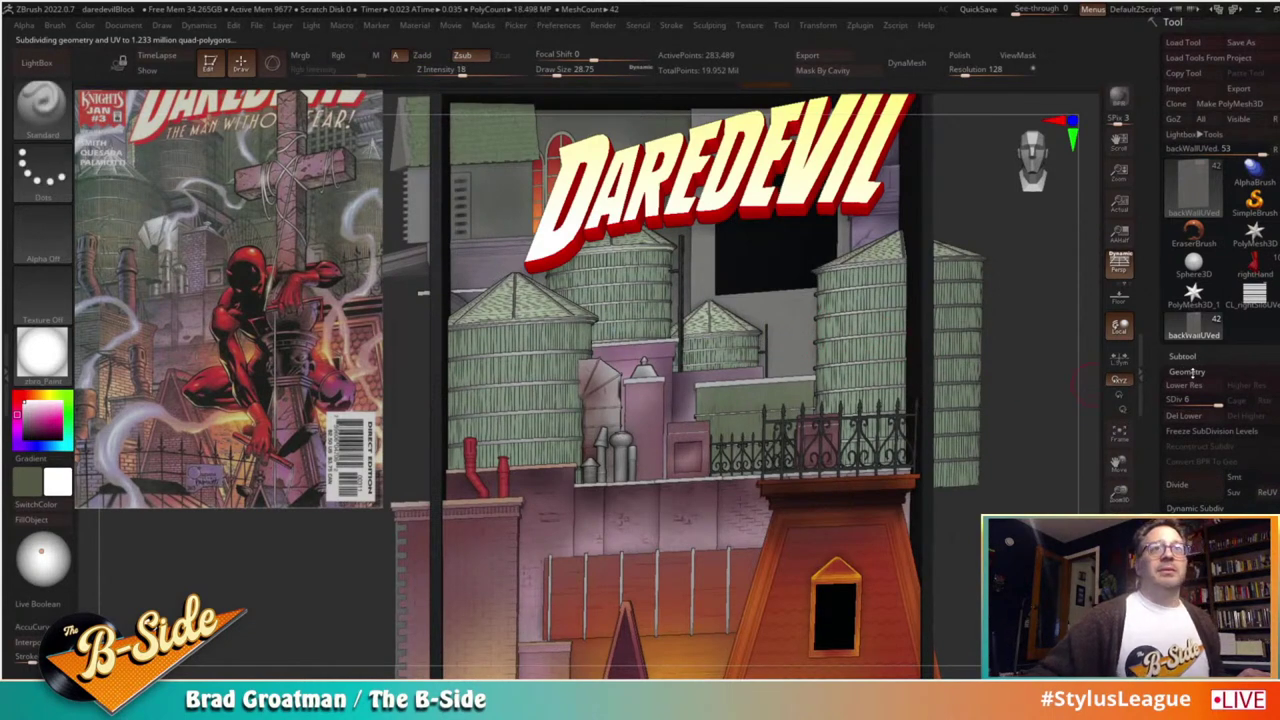
Step: With the window grid hidden, add 3D surface noise to the back wall using a muted grey-green colour and a strength of -0.00152
{"action": "left_click", "coordinate": [1187, 372]}
{"action": "left_click", "coordinate": [1183, 458]}
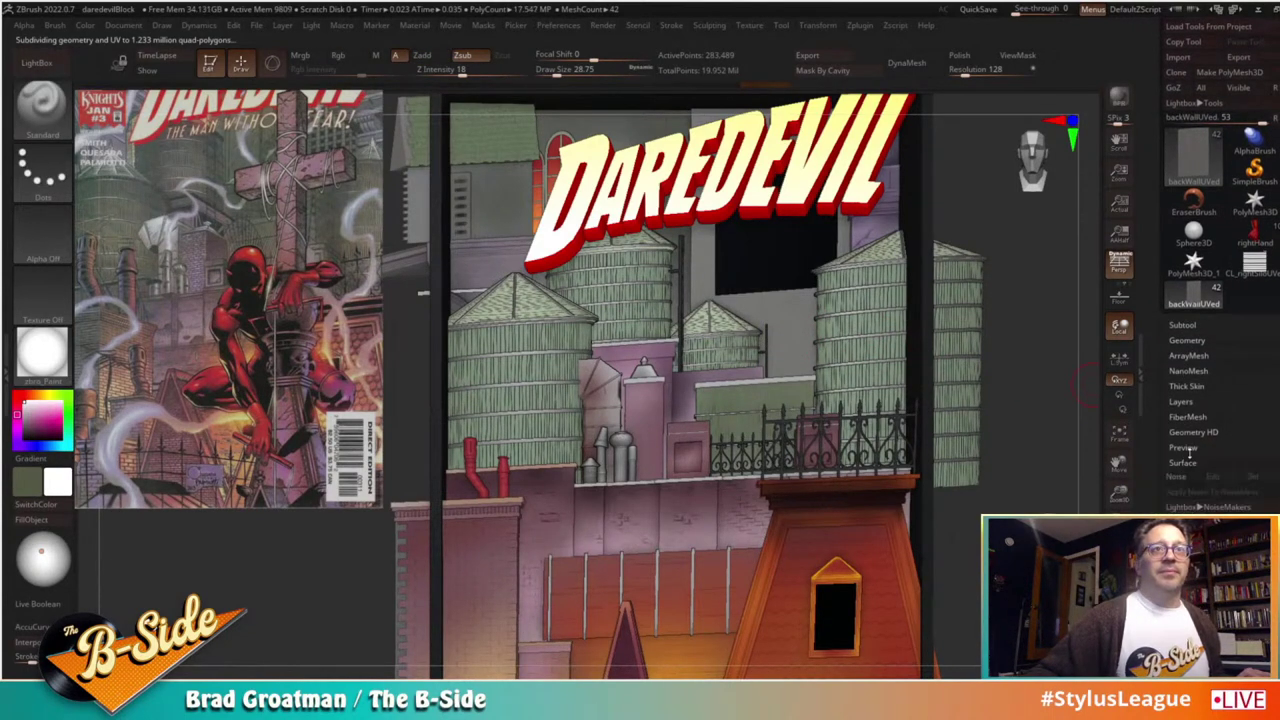
{"action": "left_click", "coordinate": [1173, 477]}
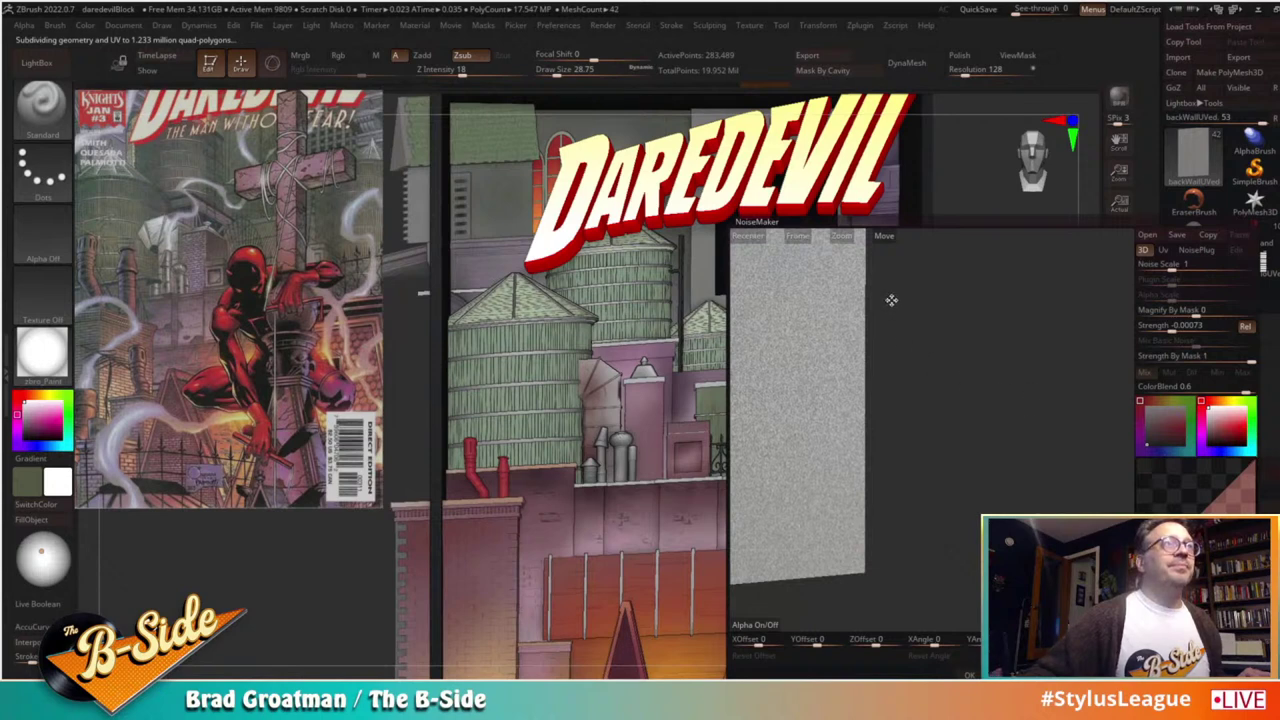
{"action": "left_click_drag", "start_coordinate": [1248, 418], "coordinate": [1216, 432]}
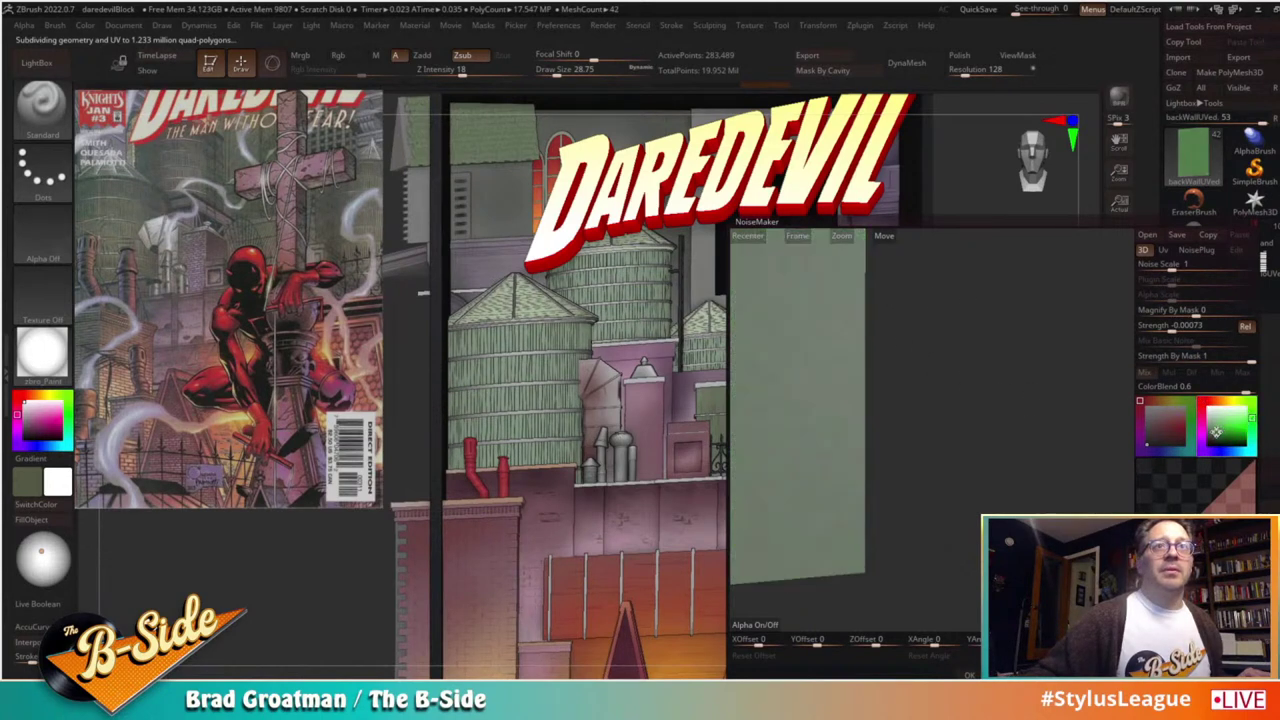
{"action": "left_click", "coordinate": [1185, 326]}
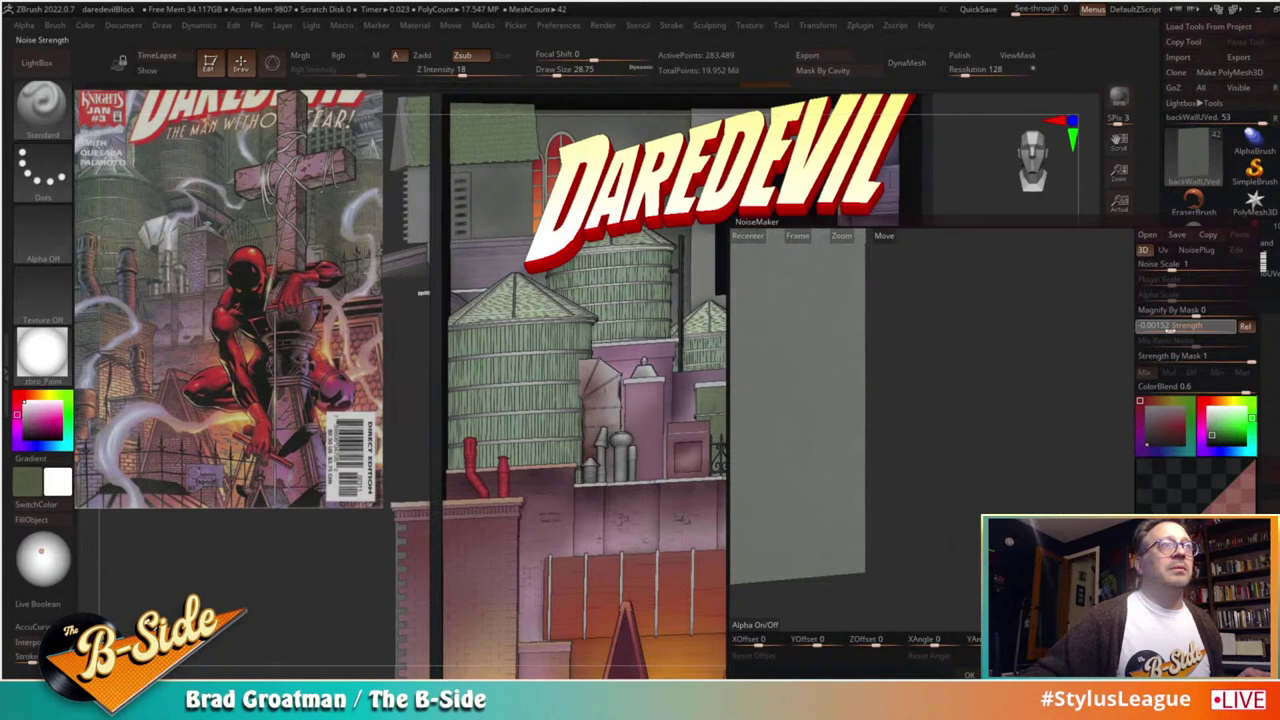
{"action": "left_click", "coordinate": [969, 675]}
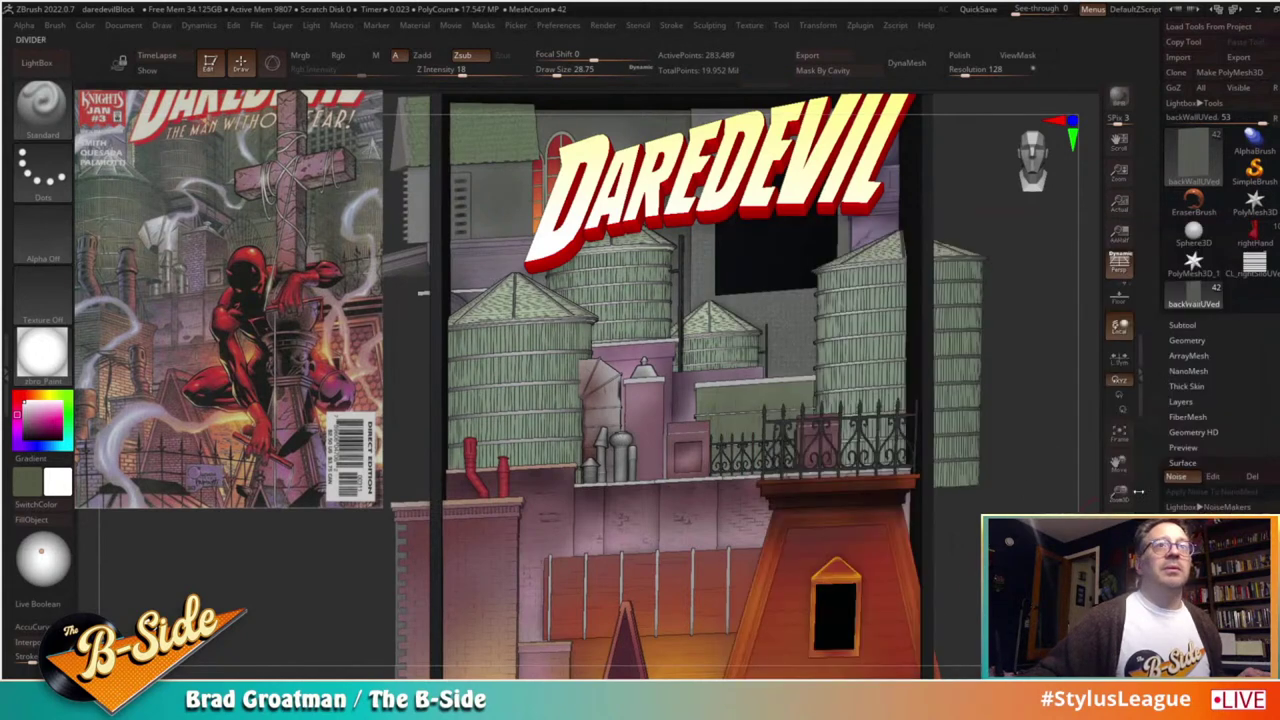
Step: Try applying the surface noise to the back wall's mesh, check it up close, and undo it
{"action": "left_click", "coordinate": [1192, 522]}
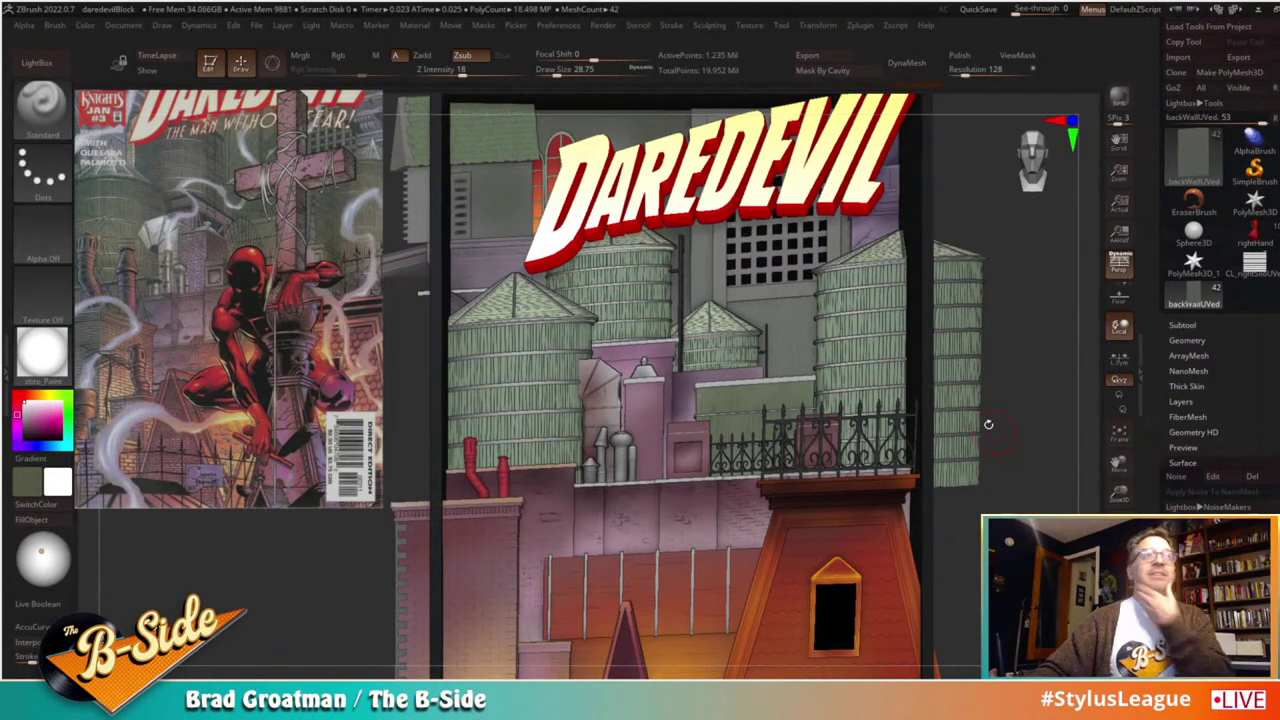
{"action": "left_click_drag", "start_coordinate": [1009, 251], "coordinate": [996, 352], "text": "alt"}
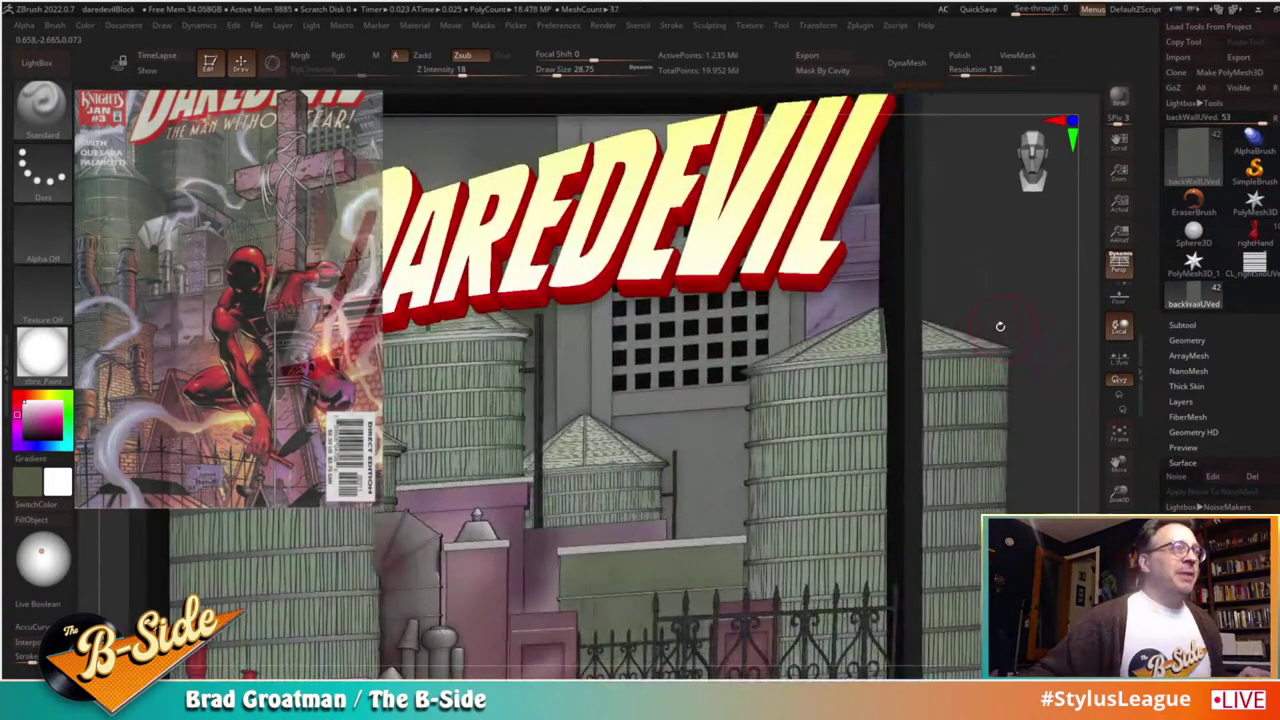
{"action": "key", "text": "ctrl+z"}
{"action": "key", "text": "ctrl+z"}
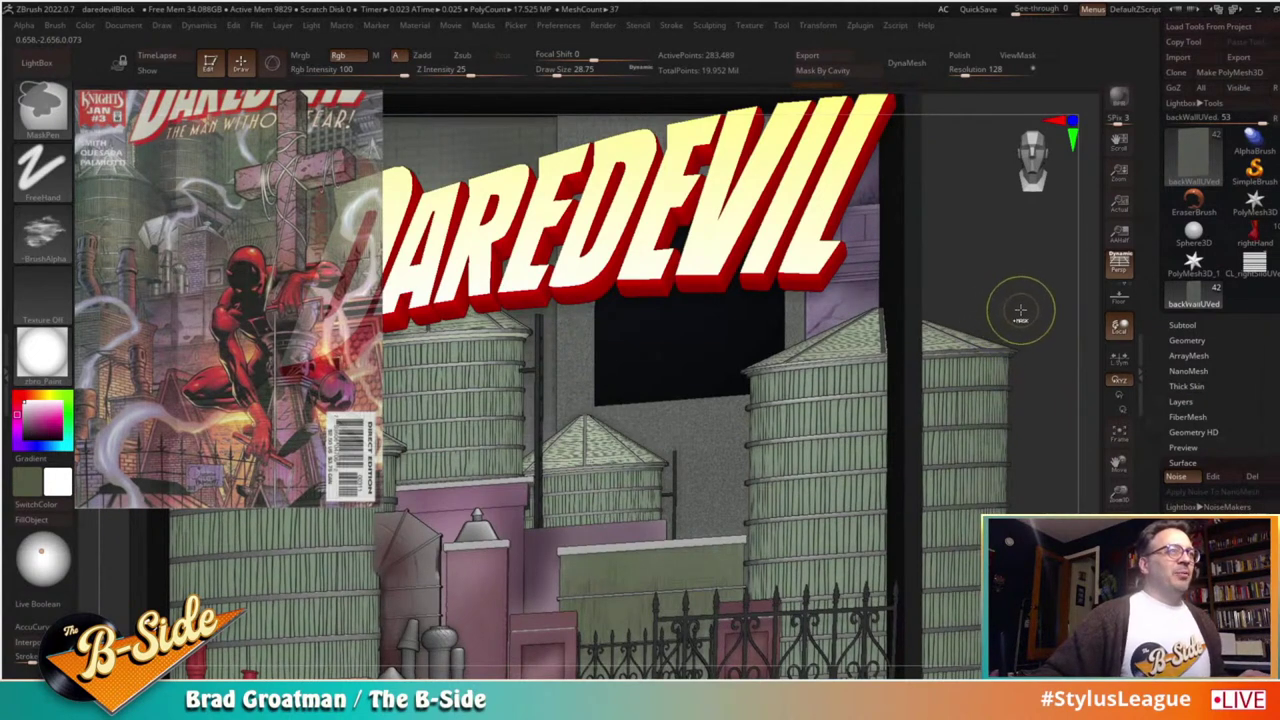
Step: Show the whole back wall again, including the window grid, and divide it to subdivision level 7
{"action": "key", "text": "alt"}
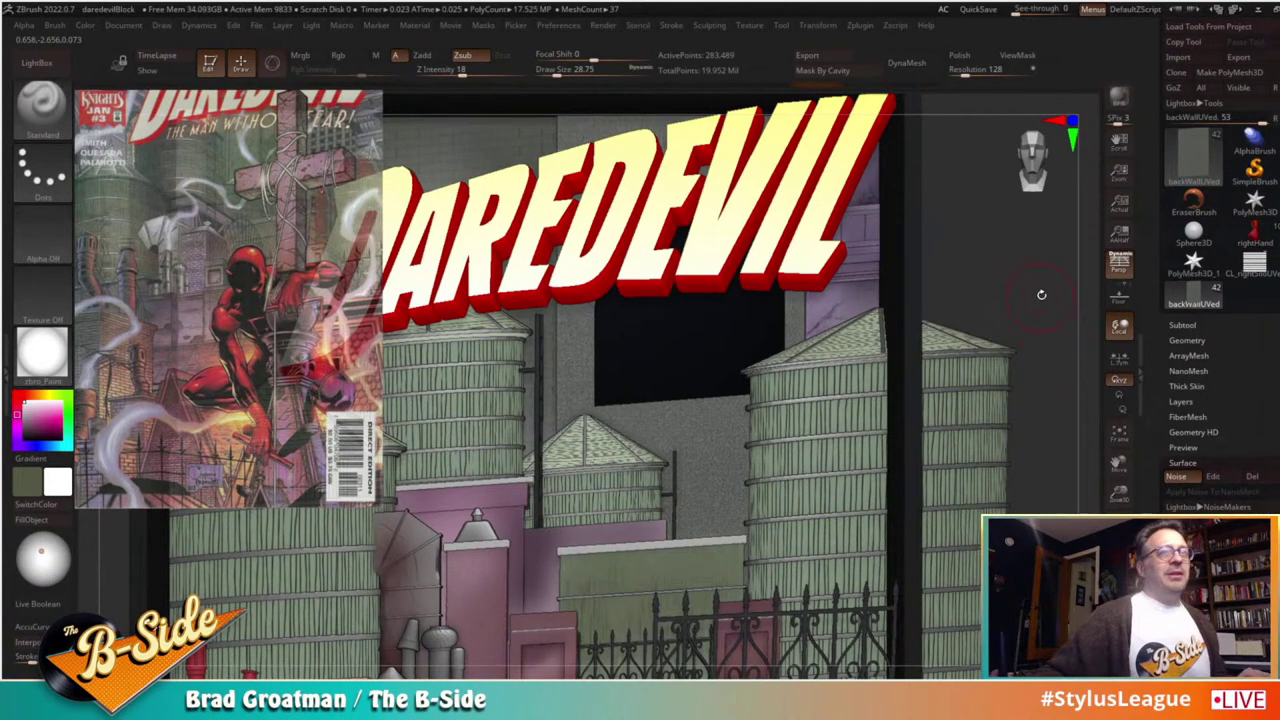
{"action": "left_click", "coordinate": [1048, 256], "text": "ctrl+shift"}
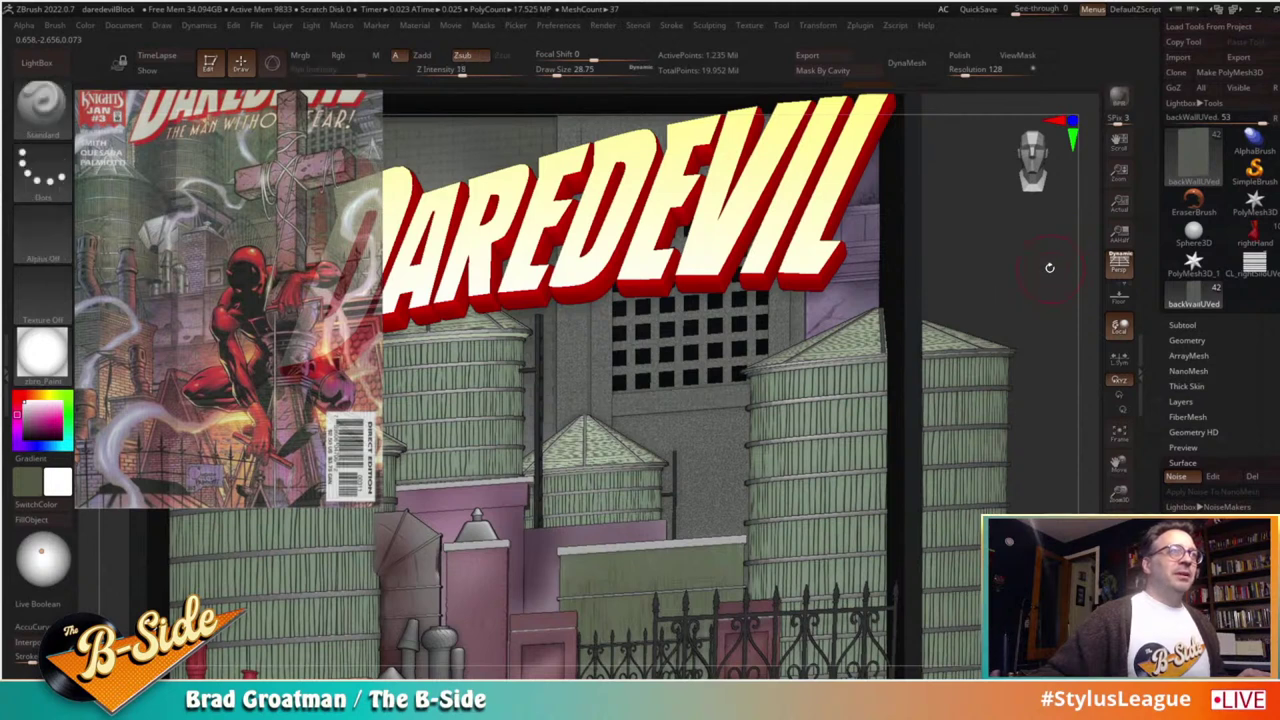
{"action": "left_click", "coordinate": [1187, 340]}
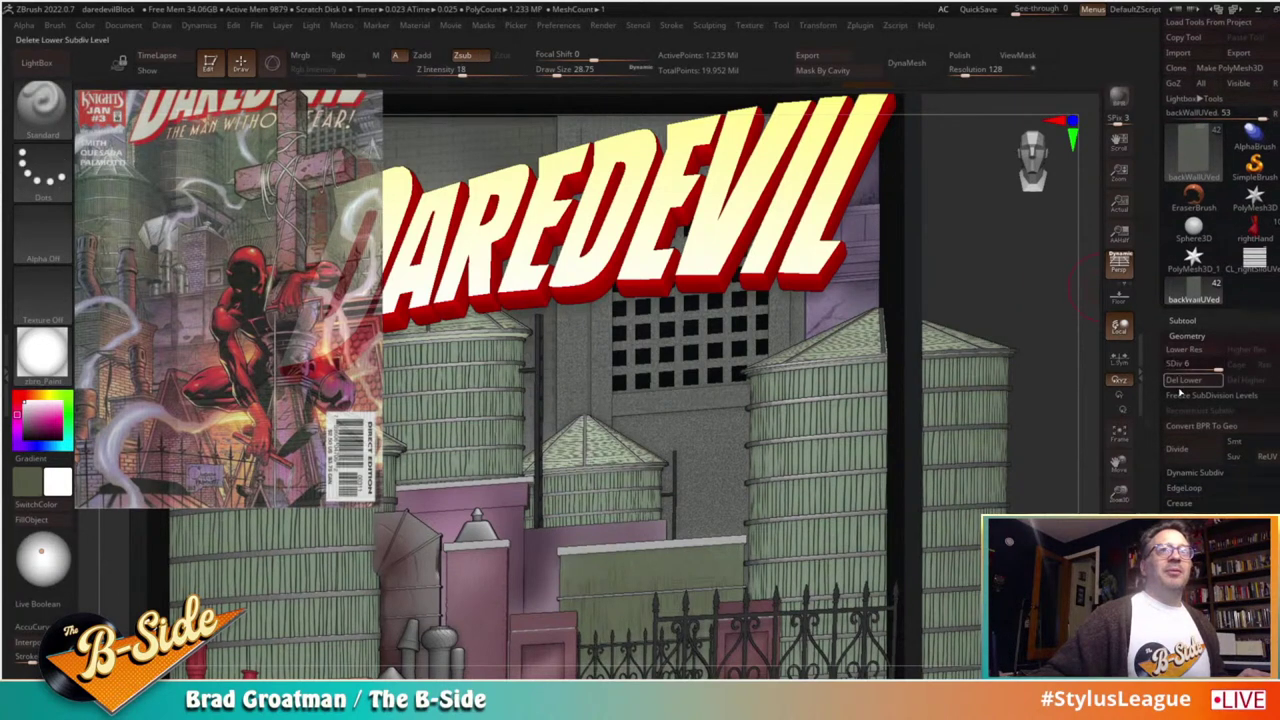
{"action": "left_click", "coordinate": [1183, 448]}
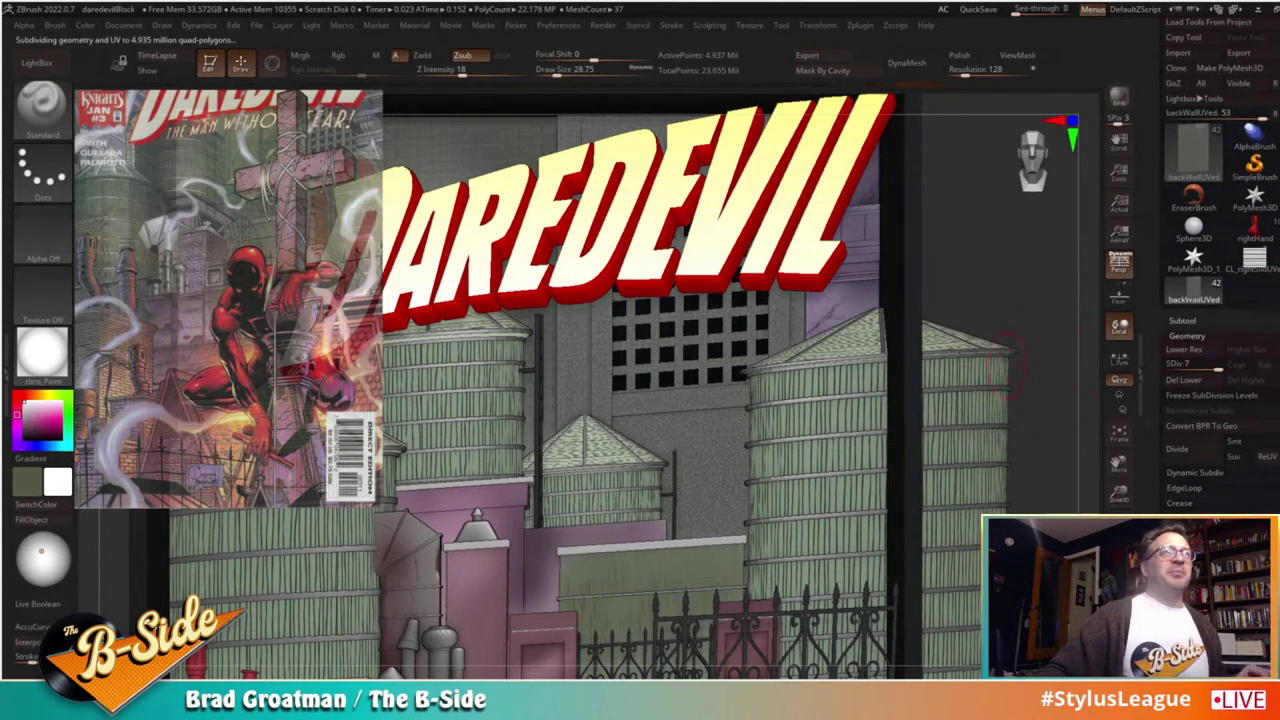
Step: Hide the window grid, open the back wall's surface noise for editing, and frame the wall in the noise preview
{"action": "left_click", "coordinate": [709, 440], "text": "ctrl+shift"}
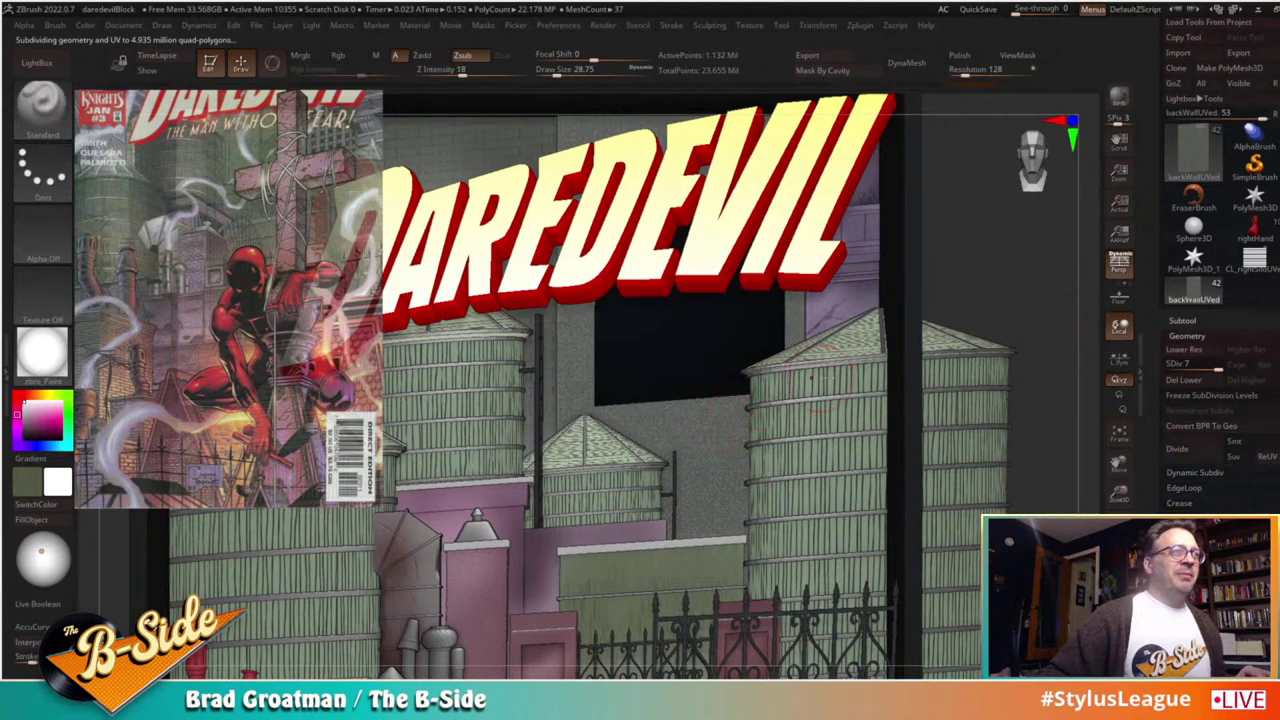
{"action": "left_click", "coordinate": [1199, 335]}
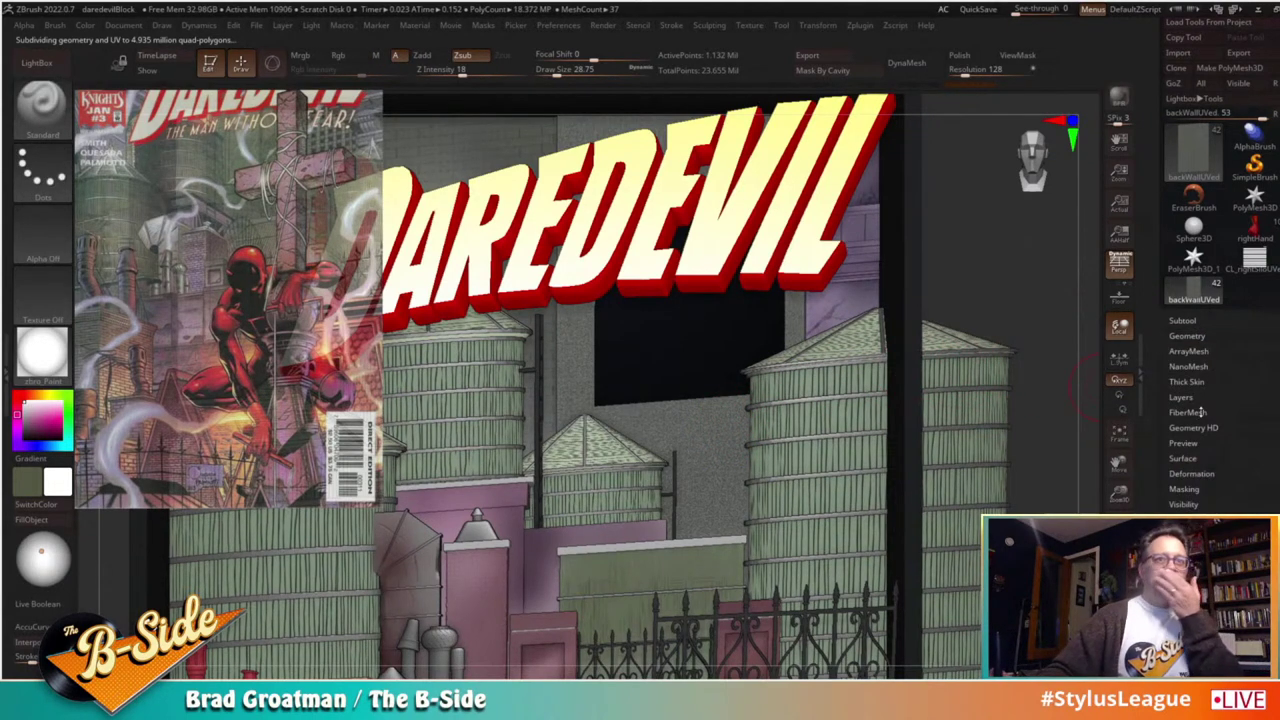
{"action": "left_click", "coordinate": [1182, 458]}
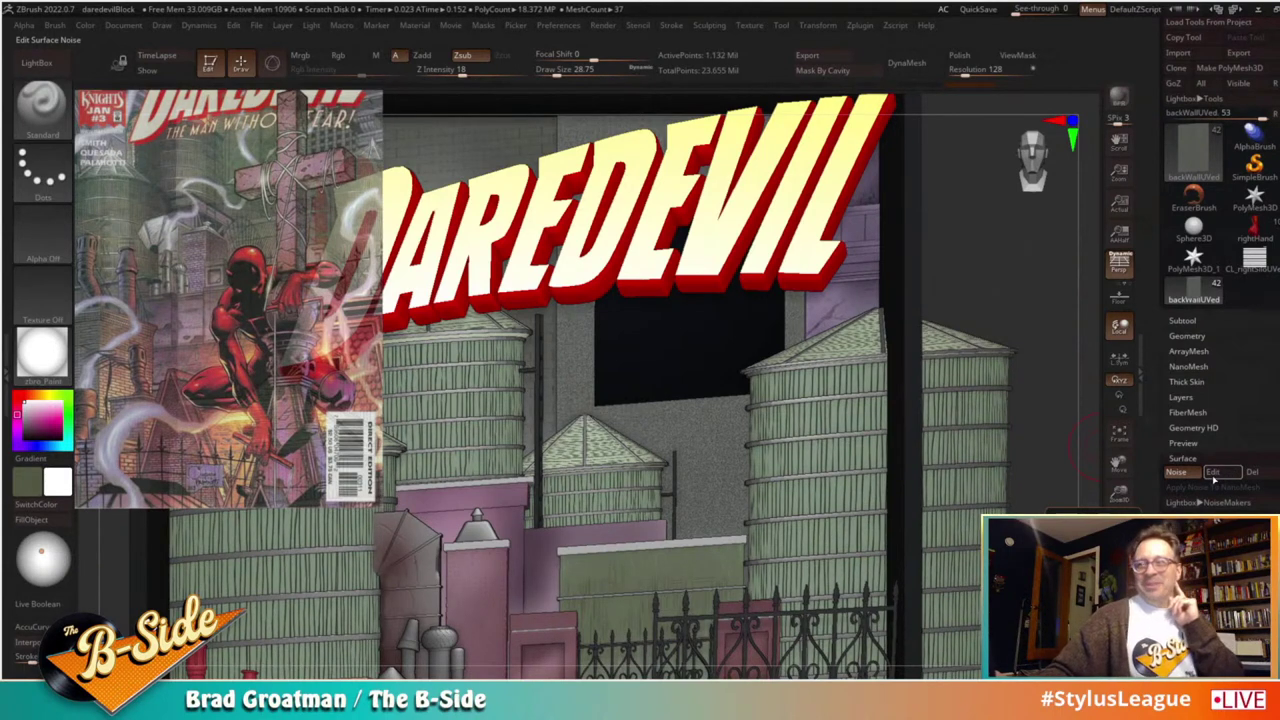
{"action": "left_click", "coordinate": [1216, 473]}
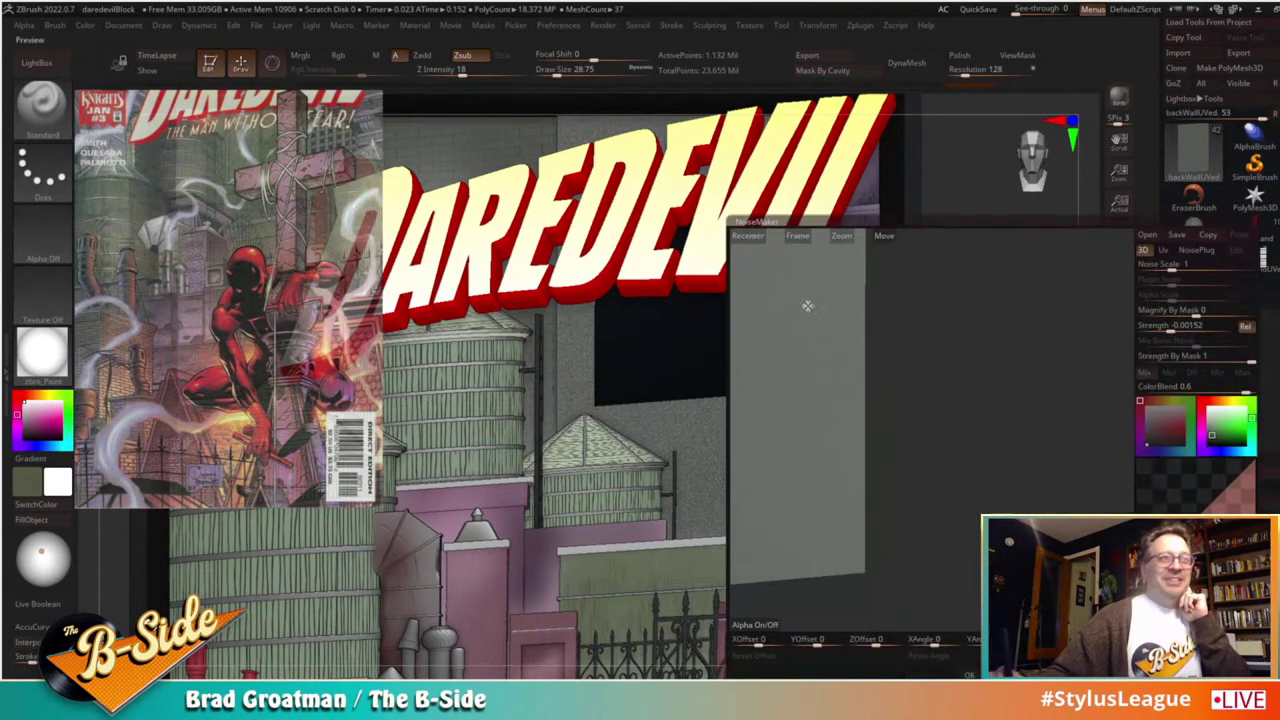
{"action": "left_click", "coordinate": [798, 237]}
{"action": "left_click_drag", "start_coordinate": [763, 473], "coordinate": [749, 605]}
Step: Start importing an alpha for the noise and browse to the ZAlphas folder under Program Files, Pixologic, ZBrush 2022 on drive C
{"action": "left_click", "coordinate": [749, 624]}
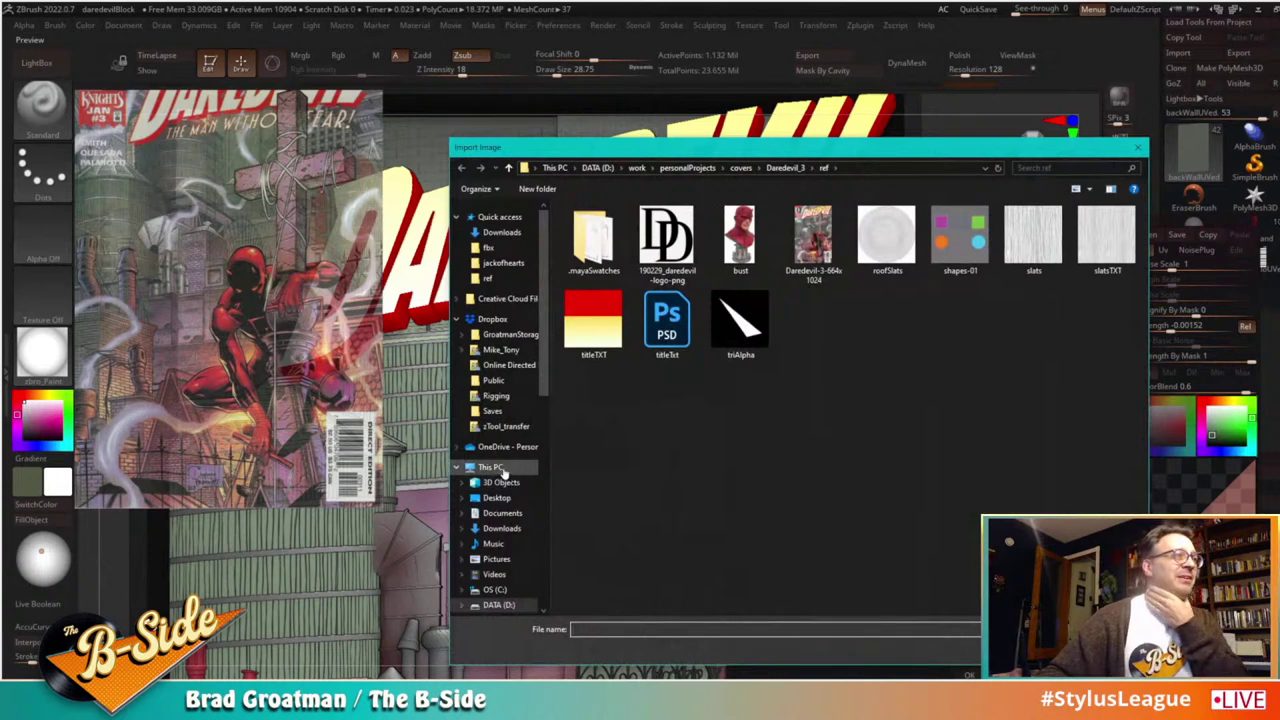
{"action": "left_click", "coordinate": [491, 467]}
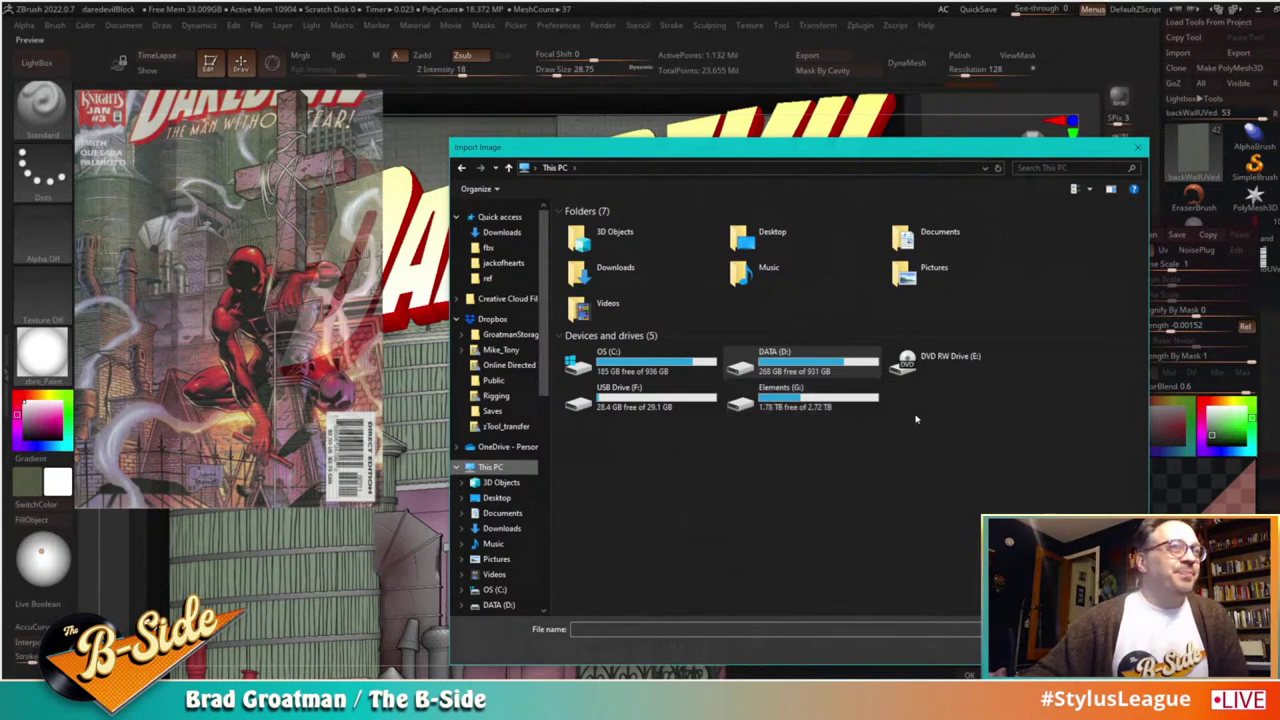
{"action": "left_click", "coordinate": [793, 375]}
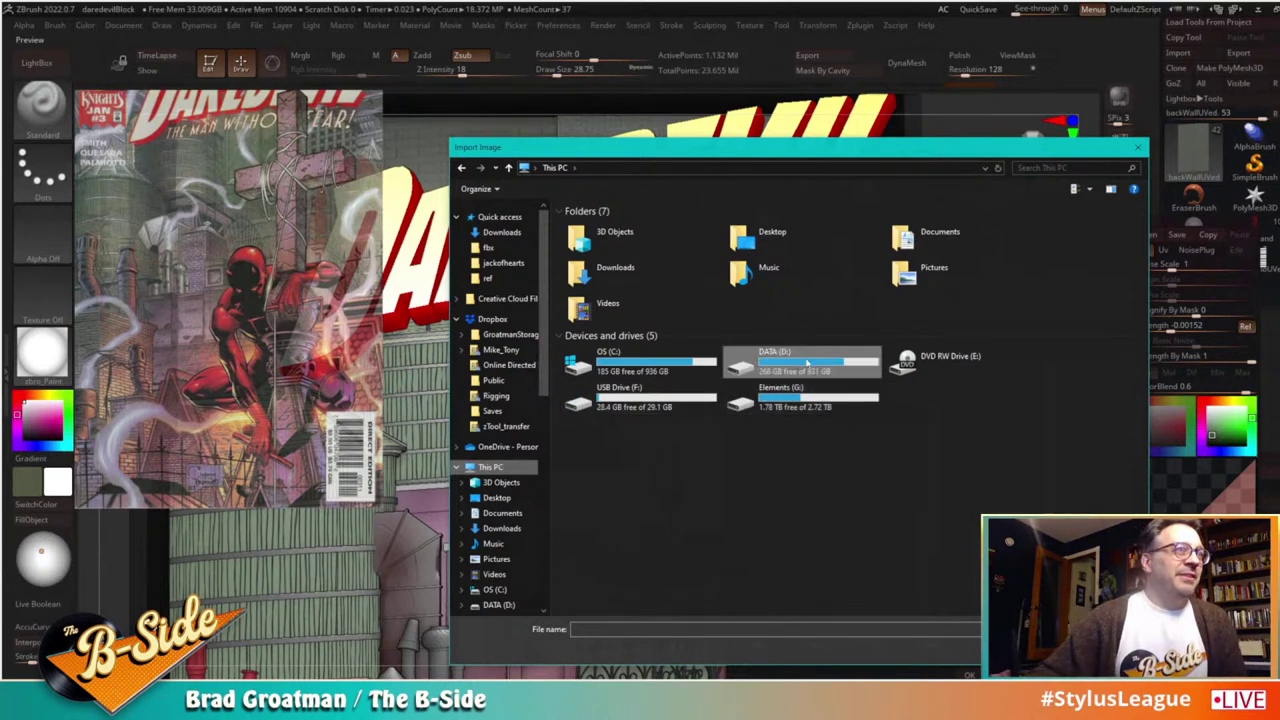
{"action": "double_click", "coordinate": [650, 362]}
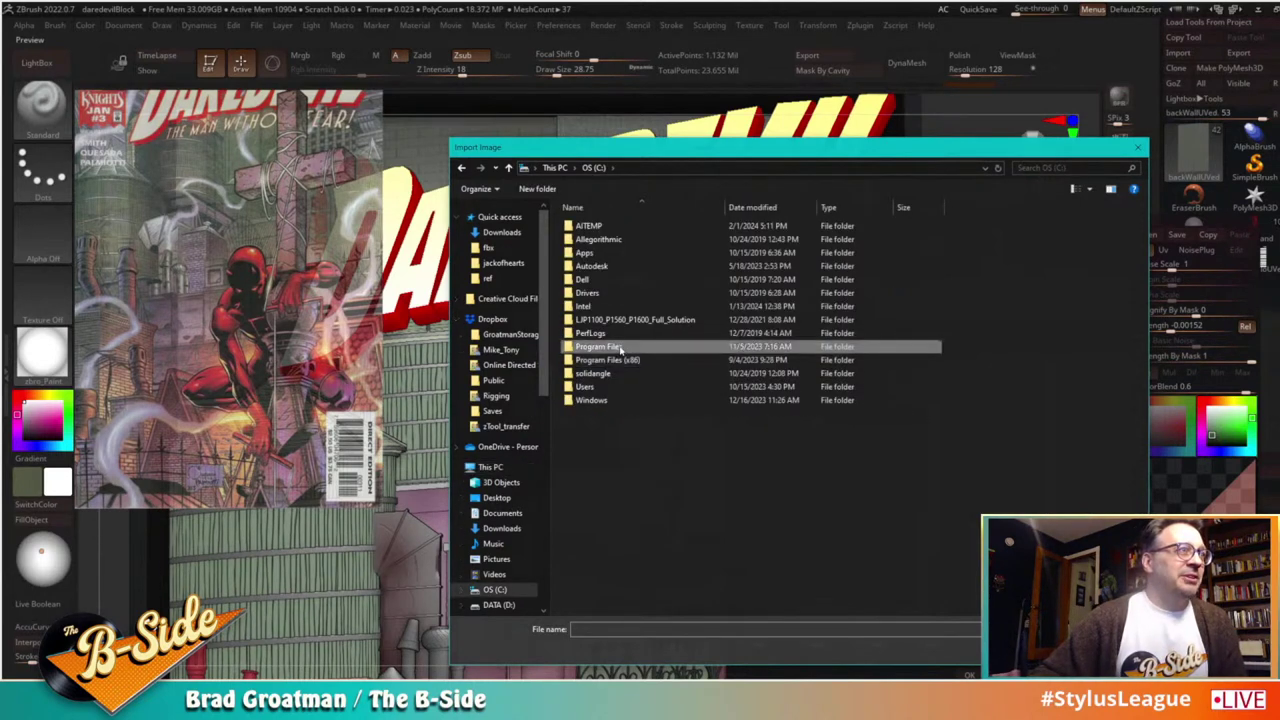
{"action": "double_click", "coordinate": [620, 347]}
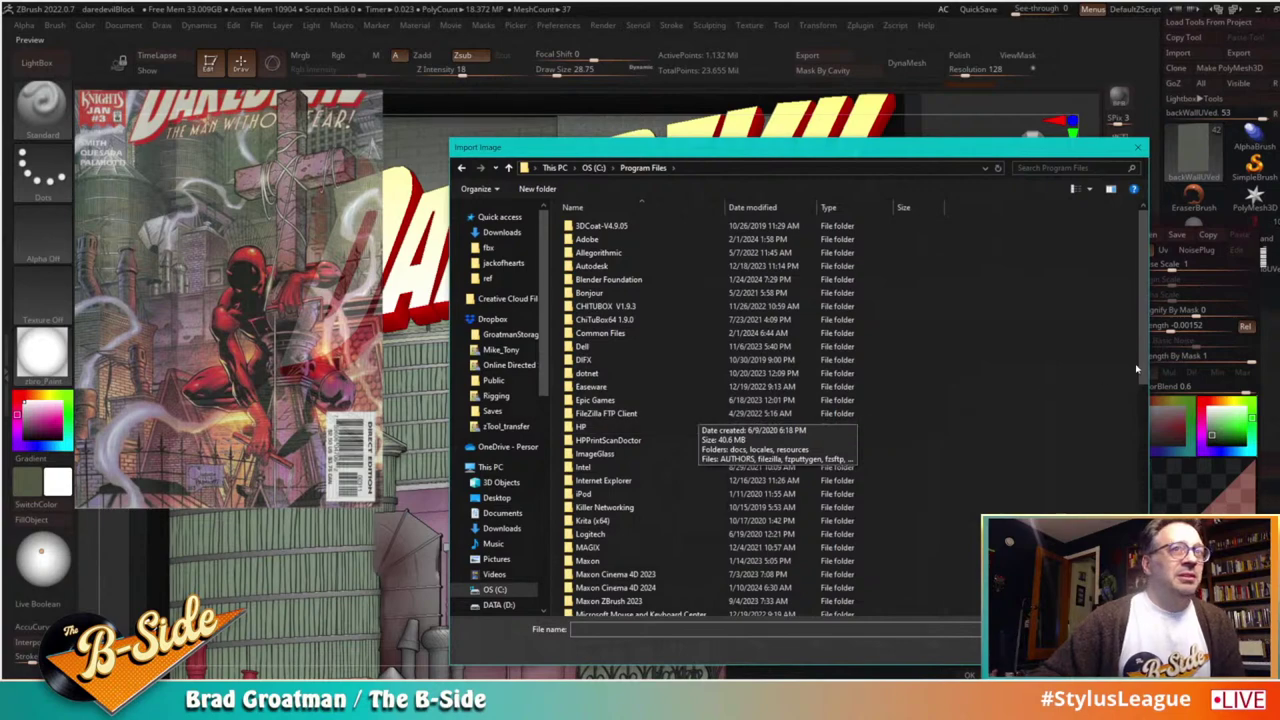
{"action": "left_click_drag", "start_coordinate": [1136, 370], "coordinate": [1137, 478]}
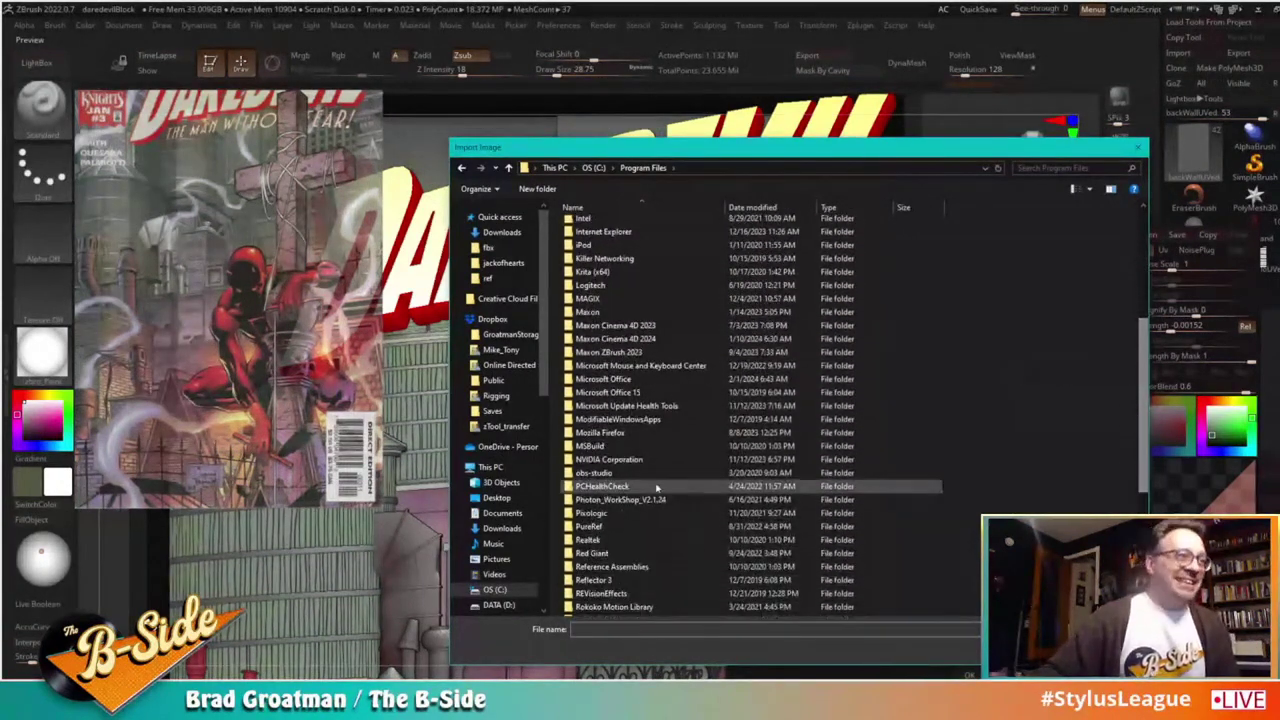
{"action": "double_click", "coordinate": [592, 513]}
{"action": "double_click", "coordinate": [600, 240]}
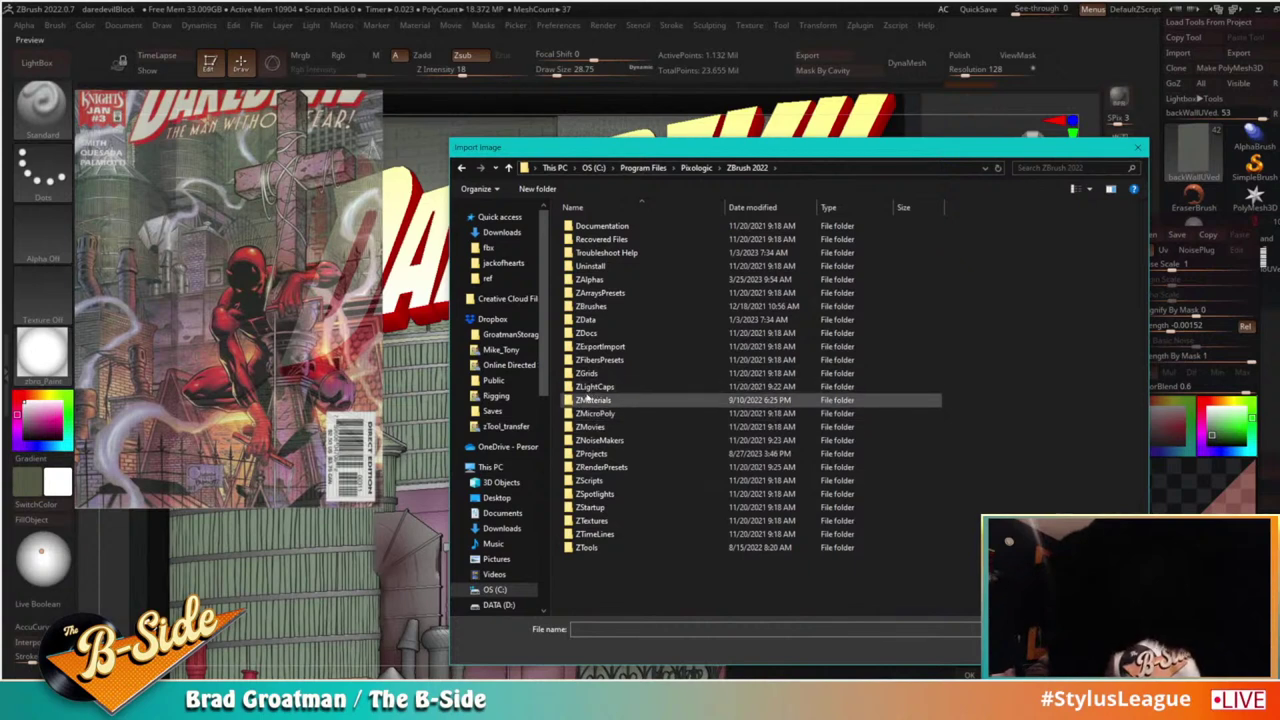
{"action": "double_click", "coordinate": [604, 280]}
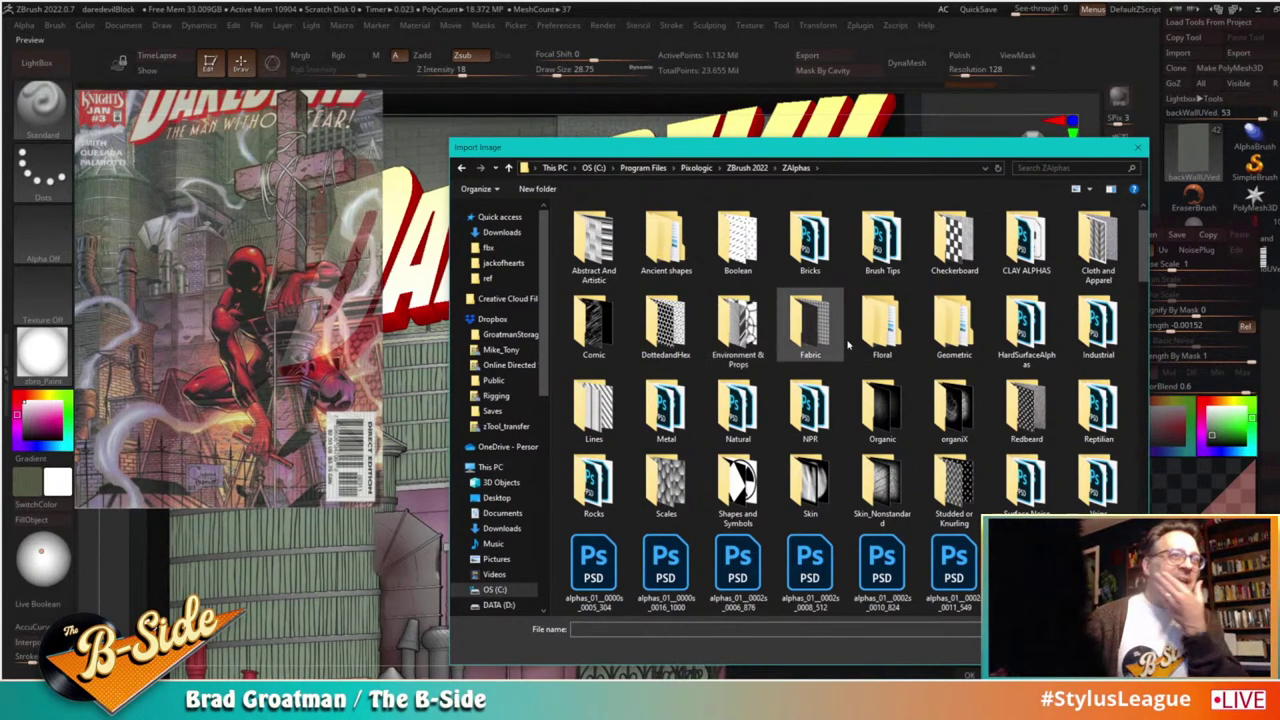
Step: Look through the alpha folders, including Bricks, Abstract And Artistic and Comic, for a pattern suited to the back wall
{"action": "left_click_drag", "start_coordinate": [1143, 281], "coordinate": [1137, 298]}
{"action": "double_click", "coordinate": [597, 280]}
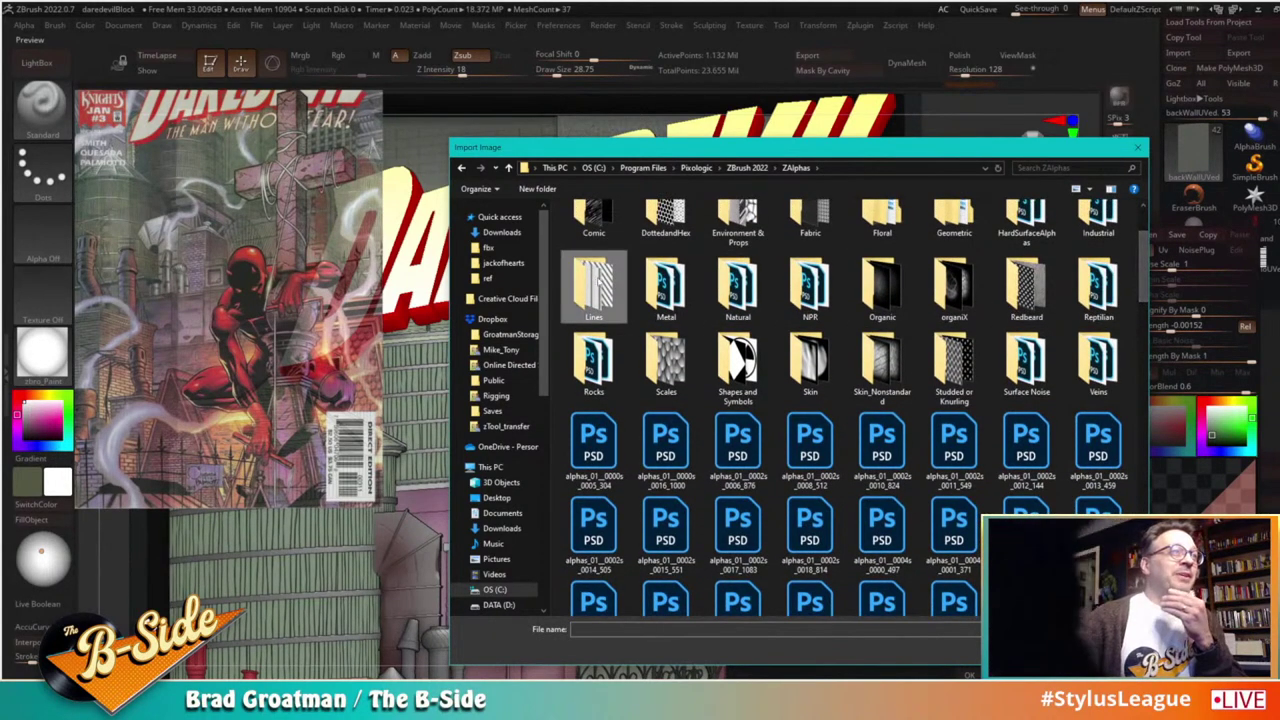
{"action": "left_click", "coordinate": [794, 168]}
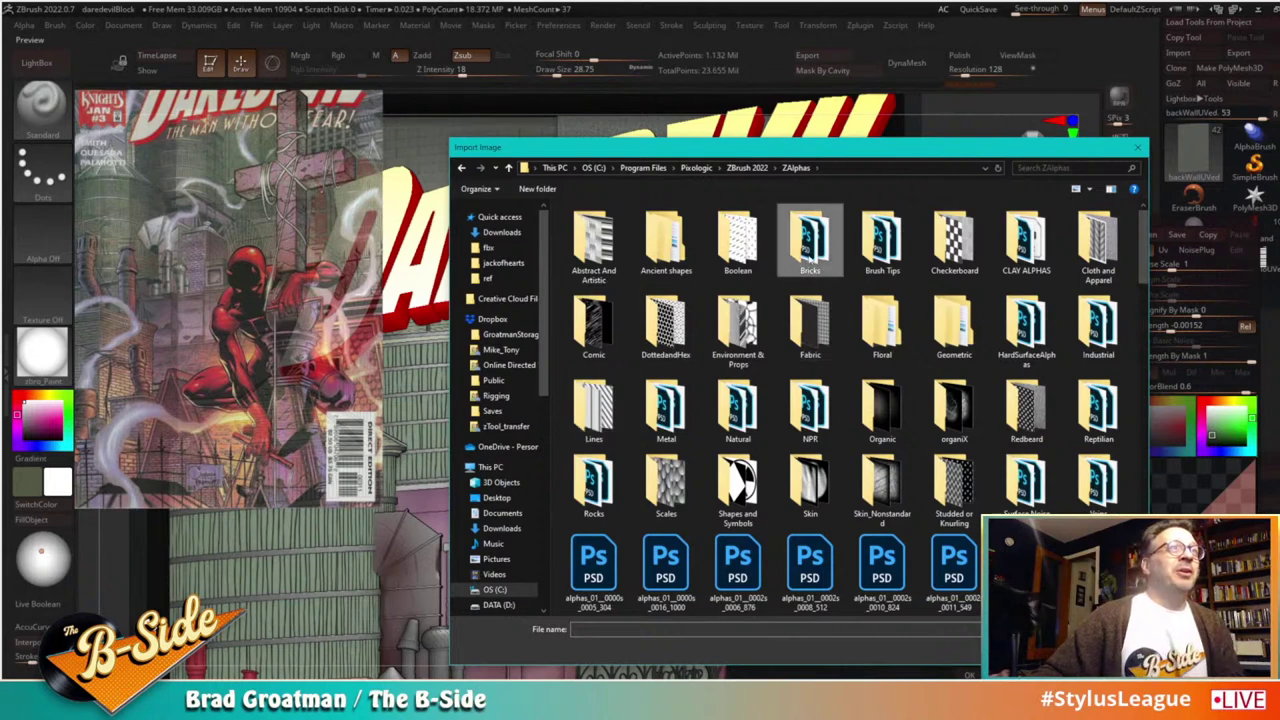
{"action": "double_click", "coordinate": [810, 245]}
{"action": "left_click", "coordinate": [798, 169]}
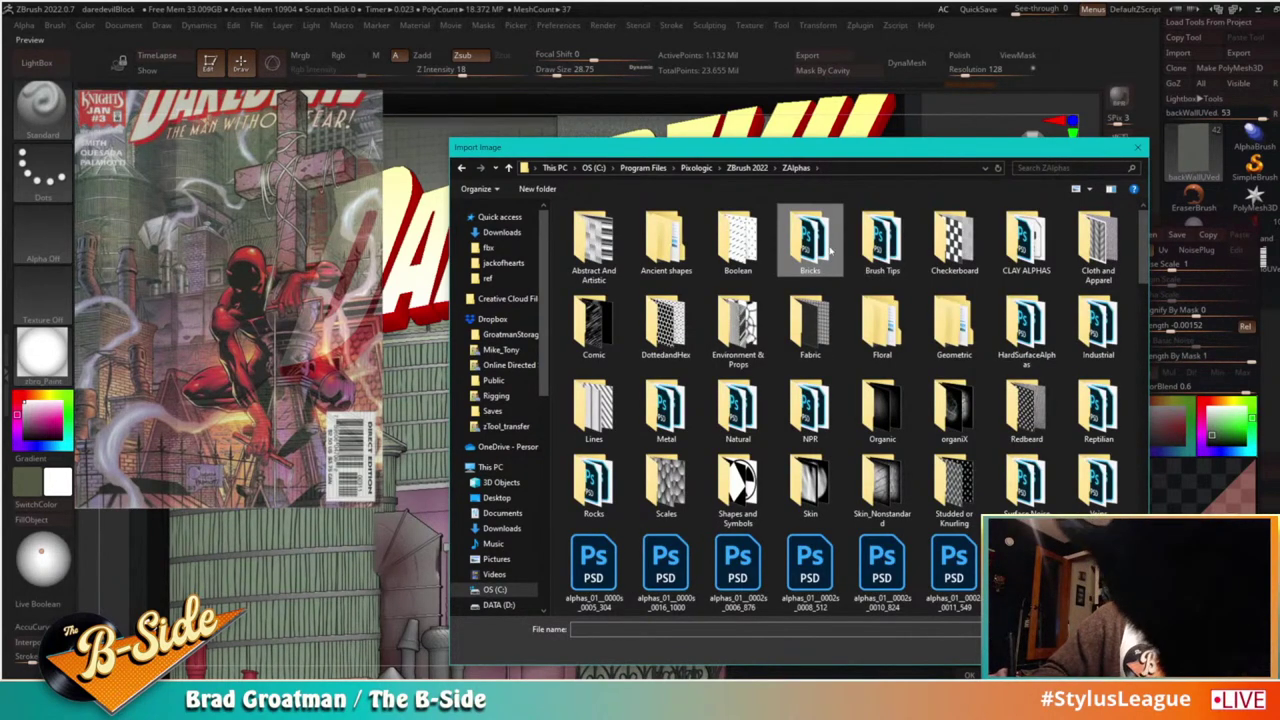
{"action": "double_click", "coordinate": [598, 258]}
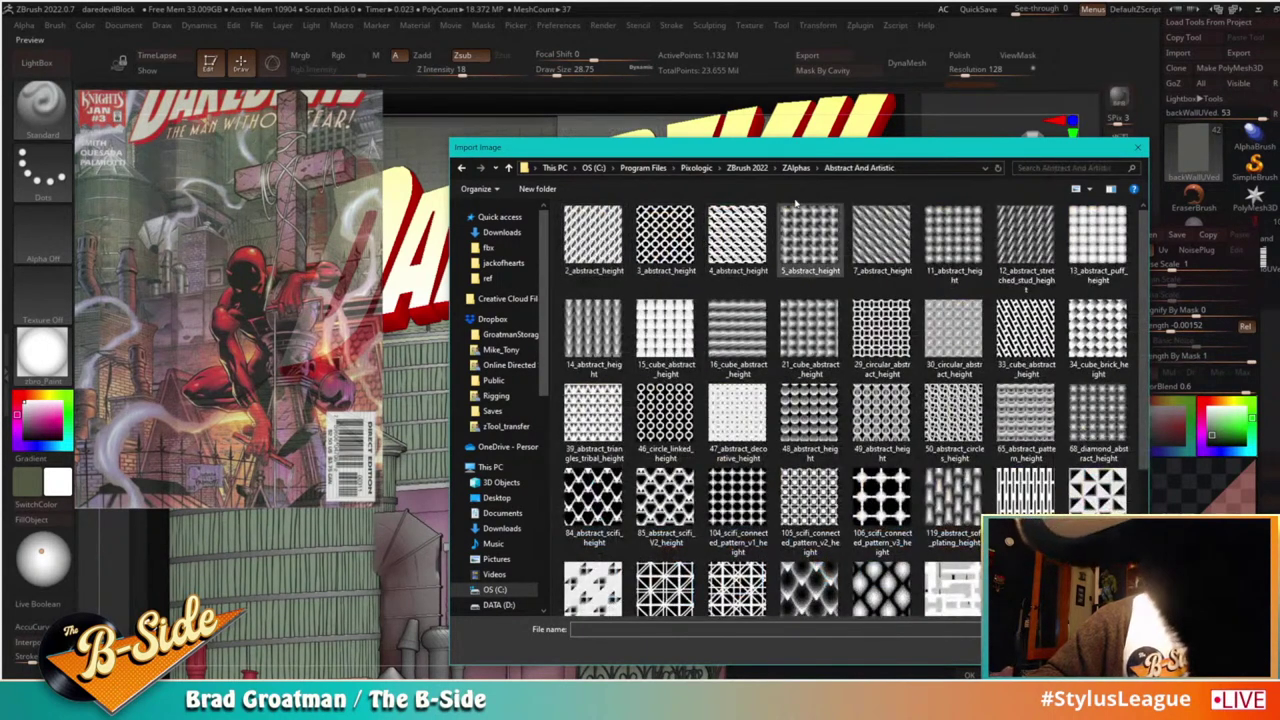
{"action": "left_click", "coordinate": [795, 168]}
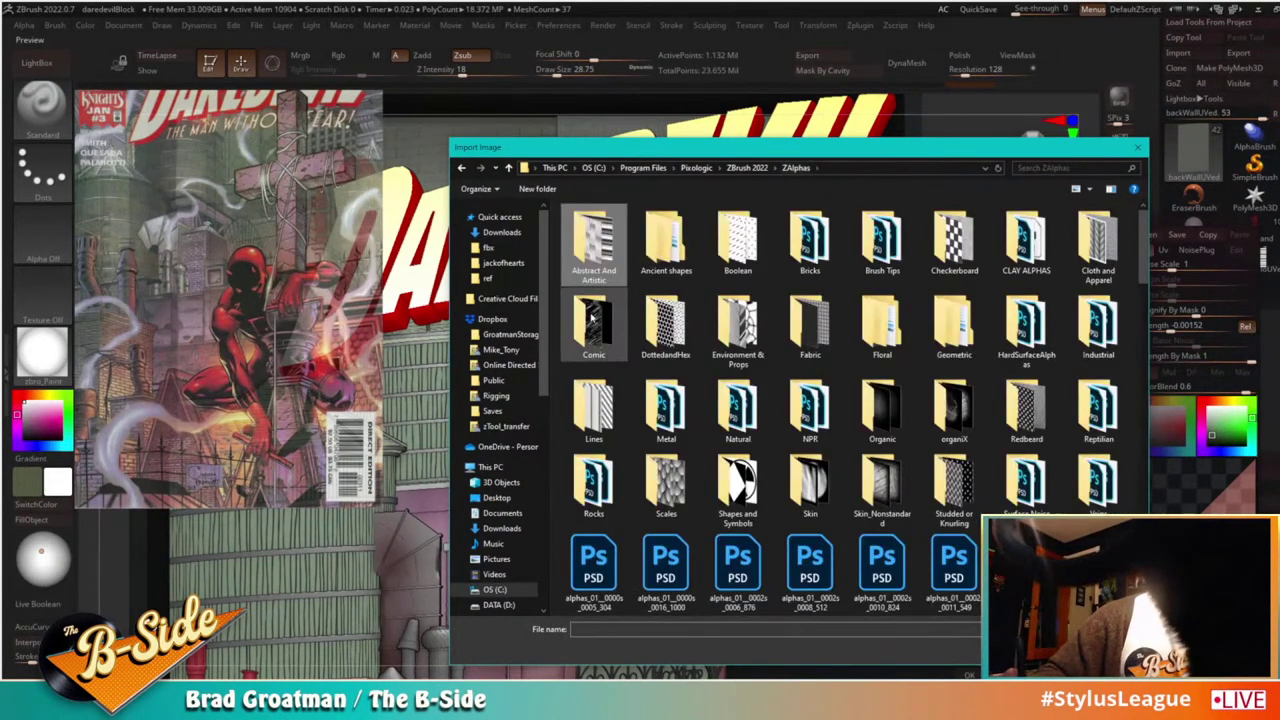
{"action": "double_click", "coordinate": [594, 322]}
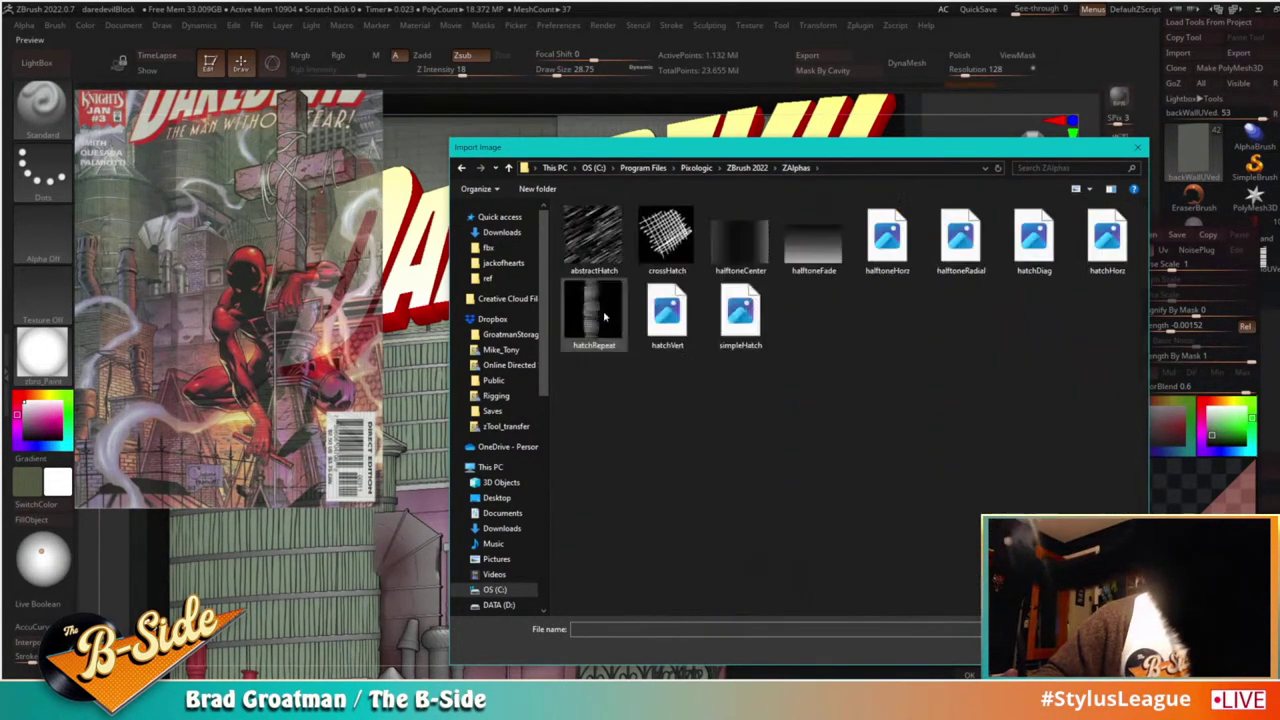
Step: Load the halftoneHorz image from the Comic folder as the surface noise's alpha
{"action": "left_click", "coordinate": [795, 170]}
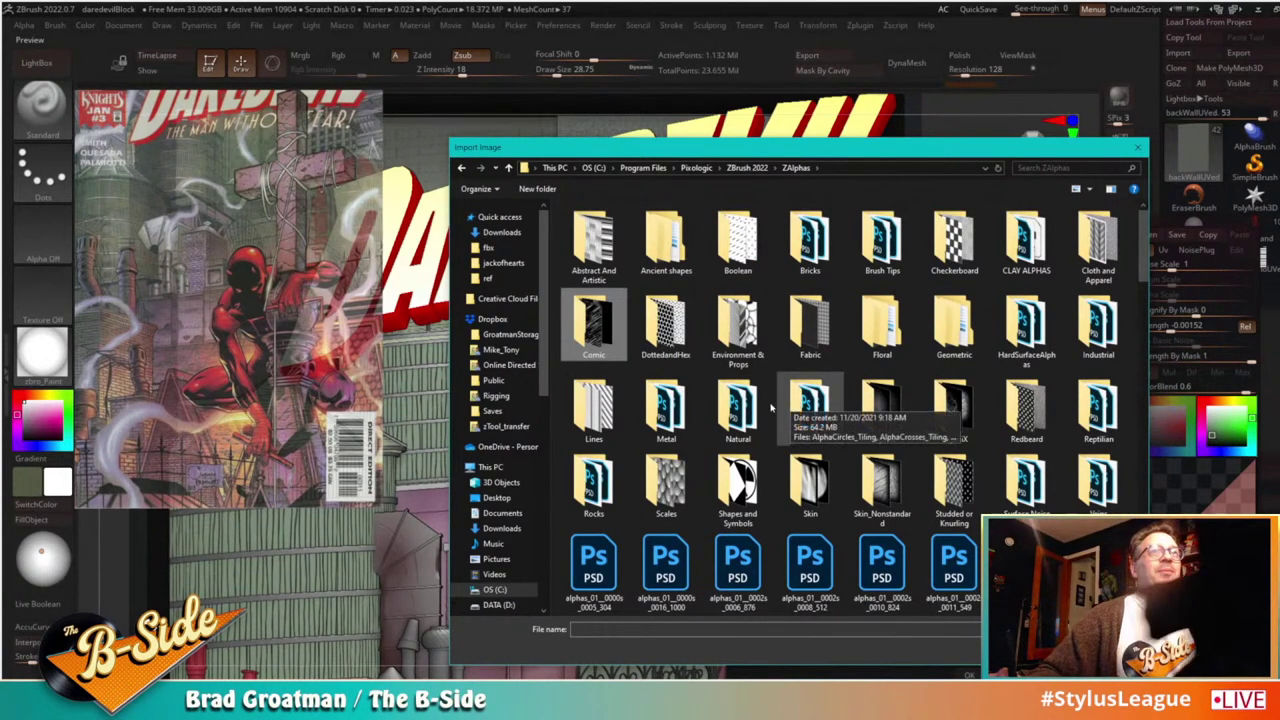
{"action": "double_click", "coordinate": [615, 300]}
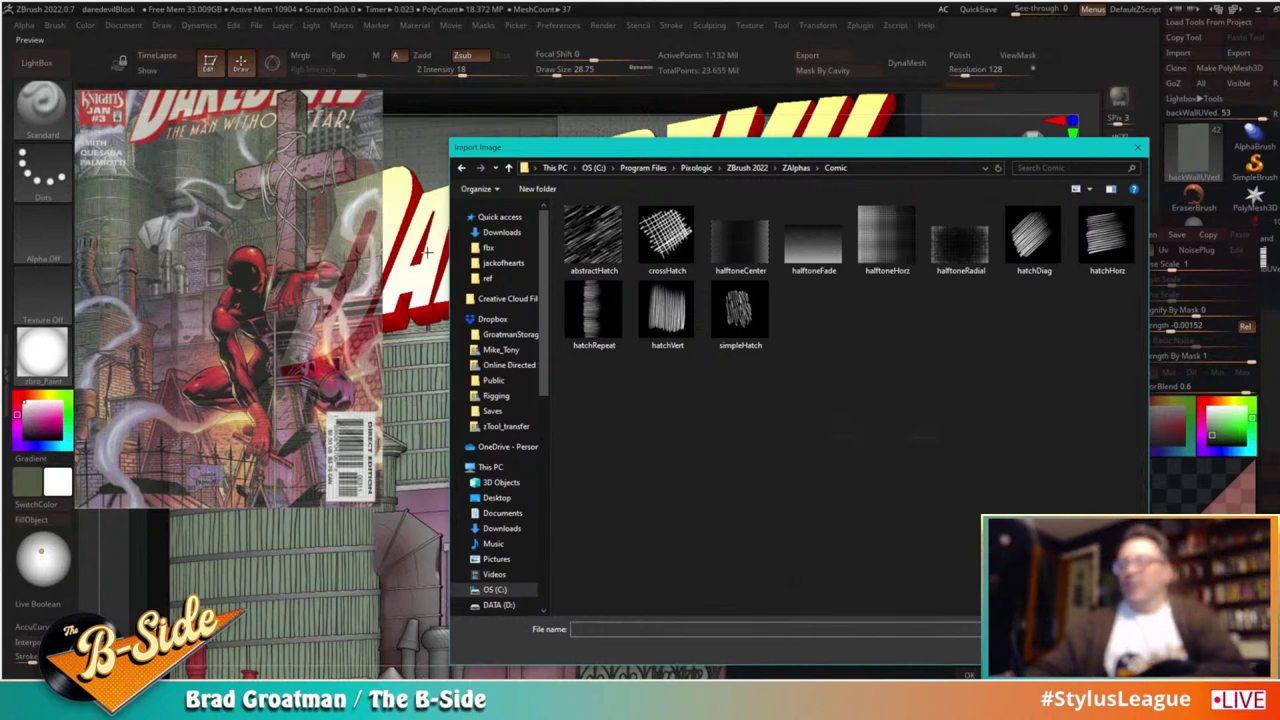
{"action": "double_click", "coordinate": [875, 246]}
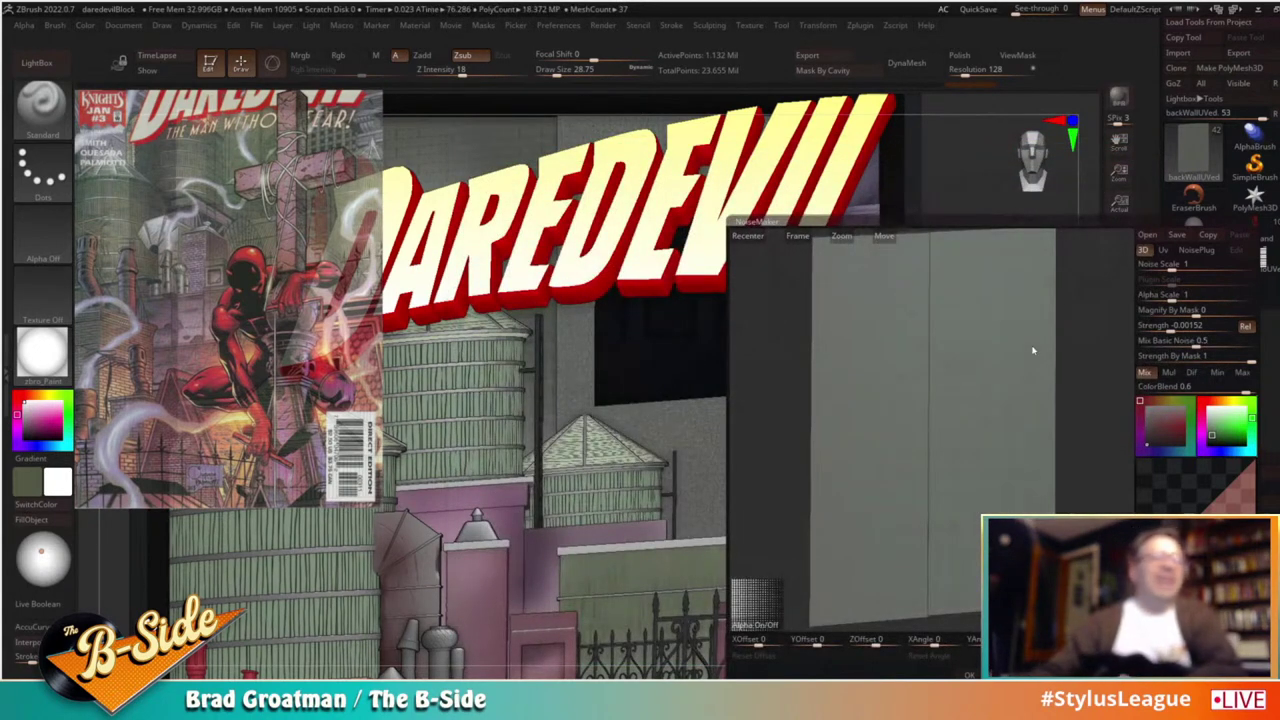
Step: Set the noise's colour blend to 1, choose a darker muted grey-green noise colour, and accept the noise settings
{"action": "left_click", "coordinate": [1150, 256]}
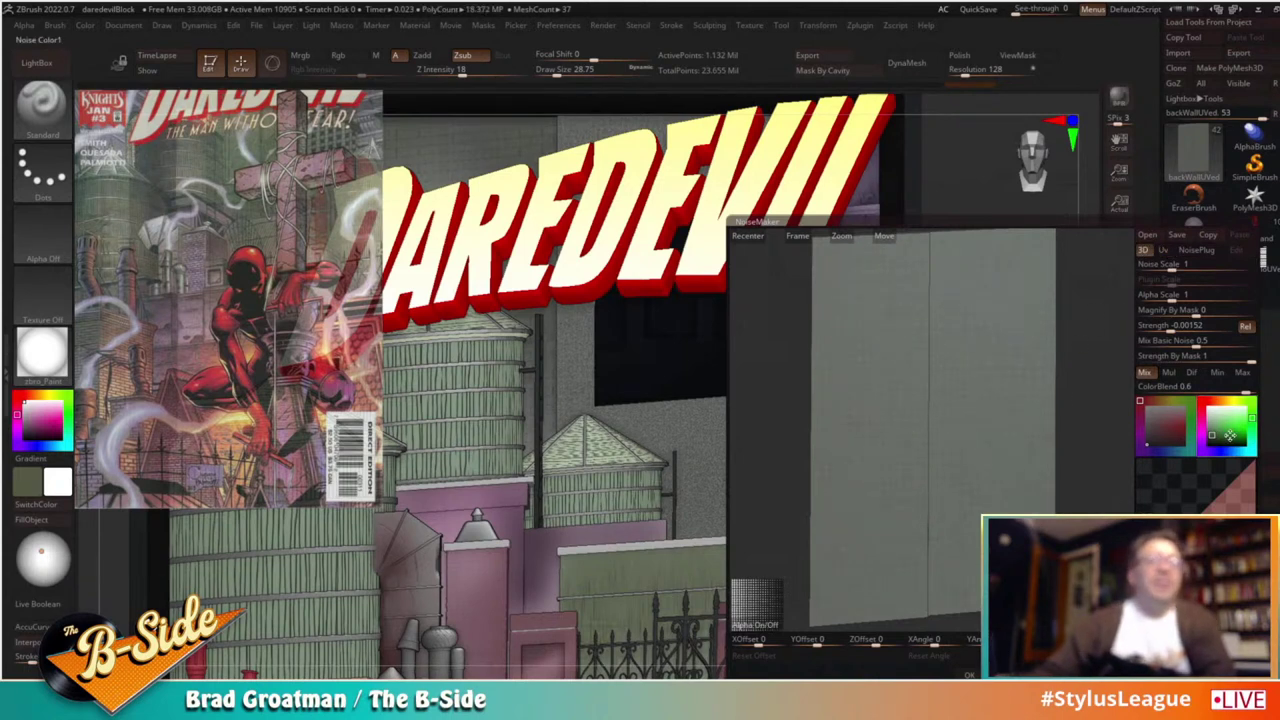
{"action": "left_click_drag", "start_coordinate": [1248, 357], "coordinate": [1252, 388]}
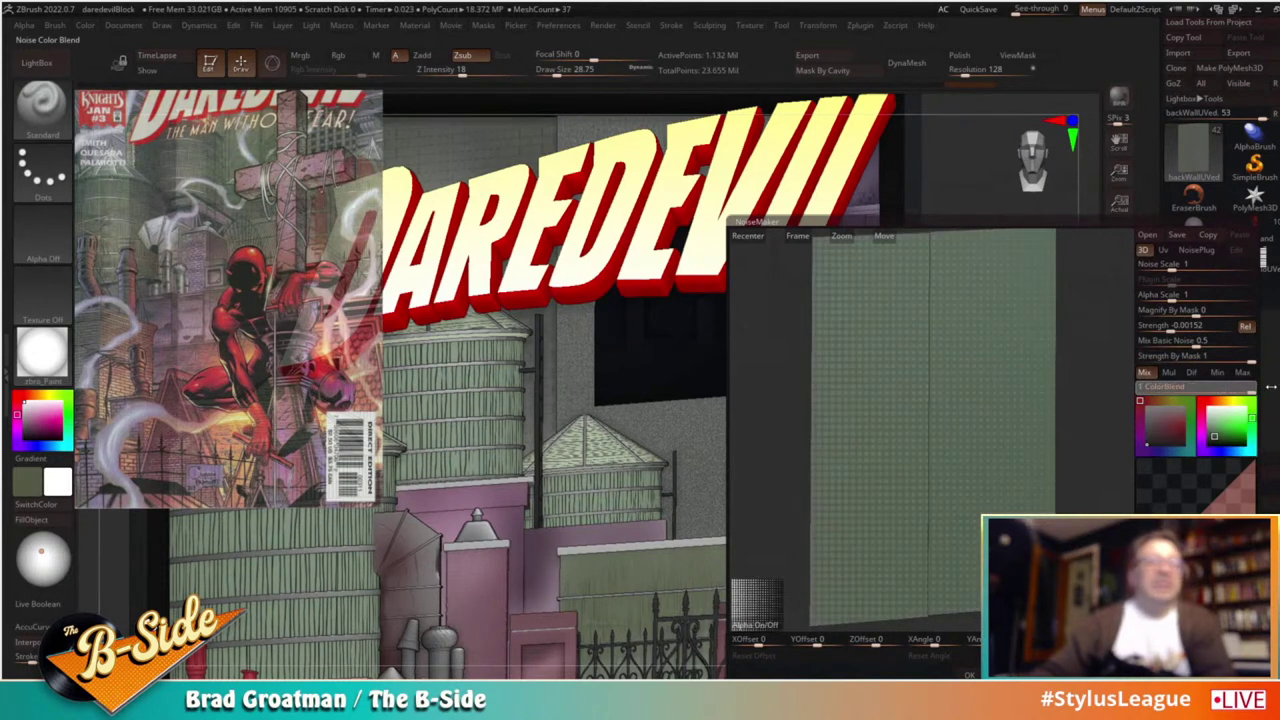
{"action": "left_click", "coordinate": [1217, 434]}
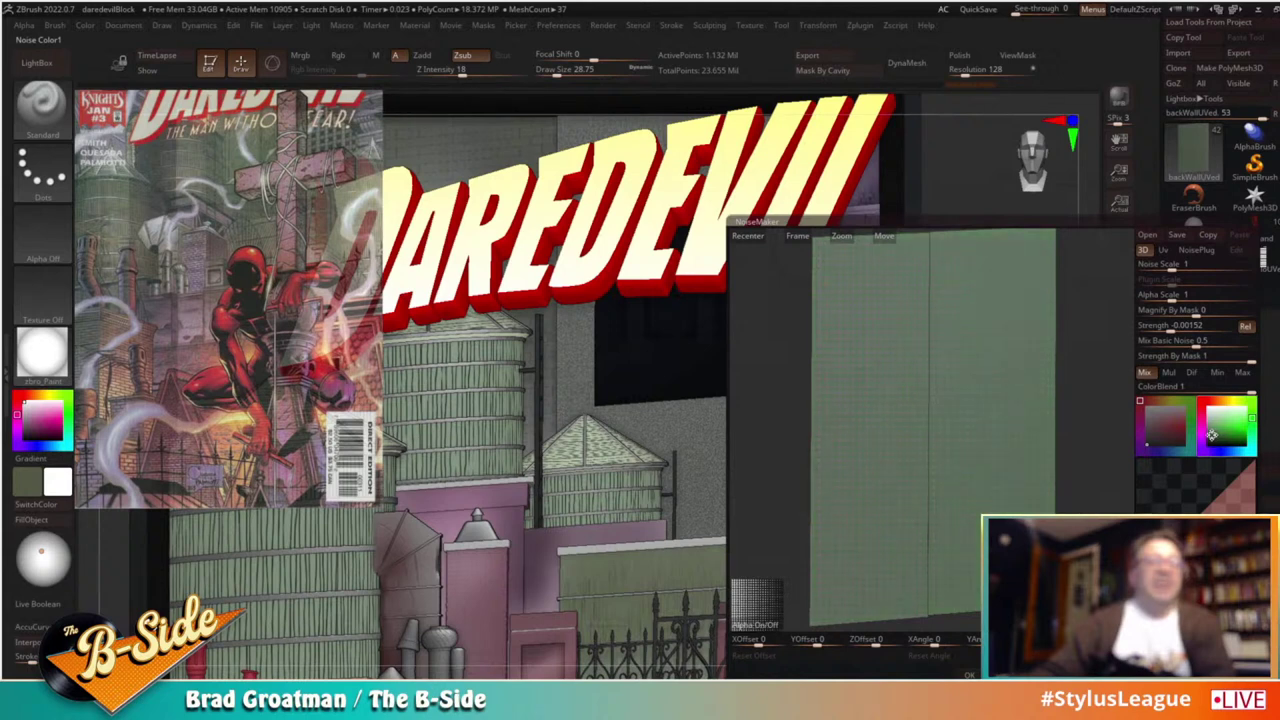
{"action": "left_click", "coordinate": [1210, 436]}
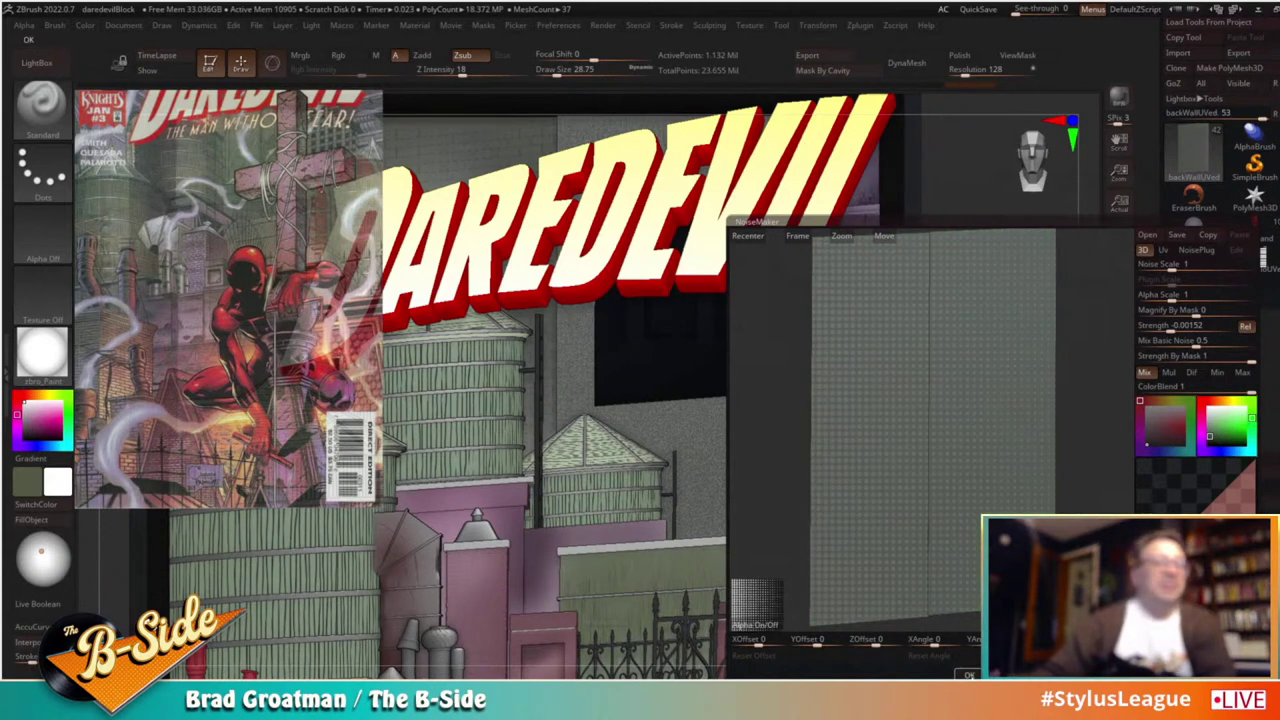
{"action": "left_click", "coordinate": [968, 675]}
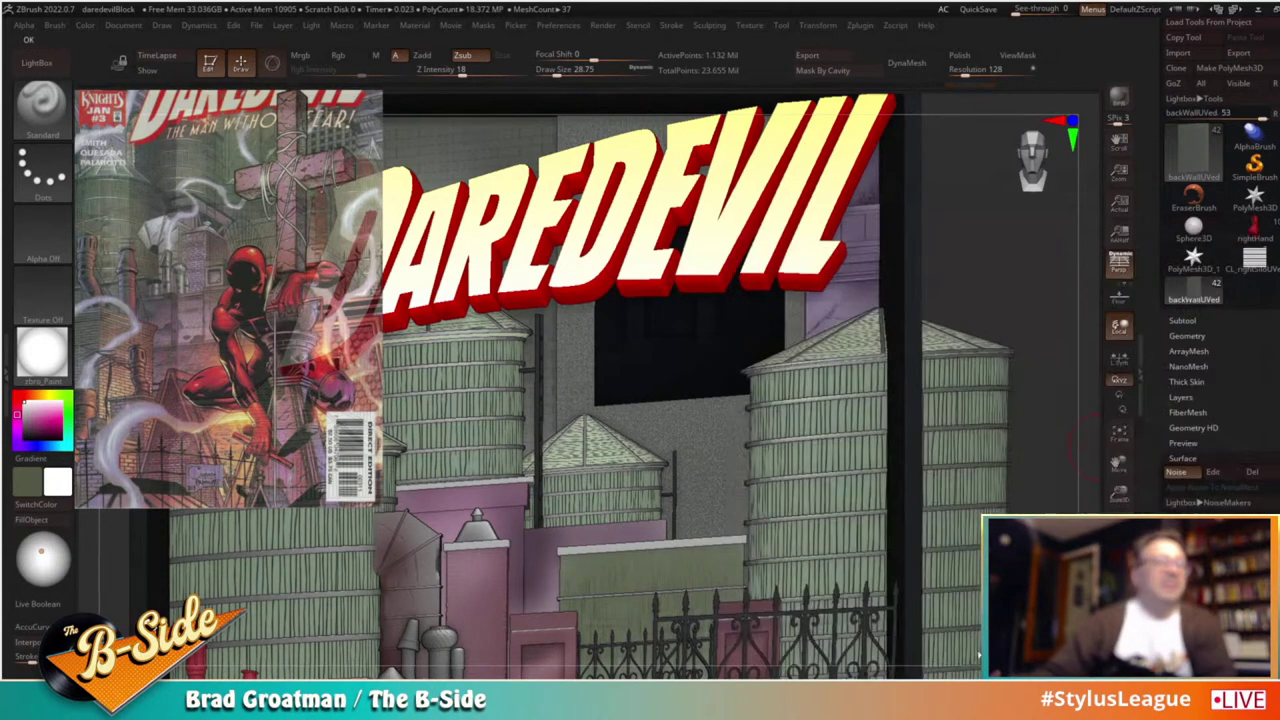
Step: Set the halftone alpha's scale to 0.66117 in the back wall's surface noise, and reopen the noise settings
{"action": "left_click", "coordinate": [1214, 473]}
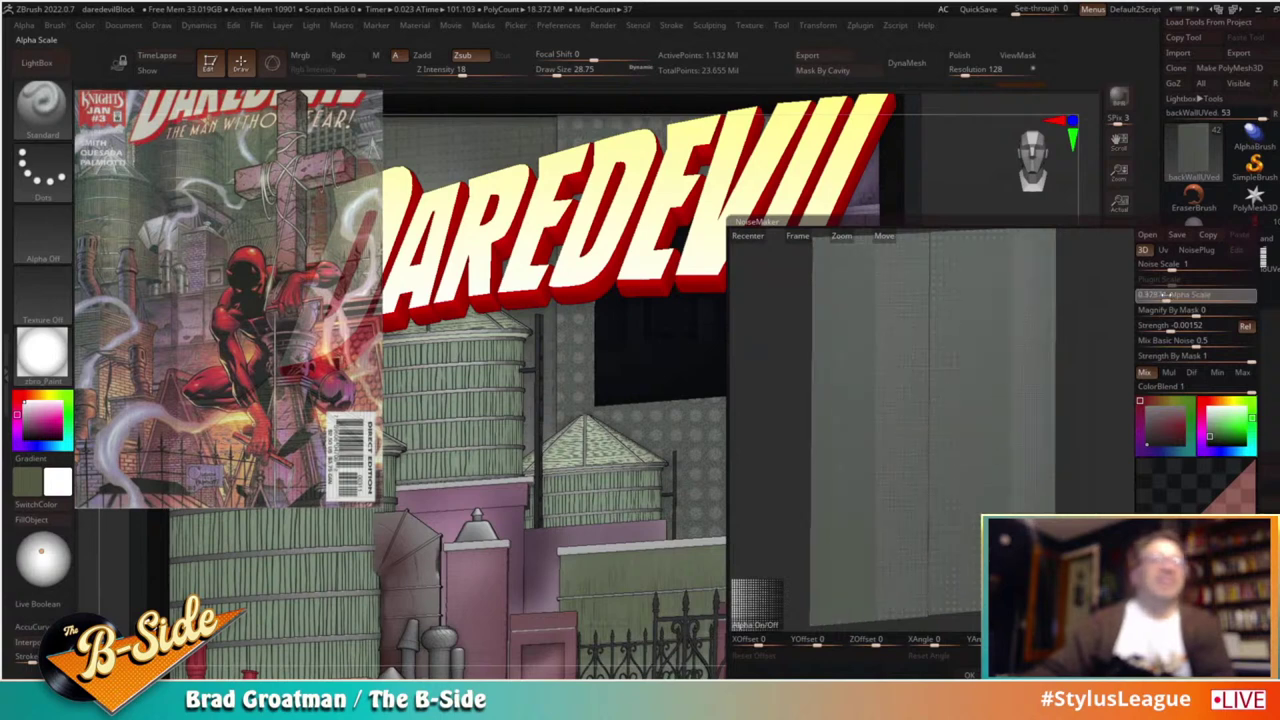
{"action": "left_click_drag", "start_coordinate": [1163, 295], "coordinate": [1168, 295]}
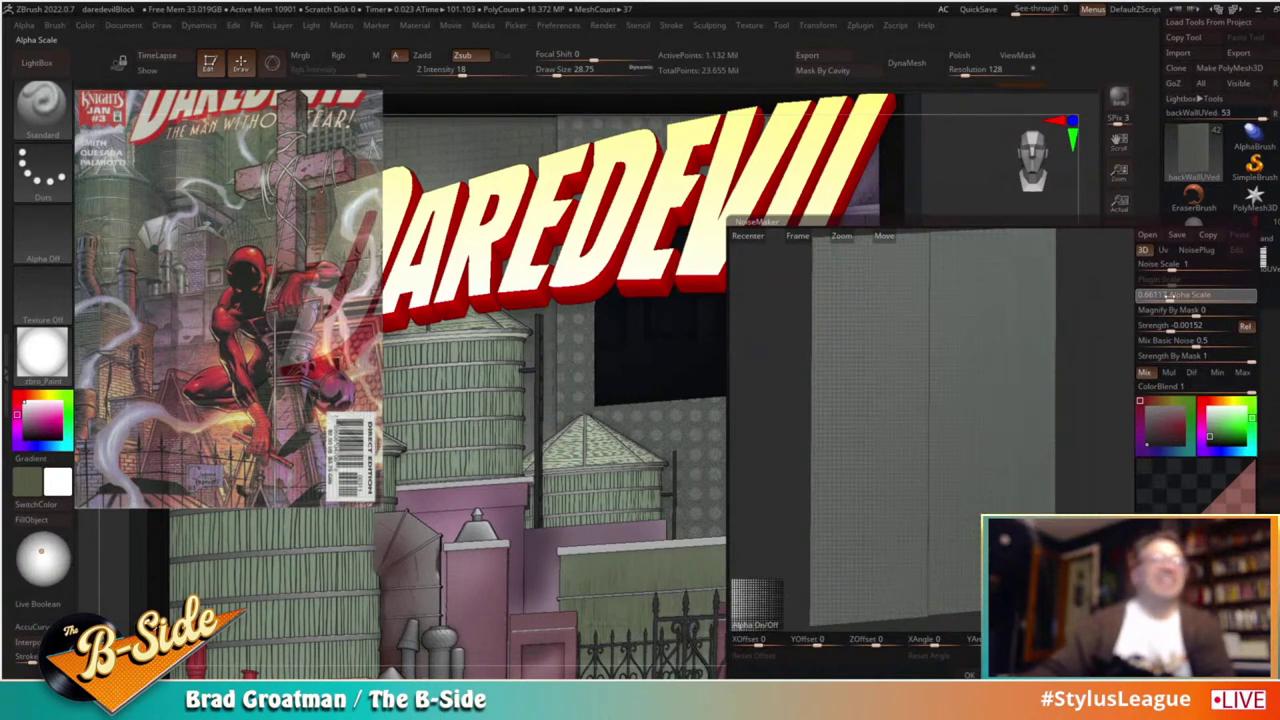
{"action": "left_click", "coordinate": [968, 675]}
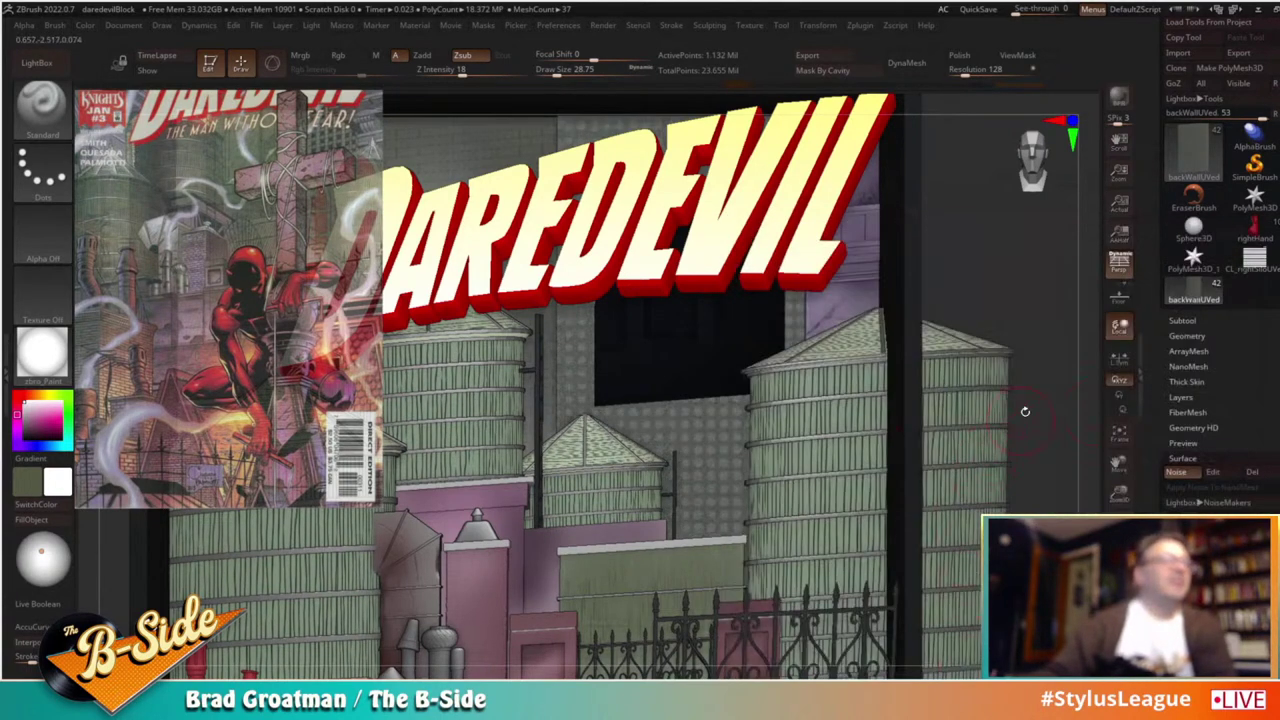
{"action": "left_click", "coordinate": [1212, 472]}
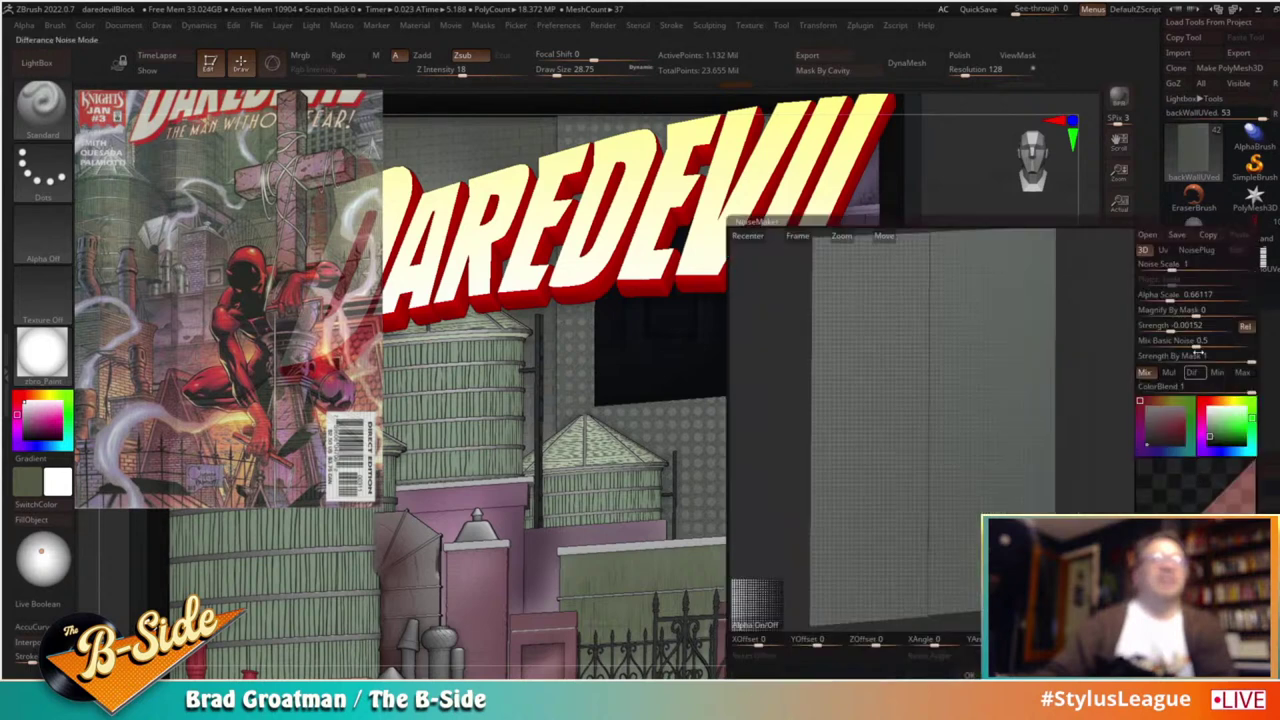
Step: Turn off the alpha in the back wall's surface noise and switch it to the Speckled Stone NoisePlug pattern
{"action": "left_click", "coordinate": [760, 622]}
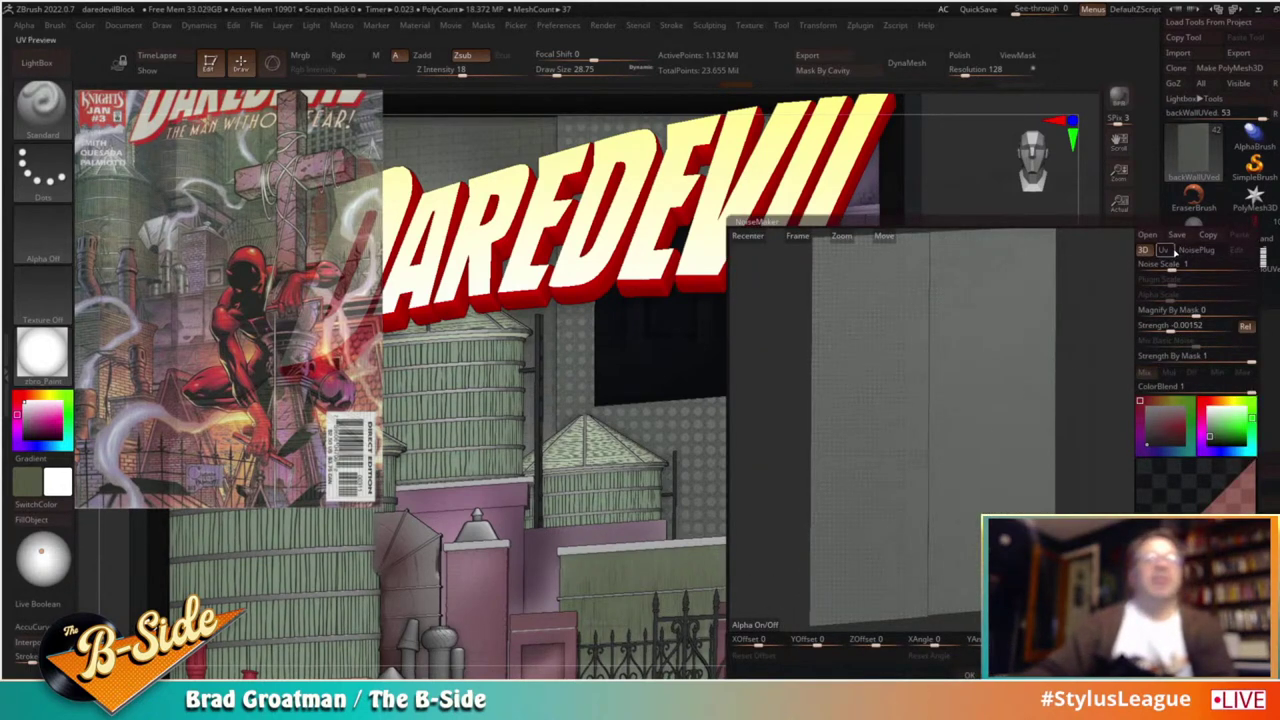
{"action": "left_click", "coordinate": [1200, 249]}
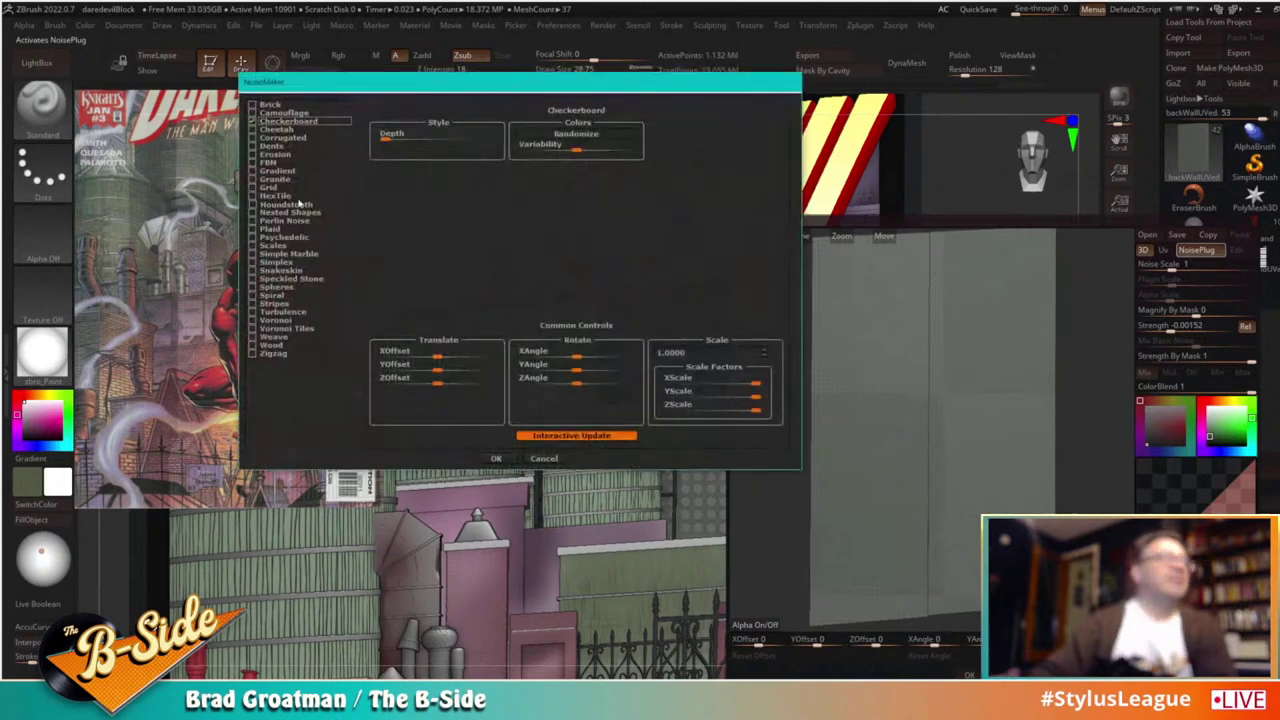
{"action": "left_click", "coordinate": [283, 321]}
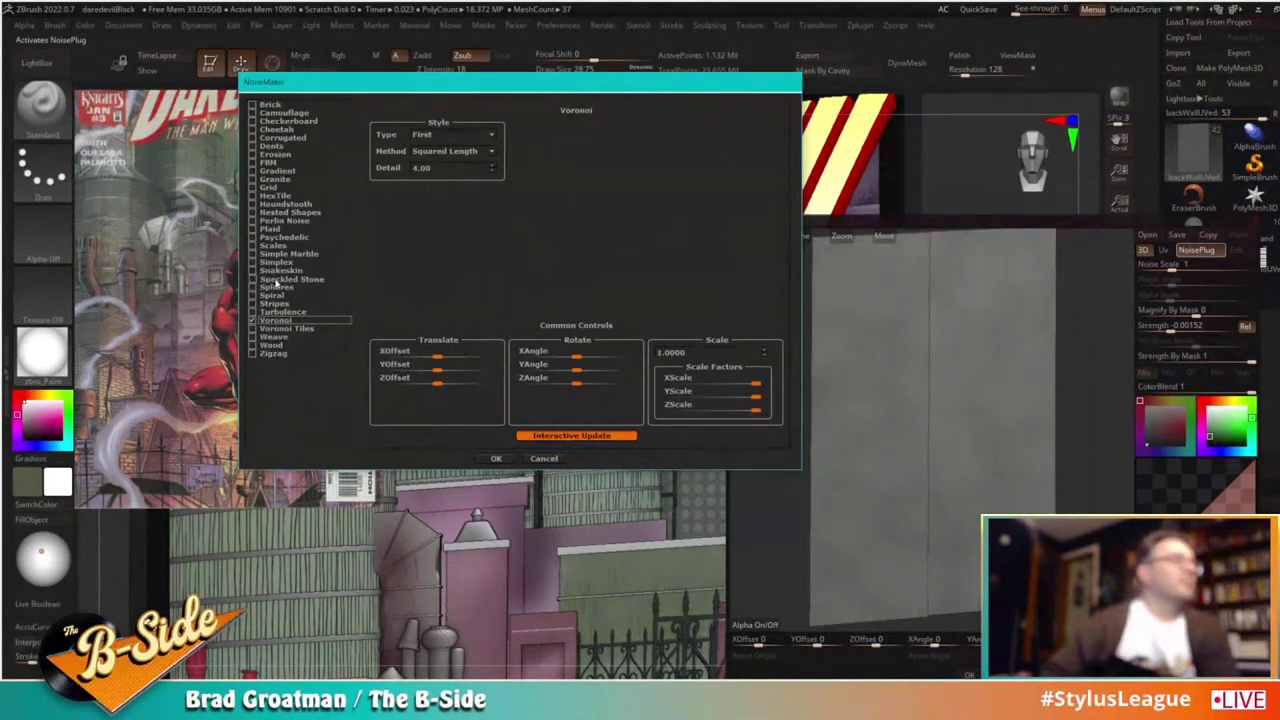
{"action": "left_click", "coordinate": [285, 279]}
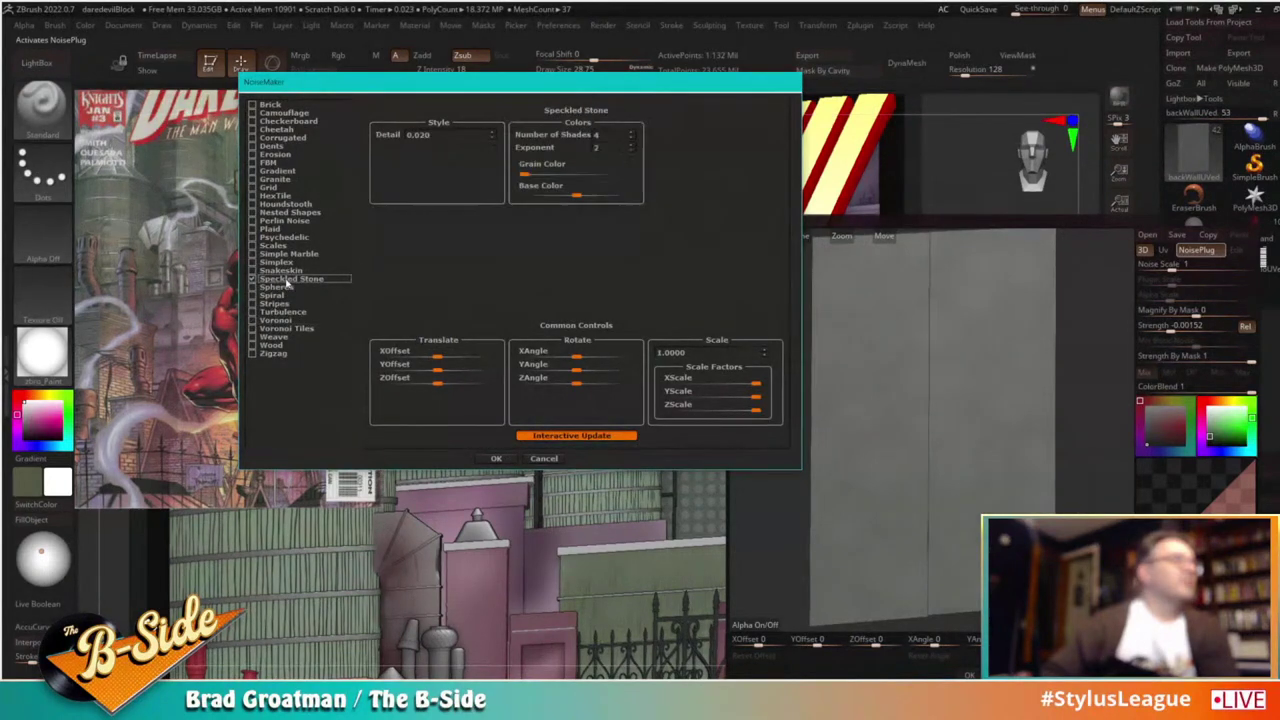
{"action": "left_click", "coordinate": [496, 458]}
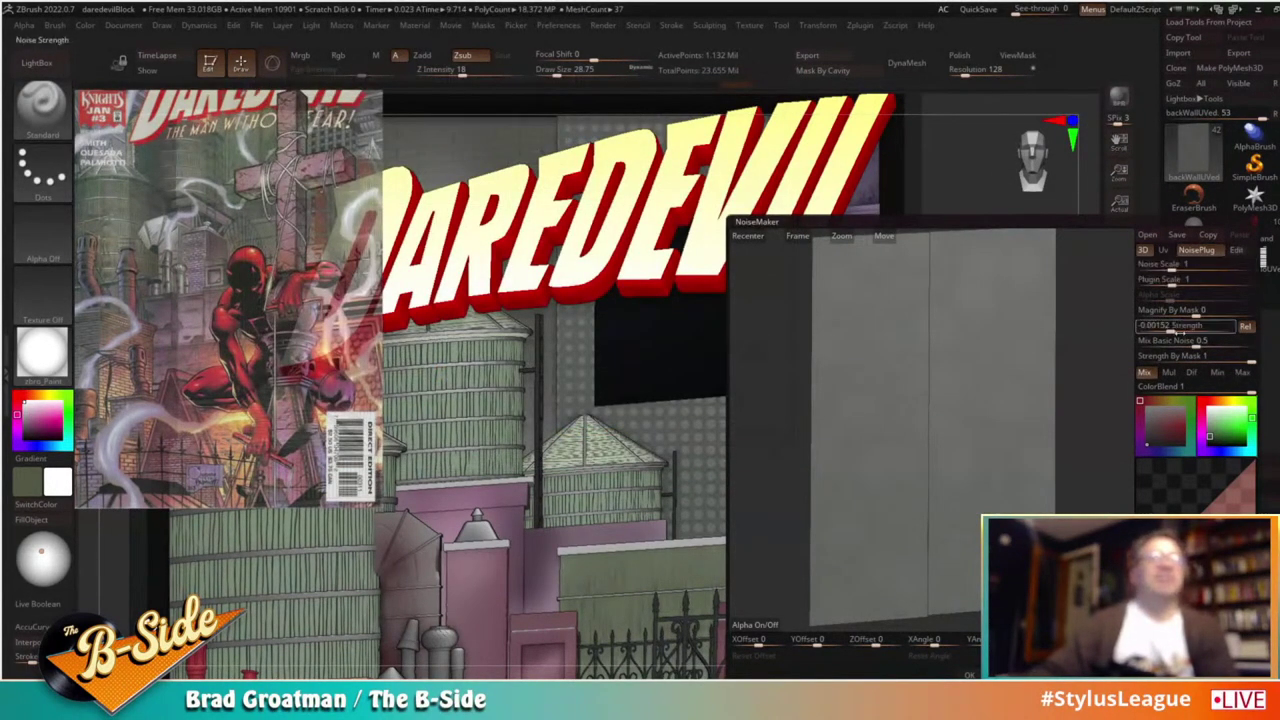
Step: Set the speckled stone's Mix Basic Noise to 0 and Plugin Scale to 0.37191, darken Noise Color1 and accept the noise
{"action": "left_click_drag", "start_coordinate": [1168, 343], "coordinate": [1135, 342]}
{"action": "left_click_drag", "start_coordinate": [1170, 283], "coordinate": [1170, 298]}
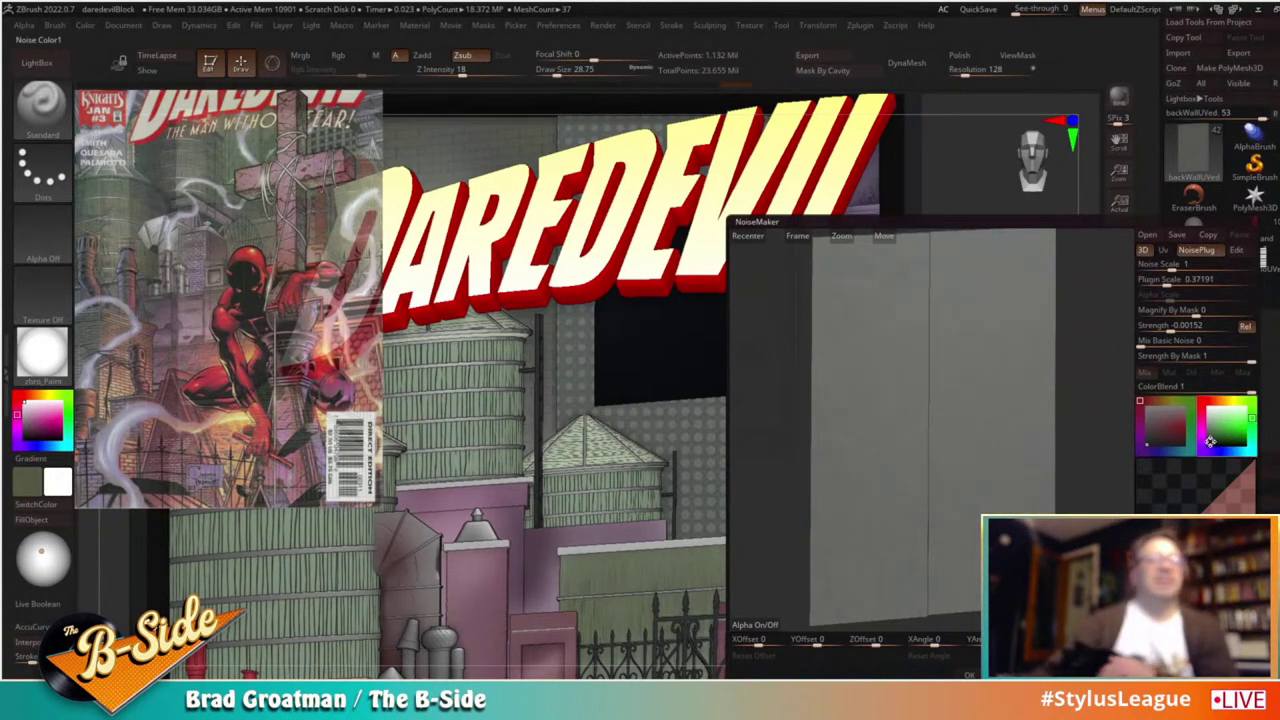
{"action": "left_click", "coordinate": [968, 675]}
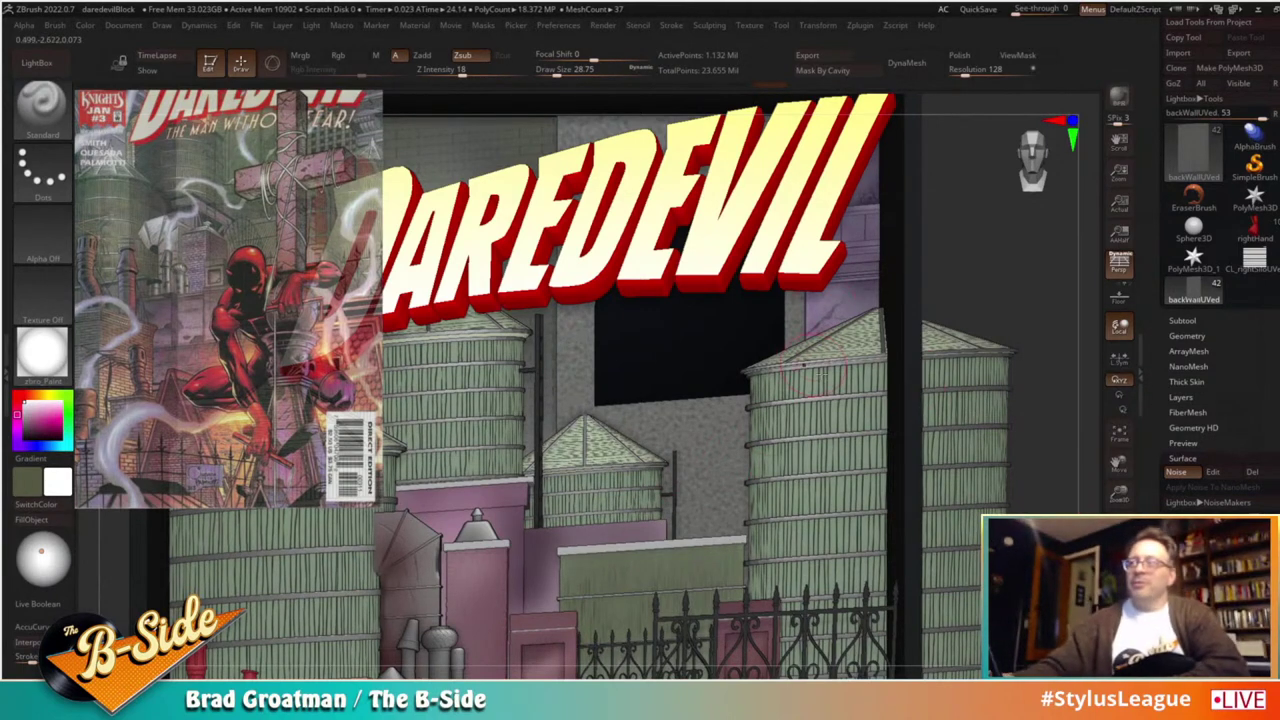
{"action": "left_click", "coordinate": [1215, 471]}
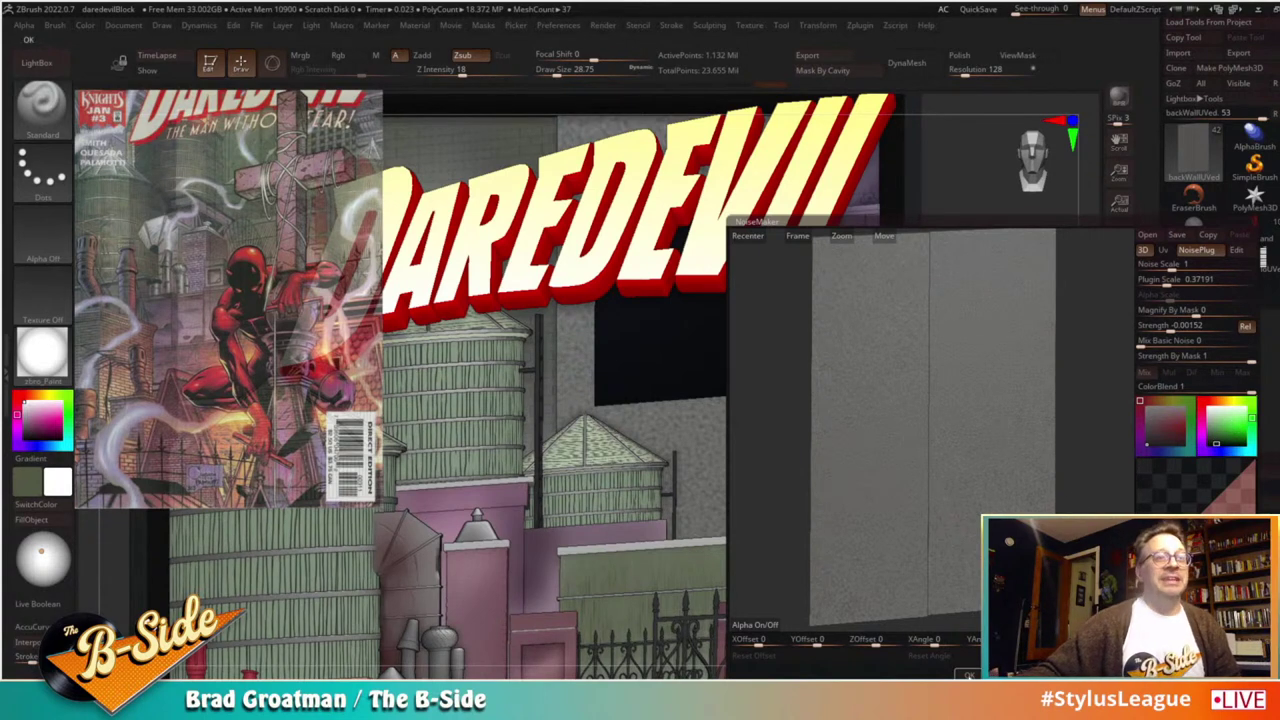
{"action": "left_click", "coordinate": [970, 675]}
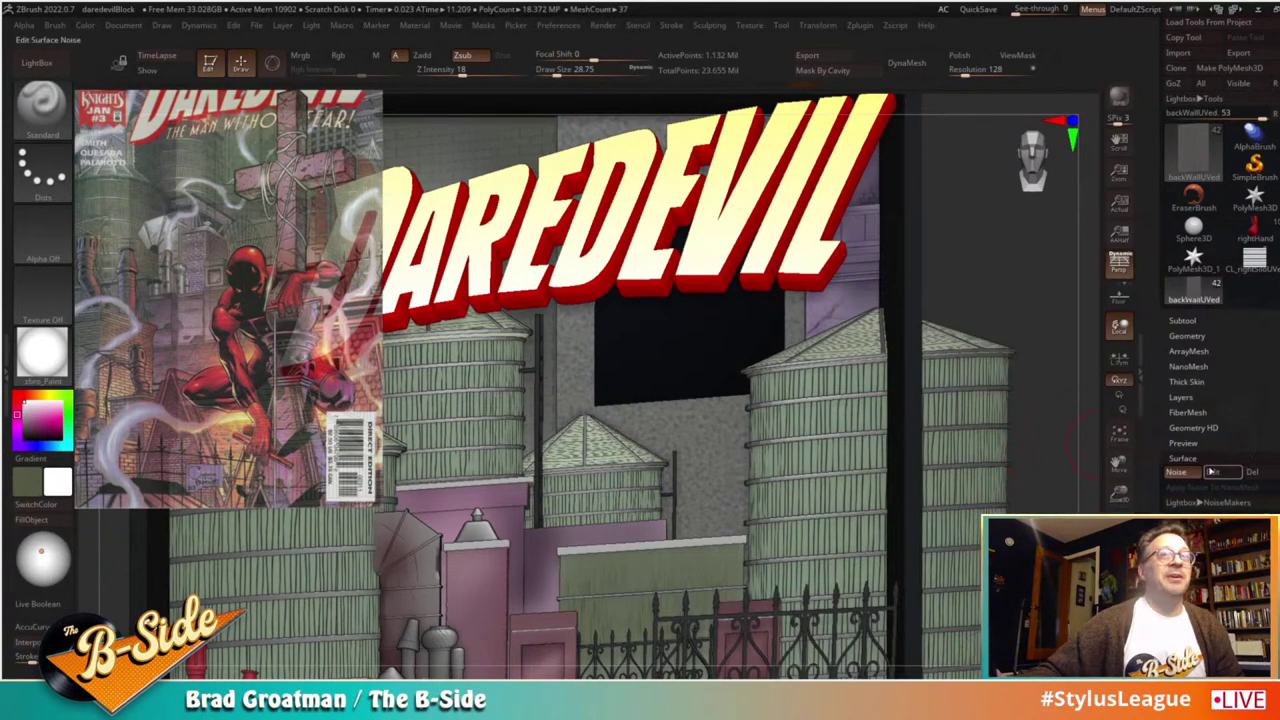
Step: Switch the back wall's noise to UV mapping and set its Plugin Scale to 0.078
{"action": "left_click", "coordinate": [1210, 472]}
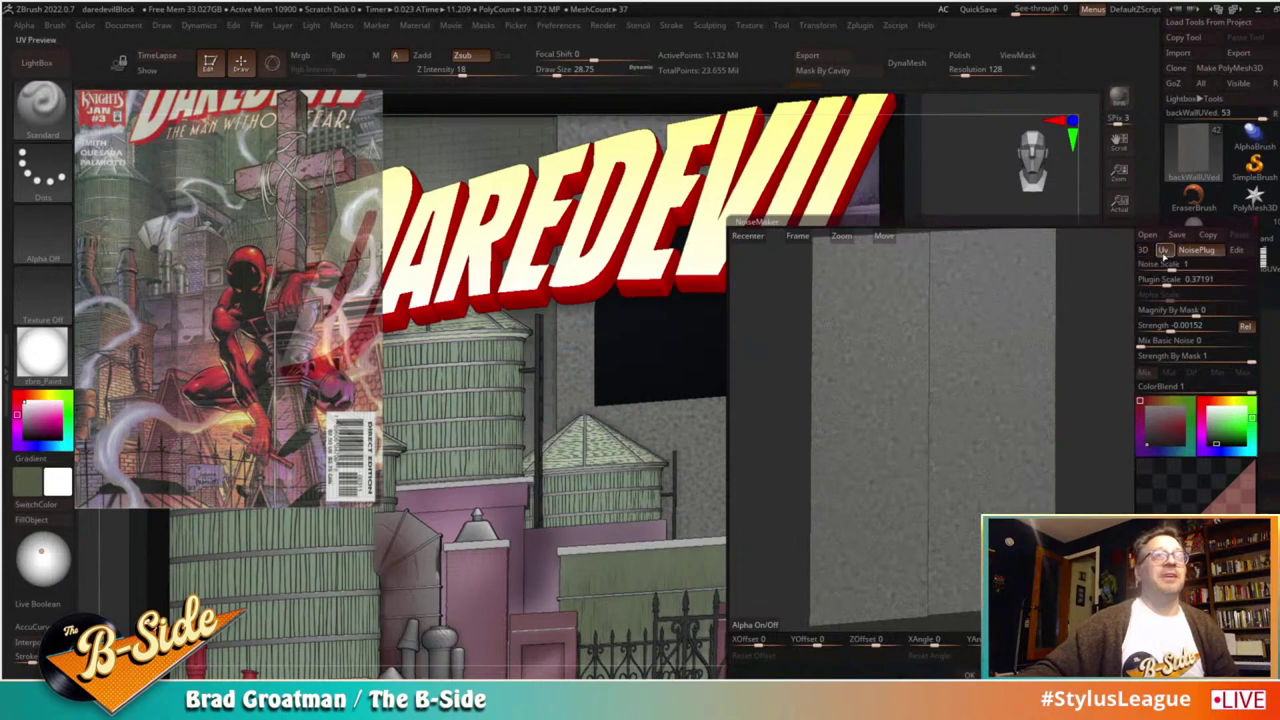
{"action": "left_click", "coordinate": [1167, 327]}
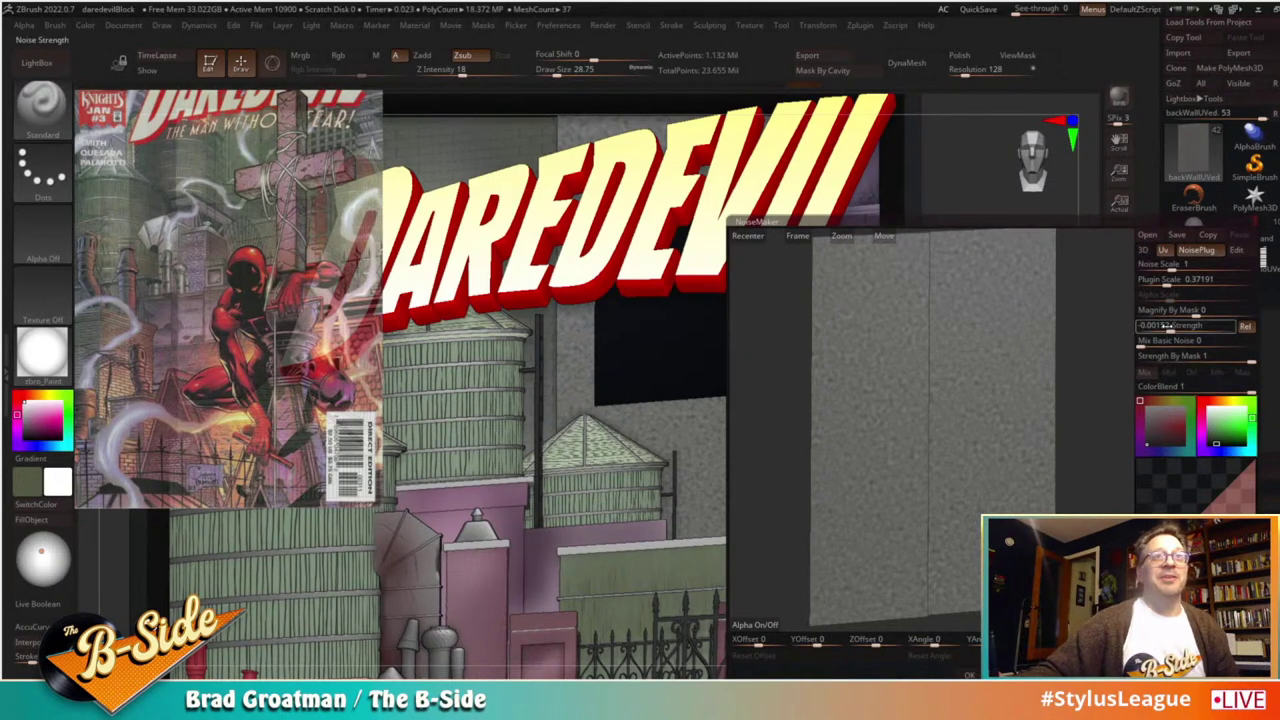
{"action": "left_click_drag", "start_coordinate": [1167, 283], "coordinate": [1161, 283]}
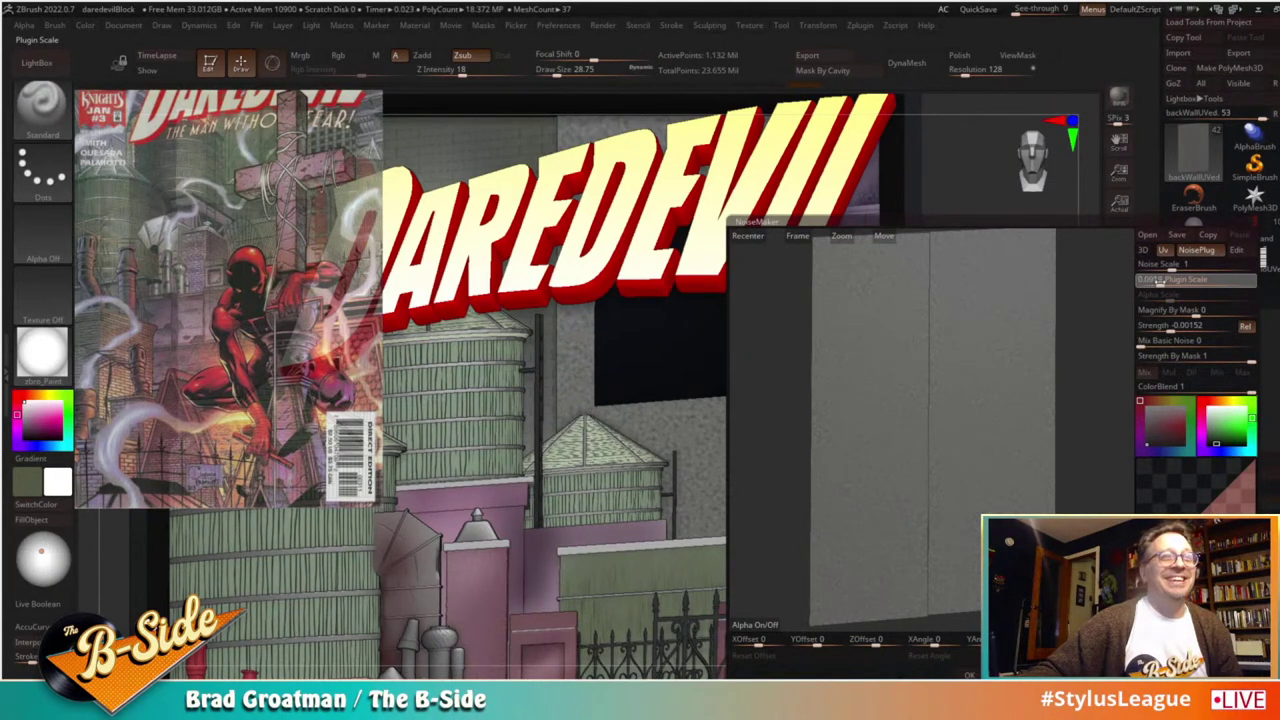
{"action": "type", "text": "0.078"}
{"action": "left_click", "coordinate": [965, 676]}
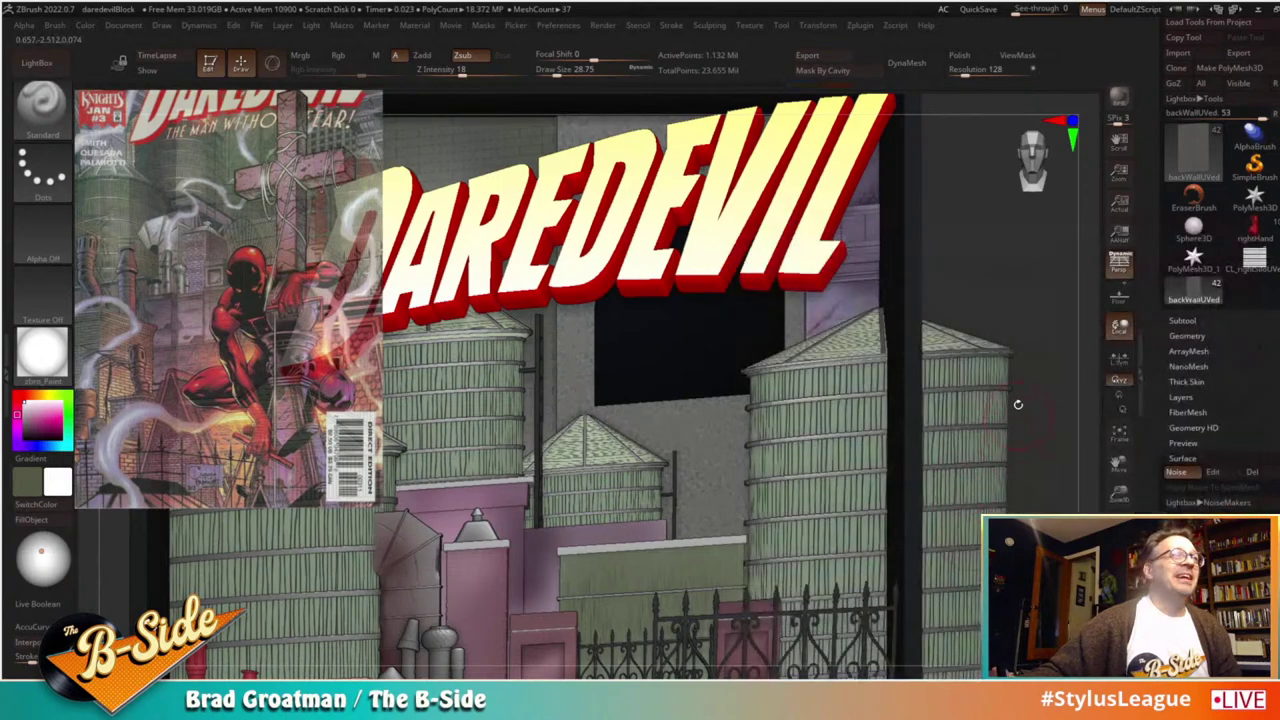
Step: Reveal the hidden parts of the back wall, sample its grey colour and fill it with Rgb at intensity 16
{"action": "left_click_drag", "start_coordinate": [1047, 314], "coordinate": [1059, 342]}
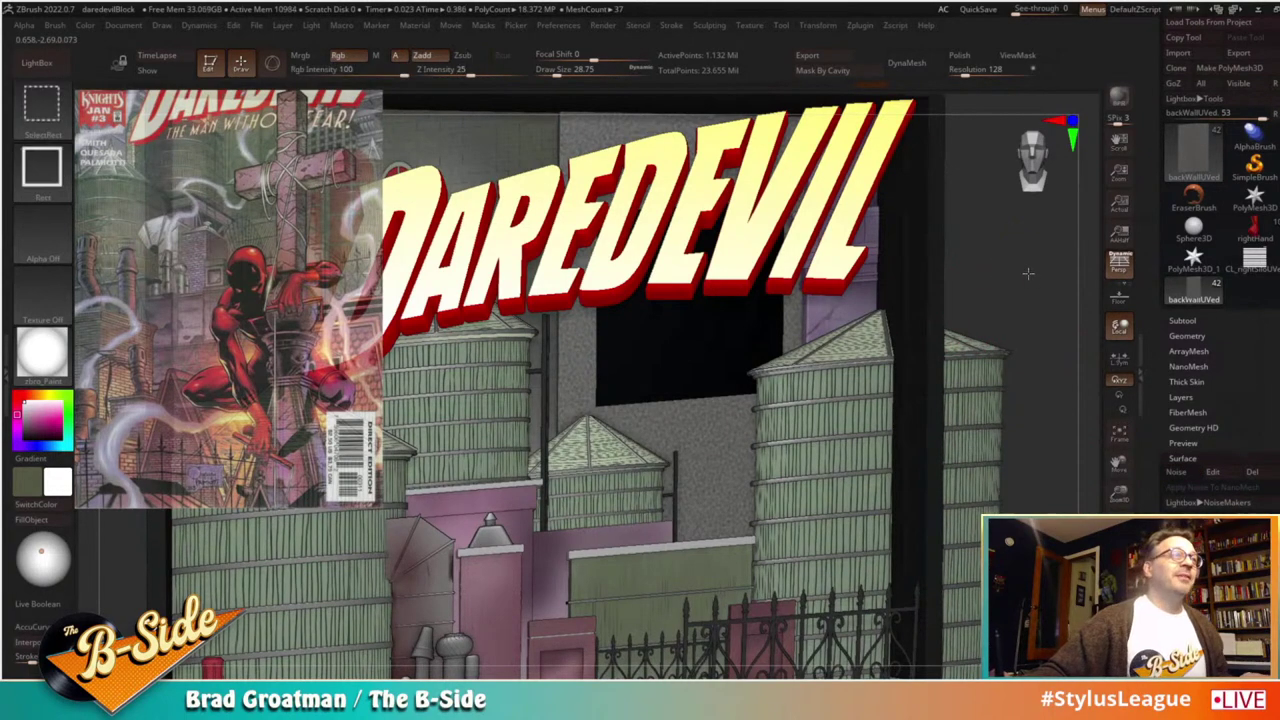
{"action": "mouse_move", "coordinate": [1016, 275]}
{"action": "left_mouse_down"}
{"action": "mouse_move", "coordinate": [1027, 277]}
{"action": "mouse_move", "coordinate": [995, 272]}
{"action": "left_mouse_up"}
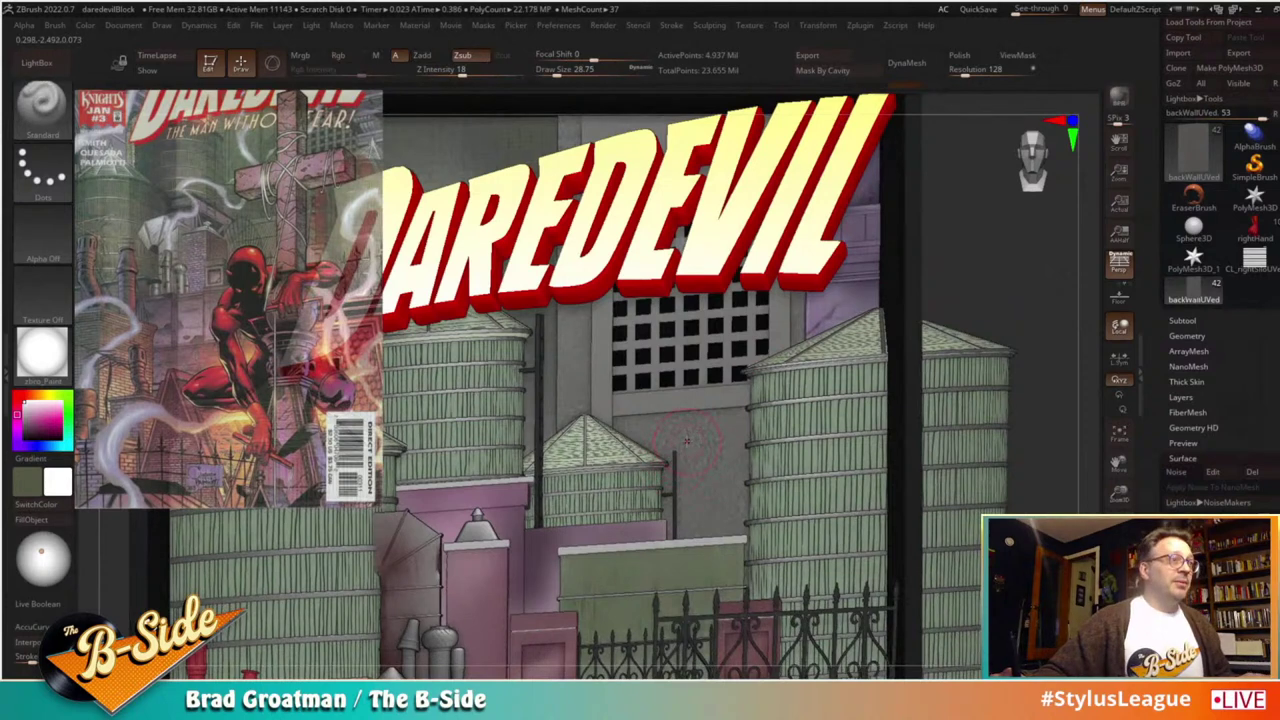
{"action": "key", "text": "c"}
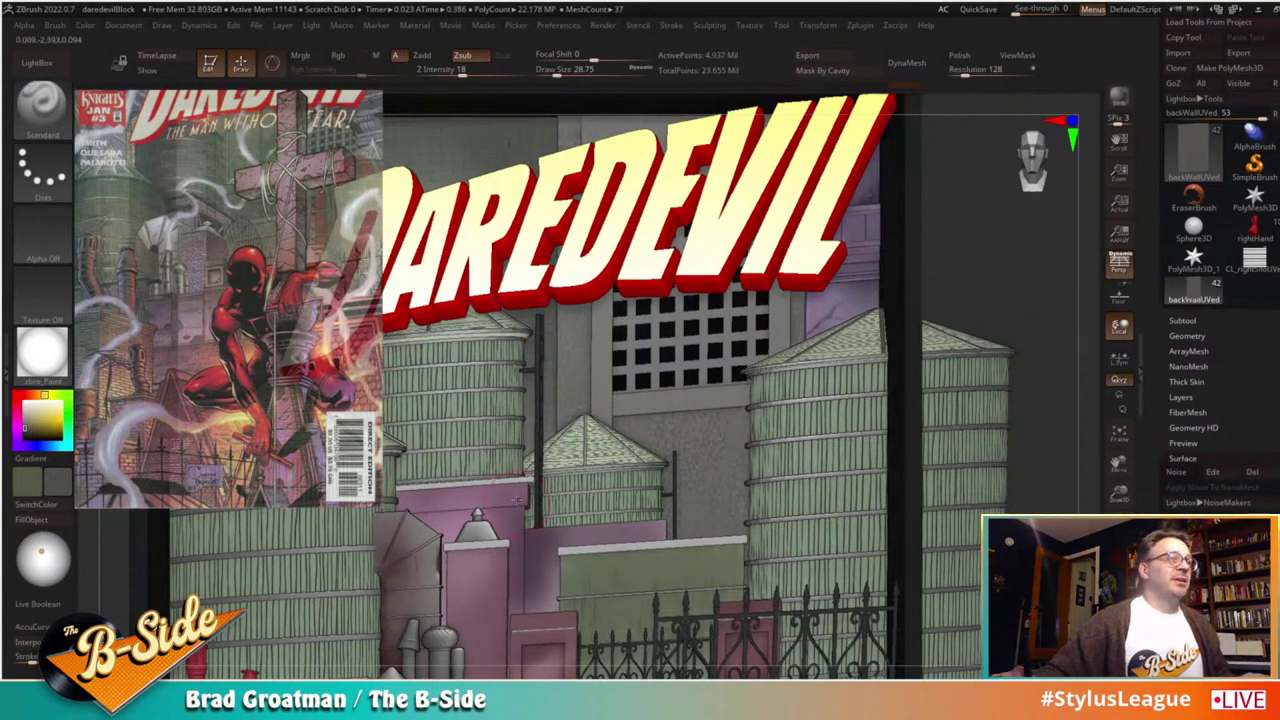
{"action": "left_click", "coordinate": [355, 60]}
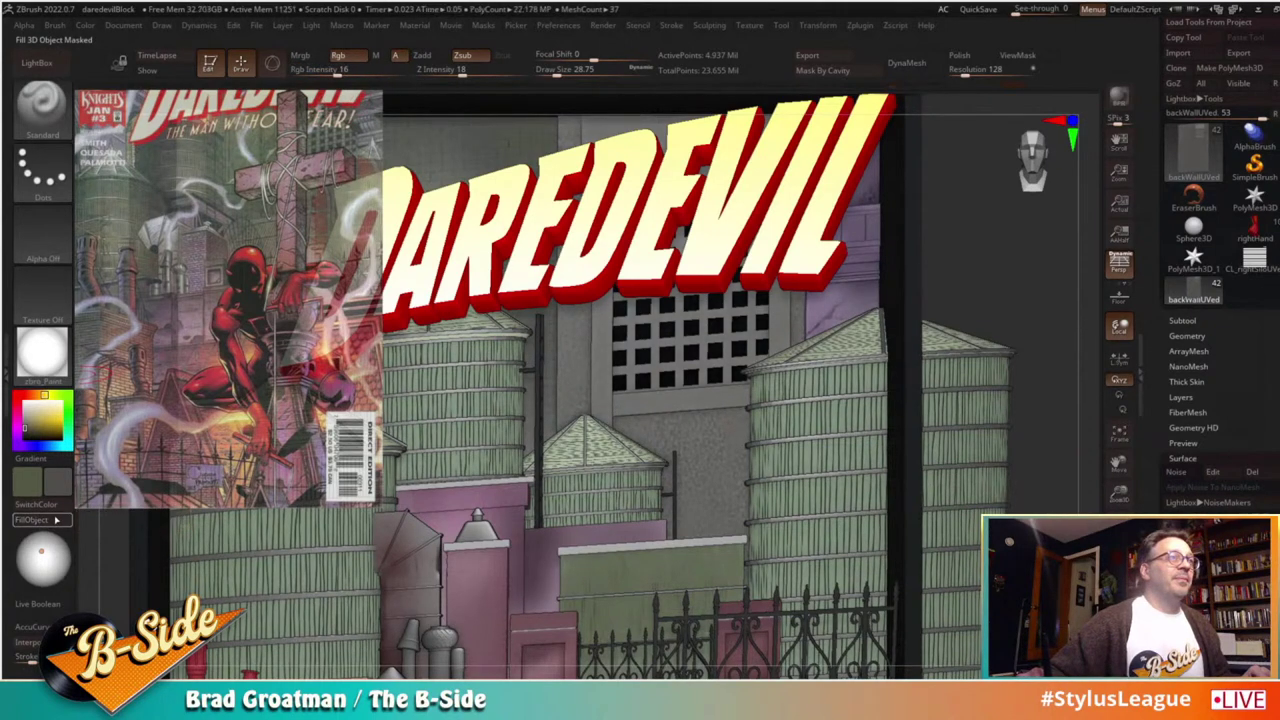
Step: Set the Rgb Intensity to 38 for the back wall's colour fill
{"action": "left_click_drag", "start_coordinate": [990, 287], "coordinate": [917, 323], "text": "alt"}
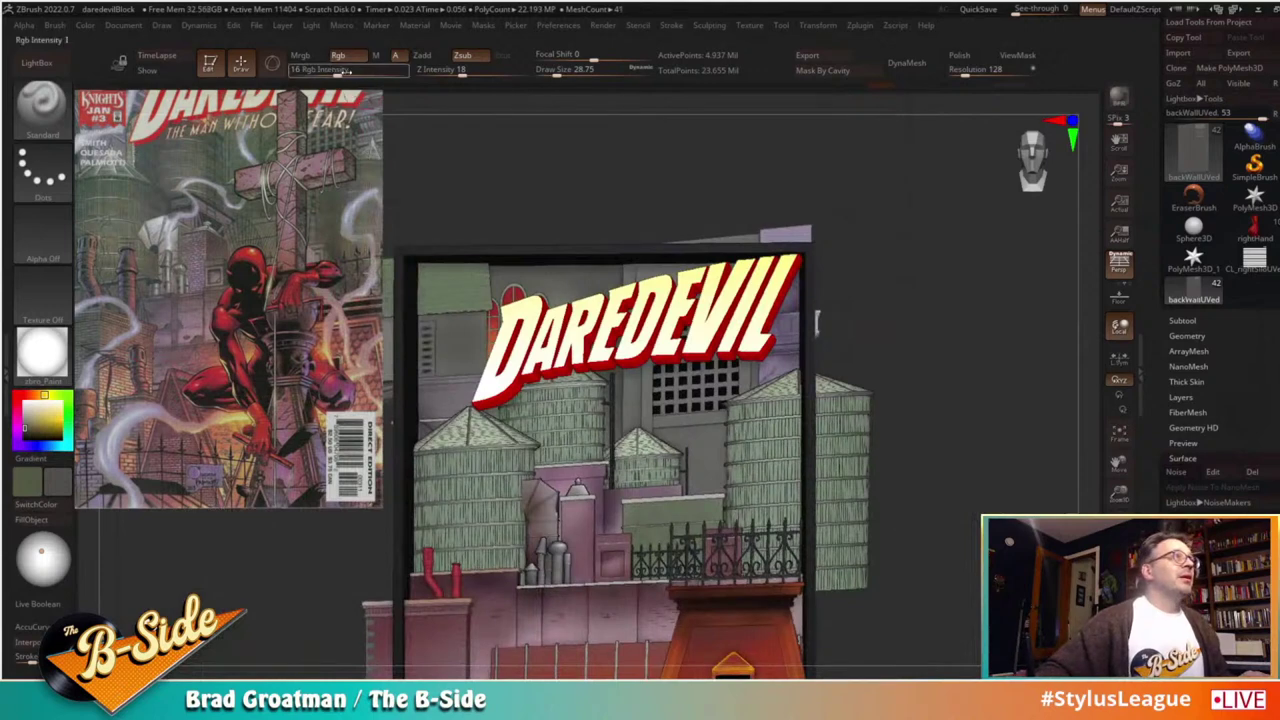
{"action": "left_click", "coordinate": [362, 72]}
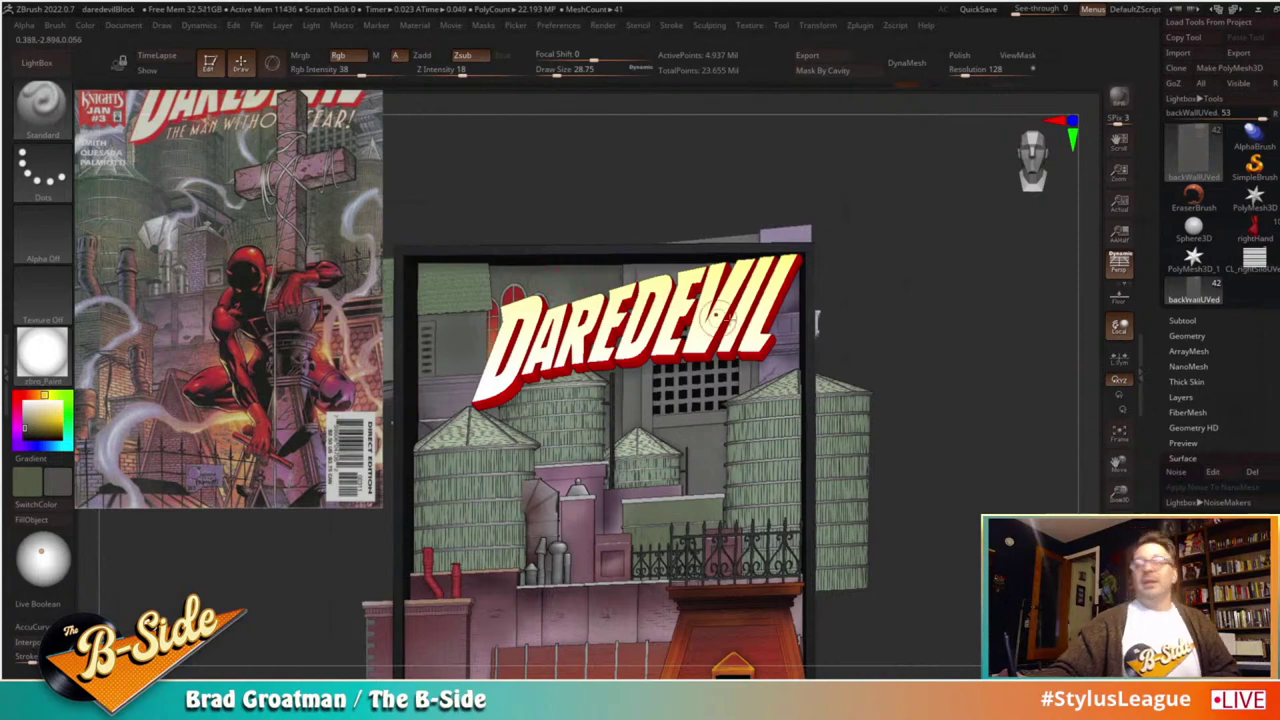
{"action": "left_click_drag", "start_coordinate": [951, 360], "coordinate": [985, 368]}
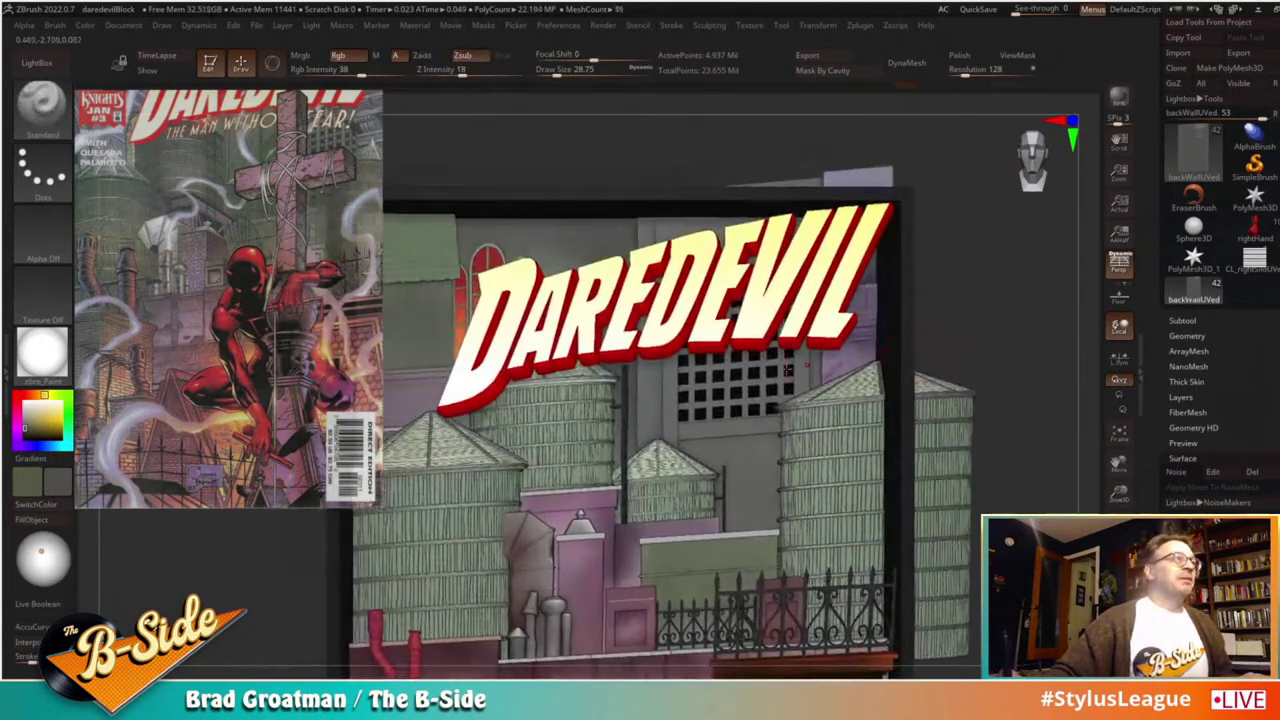
Step: Select the lower left-side building, choose the Paint brush and sample the building's purple colour
{"action": "left_click_drag", "start_coordinate": [207, 554], "coordinate": [311, 539], "text": "alt"}
{"action": "left_click", "coordinate": [496, 377], "text": "alt"}
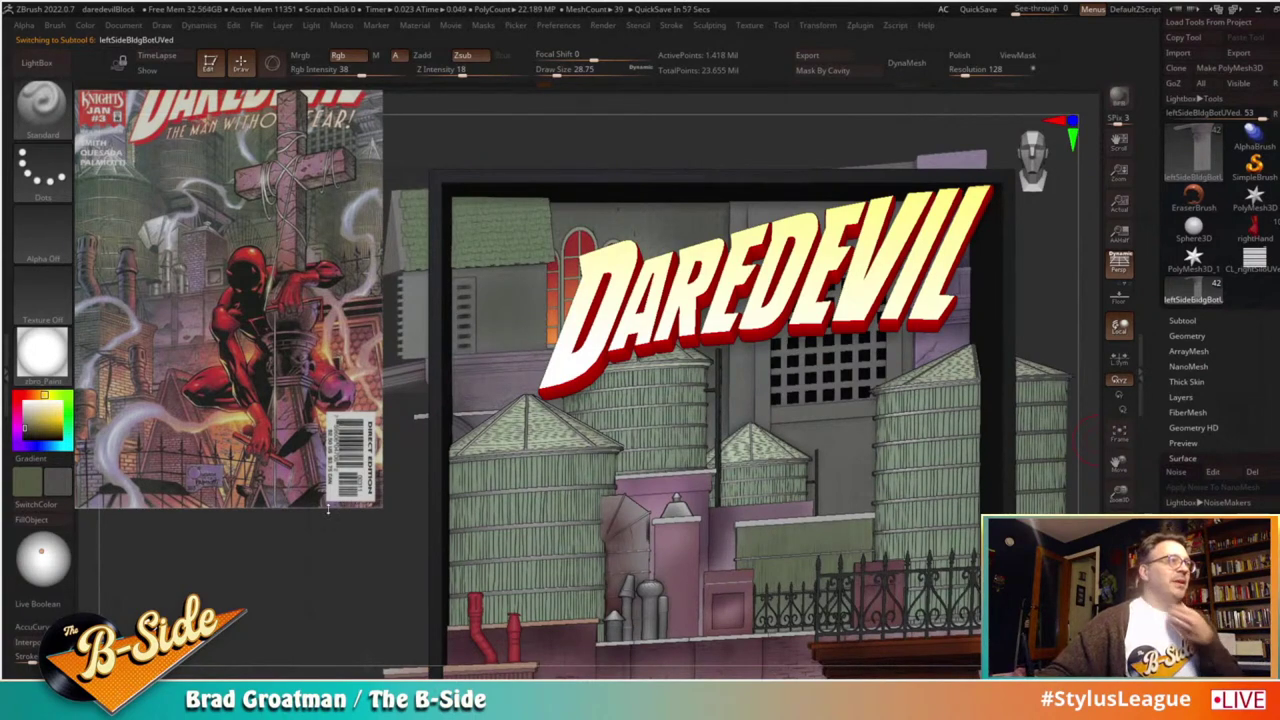
{"action": "mouse_move", "coordinate": [361, 503]}
{"action": "left_mouse_down"}
{"action": "mouse_move", "coordinate": [349, 526]}
{"action": "mouse_move", "coordinate": [340, 500]}
{"action": "left_mouse_up"}
{"action": "key", "text": "b"}
{"action": "key", "text": "m"}
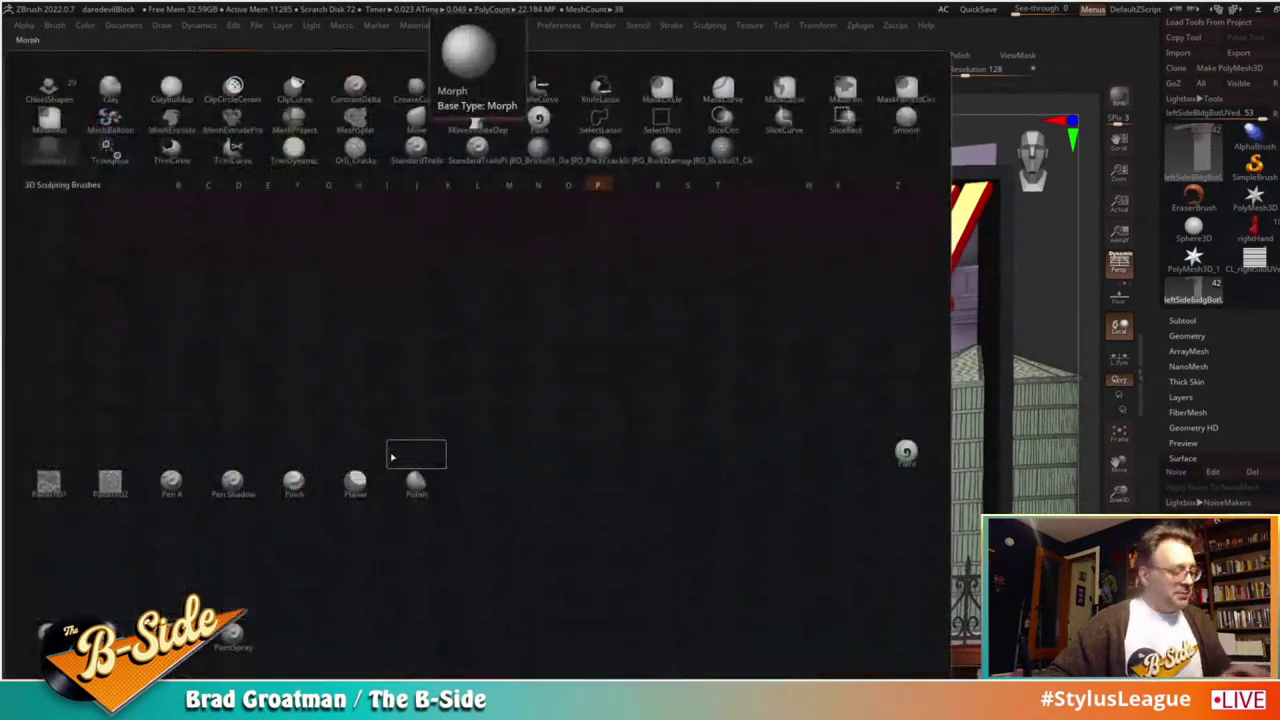
{"action": "left_click", "coordinate": [395, 455]}
{"action": "key", "text": "c"}
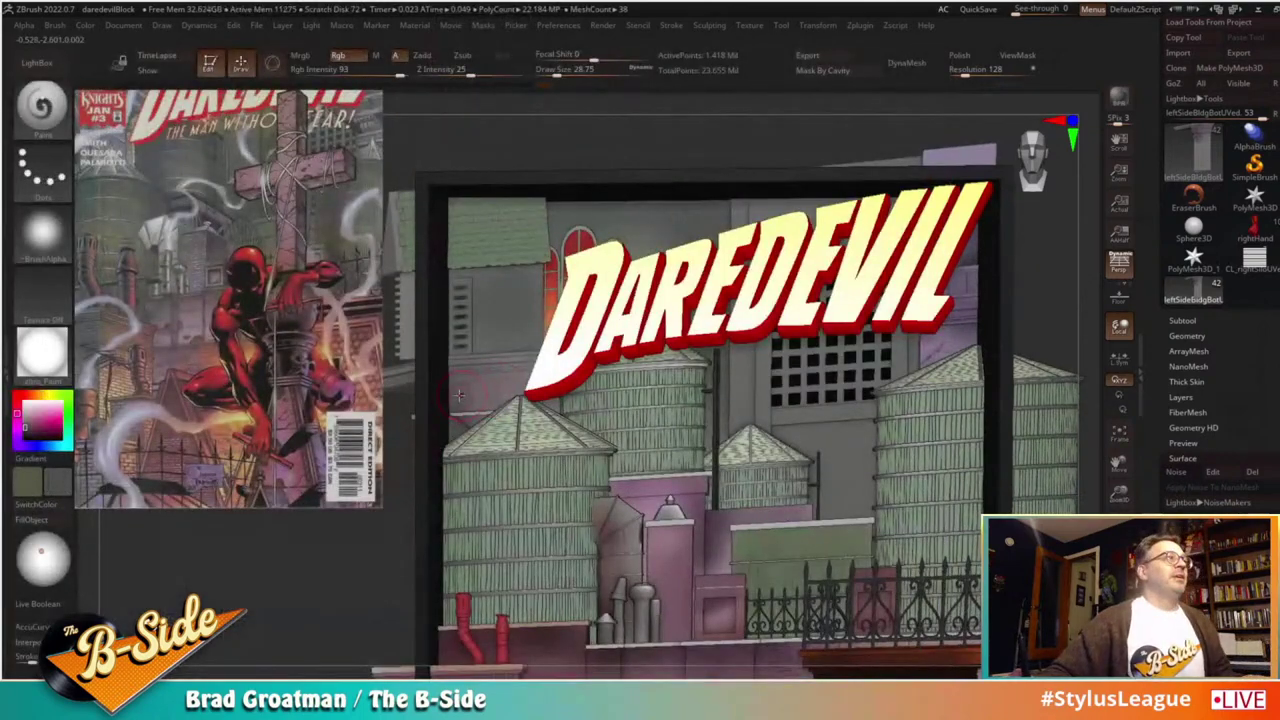
Step: Paint darker purple shading on the lower left building with a draw size of about 83
{"action": "left_click", "coordinate": [31, 430]}
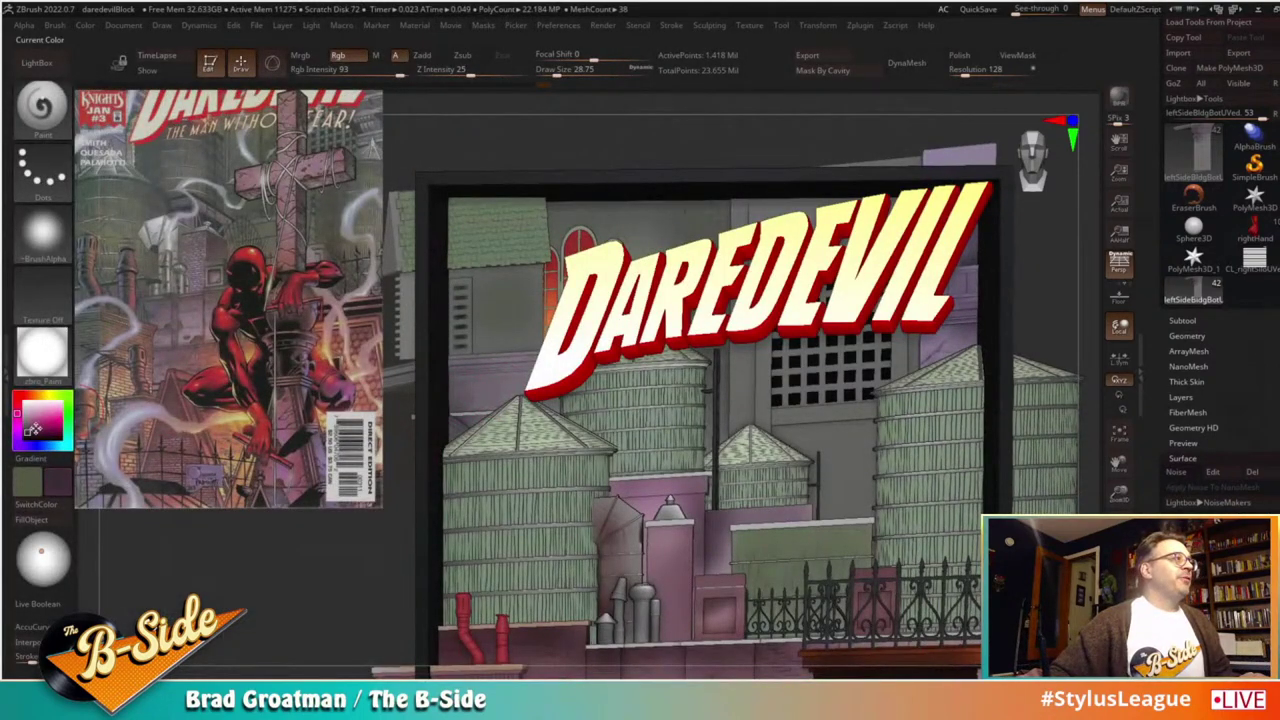
{"action": "key", "text": "s"}
{"action": "left_click_drag", "start_coordinate": [477, 377], "coordinate": [491, 378]}
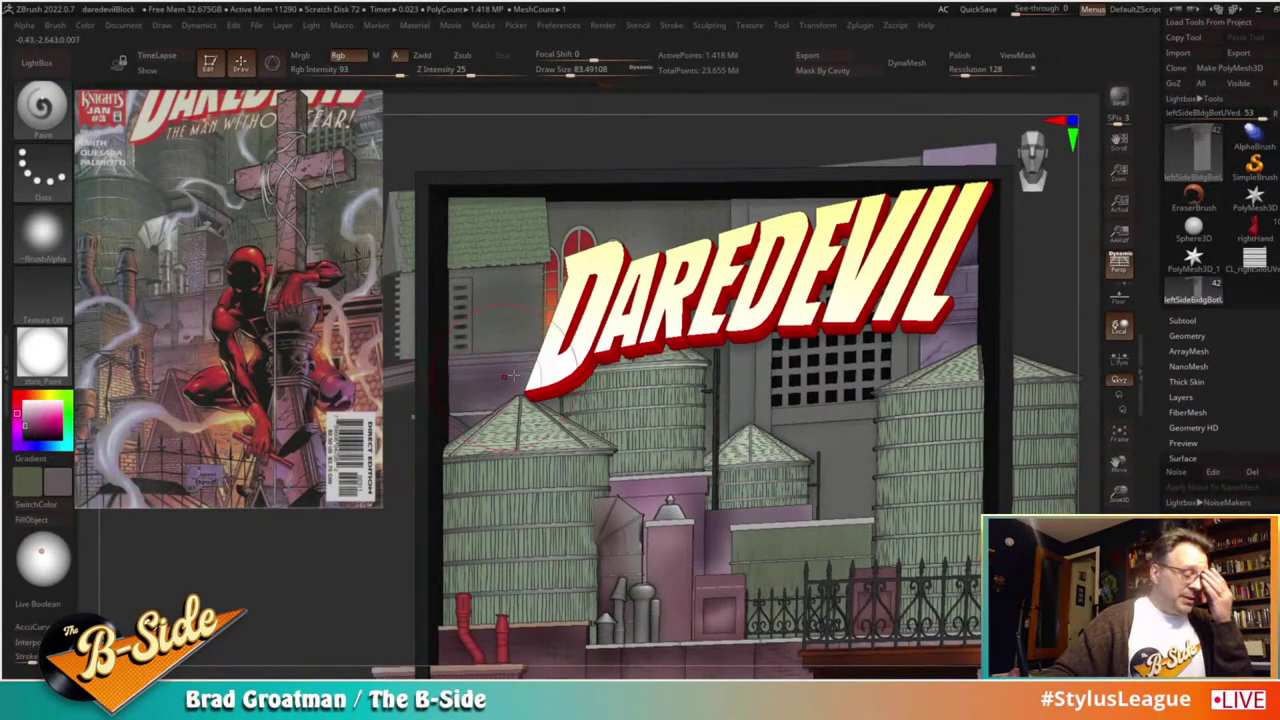
Step: Select the right silo and paint it with a darker green at a draw size of about 163
{"action": "left_click_drag", "start_coordinate": [334, 557], "coordinate": [318, 496], "text": "alt"}
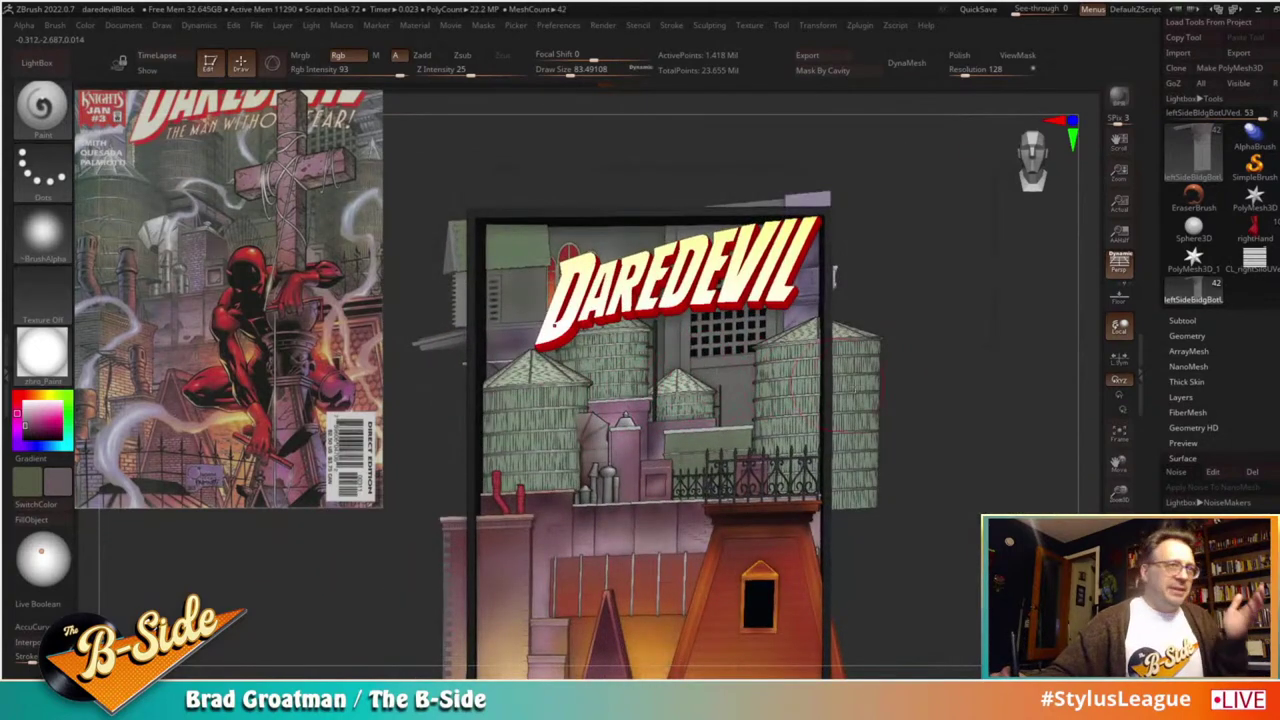
{"action": "left_click_drag", "start_coordinate": [947, 409], "coordinate": [942, 420], "text": "alt"}
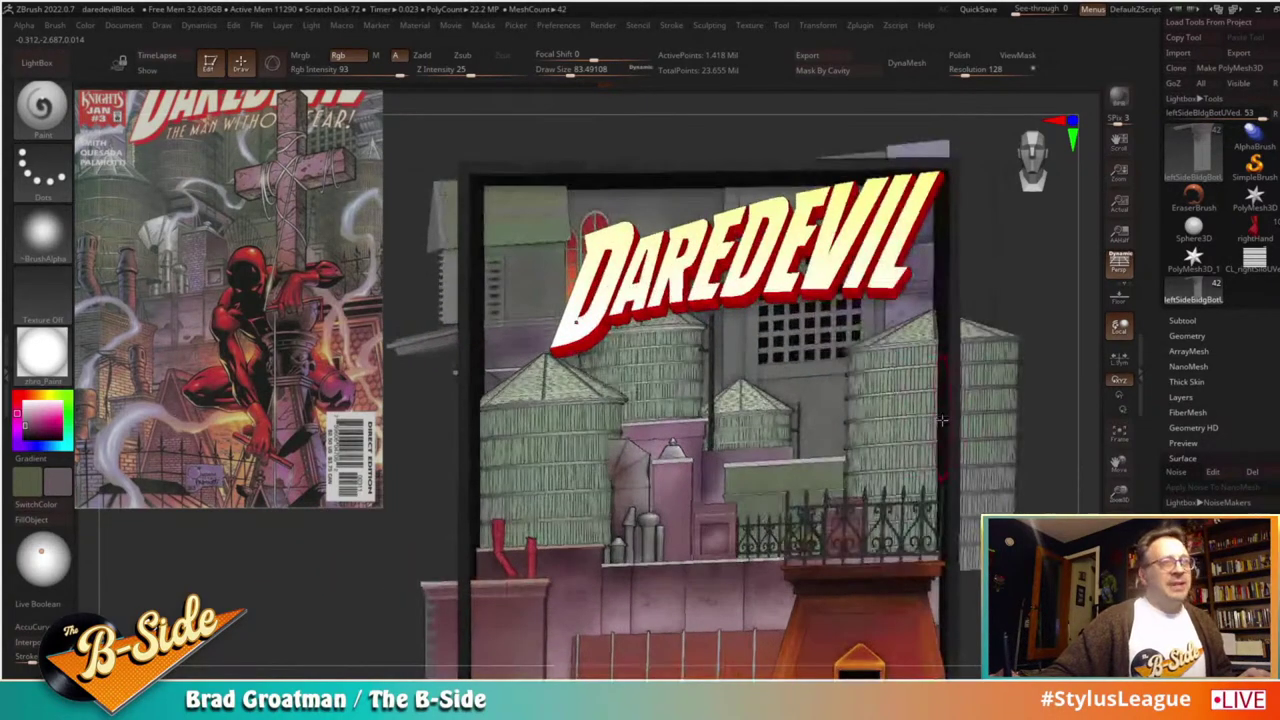
{"action": "left_click", "coordinate": [984, 427], "text": "alt"}
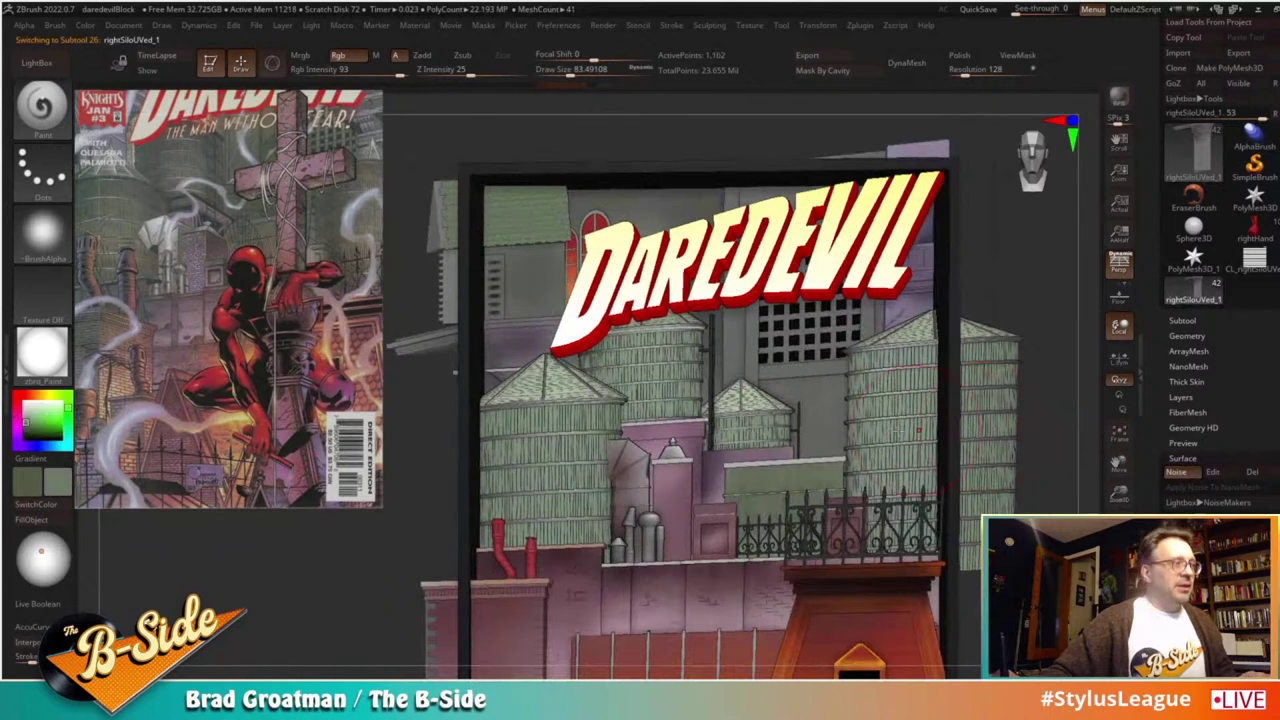
{"action": "left_click", "coordinate": [24, 428]}
{"action": "key", "text": "s"}
{"action": "left_click_drag", "start_coordinate": [880, 424], "coordinate": [894, 420]}
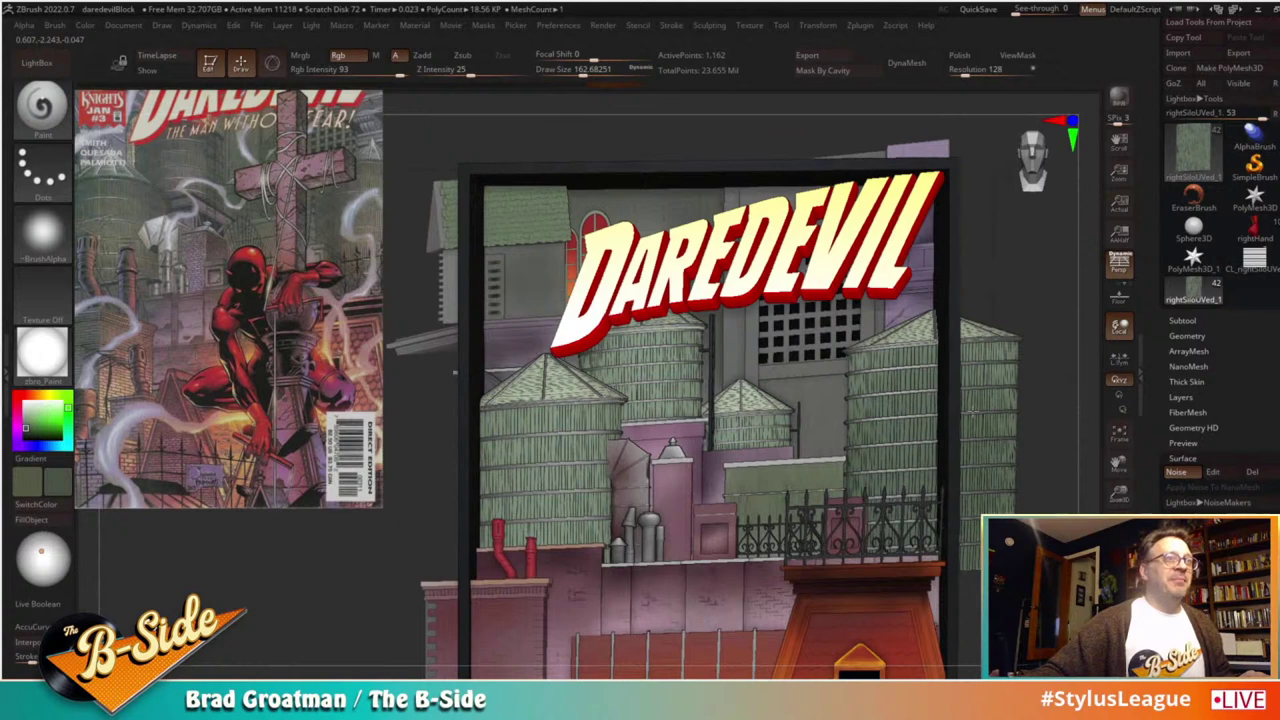
Step: Darken the middle silo, the smaller left silo and the large left silo with the same green
{"action": "left_click", "coordinate": [775, 432], "text": "alt"}
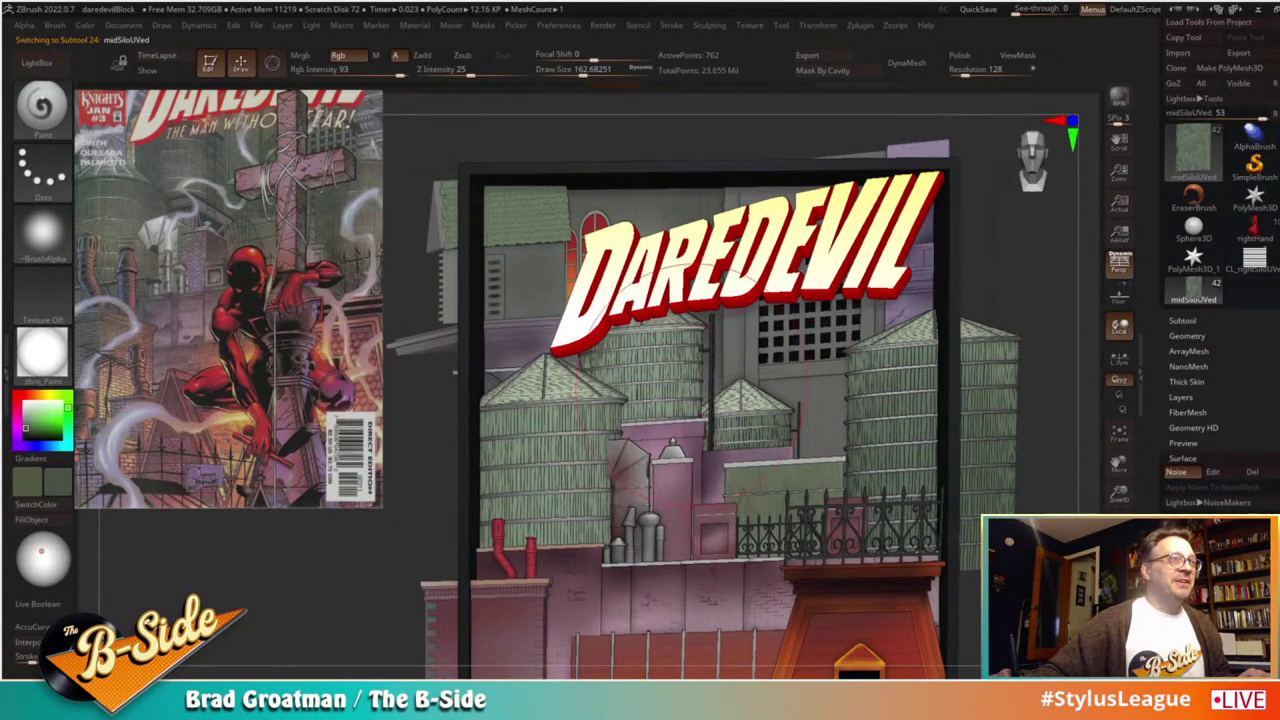
{"action": "left_click", "coordinate": [662, 374], "text": "alt"}
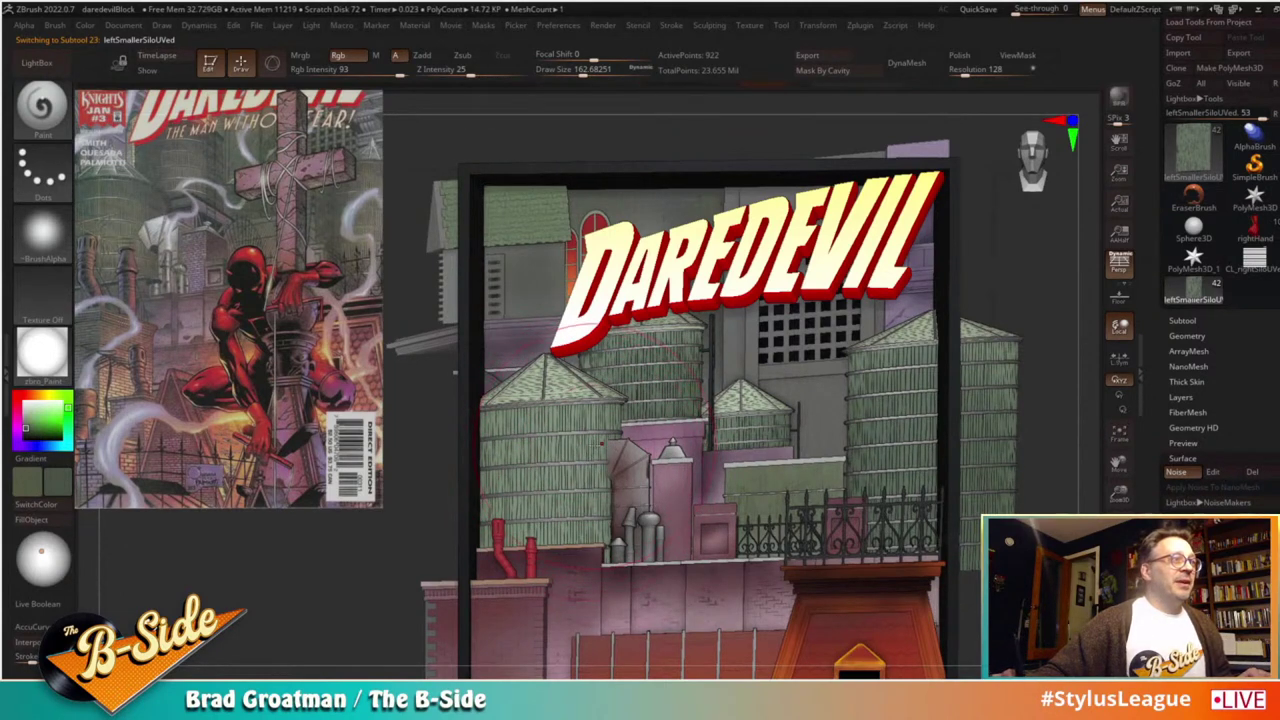
{"action": "left_click", "coordinate": [582, 450], "text": "alt"}
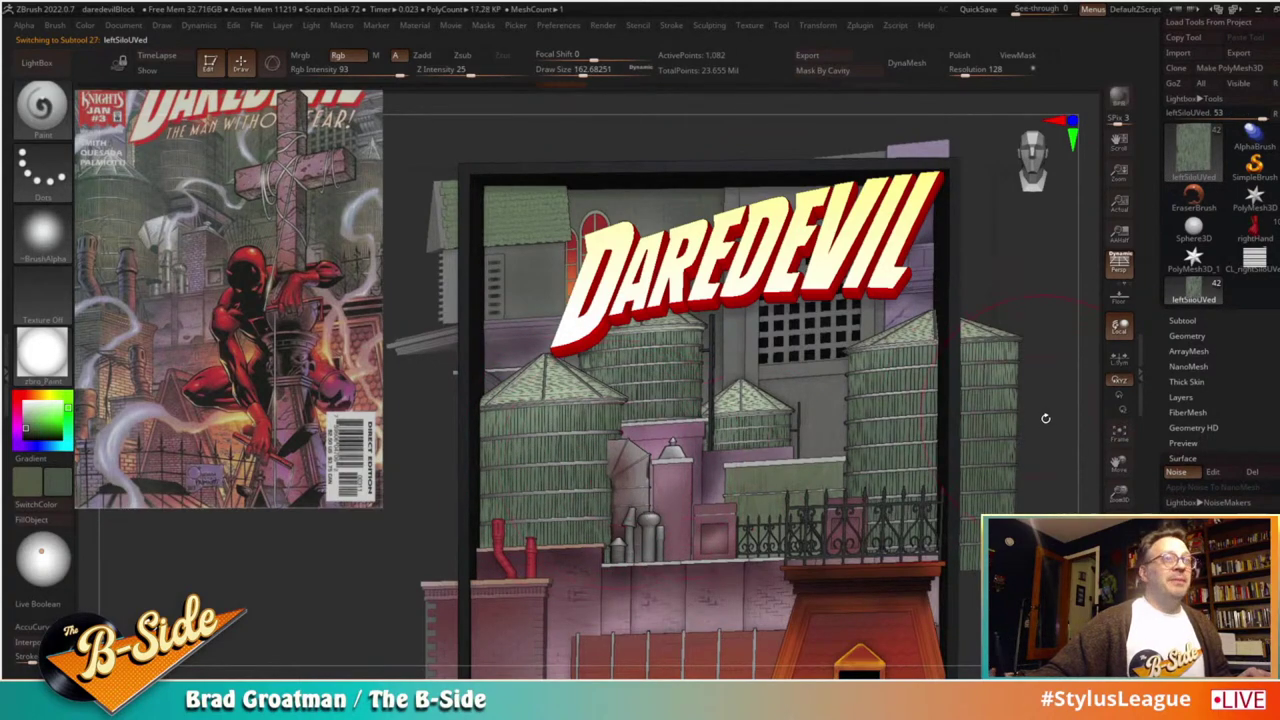
Step: Select the roofs of the left, middle and right silos in turn
{"action": "left_click_drag", "start_coordinate": [1046, 419], "coordinate": [1053, 436]}
{"action": "left_click", "coordinate": [576, 392], "text": "alt"}
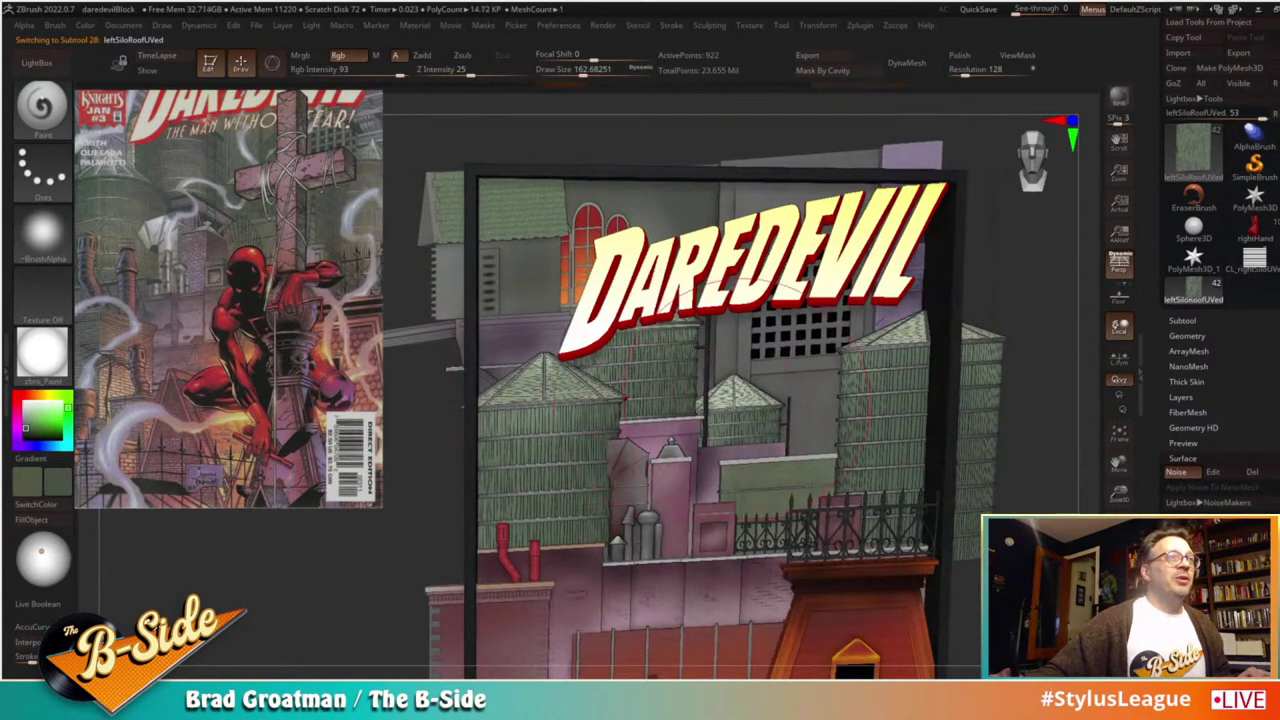
{"action": "left_click", "coordinate": [748, 399], "text": "alt"}
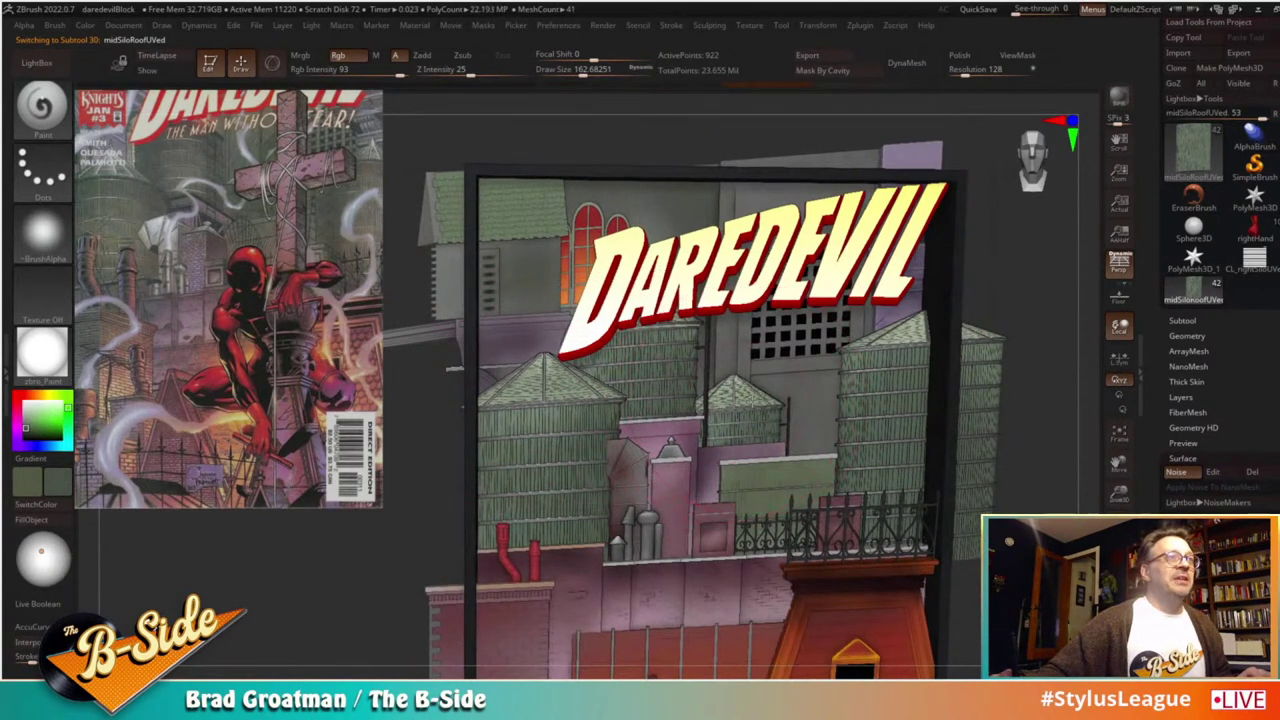
{"action": "left_click", "coordinate": [892, 288], "text": "alt"}
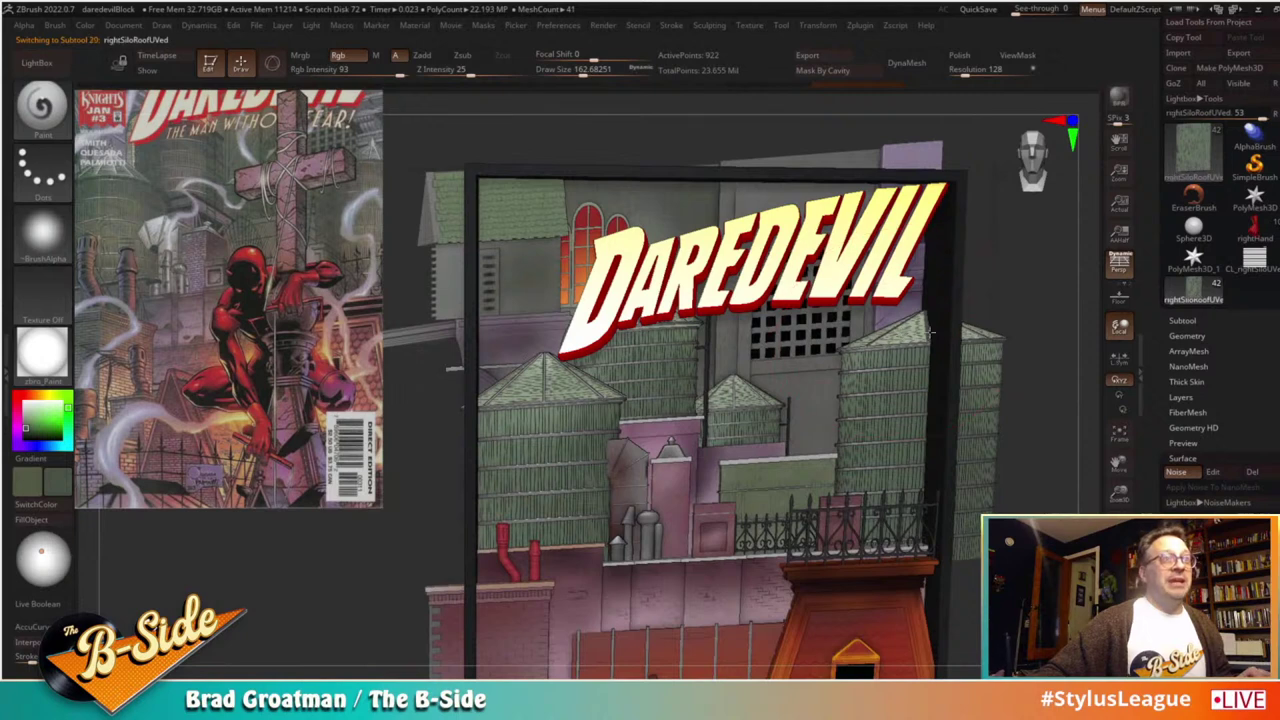
{"action": "left_click_drag", "start_coordinate": [1028, 309], "coordinate": [1012, 302]}
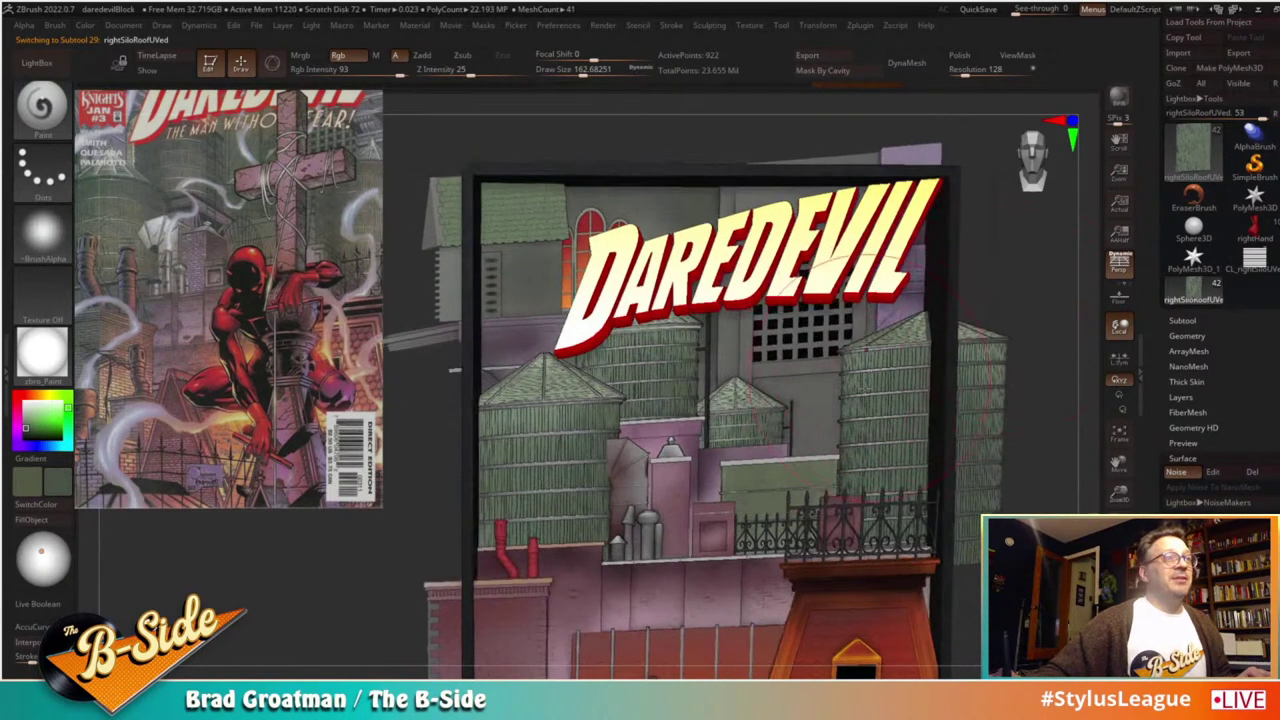
{"action": "left_click_drag", "start_coordinate": [985, 585], "coordinate": [1000, 583]}
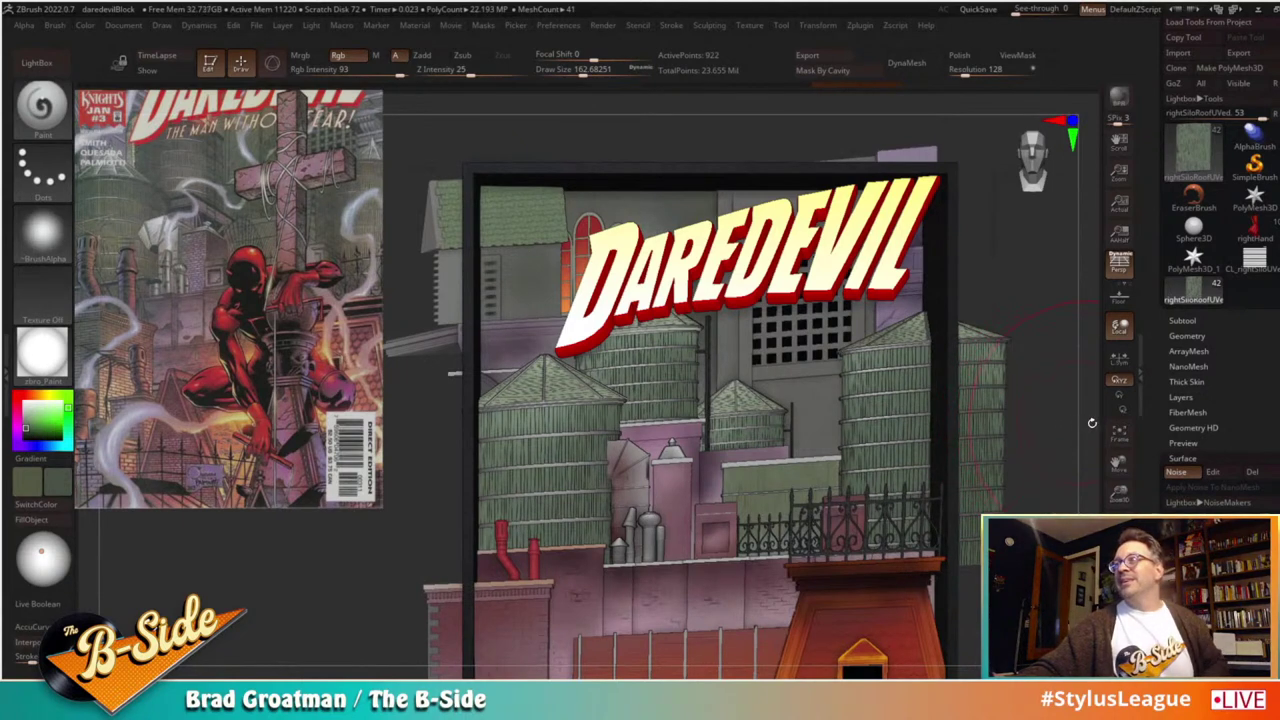
{"action": "key", "text": "shift"}
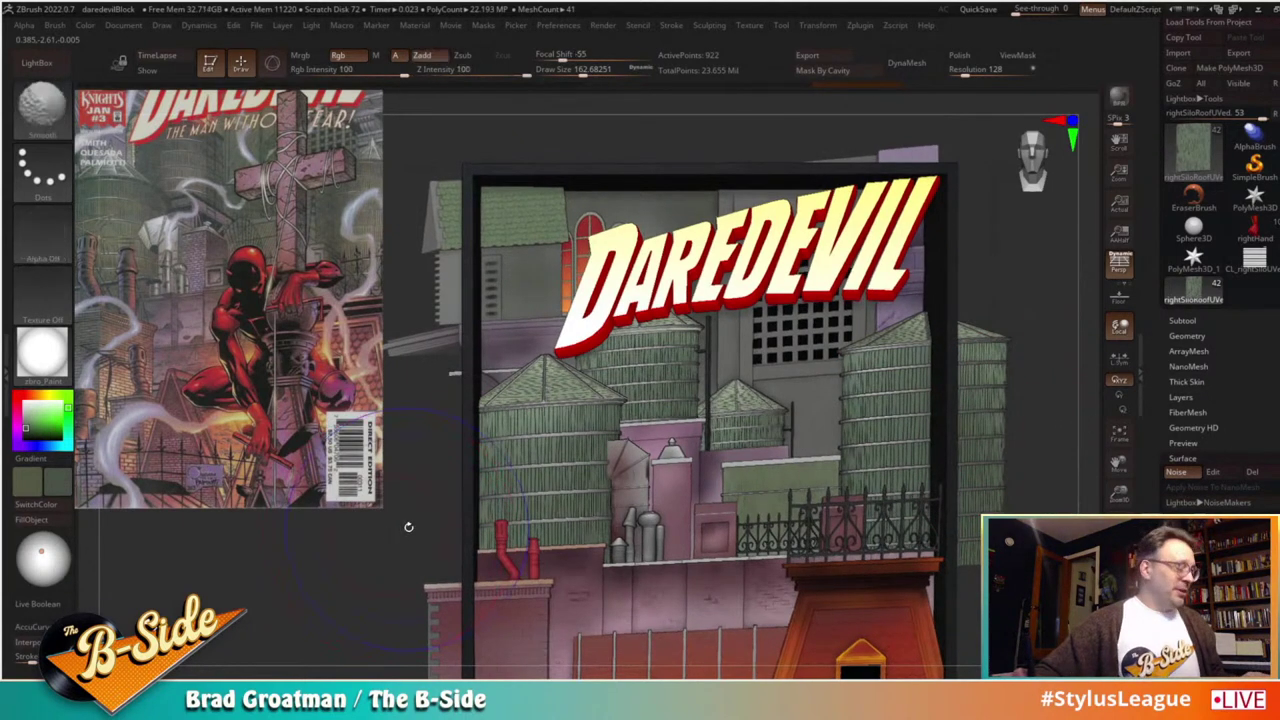
{"action": "mouse_move", "coordinate": [420, 528]}
{"action": "left_mouse_down", "text": "alt"}
{"action": "mouse_move", "coordinate": [366, 529]}
{"action": "mouse_move", "coordinate": [336, 460]}
{"action": "left_mouse_up", "text": "alt"}
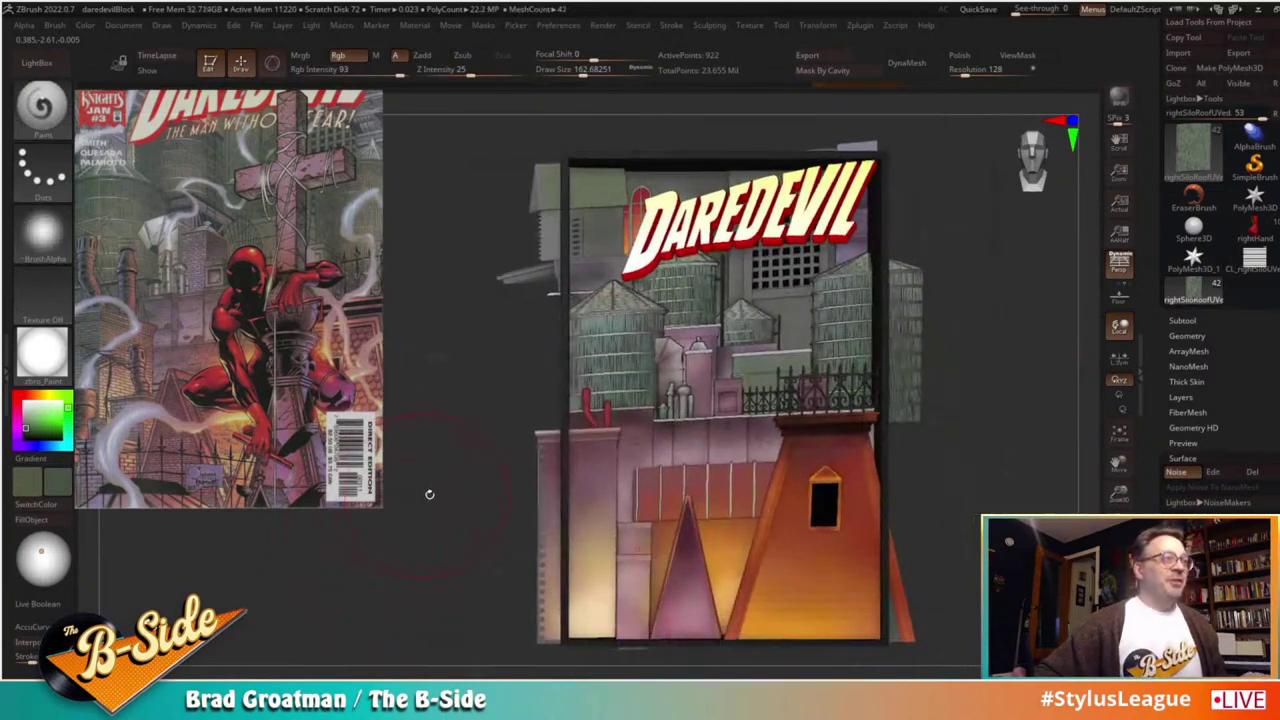
Step: Set the draw size to about 31, then select the arched stained-glass windows, check their polygroups and isolate them in solo mode
{"action": "left_click_drag", "start_coordinate": [936, 484], "coordinate": [961, 314]}
{"action": "left_click", "coordinate": [692, 277], "text": "alt"}
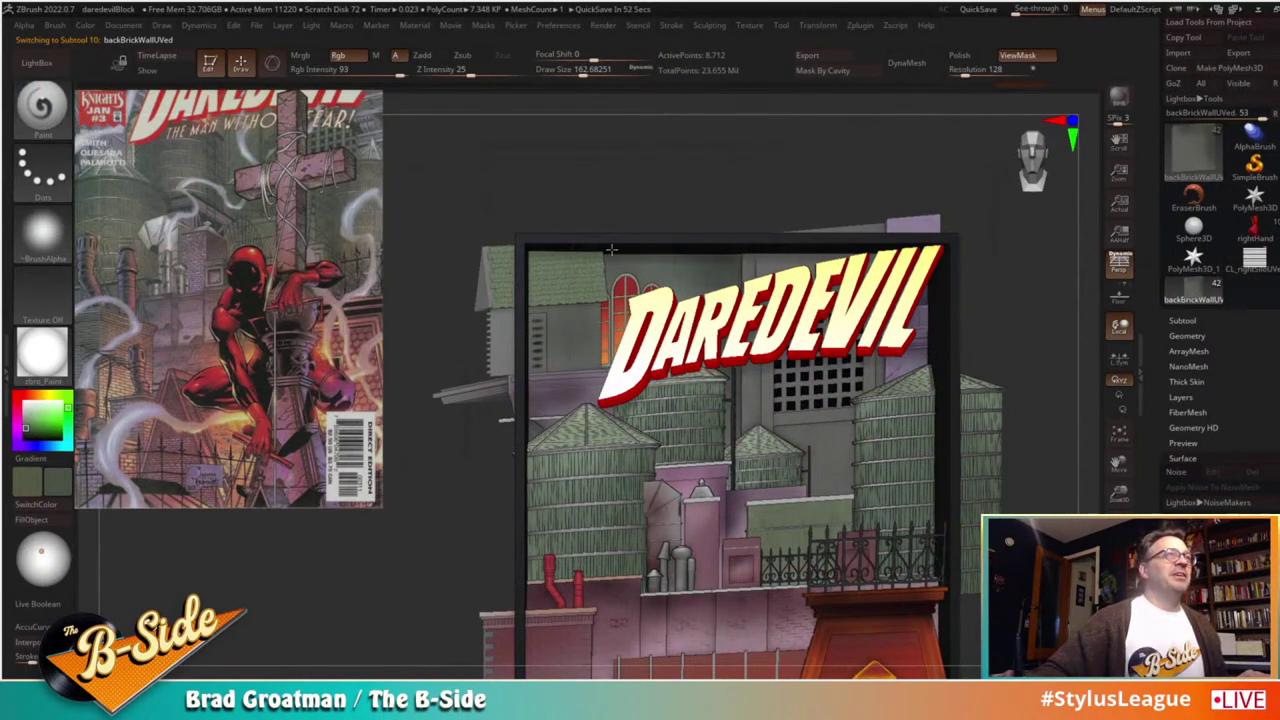
{"action": "mouse_move", "coordinate": [656, 106]}
{"action": "left_mouse_down", "text": "alt"}
{"action": "mouse_move", "coordinate": [769, 254]}
{"action": "mouse_move", "coordinate": [720, 338]}
{"action": "left_mouse_up", "text": "alt"}
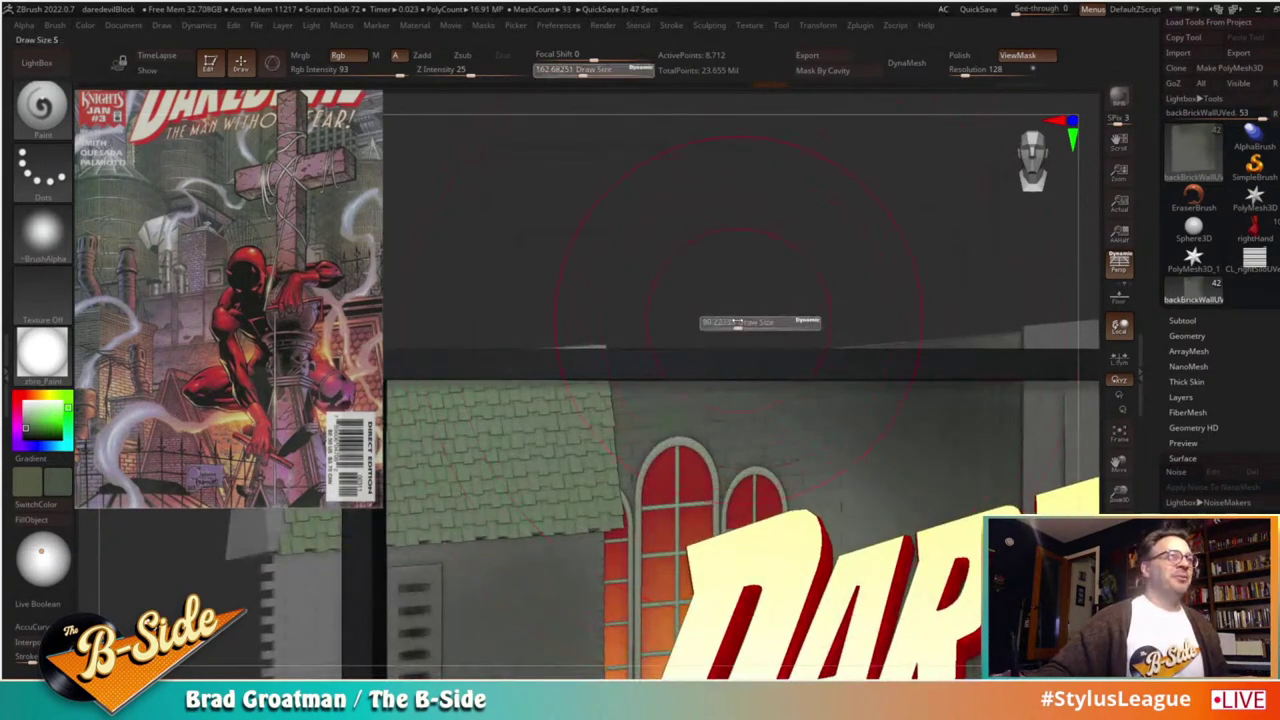
{"action": "left_click", "coordinate": [686, 438], "text": "alt"}
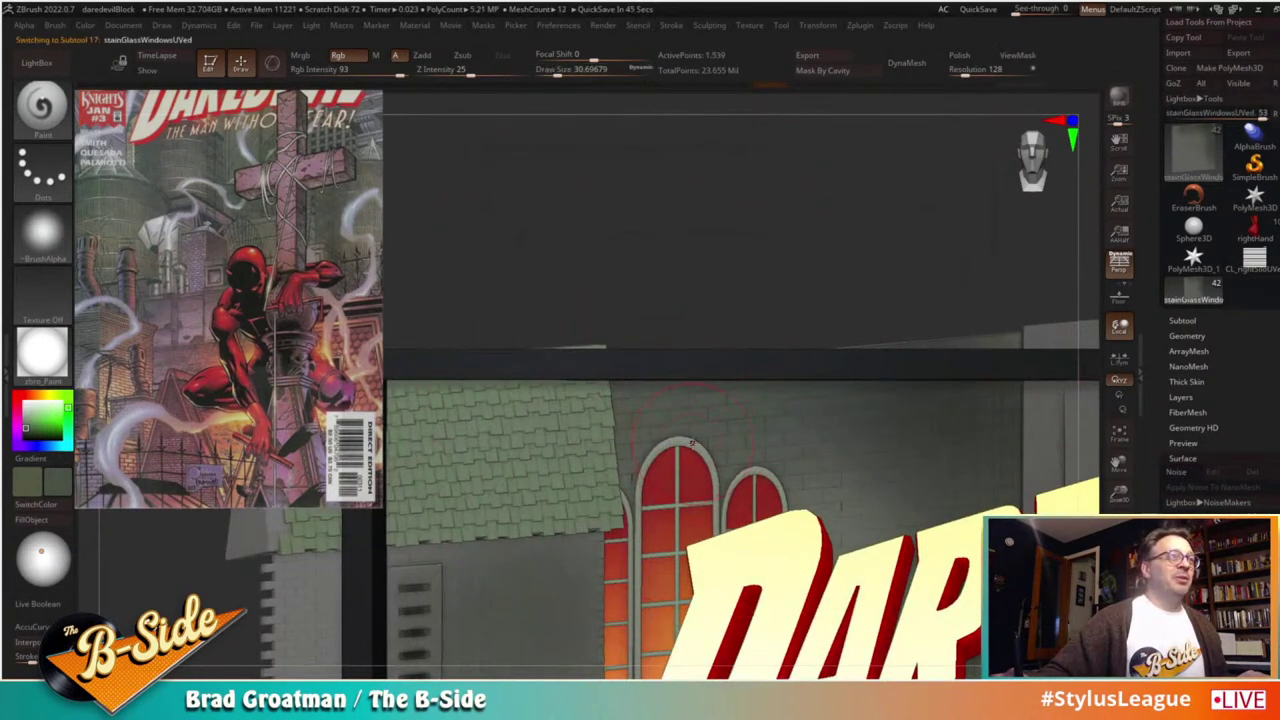
{"action": "key", "text": "shift+f"}
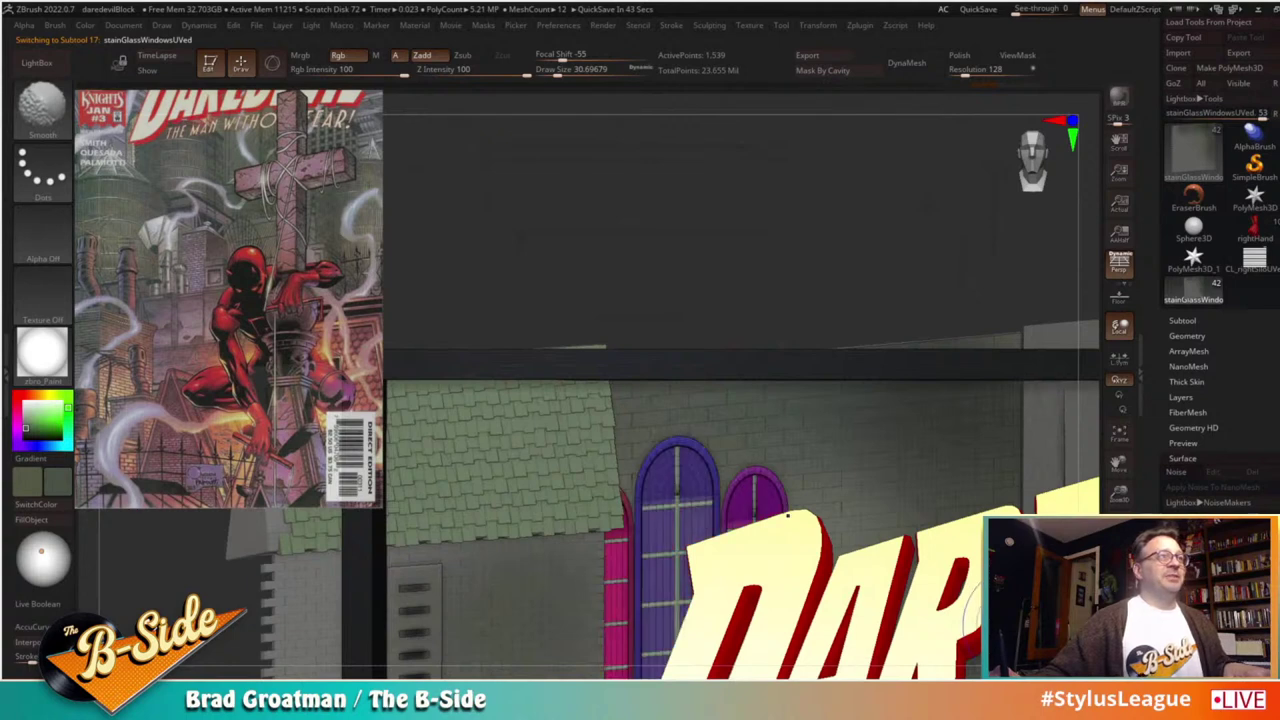
{"action": "key", "text": "shift+f"}
{"action": "key", "text": "alt+s"}
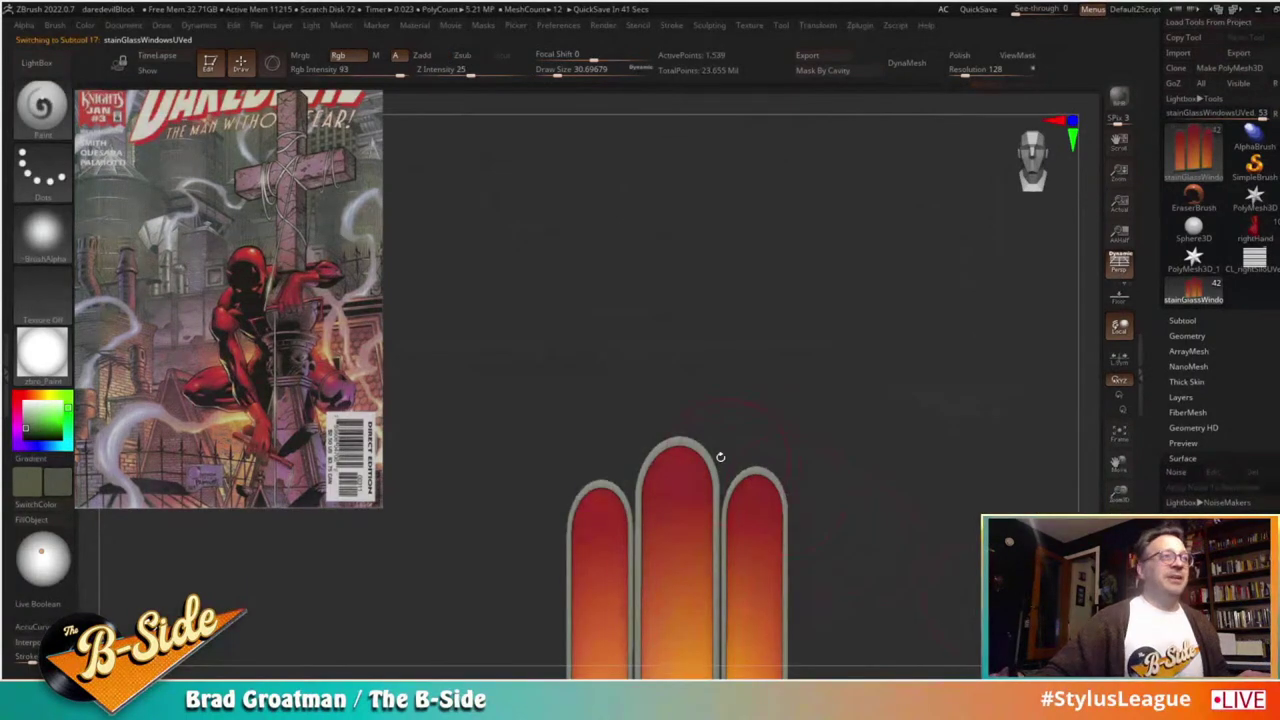
Step: Hide the three arched window surrounds, then invert the visibility to isolate them from the glass
{"action": "left_click", "coordinate": [695, 443], "text": "ctrl+shift"}
{"action": "left_click_drag", "start_coordinate": [796, 408], "coordinate": [800, 465], "text": "ctrl+shift"}
{"action": "left_click", "coordinate": [754, 477], "text": "ctrl+shift"}
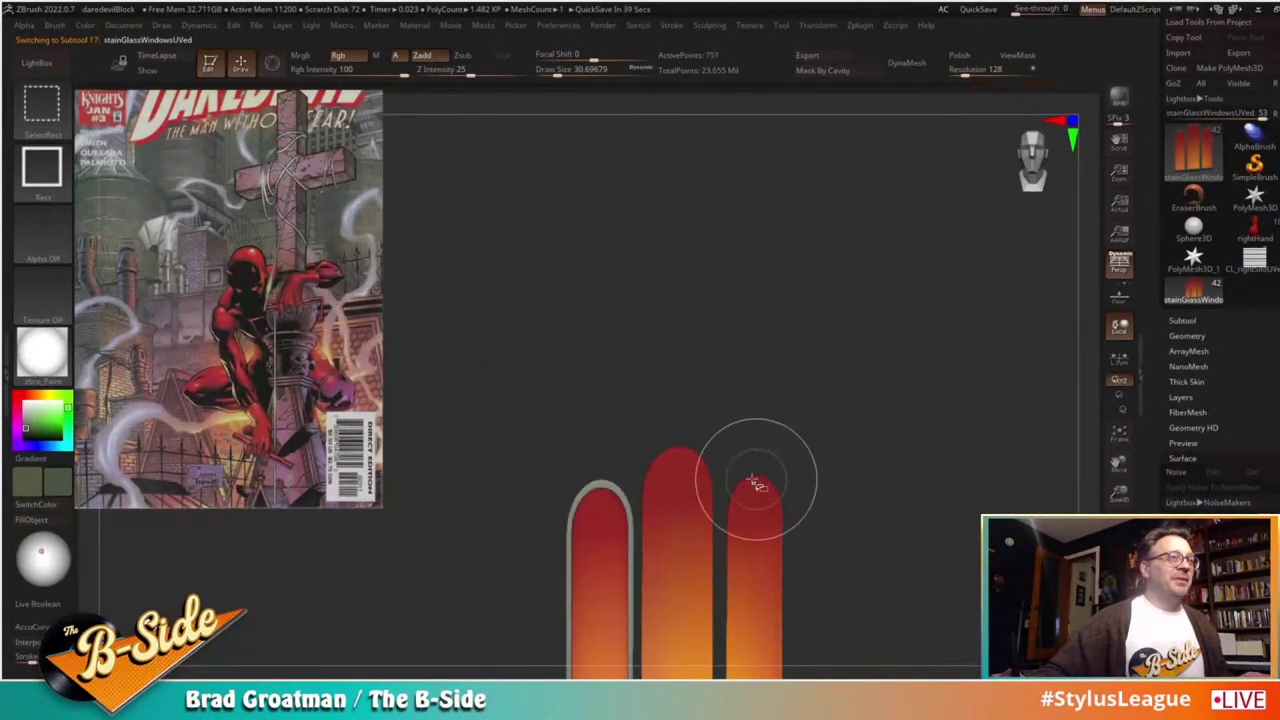
{"action": "left_click", "coordinate": [606, 486], "text": "ctrl+alt+shift"}
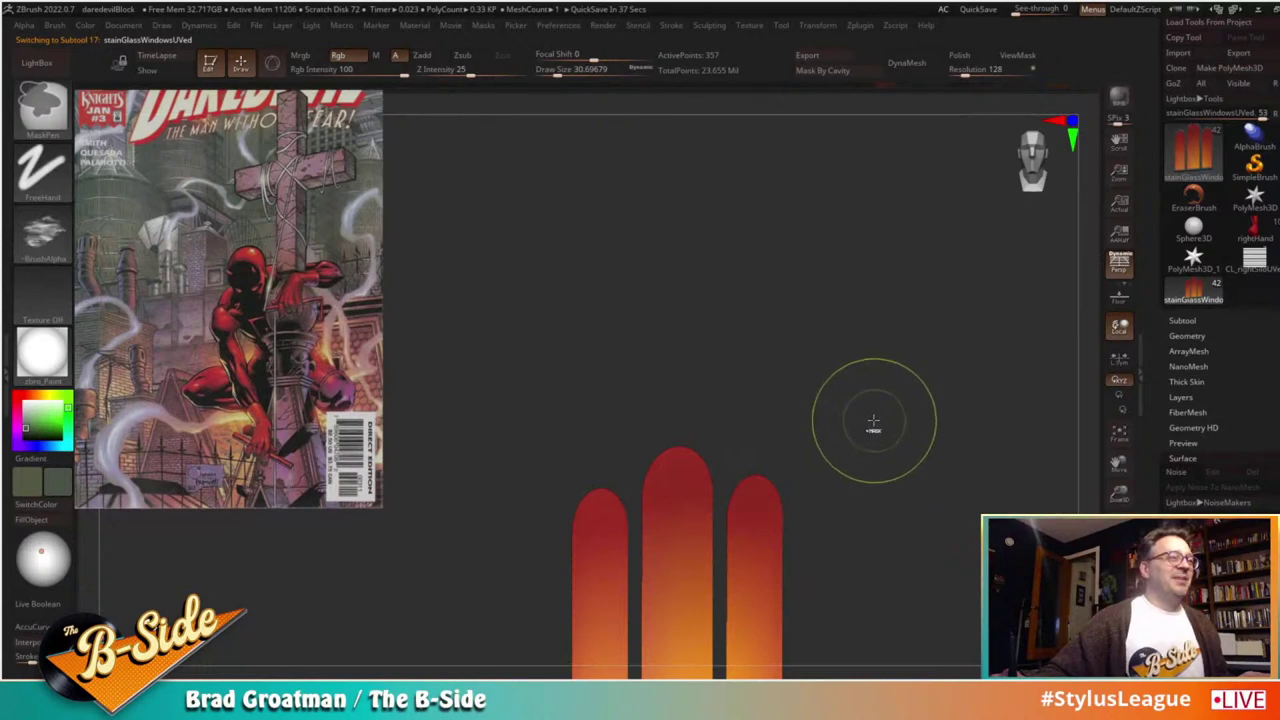
{"action": "left_click_drag", "start_coordinate": [873, 425], "coordinate": [829, 443], "text": "ctrl+shift"}
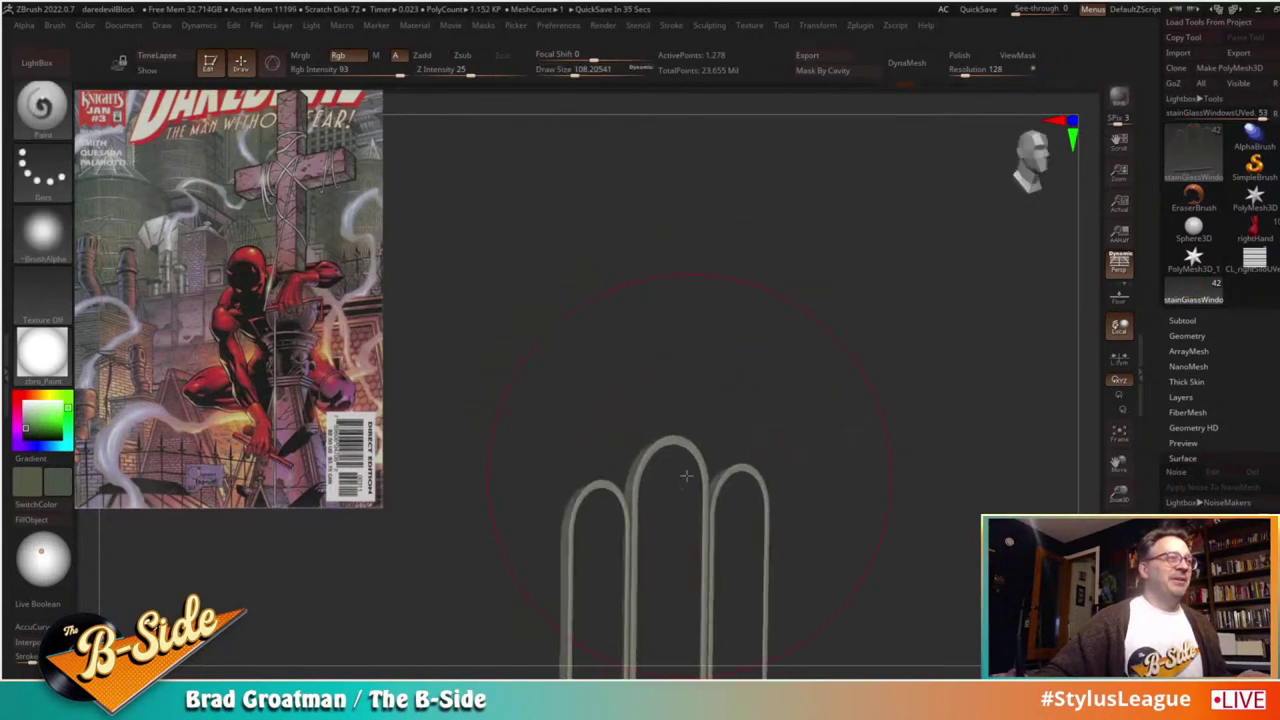
Step: Leave solo mode, try darkening the window surrounds at a draw size of about 108, undo the stroke and unhide the glass
{"action": "mouse_move", "coordinate": [686, 476]}
{"action": "right_mouse_down"}
{"action": "mouse_move", "coordinate": [626, 466]}
{"action": "mouse_move", "coordinate": [800, 457]}
{"action": "mouse_move", "coordinate": [797, 403]}
{"action": "mouse_move", "coordinate": [764, 457]}
{"action": "right_mouse_up"}
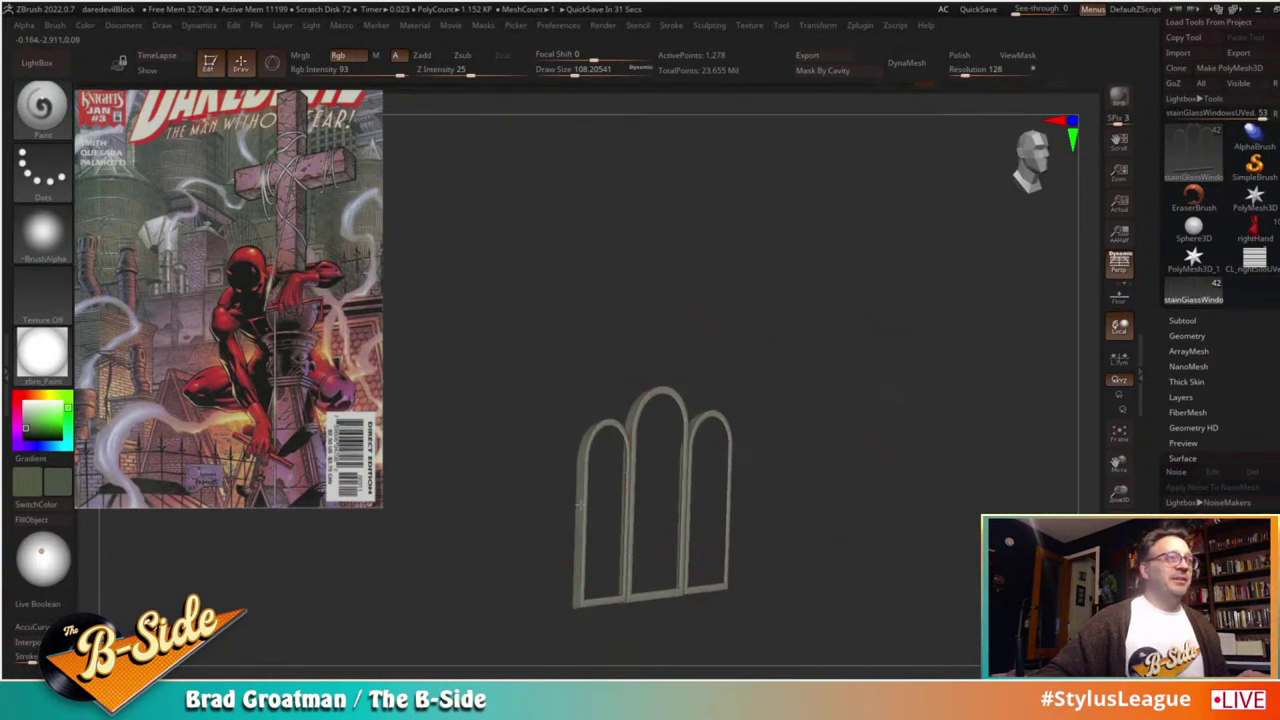
{"action": "right_click_drag", "start_coordinate": [872, 466], "coordinate": [871, 478]}
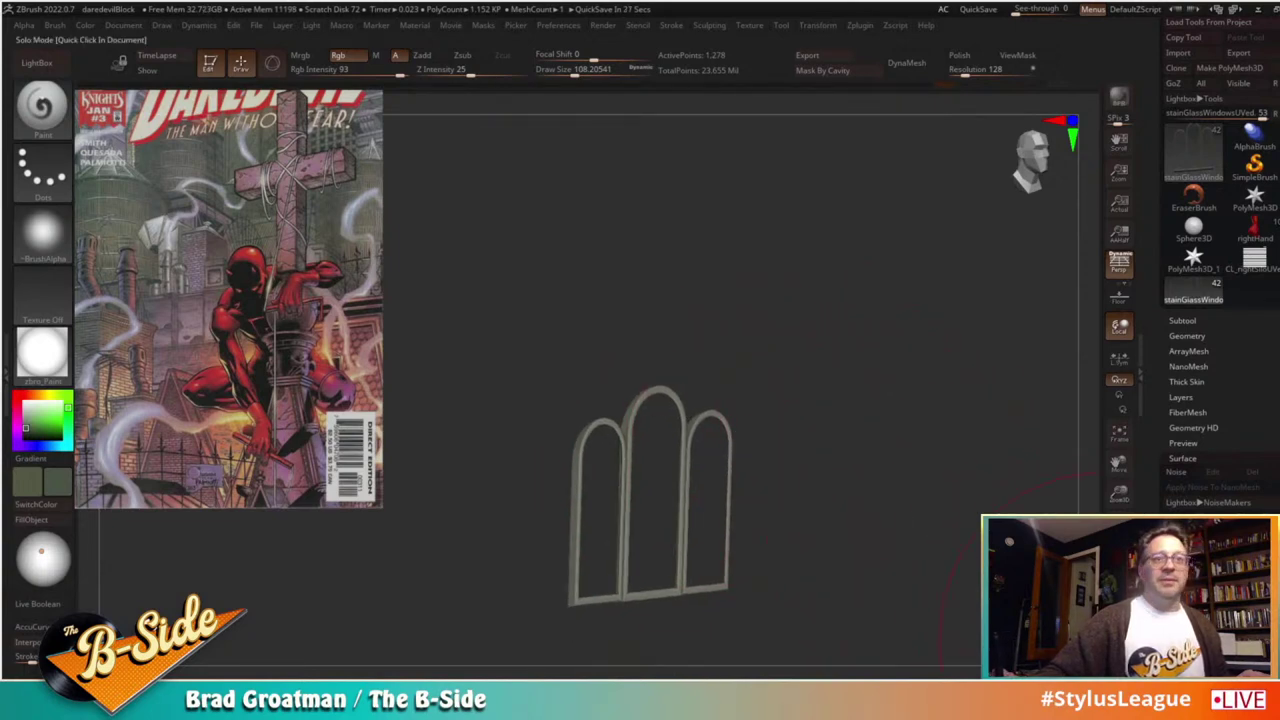
{"action": "left_click", "coordinate": [1119, 492]}
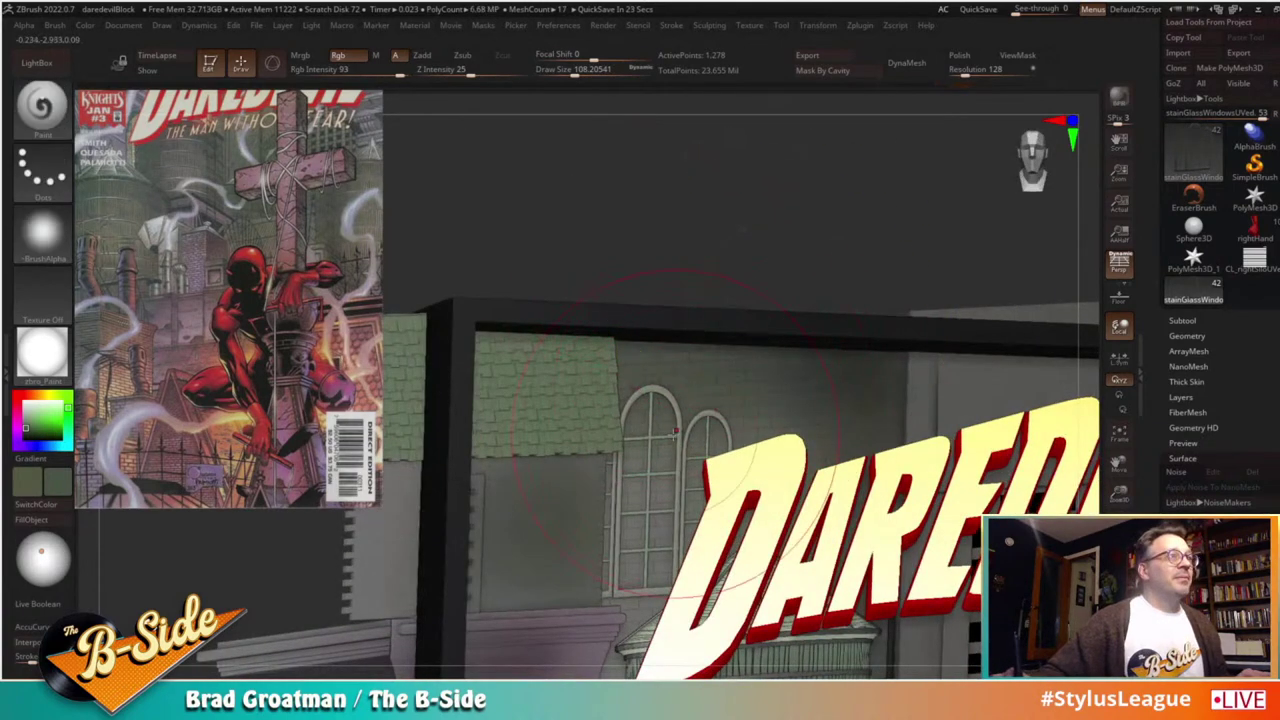
{"action": "mouse_move", "coordinate": [685, 432]}
{"action": "left_mouse_down"}
{"action": "mouse_move", "coordinate": [668, 462]}
{"action": "mouse_move", "coordinate": [672, 436]}
{"action": "left_mouse_up"}
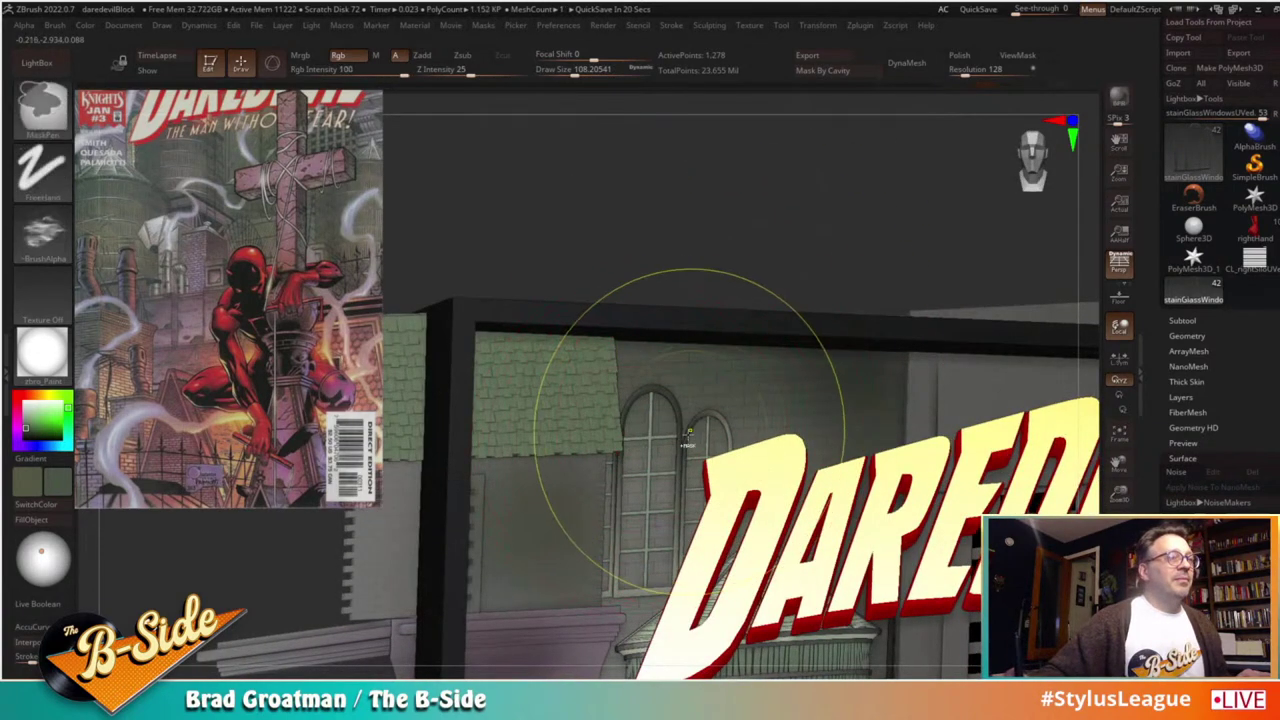
{"action": "key", "text": "ctrl+z"}
{"action": "left_click", "coordinate": [774, 264], "text": "ctrl+shift"}
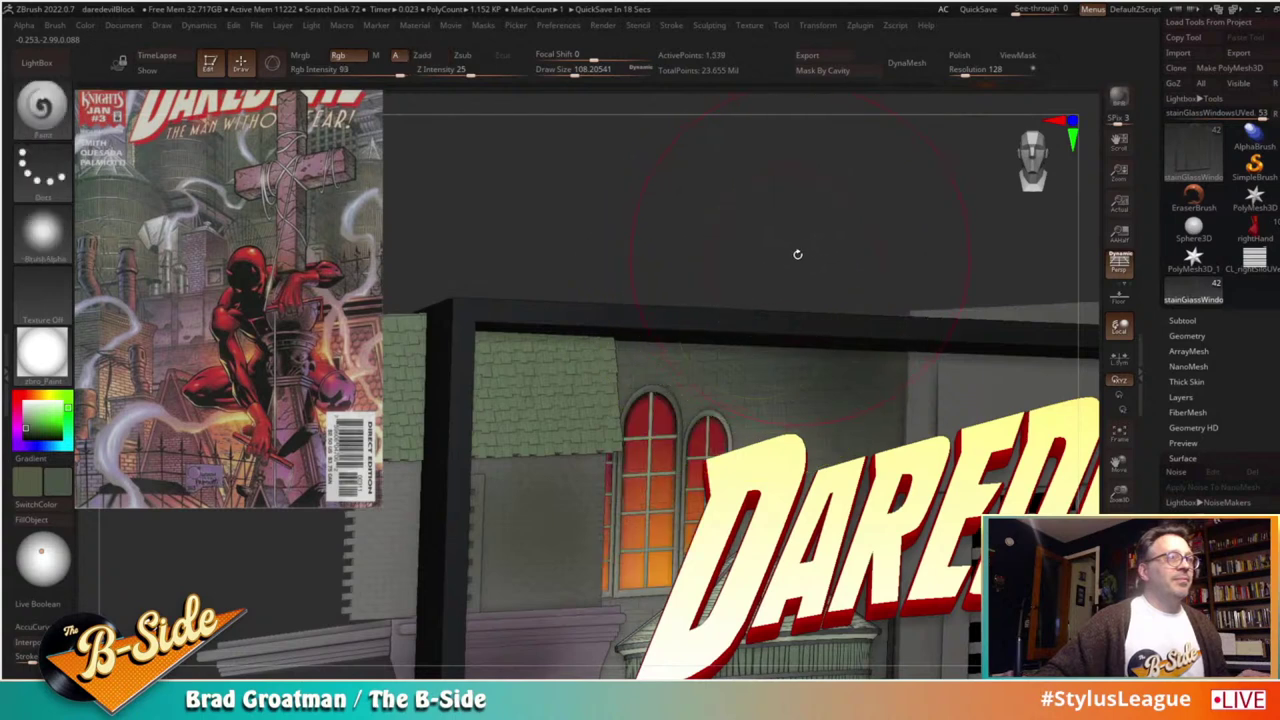
Step: Isolate the crossbars of the stained-glass windows and darken them with the green at a draw size of about 77
{"action": "mouse_move", "coordinate": [797, 251]}
{"action": "left_mouse_down"}
{"action": "mouse_move", "coordinate": [777, 251]}
{"action": "mouse_move", "coordinate": [730, 395]}
{"action": "left_mouse_up"}
{"action": "left_click", "coordinate": [661, 436], "text": "alt"}
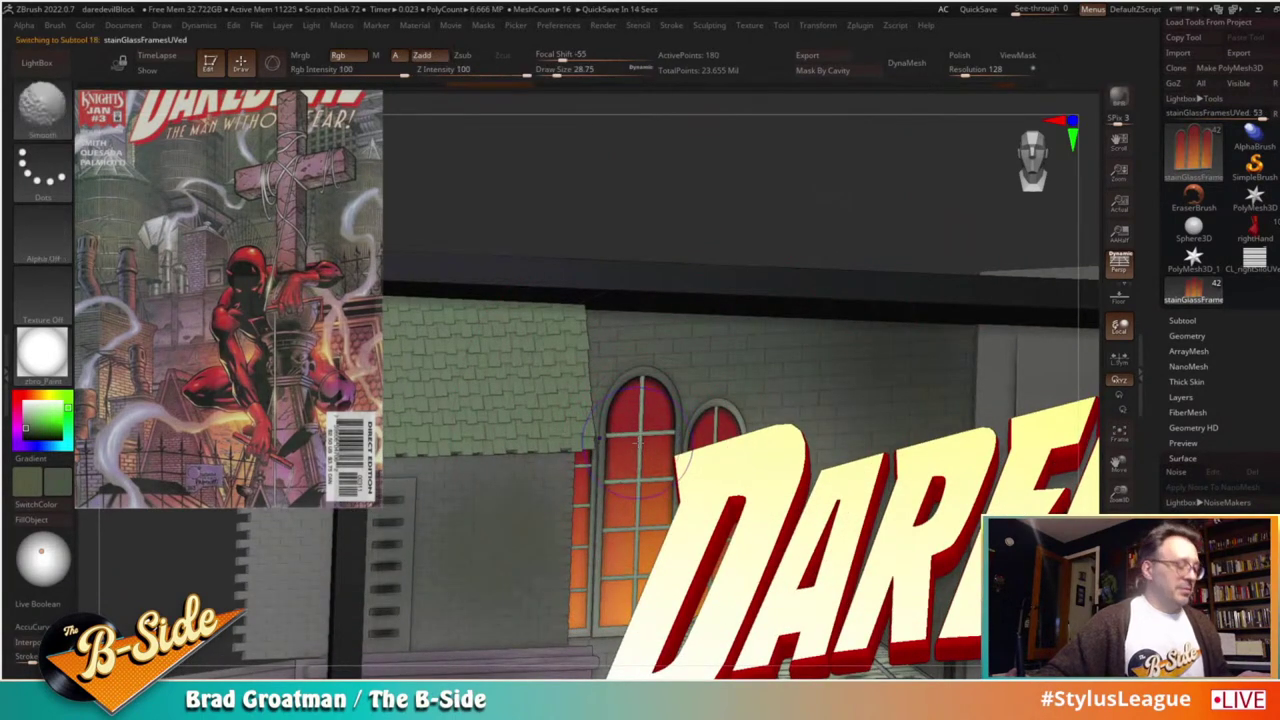
{"action": "key", "text": "shift+f"}
{"action": "key", "text": "shift+f"}
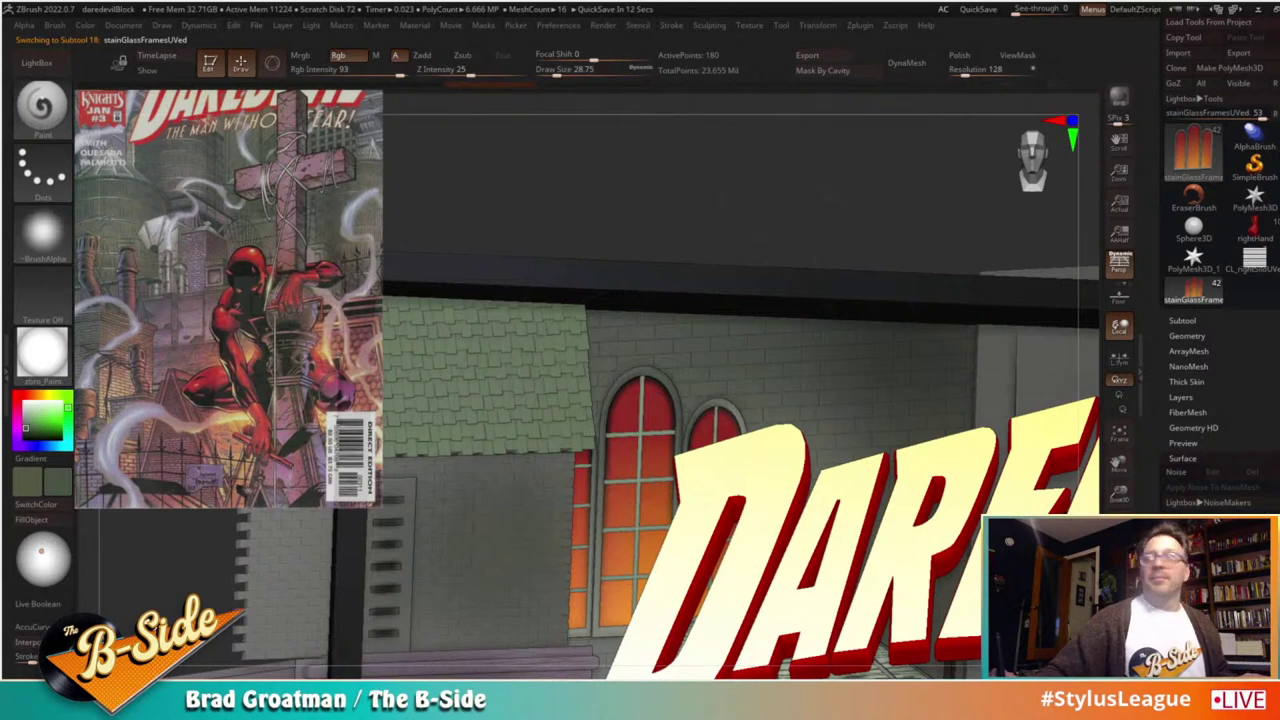
{"action": "key", "text": "alt+s"}
{"action": "key", "text": "s"}
{"action": "mouse_move", "coordinate": [627, 491]}
{"action": "left_mouse_down"}
{"action": "mouse_move", "coordinate": [639, 491]}
{"action": "mouse_move", "coordinate": [640, 440]}
{"action": "mouse_move", "coordinate": [609, 414]}
{"action": "mouse_move", "coordinate": [689, 409]}
{"action": "mouse_move", "coordinate": [633, 529]}
{"action": "left_mouse_up"}
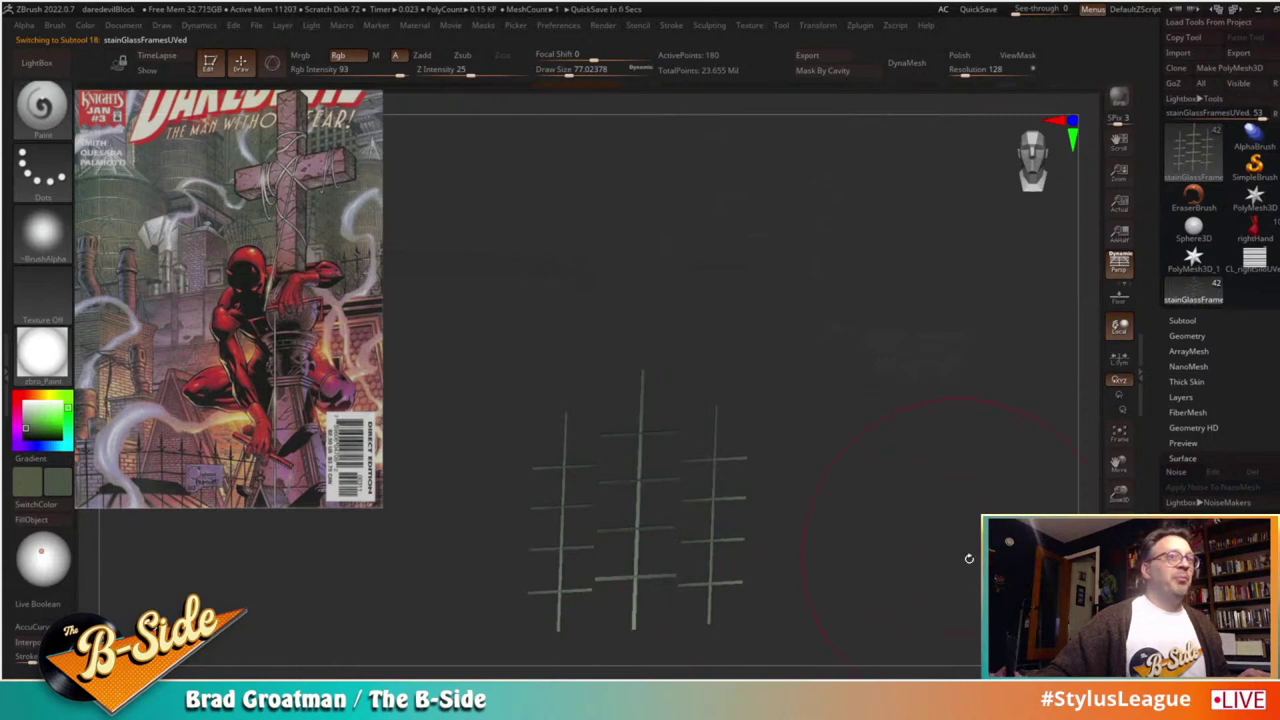
{"action": "left_click", "coordinate": [1119, 620]}
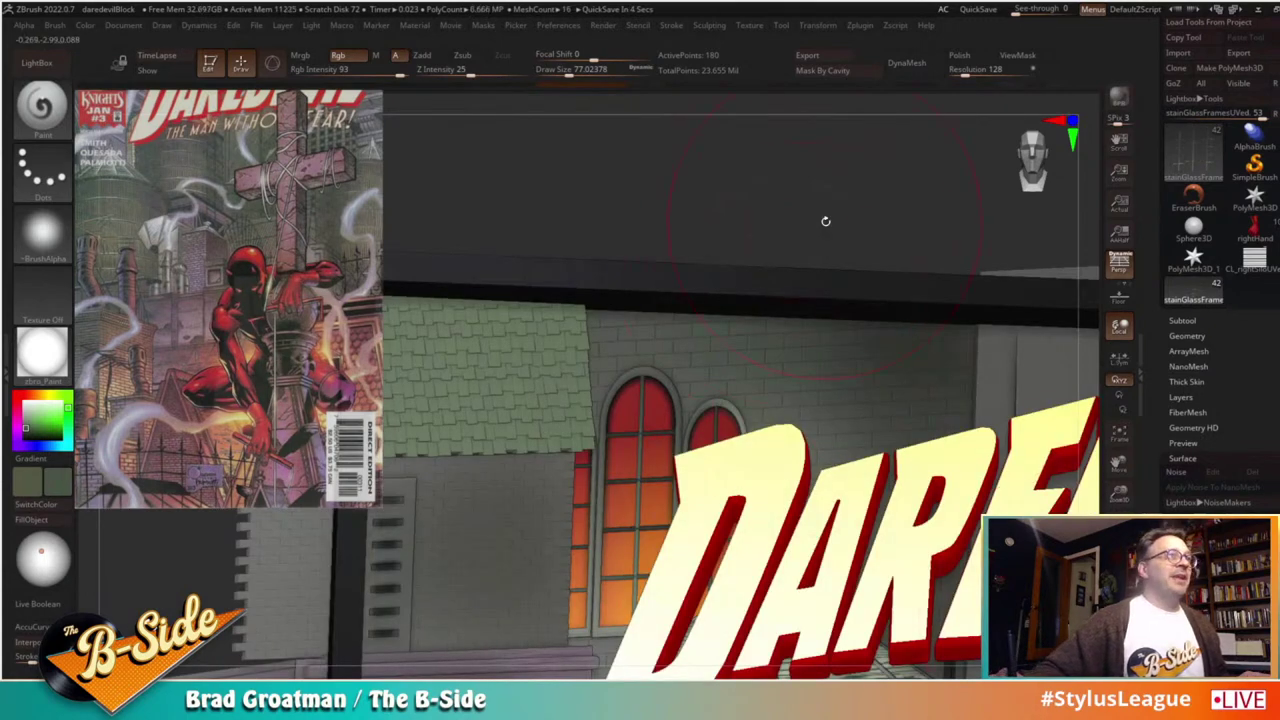
{"action": "left_click_drag", "start_coordinate": [826, 221], "coordinate": [837, 254]}
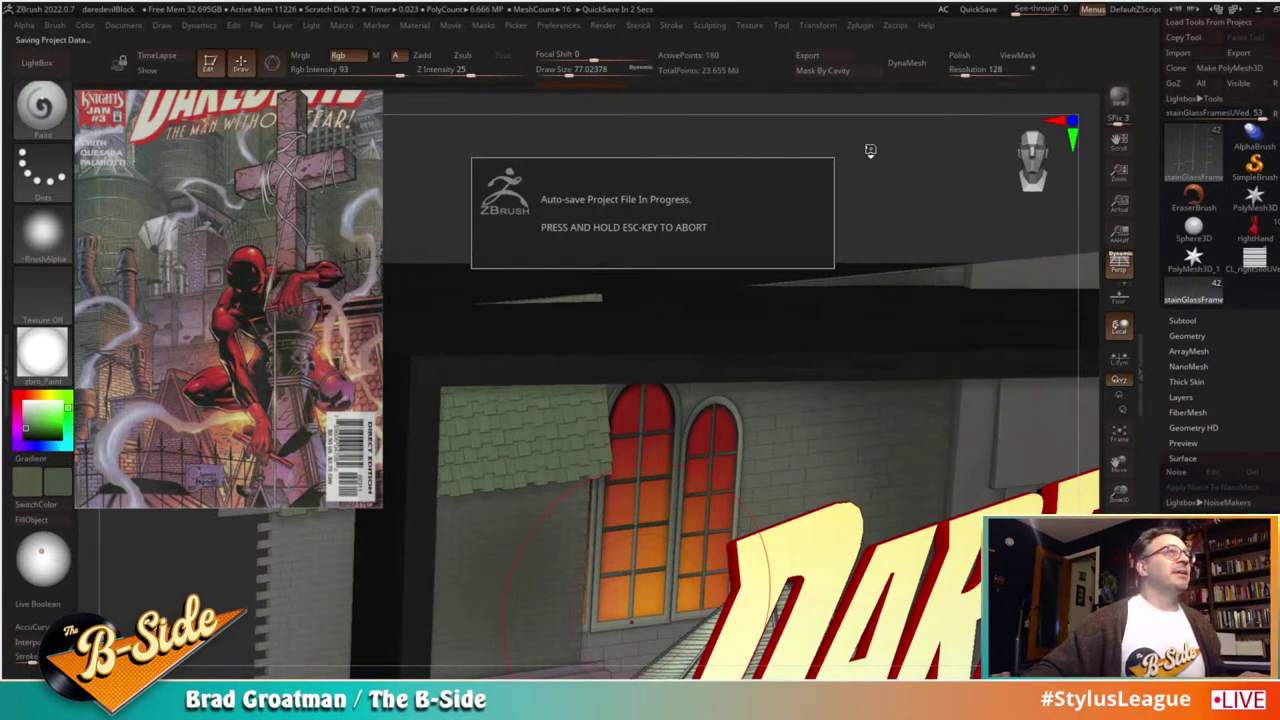
{"action": "left_click_drag", "start_coordinate": [878, 178], "coordinate": [876, 184]}
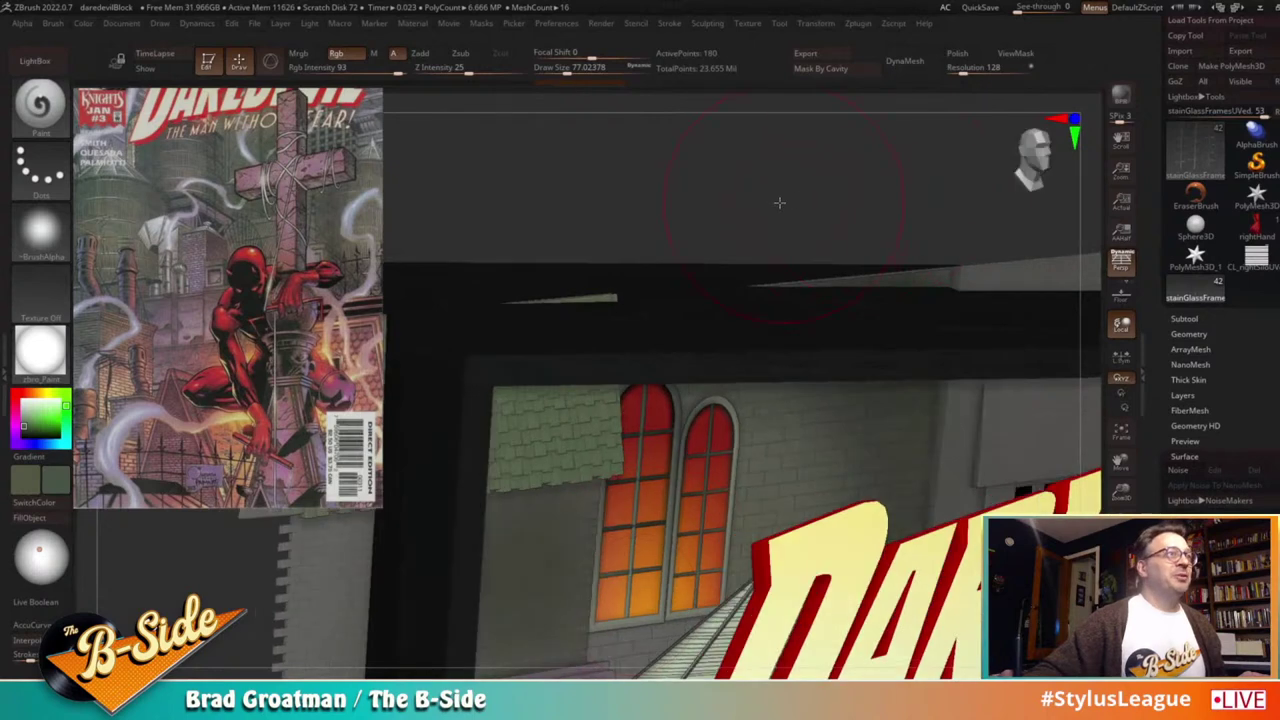
Step: Select the green shingle roof and darken its upper area with the darker green at a draw size of about 149
{"action": "left_click_drag", "start_coordinate": [779, 203], "coordinate": [895, 214]}
{"action": "left_click", "coordinate": [529, 404], "text": "alt"}
{"action": "mouse_move", "coordinate": [568, 416]}
{"action": "left_mouse_down"}
{"action": "mouse_move", "coordinate": [554, 384]}
{"action": "mouse_move", "coordinate": [559, 336]}
{"action": "left_mouse_up"}
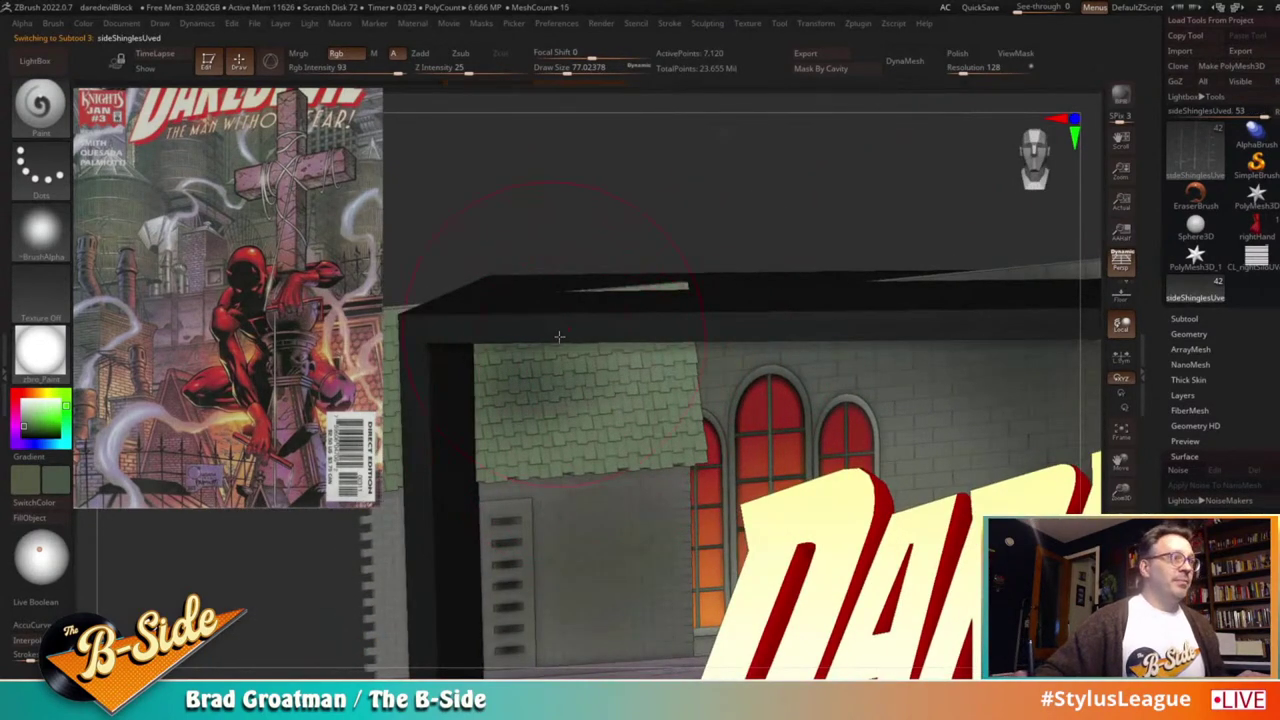
{"action": "key", "text": "ctrl+z"}
{"action": "left_click_drag", "start_coordinate": [615, 204], "coordinate": [634, 183]}
{"action": "key", "text": "s"}
{"action": "left_click_drag", "start_coordinate": [546, 357], "coordinate": [560, 357]}
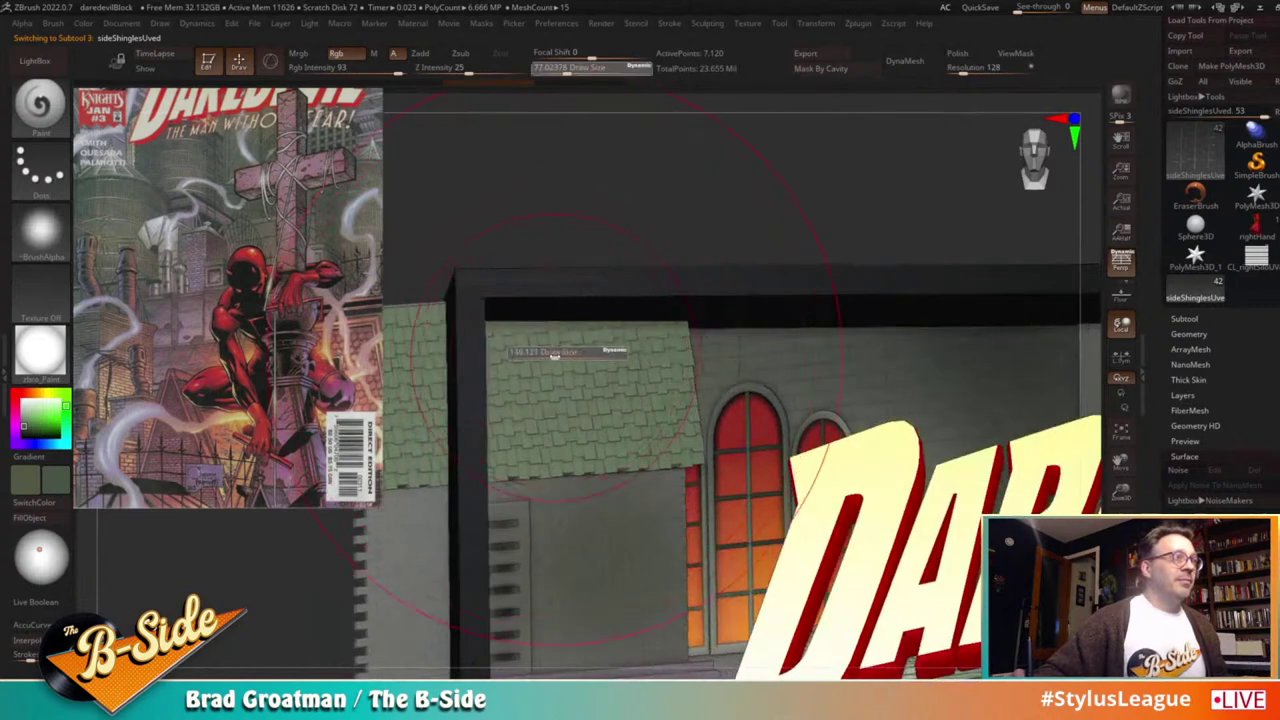
{"action": "mouse_move", "coordinate": [442, 353]}
{"action": "left_mouse_down"}
{"action": "mouse_move", "coordinate": [665, 320]}
{"action": "mouse_move", "coordinate": [654, 314]}
{"action": "left_mouse_up"}
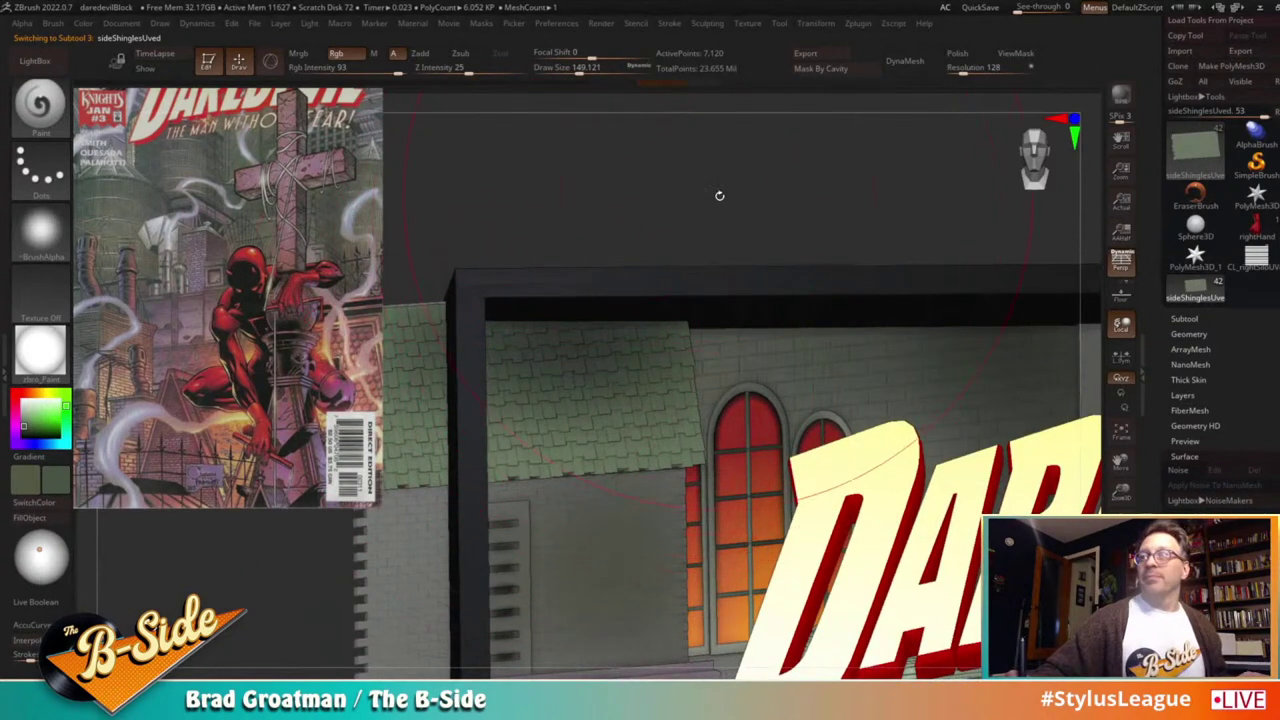
{"action": "left_click_drag", "start_coordinate": [720, 197], "coordinate": [633, 232]}
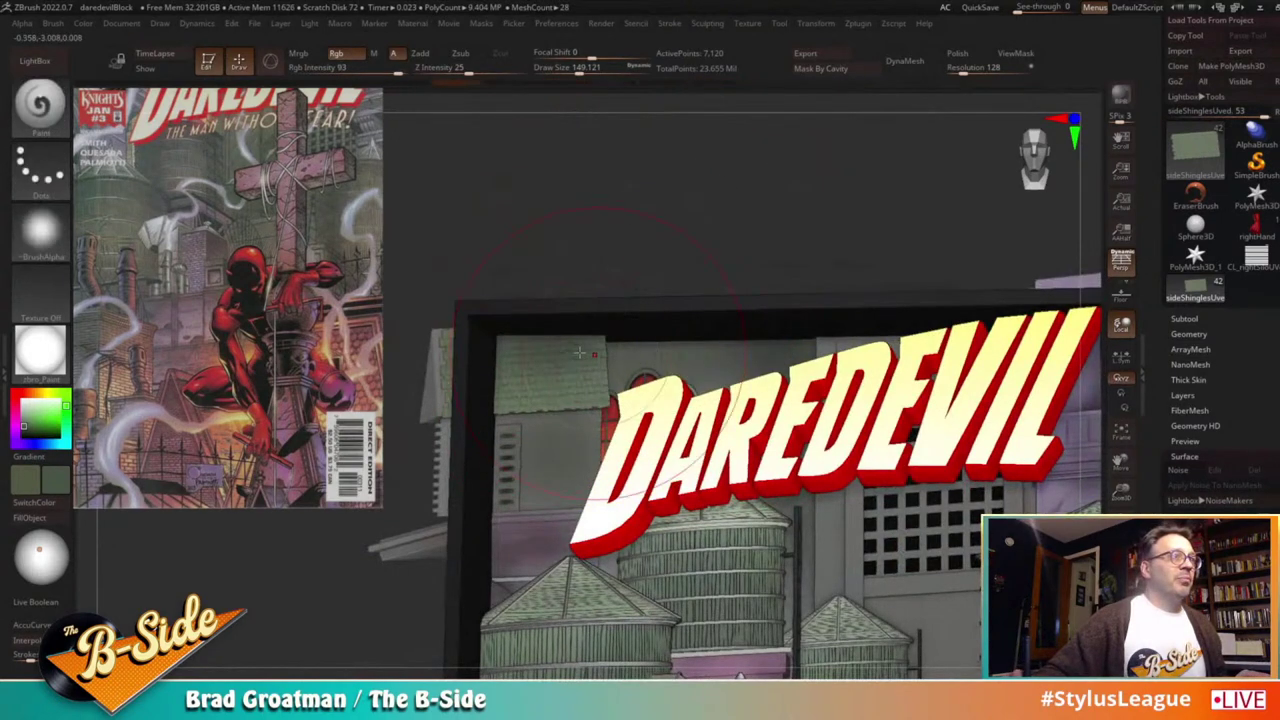
Step: Select the triangular brick wall at the diorama's base and examine how it lines up with the neighbouring buildings
{"action": "left_click_drag", "start_coordinate": [737, 266], "coordinate": [872, 445]}
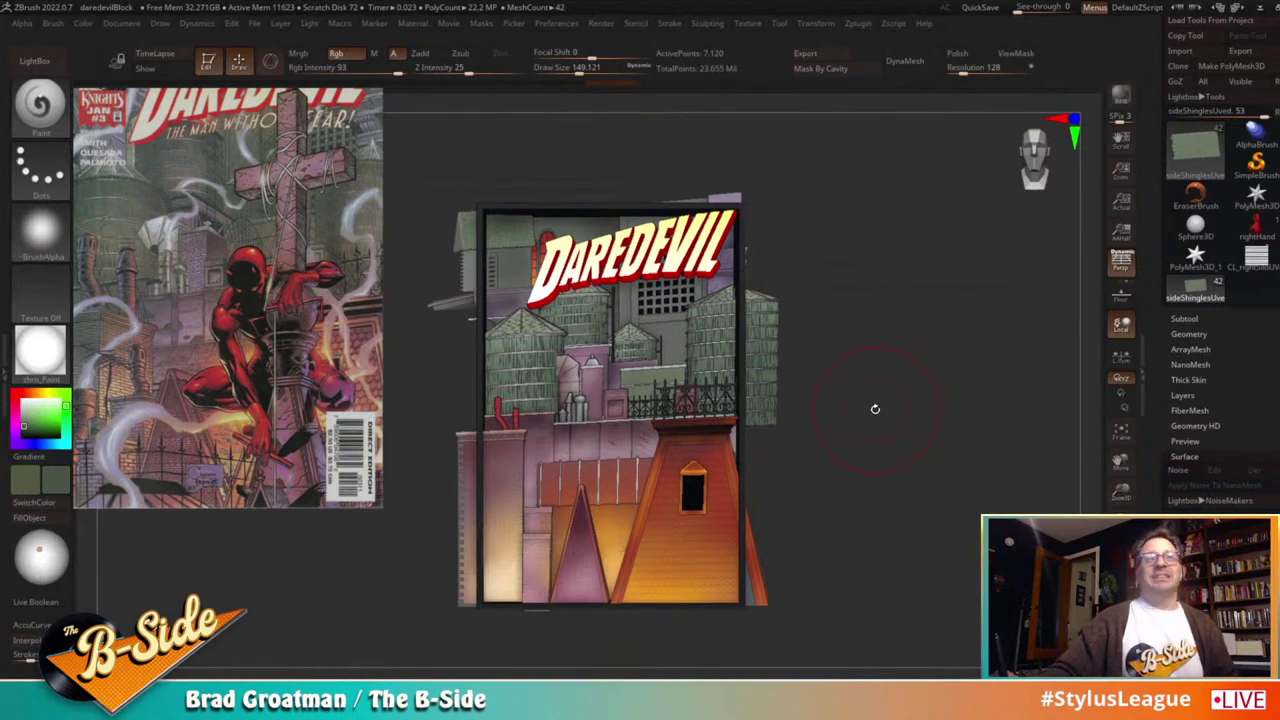
{"action": "mouse_move", "coordinate": [891, 411]}
{"action": "left_mouse_down"}
{"action": "mouse_move", "coordinate": [894, 429]}
{"action": "mouse_move", "coordinate": [877, 420]}
{"action": "mouse_move", "coordinate": [918, 438]}
{"action": "mouse_move", "coordinate": [917, 426]}
{"action": "mouse_move", "coordinate": [889, 433]}
{"action": "mouse_move", "coordinate": [956, 401]}
{"action": "mouse_move", "coordinate": [970, 438]}
{"action": "mouse_move", "coordinate": [946, 436]}
{"action": "left_mouse_up"}
{"action": "key", "text": "shift"}
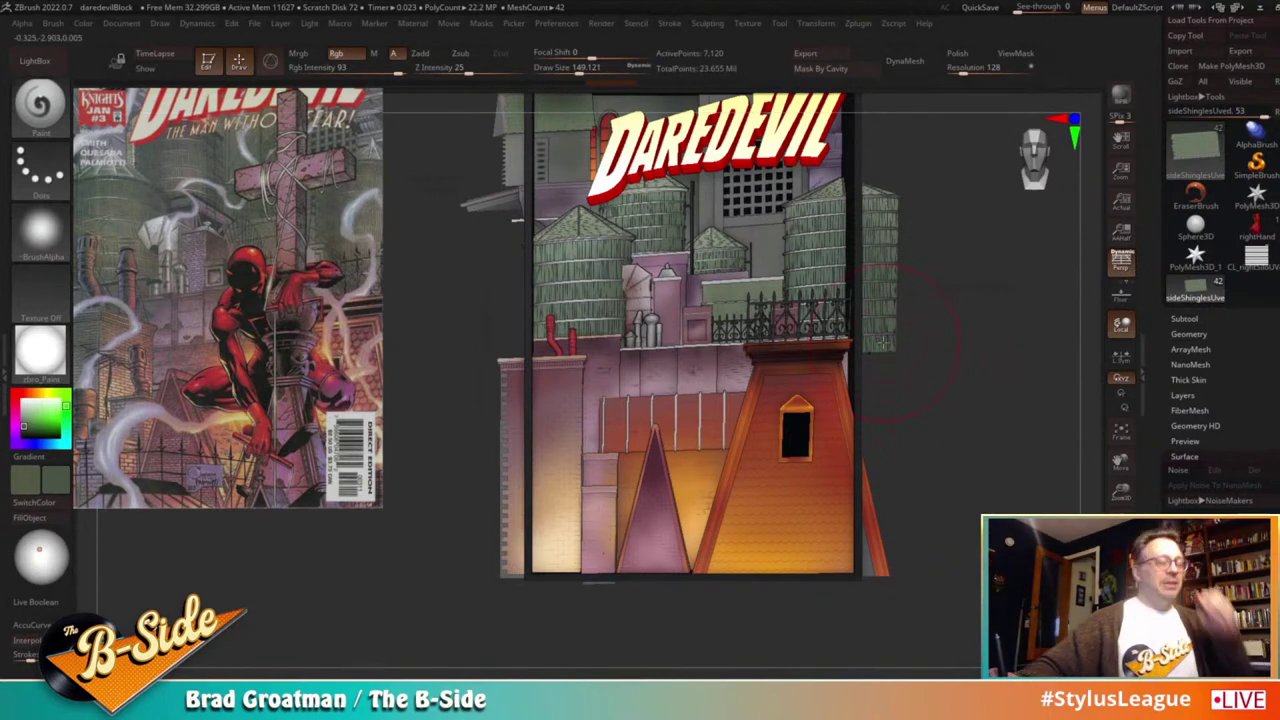
{"action": "key", "text": "shift"}
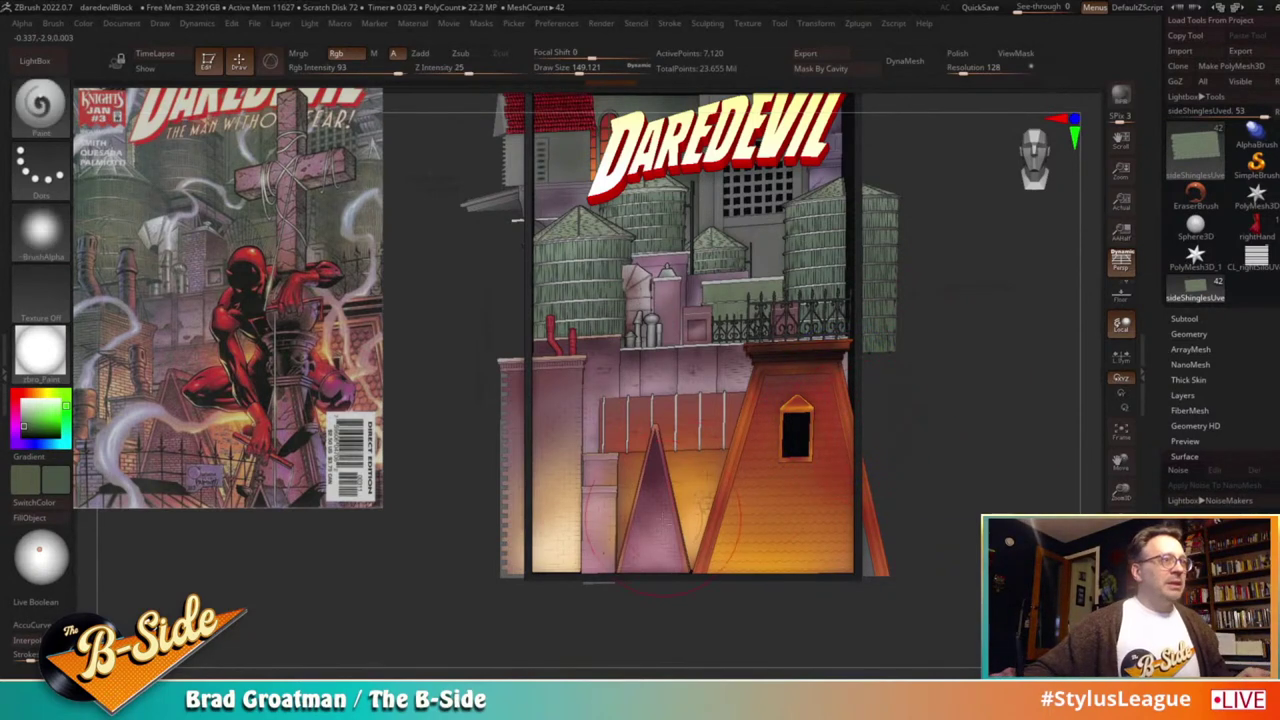
{"action": "left_click", "coordinate": [657, 530], "text": "alt"}
{"action": "left_click_drag", "start_coordinate": [931, 460], "coordinate": [990, 325]}
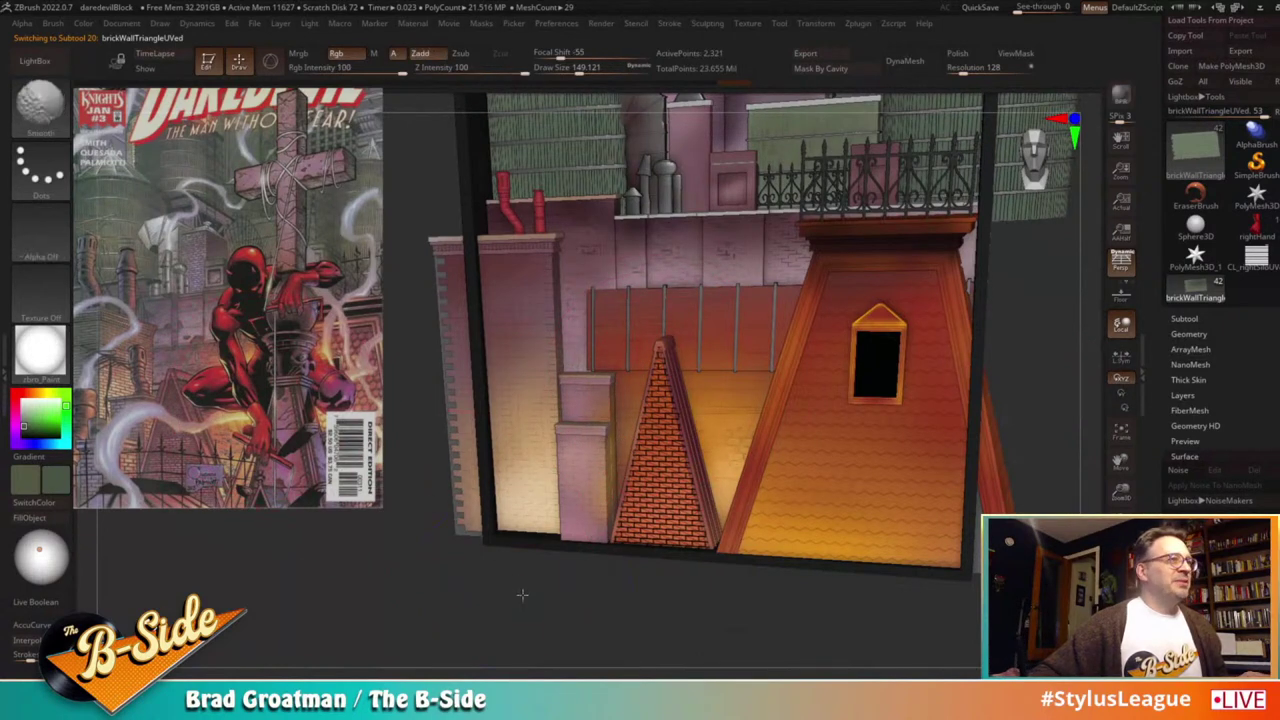
{"action": "left_click_drag", "start_coordinate": [523, 594], "coordinate": [543, 588], "text": "shift"}
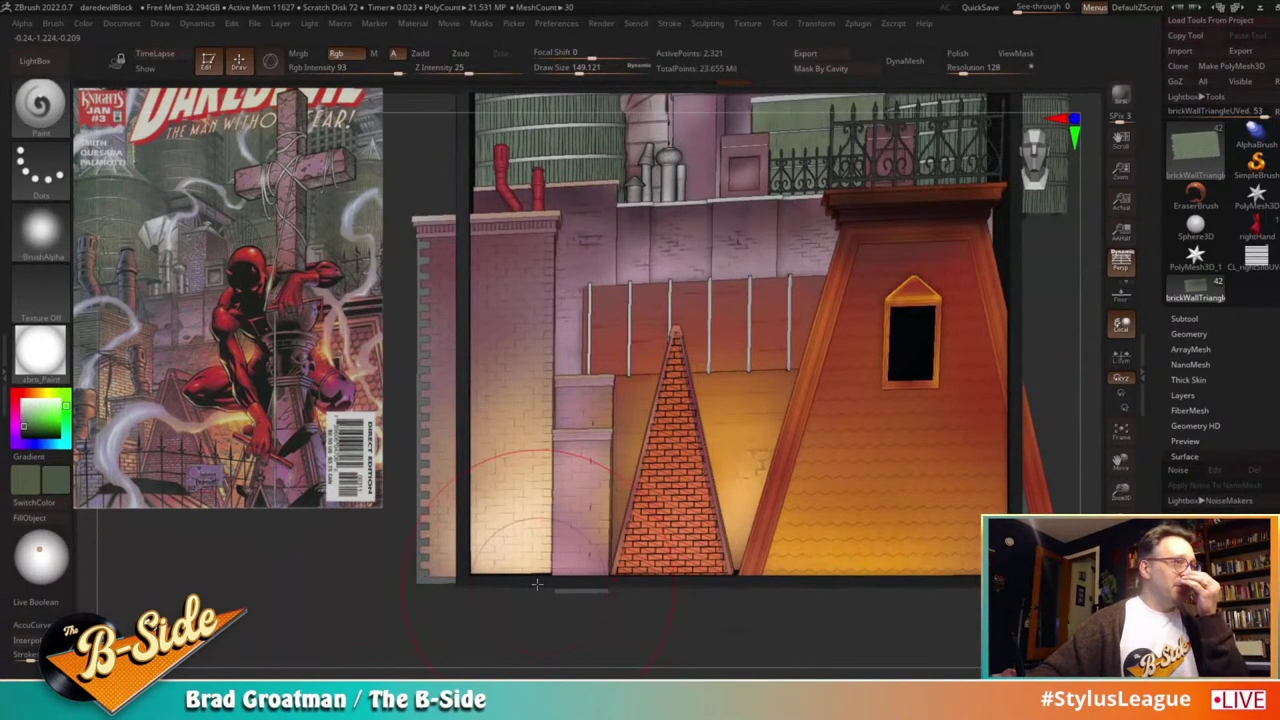
{"action": "left_click_drag", "start_coordinate": [532, 591], "coordinate": [497, 594]}
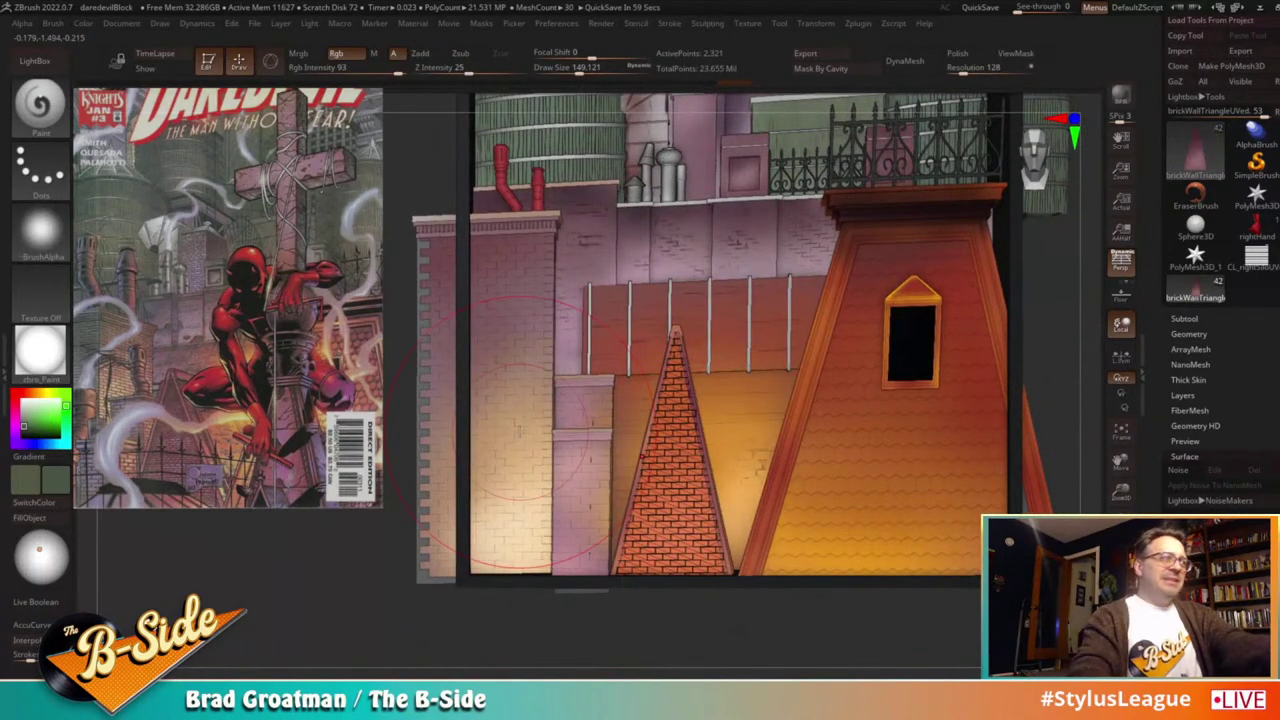
Step: Switch to Maya and open the recent scene bgBlockoutSkewed without saving the changes to bgBlockout
{"action": "left_click", "coordinate": [1208, 35]}
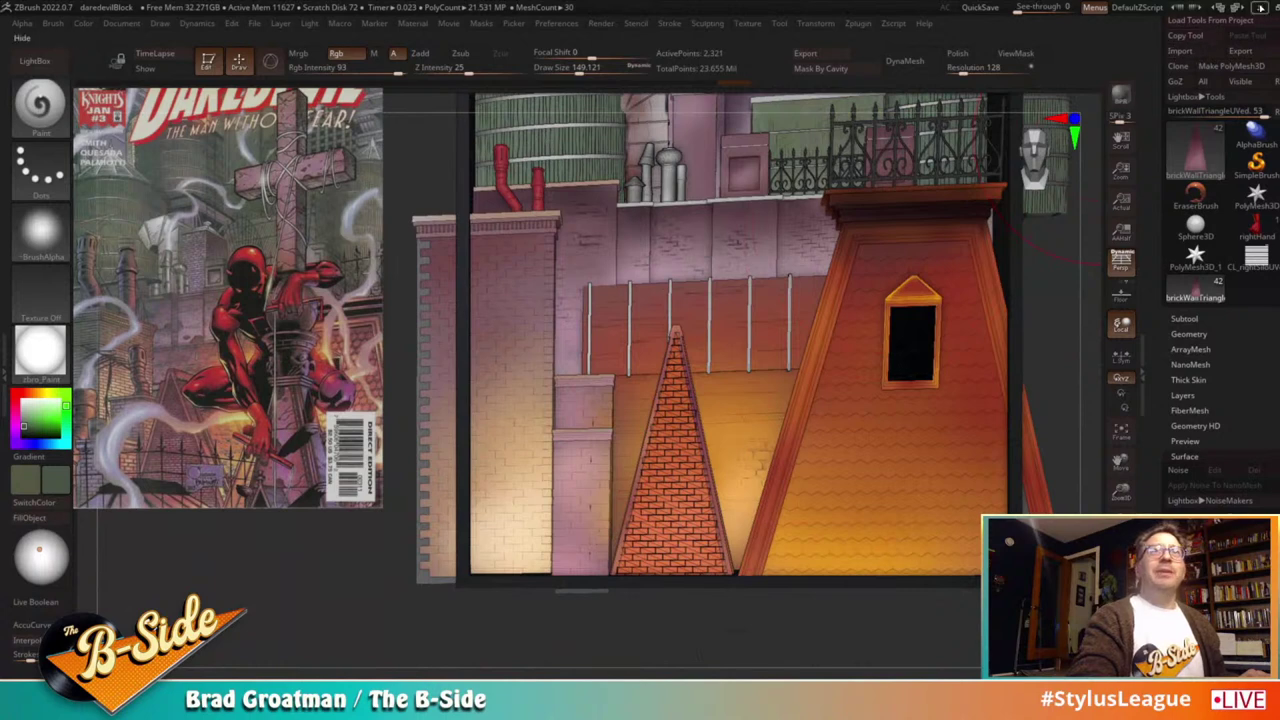
{"action": "key", "text": "alt+Tab"}
{"action": "left_click_drag", "start_coordinate": [733, 304], "coordinate": [686, 410], "text": "alt"}
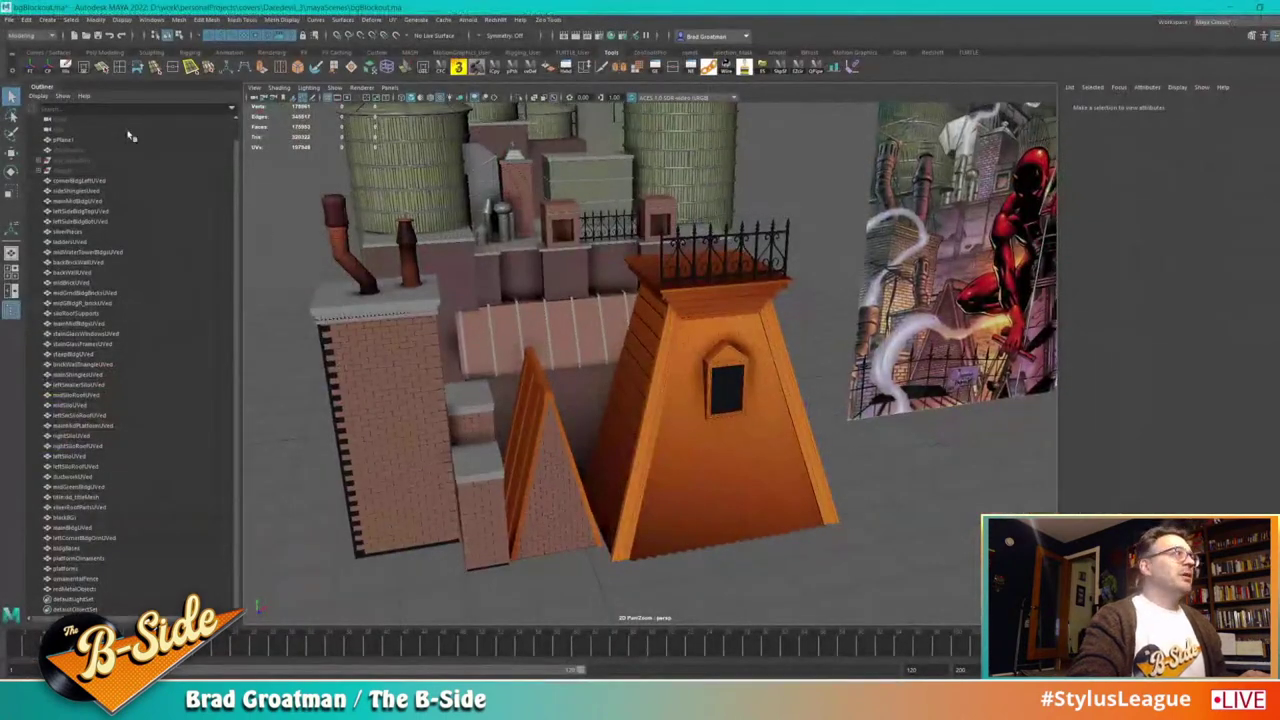
{"action": "left_click", "coordinate": [8, 19]}
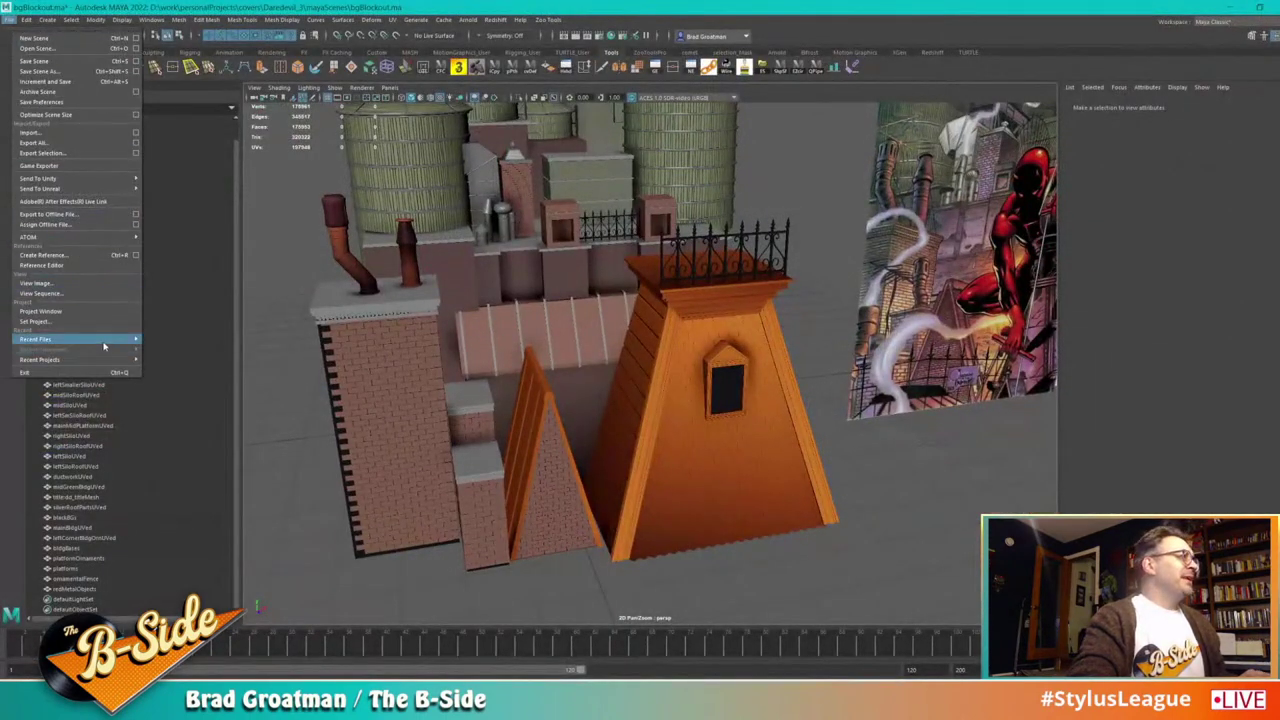
{"action": "mouse_move", "coordinate": [135, 341]}
{"action": "left_click", "coordinate": [250, 351]}
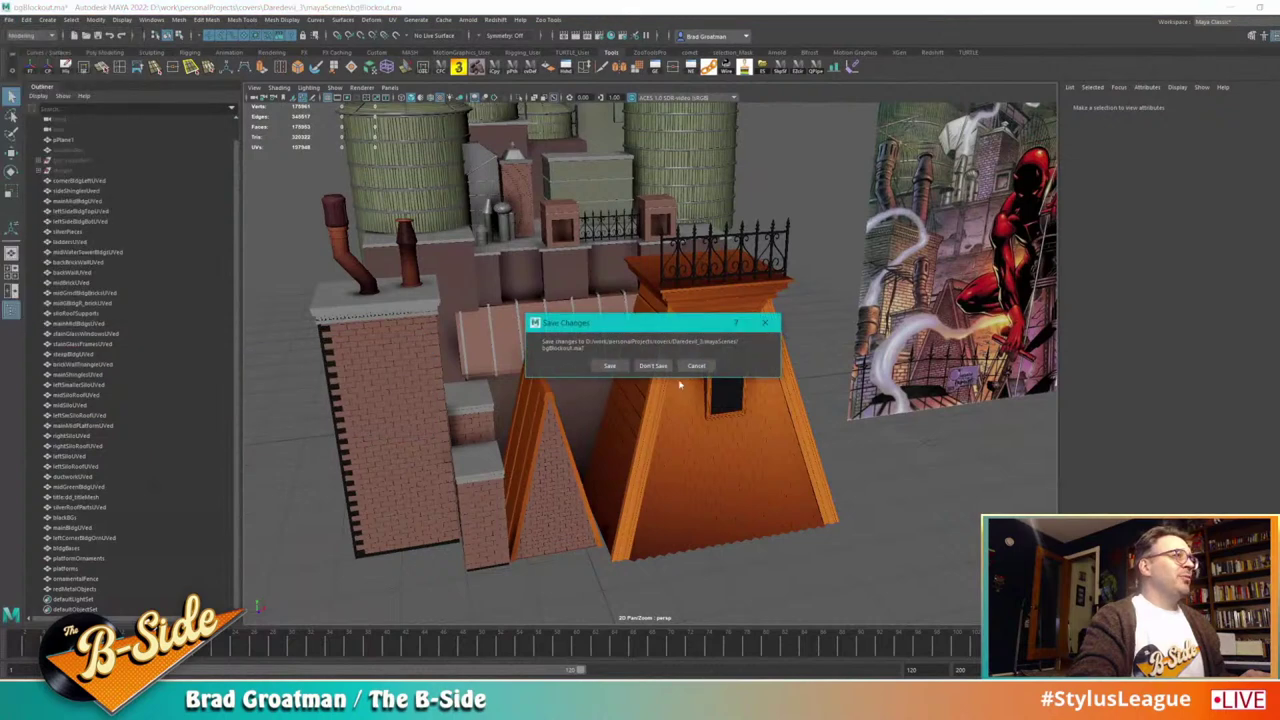
{"action": "left_click", "coordinate": [652, 366]}
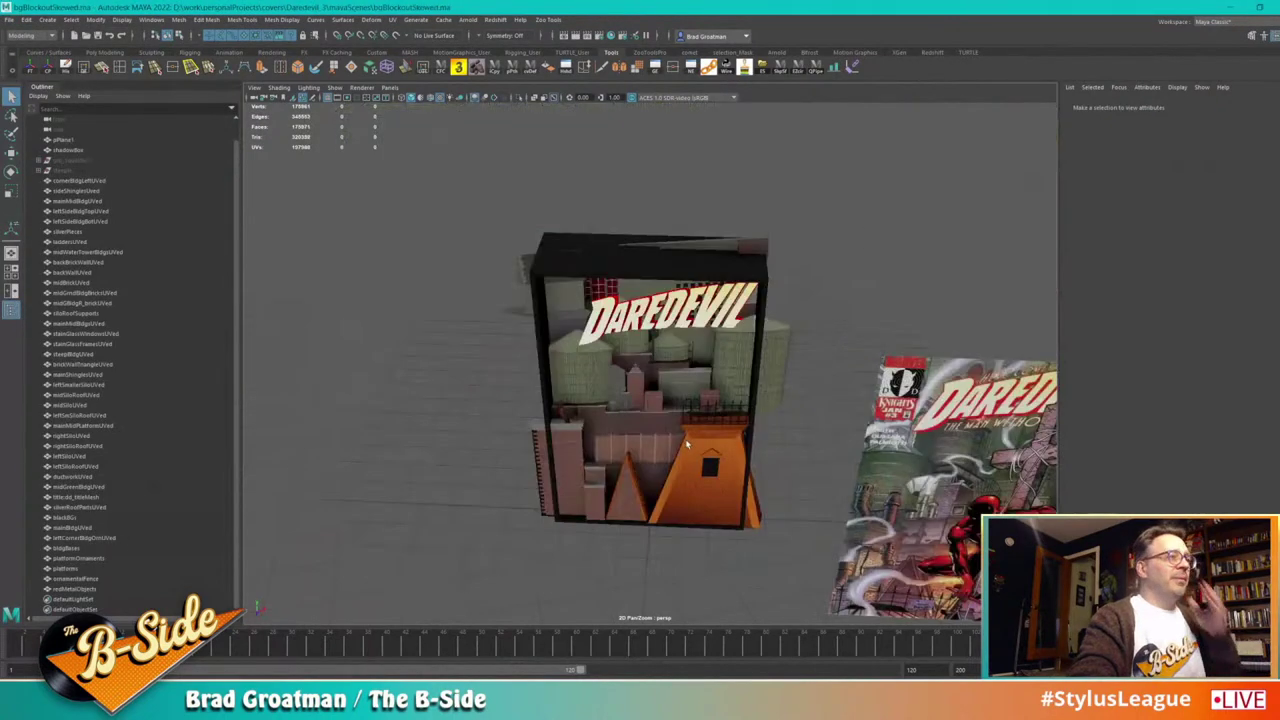
Step: Select the small steep building with its triangular brick wall and surround both with a 2 × 2 × 2 lattice
{"action": "scroll", "coordinate": [700, 440], "scroll_direction": "up", "scroll_amount": 10}
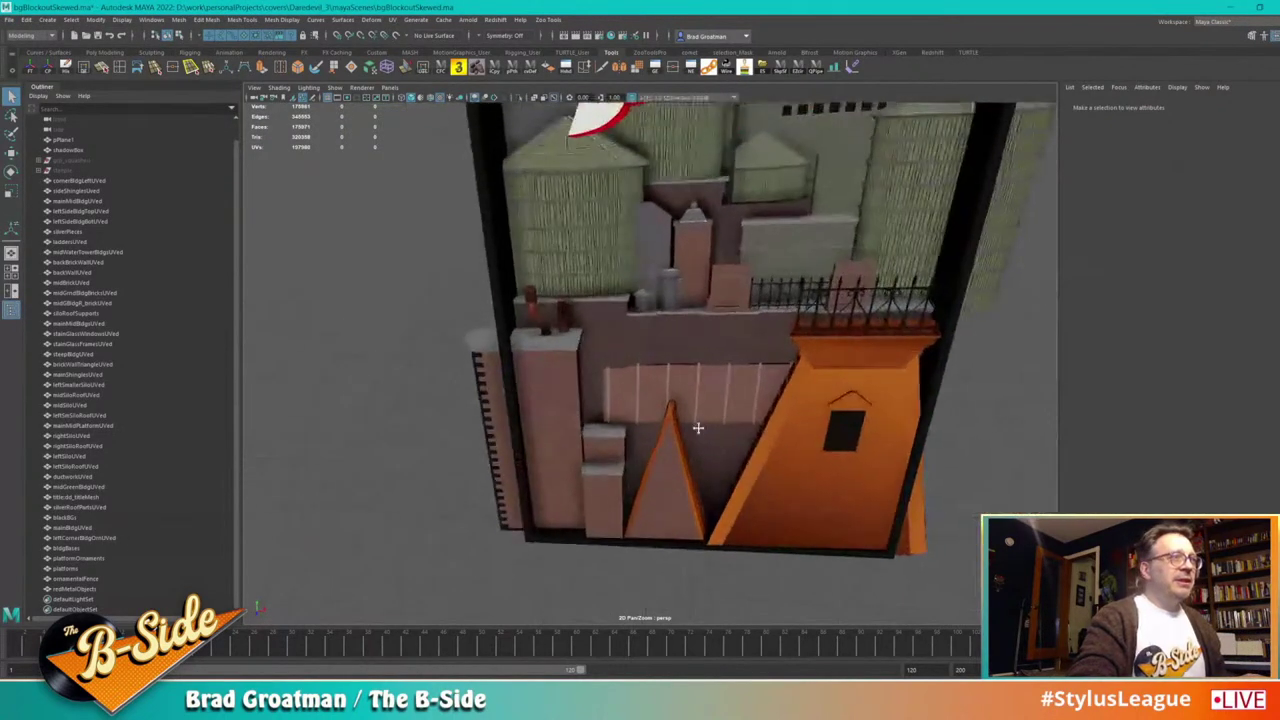
{"action": "left_click", "coordinate": [703, 420]}
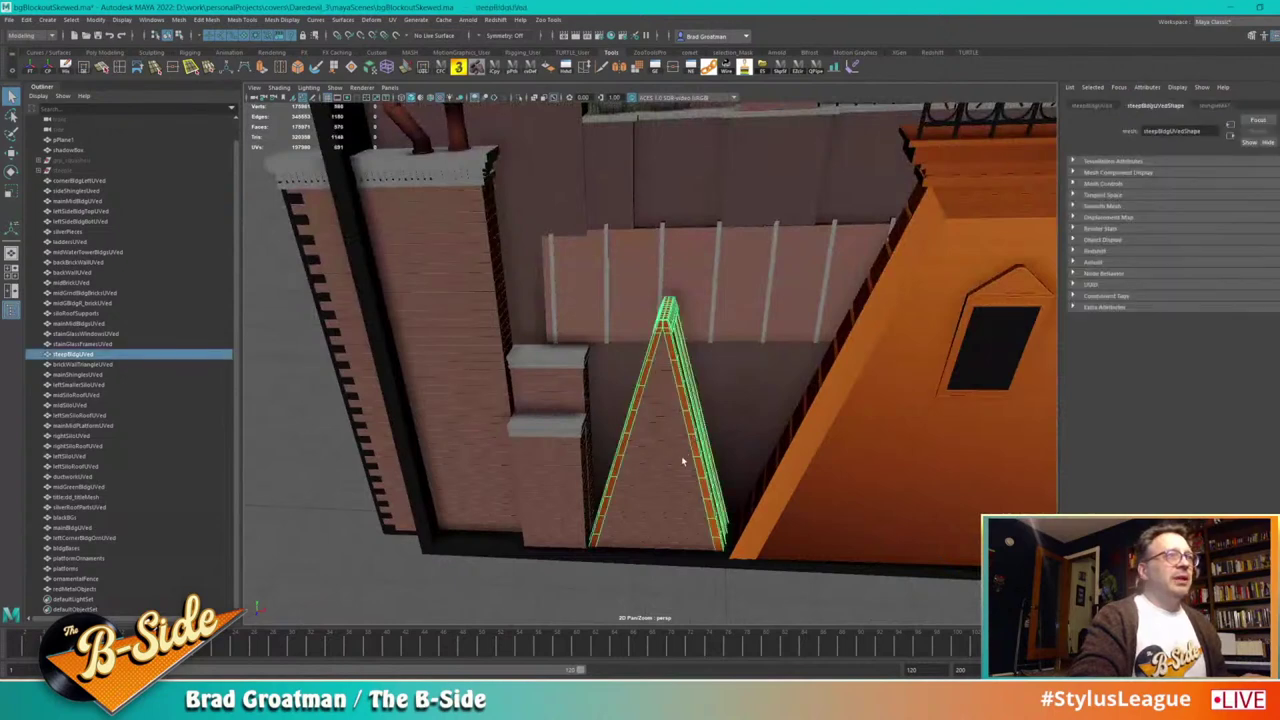
{"action": "left_click", "coordinate": [682, 464], "text": "shift"}
{"action": "left_click_drag", "start_coordinate": [684, 464], "coordinate": [751, 471], "text": "alt"}
{"action": "middle_click_drag", "start_coordinate": [751, 471], "coordinate": [699, 342], "text": "alt"}
{"action": "left_click", "coordinate": [518, 97]}
{"action": "mouse_move", "coordinate": [600, 249]}
{"action": "left_mouse_down", "text": "alt"}
{"action": "mouse_move", "coordinate": [609, 177]}
{"action": "mouse_move", "coordinate": [594, 263]}
{"action": "mouse_move", "coordinate": [585, 240]}
{"action": "left_mouse_up", "text": "alt"}
{"action": "left_click", "coordinate": [518, 97]}
{"action": "left_click_drag", "start_coordinate": [612, 178], "coordinate": [720, 388], "text": "alt"}
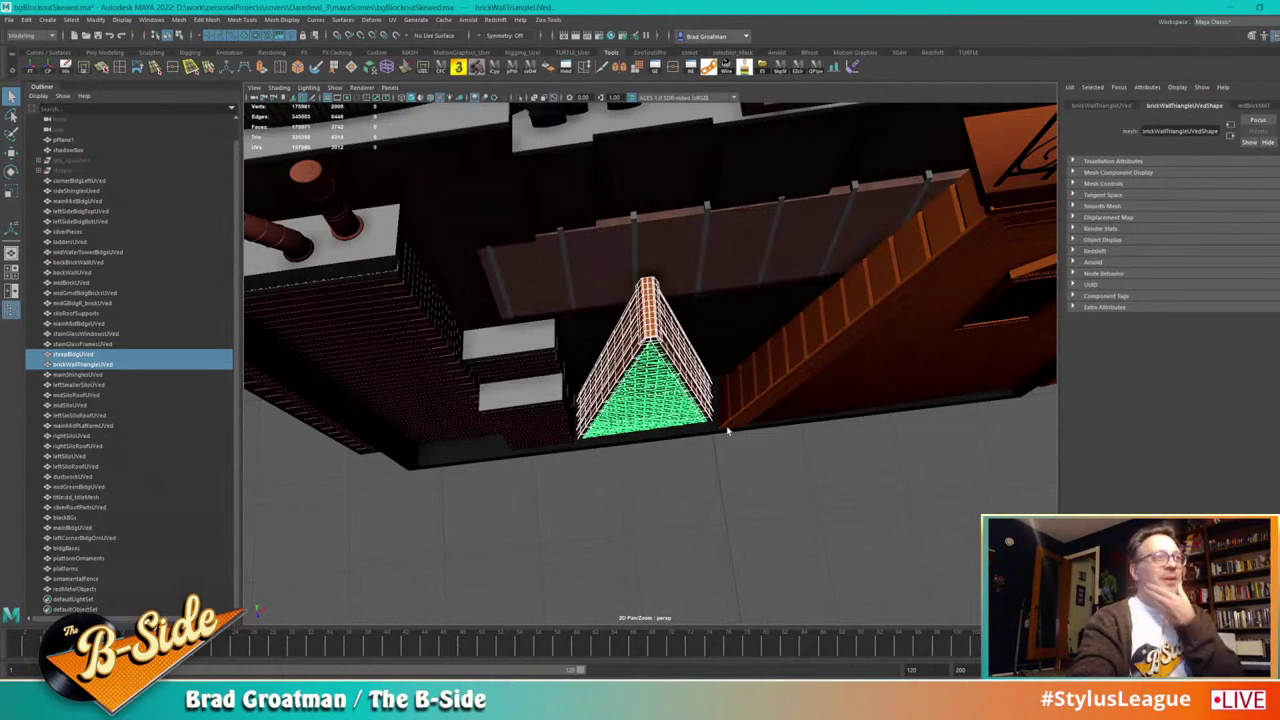
{"action": "left_click", "coordinate": [387, 66]}
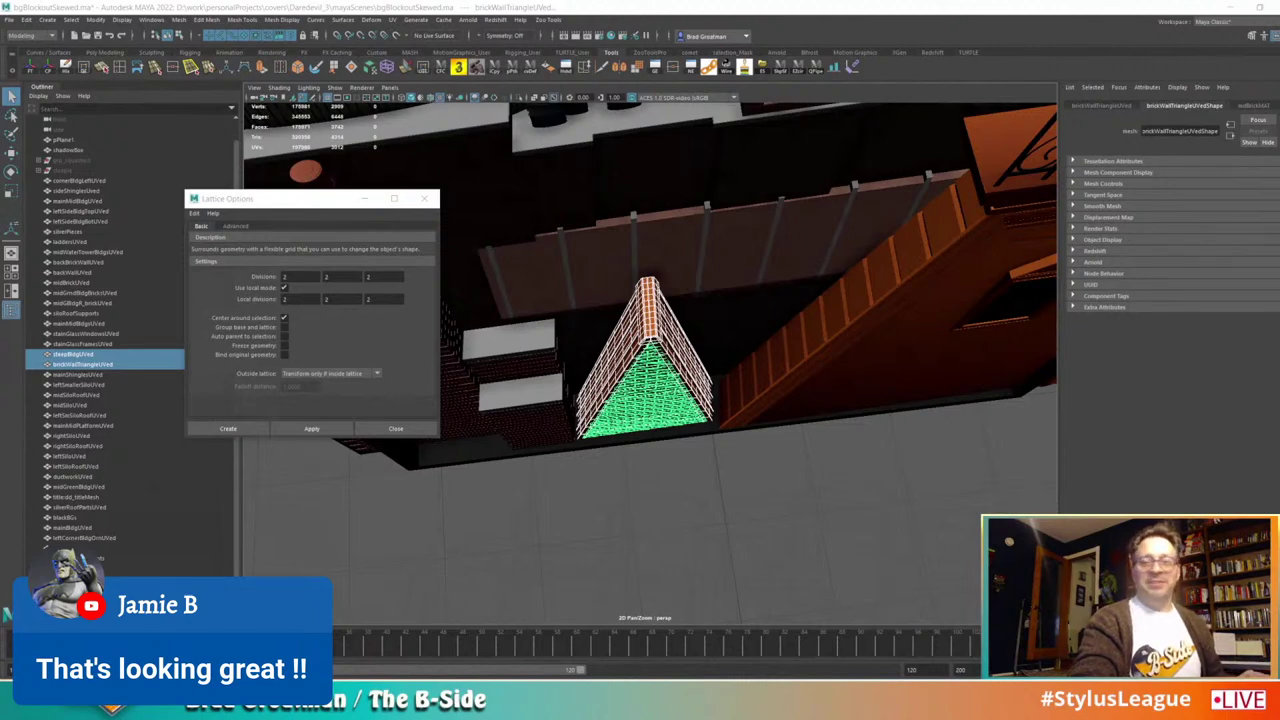
{"action": "left_click", "coordinate": [240, 429]}
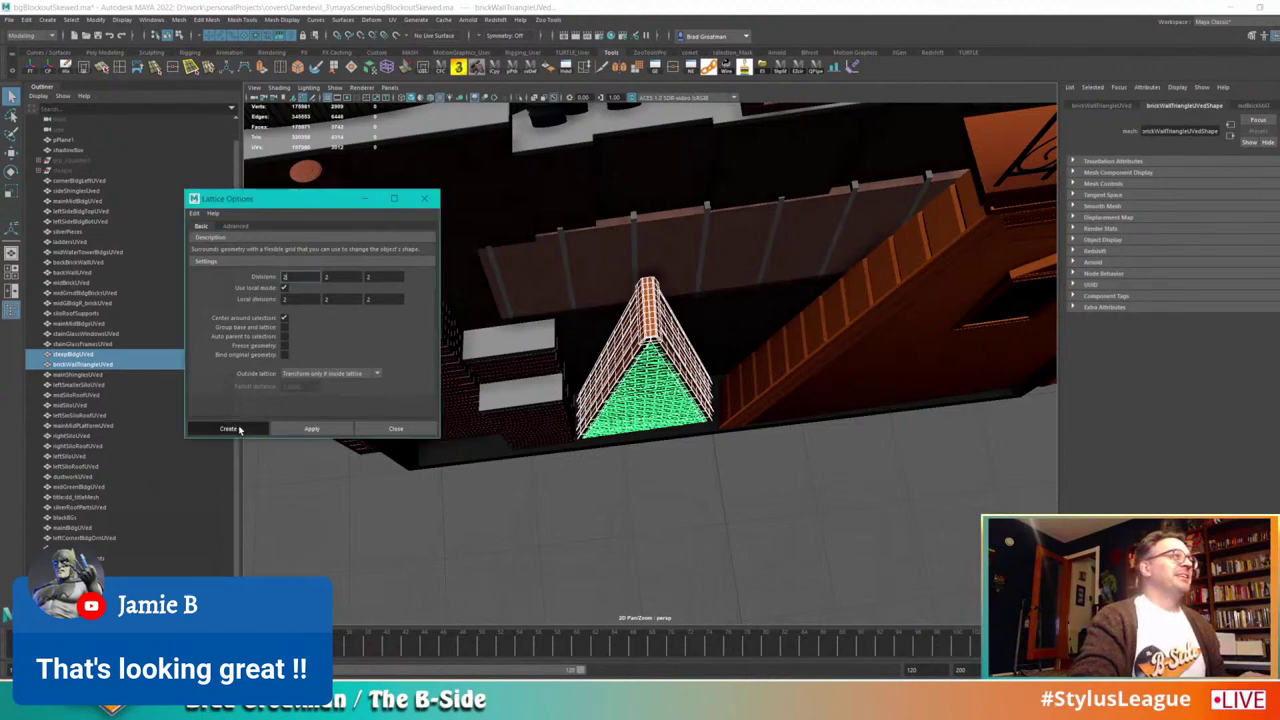
Step: Select the lattice's rear points and shift them sideways along X to skew the steep building towards the orange tower
{"action": "left_click_drag", "start_coordinate": [613, 479], "coordinate": [606, 505], "text": "alt"}
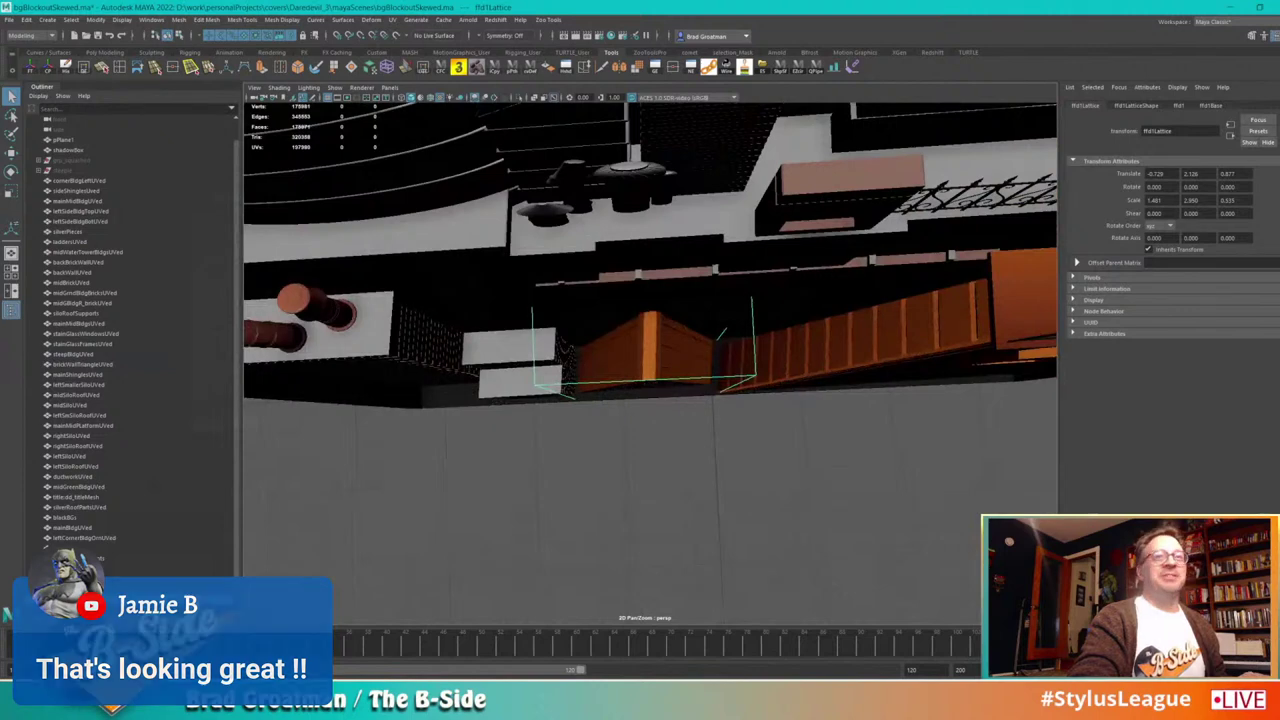
{"action": "left_click_drag", "start_coordinate": [769, 478], "coordinate": [766, 503], "text": "alt"}
{"action": "right_click_drag", "start_coordinate": [776, 498], "coordinate": [764, 447]}
{"action": "key", "text": "bracketleft"}
{"action": "key", "text": "bracketleft"}
{"action": "left_click_drag", "start_coordinate": [811, 233], "coordinate": [551, 371]}
{"action": "key", "text": "w"}
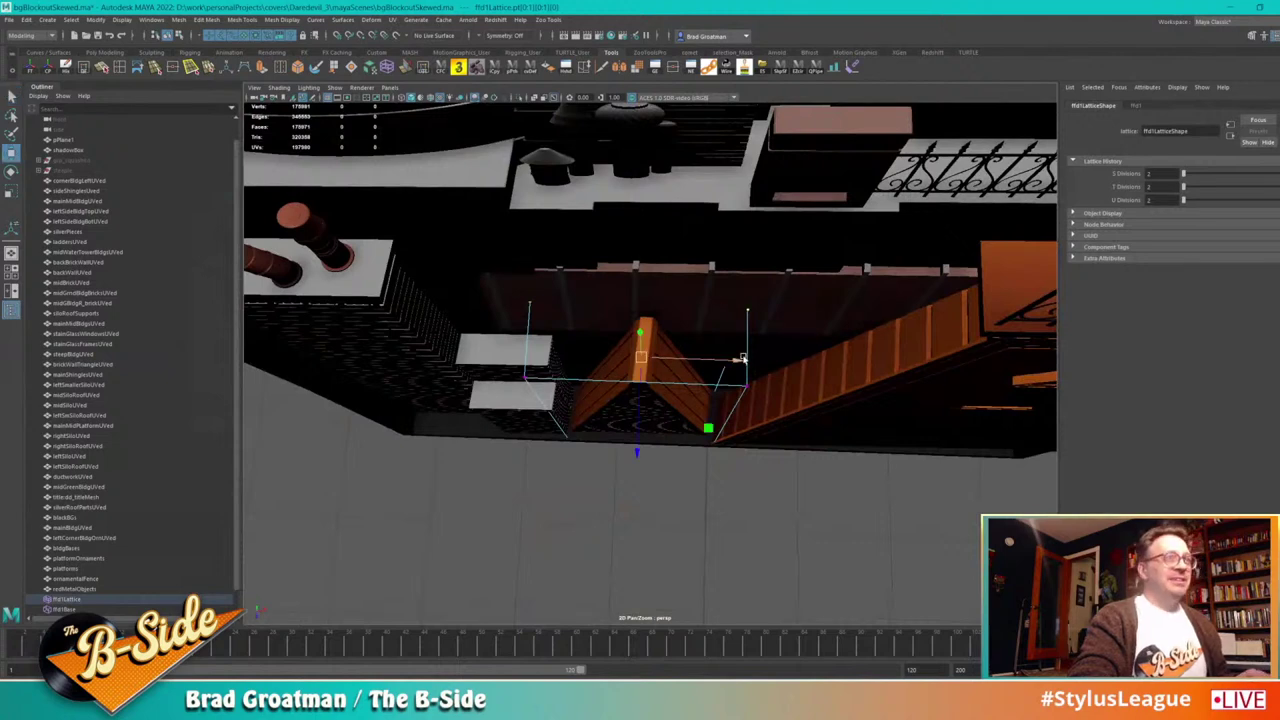
{"action": "left_click_drag", "start_coordinate": [742, 357], "coordinate": [790, 364]}
{"action": "left_click_drag", "start_coordinate": [813, 536], "coordinate": [410, 378], "text": "alt"}
{"action": "mouse_move", "coordinate": [490, 428]}
{"action": "left_mouse_down", "text": "alt"}
{"action": "mouse_move", "coordinate": [509, 440]}
{"action": "mouse_move", "coordinate": [509, 428]}
{"action": "left_mouse_up", "text": "alt"}
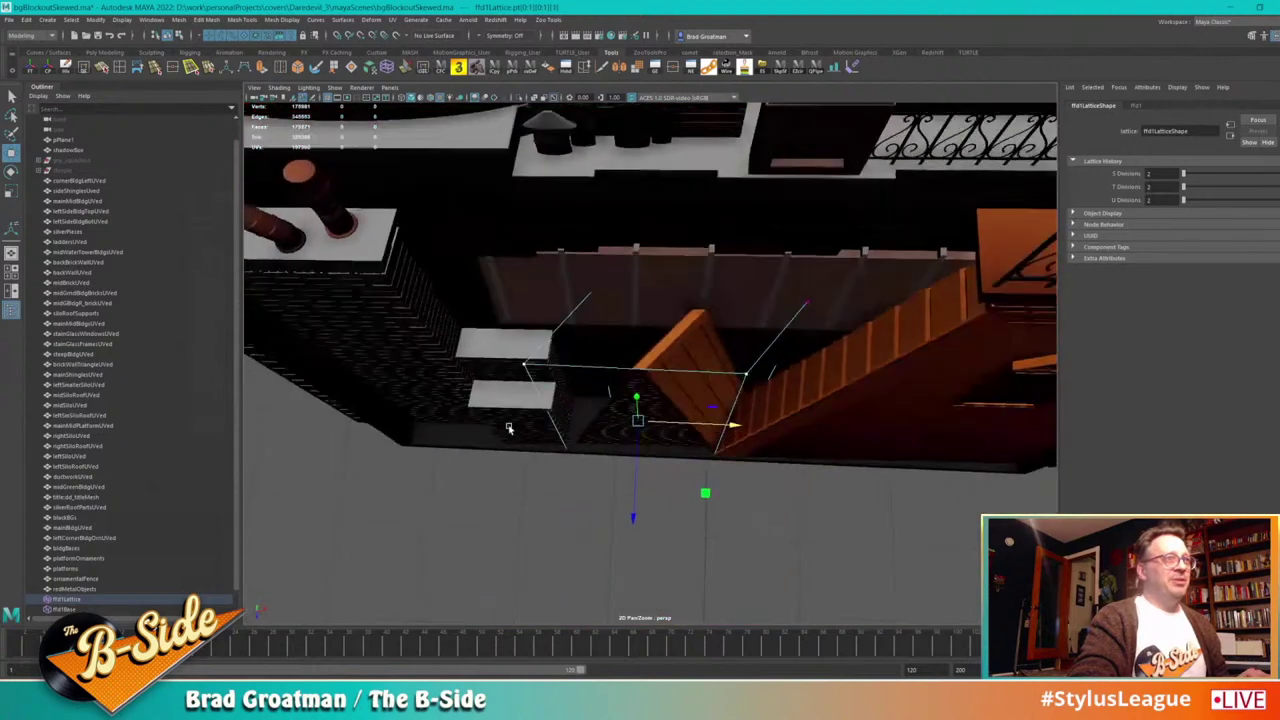
{"action": "left_click_drag", "start_coordinate": [737, 423], "coordinate": [735, 397]}
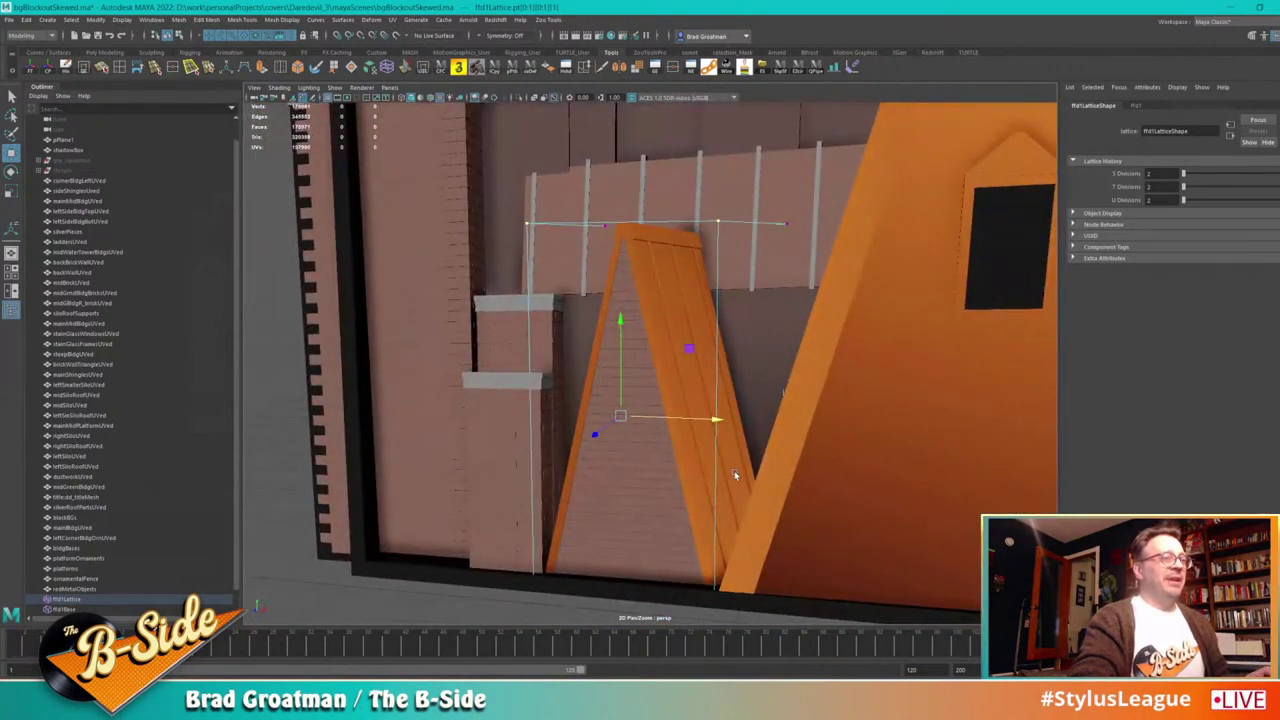
Step: Drop the bottom points from the lattice selection and adjust the height of the rear top points
{"action": "right_click_drag", "start_coordinate": [734, 472], "coordinate": [523, 272], "text": "alt"}
{"action": "middle_click_drag", "start_coordinate": [567, 295], "coordinate": [516, 313], "text": "alt"}
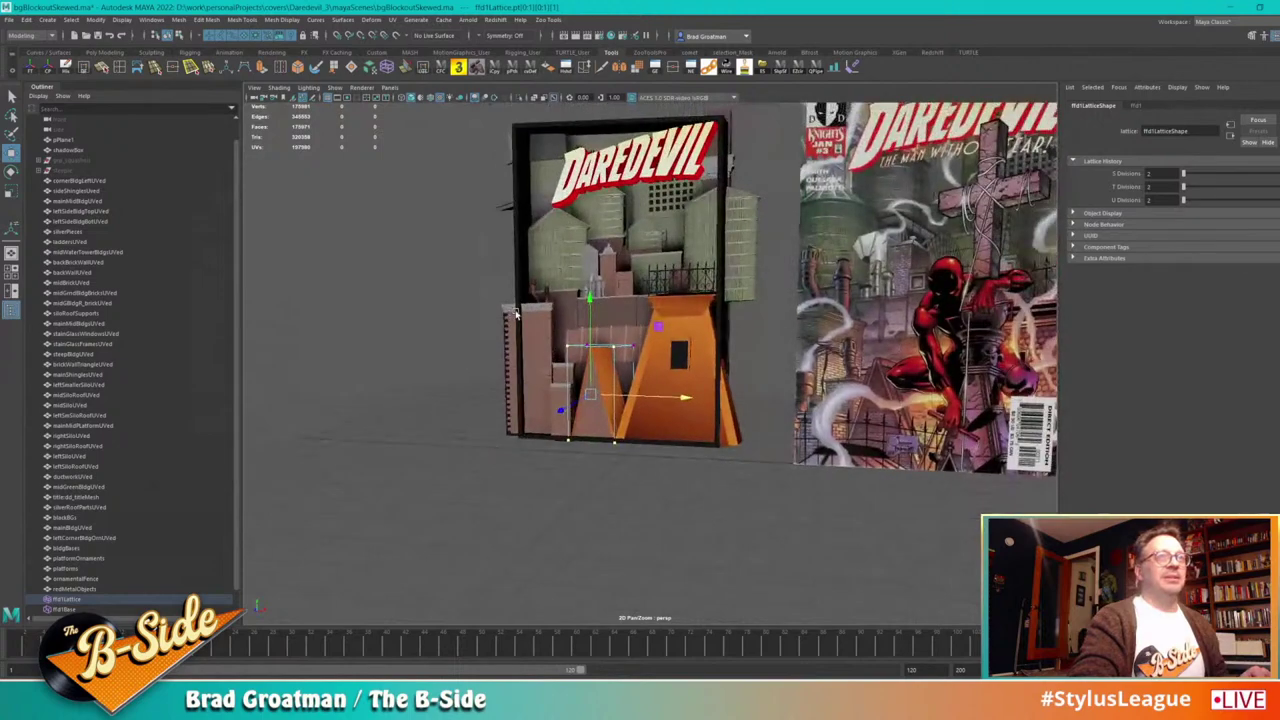
{"action": "right_click_drag", "start_coordinate": [516, 315], "coordinate": [620, 381], "text": "alt"}
{"action": "left_click_drag", "start_coordinate": [620, 322], "coordinate": [597, 325], "text": "alt"}
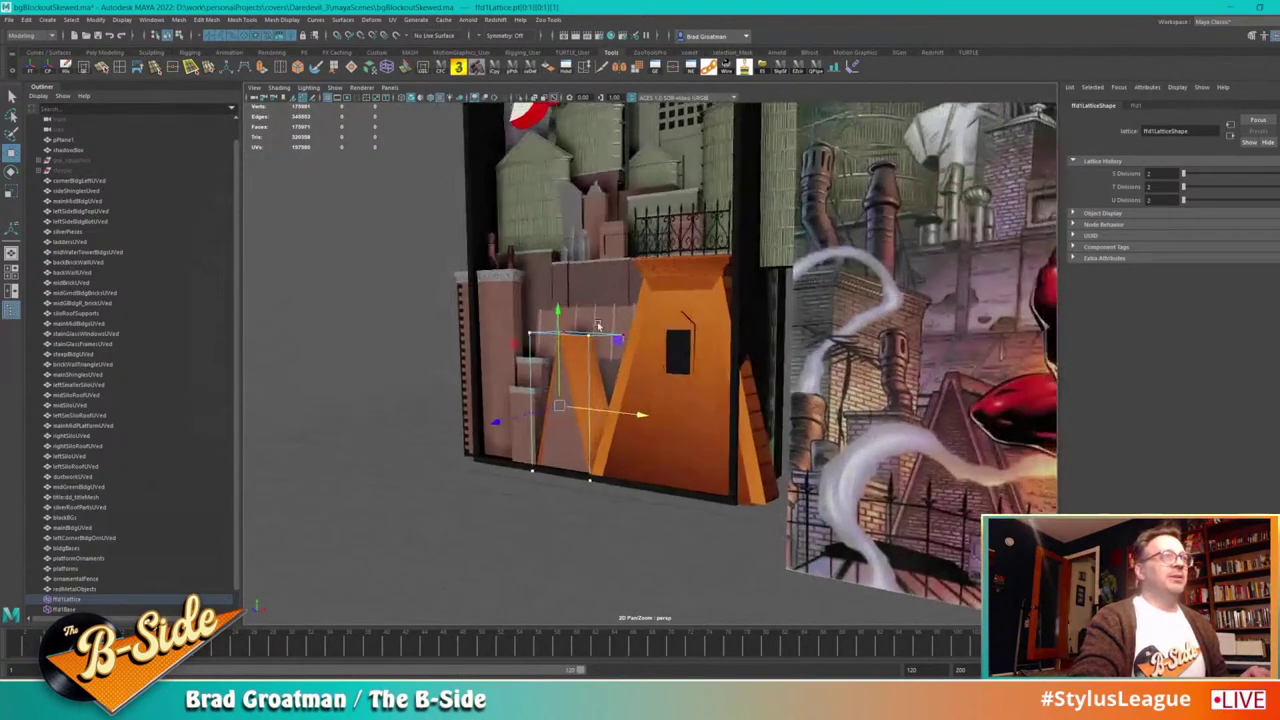
{"action": "left_click_drag", "start_coordinate": [503, 306], "coordinate": [478, 317], "text": "alt"}
{"action": "left_click_drag", "start_coordinate": [479, 382], "coordinate": [602, 540], "text": "ctrl"}
{"action": "left_click_drag", "start_coordinate": [565, 245], "coordinate": [565, 240]}
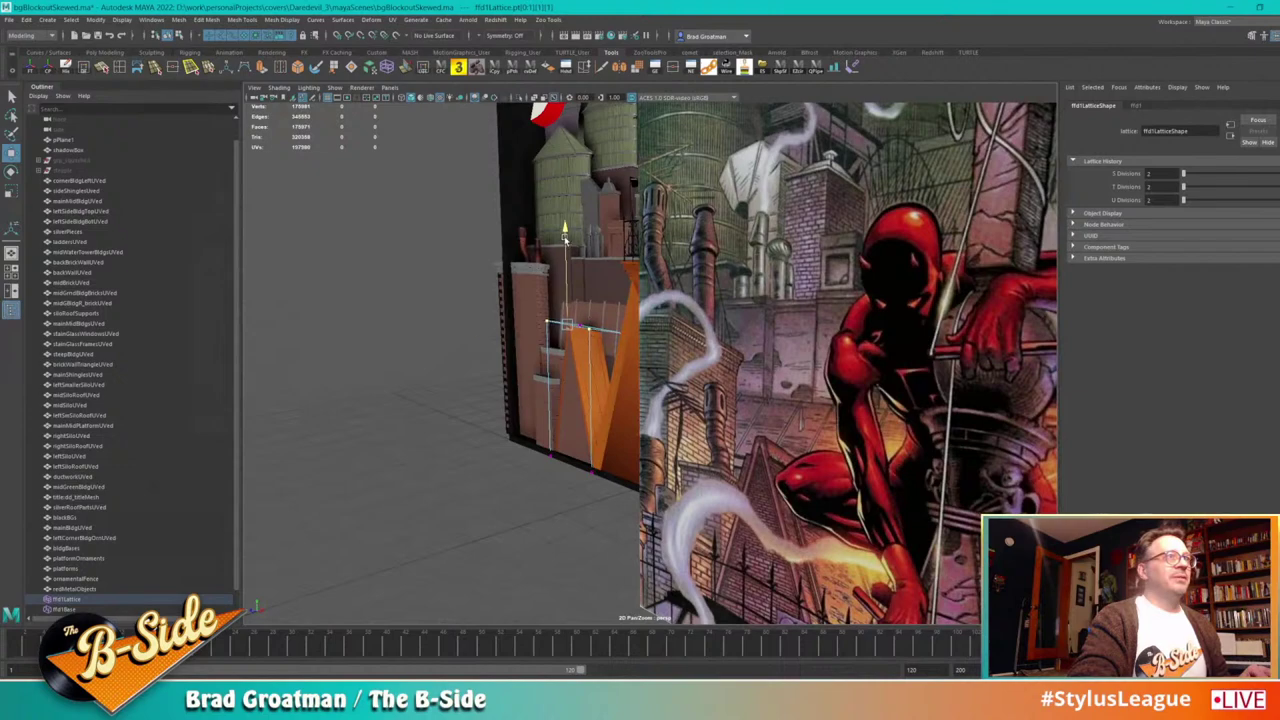
{"action": "left_click_drag", "start_coordinate": [575, 300], "coordinate": [717, 362], "text": "alt"}
{"action": "middle_click_drag", "start_coordinate": [717, 362], "coordinate": [673, 433], "text": "alt"}
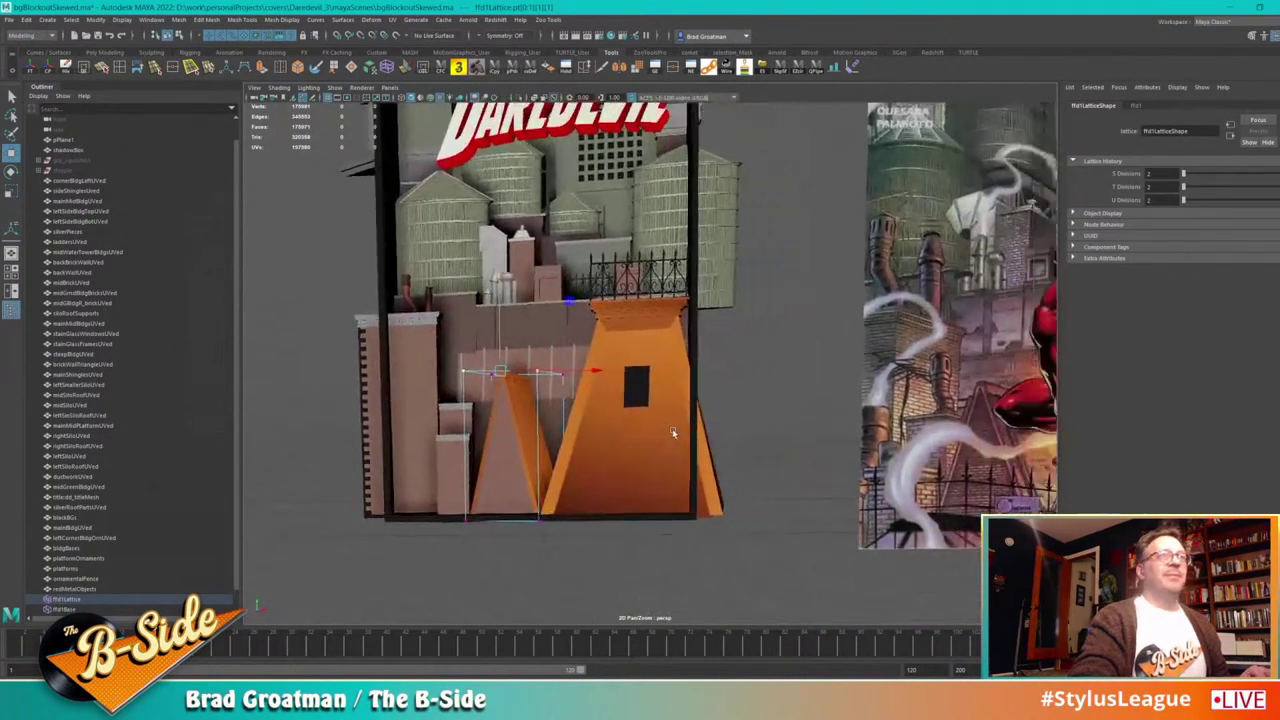
{"action": "left_click_drag", "start_coordinate": [672, 432], "coordinate": [697, 377], "text": "alt"}
Step: Select the skewed steep building and its triangular brick wall and delete their history to bake in the lattice deformation
{"action": "left_click", "coordinate": [550, 422]}
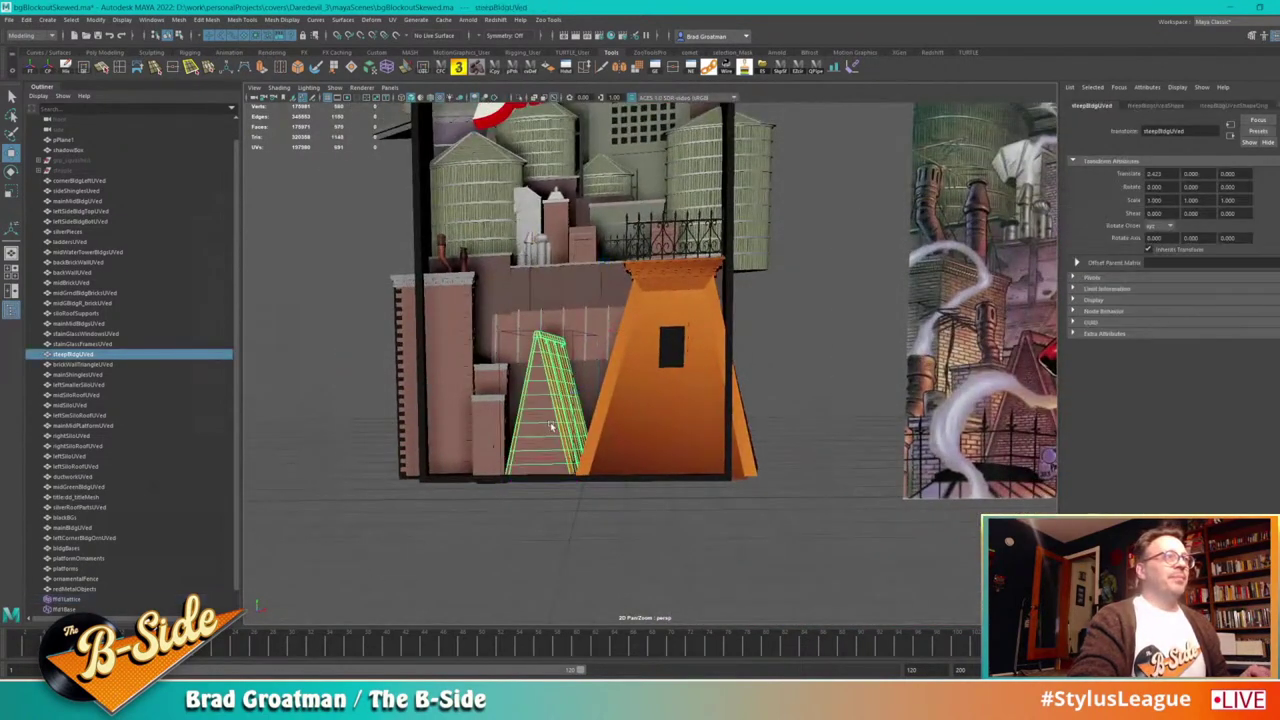
{"action": "left_click", "coordinate": [550, 422], "text": "shift"}
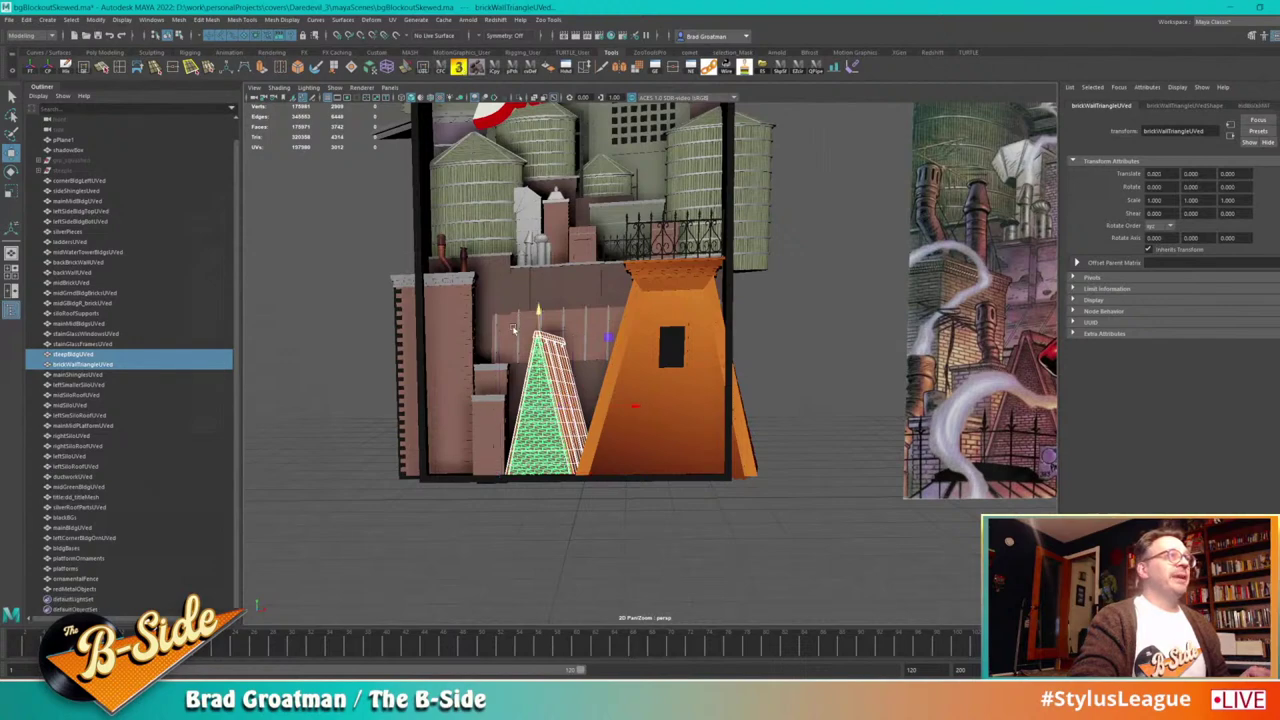
{"action": "left_click_drag", "start_coordinate": [513, 329], "coordinate": [482, 378], "text": "alt"}
{"action": "right_click_drag", "start_coordinate": [482, 378], "coordinate": [540, 384], "text": "alt"}
Step: Check which brick, platform and base meshes make up the small stepped building beside the steep roof
{"action": "left_click", "coordinate": [545, 372]}
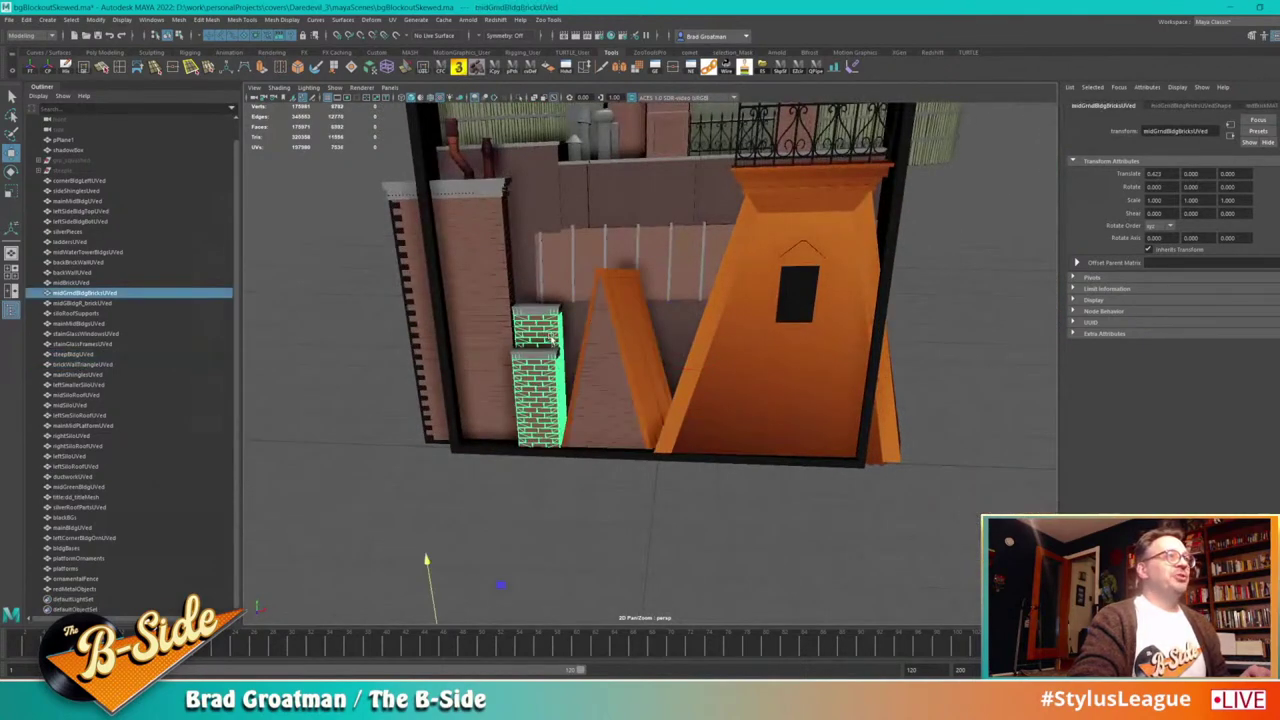
{"action": "middle_click_drag", "start_coordinate": [551, 340], "coordinate": [606, 374], "text": "alt"}
{"action": "right_click_drag", "start_coordinate": [606, 374], "coordinate": [715, 387], "text": "alt"}
{"action": "left_click_drag", "start_coordinate": [715, 387], "coordinate": [588, 373], "text": "alt"}
{"action": "middle_click_drag", "start_coordinate": [588, 373], "coordinate": [671, 428], "text": "alt"}
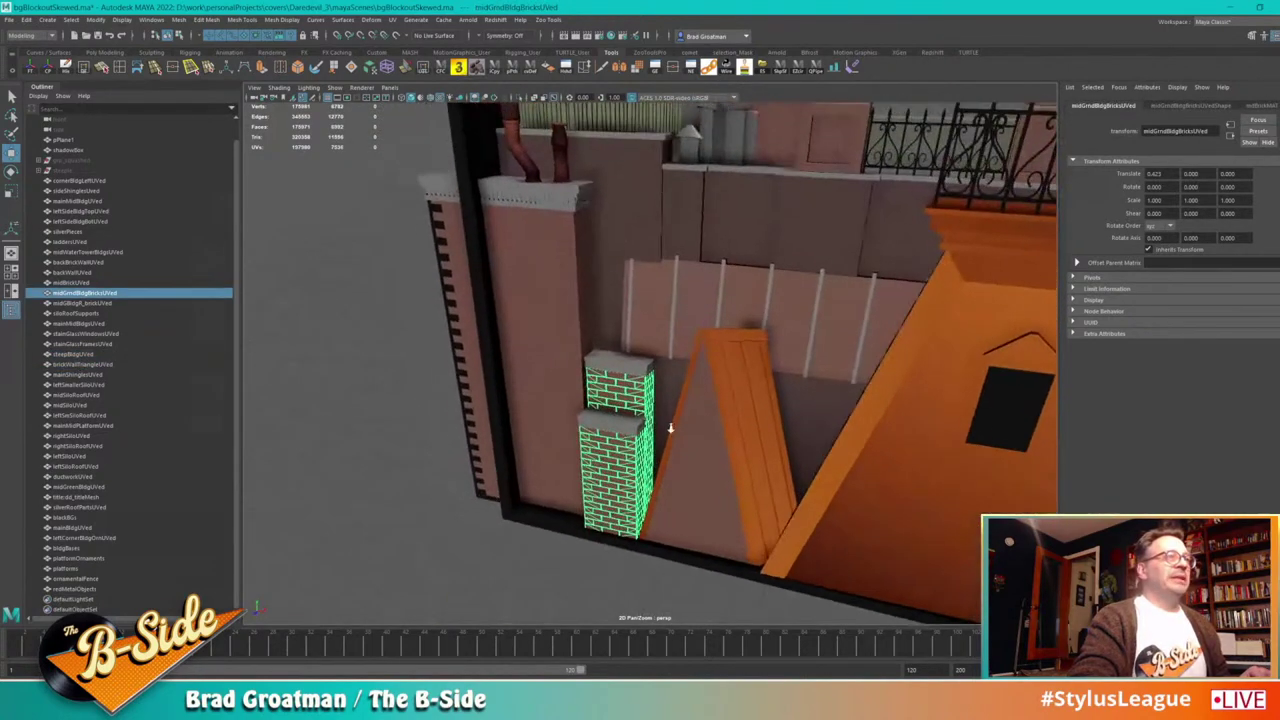
{"action": "right_click_drag", "start_coordinate": [671, 428], "coordinate": [621, 396], "text": "alt"}
{"action": "middle_click_drag", "start_coordinate": [621, 396], "coordinate": [616, 447], "text": "alt"}
{"action": "left_click", "coordinate": [616, 457]}
{"action": "right_click_drag", "start_coordinate": [700, 478], "coordinate": [677, 451], "text": "alt"}
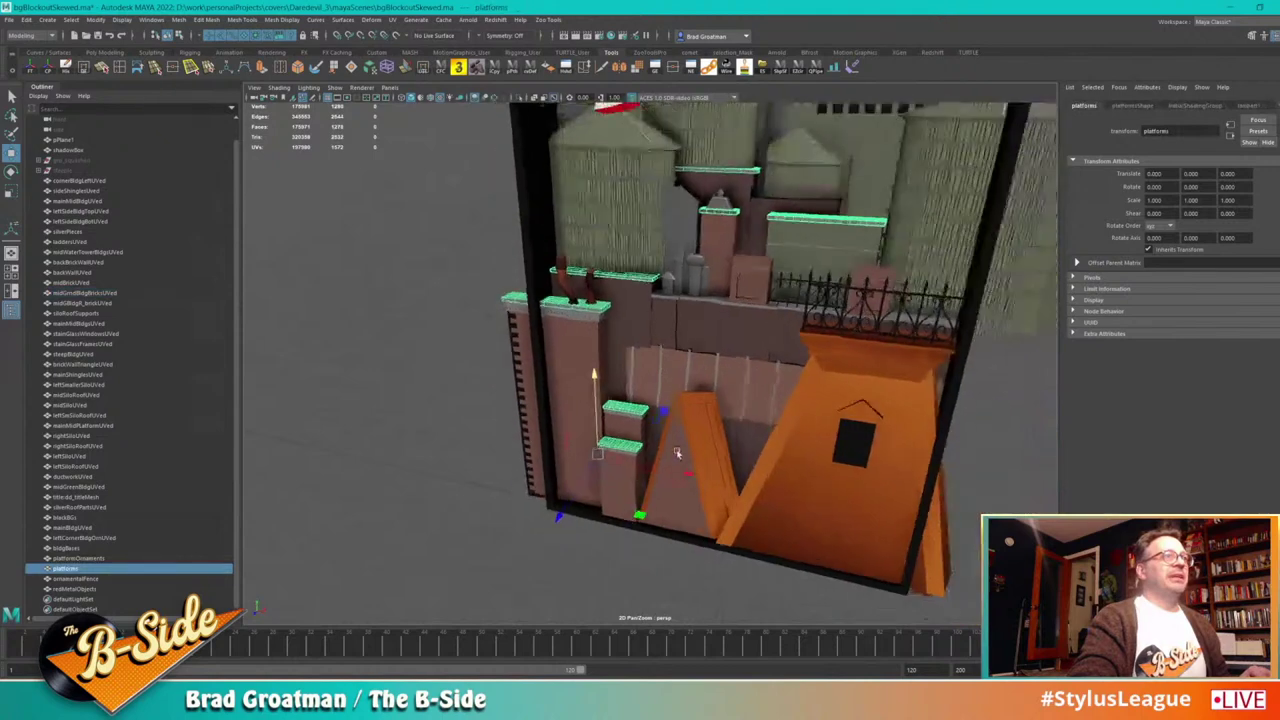
{"action": "left_click_drag", "start_coordinate": [677, 451], "coordinate": [612, 424], "text": "alt"}
{"action": "right_click_drag", "start_coordinate": [612, 424], "coordinate": [736, 450], "text": "alt"}
{"action": "left_click_drag", "start_coordinate": [735, 450], "coordinate": [713, 370], "text": "alt"}
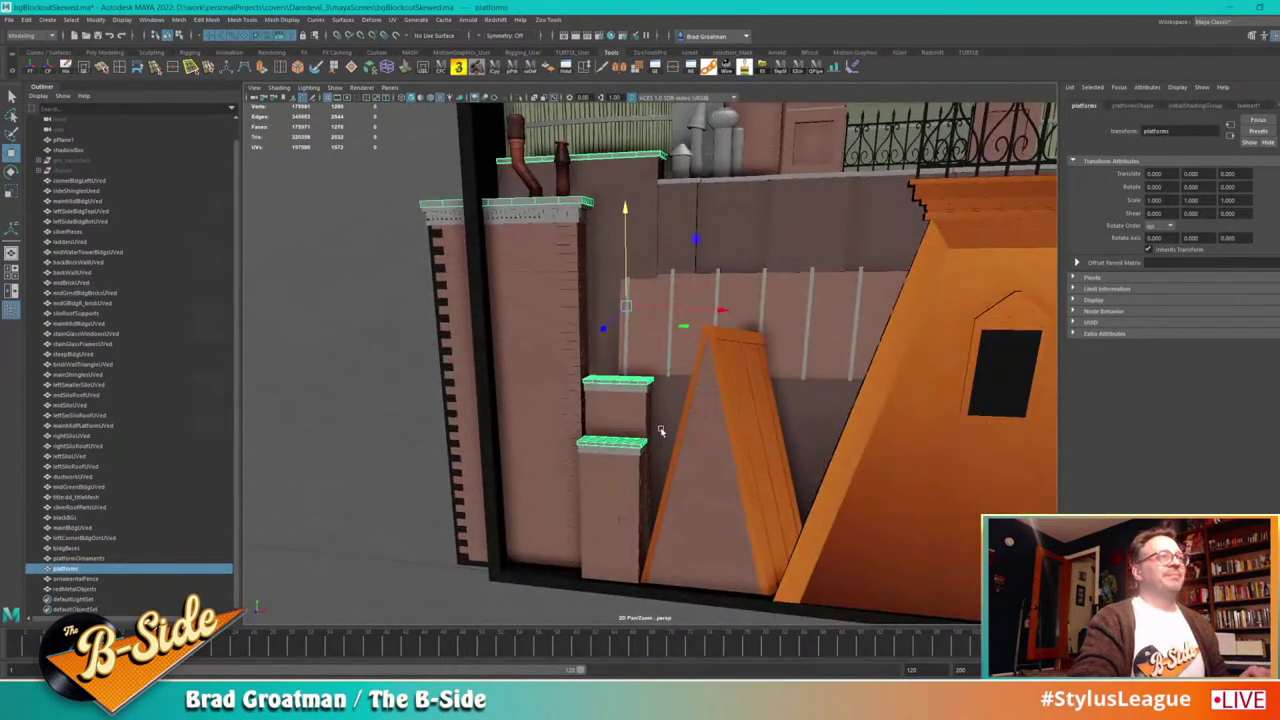
{"action": "left_click", "coordinate": [630, 473]}
{"action": "left_click_drag", "start_coordinate": [674, 514], "coordinate": [746, 427], "text": "alt"}
{"action": "left_click", "coordinate": [637, 457]}
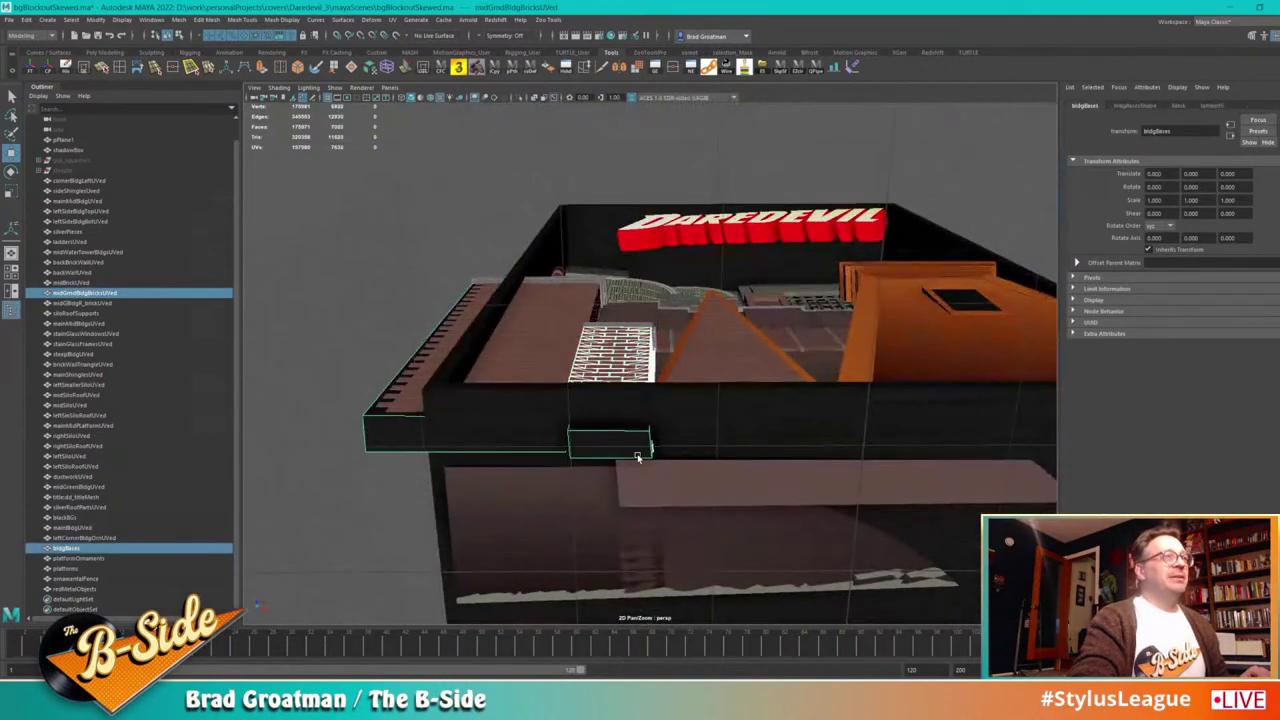
{"action": "left_click_drag", "start_coordinate": [726, 486], "coordinate": [680, 534], "text": "alt"}
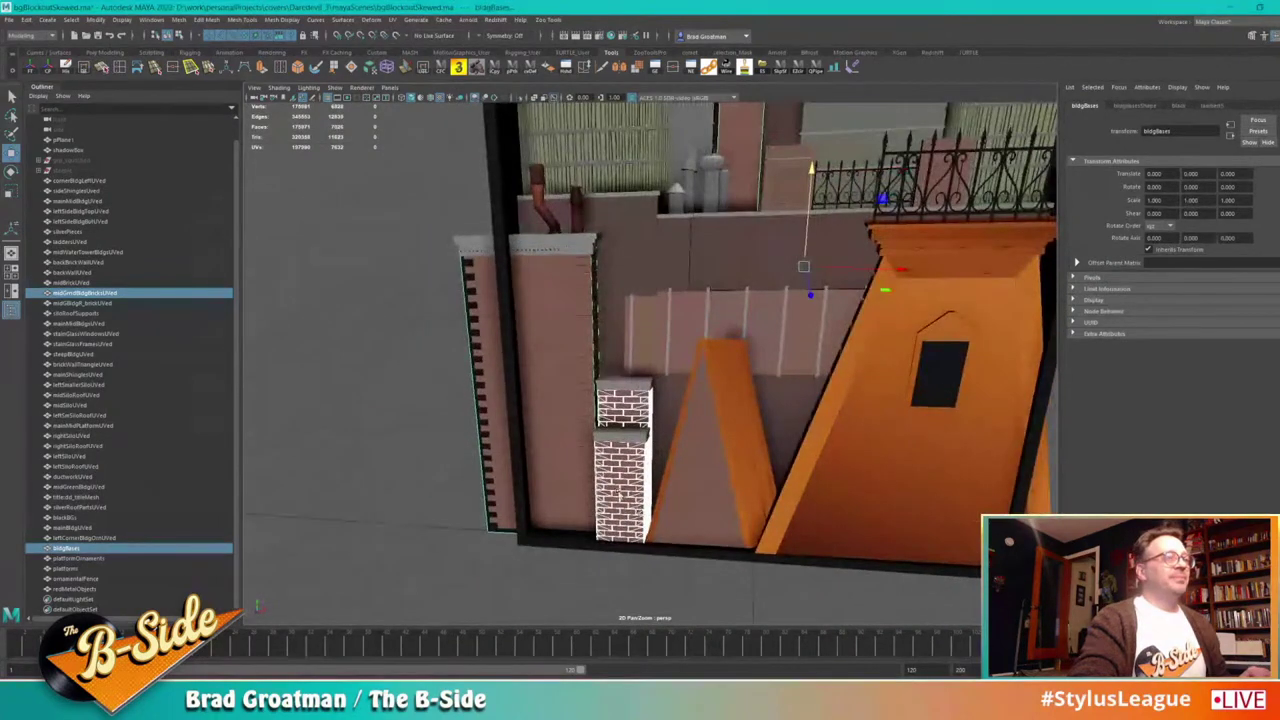
Step: Select only the brick mesh of the small stepped building and surround it with a lattice
{"action": "left_click", "coordinate": [617, 470]}
{"action": "left_click_drag", "start_coordinate": [640, 453], "coordinate": [651, 502], "text": "alt"}
{"action": "middle_click_drag", "start_coordinate": [677, 496], "coordinate": [657, 446], "text": "alt"}
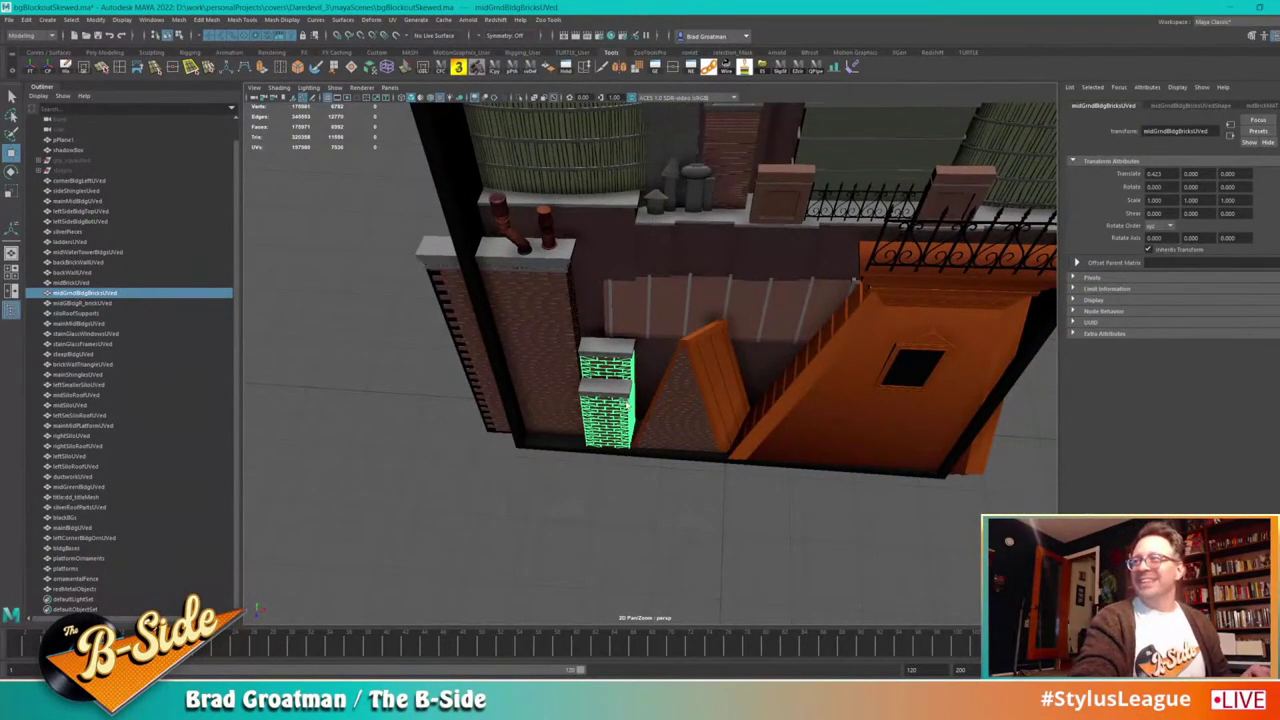
{"action": "left_click_drag", "start_coordinate": [625, 386], "coordinate": [674, 423], "text": "alt"}
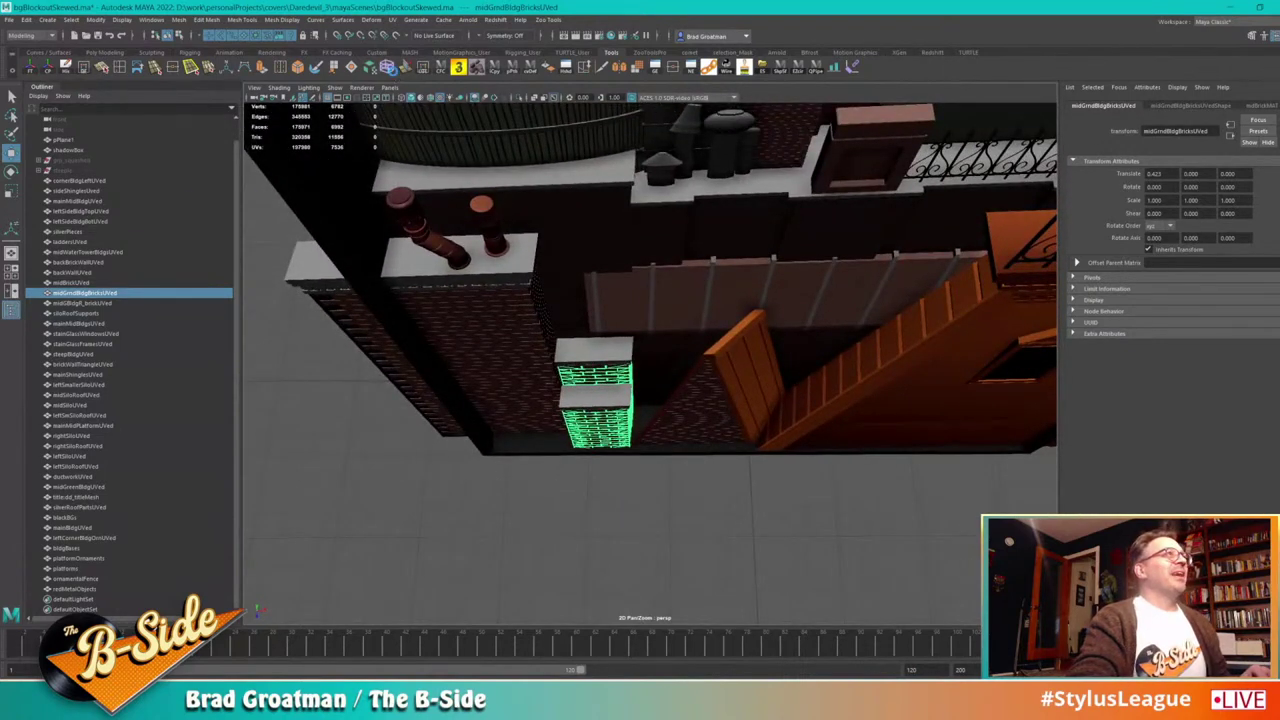
{"action": "left_click", "coordinate": [389, 68]}
{"action": "left_click", "coordinate": [257, 429]}
{"action": "left_click_drag", "start_coordinate": [461, 440], "coordinate": [467, 499], "text": "alt"}
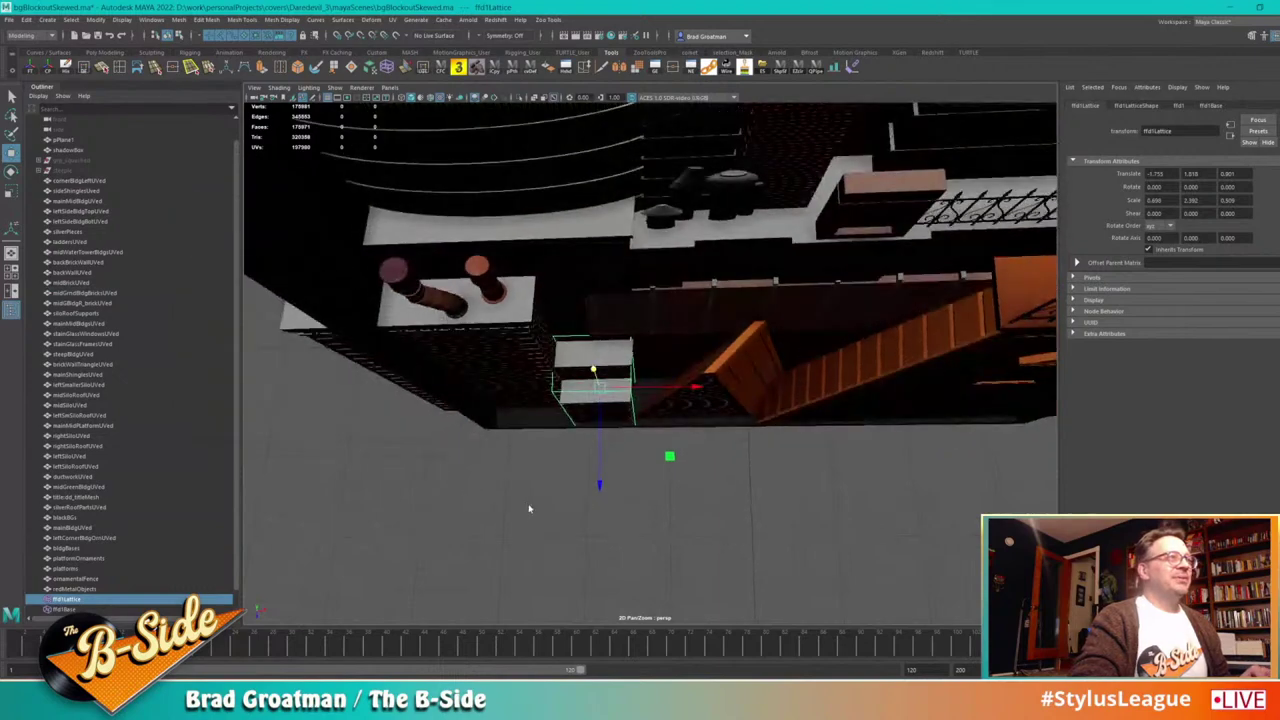
Step: Select the rear lattice points of the small stepped building and shift them to skew its brick side walls
{"action": "right_click_drag", "start_coordinate": [529, 476], "coordinate": [507, 444]}
{"action": "left_click_drag", "start_coordinate": [703, 275], "coordinate": [603, 360]}
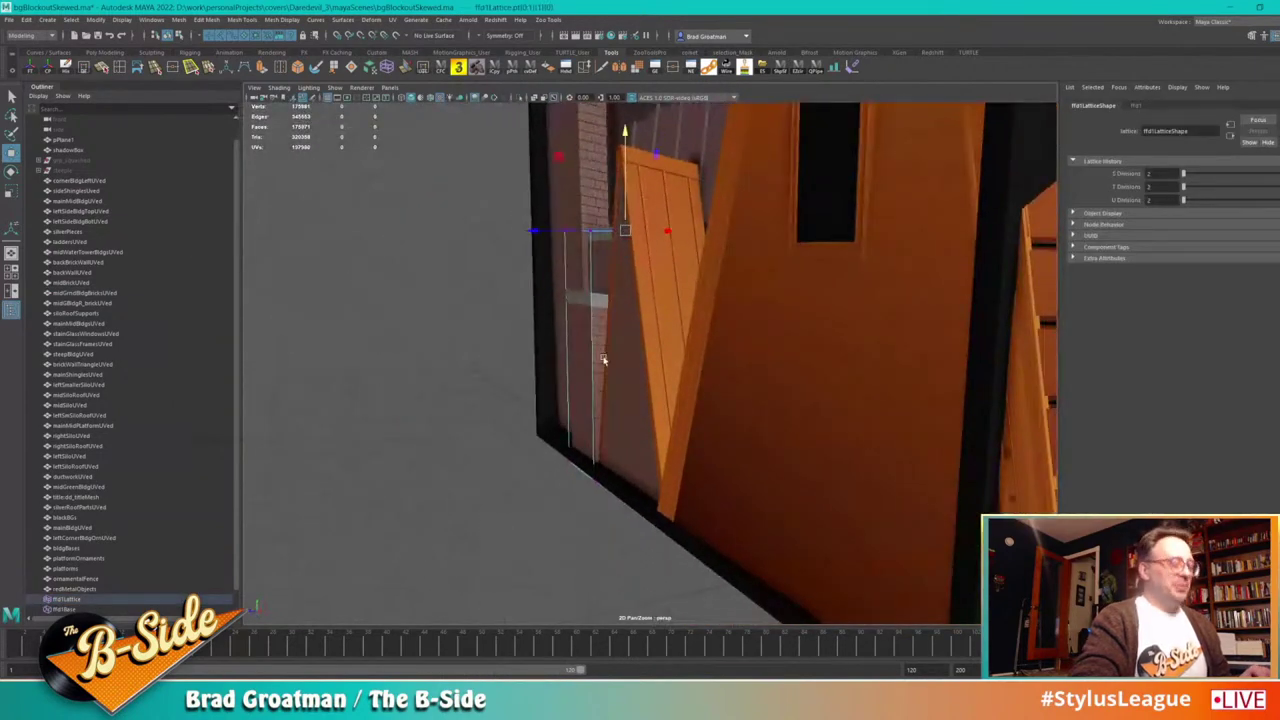
{"action": "key", "text": "4"}
{"action": "left_click_drag", "start_coordinate": [668, 467], "coordinate": [652, 473], "text": "alt"}
{"action": "mouse_move", "coordinate": [714, 371]}
{"action": "left_mouse_down"}
{"action": "mouse_move", "coordinate": [668, 467]}
{"action": "mouse_move", "coordinate": [610, 536]}
{"action": "mouse_move", "coordinate": [680, 551]}
{"action": "mouse_move", "coordinate": [674, 506]}
{"action": "left_mouse_up"}
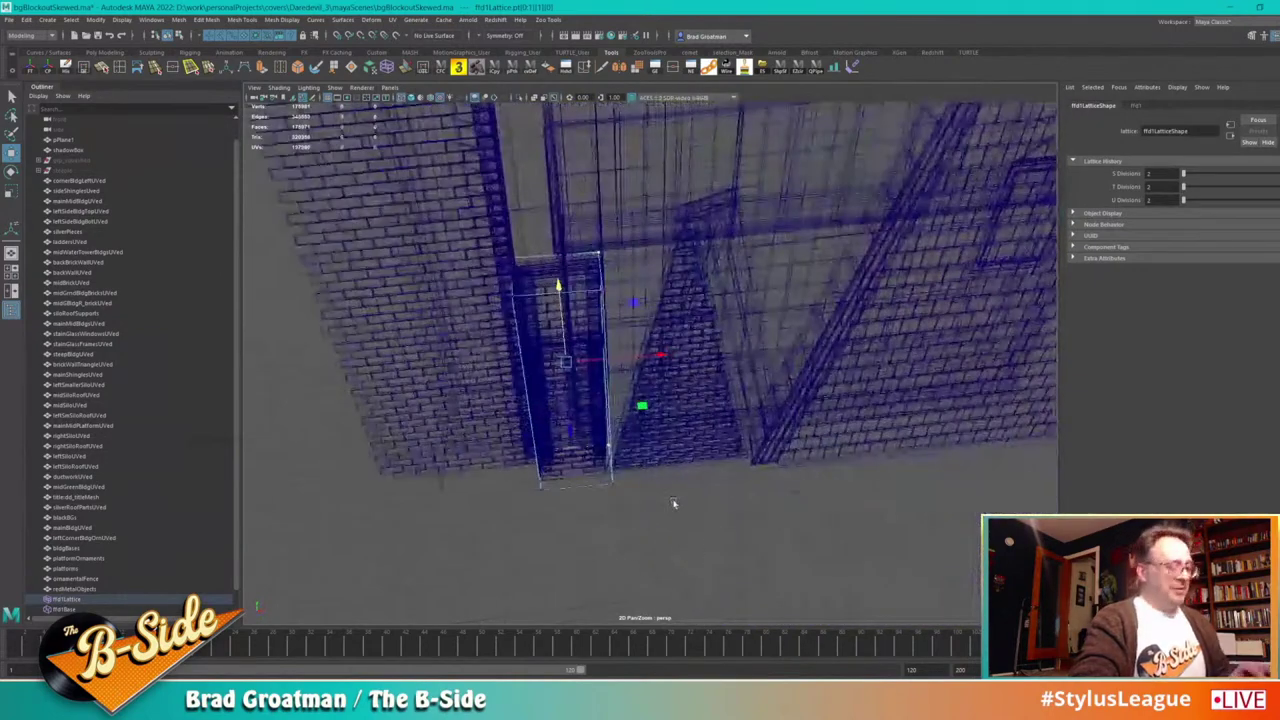
{"action": "key", "text": "5"}
{"action": "left_click_drag", "start_coordinate": [661, 432], "coordinate": [708, 350], "text": "alt"}
{"action": "left_click_drag", "start_coordinate": [690, 411], "coordinate": [687, 312], "text": "alt"}
{"action": "right_click_drag", "start_coordinate": [694, 291], "coordinate": [768, 288], "text": "alt"}
{"action": "middle_click_drag", "start_coordinate": [759, 278], "coordinate": [756, 293], "text": "alt"}
{"action": "left_click_drag", "start_coordinate": [756, 293], "coordinate": [633, 382], "text": "alt"}
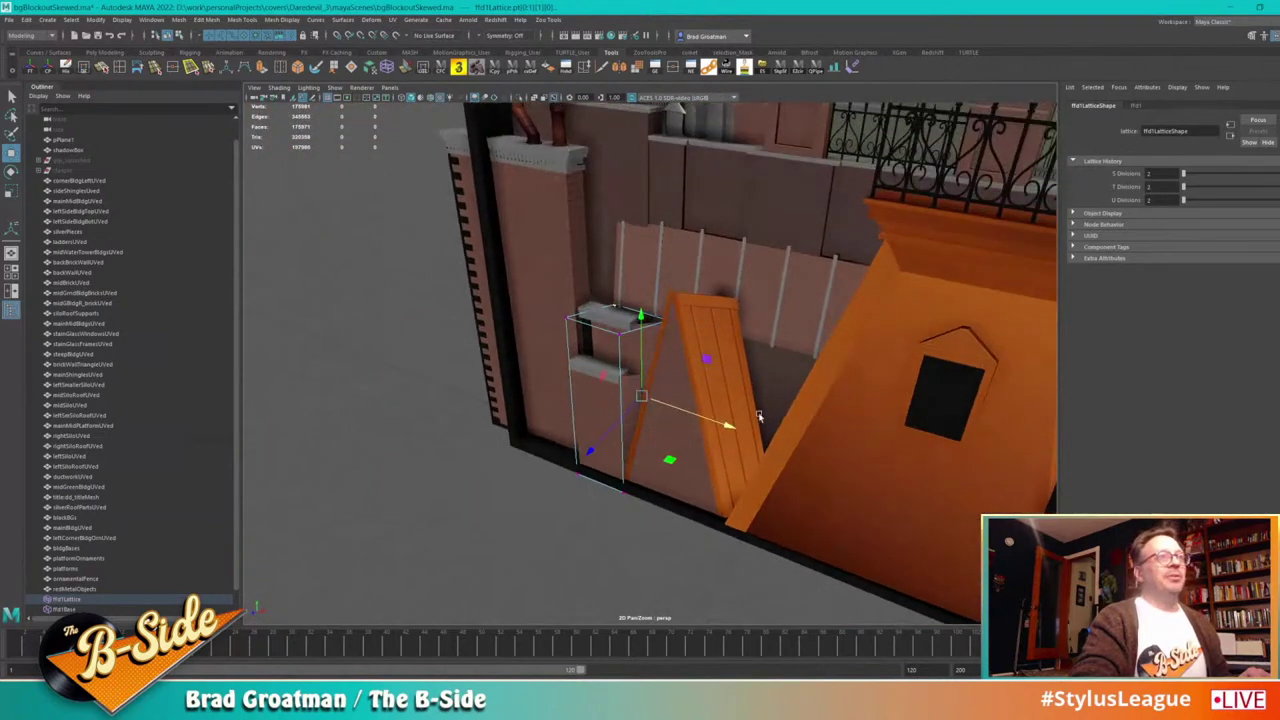
{"action": "right_click_drag", "start_coordinate": [857, 431], "coordinate": [740, 393], "text": "alt"}
{"action": "left_click_drag", "start_coordinate": [740, 393], "coordinate": [722, 330], "text": "alt"}
{"action": "middle_click_drag", "start_coordinate": [721, 330], "coordinate": [591, 326], "text": "alt"}
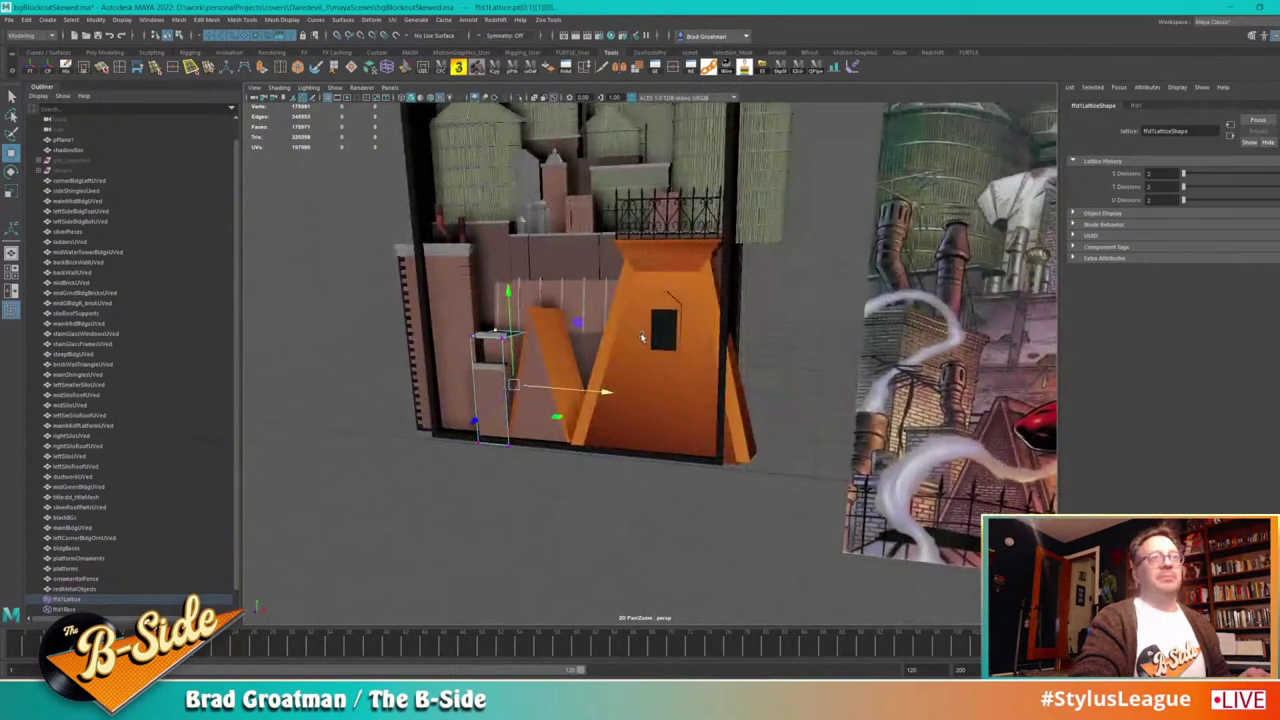
{"action": "right_click_drag", "start_coordinate": [453, 278], "coordinate": [552, 392], "text": "alt"}
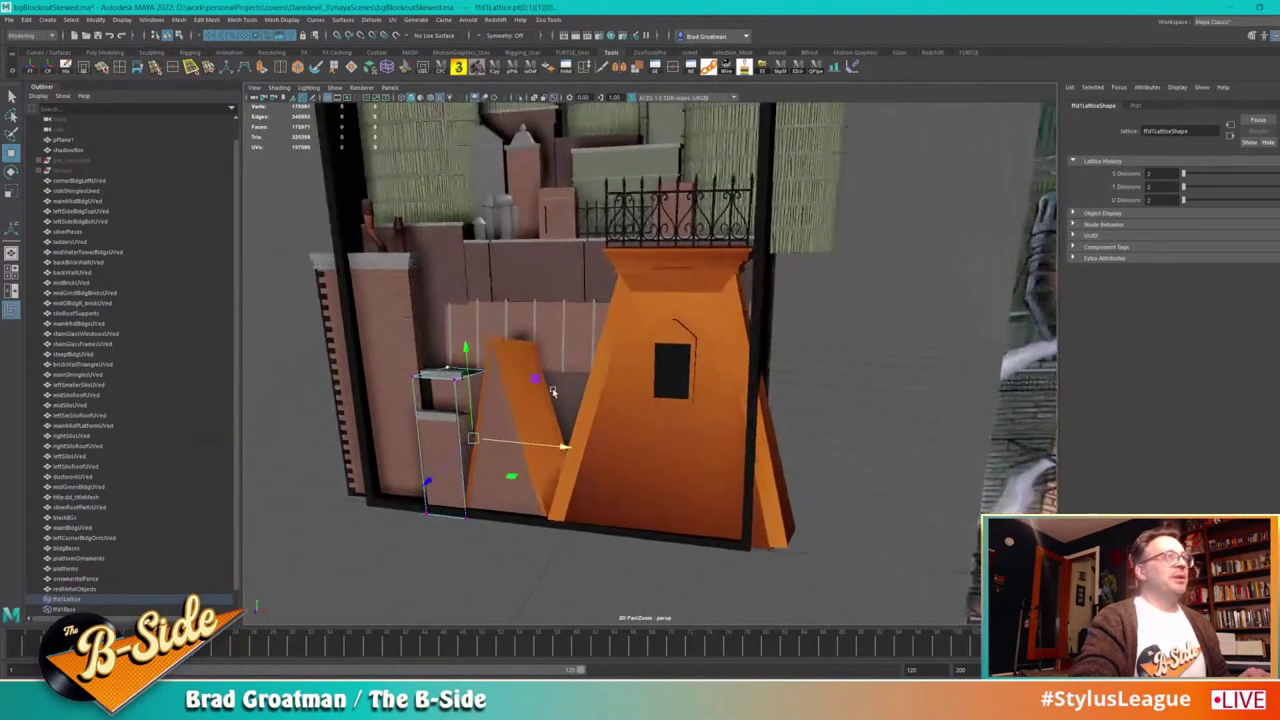
Step: Select the small stepped building's brick mesh and delete its history to bake in the lattice deformation
{"action": "left_click", "coordinate": [447, 397]}
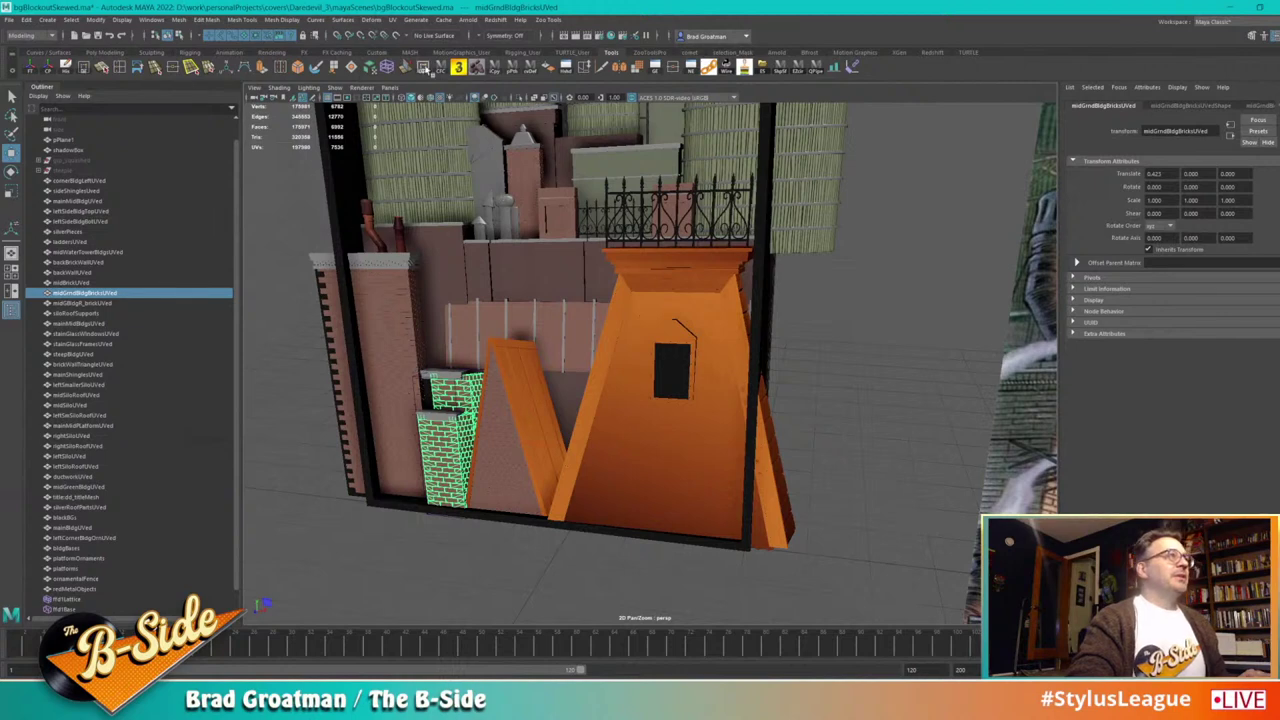
{"action": "left_click", "coordinate": [467, 72]}
{"action": "left_click_drag", "start_coordinate": [491, 311], "coordinate": [574, 337], "text": "alt"}
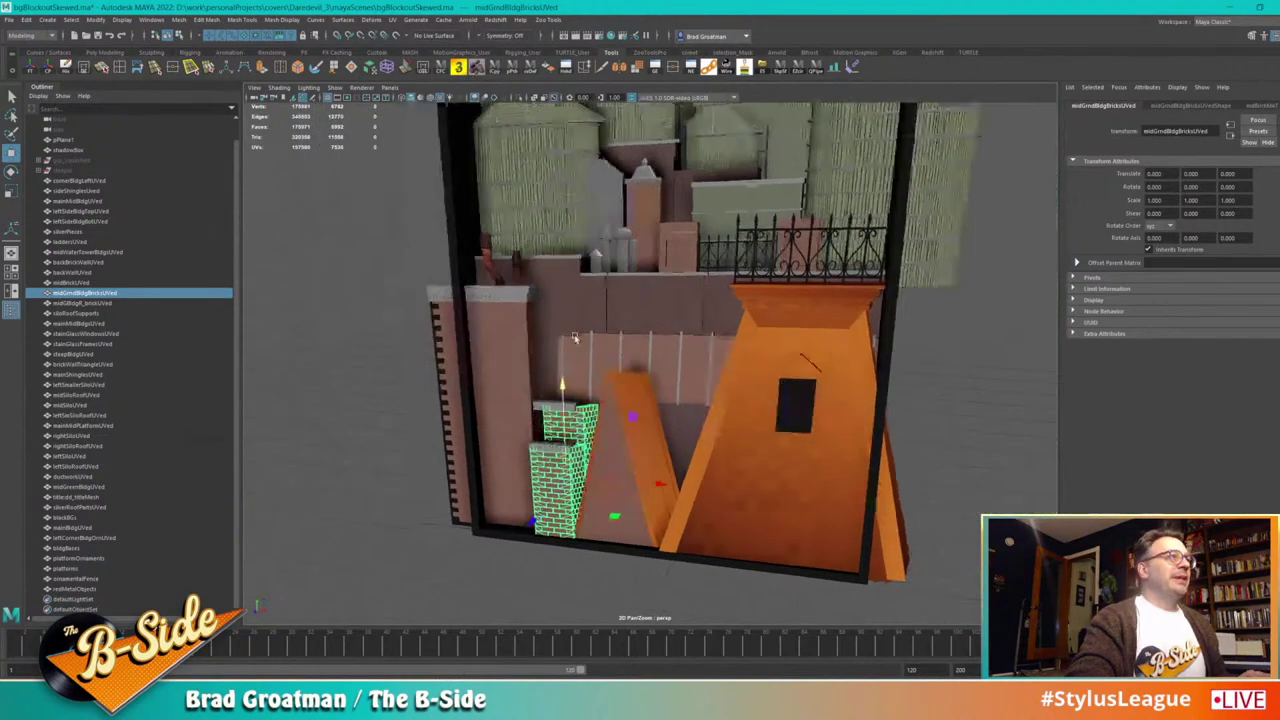
Step: Select the brick mesh of the tall building with the two chimney pipes and surround it with a lattice
{"action": "scroll", "coordinate": [565, 345], "scroll_direction": "up", "scroll_amount": 4}
{"action": "left_click", "coordinate": [448, 371]}
{"action": "left_click_drag", "start_coordinate": [487, 365], "coordinate": [493, 385], "text": "alt"}
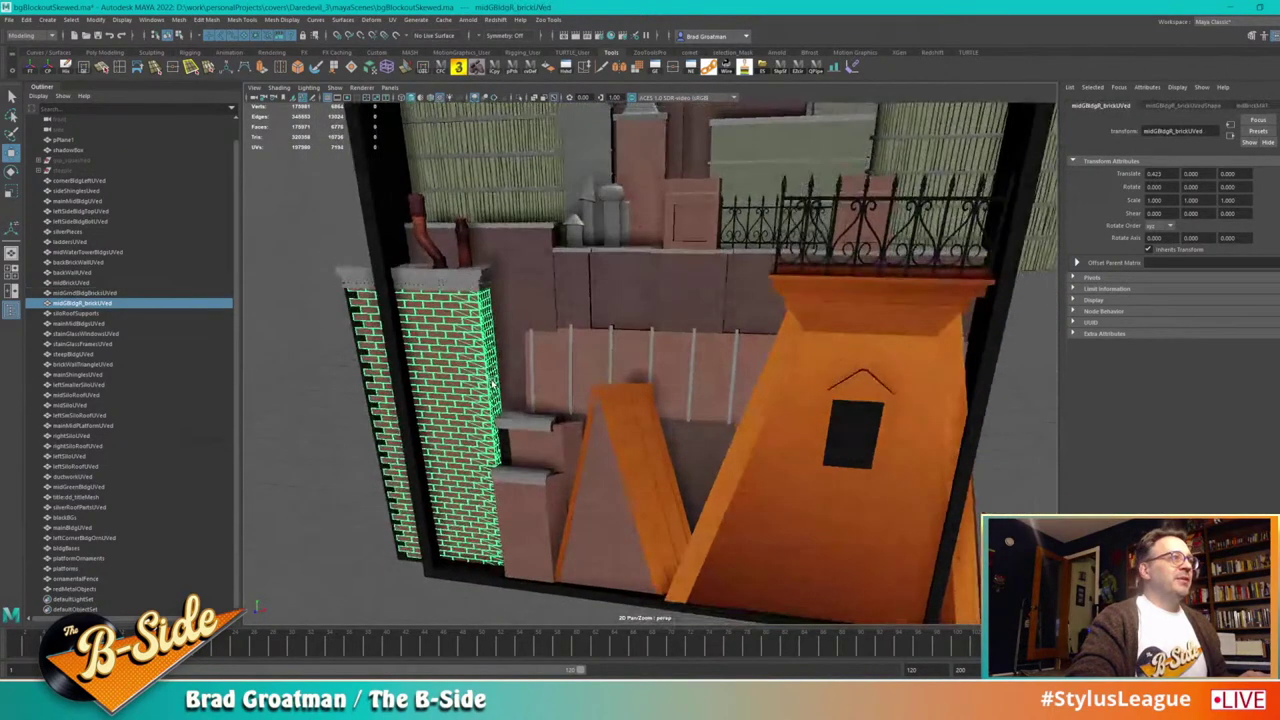
{"action": "left_click", "coordinate": [386, 71]}
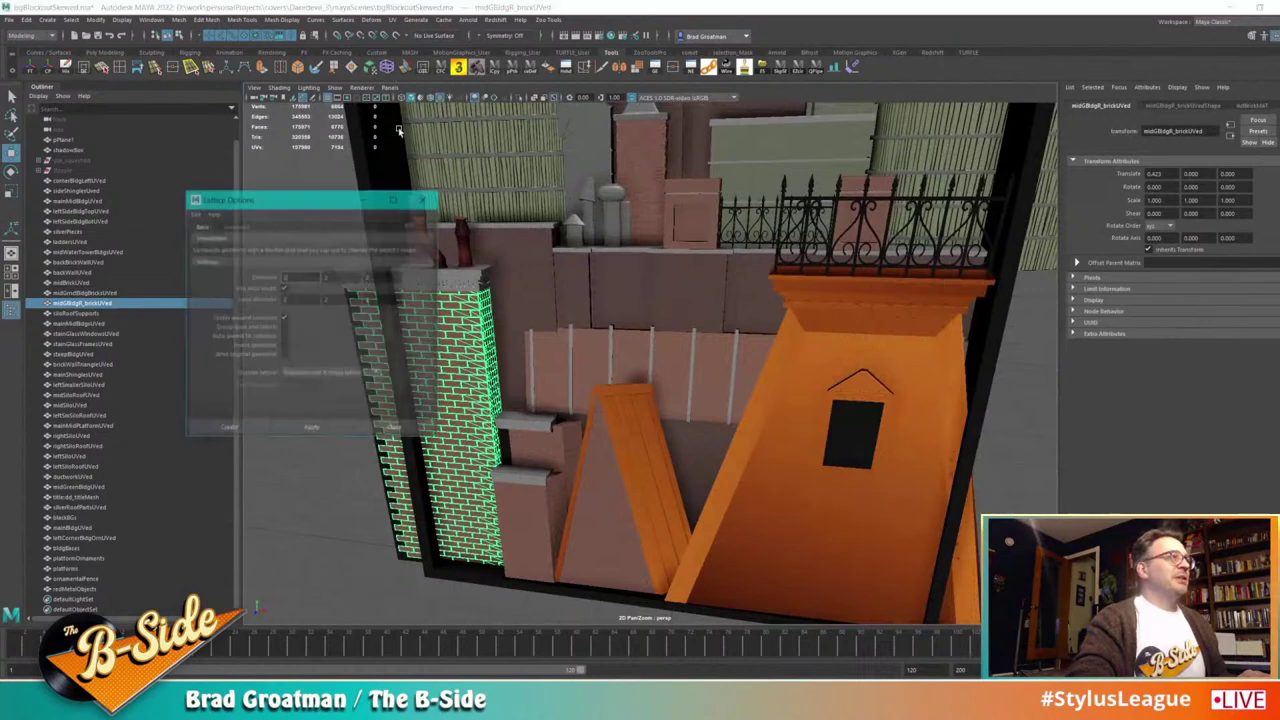
{"action": "left_click", "coordinate": [254, 431]}
Step: Shift a set of the tall building's lattice points sideways and in depth, then delete the brick mesh's history to bake in the skew
{"action": "scroll", "coordinate": [457, 363], "scroll_direction": "down", "scroll_amount": 5}
{"action": "left_click_drag", "start_coordinate": [456, 364], "coordinate": [605, 469], "text": "alt"}
{"action": "left_click_drag", "start_coordinate": [817, 546], "coordinate": [791, 462], "text": "alt"}
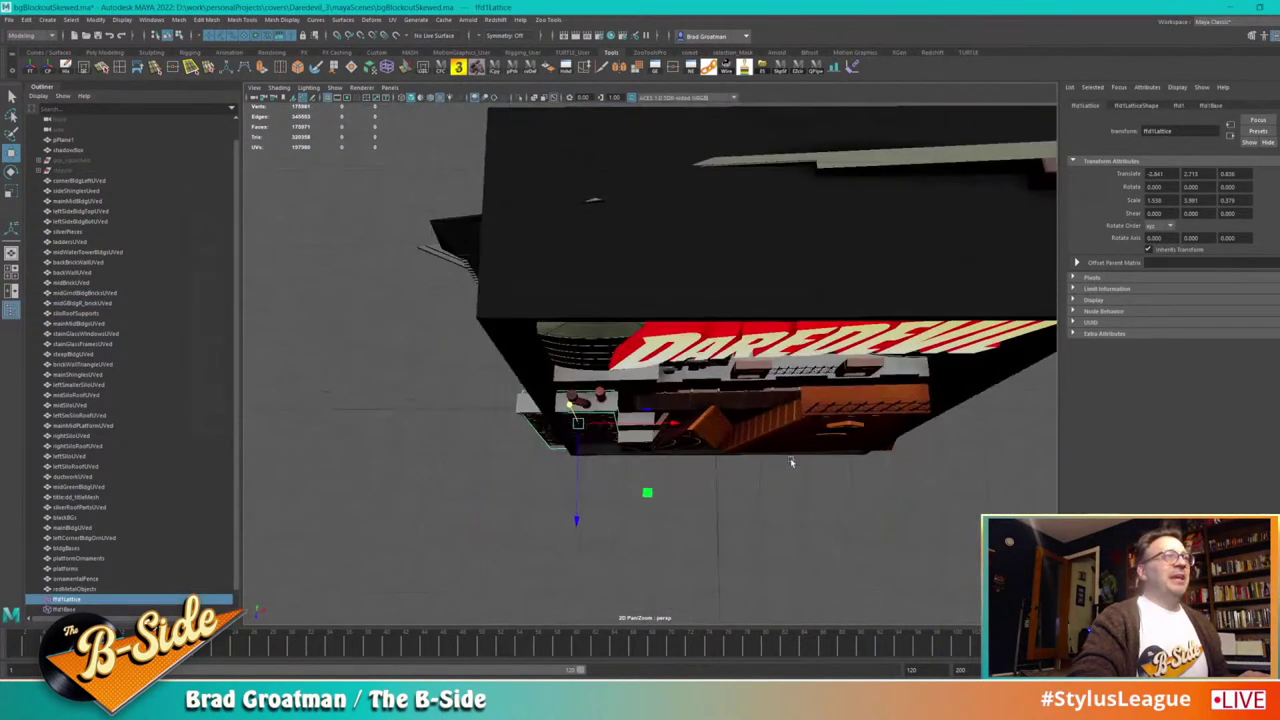
{"action": "left_click", "coordinate": [519, 98]}
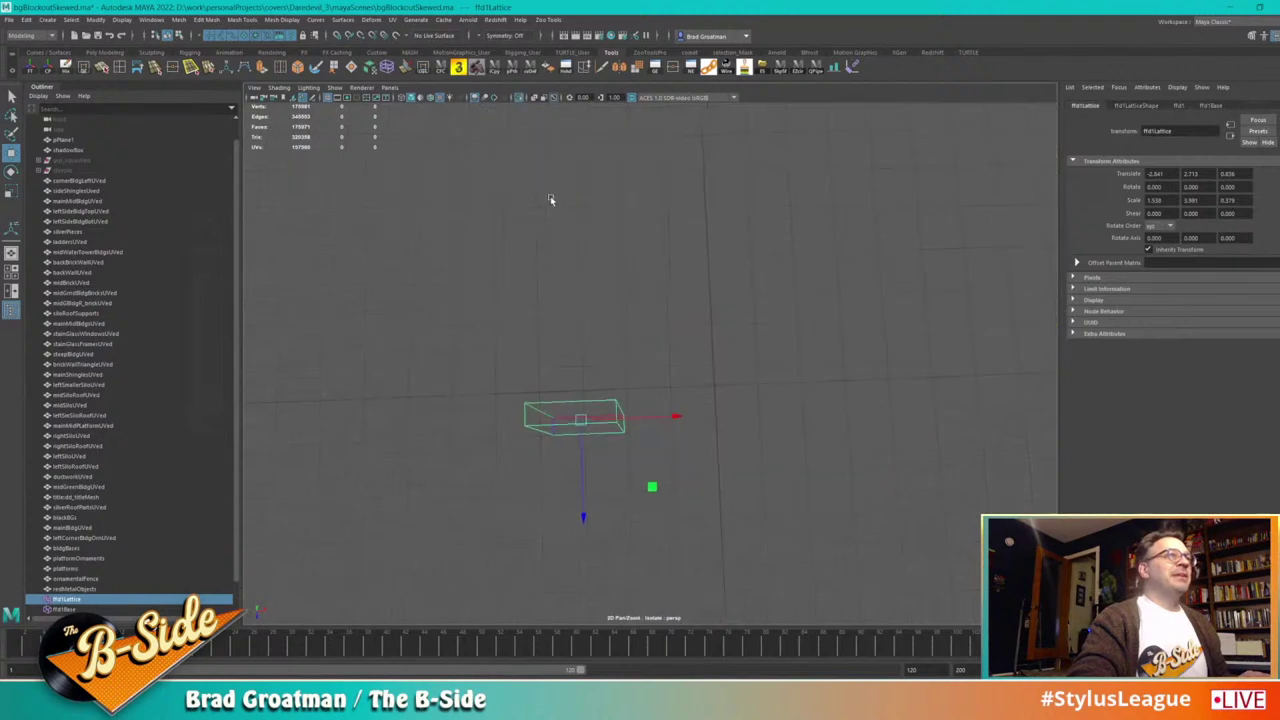
{"action": "right_click_drag", "start_coordinate": [625, 324], "coordinate": [620, 295]}
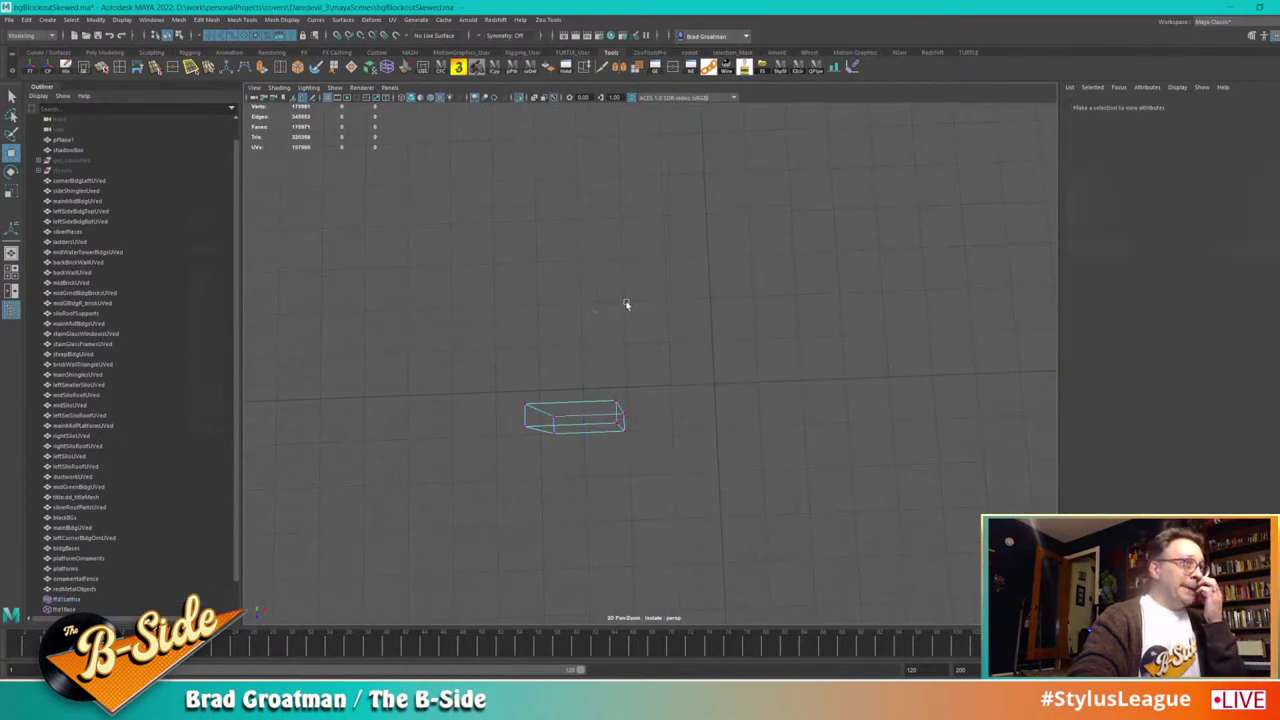
{"action": "left_click_drag", "start_coordinate": [642, 366], "coordinate": [502, 422], "text": "alt"}
{"action": "left_click_drag", "start_coordinate": [673, 472], "coordinate": [595, 420]}
{"action": "left_click", "coordinate": [518, 98]}
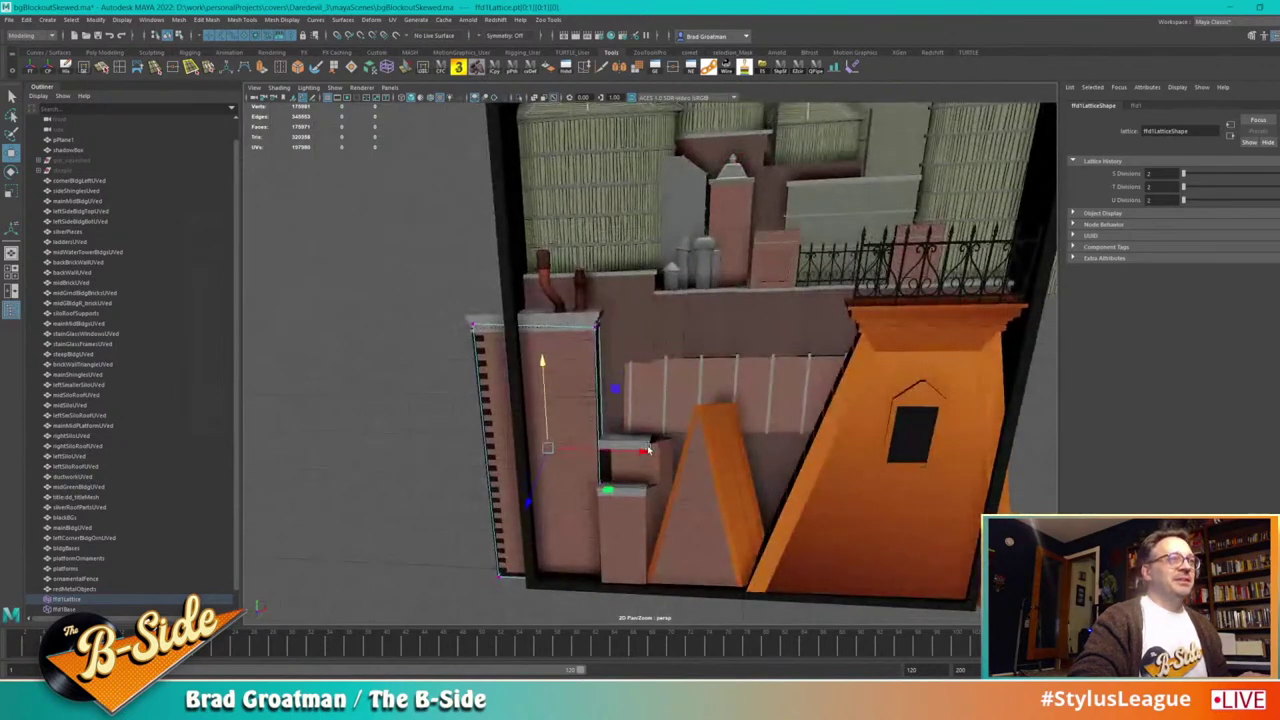
{"action": "left_click_drag", "start_coordinate": [648, 450], "coordinate": [619, 425]}
{"action": "left_click_drag", "start_coordinate": [446, 443], "coordinate": [580, 343]}
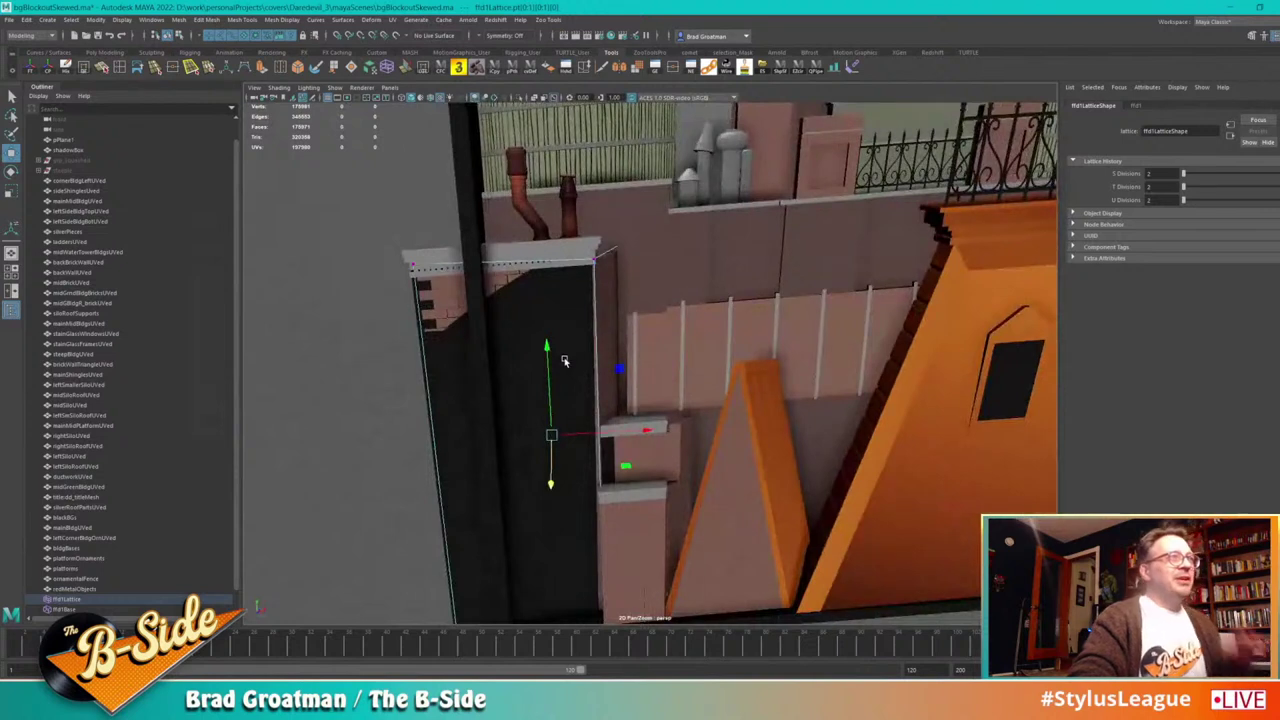
{"action": "left_click", "coordinate": [525, 306]}
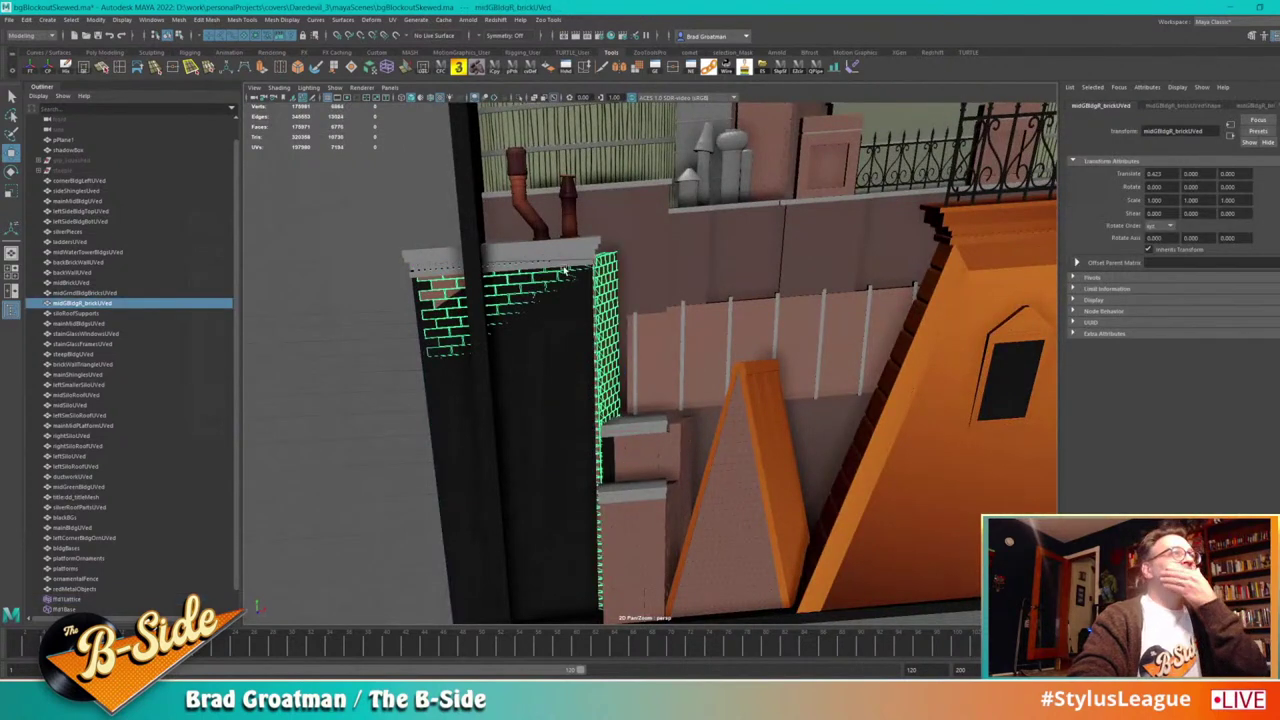
{"action": "left_click", "coordinate": [64, 67]}
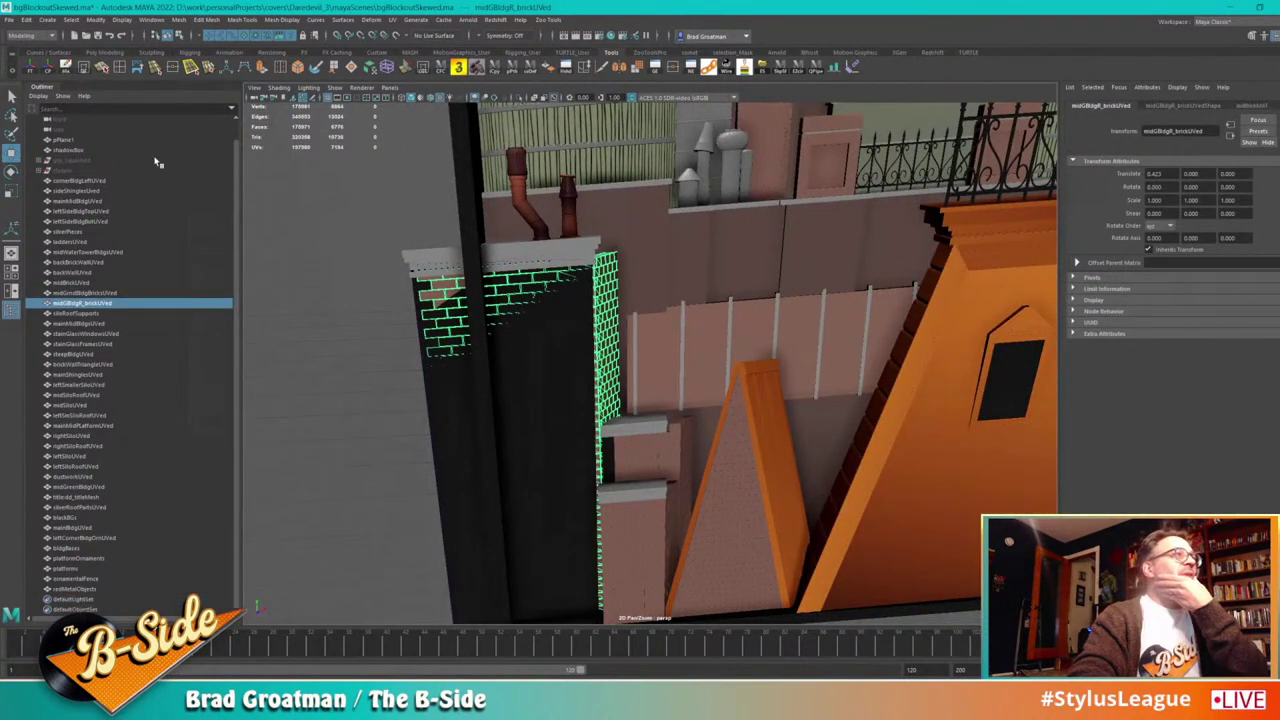
Step: Select the vertical corner edge of the tall building's base mesh and move it behind the skewed bricks
{"action": "left_click", "coordinate": [547, 386]}
{"action": "left_click_drag", "start_coordinate": [547, 386], "coordinate": [580, 409], "text": "alt"}
{"action": "right_click", "coordinate": [581, 409]}
{"action": "right_click_drag", "start_coordinate": [580, 388], "coordinate": [581, 380]}
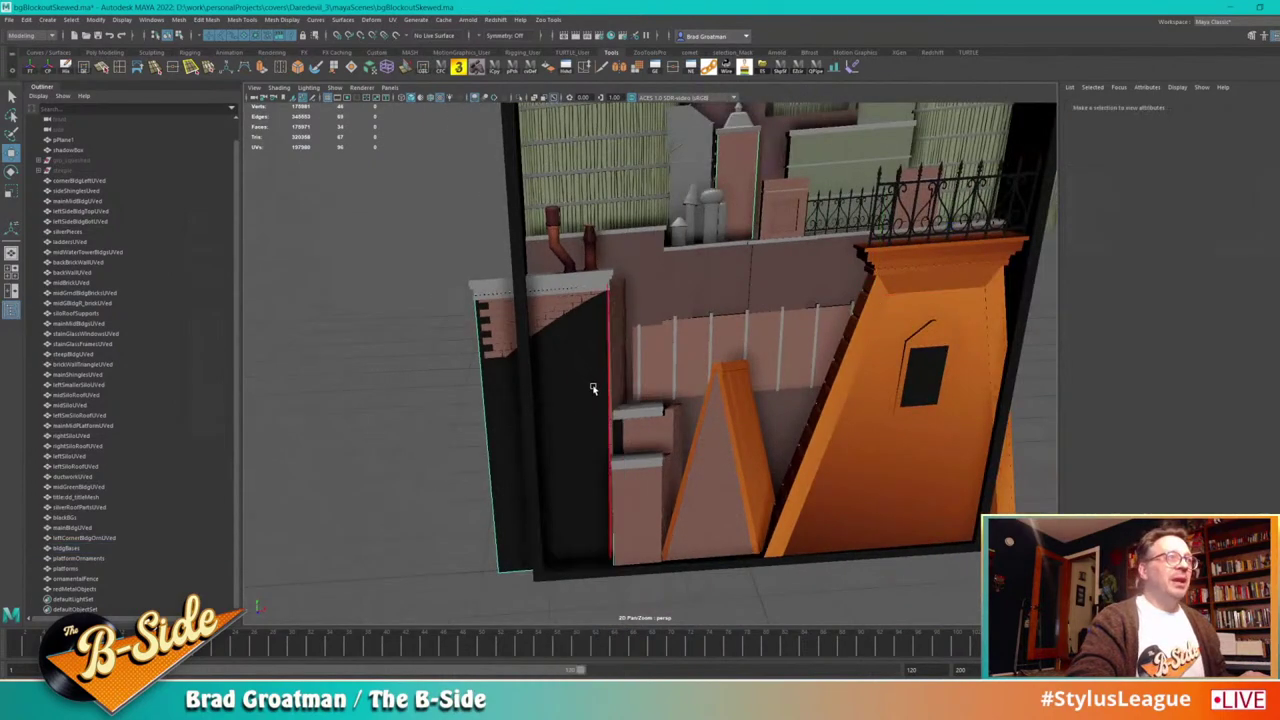
{"action": "left_click", "coordinate": [606, 390]}
{"action": "left_click_drag", "start_coordinate": [606, 392], "coordinate": [480, 449], "text": "alt"}
{"action": "left_click_drag", "start_coordinate": [488, 445], "coordinate": [564, 421]}
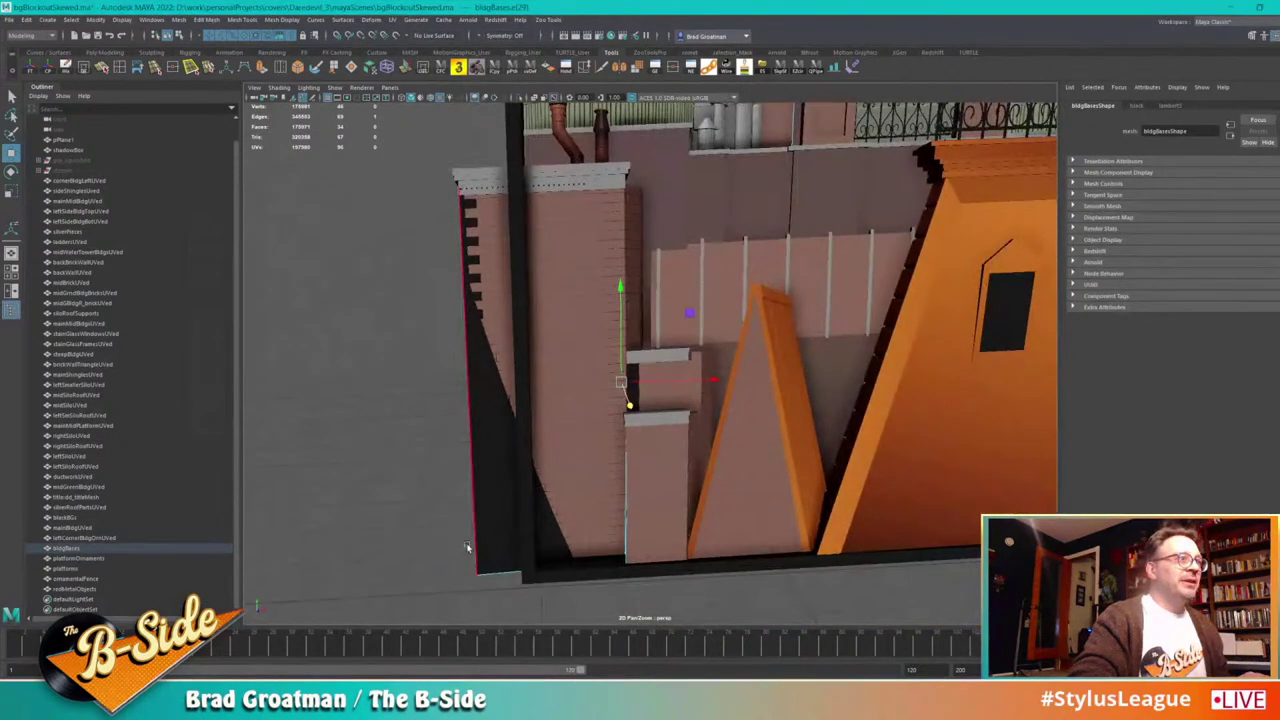
Step: Select the upper rear corner vertex of the tall building's base and adjust its height, width and depth to fit inside the skewed bricks
{"action": "right_click_drag", "start_coordinate": [462, 567], "coordinate": [428, 444]}
{"action": "left_click", "coordinate": [475, 567]}
{"action": "left_click_drag", "start_coordinate": [475, 567], "coordinate": [766, 564], "text": "alt"}
{"action": "left_click_drag", "start_coordinate": [760, 472], "coordinate": [623, 486], "text": "alt"}
{"action": "left_click_drag", "start_coordinate": [540, 312], "coordinate": [540, 314]}
{"action": "left_click_drag", "start_coordinate": [546, 320], "coordinate": [448, 294], "text": "alt"}
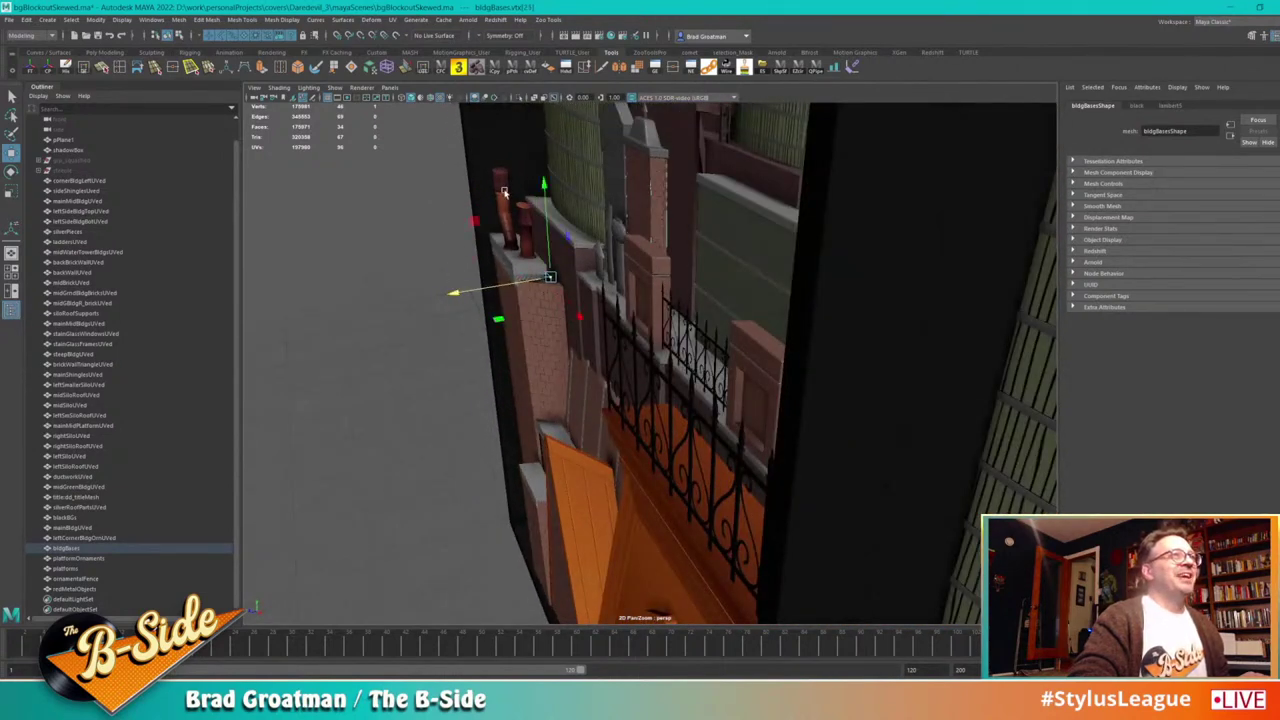
{"action": "left_click_drag", "start_coordinate": [538, 181], "coordinate": [544, 187]}
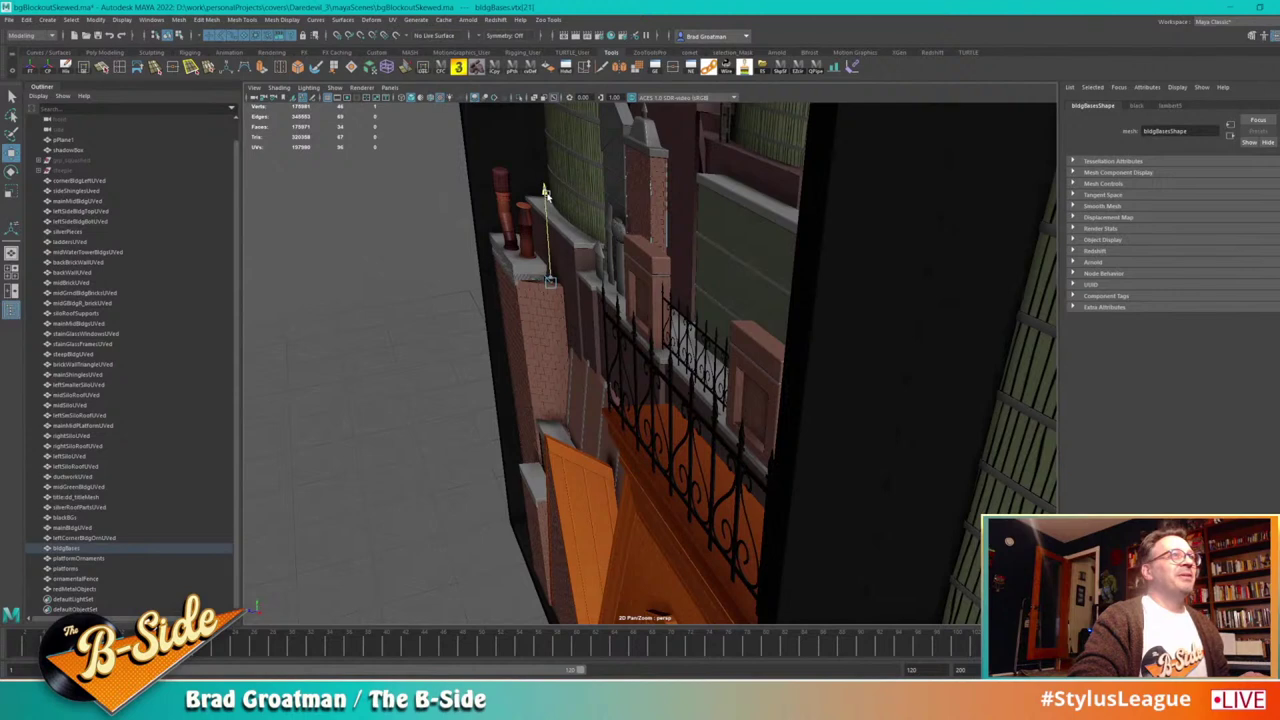
{"action": "left_click_drag", "start_coordinate": [552, 249], "coordinate": [592, 350], "text": "alt"}
{"action": "right_click_drag", "start_coordinate": [592, 350], "coordinate": [714, 383], "text": "alt"}
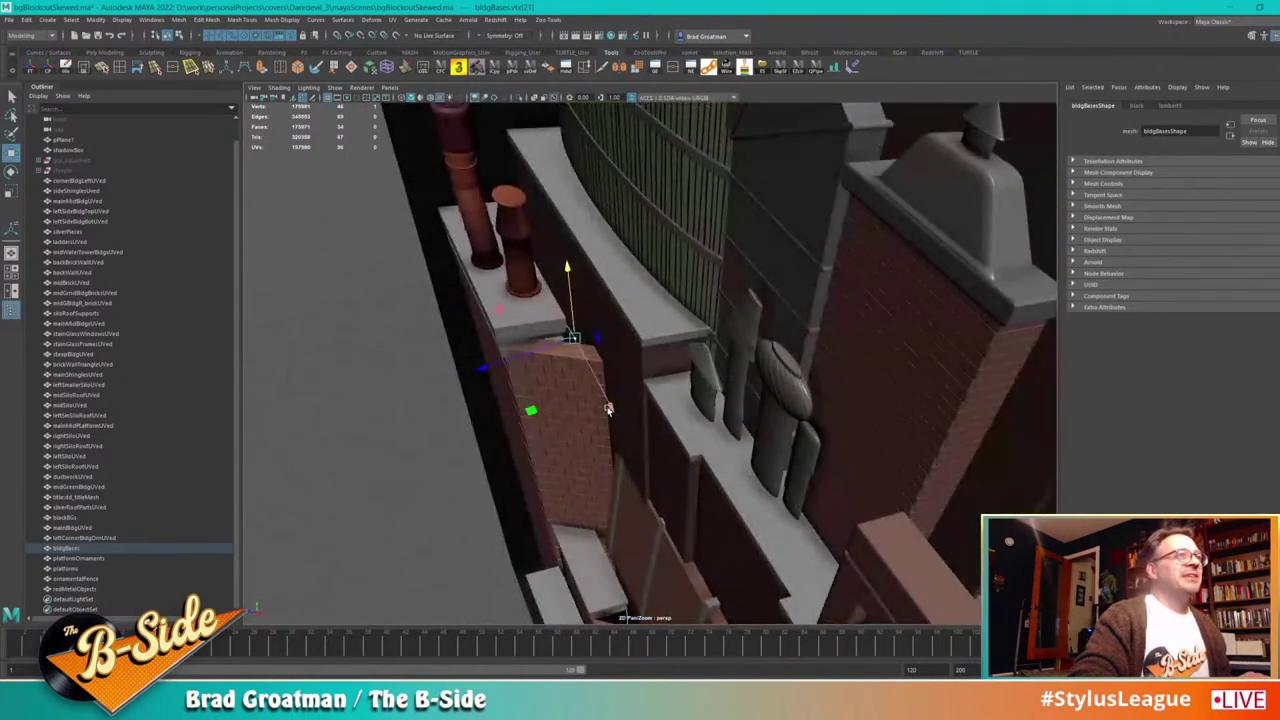
{"action": "left_click_drag", "start_coordinate": [607, 409], "coordinate": [622, 428]}
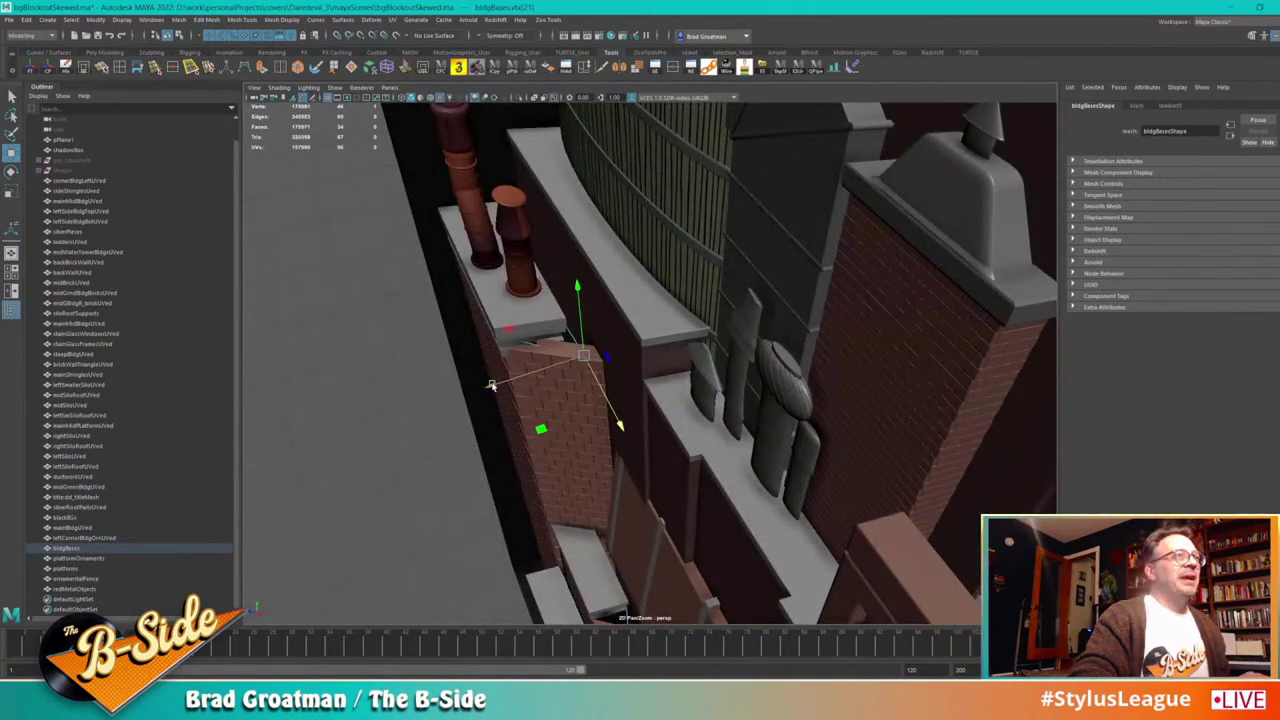
{"action": "left_click_drag", "start_coordinate": [491, 386], "coordinate": [542, 384]}
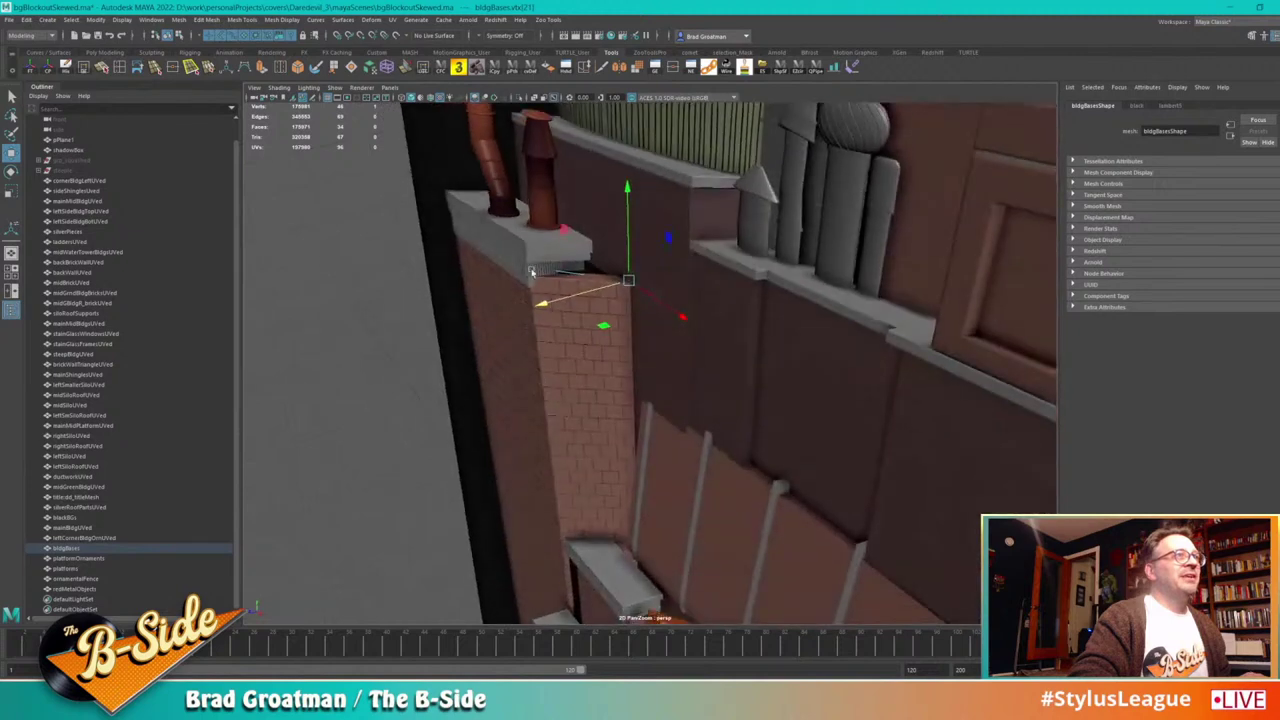
{"action": "left_click_drag", "start_coordinate": [531, 247], "coordinate": [507, 291]}
{"action": "key", "text": "ctrl+z"}
{"action": "key", "text": "ctrl+z"}
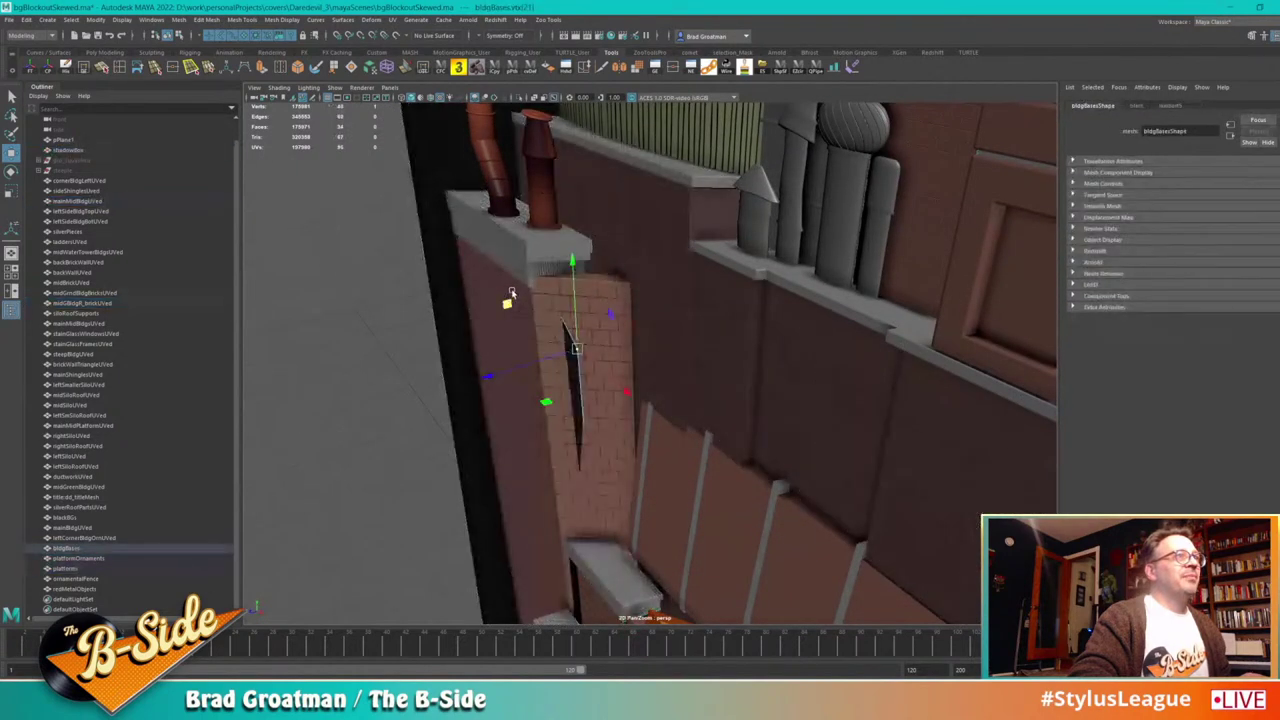
{"action": "key", "text": "ctrl+z"}
Step: Lower the upper front corner vertex of the tall building's base slightly, then return to object selection with nothing selected
{"action": "key", "text": "4"}
{"action": "left_click_drag", "start_coordinate": [507, 291], "coordinate": [543, 289]}
{"action": "key", "text": "ctrl+z"}
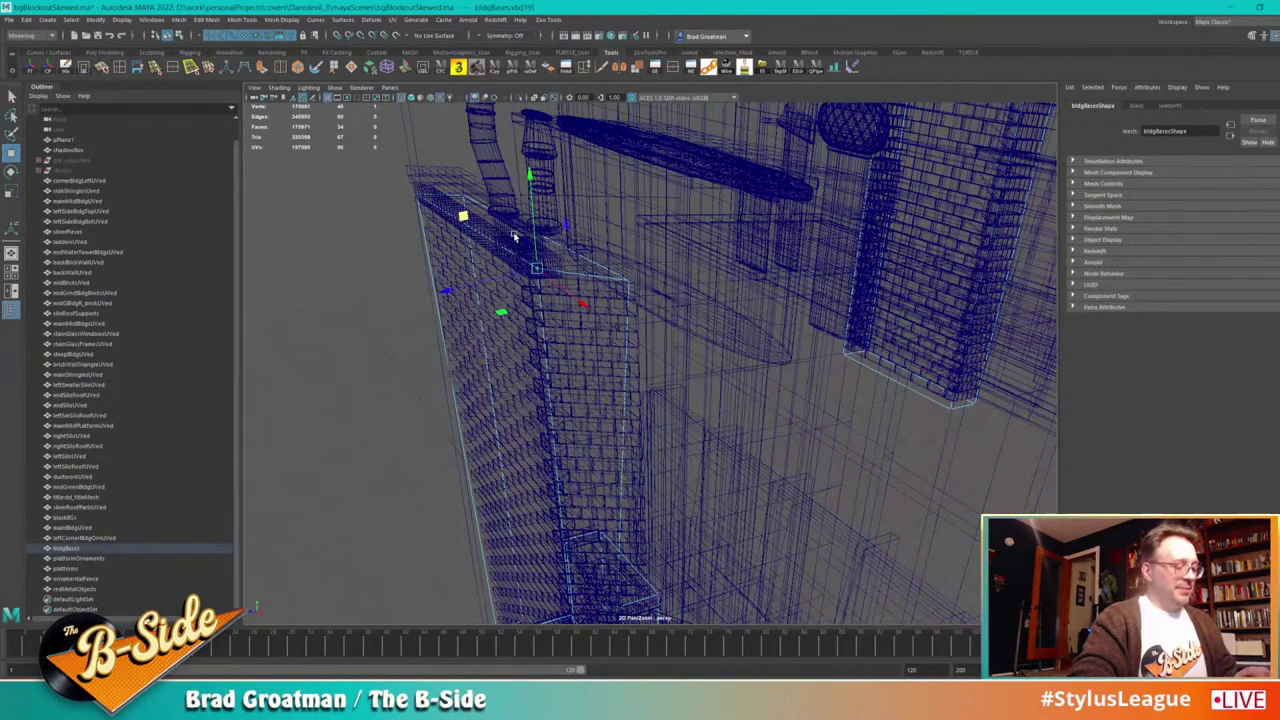
{"action": "key", "text": "6"}
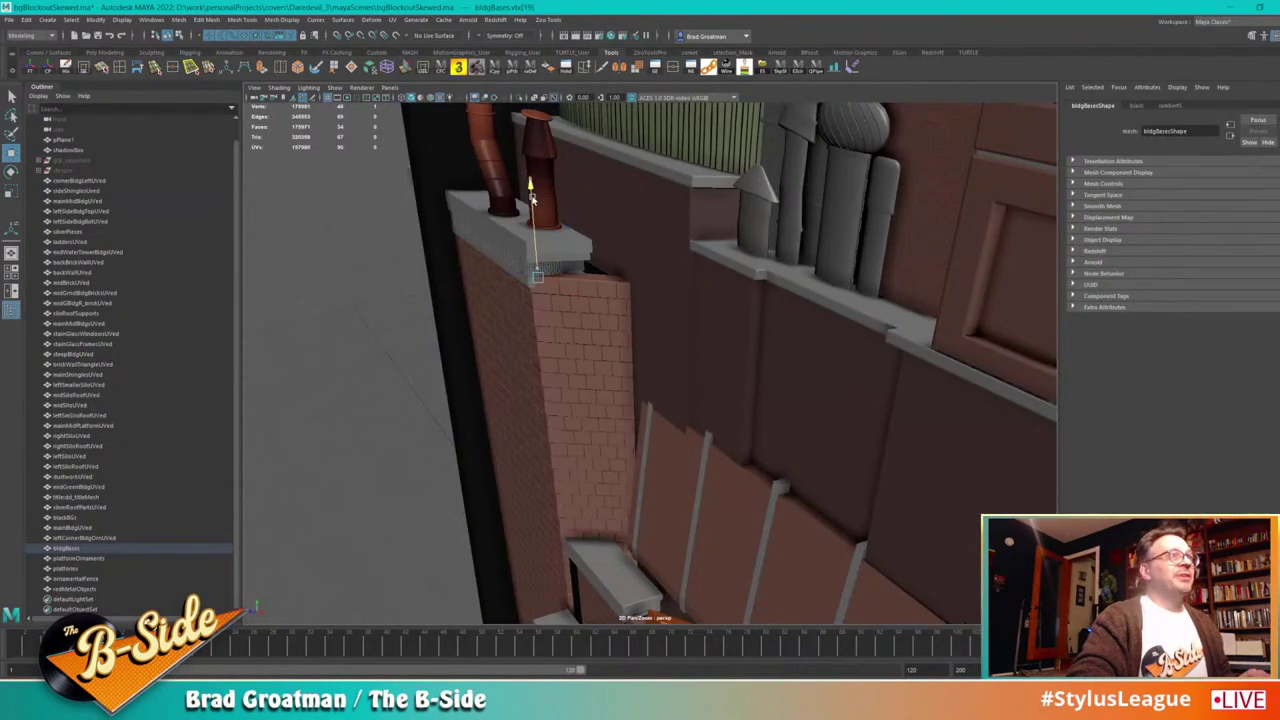
{"action": "left_click_drag", "start_coordinate": [503, 322], "coordinate": [602, 246], "text": "alt"}
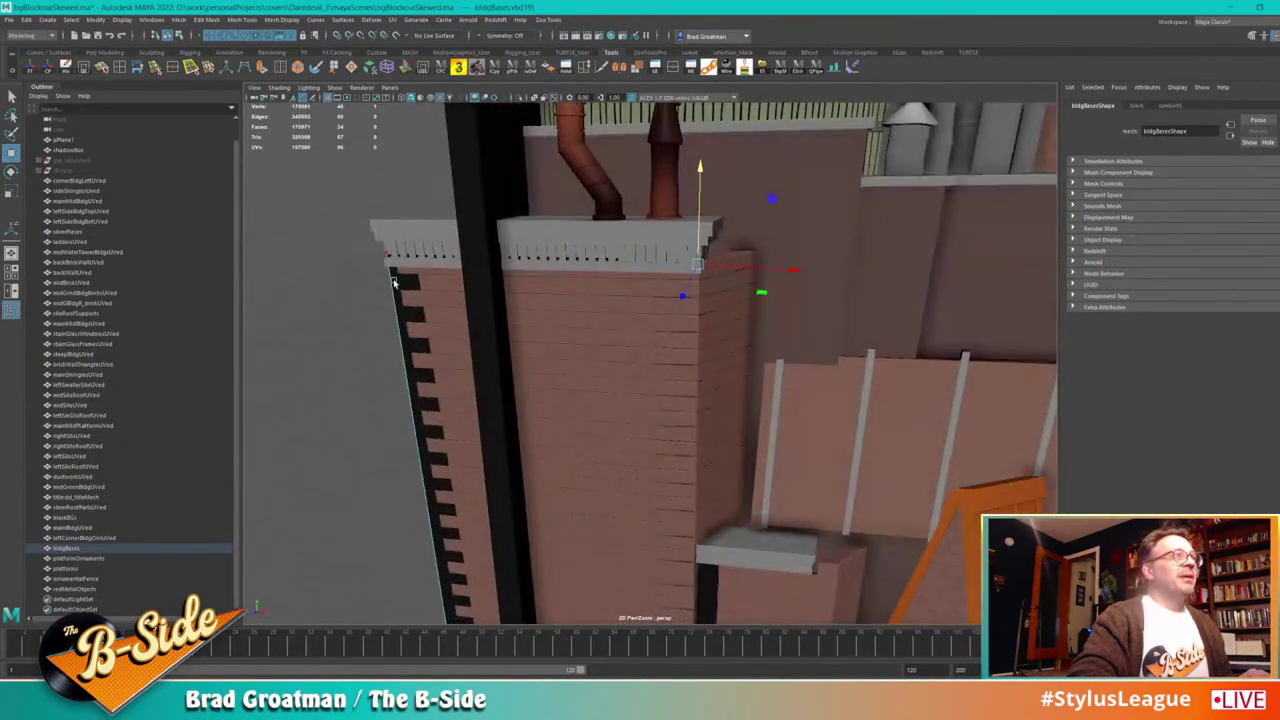
{"action": "right_click_drag", "start_coordinate": [393, 283], "coordinate": [432, 258]}
{"action": "right_click_drag", "start_coordinate": [489, 370], "coordinate": [395, 305], "text": "alt"}
{"action": "left_click", "coordinate": [478, 418]}
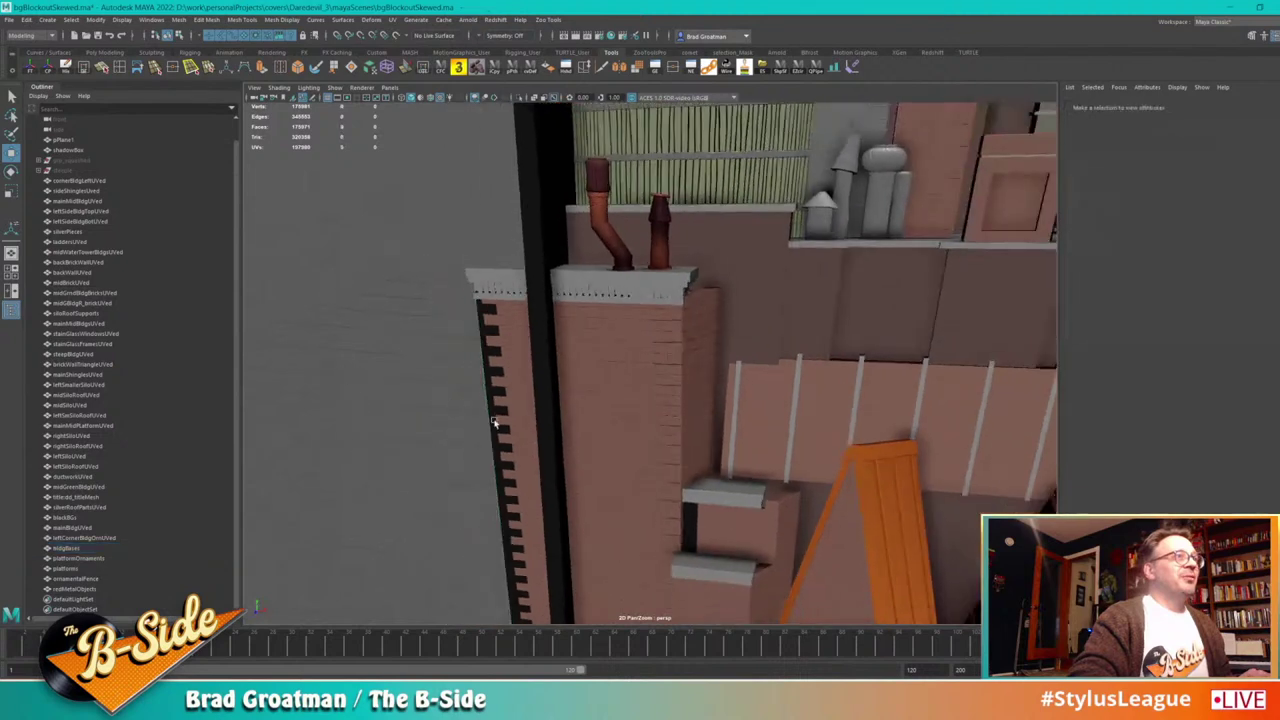
{"action": "left_click_drag", "start_coordinate": [493, 423], "coordinate": [517, 260], "text": "alt"}
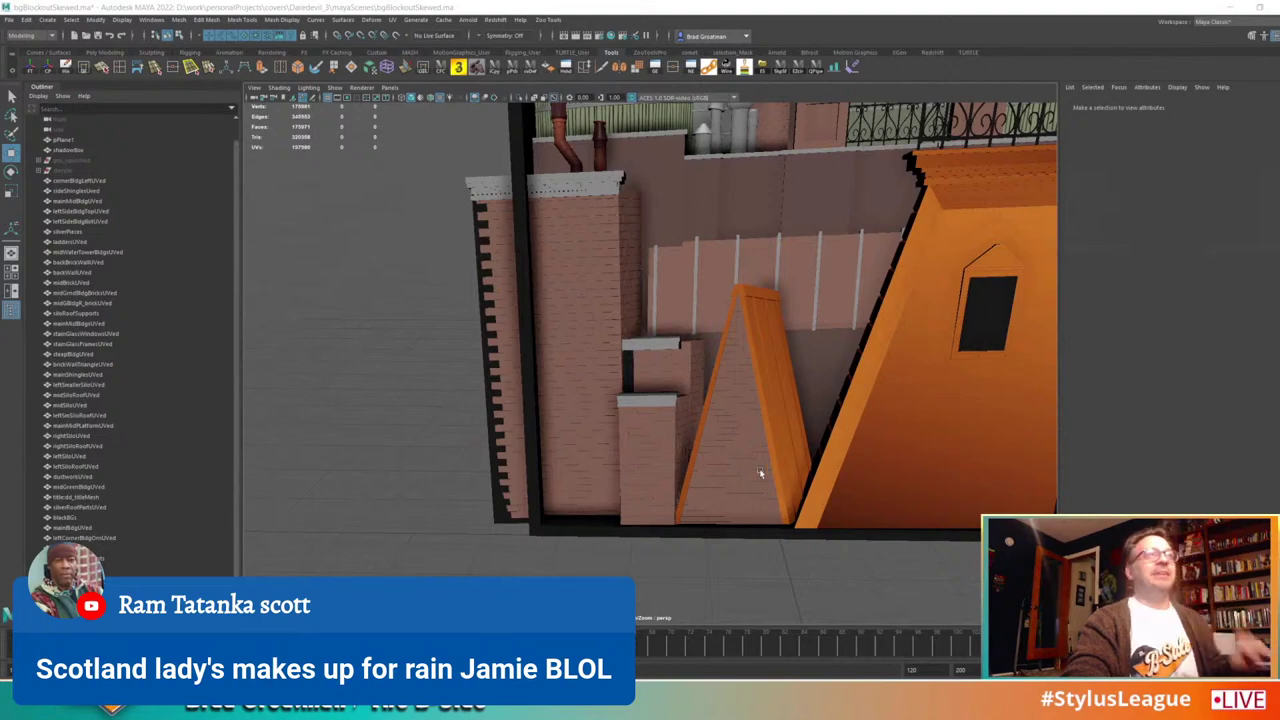
Step: Select the tall building's brick mesh and set up an export of the selection with OBJexport as the file type
{"action": "left_click_drag", "start_coordinate": [686, 443], "coordinate": [605, 446], "text": "alt"}
{"action": "right_click_drag", "start_coordinate": [605, 446], "coordinate": [677, 474], "text": "alt"}
{"action": "left_click_drag", "start_coordinate": [677, 474], "coordinate": [771, 397], "text": "alt"}
{"action": "left_click", "coordinate": [678, 414]}
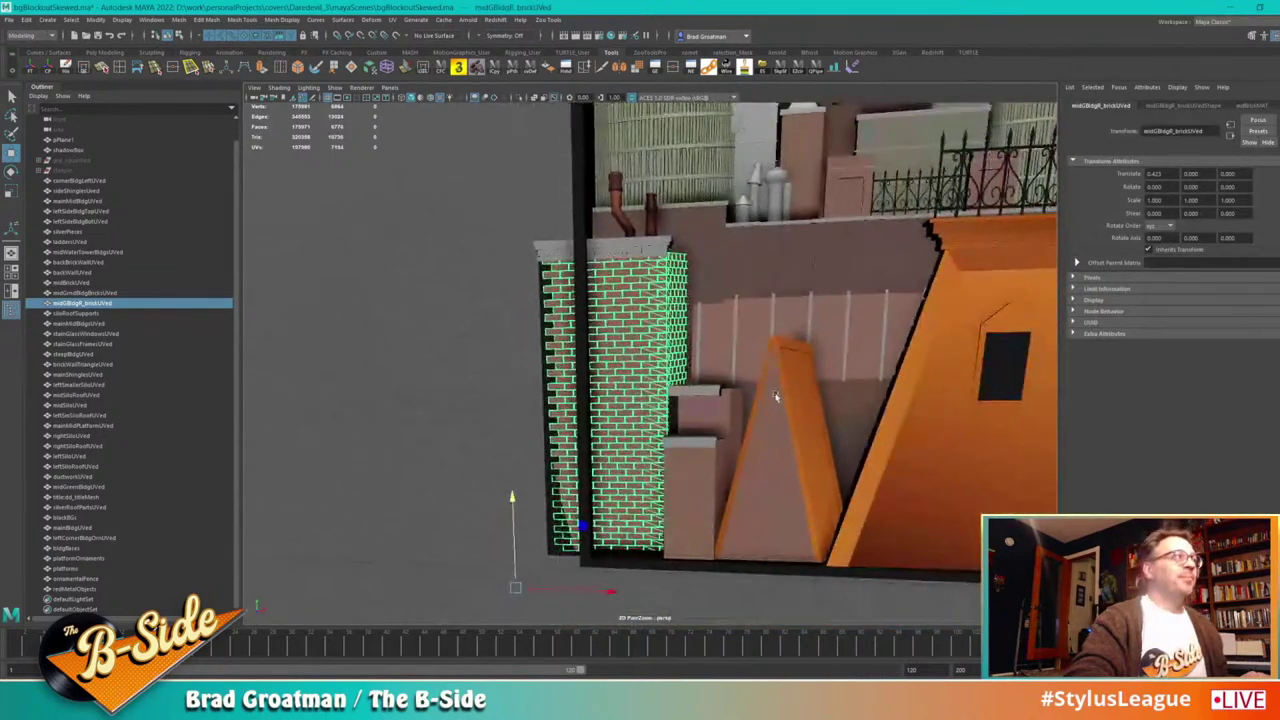
{"action": "left_click", "coordinate": [767, 72]}
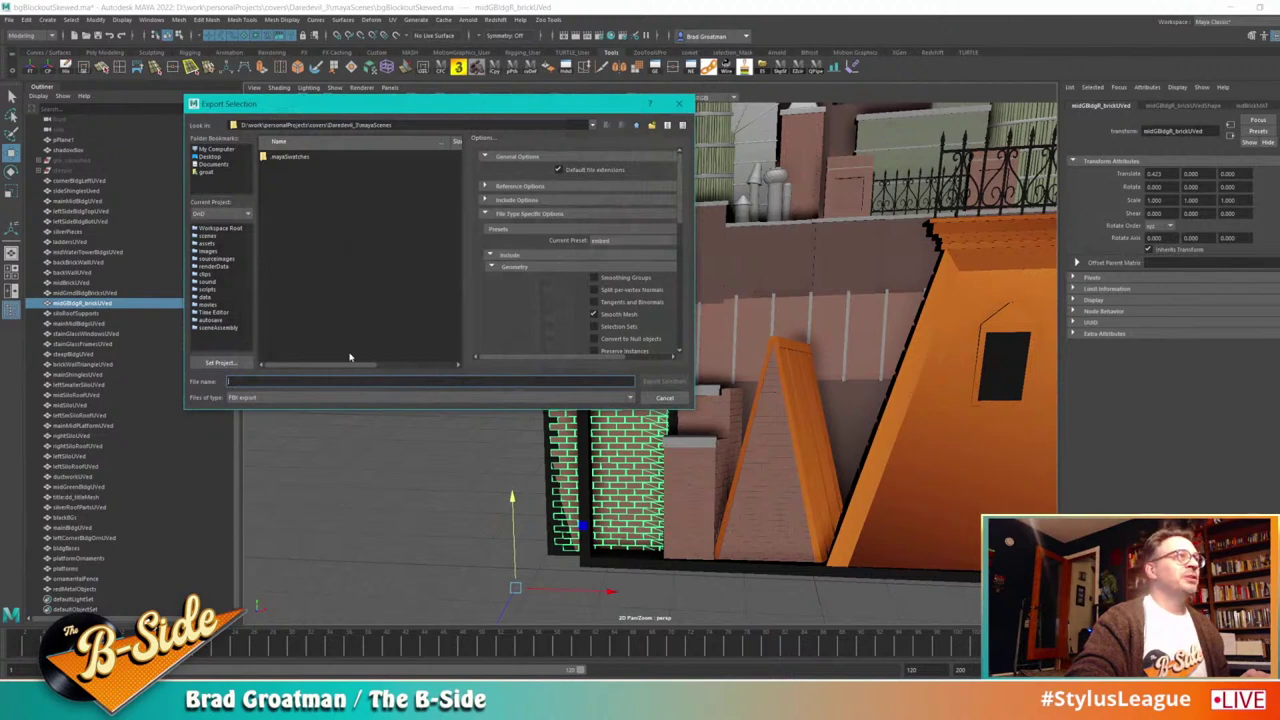
{"action": "left_click", "coordinate": [345, 397]}
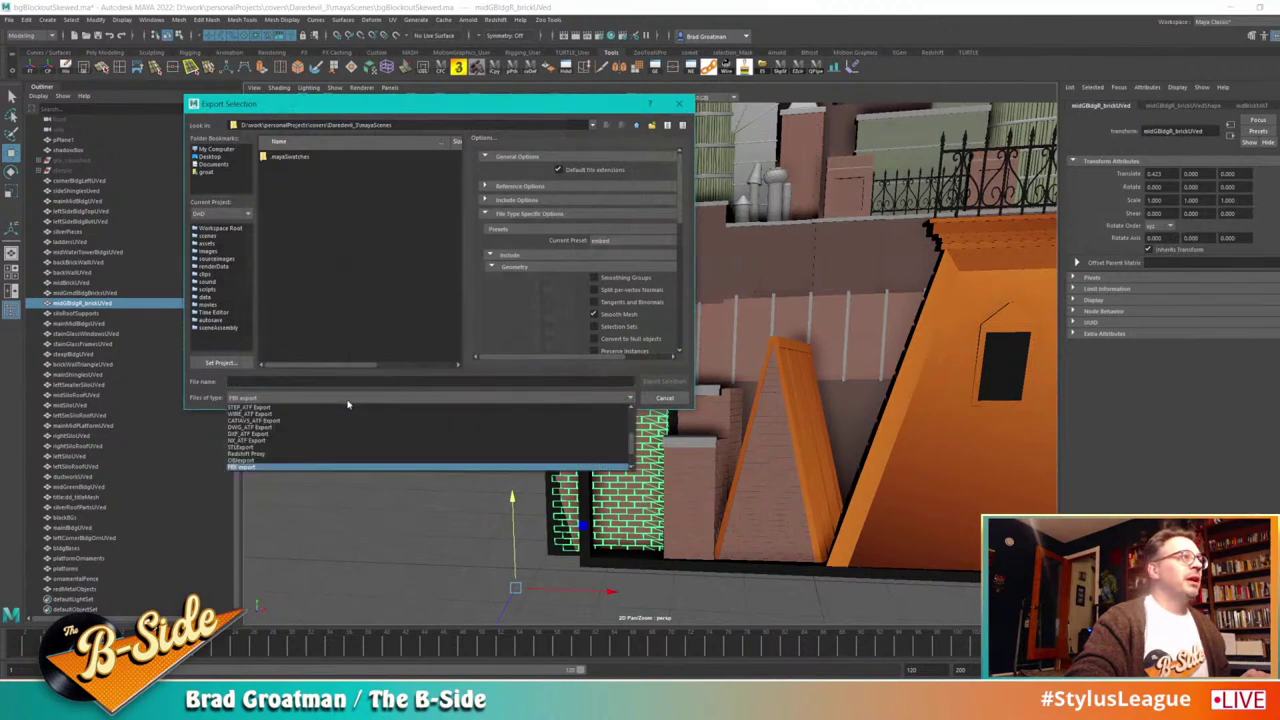
{"action": "left_click", "coordinate": [310, 460]}
Step: Set the export location to the objs folder inside D:\work\personalProjects\covers\Daredevil_3
{"action": "left_click", "coordinate": [232, 149]}
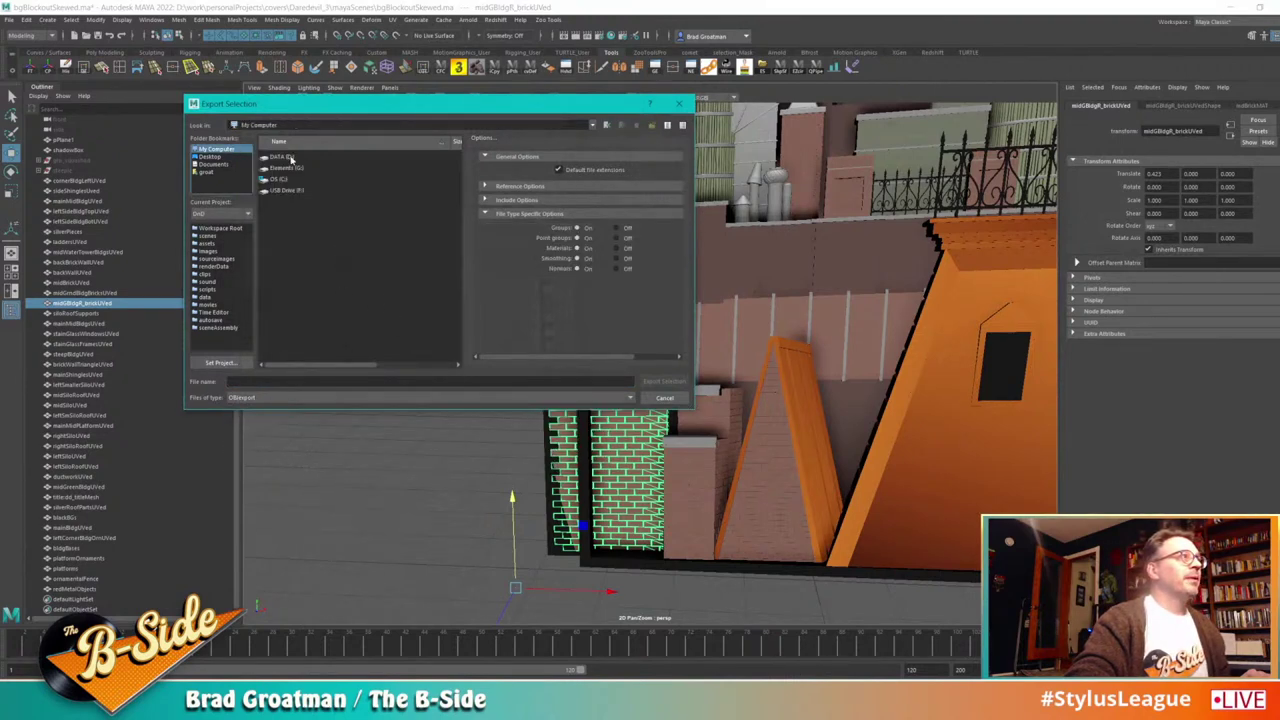
{"action": "double_click", "coordinate": [291, 158]}
{"action": "double_click", "coordinate": [299, 281]}
{"action": "double_click", "coordinate": [293, 202]}
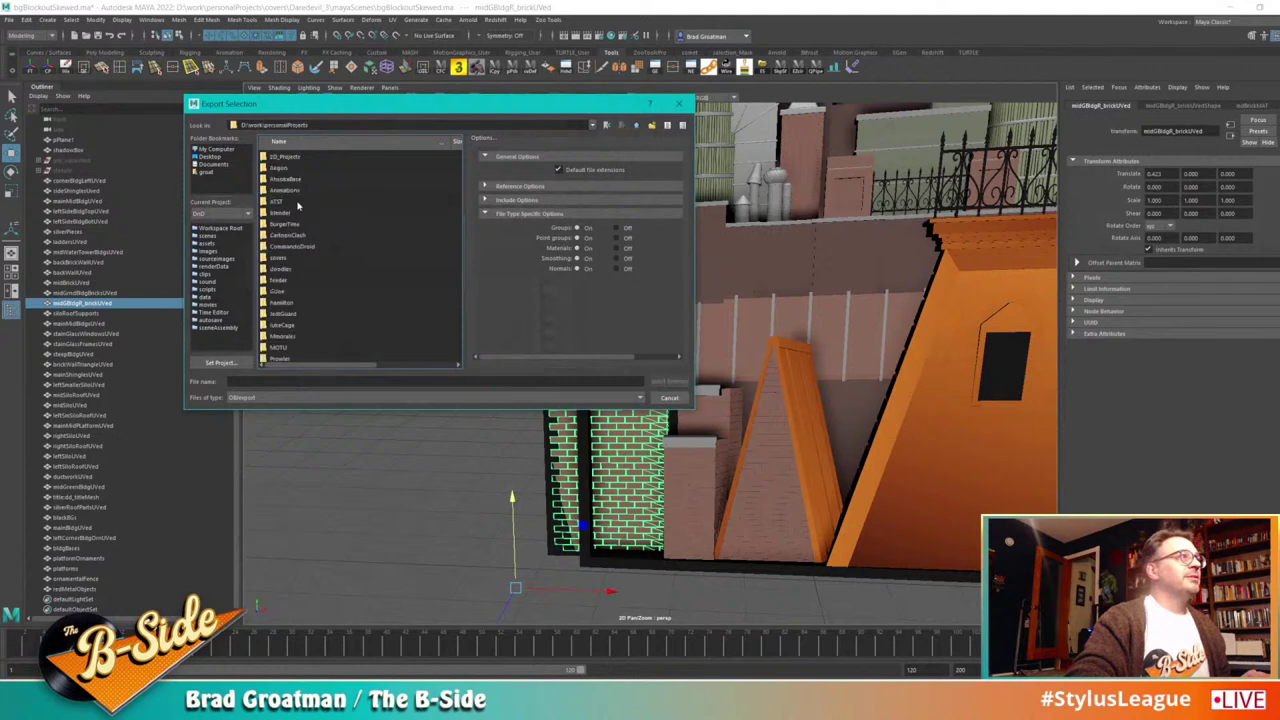
{"action": "double_click", "coordinate": [285, 258]}
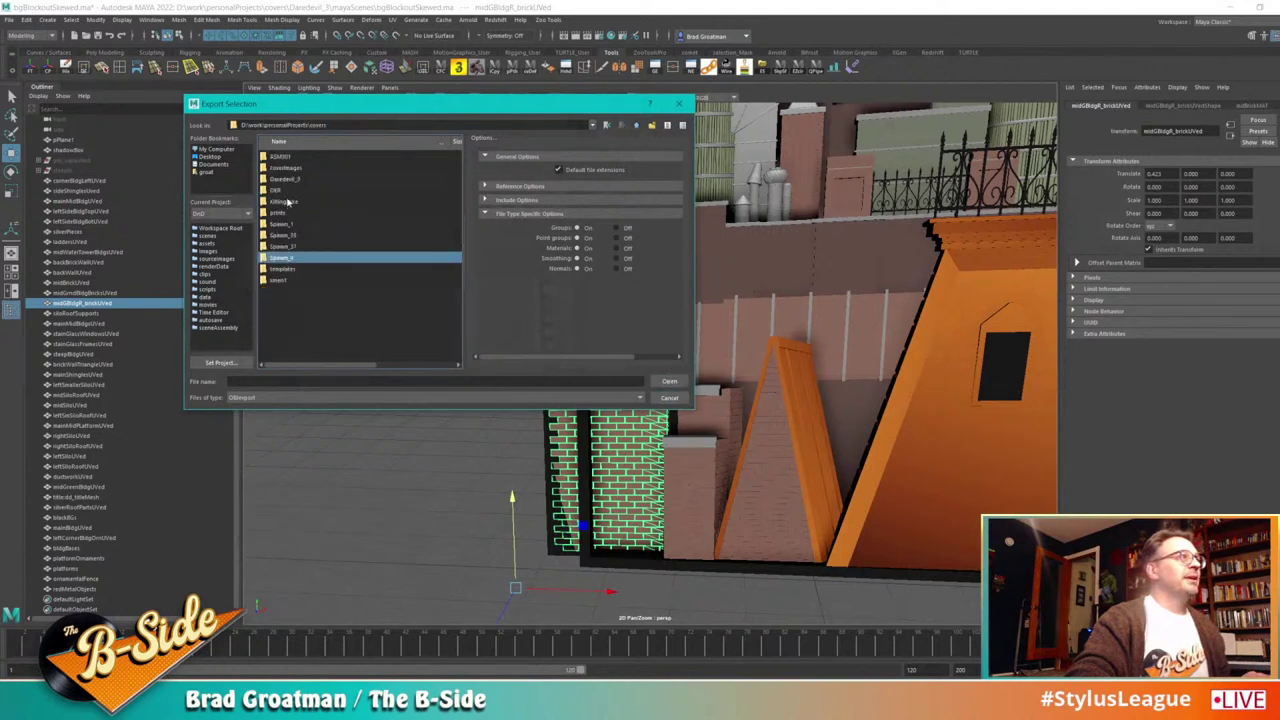
{"action": "double_click", "coordinate": [294, 180]}
{"action": "double_click", "coordinate": [294, 180]}
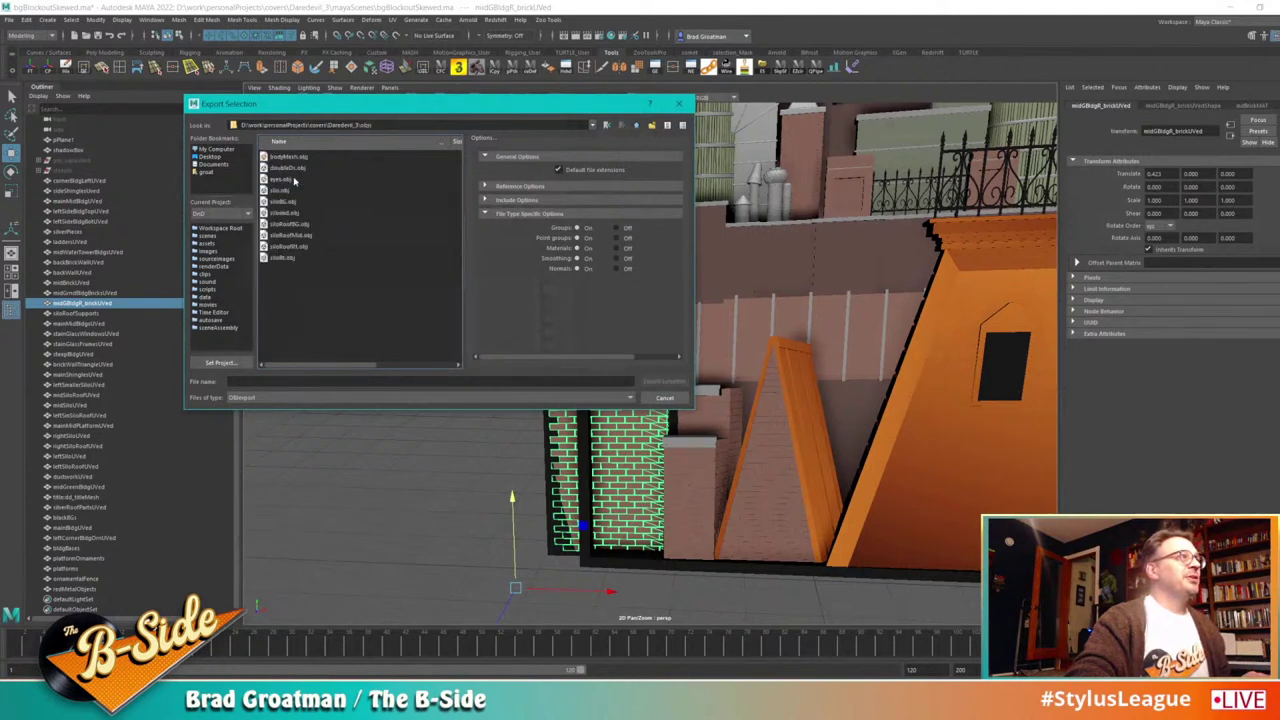
Step: Name the file midRbldSkewed and export the tall building's brick mesh
{"action": "left_click", "coordinate": [276, 382]}
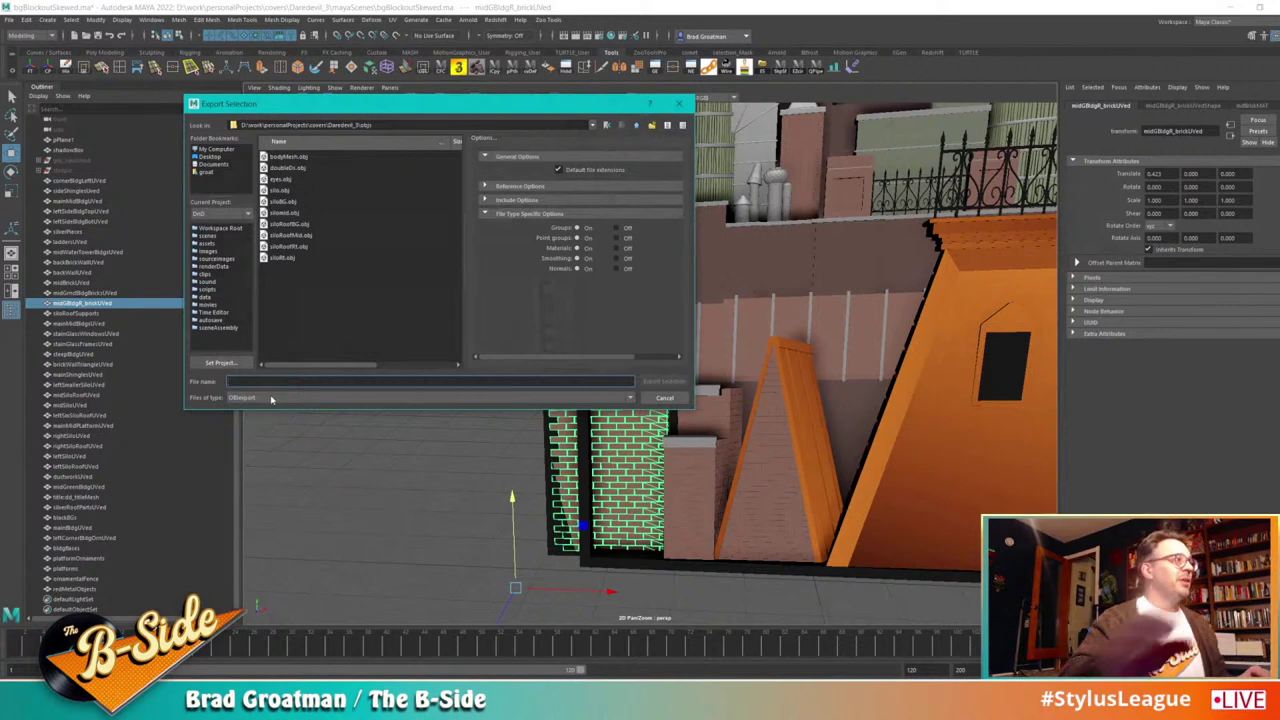
{"action": "type", "text": "midBrickSkewed"}
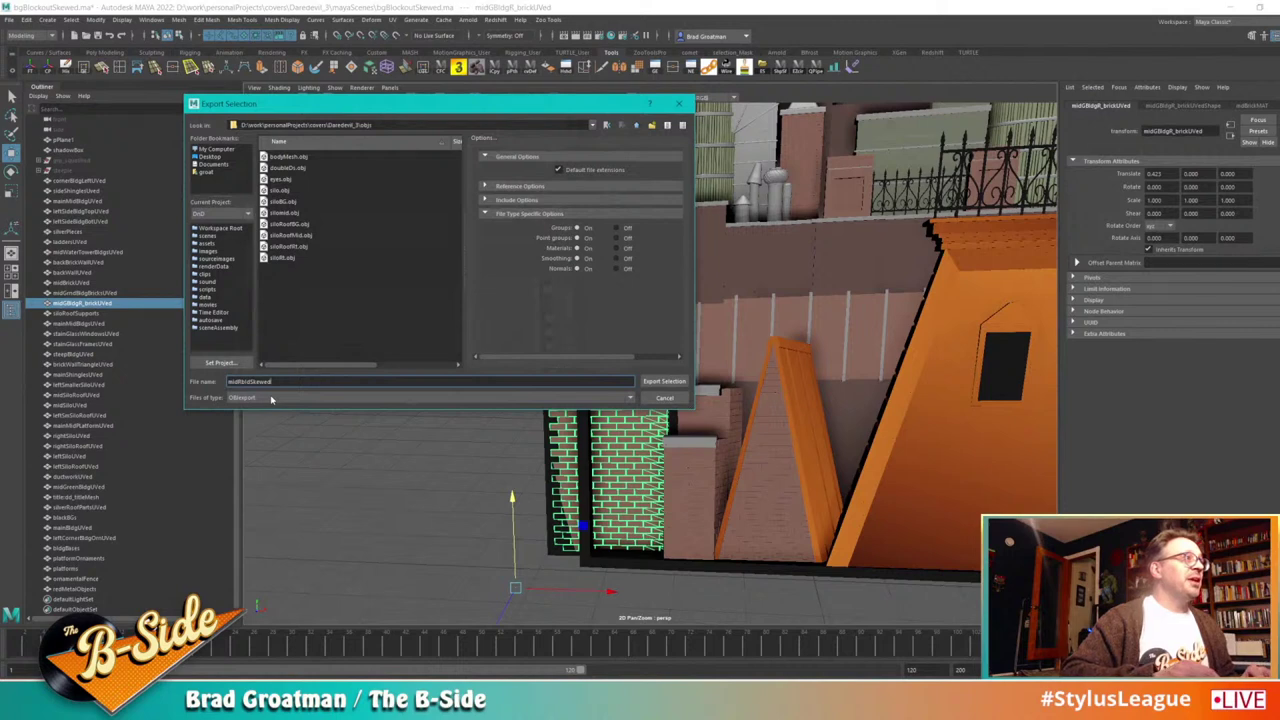
{"action": "key", "text": "Return"}
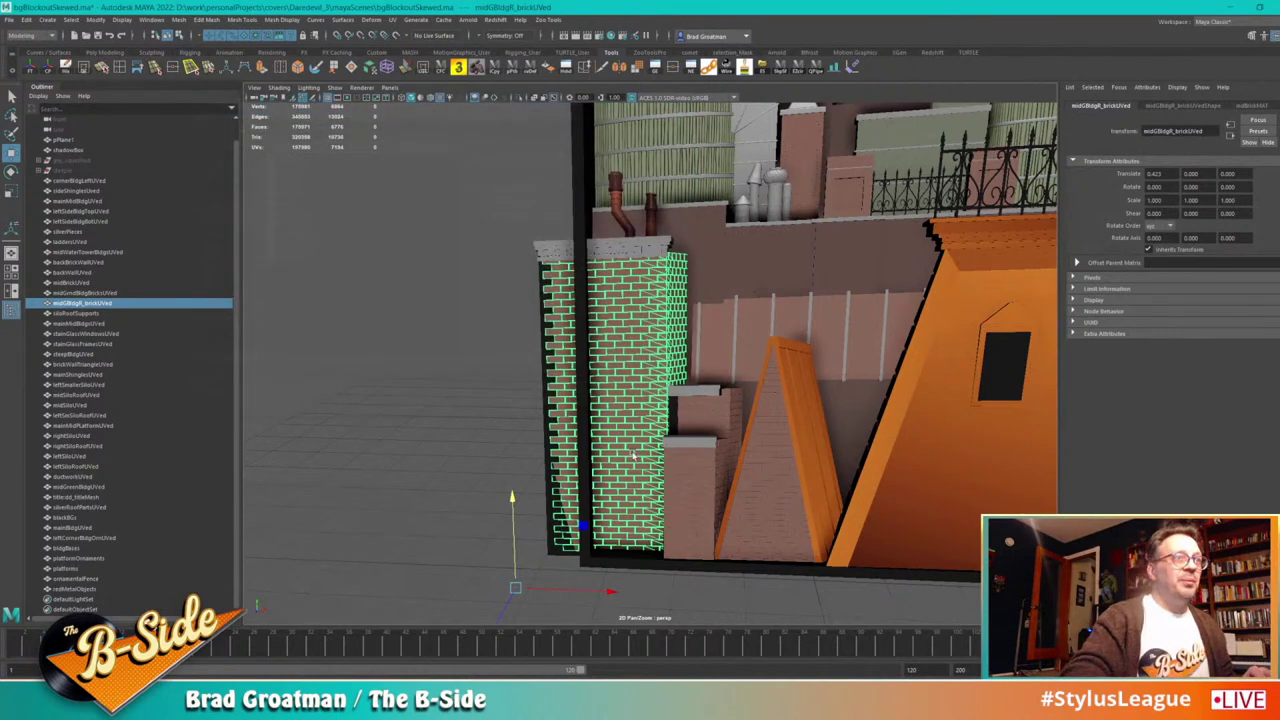
Step: Select the brick mesh of the two small buildings and export it to the objs folder as littleonesSkewed
{"action": "left_click", "coordinate": [697, 492]}
{"action": "key", "text": "ctrl+shift+e"}
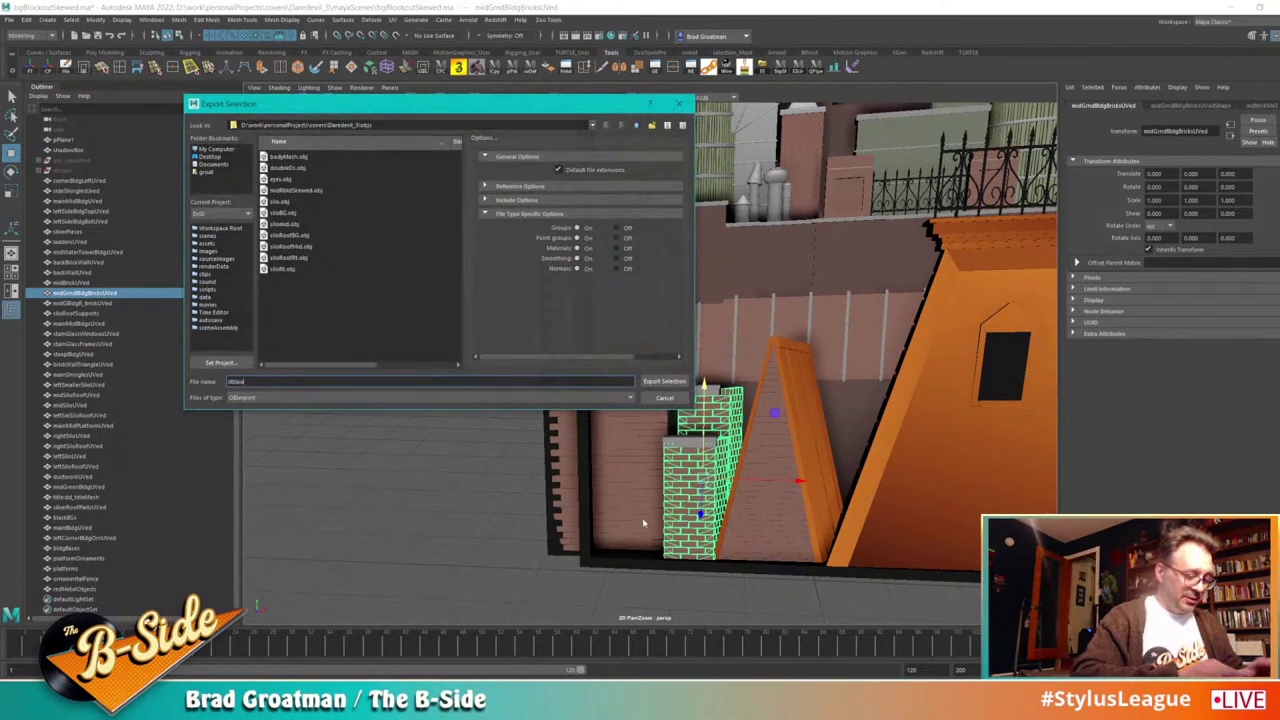
{"action": "key", "text": "Return"}
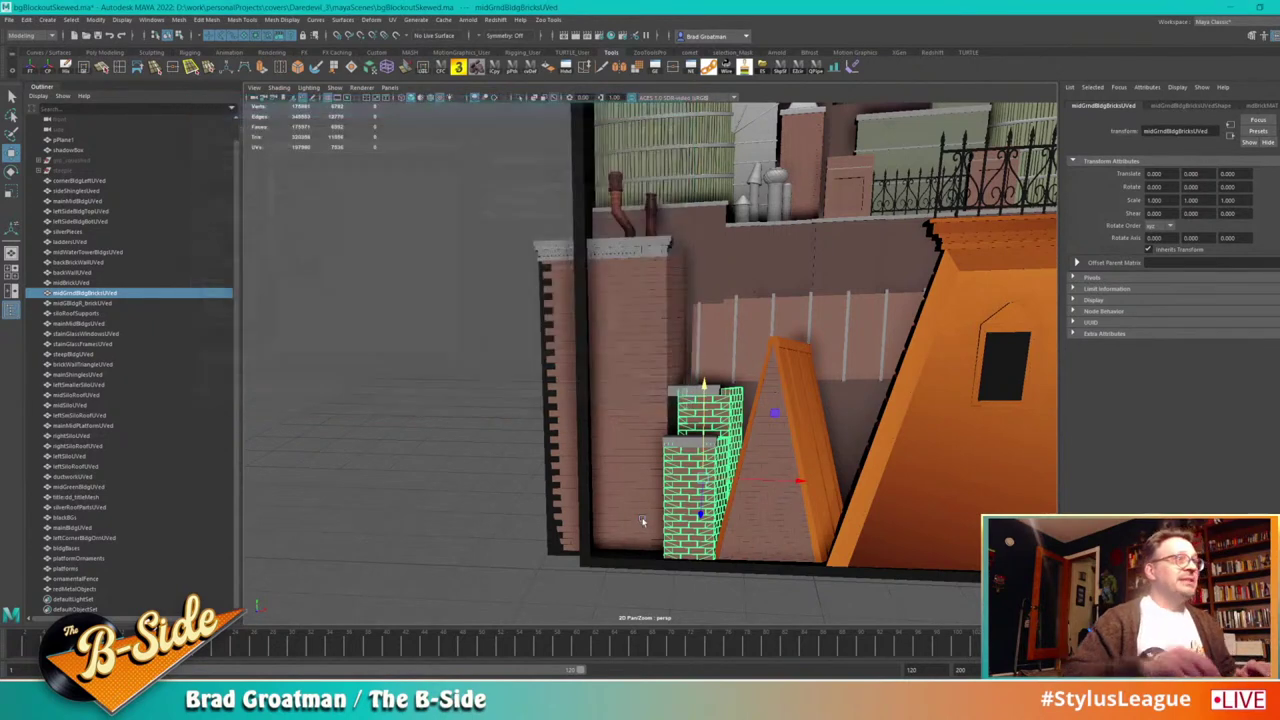
Step: Select the steep A-frame building mesh and export it to the objs folder as aframeSkewed
{"action": "left_click", "coordinate": [805, 395]}
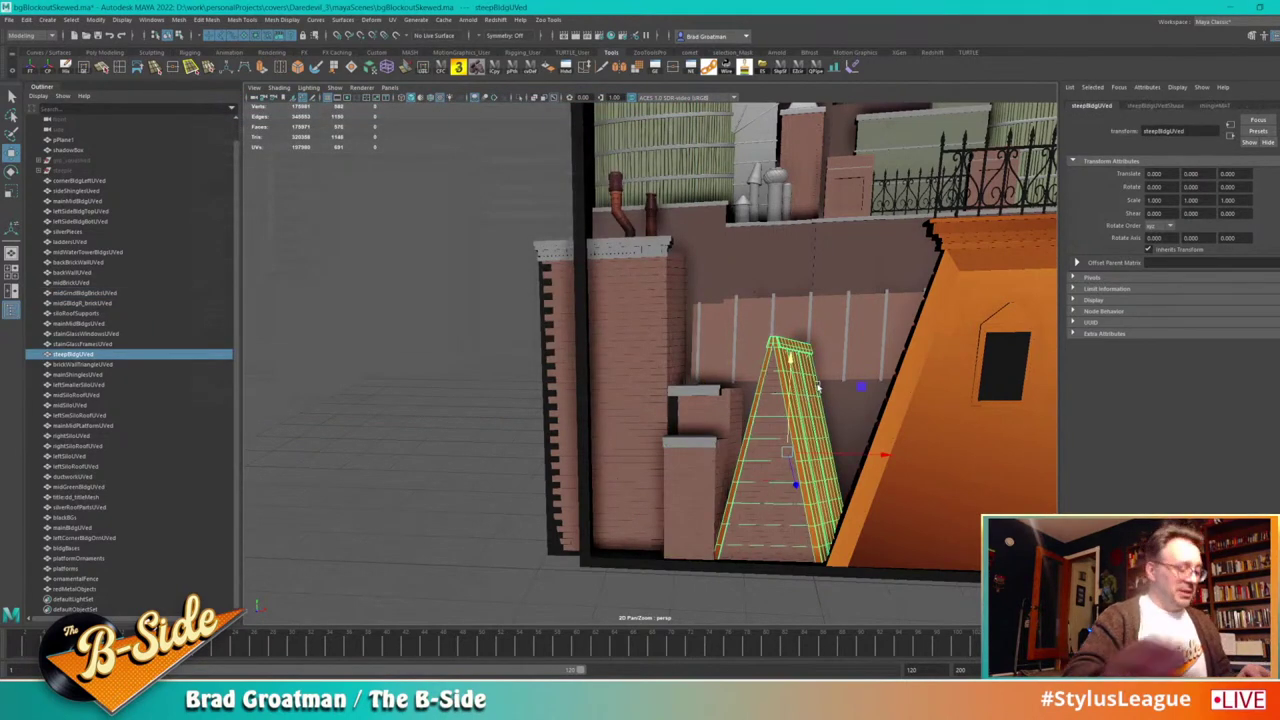
{"action": "type", "text": "gd"}
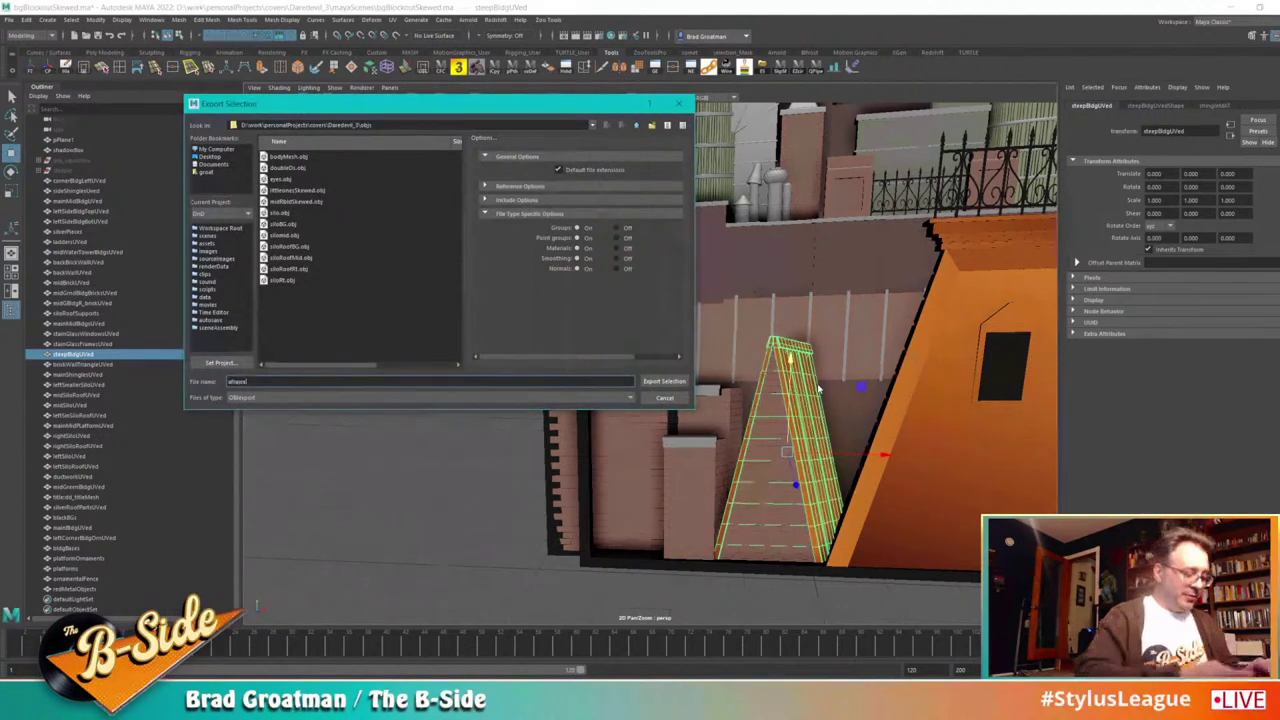
{"action": "key", "text": "Return"}
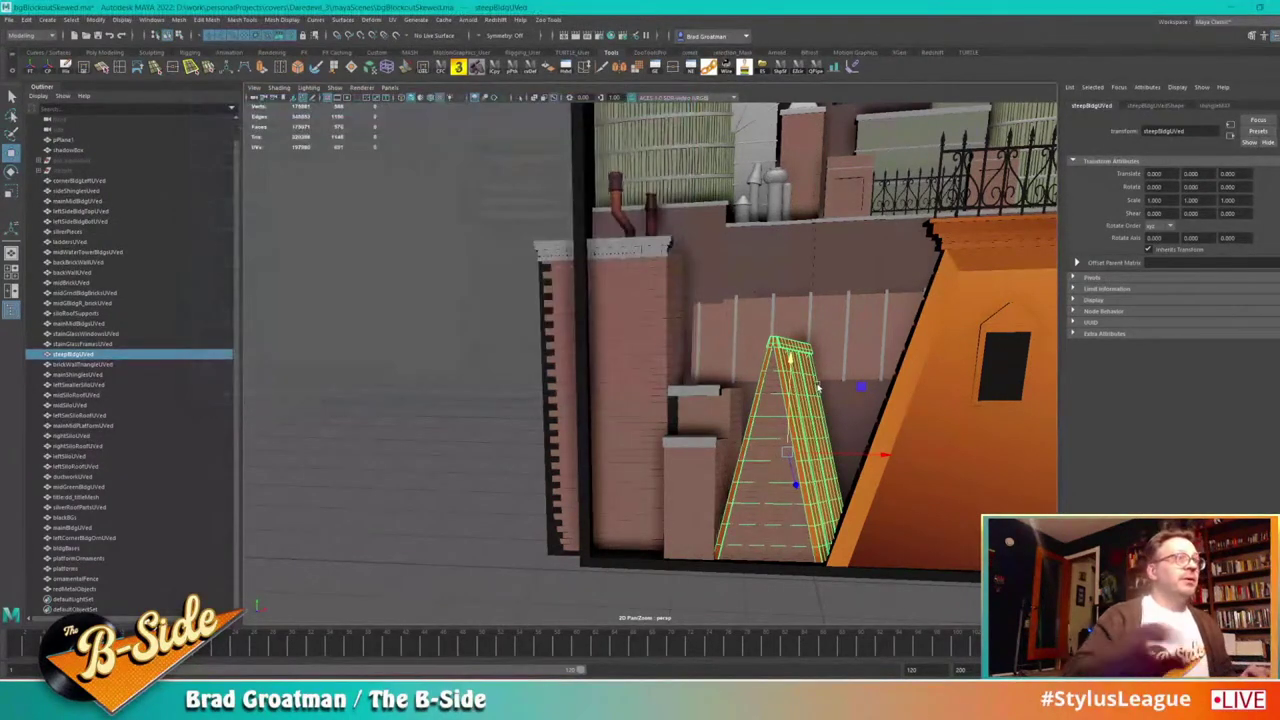
Step: Select the triangular brick wall of the A-frame building and export it to the objs folder as aframebricksSkewed
{"action": "left_click", "coordinate": [775, 527]}
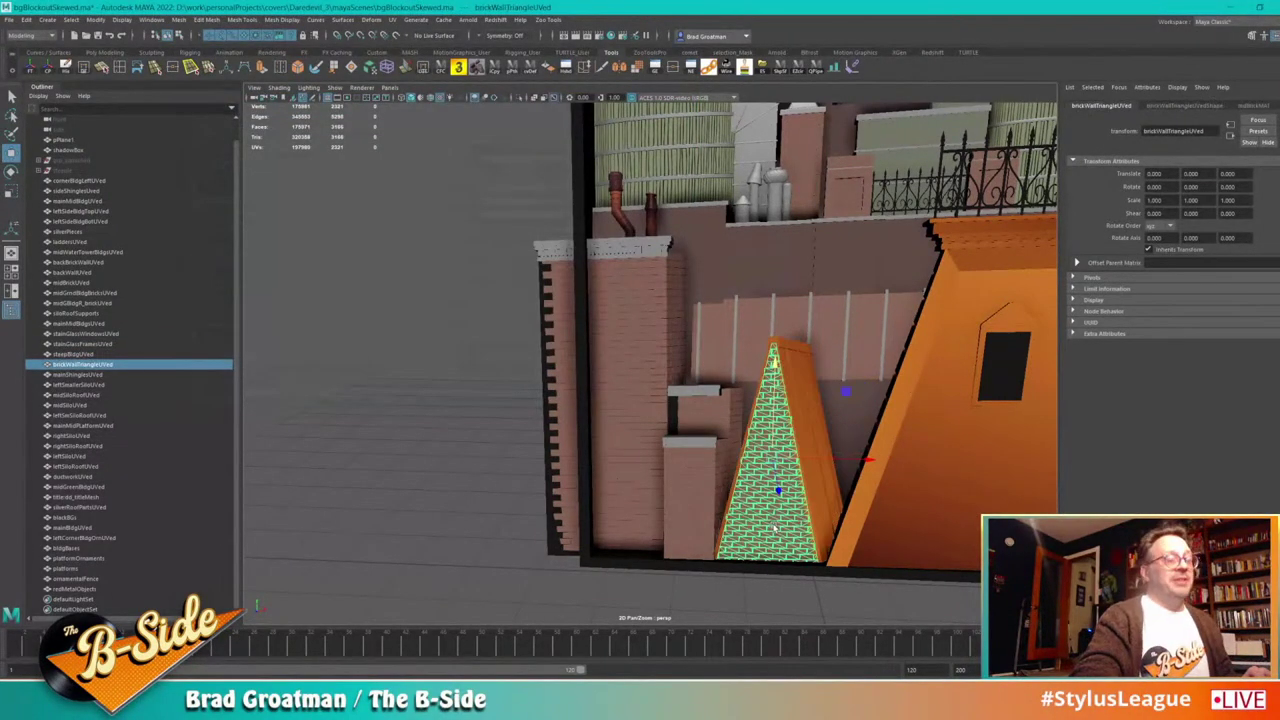
{"action": "type", "text": "g"}
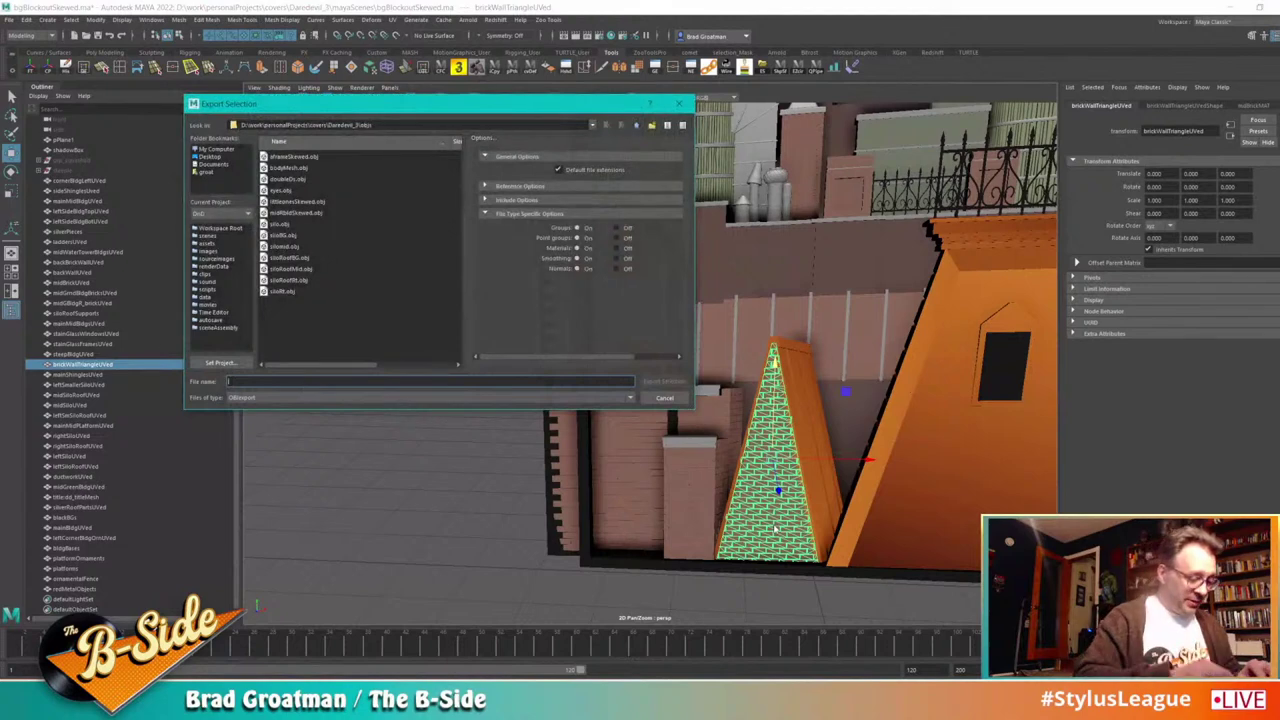
{"action": "type", "text": "b"}
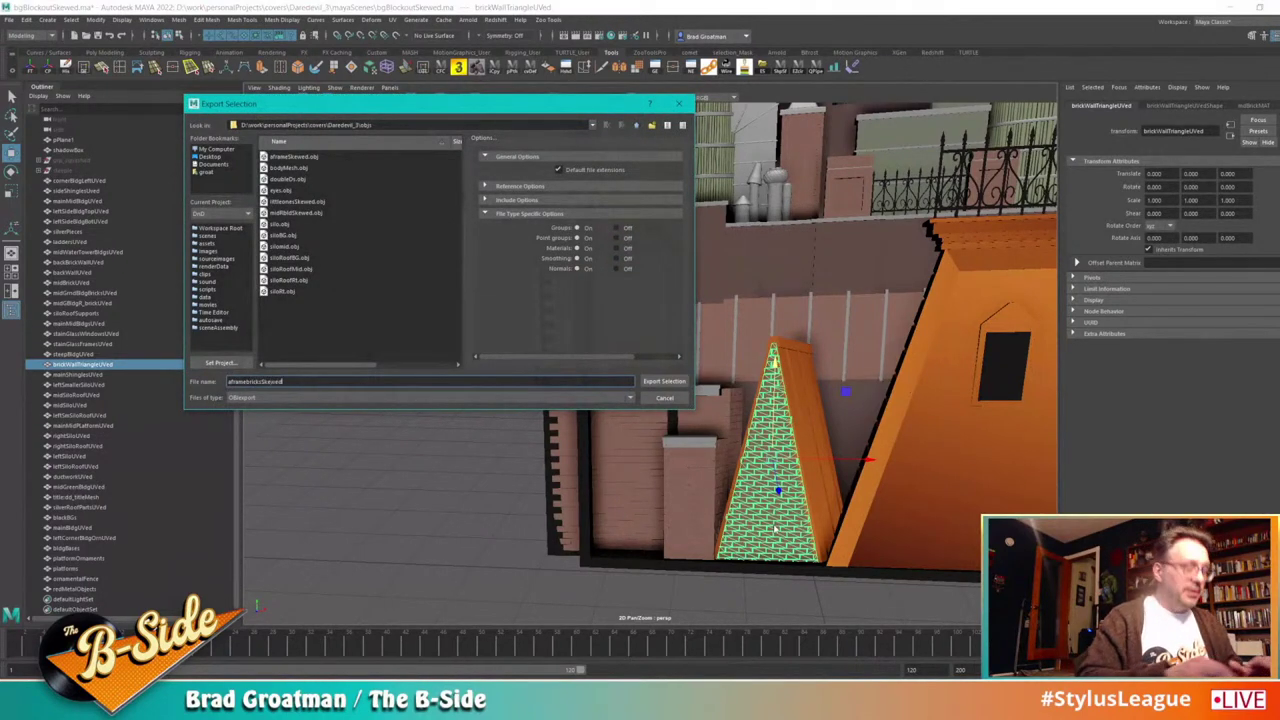
{"action": "key", "text": "Return"}
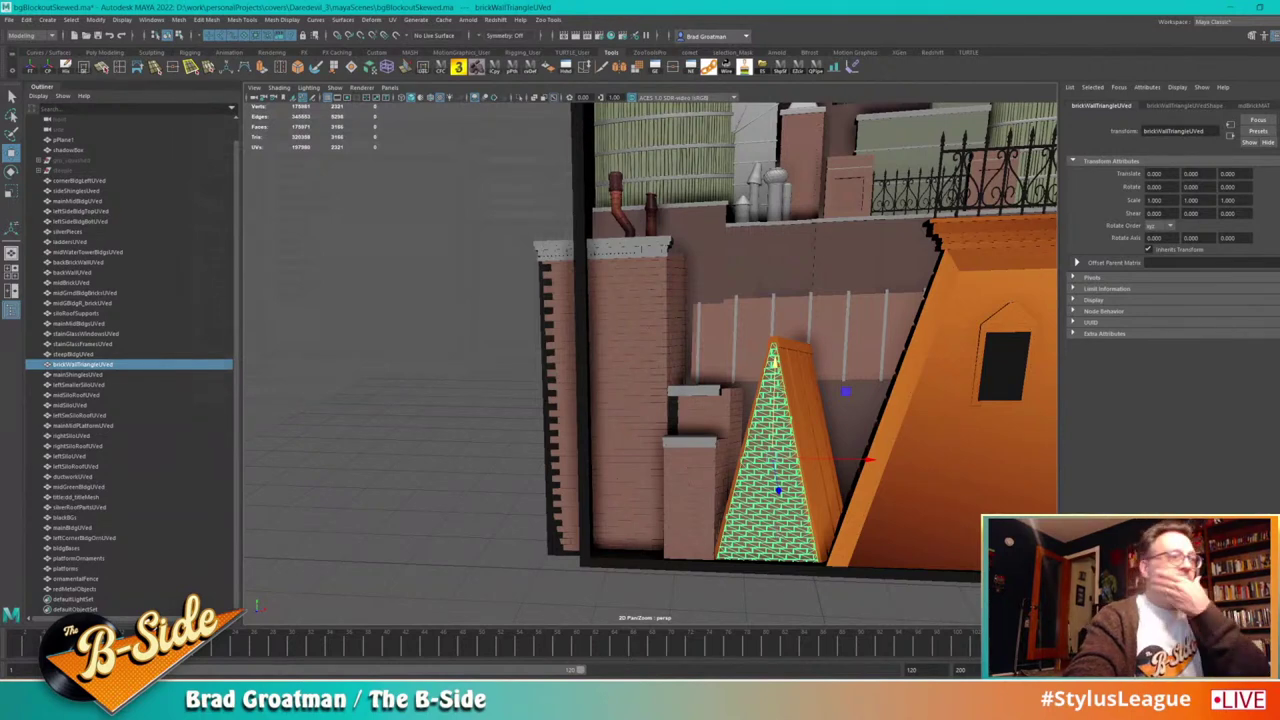
Step: Switch to ZBrush and start a mesh import for the triangular brick wall from Daredevil_3's objs folder under covers
{"action": "left_click", "coordinate": [669, 702]}
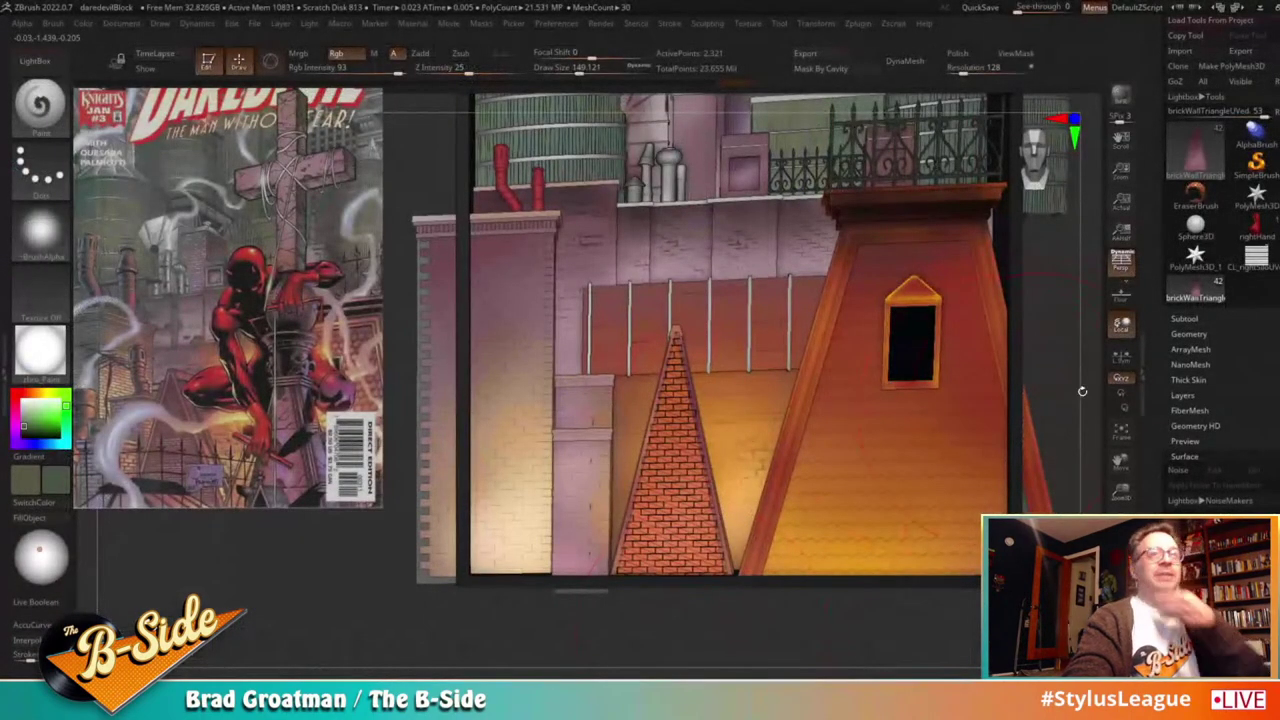
{"action": "left_click", "coordinate": [1181, 51]}
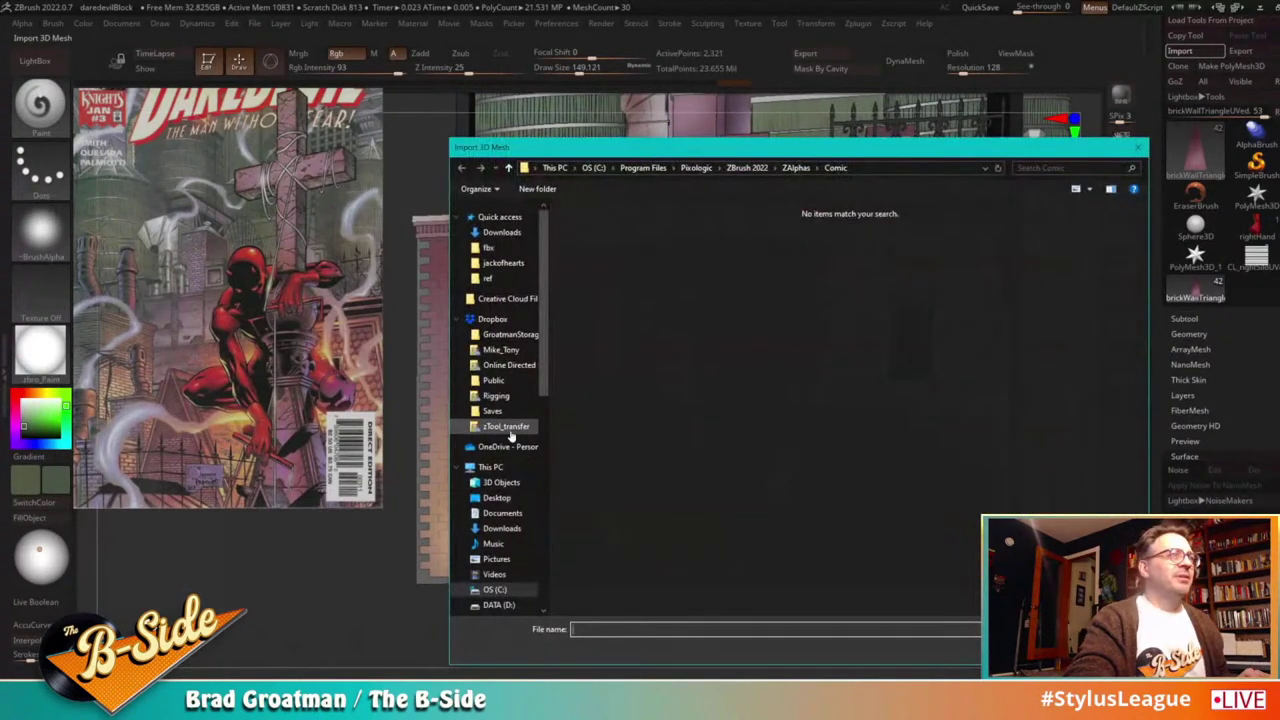
{"action": "left_click", "coordinate": [495, 467]}
{"action": "double_click", "coordinate": [782, 373]}
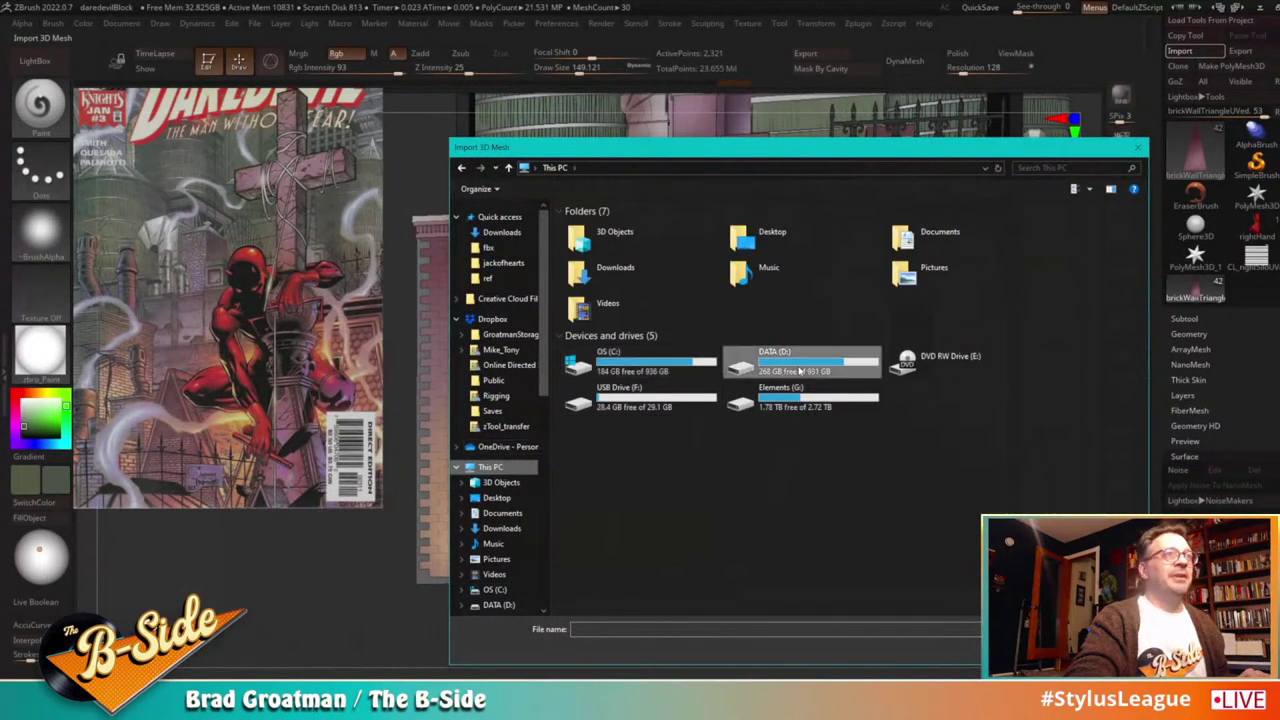
{"action": "double_click", "coordinate": [604, 374]}
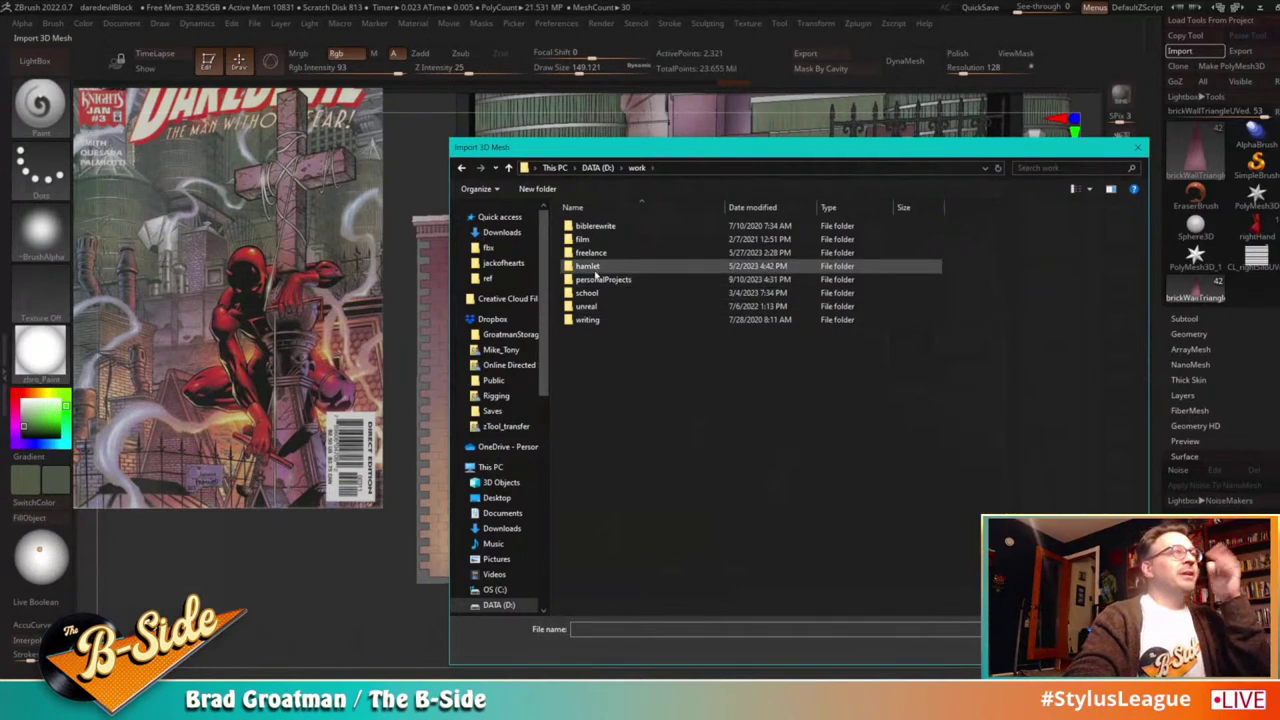
{"action": "double_click", "coordinate": [596, 279]}
{"action": "double_click", "coordinate": [590, 280]}
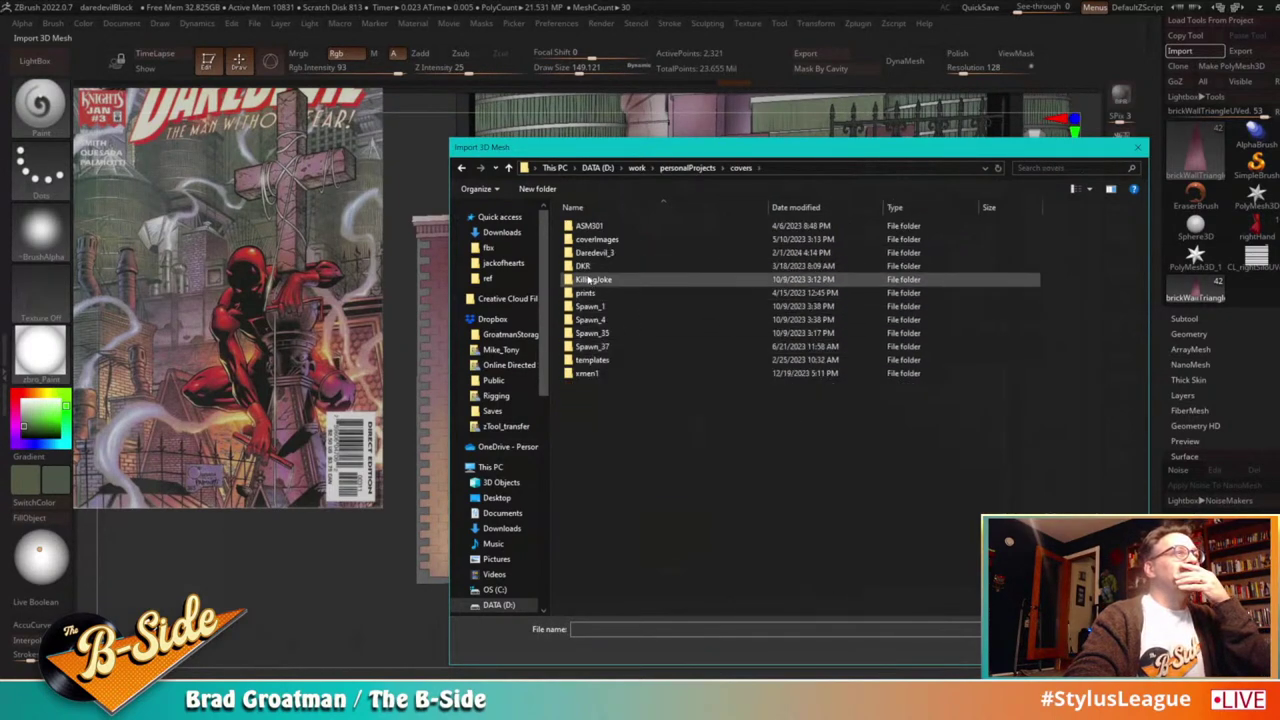
{"action": "double_click", "coordinate": [594, 252]}
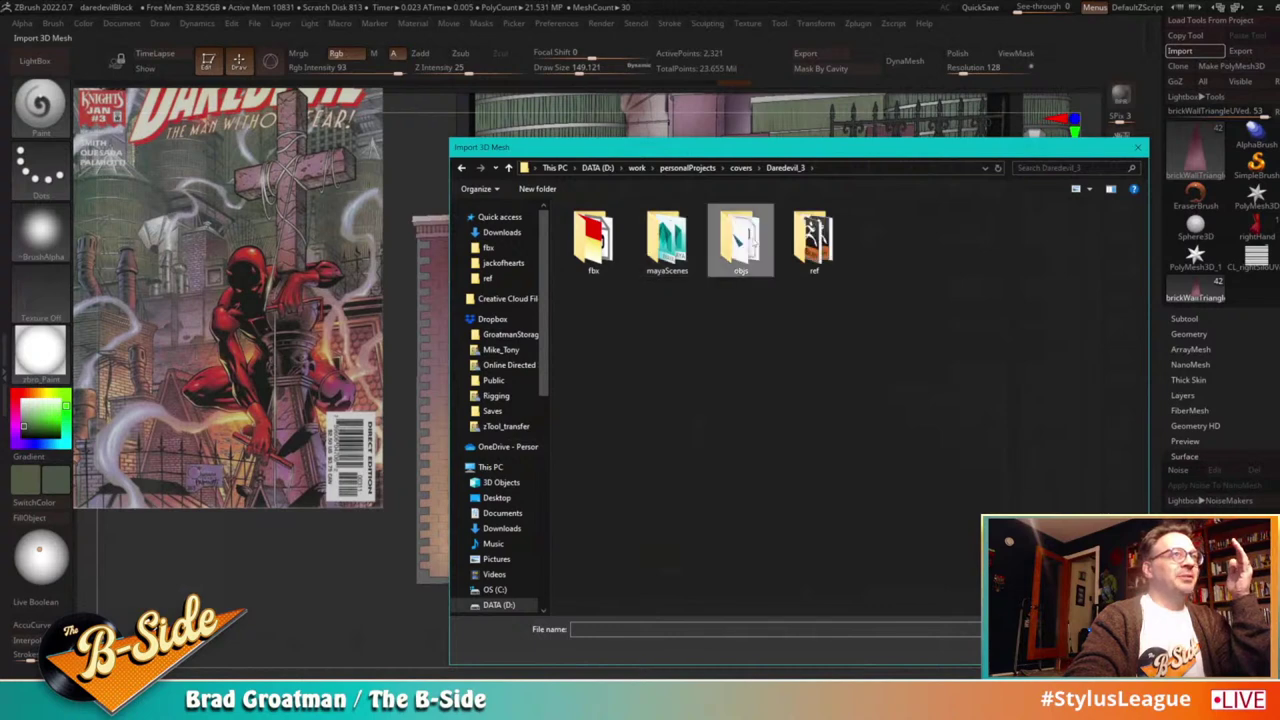
{"action": "double_click", "coordinate": [740, 245]}
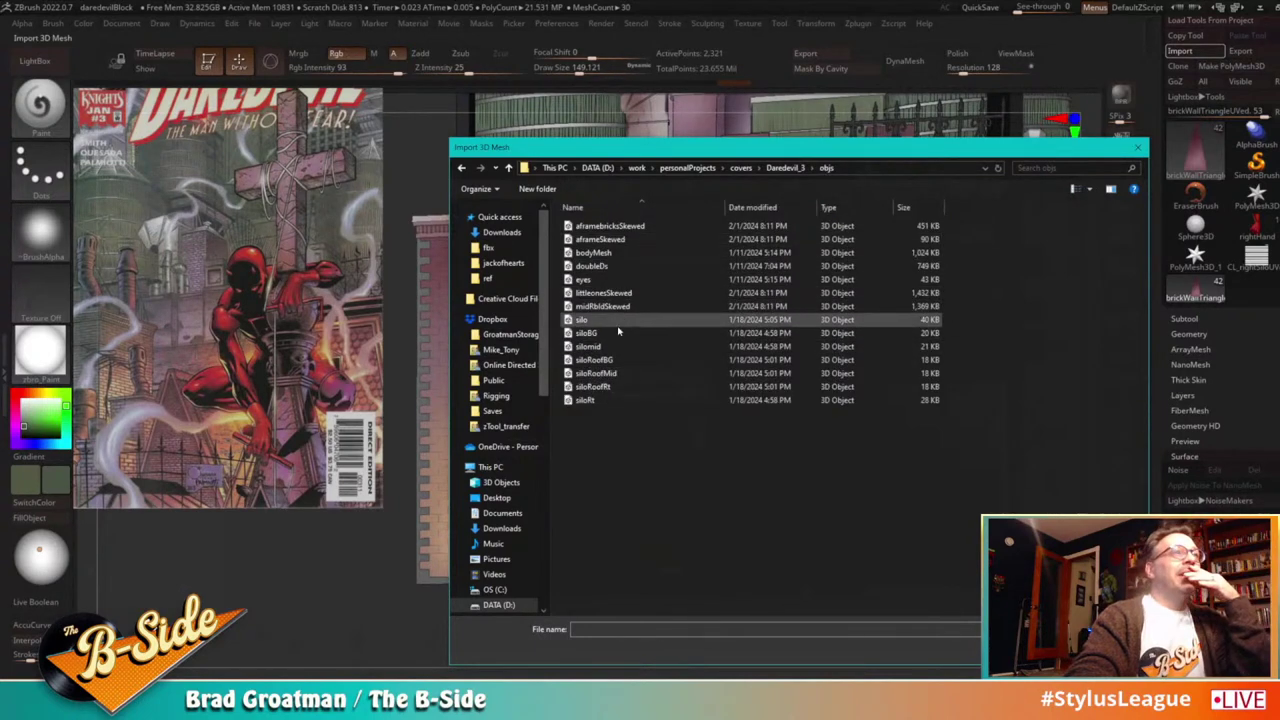
Step: Import aframebricksSkewed in place of the triangular brick wall and check where it sits relative to the diorama
{"action": "double_click", "coordinate": [608, 226]}
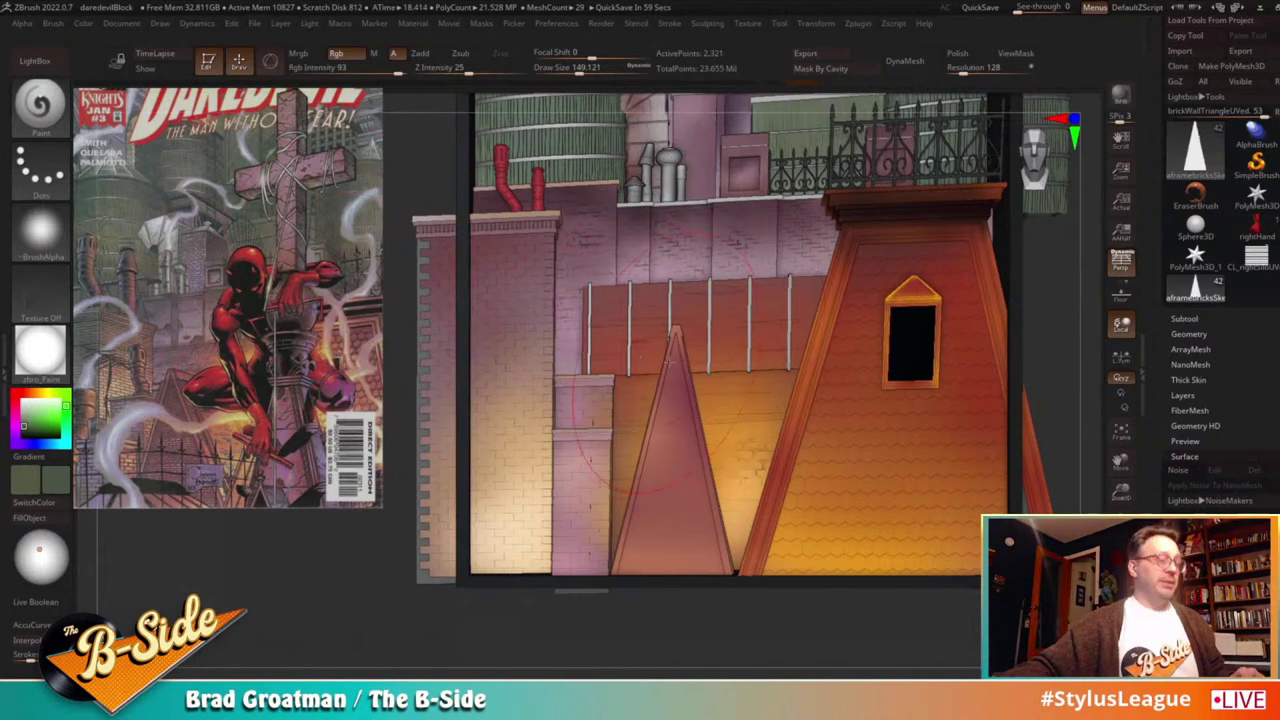
{"action": "key", "text": "f"}
{"action": "left_click_drag", "start_coordinate": [749, 423], "coordinate": [797, 380]}
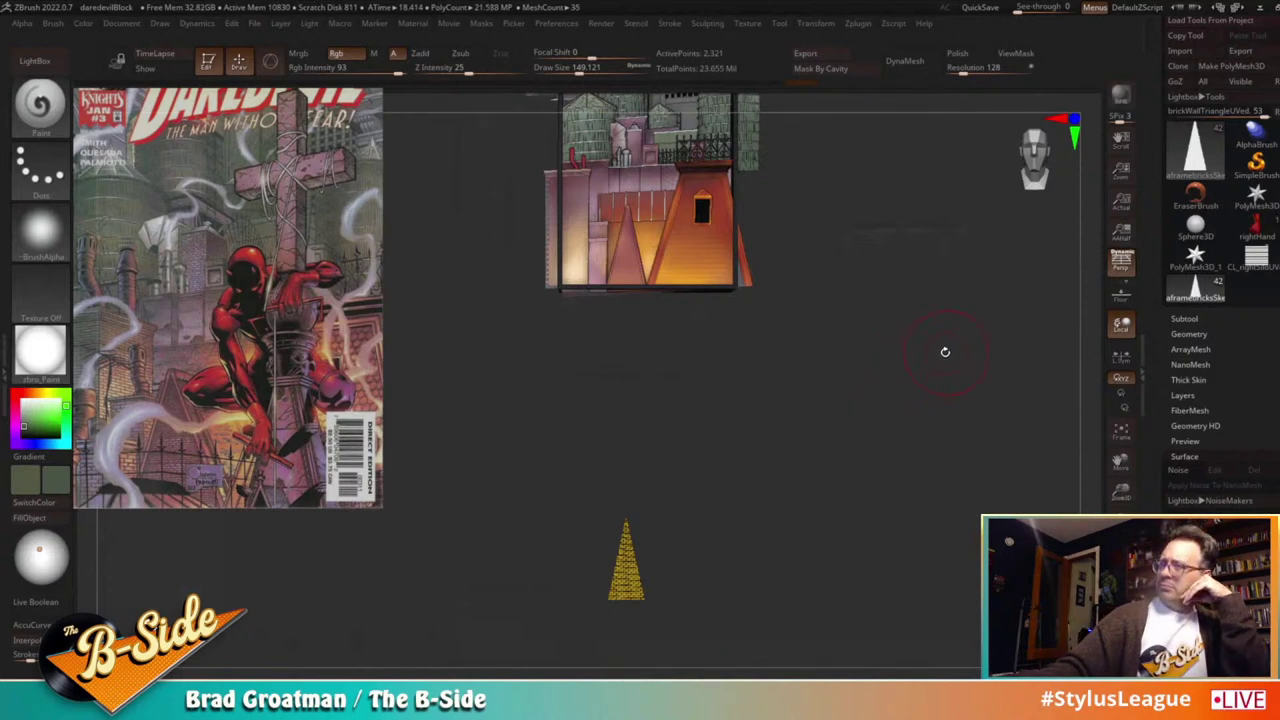
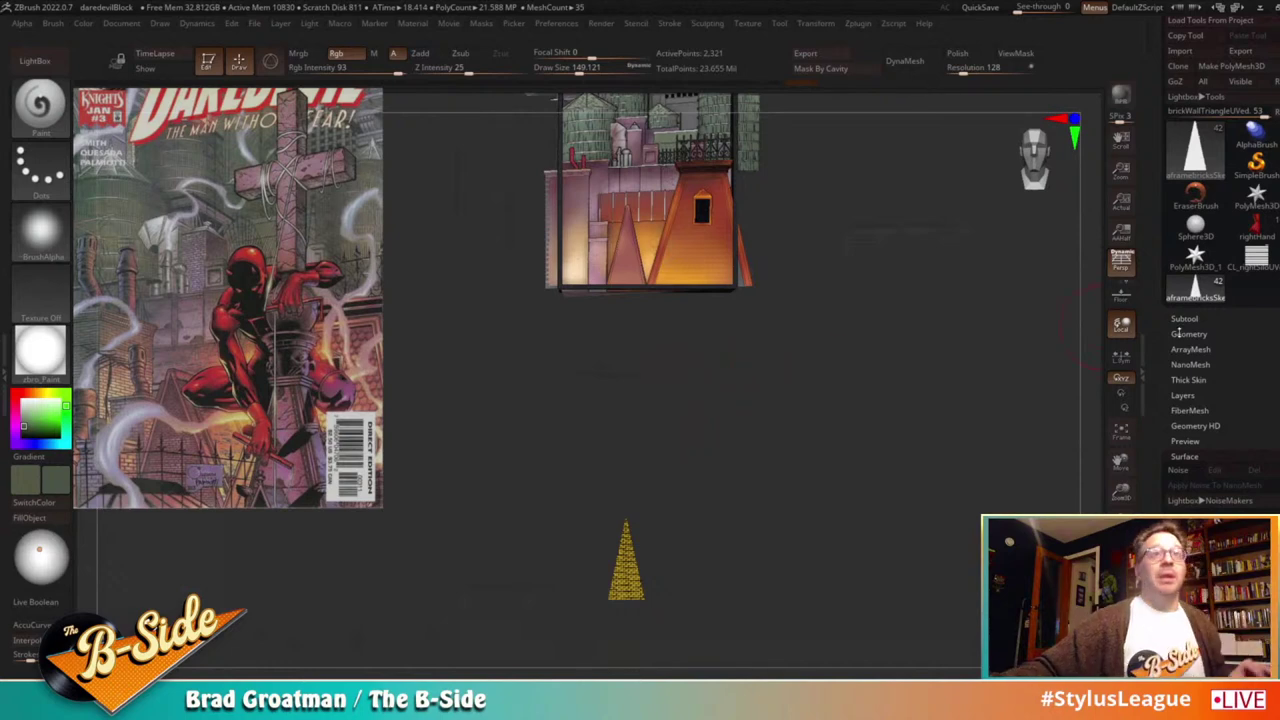
Step: Select the steepBldgUVed subtool and replace its mesh by importing aframeSkewed
{"action": "left_click", "coordinate": [1196, 320]}
{"action": "left_click", "coordinate": [1196, 322]}
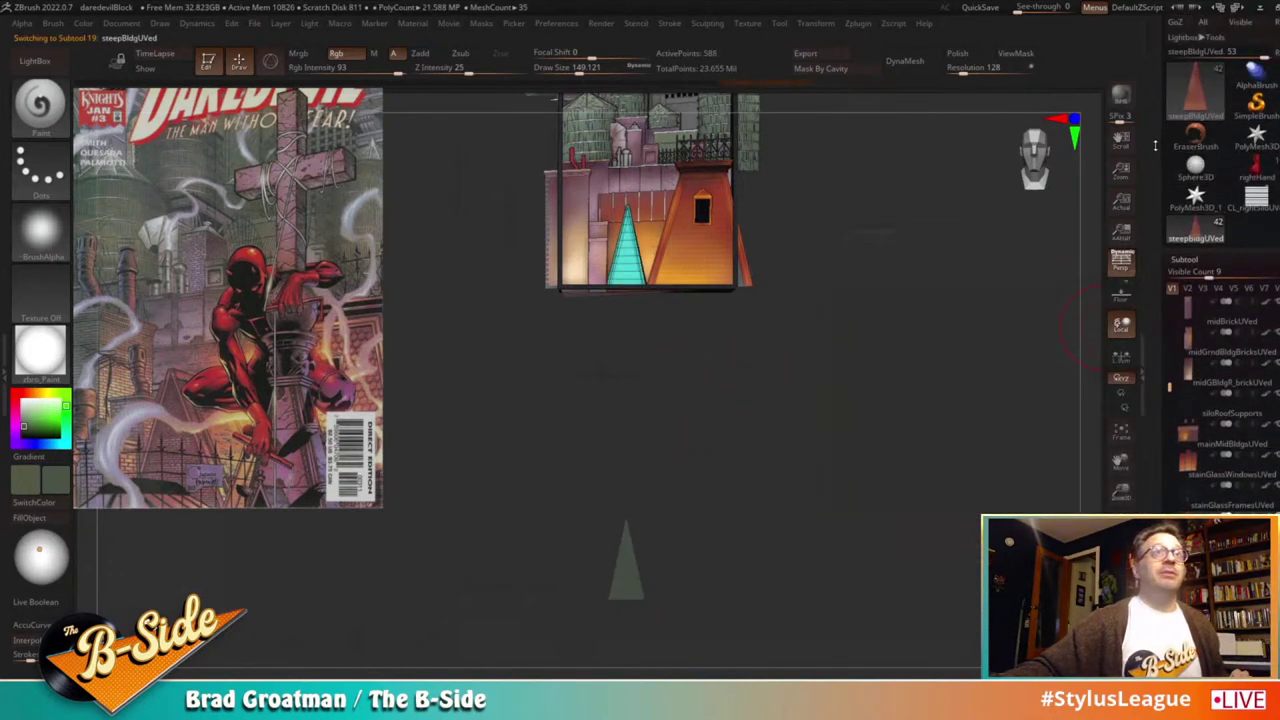
{"action": "left_click_drag", "start_coordinate": [1155, 146], "coordinate": [1155, 220]}
{"action": "left_click", "coordinate": [1180, 65]}
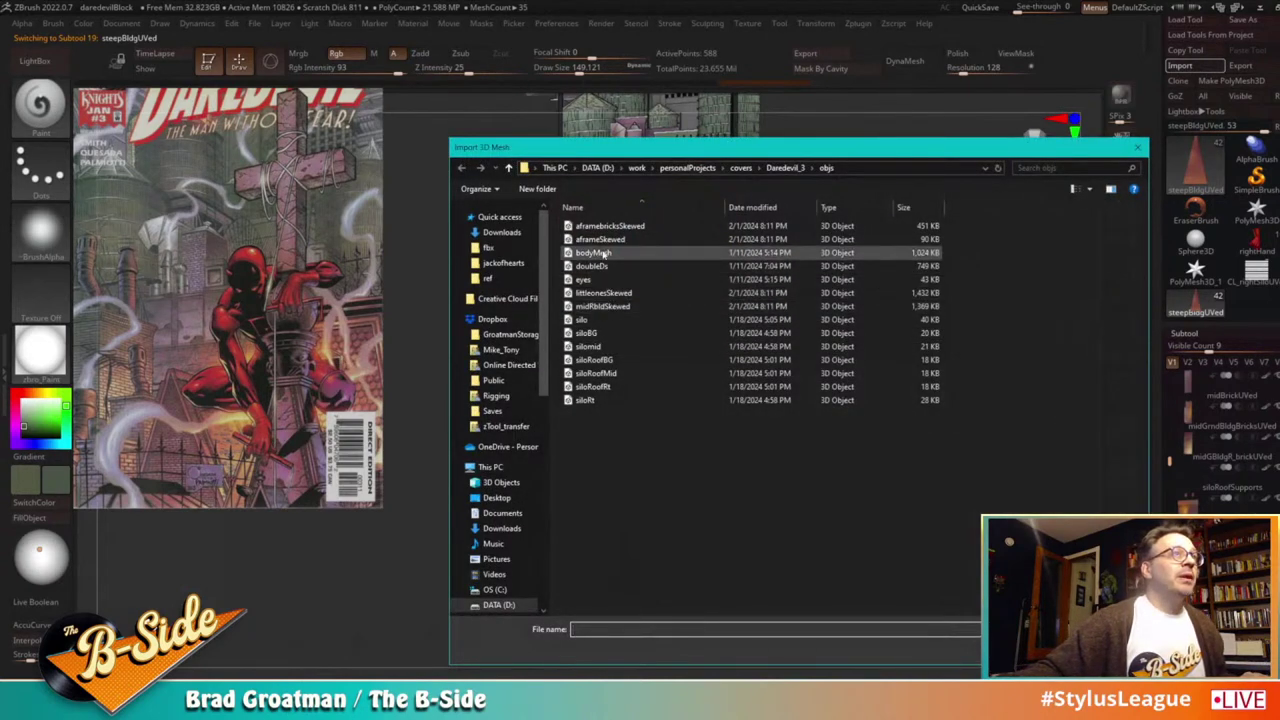
{"action": "double_click", "coordinate": [598, 240]}
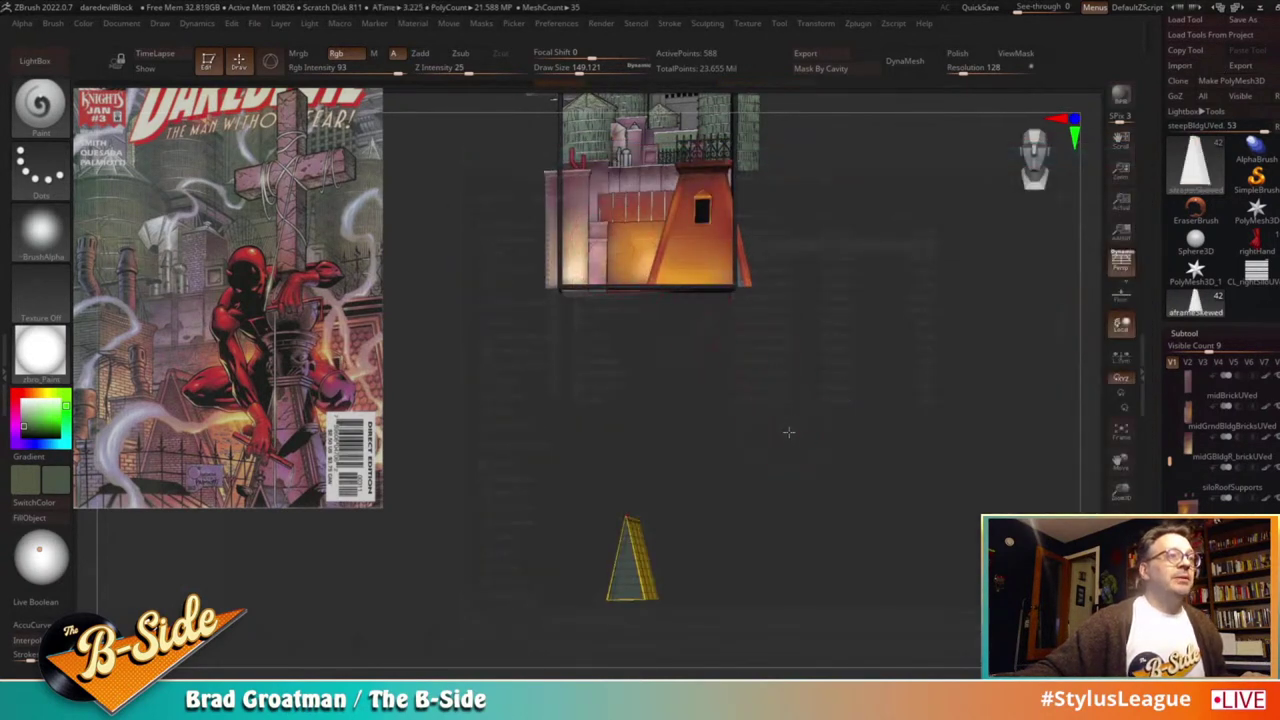
{"action": "left_click_drag", "start_coordinate": [789, 432], "coordinate": [757, 429]}
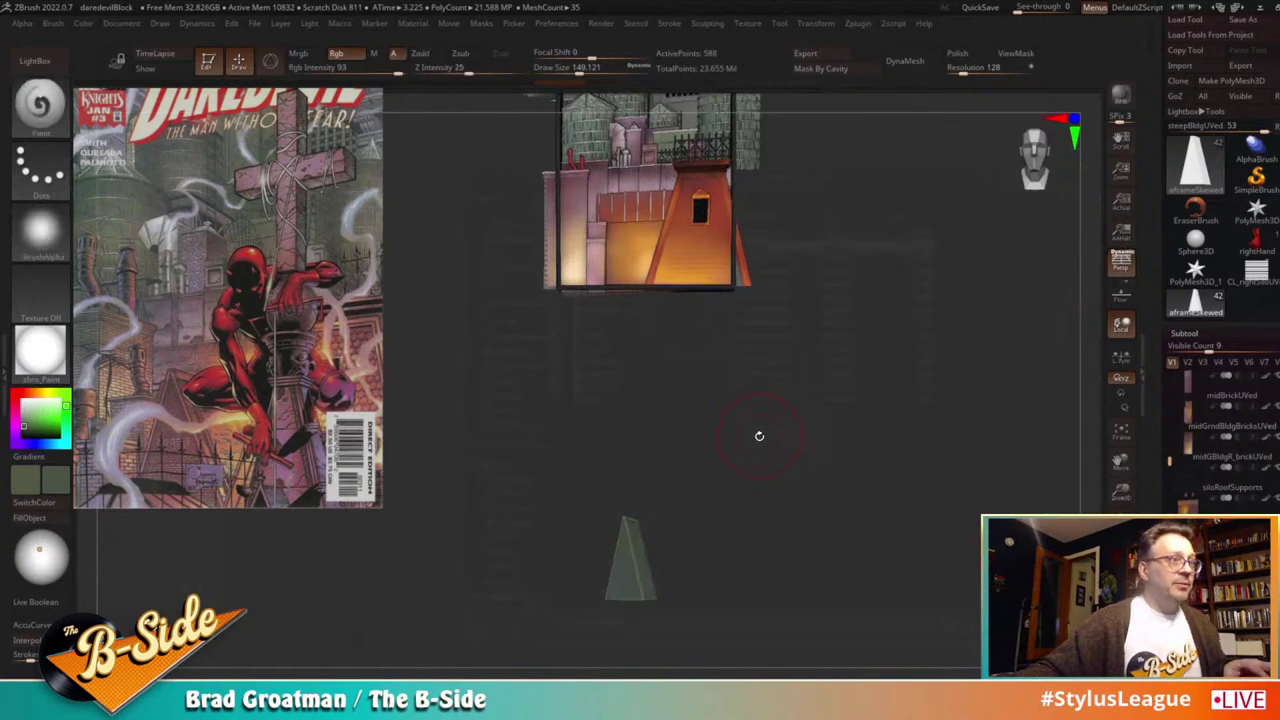
Step: Turn on the polypaint display of the imported A-frame building and check earlier states in its undo history
{"action": "left_click", "coordinate": [1265, 529]}
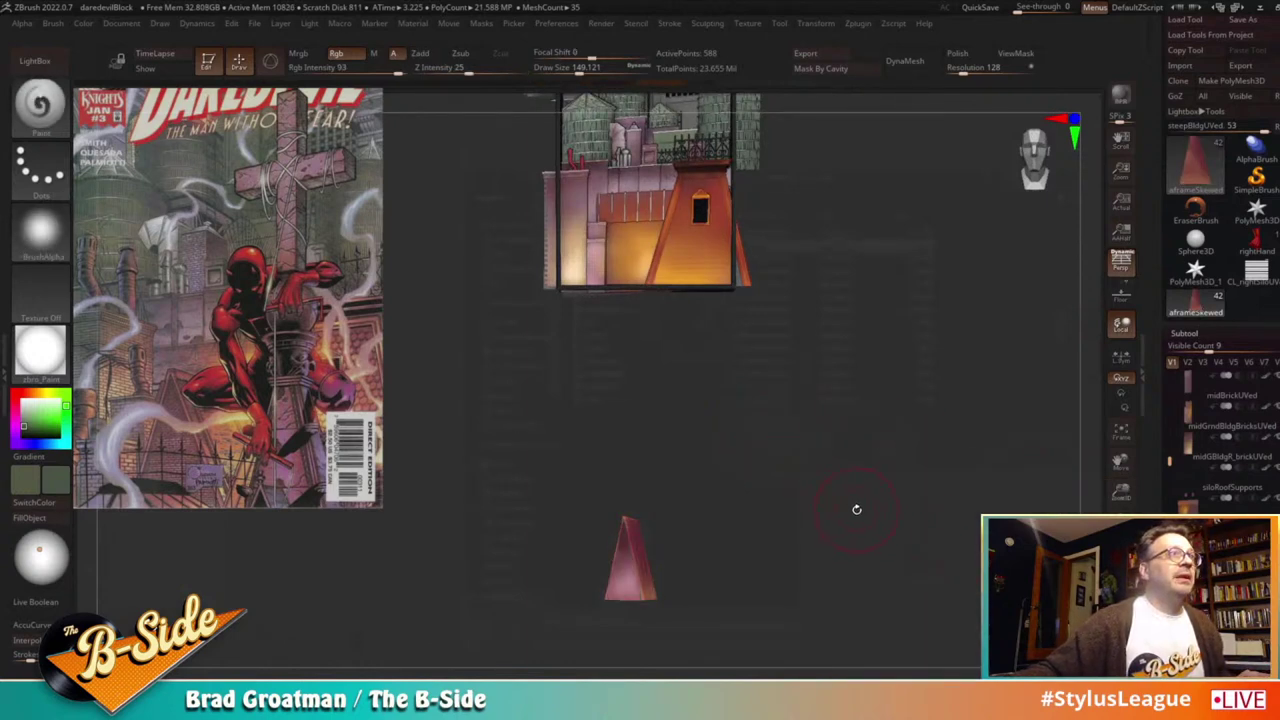
{"action": "mouse_move", "coordinate": [856, 509]}
{"action": "left_mouse_down"}
{"action": "mouse_move", "coordinate": [826, 511]}
{"action": "mouse_move", "coordinate": [862, 509]}
{"action": "left_mouse_up"}
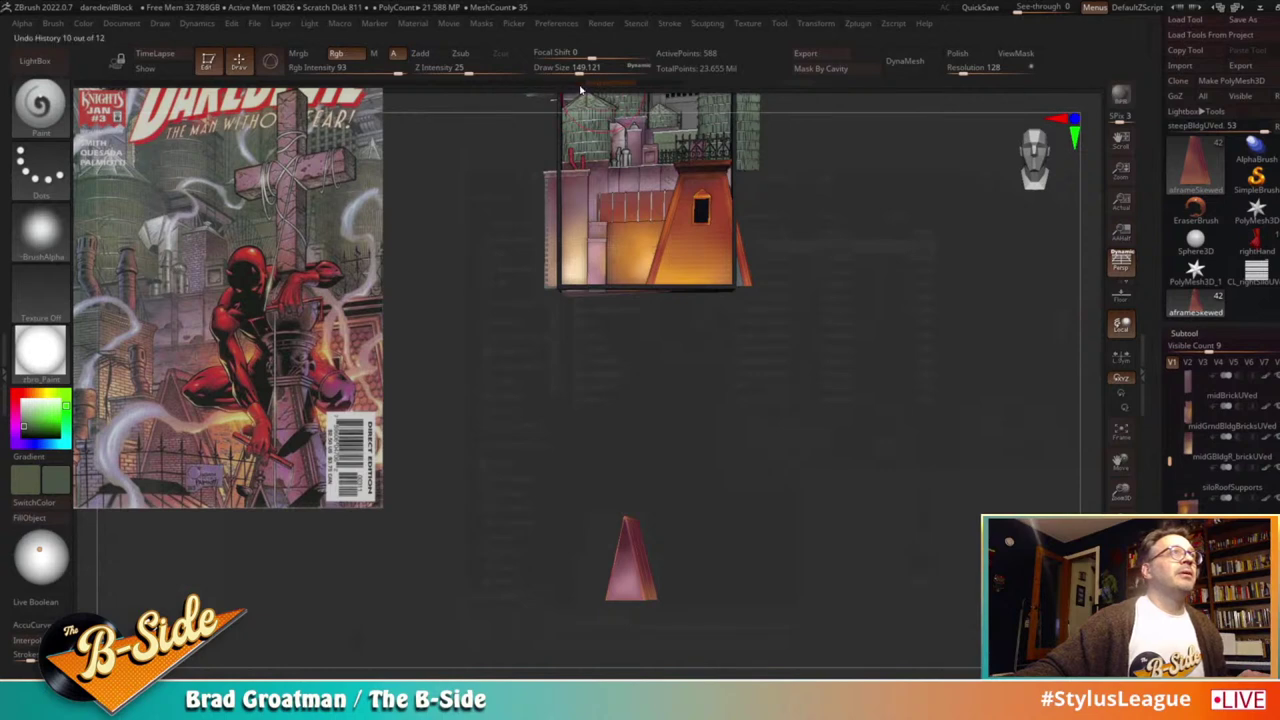
{"action": "left_click_drag", "start_coordinate": [577, 86], "coordinate": [527, 89]}
{"action": "left_click", "coordinate": [551, 89]}
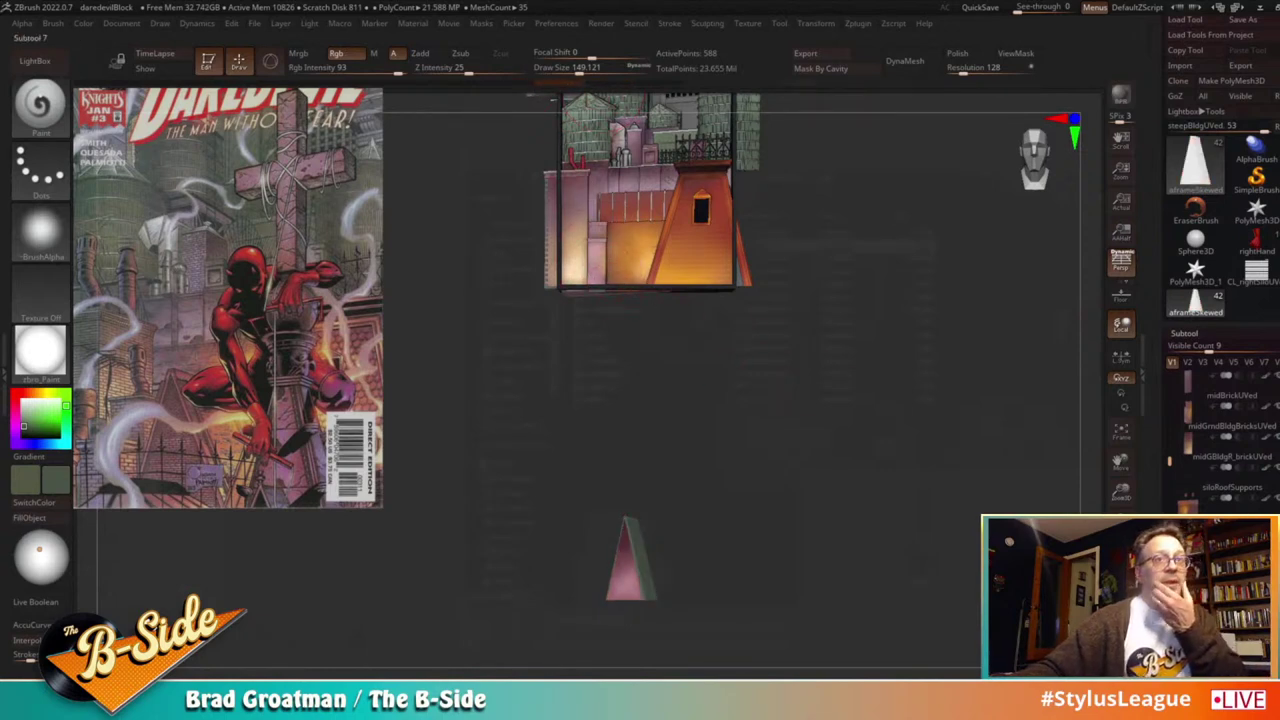
Step: Centre the Move gizmo on the imported A-frame meshes and raise them together to the foreground of the diorama
{"action": "key", "text": "w"}
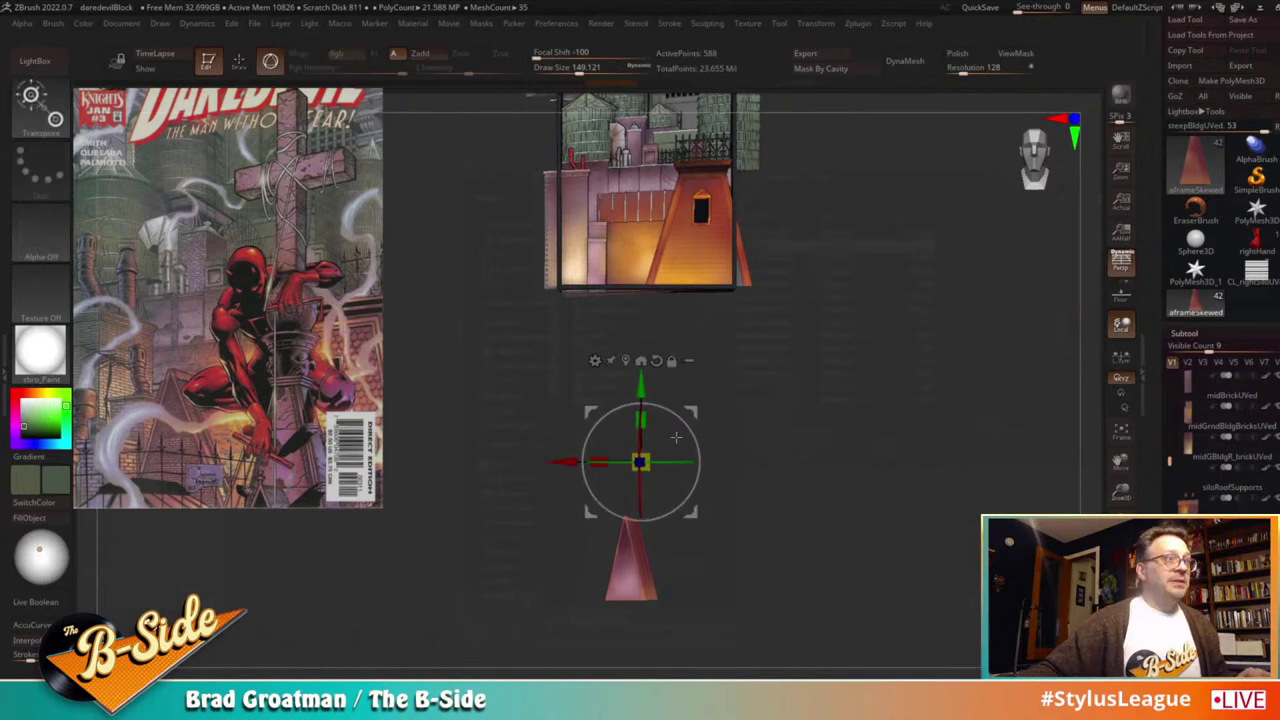
{"action": "left_click", "coordinate": [641, 360]}
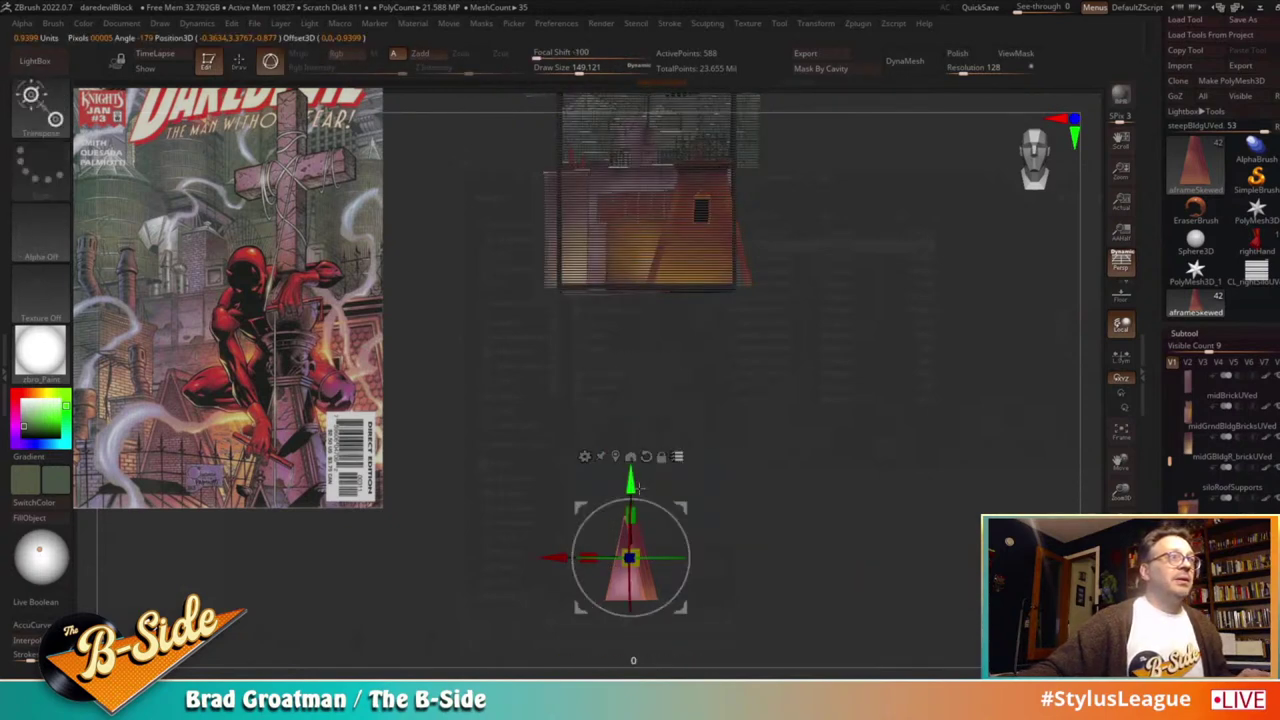
{"action": "left_click_drag", "start_coordinate": [700, 478], "coordinate": [686, 162]}
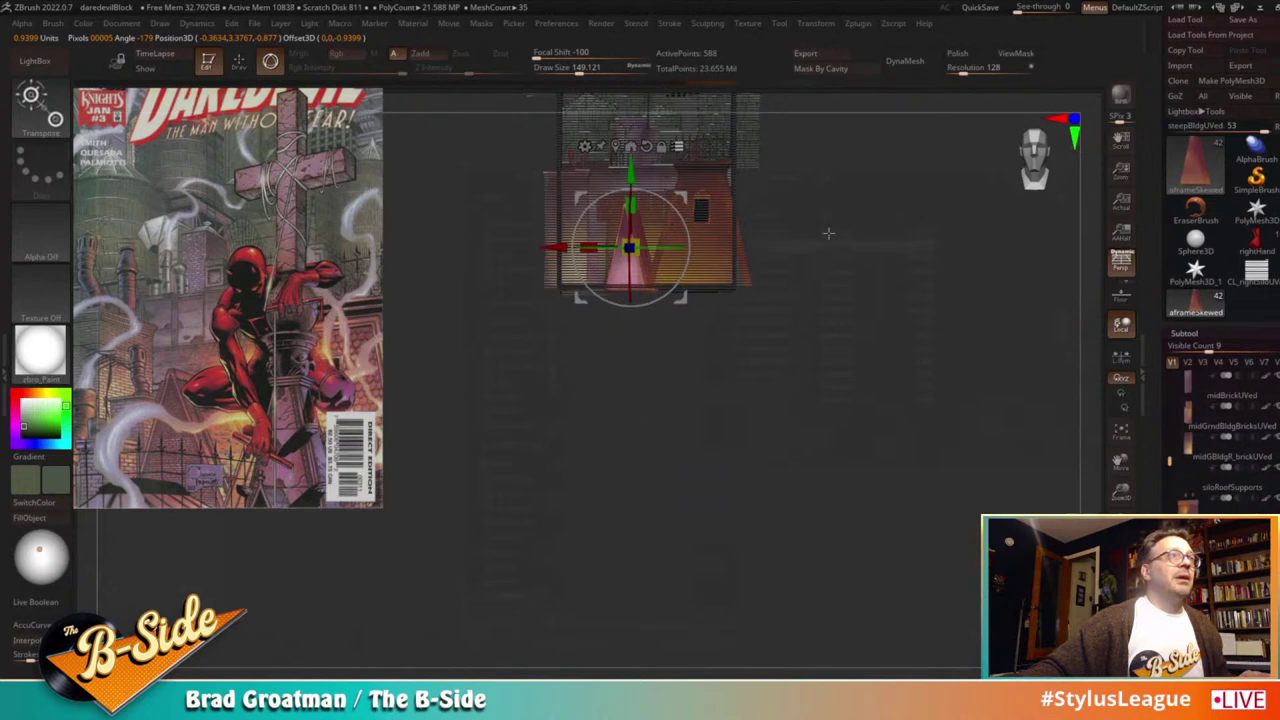
Step: Fine-tune the A-frame's height so its base lines up with the diorama's lower frame, and return to Draw mode
{"action": "left_click_drag", "start_coordinate": [855, 395], "coordinate": [586, 513]}
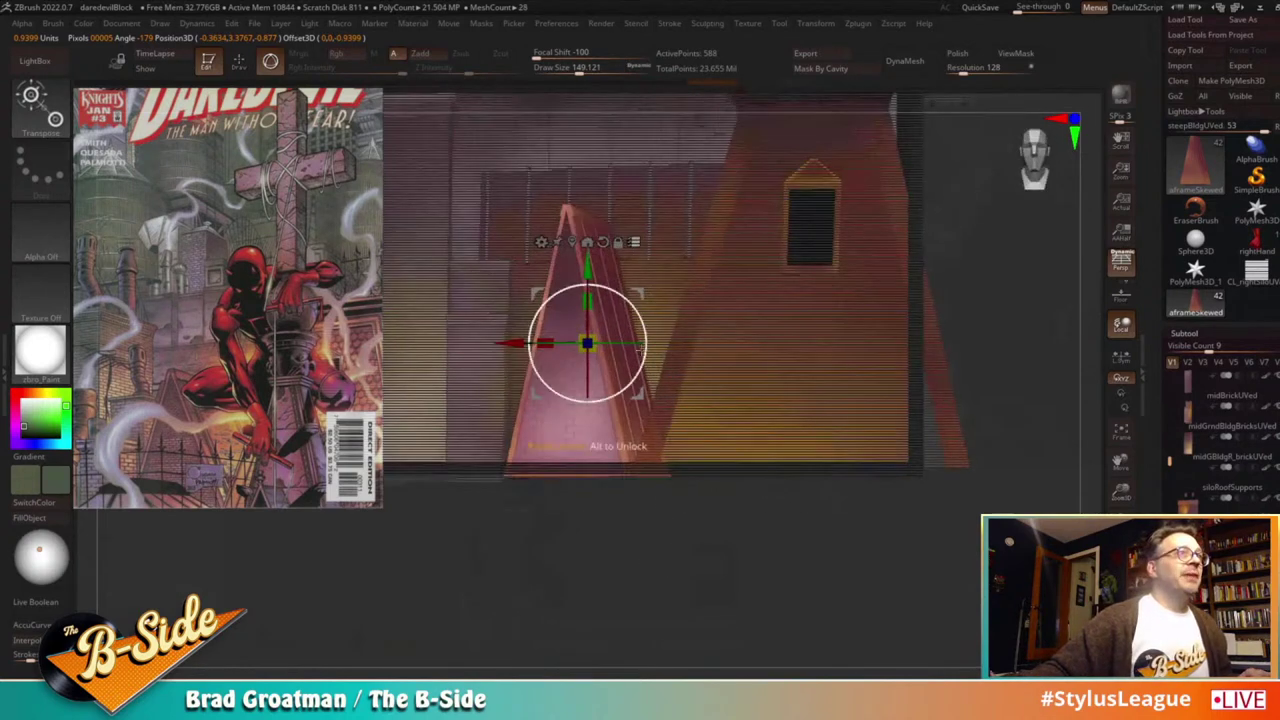
{"action": "left_click_drag", "start_coordinate": [597, 266], "coordinate": [592, 256]}
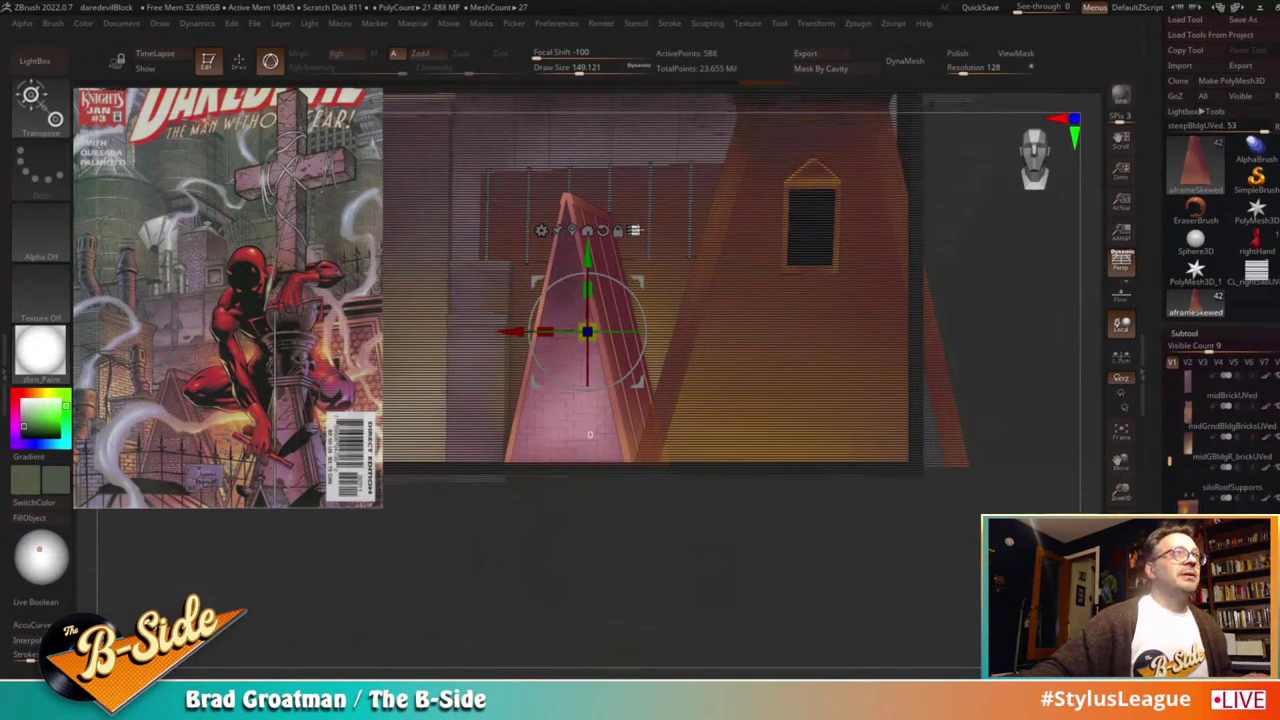
{"action": "key", "text": "q"}
{"action": "left_click_drag", "start_coordinate": [660, 486], "coordinate": [657, 557], "text": "alt"}
{"action": "left_click_drag", "start_coordinate": [702, 466], "coordinate": [682, 573], "text": "alt"}
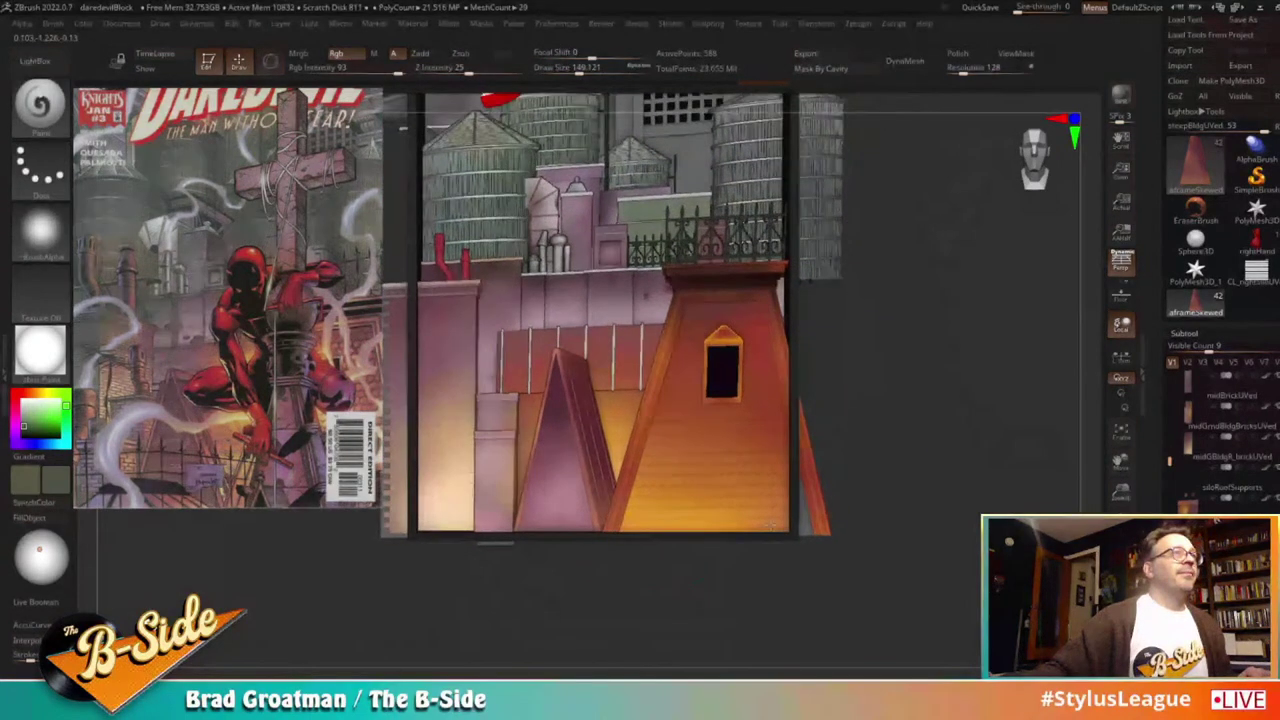
{"action": "left_click_drag", "start_coordinate": [885, 470], "coordinate": [968, 470]}
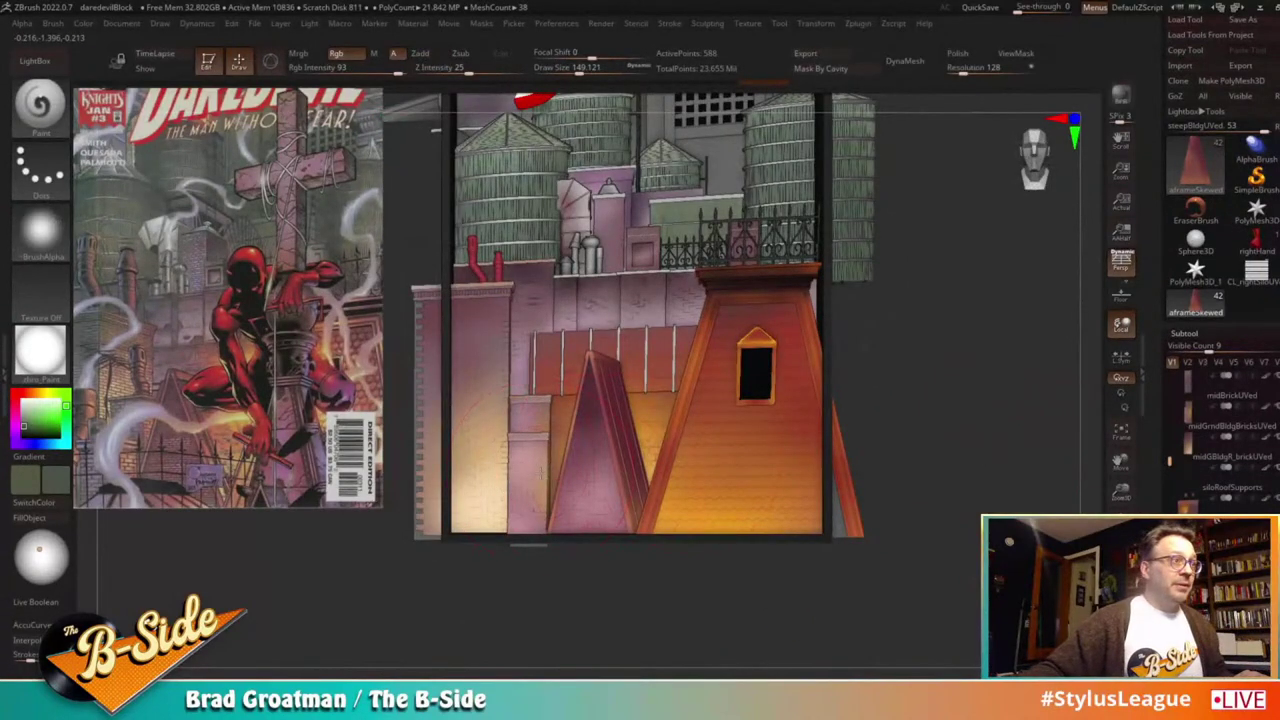
Step: Select the midGrndBldgBricksUVed subtool and replace its mesh by importing littleonesSkewed, splitting its nonstandard polygons
{"action": "left_click", "coordinate": [530, 465], "text": "alt"}
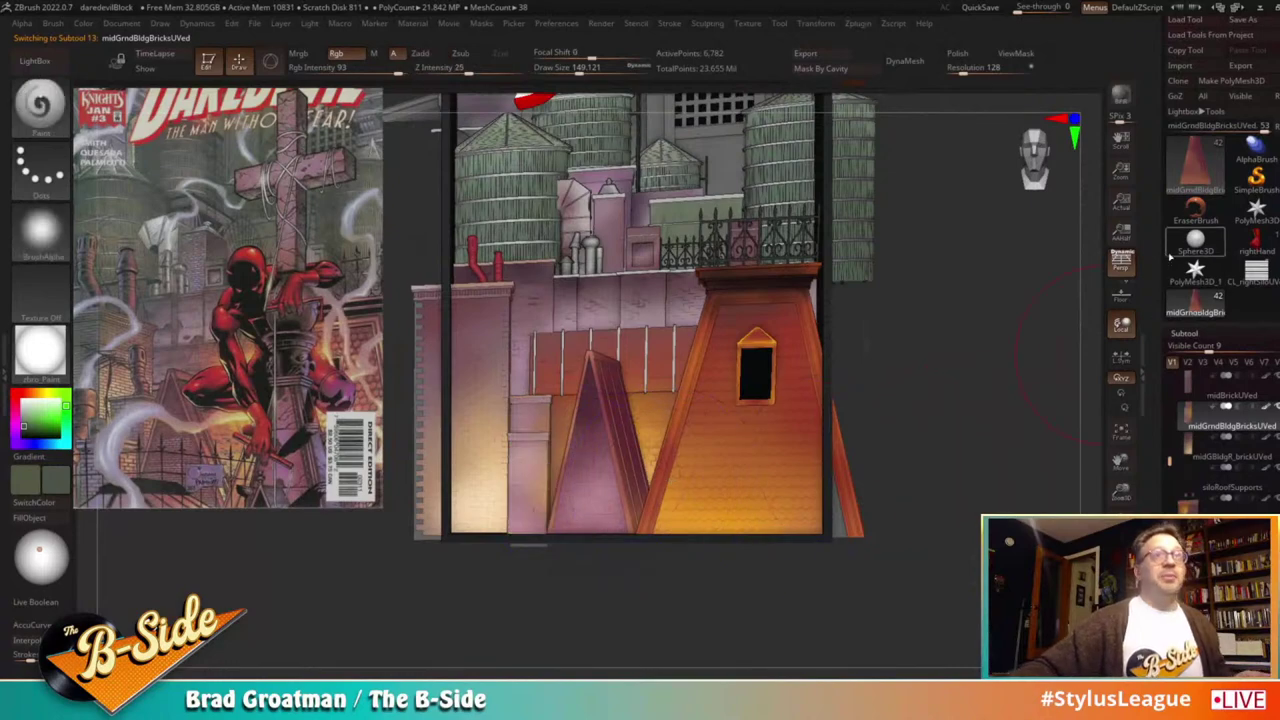
{"action": "left_click_drag", "start_coordinate": [1149, 246], "coordinate": [1150, 285]}
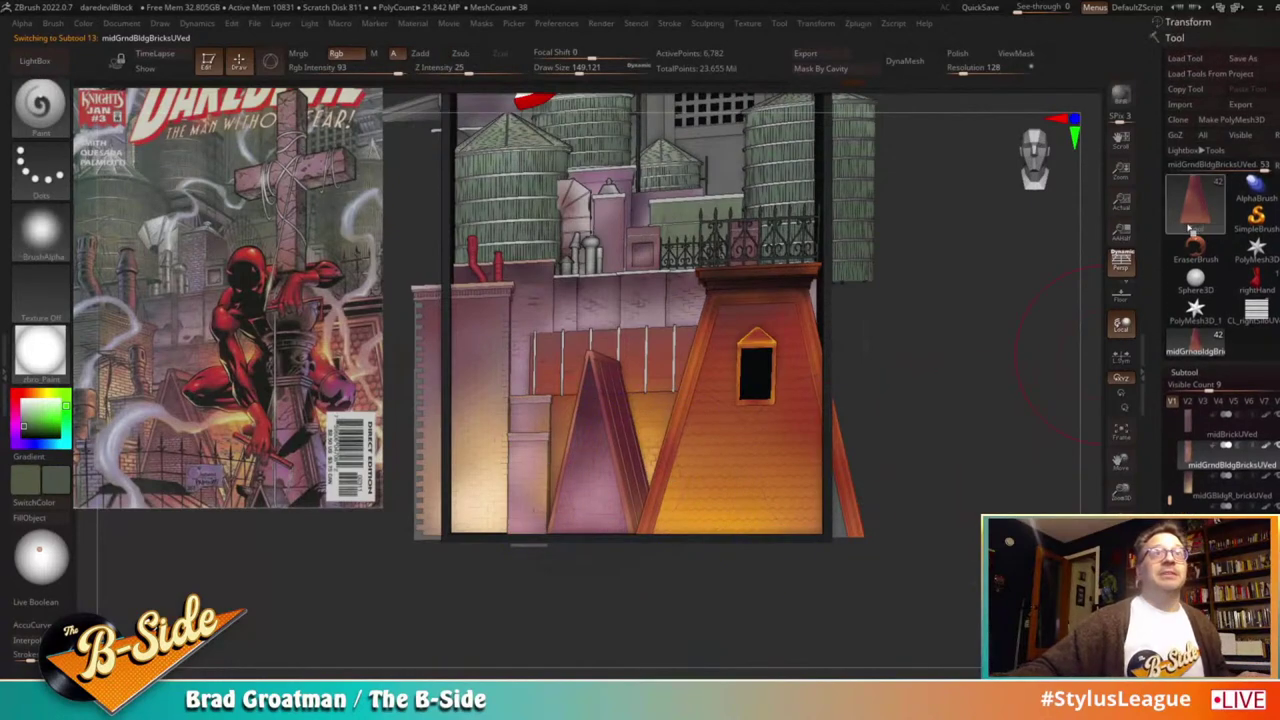
{"action": "left_click", "coordinate": [1195, 105]}
{"action": "left_click", "coordinate": [617, 293]}
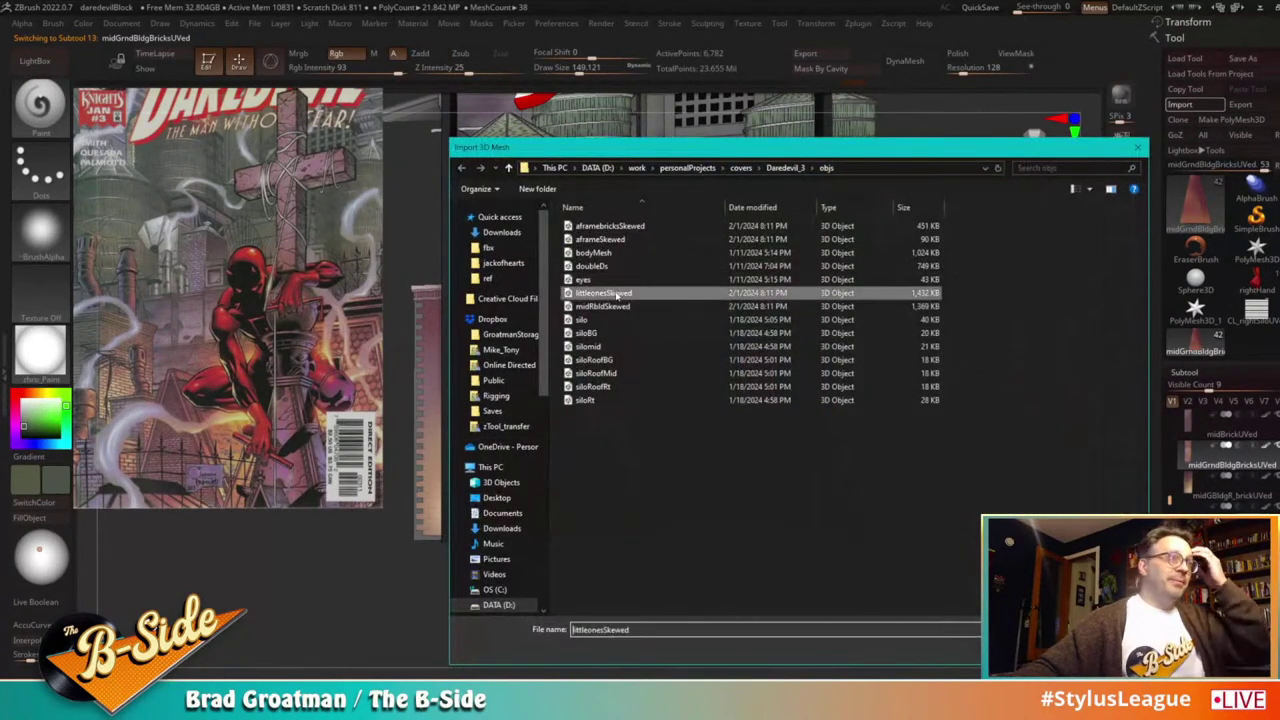
{"action": "double_click", "coordinate": [617, 293]}
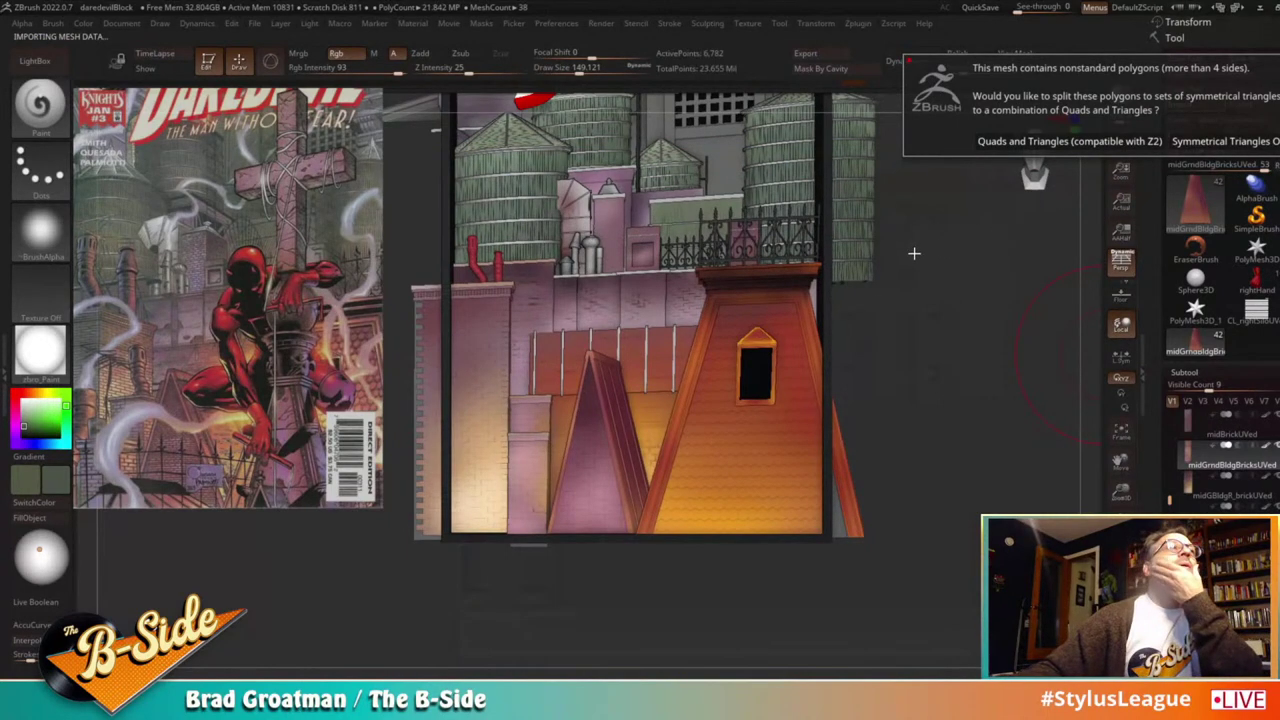
{"action": "left_click", "coordinate": [1162, 141]}
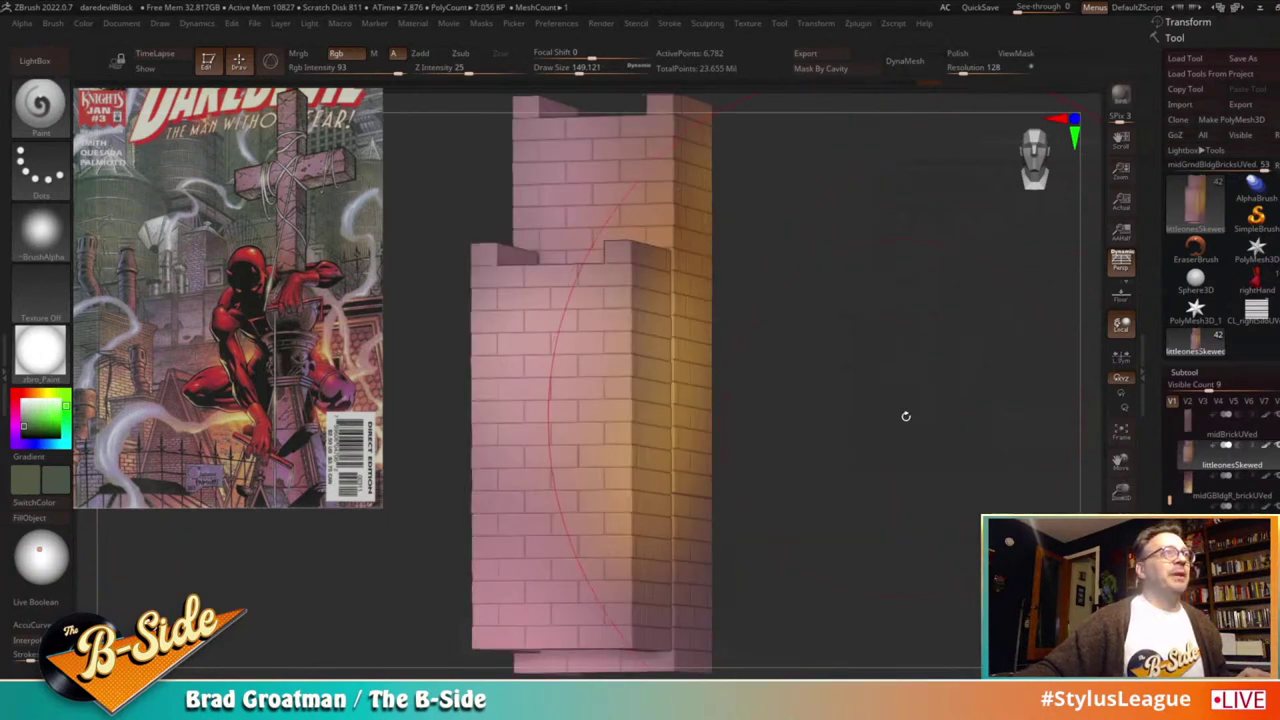
{"action": "key", "text": "f"}
{"action": "left_click_drag", "start_coordinate": [838, 389], "coordinate": [868, 395]}
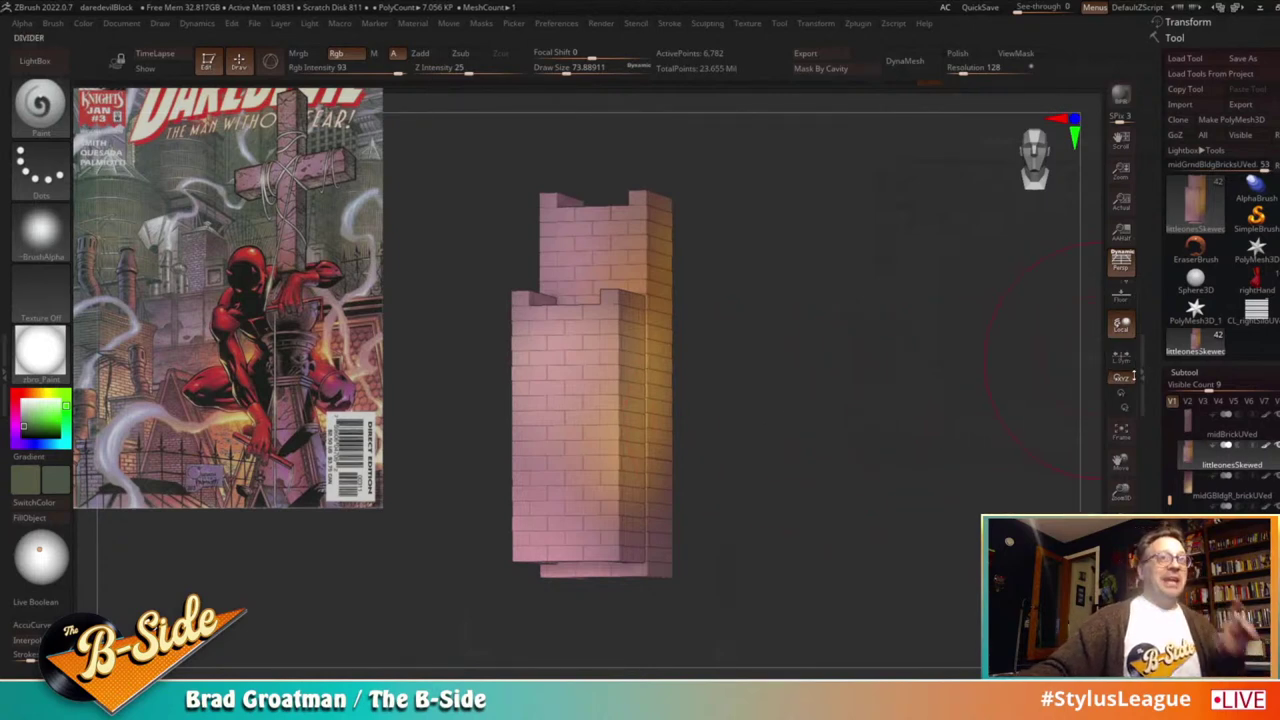
Step: Select the midGBldgR_brickUVed subtool and replace its mesh by importing midRbldSkewed
{"action": "left_click", "coordinate": [1188, 495]}
{"action": "left_click_drag", "start_coordinate": [842, 480], "coordinate": [782, 400], "text": "alt"}
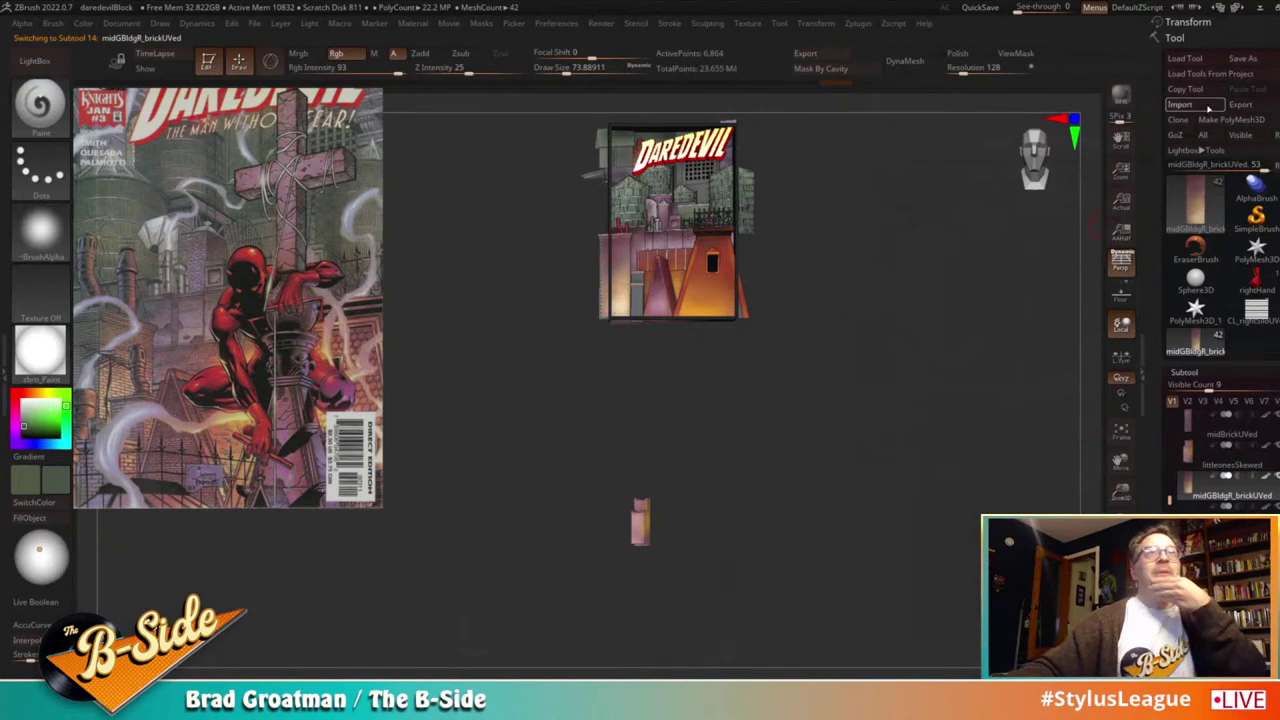
{"action": "left_click", "coordinate": [1206, 105]}
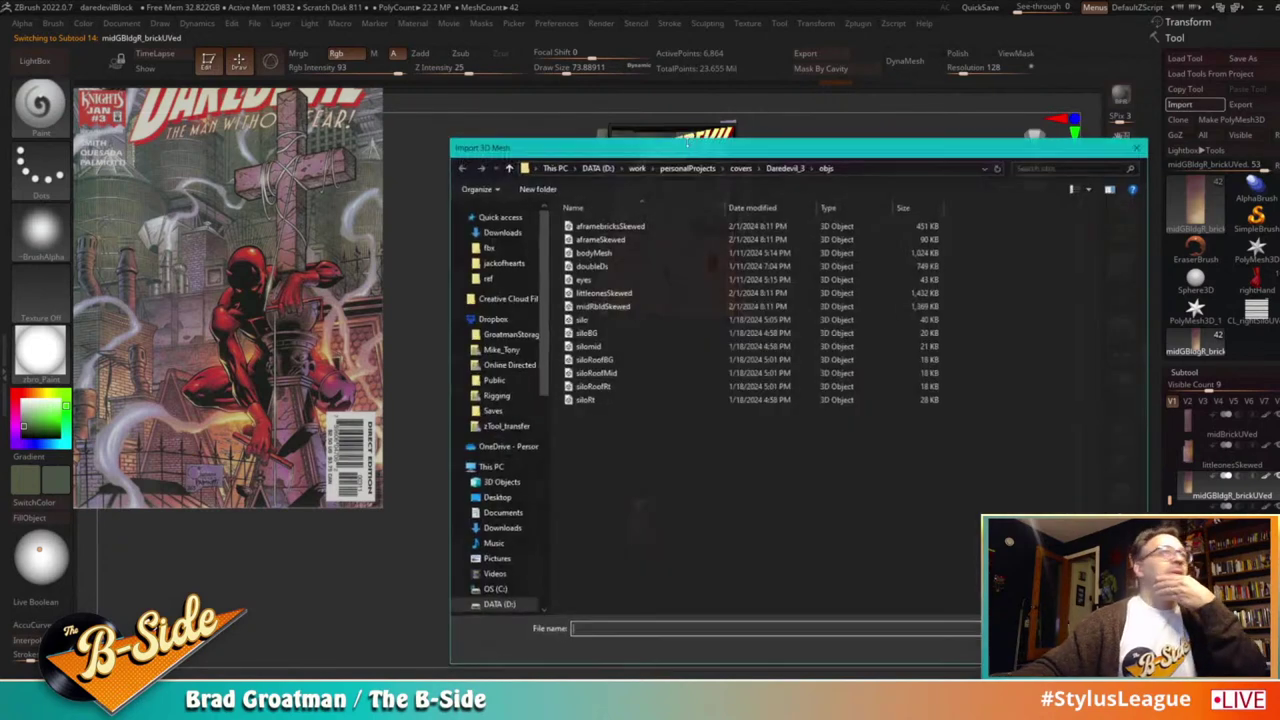
{"action": "double_click", "coordinate": [600, 307]}
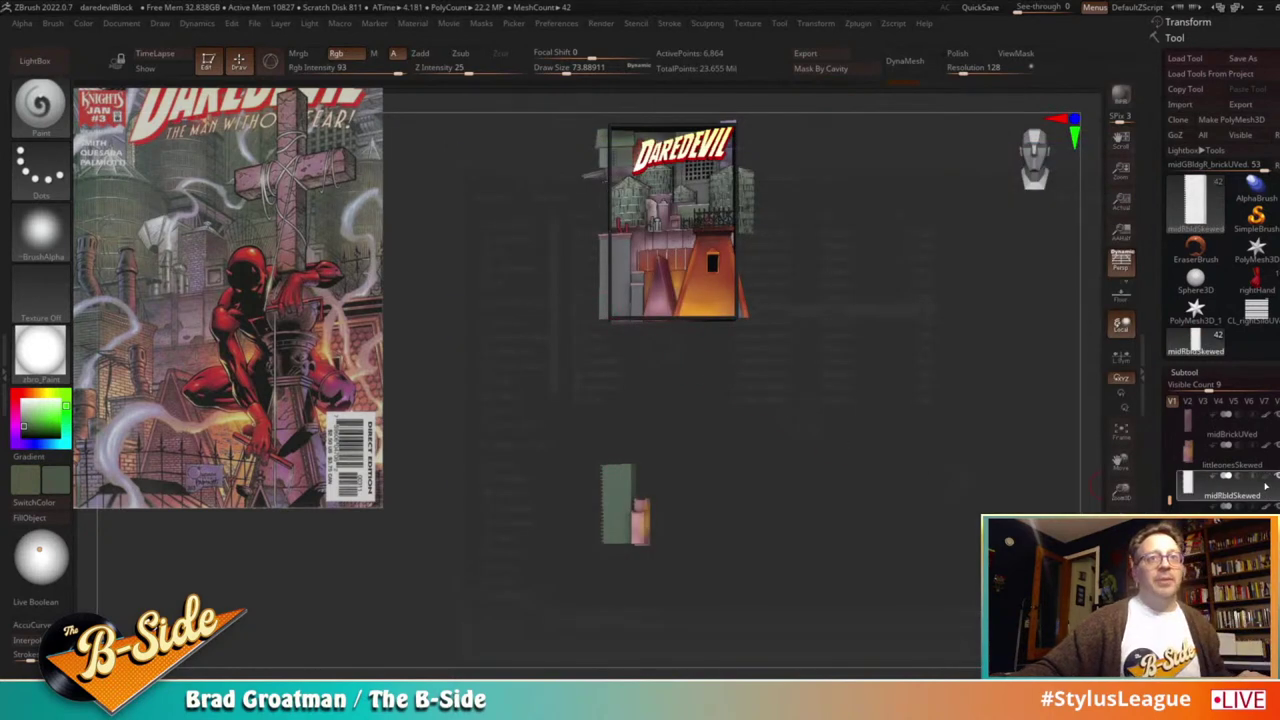
Step: Select the two imported brick building meshes together and raise them along Y into the diorama
{"action": "key", "text": "w"}
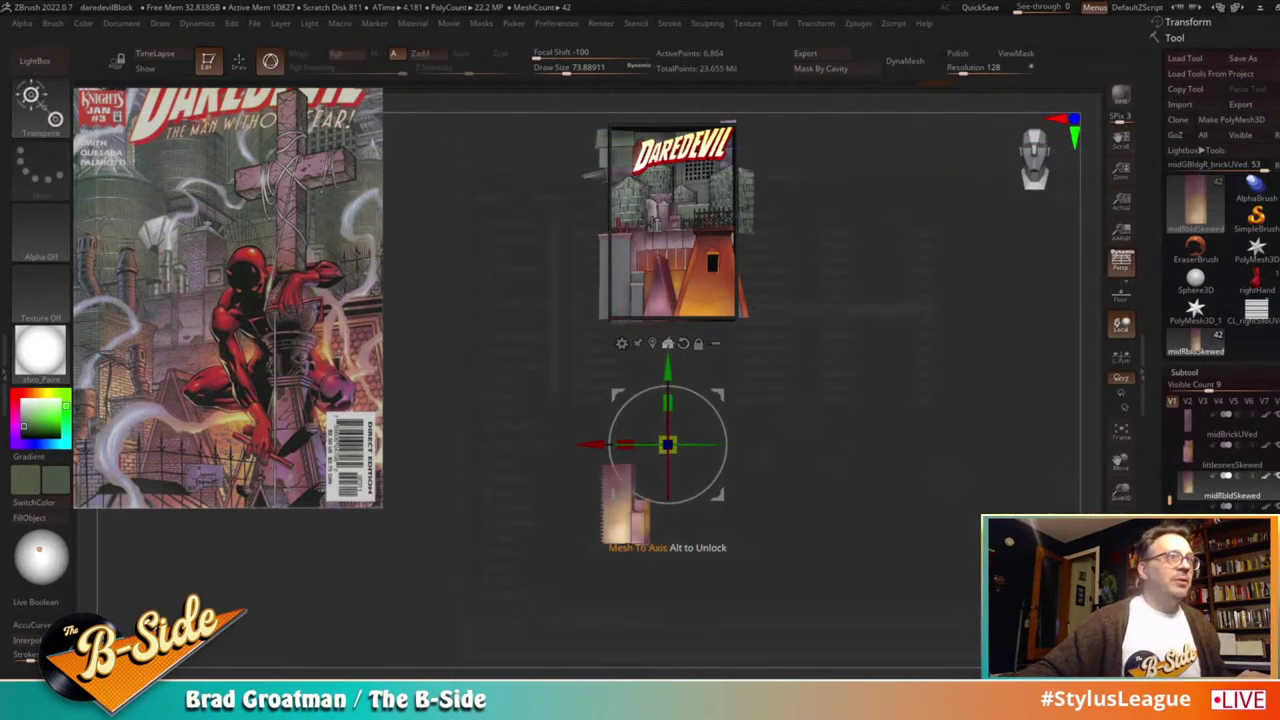
{"action": "left_click", "coordinate": [668, 343]}
{"action": "key", "text": "ctrl+shift"}
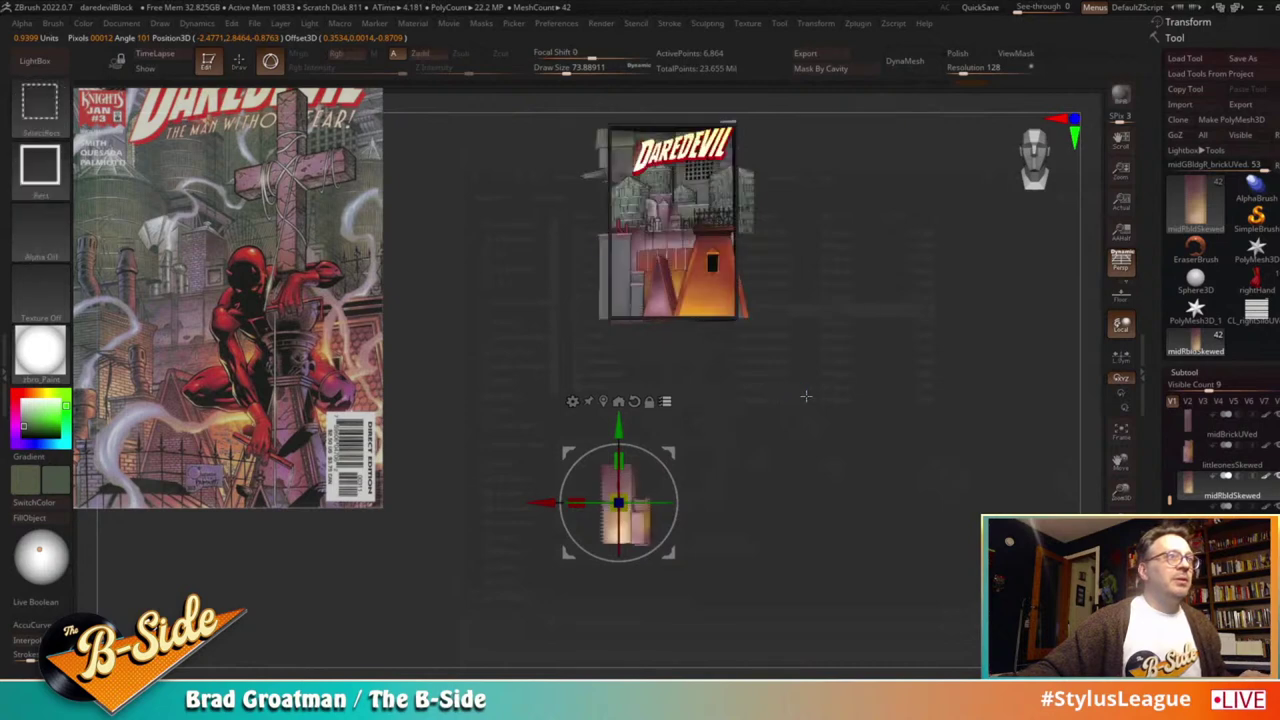
{"action": "left_click_drag", "start_coordinate": [750, 415], "coordinate": [502, 527], "text": "ctrl+shift"}
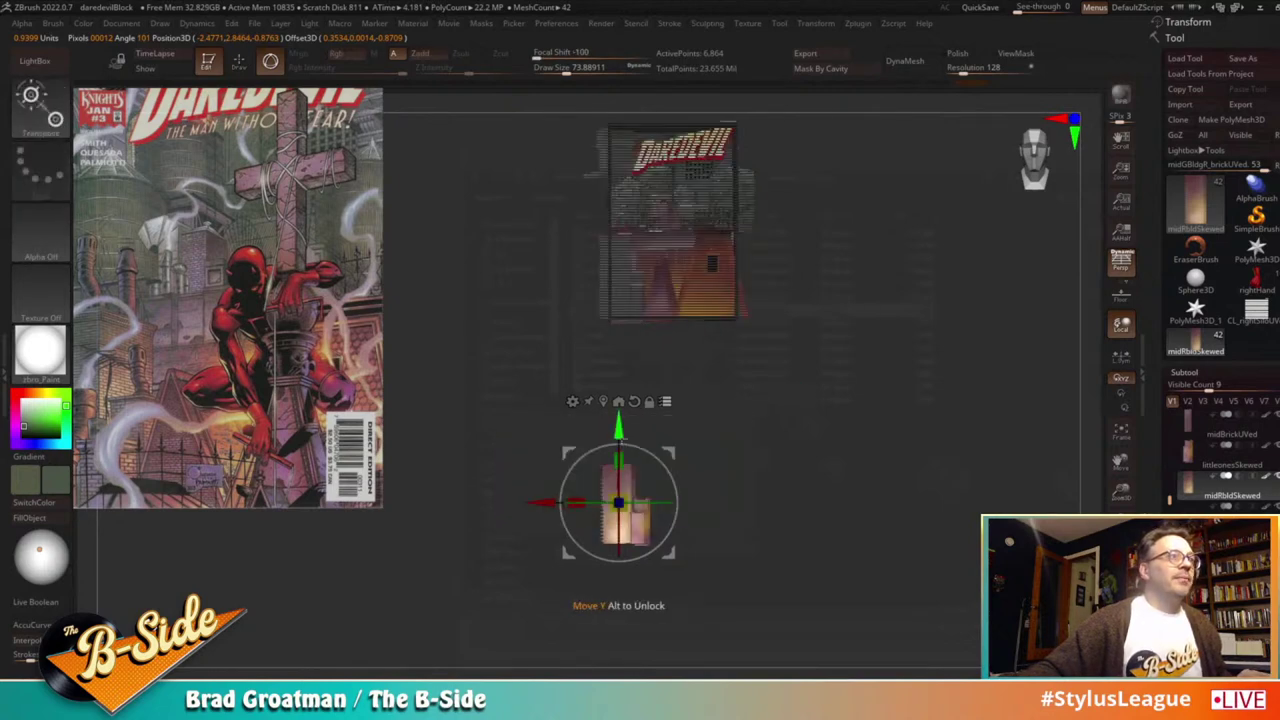
{"action": "left_click_drag", "start_coordinate": [619, 430], "coordinate": [657, 216]}
Step: Fine-tune the height of both brick buildings to sit on the lower frame, then end the multi-subtool move
{"action": "right_click_drag", "start_coordinate": [786, 301], "coordinate": [815, 499], "text": "ctrl"}
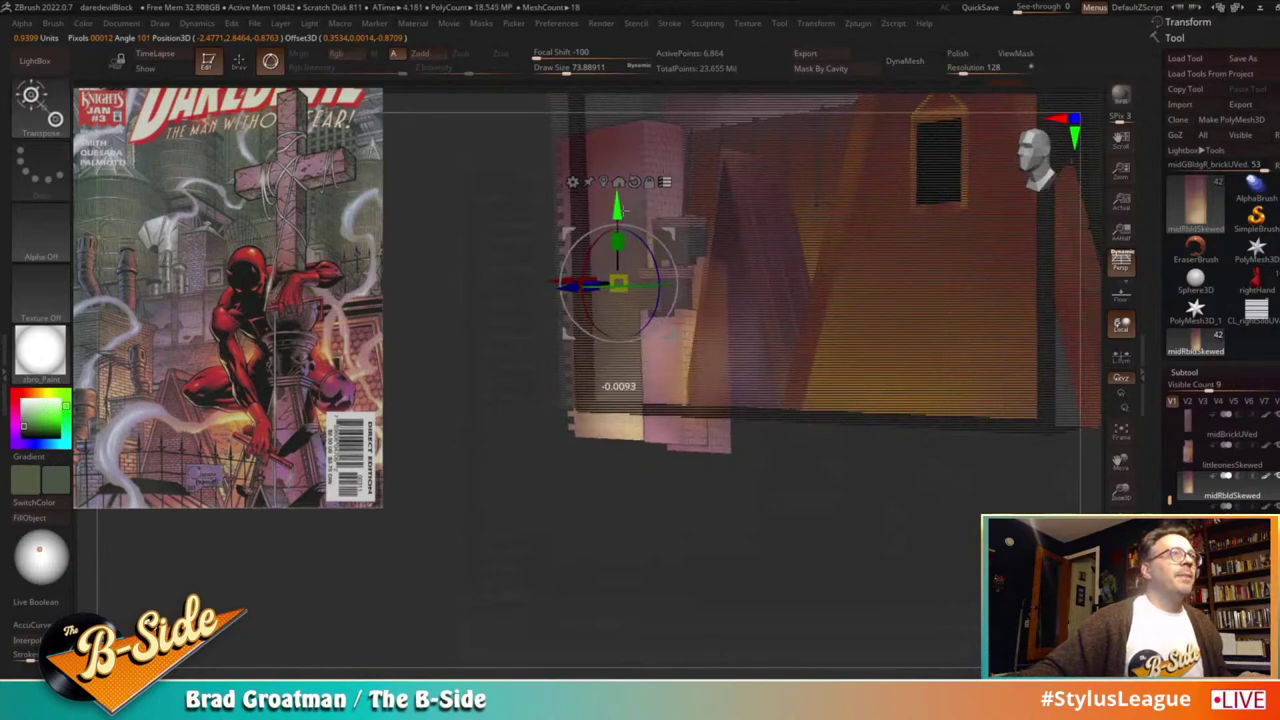
{"action": "left_click_drag", "start_coordinate": [628, 213], "coordinate": [641, 180]}
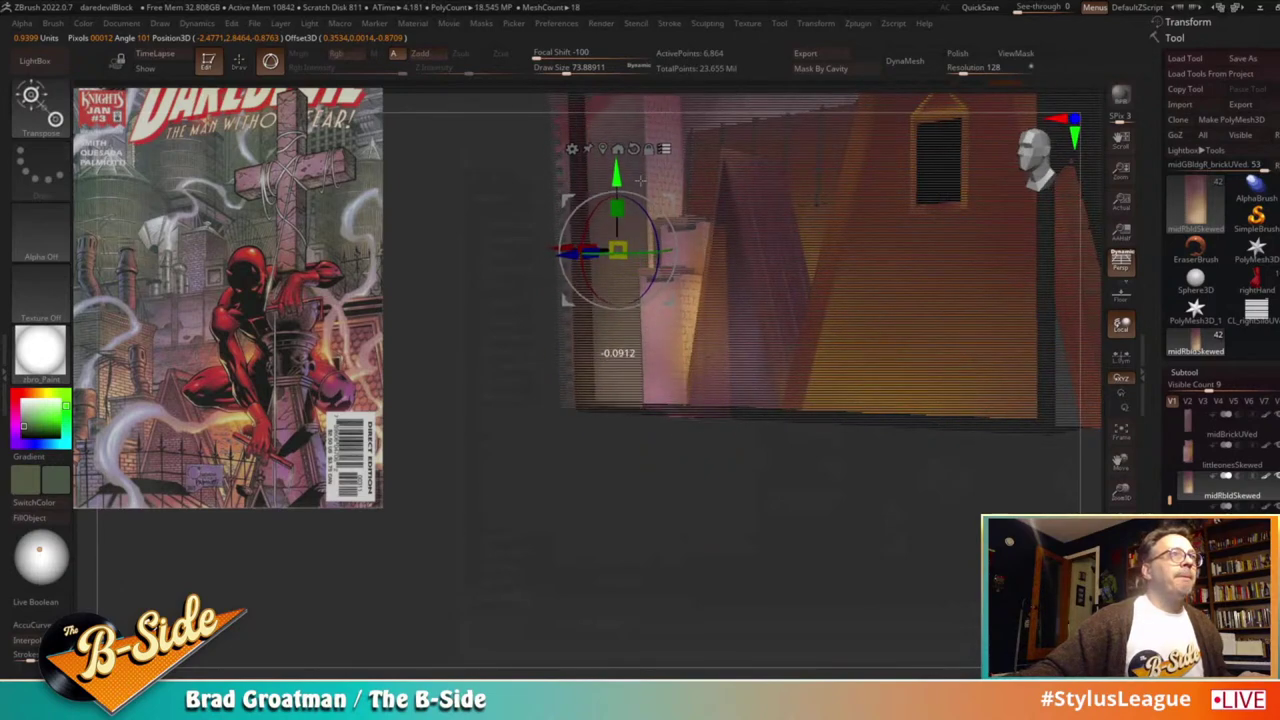
{"action": "left_click_drag", "start_coordinate": [480, 220], "coordinate": [434, 402], "text": "alt"}
{"action": "left_click_drag", "start_coordinate": [548, 380], "coordinate": [535, 380]}
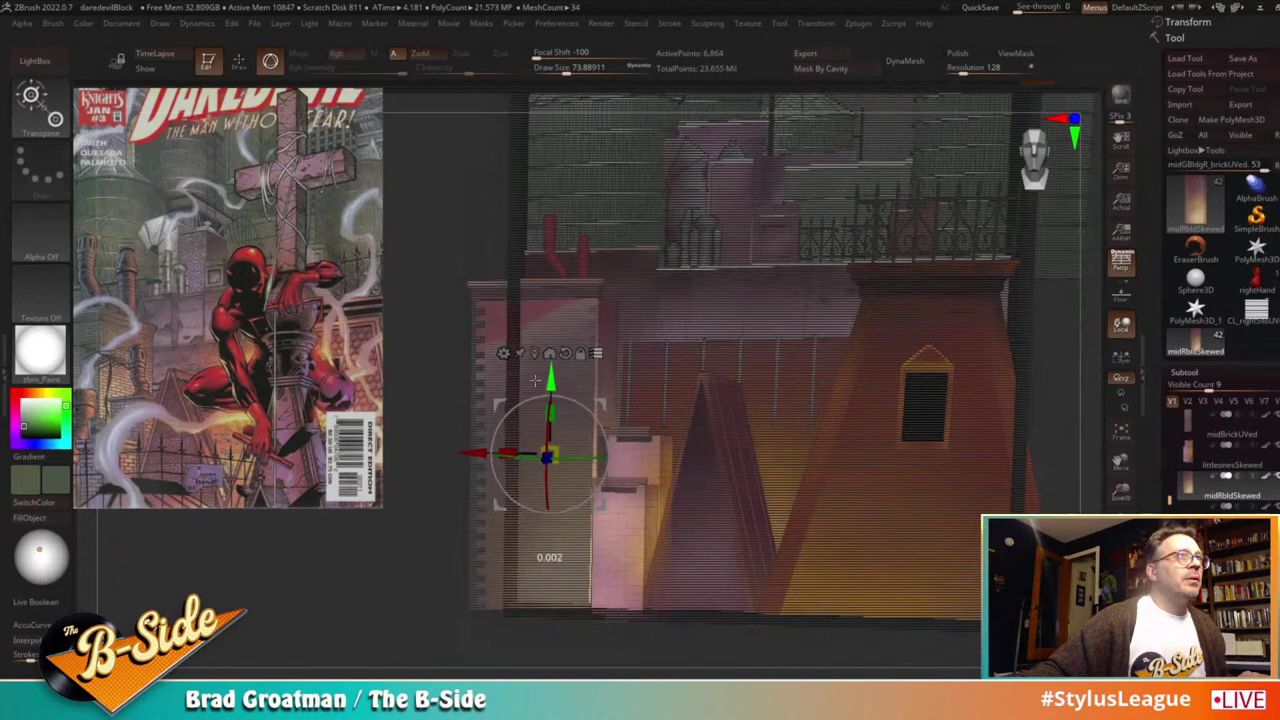
{"action": "left_click", "coordinate": [599, 354]}
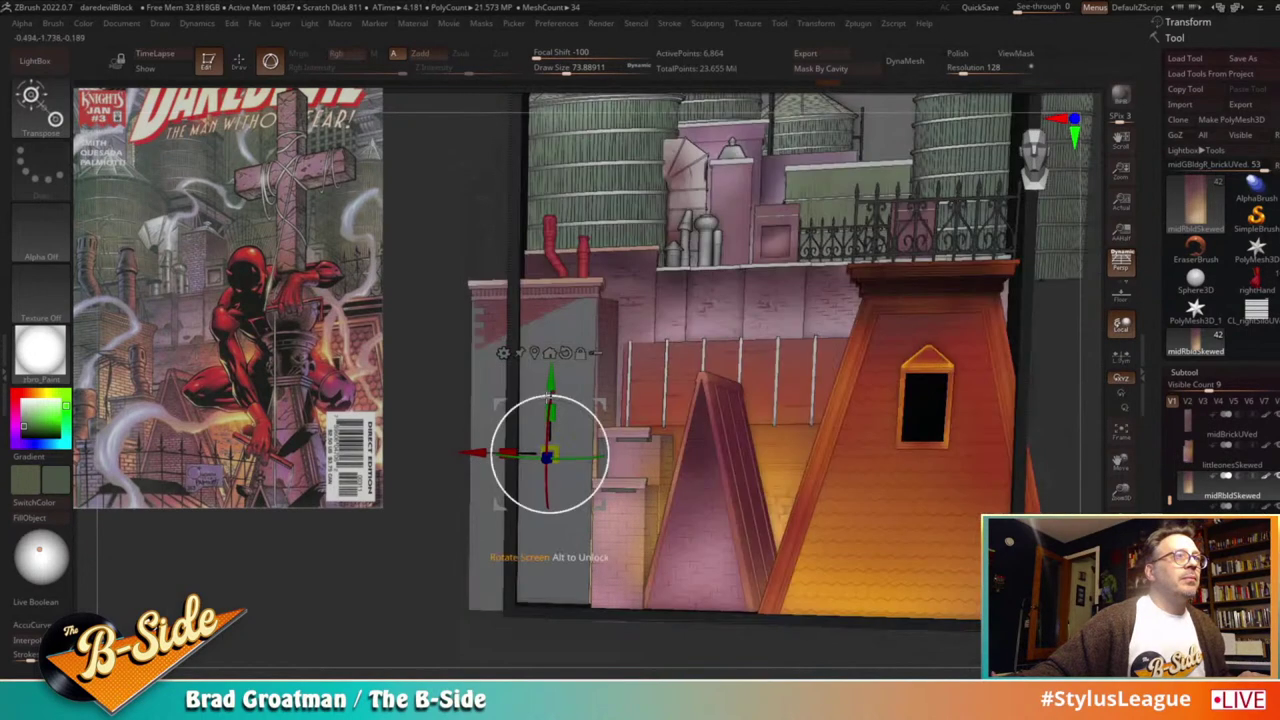
{"action": "key", "text": "q"}
{"action": "mouse_move", "coordinate": [424, 517]}
{"action": "left_mouse_down"}
{"action": "mouse_move", "coordinate": [399, 536]}
{"action": "mouse_move", "coordinate": [427, 513]}
{"action": "left_mouse_up"}
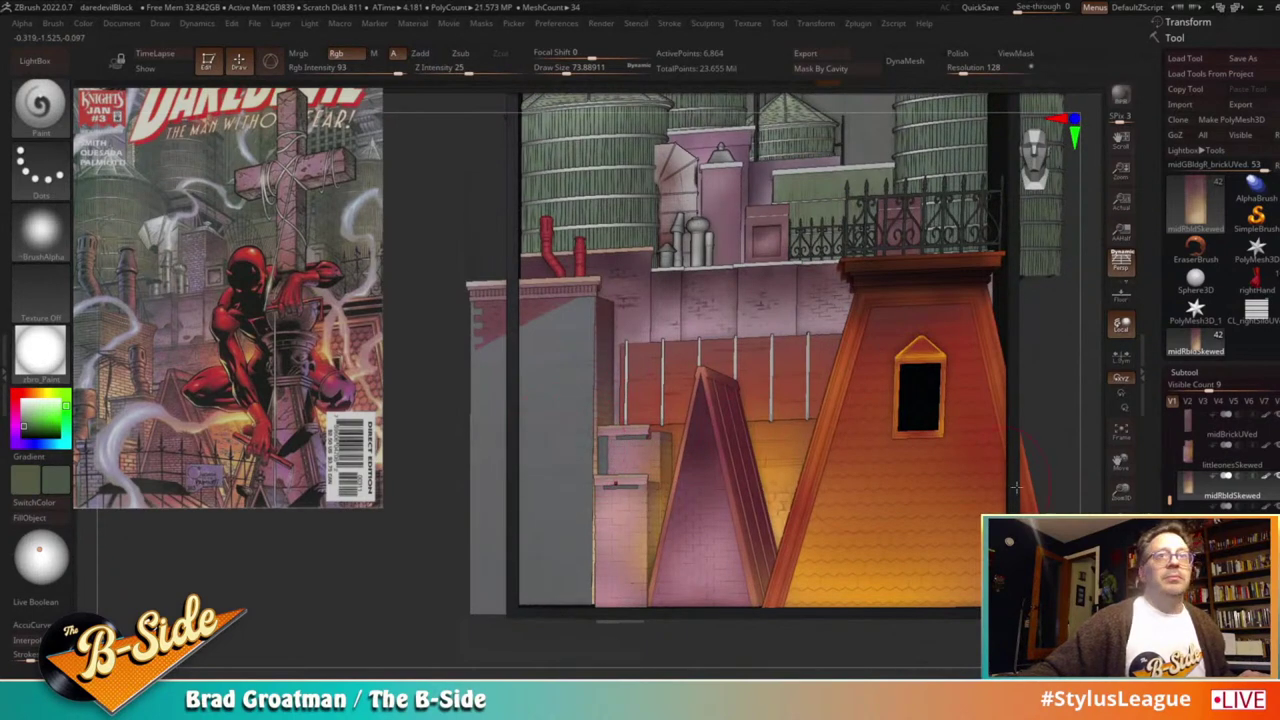
{"action": "scroll", "coordinate": [1168, 498], "scroll_direction": "down", "scroll_amount": 3}
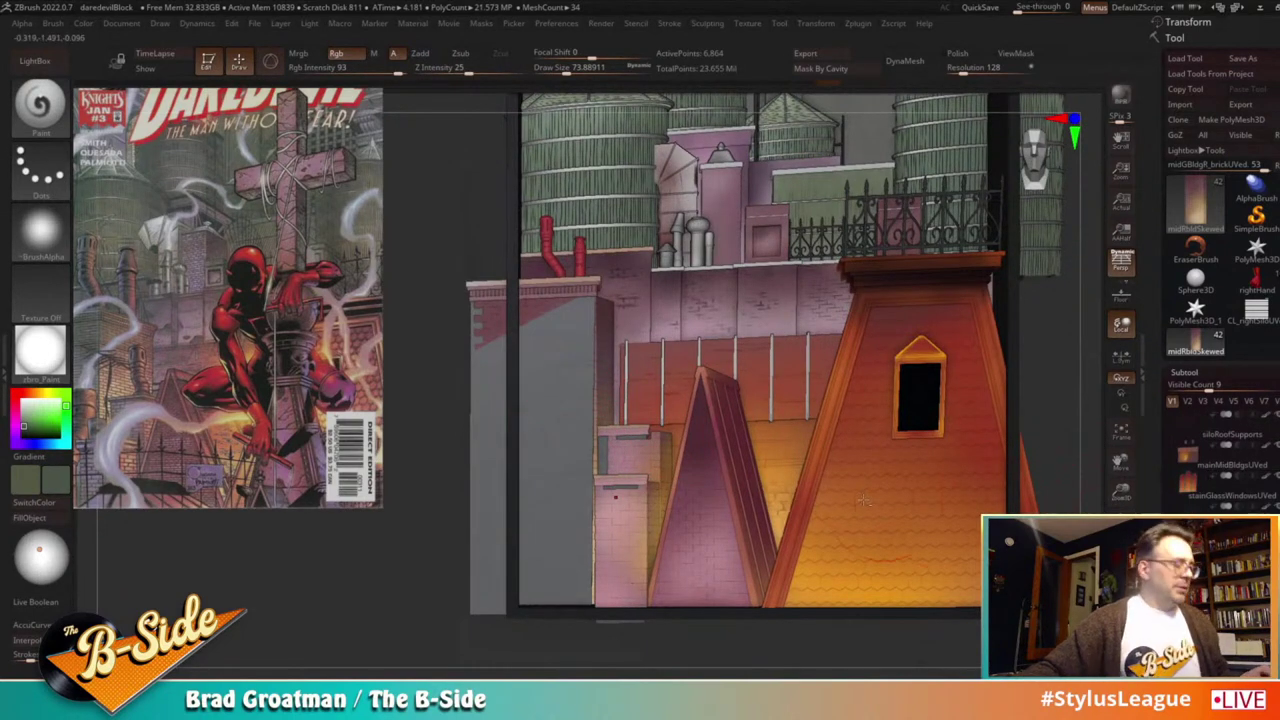
Step: Switch to Maya and export the bldgBases mesh as bldgBase OBJ into the Daredevil_3 objs folder
{"action": "key", "text": "alt+Tab"}
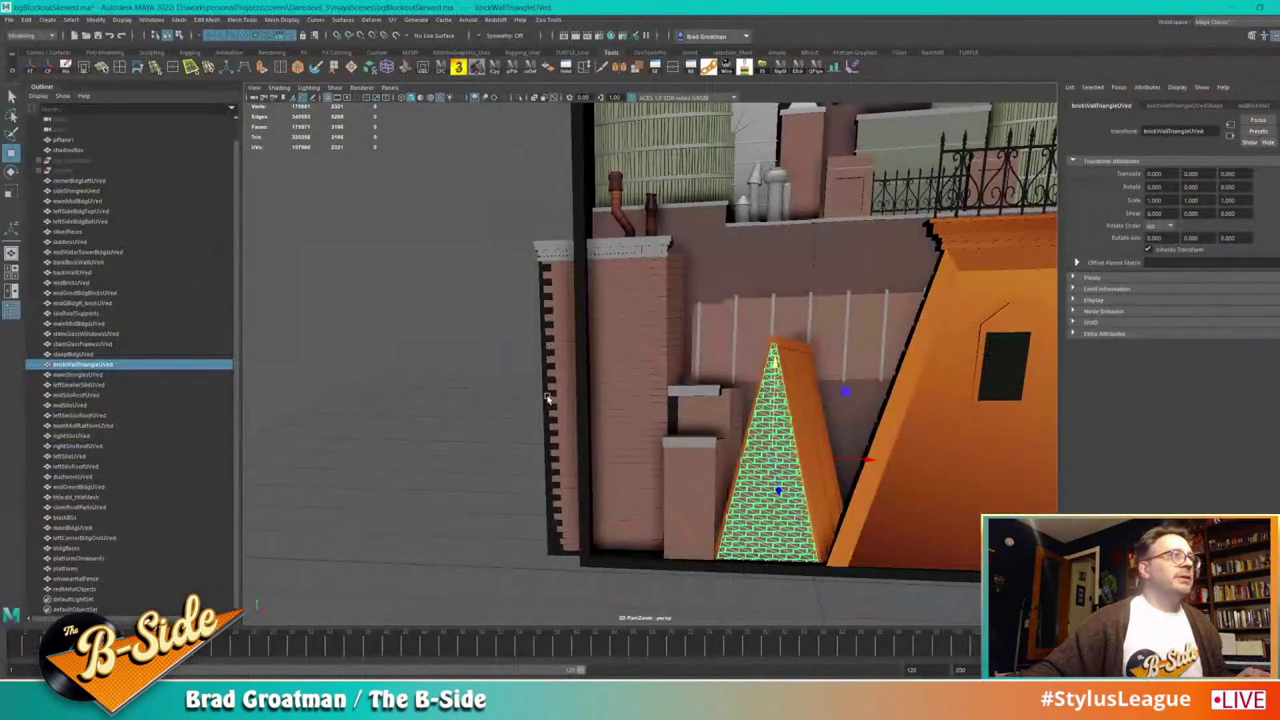
{"action": "left_click", "coordinate": [542, 392]}
{"action": "left_click", "coordinate": [778, 70]}
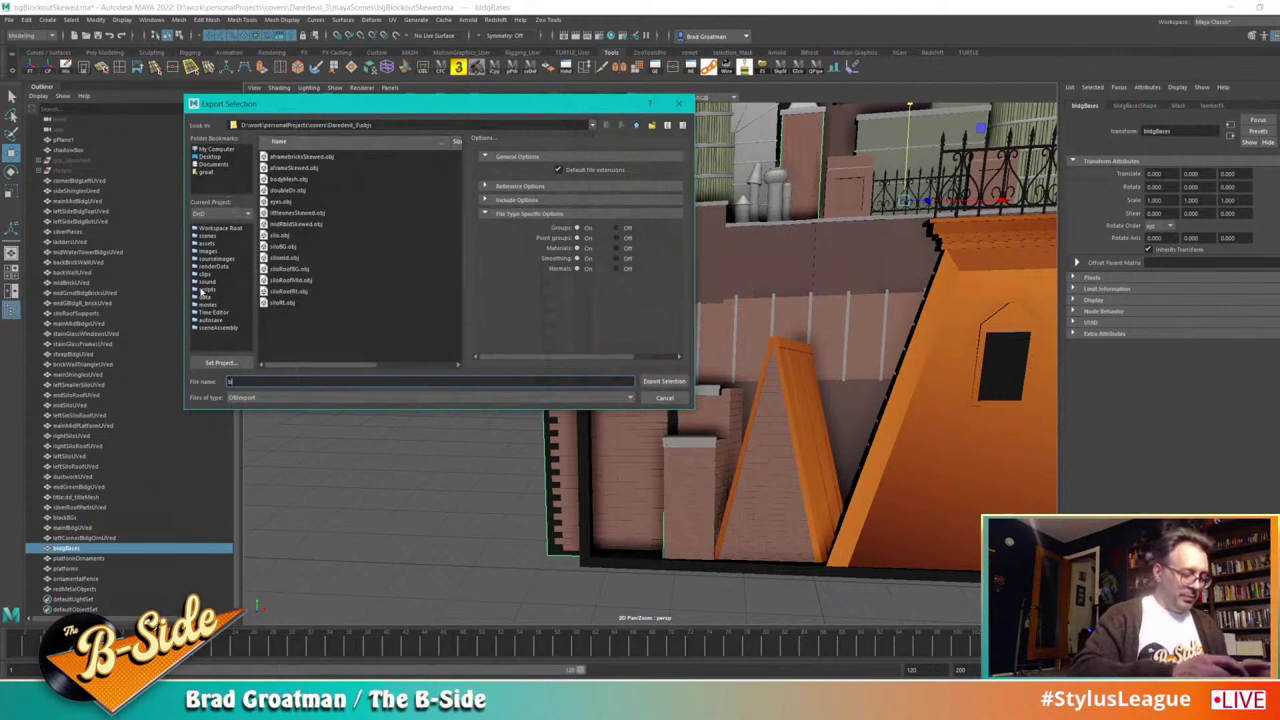
{"action": "key", "text": "Return"}
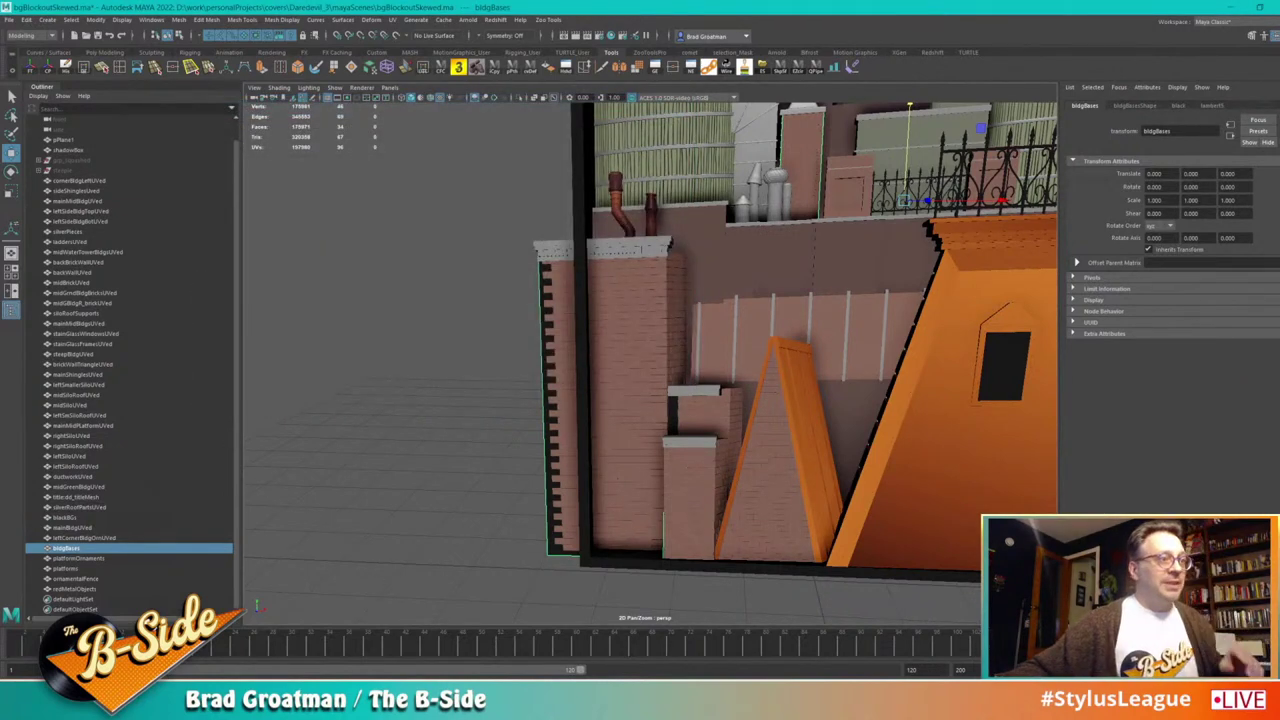
Step: Switch back to ZBrush, select the bldgBases subtool and replace its mesh by importing bldgBase
{"action": "key", "text": "alt+Tab"}
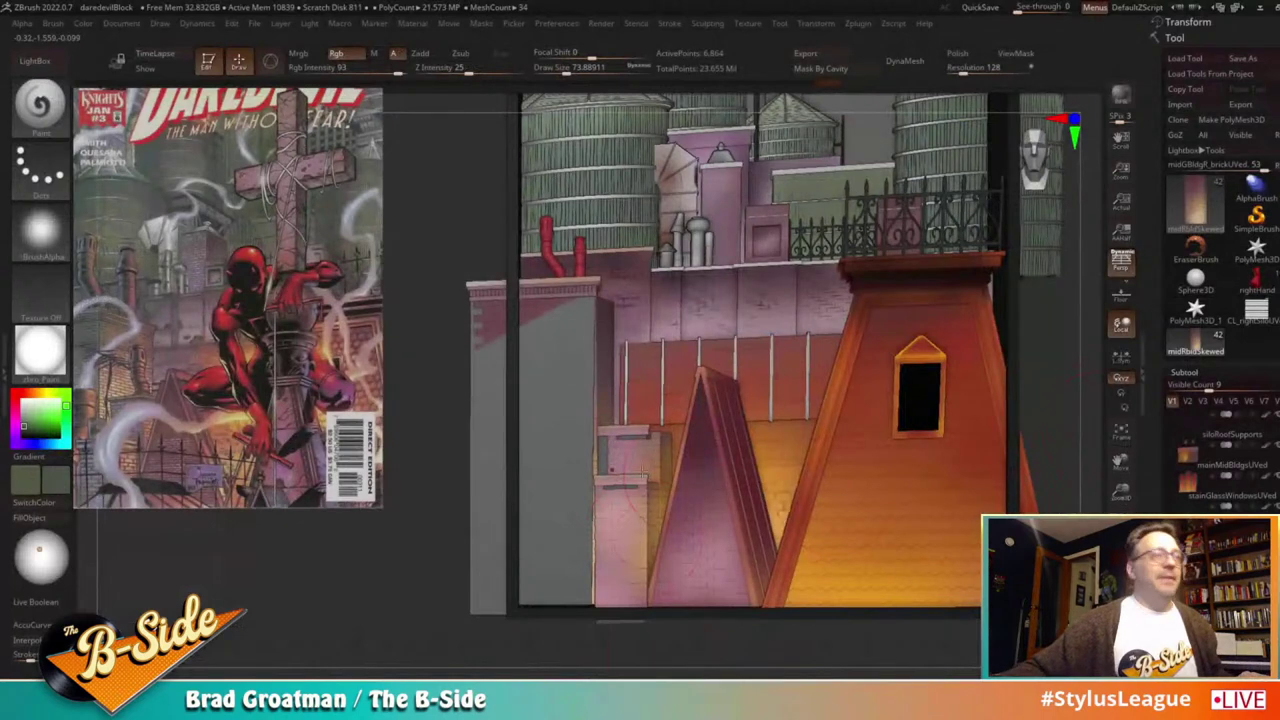
{"action": "left_click", "coordinate": [475, 456], "text": "alt"}
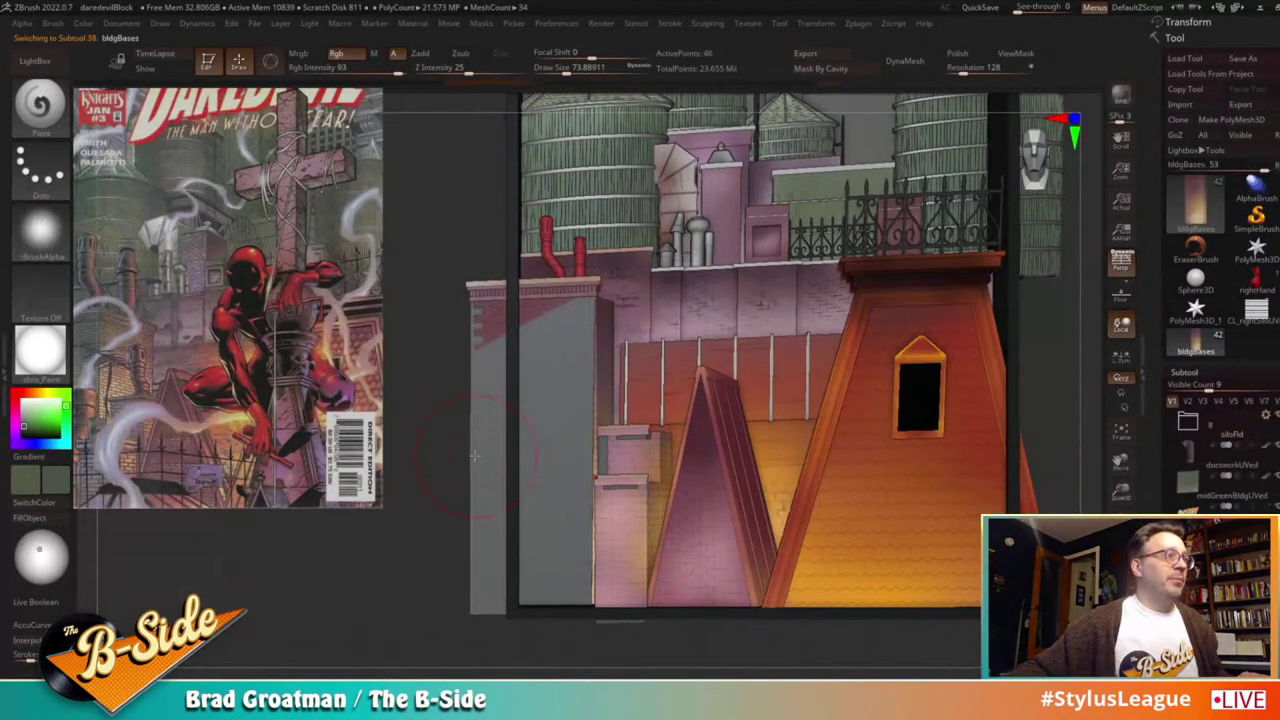
{"action": "key", "text": "shift+f"}
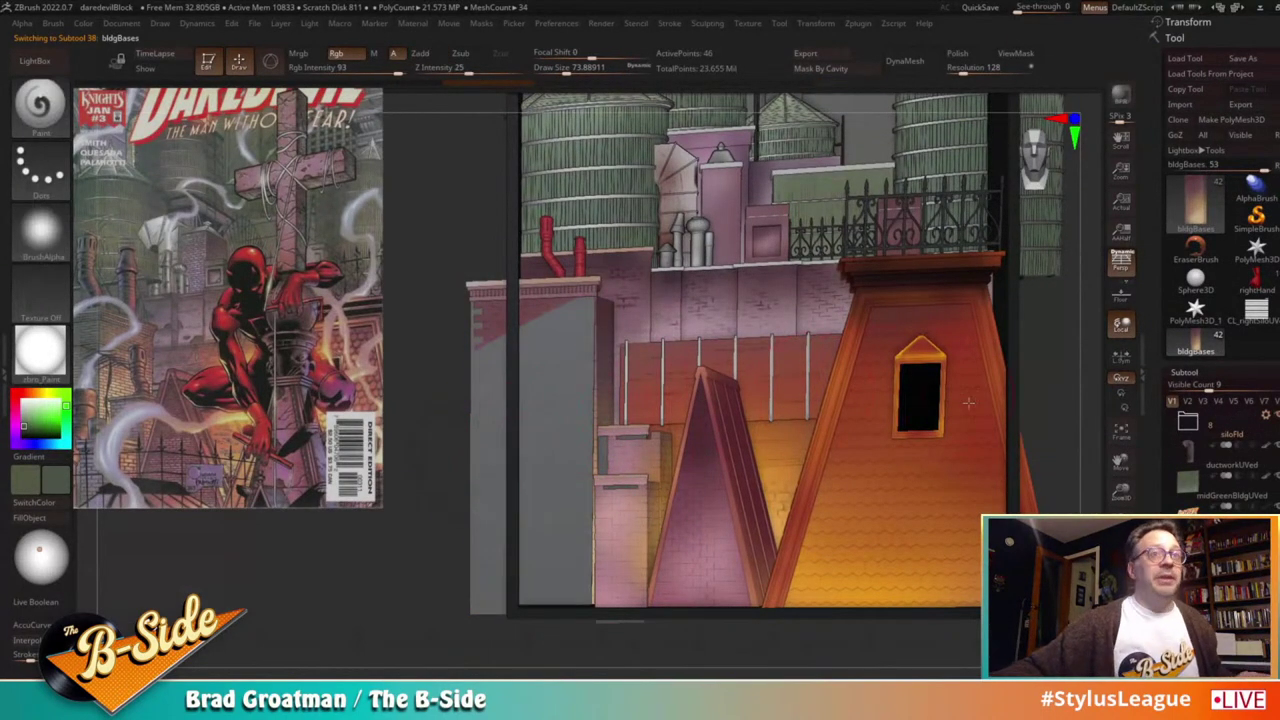
{"action": "scroll", "coordinate": [1142, 488], "scroll_direction": "down", "scroll_amount": 2}
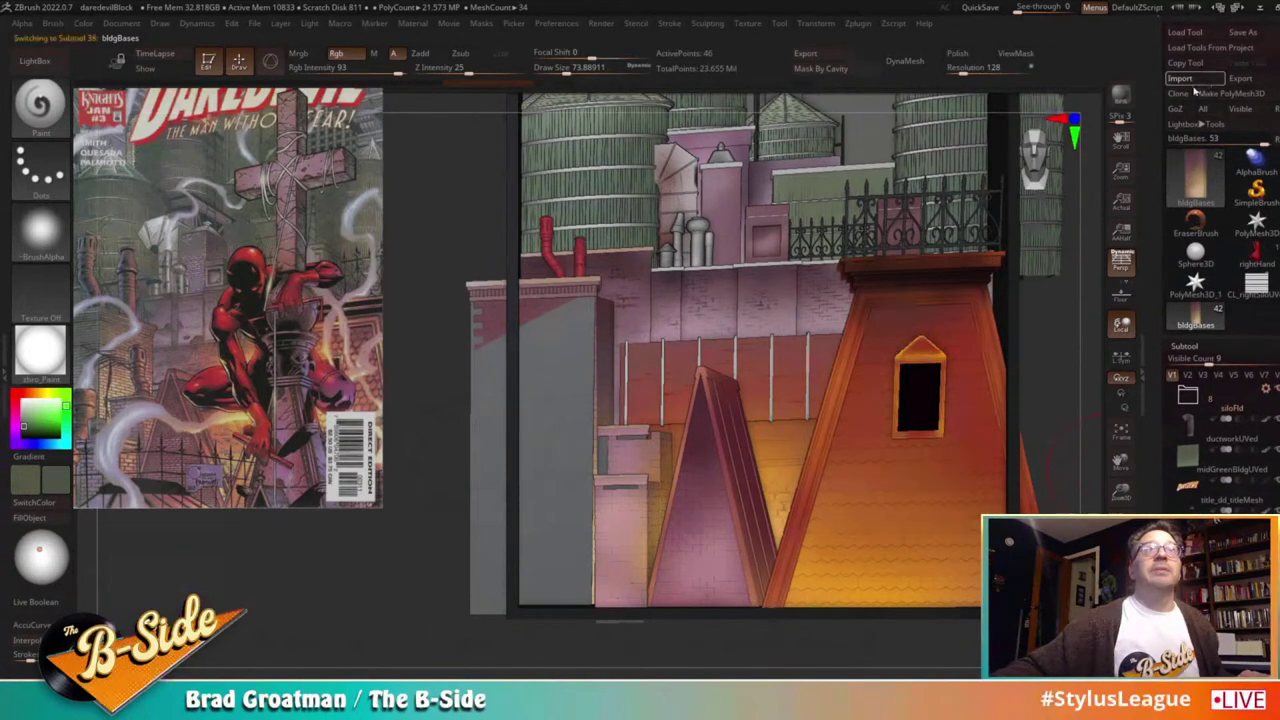
{"action": "left_click", "coordinate": [1188, 80]}
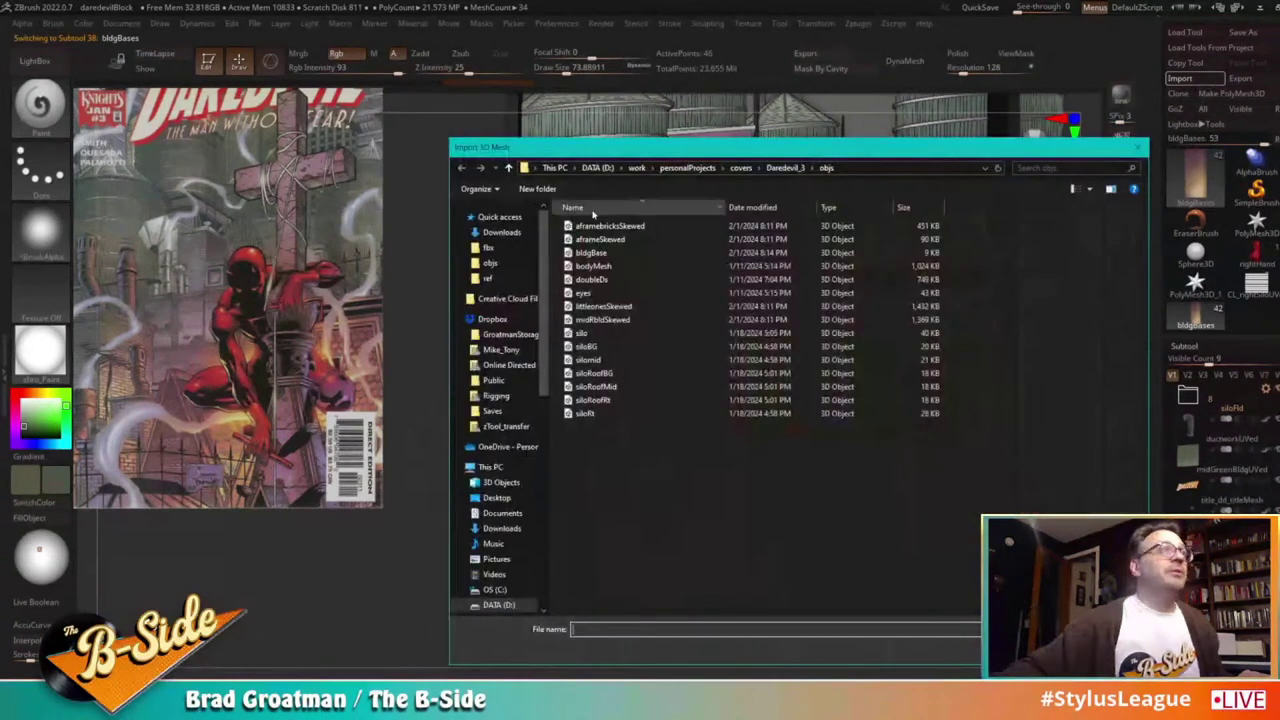
{"action": "double_click", "coordinate": [607, 265]}
Step: Raise the imported bldgBases mesh along Y into the diorama and align it with the lower frame edge
{"action": "left_click_drag", "start_coordinate": [363, 538], "coordinate": [278, 462], "text": "alt"}
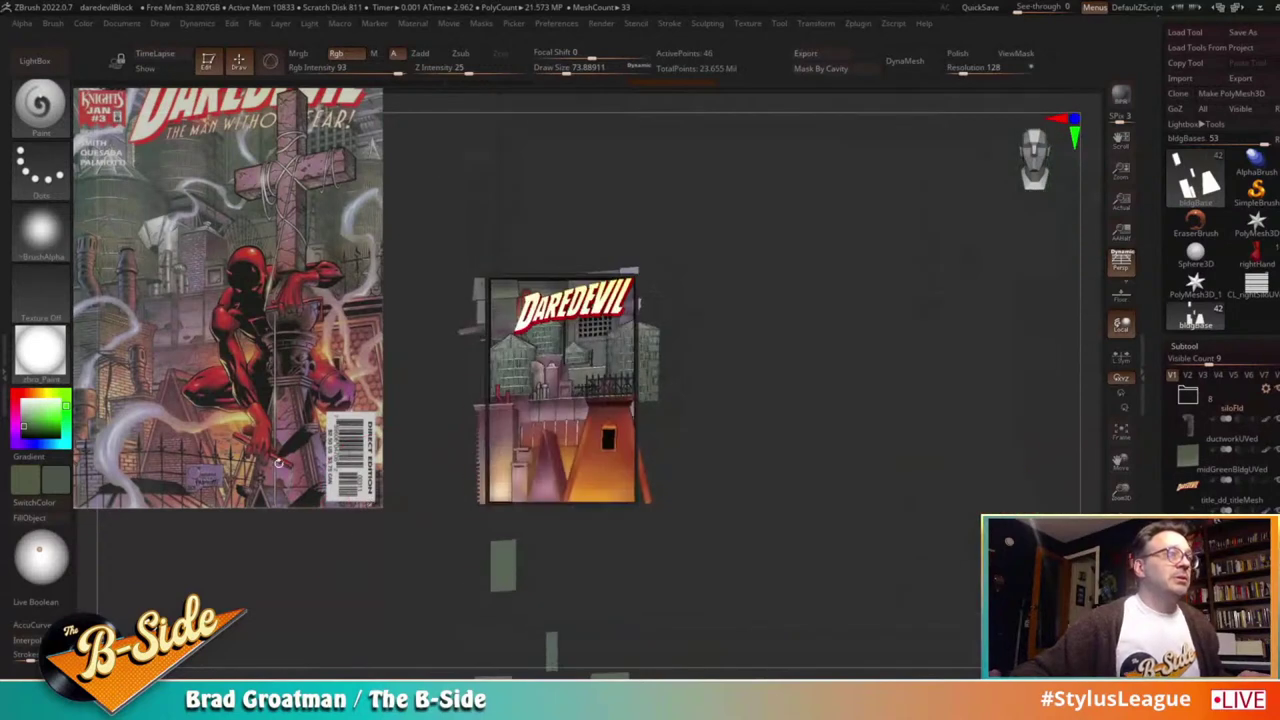
{"action": "left_click_drag", "start_coordinate": [300, 512], "coordinate": [426, 329], "text": "alt"}
{"action": "key", "text": "w"}
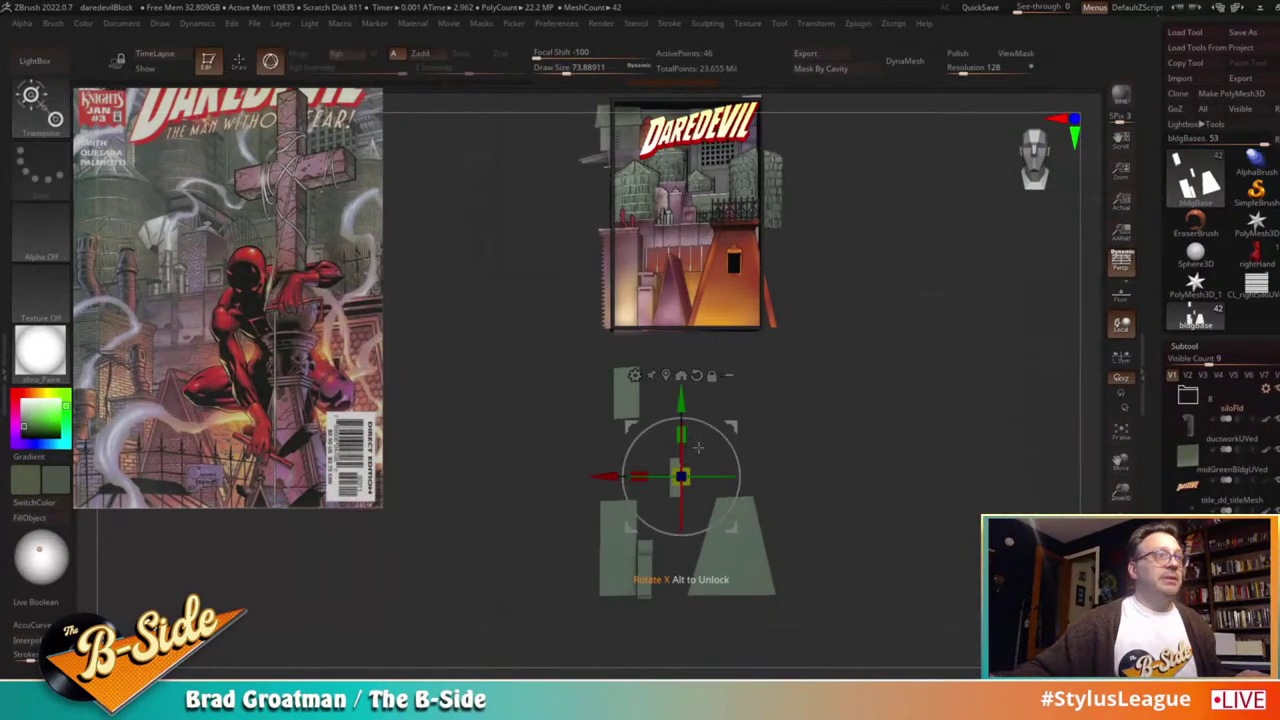
{"action": "left_click_drag", "start_coordinate": [680, 400], "coordinate": [680, 195]}
{"action": "left_click_drag", "start_coordinate": [779, 193], "coordinate": [827, 139]}
{"action": "left_click_drag", "start_coordinate": [971, 196], "coordinate": [1006, 362], "text": "alt"}
{"action": "left_click_drag", "start_coordinate": [688, 137], "coordinate": [688, 138]}
{"action": "left_click_drag", "start_coordinate": [886, 191], "coordinate": [838, 200]}
{"action": "key", "text": "q"}
{"action": "left_click_drag", "start_coordinate": [981, 418], "coordinate": [903, 503], "text": "alt"}
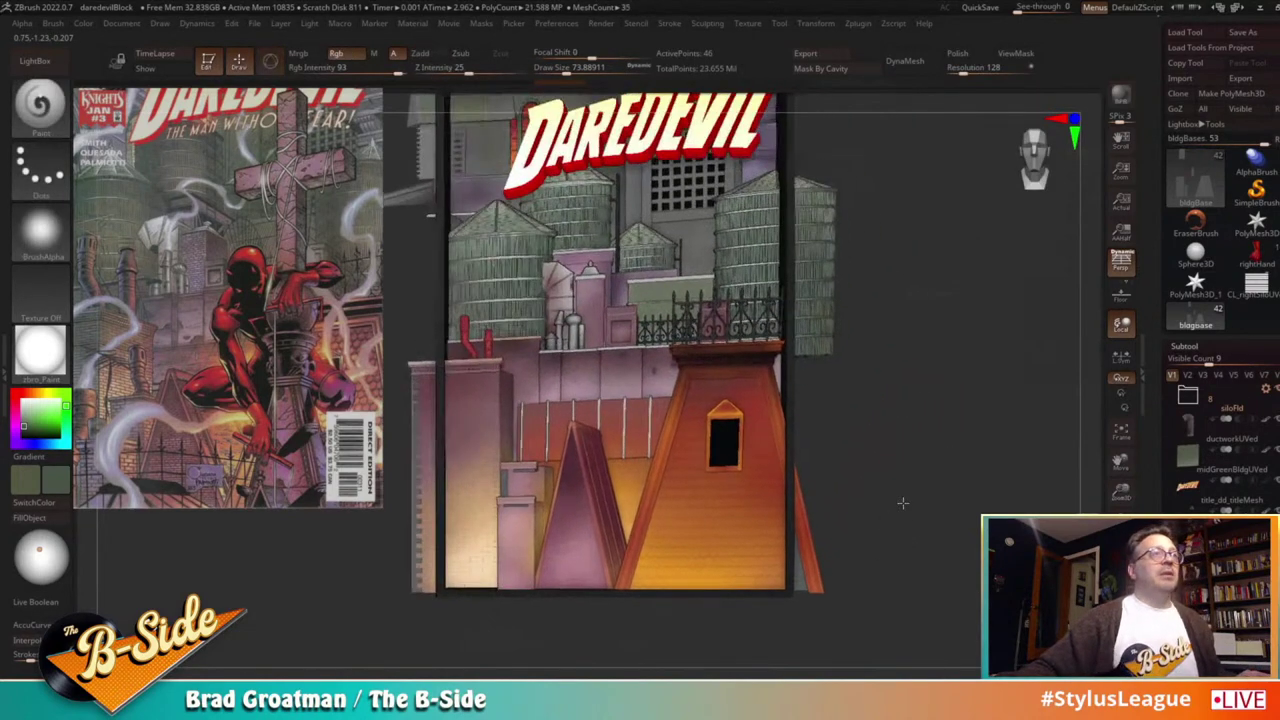
{"action": "mouse_move", "coordinate": [940, 463]}
{"action": "left_mouse_down", "text": "alt"}
{"action": "mouse_move", "coordinate": [917, 443]}
{"action": "mouse_move", "coordinate": [936, 464]}
{"action": "left_mouse_up", "text": "alt"}
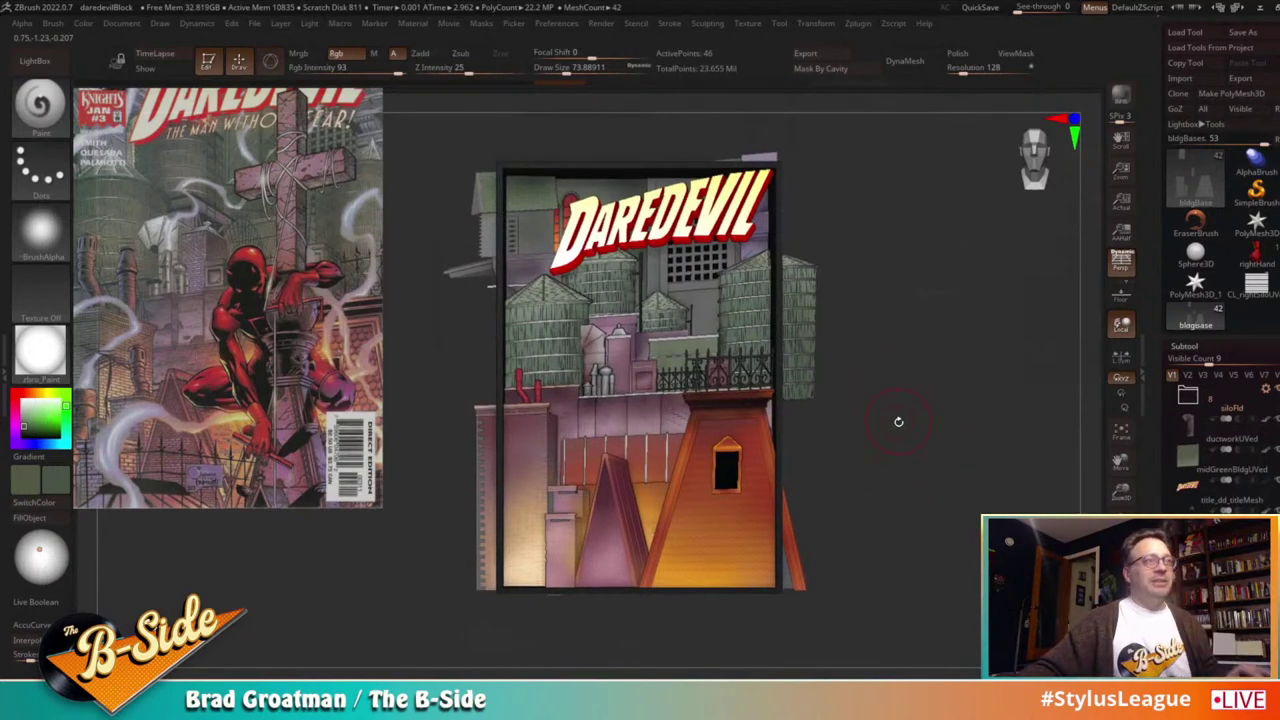
{"action": "left_click_drag", "start_coordinate": [898, 422], "coordinate": [921, 439]}
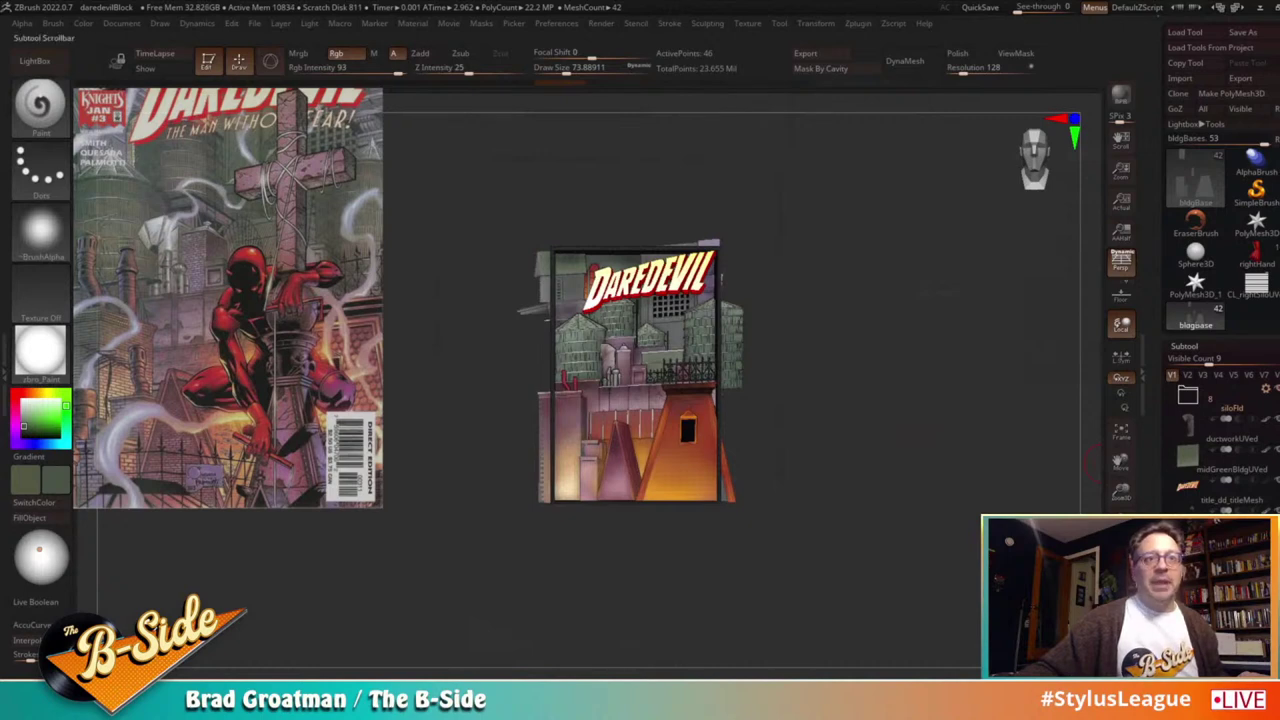
Step: Duplicate the shadowBox subtool and move the copy down to the end of the subtool list
{"action": "left_click_drag", "start_coordinate": [1278, 420], "coordinate": [1278, 460]}
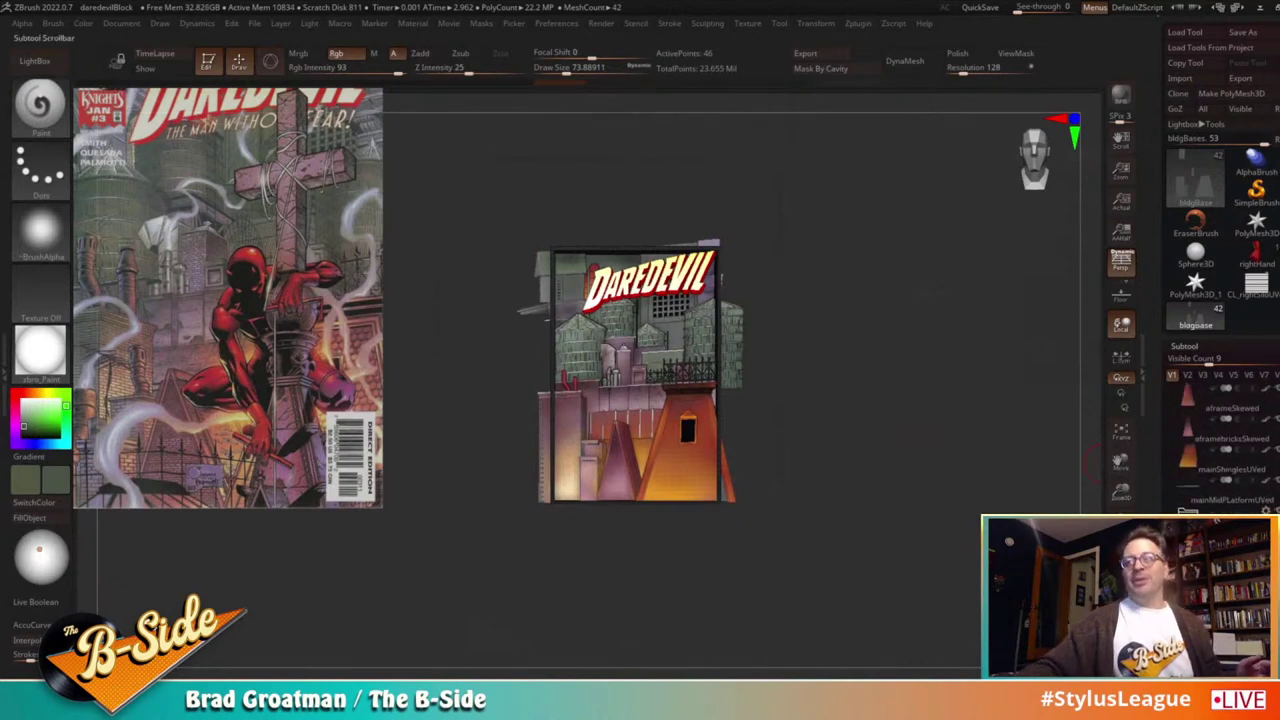
{"action": "scroll", "coordinate": [1220, 440], "scroll_direction": "up", "scroll_amount": 1}
{"action": "scroll", "coordinate": [1188, 407], "scroll_direction": "down", "scroll_amount": 4}
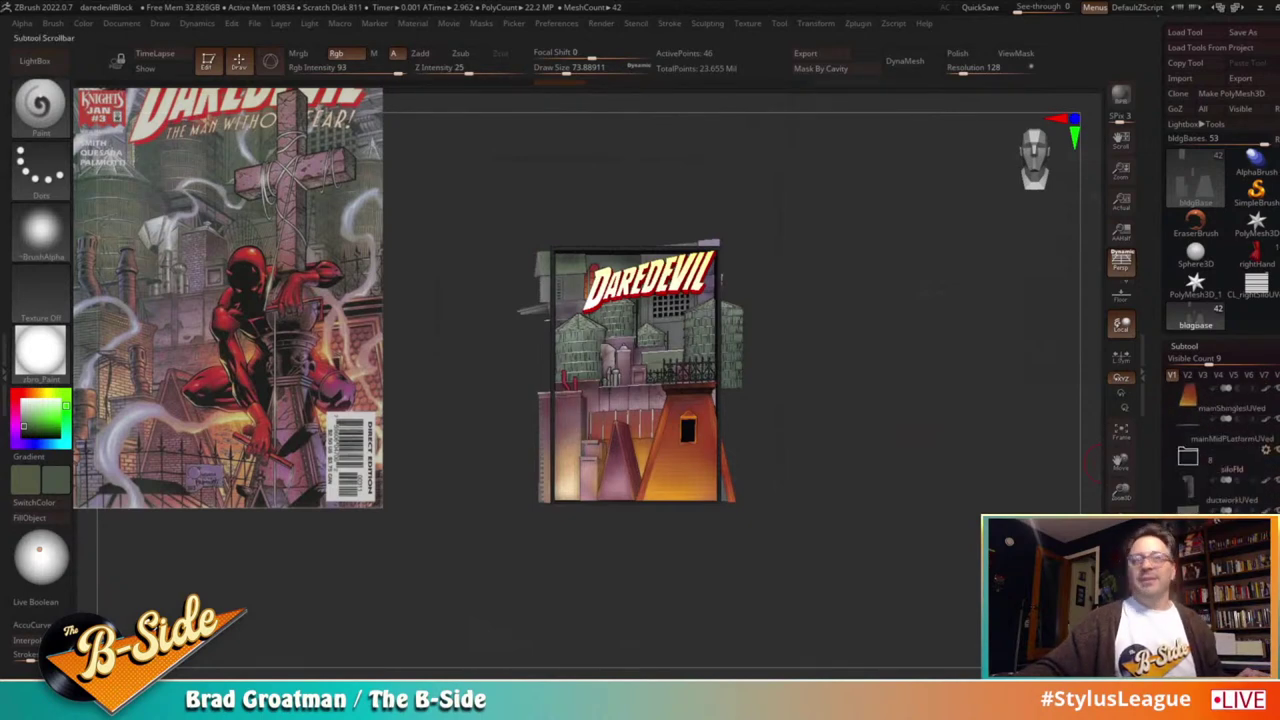
{"action": "scroll", "coordinate": [1188, 407], "scroll_direction": "up", "scroll_amount": 1}
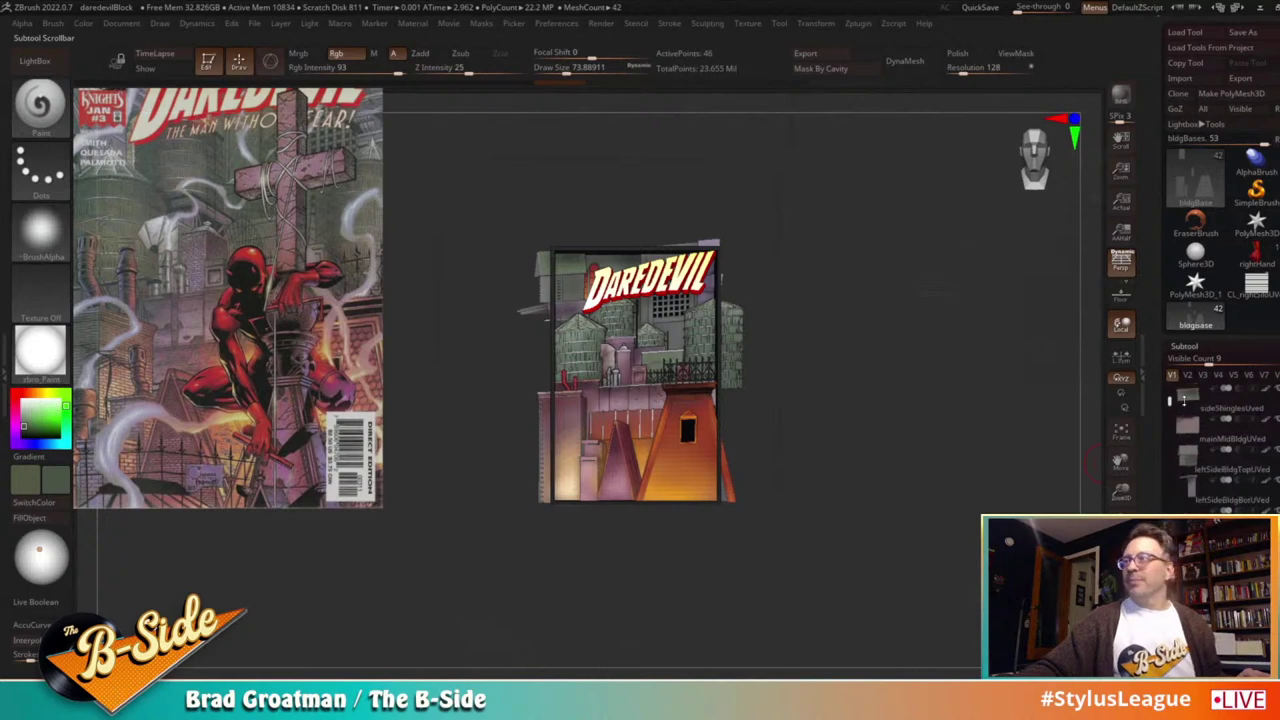
{"action": "scroll", "coordinate": [1182, 401], "scroll_direction": "up", "scroll_amount": 1}
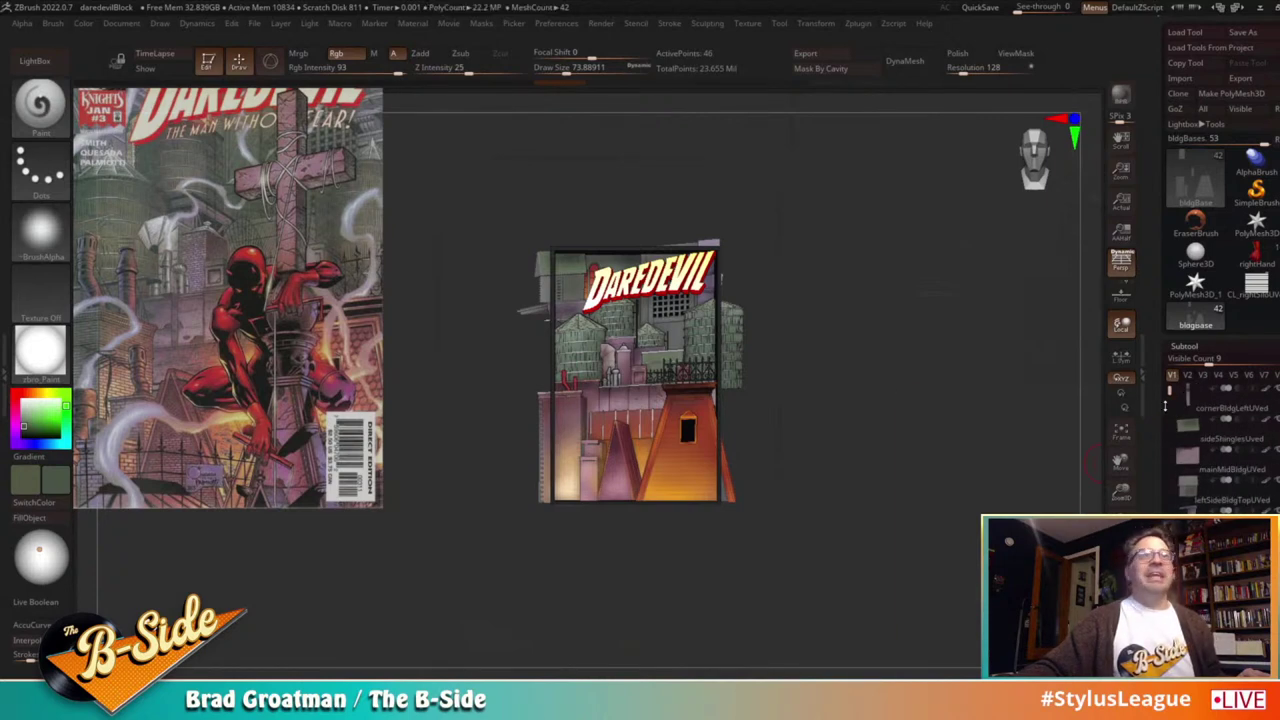
{"action": "mouse_move", "coordinate": [1167, 395]}
{"action": "left_mouse_down"}
{"action": "mouse_move", "coordinate": [1138, 463]}
{"action": "mouse_move", "coordinate": [1168, 390]}
{"action": "mouse_move", "coordinate": [1168, 500]}
{"action": "mouse_move", "coordinate": [1171, 386]}
{"action": "left_mouse_up"}
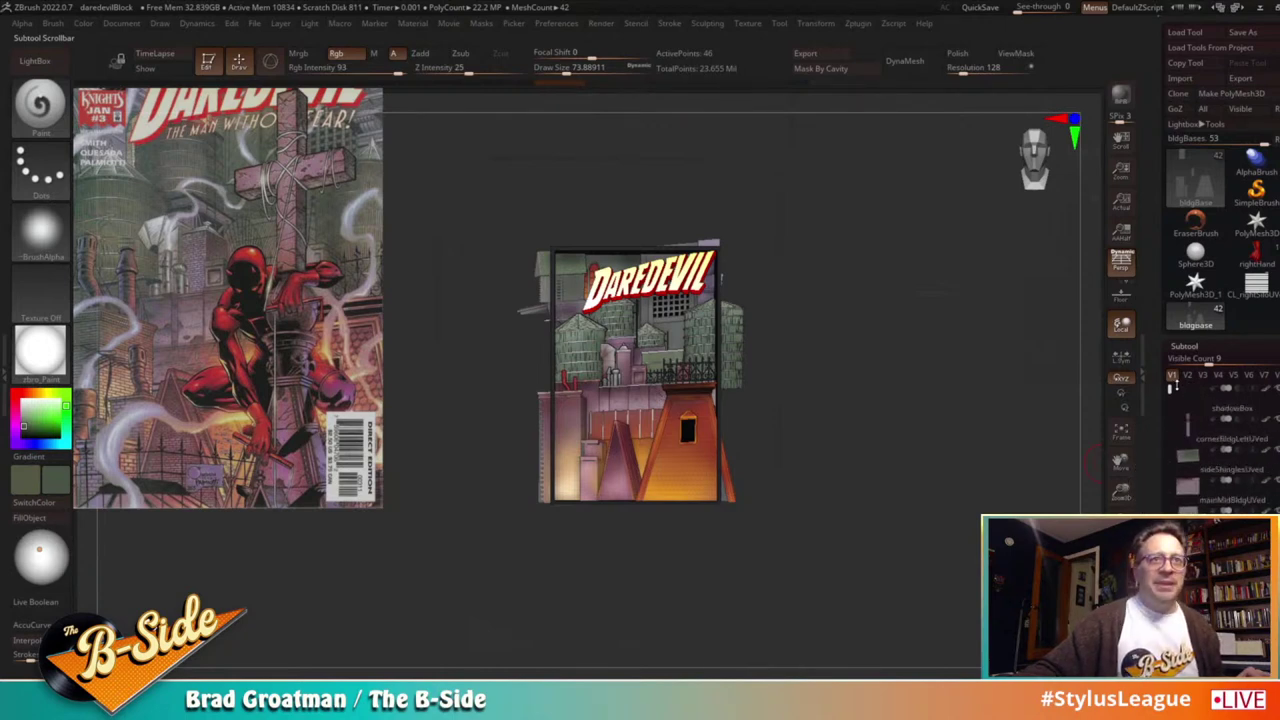
{"action": "left_click", "coordinate": [1216, 410]}
{"action": "left_click_drag", "start_coordinate": [935, 421], "coordinate": [865, 442]}
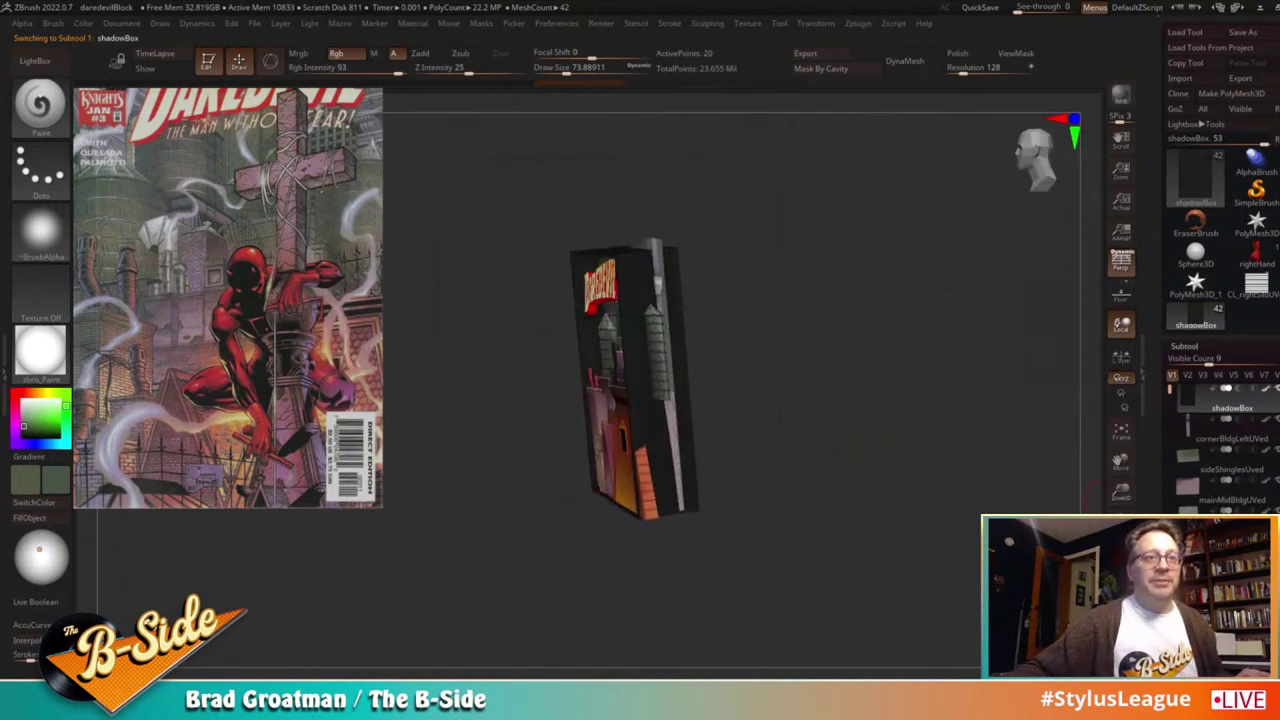
{"action": "left_click_drag", "start_coordinate": [1165, 484], "coordinate": [1165, 342]}
{"action": "key", "text": "ctrl+shift+d"}
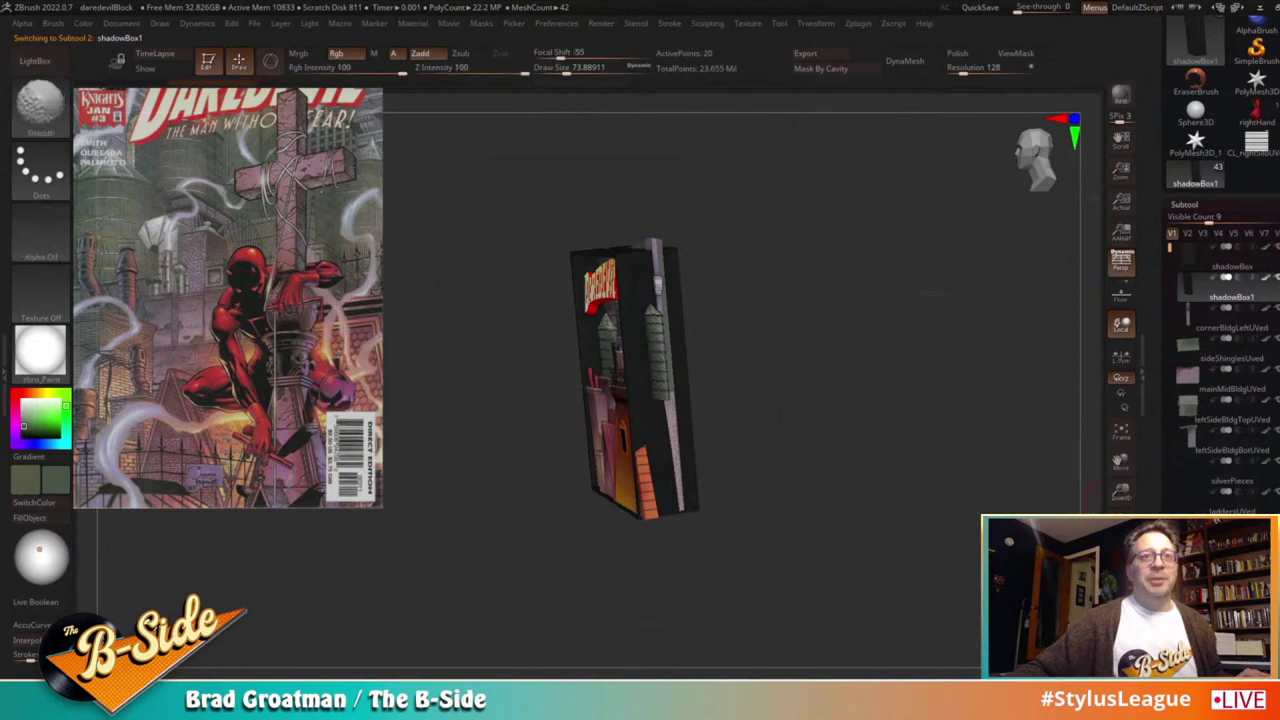
{"action": "key", "text": "ctrl+shift+Down"}
Step: Isolate the shadowBox copy with its polyframe shown and switch to the ZModeler brush
{"action": "mouse_move", "coordinate": [966, 480]}
{"action": "left_mouse_down"}
{"action": "mouse_move", "coordinate": [980, 477]}
{"action": "mouse_move", "coordinate": [909, 477]}
{"action": "left_mouse_up"}
{"action": "key", "text": "shift+f"}
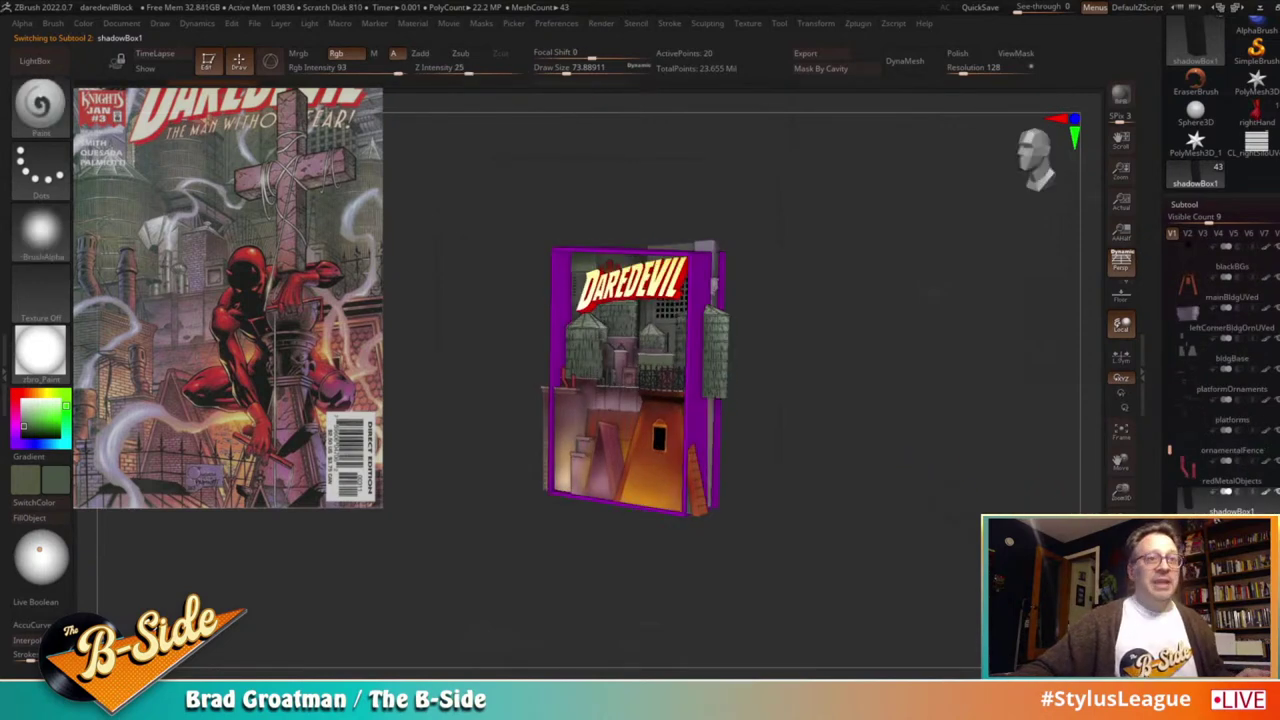
{"action": "left_click", "coordinate": [1121, 614]}
{"action": "left_click_drag", "start_coordinate": [1020, 534], "coordinate": [979, 538]}
{"action": "key", "text": "b"}
{"action": "key", "text": "z"}
{"action": "key", "text": "m"}
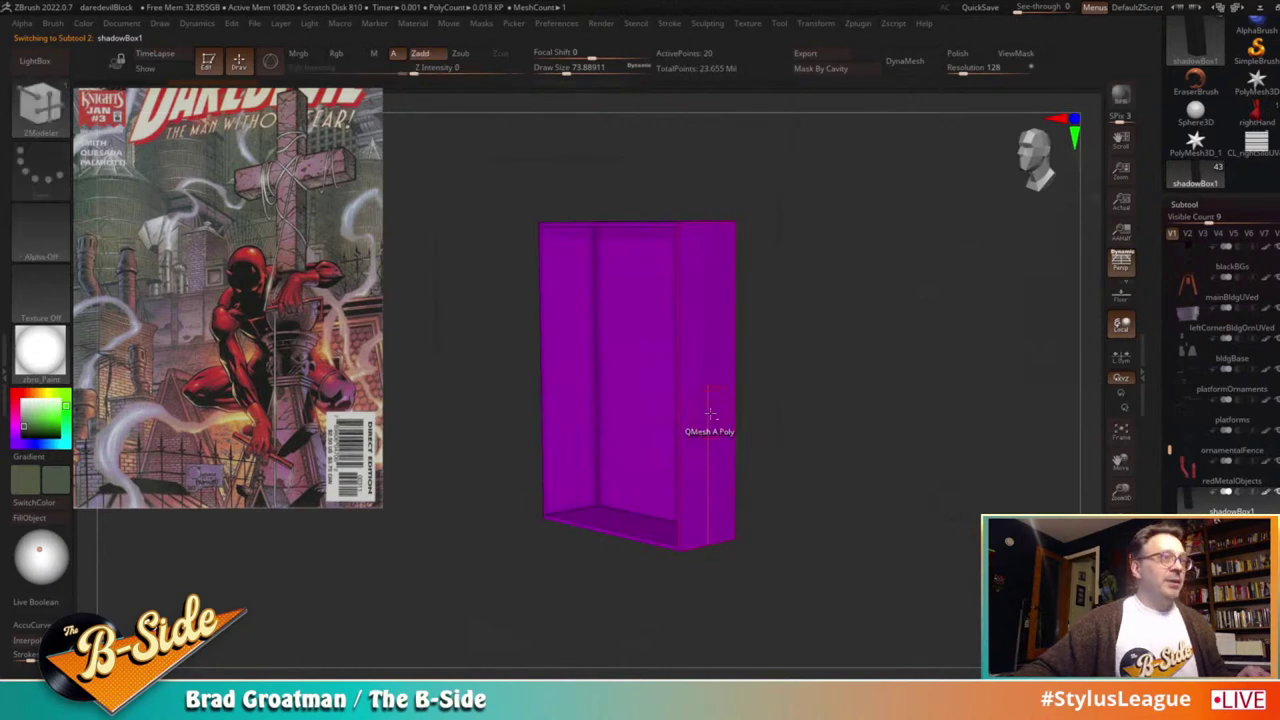
Step: Mark the outer side and end faces of the shadowBox copy as one temporary polygroup
{"action": "left_click", "coordinate": [709, 412], "text": "alt"}
{"action": "left_click_drag", "start_coordinate": [829, 386], "coordinate": [809, 363]}
{"action": "left_click_drag", "start_coordinate": [840, 236], "coordinate": [792, 234]}
{"action": "left_click", "coordinate": [670, 240], "text": "alt"}
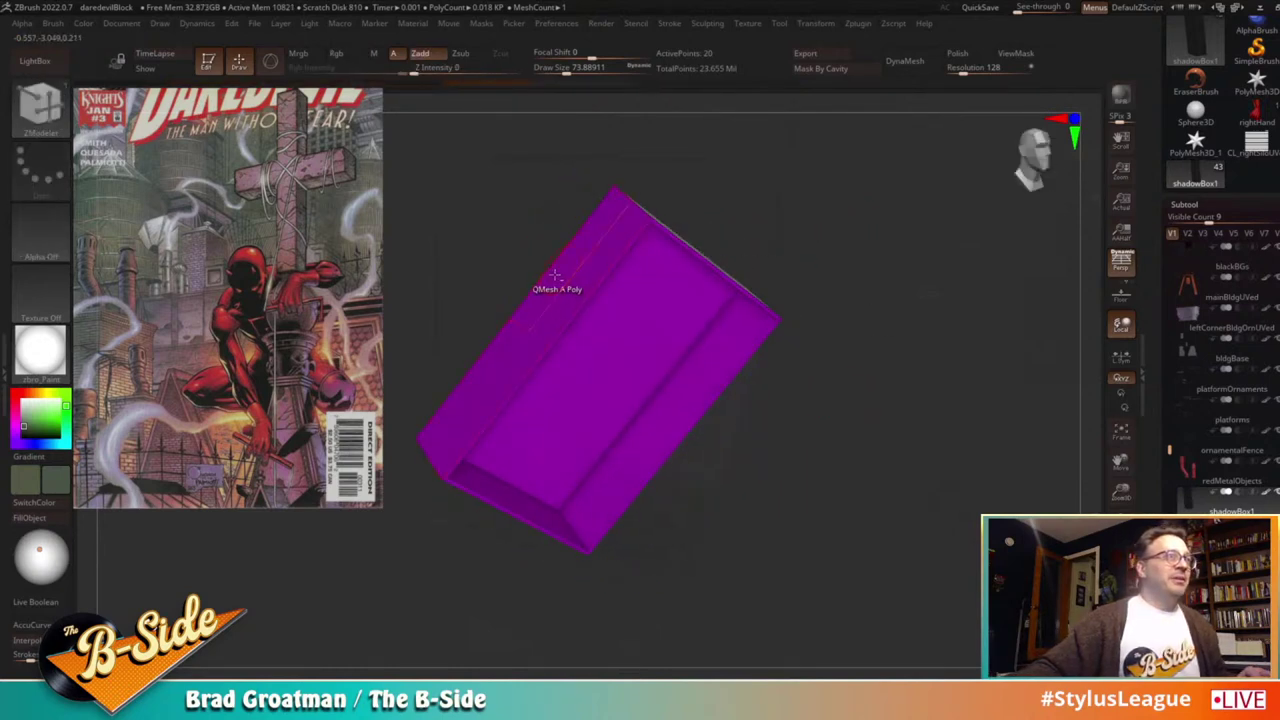
{"action": "left_click_drag", "start_coordinate": [525, 322], "coordinate": [543, 414]}
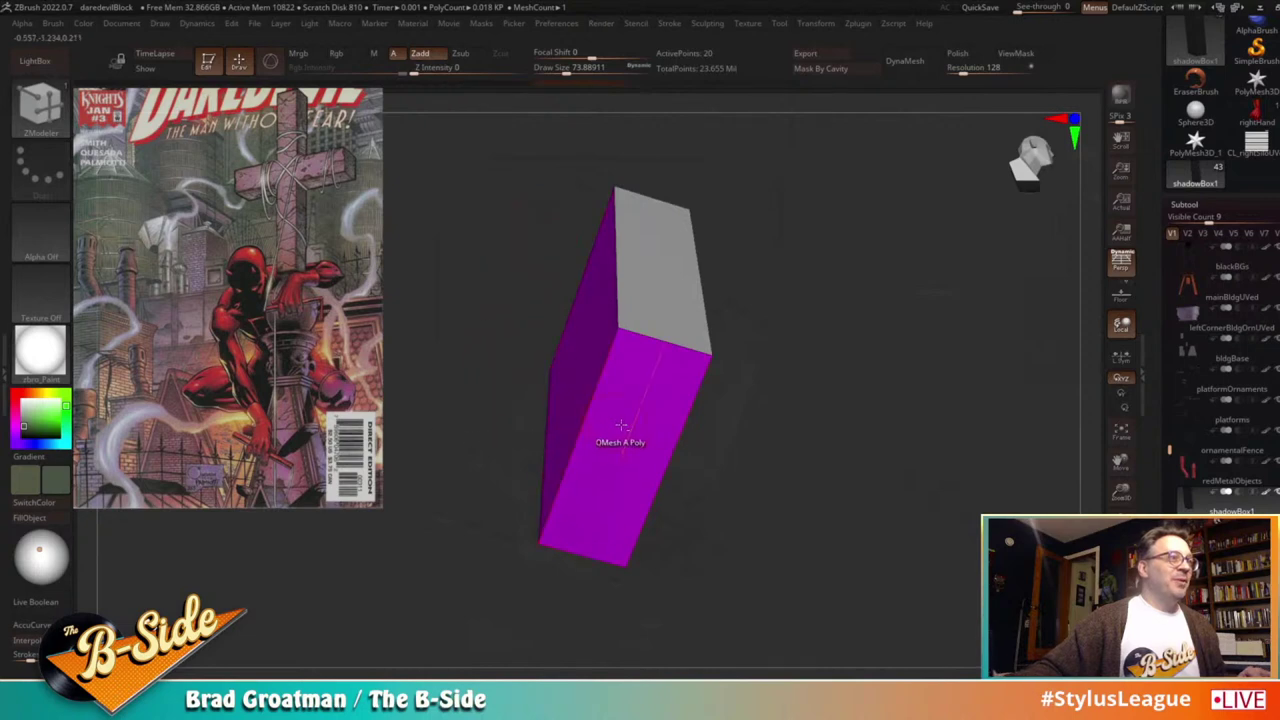
{"action": "left_click_drag", "start_coordinate": [800, 426], "coordinate": [752, 394]}
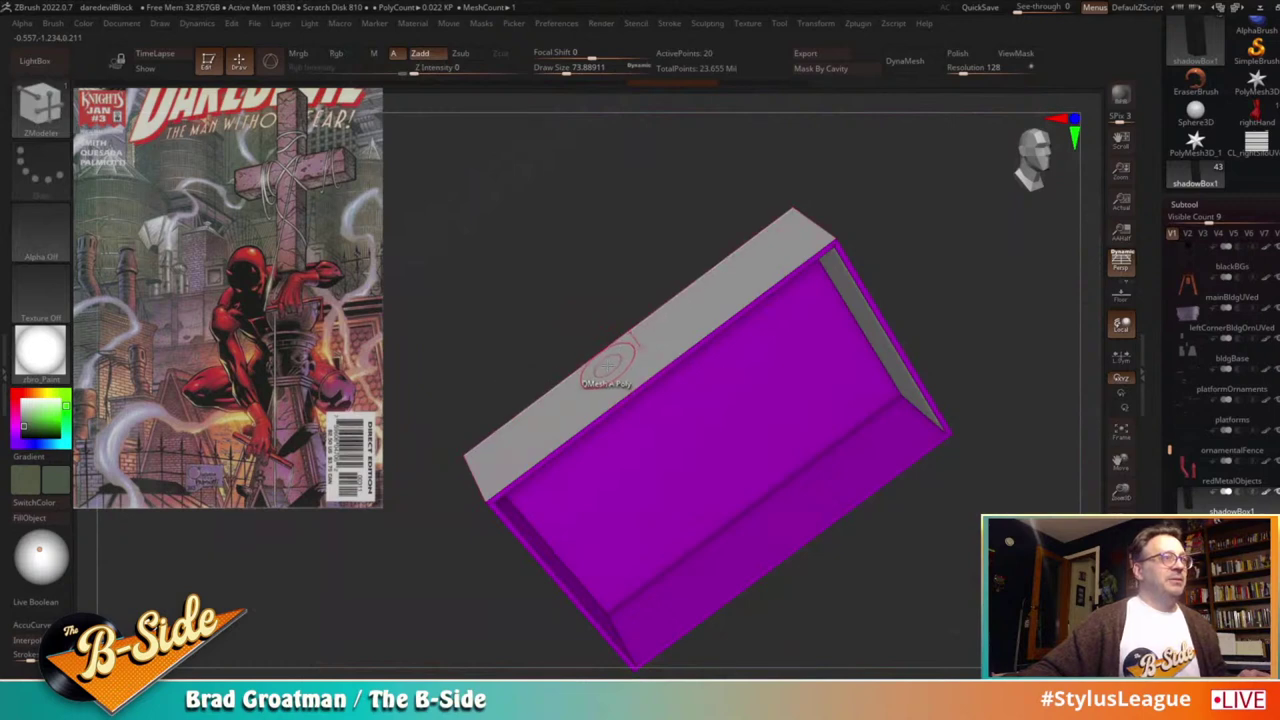
Step: Set the ZModeler polygon action to Extrude and extrude the marked outer faces far outward around the box
{"action": "key", "text": "space"}
{"action": "left_click", "coordinate": [480, 302]}
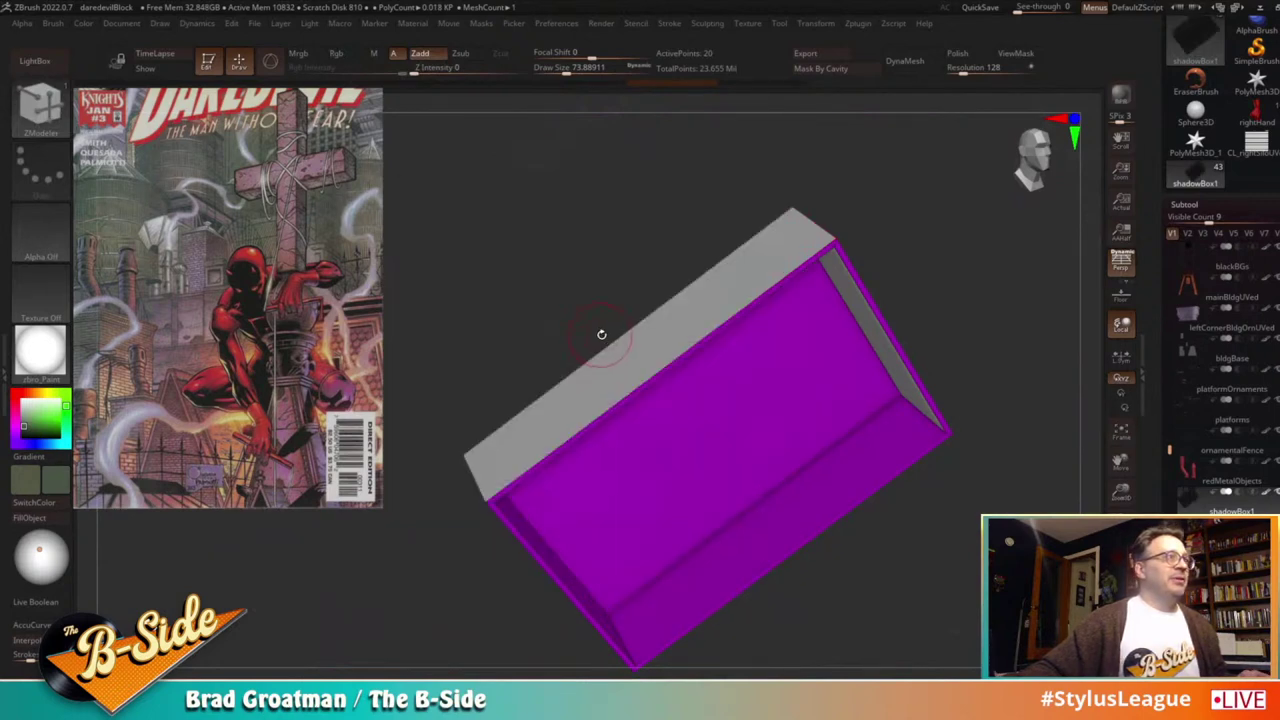
{"action": "left_click_drag", "start_coordinate": [643, 353], "coordinate": [730, 293]}
{"action": "key", "text": "ctrl+z"}
{"action": "left_click", "coordinate": [773, 397], "text": "alt"}
{"action": "left_click_drag", "start_coordinate": [950, 405], "coordinate": [545, 95]}
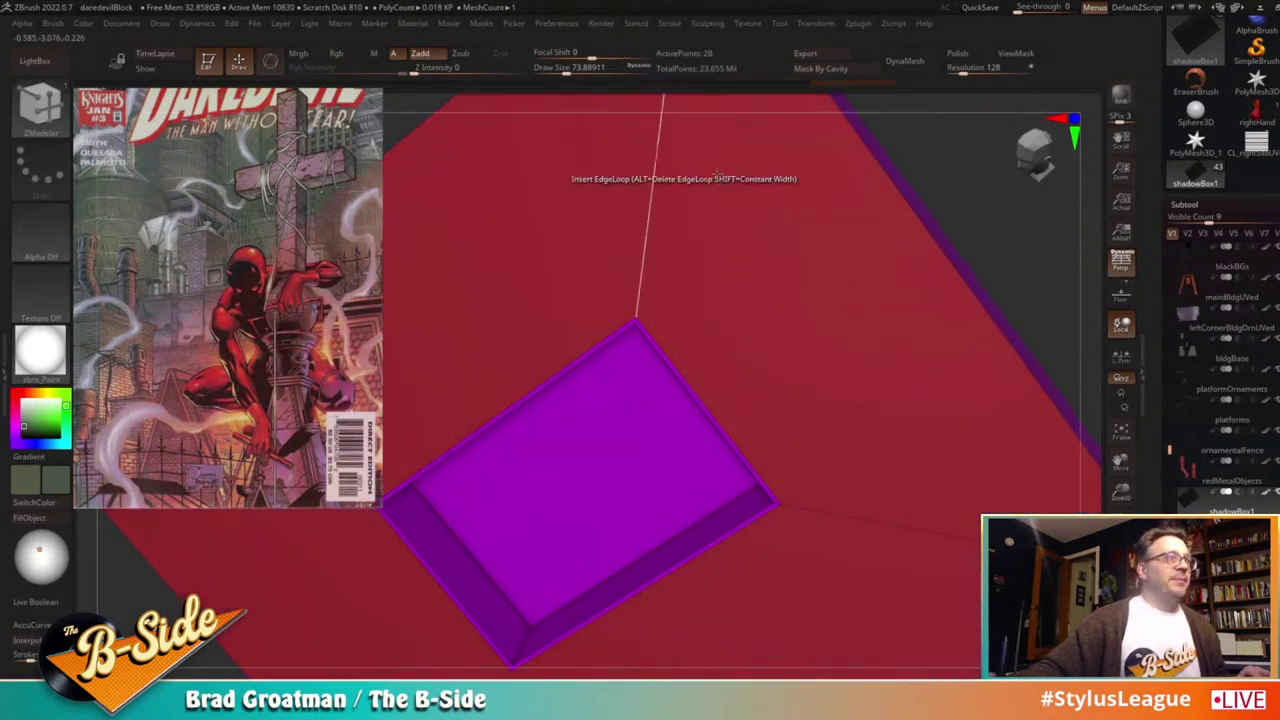
Step: Mark the back faces of the enlarged block, extrude them together to thicken it, and hide the polyframe
{"action": "key", "text": "f"}
{"action": "left_click_drag", "start_coordinate": [940, 214], "coordinate": [853, 231]}
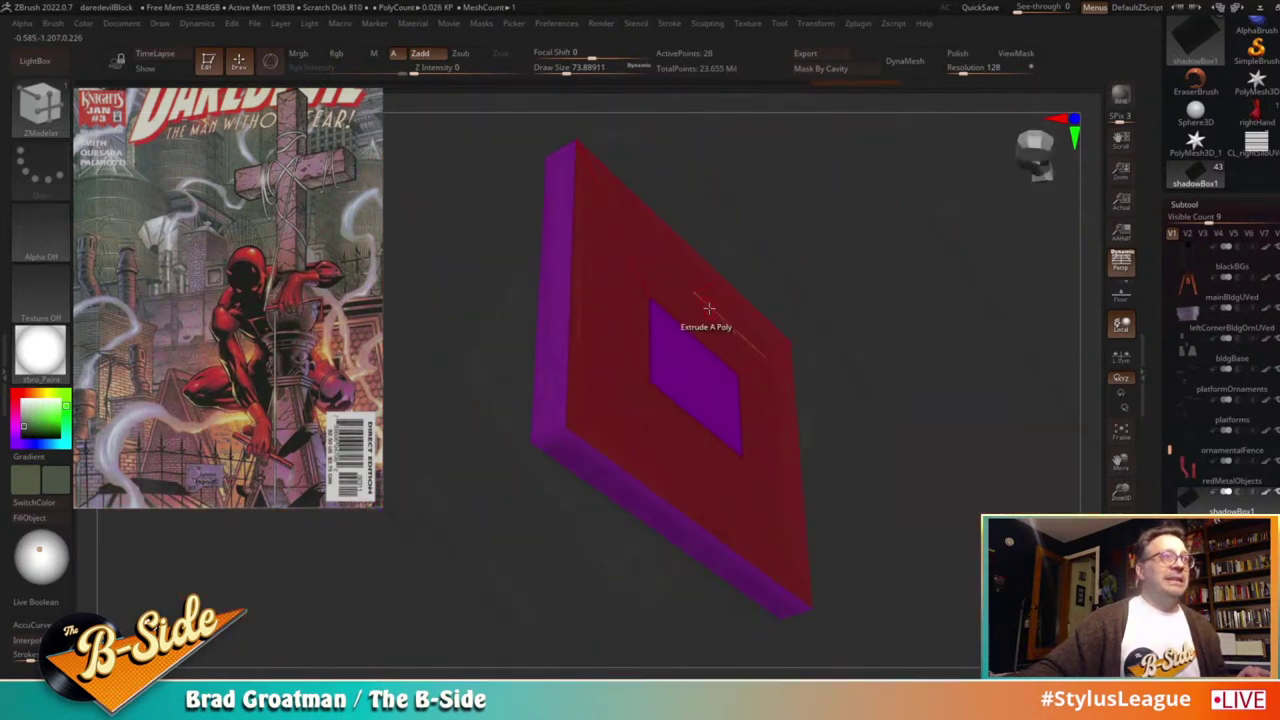
{"action": "left_click", "coordinate": [697, 284], "text": "alt"}
{"action": "left_click", "coordinate": [620, 317], "text": "alt"}
{"action": "left_click", "coordinate": [668, 350], "text": "alt"}
{"action": "left_click", "coordinate": [655, 424], "text": "alt"}
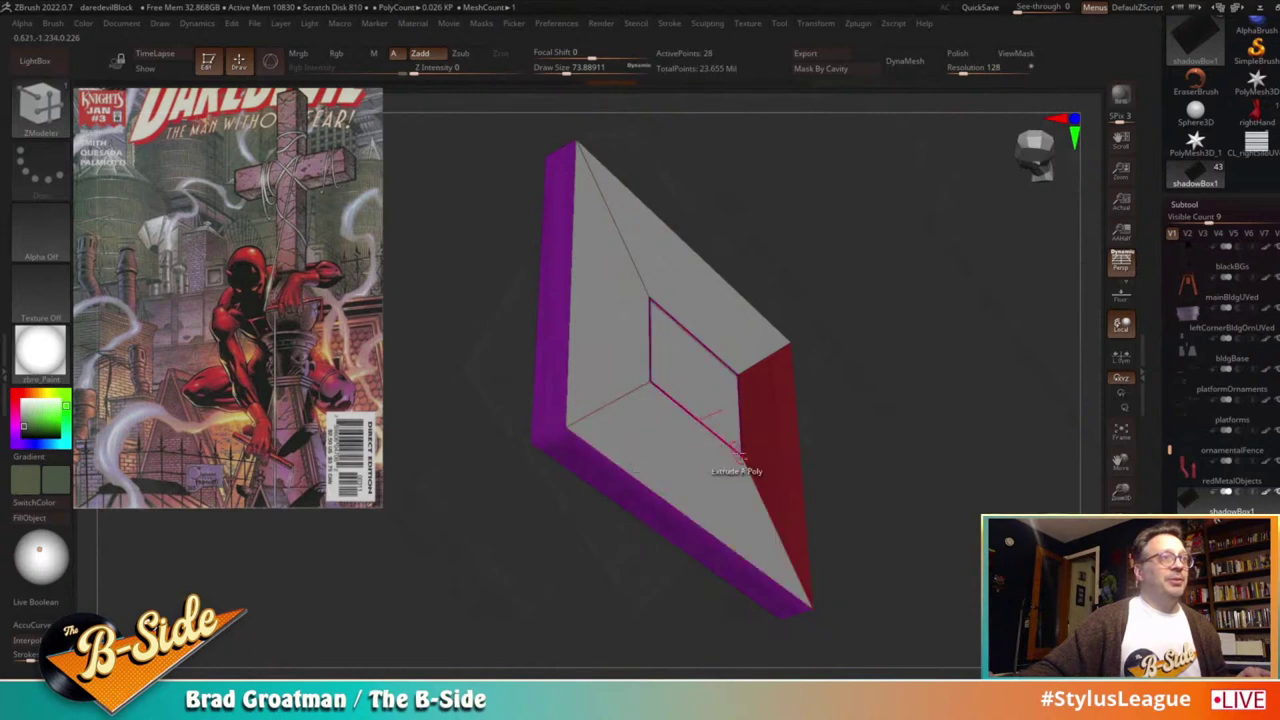
{"action": "left_click_drag", "start_coordinate": [901, 447], "coordinate": [800, 425]}
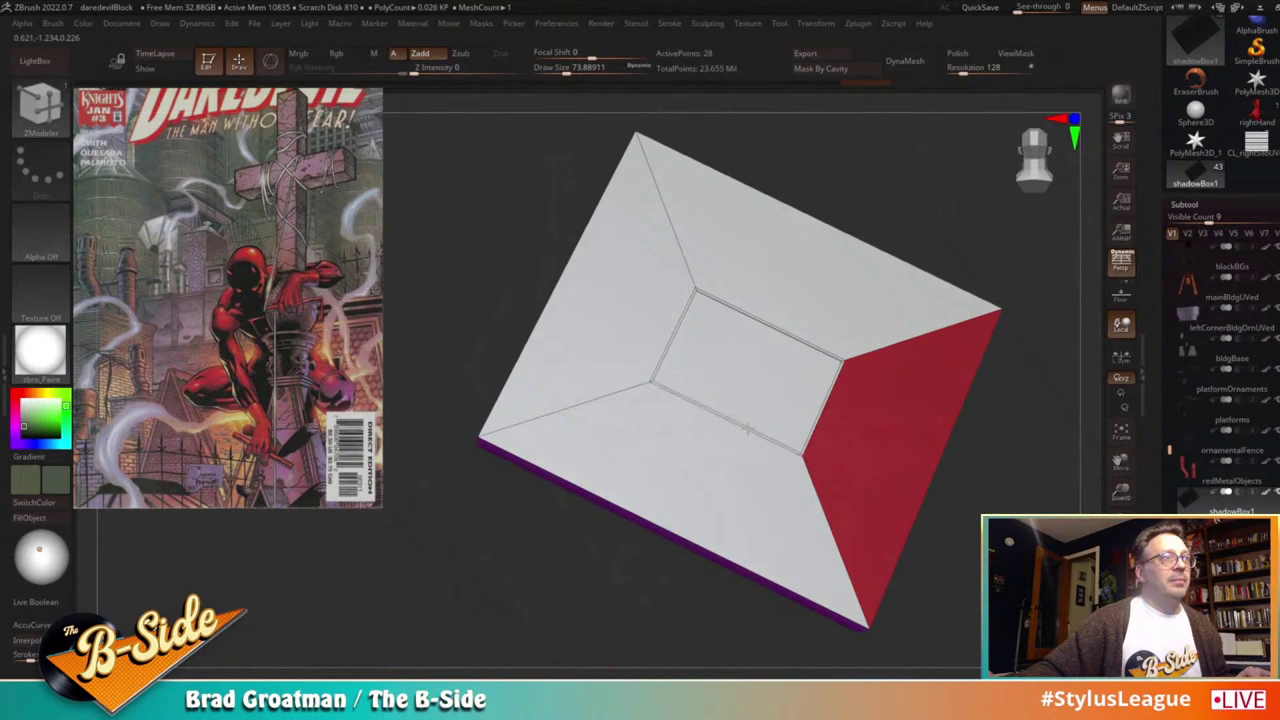
{"action": "left_click_drag", "start_coordinate": [782, 399], "coordinate": [972, 142]}
{"action": "left_click_drag", "start_coordinate": [553, 565], "coordinate": [721, 431]}
{"action": "key", "text": "shift+f"}
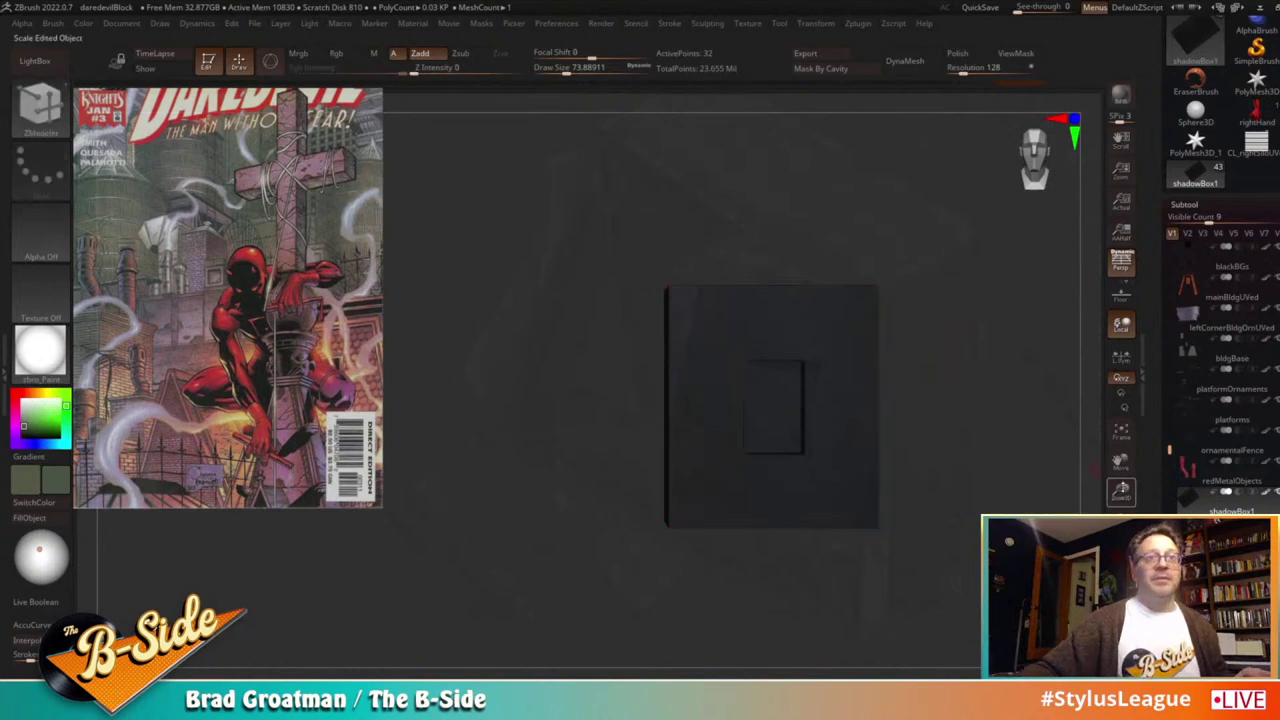
Step: Set the shadowBox copy to subtract, enable Live Boolean and bring the other subtools back into view
{"action": "scroll", "coordinate": [1166, 449], "scroll_direction": "down", "scroll_amount": 1}
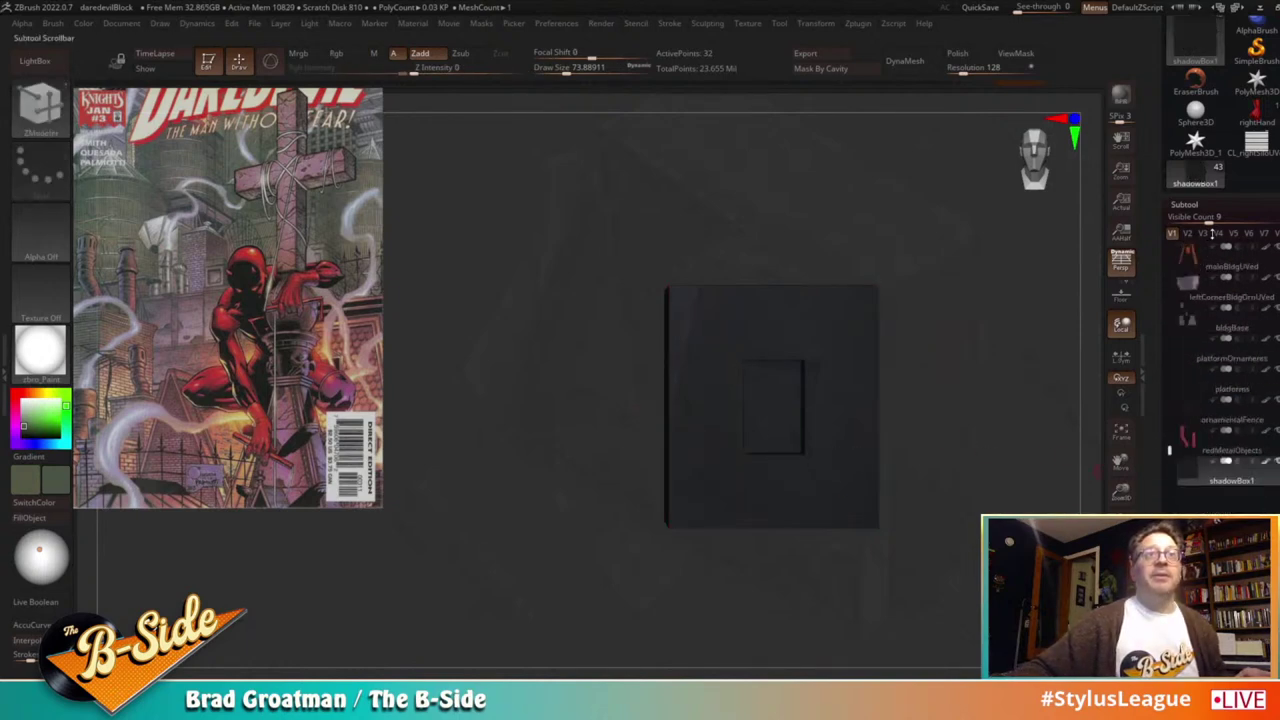
{"action": "left_click_drag", "start_coordinate": [1171, 385], "coordinate": [1170, 458]}
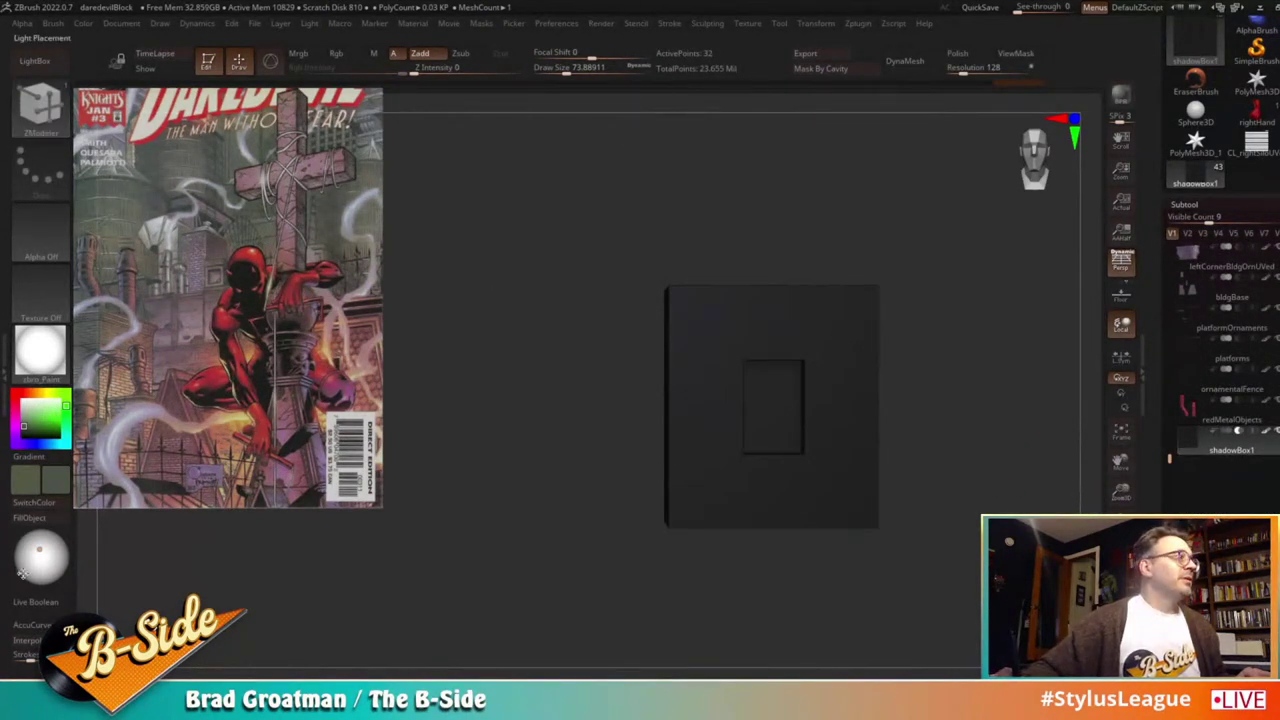
{"action": "left_click", "coordinate": [35, 601]}
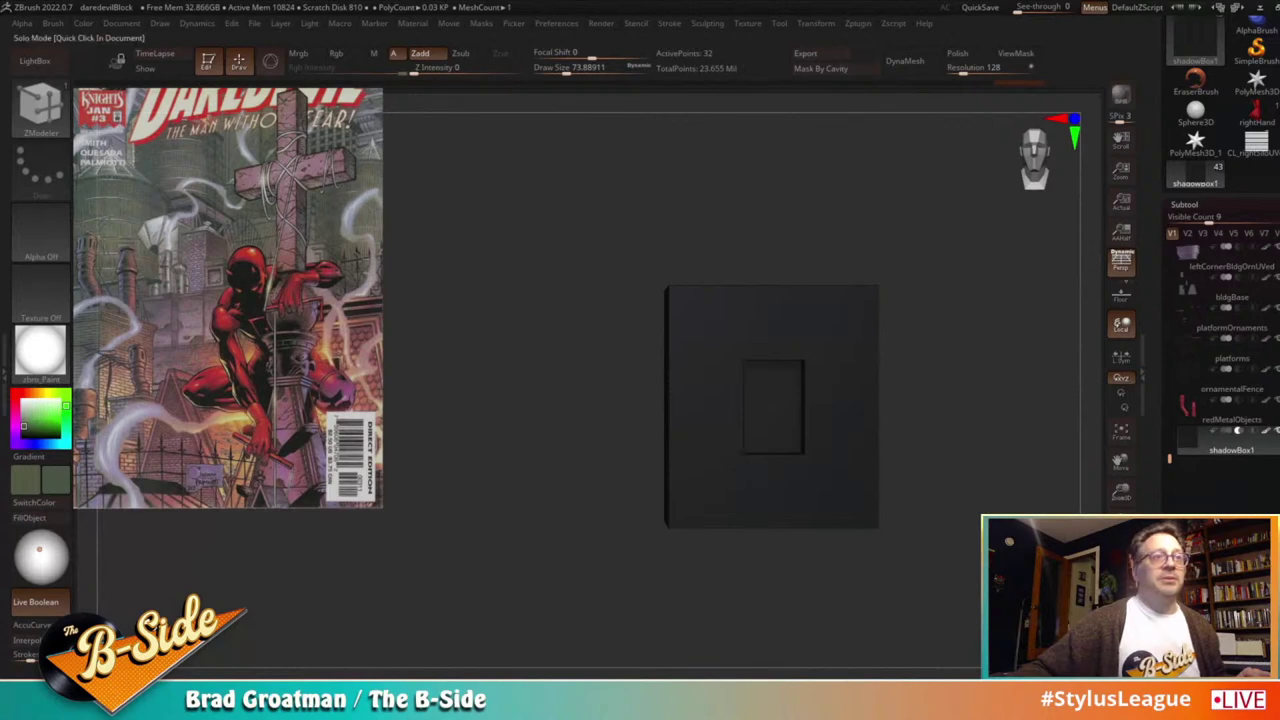
{"action": "left_click_drag", "start_coordinate": [960, 586], "coordinate": [925, 528]}
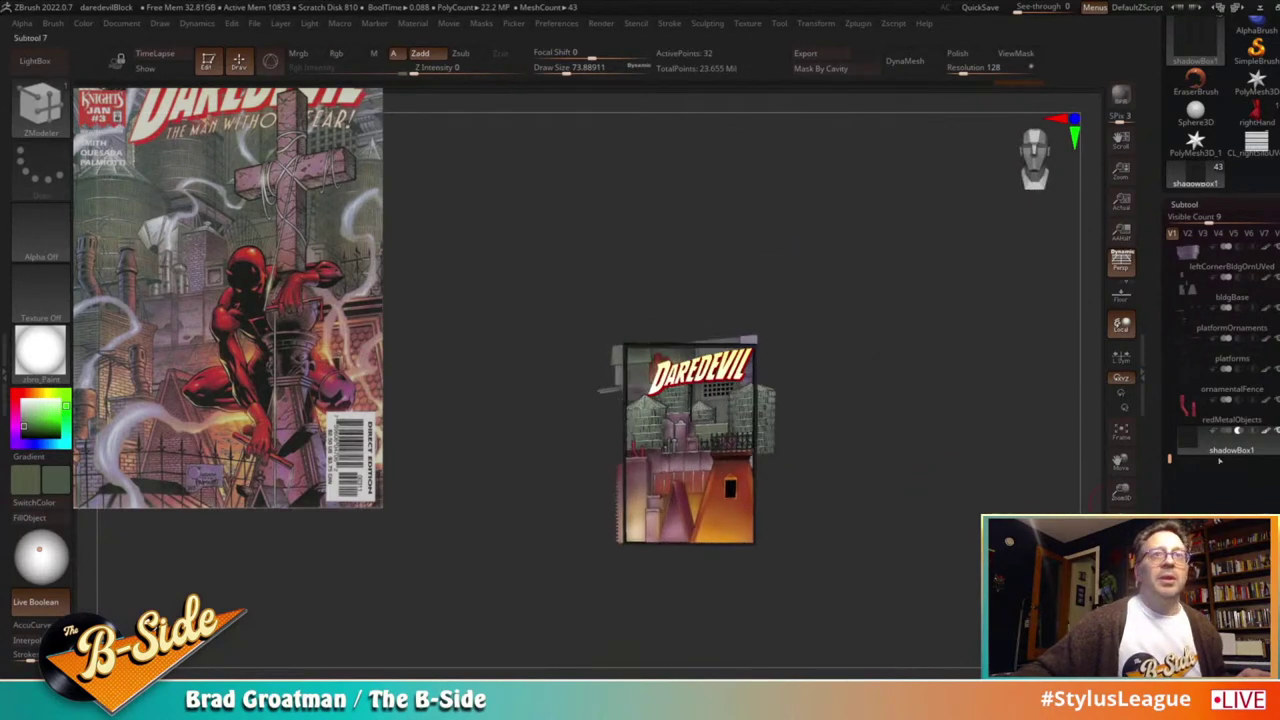
Step: Compare the diorama with the shadowBox copy in additive and subtractive mode, and check both shadowBox subtools in the list
{"action": "left_click", "coordinate": [1229, 432]}
{"action": "left_click_drag", "start_coordinate": [977, 408], "coordinate": [990, 445]}
{"action": "left_click", "coordinate": [1238, 432]}
{"action": "left_click_drag", "start_coordinate": [1172, 458], "coordinate": [1172, 244]}
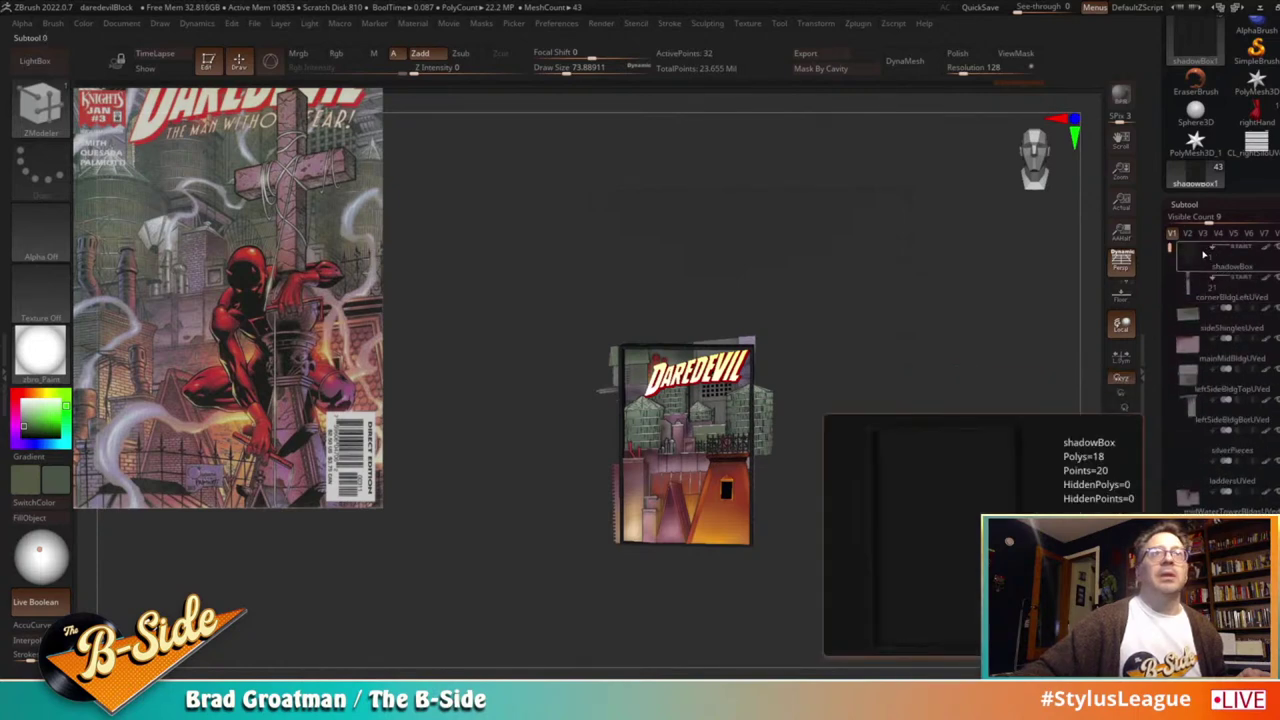
{"action": "mouse_move", "coordinate": [909, 336]}
{"action": "left_mouse_down"}
{"action": "mouse_move", "coordinate": [943, 349]}
{"action": "mouse_move", "coordinate": [886, 337]}
{"action": "mouse_move", "coordinate": [901, 341]}
{"action": "left_mouse_up"}
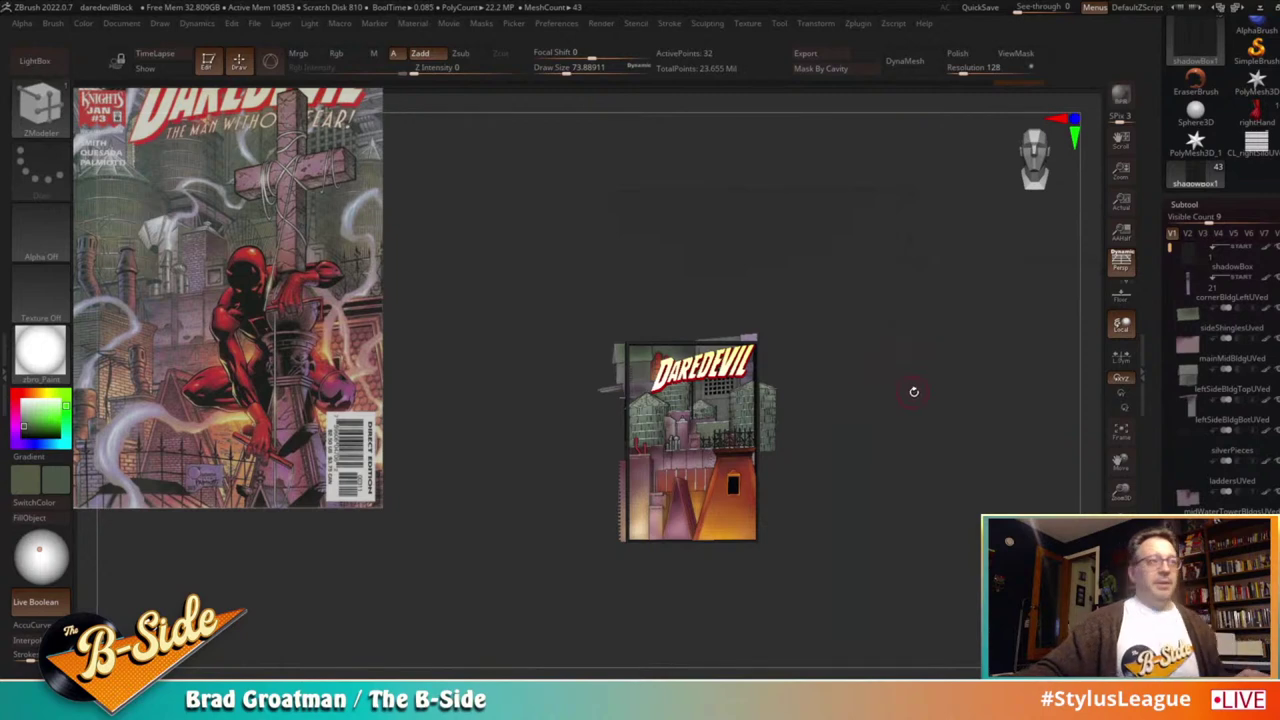
{"action": "left_click_drag", "start_coordinate": [914, 391], "coordinate": [934, 452], "text": "alt"}
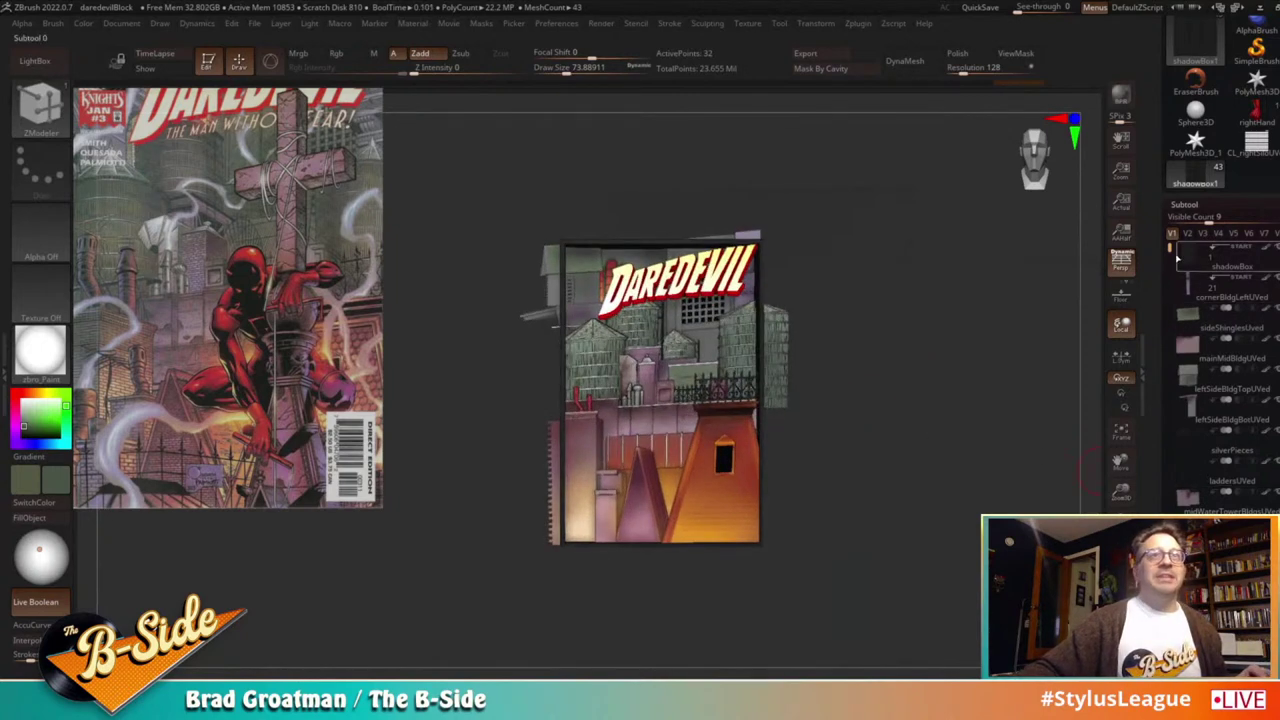
{"action": "left_click_drag", "start_coordinate": [1170, 249], "coordinate": [1151, 462]}
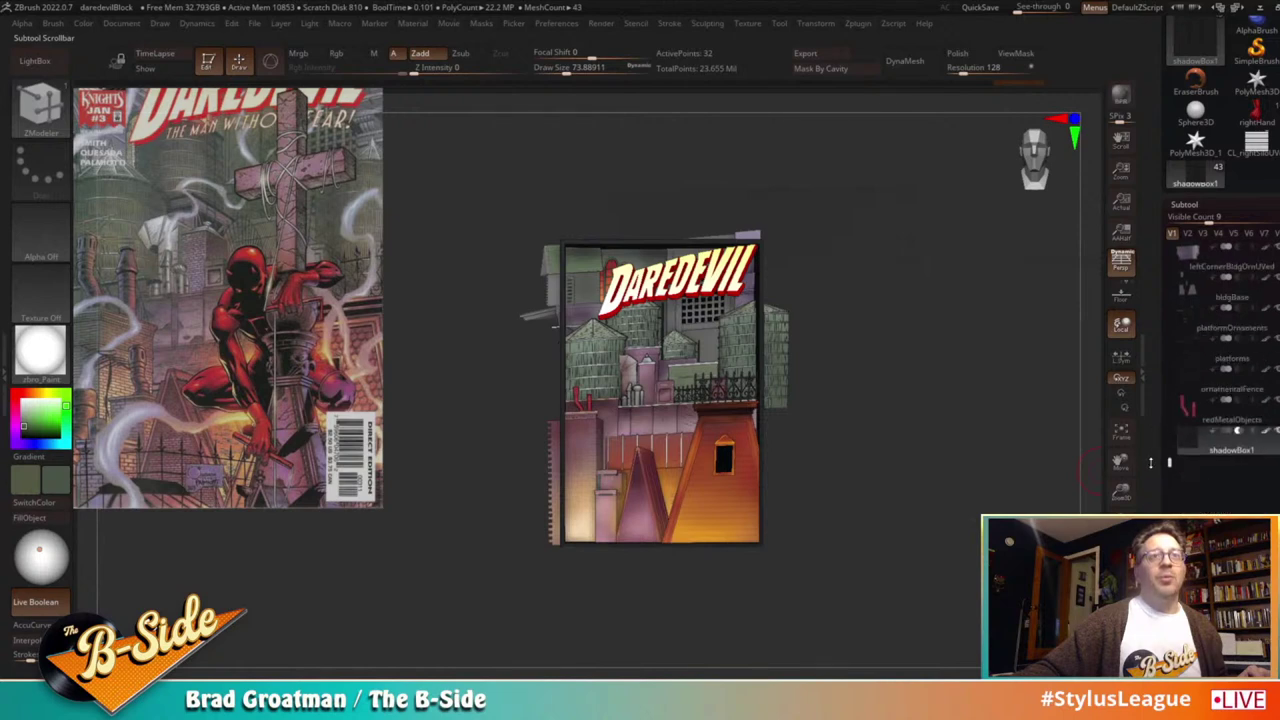
{"action": "mouse_move", "coordinate": [1192, 453]}
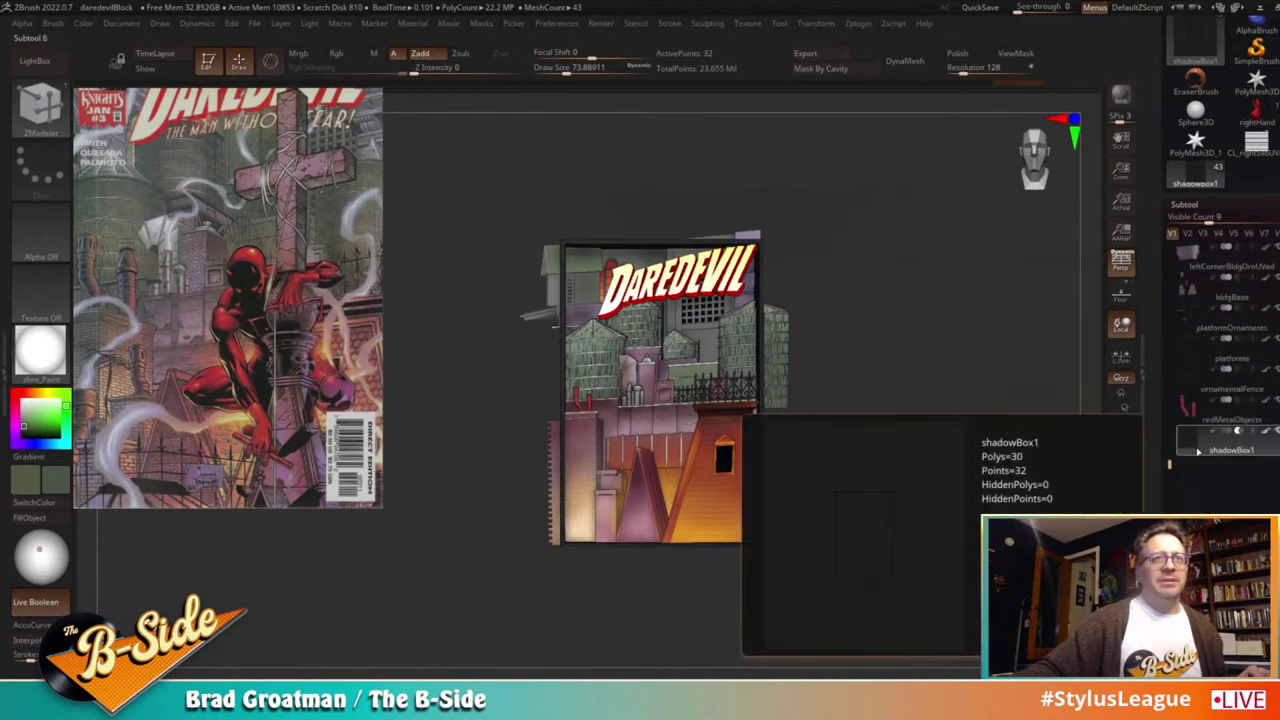
Step: Set the shadowBox1 cutter to additive, scale it uniformly by about 1.016, and set it back to subtract
{"action": "left_click", "coordinate": [1227, 433]}
{"action": "left_click", "coordinate": [990, 428]}
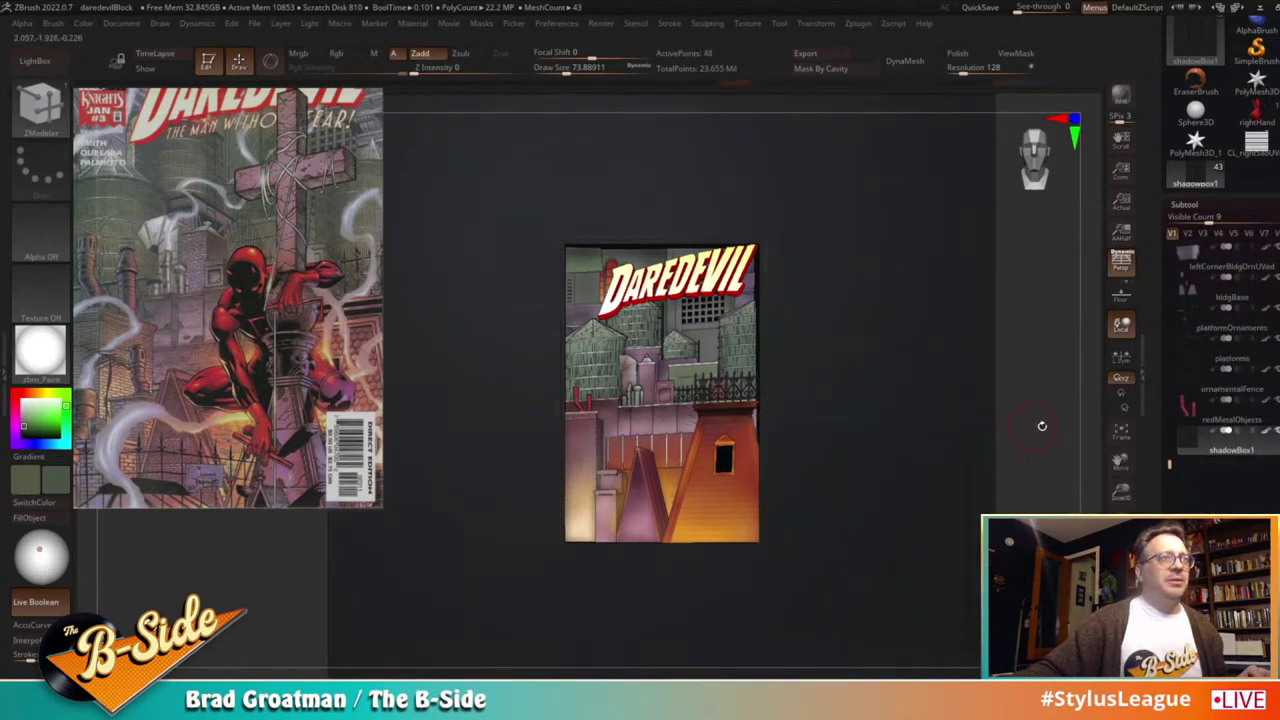
{"action": "mouse_move", "coordinate": [1058, 427]}
{"action": "left_mouse_down"}
{"action": "mouse_move", "coordinate": [985, 431]}
{"action": "mouse_move", "coordinate": [1064, 431]}
{"action": "left_mouse_up"}
{"action": "key", "text": "w"}
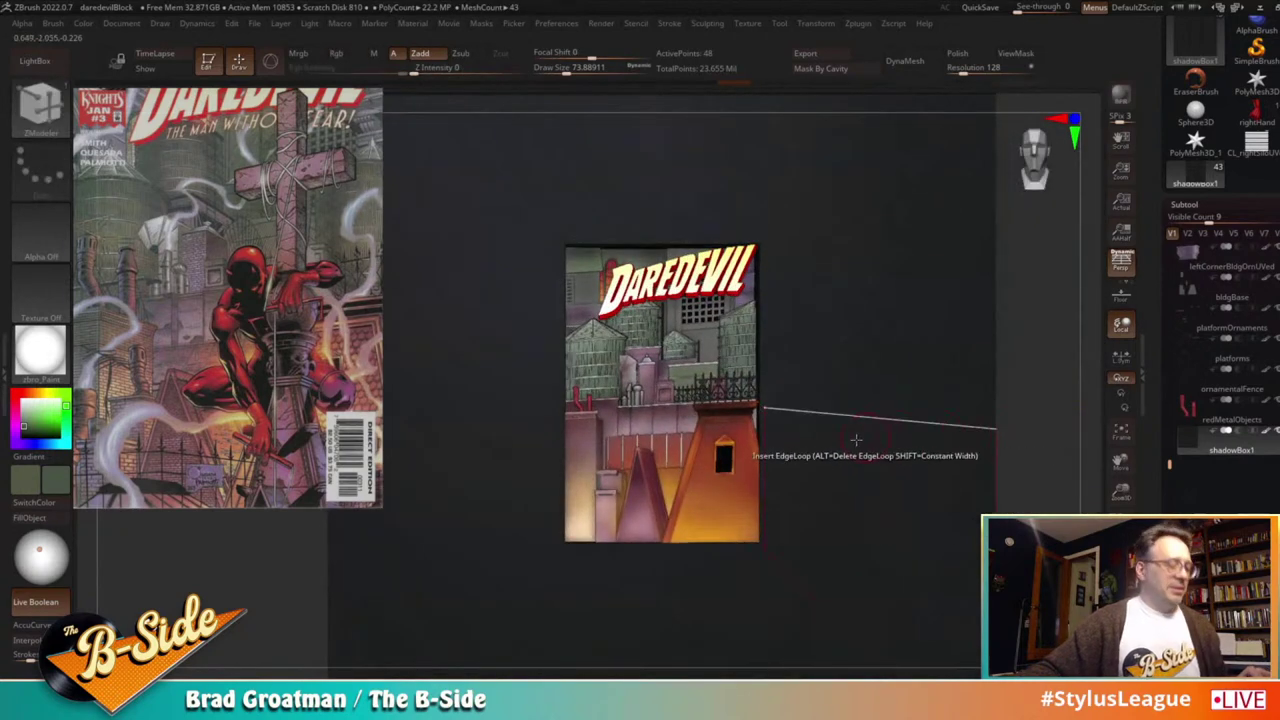
{"action": "left_click", "coordinate": [638, 636]}
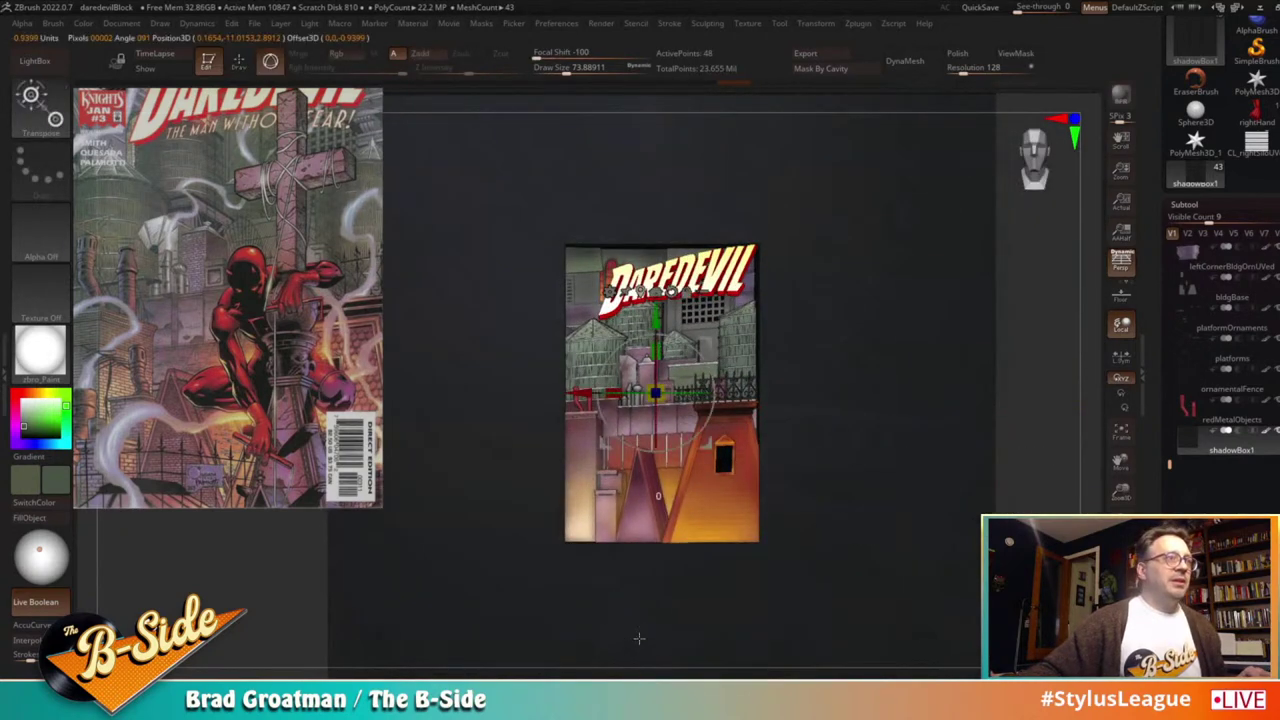
{"action": "left_click_drag", "start_coordinate": [655, 393], "coordinate": [656, 392]}
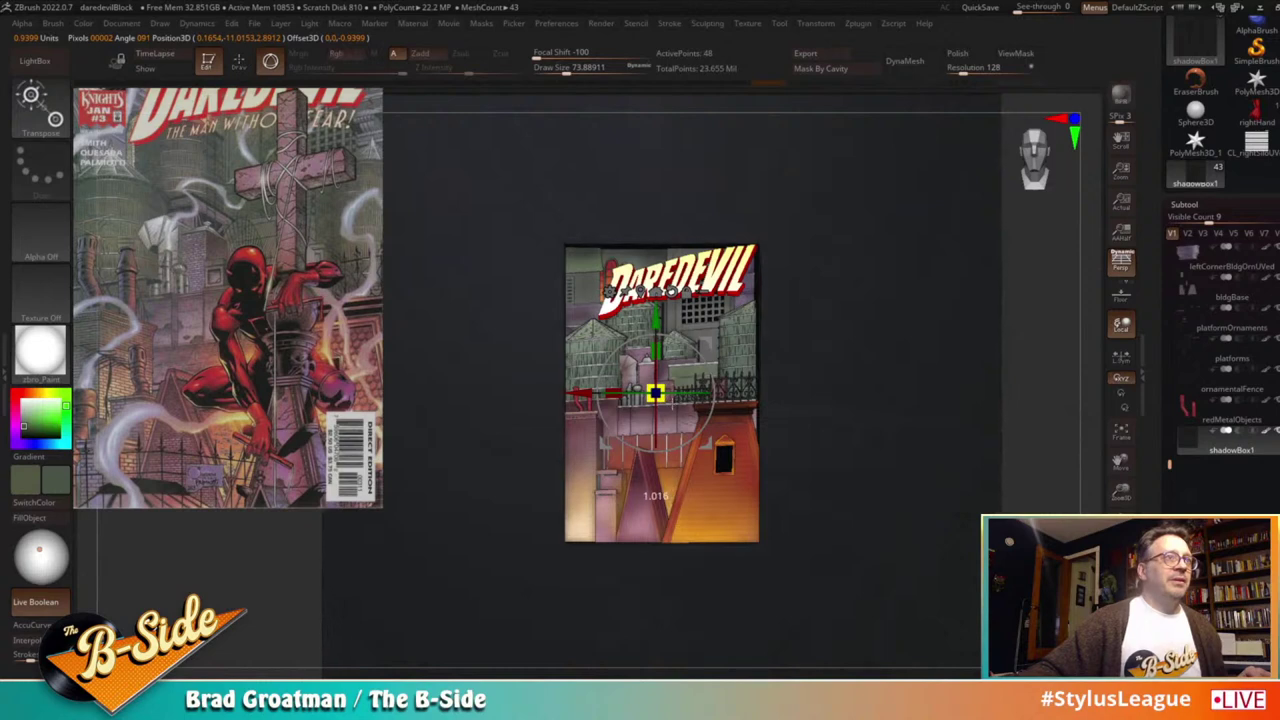
{"action": "key", "text": "q"}
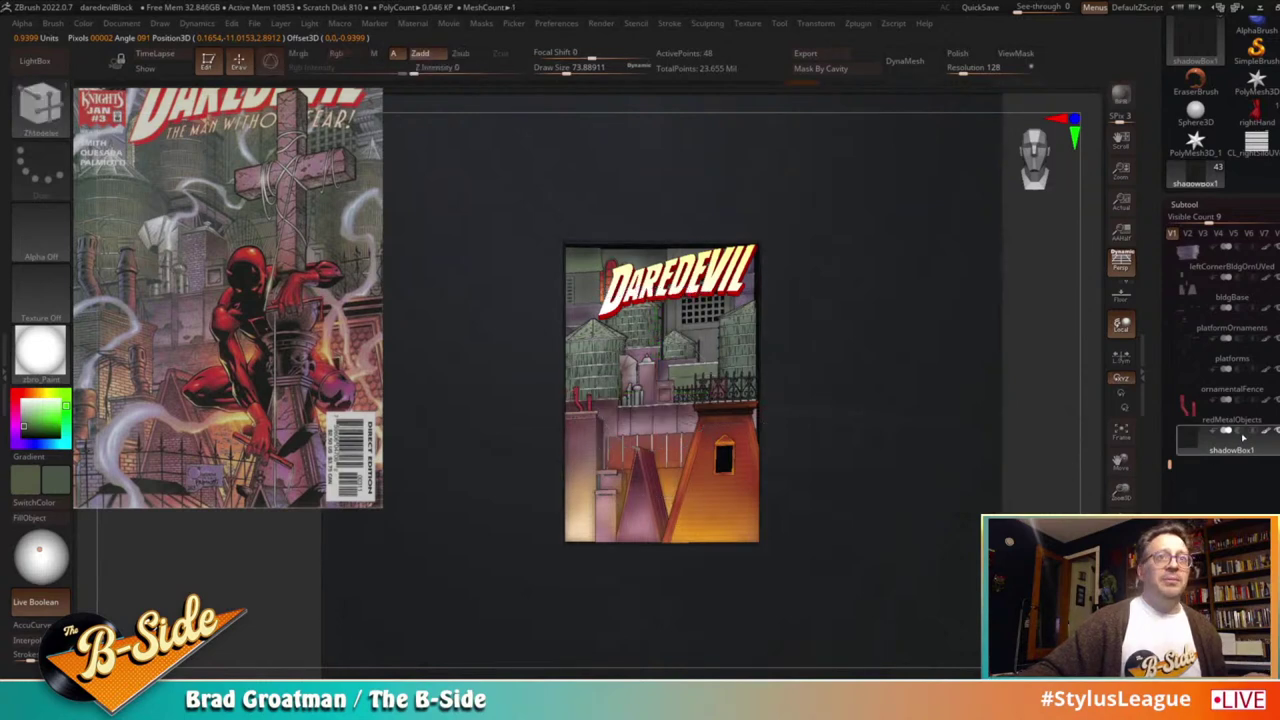
{"action": "left_click", "coordinate": [1239, 431]}
{"action": "left_click_drag", "start_coordinate": [919, 392], "coordinate": [858, 425]}
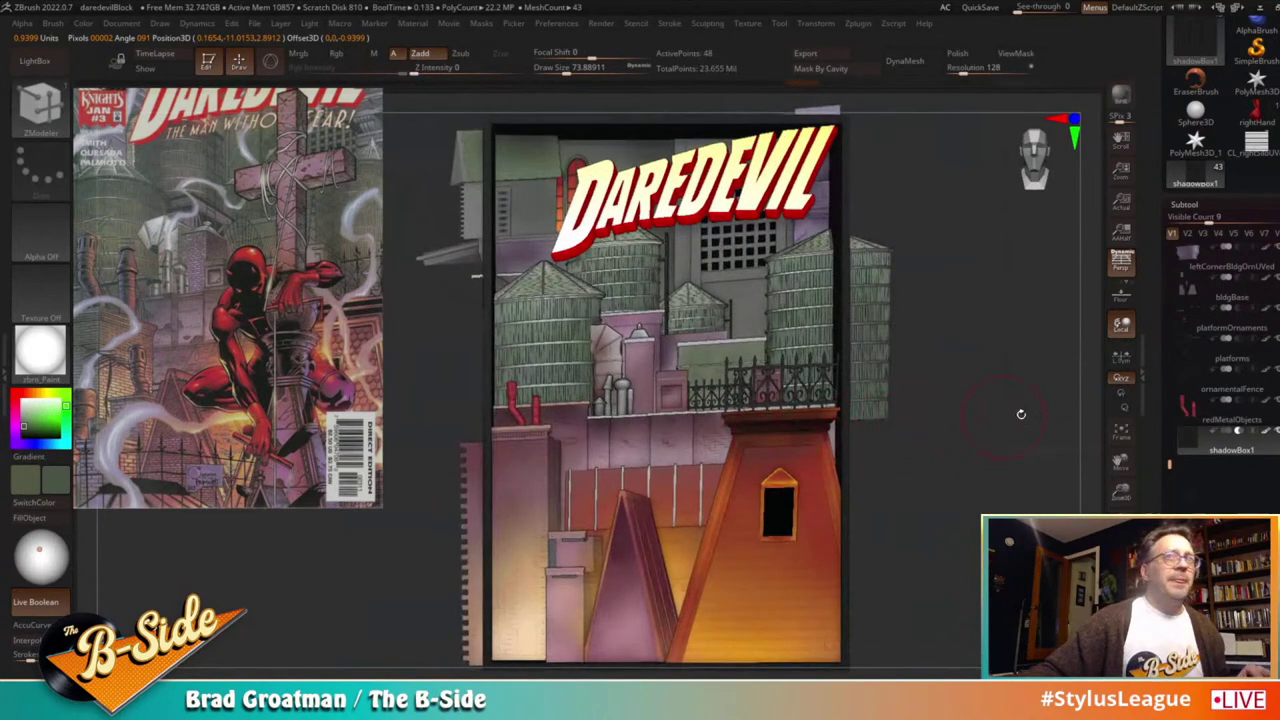
Step: Open the siloFld folder in the subtool list and hide the shadowBox1 cutter
{"action": "left_click_drag", "start_coordinate": [1168, 461], "coordinate": [1168, 375]}
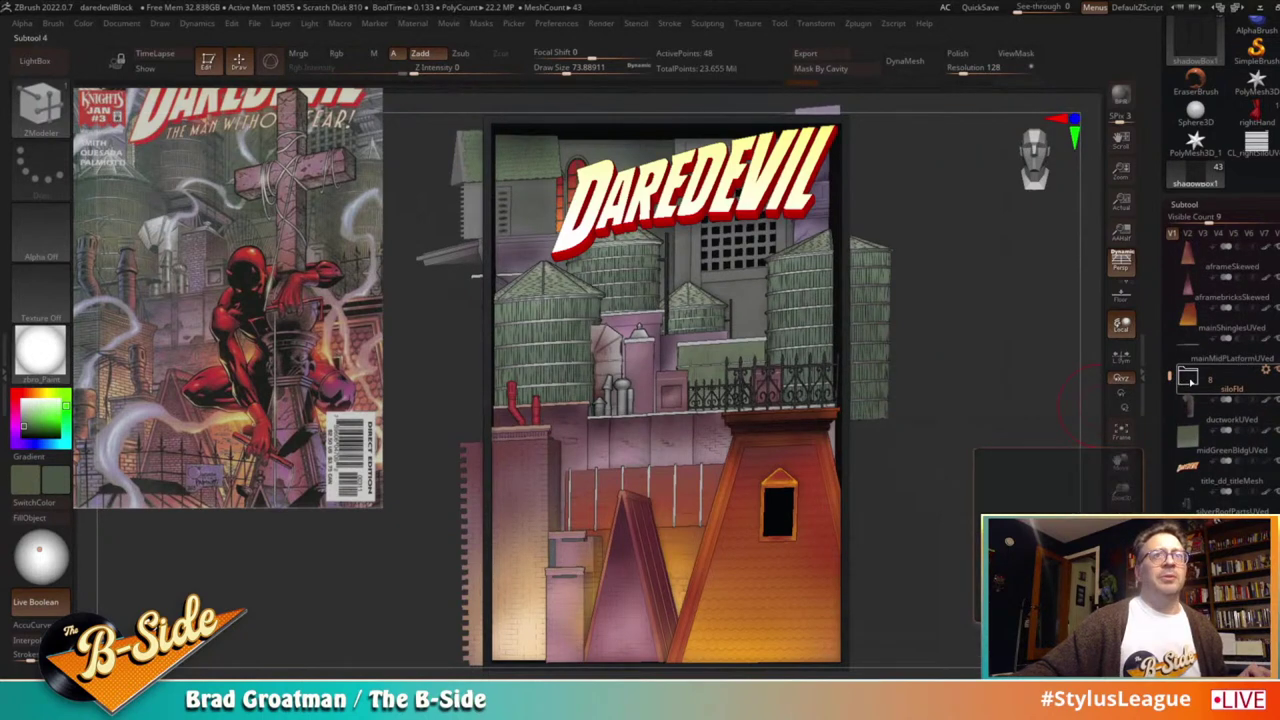
{"action": "left_click", "coordinate": [1189, 384]}
{"action": "left_click_drag", "start_coordinate": [1170, 358], "coordinate": [1189, 244]}
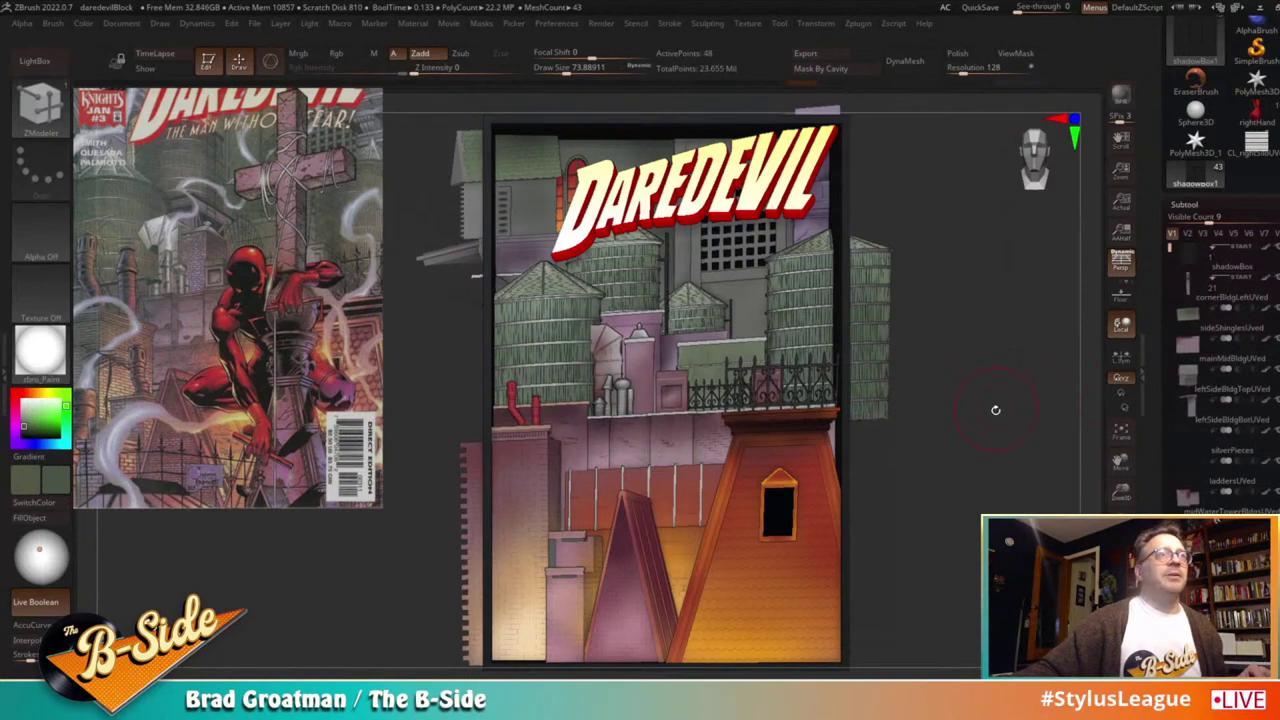
{"action": "left_click_drag", "start_coordinate": [995, 410], "coordinate": [964, 420]}
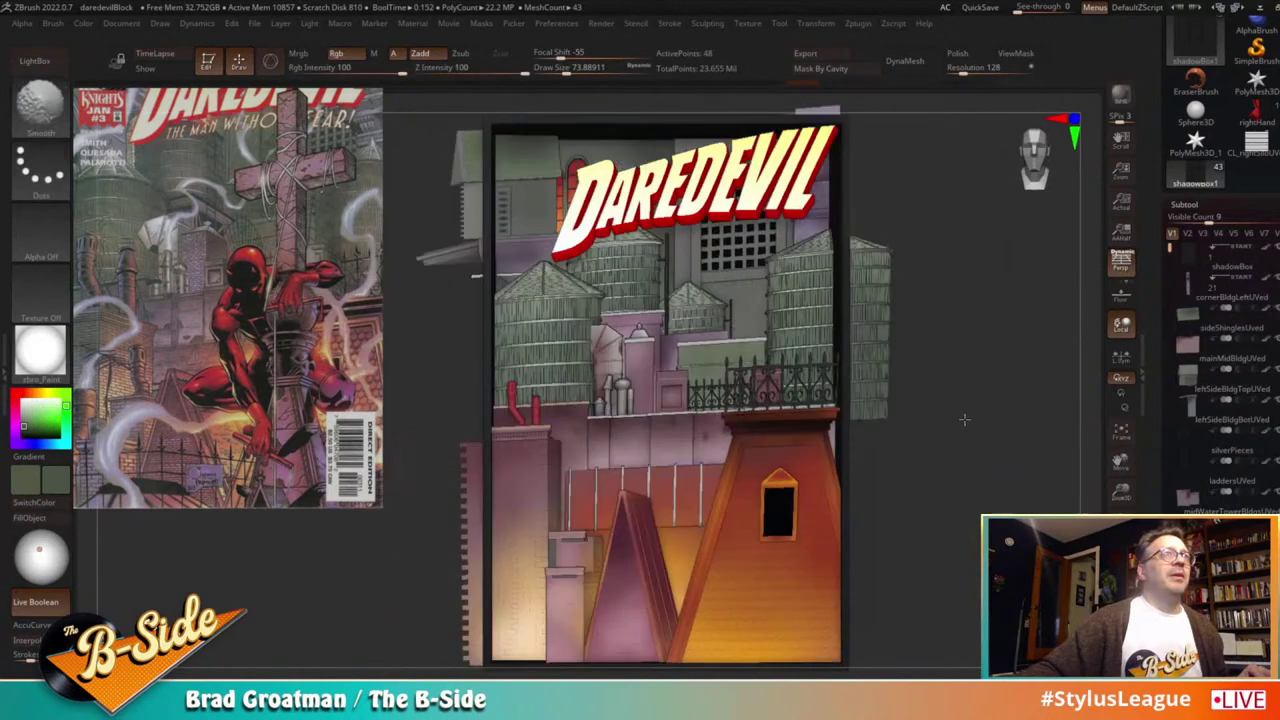
{"action": "mouse_move", "coordinate": [1169, 251]}
{"action": "left_mouse_down"}
{"action": "mouse_move", "coordinate": [1148, 337]}
{"action": "mouse_move", "coordinate": [1168, 483]}
{"action": "left_mouse_up"}
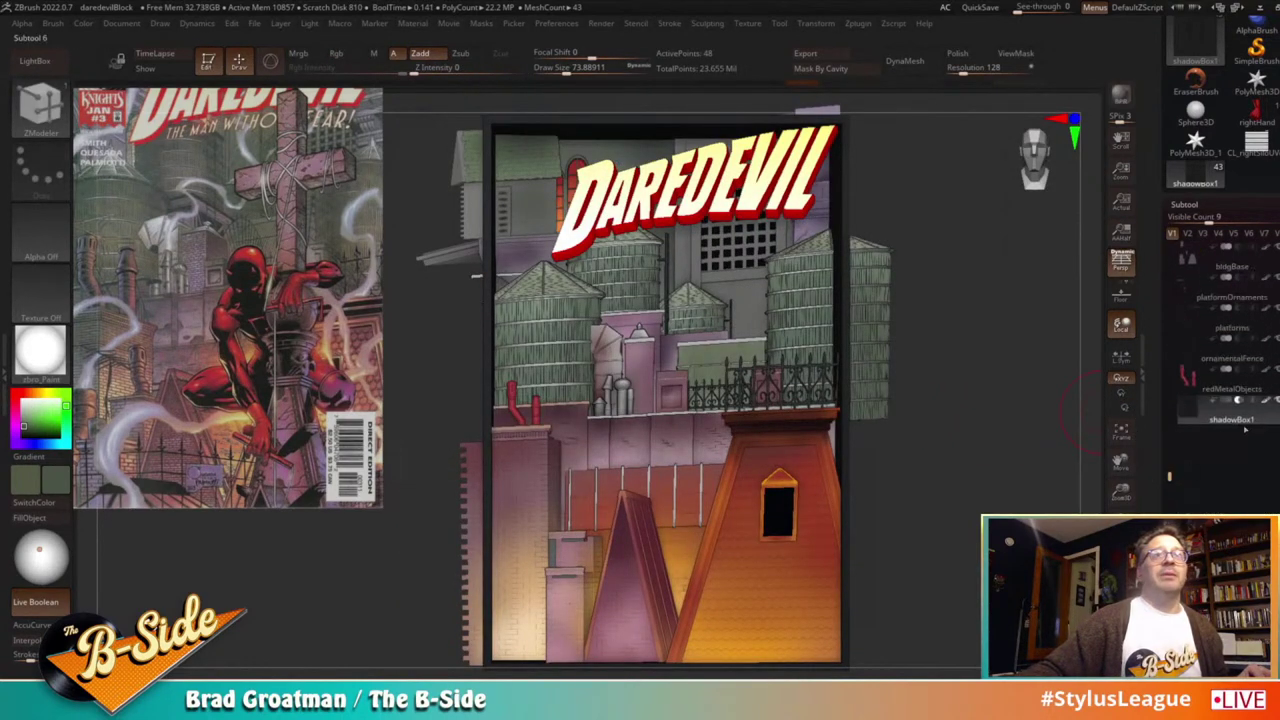
{"action": "left_click", "coordinate": [1272, 399]}
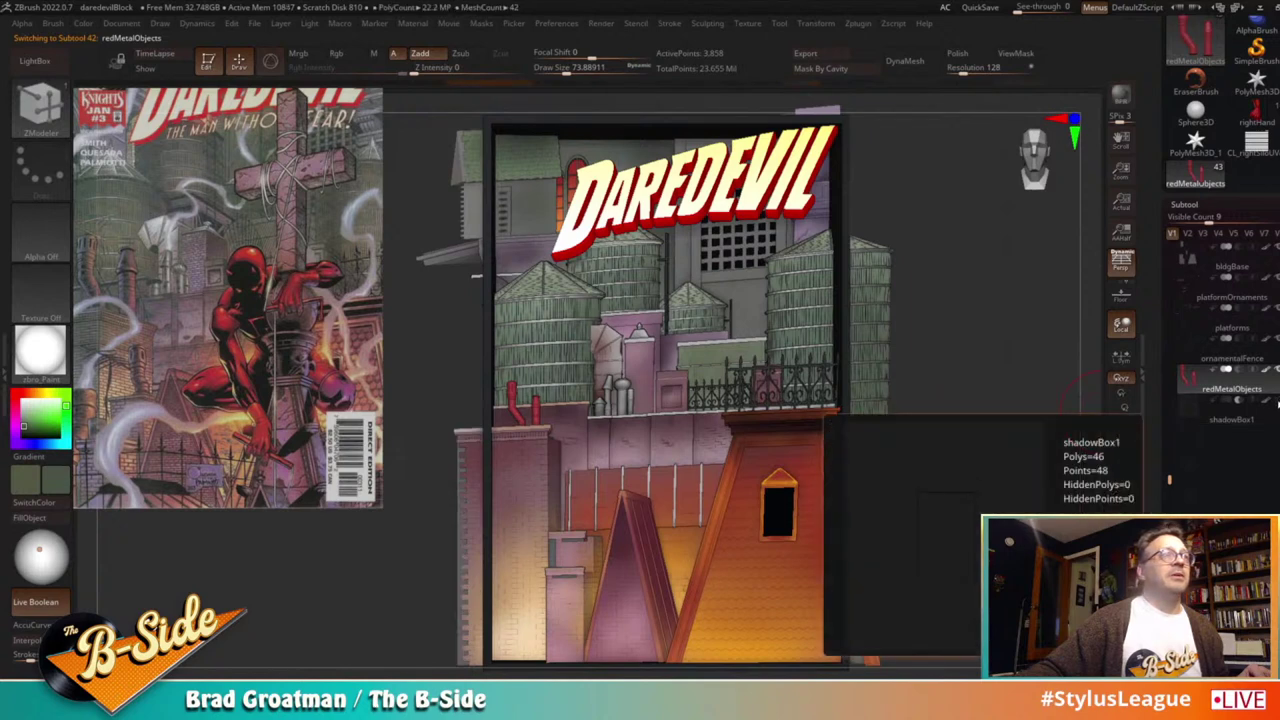
{"action": "mouse_move", "coordinate": [1272, 407]}
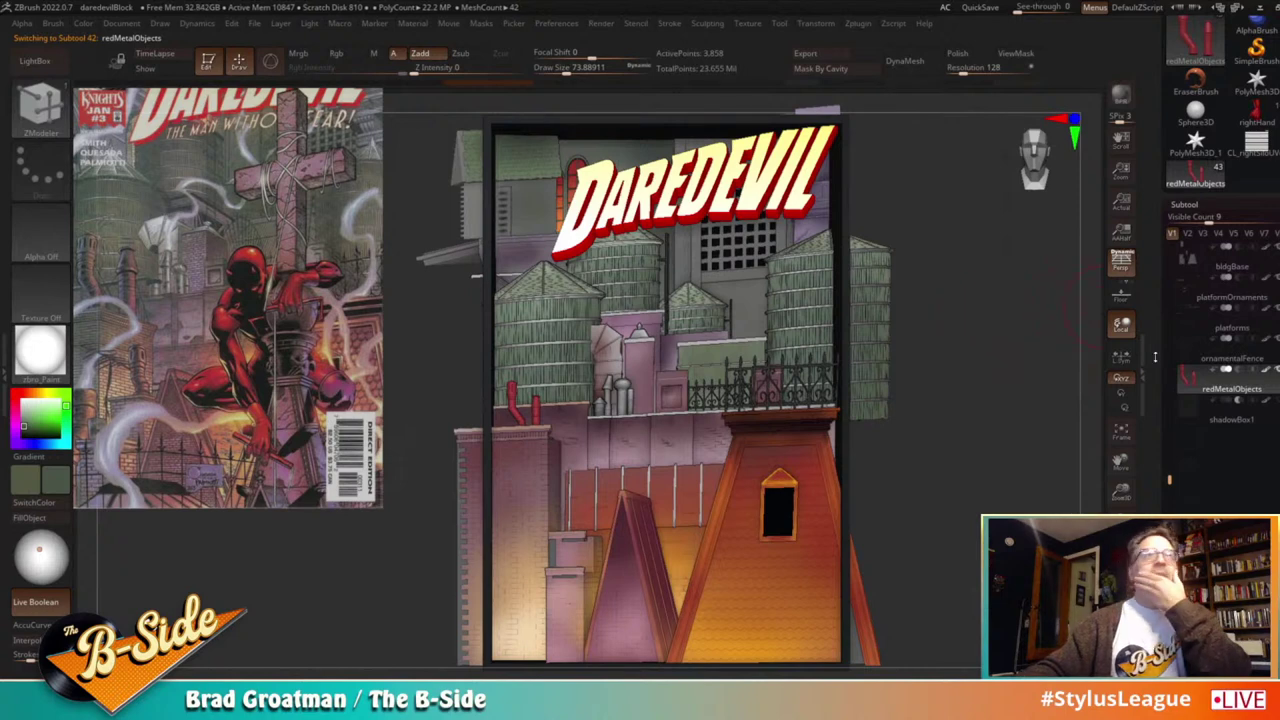
Step: Move the silo subtools out of the siloFld folder one by one
{"action": "left_click_drag", "start_coordinate": [1166, 477], "coordinate": [1169, 370]}
{"action": "left_click_drag", "start_coordinate": [1208, 318], "coordinate": [1207, 288]}
{"action": "left_click_drag", "start_coordinate": [1198, 346], "coordinate": [1198, 312]}
{"action": "left_click_drag", "start_coordinate": [1193, 382], "coordinate": [1217, 350]}
{"action": "left_click_drag", "start_coordinate": [1215, 410], "coordinate": [1214, 380]}
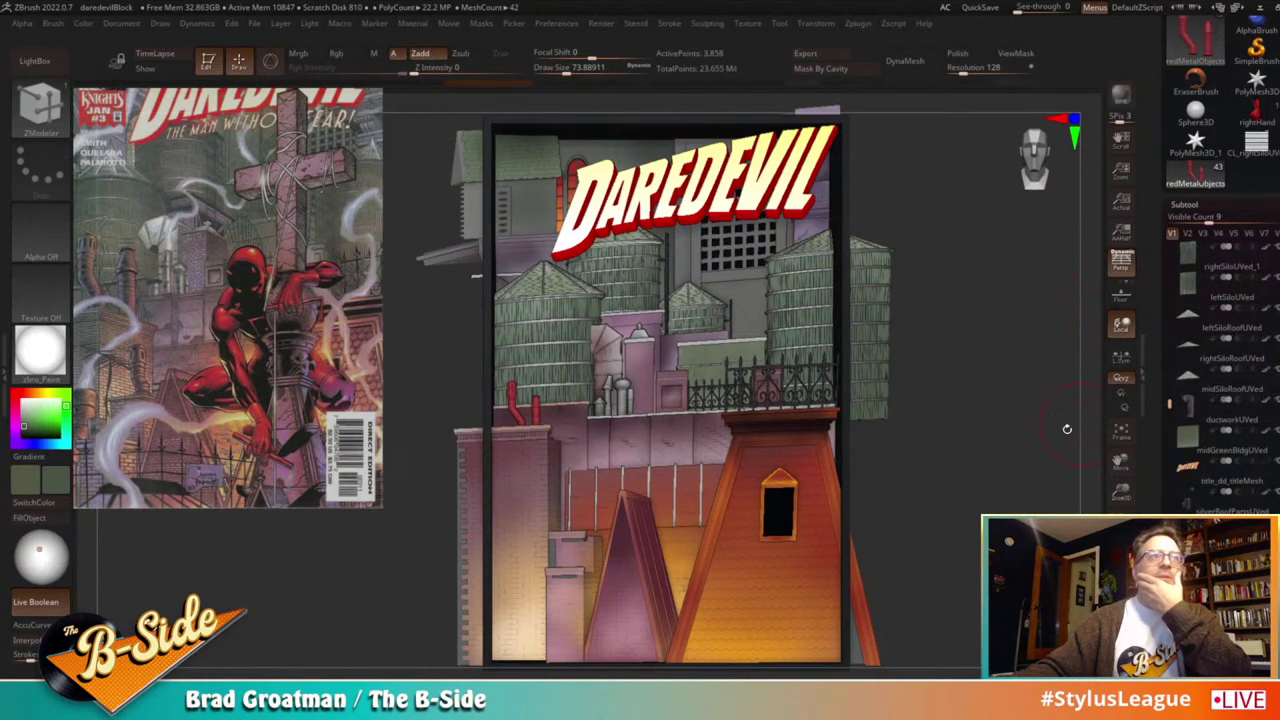
Step: Make the shadowBox1 cutter visible again and review the whole cropped diorama
{"action": "left_click_drag", "start_coordinate": [1056, 449], "coordinate": [1024, 452]}
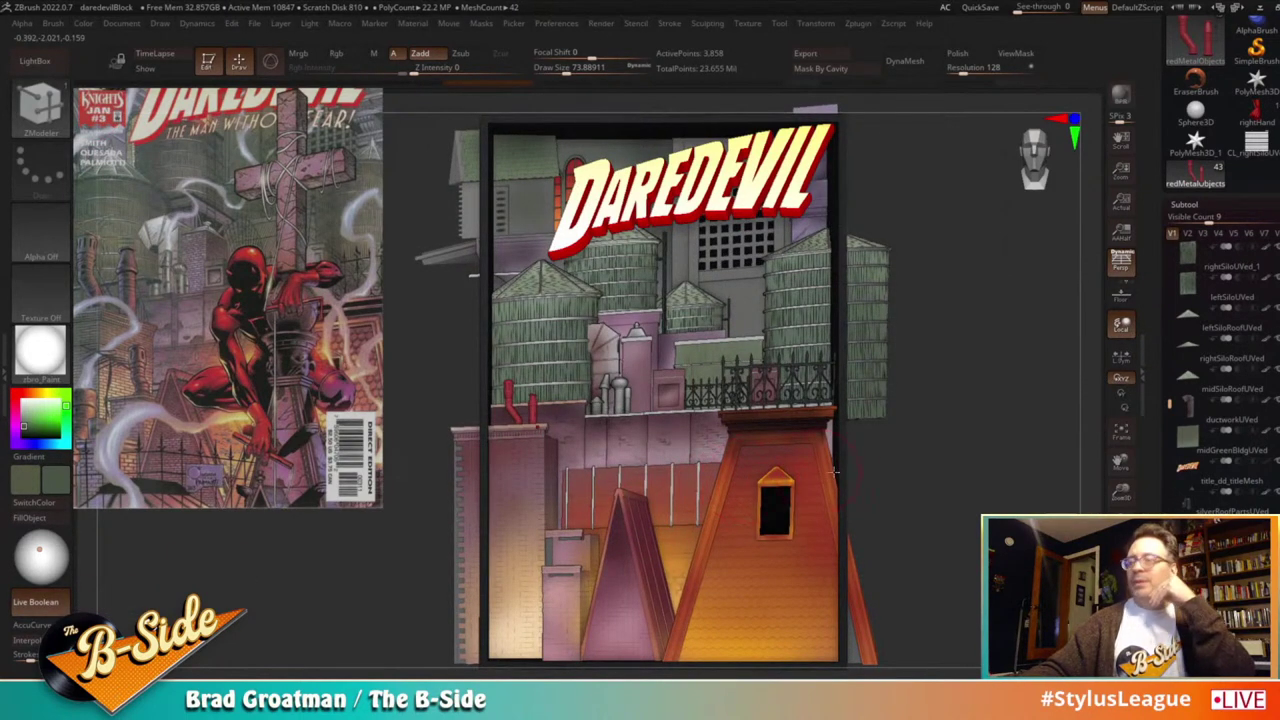
{"action": "left_click_drag", "start_coordinate": [1173, 405], "coordinate": [1167, 473]}
{"action": "left_click", "coordinate": [1179, 413]}
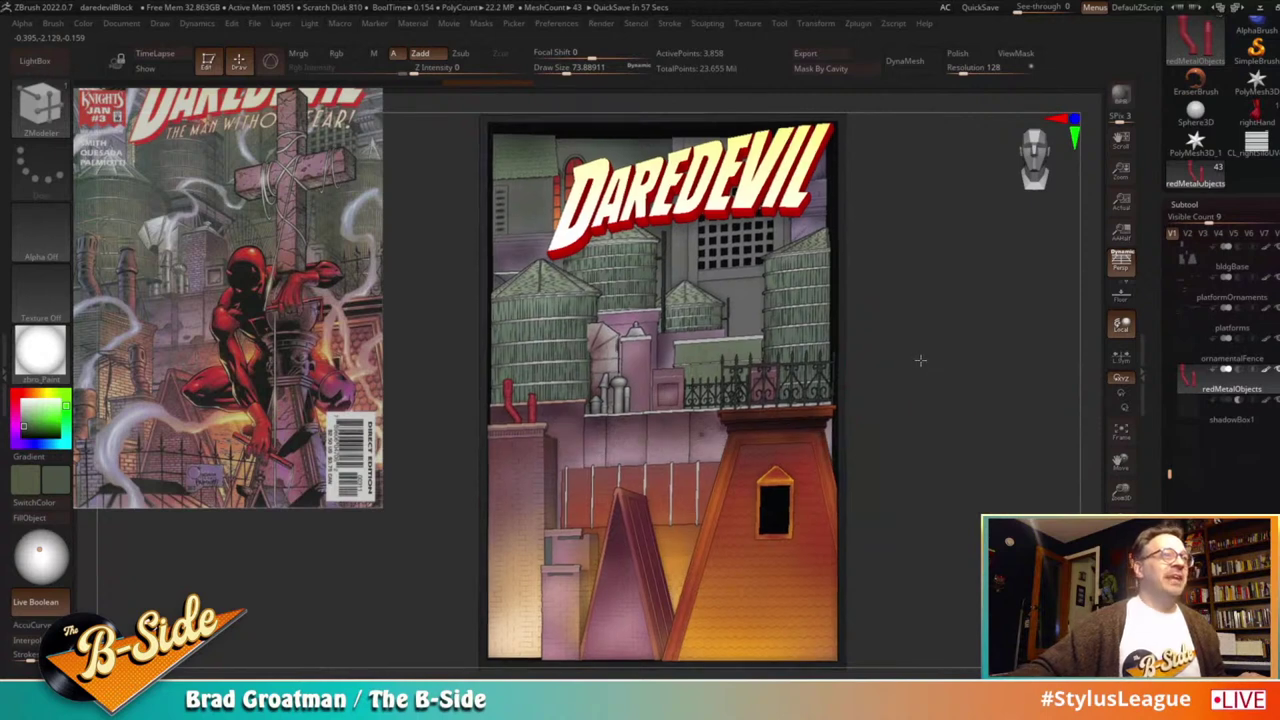
{"action": "left_click_drag", "start_coordinate": [920, 360], "coordinate": [894, 367], "text": "alt"}
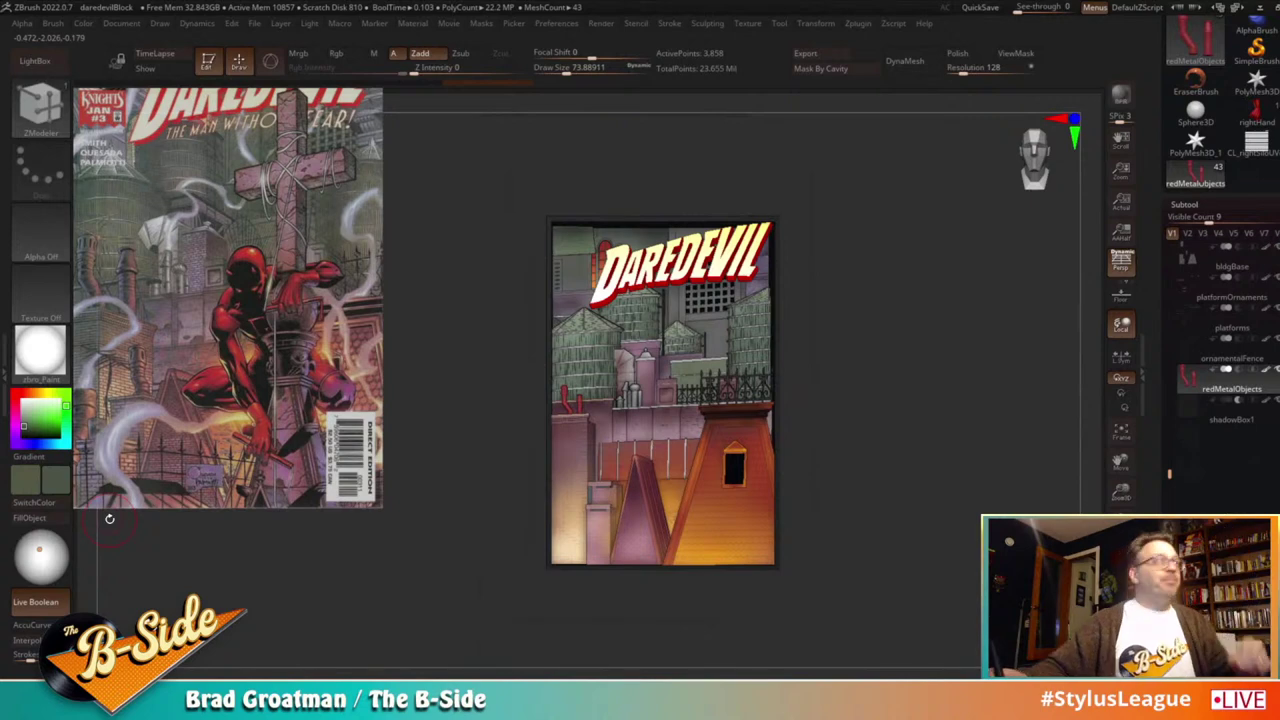
Step: Shrink and reposition the comic cover reference beside the diorama with Spotlight, and quick save the project
{"action": "key", "text": "z"}
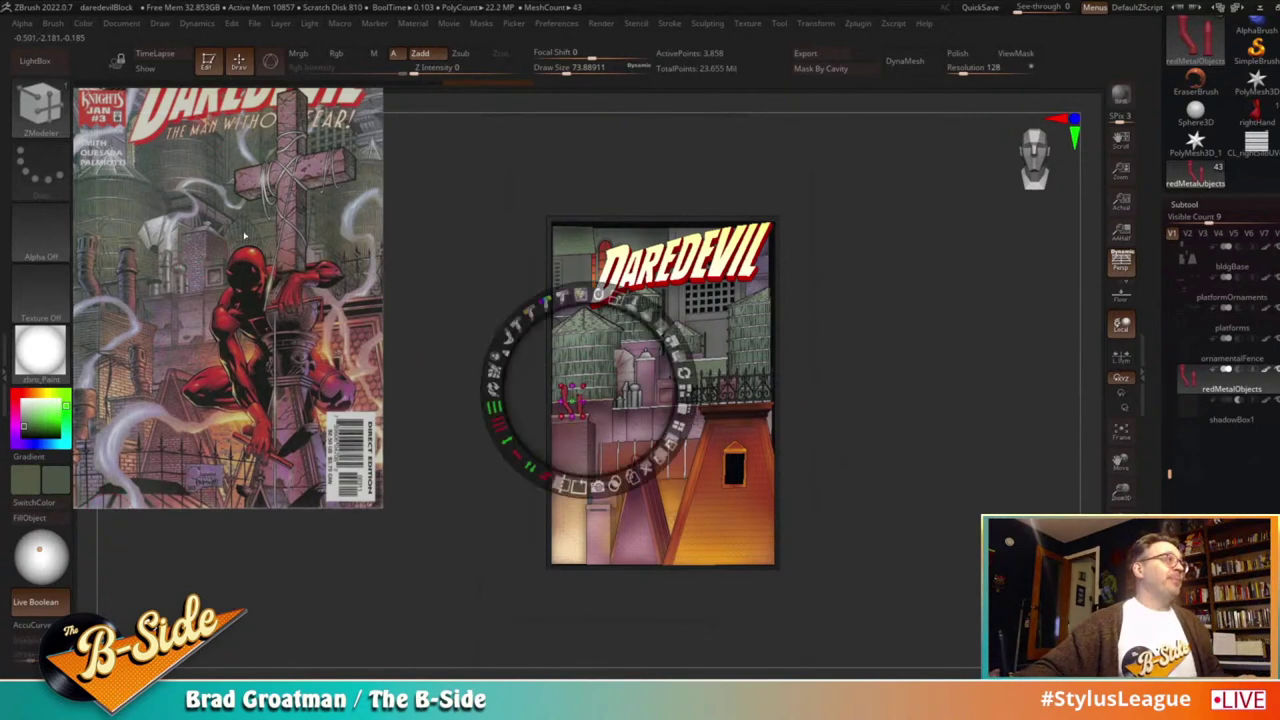
{"action": "left_click_drag", "start_coordinate": [270, 242], "coordinate": [336, 343]}
{"action": "key", "text": "z"}
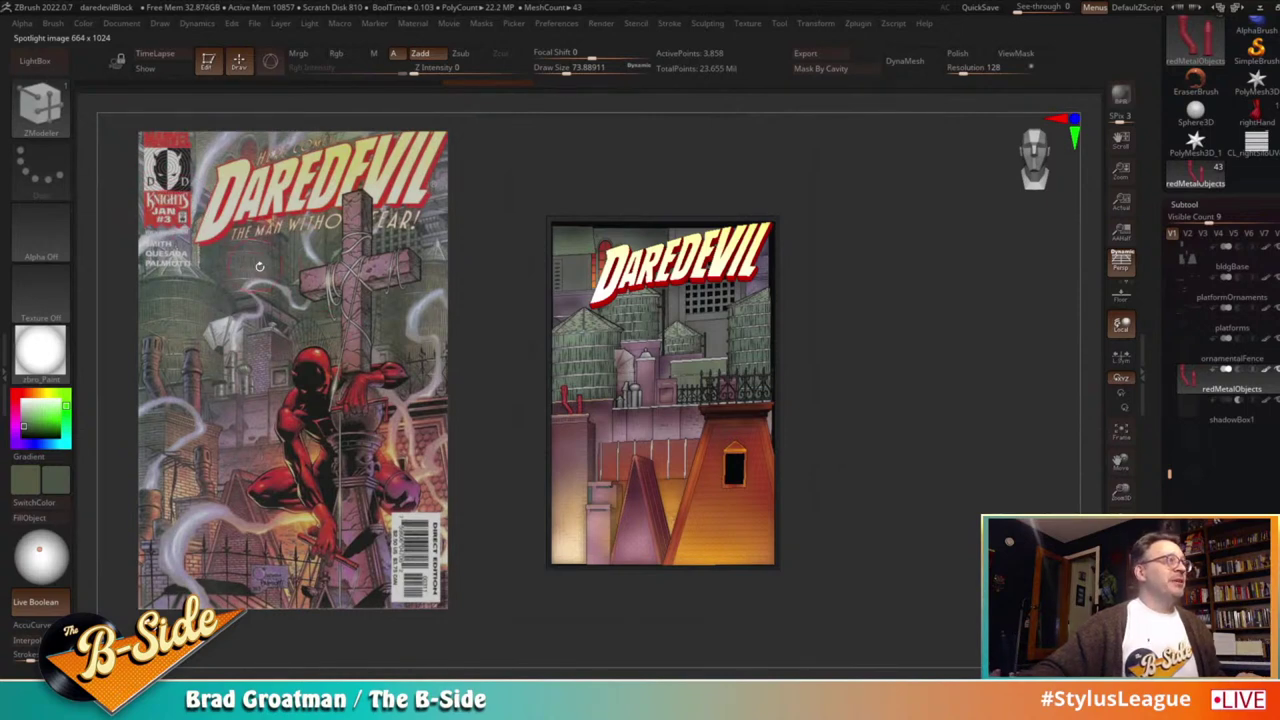
{"action": "key", "text": "z"}
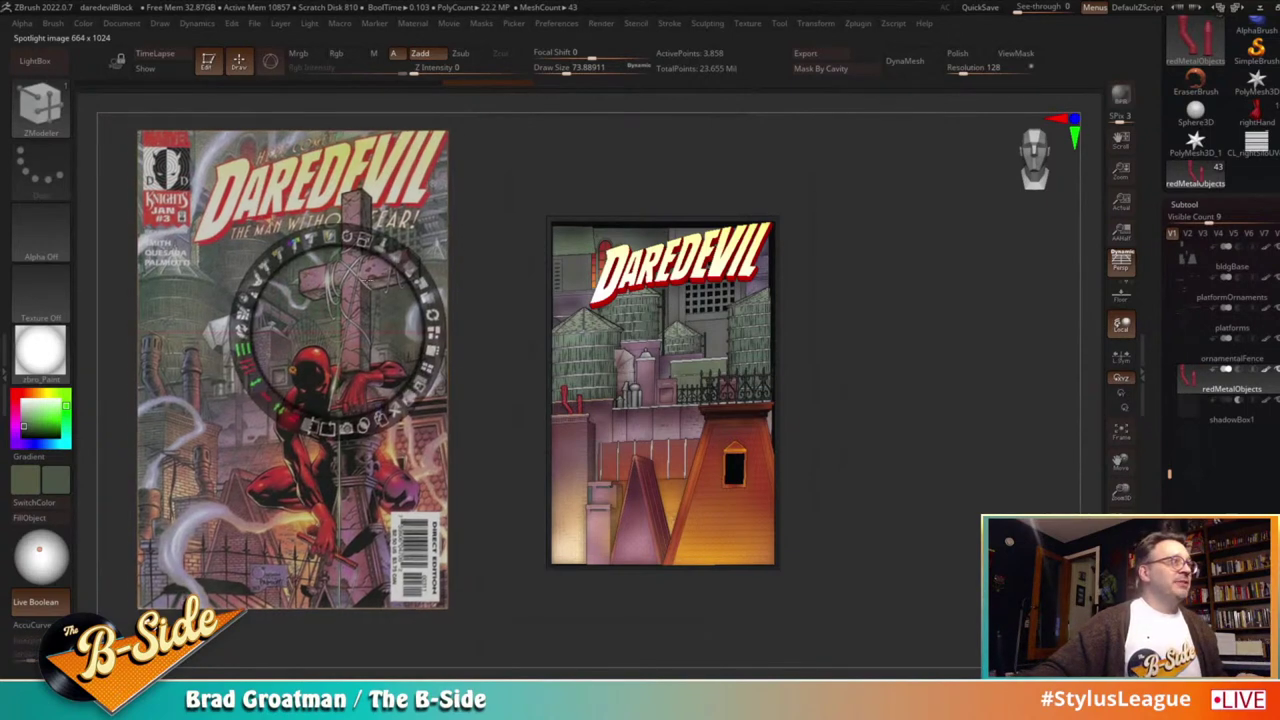
{"action": "left_click_drag", "start_coordinate": [396, 289], "coordinate": [342, 256]}
{"action": "key", "text": "z"}
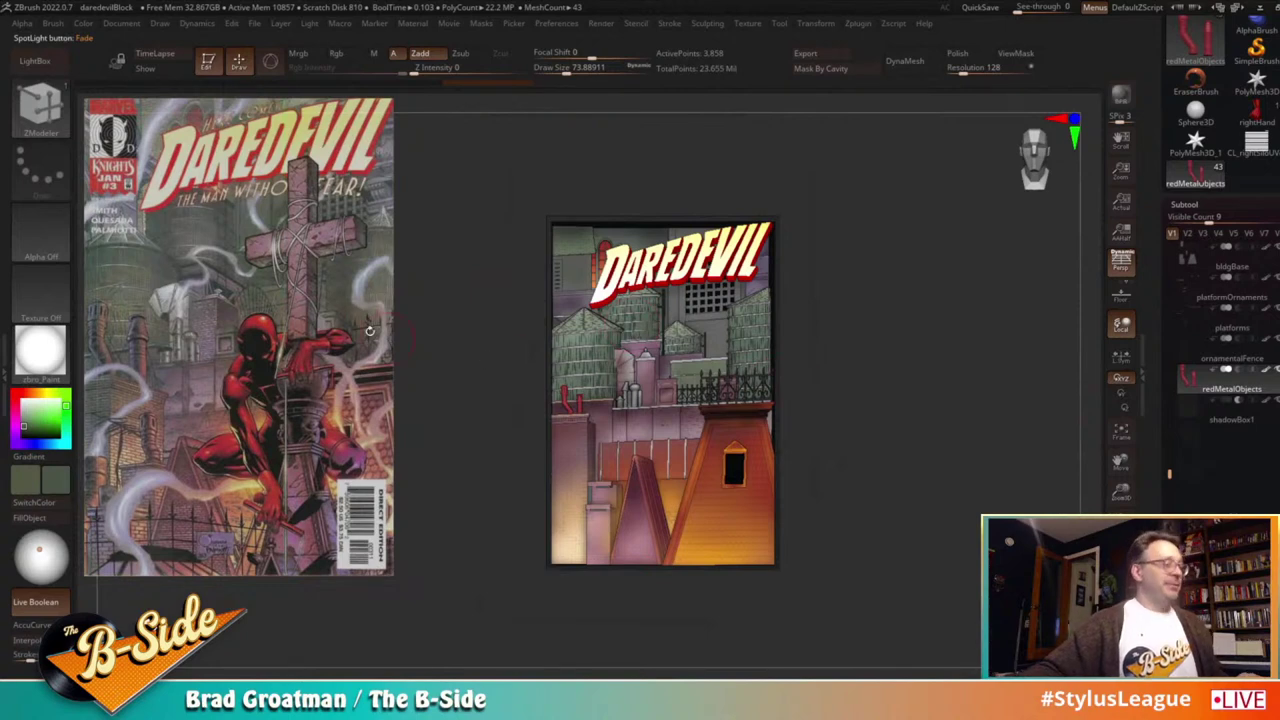
{"action": "key", "text": "z"}
{"action": "left_click_drag", "start_coordinate": [311, 208], "coordinate": [258, 210]}
{"action": "left_click_drag", "start_coordinate": [254, 252], "coordinate": [238, 204]}
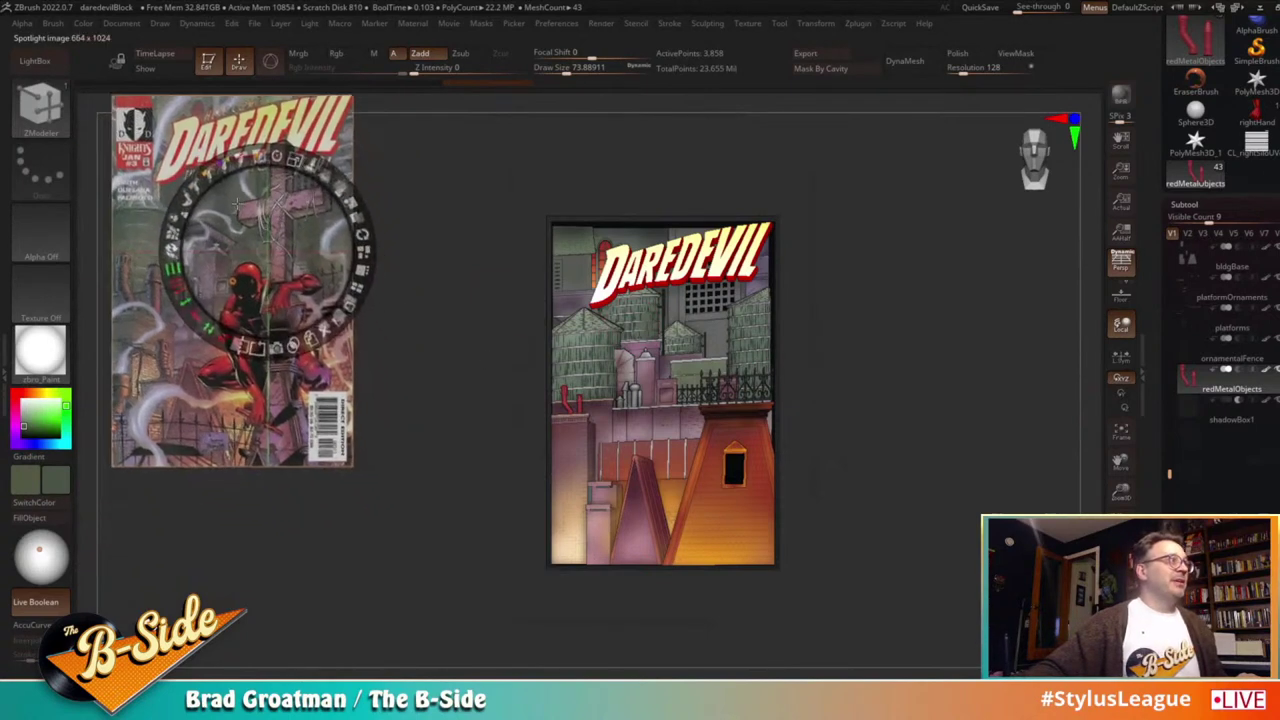
{"action": "key", "text": "z"}
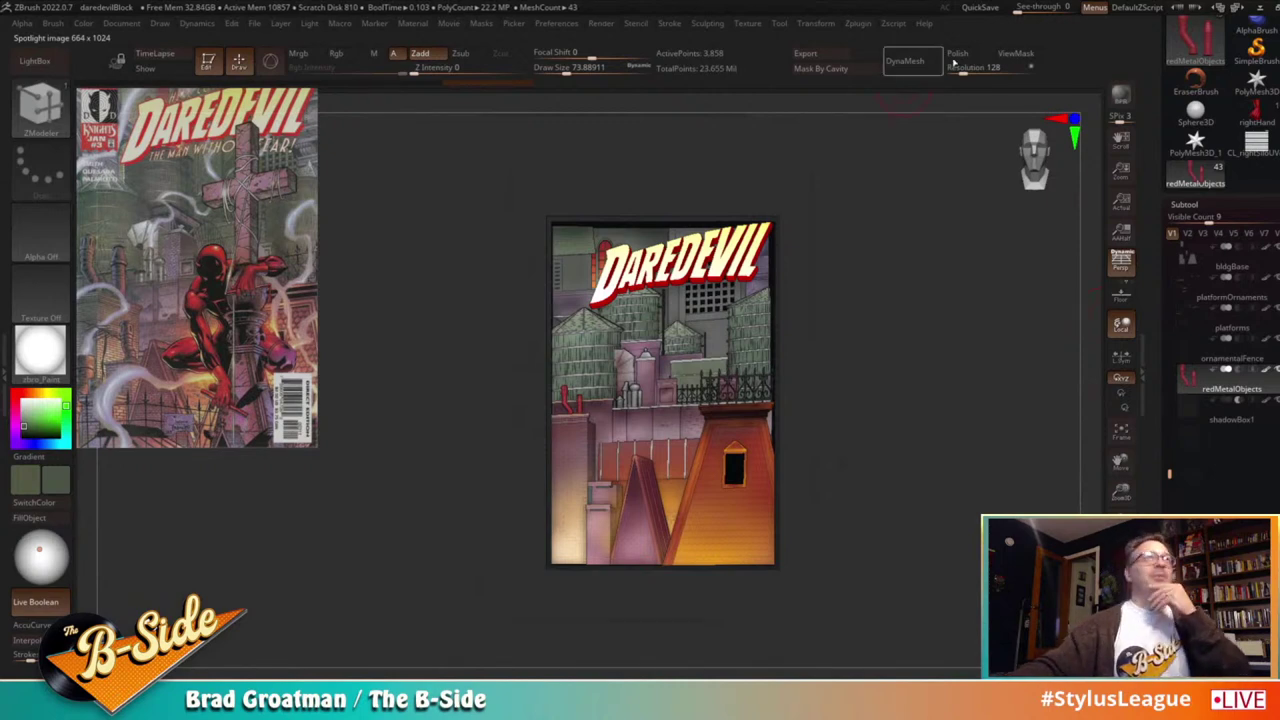
{"action": "left_click", "coordinate": [982, 8]}
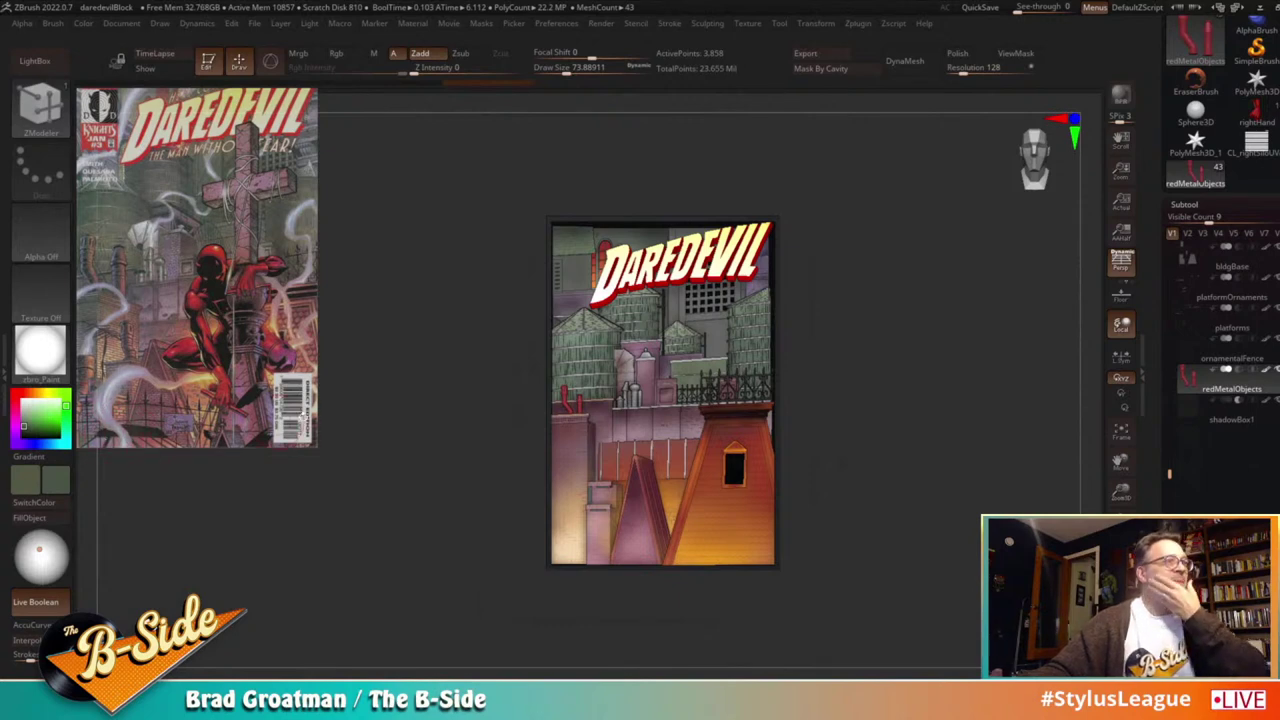
Step: Select the daredevil subtool in the separate figure tool, return to the diorama, and append it below shadowBox1
{"action": "left_click_drag", "start_coordinate": [1153, 214], "coordinate": [1155, 238]}
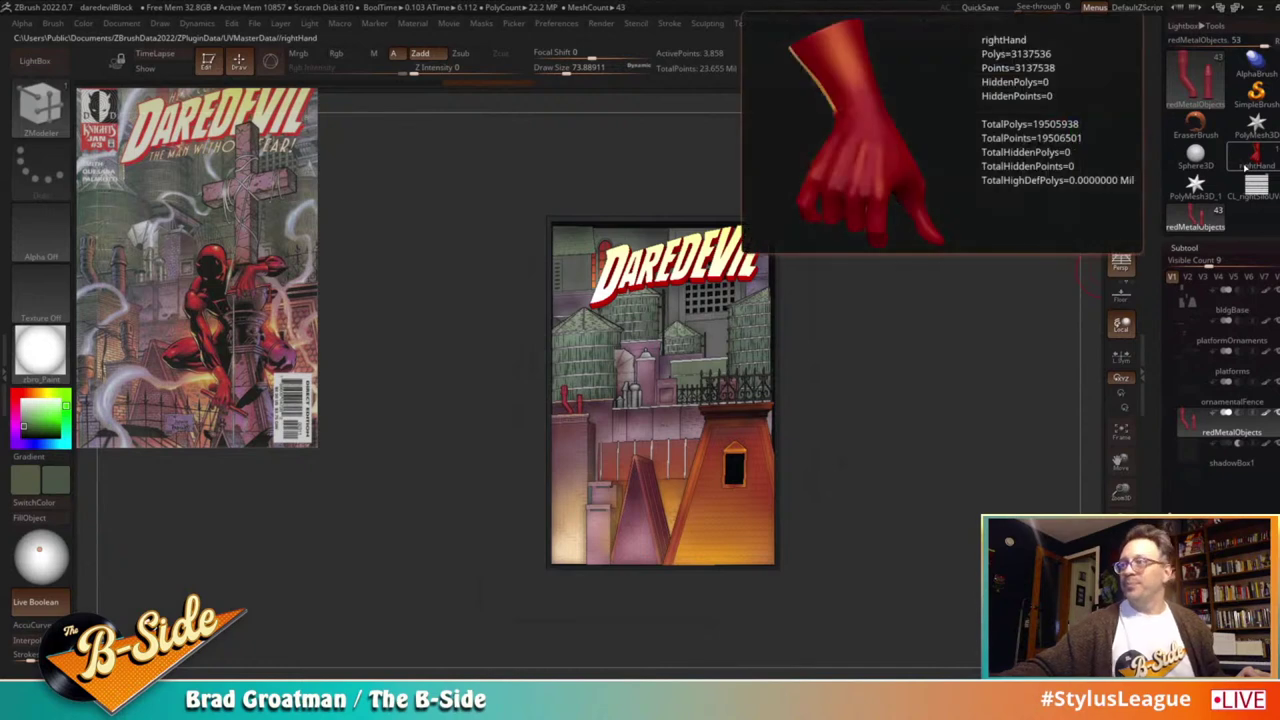
{"action": "left_click", "coordinate": [1256, 157]}
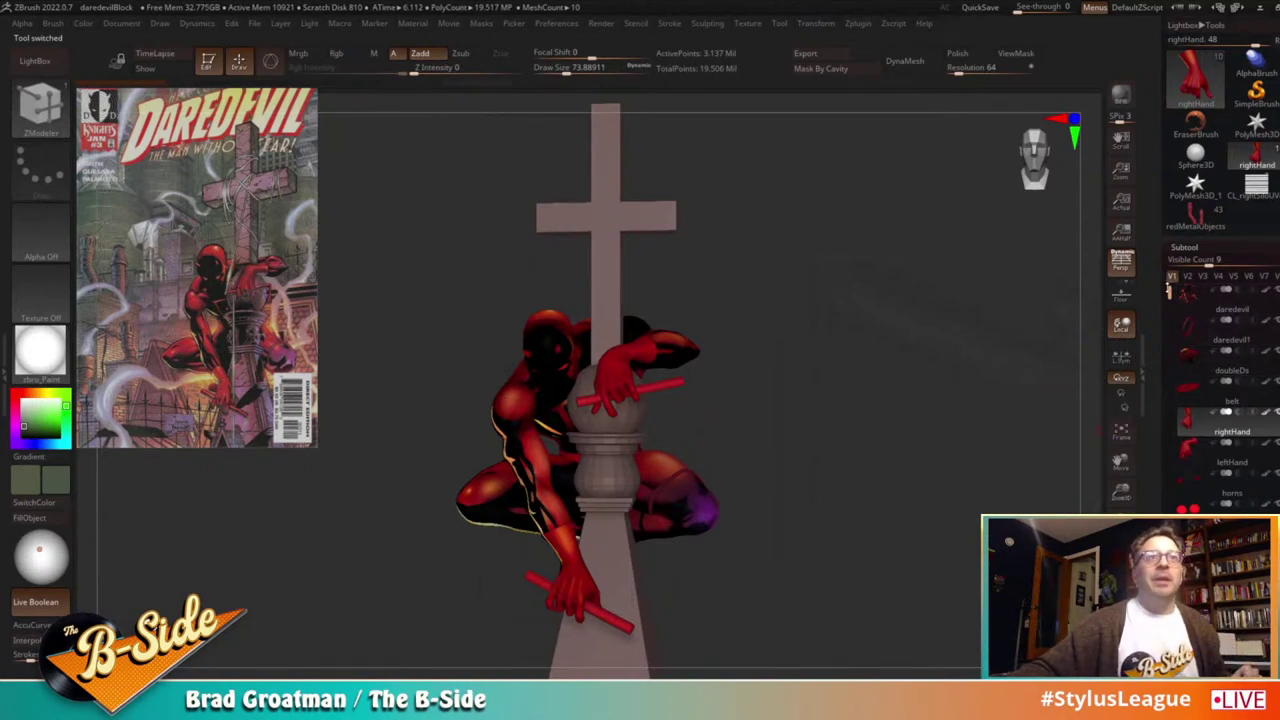
{"action": "scroll", "coordinate": [1160, 222], "scroll_direction": "up", "scroll_amount": 1}
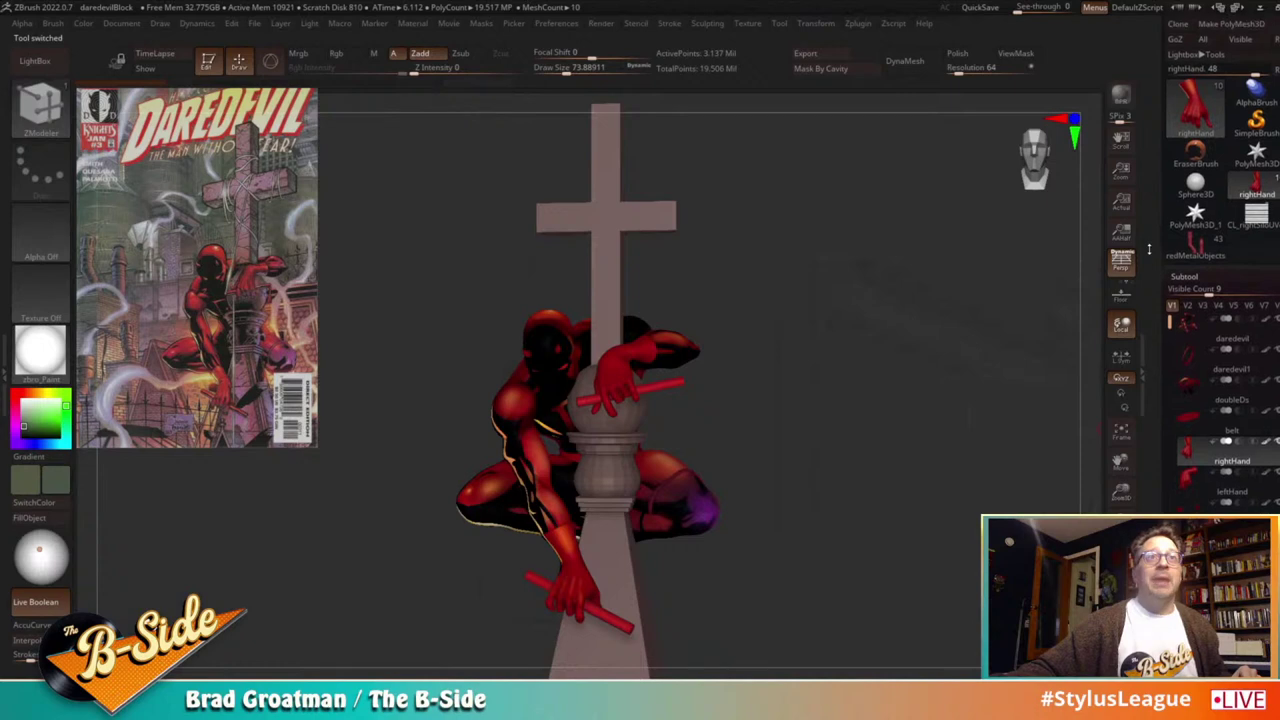
{"action": "left_click", "coordinate": [1203, 252]}
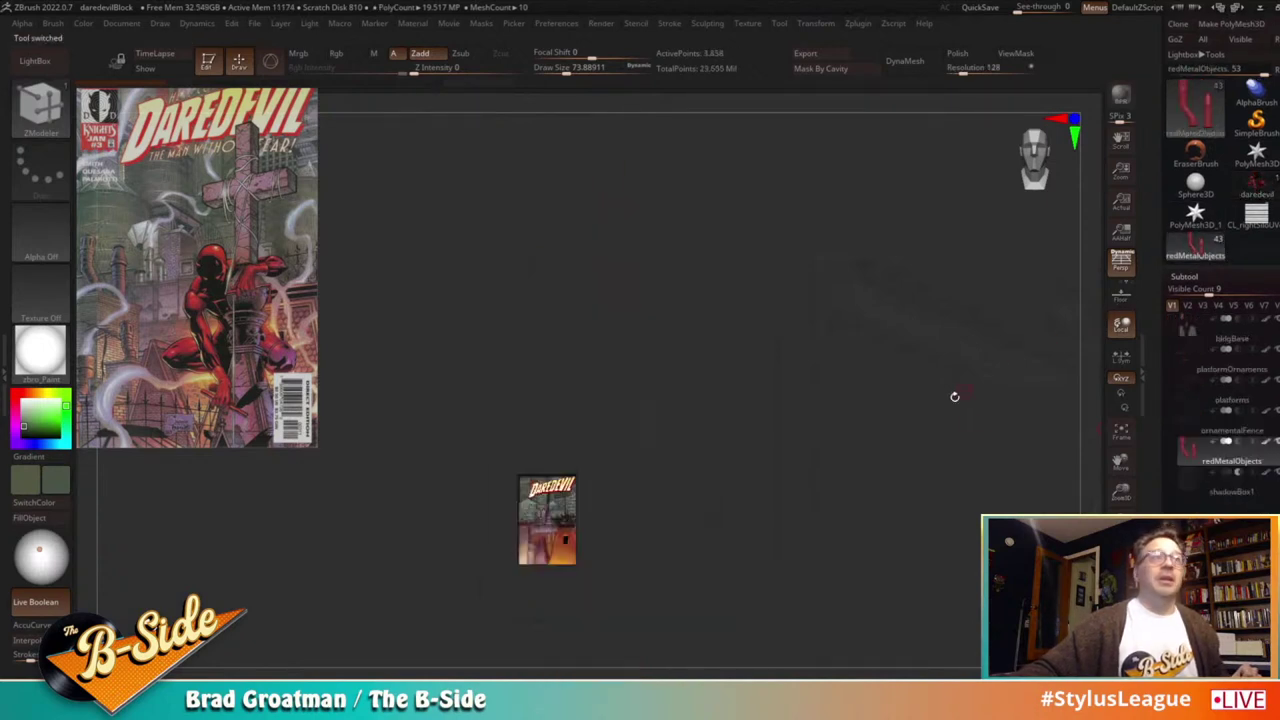
{"action": "left_click", "coordinate": [1230, 492]}
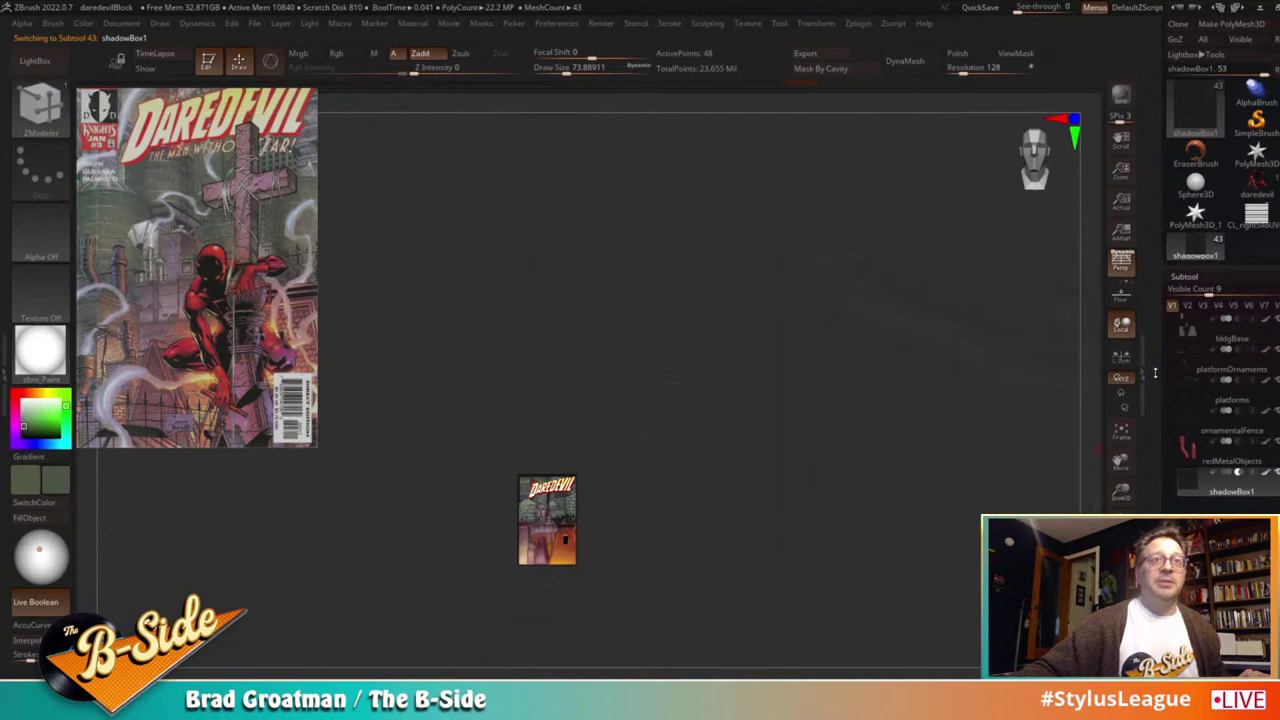
{"action": "scroll", "coordinate": [1203, 339], "scroll_direction": "down", "scroll_amount": 5}
{"action": "left_click", "coordinate": [1252, 527]}
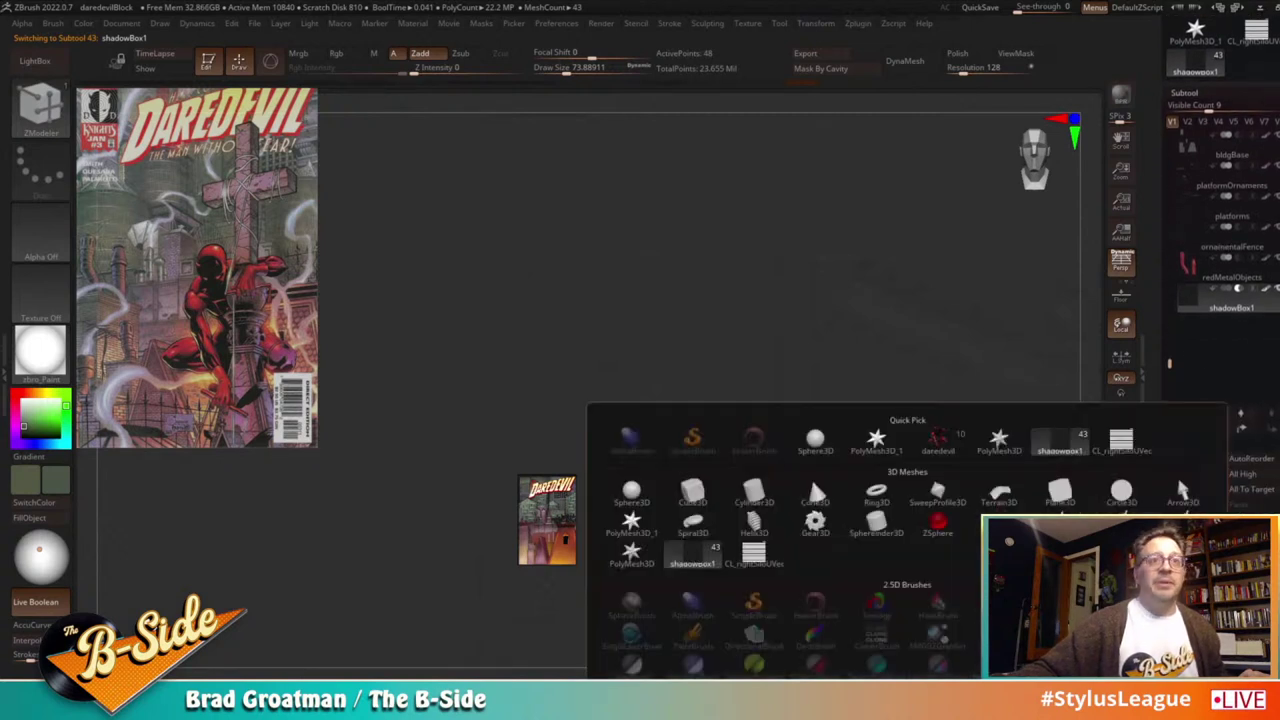
{"action": "left_click", "coordinate": [940, 440]}
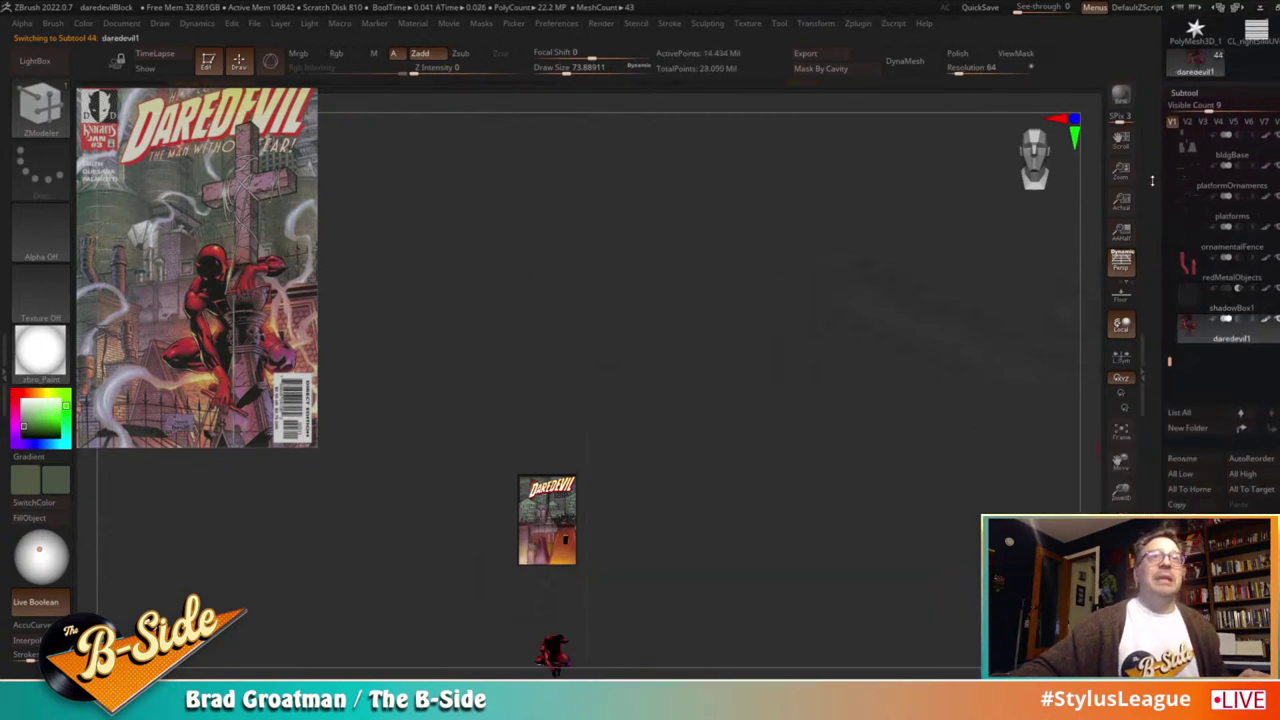
Step: Select the daredevil1 subtool in the figure tool and append it to the diorama below the daredevil body
{"action": "scroll", "coordinate": [1182, 104], "scroll_direction": "up", "scroll_amount": 3}
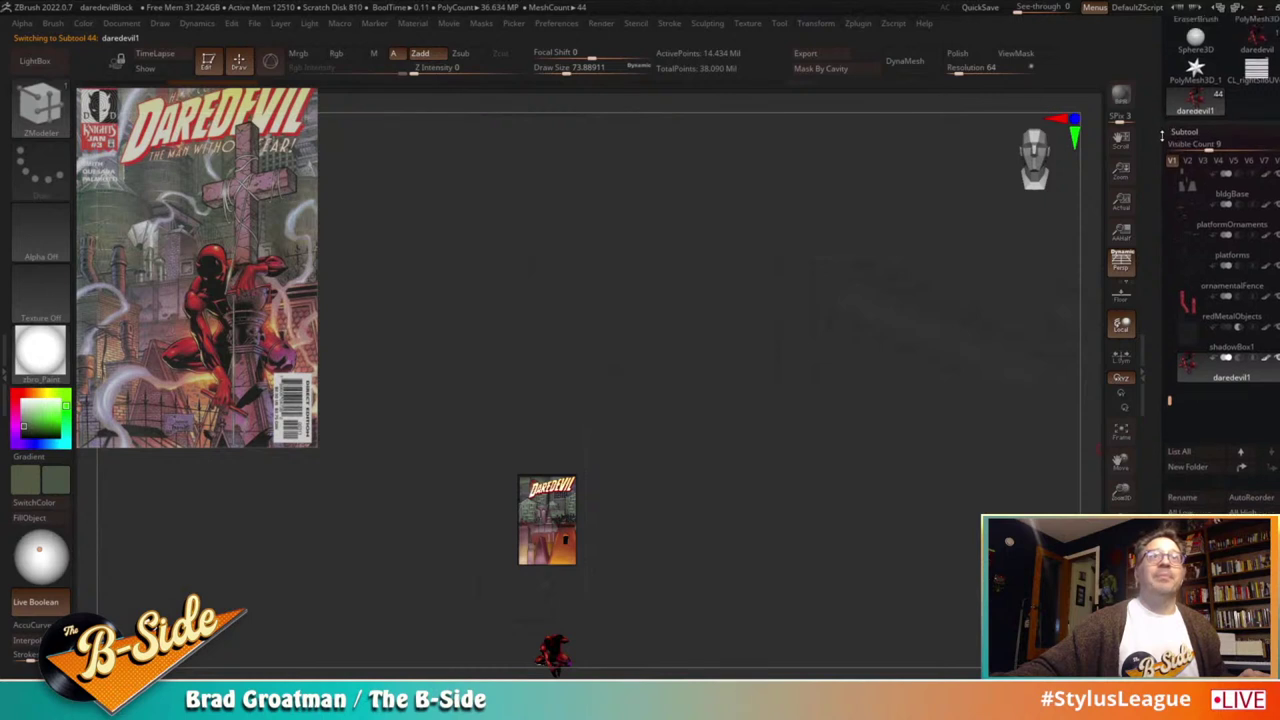
{"action": "left_click", "coordinate": [1205, 198]}
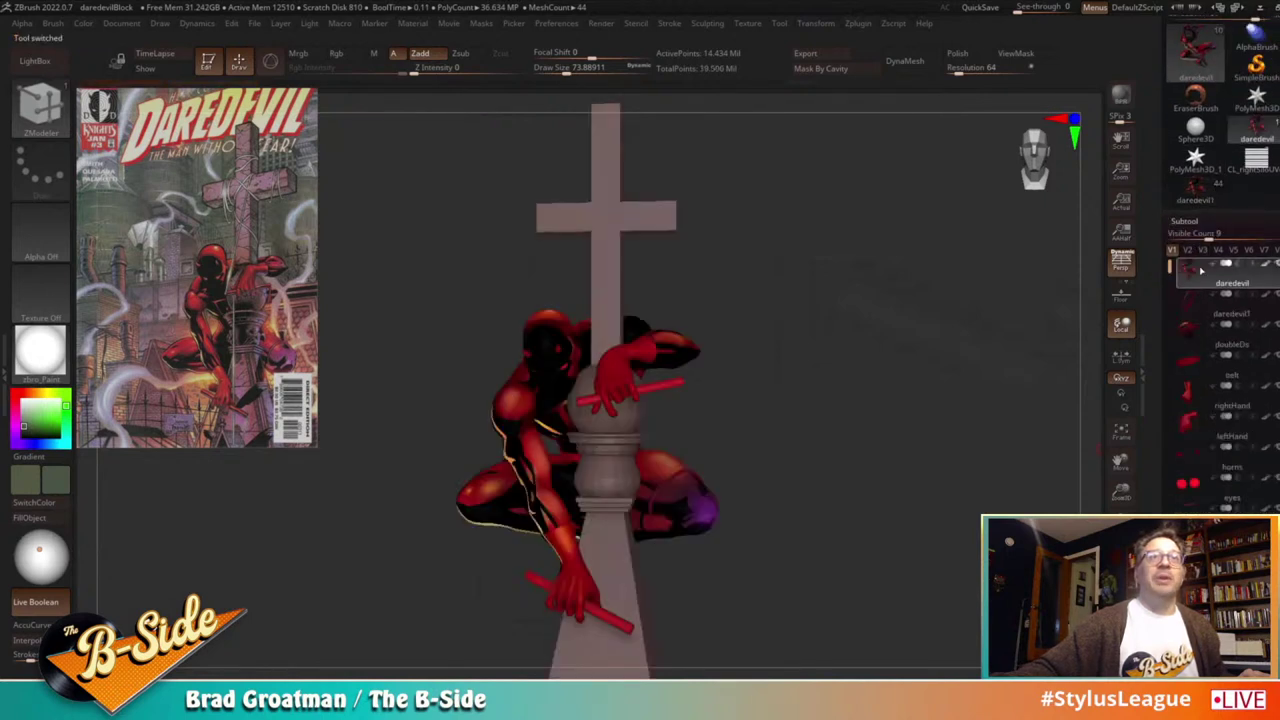
{"action": "left_click", "coordinate": [1186, 211]}
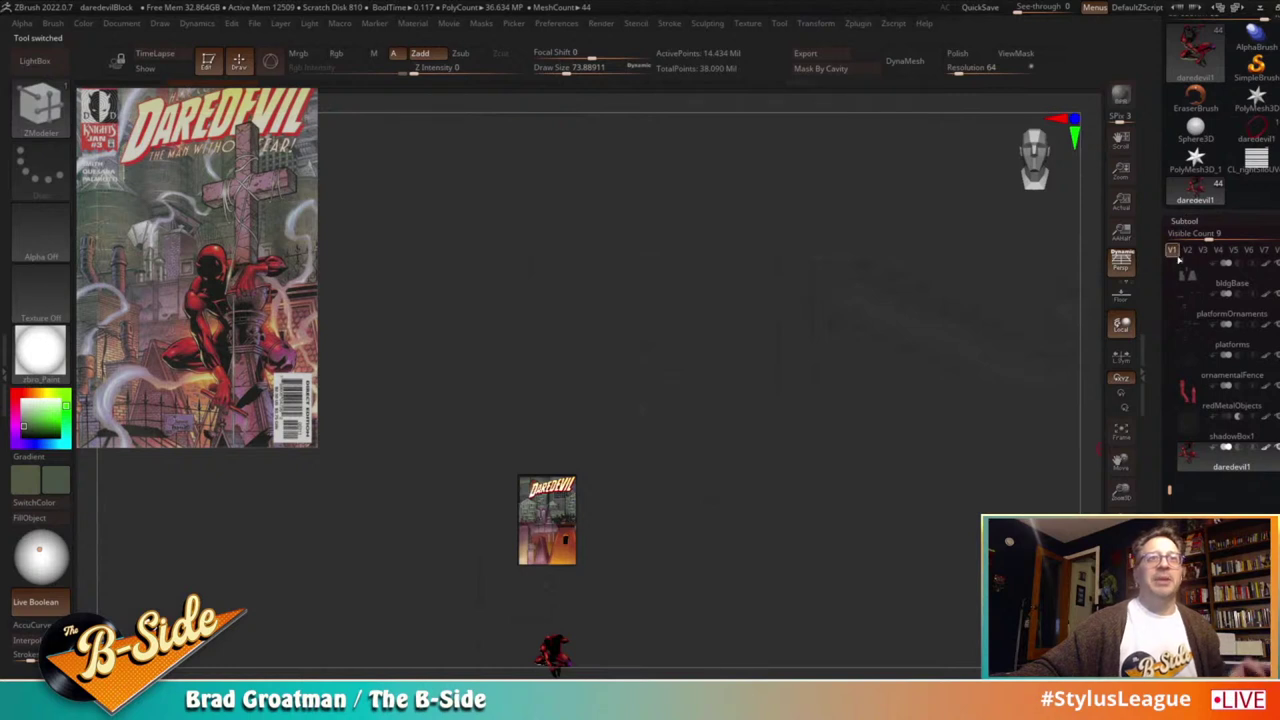
{"action": "left_click", "coordinate": [1169, 490]}
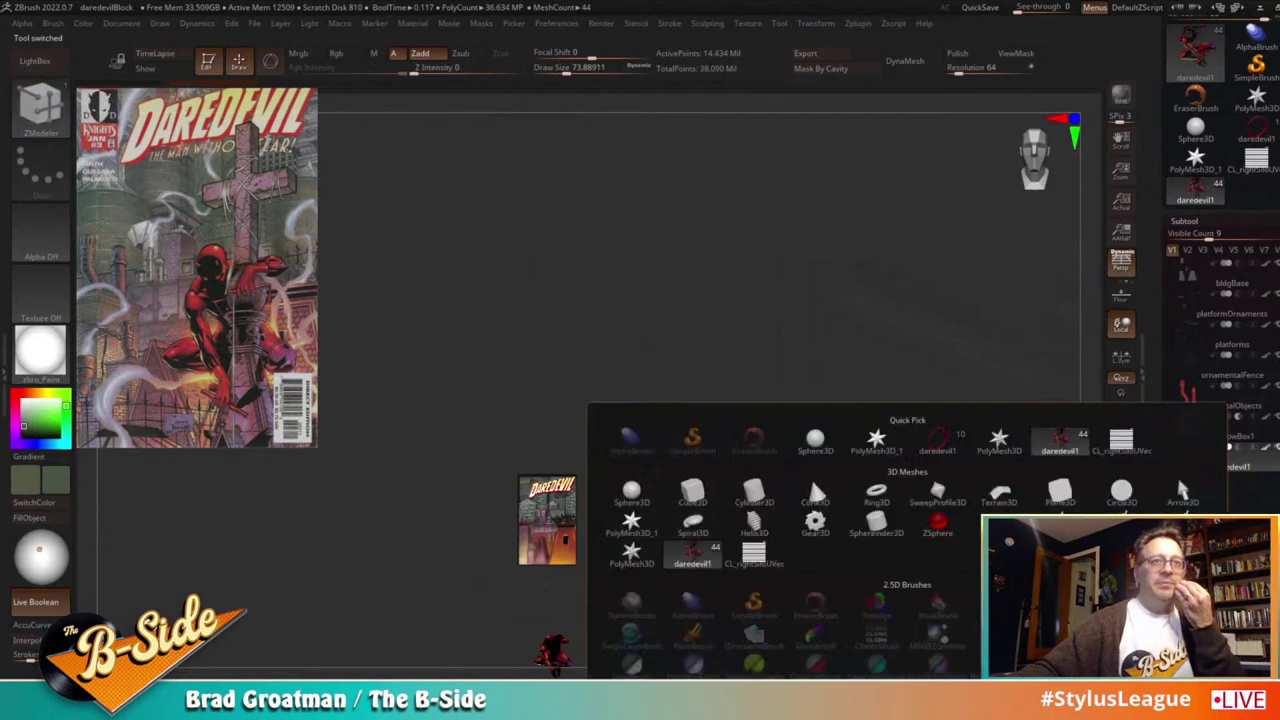
{"action": "left_click", "coordinate": [980, 435]}
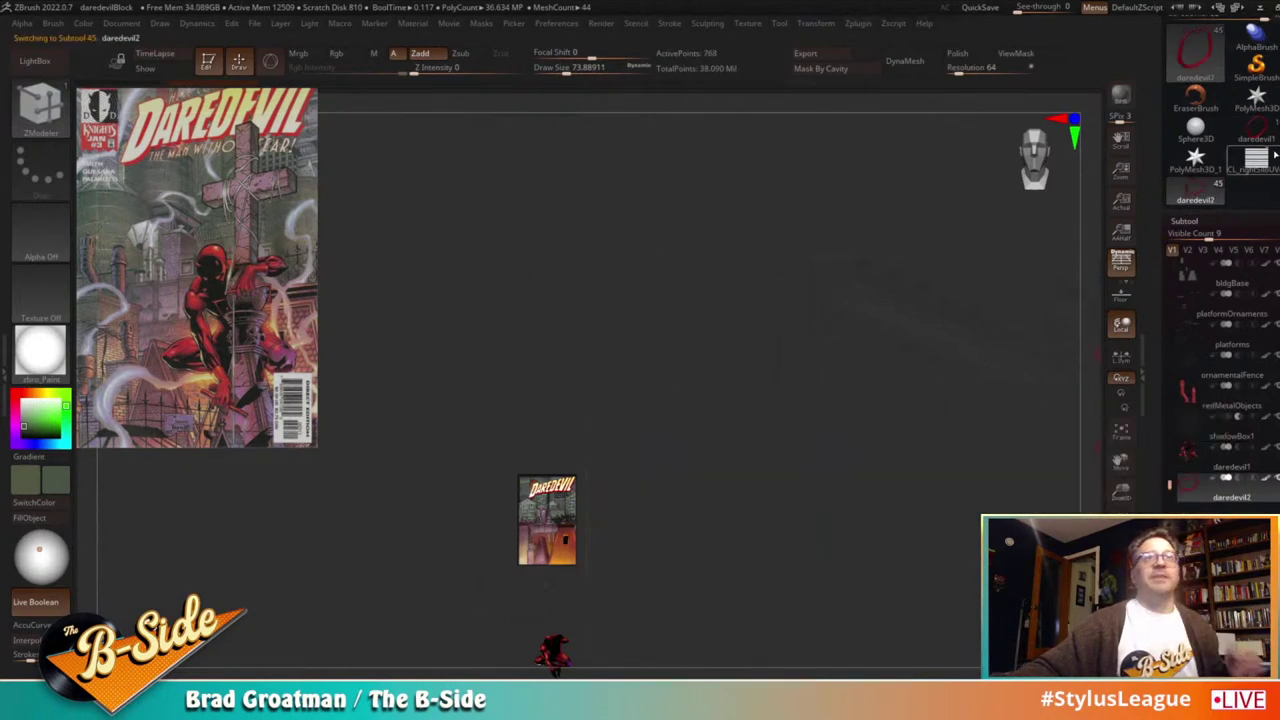
Step: Append the doubleDs subtool to the diorama and select the belt subtool in the separate figure tool
{"action": "left_click", "coordinate": [1207, 197]}
{"action": "key", "text": "F1"}
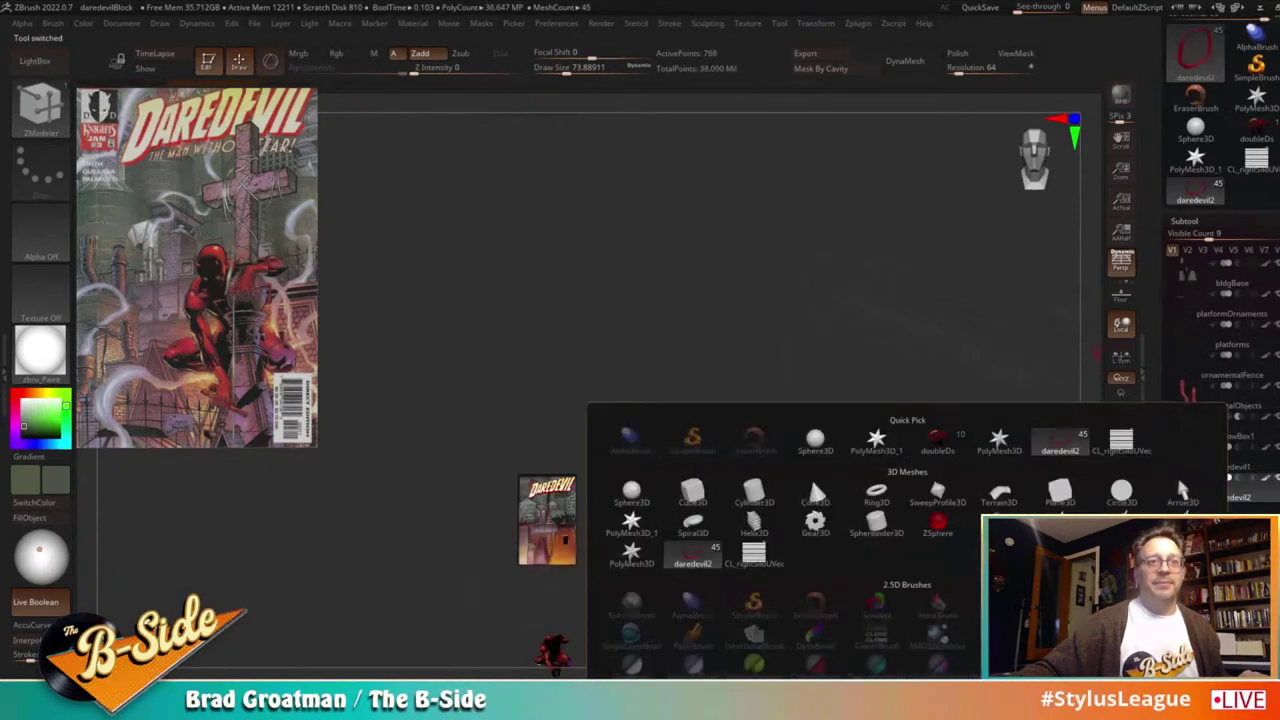
{"action": "key", "text": "F1"}
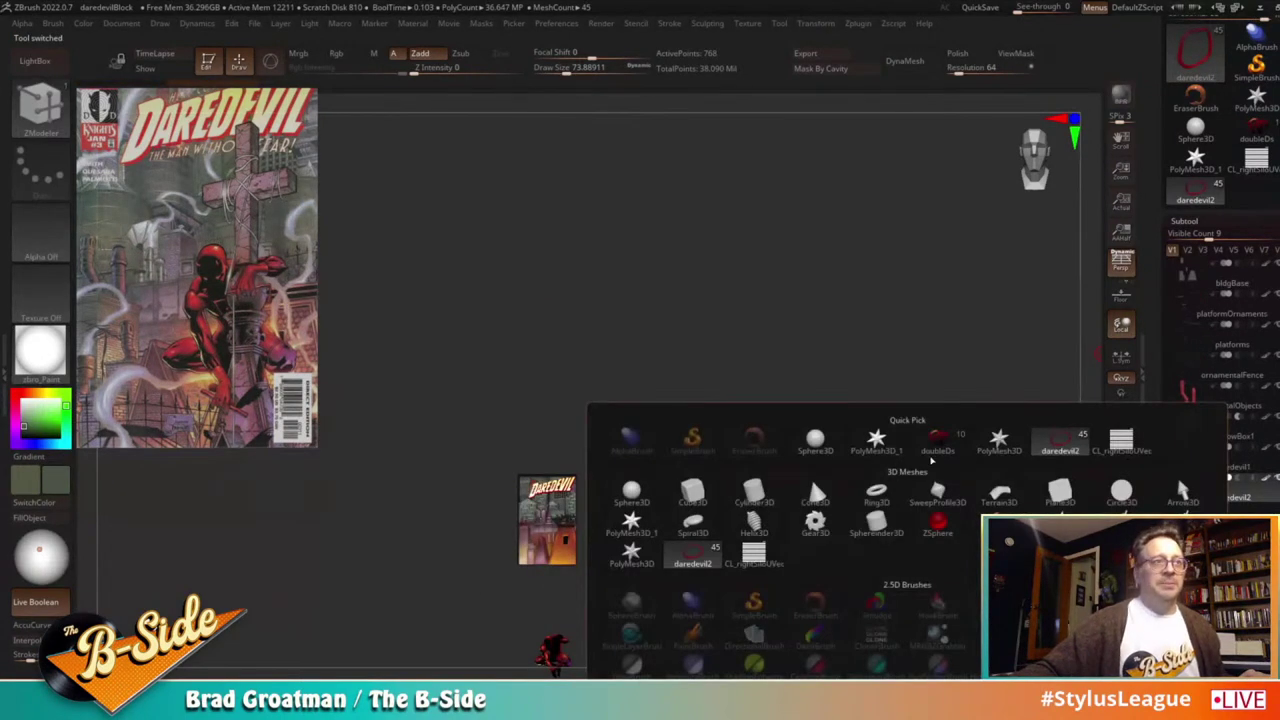
{"action": "left_click", "coordinate": [945, 442]}
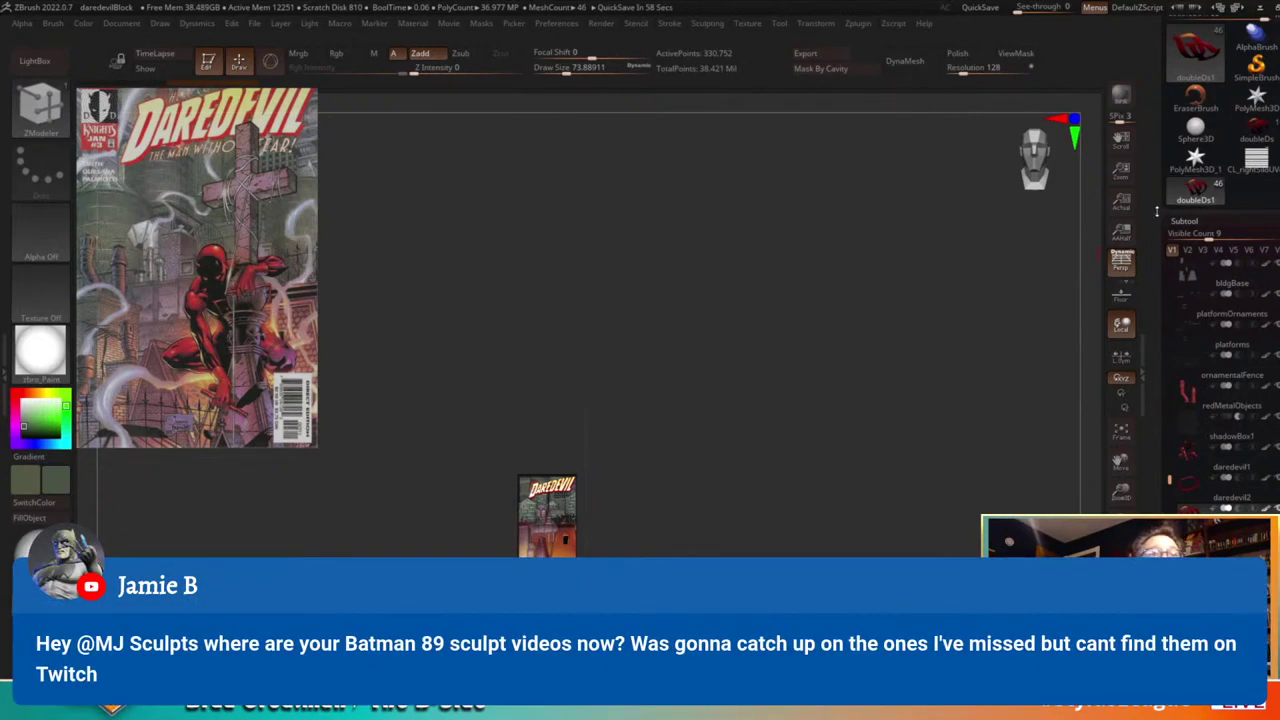
{"action": "left_click", "coordinate": [1195, 185]}
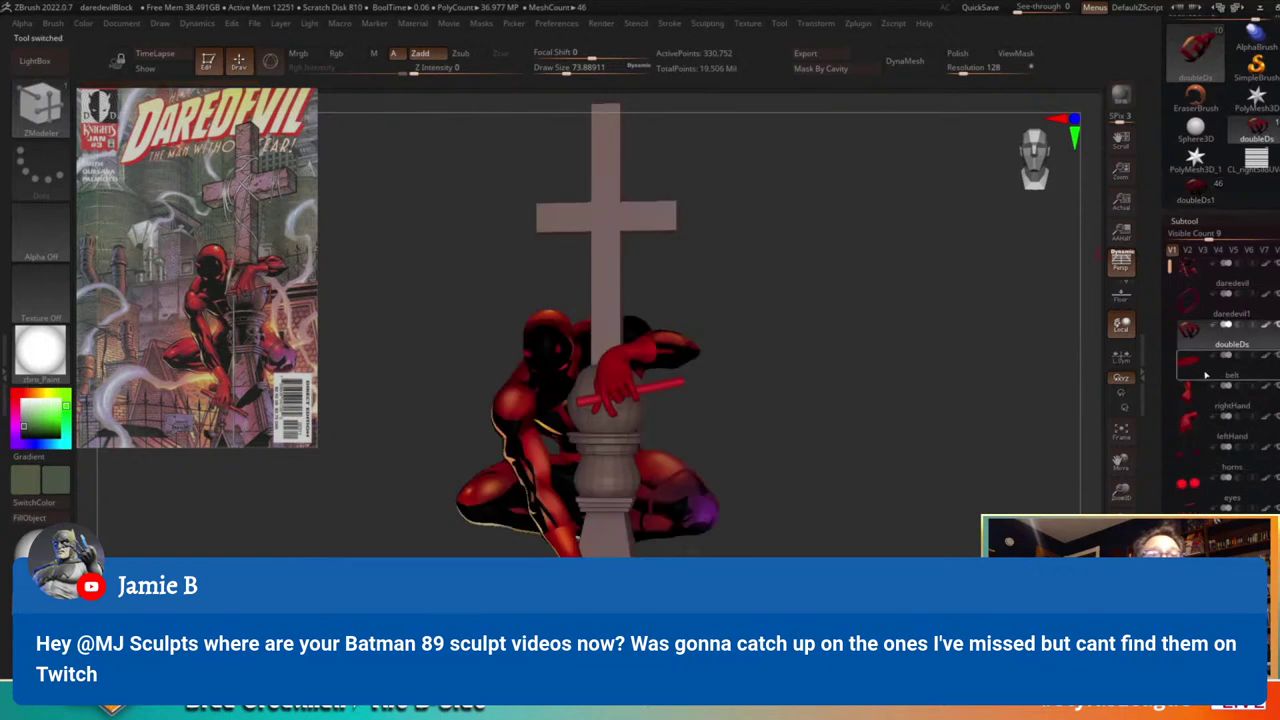
{"action": "left_click", "coordinate": [1193, 333]}
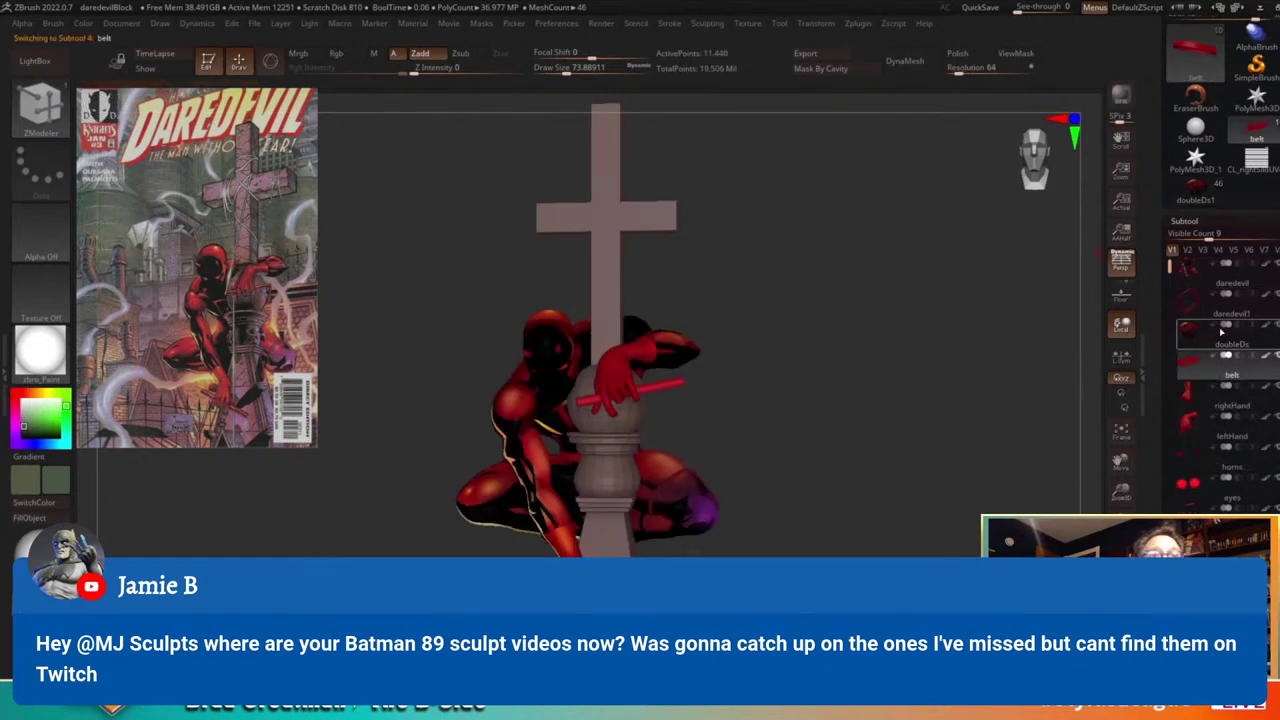
{"action": "left_click", "coordinate": [1193, 197]}
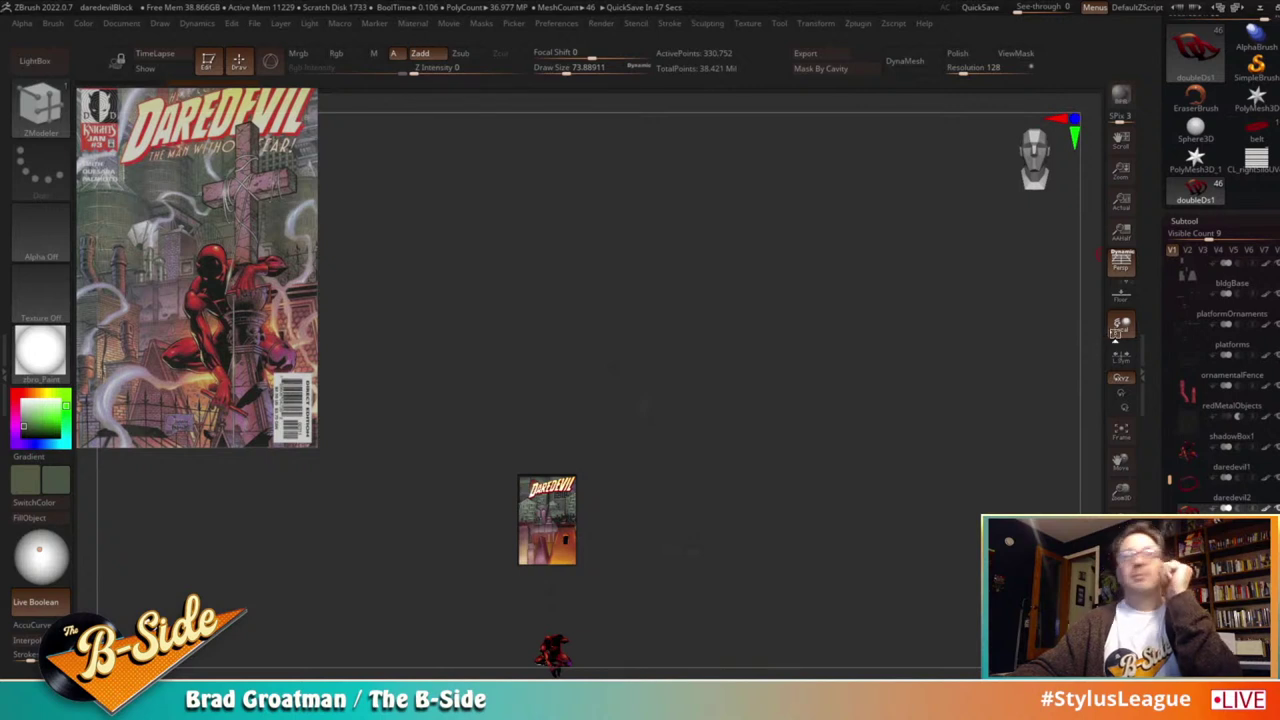
Step: Delete the appended daredevil1, daredevil2 and doubleDs1 subtools from the diorama
{"action": "left_click", "coordinate": [1192, 462]}
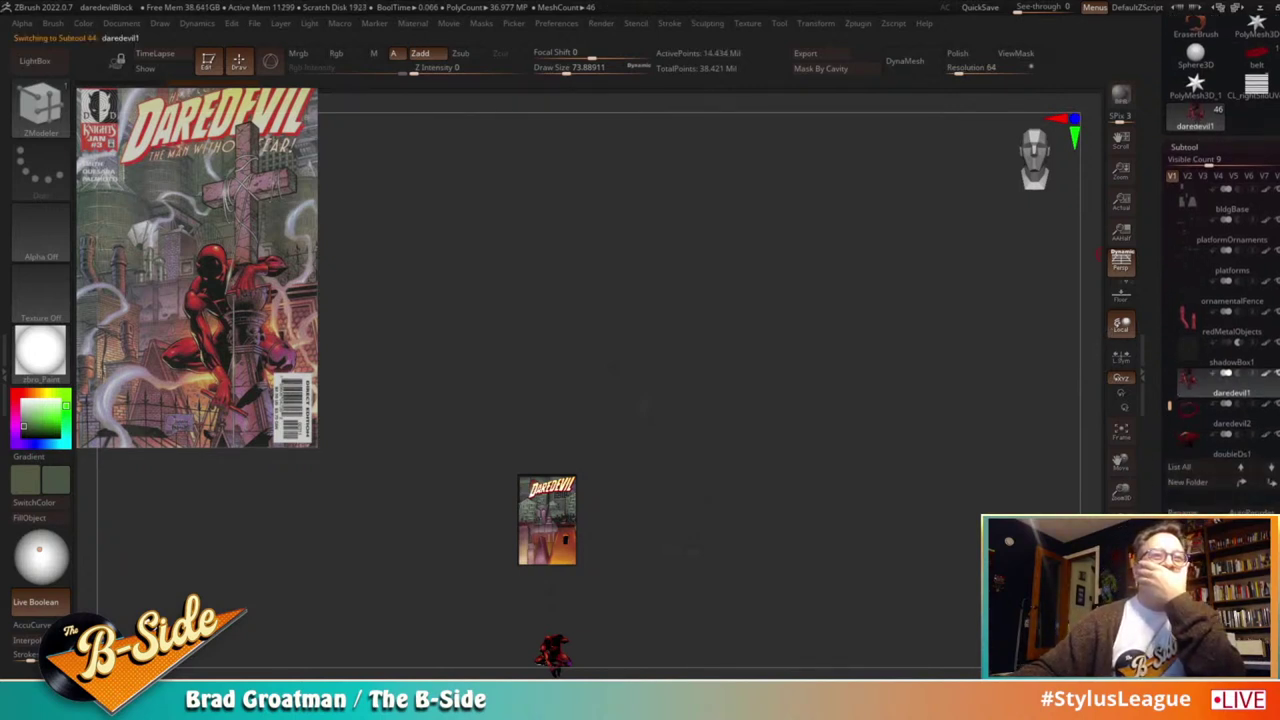
{"action": "left_click", "coordinate": [1121, 460]}
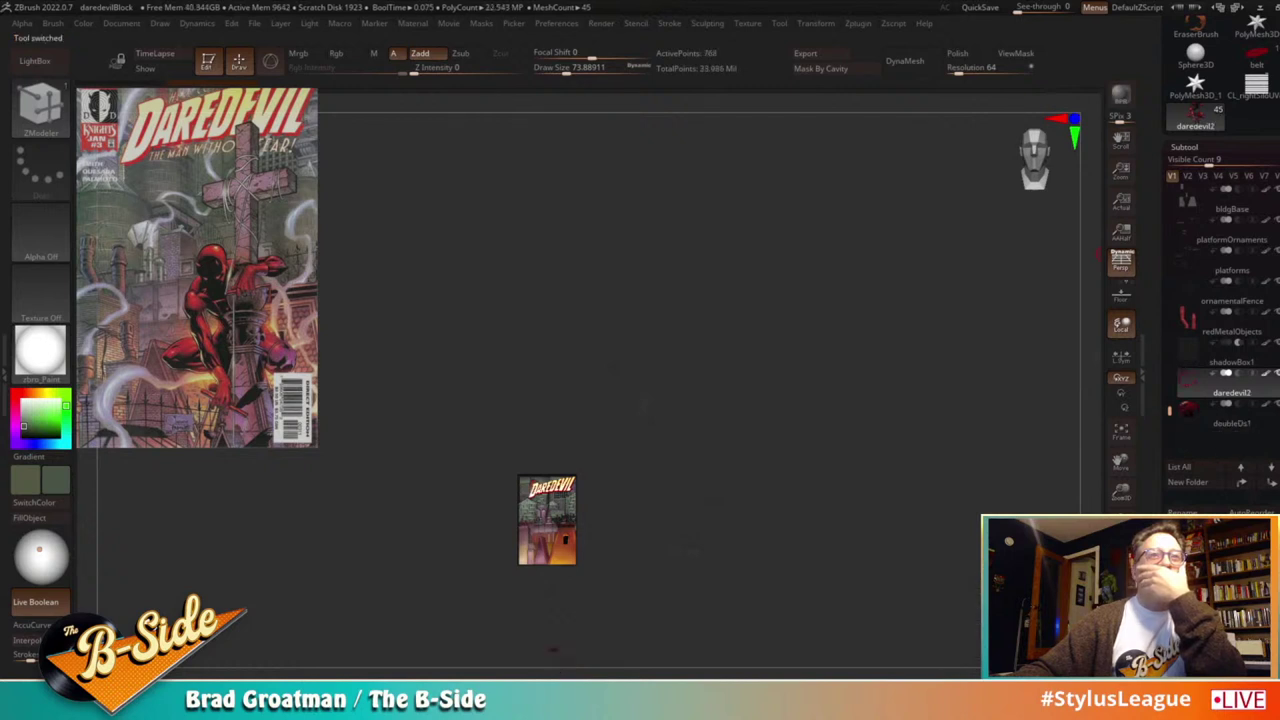
{"action": "left_click", "coordinate": [1121, 460]}
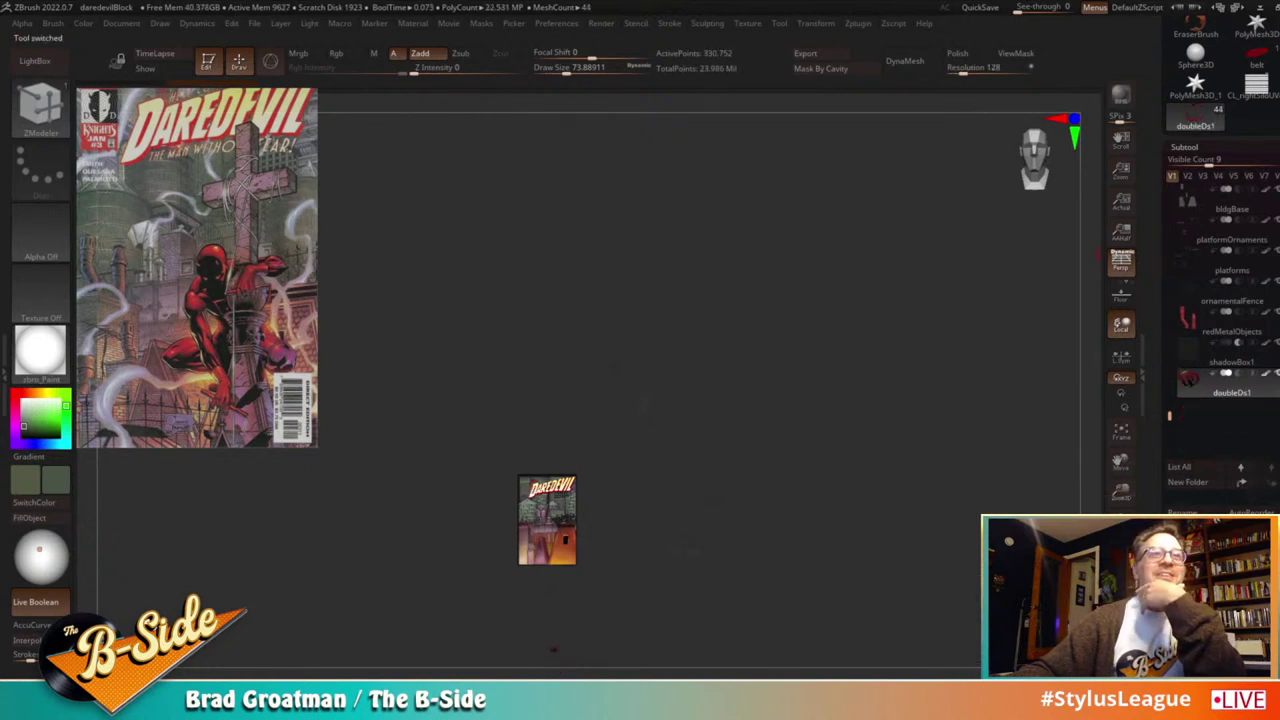
{"action": "left_click", "coordinate": [1050, 640]}
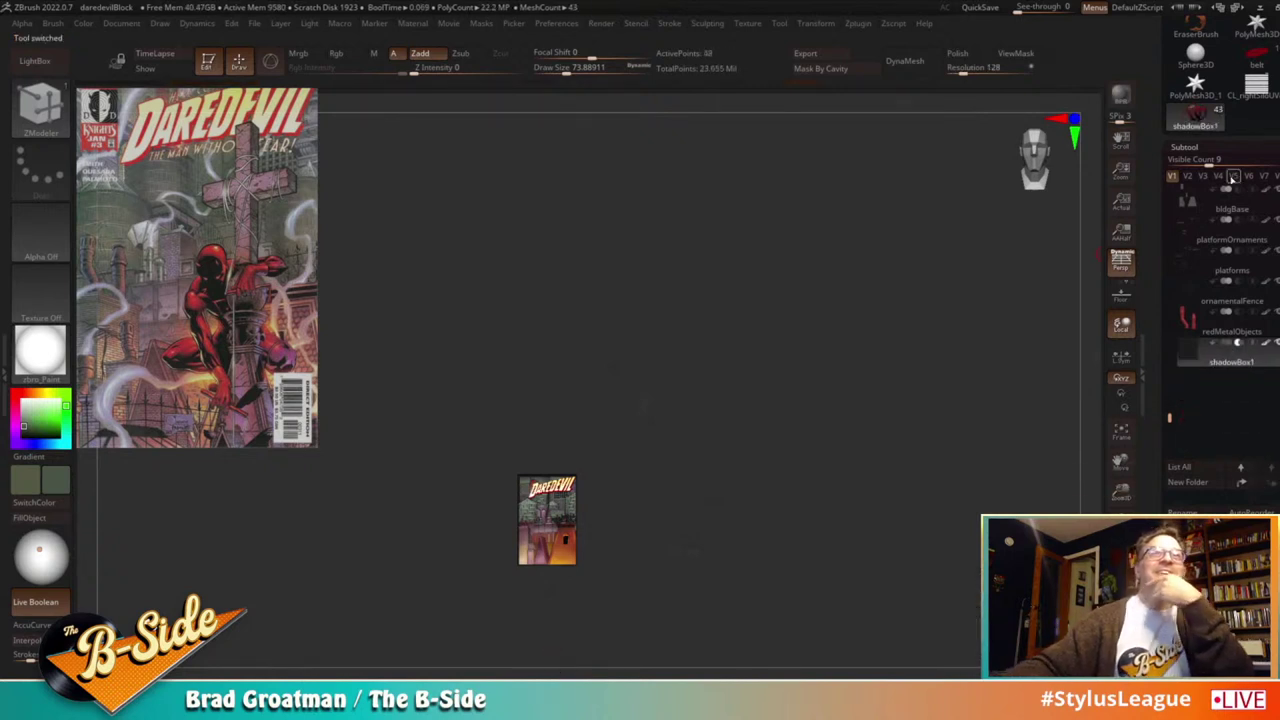
Step: Return to the separate figure tool and create a subtool folder named daredevil for the belt
{"action": "left_click_drag", "start_coordinate": [1152, 117], "coordinate": [1152, 205]}
{"action": "left_click", "coordinate": [1257, 145]}
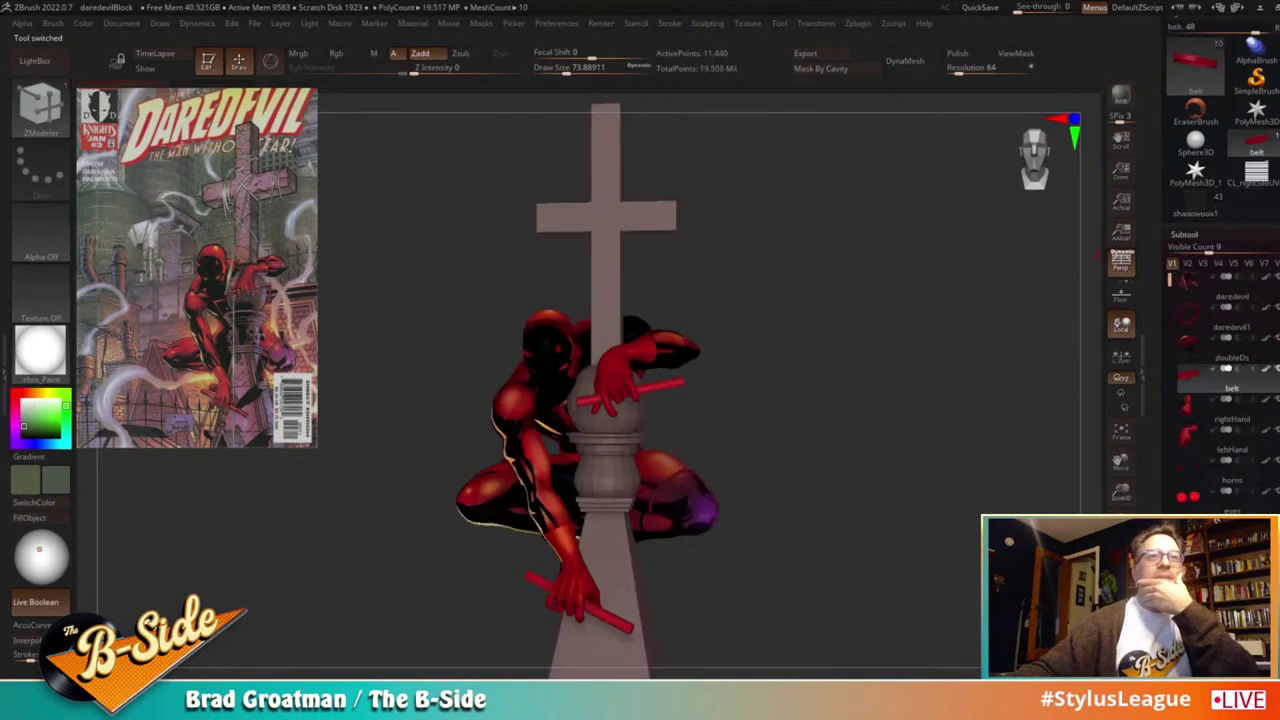
{"action": "left_click", "coordinate": [1236, 558]}
{"action": "type", "text": "d"}
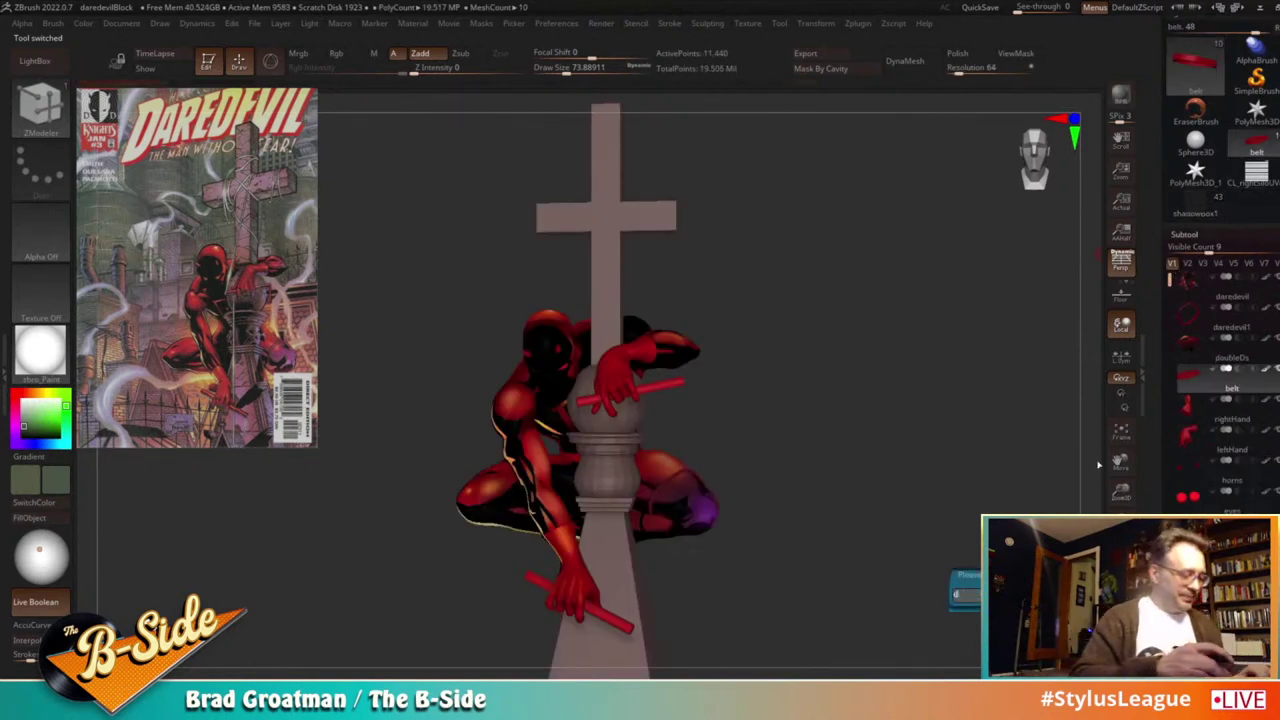
{"action": "type", "text": "aredevil"}
{"action": "key", "text": "Return"}
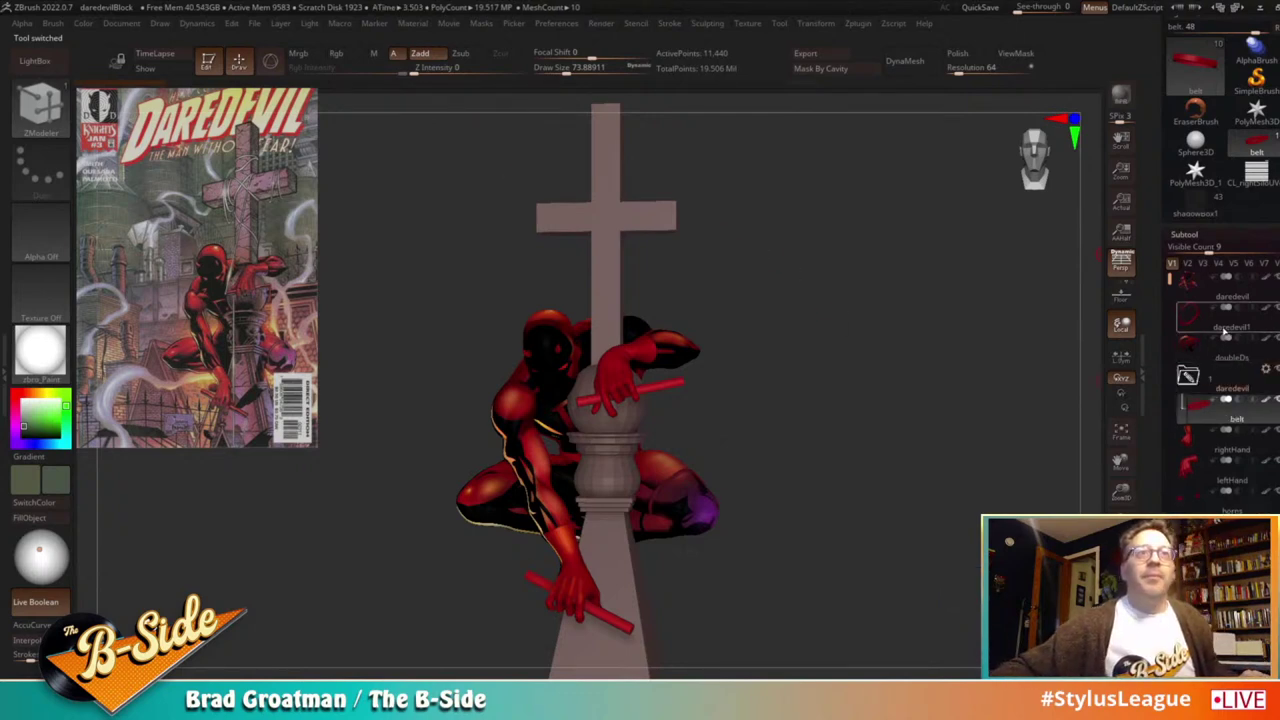
Step: Move all the remaining figure subtools, including the hands, horns, eyes, batons and steeple, into the daredevil folder and collapse it
{"action": "left_click_drag", "start_coordinate": [1213, 346], "coordinate": [1209, 397]}
{"action": "left_click_drag", "start_coordinate": [1215, 321], "coordinate": [1208, 369]}
{"action": "left_click_drag", "start_coordinate": [1217, 296], "coordinate": [1217, 345]}
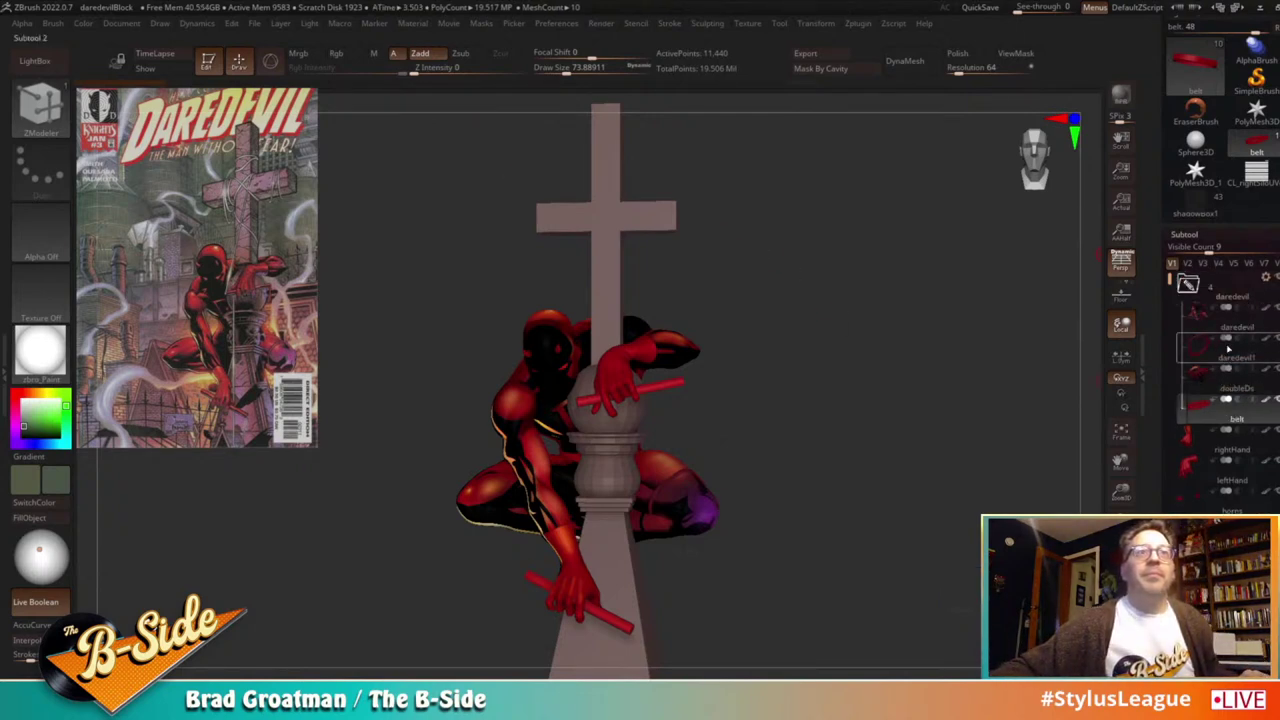
{"action": "left_click_drag", "start_coordinate": [1212, 450], "coordinate": [1211, 414]}
{"action": "left_click_drag", "start_coordinate": [1212, 472], "coordinate": [1211, 440]}
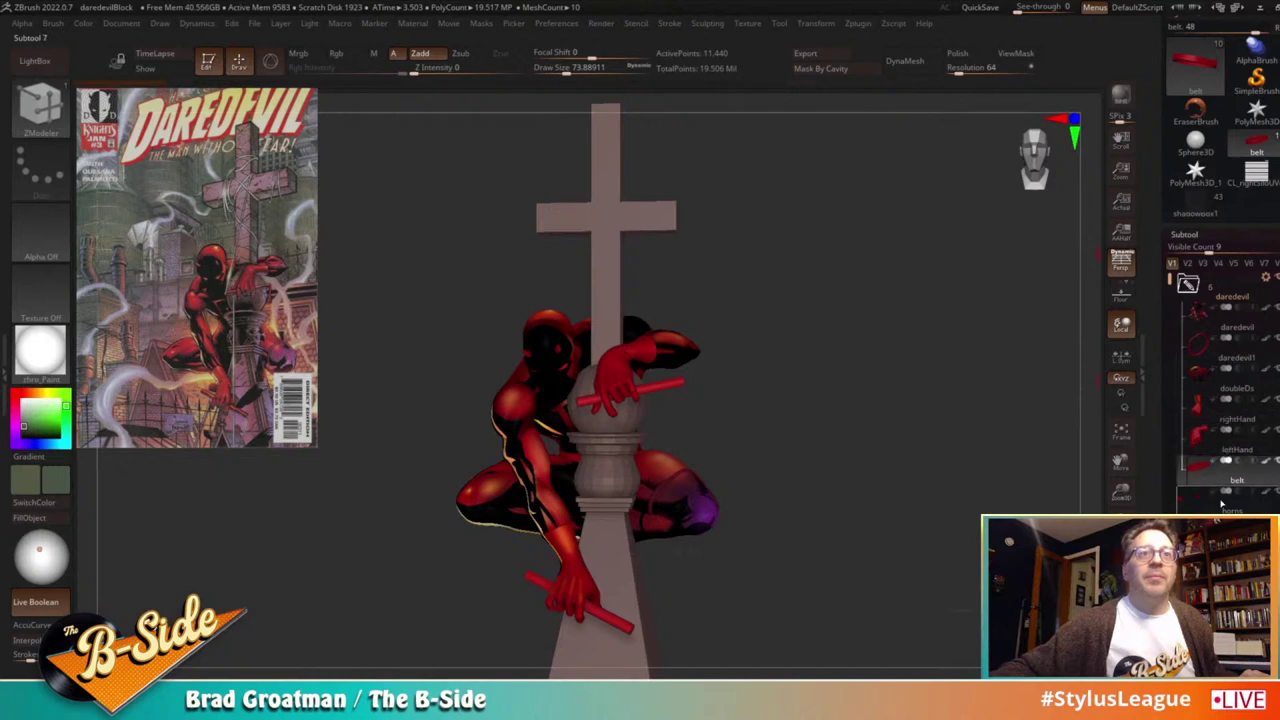
{"action": "left_click_drag", "start_coordinate": [1212, 502], "coordinate": [1211, 470]}
{"action": "left_click_drag", "start_coordinate": [1212, 532], "coordinate": [1211, 500]}
{"action": "left_click_drag", "start_coordinate": [1171, 282], "coordinate": [1171, 341]}
{"action": "left_click_drag", "start_coordinate": [1246, 477], "coordinate": [1243, 442]}
{"action": "left_click_drag", "start_coordinate": [1224, 509], "coordinate": [1222, 472]}
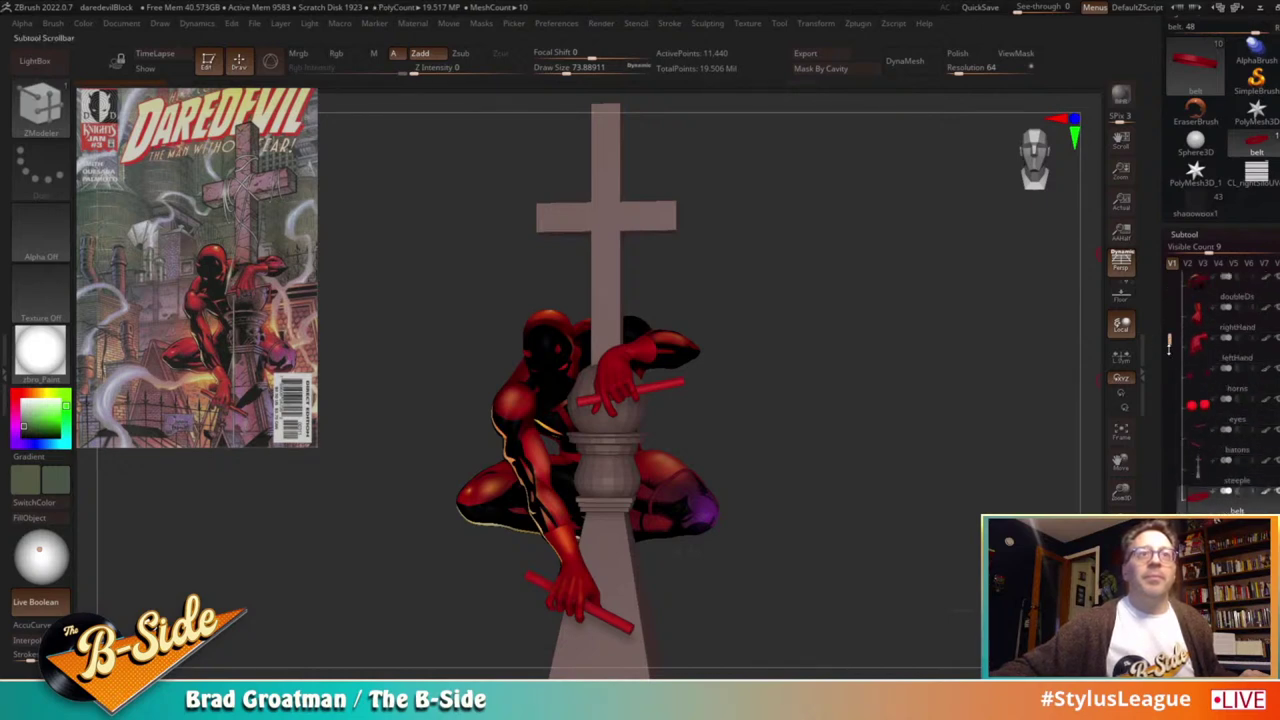
{"action": "left_click_drag", "start_coordinate": [1170, 341], "coordinate": [1170, 283]}
{"action": "left_click", "coordinate": [1195, 289]}
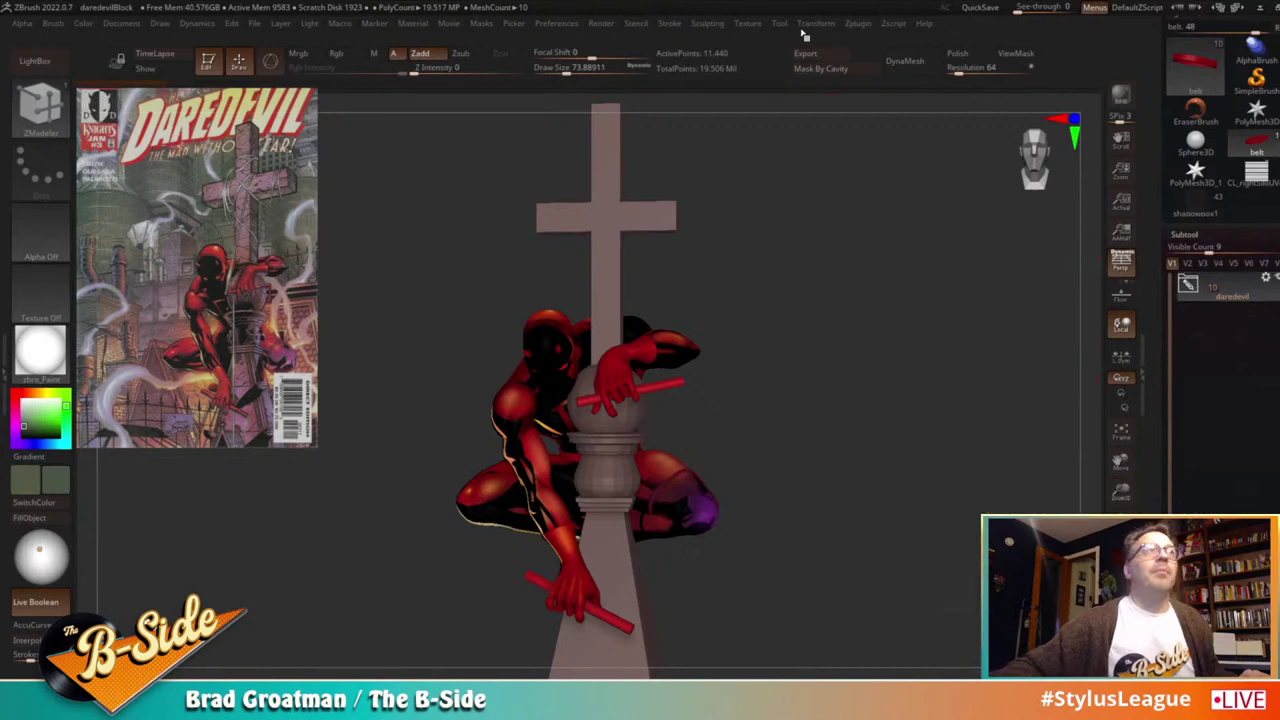
Step: Copy the daredevil folder with SubTool Master and paste it into the shadowBox1 diorama tool
{"action": "left_click", "coordinate": [864, 26]}
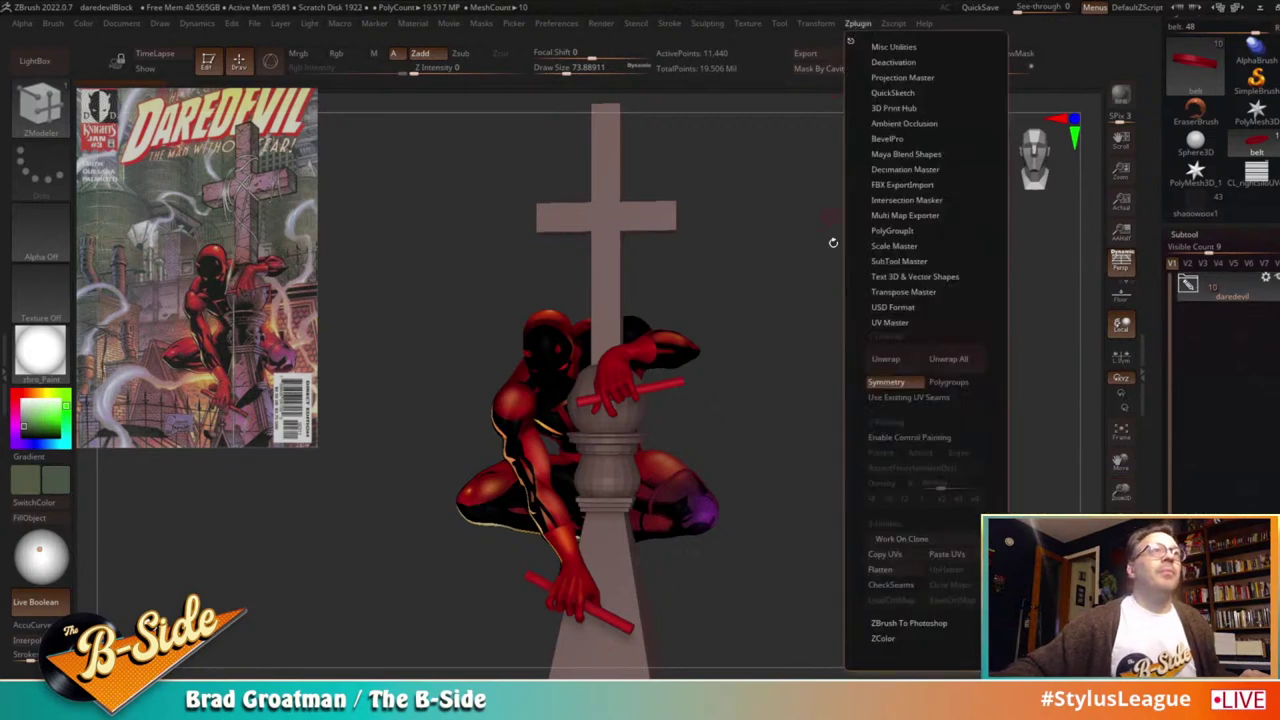
{"action": "left_click", "coordinate": [897, 262]}
{"action": "left_click", "coordinate": [896, 443]}
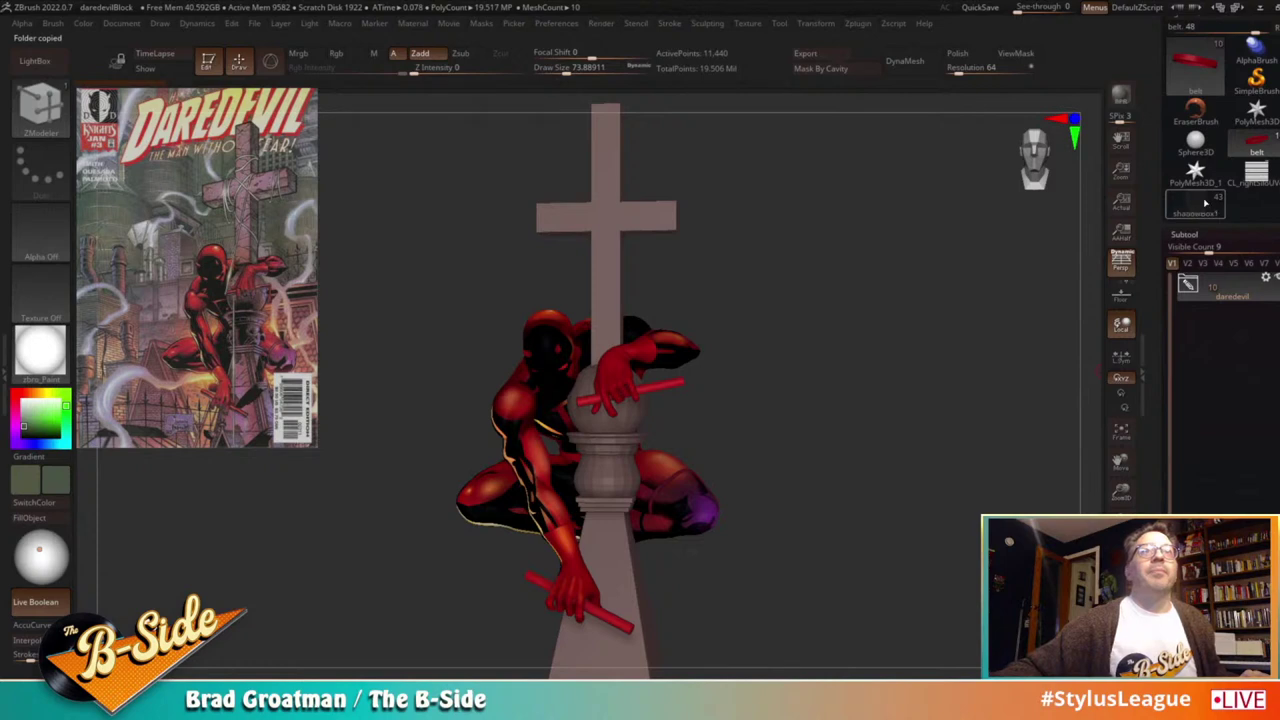
{"action": "left_click", "coordinate": [1200, 208]}
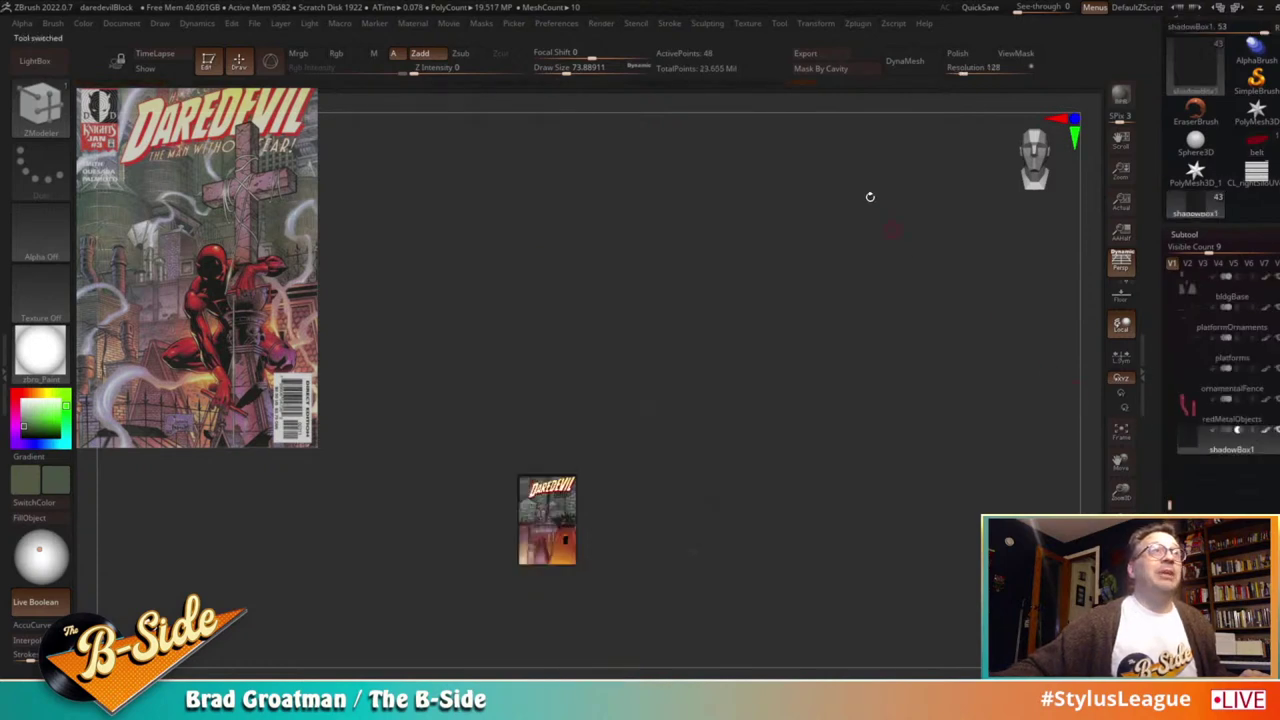
{"action": "left_click", "coordinate": [861, 25]}
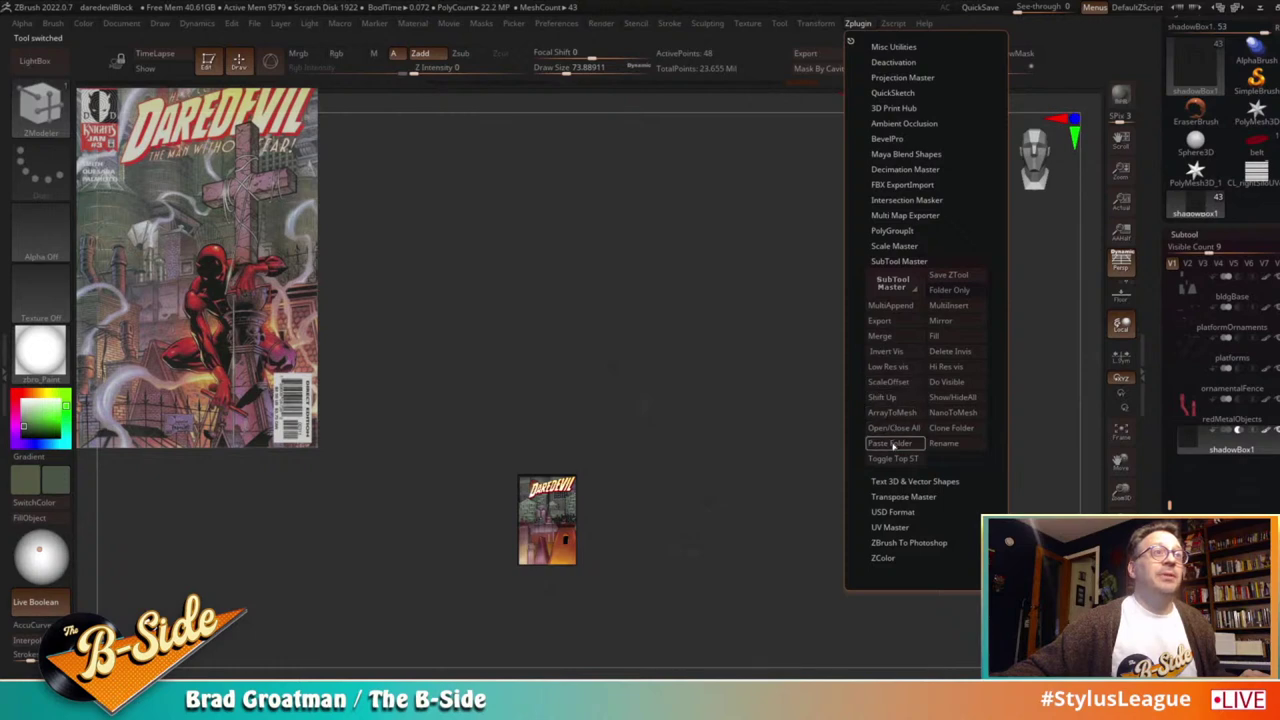
{"action": "left_click", "coordinate": [893, 444]}
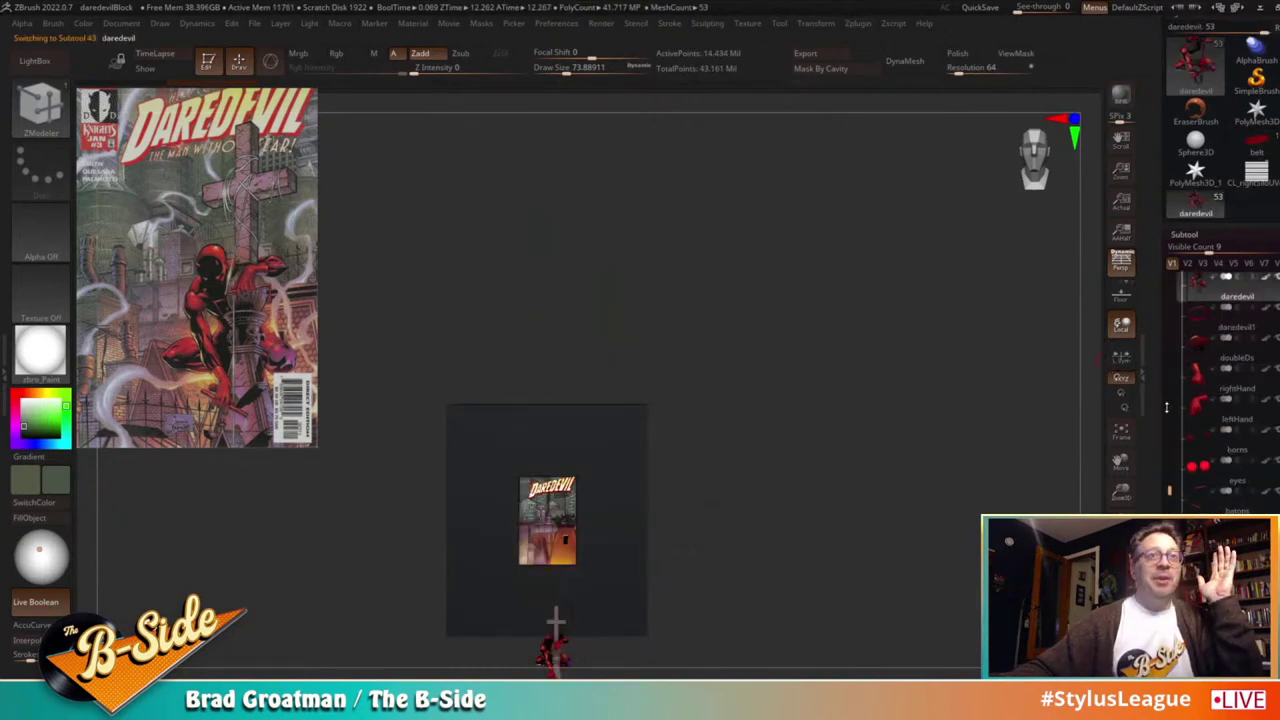
Step: Reorder the diorama's subtools so the pasted daredevil folder sits below shadowBox1
{"action": "mouse_move", "coordinate": [1169, 488]}
{"action": "left_mouse_down"}
{"action": "mouse_move", "coordinate": [1171, 455]}
{"action": "mouse_move", "coordinate": [1170, 511]}
{"action": "left_mouse_up"}
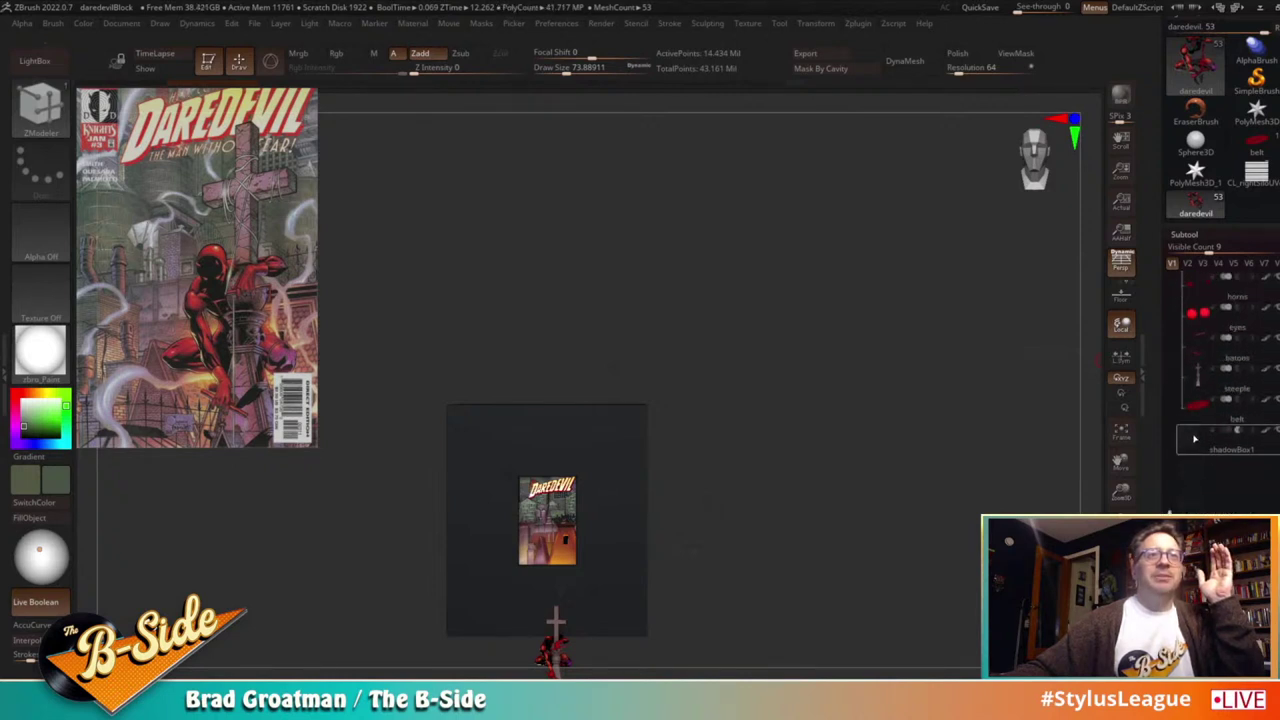
{"action": "scroll", "coordinate": [1197, 270], "scroll_direction": "up", "scroll_amount": 3}
{"action": "scroll", "coordinate": [1197, 270], "scroll_direction": "up", "scroll_amount": 5}
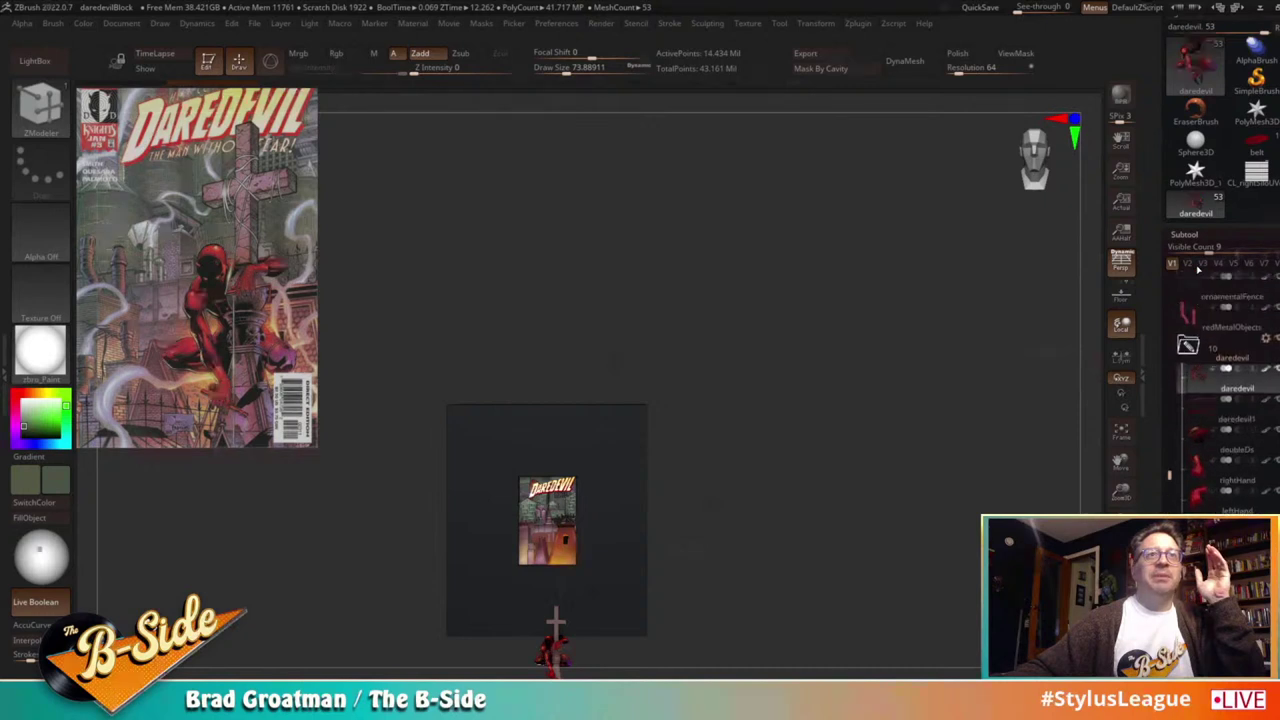
{"action": "left_click_drag", "start_coordinate": [1204, 367], "coordinate": [1209, 369]}
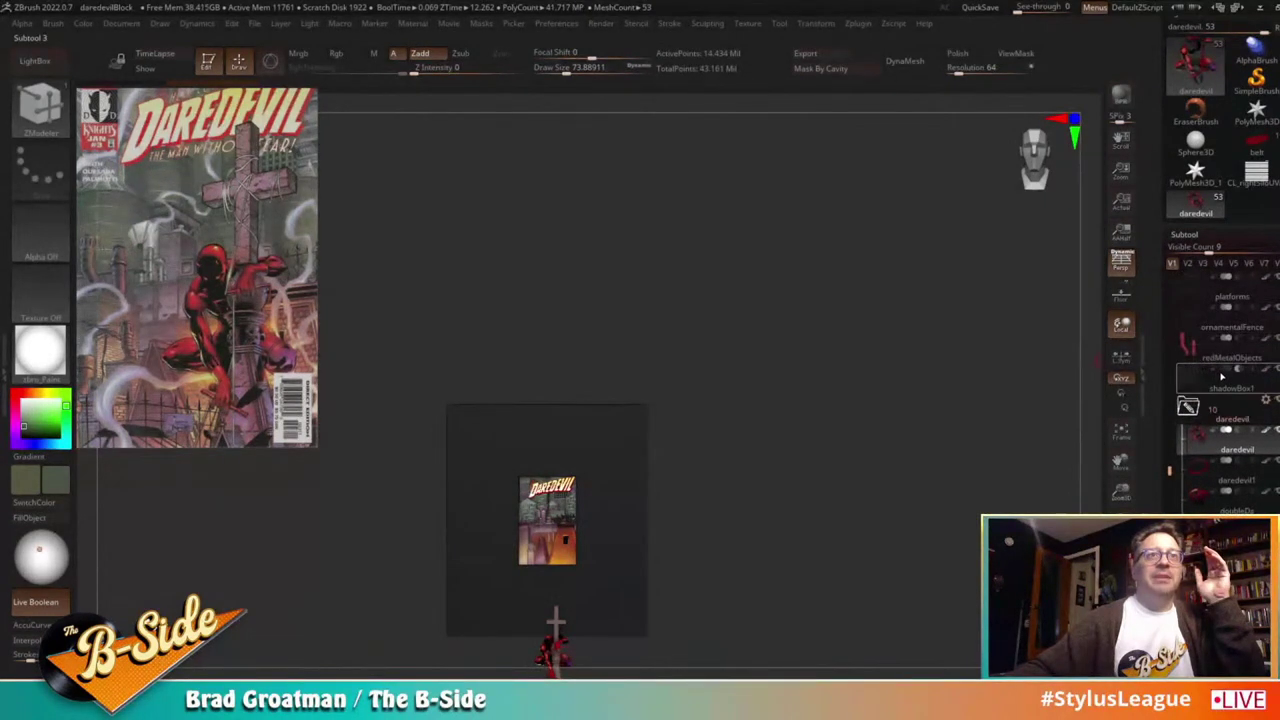
Step: View the diorama and the figure from the side with perspective turned off
{"action": "mouse_move", "coordinate": [995, 431]}
{"action": "left_mouse_down"}
{"action": "mouse_move", "coordinate": [1008, 430]}
{"action": "mouse_move", "coordinate": [965, 473]}
{"action": "left_mouse_up"}
{"action": "mouse_move", "coordinate": [864, 453]}
{"action": "left_mouse_down", "text": "alt"}
{"action": "mouse_move", "coordinate": [854, 354]}
{"action": "mouse_move", "coordinate": [802, 236]}
{"action": "left_mouse_up", "text": "alt"}
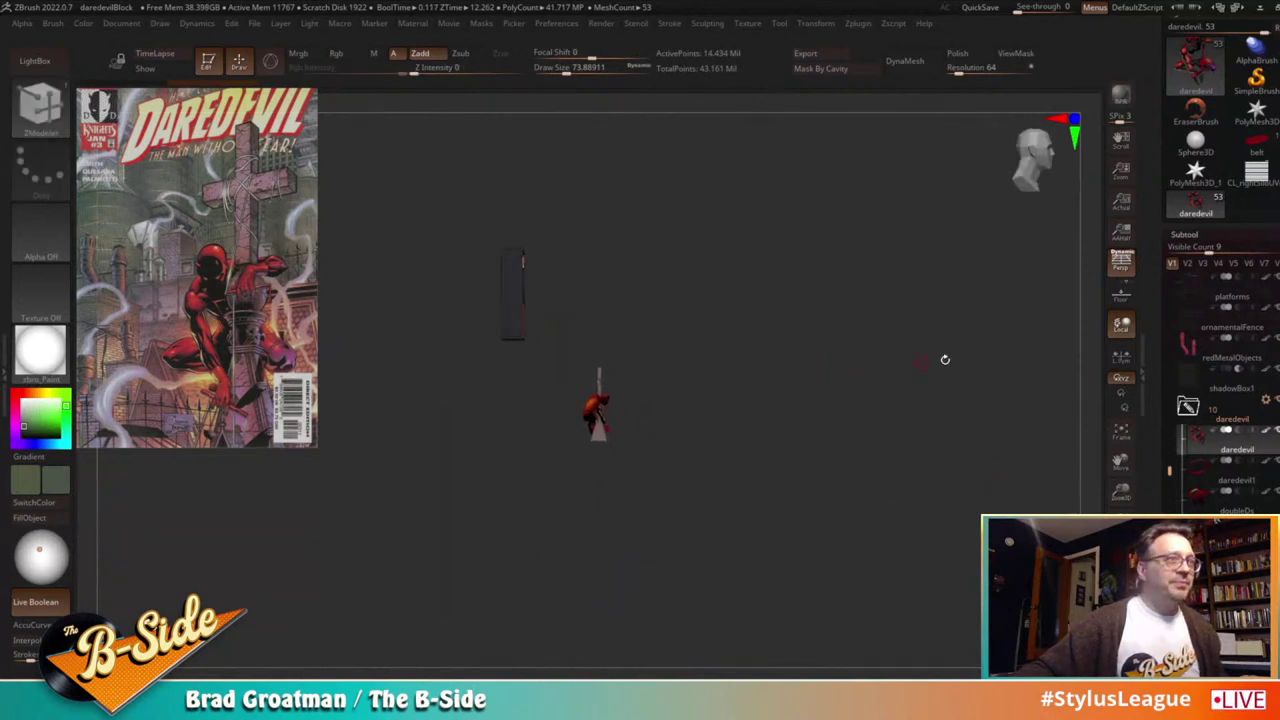
{"action": "left_click", "coordinate": [1121, 263]}
{"action": "left_click_drag", "start_coordinate": [801, 330], "coordinate": [969, 403], "text": "alt"}
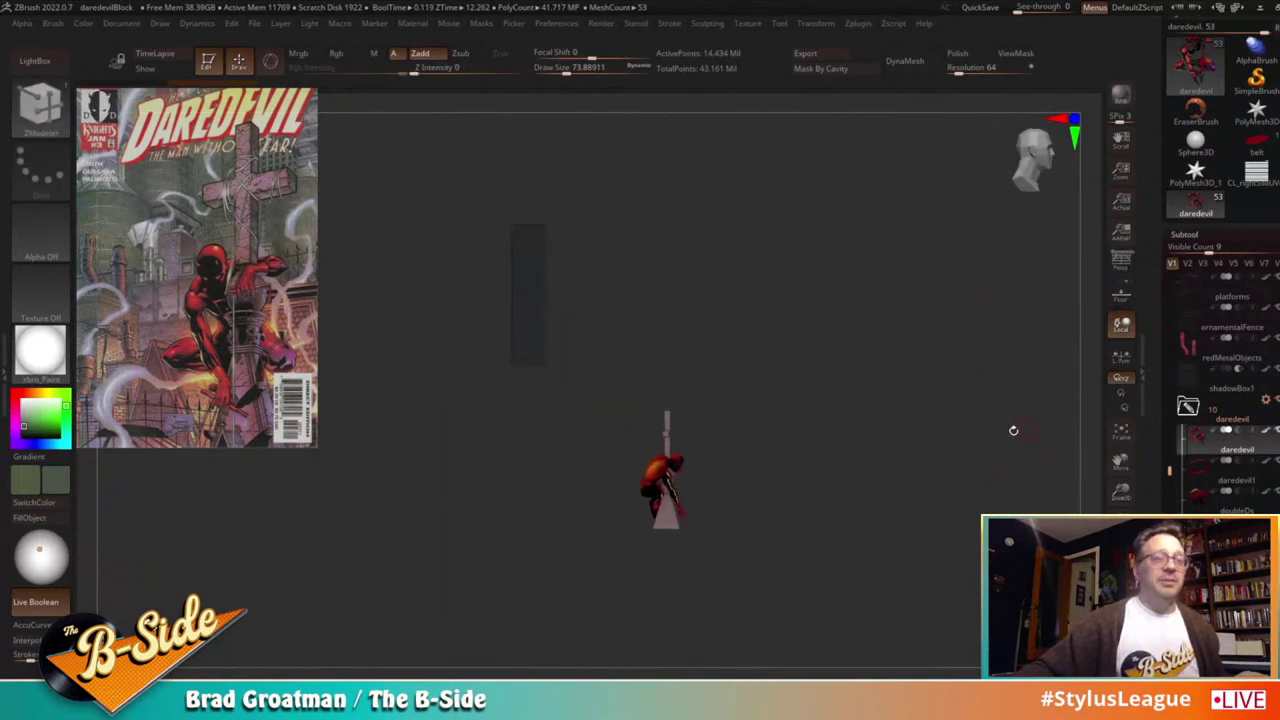
Step: Centre the transform gizmo at the steeple's base with its orientation reset, and select the figure's subtools for a joint move
{"action": "key", "text": "r"}
{"action": "left_click", "coordinate": [689, 462]}
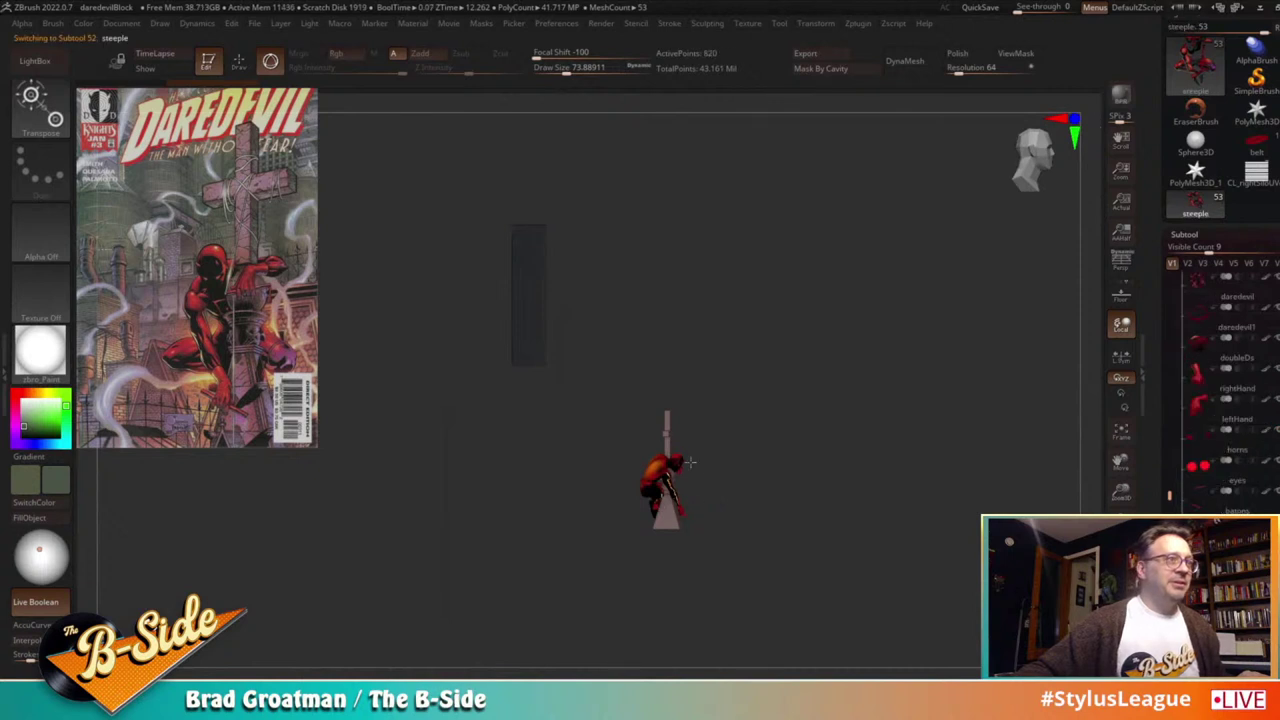
{"action": "left_click", "coordinate": [676, 528], "text": "alt"}
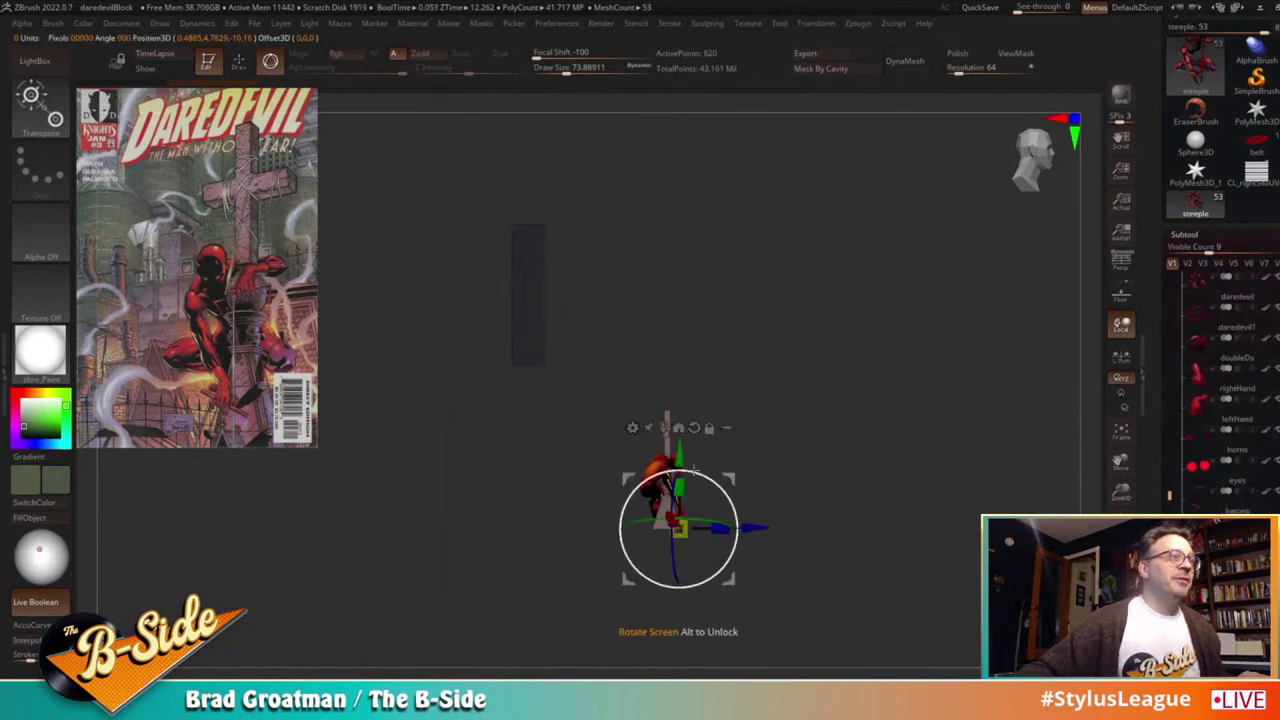
{"action": "left_click", "coordinate": [694, 428], "text": "alt"}
{"action": "left_click_drag", "start_coordinate": [838, 466], "coordinate": [816, 465], "text": "shift"}
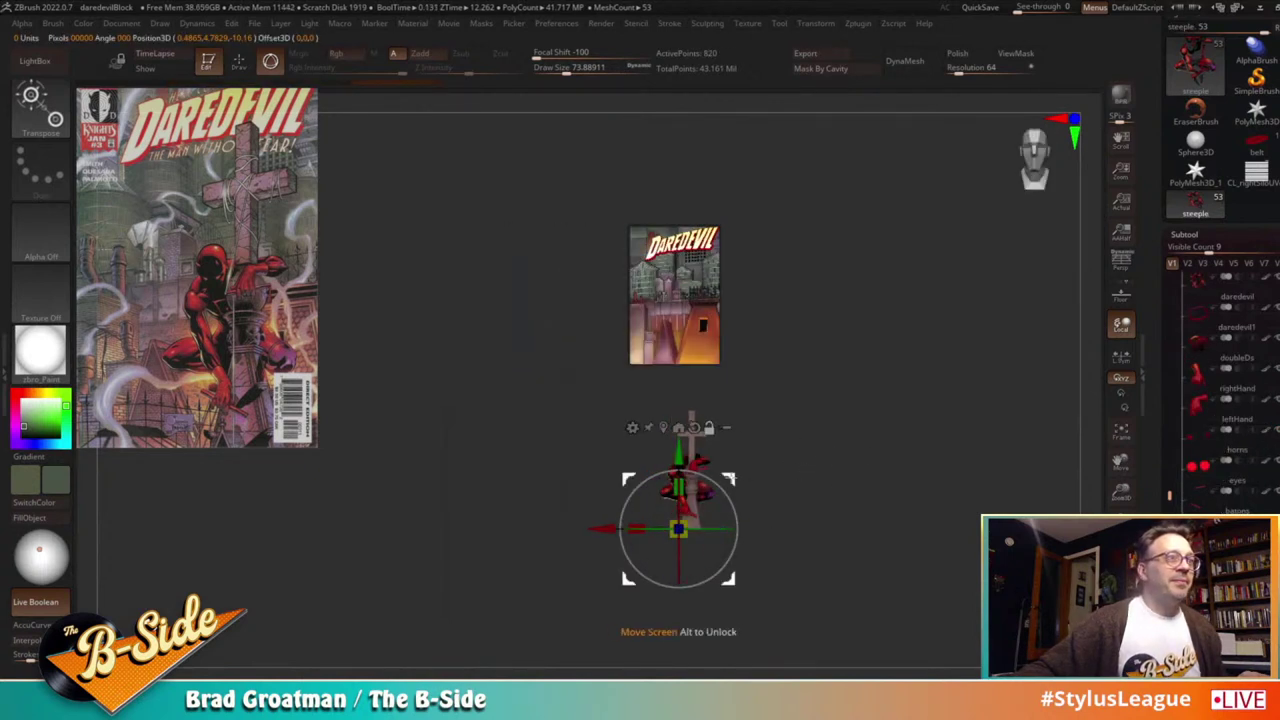
{"action": "left_click_drag", "start_coordinate": [730, 479], "coordinate": [742, 477], "text": "alt"}
{"action": "left_click", "coordinate": [744, 428]}
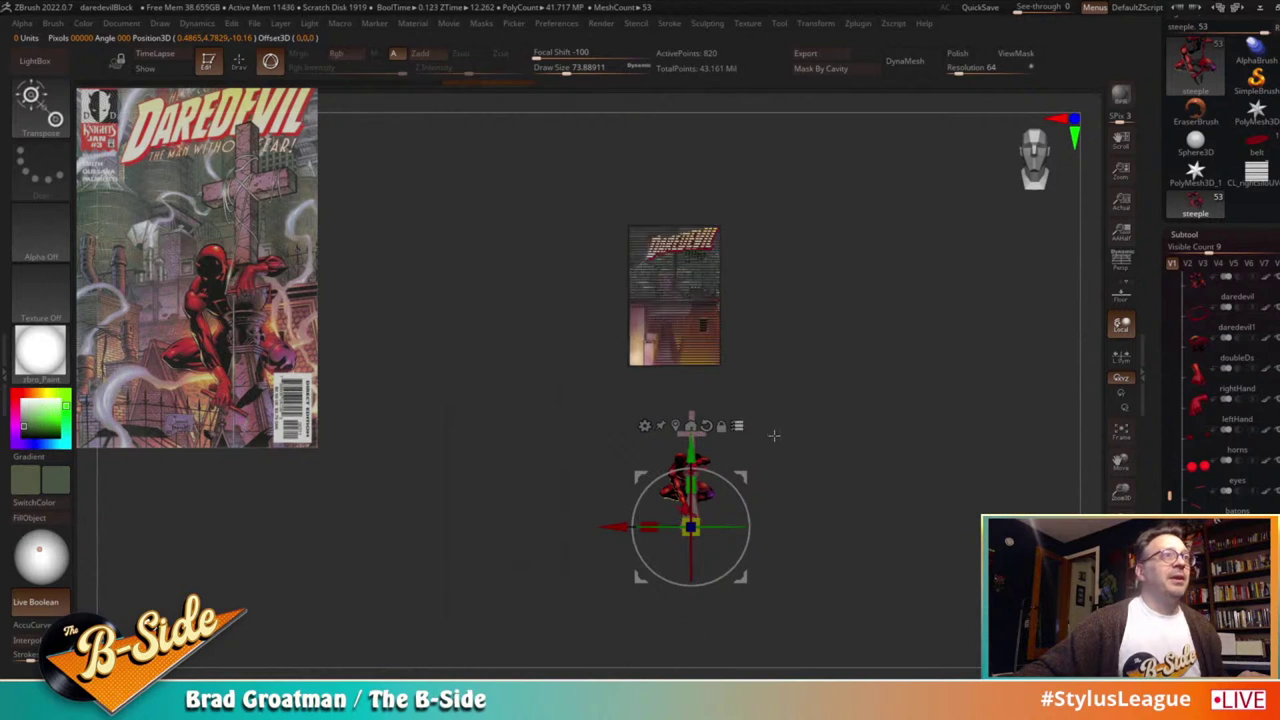
{"action": "mouse_move", "coordinate": [830, 396]}
{"action": "left_mouse_down", "text": "ctrl+shift"}
{"action": "mouse_move", "coordinate": [651, 471]}
{"action": "mouse_move", "coordinate": [507, 609]}
{"action": "left_mouse_up", "text": "ctrl+shift"}
Step: Try to raise the selected subtools by about 2.03 to the diorama's level, and undo the move
{"action": "left_click_drag", "start_coordinate": [741, 478], "coordinate": [748, 330]}
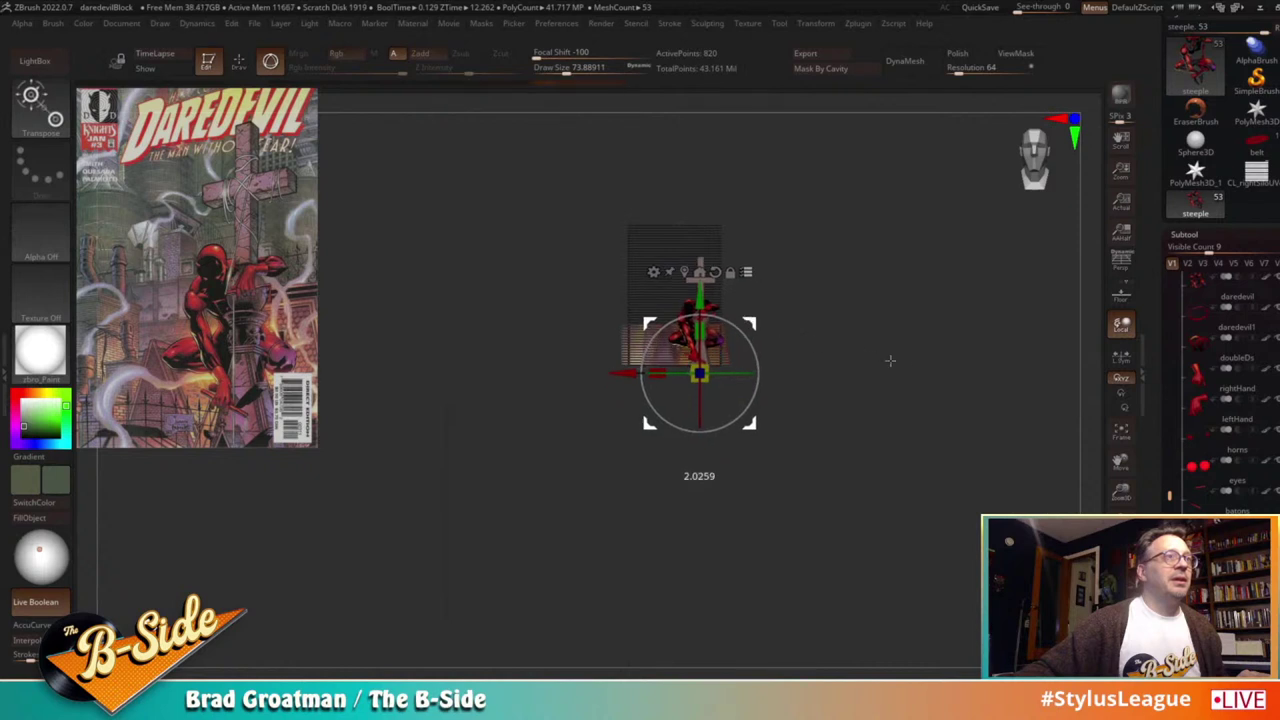
{"action": "left_click_drag", "start_coordinate": [889, 360], "coordinate": [957, 378]}
{"action": "key", "text": "ctrl+z"}
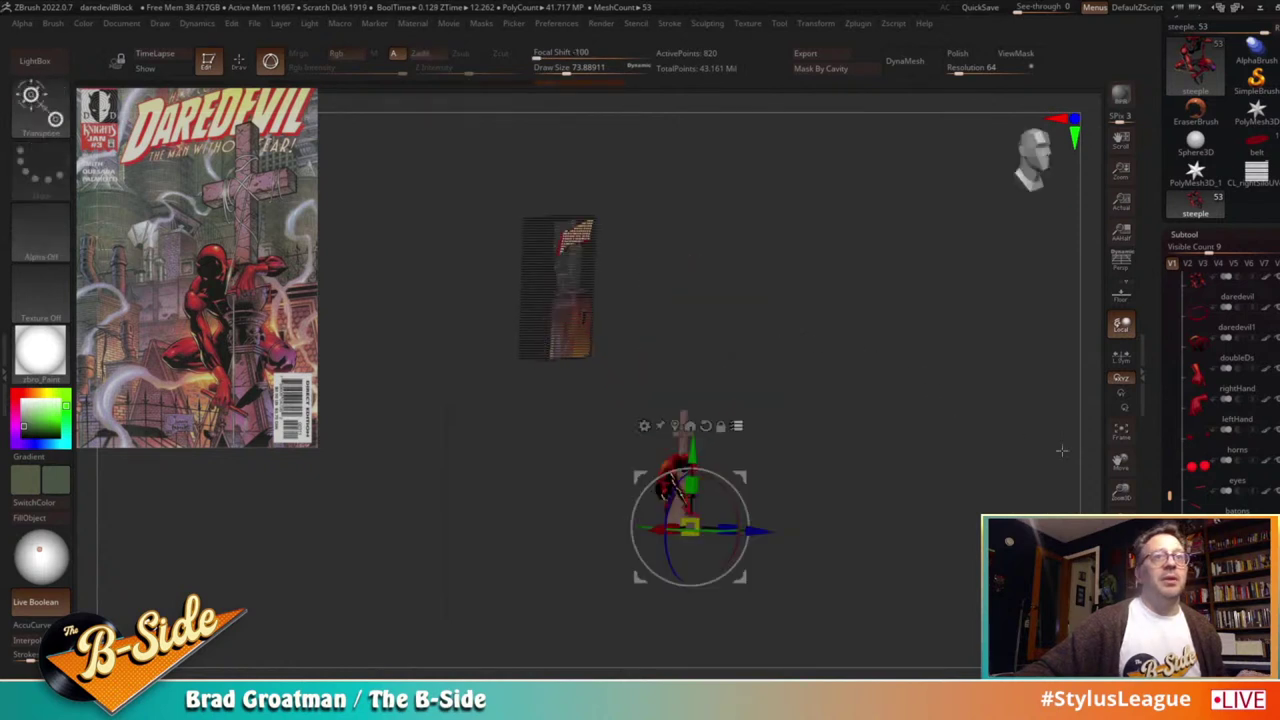
Step: Raise the Daredevil figure and steeple together until they are level with the diorama's base
{"action": "left_click_drag", "start_coordinate": [1170, 495], "coordinate": [1182, 461]}
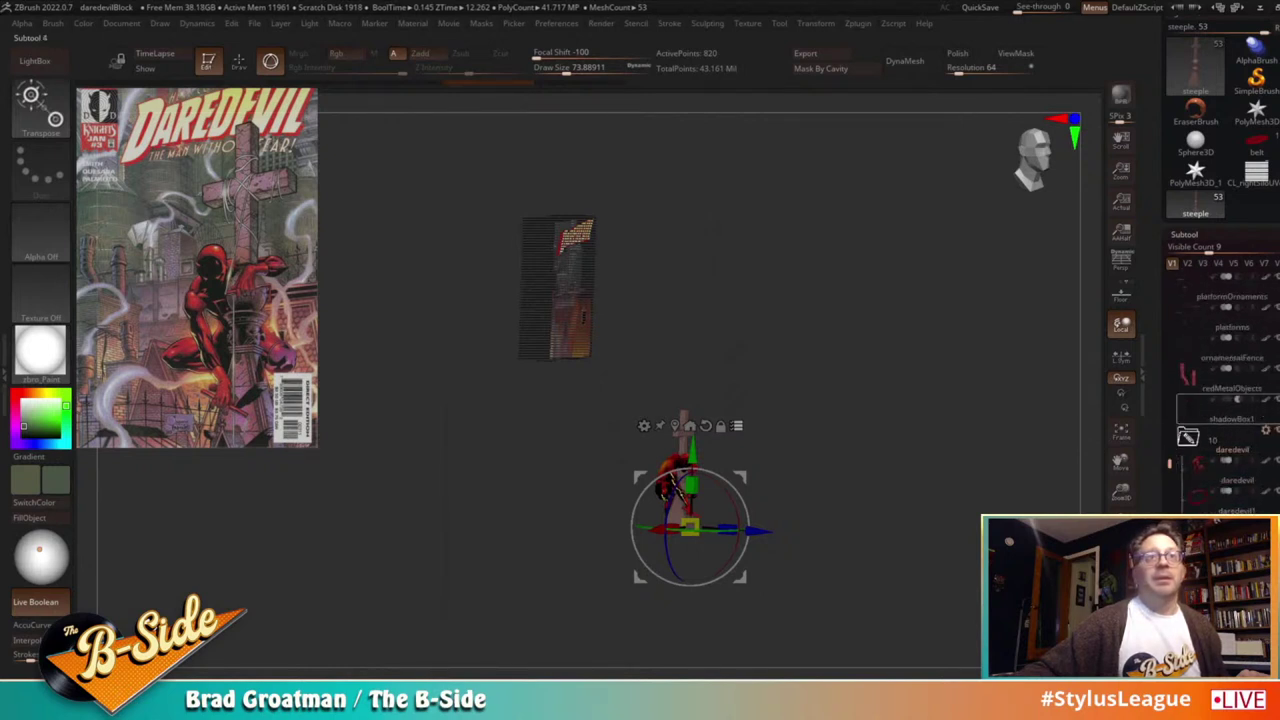
{"action": "left_click_drag", "start_coordinate": [700, 451], "coordinate": [722, 251]}
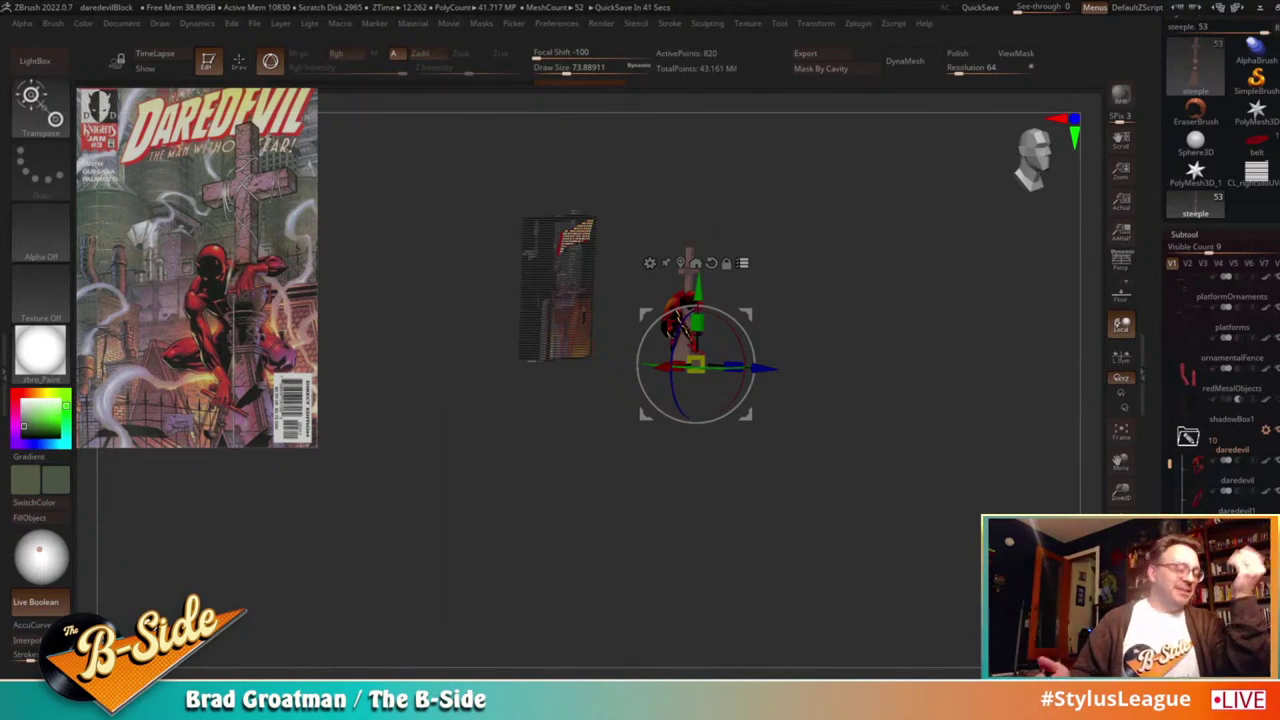
Step: Bring the Daredevil figure and steeple closer to the front of the diorama and fine-tune their sideways placement against the cover
{"action": "left_click_drag", "start_coordinate": [837, 280], "coordinate": [898, 447]}
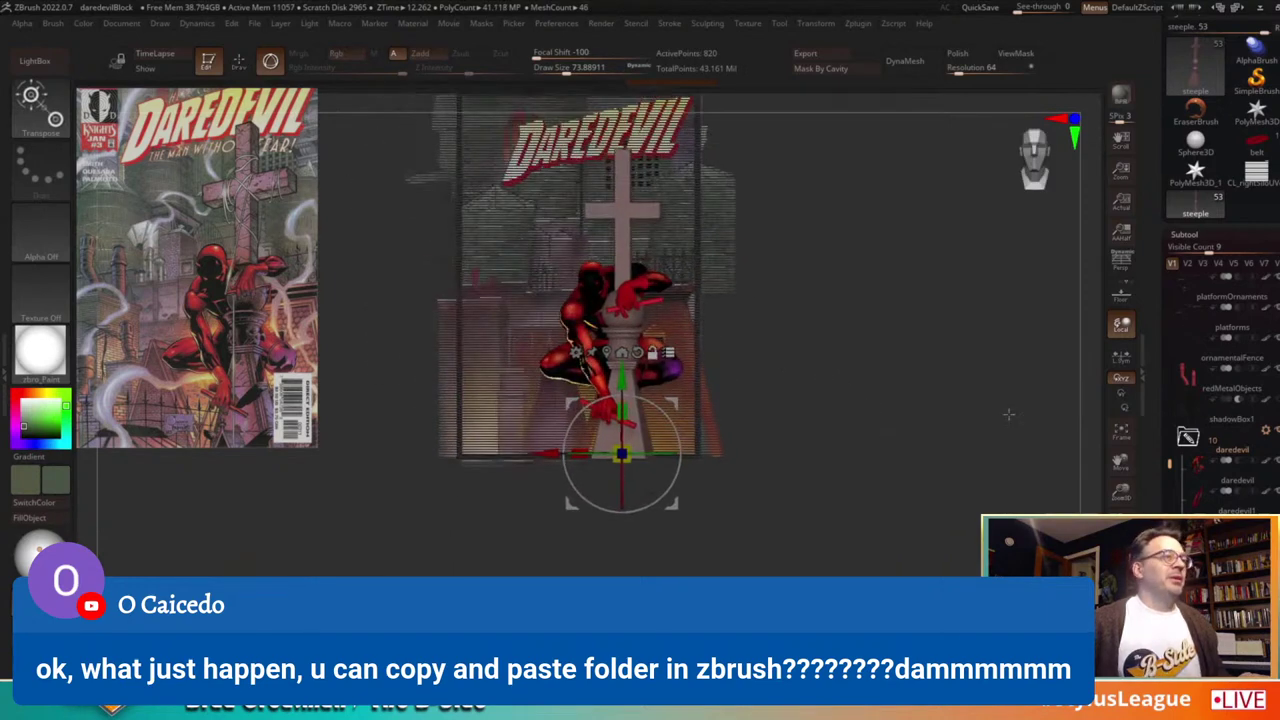
{"action": "left_click_drag", "start_coordinate": [1169, 464], "coordinate": [1169, 492]}
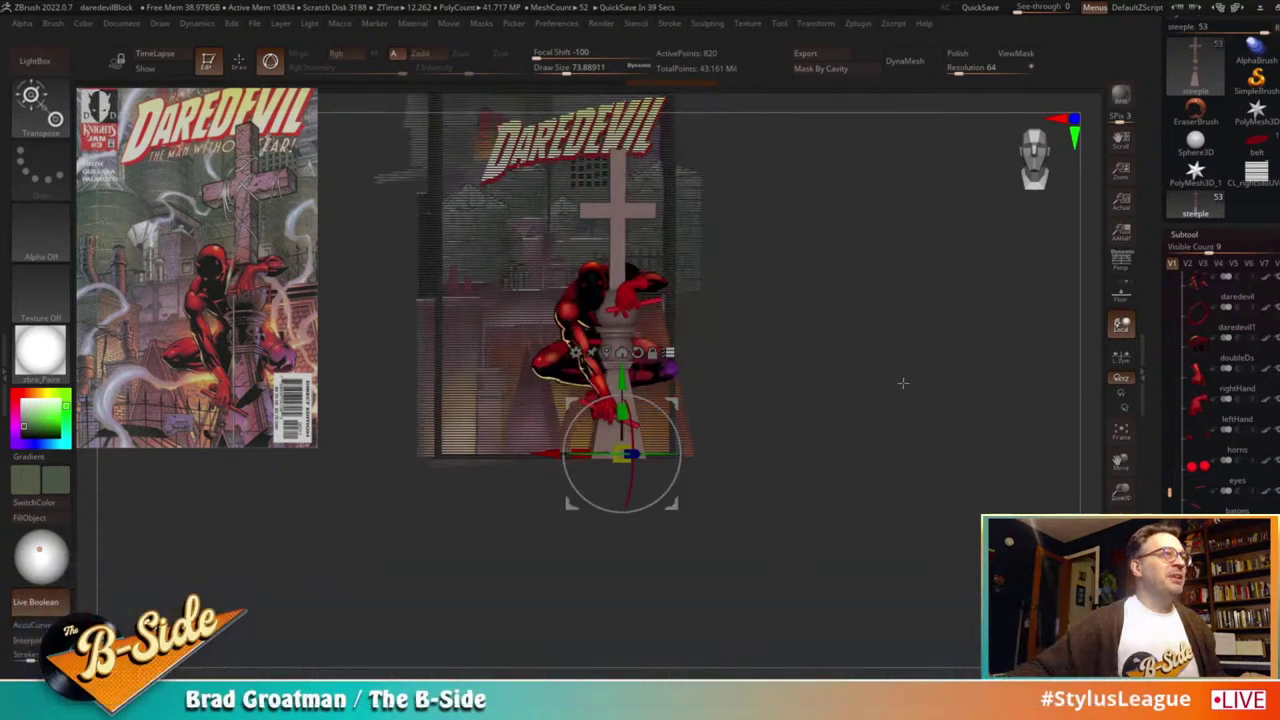
{"action": "key", "text": "q"}
{"action": "left_click_drag", "start_coordinate": [861, 370], "coordinate": [816, 369], "text": "alt"}
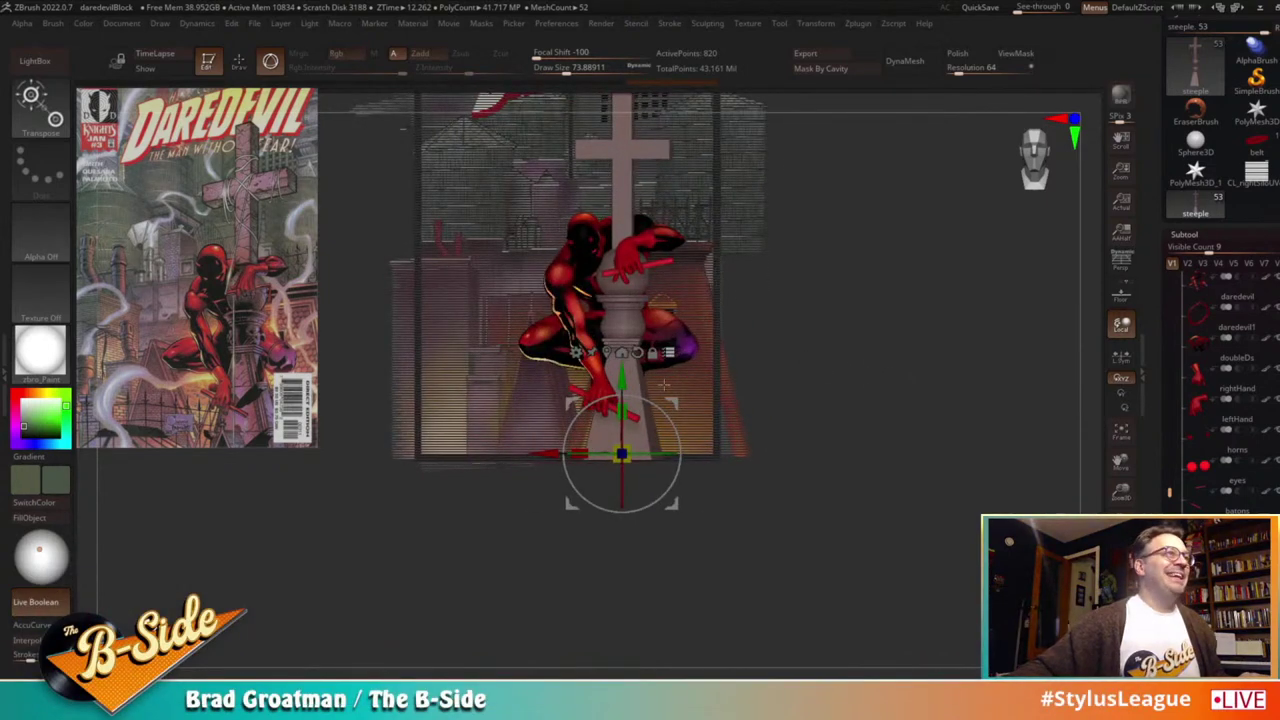
{"action": "left_click_drag", "start_coordinate": [674, 401], "coordinate": [692, 401]}
{"action": "left_click_drag", "start_coordinate": [624, 455], "coordinate": [776, 427]}
{"action": "left_click_drag", "start_coordinate": [863, 400], "coordinate": [847, 493], "text": "alt"}
{"action": "left_click_drag", "start_coordinate": [609, 549], "coordinate": [637, 550]}
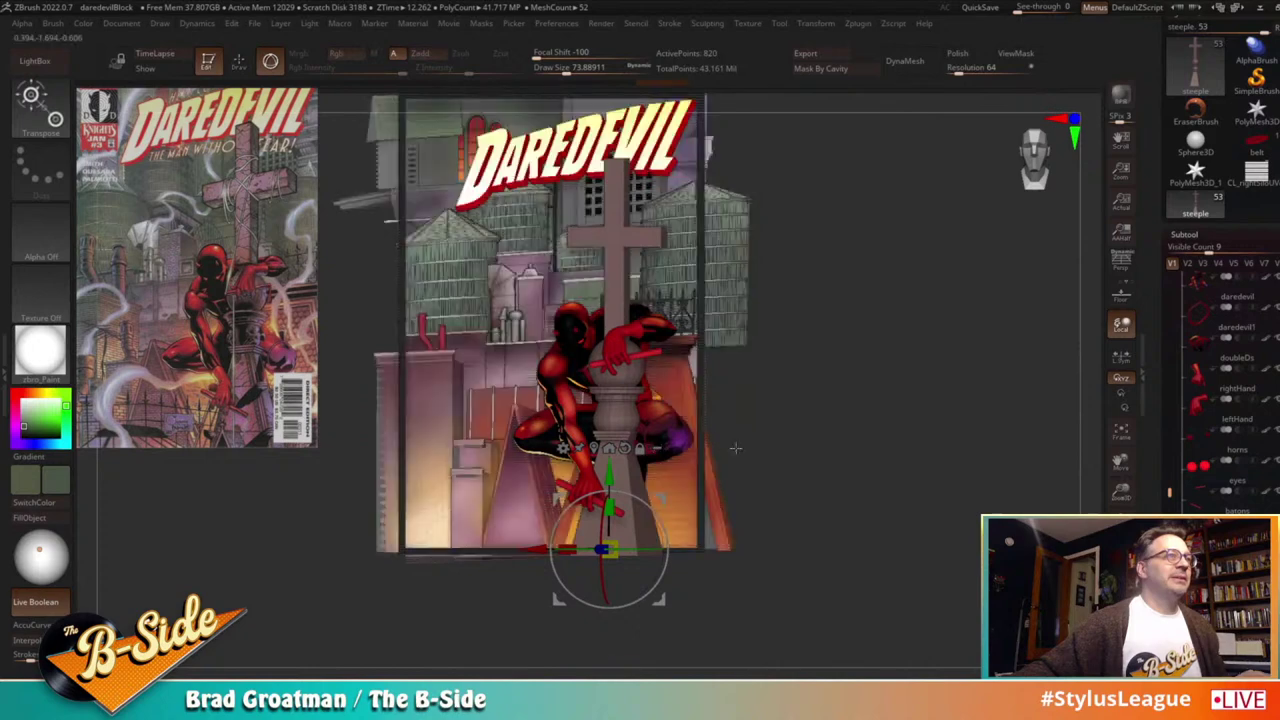
Step: Turn the shadowBox1 subtool back on so it crops the diorama, and view the composition from the front
{"action": "key", "text": "q"}
{"action": "mouse_move", "coordinate": [894, 448]}
{"action": "left_mouse_down"}
{"action": "mouse_move", "coordinate": [914, 480]}
{"action": "mouse_move", "coordinate": [974, 486]}
{"action": "mouse_move", "coordinate": [897, 456]}
{"action": "left_mouse_up"}
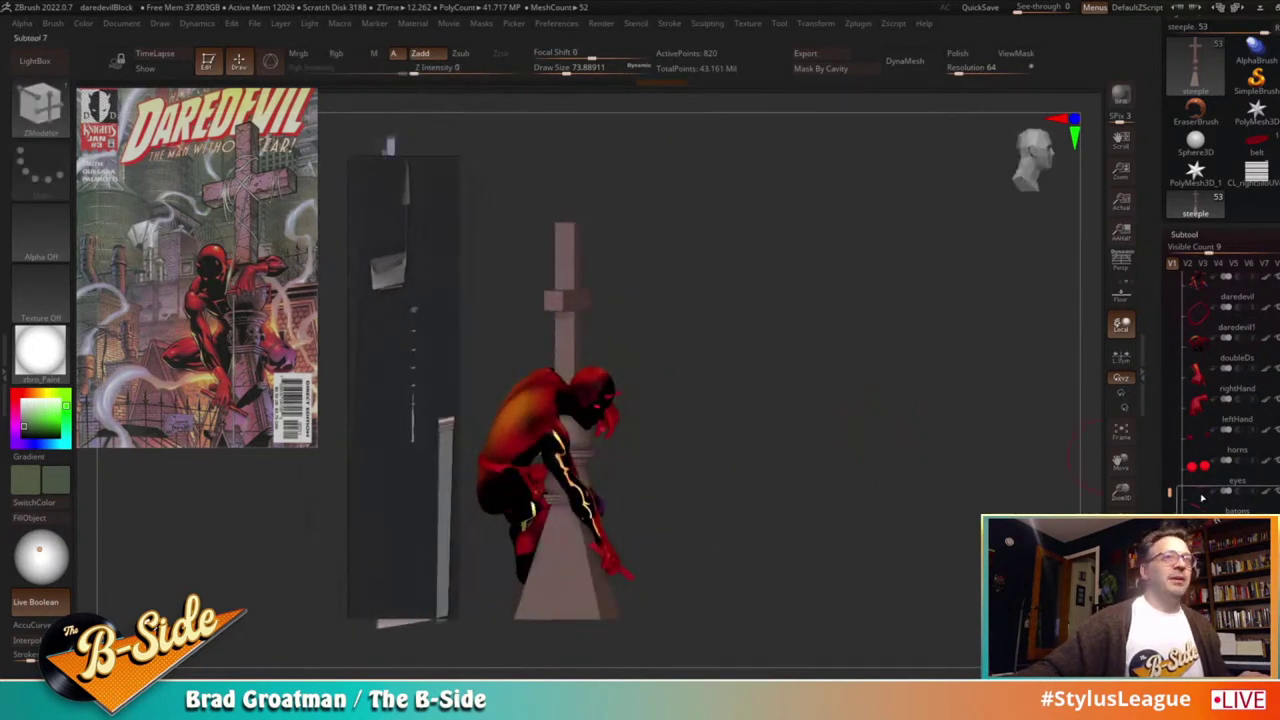
{"action": "left_click_drag", "start_coordinate": [1177, 495], "coordinate": [1178, 449]}
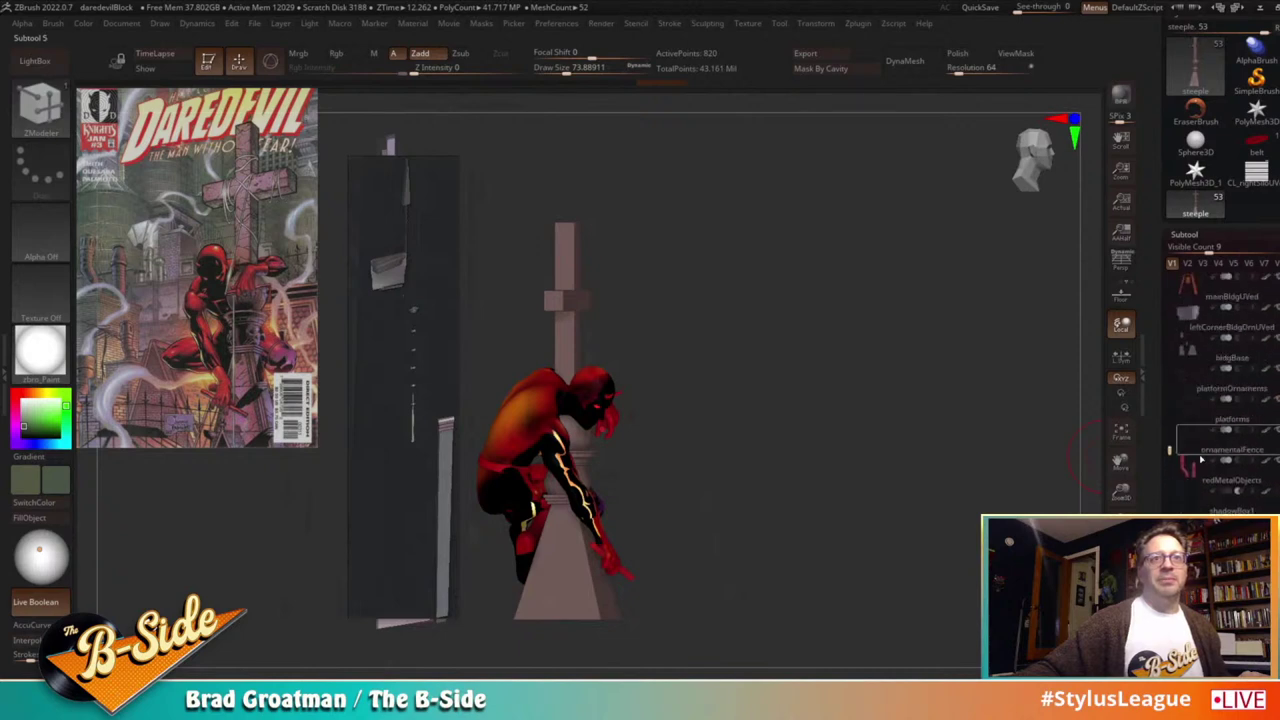
{"action": "left_click", "coordinate": [1238, 491]}
{"action": "left_click_drag", "start_coordinate": [983, 445], "coordinate": [910, 487]}
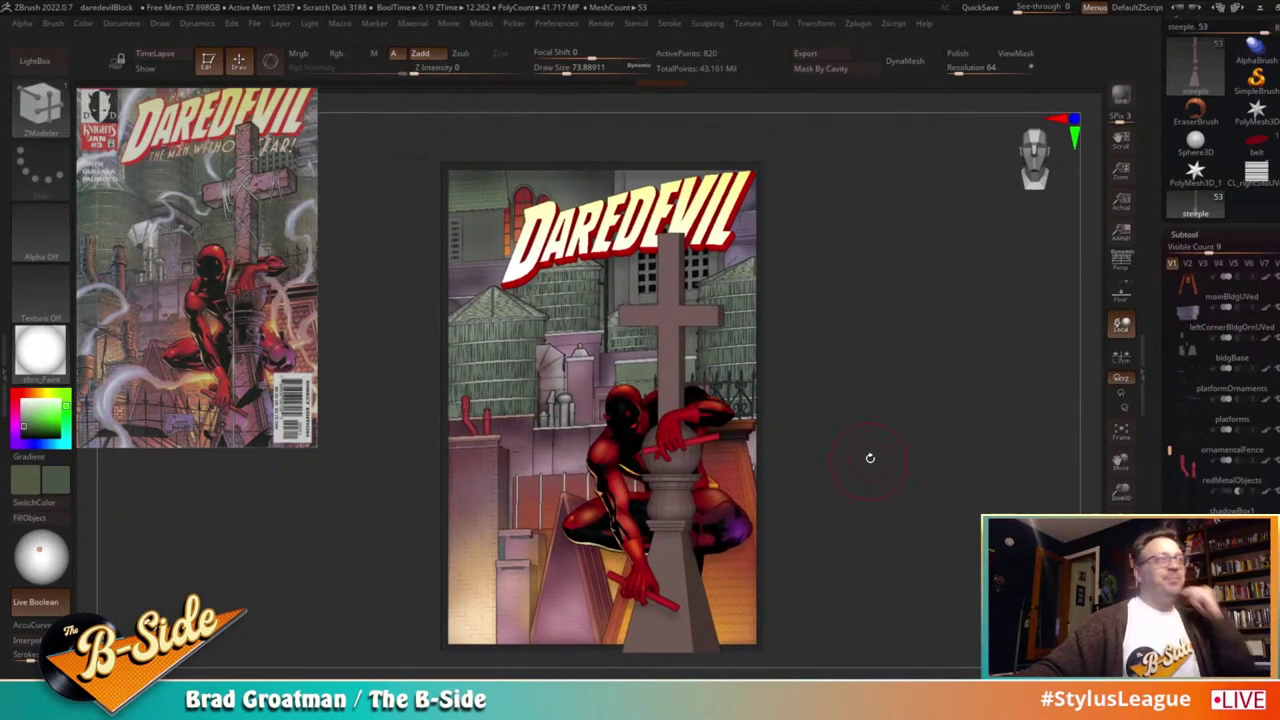
{"action": "left_click_drag", "start_coordinate": [884, 432], "coordinate": [860, 447]}
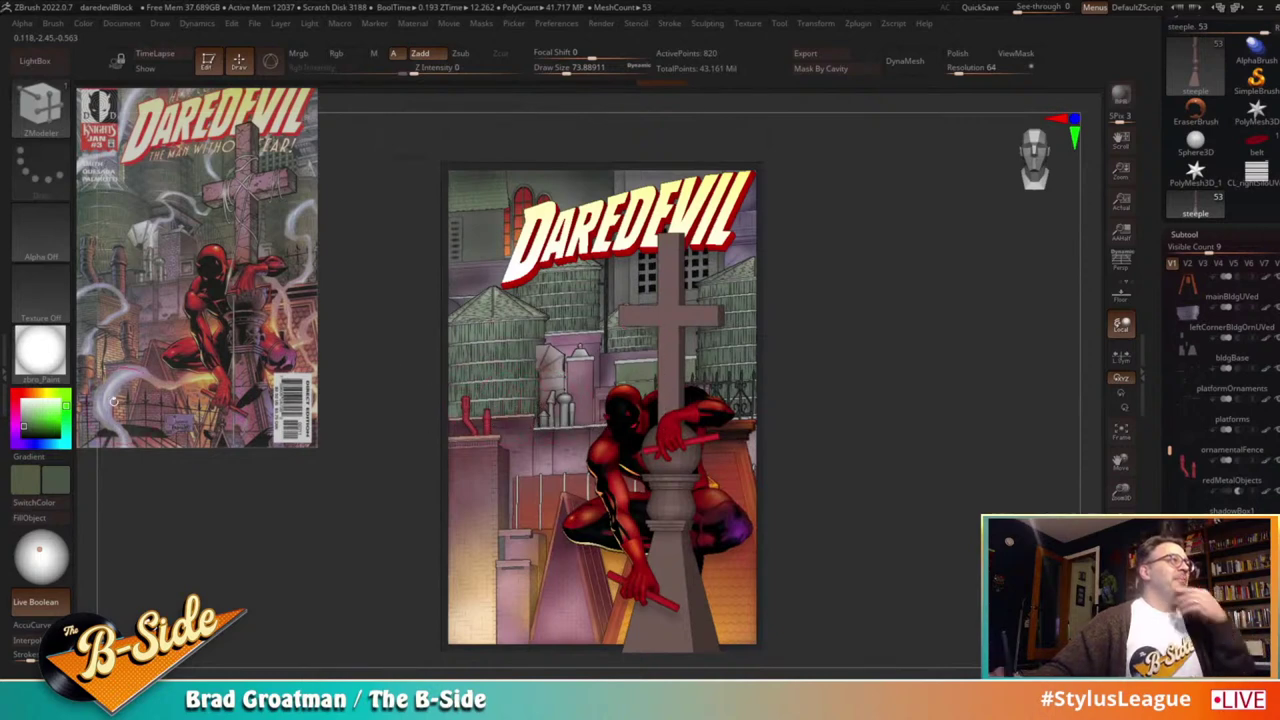
Step: Preview the diorama and the figure with the BasicMaterial material
{"action": "left_click", "coordinate": [48, 364]}
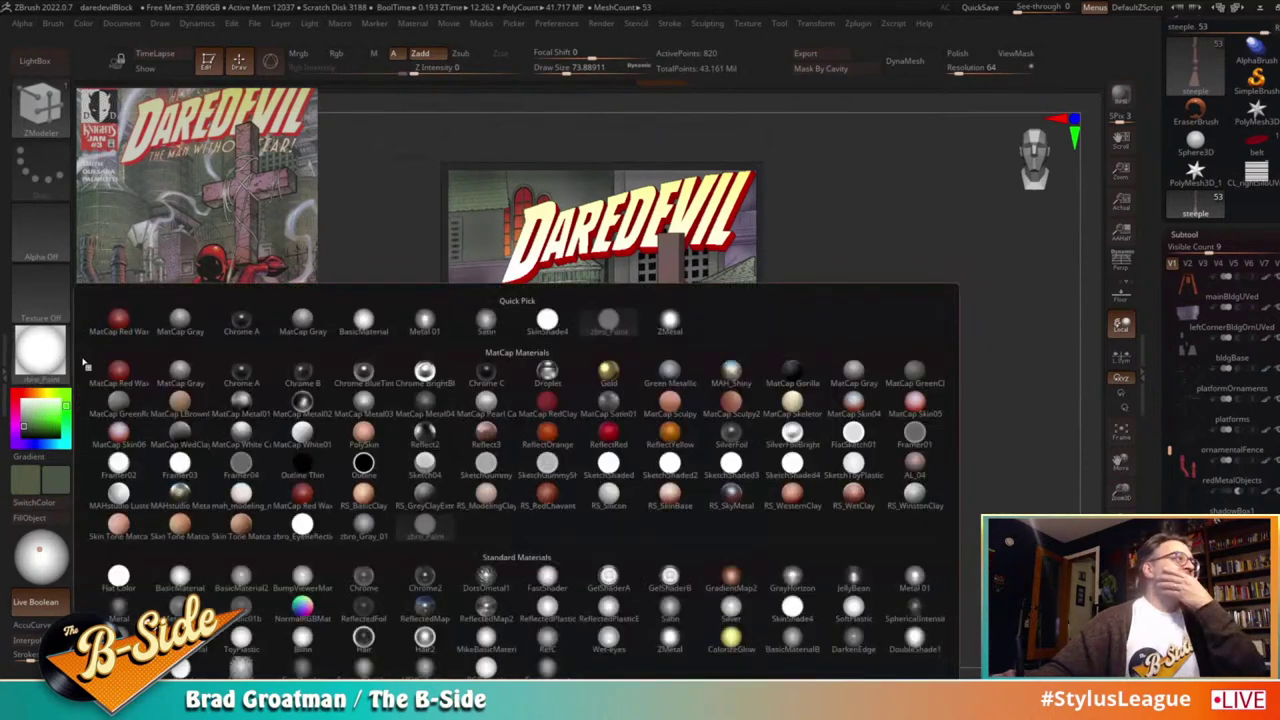
{"action": "left_click", "coordinate": [363, 322]}
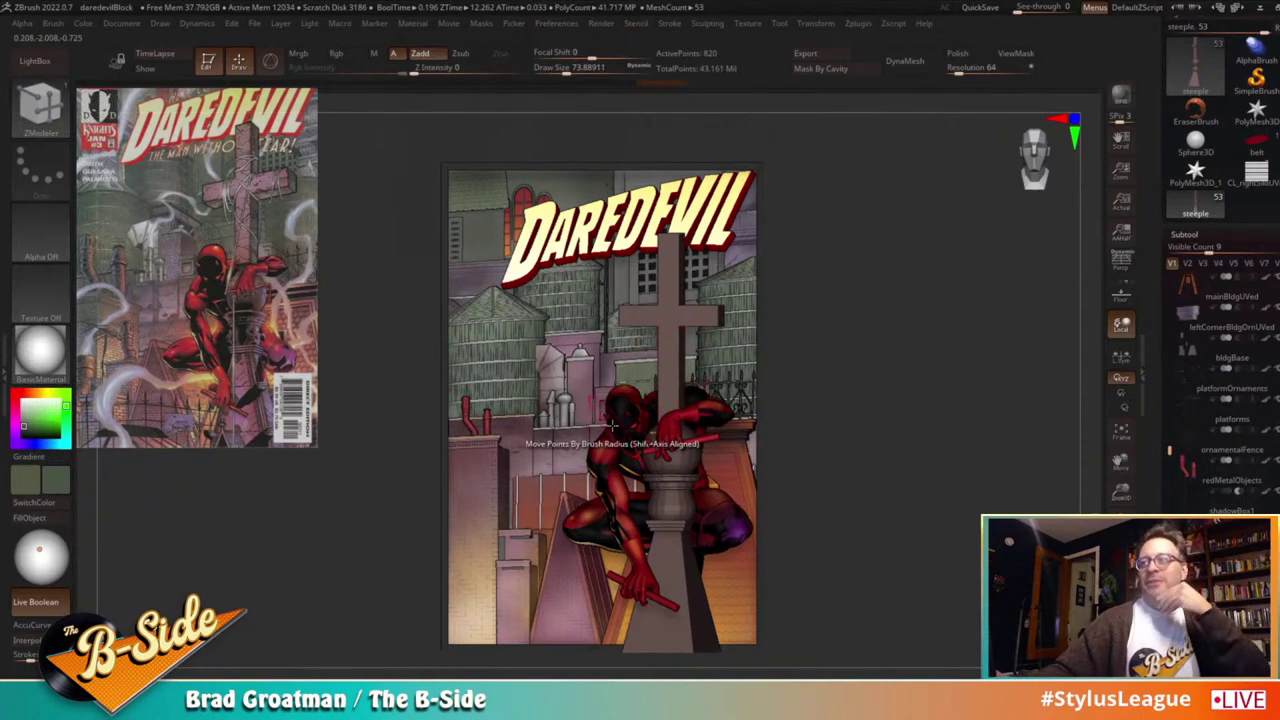
{"action": "mouse_move", "coordinate": [1188, 468]}
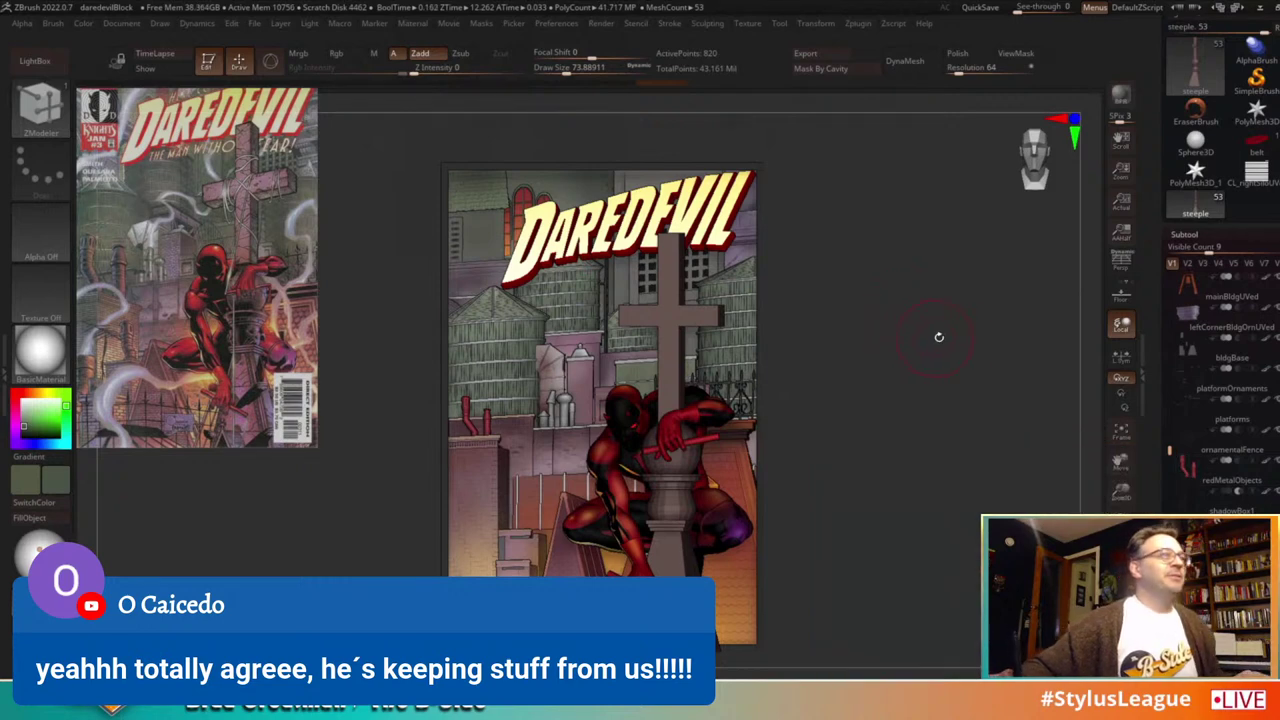
{"action": "left_click_drag", "start_coordinate": [938, 337], "coordinate": [950, 448]}
Step: Adjust the light placement slightly and compare the whole scene with the comic cover
{"action": "left_click", "coordinate": [42, 354]}
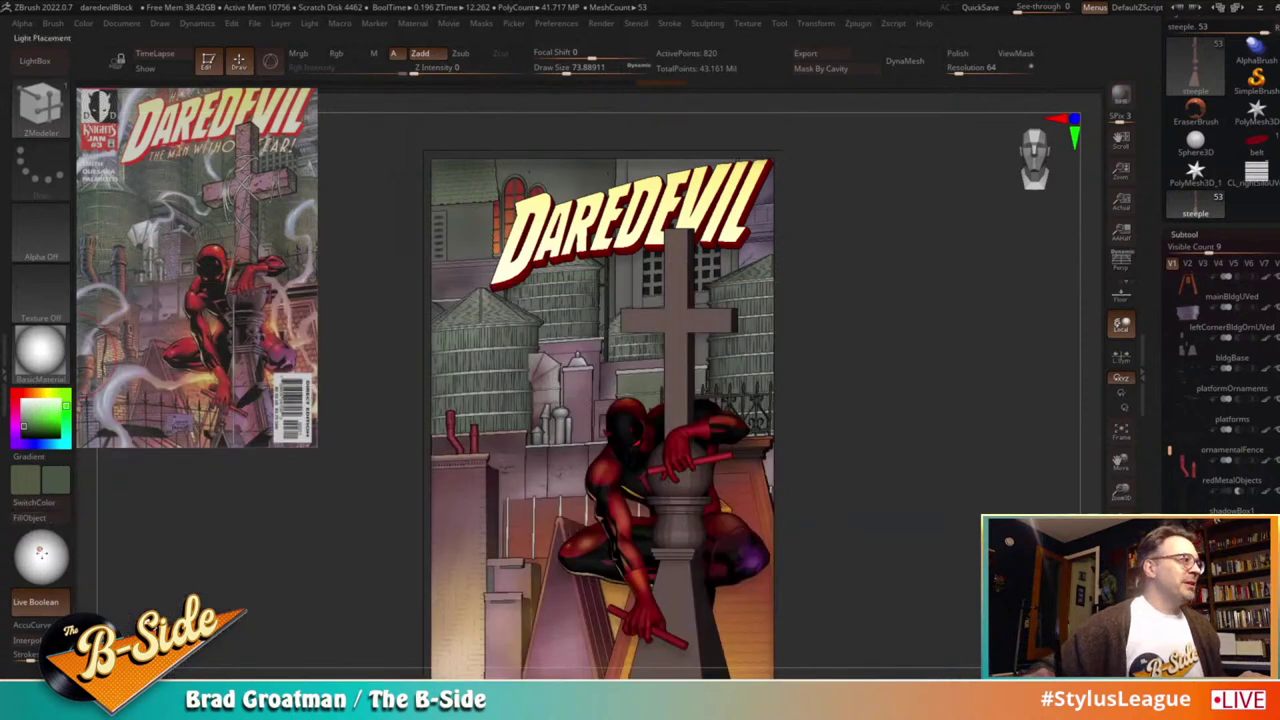
{"action": "left_click", "coordinate": [41, 559]}
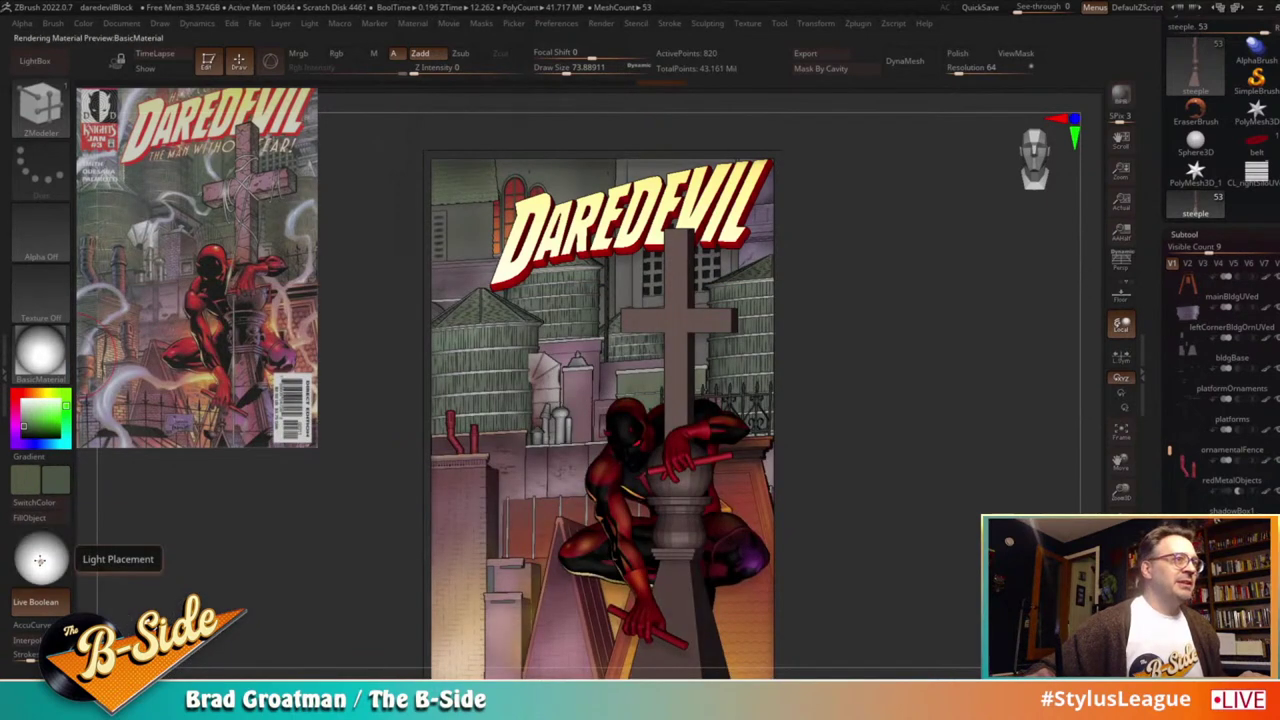
{"action": "left_click", "coordinate": [41, 552]}
{"action": "left_click_drag", "start_coordinate": [41, 553], "coordinate": [40, 556]}
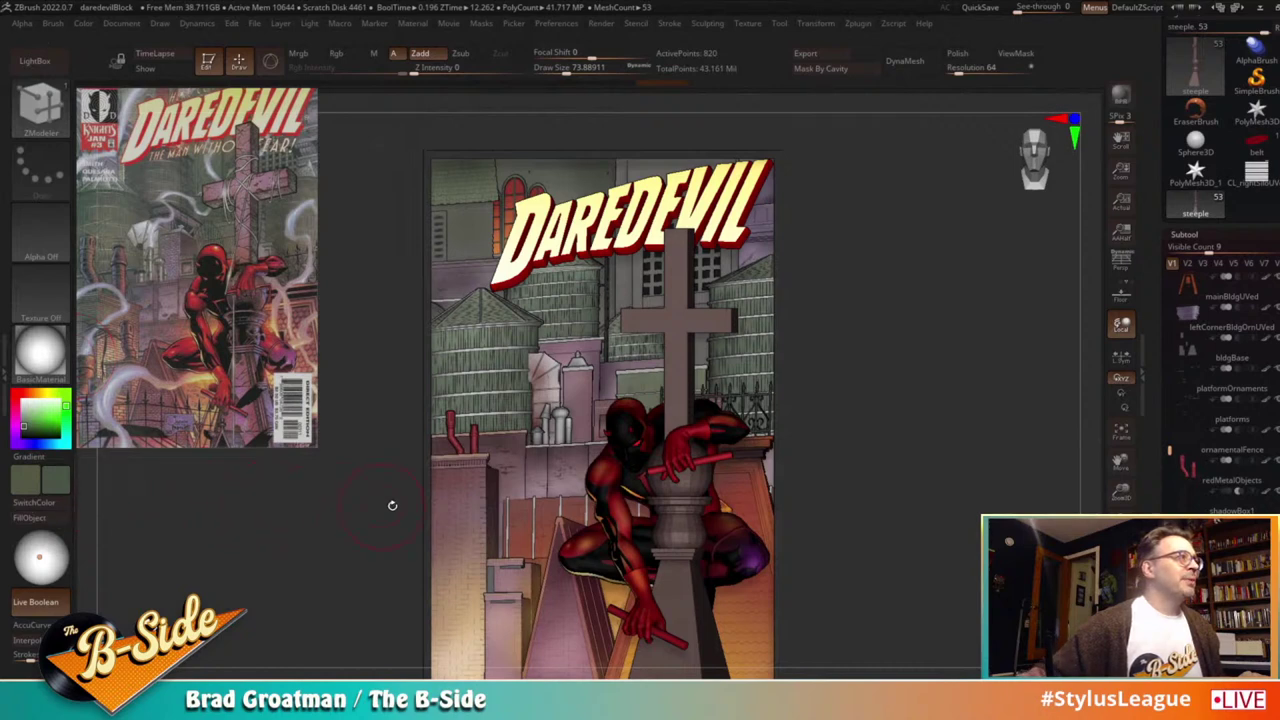
{"action": "left_click_drag", "start_coordinate": [950, 461], "coordinate": [930, 437], "text": "alt"}
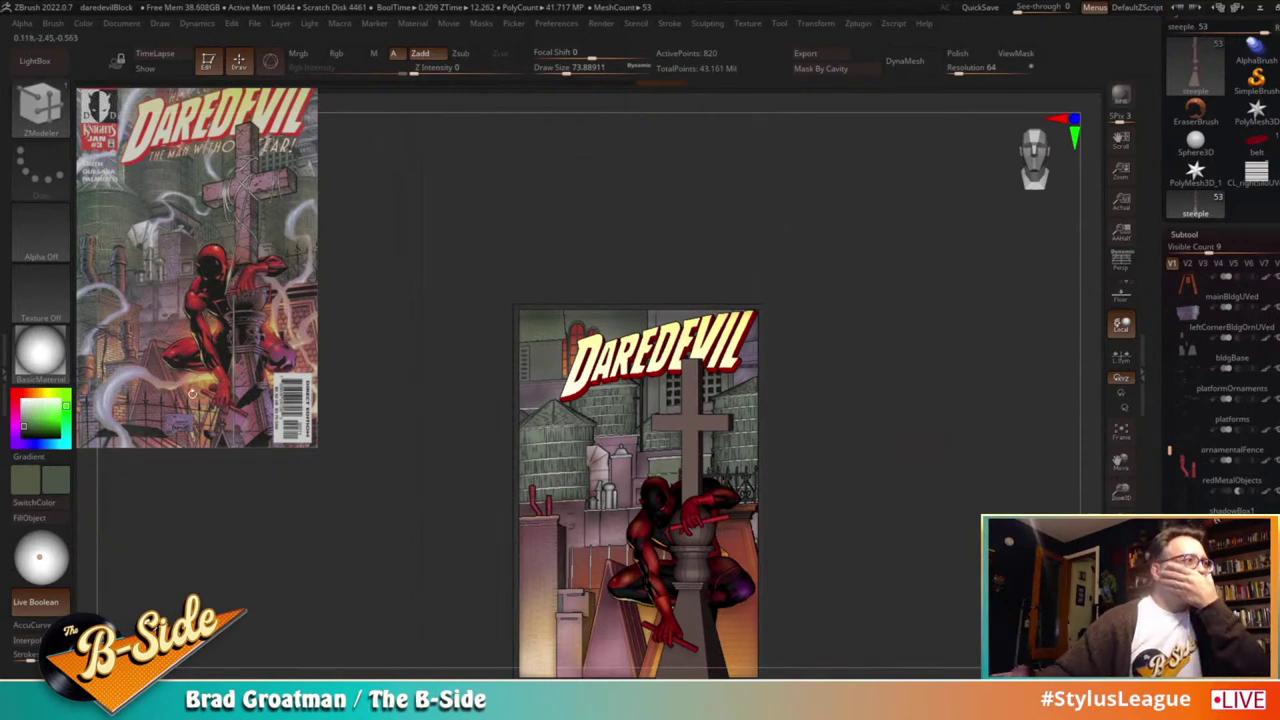
Step: Switch the material back to zbro_Paint and compare the front view with perspective turned on and off
{"action": "left_click", "coordinate": [40, 350]}
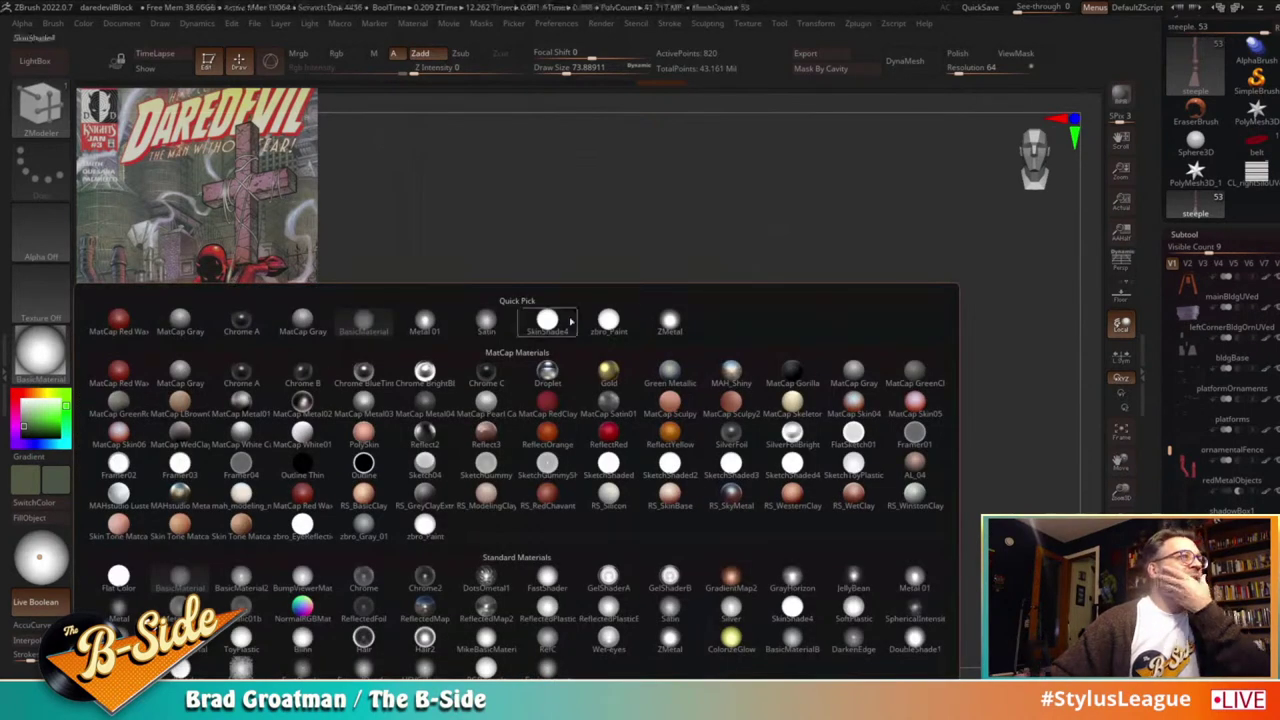
{"action": "left_click", "coordinate": [606, 326]}
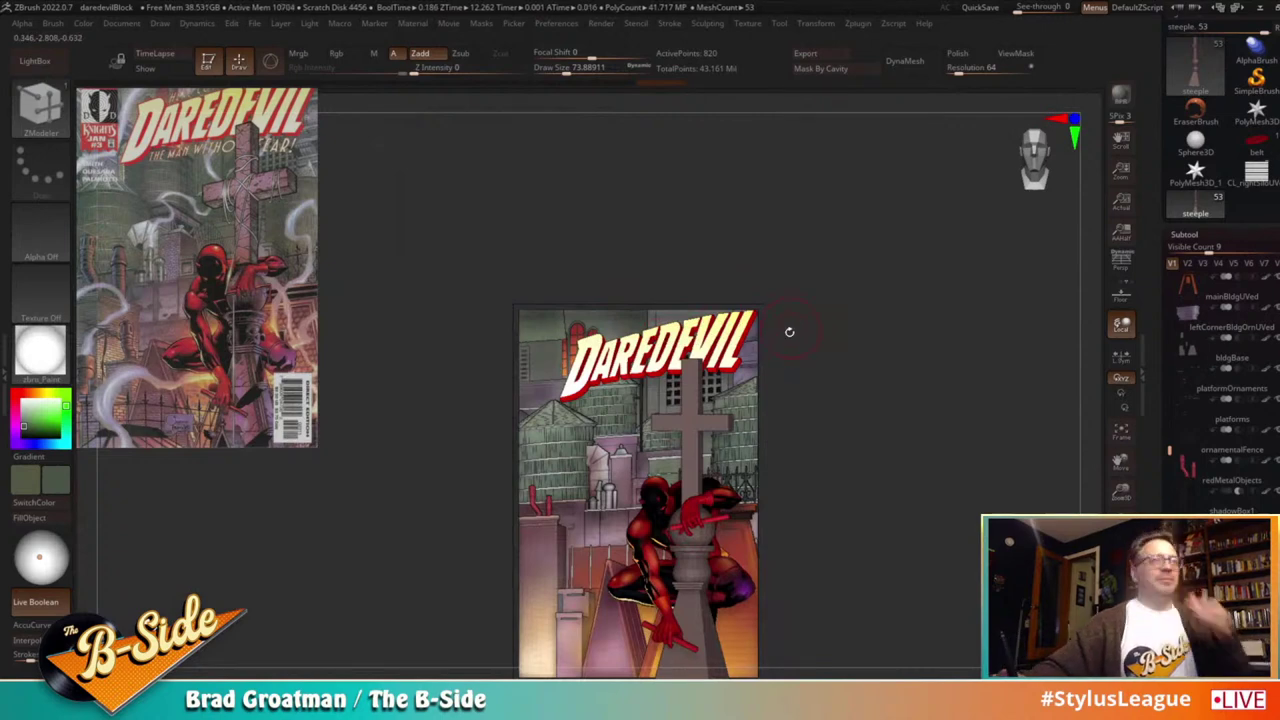
{"action": "left_click_drag", "start_coordinate": [826, 463], "coordinate": [829, 385], "text": "alt"}
{"action": "left_click", "coordinate": [1120, 263]}
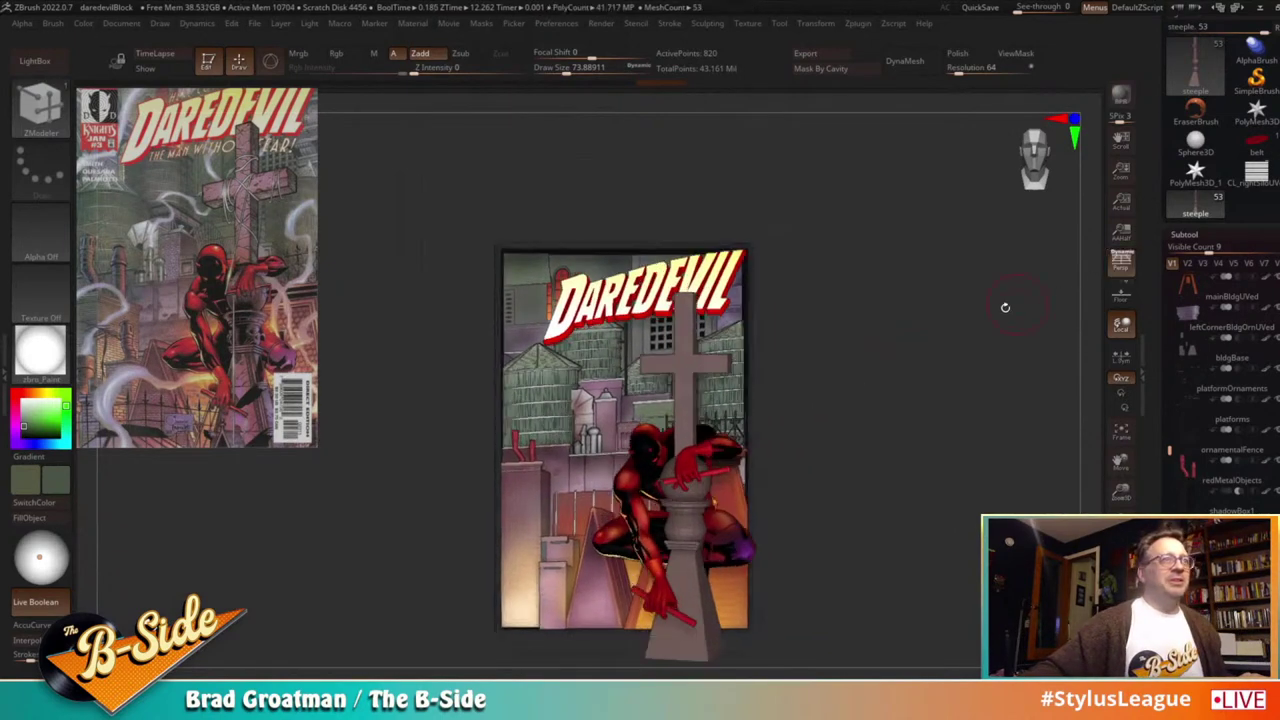
{"action": "left_click_drag", "start_coordinate": [914, 375], "coordinate": [957, 371]}
{"action": "left_click", "coordinate": [1120, 263]}
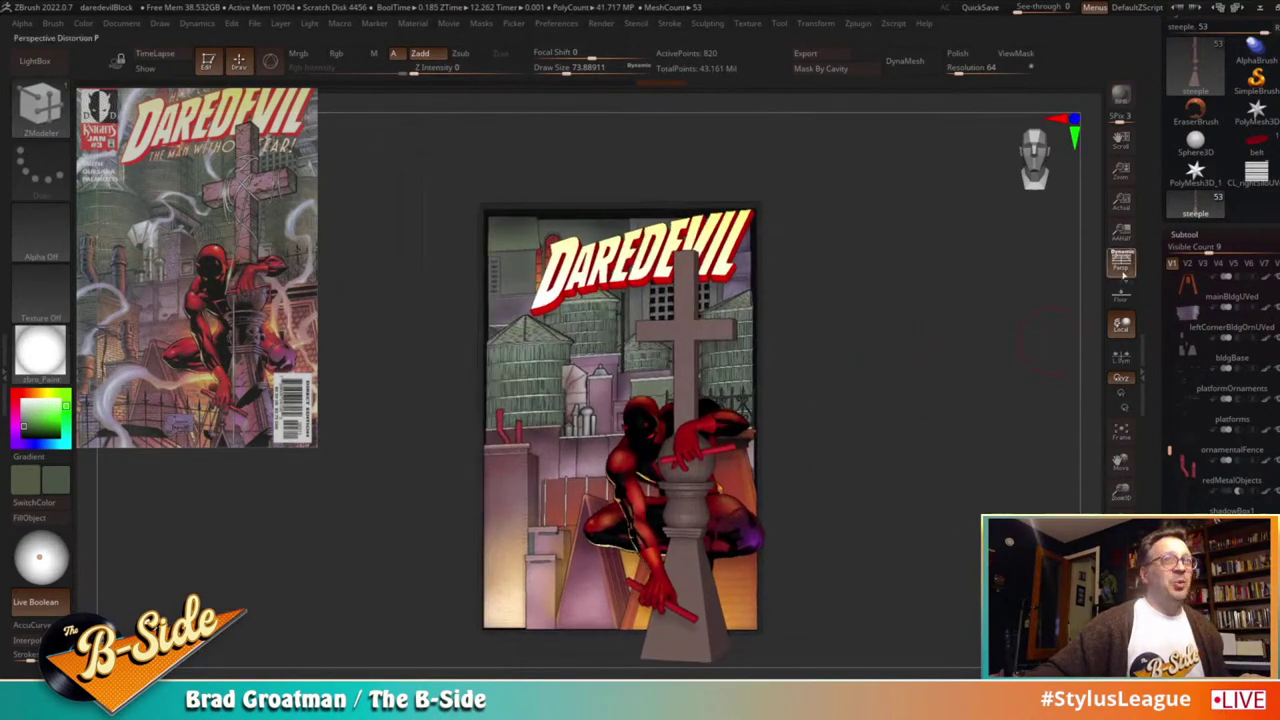
Step: From the side, nudge the figure and steeple slightly closer to the diorama and slightly upward
{"action": "left_click_drag", "start_coordinate": [970, 328], "coordinate": [839, 404]}
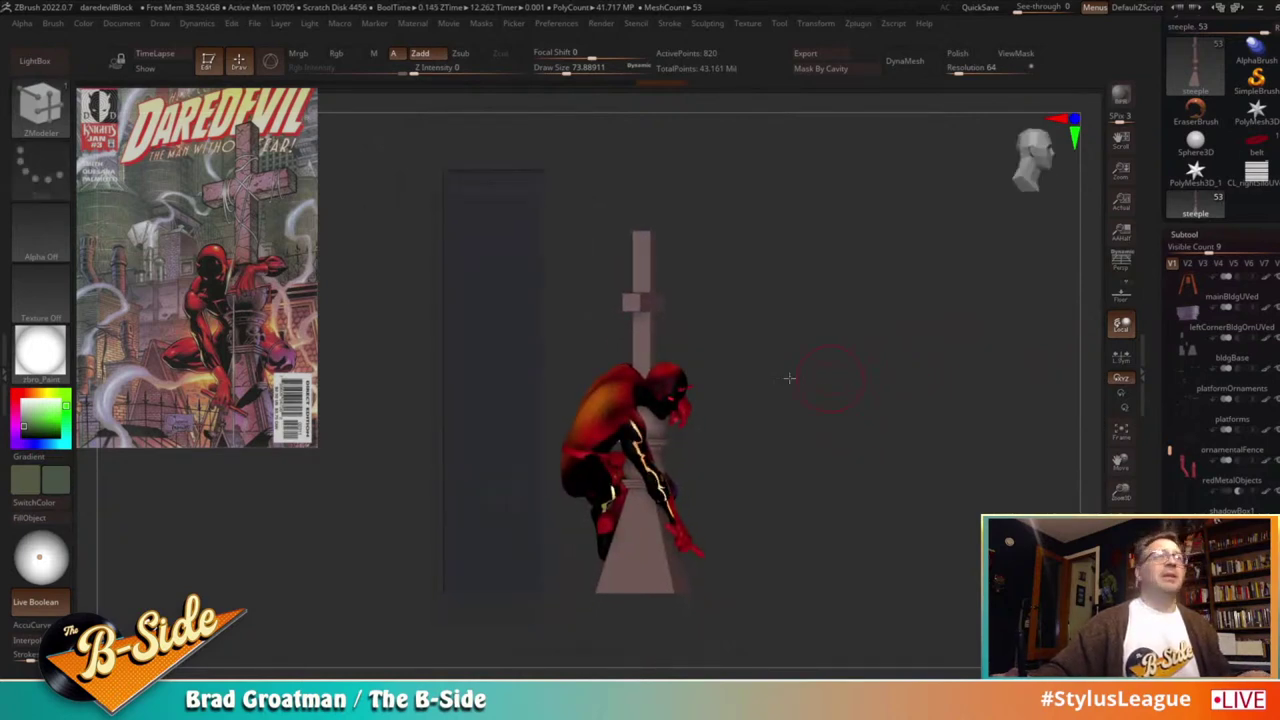
{"action": "key", "text": "w"}
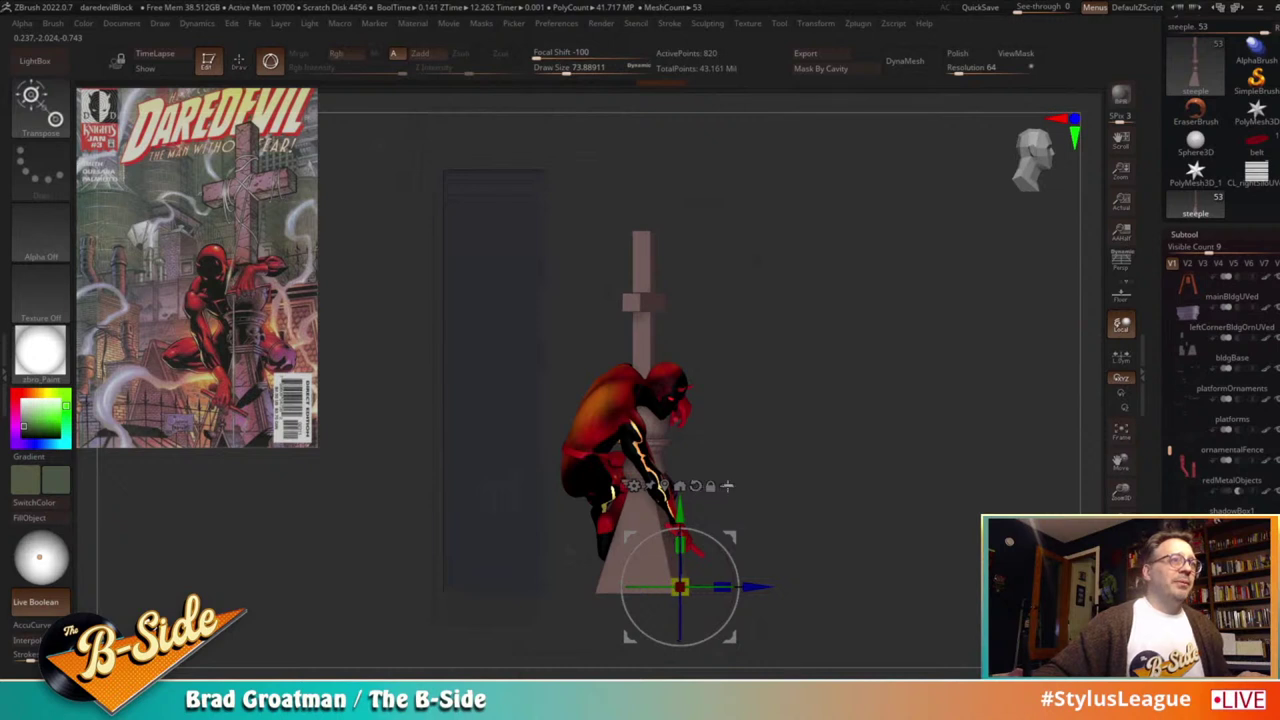
{"action": "left_click_drag", "start_coordinate": [749, 586], "coordinate": [741, 587]}
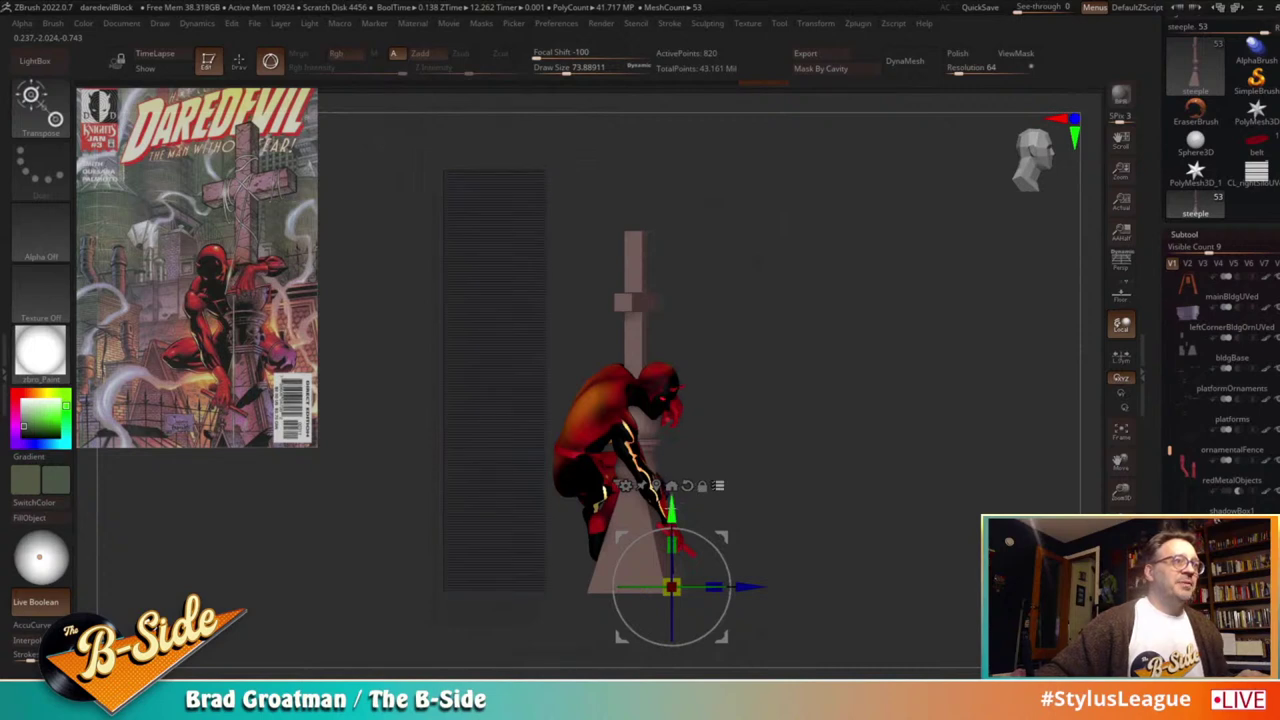
{"action": "left_click_drag", "start_coordinate": [672, 508], "coordinate": [672, 502]}
{"action": "key", "text": "q"}
Step: Try another boolean mode on shadowBox1, and turn off the joint transform of all selected subtools
{"action": "mouse_move", "coordinate": [894, 488]}
{"action": "left_mouse_down"}
{"action": "mouse_move", "coordinate": [857, 484]}
{"action": "mouse_move", "coordinate": [894, 491]}
{"action": "mouse_move", "coordinate": [884, 495]}
{"action": "mouse_move", "coordinate": [910, 514]}
{"action": "mouse_move", "coordinate": [1021, 496]}
{"action": "mouse_move", "coordinate": [1023, 509]}
{"action": "mouse_move", "coordinate": [1180, 496]}
{"action": "left_mouse_up"}
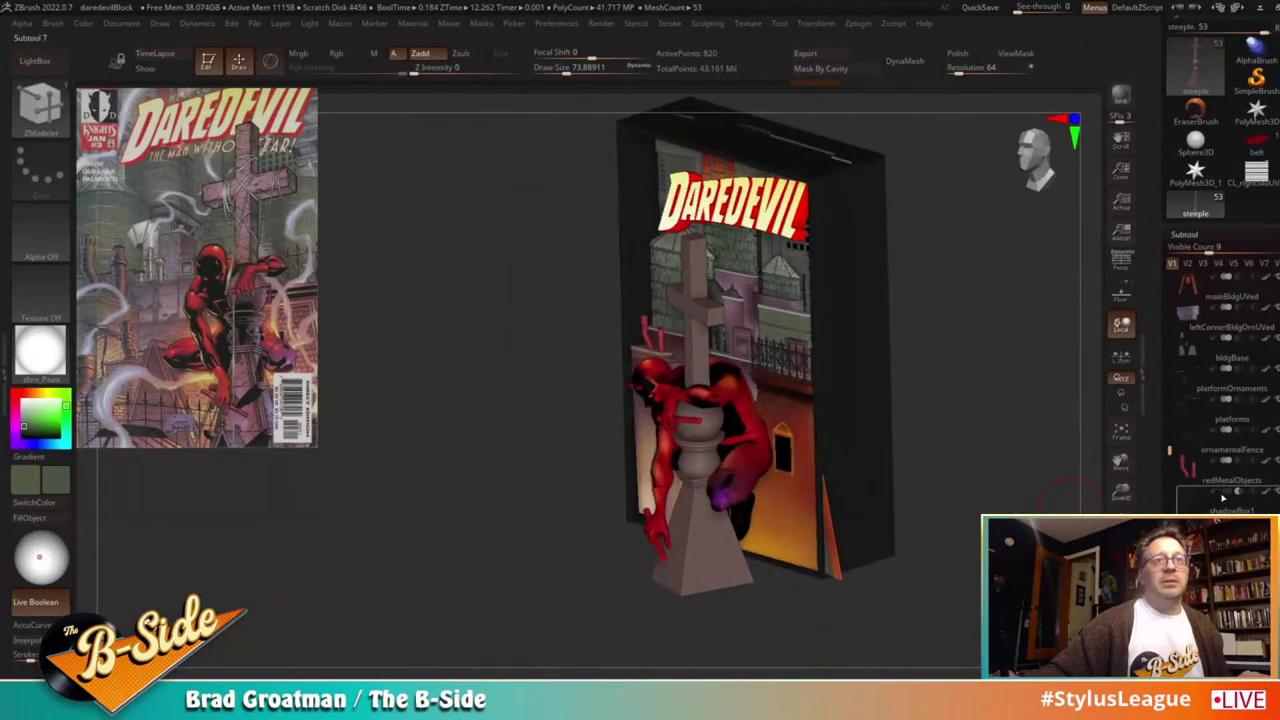
{"action": "left_click", "coordinate": [1222, 496]}
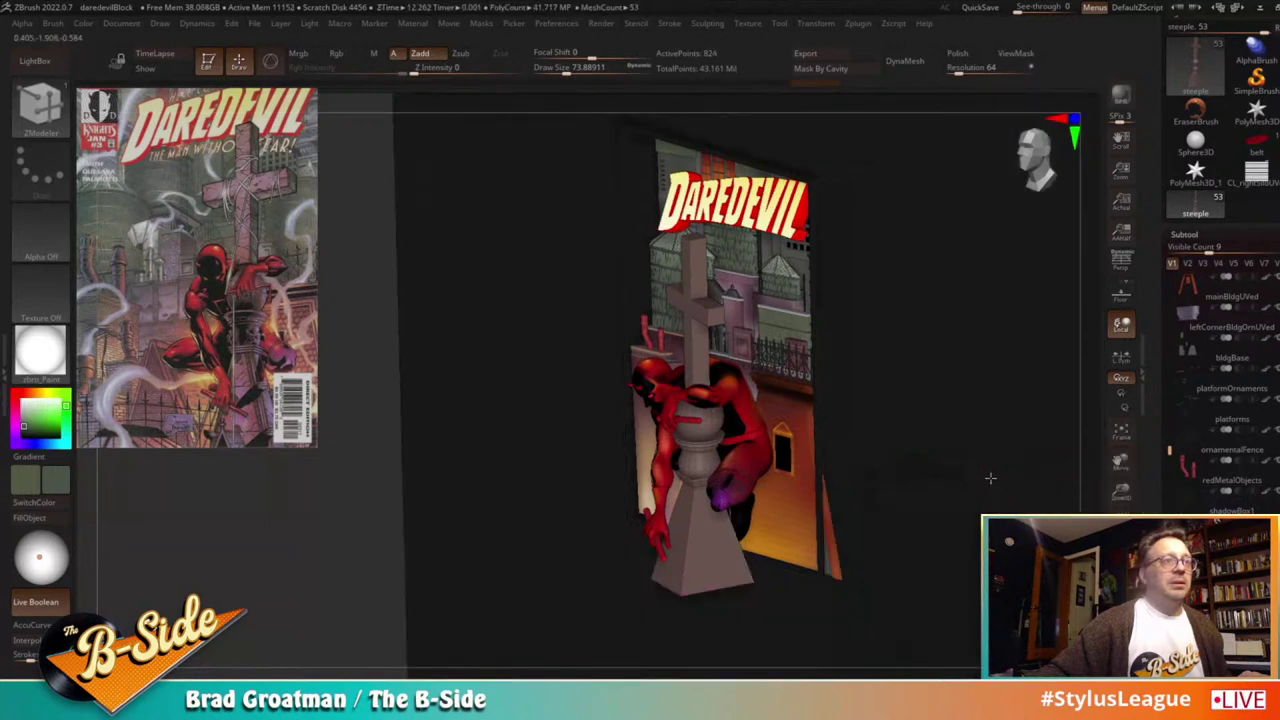
{"action": "mouse_move", "coordinate": [331, 509]}
{"action": "left_mouse_down"}
{"action": "mouse_move", "coordinate": [325, 526]}
{"action": "mouse_move", "coordinate": [335, 522]}
{"action": "left_mouse_up"}
{"action": "key", "text": "w"}
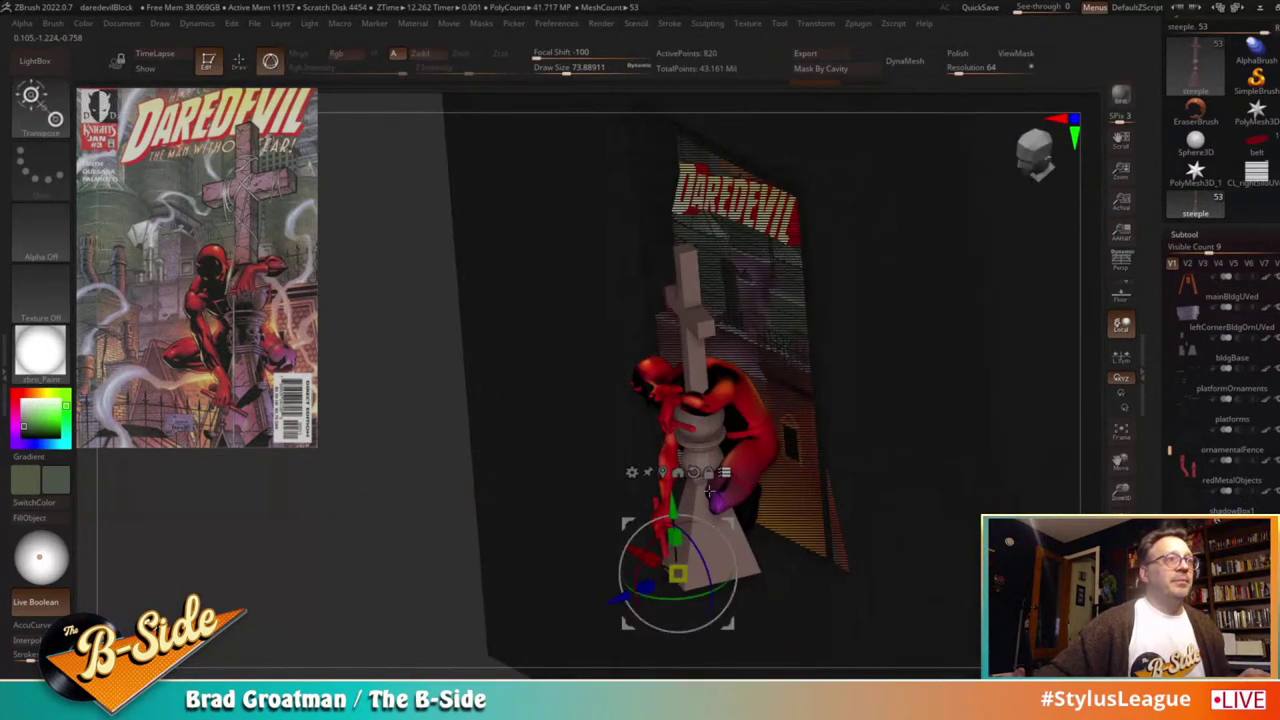
{"action": "left_click", "coordinate": [726, 473]}
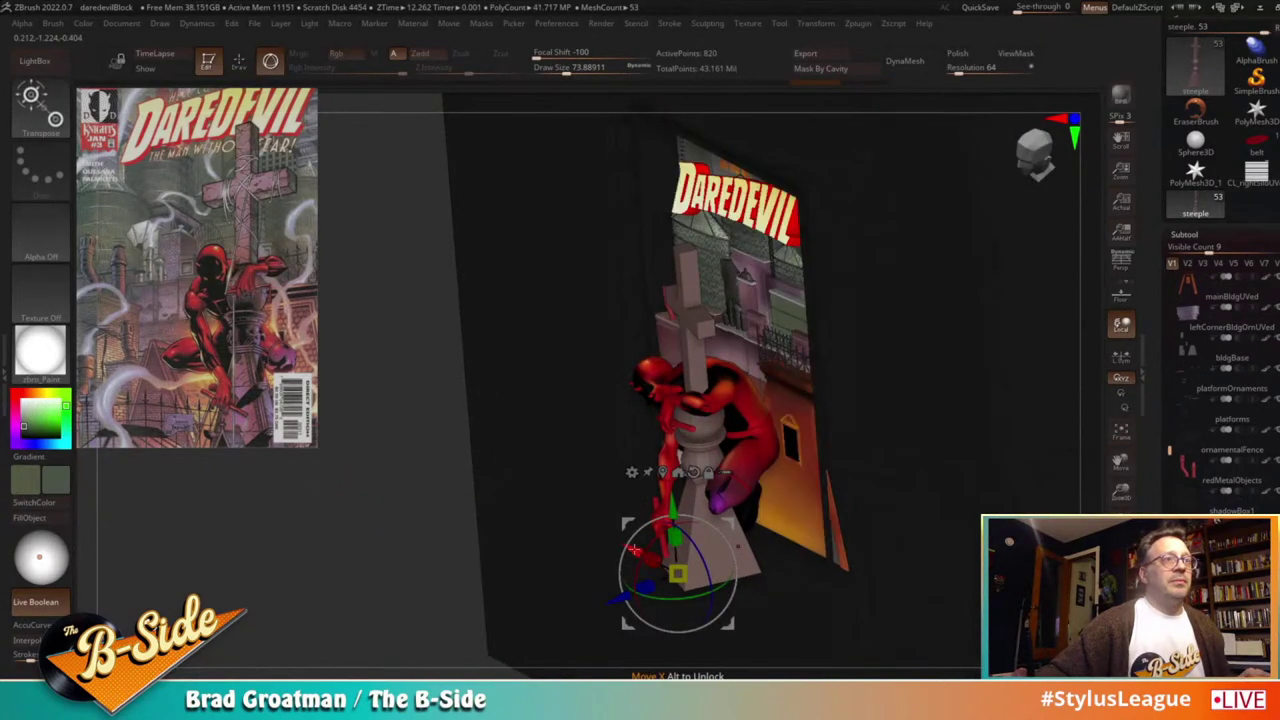
Step: Select shadowBox1, set it to boolean intersection so it crops the diorama, and view the result from the front
{"action": "left_click", "coordinate": [1178, 511]}
{"action": "left_click_drag", "start_coordinate": [811, 306], "coordinate": [814, 305]}
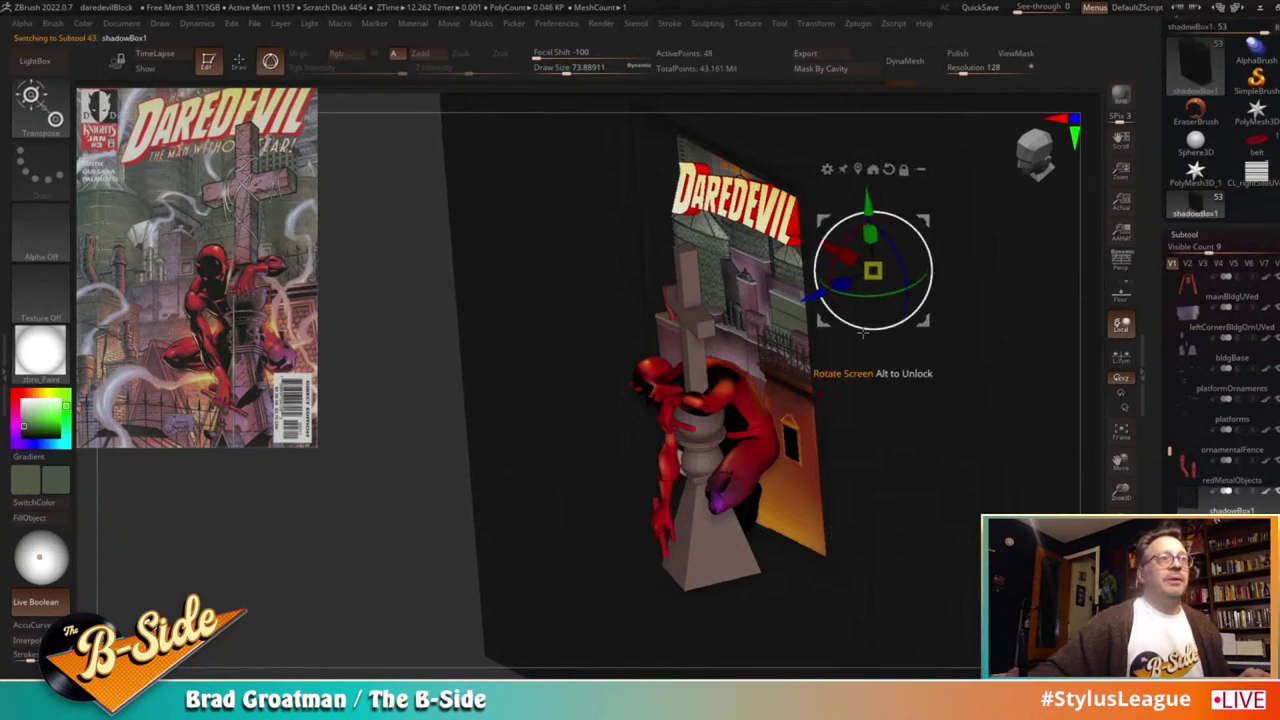
{"action": "left_click", "coordinate": [1238, 494]}
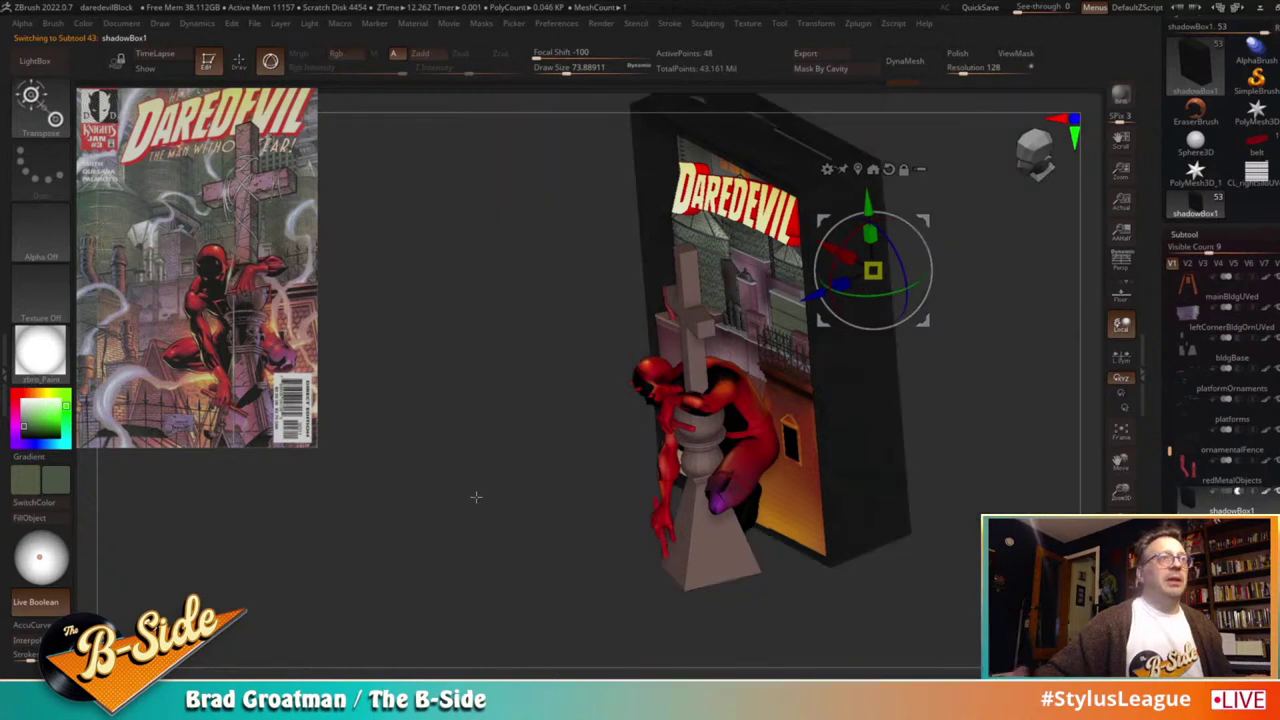
{"action": "key", "text": "q"}
{"action": "mouse_move", "coordinate": [477, 496]}
{"action": "left_mouse_down"}
{"action": "mouse_move", "coordinate": [707, 475]}
{"action": "mouse_move", "coordinate": [538, 549]}
{"action": "left_mouse_up"}
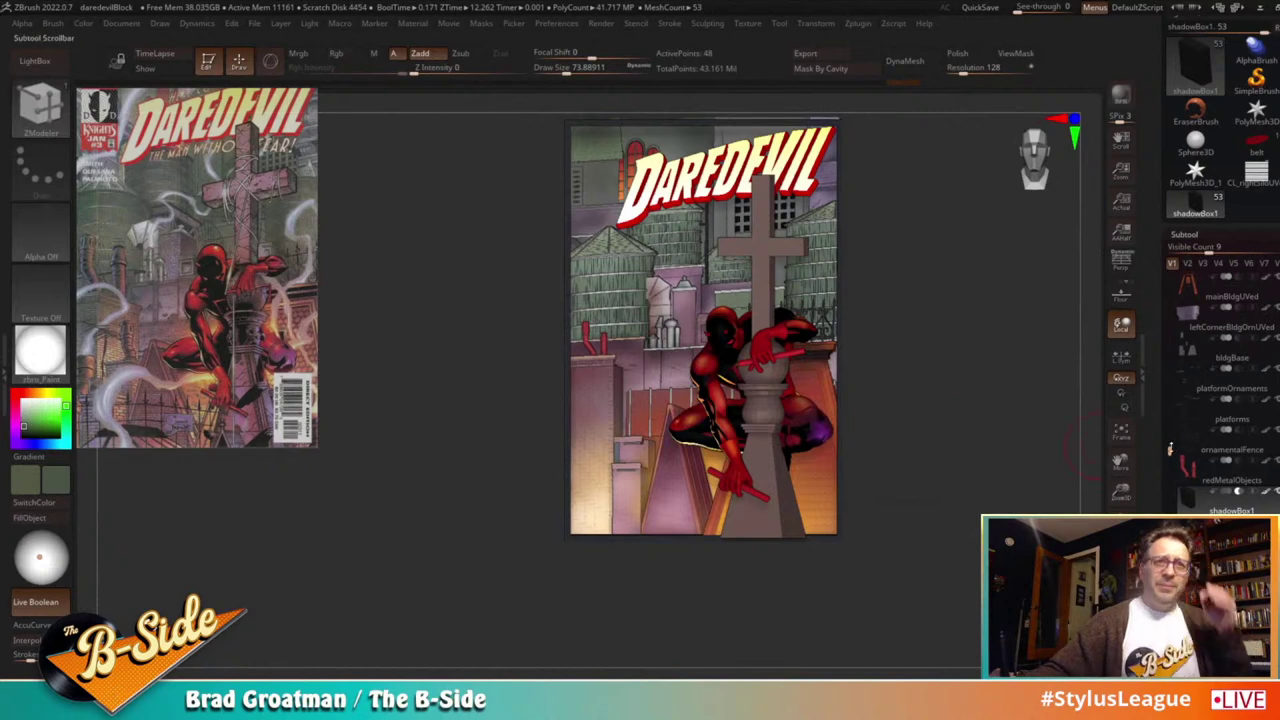
Step: Add a Cube3D as a new subtool below the belt at the end of the Daredevil folder
{"action": "left_click_drag", "start_coordinate": [1169, 450], "coordinate": [1170, 509]}
{"action": "left_click", "coordinate": [1237, 479]}
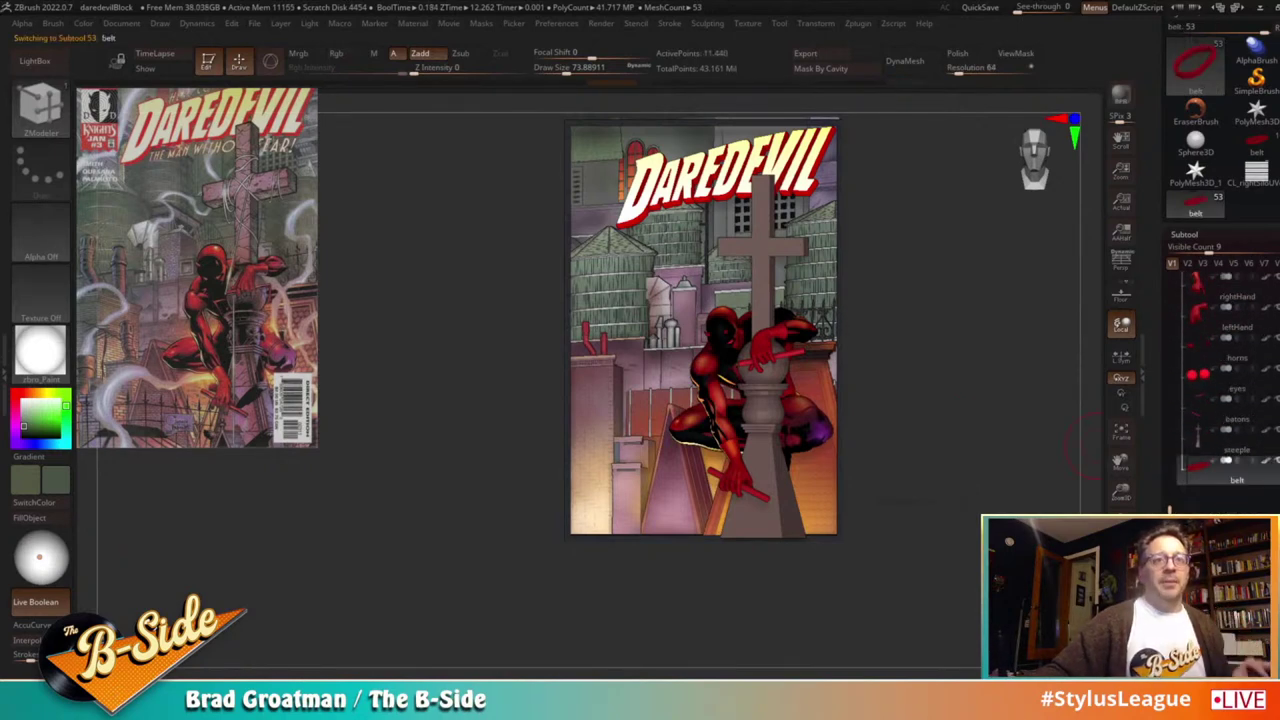
{"action": "left_click", "coordinate": [1250, 602]}
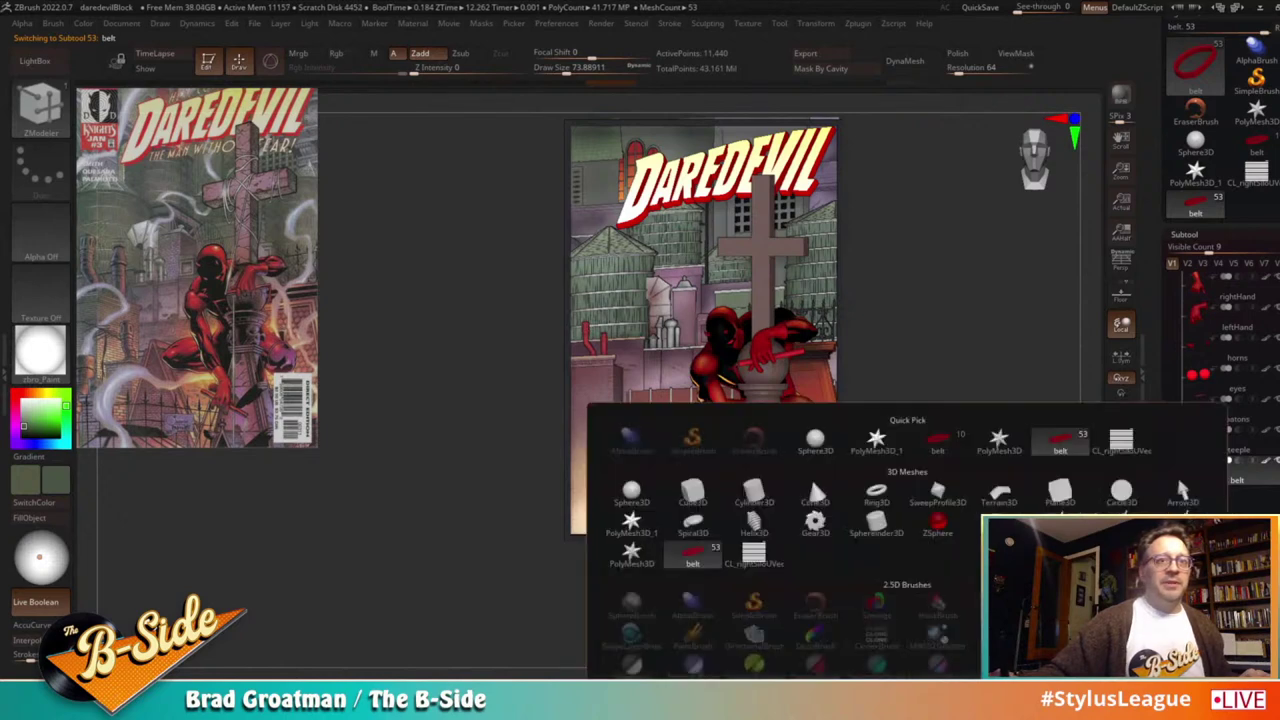
{"action": "left_click", "coordinate": [708, 499]}
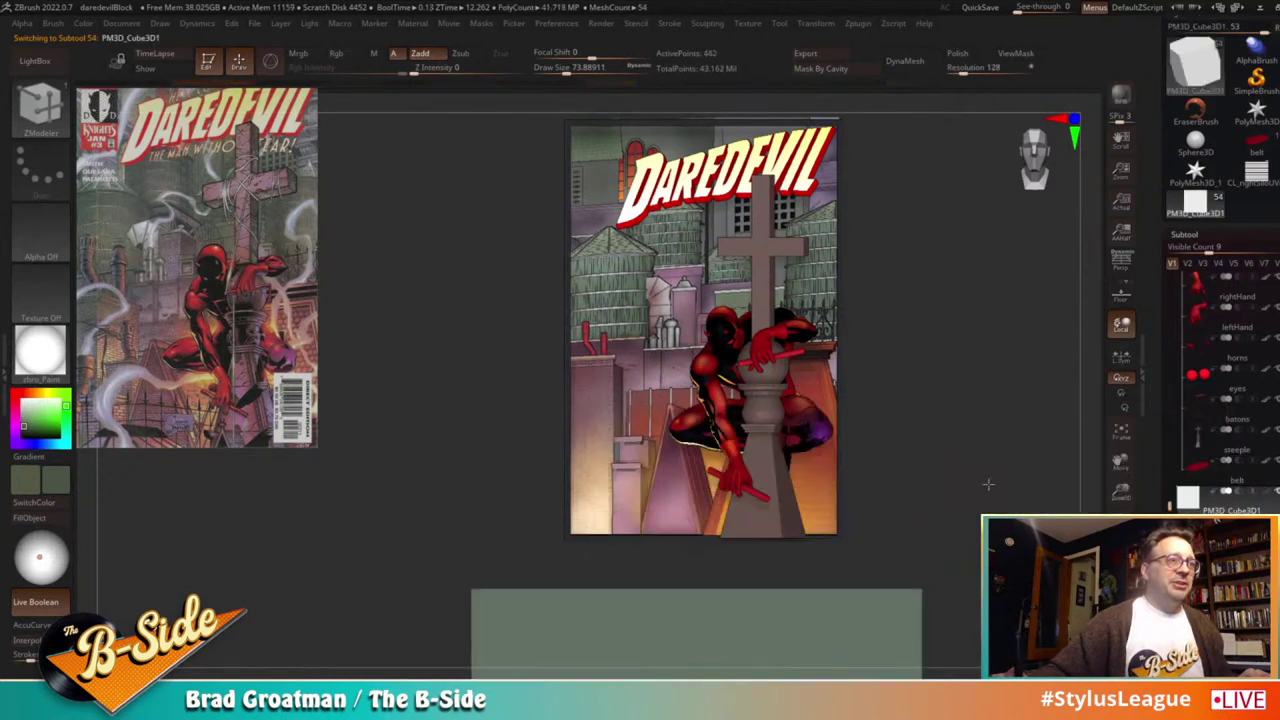
Step: From the side, sample the shadow box's dark colour and fill the new cube with it
{"action": "left_click_drag", "start_coordinate": [988, 485], "coordinate": [1044, 494]}
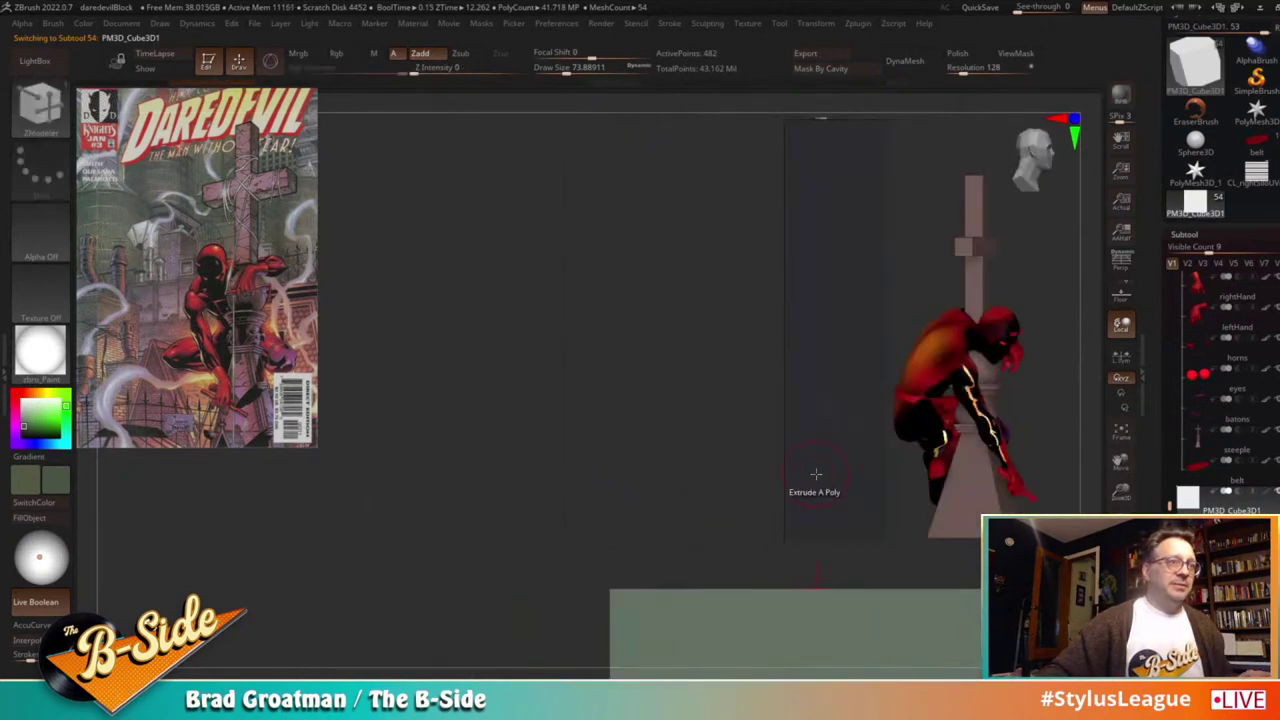
{"action": "key", "text": "c"}
{"action": "left_click", "coordinate": [40, 524]}
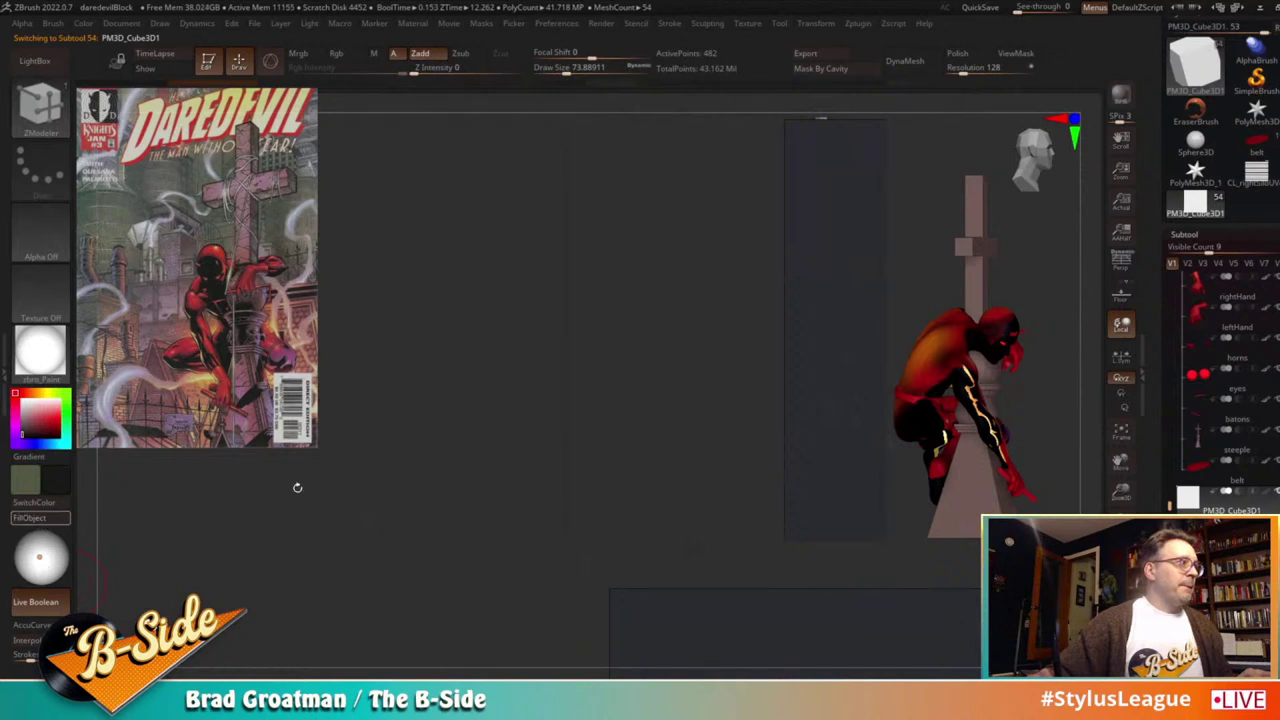
Step: Move the new cube beneath the steeple, scaling it down and flattening it vertically to 0.1
{"action": "left_click_drag", "start_coordinate": [518, 411], "coordinate": [369, 267], "text": "alt"}
{"action": "key", "text": "w"}
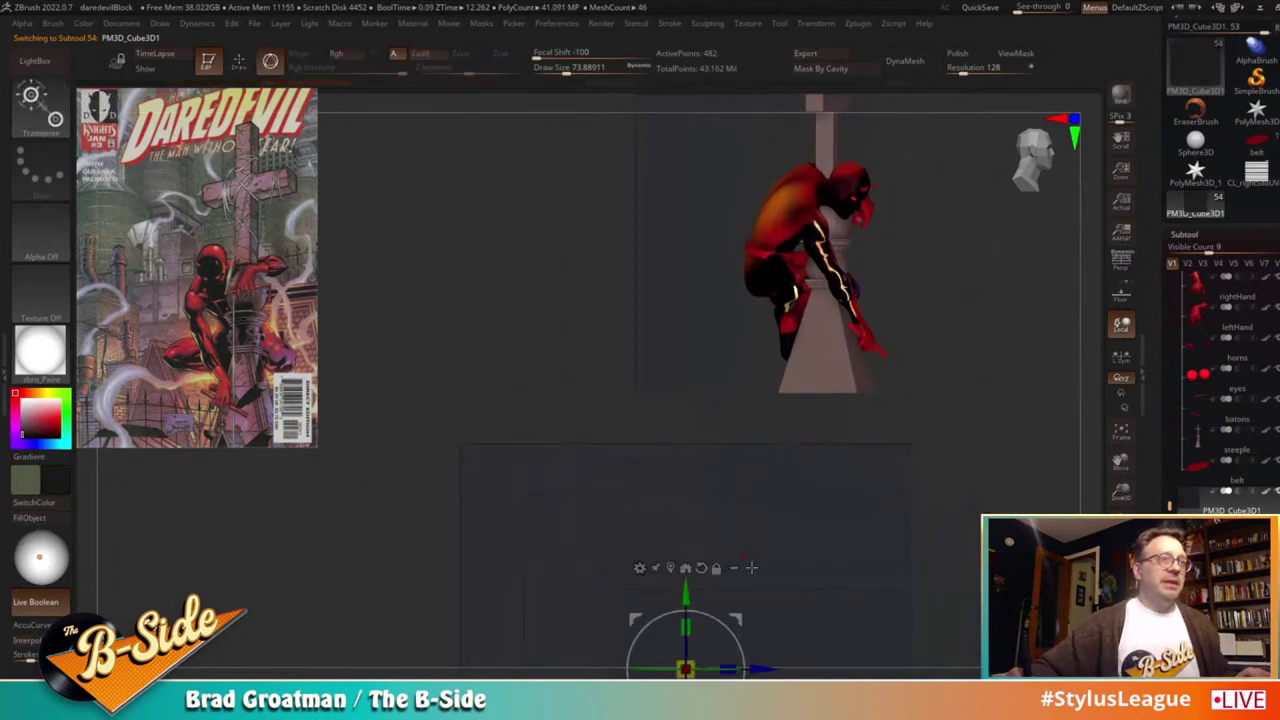
{"action": "left_click_drag", "start_coordinate": [765, 588], "coordinate": [838, 345]}
{"action": "left_click_drag", "start_coordinate": [787, 394], "coordinate": [646, 283]}
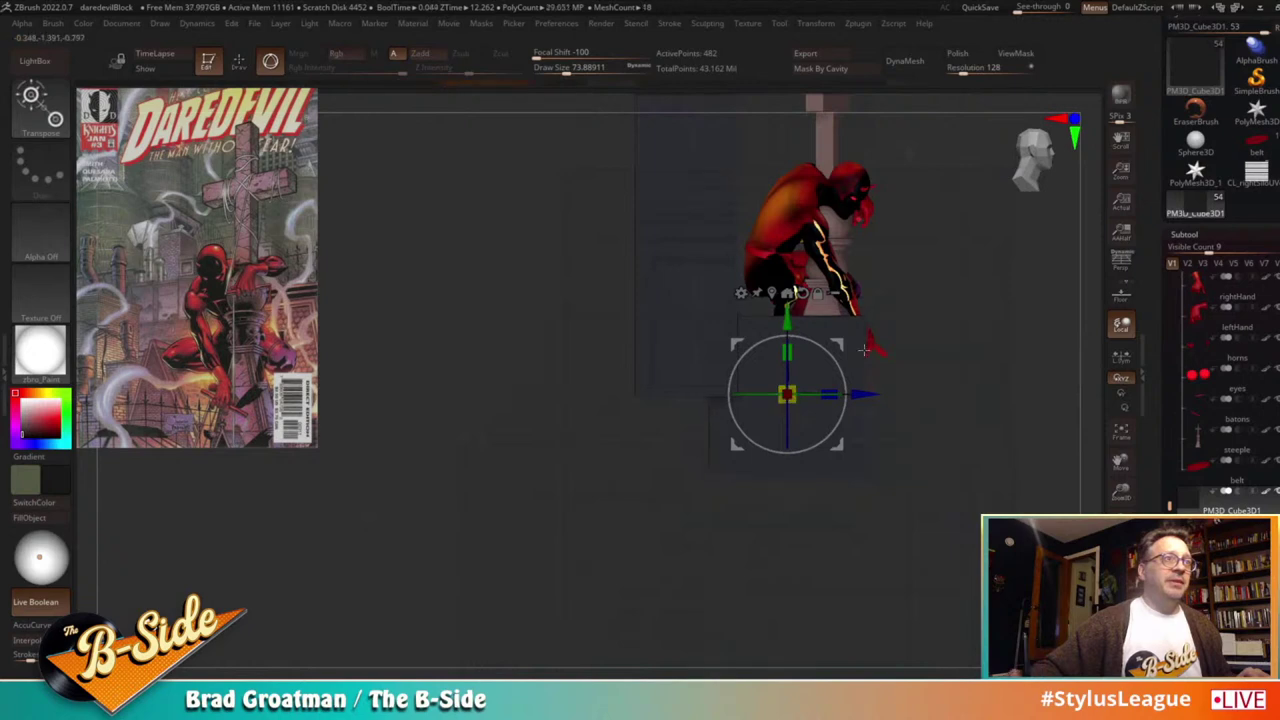
{"action": "left_click_drag", "start_coordinate": [791, 350], "coordinate": [797, 431]}
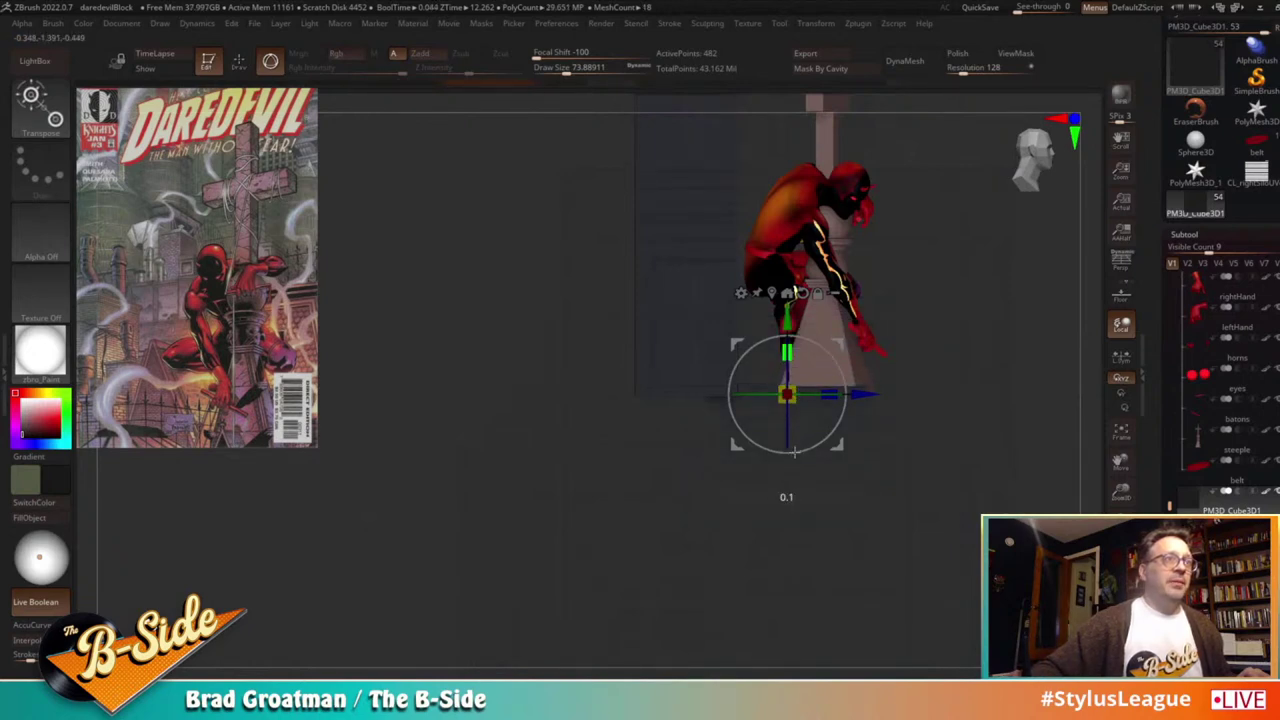
Step: Thin the flattened cube further so the steeple's bottom rests on it as a base slab
{"action": "left_click_drag", "start_coordinate": [826, 514], "coordinate": [874, 606]}
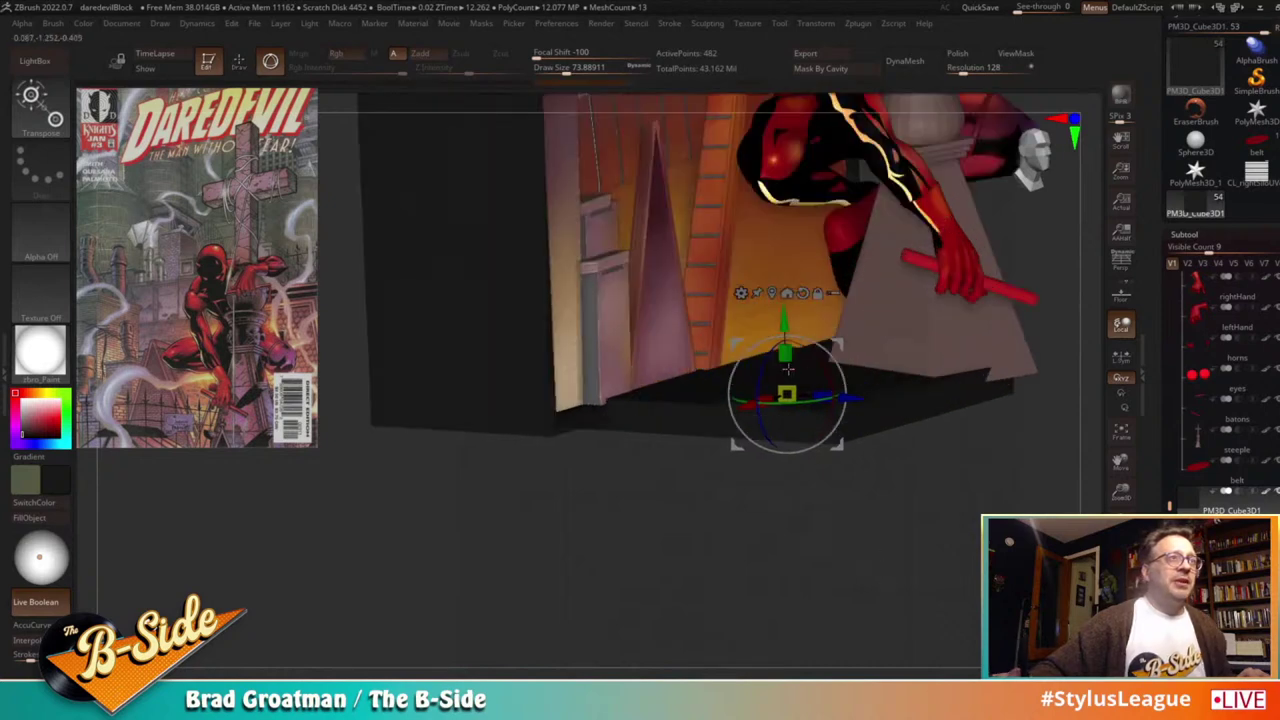
{"action": "left_click_drag", "start_coordinate": [788, 370], "coordinate": [803, 420]}
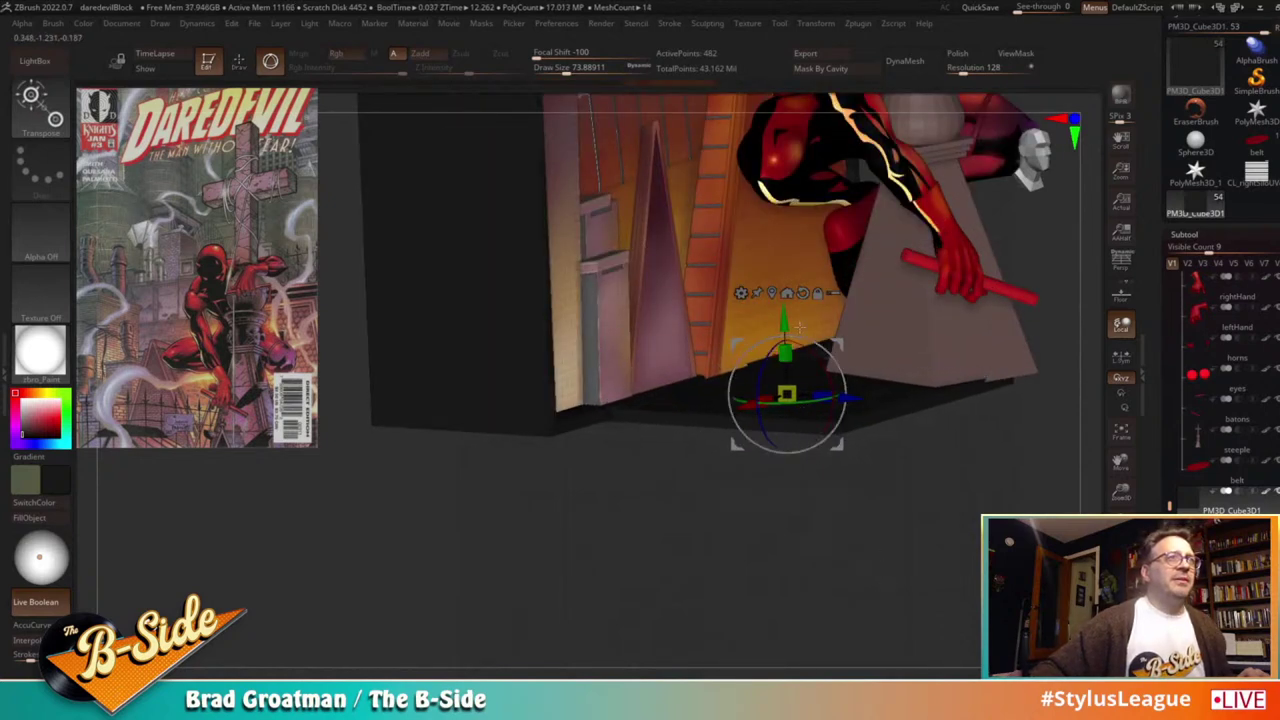
{"action": "key", "text": "q"}
{"action": "left_click_drag", "start_coordinate": [940, 512], "coordinate": [855, 496]}
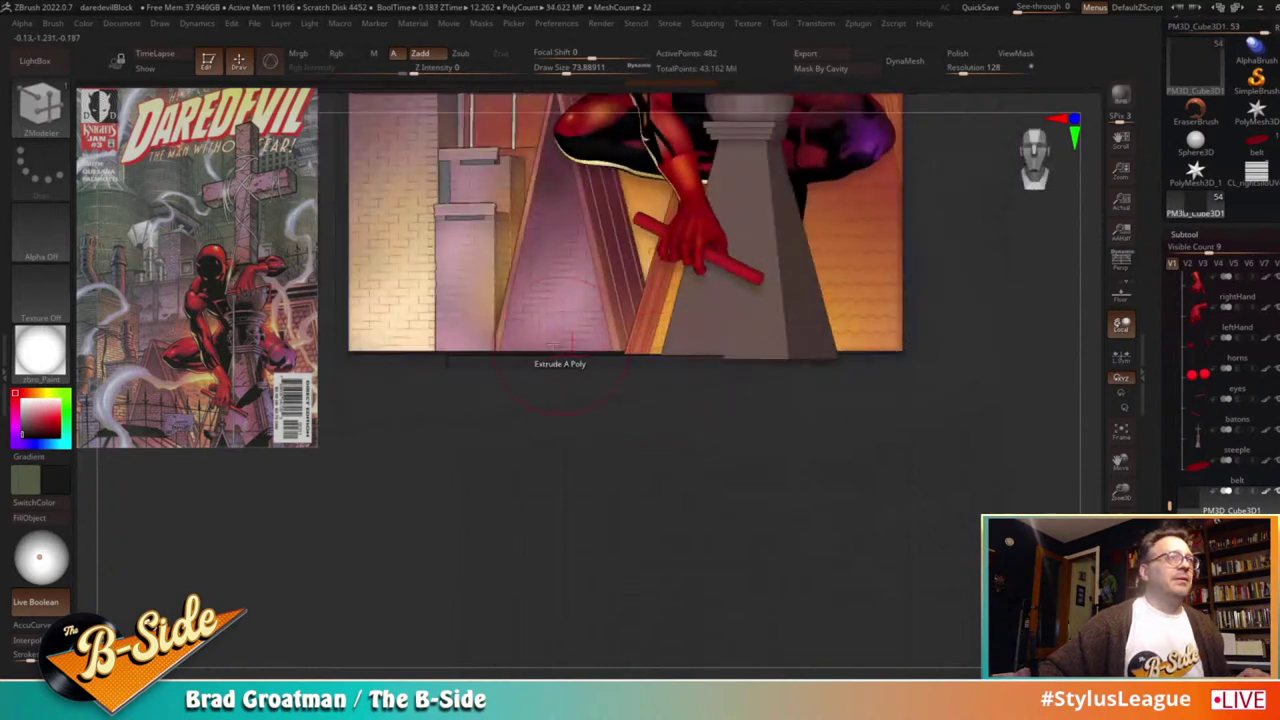
Step: Shift the base slab about 0.29 along X to sit under the steeple and adjust its placement in depth
{"action": "key", "text": "w"}
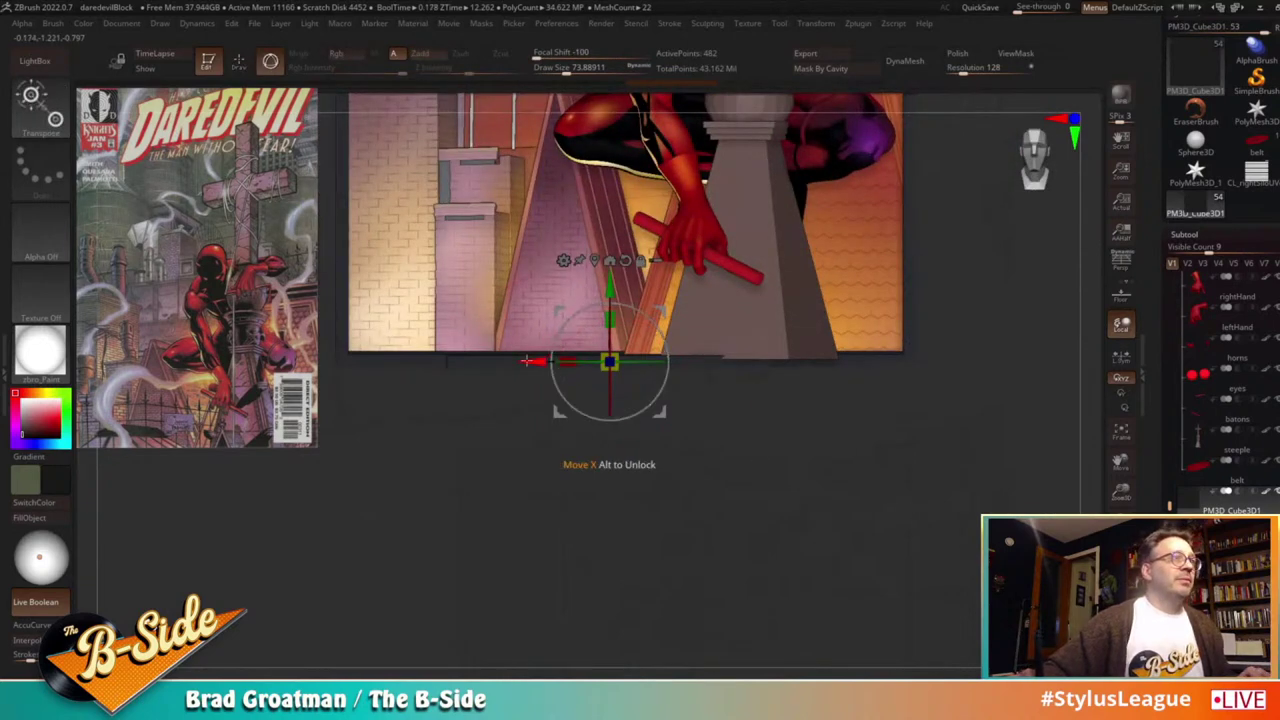
{"action": "left_click_drag", "start_coordinate": [527, 361], "coordinate": [664, 363]}
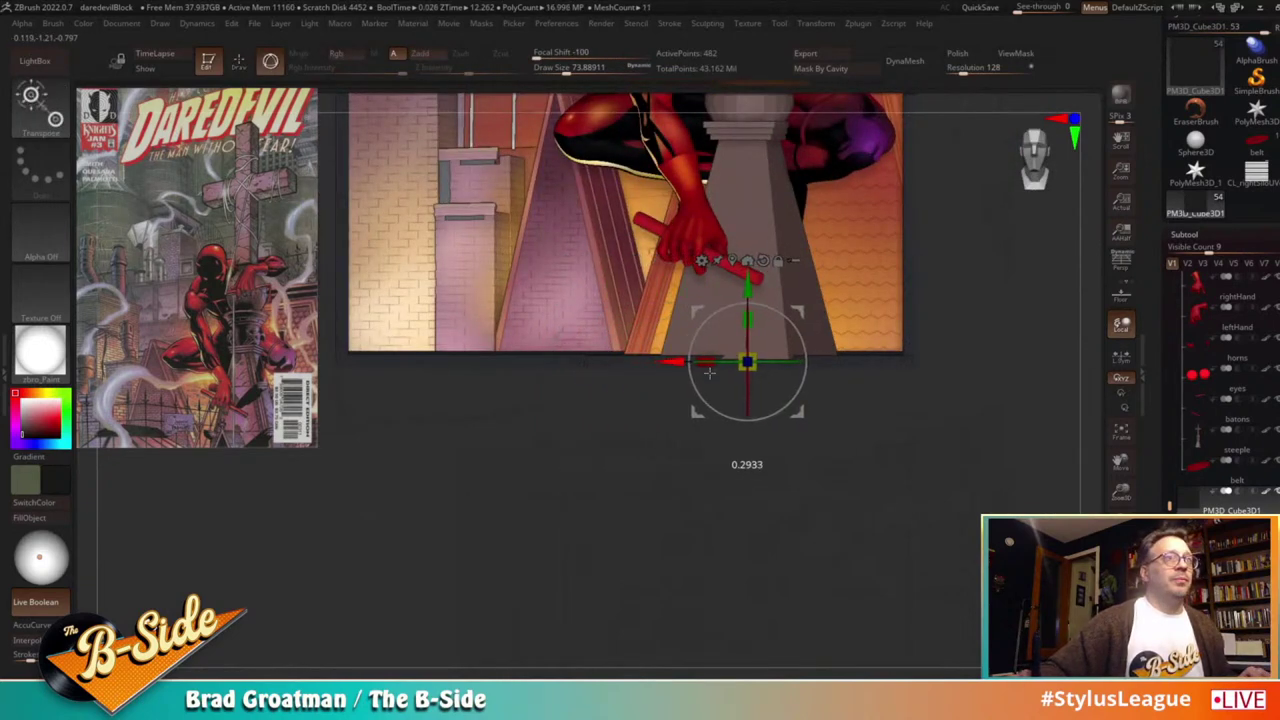
{"action": "left_click_drag", "start_coordinate": [918, 487], "coordinate": [768, 500]}
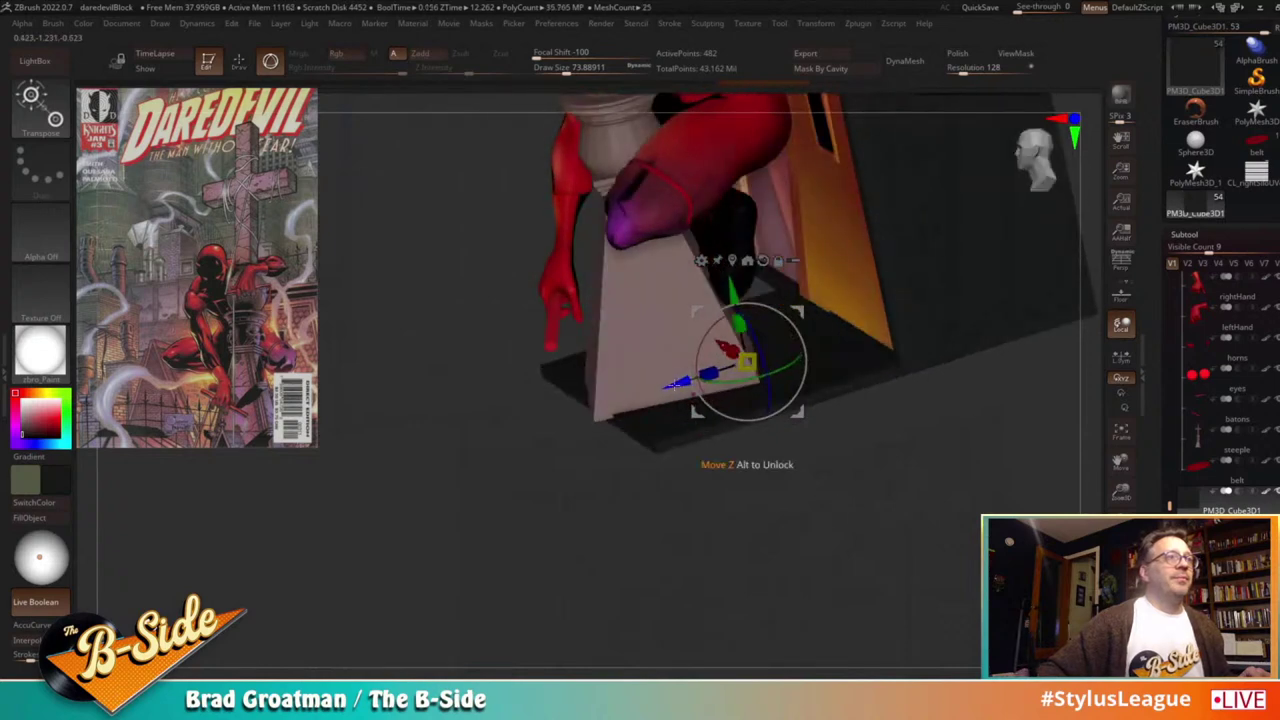
{"action": "left_click_drag", "start_coordinate": [708, 374], "coordinate": [681, 383]}
{"action": "key", "text": "q"}
{"action": "mouse_move", "coordinate": [802, 533]}
{"action": "left_mouse_down"}
{"action": "mouse_move", "coordinate": [943, 514]}
{"action": "mouse_move", "coordinate": [927, 481]}
{"action": "mouse_move", "coordinate": [986, 371]}
{"action": "mouse_move", "coordinate": [997, 406]}
{"action": "mouse_move", "coordinate": [987, 461]}
{"action": "mouse_move", "coordinate": [963, 434]}
{"action": "mouse_move", "coordinate": [945, 468]}
{"action": "mouse_move", "coordinate": [949, 335]}
{"action": "mouse_move", "coordinate": [926, 366]}
{"action": "mouse_move", "coordinate": [943, 411]}
{"action": "mouse_move", "coordinate": [926, 449]}
{"action": "mouse_move", "coordinate": [876, 465]}
{"action": "left_mouse_up"}
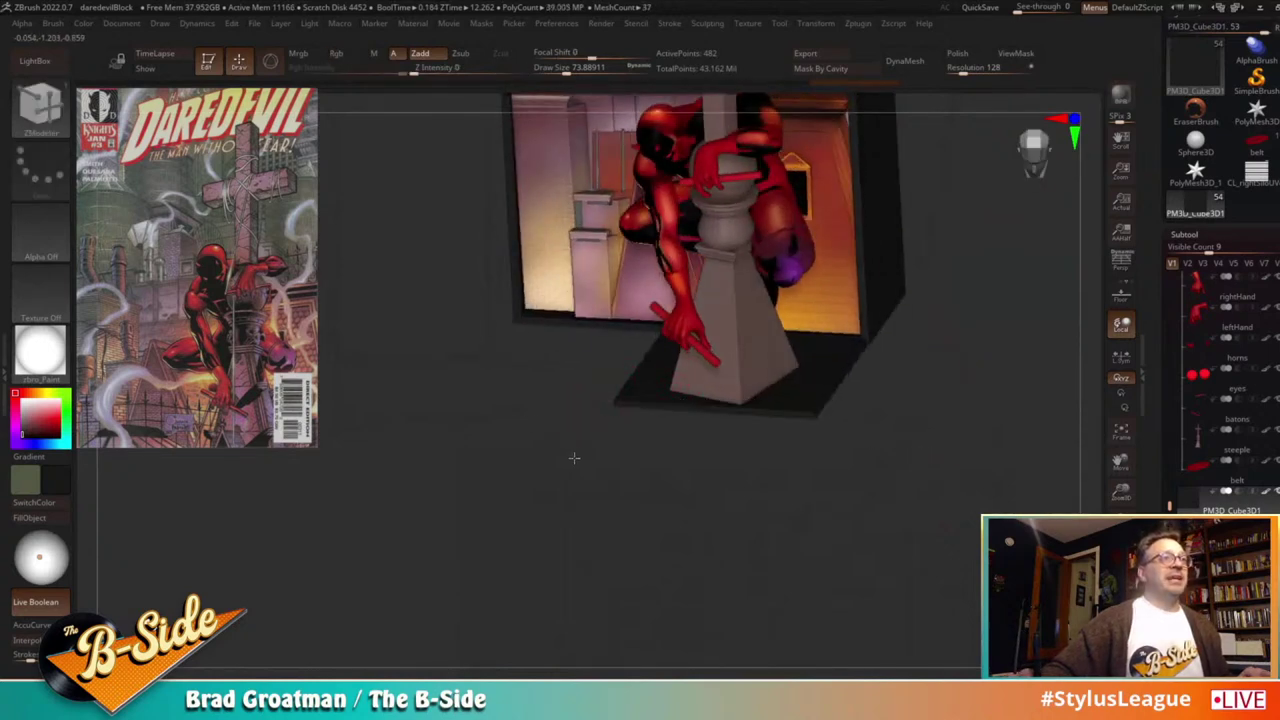
Step: Examine the base and figure from an angle and from the front, comparing the composition with the comic cover
{"action": "left_click_drag", "start_coordinate": [573, 458], "coordinate": [606, 429]}
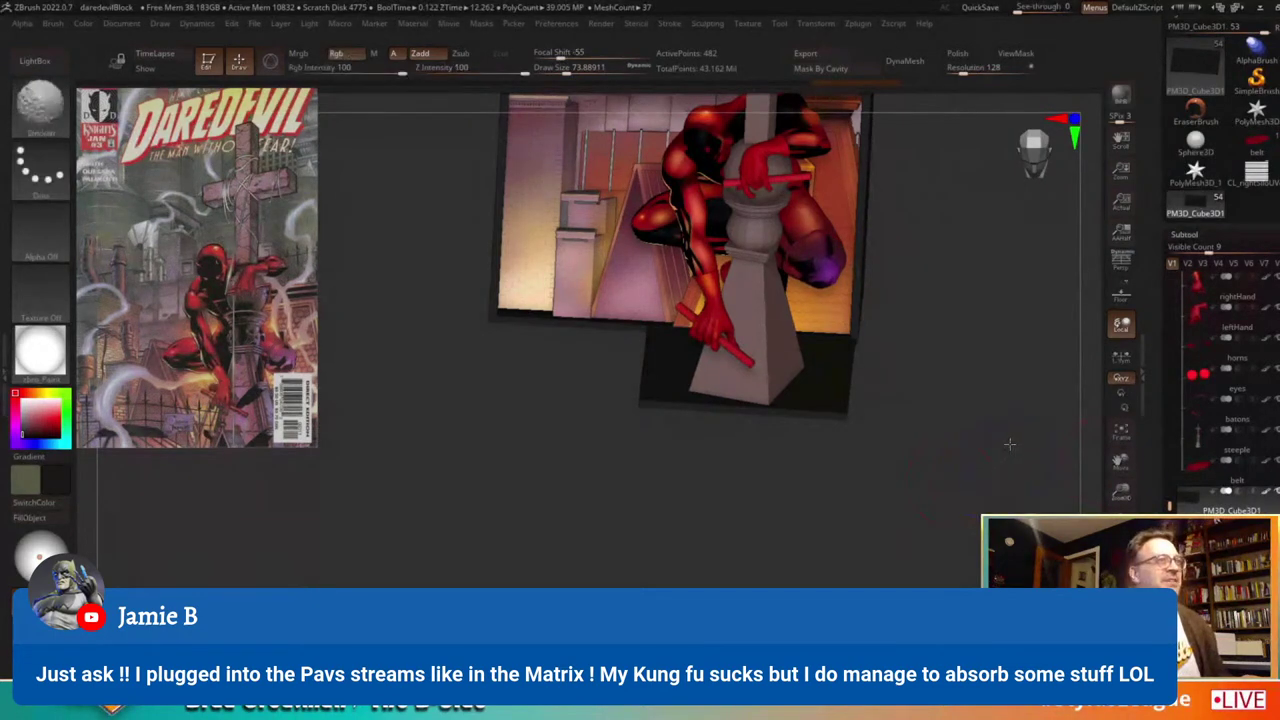
{"action": "left_click_drag", "start_coordinate": [1008, 443], "coordinate": [991, 406], "text": "shift"}
{"action": "left_click_drag", "start_coordinate": [983, 334], "coordinate": [954, 477], "text": "alt"}
{"action": "left_click_drag", "start_coordinate": [970, 522], "coordinate": [979, 620], "text": "alt"}
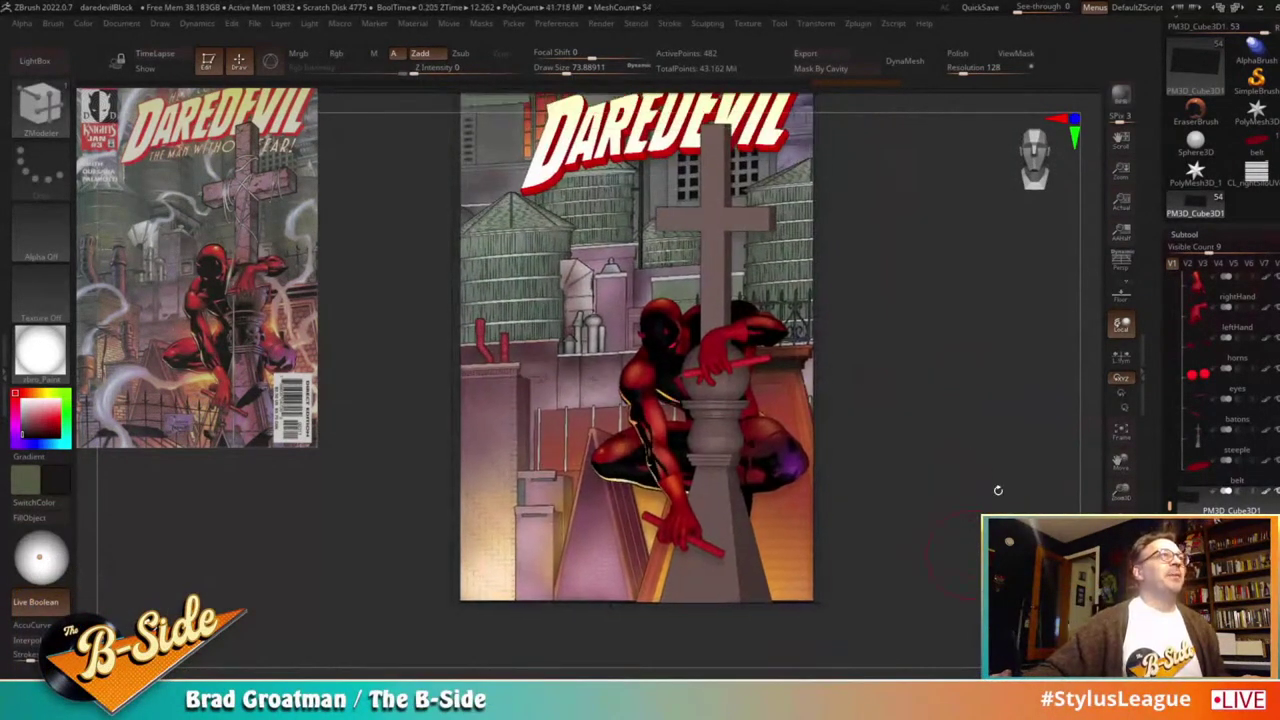
{"action": "left_click_drag", "start_coordinate": [997, 489], "coordinate": [989, 469], "text": "alt"}
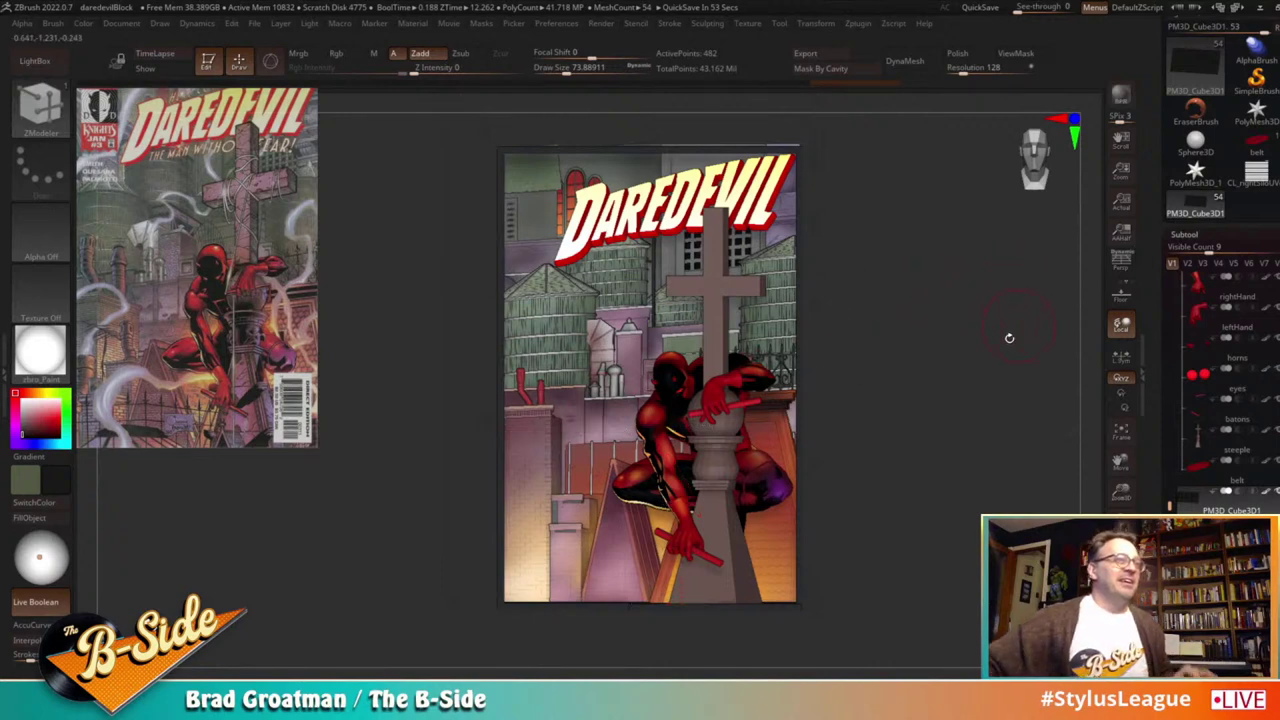
{"action": "mouse_move", "coordinate": [900, 437]}
{"action": "left_mouse_down"}
{"action": "mouse_move", "coordinate": [977, 462]}
{"action": "mouse_move", "coordinate": [895, 453]}
{"action": "left_mouse_up"}
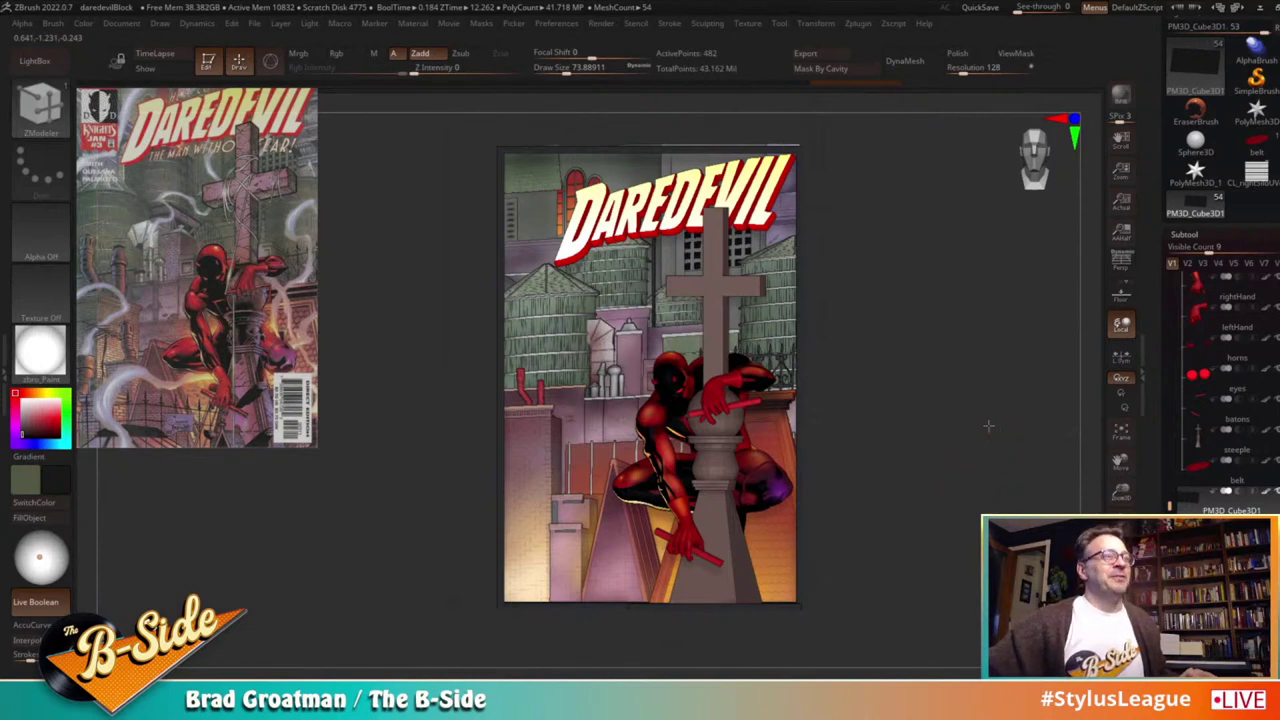
{"action": "left_click_drag", "start_coordinate": [988, 428], "coordinate": [988, 423]}
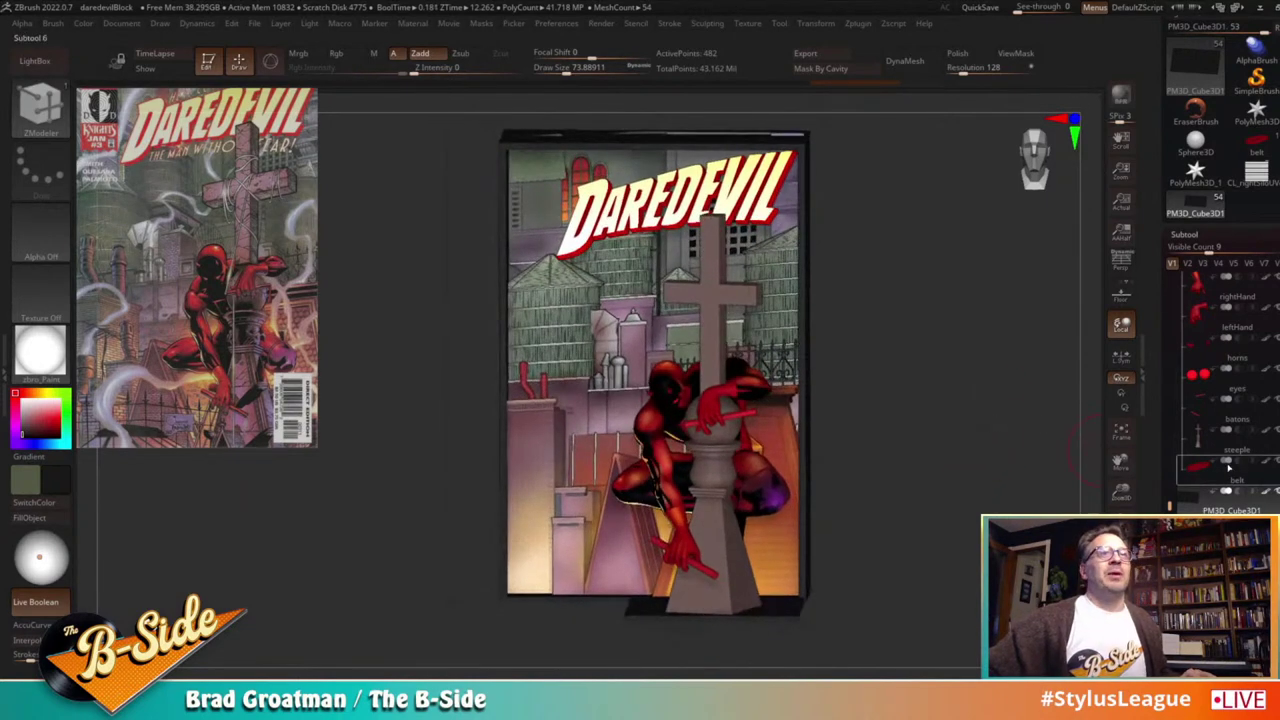
Step: Find shadowBox1 in the subtool list and switch its boolean mode from intersection to addition
{"action": "left_click_drag", "start_coordinate": [837, 162], "coordinate": [769, 342], "text": "alt"}
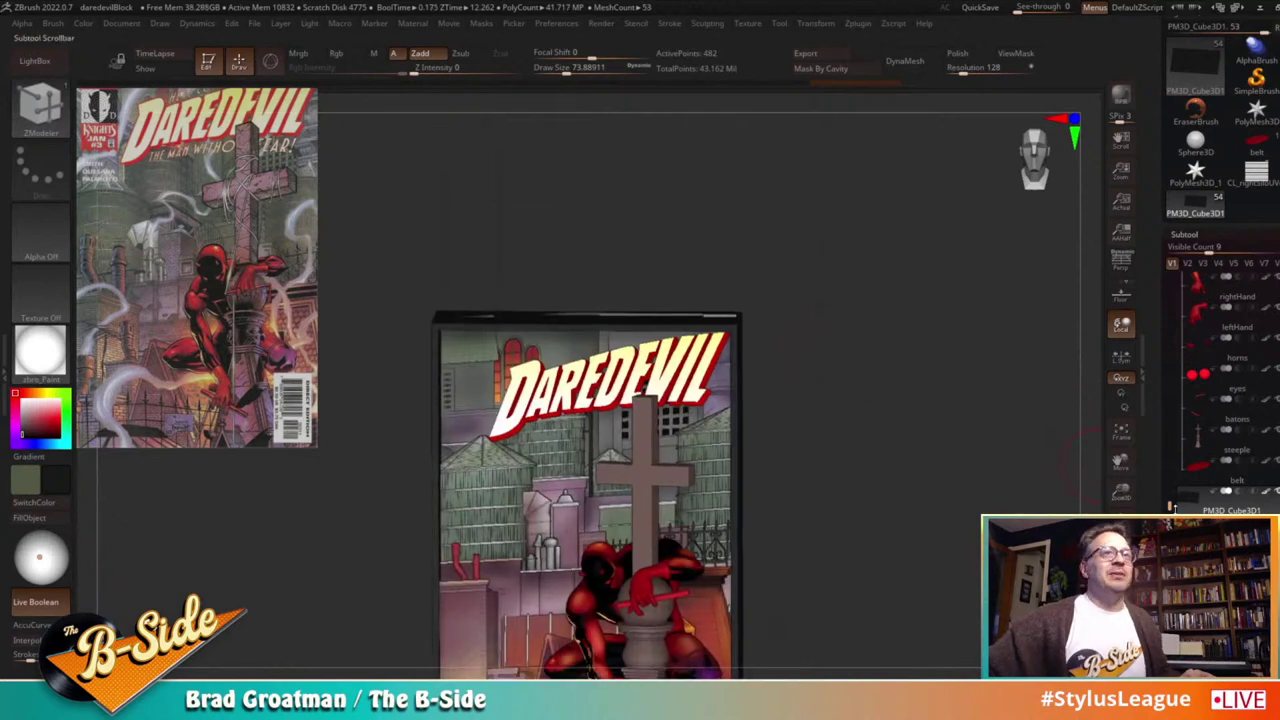
{"action": "left_click_drag", "start_coordinate": [1170, 502], "coordinate": [1180, 452]}
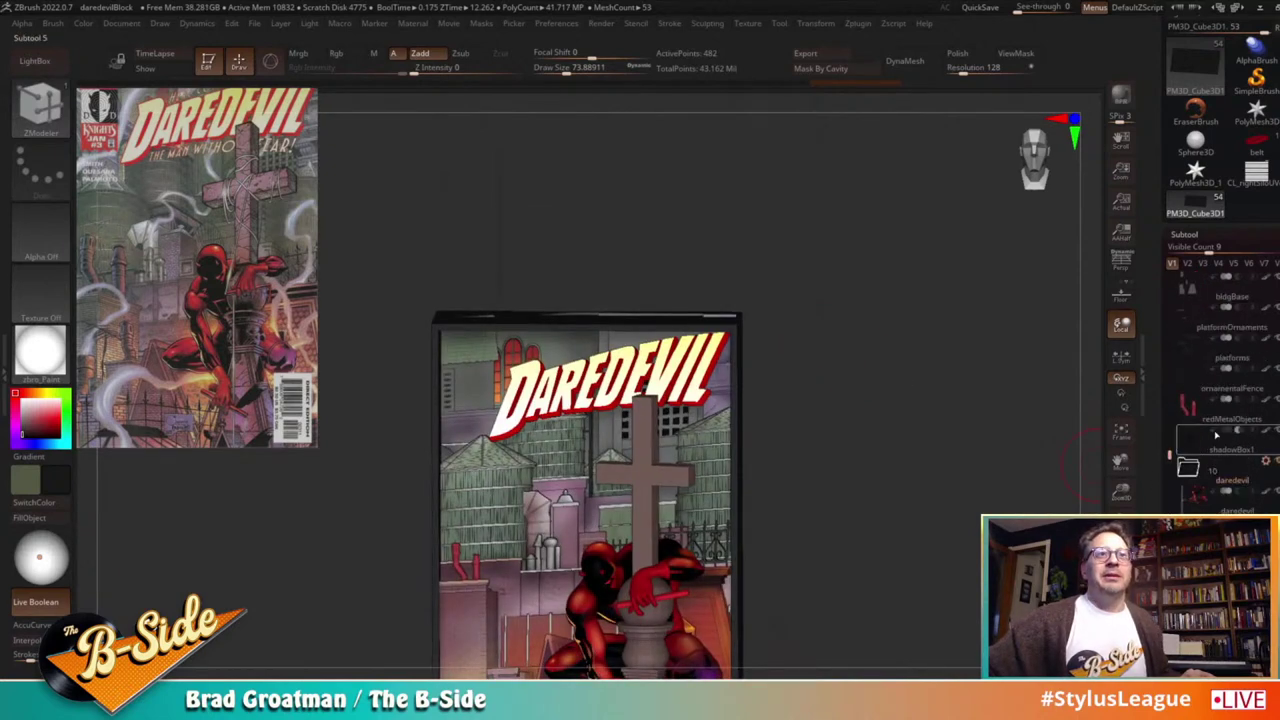
{"action": "left_click_drag", "start_coordinate": [1076, 401], "coordinate": [1073, 400]}
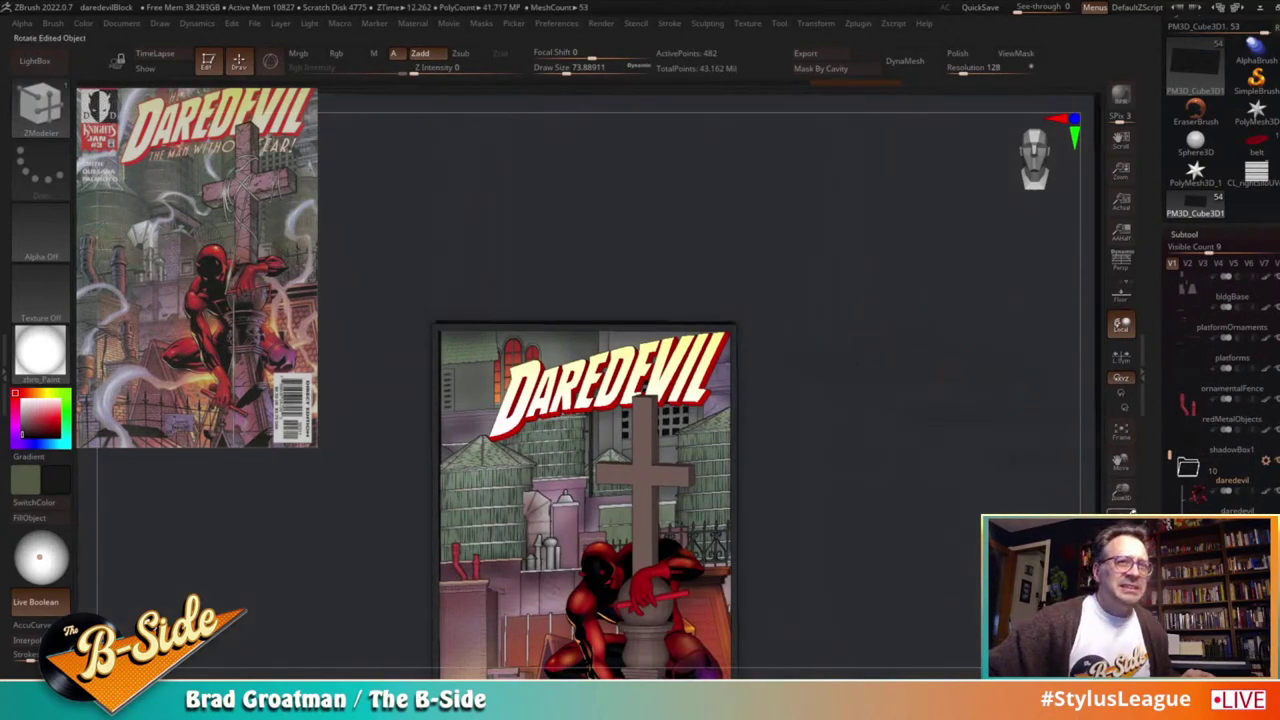
{"action": "left_click", "coordinate": [1038, 170]}
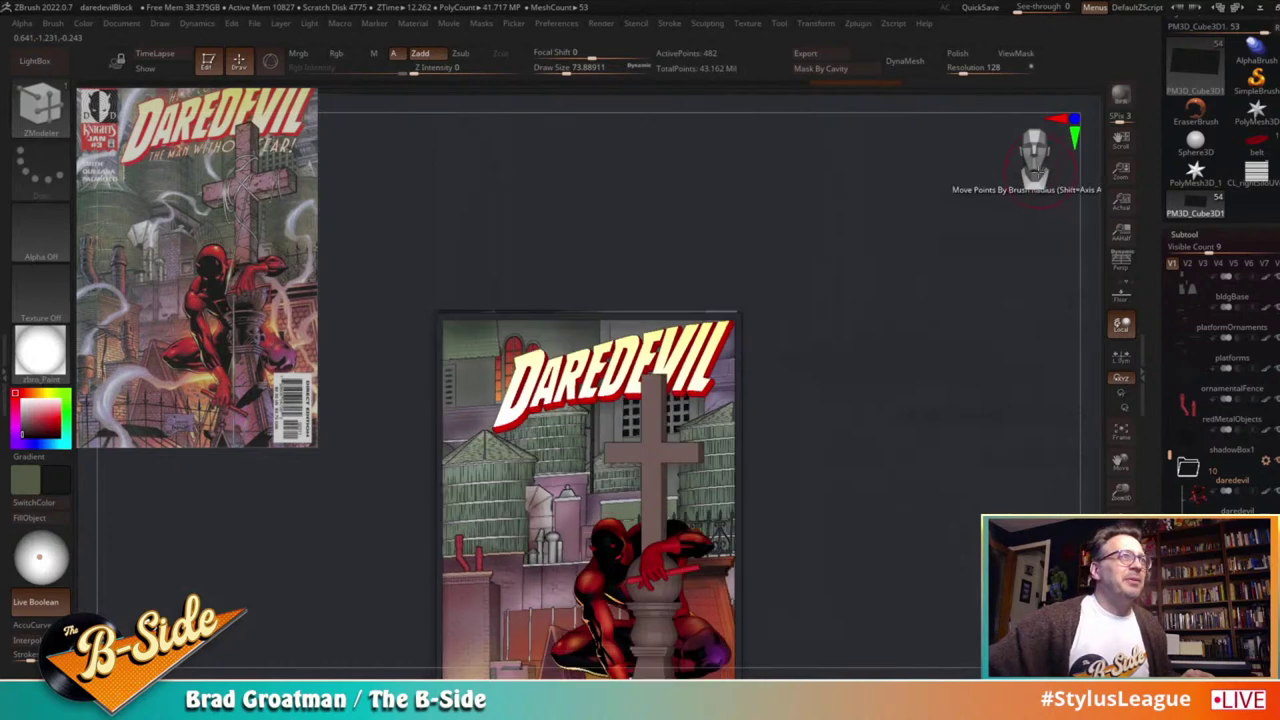
Step: Set the masking brush to MaskLasso, try a lasso mask above the diorama, and return to the ZModeler brush
{"action": "key", "text": "ctrl+1"}
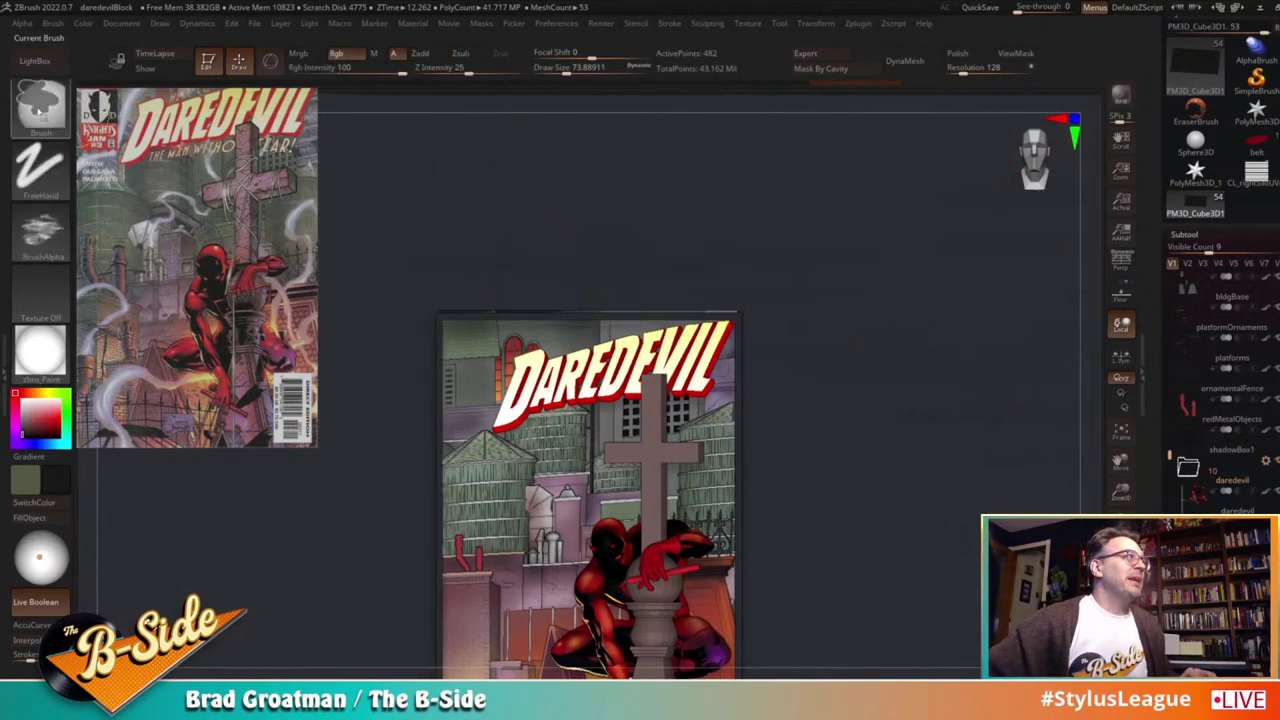
{"action": "left_click", "coordinate": [58, 120], "text": "ctrl"}
{"action": "left_click", "coordinate": [245, 118], "text": "ctrl"}
{"action": "mouse_move", "coordinate": [568, 264]}
{"action": "left_mouse_down", "text": "ctrl"}
{"action": "mouse_move", "coordinate": [378, 307]}
{"action": "mouse_move", "coordinate": [775, 332]}
{"action": "mouse_move", "coordinate": [826, 263]}
{"action": "left_mouse_up", "text": "ctrl"}
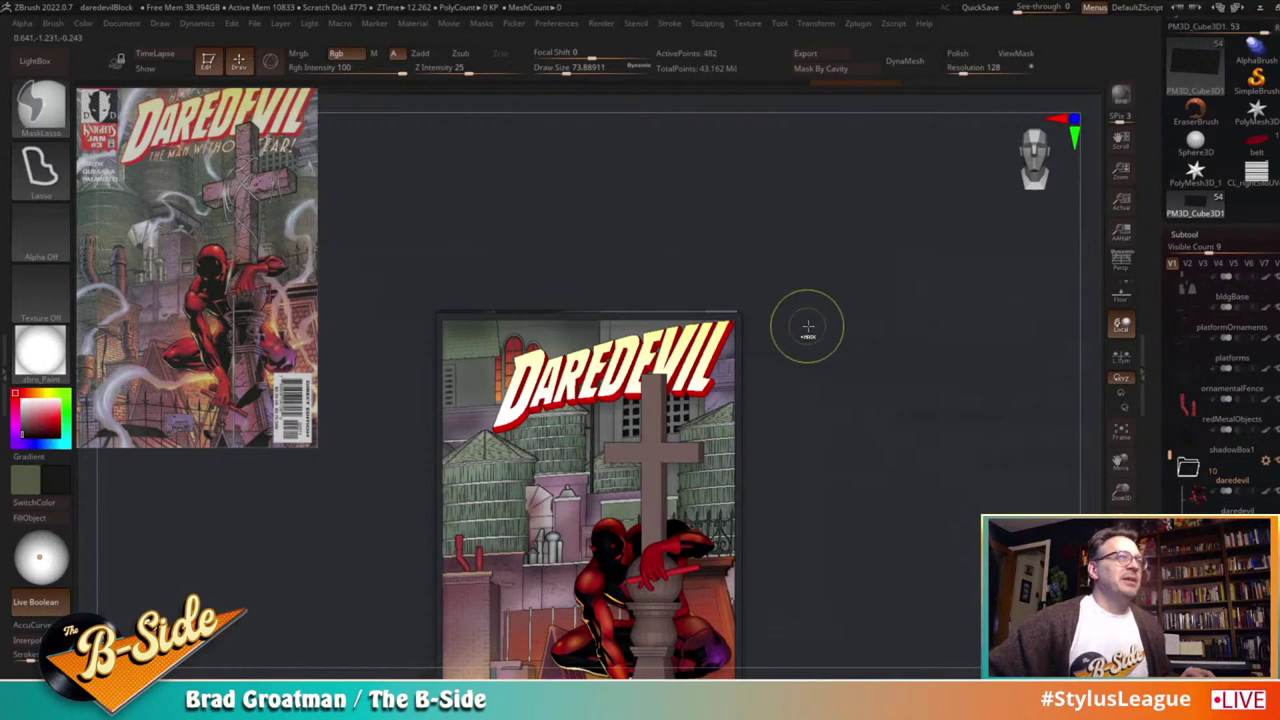
{"action": "key", "text": "b"}
{"action": "key", "text": "z"}
{"action": "key", "text": "m"}
Step: Select shadowBox1 with its whole outer block in view and try masking it with the Transpose tool
{"action": "left_click_drag", "start_coordinate": [1121, 490], "coordinate": [1006, 449]}
{"action": "key", "text": "w"}
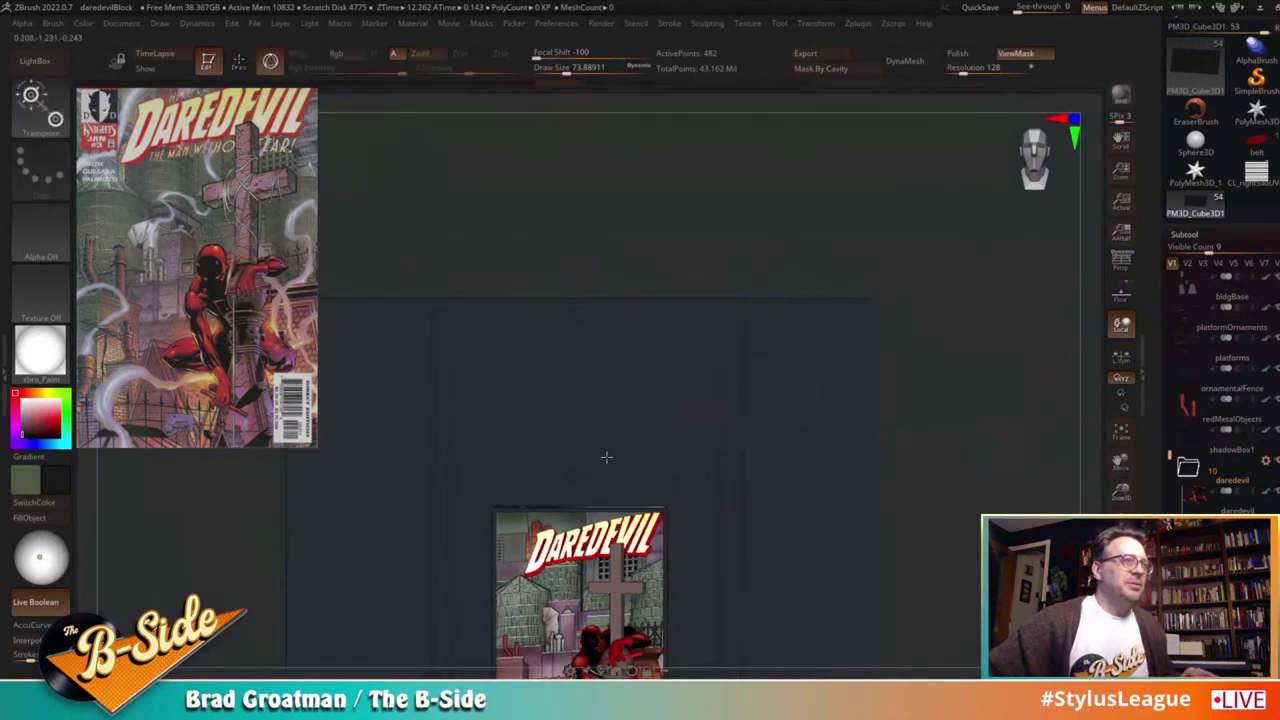
{"action": "left_click_drag", "start_coordinate": [928, 490], "coordinate": [922, 385], "text": "alt"}
{"action": "left_click_drag", "start_coordinate": [660, 622], "coordinate": [675, 371], "text": "alt"}
{"action": "left_click_drag", "start_coordinate": [675, 447], "coordinate": [675, 443], "text": "alt"}
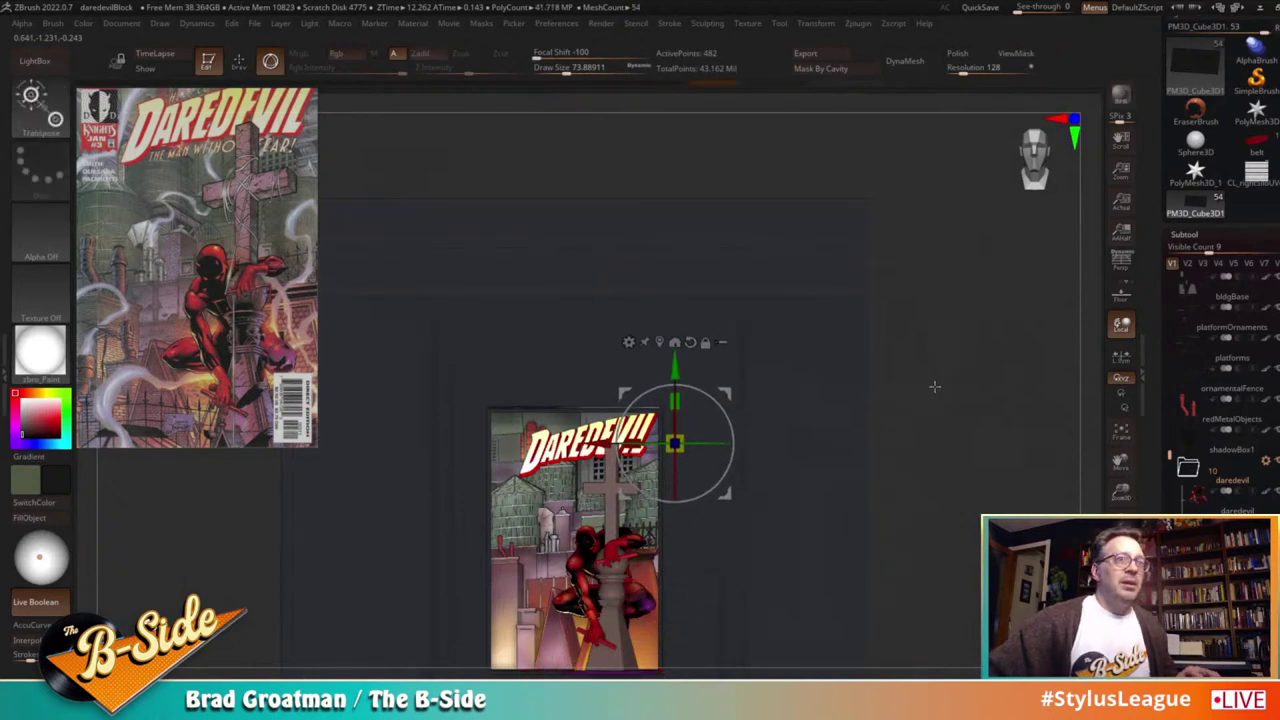
{"action": "left_click", "coordinate": [1227, 450]}
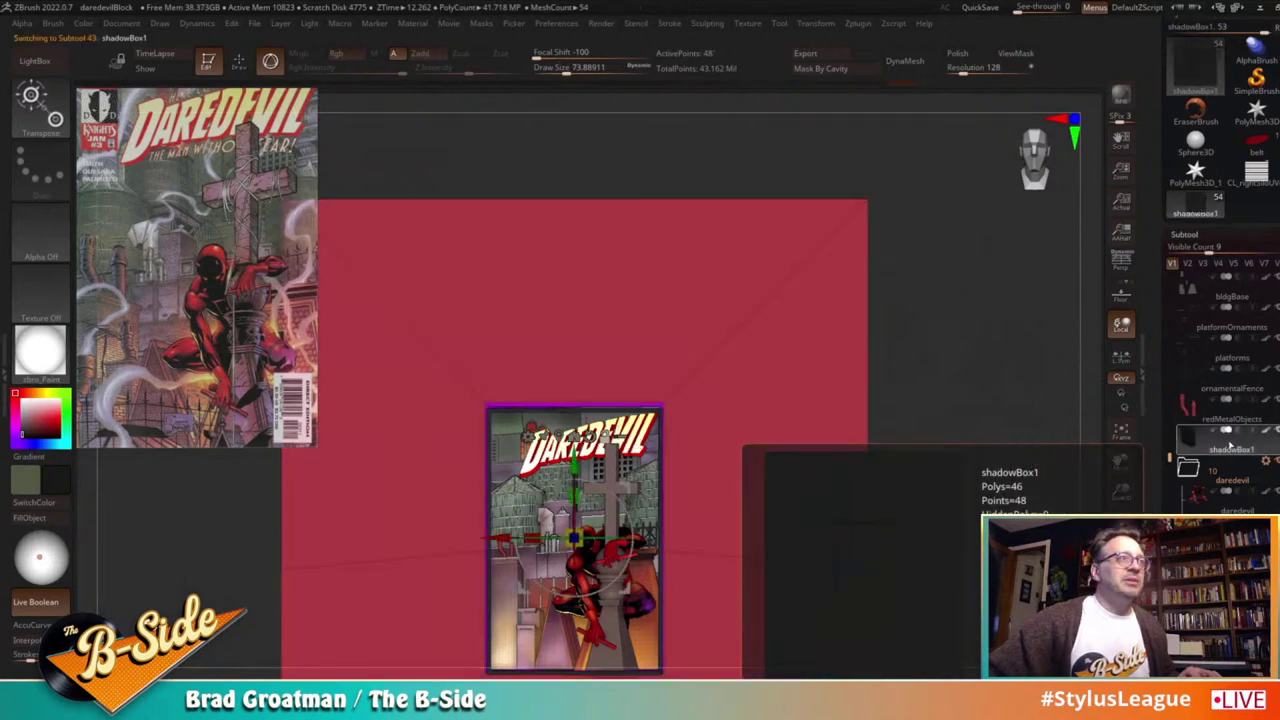
{"action": "mouse_move", "coordinate": [766, 369]}
{"action": "left_mouse_down", "text": "ctrl"}
{"action": "mouse_move", "coordinate": [631, 354]}
{"action": "mouse_move", "coordinate": [545, 424]}
{"action": "left_mouse_up", "text": "ctrl"}
{"action": "key", "text": "q"}
Step: Try masking the entire shadowBox1 mesh, hide its polyframe, and clear the mask
{"action": "left_click_drag", "start_coordinate": [987, 377], "coordinate": [1002, 390], "text": "ctrl"}
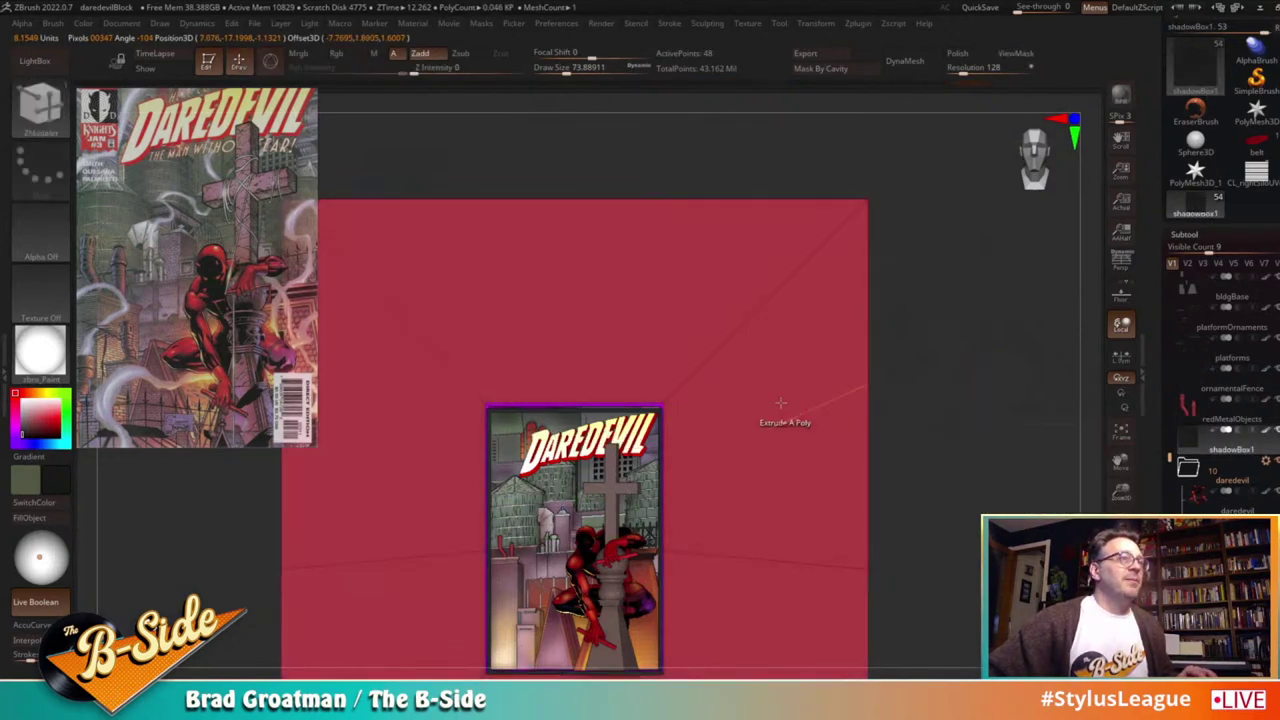
{"action": "mouse_move", "coordinate": [748, 376]}
{"action": "left_mouse_down", "text": "ctrl"}
{"action": "mouse_move", "coordinate": [434, 378]}
{"action": "mouse_move", "coordinate": [737, 415]}
{"action": "mouse_move", "coordinate": [746, 394]}
{"action": "left_mouse_up", "text": "ctrl"}
{"action": "left_click", "coordinate": [1006, 393], "text": "ctrl"}
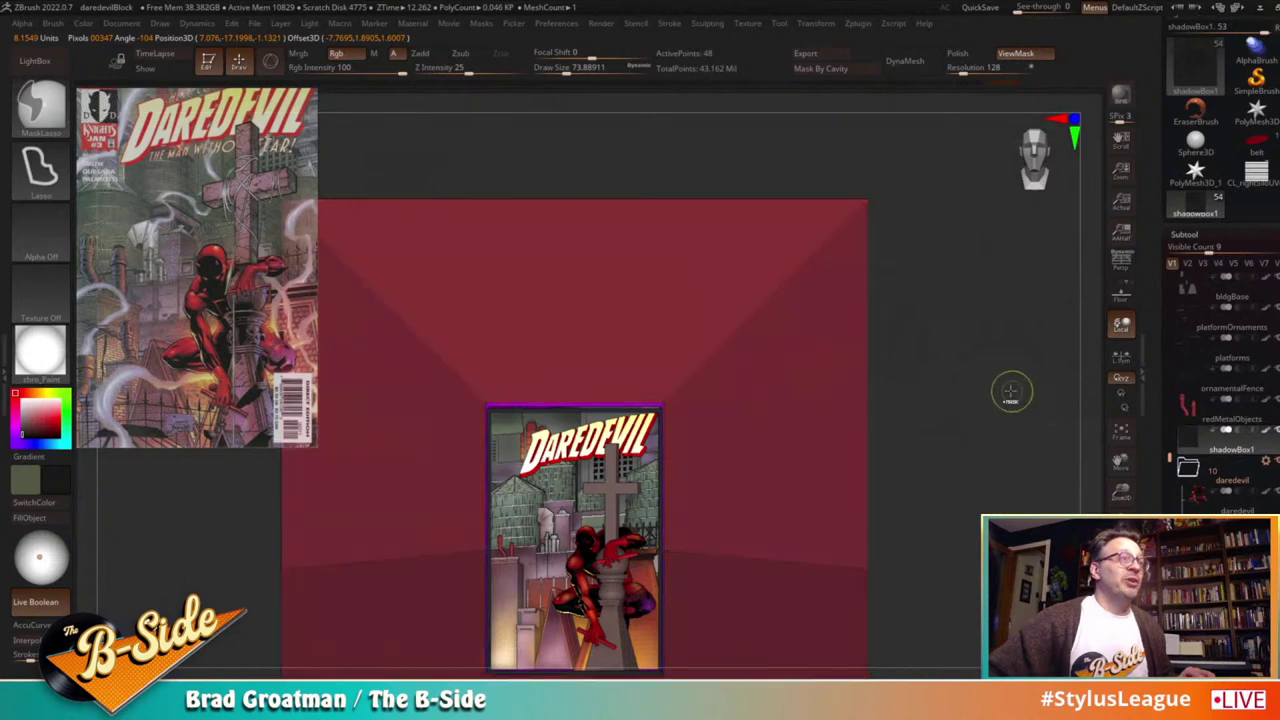
{"action": "key", "text": "shift+f"}
{"action": "key", "text": "w"}
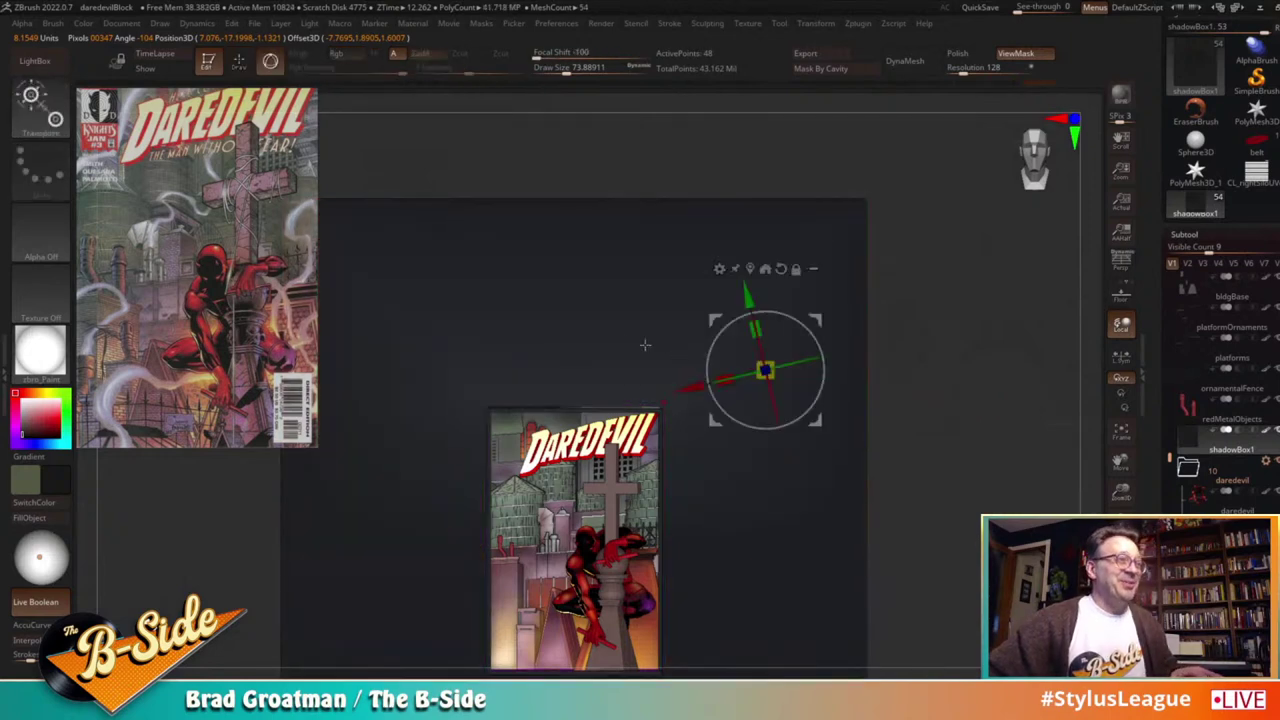
{"action": "left_click_drag", "start_coordinate": [765, 288], "coordinate": [766, 290]}
{"action": "key", "text": "q"}
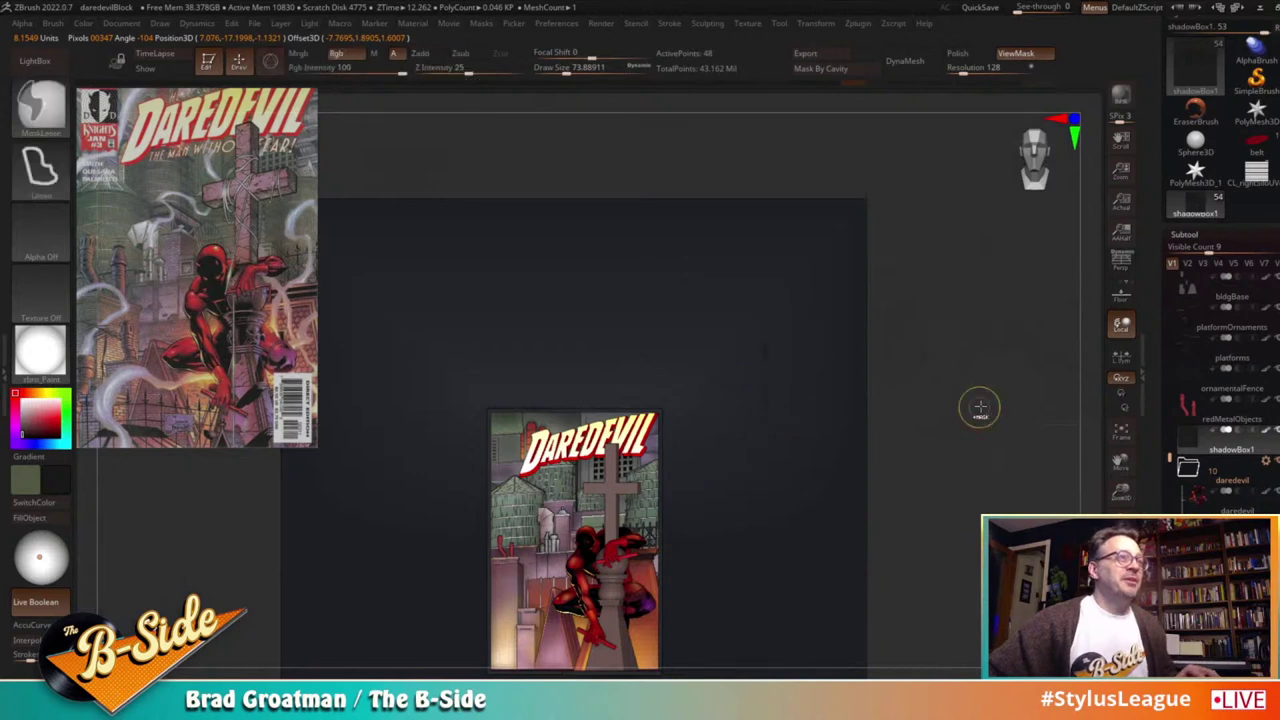
{"action": "mouse_move", "coordinate": [980, 408]}
{"action": "left_mouse_down", "text": "ctrl"}
{"action": "mouse_move", "coordinate": [1010, 488]}
{"action": "mouse_move", "coordinate": [966, 469]}
{"action": "left_mouse_up", "text": "ctrl"}
Step: Set shadowBox1 back to boolean intersection and frame the cropped diorama from the front
{"action": "left_click", "coordinate": [1246, 432]}
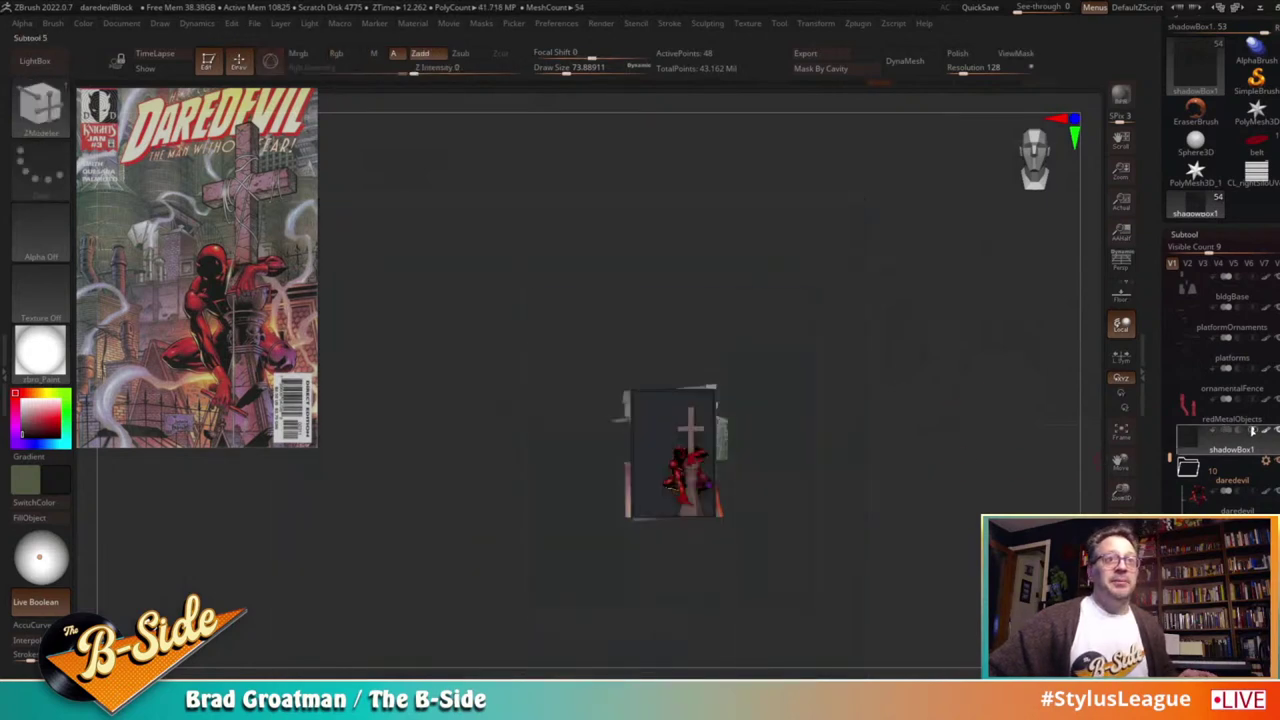
{"action": "left_click", "coordinate": [1241, 431]}
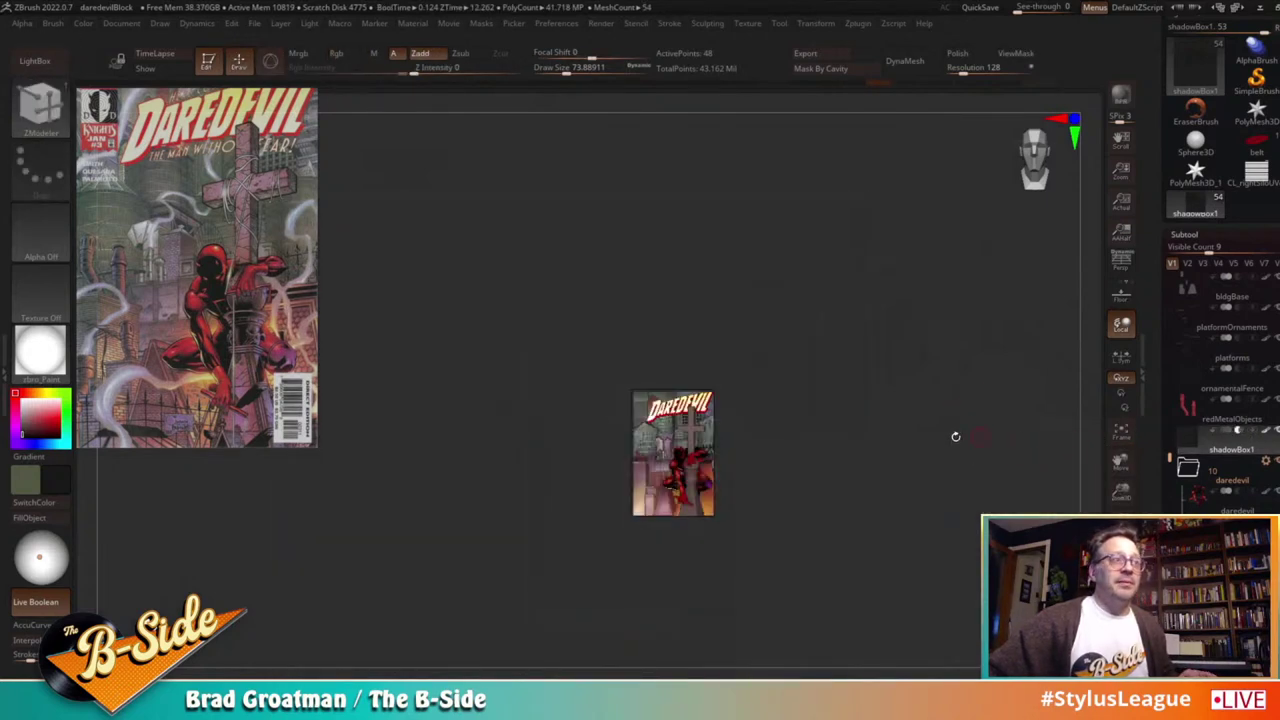
{"action": "left_click_drag", "start_coordinate": [957, 437], "coordinate": [939, 363], "text": "alt"}
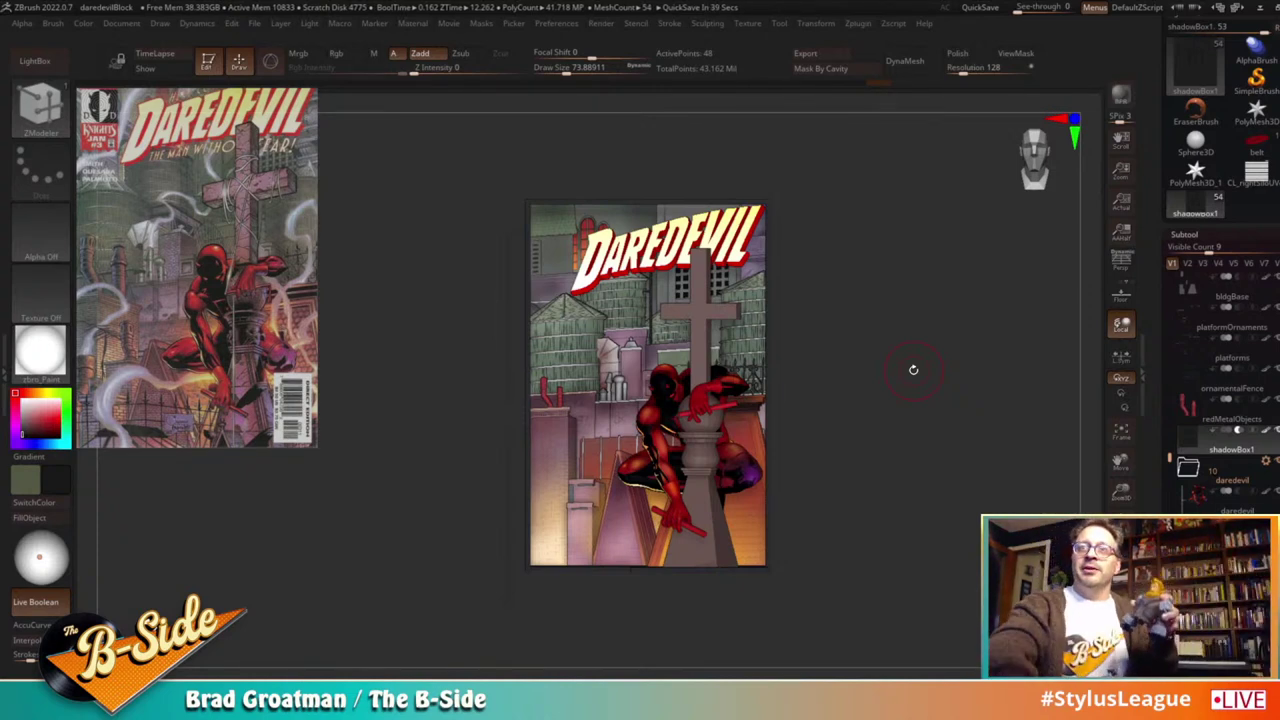
{"action": "mouse_move", "coordinate": [1230, 384]}
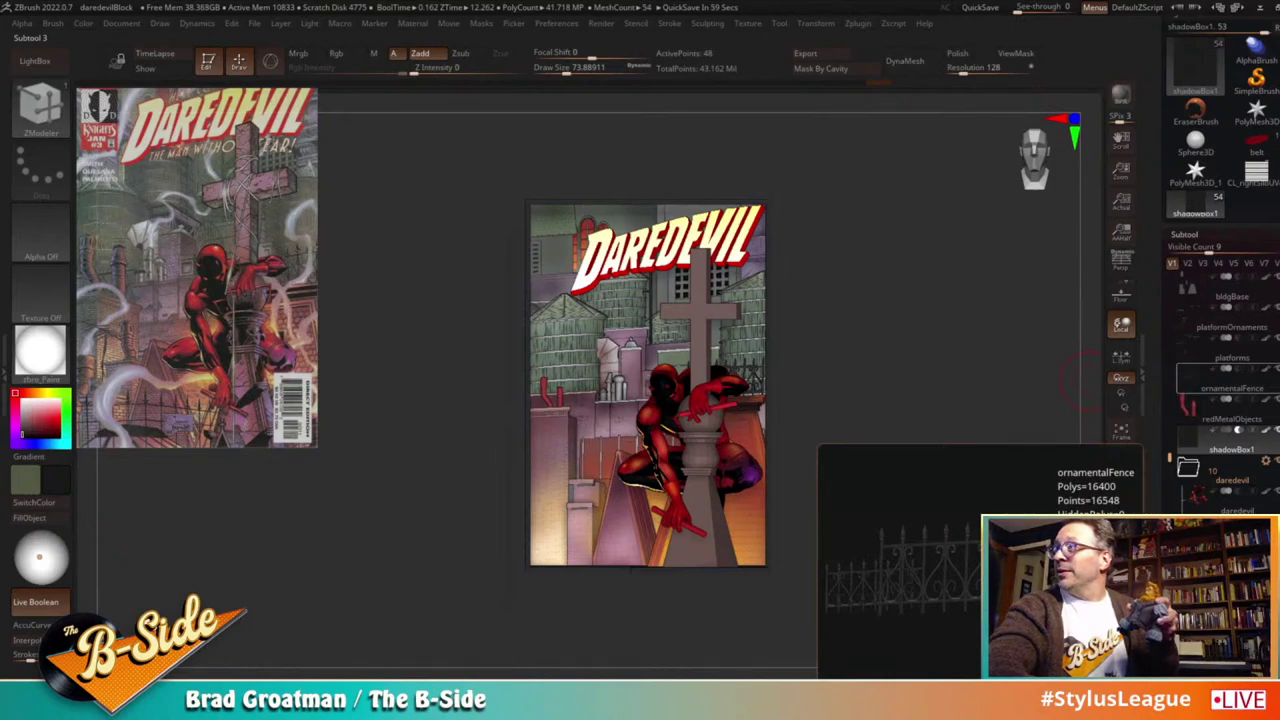